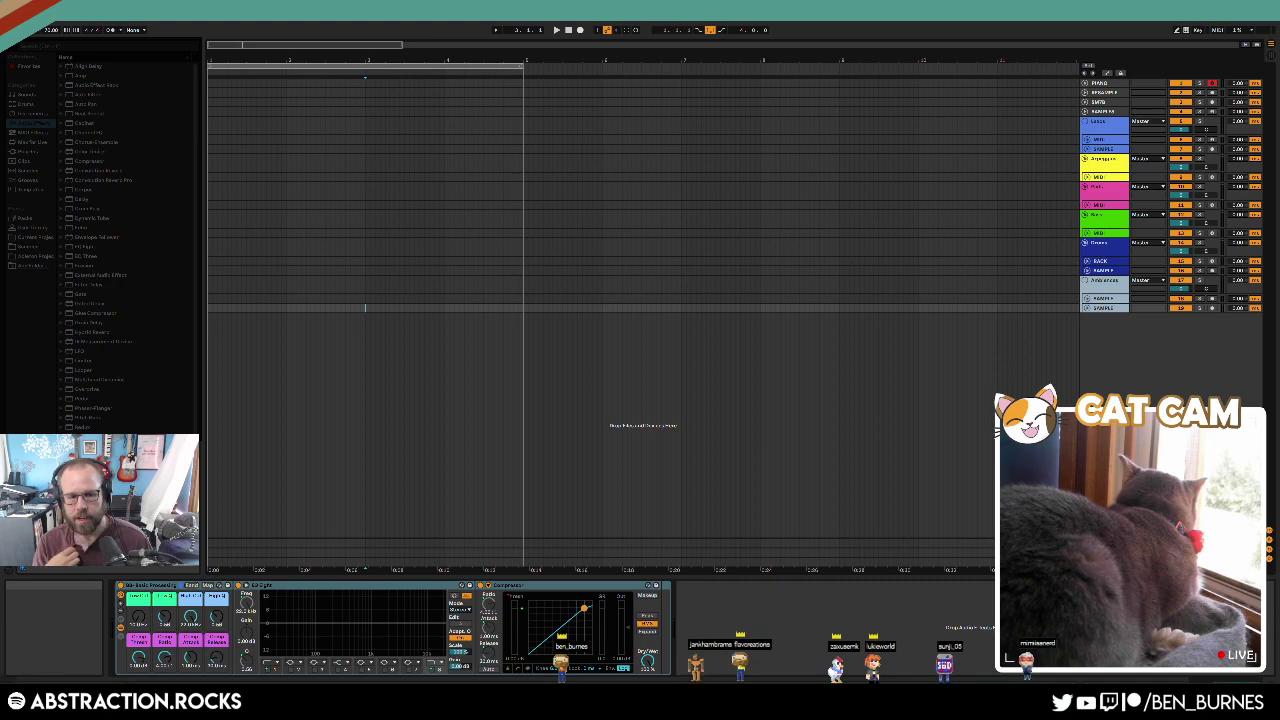
key("alt+Tab")
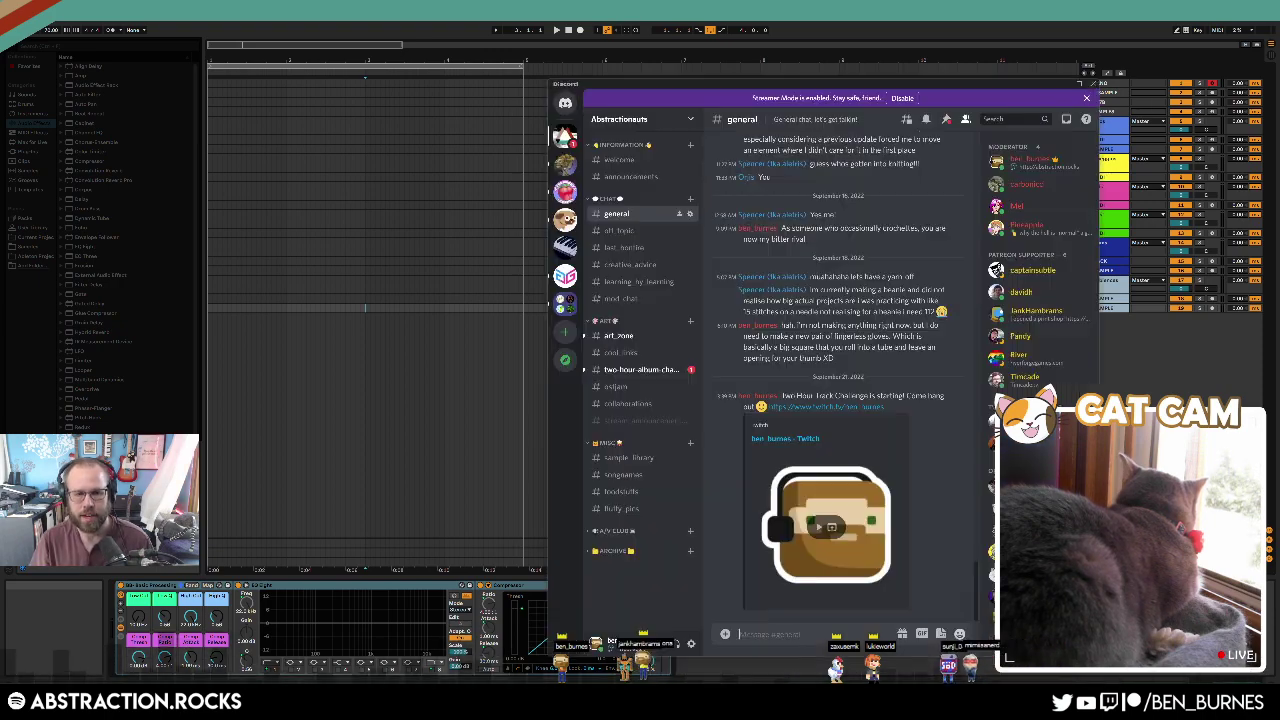
left_click_drag(853, 88, 1279, 96)
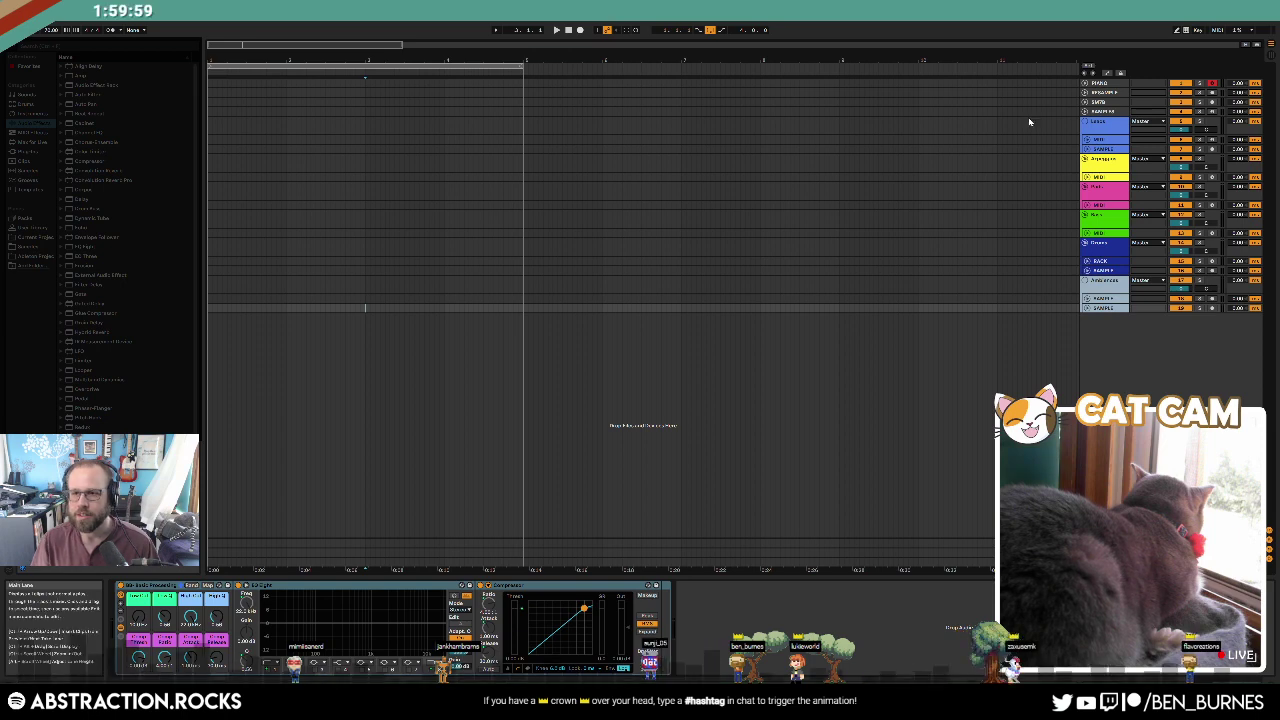
Step: Open the ADSR Sample Manager plug-in and narrow its results to the Splice packs folder of the Samples library
left_click(1112, 112)
left_click(137, 587)
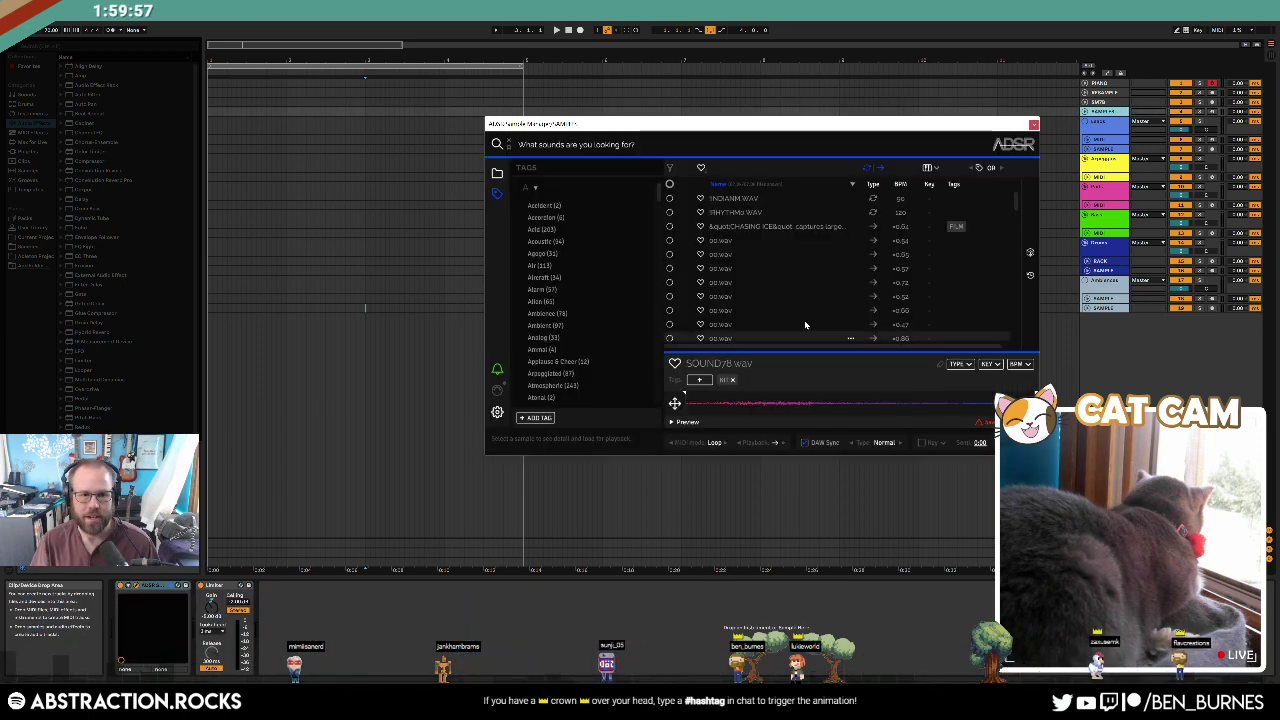
left_click(497, 174)
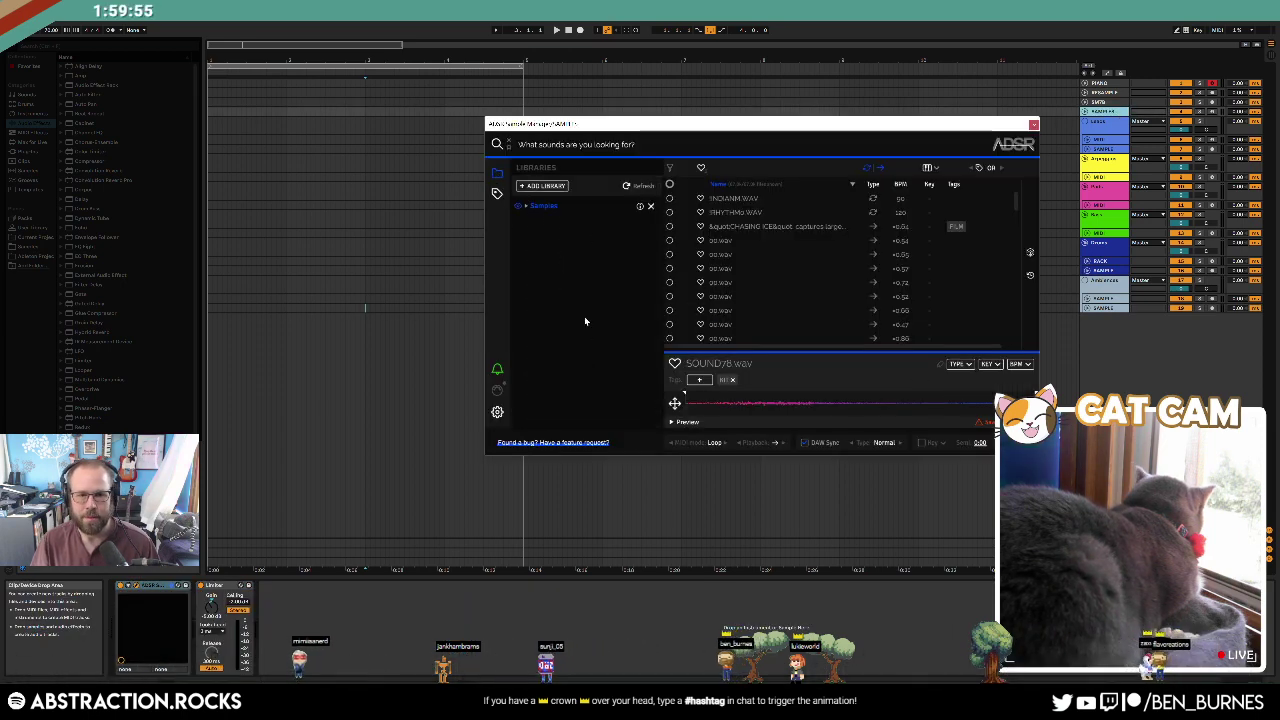
left_click(525, 207)
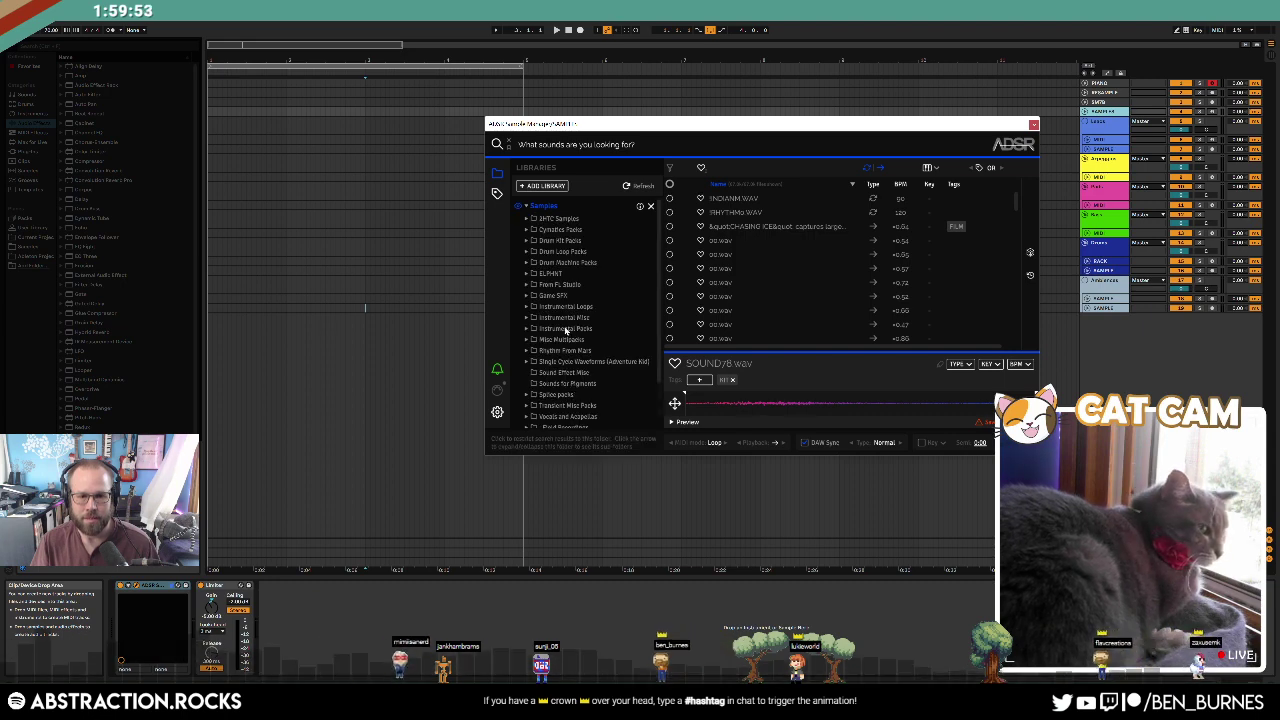
left_click(553, 395)
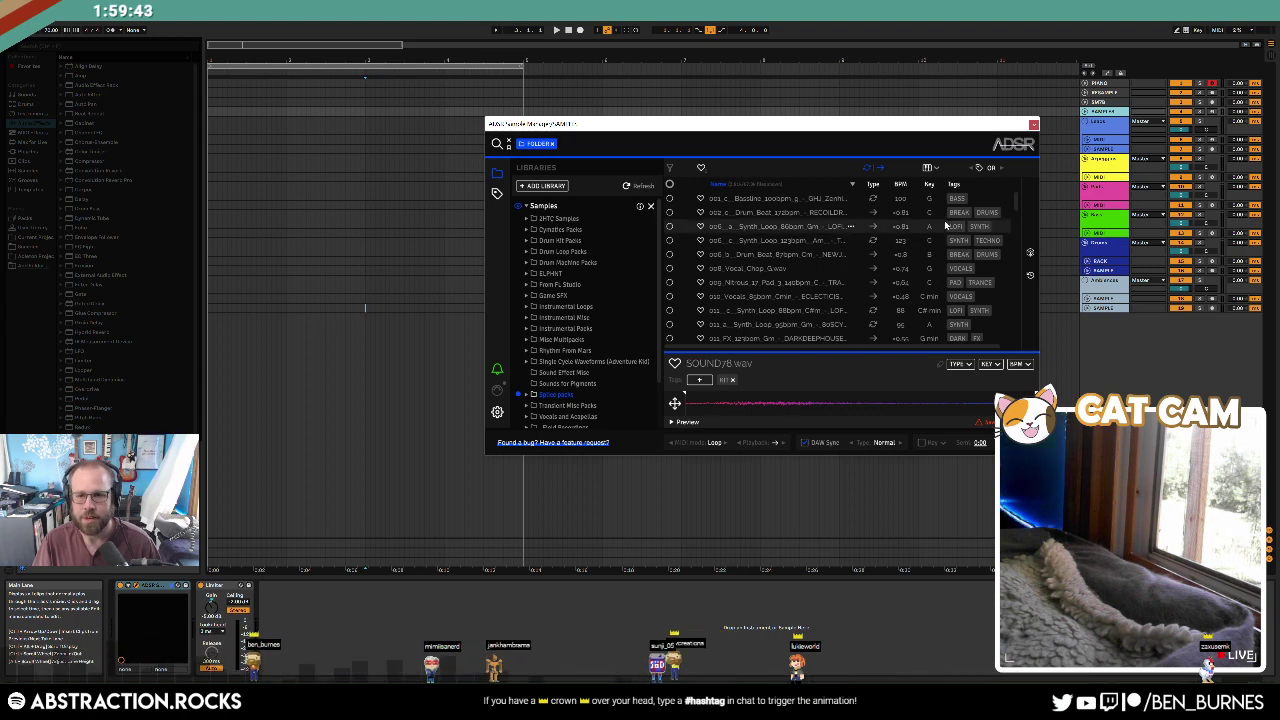
Step: Place the OLIVER_retro_loop_shy_groove_rhodes_80_Bmin.wav loop at the start of the blue group's sample track and unfold that track
left_click(1031, 255)
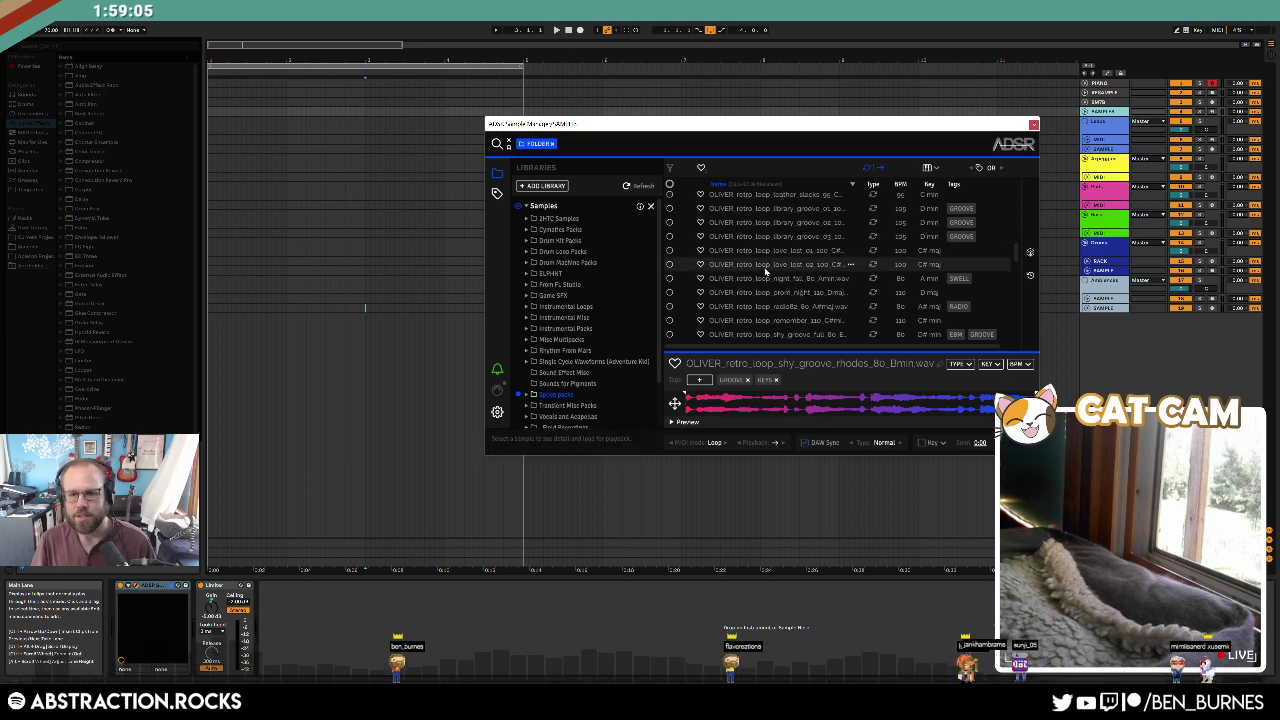
scroll(766, 273, "down", 1)
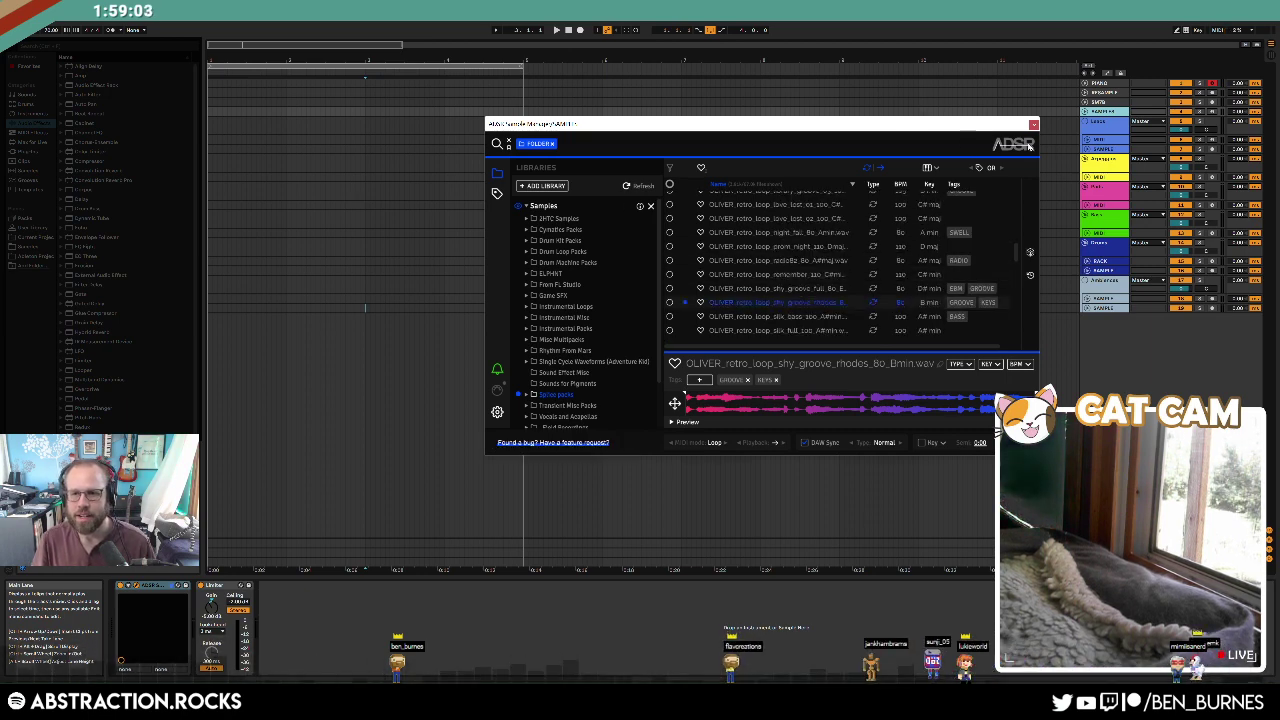
left_click_drag(752, 303, 230, 154)
left_click(248, 158)
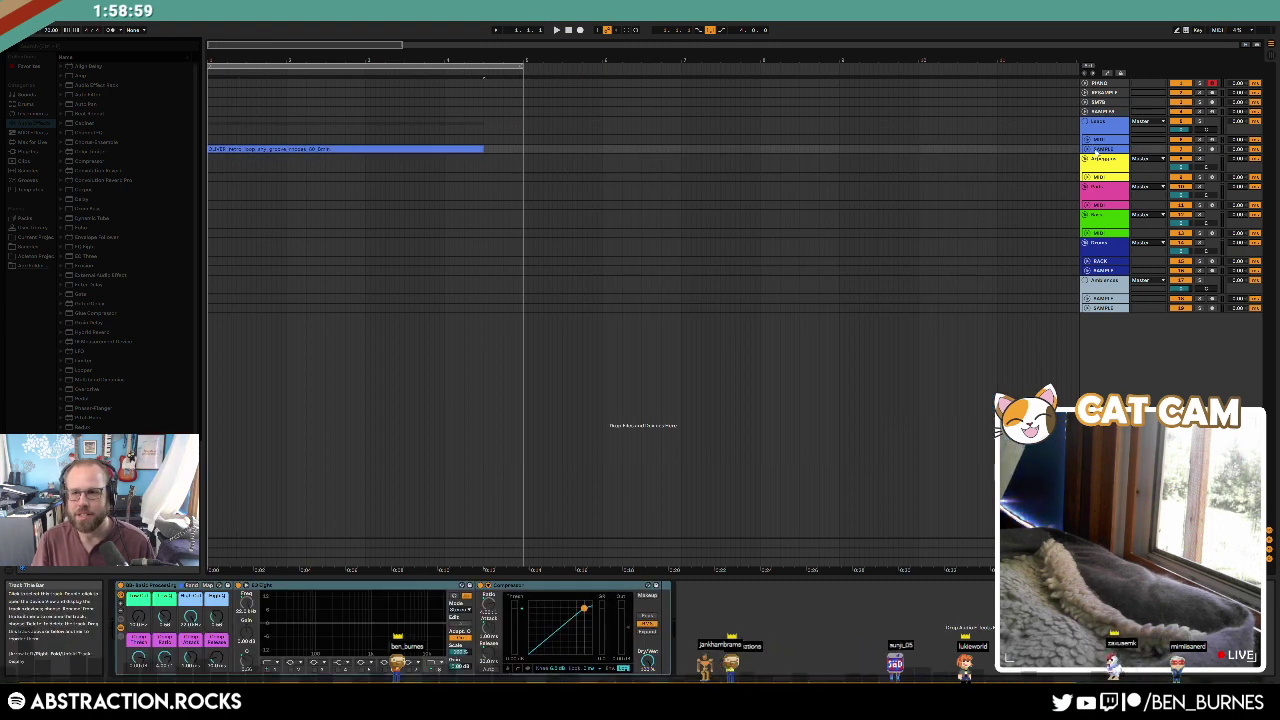
left_click(1086, 148)
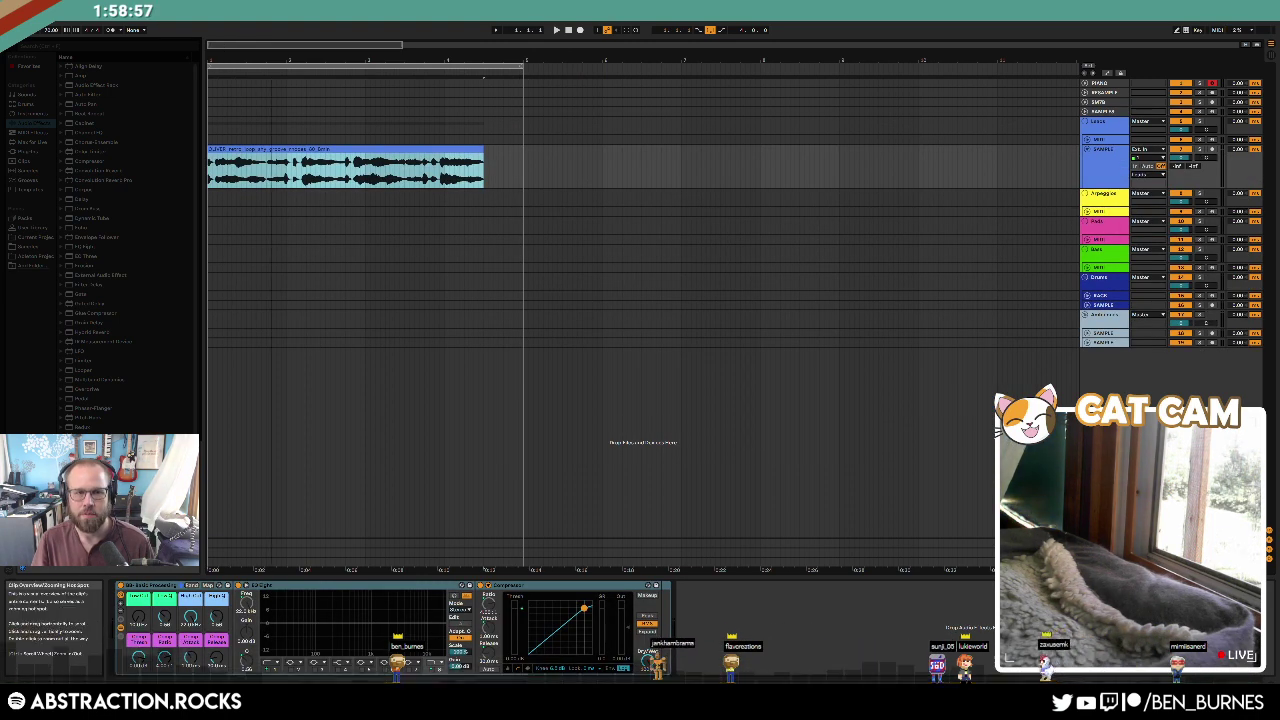
left_click_drag(210, 46, 210, 90)
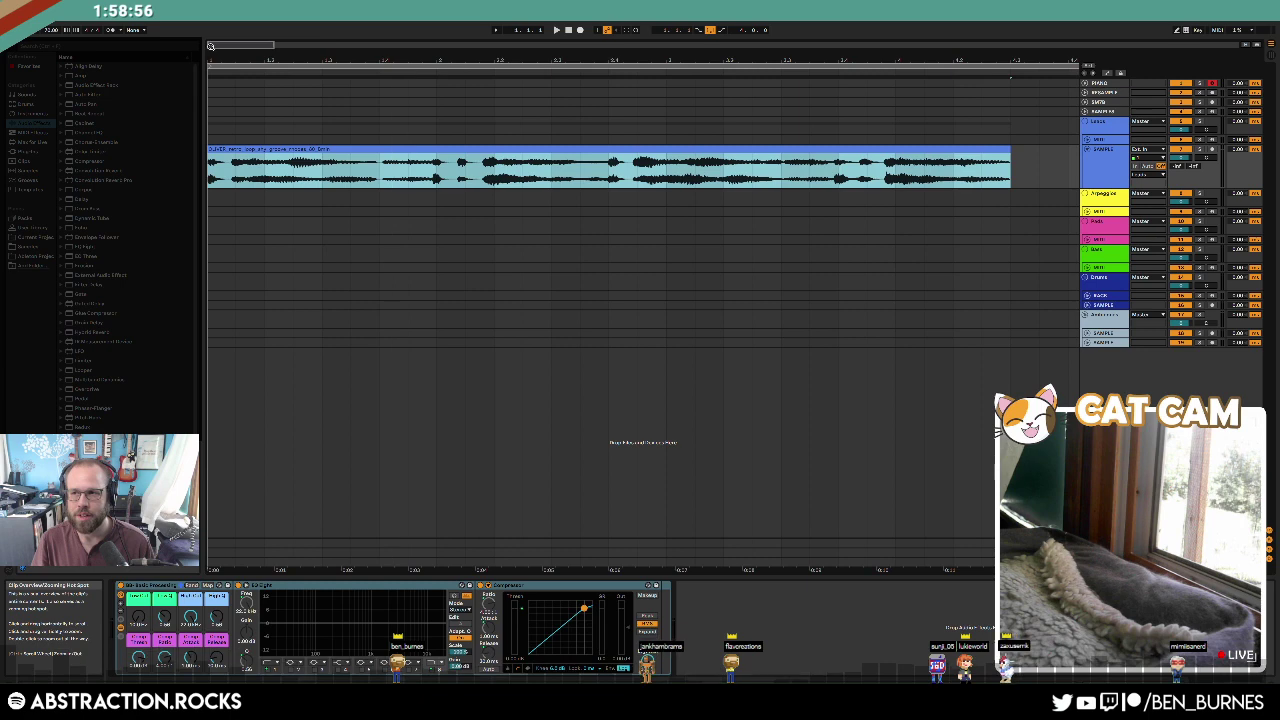
Step: Transpose the rhodes clip up slightly and audition it
double_click(238, 148)
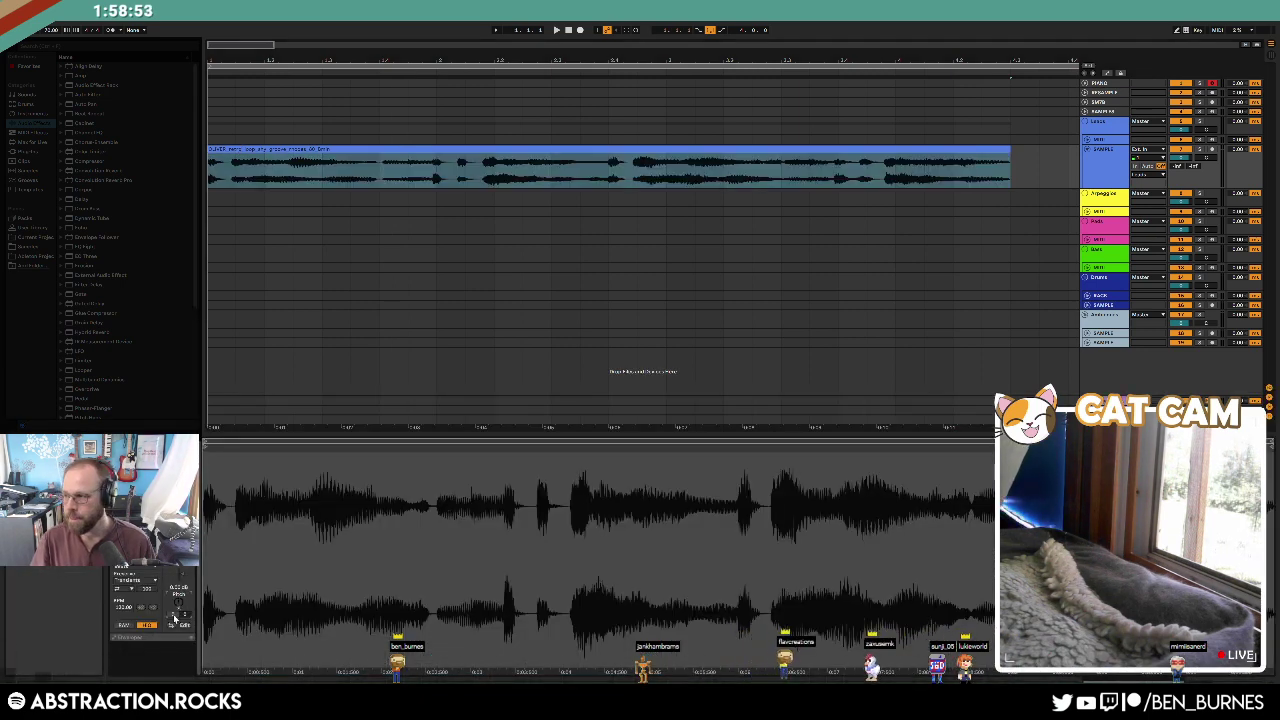
left_click_drag(174, 616, 174, 611)
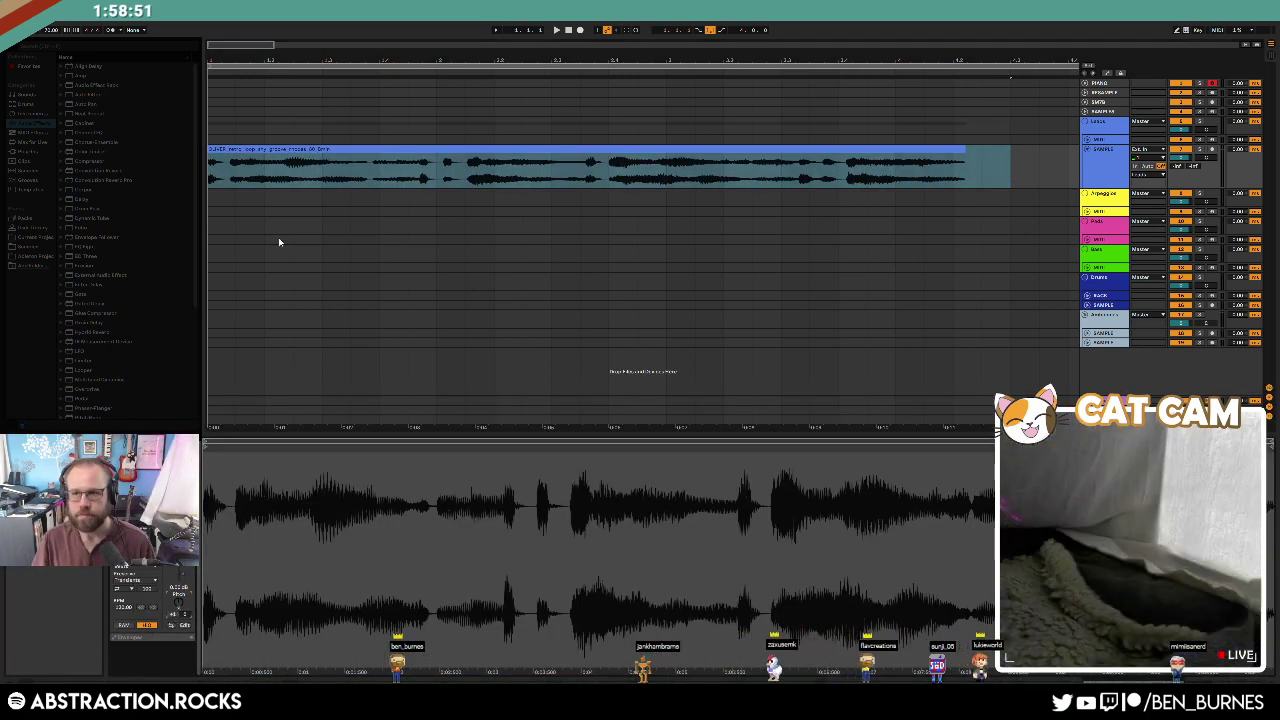
key("space")
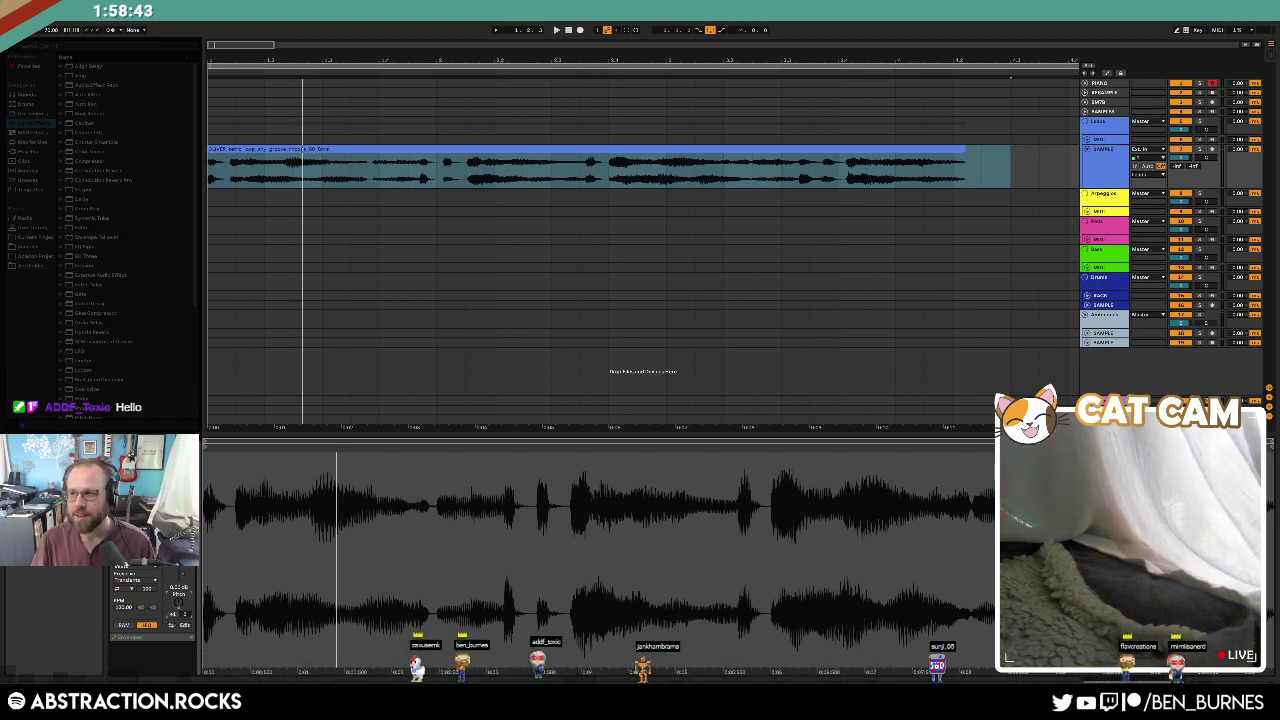
Step: Switch to the Twitch Stream Manager window and read the new chat message
left_click_drag(1279, 54, 1095, 57)
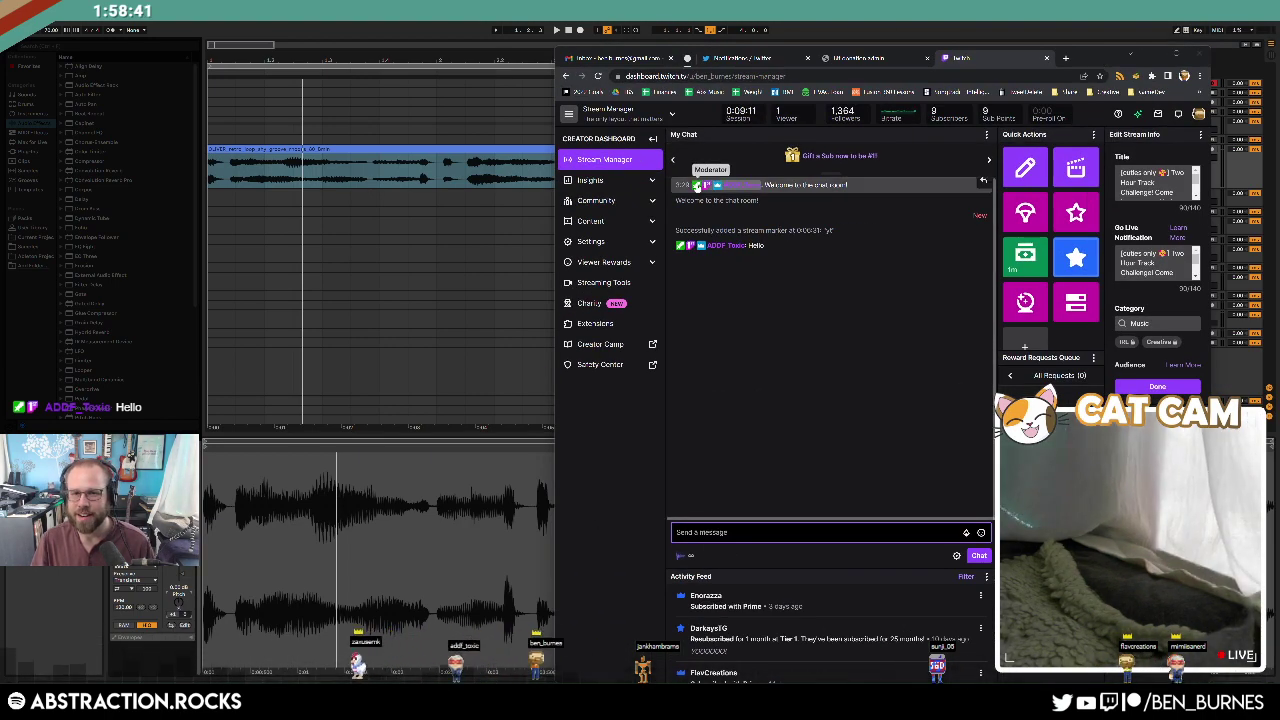
left_click_drag(1086, 54, 1279, 76)
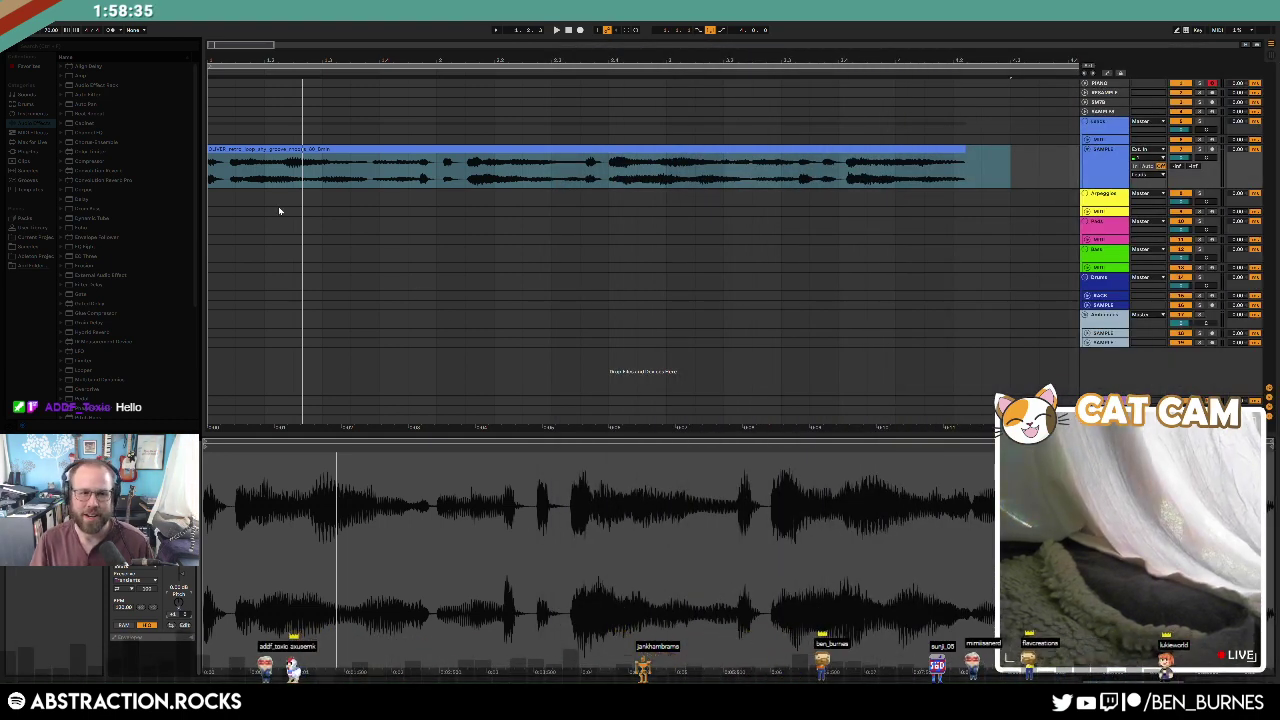
Step: Turn on warping for the rhodes clip and play it from the start
left_click(276, 149)
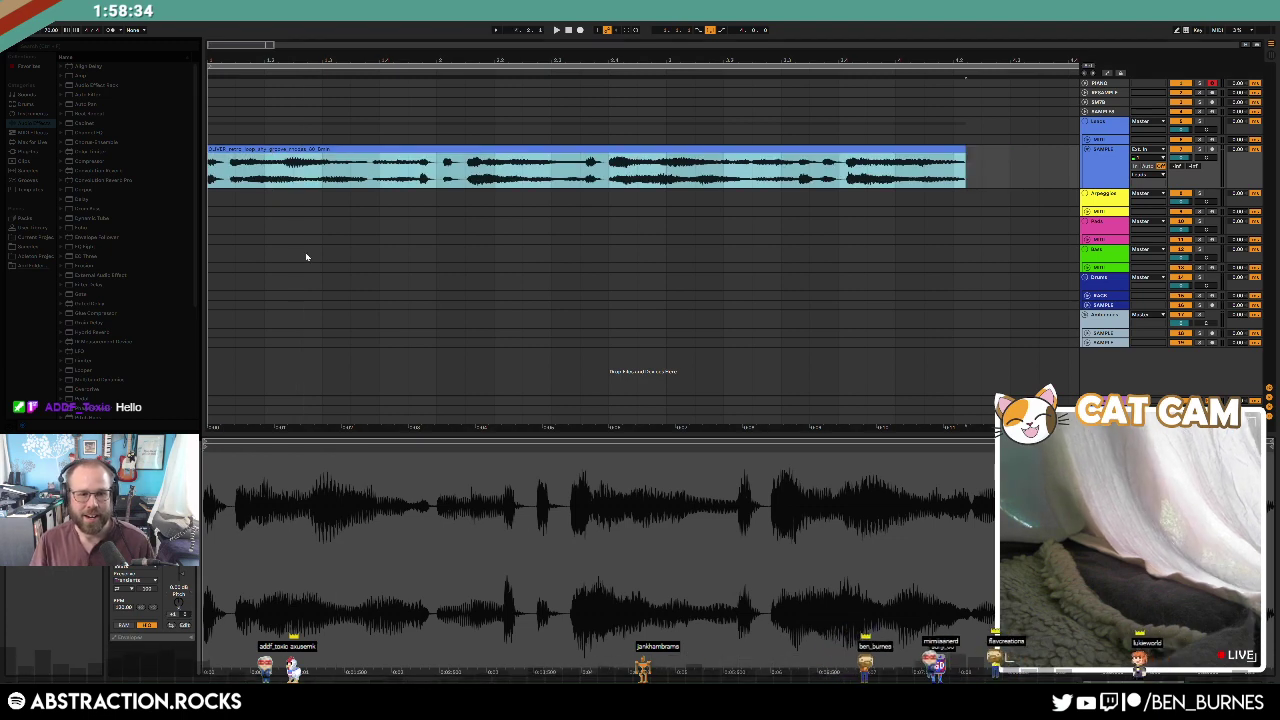
left_click(236, 184)
double_click(245, 149)
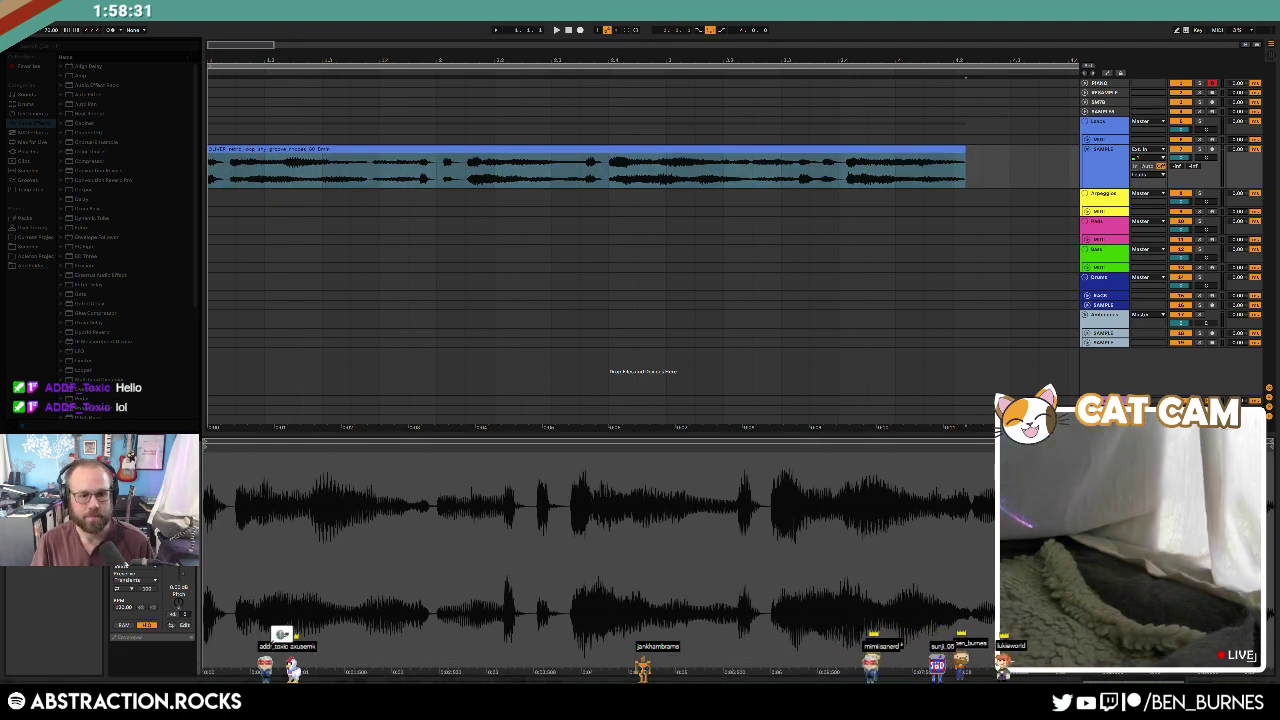
left_click(145, 590)
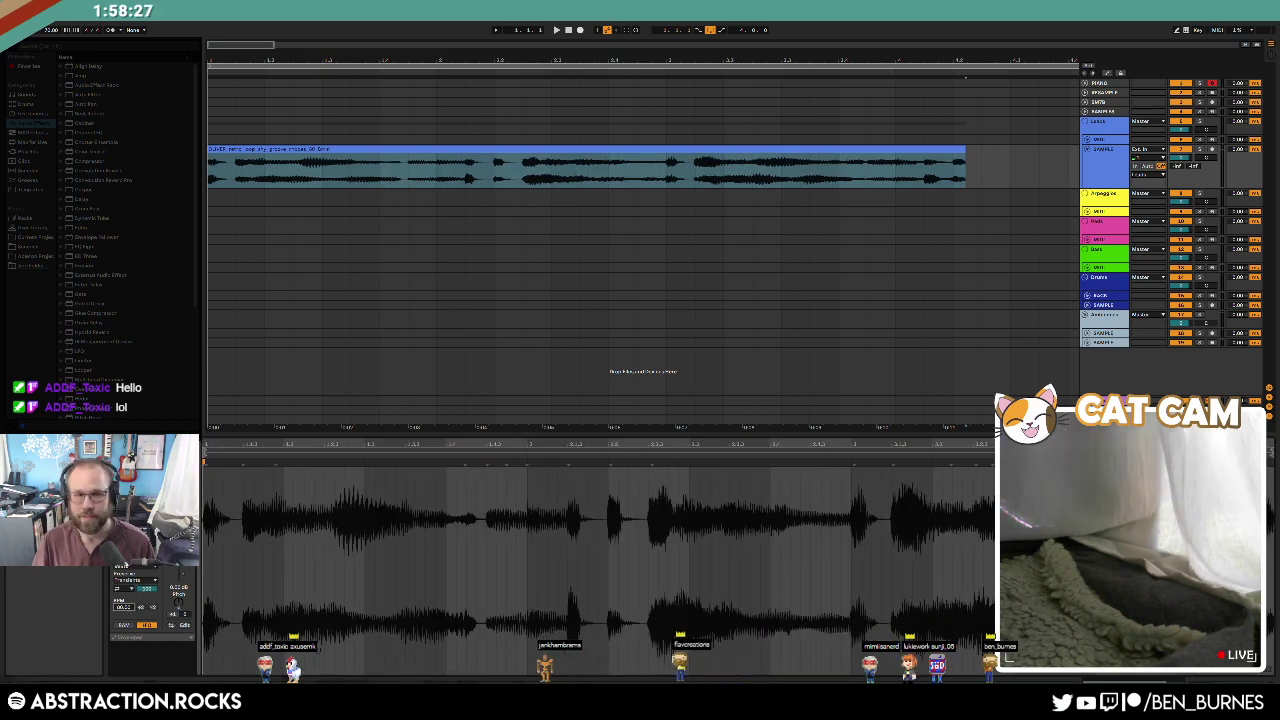
key("space")
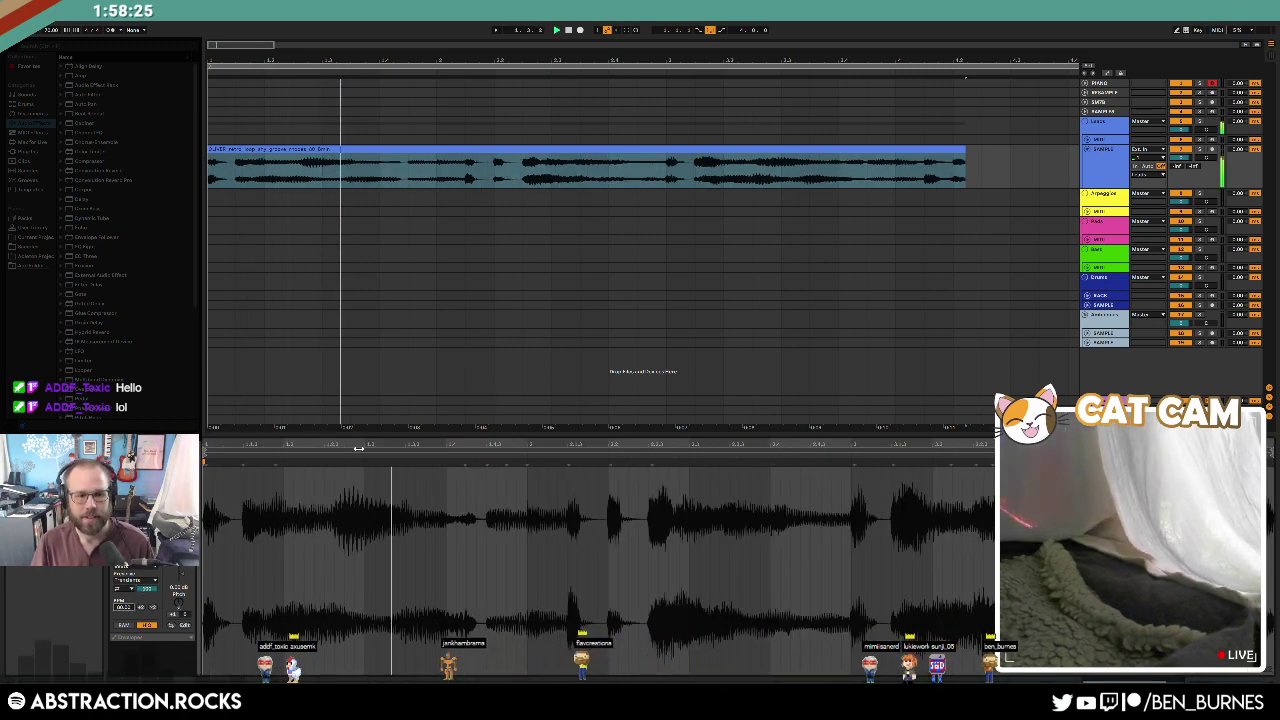
Step: Switch the clip's warp mode to Texture with a higher grain size and flux, and audition the result
left_click(142, 583)
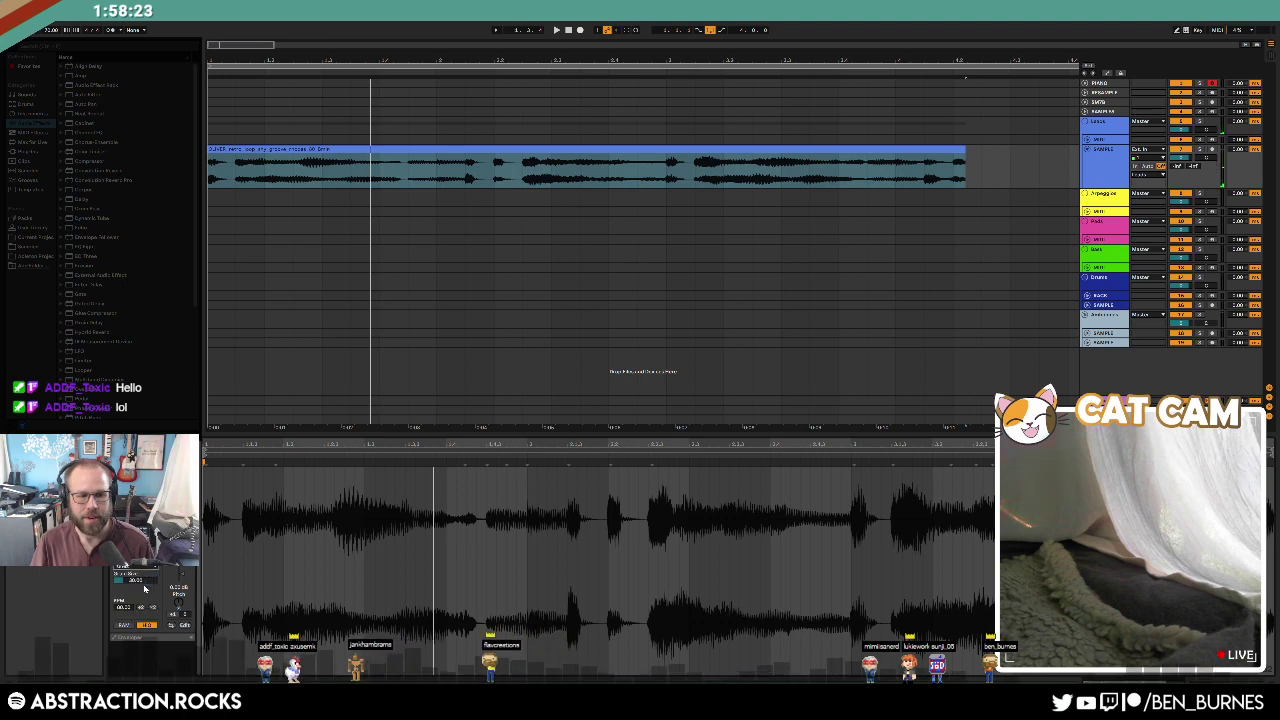
left_click(135, 567)
left_click(125, 588)
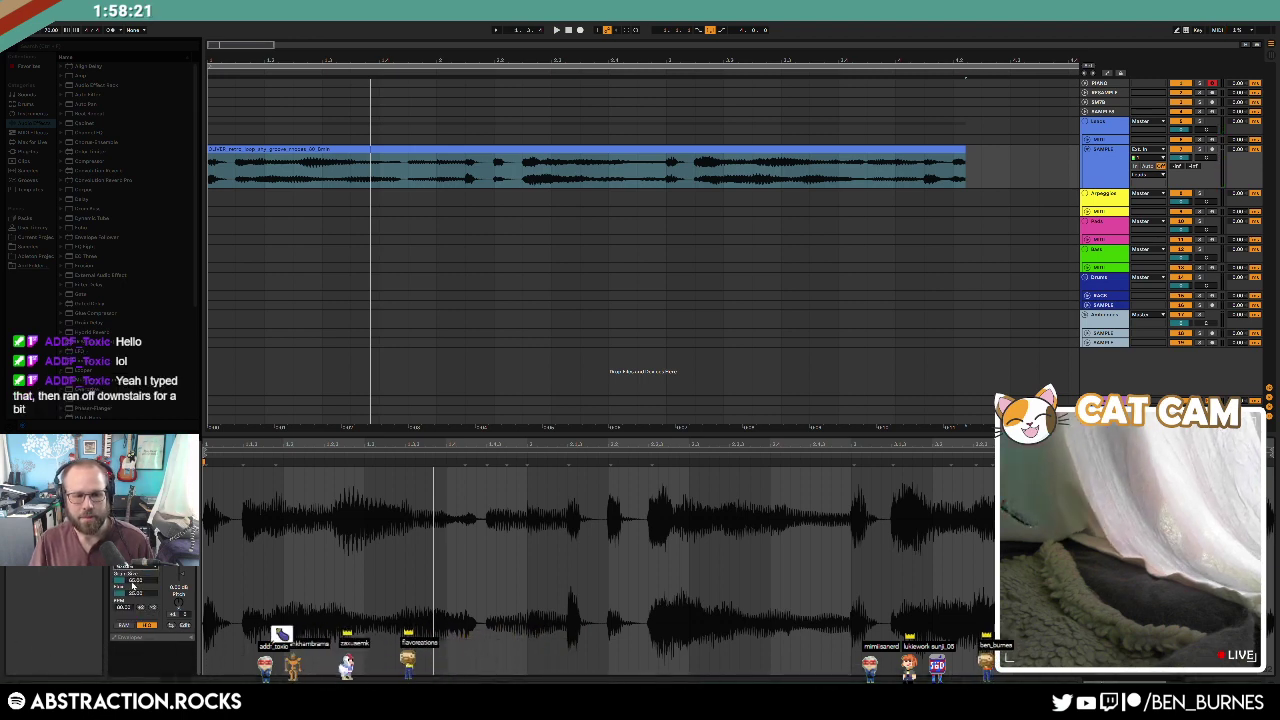
left_click_drag(134, 581, 134, 545)
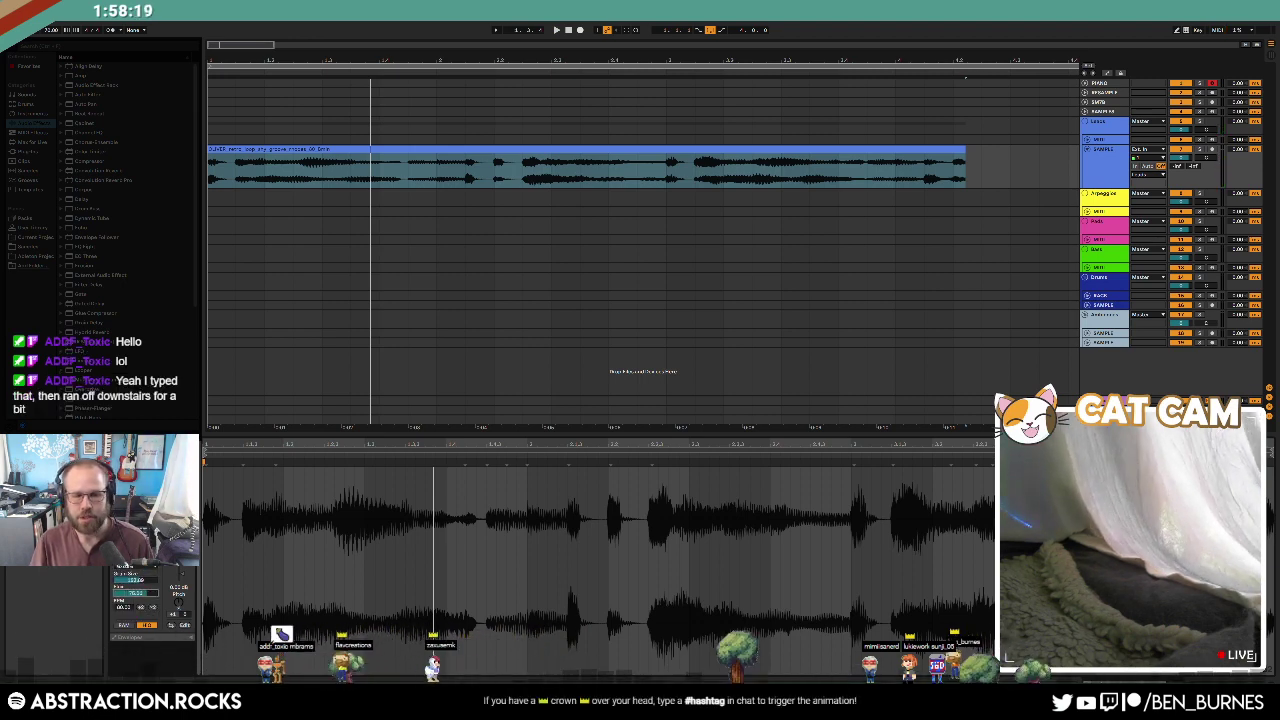
key("space")
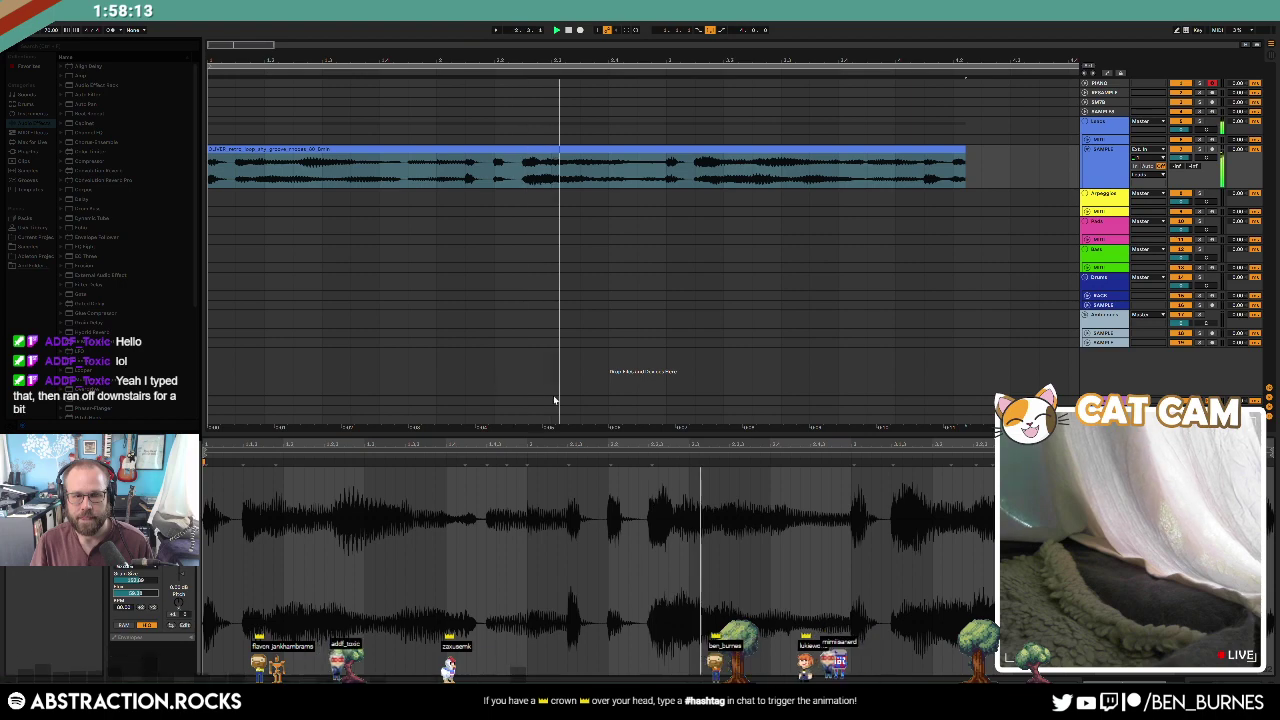
key("space")
Step: Split out the loop's first two chords, placing one at bar 1 and one at bar 2 with a short hit just before it
left_click_drag(233, 177, 376, 156)
left_click_drag(523, 176, 546, 153)
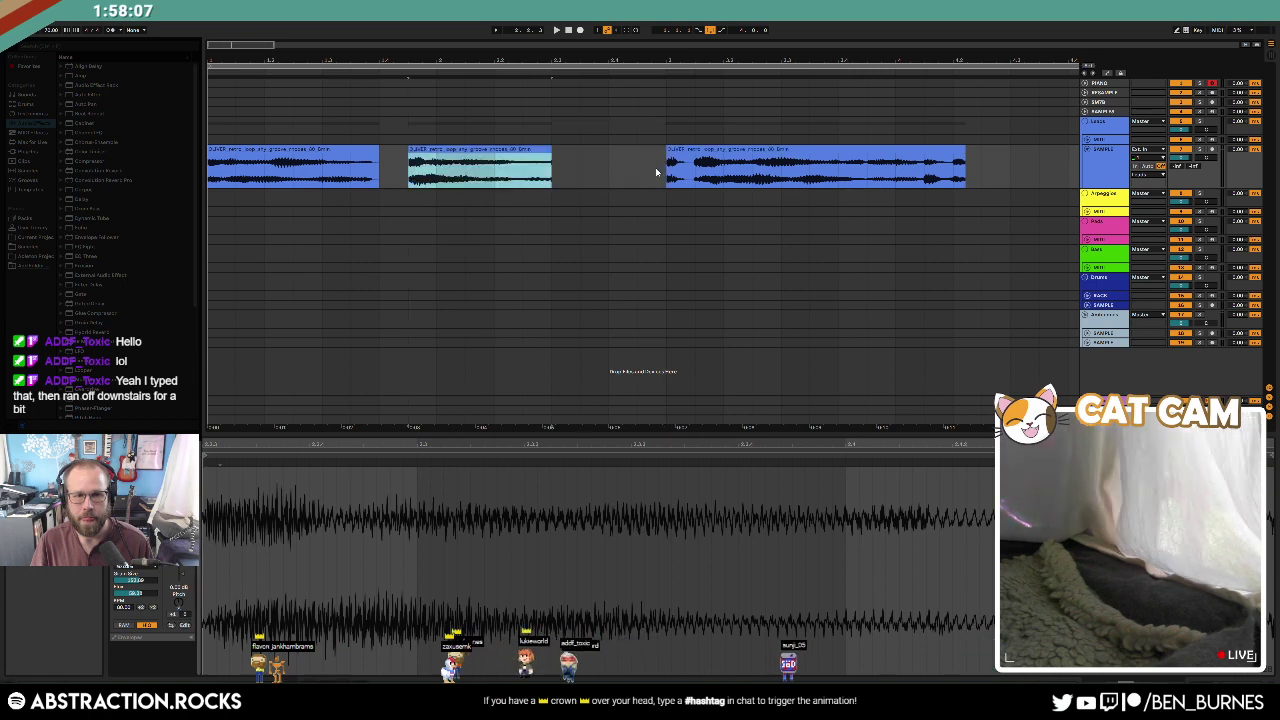
left_click(530, 360)
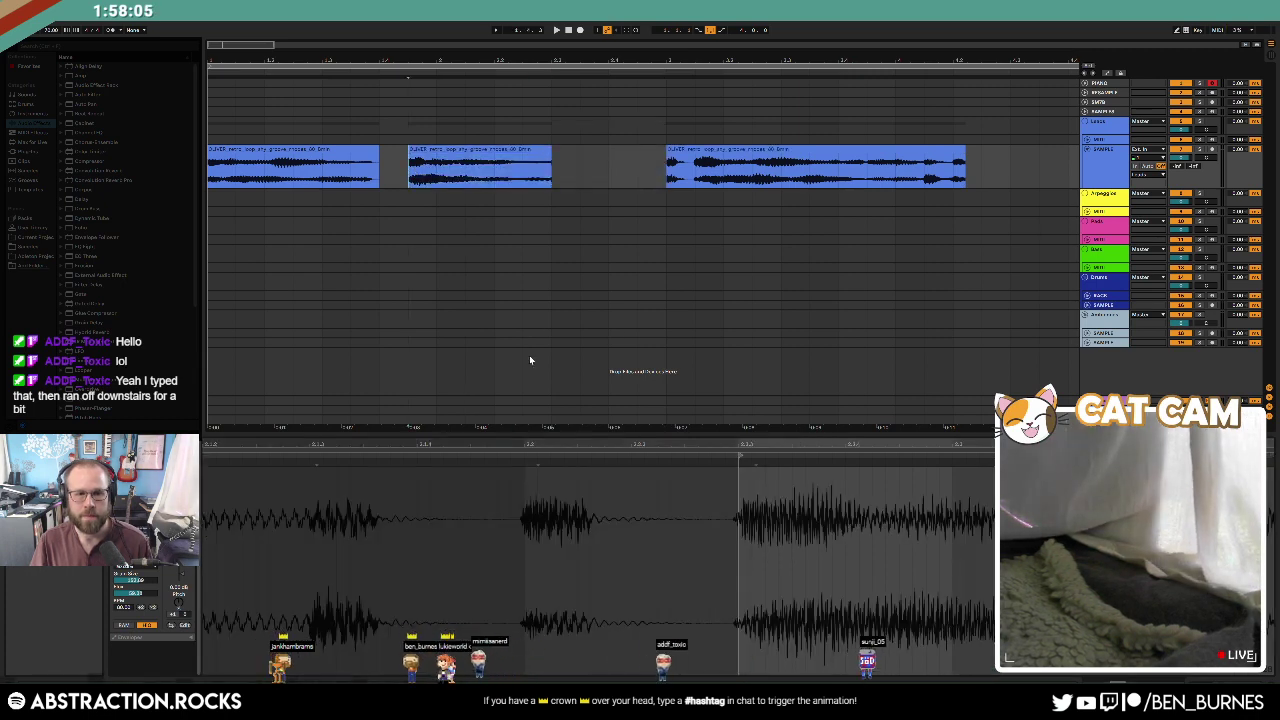
mouse_move(425, 151)
left_mouse_down()
mouse_move(454, 152)
mouse_move(427, 153)
left_mouse_up()
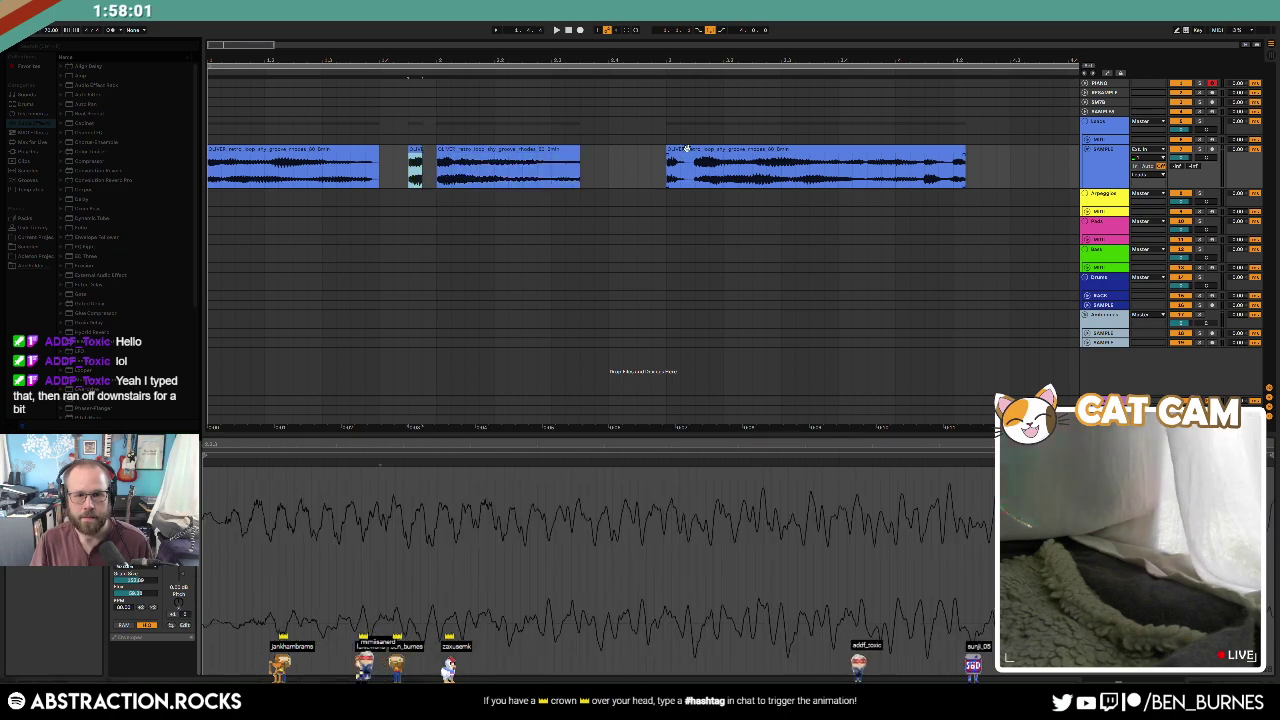
Step: Move the third chord to bar 3 and extend the closing clip to the right and slightly ahead of bar 4
left_click_drag(695, 168, 830, 154)
scroll(868, 165, "down", 3)
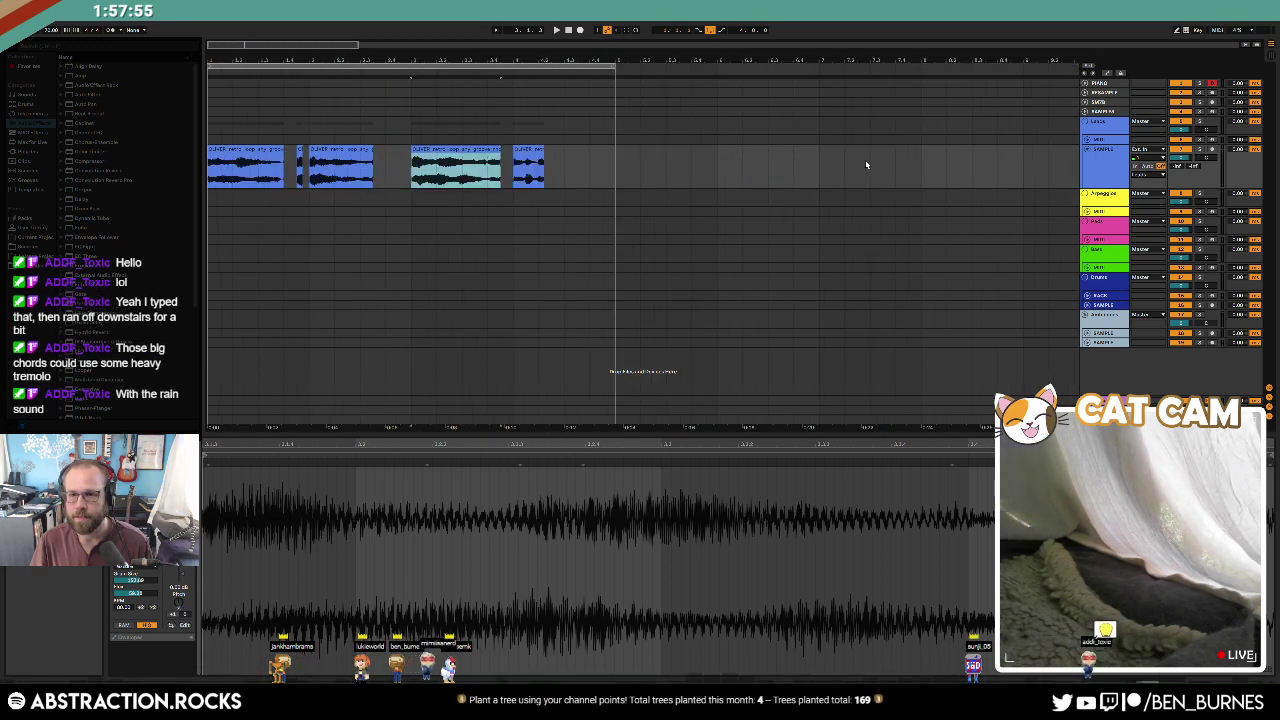
left_click_drag(543, 151, 862, 174)
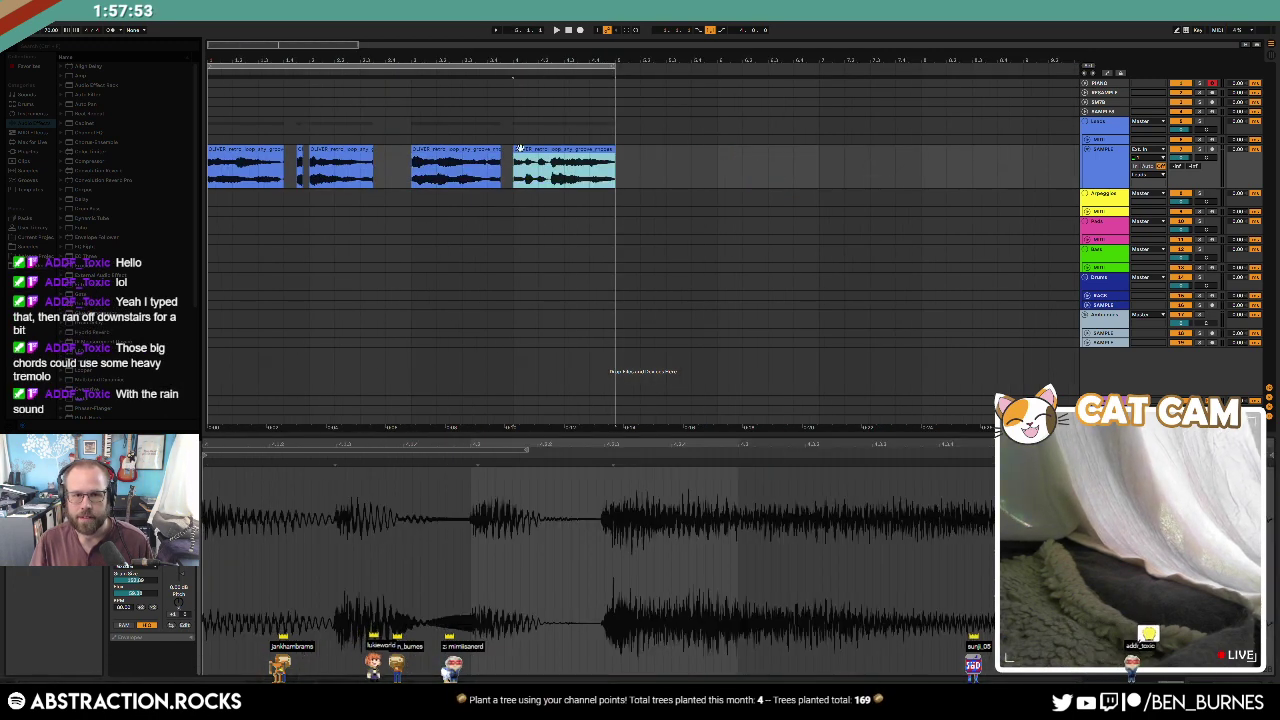
mouse_move(516, 149)
left_mouse_down()
mouse_move(539, 150)
mouse_move(510, 153)
left_mouse_up()
Step: Trim the end of the bar 3 clip and add fade-outs to it and the last clip
scroll(531, 153, "up", 2)
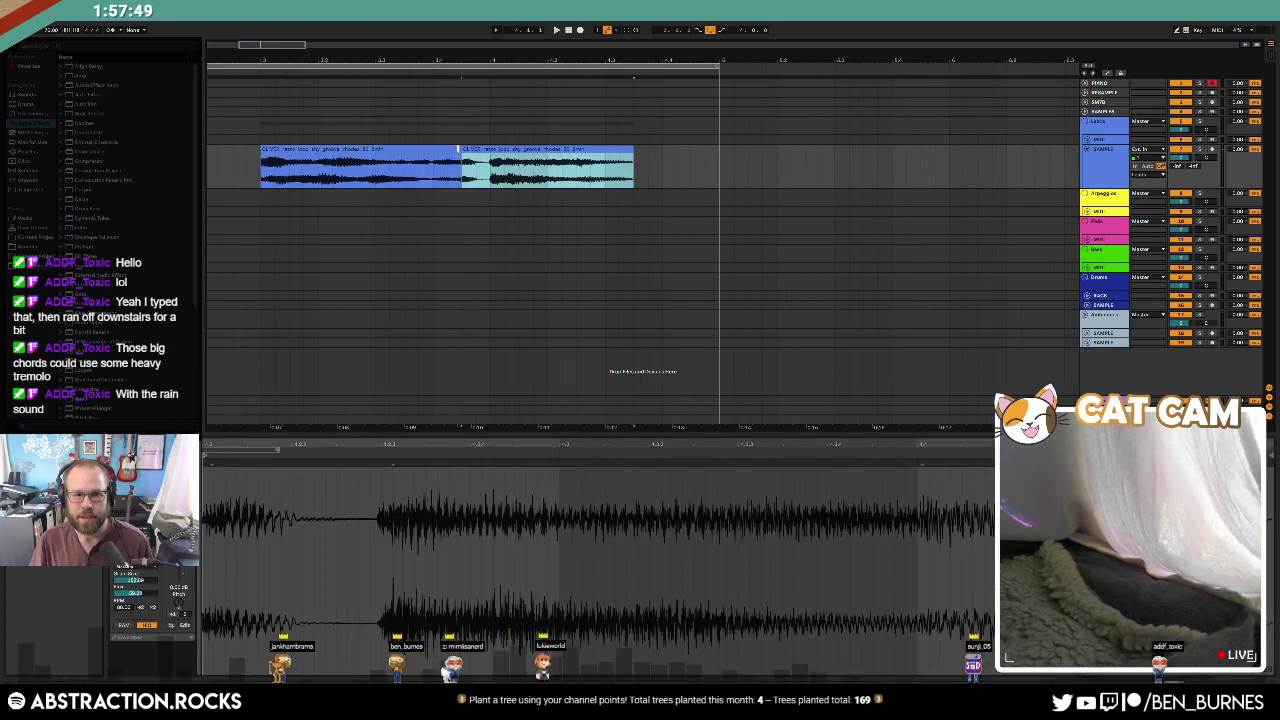
left_click_drag(460, 150, 412, 158)
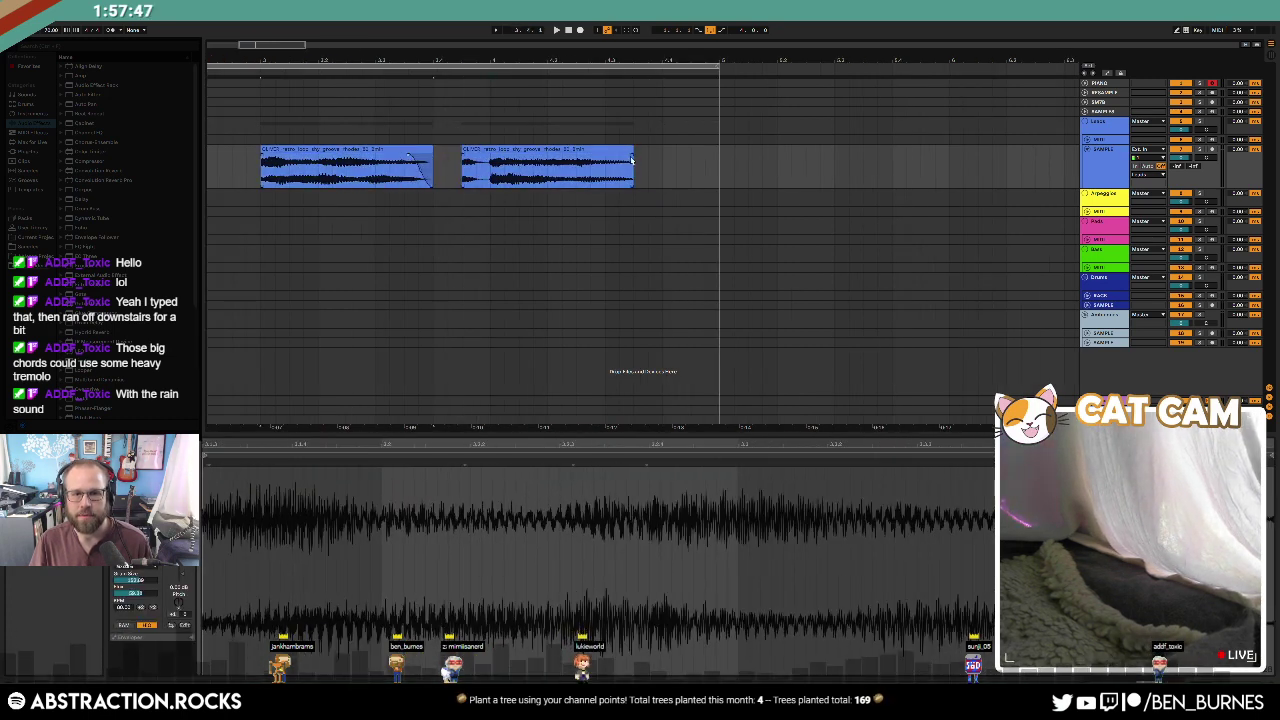
left_click_drag(631, 156, 609, 158)
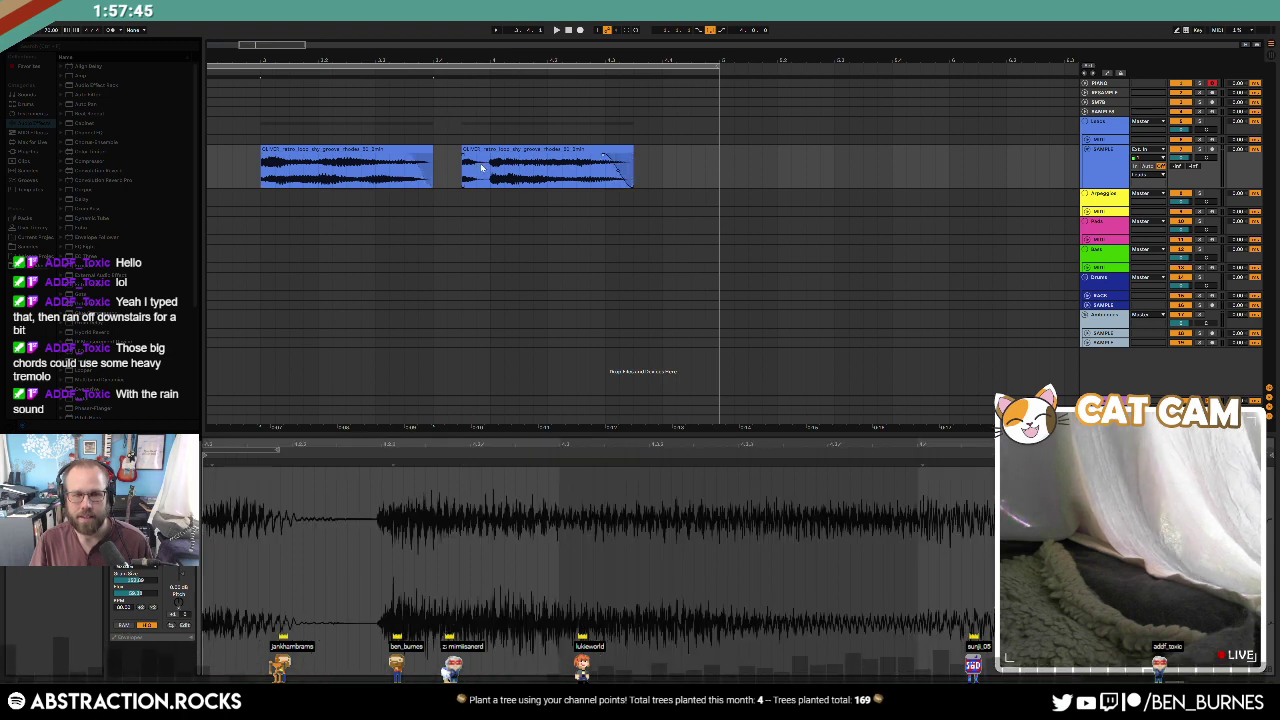
Step: Duplicate the chord clips from bar 5, start the first copy slightly earlier, and place a short hit at the end of bar 4
scroll(475, 162, "down", 3)
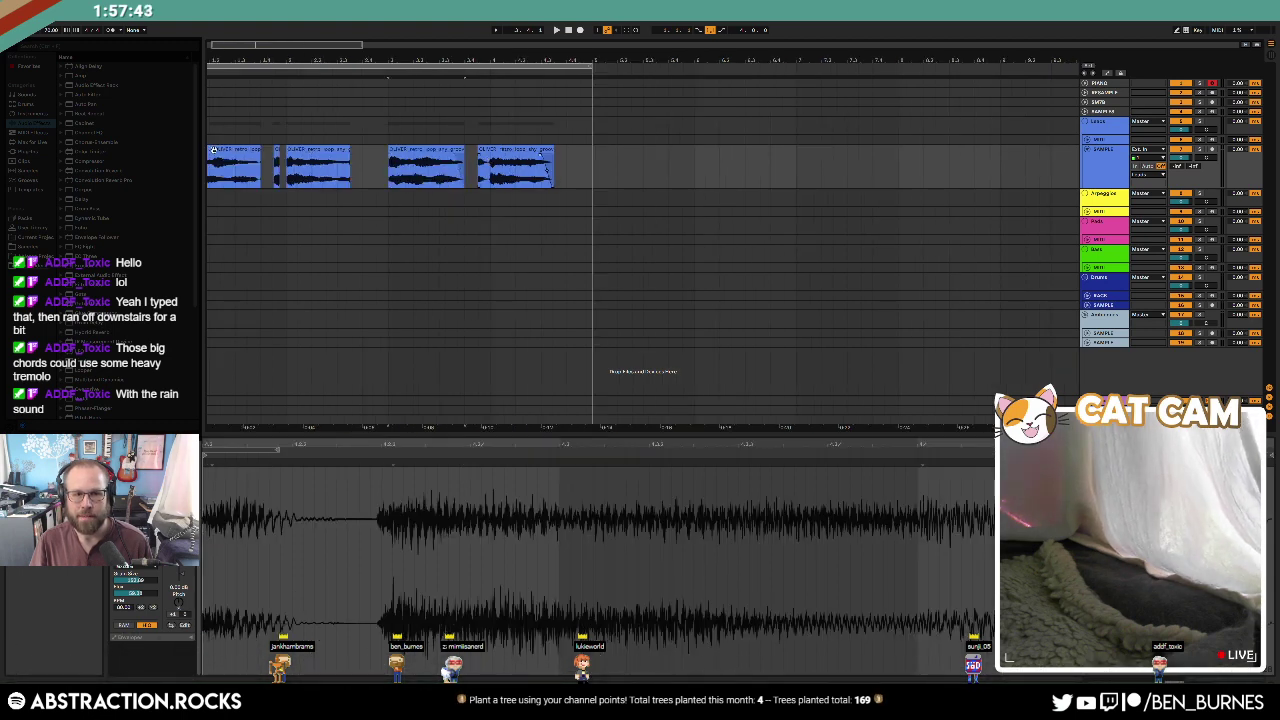
key("ctrl+d")
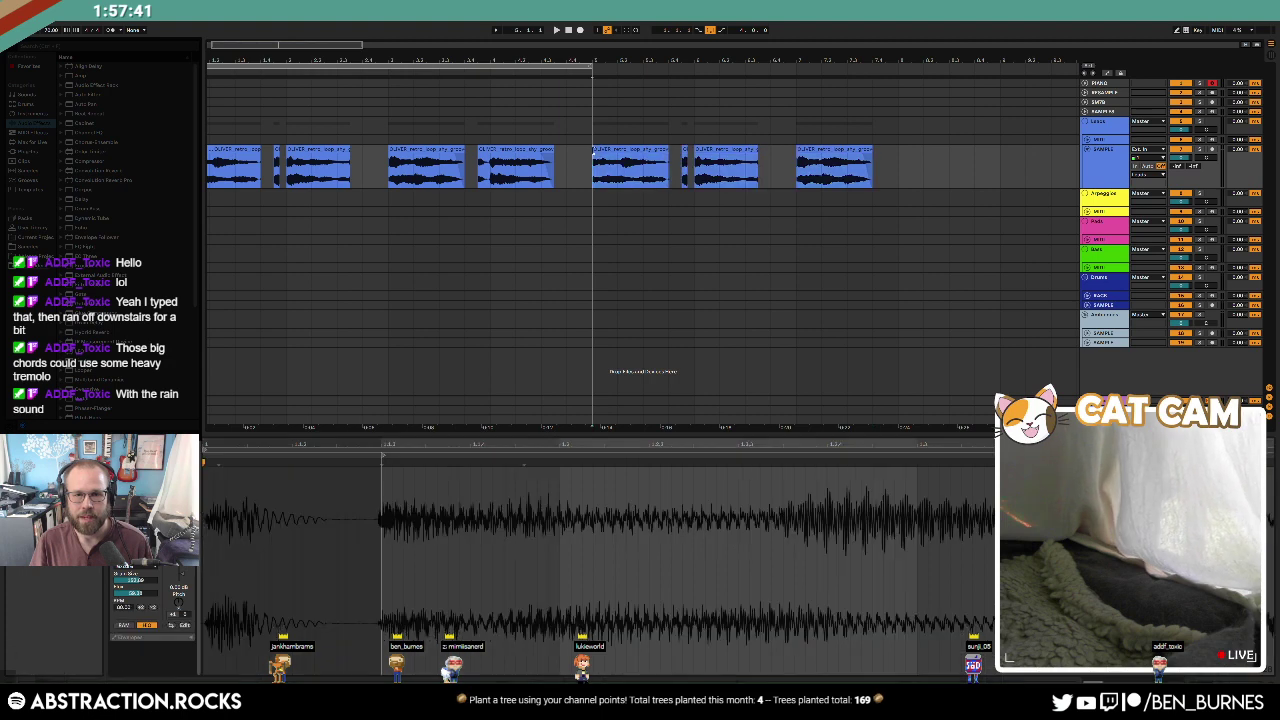
left_click_drag(593, 154, 446, 158)
scroll(590, 160, "up", 3)
scroll(578, 168, "up", 3)
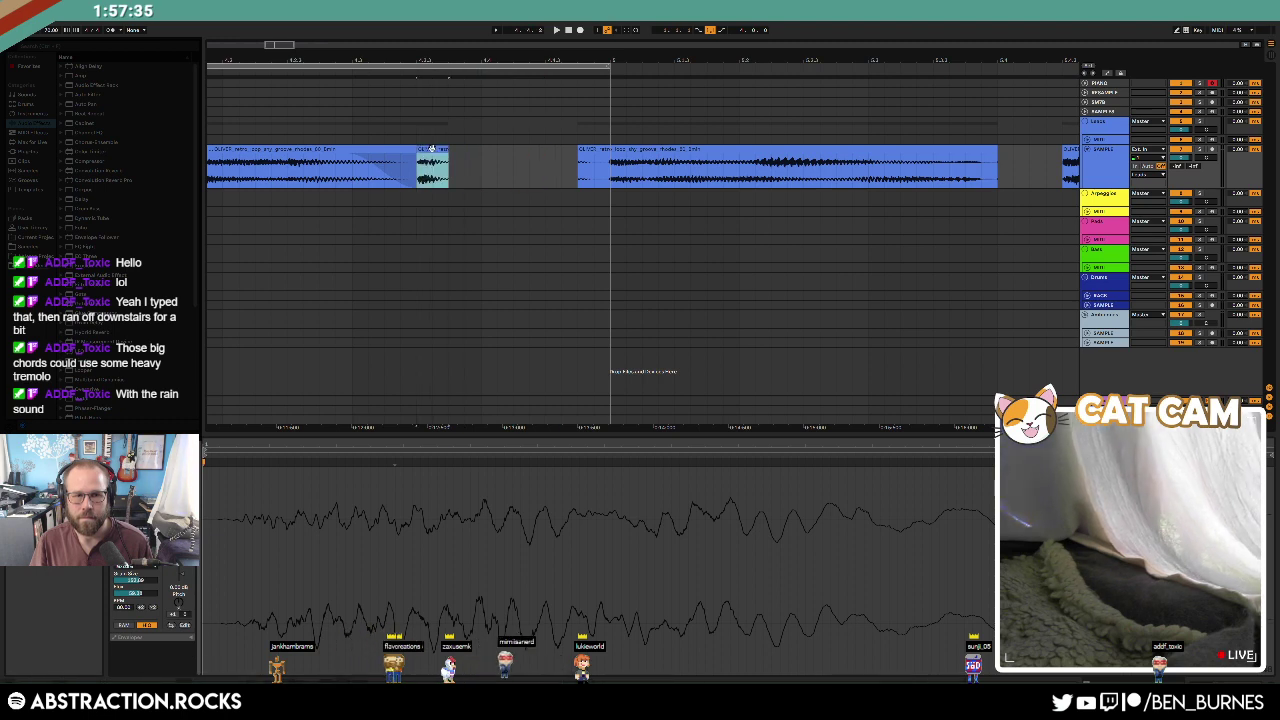
Step: Place a short hit just before the first duplicated chord clip and delete the other duplicates from bar 5 on
left_click_drag(546, 158, 565, 157)
left_click(591, 150)
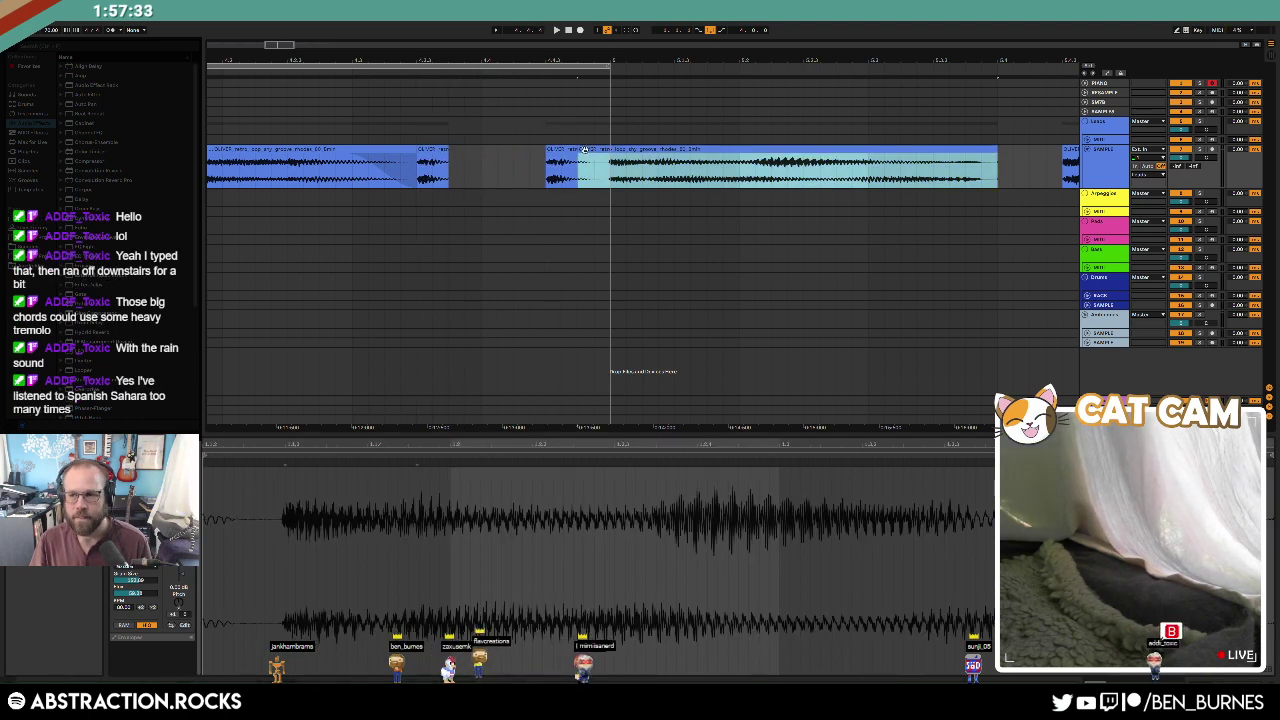
key("Delete")
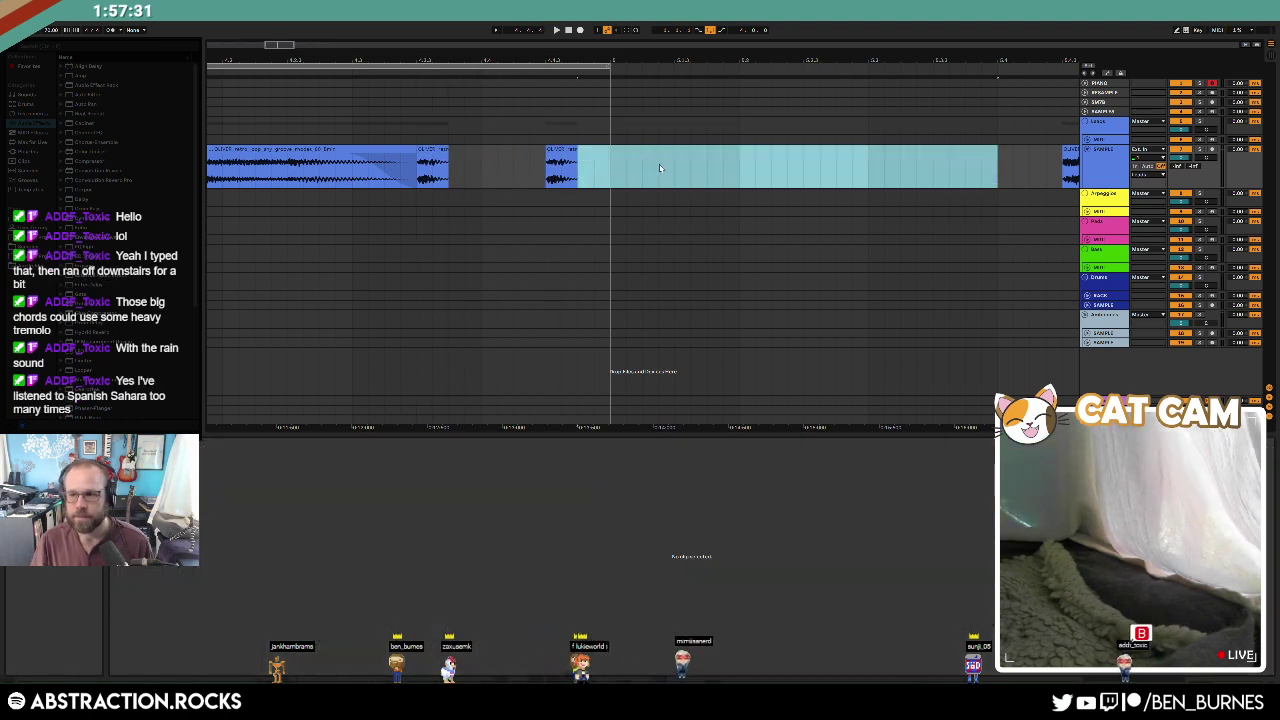
scroll(660, 168, "down", 8)
left_click_drag(706, 166, 415, 161)
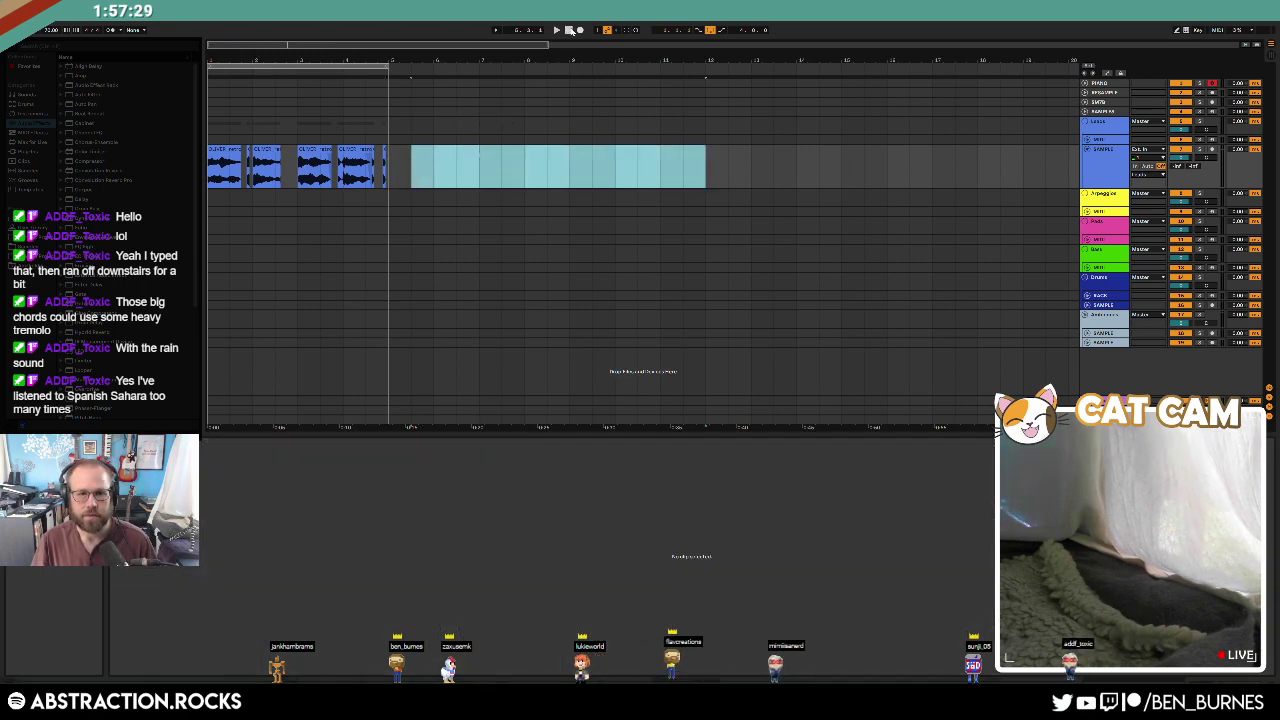
Step: Play the rearranged rhodes chord progression from the start to judge how it sounds
left_click(570, 30)
key("space")
left_click_drag(253, 45, 258, 85)
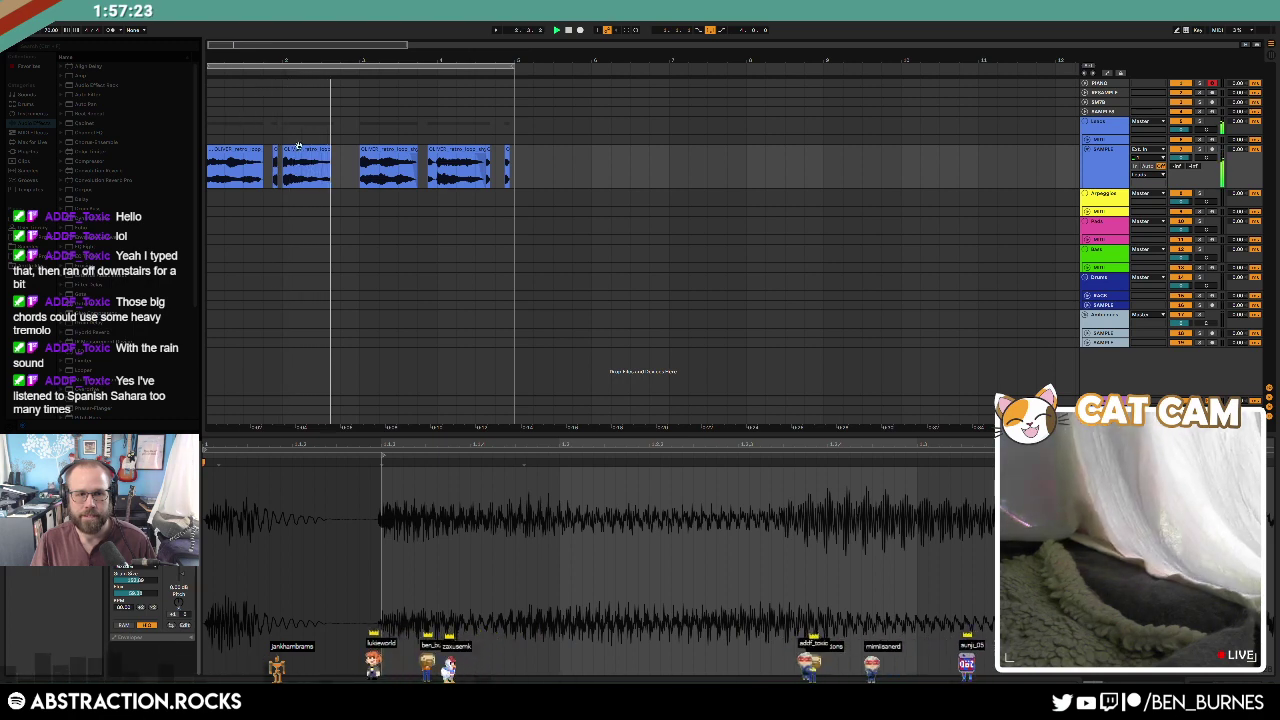
left_click(327, 157)
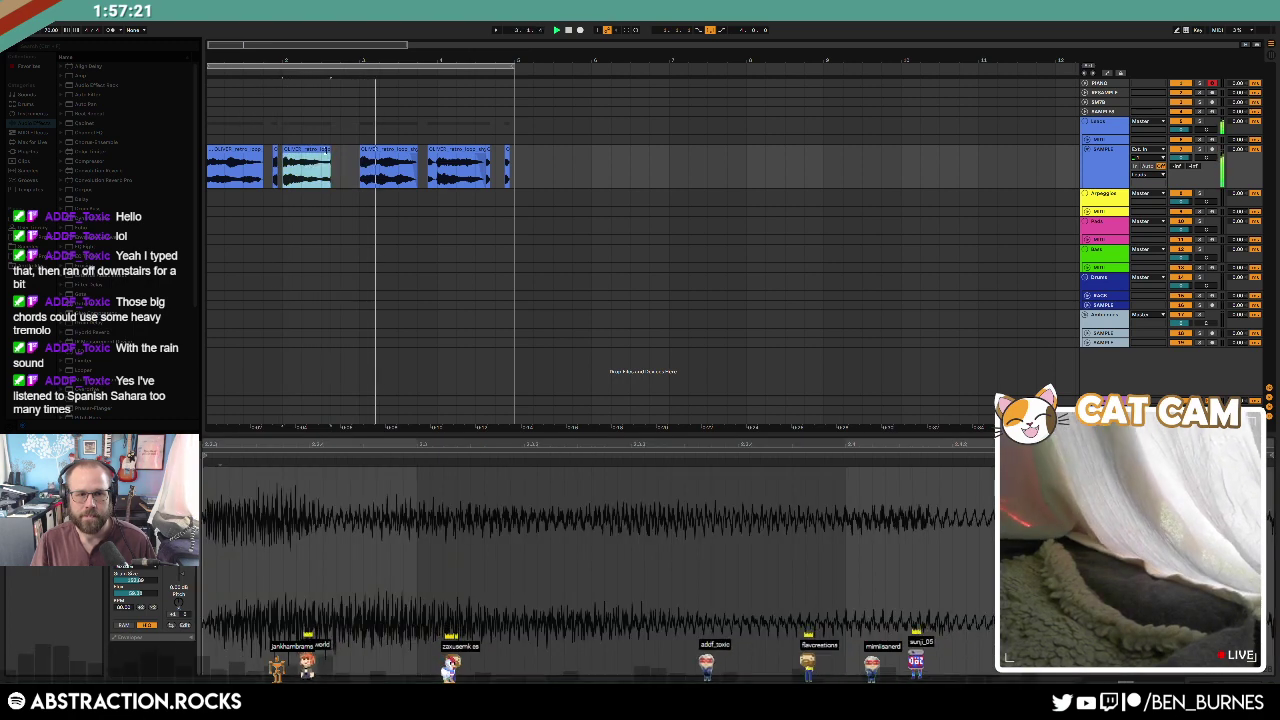
scroll(327, 157, "up", 2)
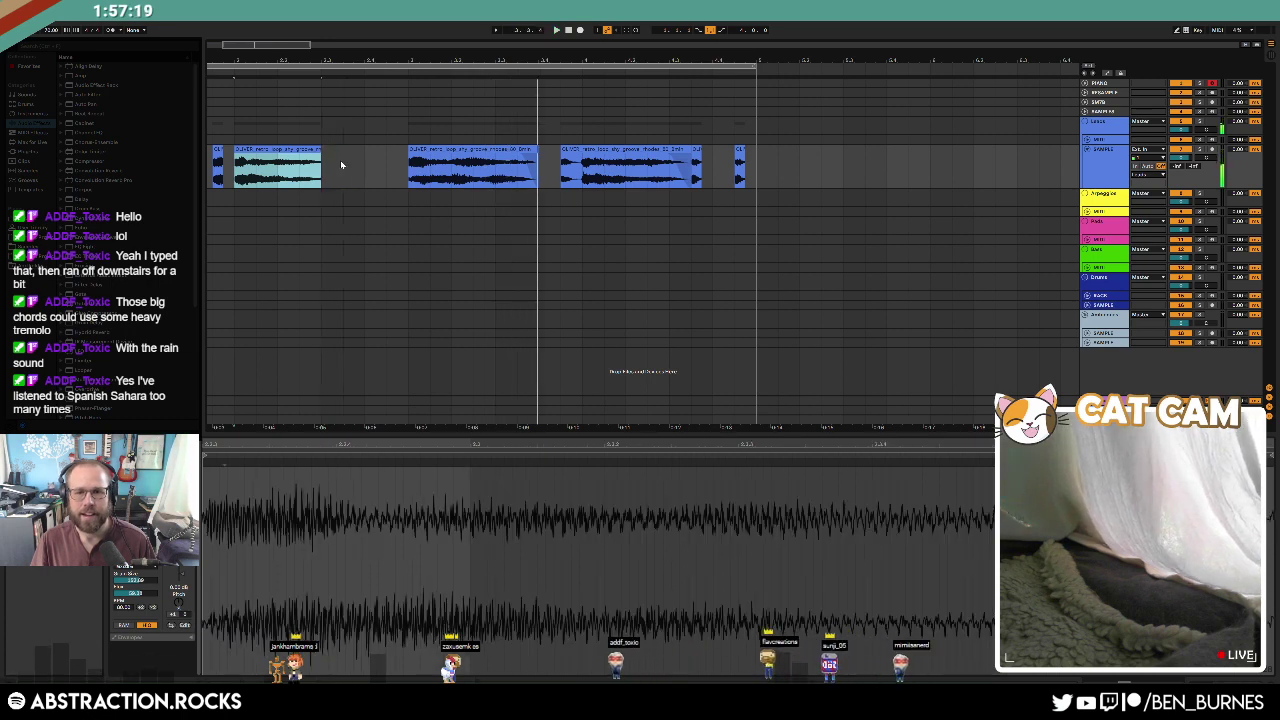
Step: Stop playback and delete all the rhodes chord clips from the blue group's sample track
scroll(340, 160, "down", 5)
key("space")
left_click_drag(413, 175, 209, 172)
key("Delete")
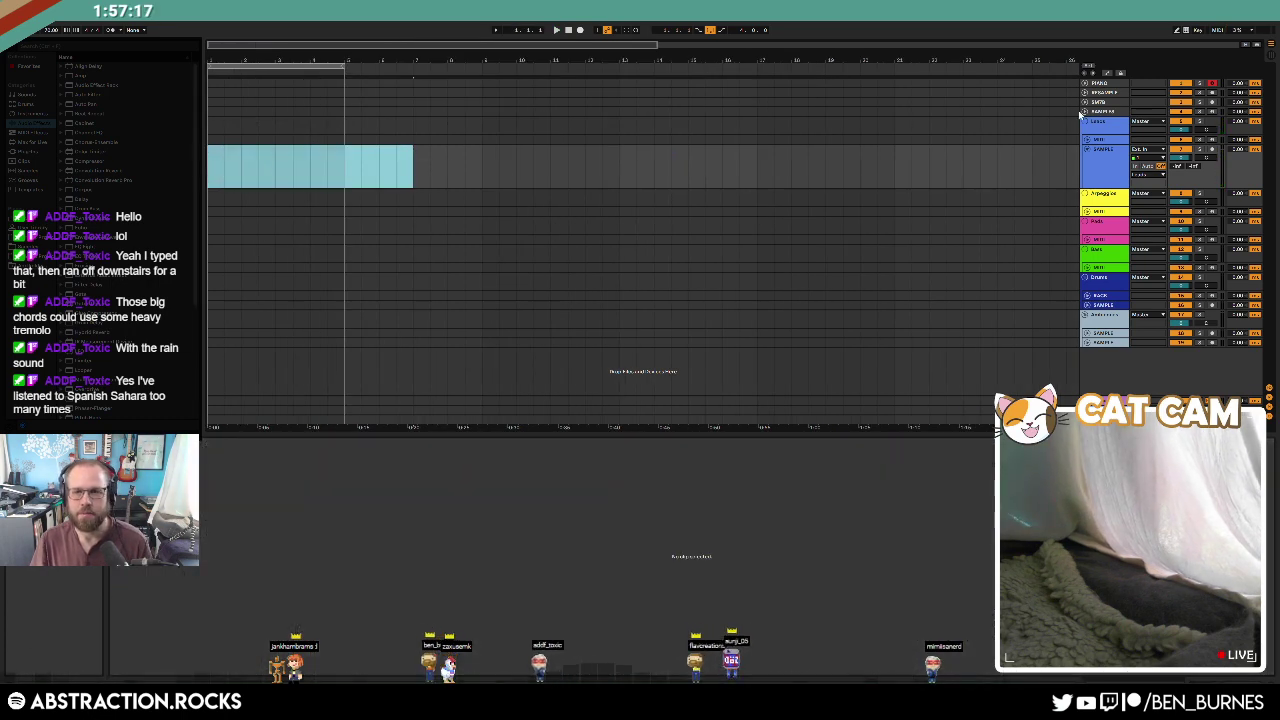
Step: Audition random samples in ADSR Sample Manager and place OS_94_Fm_Star_City_Song_Starter.wav at bar 1 of the blue group's sample track
left_click(1098, 112)
left_click(1030, 253)
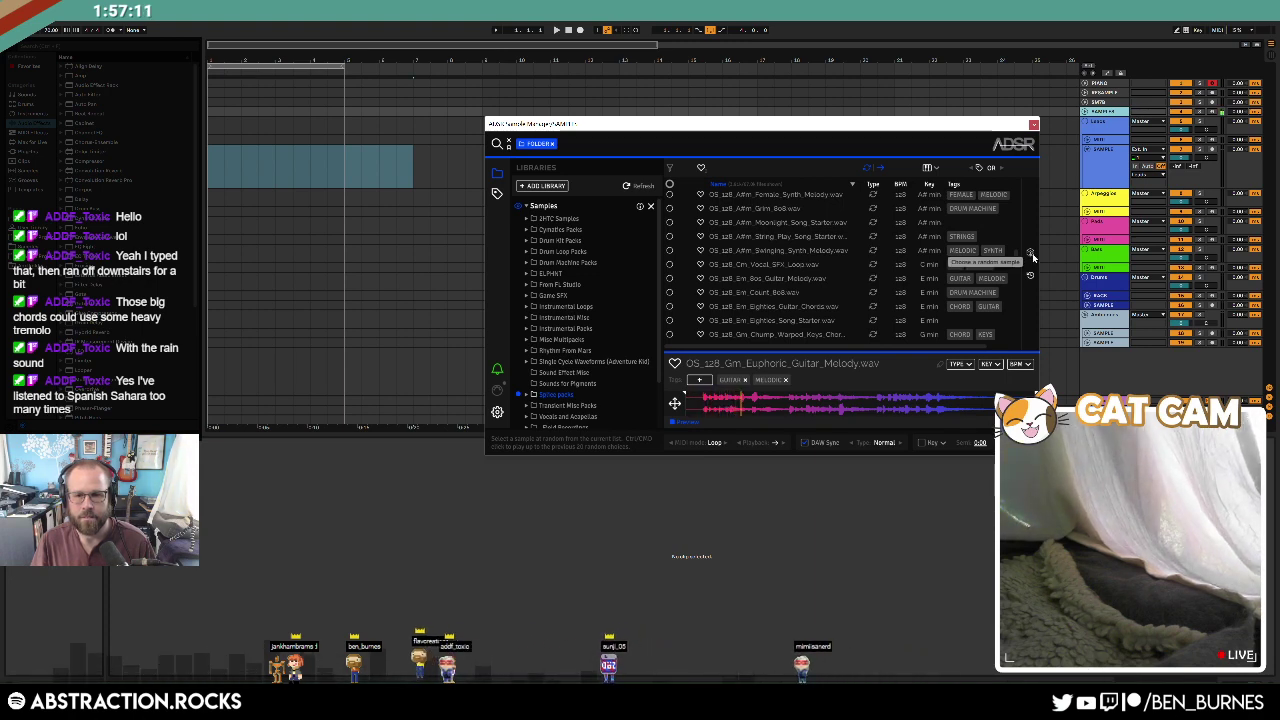
left_click(1031, 254)
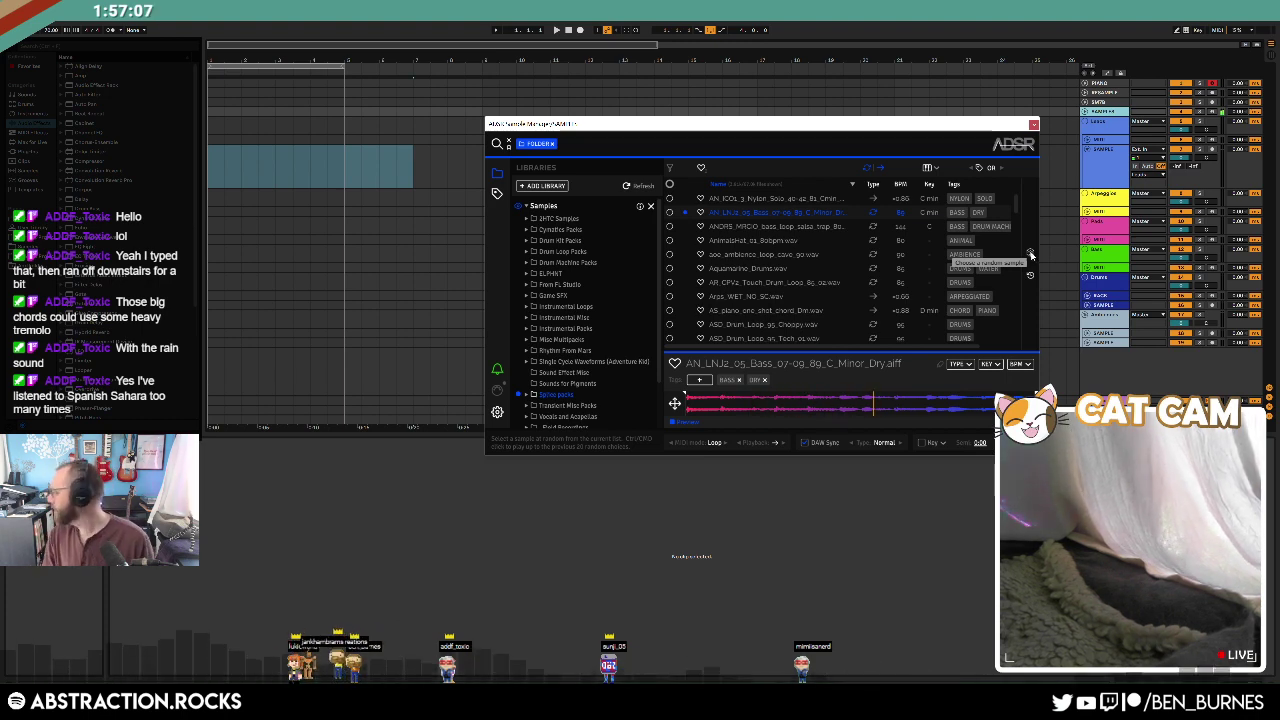
left_click(1031, 255)
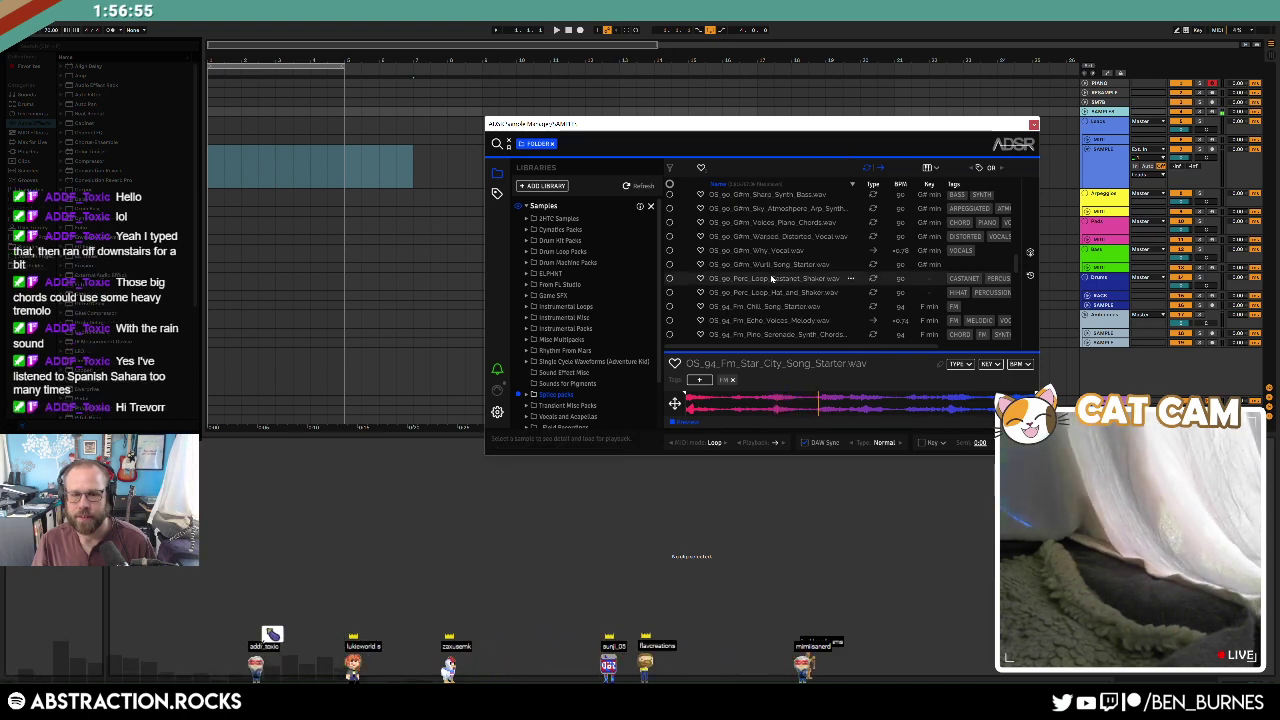
scroll(759, 290, "down", 2)
left_click_drag(759, 305, 256, 145)
Step: Change the project tempo, and warp the Star City clip with a corrected clip tempo
left_click(48, 33)
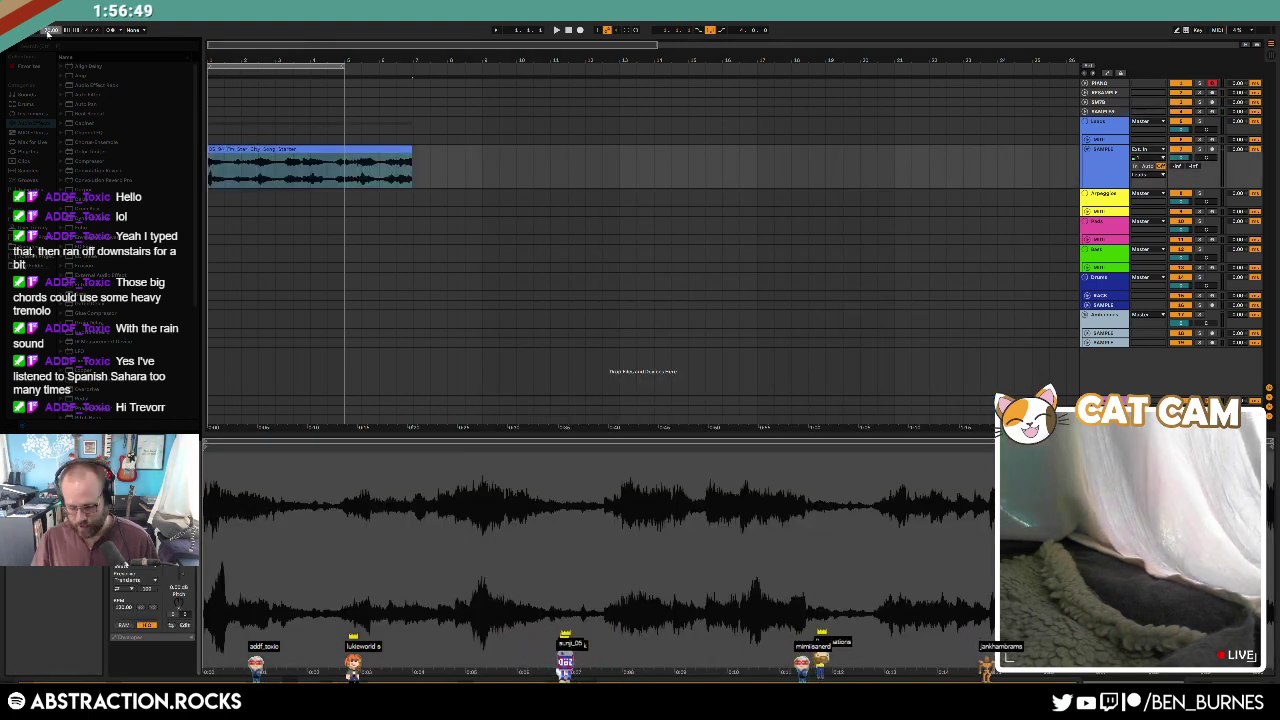
key("Return")
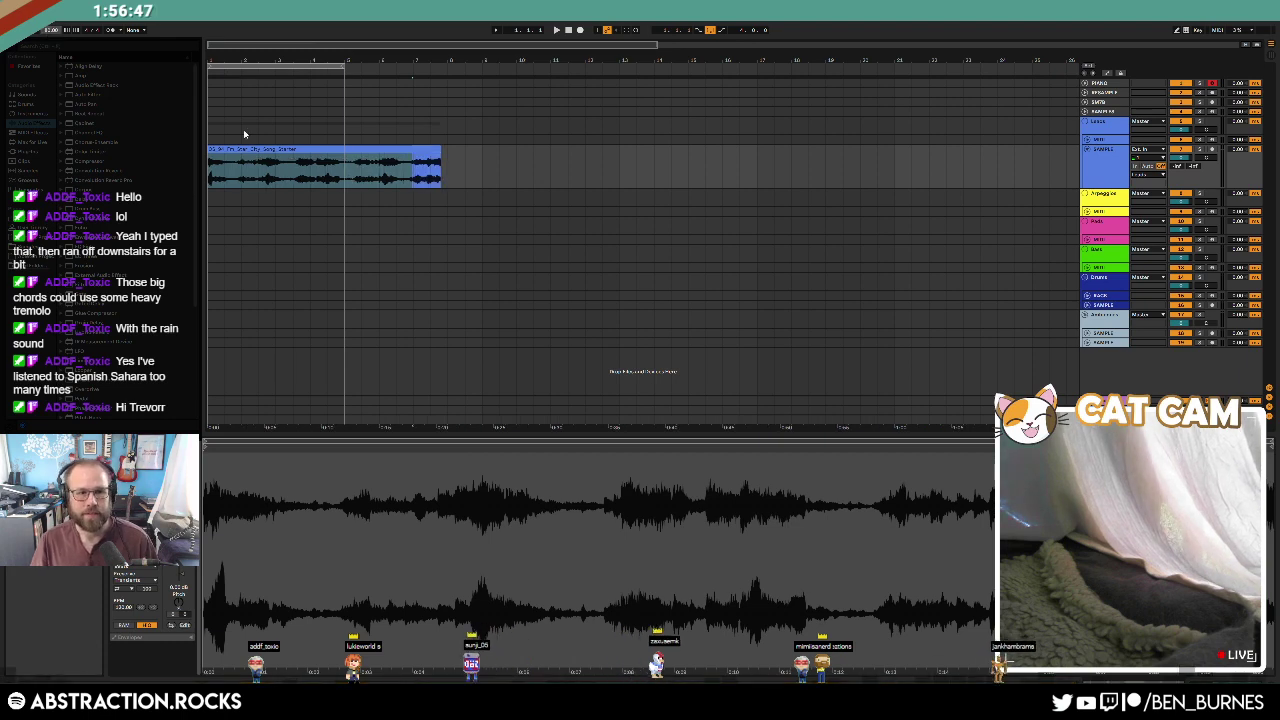
left_click(250, 149)
key("Right")
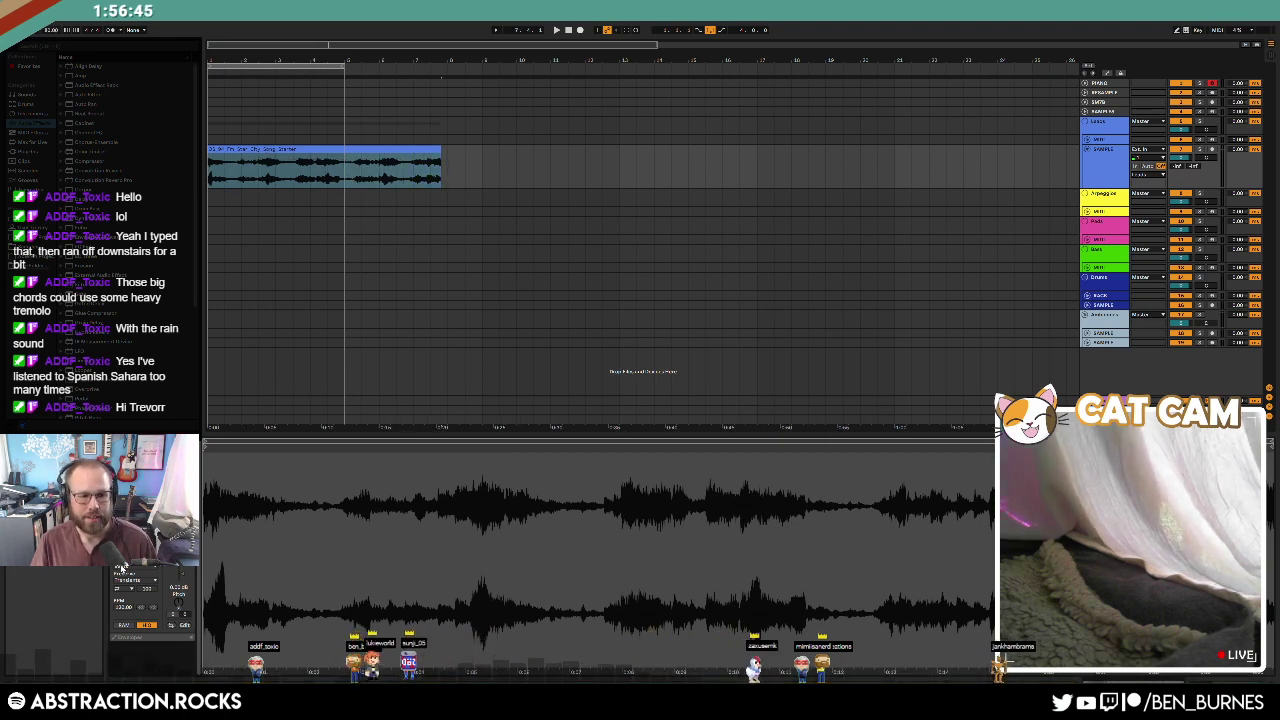
left_click(124, 597)
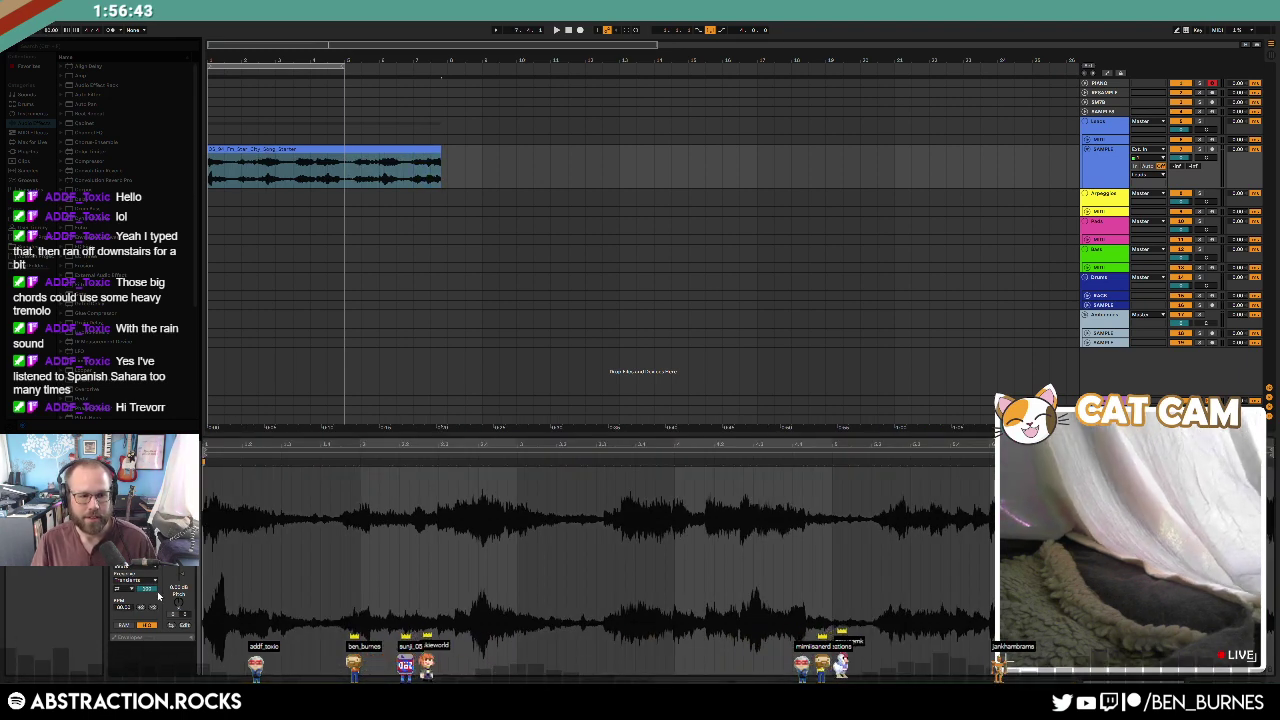
key("Return")
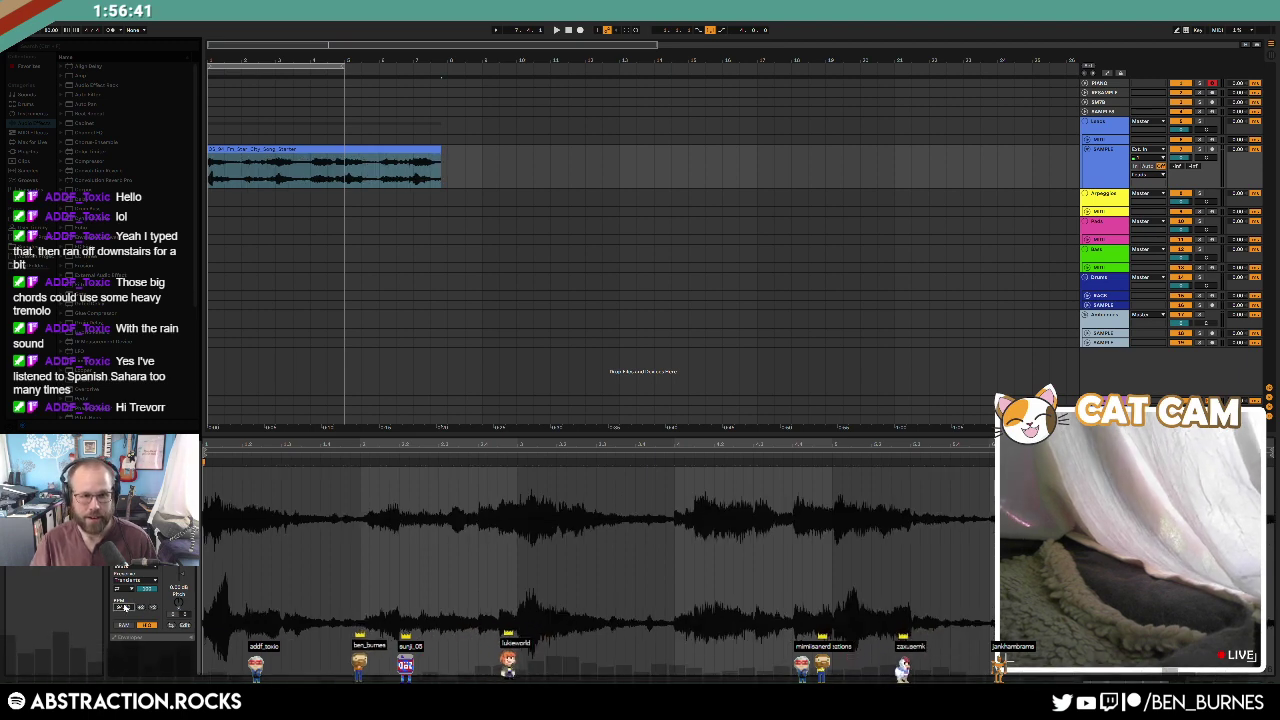
Step: Trim the Star City clip to two bars and duplicate it at bar 3, fading out the end of the first clip
left_click_drag(438, 151, 242, 151)
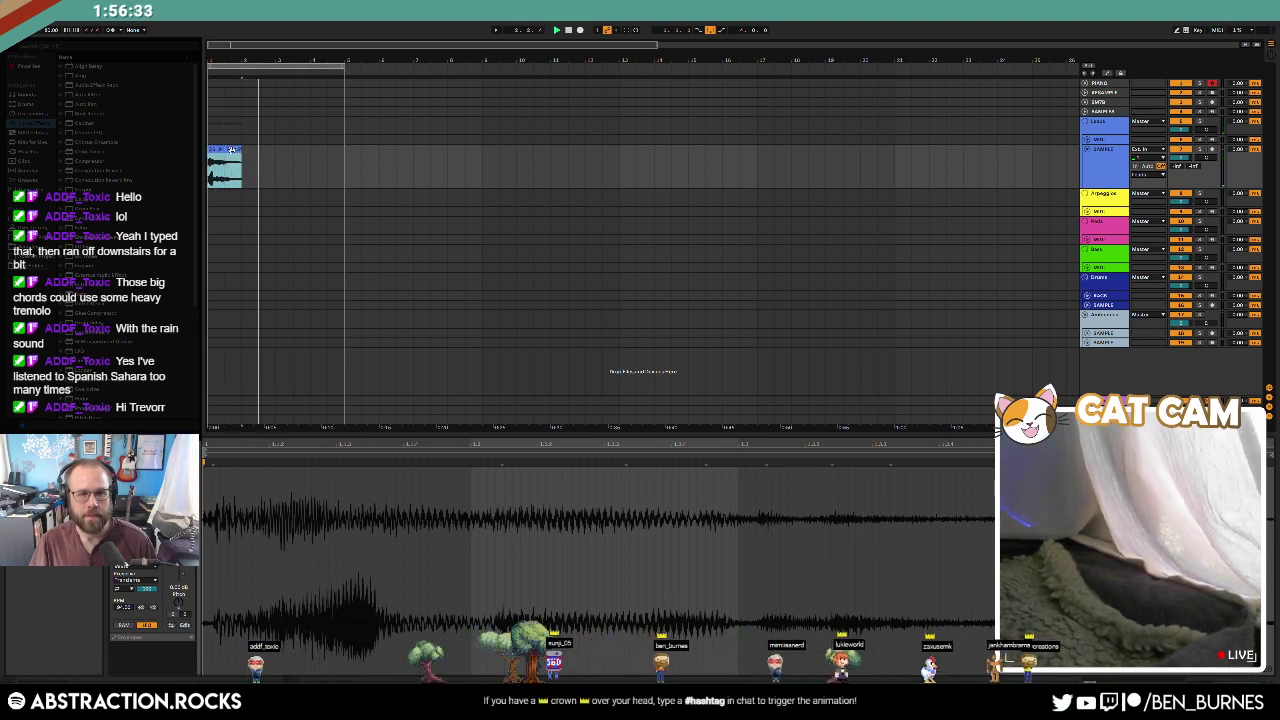
left_click_drag(227, 46, 227, 76)
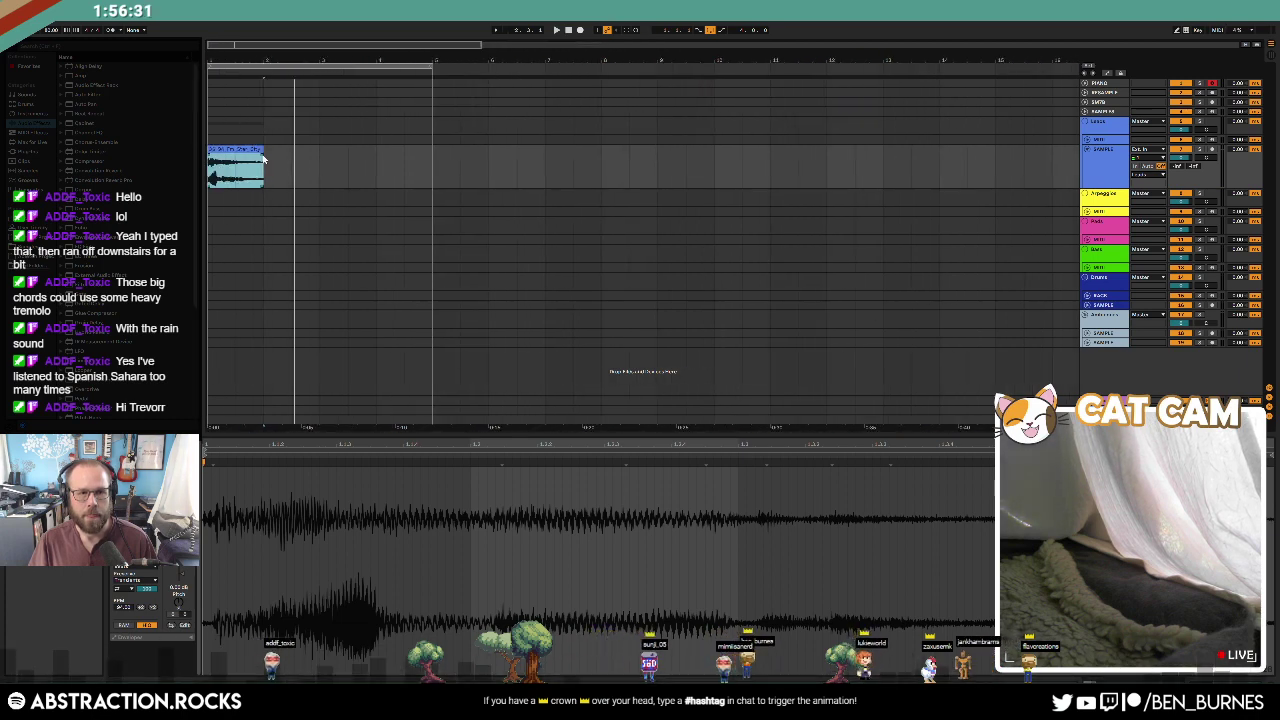
left_click_drag(262, 149, 318, 153)
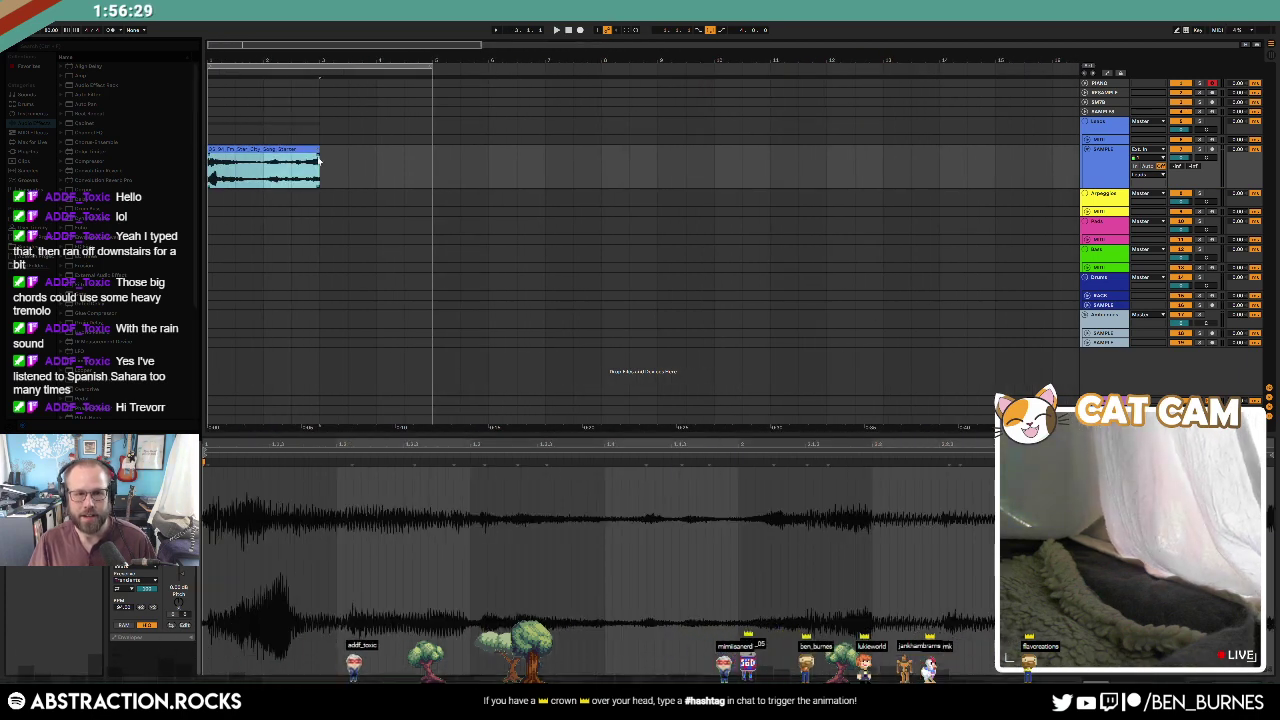
key("ctrl+d")
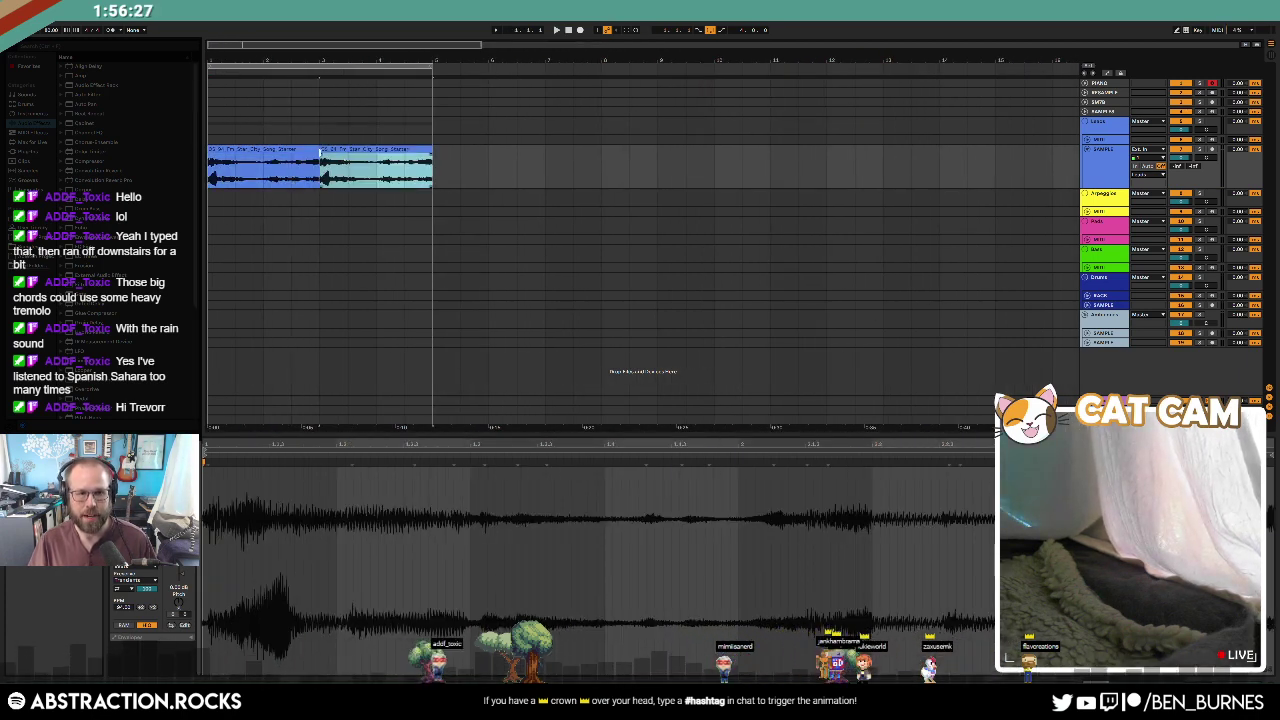
left_click_drag(316, 160, 290, 158)
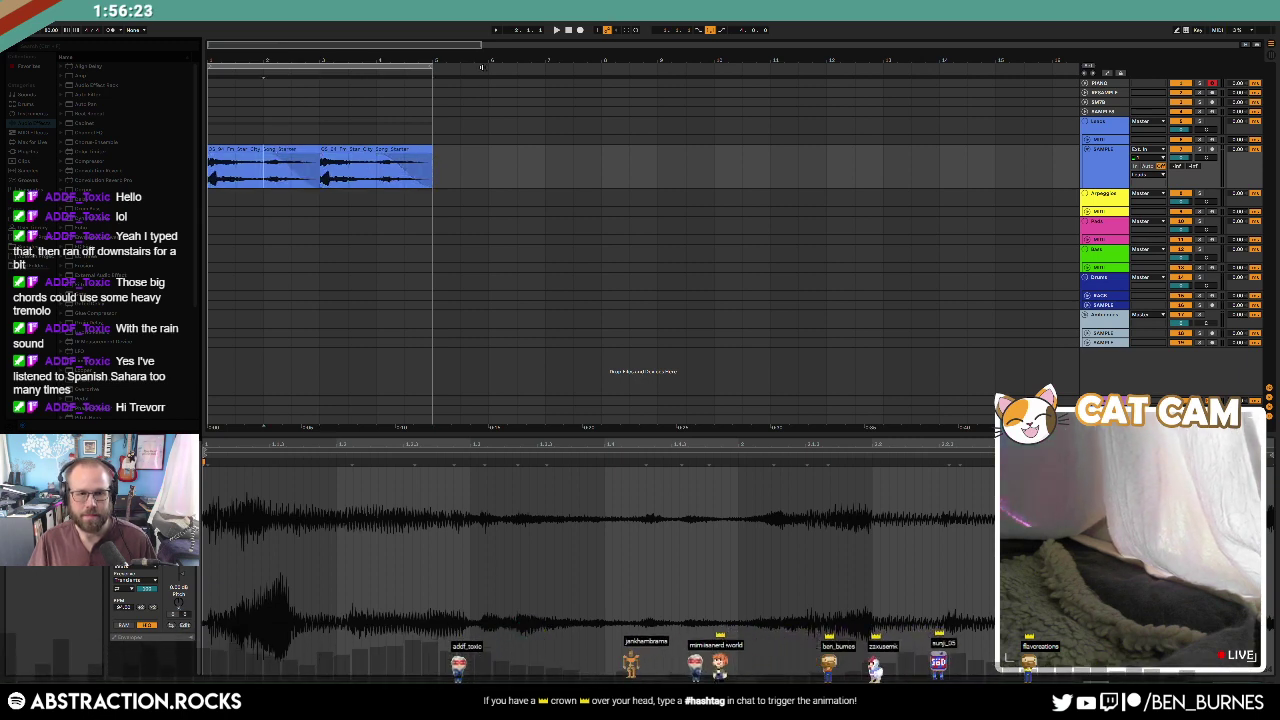
left_click(567, 31)
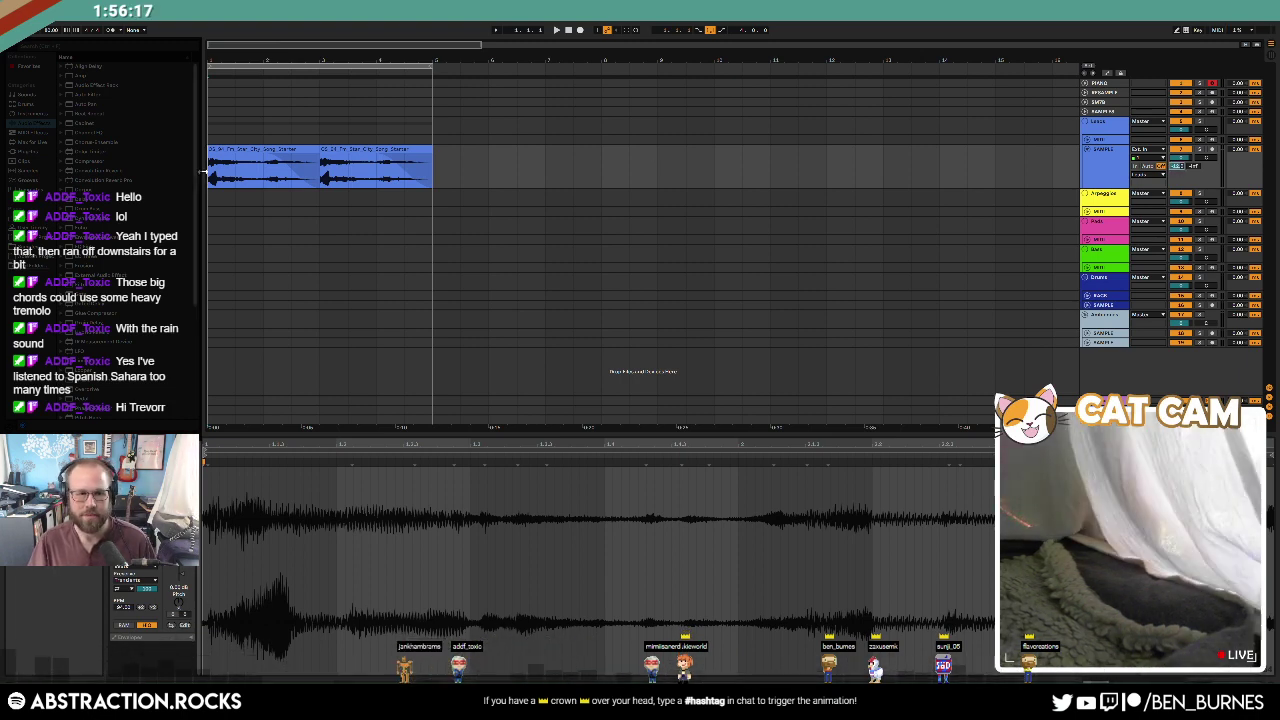
Step: Add an Auto Filter after the Compressor on the sample track and adjust its cutoff frequency
key("shift+Tab")
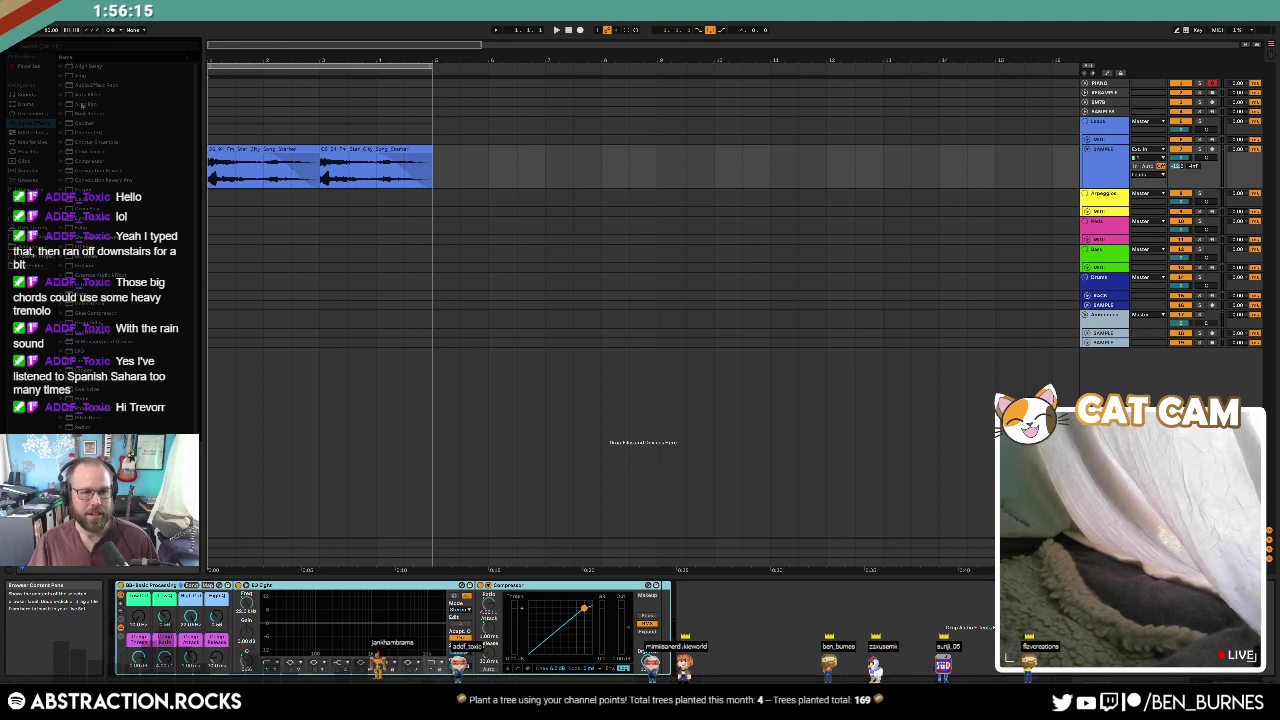
left_click_drag(86, 95, 381, 461)
left_click_drag(726, 623, 714, 620)
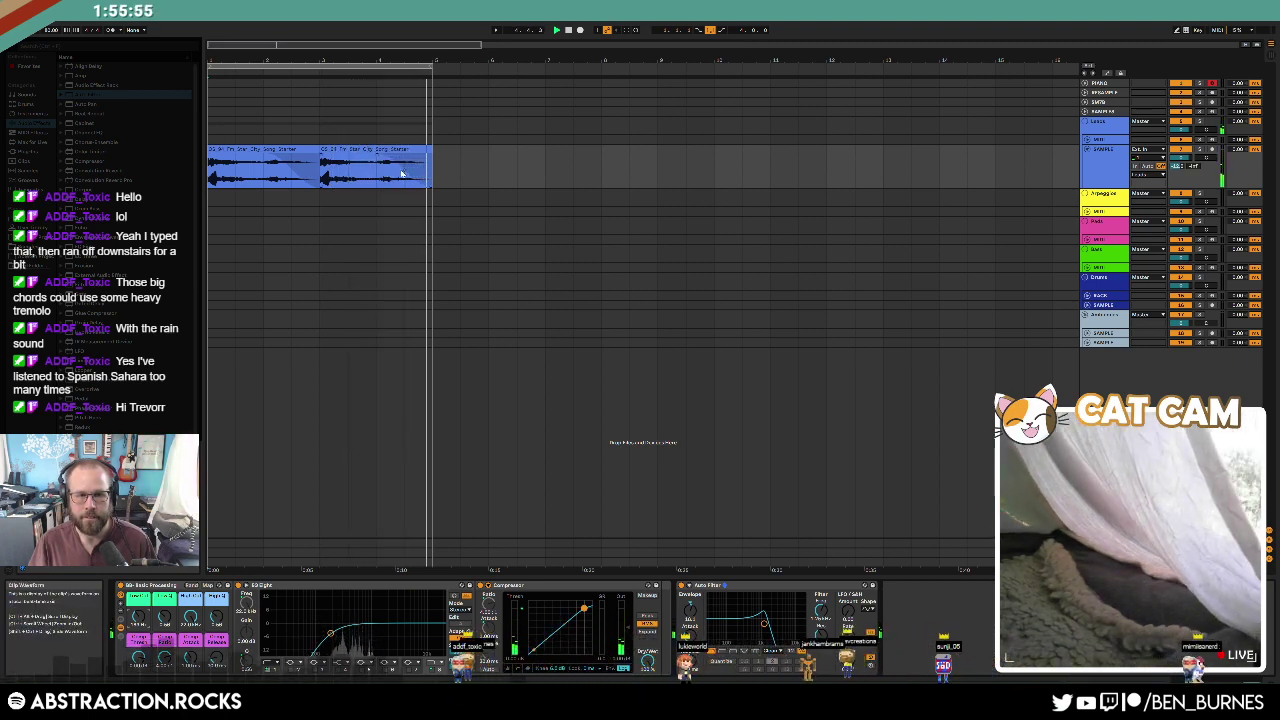
Step: Fill bars 5 to 8 of the sample track with two more two-bar Star City clips
left_click(355, 148)
key("ctrl+d")
key("ctrl+d")
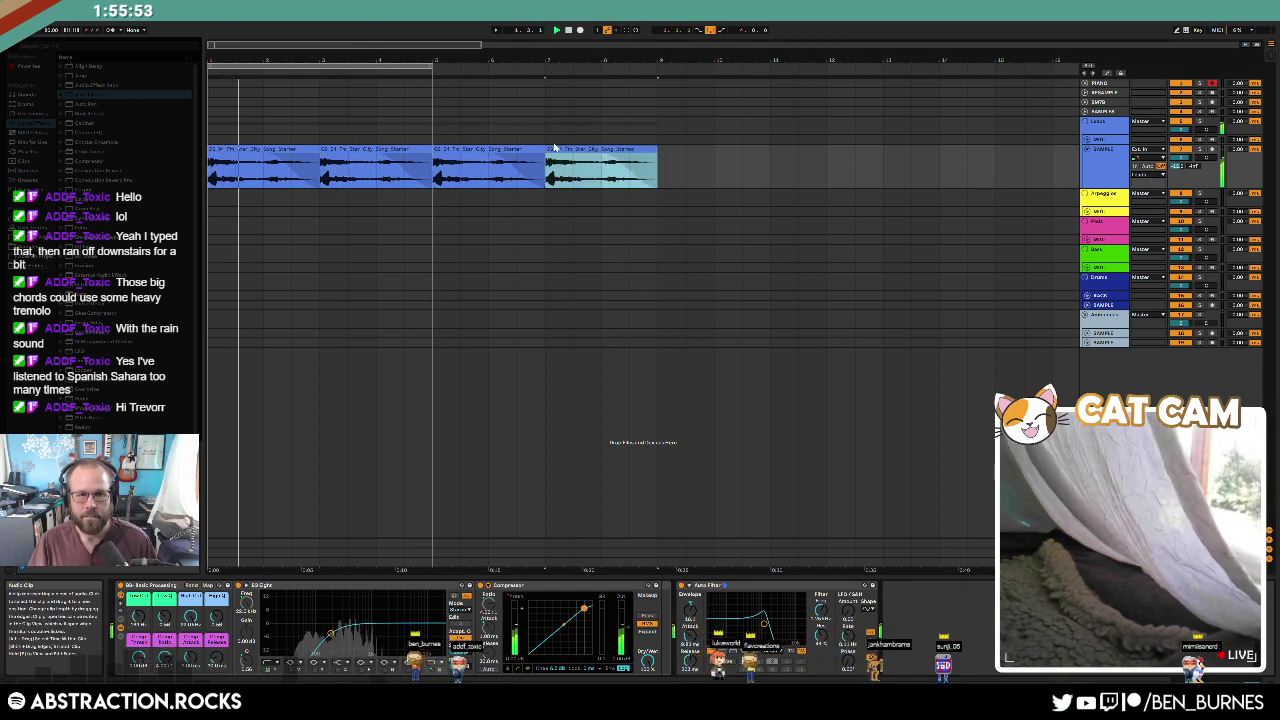
left_click_drag(544, 149, 692, 151)
key("ctrl+z")
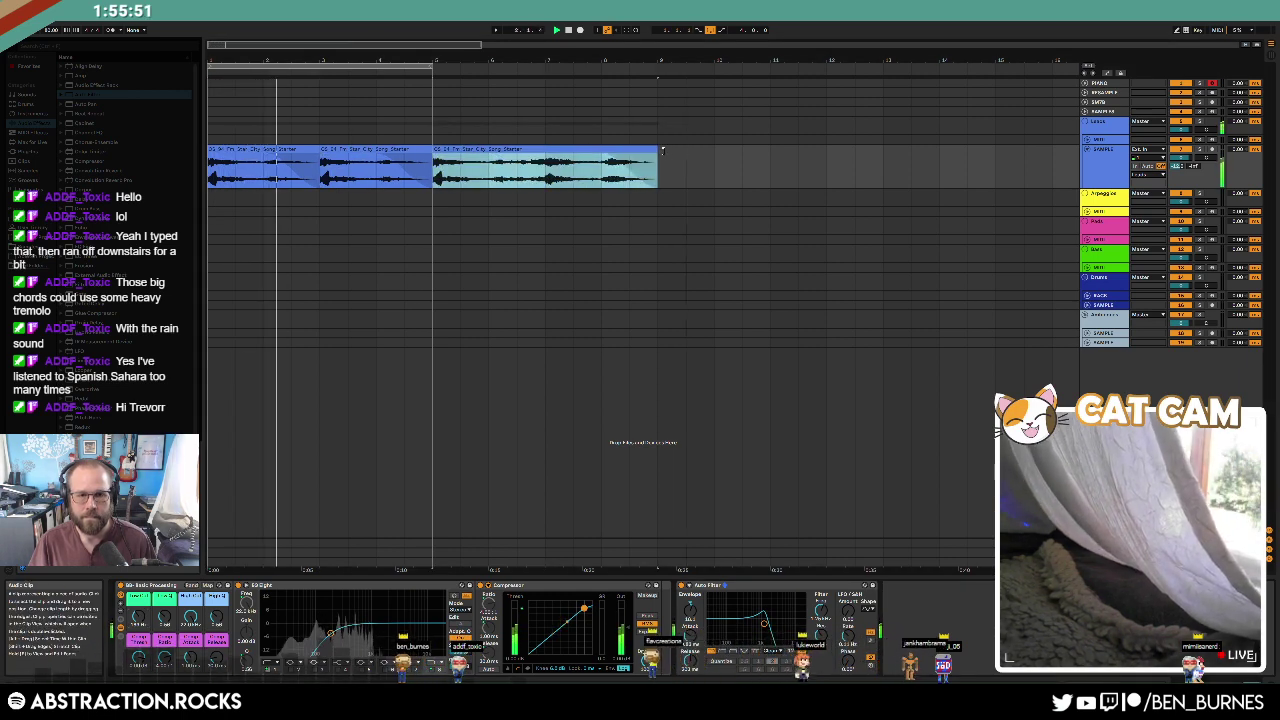
left_click(386, 157)
left_click(519, 171)
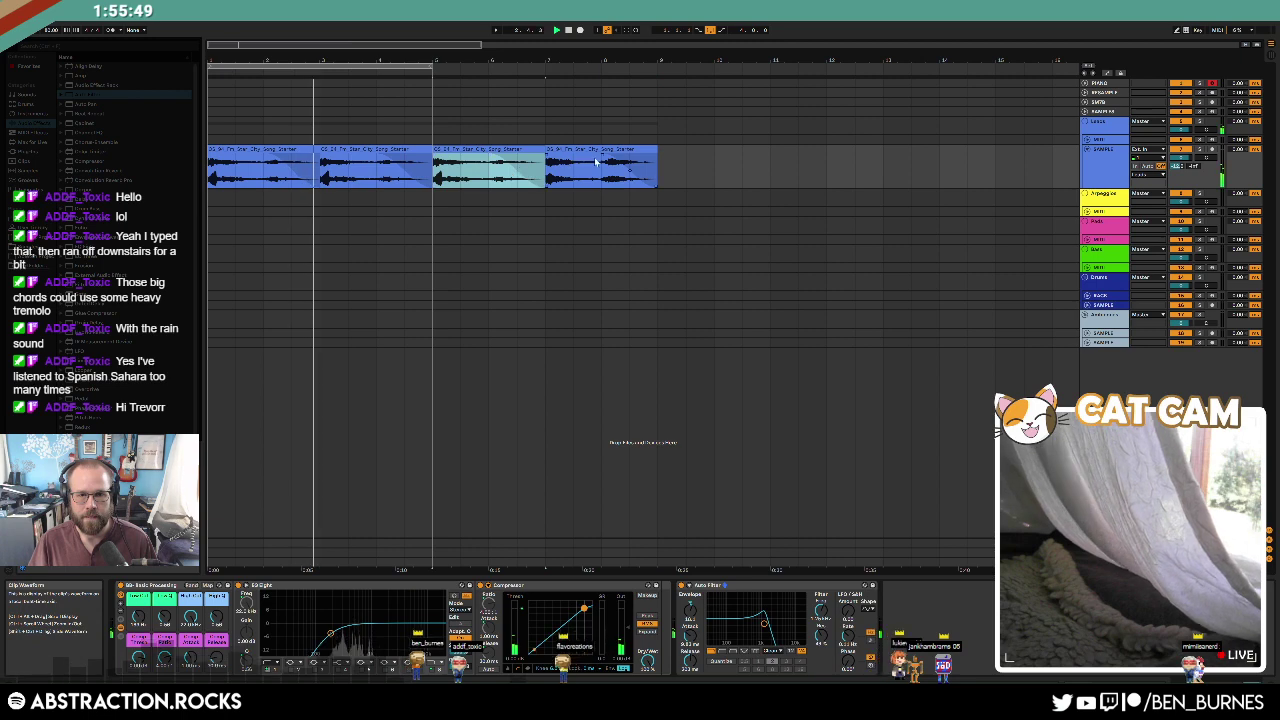
Step: Extend the arrangement loop to the end of bar 8 and lower the Auto Filter's cutoff slightly
left_click(432, 68)
left_click_drag(432, 68, 658, 68)
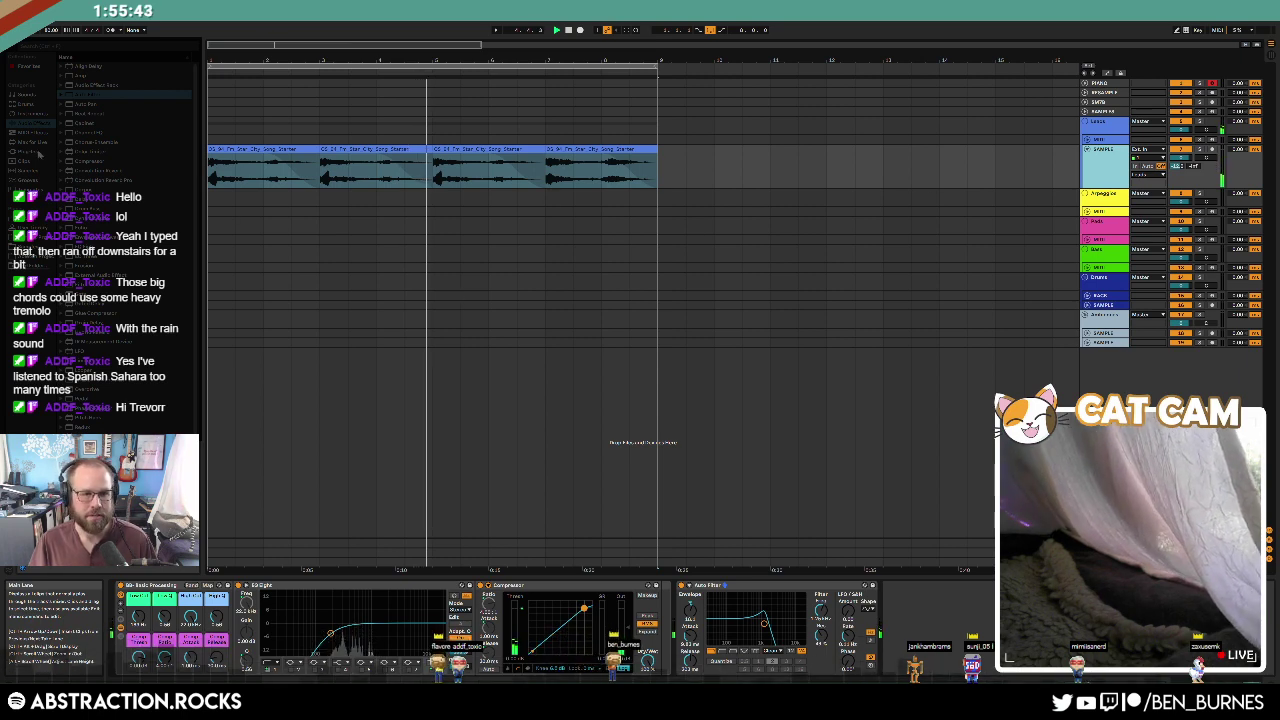
left_click_drag(766, 622, 762, 621)
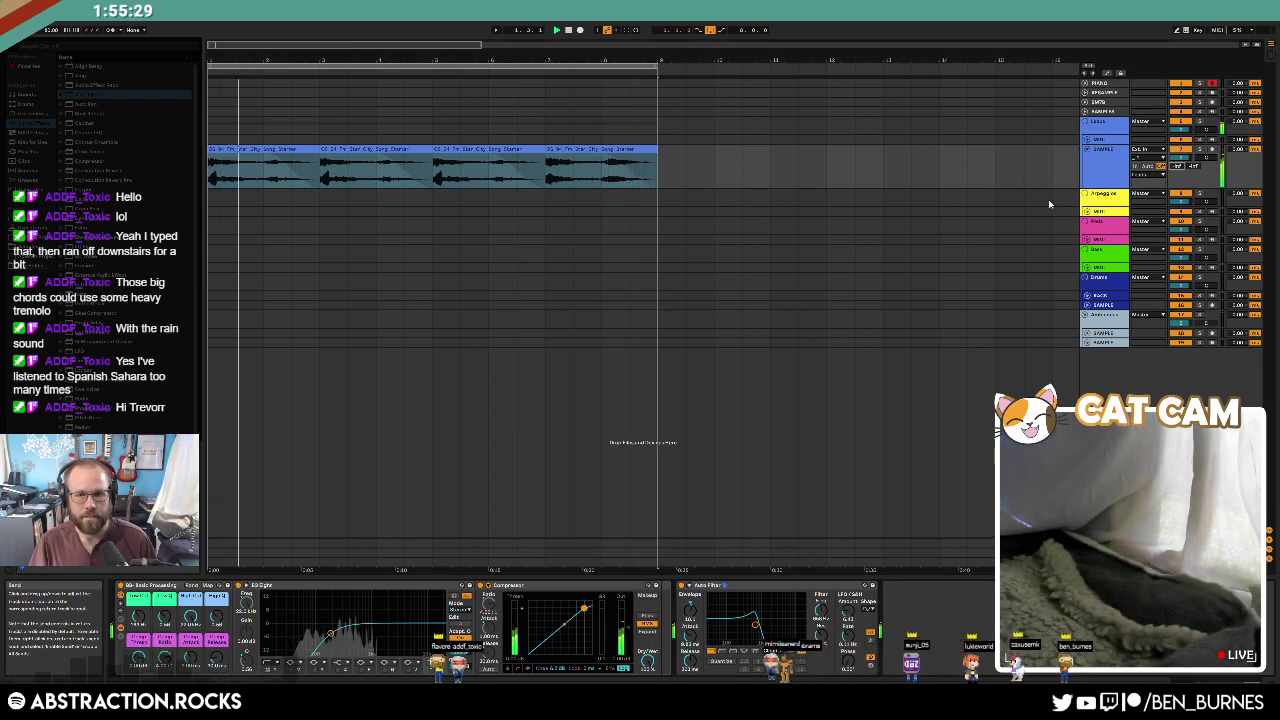
Step: Load the ValhallaSupermassive plug-in after the Auto Filter on the sample track and move its window clear of the clips
left_click(29, 152)
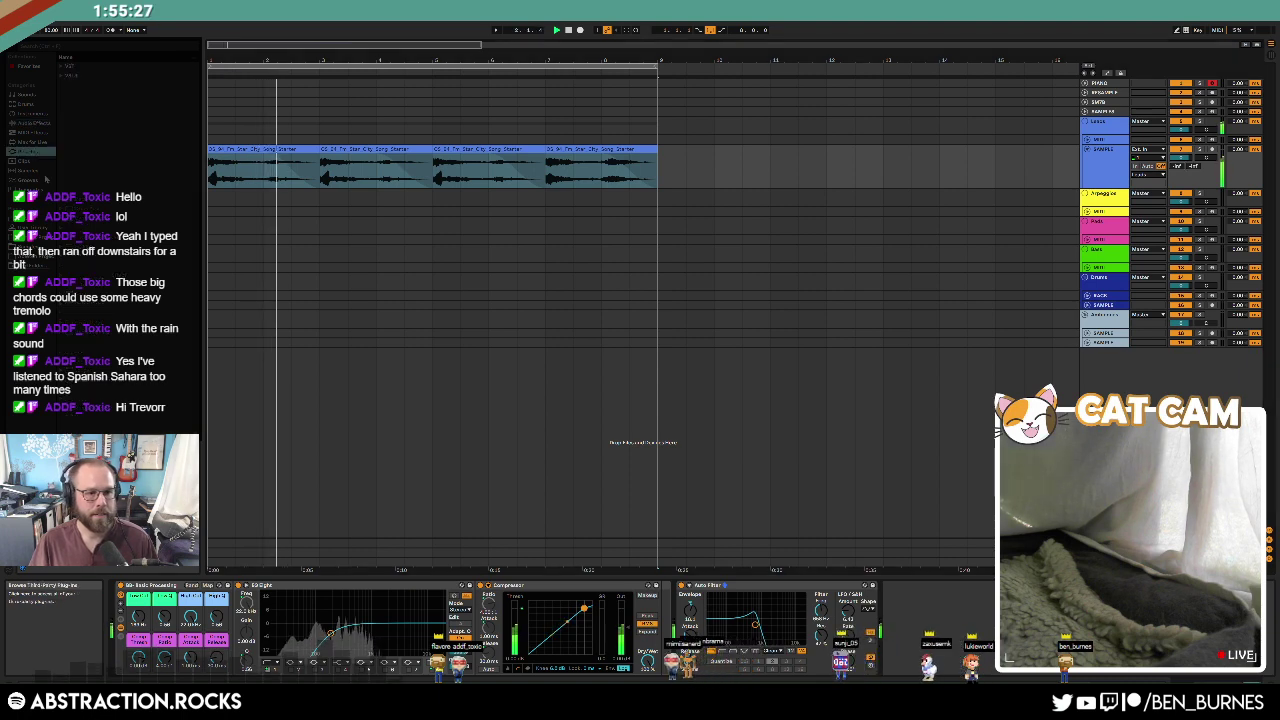
left_click(62, 76)
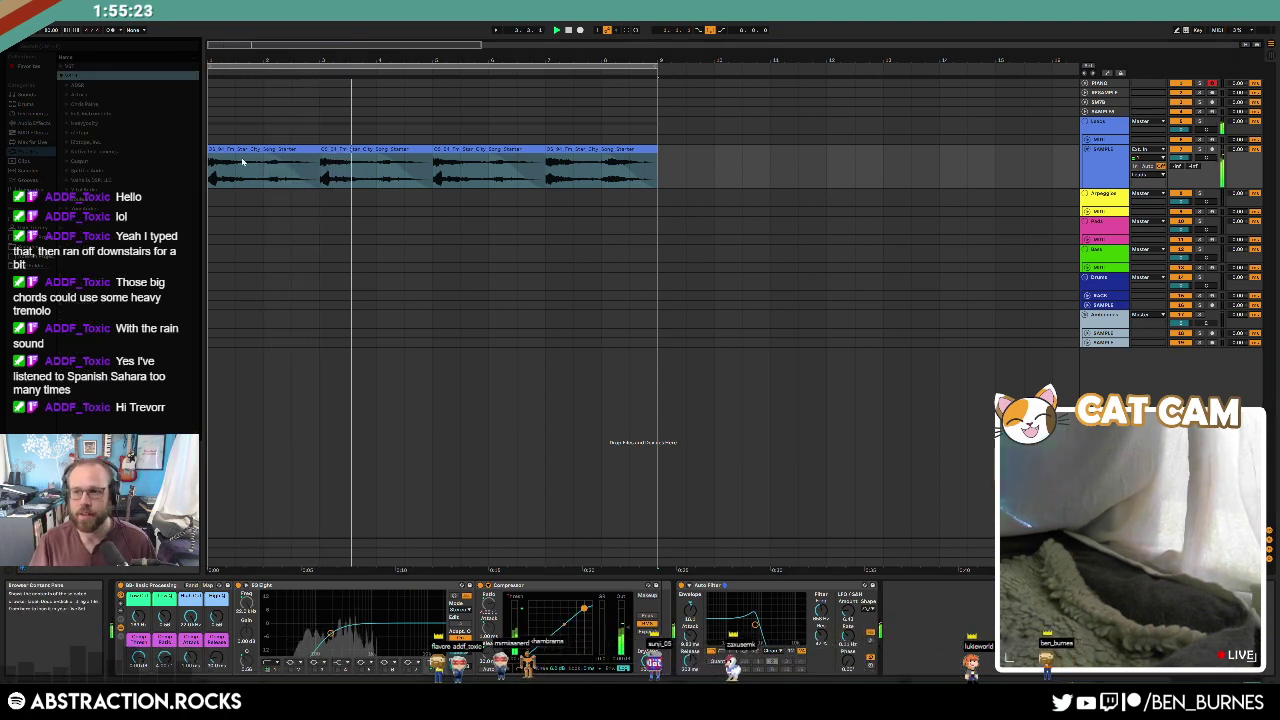
left_click(68, 181)
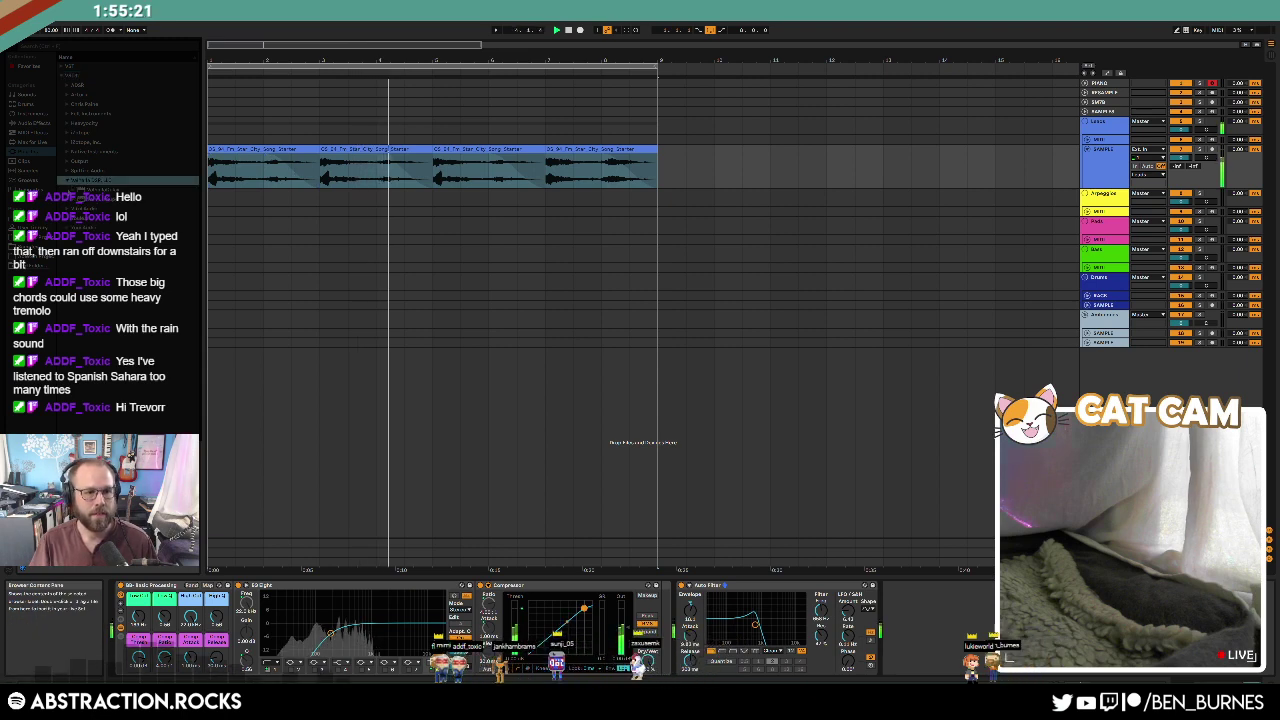
left_click(88, 199)
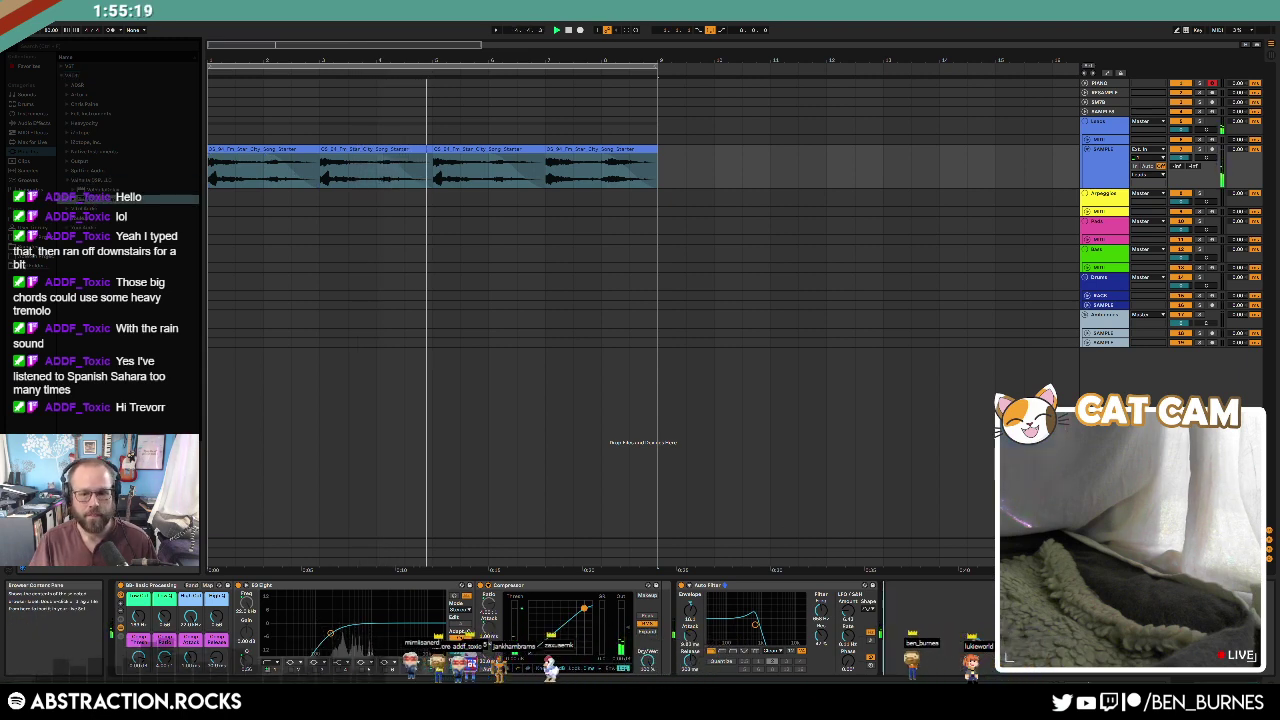
left_click_drag(707, 131, 825, 285)
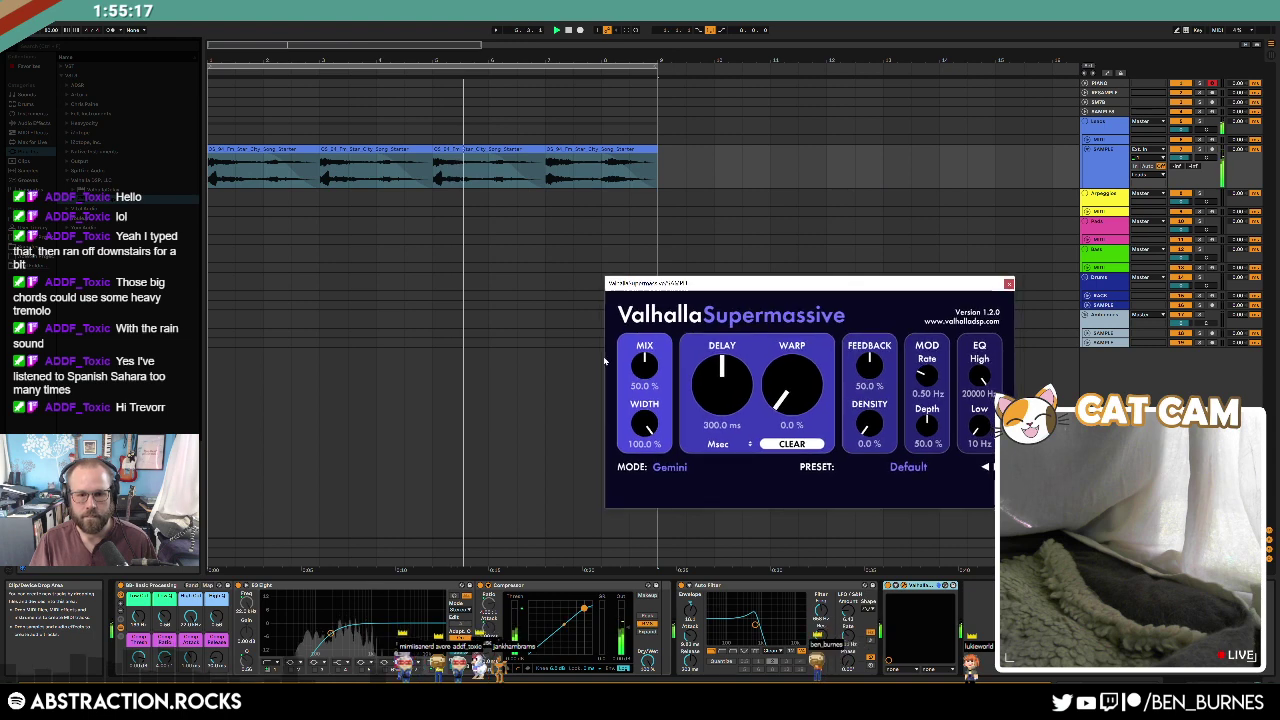
Step: Set Supermassive's delay time to 360 ms and look through its delay sync options
left_click_drag(698, 373, 702, 363)
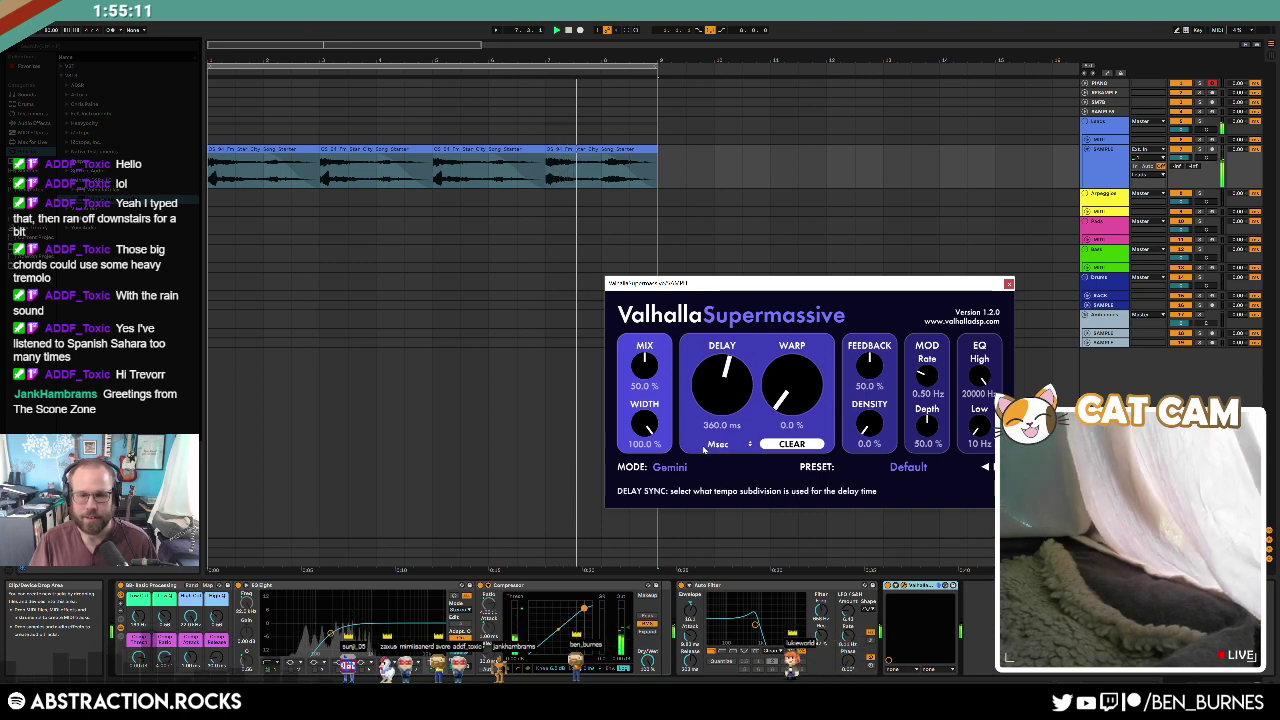
left_click(705, 447)
left_click(683, 453)
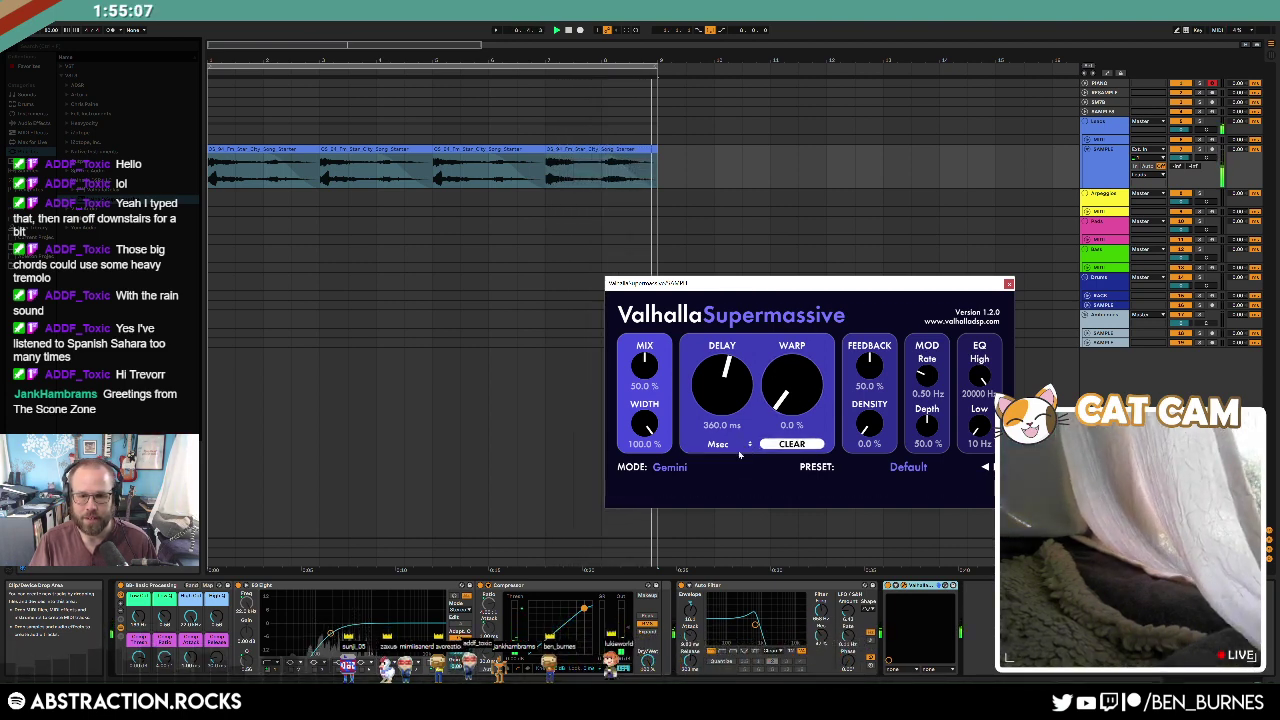
Step: Set Supermassive's mode to Great Annihilator and raise its warp to 5.2%
left_click(706, 474)
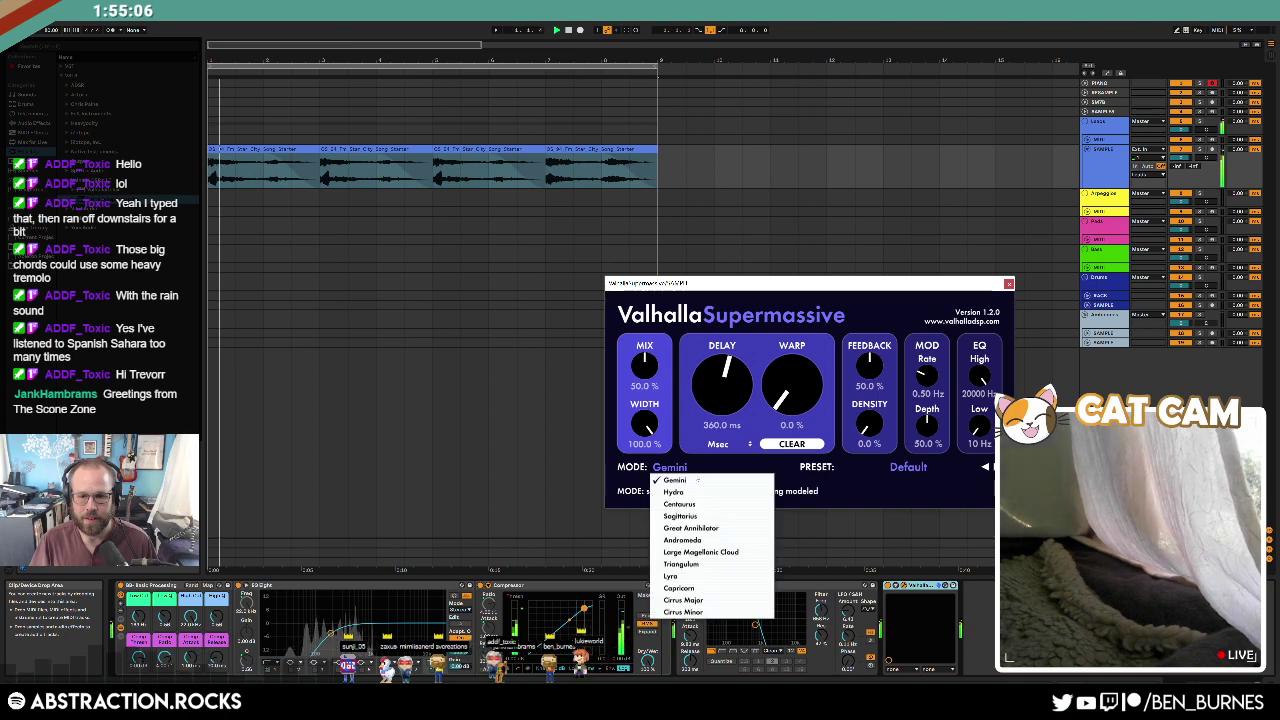
left_click(718, 533)
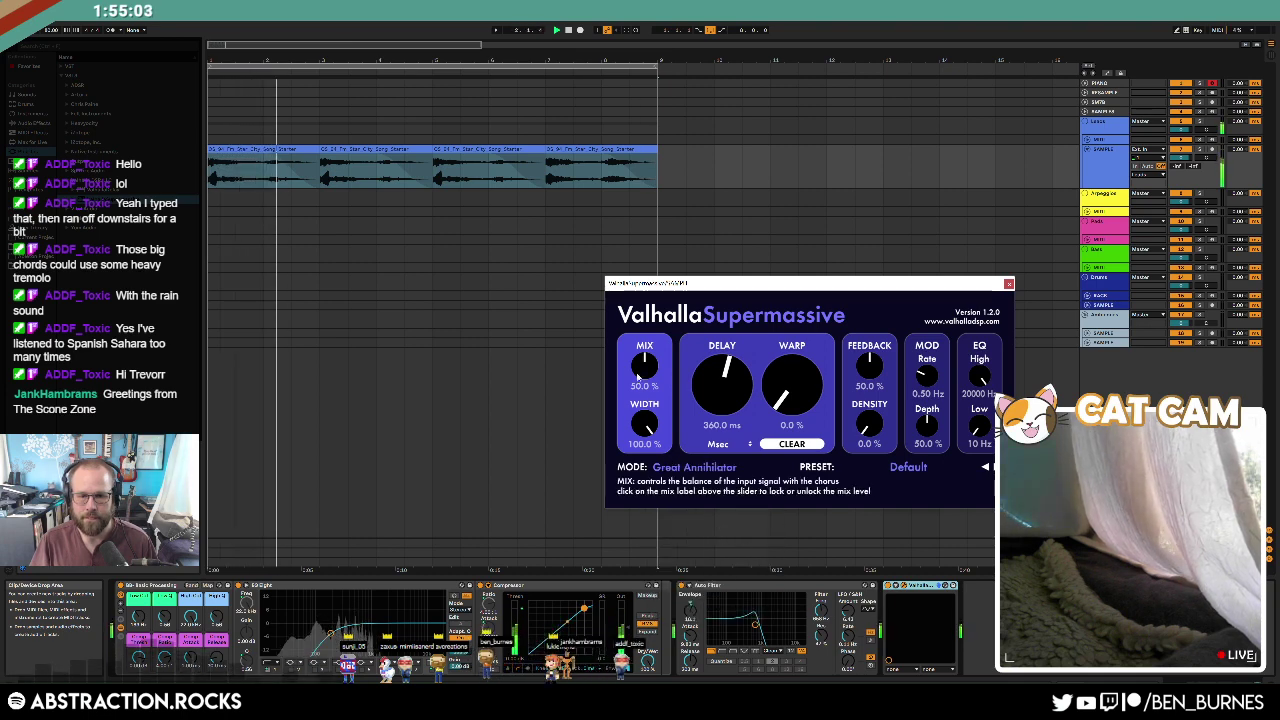
left_click(694, 467)
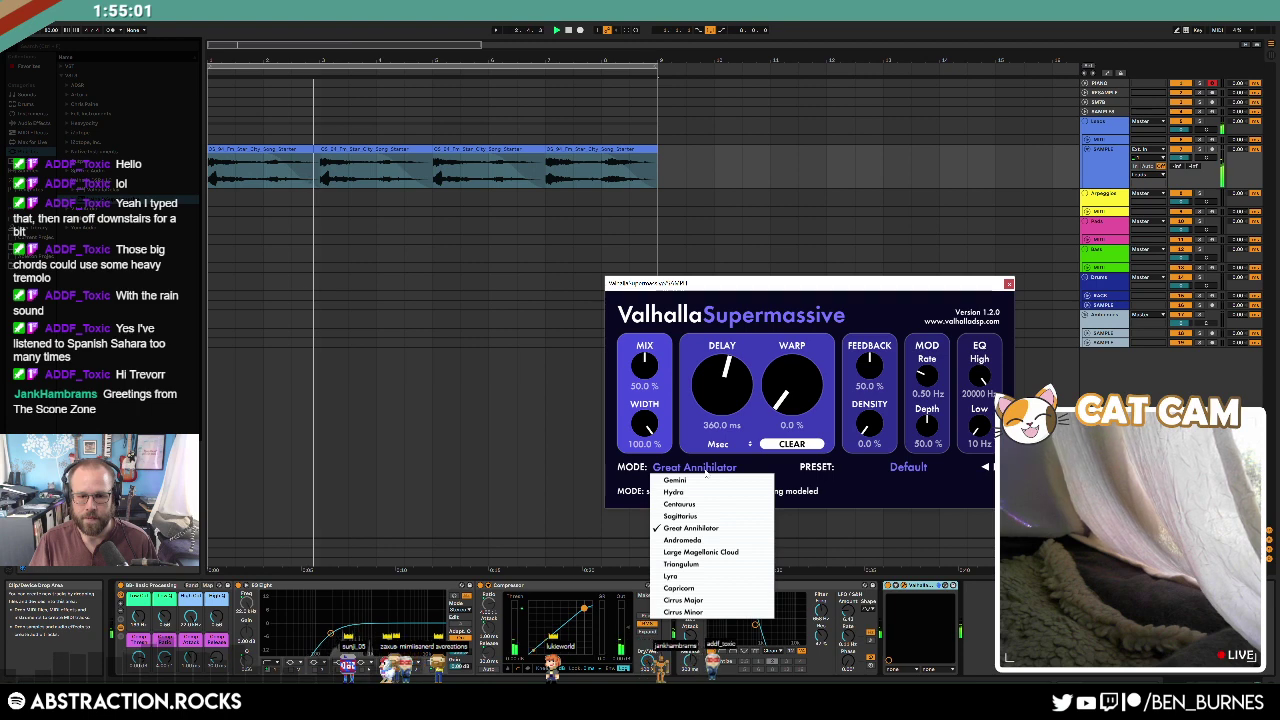
left_click(841, 503)
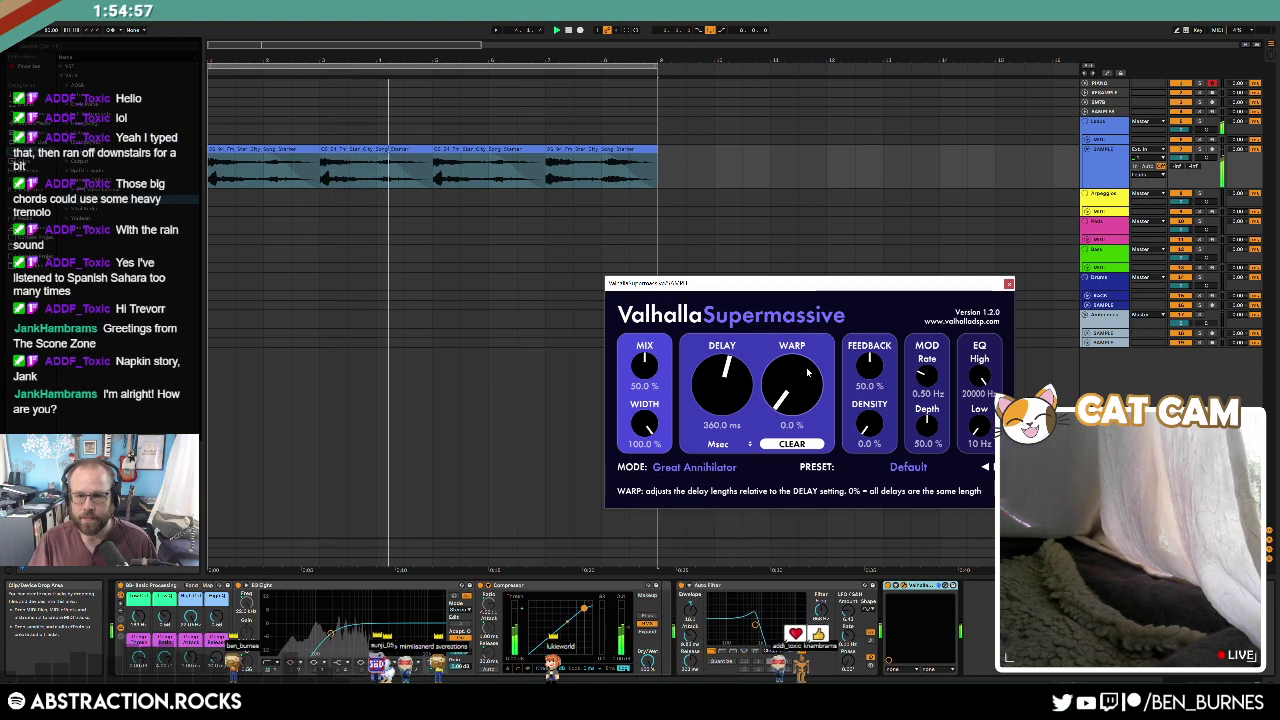
mouse_move(800, 386)
left_mouse_down()
mouse_move(789, 318)
mouse_move(784, 383)
left_mouse_up()
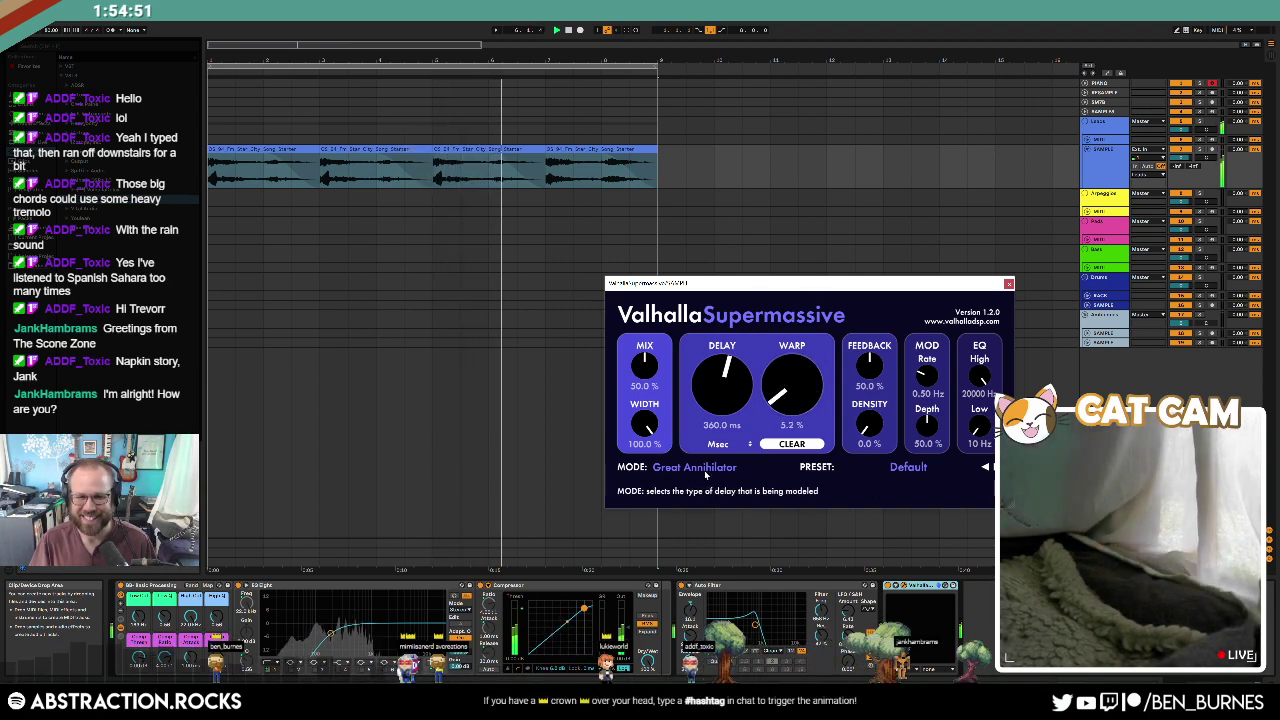
Step: Switch Supermassive's mode to Large Magellanic Cloud and look through its preset options
left_click(707, 468)
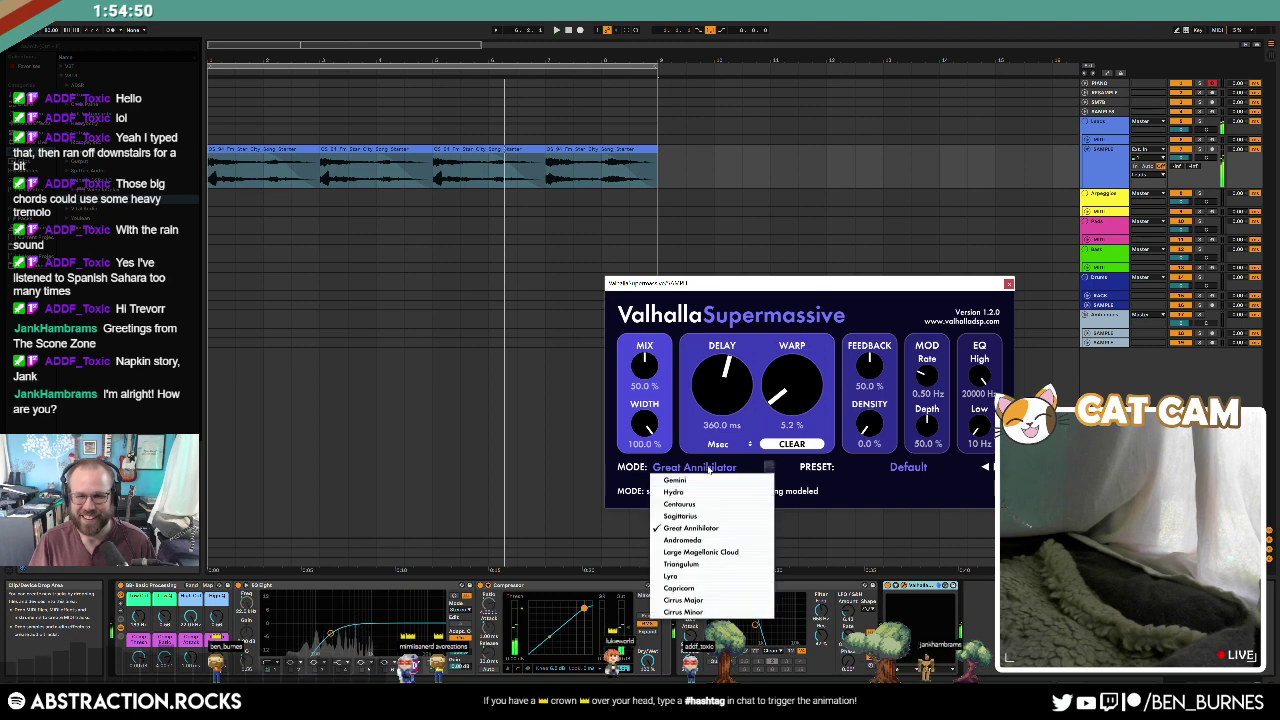
left_click(712, 553)
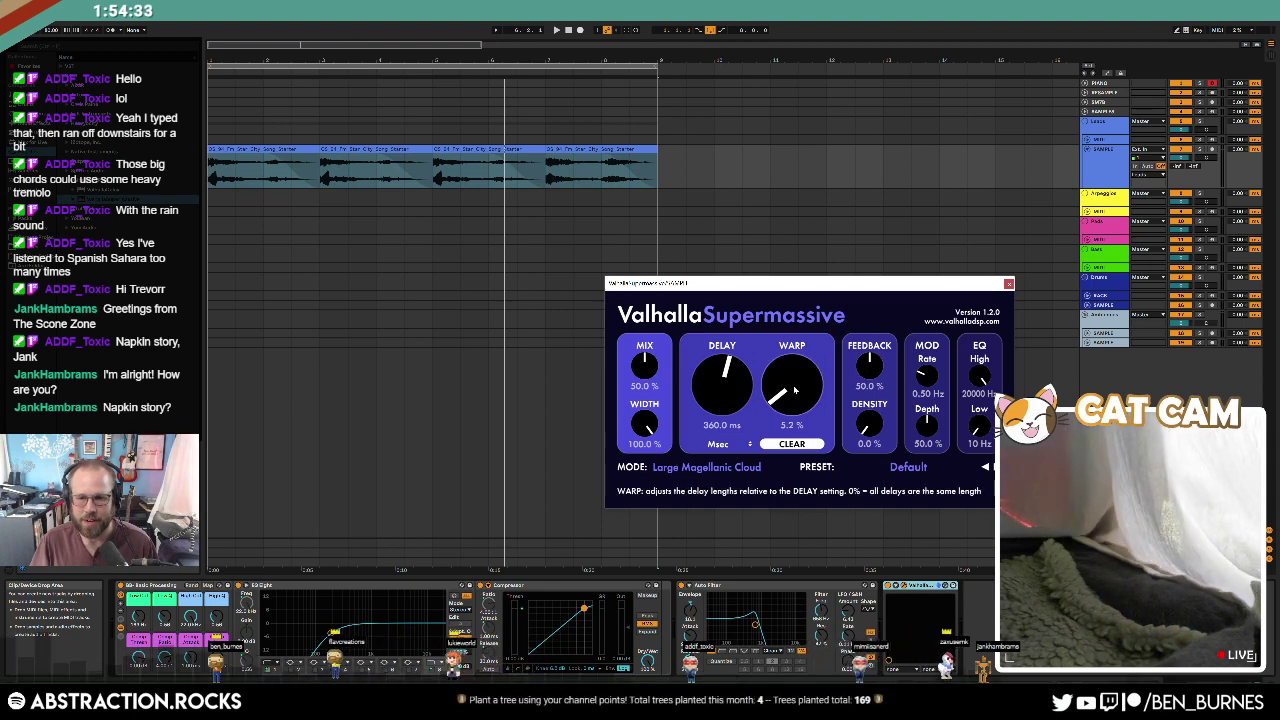
left_click(900, 467)
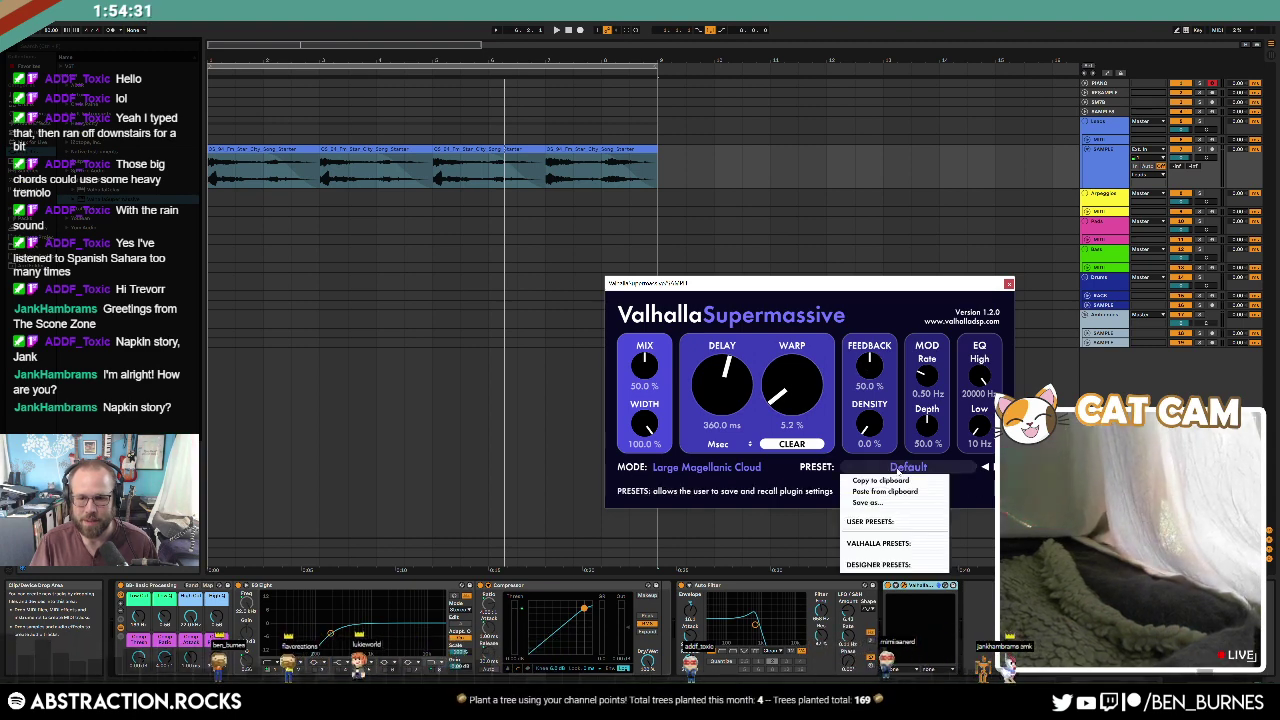
left_click(766, 494)
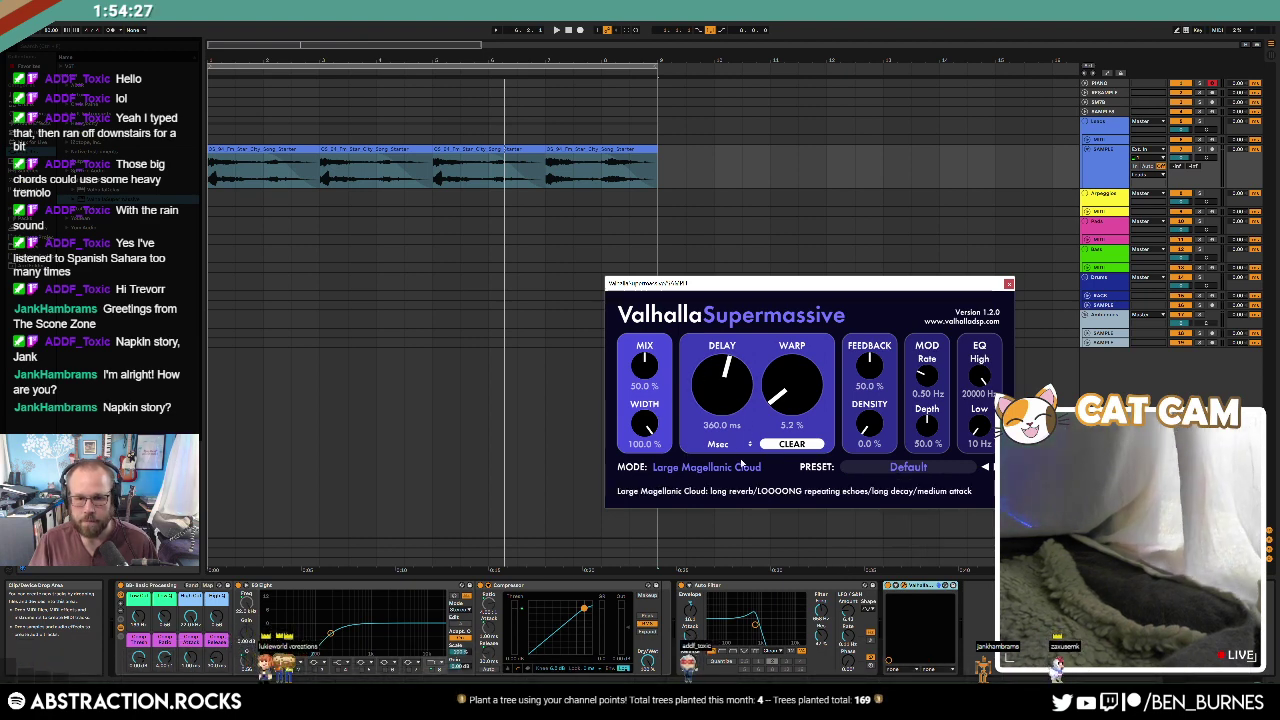
left_click(709, 465)
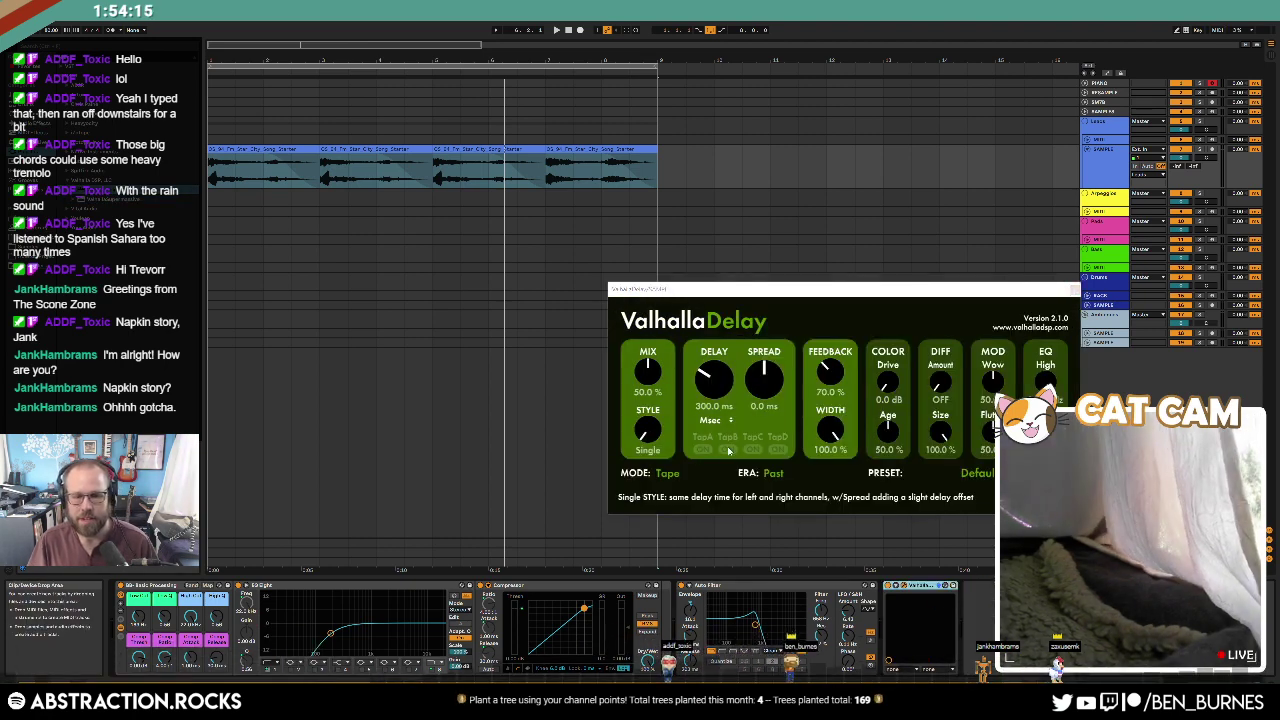
Step: Set ValhallaDelay to Dual style with 276 ms and 328 ms delays, and choose the Ghost mode
left_click_drag(650, 431, 651, 396)
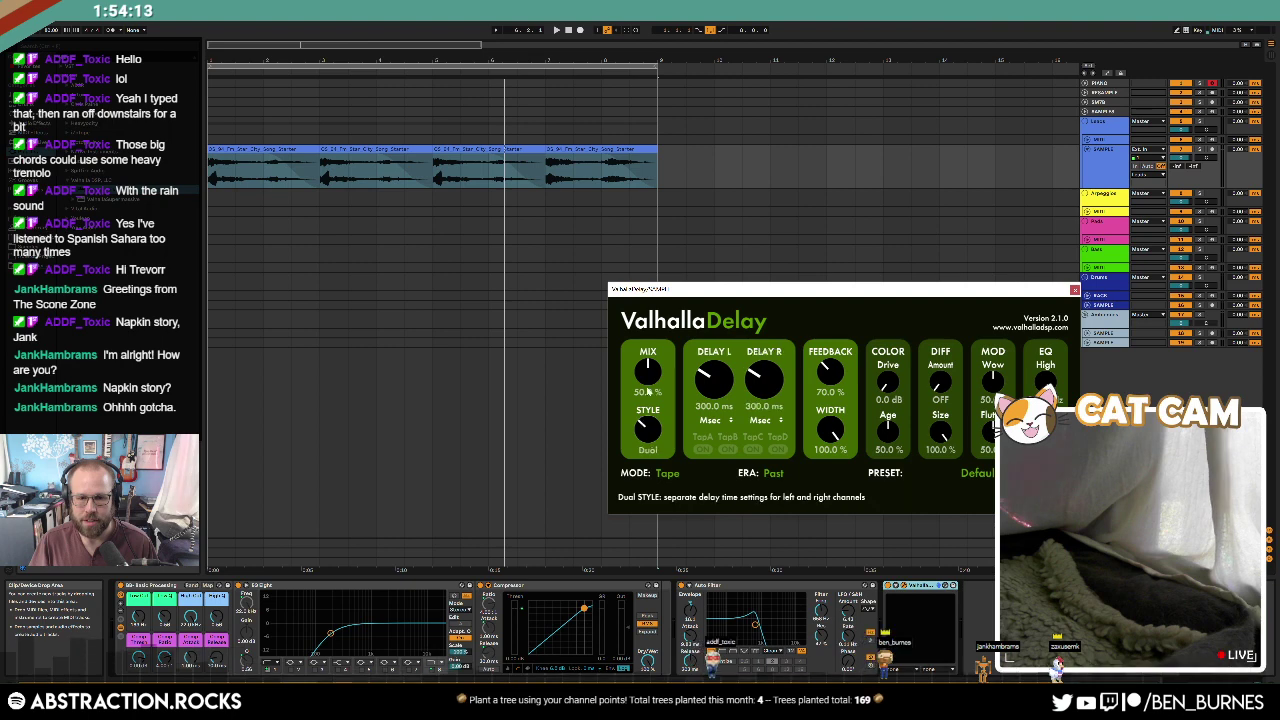
left_click_drag(728, 381, 730, 387)
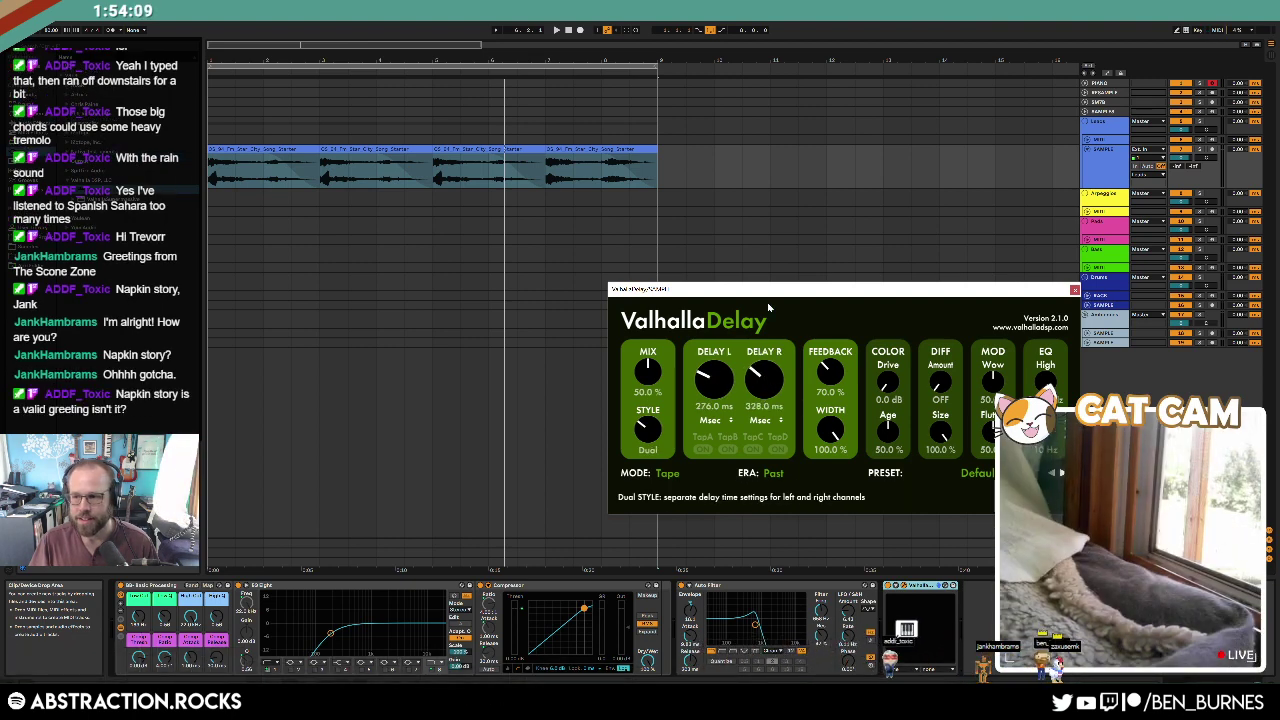
left_click_drag(765, 289, 715, 287)
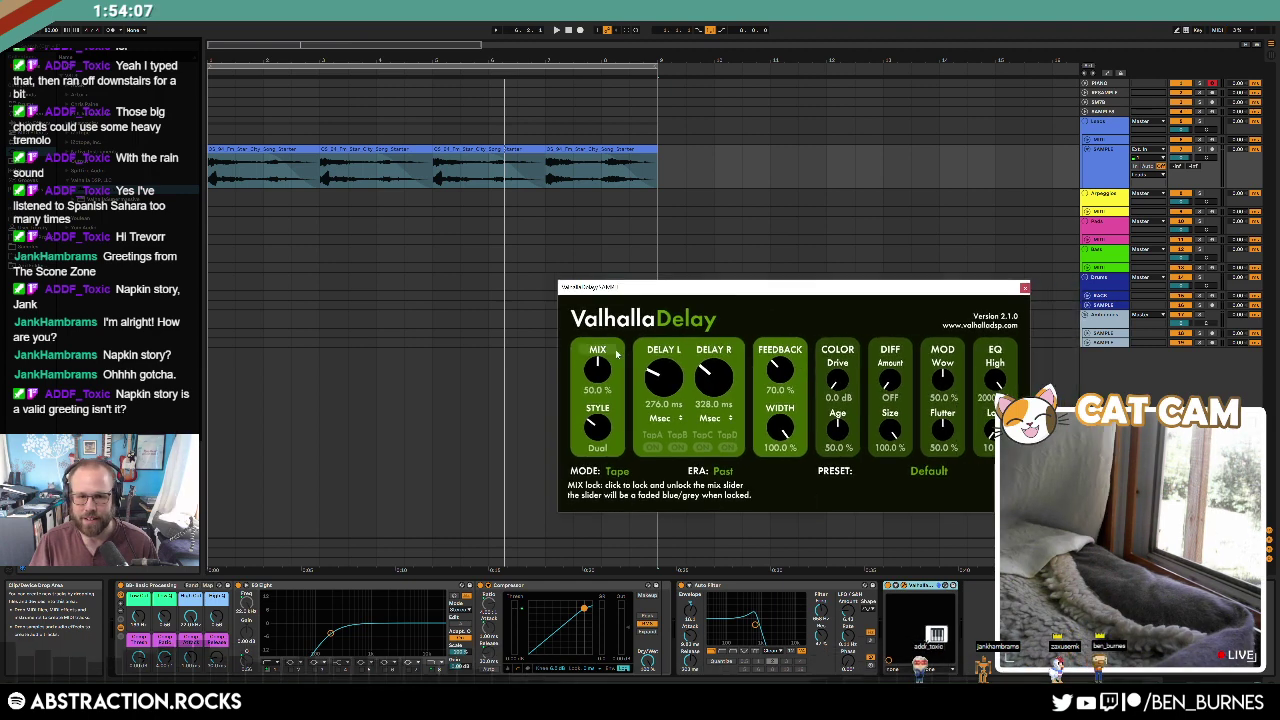
left_click(616, 471)
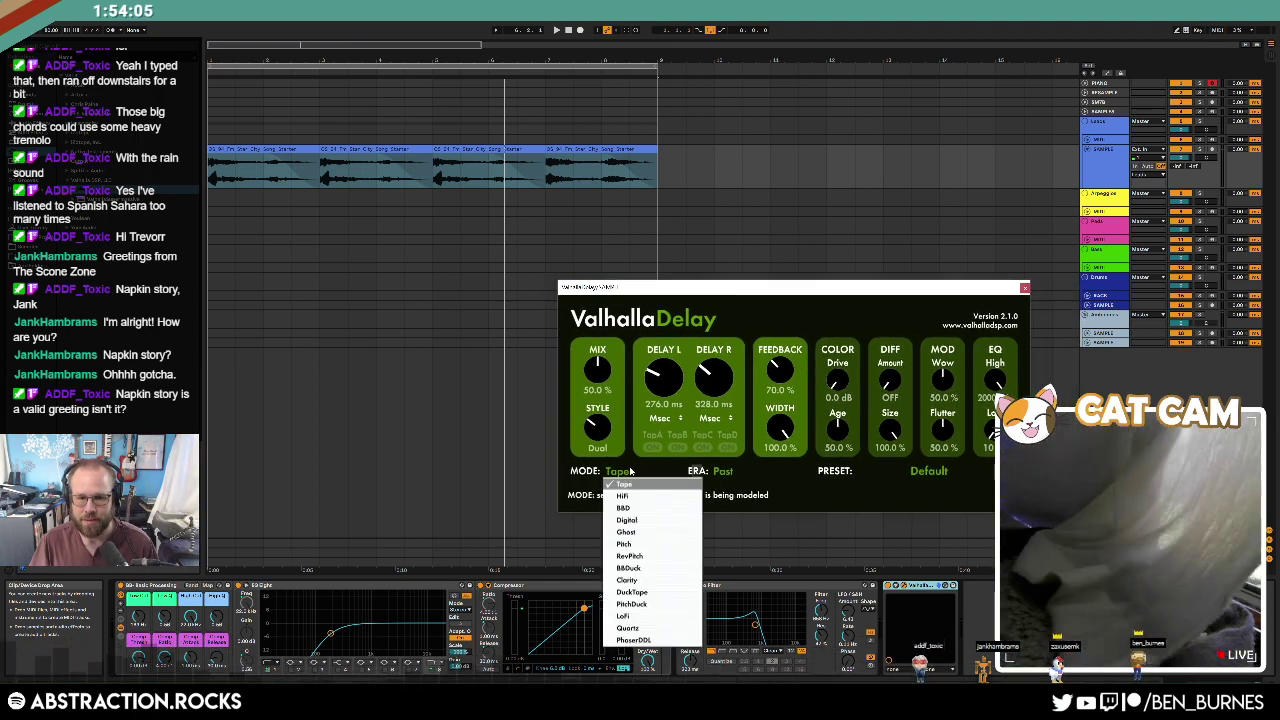
left_click(646, 536)
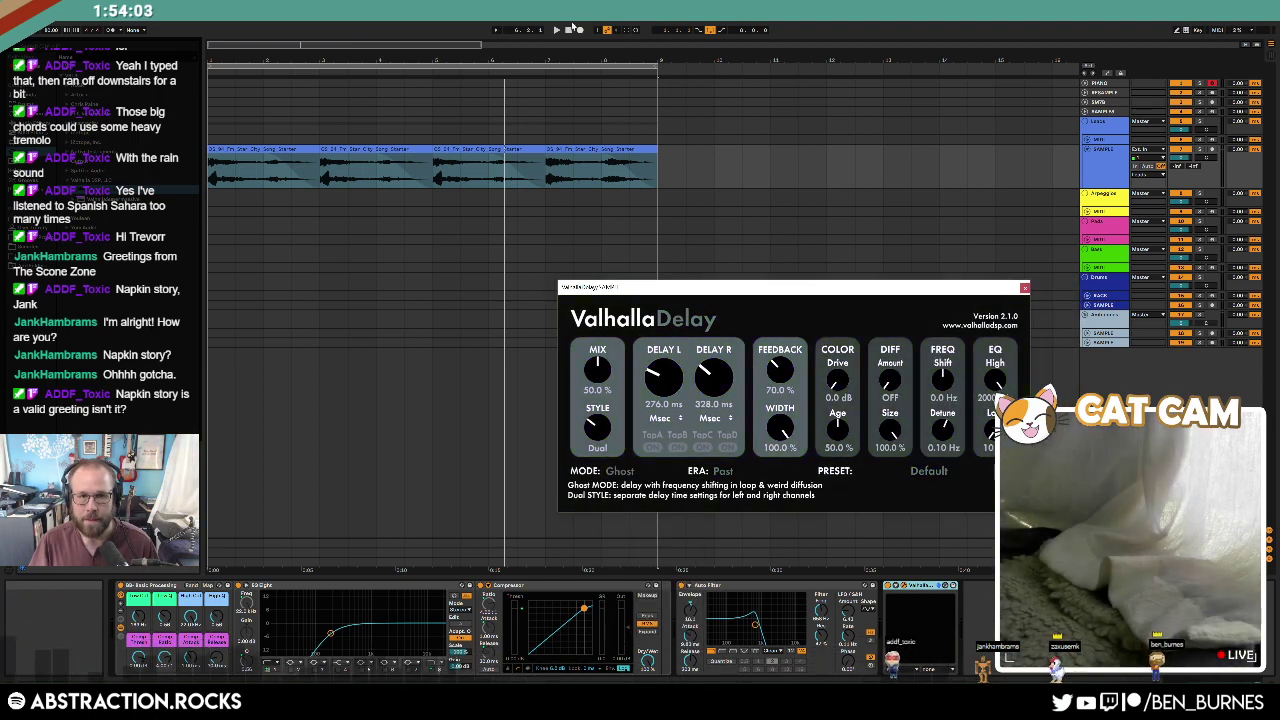
Step: While the loop plays, set ValhallaDelay's drive to 7.3 dB, feedback to 80.4% and mix to 54%
key("space")
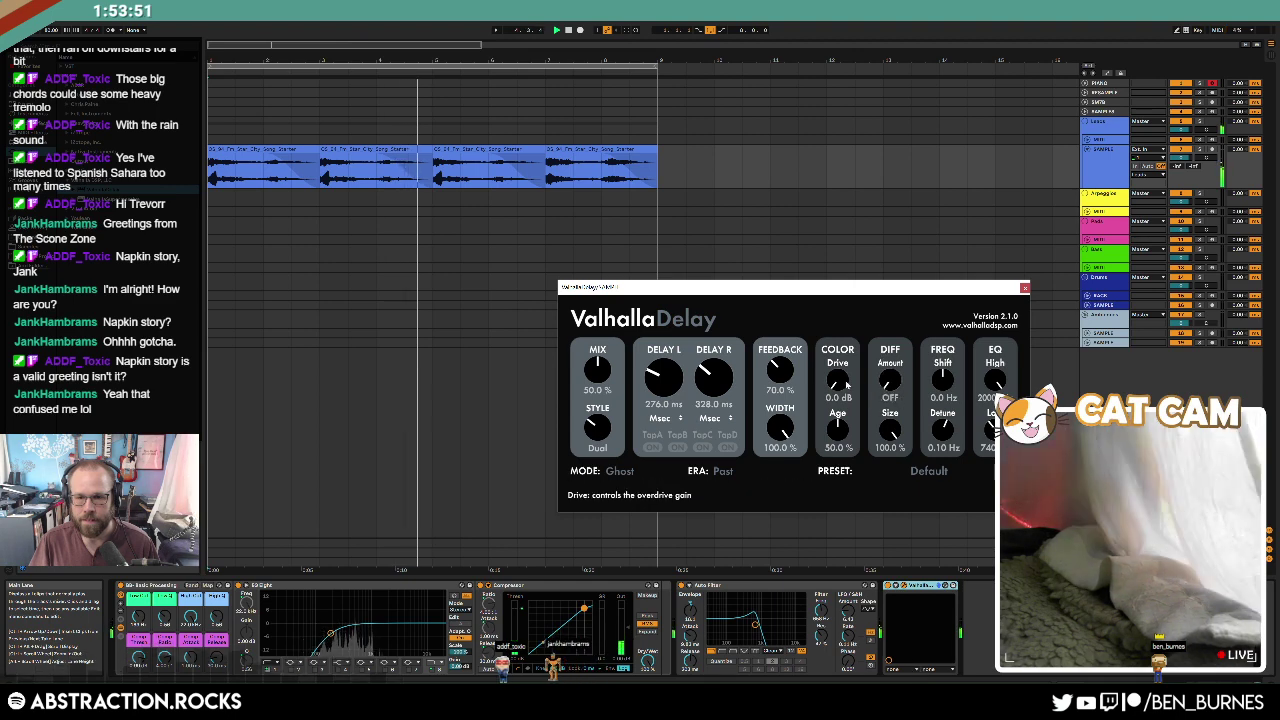
left_click_drag(838, 383, 783, 360)
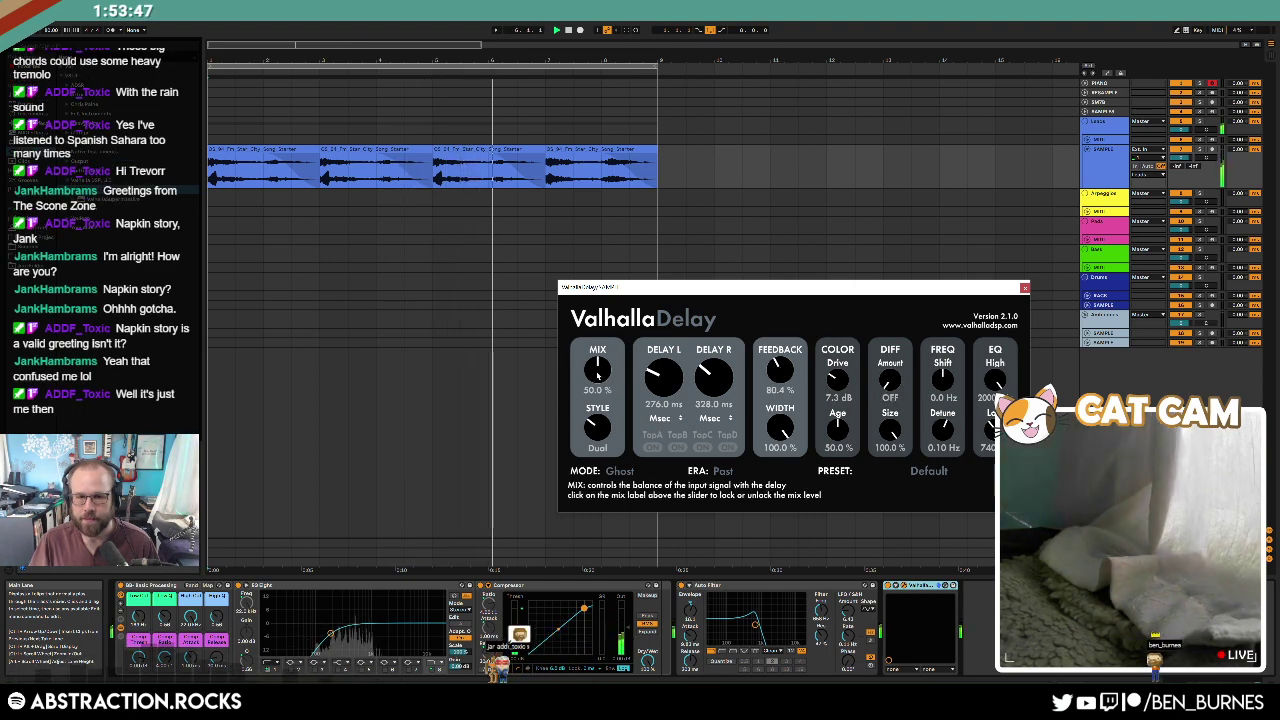
left_click_drag(597, 372, 590, 368)
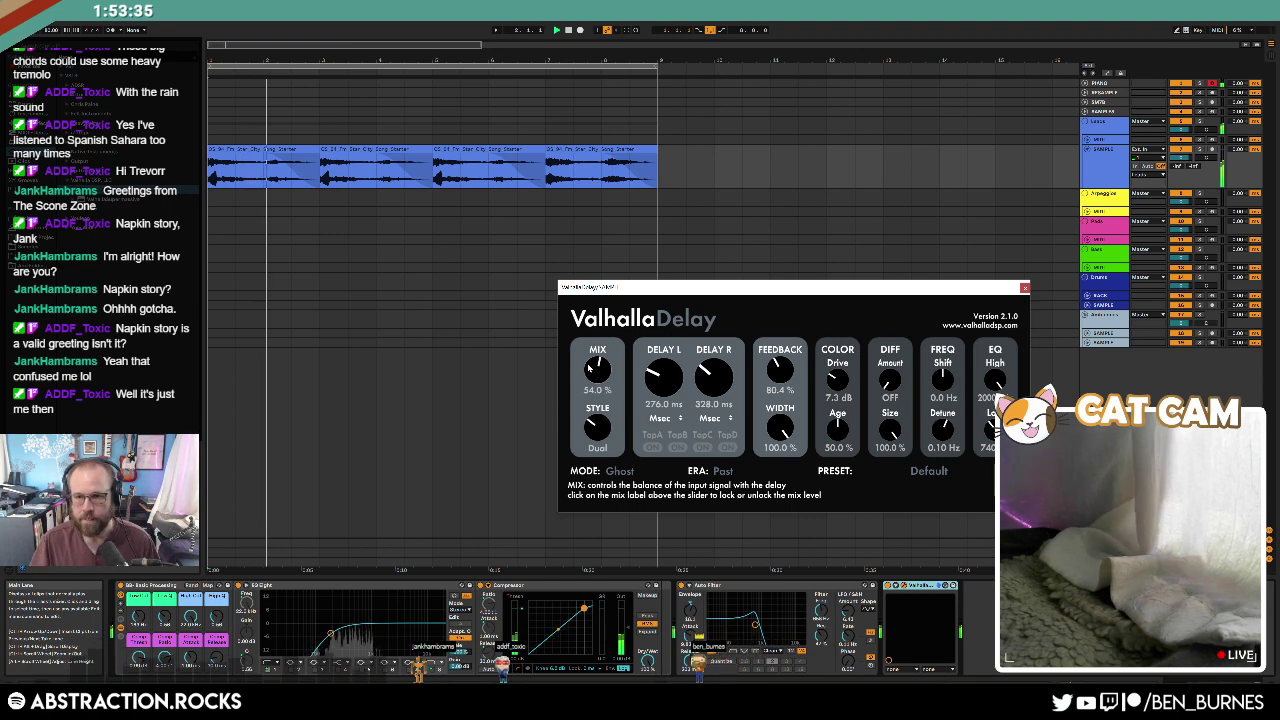
left_click(1013, 272)
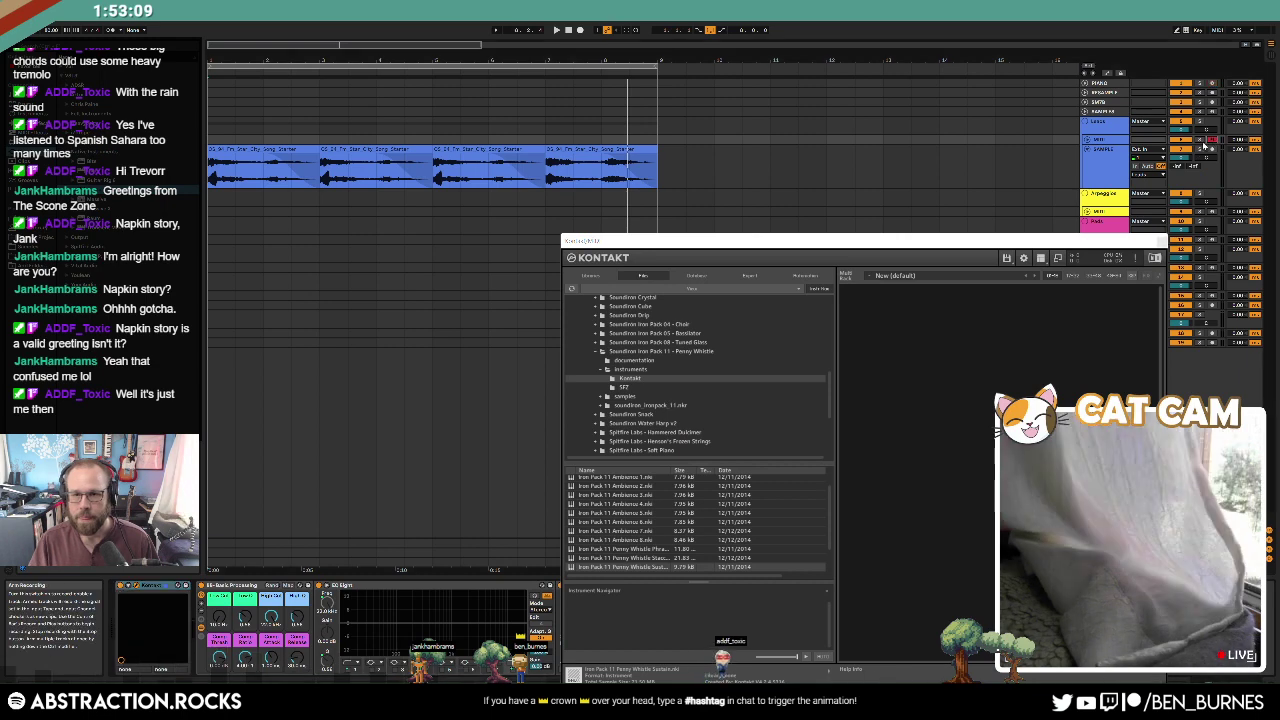
Step: Load the NOIRE Pure piano into Kontakt on the Leads group's MIDI track and unfold that track
left_click(593, 276)
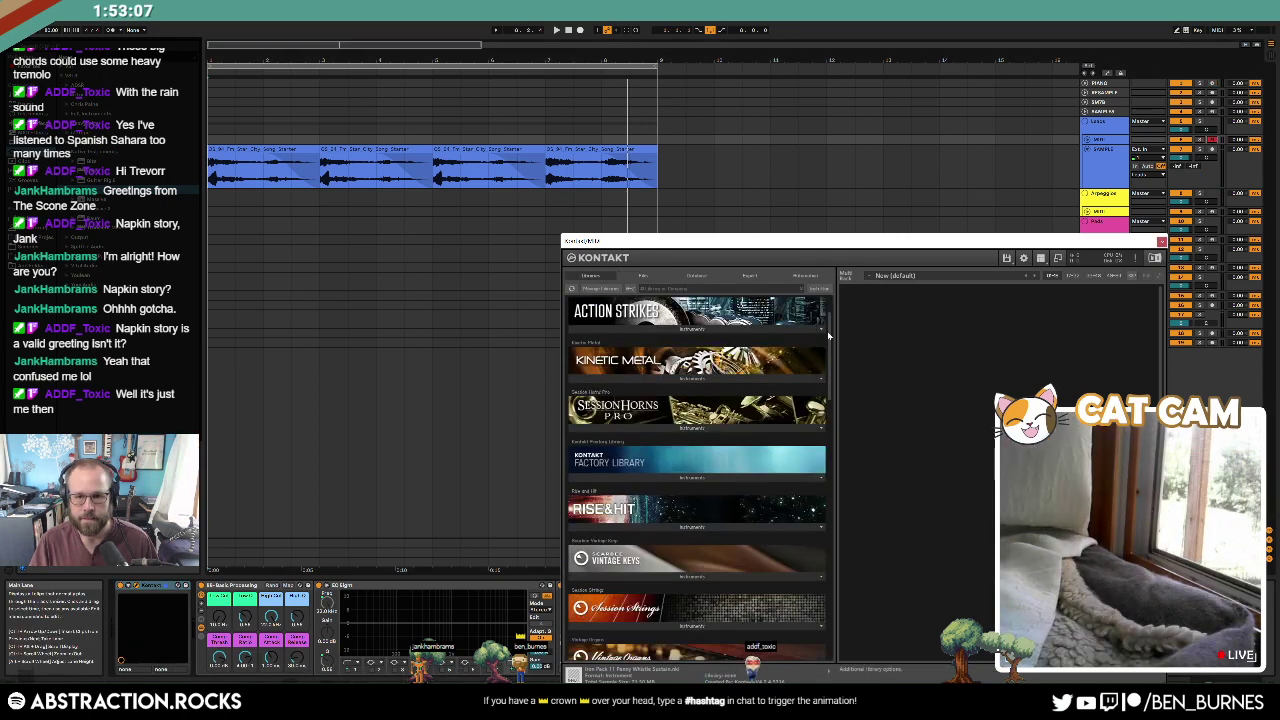
scroll(645, 455, "down", 10)
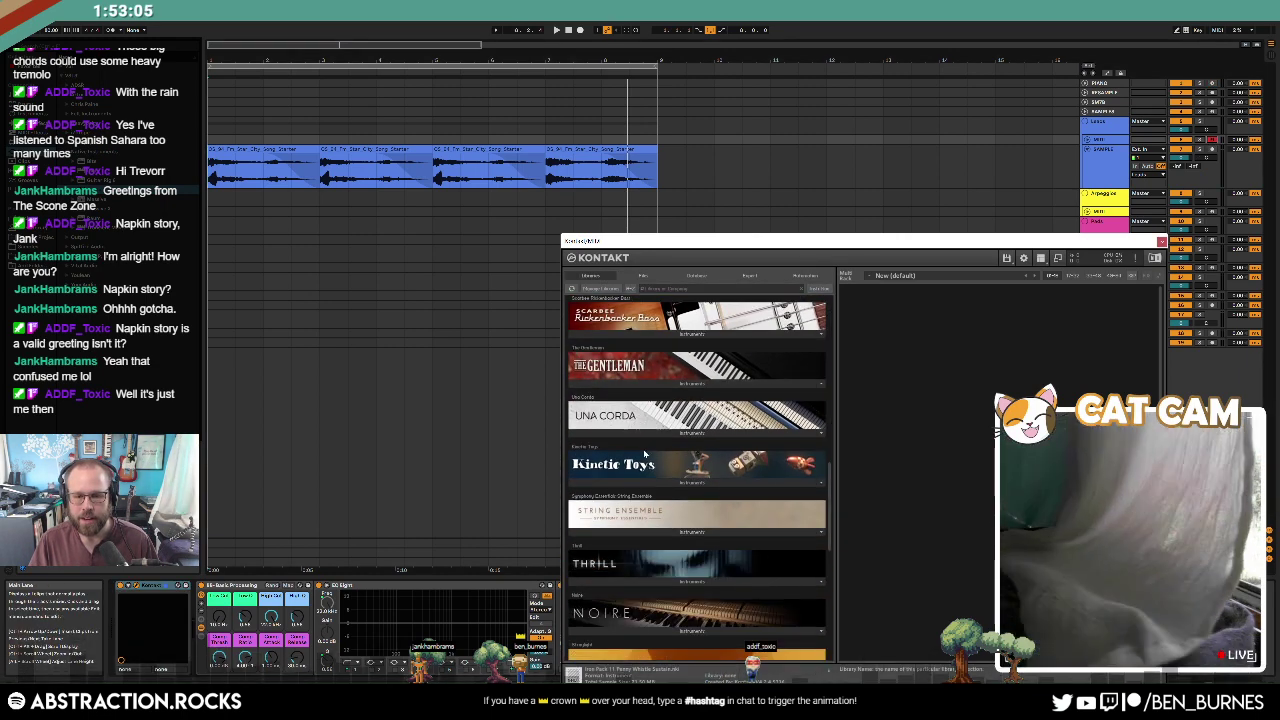
scroll(645, 455, "down", 1)
left_click(636, 586)
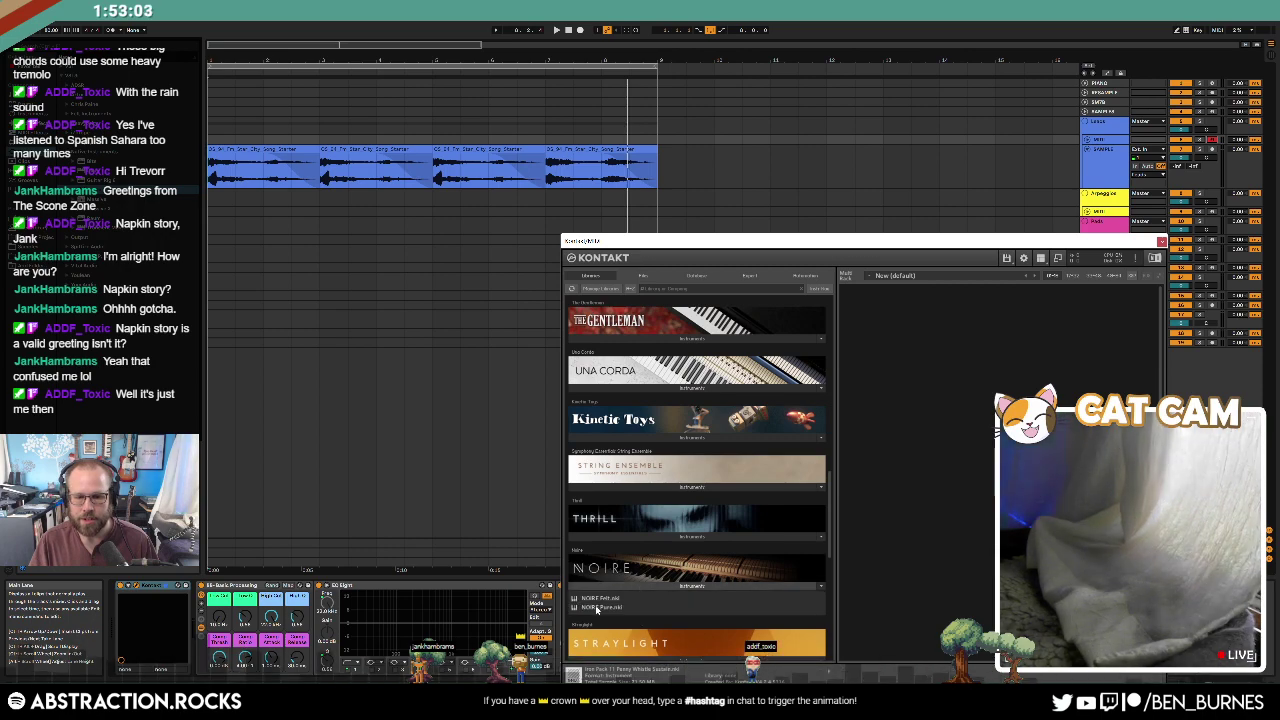
double_click(597, 609)
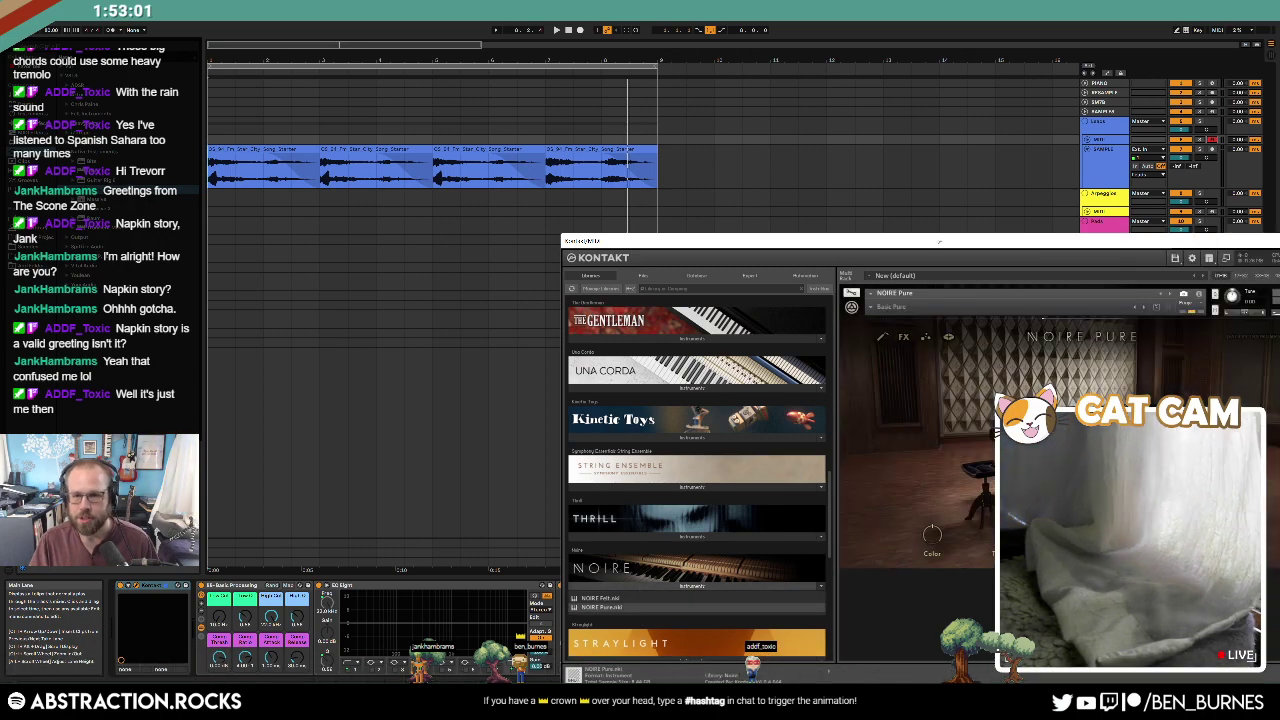
left_click_drag(939, 241, 620, 200)
left_click(1087, 140)
Step: Move the ValhallaDelay from the sample track to the Leads group and reposition the Kontakt window
left_click(1110, 212)
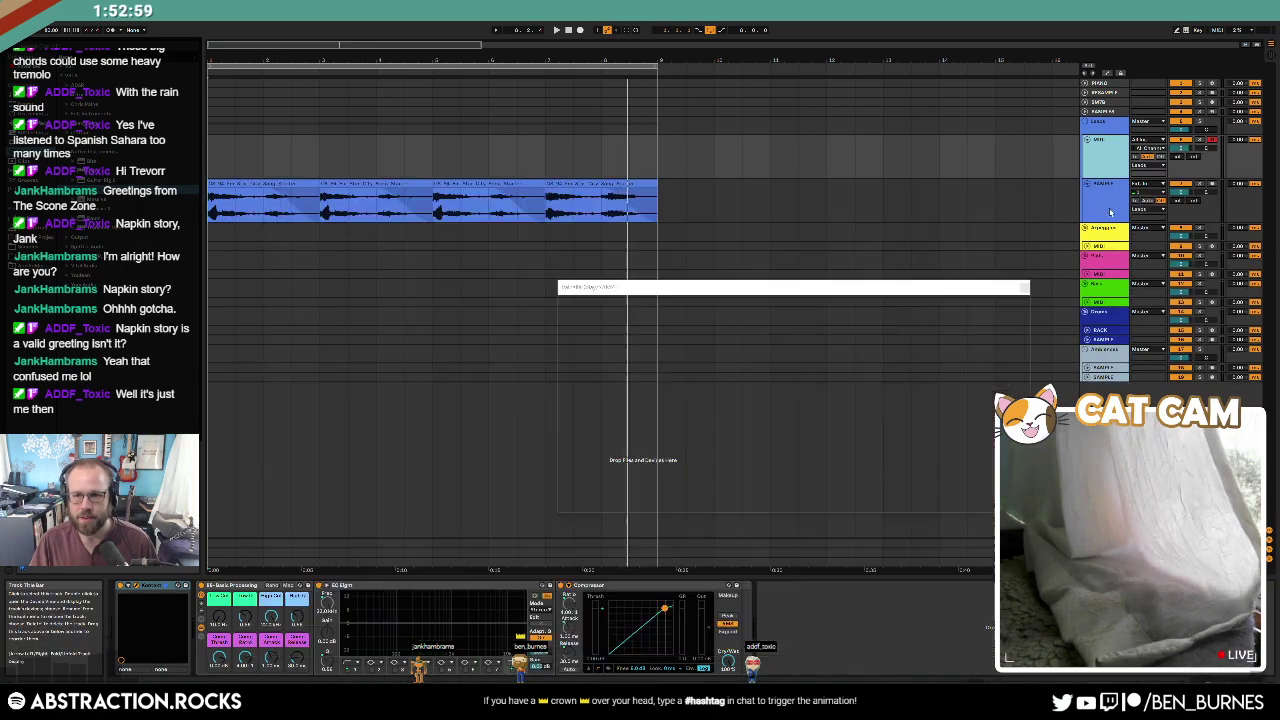
left_click(1108, 121)
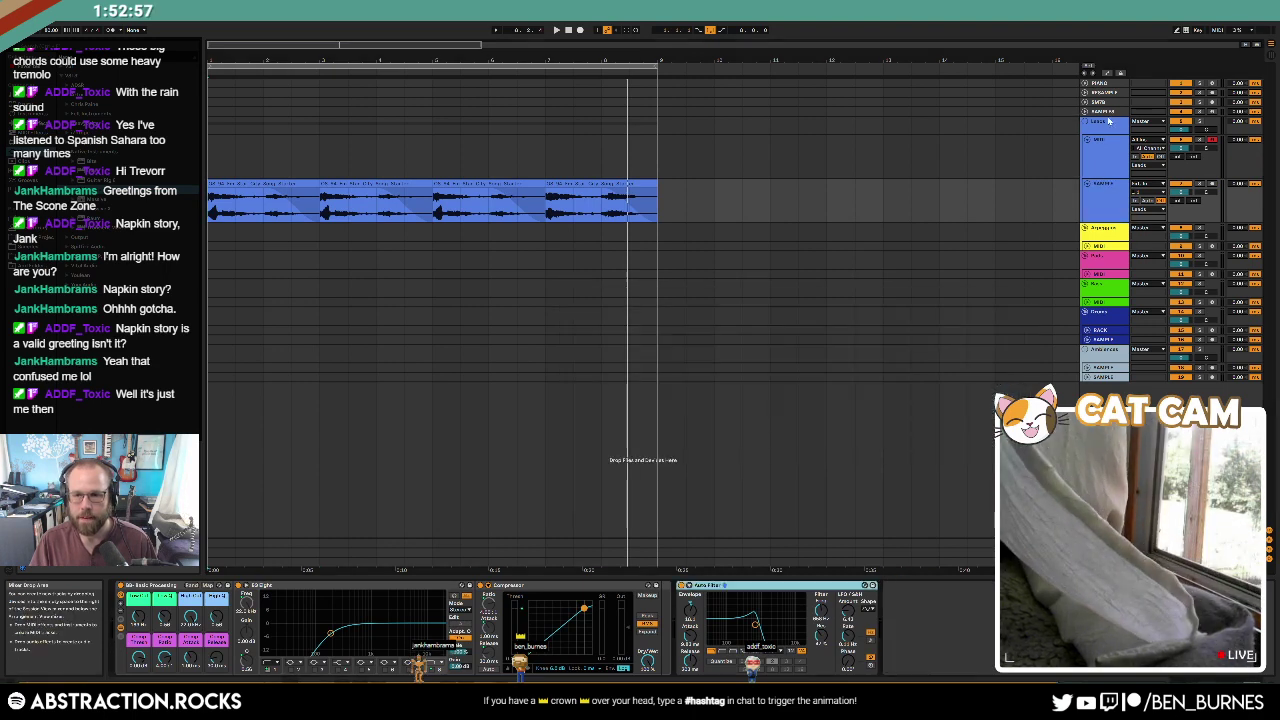
left_click(1108, 121)
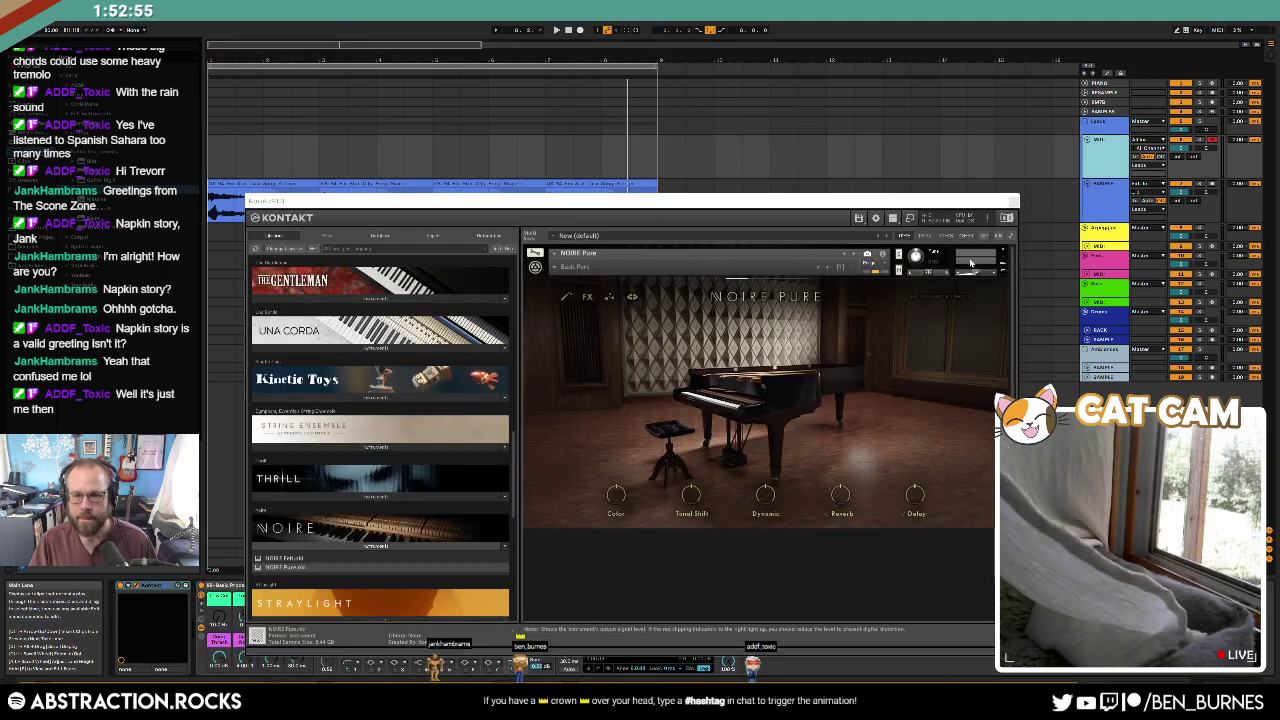
left_click(1116, 208)
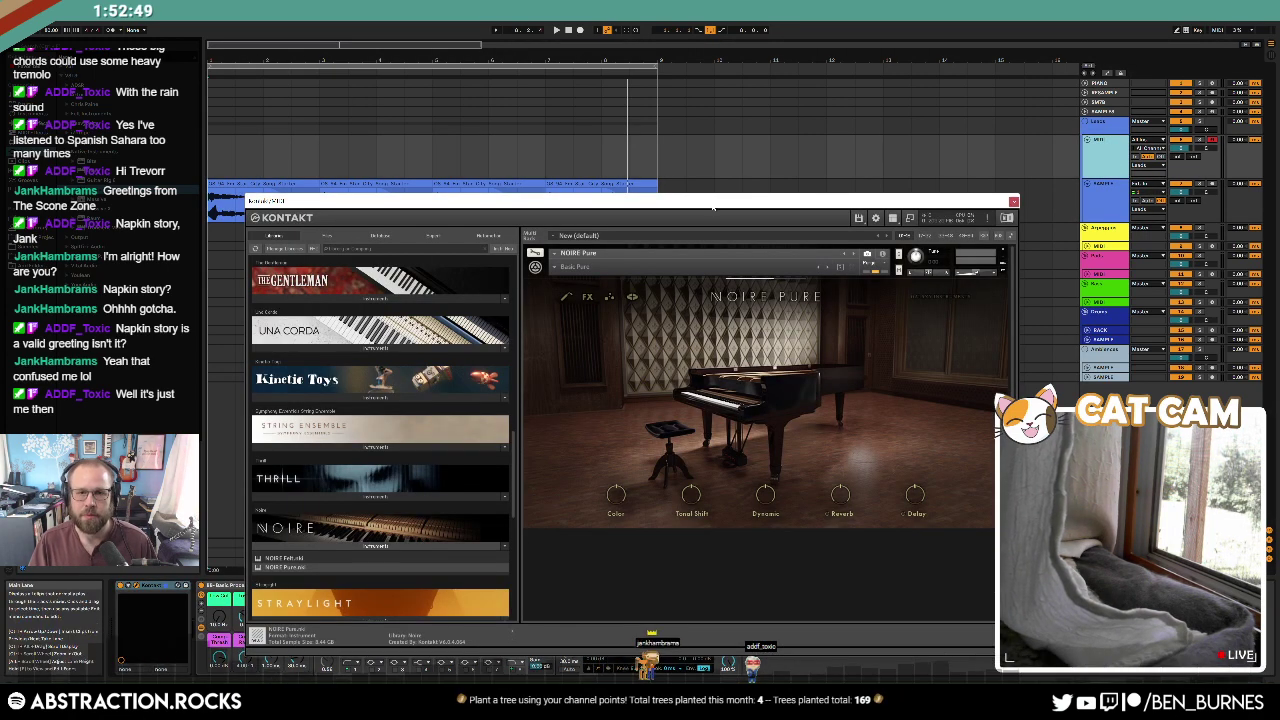
left_click_drag(713, 208, 705, 201)
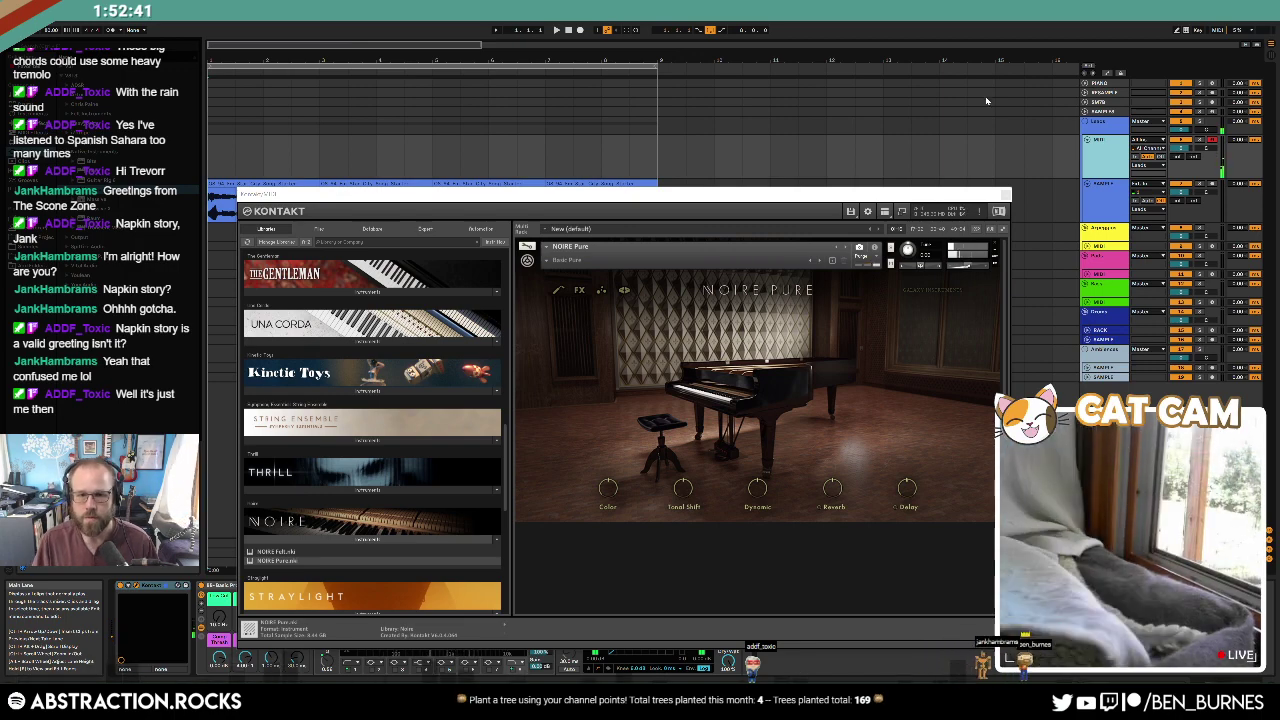
Step: Take the ValhallaDelay off the Leads group, raise the Leads MIDI track's sends and close the Kontakt window
left_click(1112, 125)
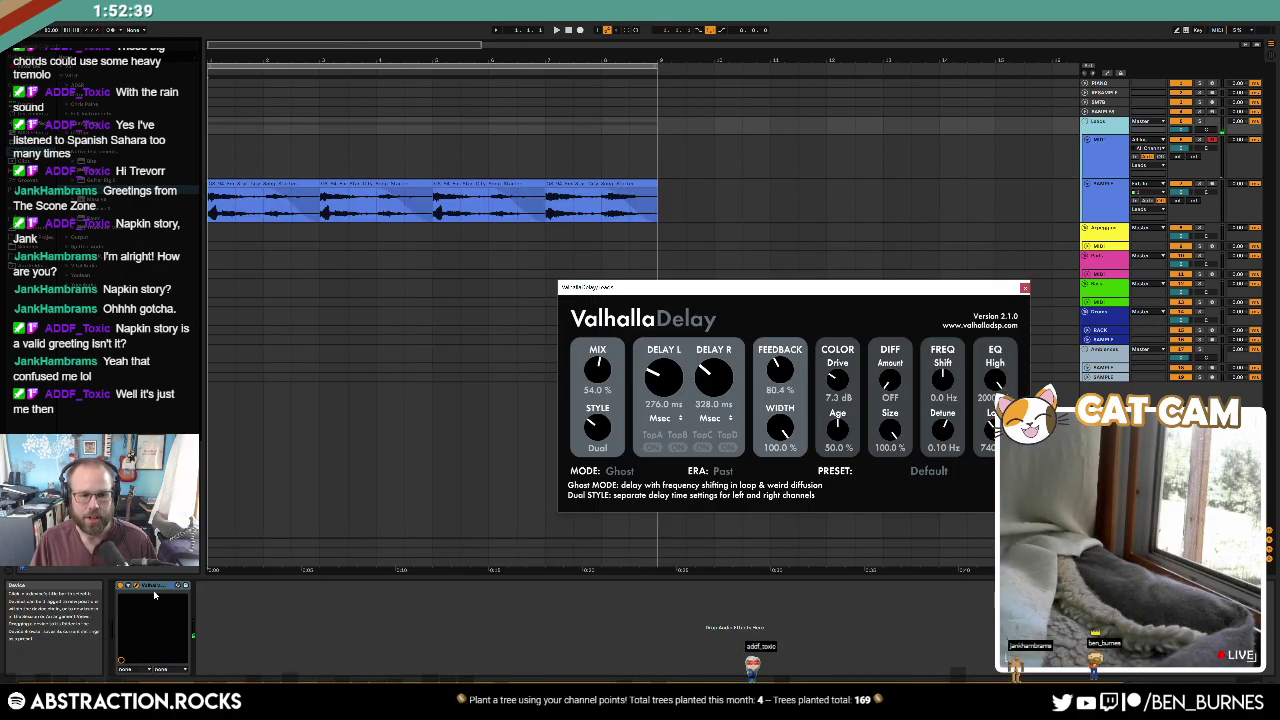
left_click_drag(154, 588, 1104, 249)
left_click(1118, 200)
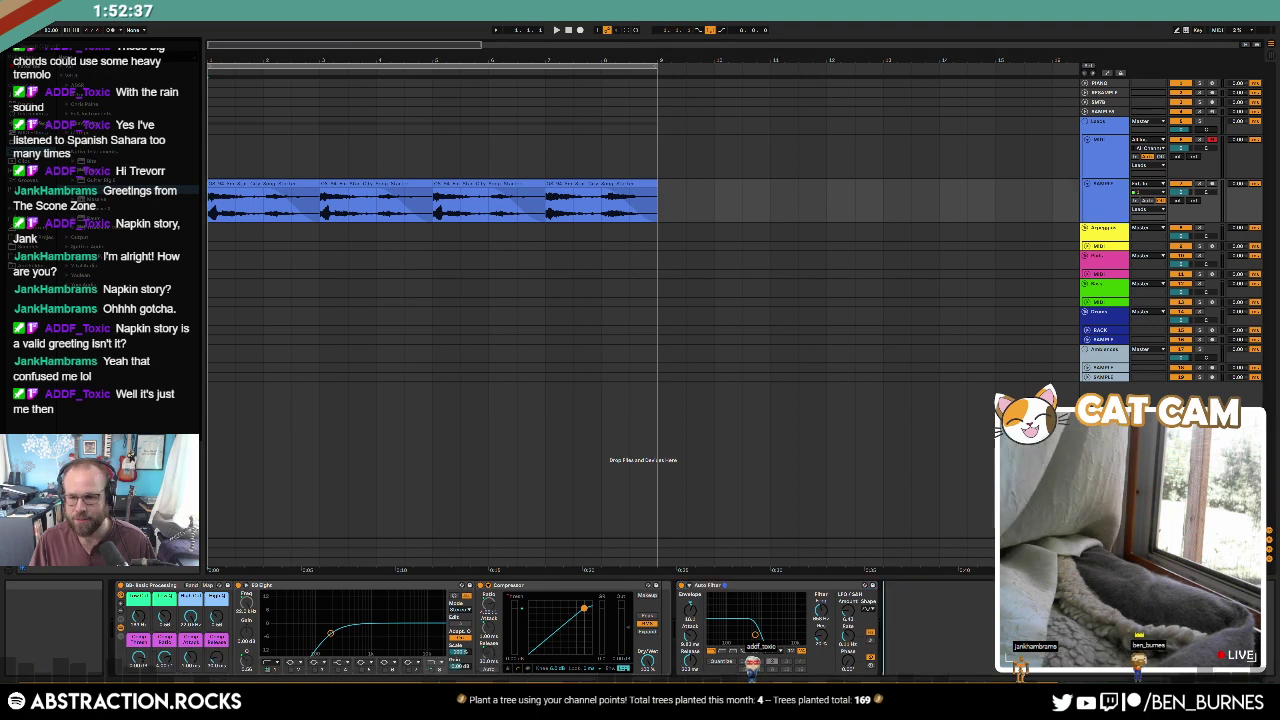
left_click(1101, 169)
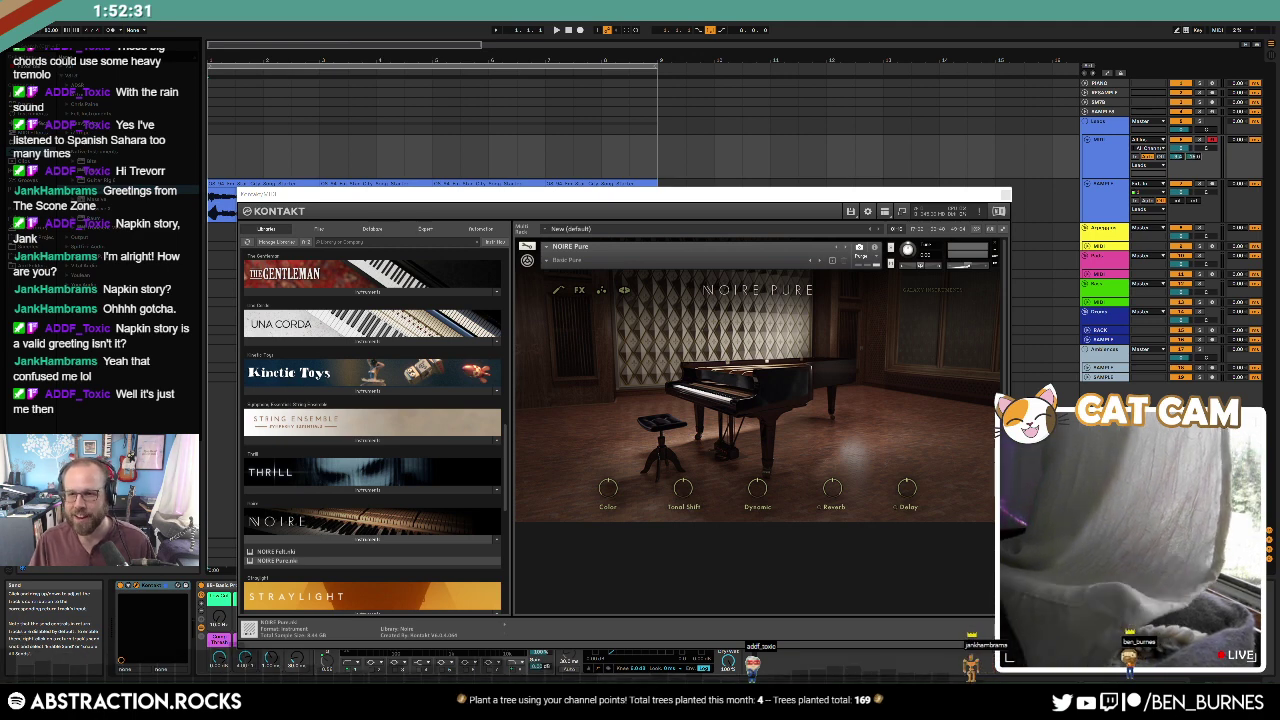
left_click(1004, 194)
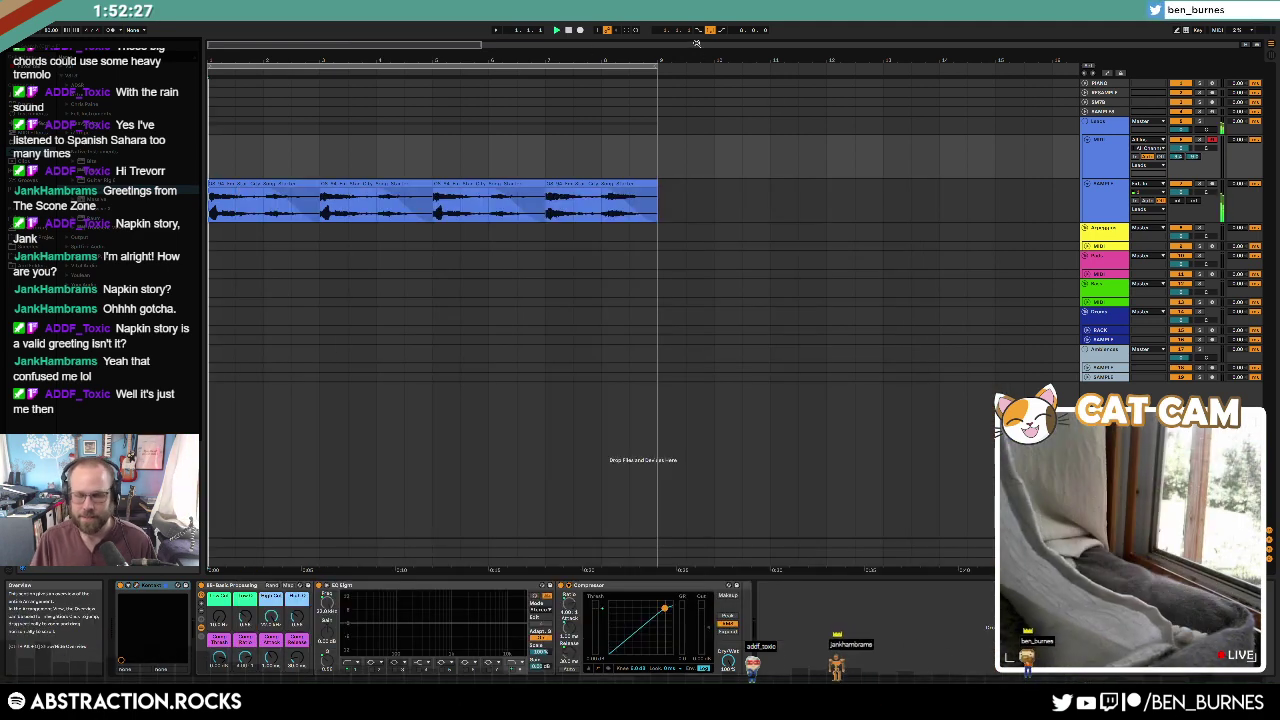
Step: Stop the loop, return playback to the start and mark bars 1 to 8 on the Leads MIDI track
key("space")
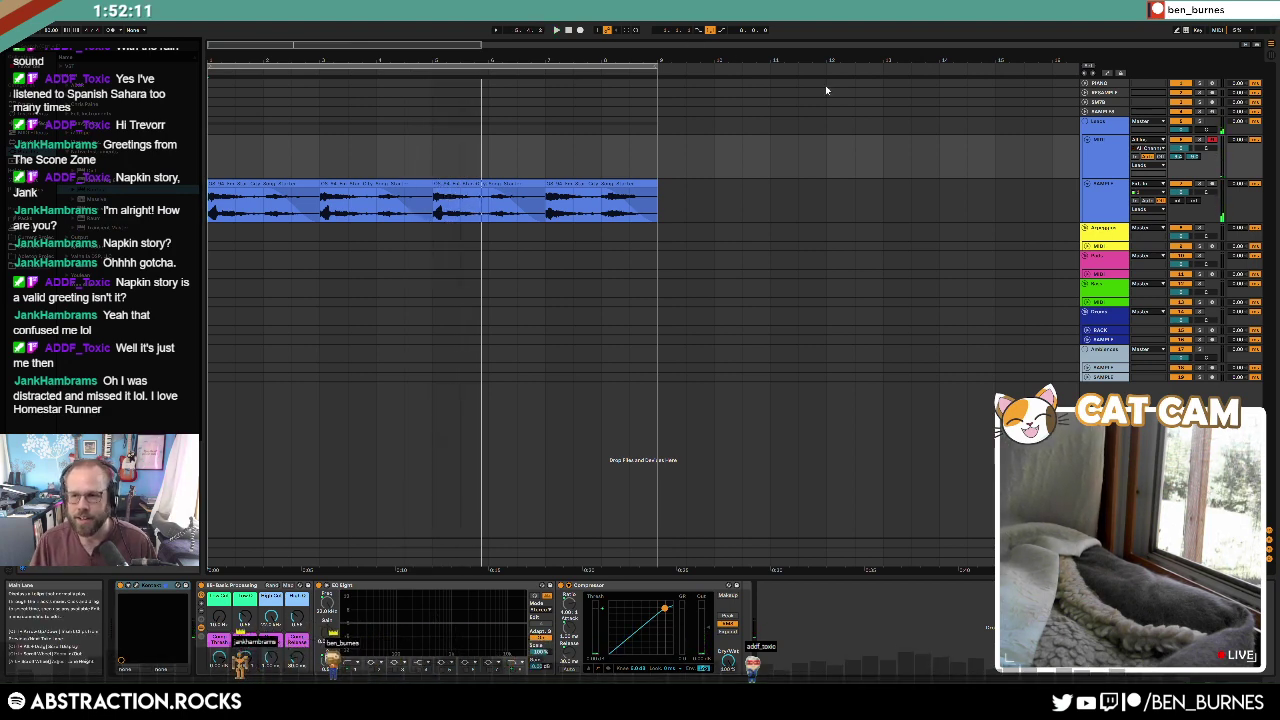
left_click(568, 31)
left_click_drag(212, 157, 666, 157)
left_click(227, 160)
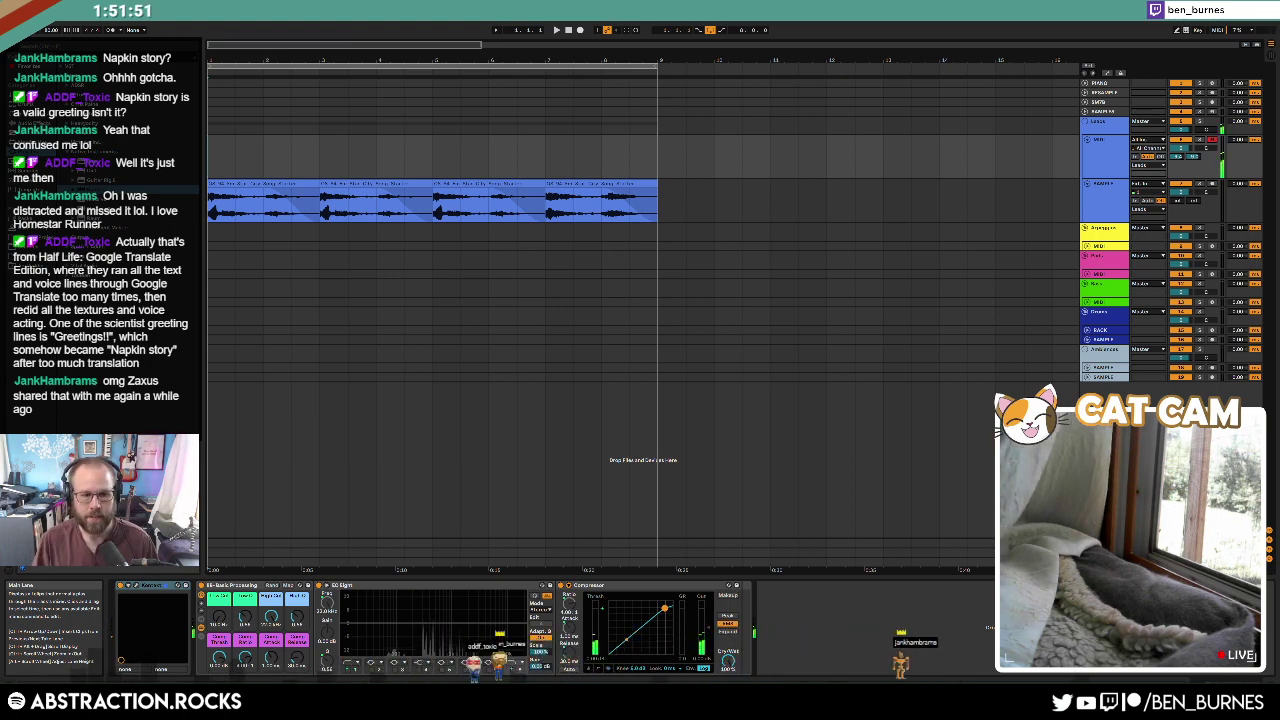
Step: Play the loop and set the sample track's ValhallaDelay to 29.2% mix and 650 Hz low cut, then stop playback
left_click(136, 586)
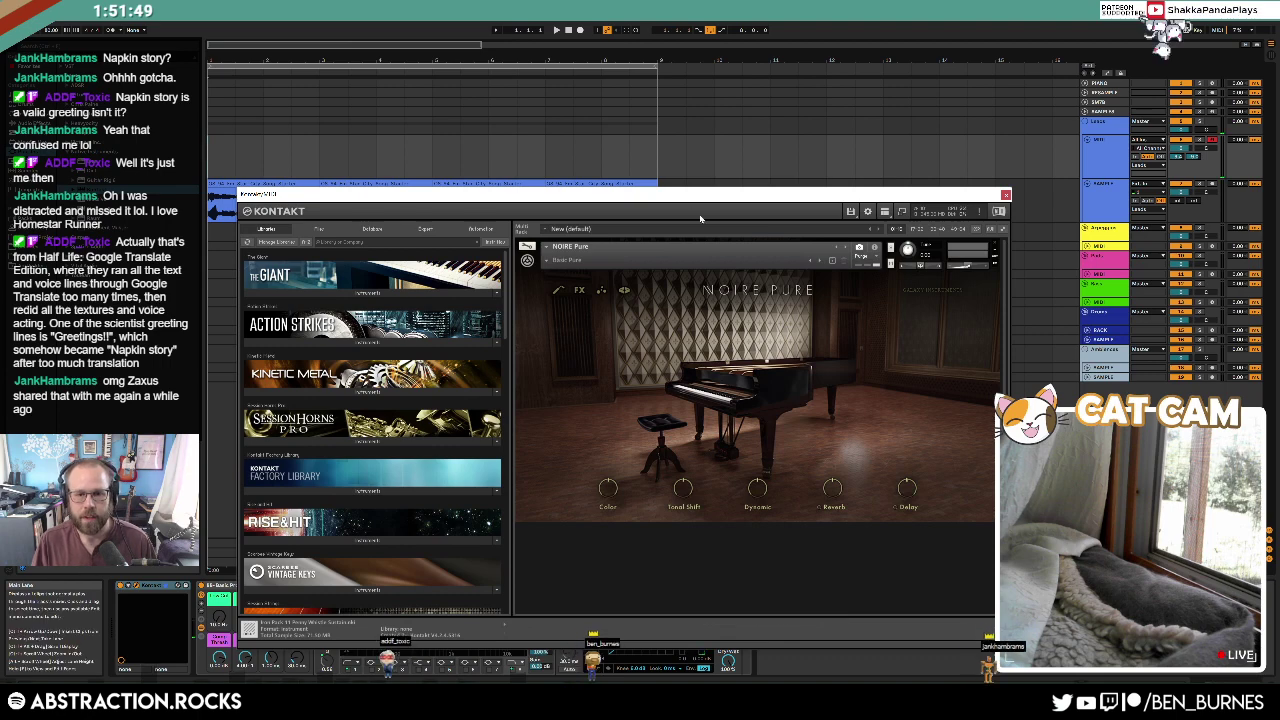
mouse_move(710, 199)
left_mouse_down()
mouse_move(716, 182)
mouse_move(692, 204)
left_mouse_up()
left_click(1104, 200)
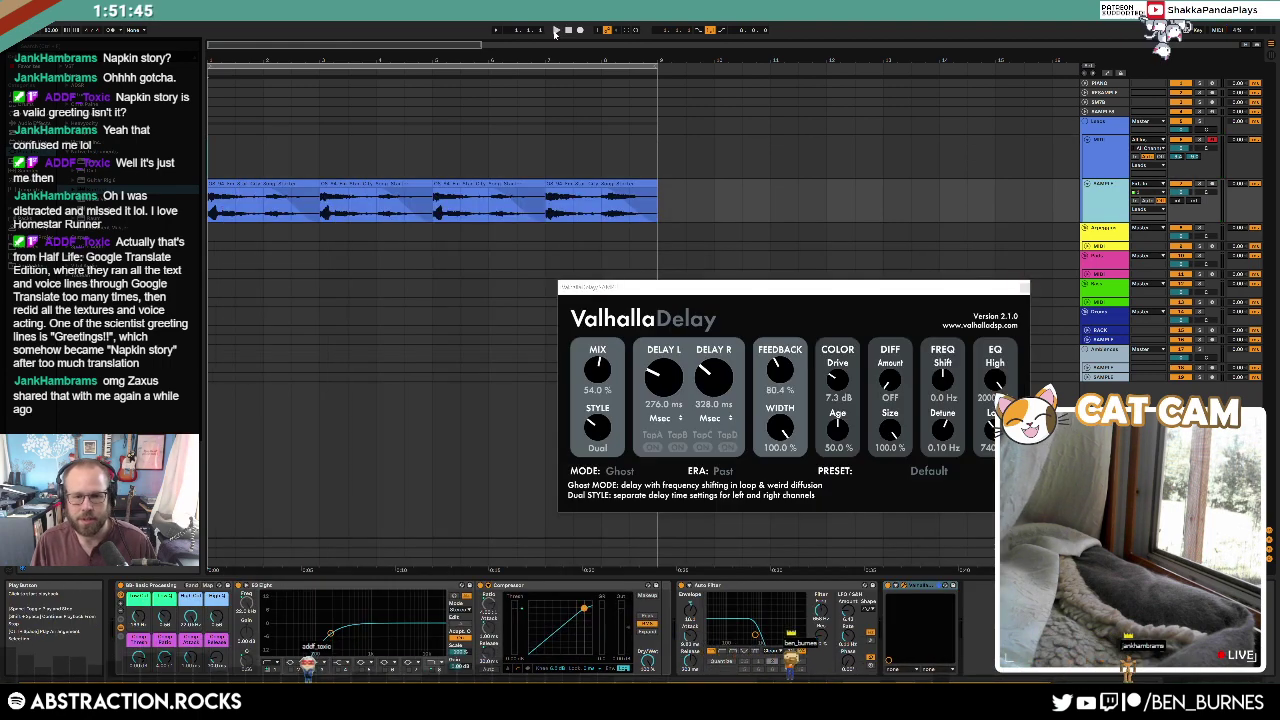
left_click(556, 31)
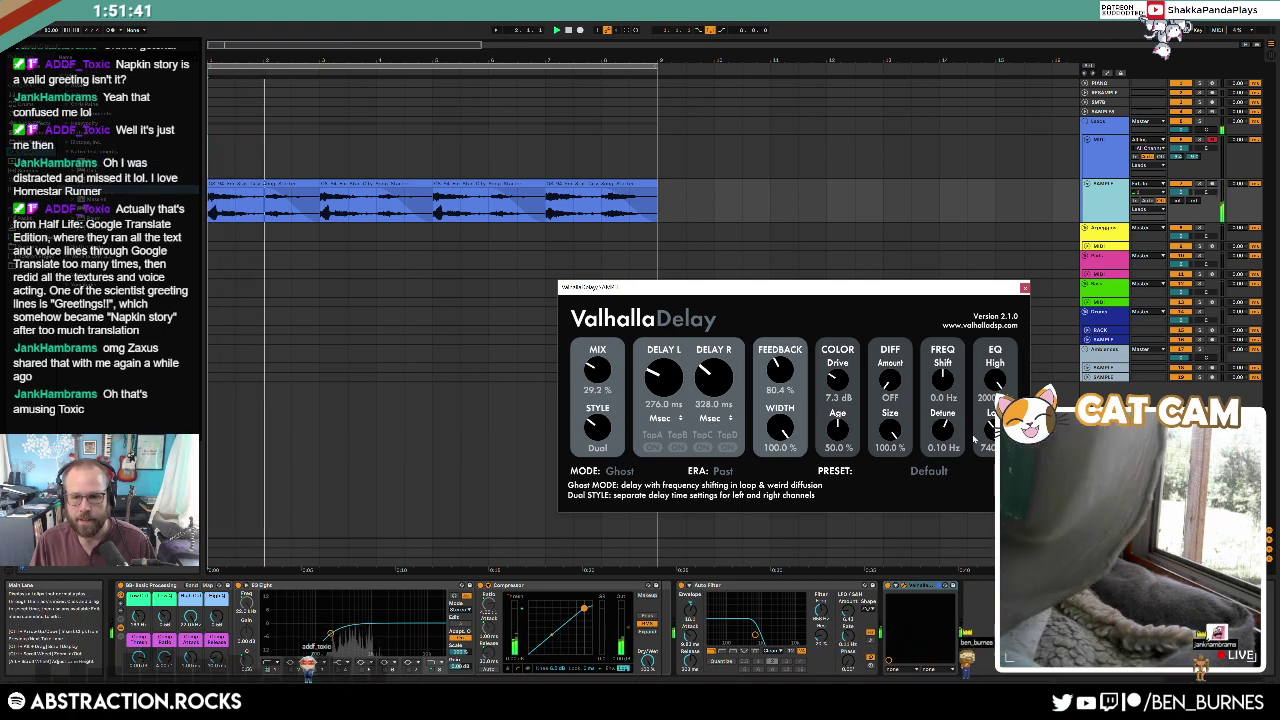
left_click_drag(988, 437, 990, 441)
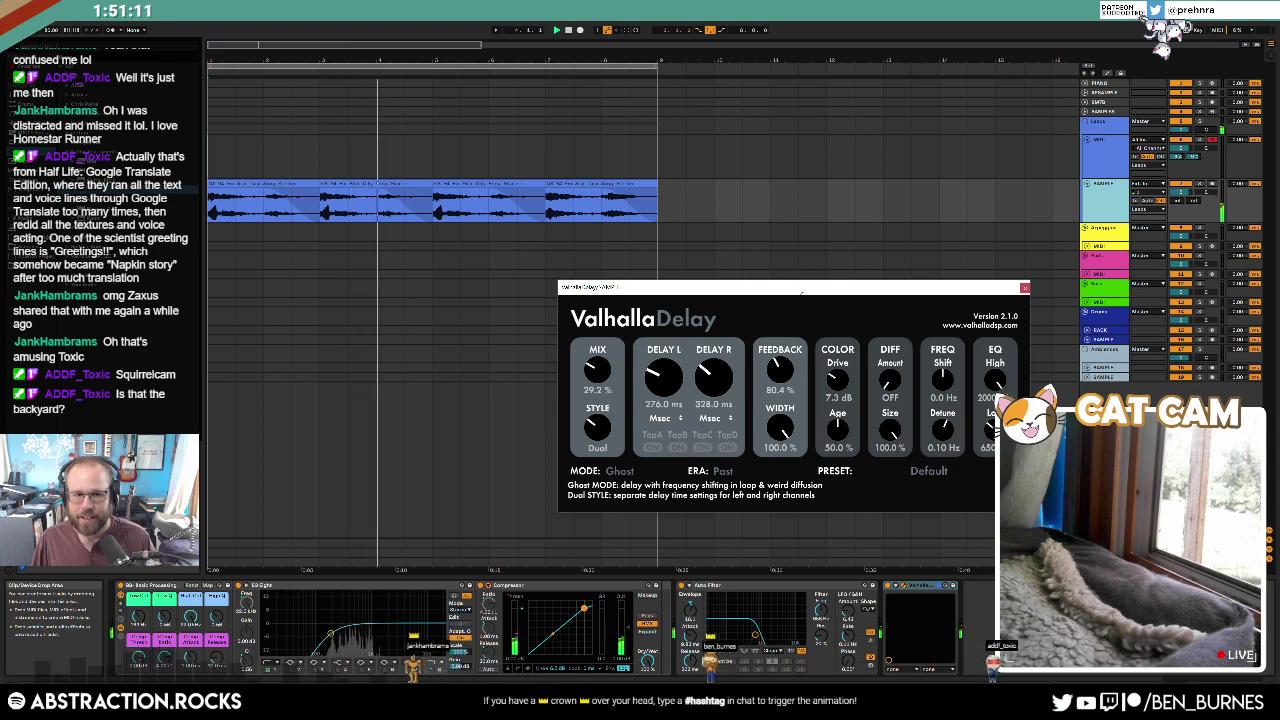
left_click_drag(798, 290, 792, 285)
left_click_drag(811, 258, 790, 260)
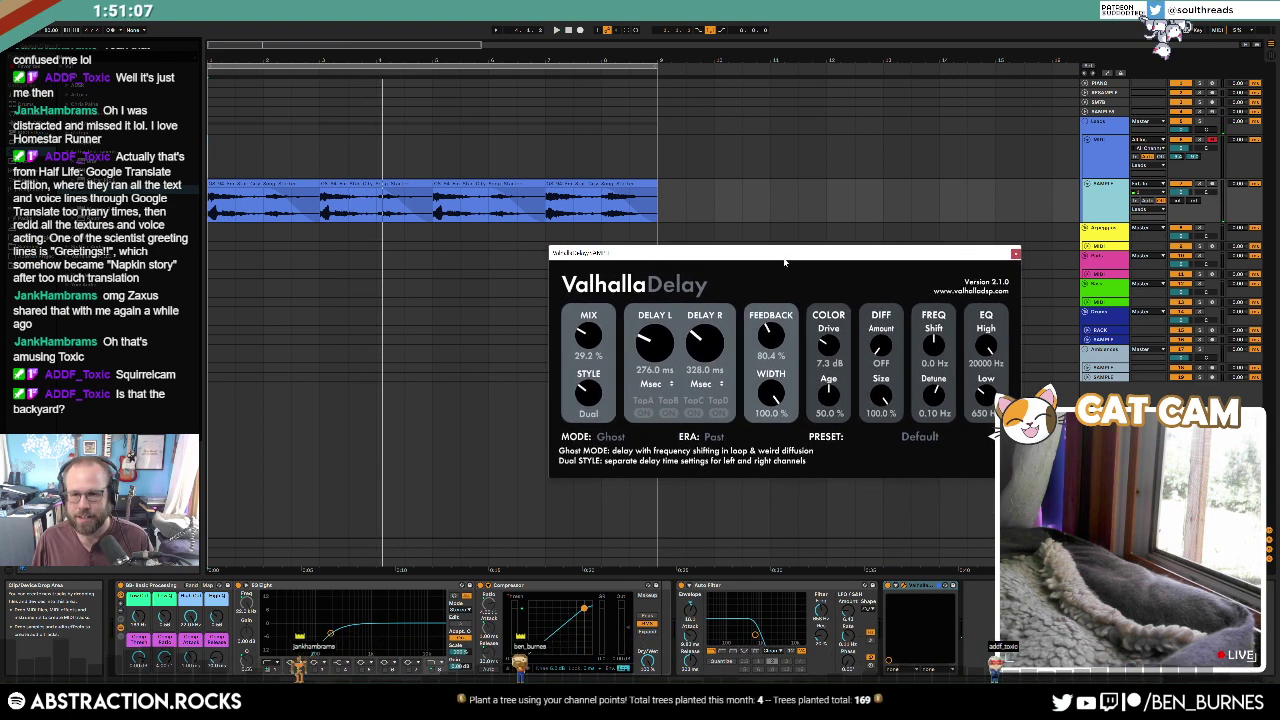
left_click(570, 31)
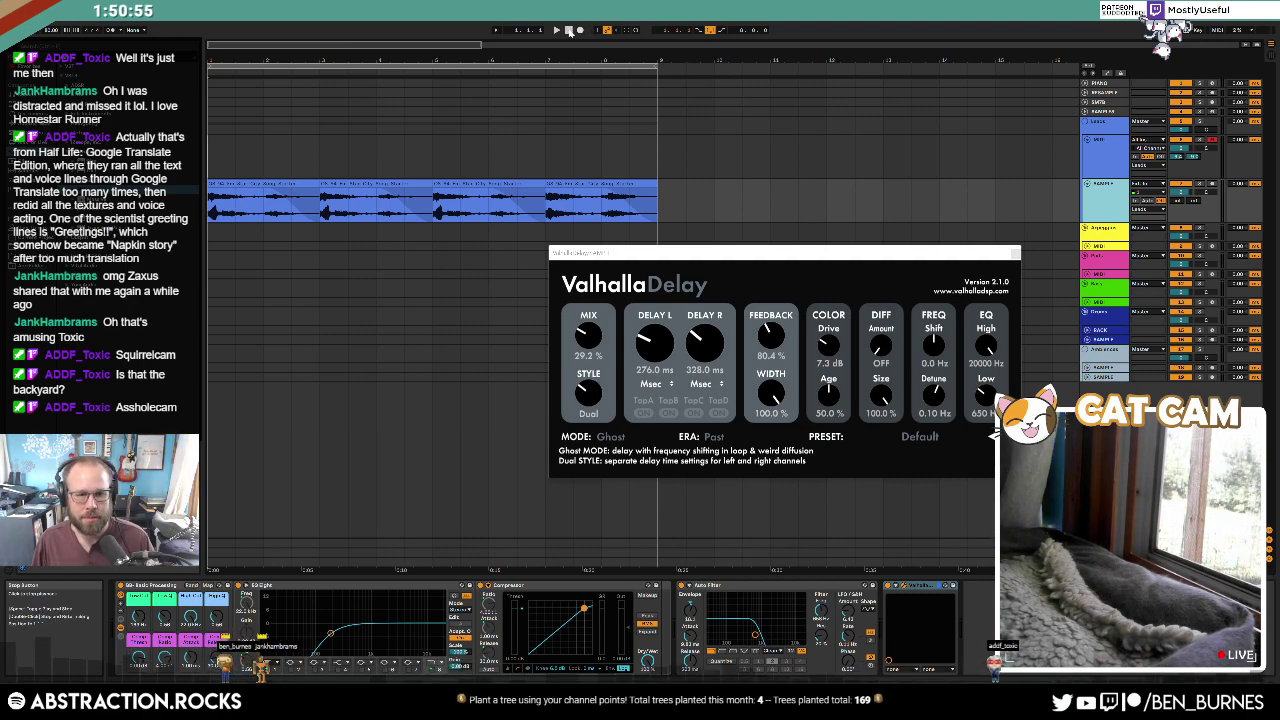
Step: Examine the NOIRE Pure piano's sound settings and effects on the Leads MIDI track, then close its Kontakt window
left_click(1102, 163)
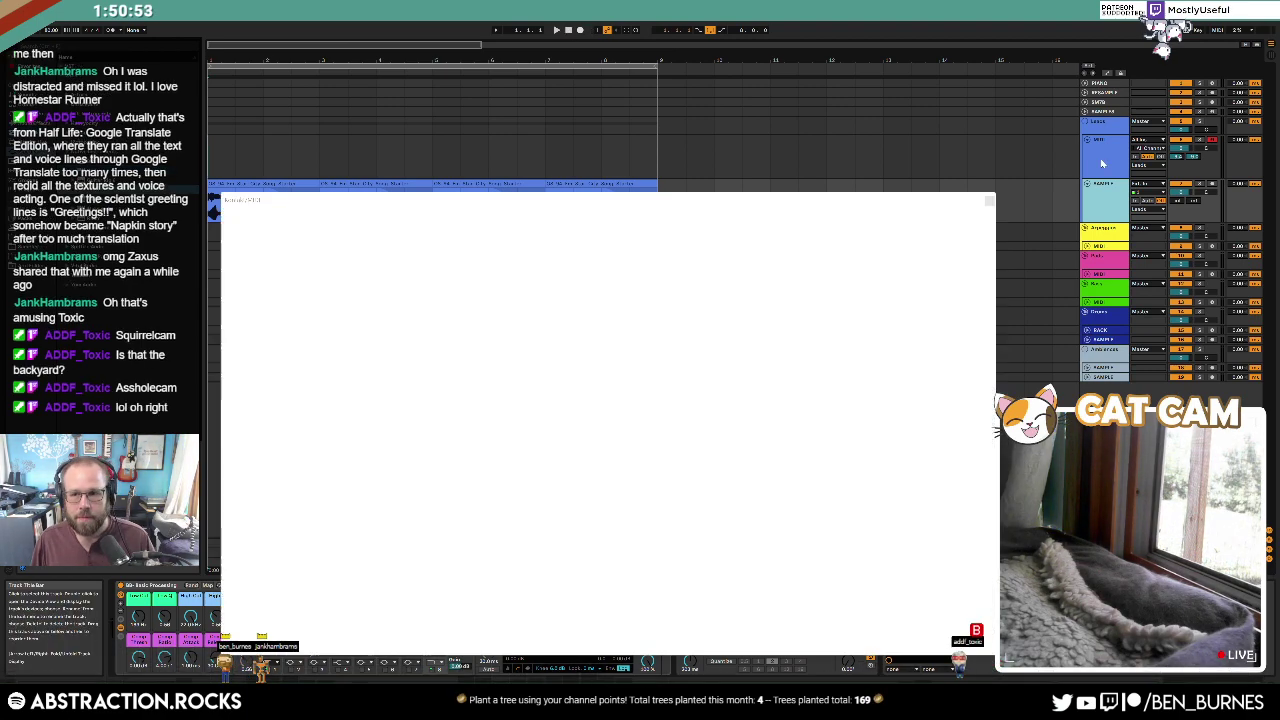
left_click_drag(688, 210, 671, 238)
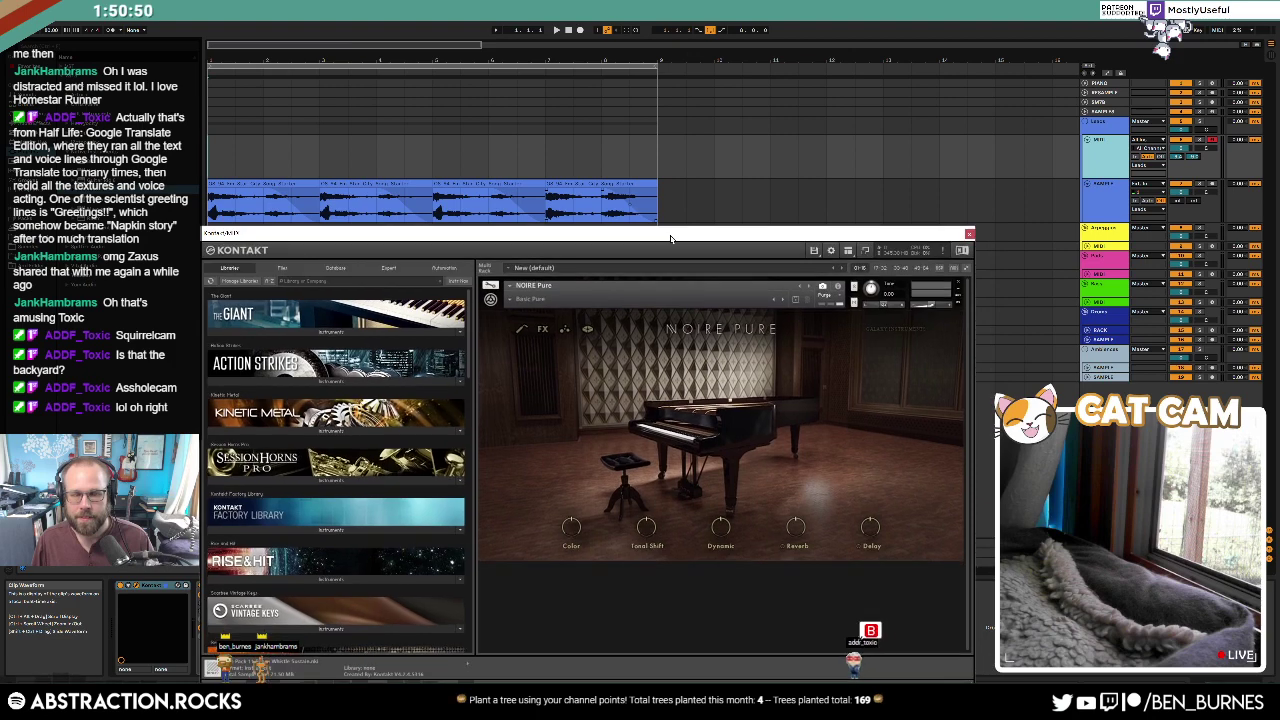
left_click(541, 330)
left_click(521, 330)
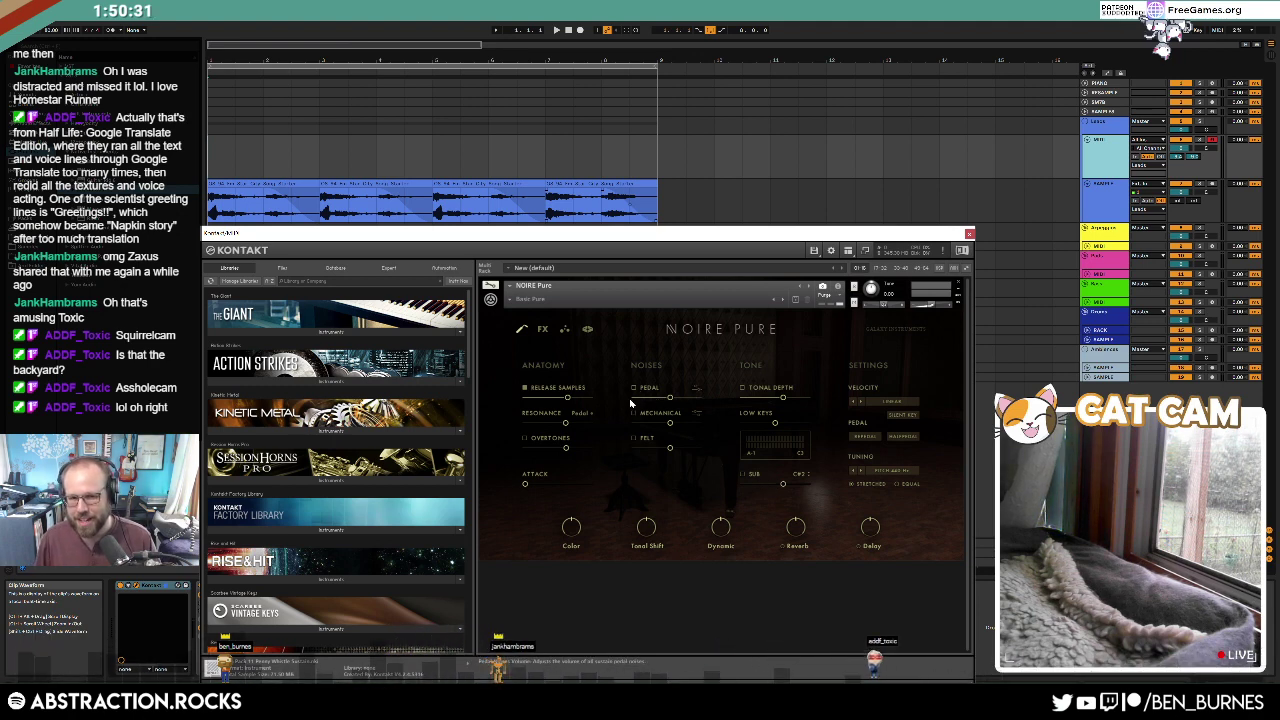
left_click(542, 330)
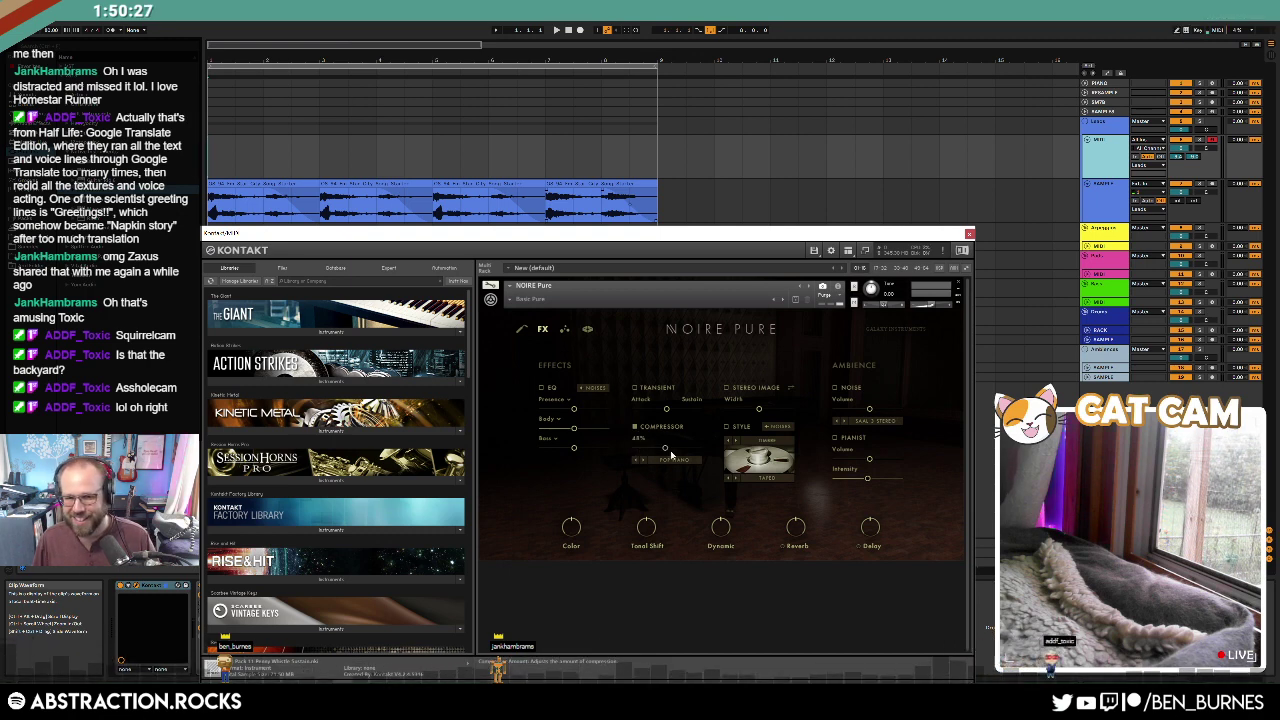
left_click(521, 329)
left_click(521, 329)
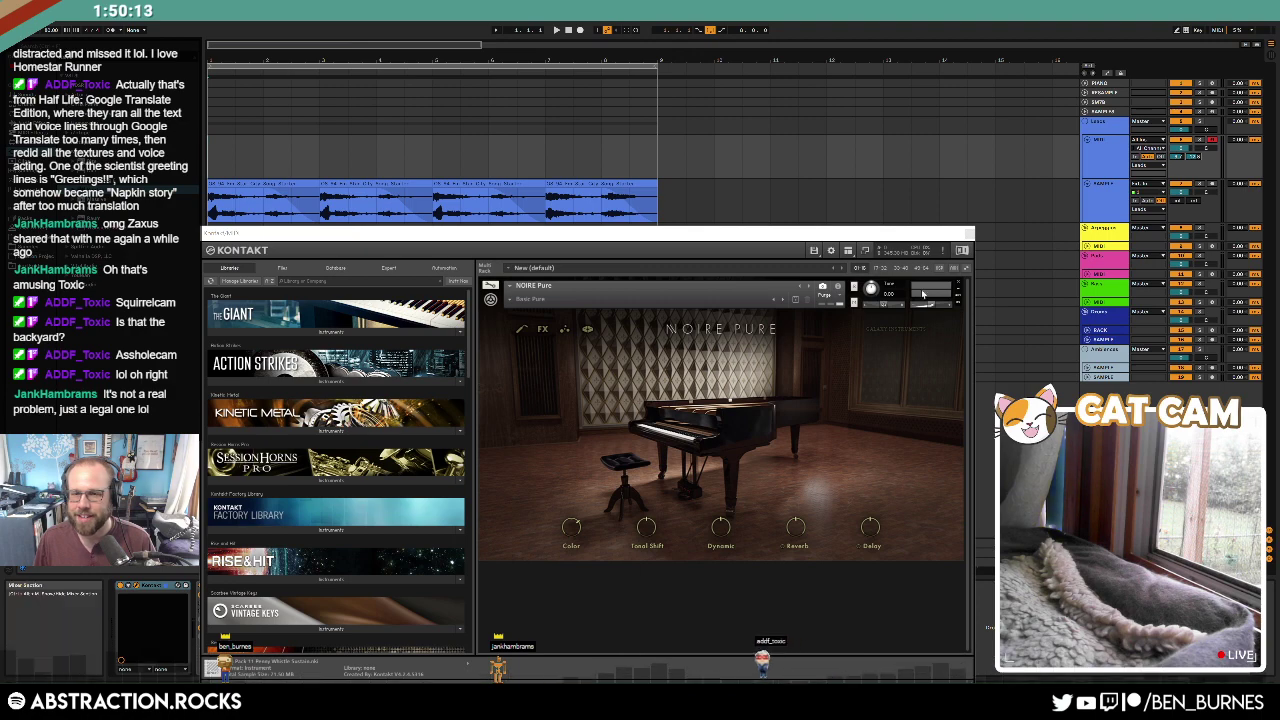
left_click_drag(785, 238, 788, 229)
left_click(972, 224)
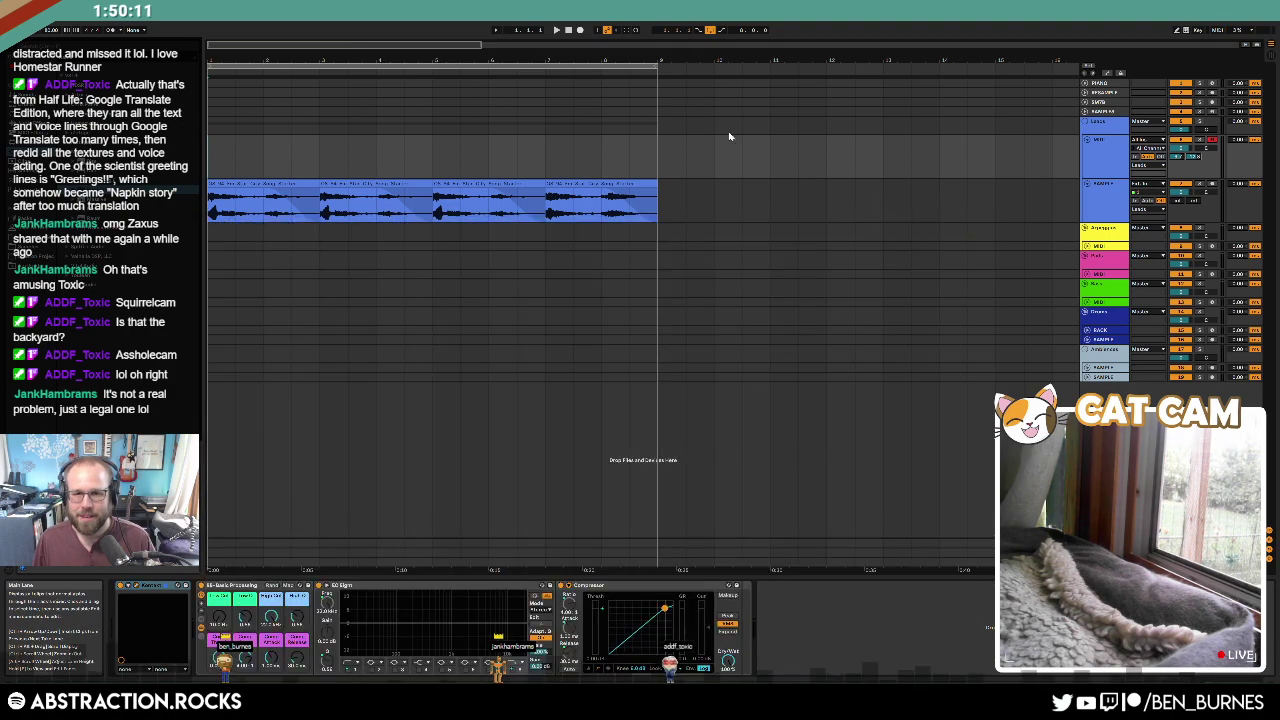
Step: Adjust the low-cut frequency in the sample track's processing rack while the loop plays, then stop playback
left_click(1112, 174)
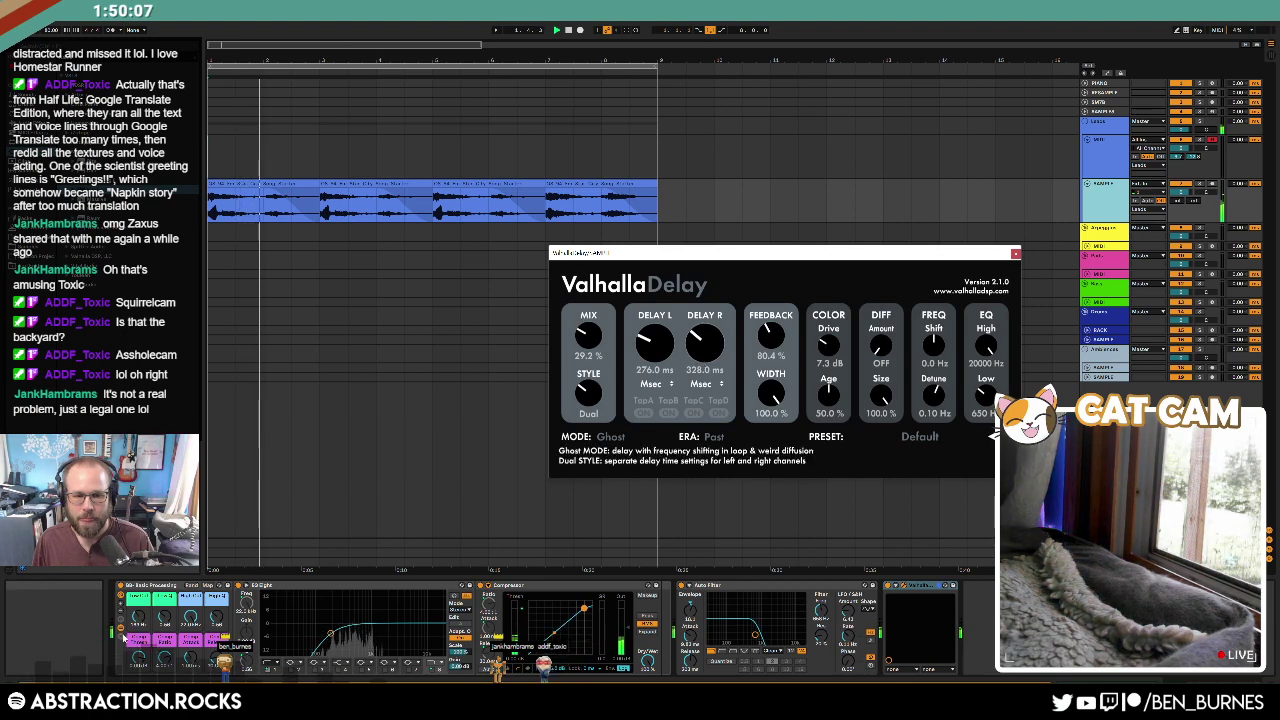
mouse_move(141, 620)
left_mouse_down()
mouse_move(141, 636)
mouse_move(140, 608)
left_mouse_up()
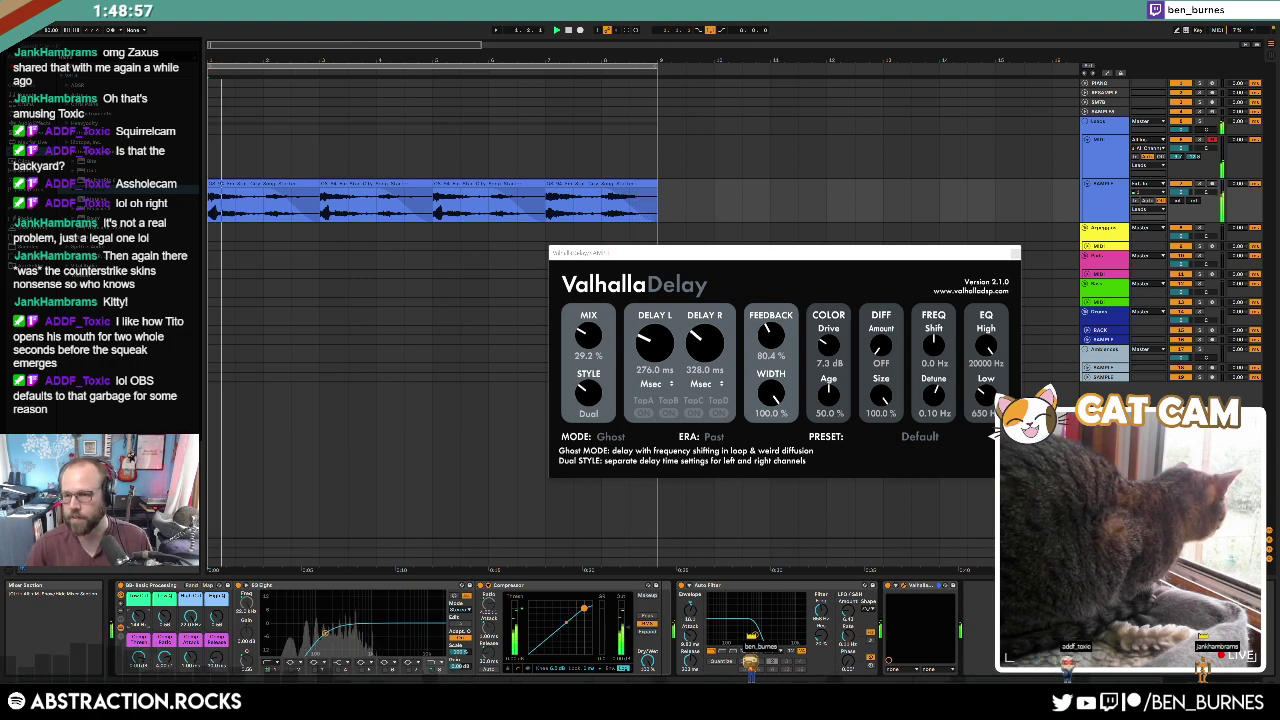
left_click(576, 208)
key("space")
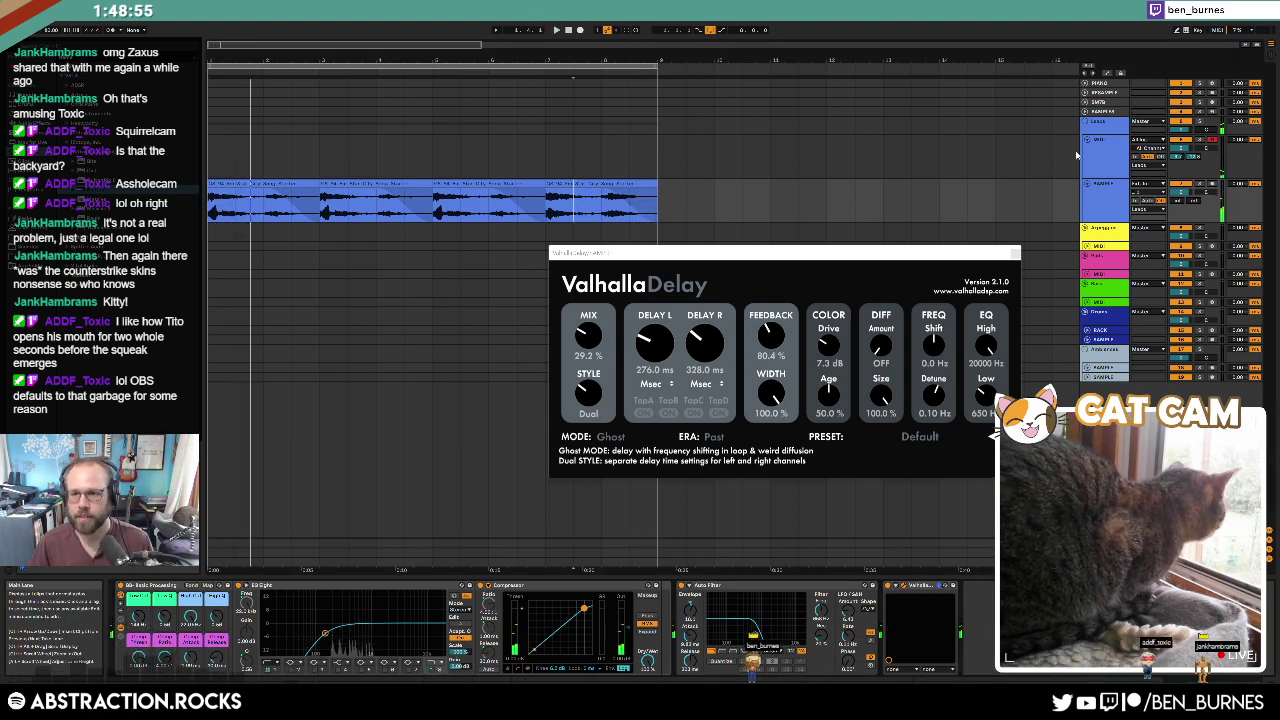
Step: Copy the ValhallaDelay from the sample track onto the Leads group's MIDI track
left_click(1104, 158)
key("Down")
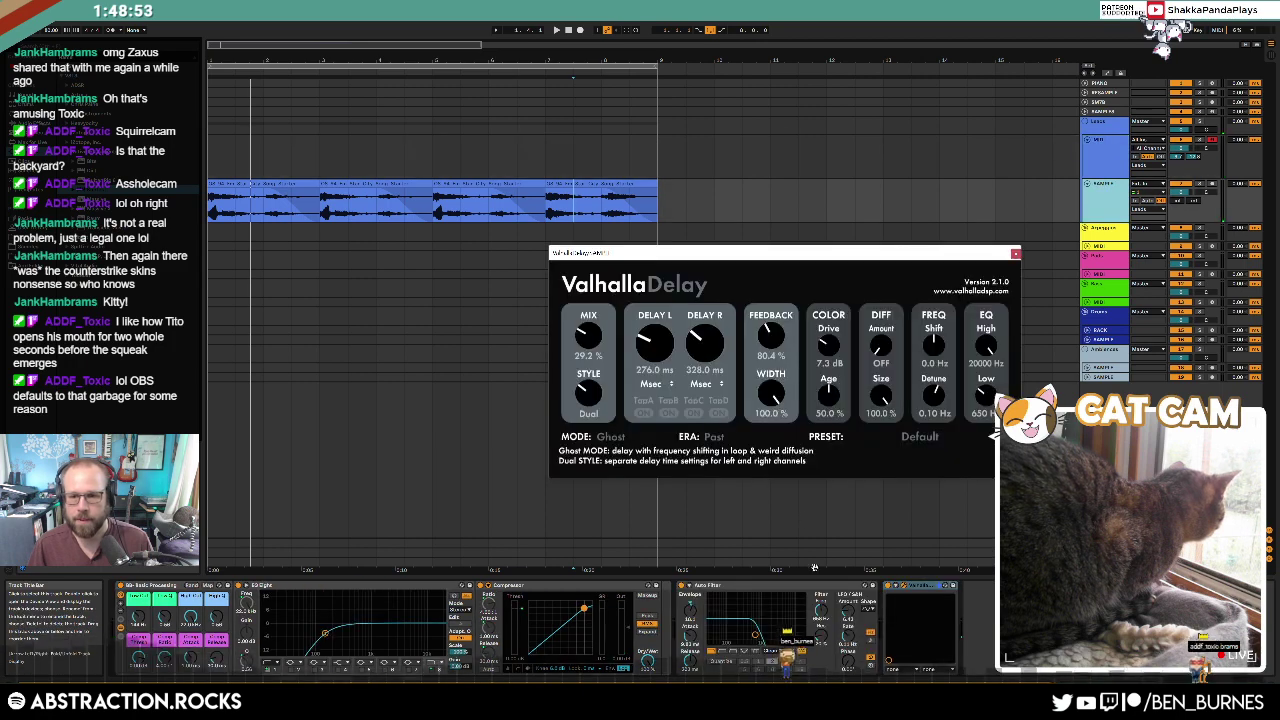
left_click(920, 586)
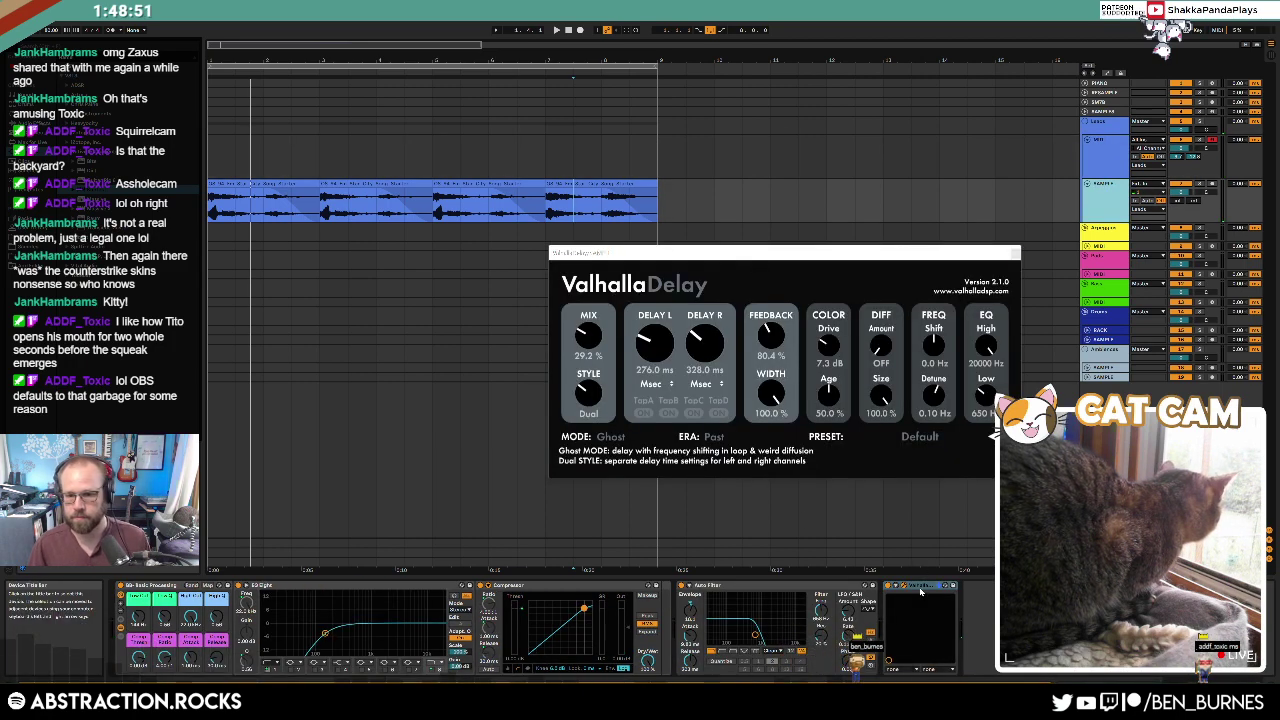
left_click(1108, 158)
key("ctrl+v")
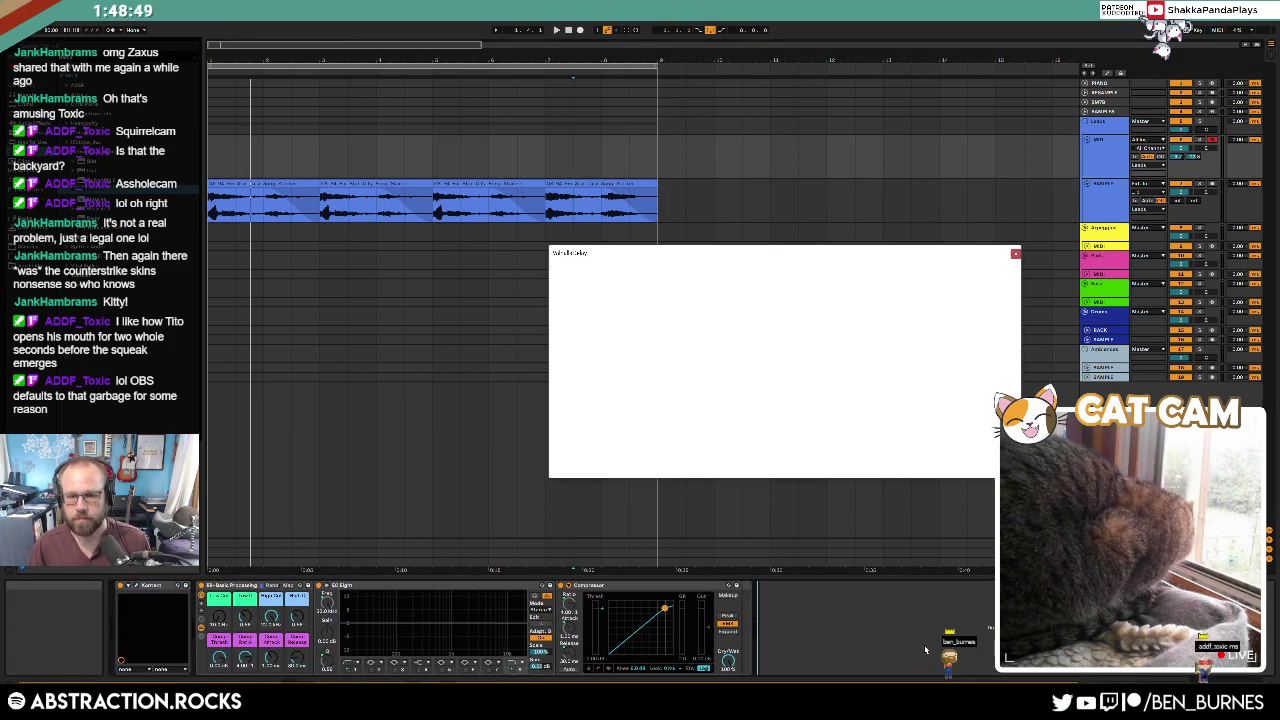
Step: Set the piano's ValhallaDelay to RevPitch mode with 870 Hz low cut, 0.0 dB drive, 73.2% feedback and 48.8% mix
left_click(603, 450)
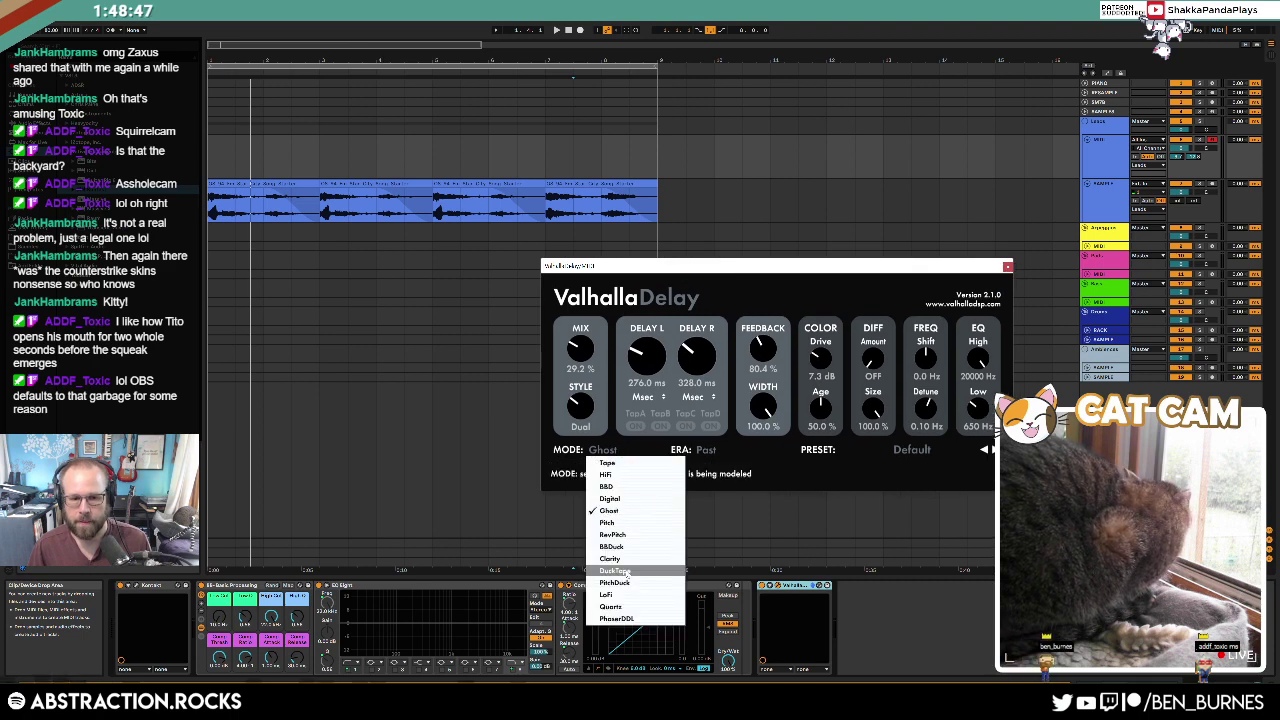
left_click(632, 536)
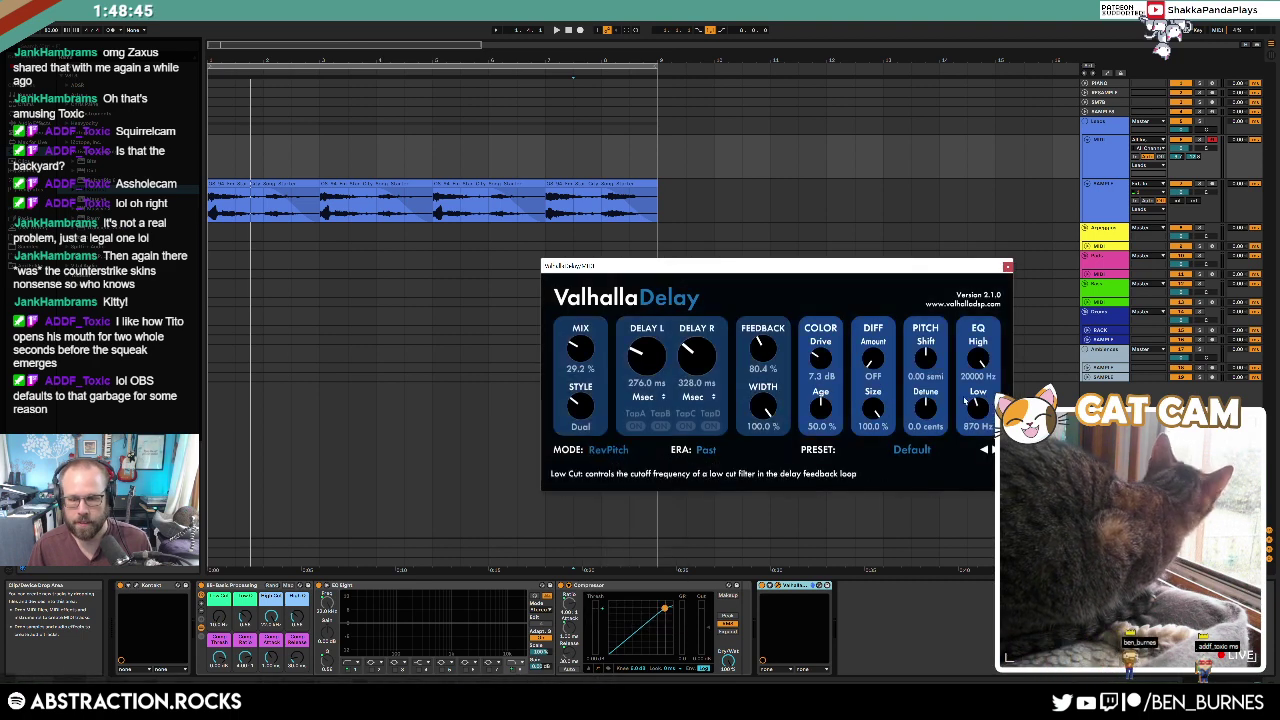
left_click_drag(821, 360, 821, 352)
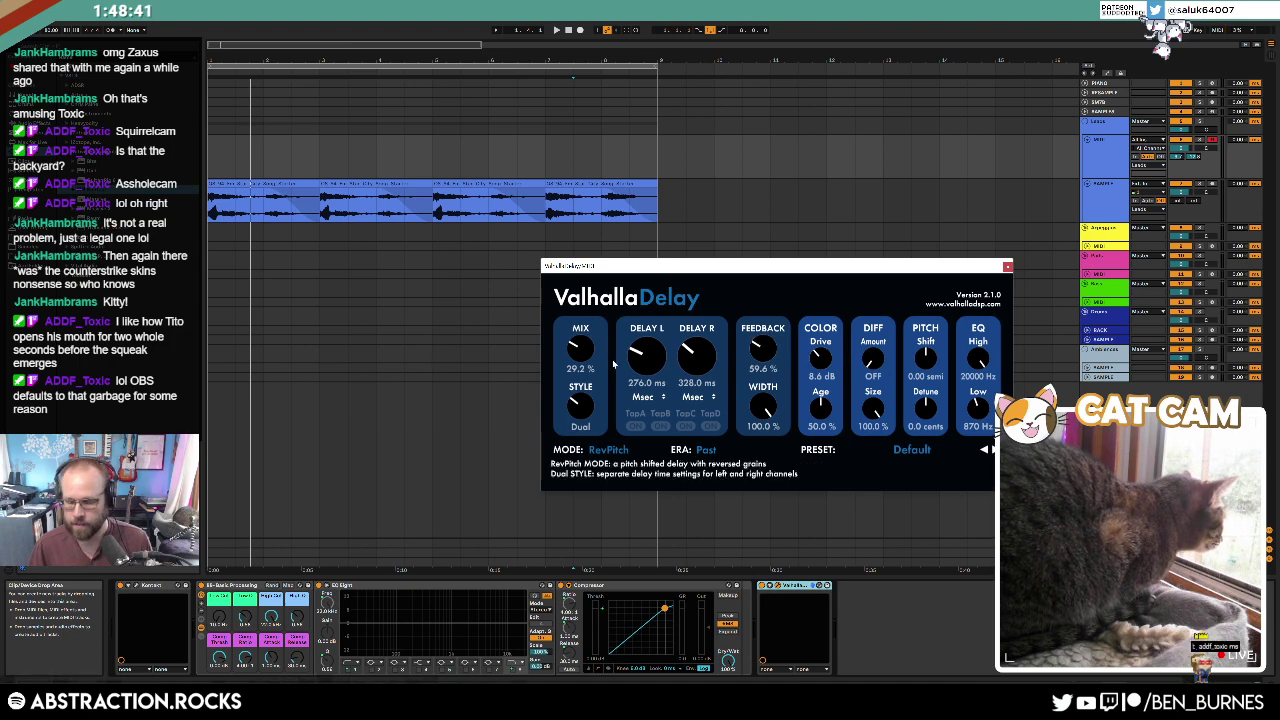
left_click_drag(588, 350, 594, 366)
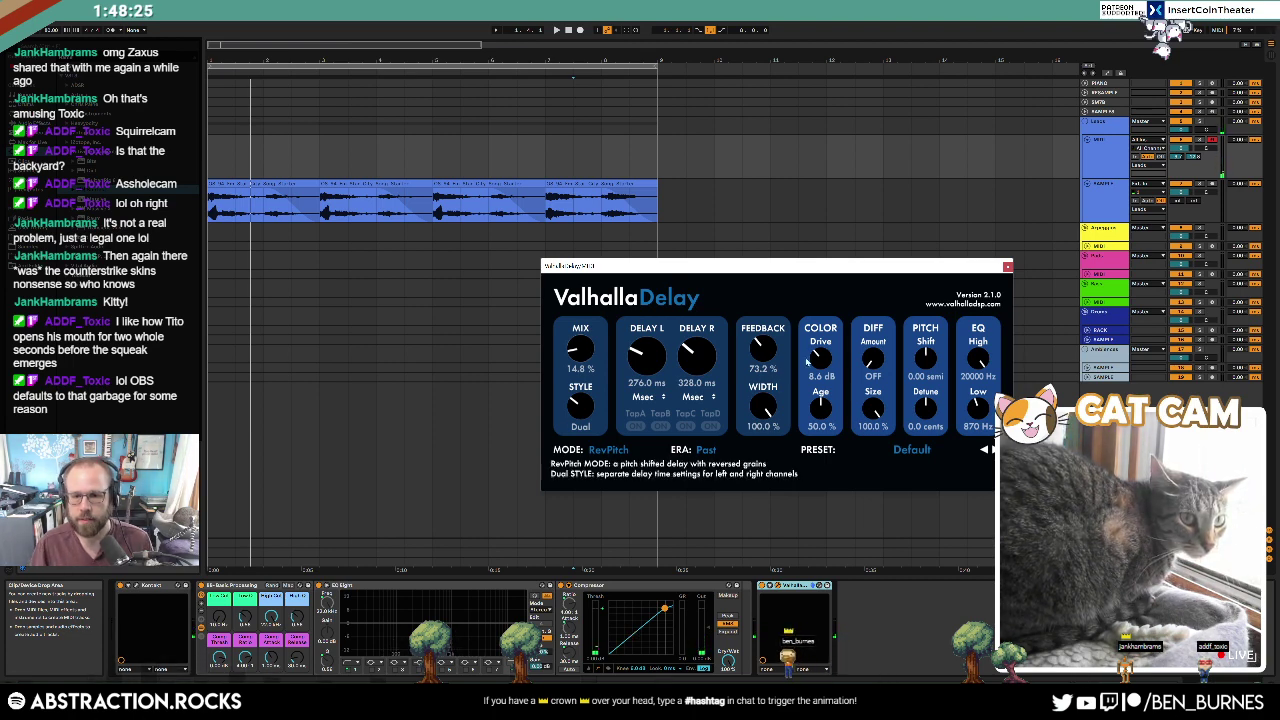
left_click_drag(819, 360, 866, 549)
left_click_drag(580, 350, 574, 309)
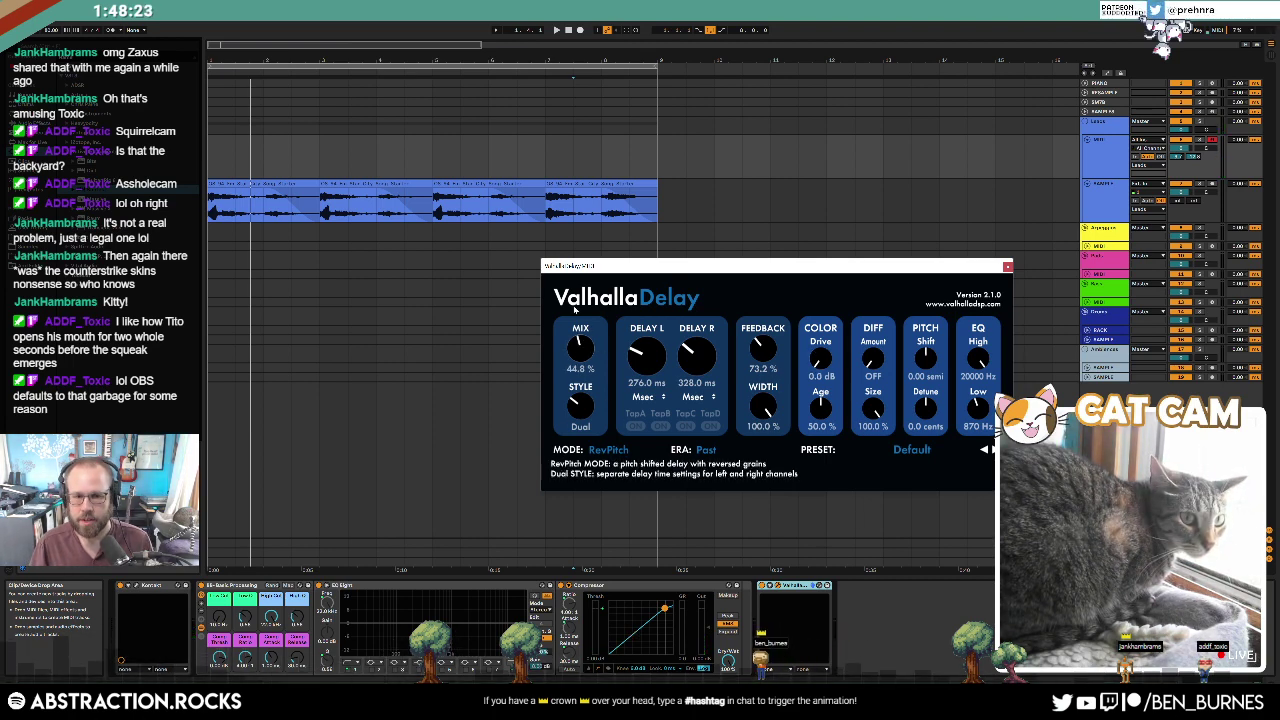
Step: Set the piano's delay times to 424 and 496 ms, feedback to 58.8% and mix to 26.8%, and adjust the track's sends
left_click(592, 452)
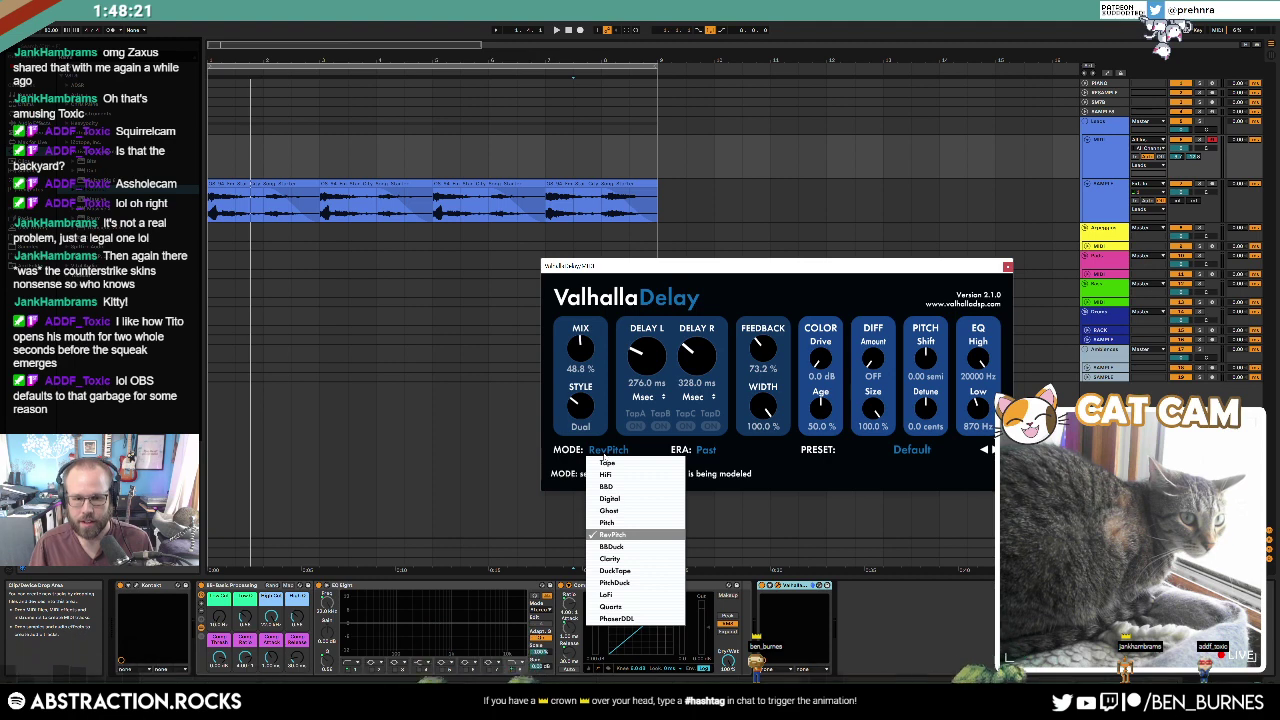
left_click(762, 351)
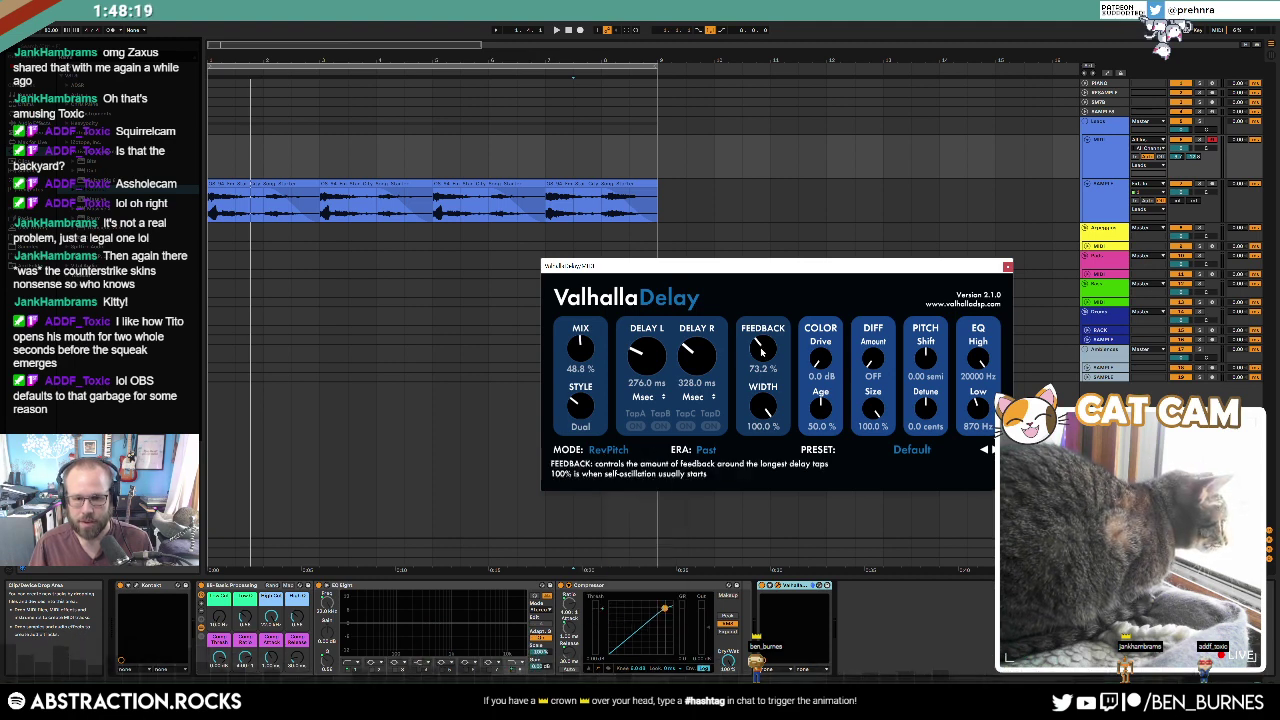
left_click_drag(759, 347, 758, 344)
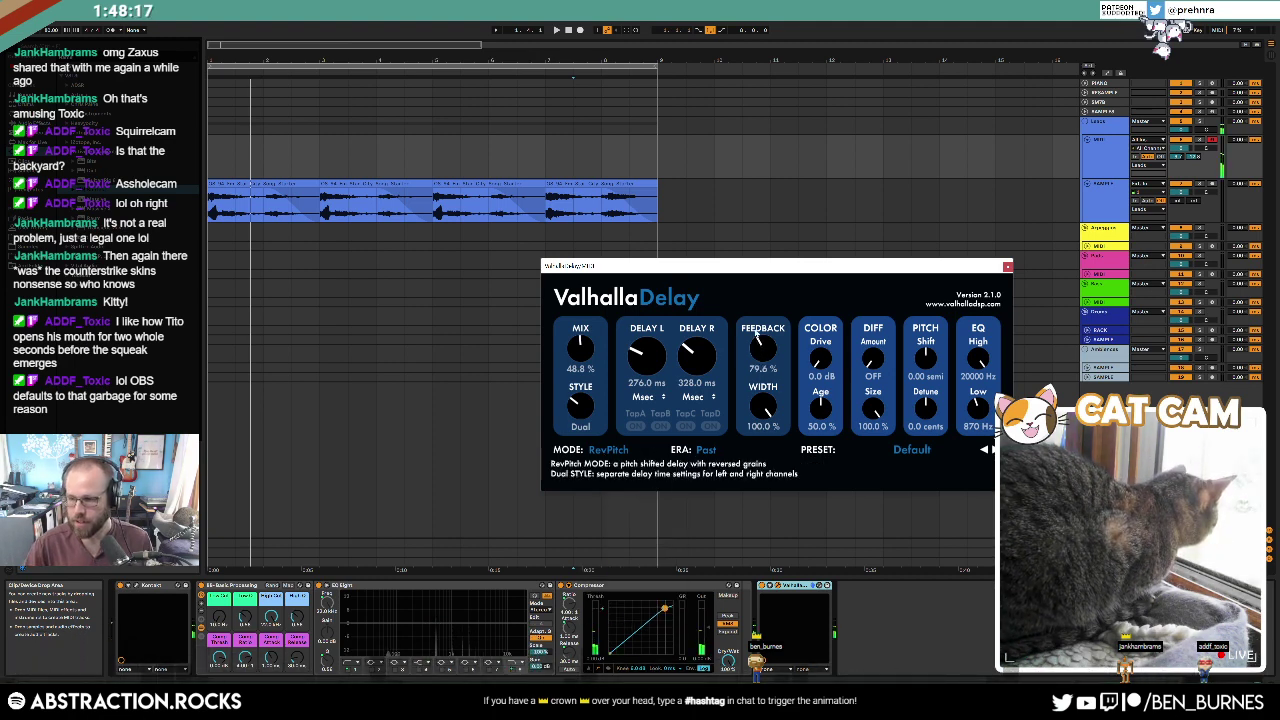
left_click_drag(648, 354, 697, 332)
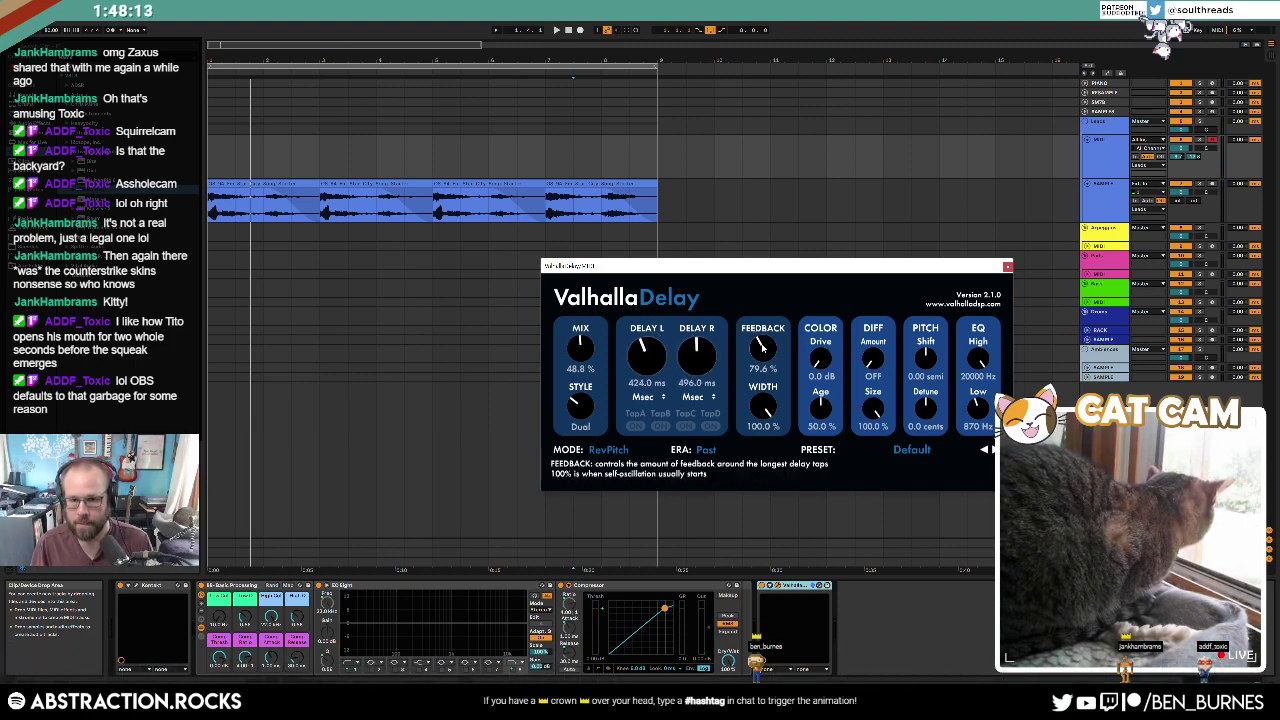
left_click_drag(583, 349, 585, 371)
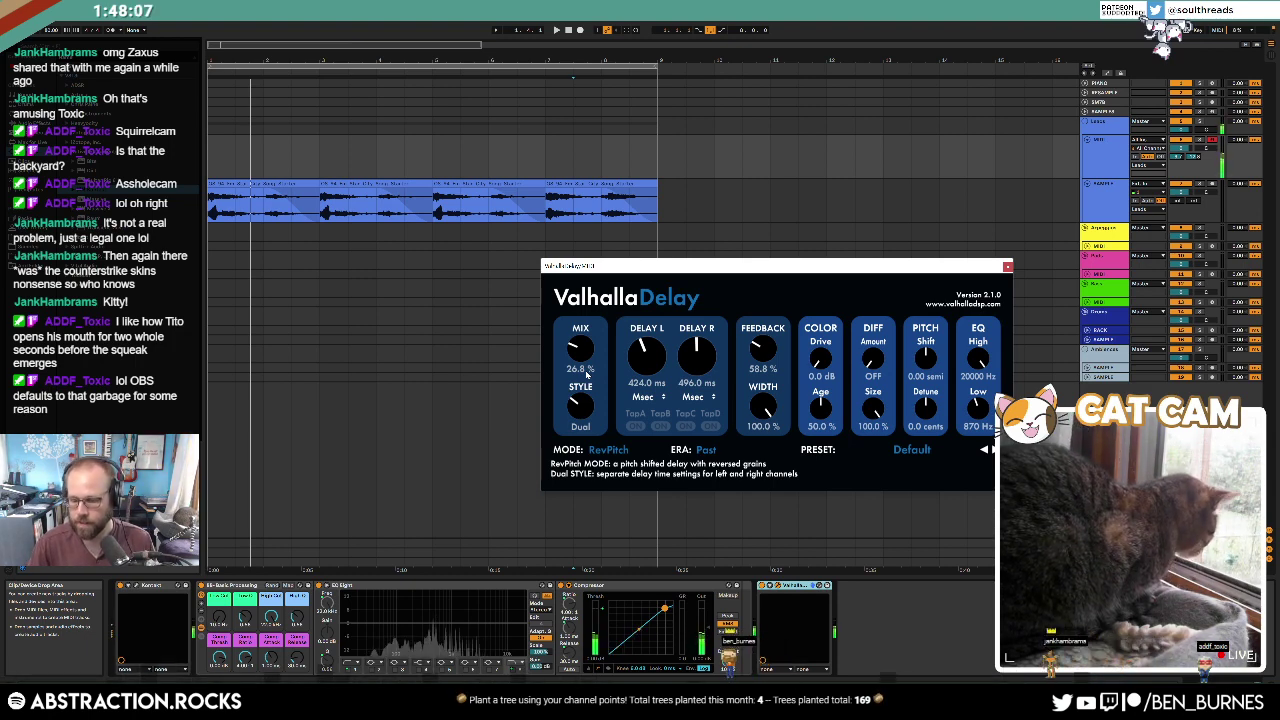
double_click(1194, 157)
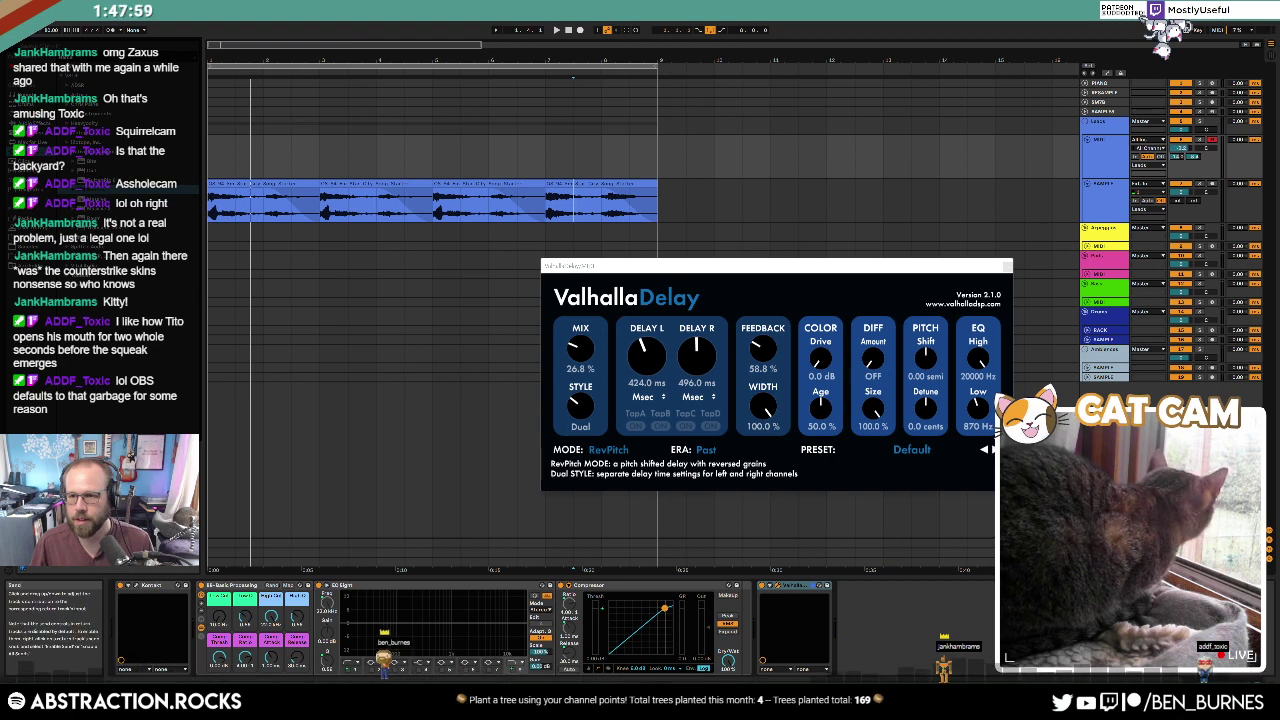
Step: Duplicate the sample clips to fill 32 bars, extend the loop region to bar 33 and close the ValhallaDelay window
left_click(612, 183)
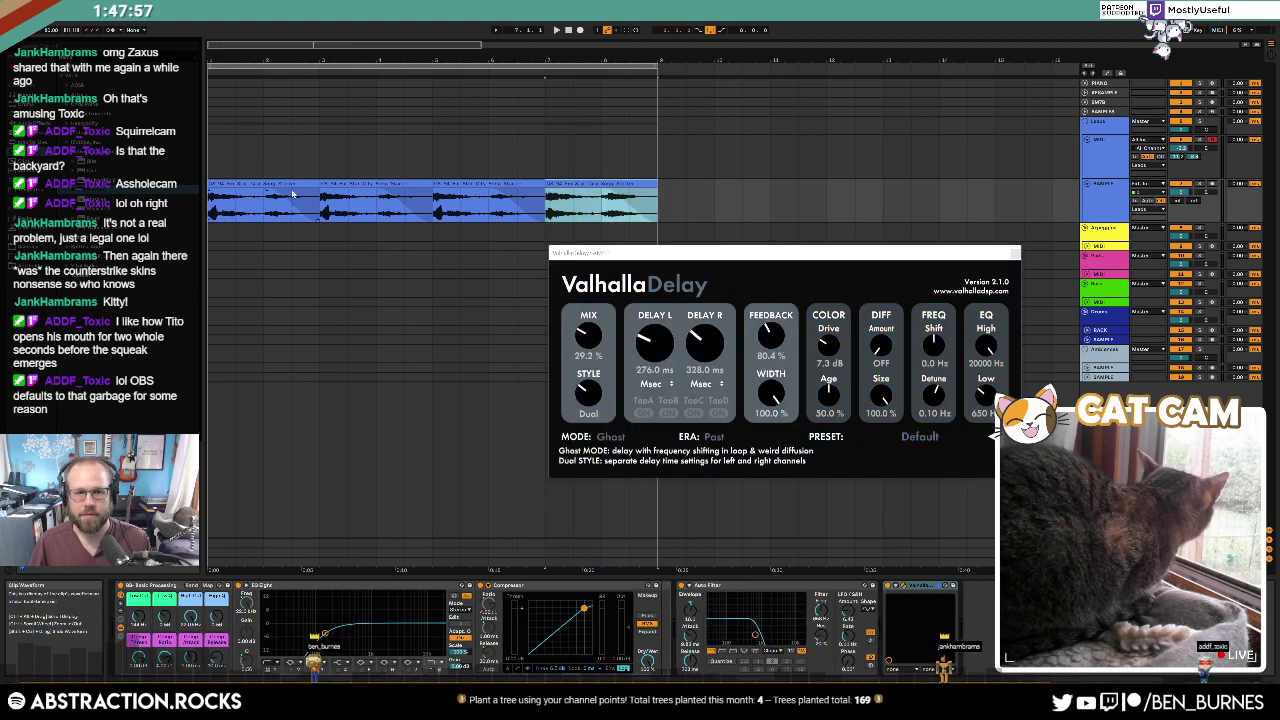
key("ctrl+d")
key("ctrl+d")
left_click_drag(769, 48, 769, 14)
left_click_drag(327, 67, 686, 104)
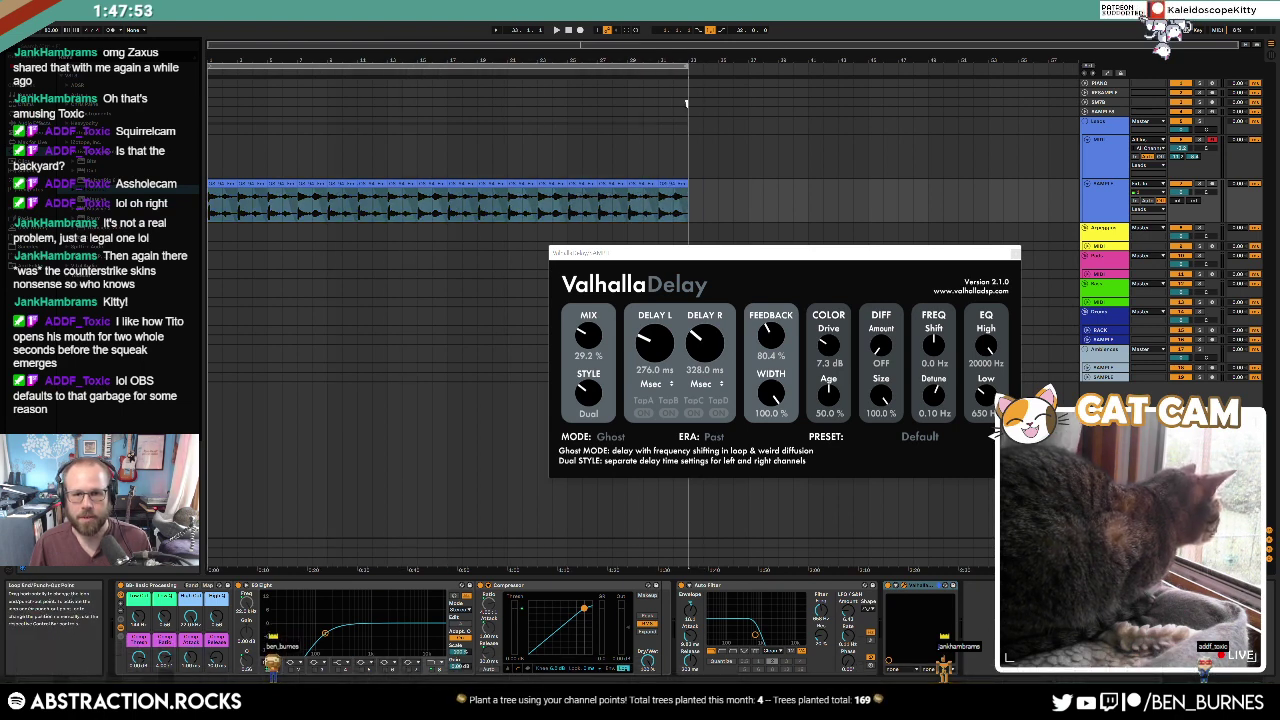
left_click(1014, 254)
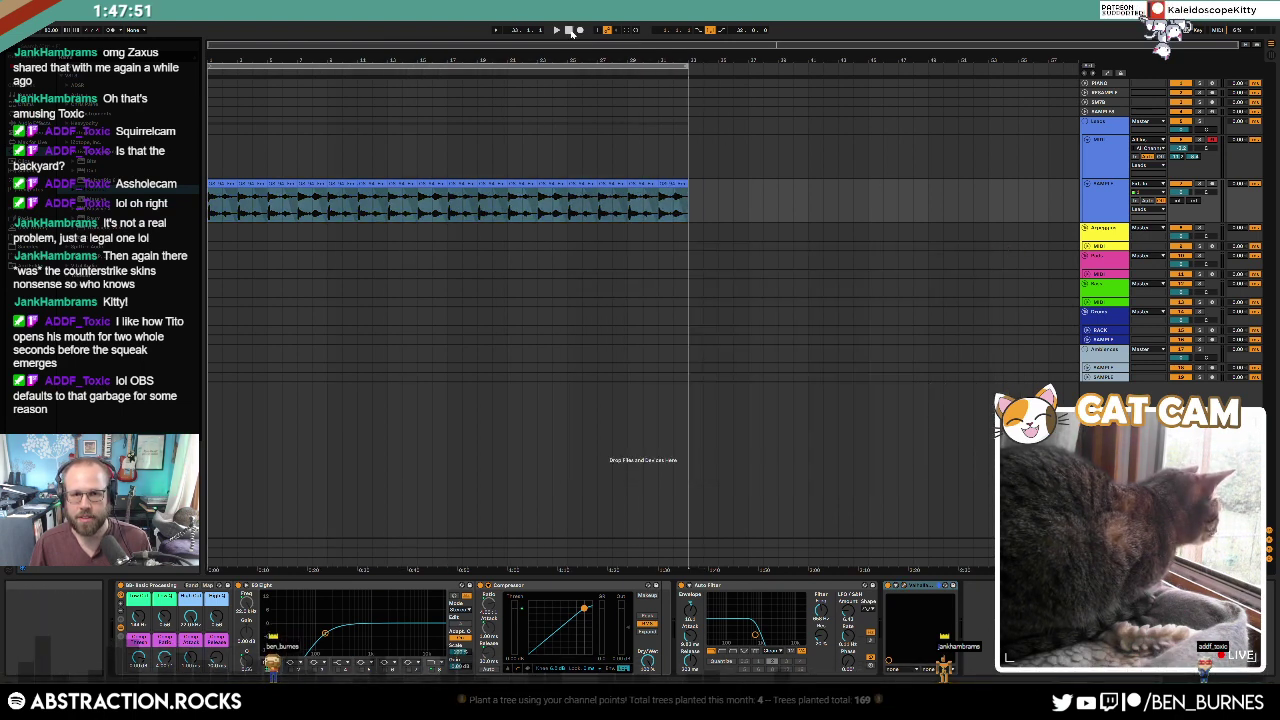
Step: Return playback to the start and record a piano take on the Leads MIDI track over the sample loop
left_click(571, 32)
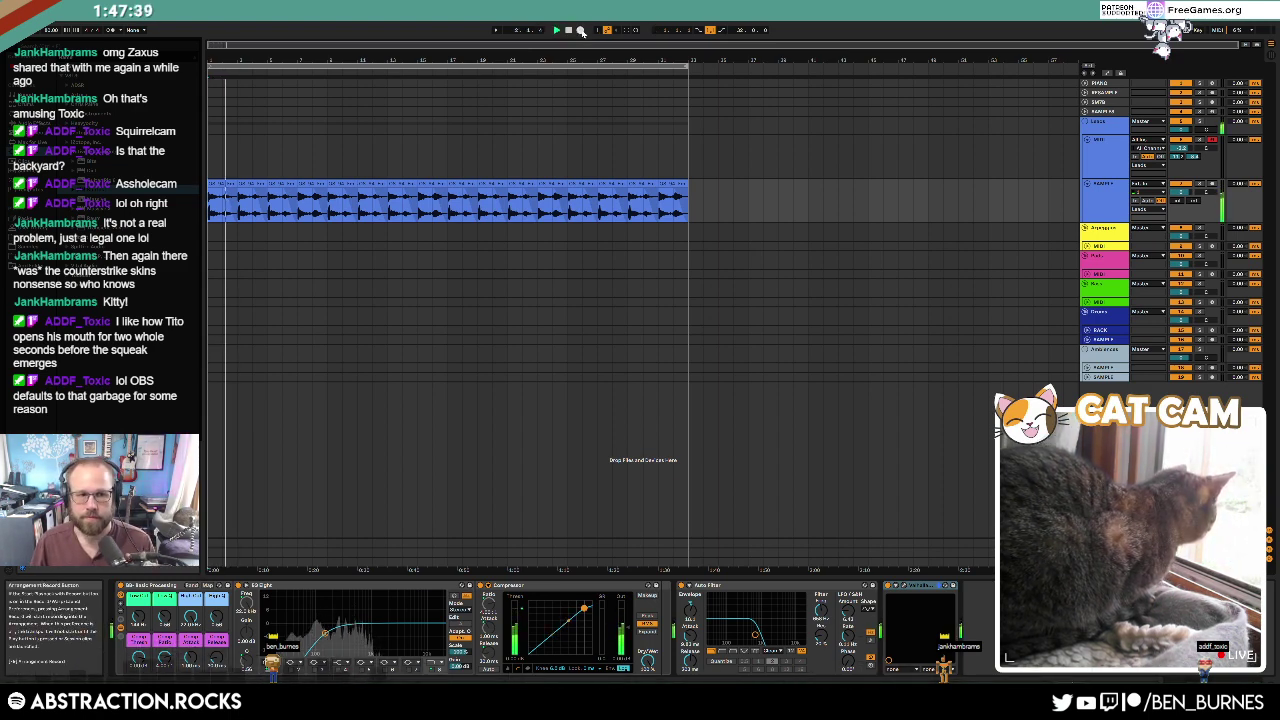
left_click(581, 31)
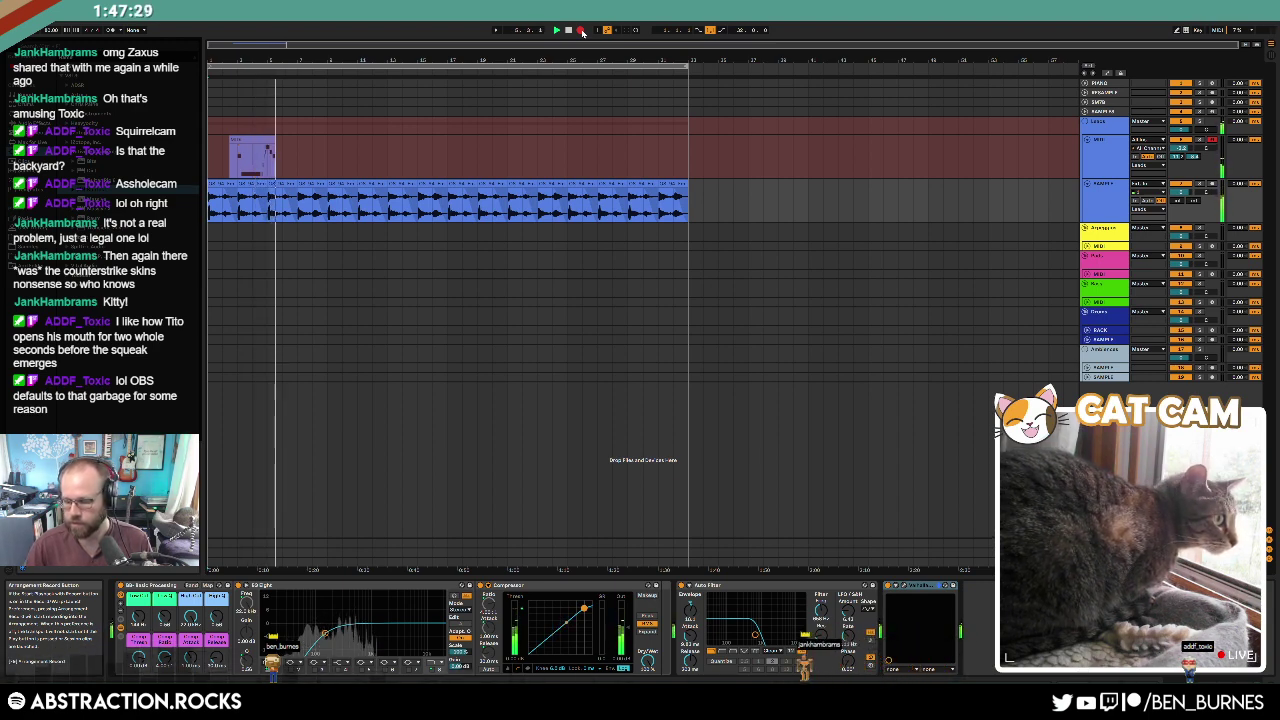
left_click(582, 30)
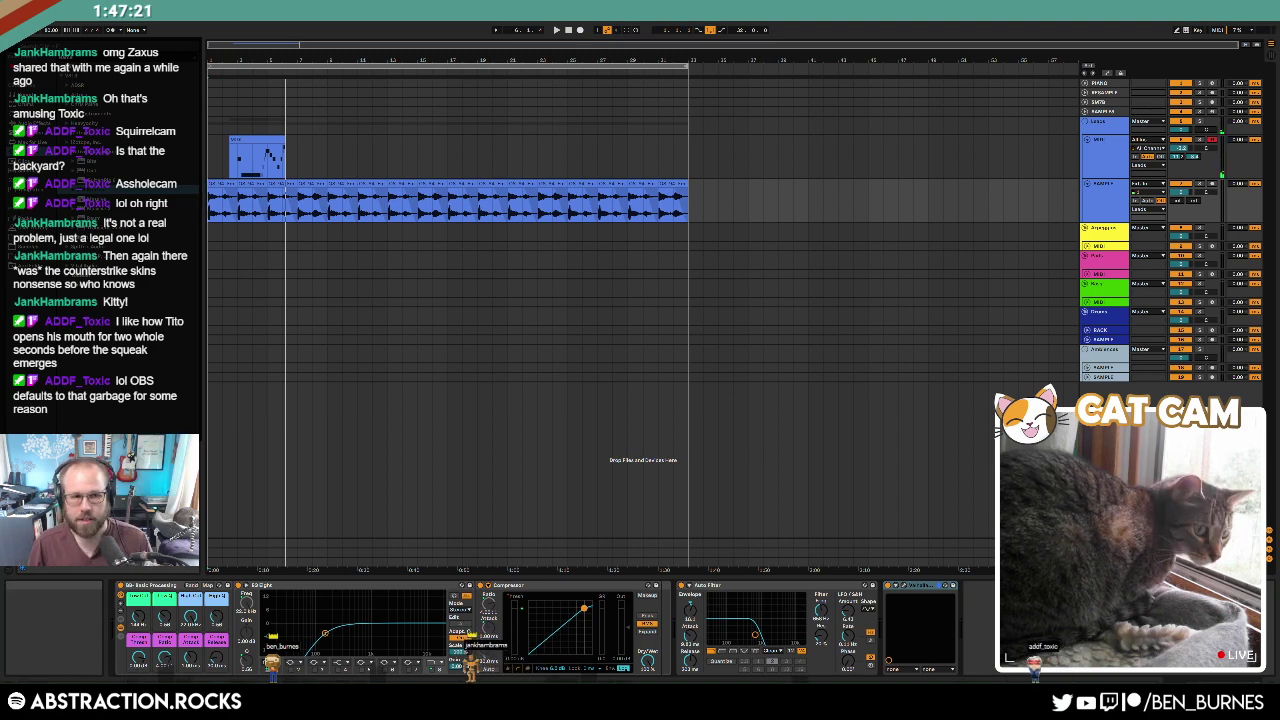
Step: Replace the piano take on the Leads MIDI track with a new recording started near bar 2
left_click(241, 141)
key("Delete")
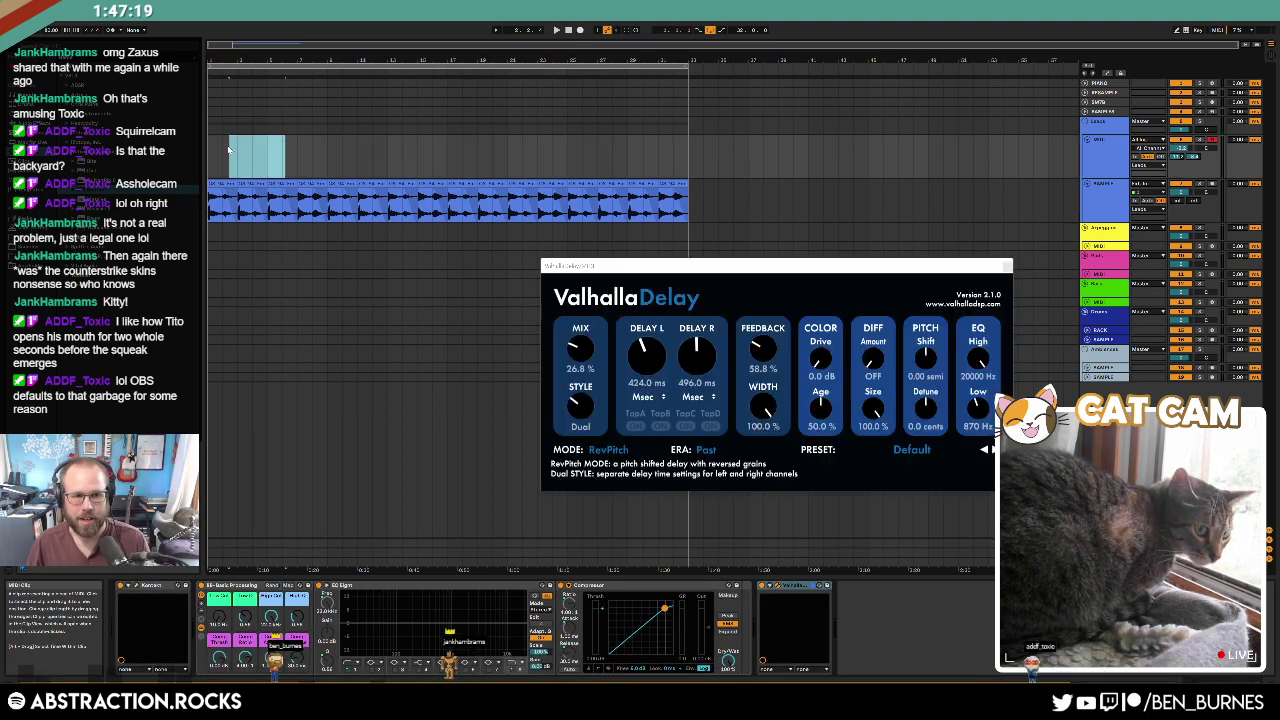
left_click(223, 152)
key("space")
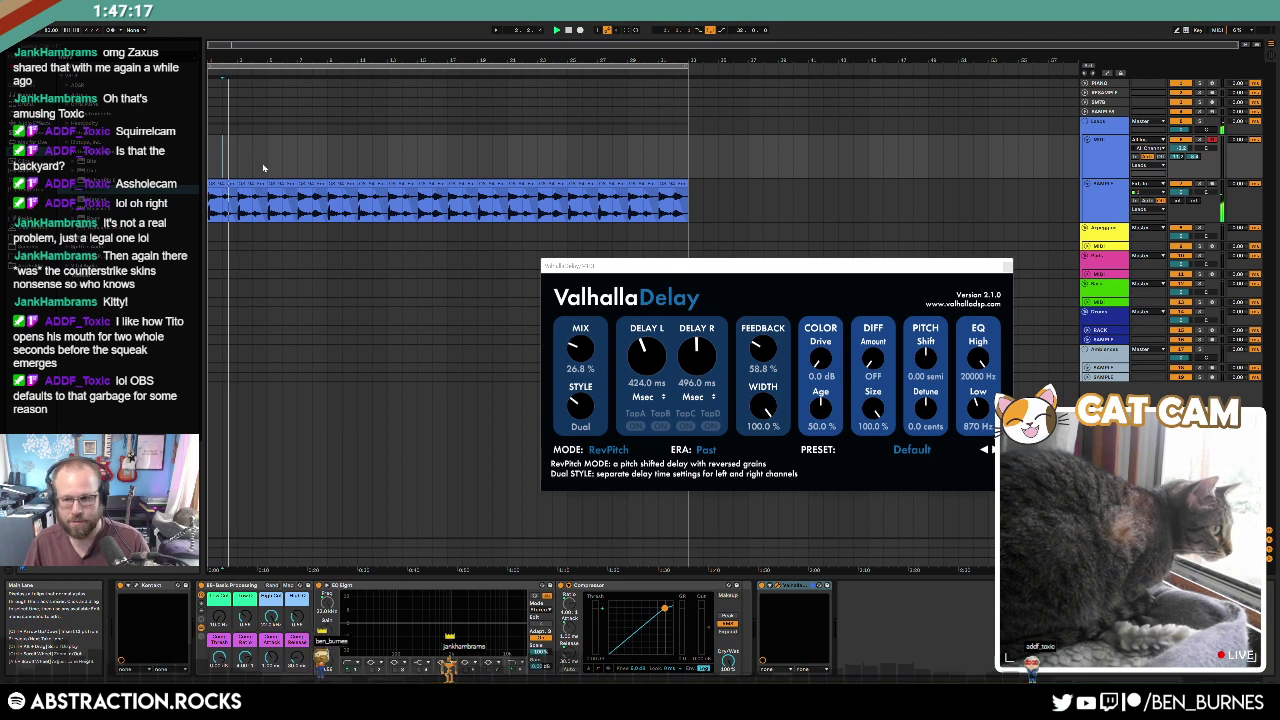
key("F9")
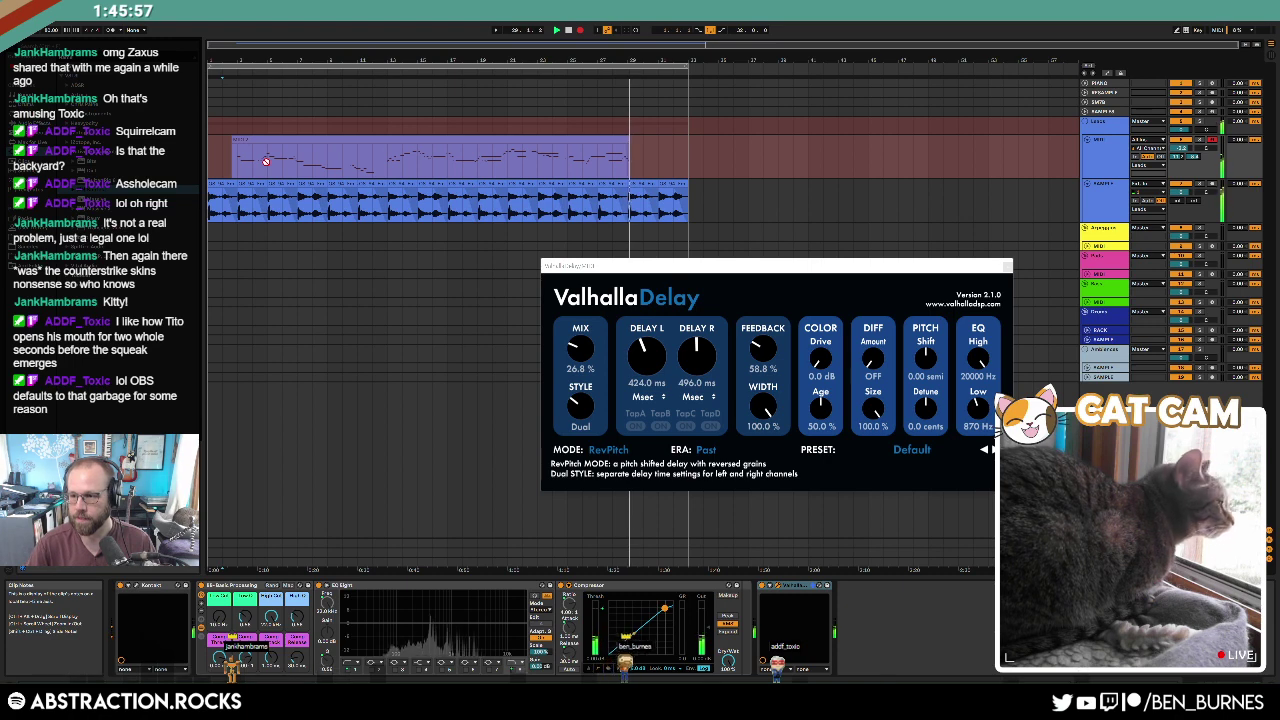
key("space")
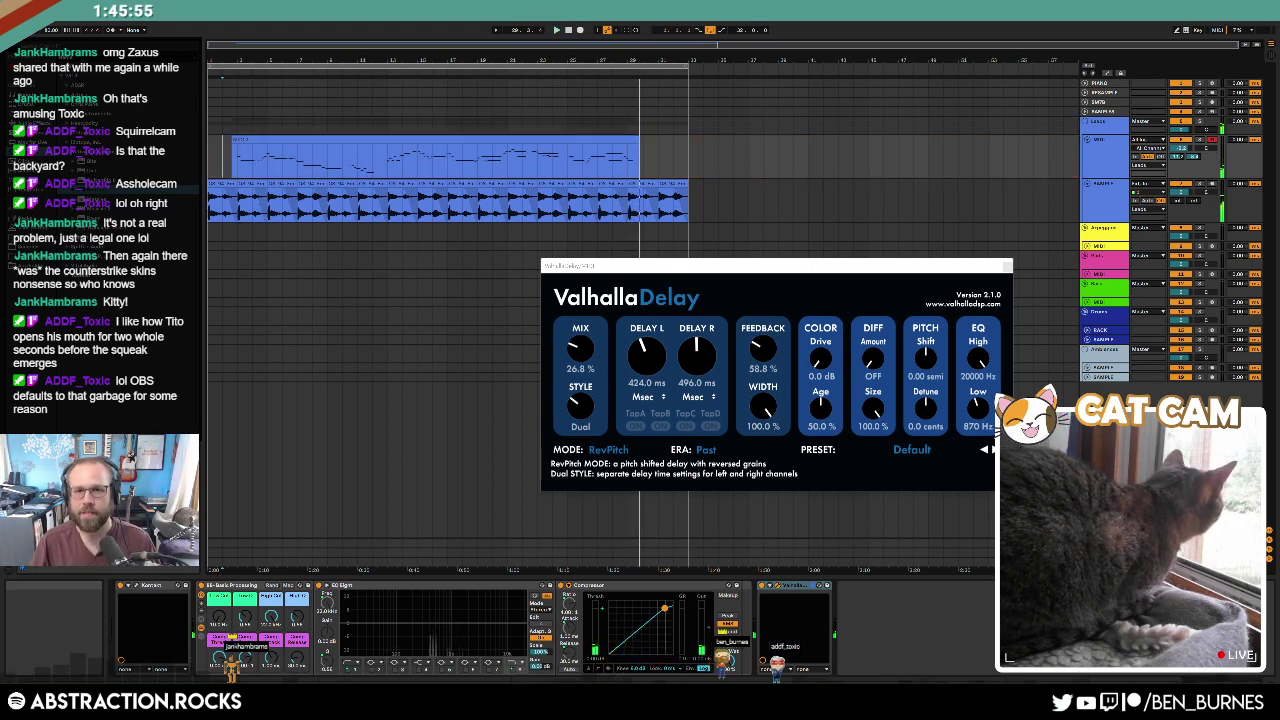
Step: Delete the piano take from the Leads MIDI track and close the ValhallaDelay window
left_click(355, 141)
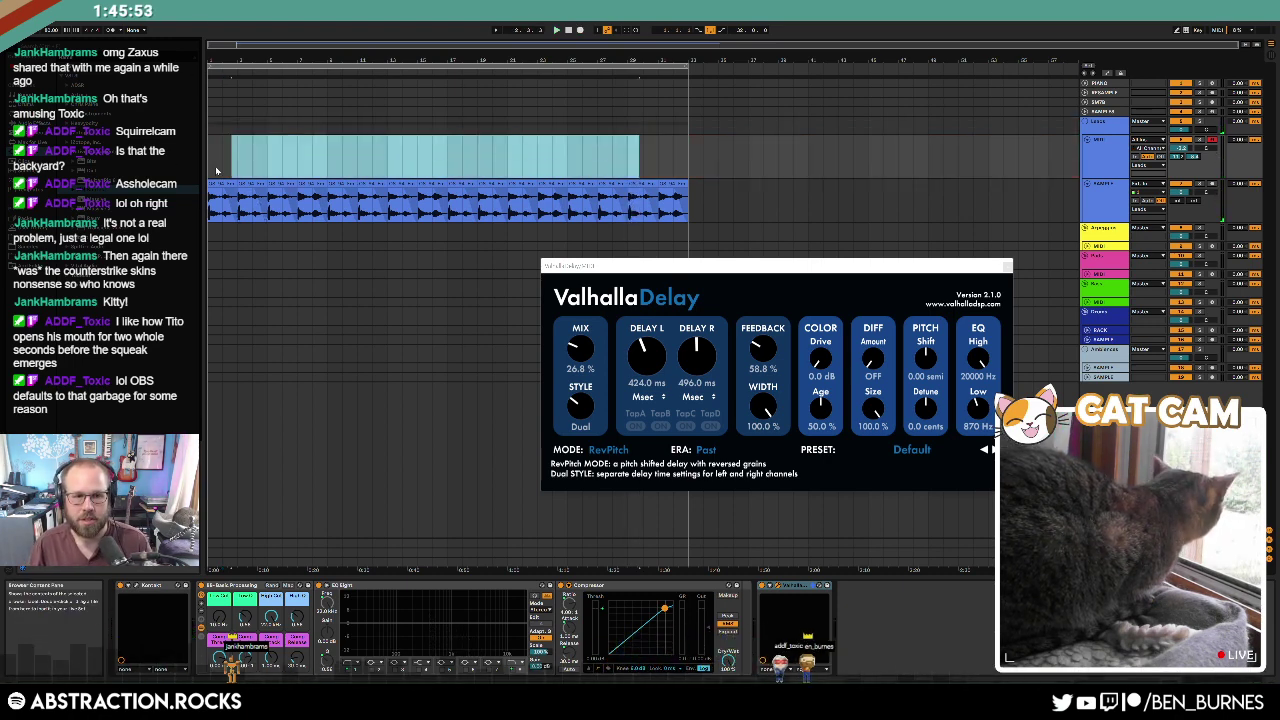
key("Delete")
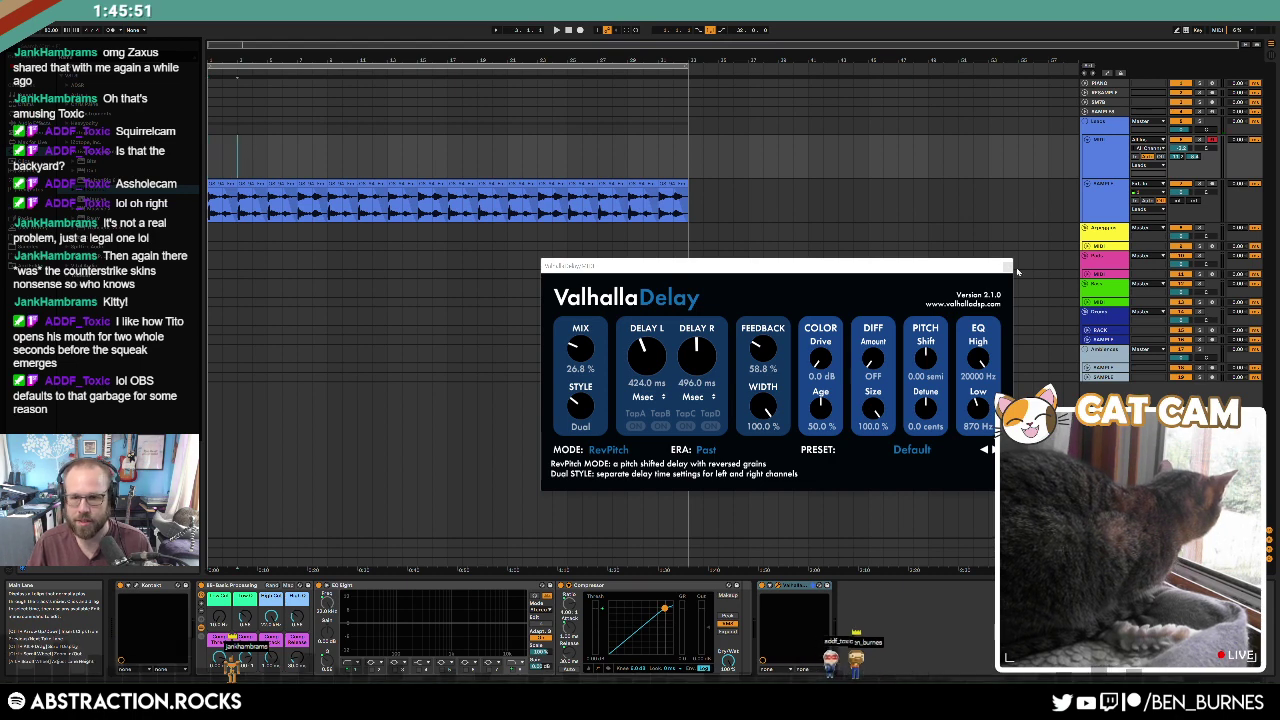
left_click(1008, 267)
Step: Select the Arpeggios MIDI track, audition it over the sample loop and loop bars 1 to 9
left_click(1104, 250)
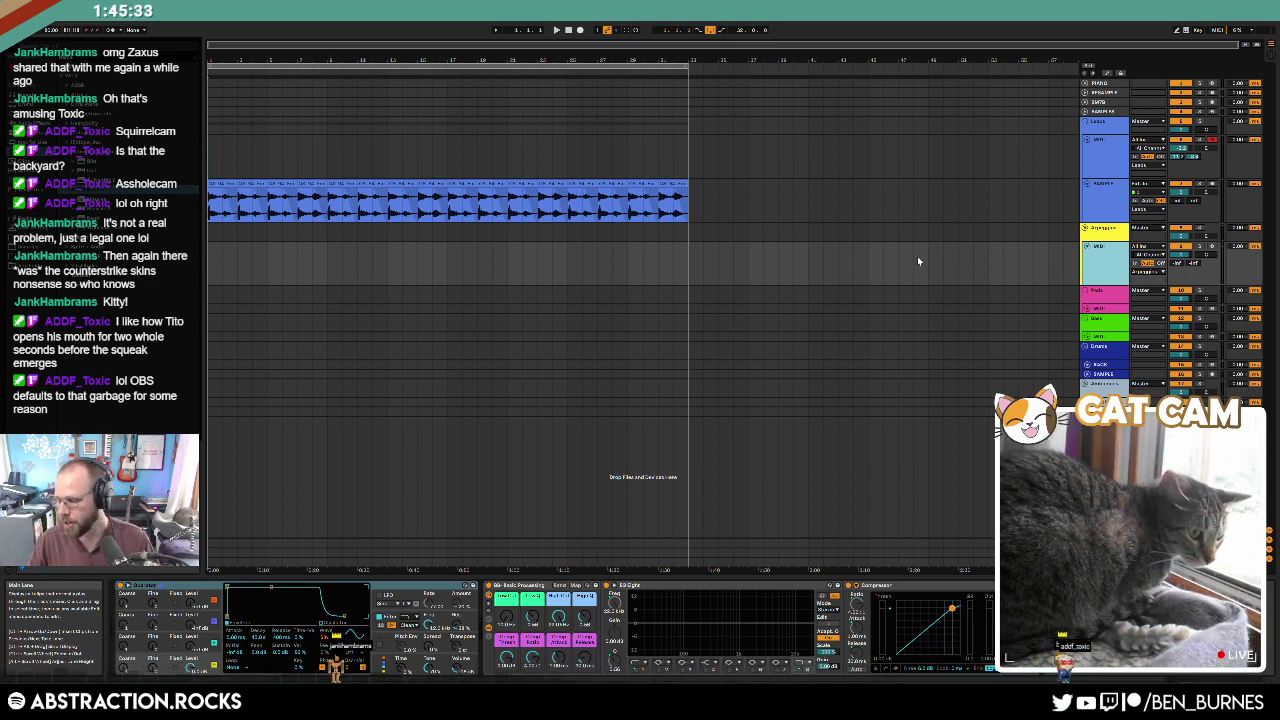
left_click(557, 30)
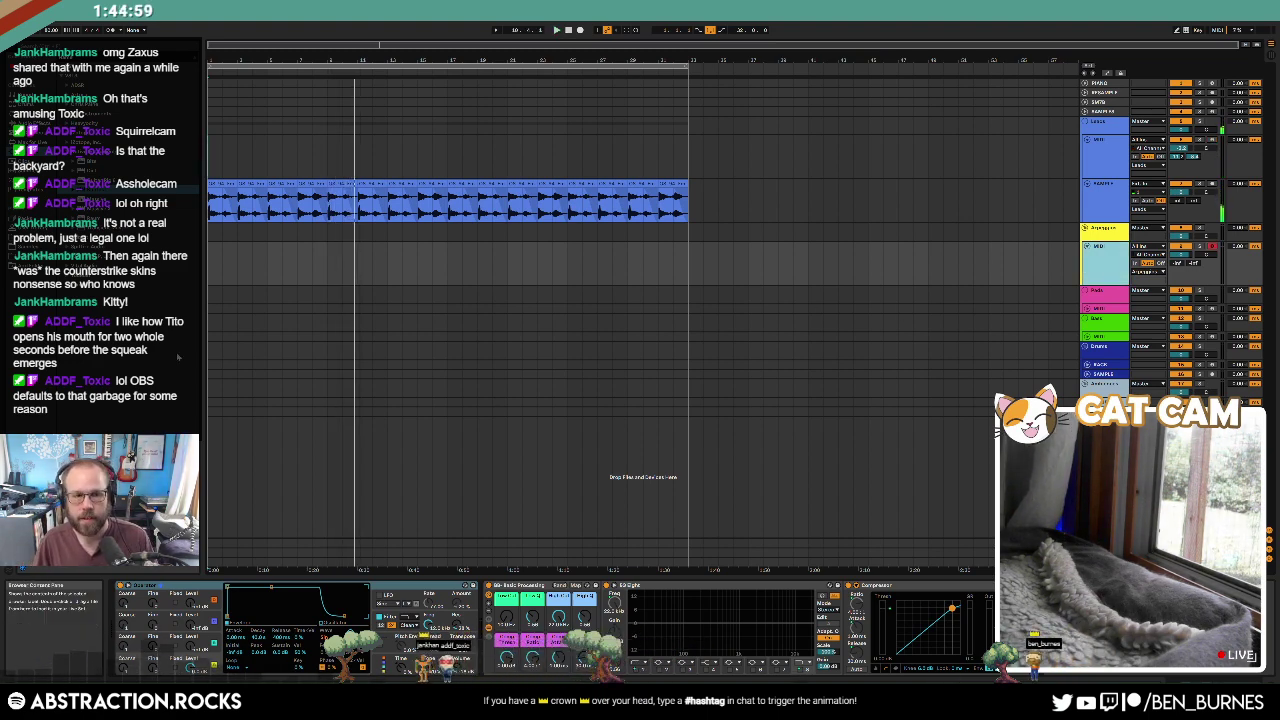
left_click_drag(324, 270, 200, 265)
key("ctrl+l")
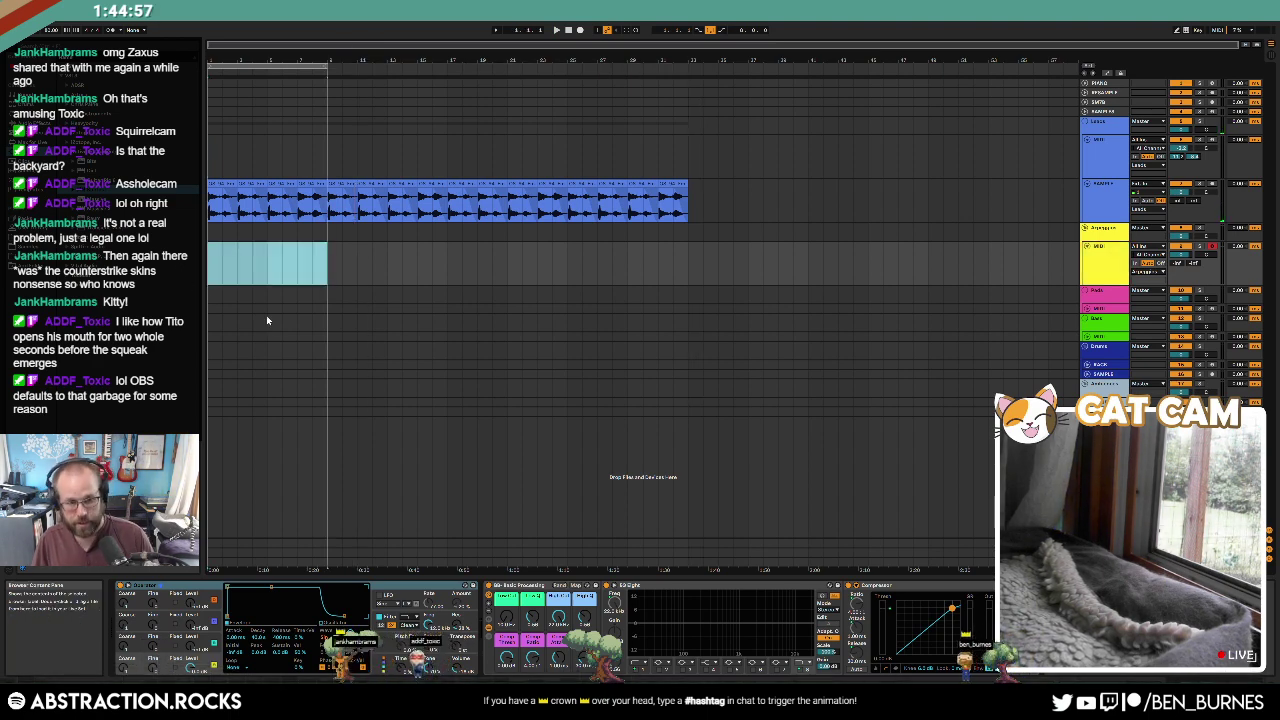
Step: Shape the arpeggio Operator's envelope into a fast decay with no sustain and raise the track's first send
left_click_drag(271, 588, 266, 616)
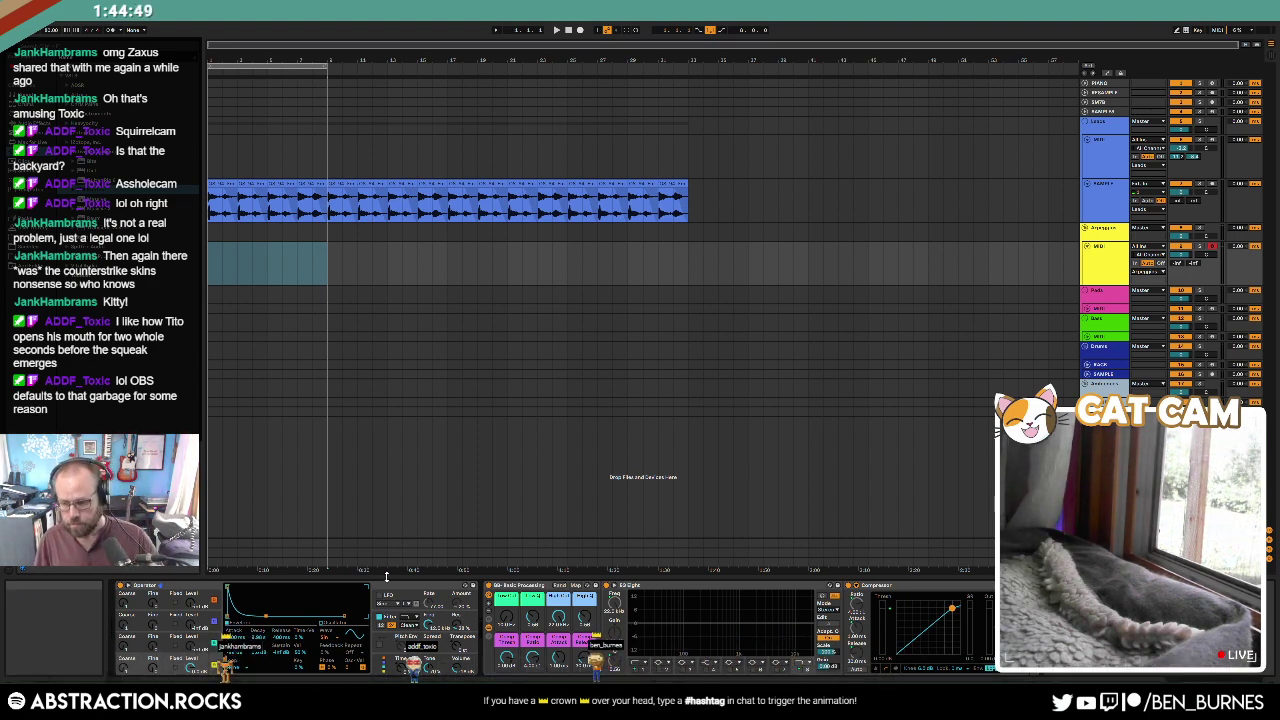
left_click(1106, 262)
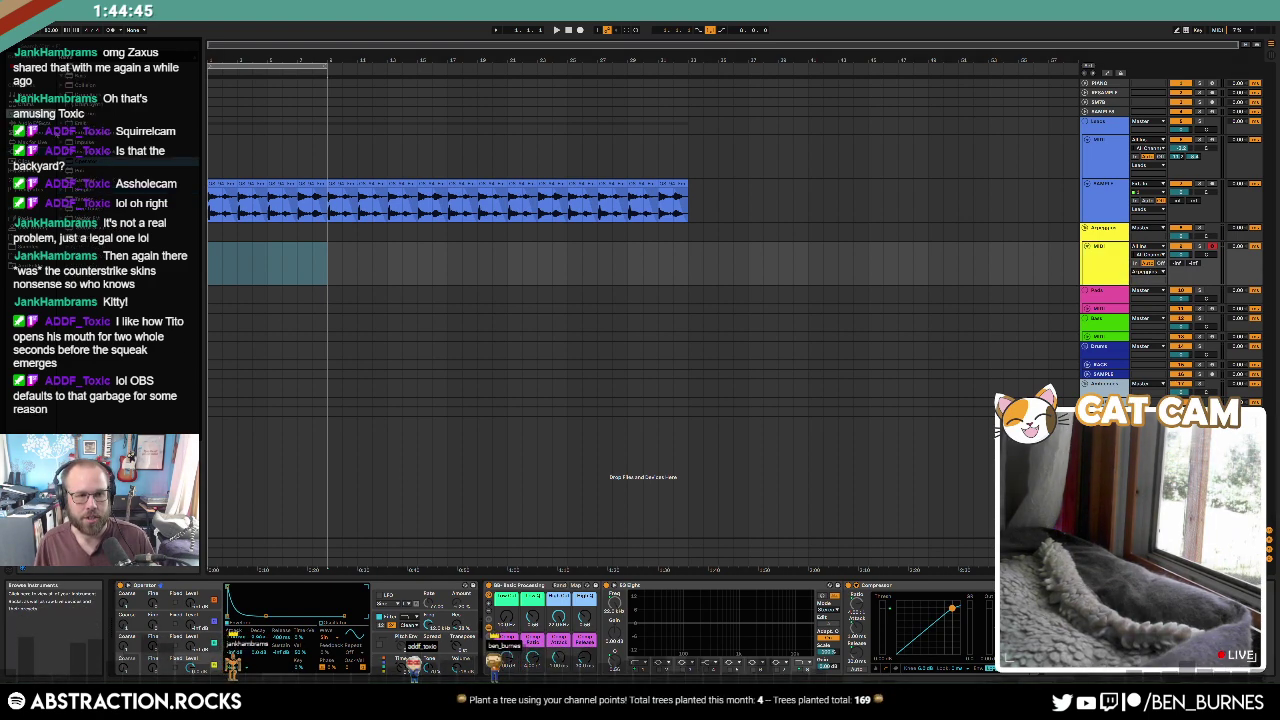
left_click_drag(1177, 263, 1177, 240)
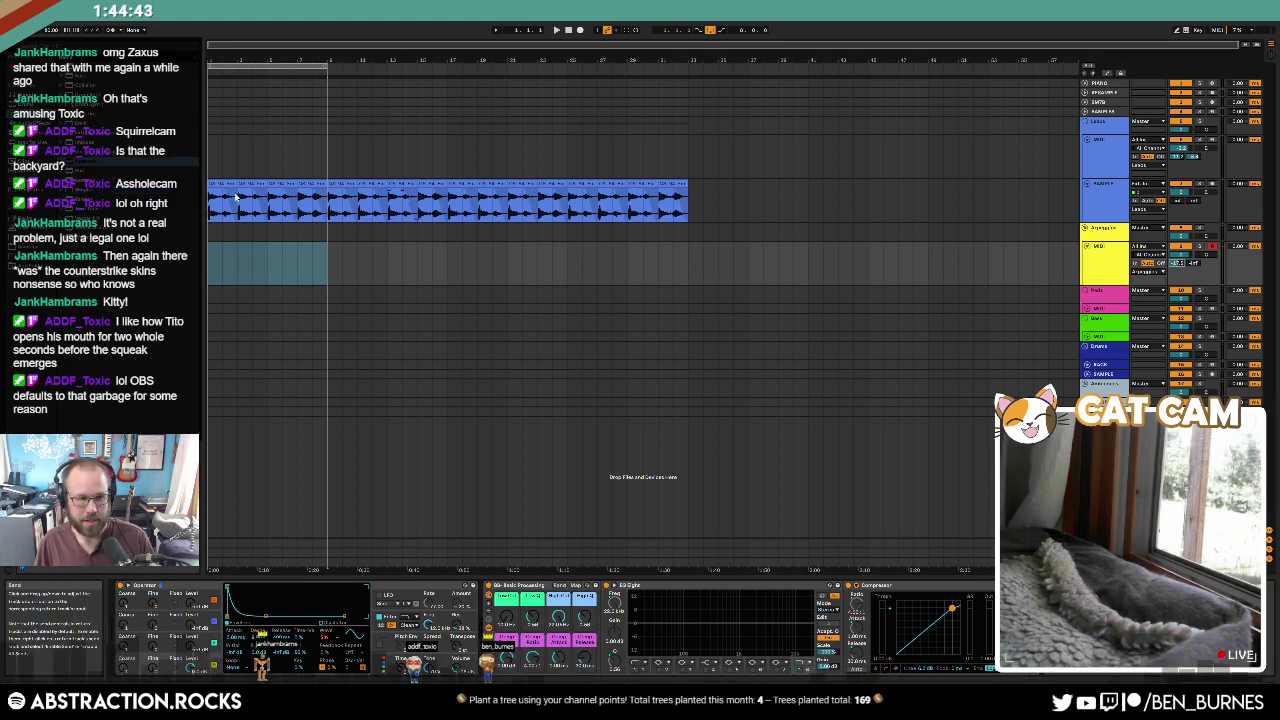
Step: Find the Yum Audio Slap plug-in and add it to the Arpeggios MIDI track, placing its window over the arrangement
left_click(44, 124)
left_click(38, 153)
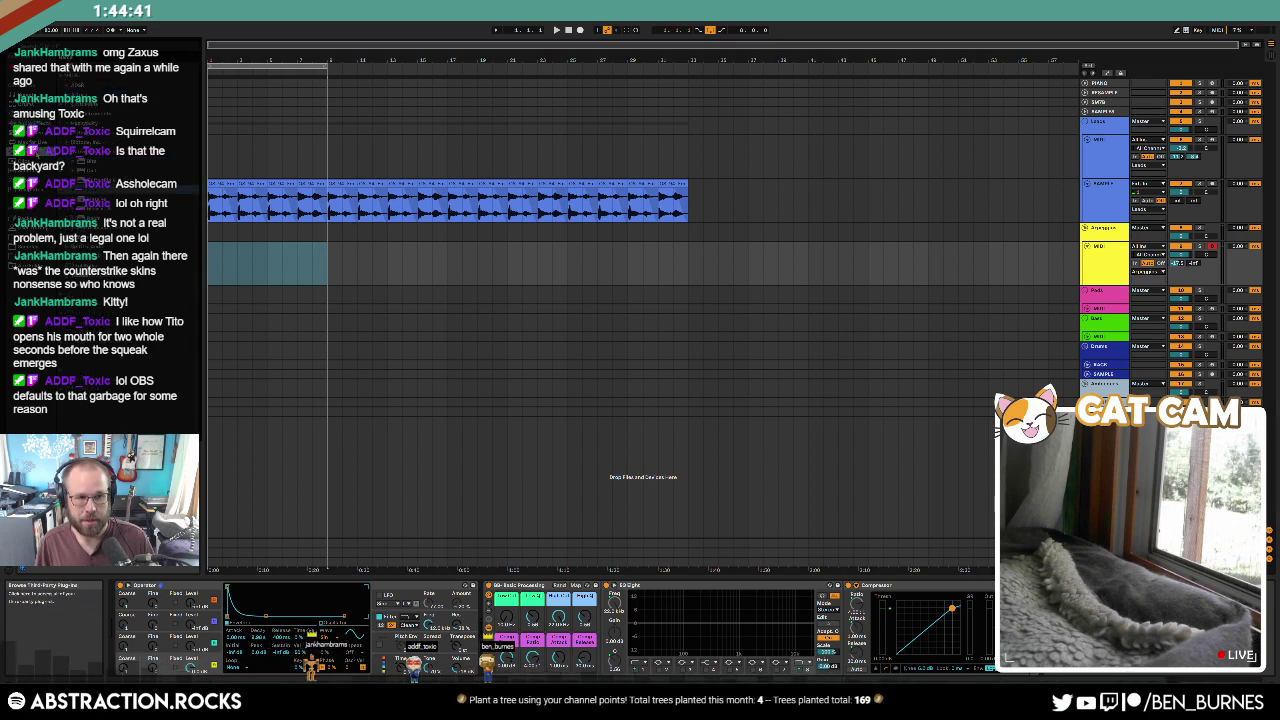
left_click(61, 70)
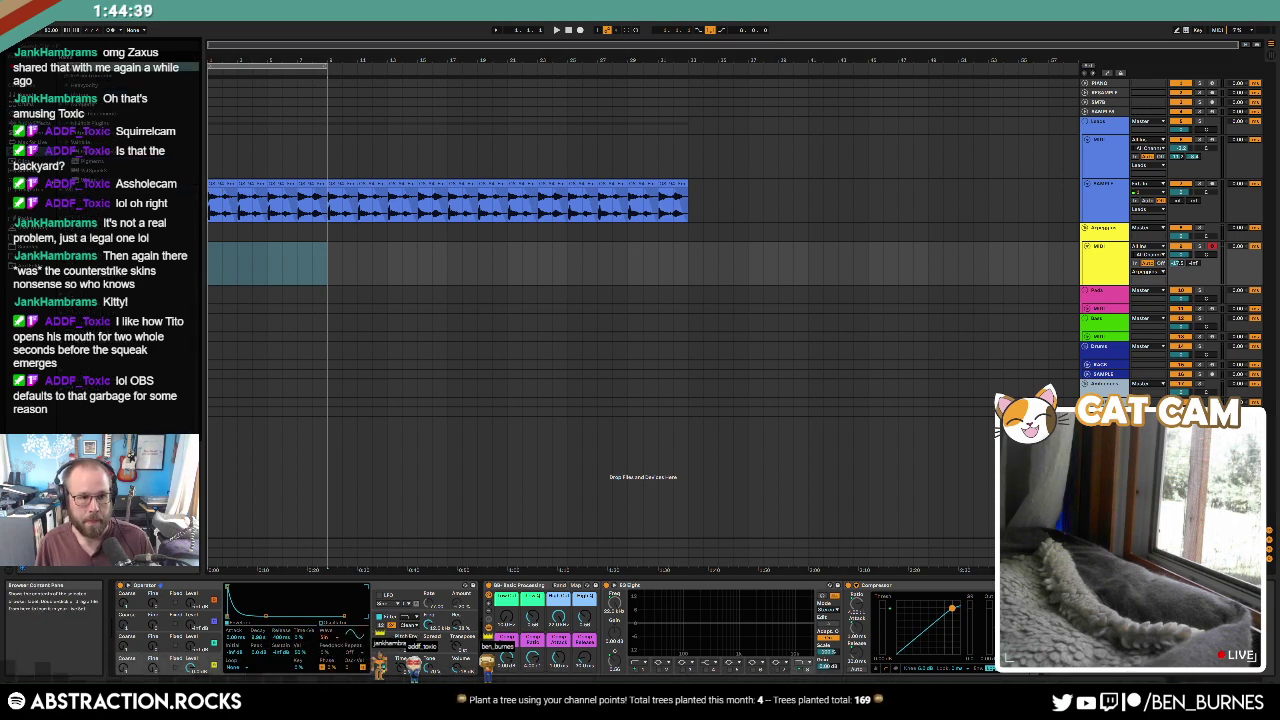
scroll(58, 206, "up", 2)
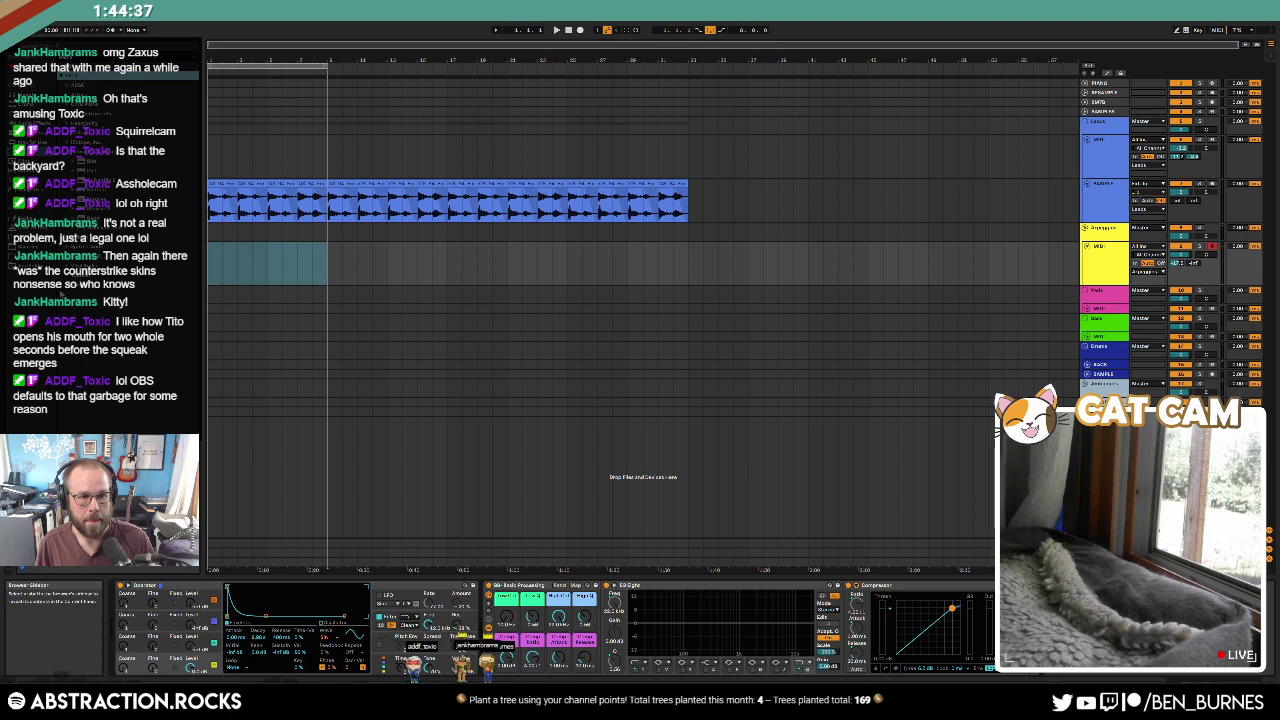
left_click(58, 207)
left_click_drag(88, 218, 194, 374)
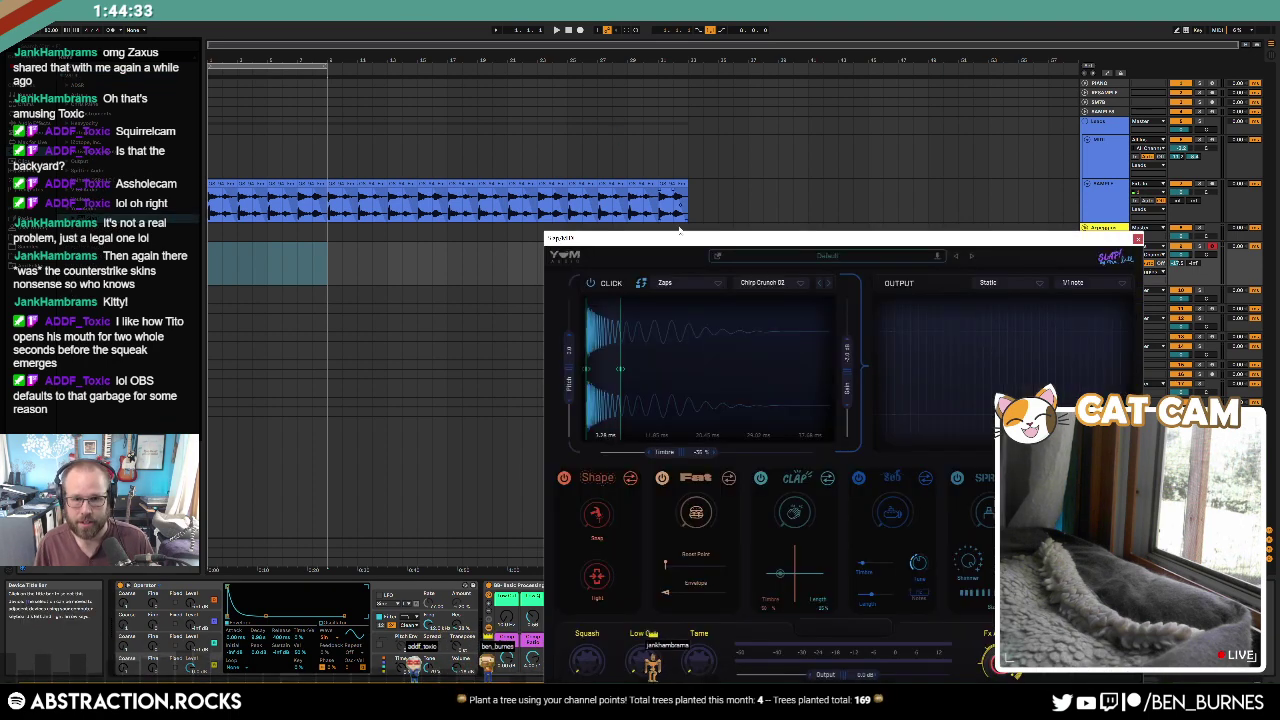
left_click_drag(690, 239, 597, 88)
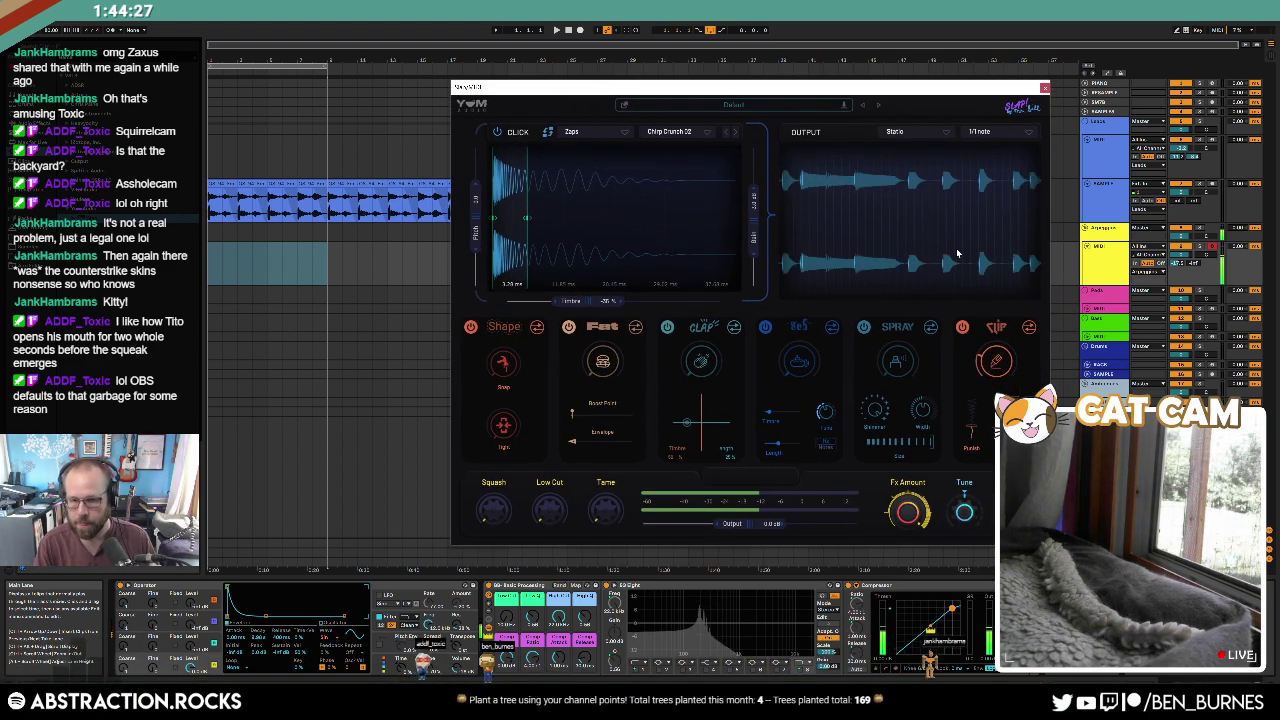
Step: Try other click categories in the Slap plug-in, ending on a Rock sample from Textures
left_click(617, 133)
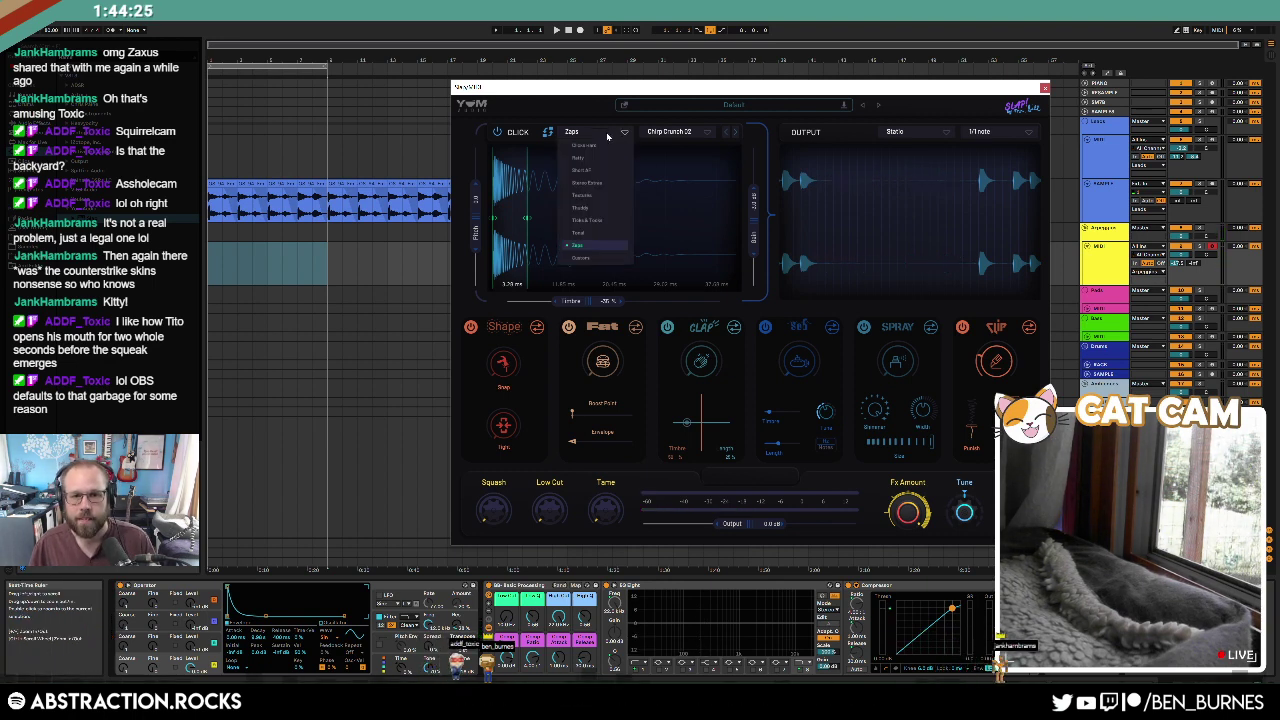
left_click(580, 158)
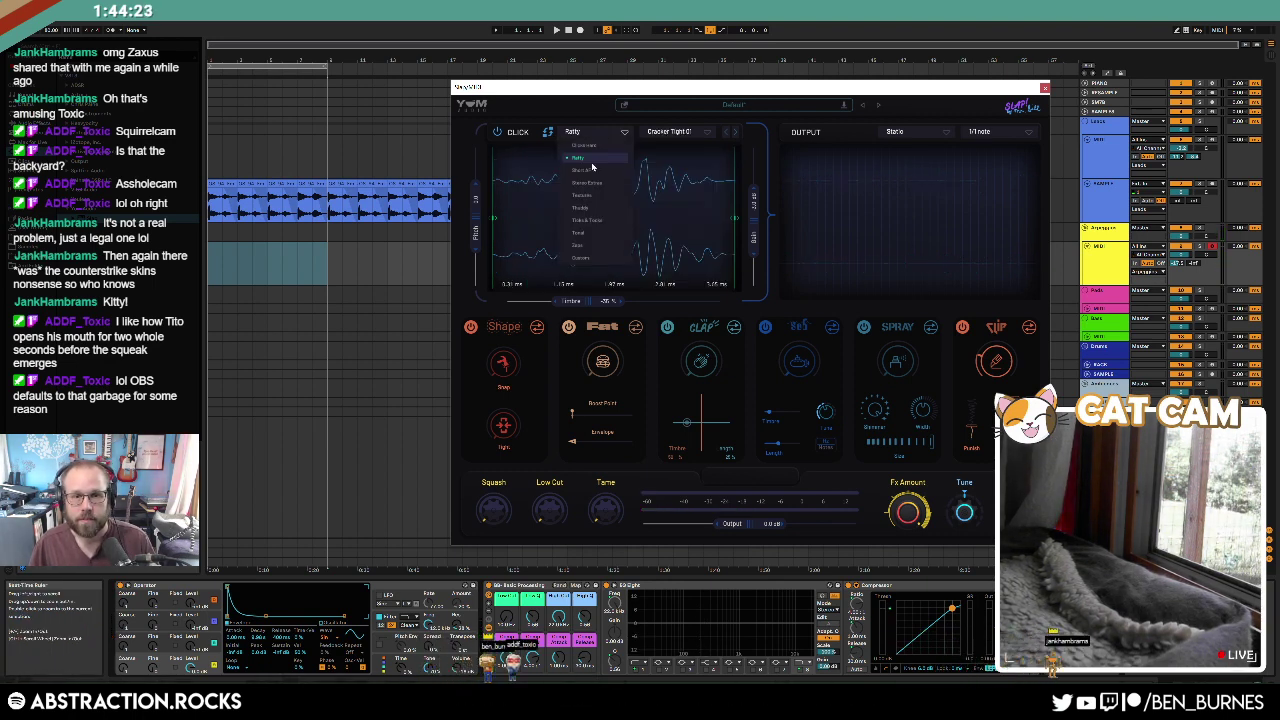
left_click(597, 195)
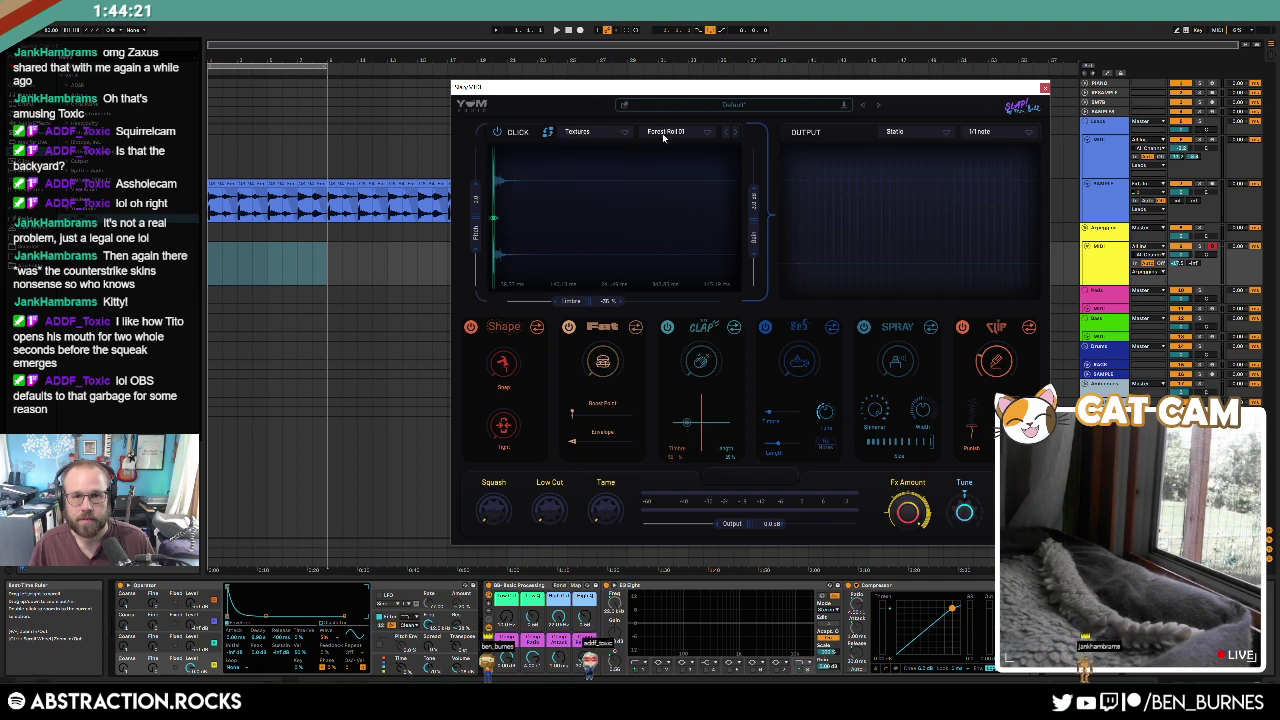
left_click(668, 131)
left_click(662, 198)
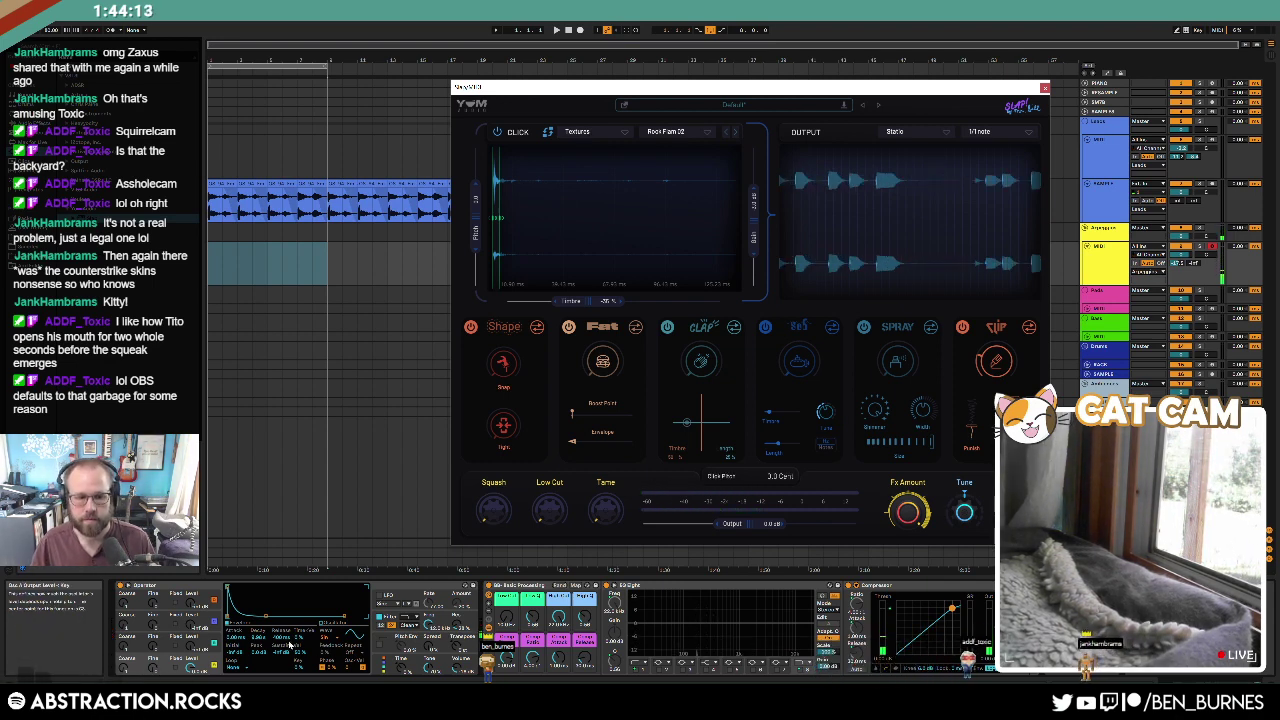
Step: Change the waveform of the arpeggio Operator's oscillator
left_click(330, 636)
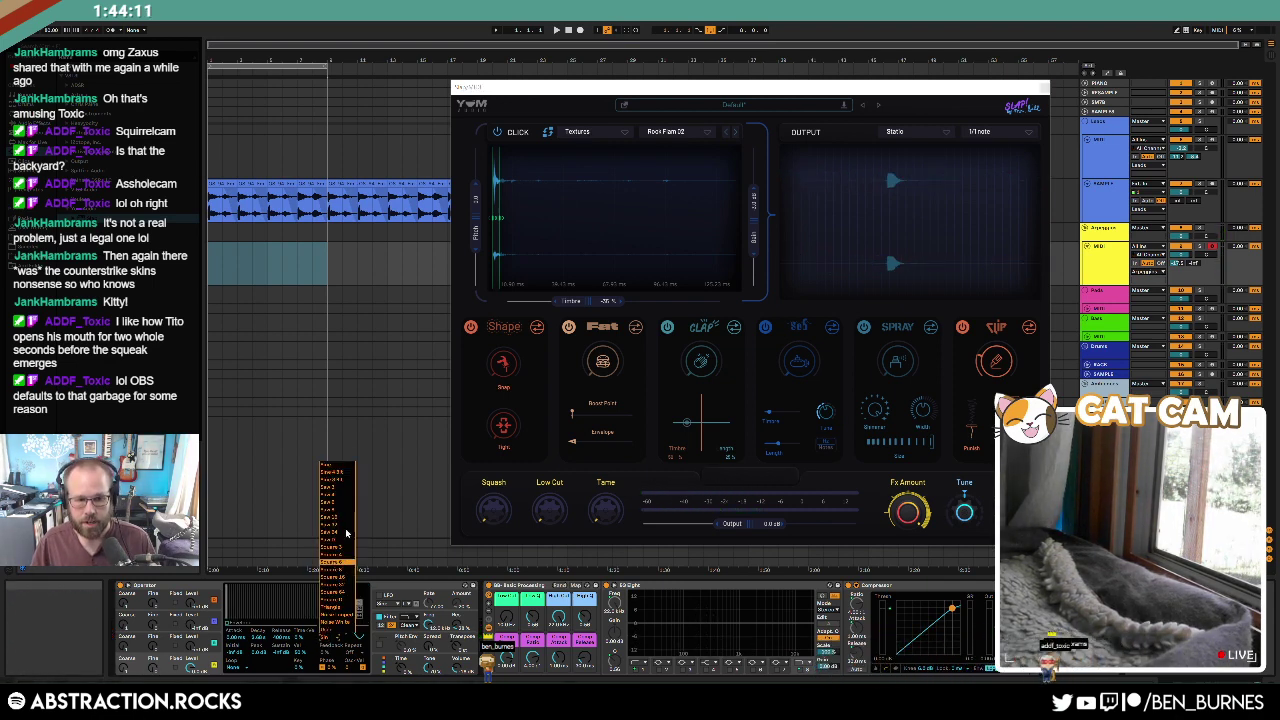
left_click(334, 472)
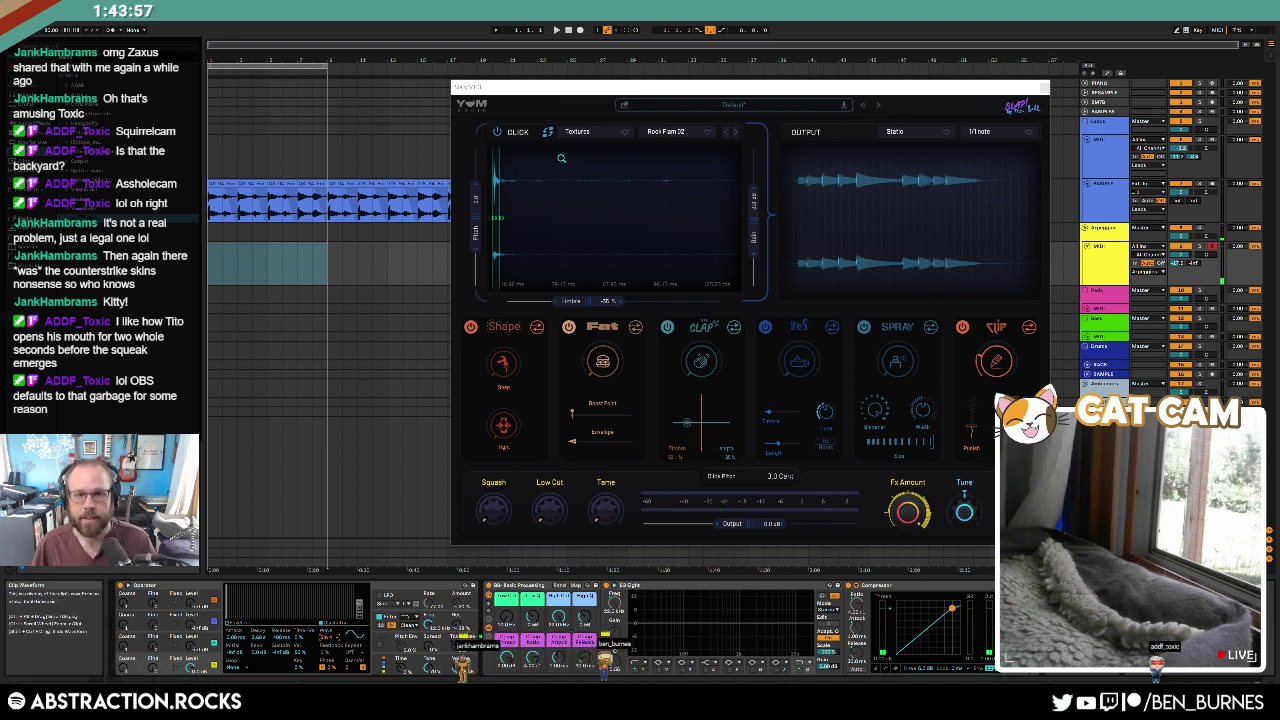
Step: Choose the Soil Mover 02 click sample and raise the Slap plug-in's Spray amount
left_click(668, 131)
left_click(685, 352)
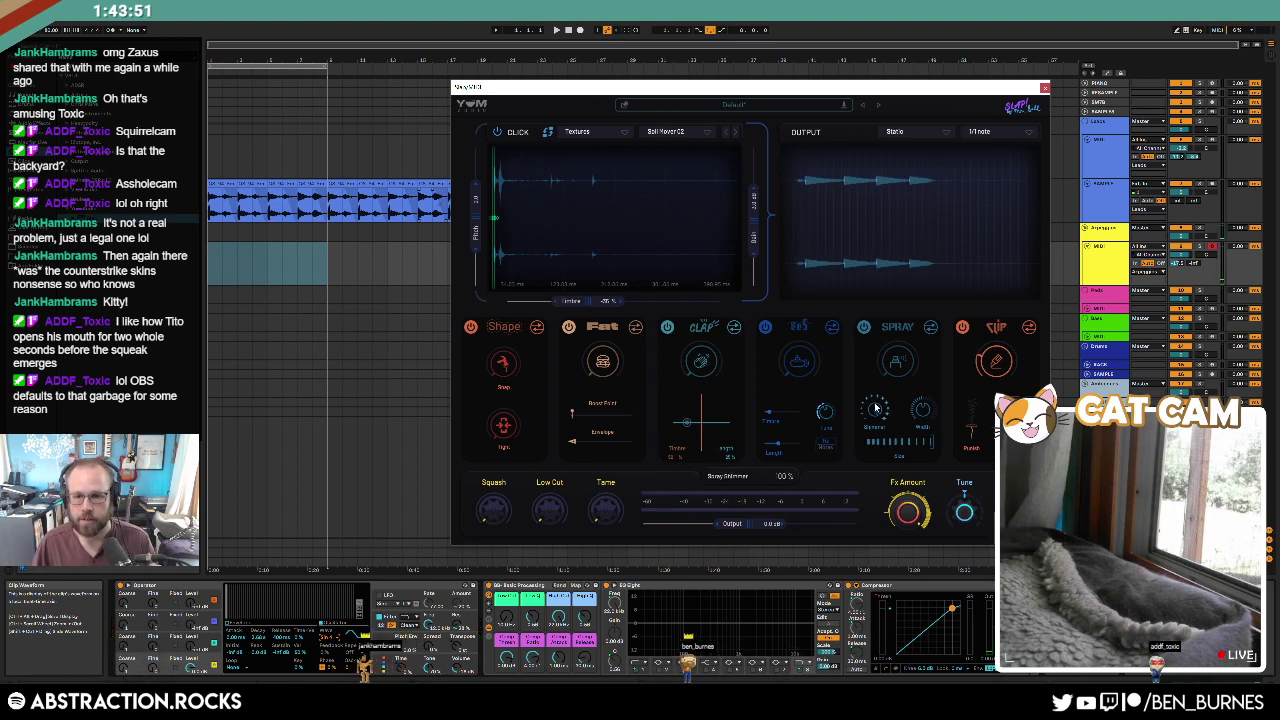
left_click_drag(896, 363, 897, 328)
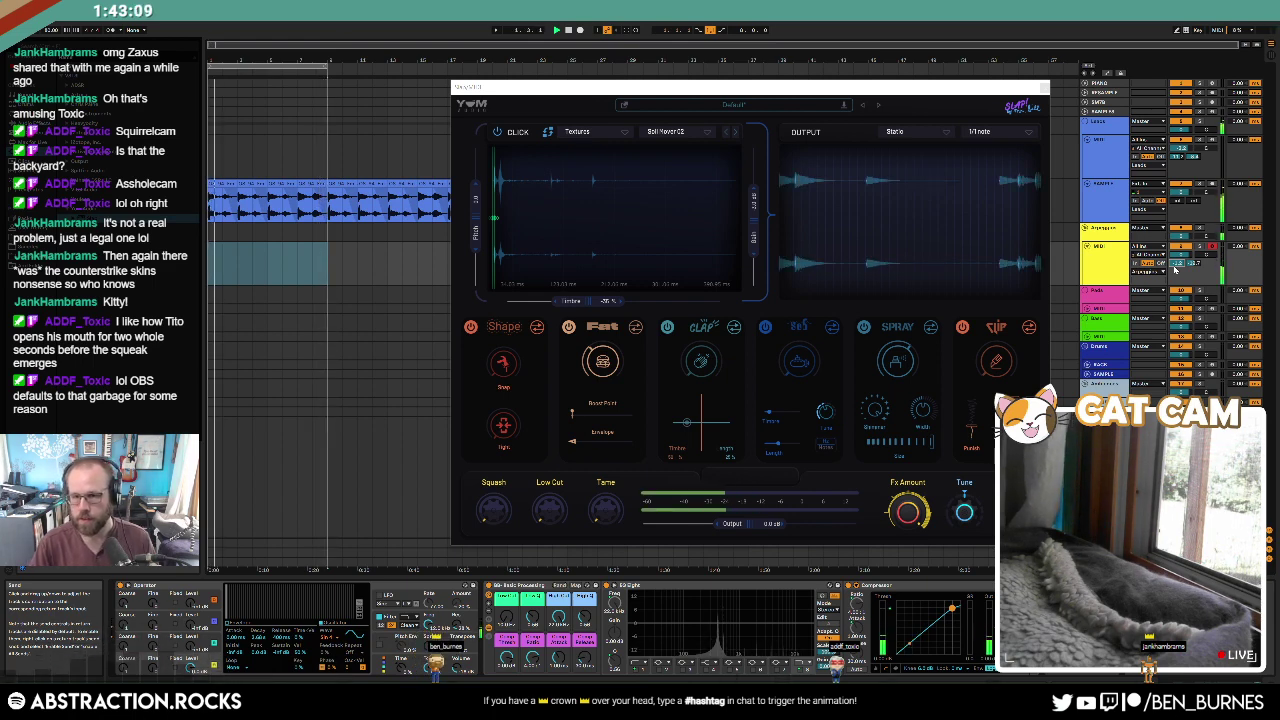
Step: Try the Tonal click samples Modular Ping 02 and Buzz Flip 04 during playback
left_click(595, 132)
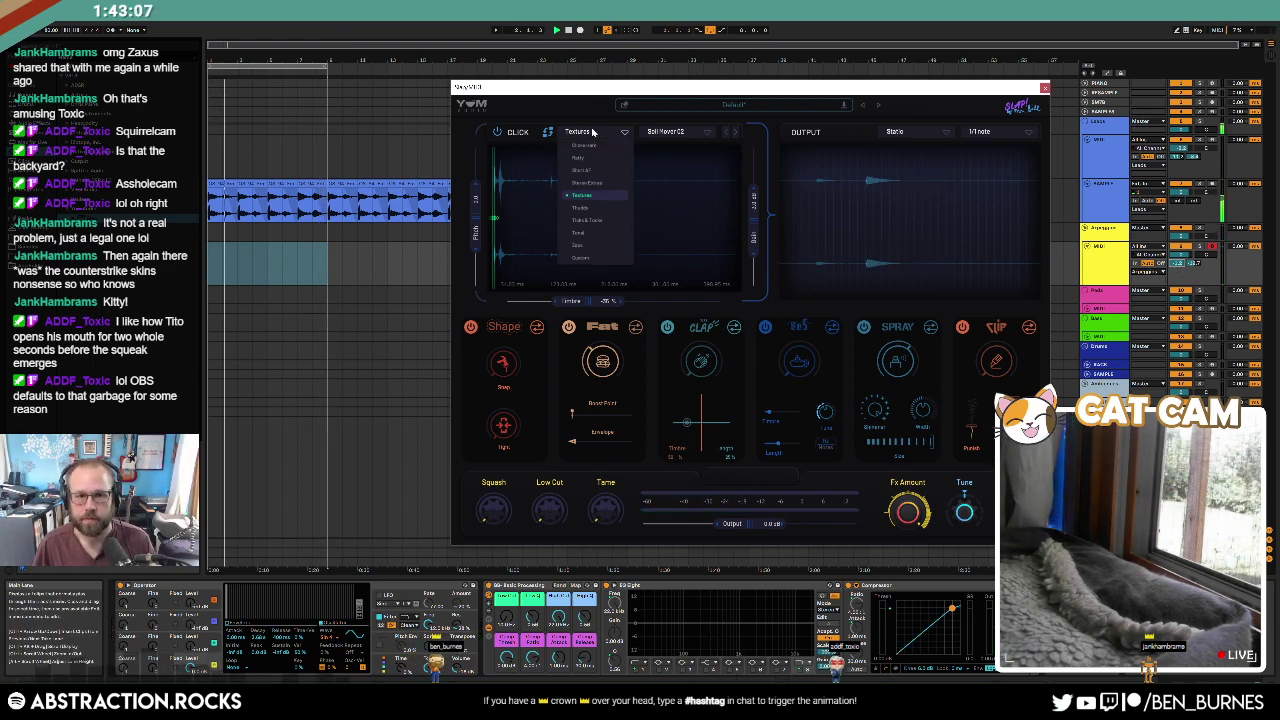
left_click(591, 236)
left_click(671, 132)
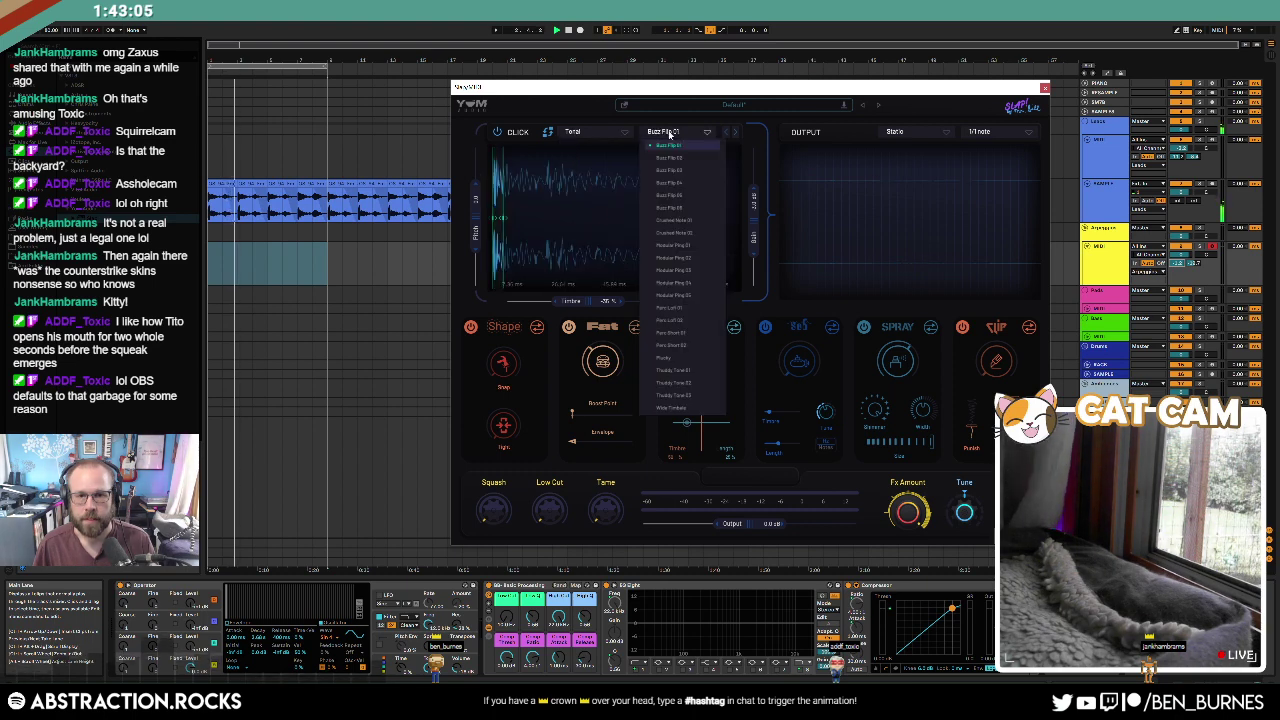
left_click(677, 253)
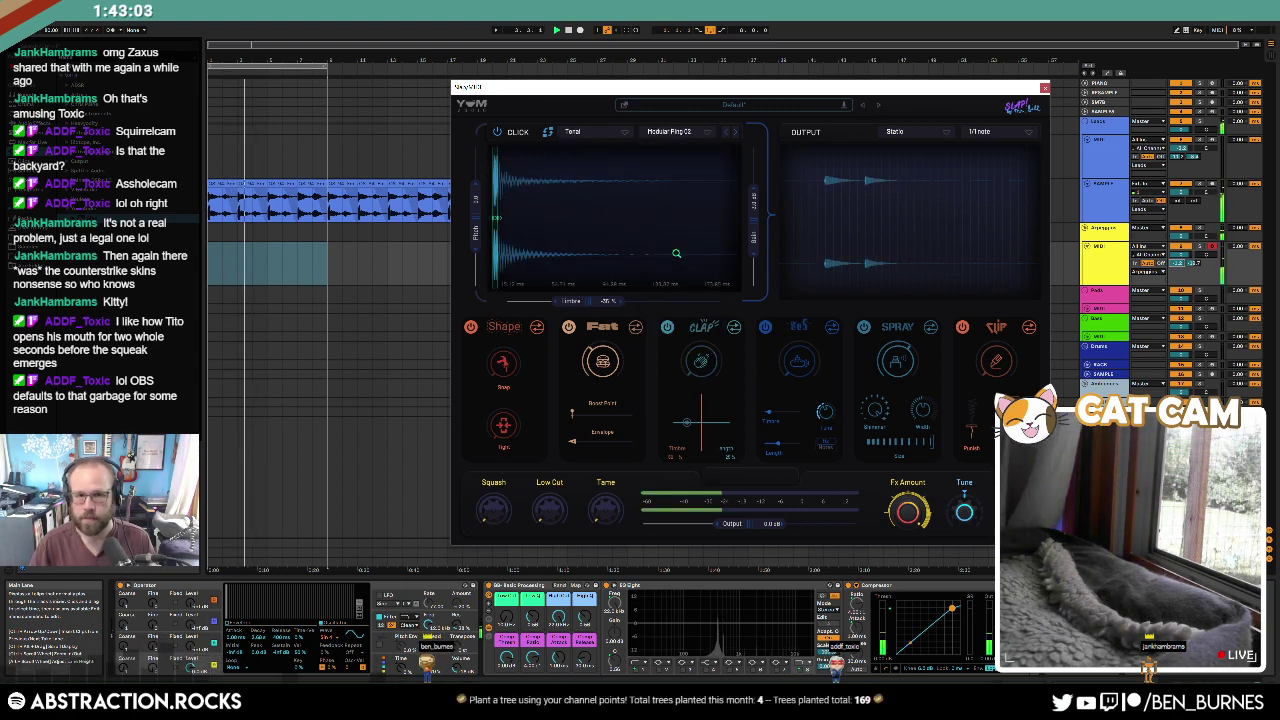
left_click(671, 132)
left_click(680, 175)
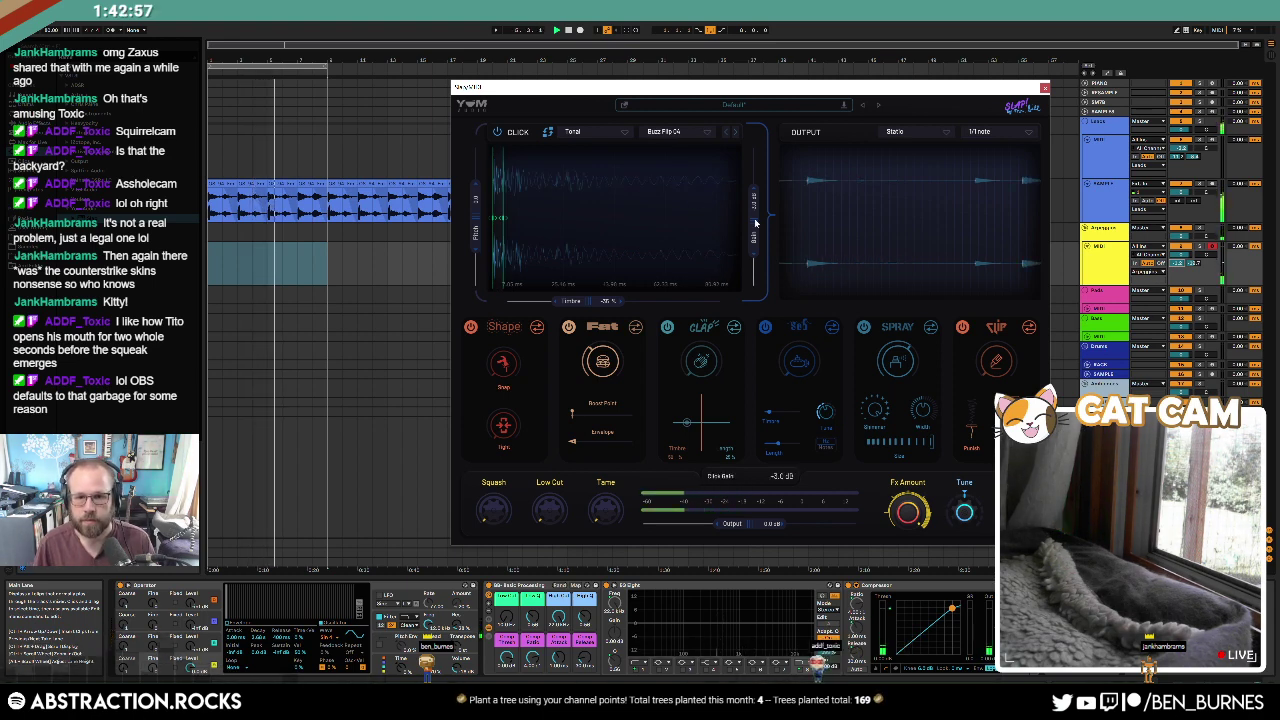
Step: Lower the click gain, choose the Wet Sand 02 sample from Textures and close the Slap window
left_click_drag(757, 223, 758, 257)
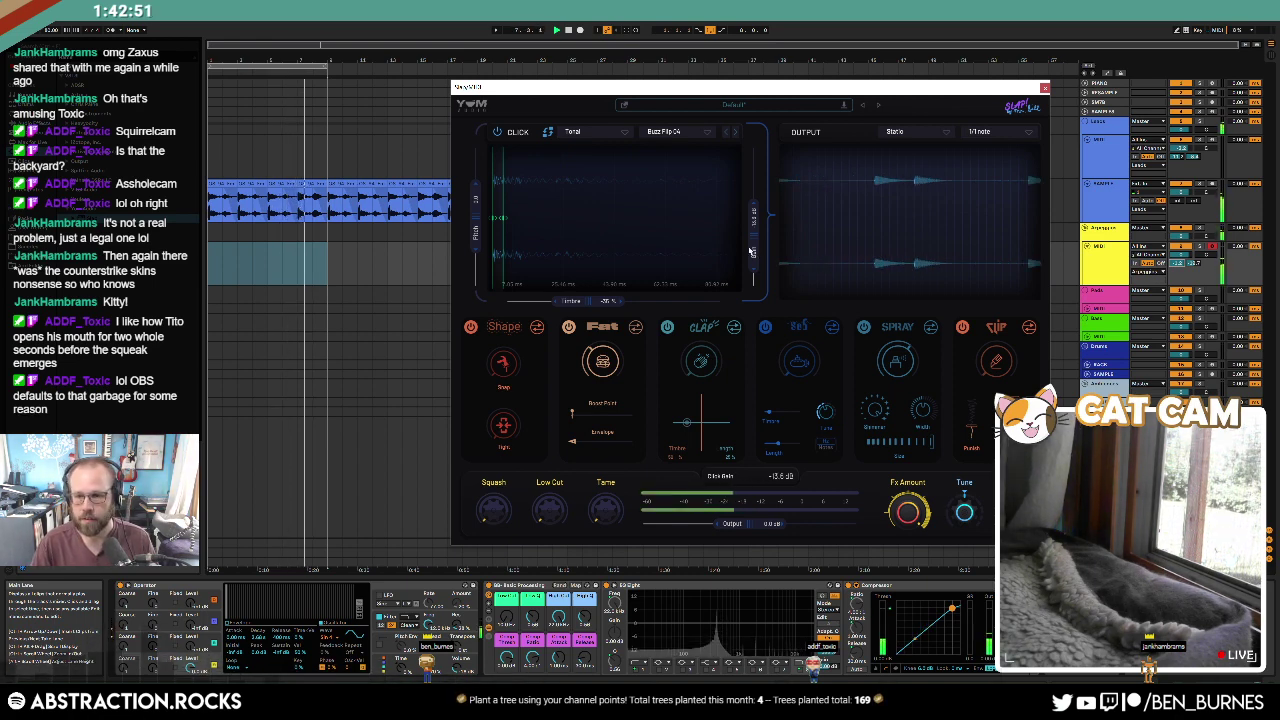
left_click(588, 132)
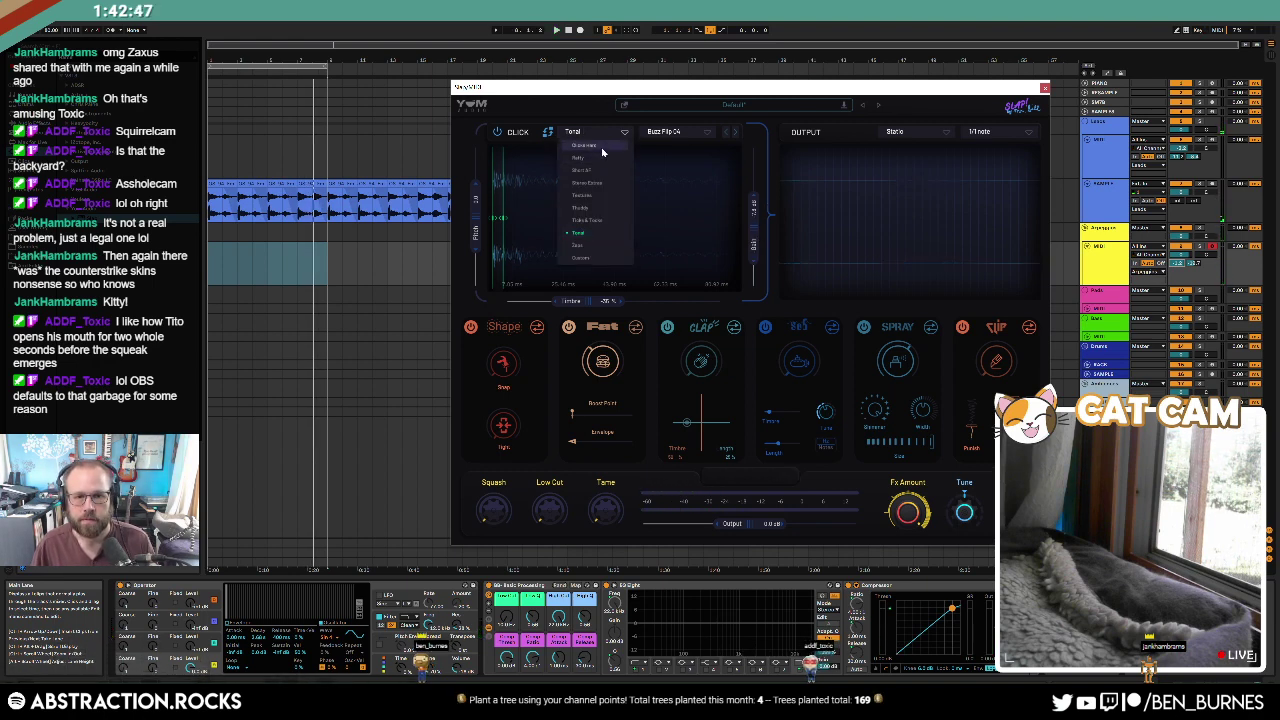
left_click(599, 196)
left_click(665, 131)
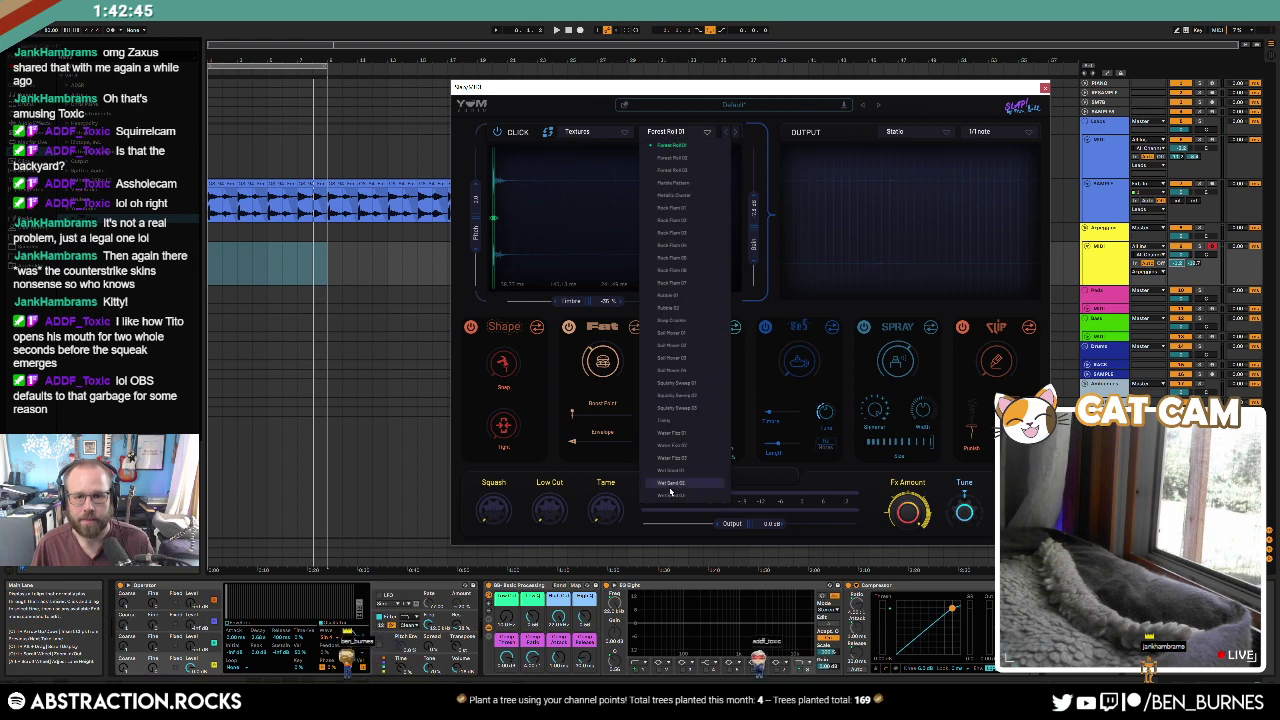
left_click(674, 486)
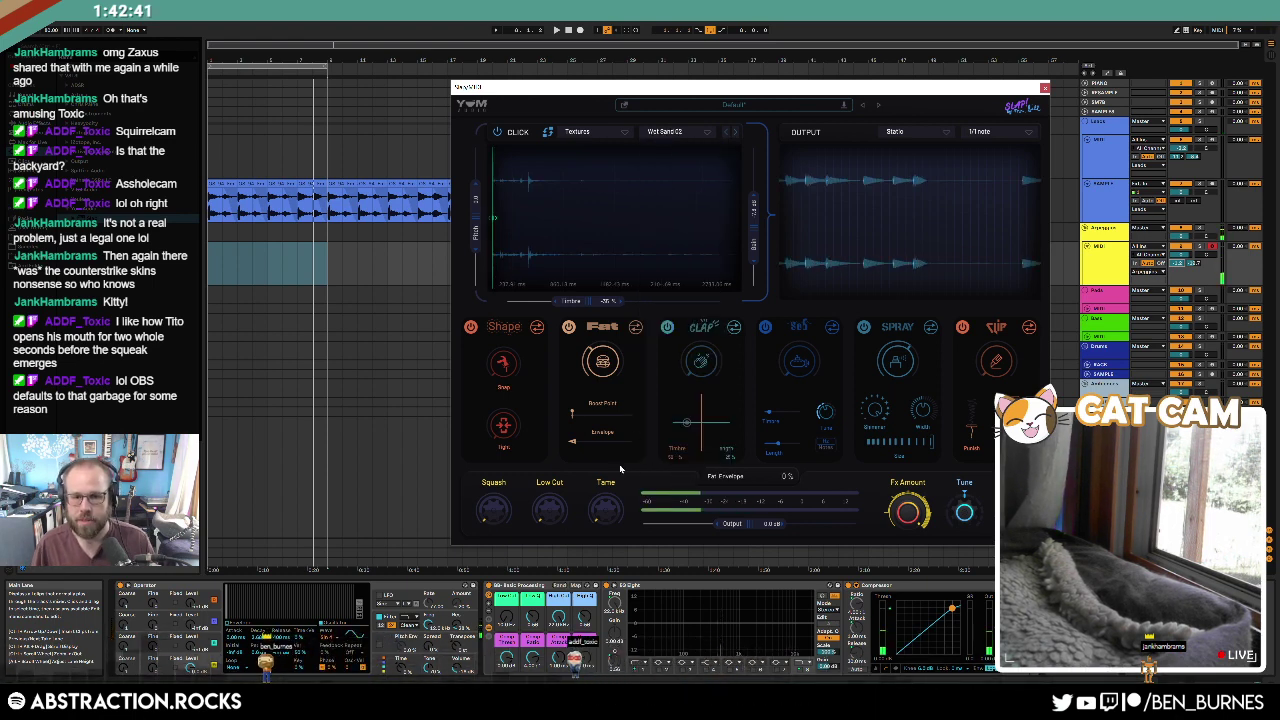
left_click(1045, 88)
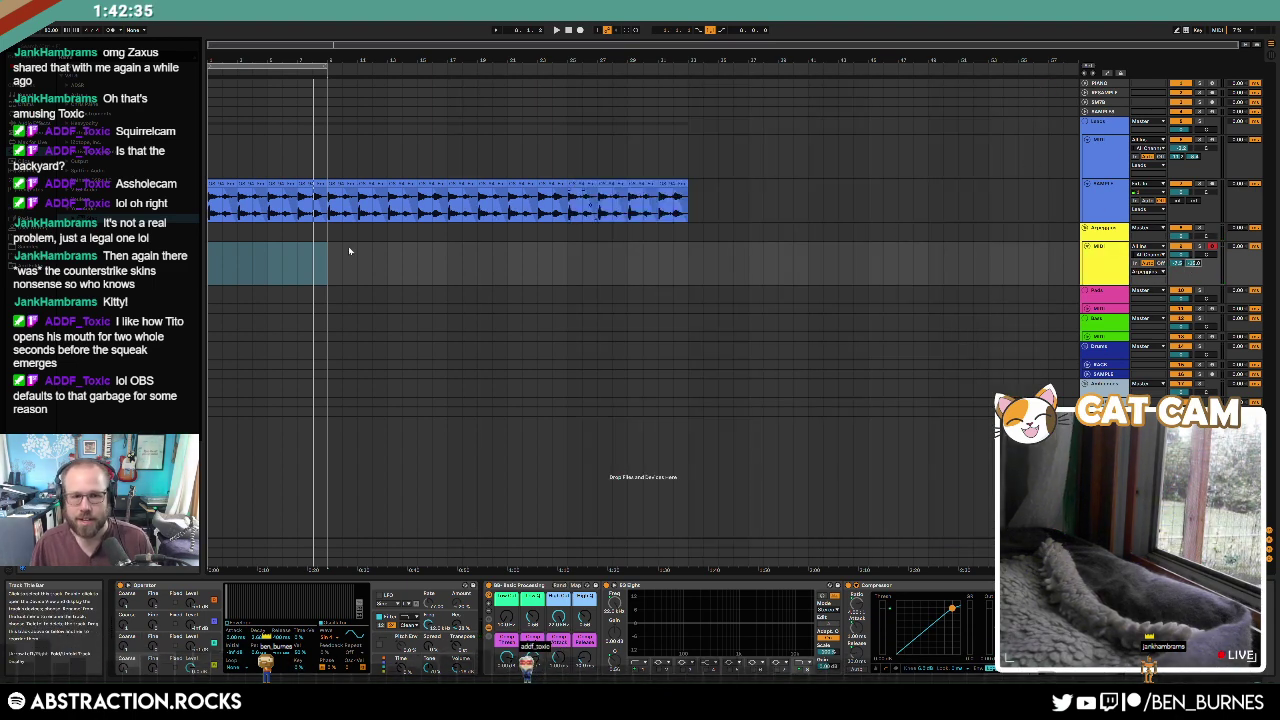
Step: Record an eight-bar arpeggio melody onto the Arpeggios group's MIDI track and open the clip's notes for editing
left_click(579, 30)
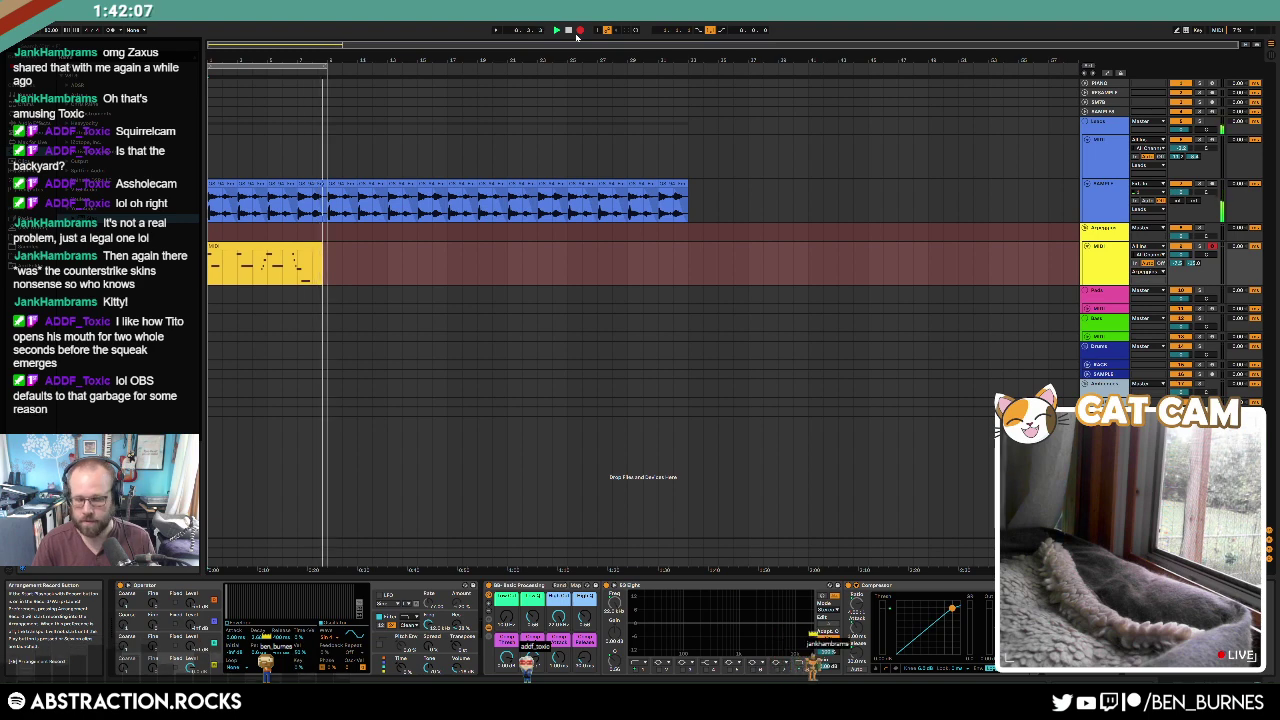
key("space")
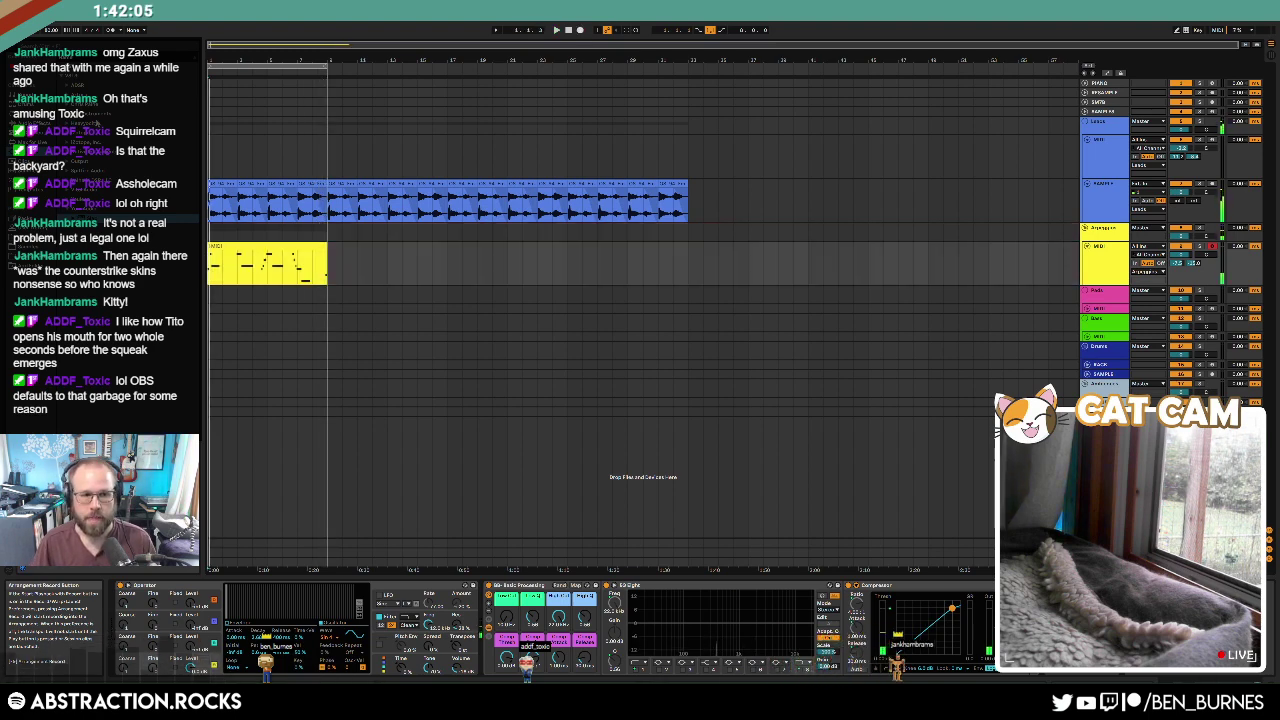
double_click(272, 246)
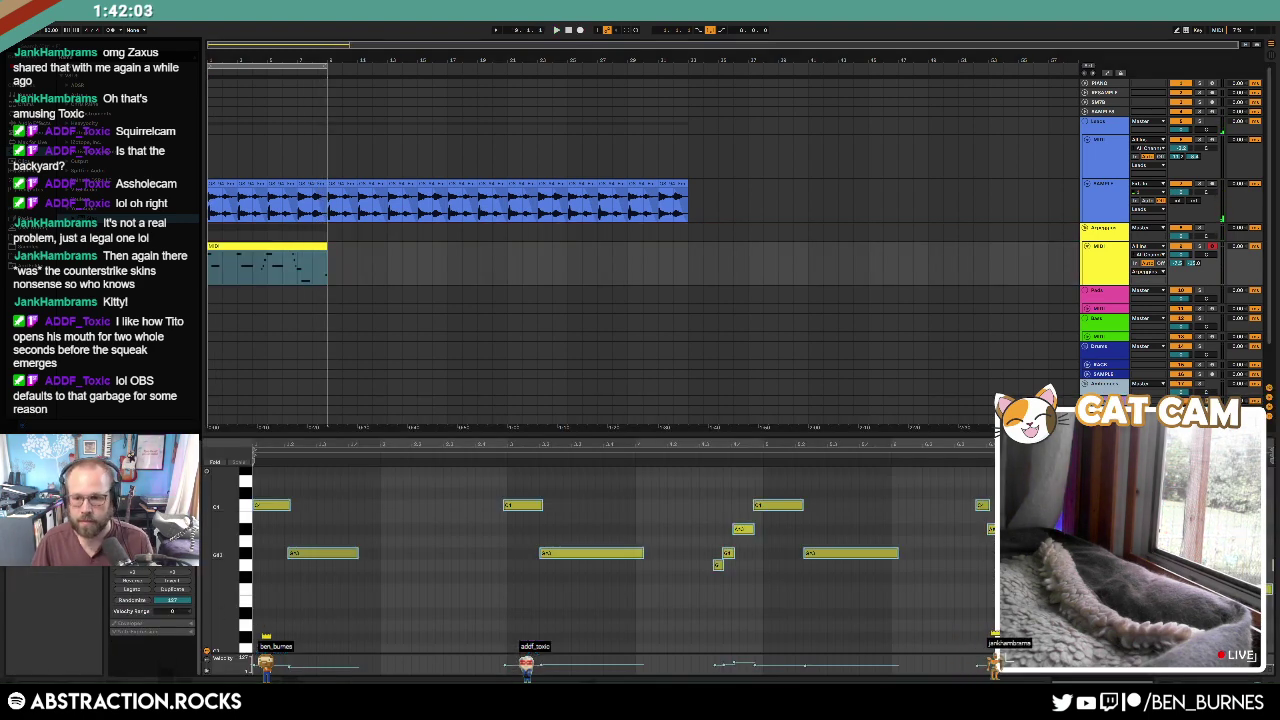
left_click(326, 268)
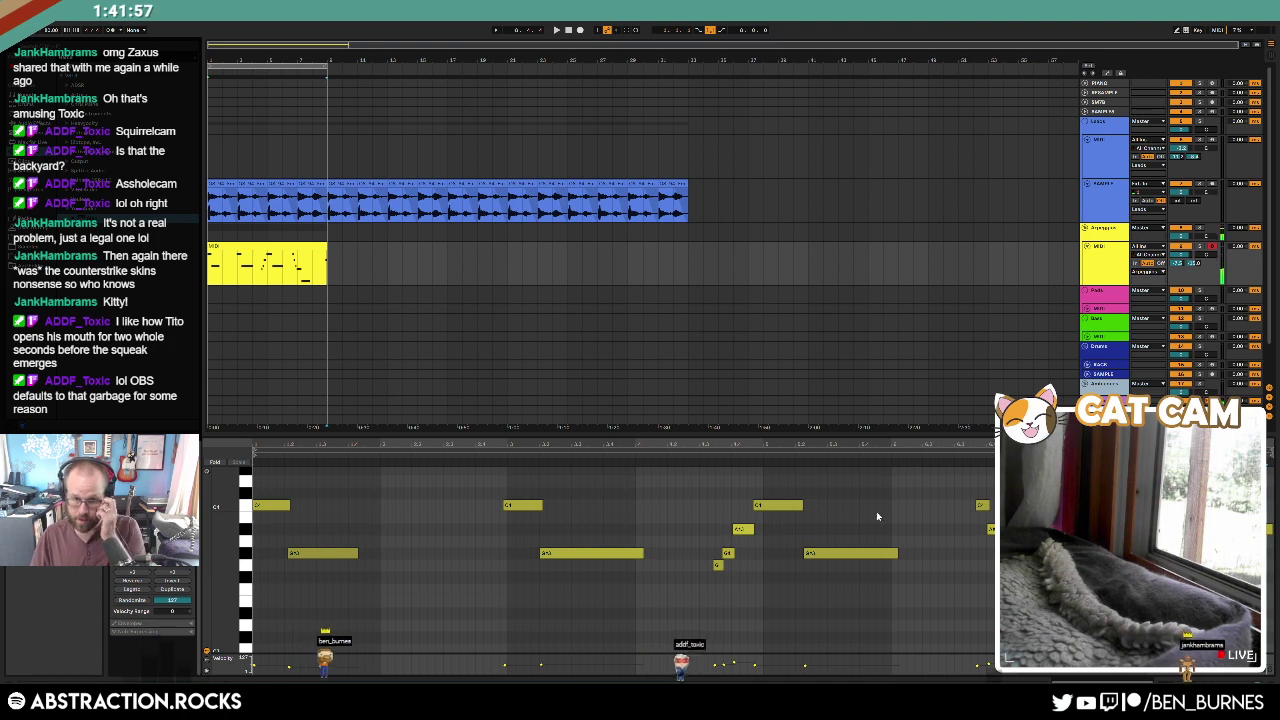
Step: Quantize the C4 and G#3 notes at bar 3 and the rising run leading into bar 5
left_click(642, 590)
left_click_drag(491, 467, 588, 587)
key("ctrl+u")
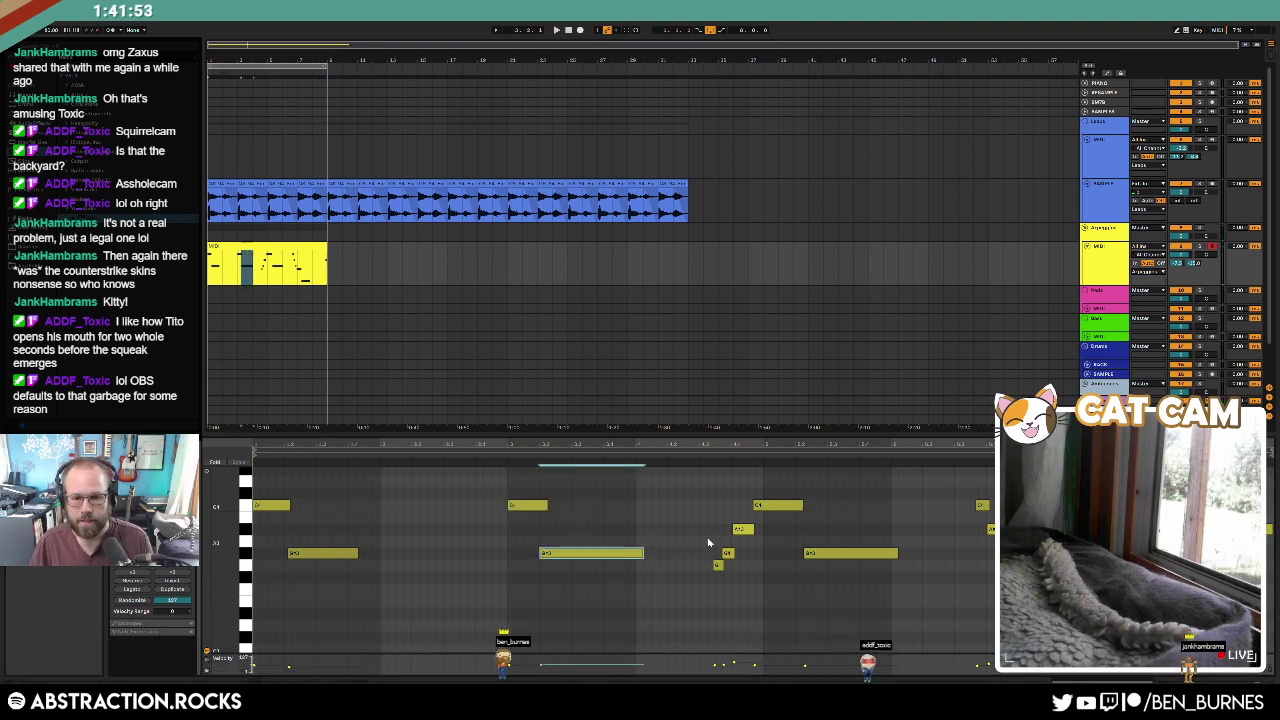
left_click_drag(700, 491, 762, 596)
key("ctrl+u")
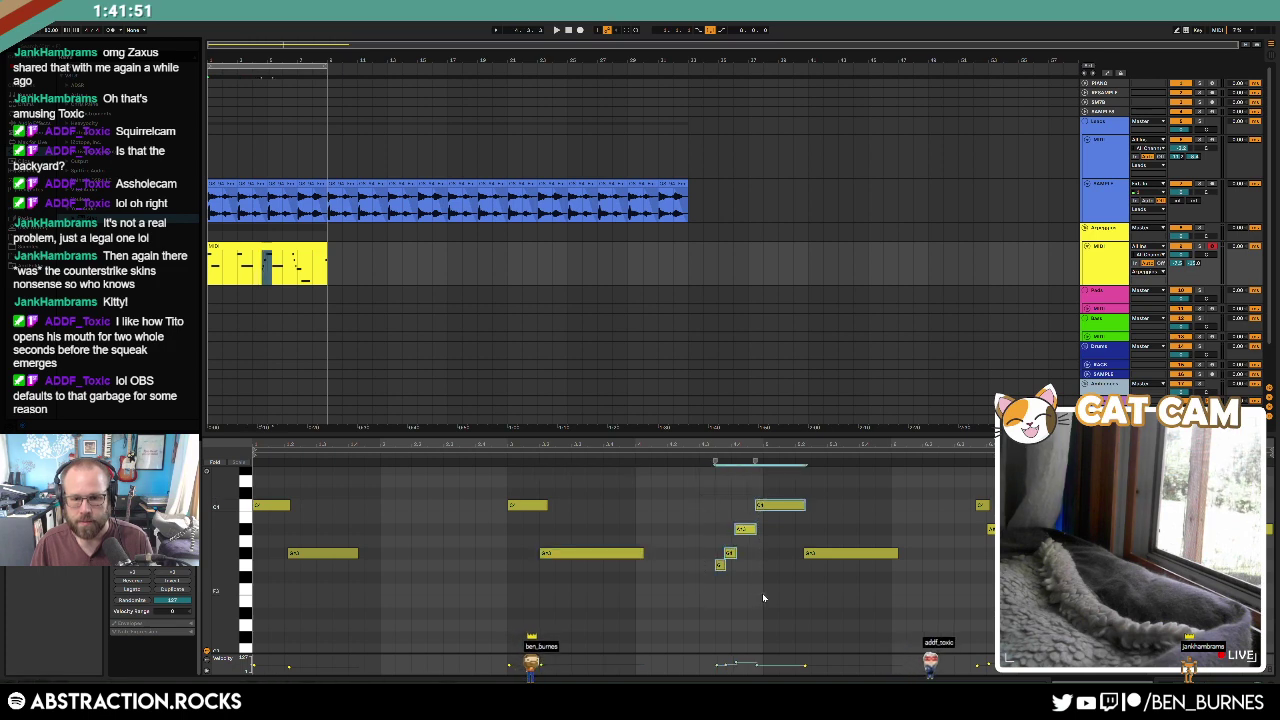
left_click(762, 597)
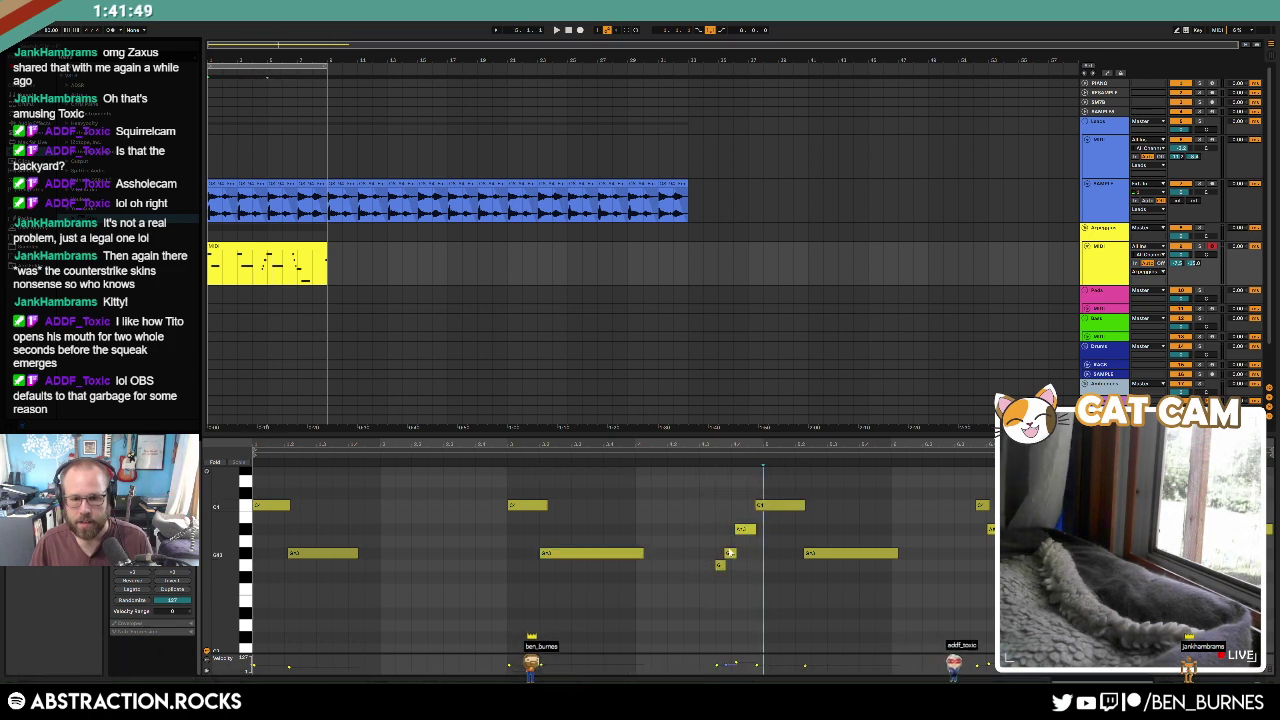
Step: Move the C4 note onto bar 5, shift its pickup notes later and realign the G#3 notes around it
left_click_drag(773, 508, 815, 508)
left_click(741, 554)
left_click(742, 554)
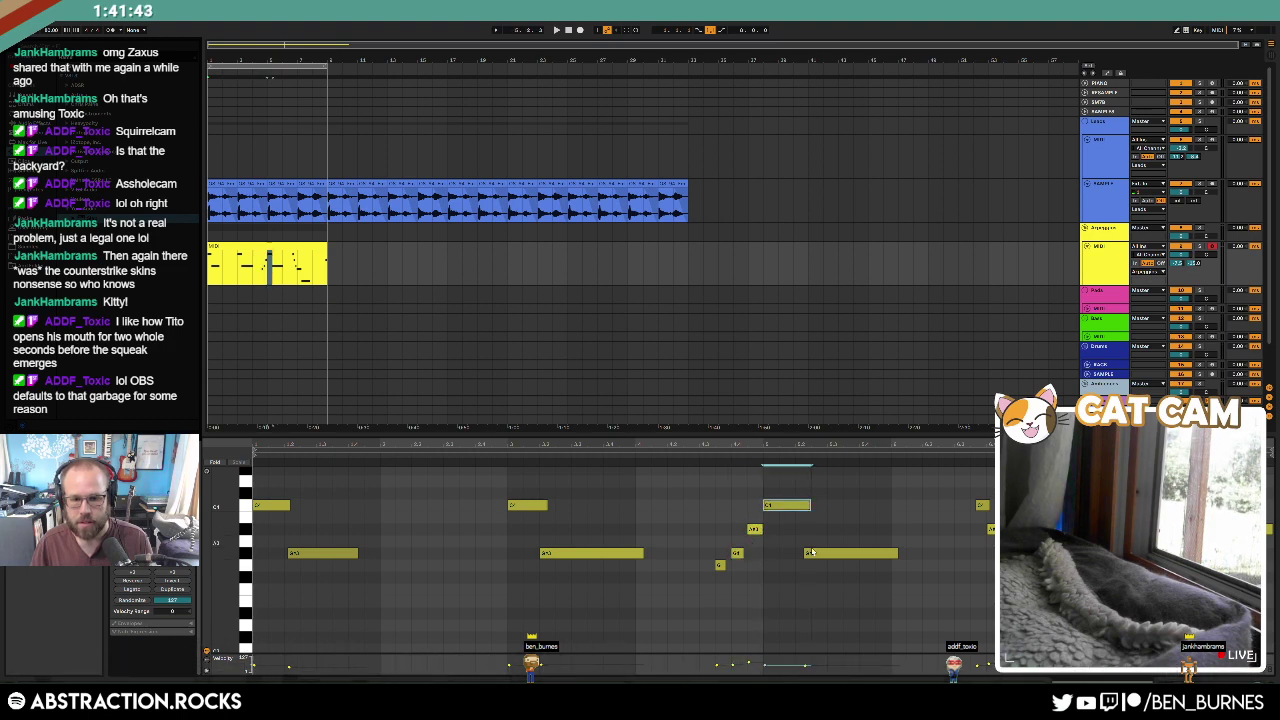
left_click_drag(334, 553, 330, 553)
left_click(546, 554)
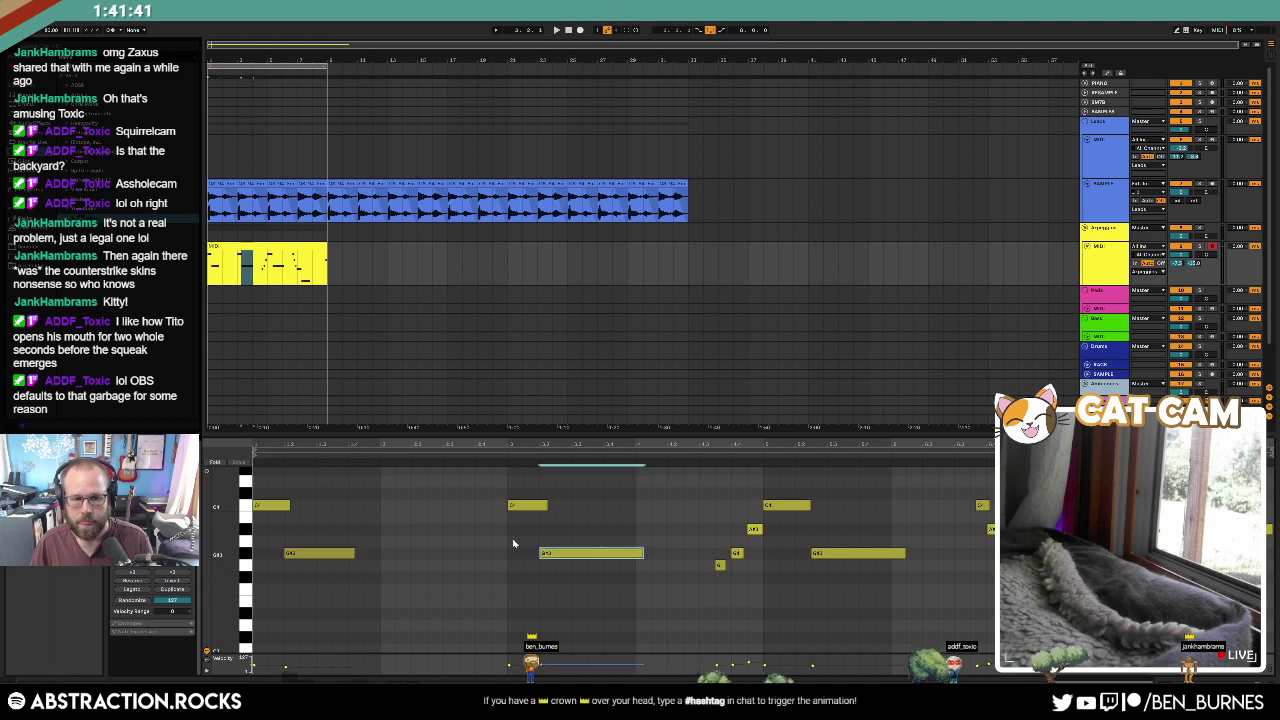
Step: Shorten the first two C4 notes and nudge the C4 note late in bar 6 slightly earlier
left_click(289, 506)
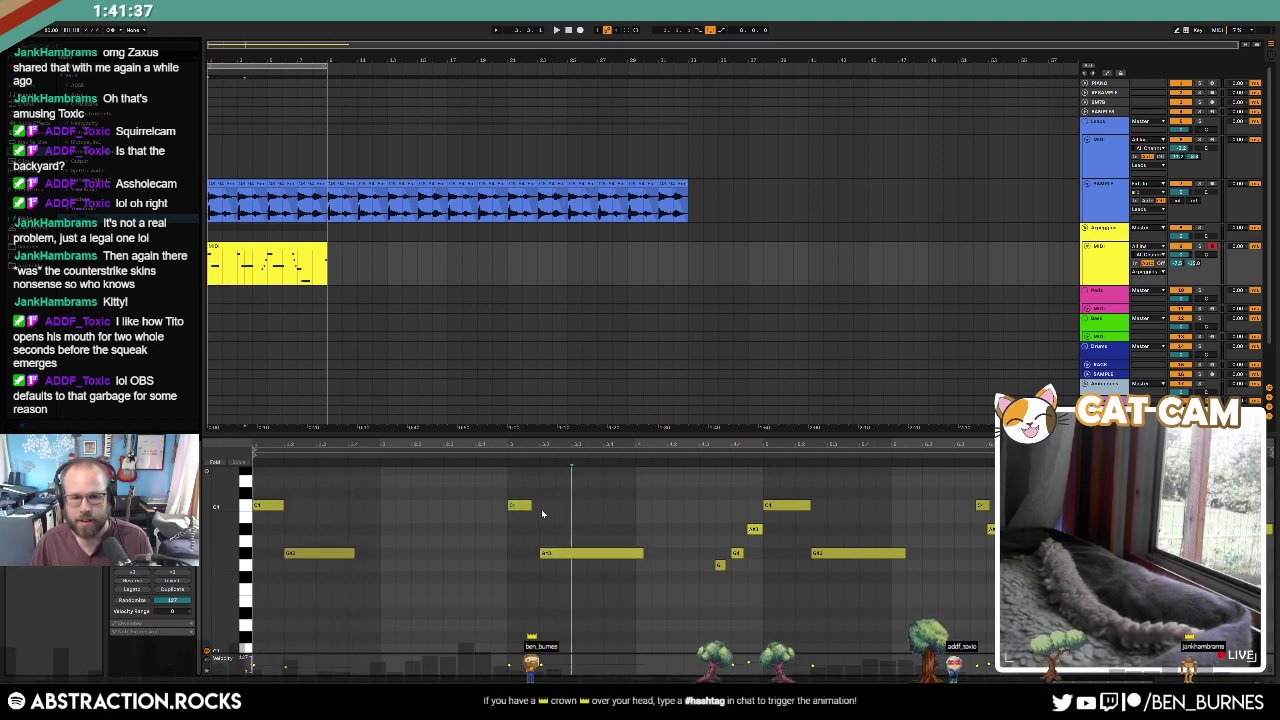
left_click_drag(547, 506, 537, 507)
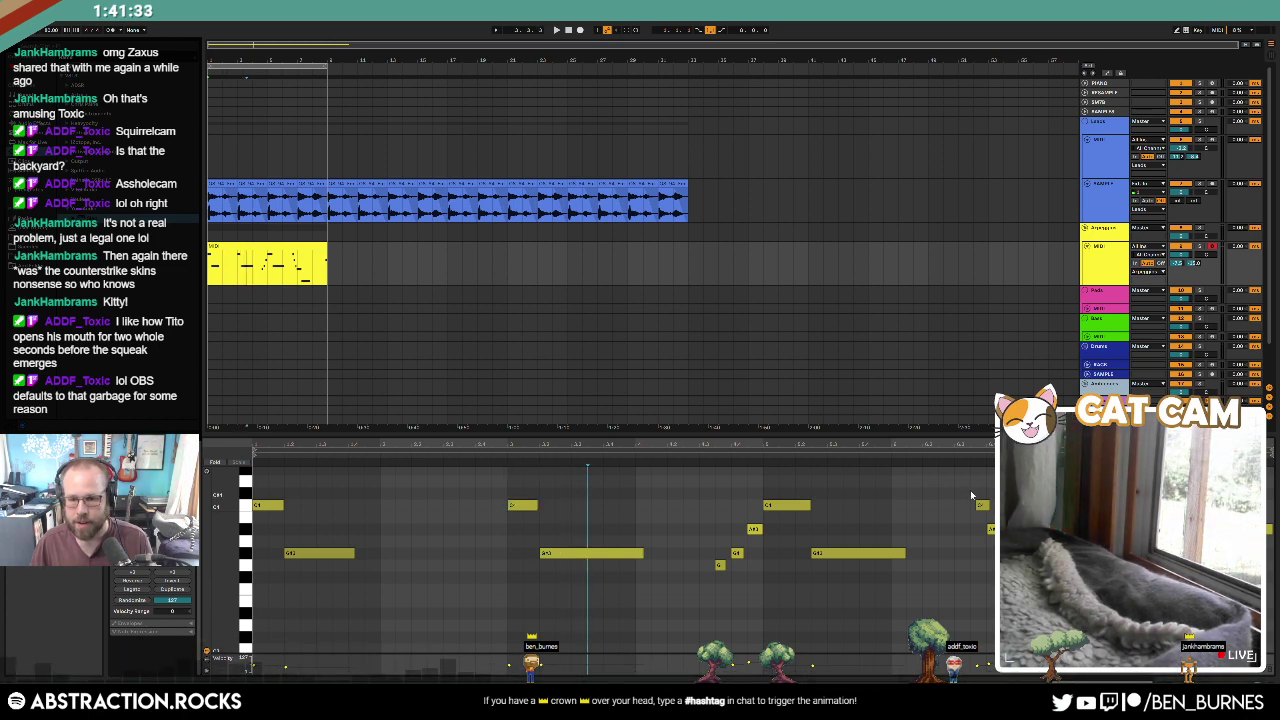
left_click_drag(982, 505, 977, 505)
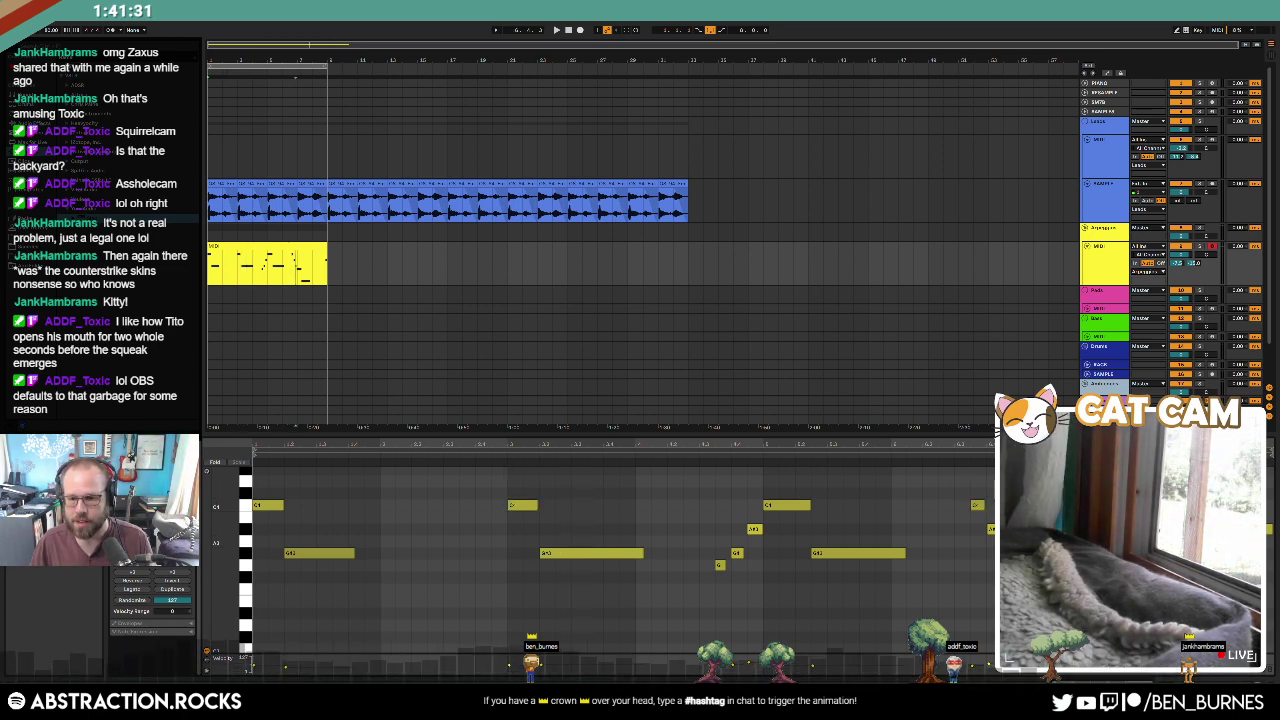
left_click(1025, 566)
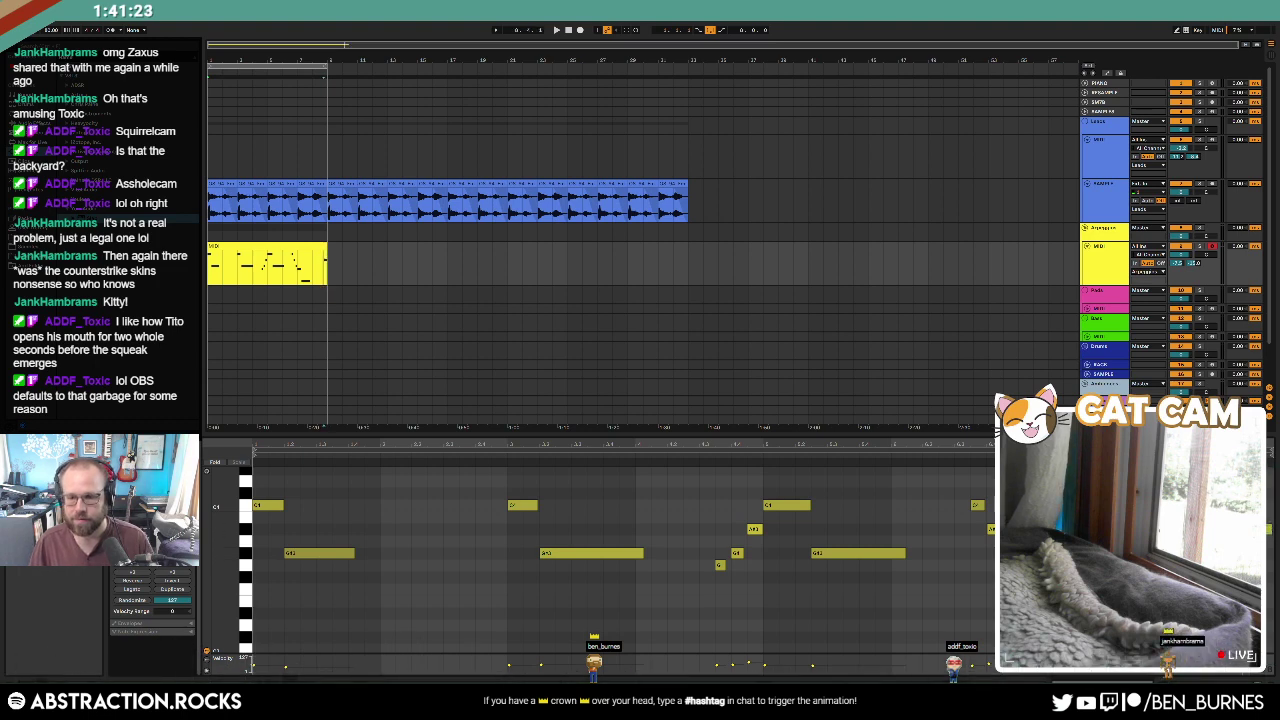
Step: Return to the arpeggio track's devices and give Operator's envelope a fast decay
key("shift+Tab")
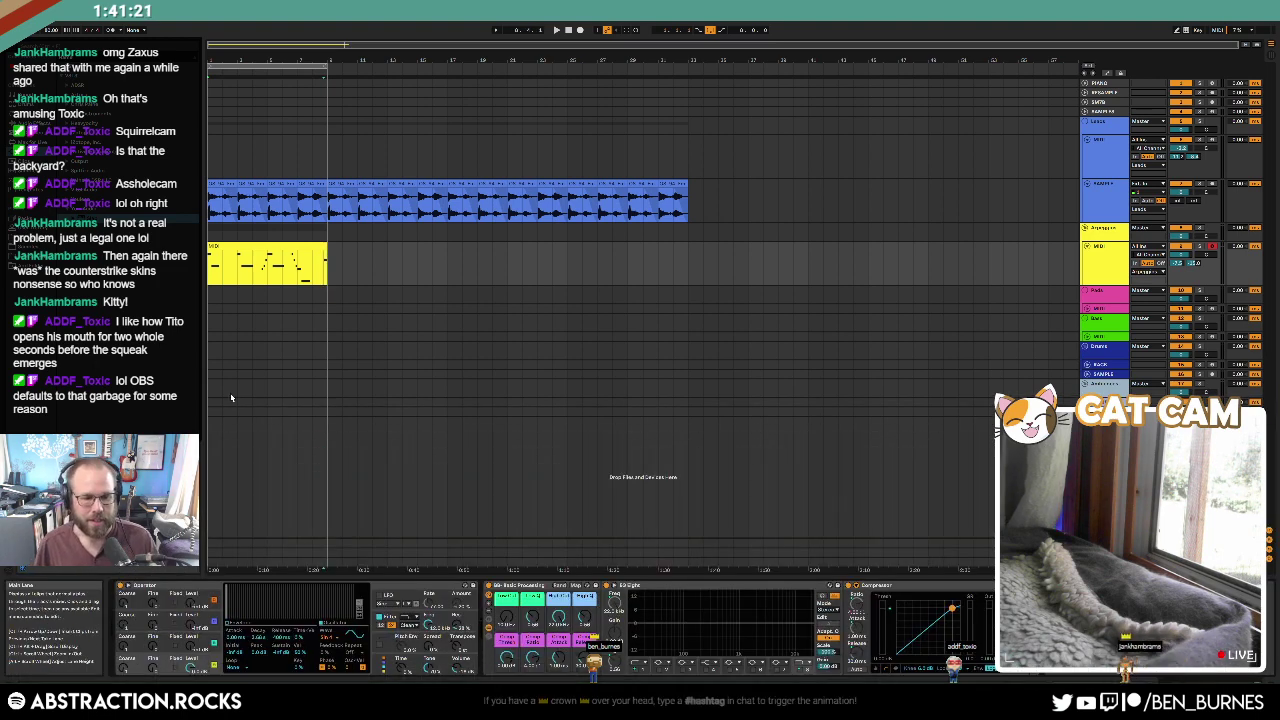
left_click(235, 626)
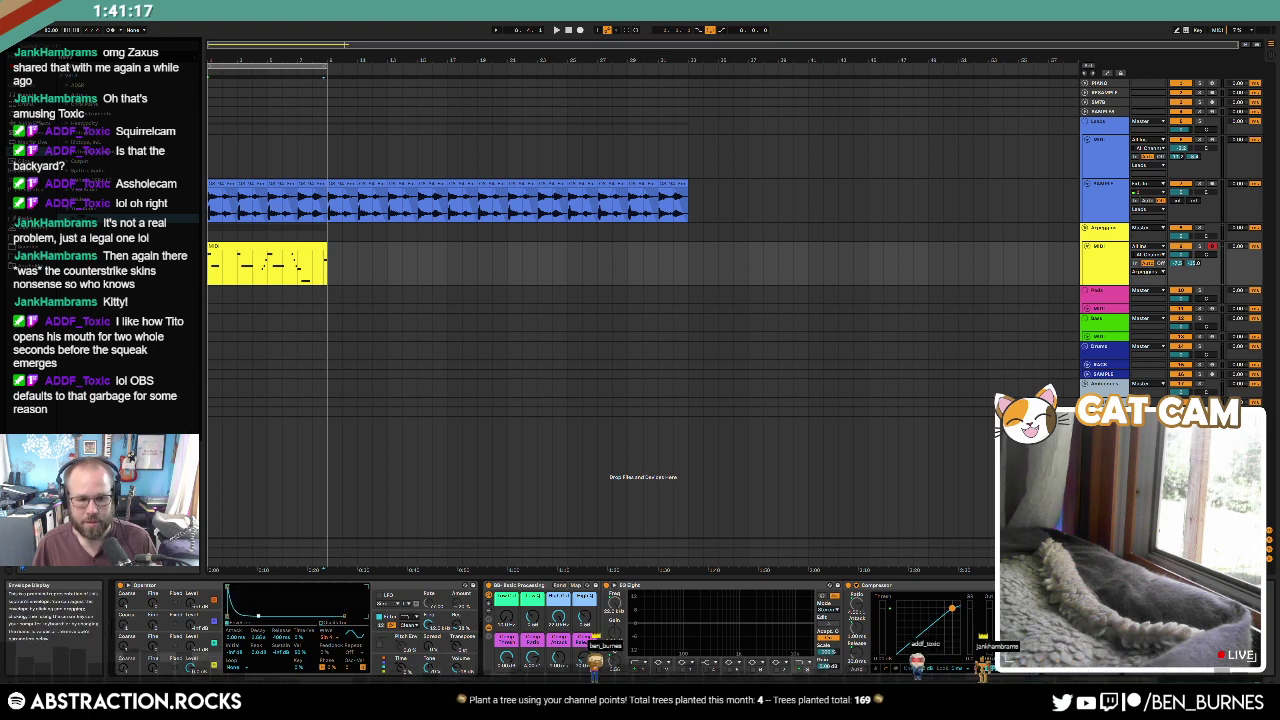
left_click(793, 262)
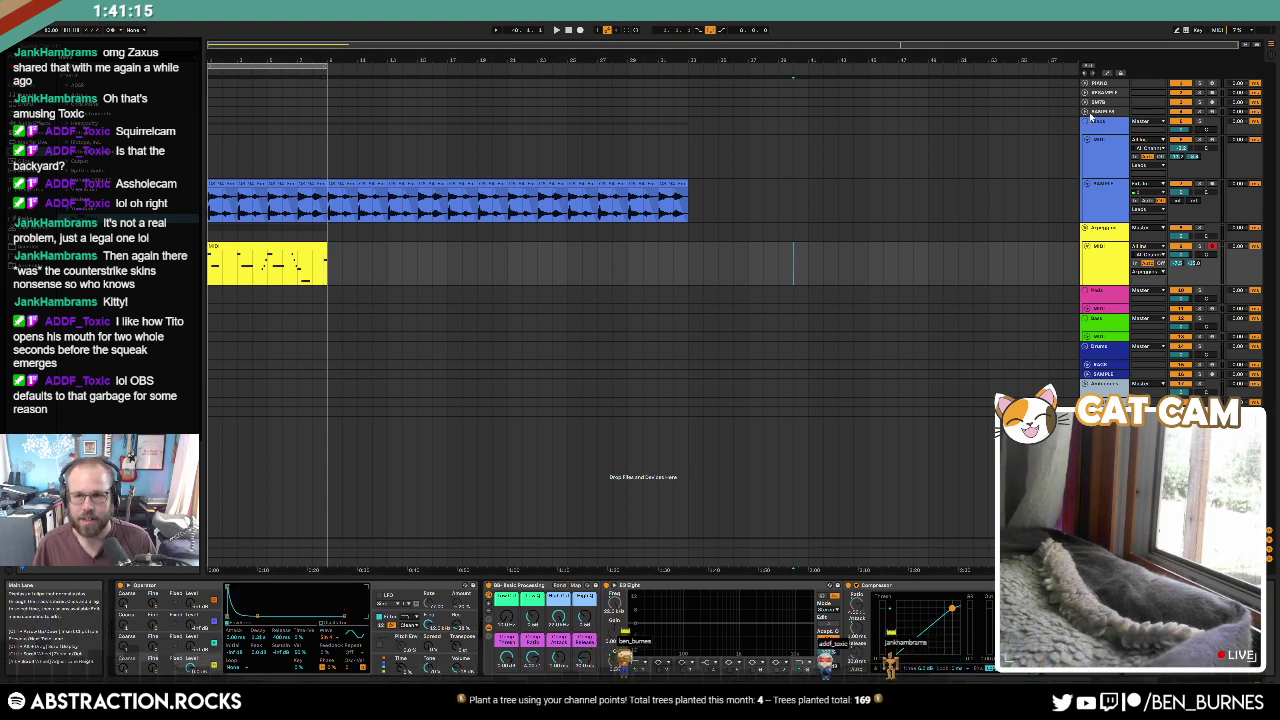
Step: Open the sample manager and audition its drum beats, including the 87 and 79 bpm LOFICHILL loops and the 130 bpm DUSTY loop
left_click(1091, 115)
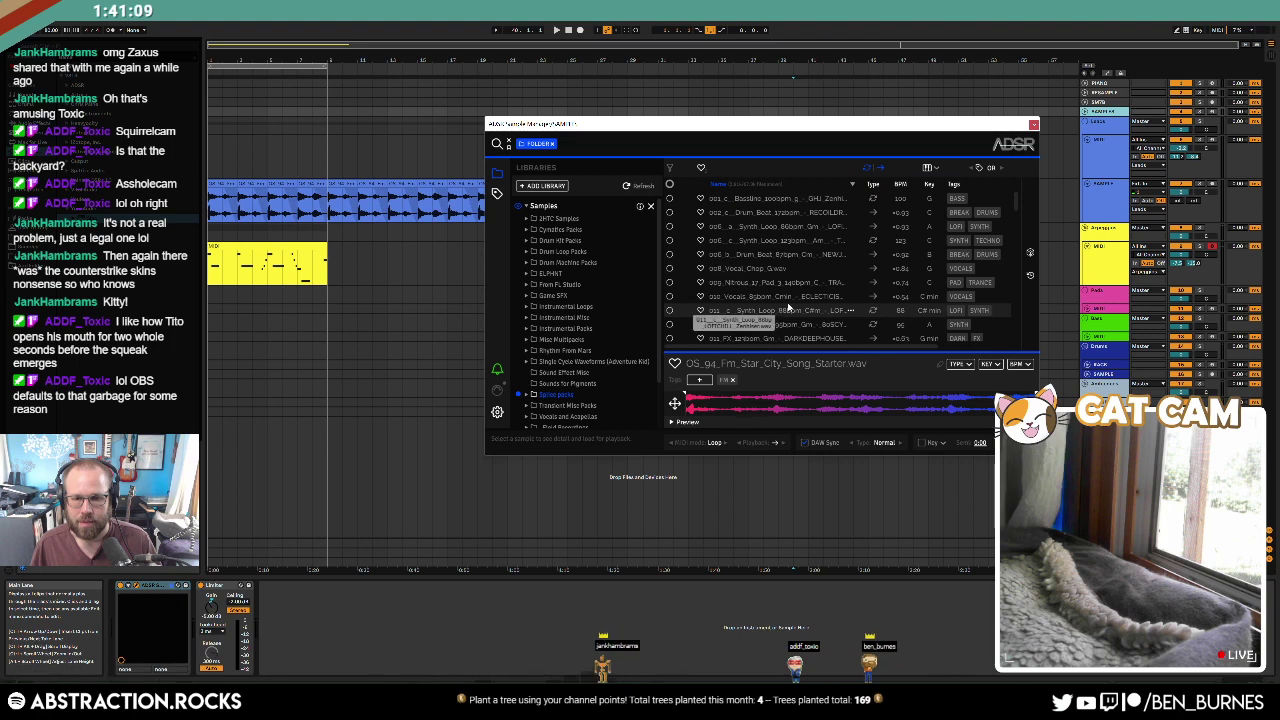
scroll(789, 307, "down", 2)
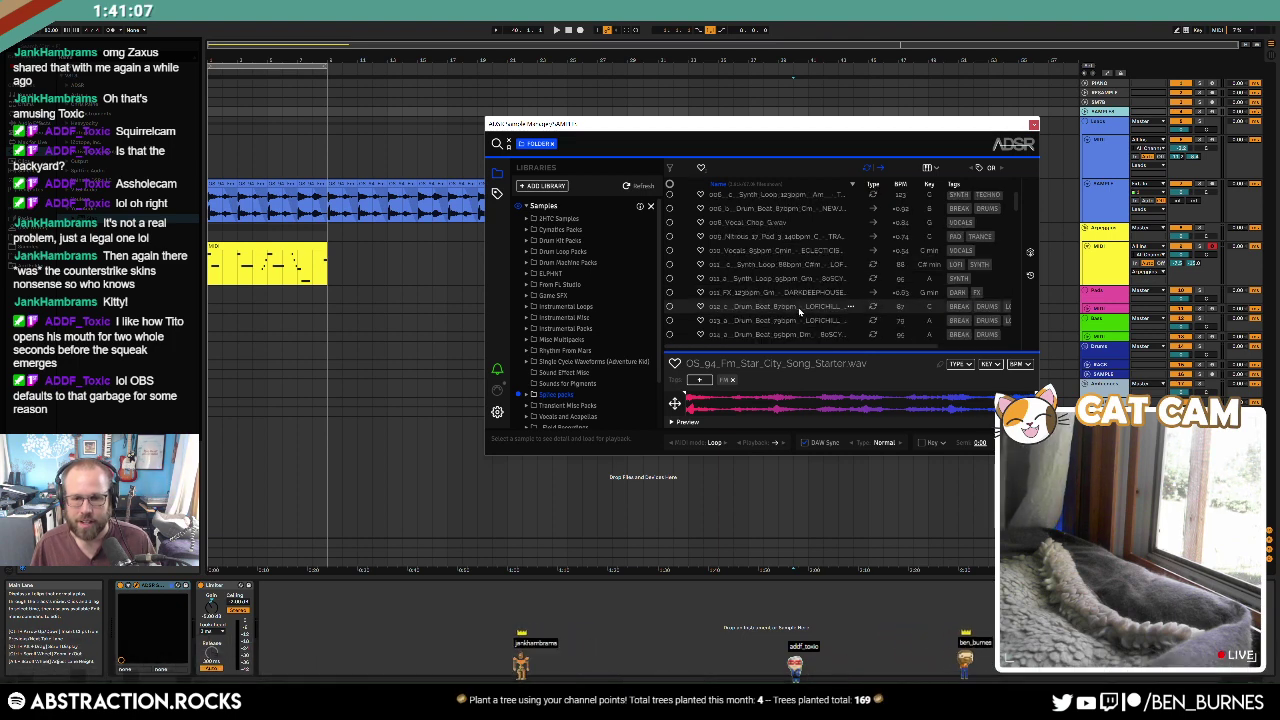
left_click(799, 309)
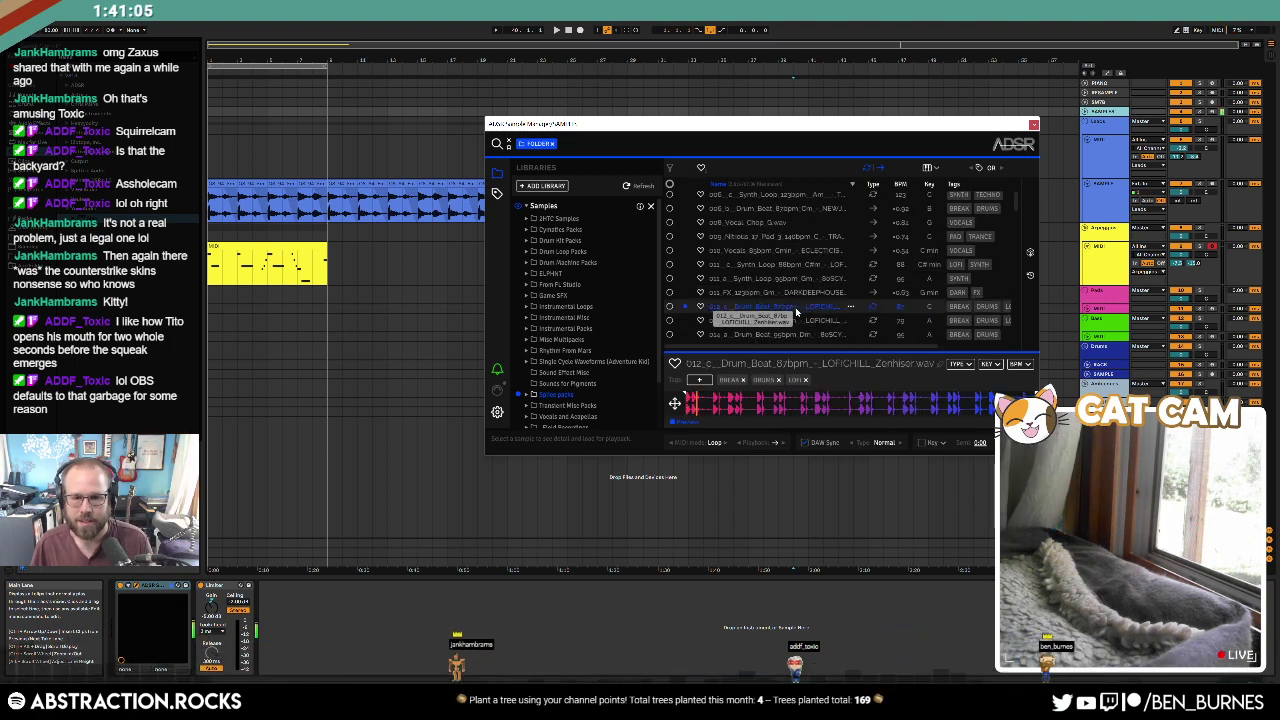
left_click(796, 321)
key("Down")
key("Down")
key("Down")
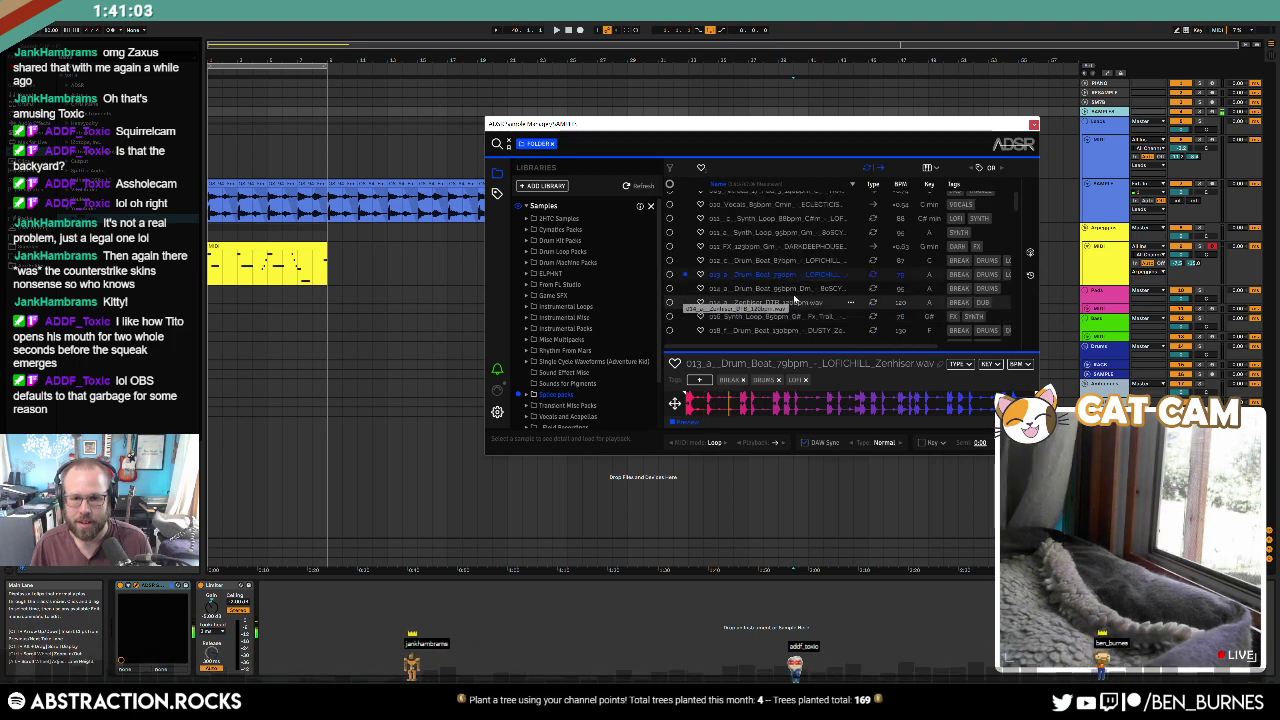
left_click(799, 330)
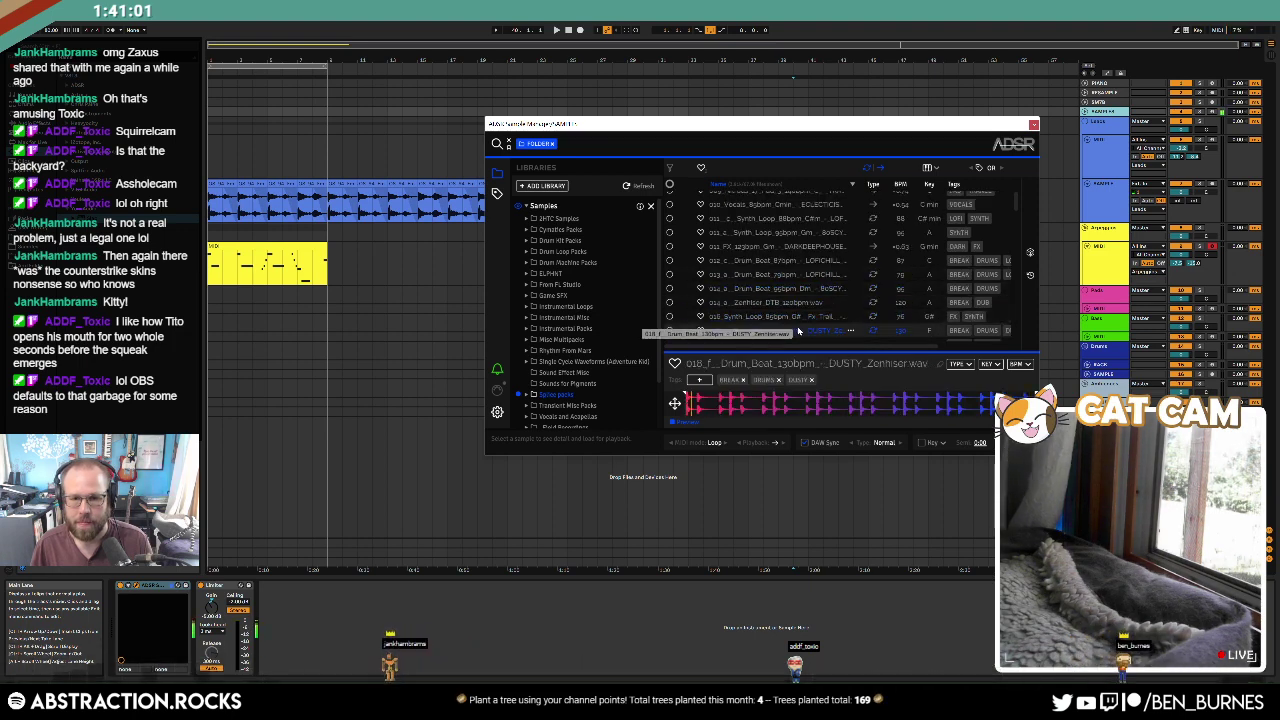
scroll(797, 331, "down", 2)
left_click(790, 220)
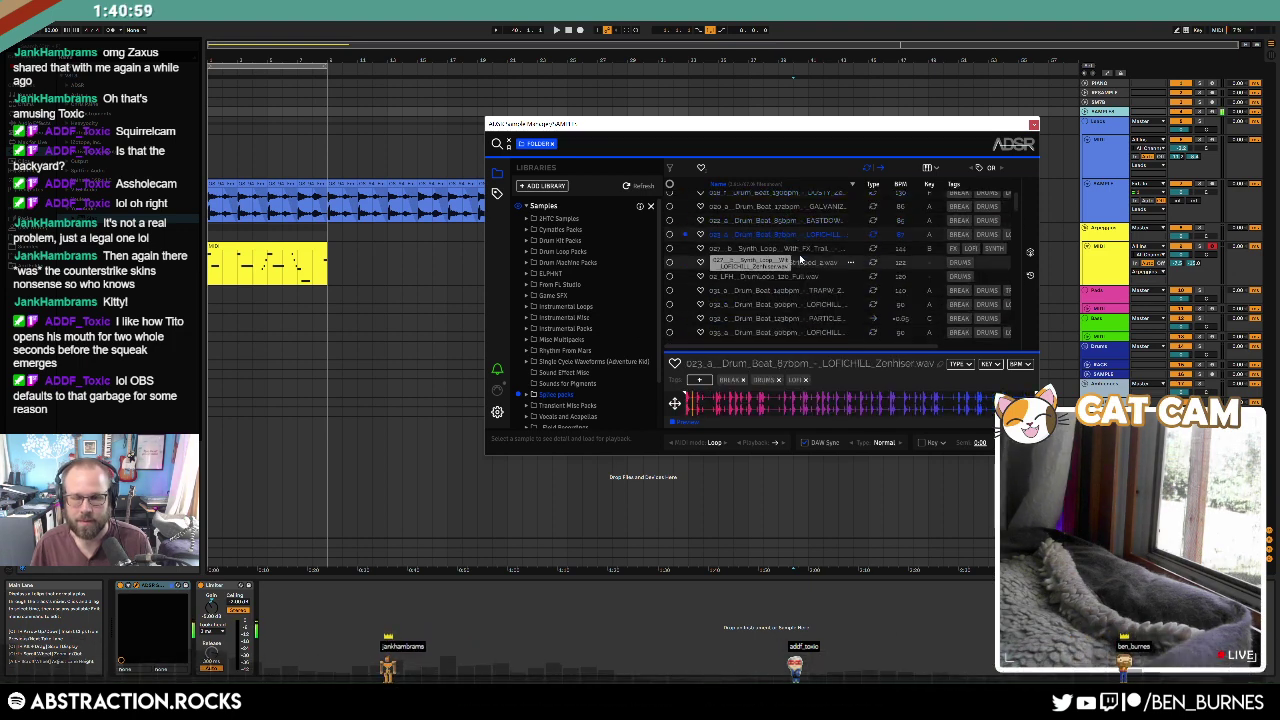
Step: Audition further drum loops, comparing LFH DrumLoop 120 Full, the 90 and 80 bpm LOFICHILL beats, PARTICLES and the 108 bpm GHM beat
left_click(796, 262)
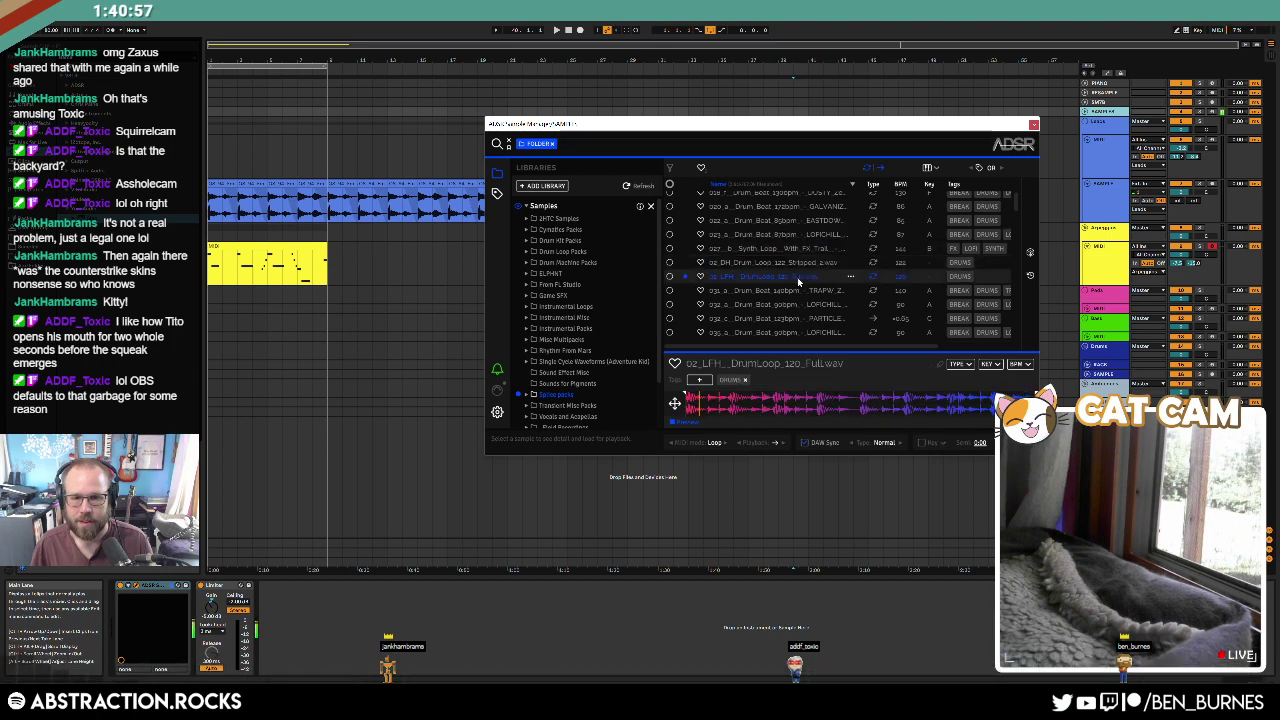
left_click(804, 291)
left_click(809, 304)
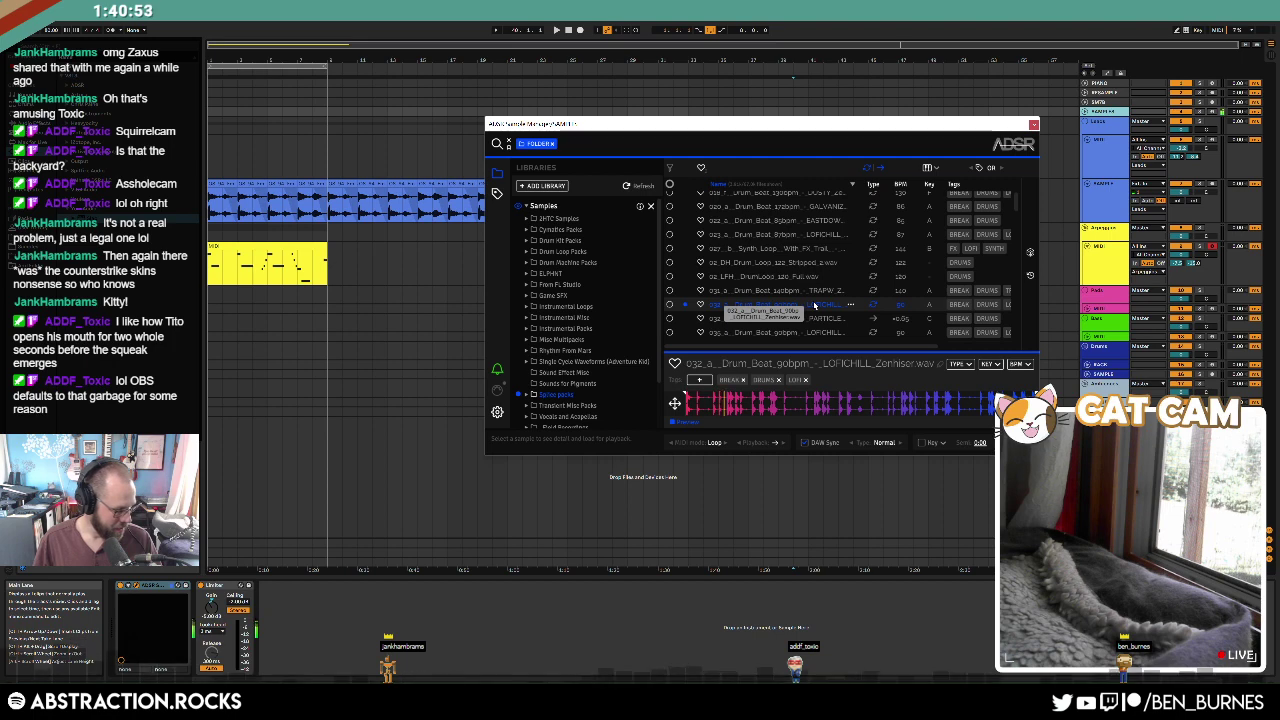
key("Down")
key("Down")
key("Down")
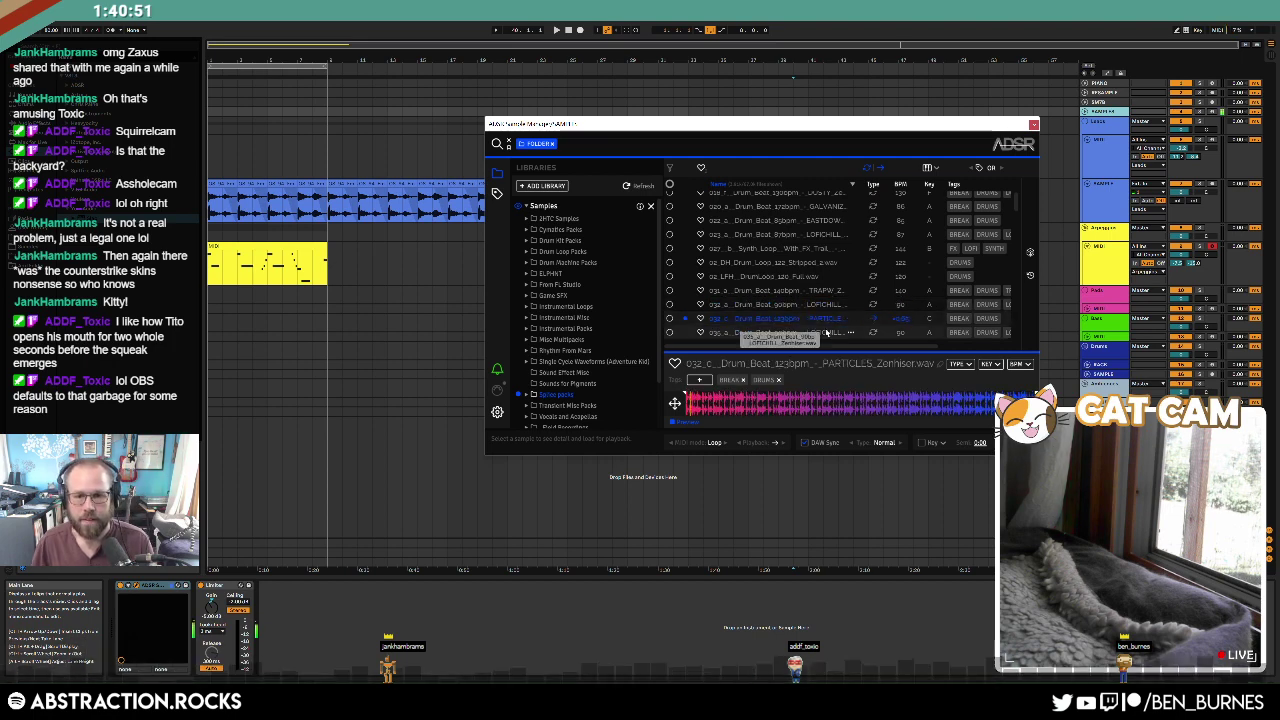
key("Down")
key("Down")
key("Down")
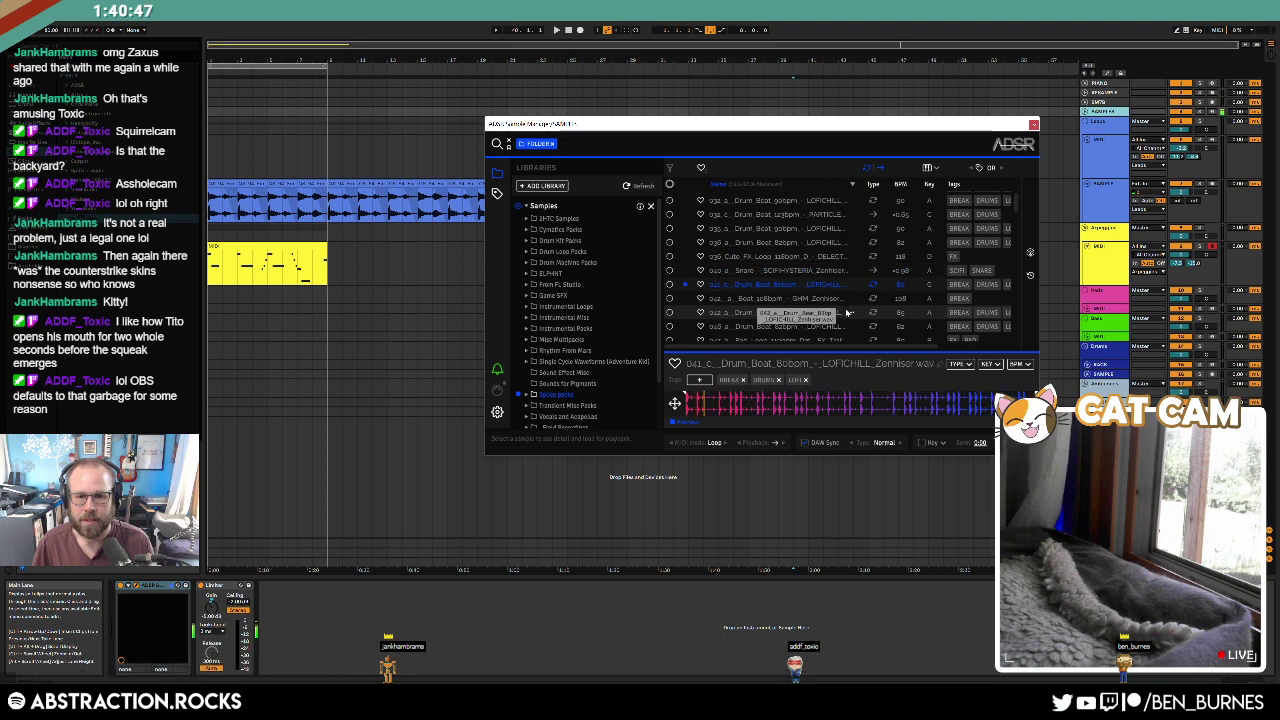
key("Down")
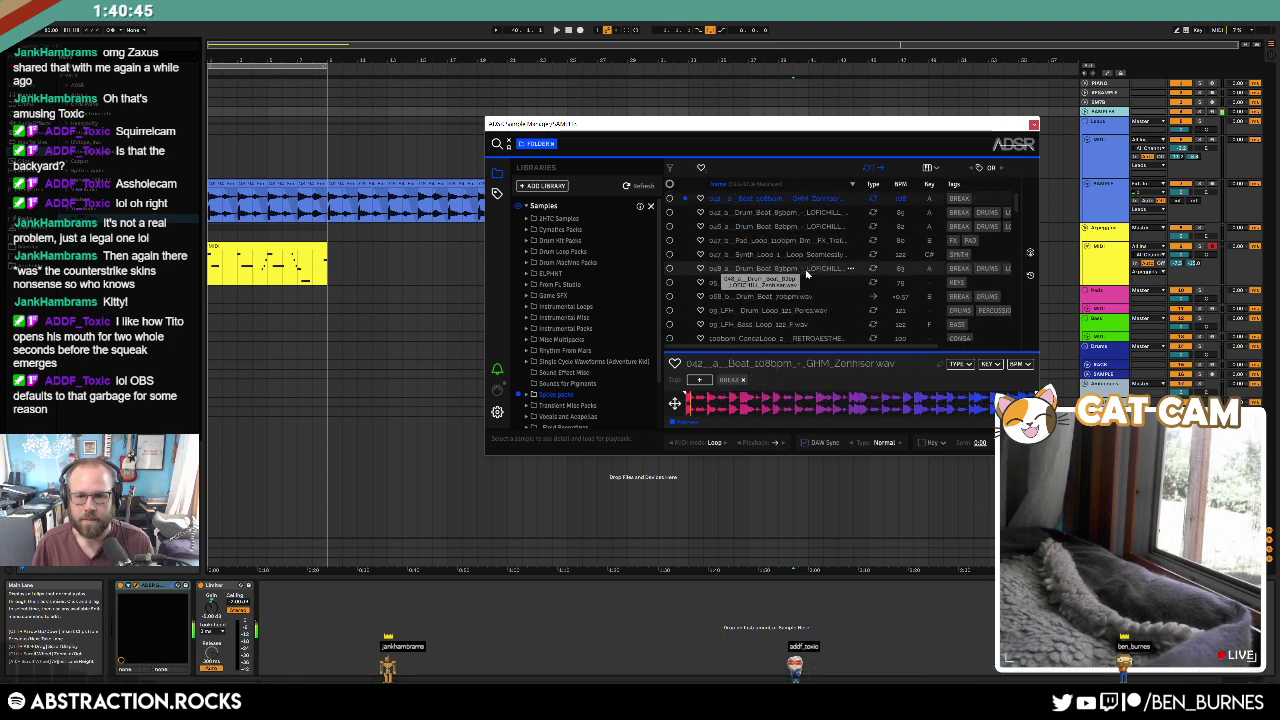
key("Up")
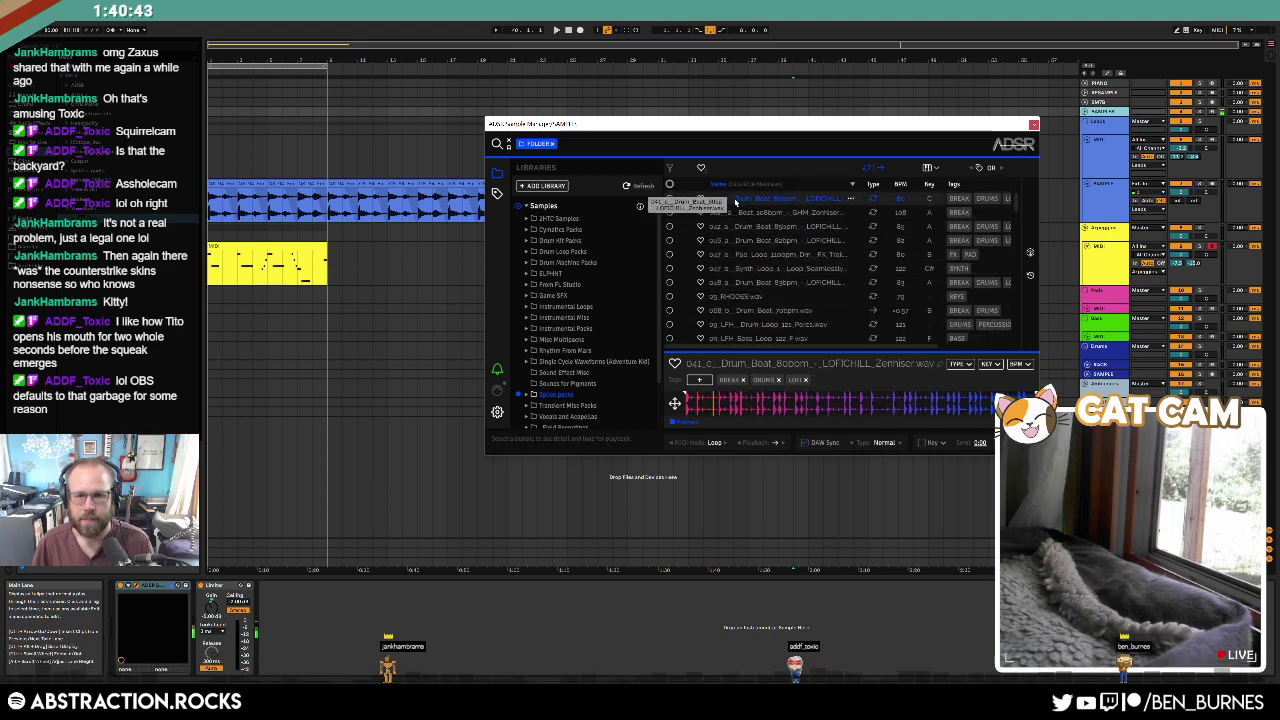
Step: Place the 041_c 80 bpm LOFICHILL drum beat at the start of the Drums group's SAMPLE track and close the sample manager
left_click_drag(735, 203, 211, 380)
left_click(1104, 111)
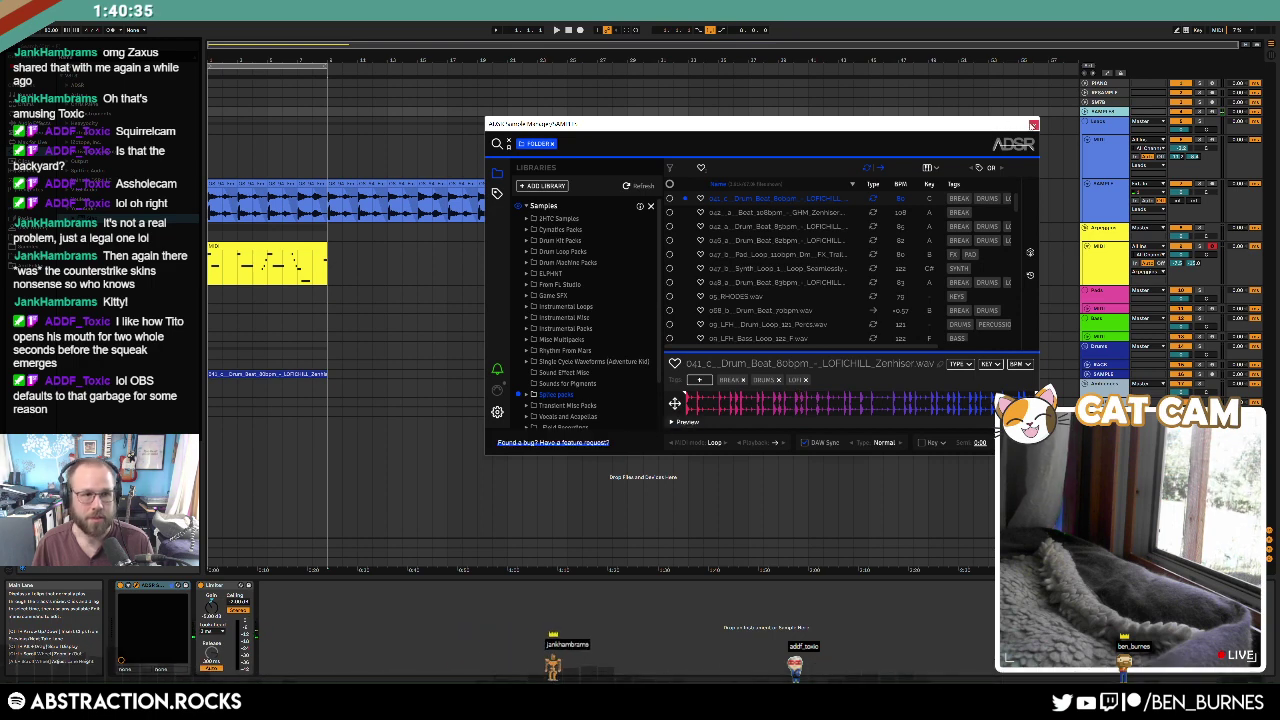
left_click(1034, 124)
Step: Unfold the Drums group's RACK and SAMPLE tracks and band-limit the drum loop with the processing rack's EQ macros
left_click(1088, 365)
left_click(1101, 365)
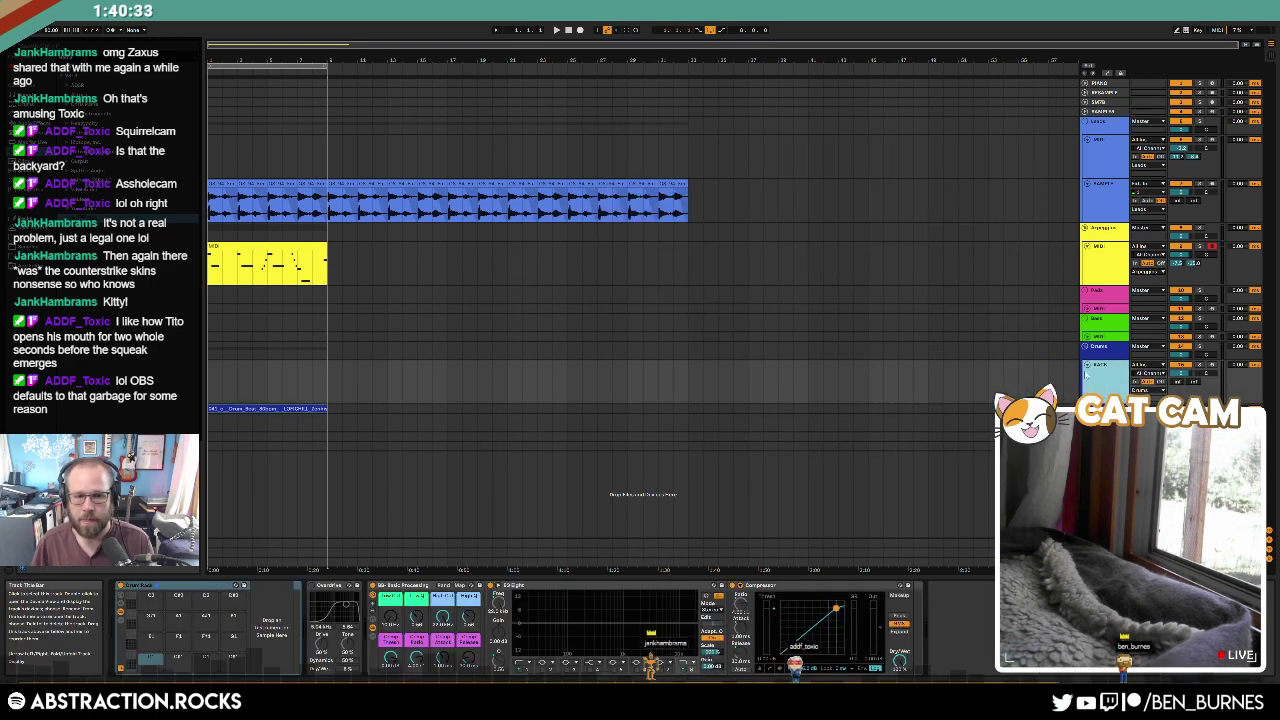
left_click(1088, 408)
left_click(1101, 408)
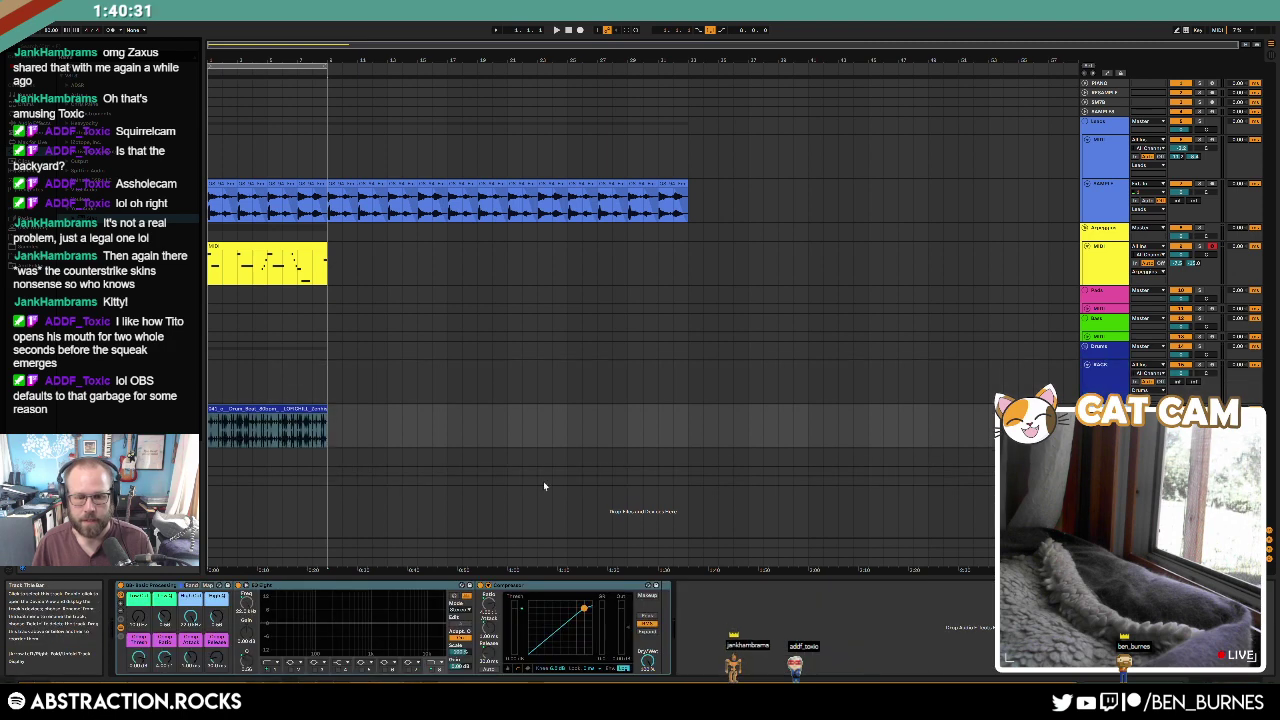
left_click_drag(138, 617, 190, 662)
Step: Compress the drum loop with Makeup enabled on its Compressor and play the arrangement
left_click(34, 123)
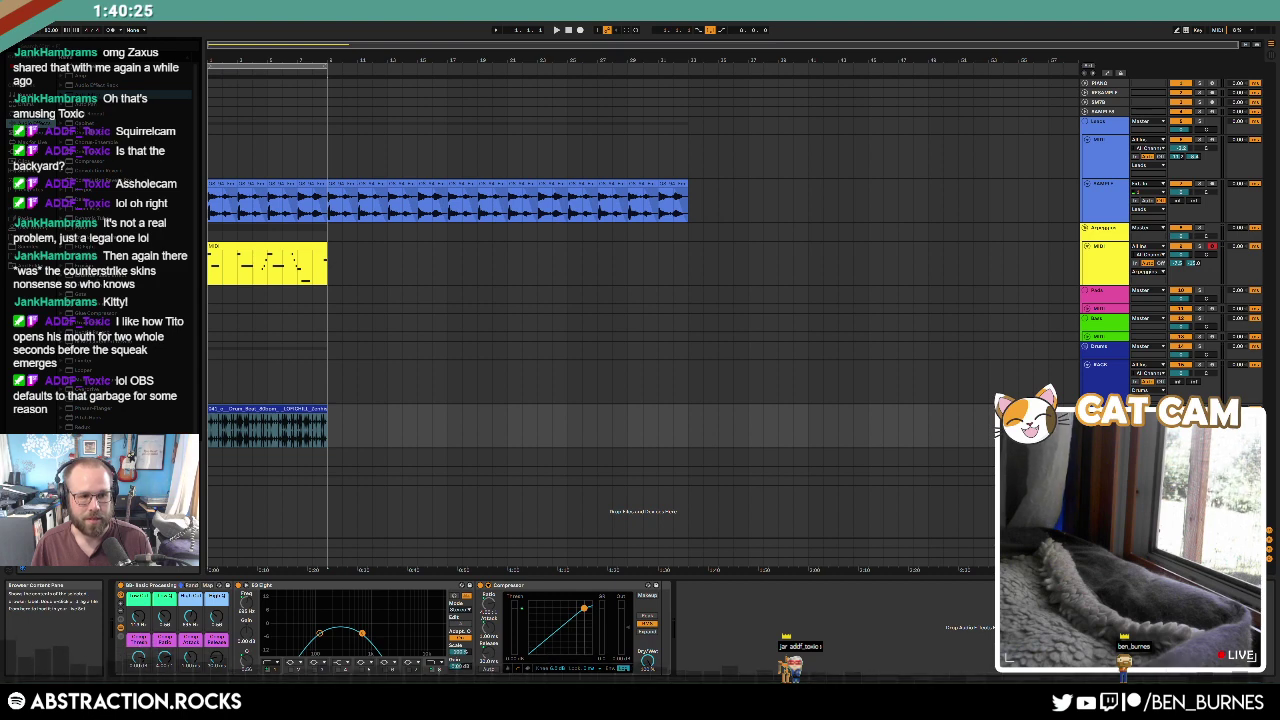
left_click_drag(93, 161, 730, 609)
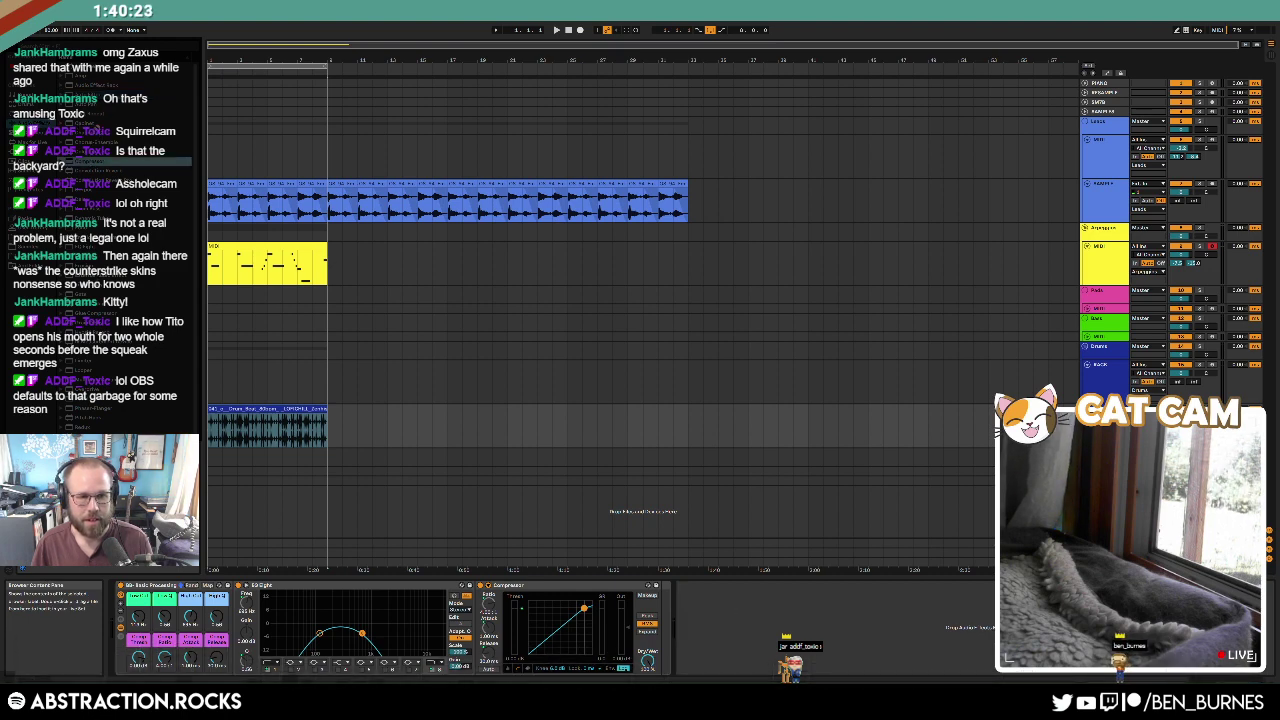
left_click(648, 596)
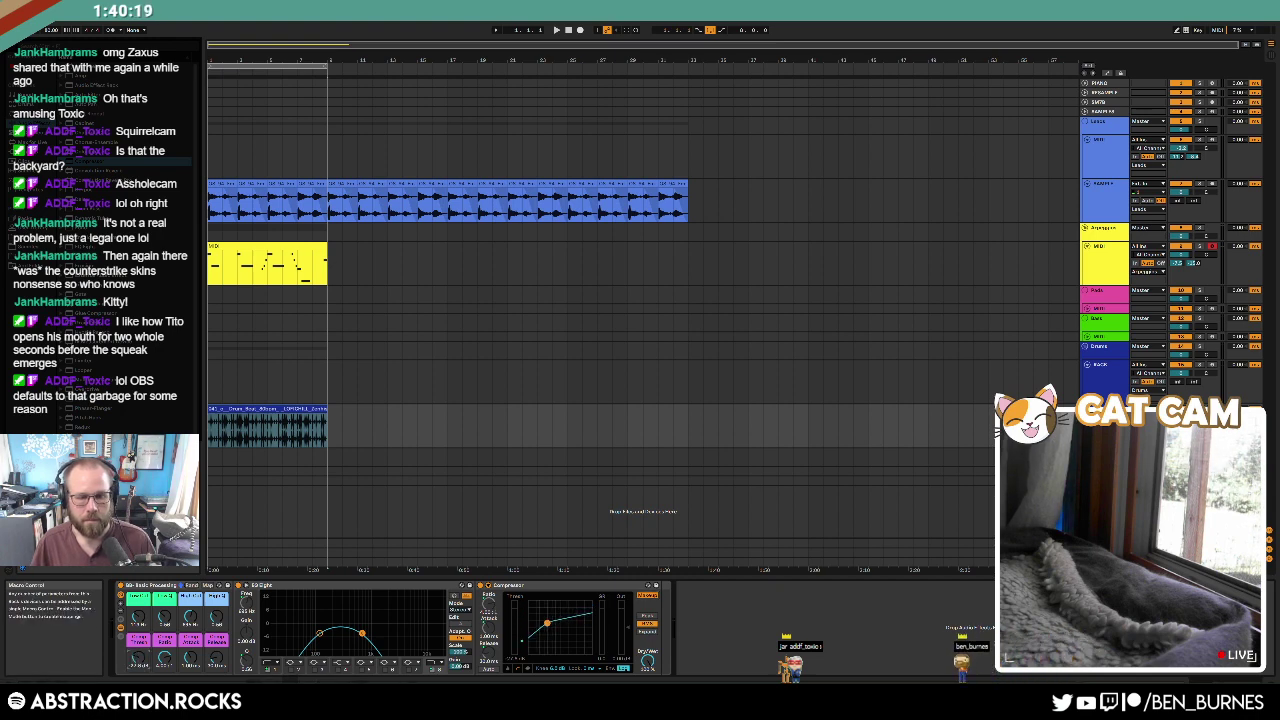
key("space")
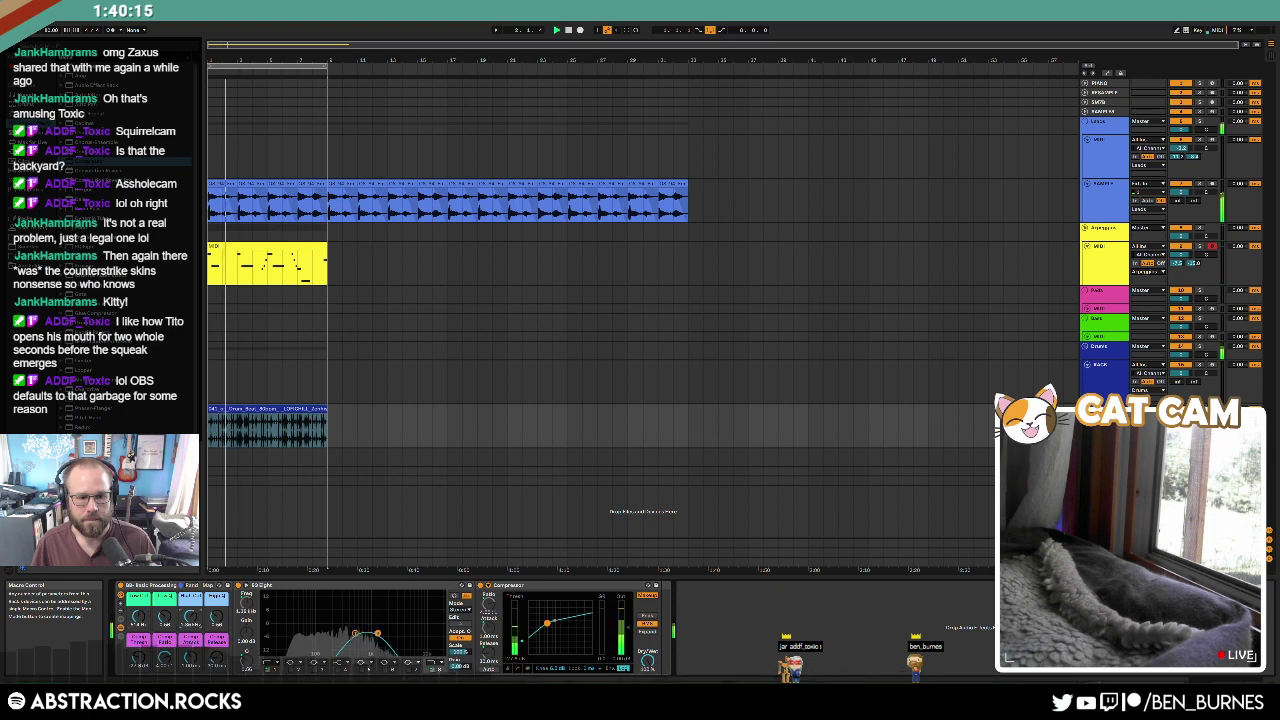
Step: Readjust the drum loop's EQ with the processing rack's macros and turn off Makeup on its Compressor
left_click_drag(138, 620, 190, 626)
left_click(647, 596)
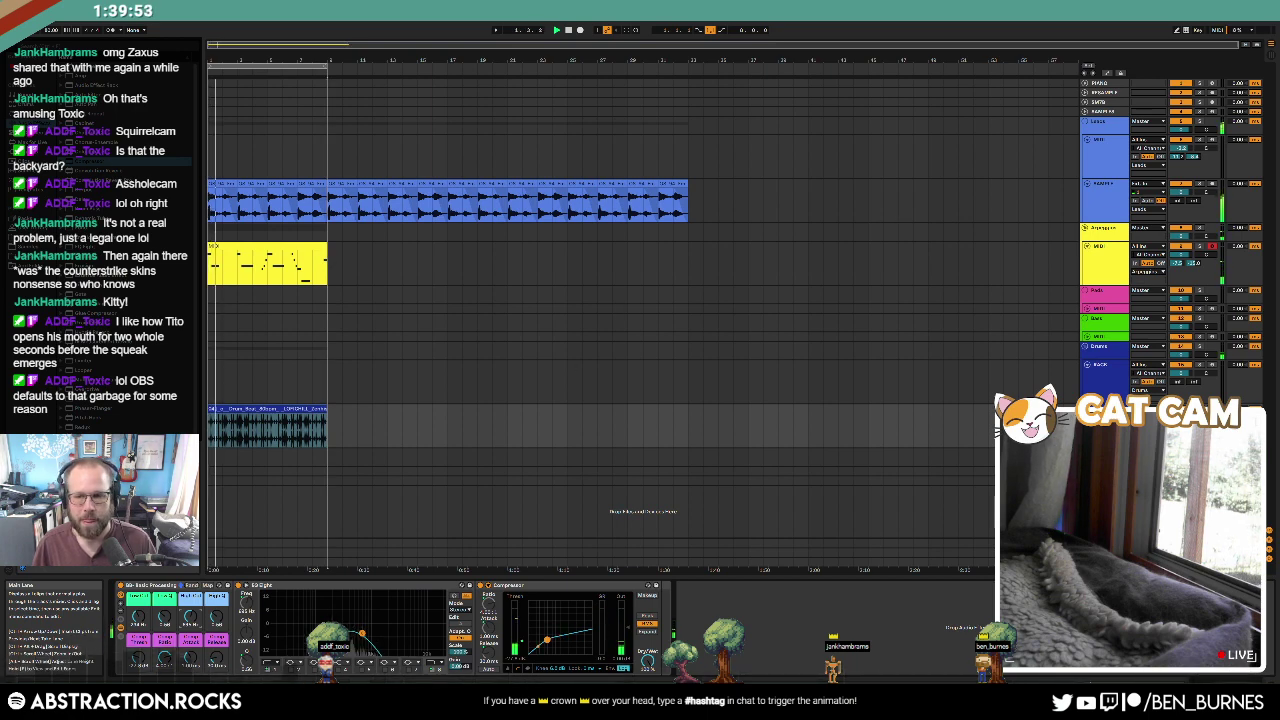
left_click(1092, 378)
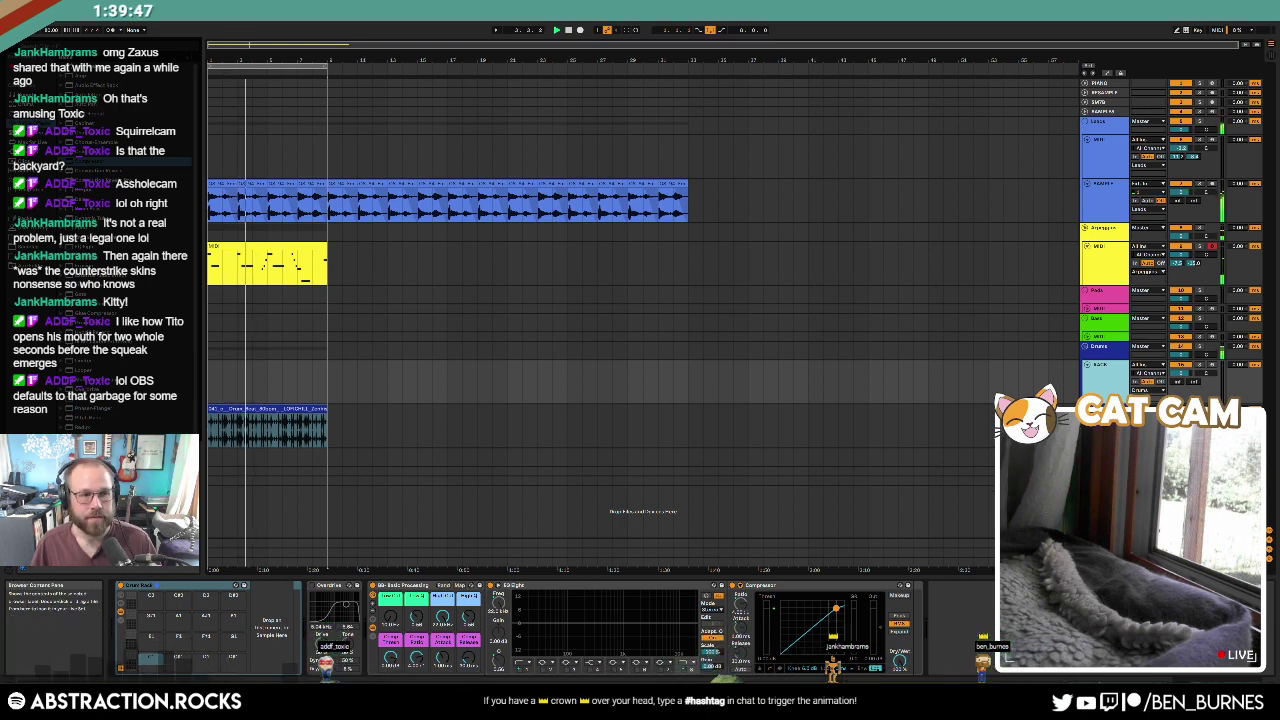
Step: Unfold and arm the Bass group's MIDI track and audition its Operator sound against the playing sample loop
left_click(1129, 155)
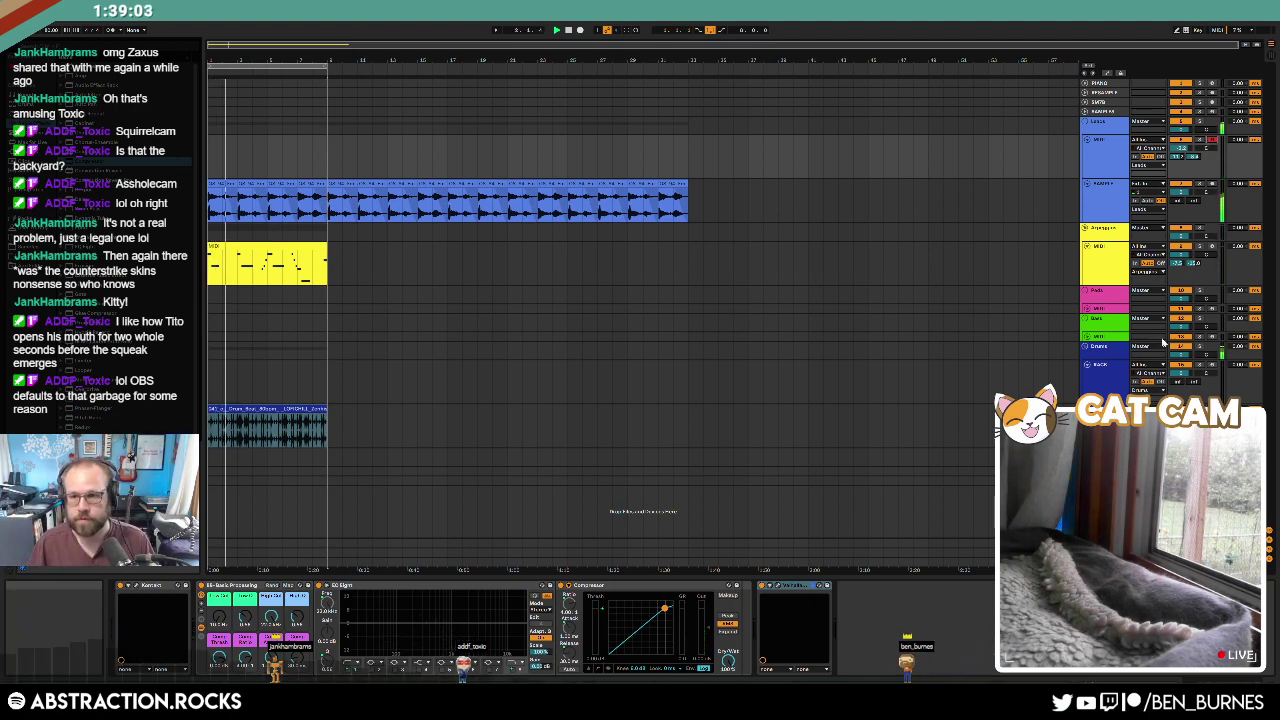
left_click(1103, 340)
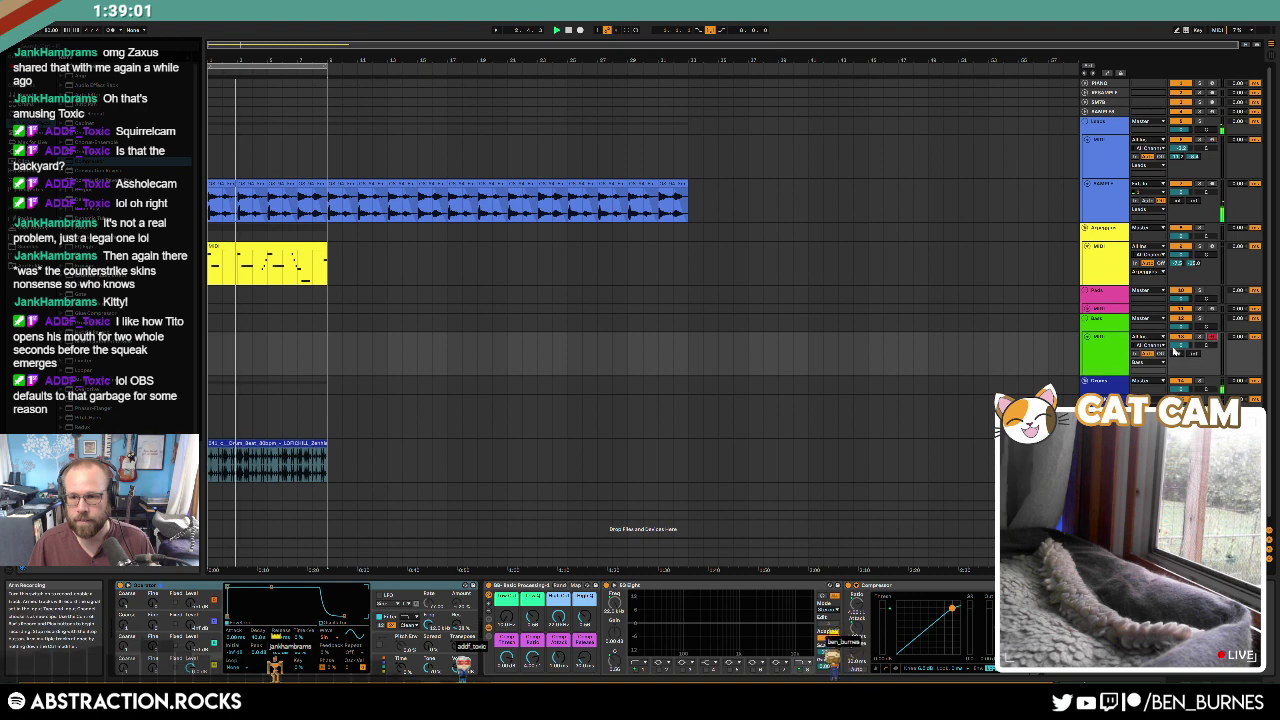
left_click(1104, 354)
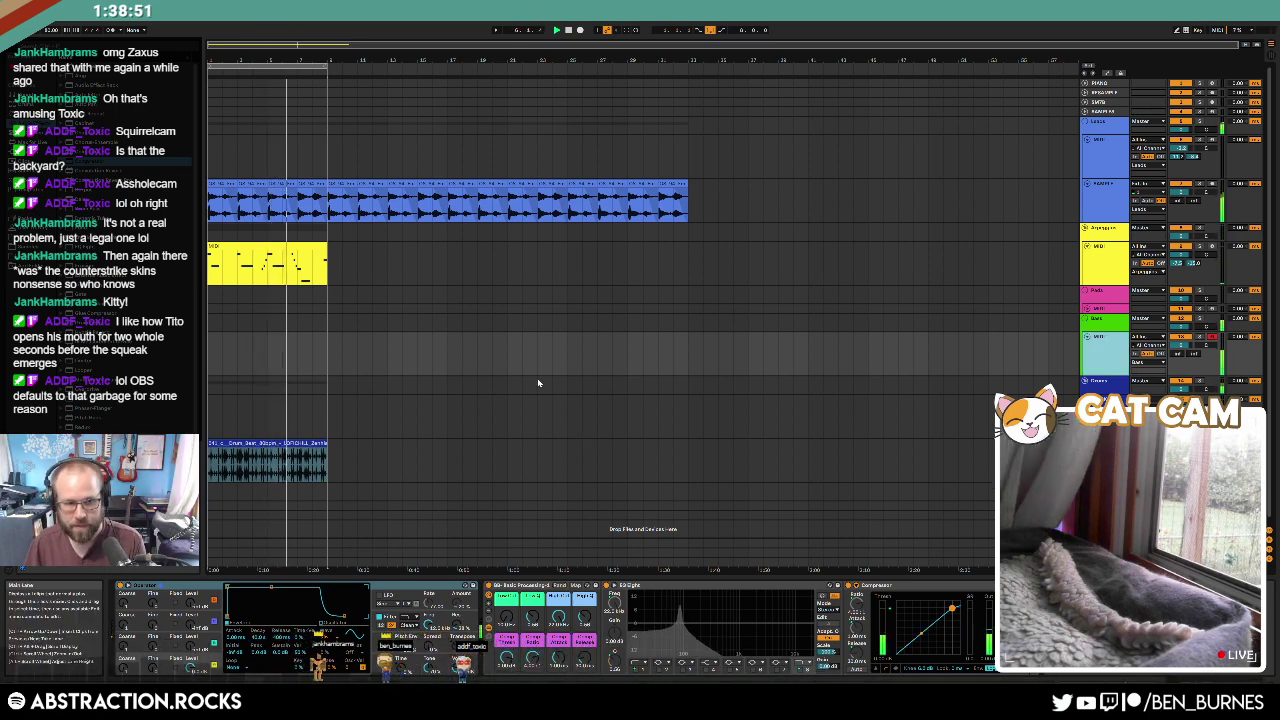
left_click(1105, 195)
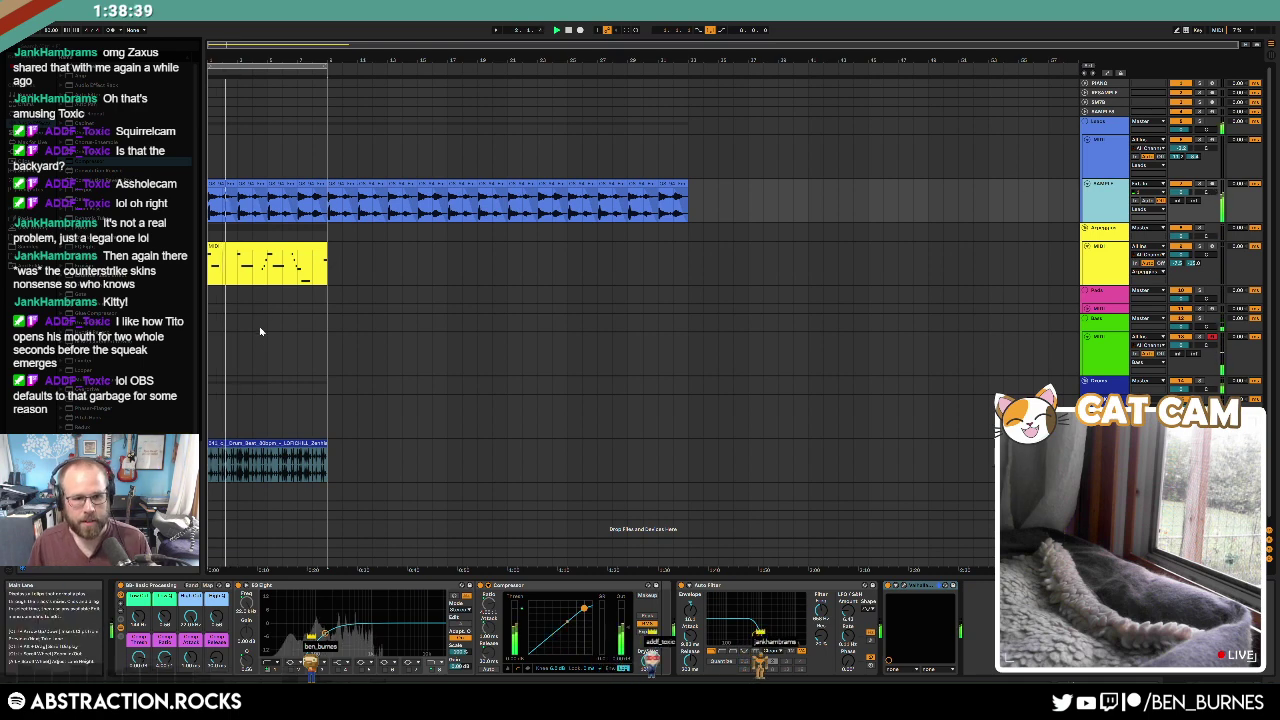
left_click(260, 368)
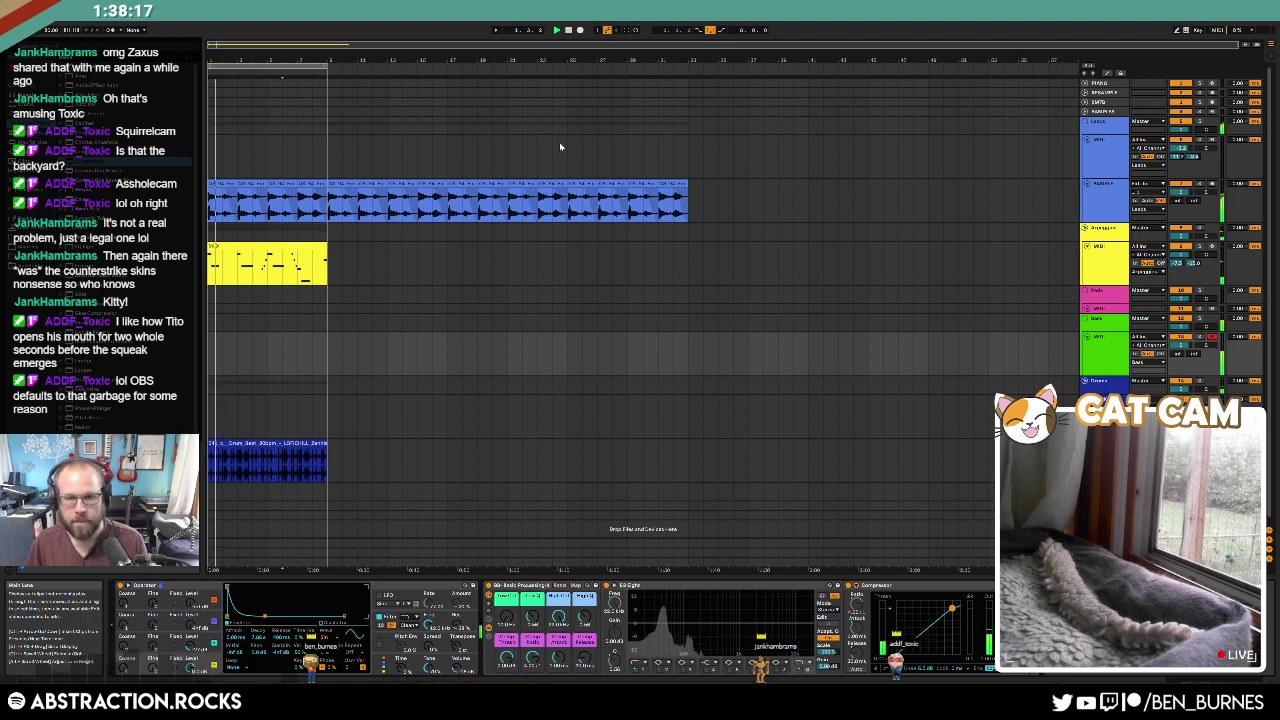
Step: Create a two-bar MIDI clip at the start of the Bass MIDI track and add two short notes on one pitch
left_click_drag(209, 350, 236, 350)
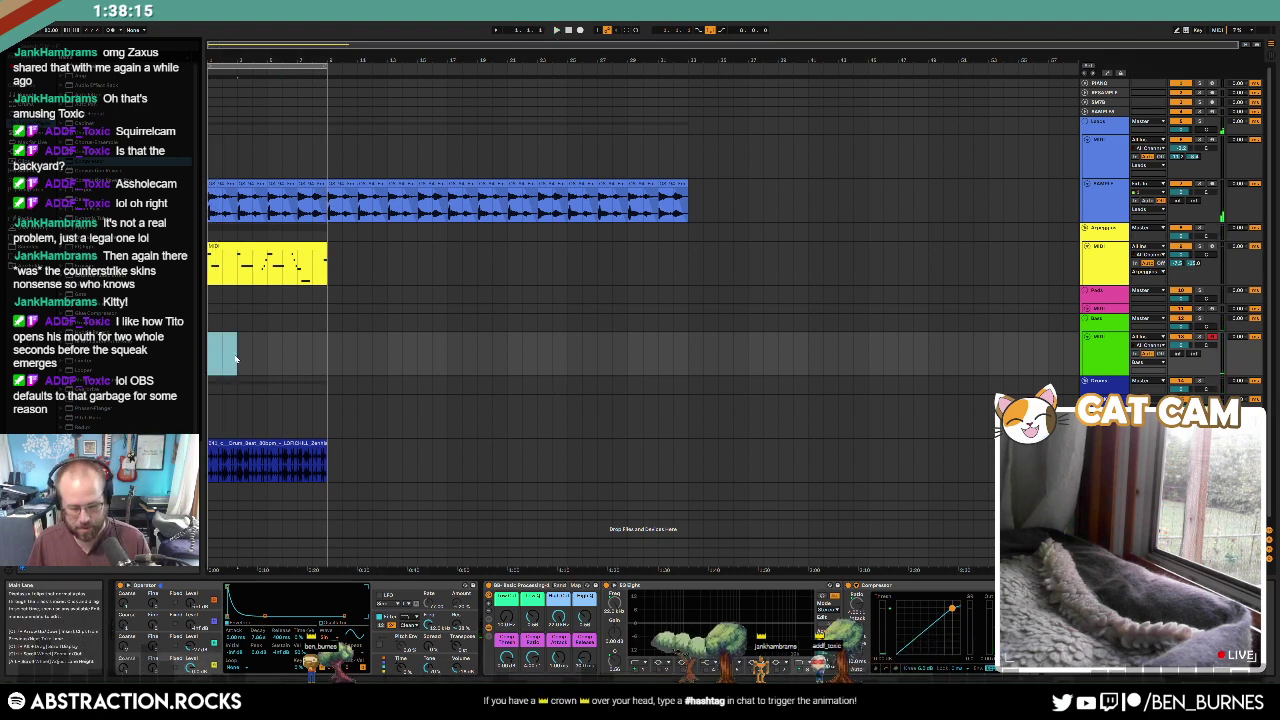
key("ctrl+shift+m")
left_click_drag(224, 560, 216, 400)
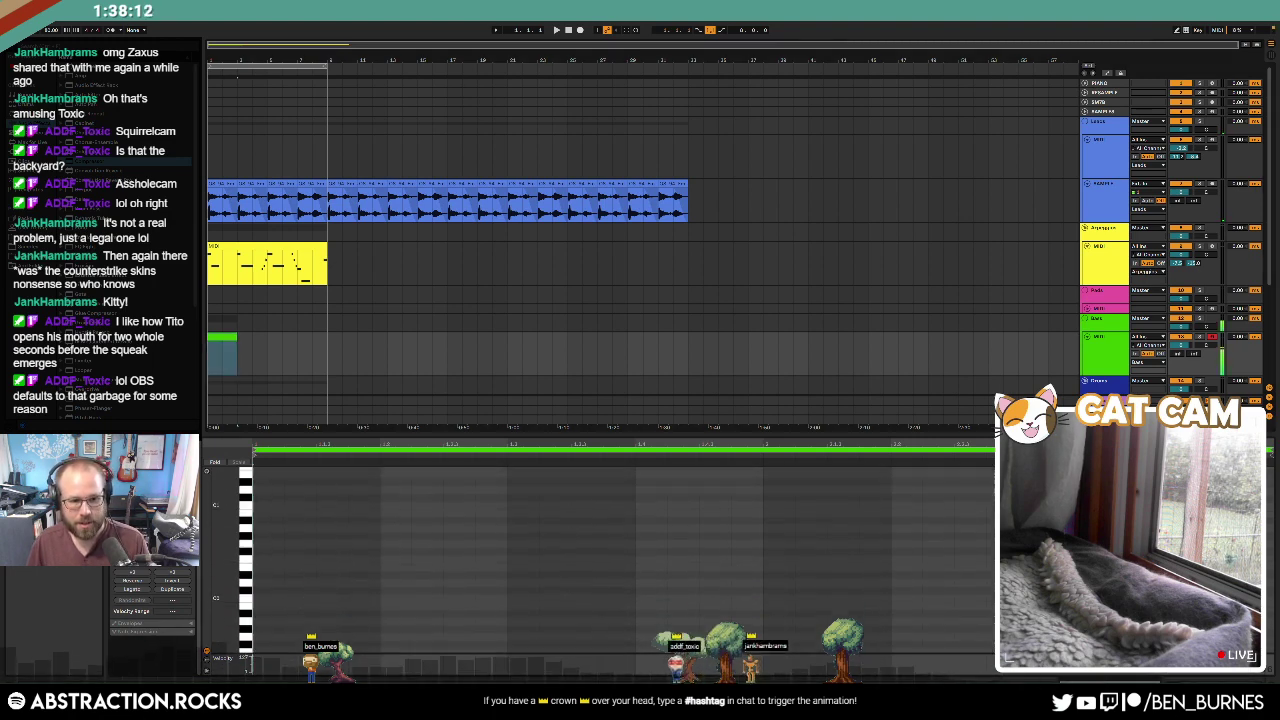
double_click(266, 544)
double_click(355, 551)
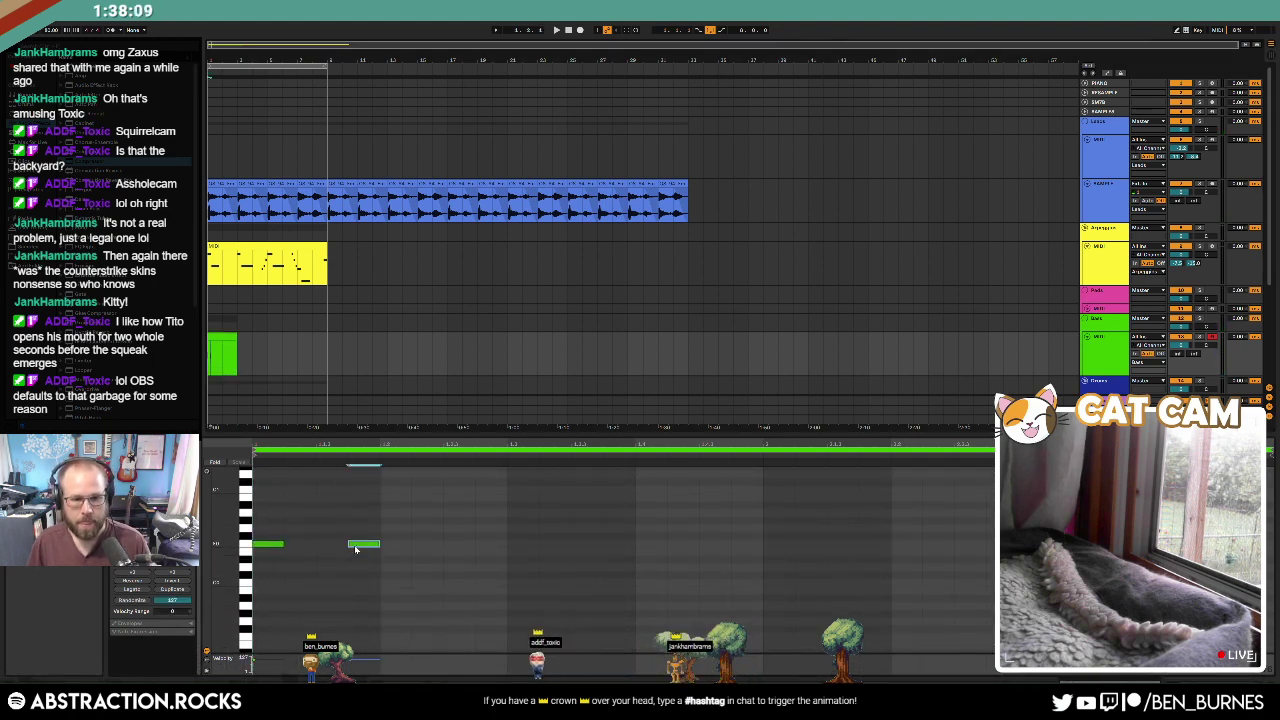
Step: Move the second bass note to the offbeat of beat two and lengthen both notes to one beat
key("space")
left_click_drag(269, 513, 421, 573)
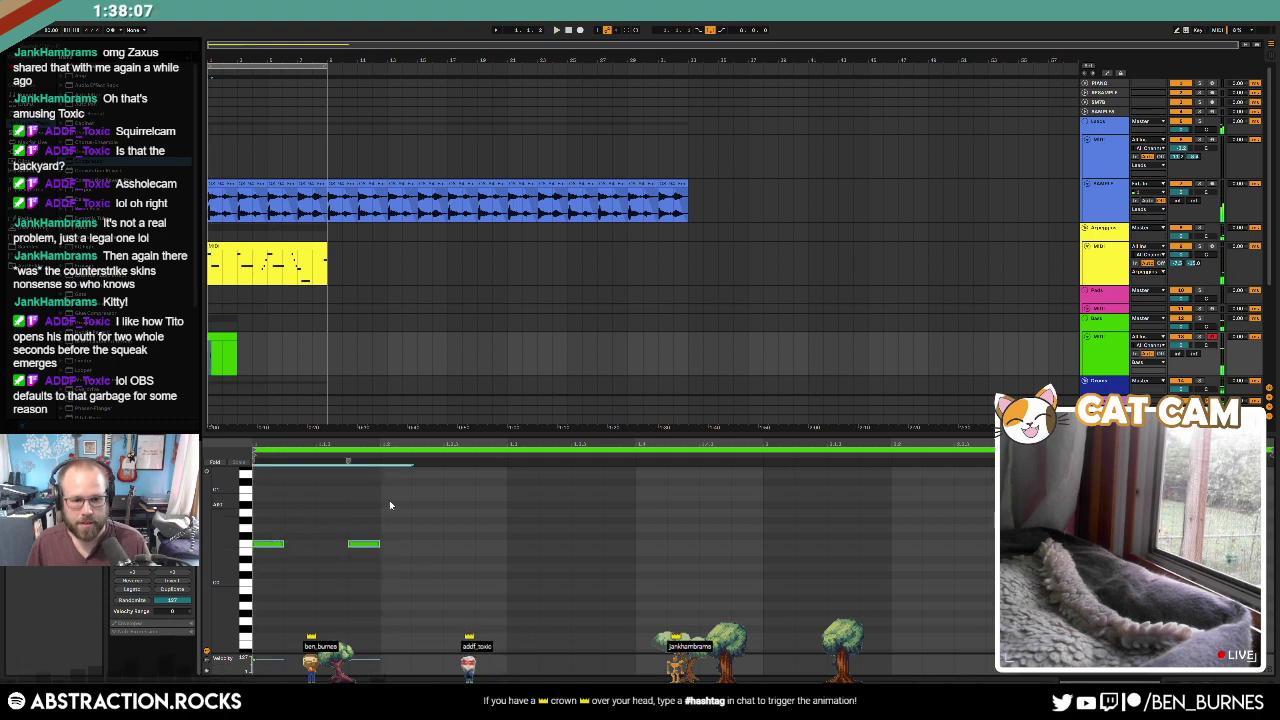
left_click_drag(348, 462, 443, 463)
left_click_drag(274, 514, 351, 564)
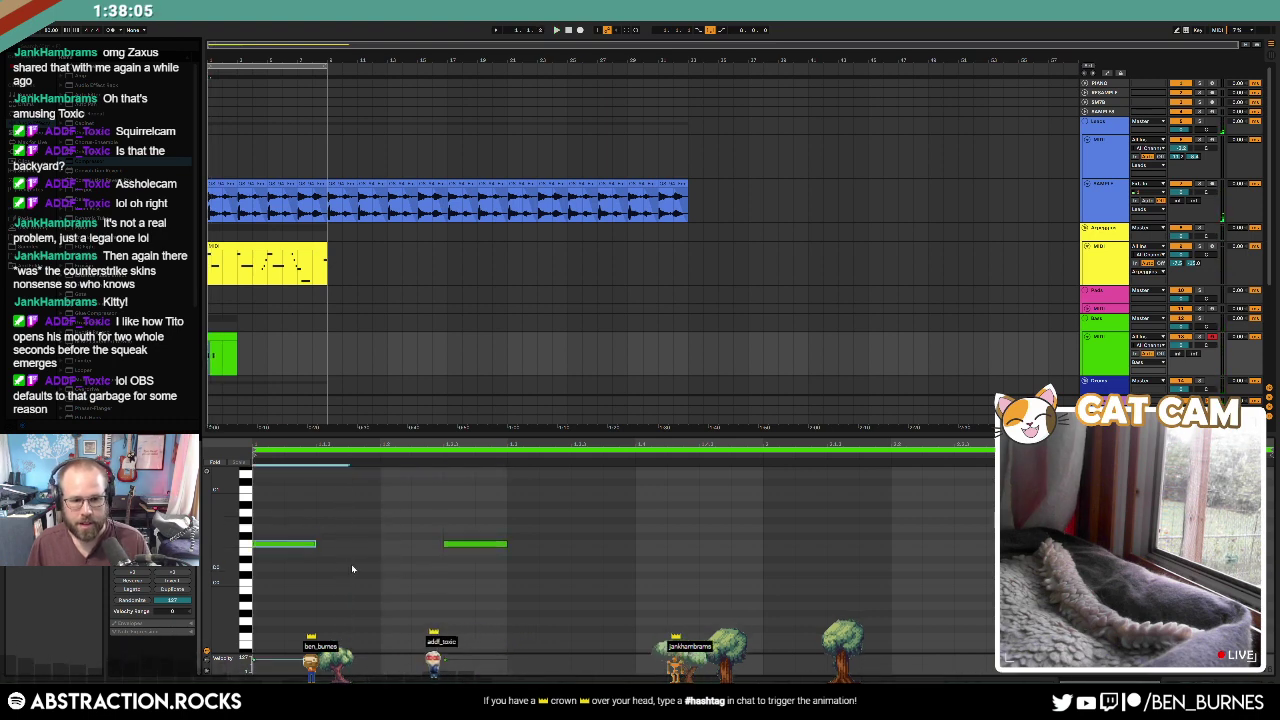
key("shift+Right")
key("shift+Right")
left_click(455, 545)
key("shift+Right")
key("shift+Right")
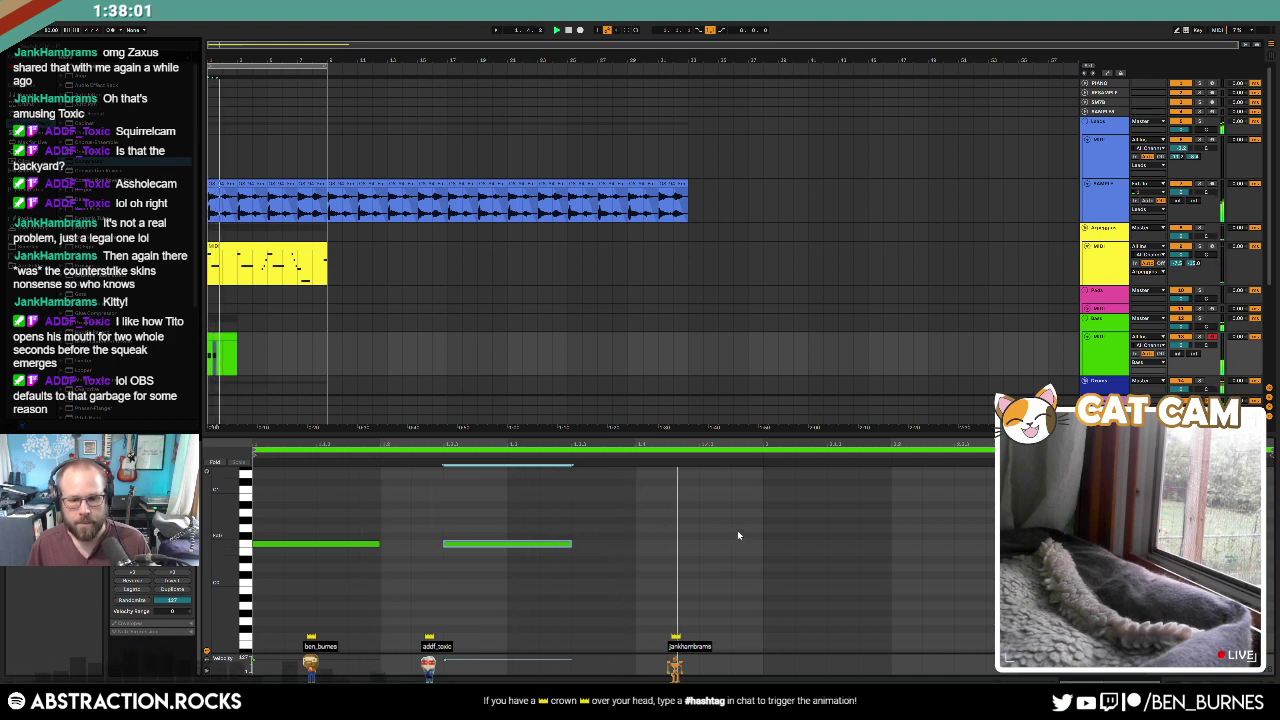
Step: Duplicate the two-note pattern into the clip's second bar and repeat the clip to fill eight bars
left_click_drag(757, 517, 262, 600)
key("ctrl+d")
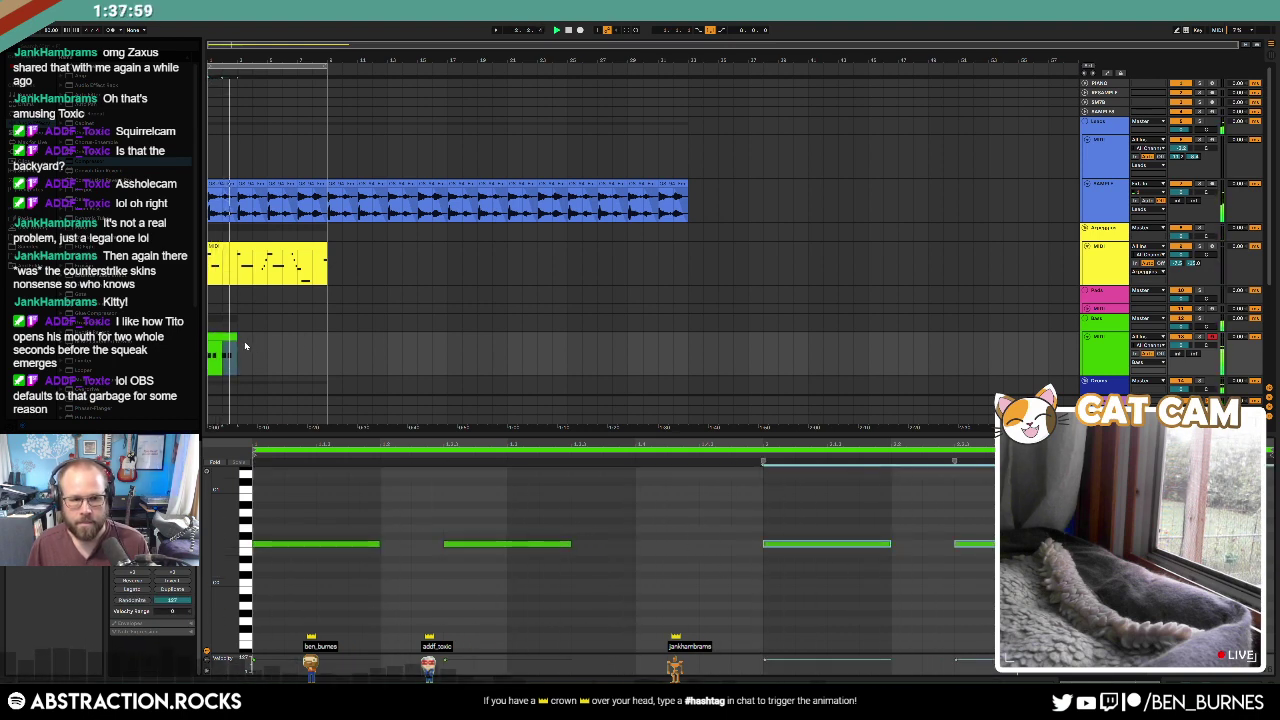
left_click_drag(236, 337, 296, 357)
key("ctrl+d")
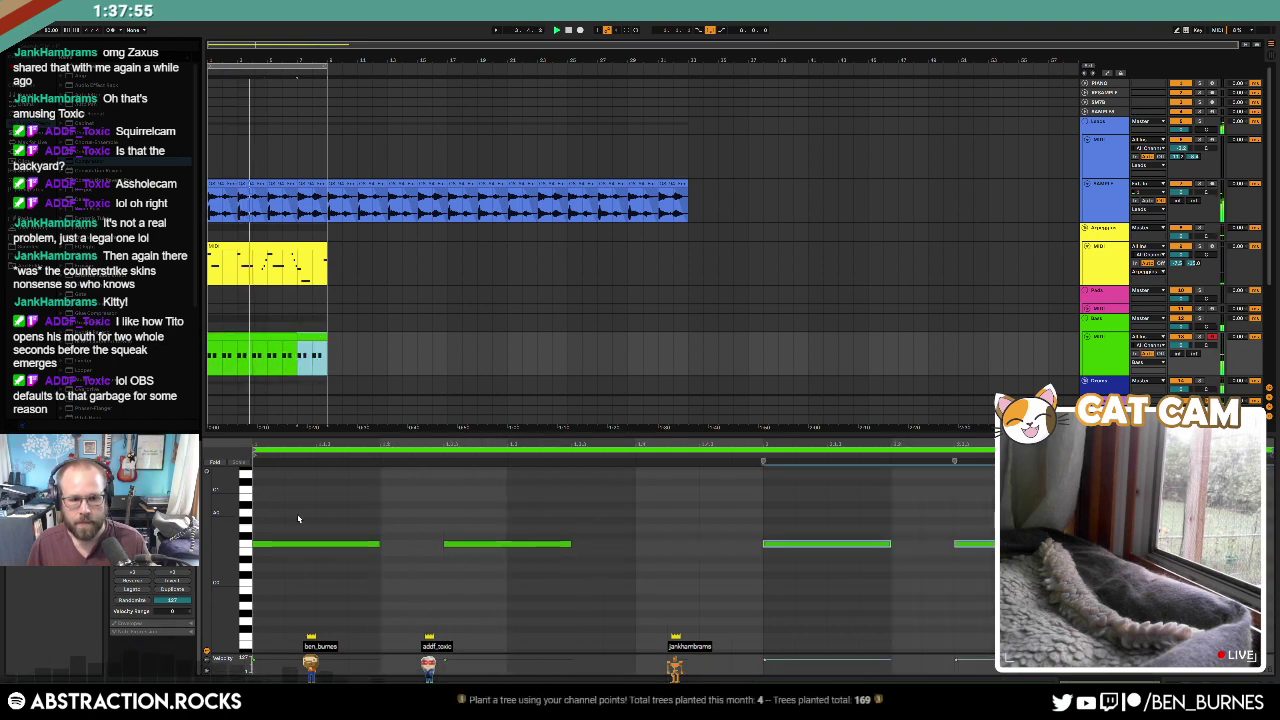
Step: Transpose all notes of the last two-bar bass clip down two semitones and return to the device view
left_click_drag(297, 505, 1000, 618)
key("Down")
key("Down")
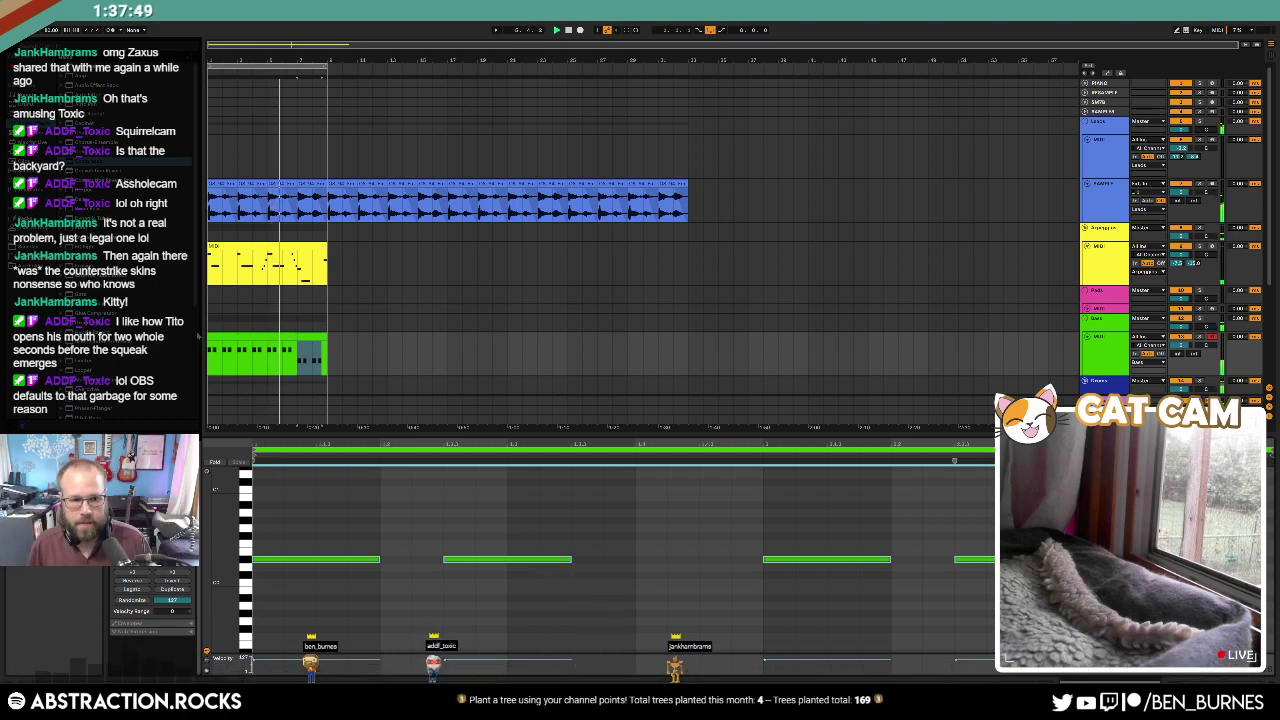
key("shift+Tab")
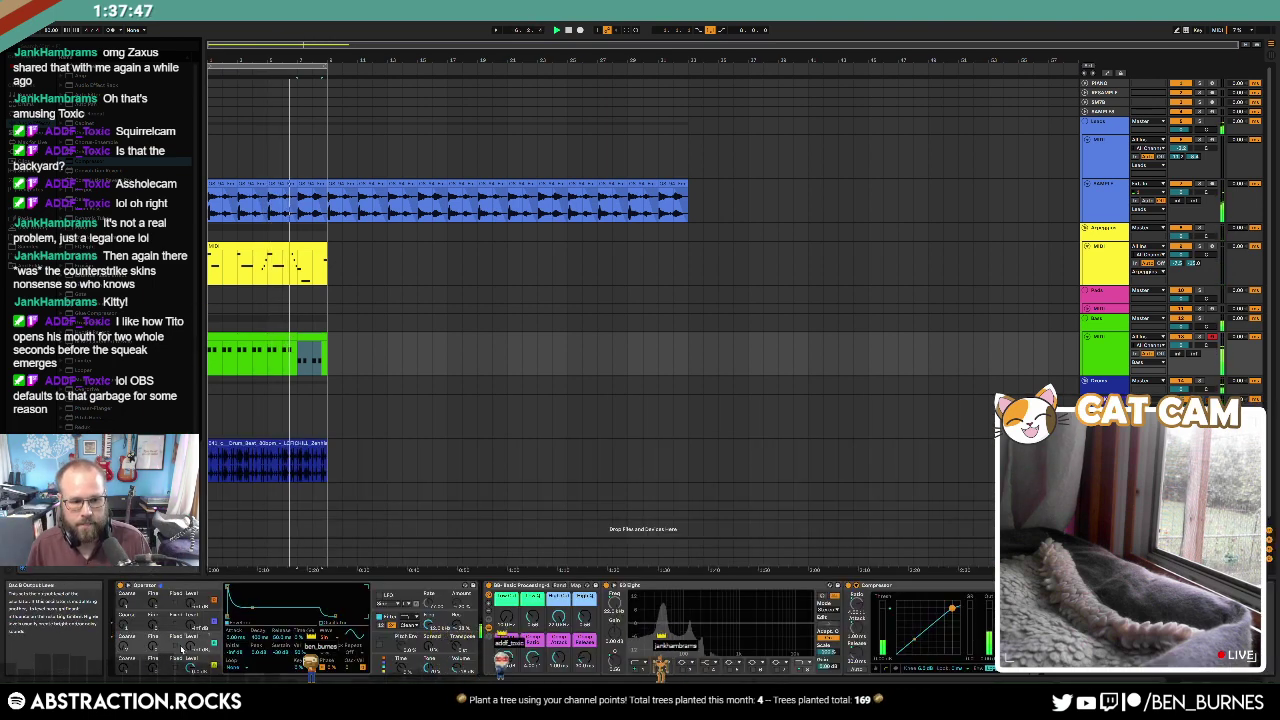
Step: Shape the bass Operator's oscillator envelope and add a low cut with the processing rack's EQ during playback
left_click_drag(252, 607, 253, 587)
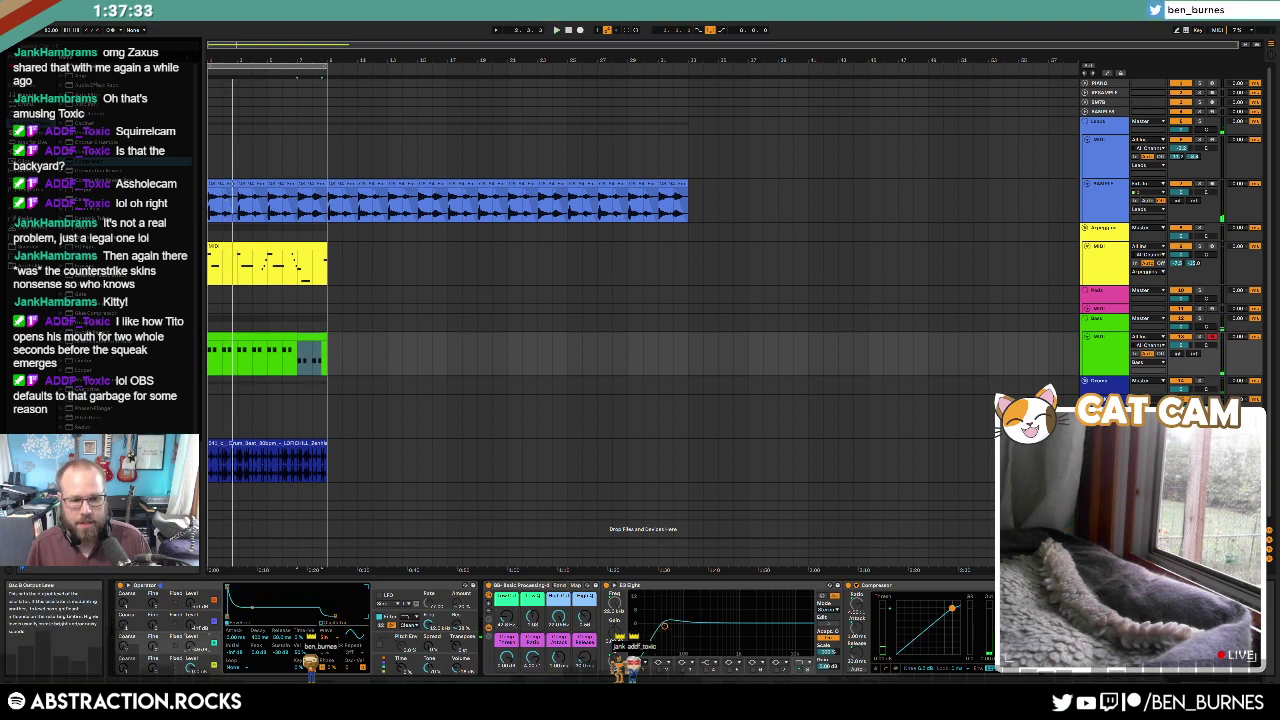
key("space")
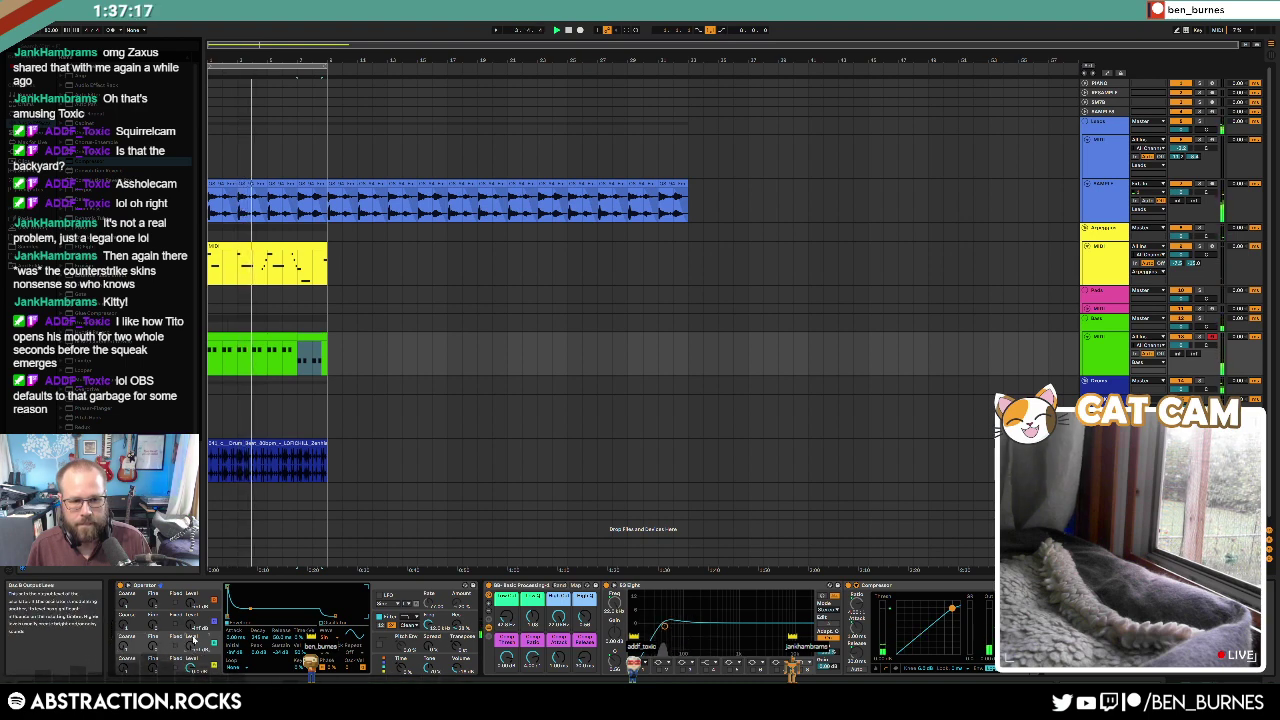
left_click(138, 660)
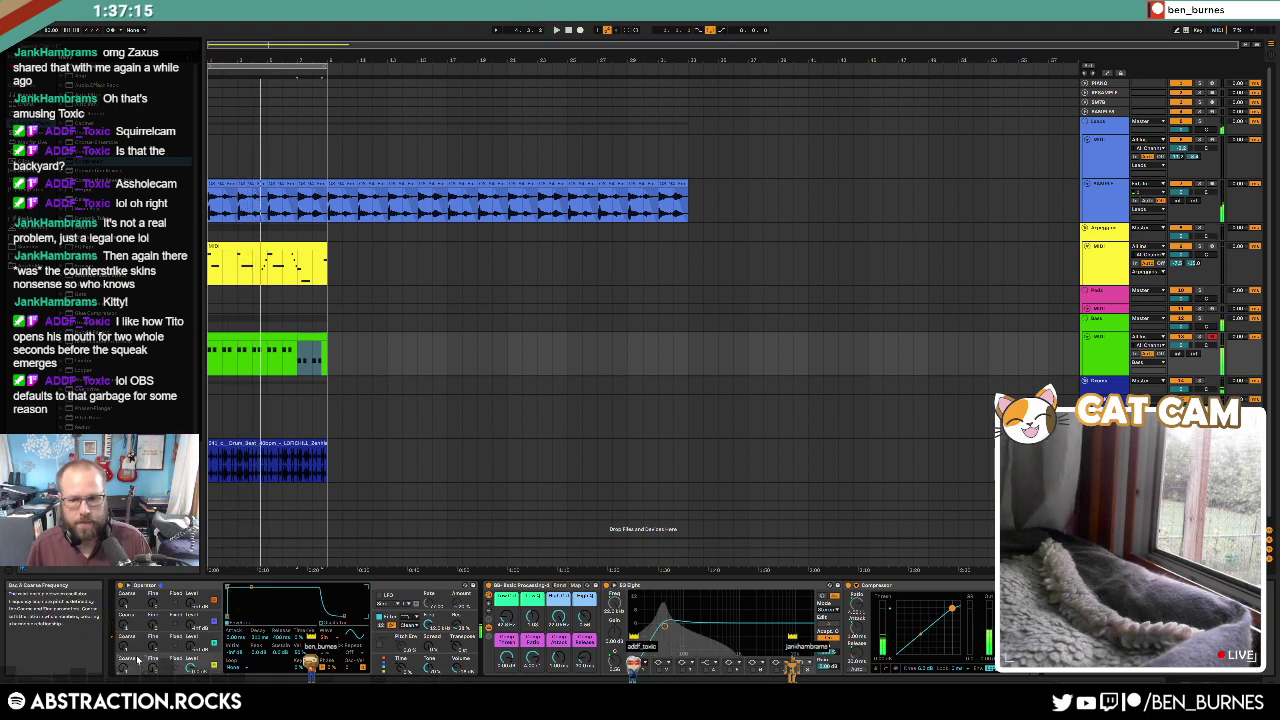
Step: Transpose all notes of the eight-bar bass part up one octave and play the result
left_click(316, 337)
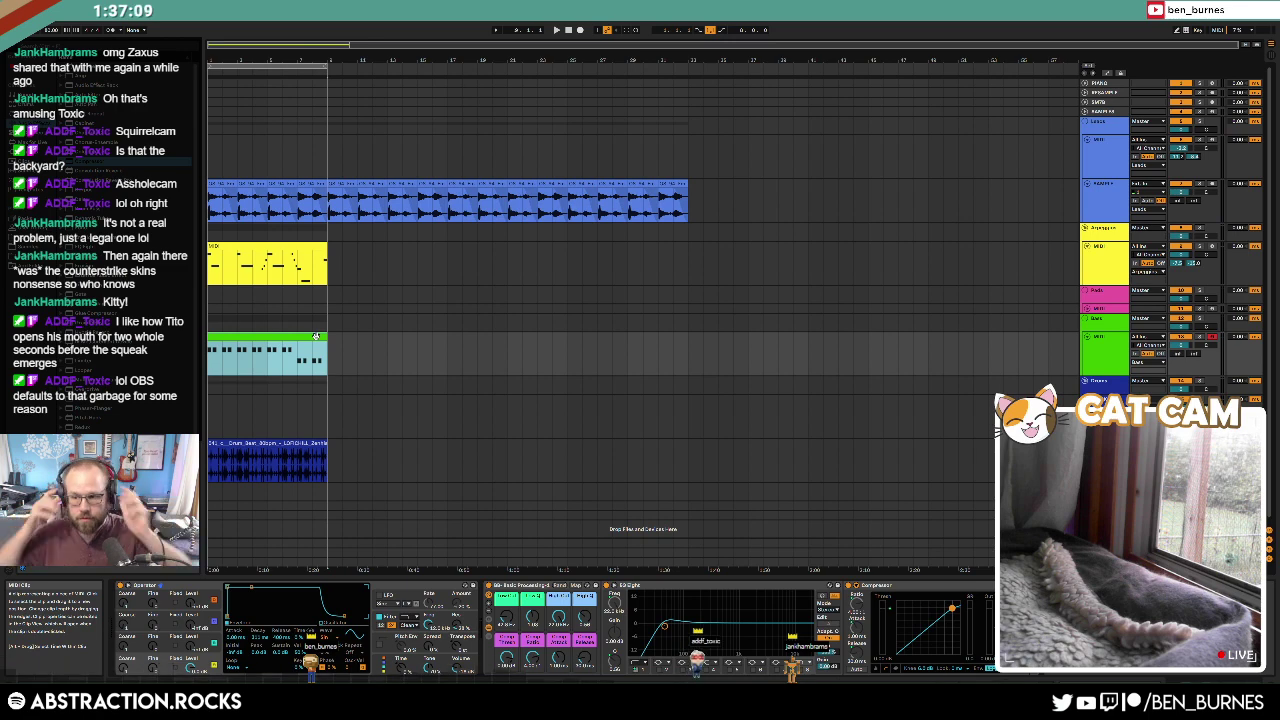
double_click(316, 337)
left_click(323, 521)
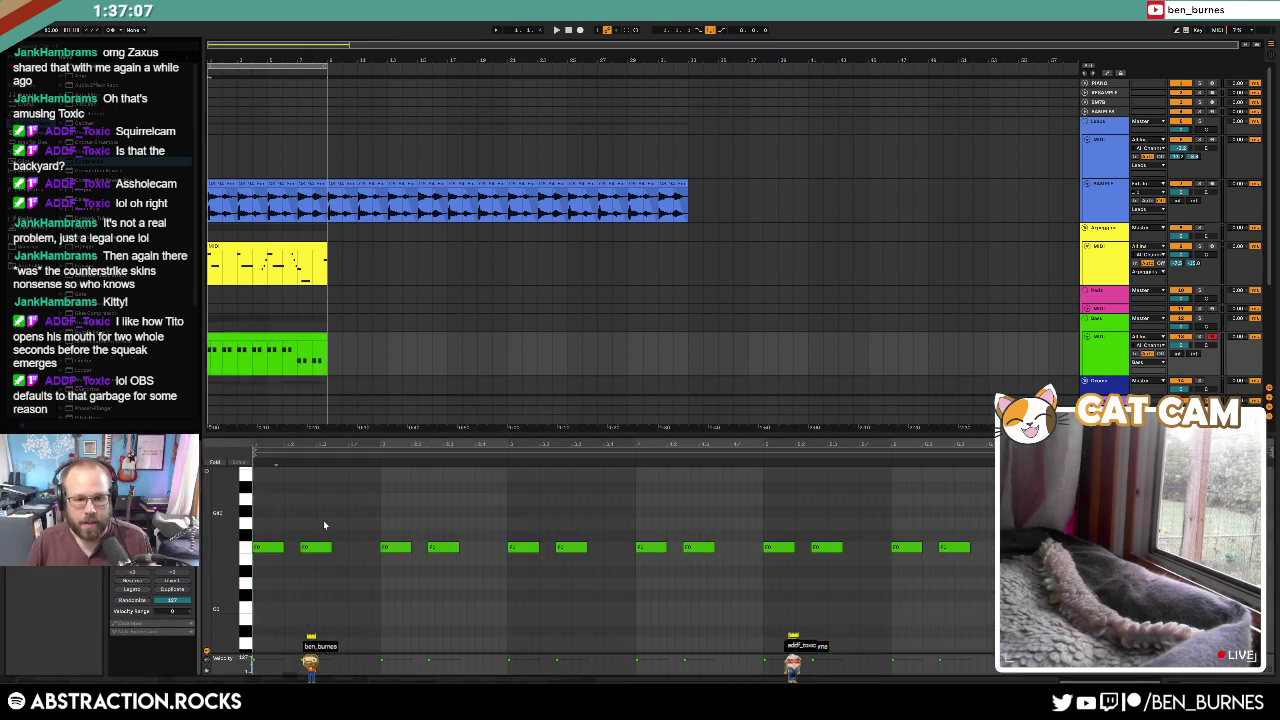
key("ctrl+a")
key("shift+Up")
key("space")
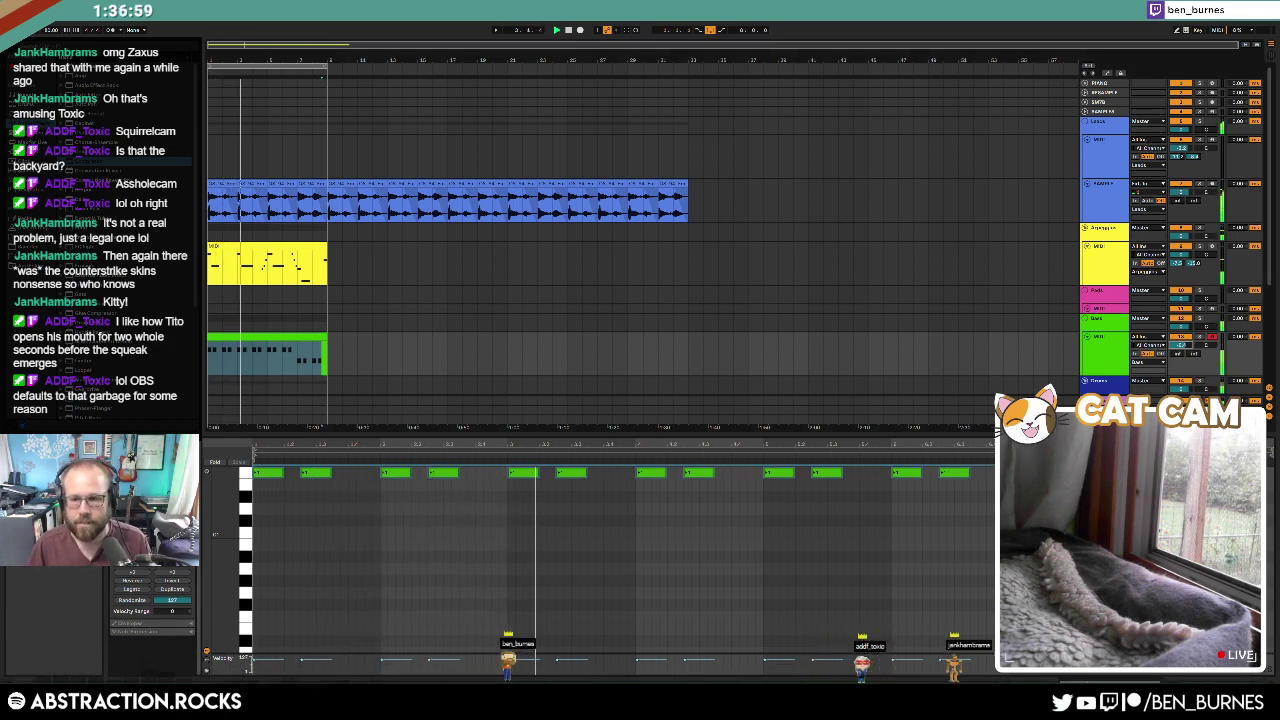
left_click(382, 372)
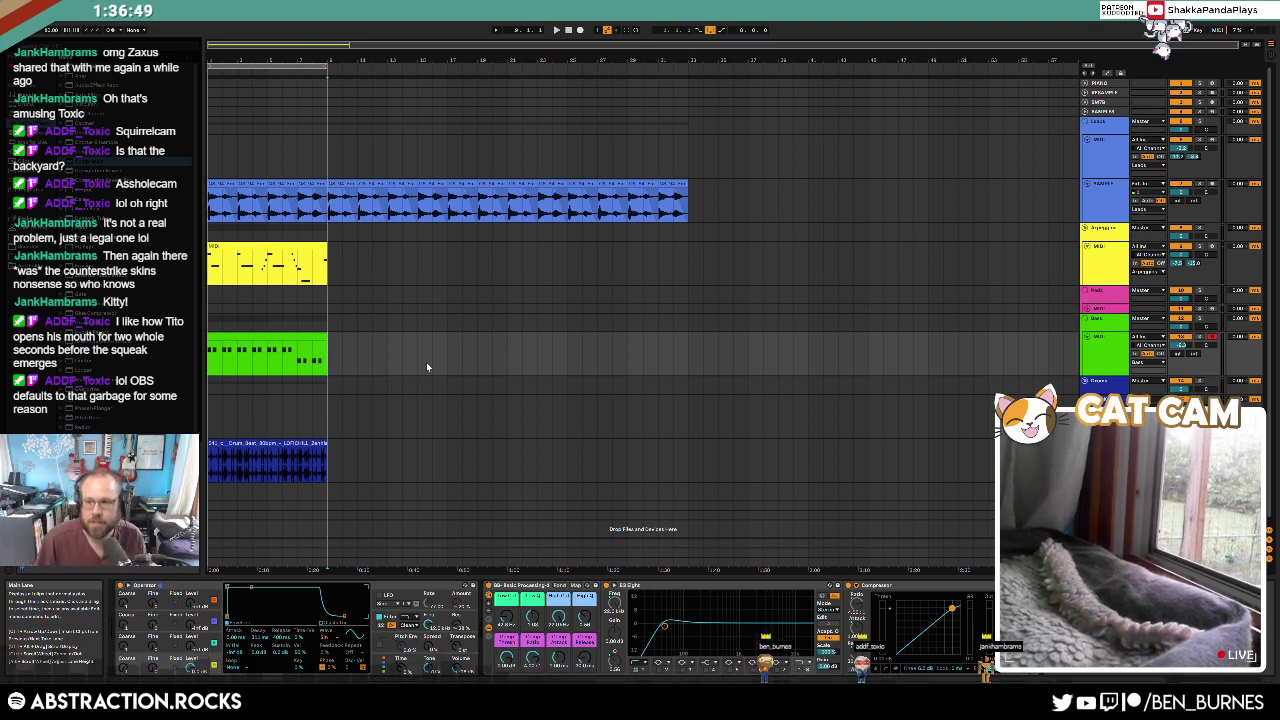
Step: Copy the bass clip onto a new Kontakt MIDI track in the Bass group and deactivate the Operator bass track
left_click(1106, 352)
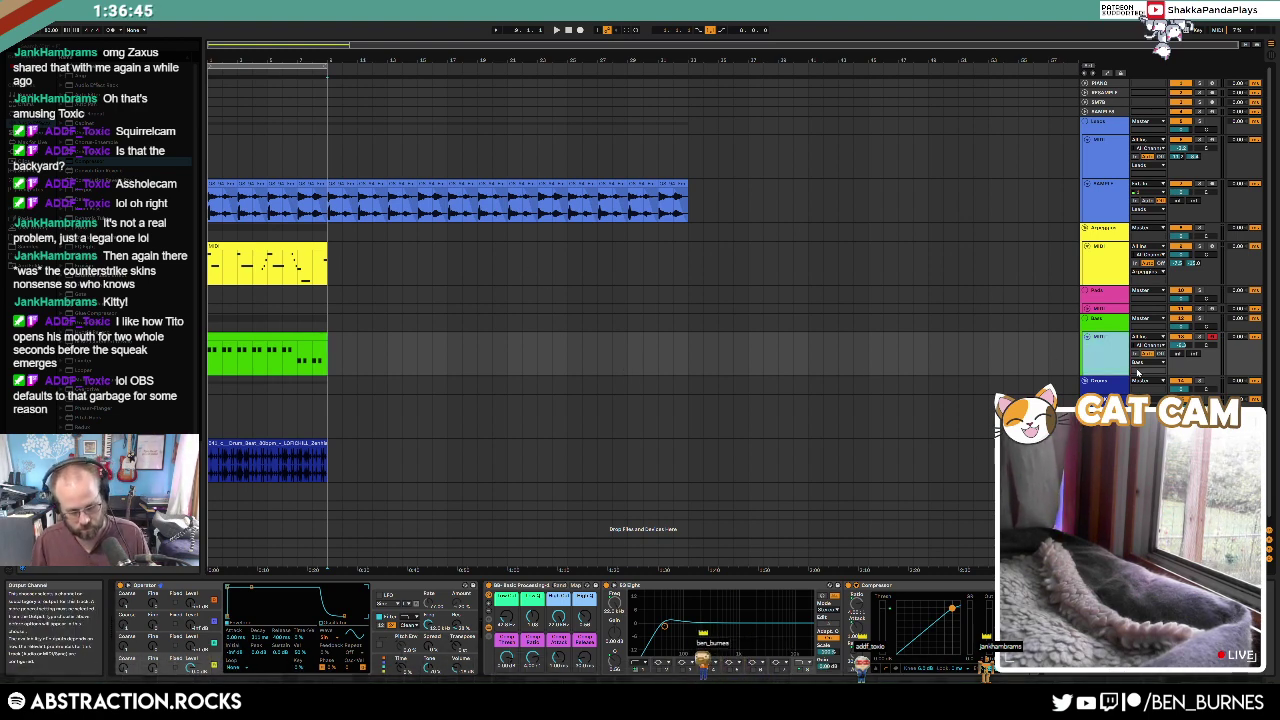
key("ctrl+shift+t")
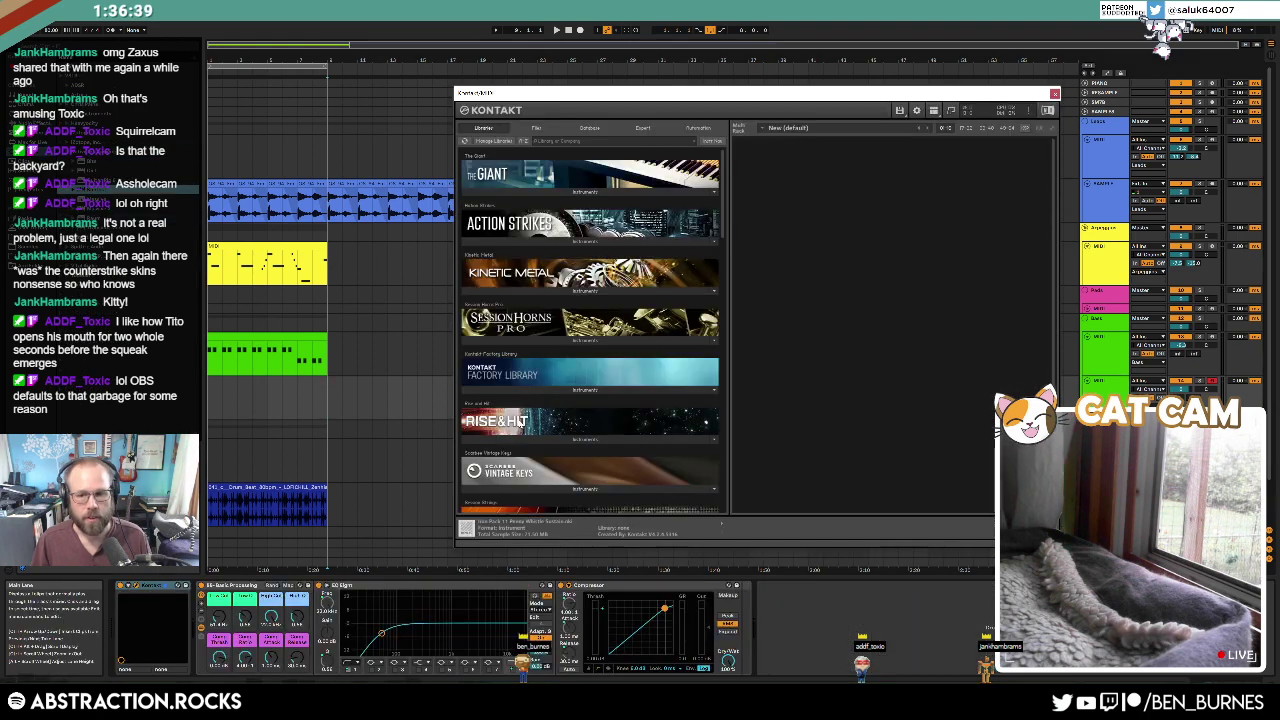
left_click_drag(275, 337, 277, 383)
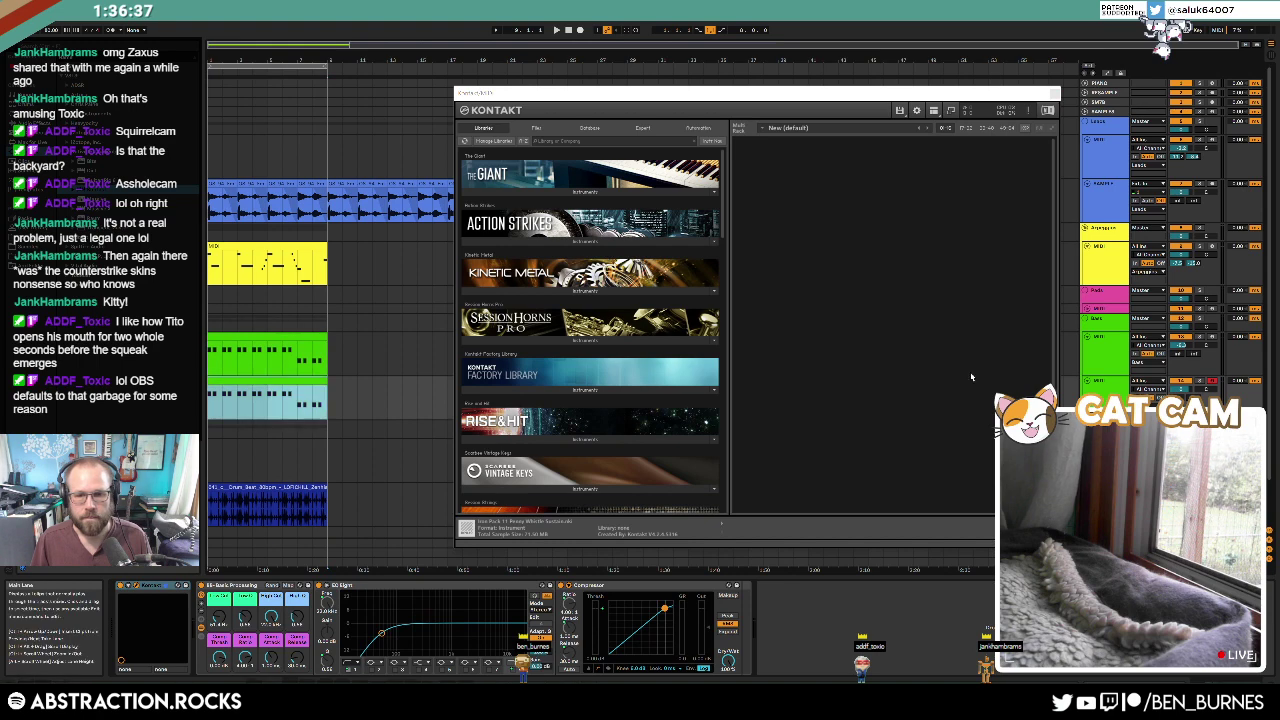
left_click(1181, 337)
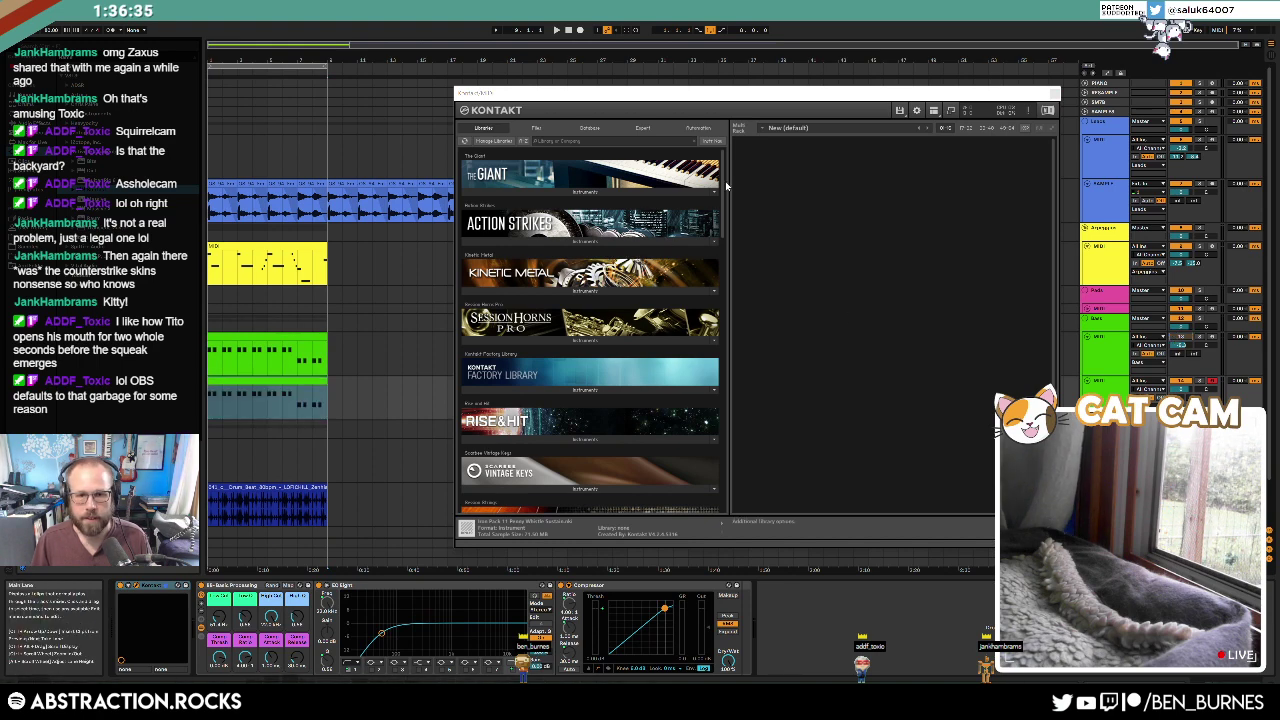
Step: Load Scarbee Rickenbacker Bass into Kontakt, check the copied clip's notes and close the instrument window
left_click_drag(727, 186, 731, 307)
left_click(545, 306)
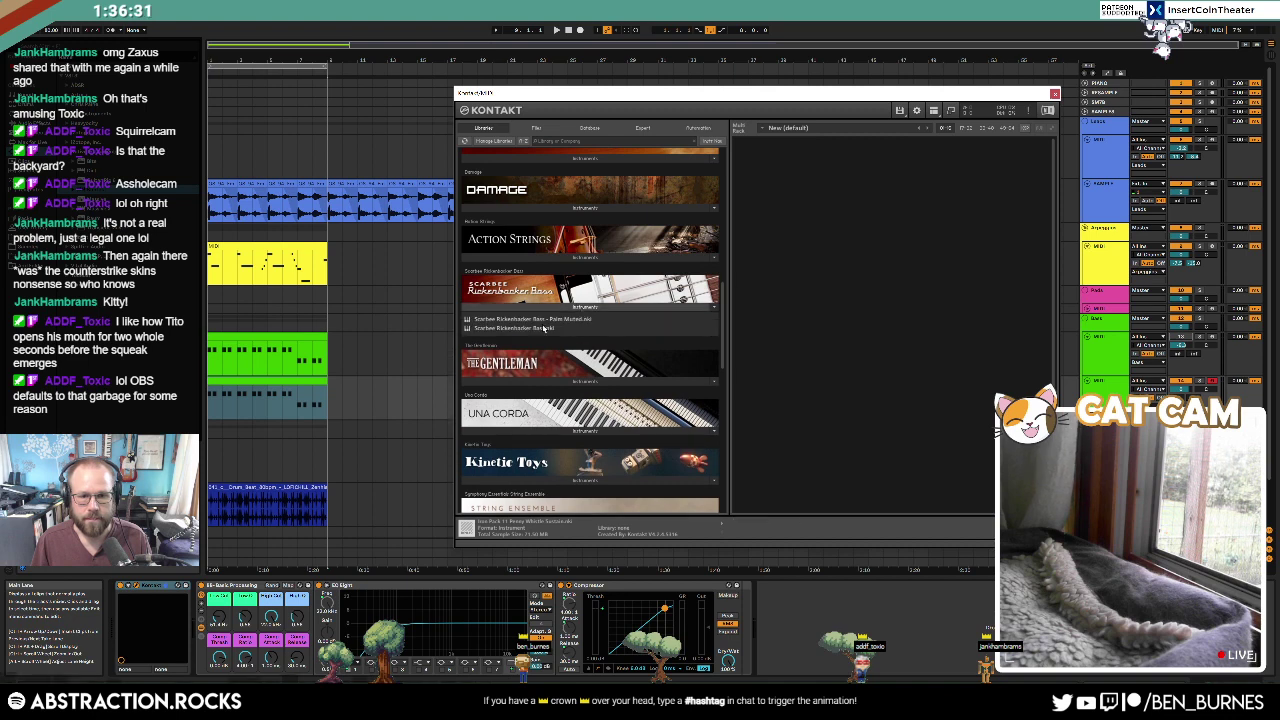
double_click(551, 329)
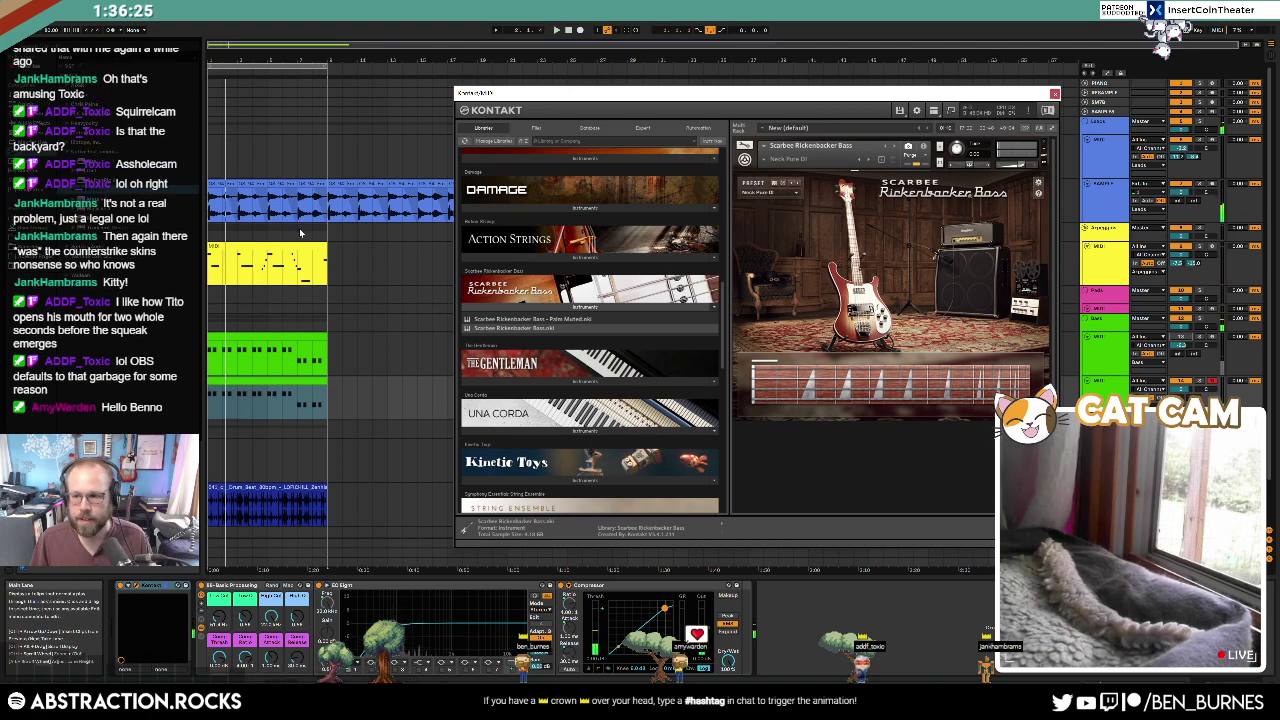
double_click(274, 395)
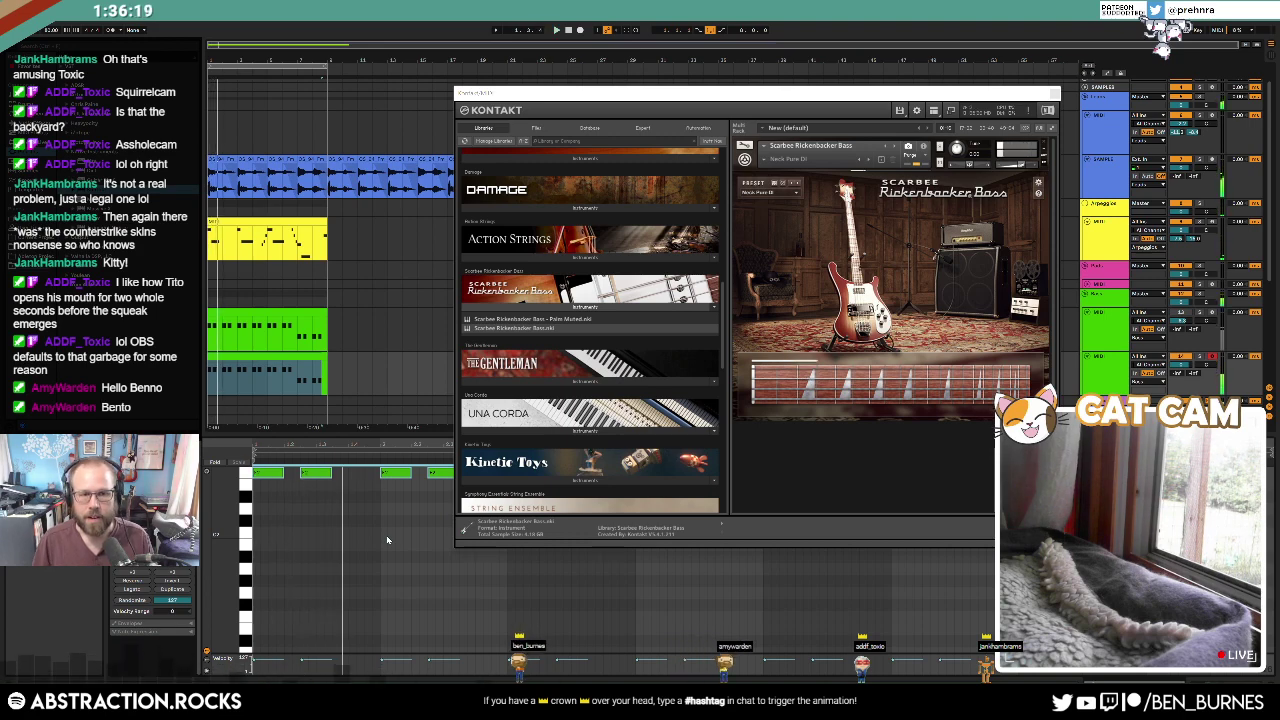
left_click(1054, 93)
key("shift+Tab")
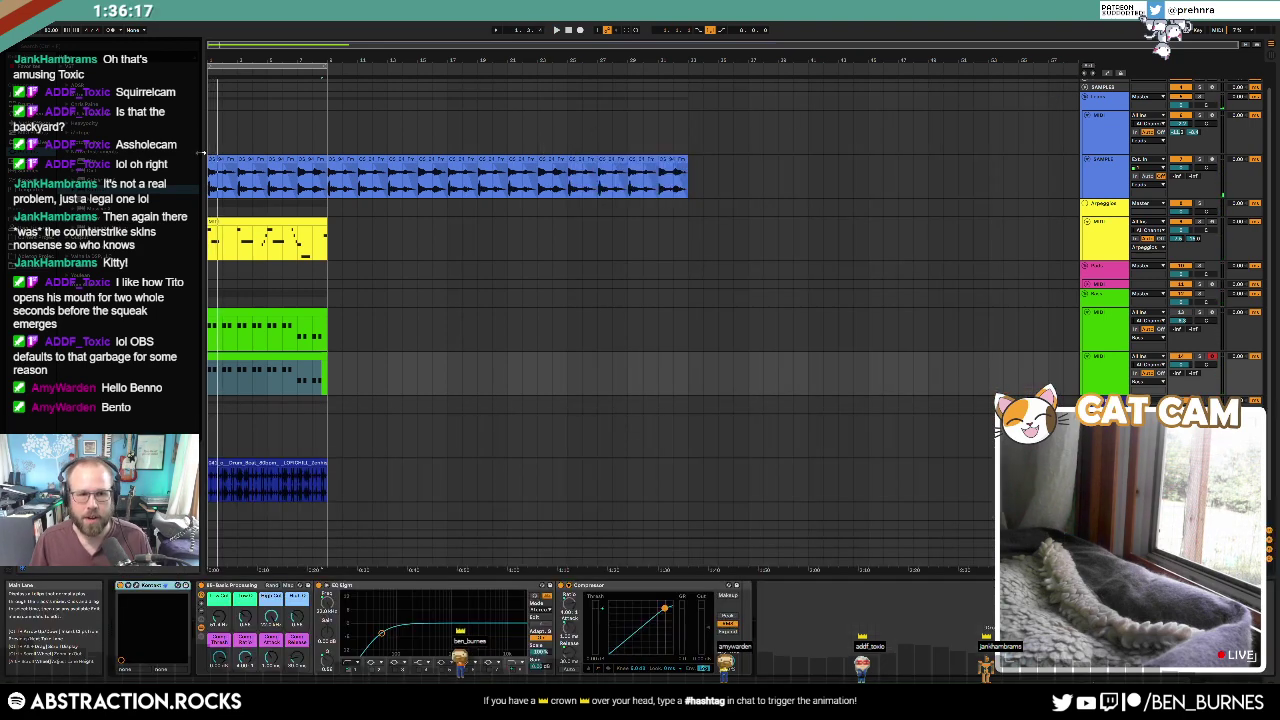
Step: Solo the Leads group's SAMPLE track, play it and open its first clip in the clip editor
double_click(216, 158)
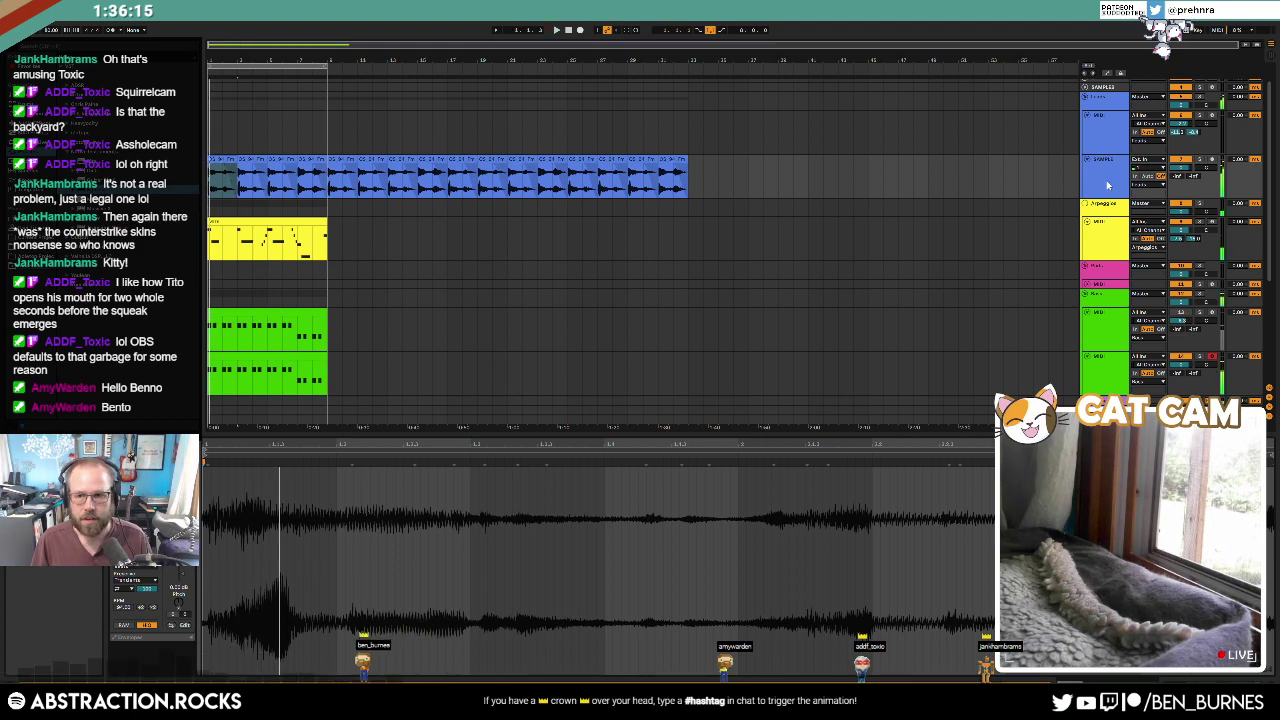
left_click(1201, 160)
key("shift+Tab")
key("space")
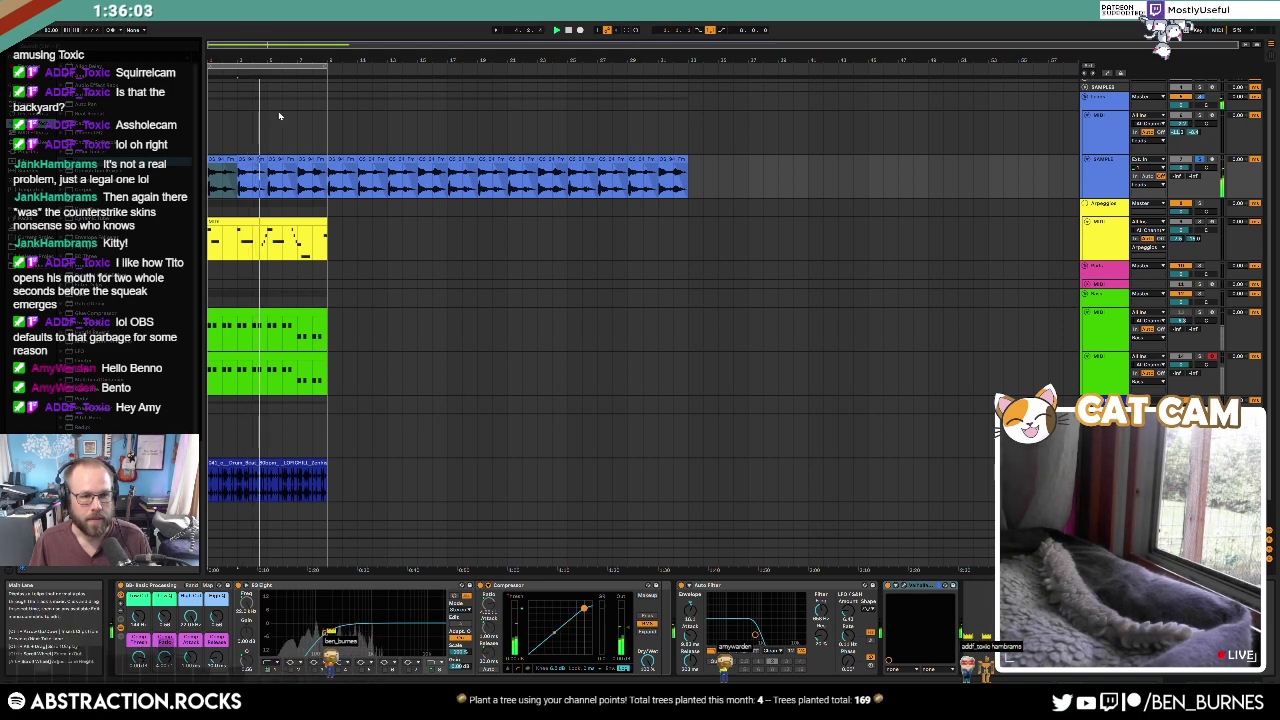
double_click(220, 160)
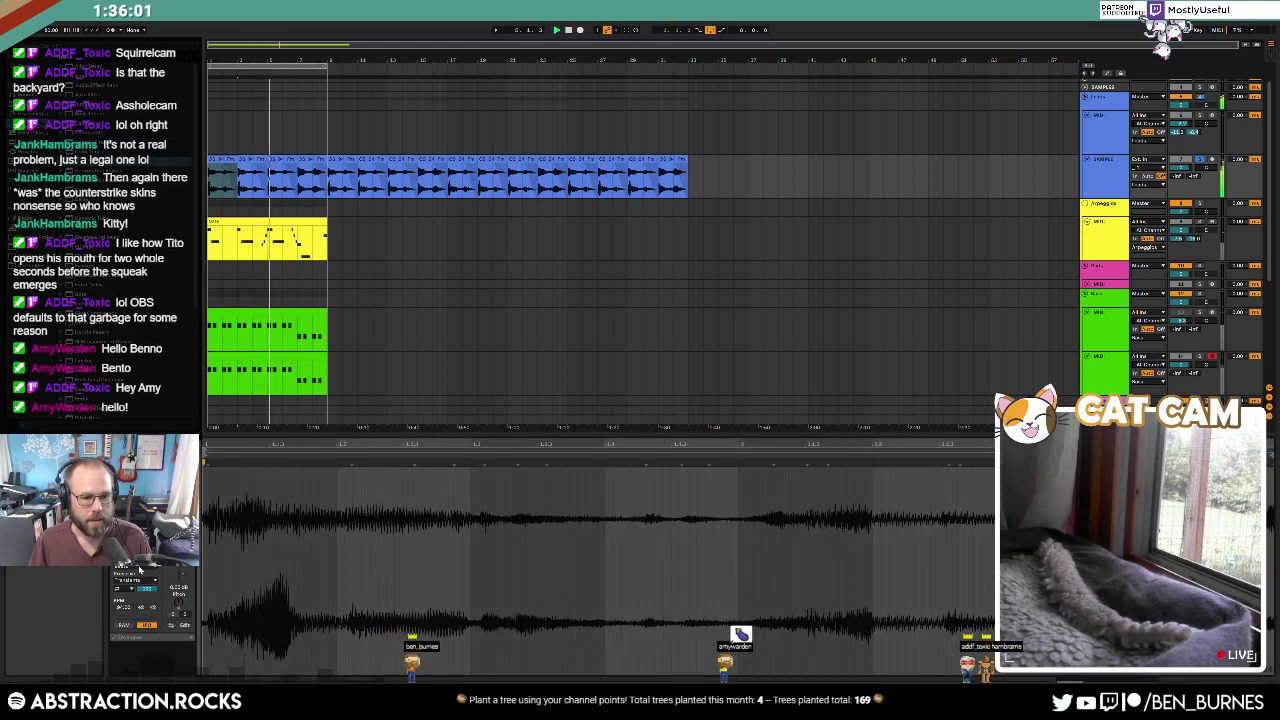
Step: Set the warp mode of the first and fourth SAMPLE track clips to Re-Pitch while playing the loop
left_click(140, 569)
left_click(141, 600)
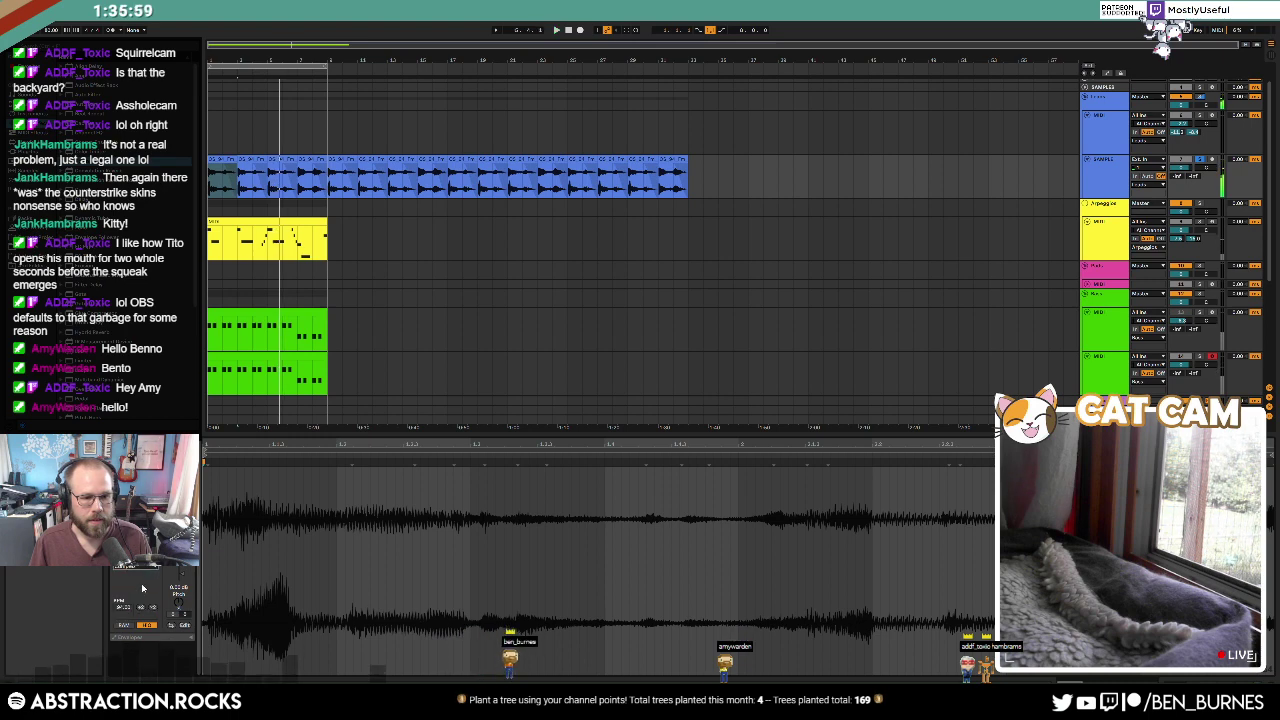
key("space")
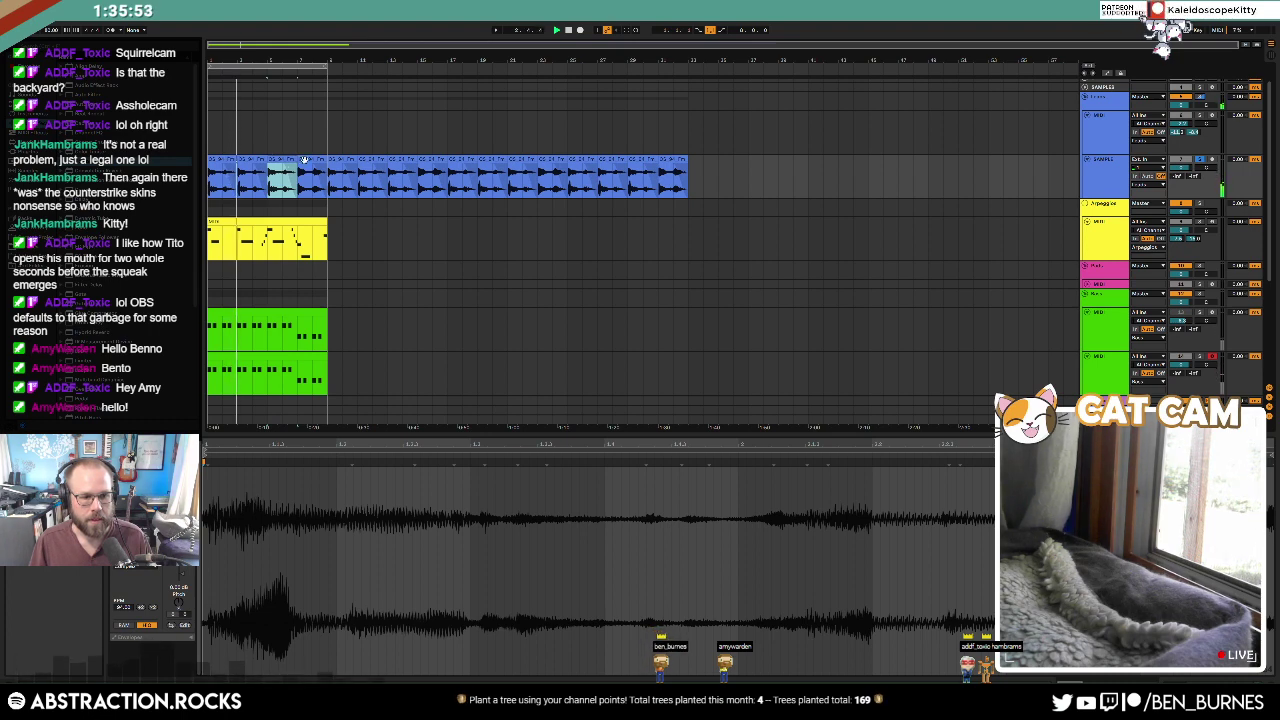
left_click(138, 606)
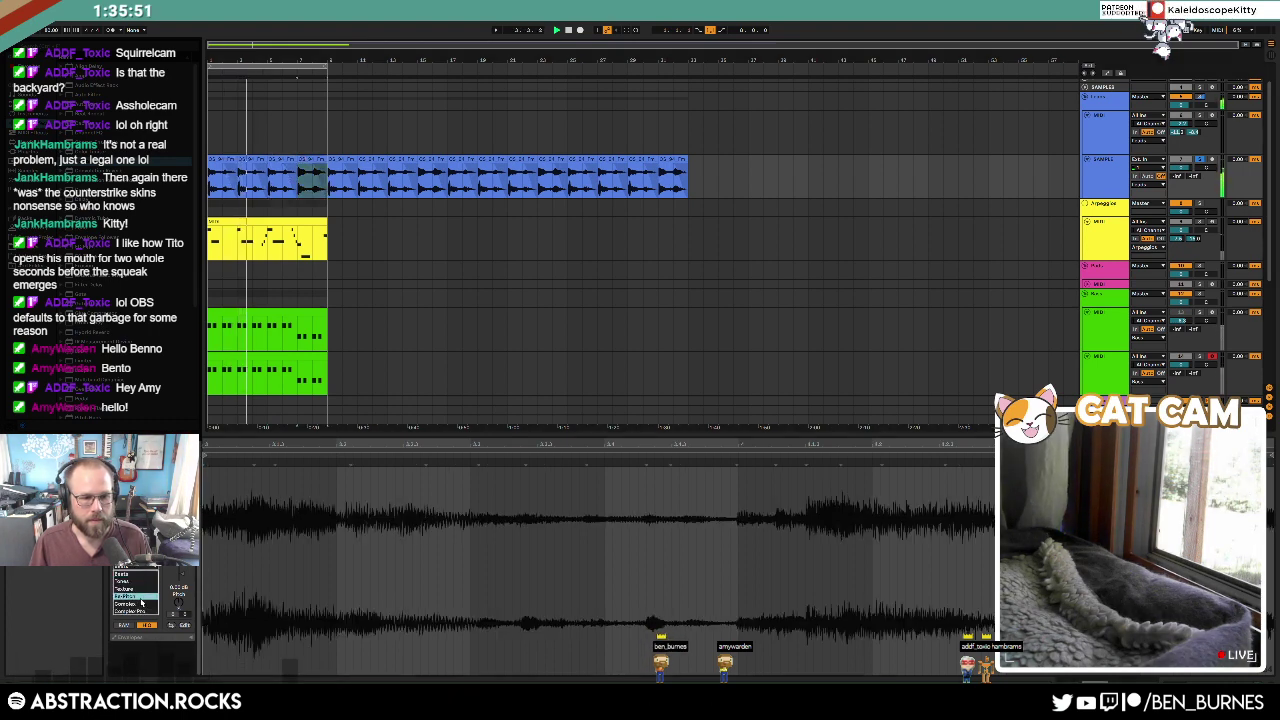
left_click(141, 602)
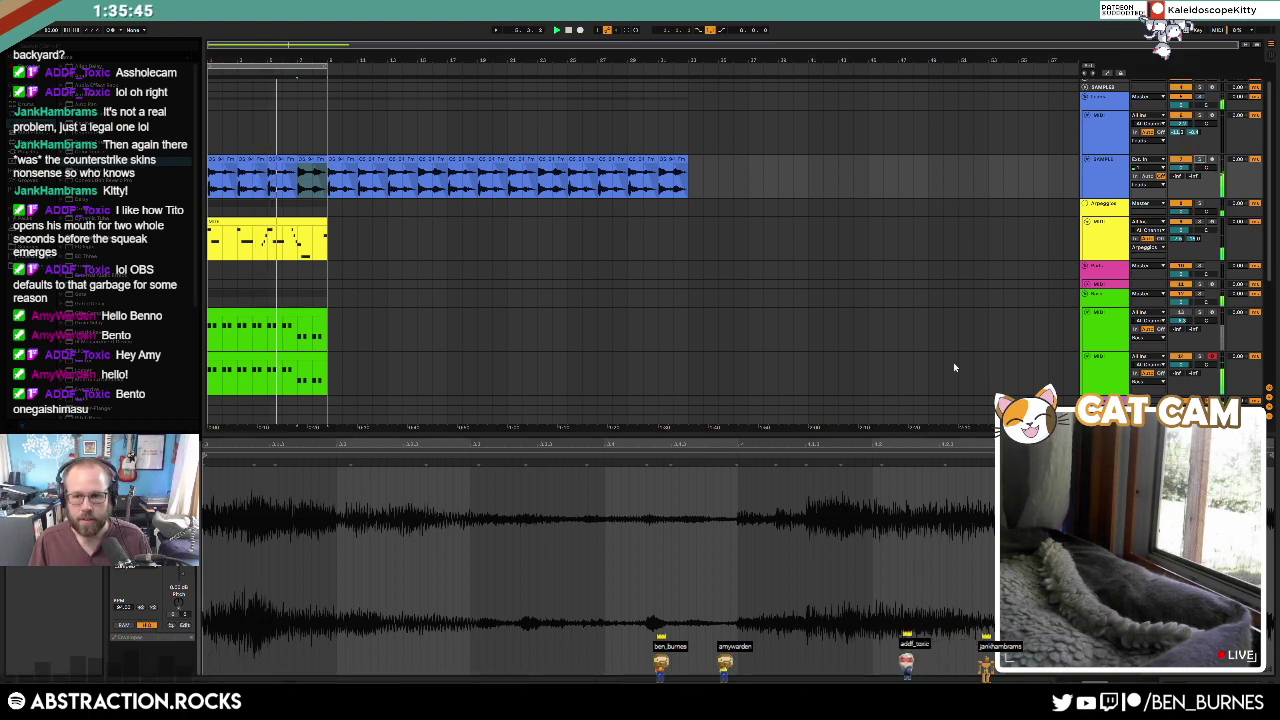
Step: Delete the copied bass clip from the Kontakt track and open the Operator bass clip in the clip editor
left_click(307, 356)
key("Delete")
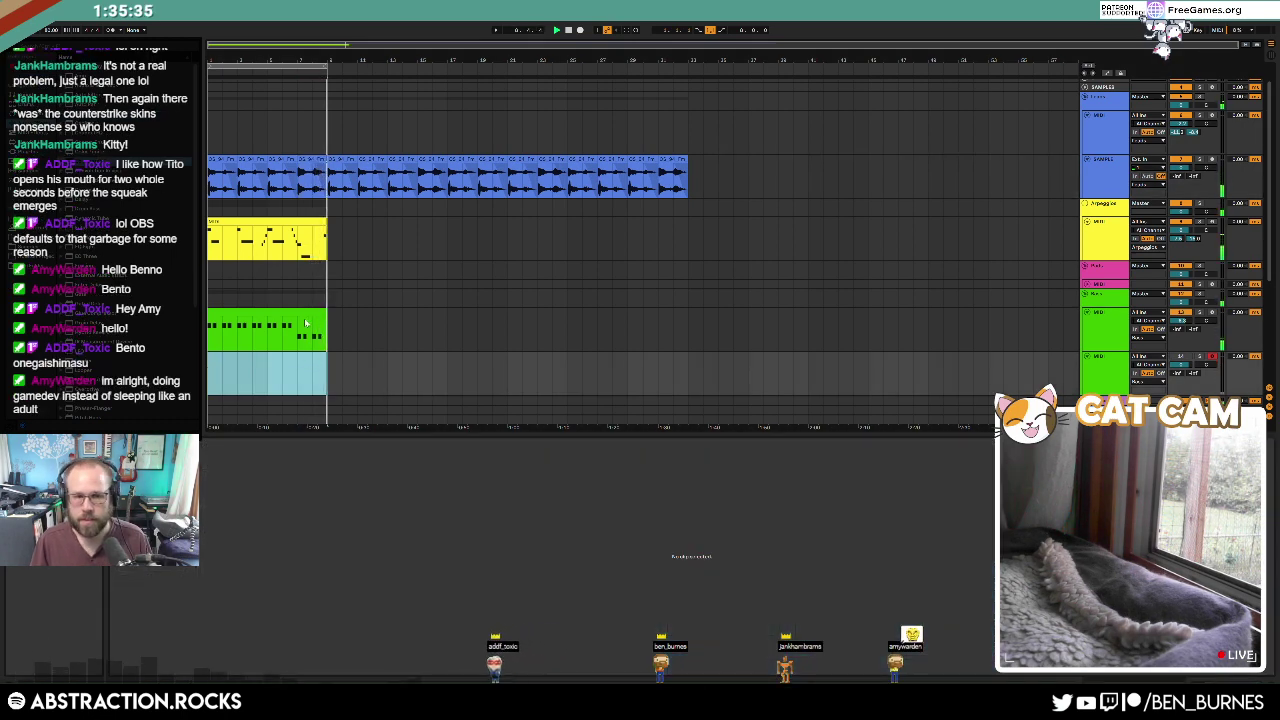
left_click(301, 313)
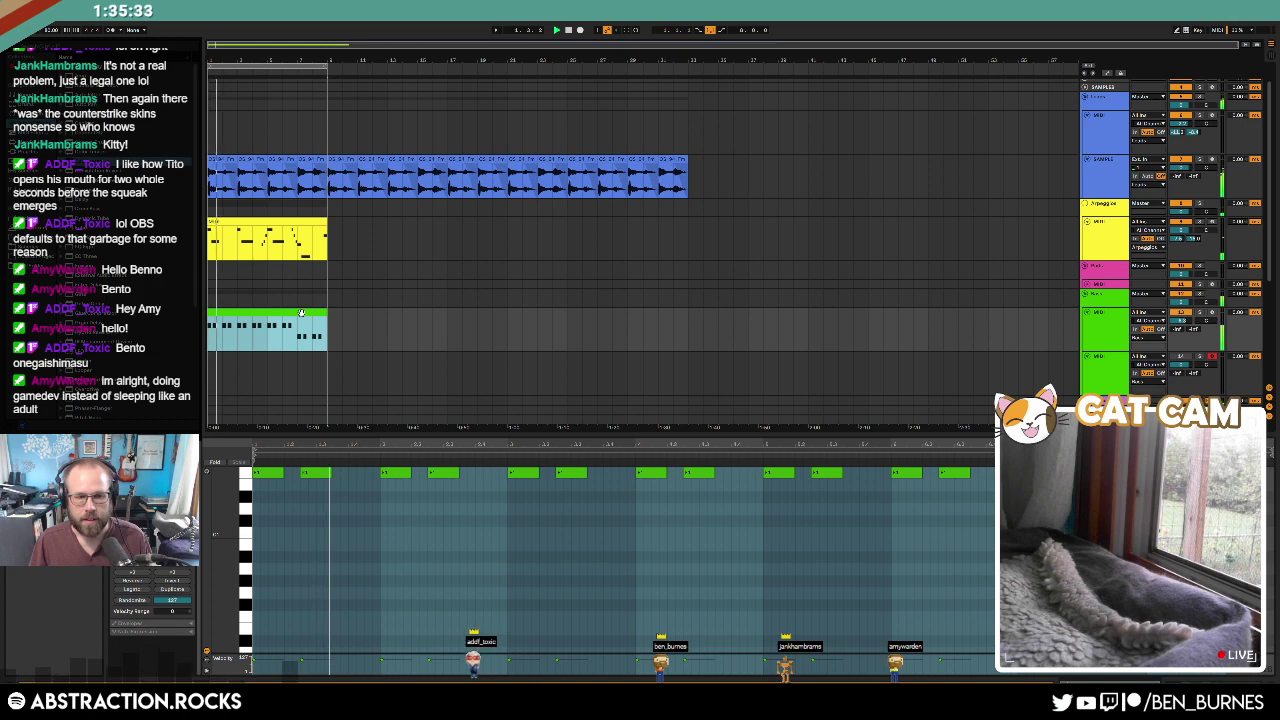
Step: Check the sample's pitch by playing the SAMPLE track through a Tuner at the start of its device chain, and remove the Tuner
left_click(220, 160)
key("shift+Tab")
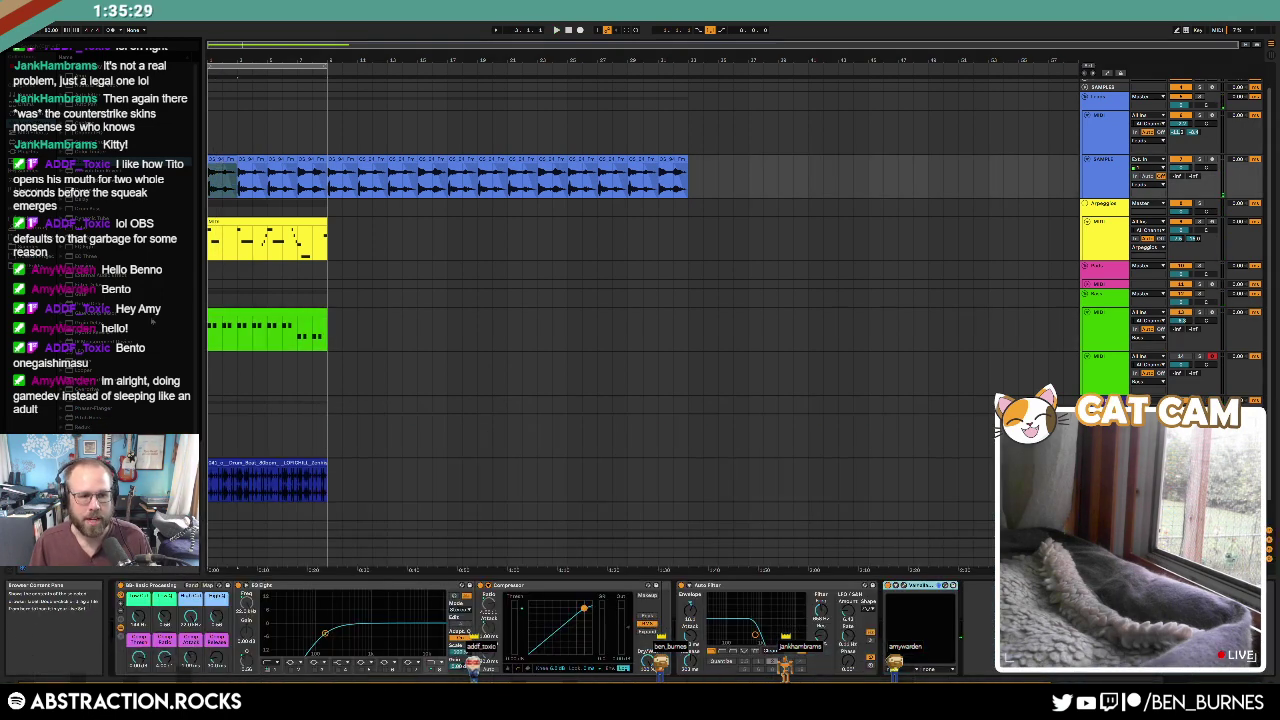
left_click_drag(84, 503, 118, 625)
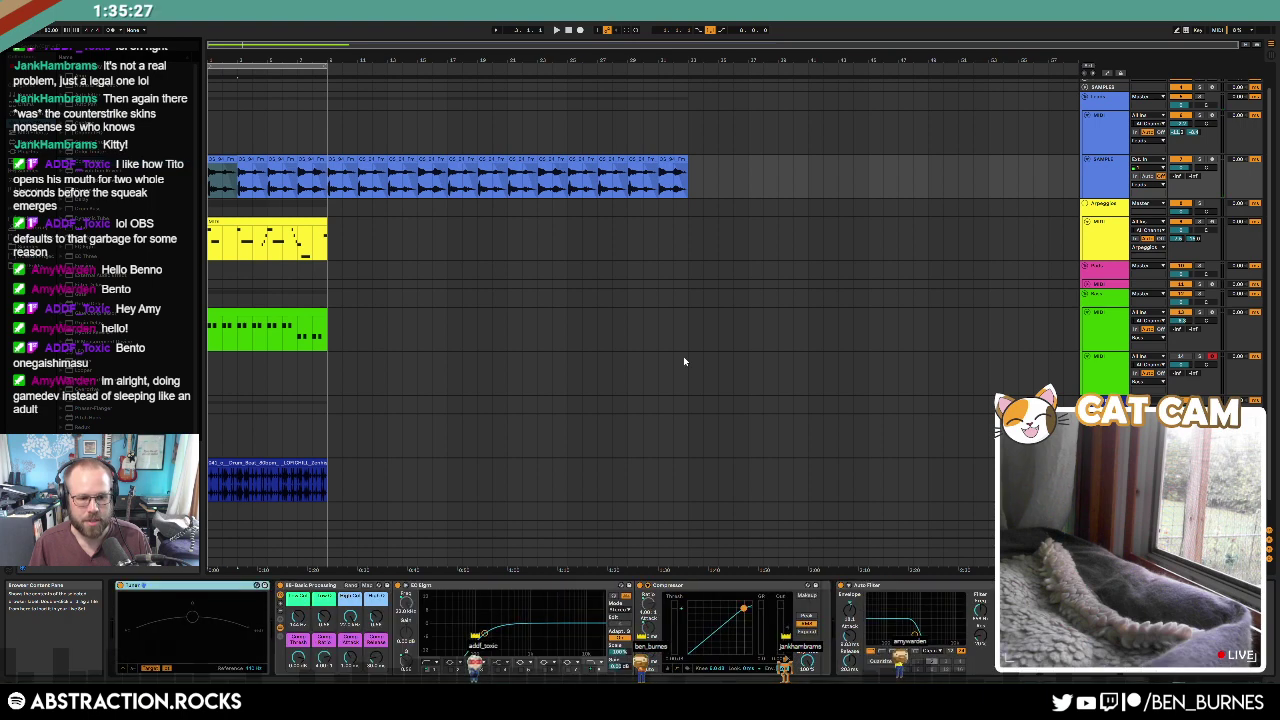
key("space")
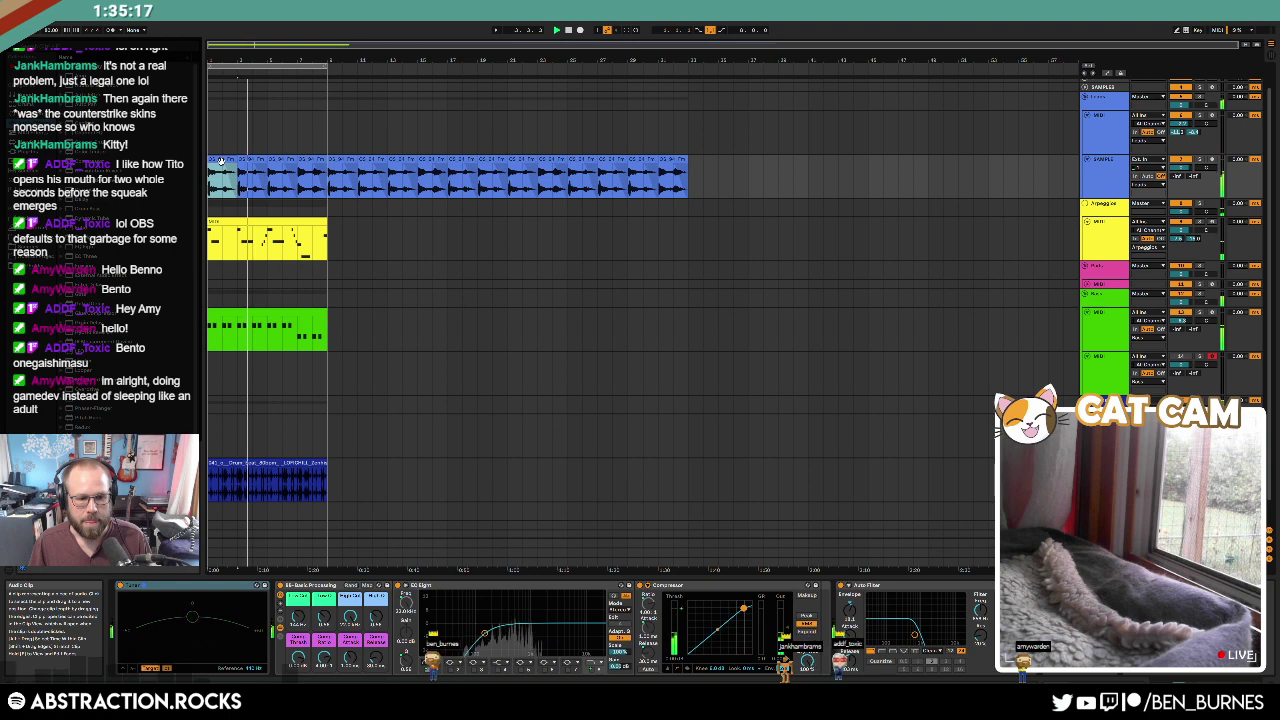
left_click(232, 590)
key("Delete")
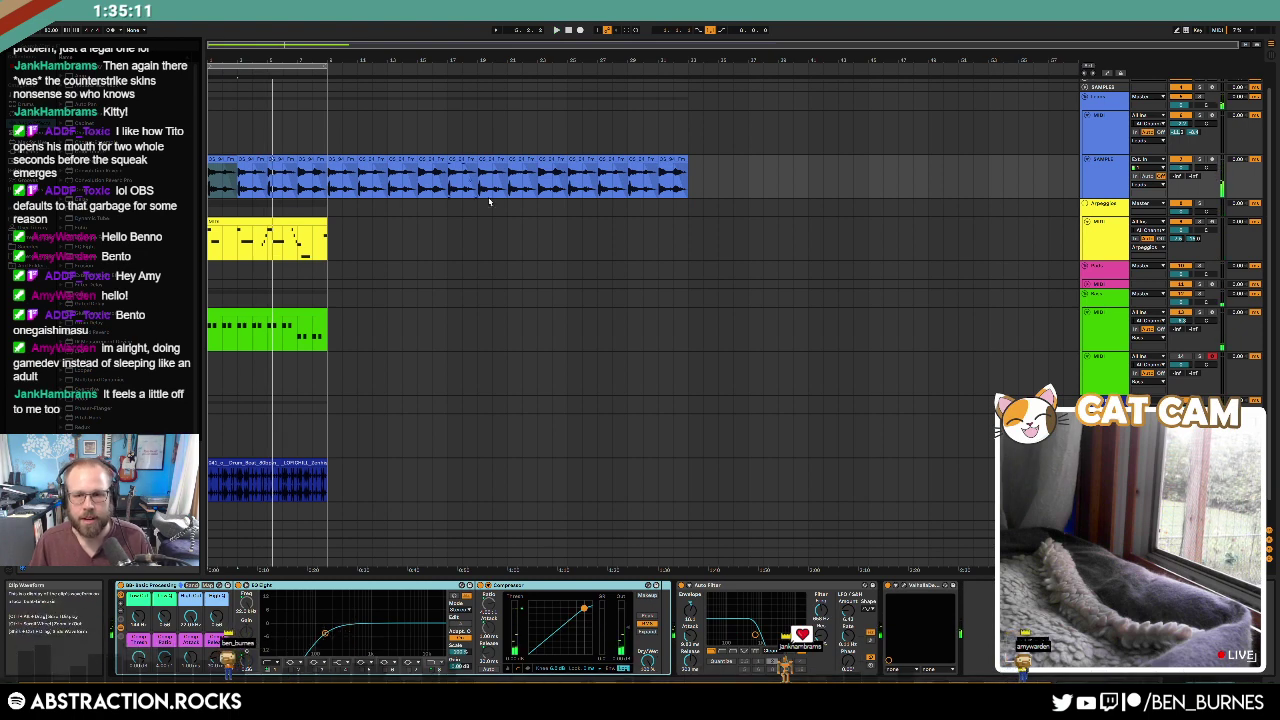
Step: Delete the Operator bass clip and arm the Leads group's Kontakt MIDI track for playing along with the loop
left_click(253, 310)
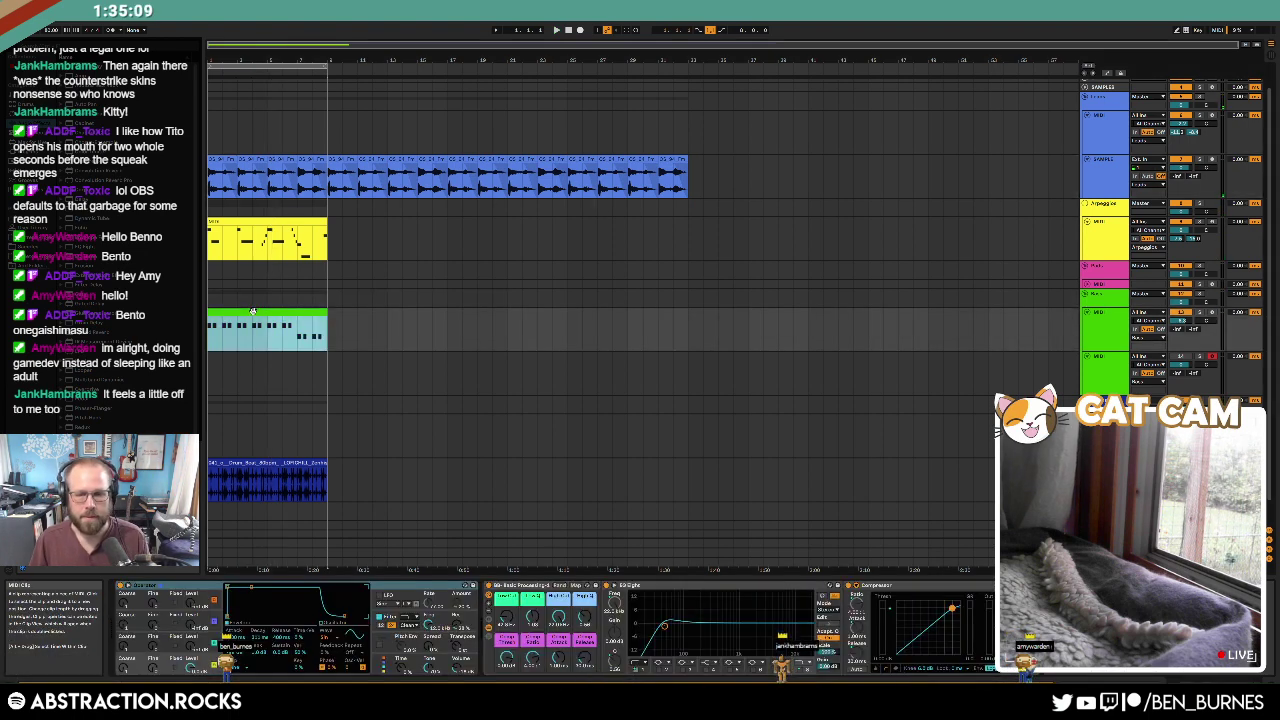
key("Delete")
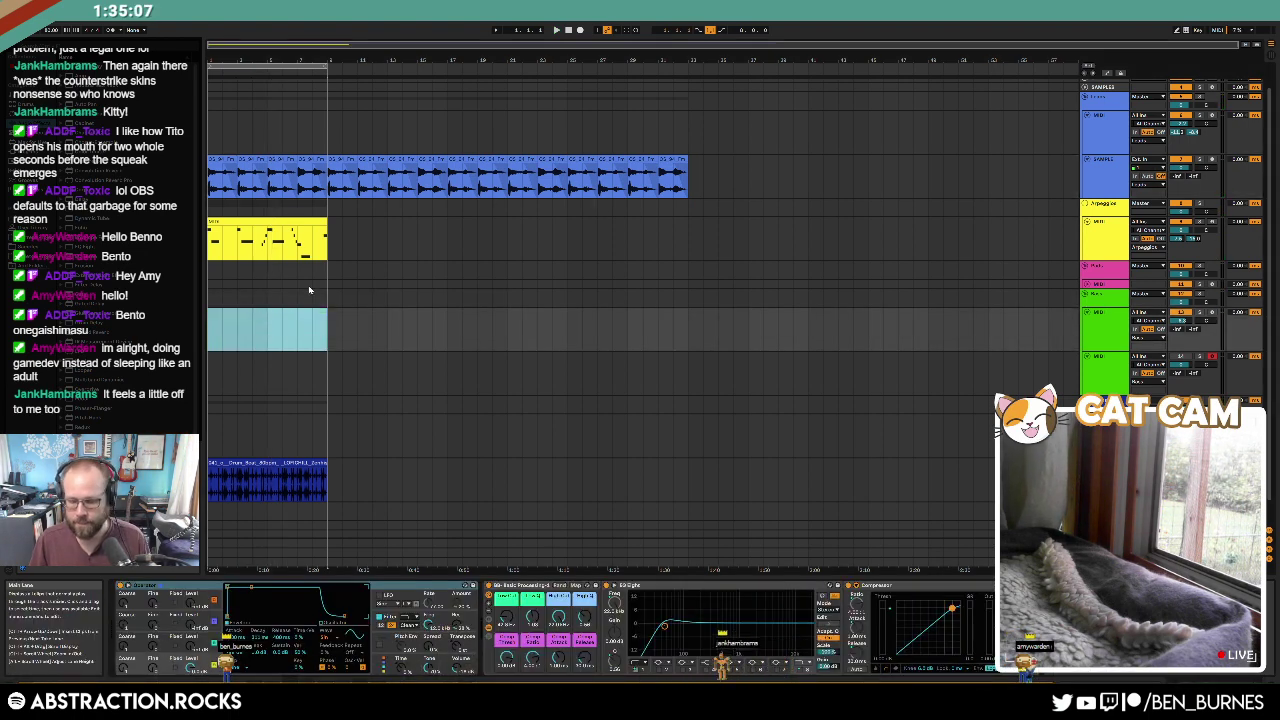
scroll(609, 228, "up", 2)
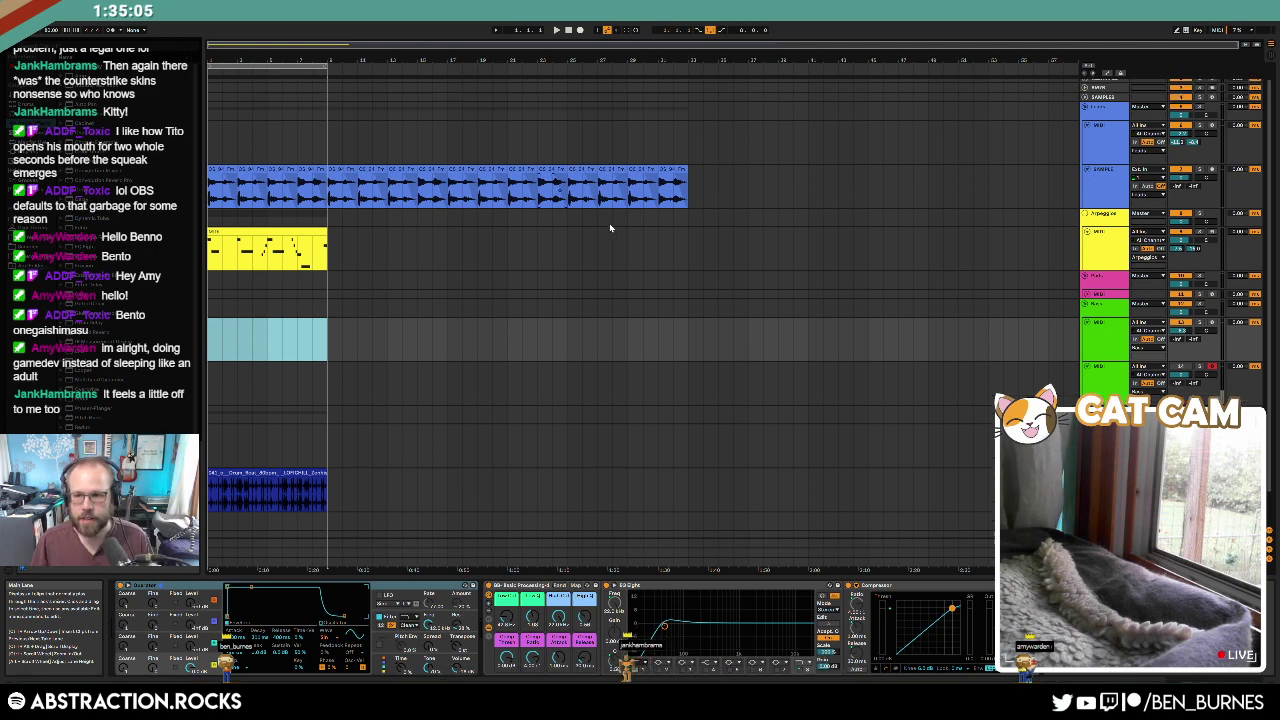
left_click(1214, 140)
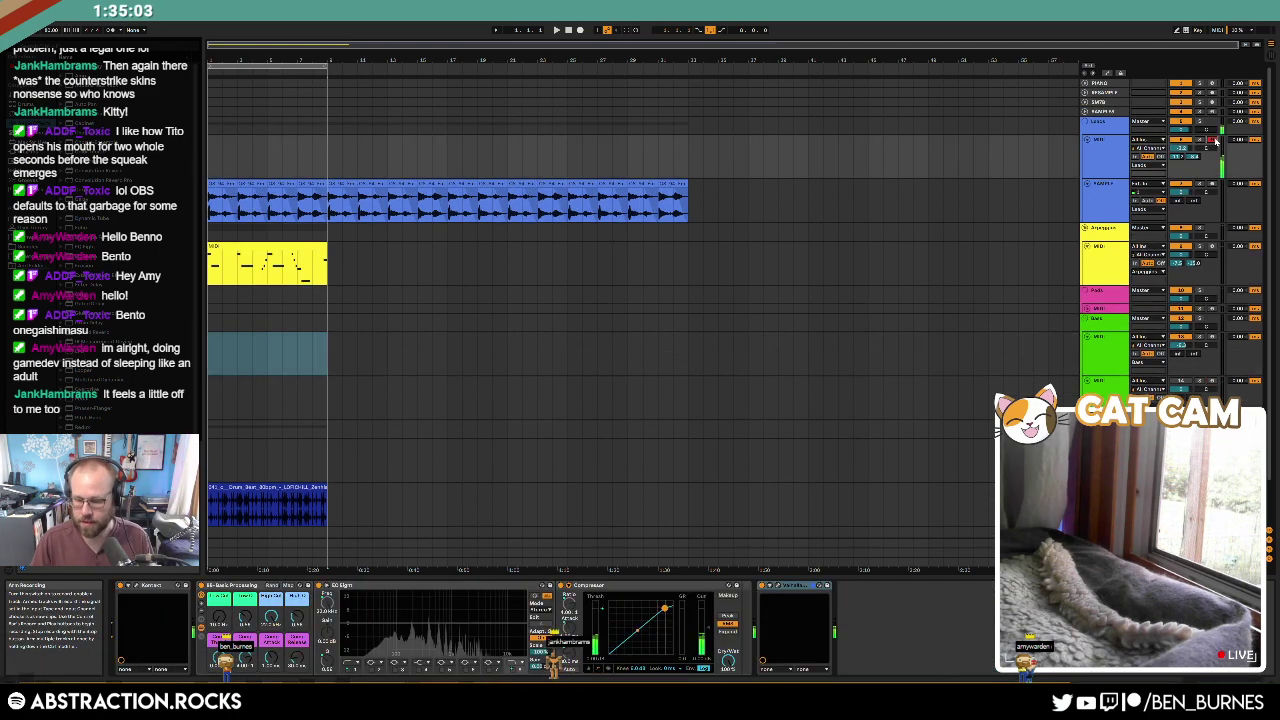
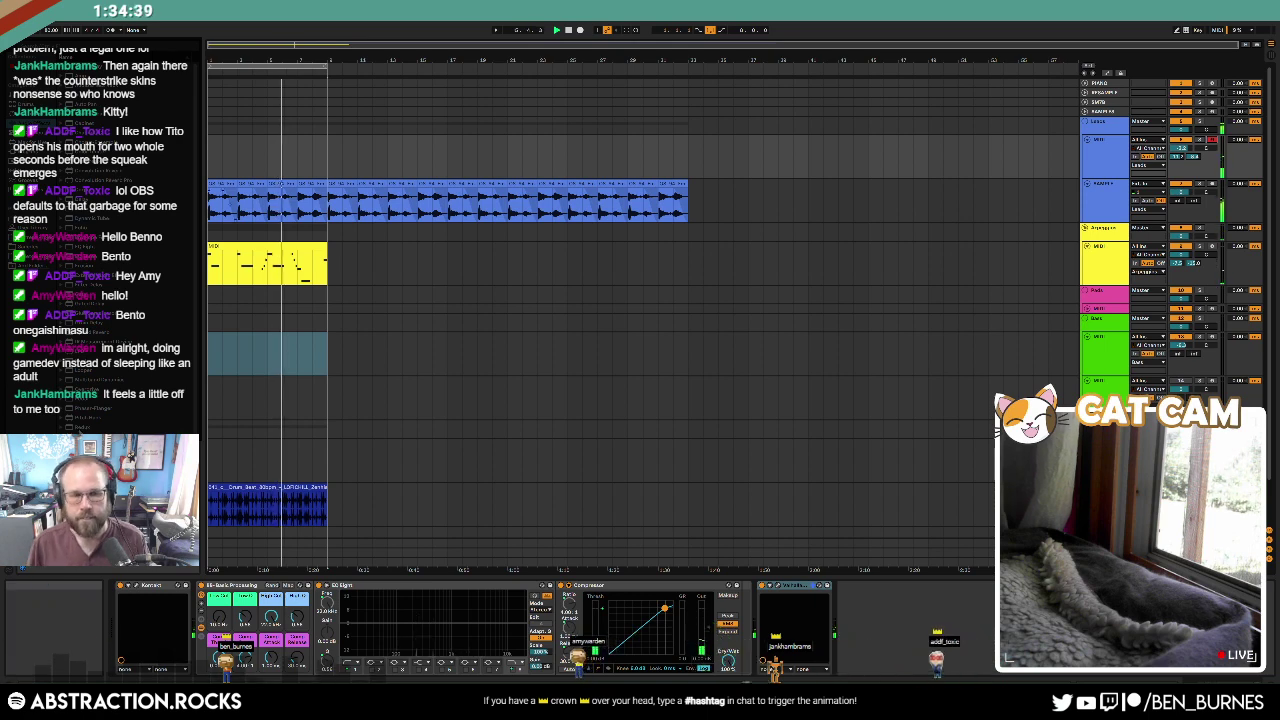
Step: Restore the Operator bass clip during playback to hear it again, delete it once more and stop the playback
left_click(250, 369)
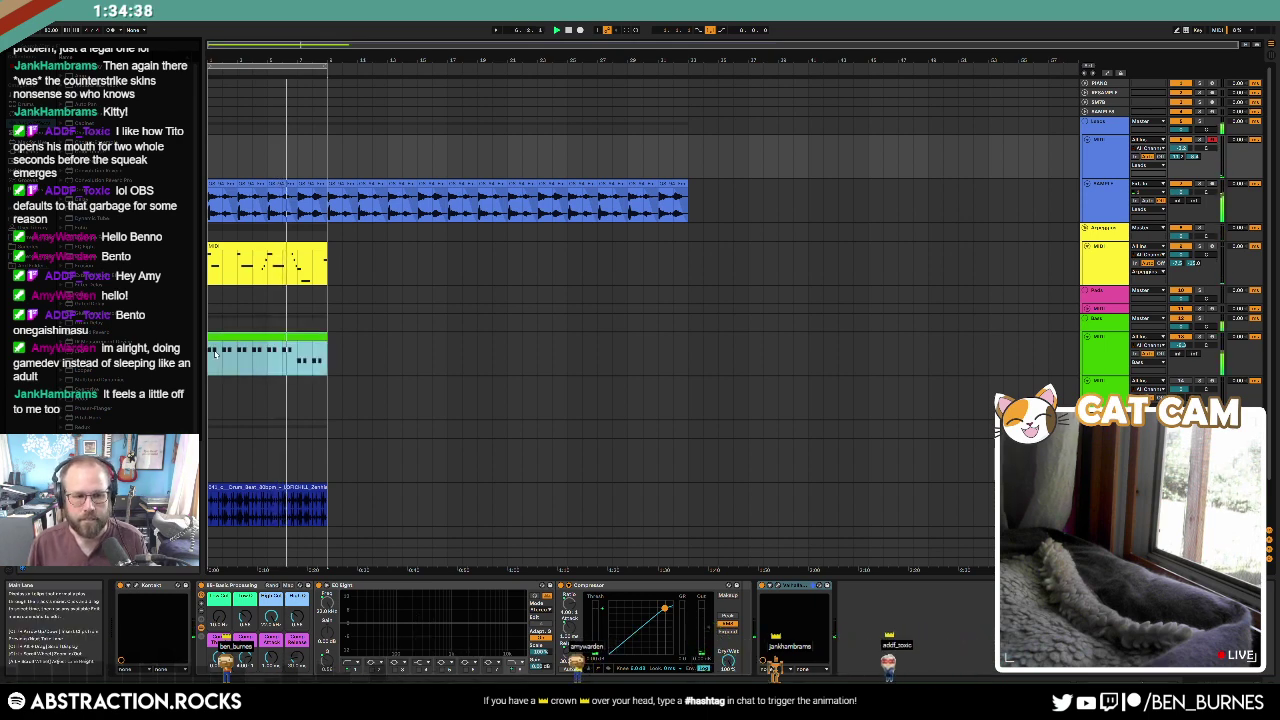
left_click(299, 337)
key("Delete")
left_click(567, 395)
key("space")
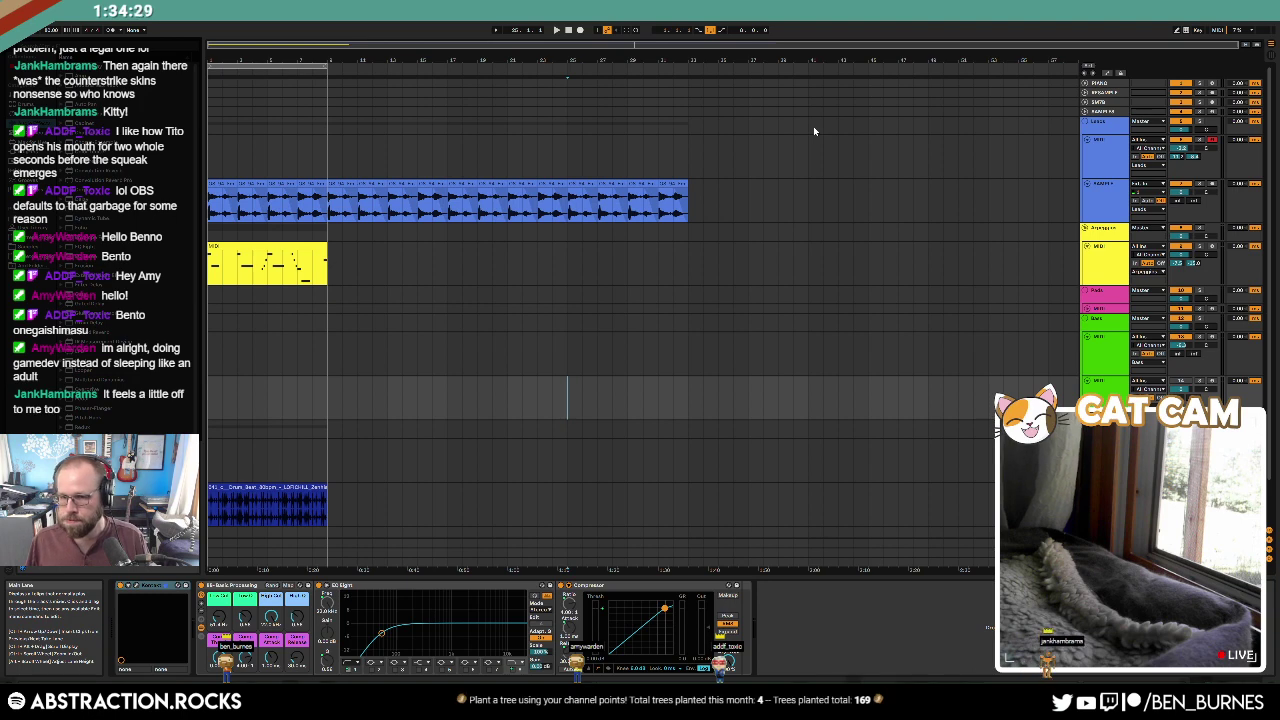
Step: Save the set in Media > Ableton Projects > 2 Hour Tracks 2022 under a name beginning "2022-07-21 Nice chill"
left_click(750, 201)
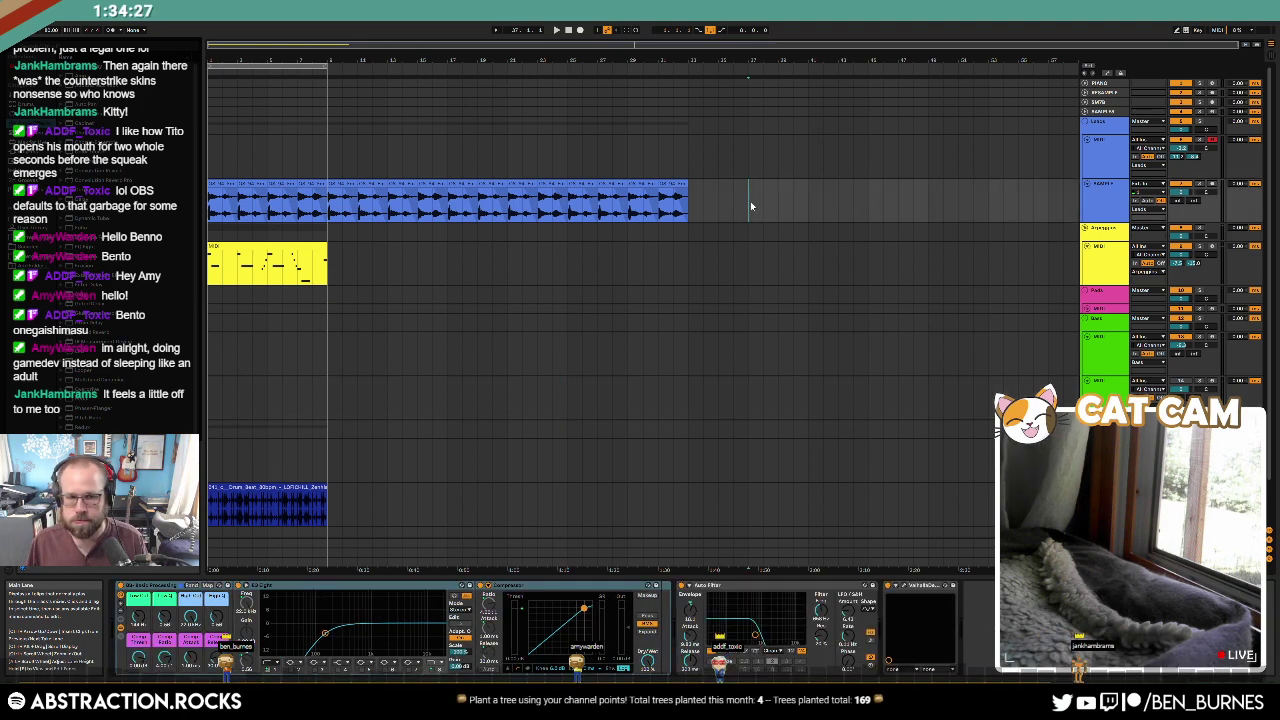
key("ctrl+shift+s")
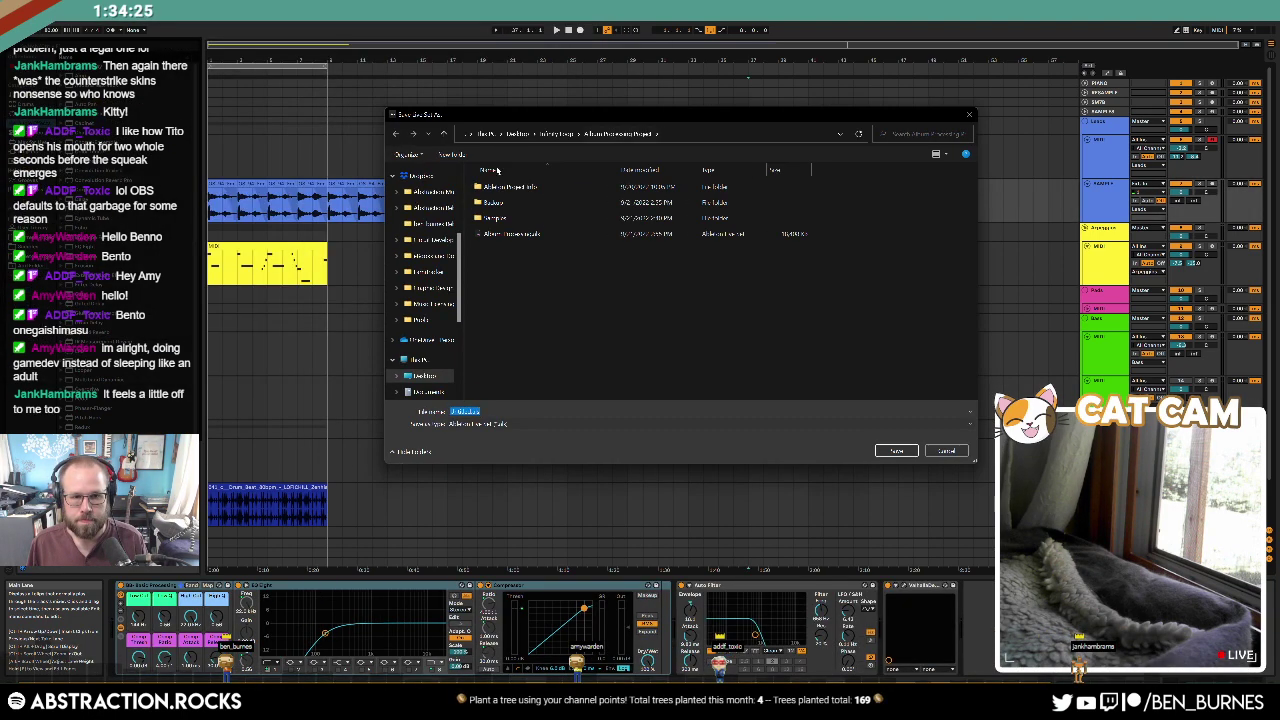
left_click(422, 324)
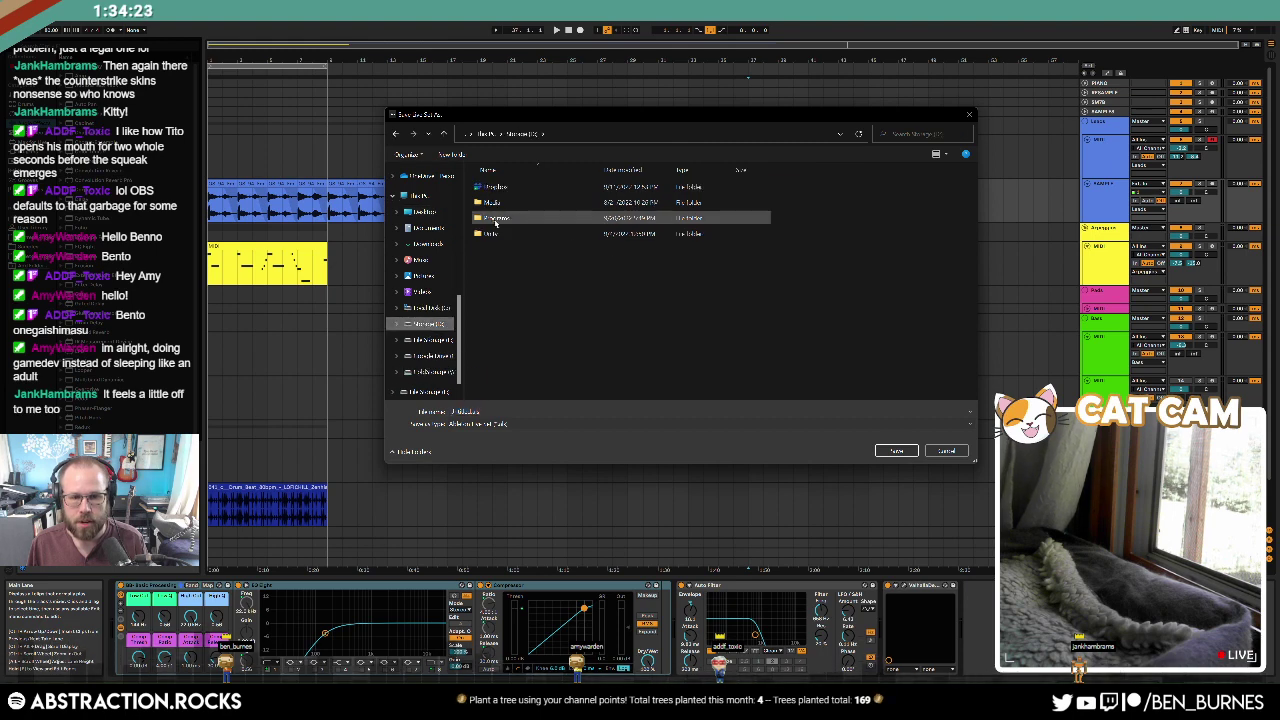
double_click(512, 218)
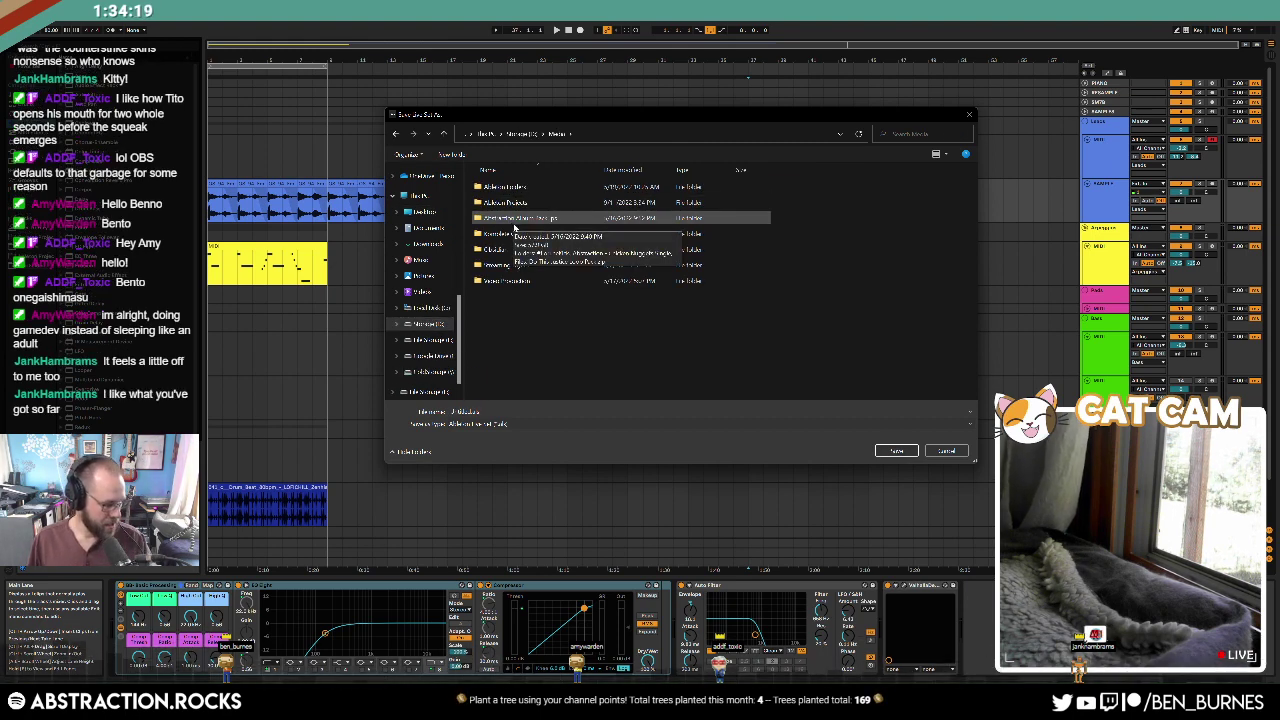
double_click(555, 203)
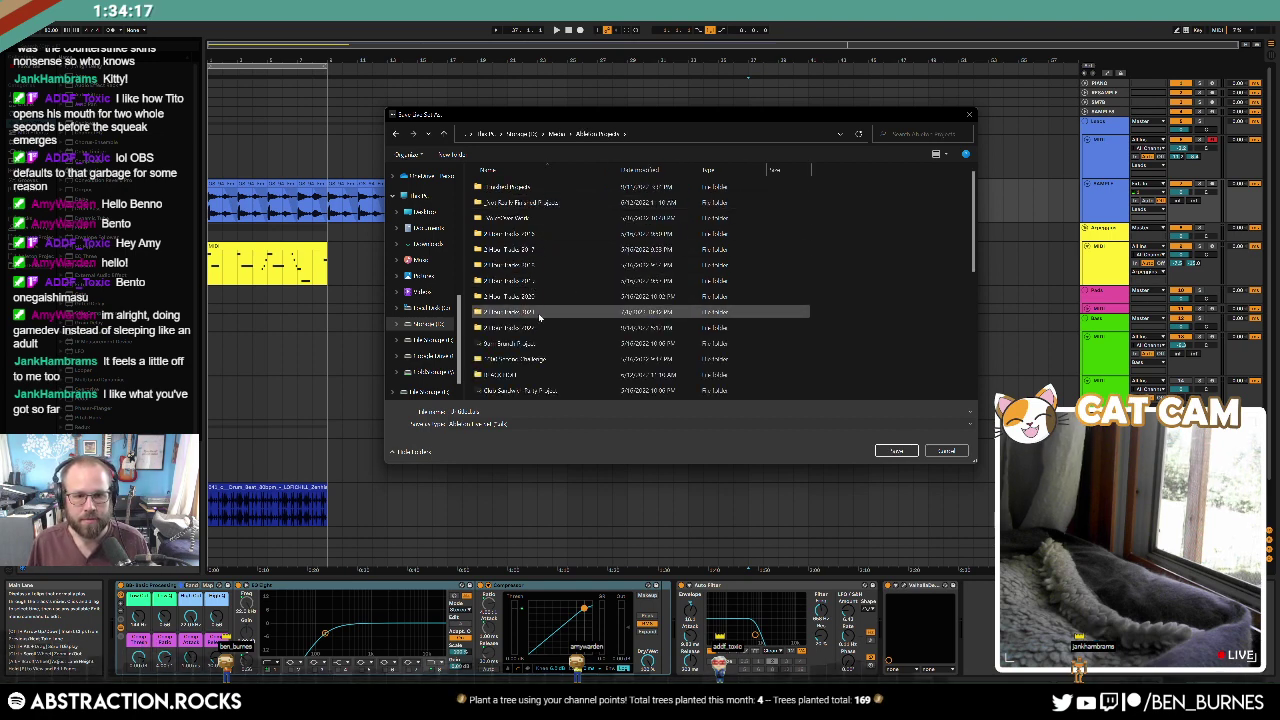
double_click(540, 327)
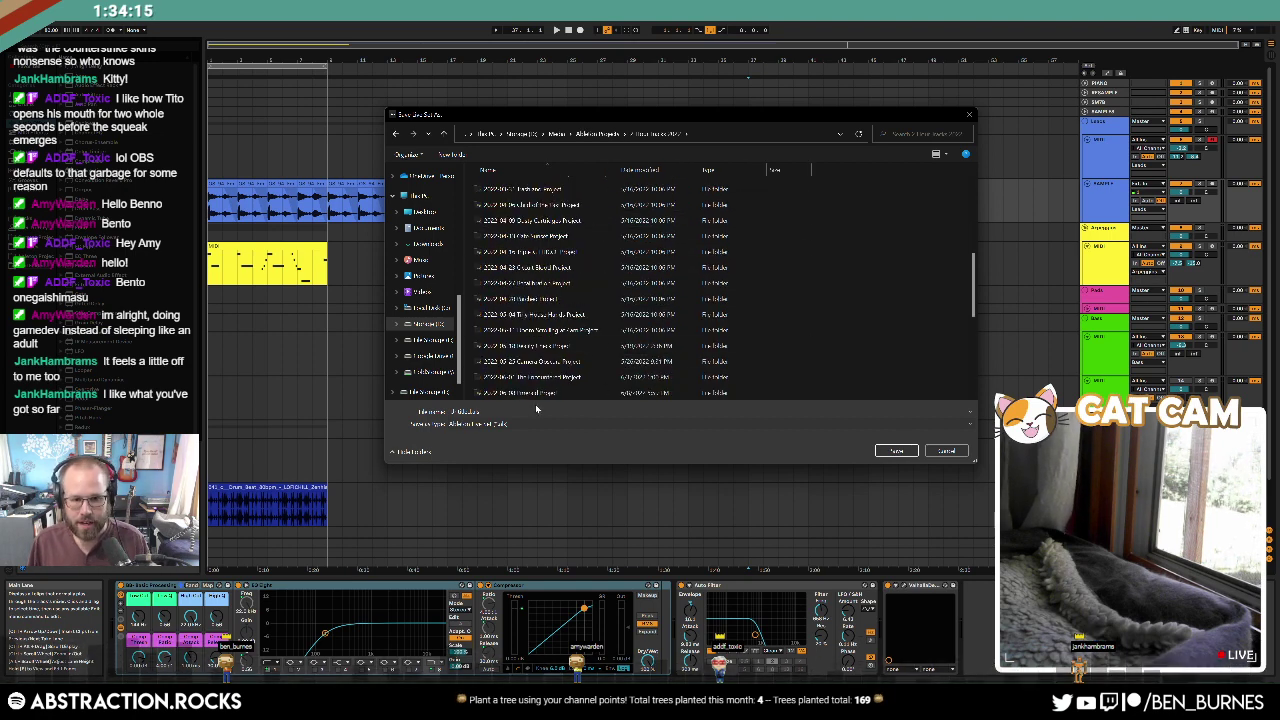
type("2022")
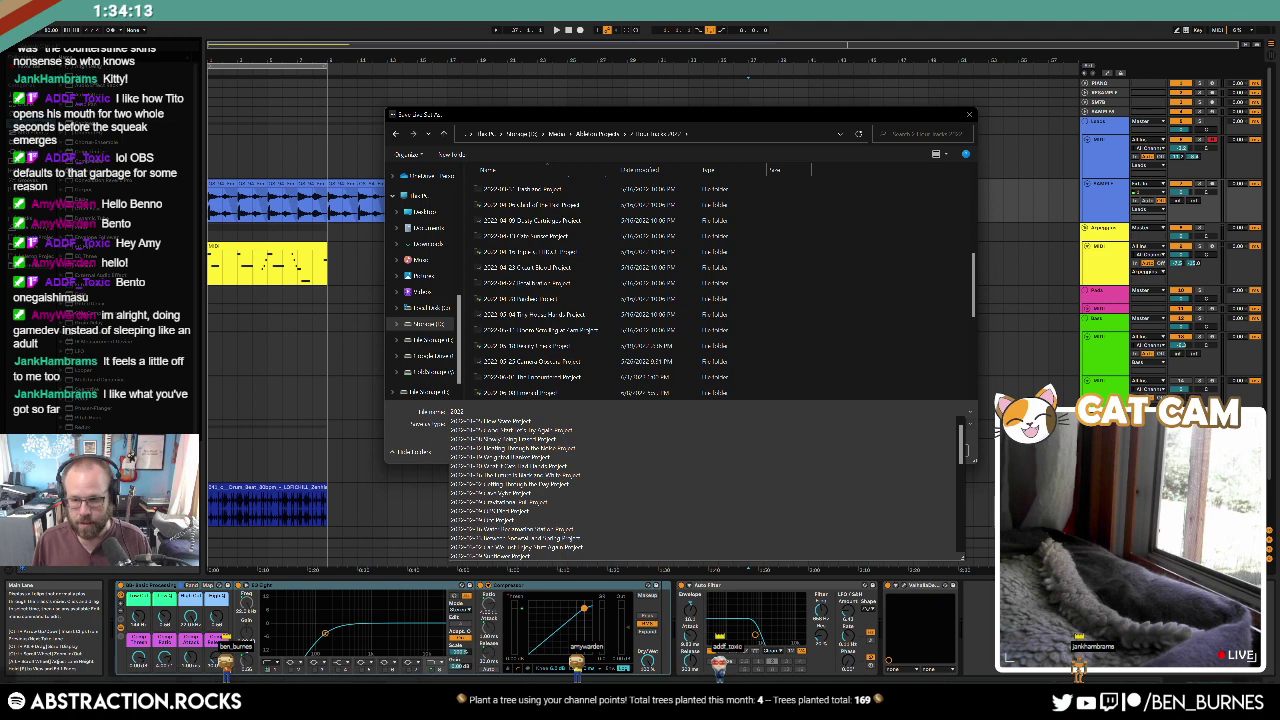
type(" 07 21")
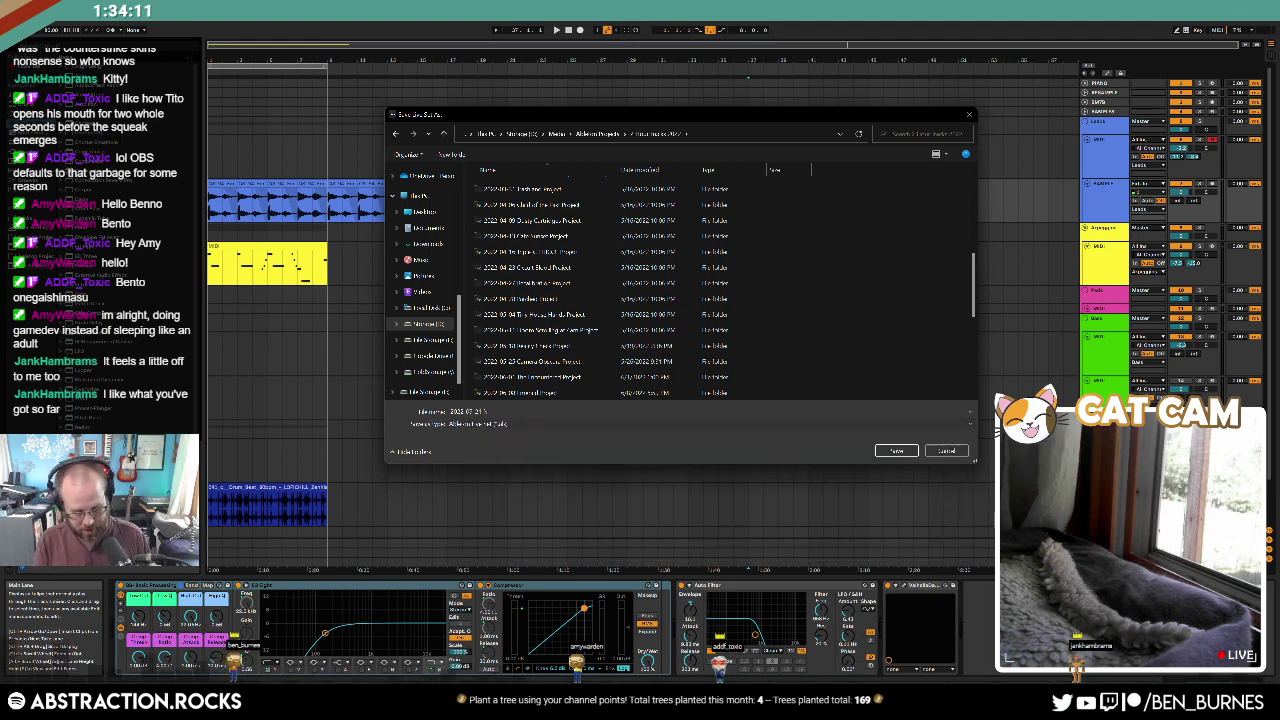
type(" Nice chill & slow")
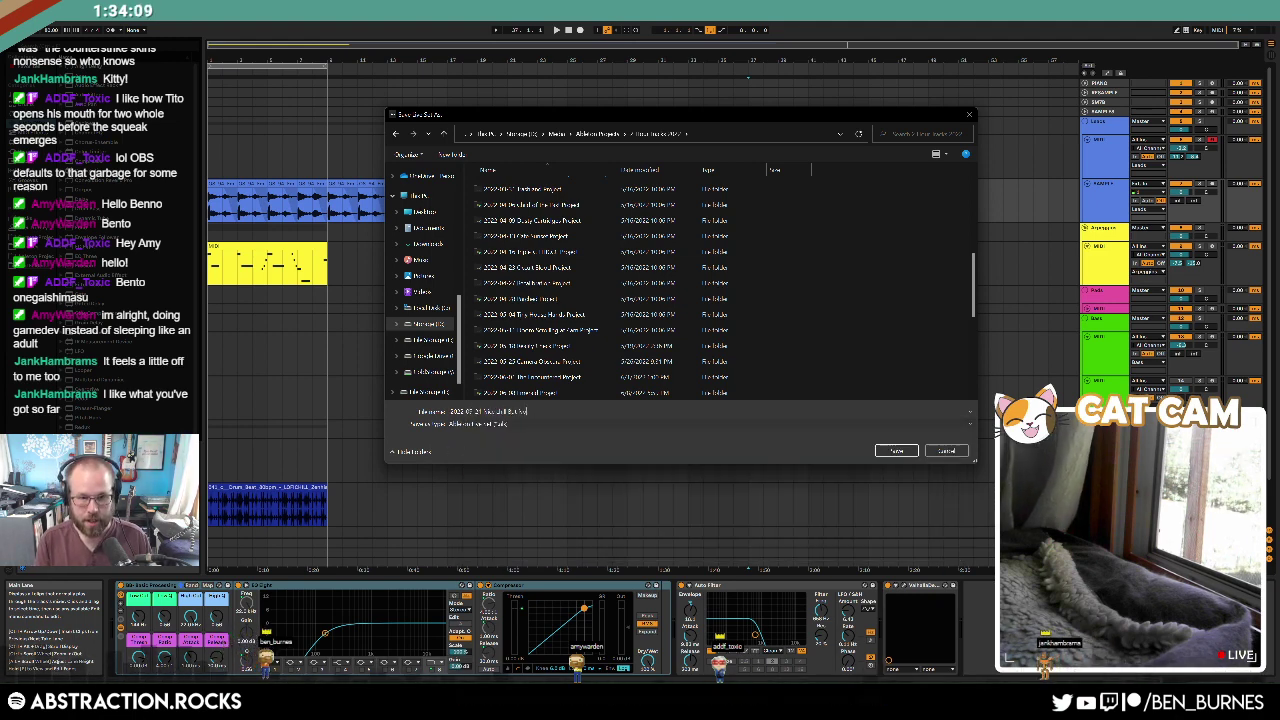
key("Return")
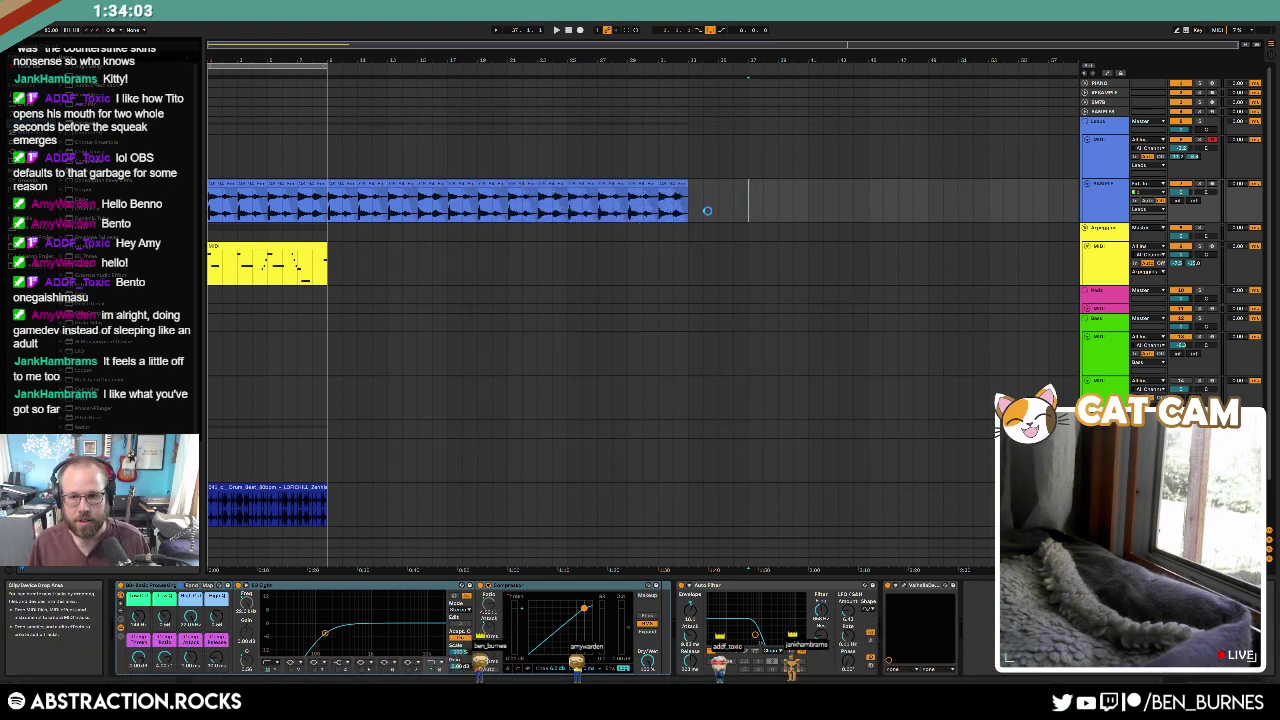
Step: Start a new set and open its ADSR Sample Manager to audition random samples from the whole library
left_click(705, 210)
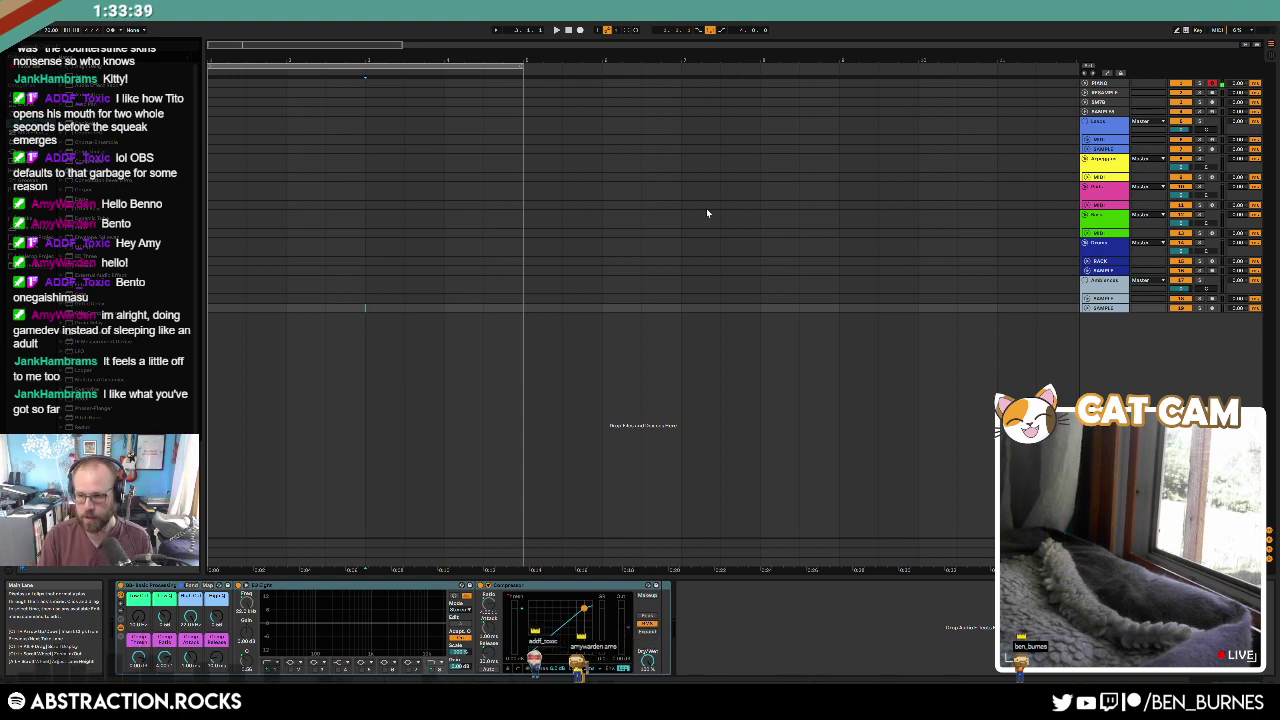
left_click(1120, 115)
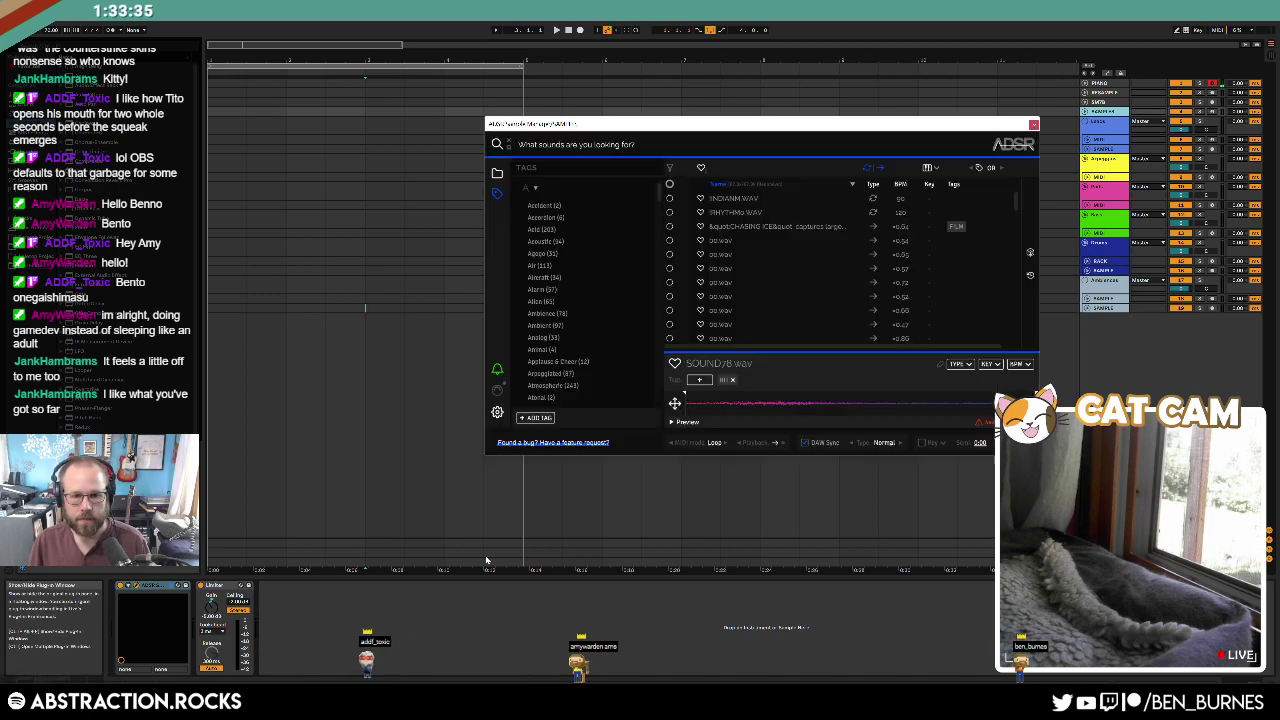
left_click(1030, 253)
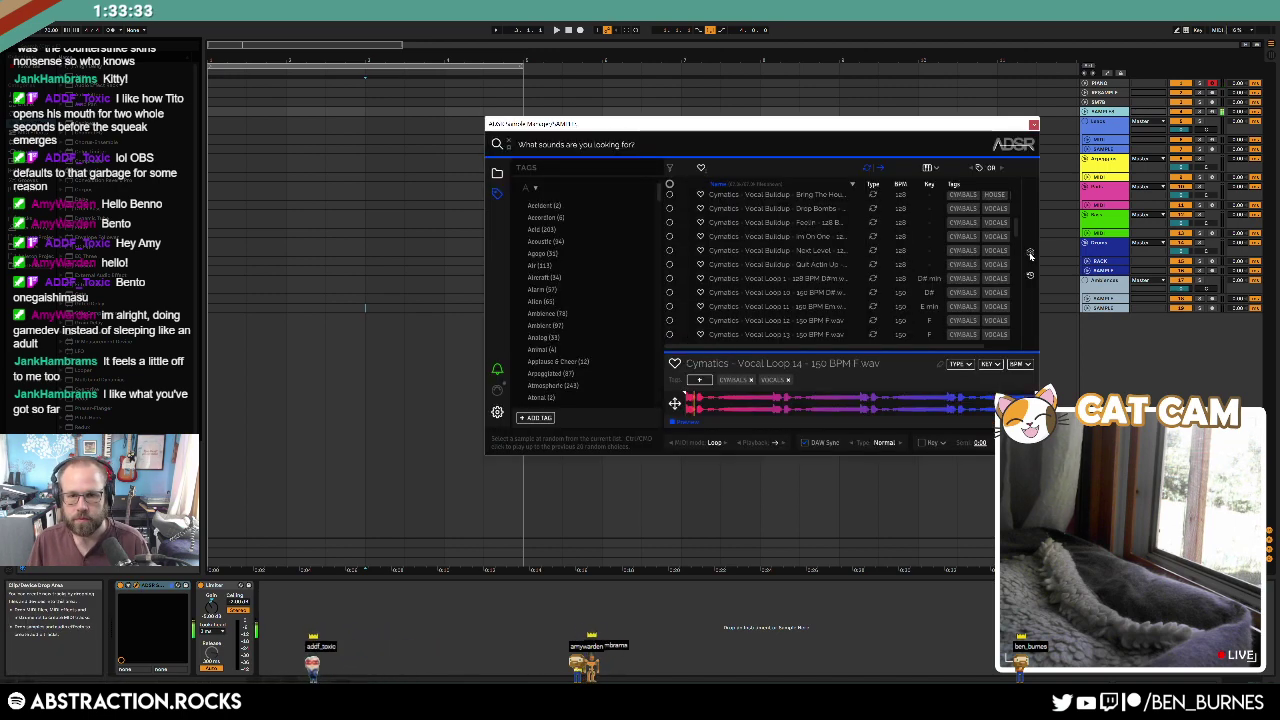
left_click(1030, 254)
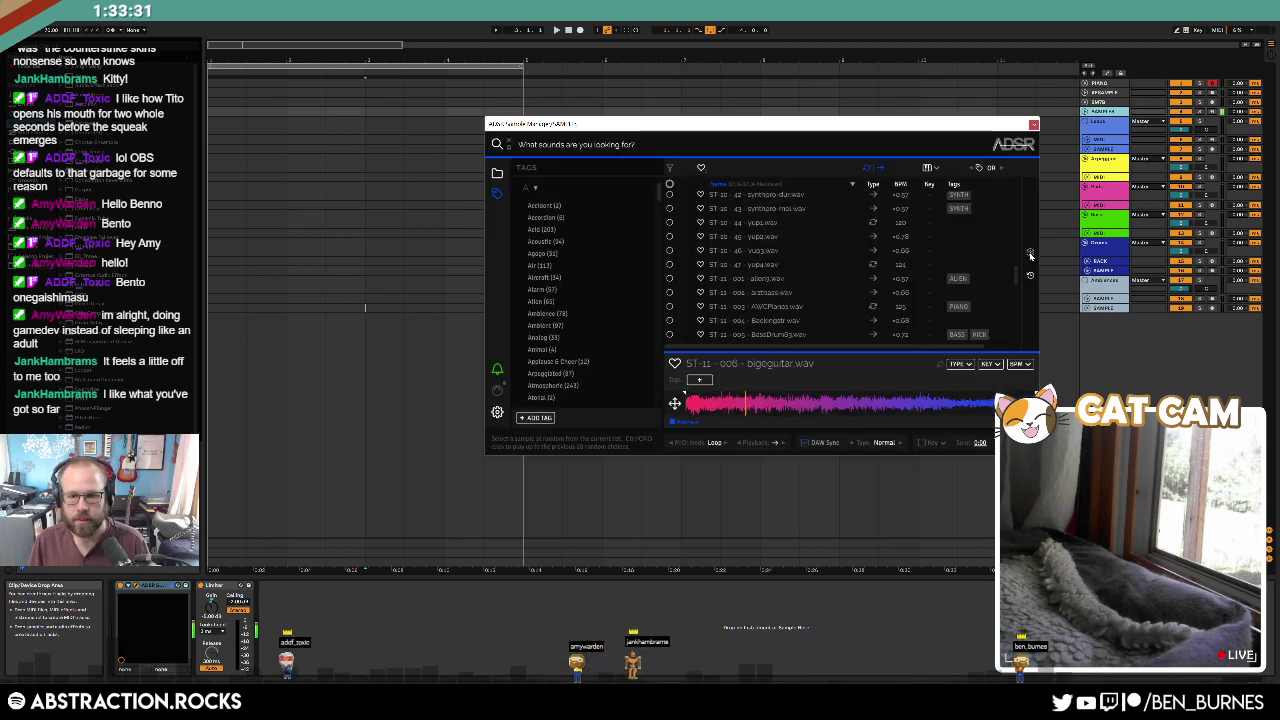
left_click(1030, 255)
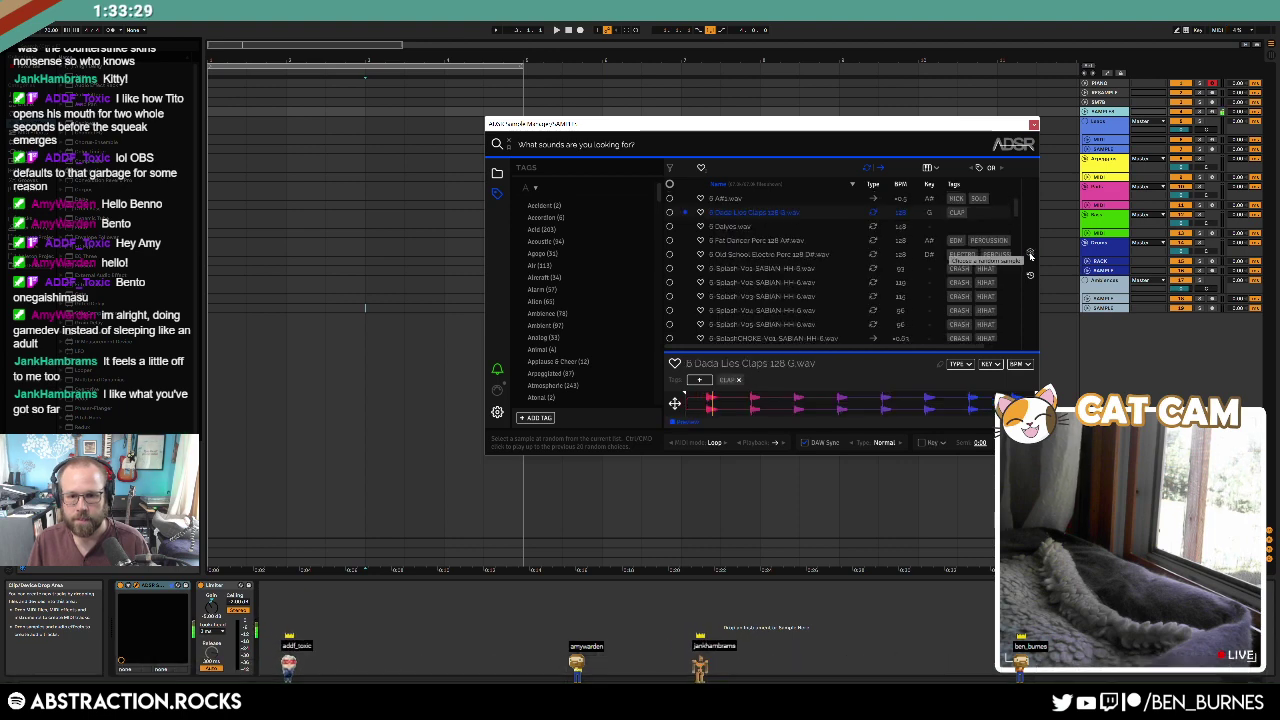
left_click(1030, 255)
Step: Restrict the ADSR browser to the Splice packs folder of the Samples library and pick a random sample
left_click(496, 174)
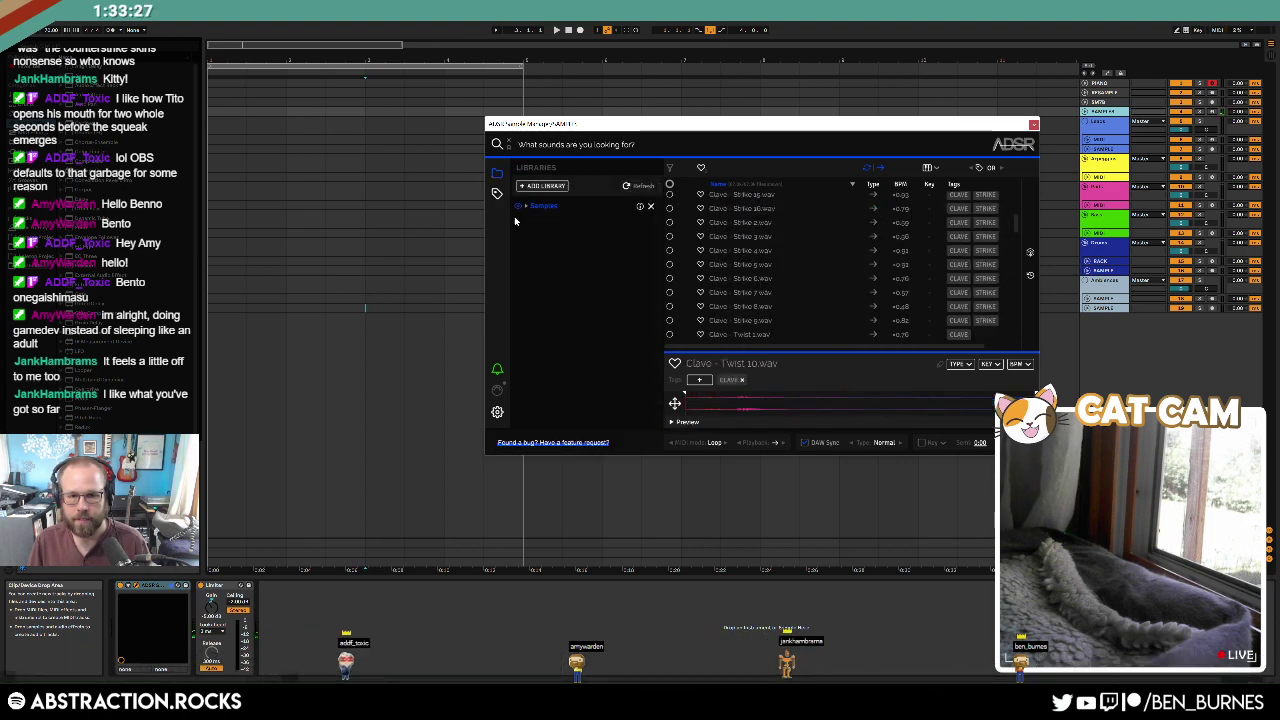
left_click(540, 206)
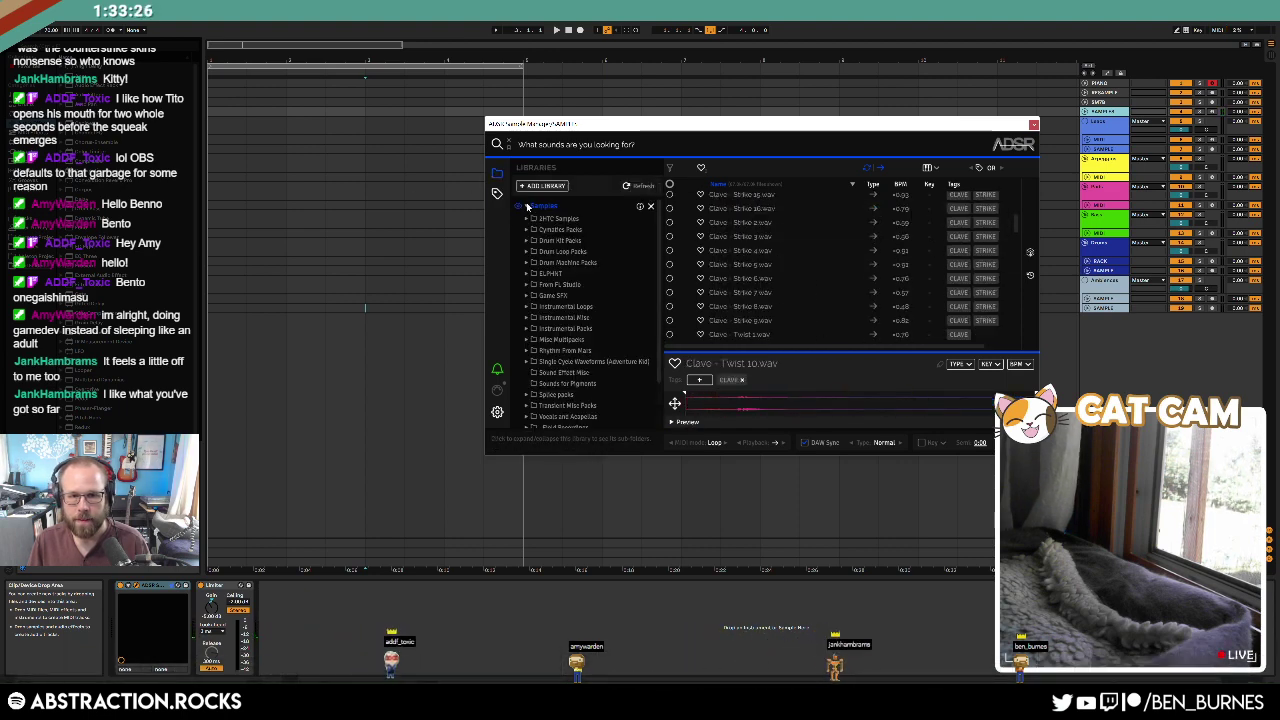
left_click(579, 394)
left_click(1031, 255)
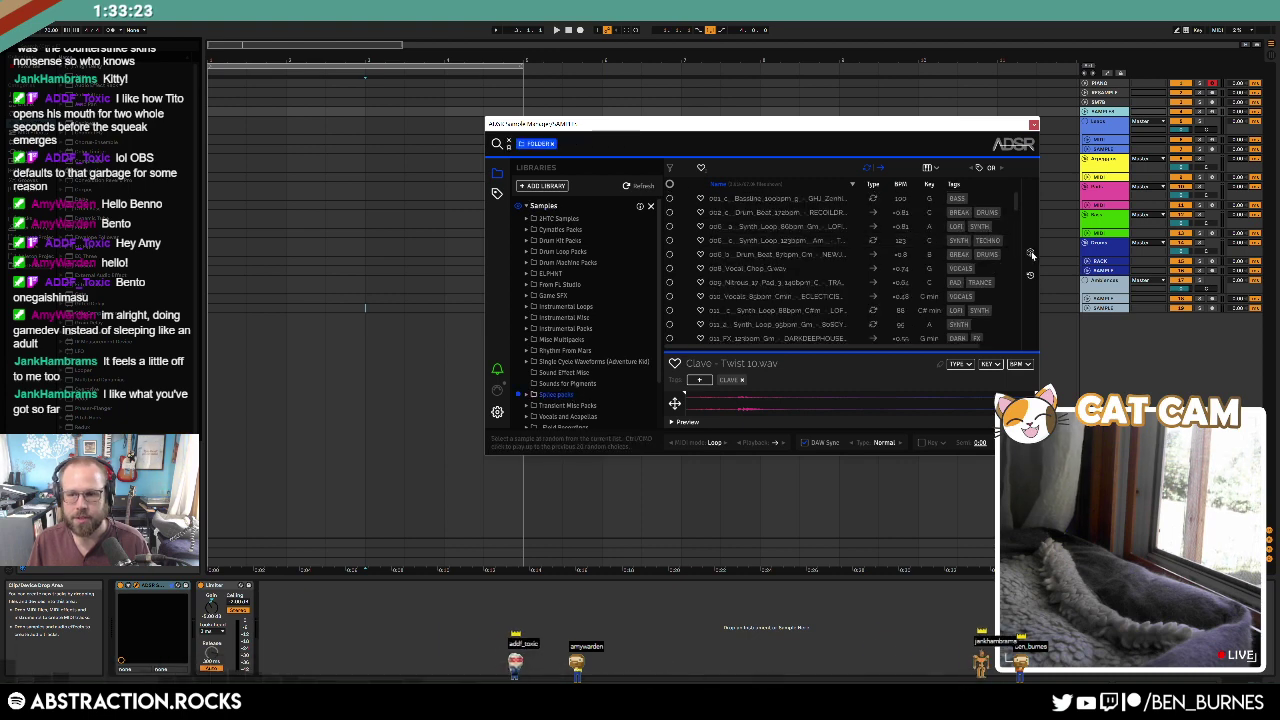
Step: Audition random Splice samples, then place the recently heard OLIVER_percussion_drum_loop_bboy_break_95_D#.wav at the start of the drums SAMPLE track
left_click(1031, 255)
left_click(1031, 255)
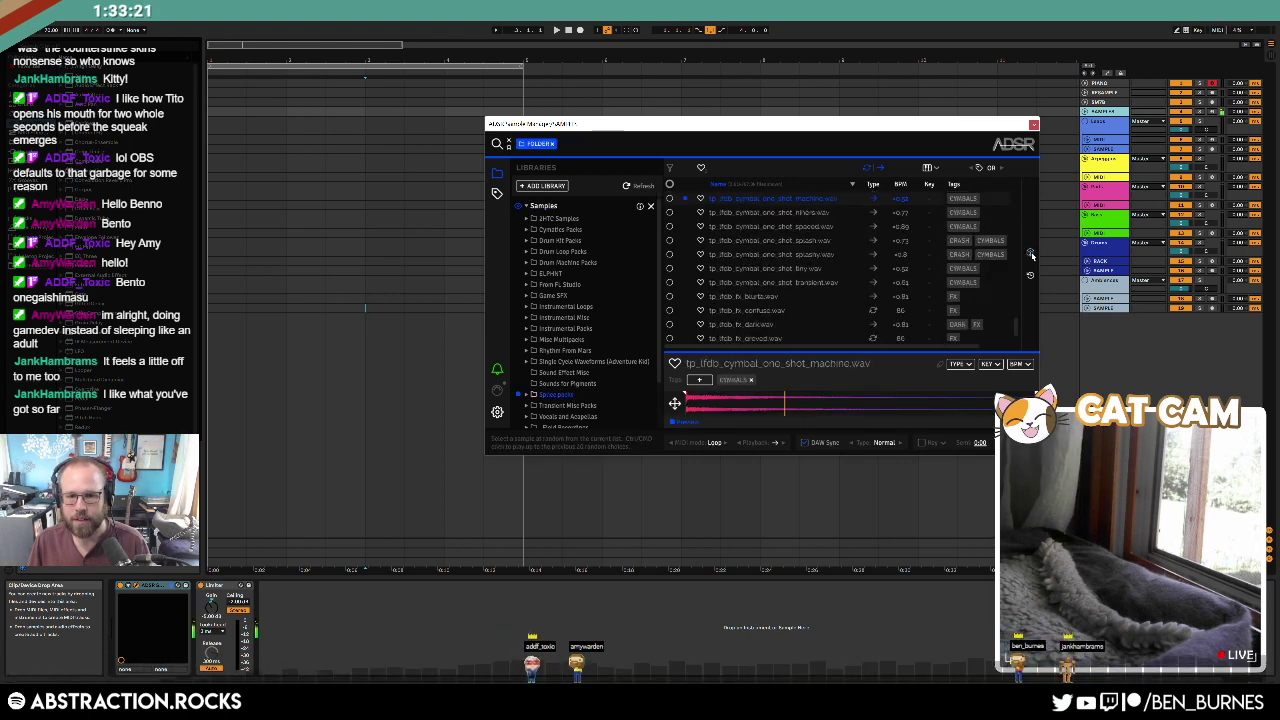
left_click(1031, 255)
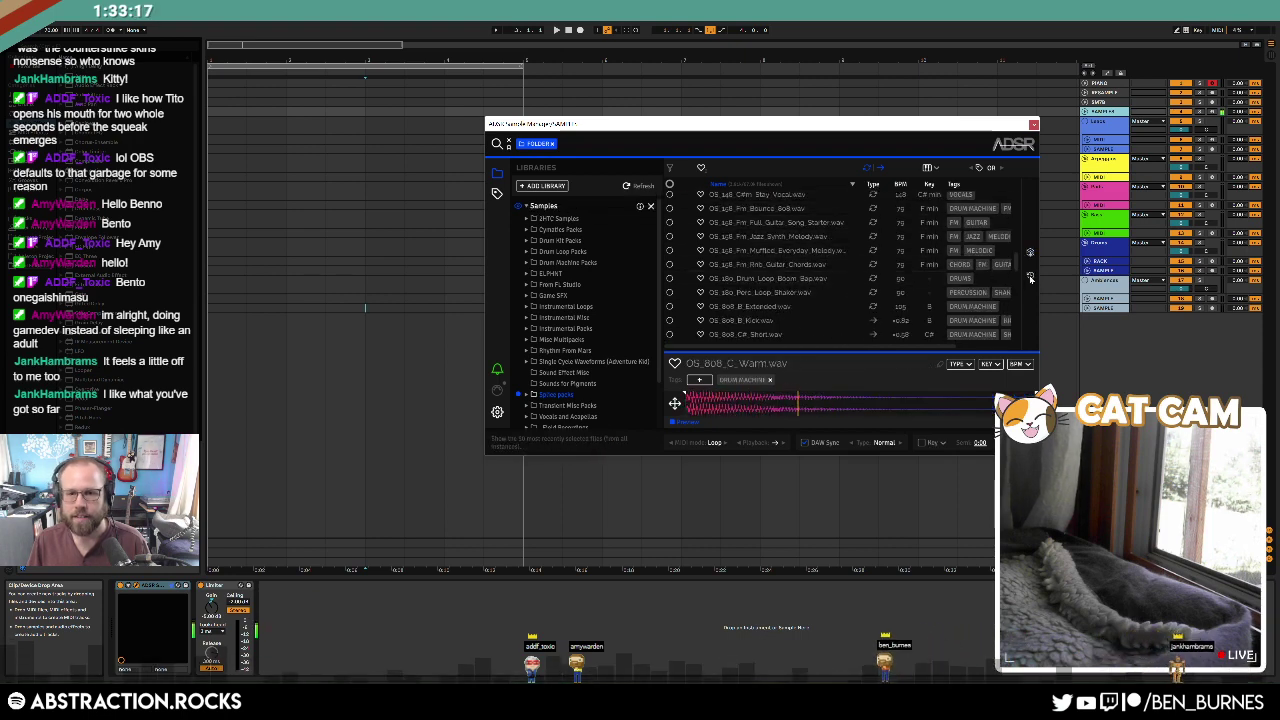
left_click(1030, 275)
left_click(762, 212)
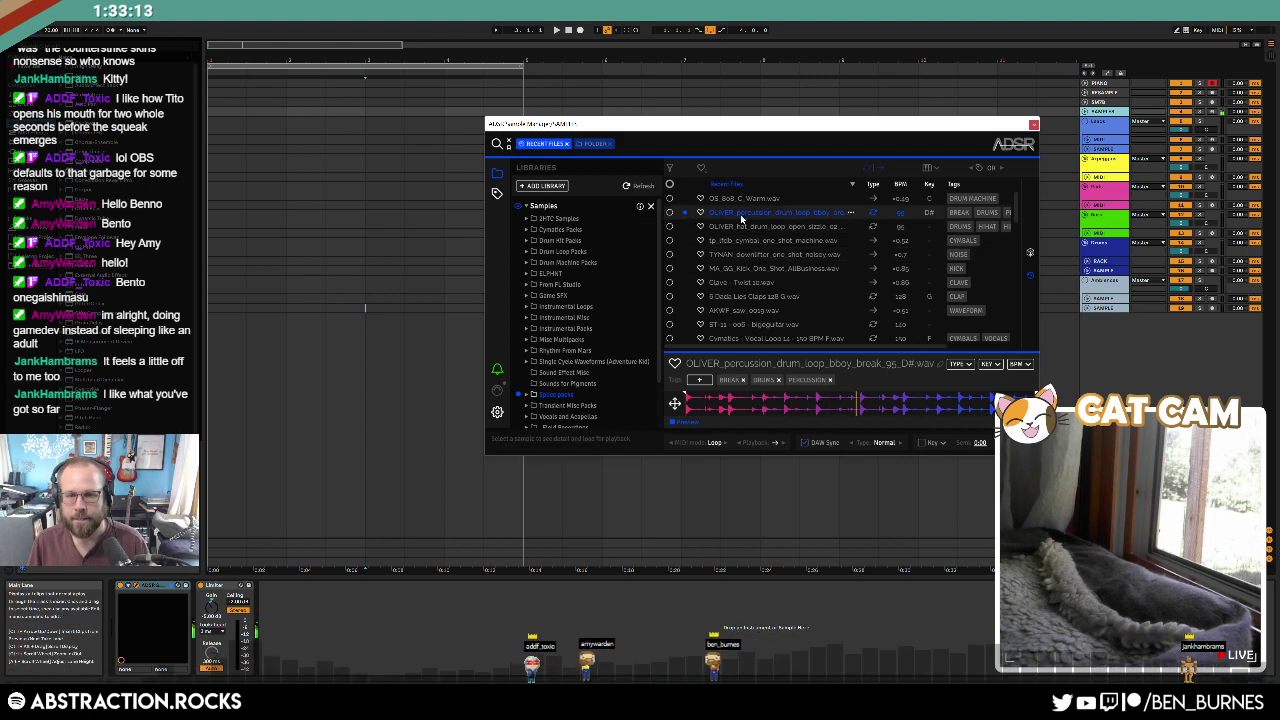
left_click_drag(752, 215, 223, 271)
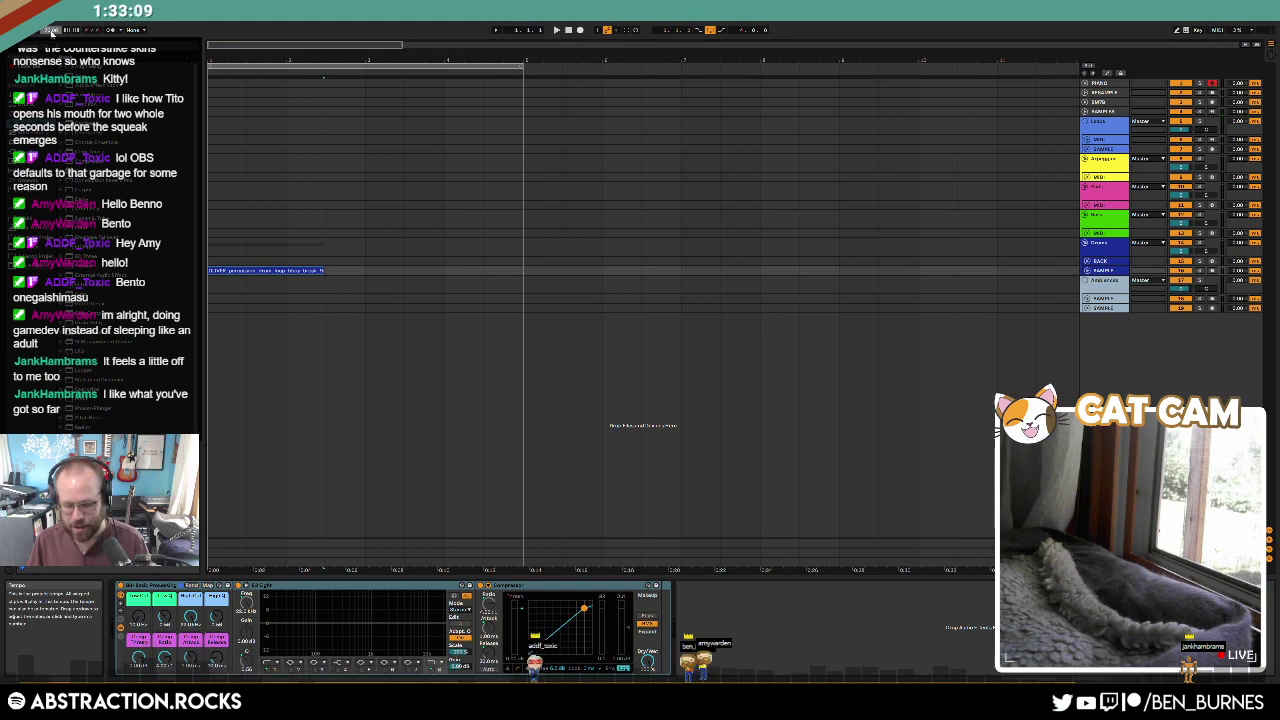
Step: Correct the percussion loop clip's segment BPM, extend the clip to two bars and shorten the arrangement loop to match
double_click(322, 270)
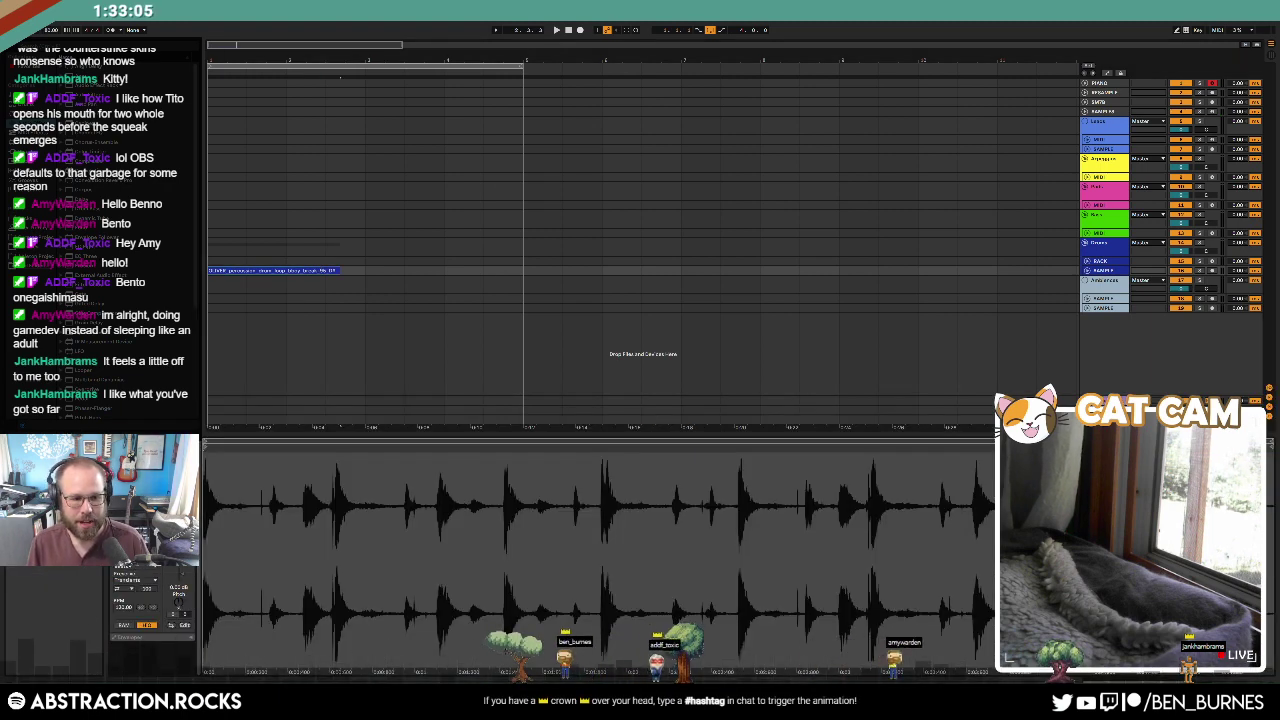
left_click(122, 607)
key("Return")
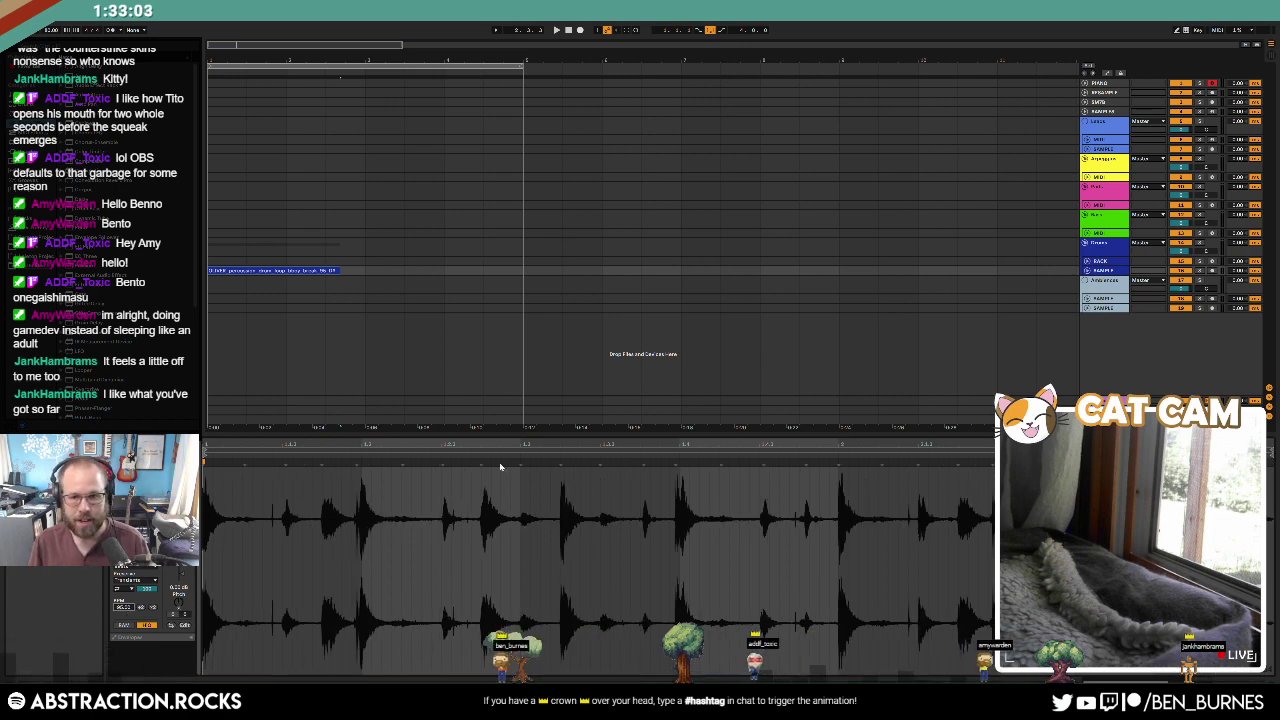
left_click(1086, 271)
left_click_drag(339, 279, 369, 276)
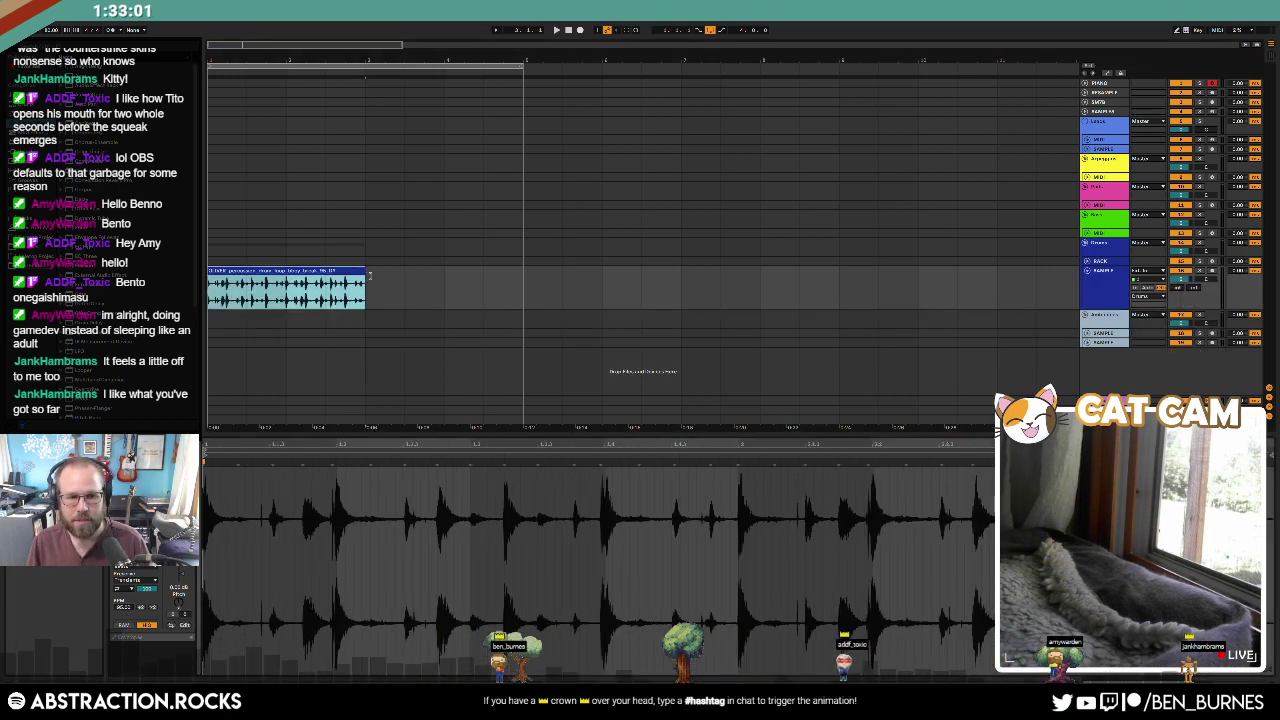
left_click_drag(525, 69, 363, 86)
Step: Browse the Vengeance sample folders for a kick and load a VMH1 Bassdrums sample into the drums RACK track's Drum Rack
left_click(1087, 262)
left_click(1101, 262)
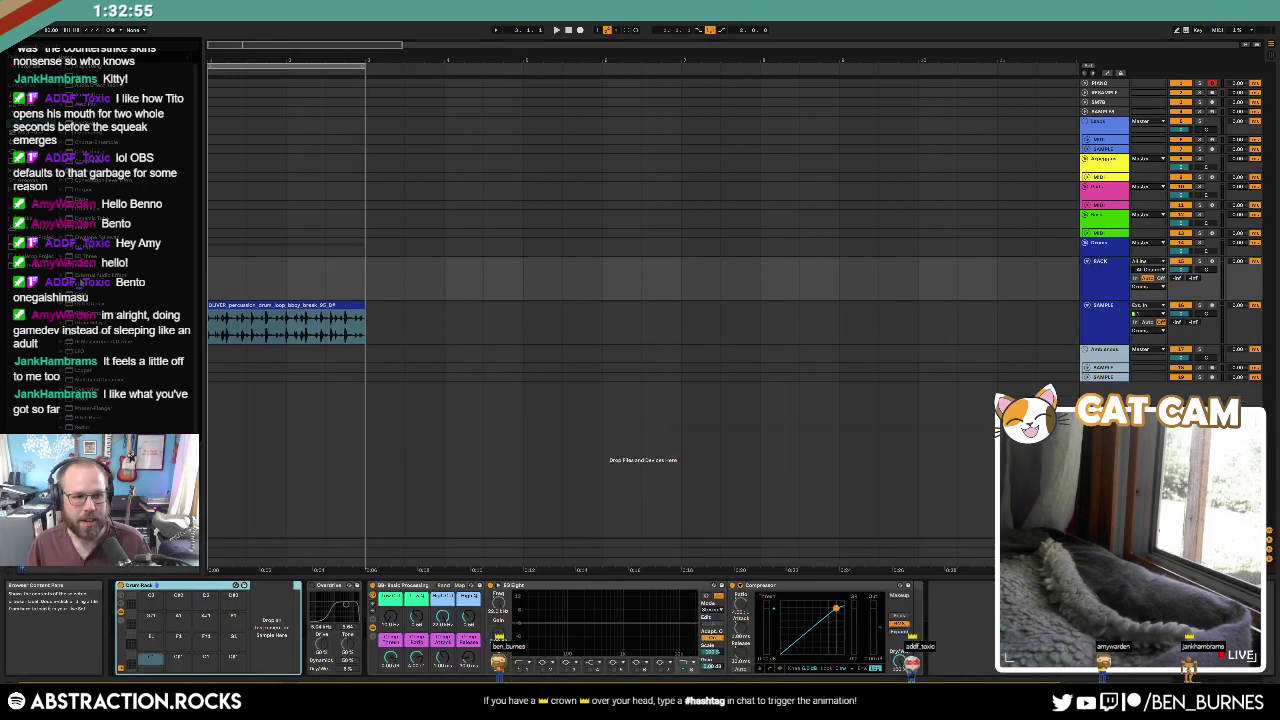
left_click(33, 250)
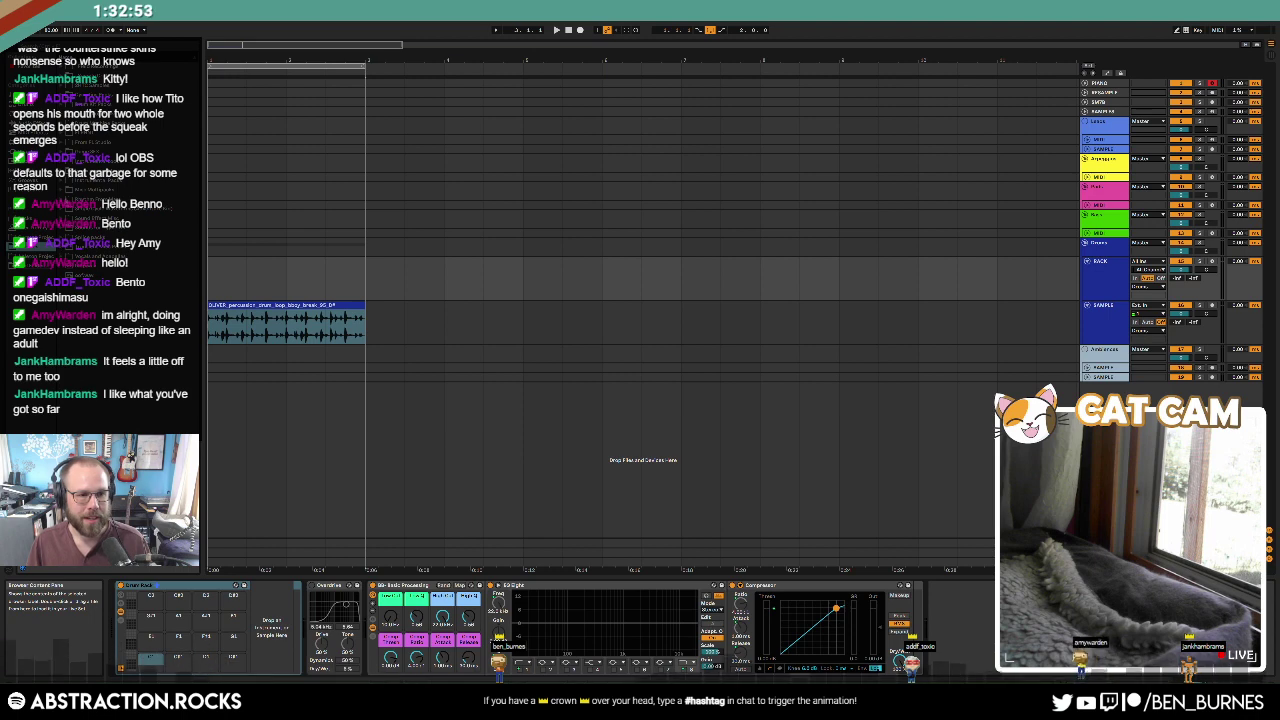
left_click(61, 190)
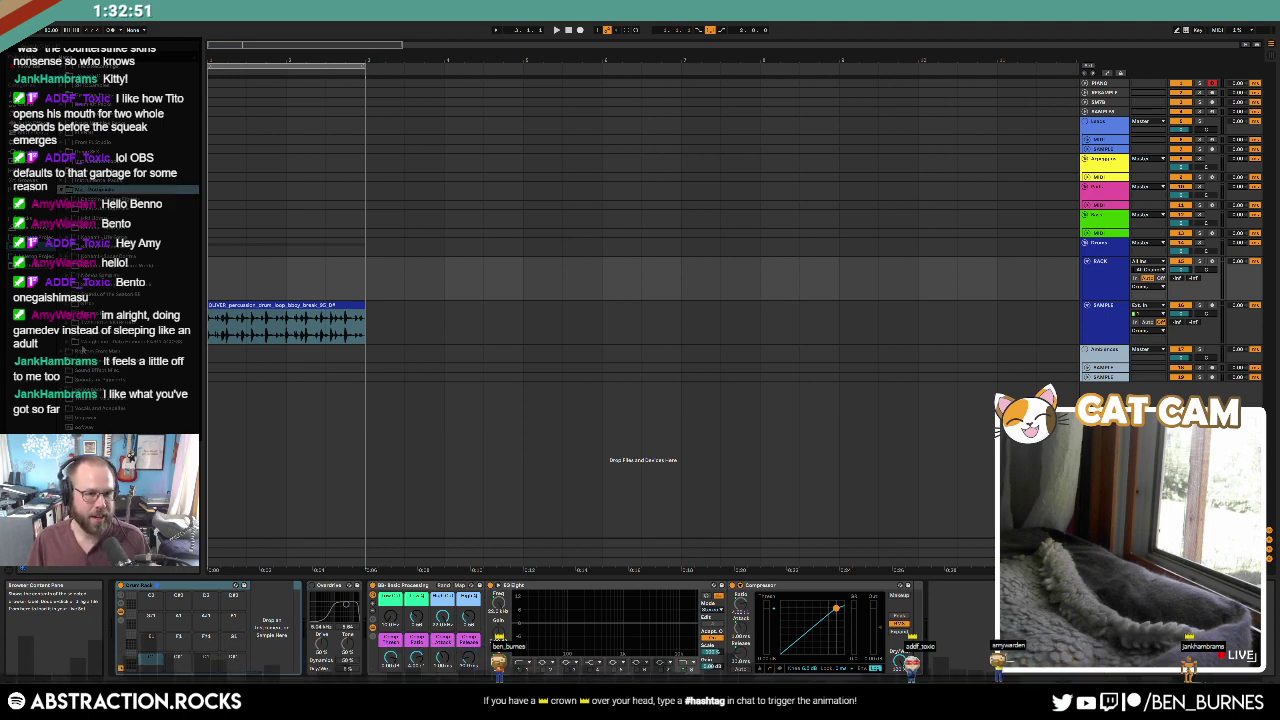
left_click(67, 333)
left_click(79, 418)
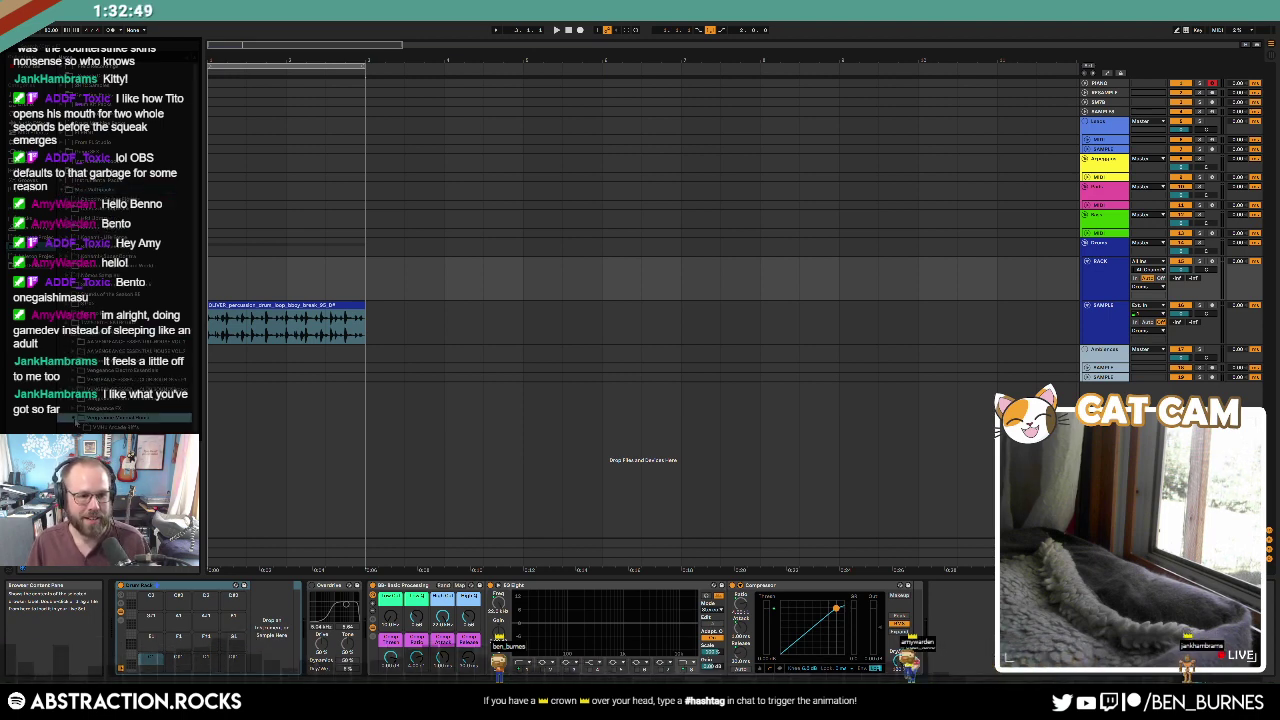
left_click(80, 456)
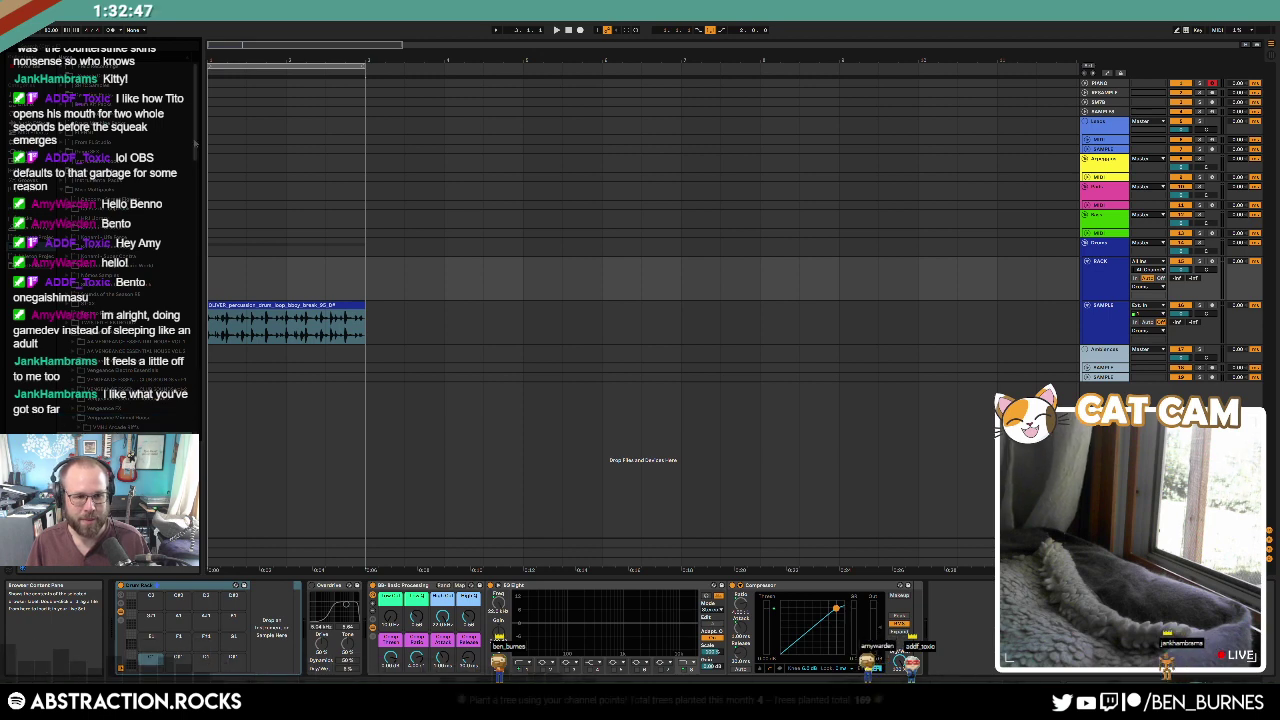
left_click_drag(195, 144, 192, 340)
key("Down")
key("Down")
key("Down")
key("Down")
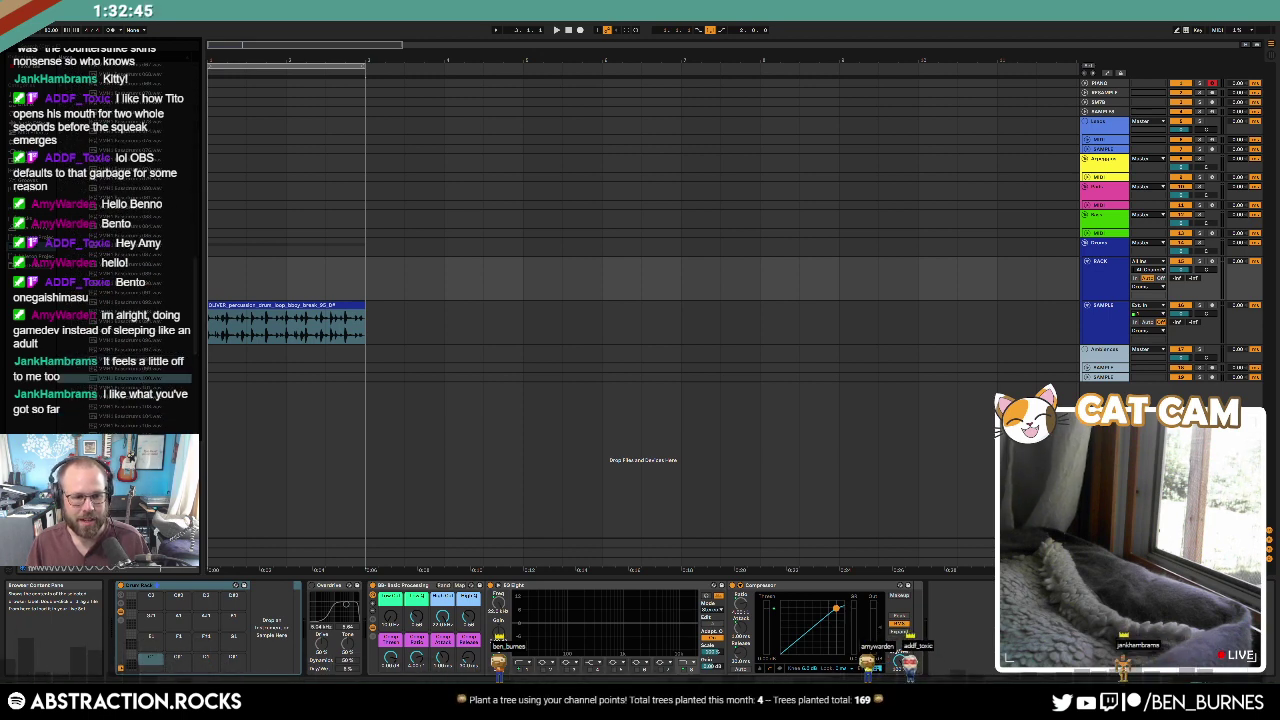
key("Down")
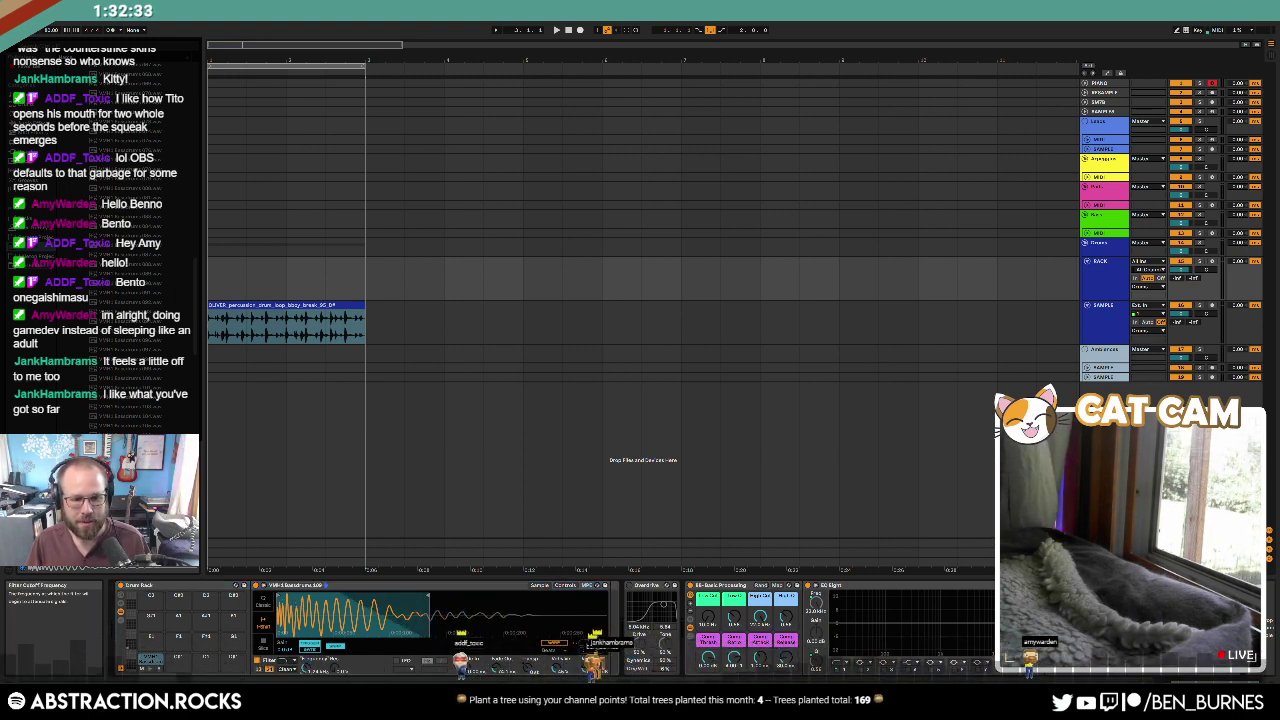
Step: Program a one-bar kick pattern on 1.1, 1.2.3, 1.3 and 1.4.3 in the RACK track and extend it to two bars
left_click_drag(214, 283, 284, 274)
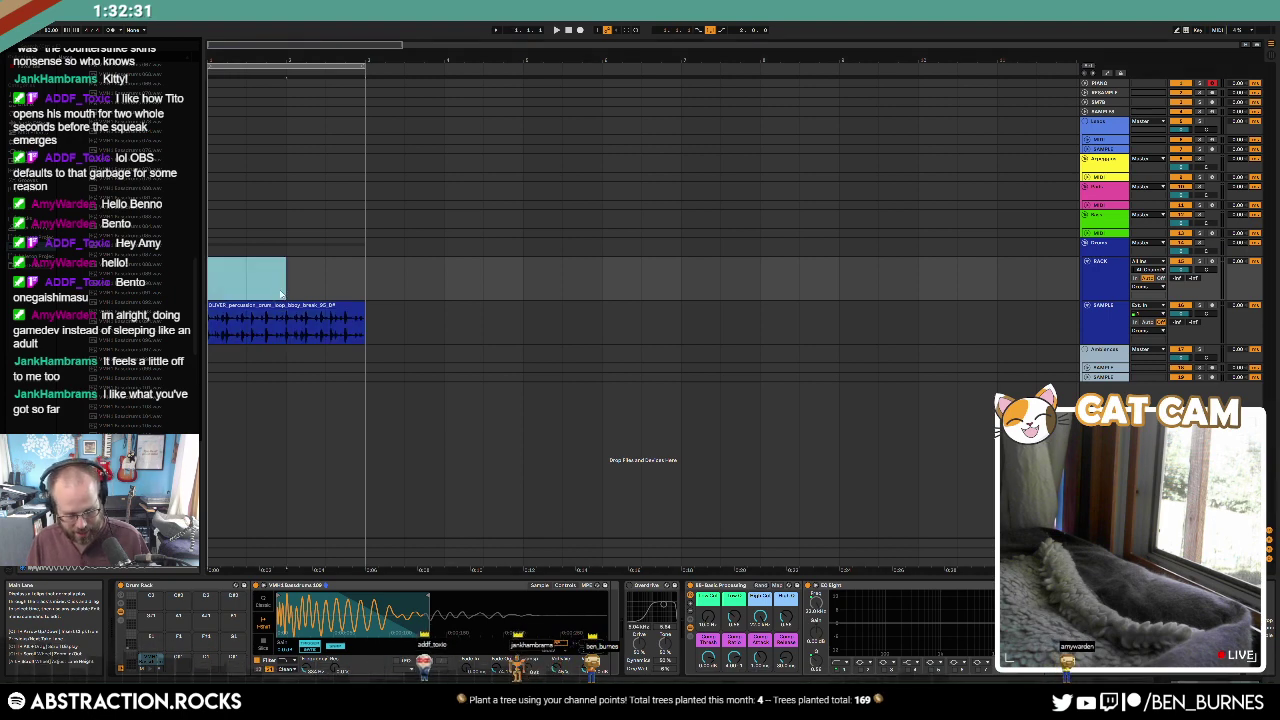
key("ctrl+shift+m")
double_click(294, 474)
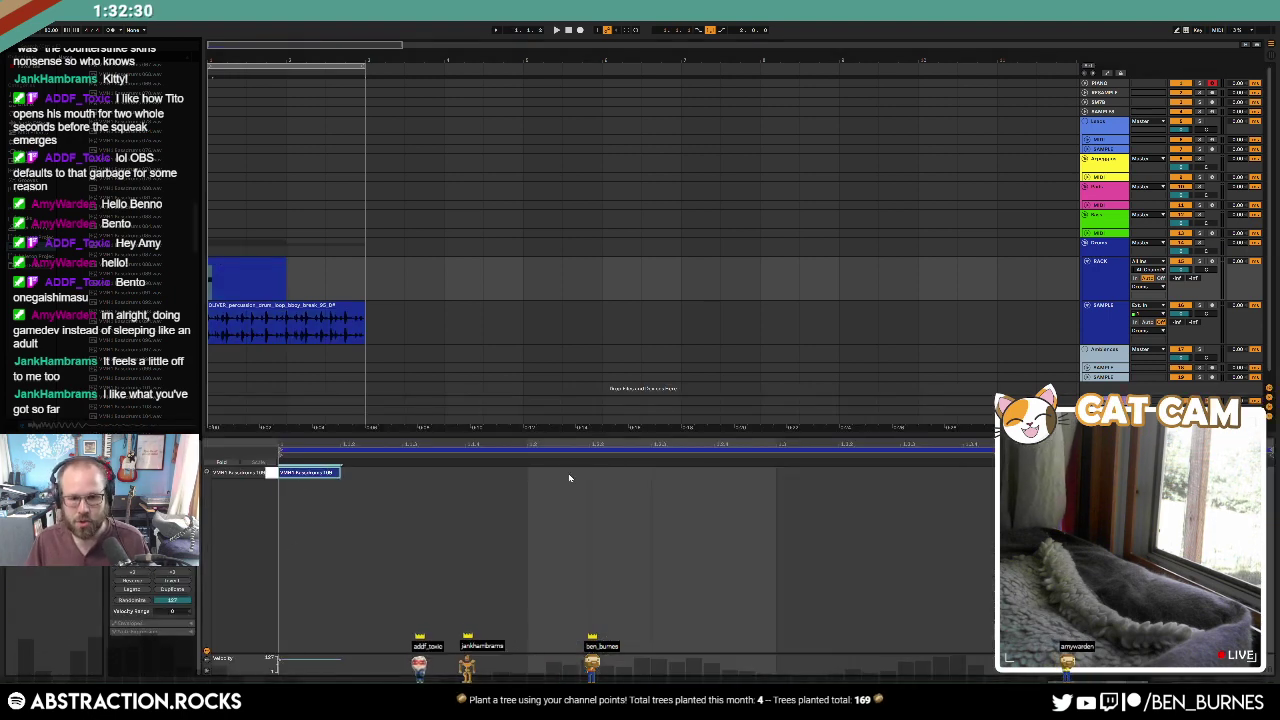
double_click(683, 474)
double_click(818, 473)
left_click(1168, 473)
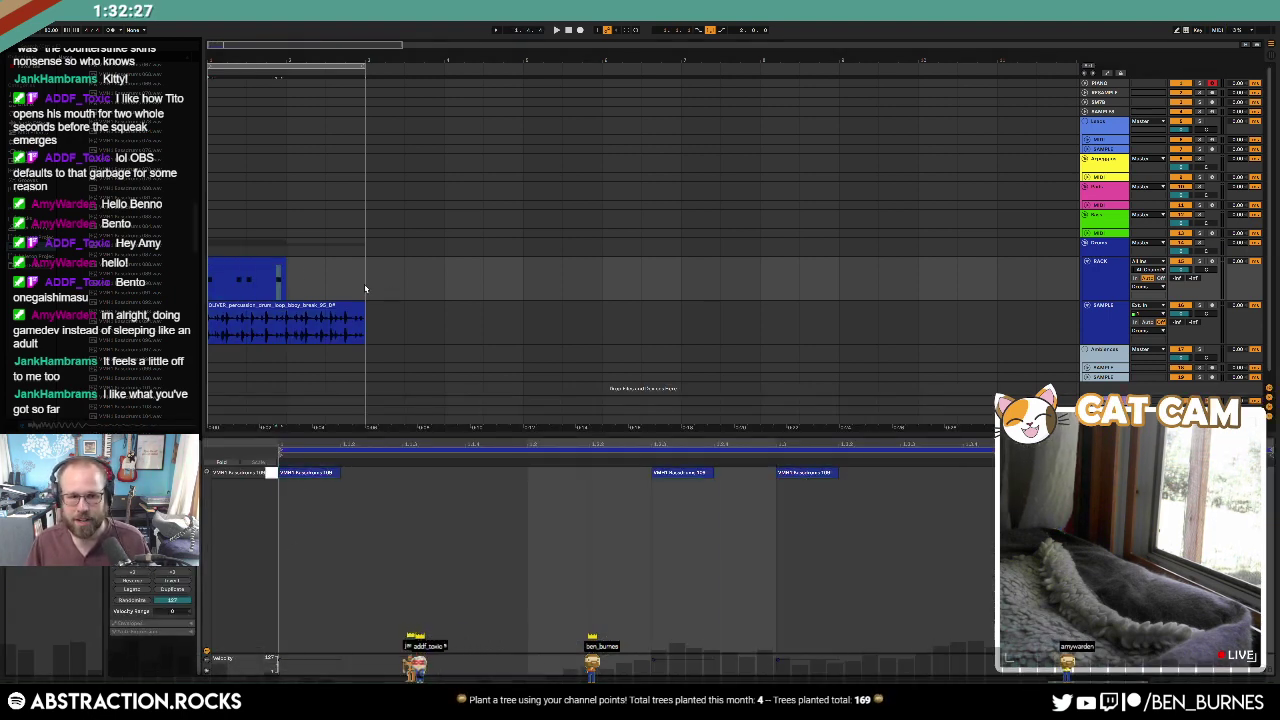
left_click_drag(284, 264, 351, 277)
Step: Play the two-bar kick and percussion loop together to judge the groove, and stop the playback
key("space")
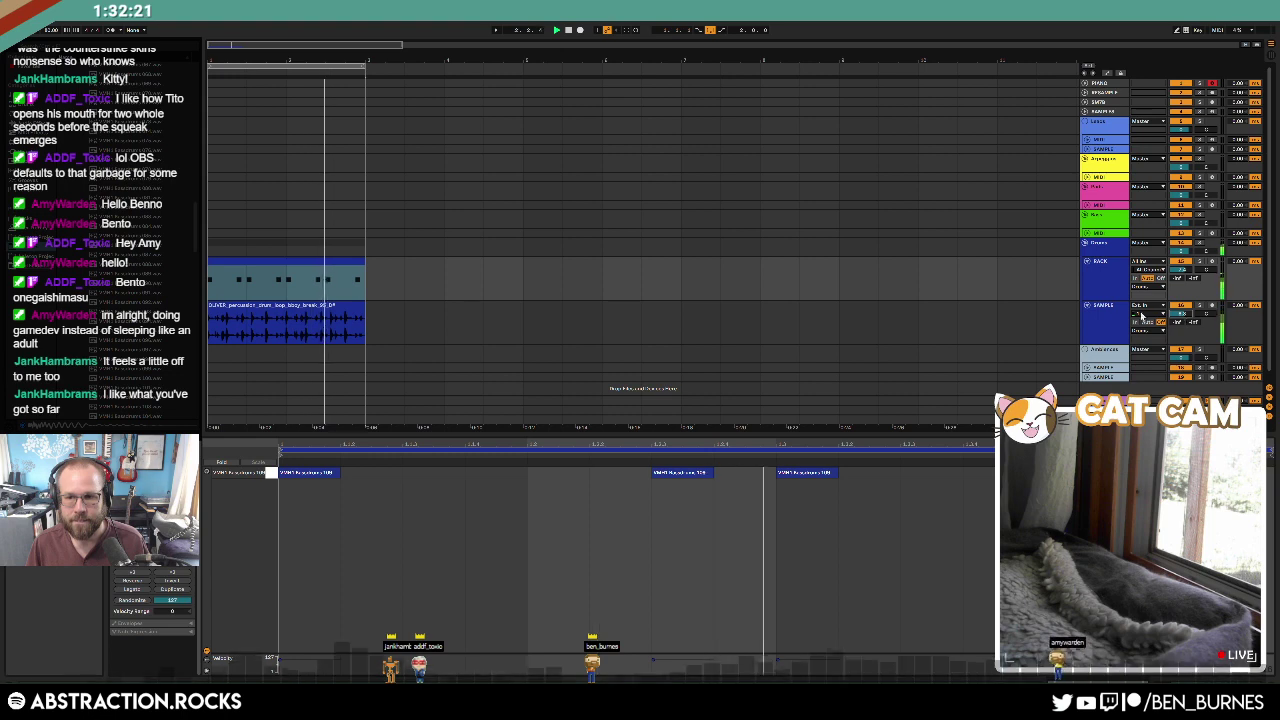
left_click(1110, 302)
left_click(1106, 148)
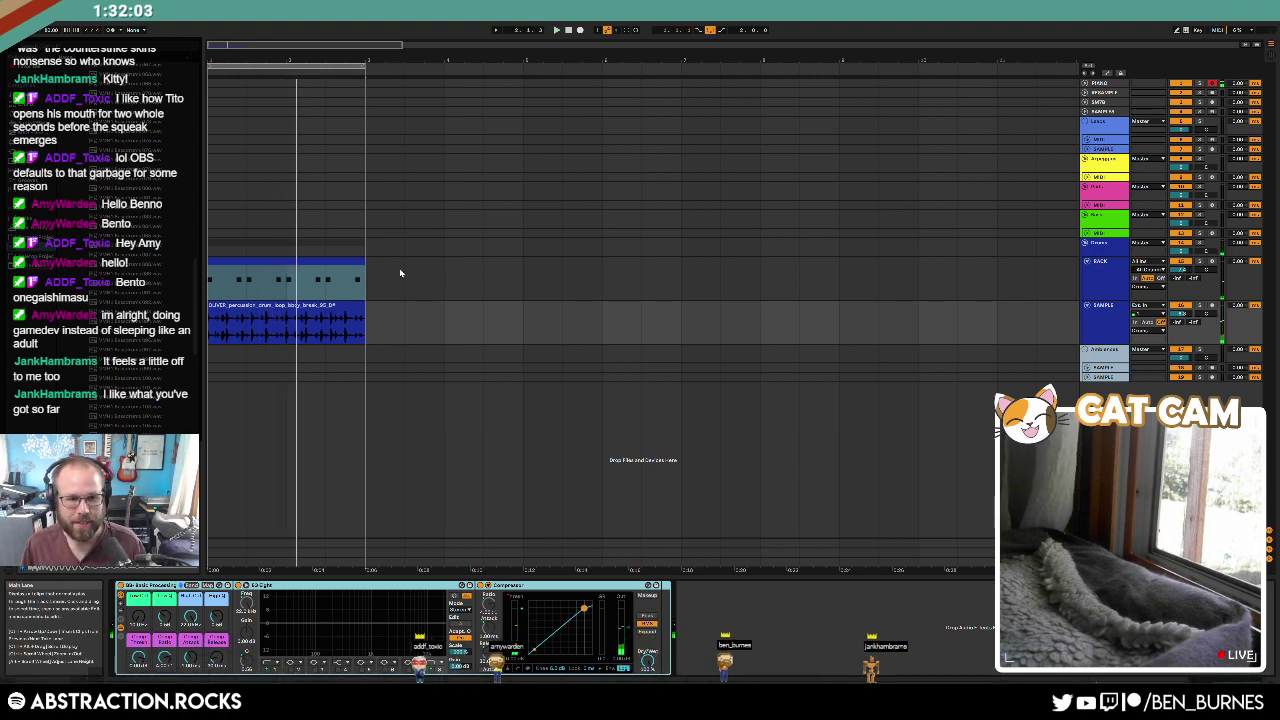
key("space")
left_click_drag(400, 273, 208, 324)
left_click(518, 326)
Step: Reopen the ADSR Sample Manager, clear its recent files filter and pick random Splice samples until reaching tx_text_microtonalvoid_C.wav
left_click(1098, 130)
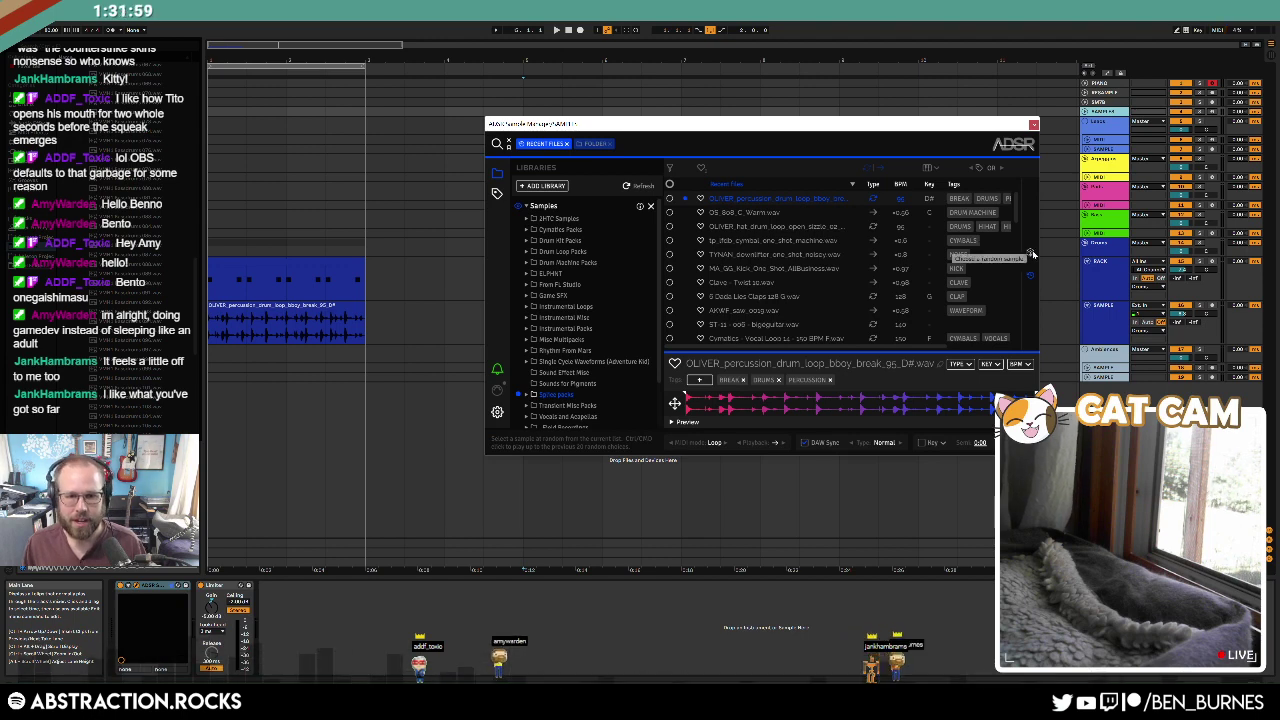
left_click(1031, 252)
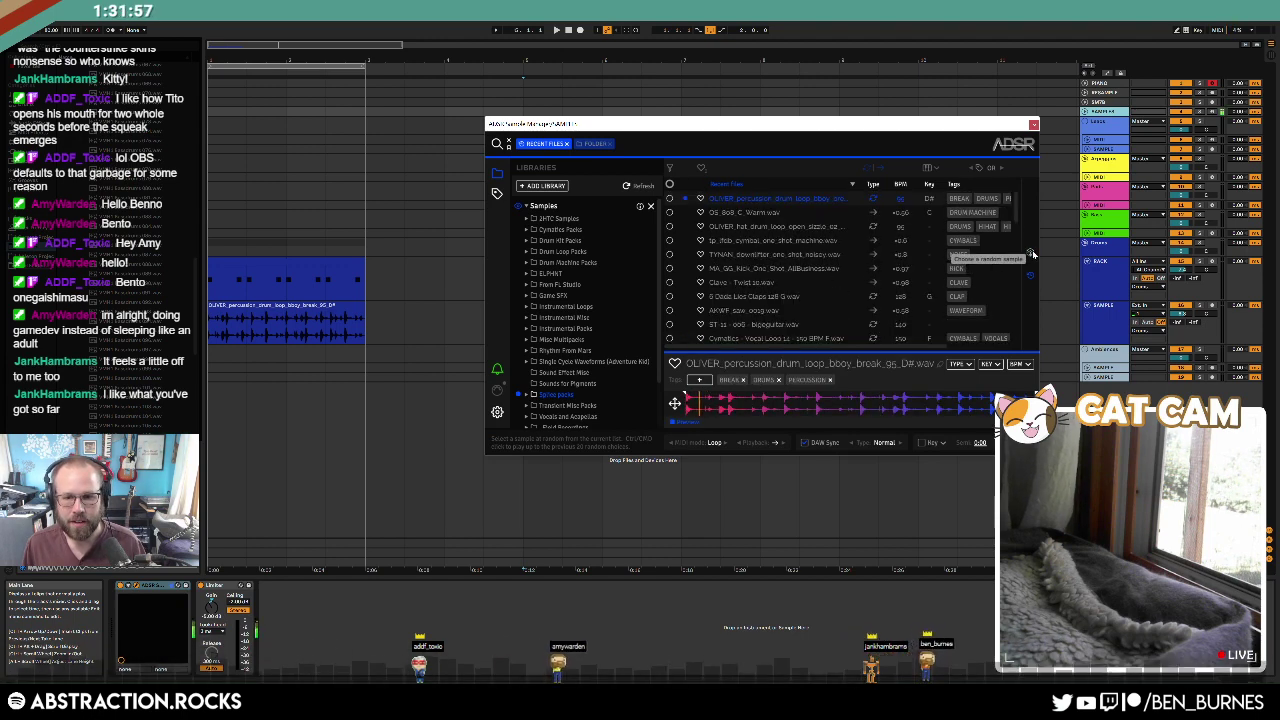
left_click(1032, 250)
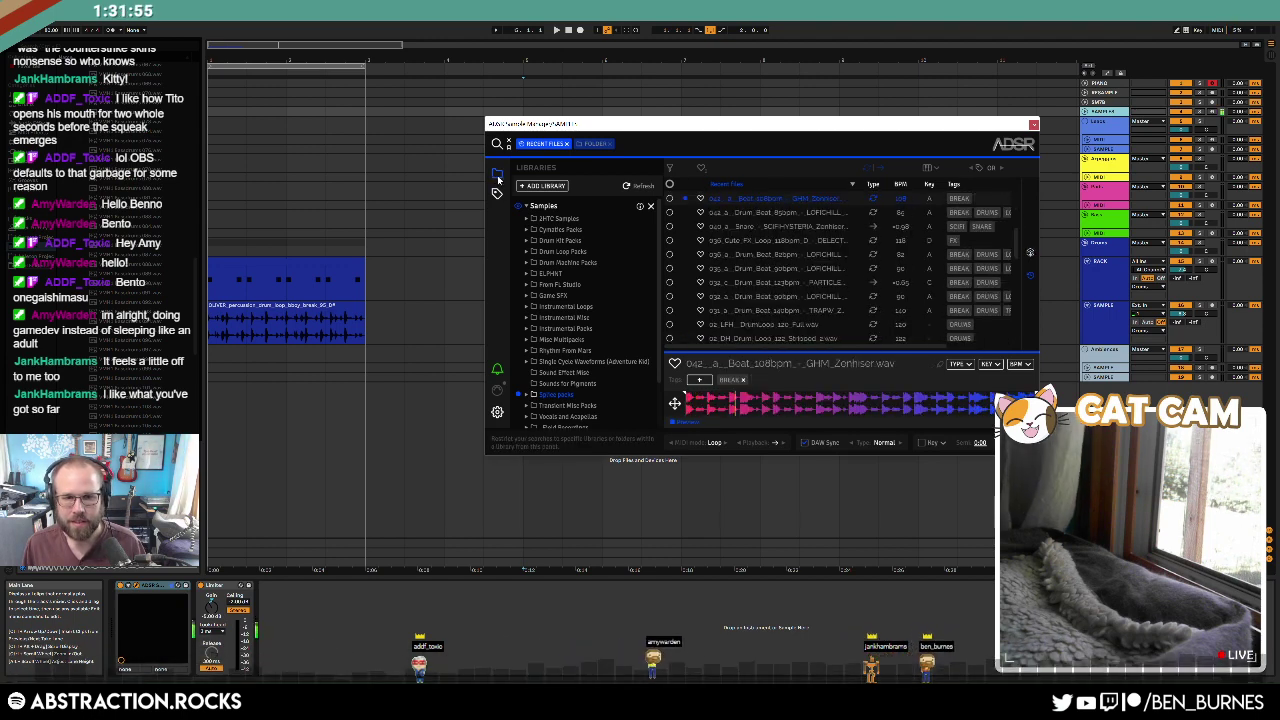
left_click(567, 144)
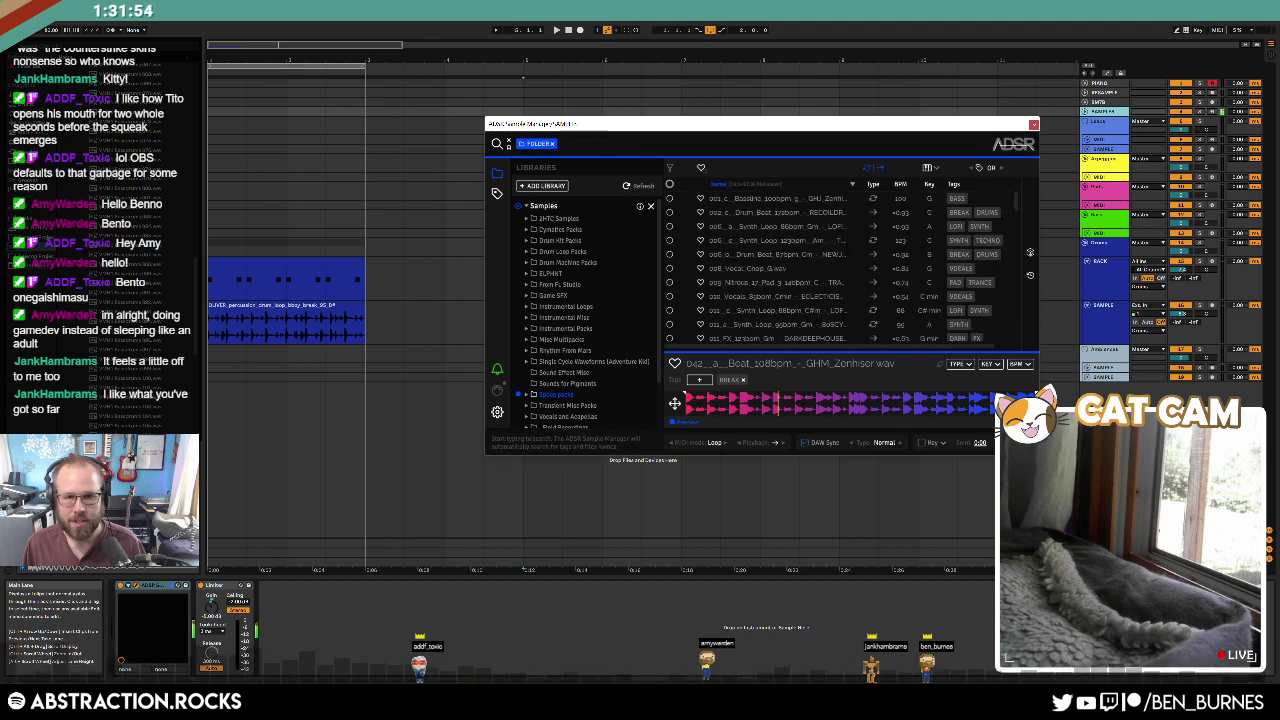
left_click(1031, 252)
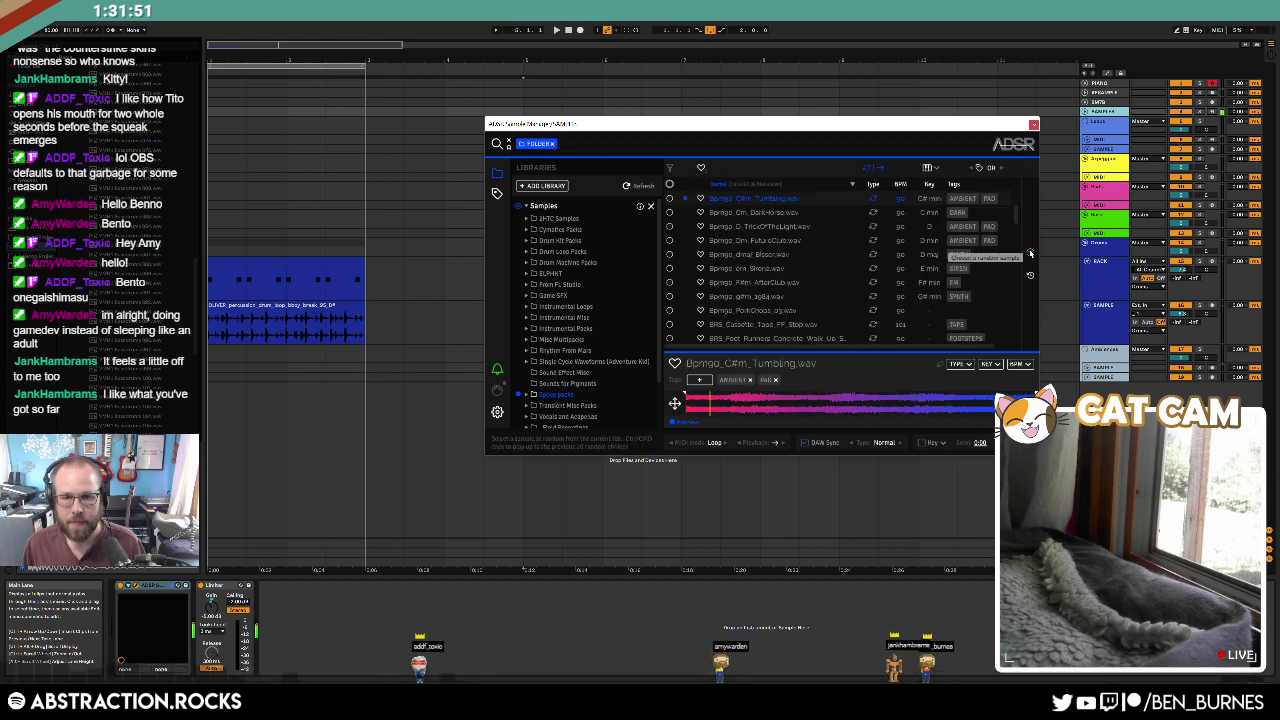
left_click(1031, 253)
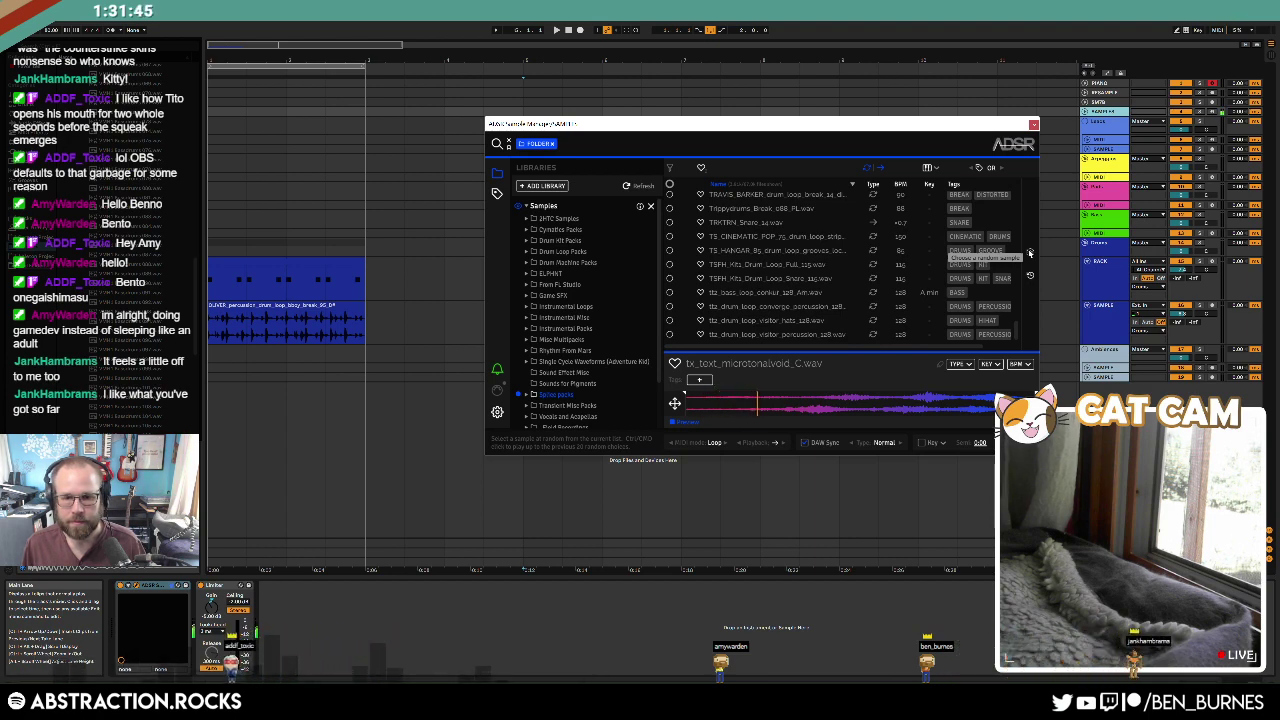
Step: Delete the kick and percussion clips and paste a SAMPLE audio track below the pink pad group's MIDI track
left_click(1057, 270)
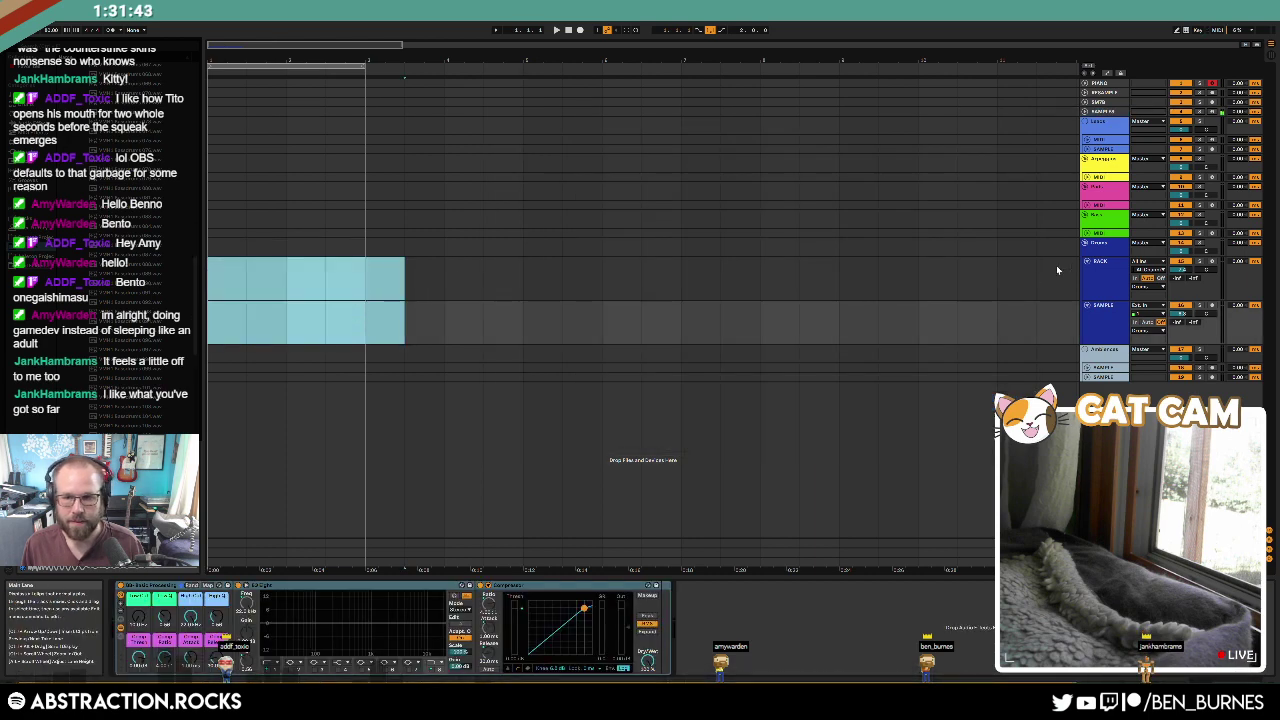
left_click(1102, 205)
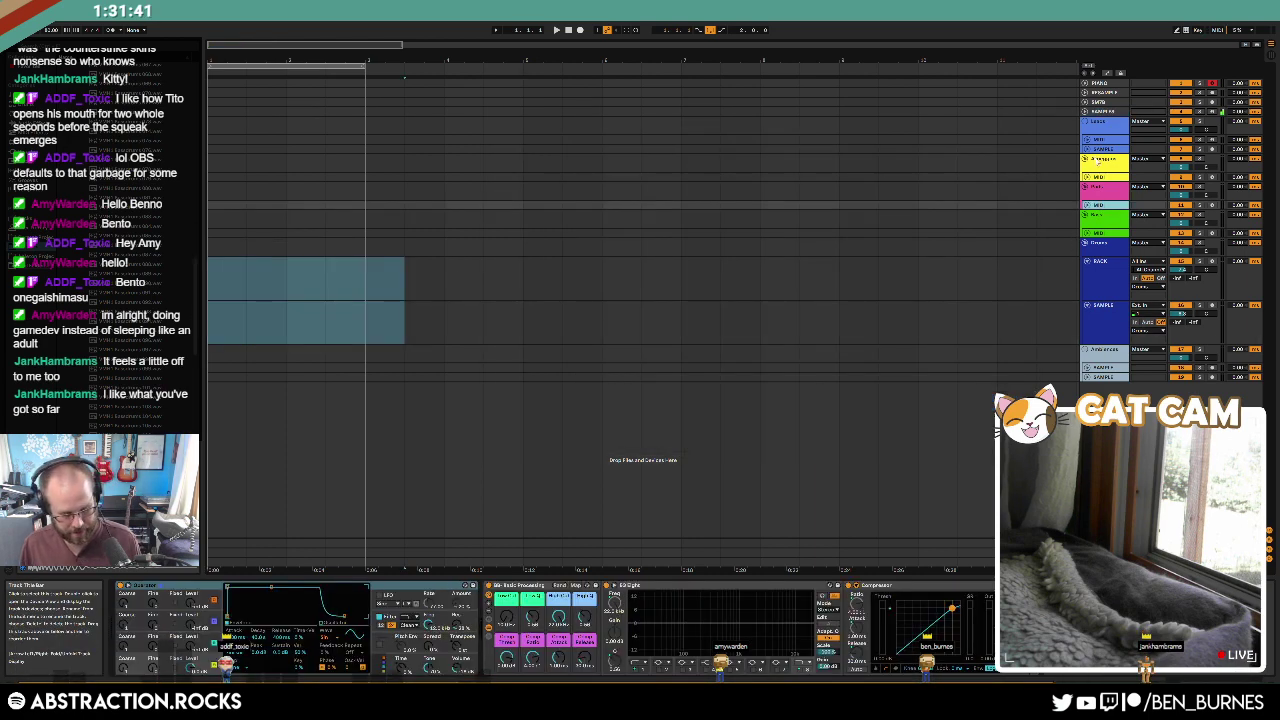
key("ctrl+v")
Step: Place tx_text_microtonalvoid_C.wav from the ADSR Sample Manager at the start of the new pad SAMPLE track
left_click(1102, 112)
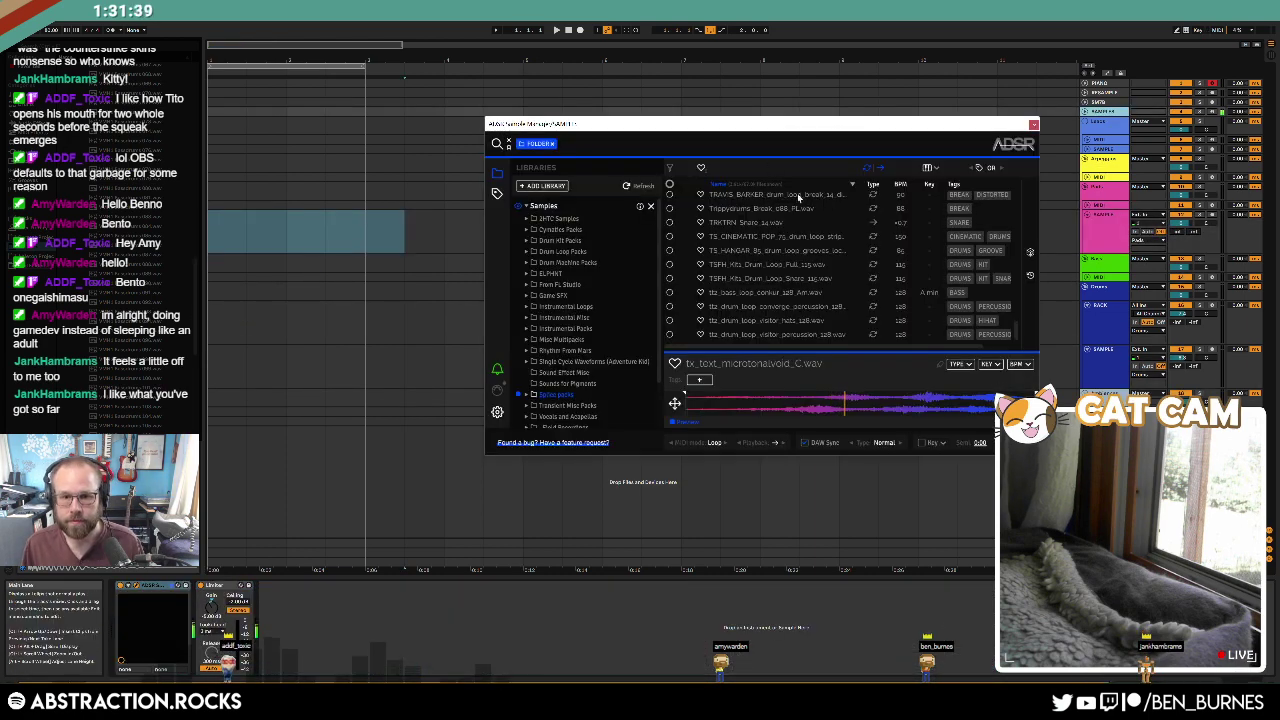
scroll(795, 205, "down", 1)
left_click_drag(749, 303, 344, 241)
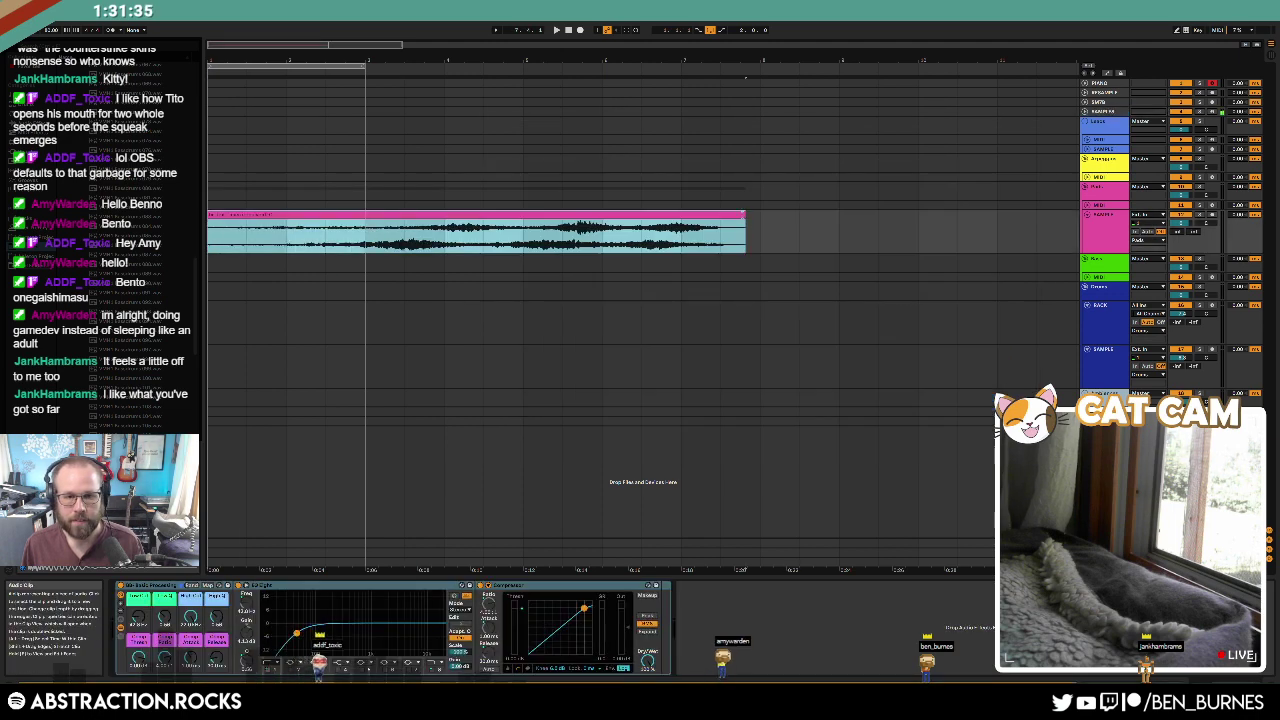
Step: Shift the pad clip's audio earlier to skip its quiet beginning and trim the clip to four bars
mouse_move(745, 224)
left_mouse_down()
mouse_move(533, 224)
mouse_move(745, 226)
left_mouse_up()
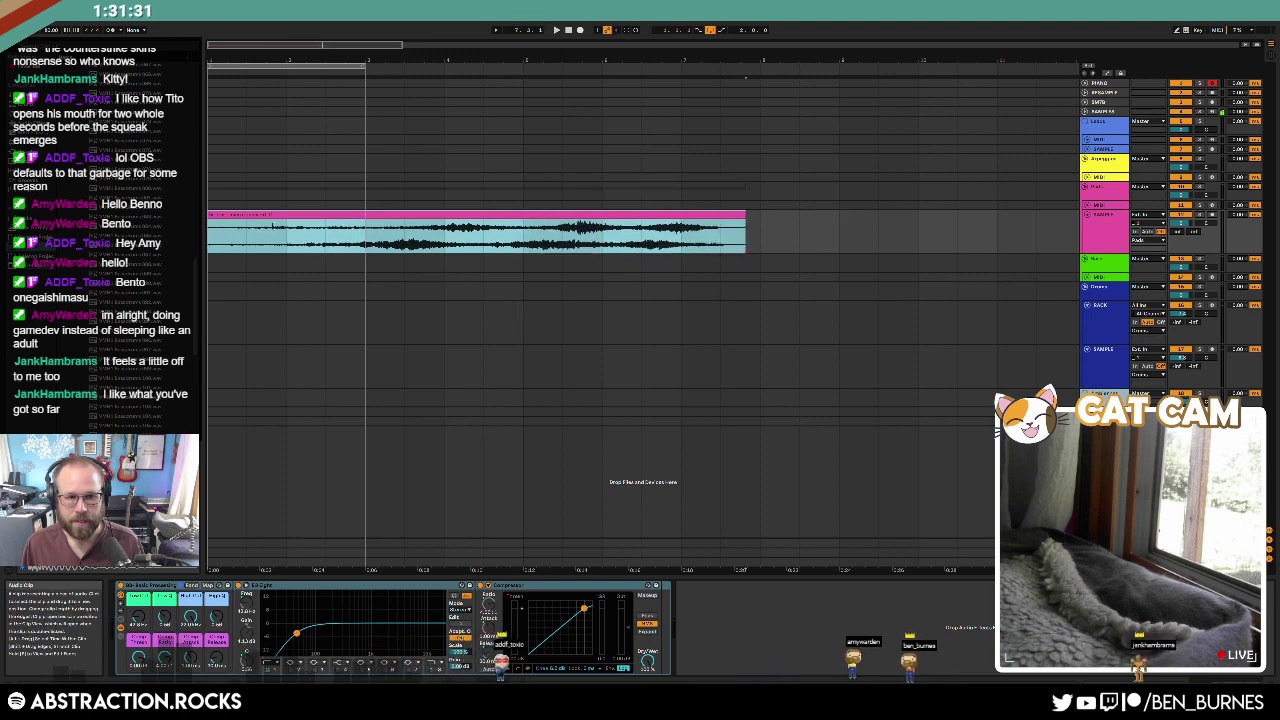
left_click_drag(272, 225, 240, 221)
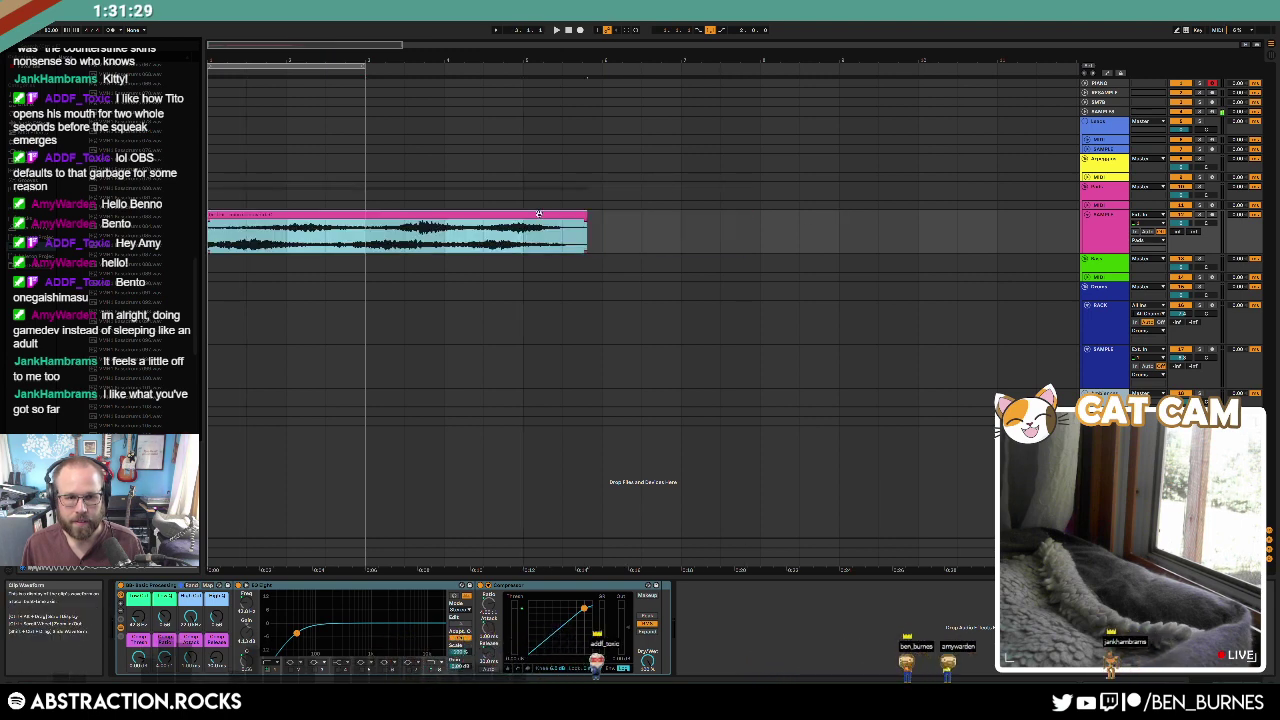
left_click_drag(585, 216, 526, 217)
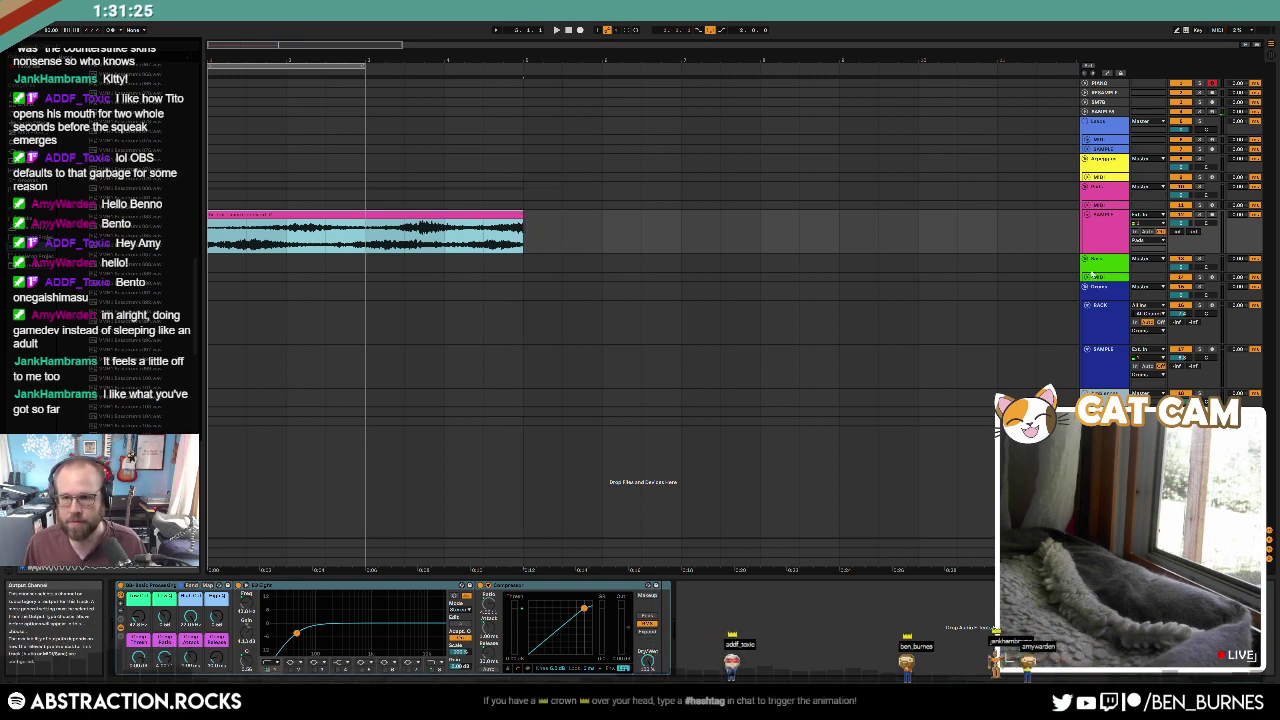
Step: Raise the first send of the pad SAMPLE track and extend the arrangement loop to four bars
left_click_drag(1178, 231, 1178, 190)
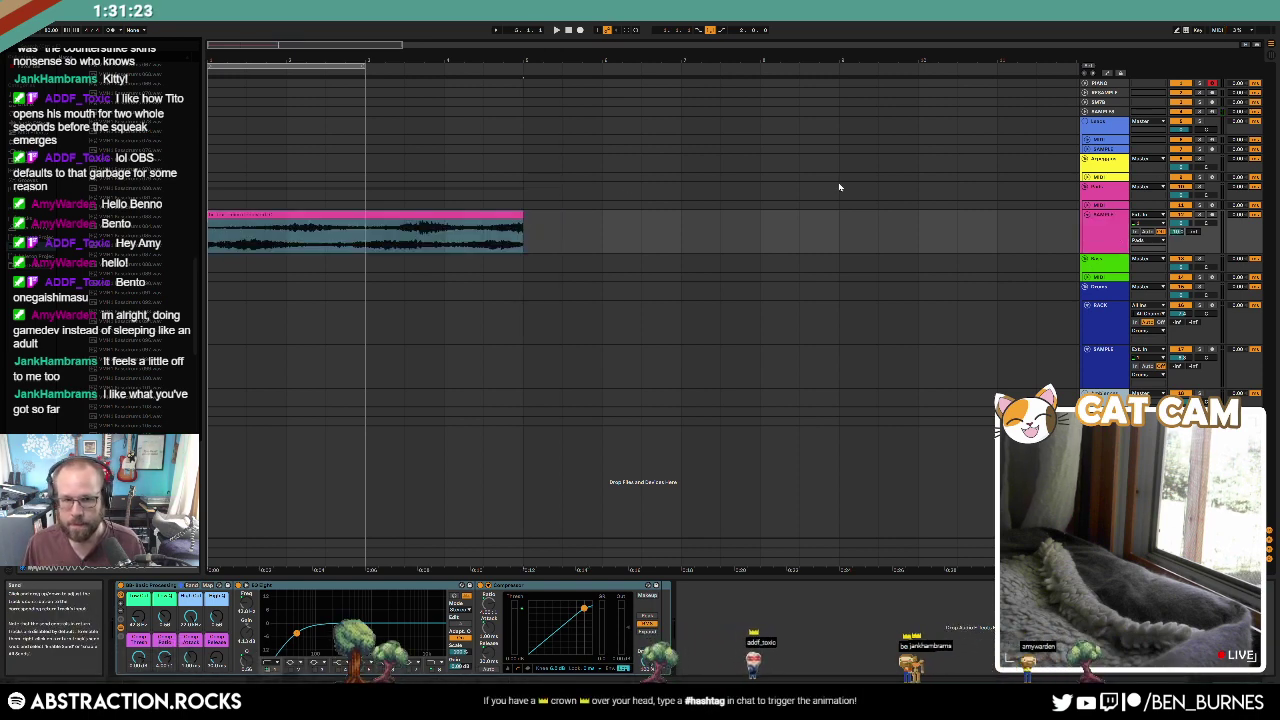
left_click_drag(364, 66, 538, 119)
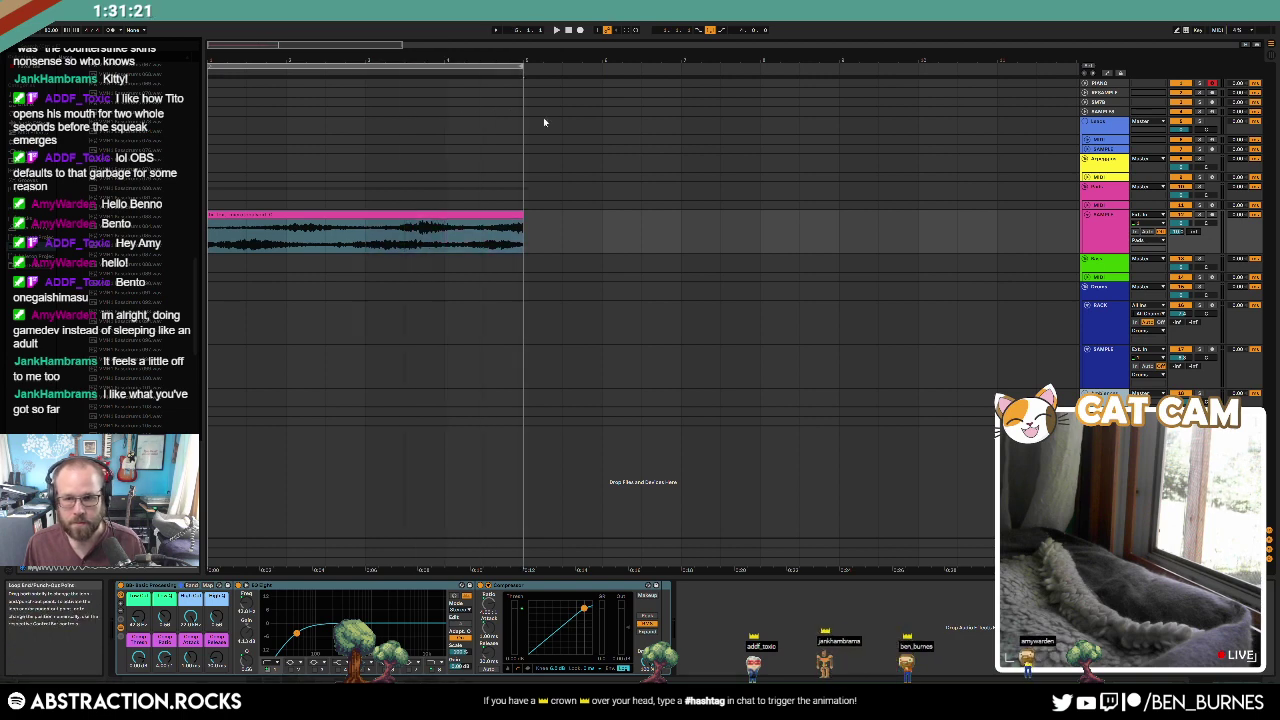
left_click(701, 194)
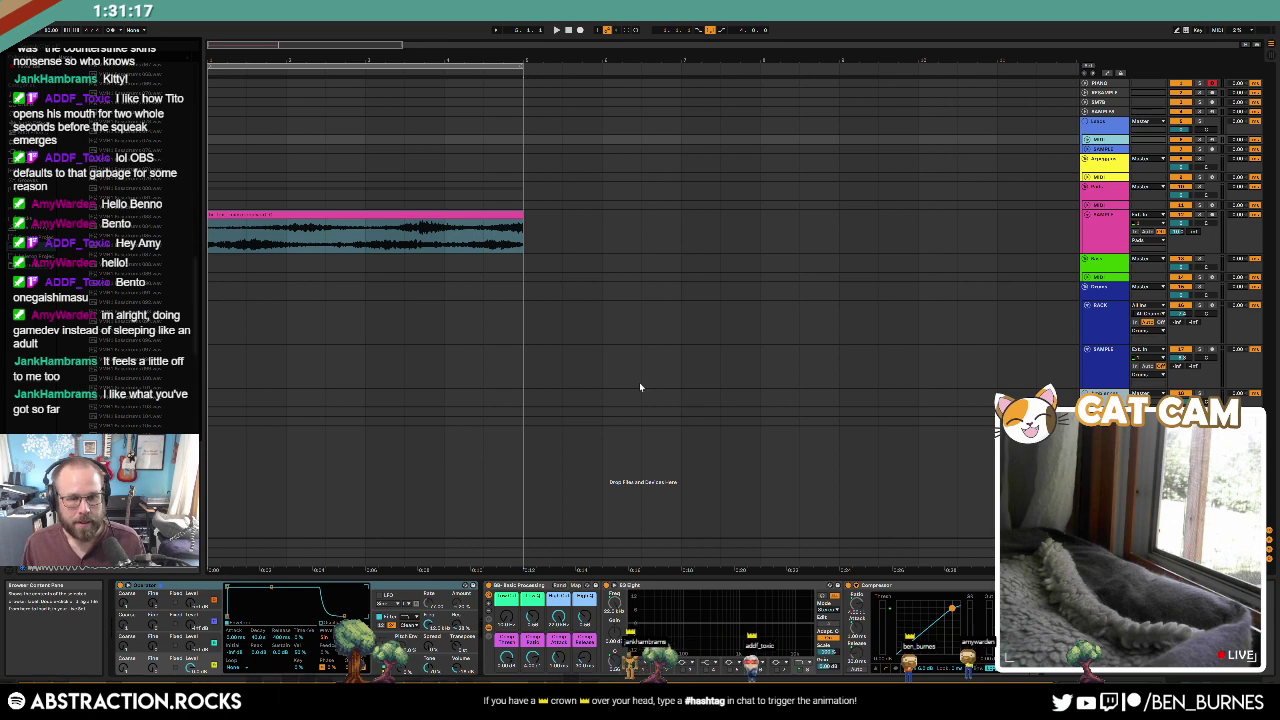
Step: Create a one-bar MIDI clip on the drum RACK track with kick hits on beats 1 and 3, and extend it to four bars
left_click(1106, 326)
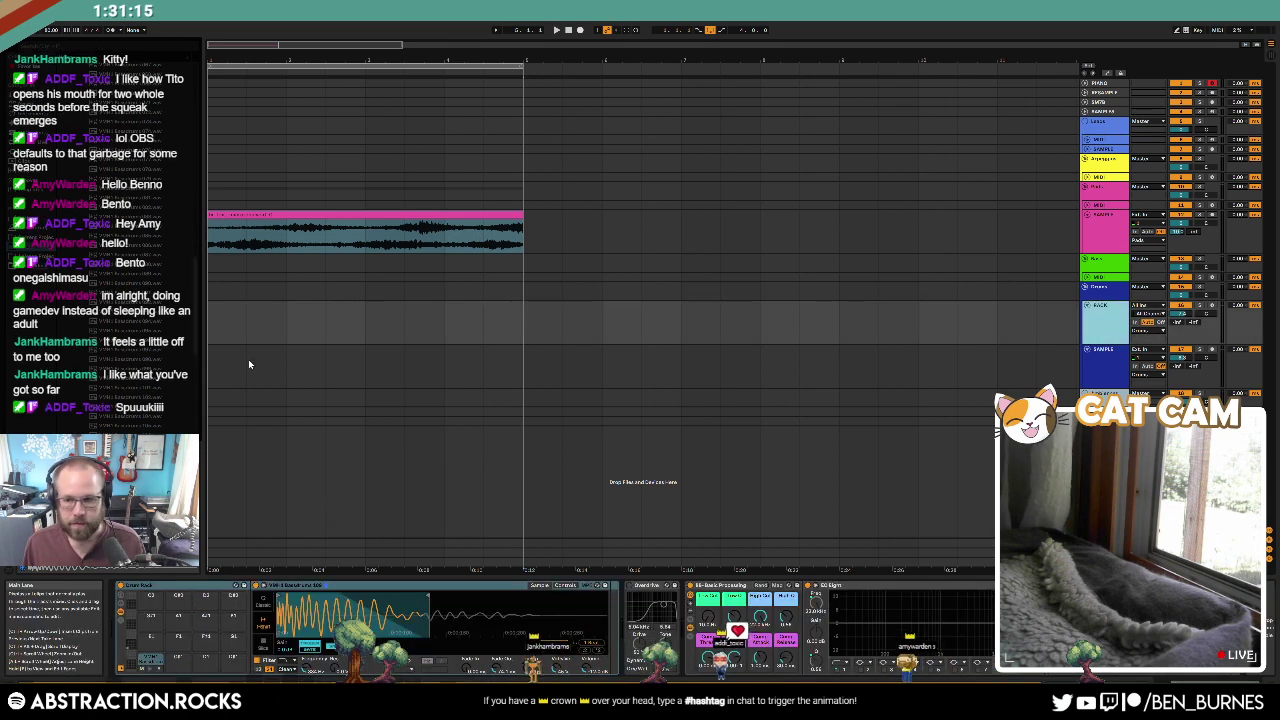
left_click_drag(224, 318, 280, 330)
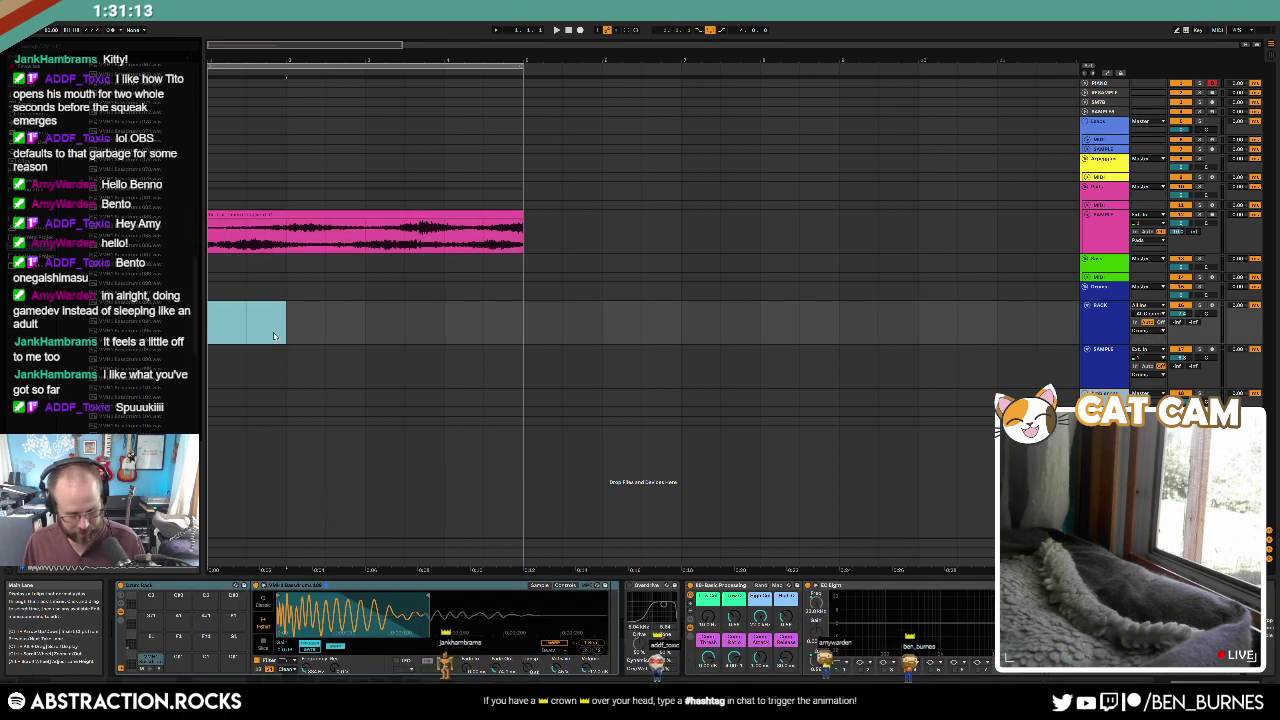
key("ctrl+shift+m")
double_click(294, 475)
key("space")
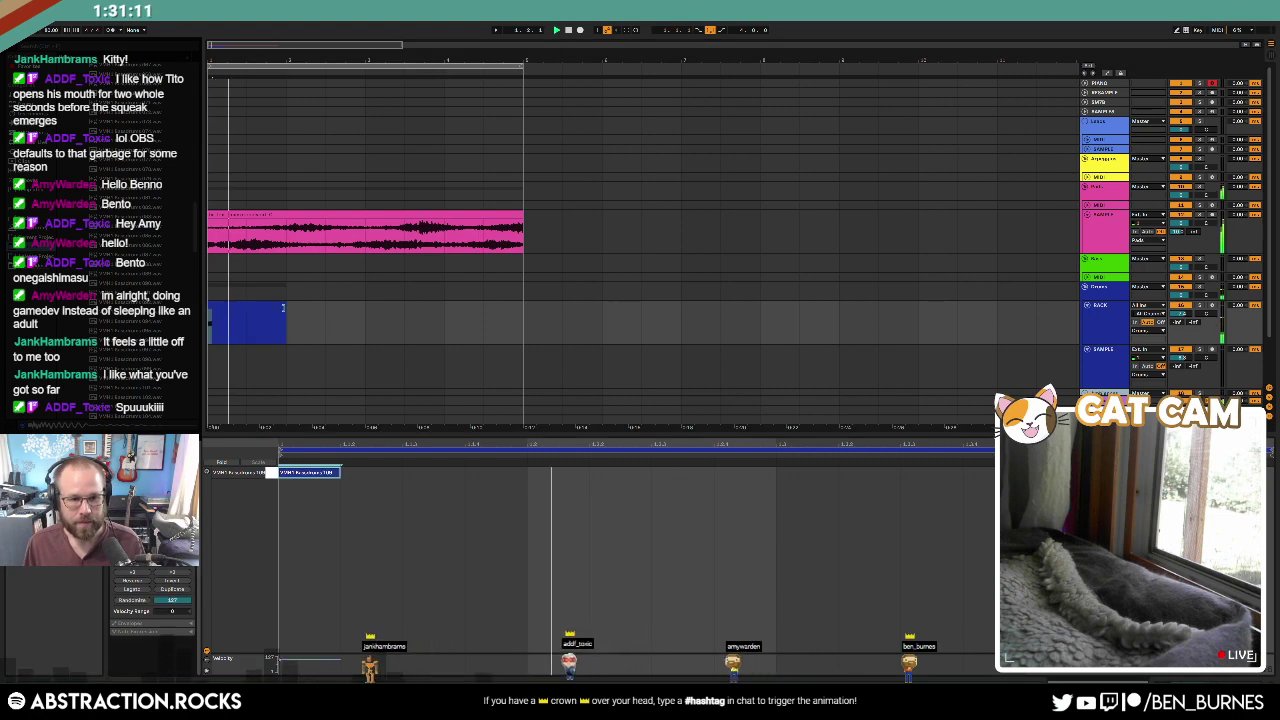
double_click(775, 471)
left_click_drag(287, 311, 528, 327)
key("shift+Tab")
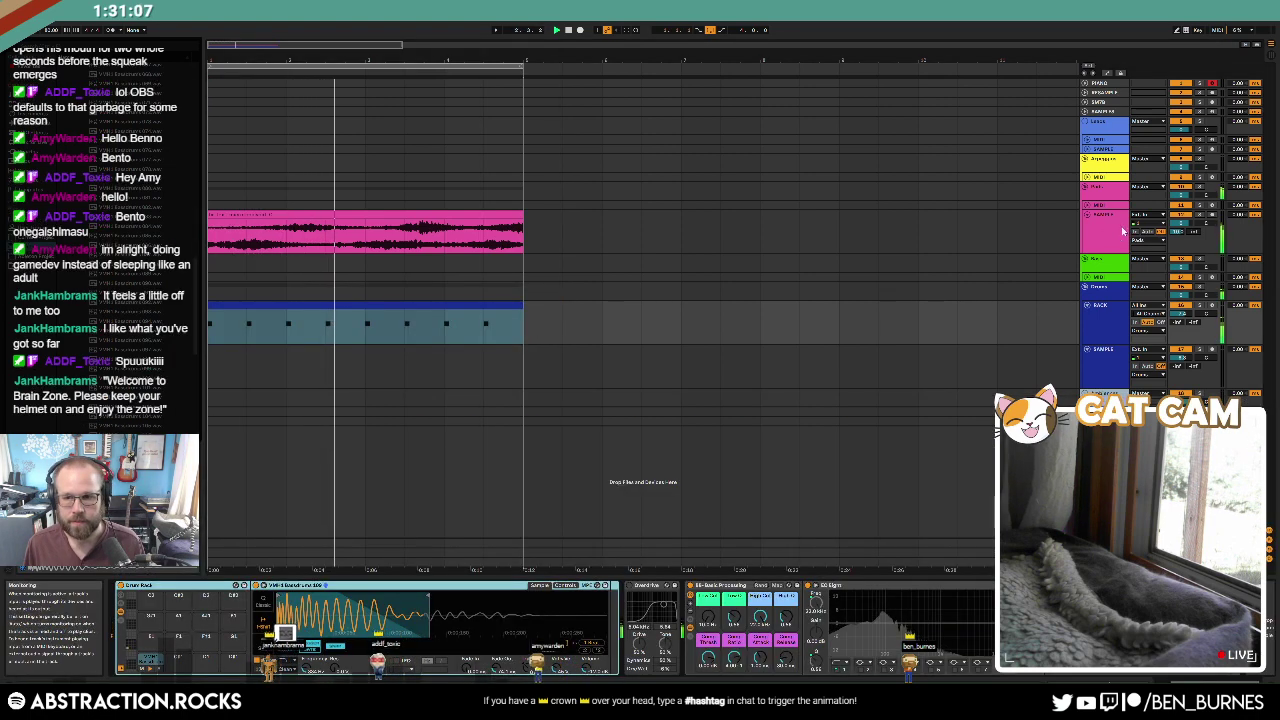
Step: Fade the four-bar pad sample clip in over its first bar and out over its last bar
left_click(1072, 212)
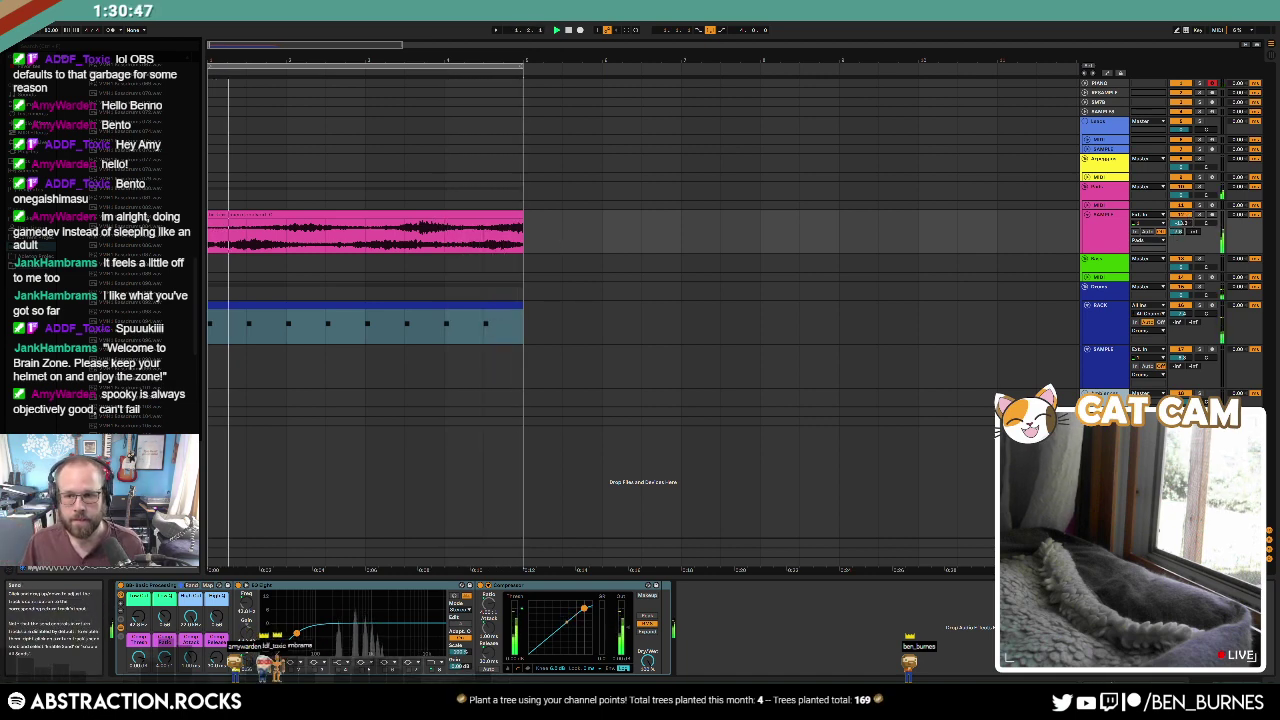
double_click(290, 235)
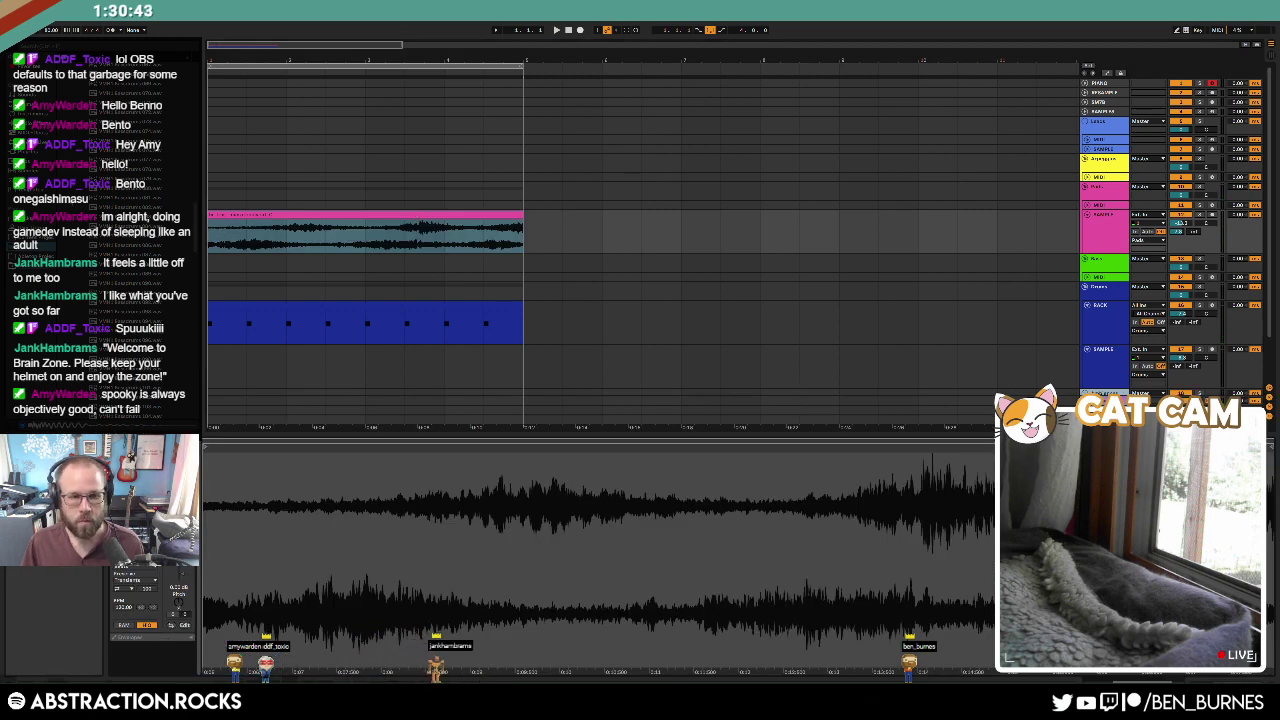
left_click_drag(210, 225, 288, 234)
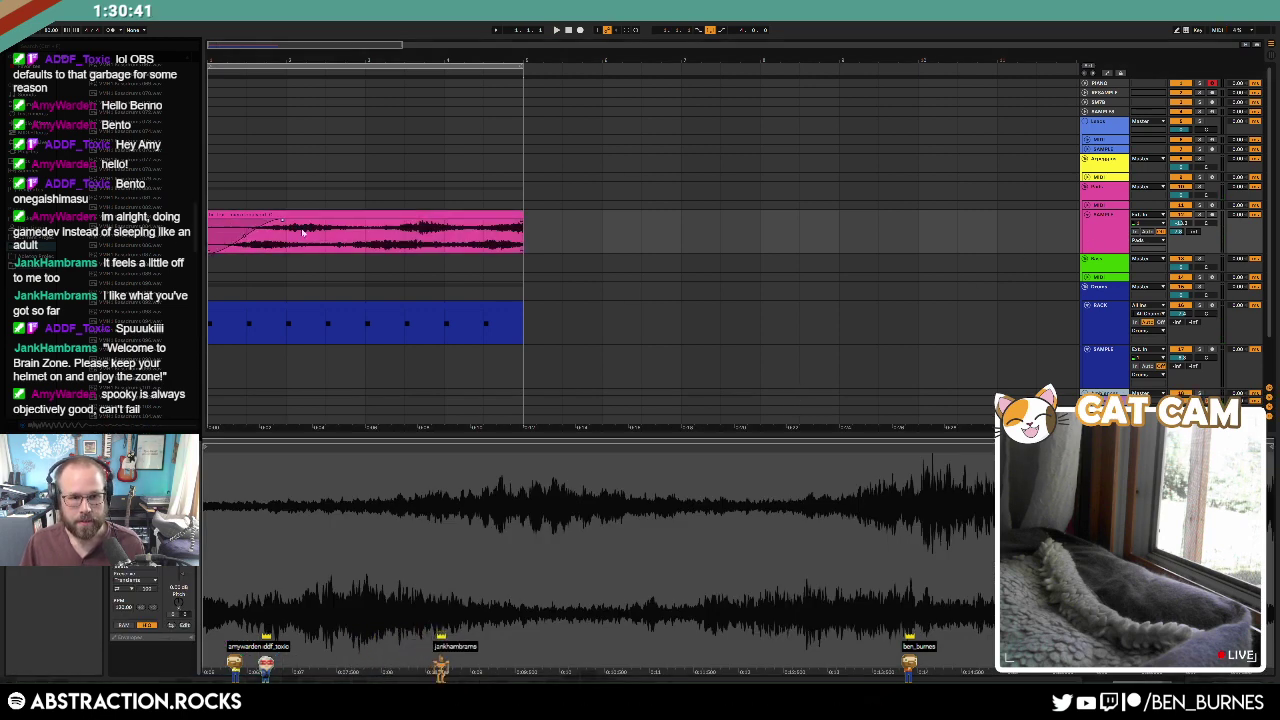
left_click_drag(516, 226, 444, 223)
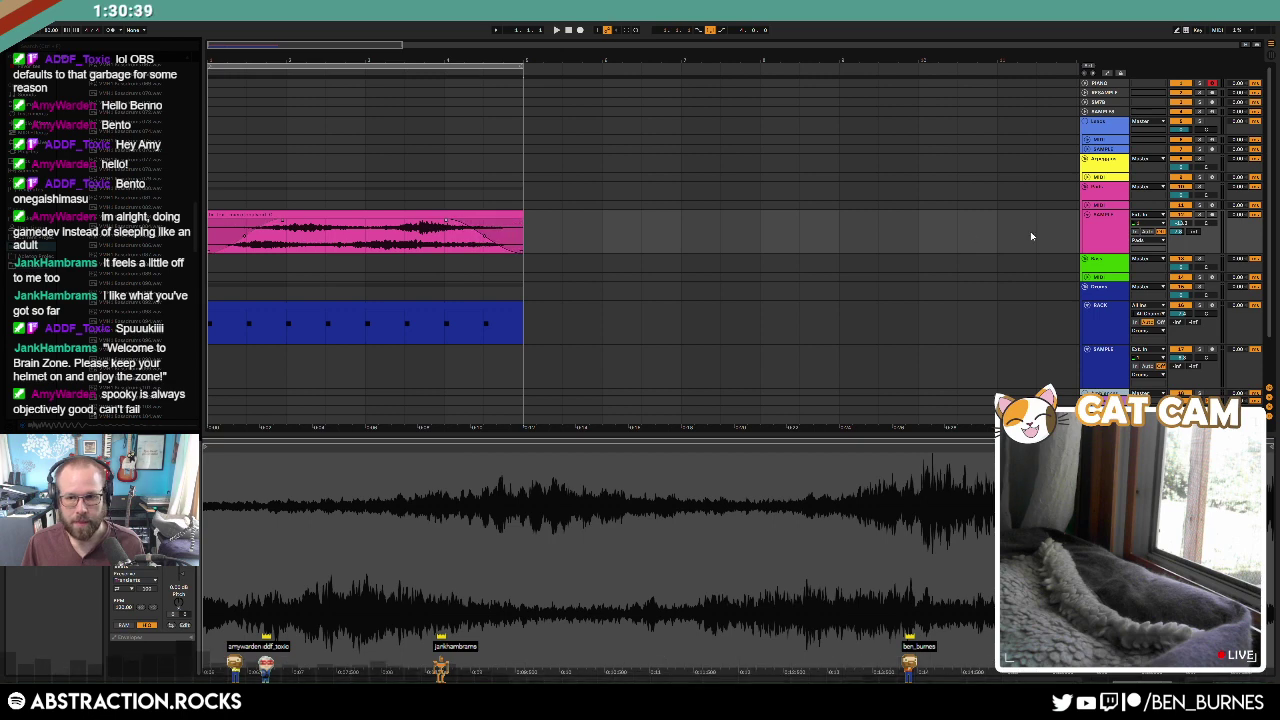
Step: Duplicate the pad SAMPLE track and move the copy's clip two bars later
key("ctrl+d")
left_click_drag(358, 257, 515, 258)
left_click(526, 70)
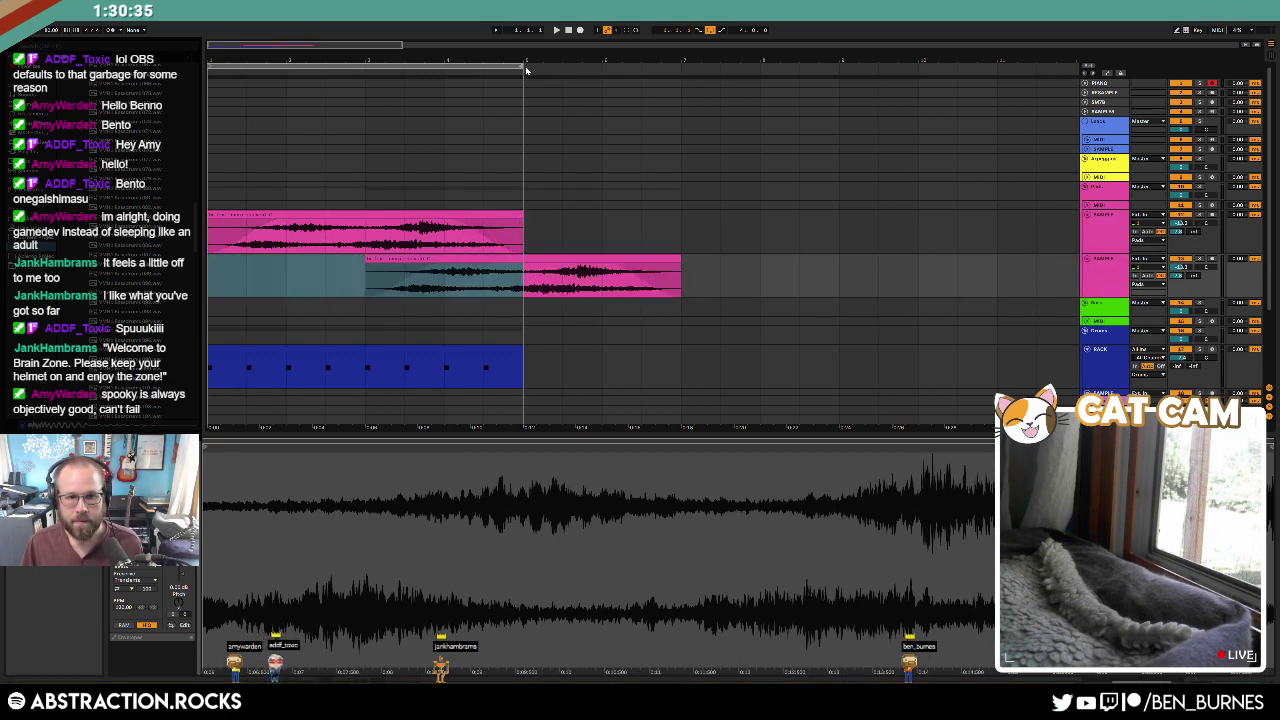
Step: Copy the offset pad clip's last two bars to the start of its track and delete the part beyond bar four
left_click_drag(563, 73, 678, 98)
left_click_drag(522, 285, 316, 261)
left_click(316, 256)
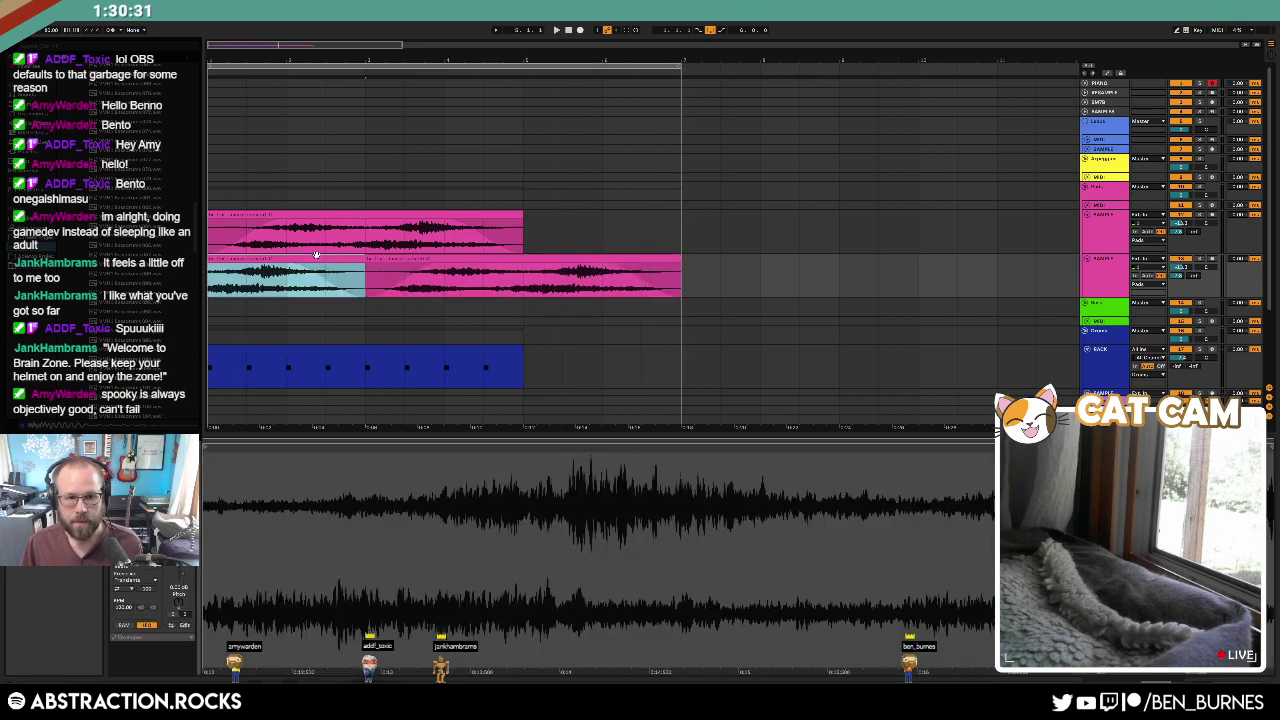
left_click_drag(696, 280, 540, 279)
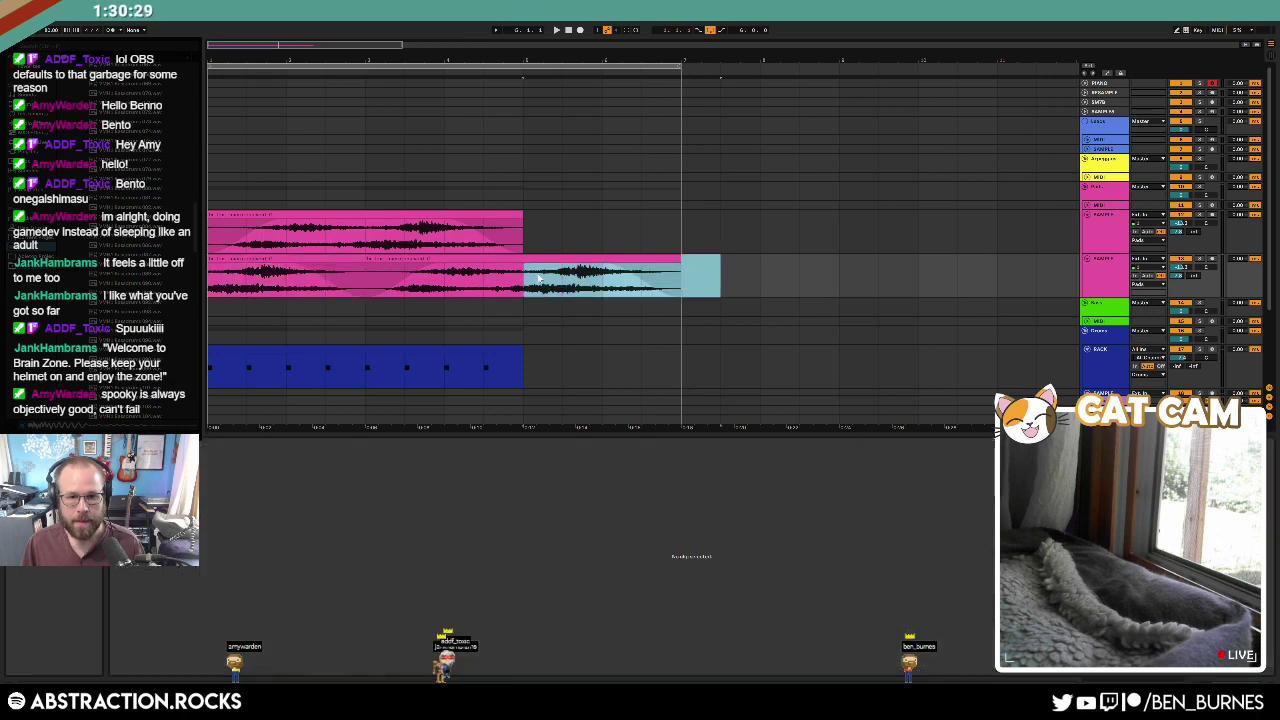
key("Delete")
Step: Lengthen the pad clips' fades on both SAMPLE tracks to two bars and shorten the arrangement loop to four bars
left_click(290, 224)
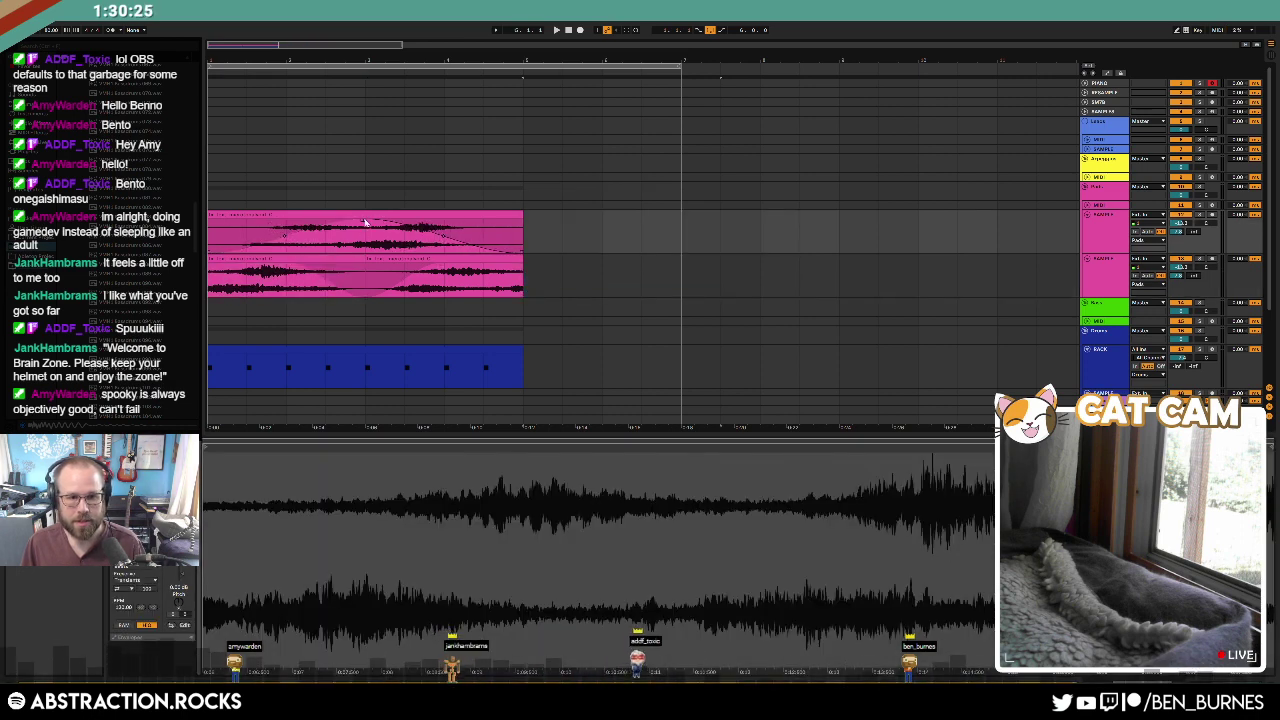
left_click_drag(290, 268, 214, 266)
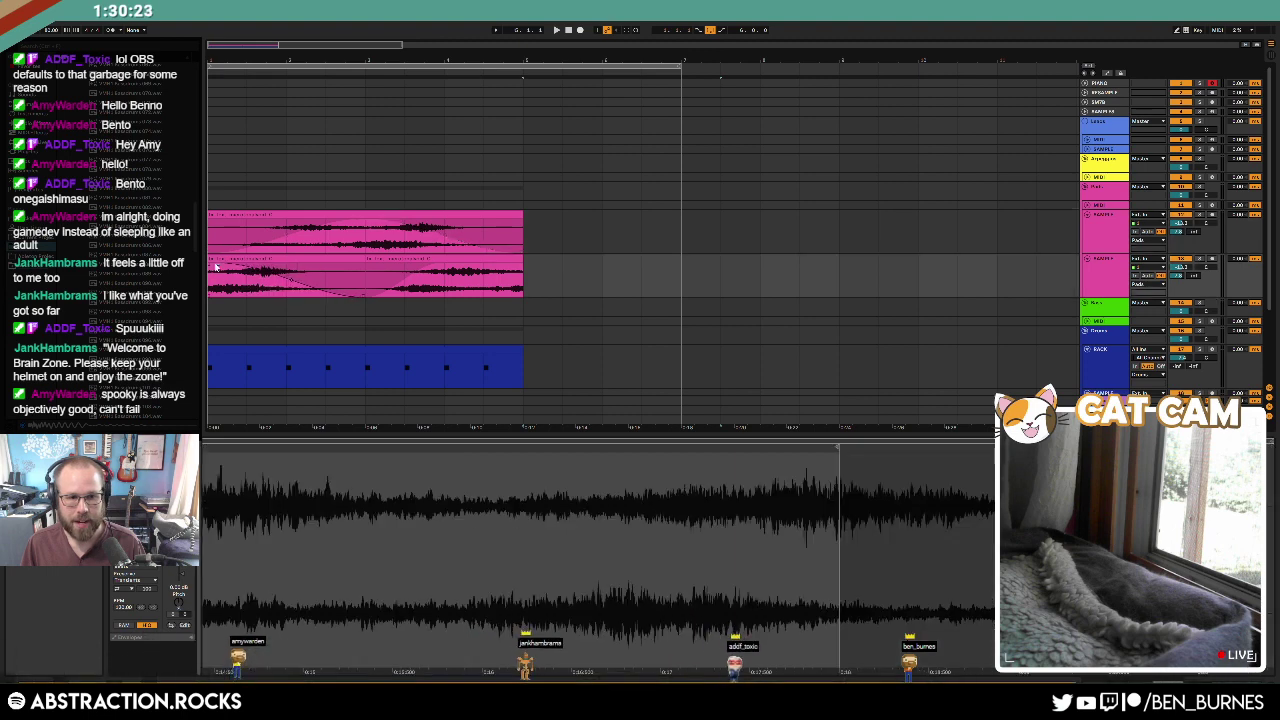
left_click_drag(443, 268, 448, 268)
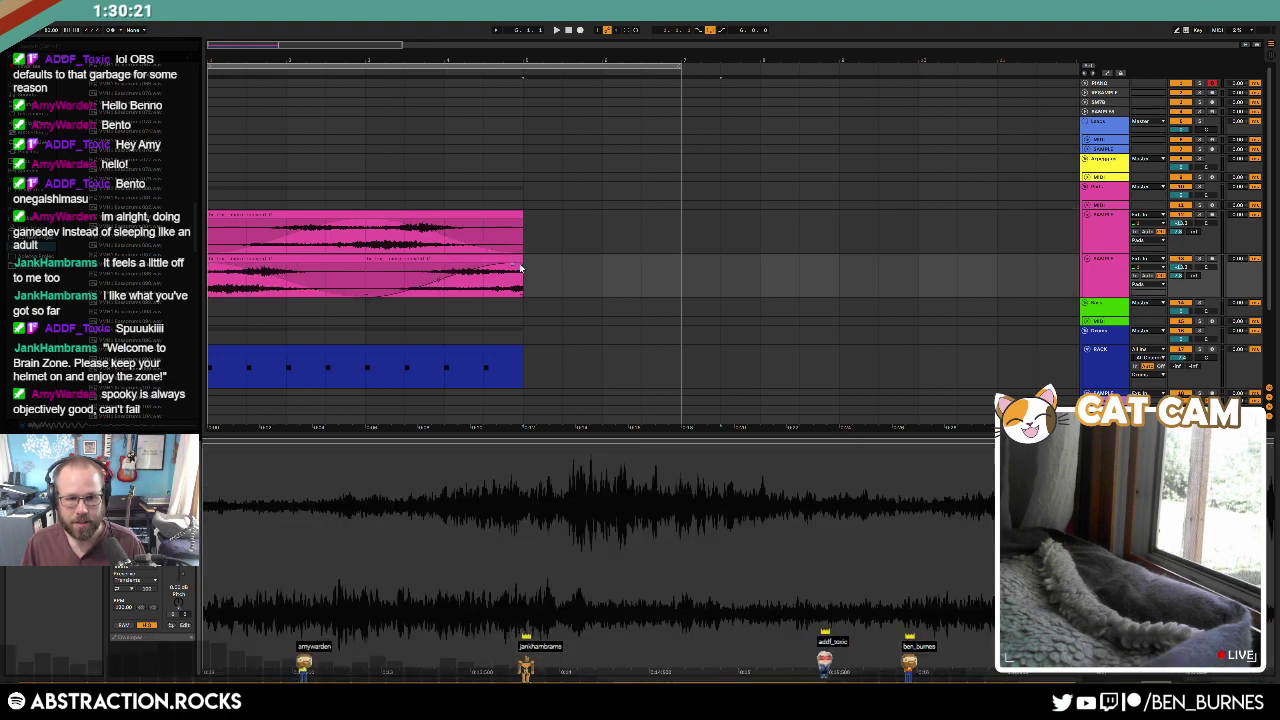
left_click(580, 73)
left_click(531, 83)
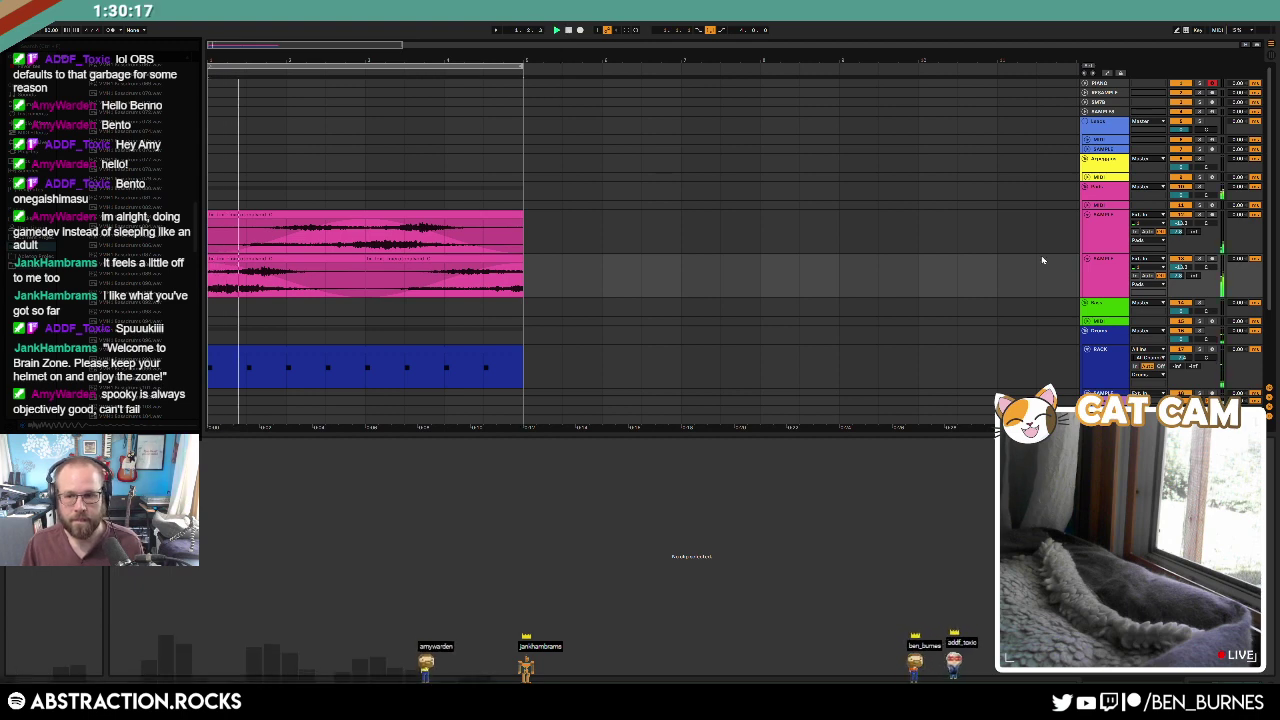
Step: Duplicate the four-bar section of both pad SAMPLE tracks and unfold the pad group's MIDI track
left_click_drag(519, 236, 214, 277)
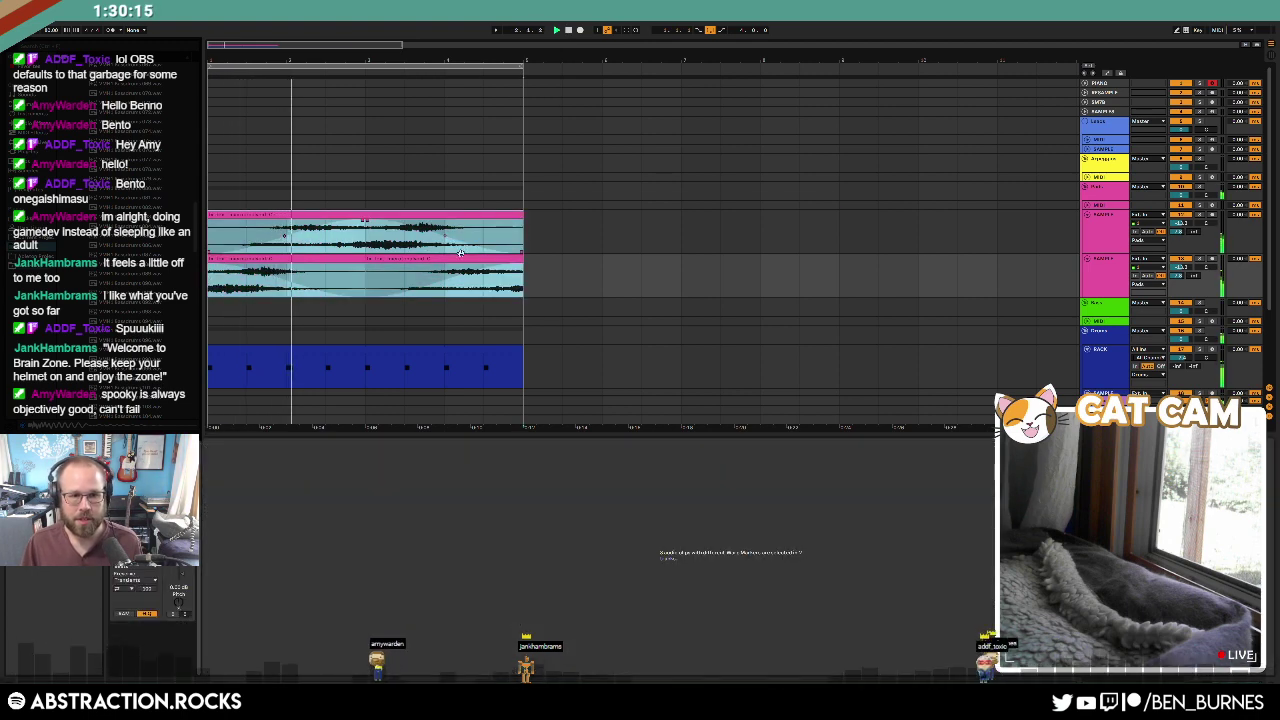
key("ctrl+d")
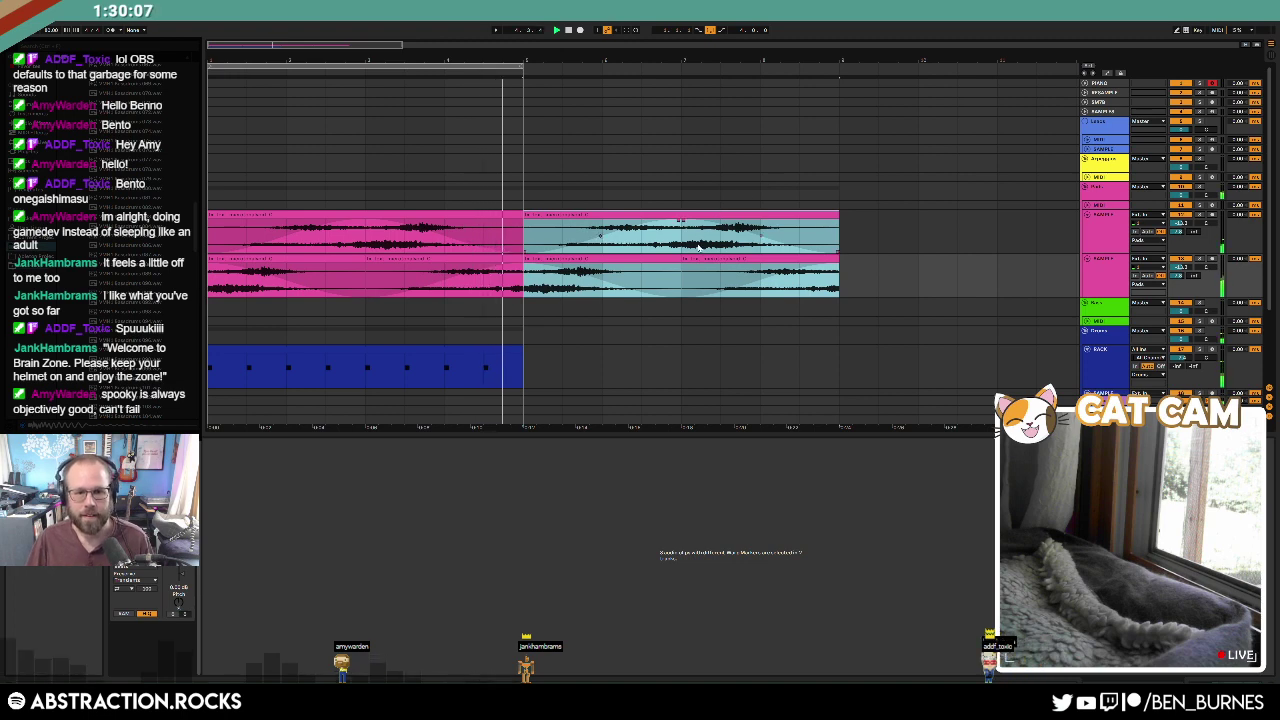
left_click(1101, 242)
left_click(1089, 206)
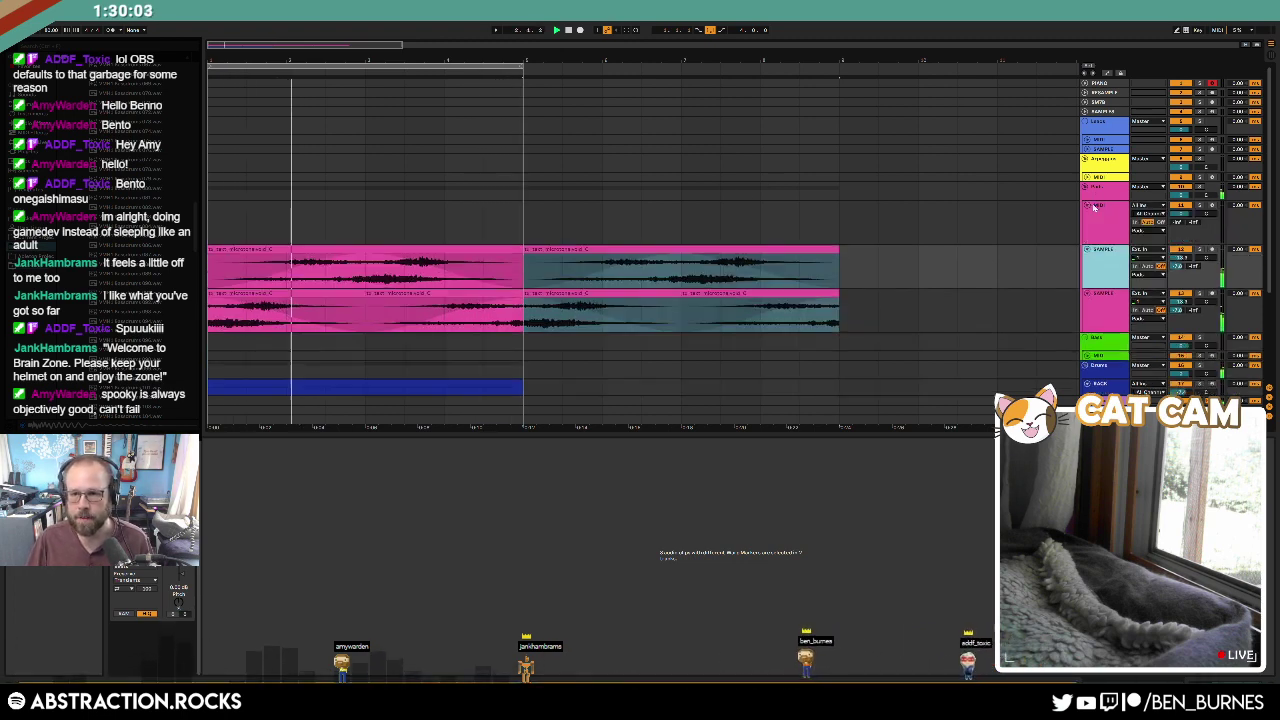
Step: Add a Saturator after the kick sampler in the drum rack, adjust its drive and output, and stop playback
scroll(431, 317, "down", 2)
left_click(446, 330)
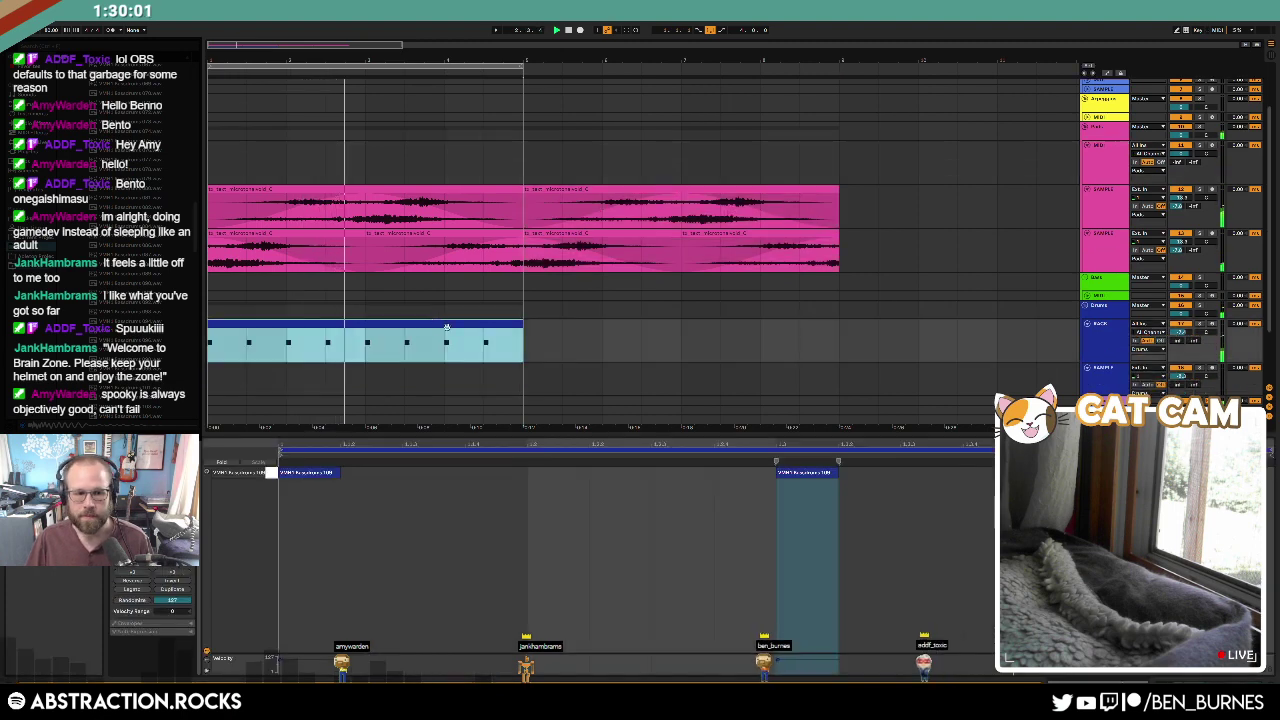
key("shift+Tab")
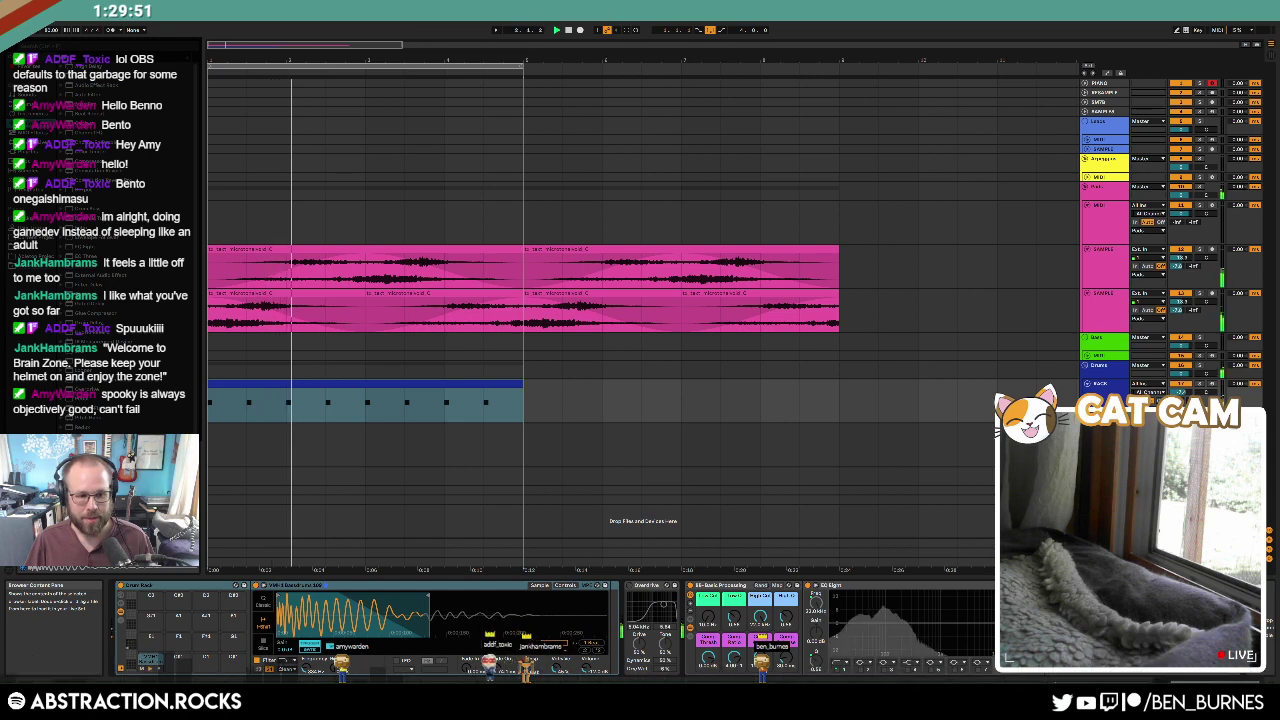
left_click_drag(612, 617, 623, 575)
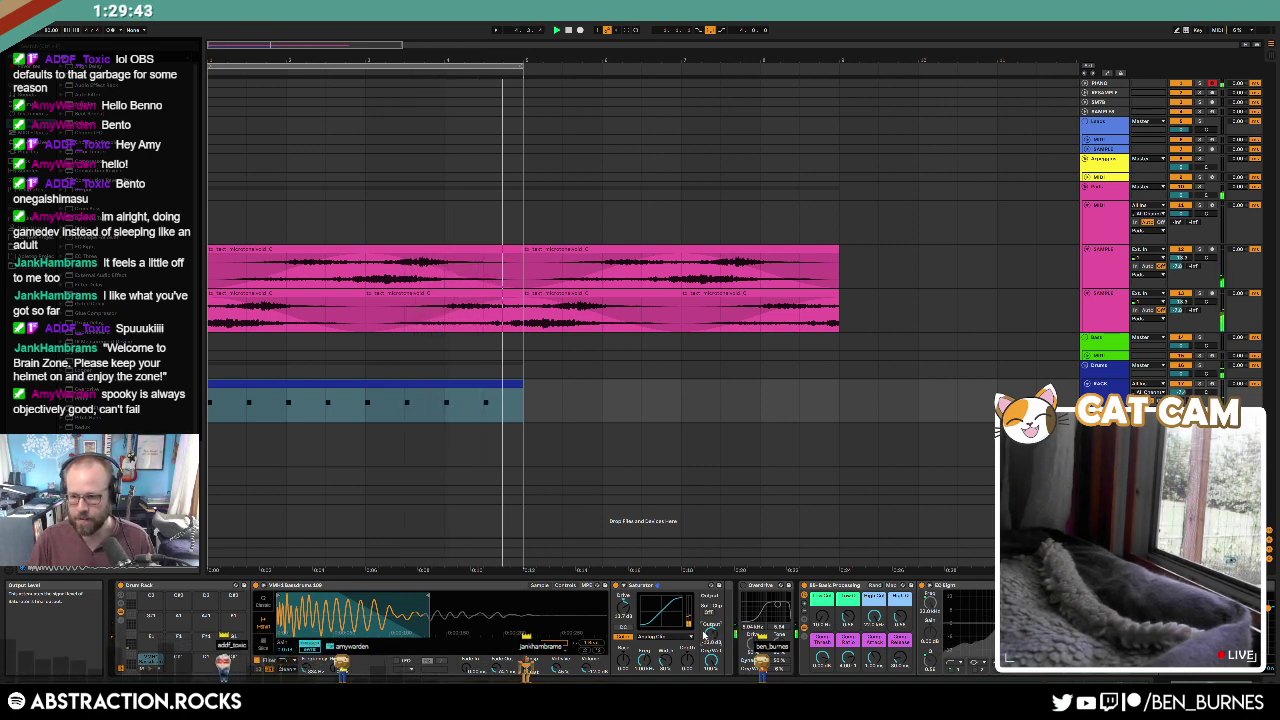
key("space")
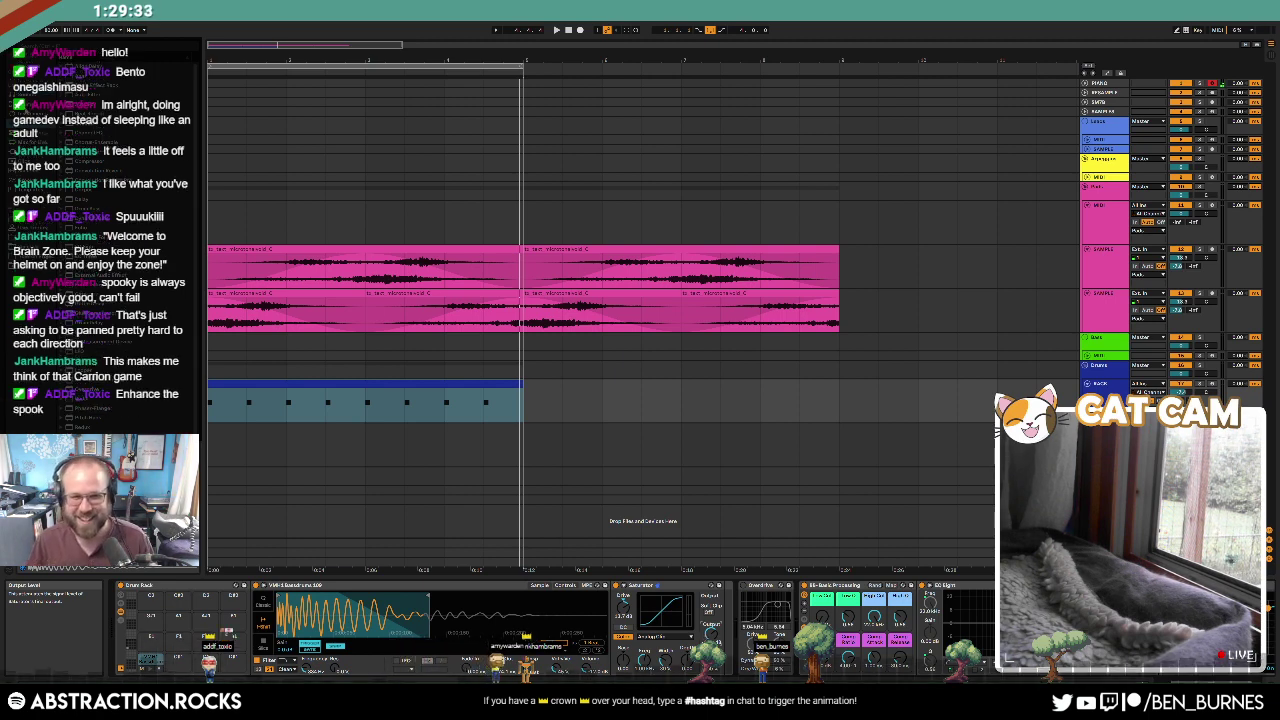
double_click(571, 30)
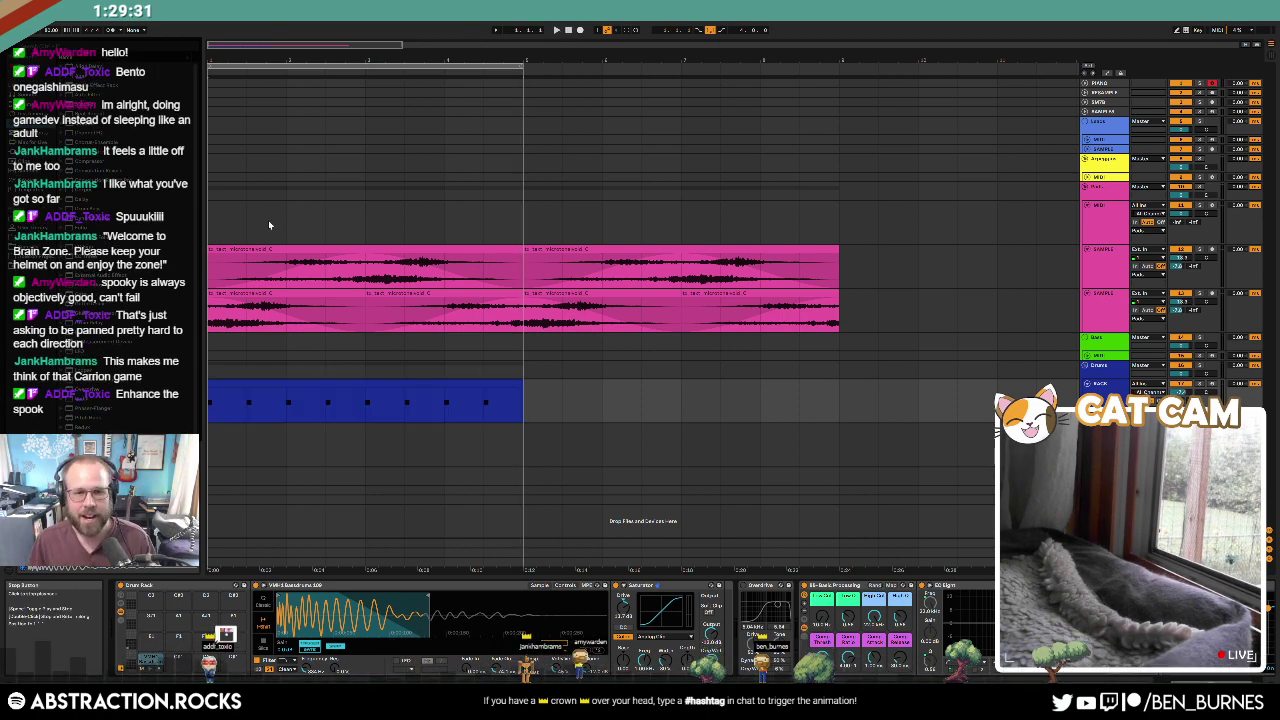
Step: Play the loop and unfold the MIDI tracks of the arpeggio, lead and bass groups
left_click(1095, 232)
key("space")
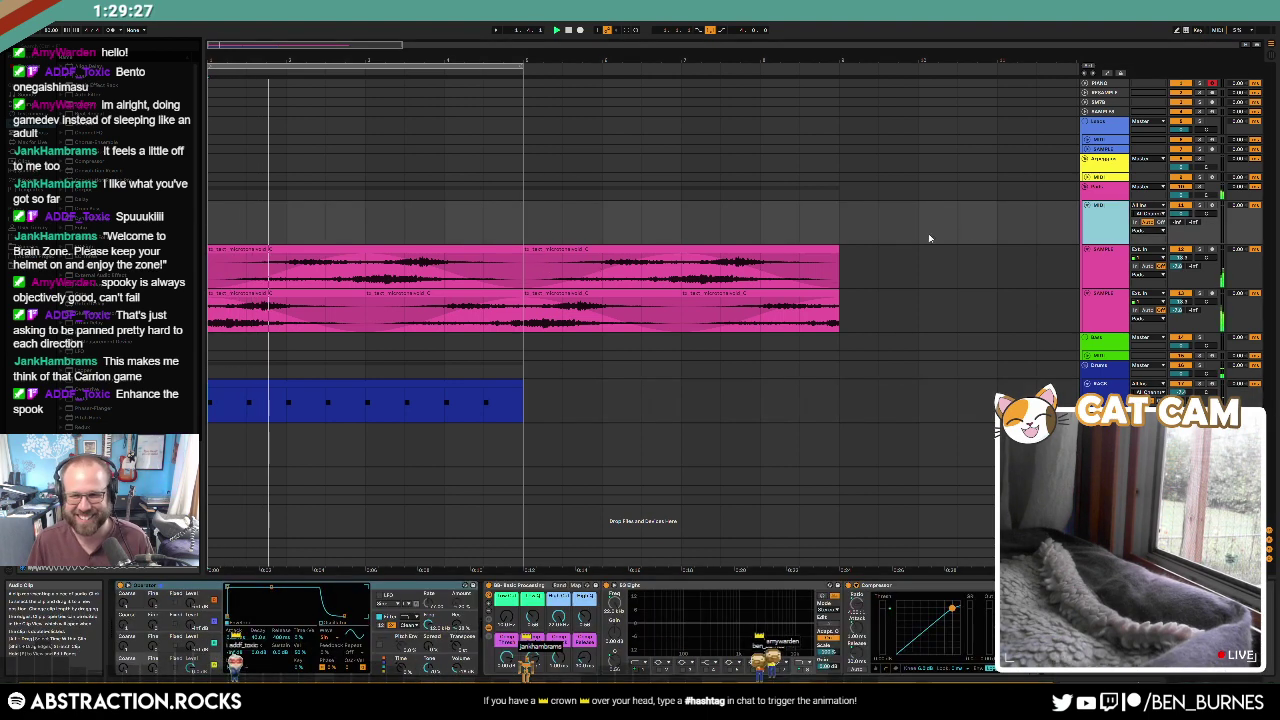
left_click(1086, 177)
left_click(1095, 185)
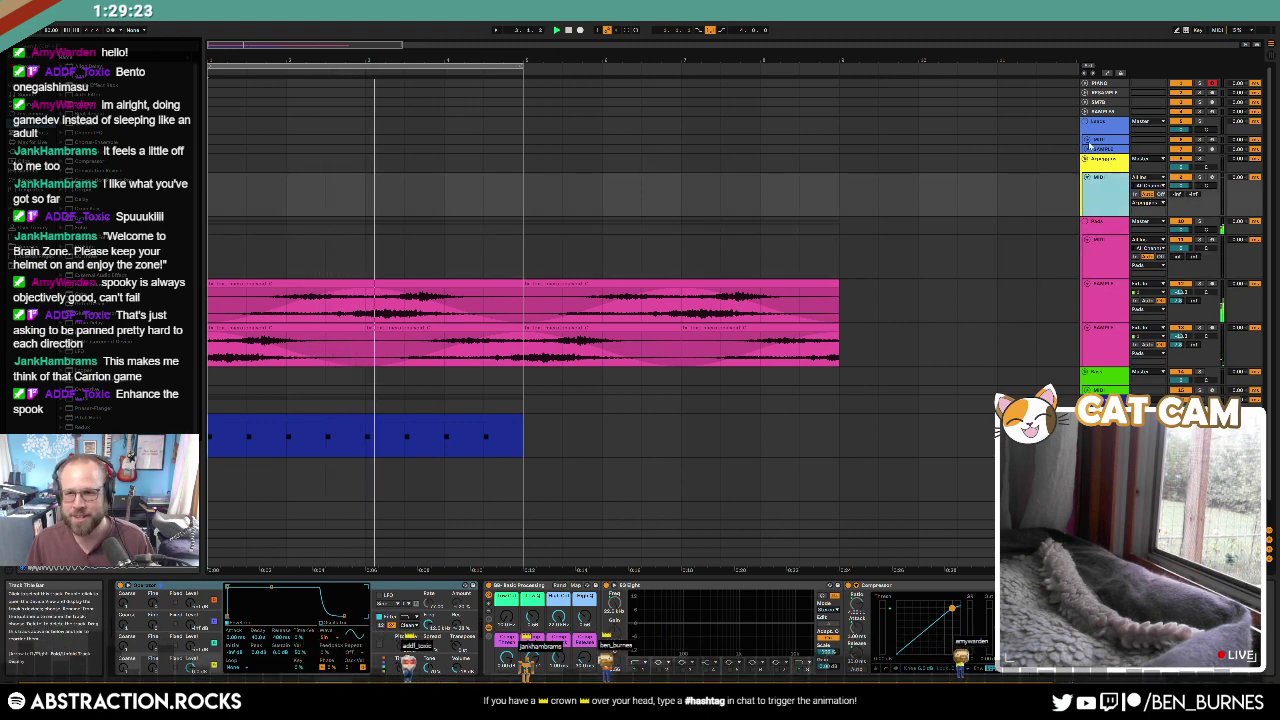
left_click(1088, 140)
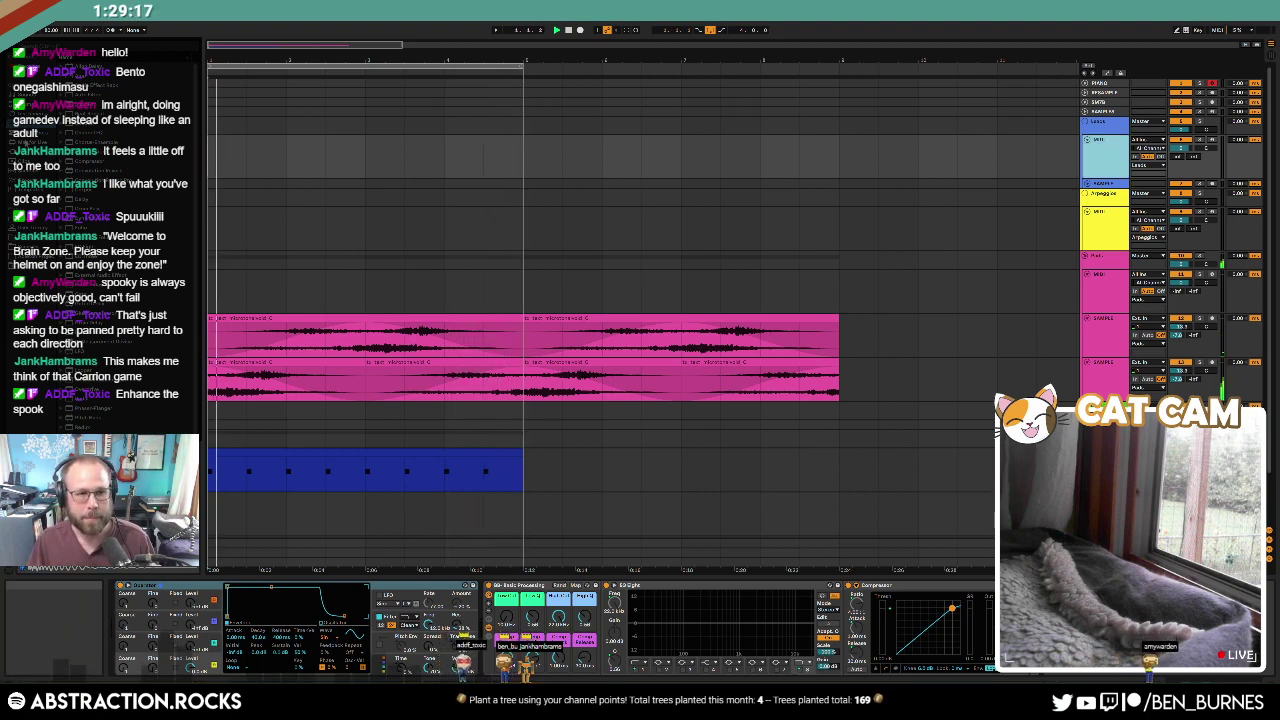
left_click(1085, 425)
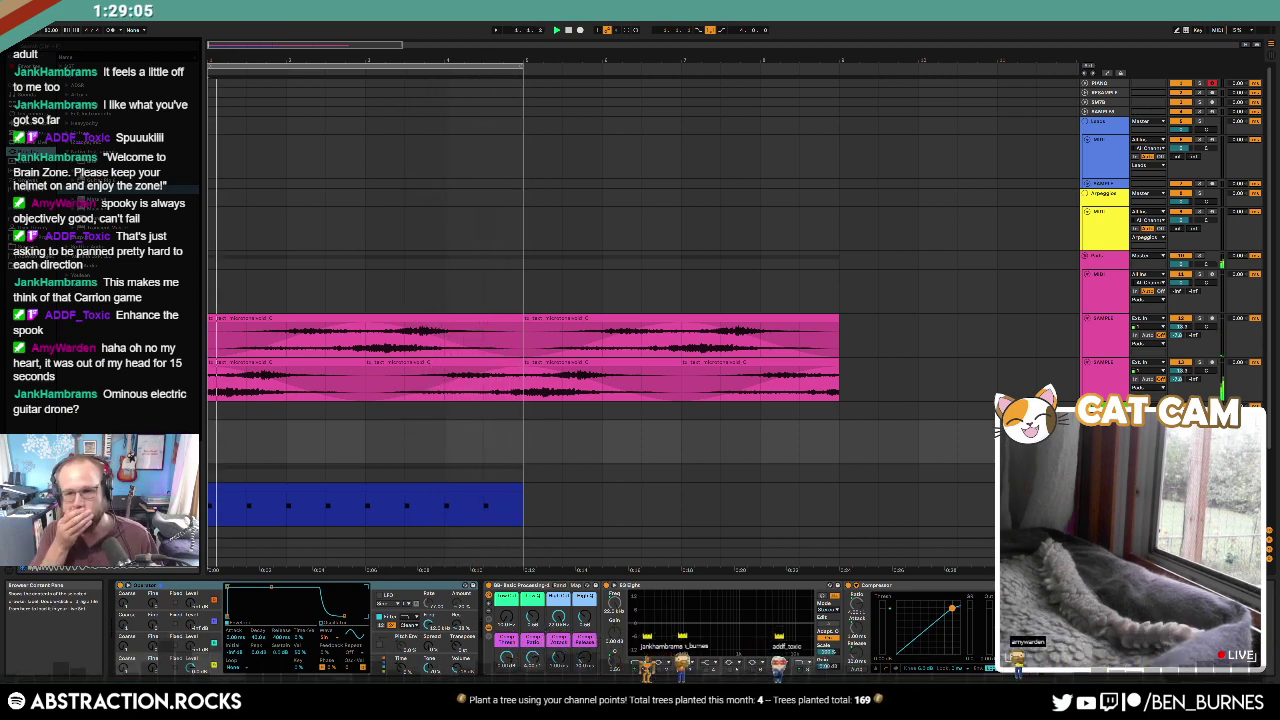
Step: Replace Operator with the Pigments synth on the lead group's MIDI track and move its window clear of the arrangement
left_click(1100, 167)
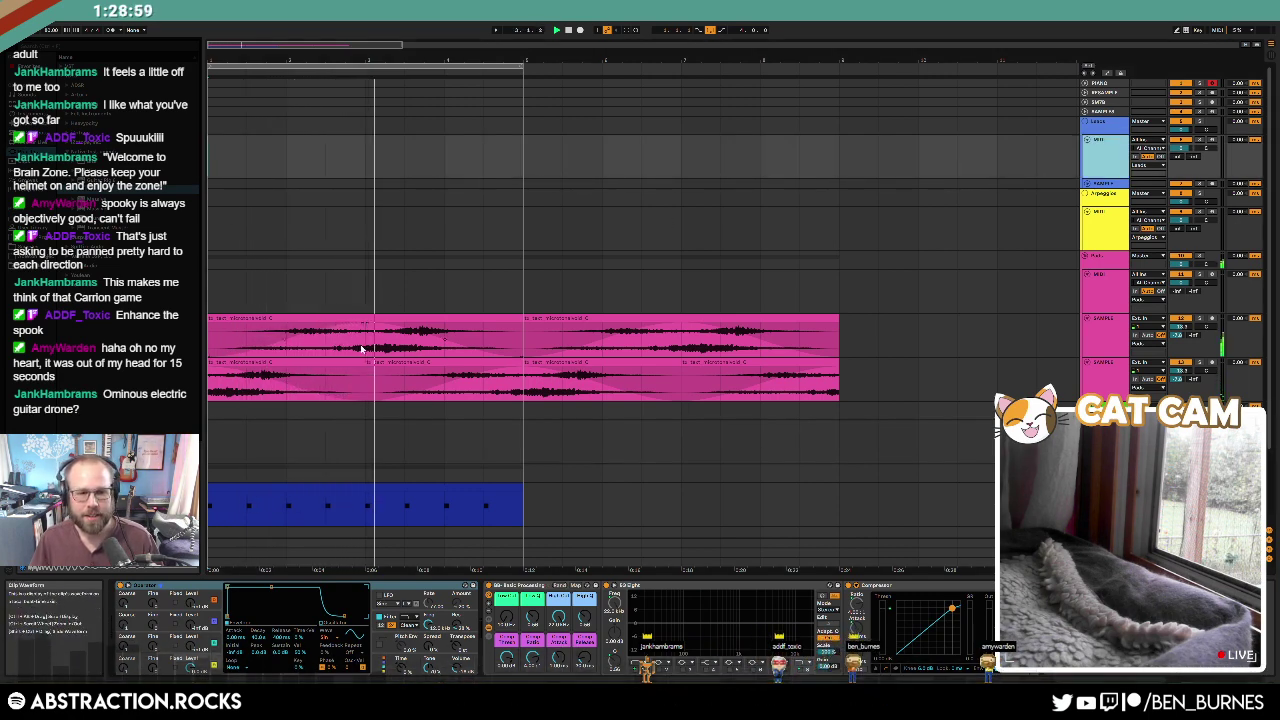
left_click_drag(229, 342, 524, 390)
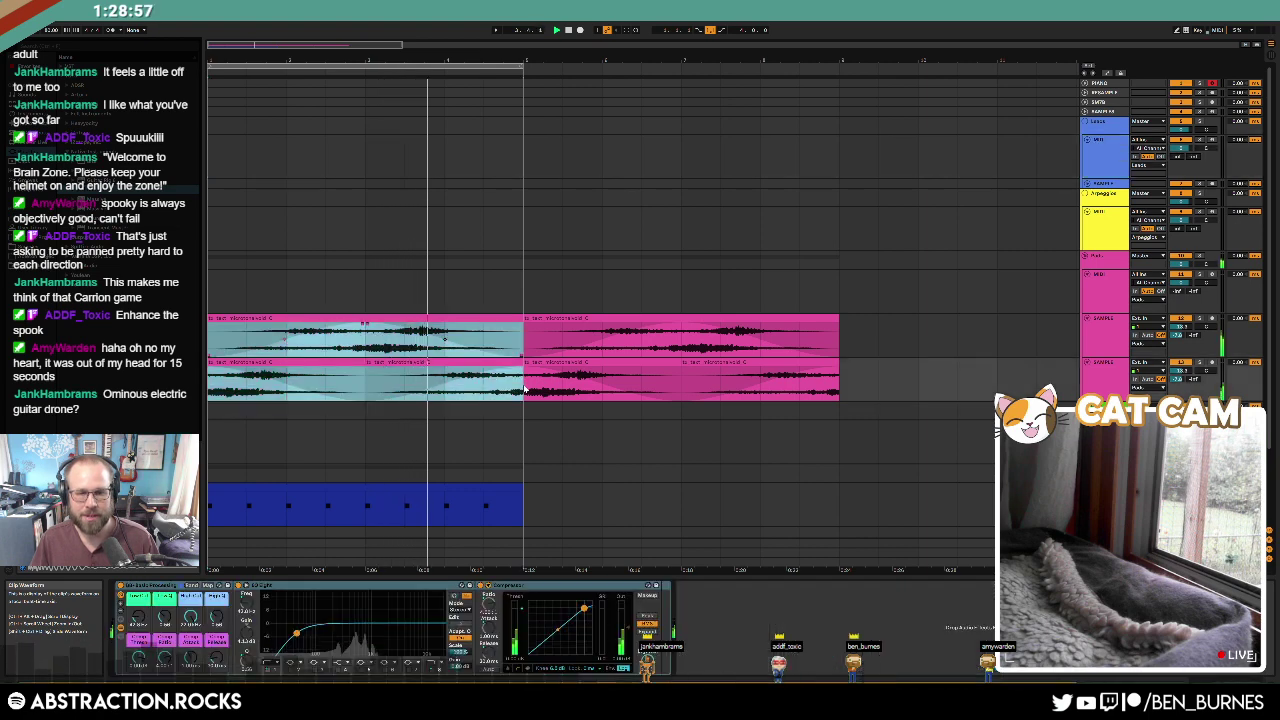
left_click(840, 153)
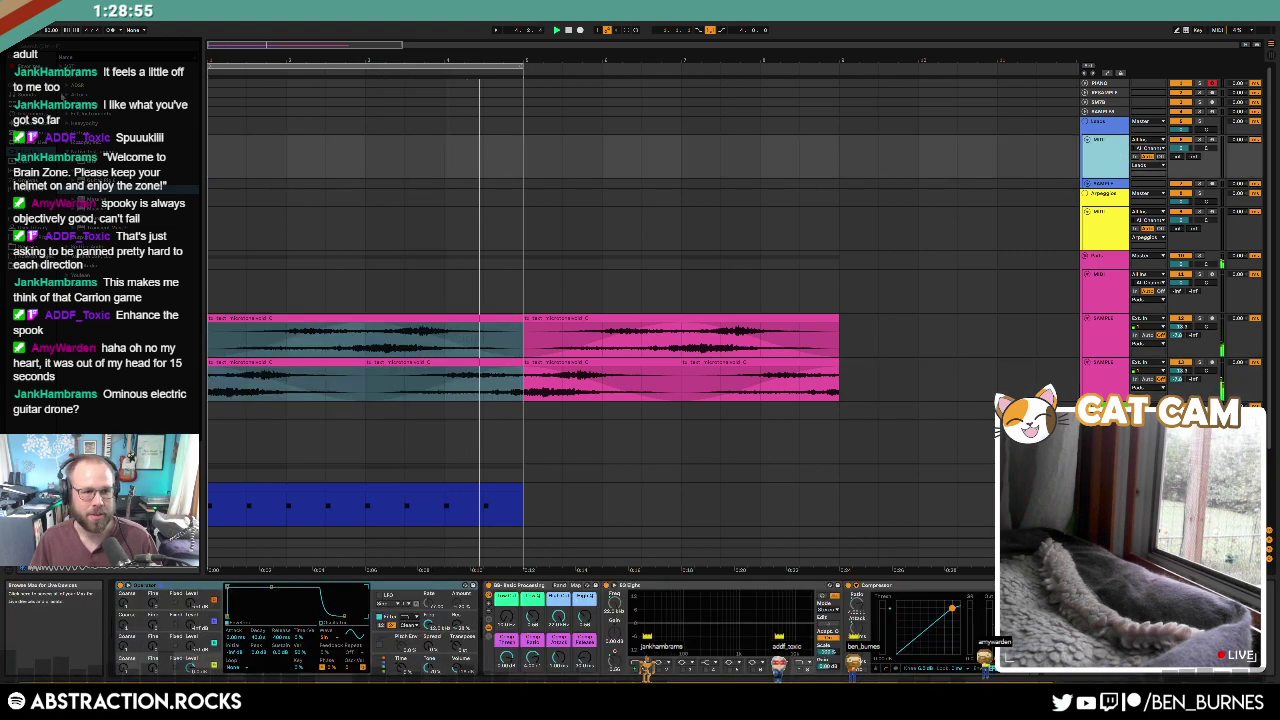
left_click(67, 96)
left_click_drag(84, 104, 207, 634)
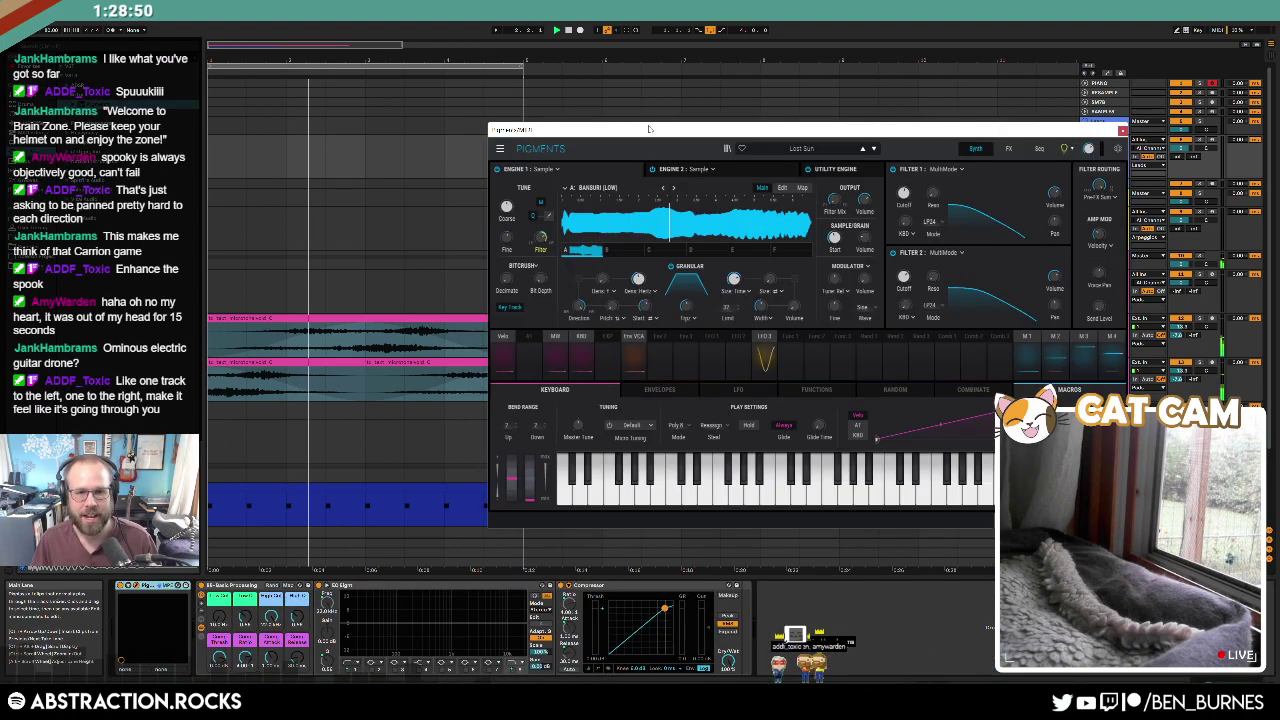
left_click_drag(645, 129, 655, 157)
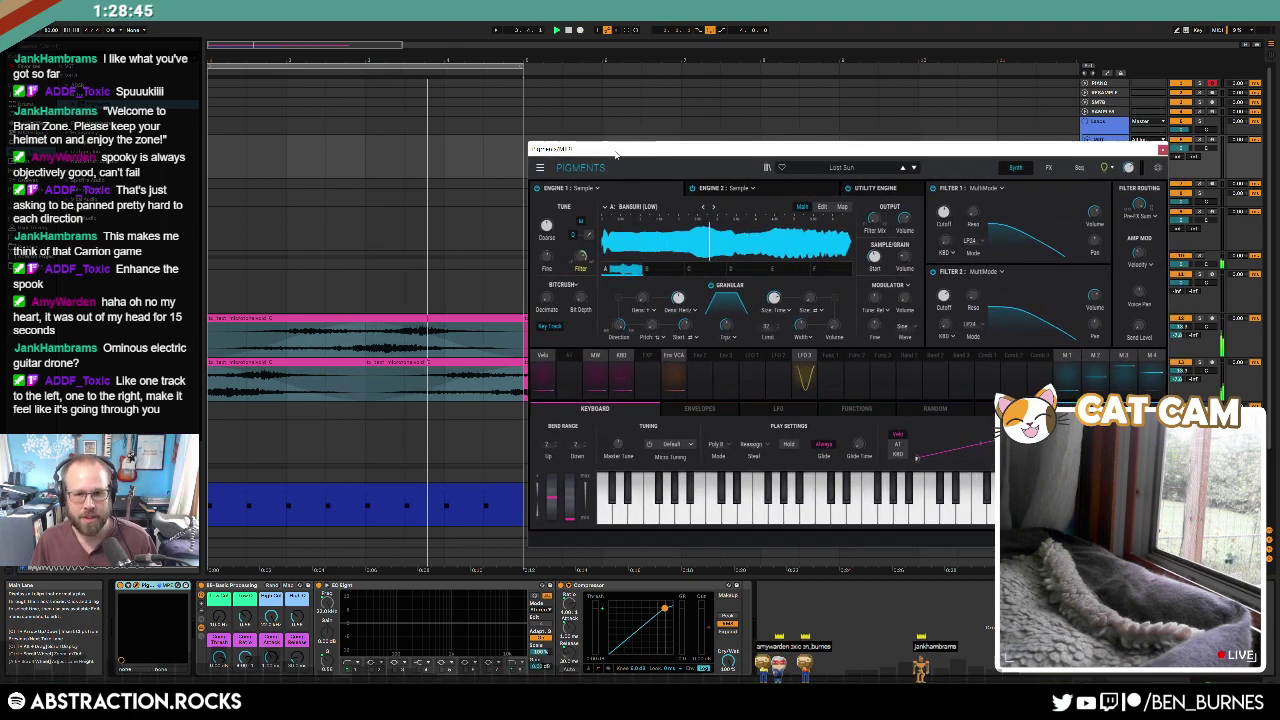
Step: Stop playback and load the Alien Cat Yells for Food YT sample into Engine 1 of Pigments' Lost Sun preset
left_click(441, 157)
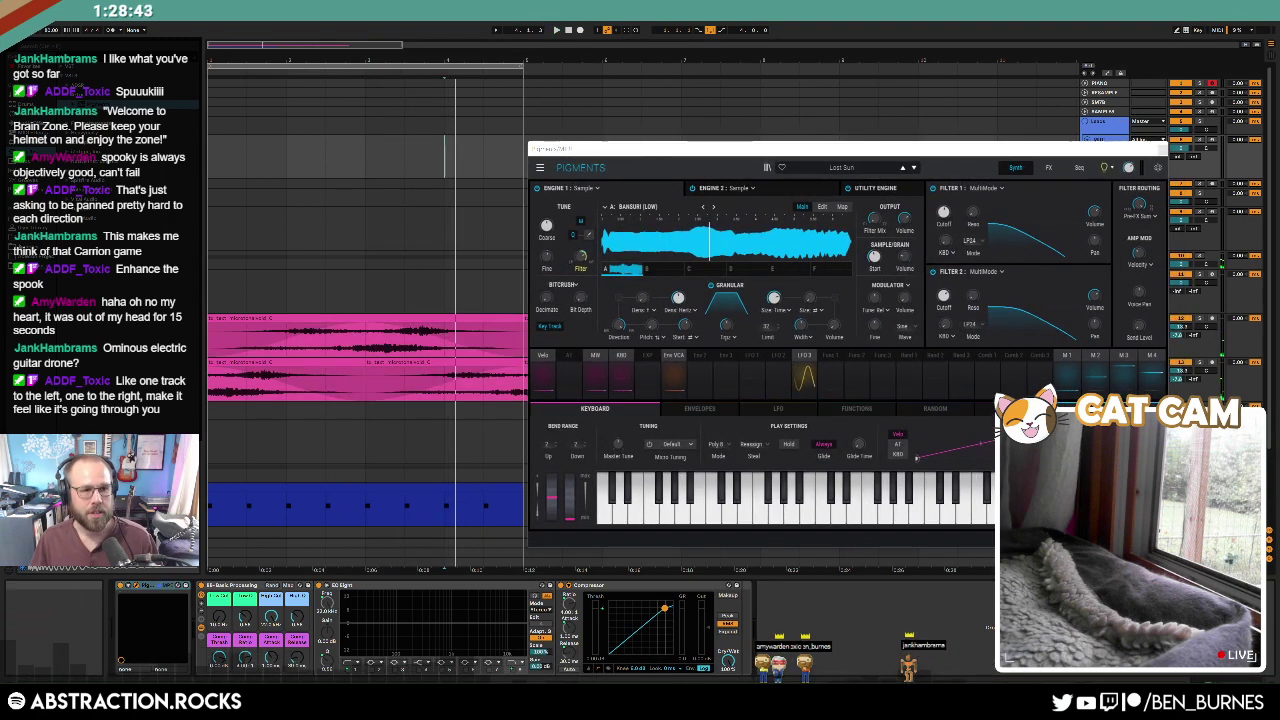
left_click(32, 247)
left_click_drag(195, 262, 195, 279)
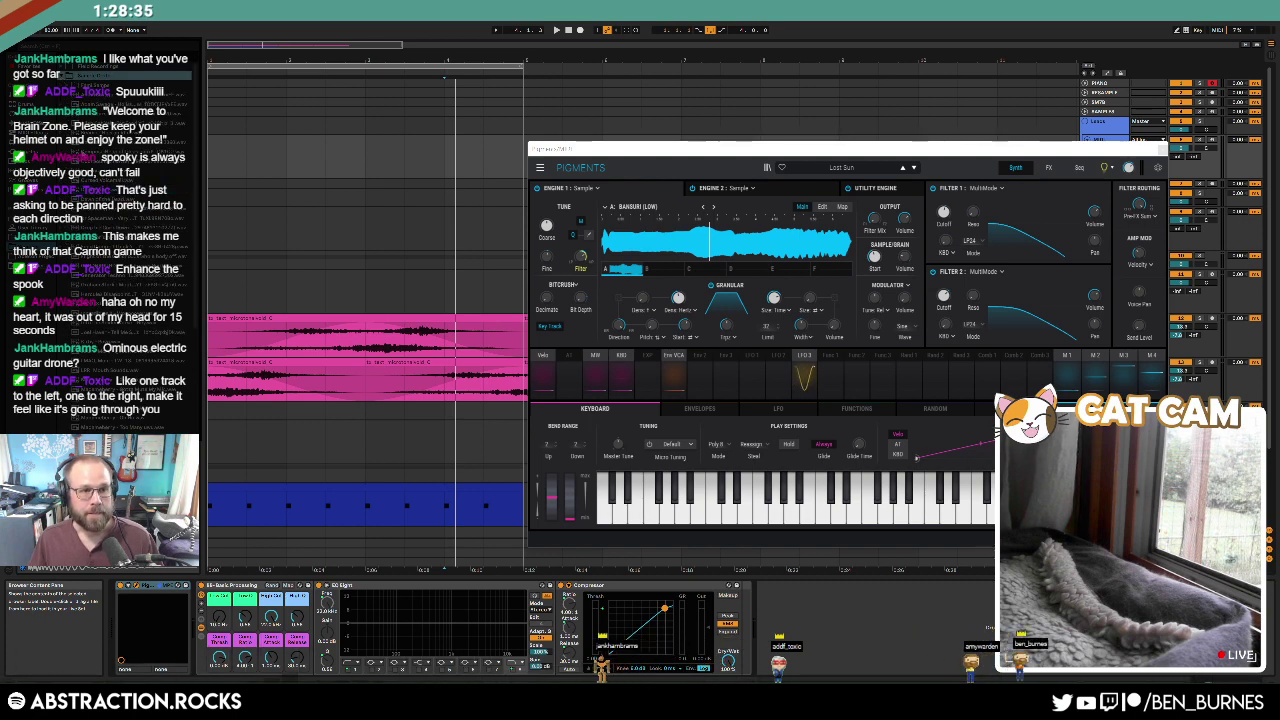
left_click_drag(140, 124, 690, 232)
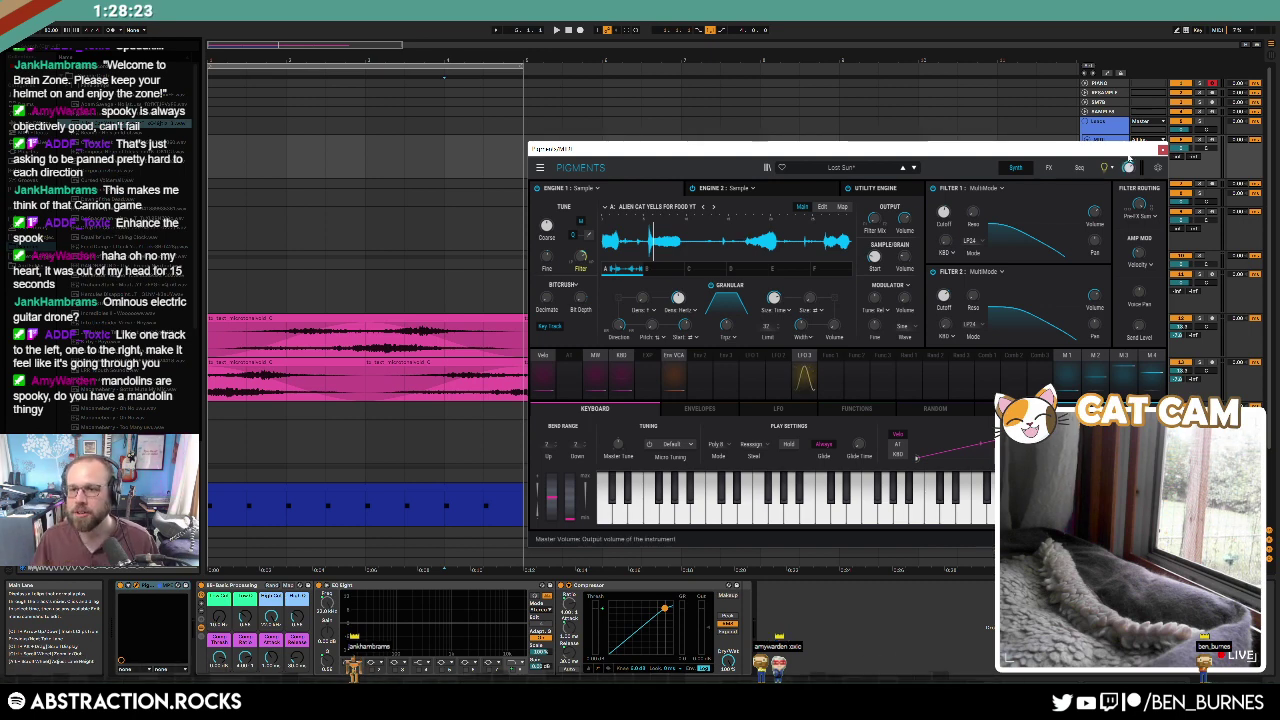
Step: Pan the two pad SAMPLE tracks to opposite sides, moving the Pigments window out of the way and back
left_click_drag(722, 149, 609, 71)
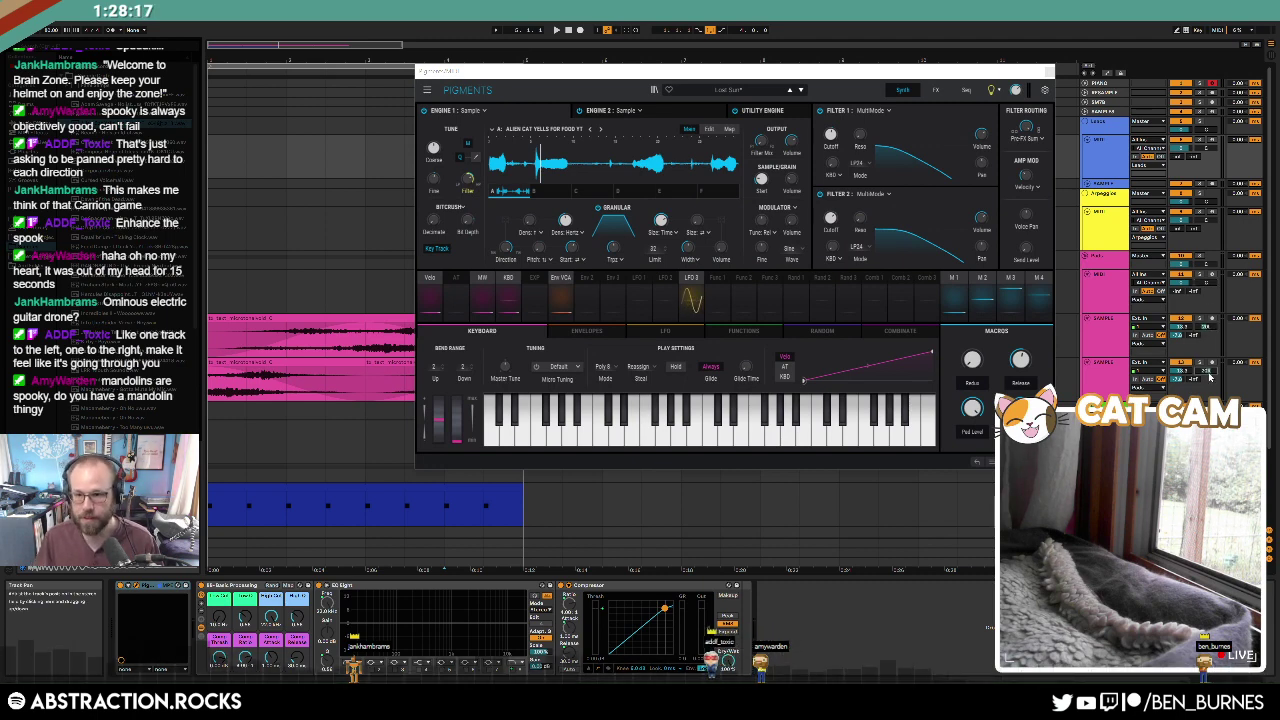
left_click_drag(875, 74, 980, 180)
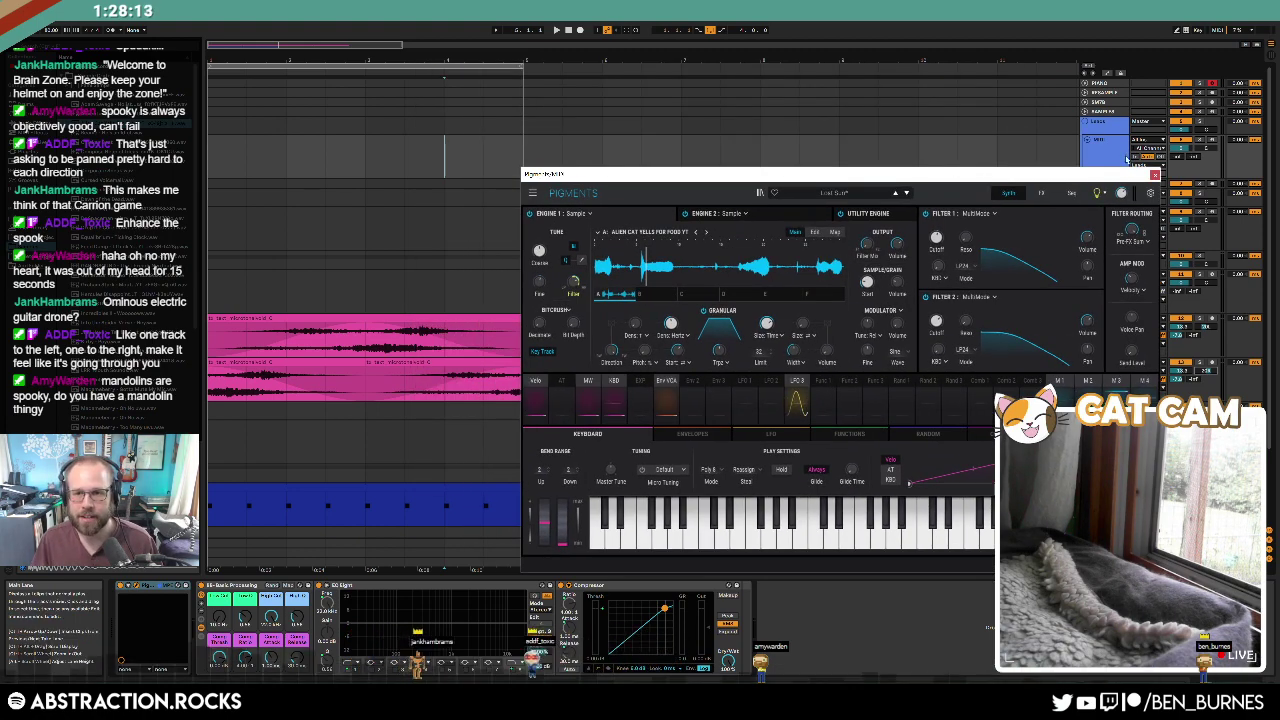
Step: Arm the lead MIDI track, start a new default Pigments preset and load the alien cat yells sample as Engine 1's wavetable
left_click(1211, 143)
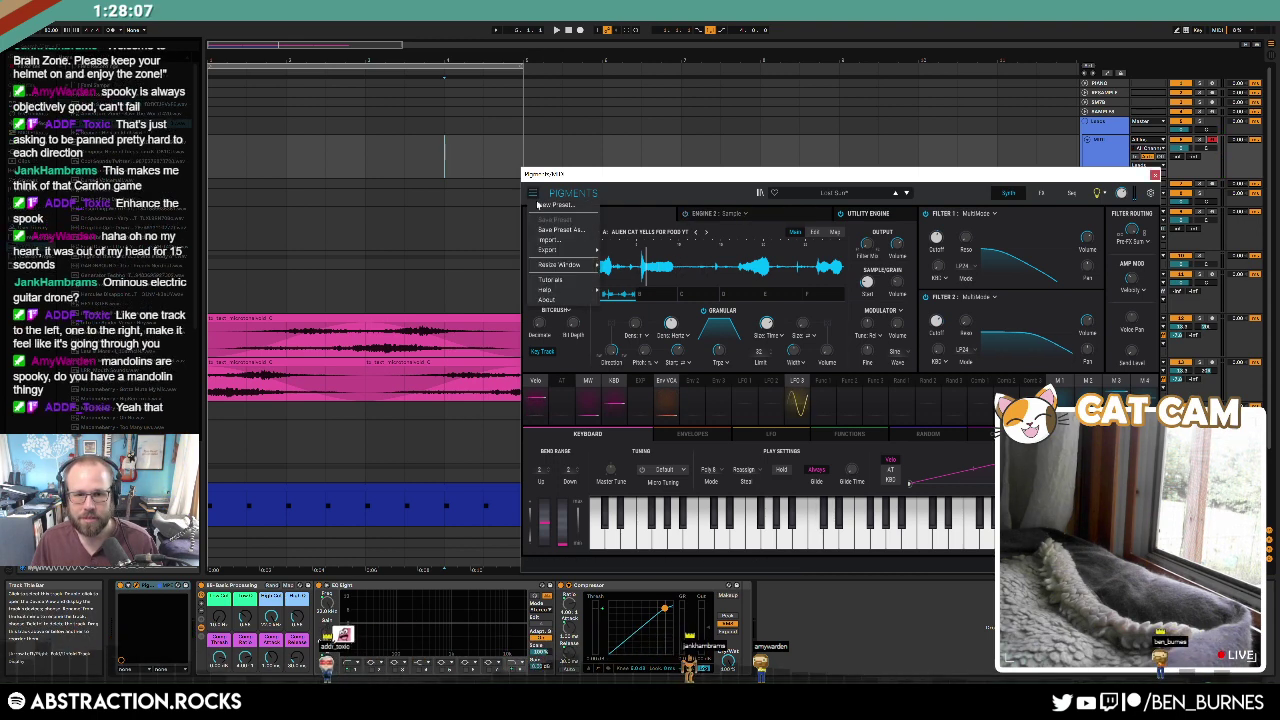
left_click(548, 210)
left_click_drag(150, 124, 672, 282)
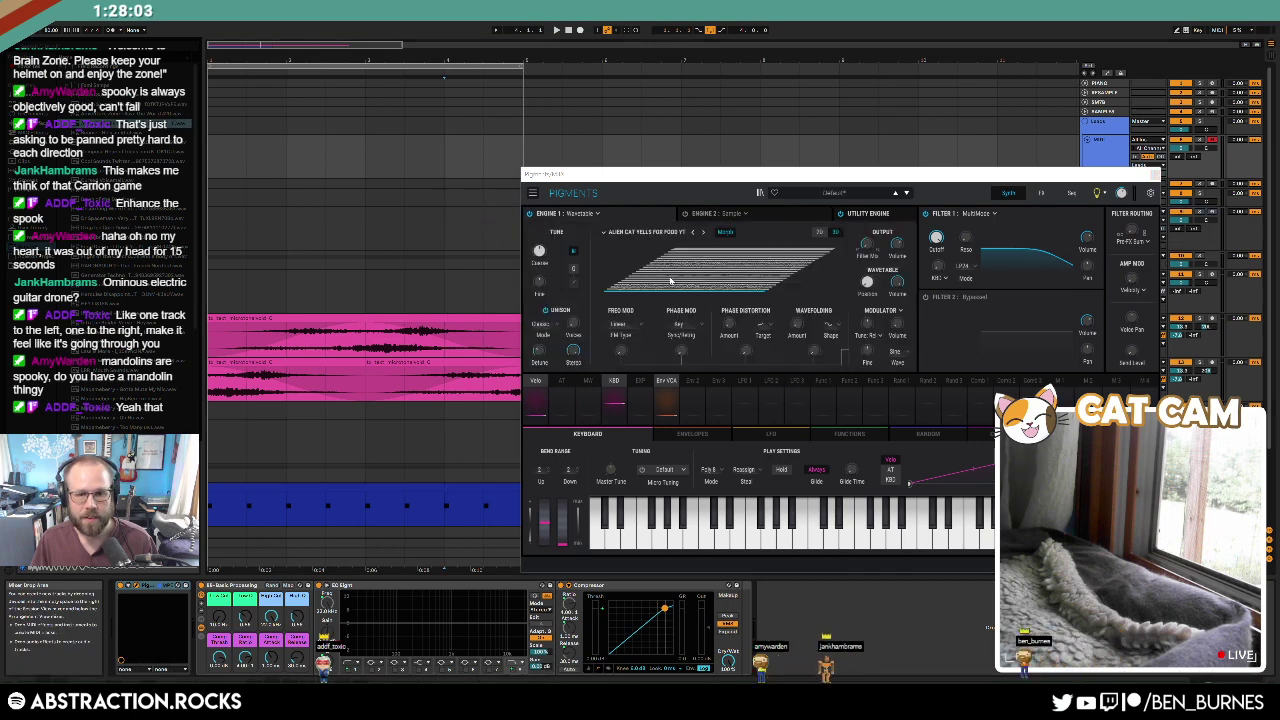
Step: Switch Engine 1 of Pigments to the Sample type and load the "Alien Cat Yells for Food" sample from the browser
left_click(585, 212)
left_click(686, 229)
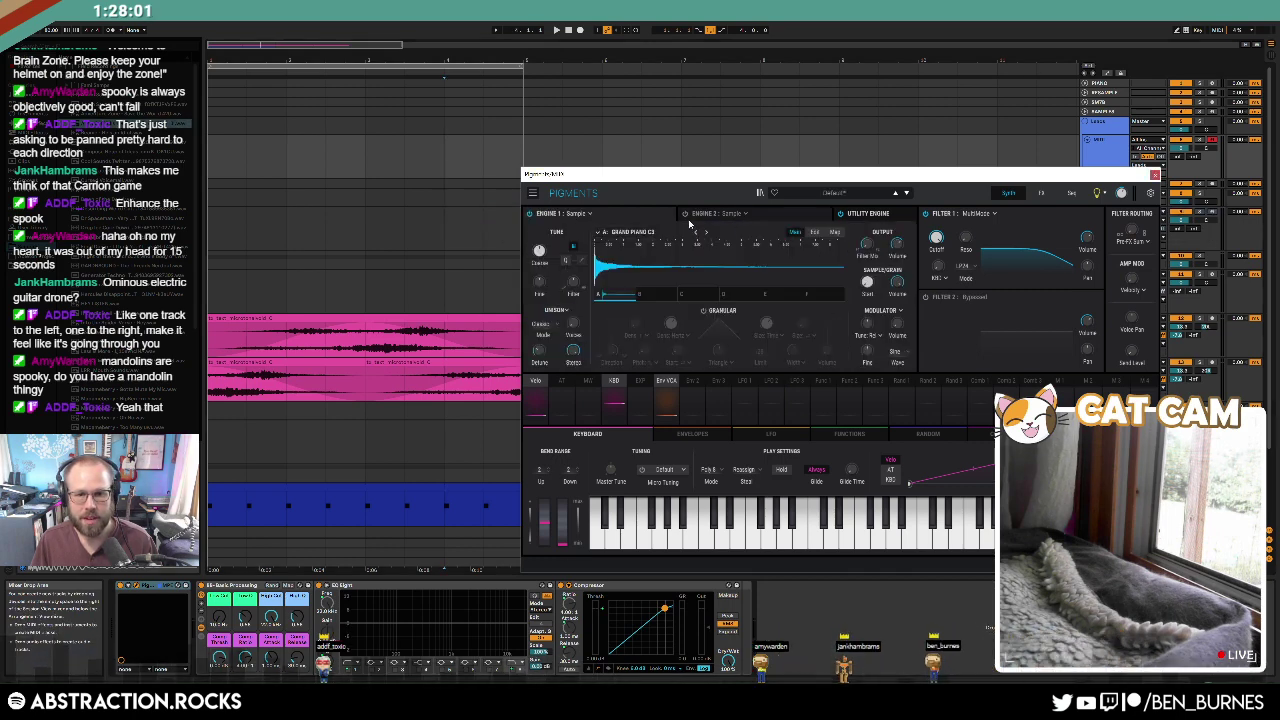
left_click_drag(150, 124, 697, 270)
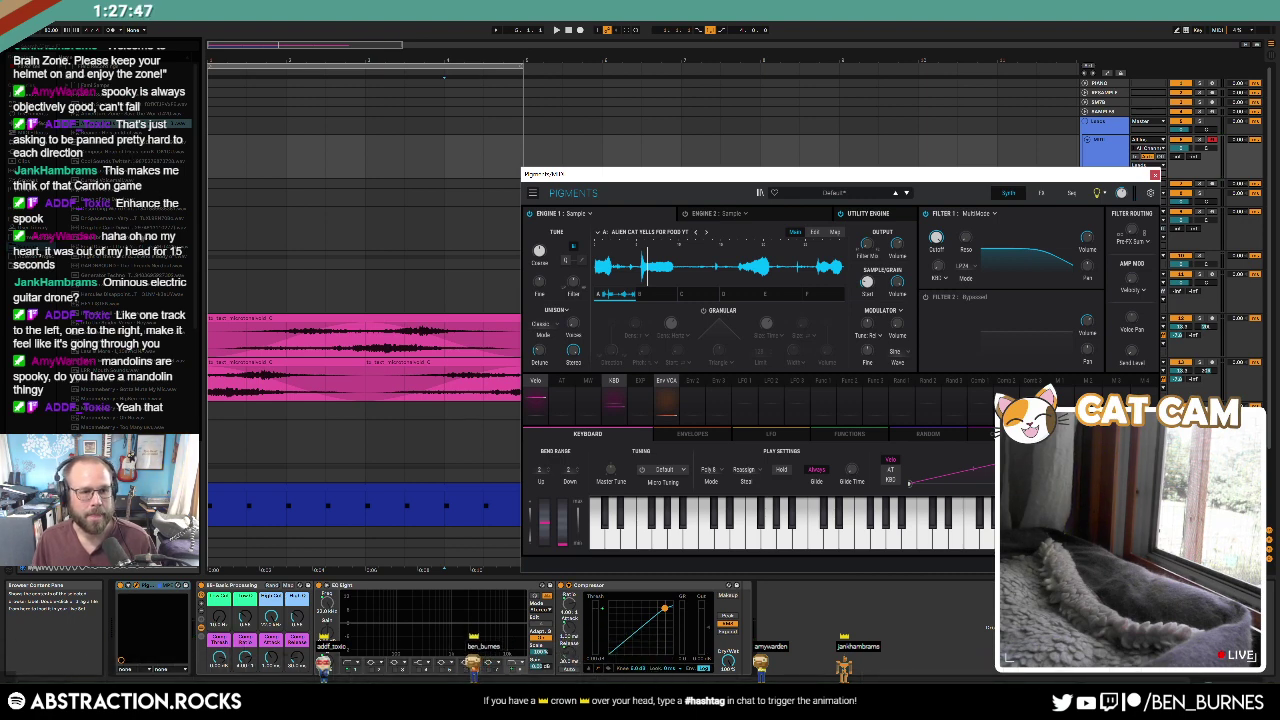
Step: Replace the Engine 1 sample with "Dot Bell" from the browser and audition it over the arrangement
scroll(130, 250, "down", 2)
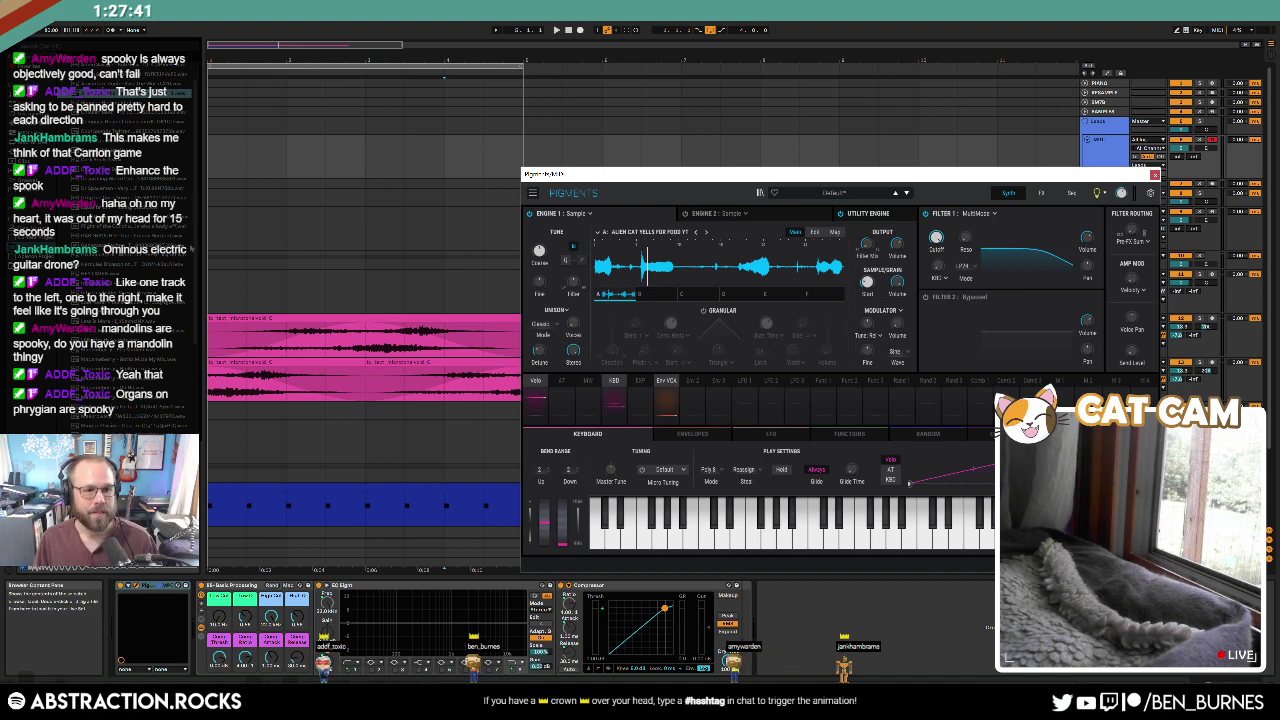
left_click_drag(195, 246, 196, 138)
left_click(68, 85)
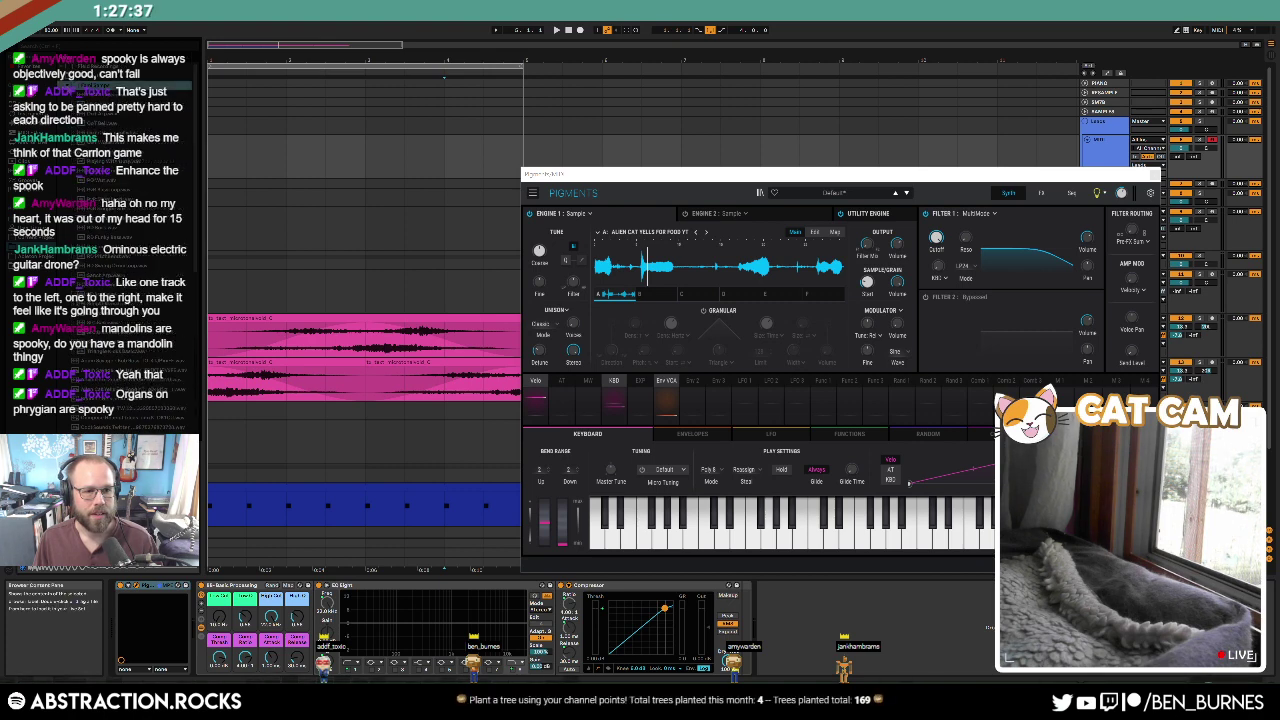
left_click_drag(98, 125, 702, 275)
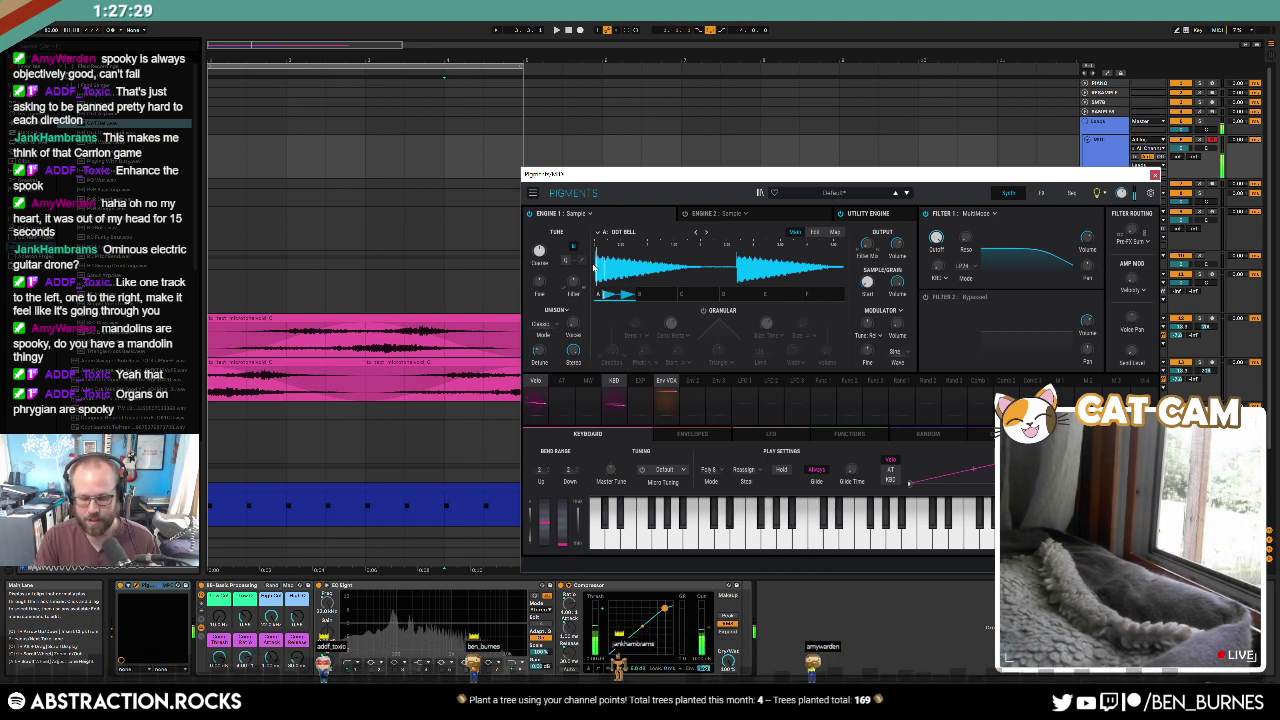
key("space")
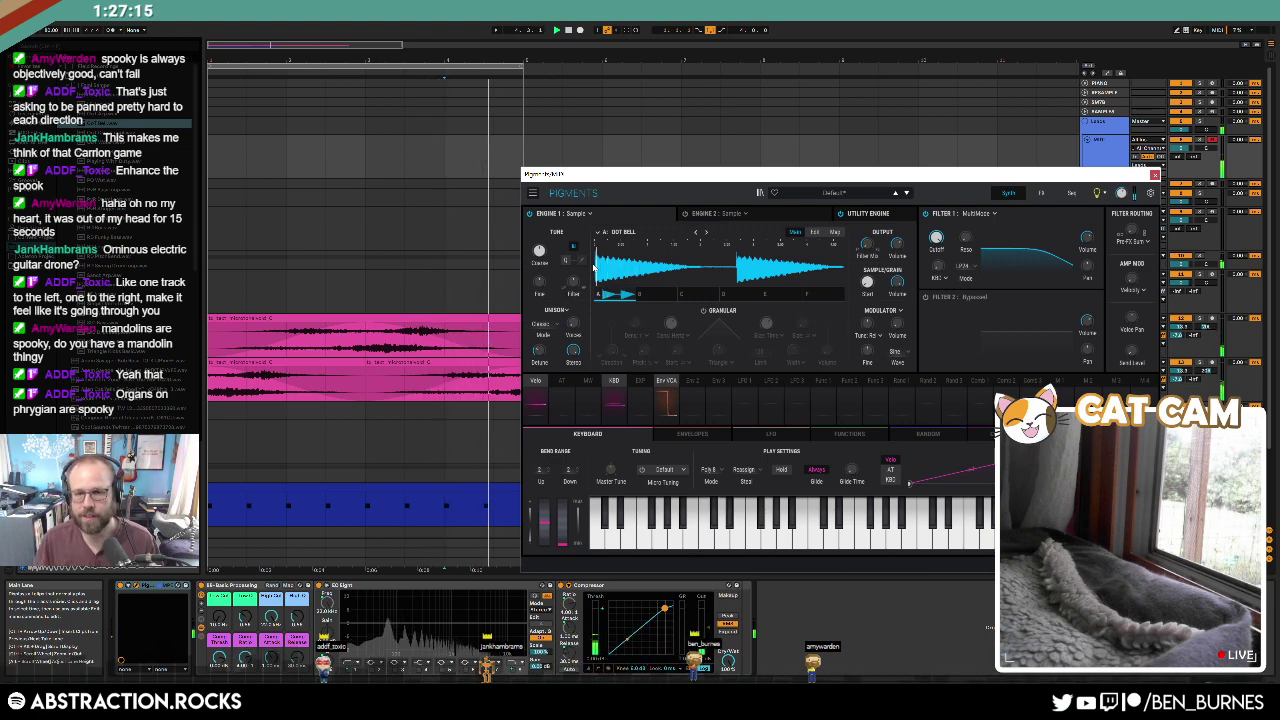
key("space")
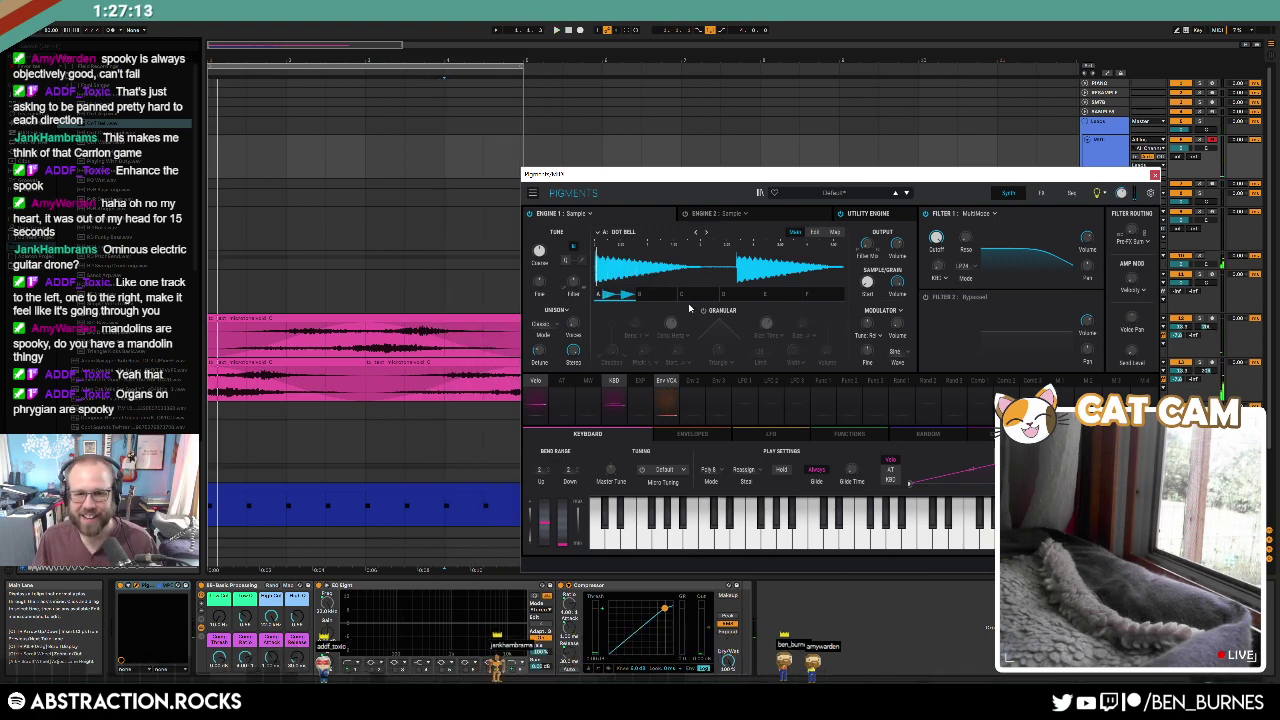
Step: Enable granular playback for the Dot Bell sample, adjust its grain randomization, audition it over the arrangement and close the synth window
left_click(704, 311)
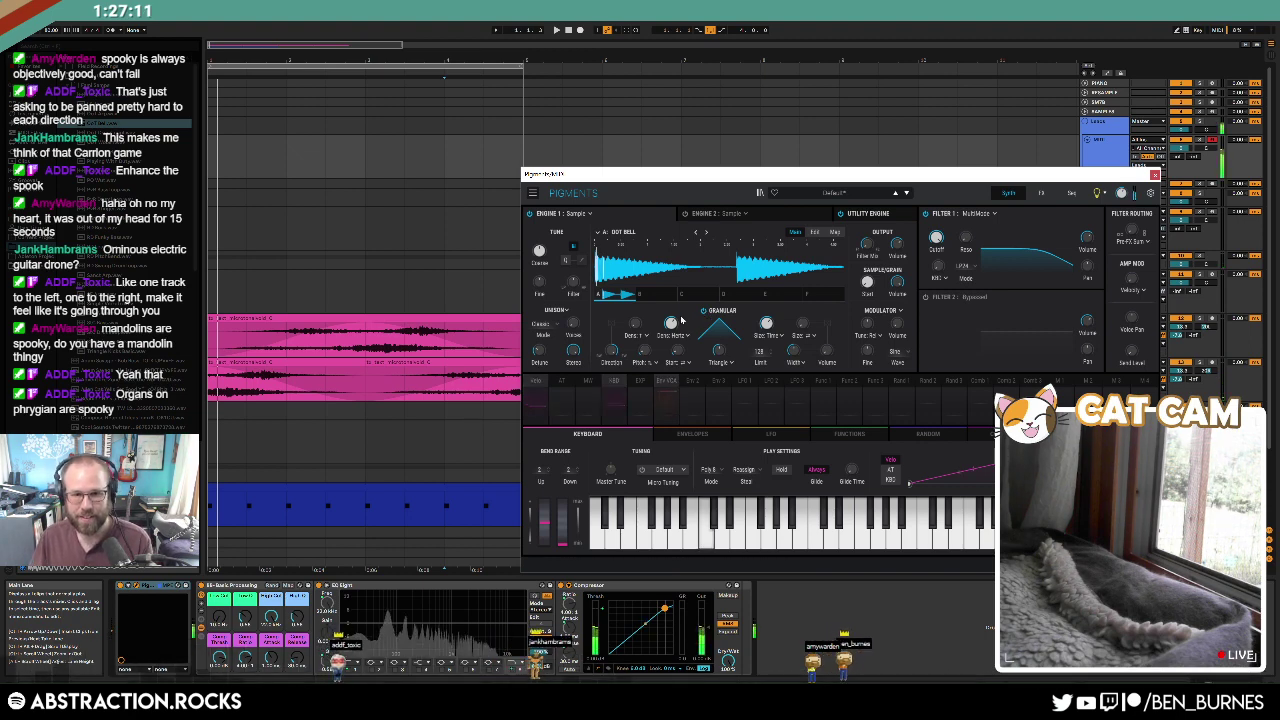
mouse_move(670, 322)
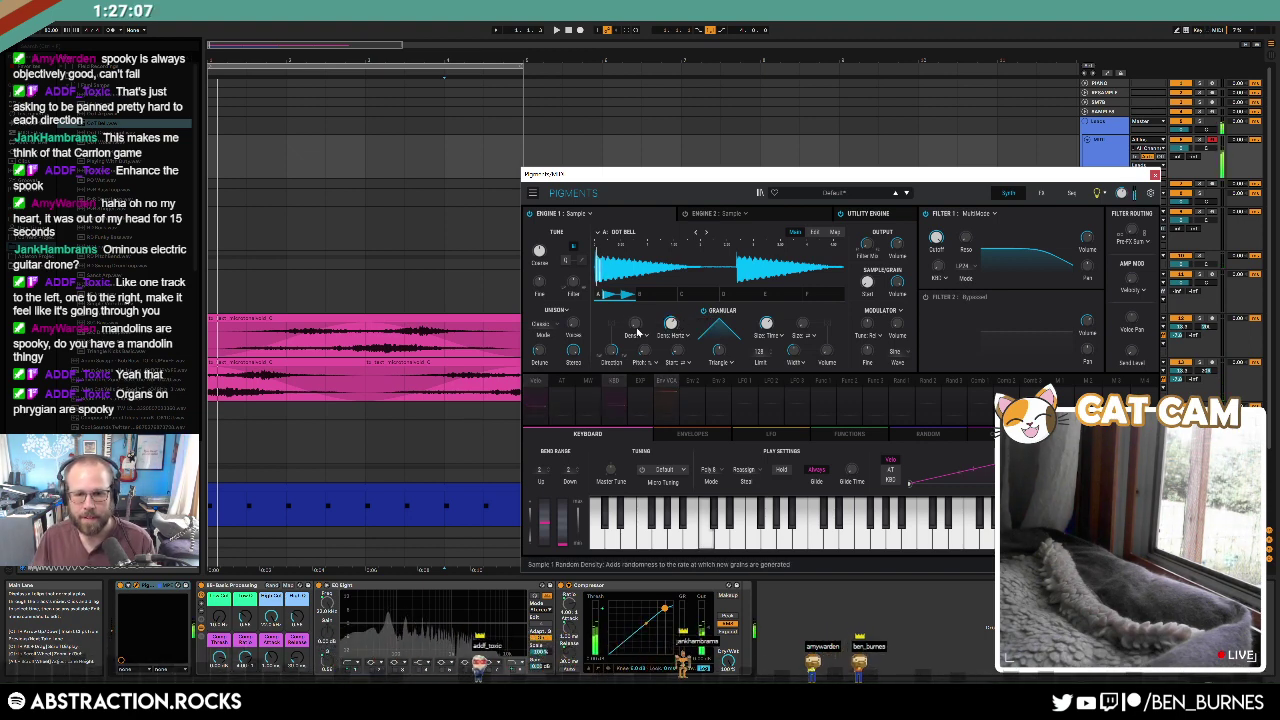
left_click_drag(643, 351, 614, 346)
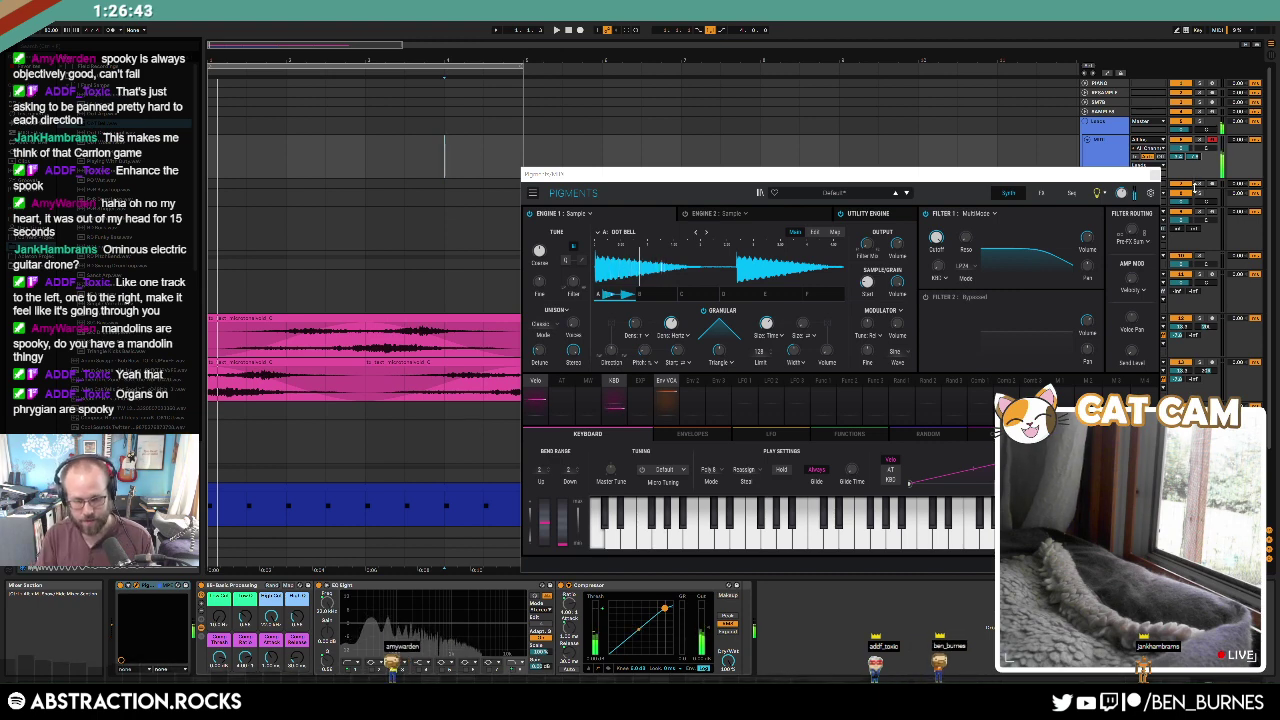
key("space")
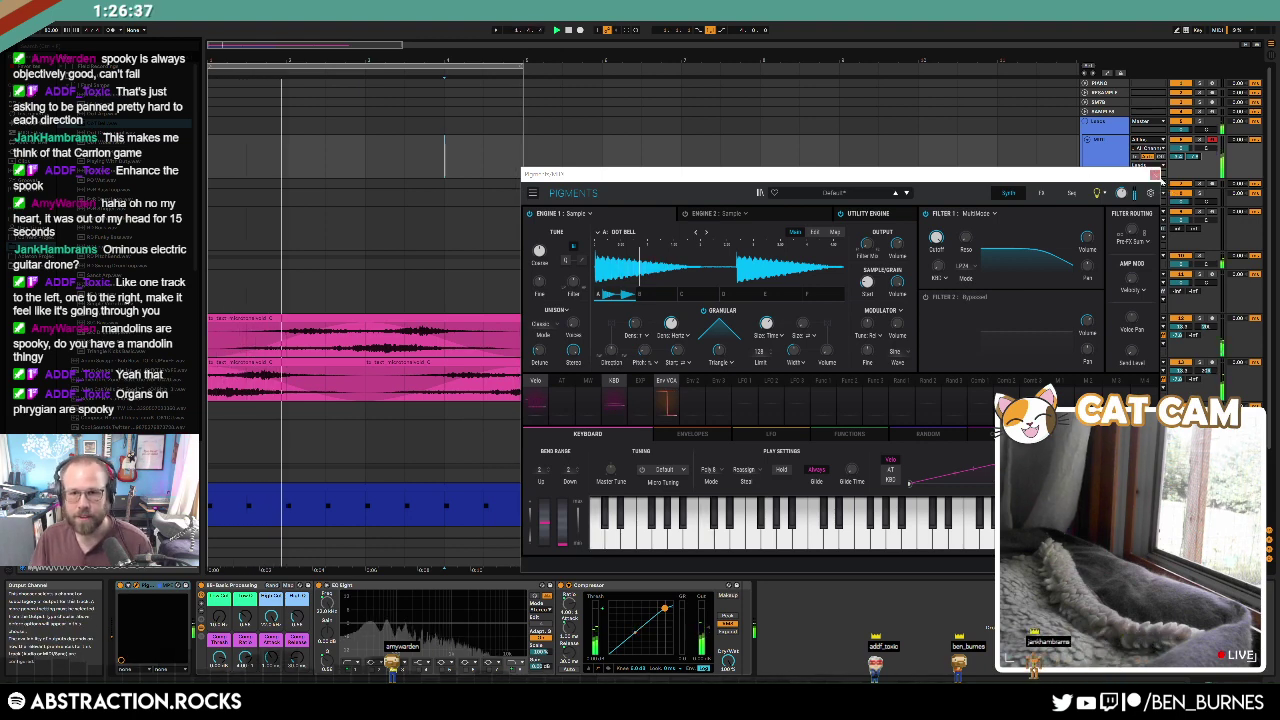
left_click(1155, 176)
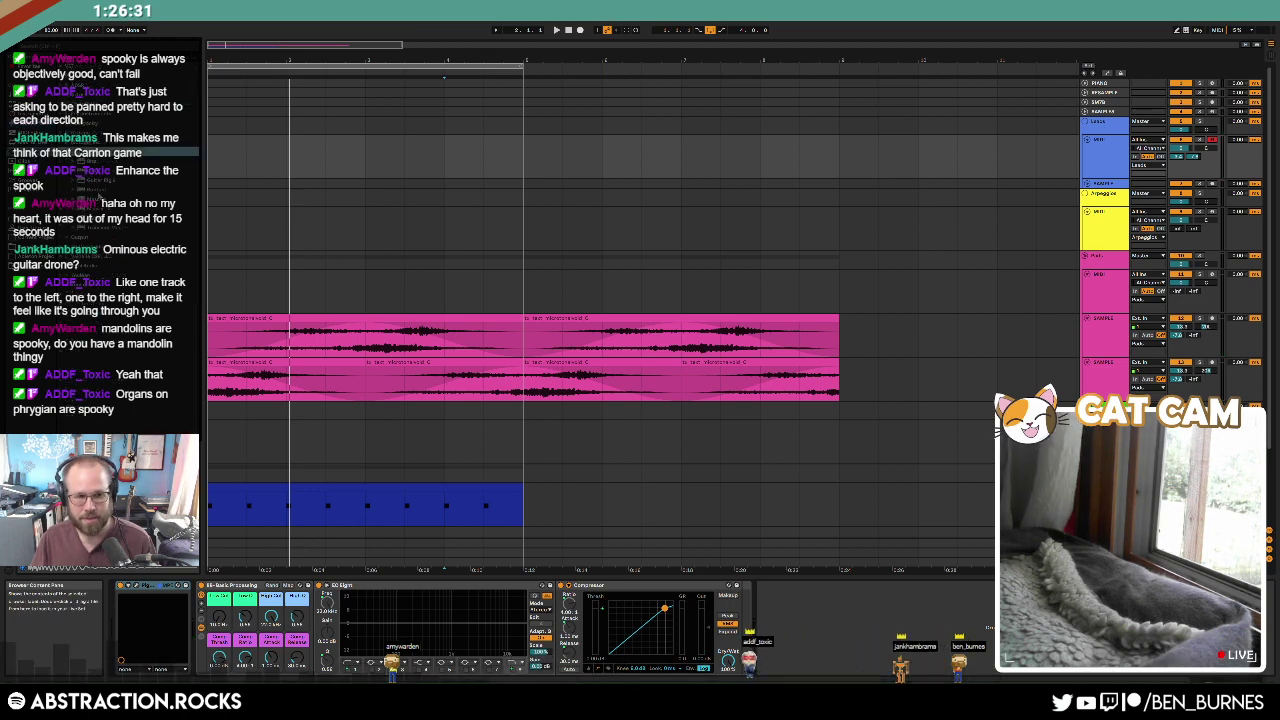
Step: Load Kontakt onto the blue MIDI track in place of Pigments and search its database for "mand", clearing the search when done
double_click(97, 189)
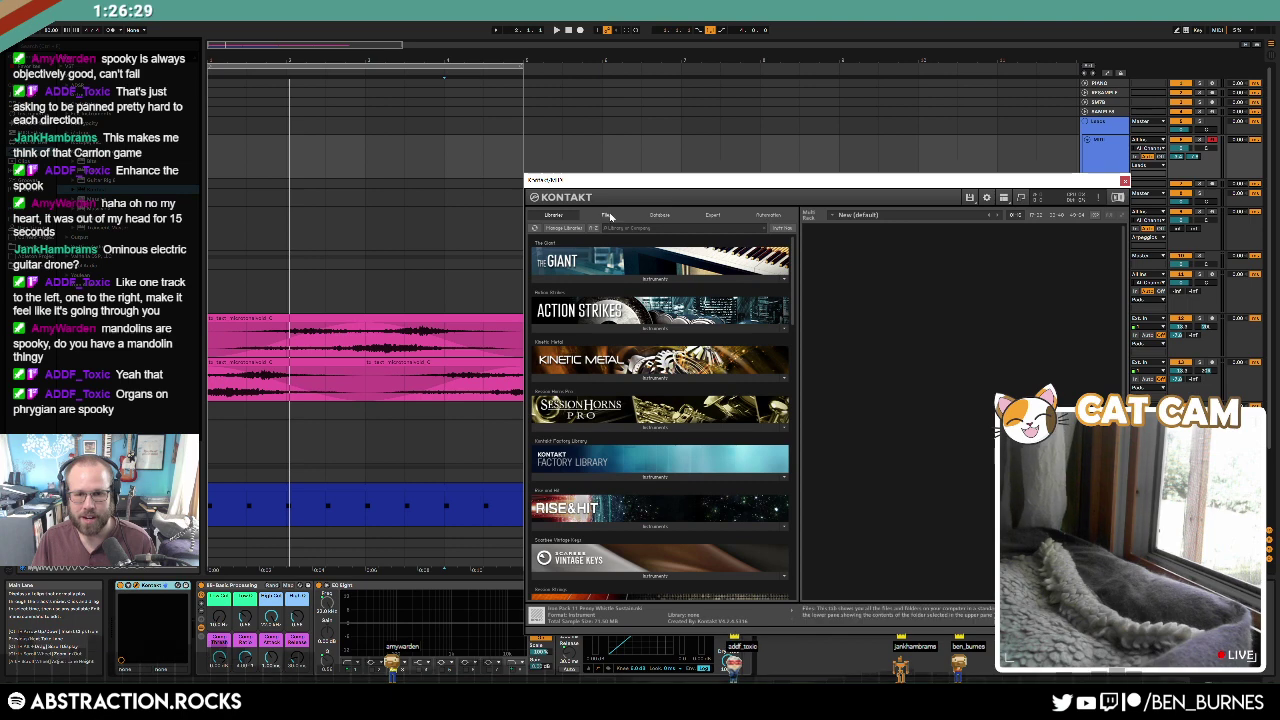
left_click(659, 215)
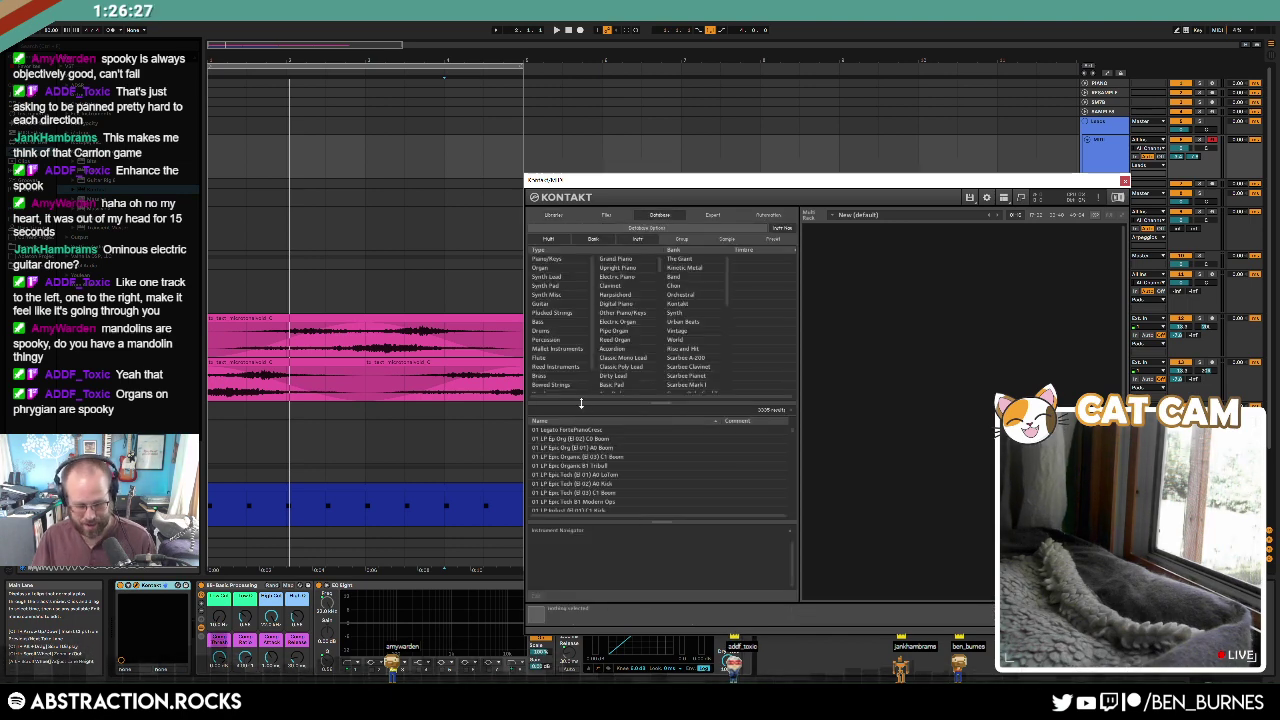
type("mand")
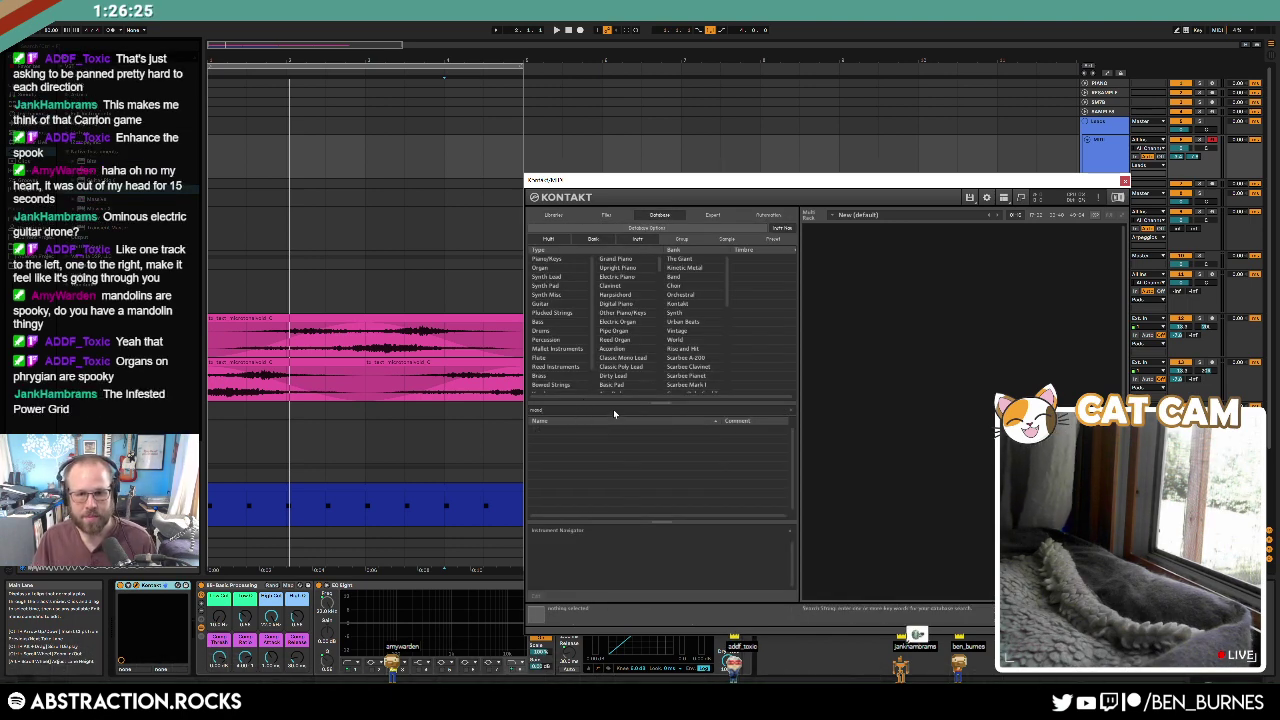
left_click_drag(580, 411, 455, 408)
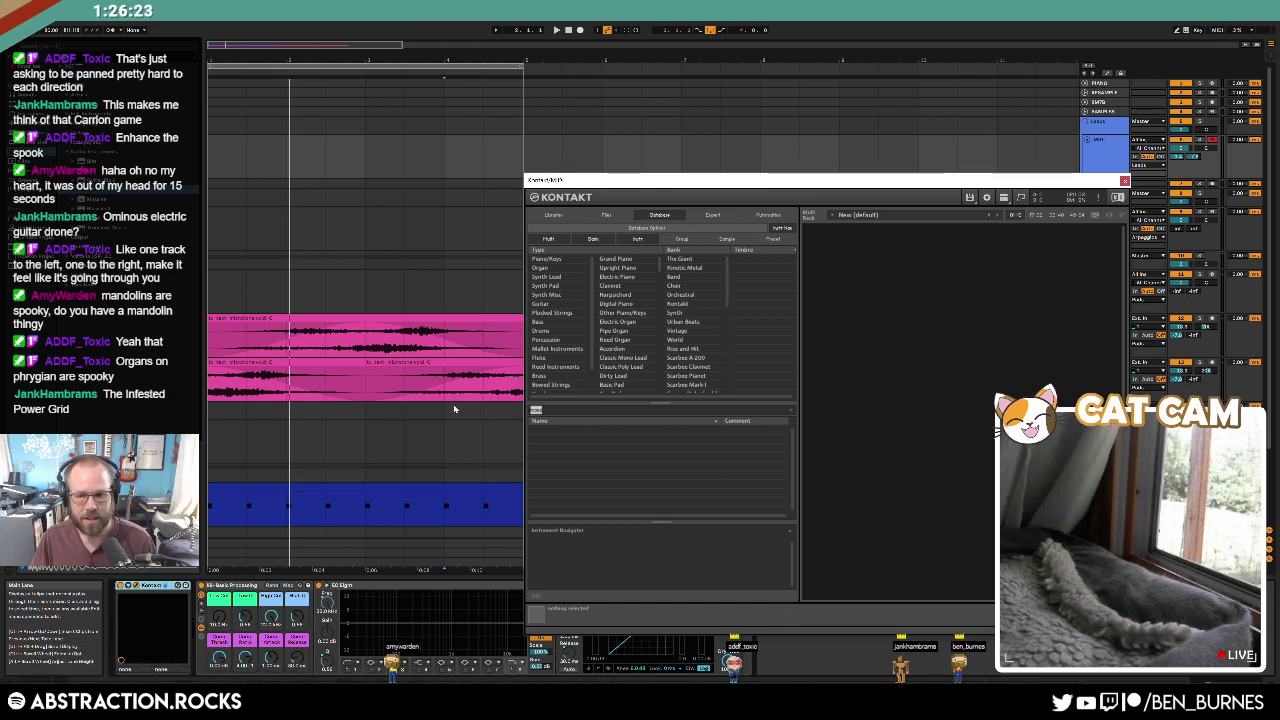
type("man")
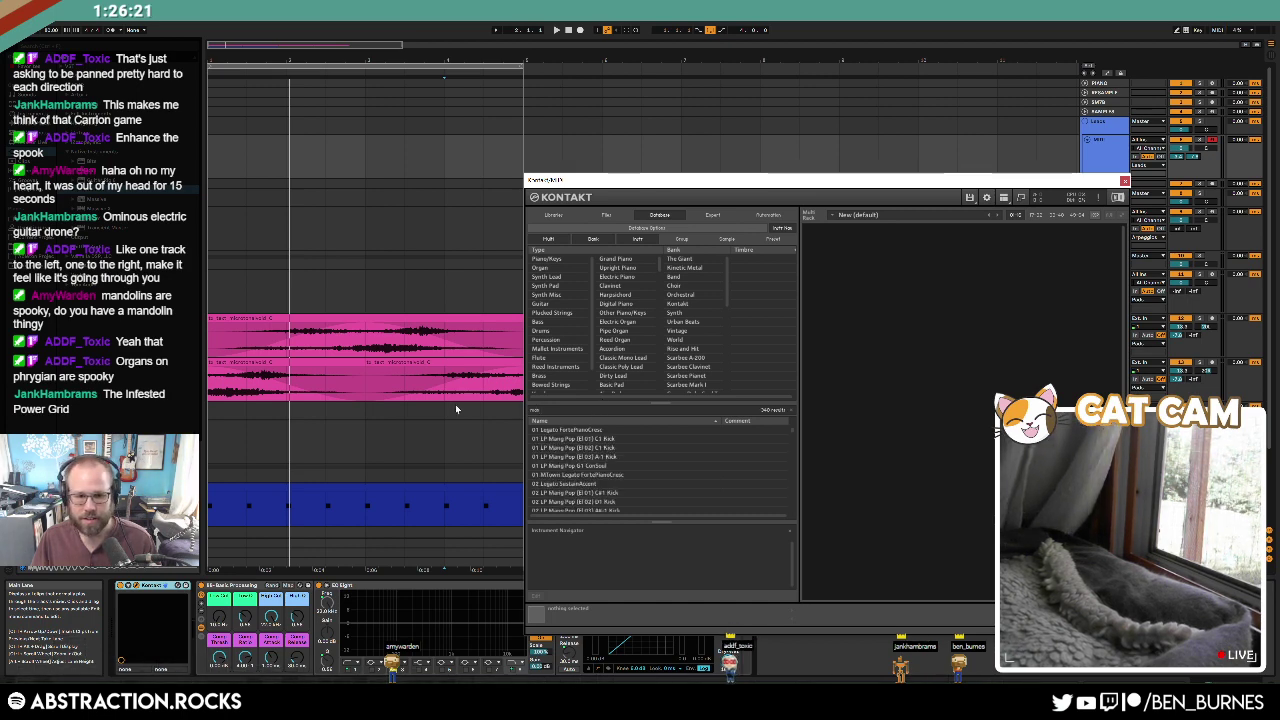
type("d")
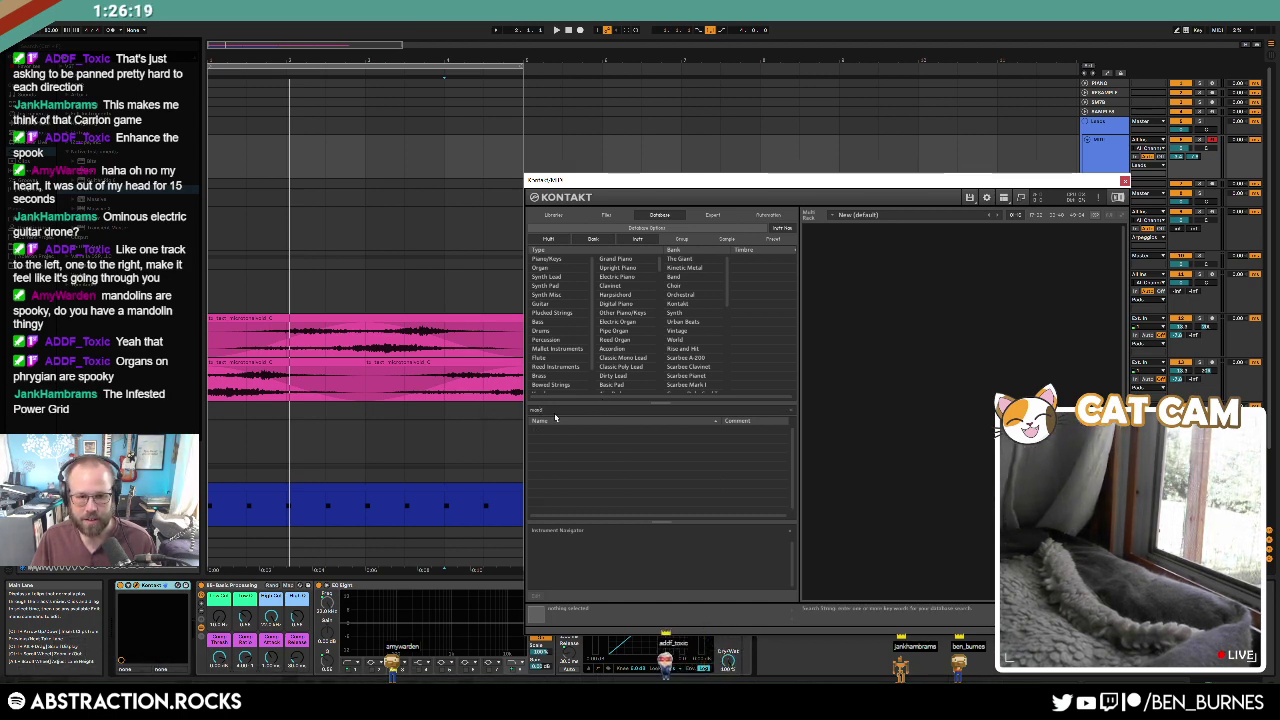
key("BackSpace")
key("BackSpace")
key("BackSpace")
key("BackSpace")
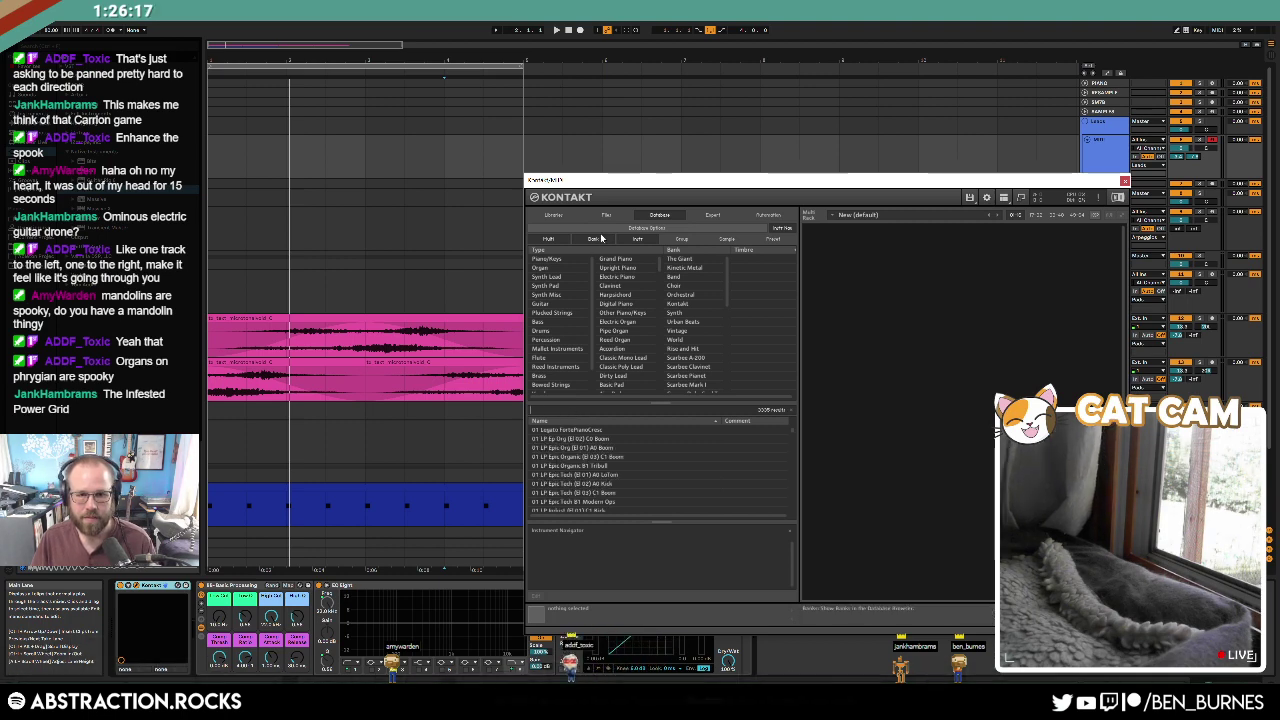
Step: Load BB_Tongue.nki from the BB_Tongue folder in Kontakt's file browser and close the Kontakt window
left_click(607, 216)
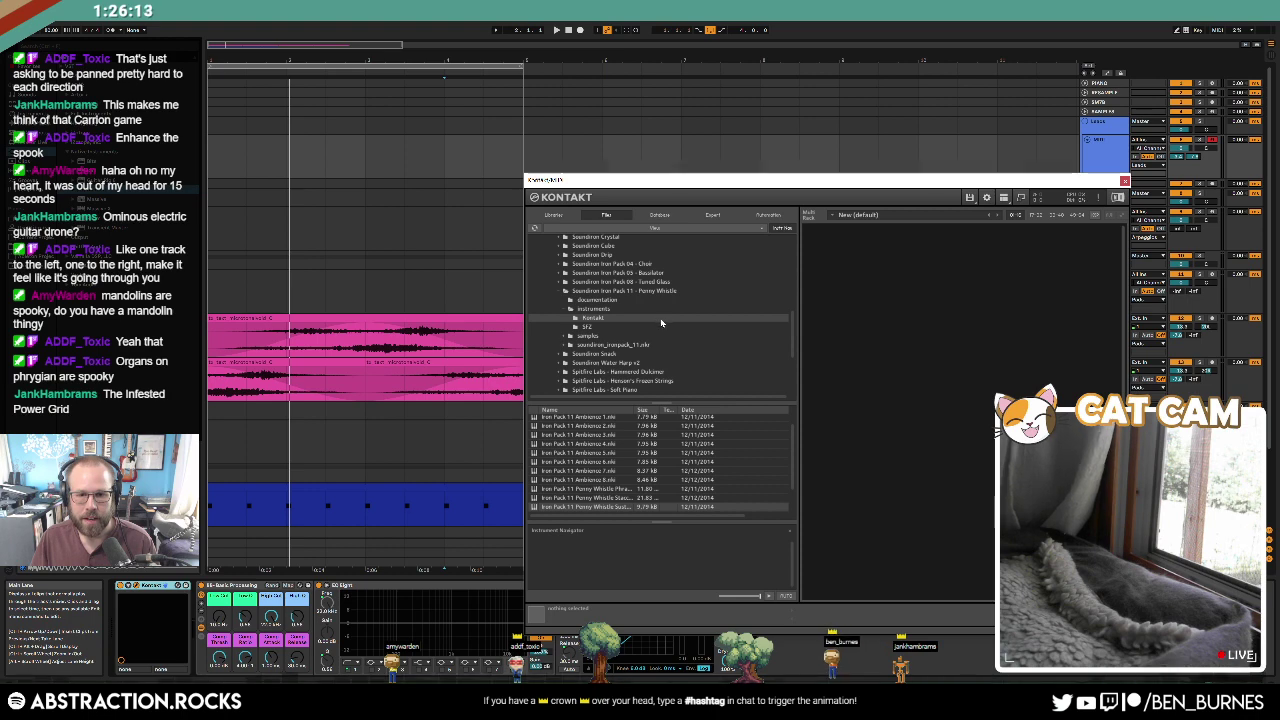
scroll(660, 326, "up", 3)
scroll(660, 323, "up", 2)
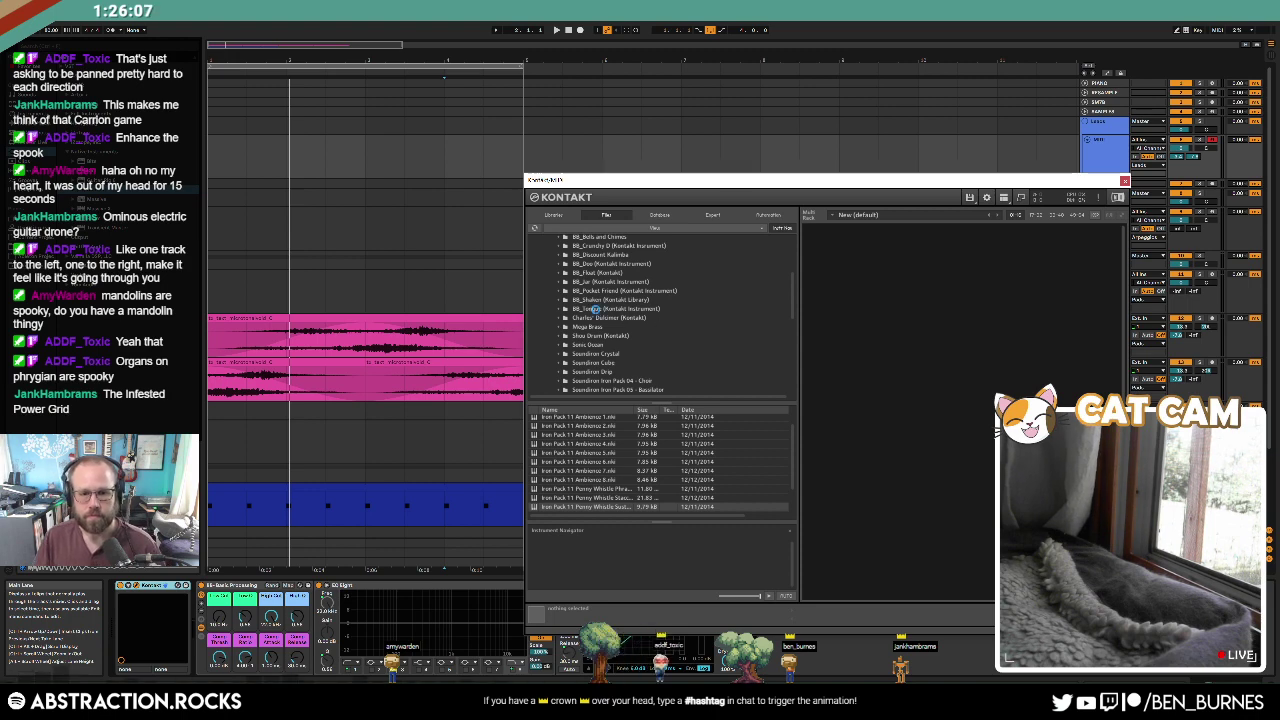
left_click(594, 309)
double_click(560, 428)
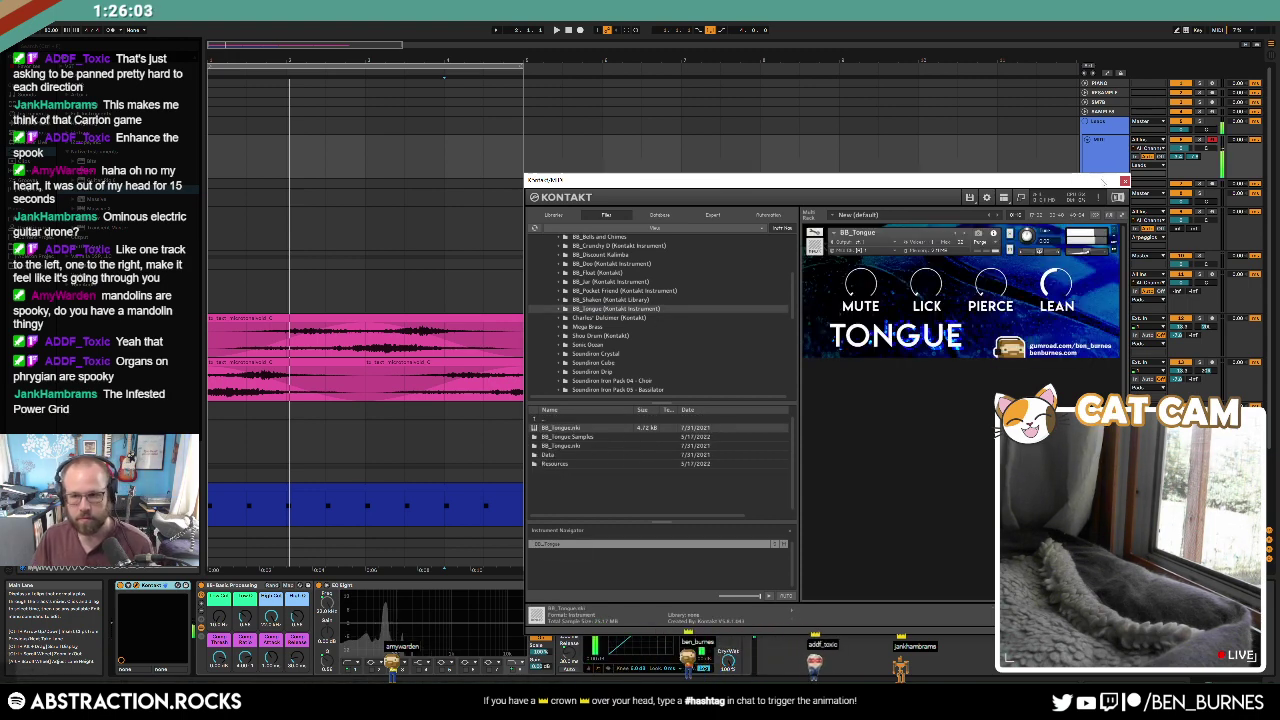
left_click(1124, 181)
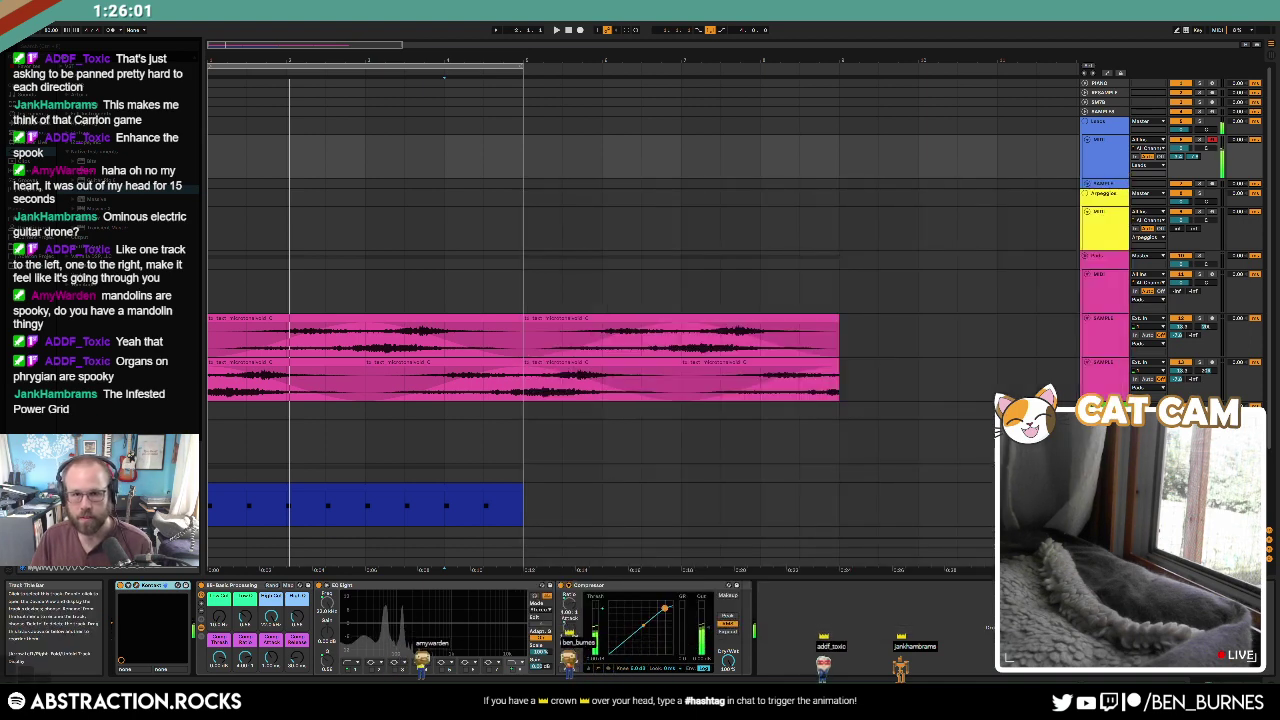
Step: Play the arrangement, adjust the bass drum sample's fade and extend its end point for a longer tail
left_click(557, 32)
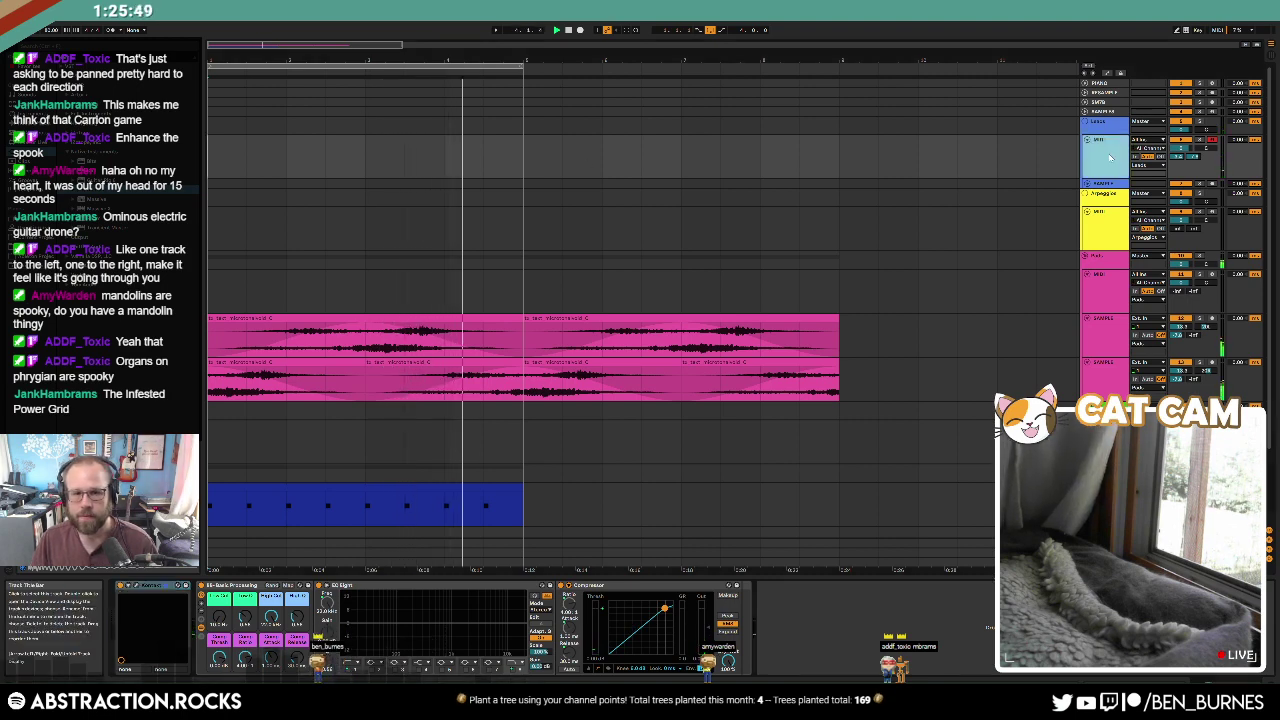
left_click(471, 490)
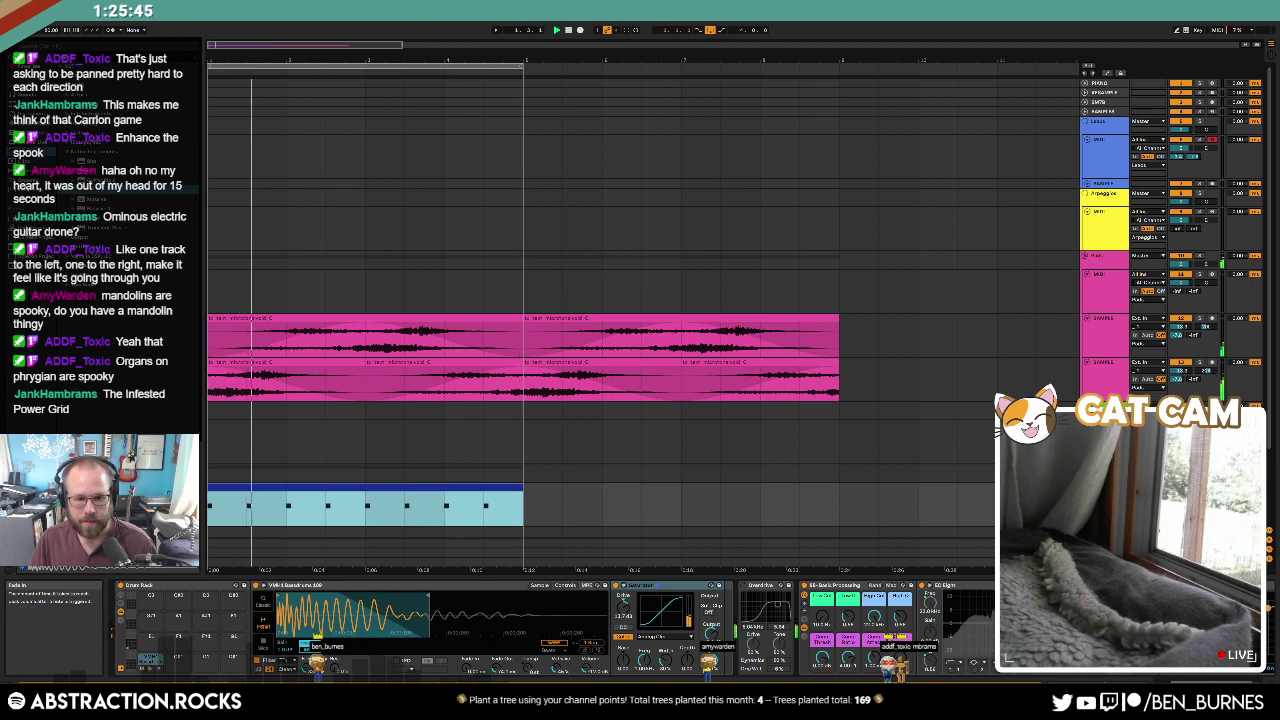
left_click_drag(465, 670, 465, 652)
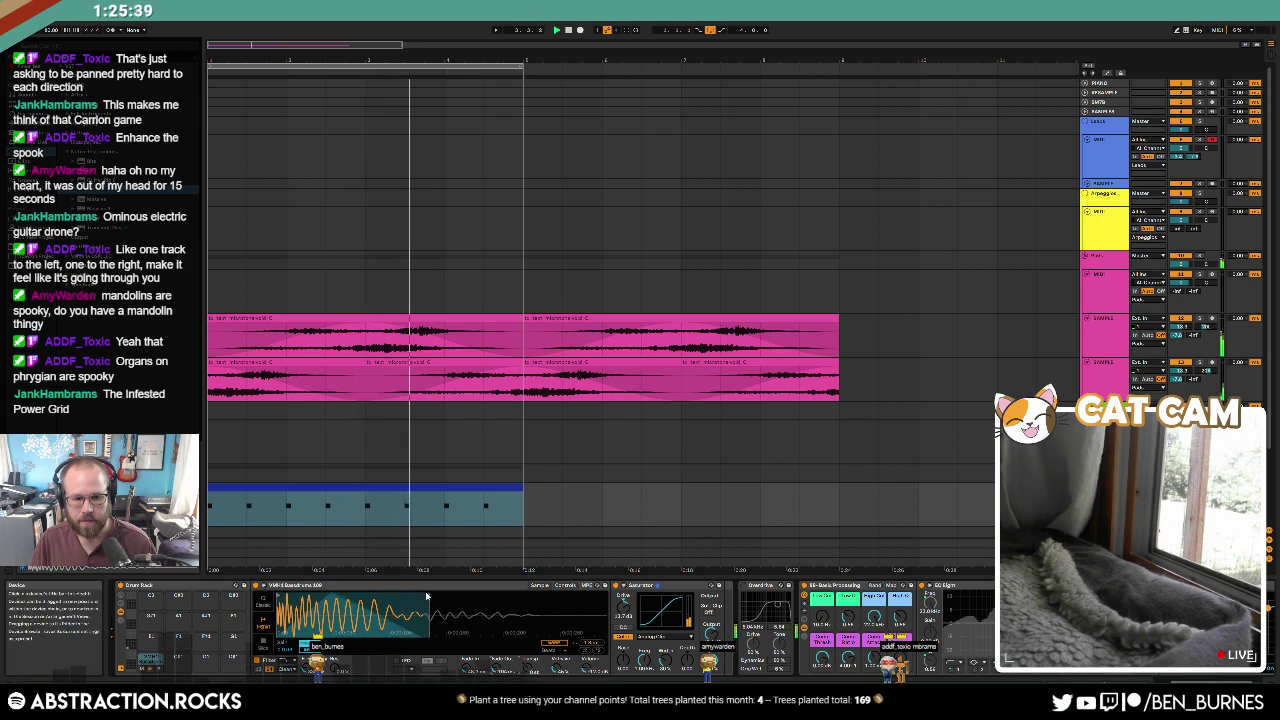
left_click_drag(430, 598, 507, 606)
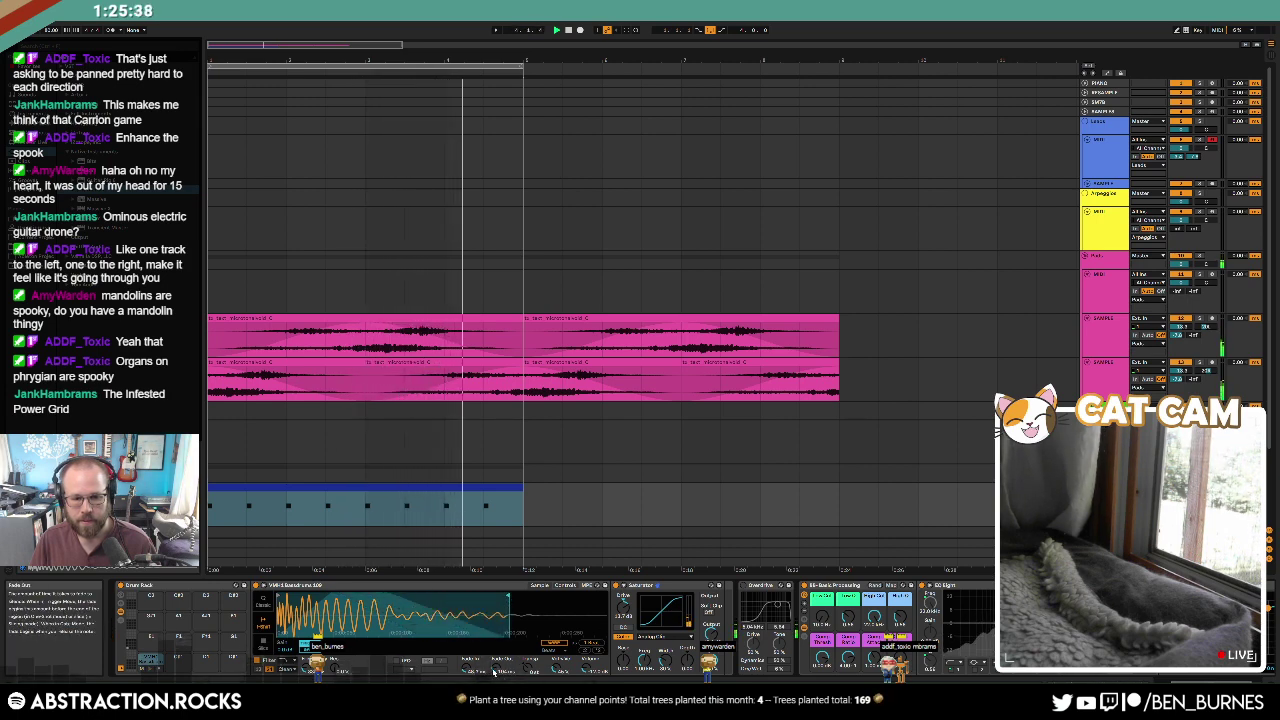
Step: Extend the loop region to eight bars, up to bar 9, and lengthen the blue bass drum clip to match
left_click(878, 197)
left_click_drag(524, 70, 838, 70)
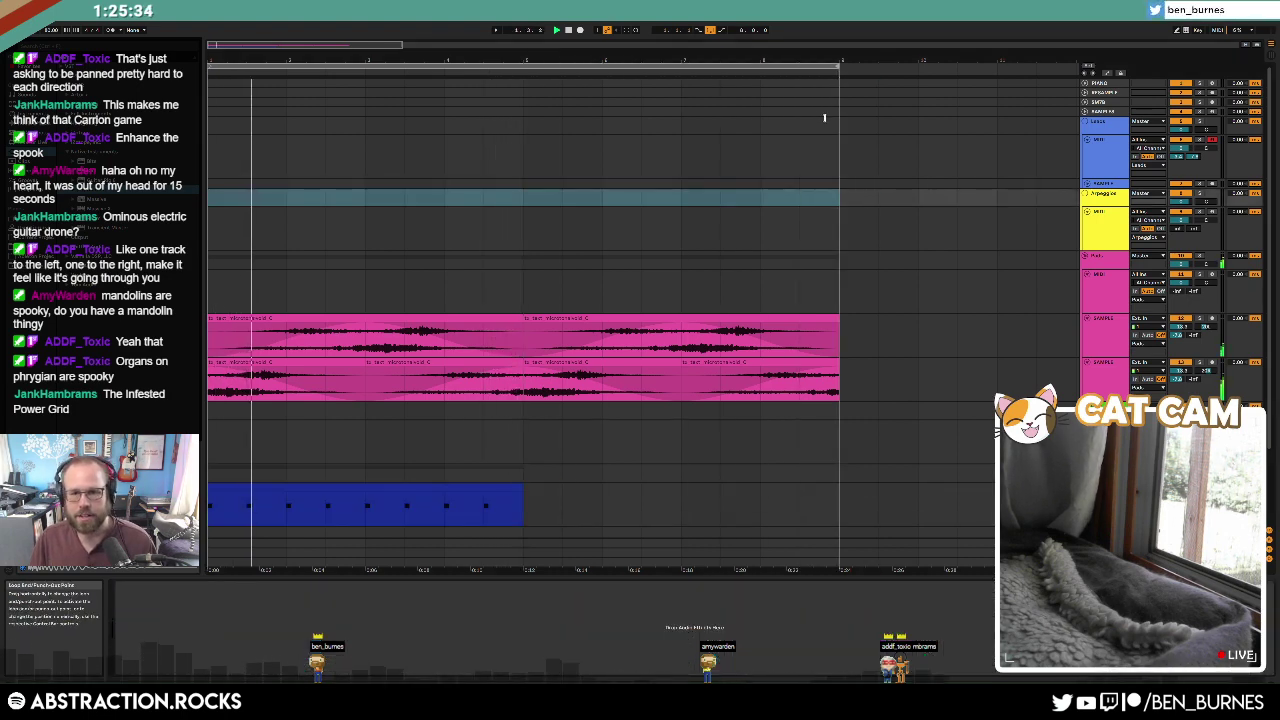
left_click_drag(520, 506, 836, 516)
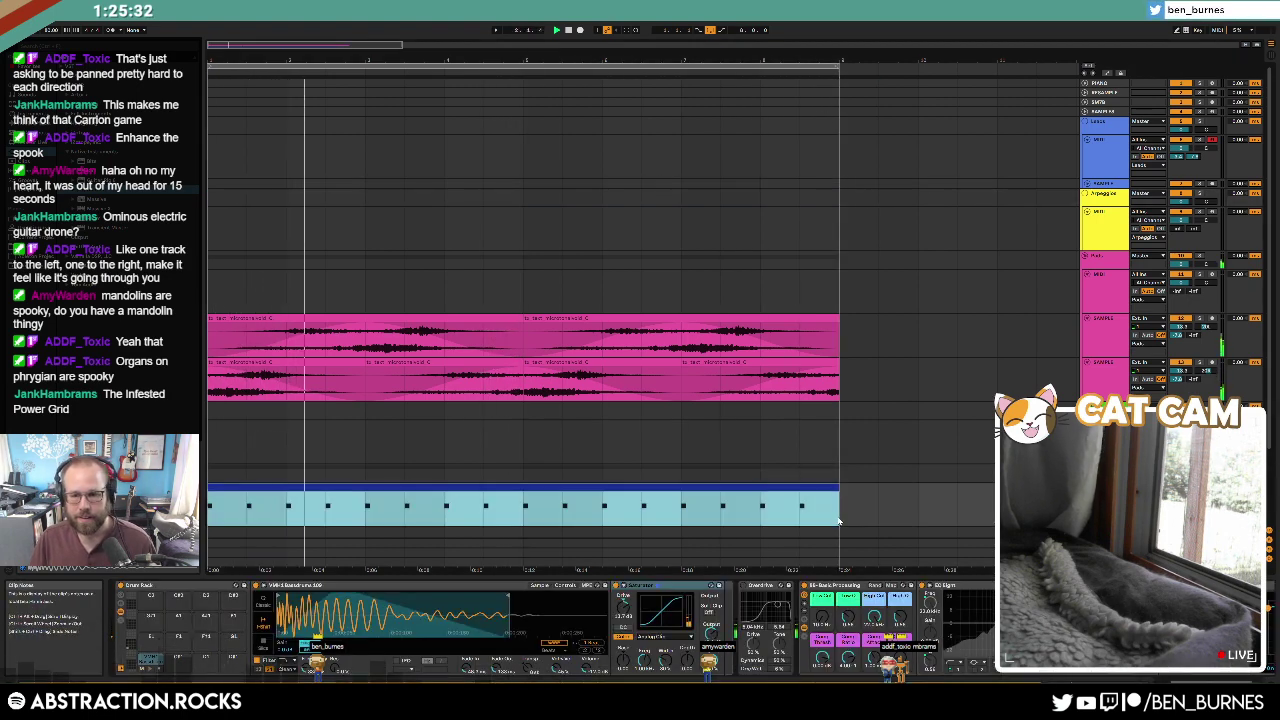
Step: Reopen Kontakt on the blue MIDI track and remove the Tongue instrument from its rack
left_click(1110, 168)
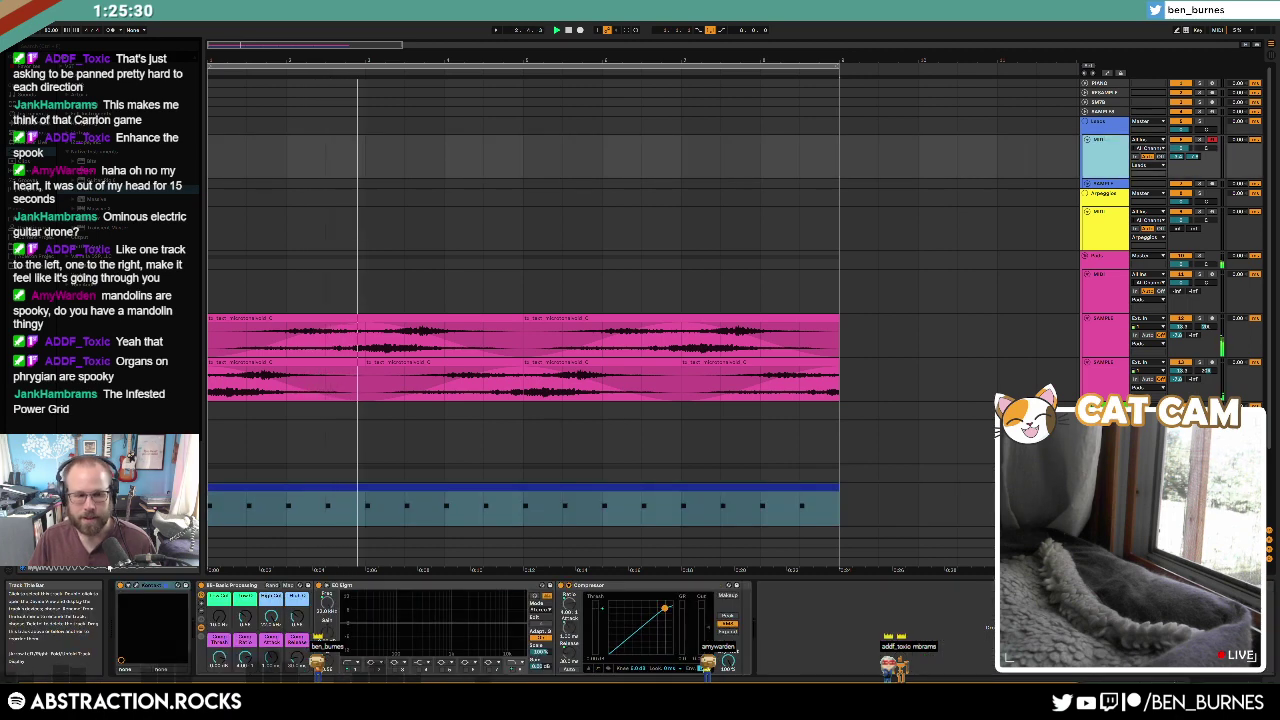
left_click(150, 587)
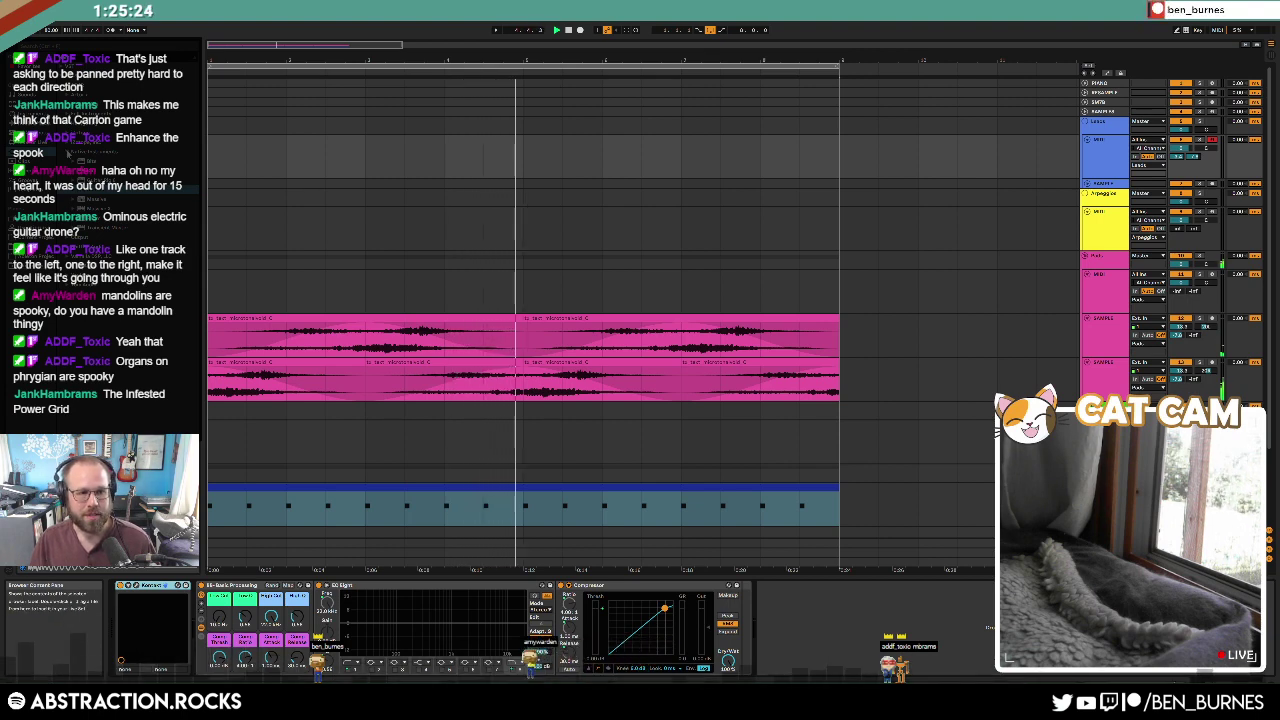
left_click(136, 586)
left_click(1117, 231)
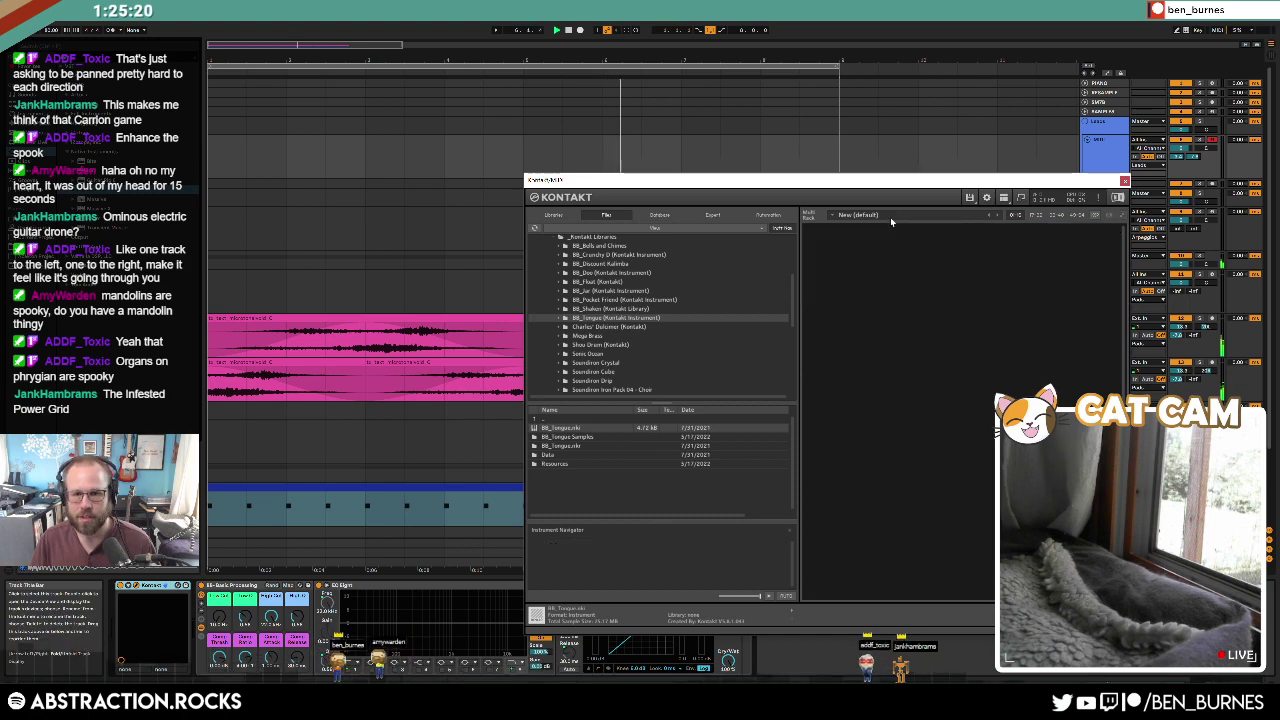
Step: Load the Thrill.nki instrument from the Thrill library in Kontakt
left_click(555, 217)
scroll(660, 400, "down", 10)
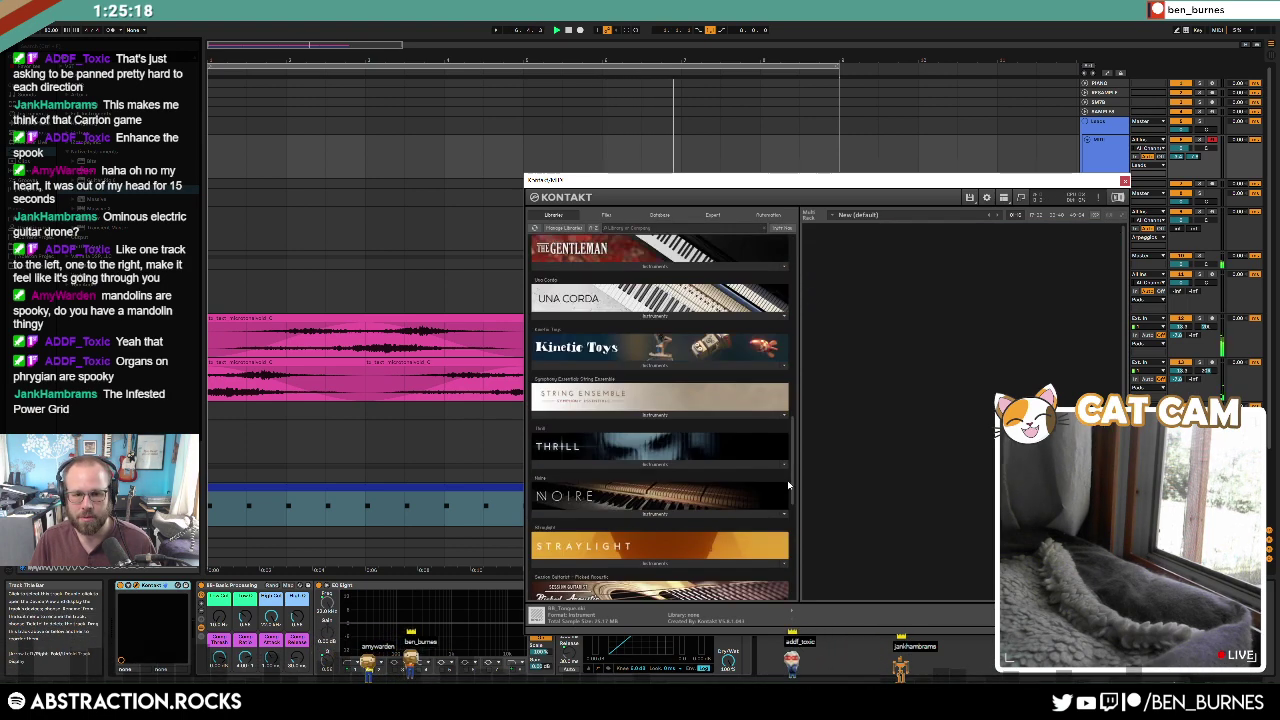
left_click(655, 370)
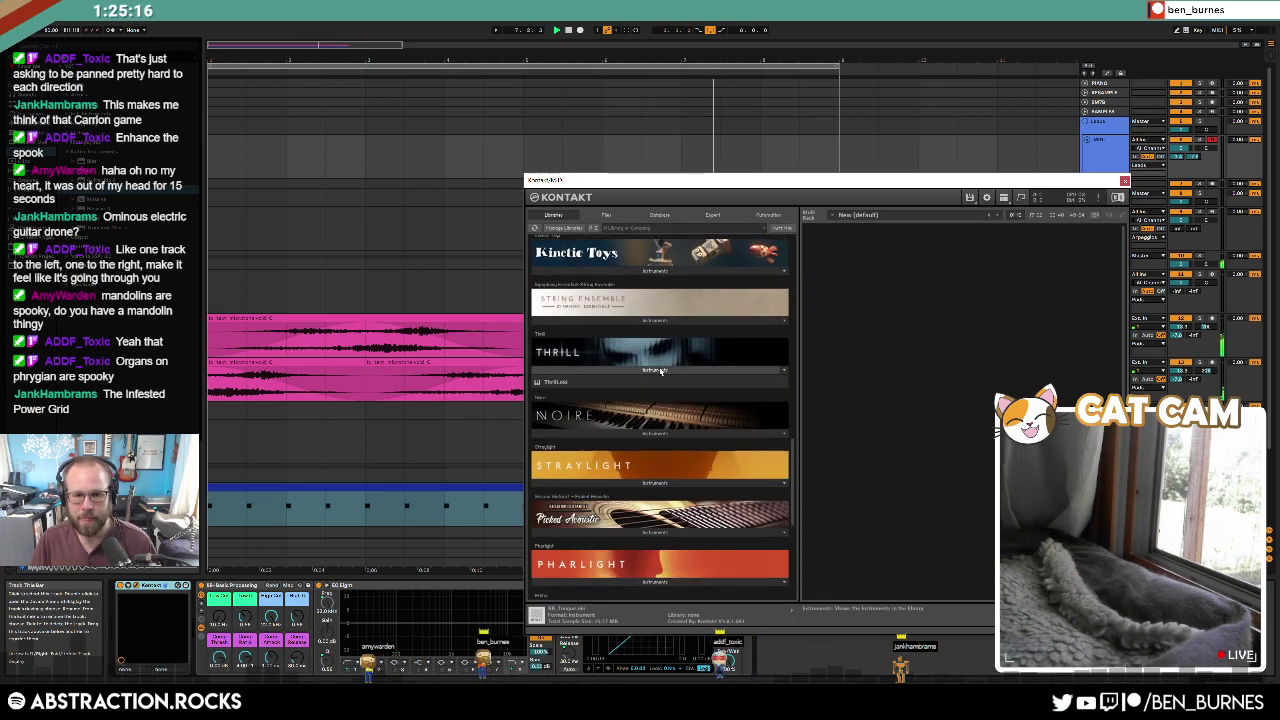
double_click(551, 383)
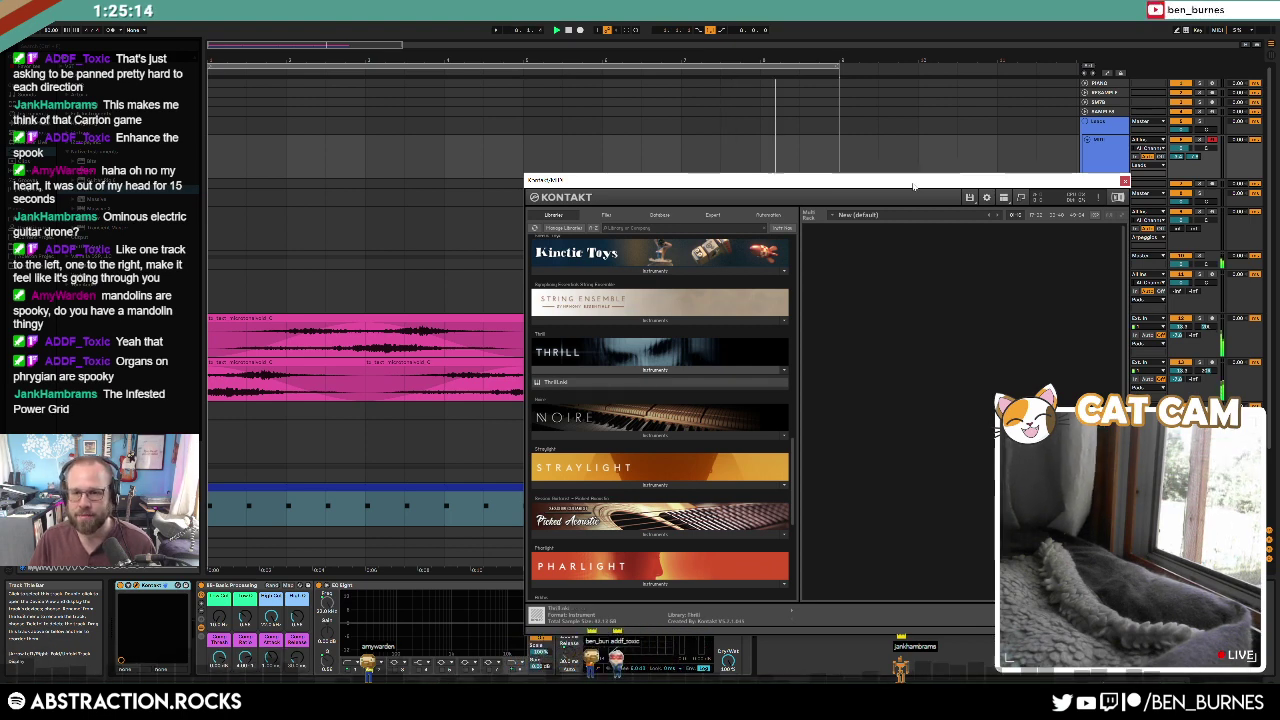
Step: Load the Ambient Rotors atmosphere preset in Thrill, audition it at different XY control positions, and close Kontakt
left_click_drag(915, 186, 713, 175)
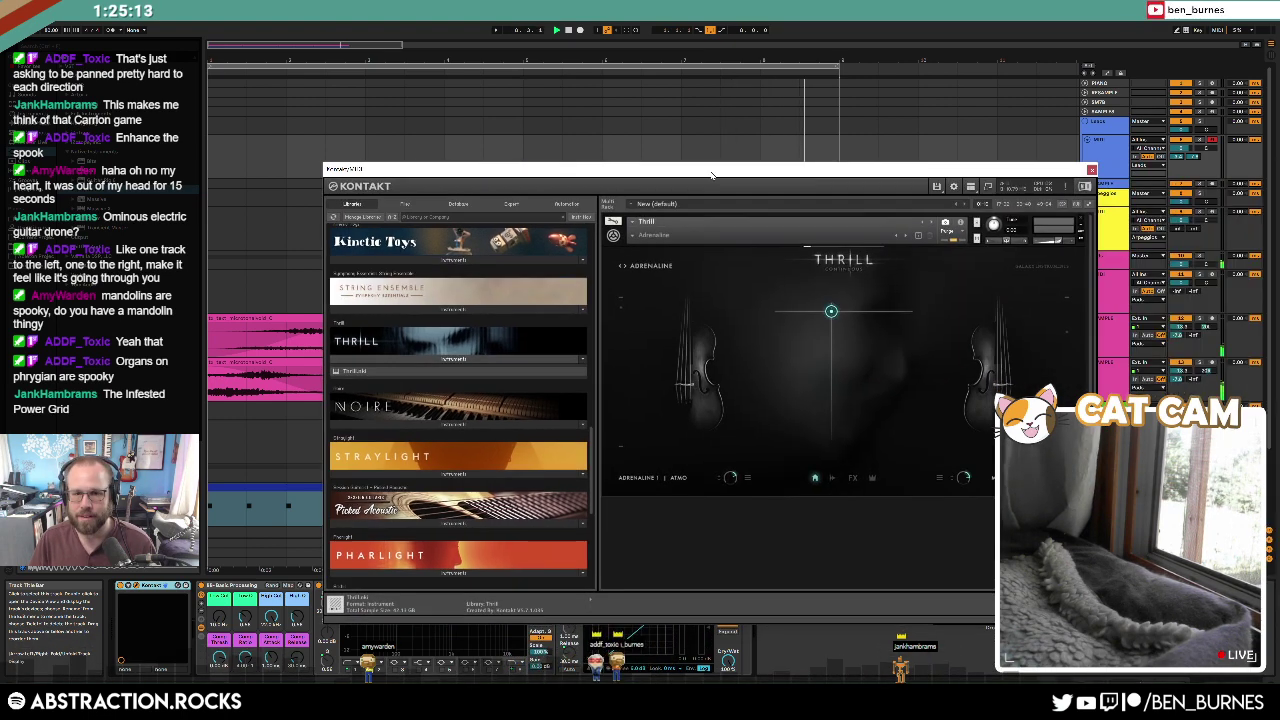
left_click(640, 235)
mouse_move(655, 243)
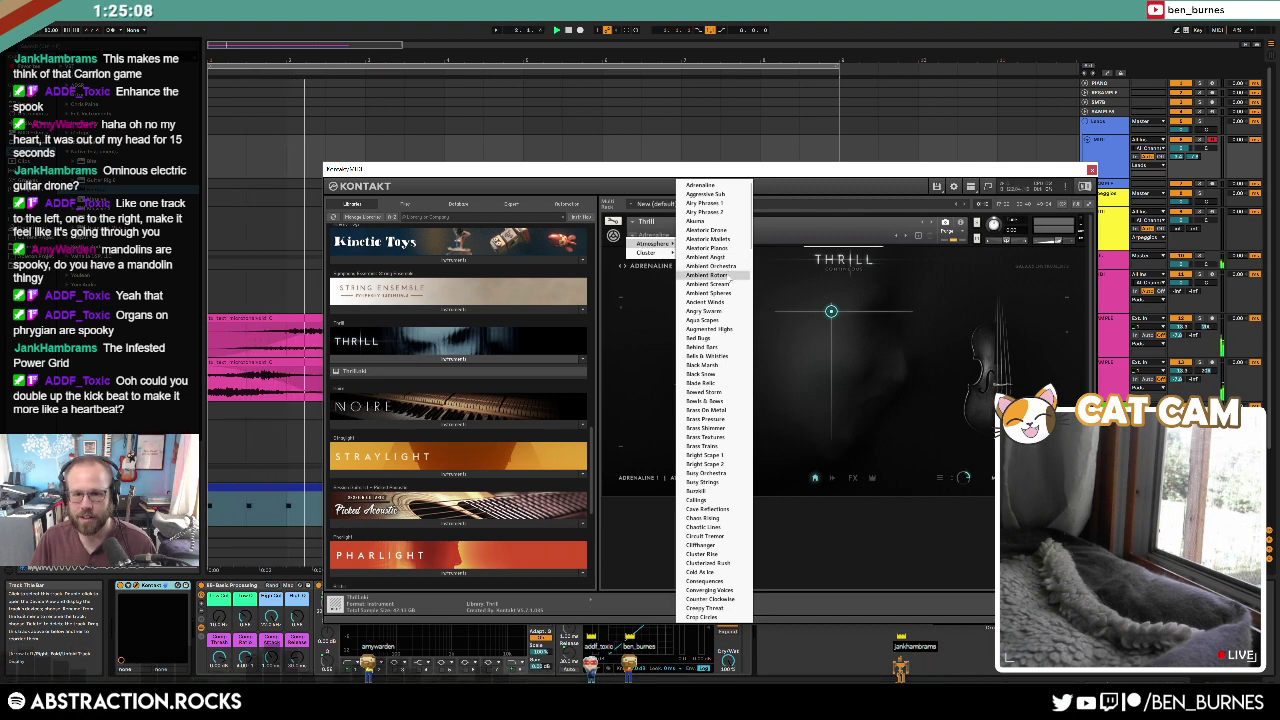
left_click(728, 275)
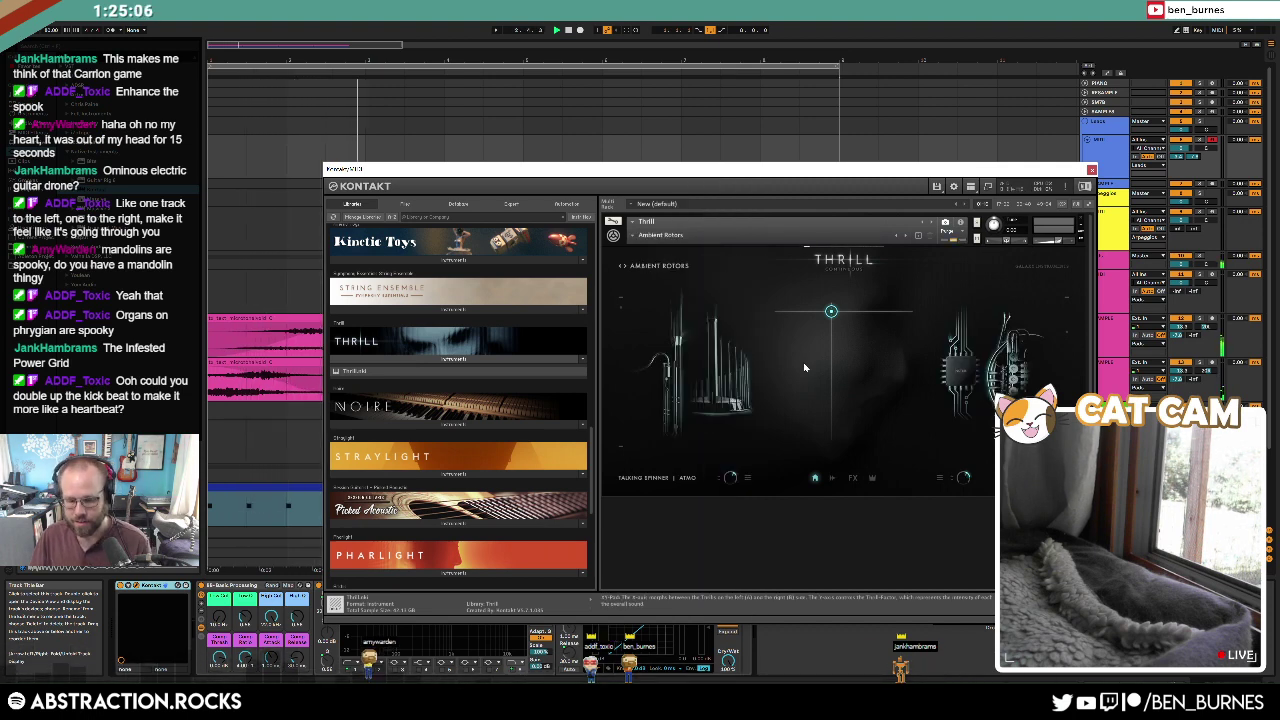
left_click_drag(831, 316, 829, 352)
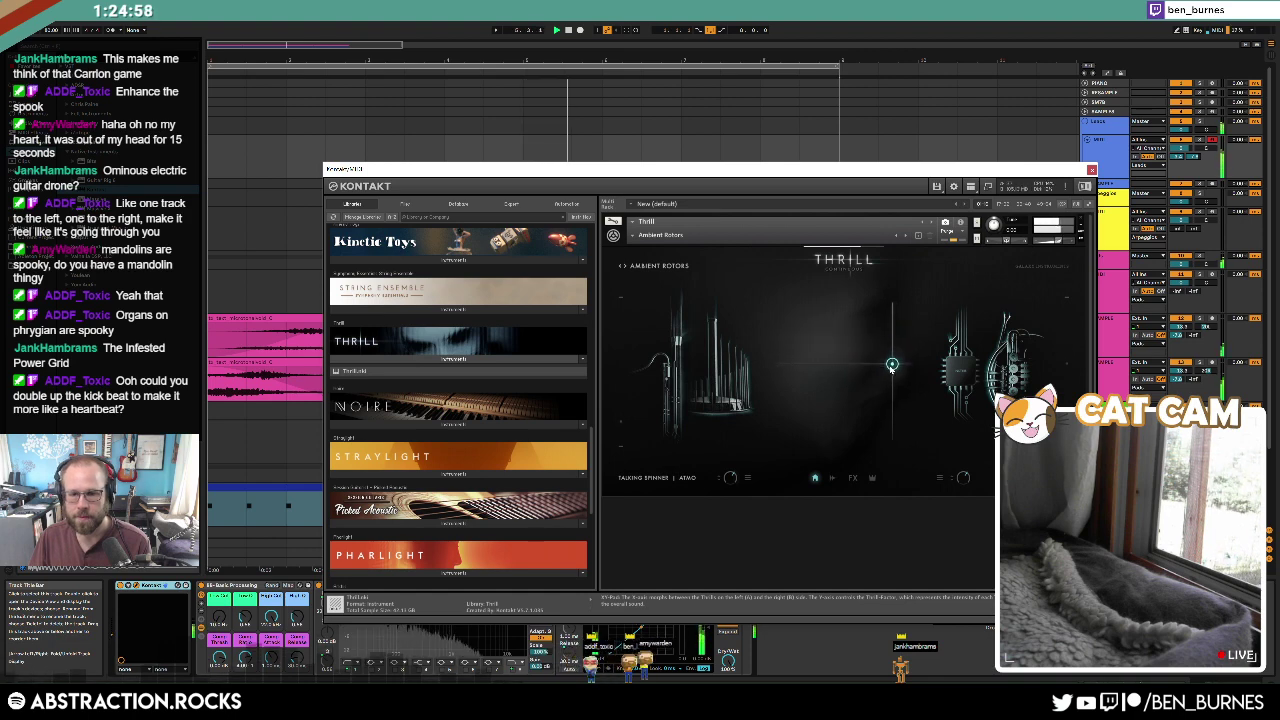
left_click_drag(892, 367, 799, 407)
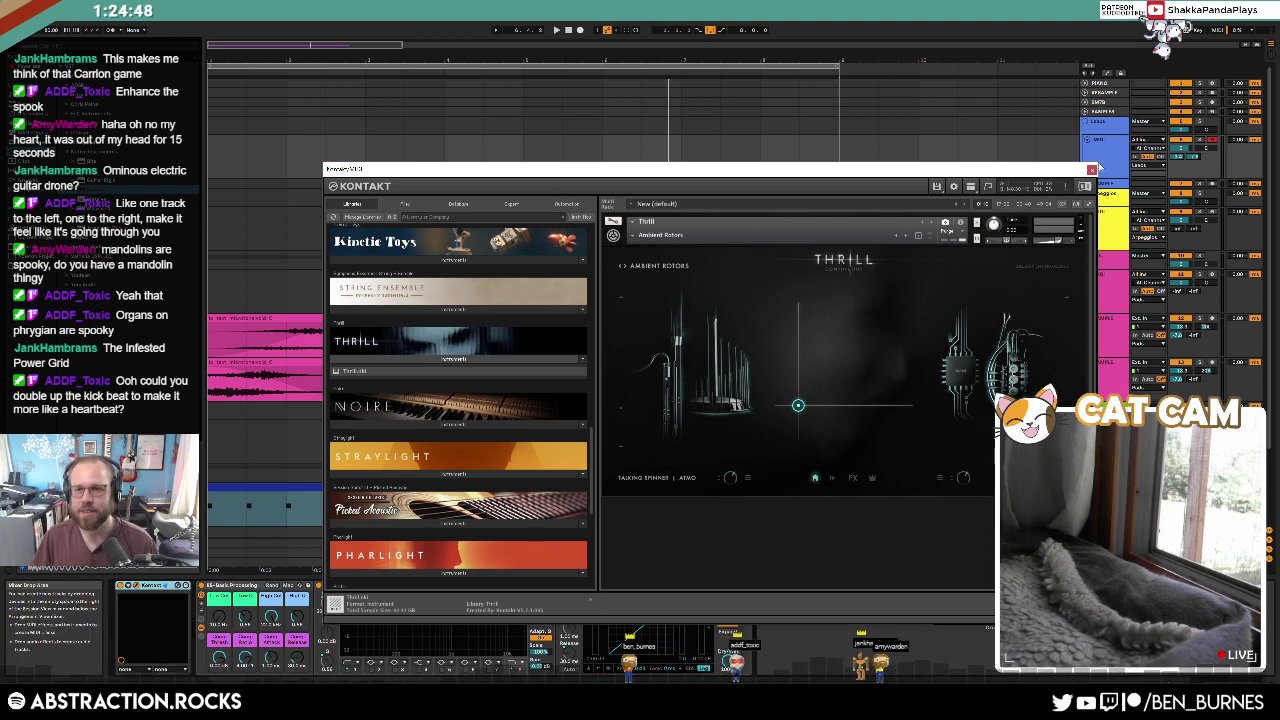
left_click(1092, 169)
Step: Add an extra kick hit just before the downbeats in the blue bass drum clip for a heartbeat rhythm, then close the clip editor
left_click(400, 486)
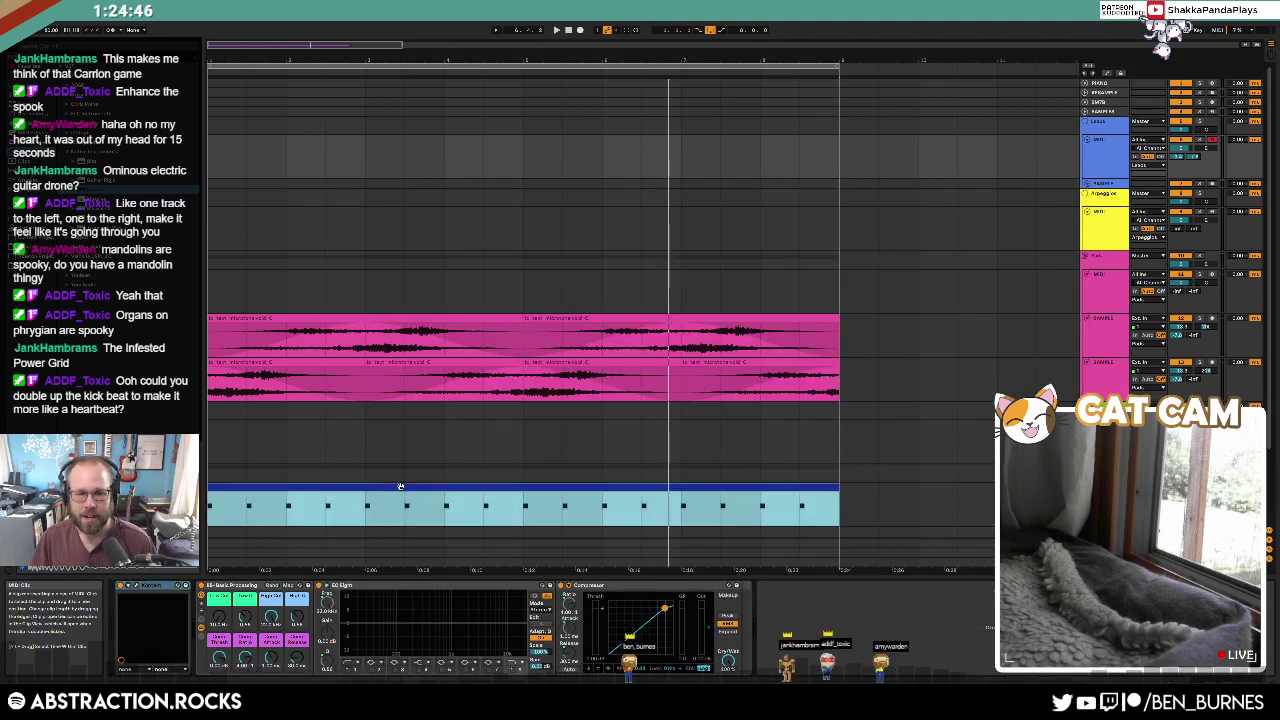
double_click(323, 503)
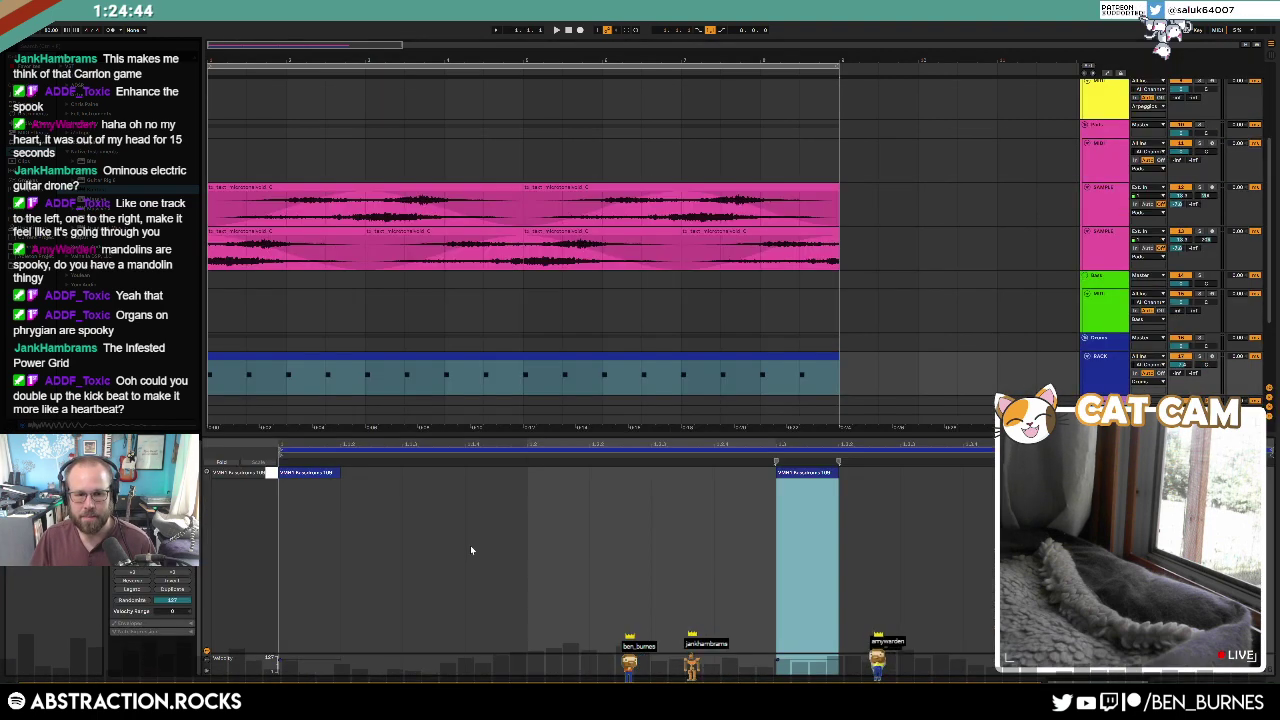
left_click_drag(311, 472, 1180, 472)
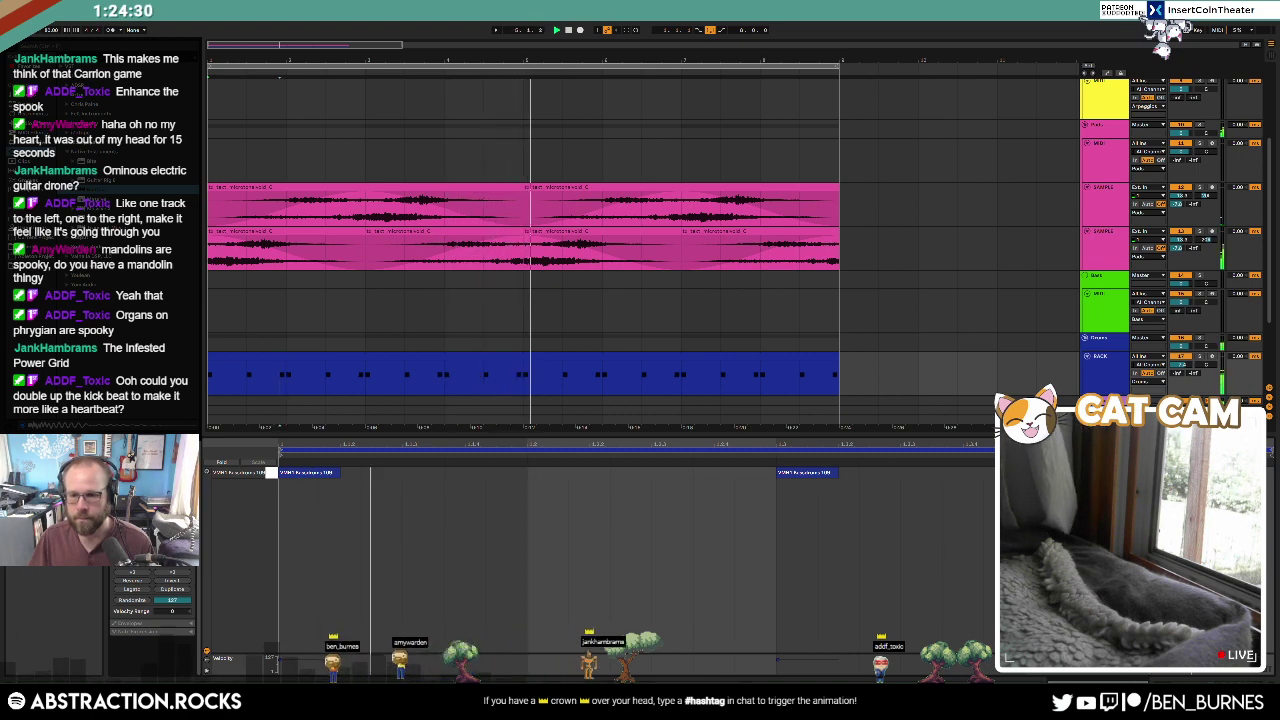
left_click_drag(1215, 474, 717, 482)
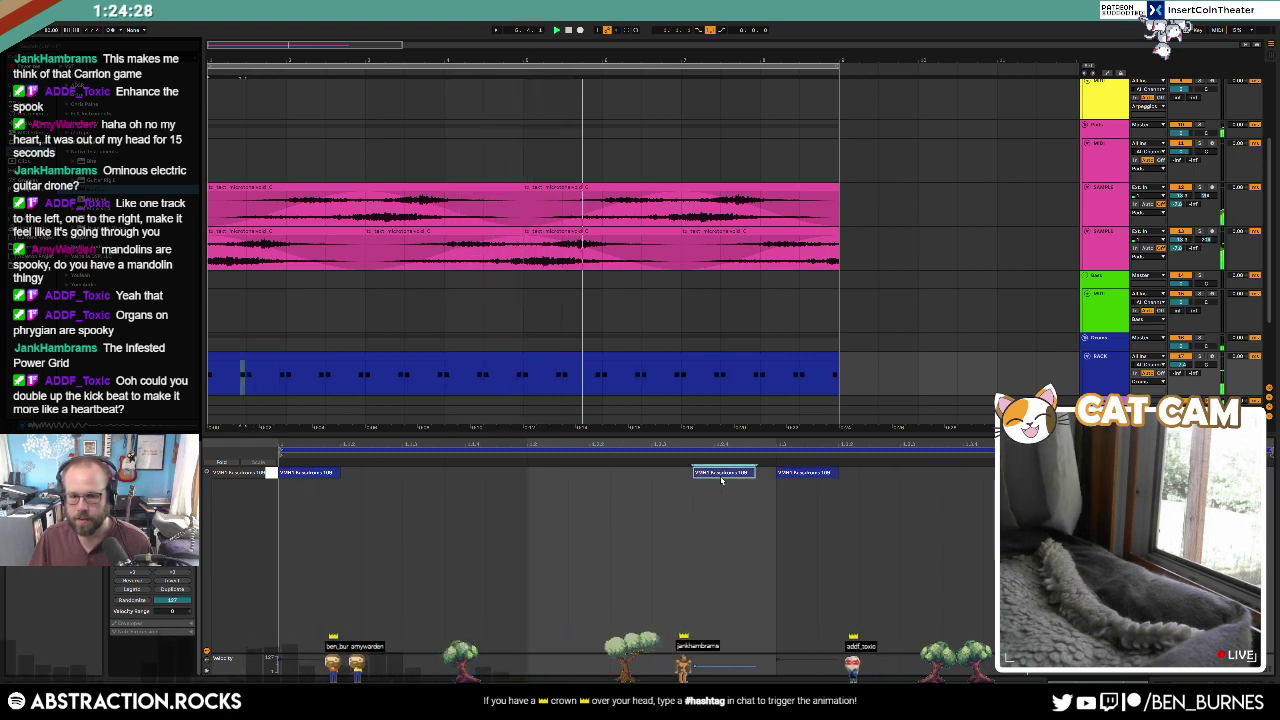
key("shift+Tab")
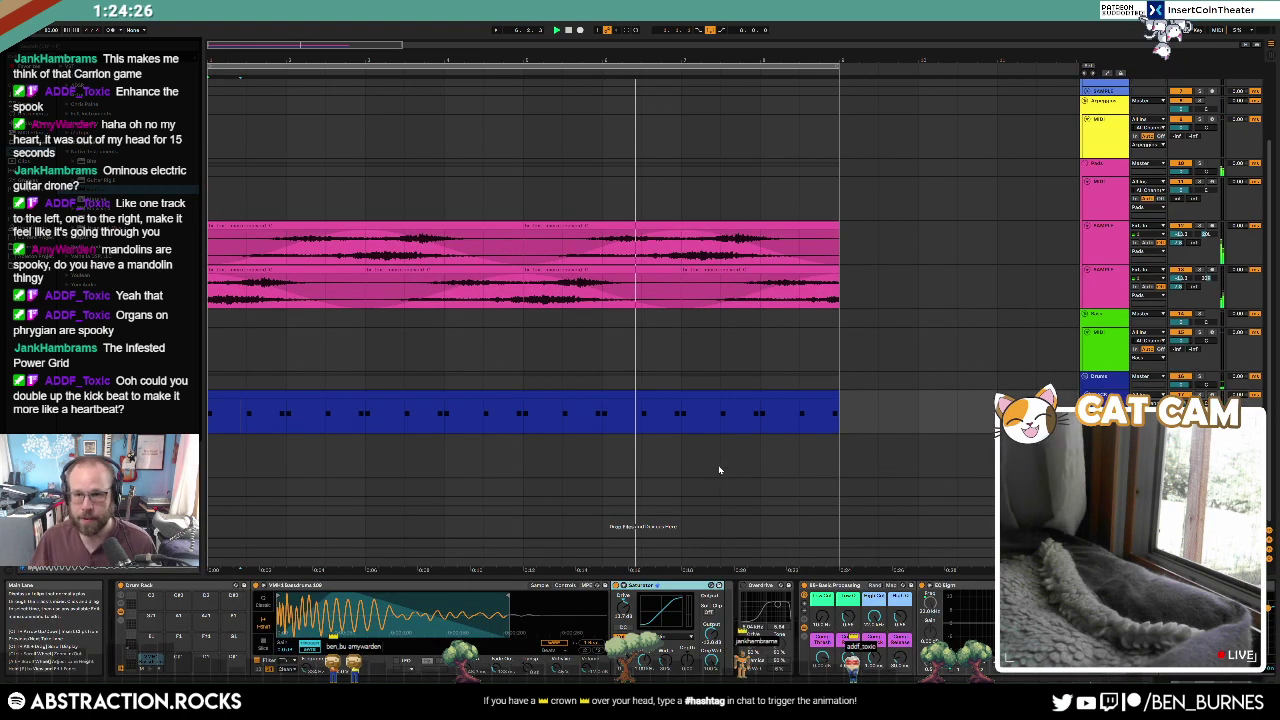
Step: Reopen Kontakt on the blue MIDI track and audition Ambient Rotors while sweeping Thrill's XY control around its range
scroll(734, 186, "up", 3)
left_click(1100, 165)
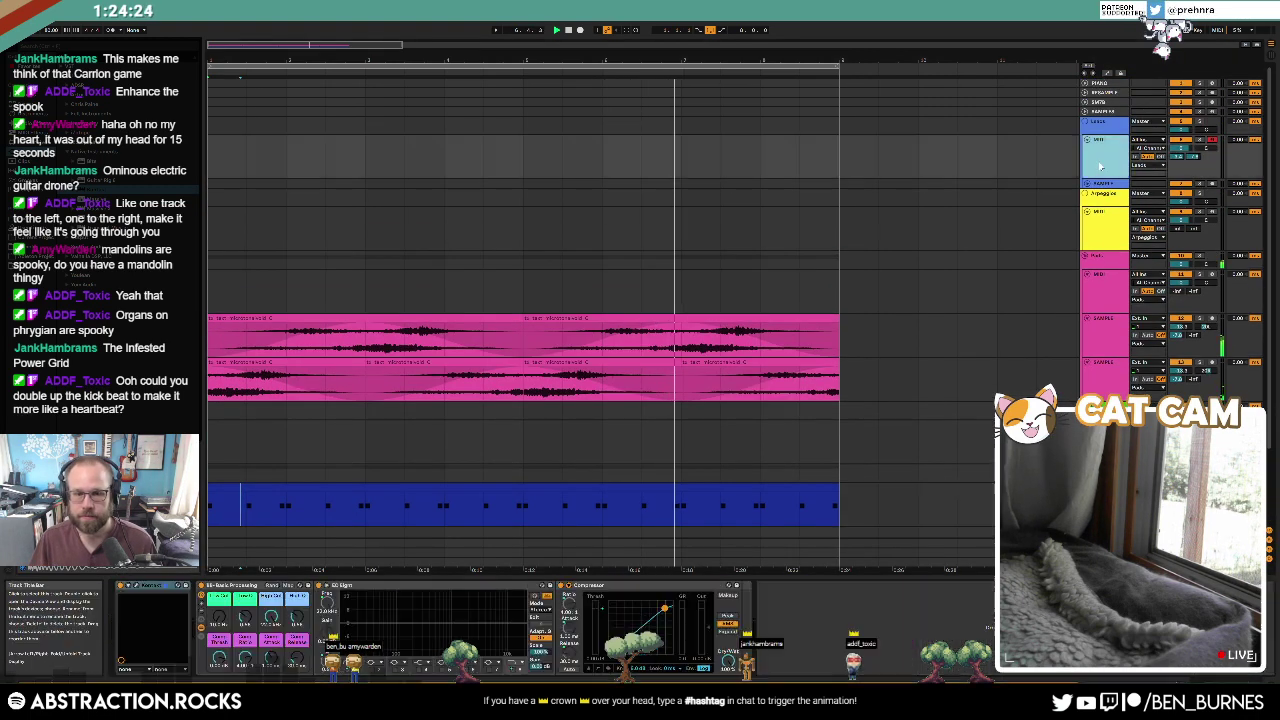
left_click(136, 586)
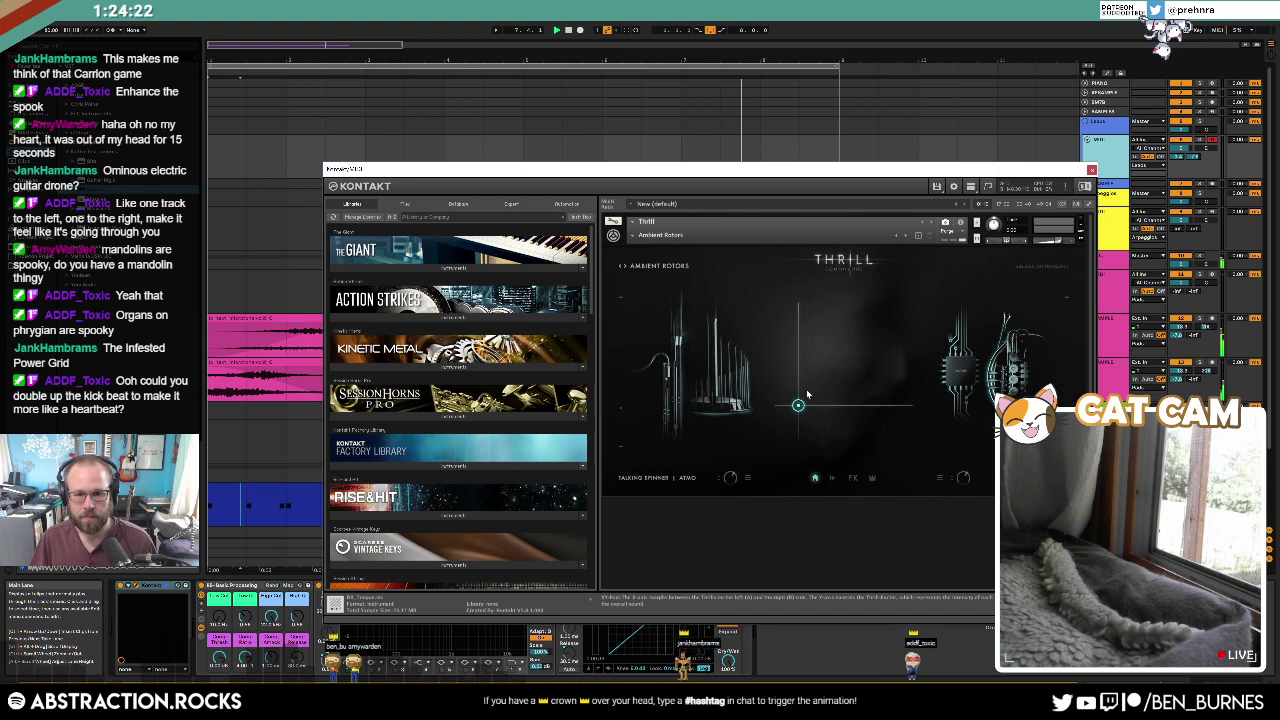
left_click(831, 319)
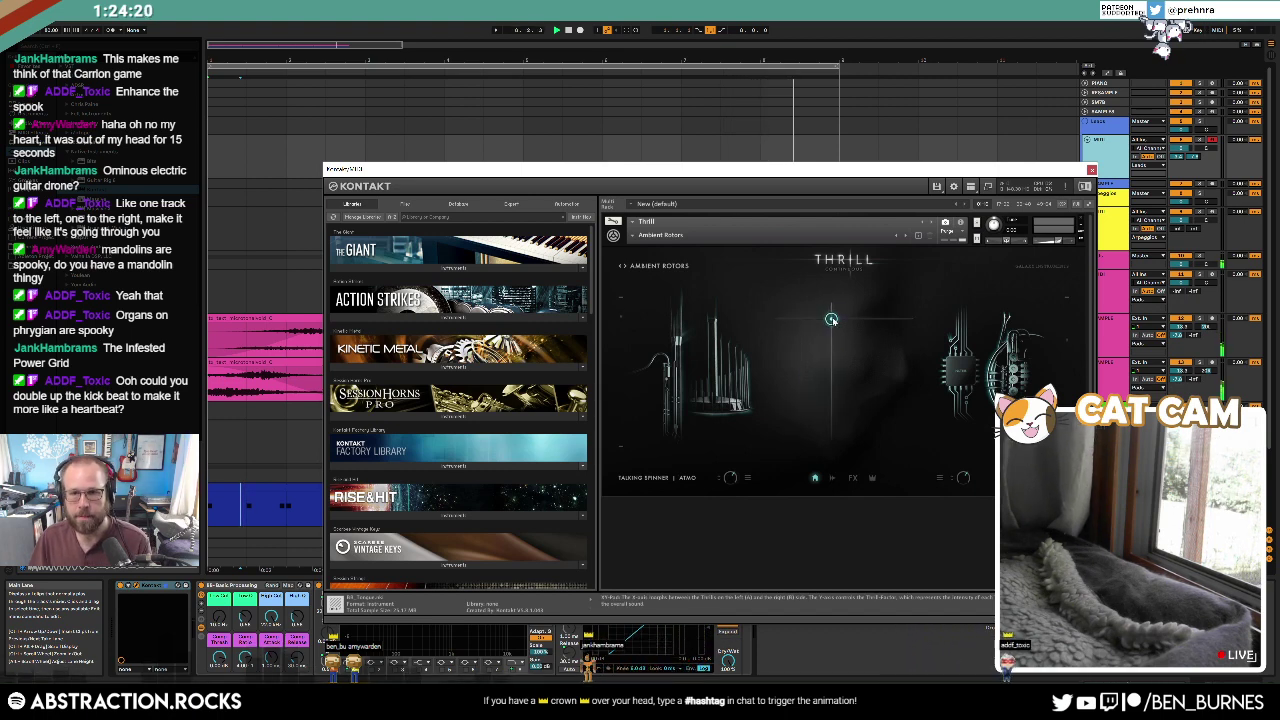
left_click_drag(832, 319, 798, 429)
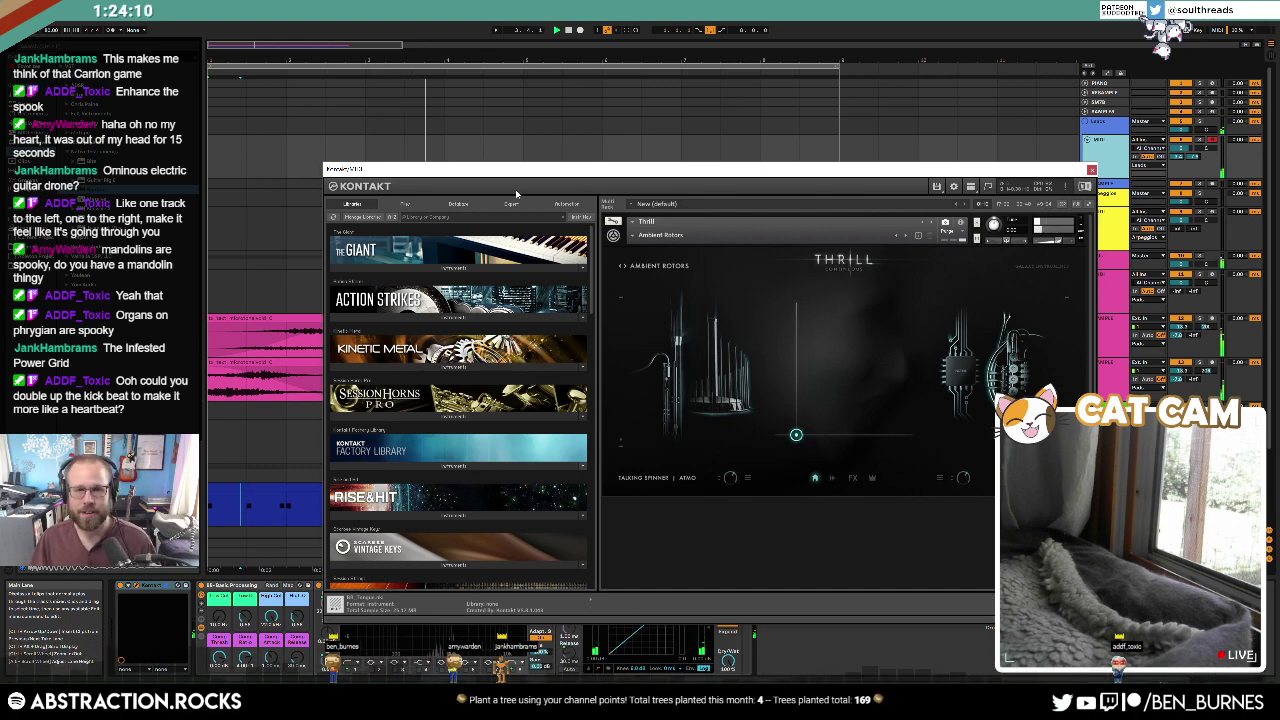
left_click_drag(836, 169, 796, 201)
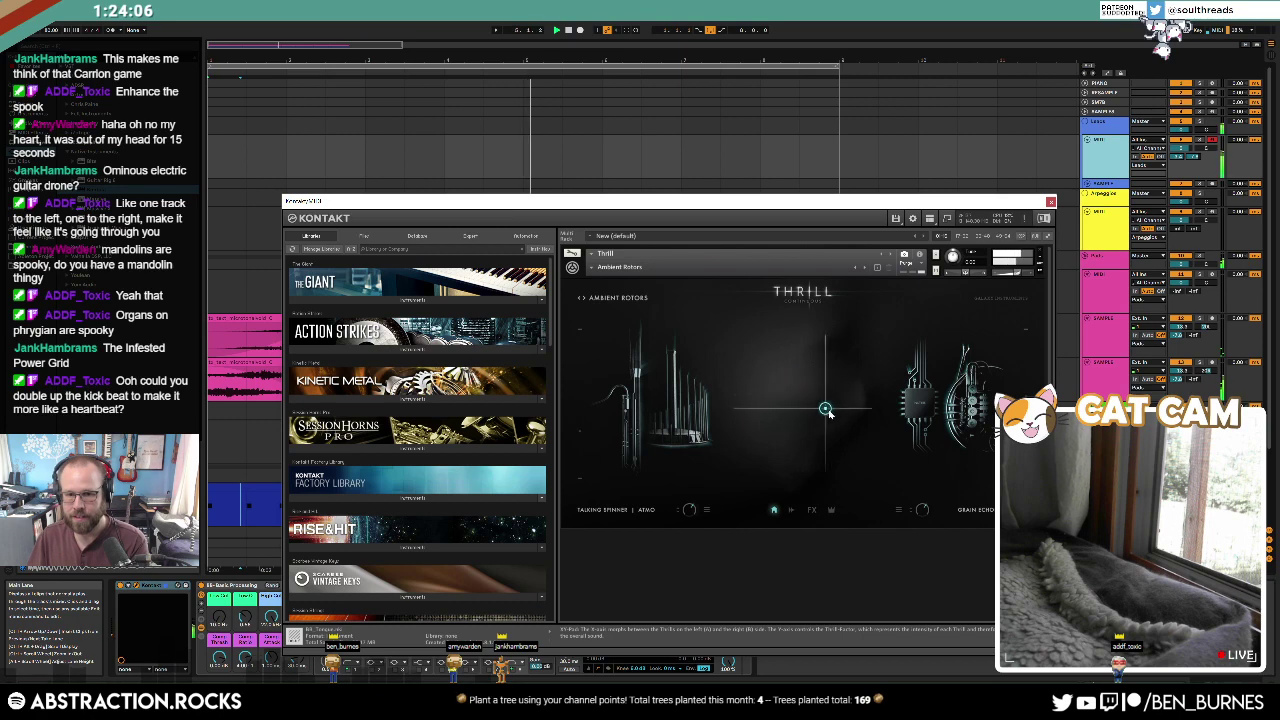
left_click_drag(827, 412, 850, 418)
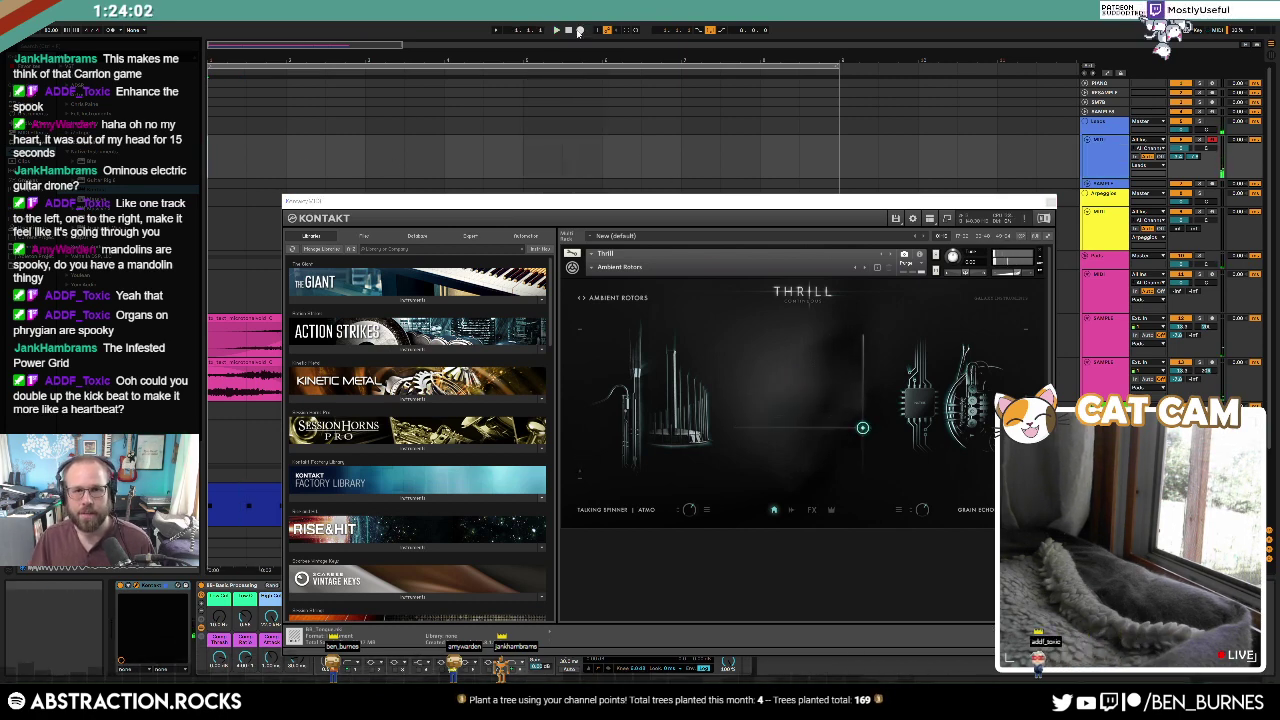
Step: Record a take on the blue MIDI track while moving Thrill's XY control to capture its automation
left_click(785, 343)
mouse_move(785, 343)
left_mouse_down()
mouse_move(783, 411)
mouse_move(760, 460)
mouse_move(817, 412)
mouse_move(827, 368)
left_mouse_up()
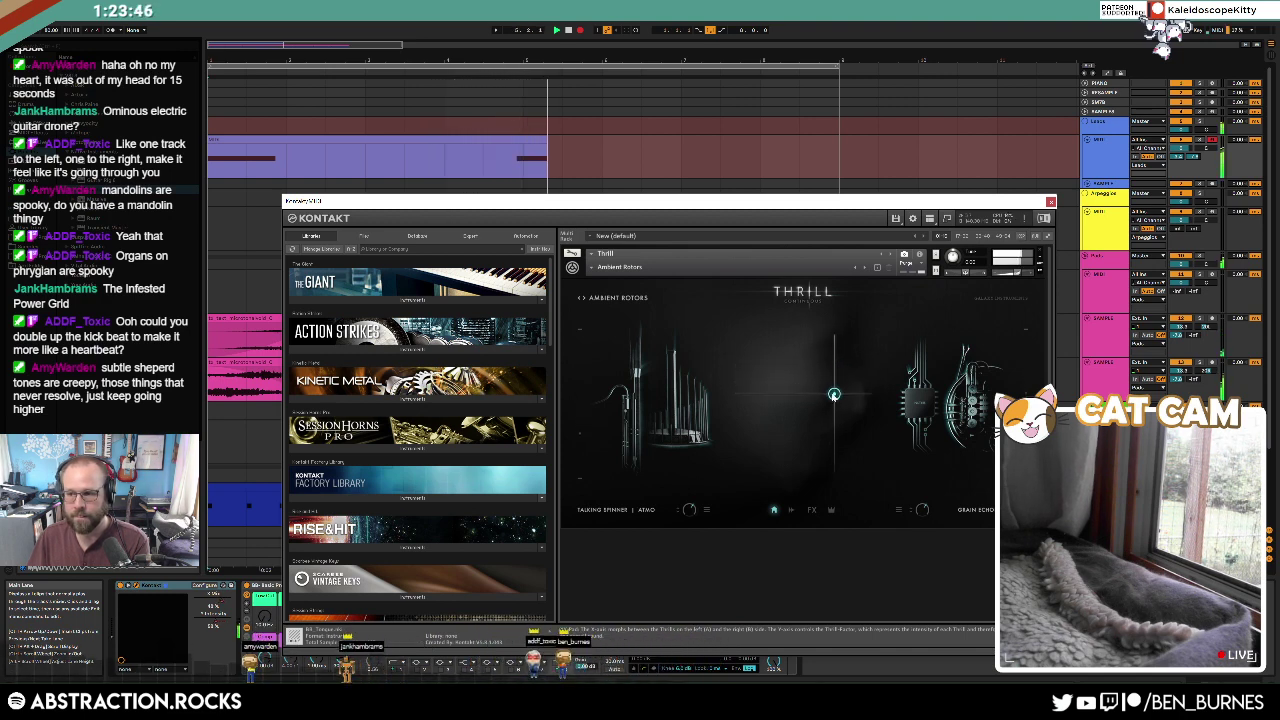
left_click_drag(834, 395, 801, 419)
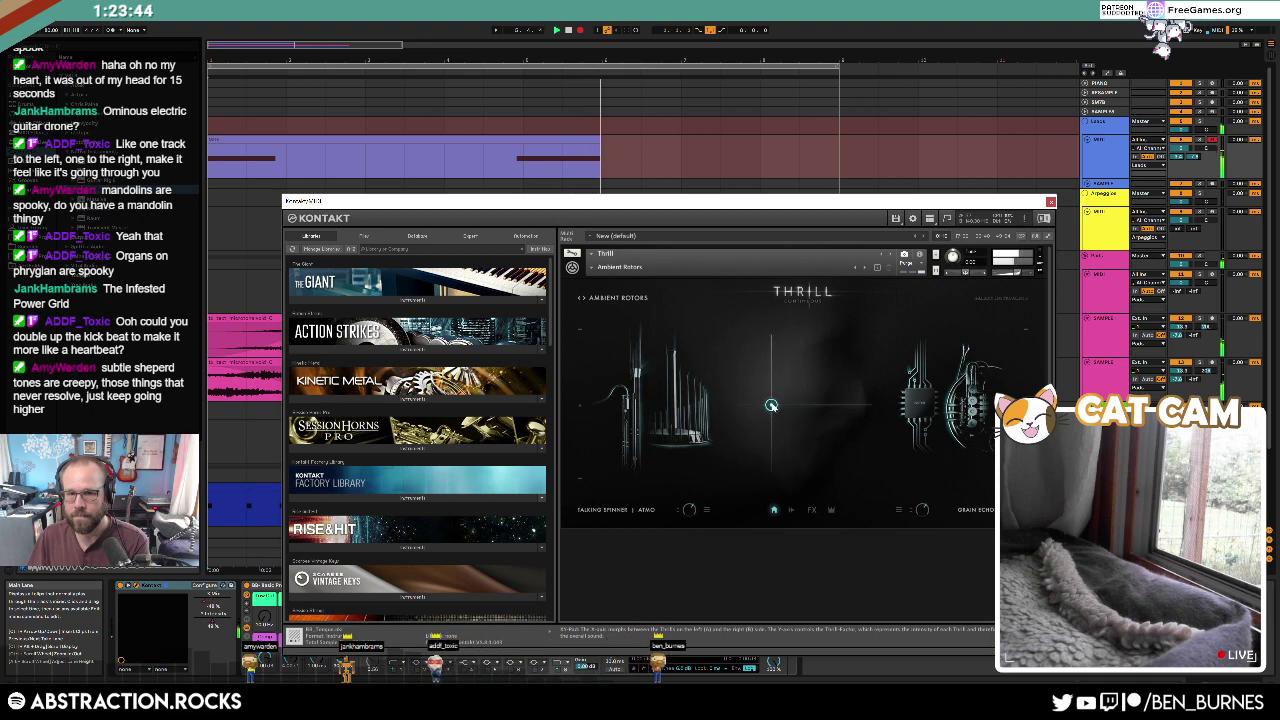
mouse_move(753, 382)
left_mouse_down()
mouse_move(743, 373)
mouse_move(735, 450)
left_mouse_up()
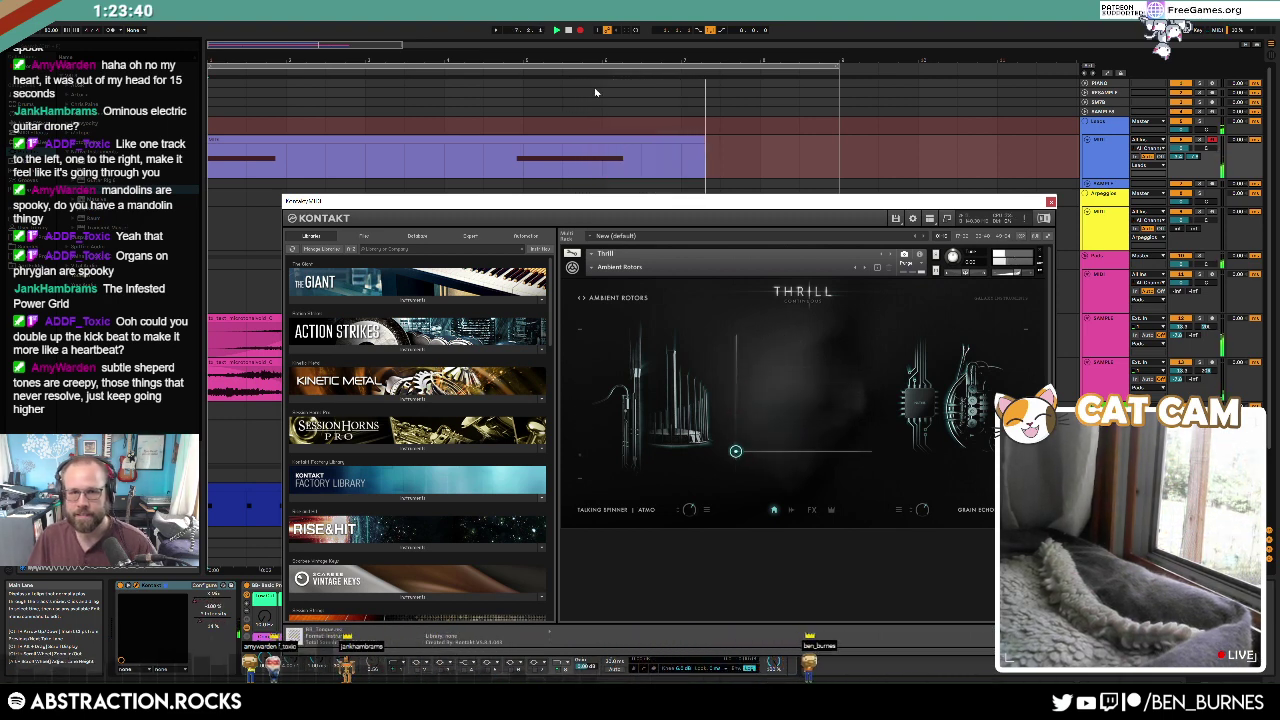
Step: Extend the newly recorded blue MIDI clip to bar 9 to match the loop length
left_click(698, 153)
left_click_drag(717, 139, 839, 140)
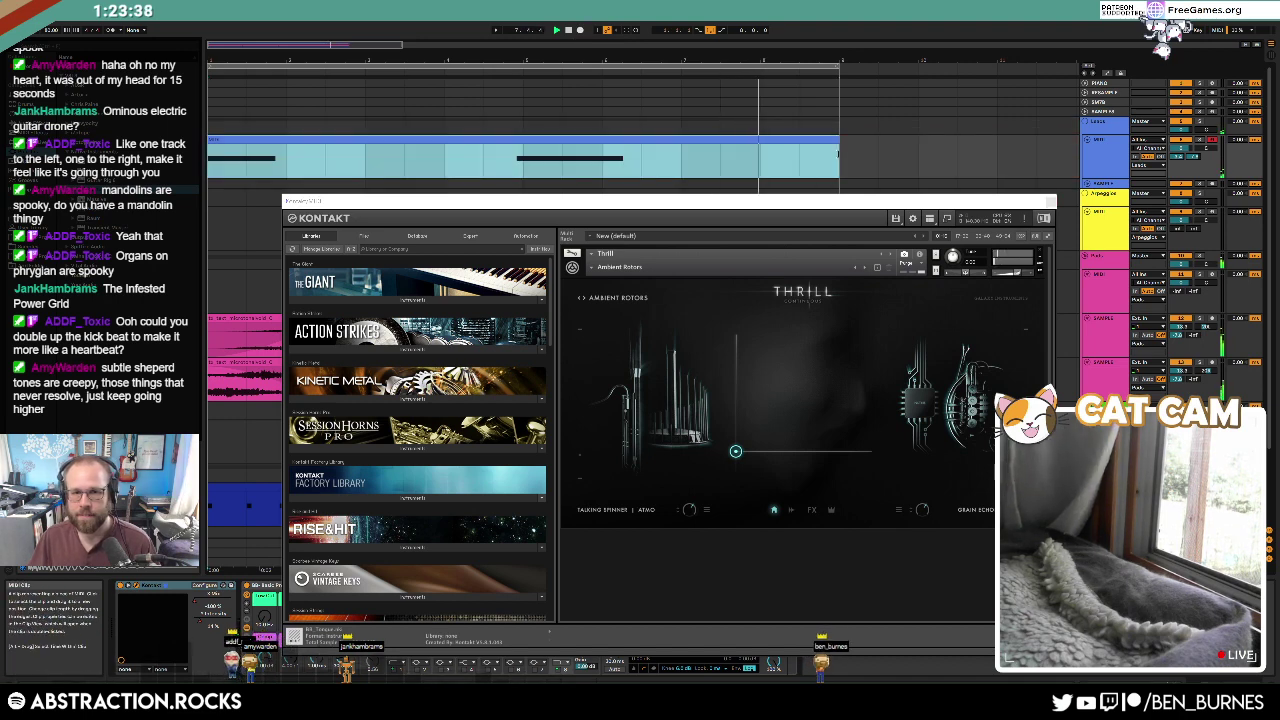
left_click(570, 152)
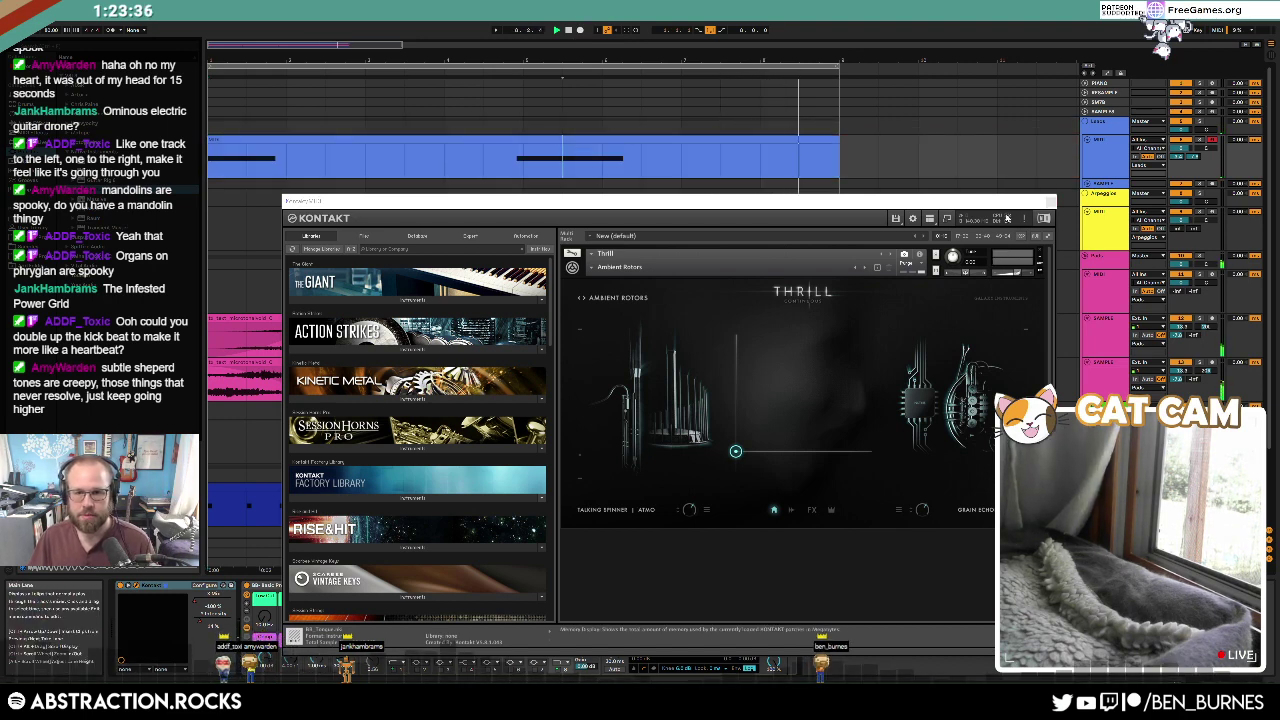
Step: Open the recorded clip's notes, close Kontakt, and shift the second C3 note to the start of bar 5
double_click(598, 138)
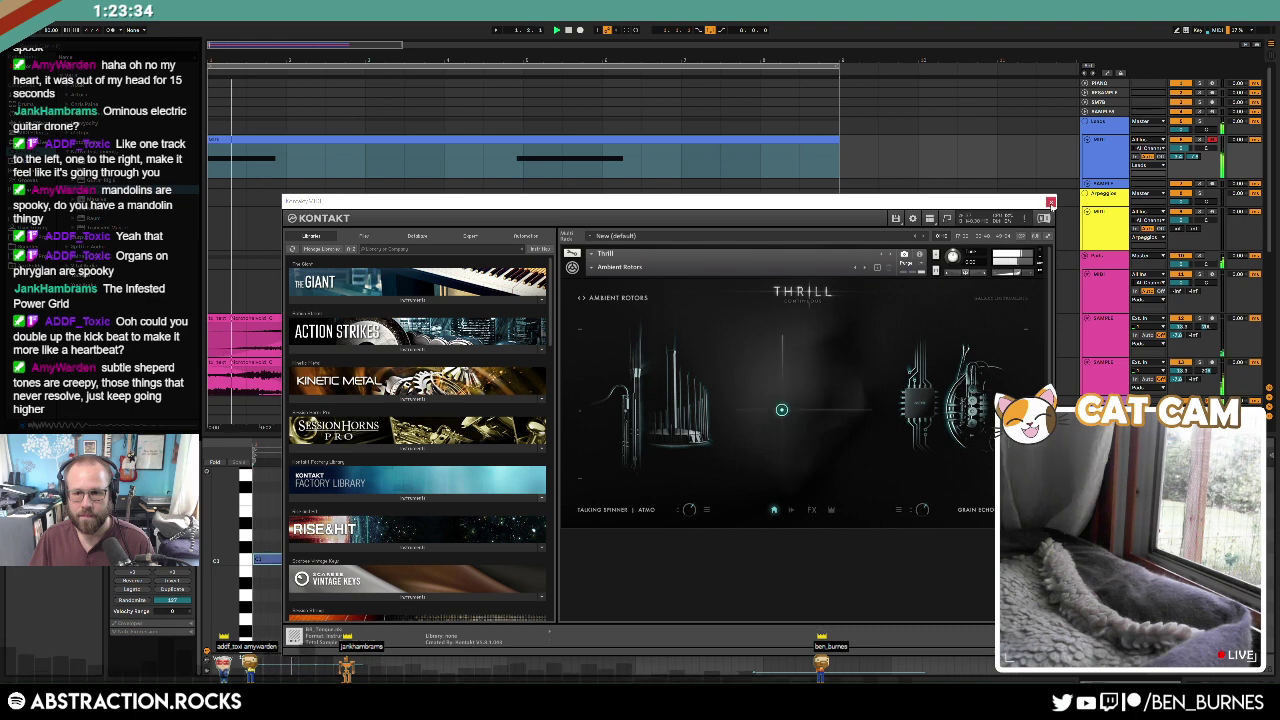
left_click(1050, 202)
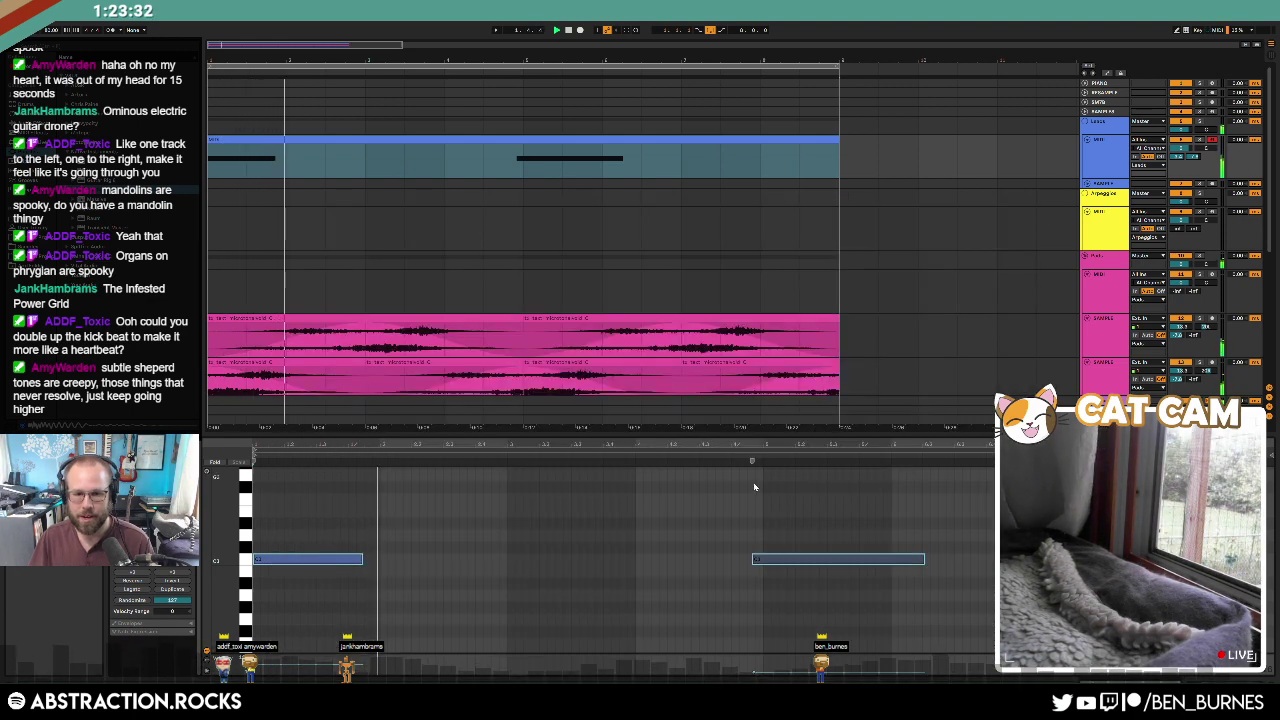
left_click_drag(756, 488, 814, 590)
key("Right")
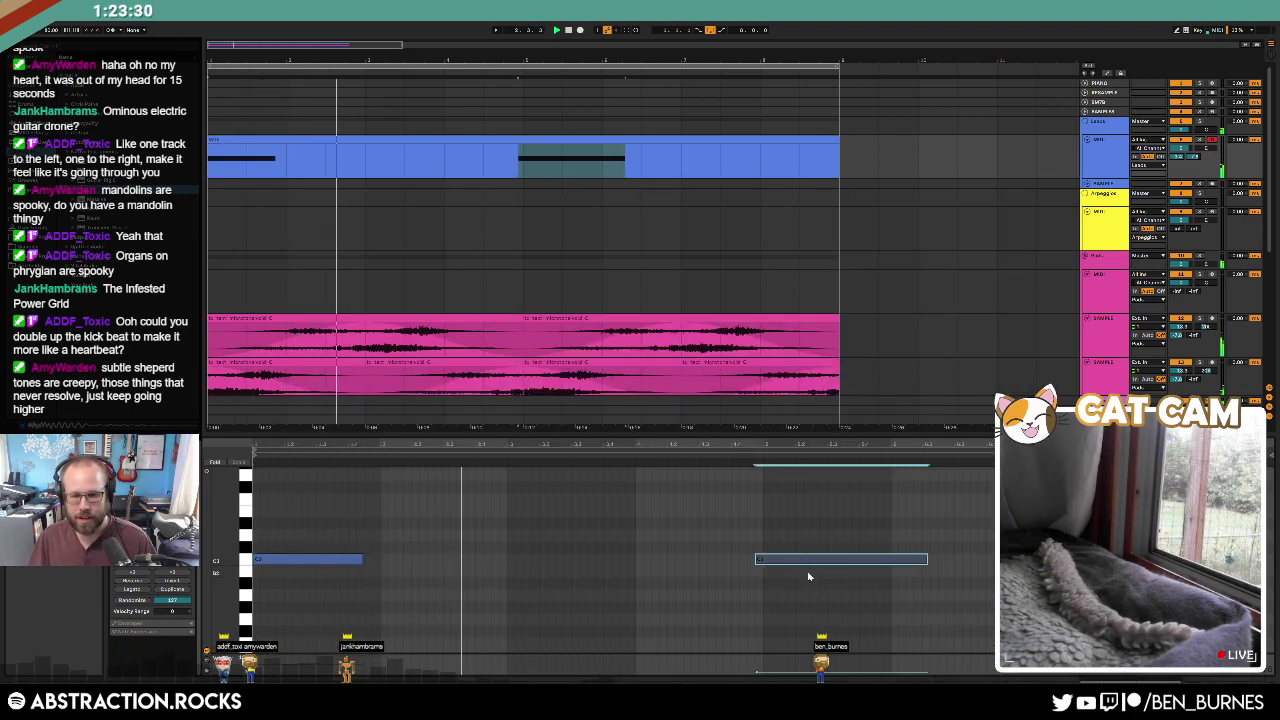
left_click(738, 544)
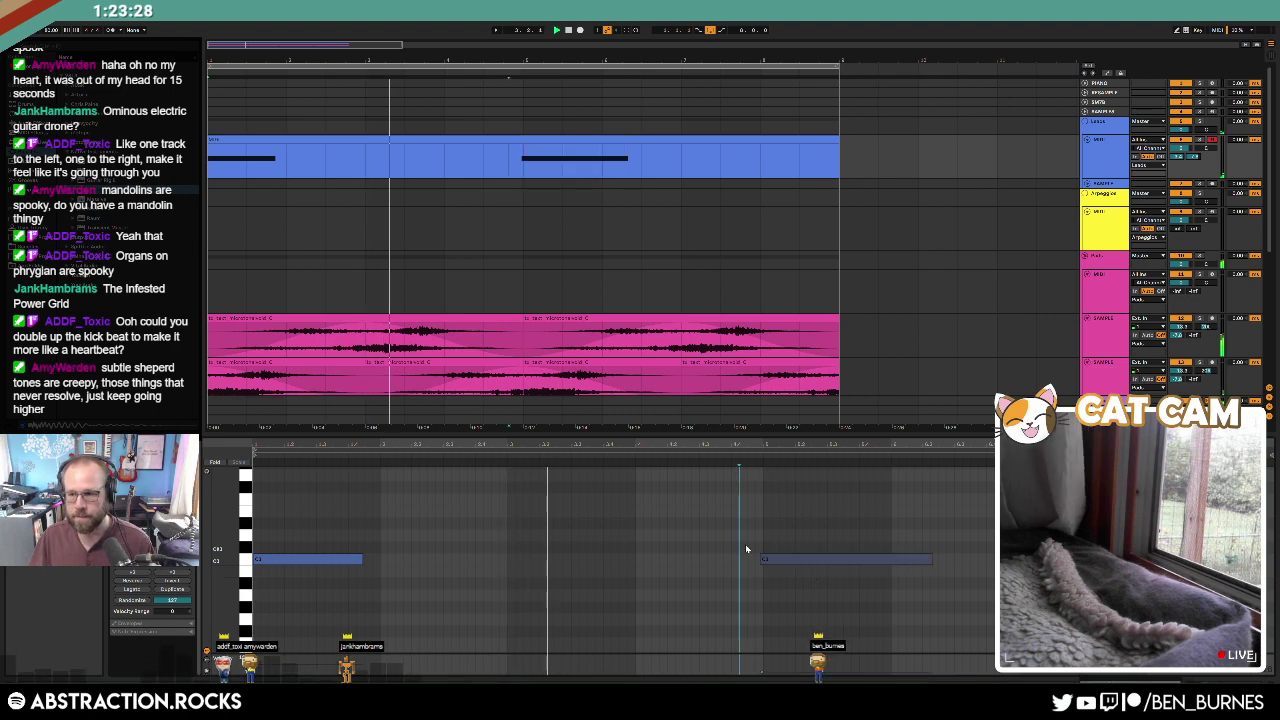
Step: Show the automation lanes and raise the low cut macro of the Basic Processing rack on the recorded blue MIDI track
key("a")
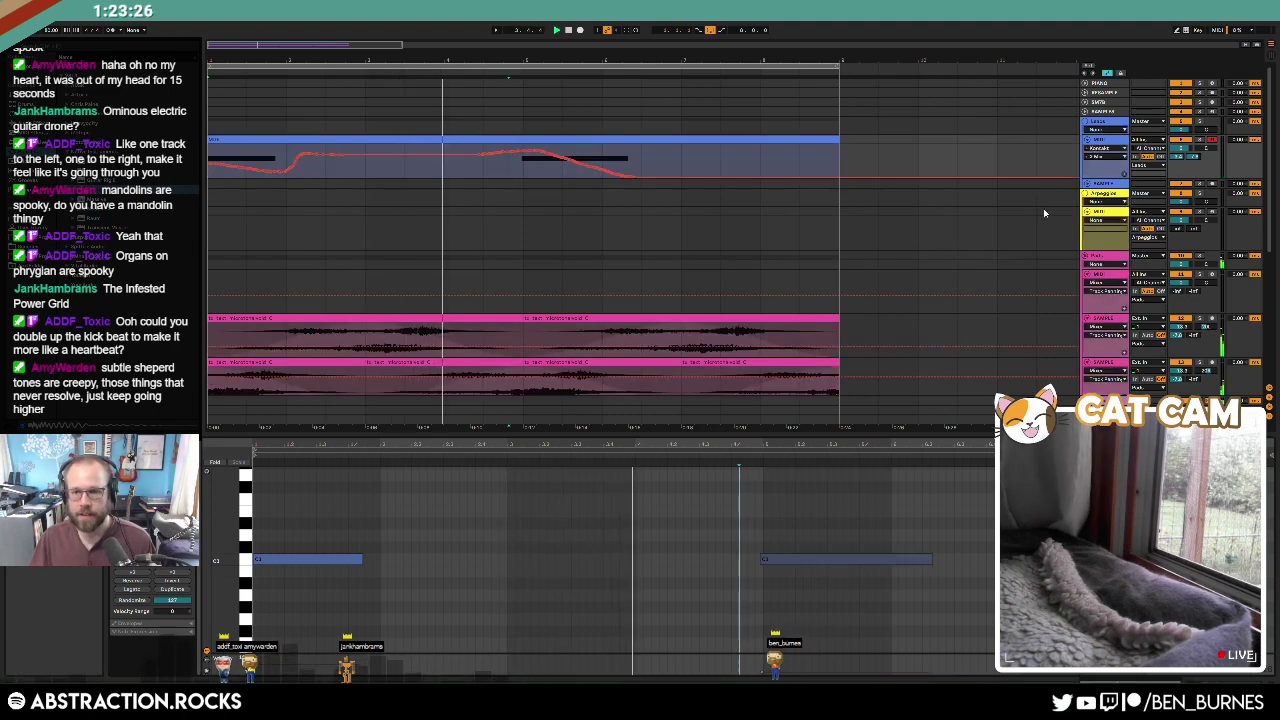
key("shift+Tab")
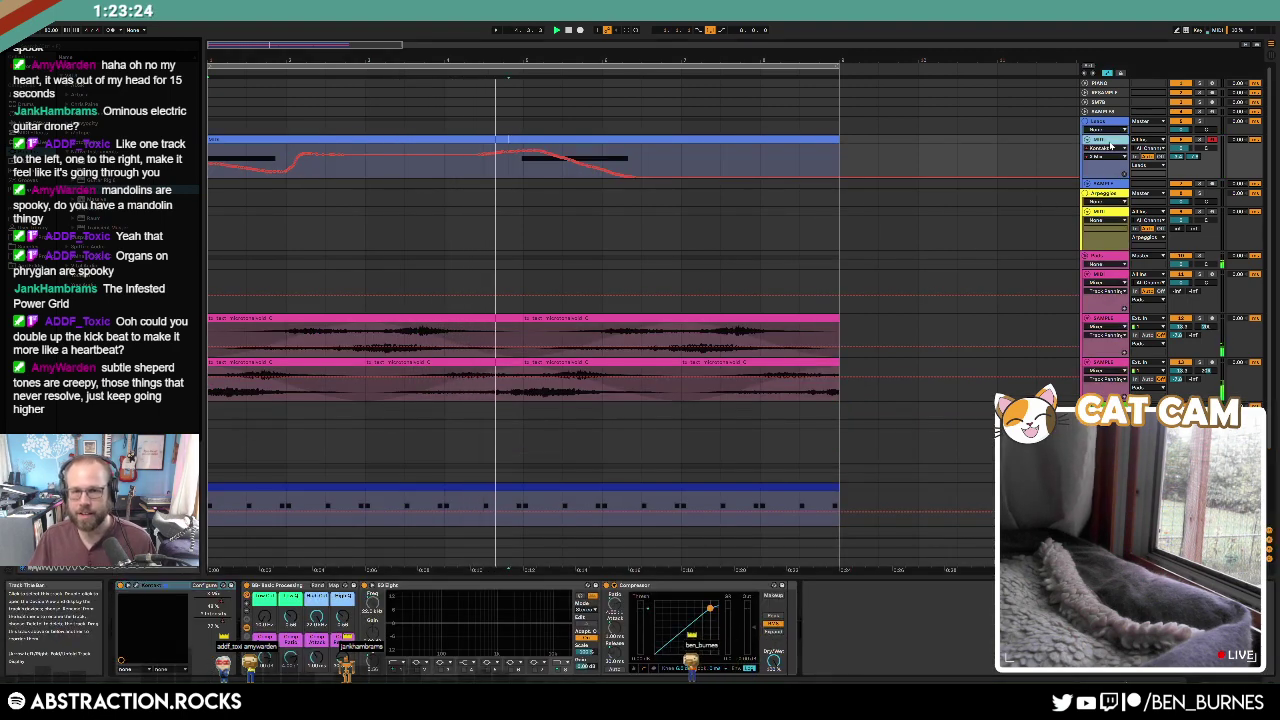
left_click(1092, 180)
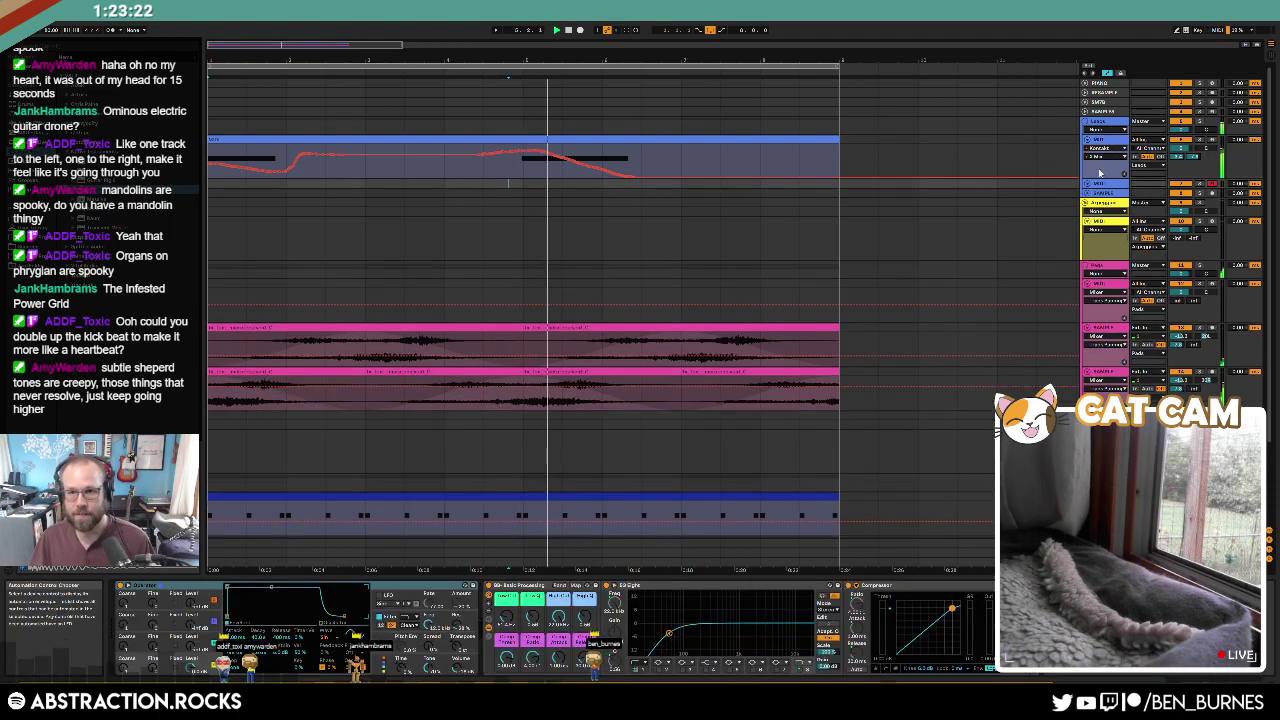
left_click(1111, 140)
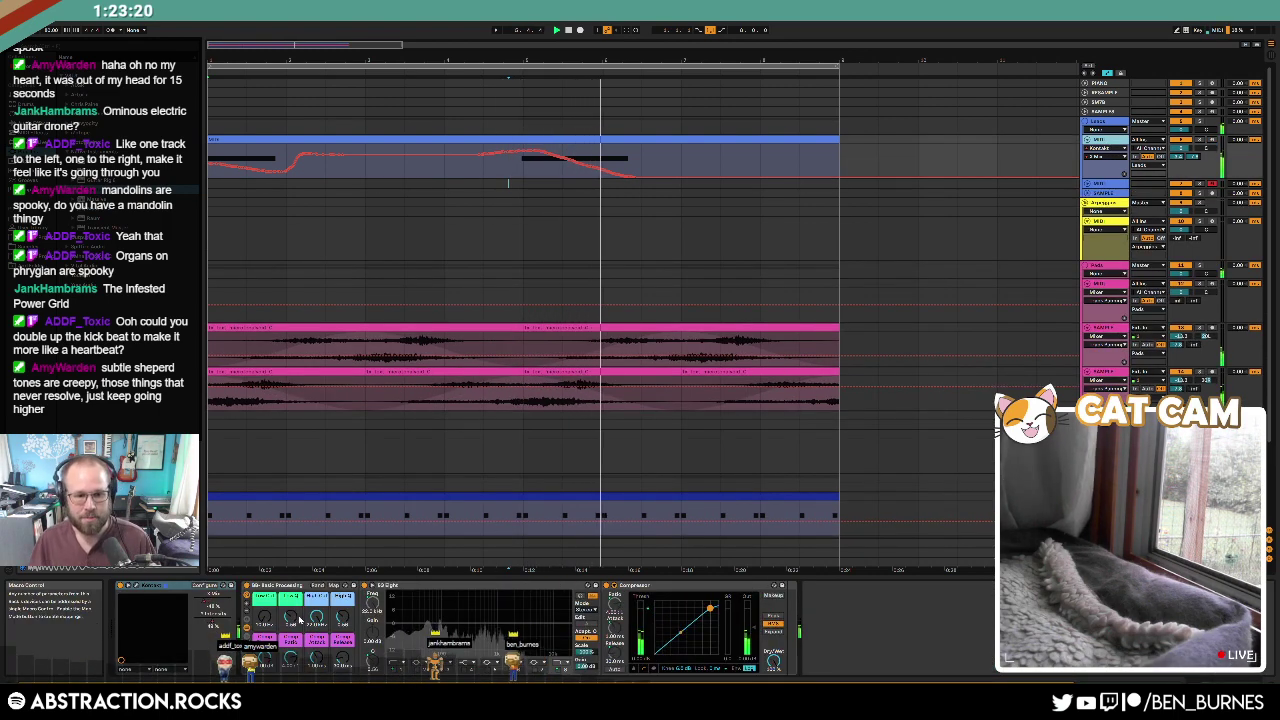
left_click_drag(266, 618, 268, 614)
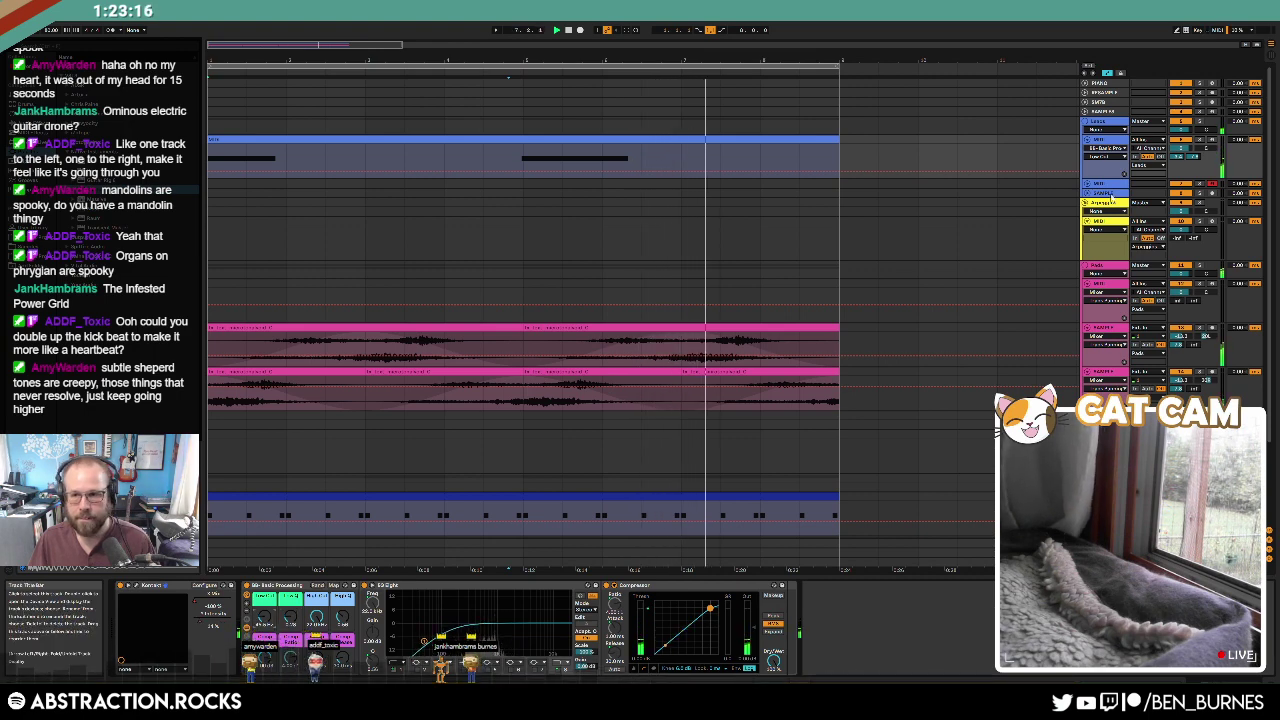
Step: Load Kontakt onto the second blue MIDI track below the recorded one and open its instrument database
left_click(1100, 184)
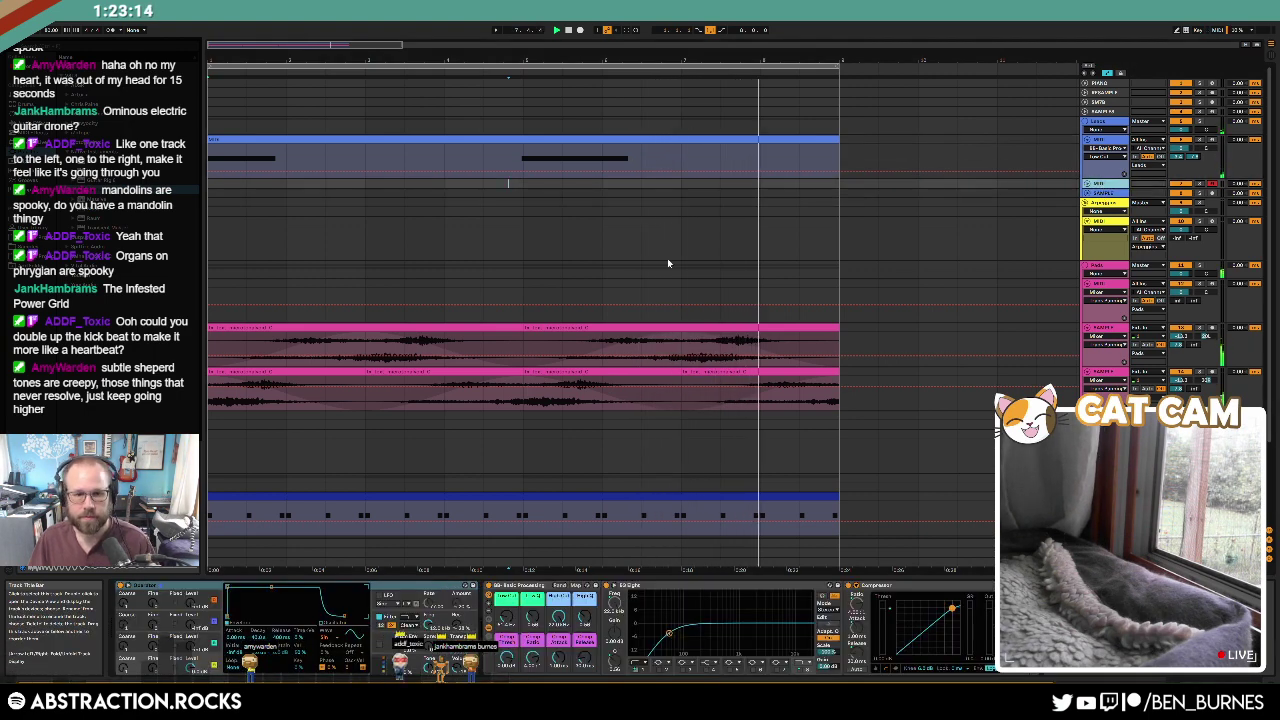
left_click(1088, 186)
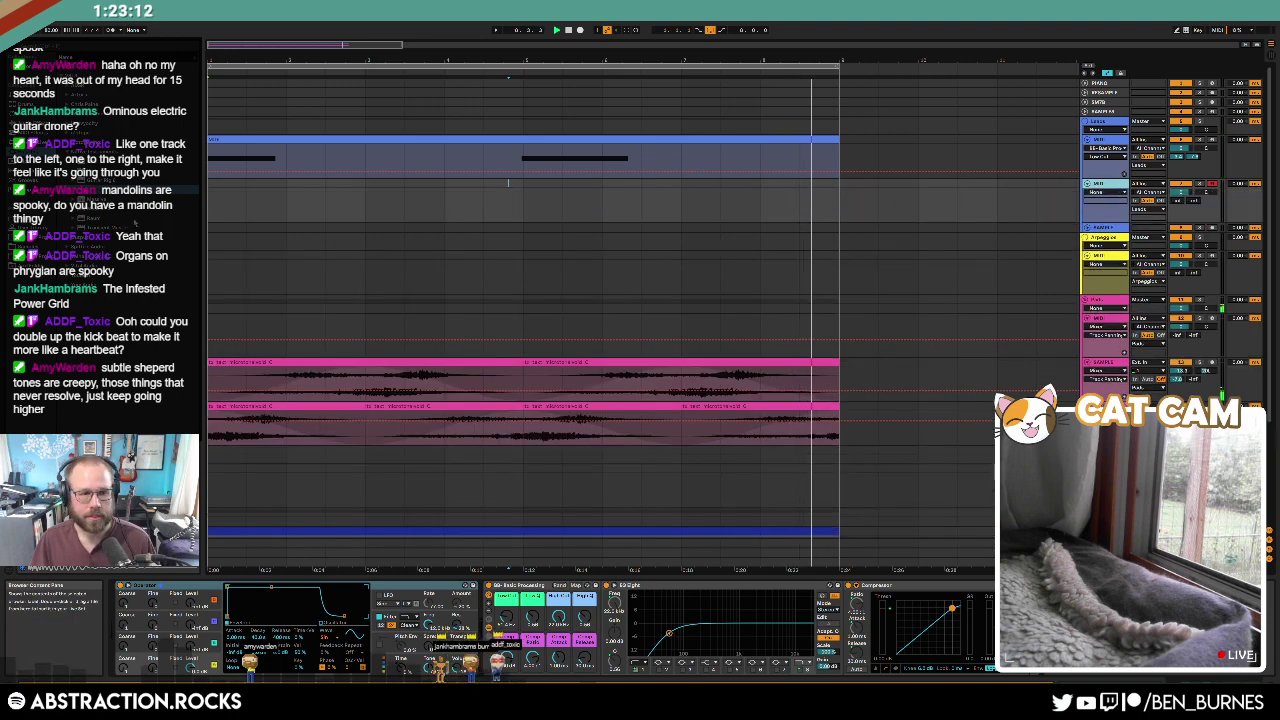
left_click(508, 184)
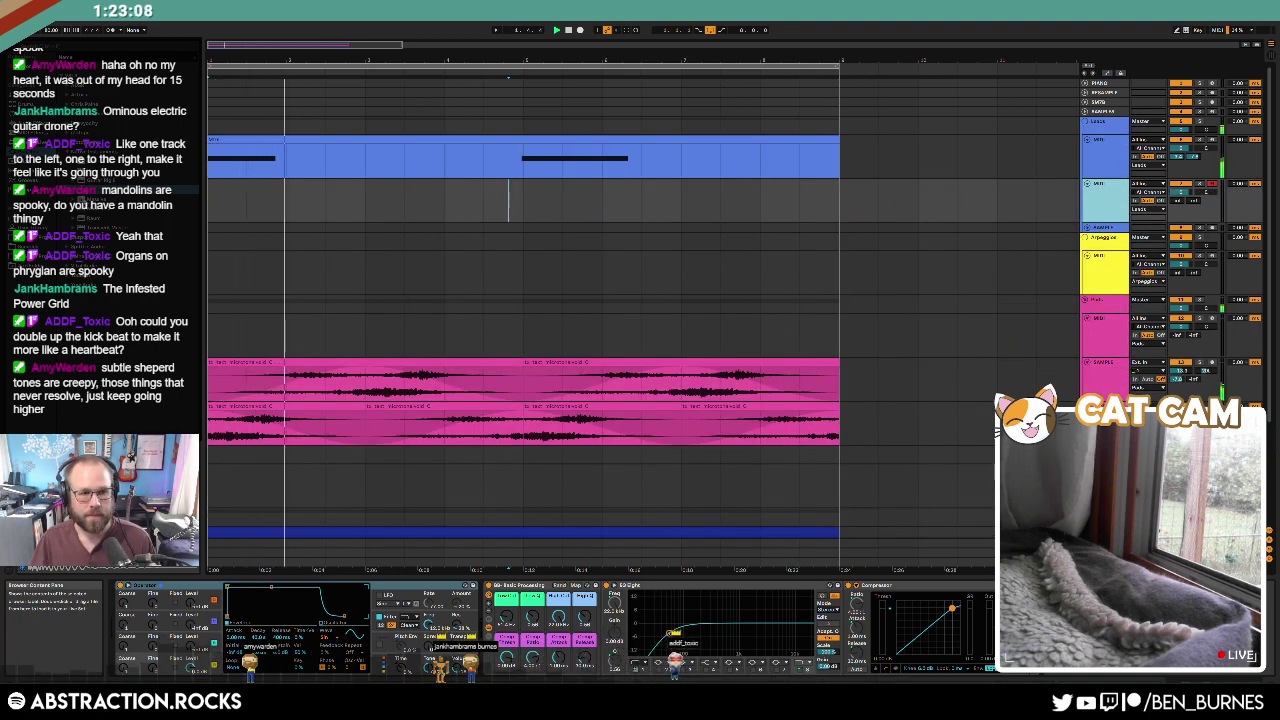
left_click(100, 199)
key("Up")
key("Return")
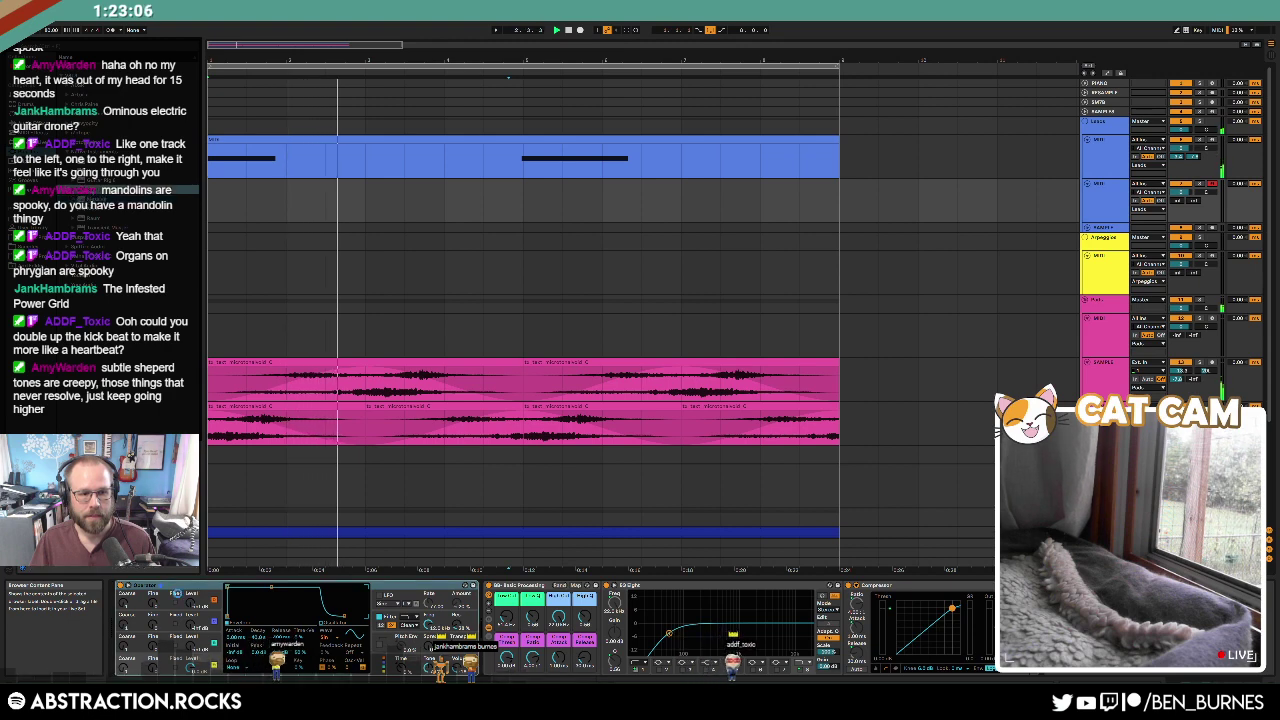
left_click(421, 243)
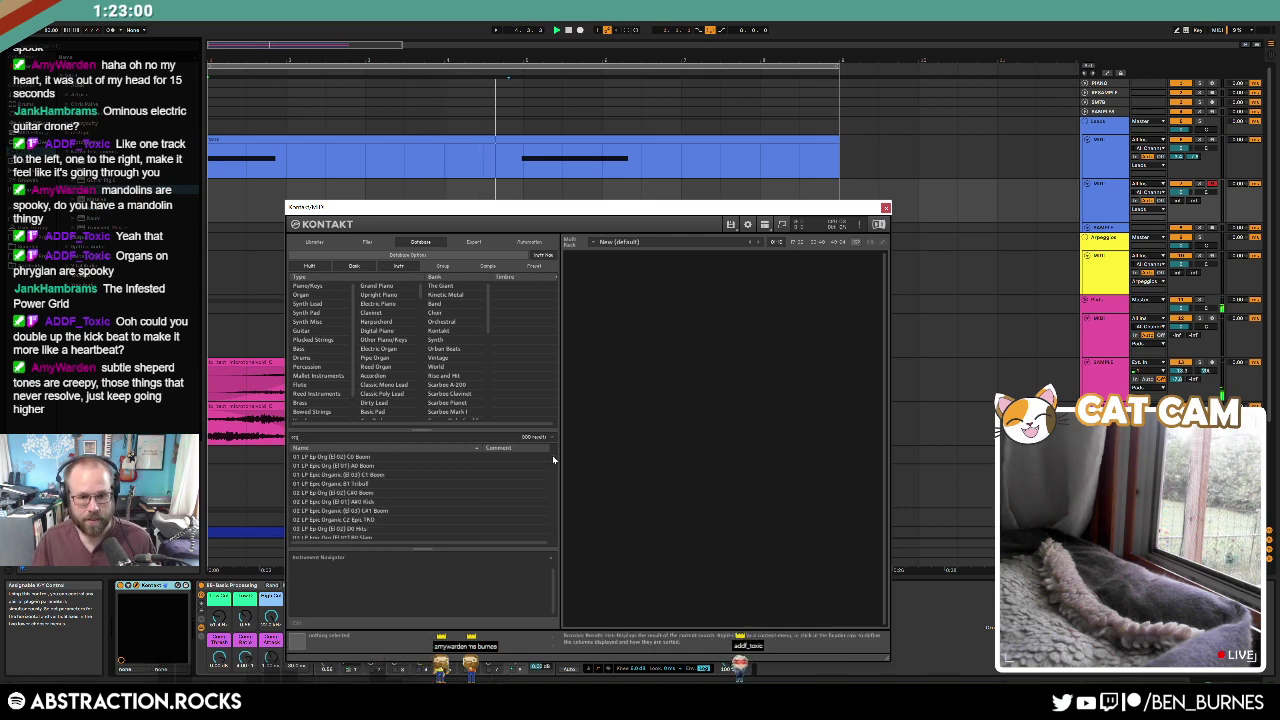
scroll(553, 459, "down", 10)
double_click(450, 504)
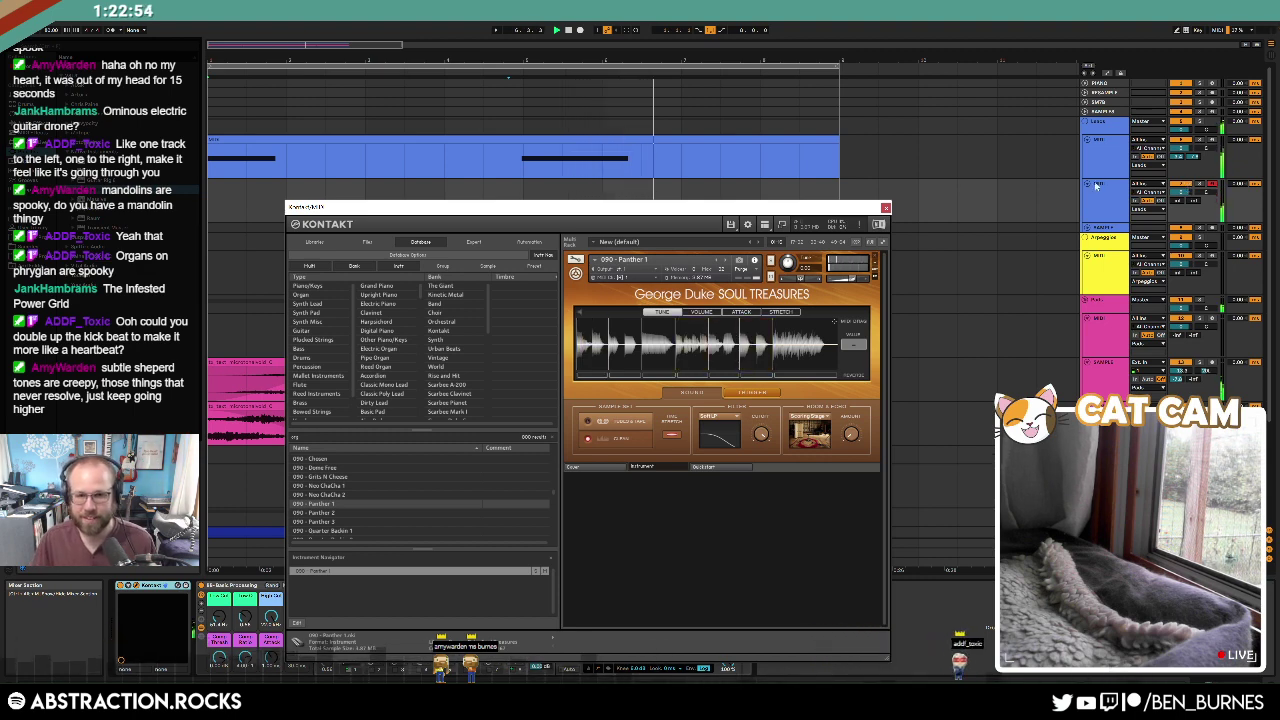
left_click(874, 259)
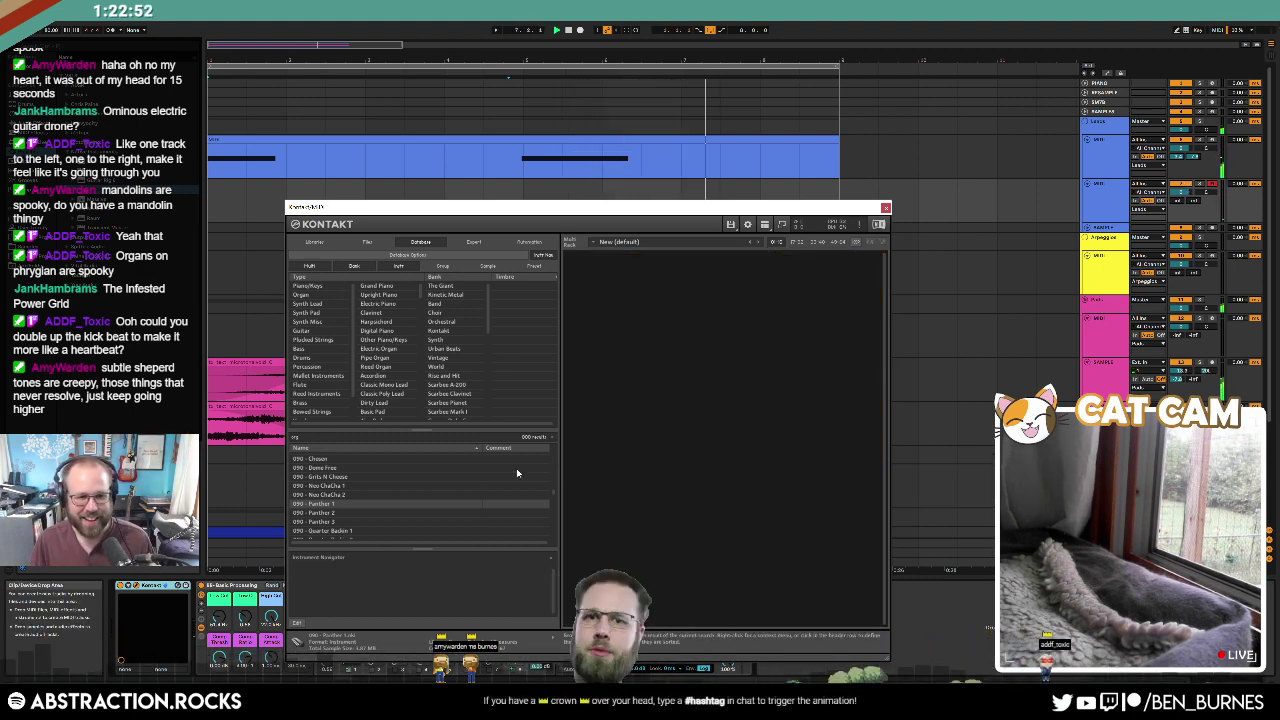
Step: Load the PERC Church Octobans kit into Kontakt on the second blue MIDI track
left_click_drag(553, 491, 555, 540)
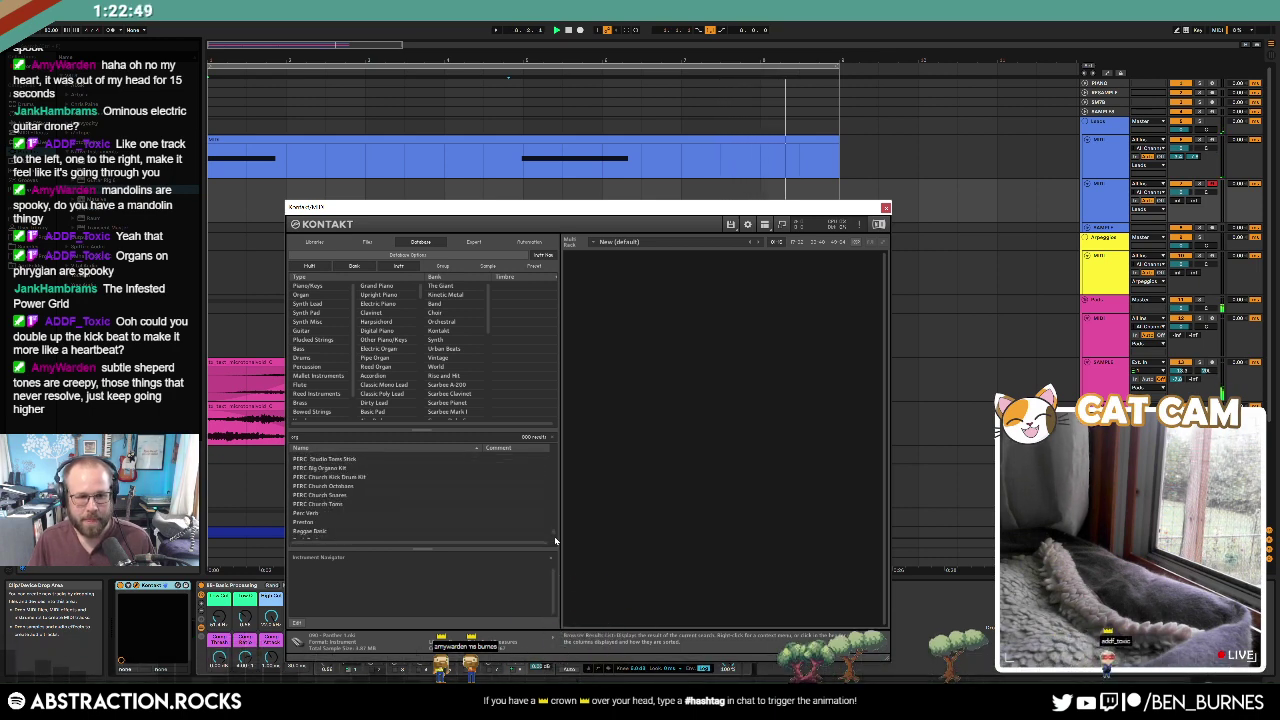
double_click(353, 486)
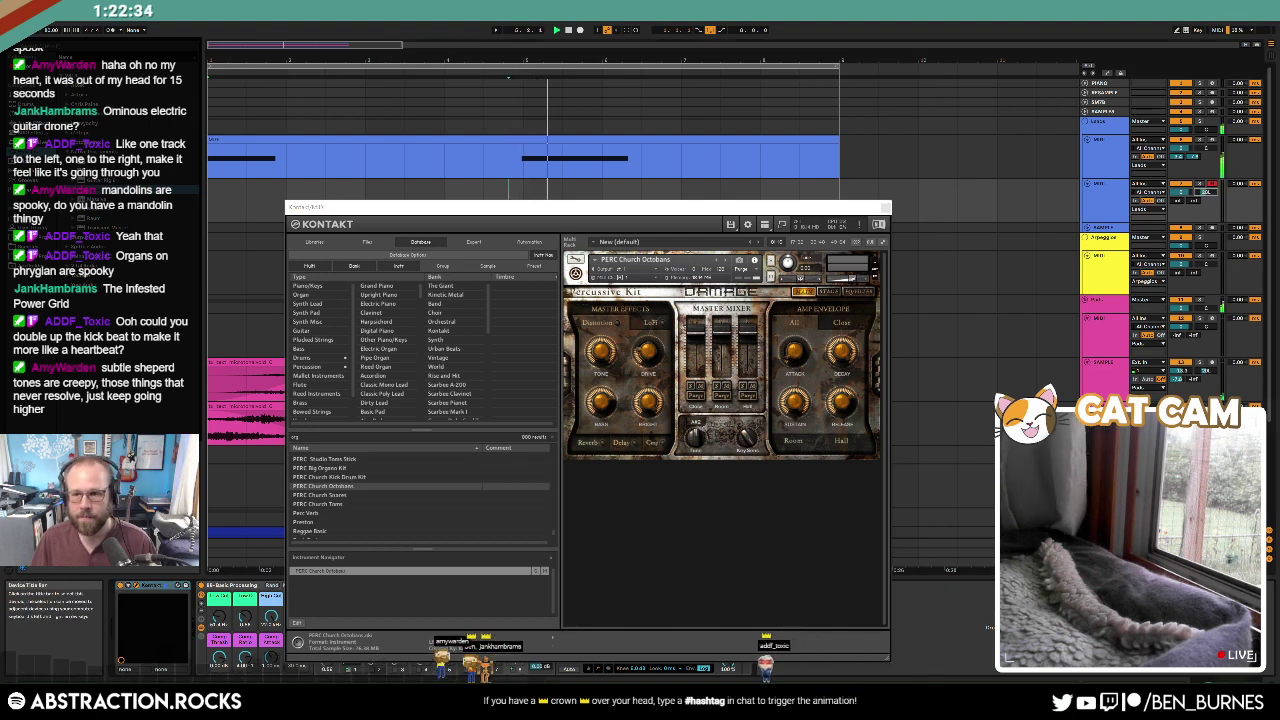
Step: Record a short take on the second blue MIDI track around bar 8 and open the clip's notes
left_click(581, 30)
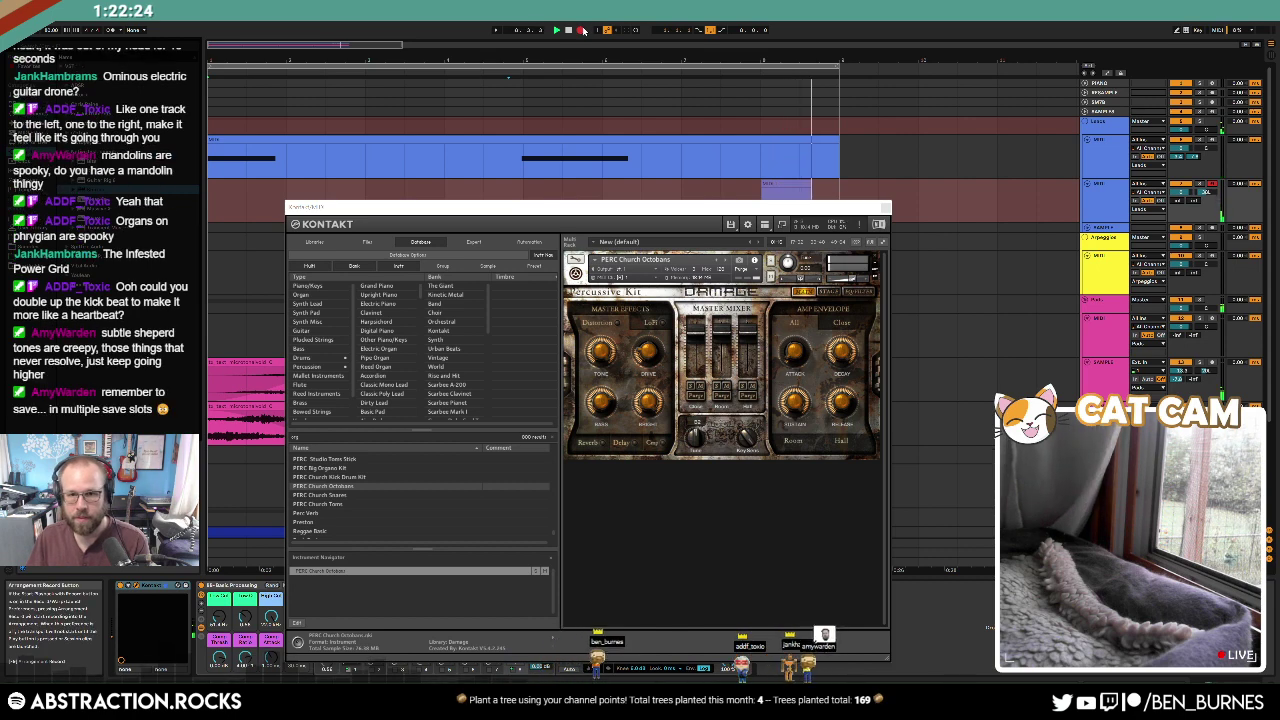
left_click(582, 30)
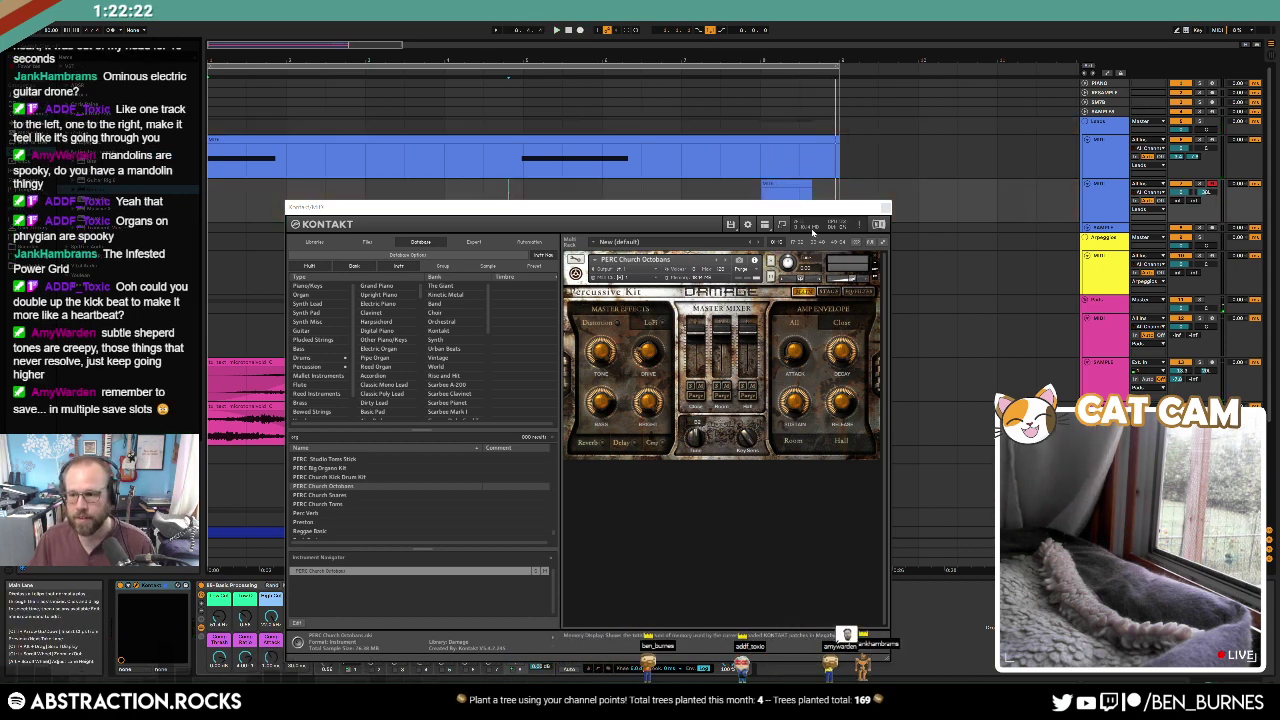
left_click(884, 216)
left_click(800, 185)
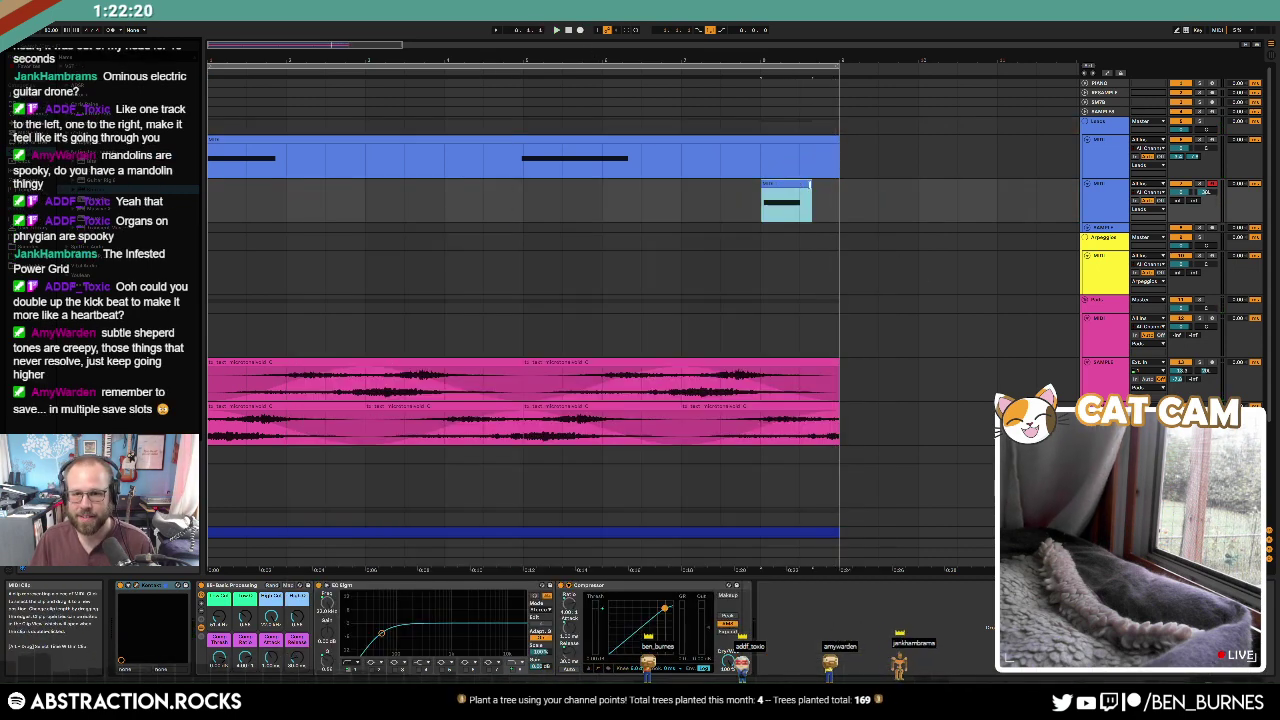
double_click(800, 185)
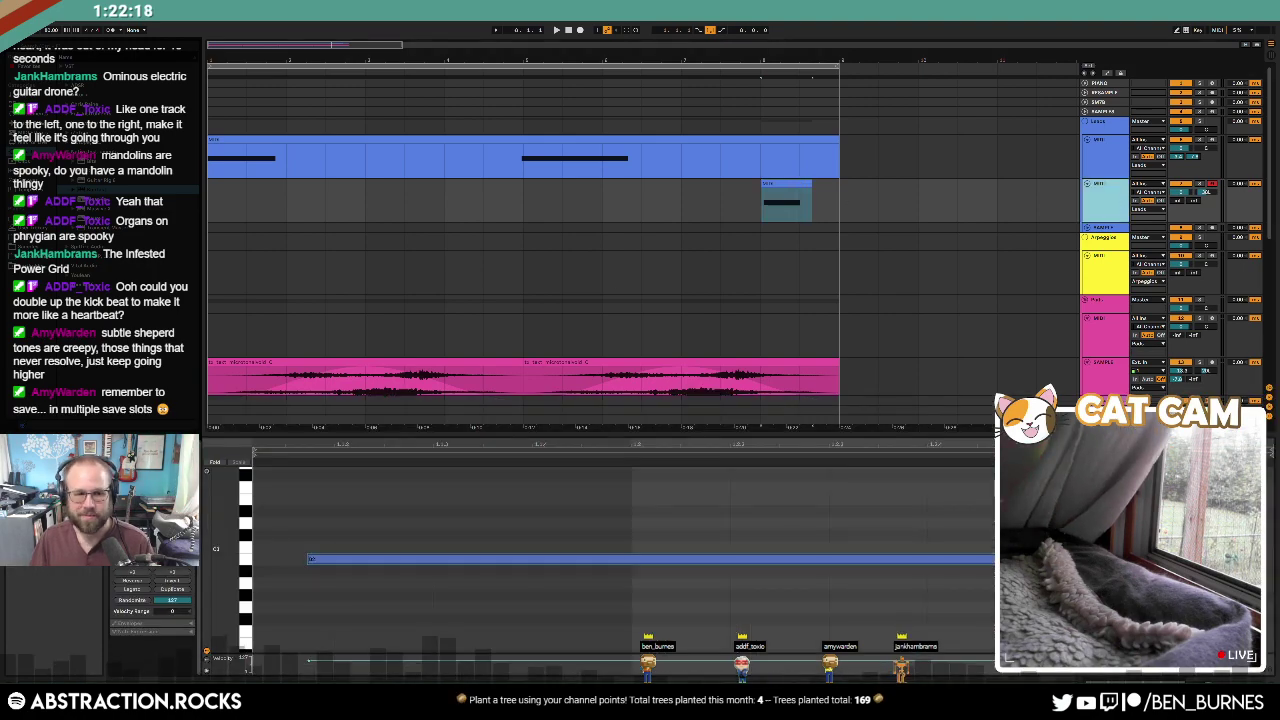
Step: Reopen and close the track's Kontakt instrument, and delete the recorded take between bars 5 and 9
key("shift+Tab")
left_click(136, 585)
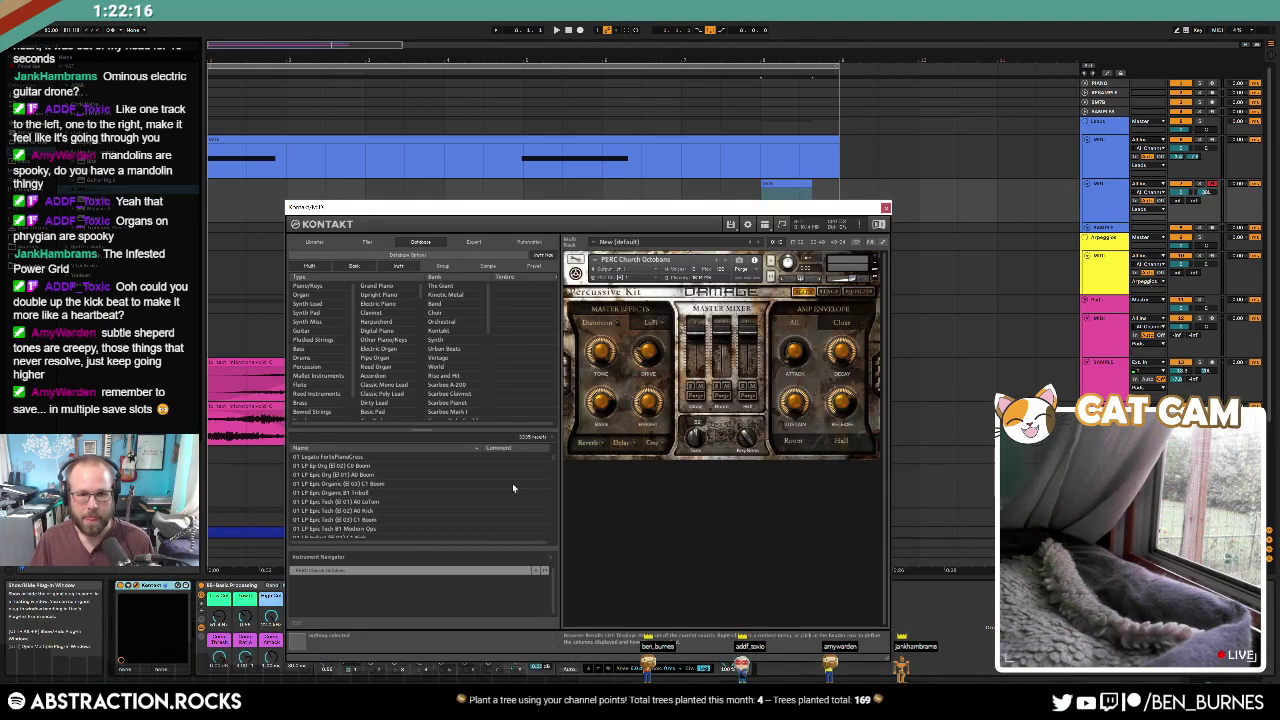
left_click_drag(646, 220, 673, 157)
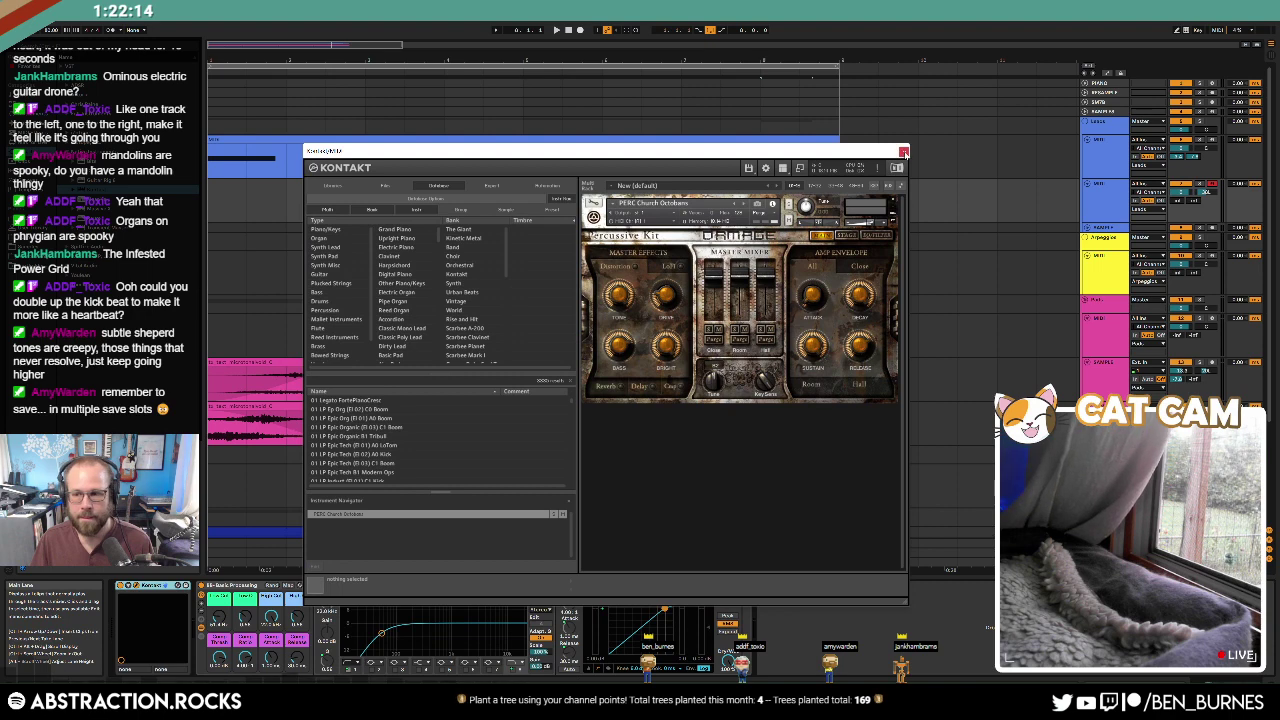
left_click(904, 153)
left_click_drag(834, 197, 544, 199)
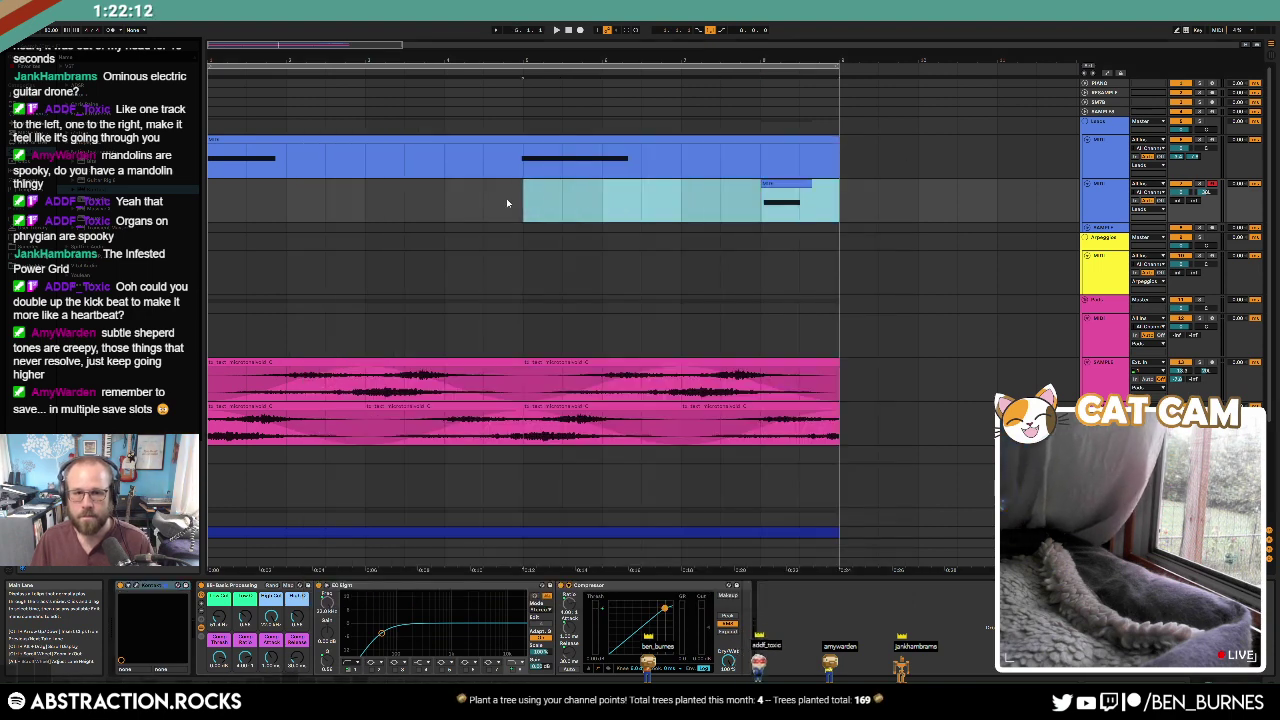
key("Delete")
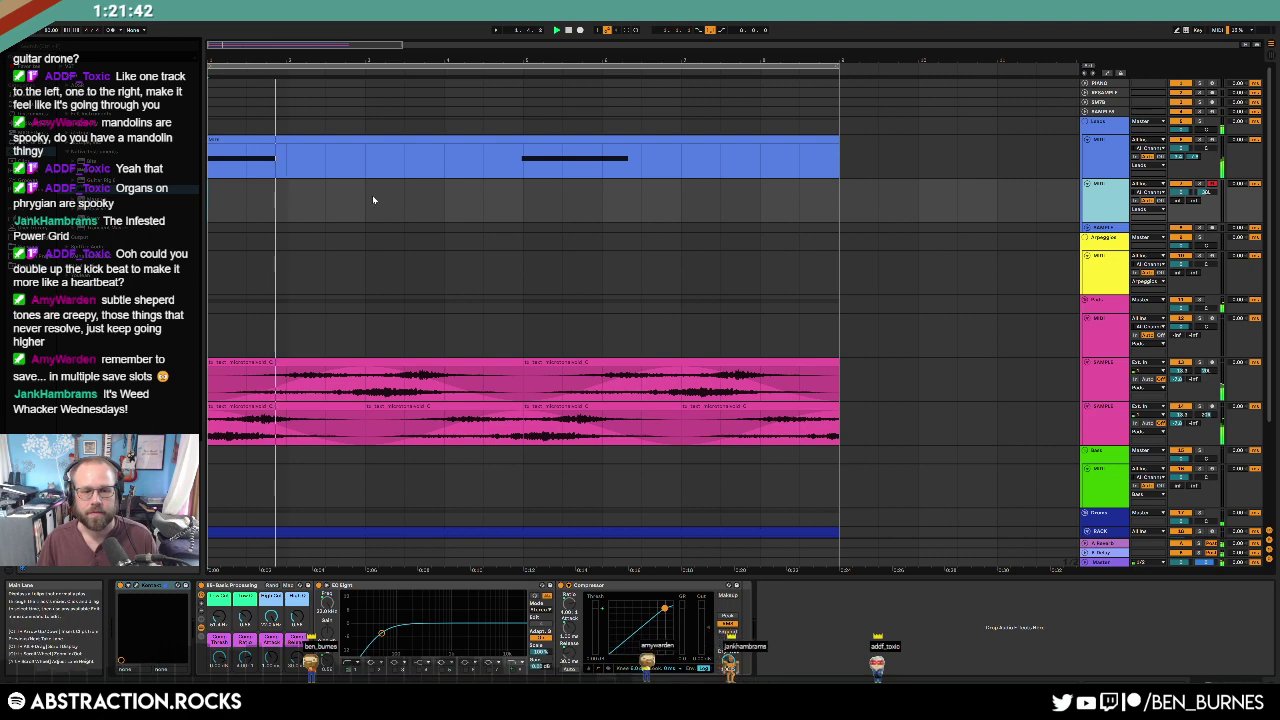
scroll(372, 195, "down", 2)
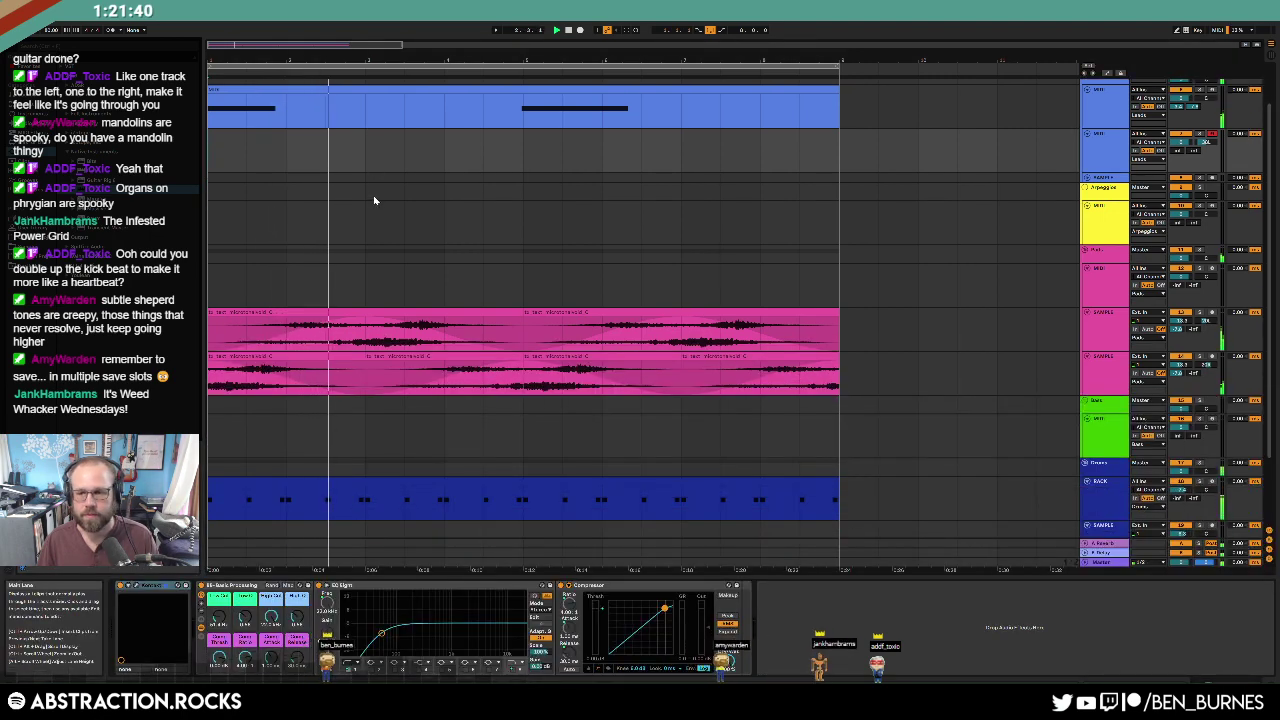
scroll(398, 205, "up", 1)
left_click(1086, 224)
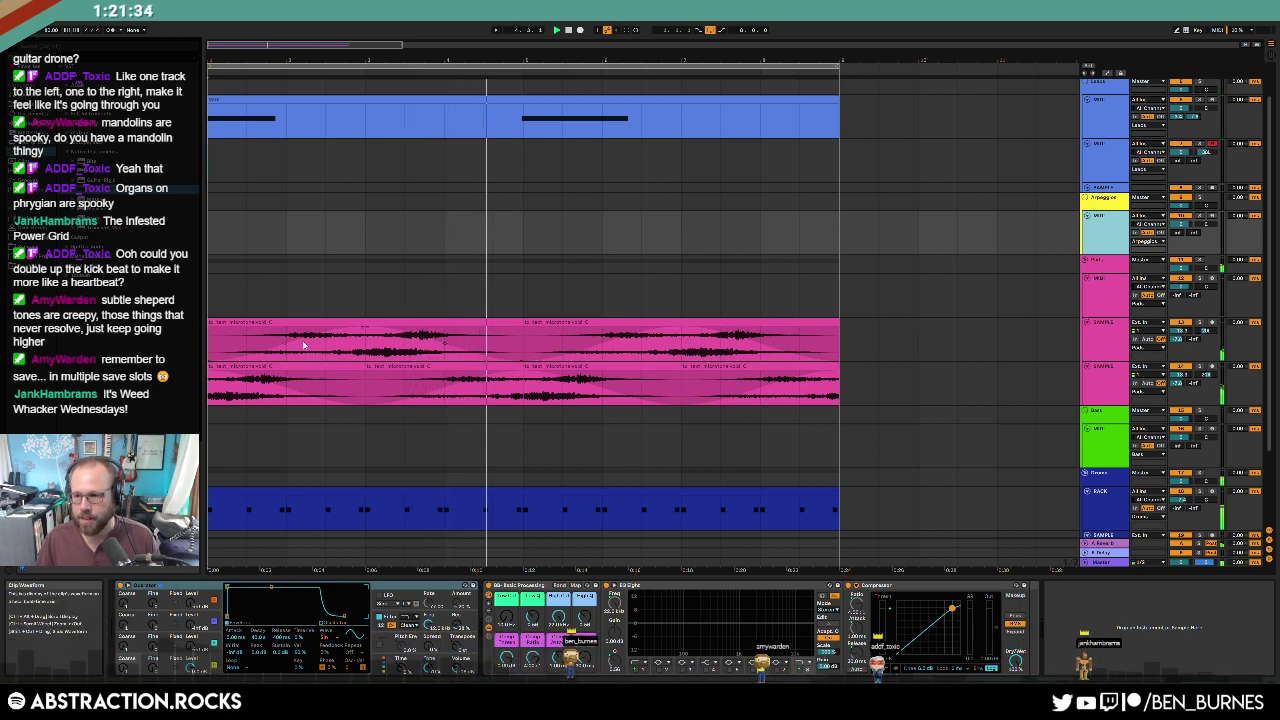
left_click(1052, 165)
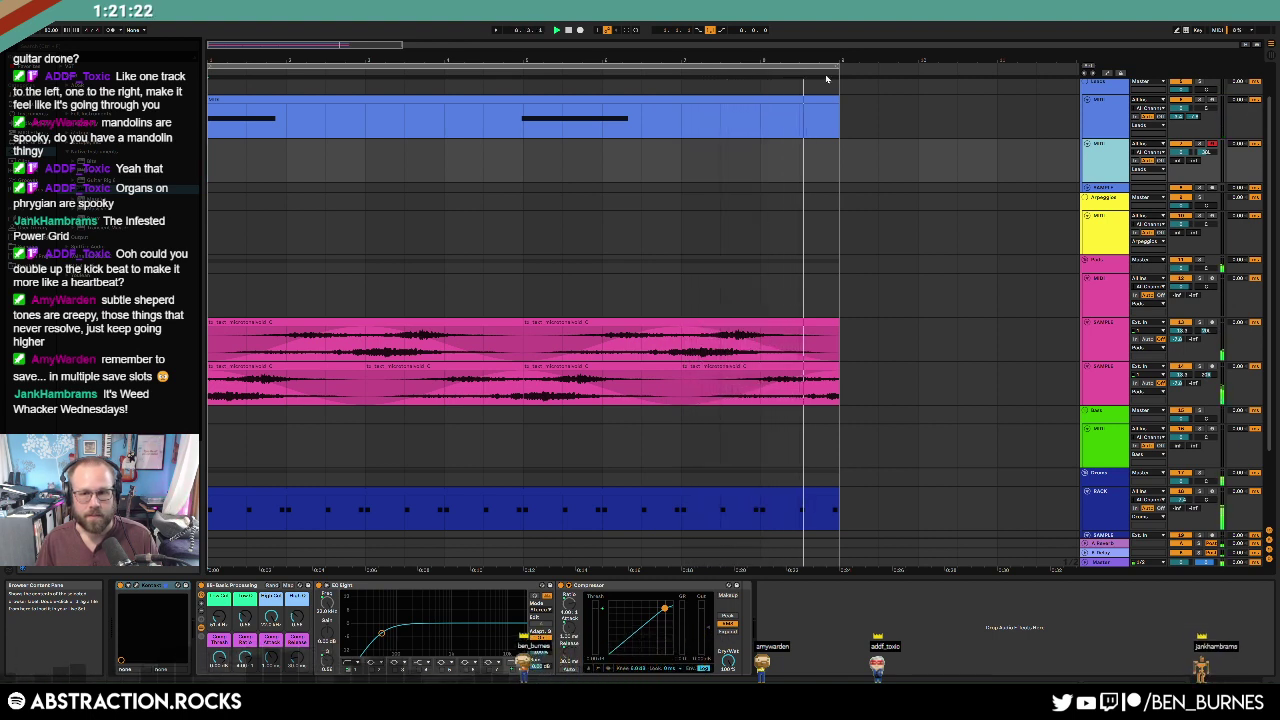
Step: Open the ADSR Sample Manager and audition random samples from the whole library until a Shepard riser comes up
scroll(874, 222, "up", 2)
left_click(1104, 112)
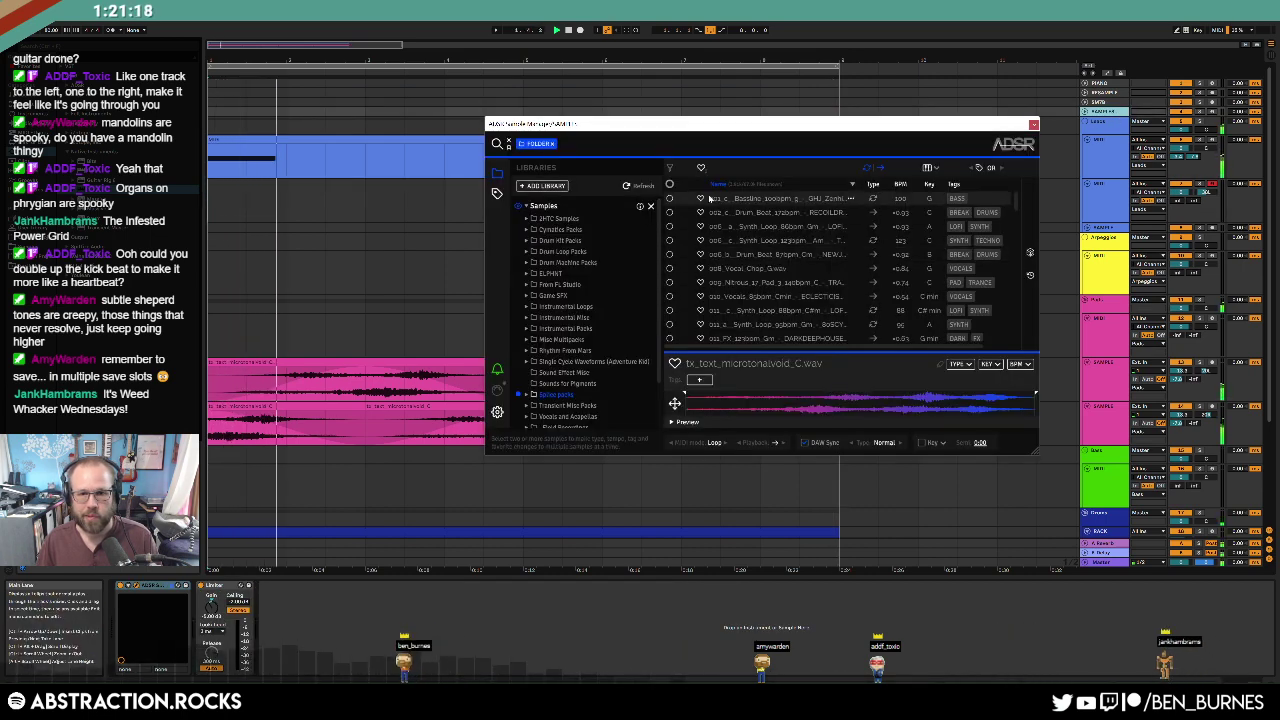
left_click(1030, 254)
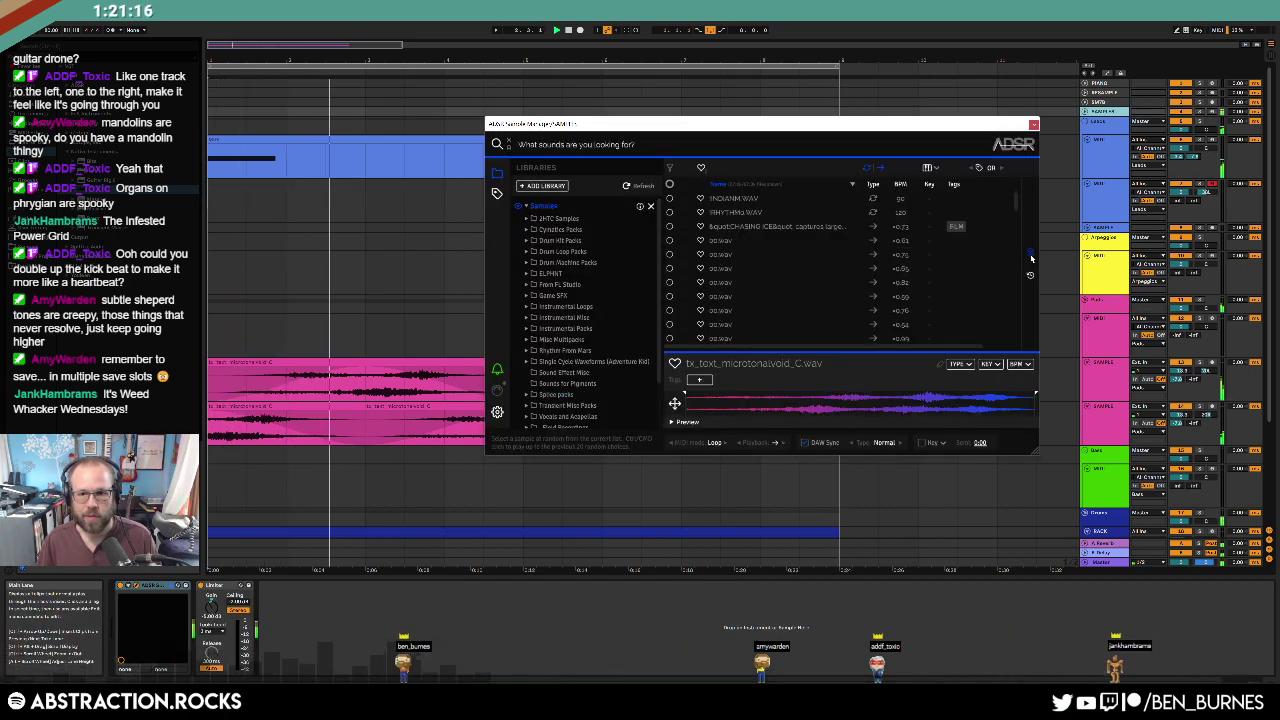
left_click(1030, 256)
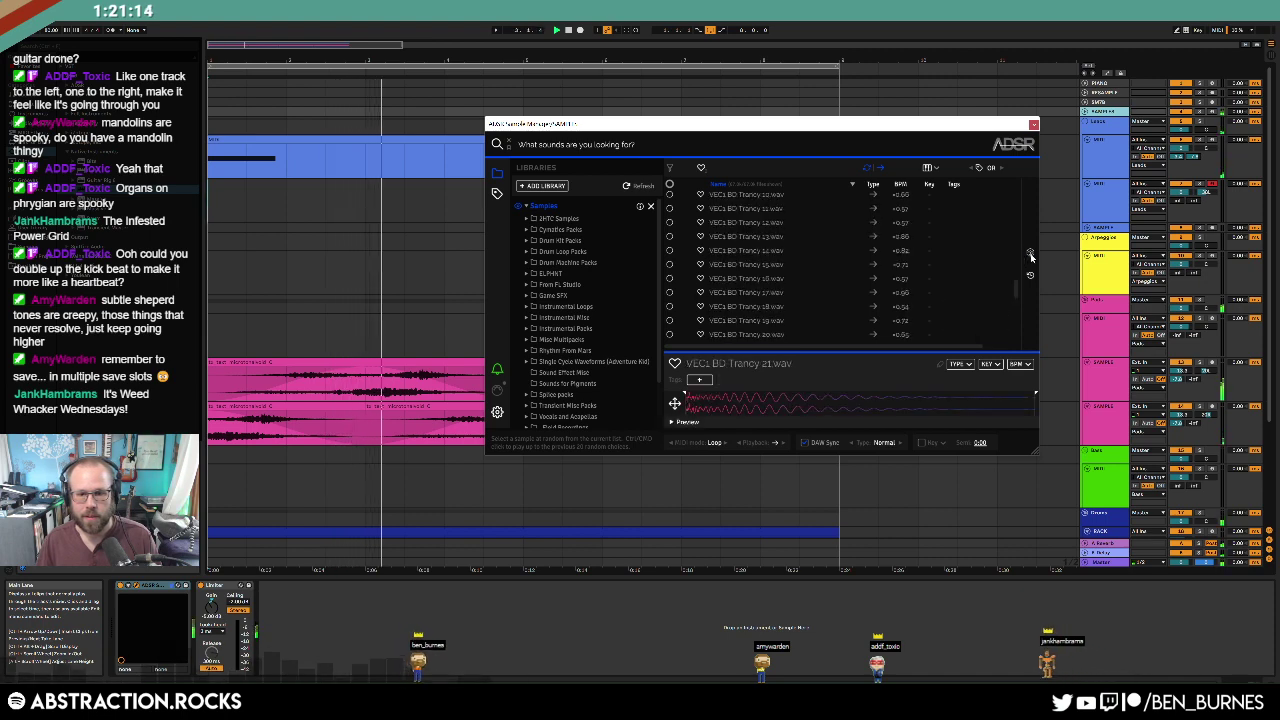
left_click(1030, 255)
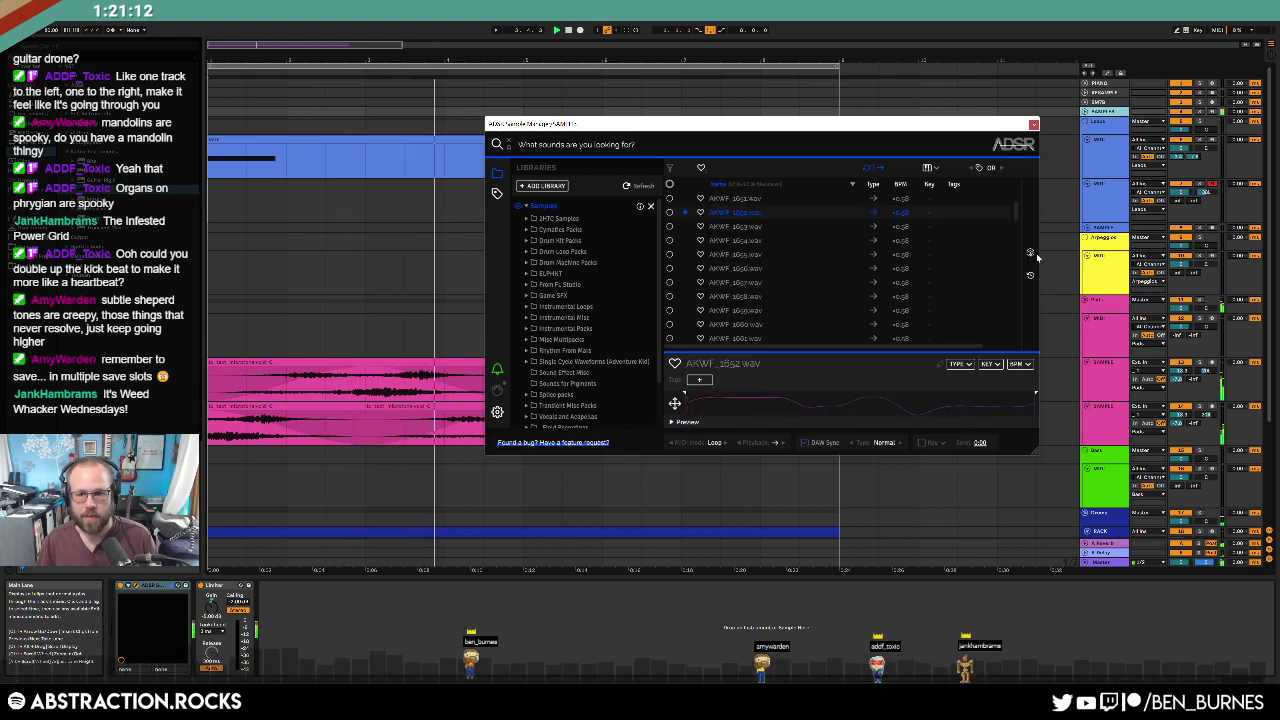
left_click(1031, 254)
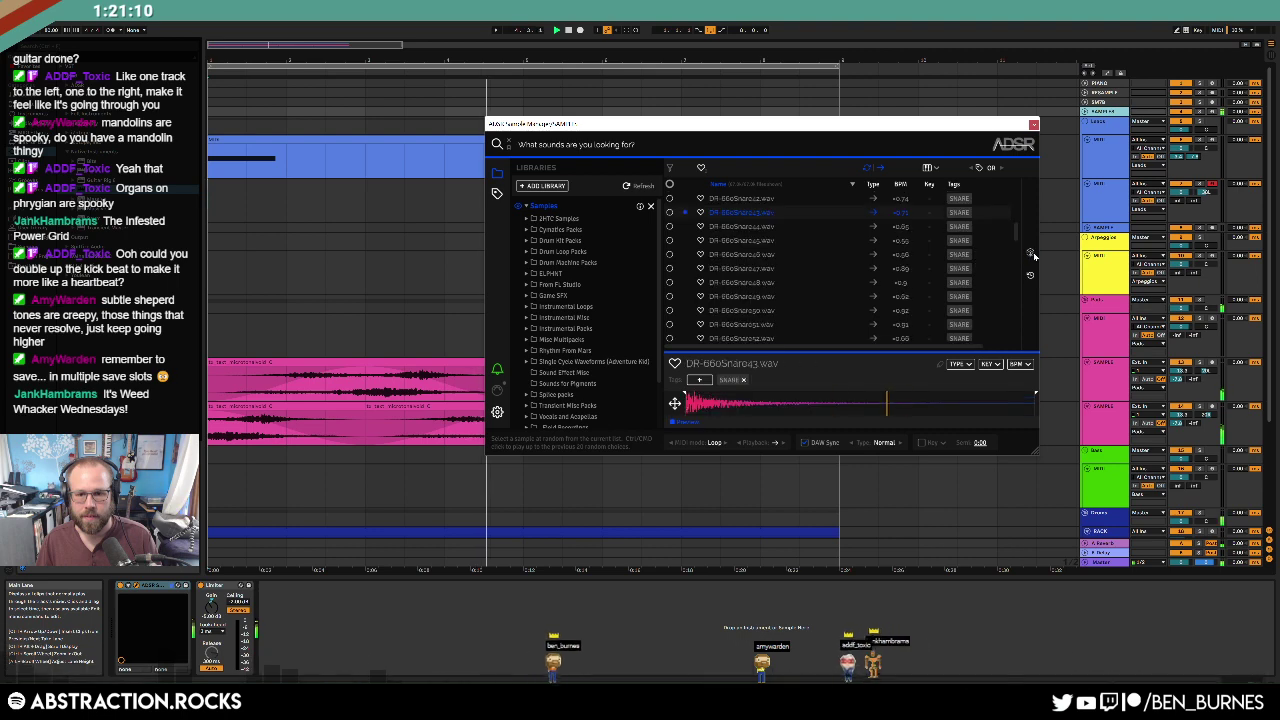
left_click(1031, 254)
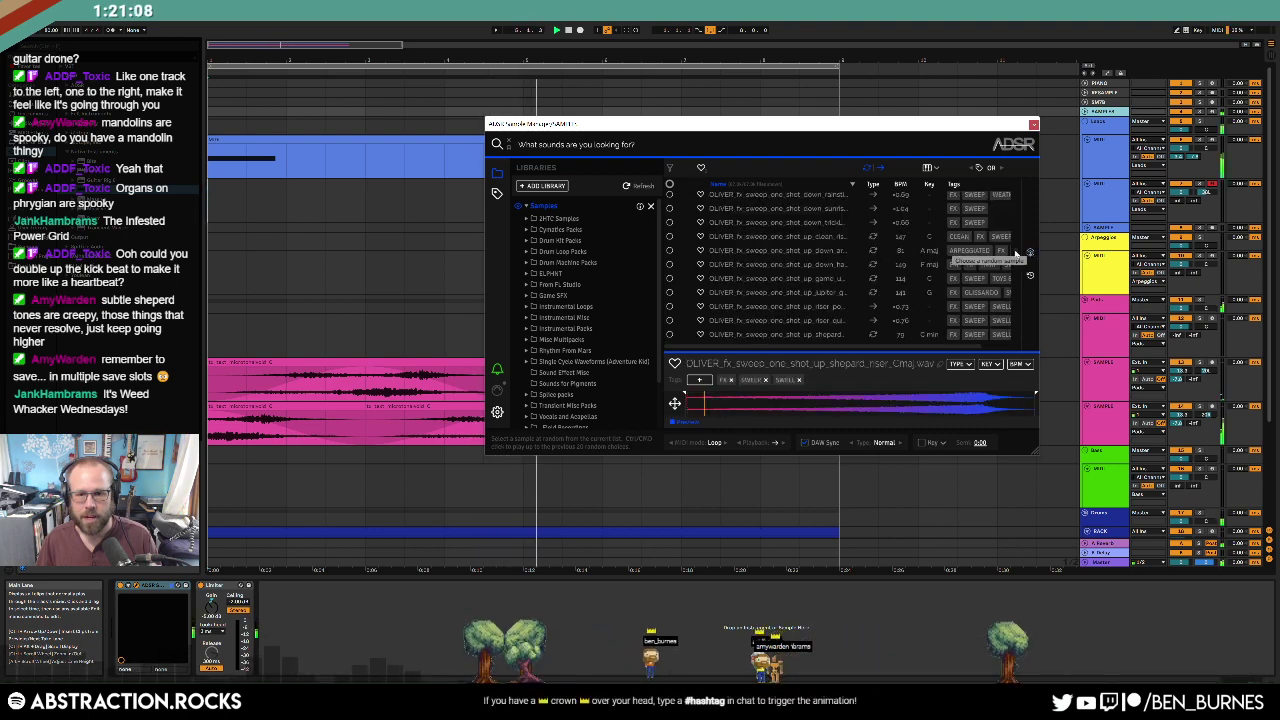
Step: Place OLIVER_fx_sweep_one_shot_up_shepard_riser_Cmaj.wav on the blue audio track from bar 1 to bar 5, fading out from bar 3
scroll(776, 263, "down", 2)
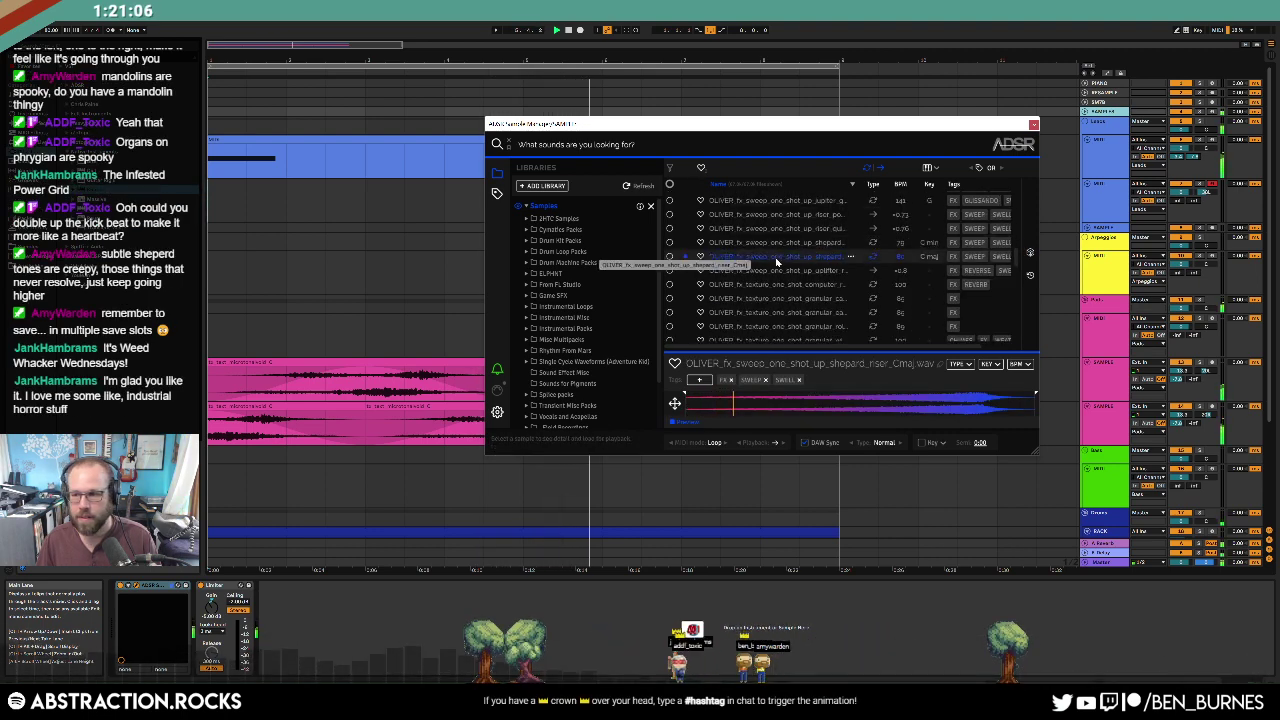
left_click_drag(776, 262, 376, 225)
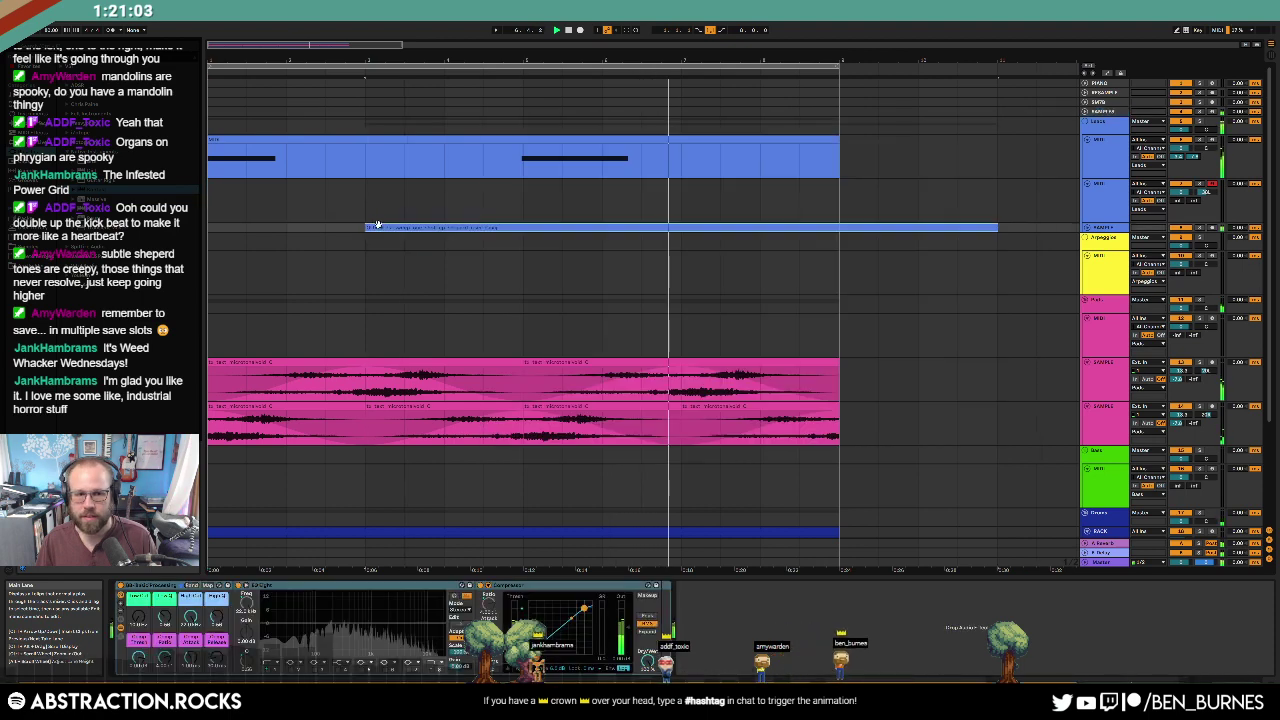
left_click(1087, 228)
left_click_drag(997, 245, 522, 245)
left_click(445, 236)
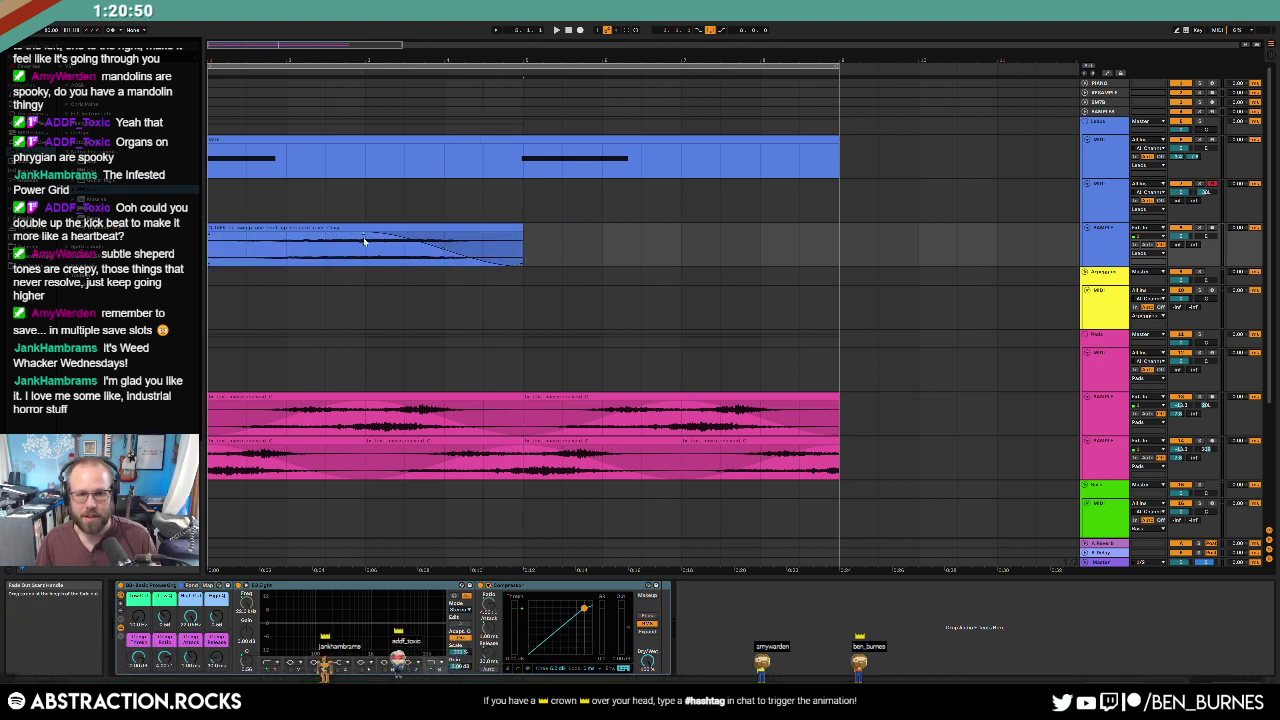
Step: Duplicate the riser's audio track and move the copied clip so it starts at bar 3
left_click(1094, 248)
key("ctrl+d")
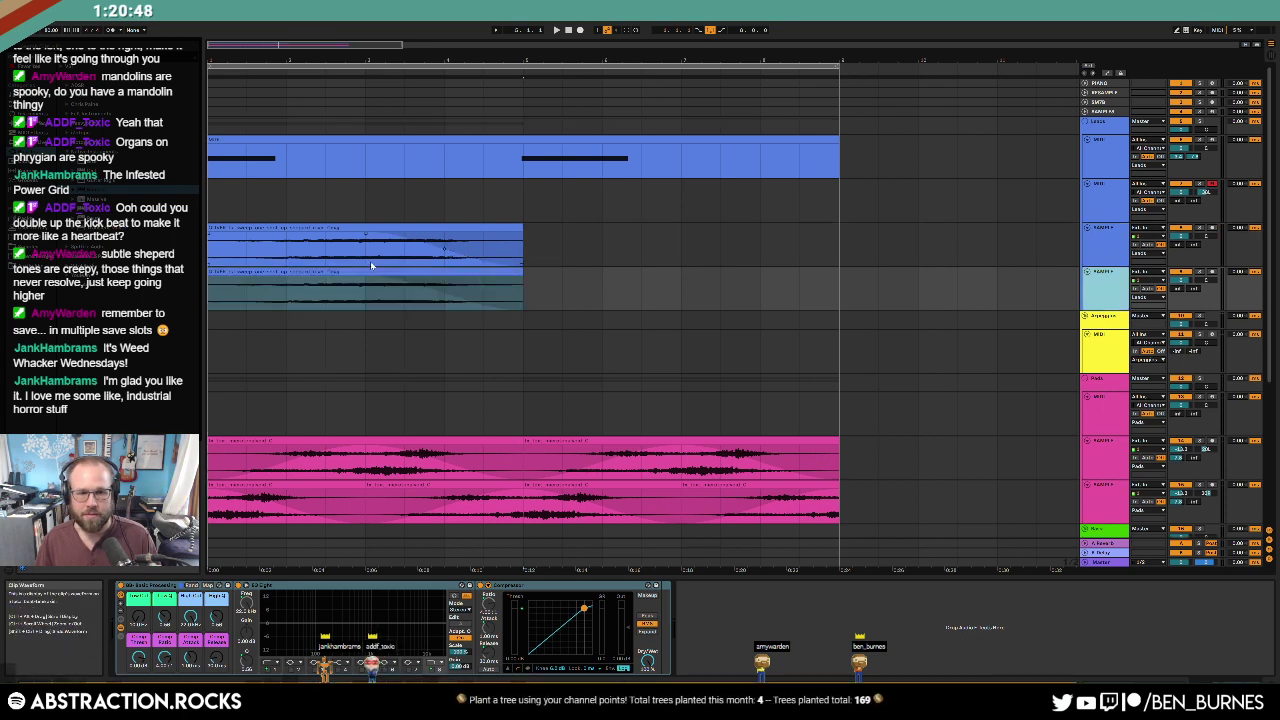
left_click_drag(373, 271, 531, 272)
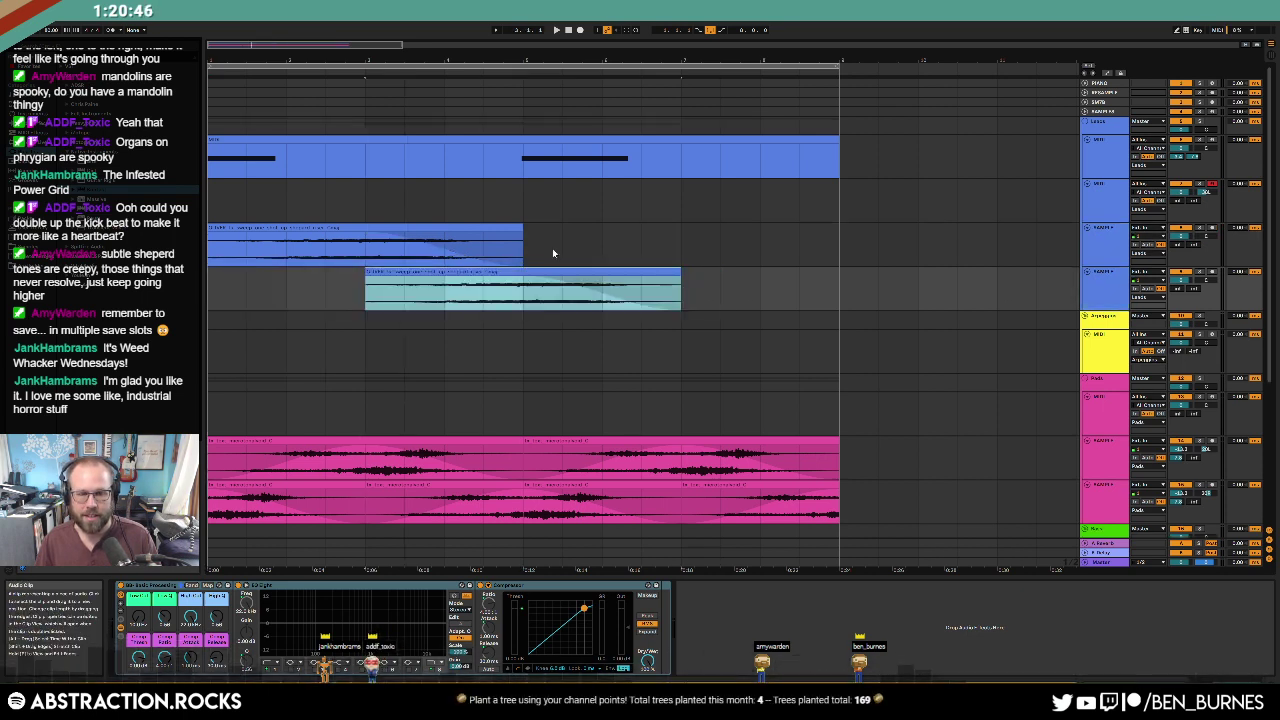
left_click(570, 31)
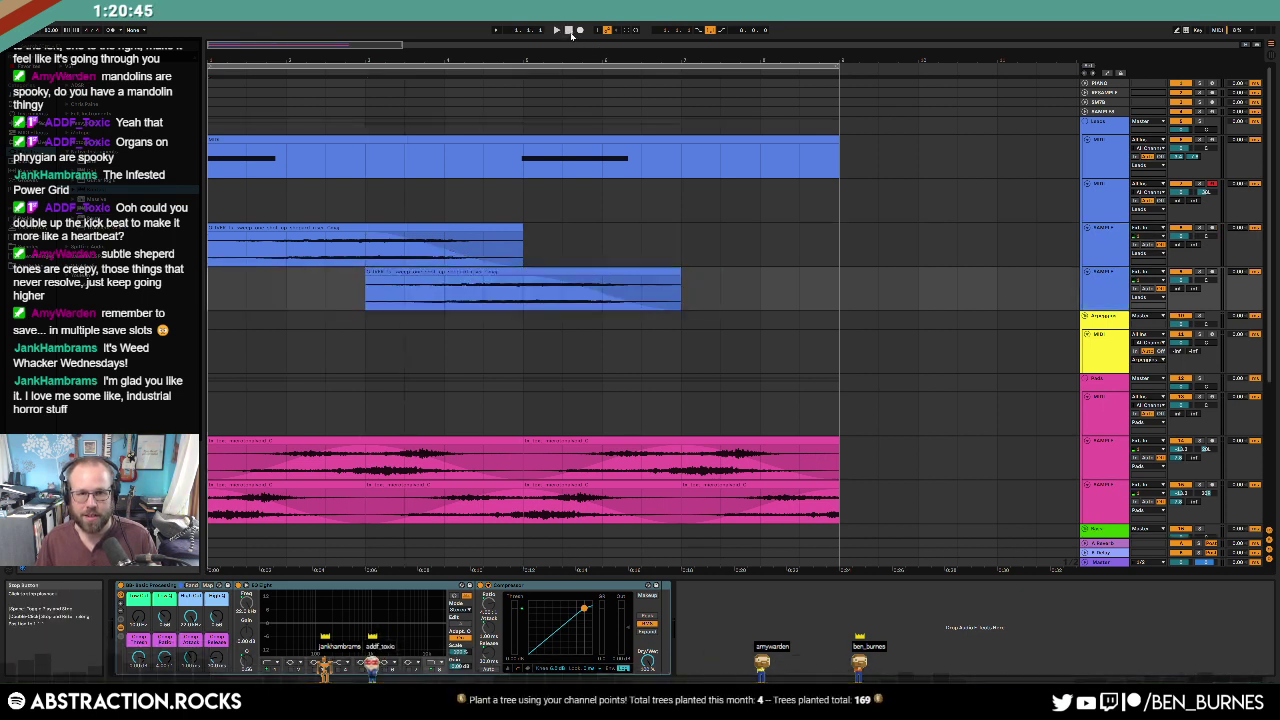
Step: Group the two riser tracks and add an EQ Eight to the group
left_click(1136, 240)
left_click(1136, 285, "shift")
key("ctrl+g")
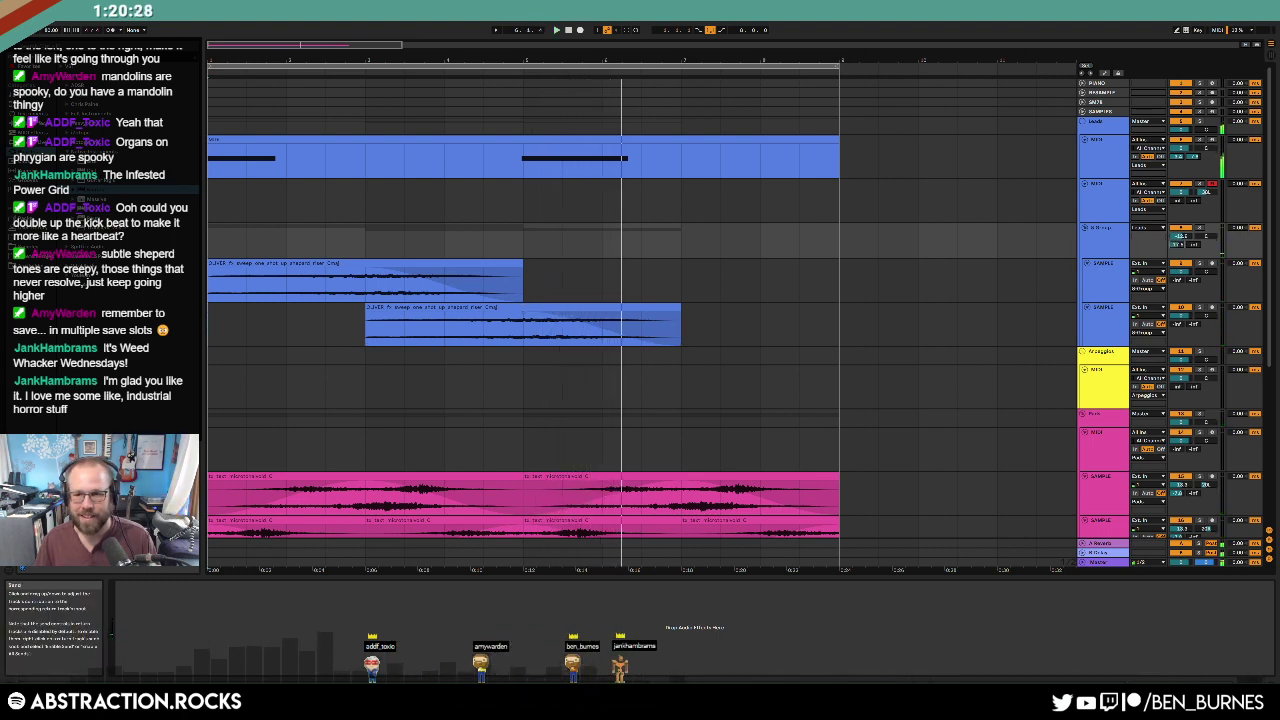
left_click(1094, 252)
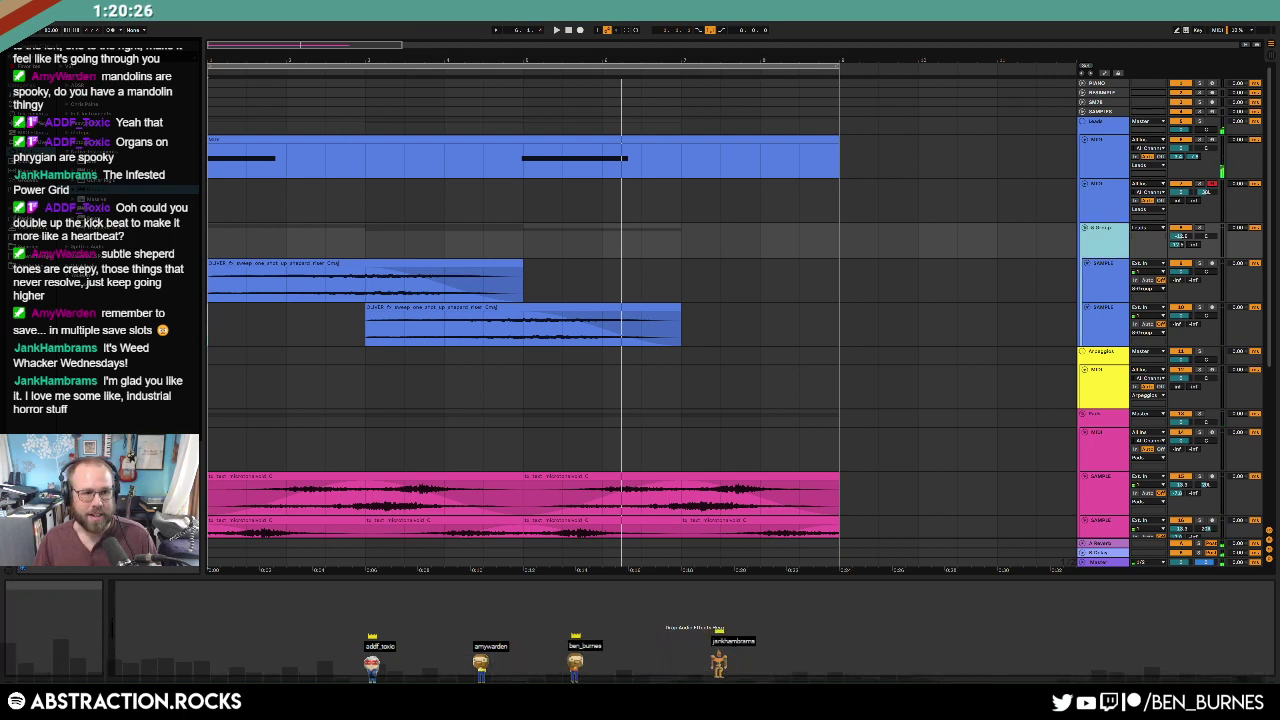
left_click(30, 132)
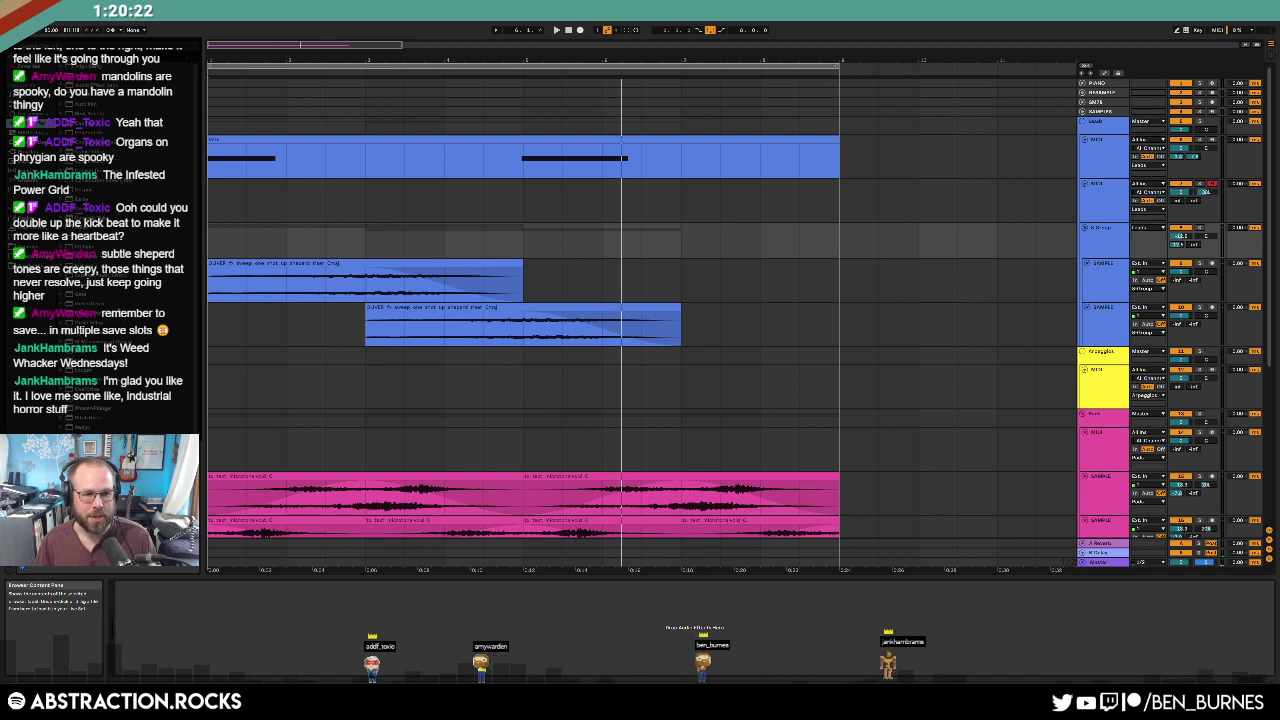
left_click_drag(88, 247, 157, 627)
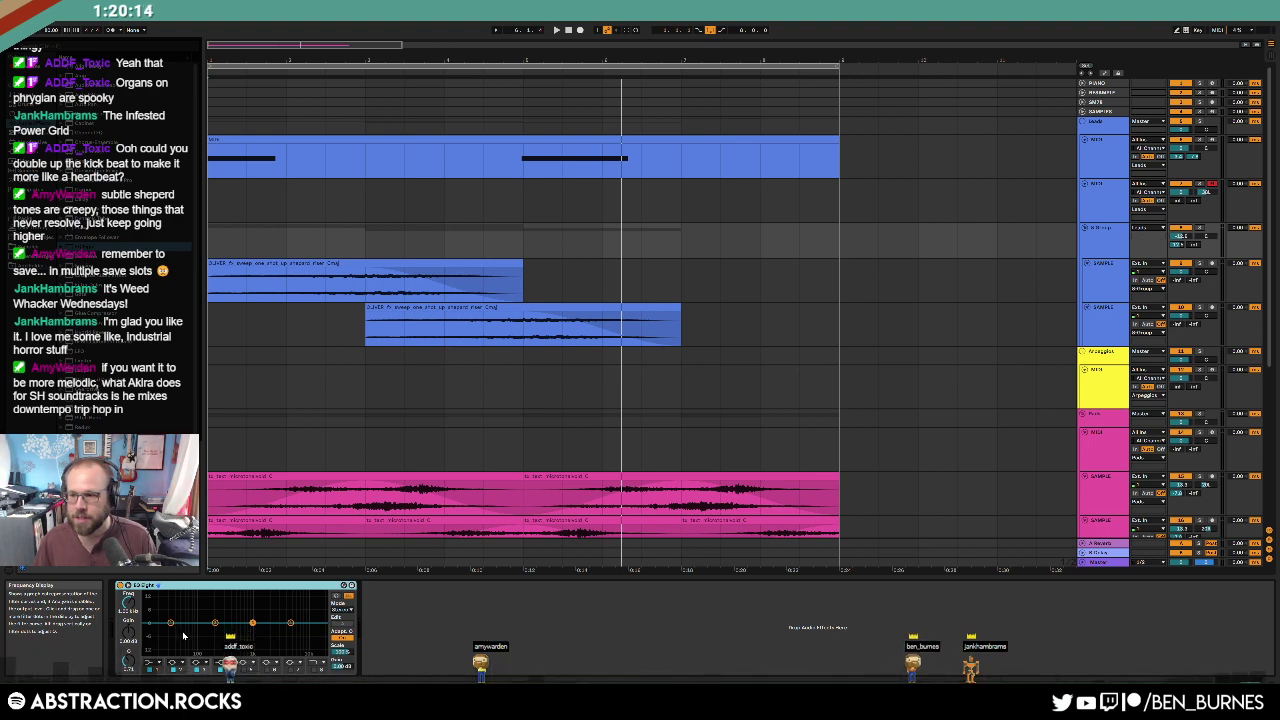
Step: Play the loop, raise the low cut macro of the lower riser track's Basic Processing rack, and show the riser group's EQ Eight
left_click(372, 265)
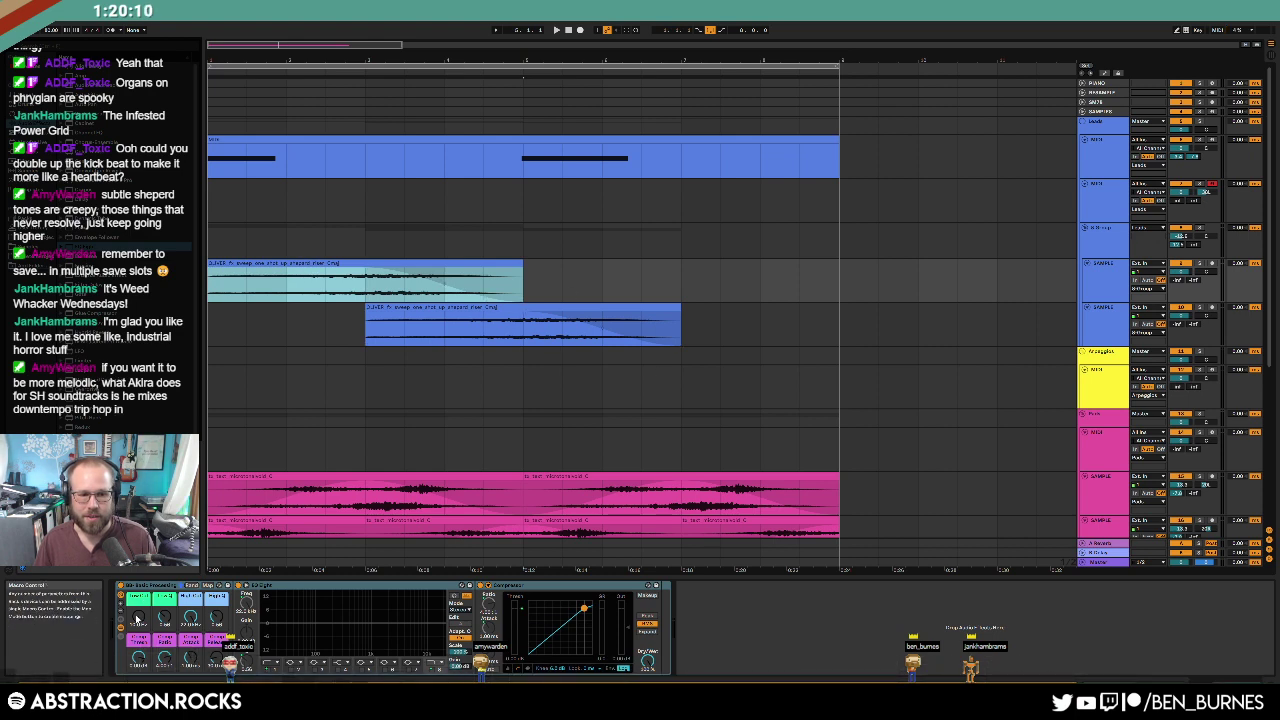
key("space")
key("Down")
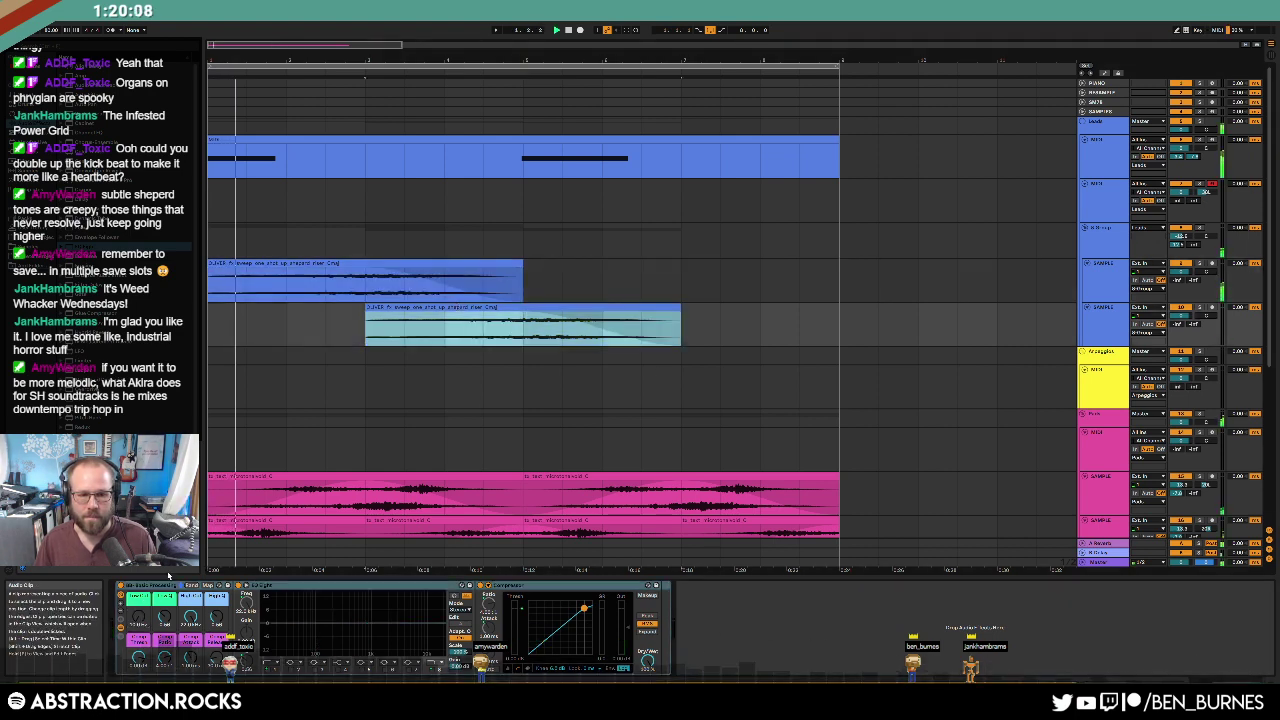
left_click_drag(138, 617, 138, 587)
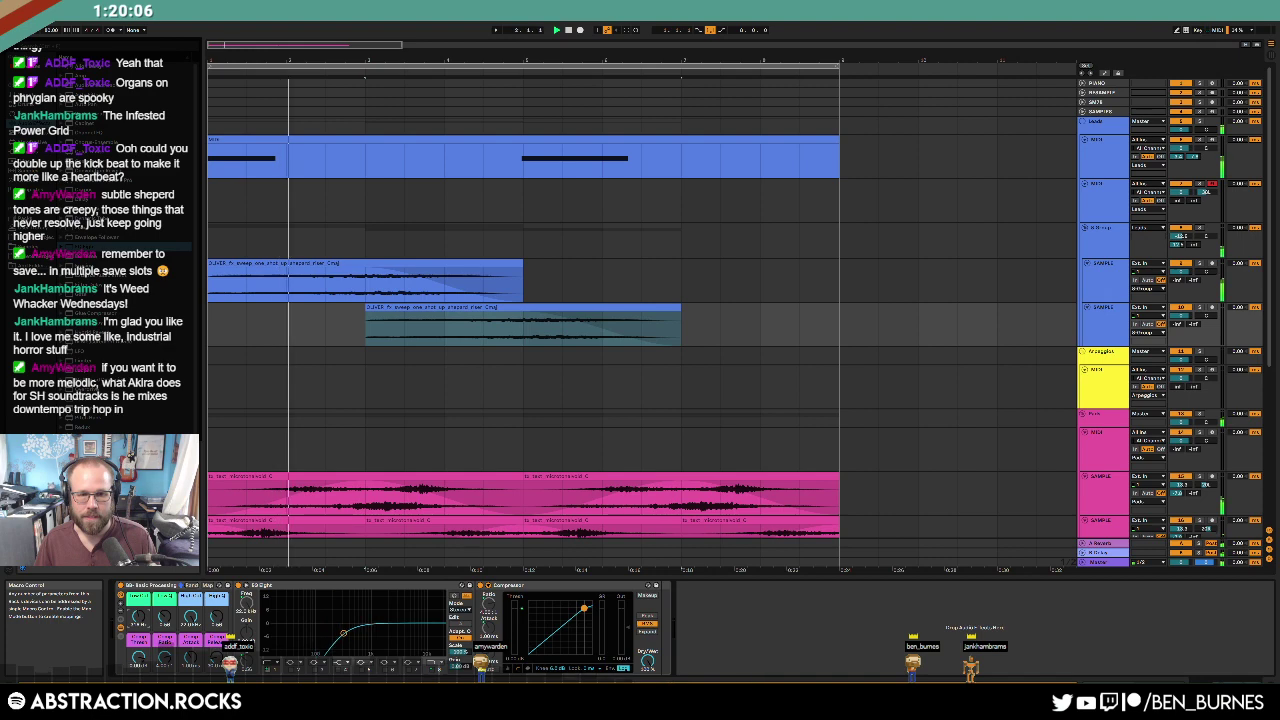
left_click(1093, 240)
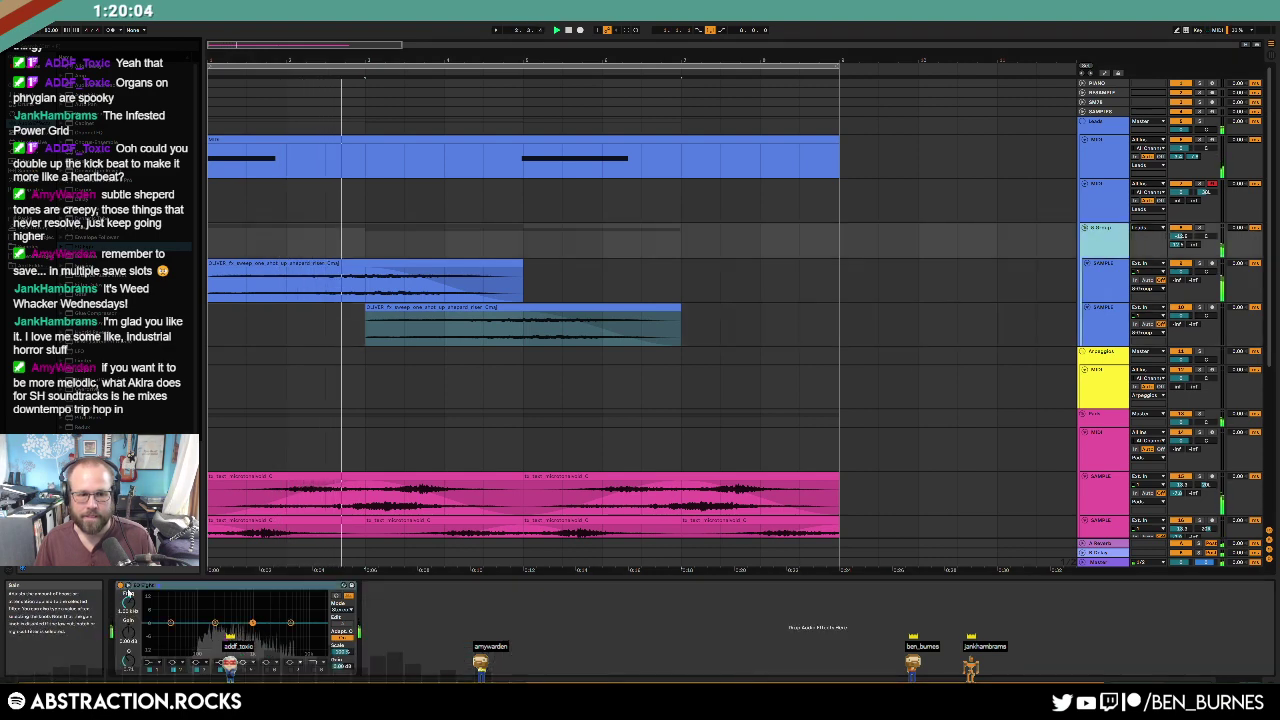
Step: Duplicate the riser clip on both riser tracks so each copy directly follows its original
left_click(1012, 265)
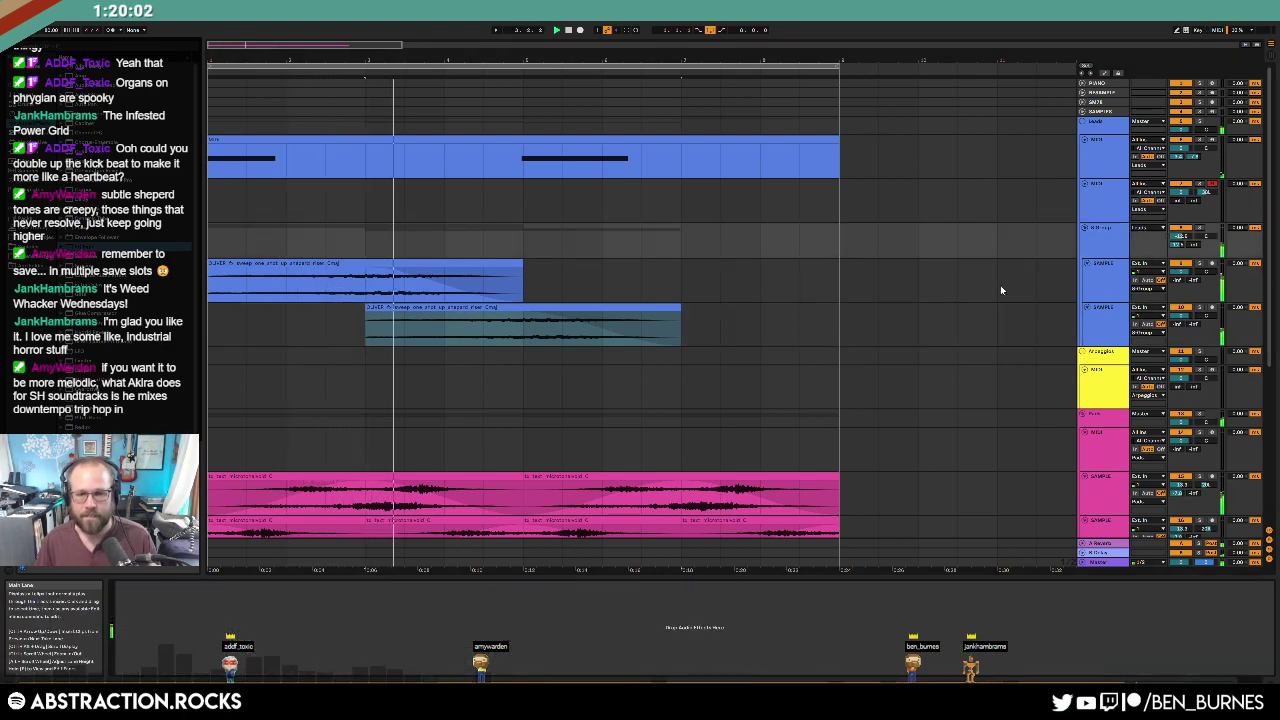
left_click(497, 263)
key("ctrl+d")
left_click(517, 308)
key("ctrl+d")
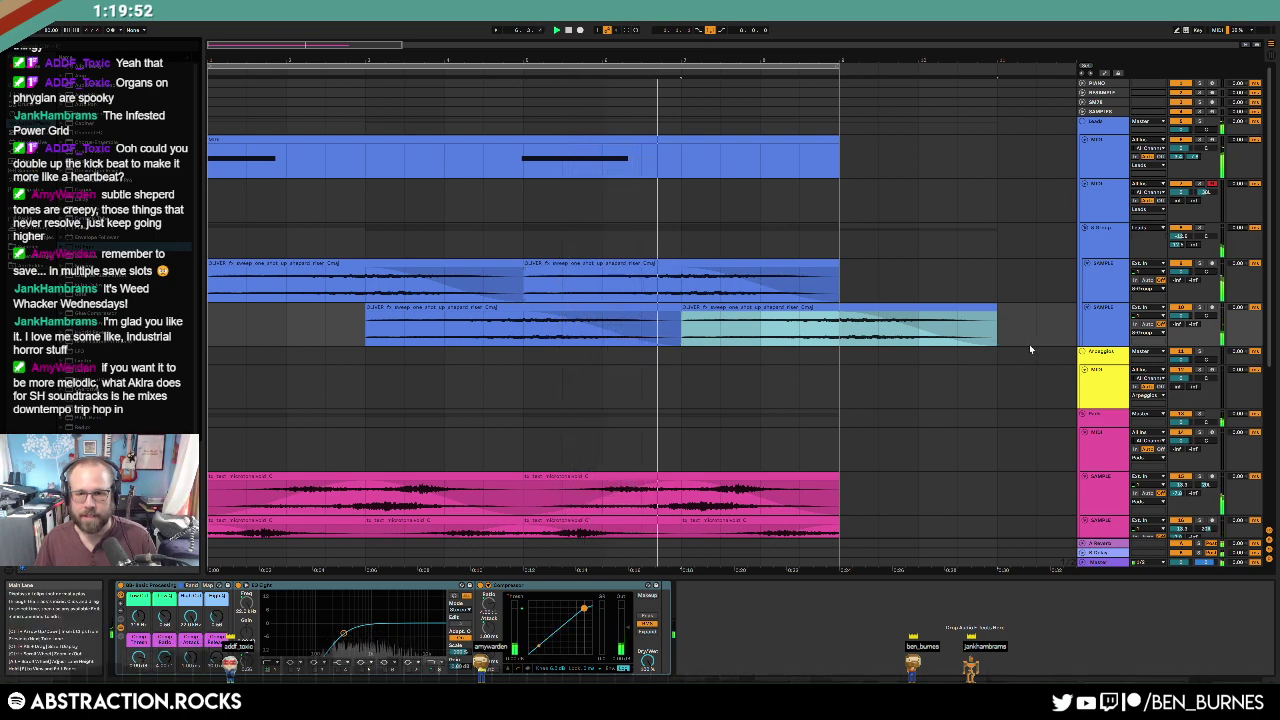
Step: Stop playback, clear all the riser clips and delete the riser group with its two tracks
key("space")
left_click_drag(1027, 332, 76, 245)
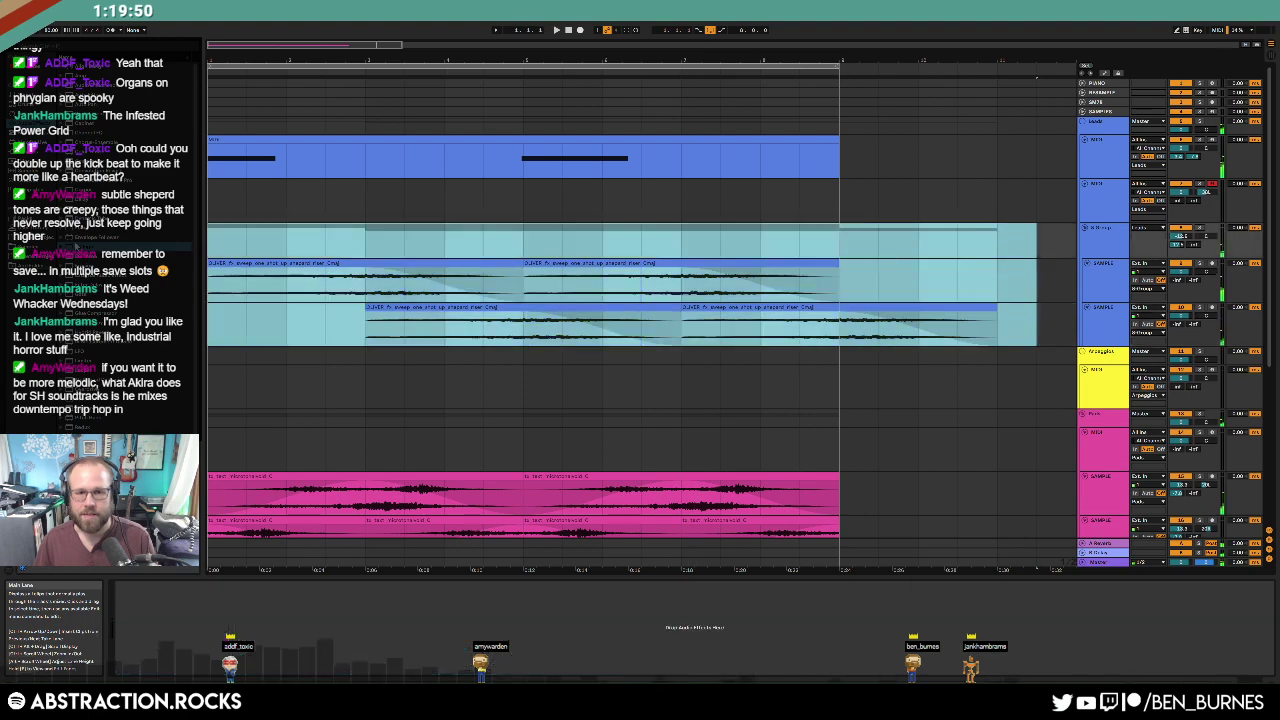
key("Delete")
left_click(918, 285)
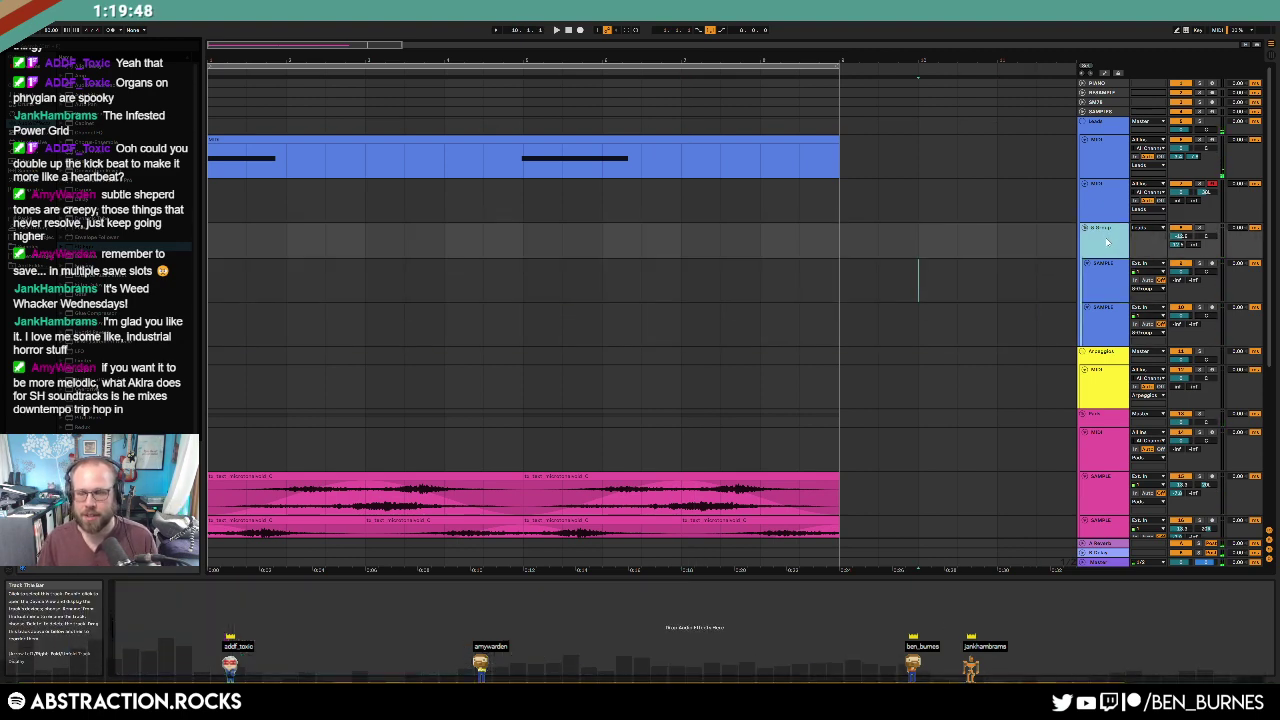
key("Delete")
Step: Open the ADSR sample manager, audition random samples from the library and return to the start of the sample list
scroll(763, 380, "down", 4)
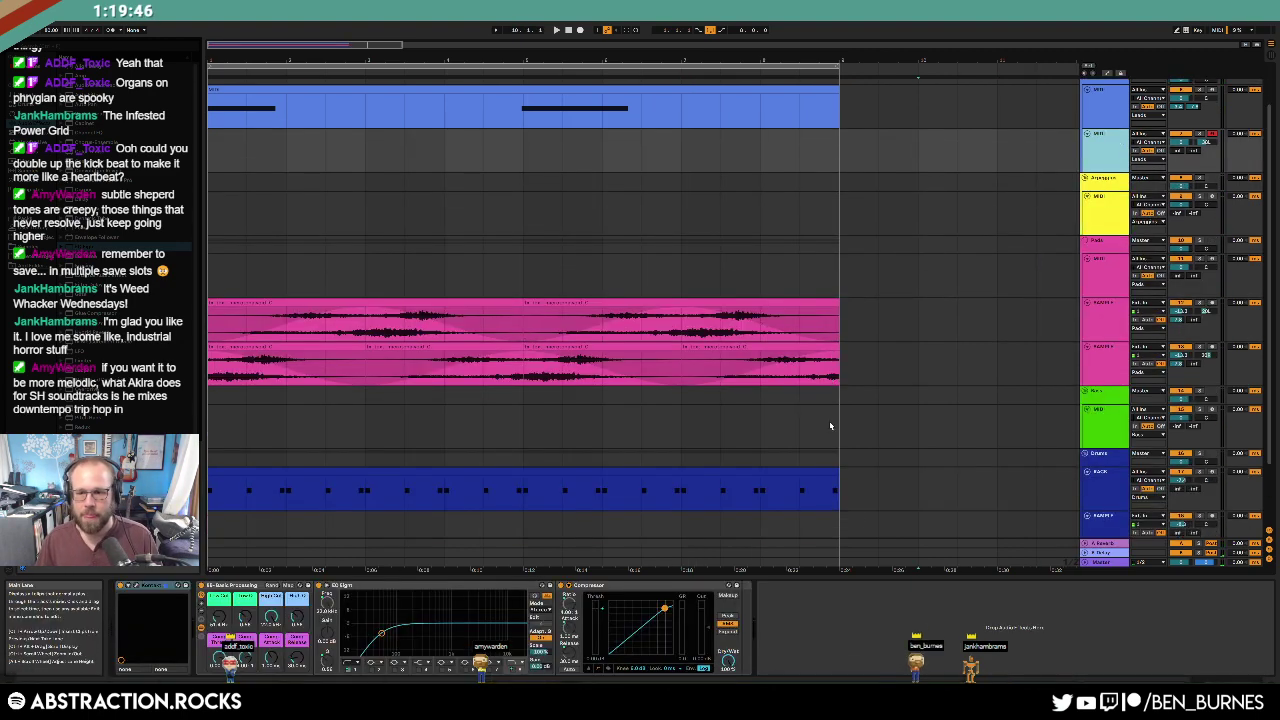
left_click(1105, 477)
scroll(493, 214, "up", 4)
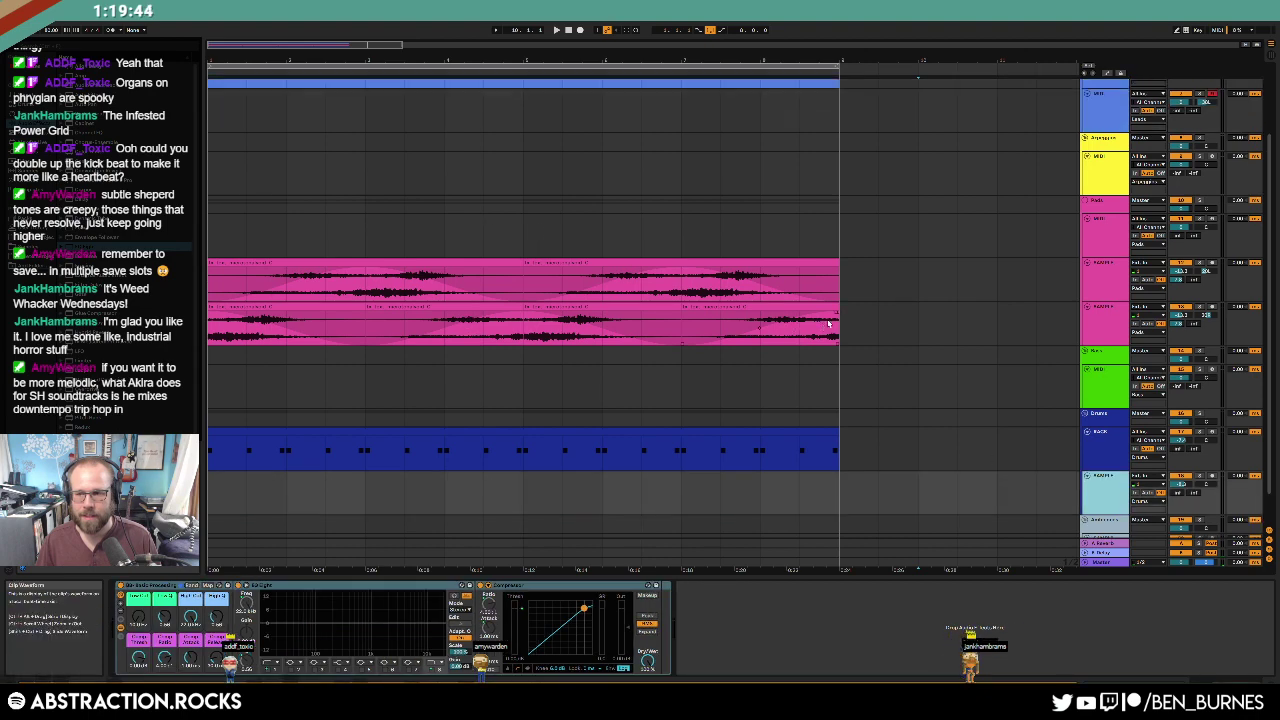
left_click(1100, 104)
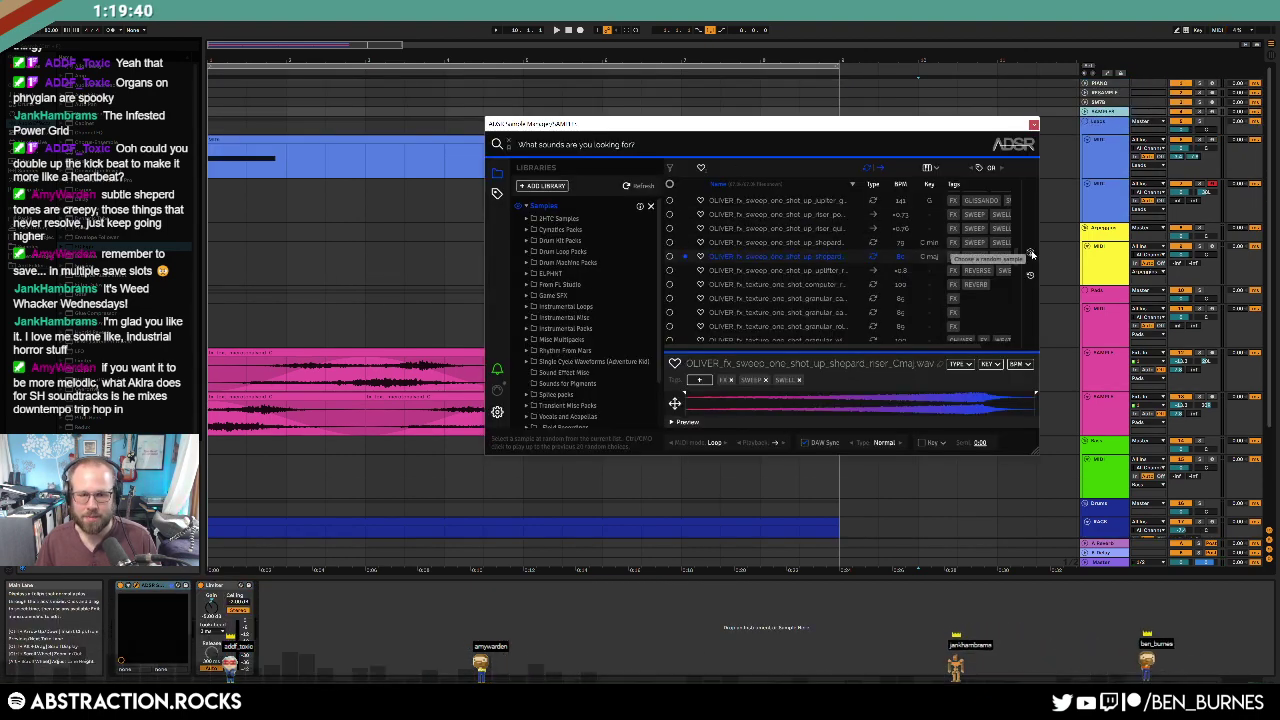
left_click(1032, 253)
left_click(1032, 253)
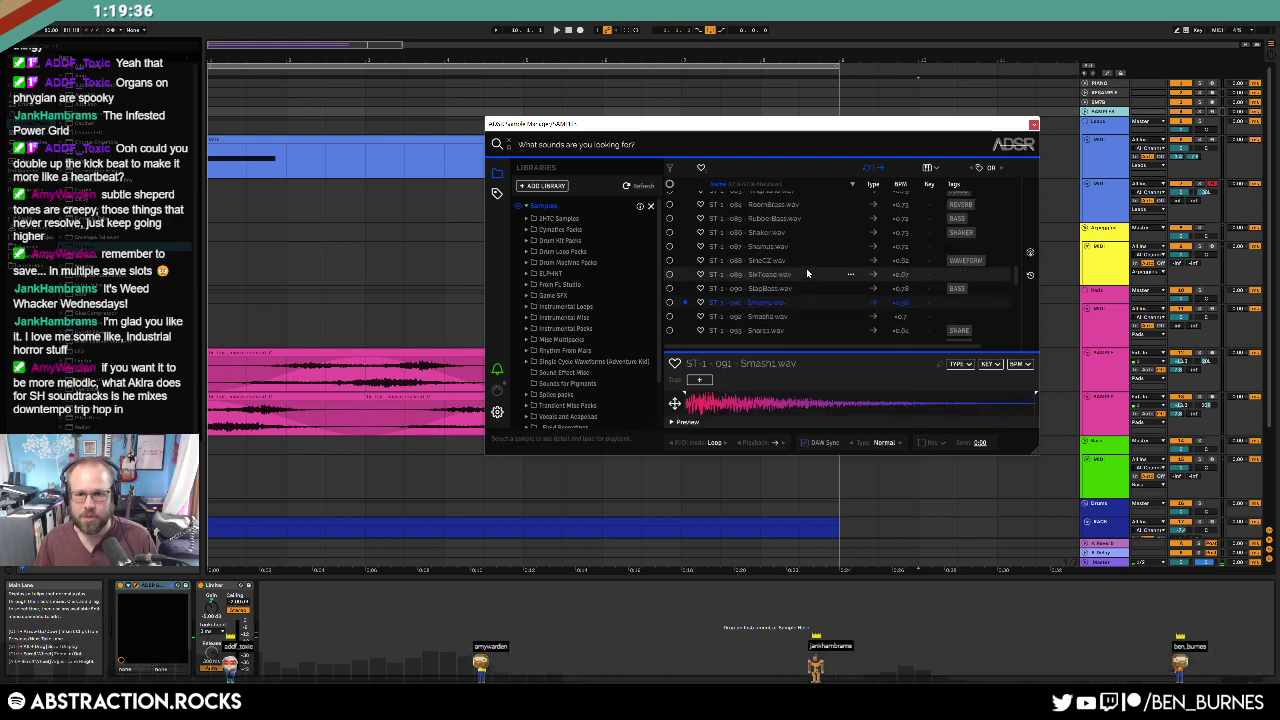
left_click_drag(1015, 278, 1007, 185)
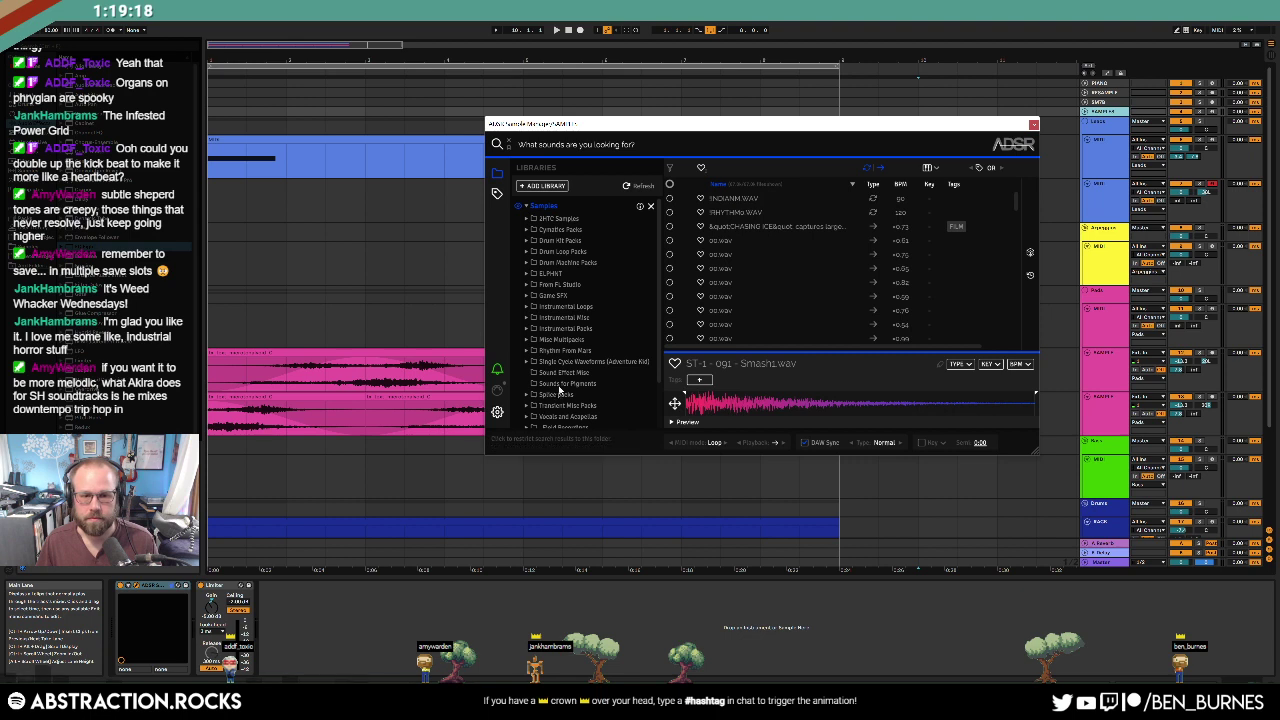
Step: Audition percussion loops in the Splice packs folder and place OS_CW_85_Perc_Loop_Stutter.wav on the drum group's audio track at bar 1
left_click(563, 396)
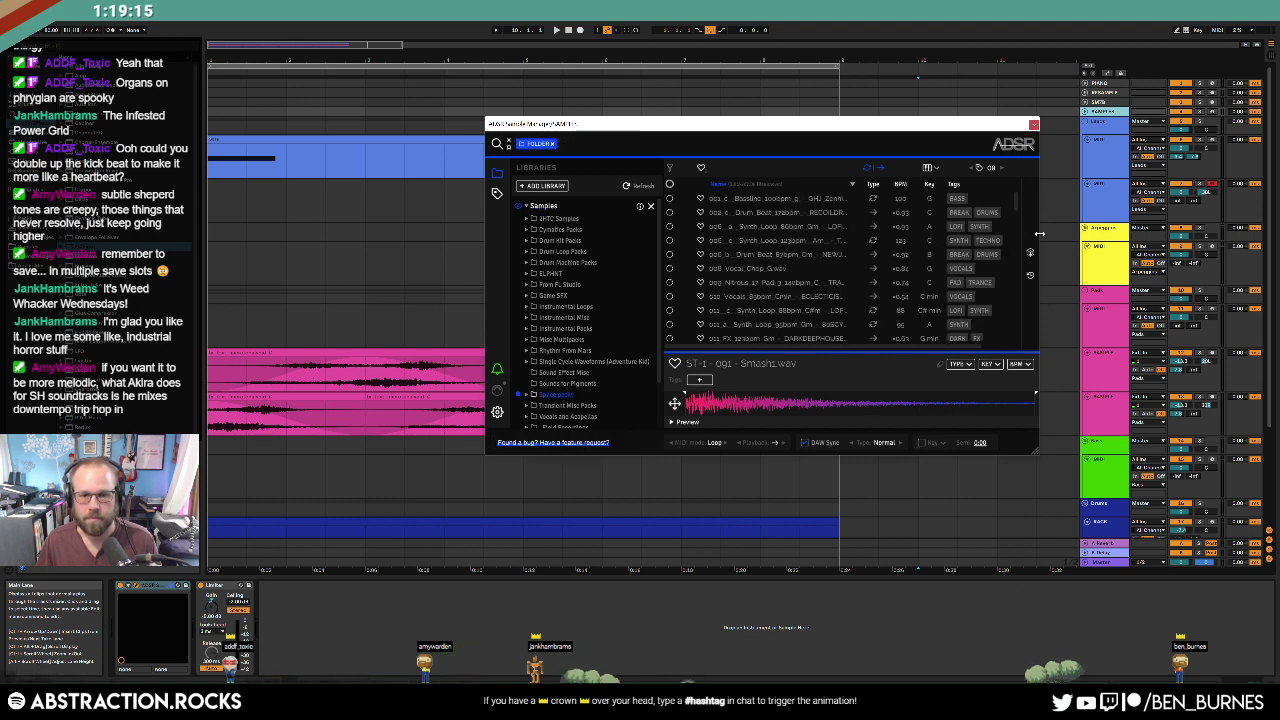
left_click(778, 198)
left_click(806, 254)
left_click_drag(1015, 206, 1013, 277)
left_click(761, 277)
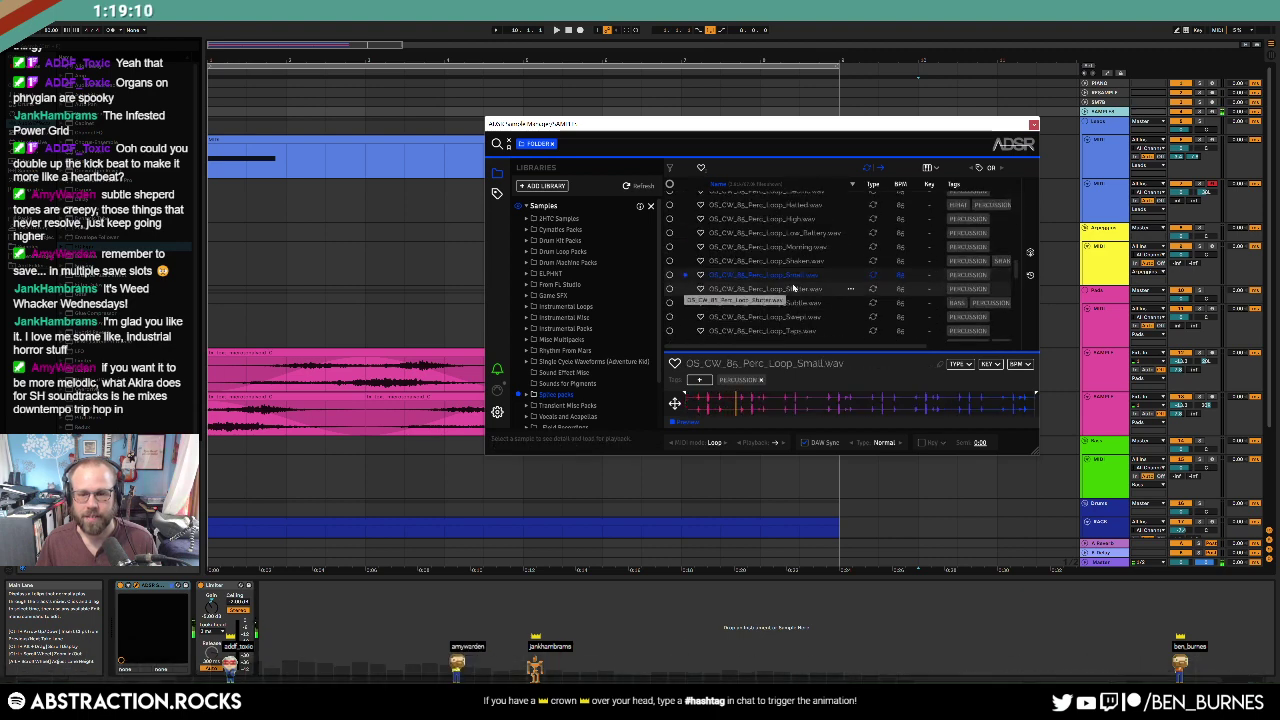
left_click(792, 289)
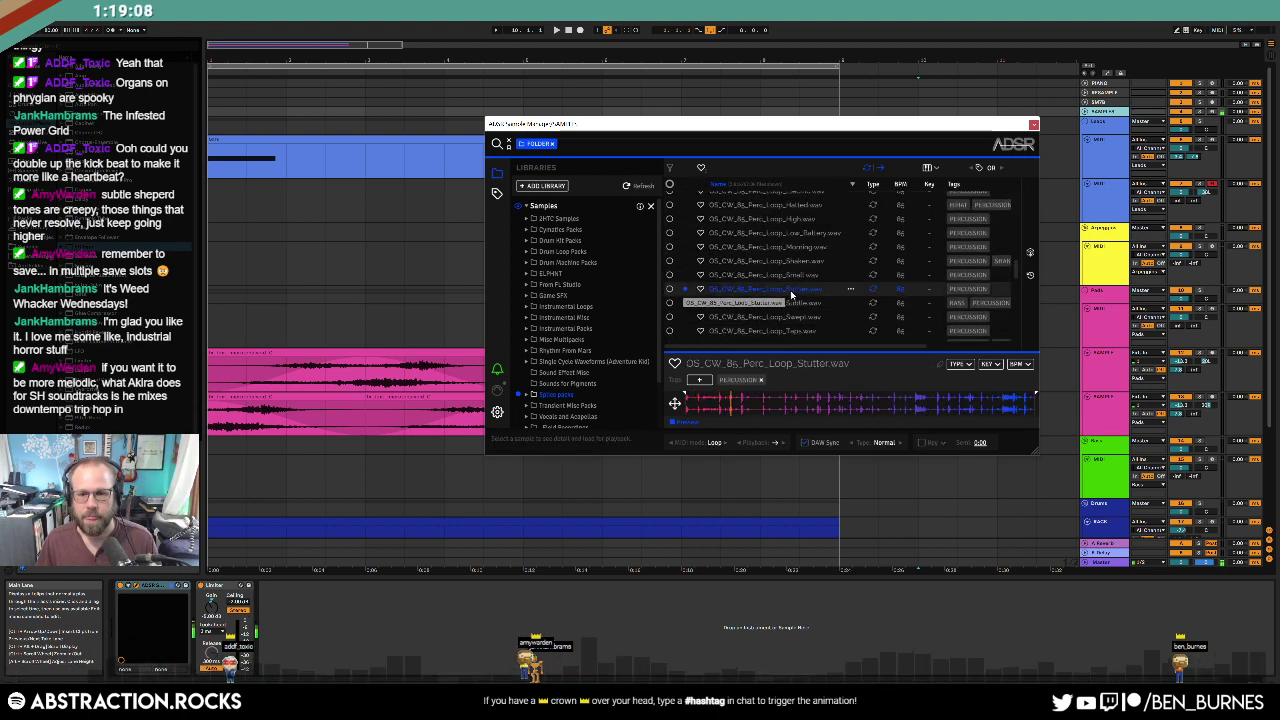
scroll(440, 310, "down", 2)
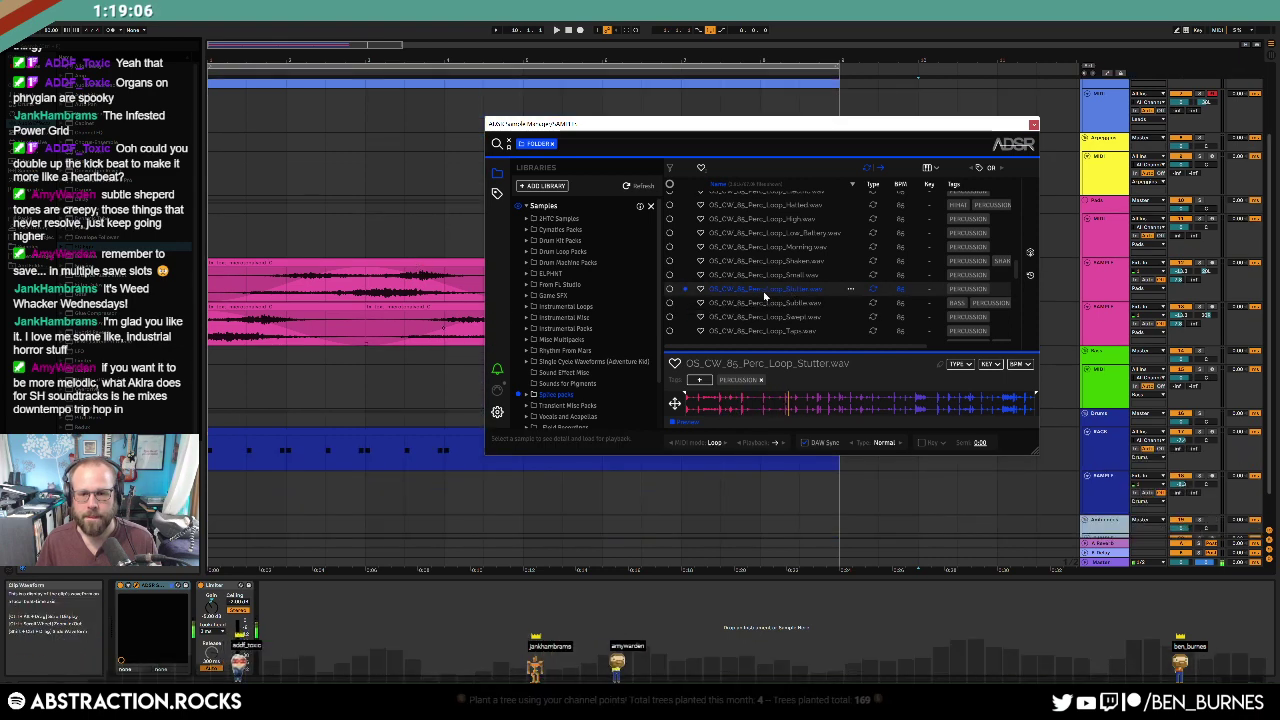
left_click_drag(764, 295, 383, 485)
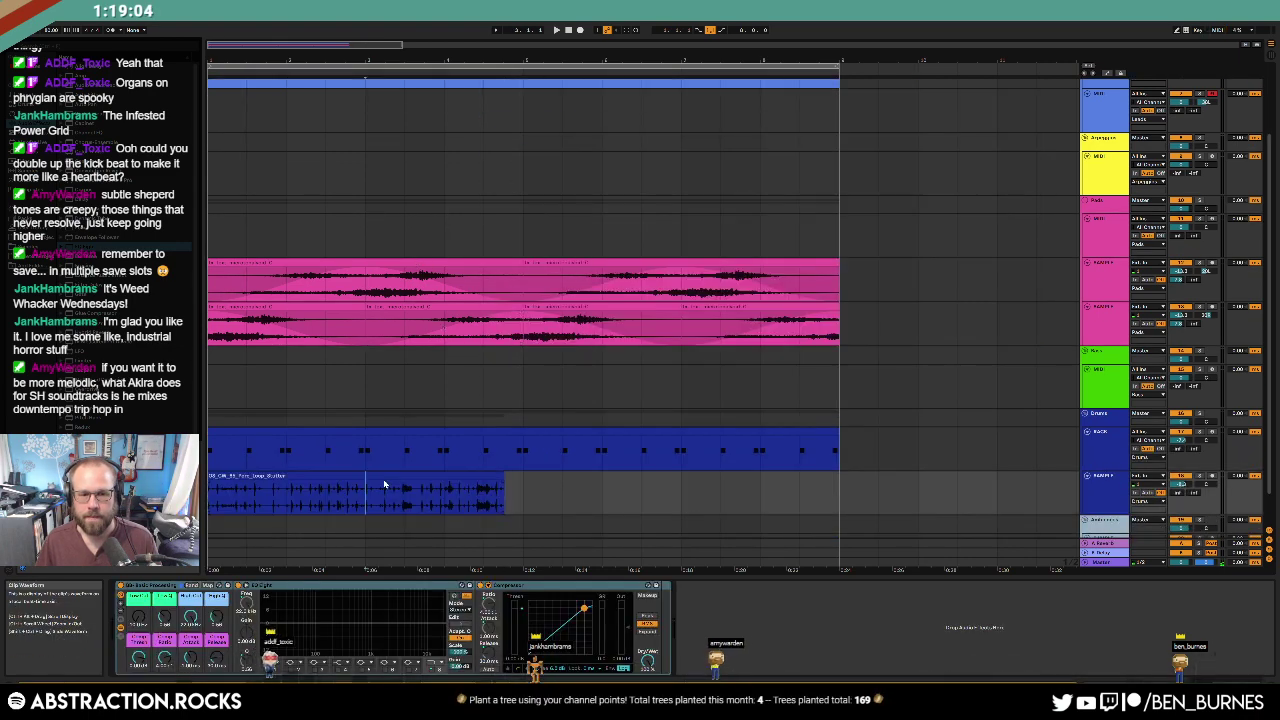
Step: Open the percussion loop clip's details and lengthen the clip so it ends at bar 5
double_click(383, 485)
left_click(123, 552)
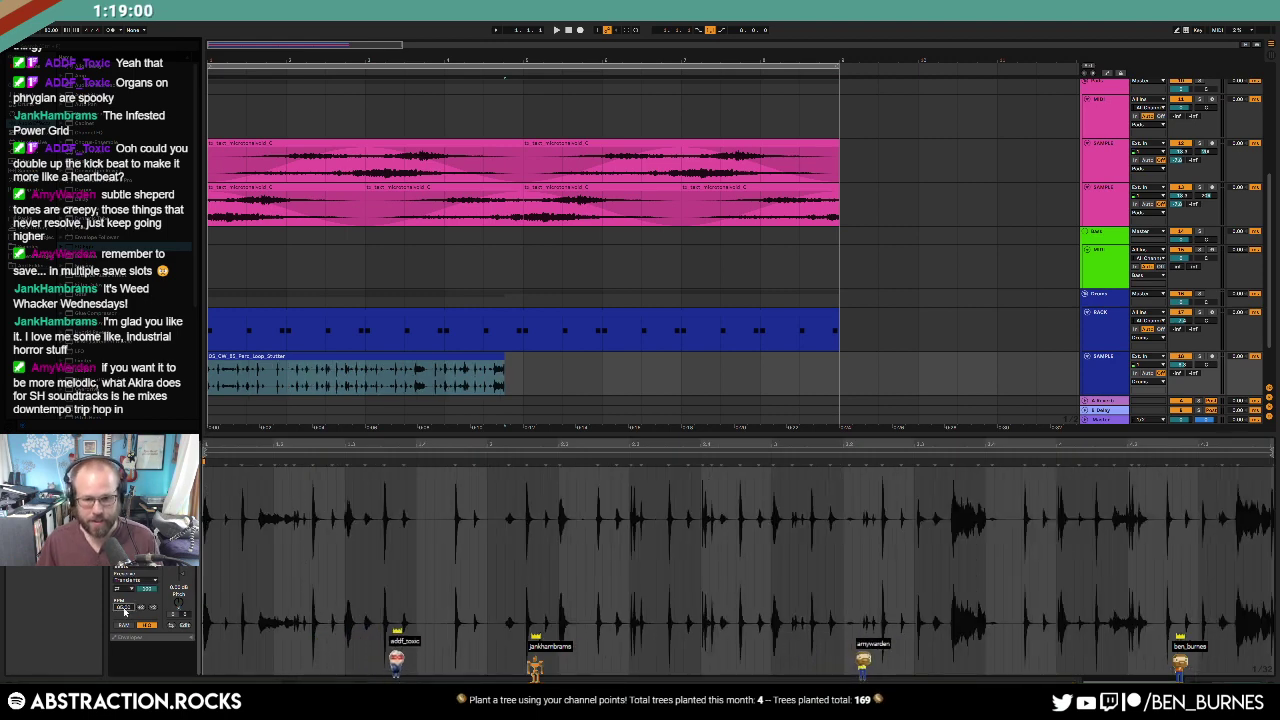
left_click_drag(505, 365, 524, 363)
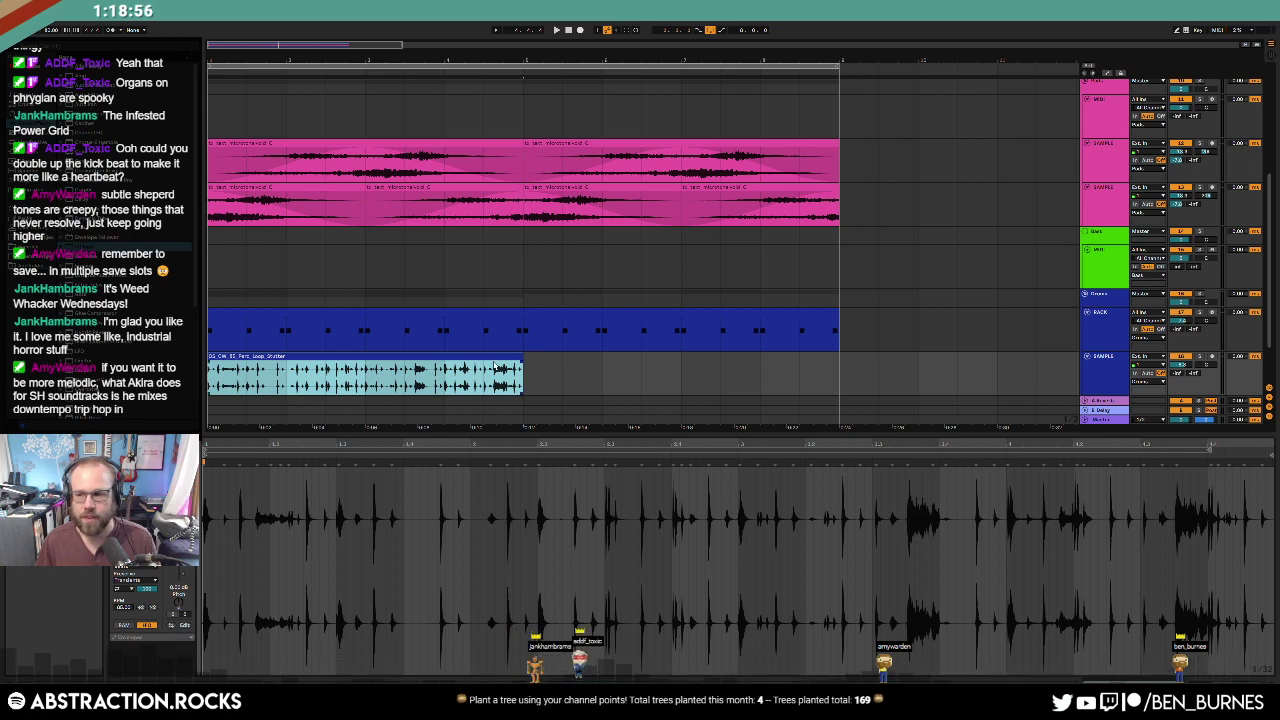
left_click(494, 366)
left_click(498, 358)
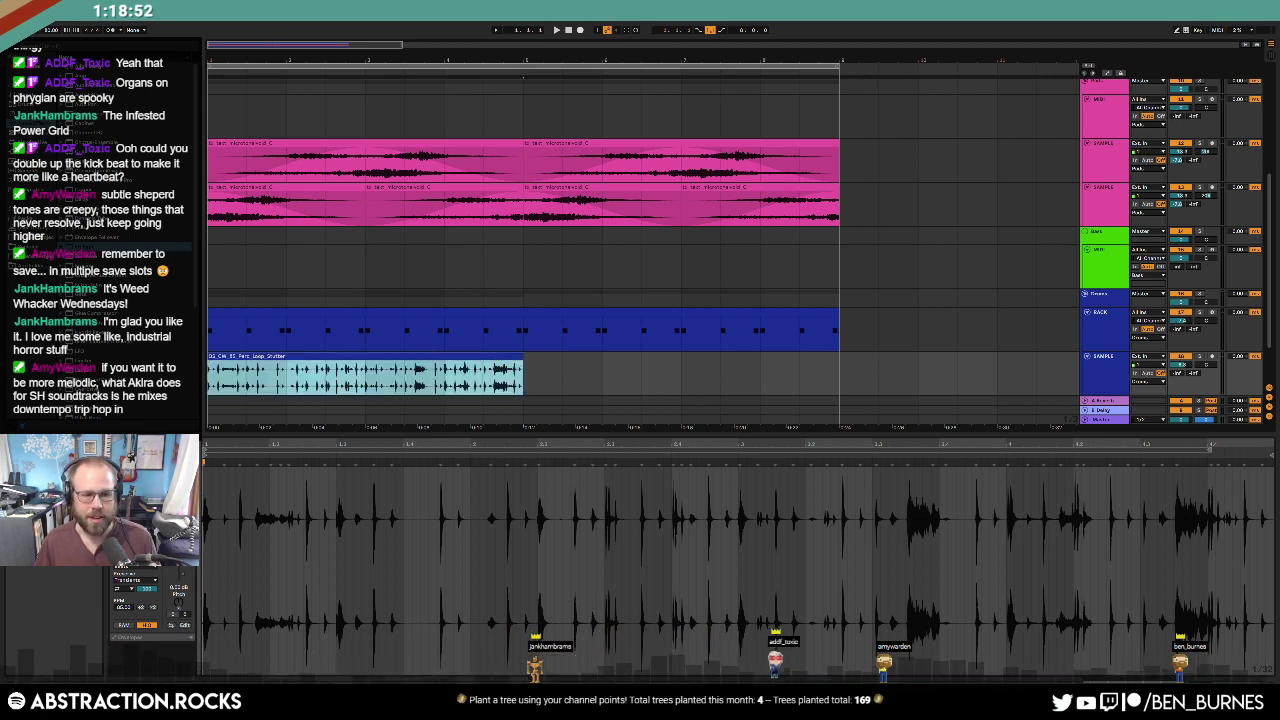
Step: Change the percussion clip's transient loop mode and set its warp Preserve option to a note division instead of Transients
left_click(134, 589)
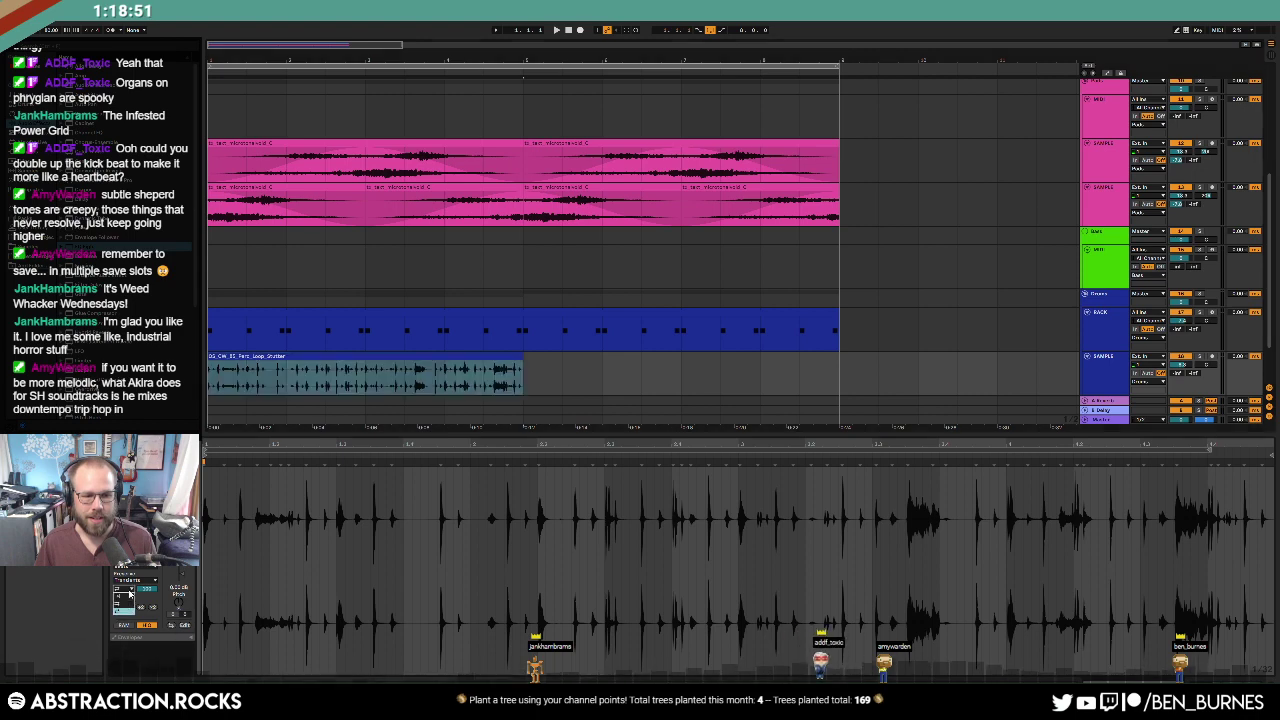
left_click(145, 579)
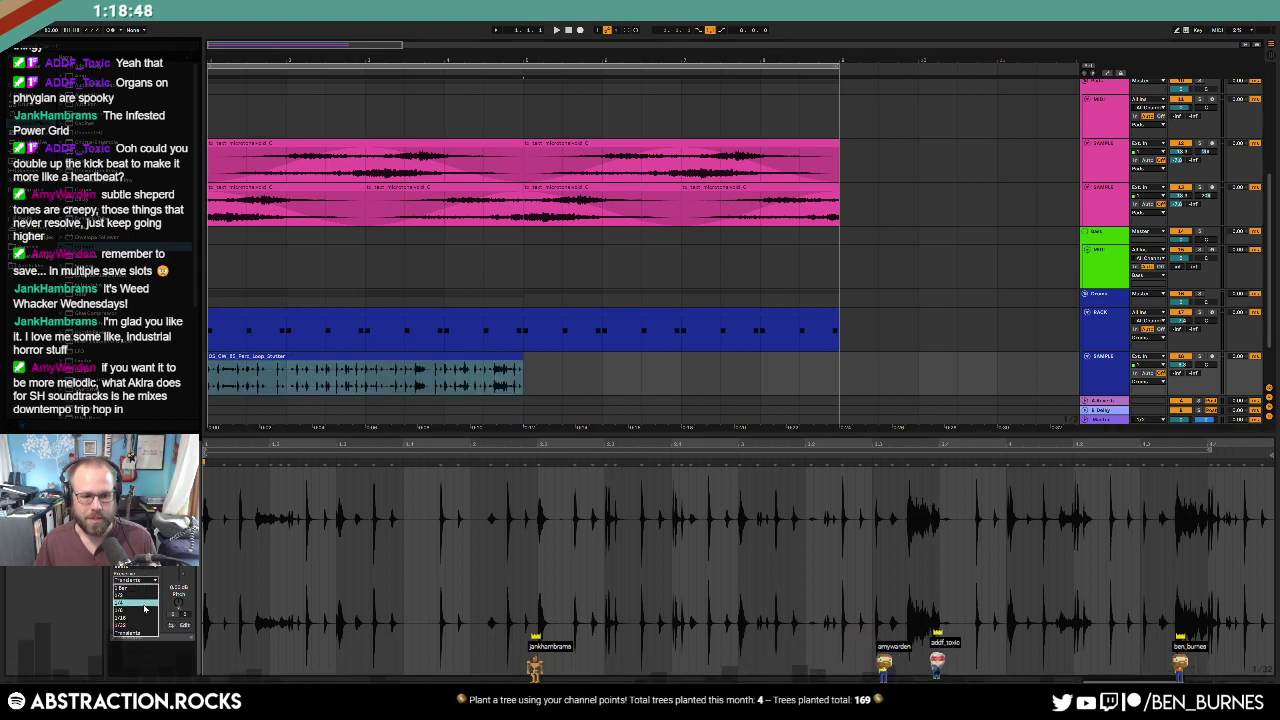
left_click(144, 597)
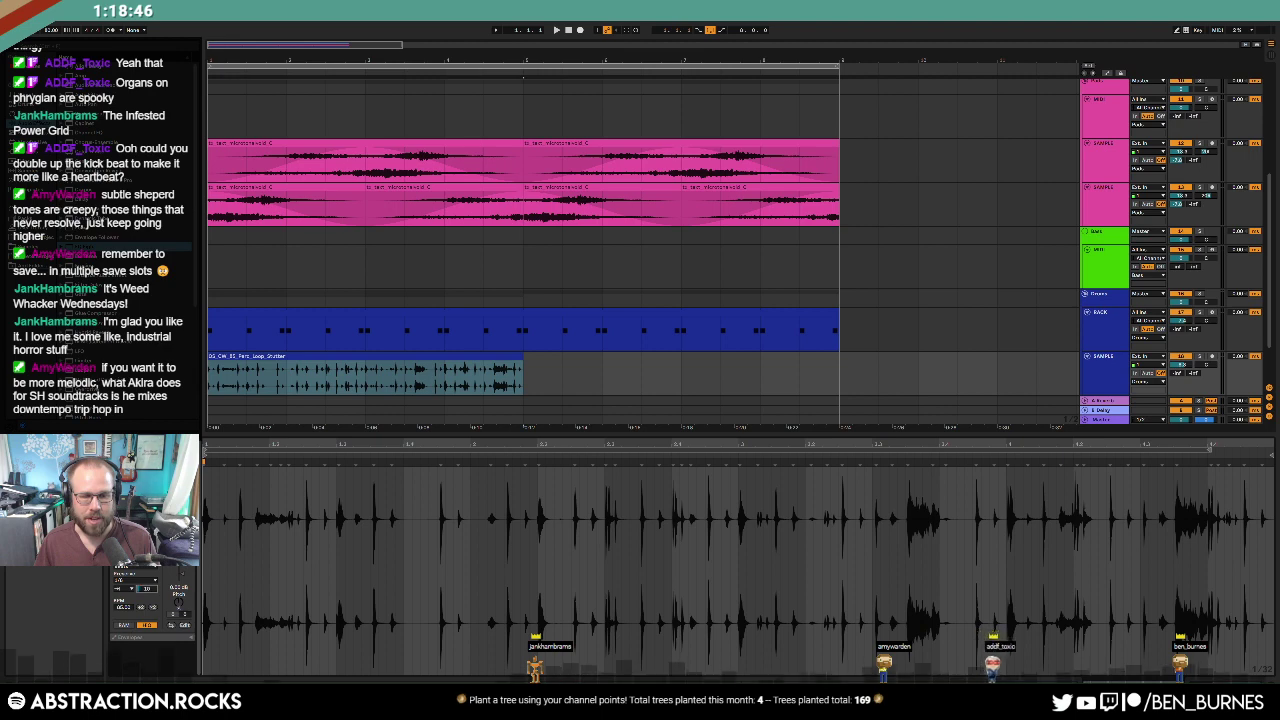
Step: Raise both send levels on the percussion loop's track and play the loop
left_click(1140, 378)
left_click_drag(1188, 378, 1193, 383)
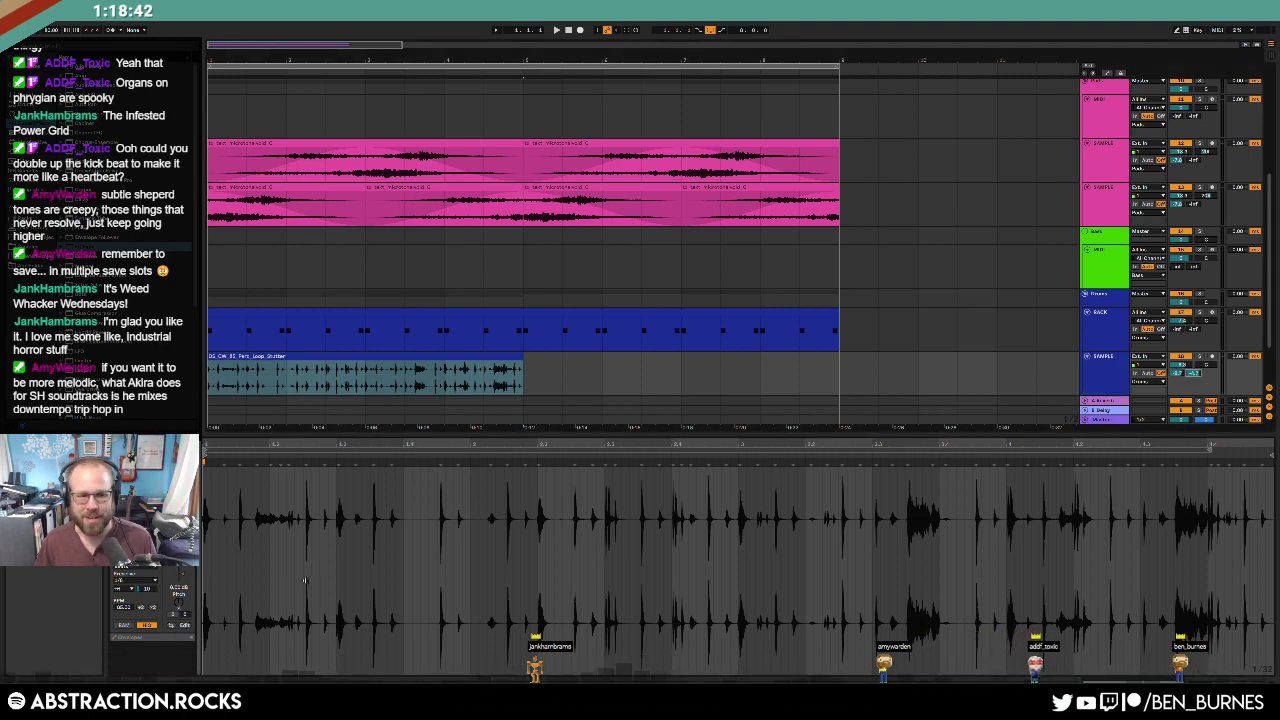
key("space")
Step: Choose the Preserve note division for the percussion clip again and duplicate the clip to fill bars 5 to 9
left_click(135, 580)
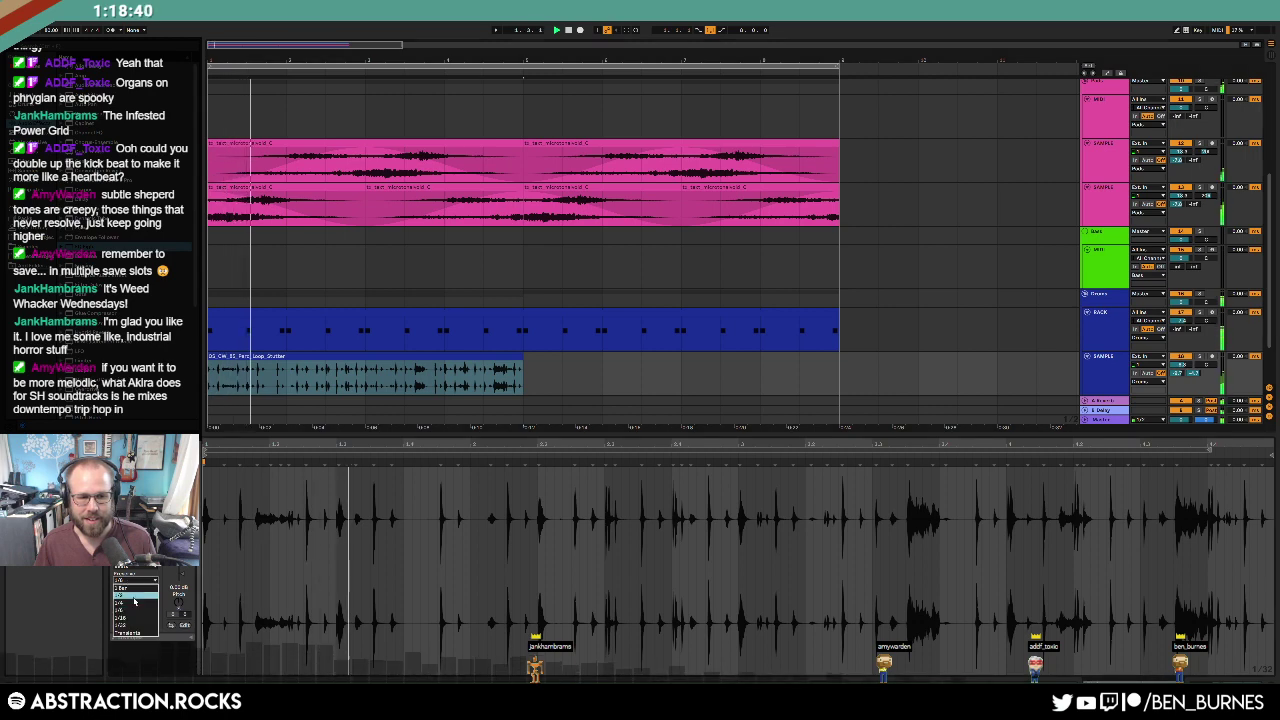
left_click(135, 600)
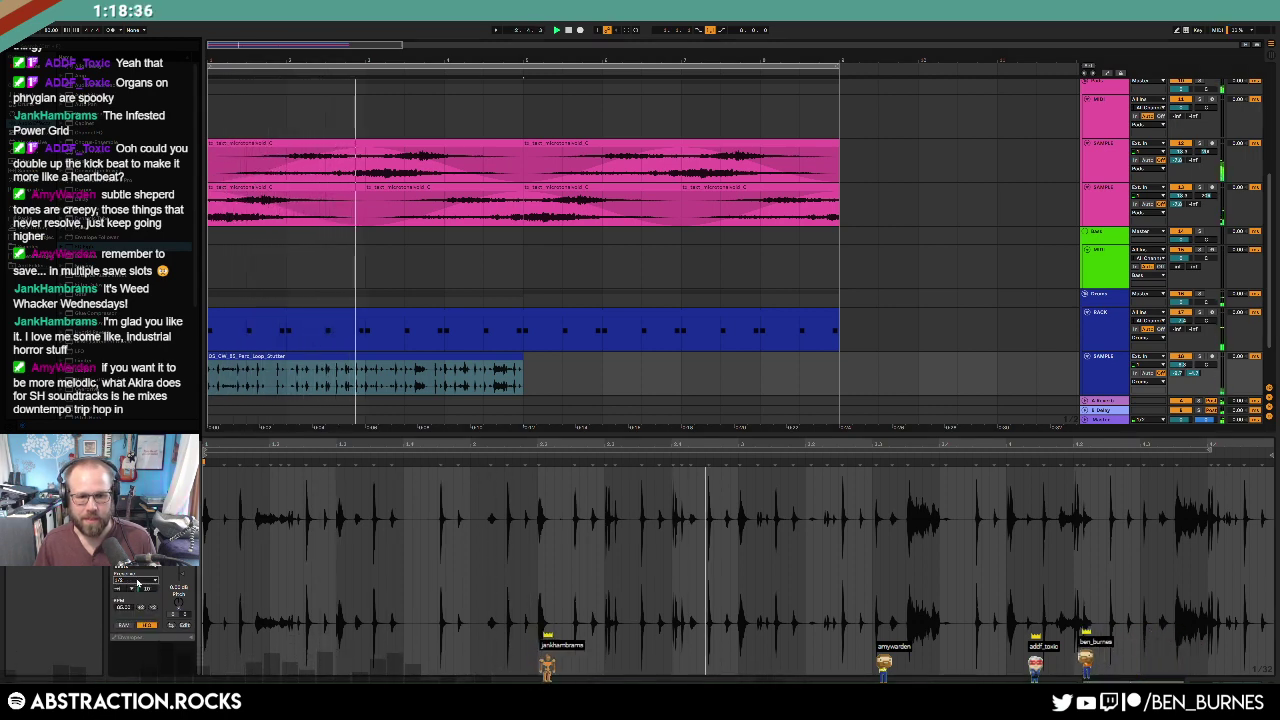
left_click(515, 368)
key("ctrl+d")
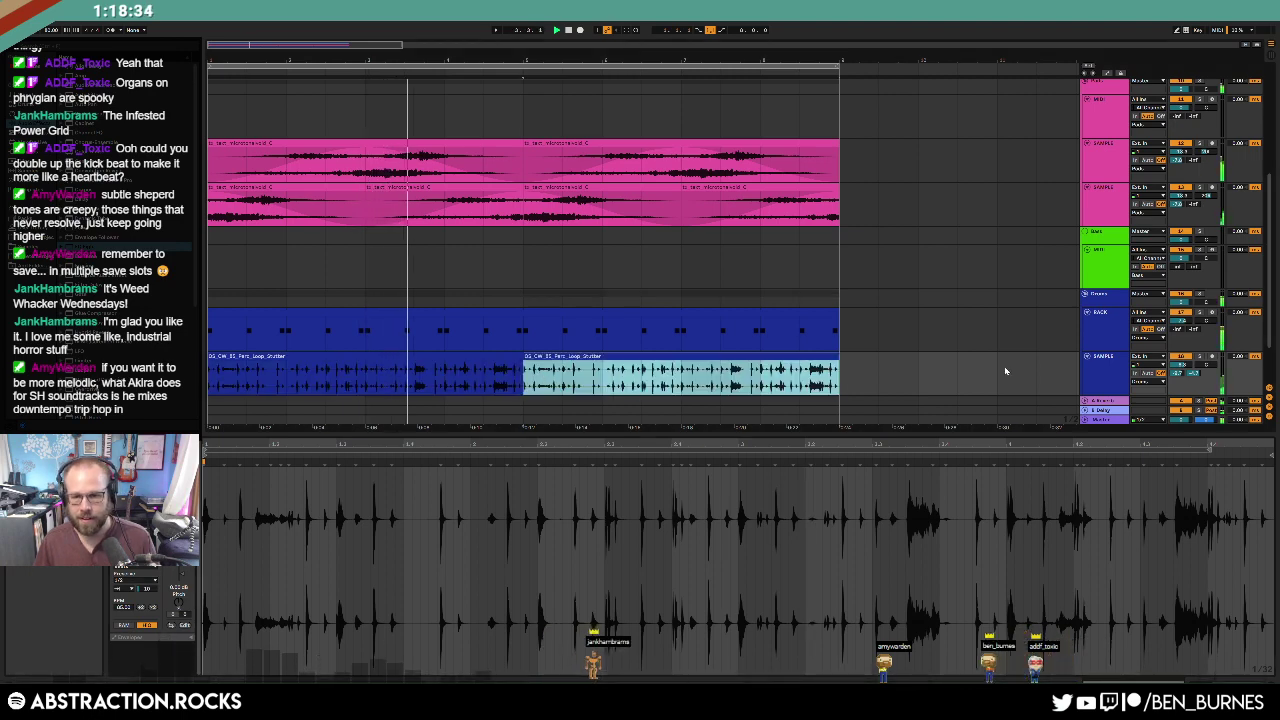
Step: Add a Shifter ahead of the Basic Processing rack on the percussion loop track and try its coarse pitch control
double_click(1104, 368)
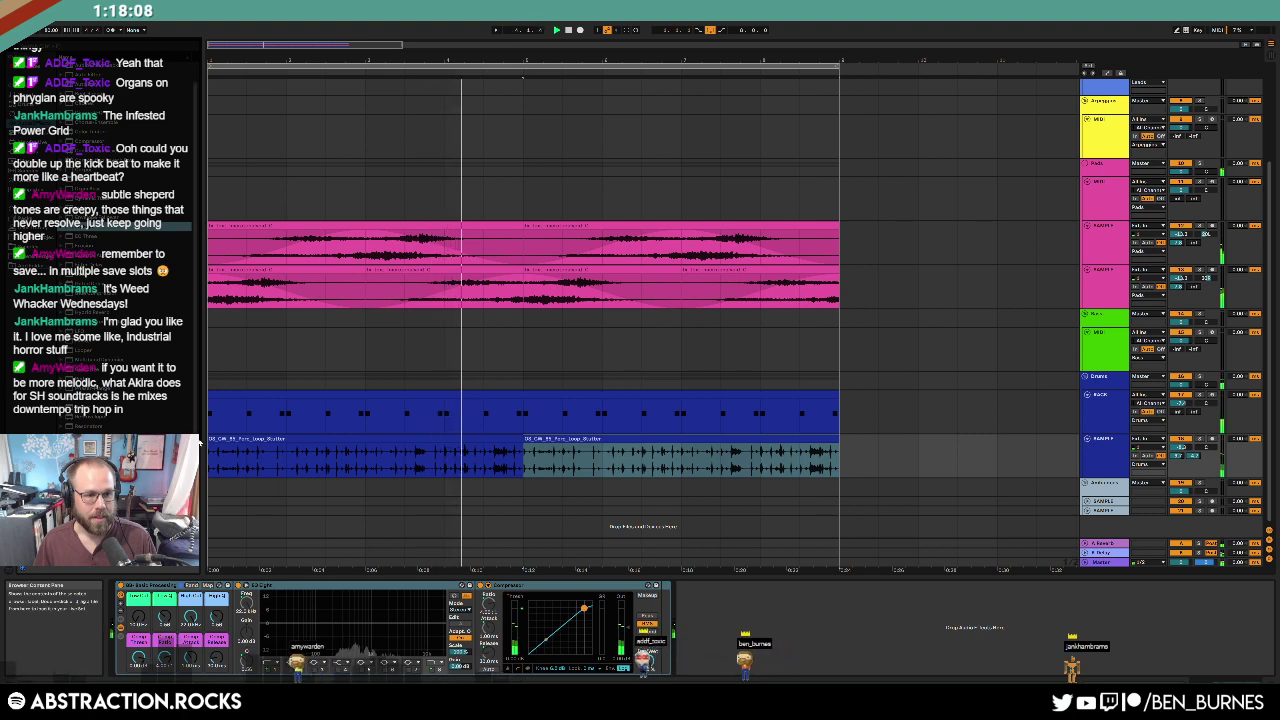
scroll(171, 218, "up", 1)
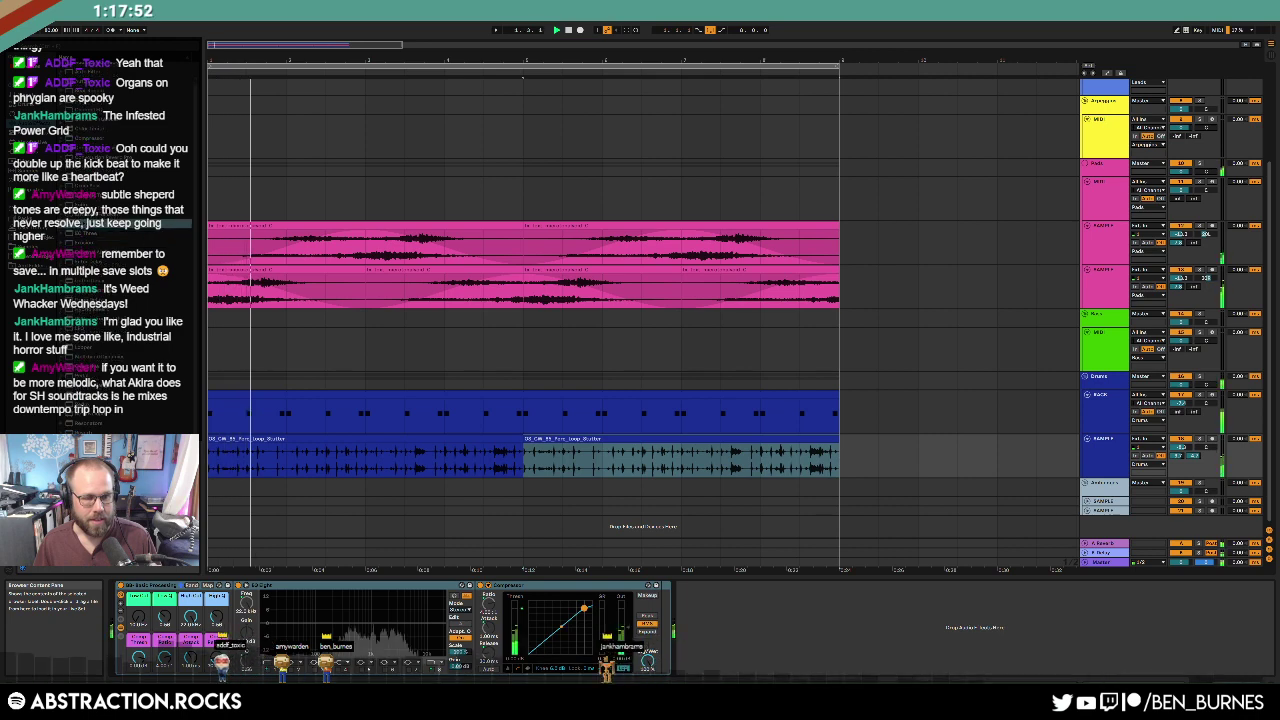
left_click_drag(117, 618, 136, 606)
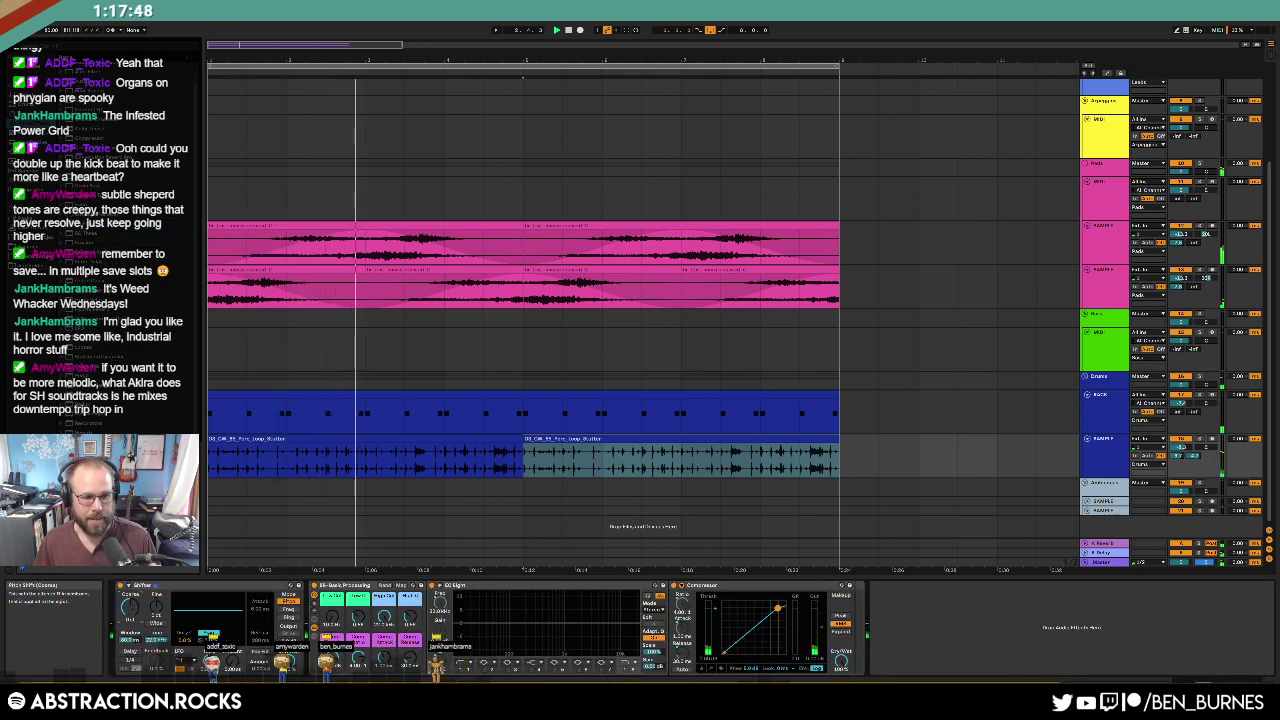
Step: Draw a rising and falling Shifter coarse pitch automation curve over bars 1 to 4 of the percussion track and duplicate that section twice
key("a")
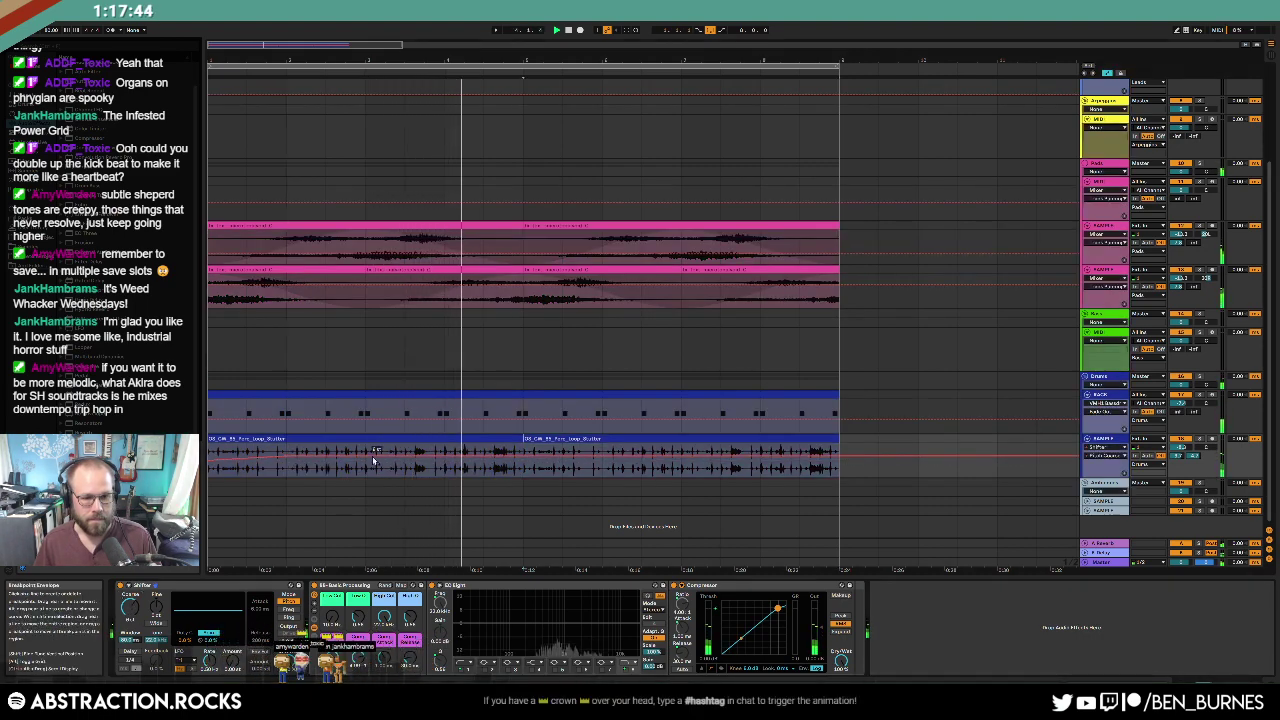
left_click_drag(370, 457, 372, 463)
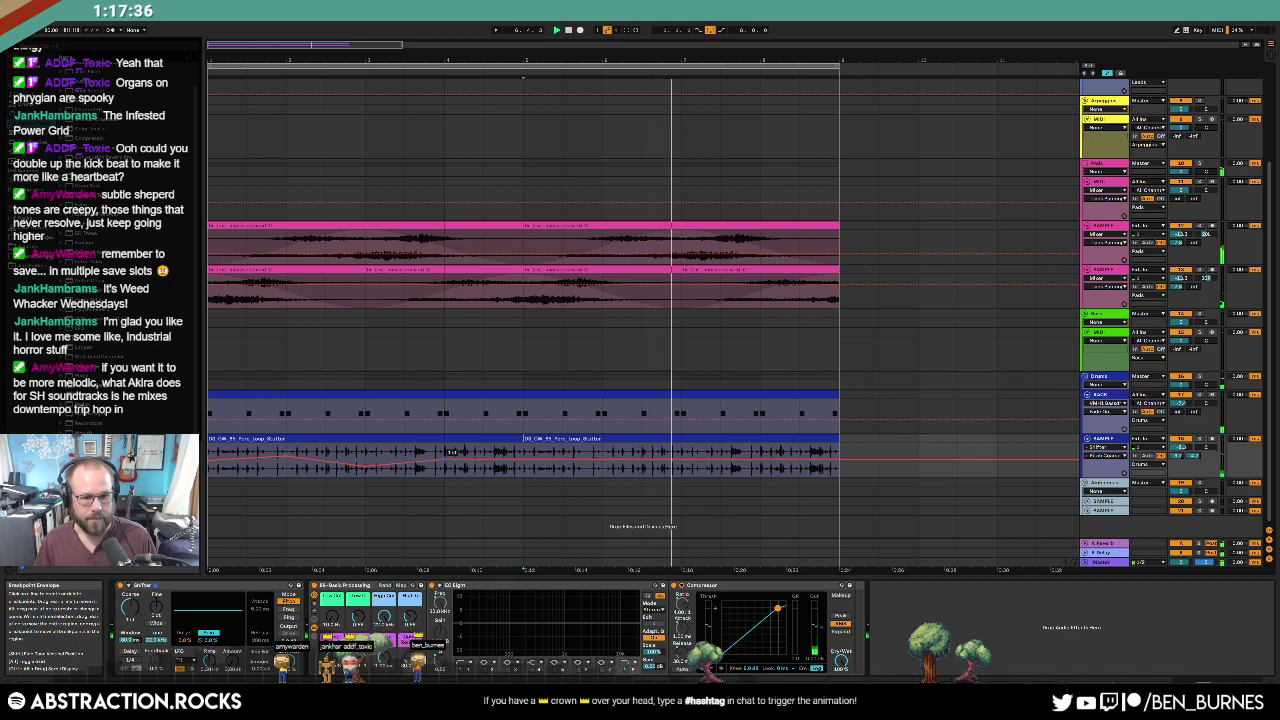
left_click_drag(433, 453, 209, 462)
key("ctrl+d")
key("ctrl+d")
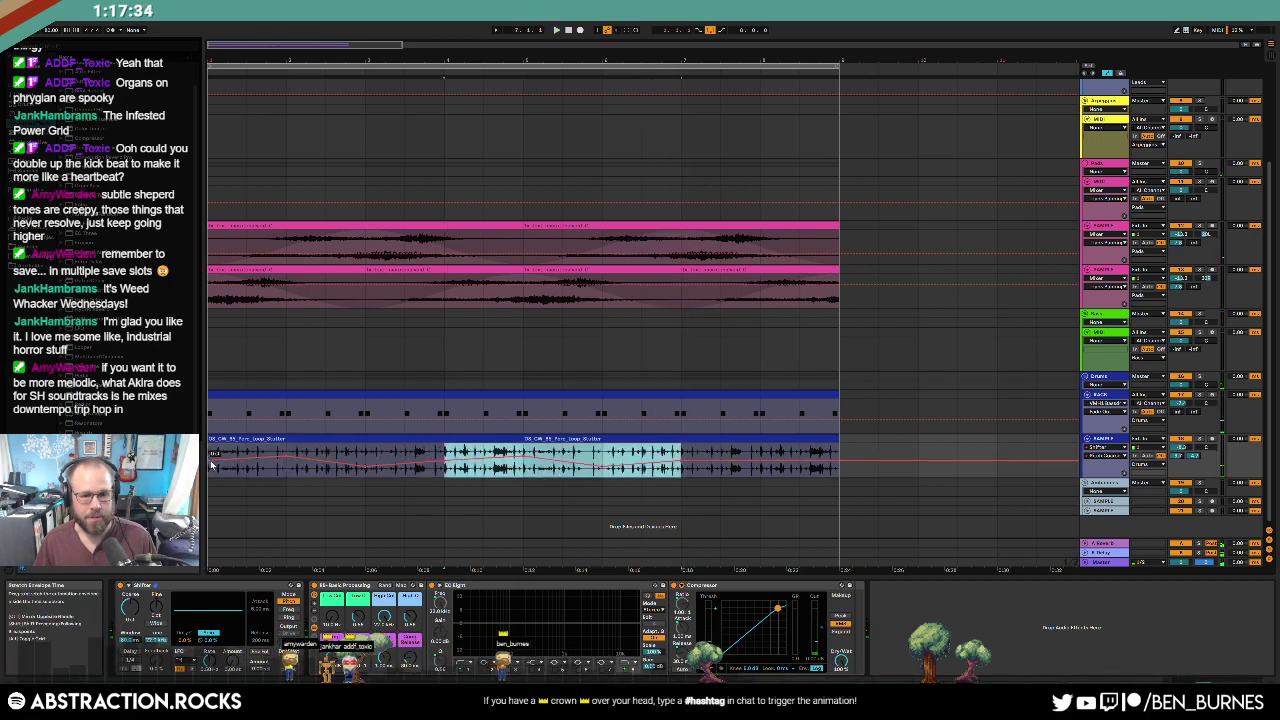
left_click(956, 458)
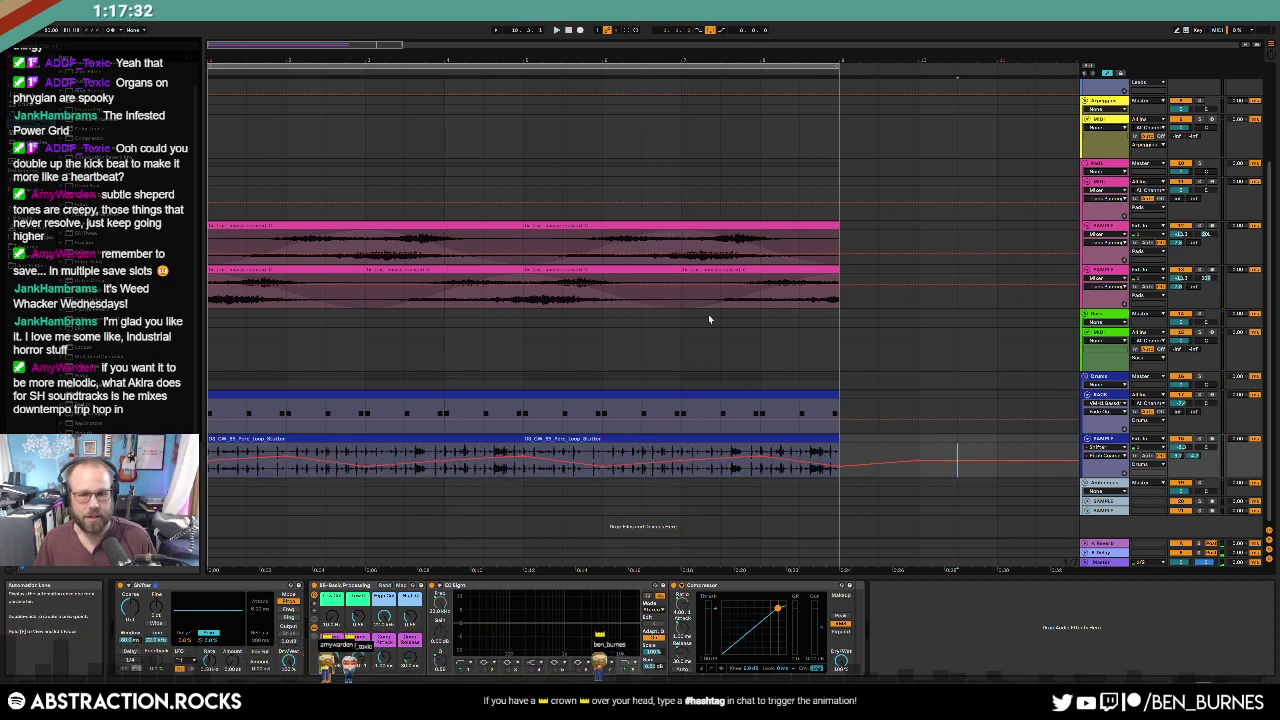
Step: Play the arrangement briefly, move the lead MIDI clip to start at bar 3 and select the first clip on the upper ambient track
left_click(556, 30)
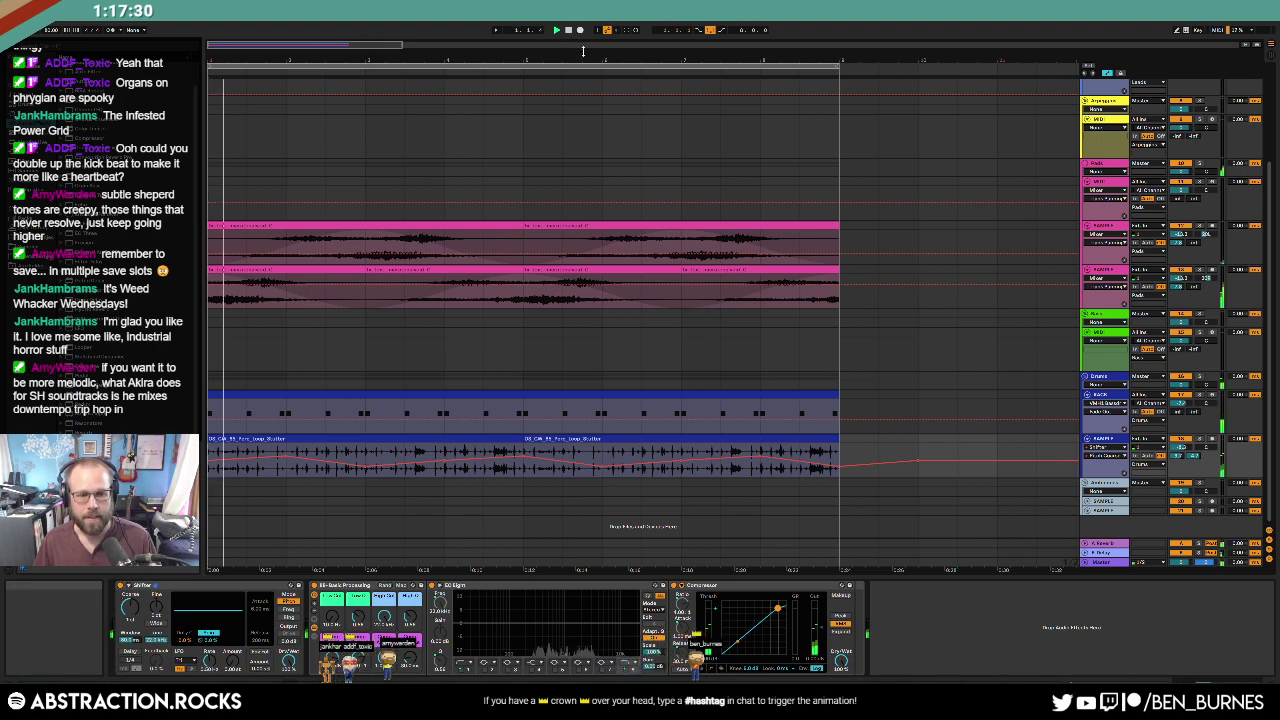
scroll(611, 392, "up", 5)
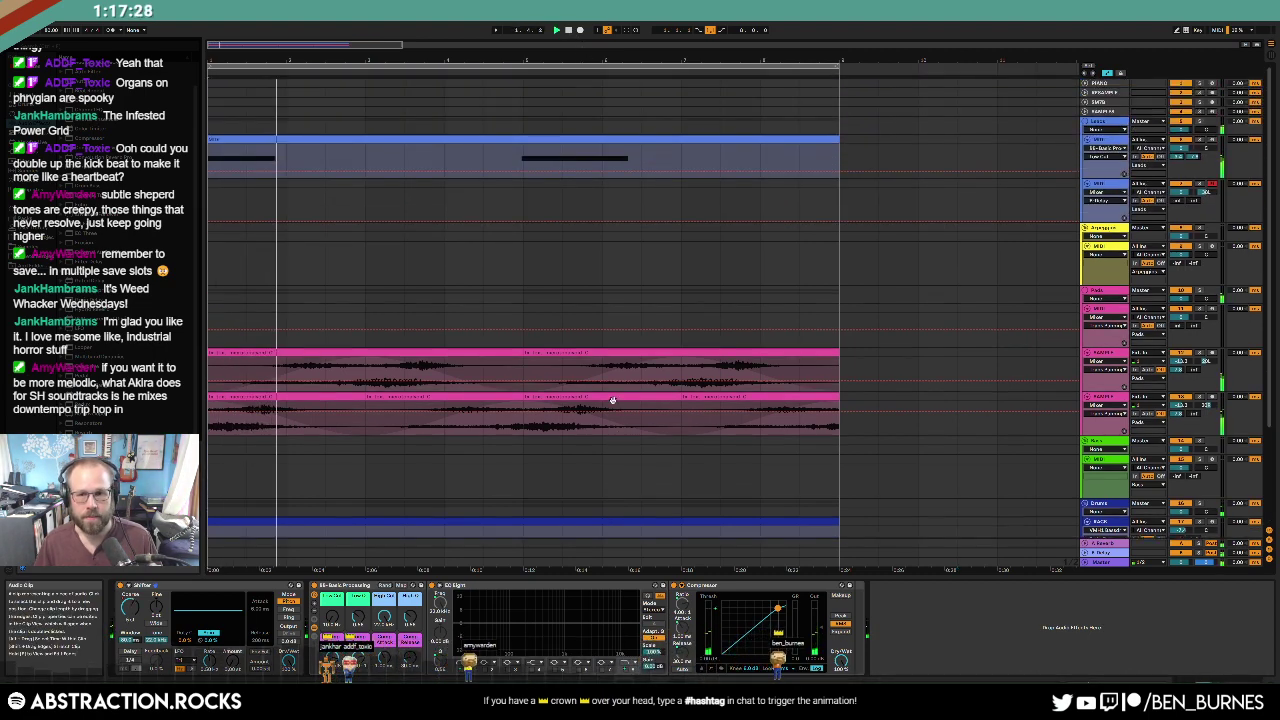
scroll(439, 138, "down", 2)
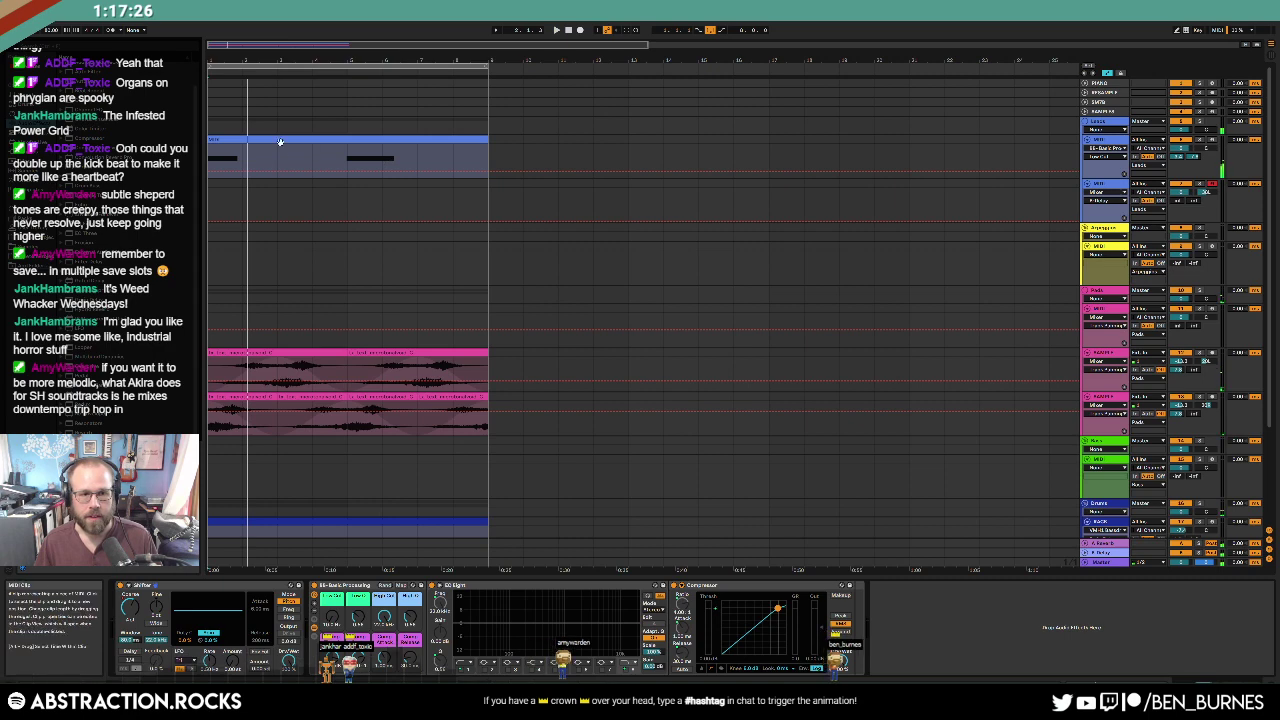
left_click_drag(280, 140, 352, 148)
left_click(295, 354)
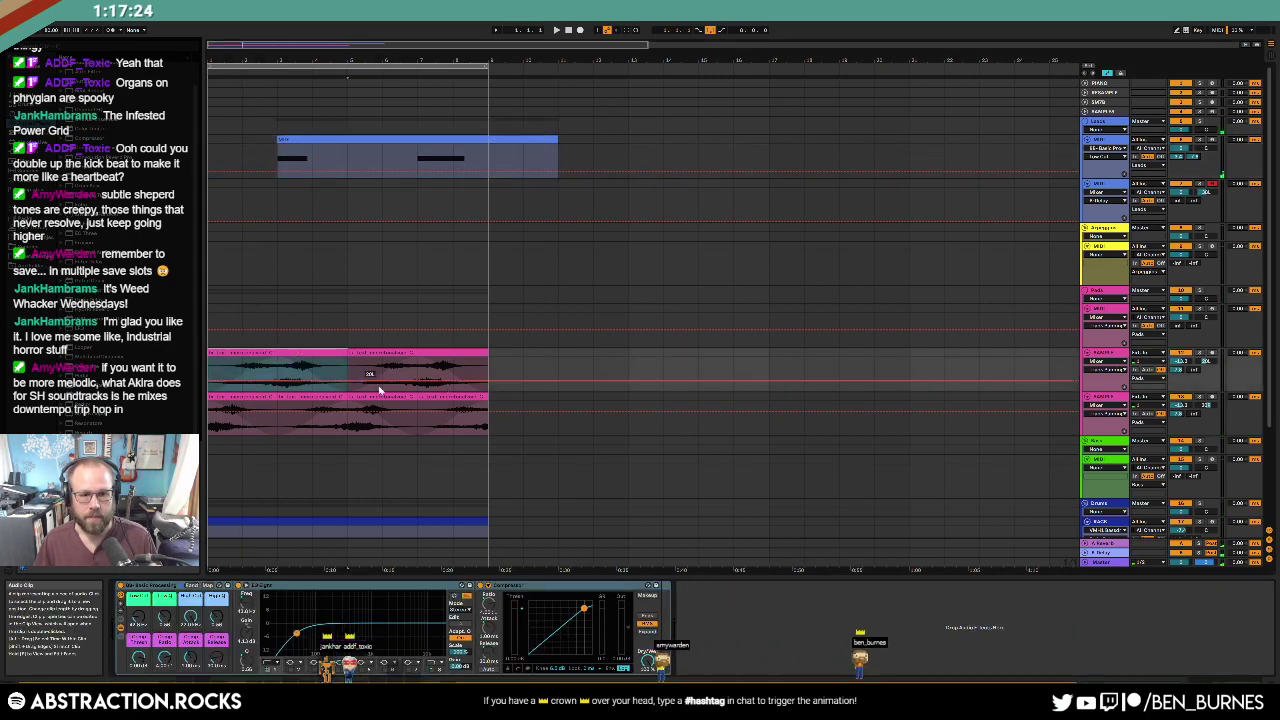
Step: Duplicate the clips on both ambient tracks to fill bars 9 to 17 and move the loop region to bars 3 to 11
left_click(449, 397, "shift")
key("ctrl+d")
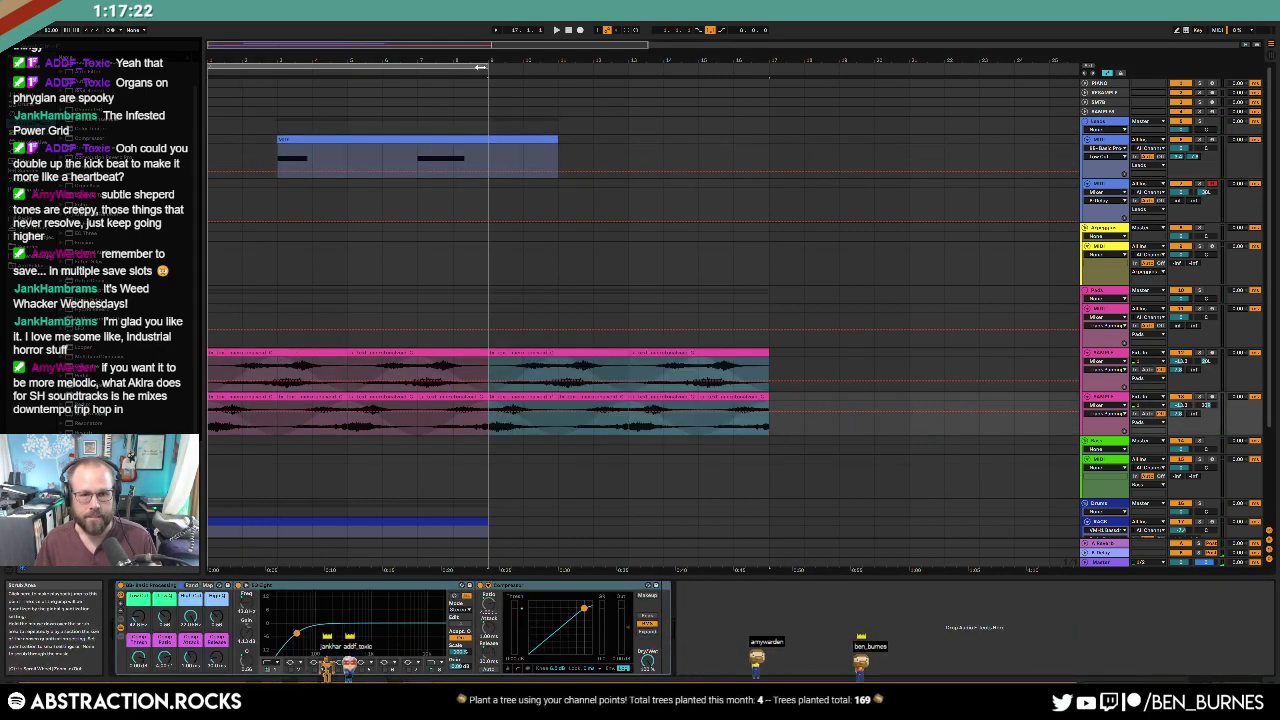
left_click_drag(479, 68, 549, 70)
Step: Extend the bass drum clip to bar 11 and move the two percussion loop clips so they start at bar 3
scroll(500, 300, "down", 2)
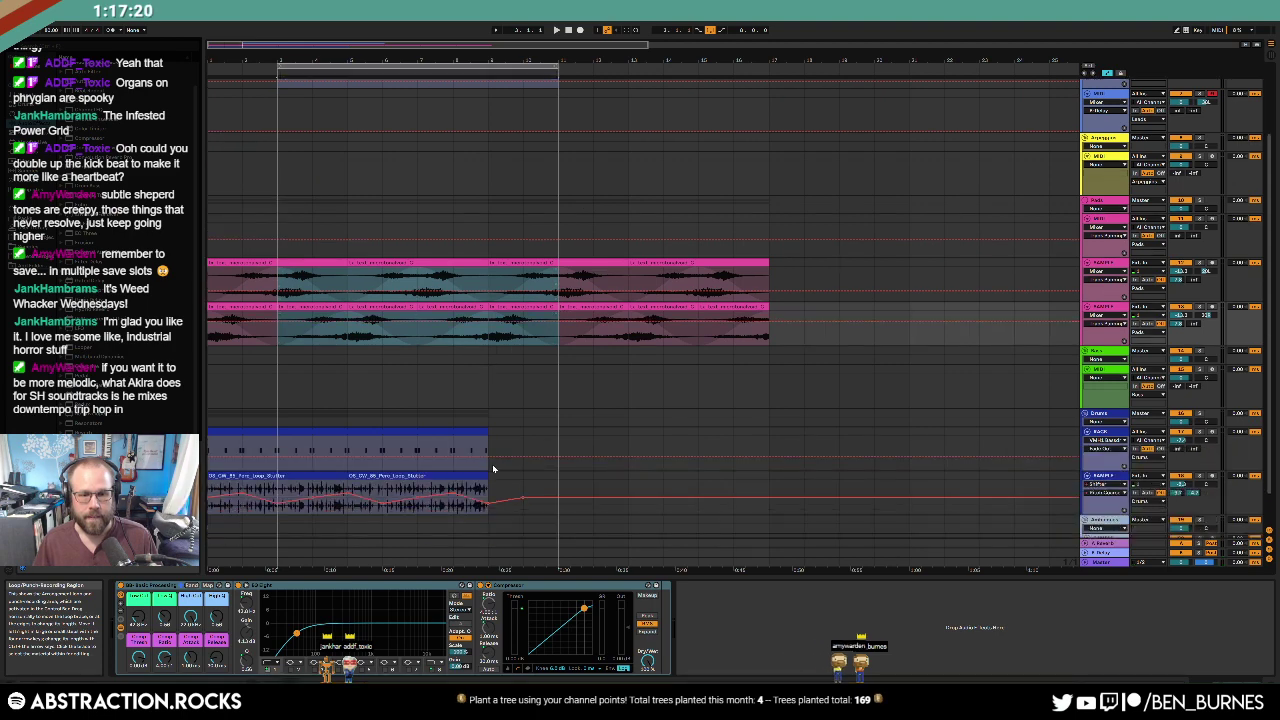
left_click(490, 432)
left_click_drag(490, 432, 557, 433)
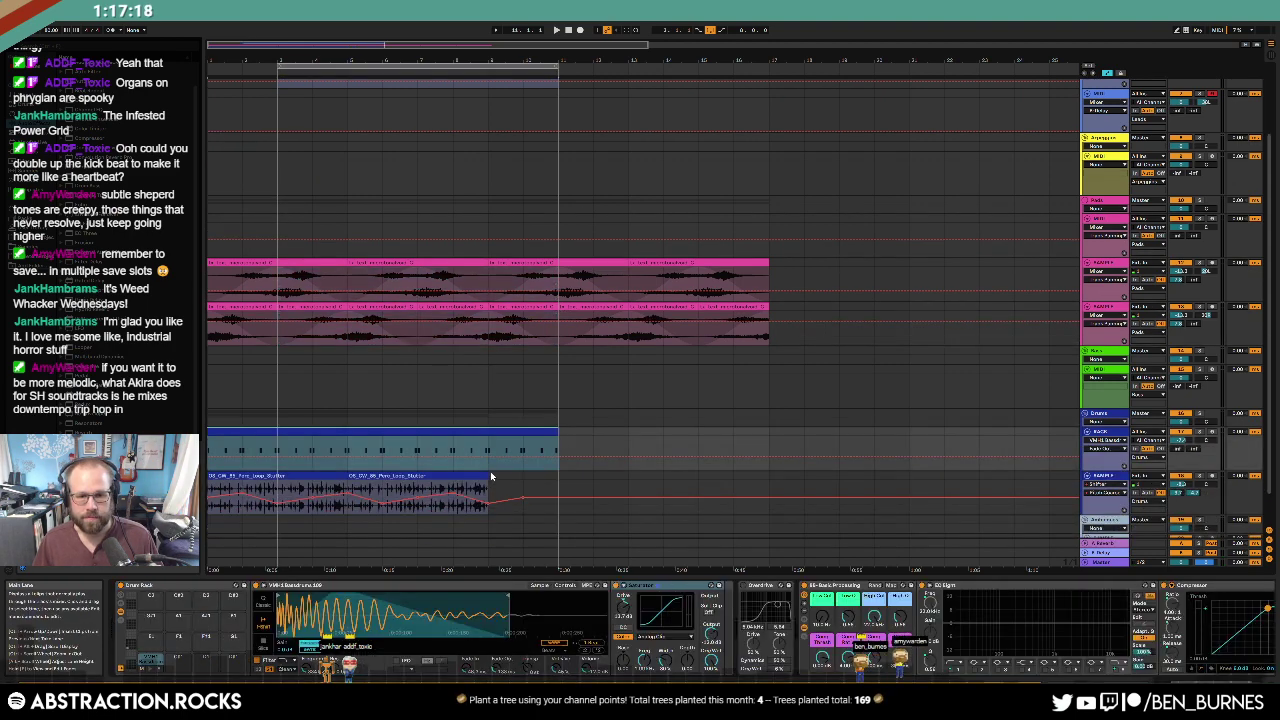
left_click(557, 482)
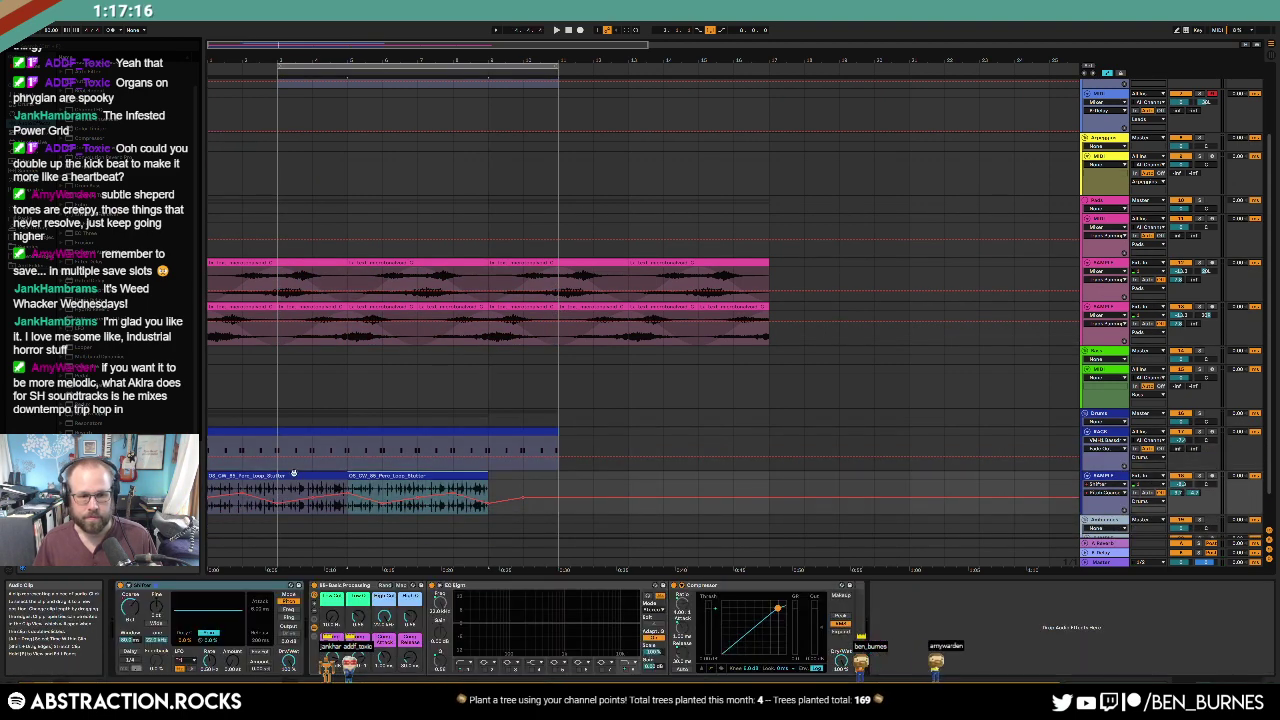
left_click(292, 474, "shift")
left_click_drag(251, 475, 322, 480)
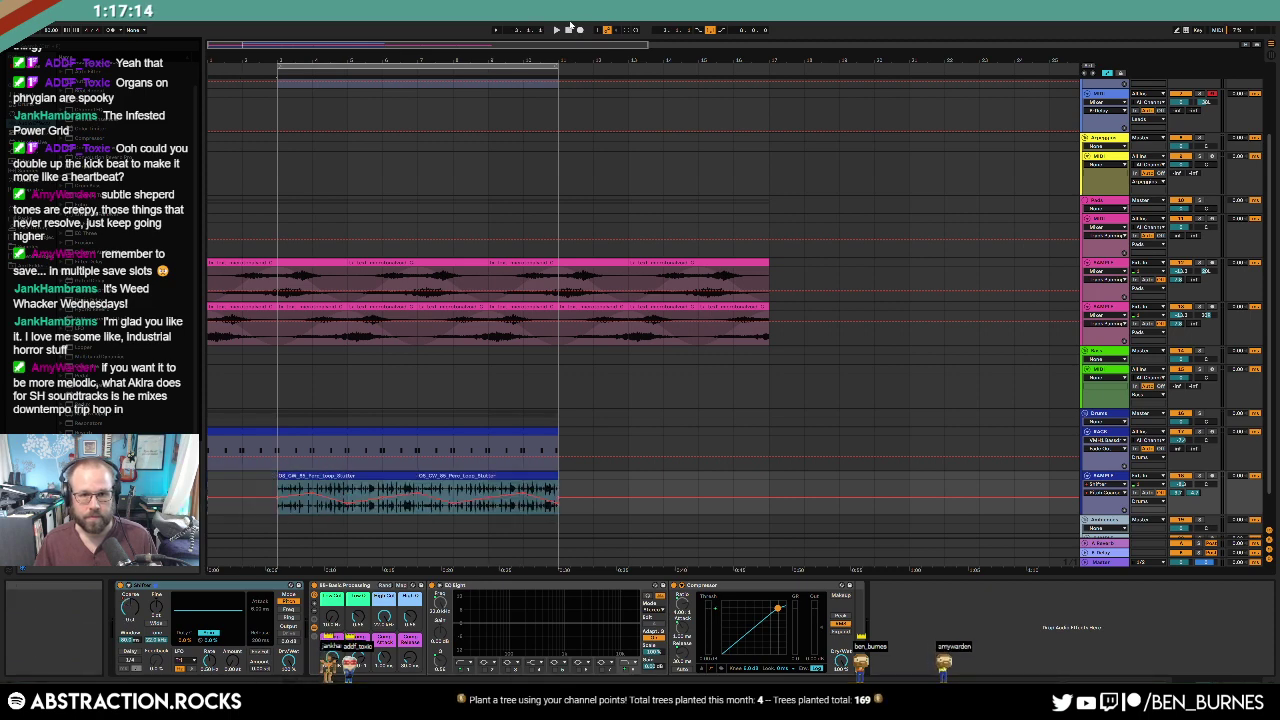
Step: Play the arrangement and load Blue Ballad from the Scarbee Vintage Keys library into the second lead track's Kontakt
key("space")
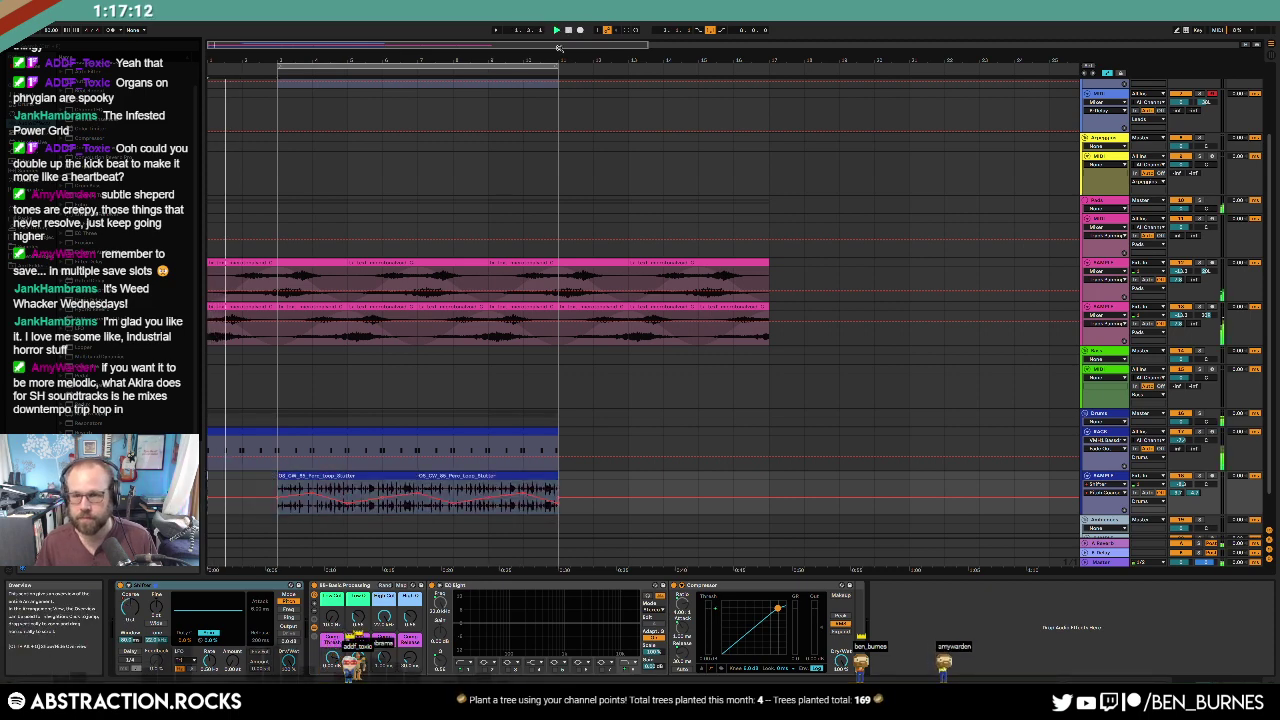
scroll(482, 310, "up", 3)
left_click(1060, 197)
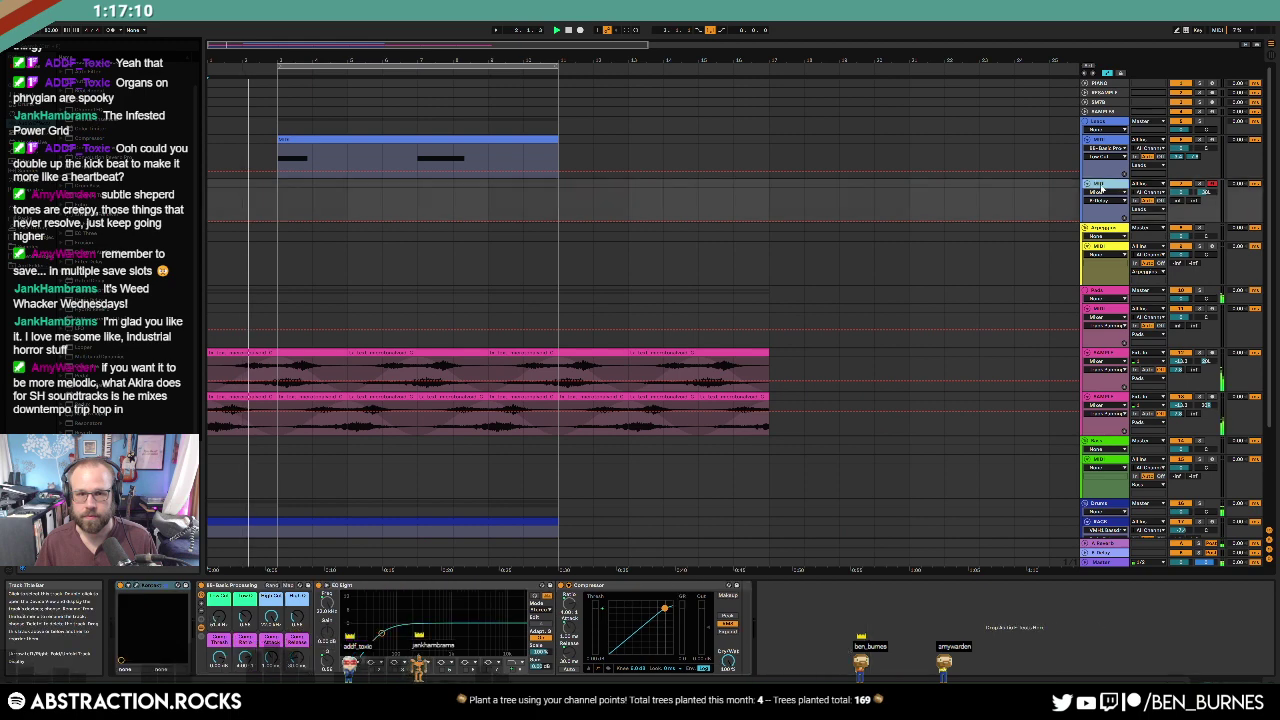
left_click(136, 586)
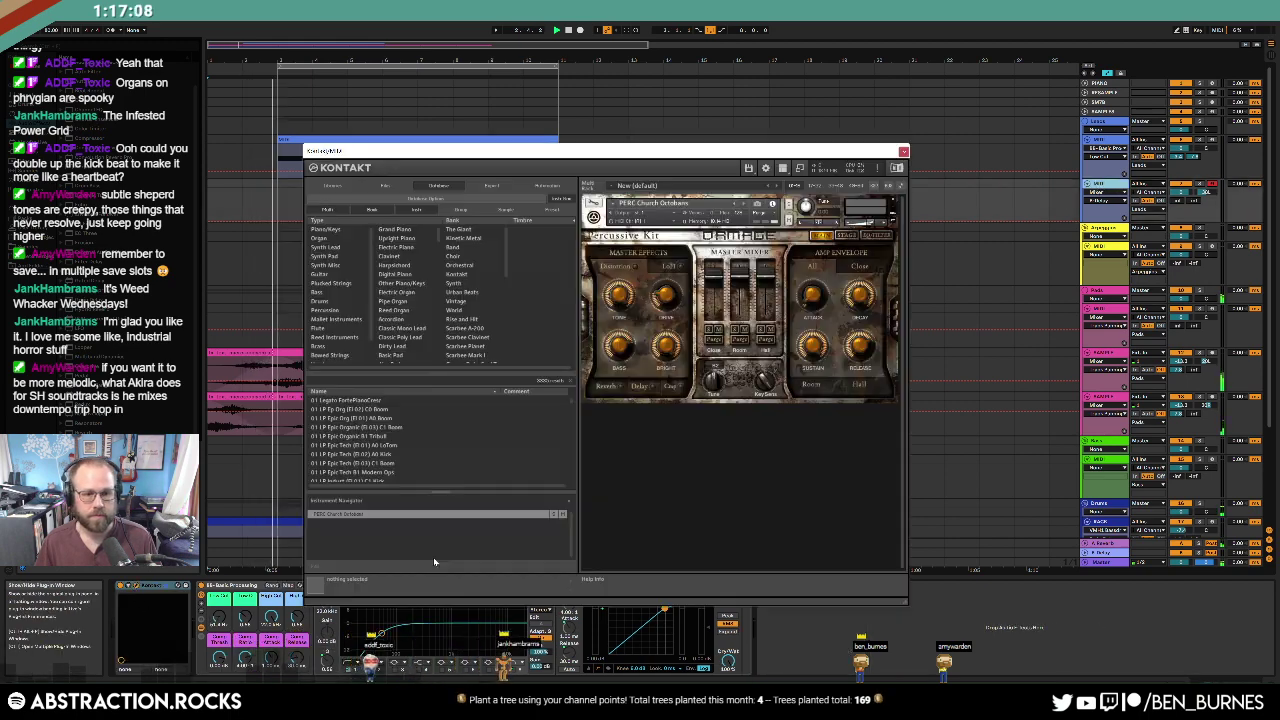
left_click(331, 186)
scroll(520, 300, "down", 5)
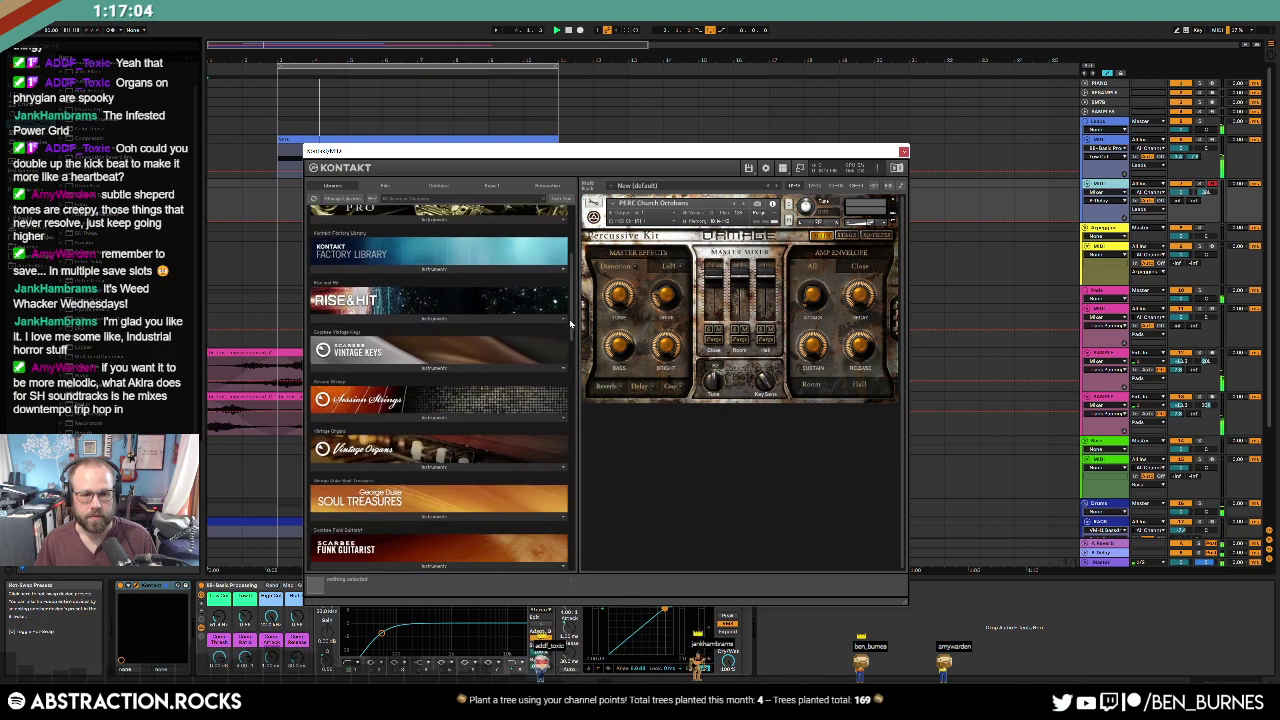
left_click(456, 340)
double_click(358, 370)
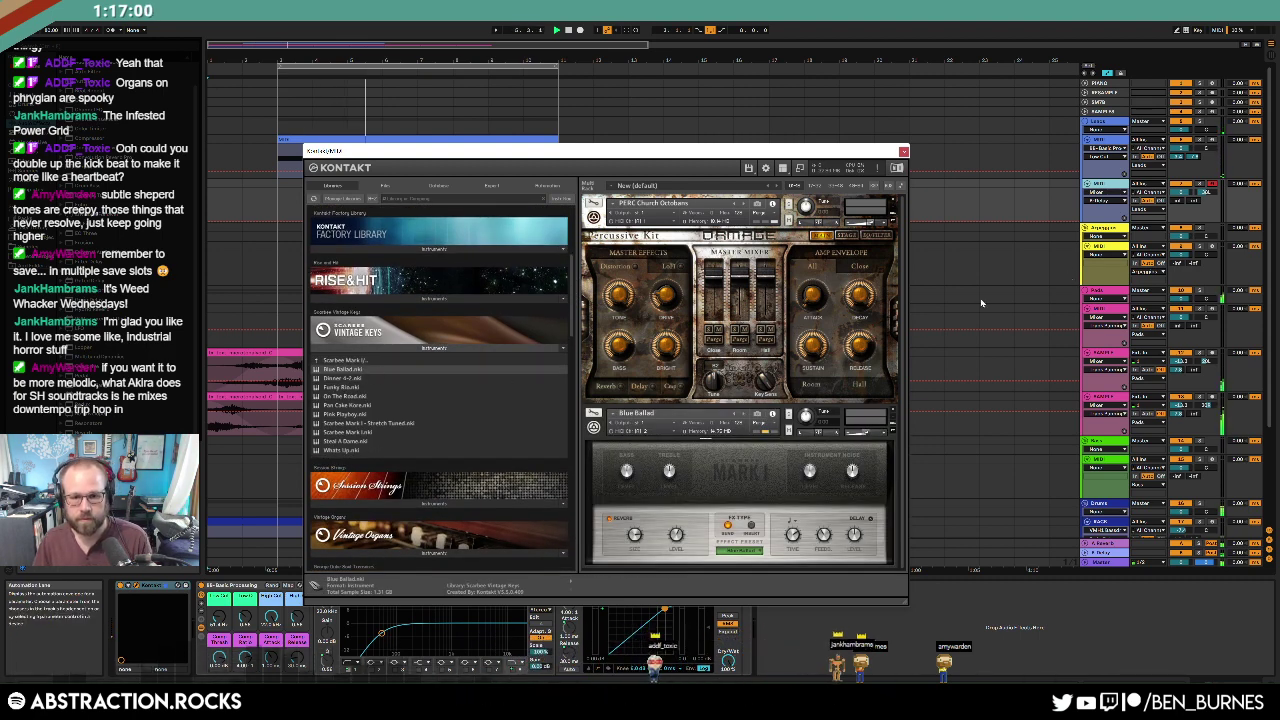
Step: Remove the PERC Church Octobans kit from Kontakt and load Funky Rio in place of Blue Ballad
left_click(892, 201)
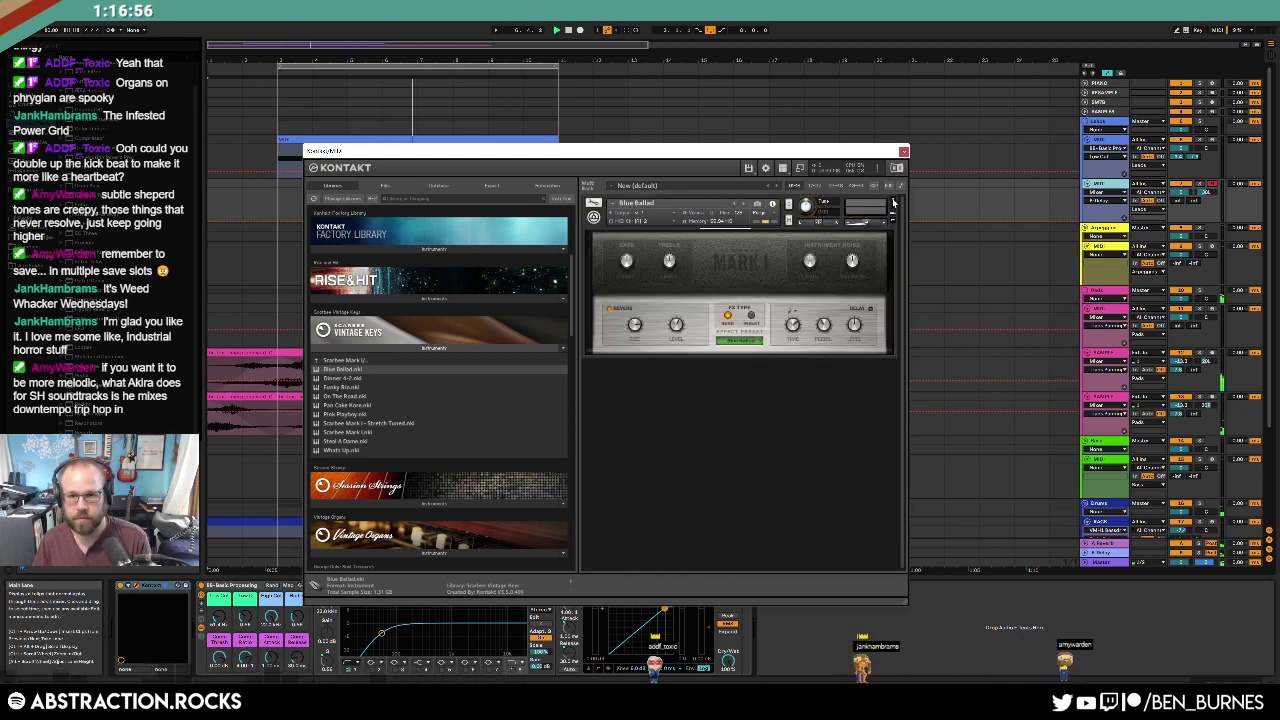
double_click(390, 387)
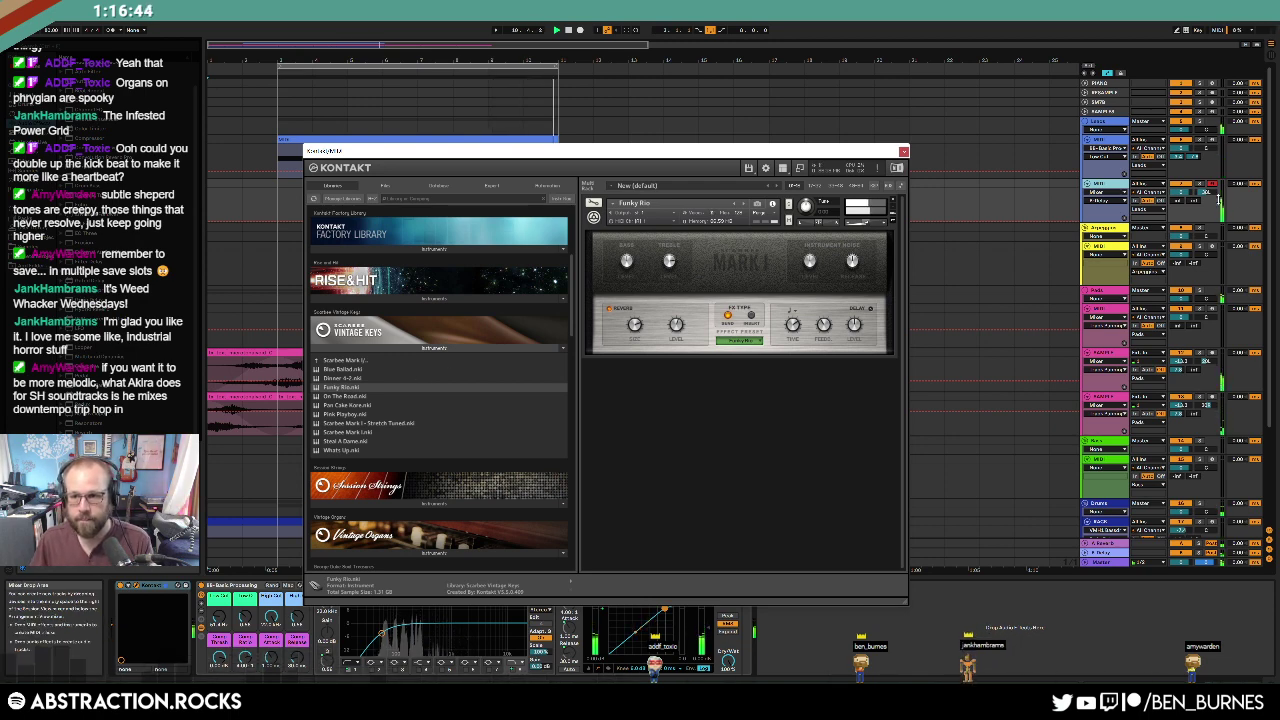
left_click(1087, 184)
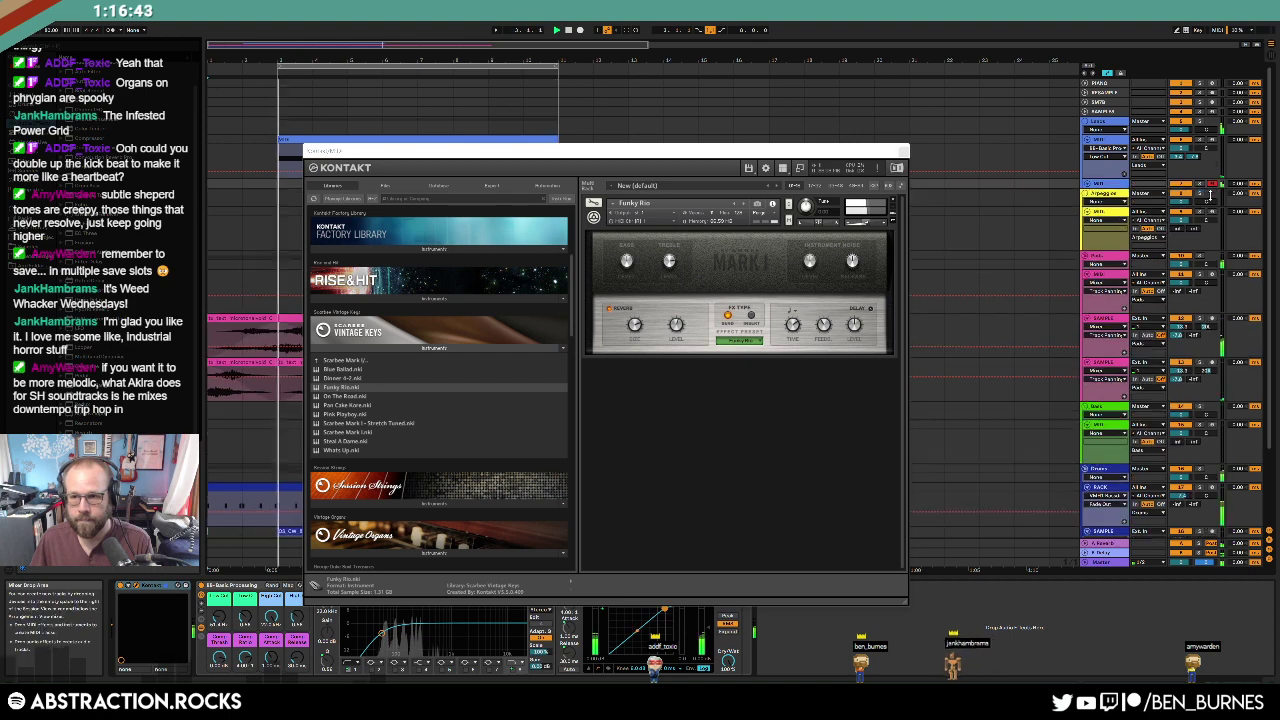
left_click(1087, 184)
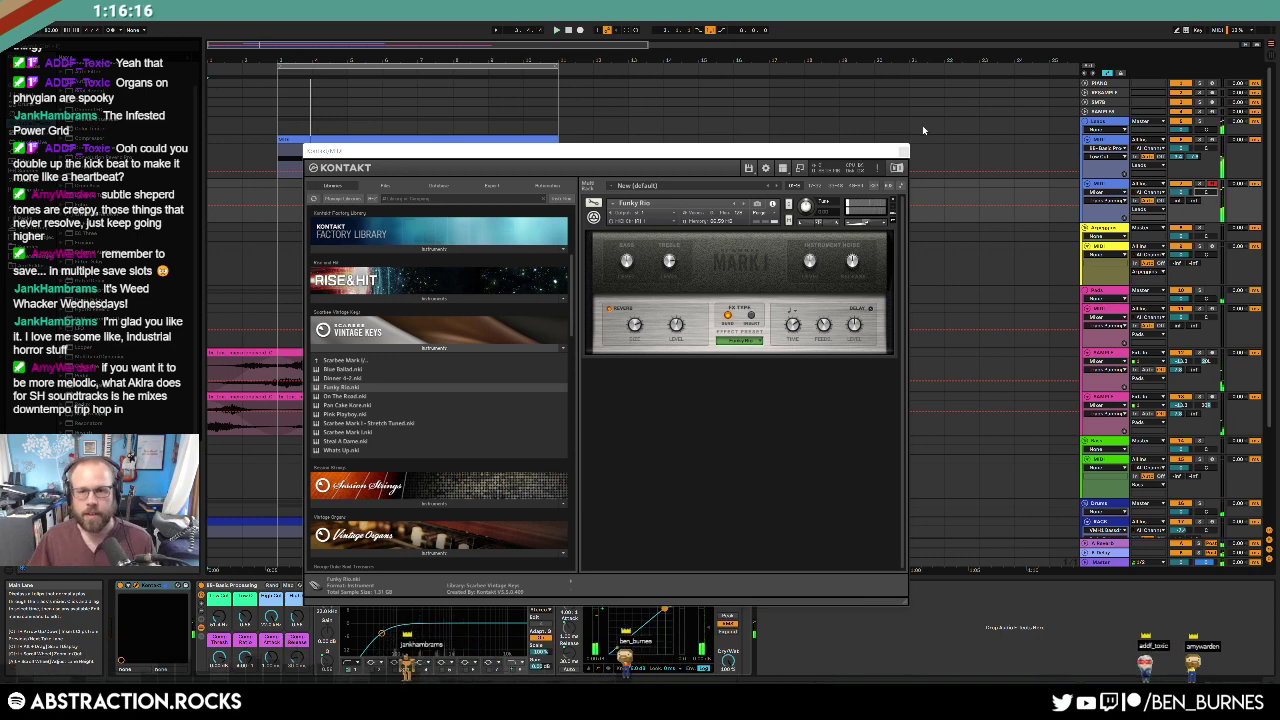
Step: Close the Kontakt window, stop playback and hide the automation lanes in the arrangement
left_click(900, 150)
key("space")
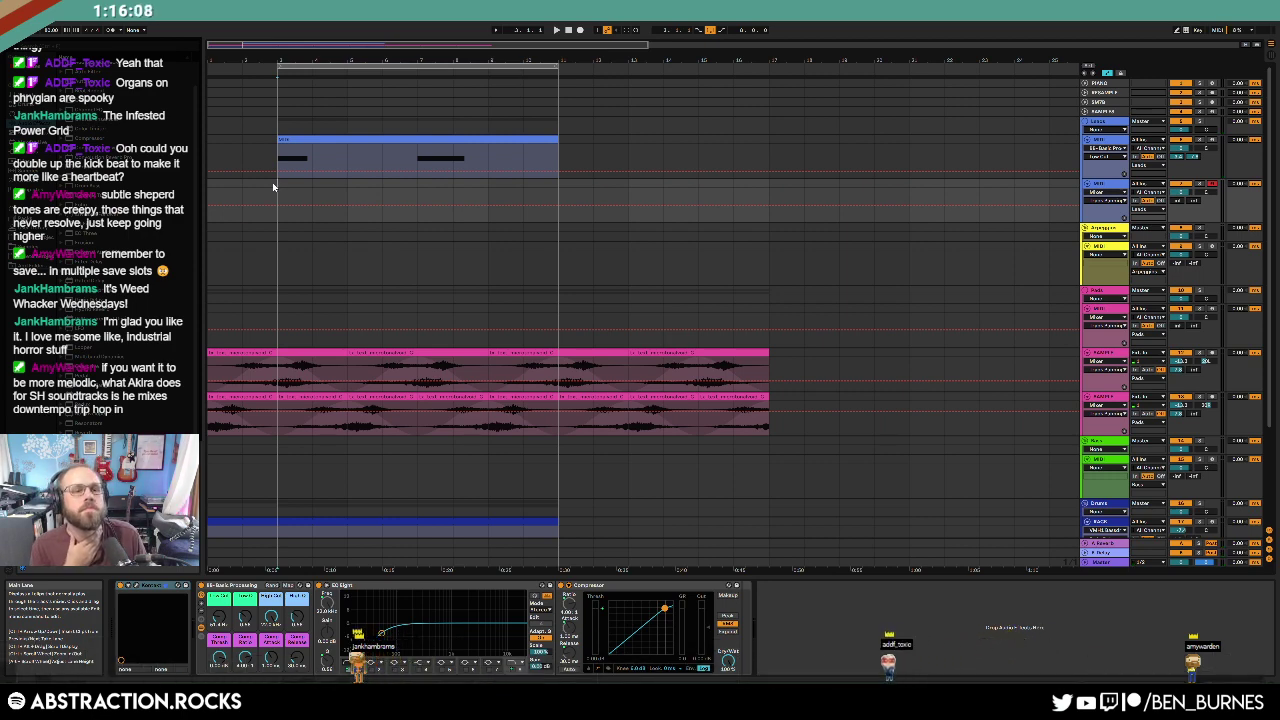
key("a")
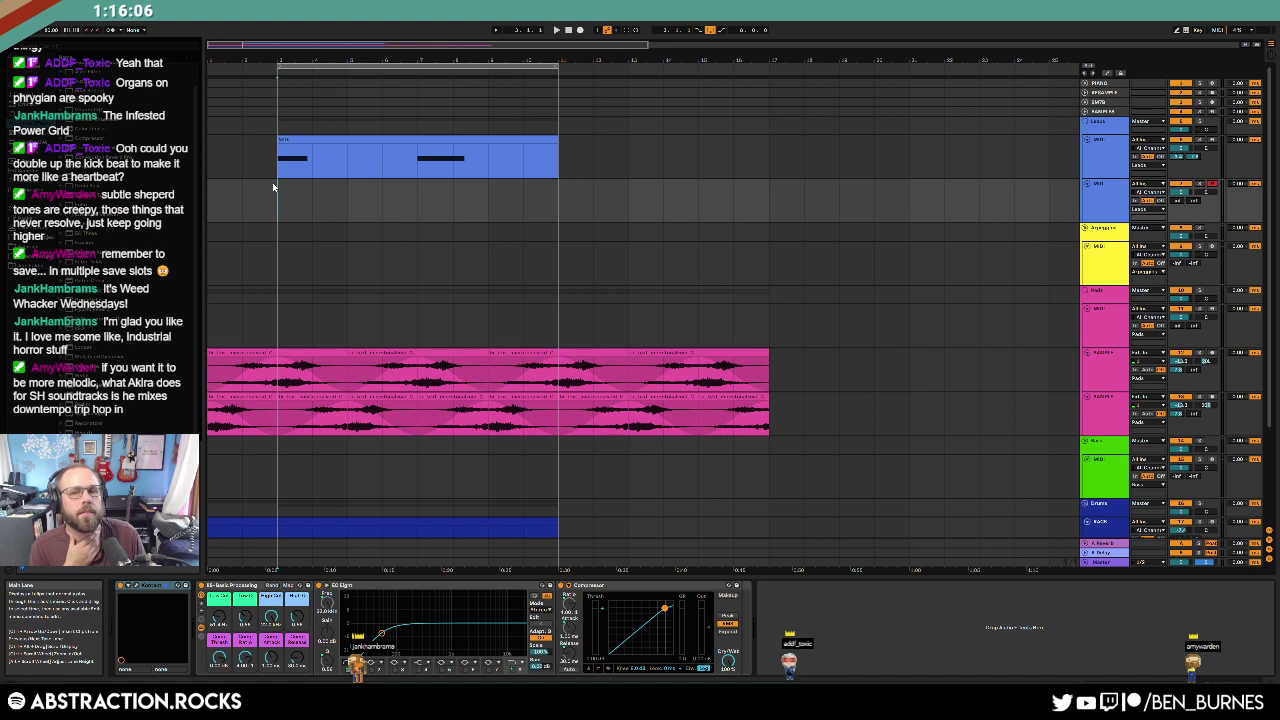
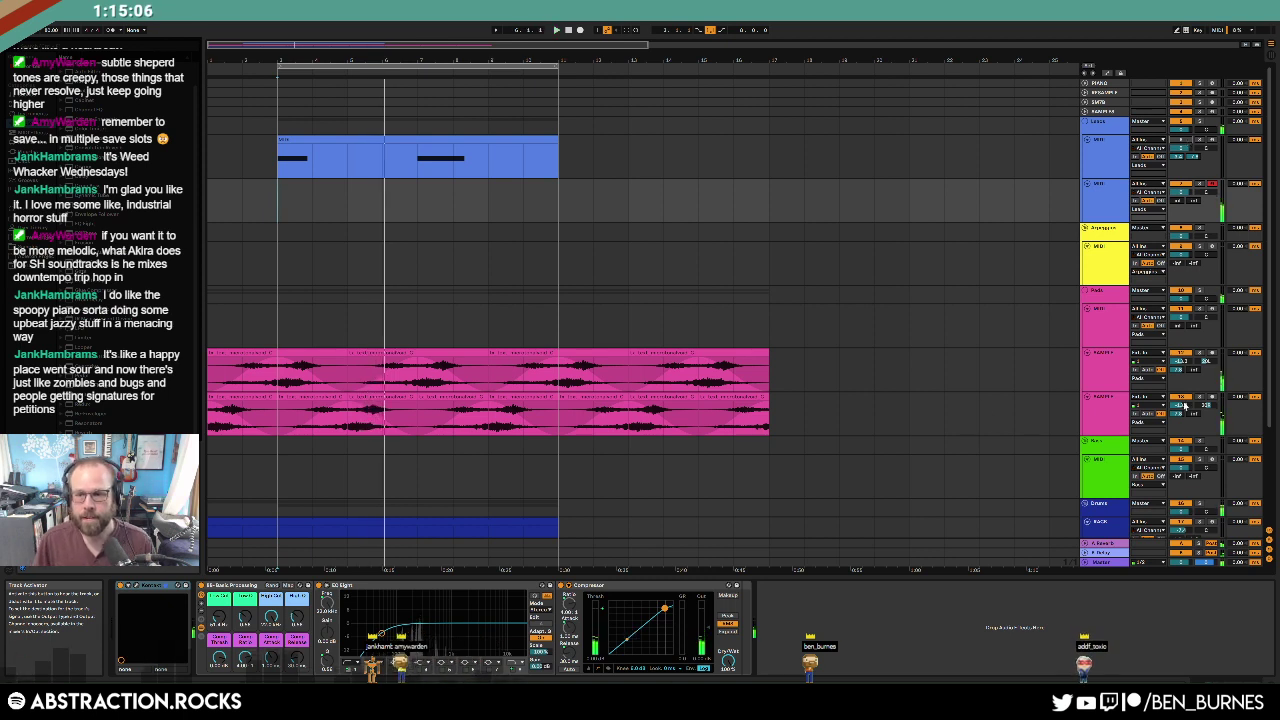
Step: Group the two ambient sample tracks and add a Compressor to the group
left_click(1110, 412)
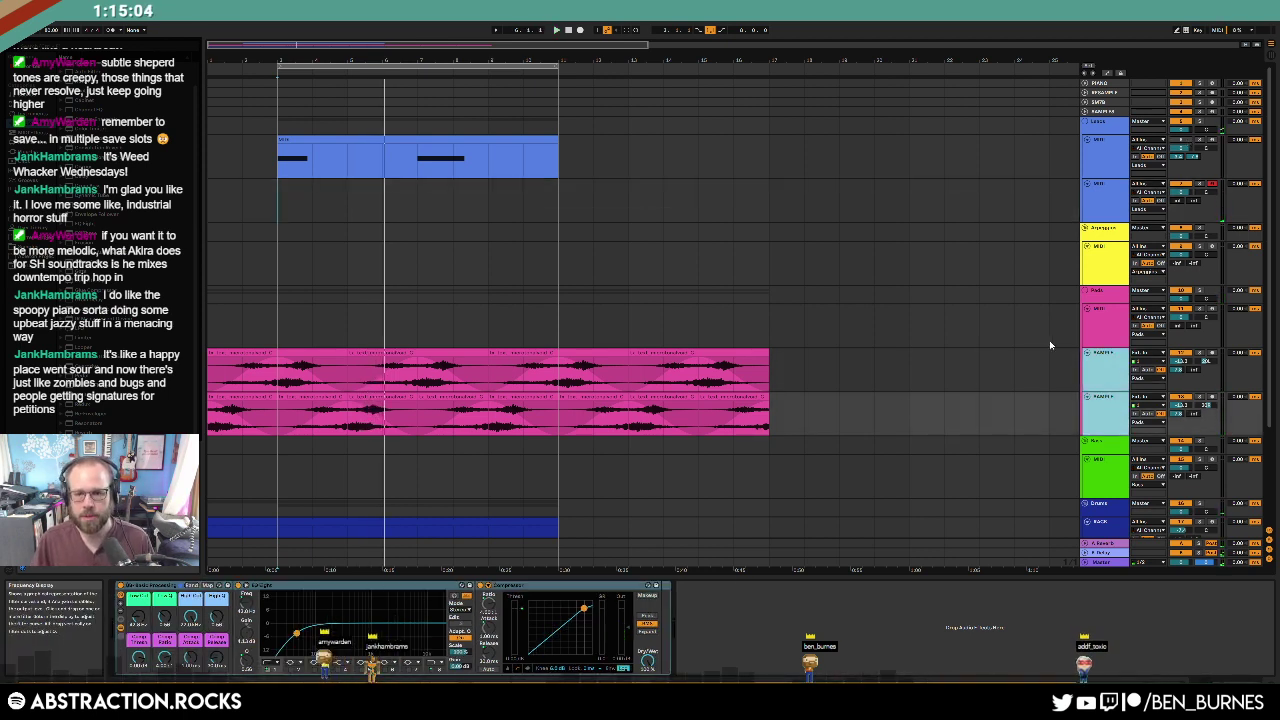
left_click(1104, 366)
left_click(1105, 413)
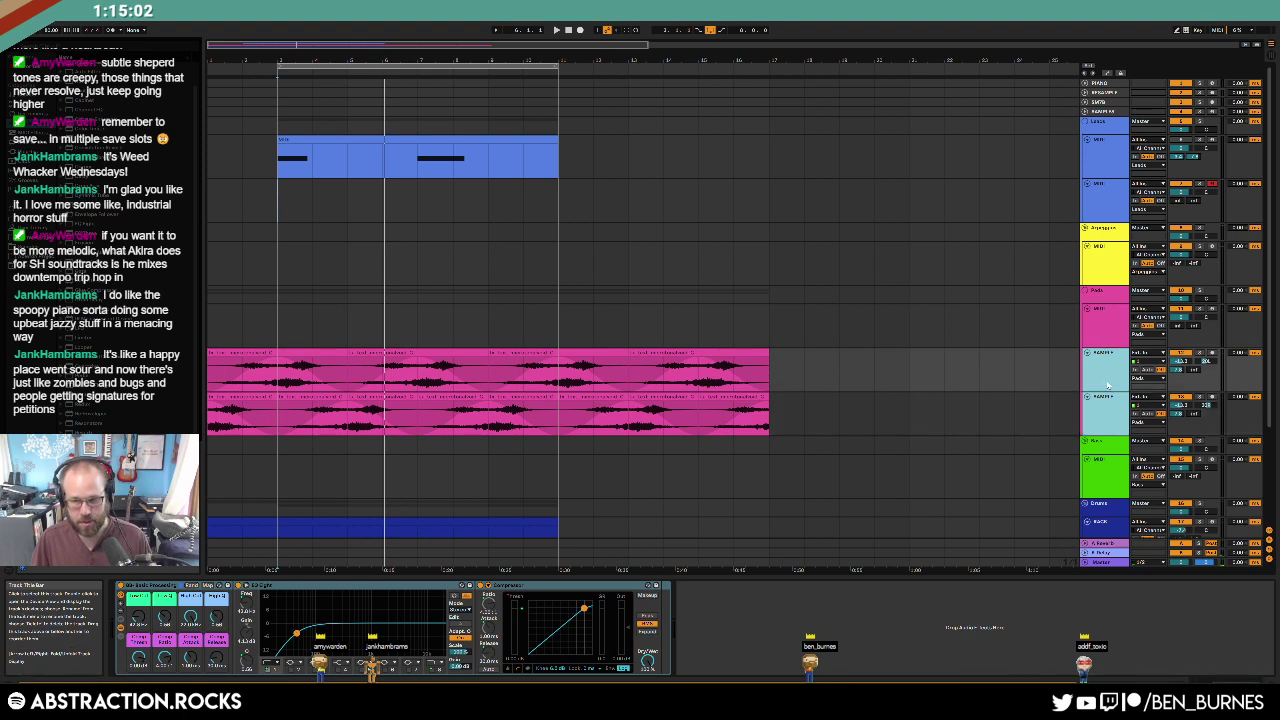
left_click(1104, 366, "shift")
key("ctrl+g")
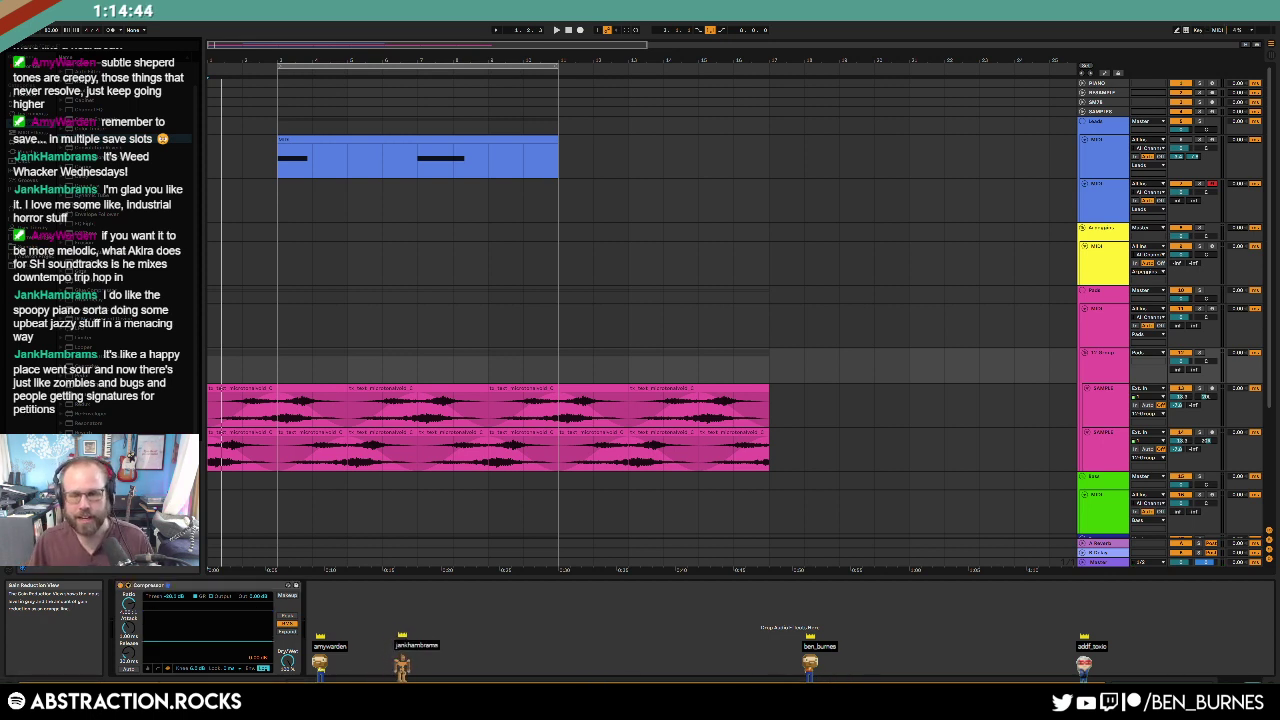
Step: Stop playback, add a Raum reverb after the Compressor on the second lead track and raise its mix to about 83%
left_click(568, 30)
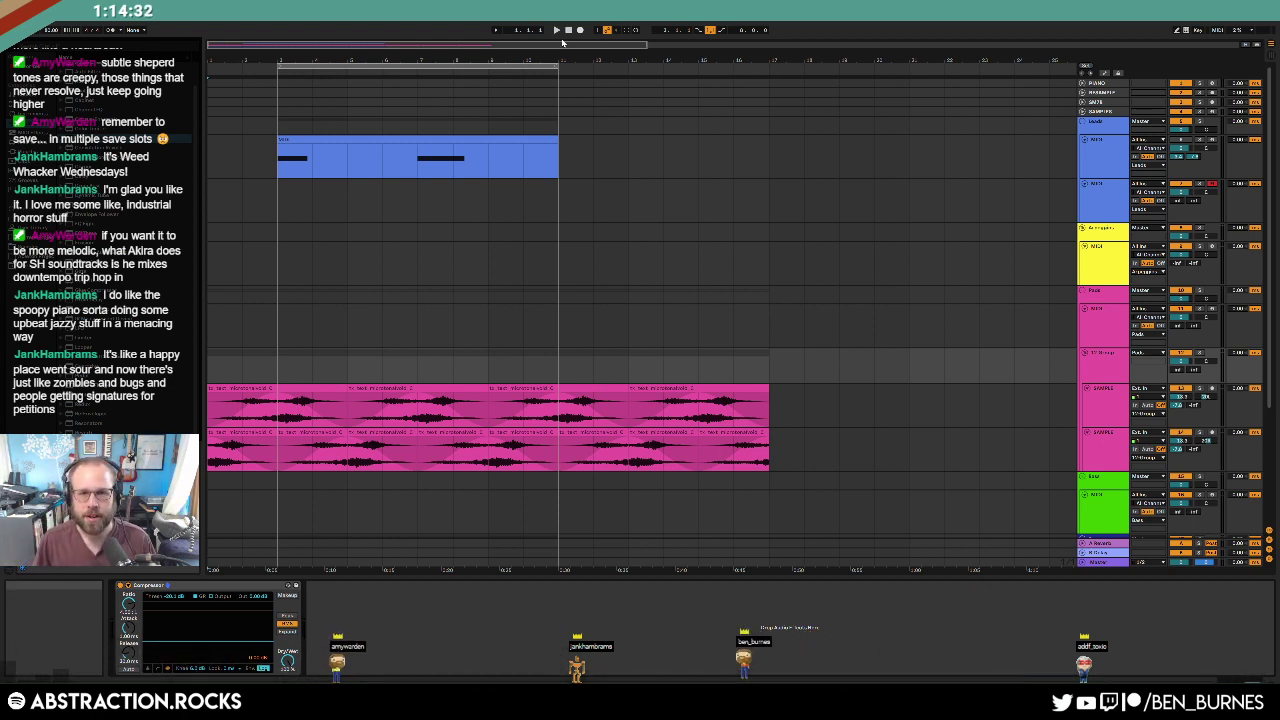
key("shift+Tab")
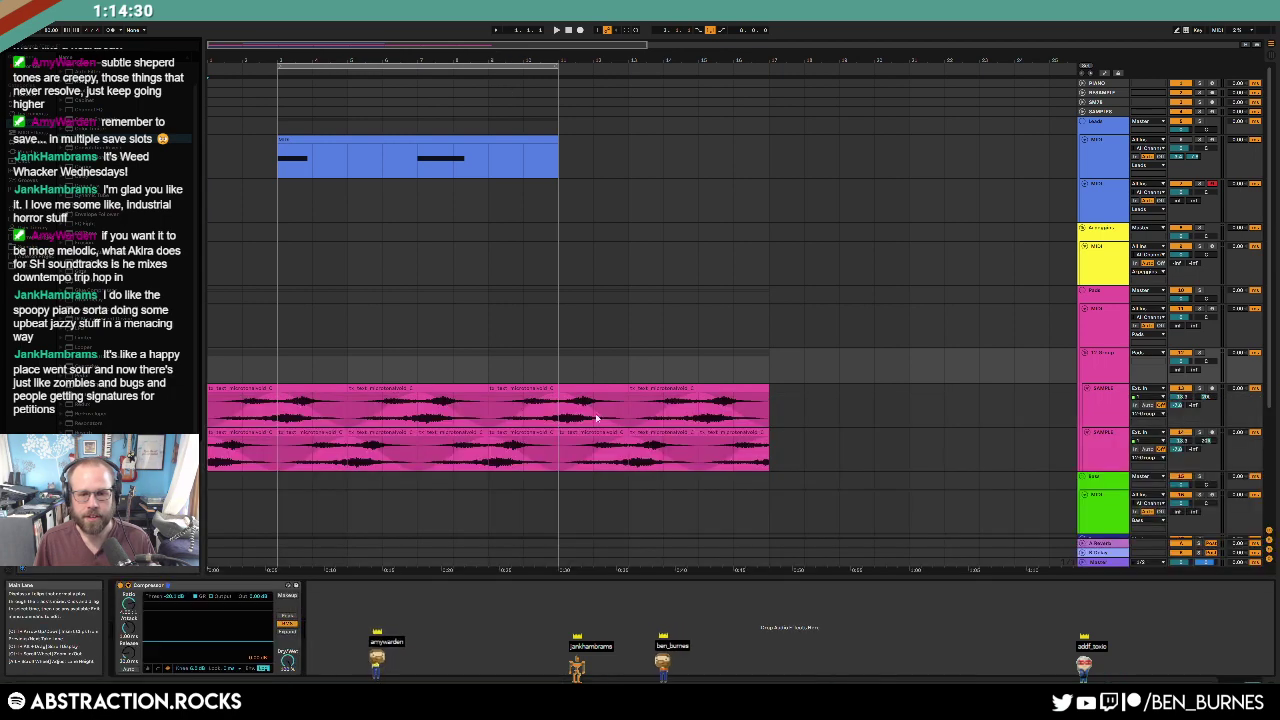
scroll(620, 445, "down", 3)
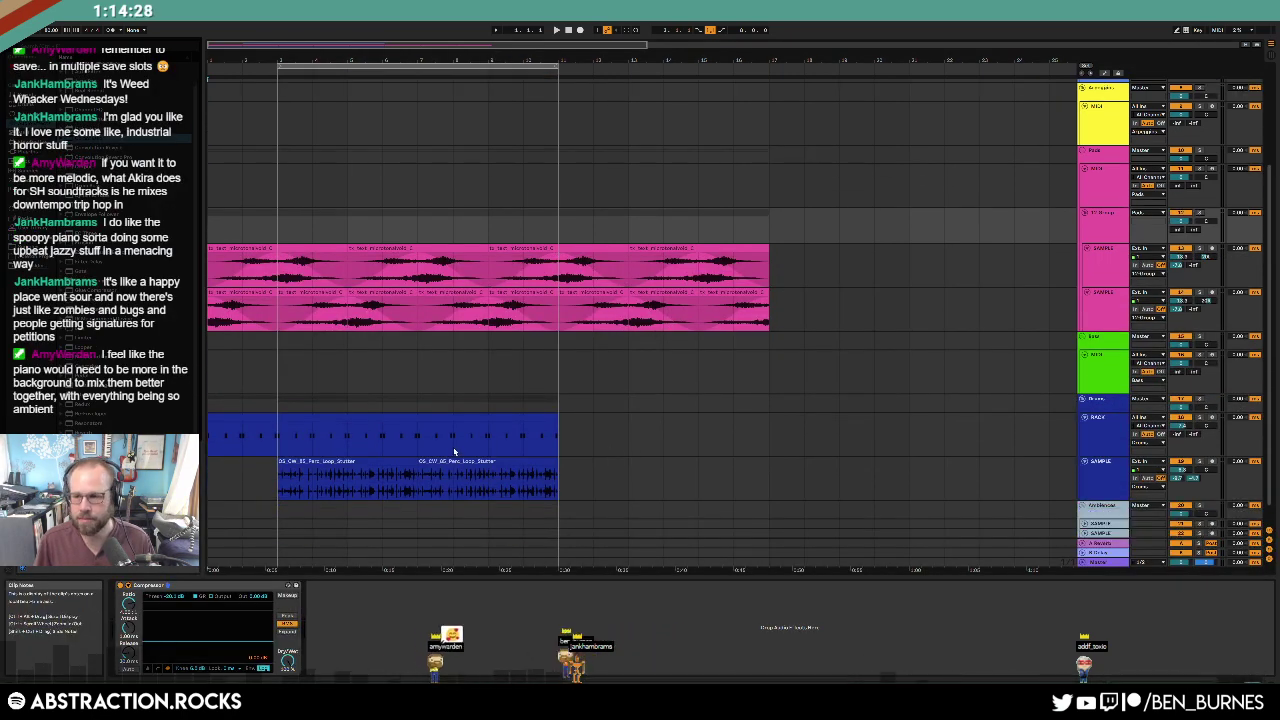
scroll(500, 450, "up", 3)
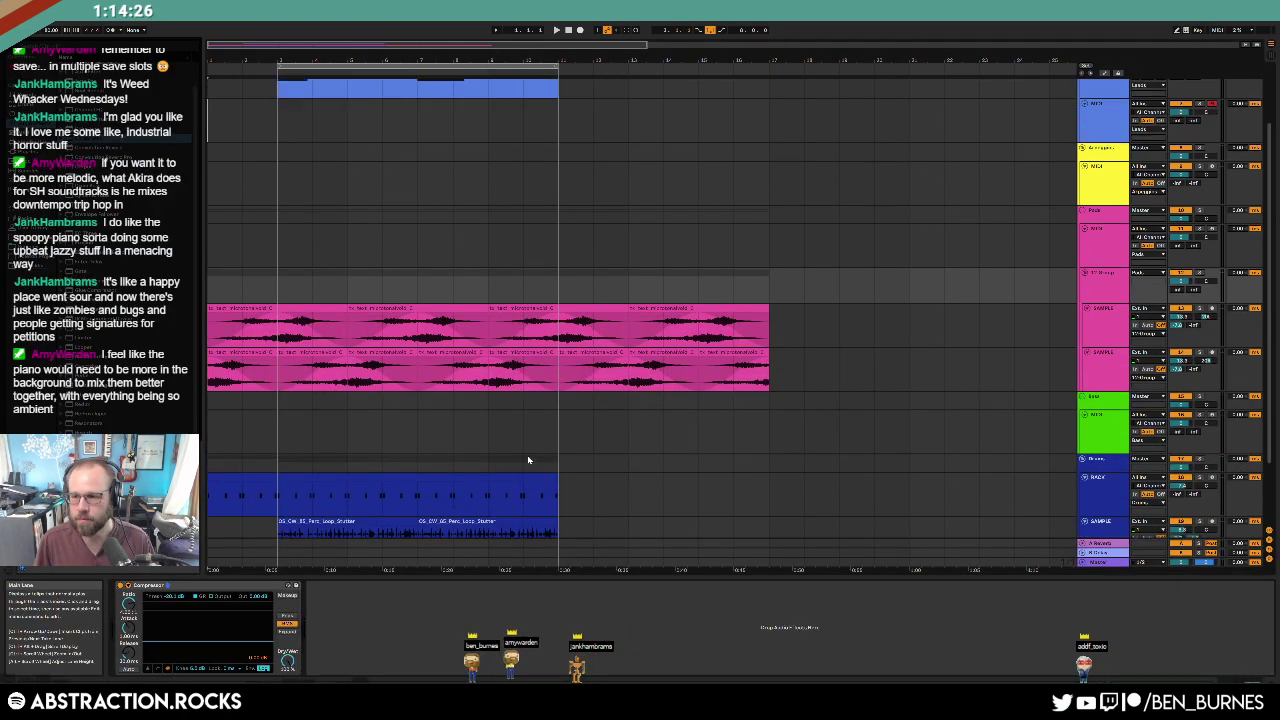
left_click(1095, 201)
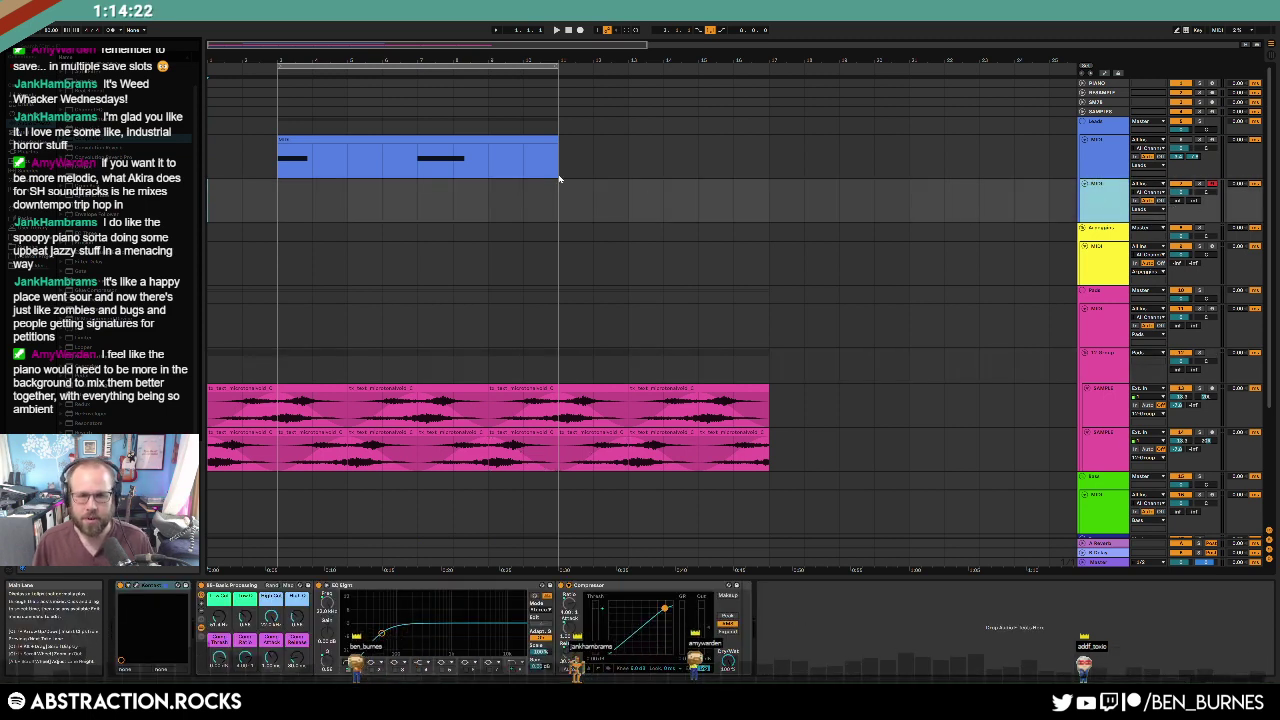
left_click(278, 196)
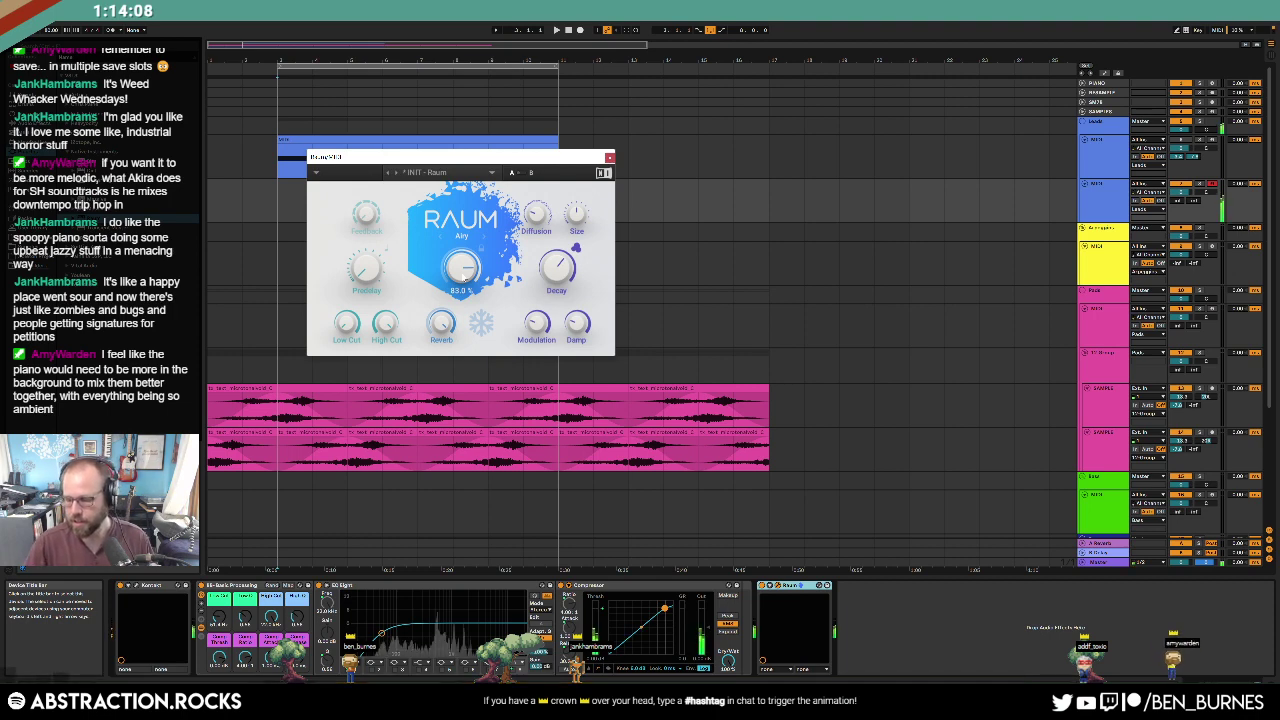
left_click(609, 157)
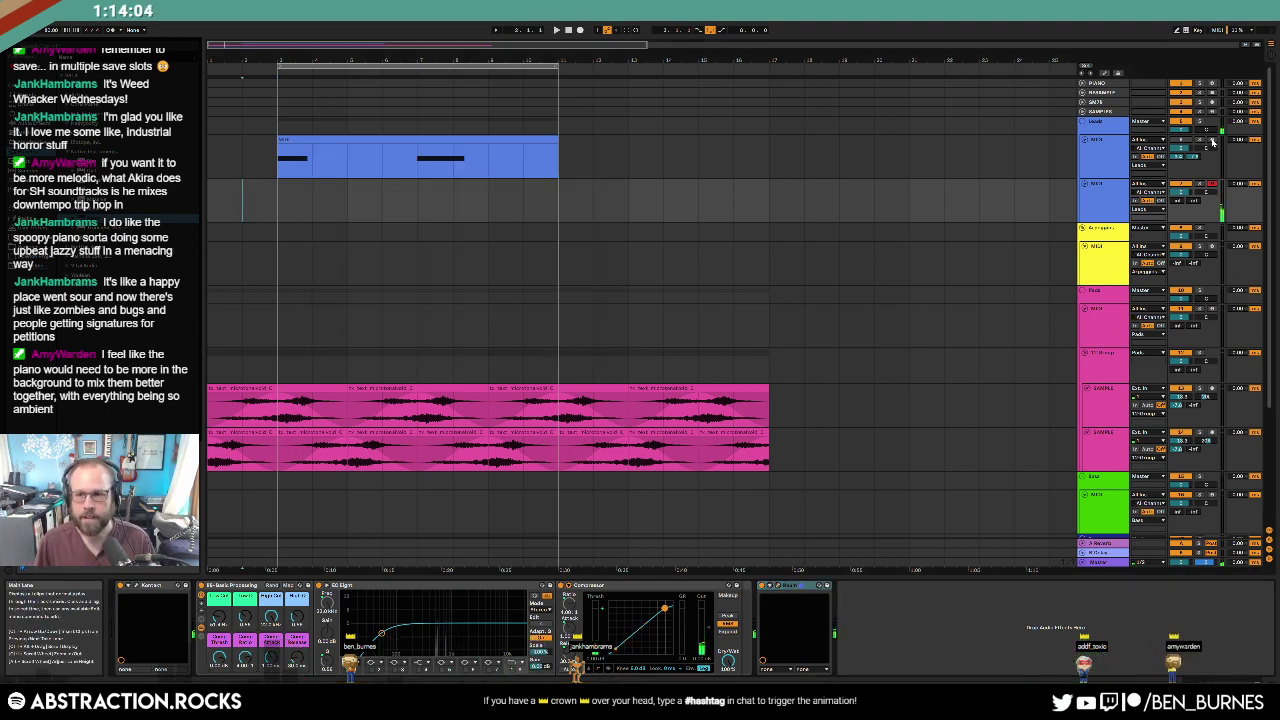
Step: Record a keys part on the second lead track and extend the recorded clip to bar 11
left_click(581, 30)
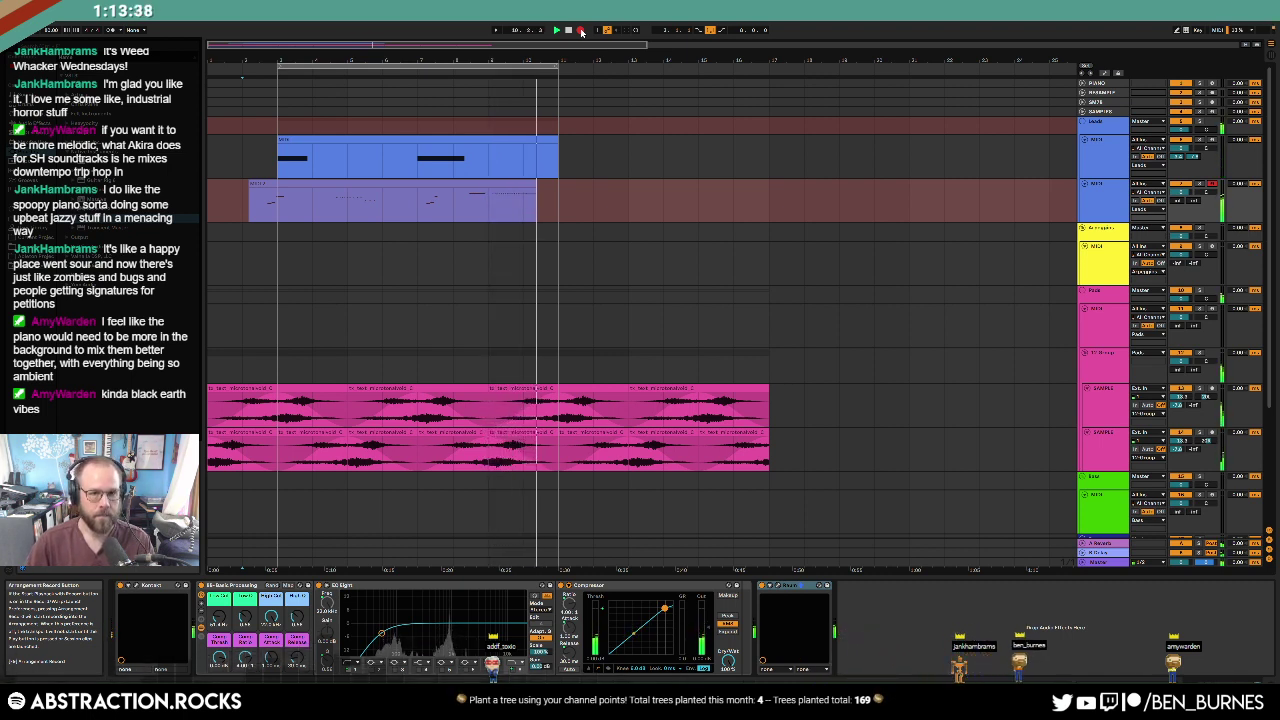
left_click(581, 31)
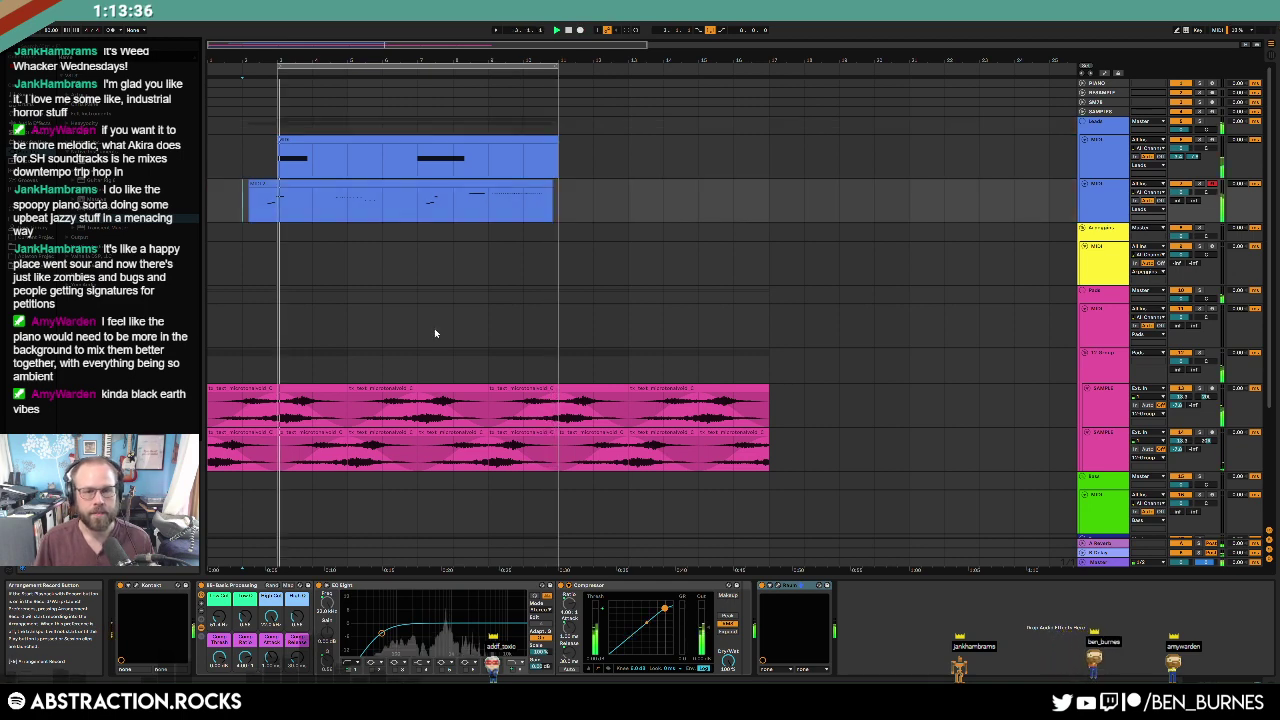
key("a")
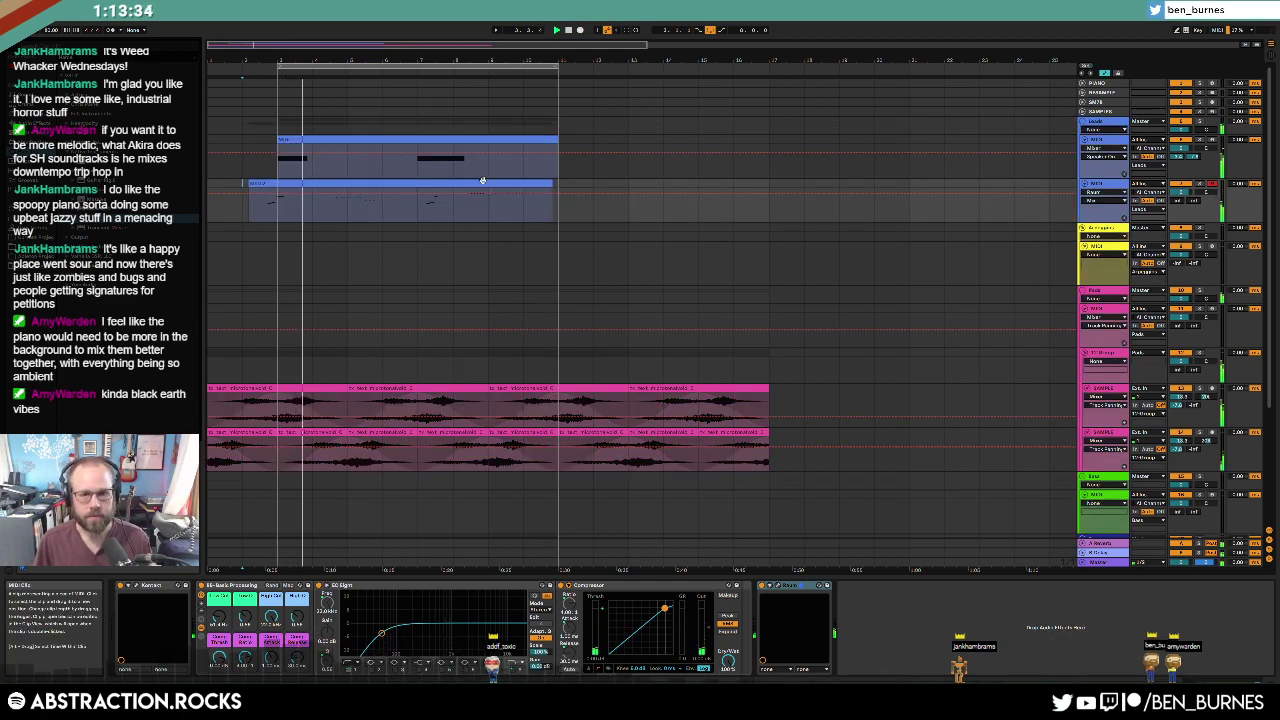
double_click(552, 183)
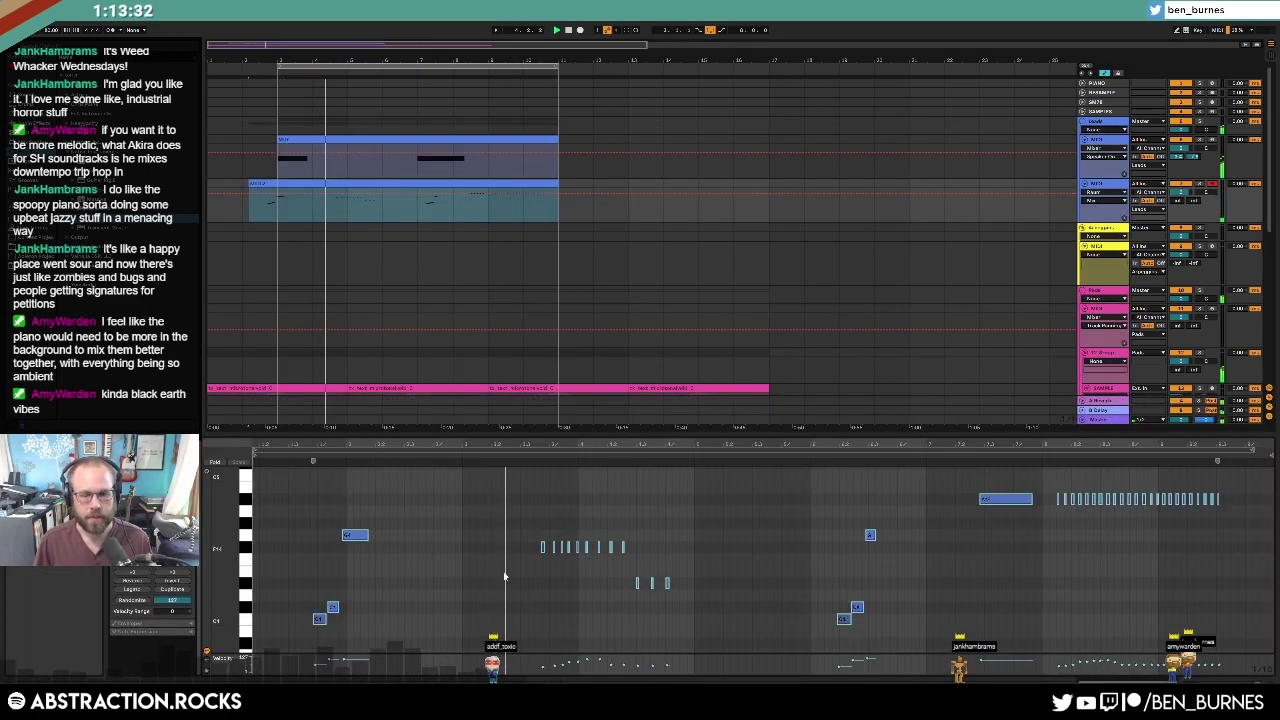
Step: Show the recorded clip's MIDI Ctrl Pitch Bend envelope and draw its final downward bend held low to the clip's end
left_click(188, 624)
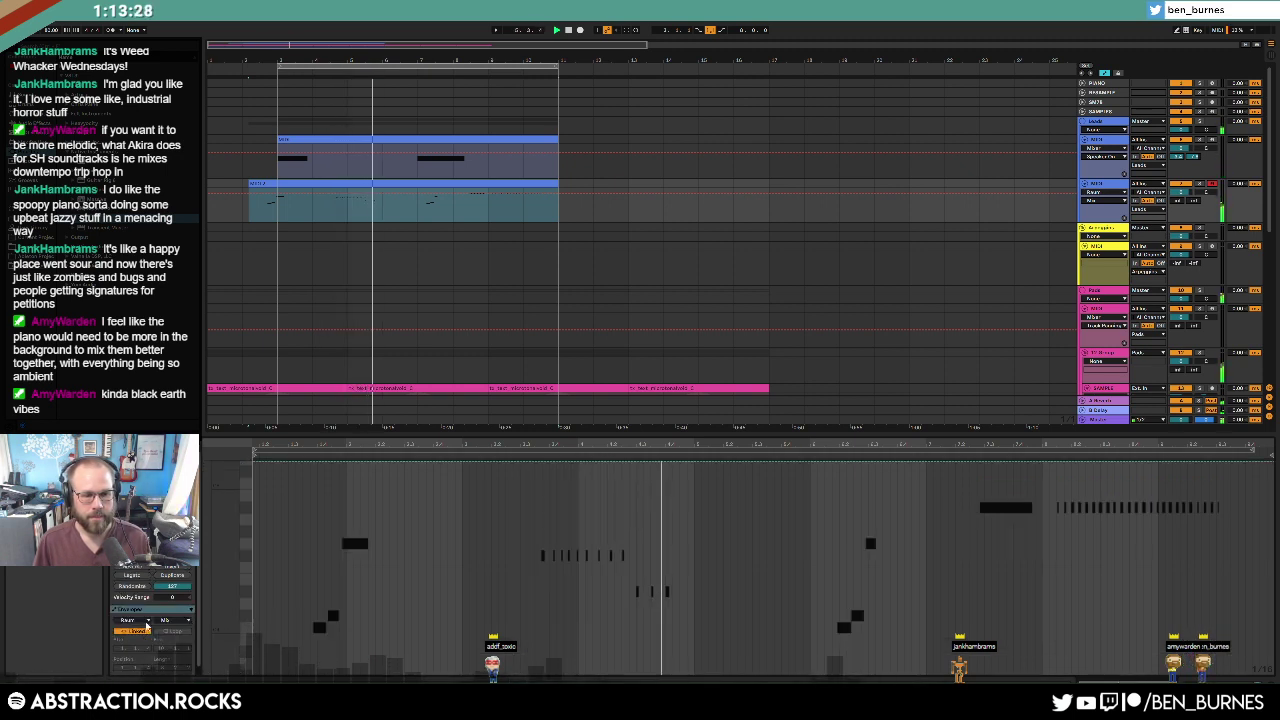
left_click(146, 624)
left_click(145, 628)
left_click(171, 621)
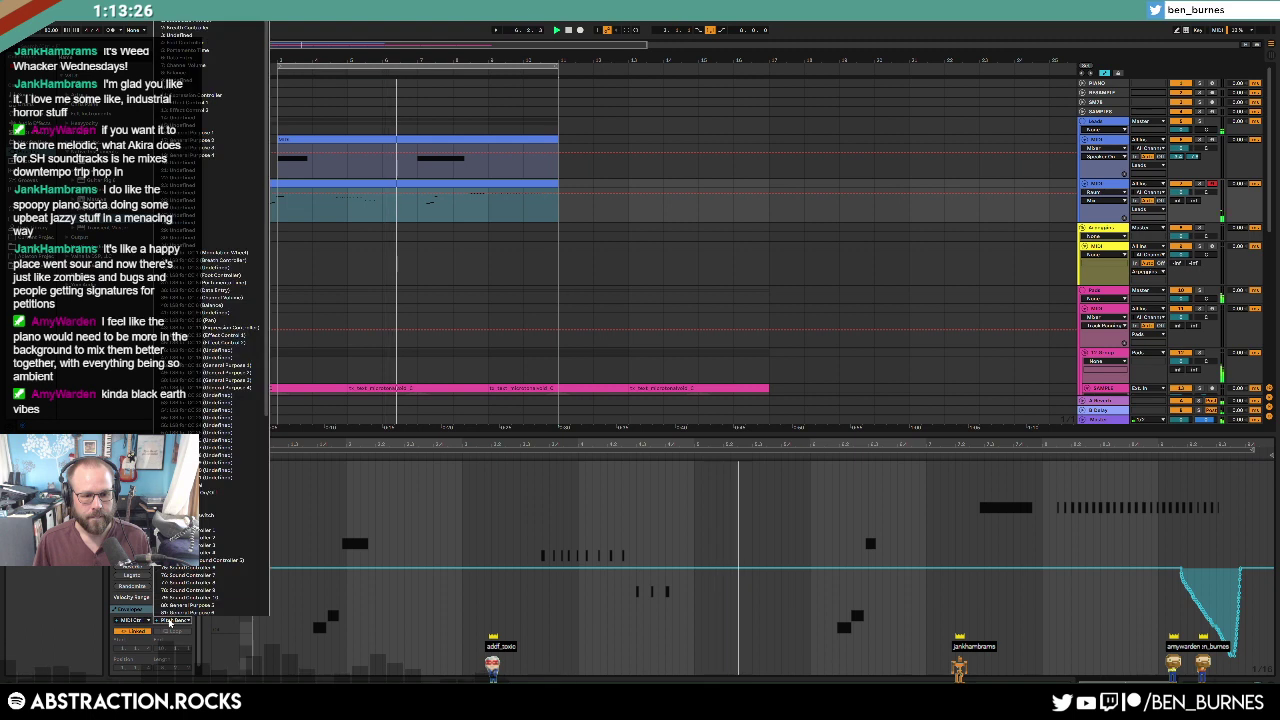
left_click(1237, 552)
key("b")
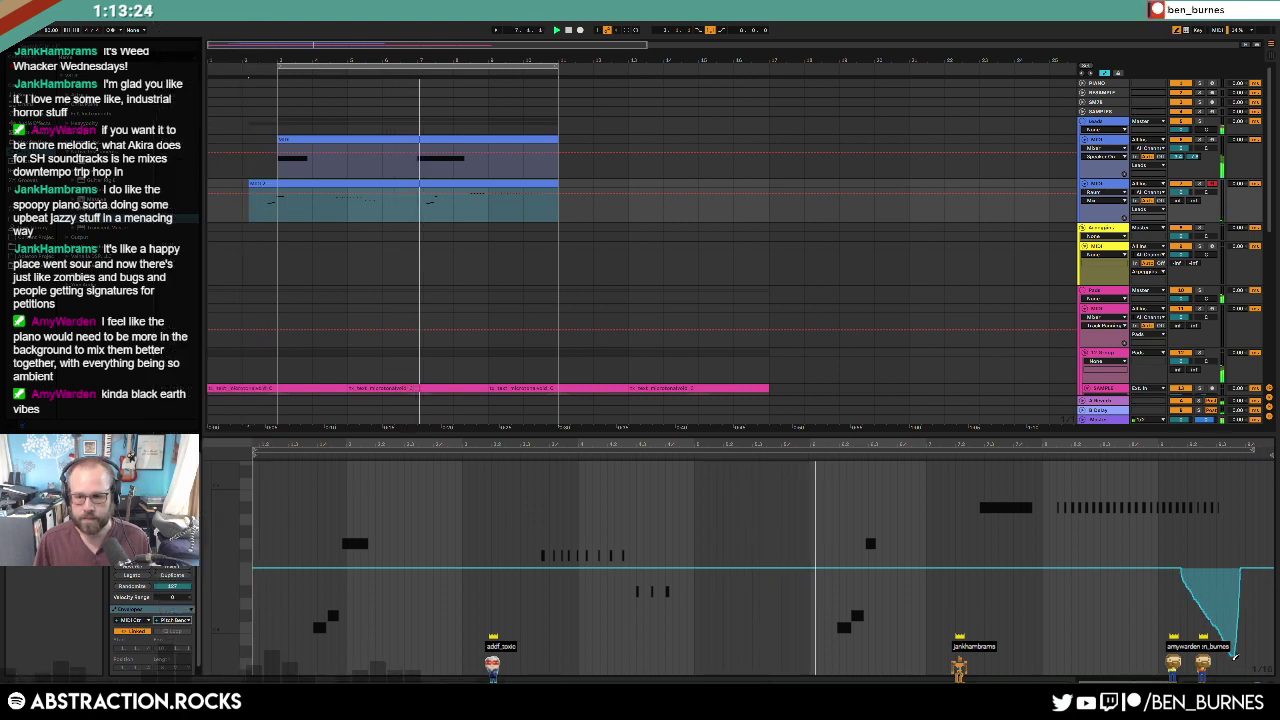
left_click_drag(1238, 656, 1268, 653)
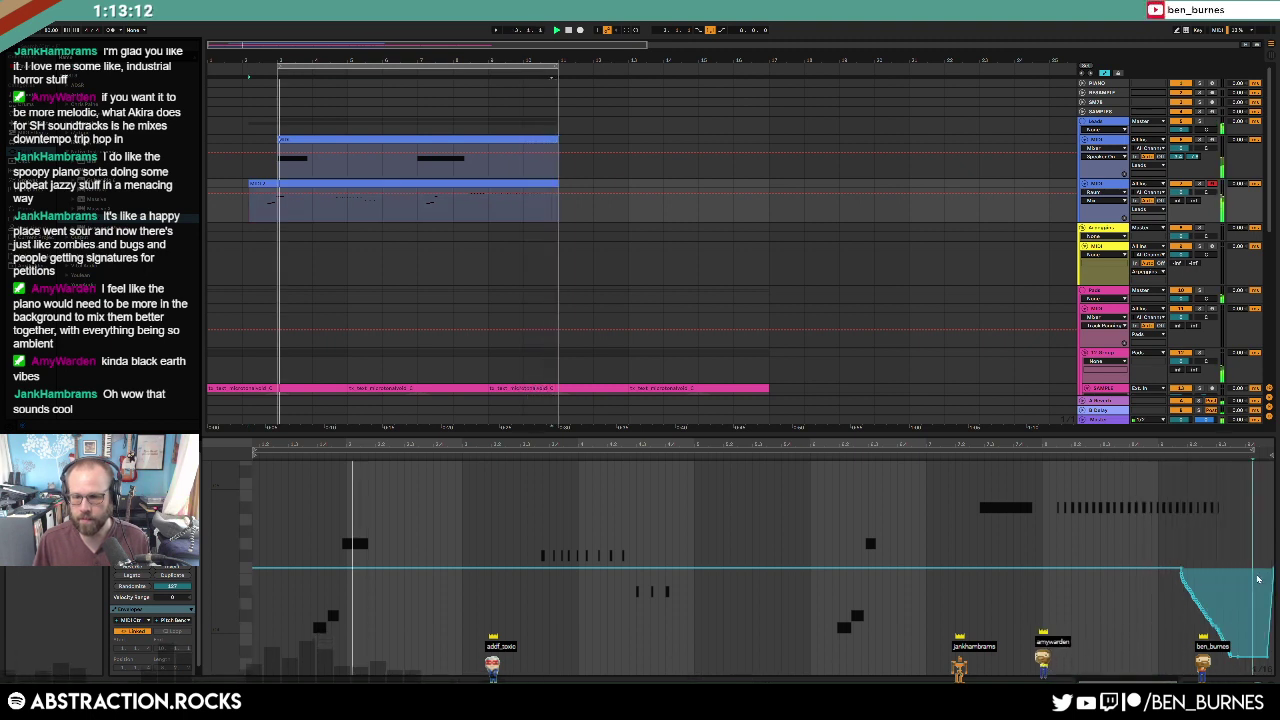
Step: Switch the keys clip's MIDI Ctrl envelope to Sustain and draw it at full value from bar 3 to the clip's end
left_click(175, 620)
scroll(198, 575, "up", 2)
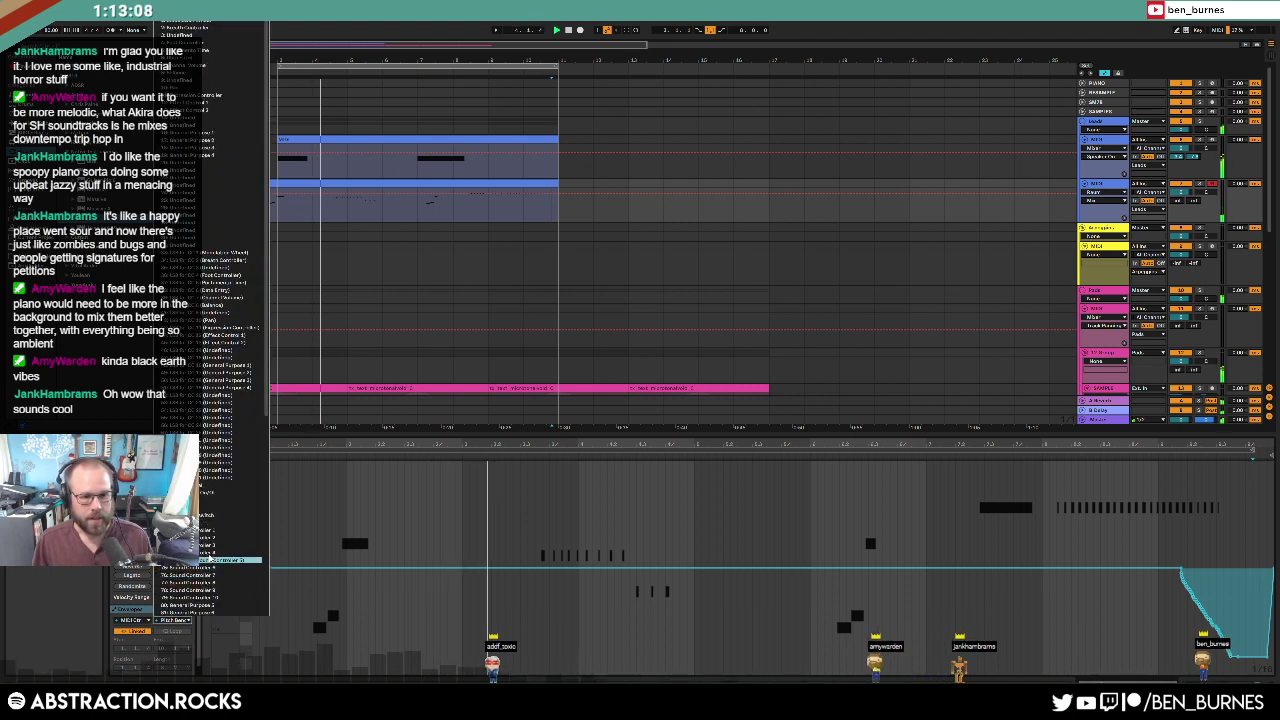
left_click(208, 486)
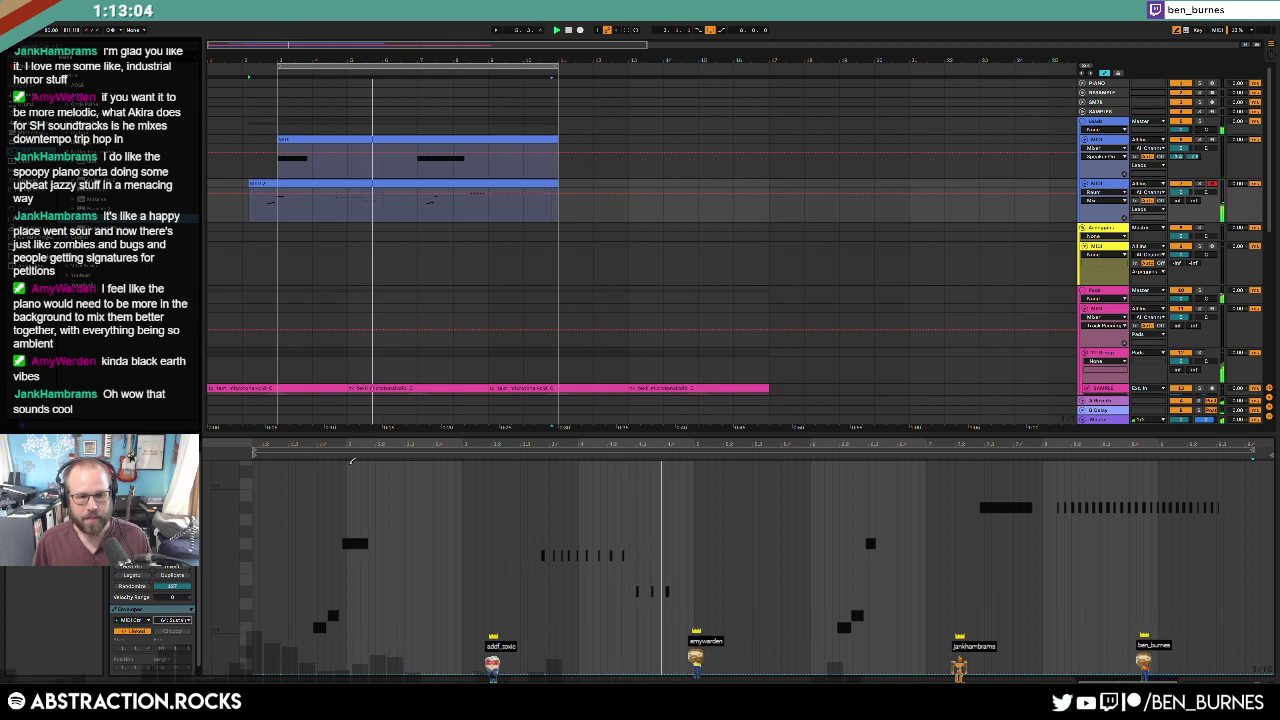
mouse_move(348, 480)
left_mouse_down()
mouse_move(354, 432)
mouse_move(487, 408)
mouse_move(1224, 408)
left_mouse_up()
left_click_drag(1229, 301, 1274, 301)
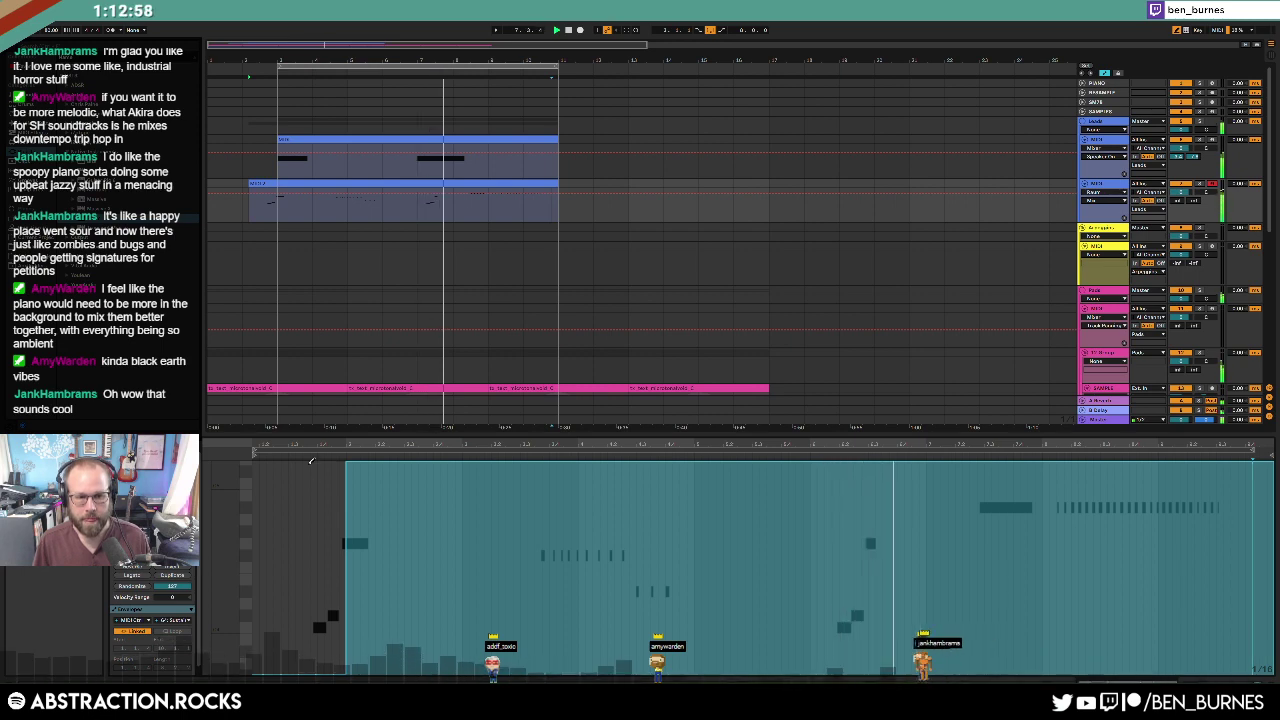
Step: Extend the drawn Sustain hold earlier to cover the first notes and drop it to zero right at the clip's end
left_click_drag(310, 458, 352, 468)
key("b")
key("shift+Tab")
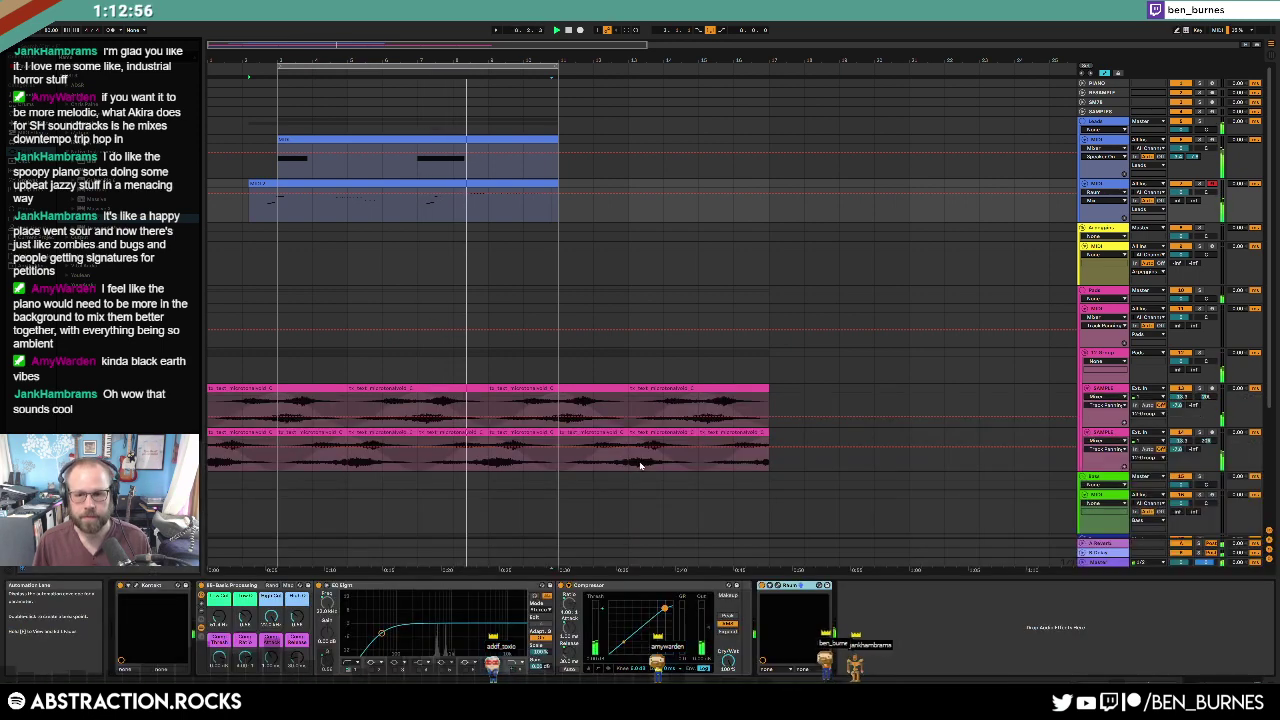
key("shift+Tab")
key("b")
left_click(1270, 672)
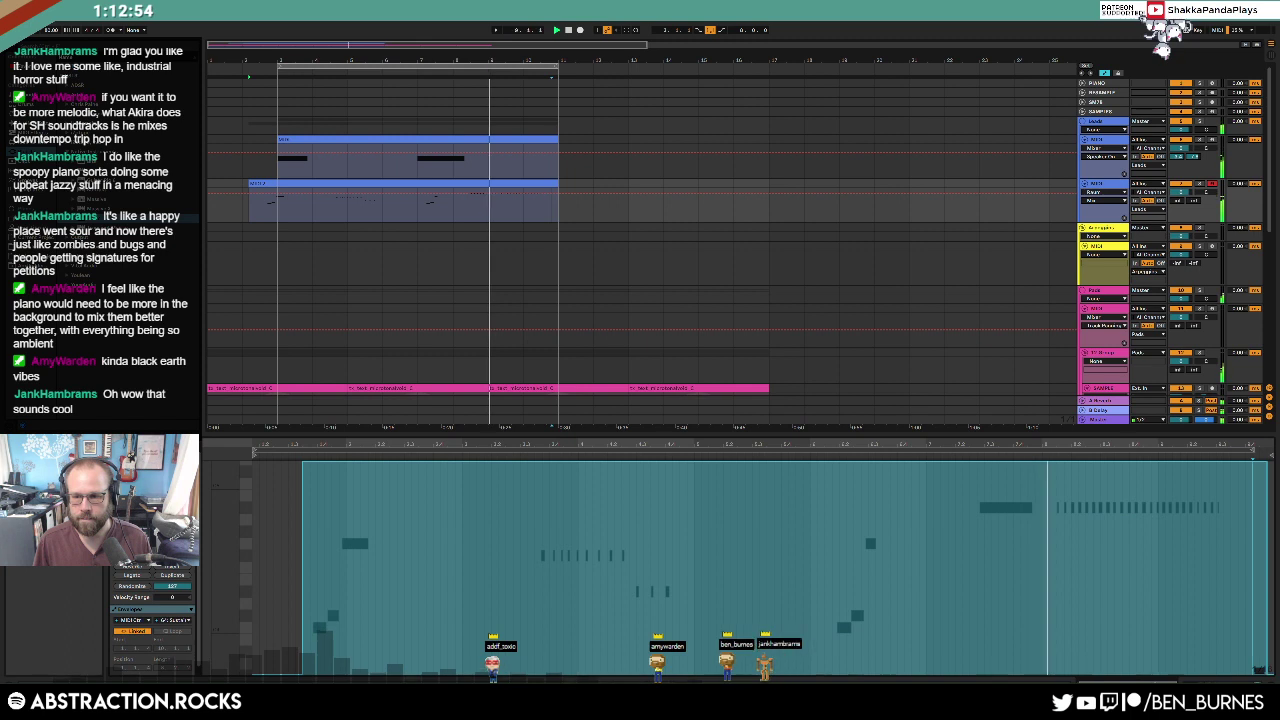
left_click(1263, 672)
left_click(1256, 671)
key("b")
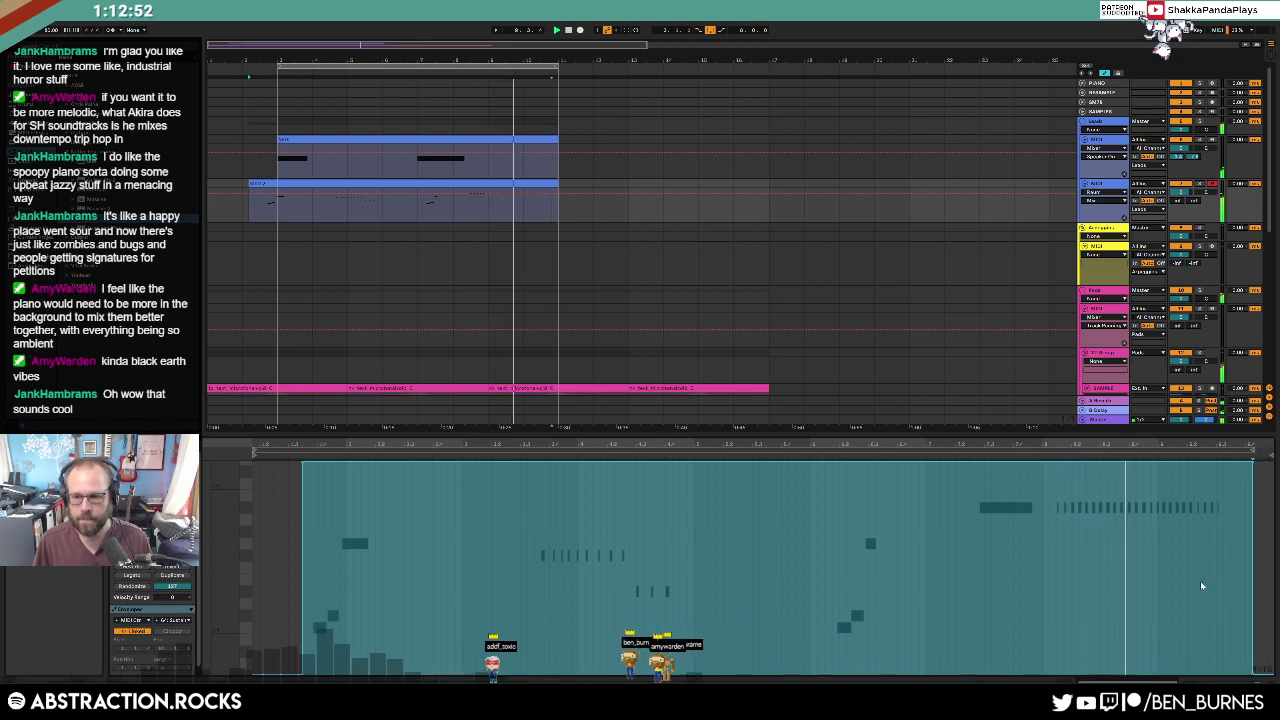
Step: Stop playback and extend the start of the second lead track's keys clip slightly earlier
left_click(633, 200)
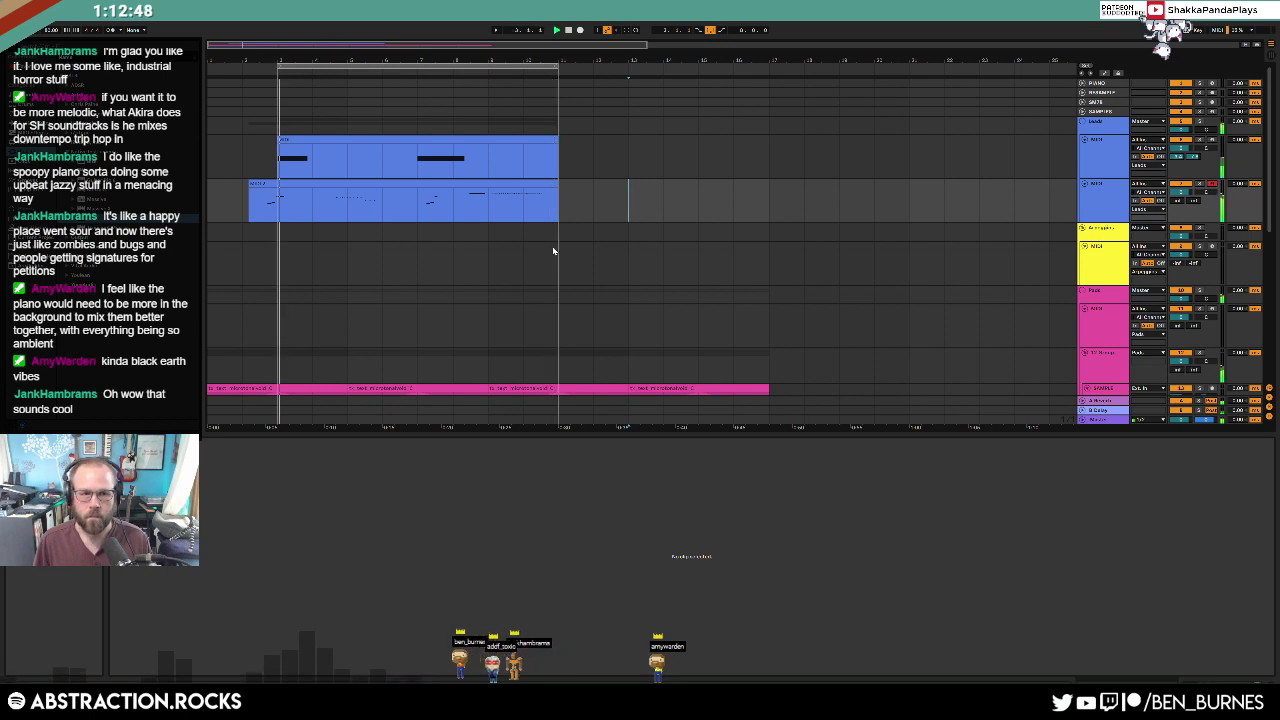
left_click(250, 190)
key("space")
left_click_drag(249, 184, 242, 184)
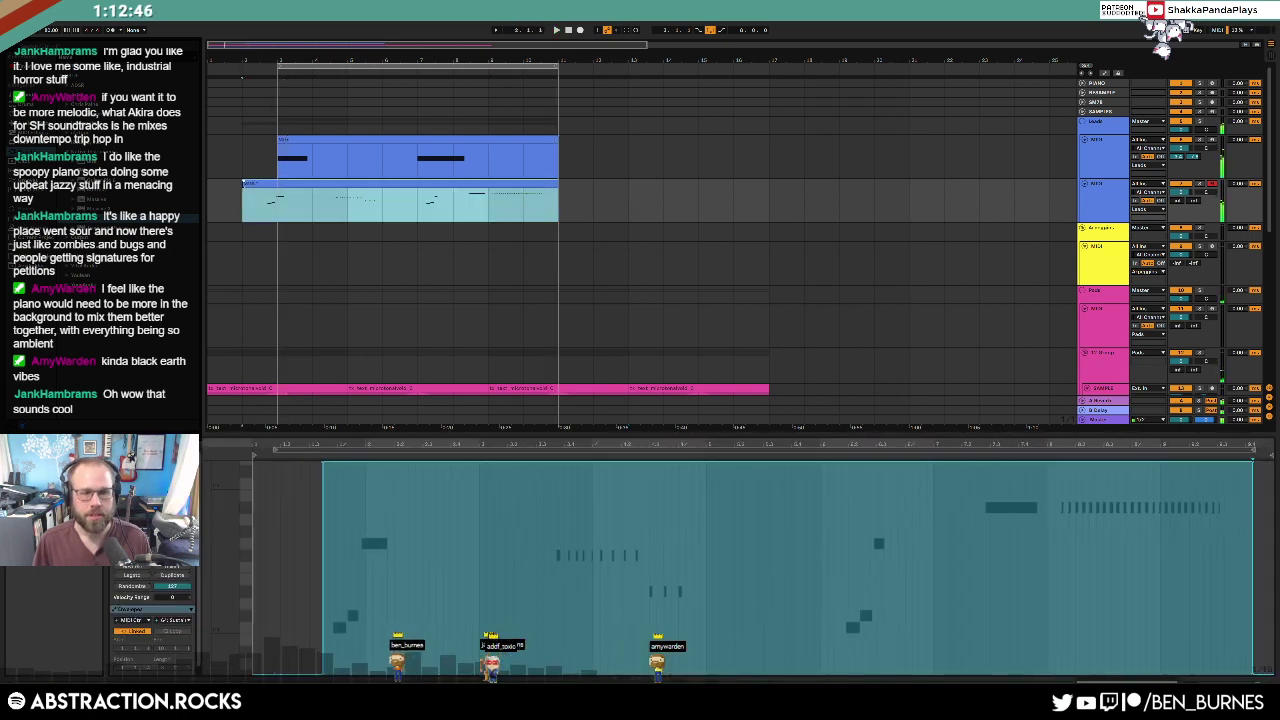
Step: Examine the device chains of the second lead track, the Drums group and its bass drum MIDI track
left_click(312, 205)
left_click(1104, 204)
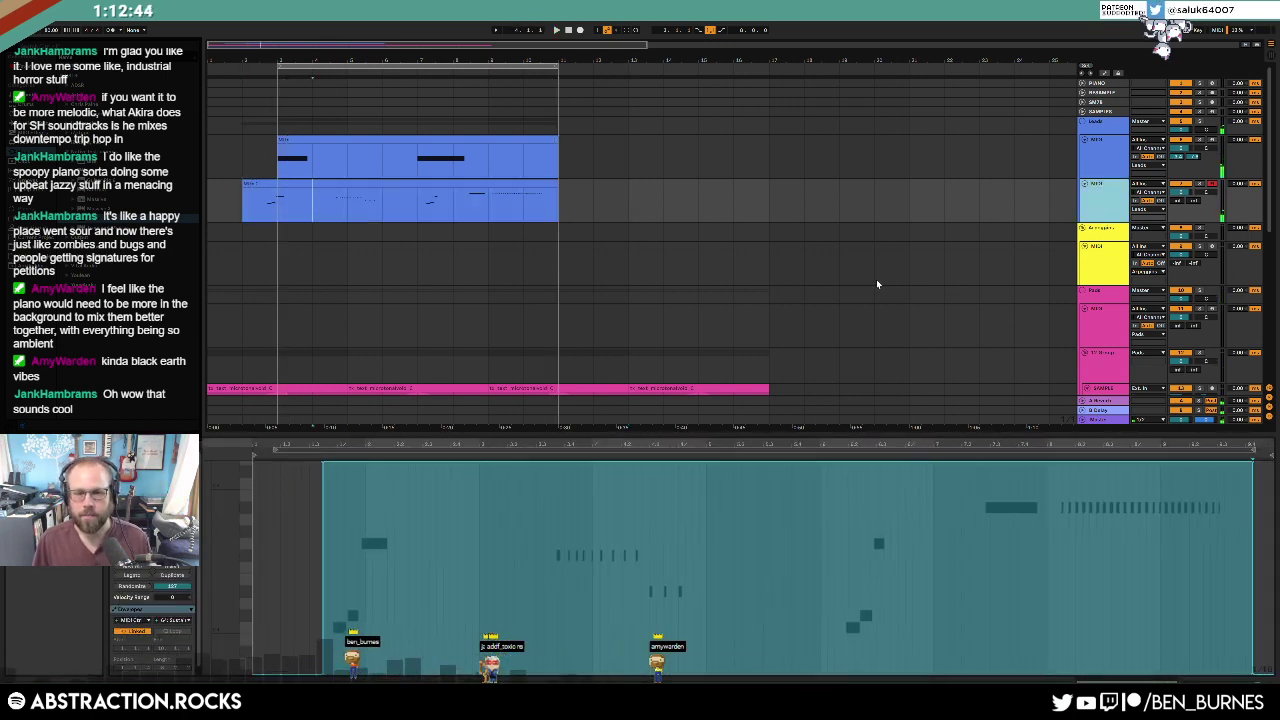
key("shift+Tab")
scroll(940, 393, "down", 5)
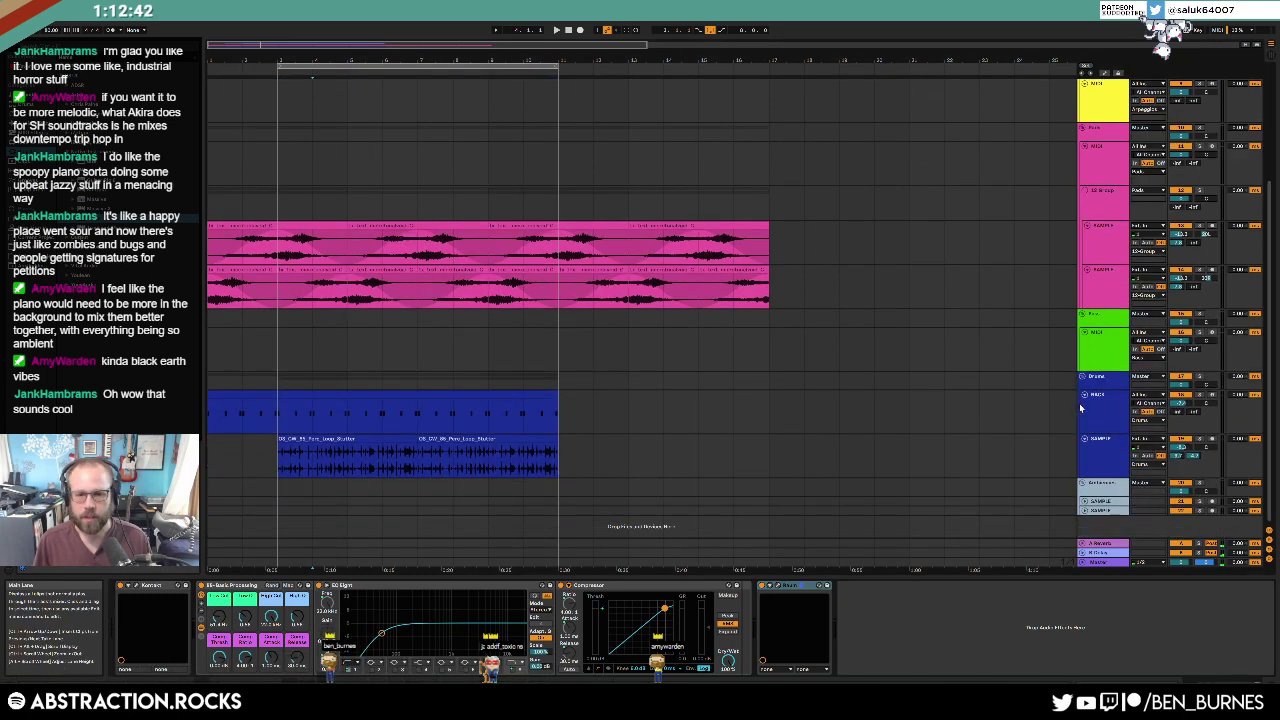
left_click(1078, 389)
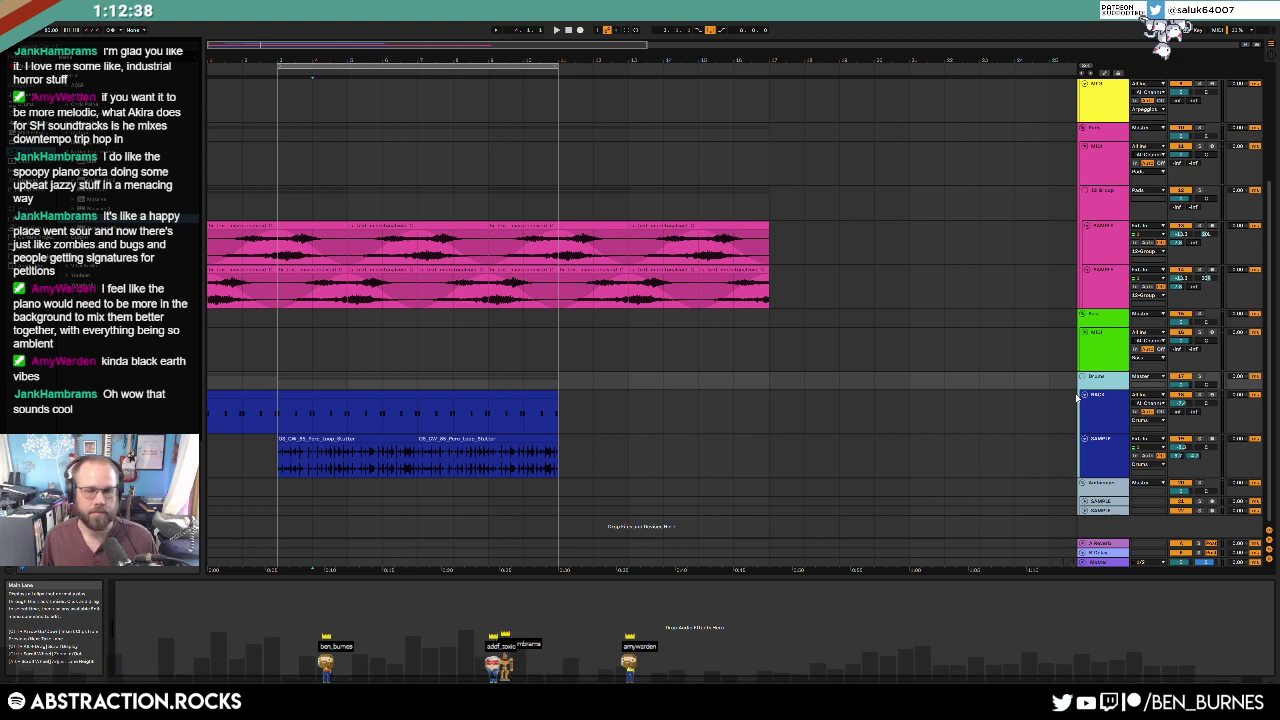
left_click(1104, 406)
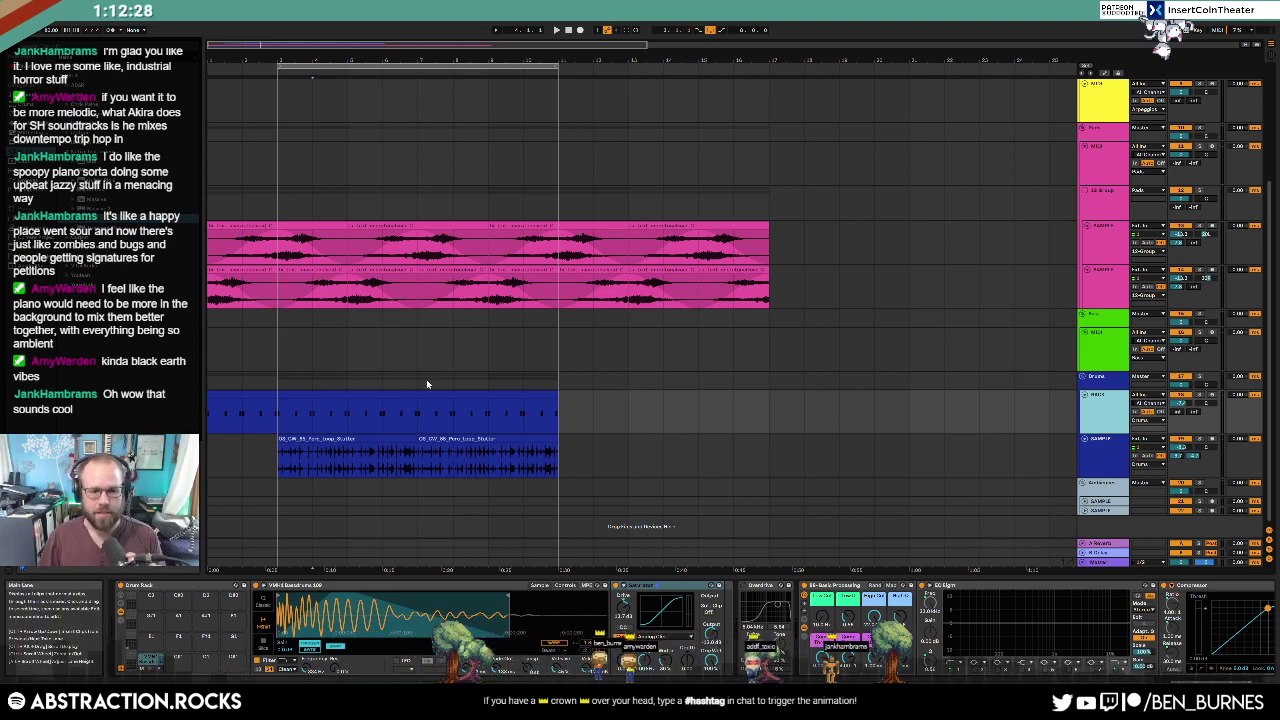
left_click(350, 397)
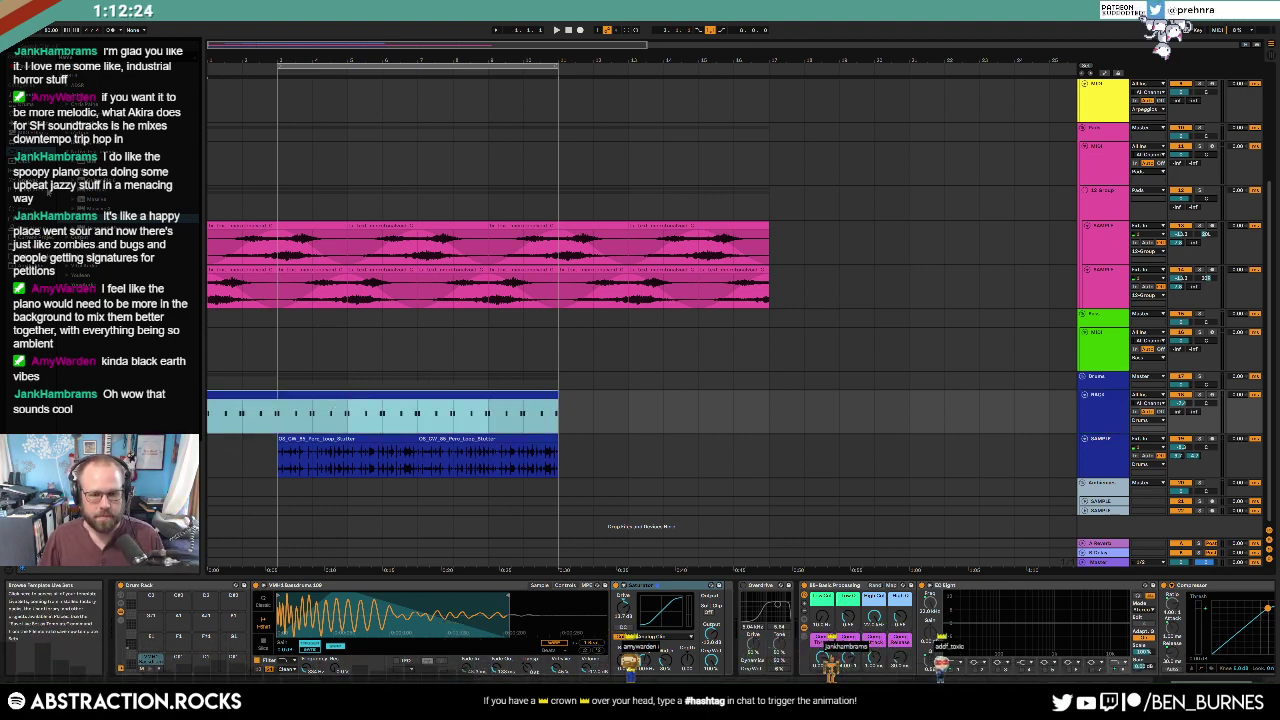
left_click(36, 245)
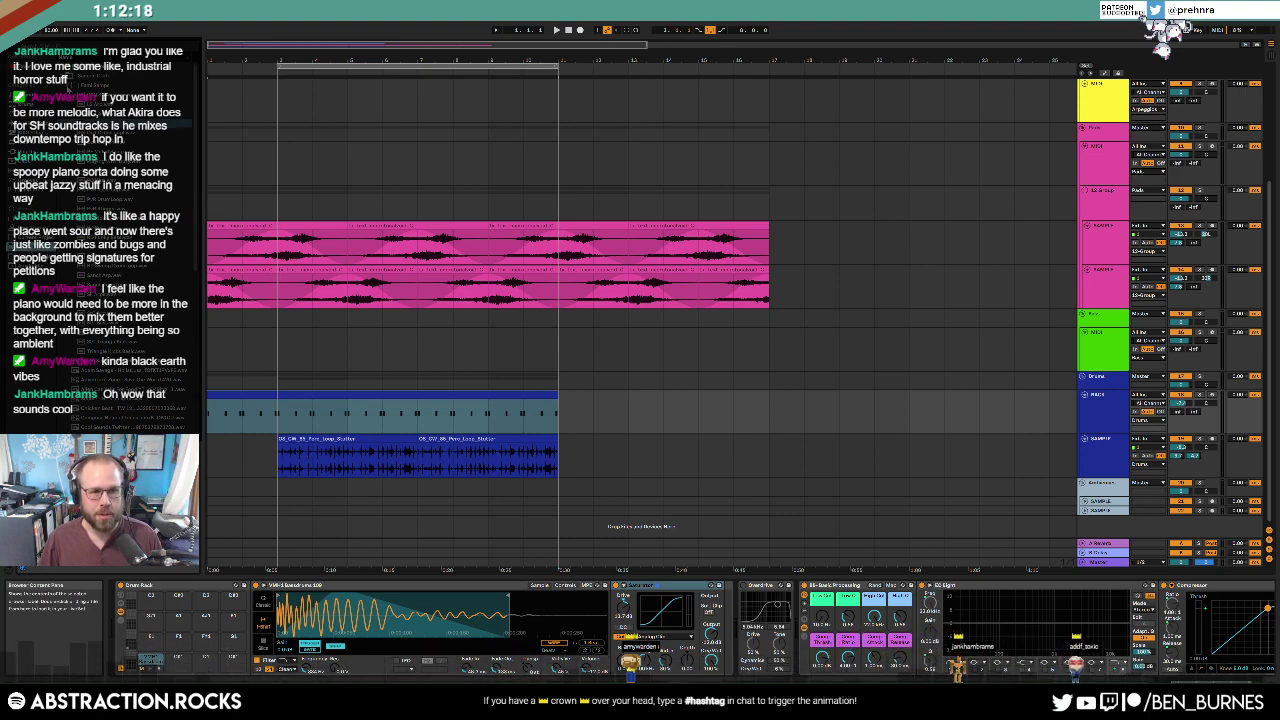
Step: Replace the synth on the green bass MIDI track with a new Kontakt instrument
left_click(1098, 360)
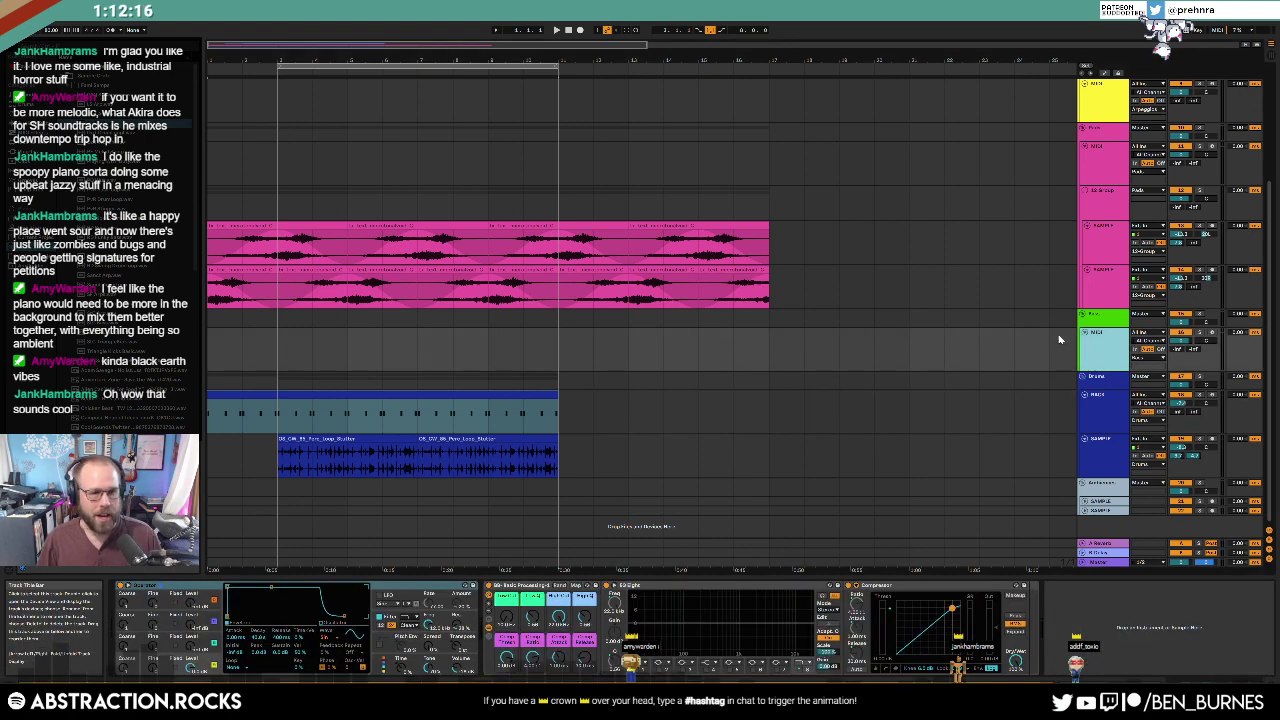
left_click(68, 86)
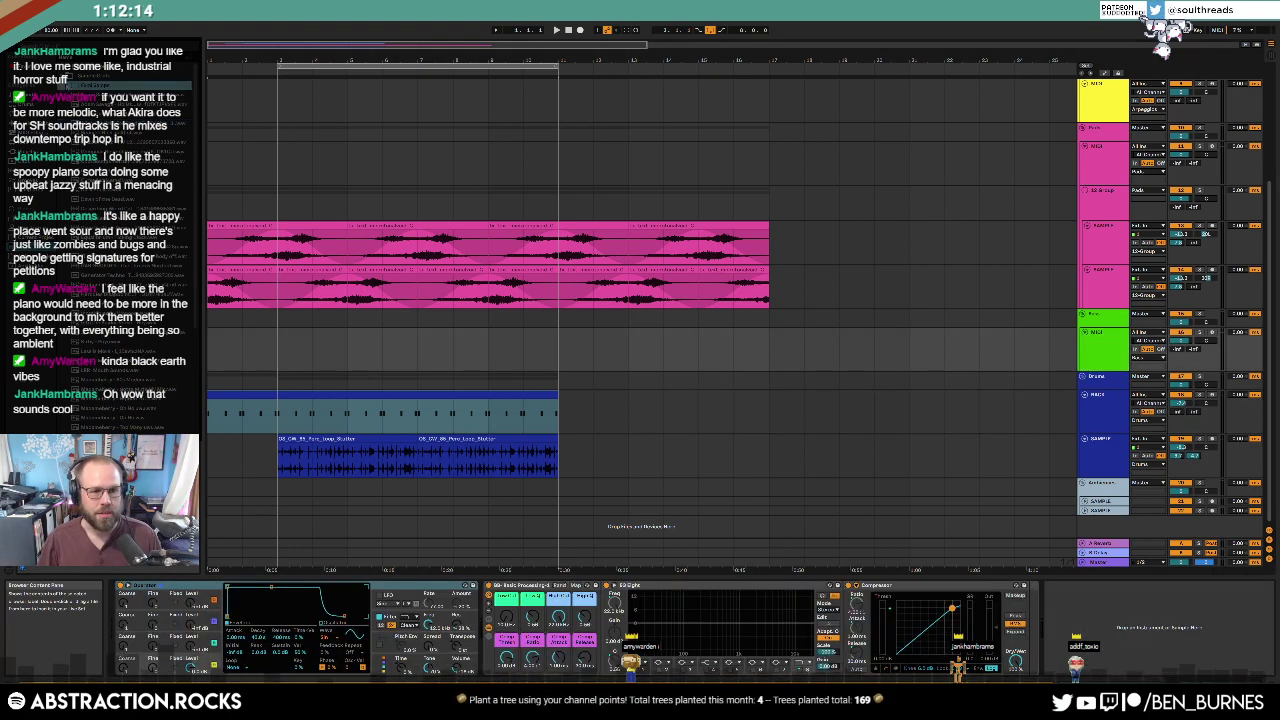
left_click(30, 151)
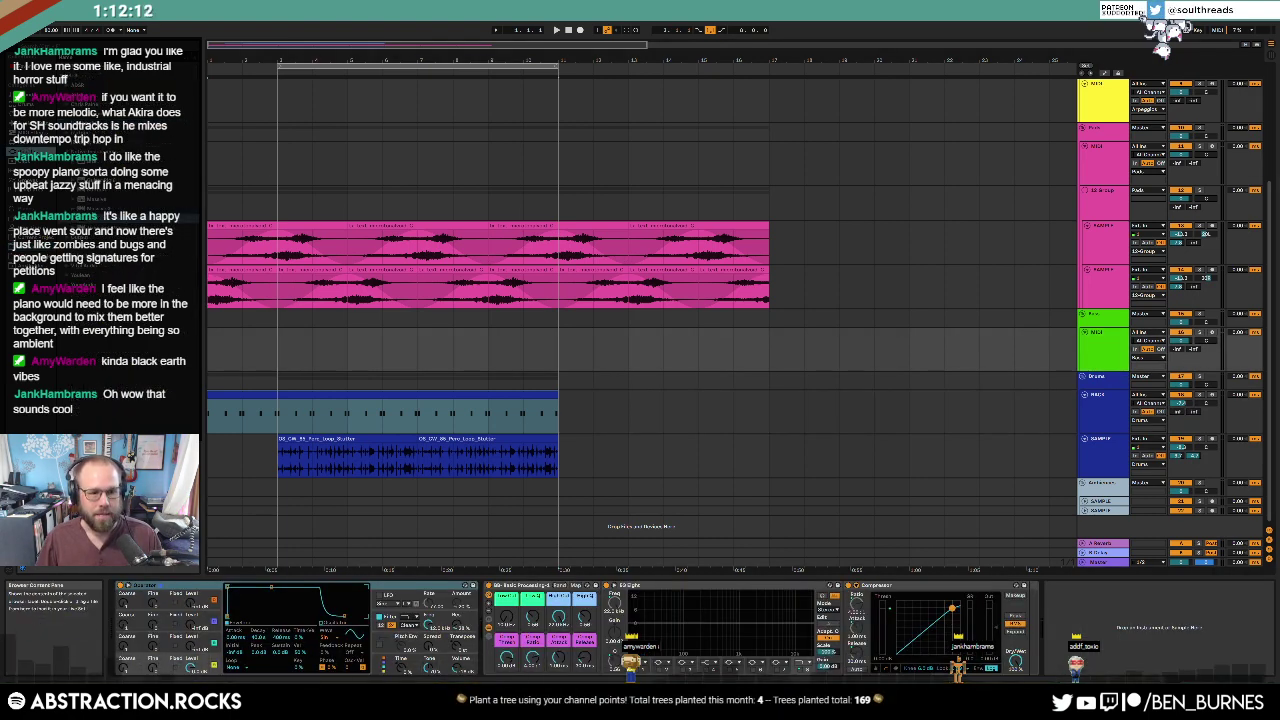
left_click_drag(95, 190, 168, 590)
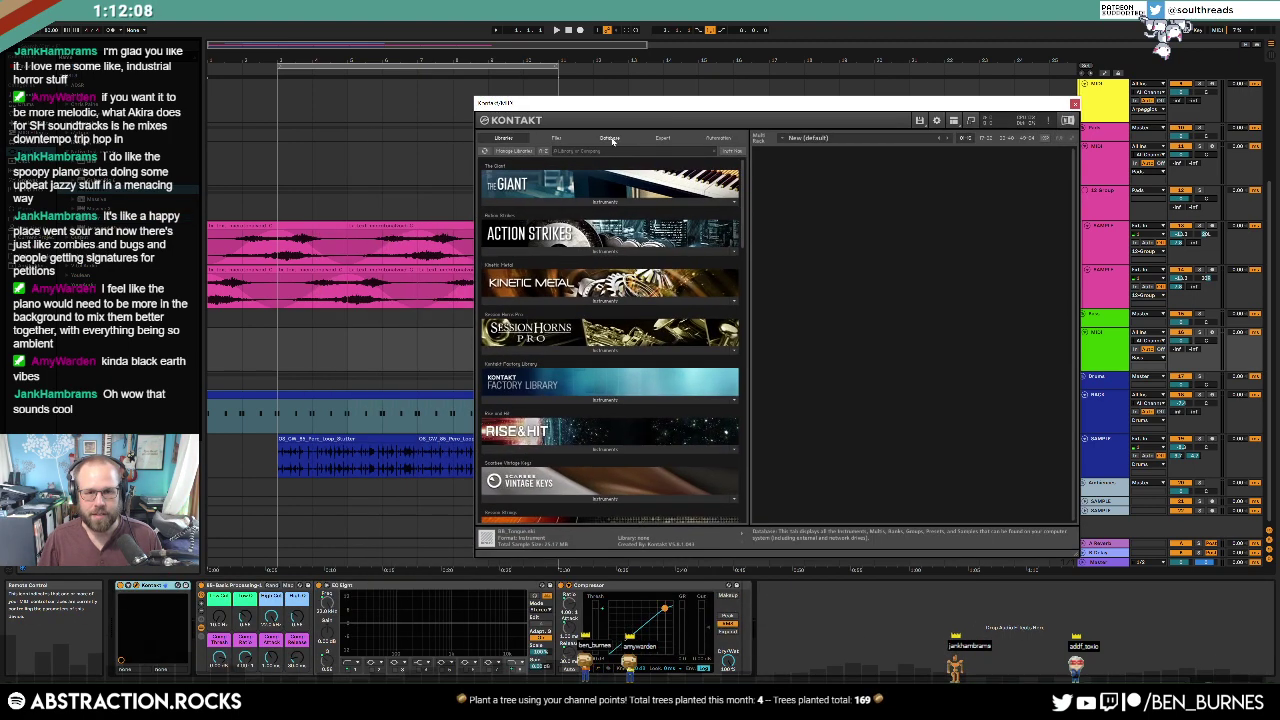
Step: Search Kontakt's database for "upright", load the Upright Bass instrument and close the Kontakt window
left_click(610, 138)
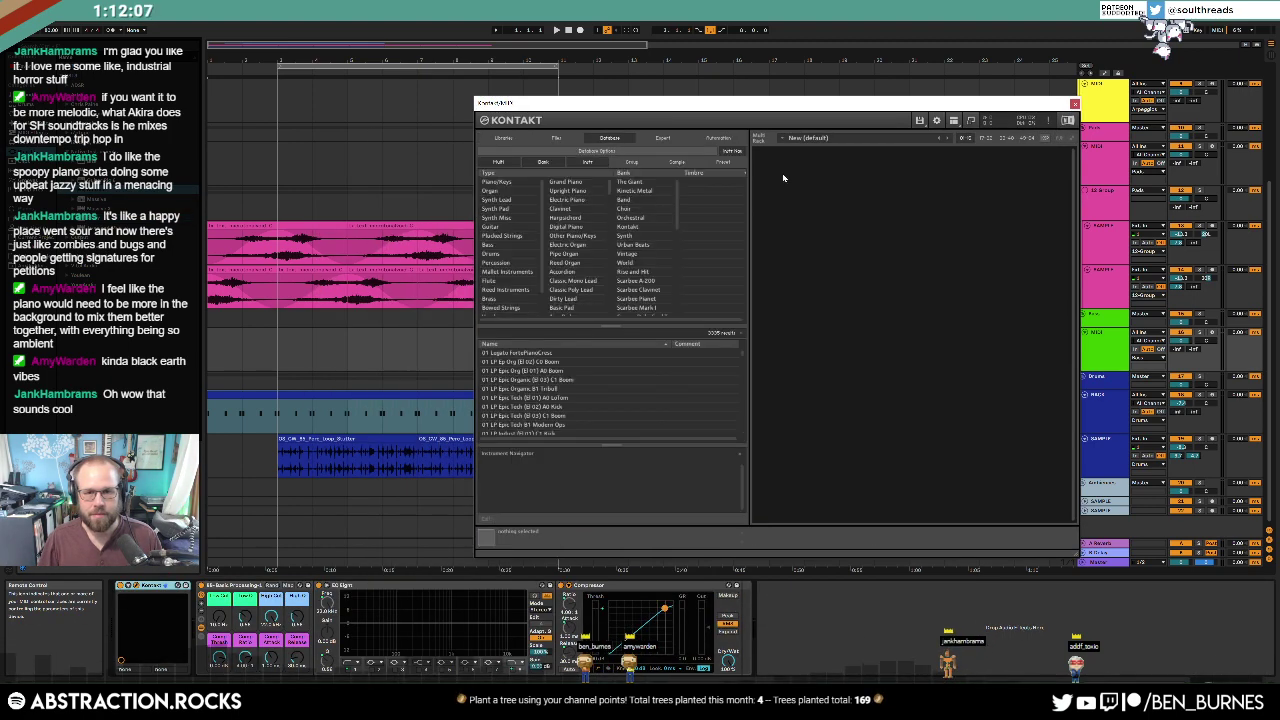
left_click(548, 334)
type("upright")
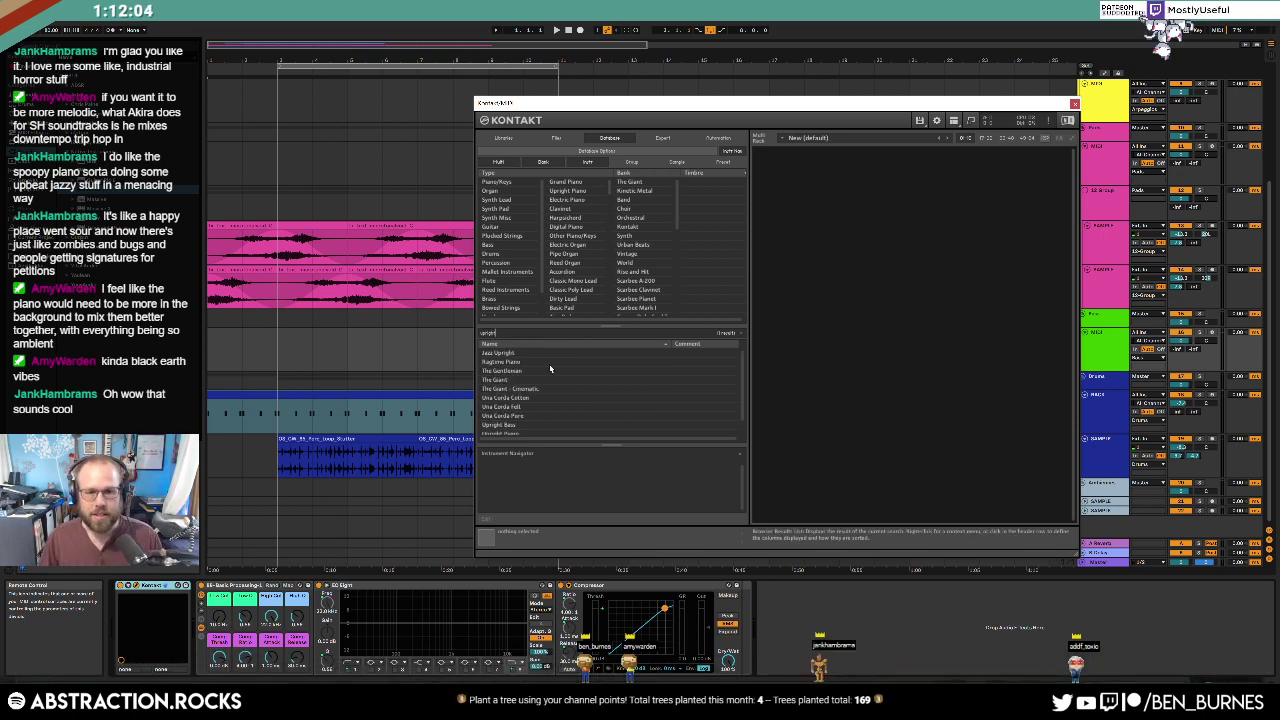
left_click(530, 425)
double_click(530, 425)
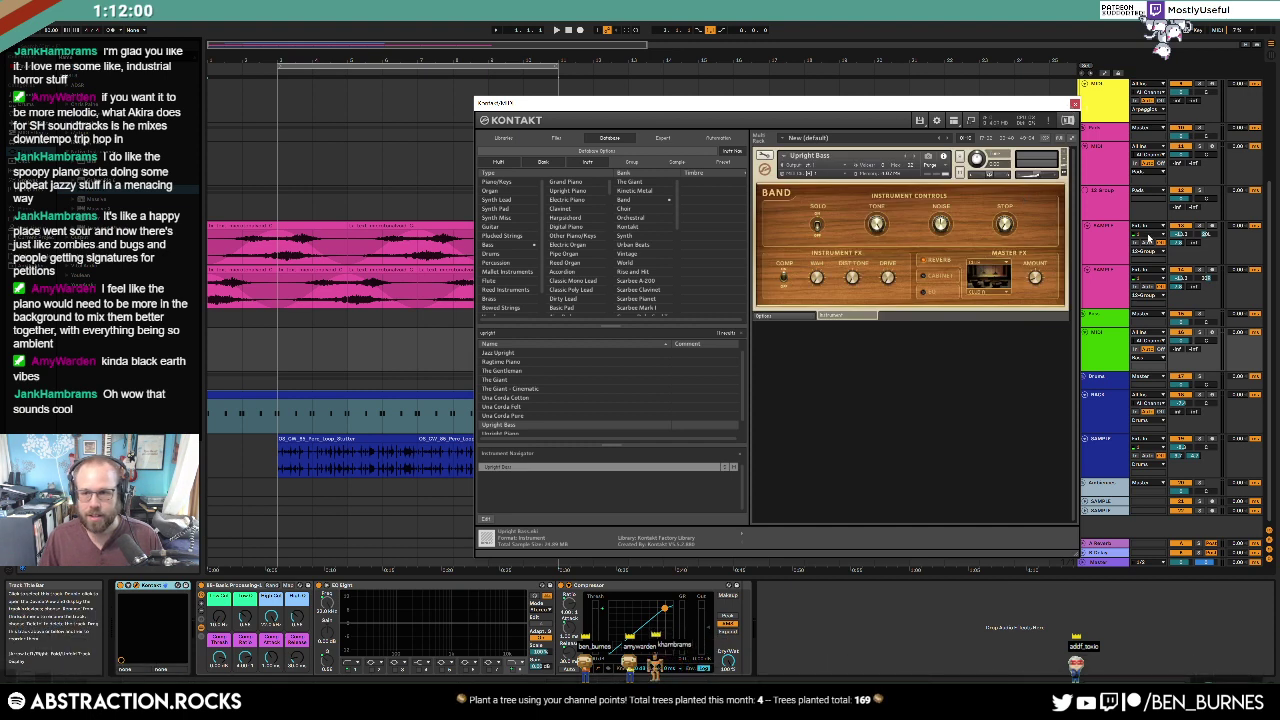
left_click(1074, 104)
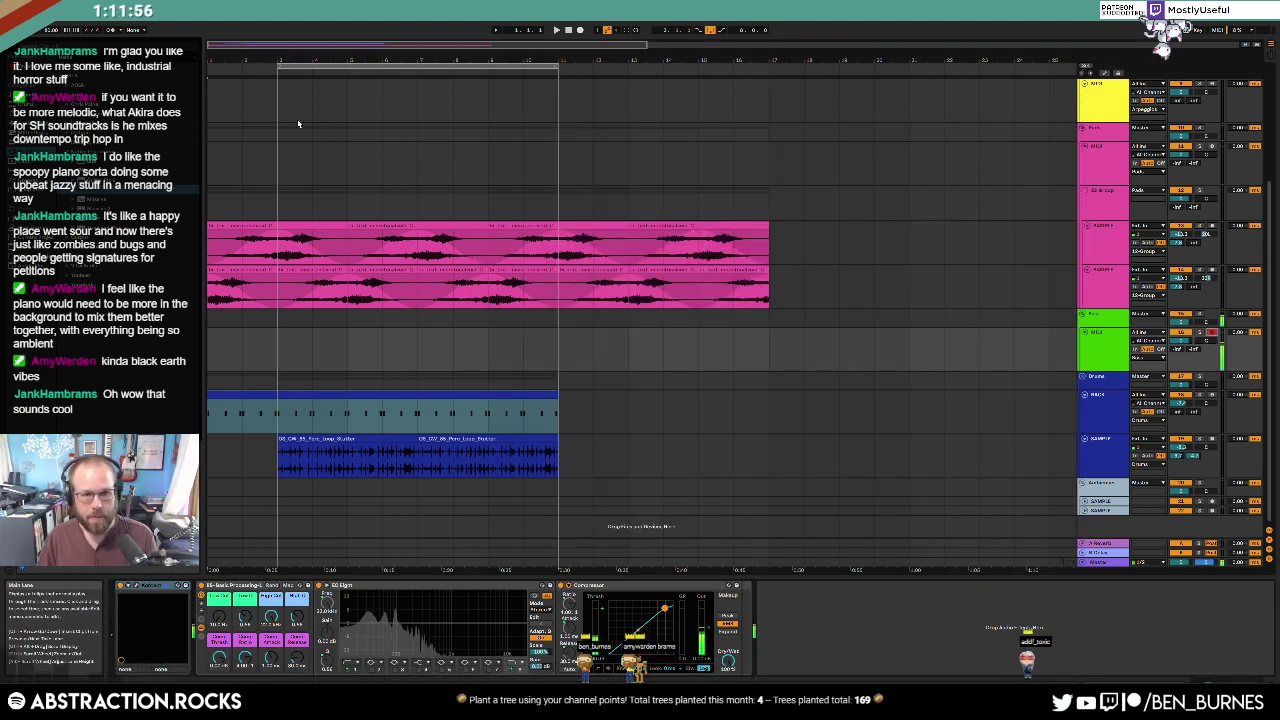
Step: Record a bass part on the green MIDI track from just before bar 3 through to bar 11
left_click(246, 346)
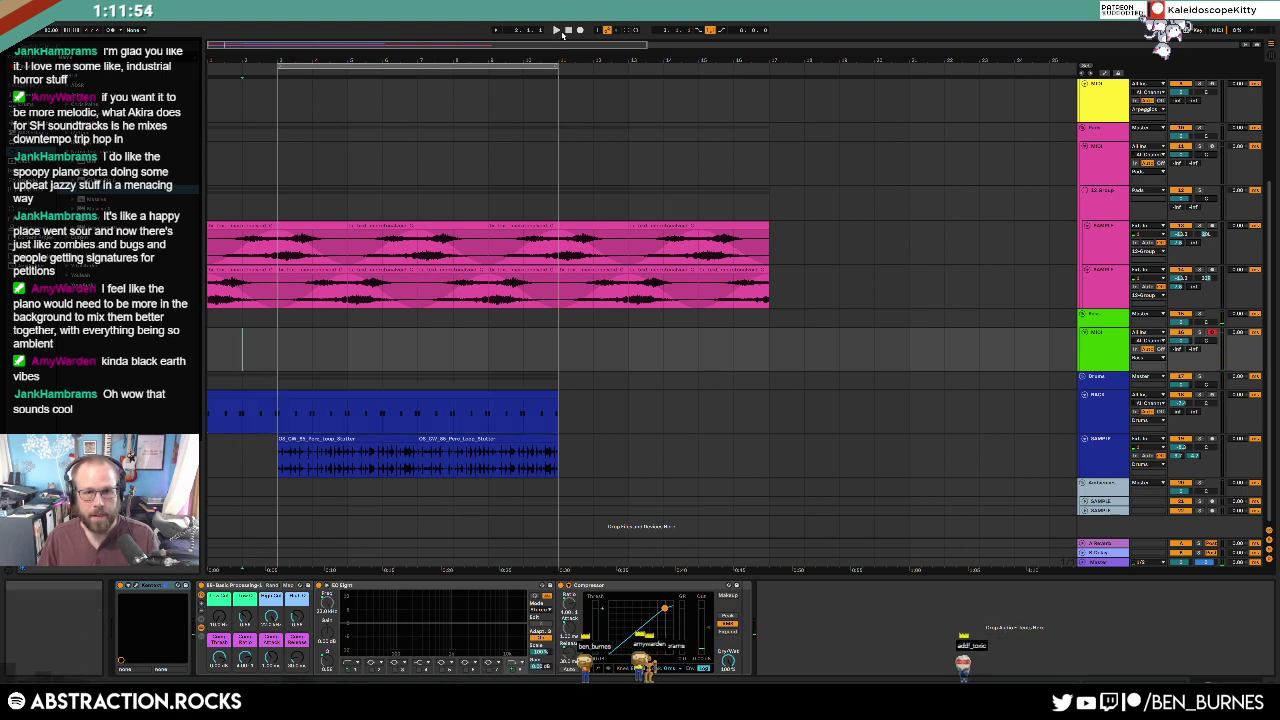
key("space")
left_click(580, 30)
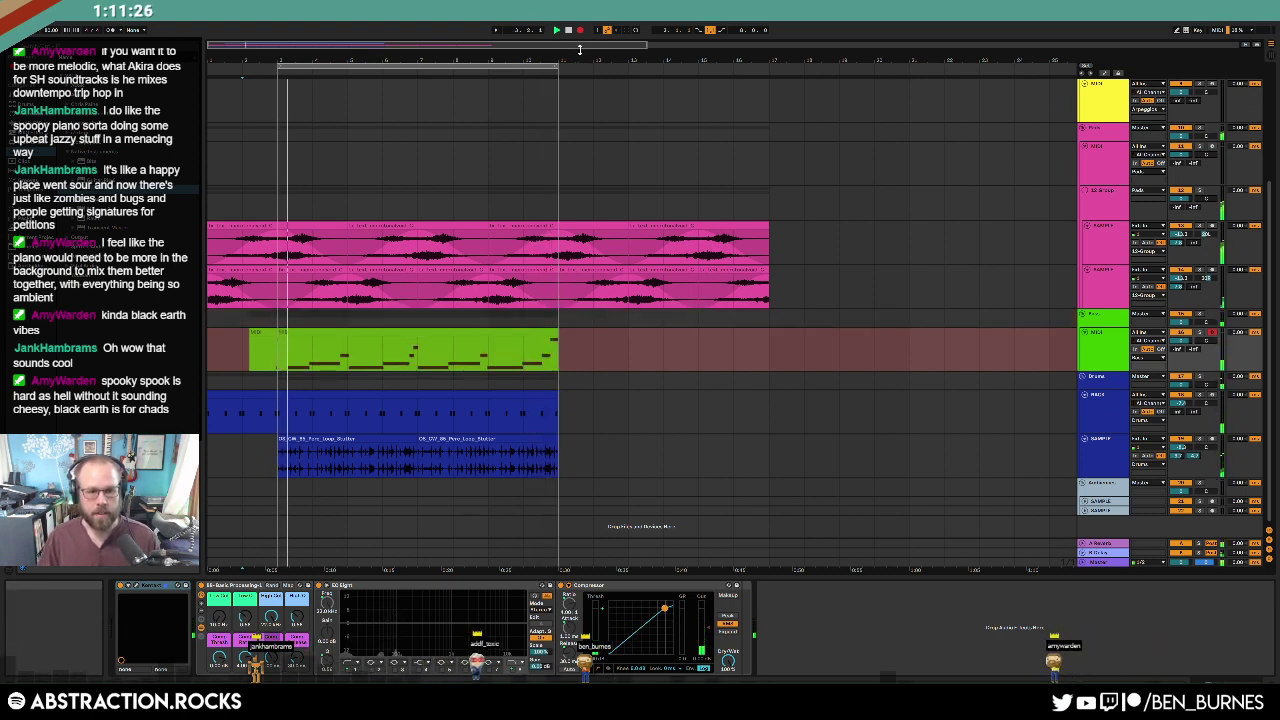
key("space")
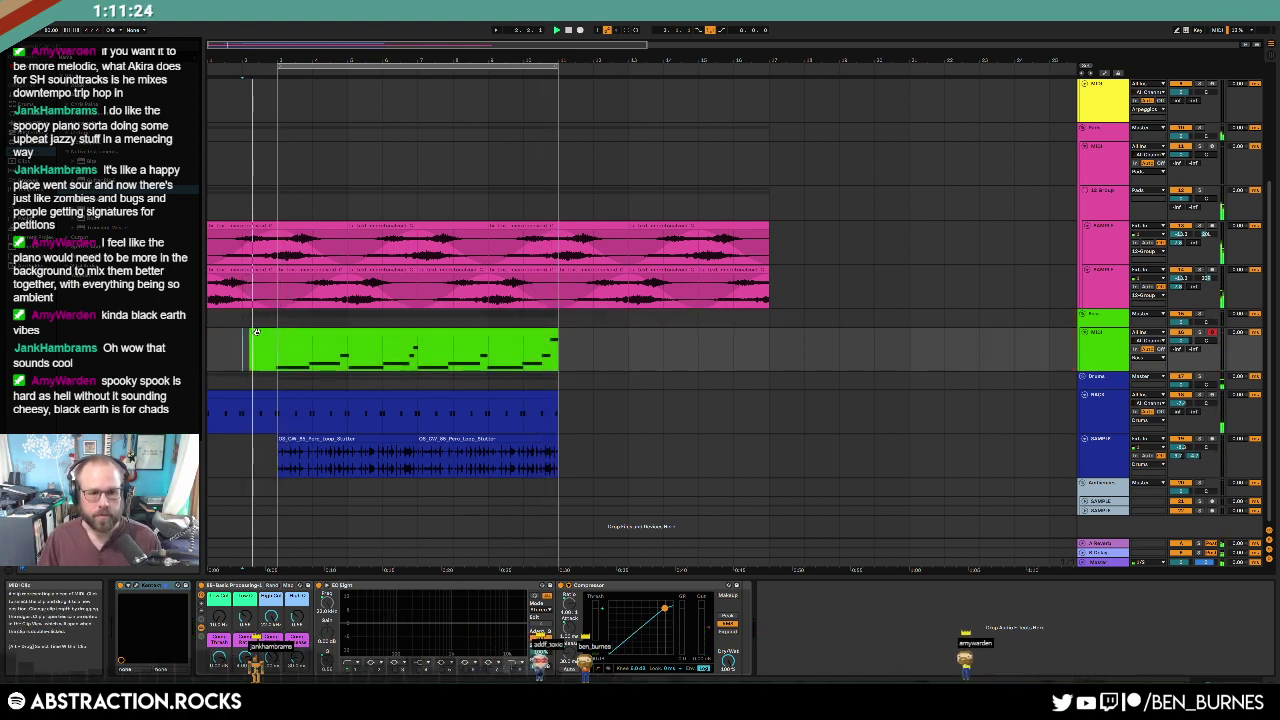
Step: Open the recorded bass clip and quantize its notes in bars 3 to 6
double_click(265, 350)
key("space")
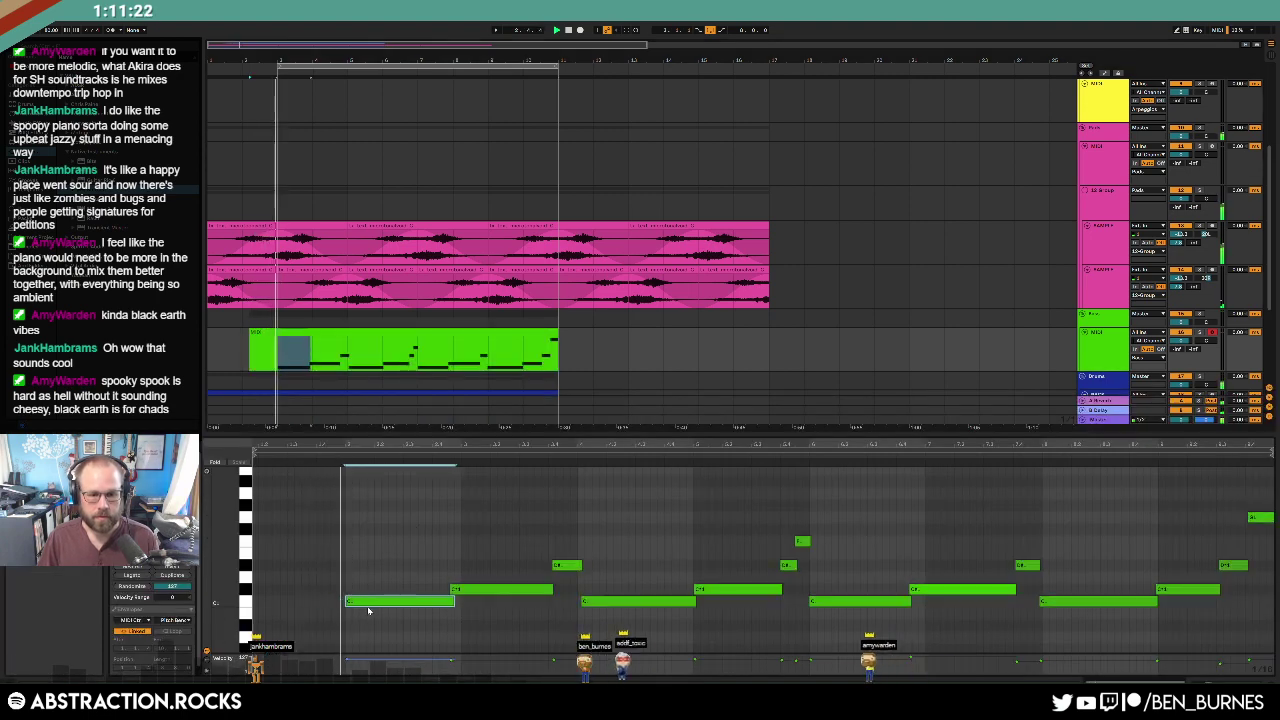
left_click(367, 601)
left_click(459, 589)
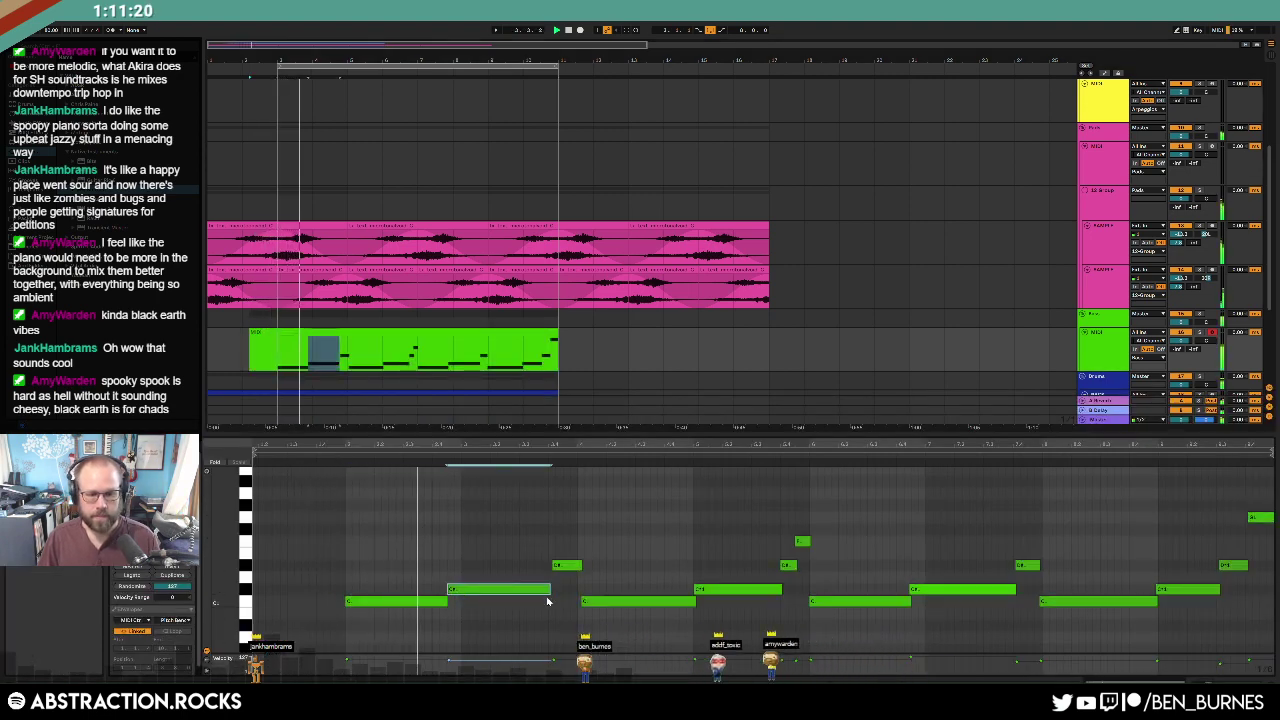
key("space")
left_click_drag(568, 547, 611, 640)
key("ctrl+u")
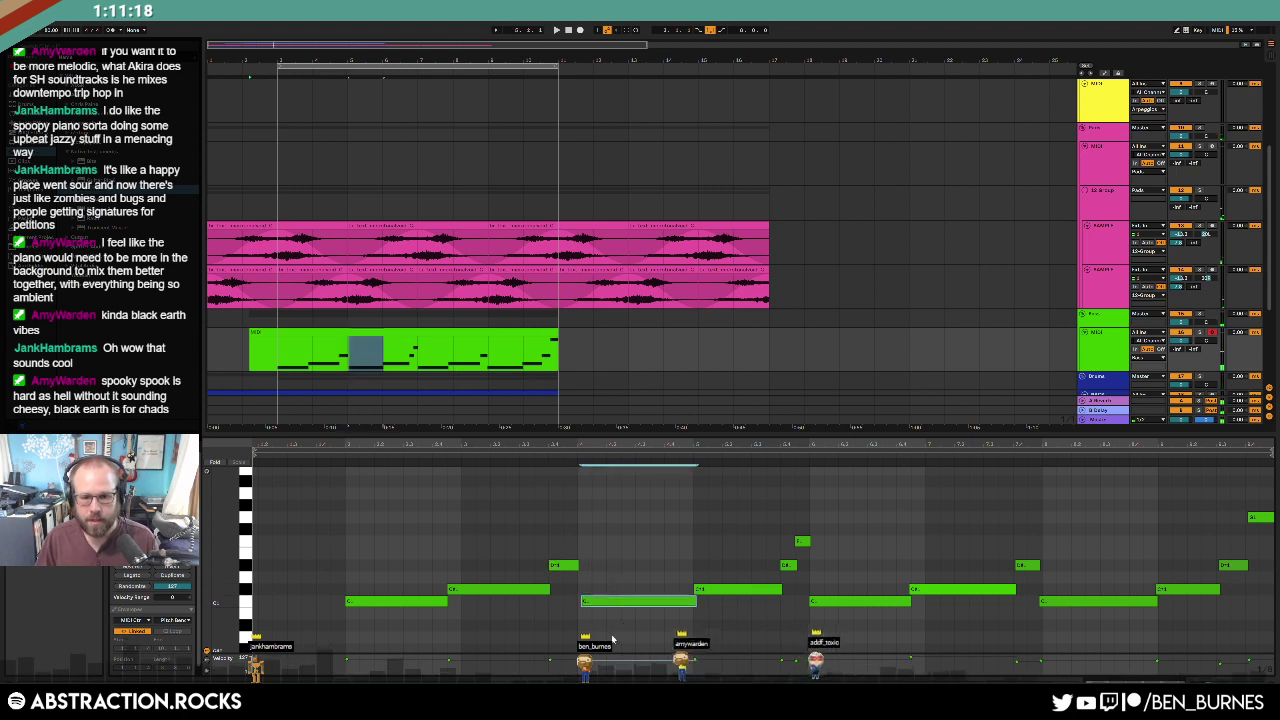
key("ctrl+u")
left_click_drag(720, 565, 737, 608)
left_click_drag(784, 551, 789, 578)
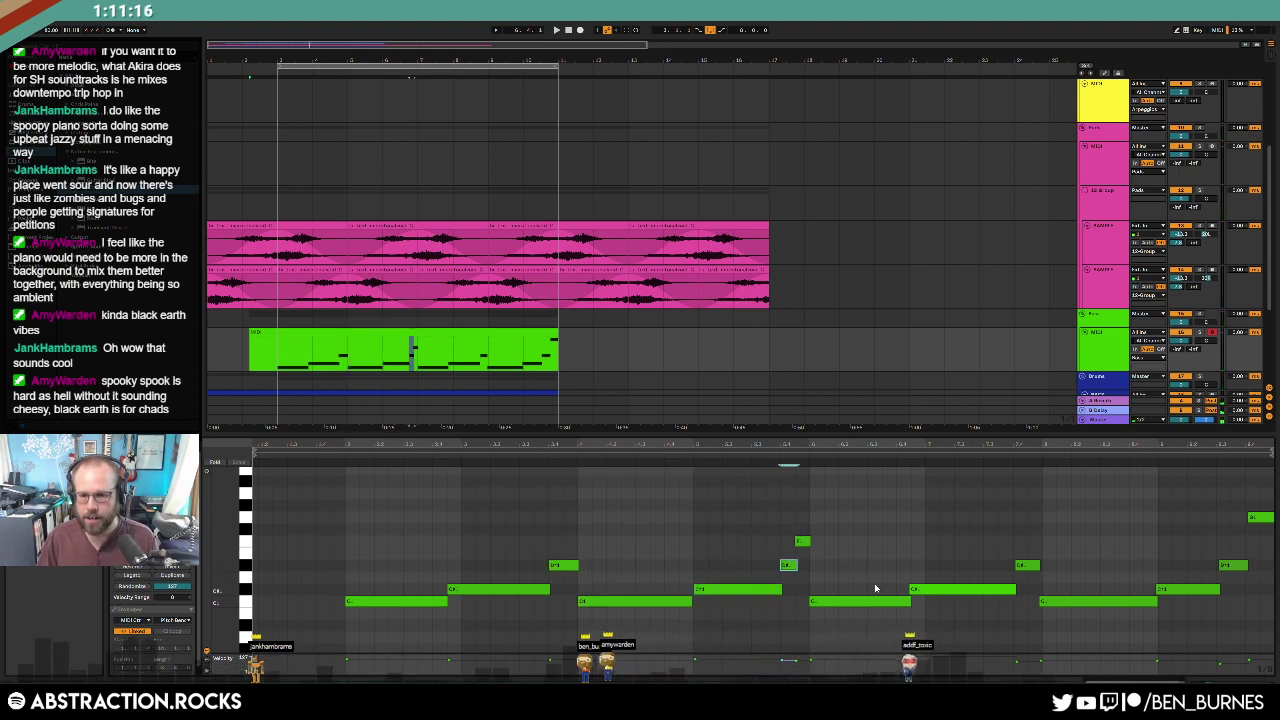
Step: Quantize the remaining bass notes one by one from bar 7 to the end of the clip
left_click_drag(867, 576, 867, 622)
key("ctrl+u")
left_click_drag(975, 563, 982, 613)
key("ctrl+u")
key("ctrl+u")
left_click_drag(1034, 551, 1088, 618)
key("ctrl+u")
left_click_drag(1187, 573, 1190, 603)
key("ctrl+u")
left_click_drag(1216, 556, 1222, 573)
key("ctrl+u")
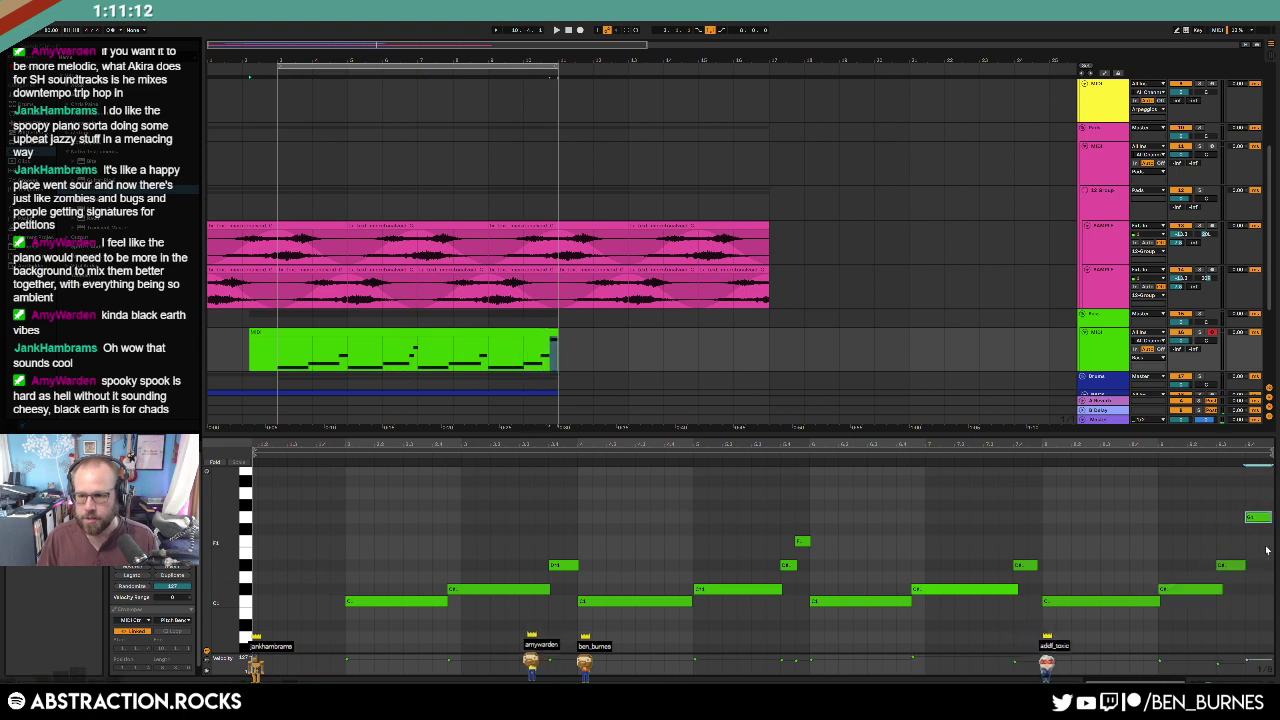
Step: Trim the bass clip's start to bar 3, then show and briefly audition the bass track with its devices
left_click(1042, 517)
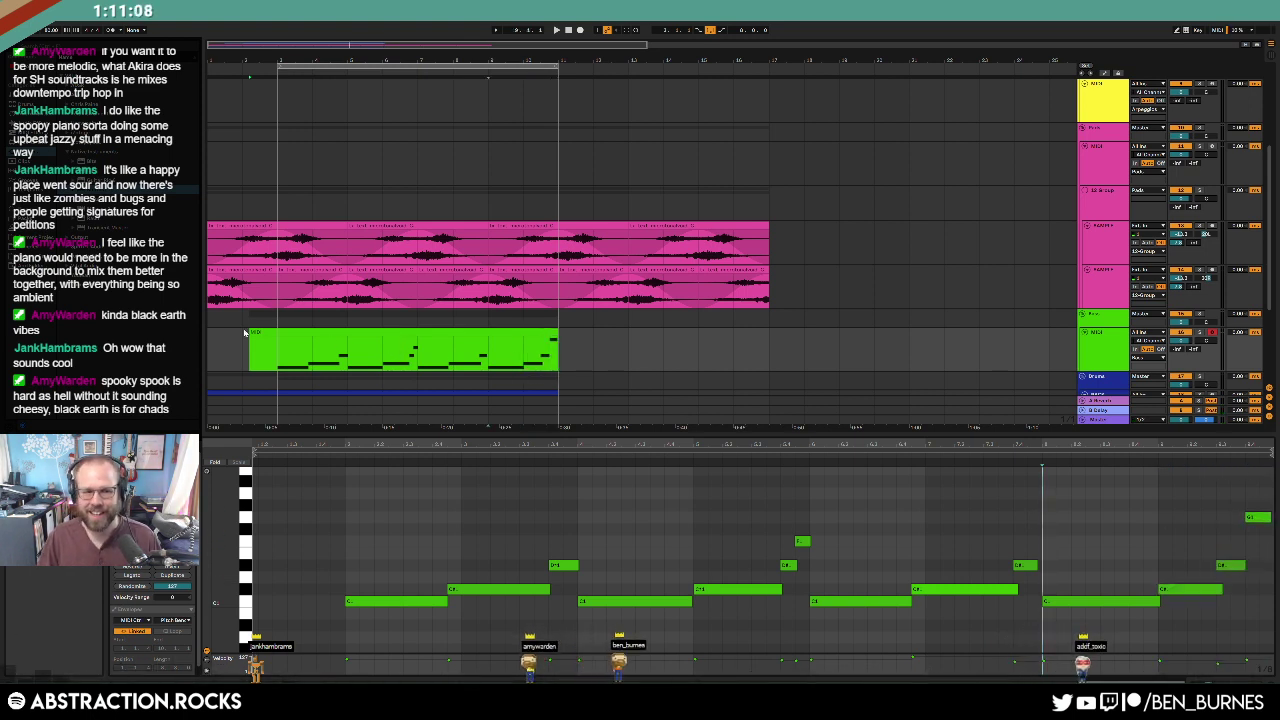
left_click_drag(250, 350, 278, 350)
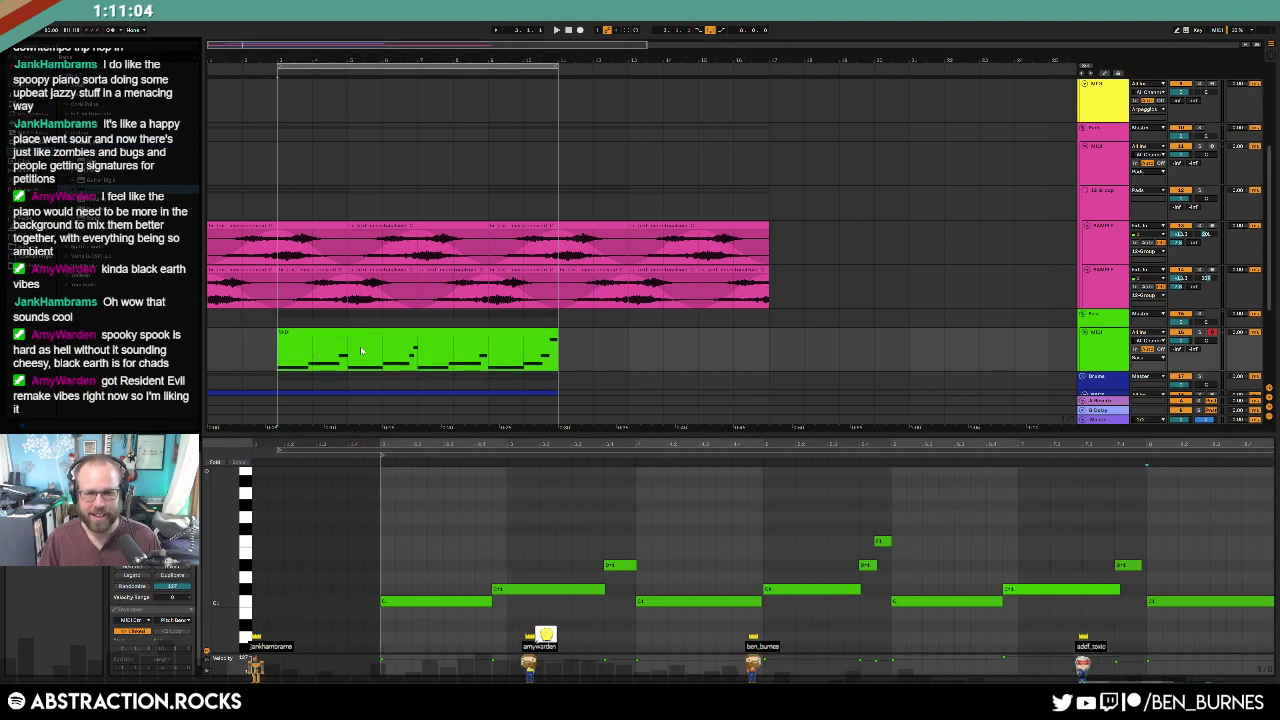
key("shift+Tab")
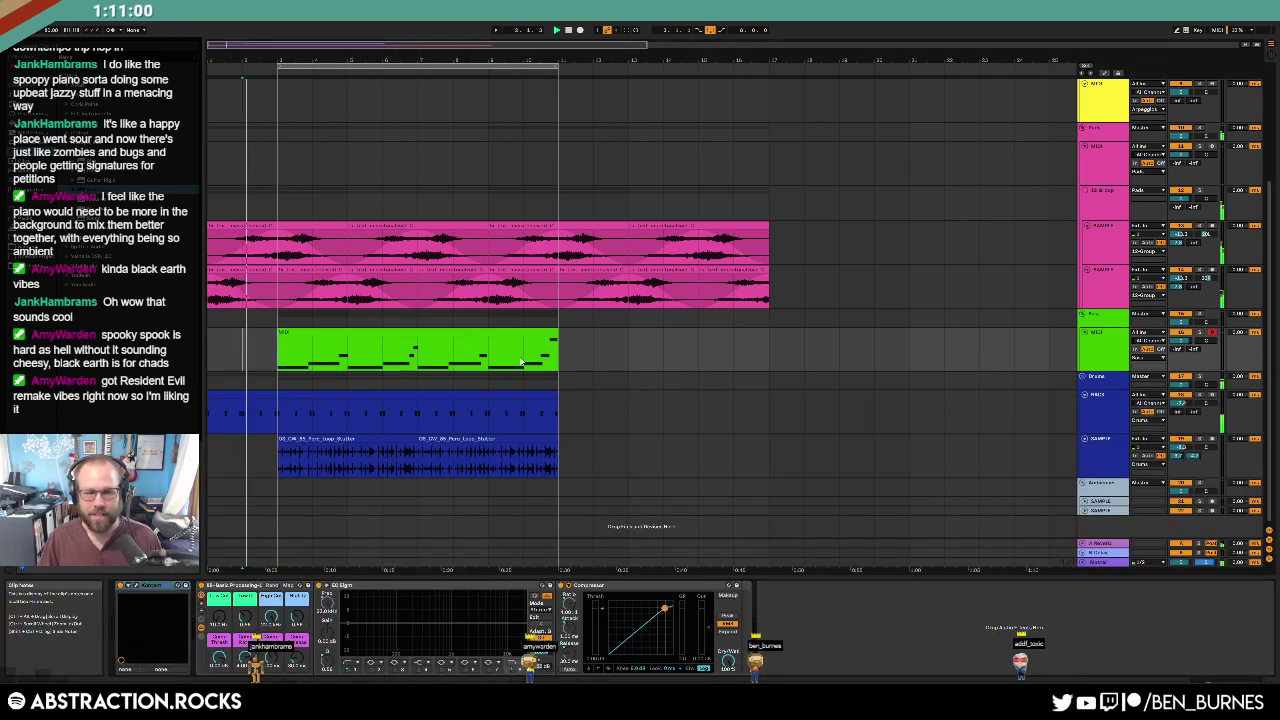
left_click(1110, 353)
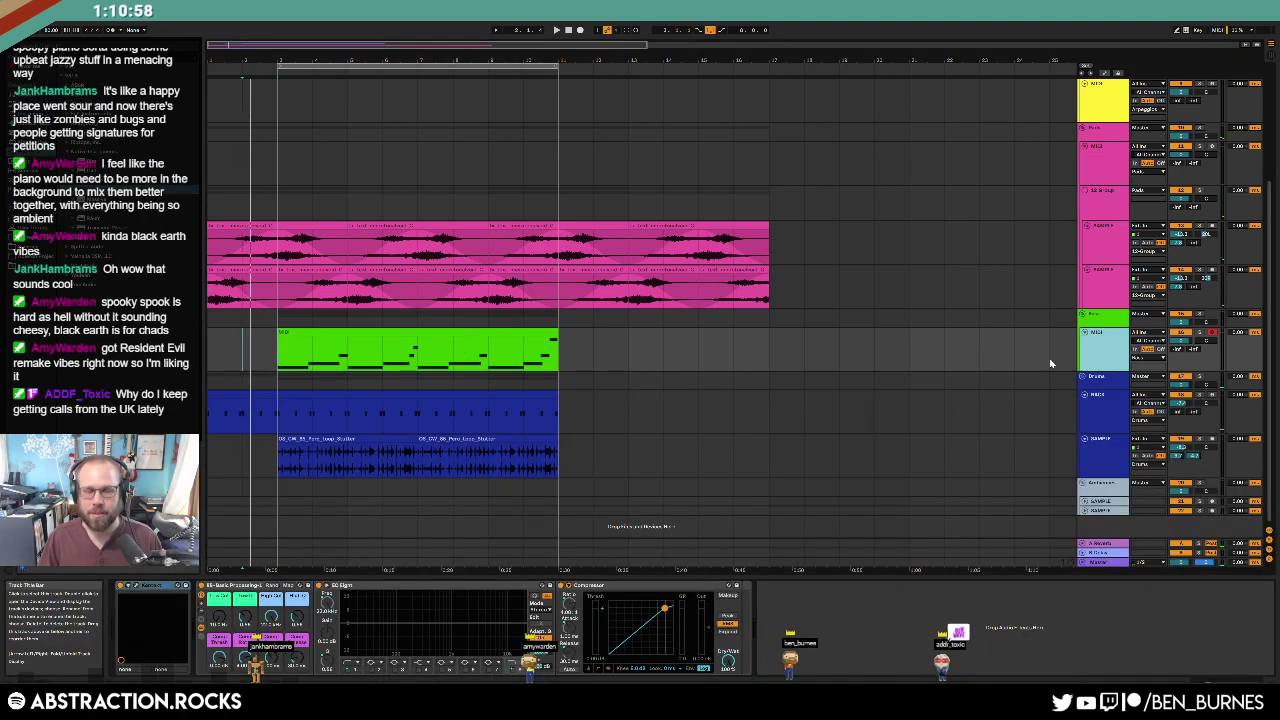
left_click(485, 342)
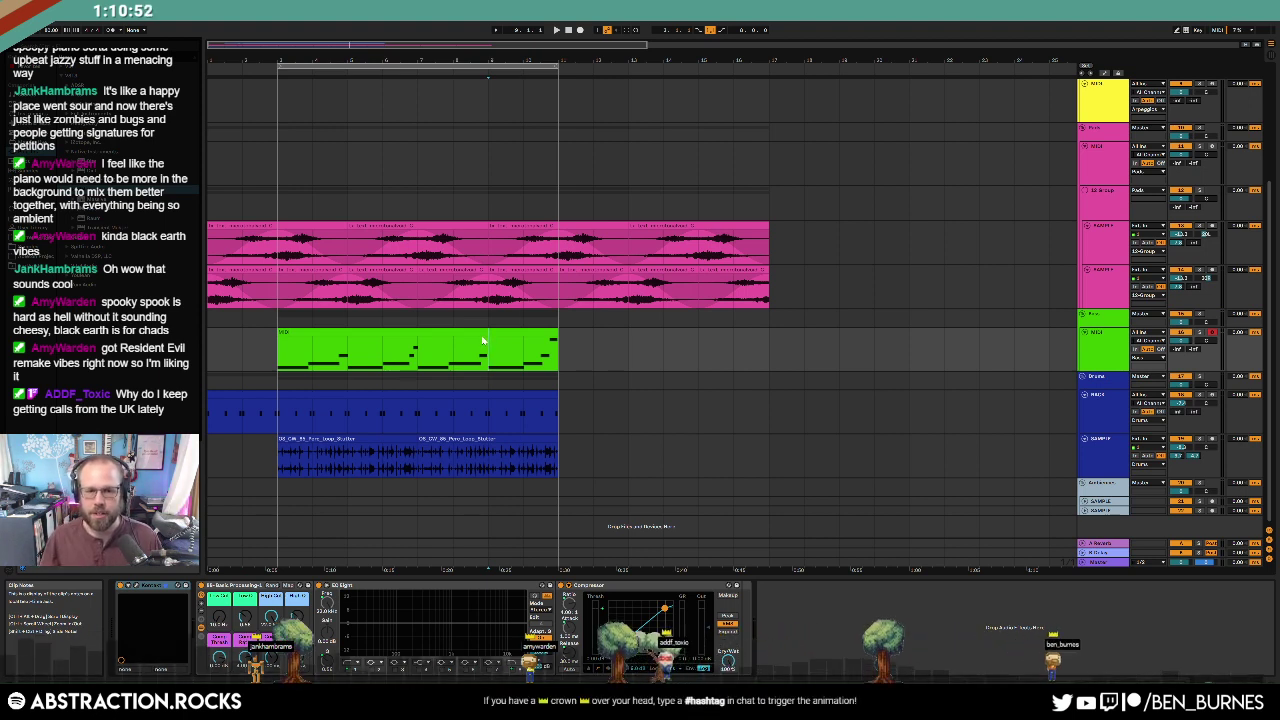
Step: Lower the last note of the recorded bass clip by a semitone, select all its notes, and return to the track's devices
double_click(485, 340)
left_click_drag(1256, 518, 1255, 537)
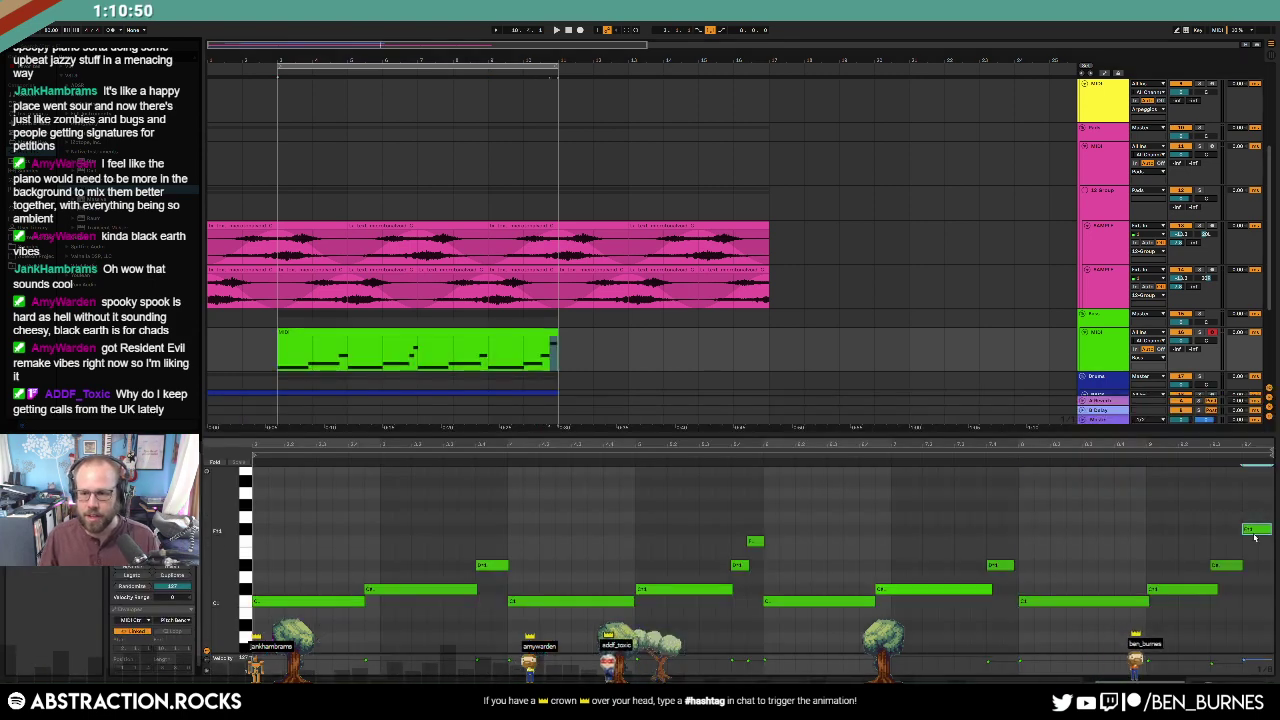
left_click_drag(295, 525, 1250, 608)
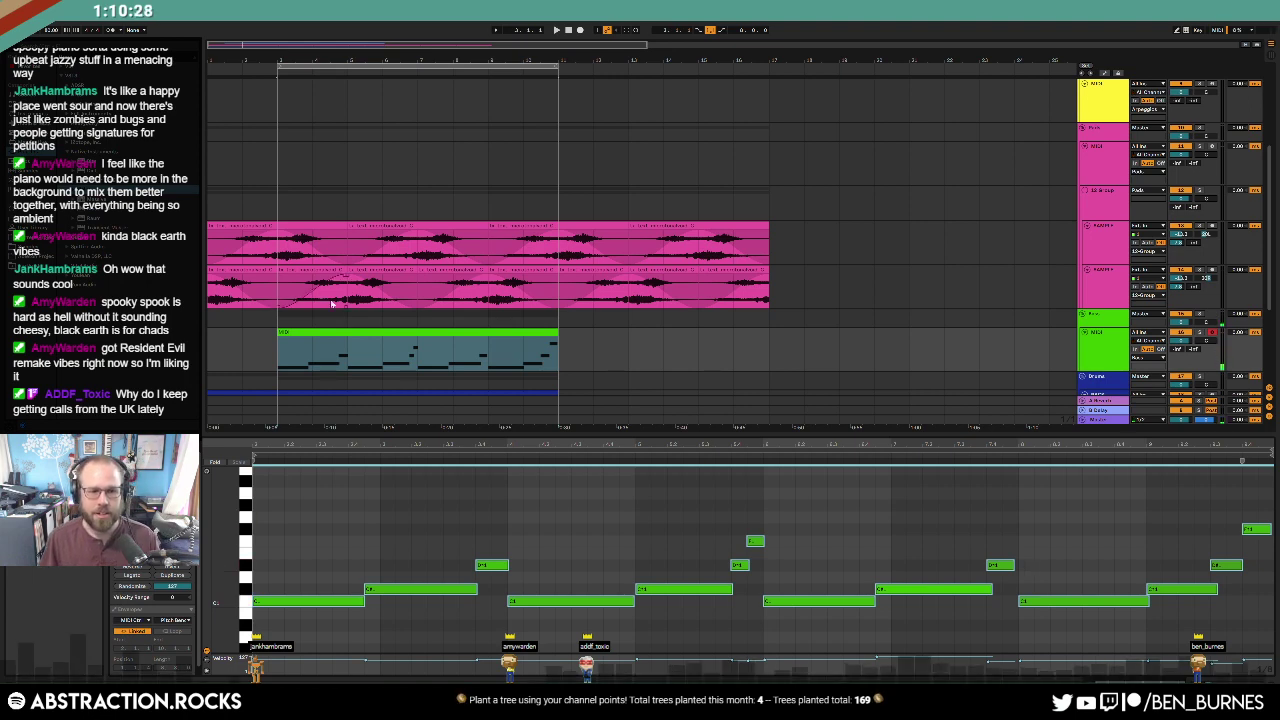
left_click(282, 357)
key("shift+Tab")
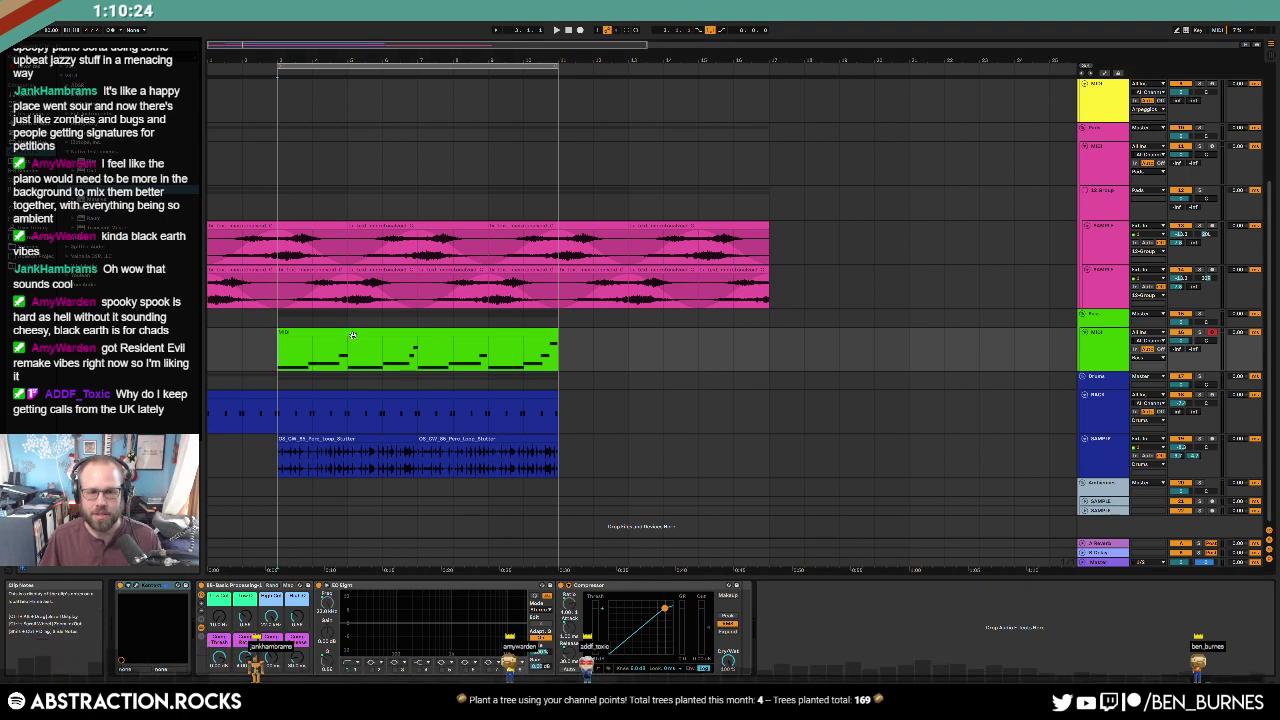
Step: During playback, duplicate the bass clip to fill bars 11 to 19 and extend the loop's end to bar 19
key("space")
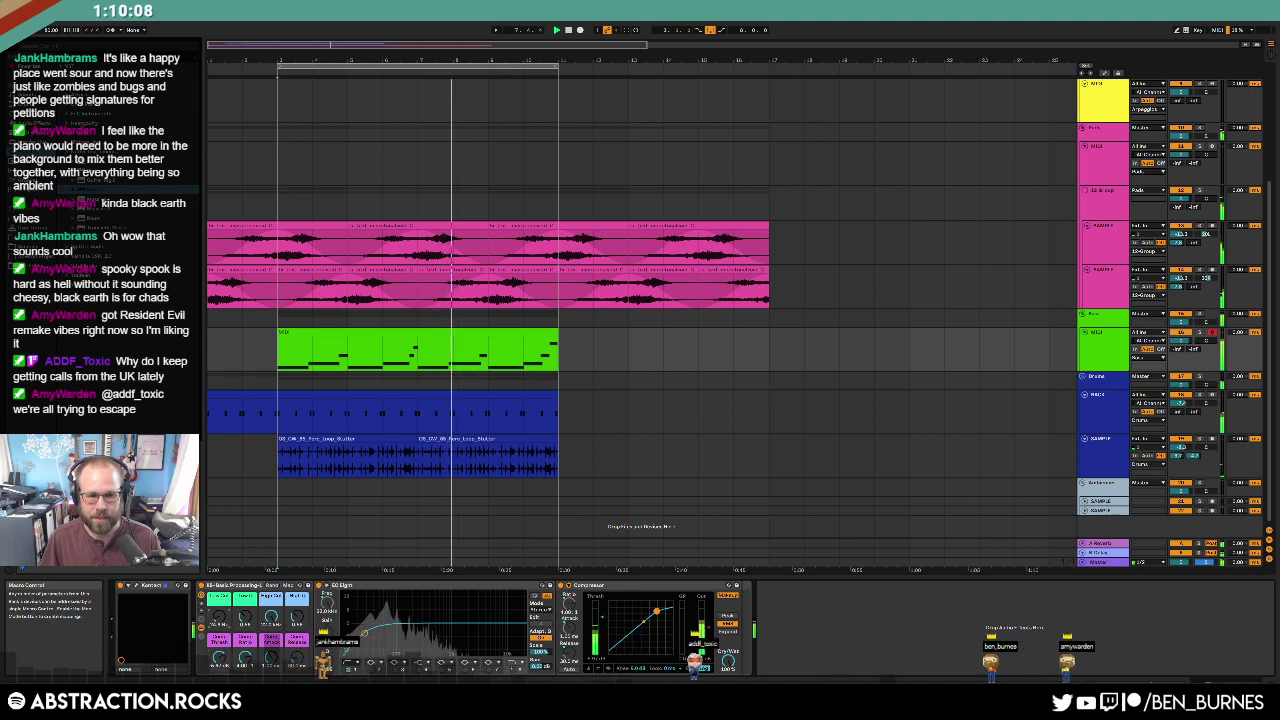
scroll(645, 297, "up", 3)
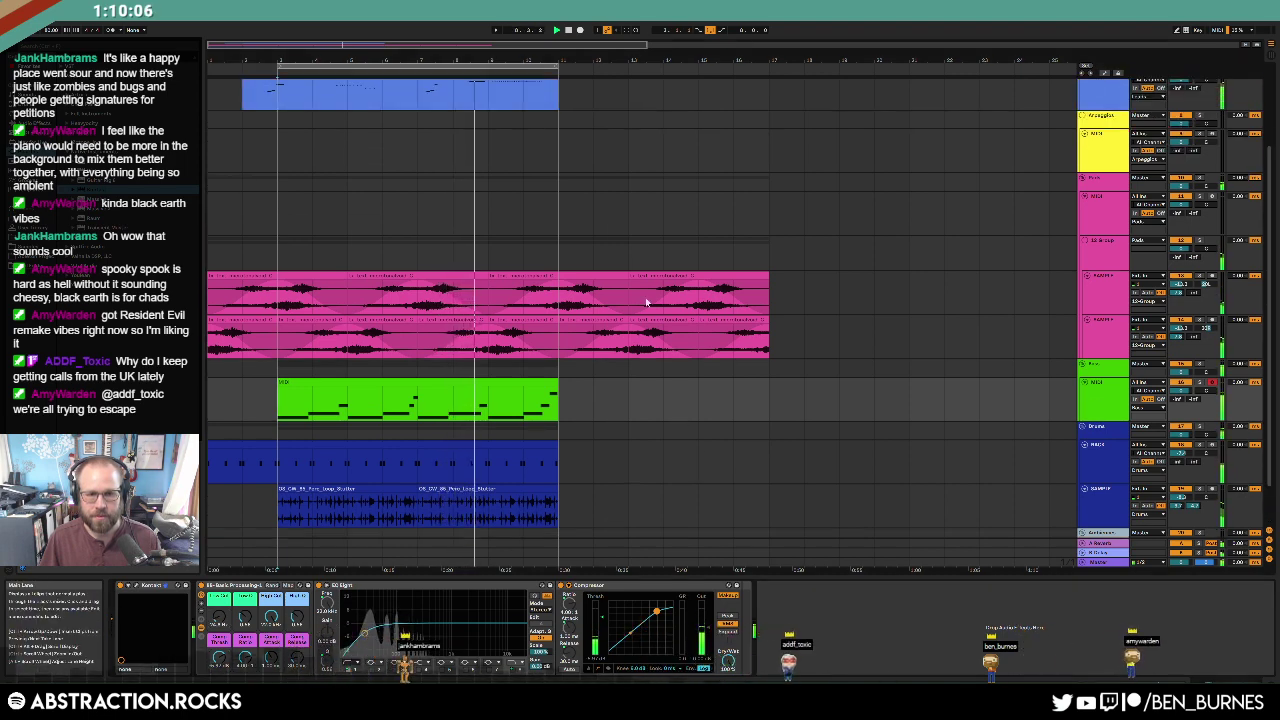
left_click(525, 390)
key("ctrl+d")
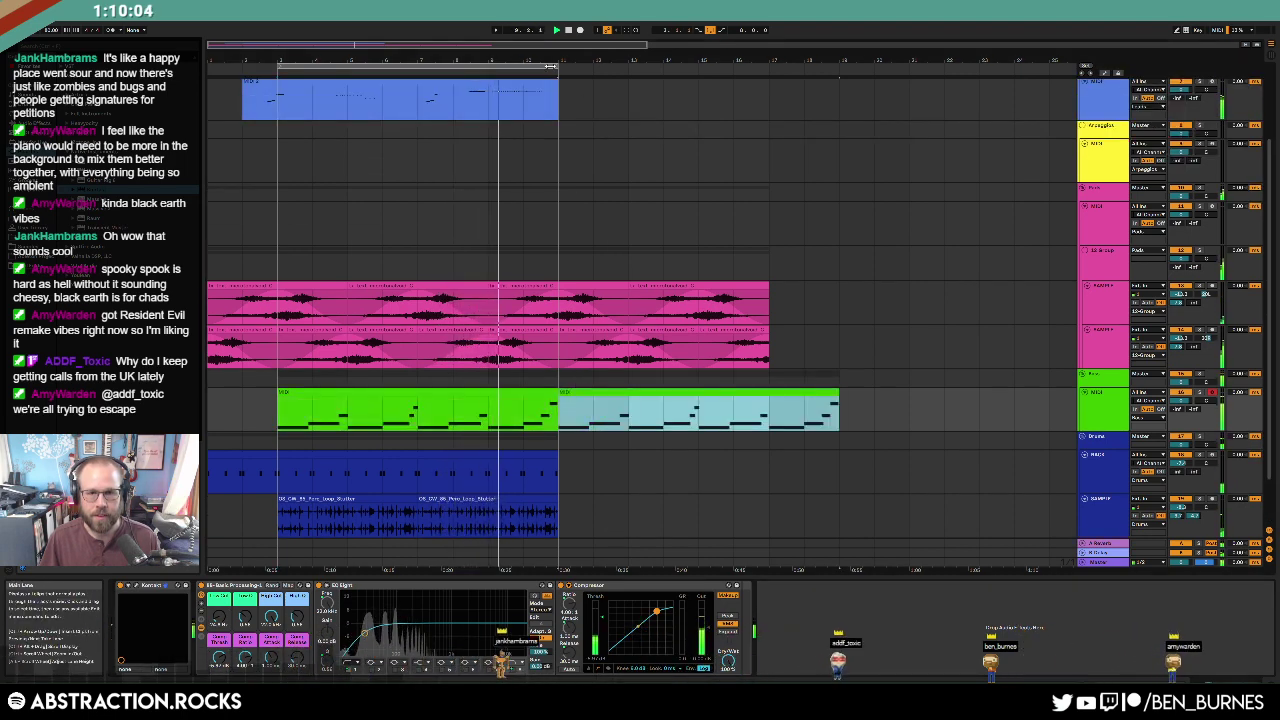
left_click_drag(558, 66, 840, 110)
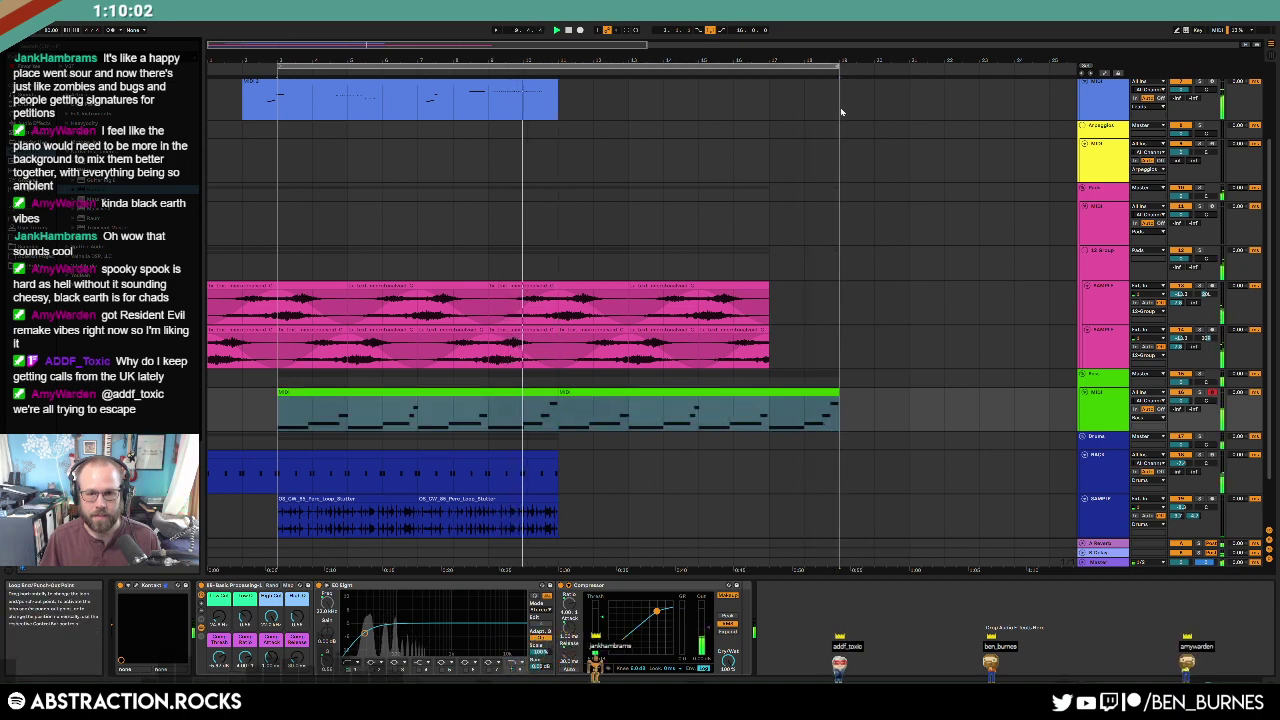
Step: Extend the bass drum clip to bar 19 and duplicate the two percussion loops to fill bars 11 to 19
left_click(566, 457)
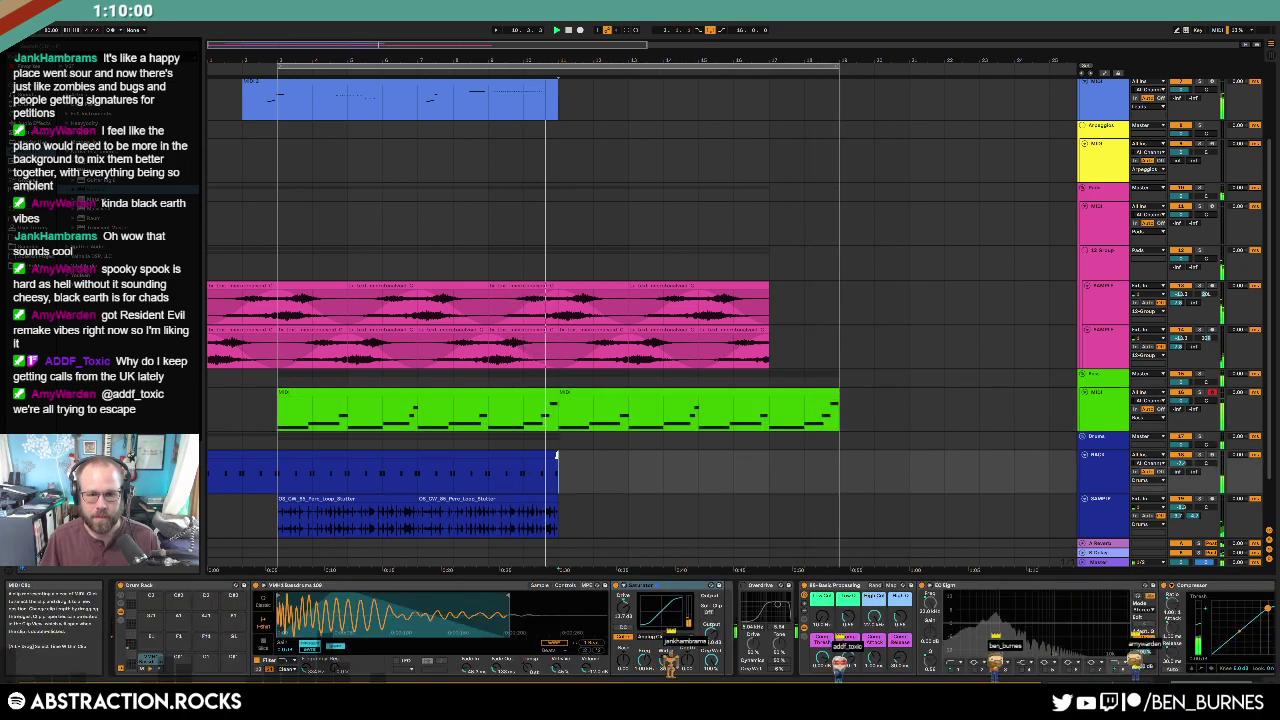
left_click_drag(556, 455, 839, 457)
left_click(552, 508)
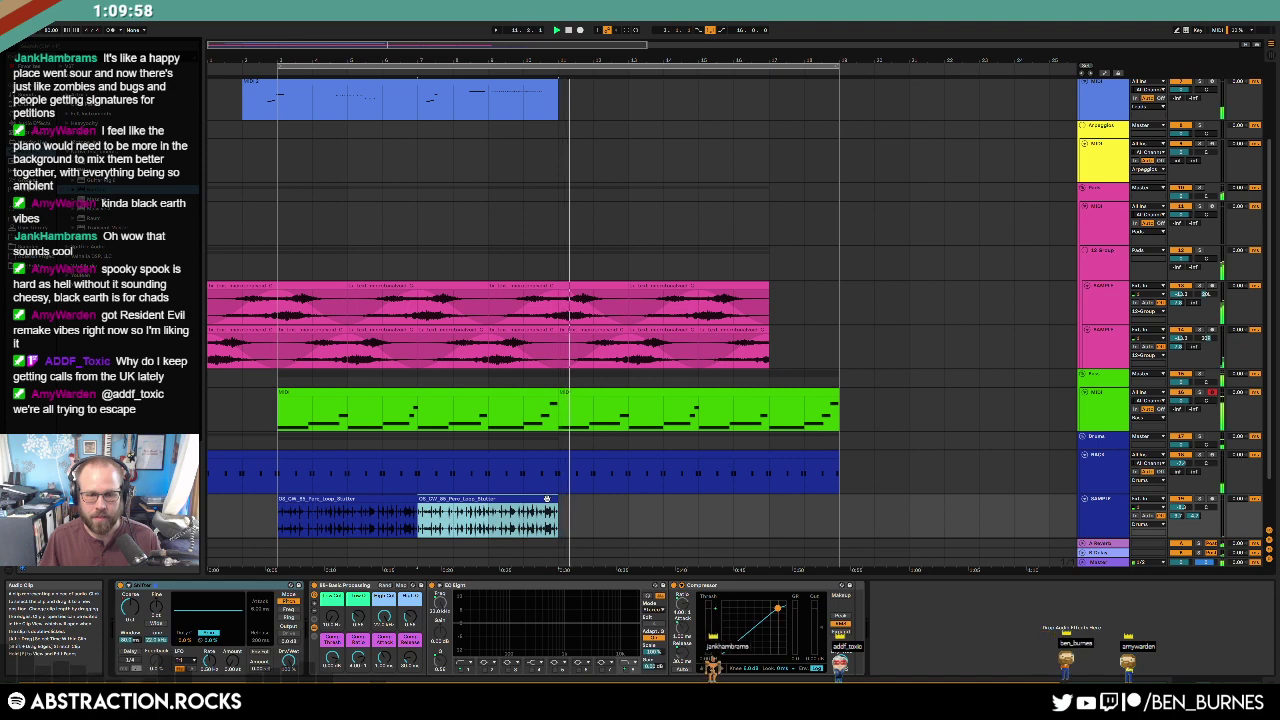
key("ctrl+d")
key("ctrl+d")
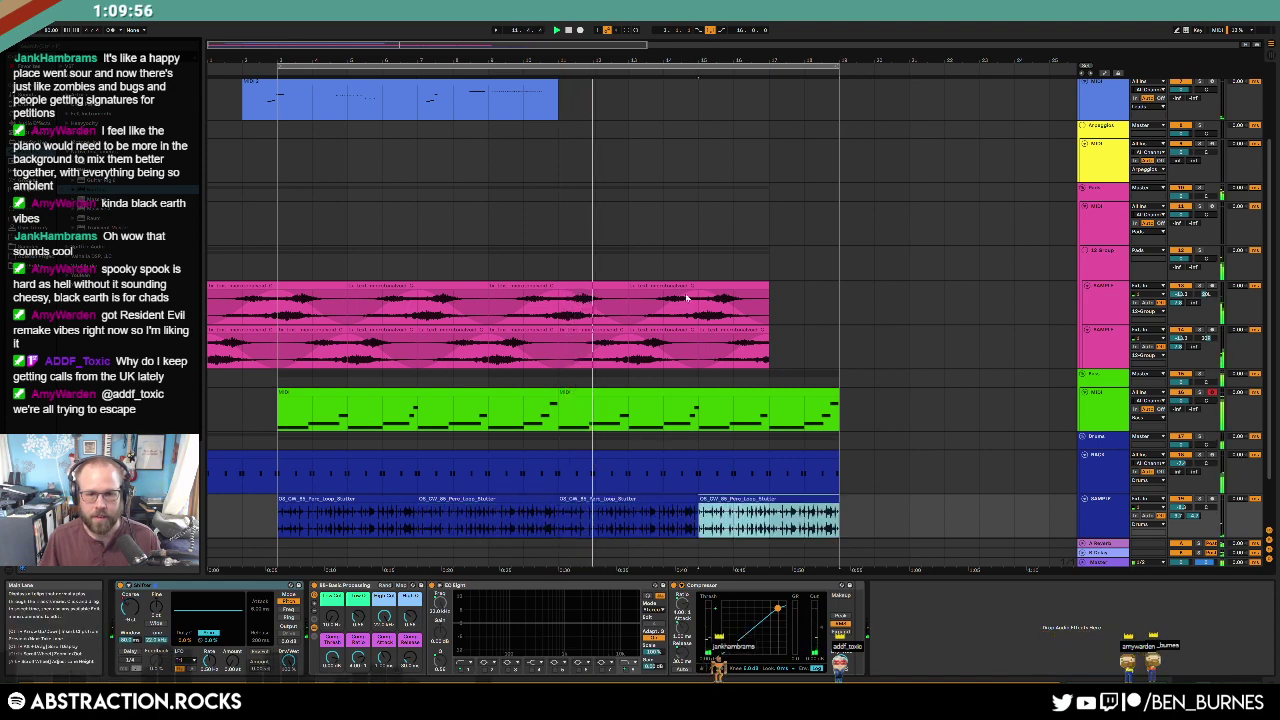
Step: Duplicate the last eight bars of both pink ambient sample tracks so they continue from bar 17 to 25
left_click(689, 298)
left_click(569, 332, "shift")
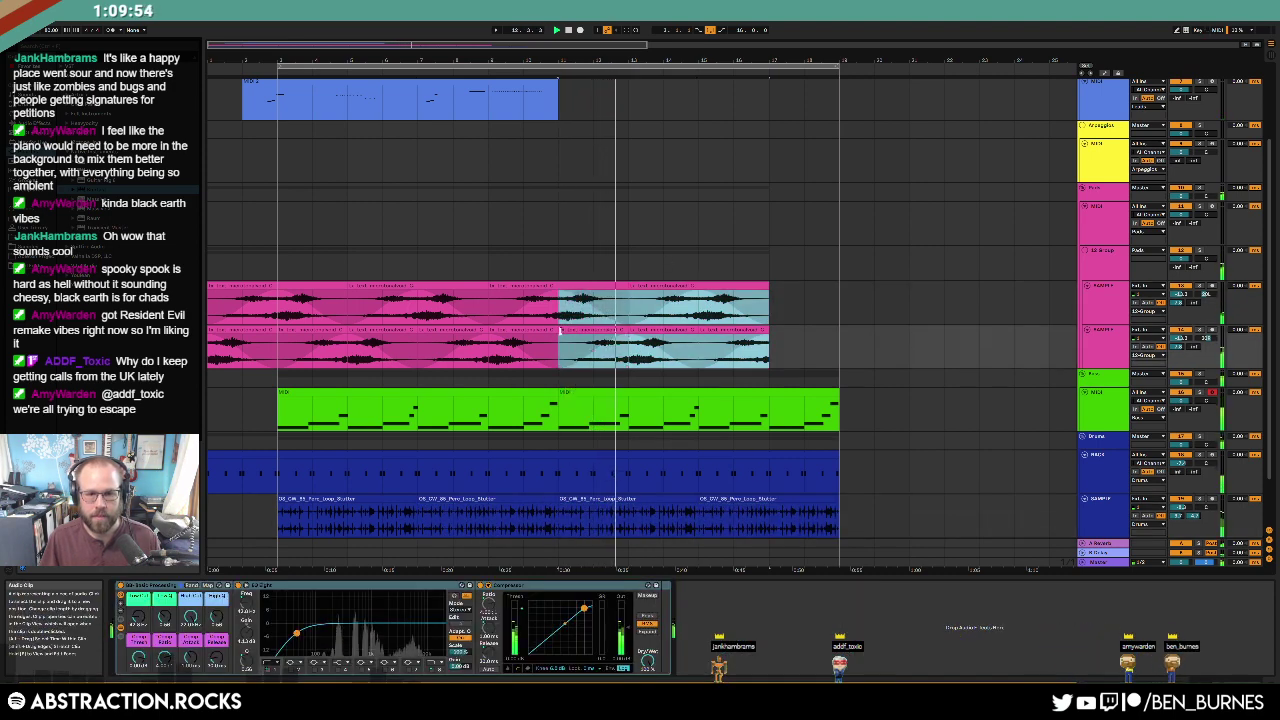
left_click(537, 297, "shift")
key("ctrl+d")
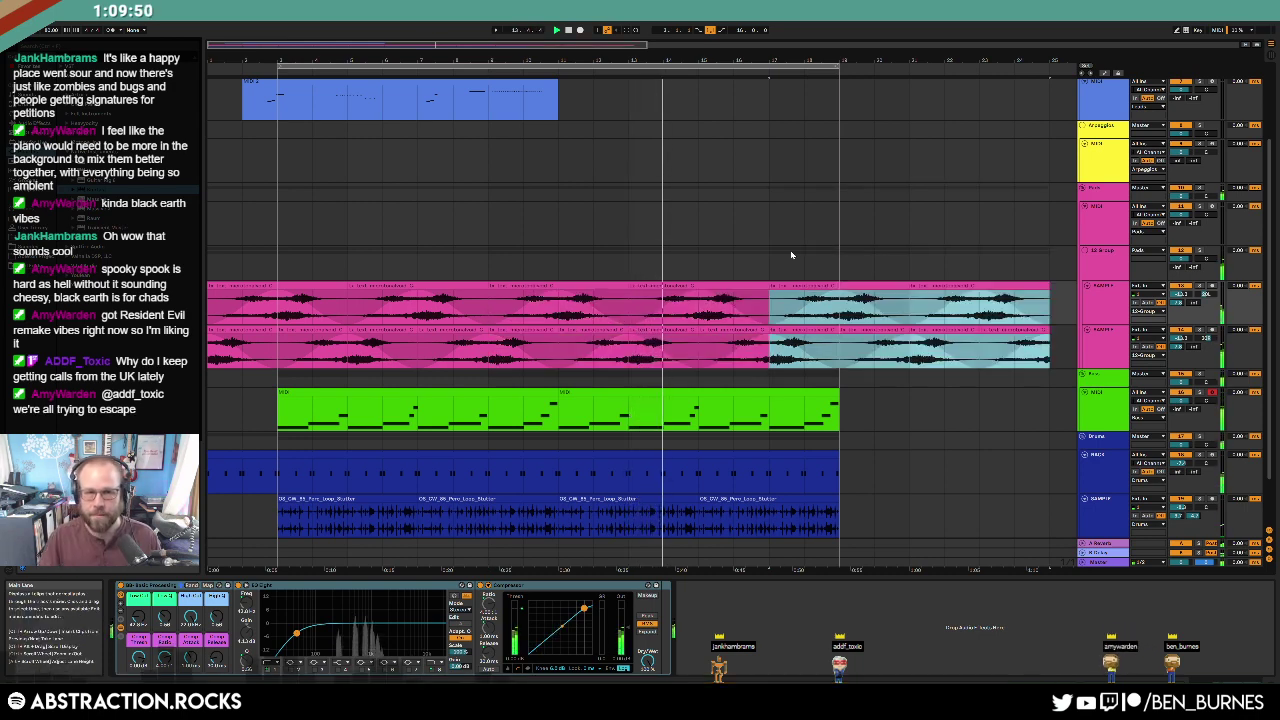
Step: Move the loop's start to bar 11, arm the lower blue MIDI track, and record a part from bar 11 to 19
left_click_drag(280, 68, 558, 66)
left_click(935, 185)
scroll(935, 185, "up", 1)
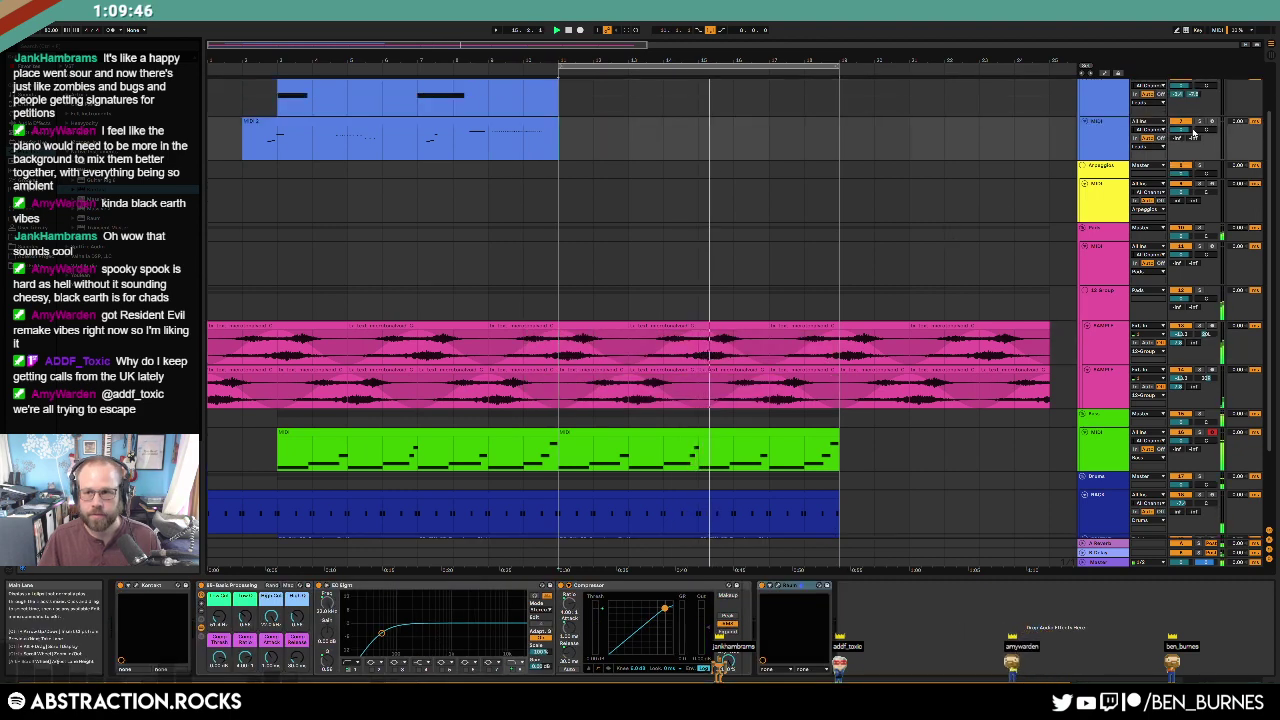
left_click(1214, 122)
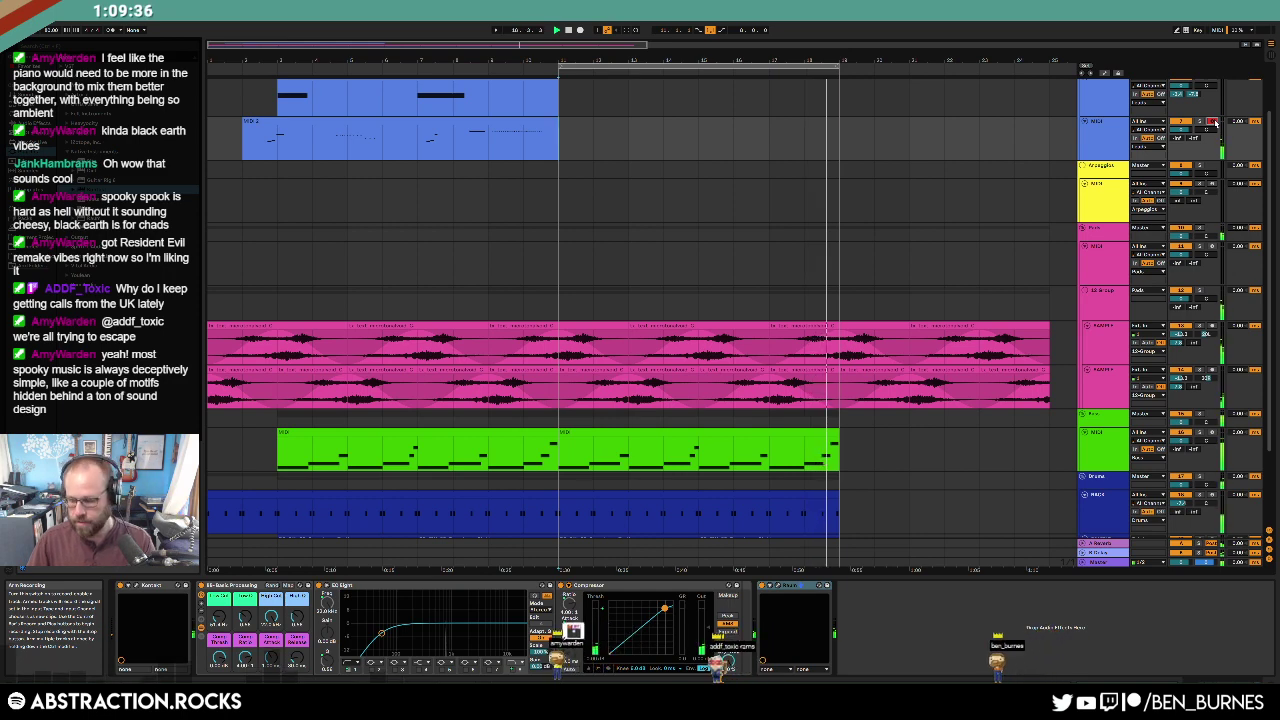
key("F9")
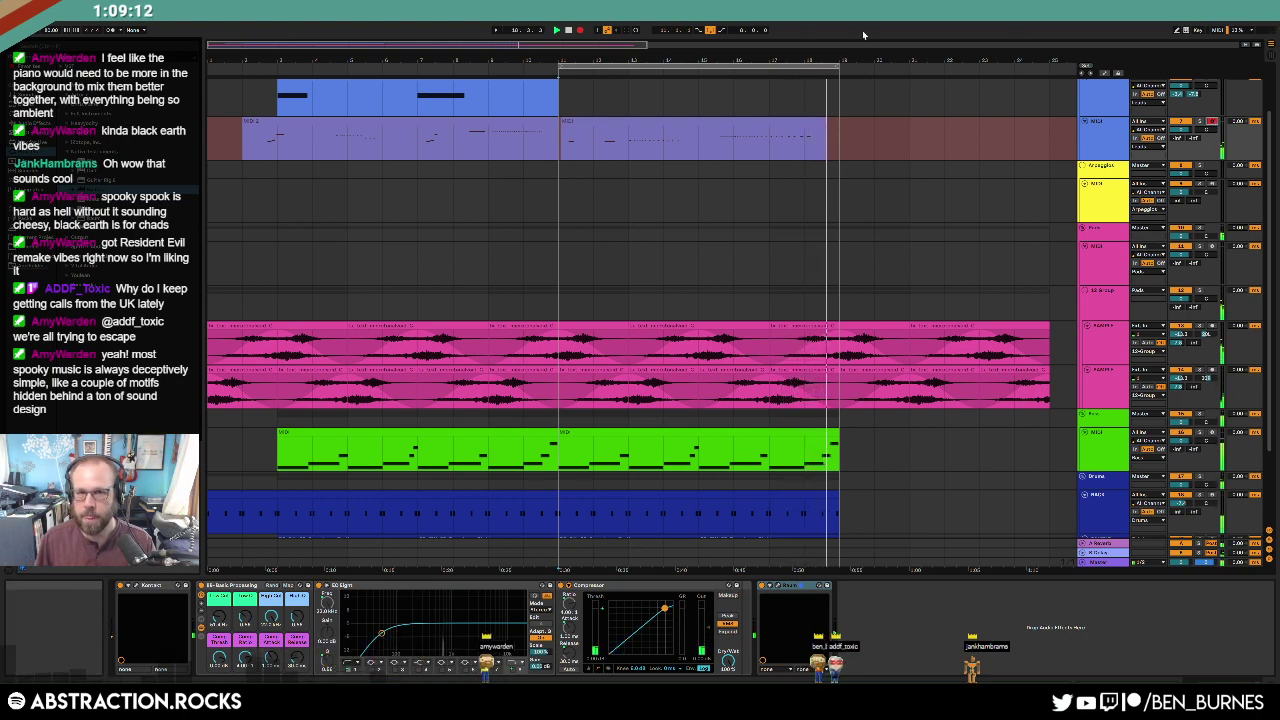
left_click(580, 30)
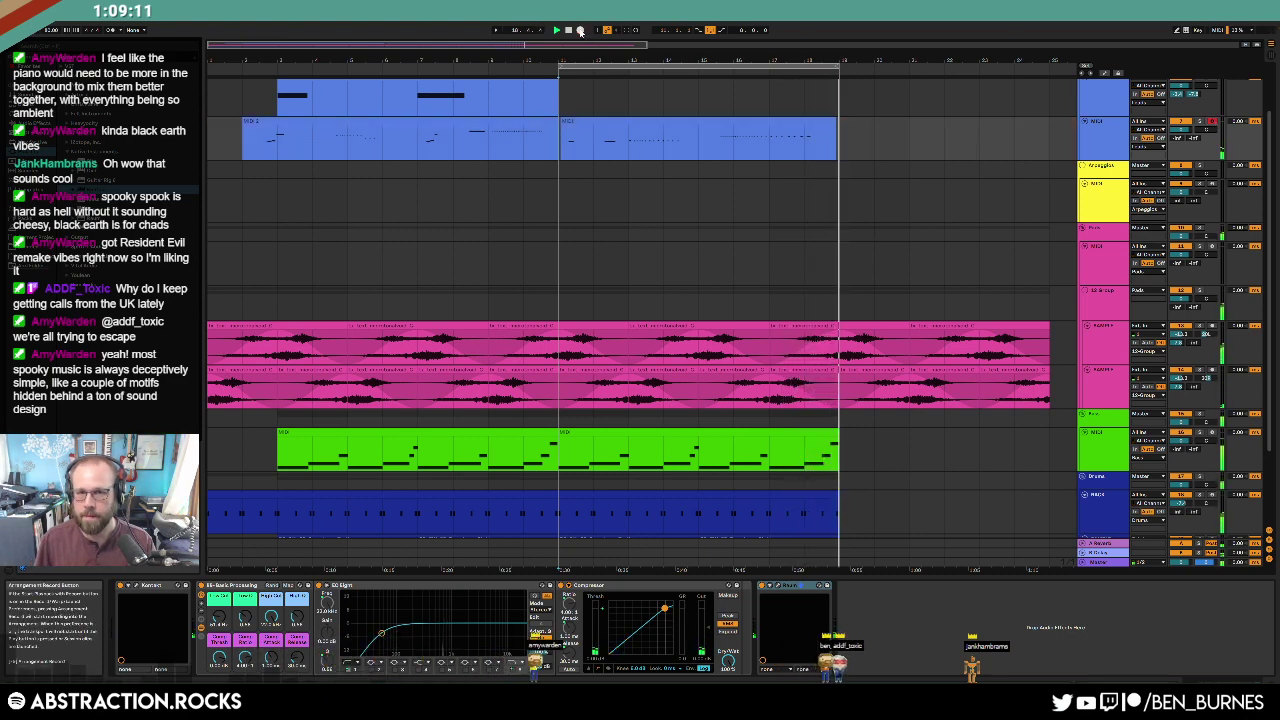
Step: Align the newly recorded blue clip's start to bar 11, open its notes, and add a higher note at the very beginning
left_click_drag(563, 122, 560, 122)
double_click(561, 122)
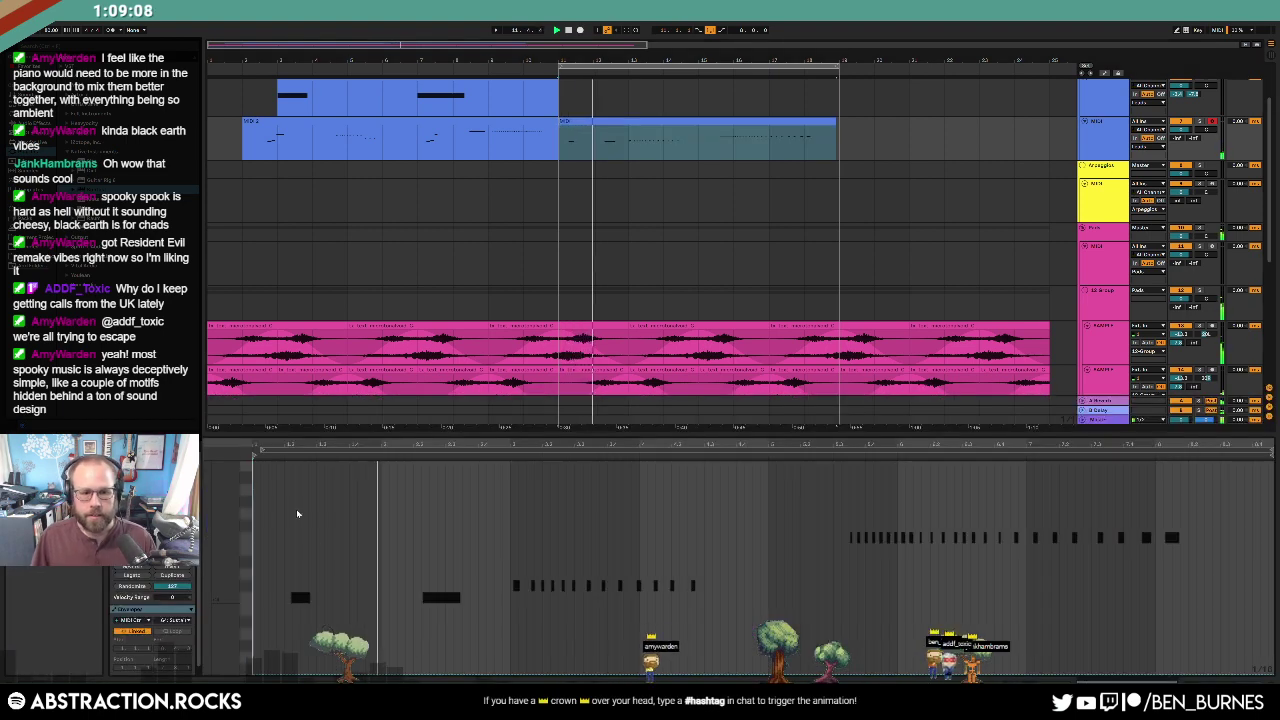
left_click(150, 532)
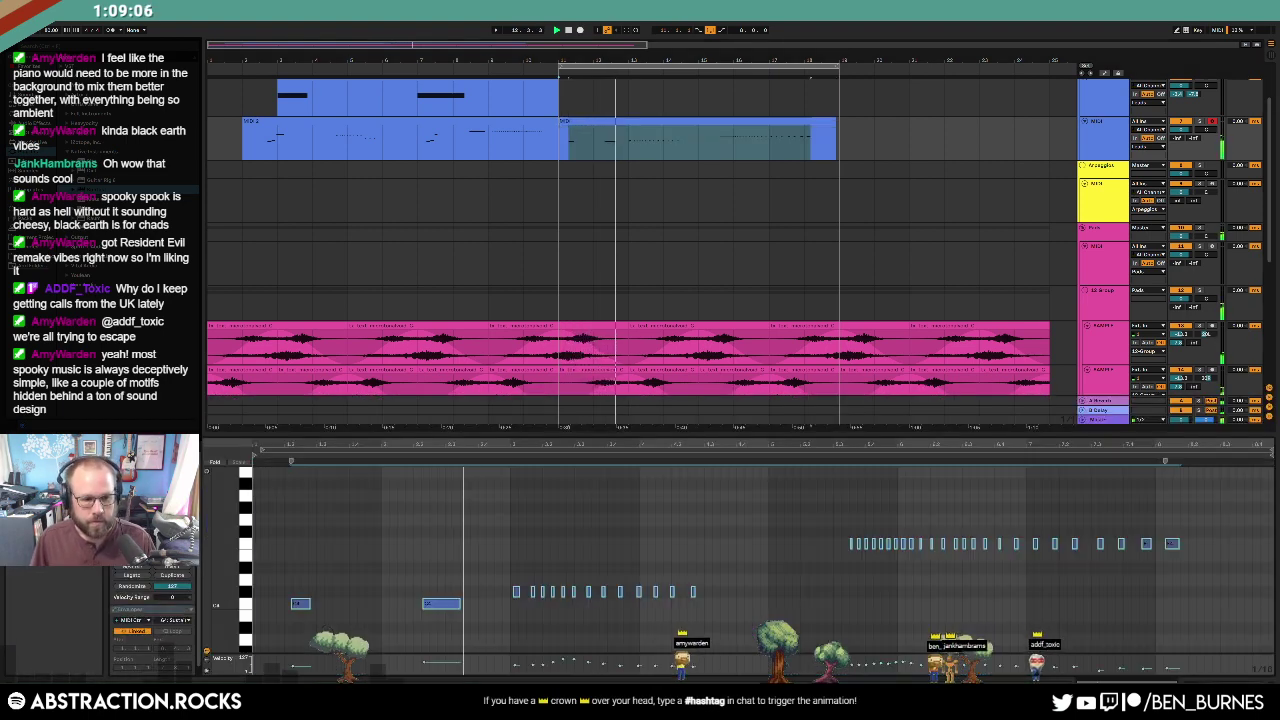
left_click(300, 603)
double_click(266, 519)
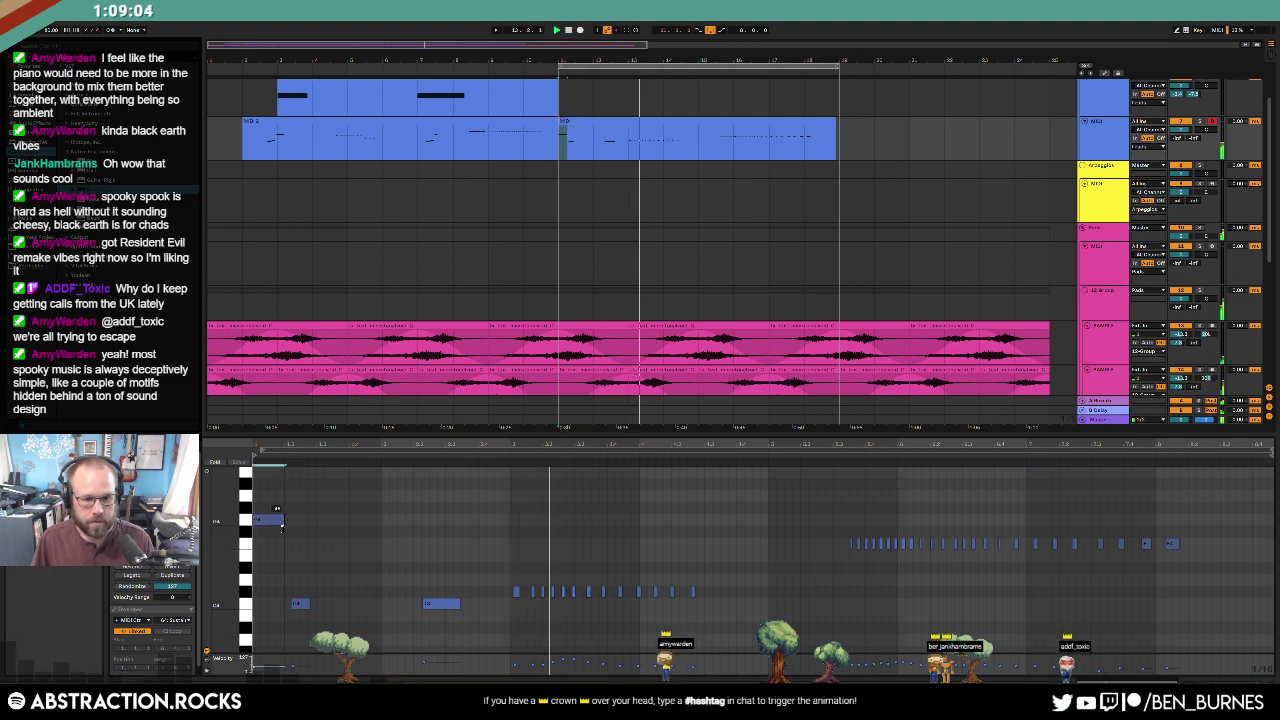
Step: Shift the two long low notes and the first group of repeated notes slightly earlier, and return to the device view
left_click_drag(301, 603, 294, 603)
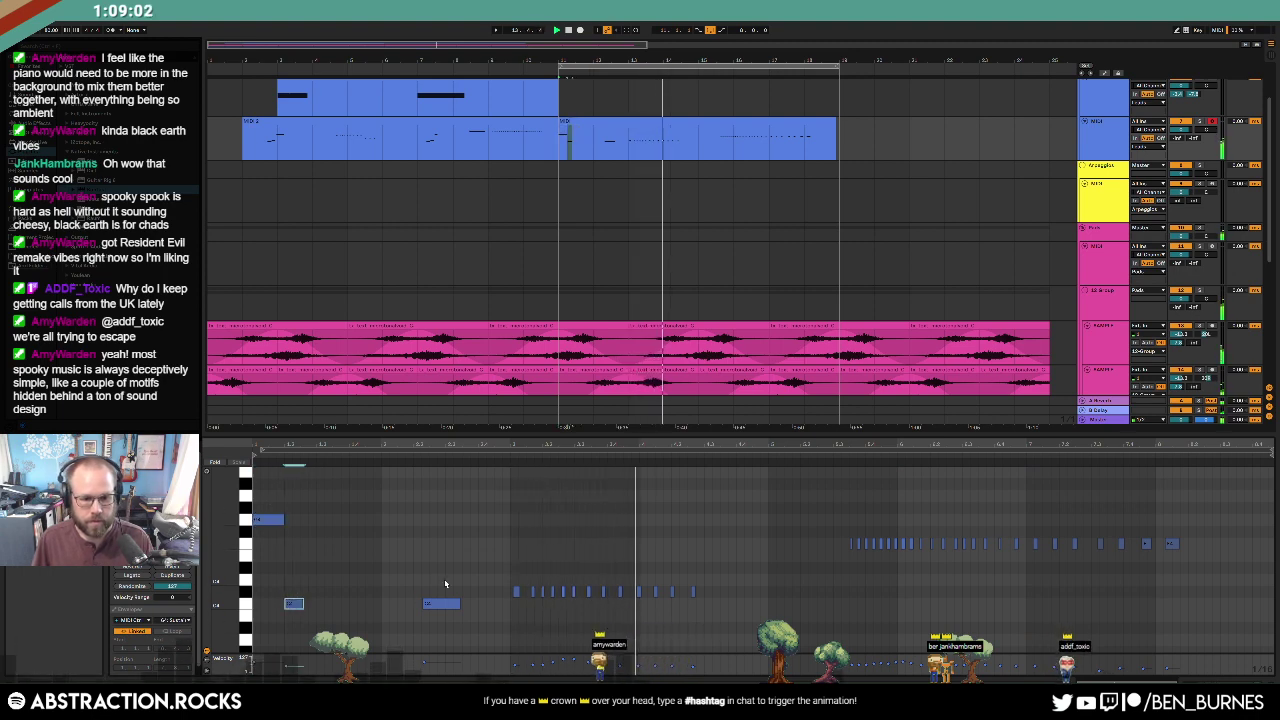
left_click_drag(441, 603, 433, 603)
left_click_drag(510, 533, 808, 612)
key("Left")
left_click(804, 520)
key("shift+Tab")
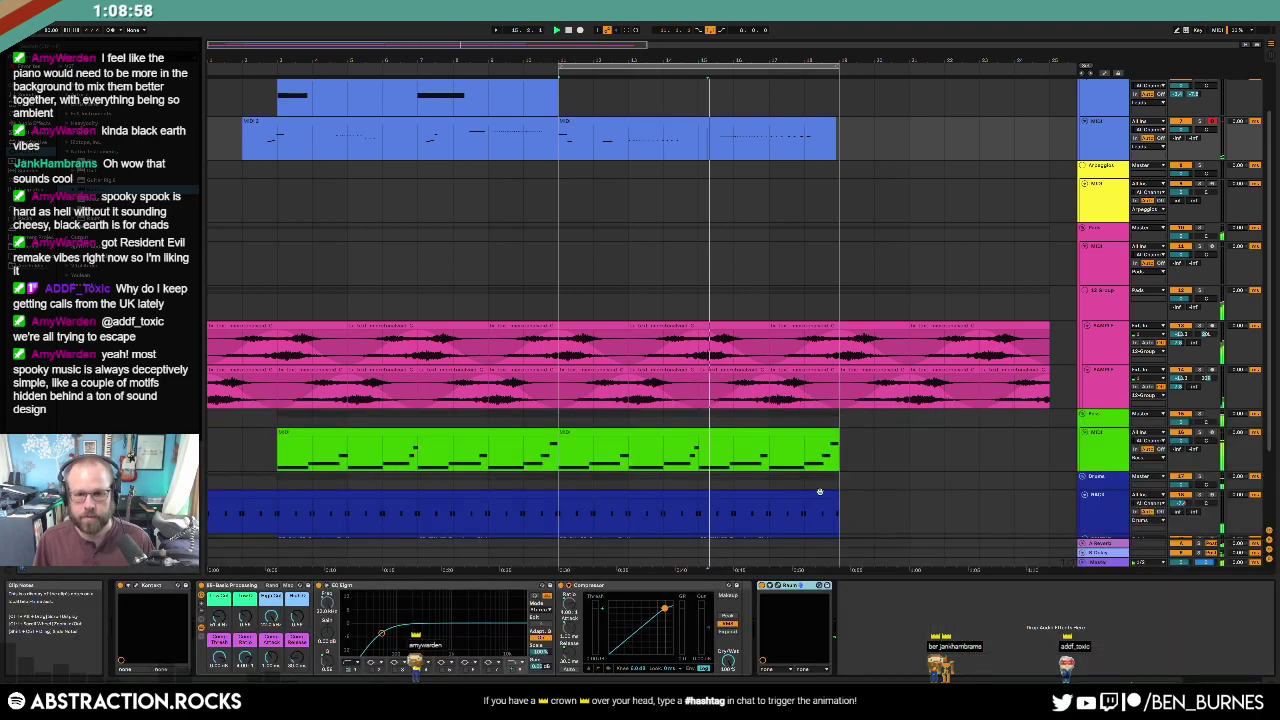
Step: Split off the section of the bass drum clip from bar 11 to 19
left_click(632, 496)
left_click_drag(560, 517, 851, 526)
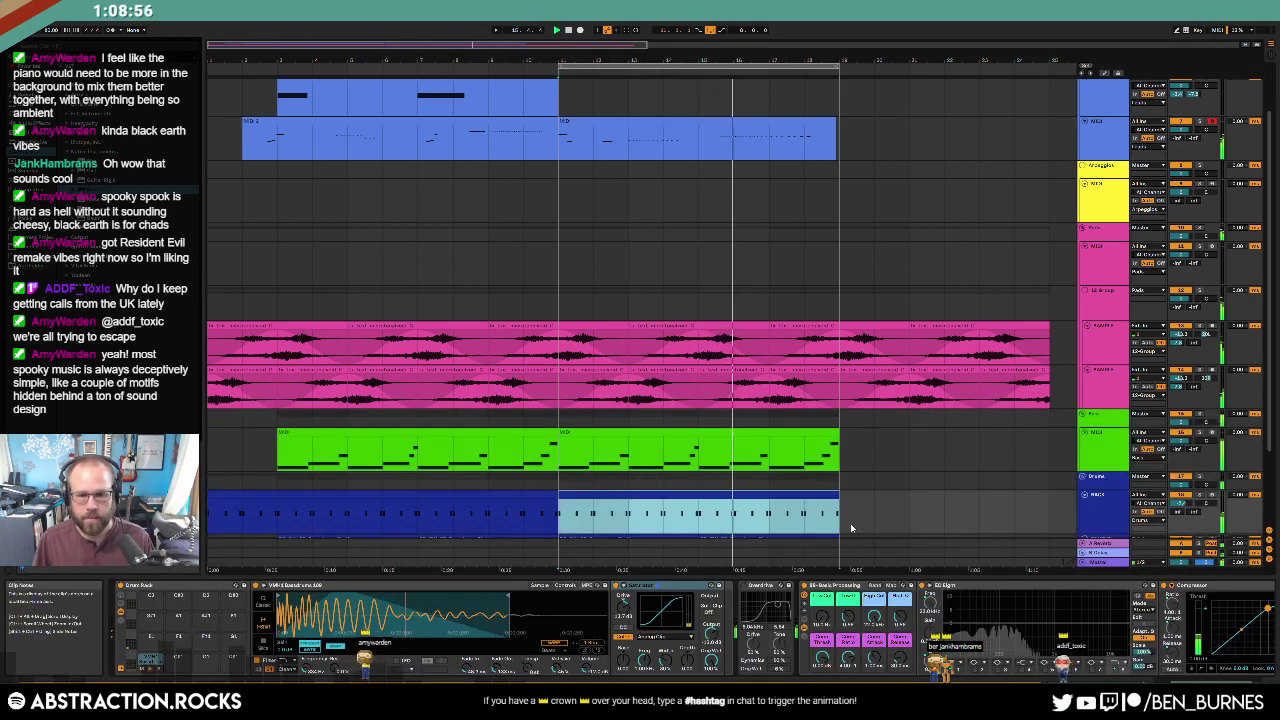
Step: Browse the sample folders for brushed cymbals and load a ride sample onto an empty pad of the bass drum's Drum Rack
left_click(36, 246)
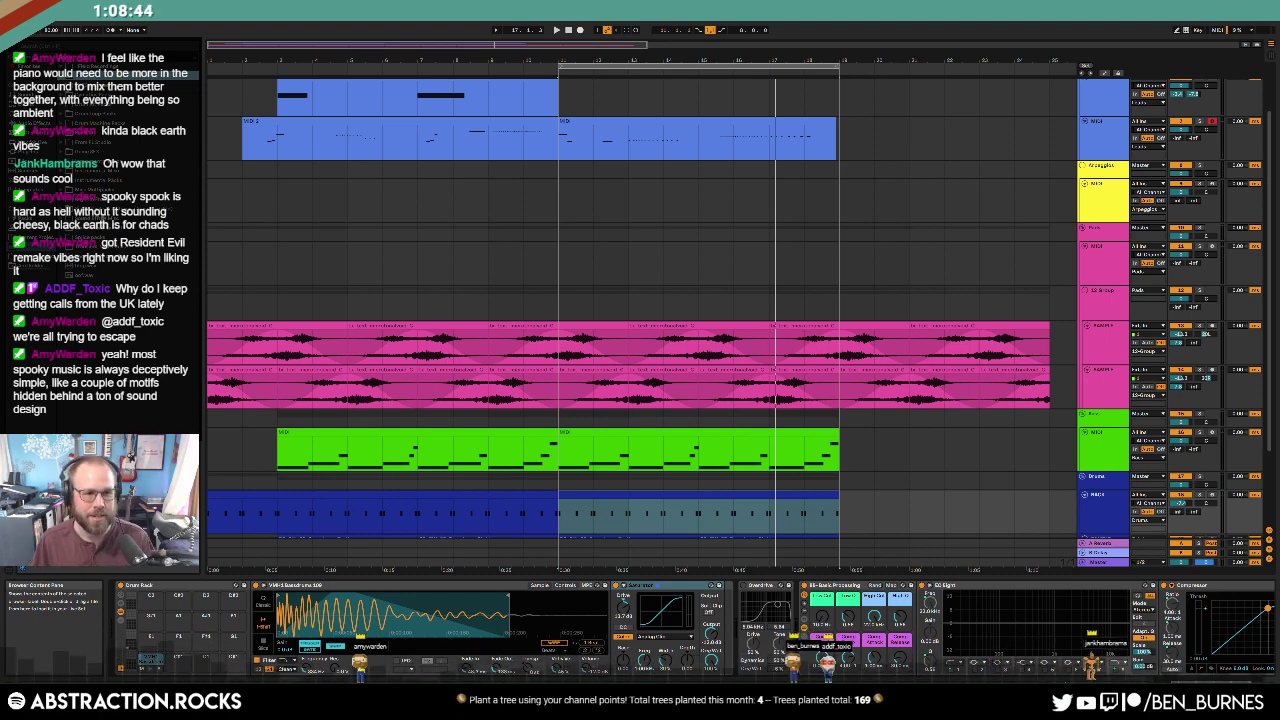
left_click(62, 190)
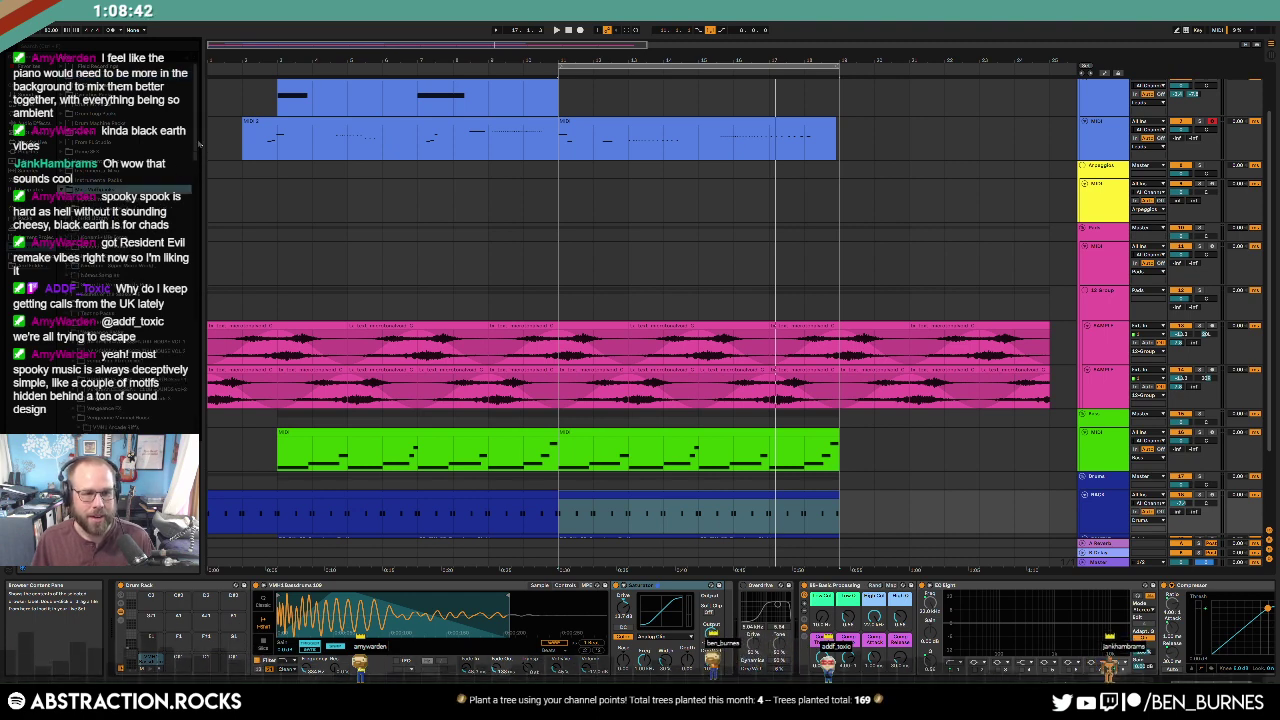
scroll(199, 145, "down", 2)
scroll(190, 140, "up", 2)
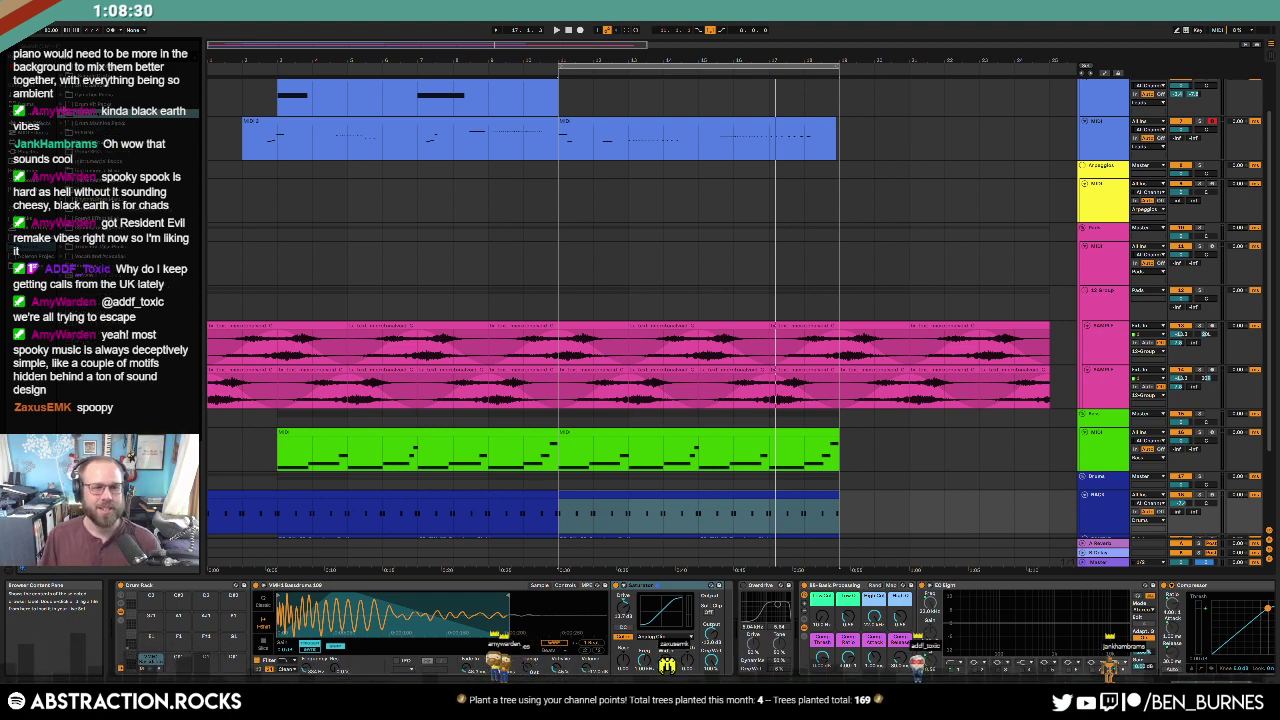
left_click(62, 104)
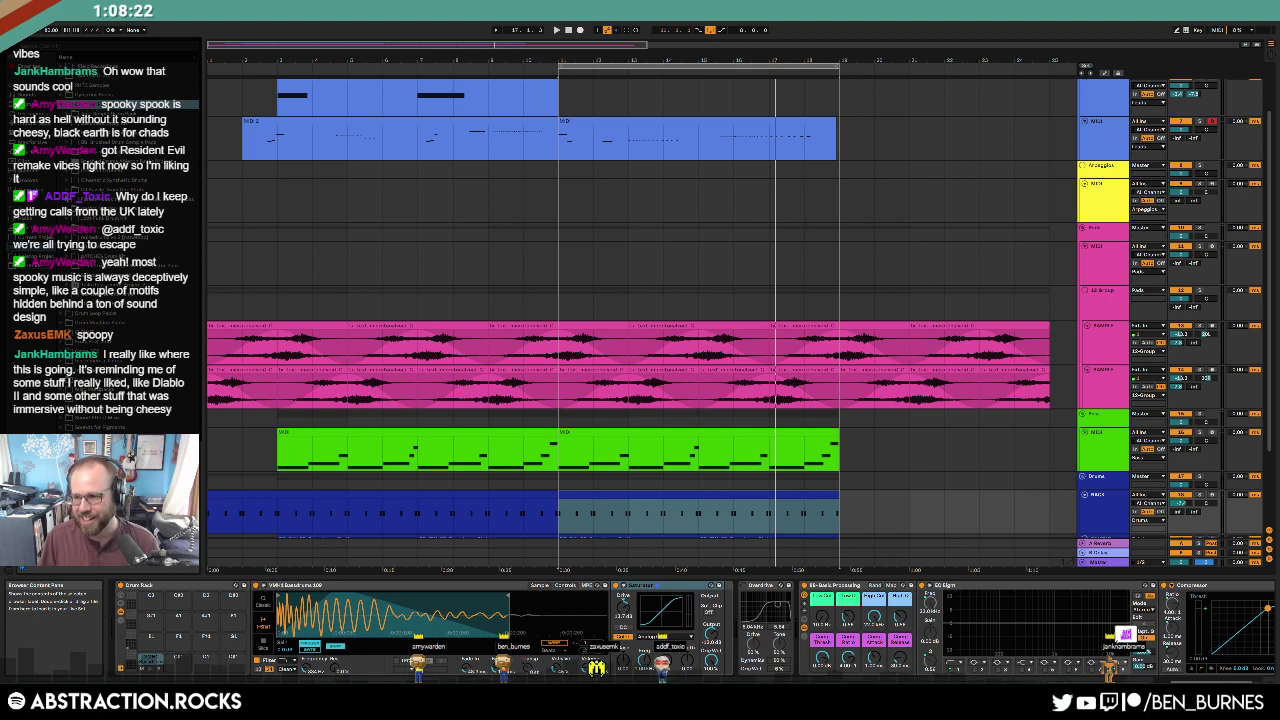
scroll(640, 300, "down", 3)
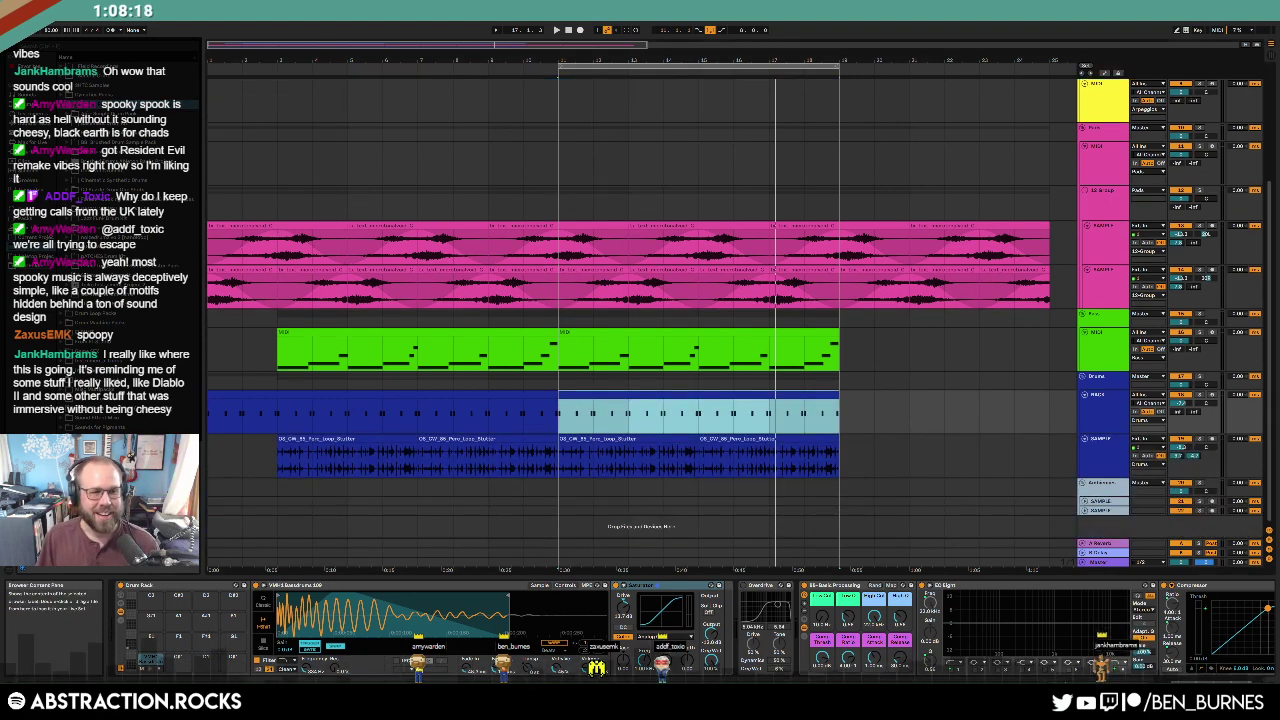
left_click(213, 170)
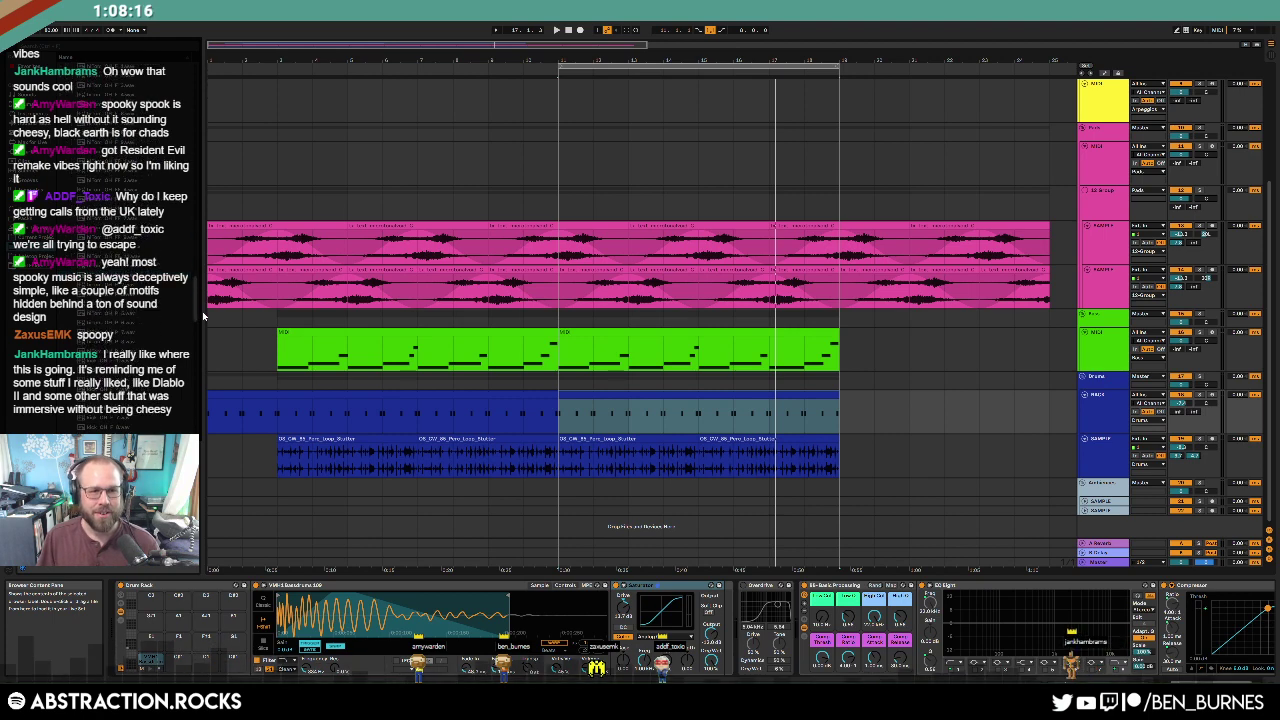
scroll(190, 150, "up", 10)
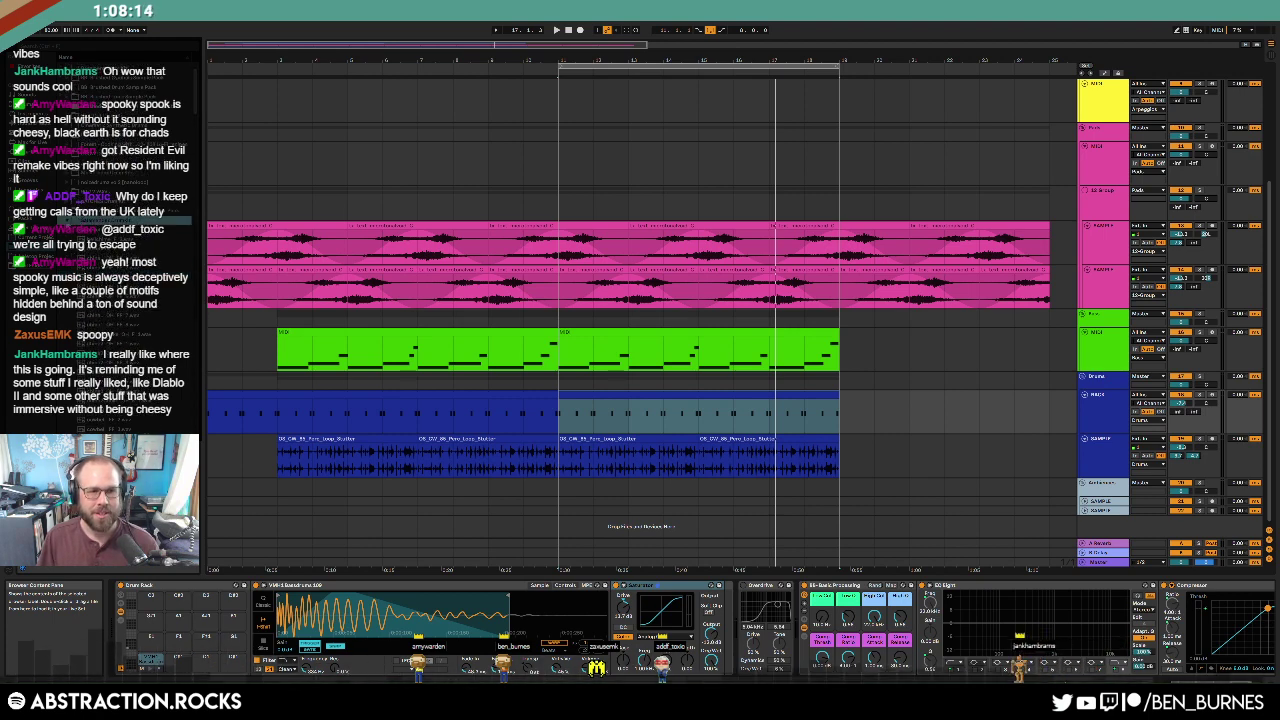
scroll(190, 150, "up", 3)
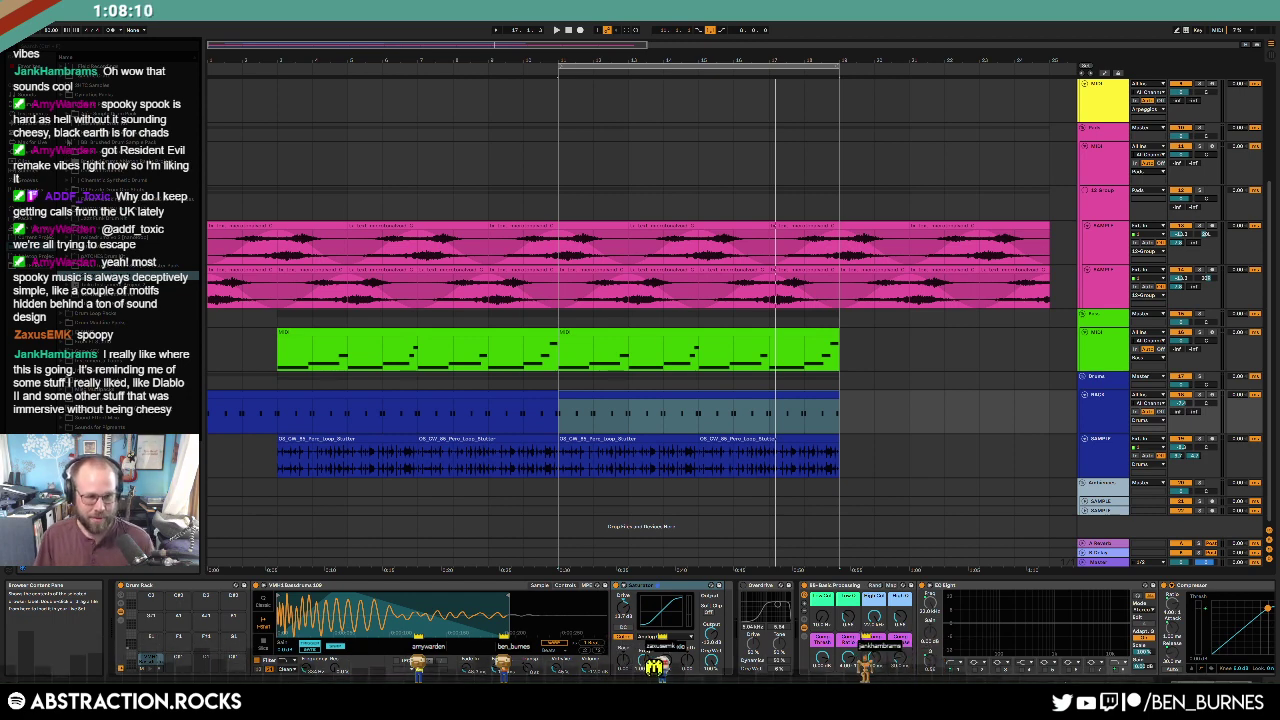
scroll(190, 150, "down", 7)
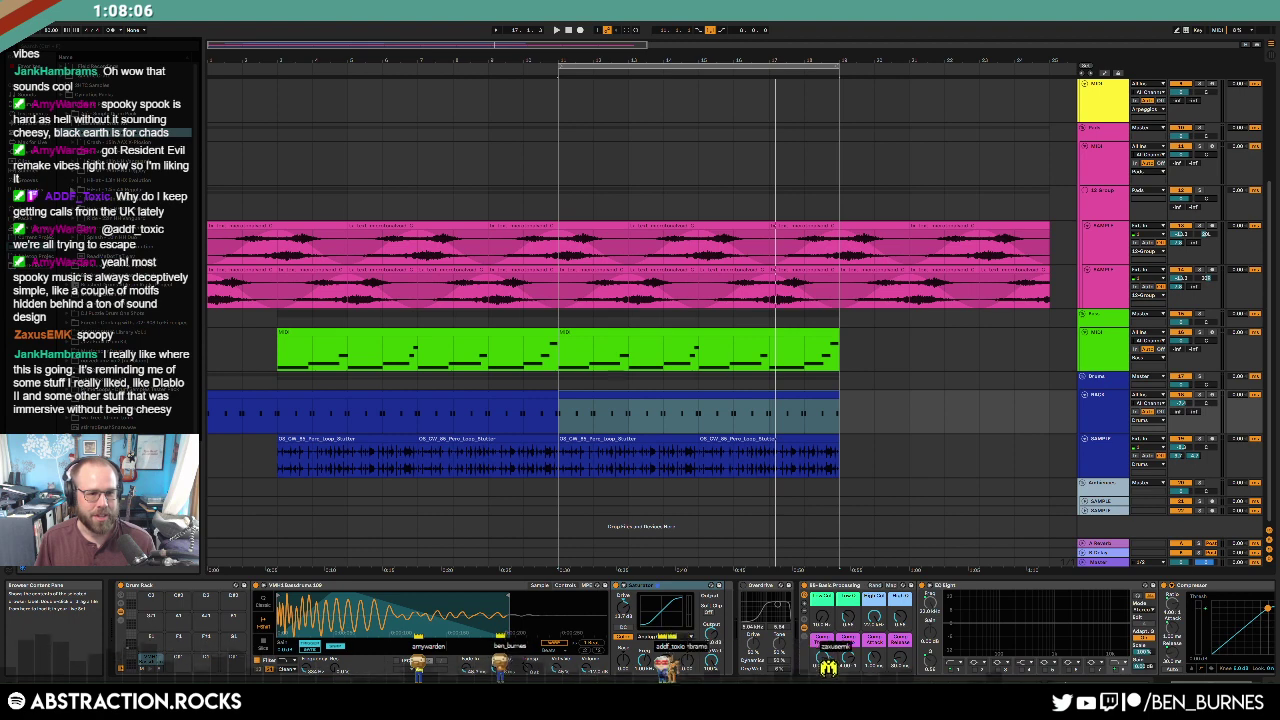
left_click(73, 218)
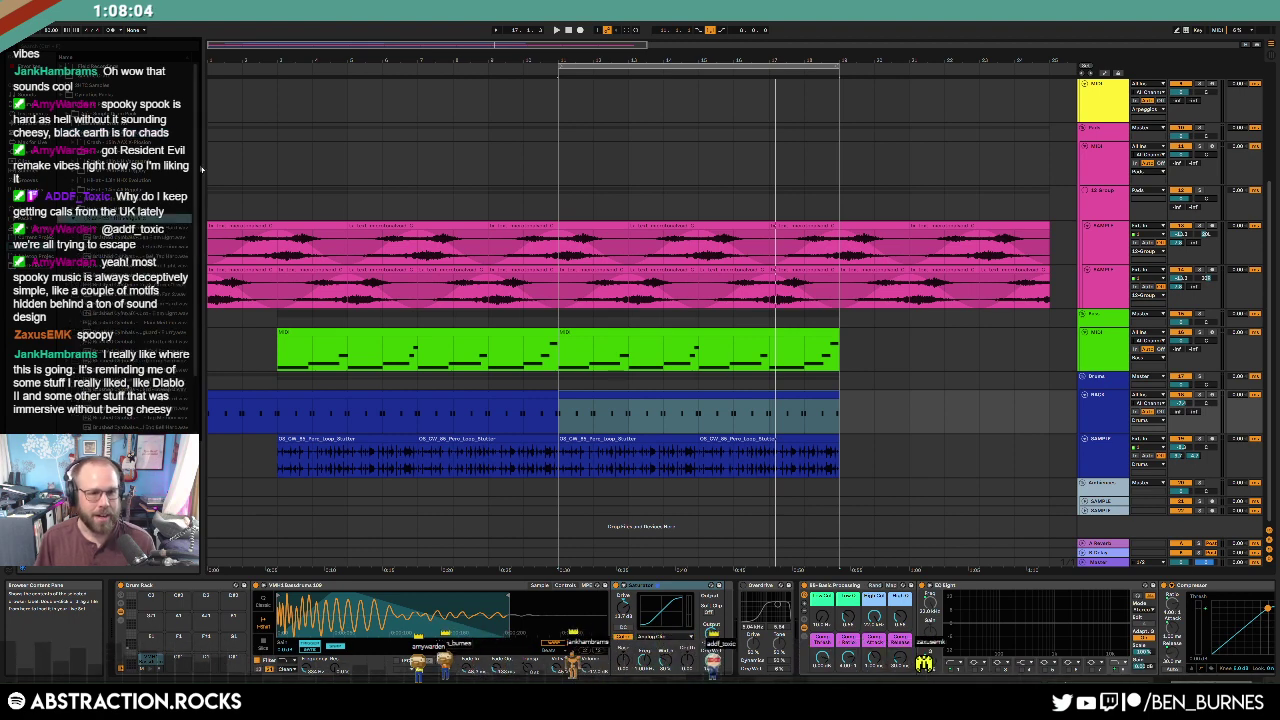
left_click_drag(197, 141, 197, 172)
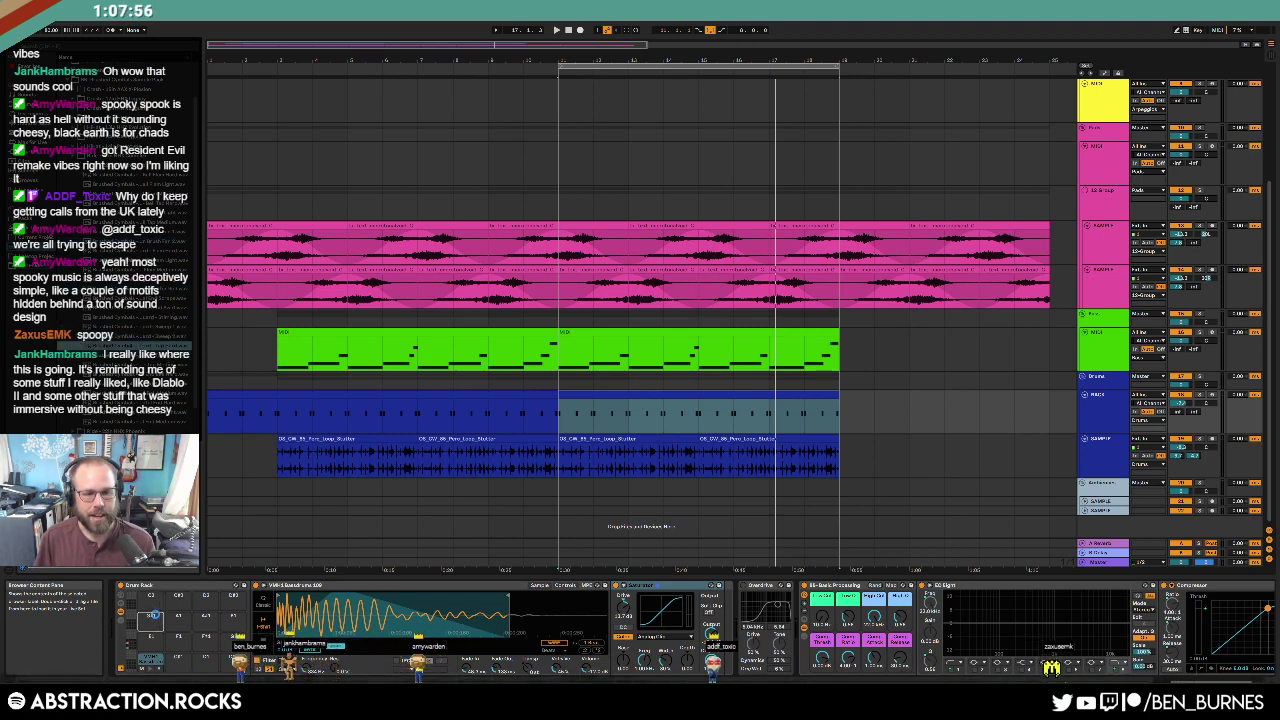
Step: Open the bass drum clip at bar 11 and draw a Brushed Cymbals ride note that starts just before the second beat
double_click(596, 399)
left_click(527, 486)
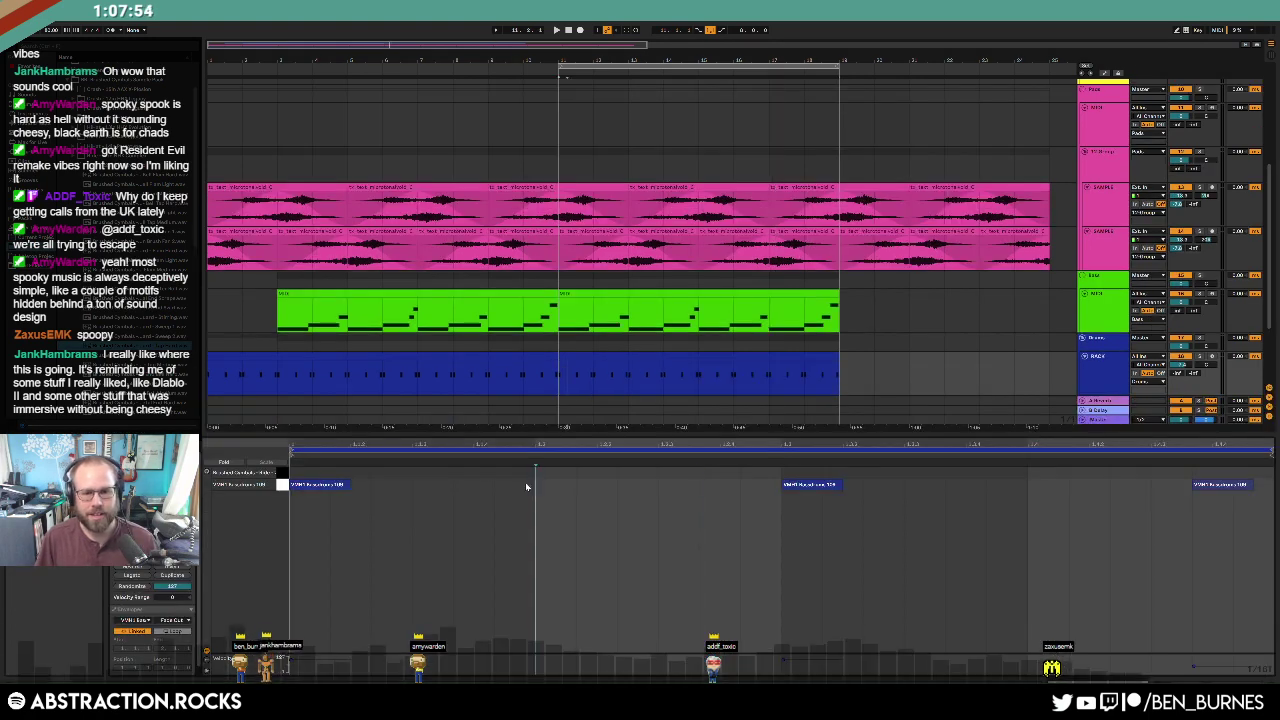
left_click_drag(466, 473, 567, 473)
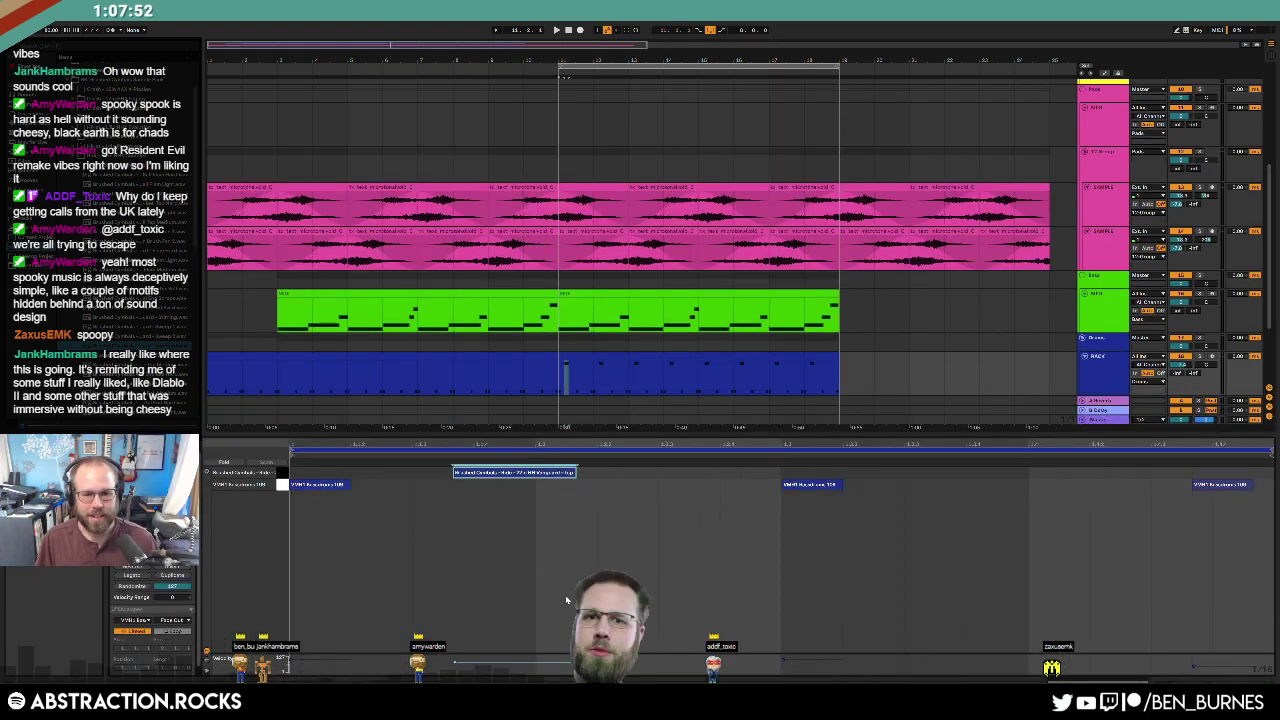
Step: Align the Brushed Cymbals ride note to the second beat, repeat it on all four beats, and play the section
left_click_drag(490, 473, 523, 474)
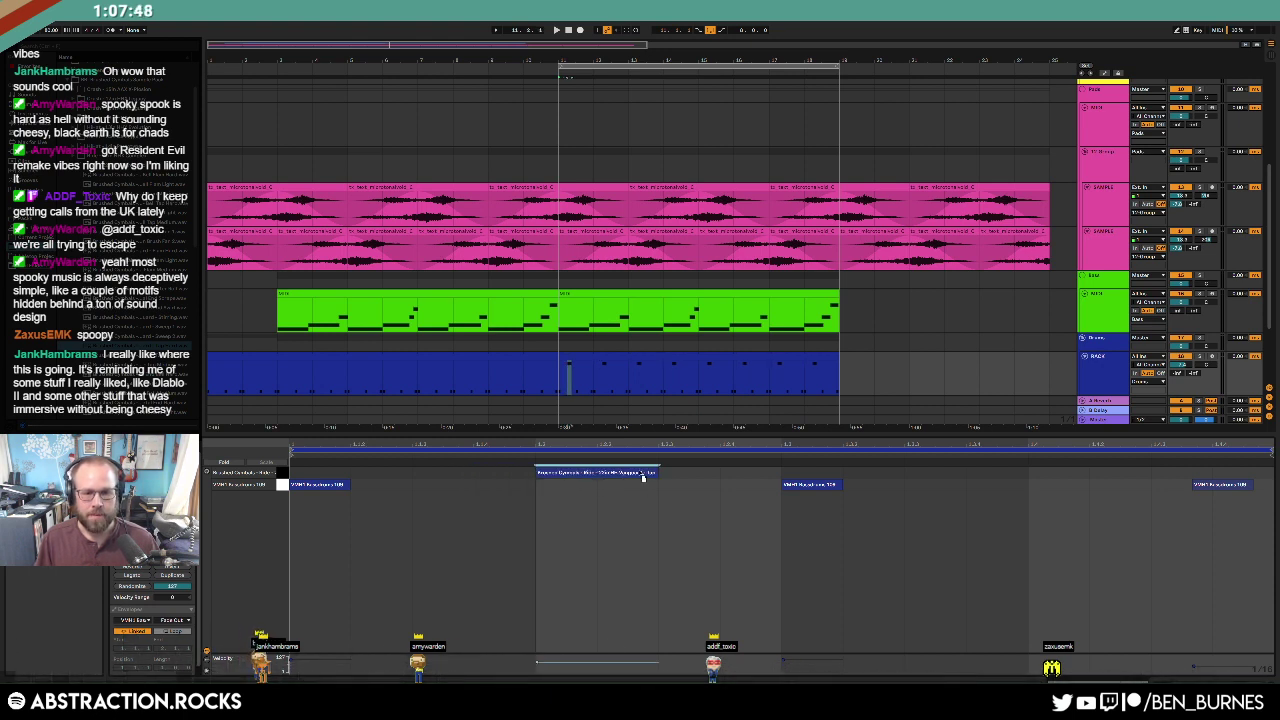
mouse_move(620, 475)
left_mouse_down()
mouse_move(368, 475)
mouse_move(834, 485)
mouse_move(850, 474)
mouse_move(1214, 499)
mouse_move(1123, 479)
mouse_move(526, 440)
mouse_move(371, 464)
left_mouse_up()
left_click(1110, 500)
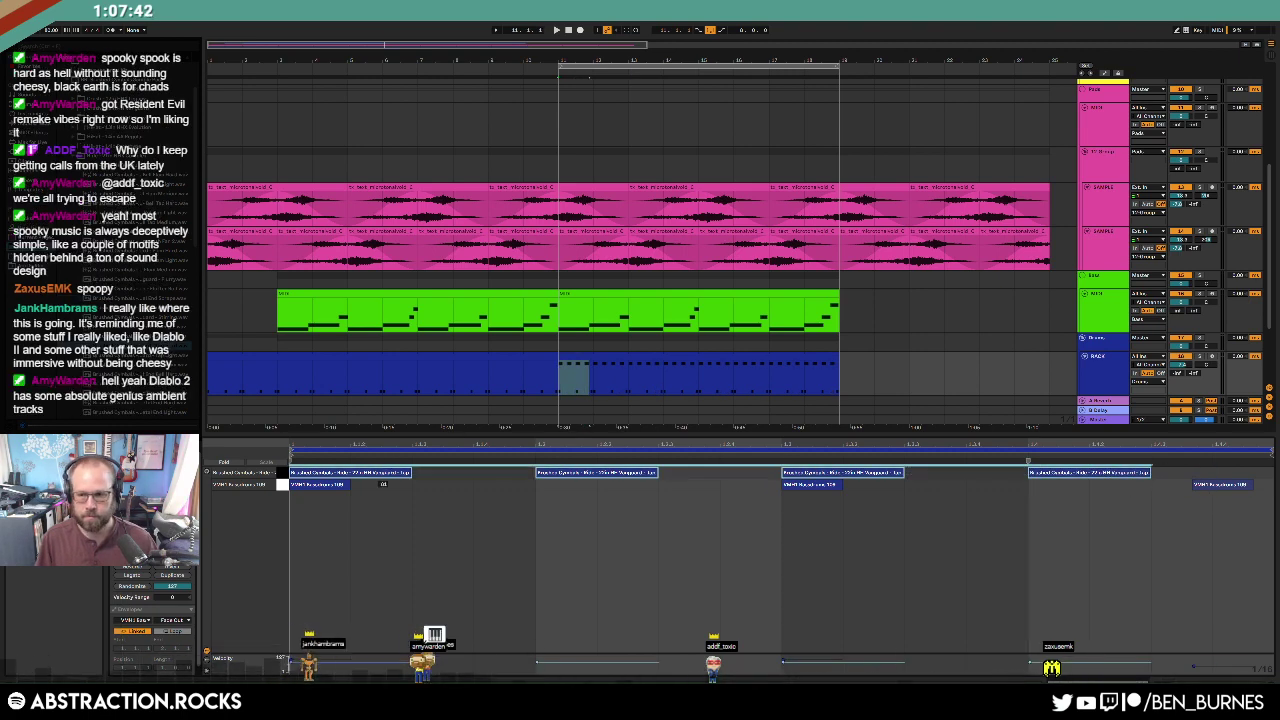
left_click(421, 535)
key("space")
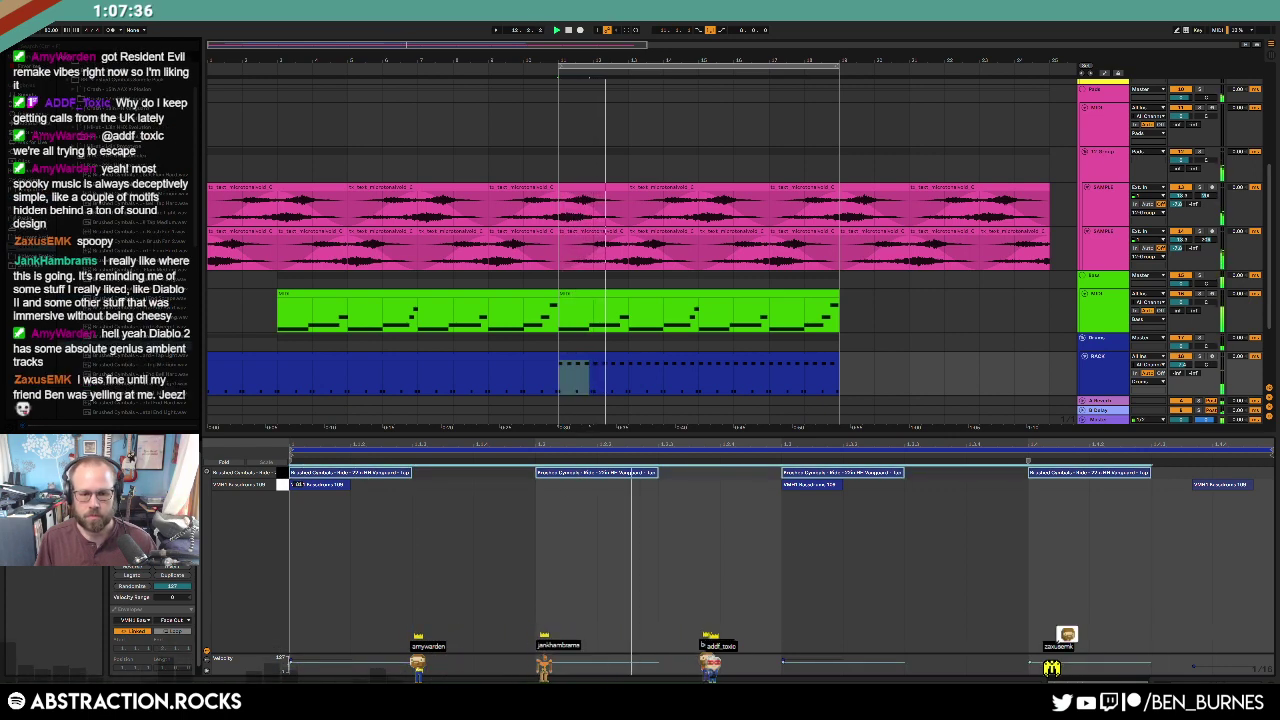
Step: Delete the ride notes on the second and fourth beats of the bass drum clip
left_click(561, 560)
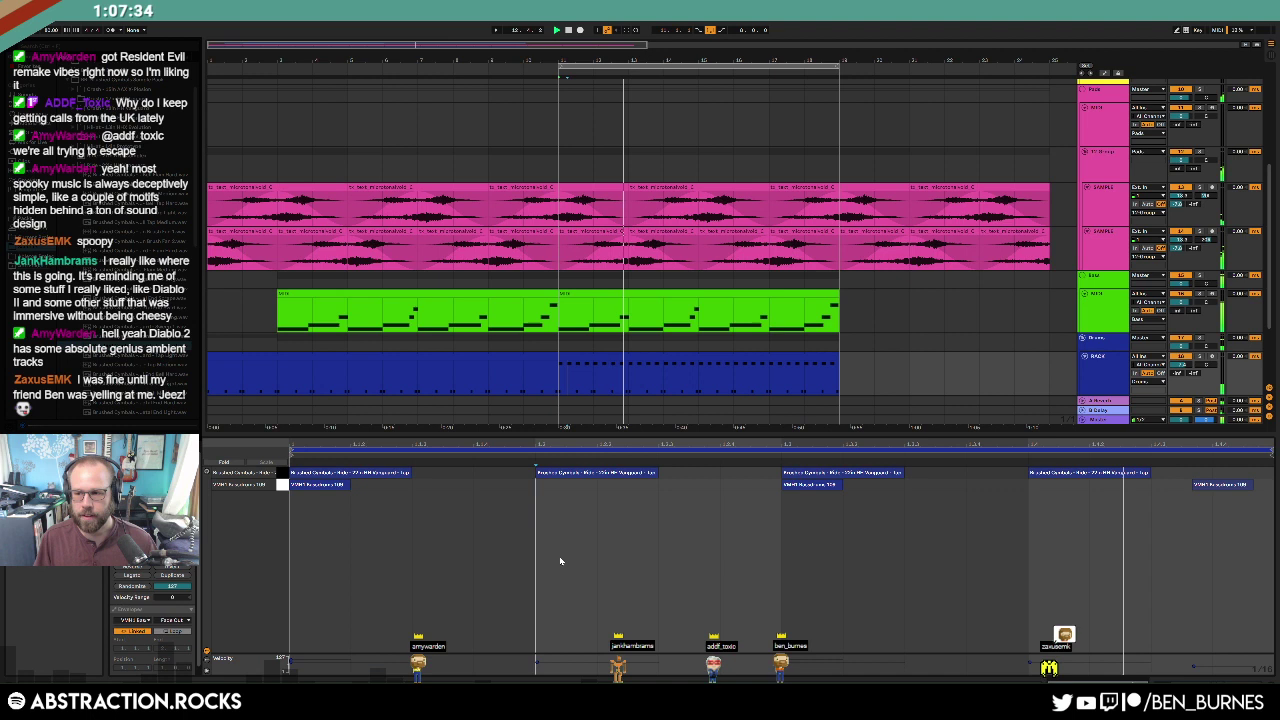
double_click(605, 475)
double_click(1090, 476)
left_click(837, 473)
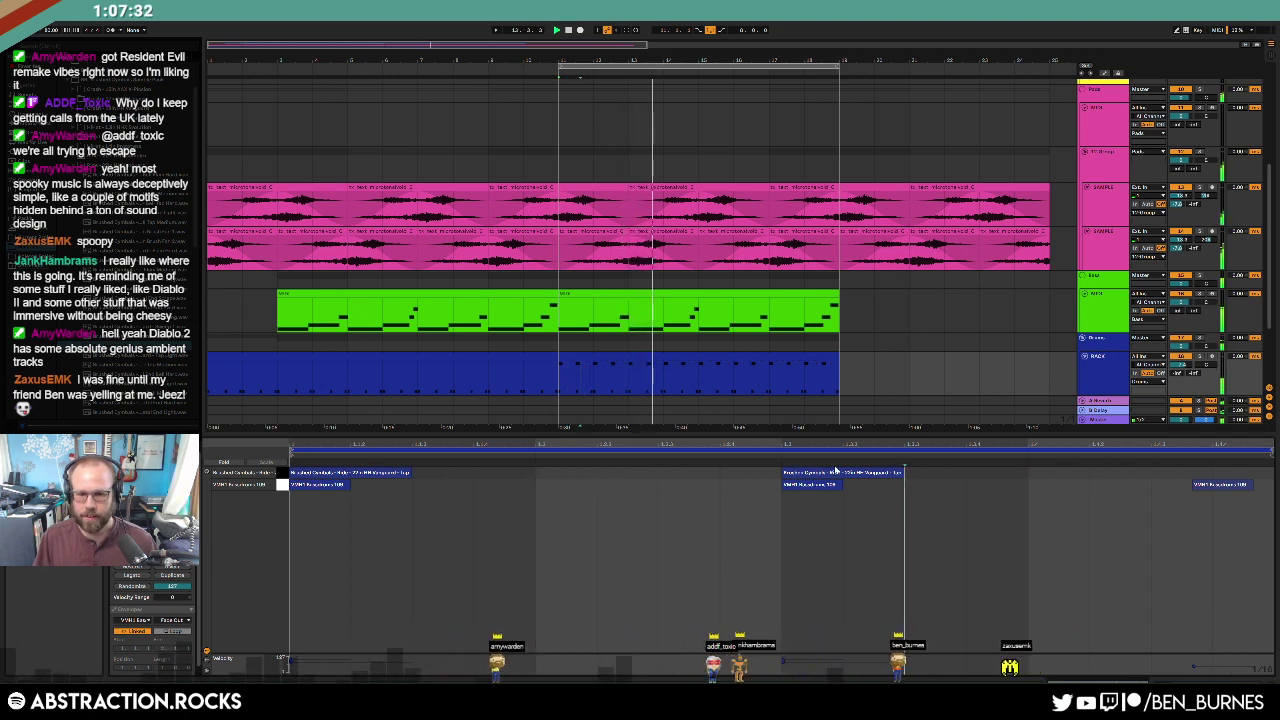
Step: Move the third-beat ride note ahead of the beat, adjust both ride notes' velocity, and return to the device view
left_click_drag(837, 474, 774, 474)
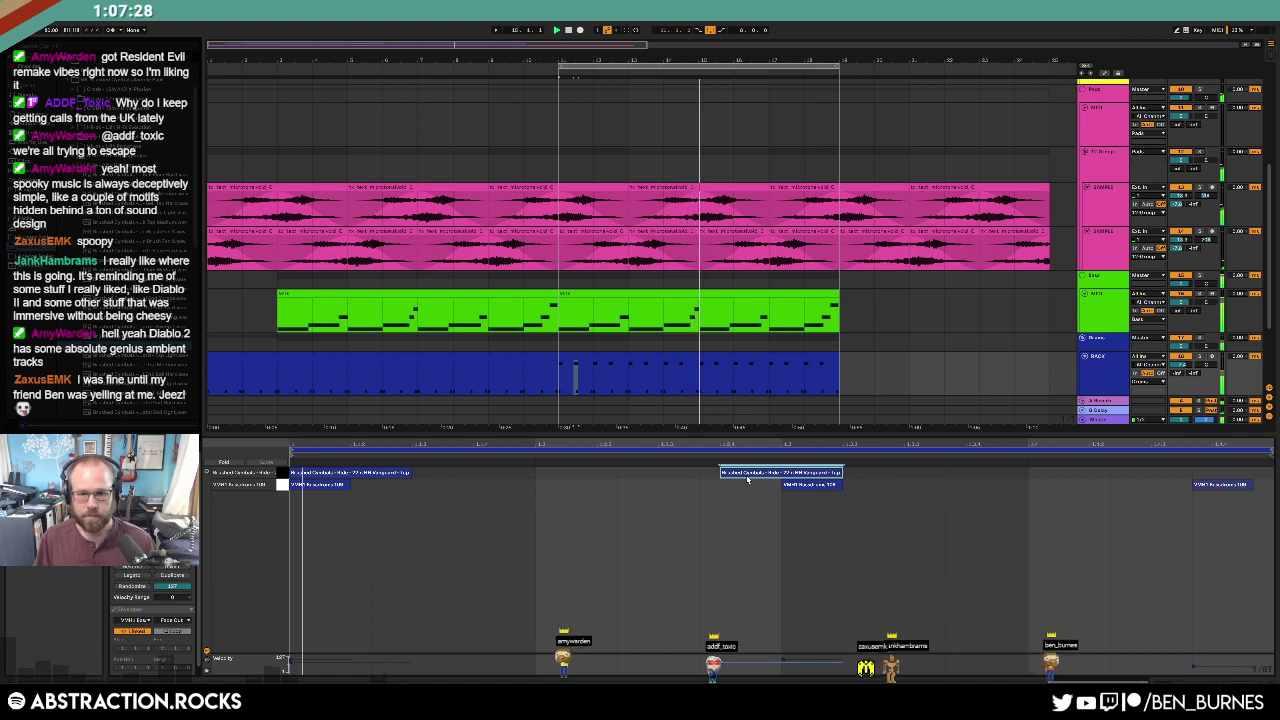
left_click_drag(748, 477, 735, 477)
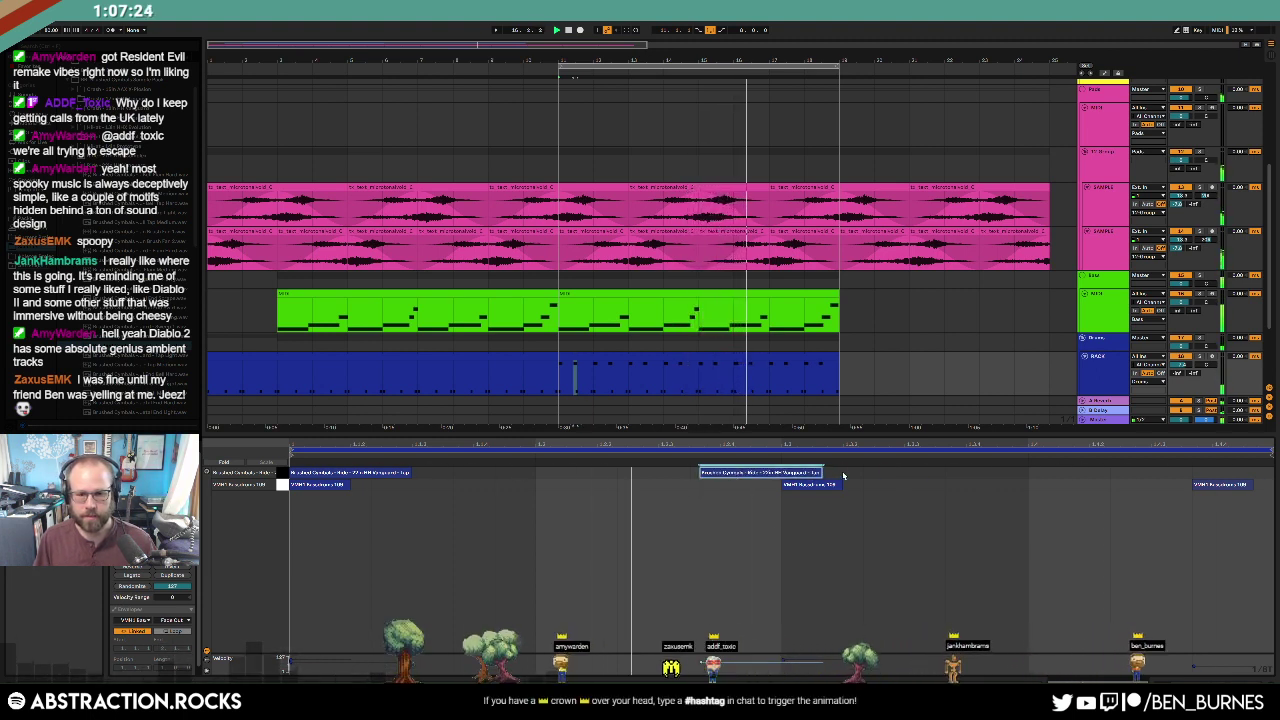
left_click_drag(842, 472, 387, 451)
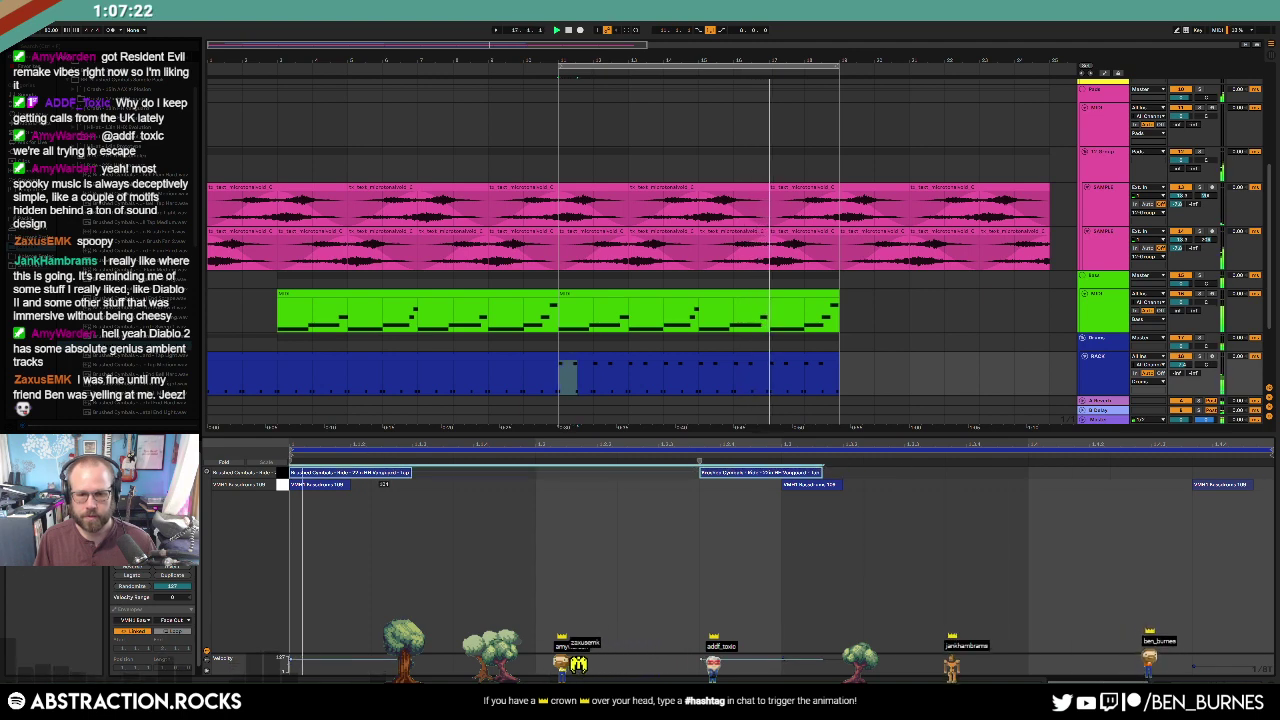
left_click(667, 548)
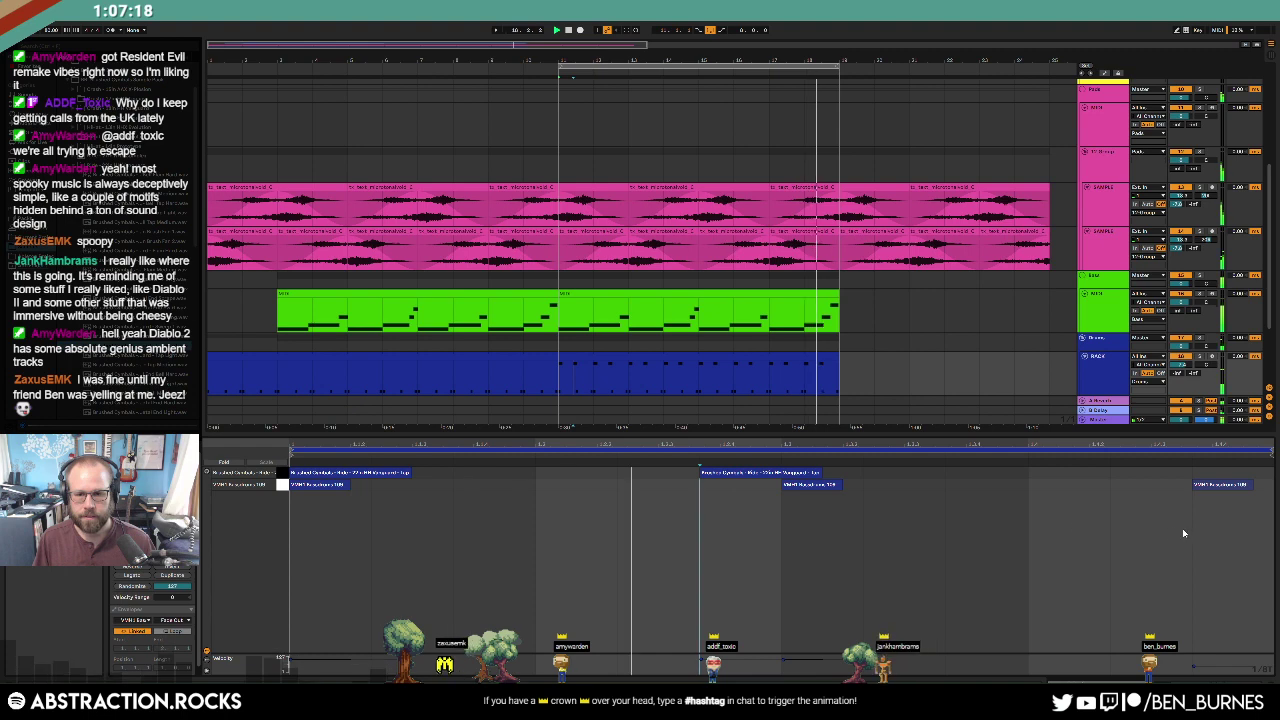
left_click(1112, 541)
key("shift+Tab")
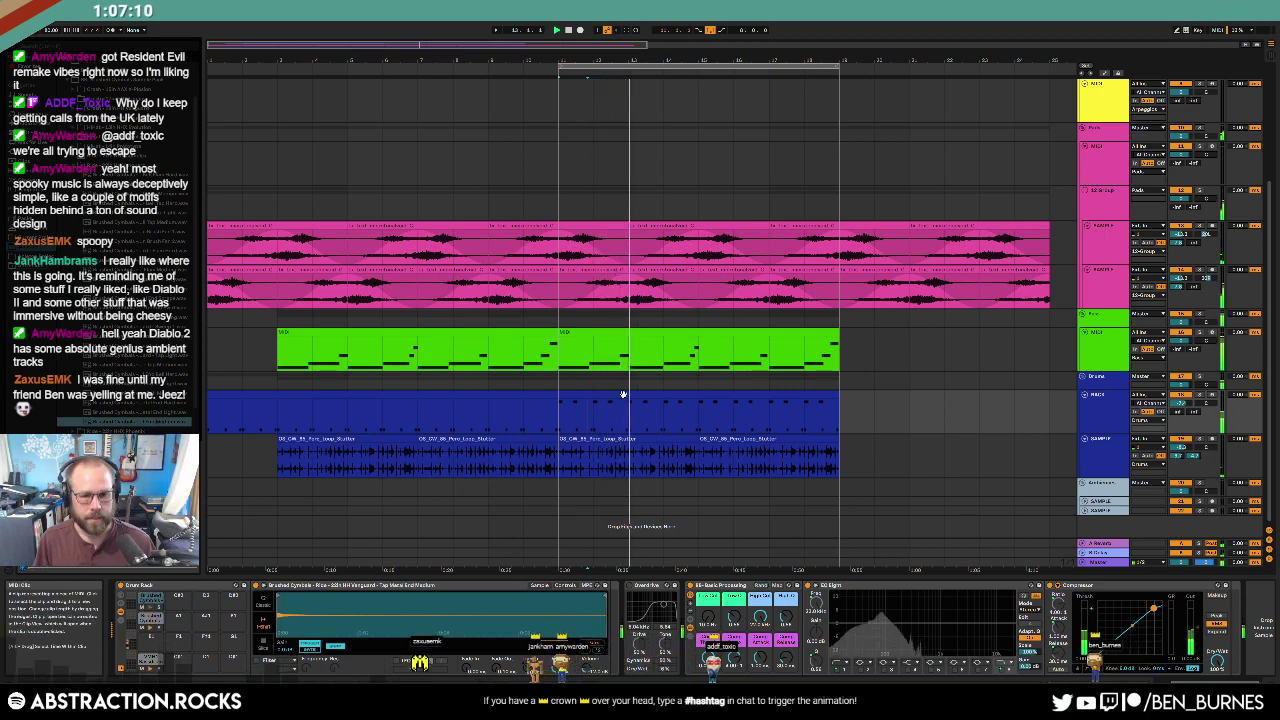
Step: Draw a long Tap Metal End Medium ride note from the clip's start to the third beat, and return to the device view
key("shift+Tab")
left_click(303, 474)
left_click_drag(303, 474, 757, 456)
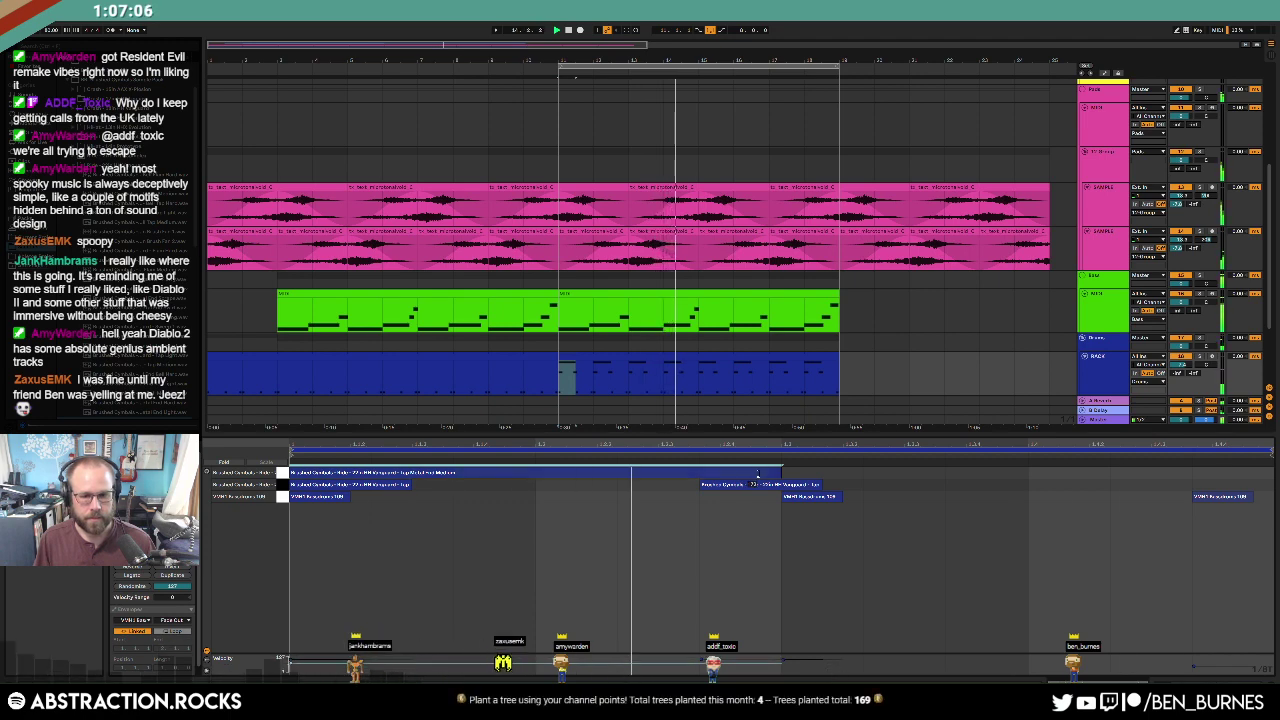
key("shift+Tab")
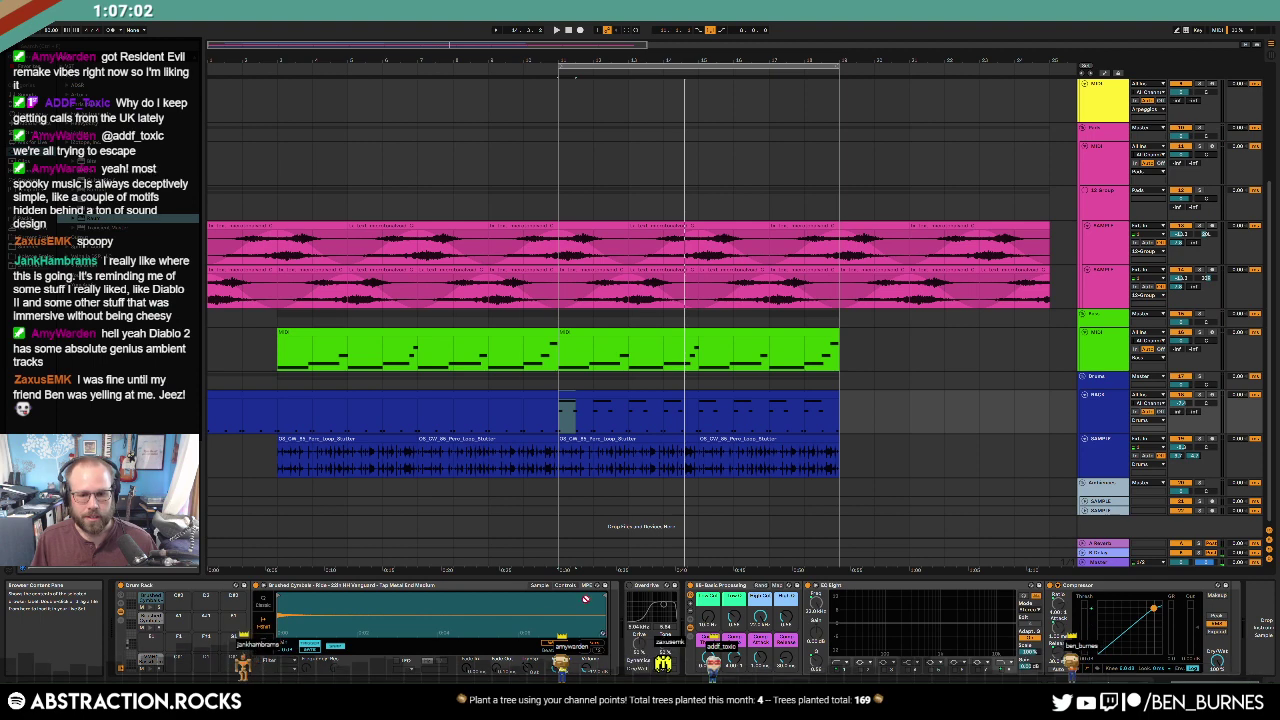
Step: Add a Raum reverb and a Phaser-Flanger after the Tap Metal End Medium sampler in its drum pad chain
left_click_drag(604, 613, 612, 622)
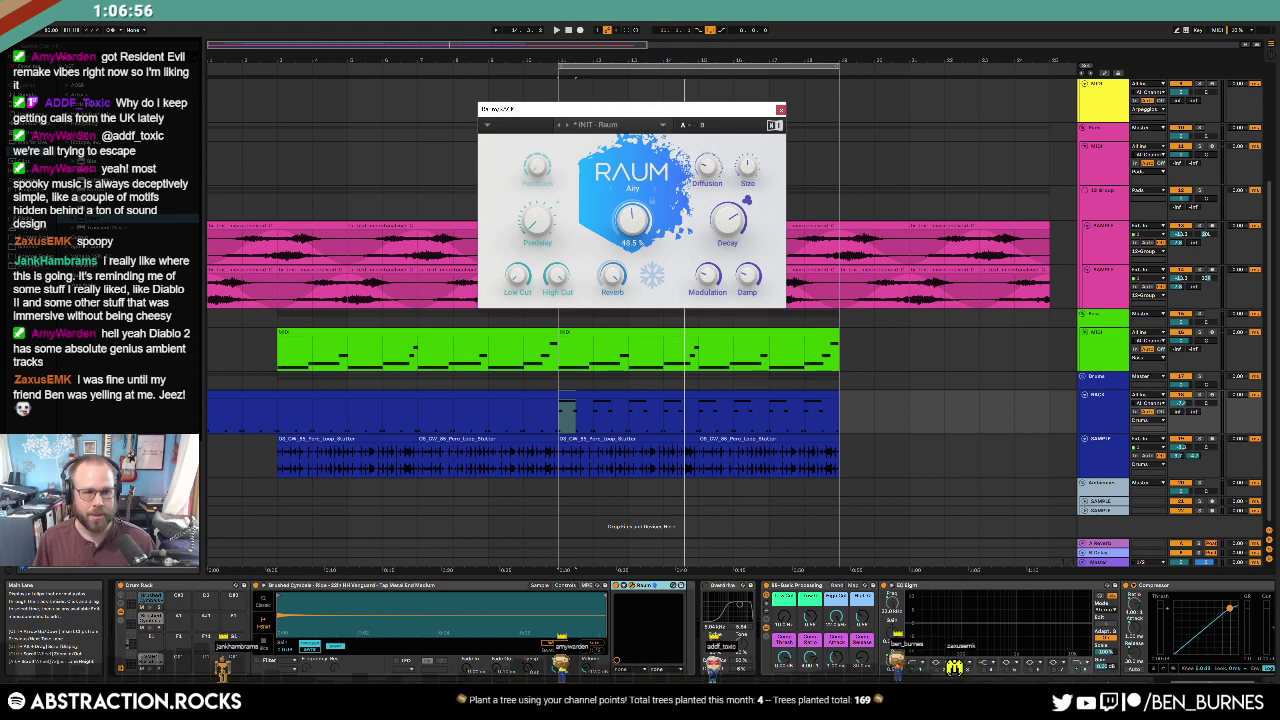
left_click(781, 110)
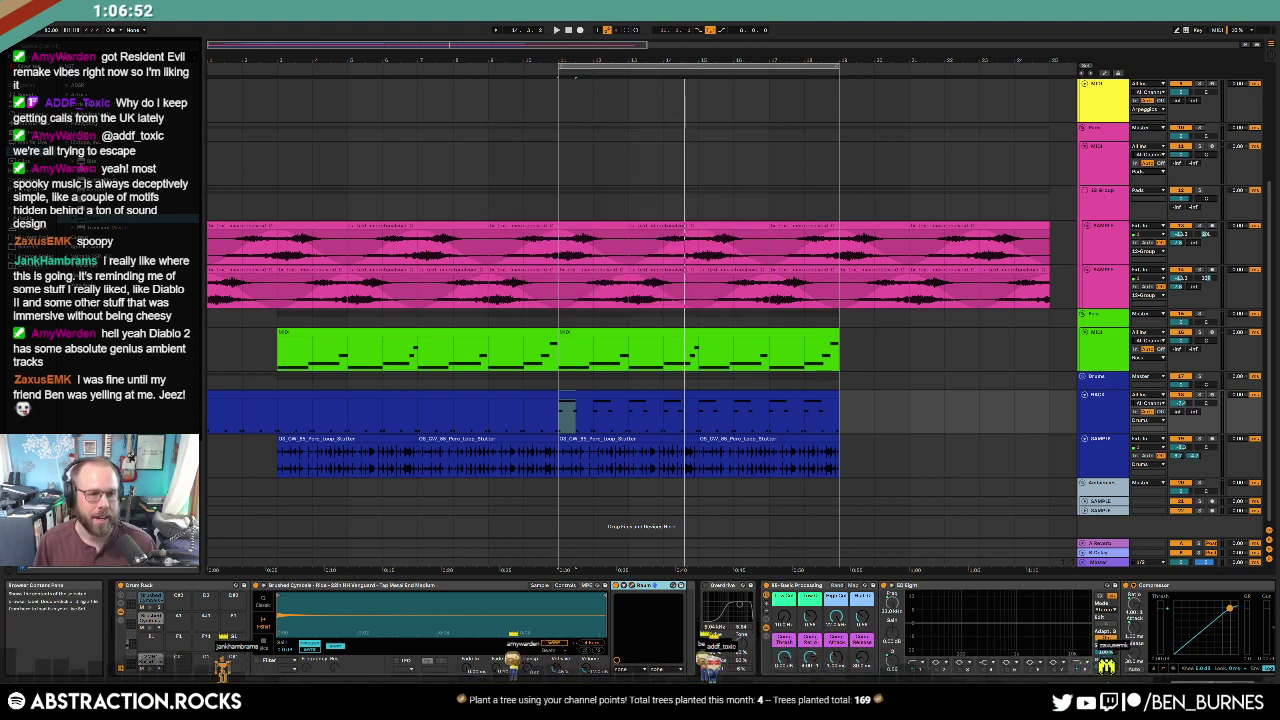
left_click(29, 126)
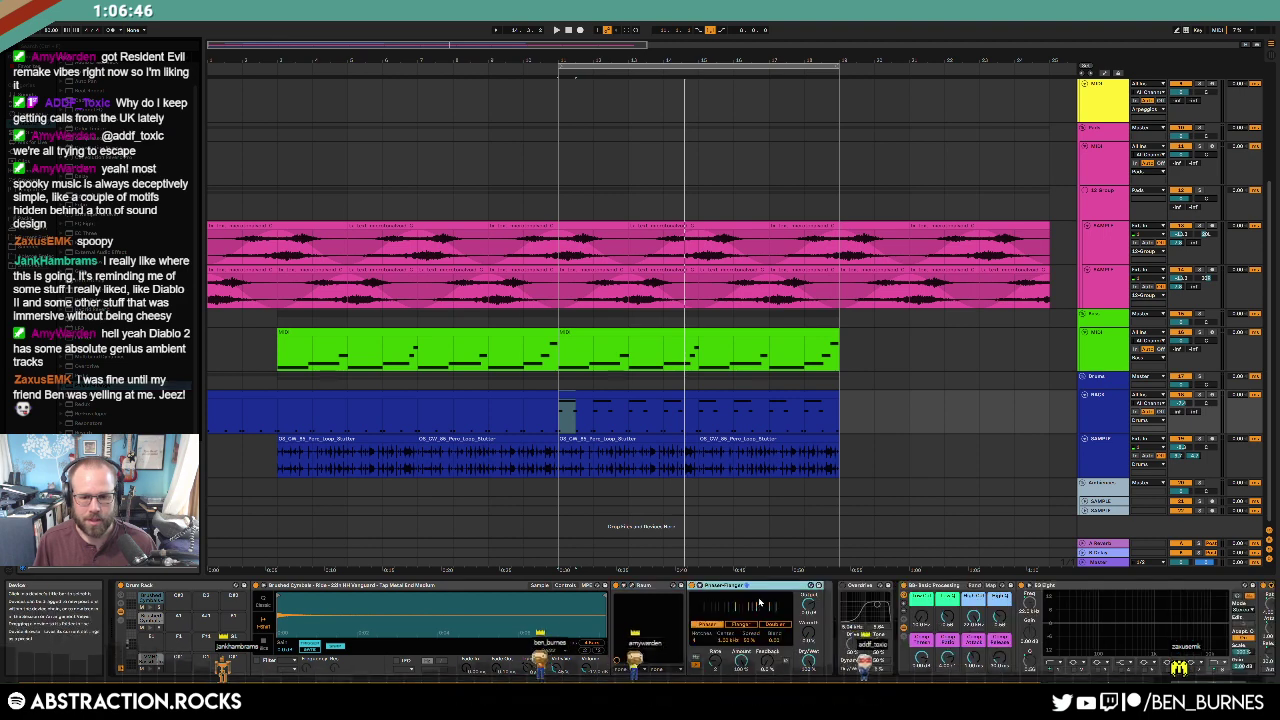
Step: Play the section and set Raum's mix to about 49.5%
key("space")
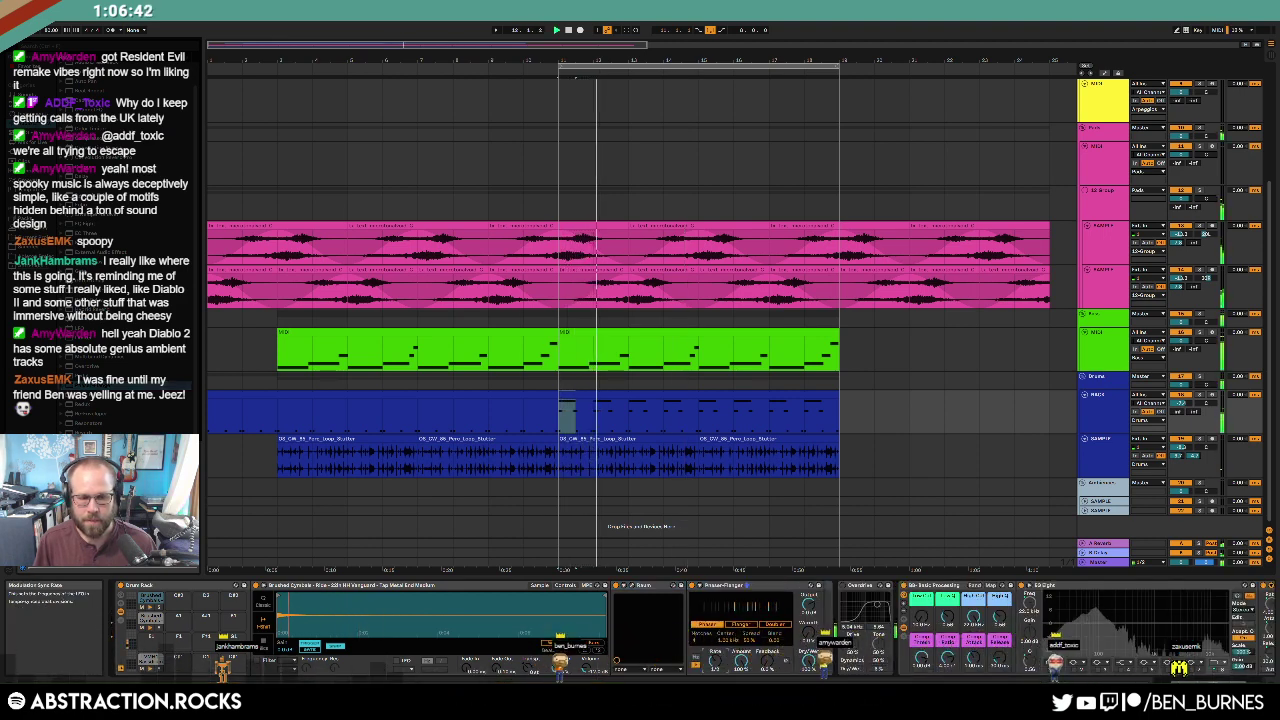
left_click(632, 589)
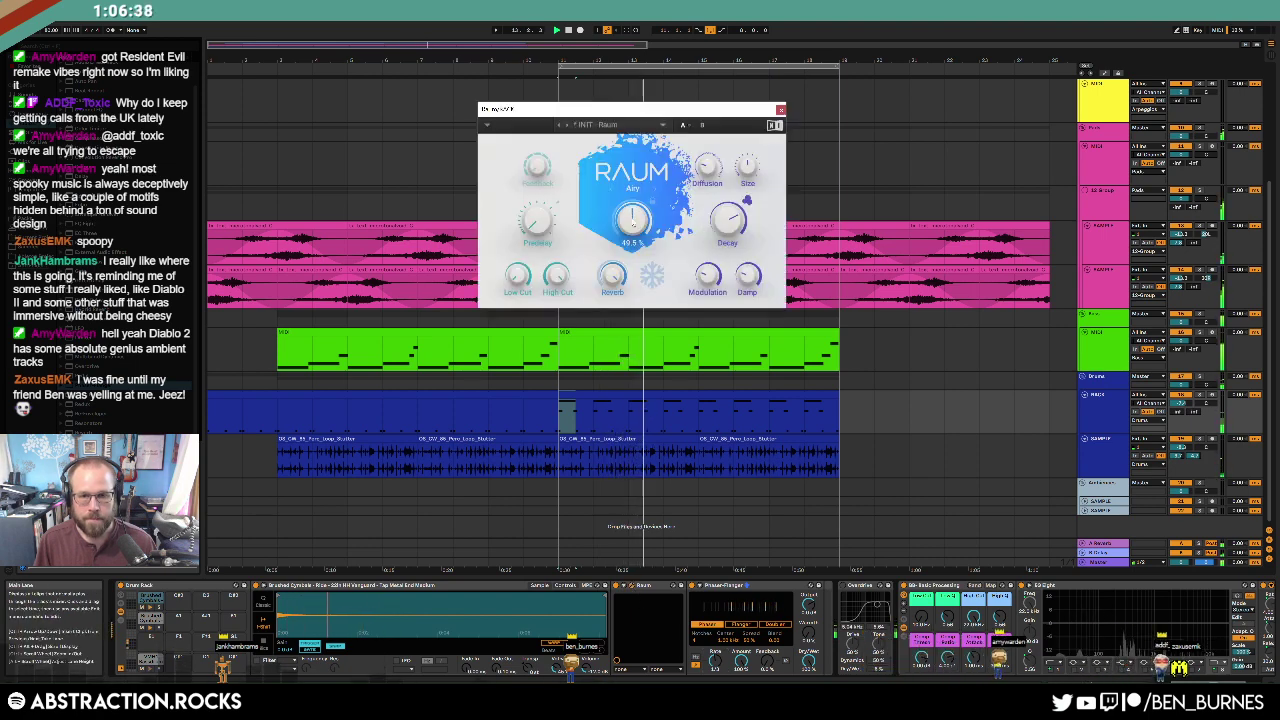
left_click(781, 110)
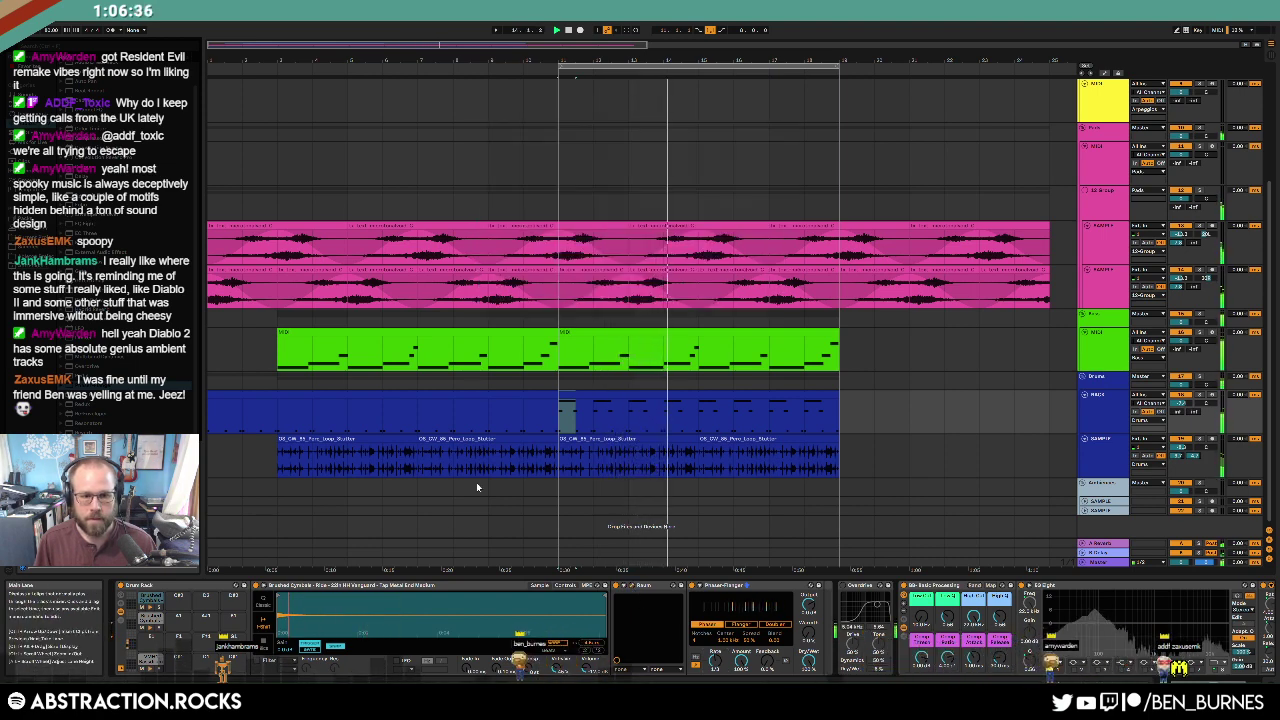
Step: Select the long ride note's pad from the clip, switch its Phaser-Flanger to Flanger mode, and place it ahead of Raum
double_click(652, 390)
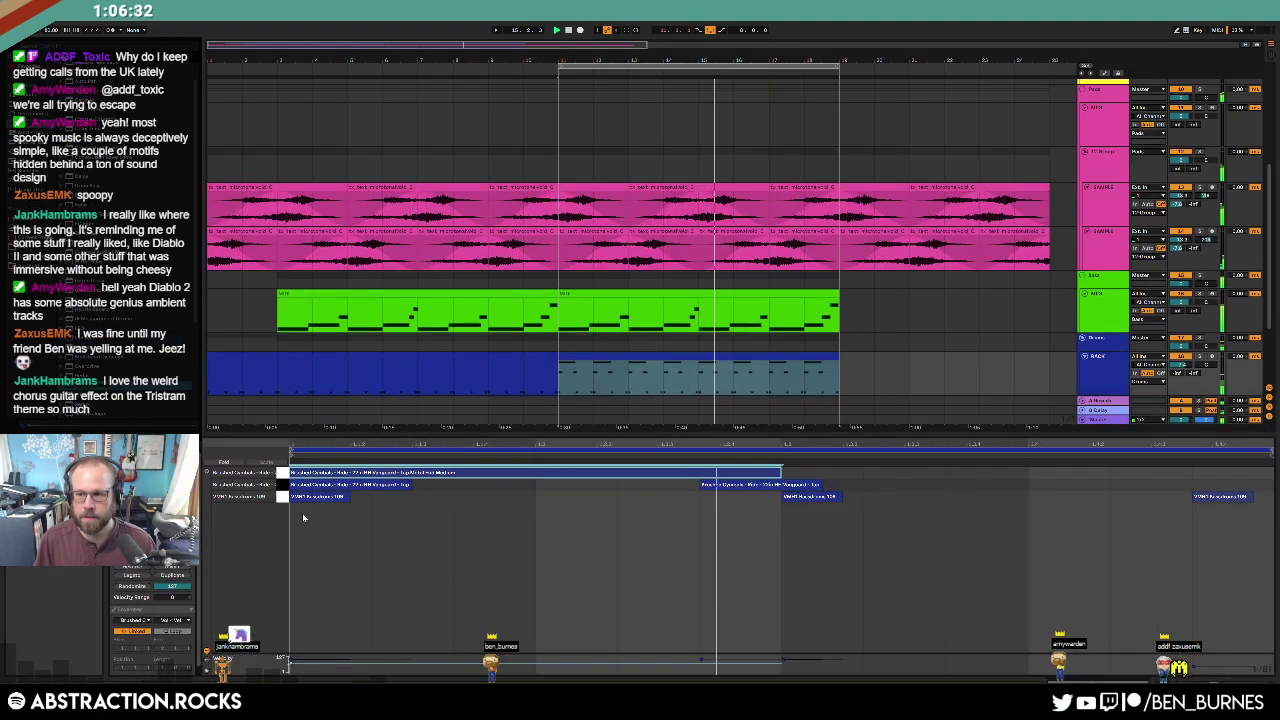
left_click(311, 474)
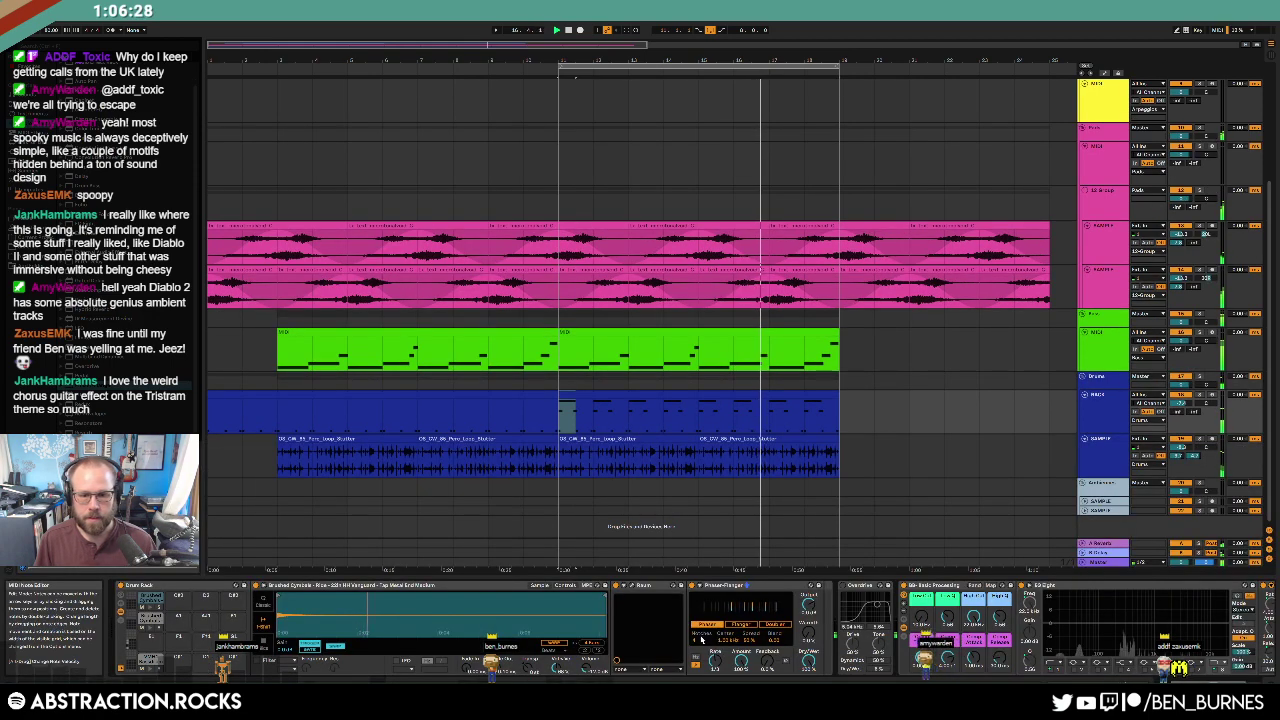
key("shift+Tab")
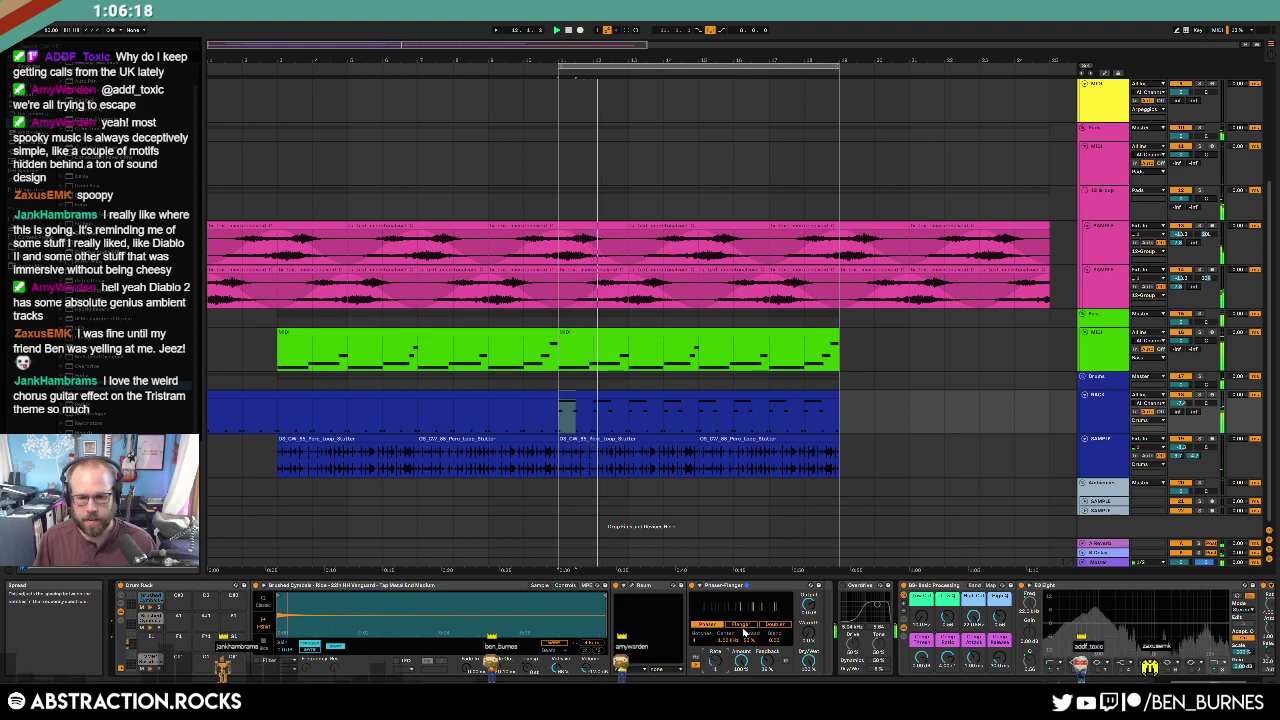
left_click_drag(733, 583, 625, 596)
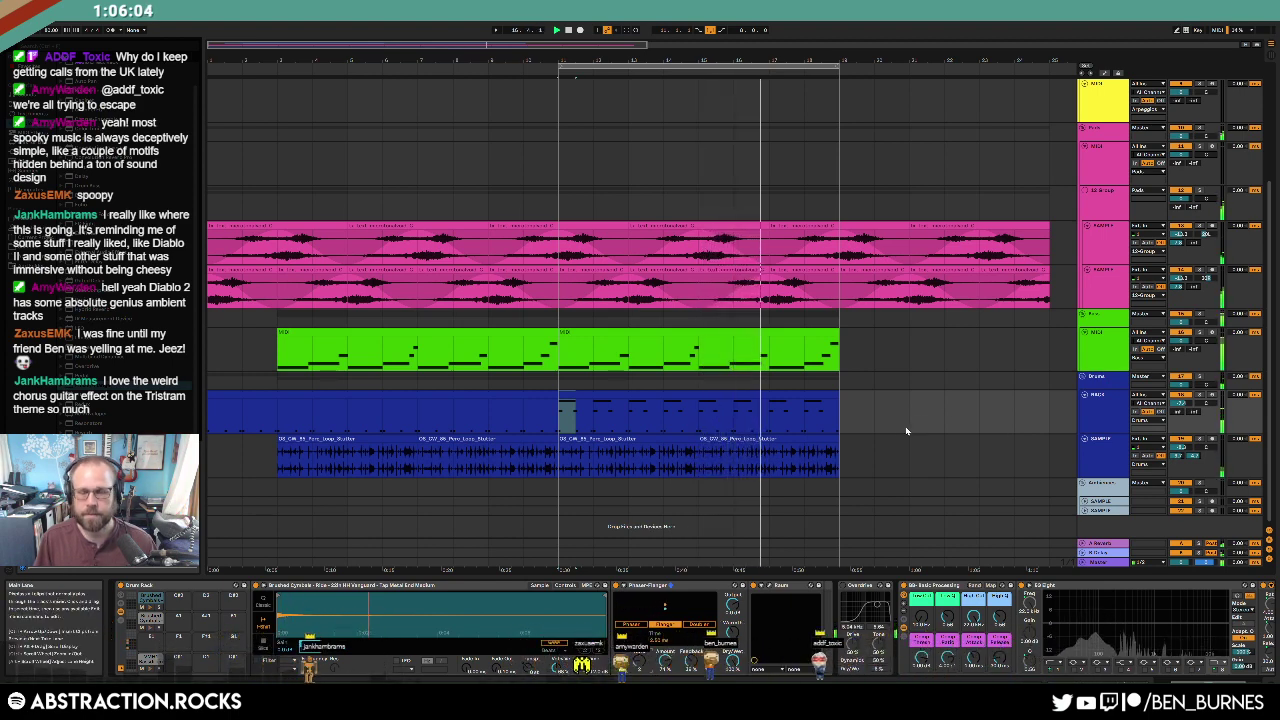
Step: Show the upright bass track's devices and add the Yum Audio Slap plug-in after its Compressor
double_click(816, 364)
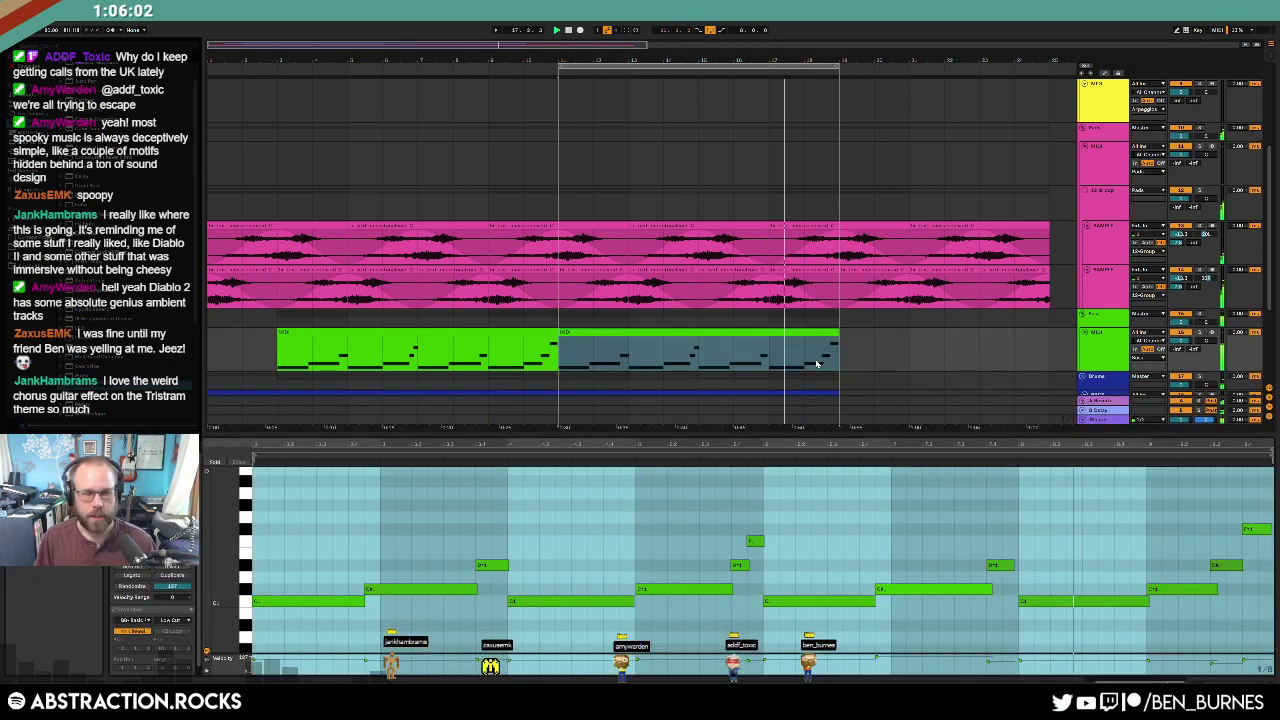
key("shift+Tab")
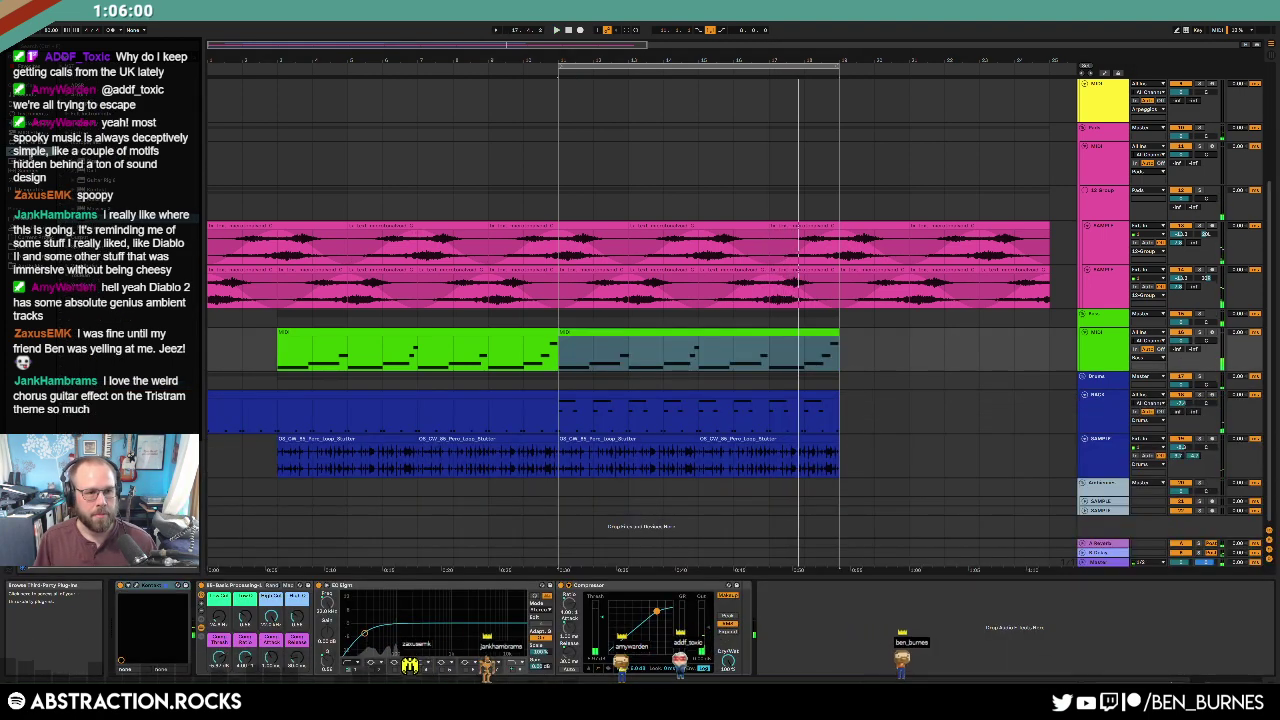
left_click(67, 277)
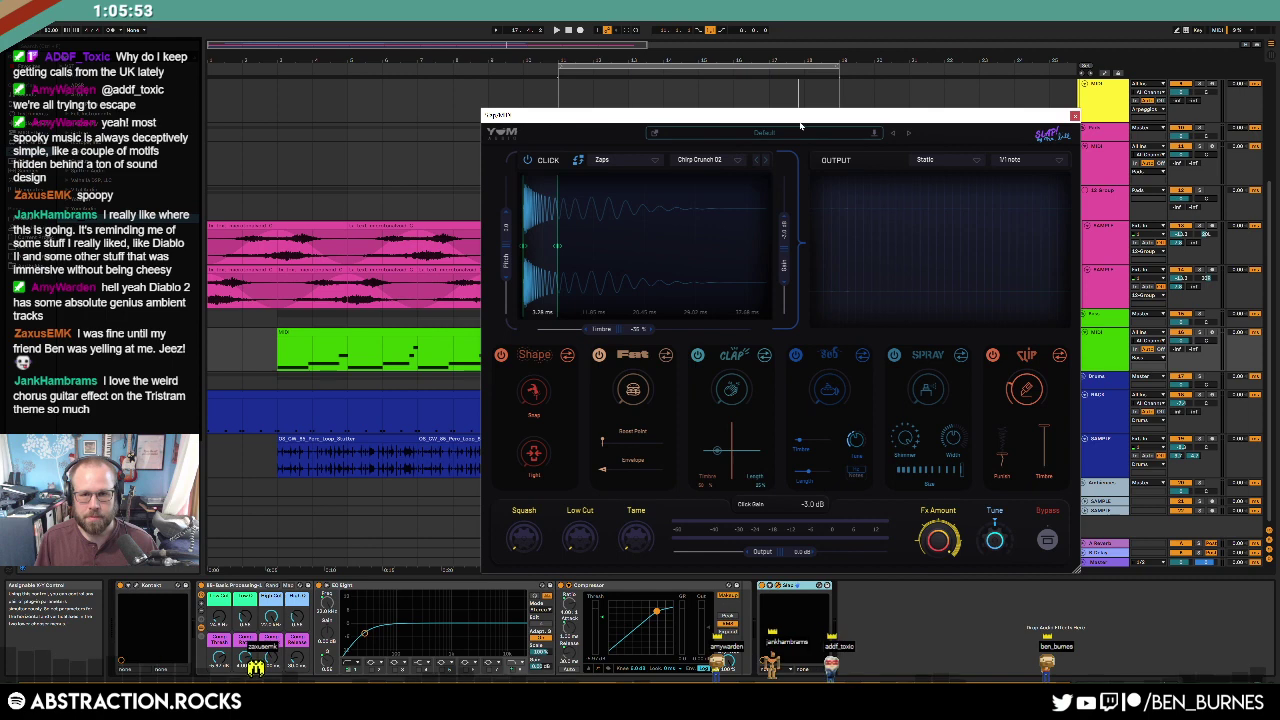
left_click_drag(800, 125, 779, 133)
Step: Try the Ticks & Tocks clicks Precise Tap 04 and Mid Tock 04 in Slap with the bass track soloed
left_click(592, 168)
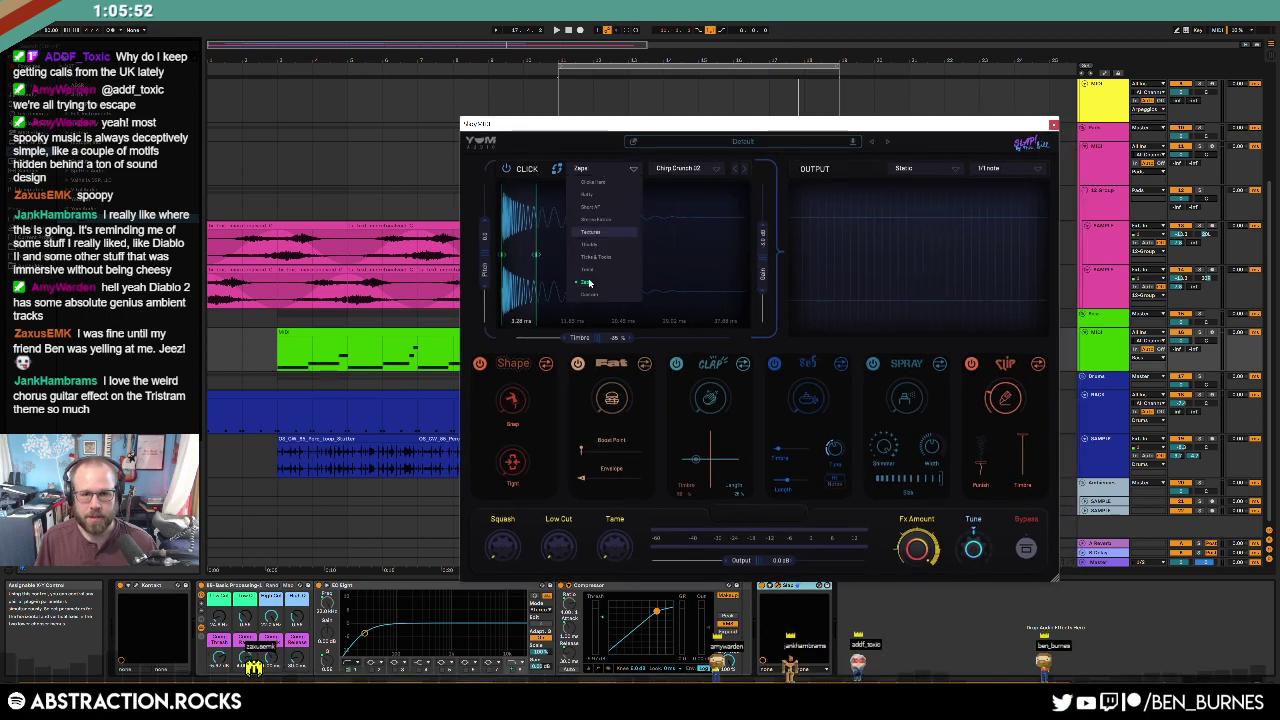
left_click(596, 257)
left_click(680, 168)
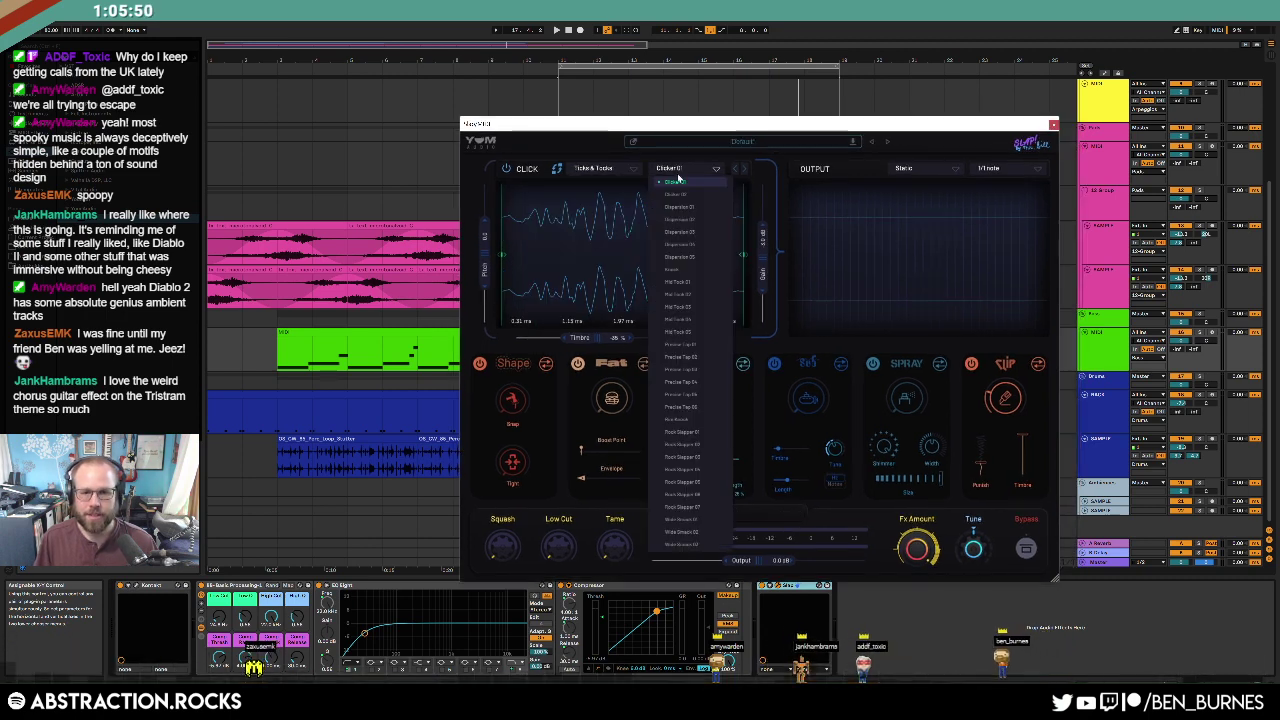
left_click(704, 385)
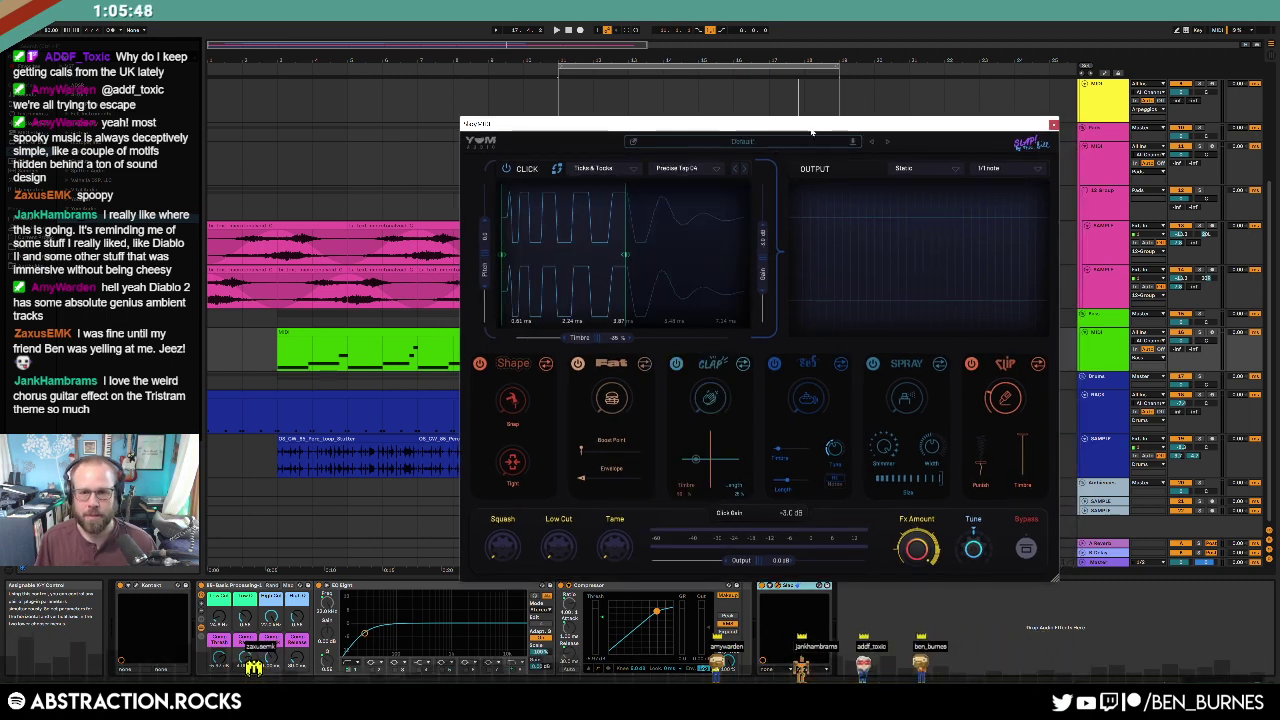
left_click_drag(816, 128, 784, 180)
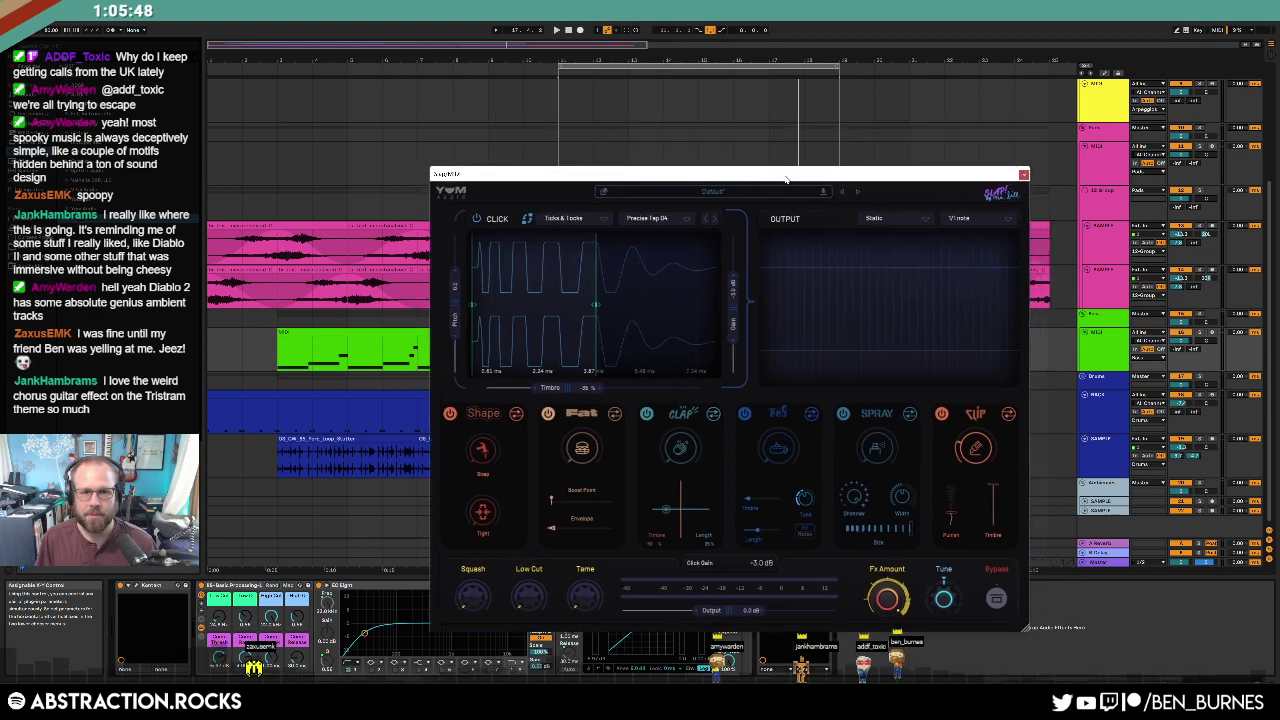
left_click(1198, 333)
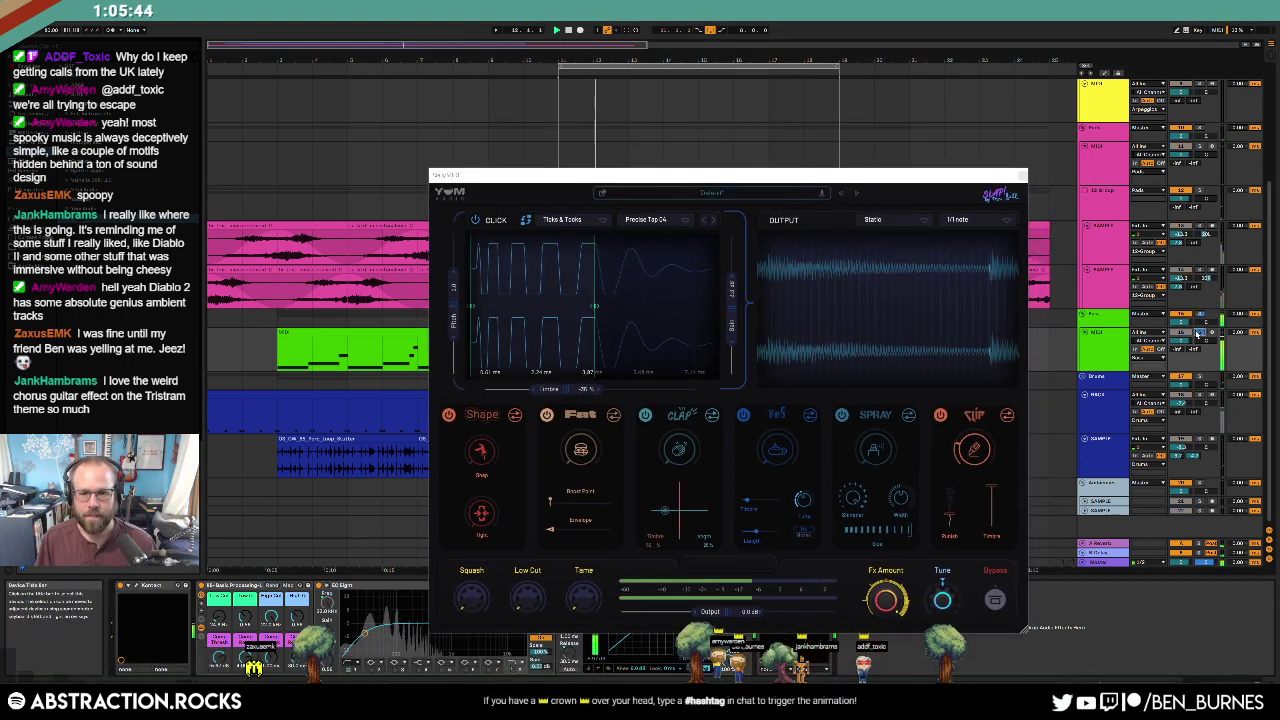
left_click(645, 219)
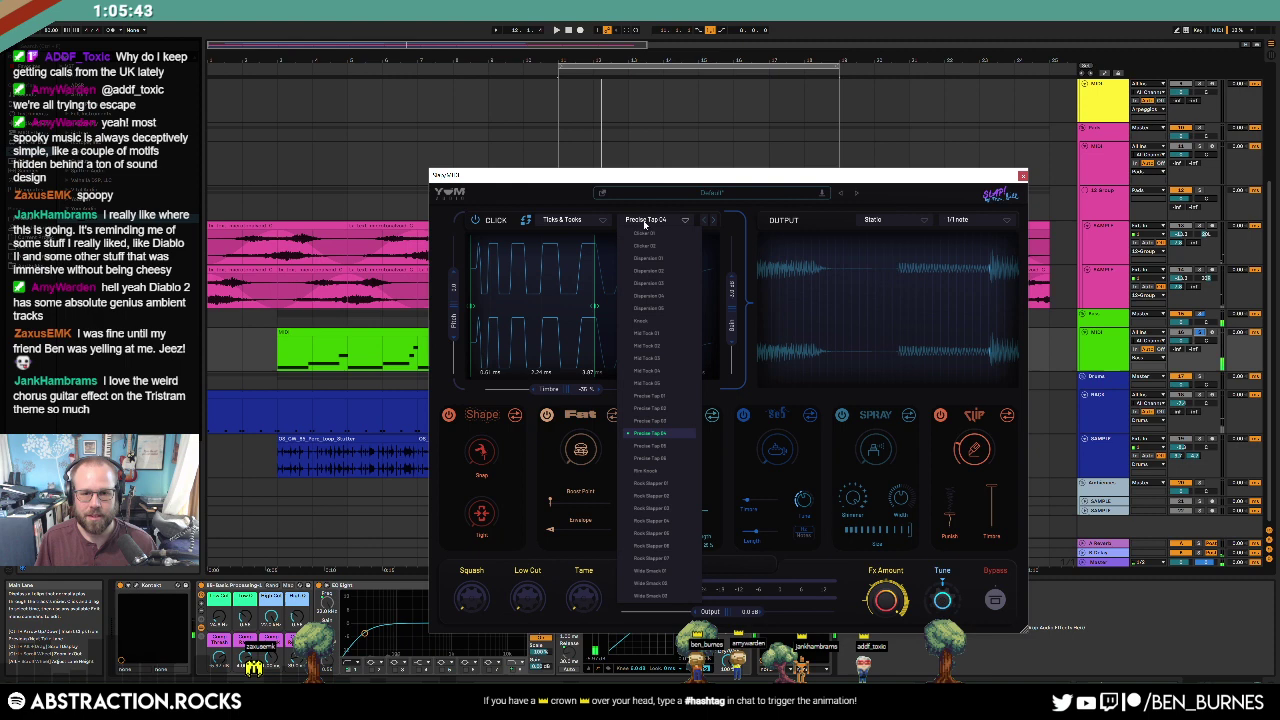
left_click(658, 370)
Step: Switch Slap's click to Forest Foil 02 from the Textures category and set the click timbre to -24%
left_click(588, 218)
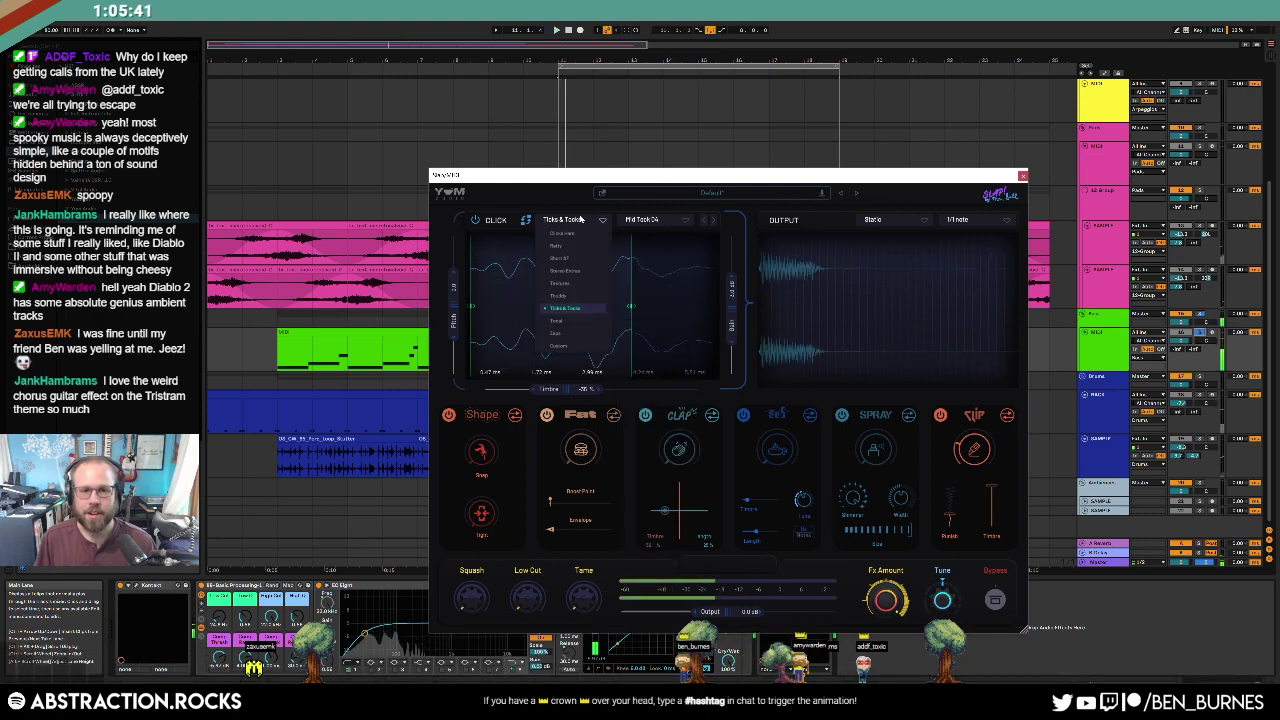
left_click(578, 285)
left_click(645, 219)
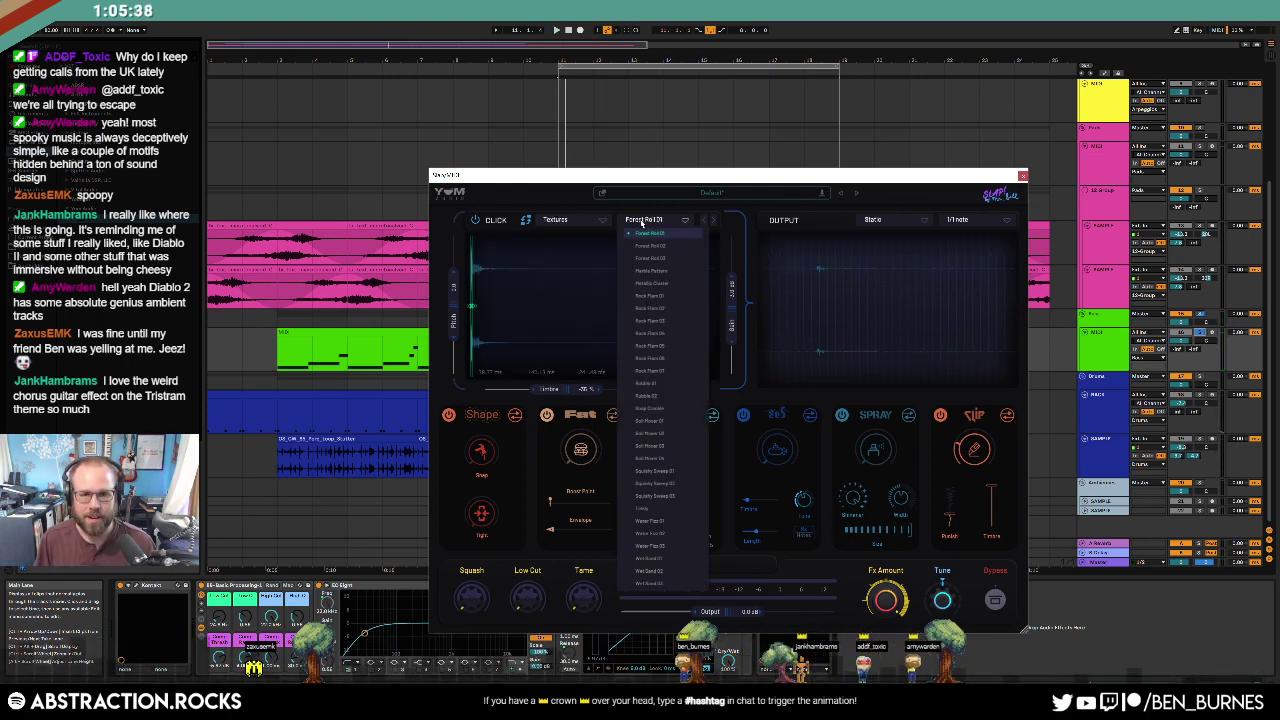
left_click(650, 246)
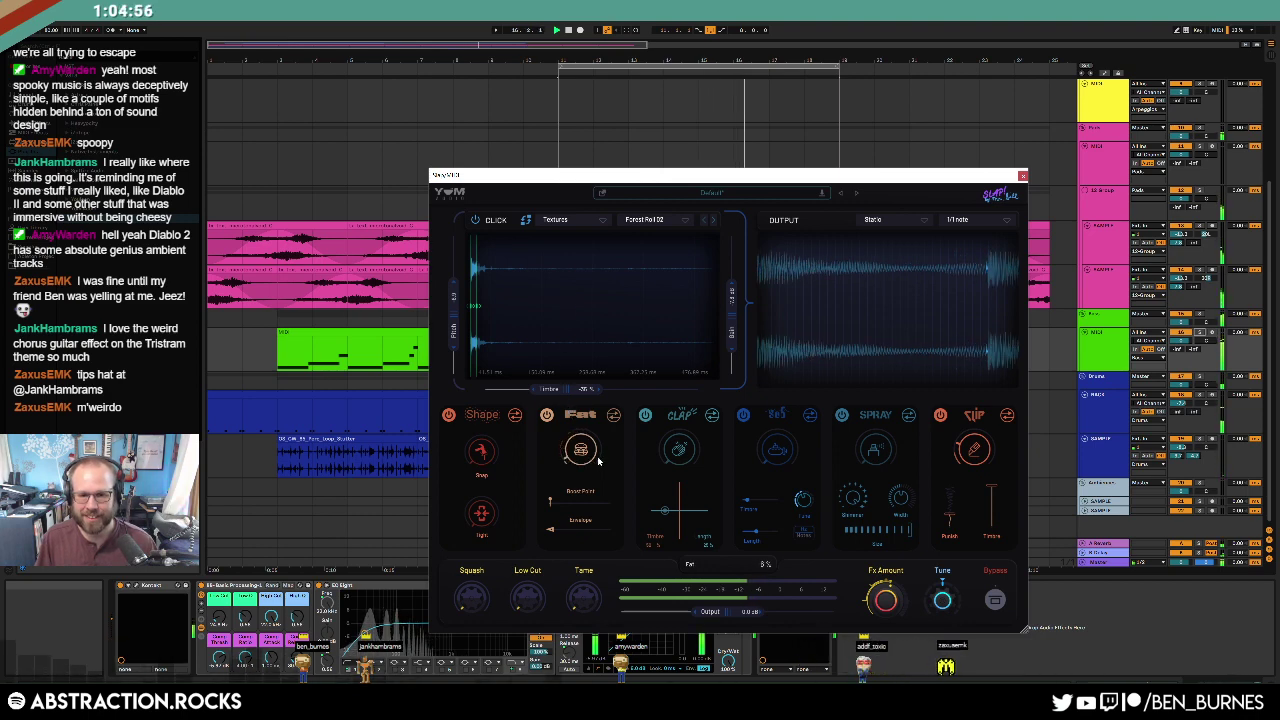
left_click_drag(683, 457, 670, 386)
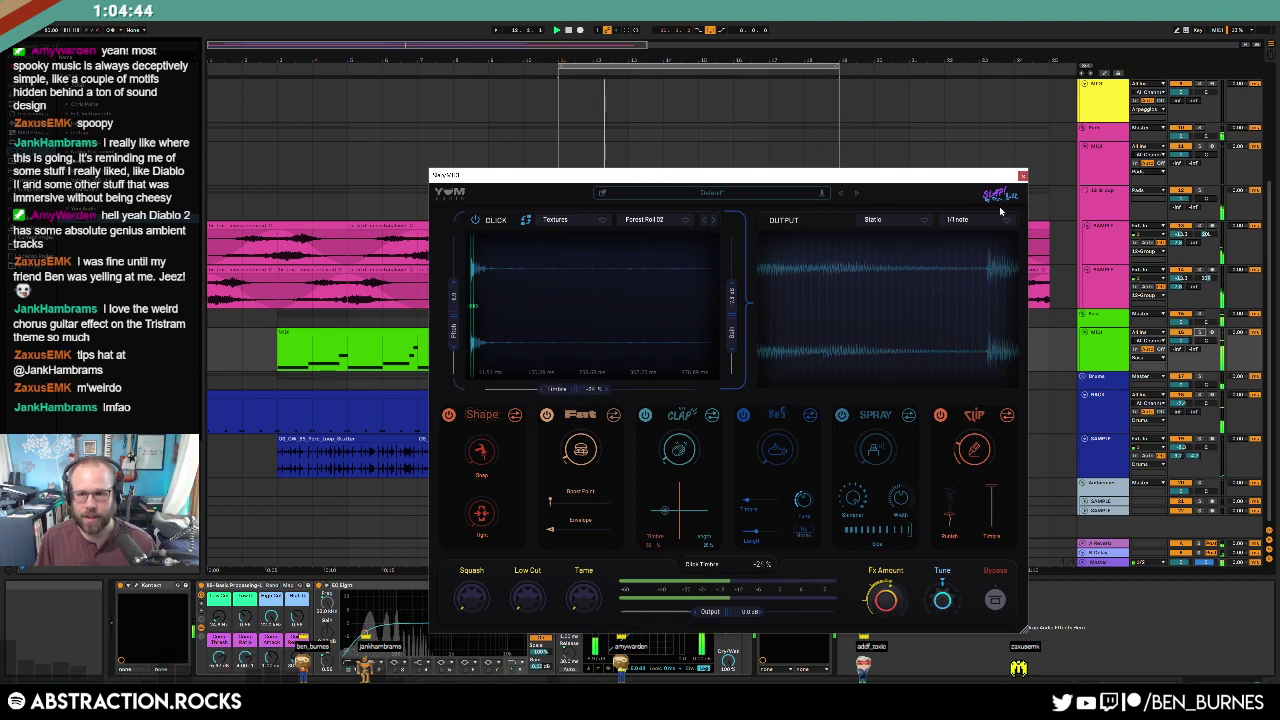
Step: Close Slap, stop playback, and select the yellow arpeggio track to show its devices
left_click(1021, 177)
key("space")
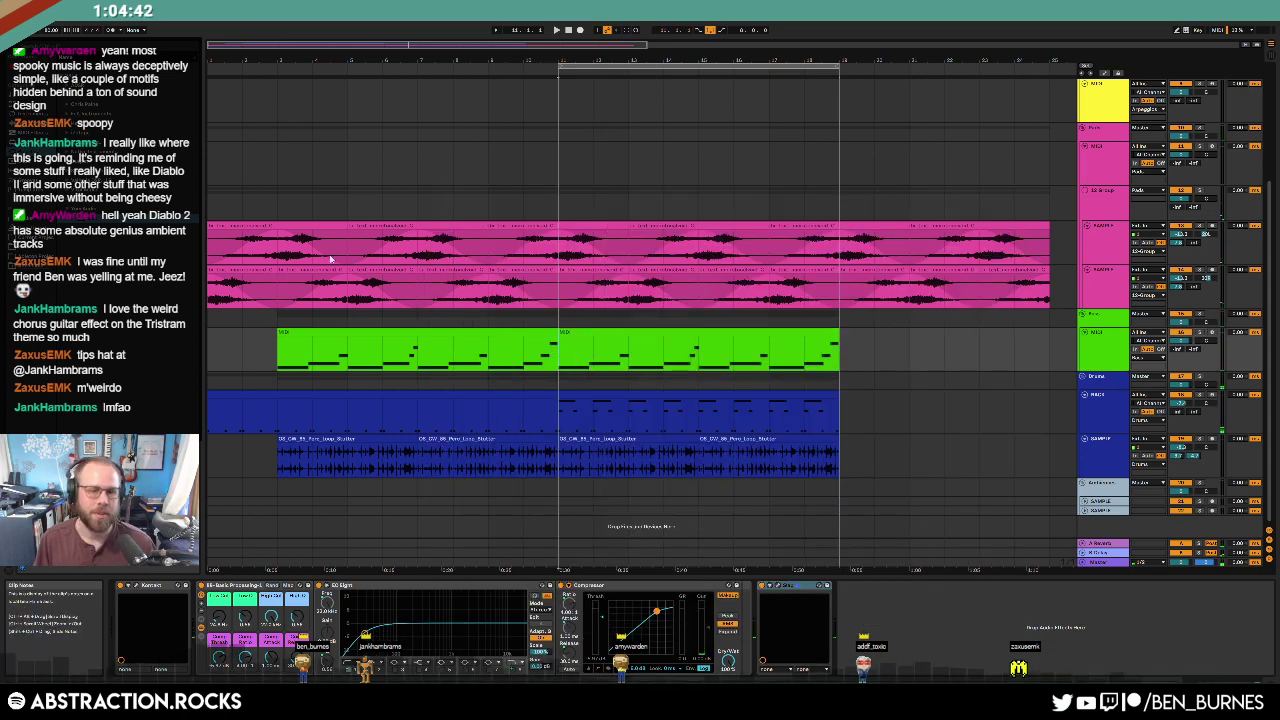
scroll(500, 228, "up", 3)
left_click(1172, 175)
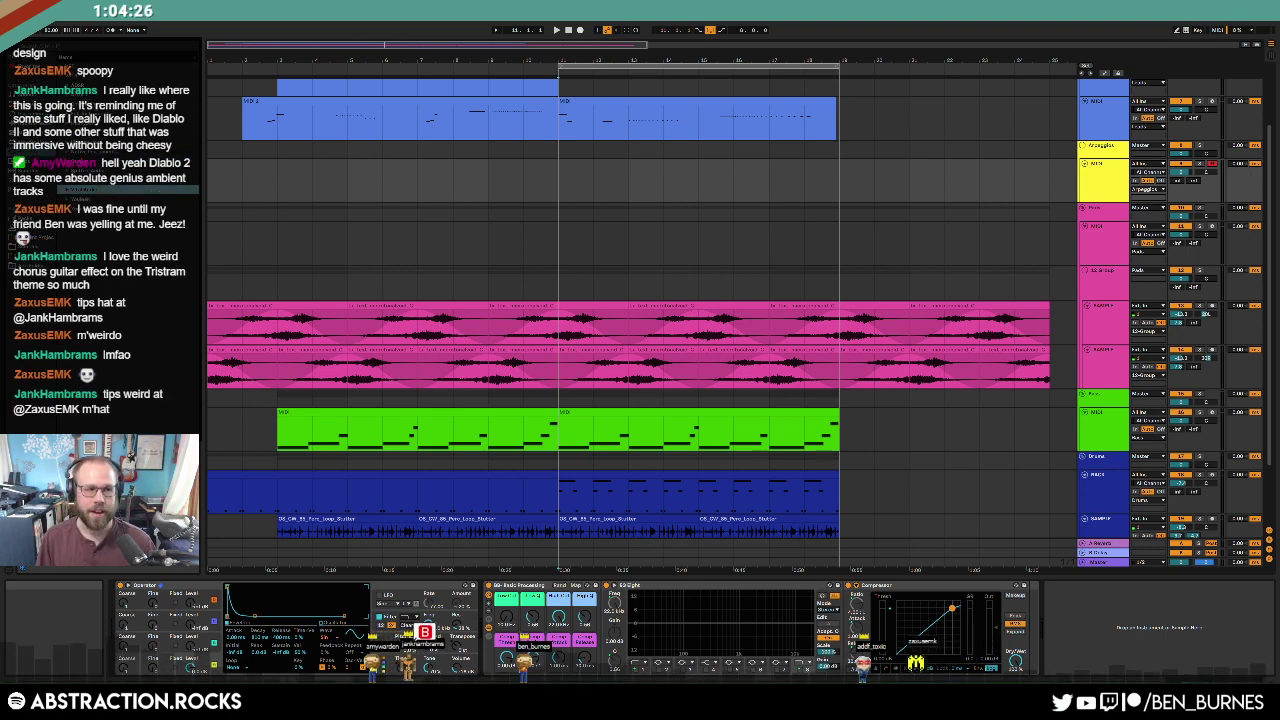
Step: Save the Live Set under the name 2022-03-21 The Infested Power Grid
key("ctrl+shift+s")
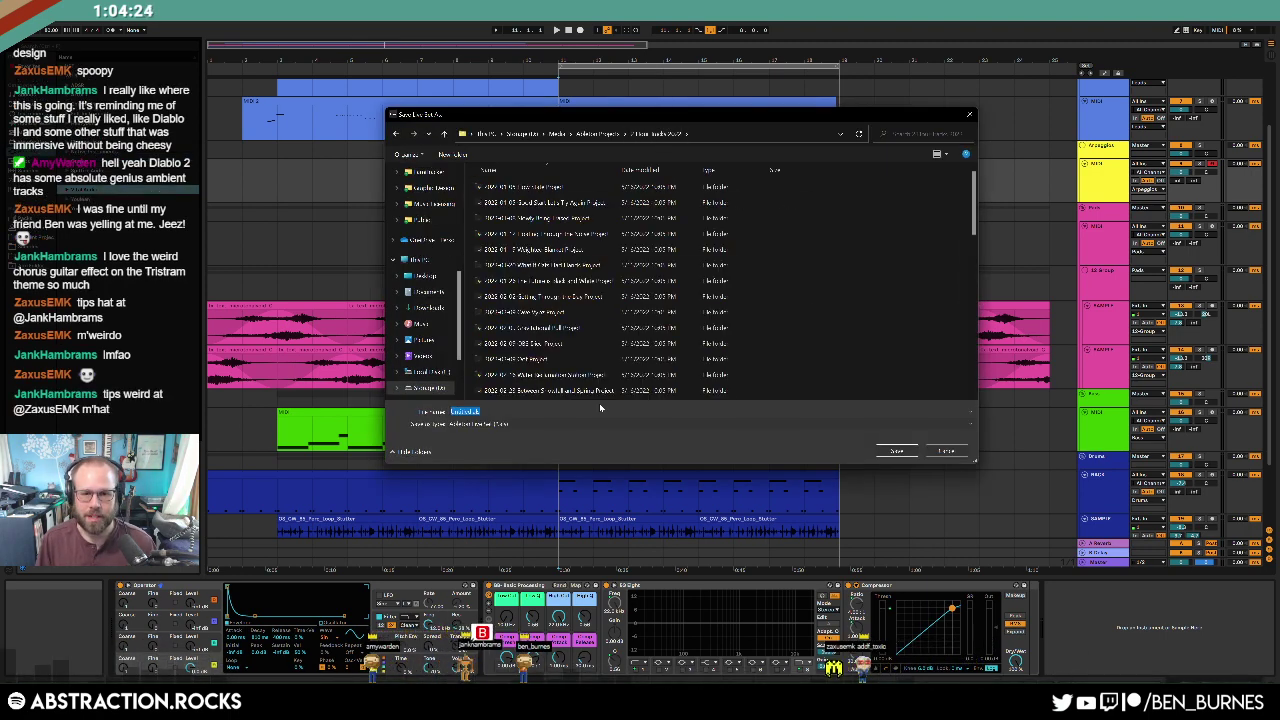
type("202")
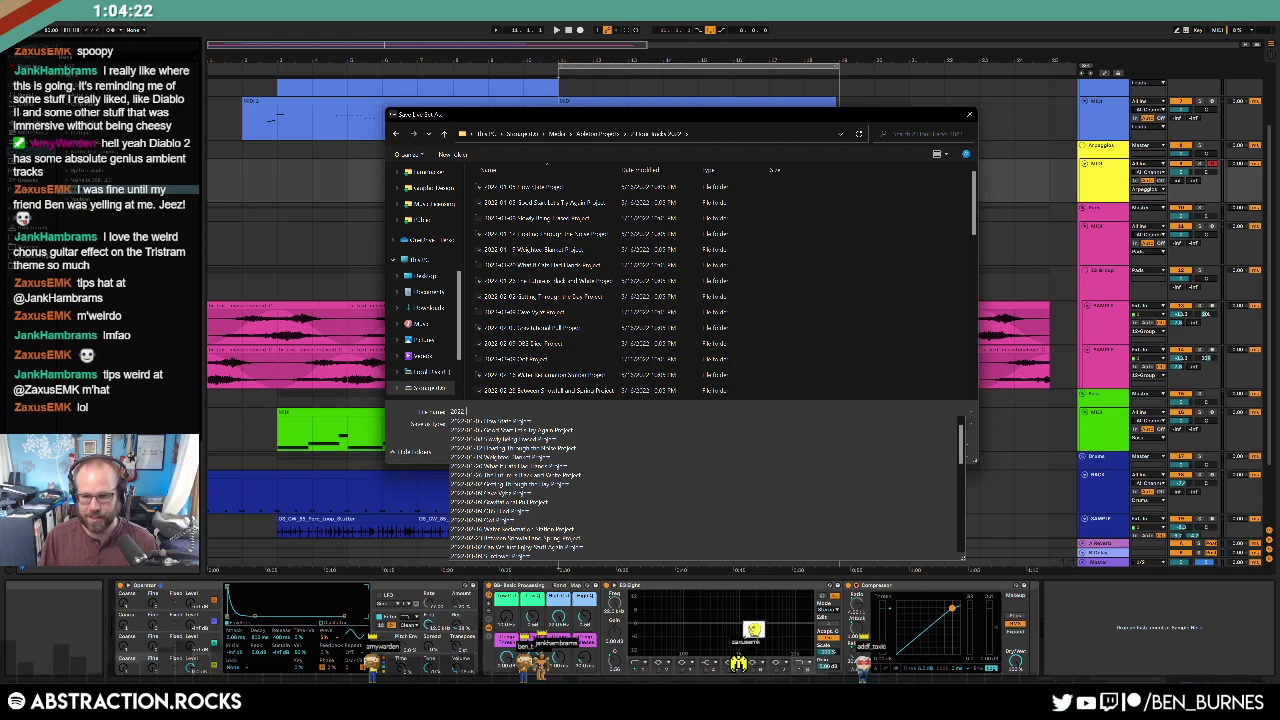
type("2-03-21")
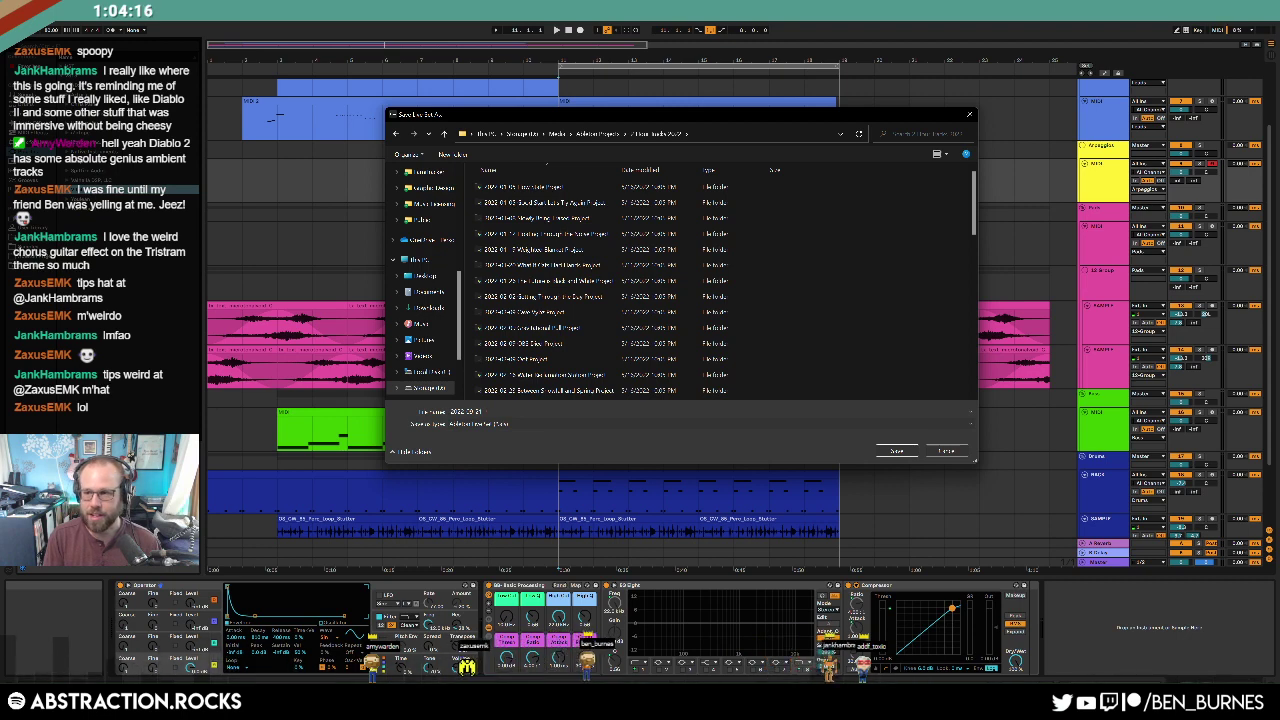
type("The Hu")
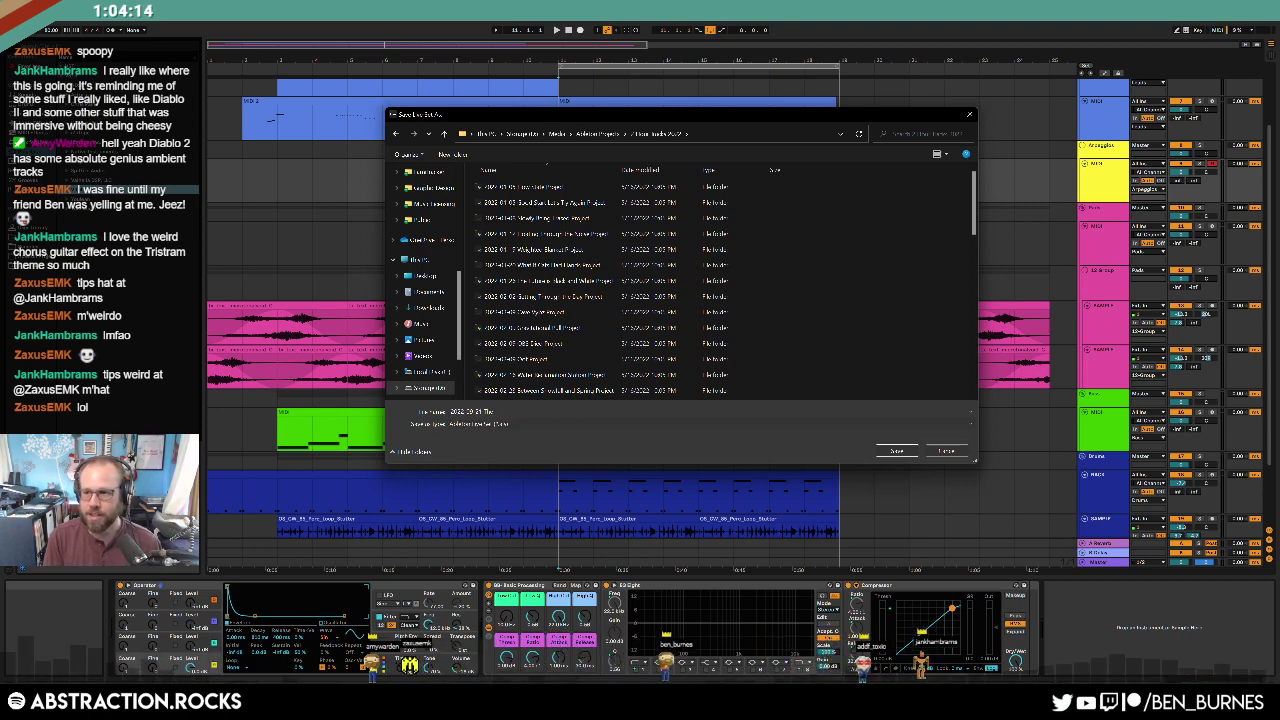
type("nted Power Sid")
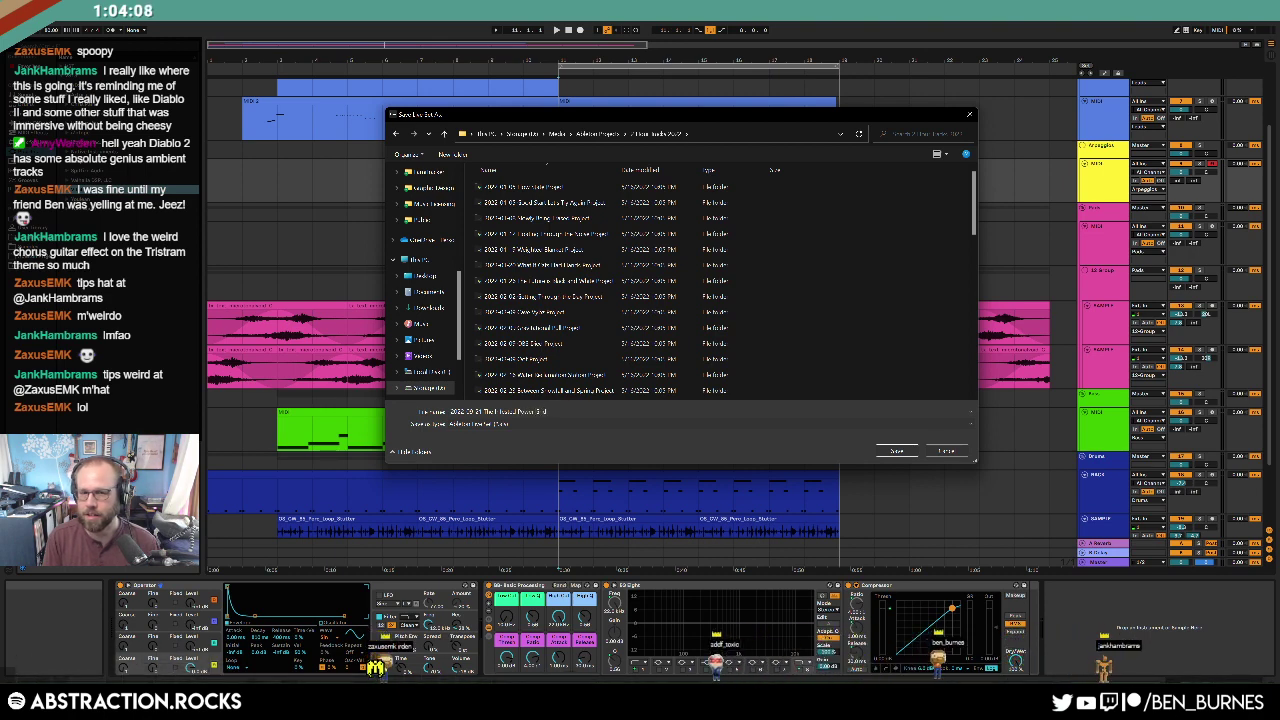
key("Return")
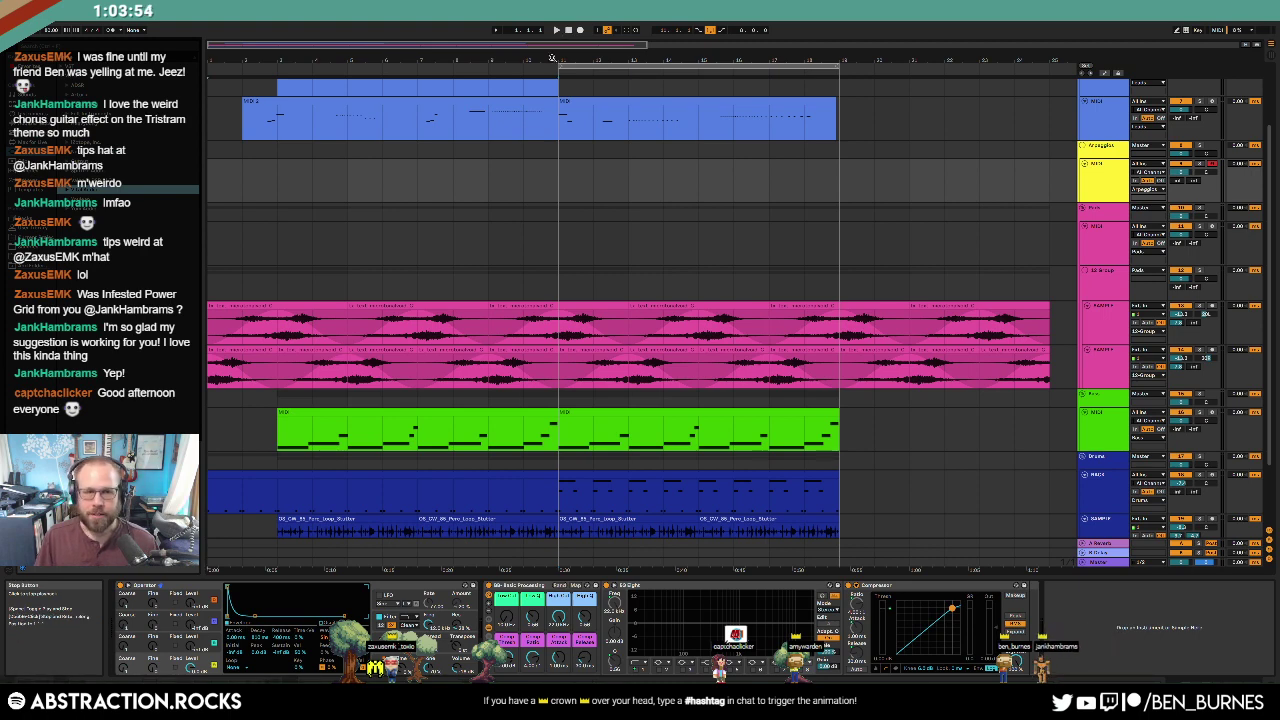
Step: Add ValhallaDelay after the arpeggio track's Compressor and pick another waveform in its Operator during playback
key("space")
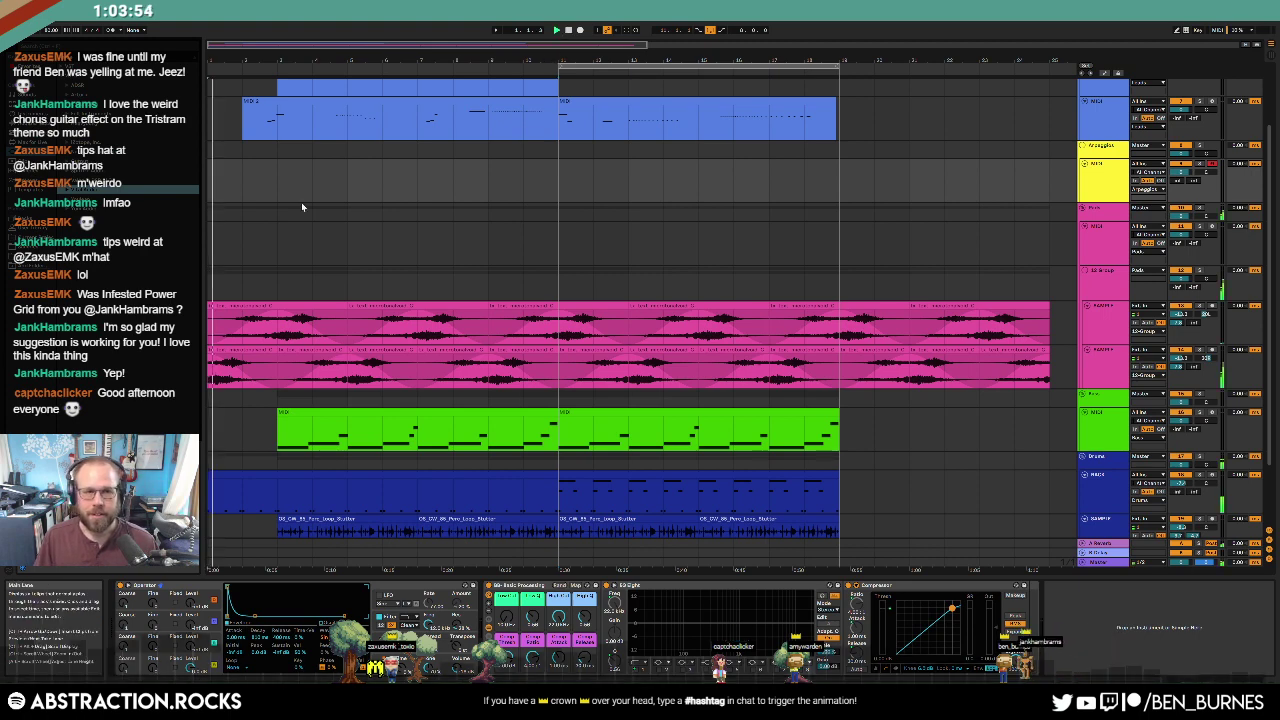
left_click(211, 351)
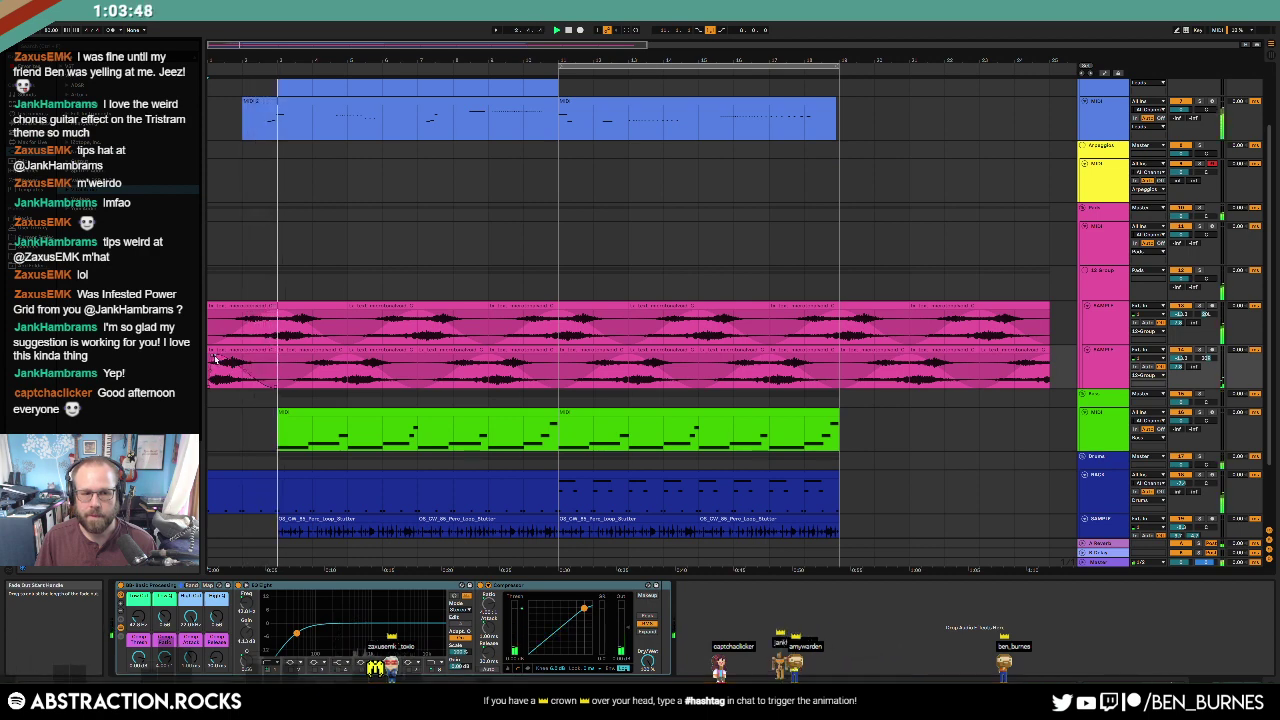
left_click(278, 180)
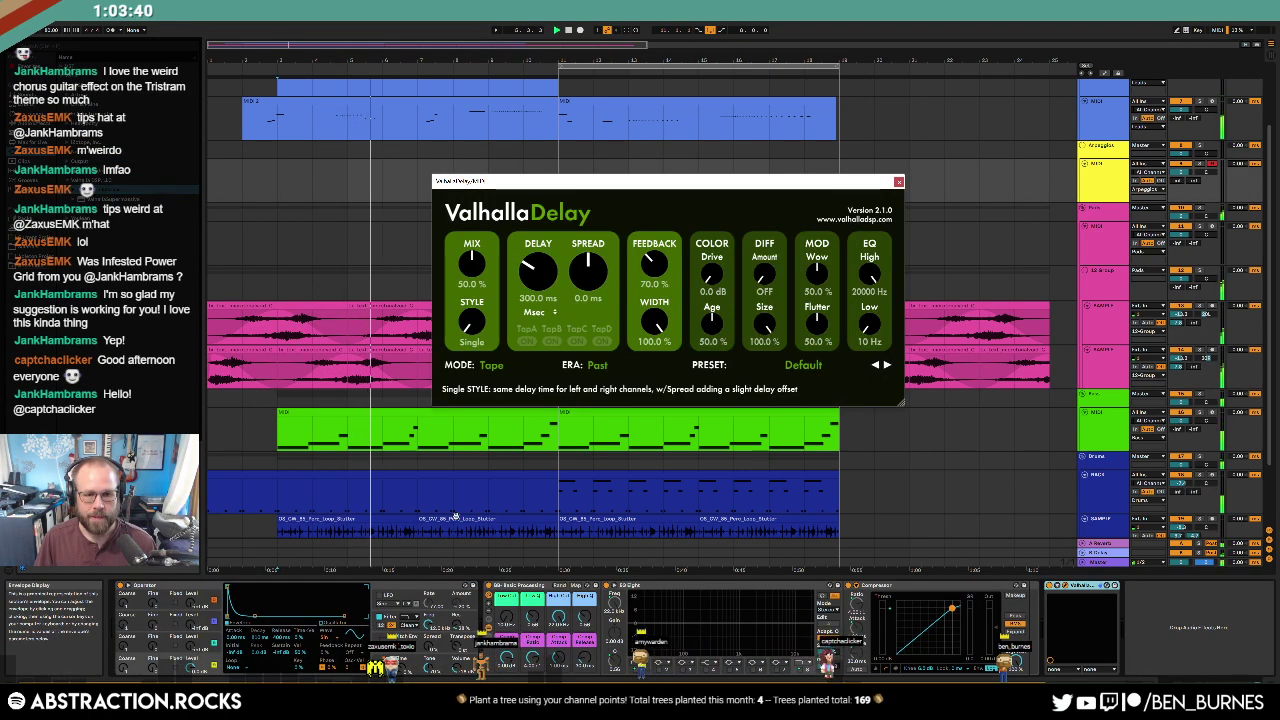
left_click(328, 638)
left_click(333, 472)
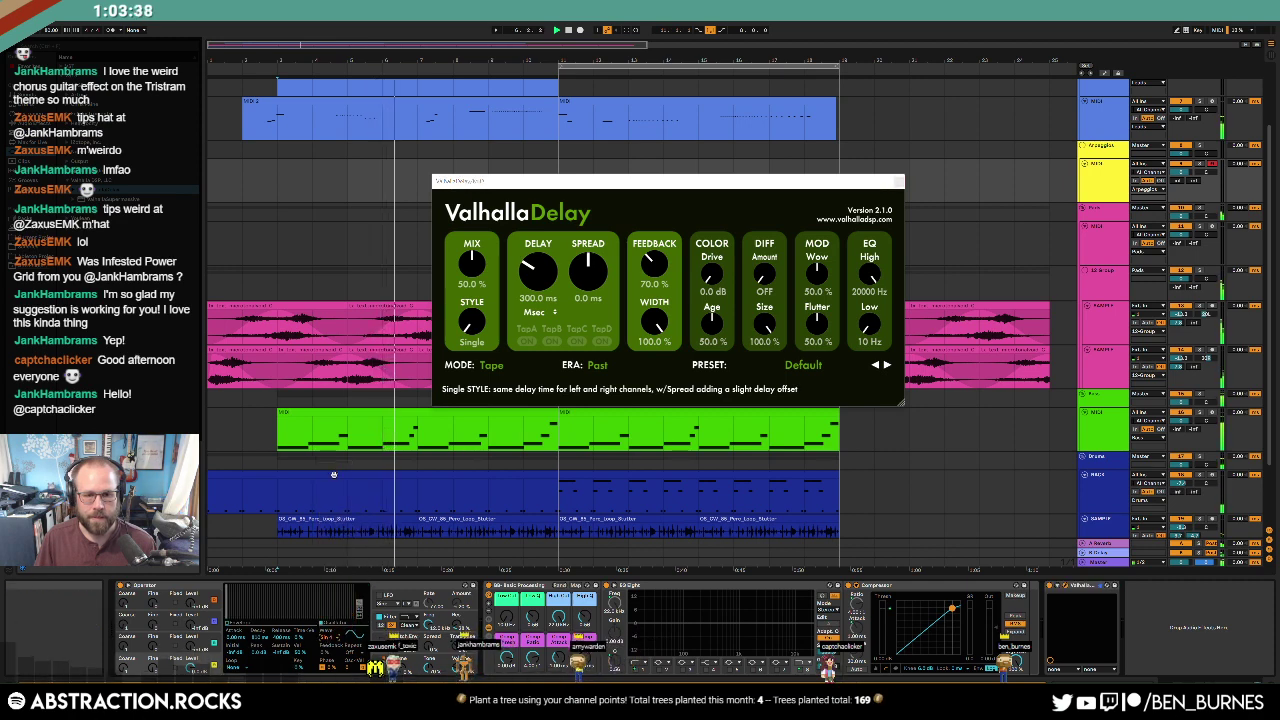
Step: Set ValhallaDelay to RevPitch mode and Dual style, with delay times of 753.8 ms left and 838.5 ms right
left_click(483, 367)
left_click(503, 450)
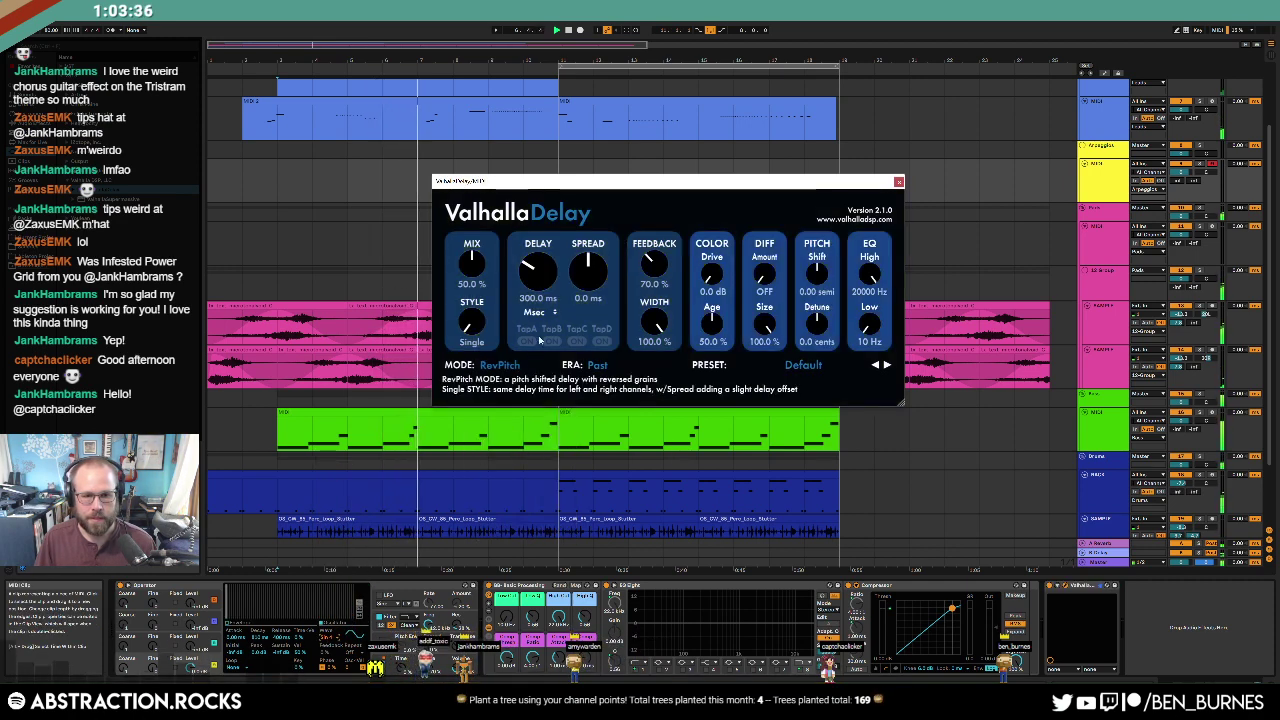
left_click(536, 313)
left_click(479, 320)
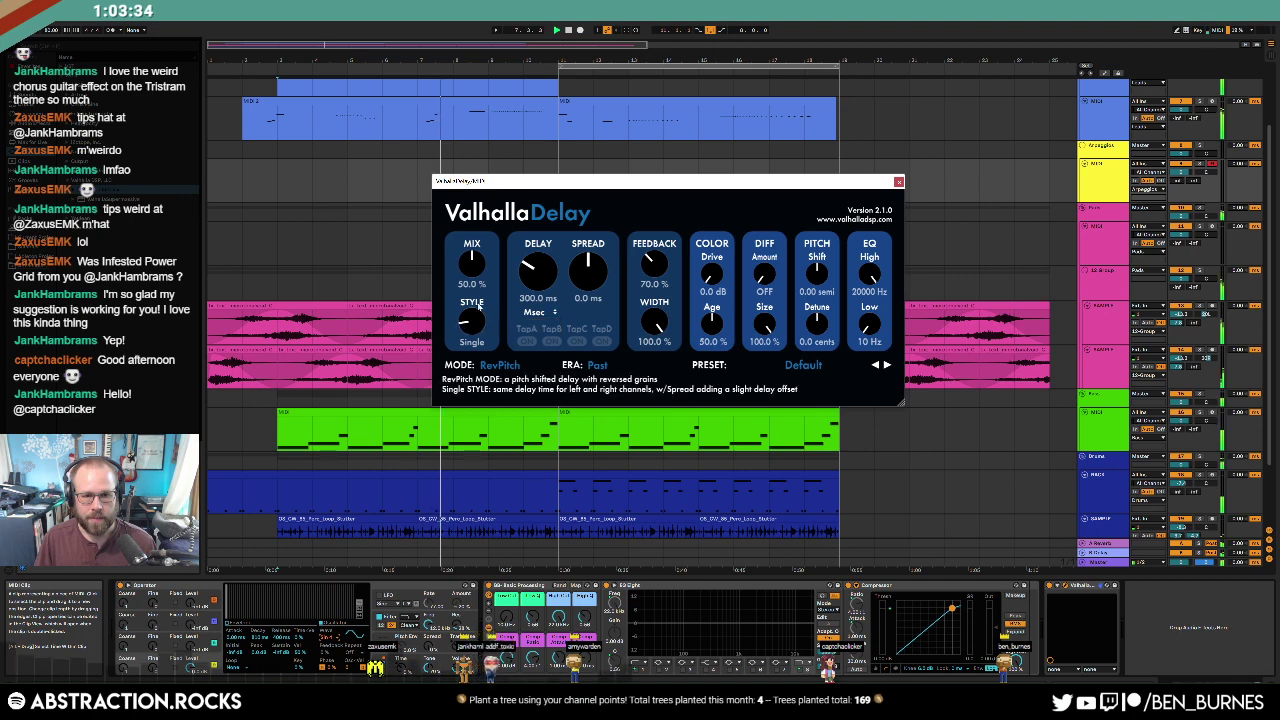
left_click_drag(477, 323, 479, 305)
left_click_drag(543, 274, 592, 232)
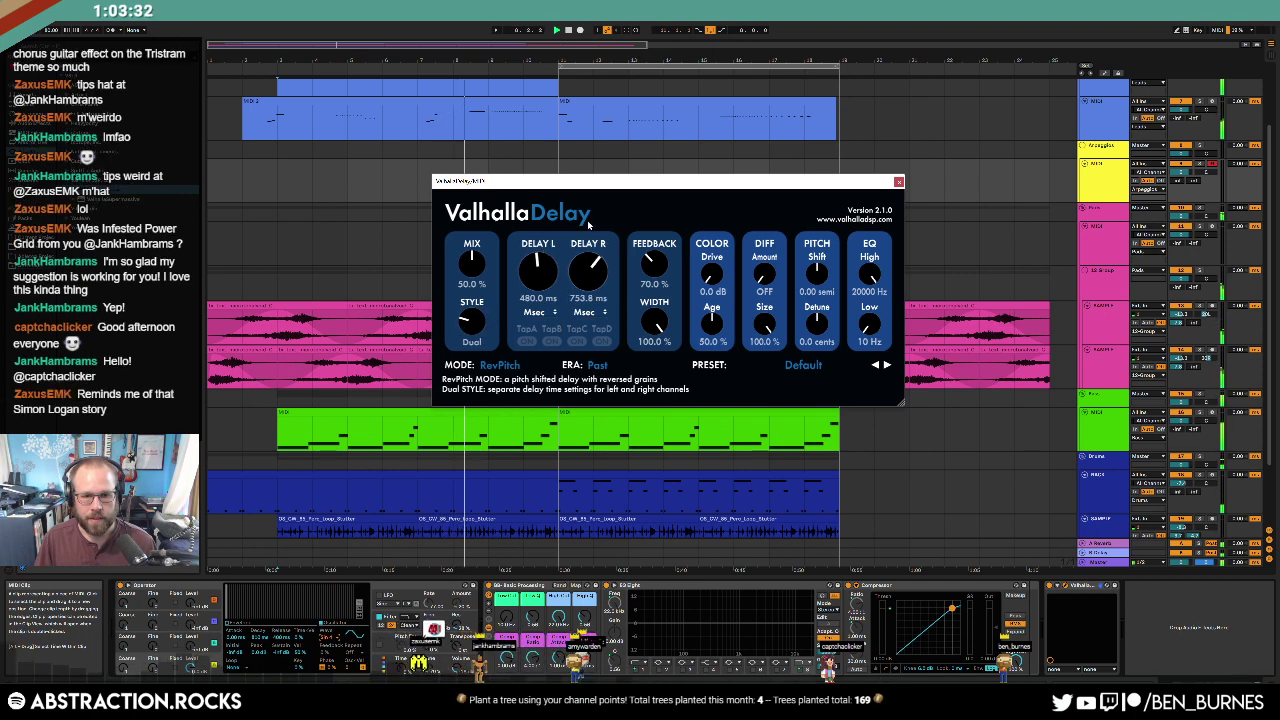
left_click_drag(544, 273, 545, 255)
Step: Set the delay's diffusion to 25.2%, feedback to 86.8%, and delay times to 630.8 ms left and 861.5 ms right, stop playback, and close ValhallaDelay
left_click_drag(764, 277, 764, 270)
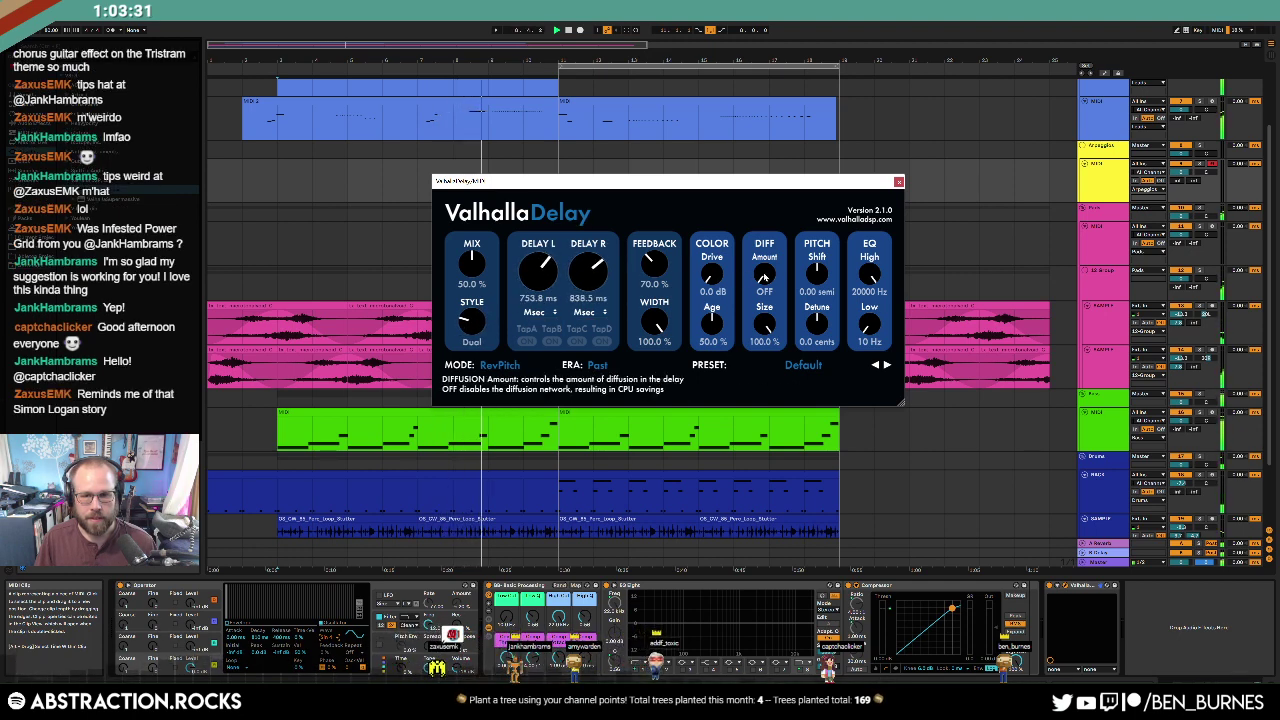
left_click(500, 365)
left_click(526, 456)
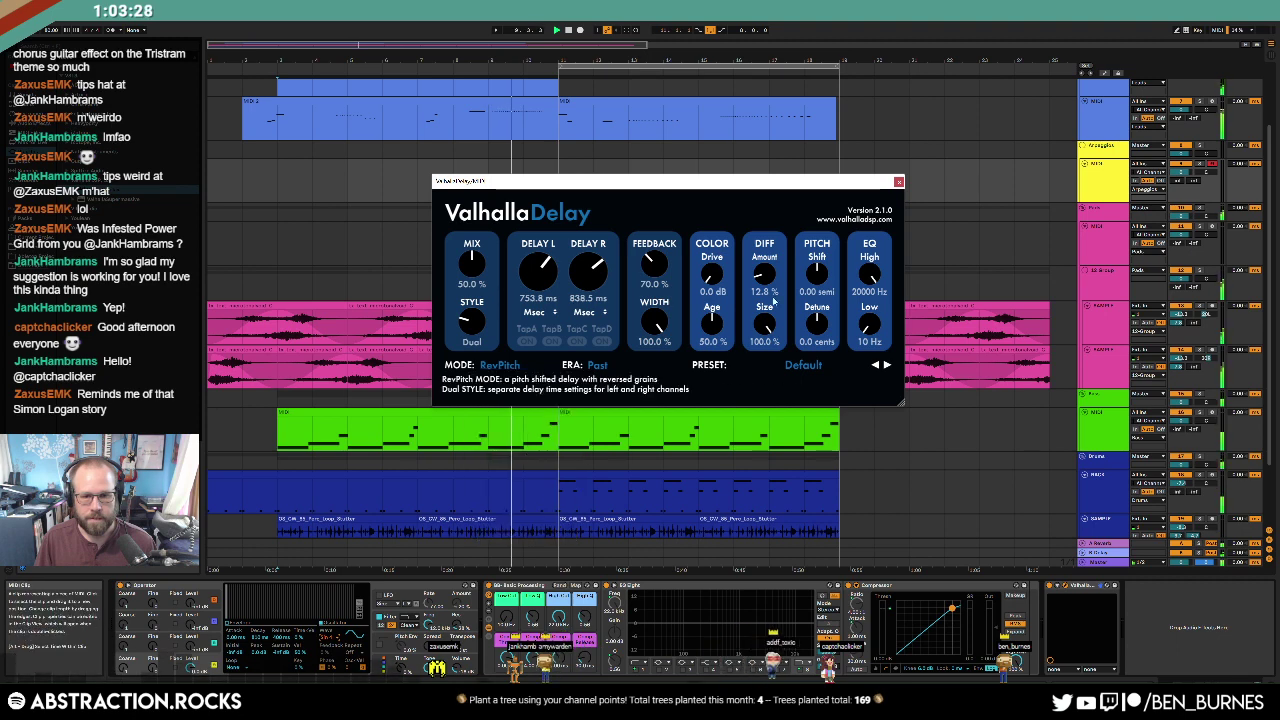
left_click_drag(764, 276, 760, 236)
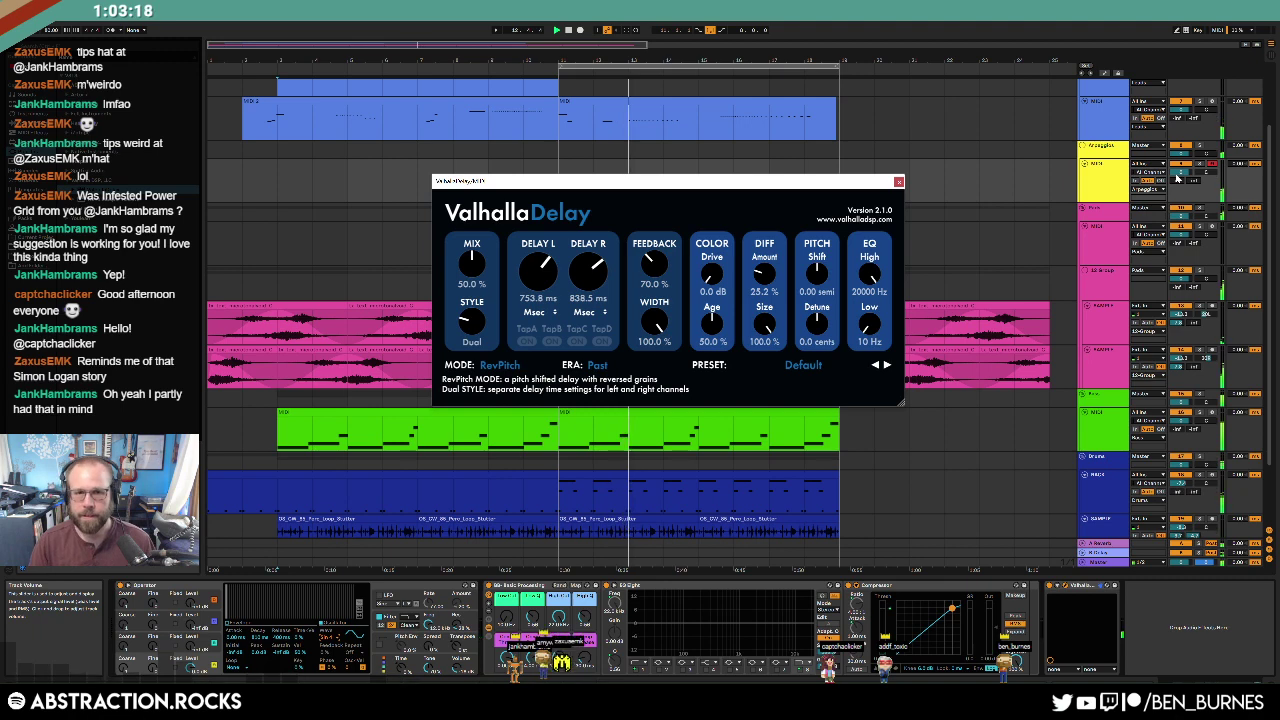
left_click_drag(655, 266, 656, 249)
mouse_move(546, 270)
left_mouse_down()
mouse_move(597, 272)
mouse_move(545, 288)
left_mouse_up()
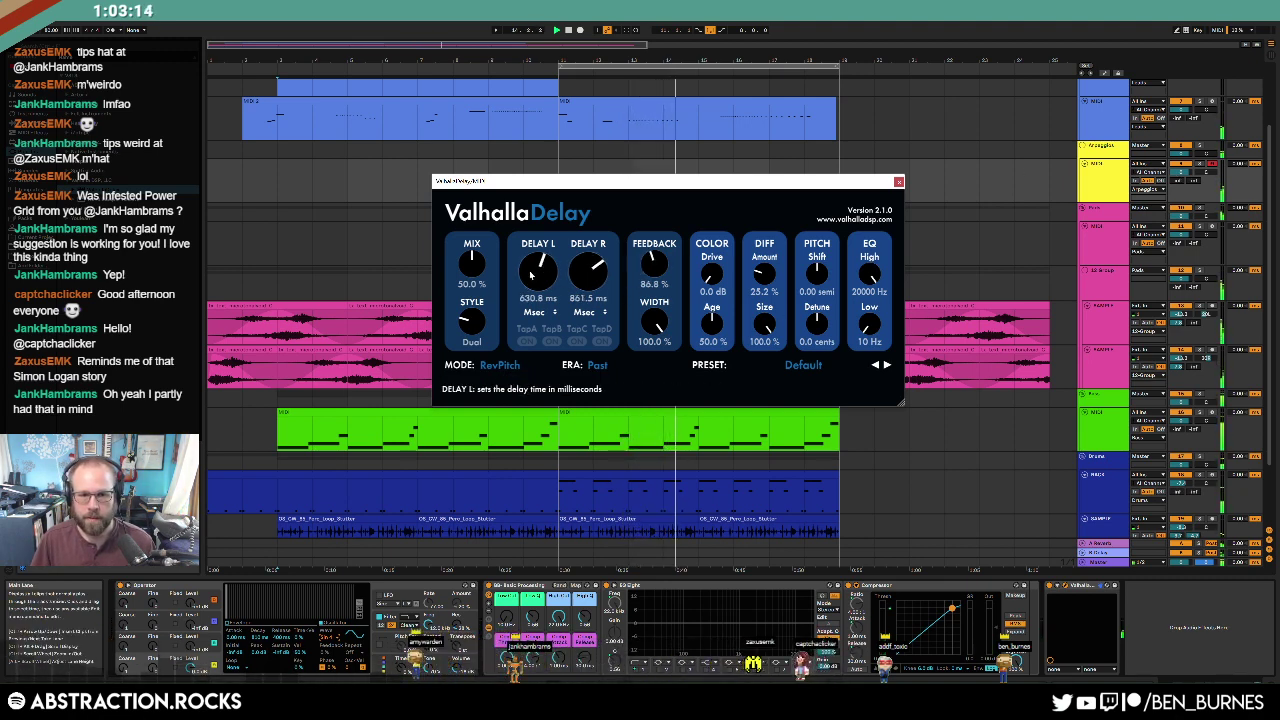
key("space")
left_click(898, 182)
Step: Create a one-bar MIDI clip on the arpeggio track at bar 11 containing a one-beat C4 note
left_click_drag(567, 180, 583, 180)
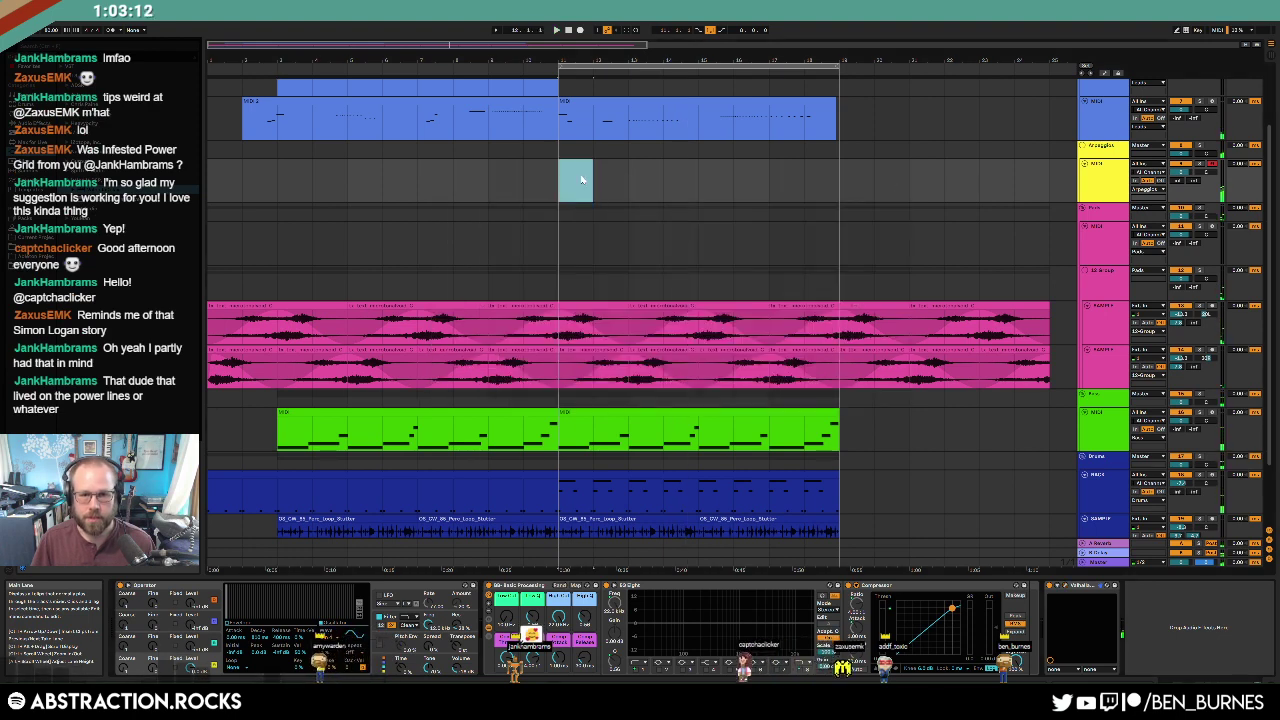
key("ctrl+shift+m")
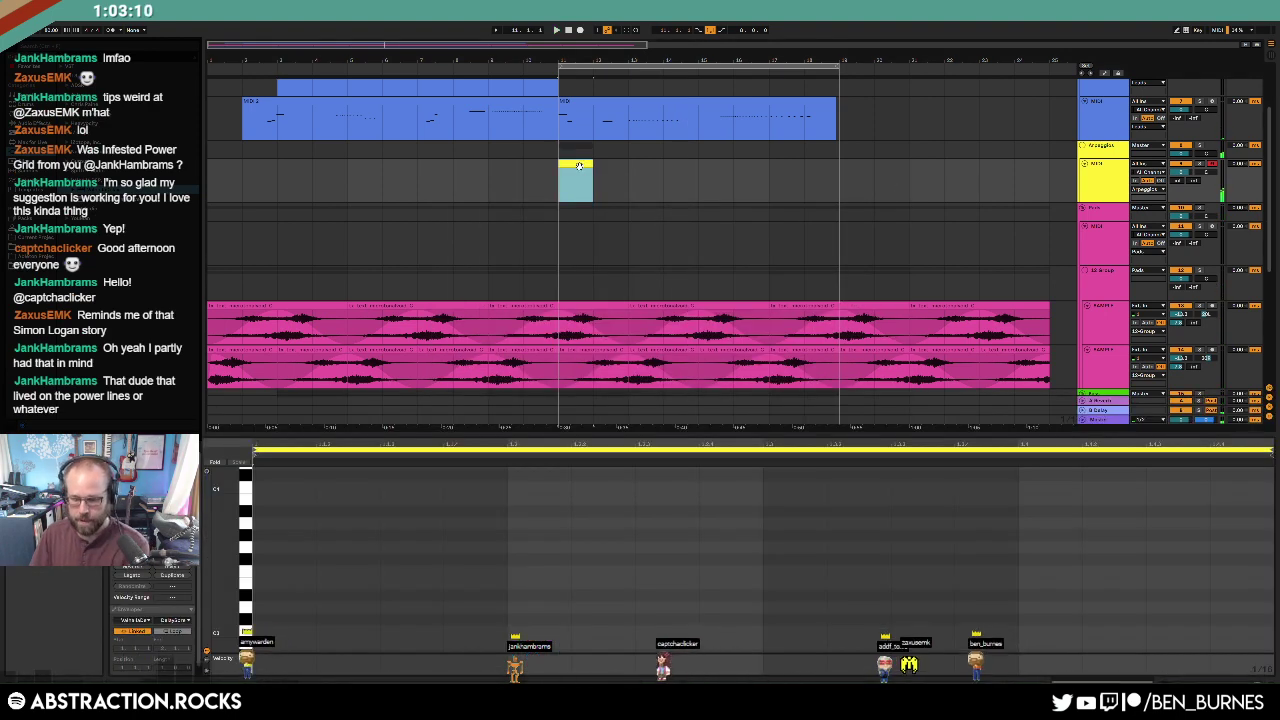
double_click(261, 487)
left_click_drag(314, 487, 506, 487)
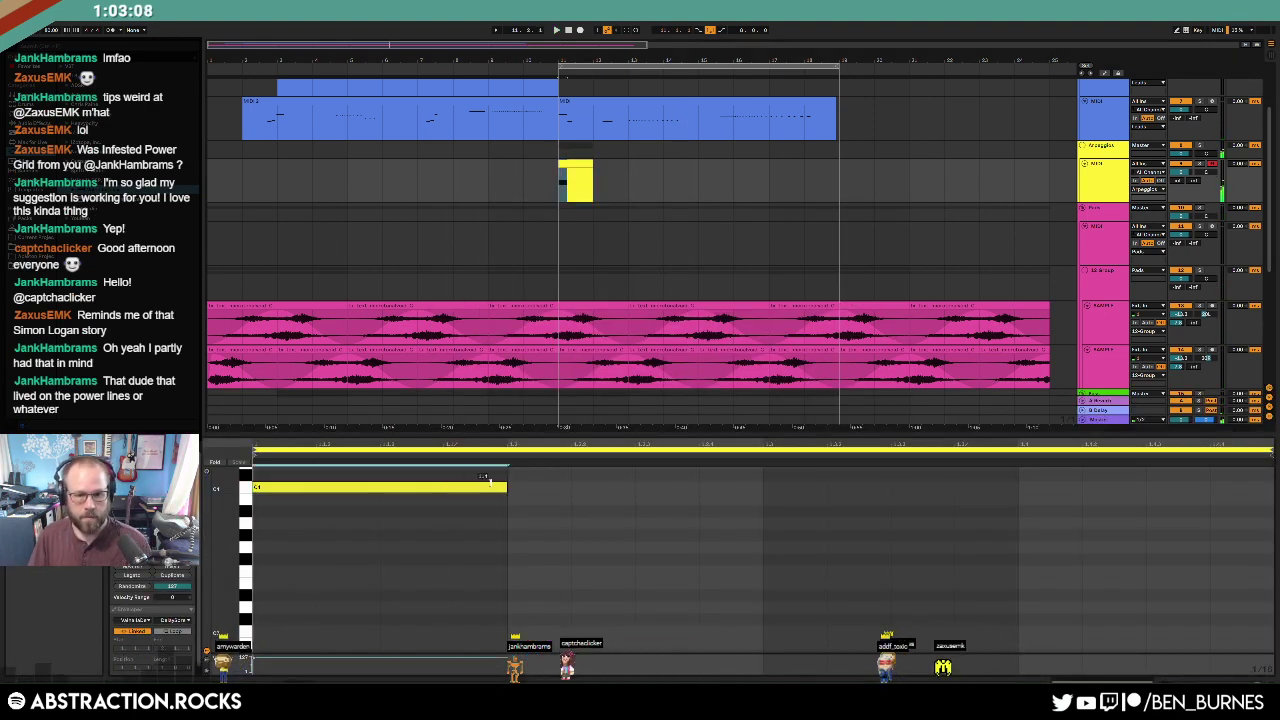
key("shift+Tab")
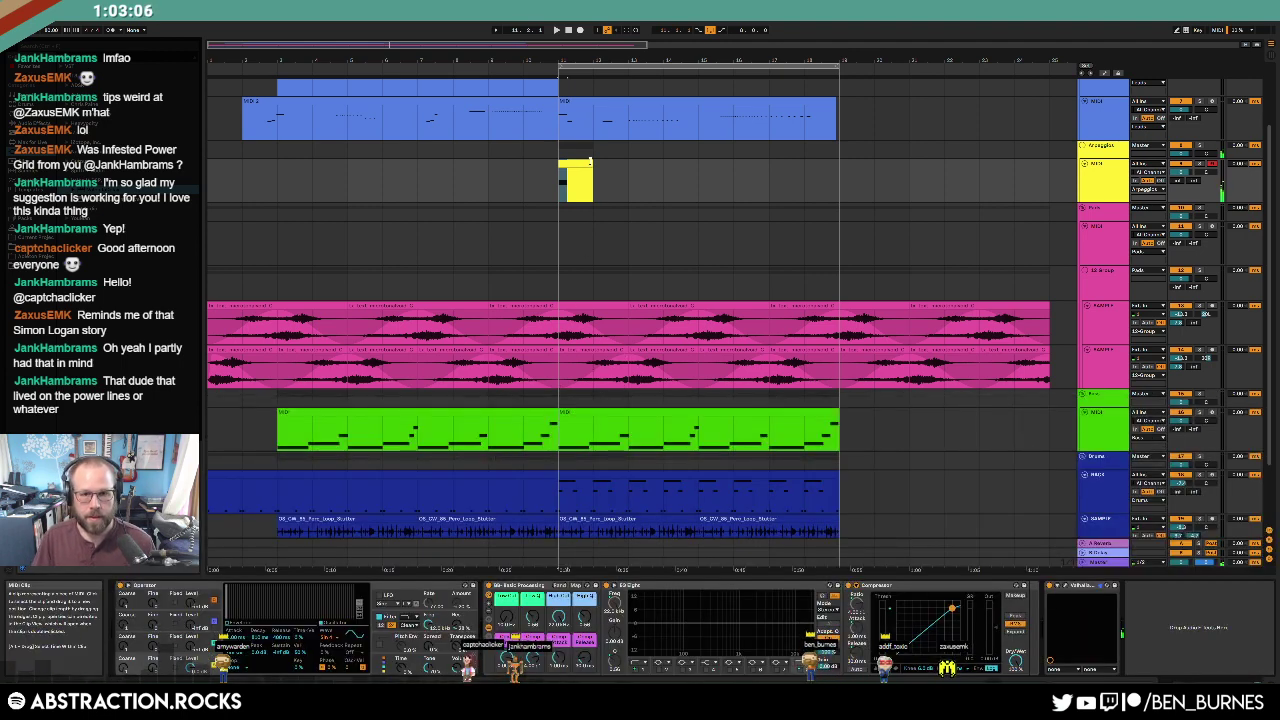
Step: Loop the new arpeggio clip out to the end of the second section at bar 19 and play from bar 9
left_click_drag(592, 163, 838, 163)
left_click(497, 181)
key("space")
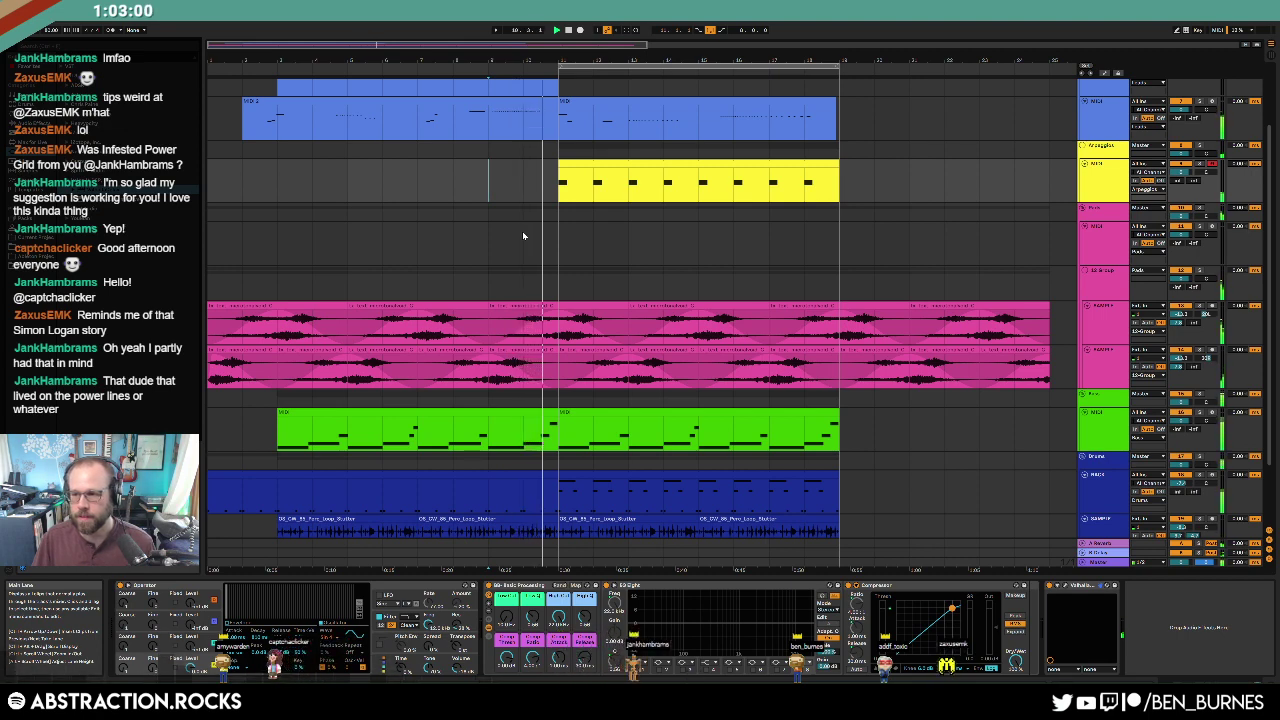
Step: Compare the notes of the green bass clip with those of the yellow arpeggio clip
double_click(543, 412)
left_click(1006, 513)
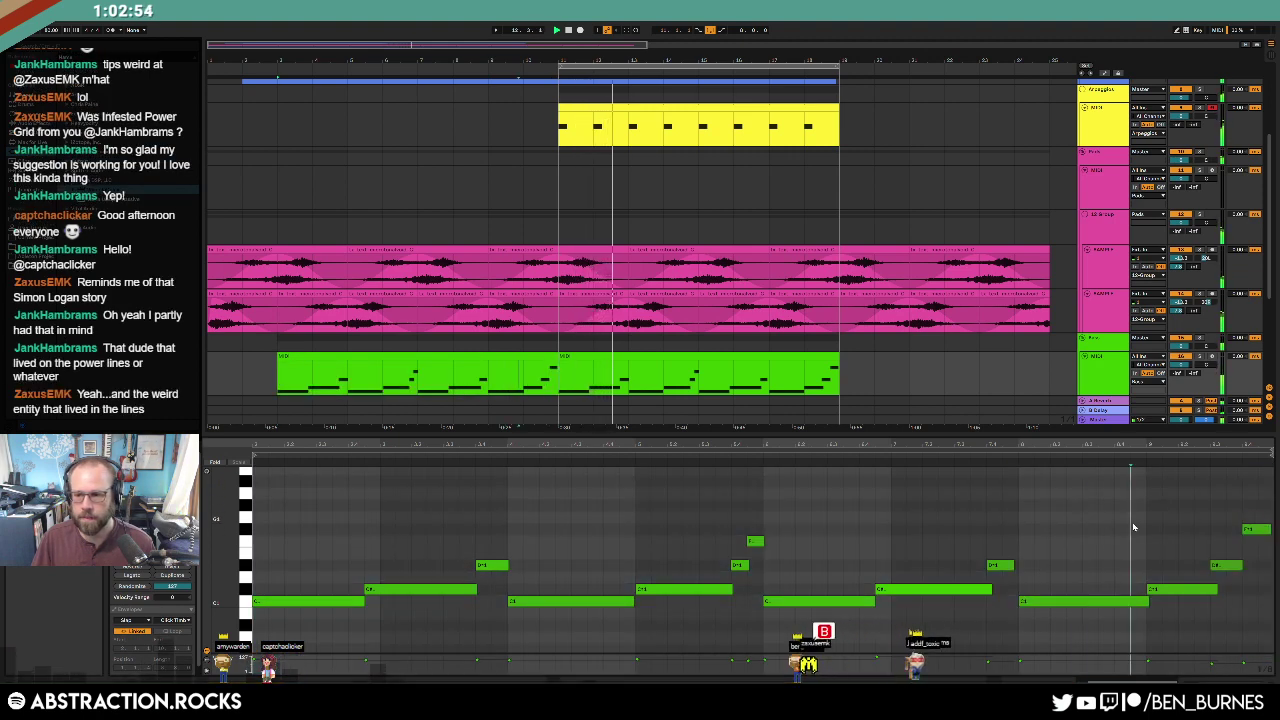
key("shift+Tab")
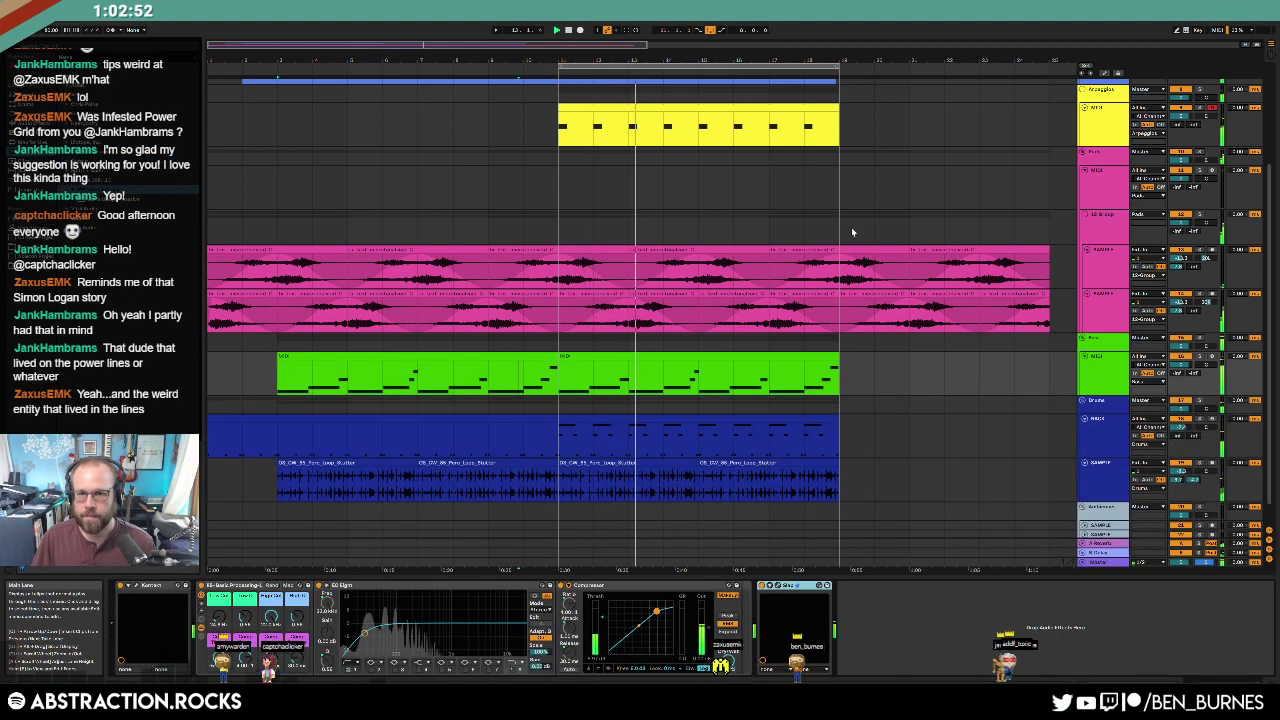
left_click(762, 110)
double_click(762, 110)
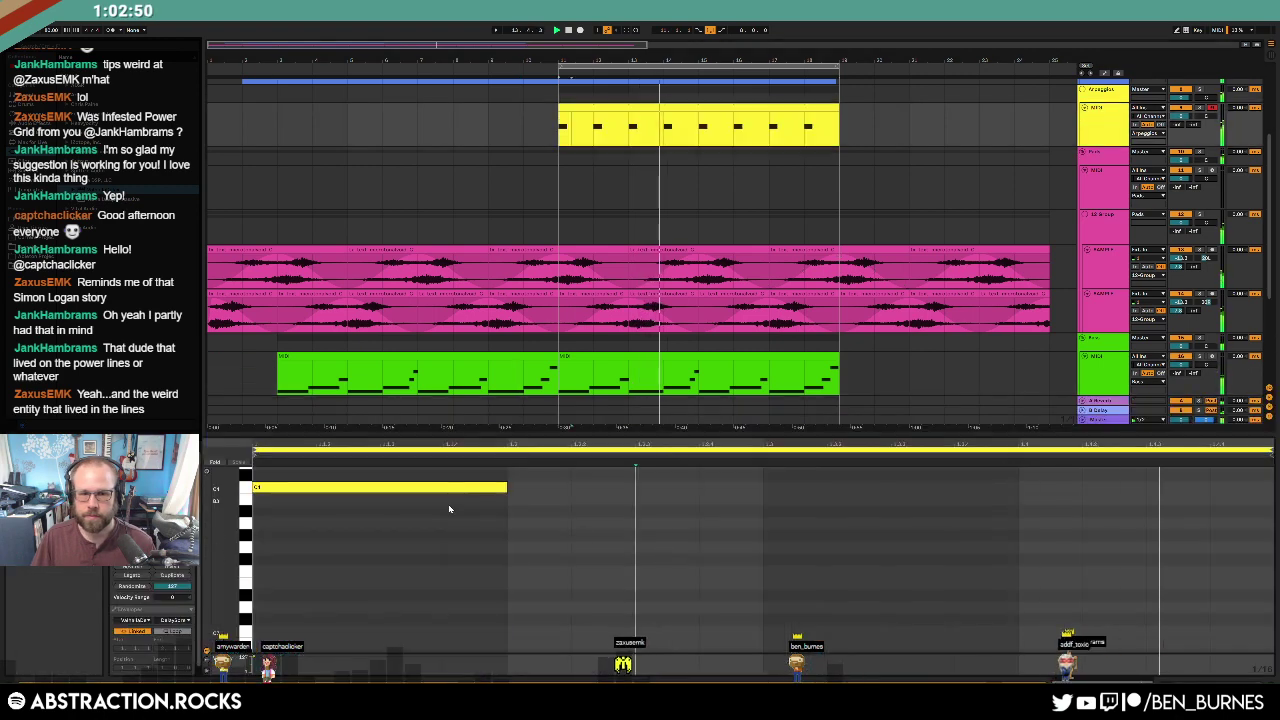
key("shift+Tab")
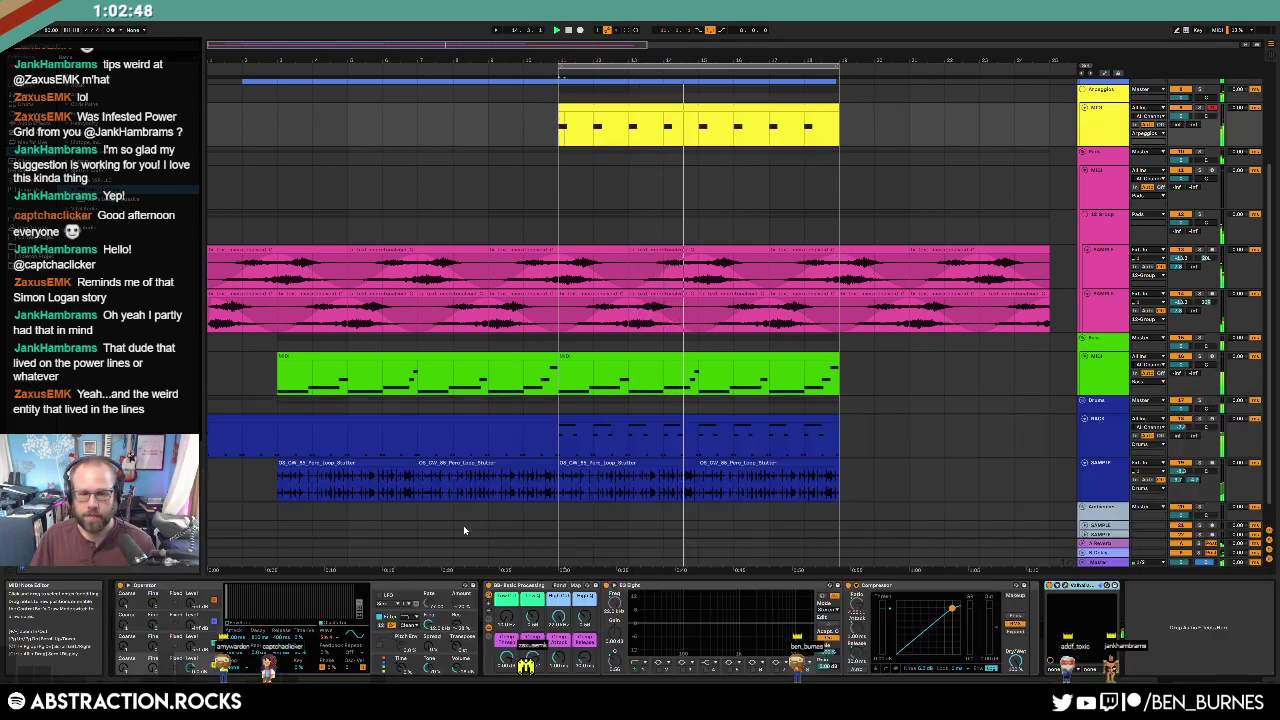
Step: Replay the transition into the second section and lengthen the attack of Operator's oscillator A envelope
key("space")
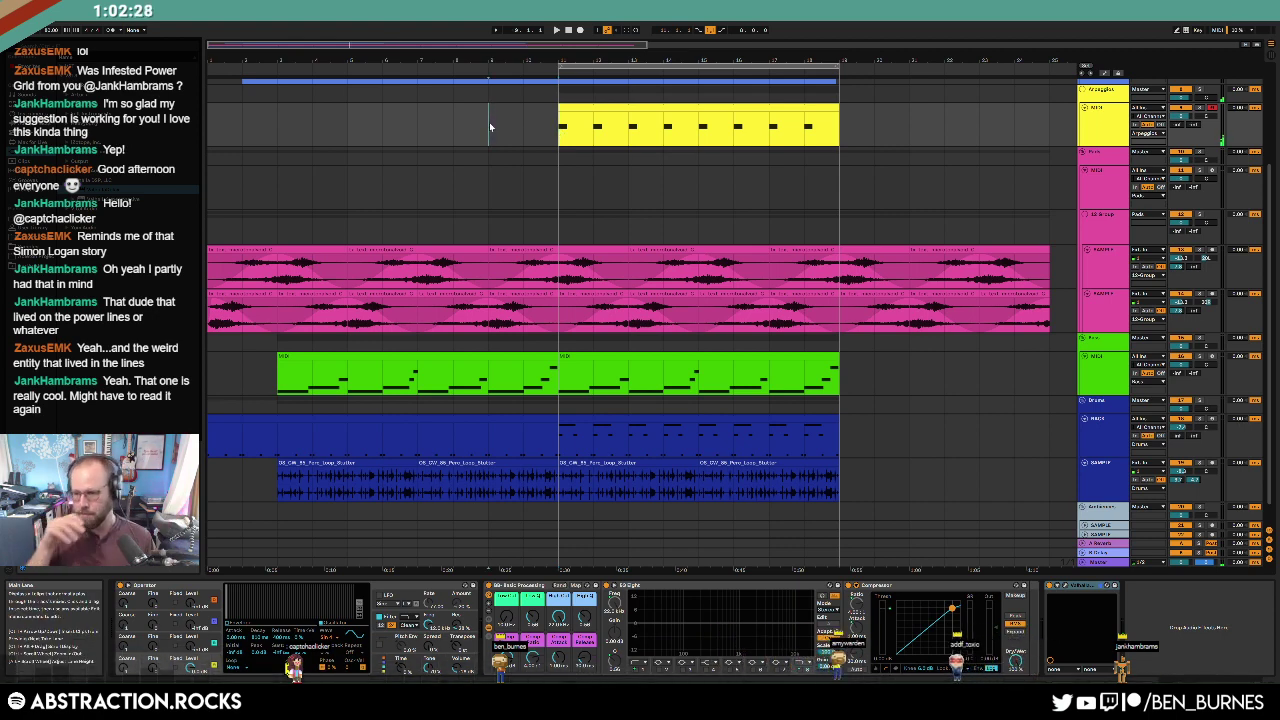
key("space")
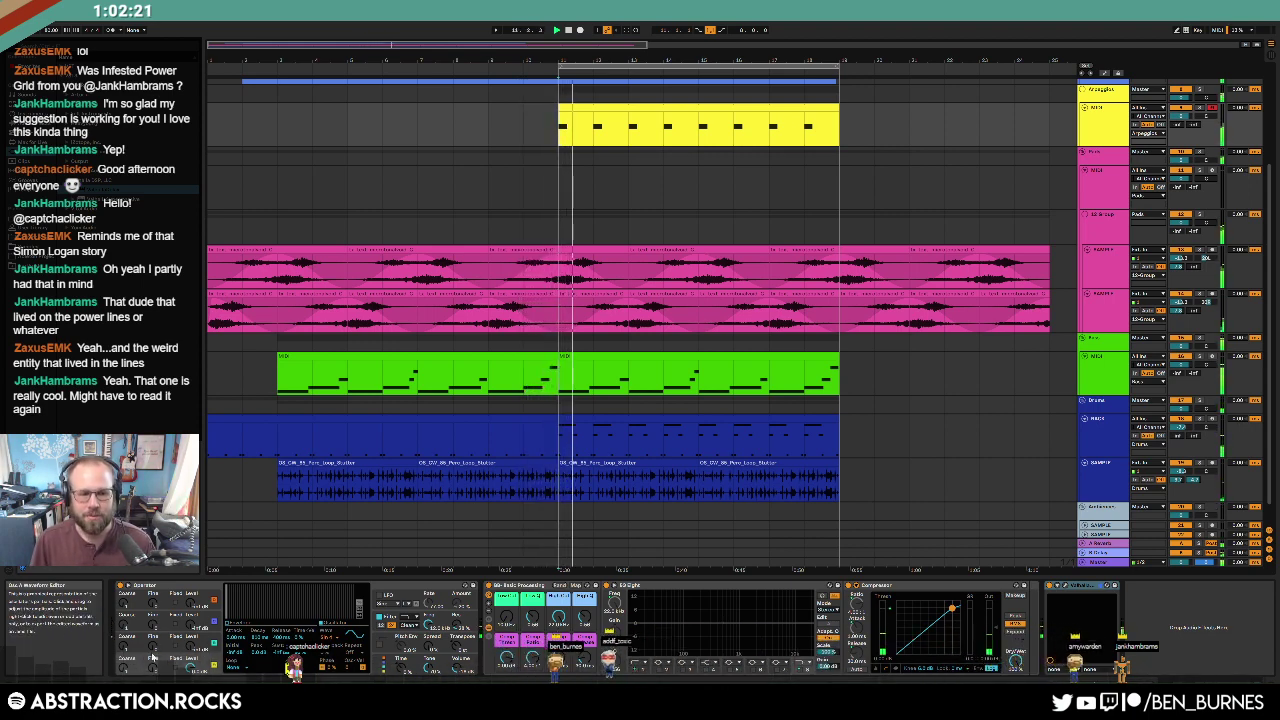
left_click(240, 623)
left_click_drag(234, 588, 254, 588)
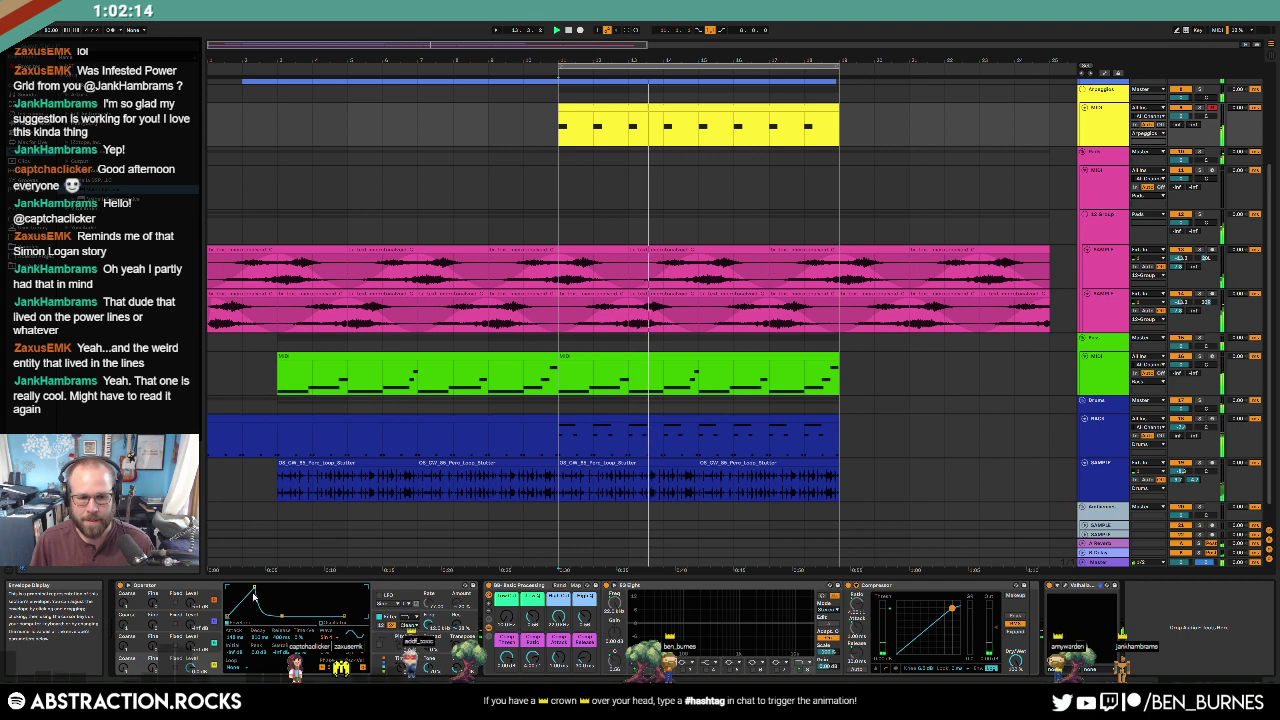
left_click(429, 649)
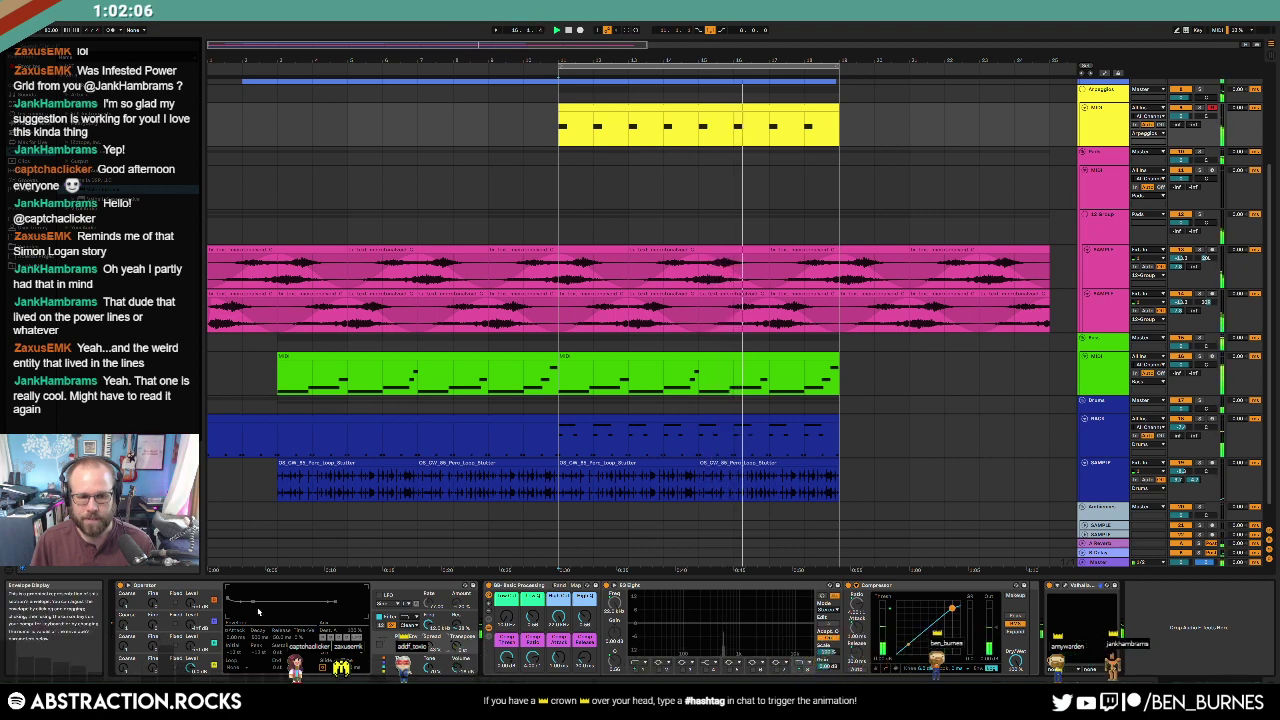
left_click(133, 660)
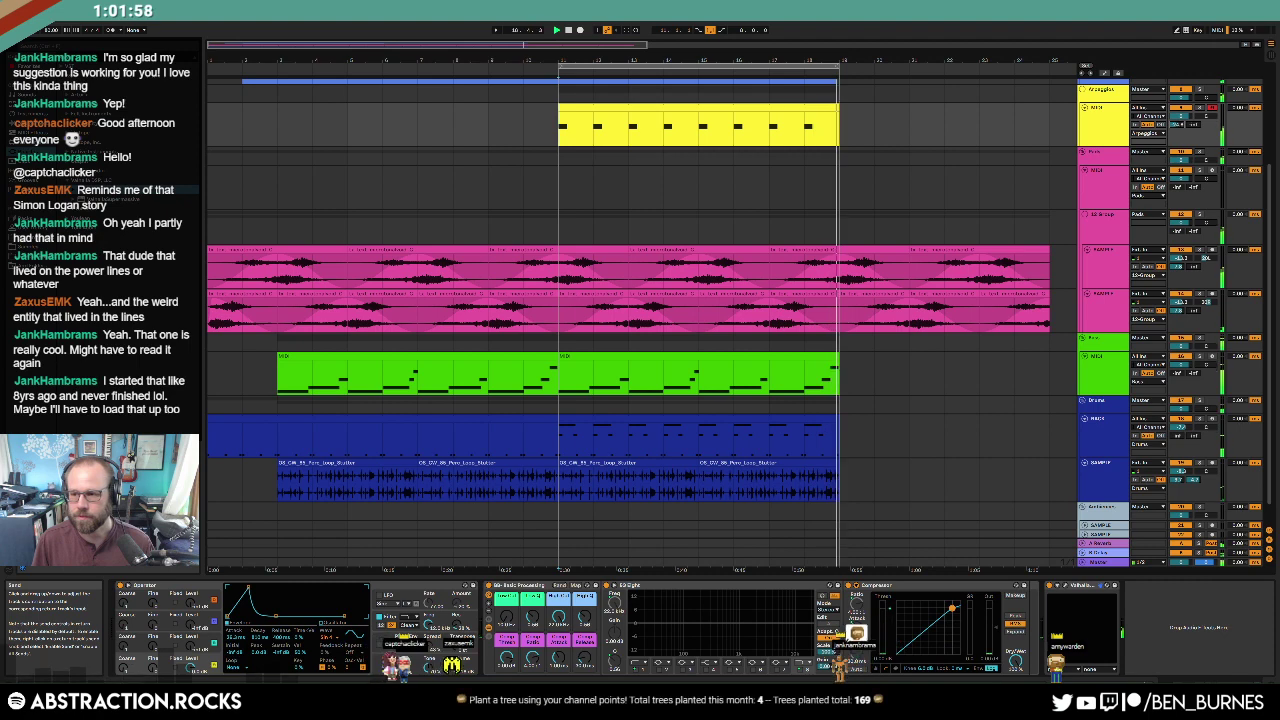
Step: Place the insertion point at bar 11 and bring the blue lead tracks into view
scroll(847, 213, "up", 4)
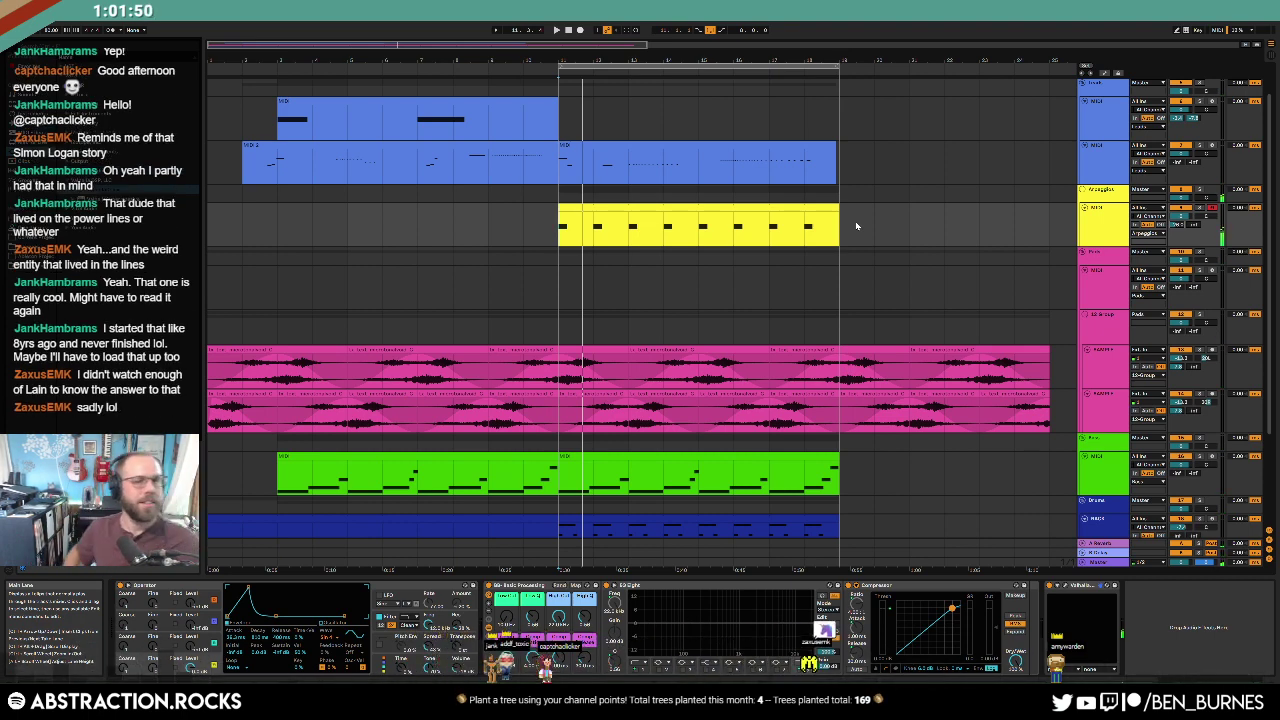
left_click(559, 245)
scroll(535, 158, "up", 2)
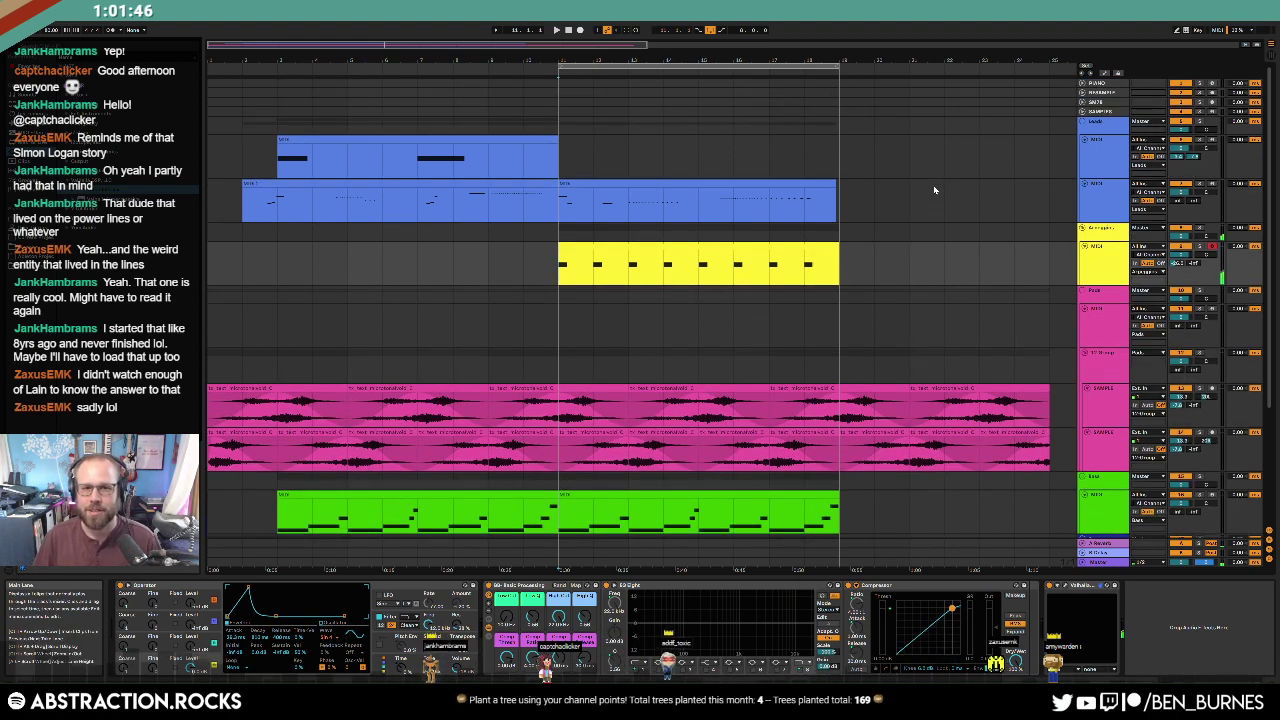
Step: Arm the upper blue lead track at bar 15, open its Kontakt Thrill instrument and move the XY pad handle toward the middle
left_click(665, 155)
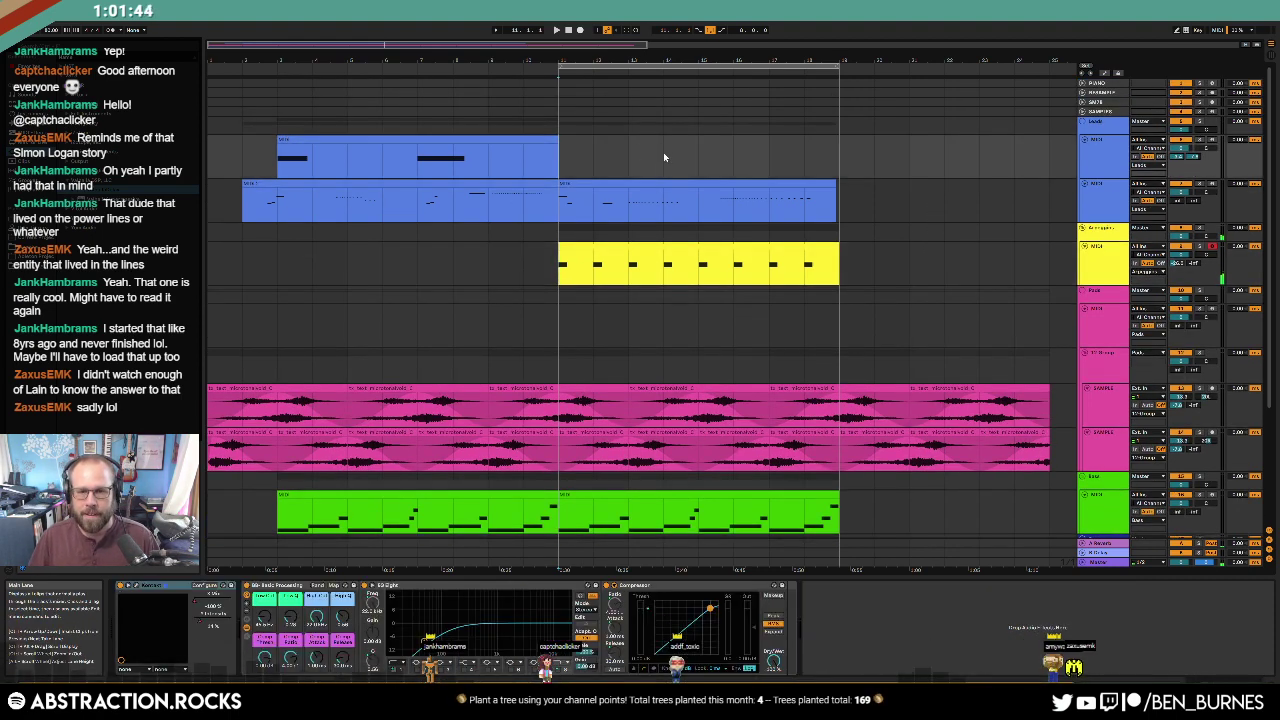
left_click(695, 161)
left_click(1212, 140)
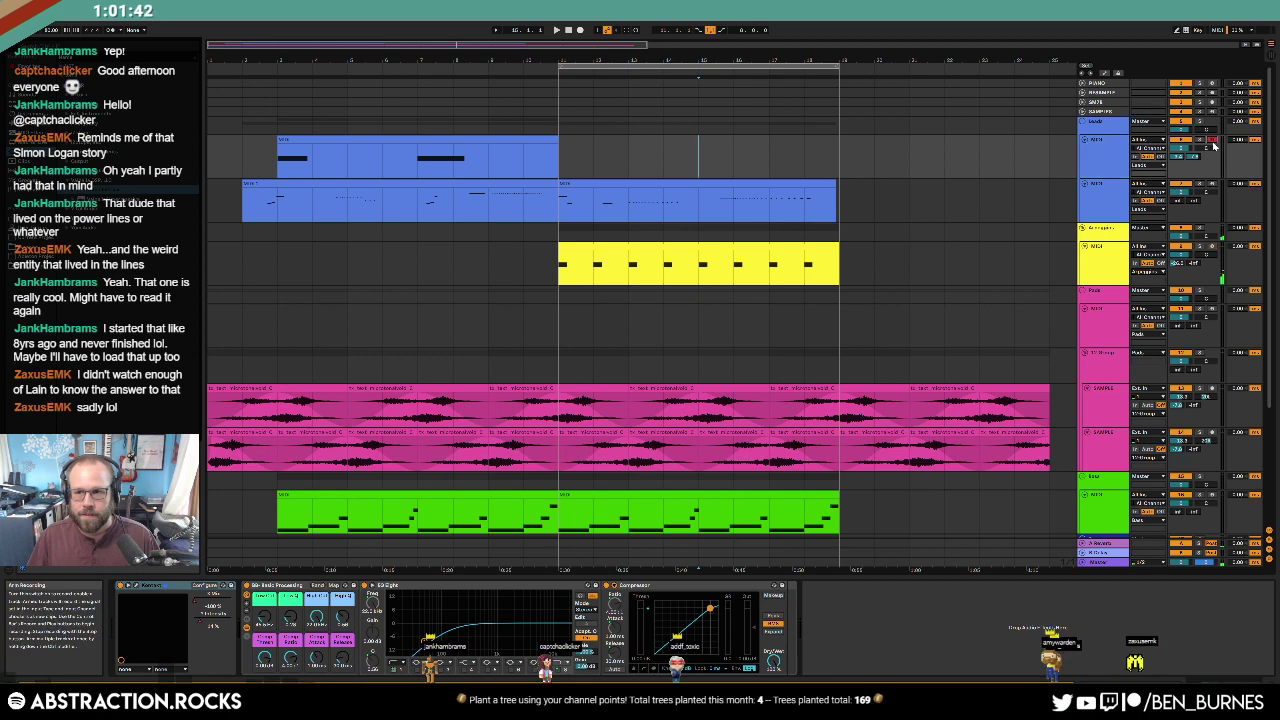
left_click(121, 586)
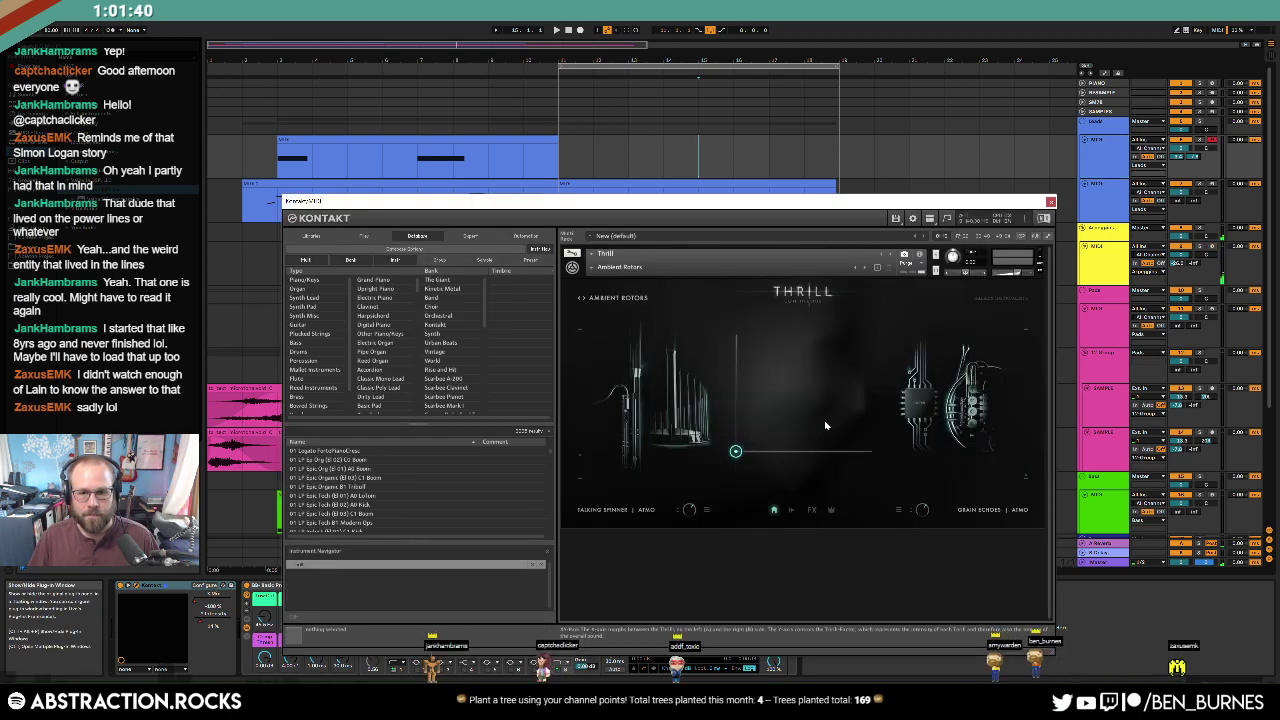
left_click_drag(781, 424, 770, 432)
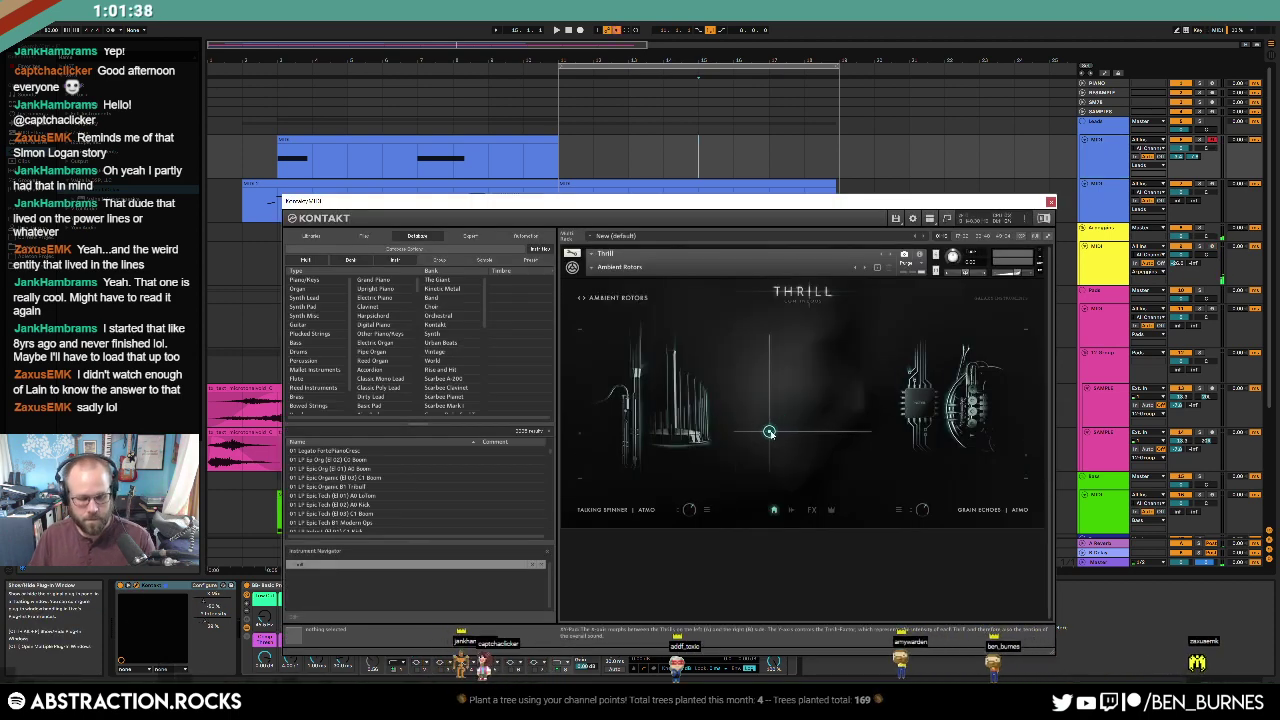
Step: Record a short Ambient Rotors phrase from bar 15 while moving Thrill's XY pad, and close the Kontakt window
key("space")
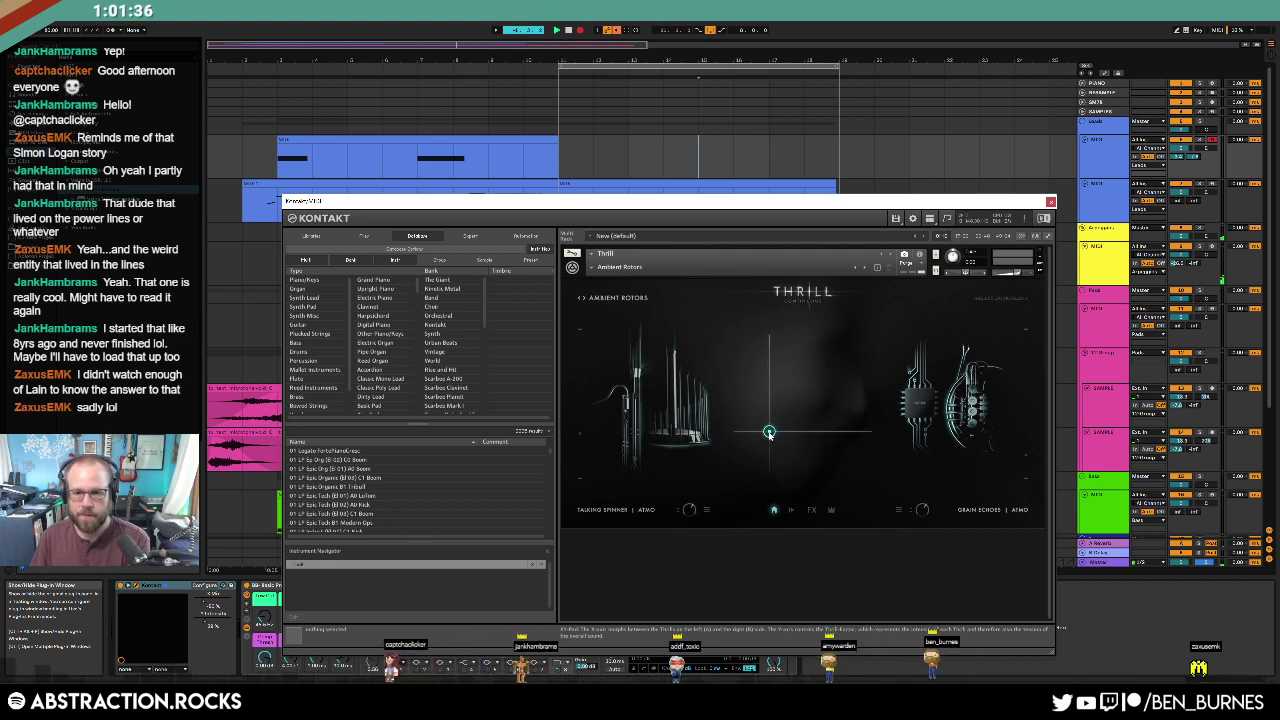
mouse_move(767, 433)
left_mouse_down()
mouse_move(815, 430)
mouse_move(816, 377)
mouse_move(771, 366)
mouse_move(735, 336)
left_mouse_up()
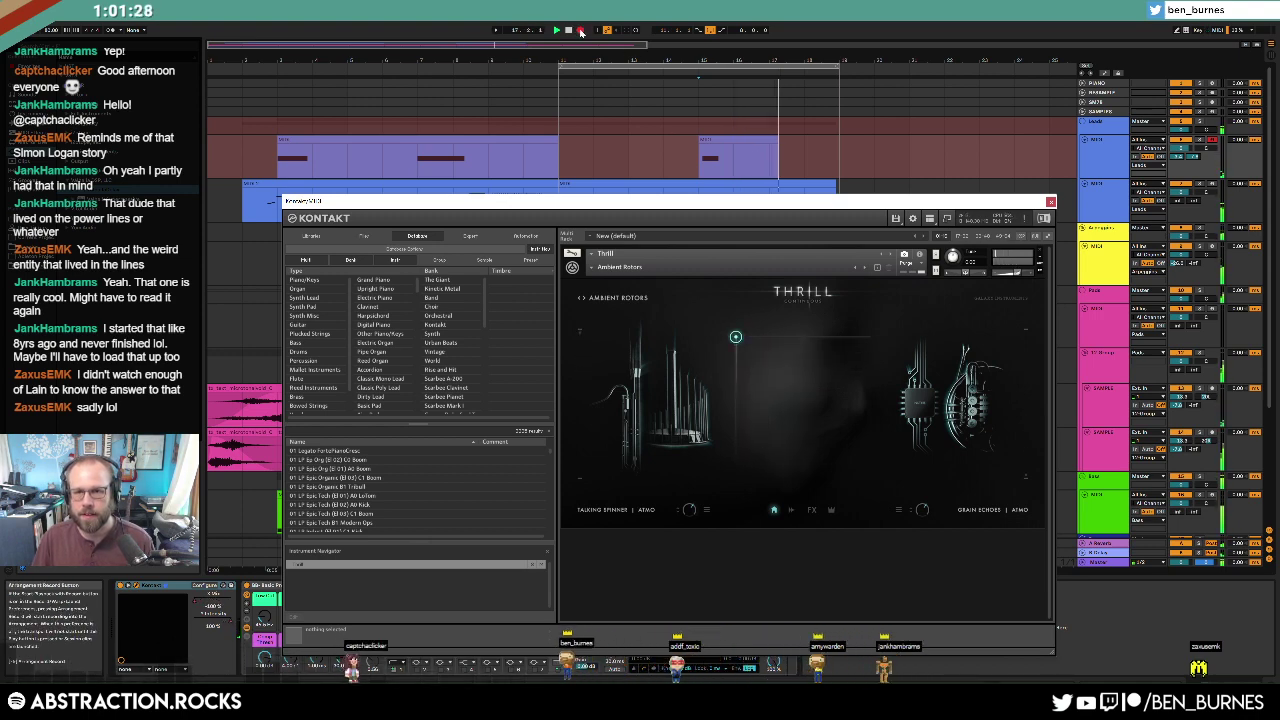
left_click(581, 31)
left_click(1051, 202)
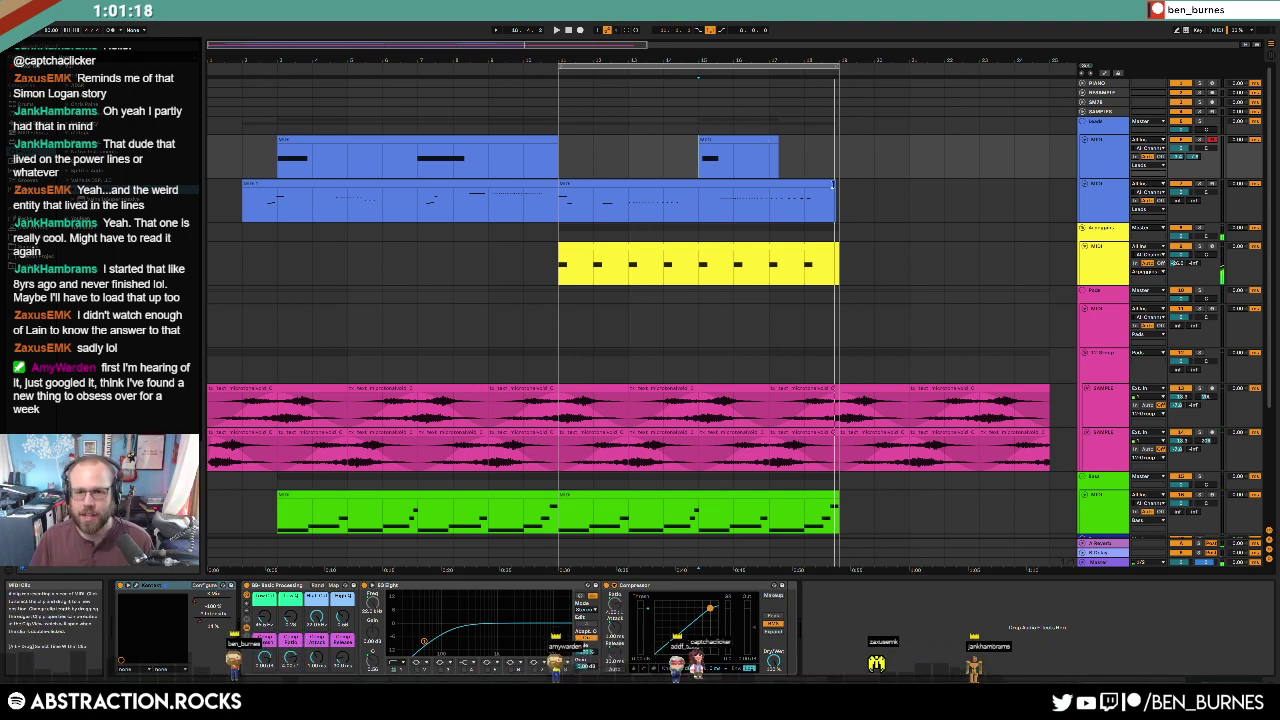
Step: Extend the lower blue lead clip to bar 19 and loop the yellow arpeggio clip out to bar 25
left_click(833, 186)
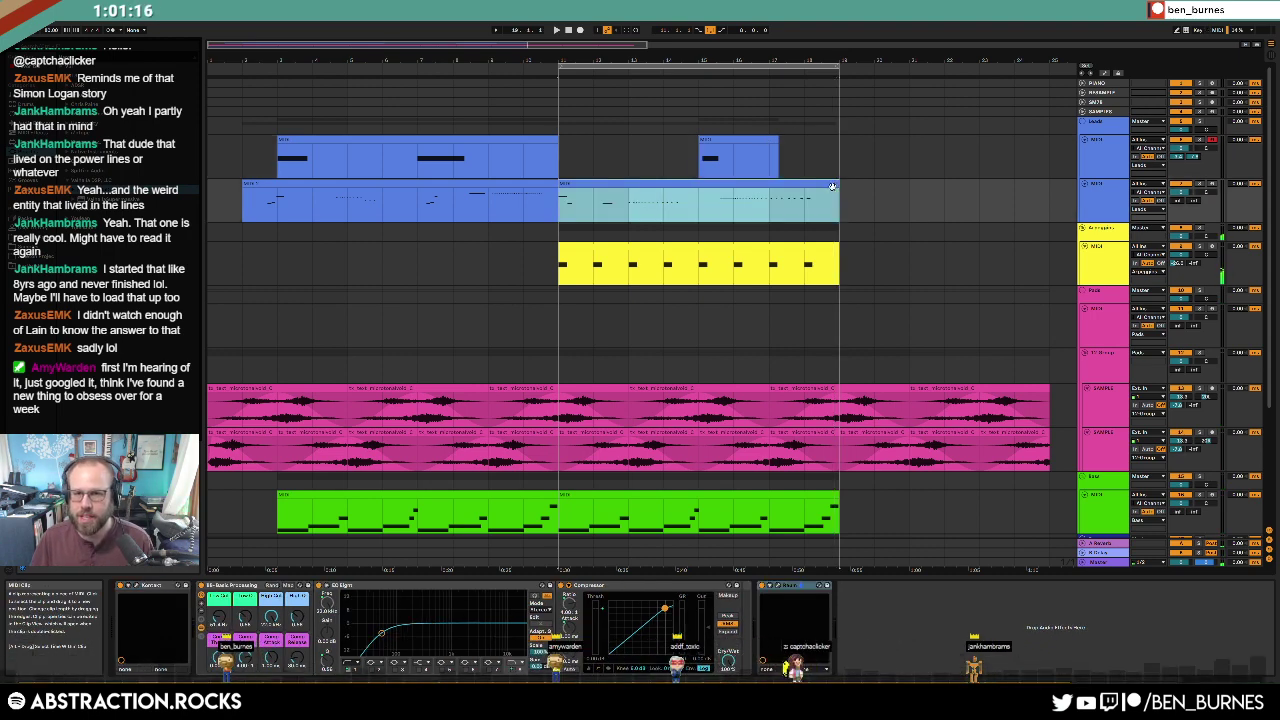
left_click(640, 246)
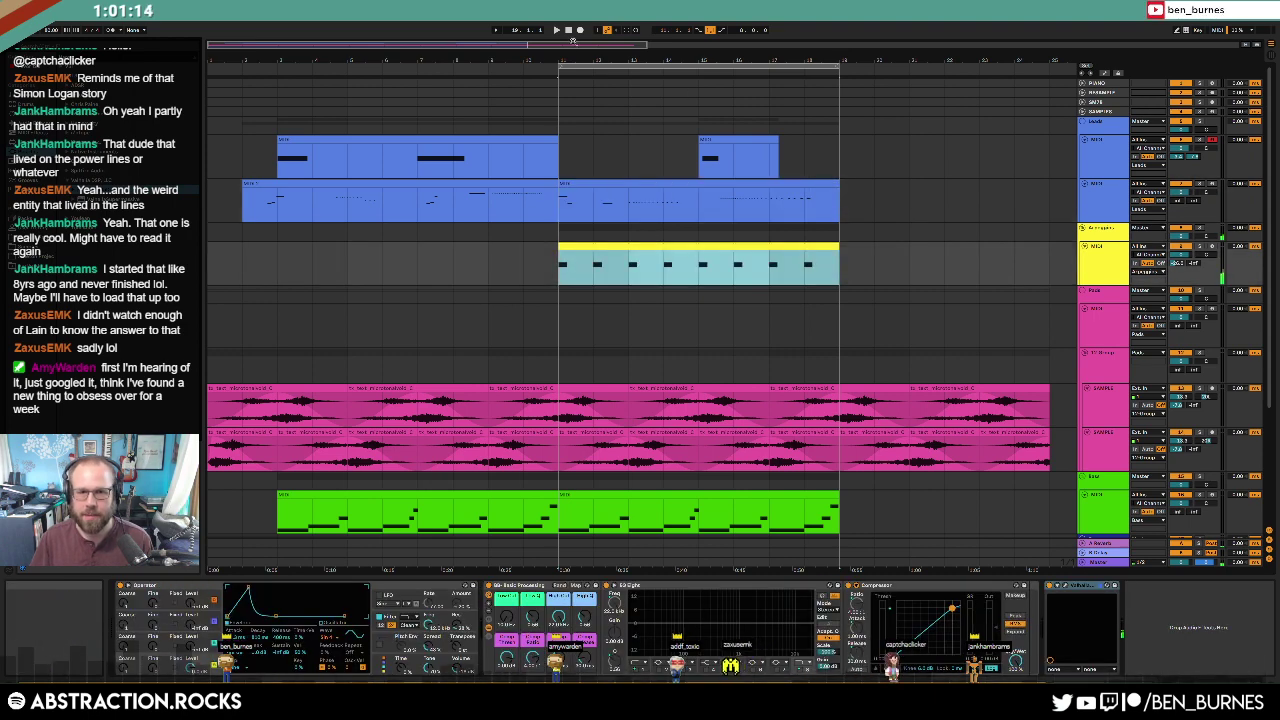
scroll(600, 255, "right", 5)
left_click_drag(565, 247, 846, 247)
key("ctrl+z")
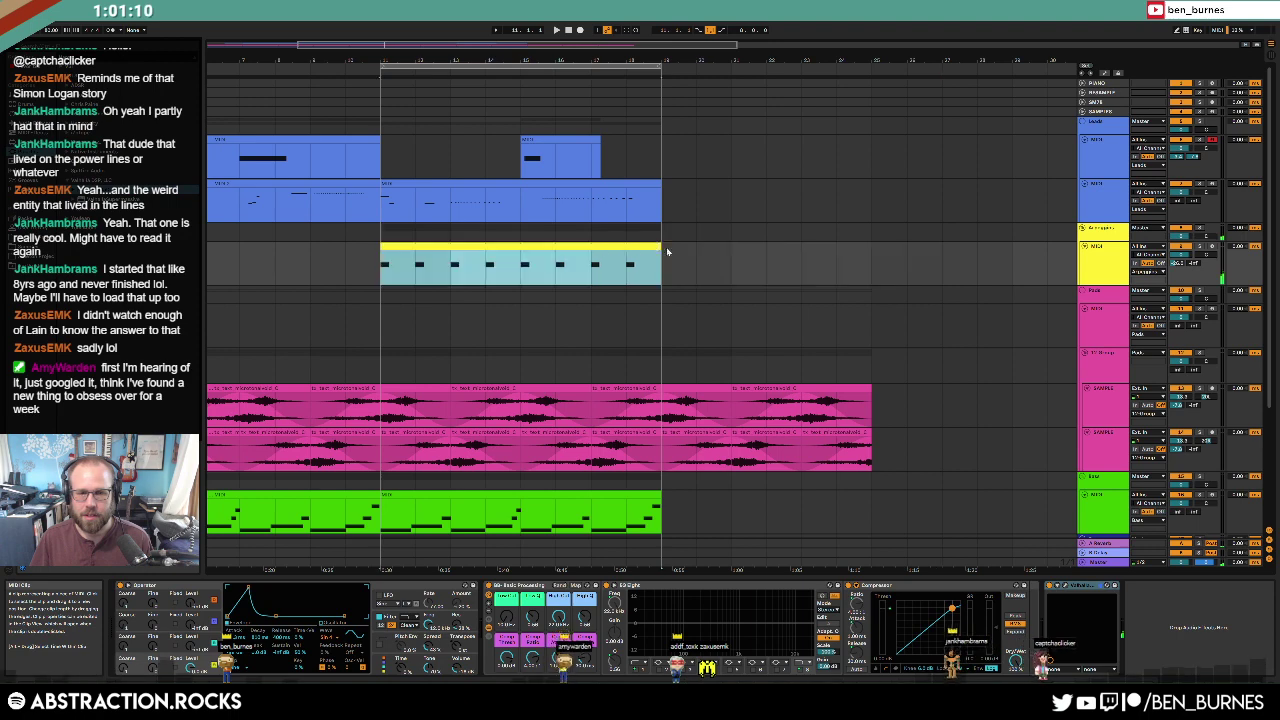
left_click_drag(661, 246, 945, 251)
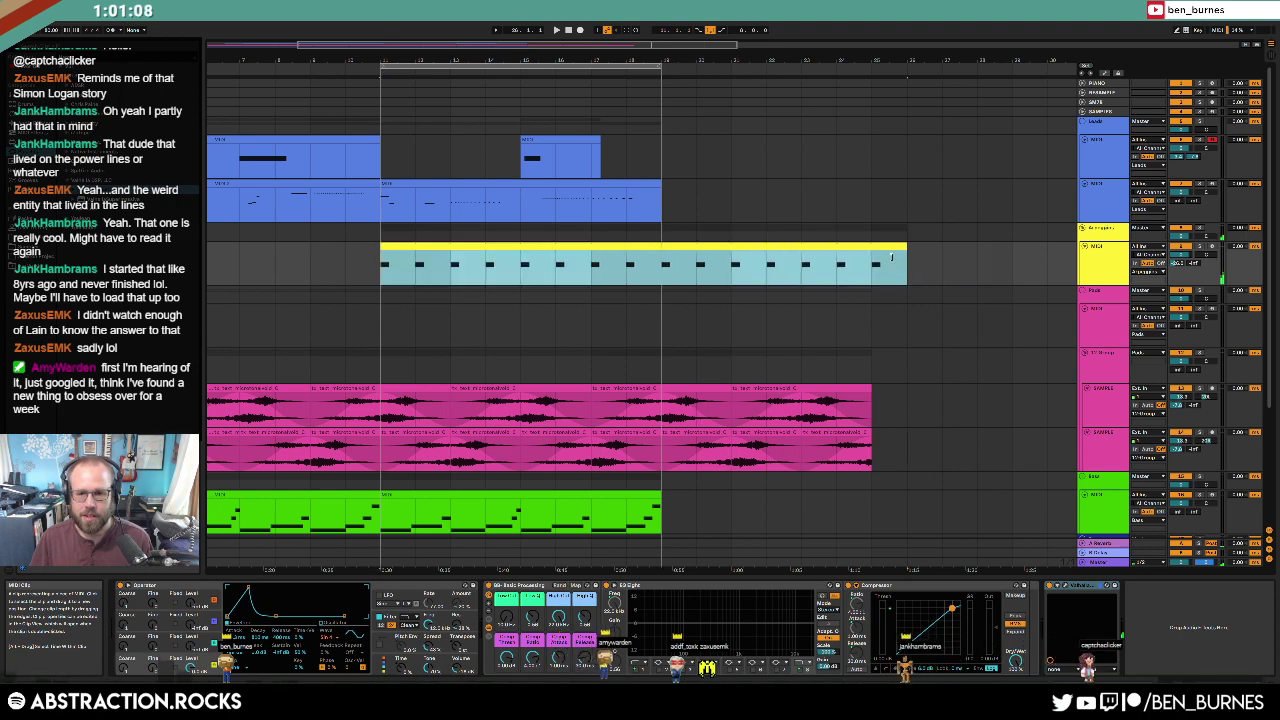
scroll(898, 318, "down", 5)
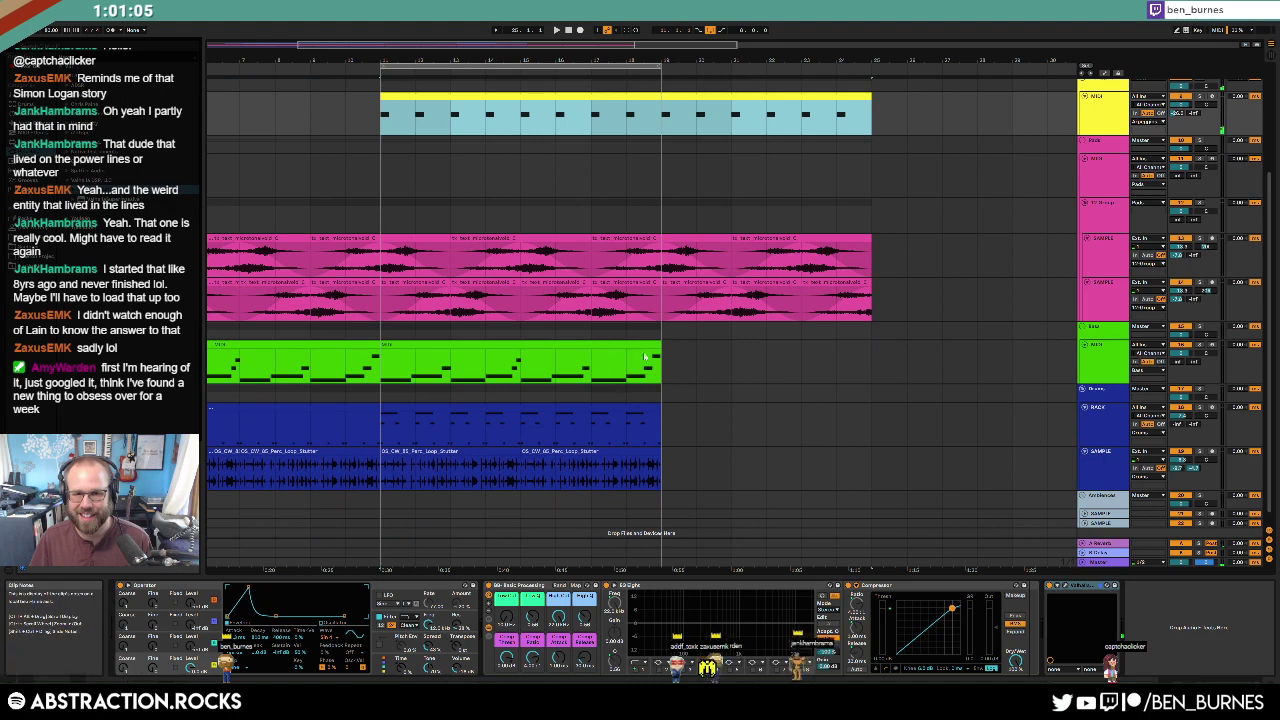
Step: Duplicate the green bass clip from bar 19 and extend the yellow arpeggio clip to bar 27
left_click(650, 343)
key("ctrl+d")
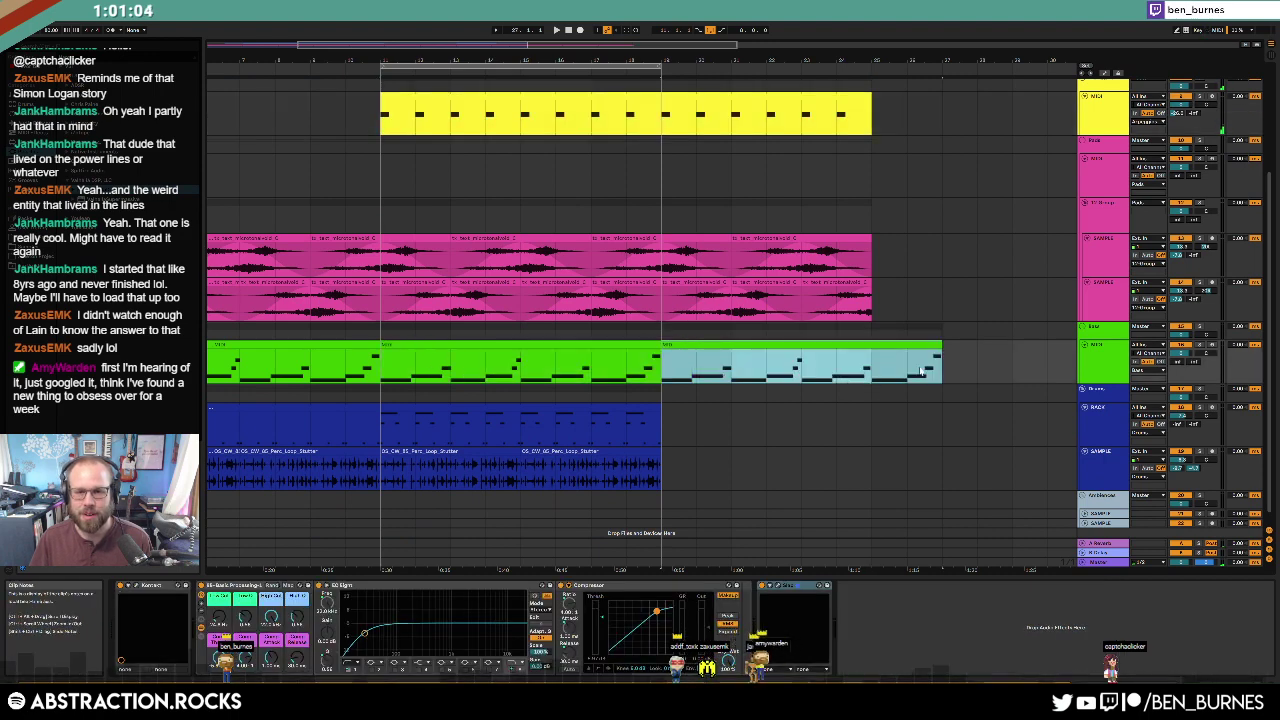
left_click_drag(870, 97, 936, 100)
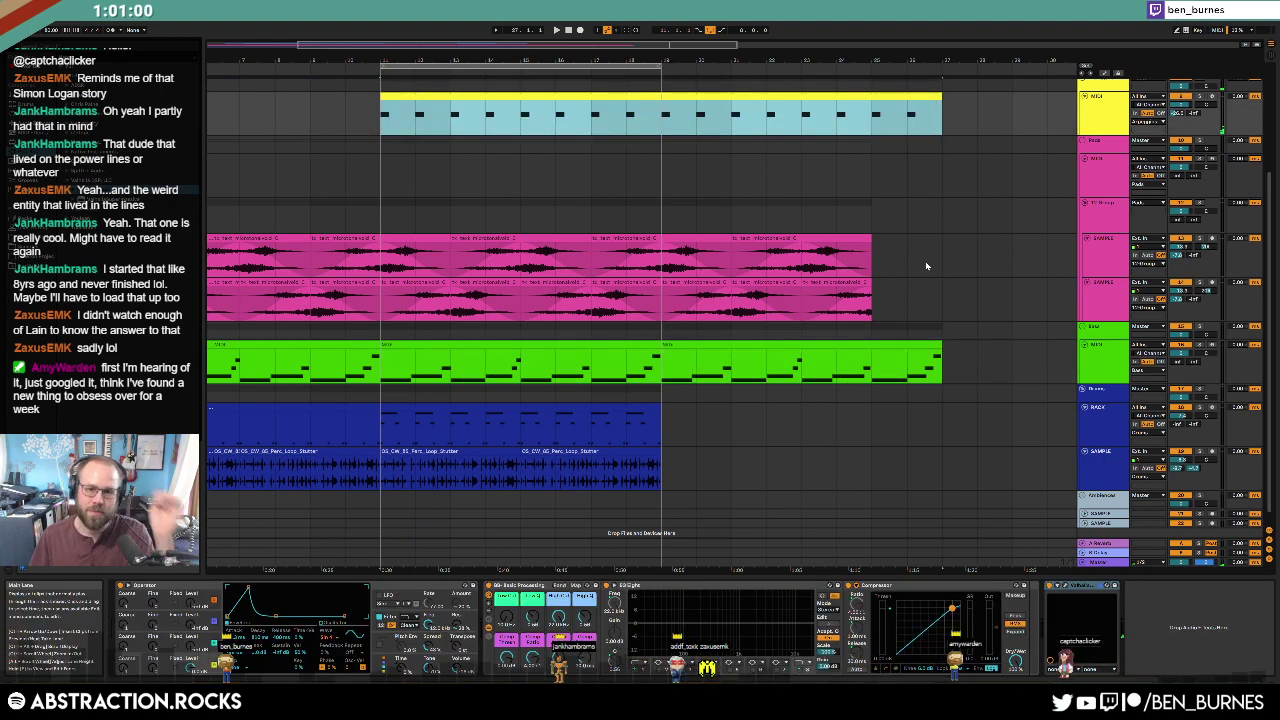
Step: Duplicate the pink sample clips on both pad tracks so they run to bar 29
left_click(704, 239)
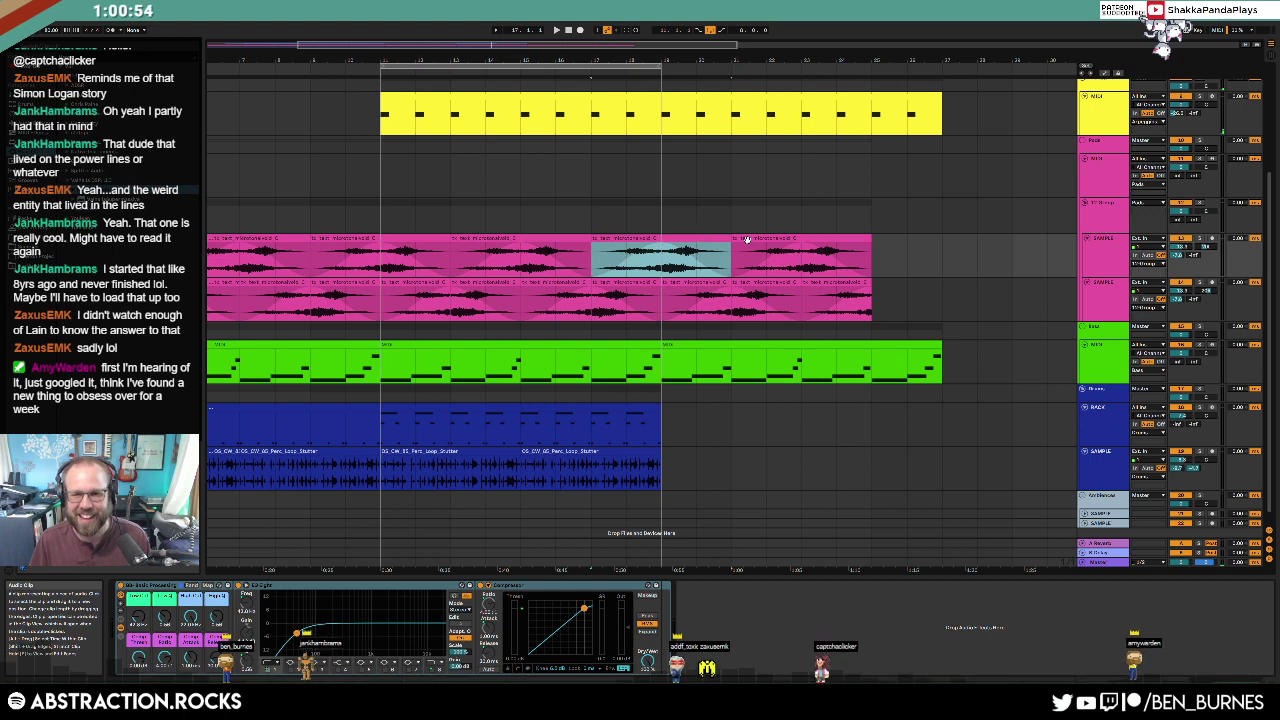
key("ctrl+d")
key("ctrl+d")
left_click(822, 284)
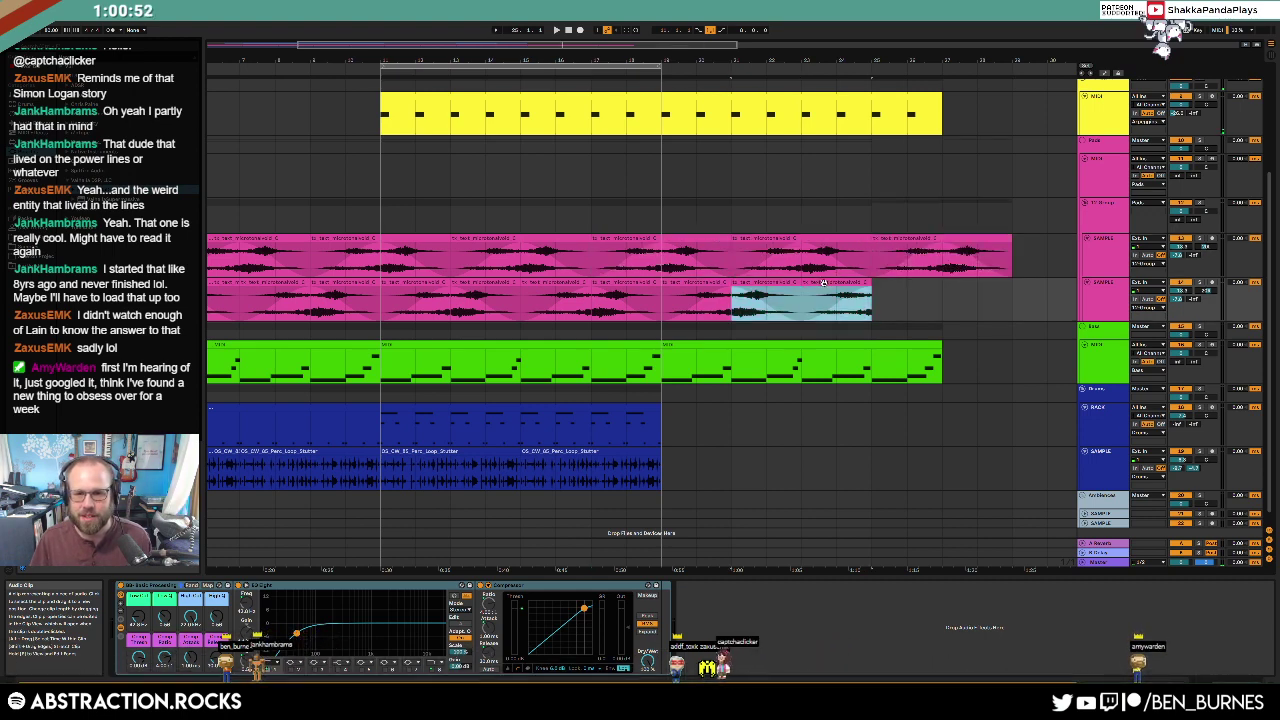
key("ctrl+d")
left_click(978, 362)
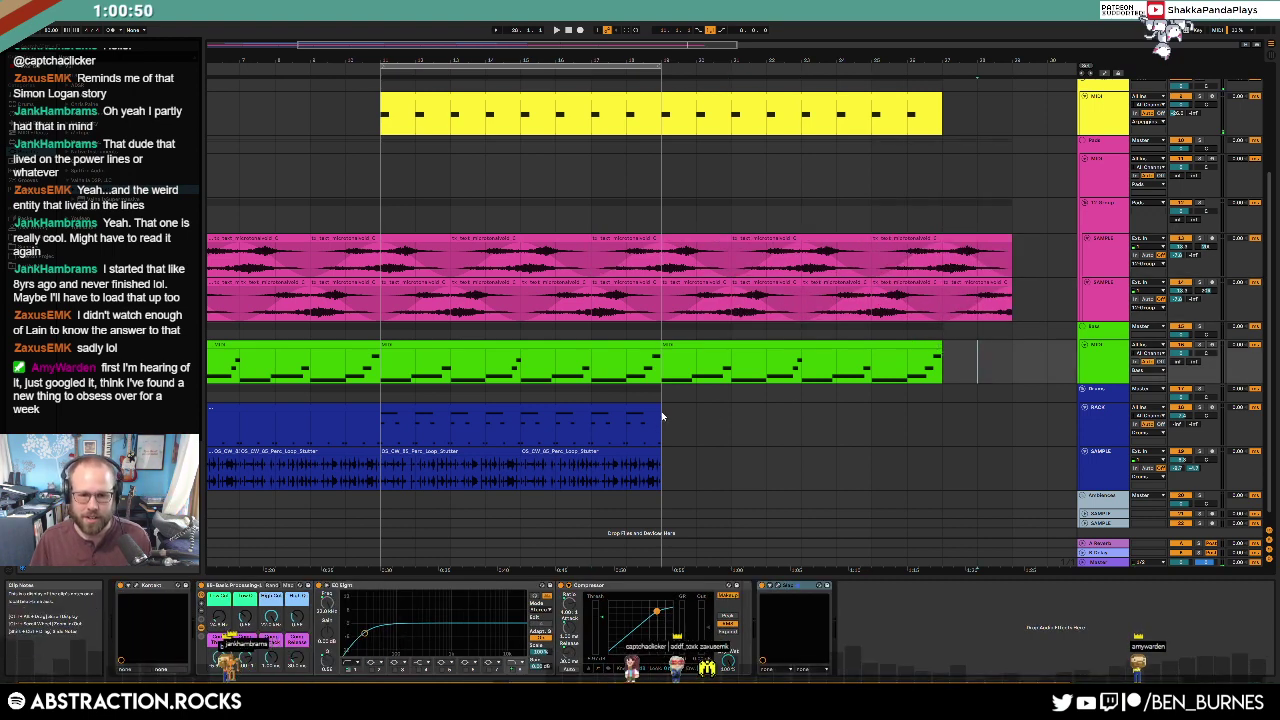
Step: Extend the dark blue drum rack clip to bar 27 and duplicate the two percussion loop clips from bar 19
left_click_drag(658, 411, 923, 425)
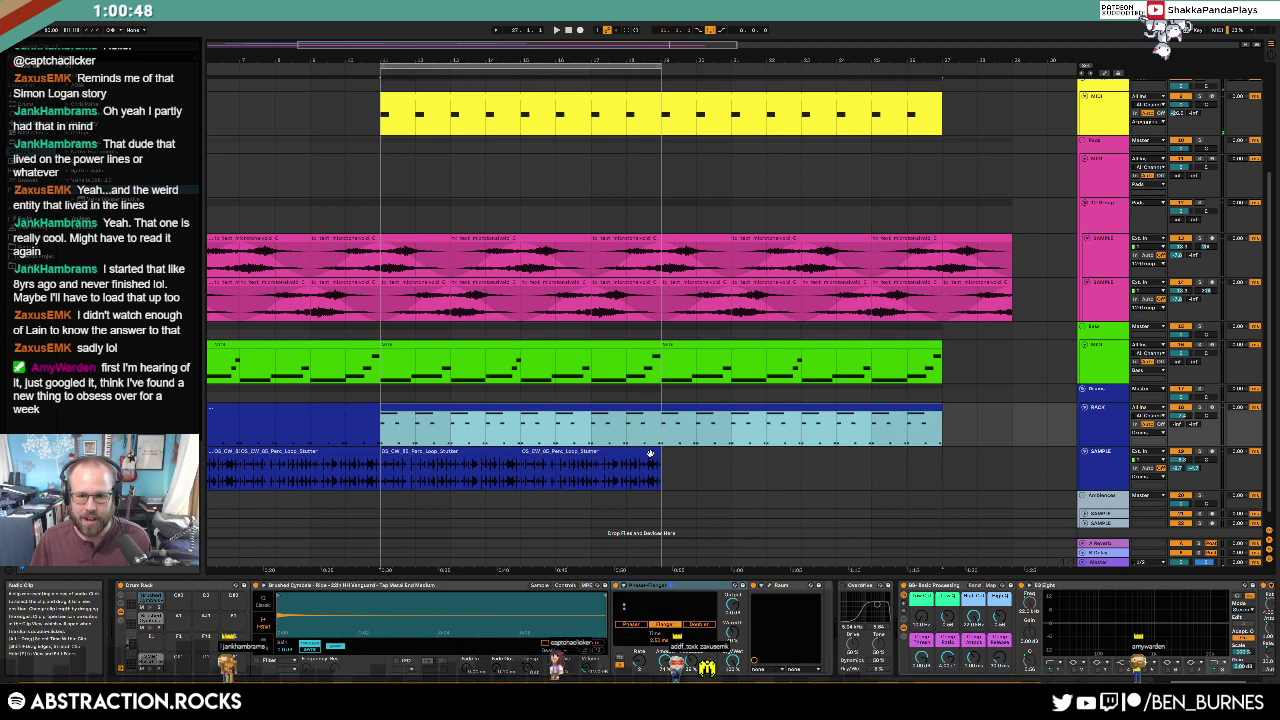
left_click(648, 453)
left_click(499, 450, "shift")
key("ctrl+d")
left_click(979, 482)
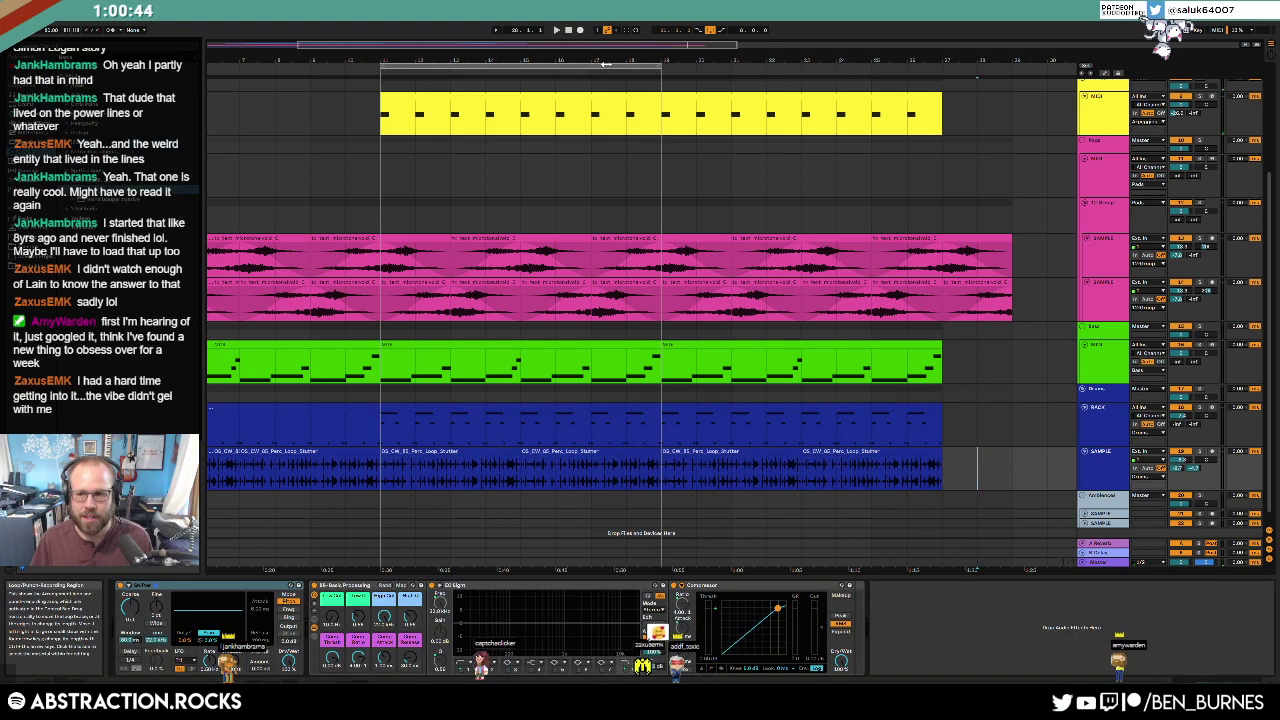
Step: Move the loop region to bars 19 to 27 and play the transition from just before bar 17
left_click_drag(600, 72, 922, 75)
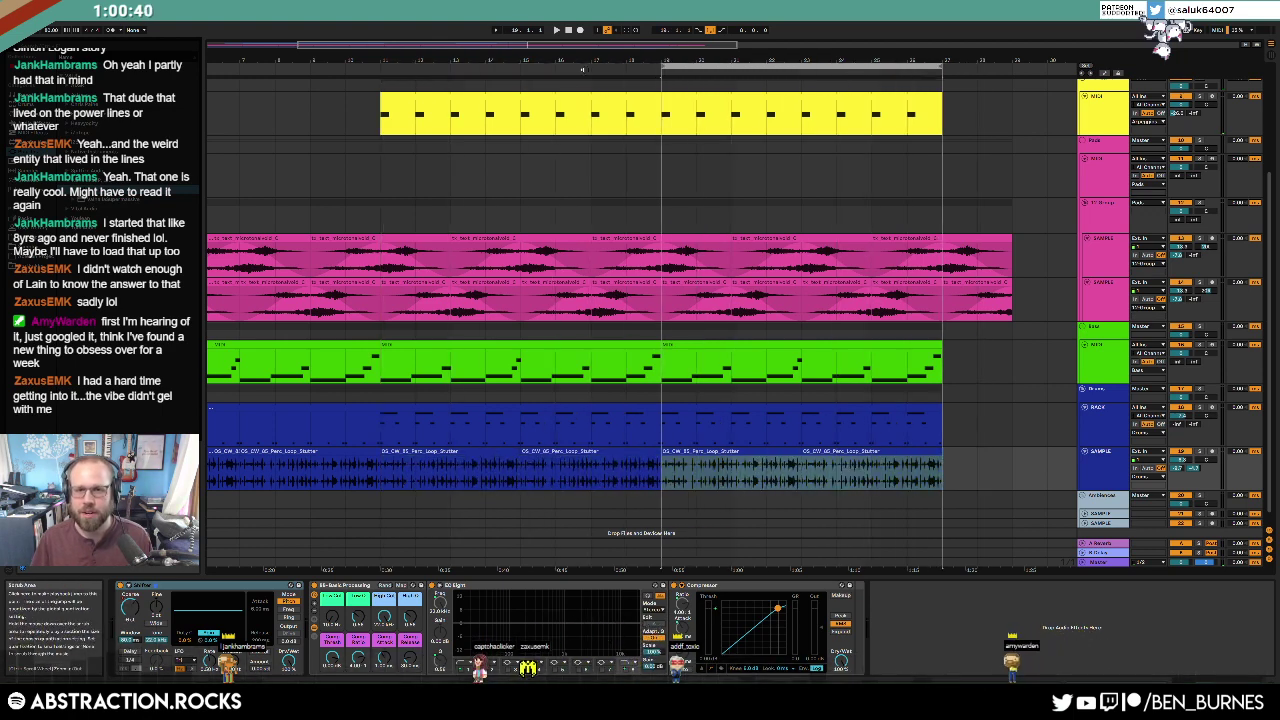
left_click(583, 69)
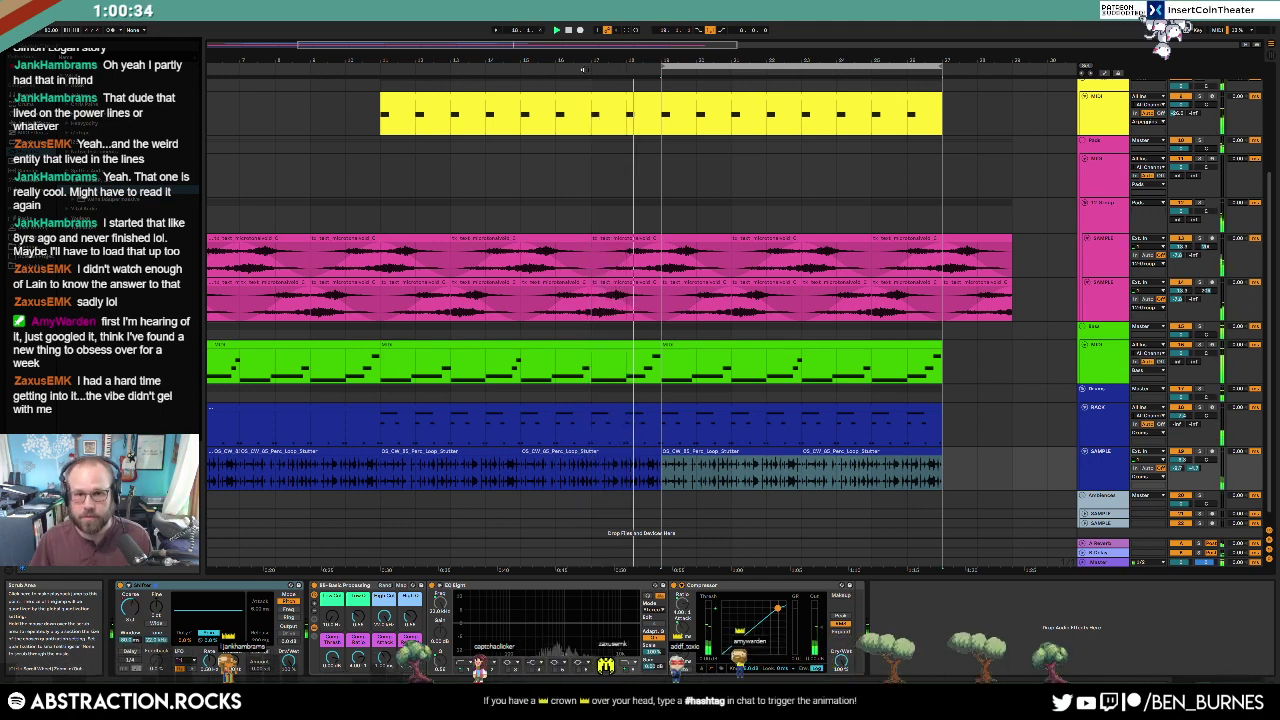
scroll(662, 224, "up", 5)
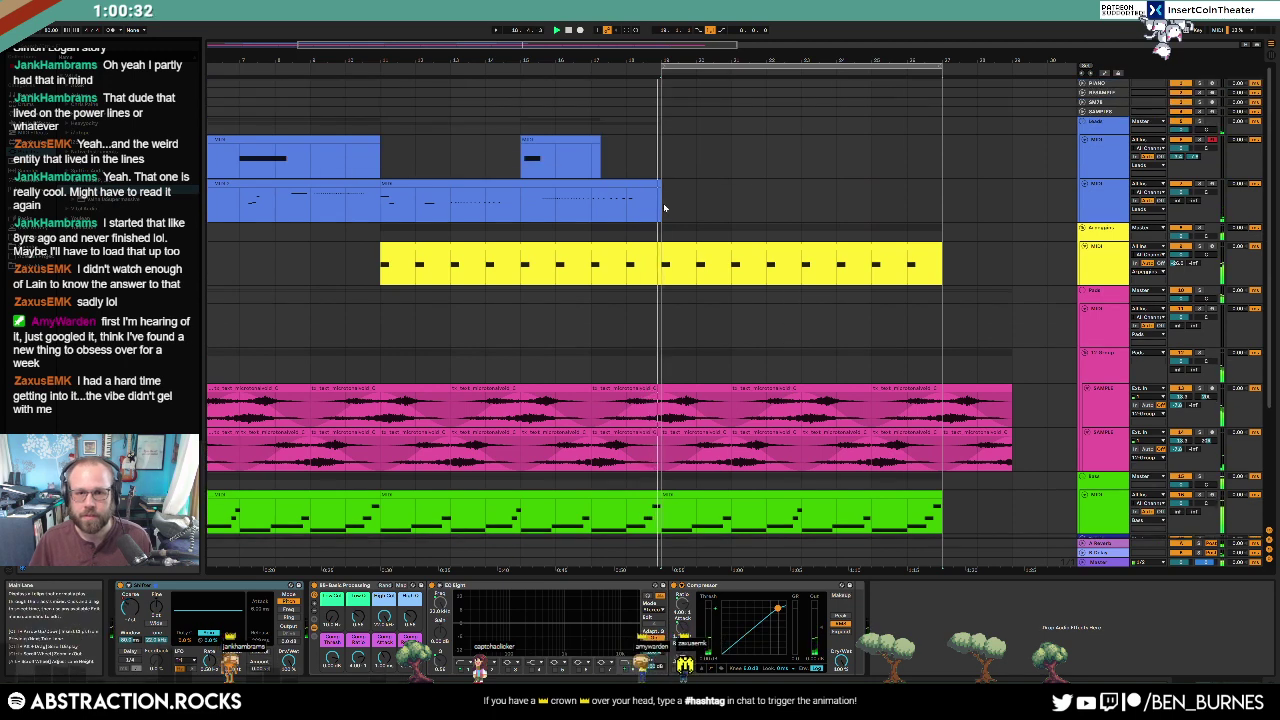
Step: Arm the lower blue lead track and record four sustained chords on it from bar 19
left_click(663, 207)
left_click(1213, 184)
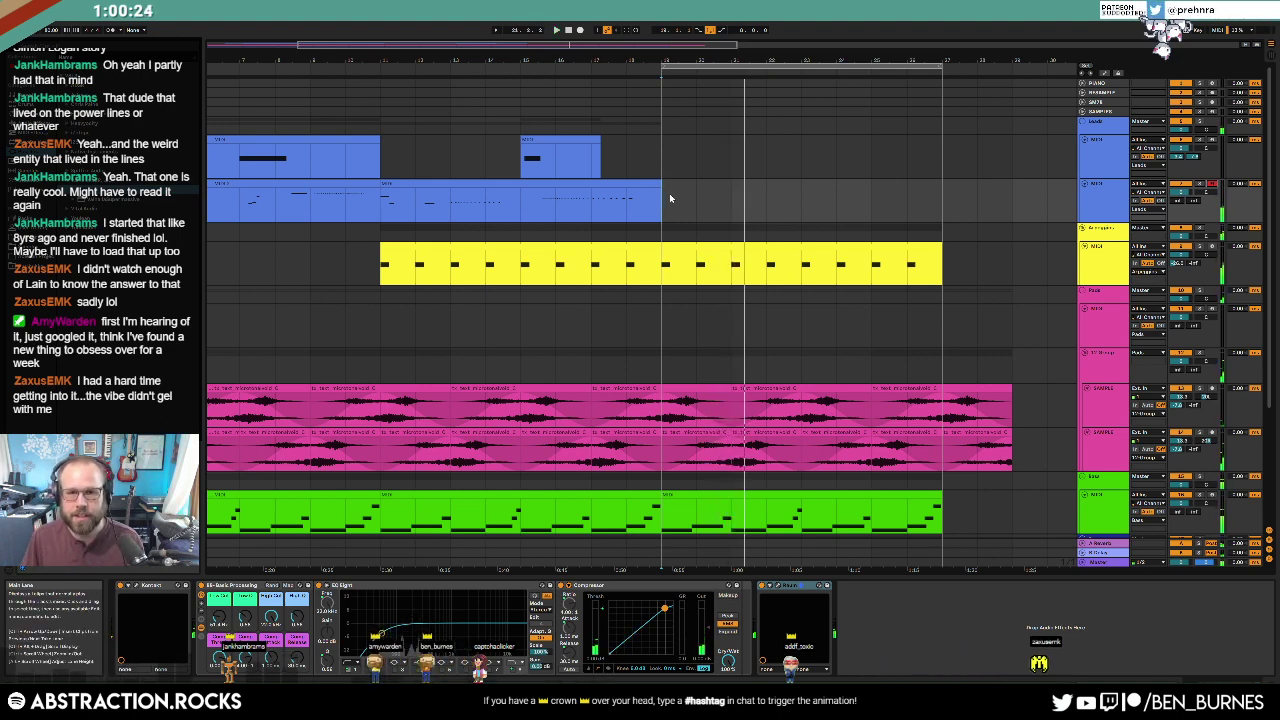
key("space")
left_click(581, 30)
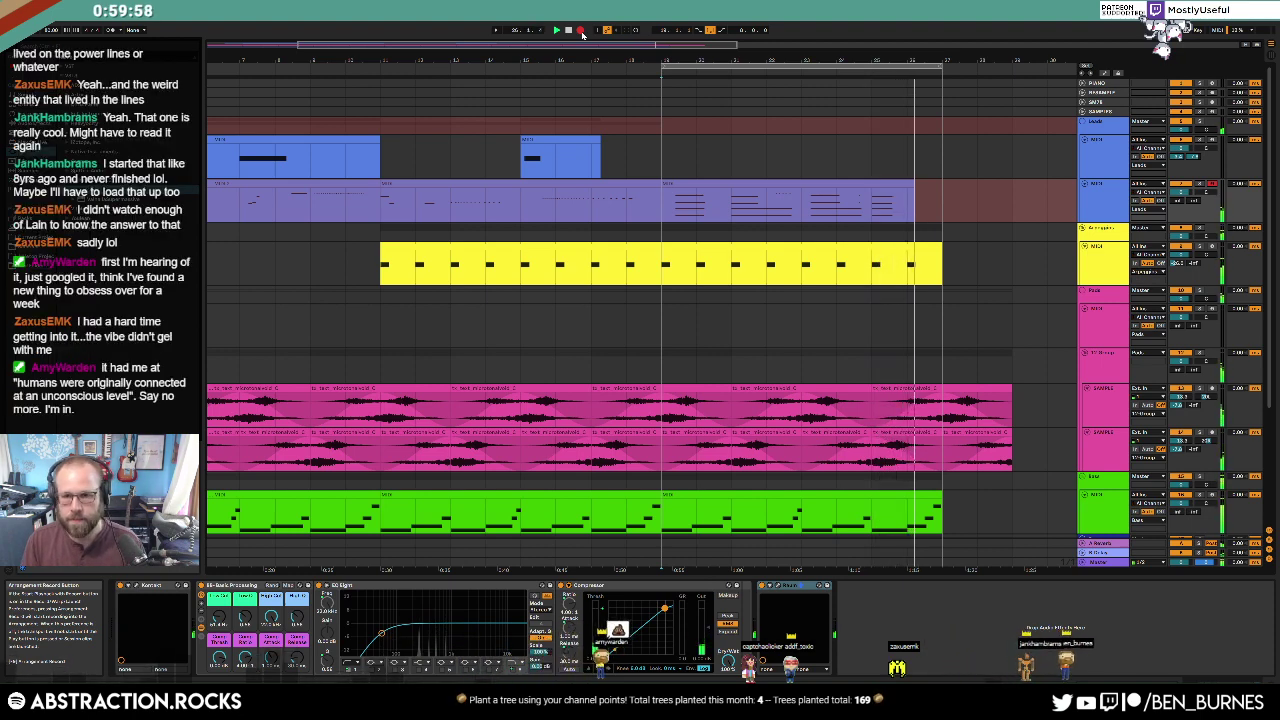
left_click(583, 30)
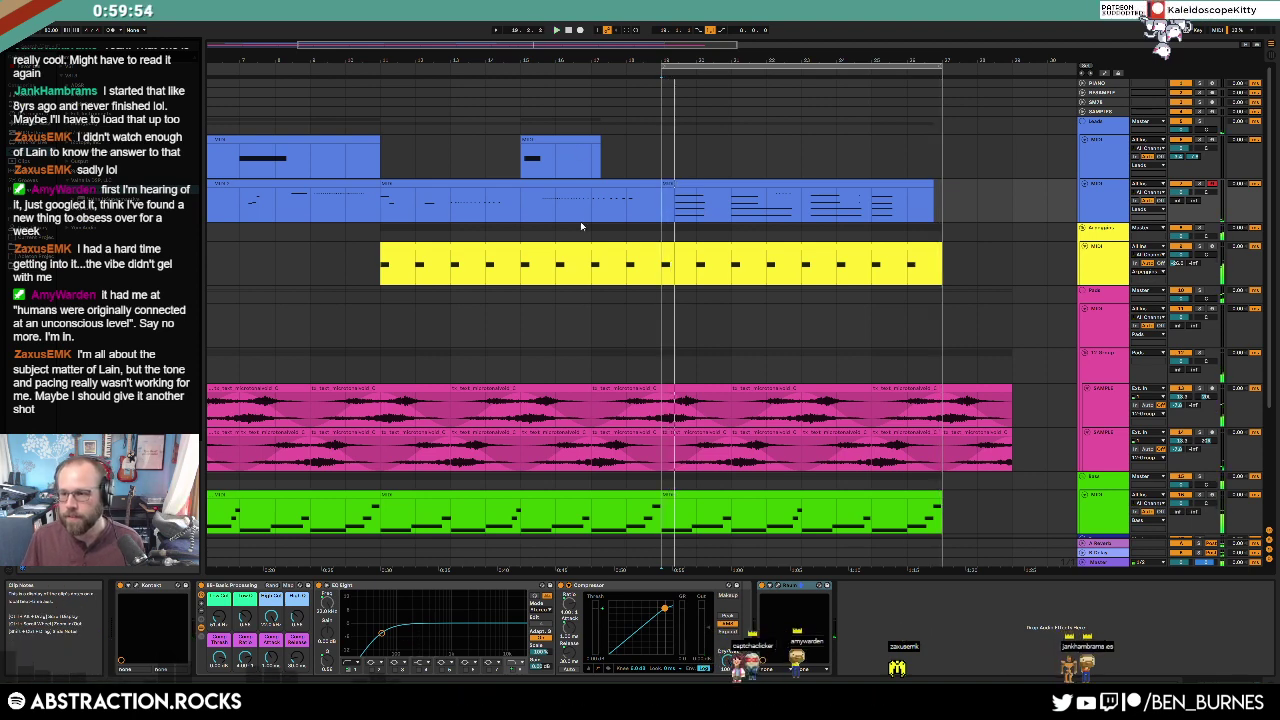
Step: Open the newly recorded blue clip and compare the upper and lower notes of its first two chords
double_click(726, 182)
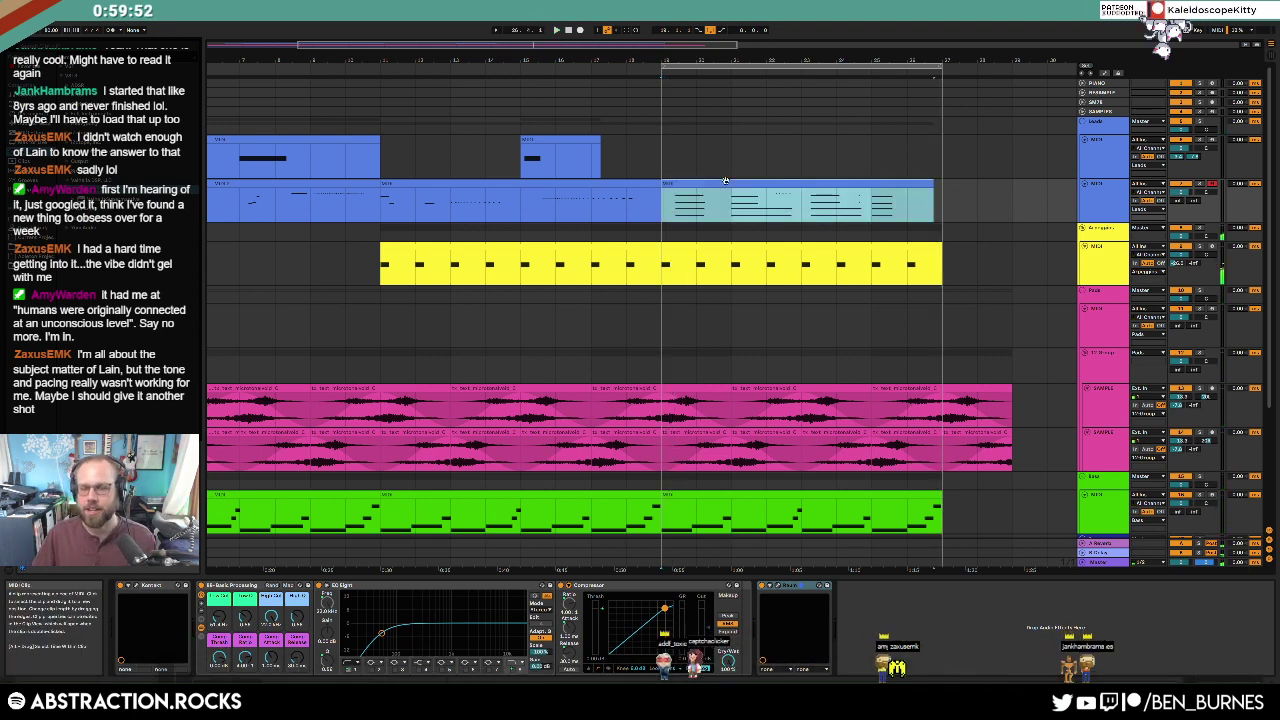
left_click(441, 528)
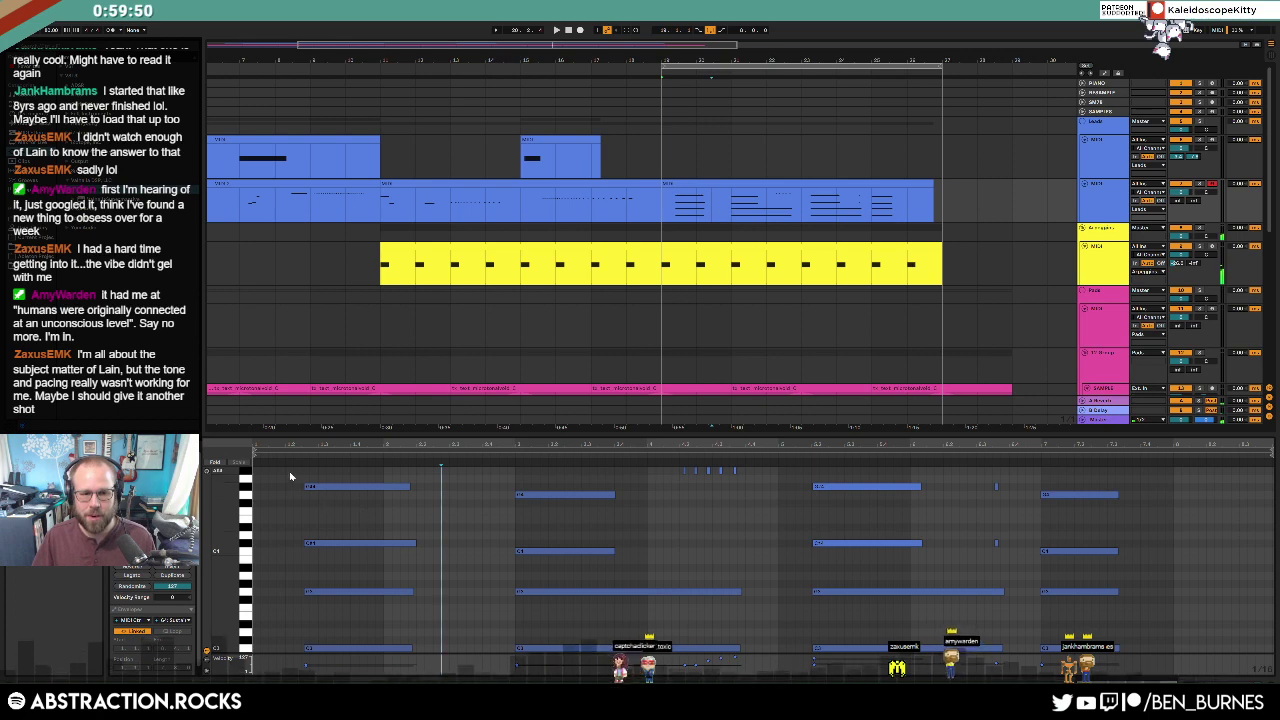
left_click_drag(290, 476, 533, 652)
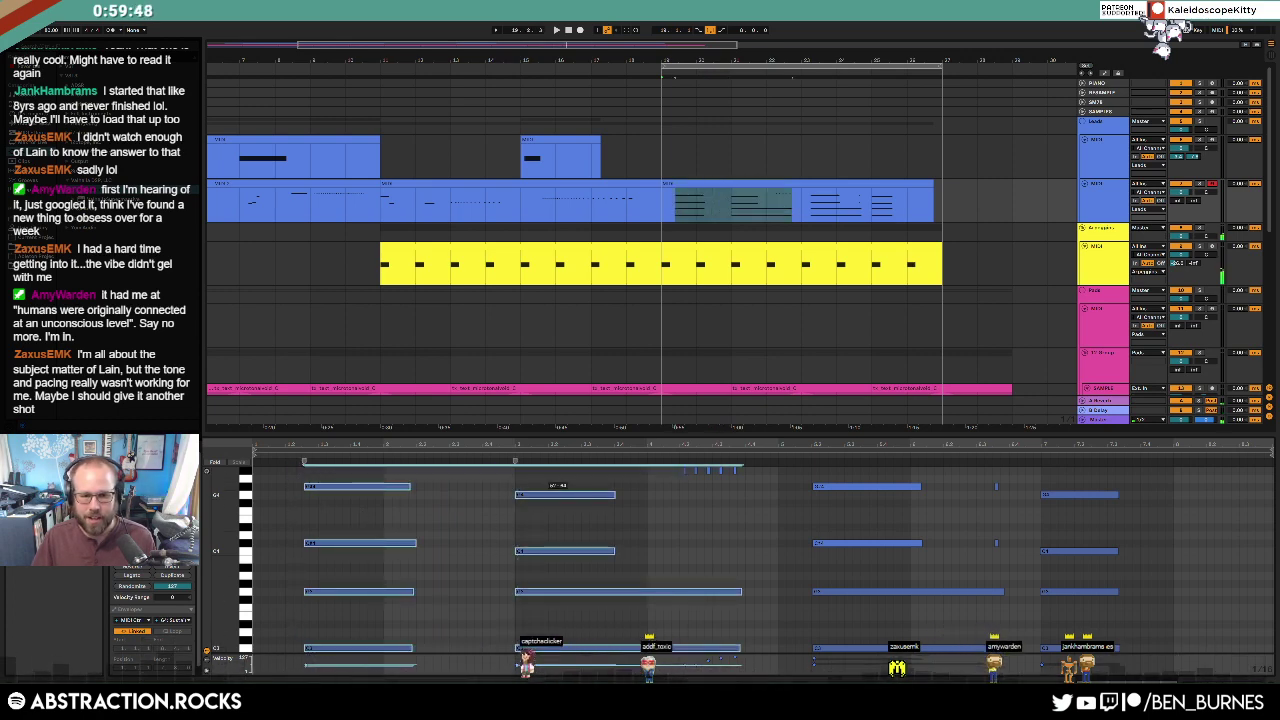
left_click(499, 527)
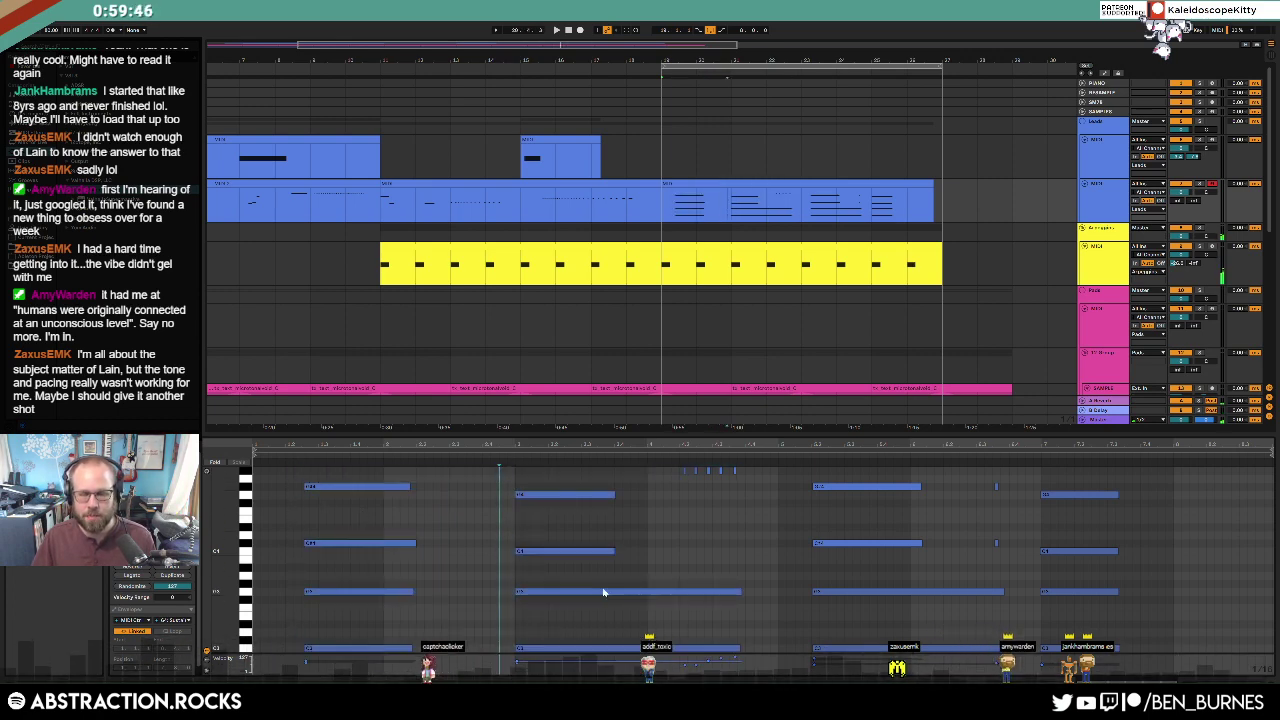
left_click_drag(290, 478, 556, 558)
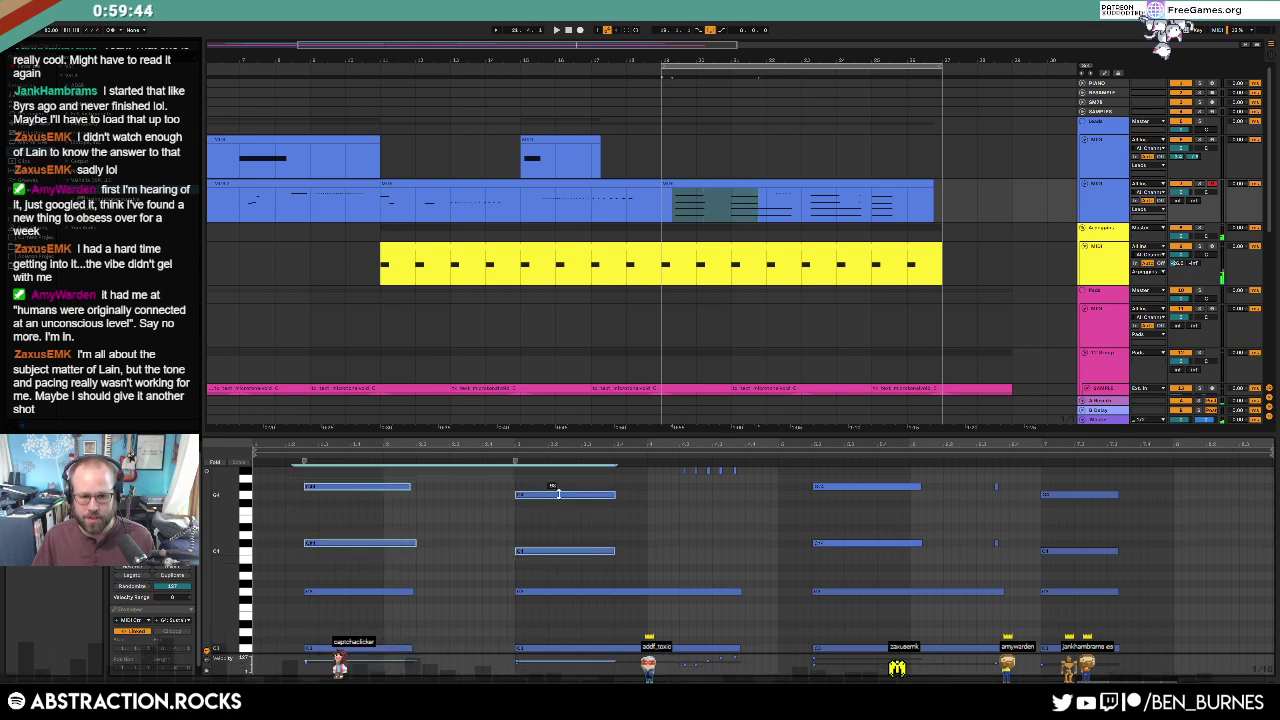
left_click_drag(321, 583, 630, 658)
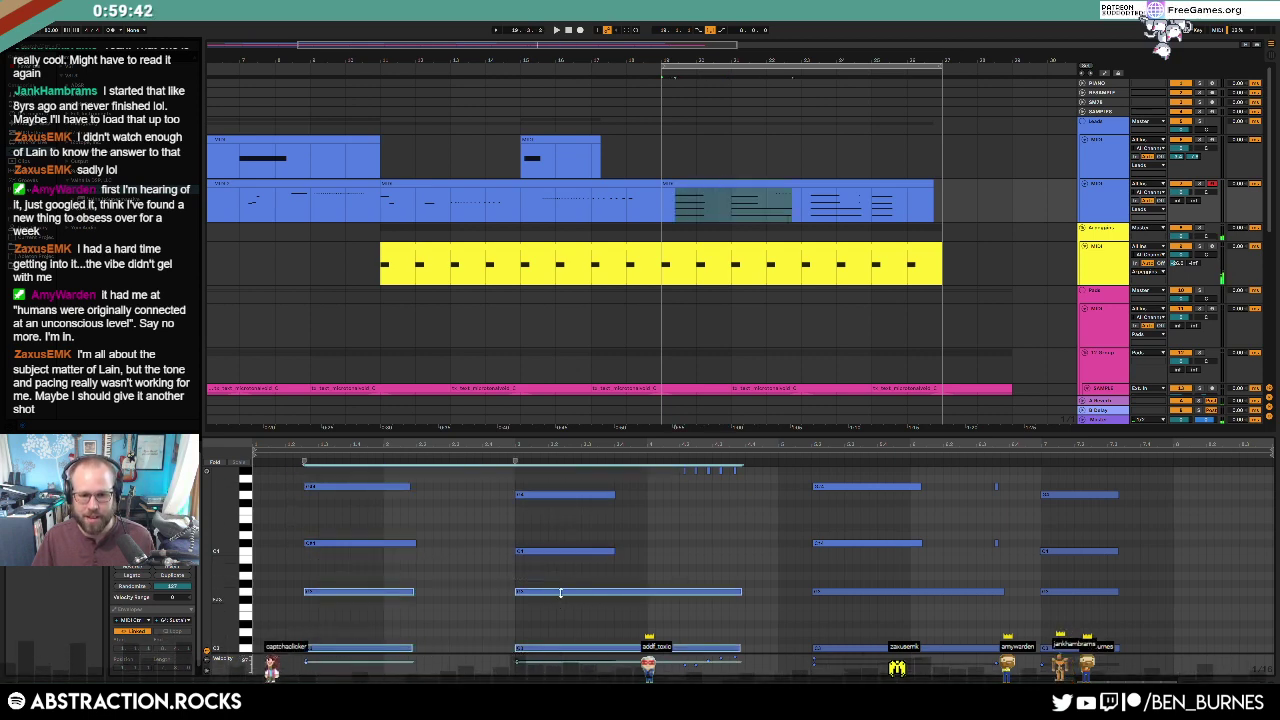
left_click_drag(560, 592, 560, 622)
left_click(704, 549)
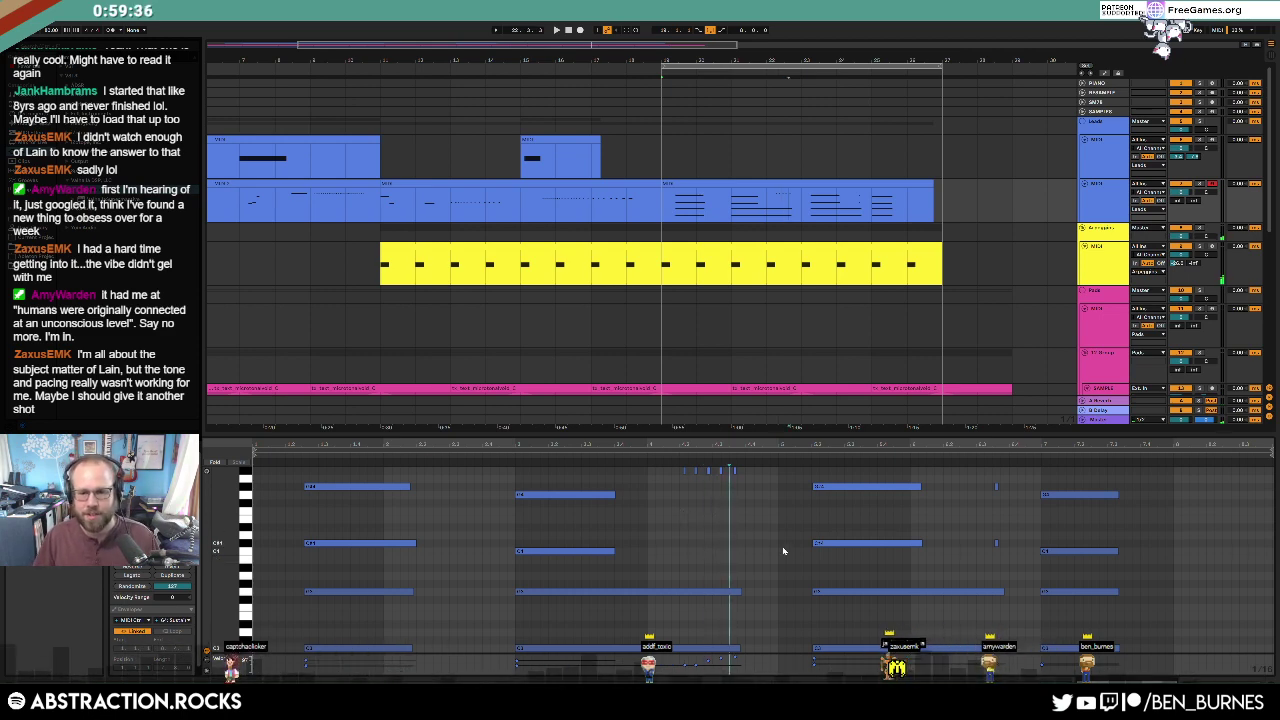
Step: Check the upper notes of the last two chords against the lower notes across the clip
mouse_move(779, 565)
left_mouse_down()
mouse_move(1121, 478)
mouse_move(1080, 553)
left_mouse_up()
left_click(1156, 516)
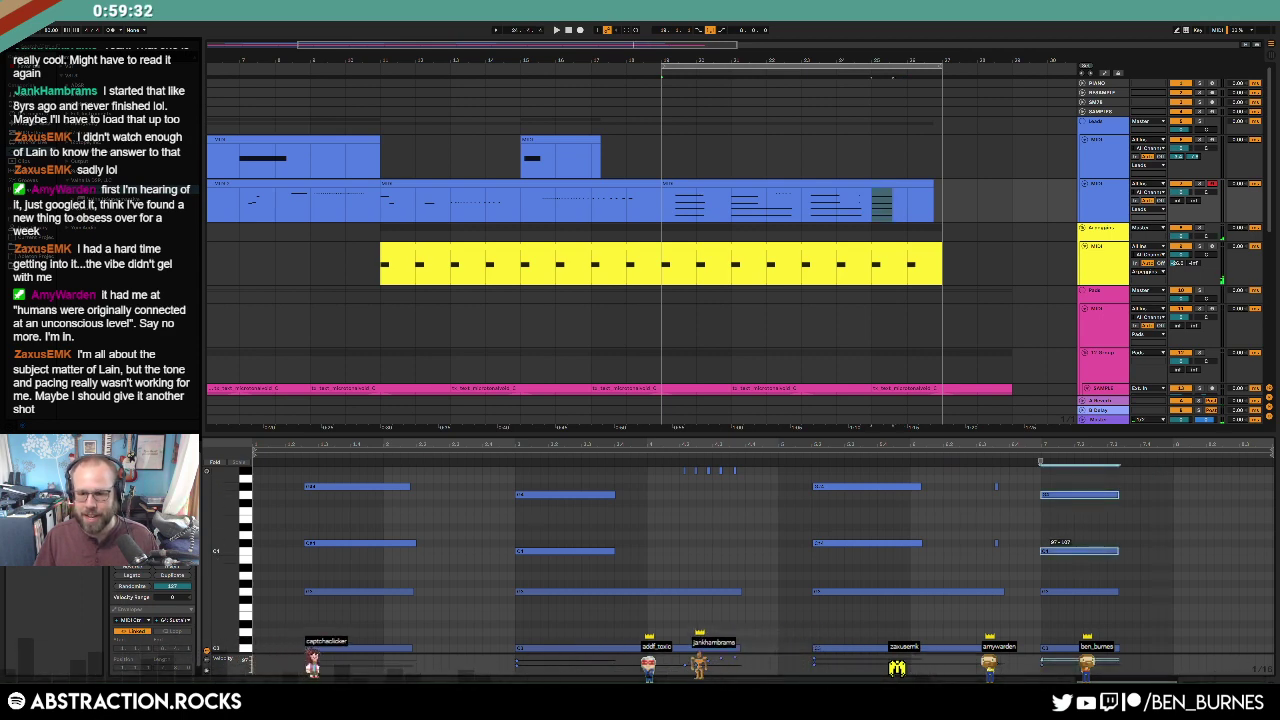
left_click(1149, 540)
left_click_drag(1090, 575, 390, 652)
left_click(456, 598)
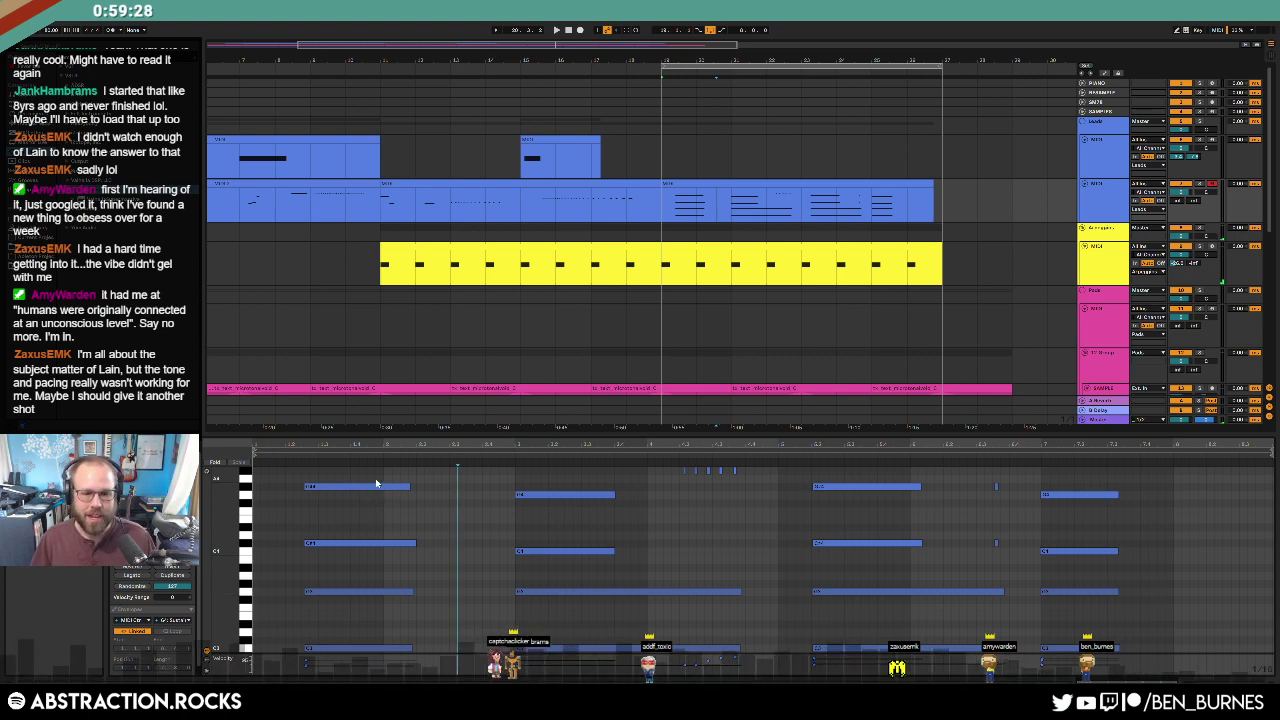
Step: Nudge all notes of the clip's first chord earlier and return to the device view
left_click(376, 479)
left_click_drag(376, 479, 425, 652)
key("Left")
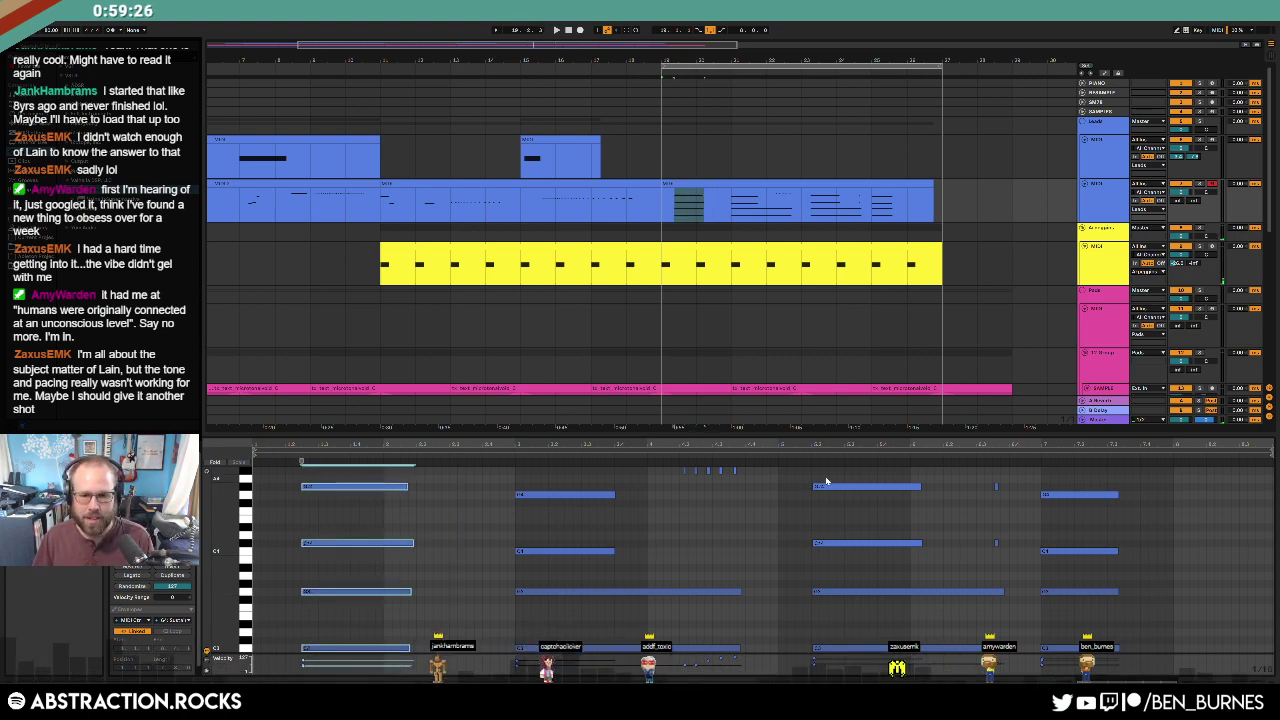
key("Left")
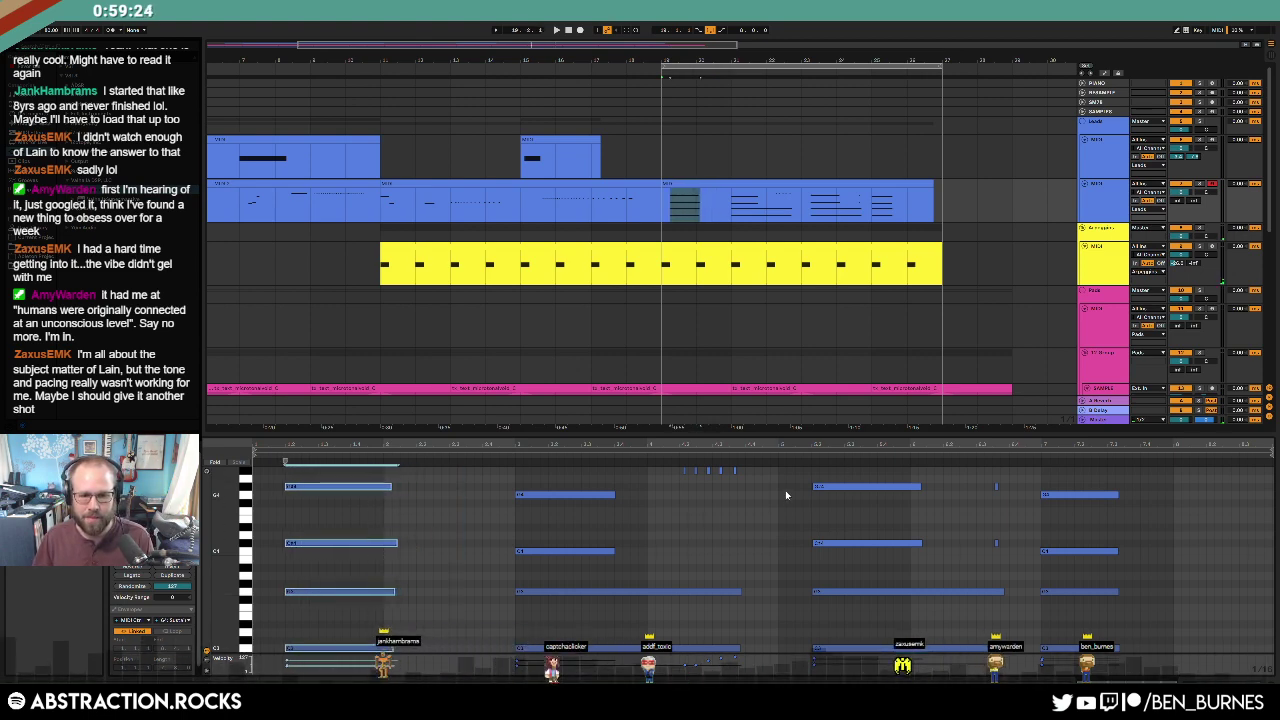
left_click(681, 540)
key("shift+Tab")
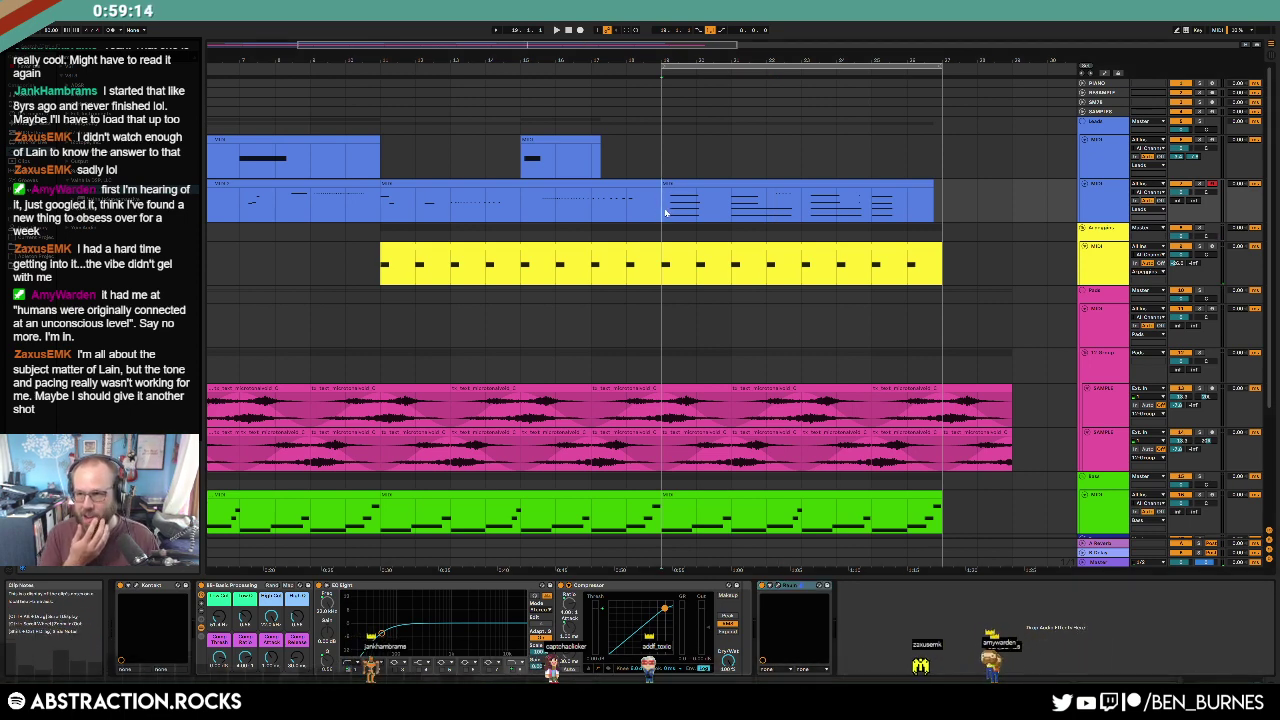
Step: Play the loop from bar 19 and delete the second-lowest row of held notes in the blue lead clip starting there
key("space")
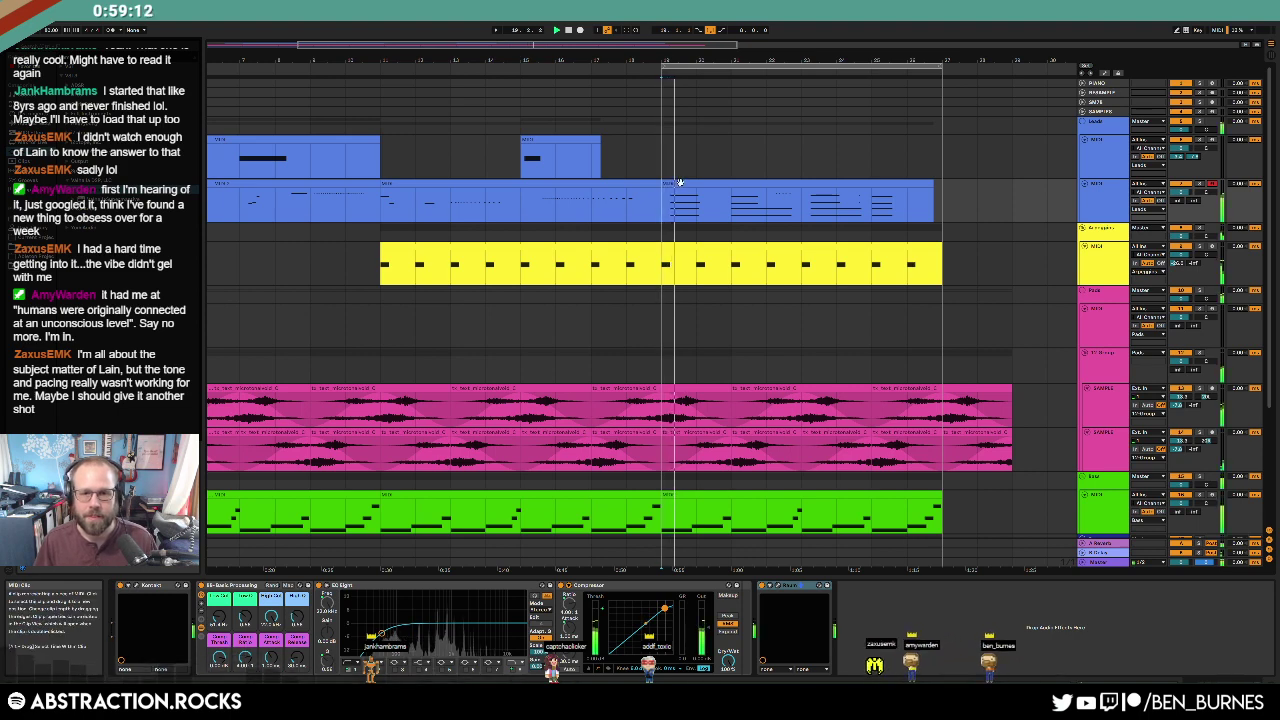
double_click(680, 185)
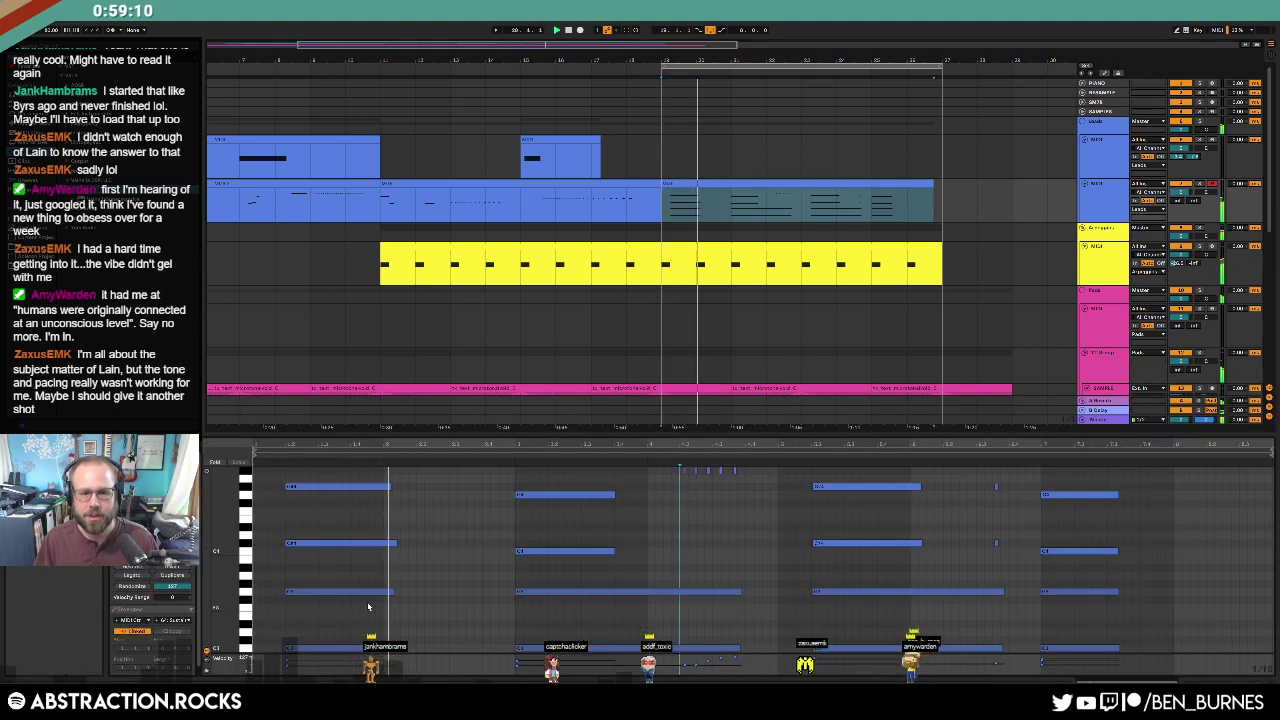
left_click_drag(795, 601, 1086, 600)
key("Delete")
left_click(713, 594)
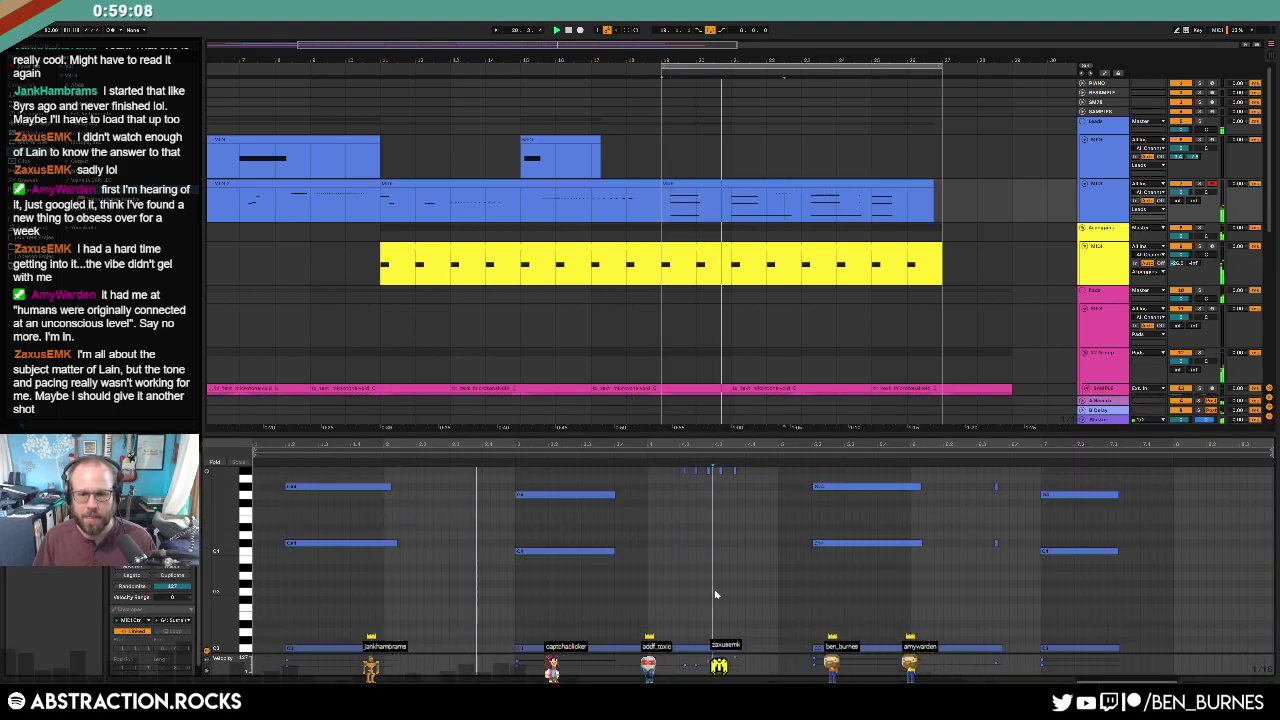
key("shift+Tab")
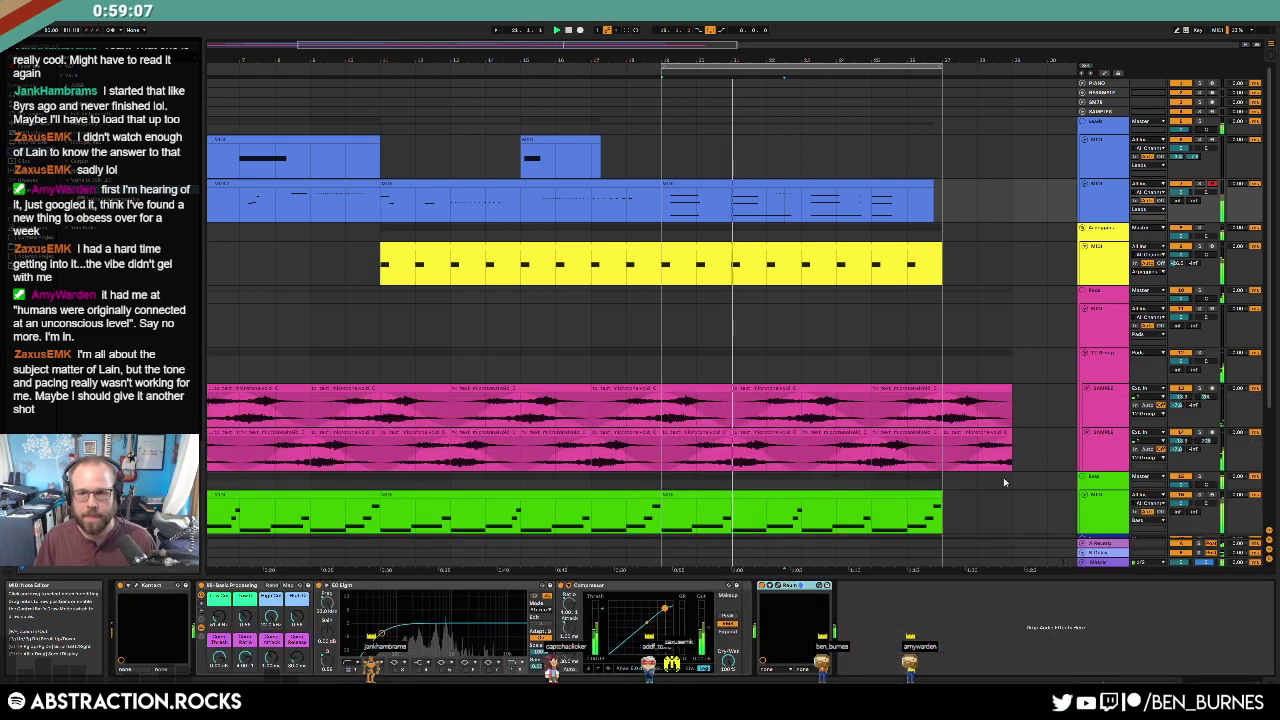
Step: Insert a new MIDI track below the second lead track and load the Kontakt instrument on it
left_click(1096, 204)
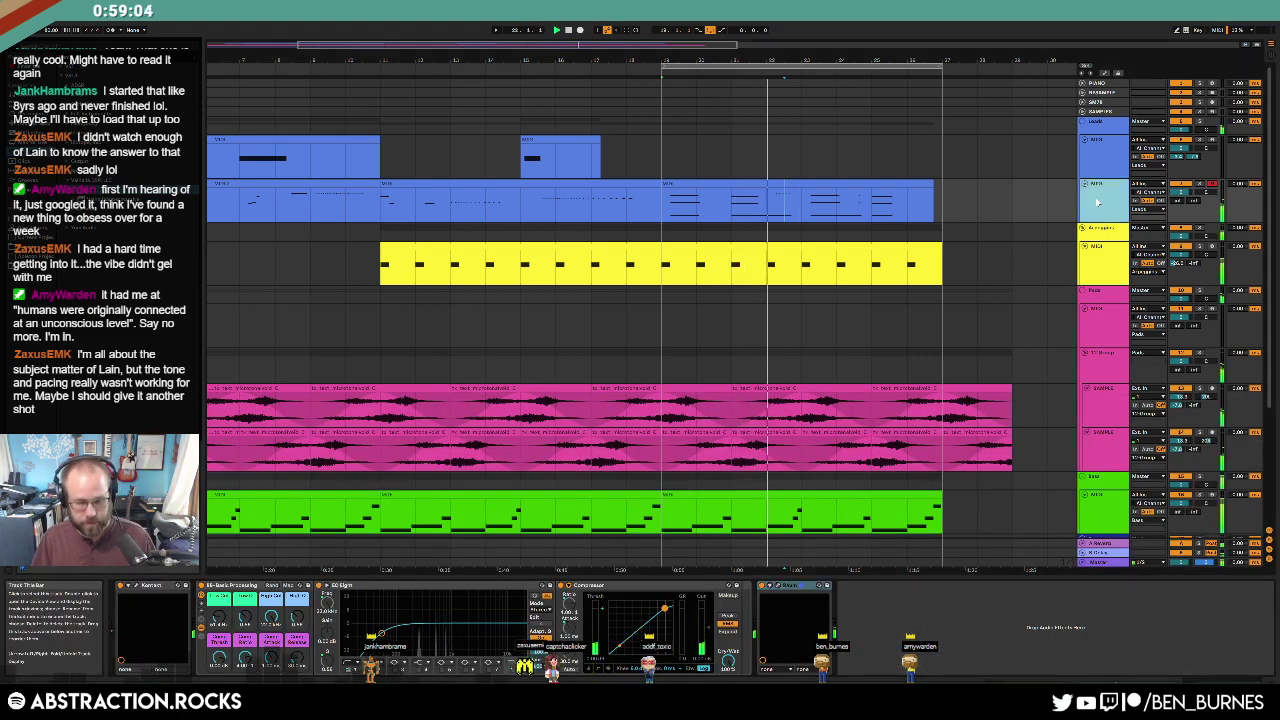
key("ctrl+shift+t")
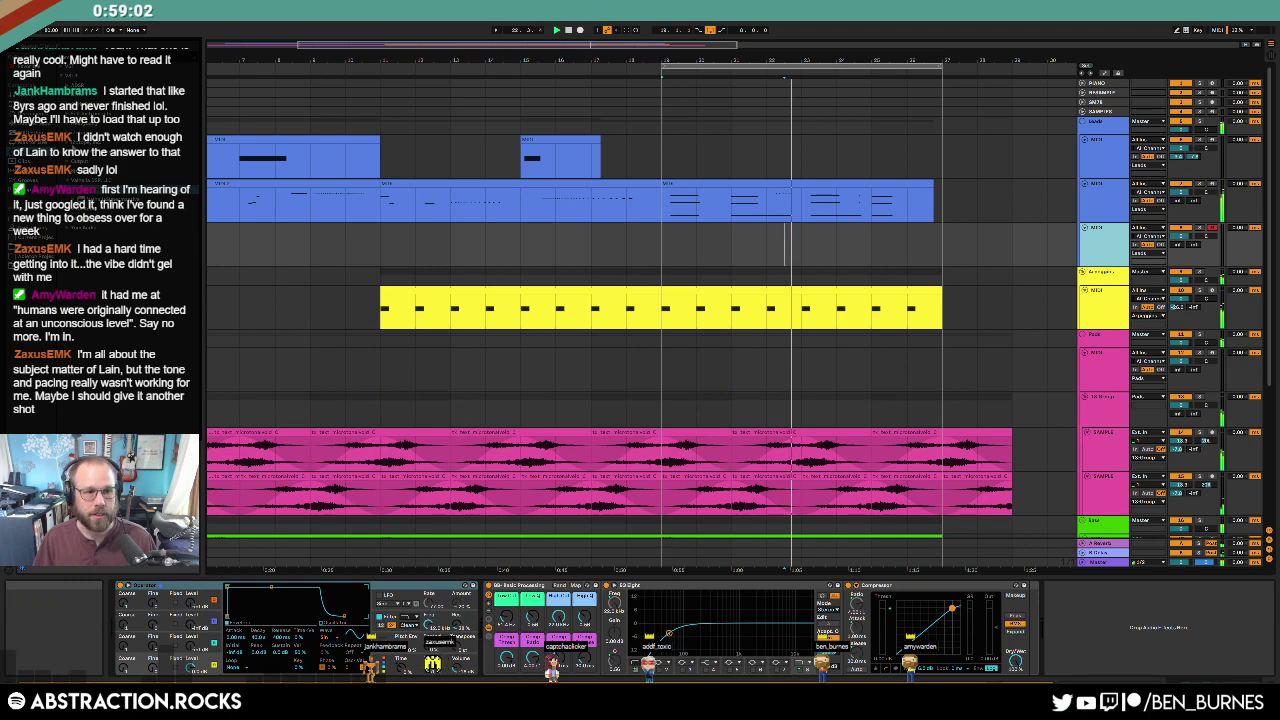
left_click(33, 126)
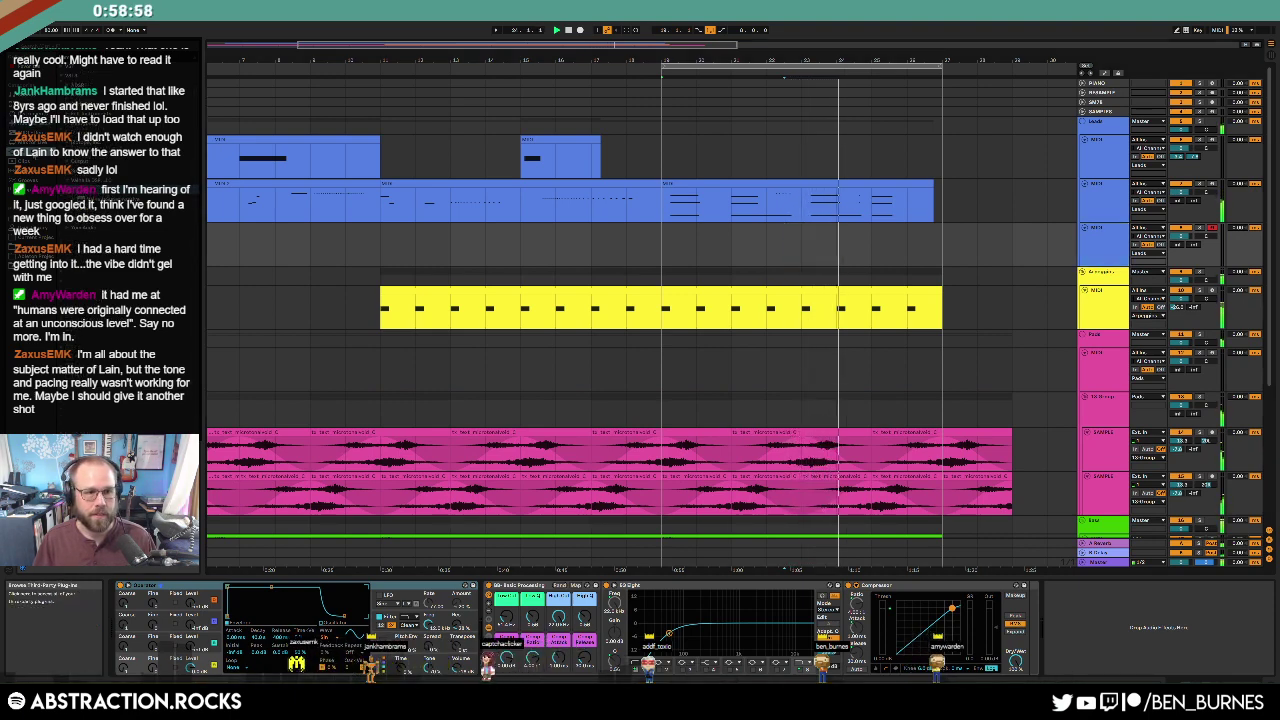
left_click(67, 155)
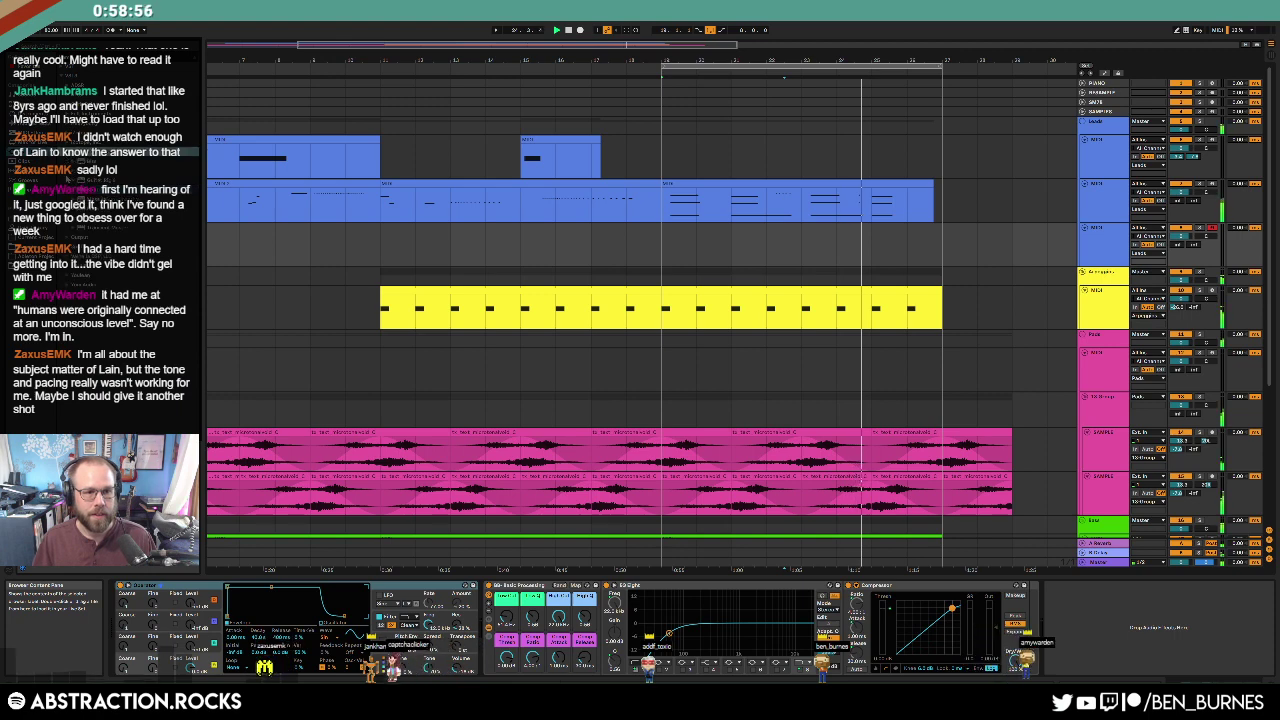
left_click_drag(96, 189, 404, 615)
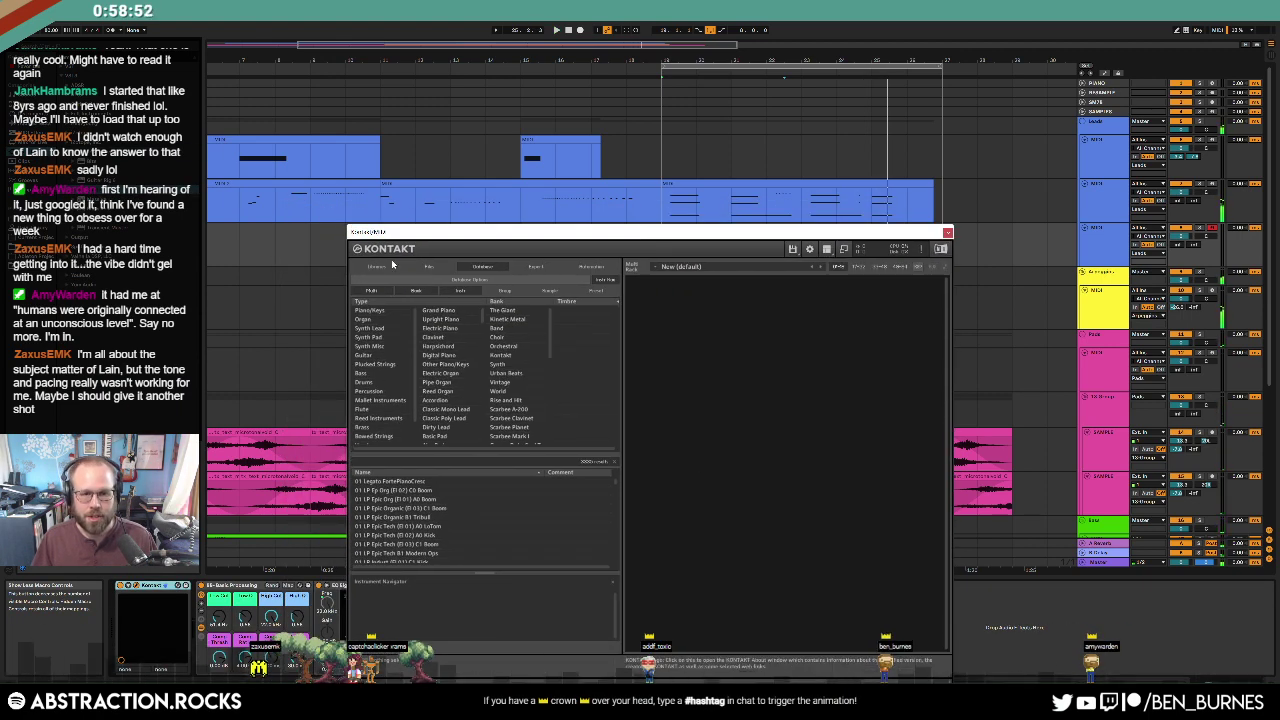
Step: Load The Gentleman piano from Kontakt's library list and move the instrument window clear of the lead tracks
scroll(487, 483, "down", 3)
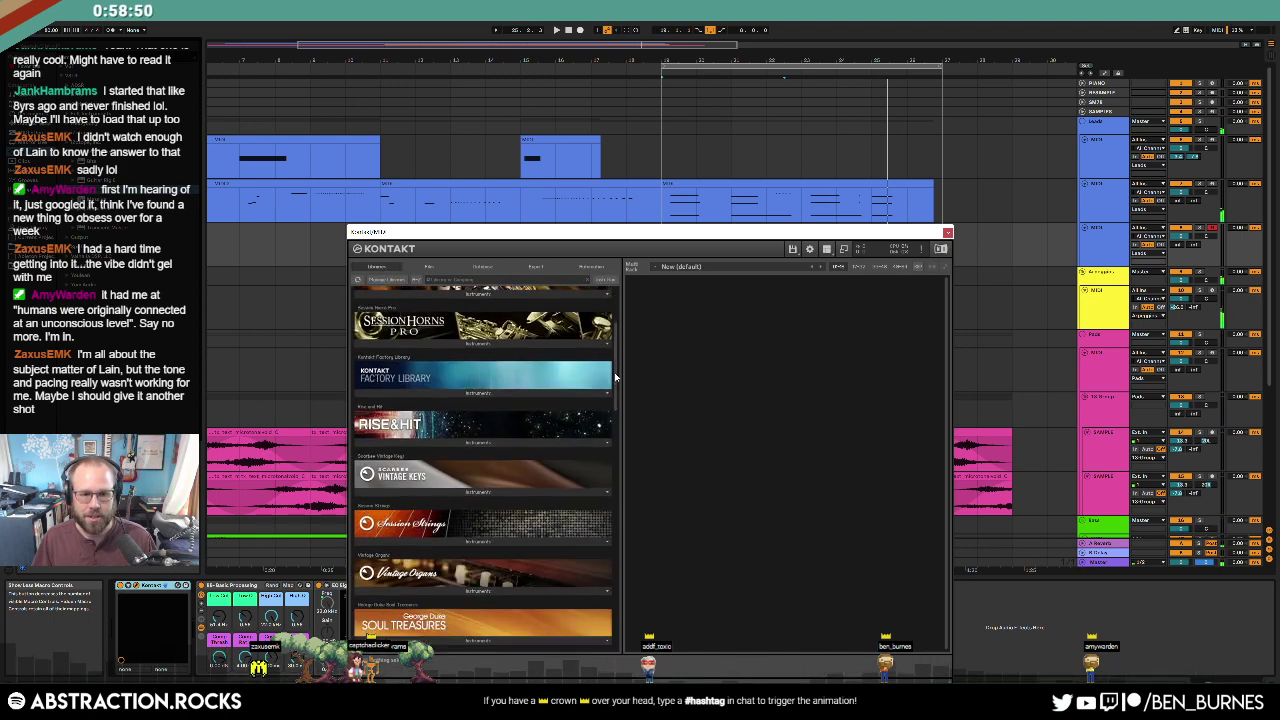
scroll(565, 460, "down", 10)
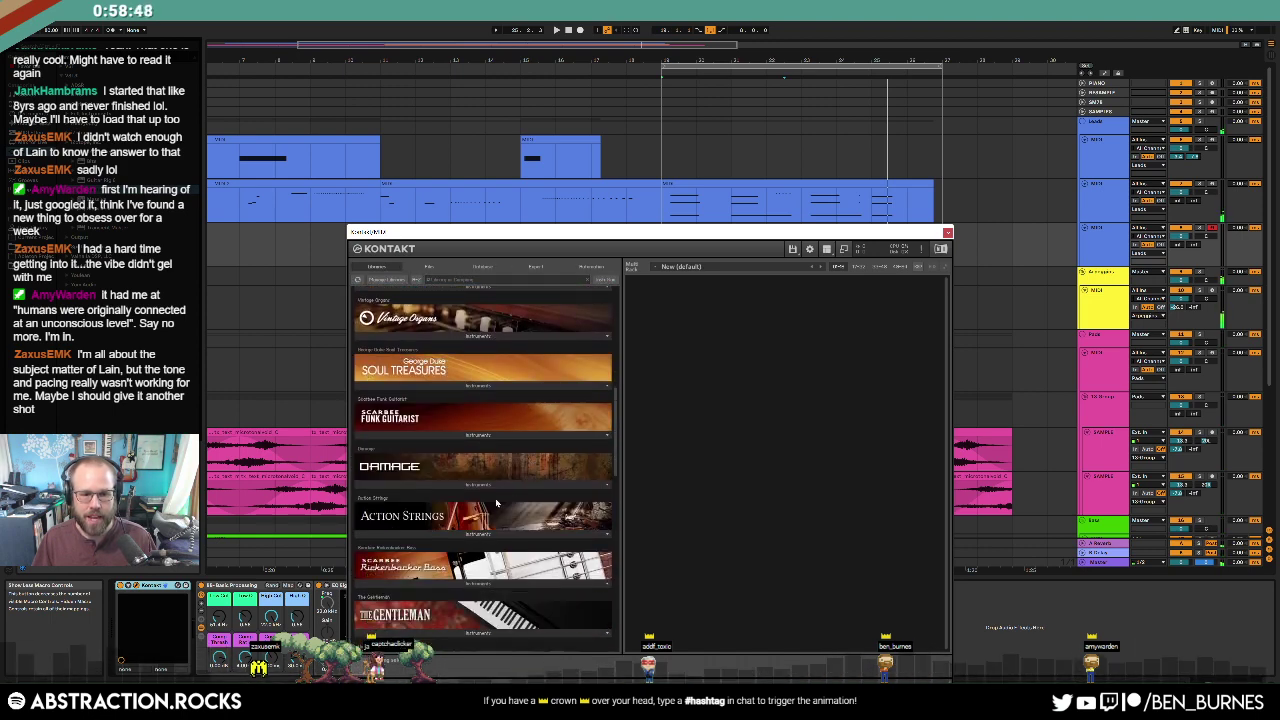
left_click(478, 545)
double_click(435, 555)
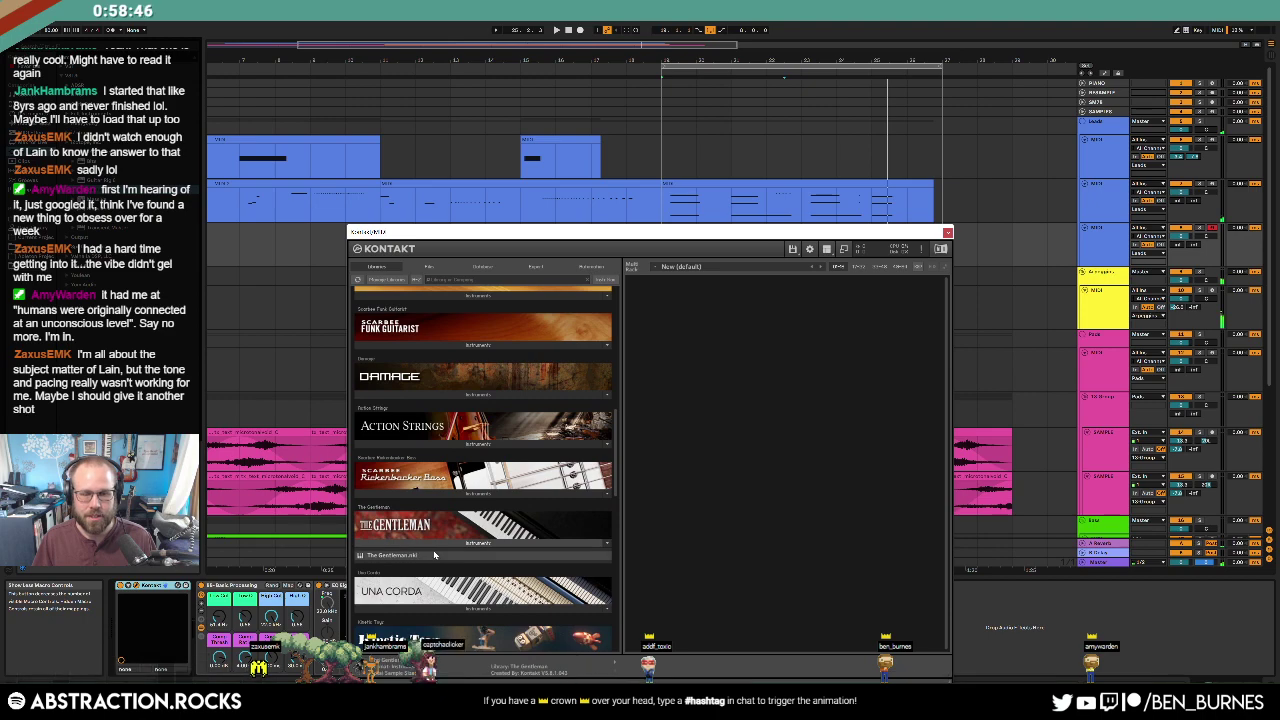
left_click_drag(699, 236, 661, 276)
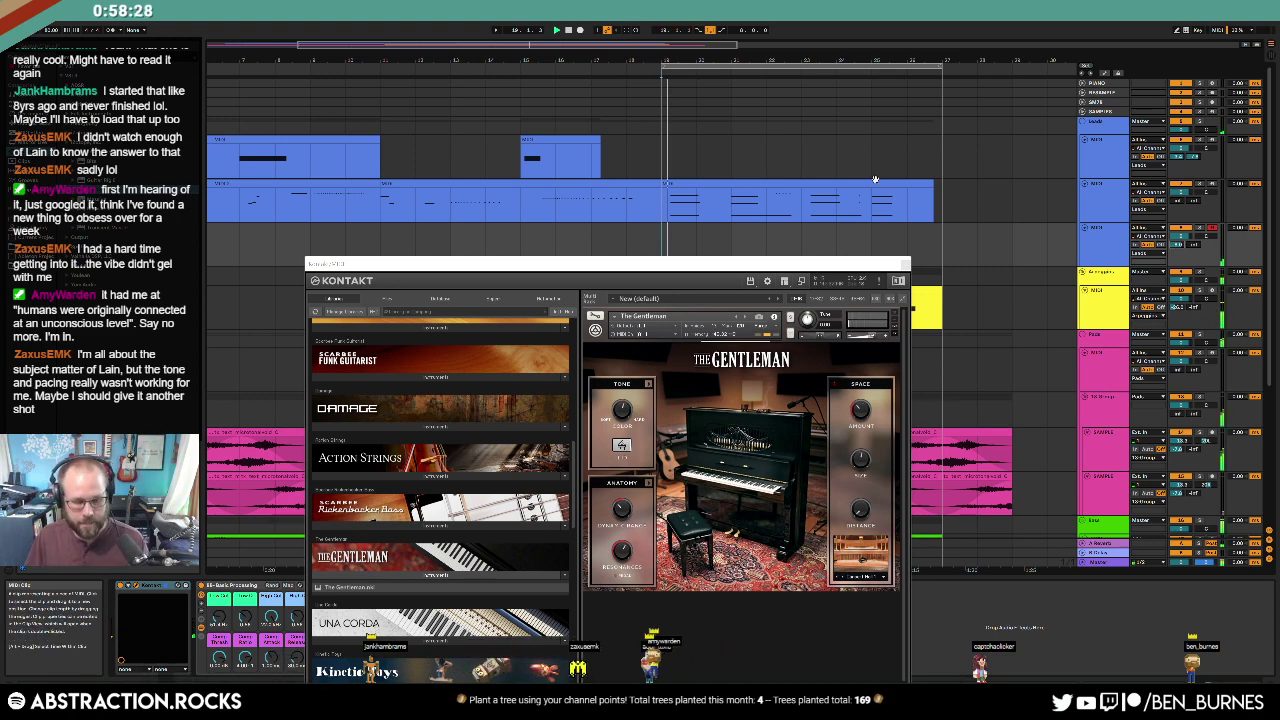
Step: Record a piano part on the new track within the loop and extend its clip's start back to bar 19
key("F9")
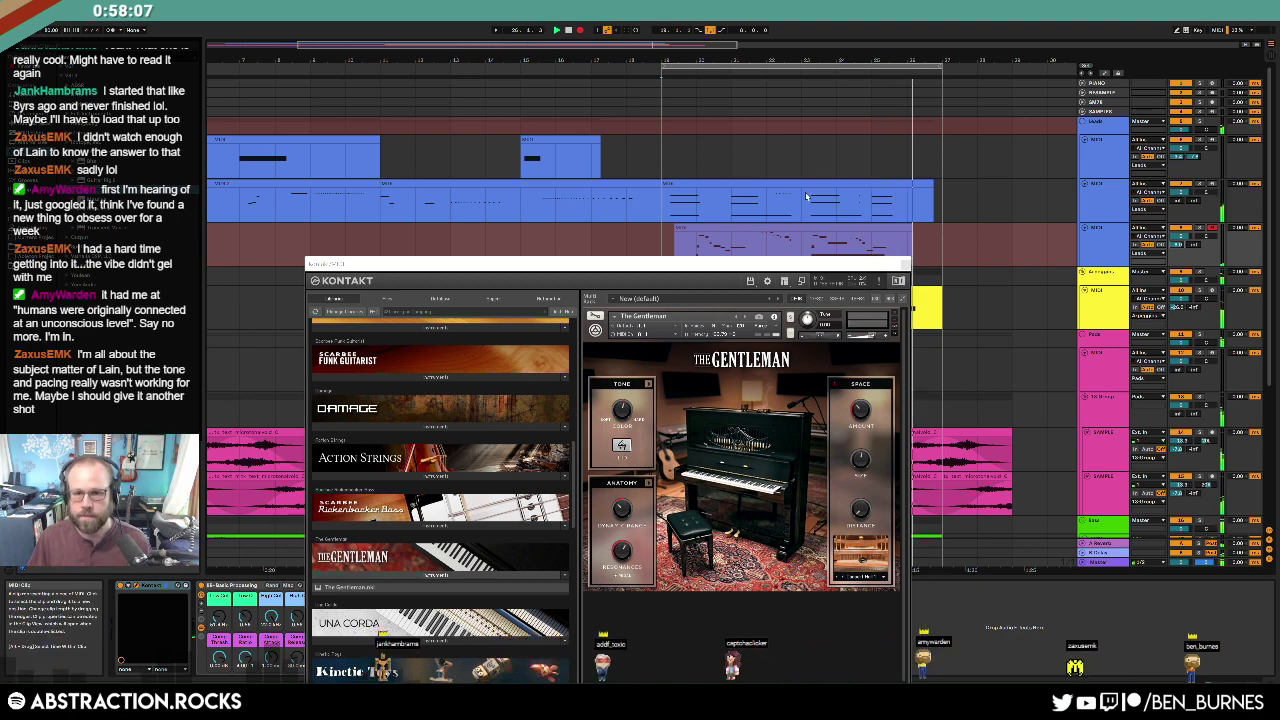
left_click(580, 30)
left_click(898, 280)
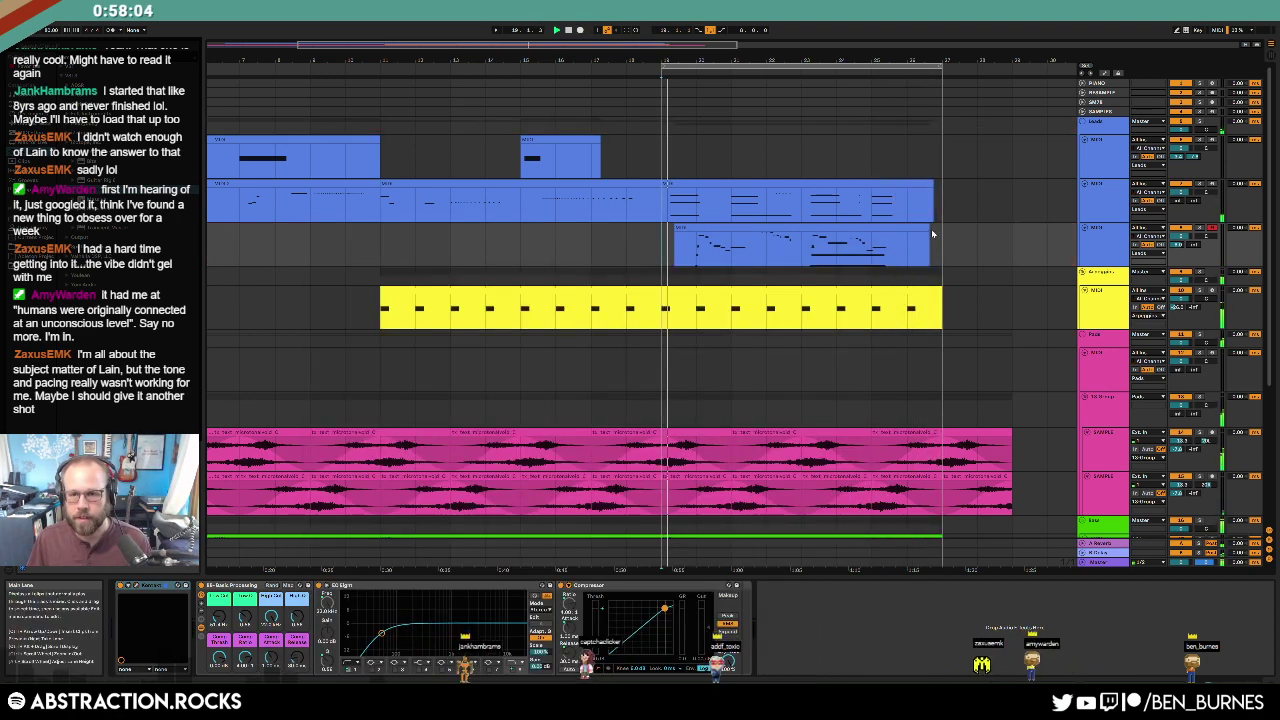
left_click(687, 230)
left_click_drag(677, 229, 662, 229)
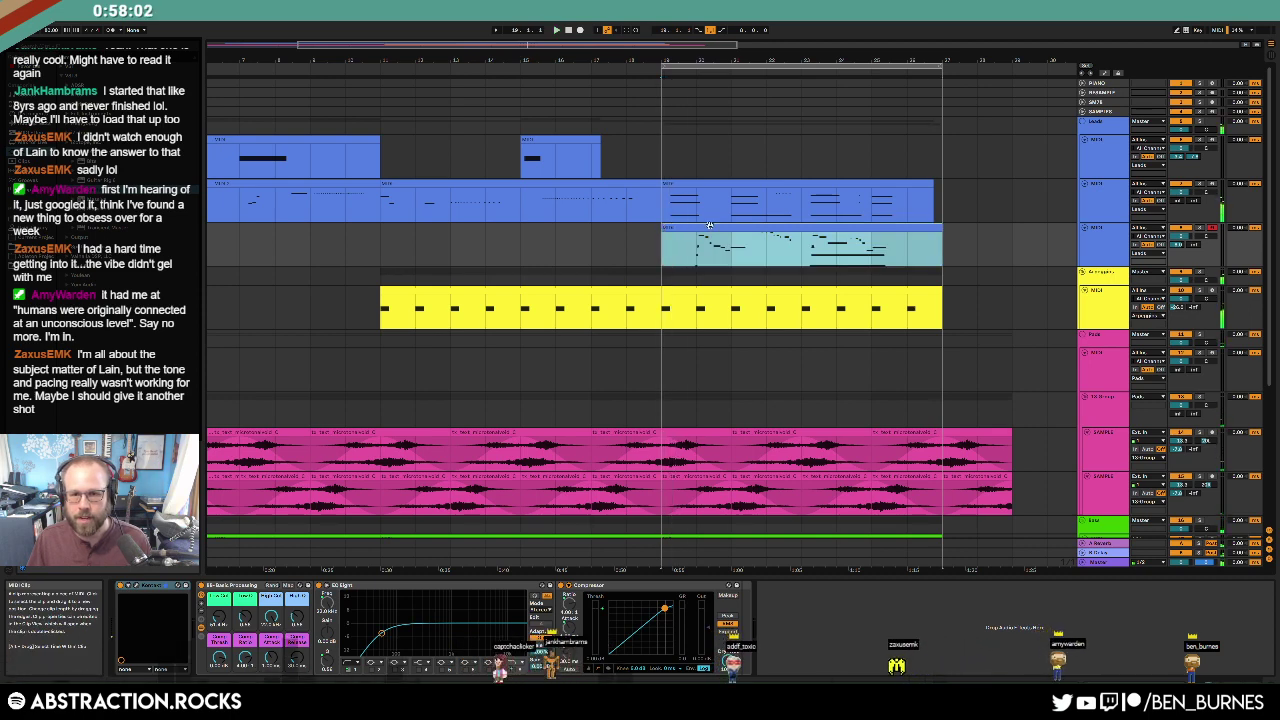
Step: Cut the phrase of short high notes around bar 4 of the piano clip and paste it around the clip's bar 8
double_click(680, 229)
left_click_drag(588, 525, 743, 423)
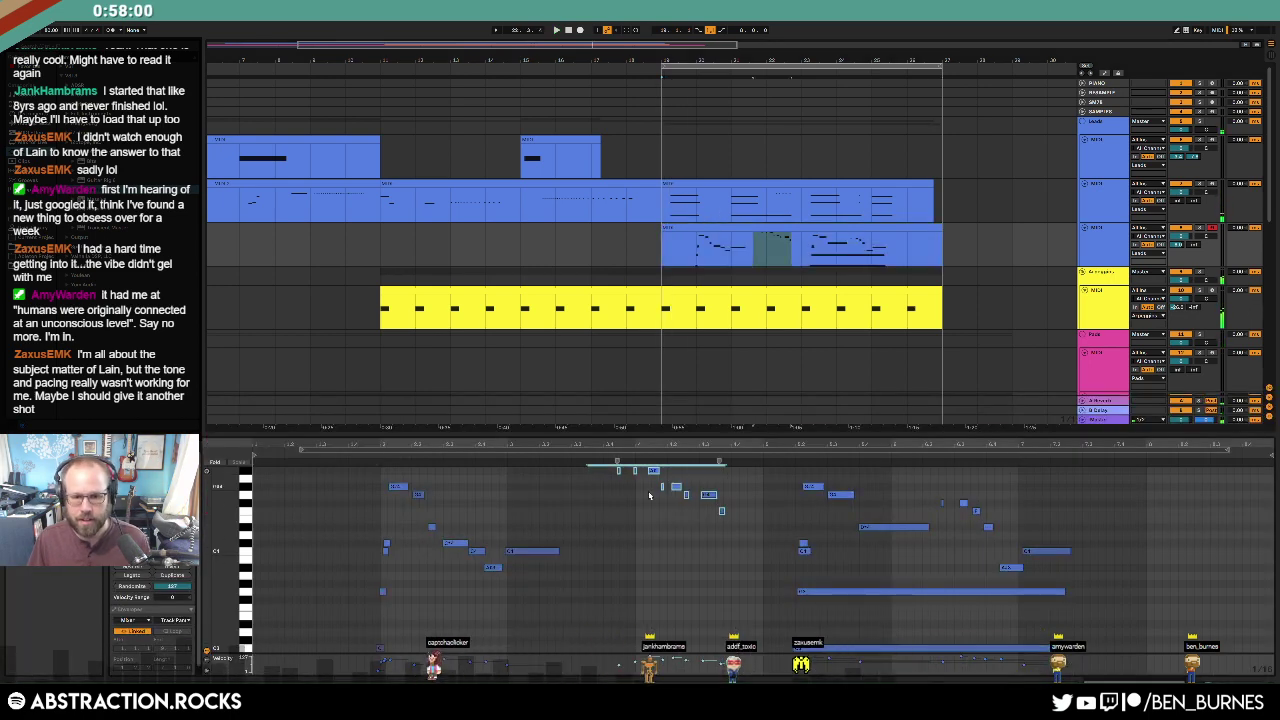
left_click_drag(600, 491, 747, 426)
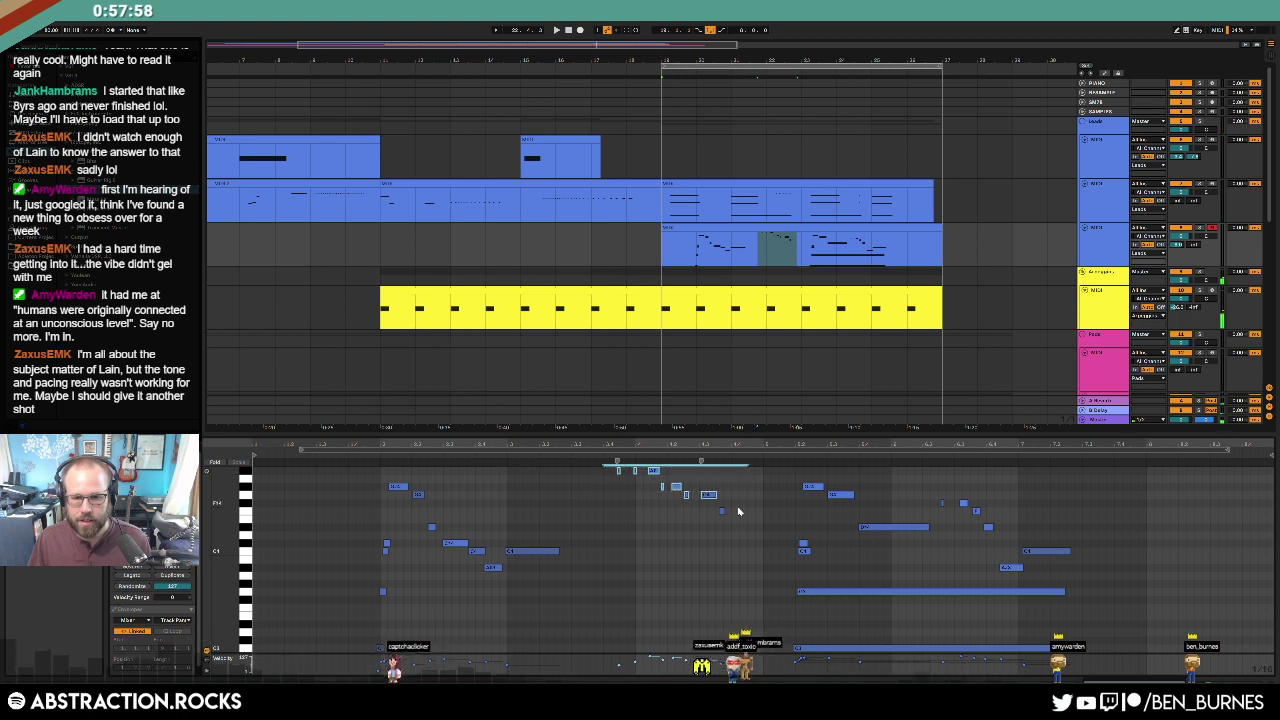
left_click_drag(732, 525, 603, 439)
key("Delete")
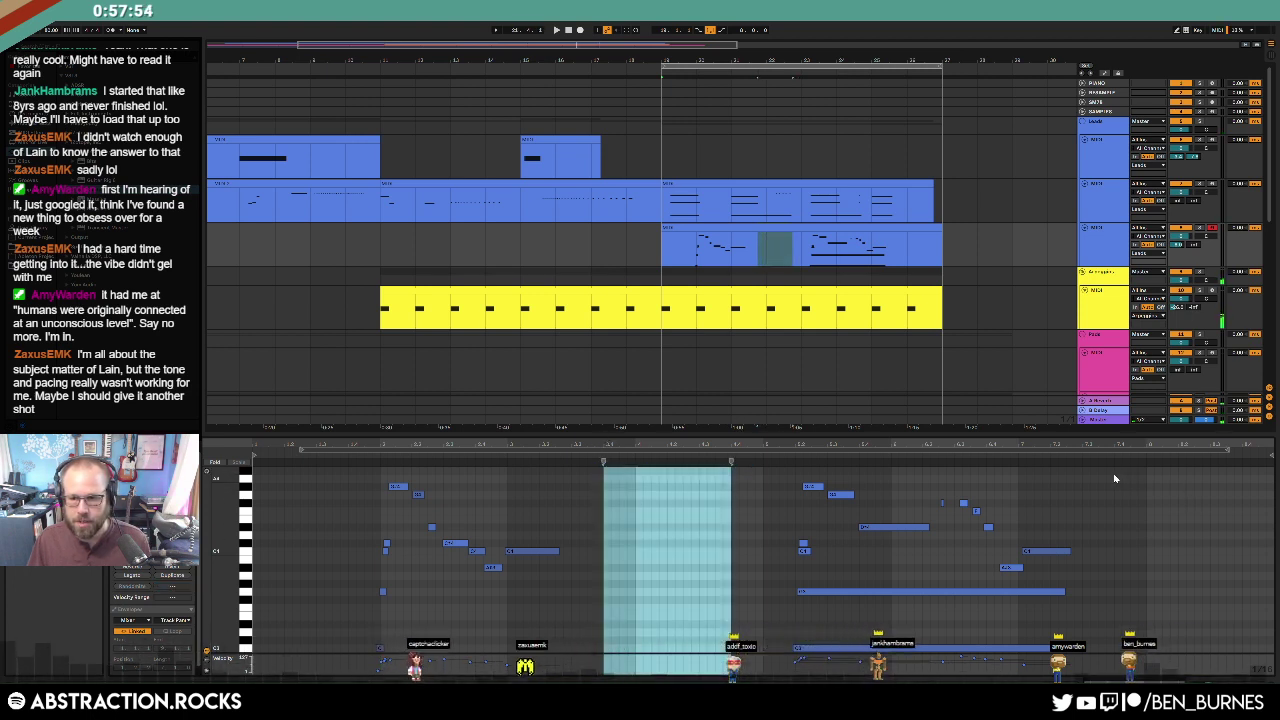
left_click(1150, 517)
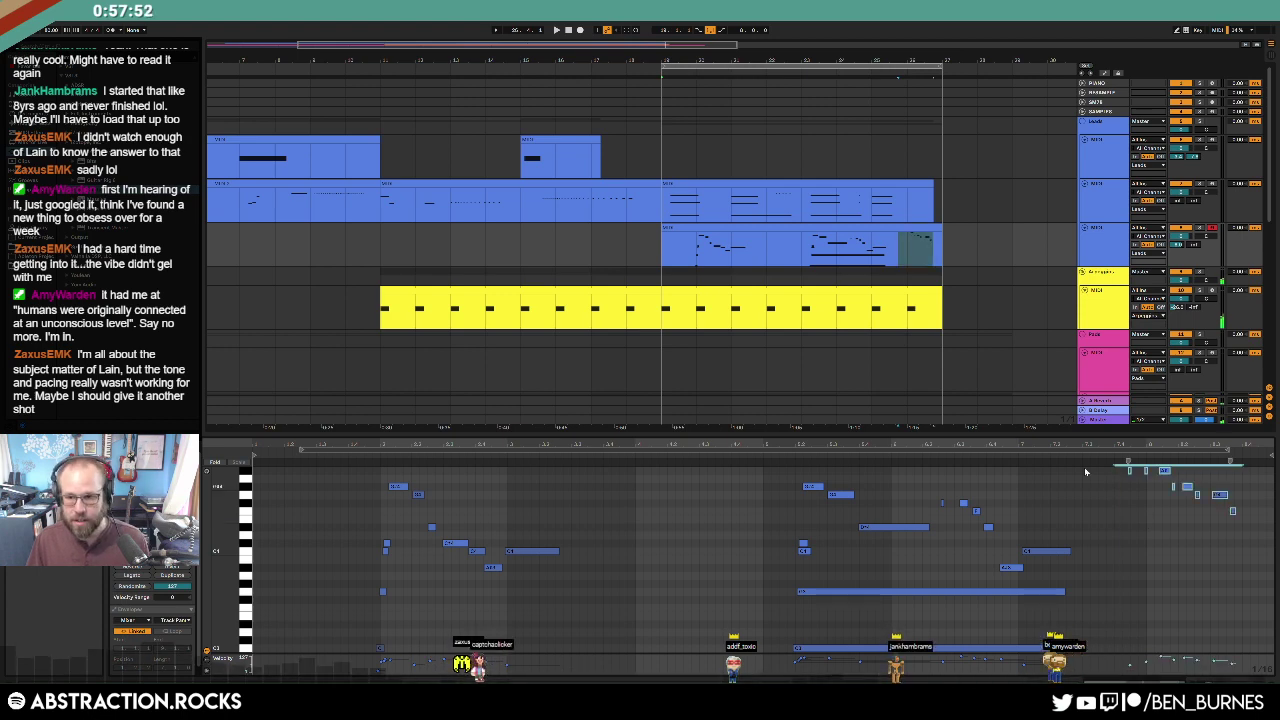
key("ctrl+v")
Step: Open the first green bass clip, starting at bar 3, and select all of its notes
scroll(860, 340, "down", 3)
scroll(856, 346, "down", 1)
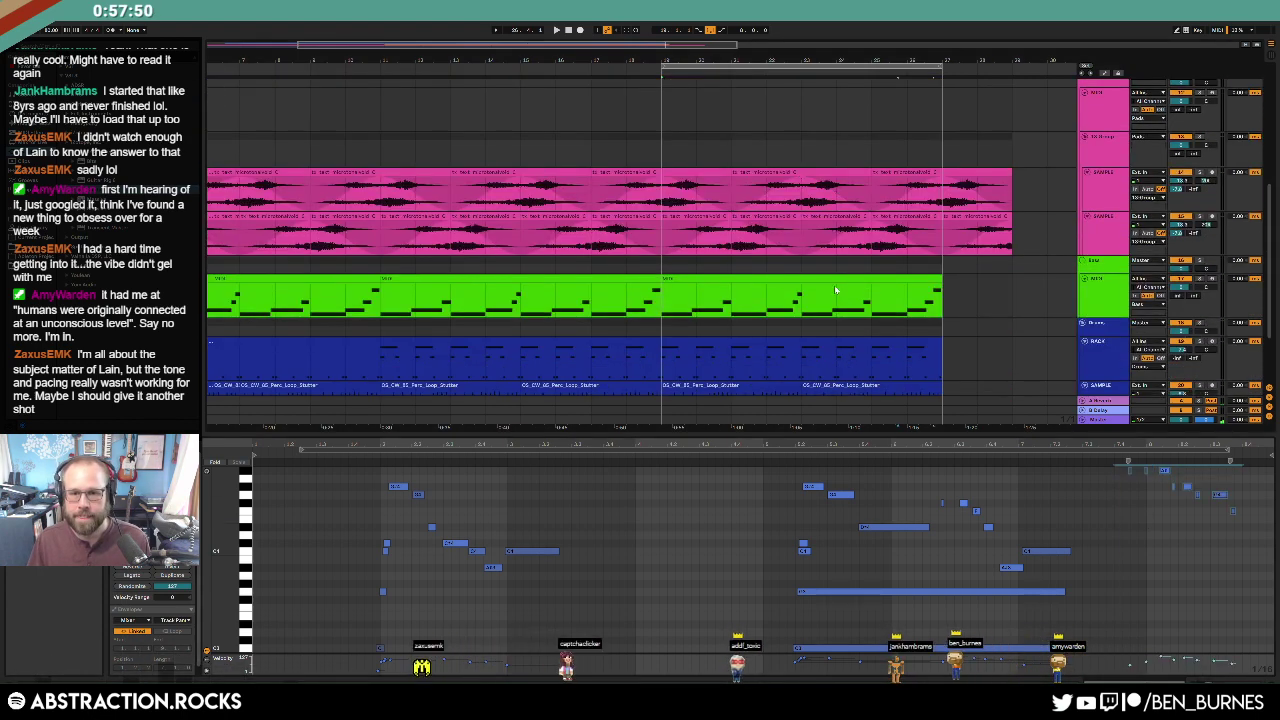
left_click(827, 279)
left_click(354, 278)
key("shift+Tab")
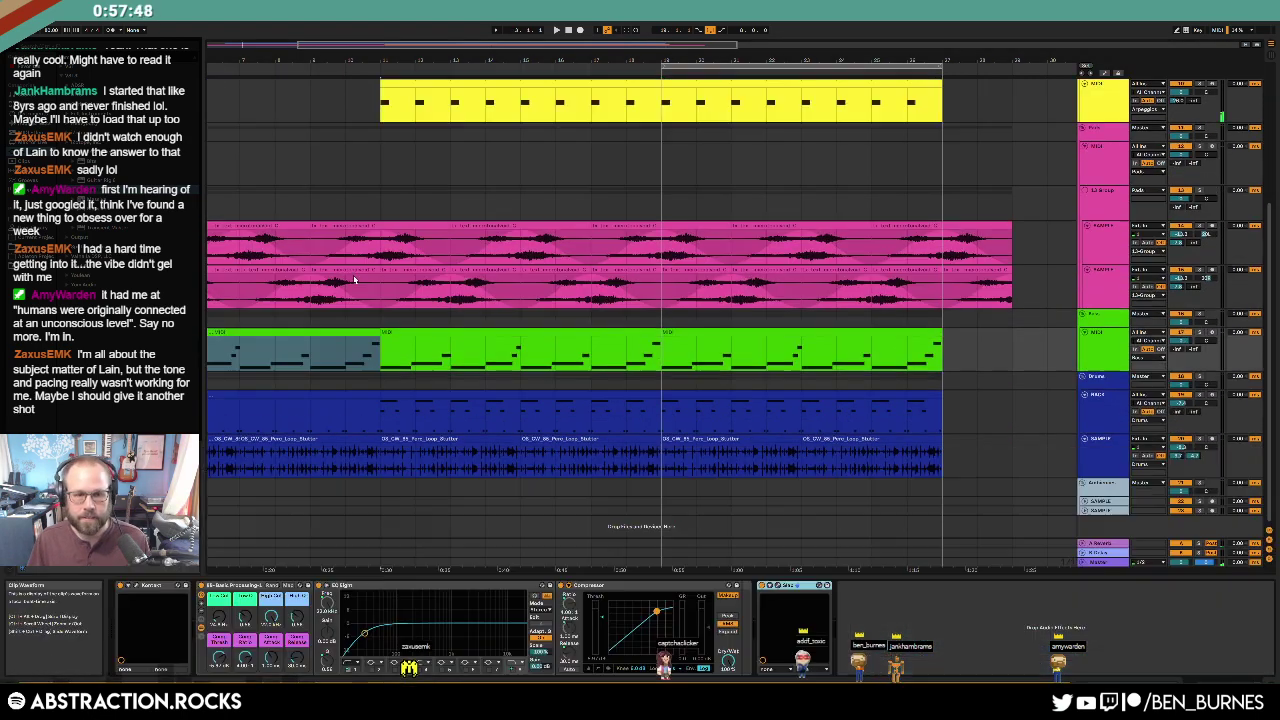
left_click(361, 333)
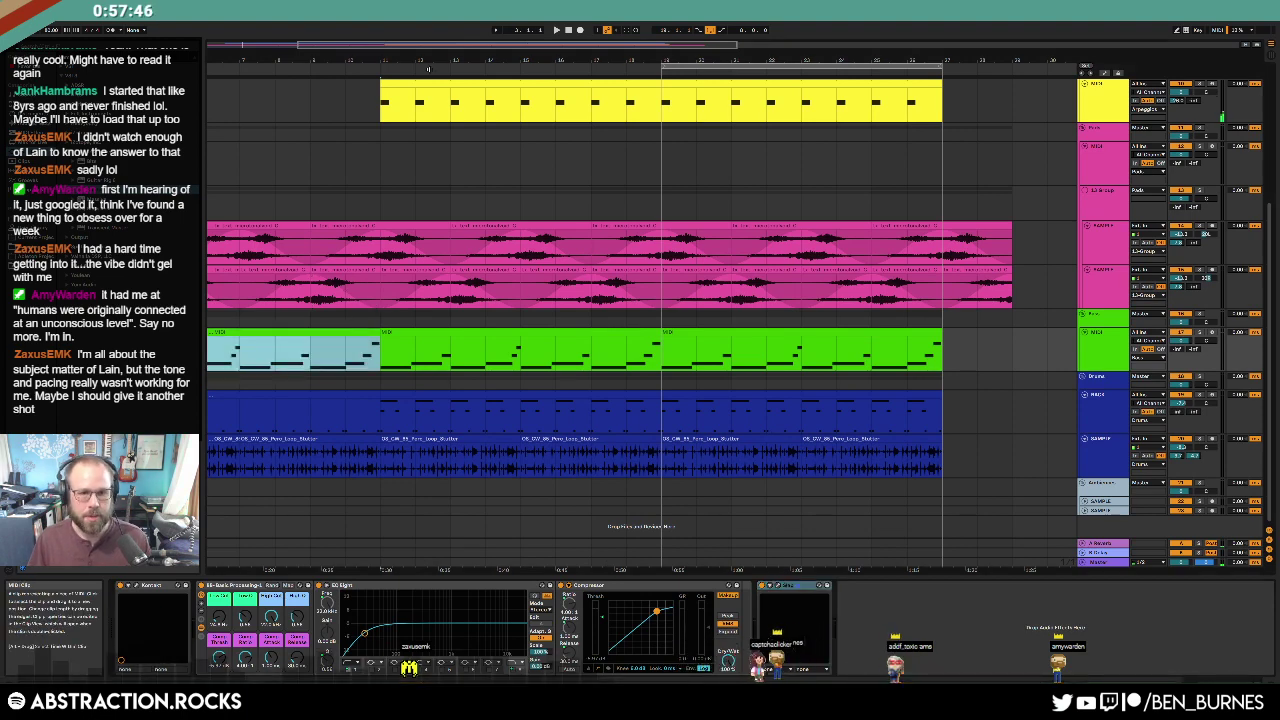
left_click_drag(330, 60, 471, 58)
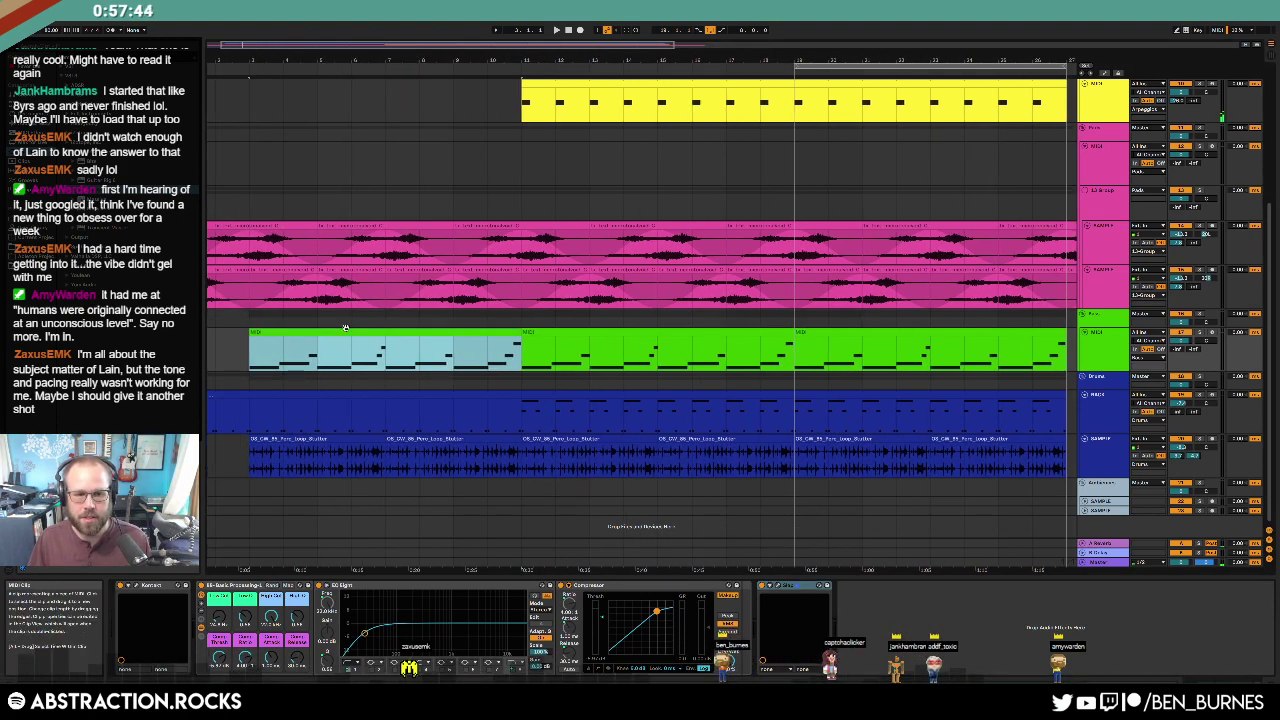
double_click(338, 349)
left_click(1221, 538)
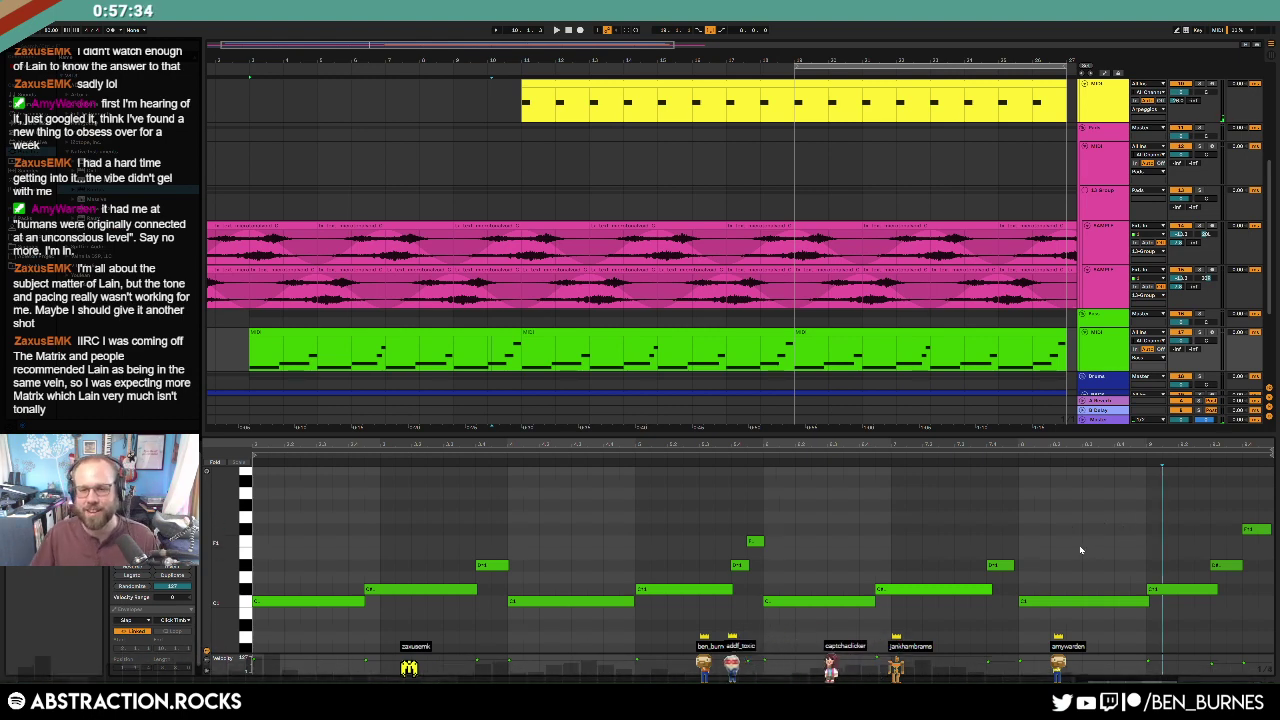
key("ctrl+a")
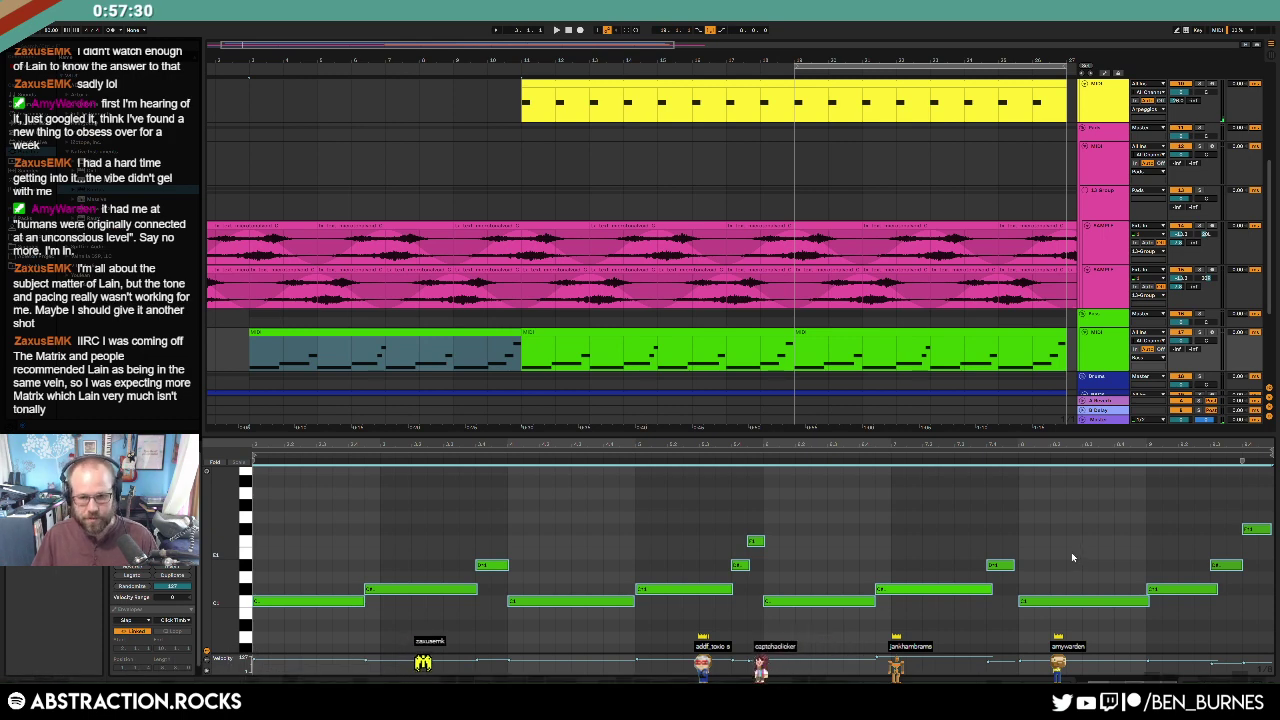
key("Return")
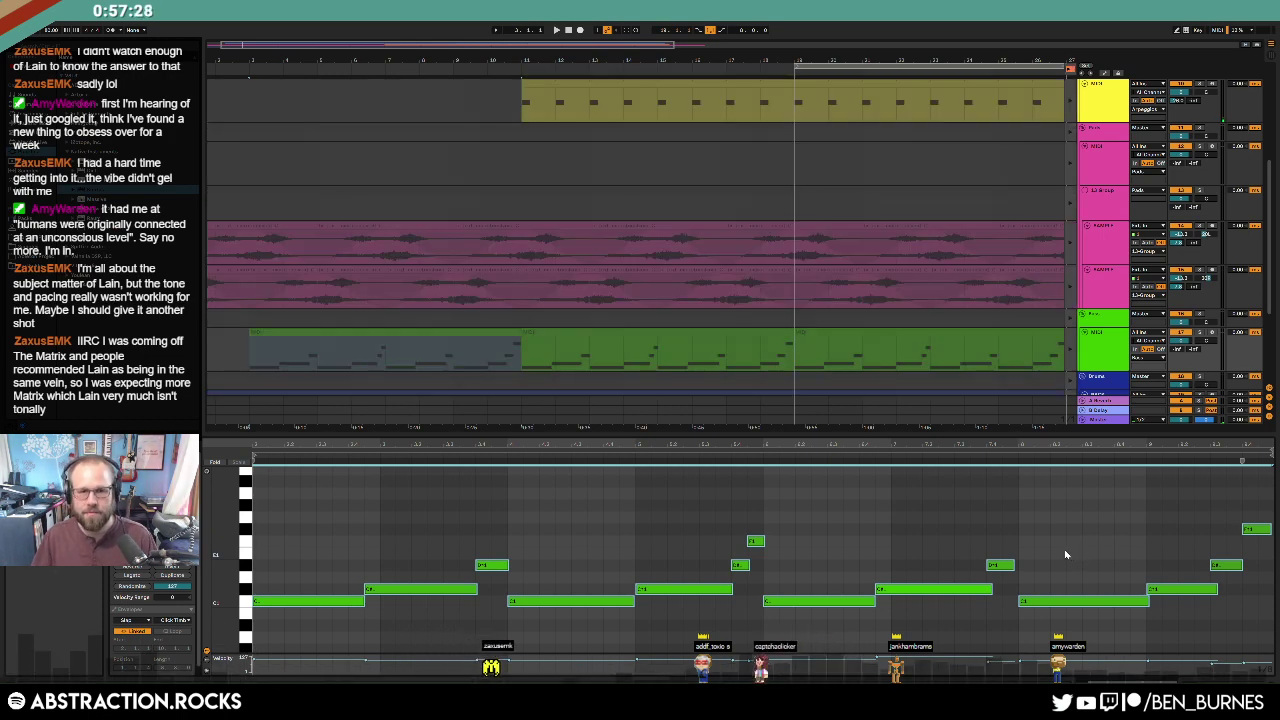
left_click(896, 196)
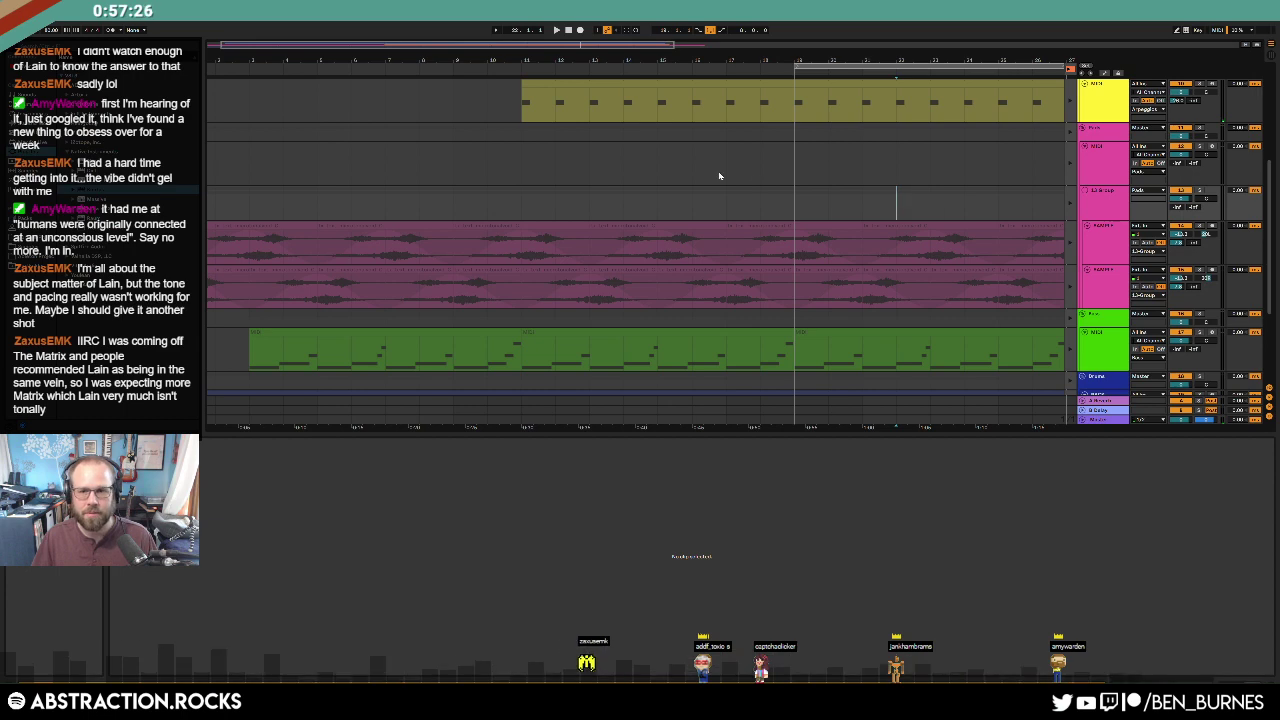
left_click(1073, 68)
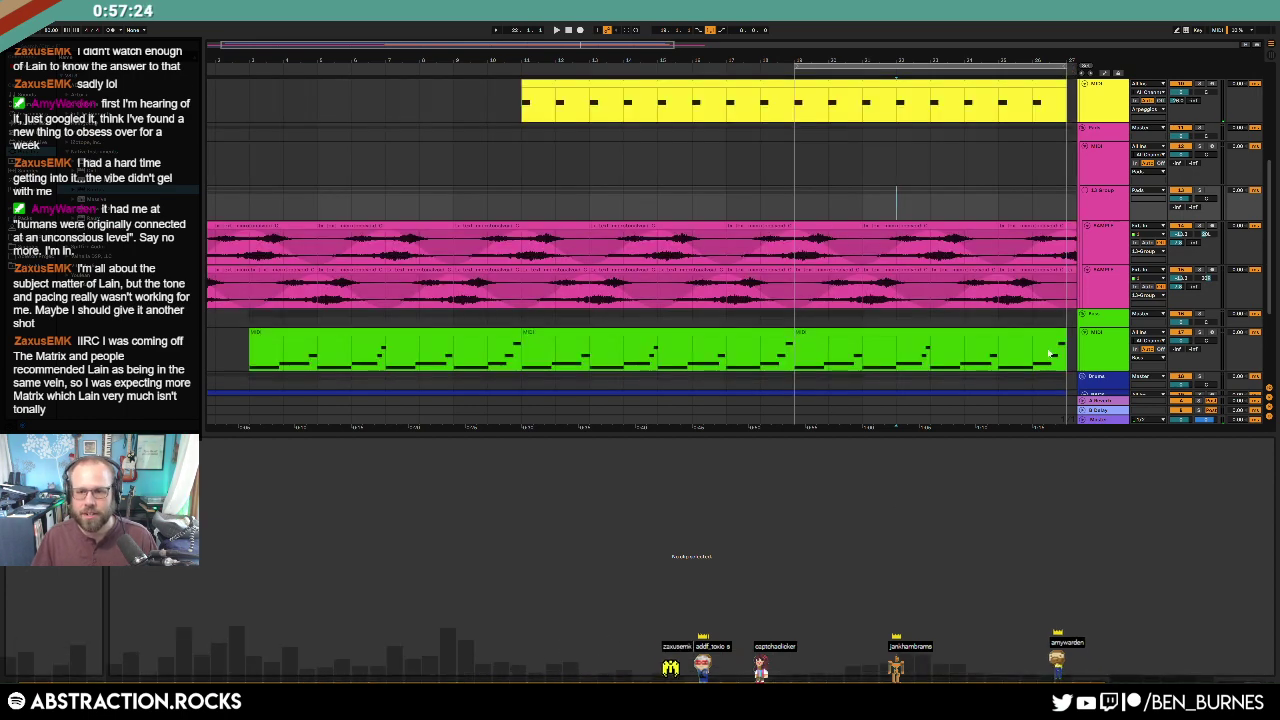
Step: Quantize the starts and ends of all notes in the first bass clip to the current grid at 100%
left_click(418, 331)
left_click(906, 535)
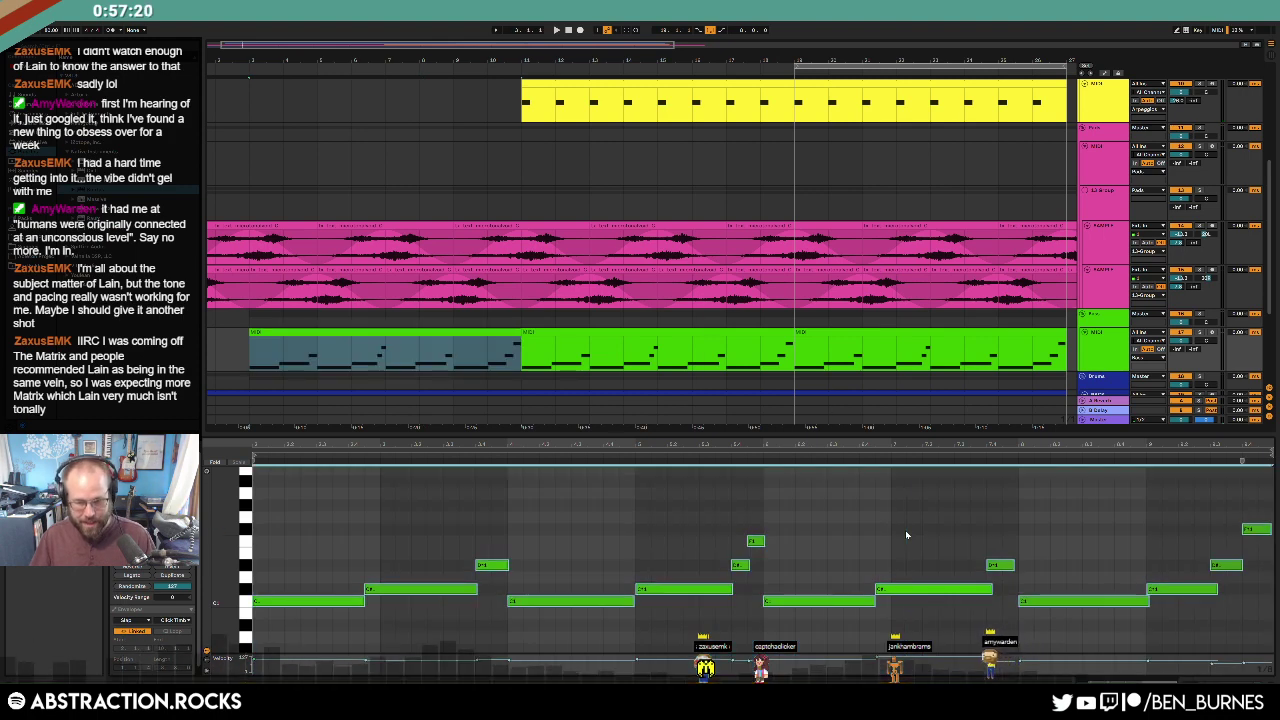
key("ctrl+shift+u")
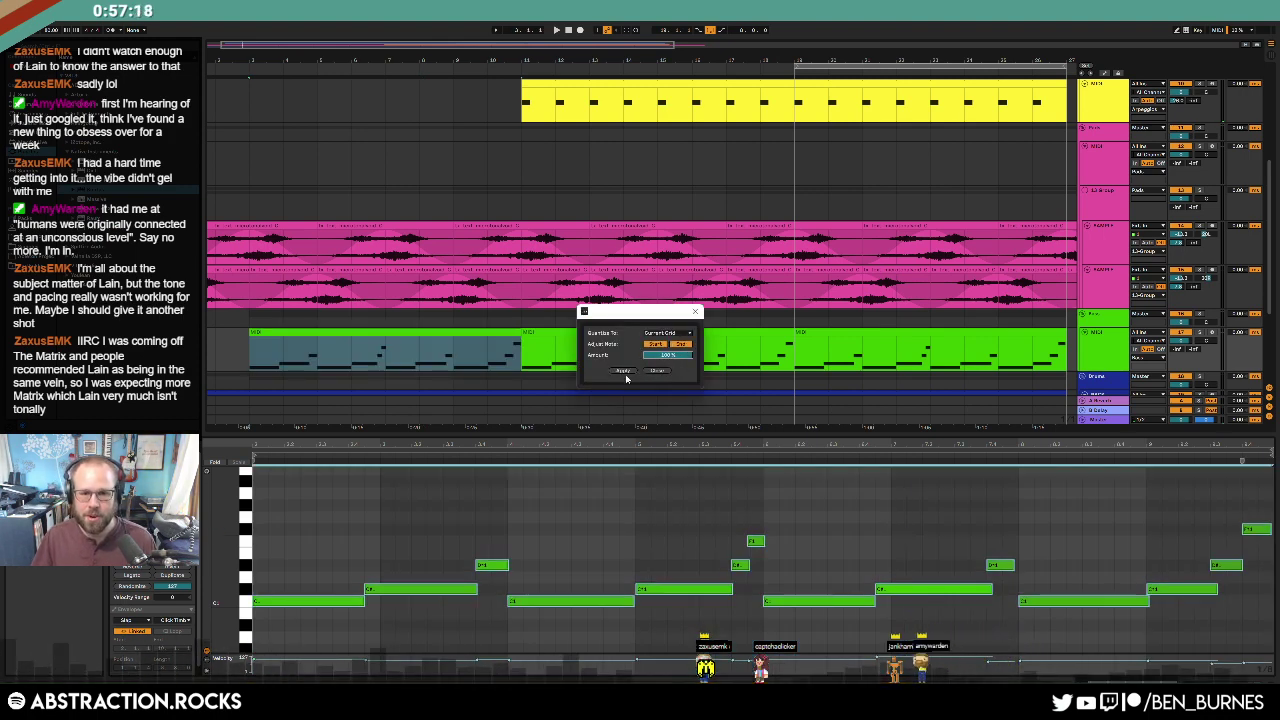
left_click(623, 371)
Step: Turn on looping for the first bass clip over its full length
left_click(489, 335)
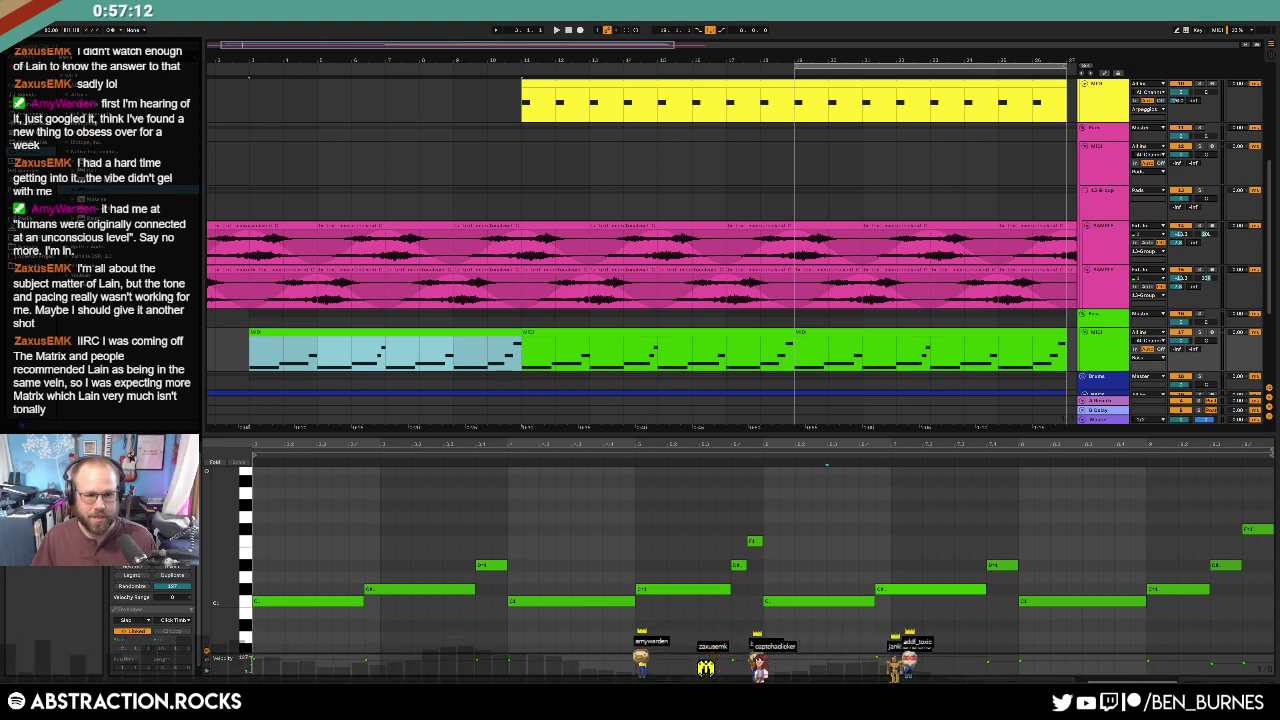
left_click(1060, 497)
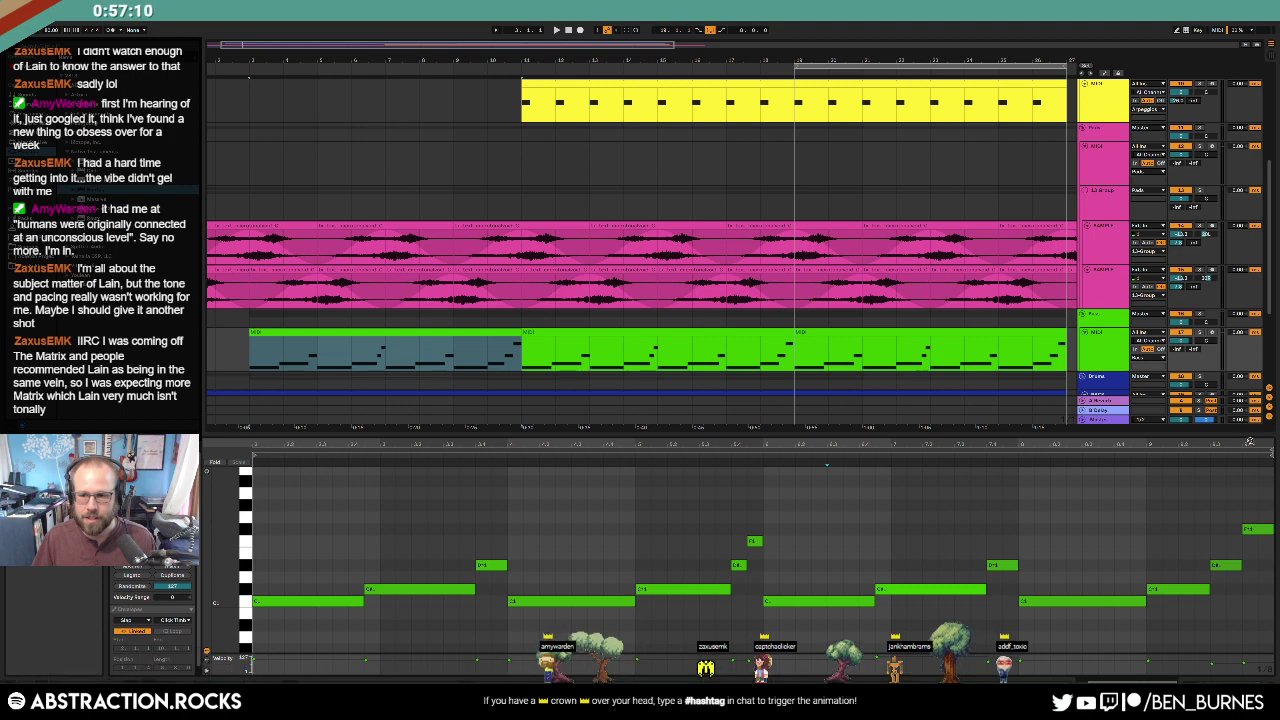
left_click_drag(1249, 441, 1251, 428)
left_click_drag(366, 456, 339, 459)
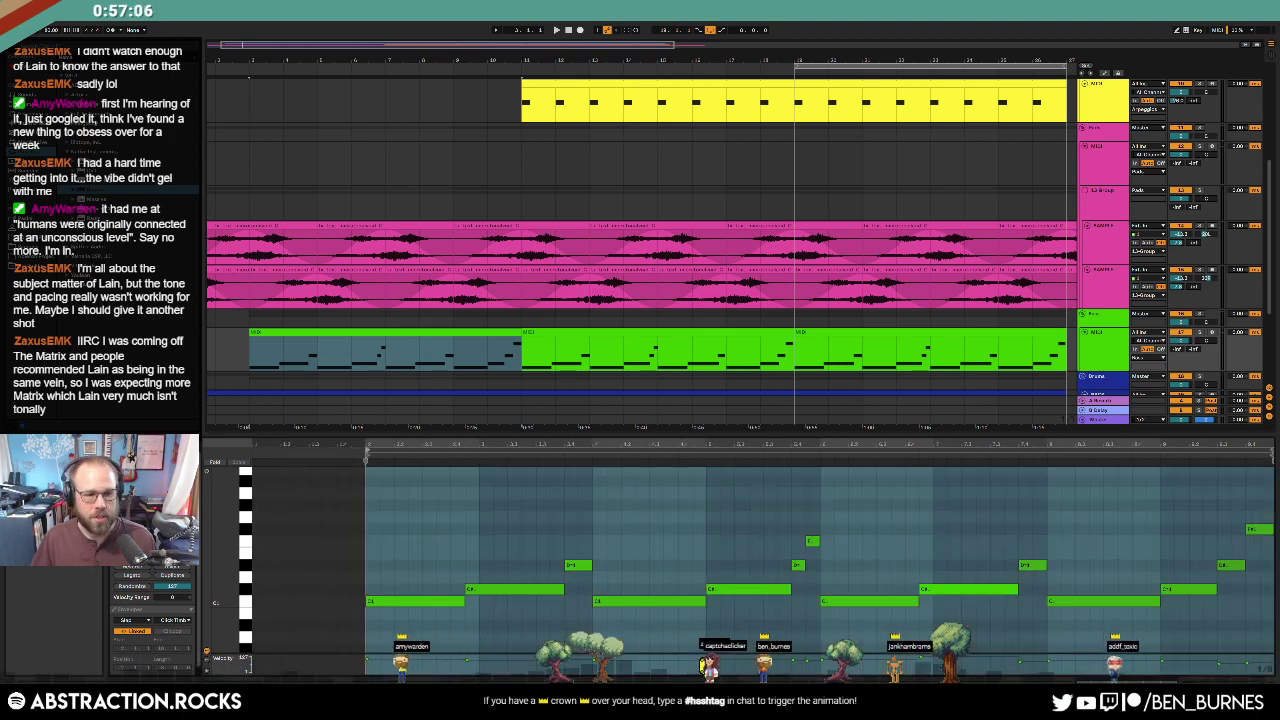
left_click(57, 488)
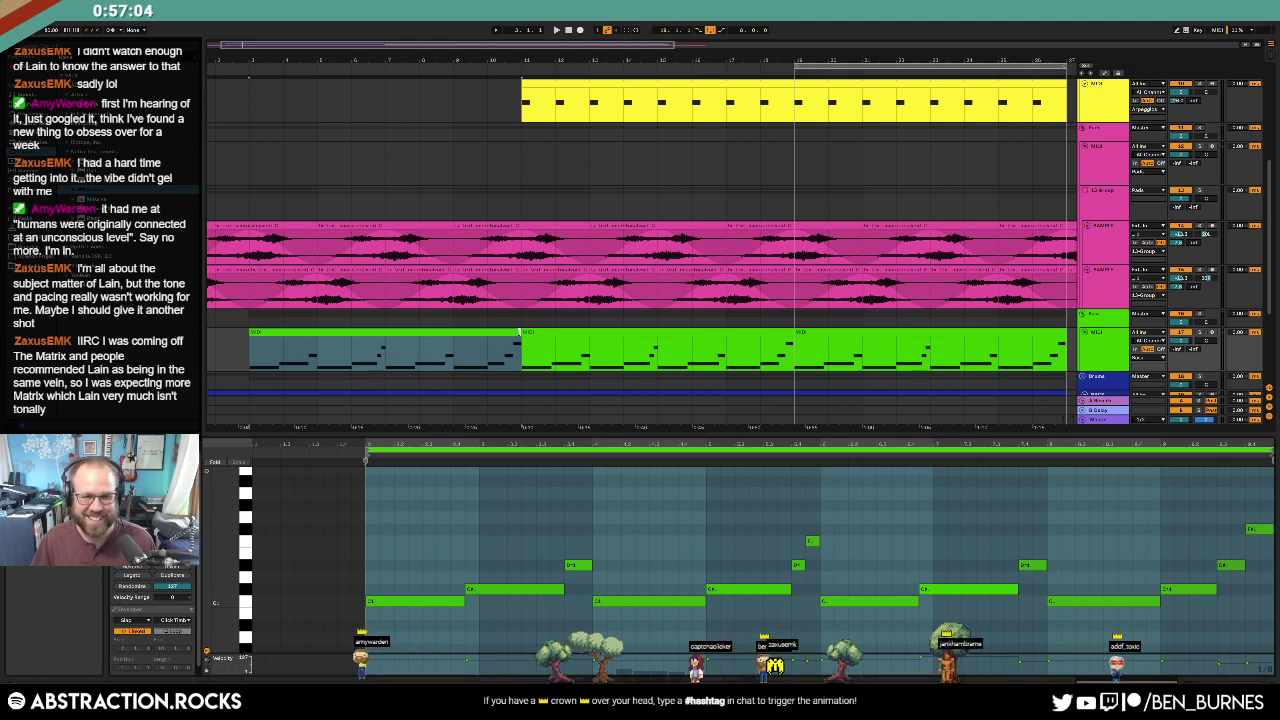
Step: Extend the looped first bass clip over the following bass clips to bar 27 and play from its start at bar 3
left_click_drag(520, 332, 1050, 336)
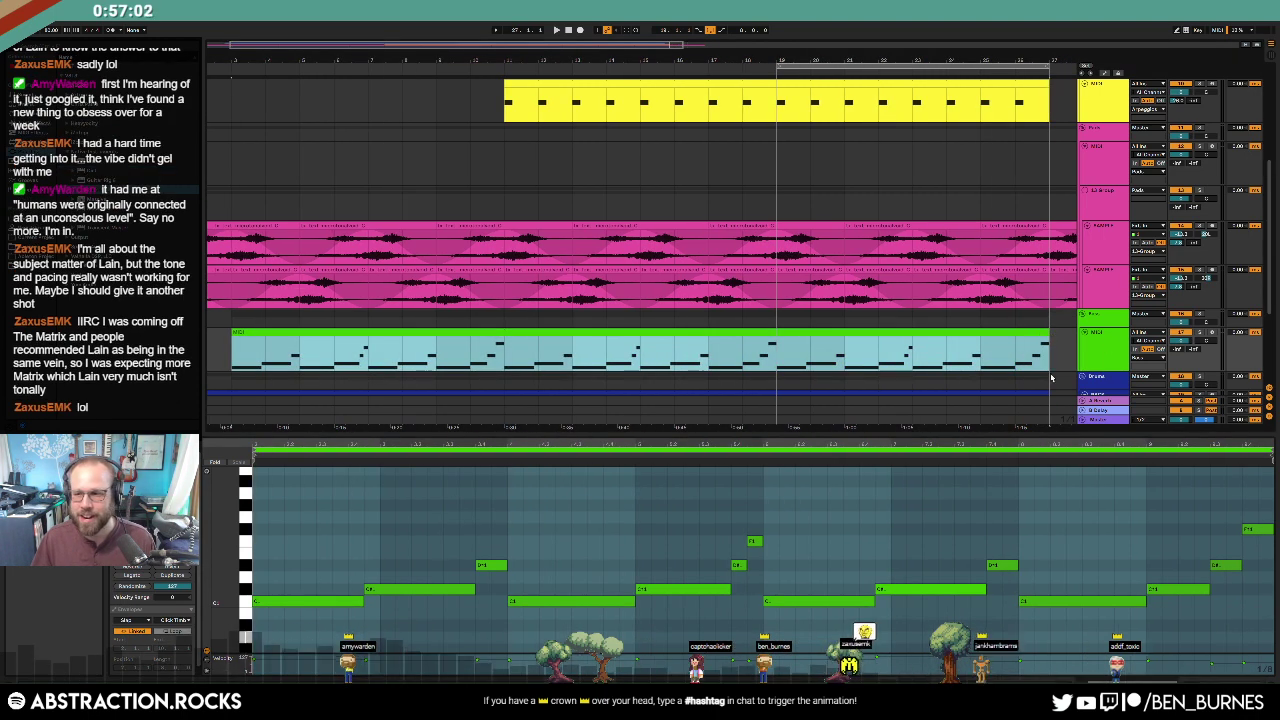
left_click(229, 364)
key("space")
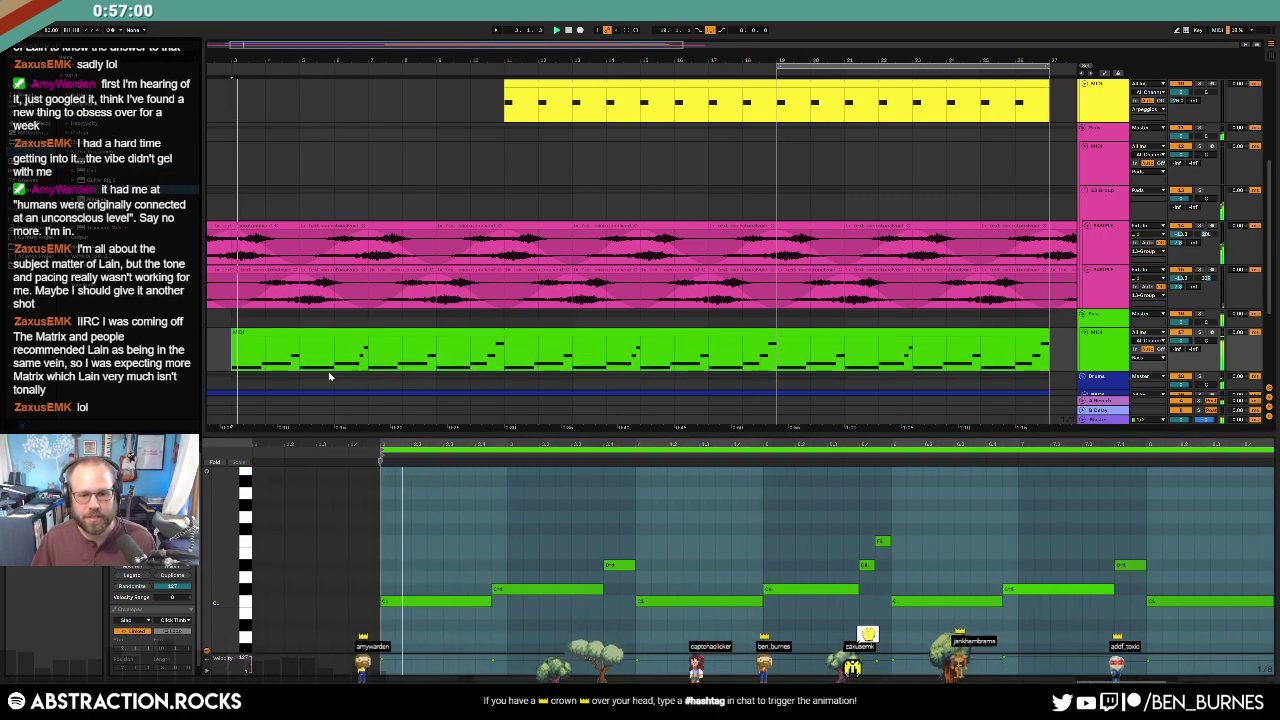
Step: Check the notes of the extended bass clip during playback, select the clip in the arrangement and stop playback
left_click_drag(443, 510, 1157, 652)
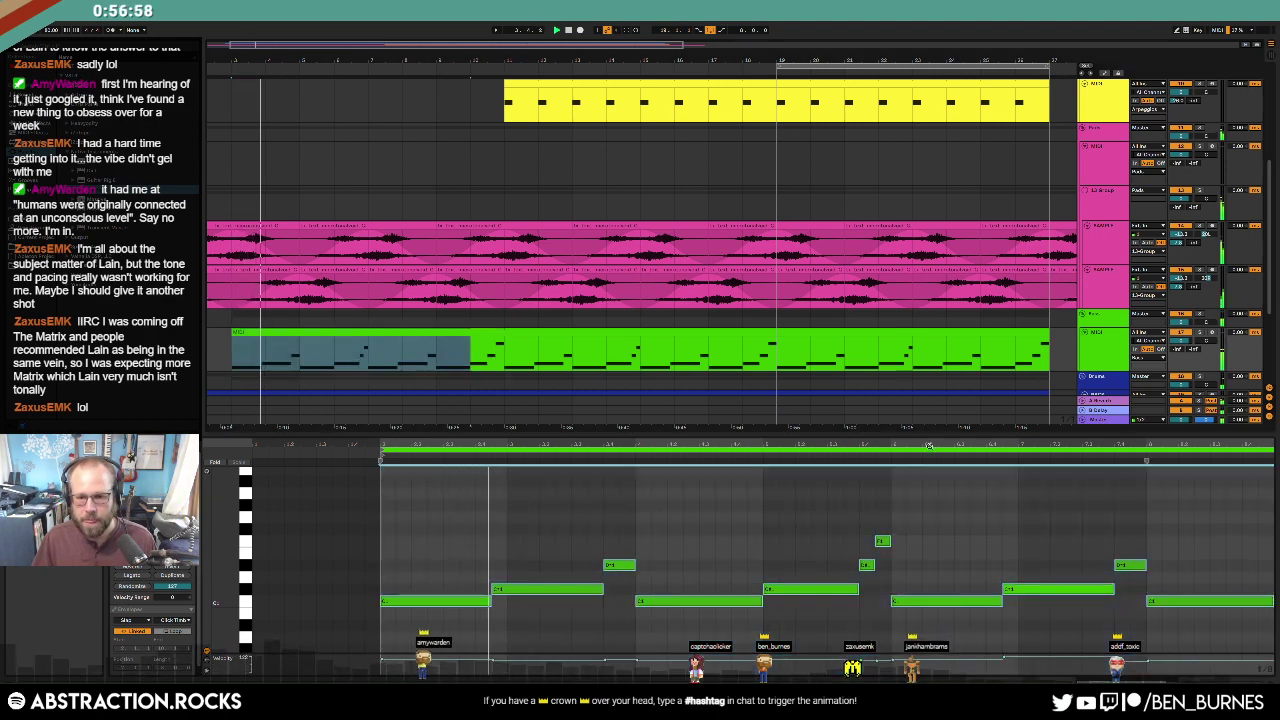
scroll(916, 527, "down", 1)
left_click(916, 527)
key("ctrl+a")
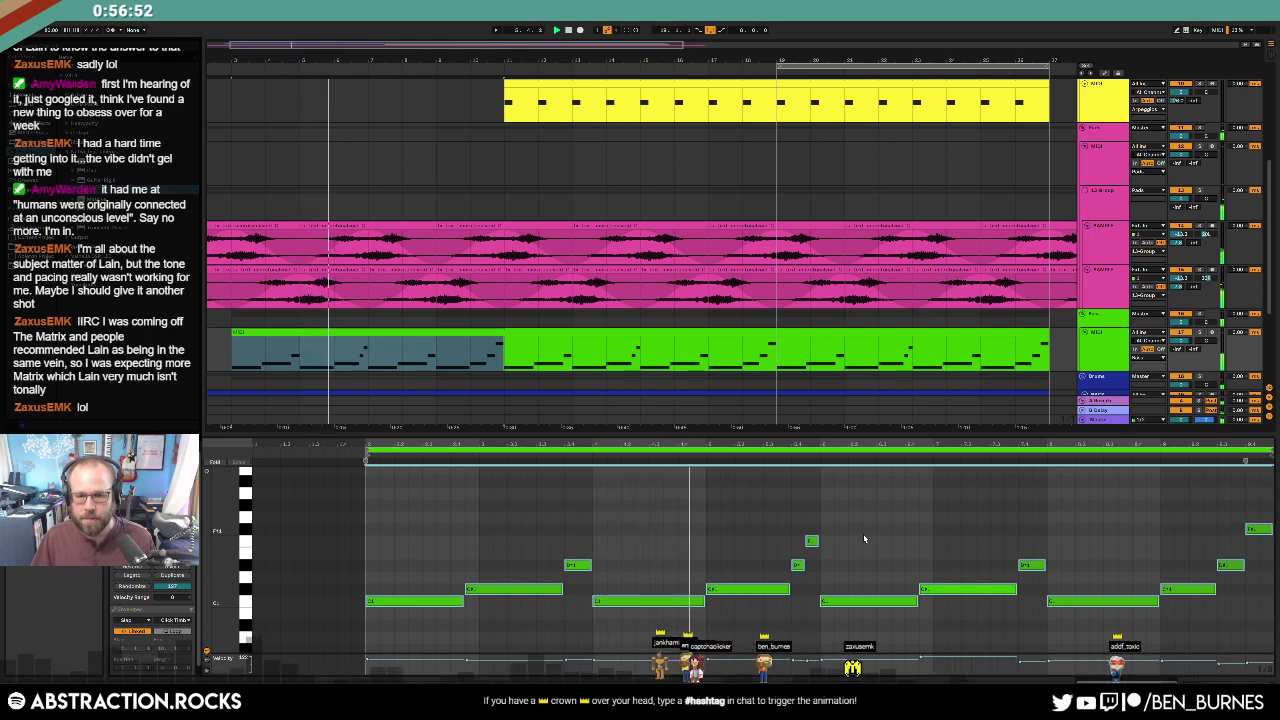
left_click(866, 539)
key("shift+Tab")
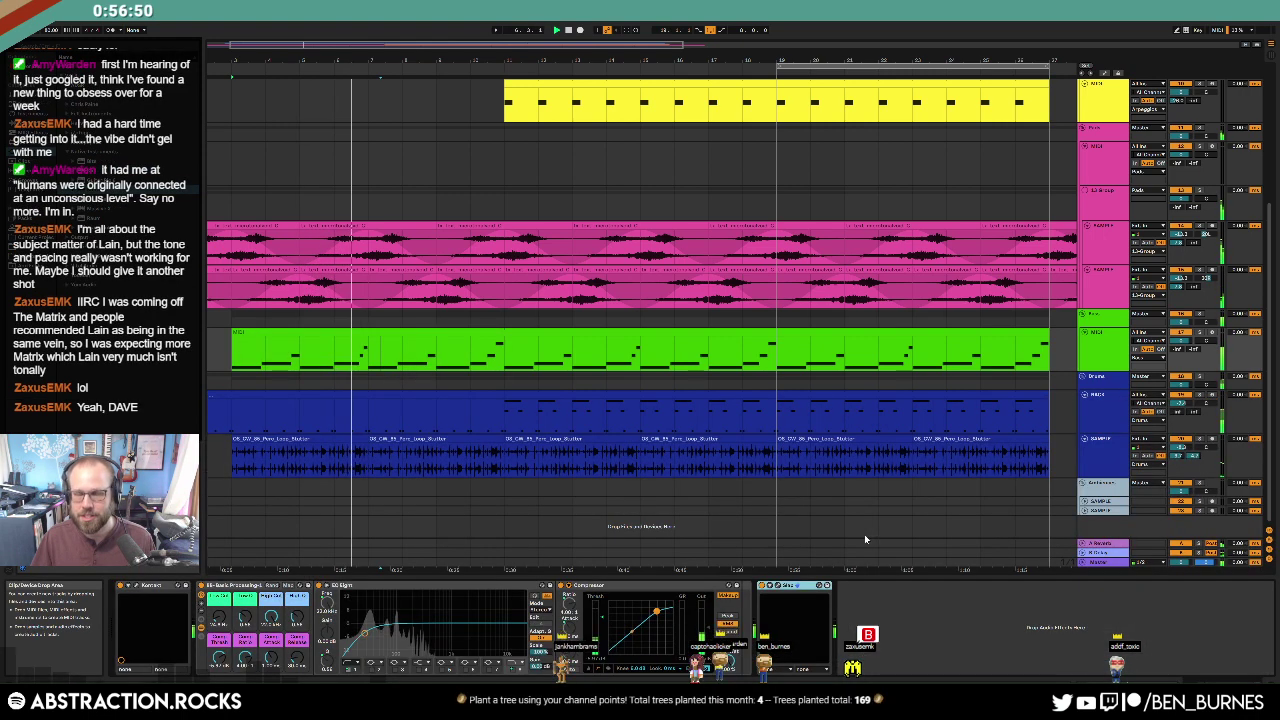
left_click(373, 331)
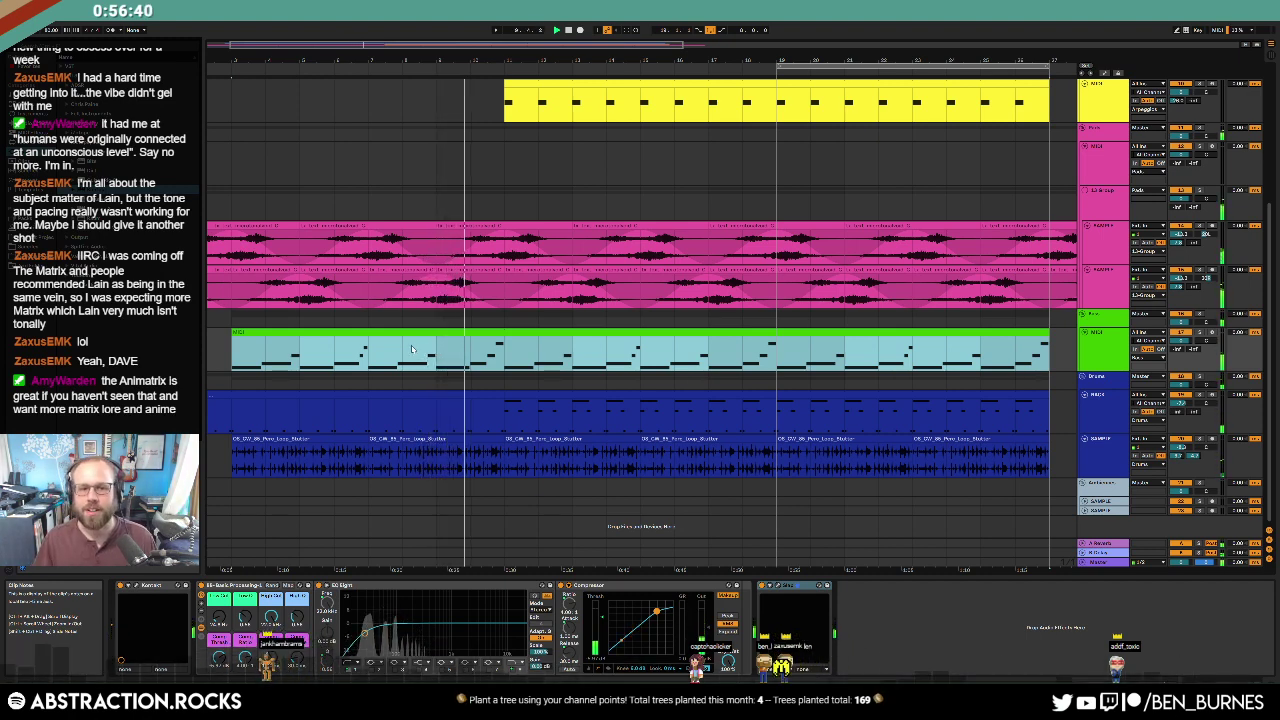
key("space")
left_click(505, 361)
key("x")
scroll(643, 406, "up", 4)
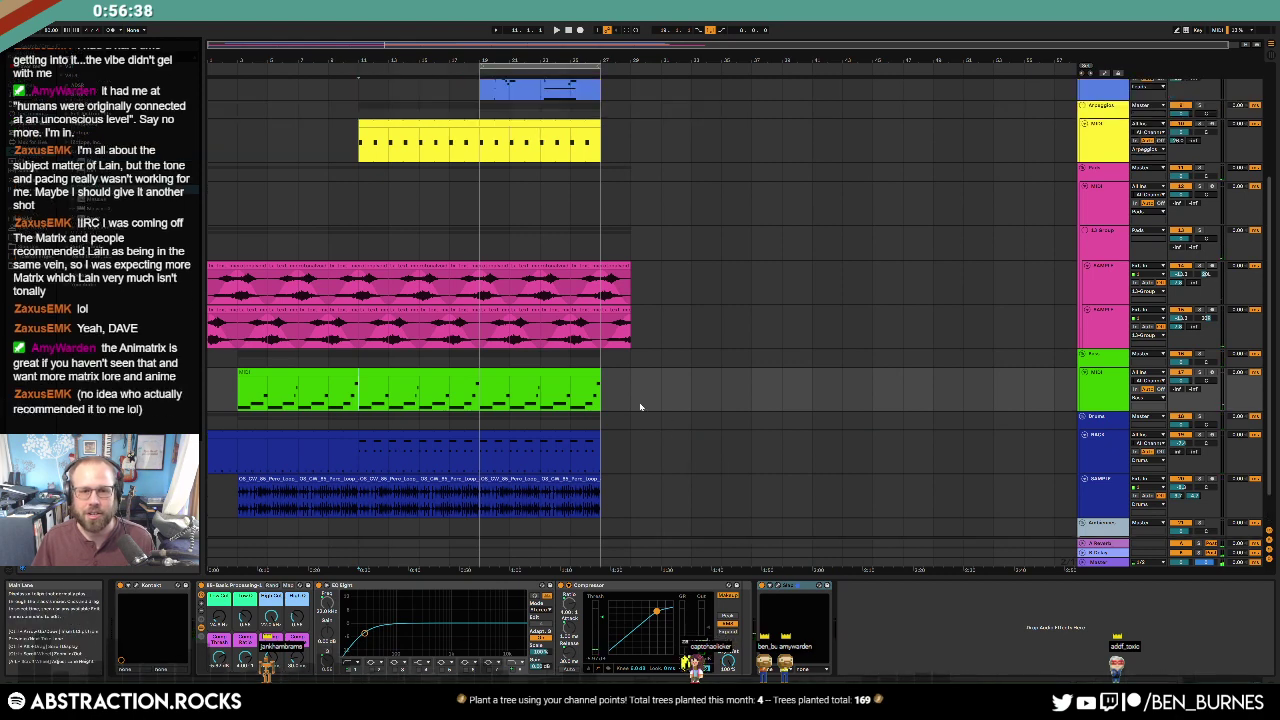
scroll(669, 424, "up", 3)
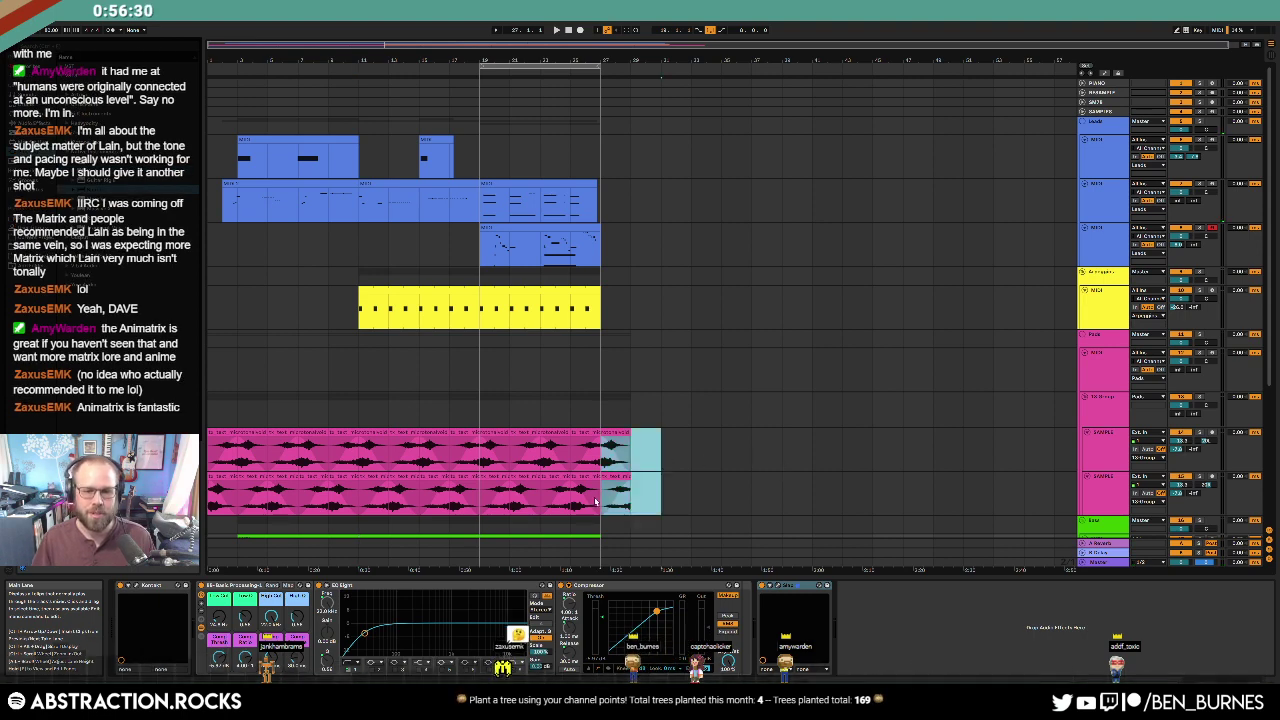
left_click(662, 492)
left_click_drag(722, 495, 606, 453)
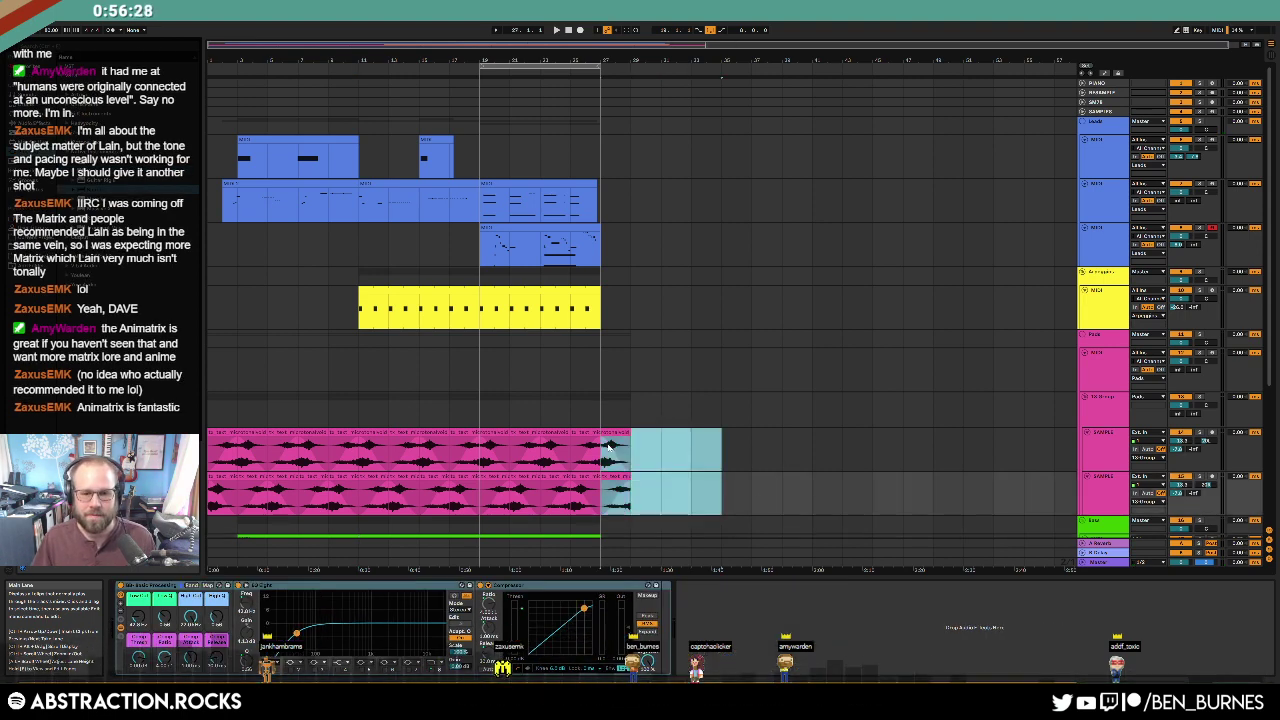
left_click(692, 459)
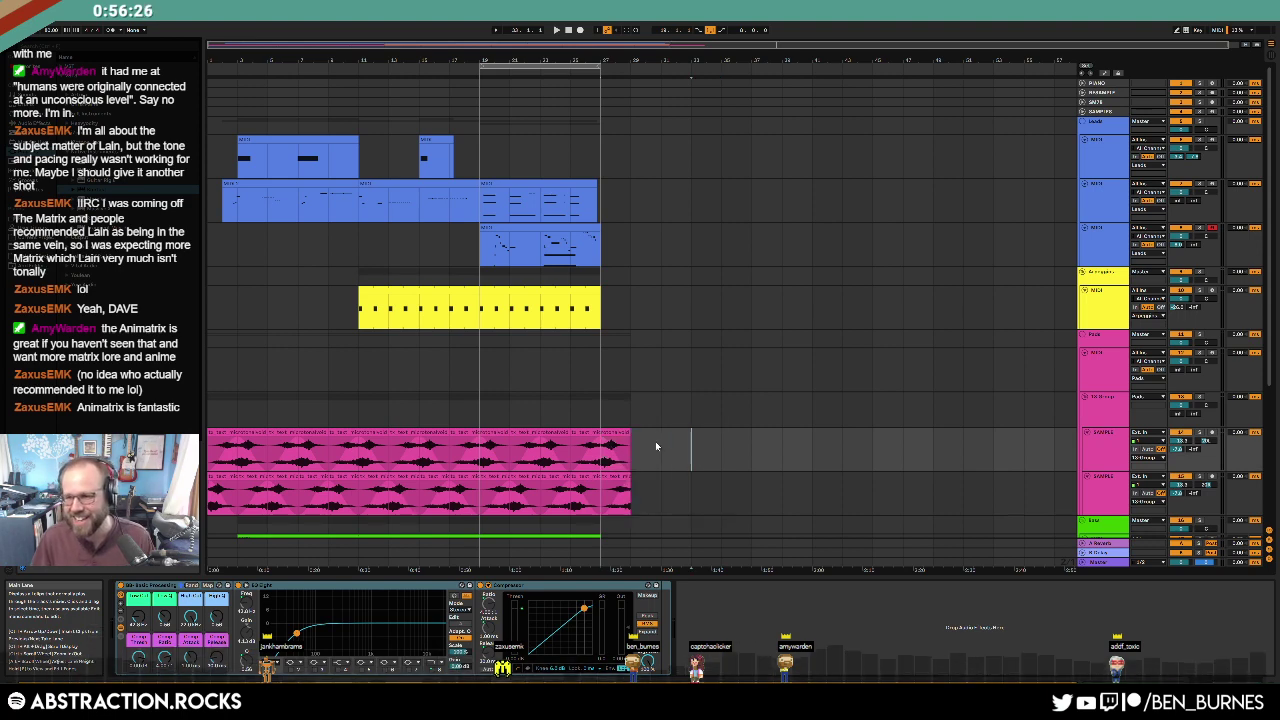
mouse_move(659, 448)
left_mouse_down()
mouse_move(606, 496)
mouse_move(606, 456)
left_mouse_up()
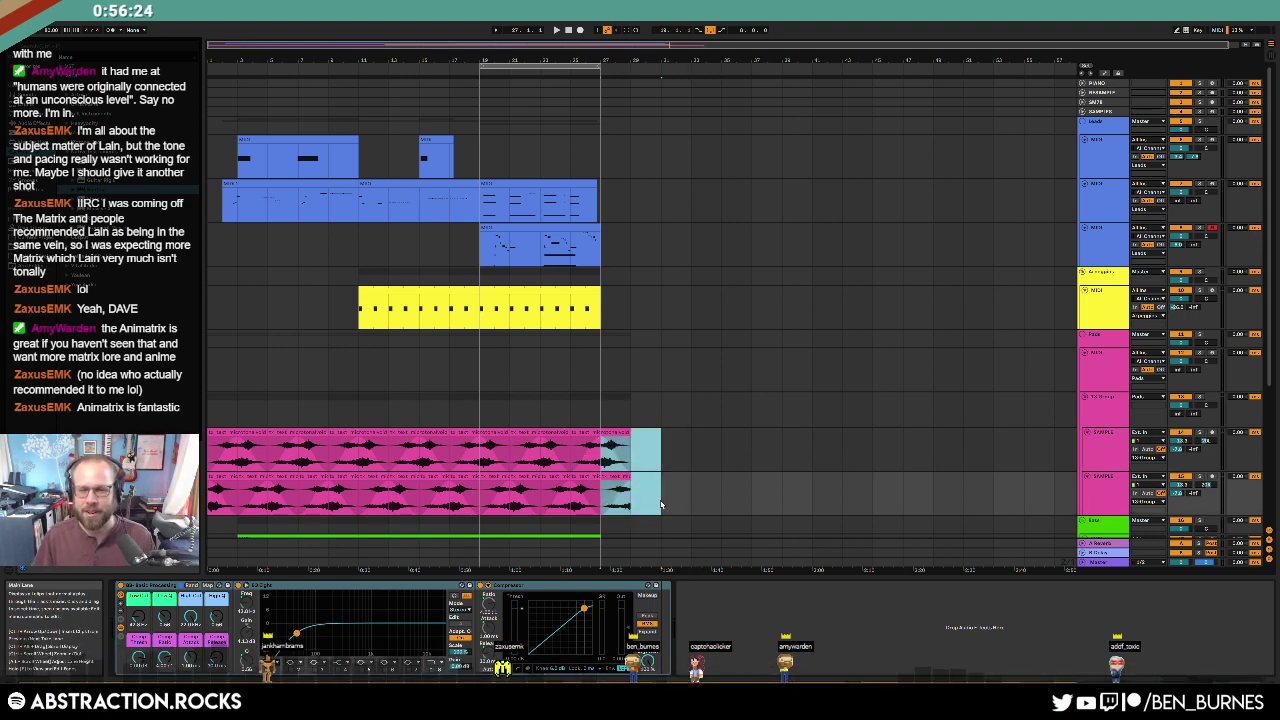
left_click(658, 502)
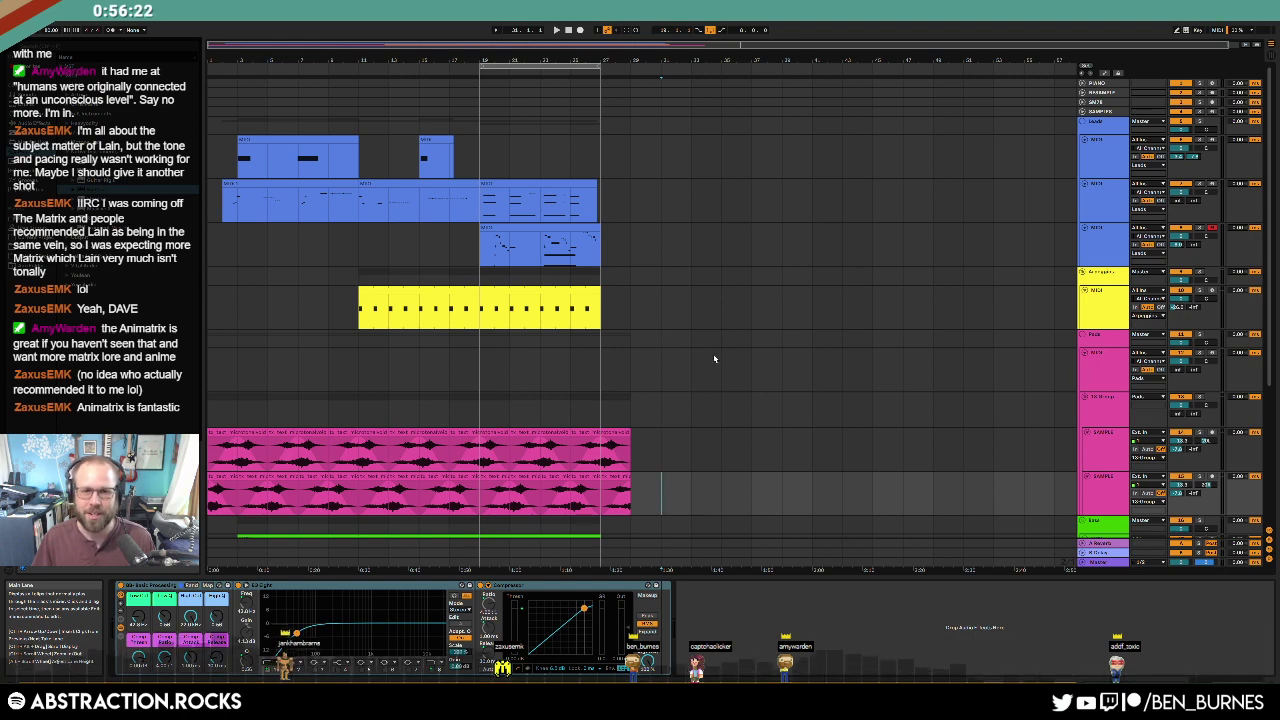
Step: Extend the end of the last clip on the second lead track to bar 27
left_click(593, 194)
left_click(600, 208)
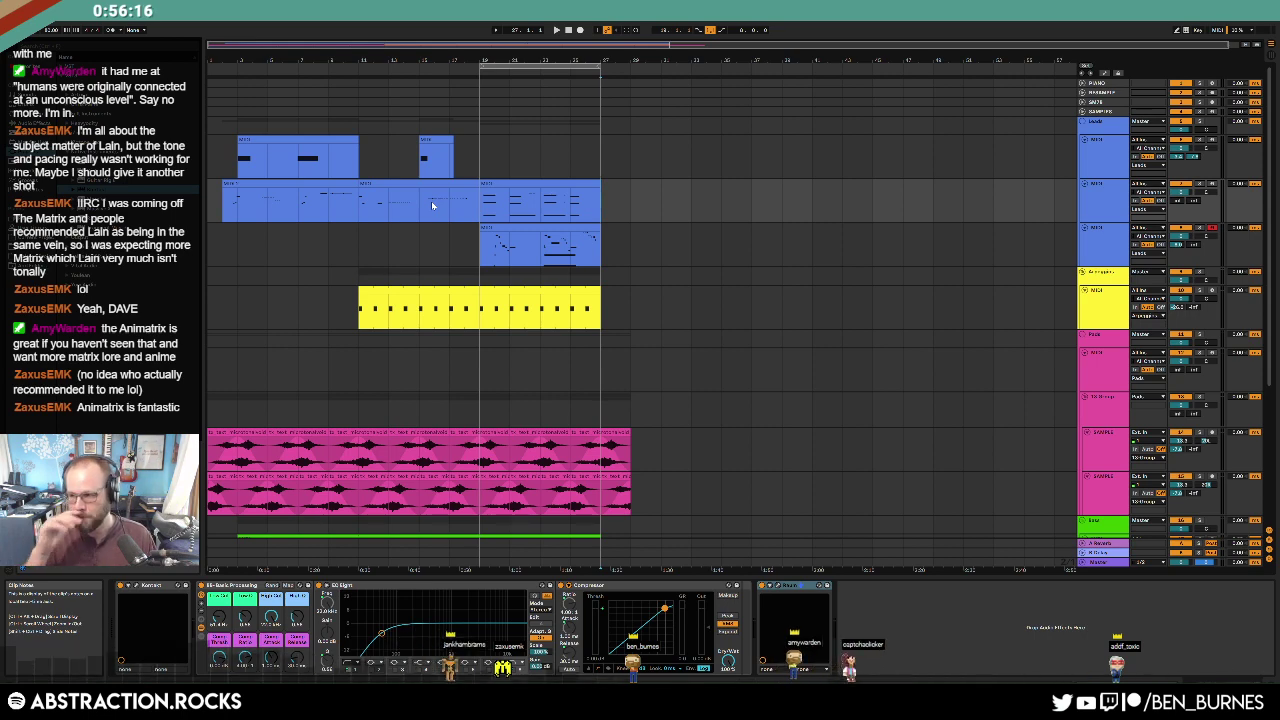
Step: Duplicate the first lead track and delete all clips on the copy
left_click(481, 149)
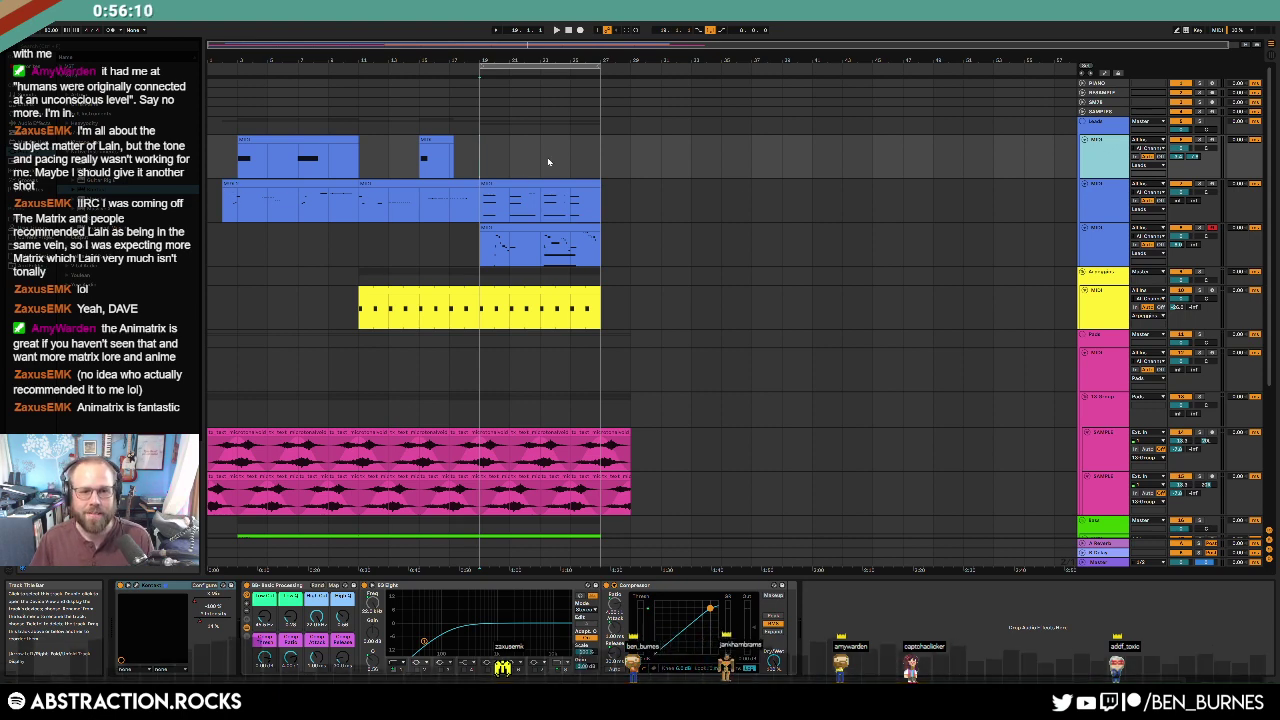
key("ctrl+d")
left_click_drag(476, 220, 208, 206)
key("Delete")
left_click(469, 204)
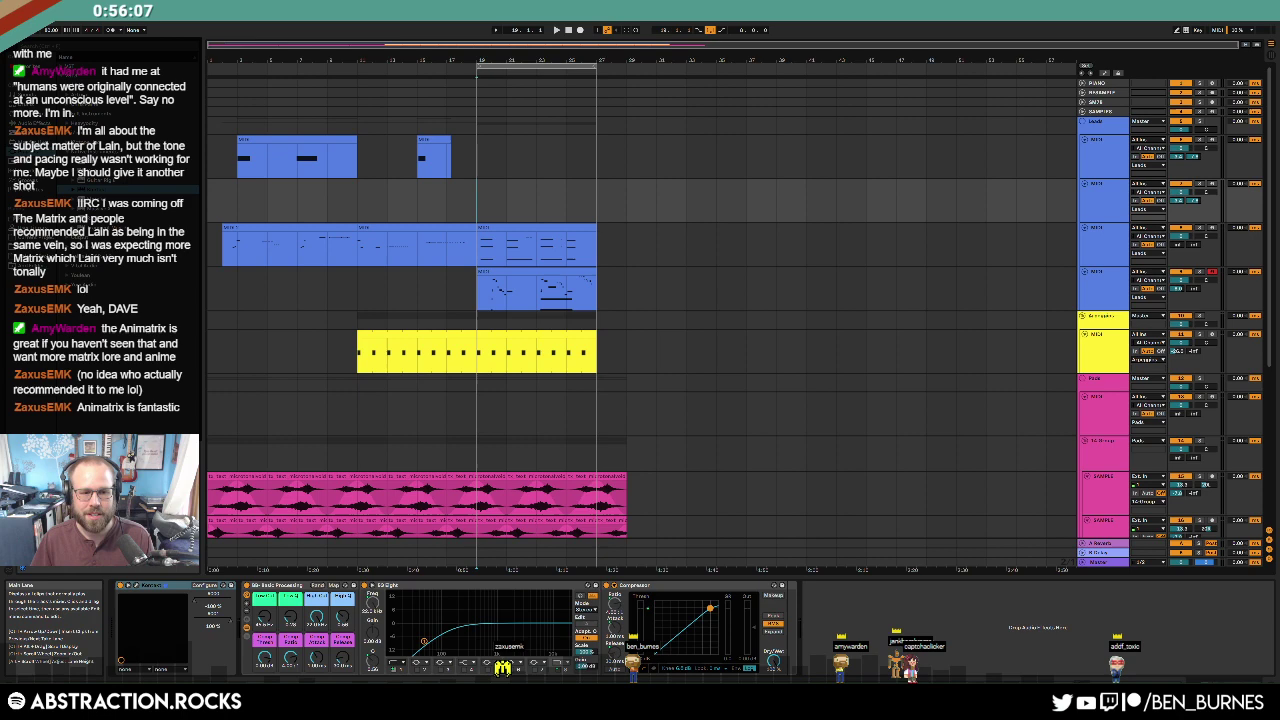
Step: Open Kontakt on the duplicated lead track and load the Thrill atmosphere preset Deep Ambience 2
left_click(135, 588)
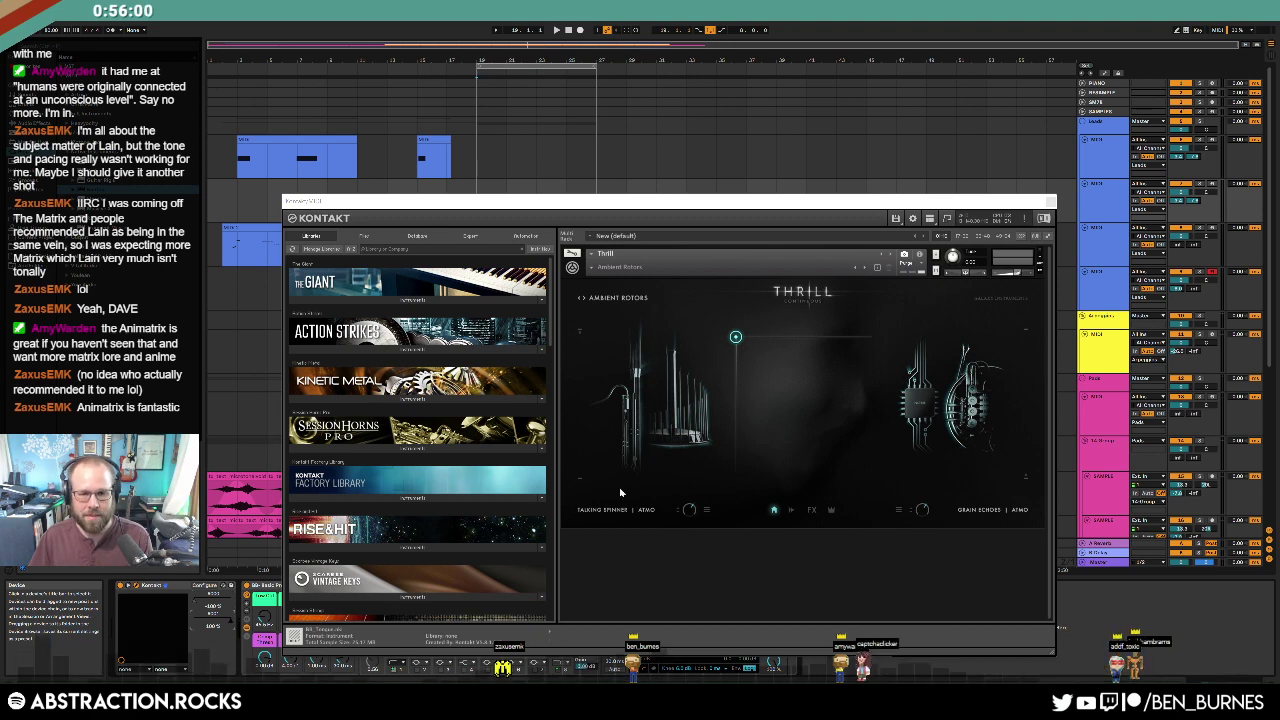
left_click_drag(735, 338, 808, 389)
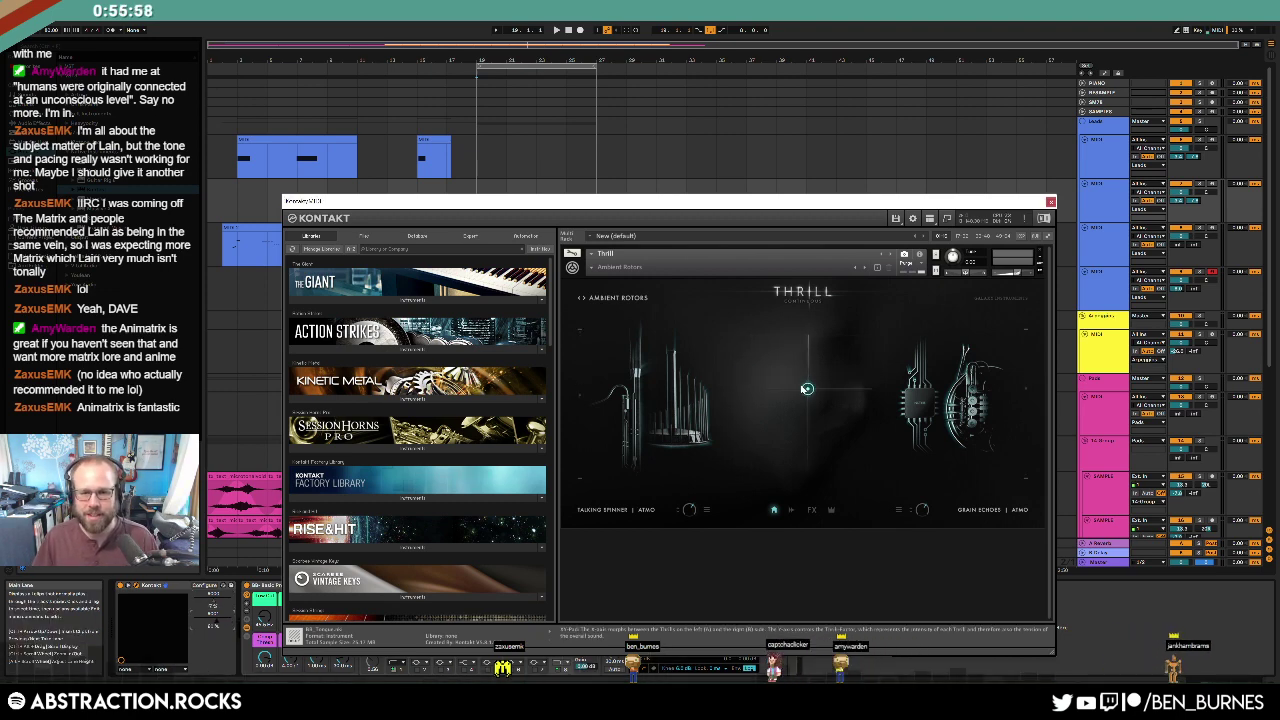
left_click(594, 272)
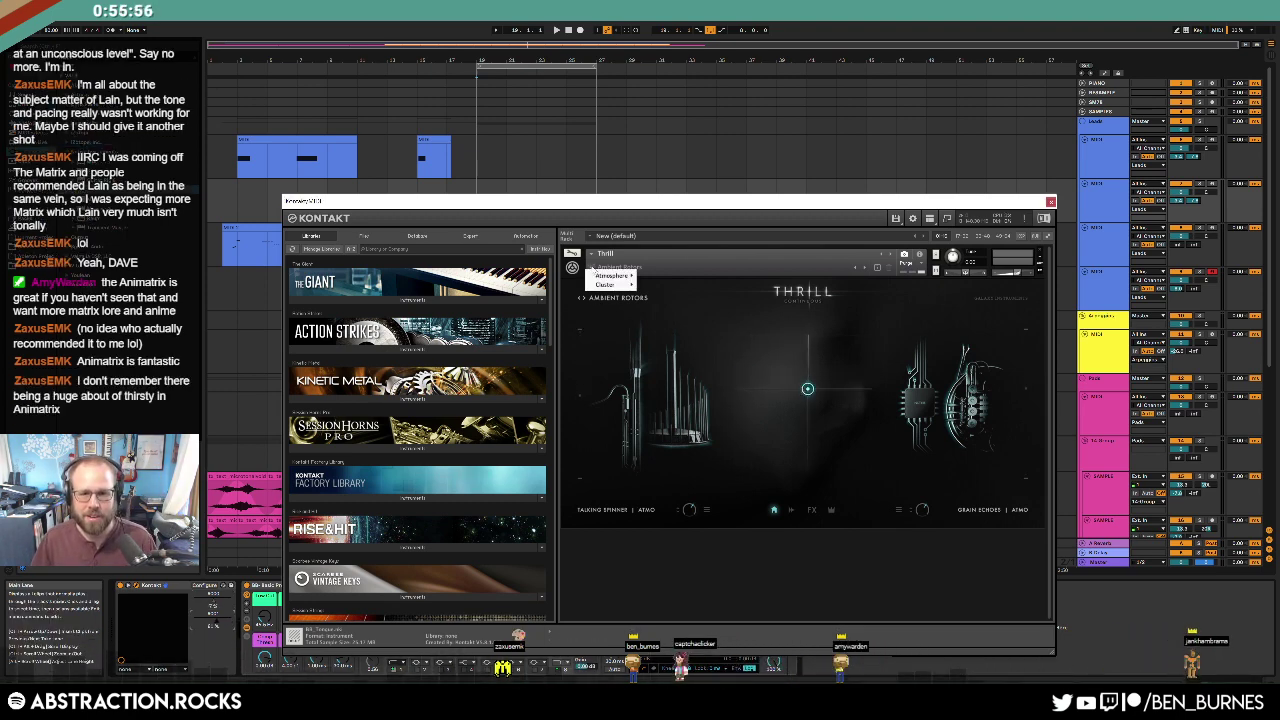
mouse_move(610, 284)
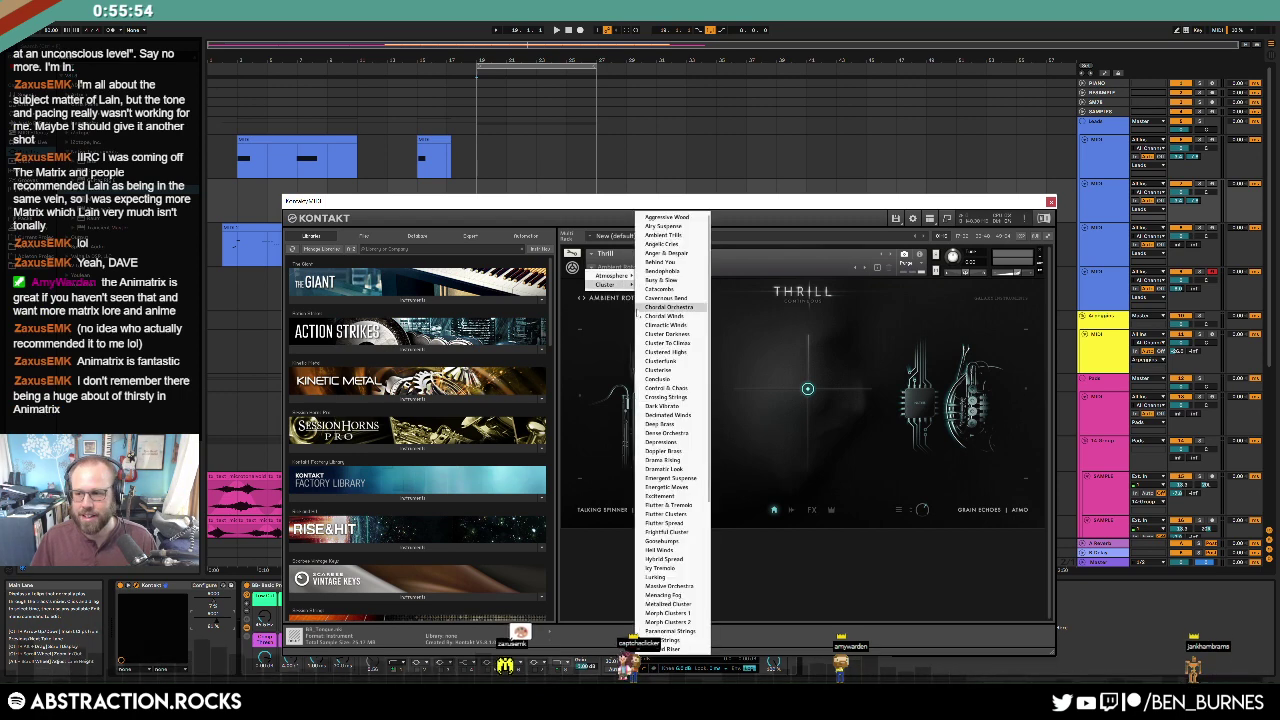
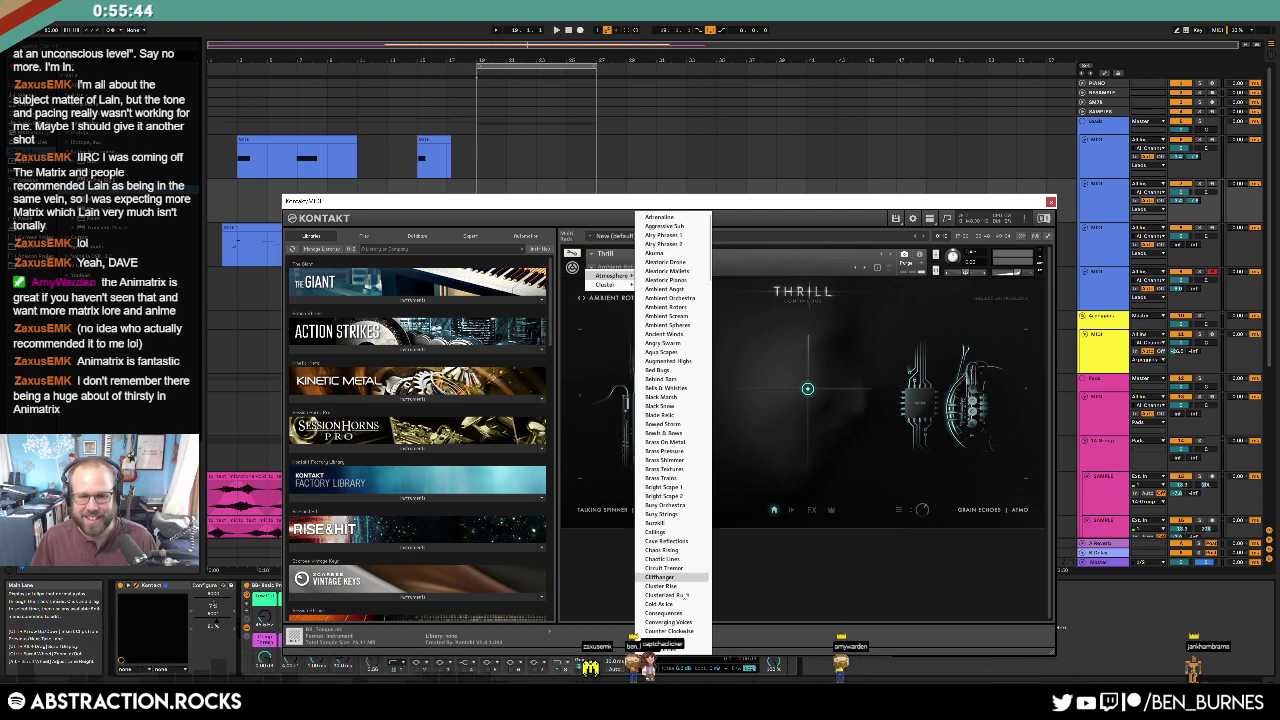
scroll(668, 621, "down", 10)
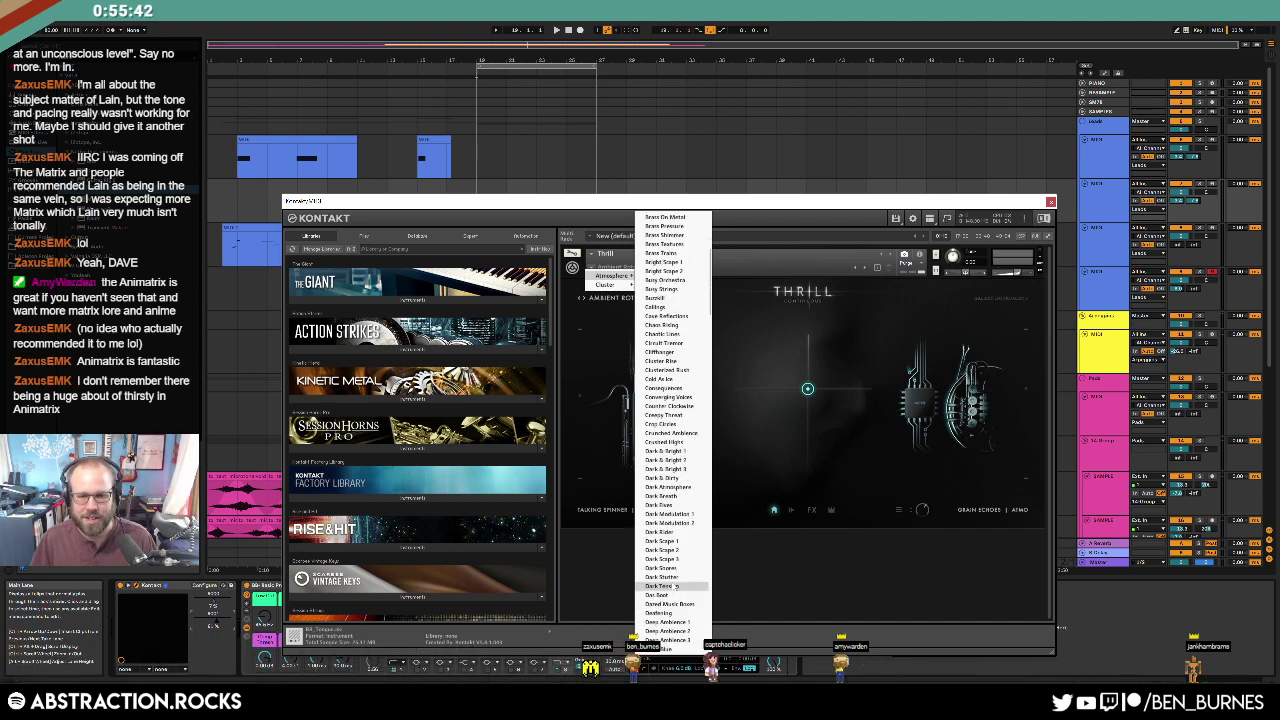
scroll(670, 586, "down", 2)
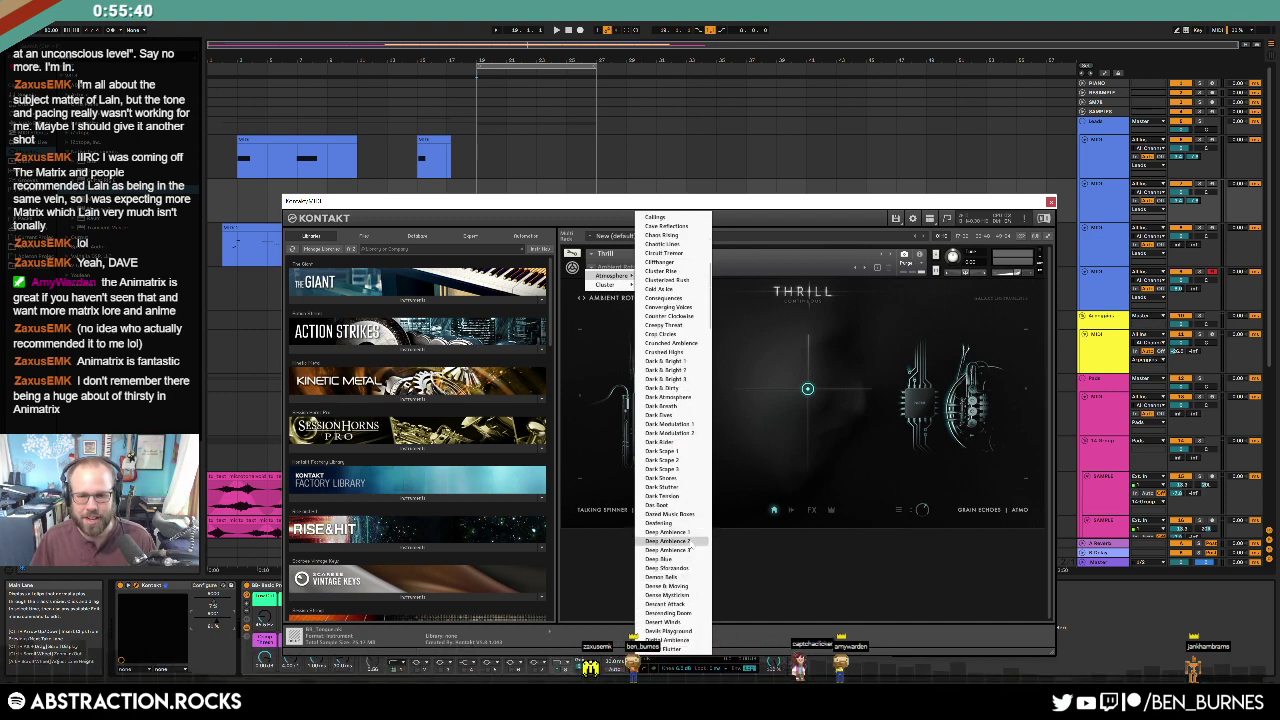
key("Return")
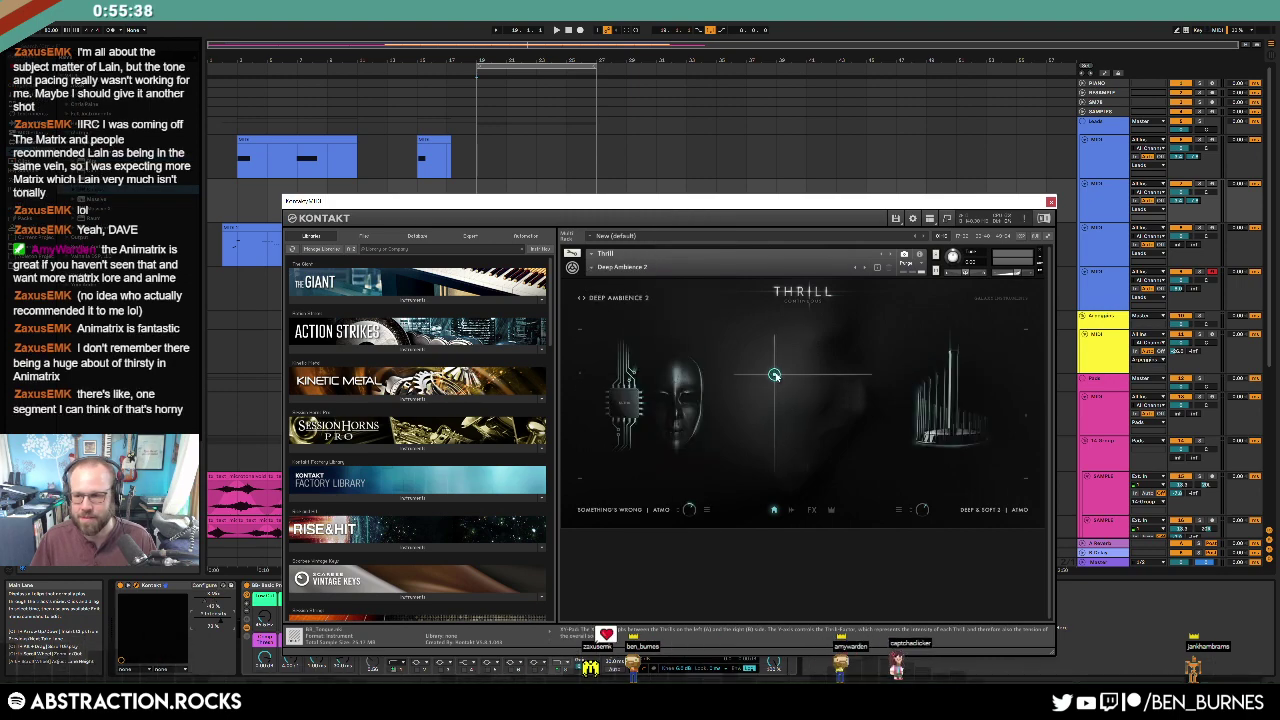
Step: Arm the duplicated lead track and start recording at bar 19
left_click_drag(732, 201, 727, 244)
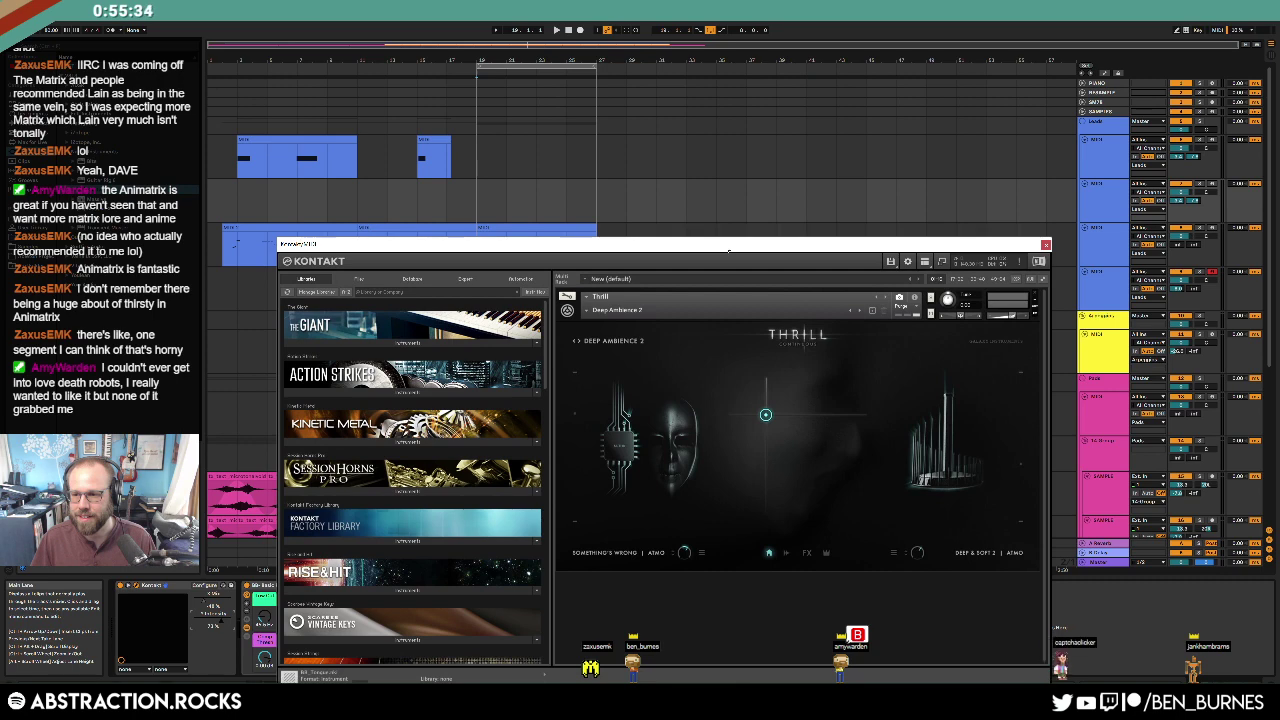
left_click(476, 193)
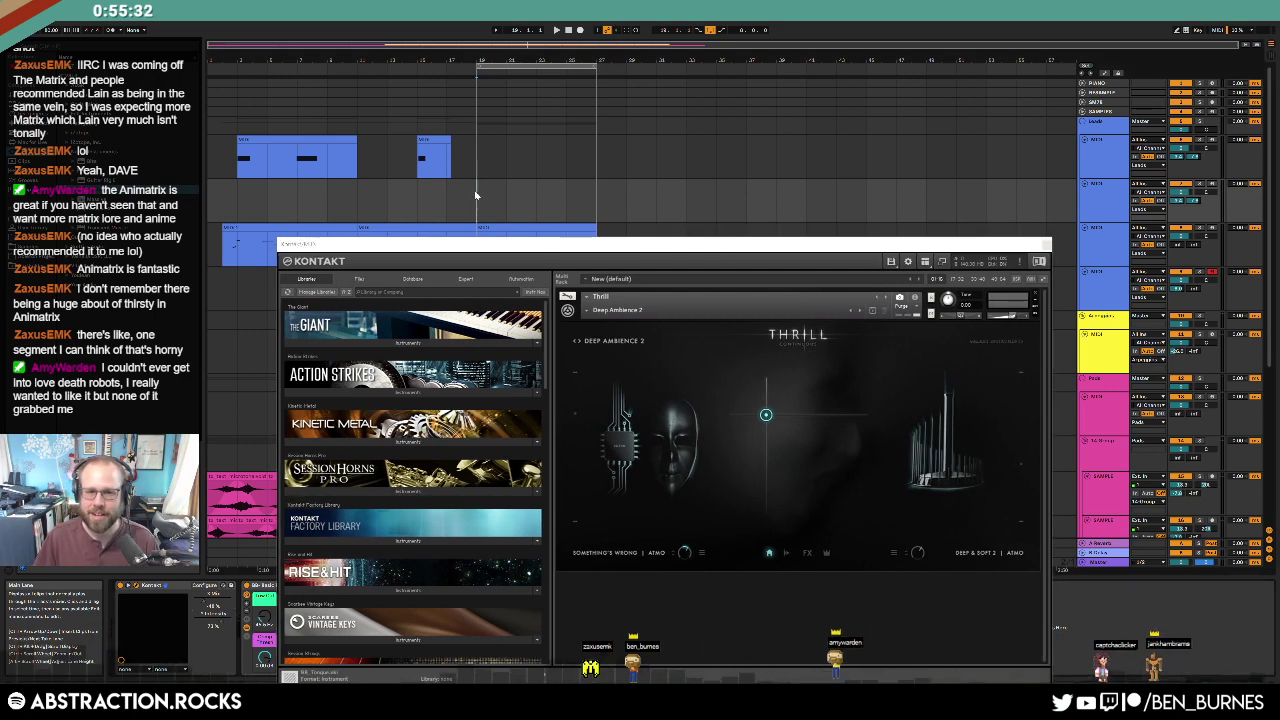
left_click(1211, 180)
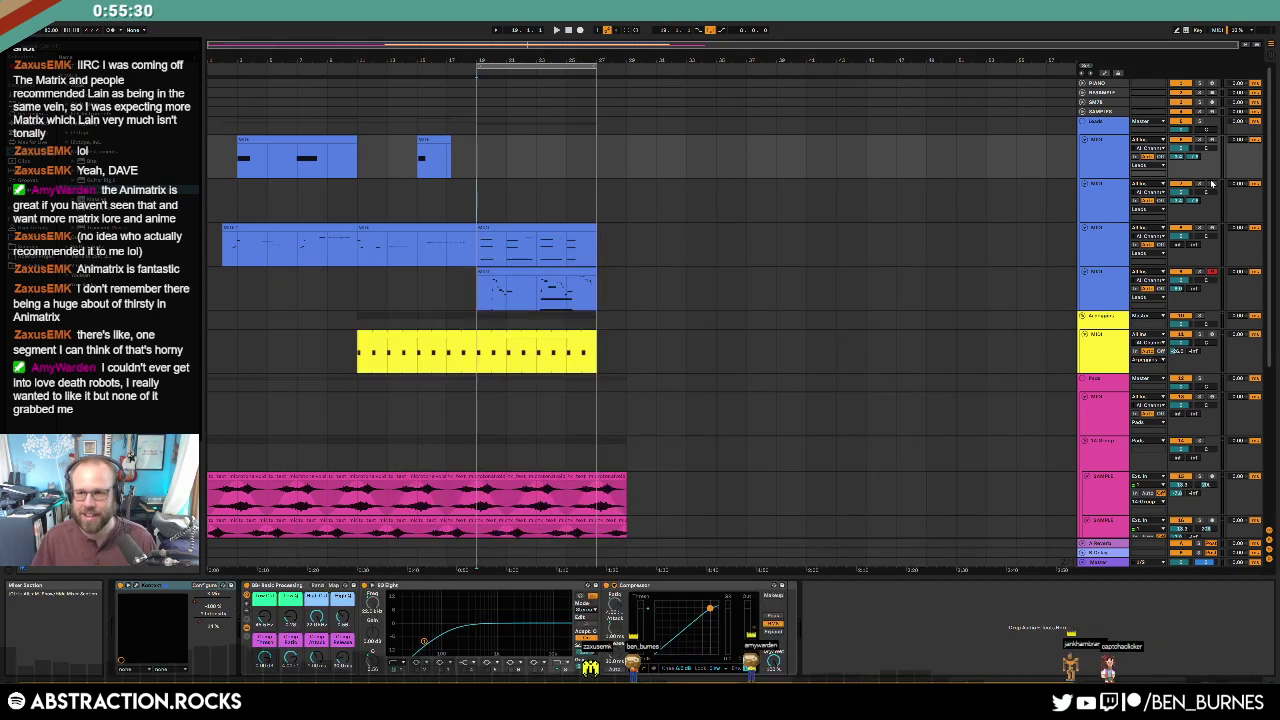
left_click(1212, 183)
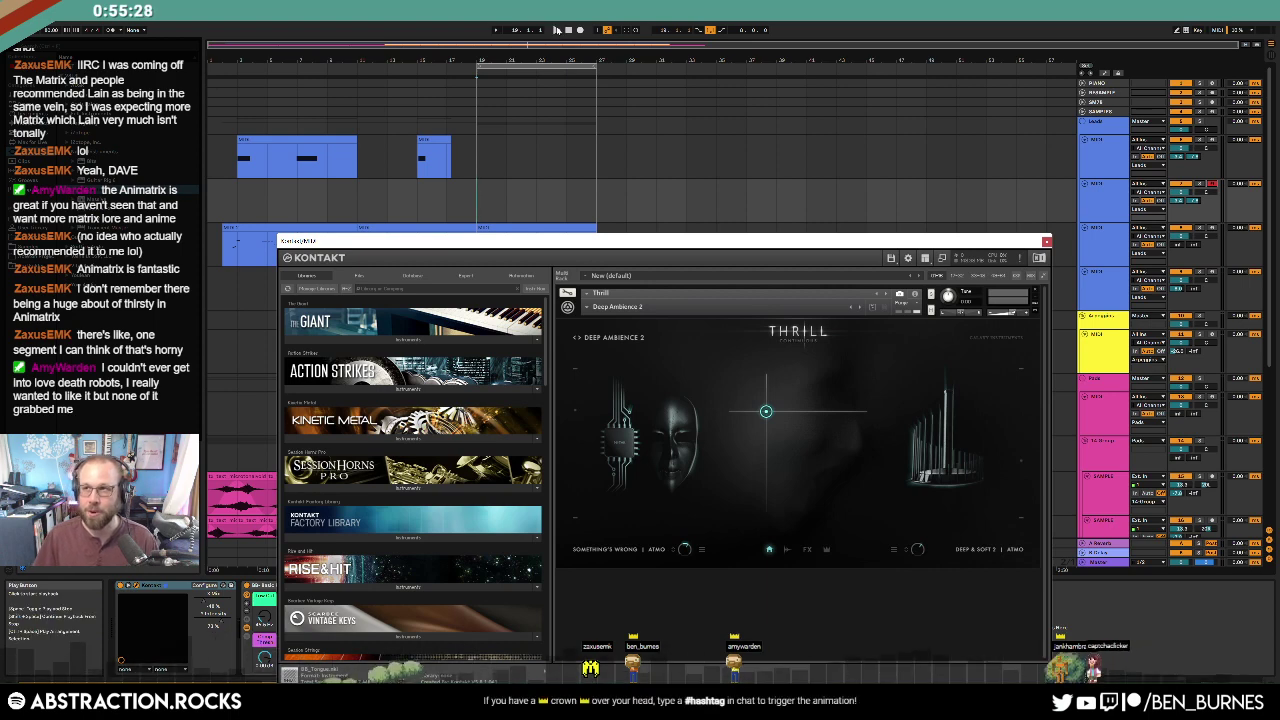
key("F9")
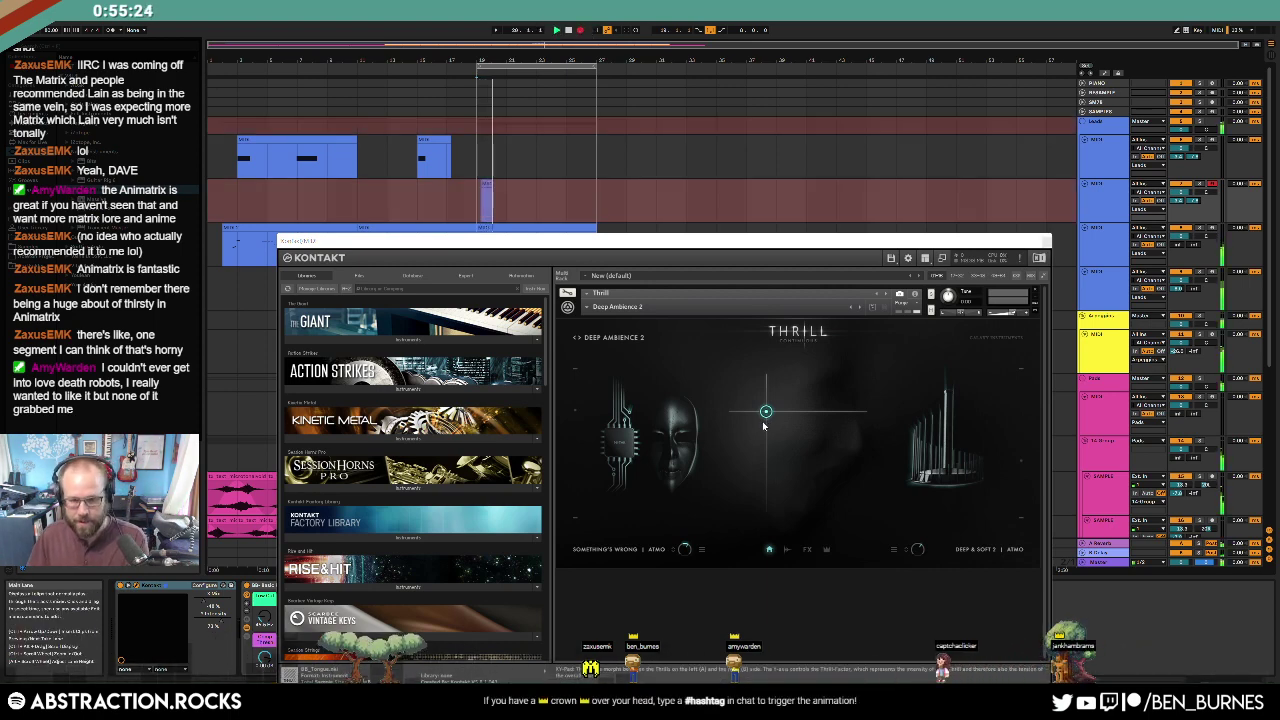
Step: Morph the Deep Ambience 2 sound on Thrill's XY pad while recording, and stop at about bar 24
mouse_move(765, 413)
left_mouse_down()
mouse_move(825, 444)
mouse_move(752, 395)
mouse_move(745, 371)
left_mouse_up()
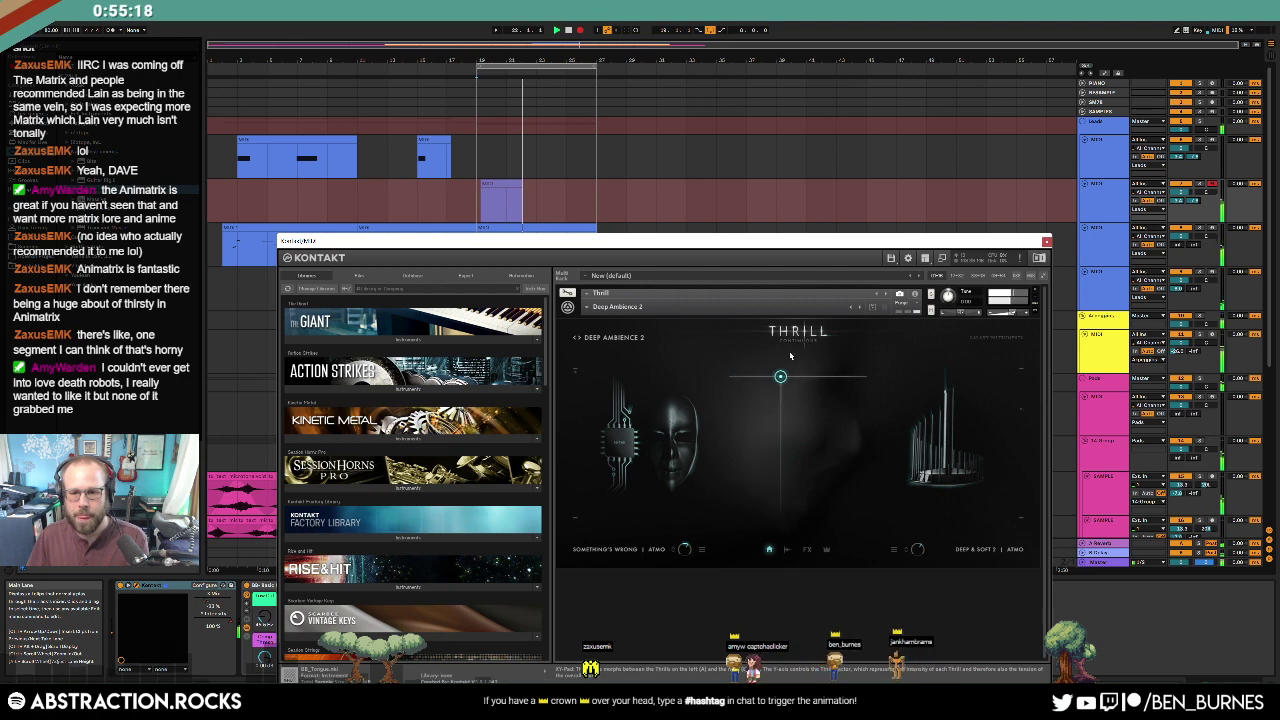
mouse_move(820, 349)
left_mouse_down()
mouse_move(822, 428)
mouse_move(777, 492)
left_mouse_up()
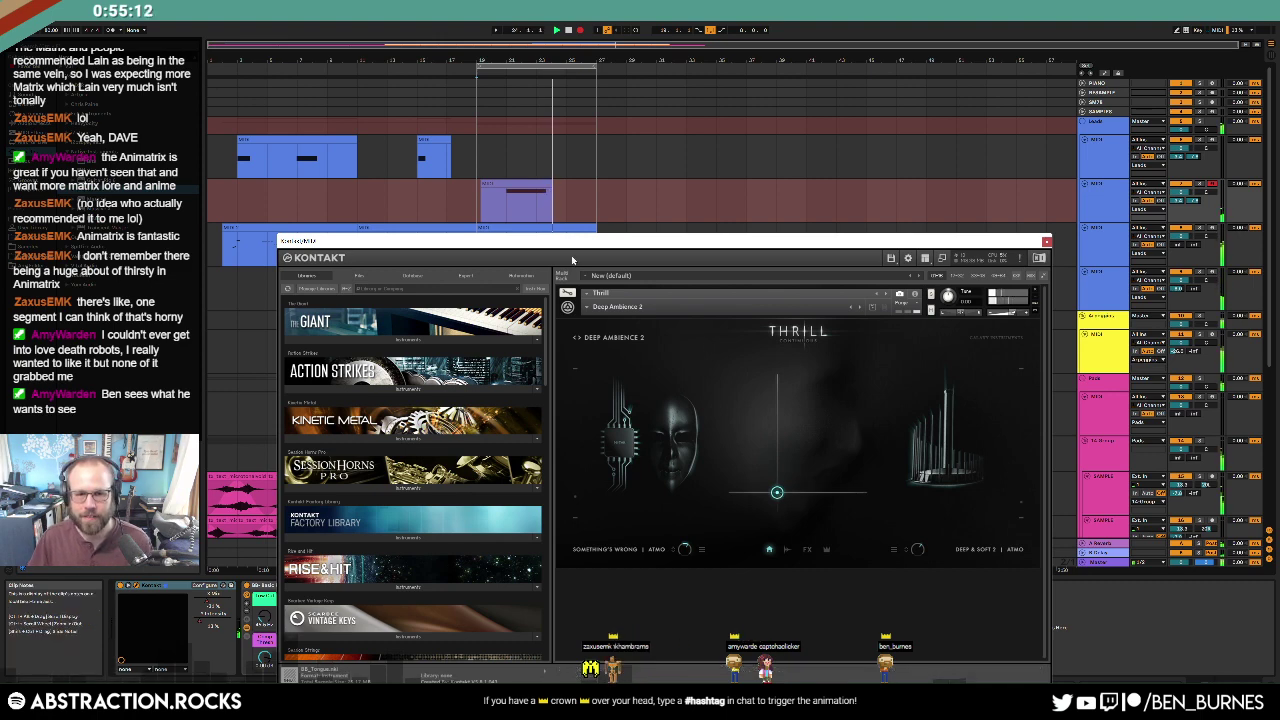
key("space")
Step: Close Kontakt and delete the duplicated lead track along with its new recording
left_click(587, 306)
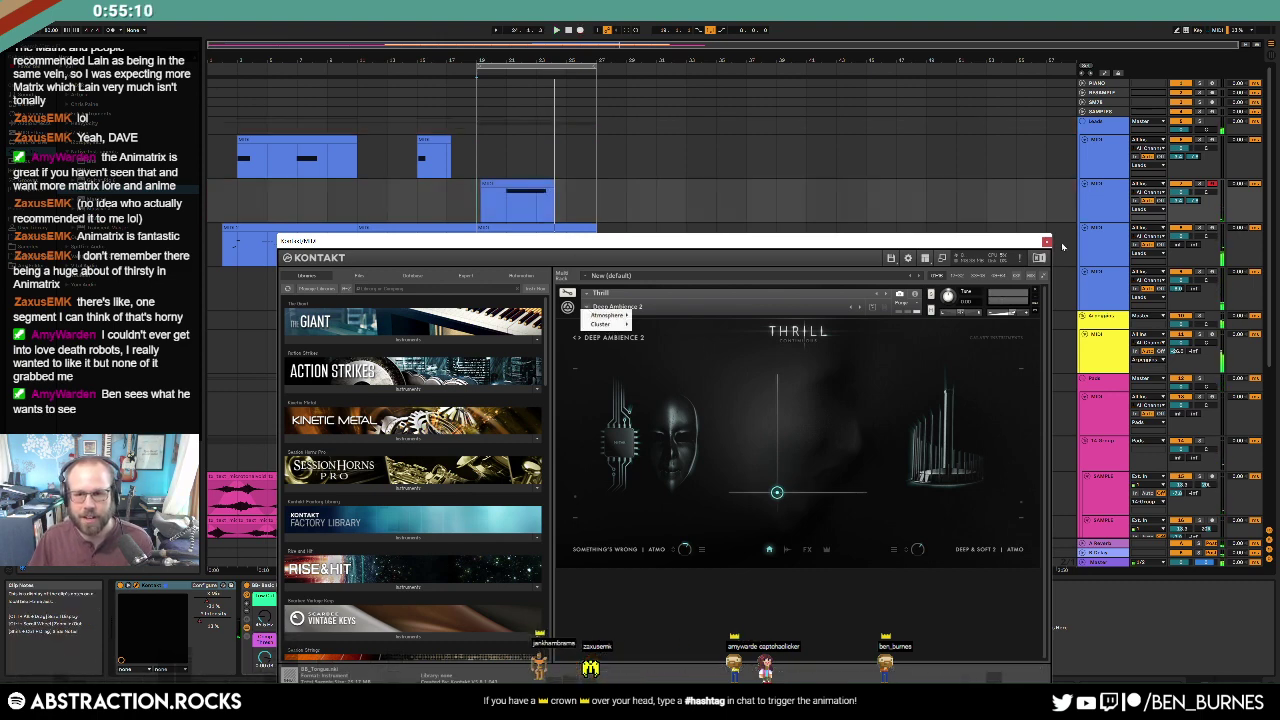
left_click(1046, 241)
left_click(466, 199)
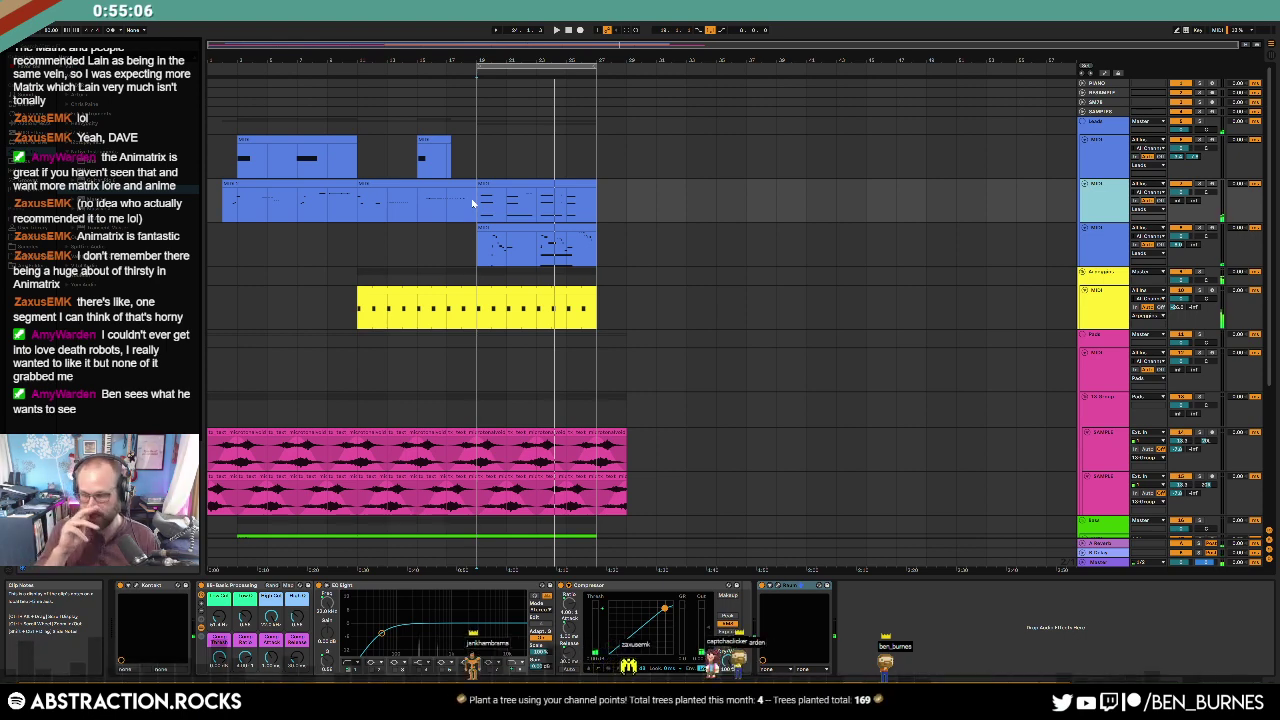
Step: Open the piano lead clip at bar 19 to examine its notes with all of them selected, and return to the device view
left_click(492, 242)
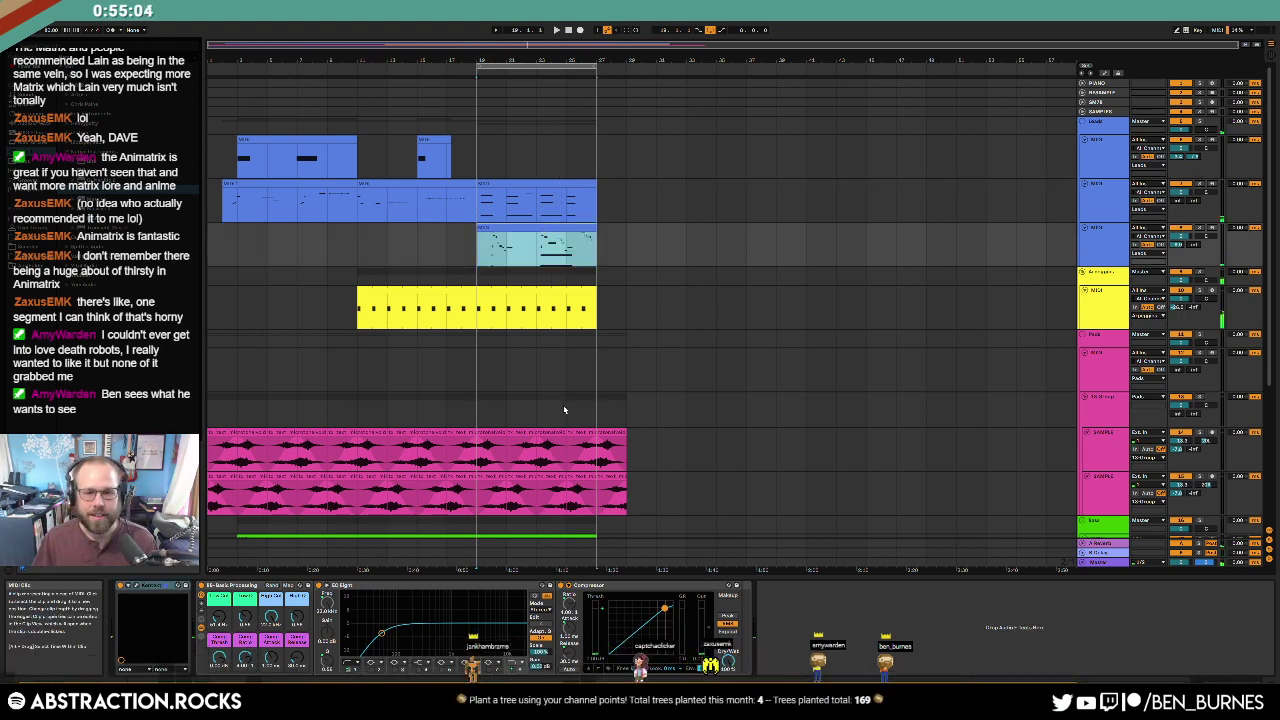
key("shift+Tab")
left_click(630, 502)
key("ctrl+a")
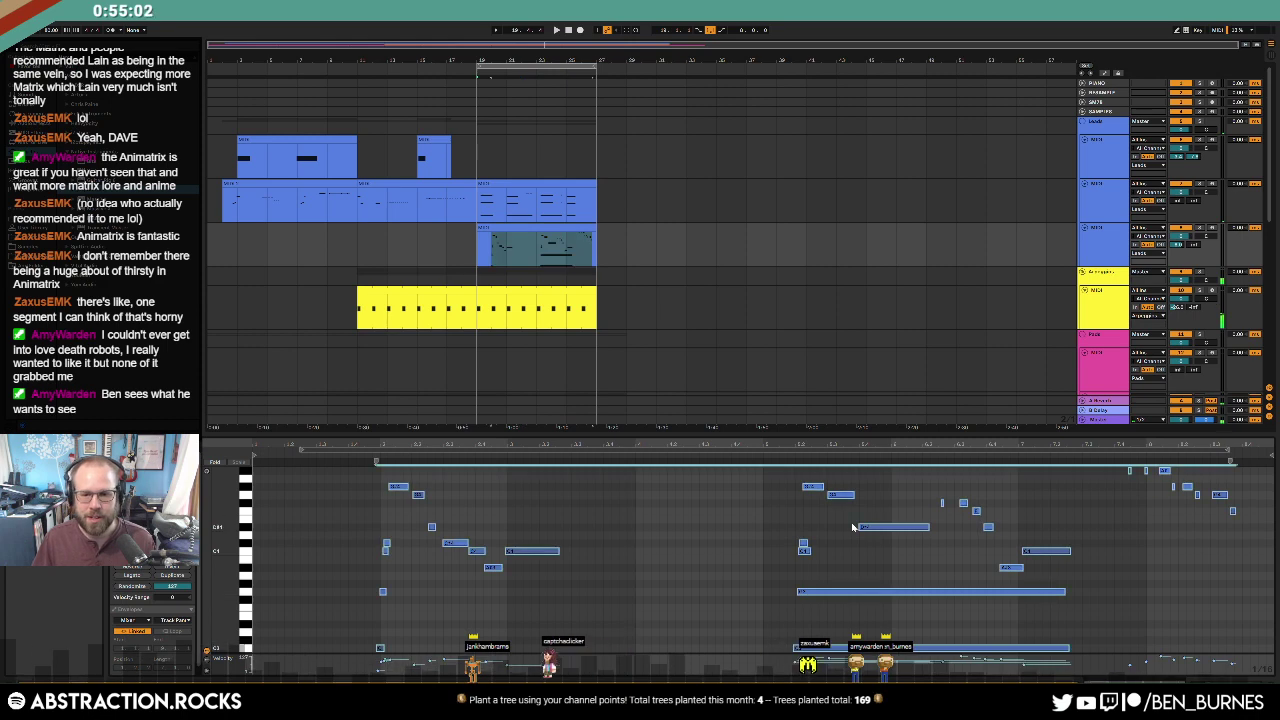
key("shift+Tab")
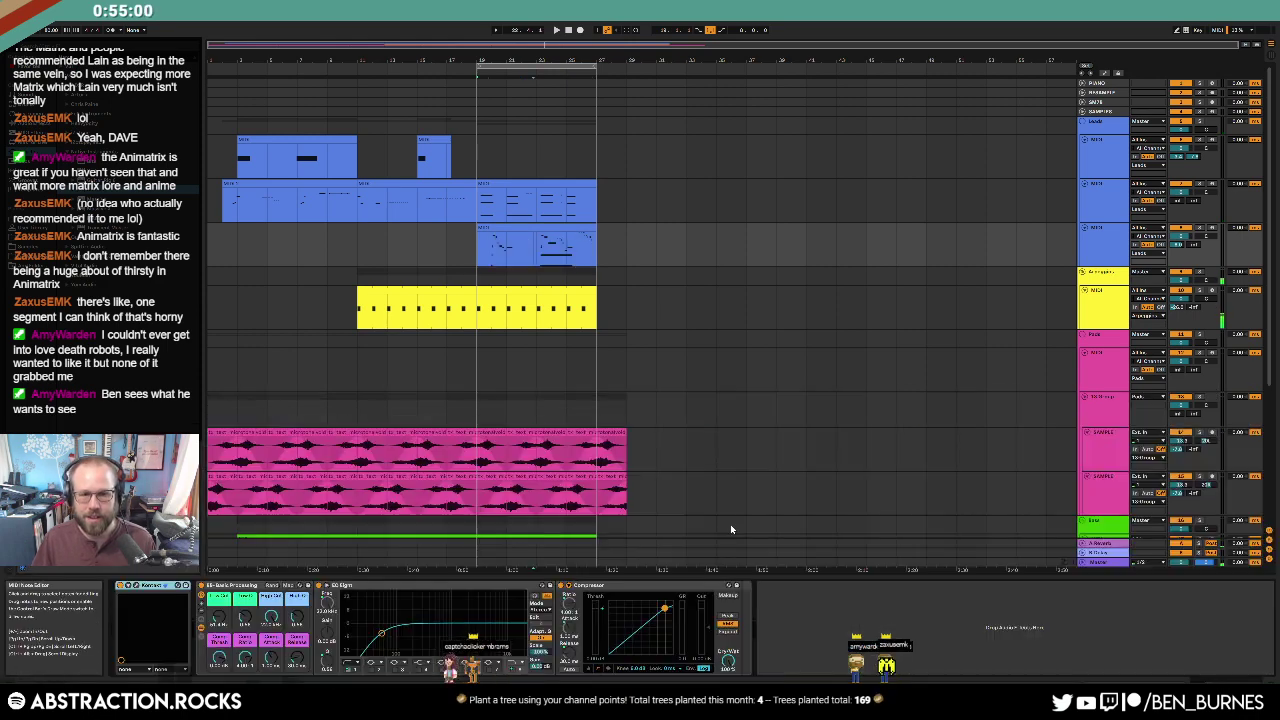
Step: Start playback, extend the bass clip to bar 35, and continue the drum rack clip from bar 27 to bar 35
key("space")
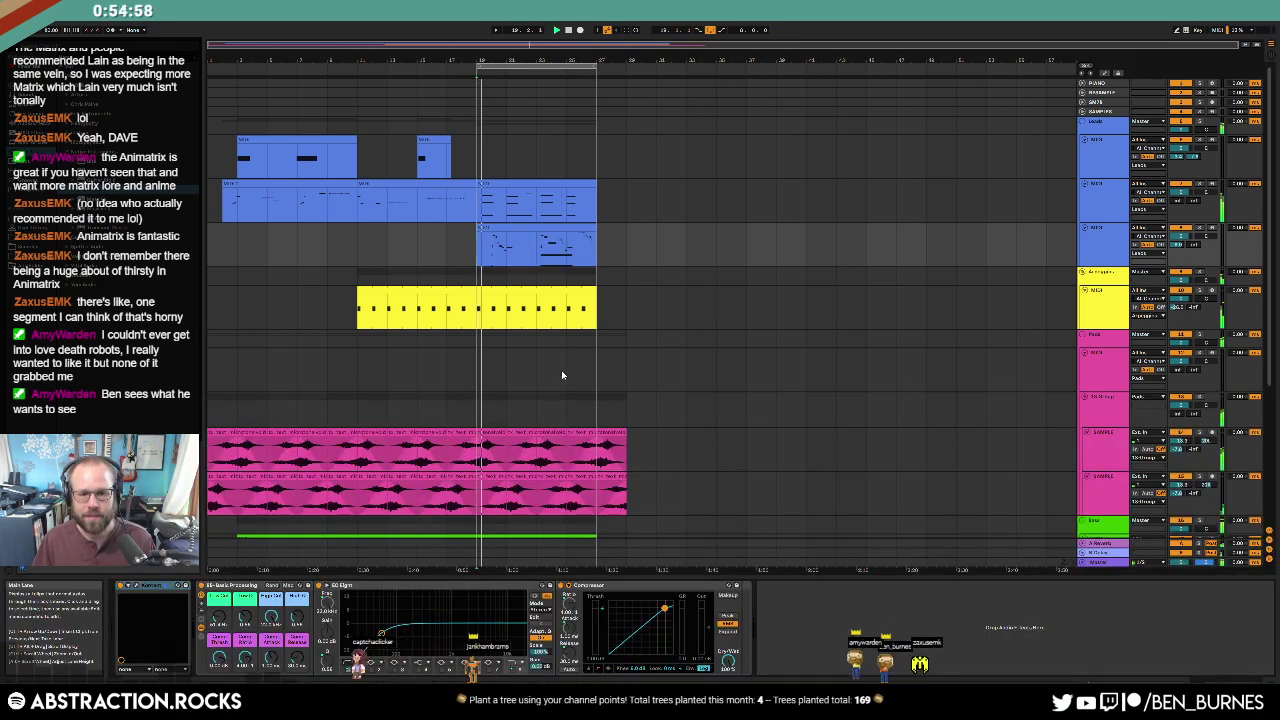
scroll(562, 375, "down", 3)
left_click_drag(597, 458, 716, 461)
scroll(600, 450, "down", 1)
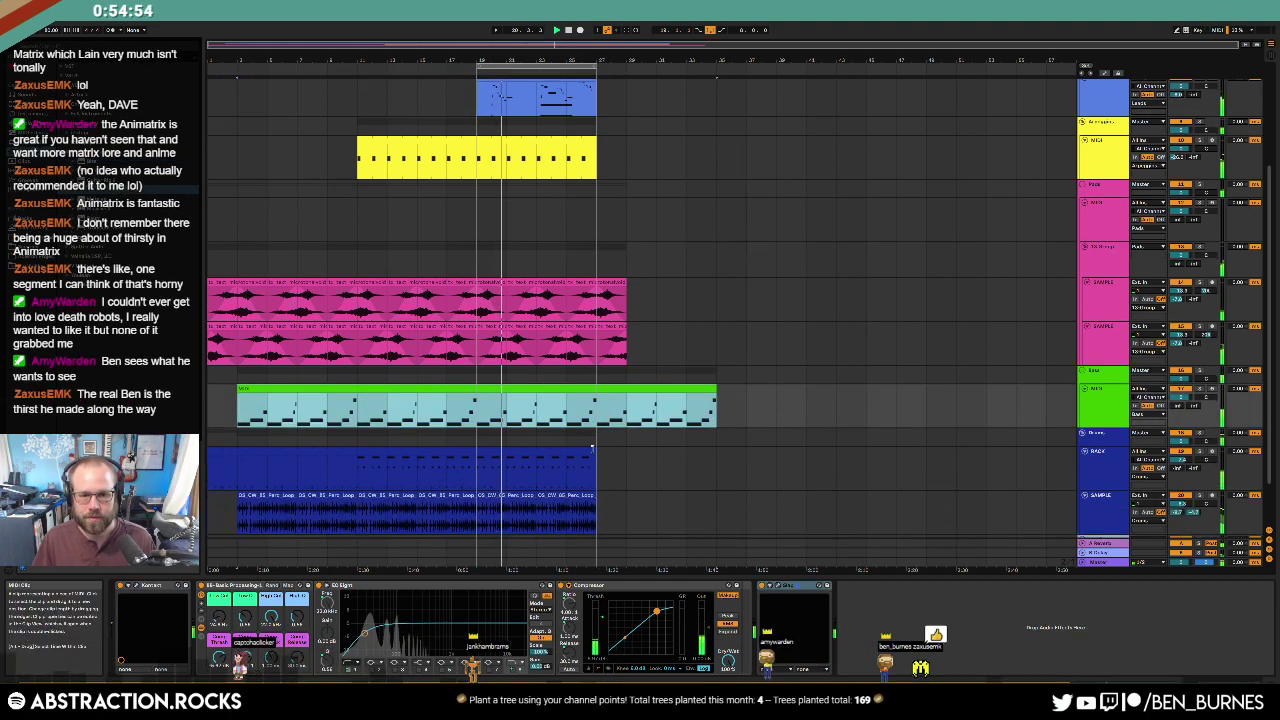
mouse_move(594, 450)
left_mouse_down()
mouse_move(716, 455)
mouse_move(599, 472)
left_mouse_up()
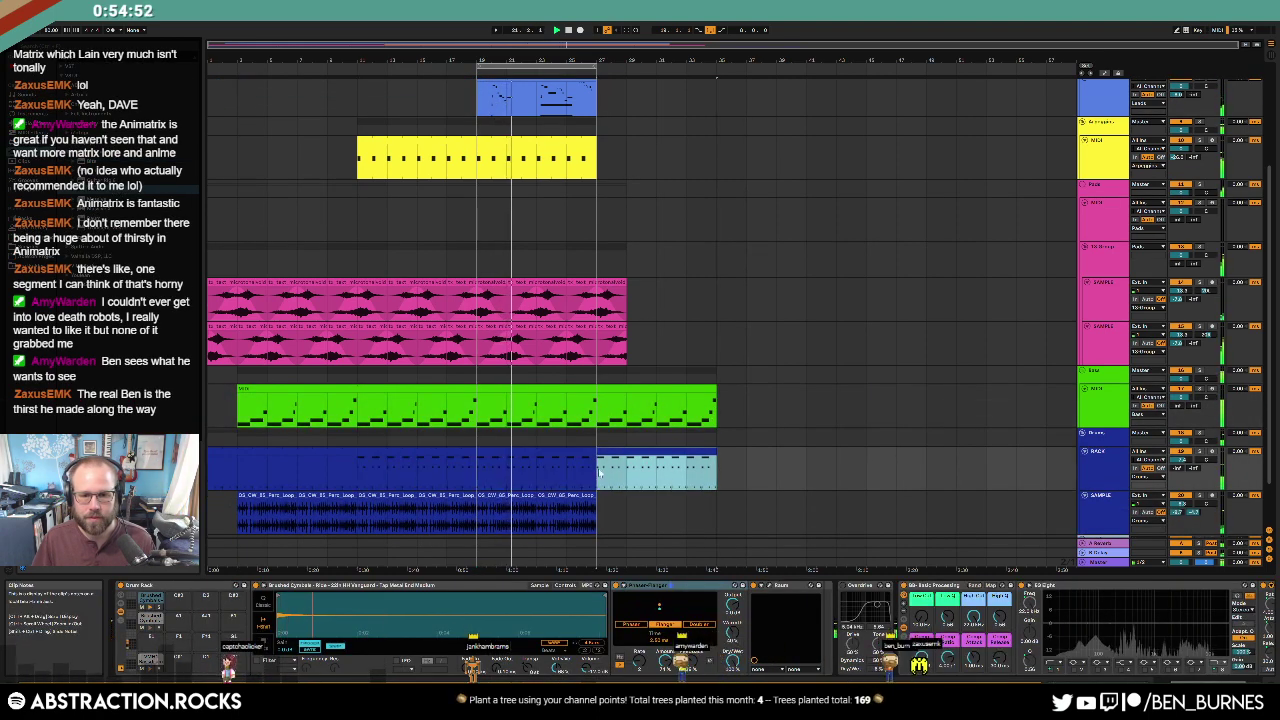
Step: Open the drum rack clip at bar 27, adjust its brushed cymbal notes, and return to the device view
double_click(599, 472)
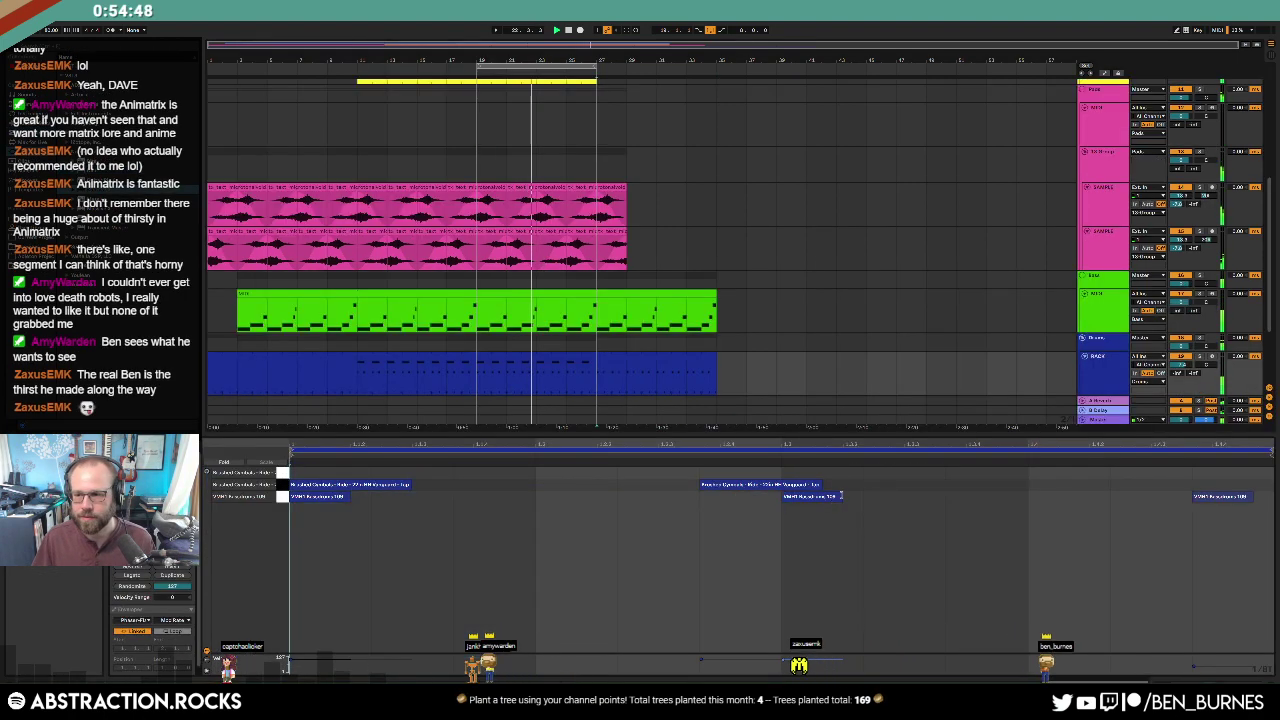
left_click(761, 487)
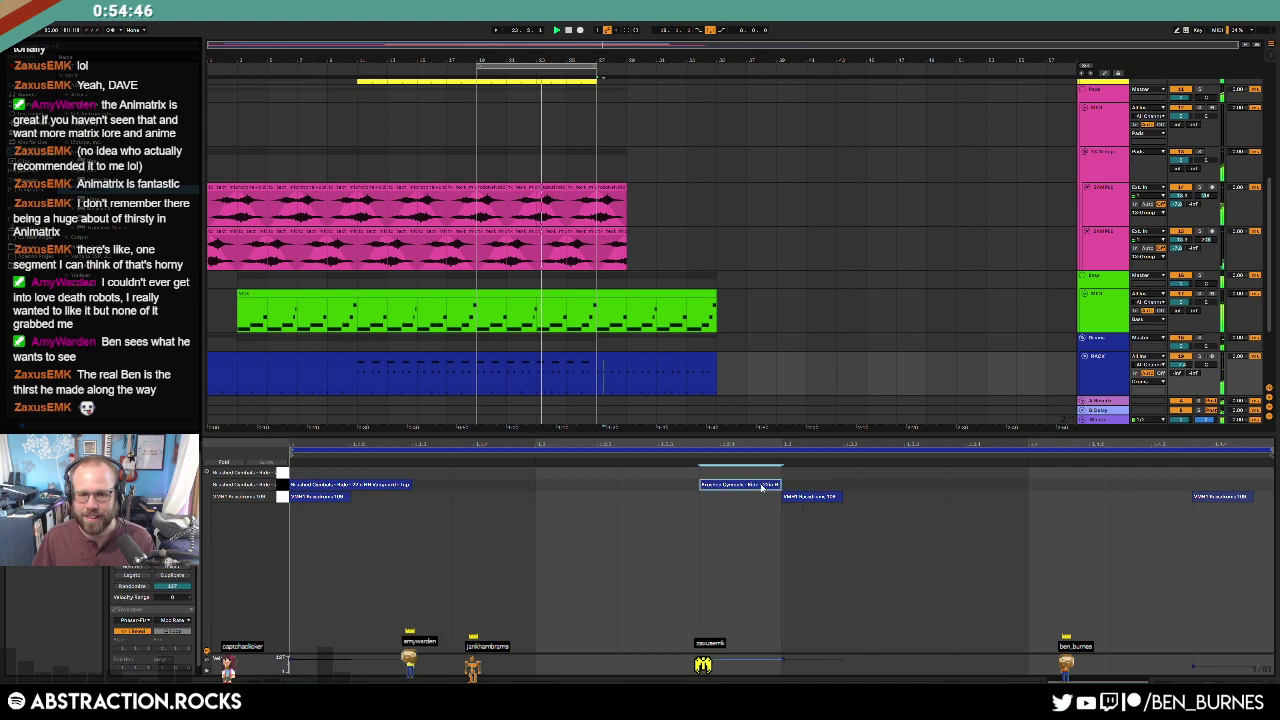
left_click_drag(762, 488, 843, 490)
left_click_drag(737, 487, 1048, 490)
left_click(998, 512)
key("shift+Tab")
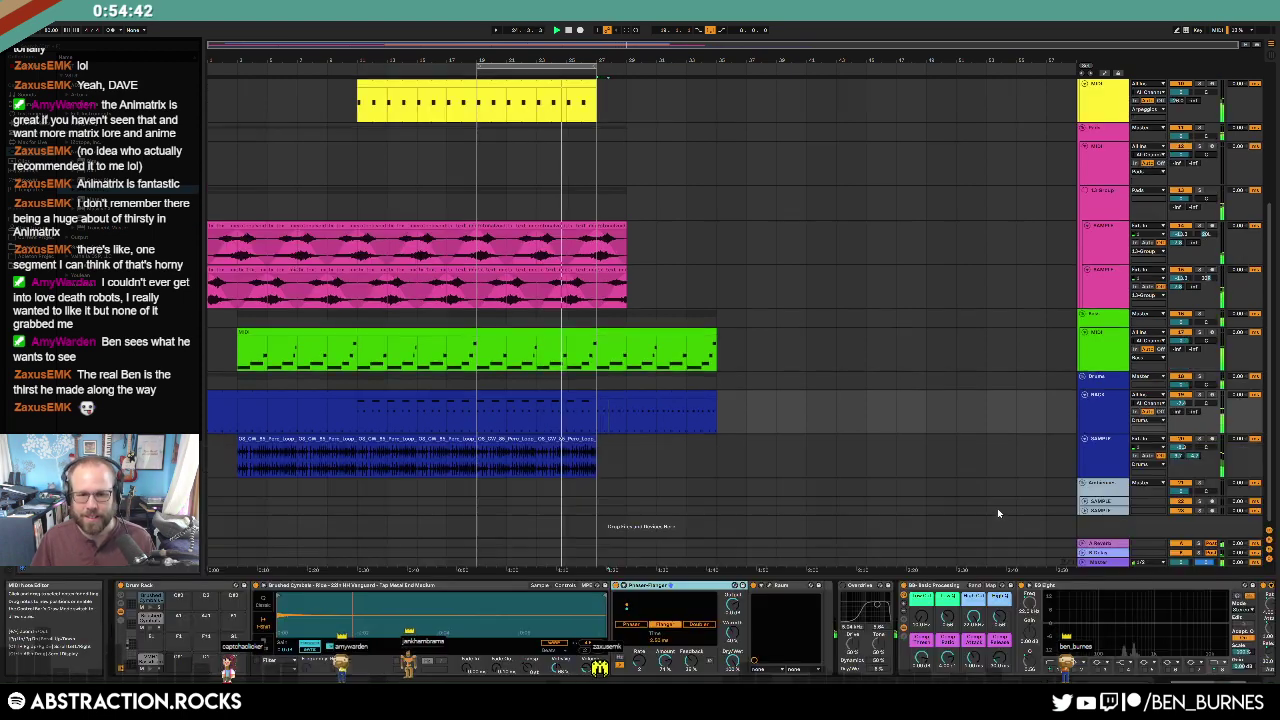
Step: Move the loop to bars 27–35, then extend both pad sample tracks to bar 37 and the arpeggio clip to bar 35
left_click_drag(542, 66, 662, 81)
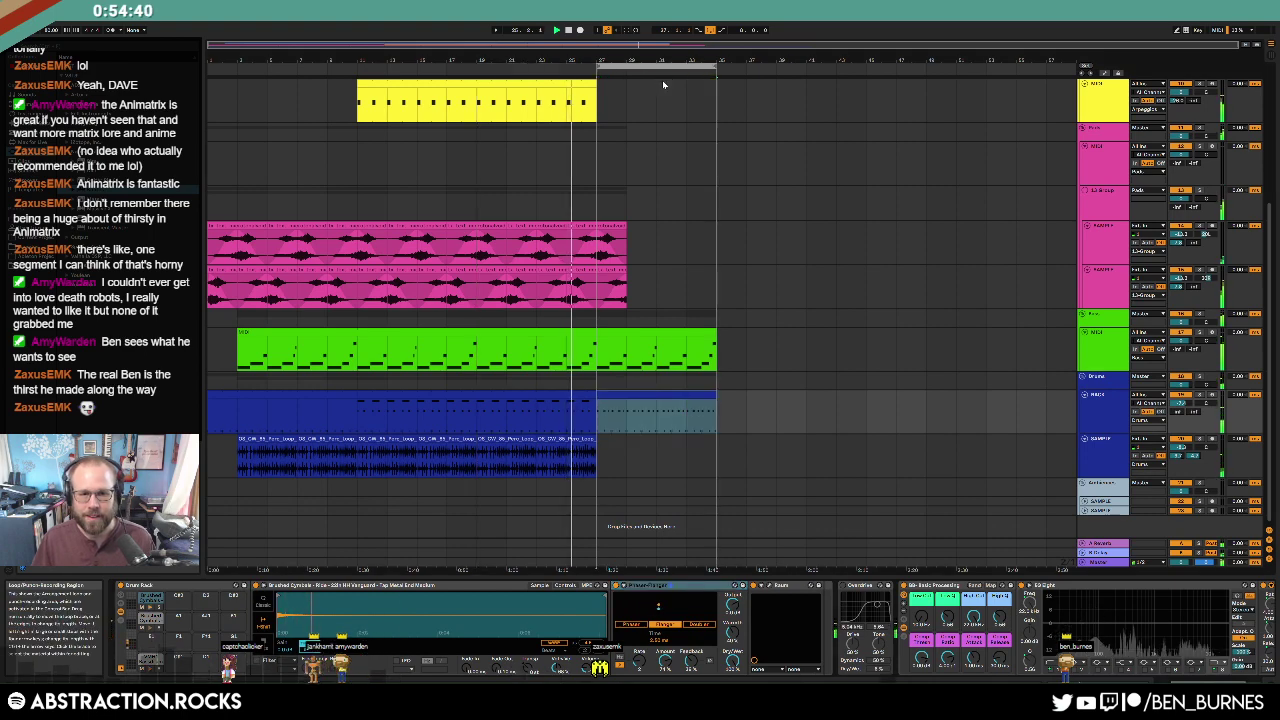
left_click(684, 246)
left_click(619, 226)
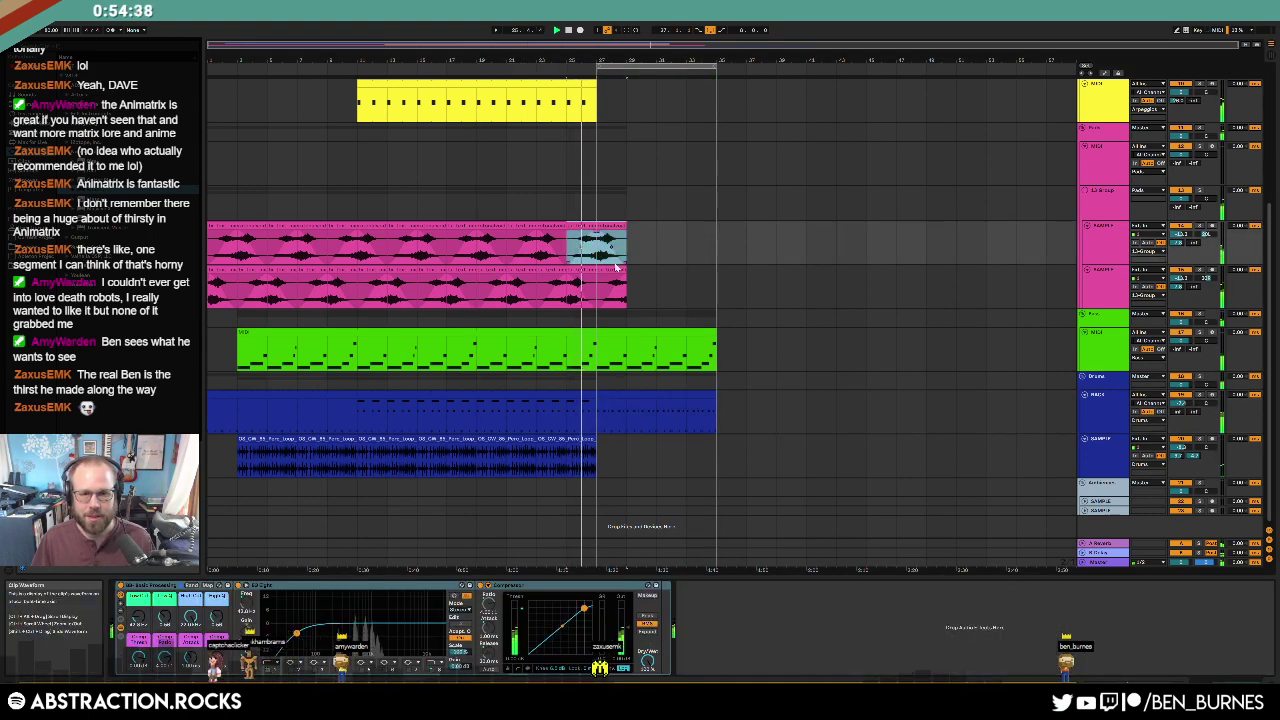
key("ctrl+d")
key("ctrl+d")
left_click(830, 262)
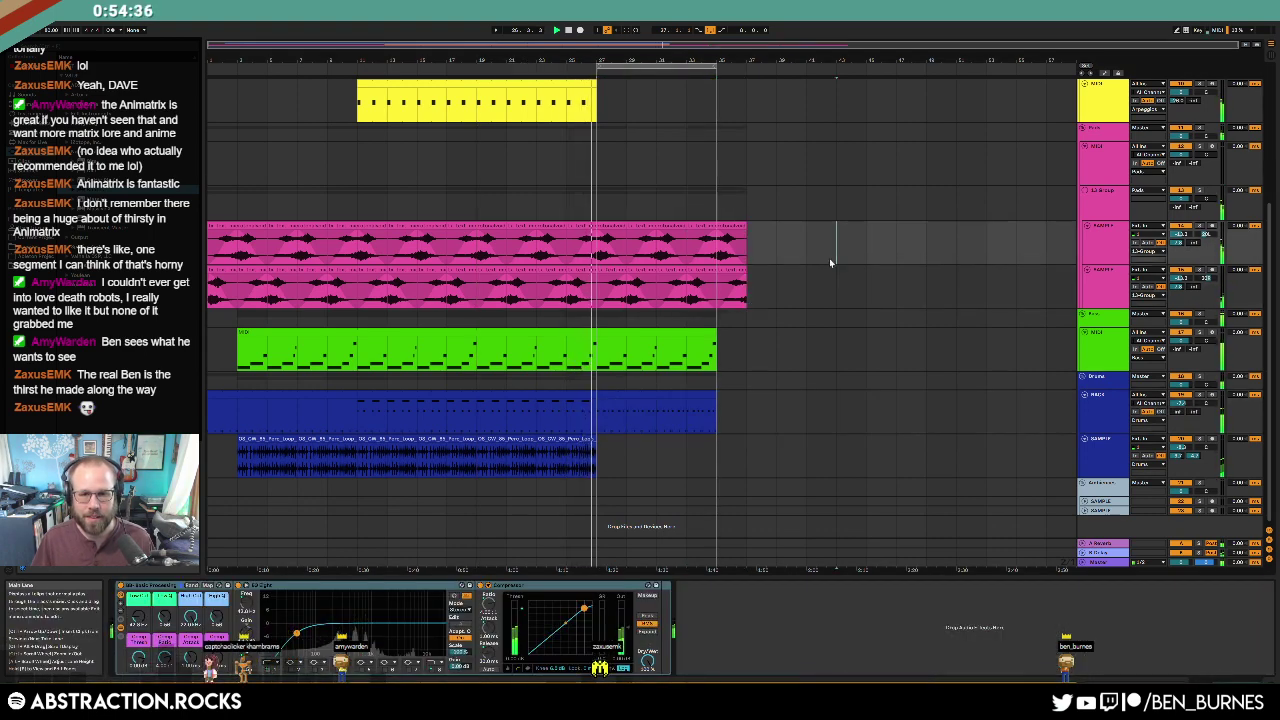
left_click_drag(595, 85, 718, 97)
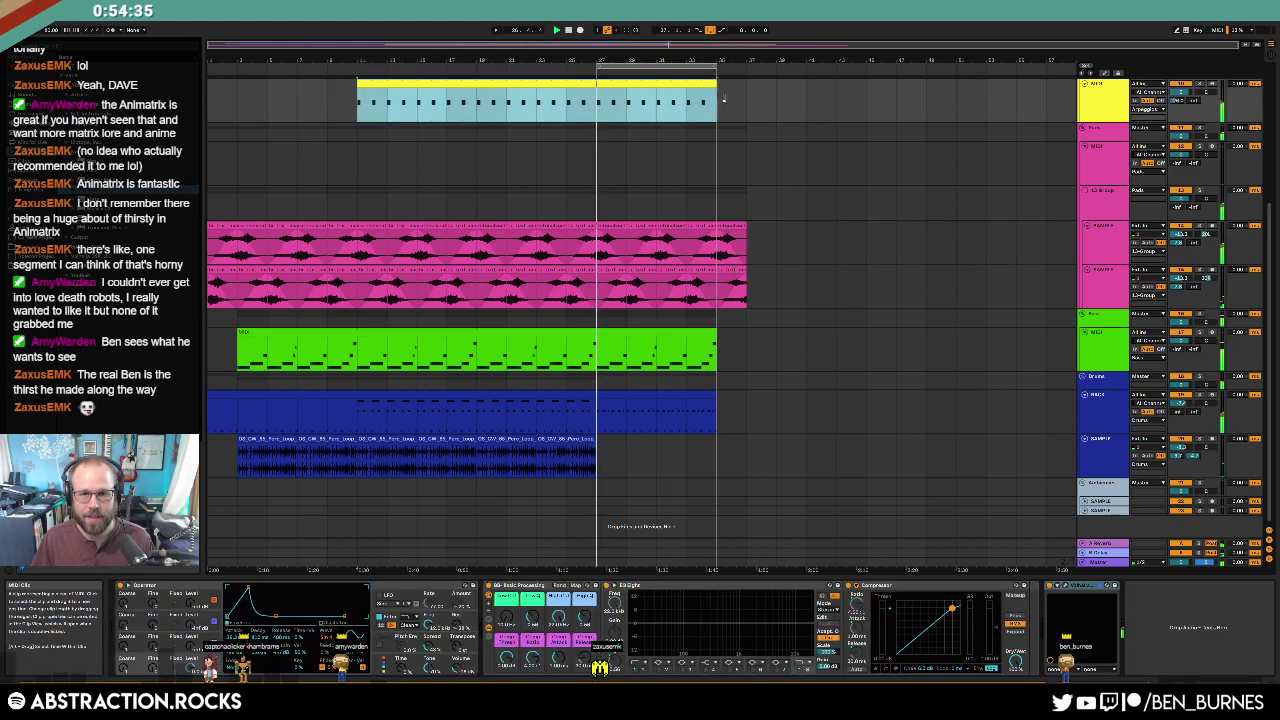
Step: Open the bass clip in the note editor to examine its notes before bar 11, and return to the device view
left_click(581, 333)
key("shift+Tab")
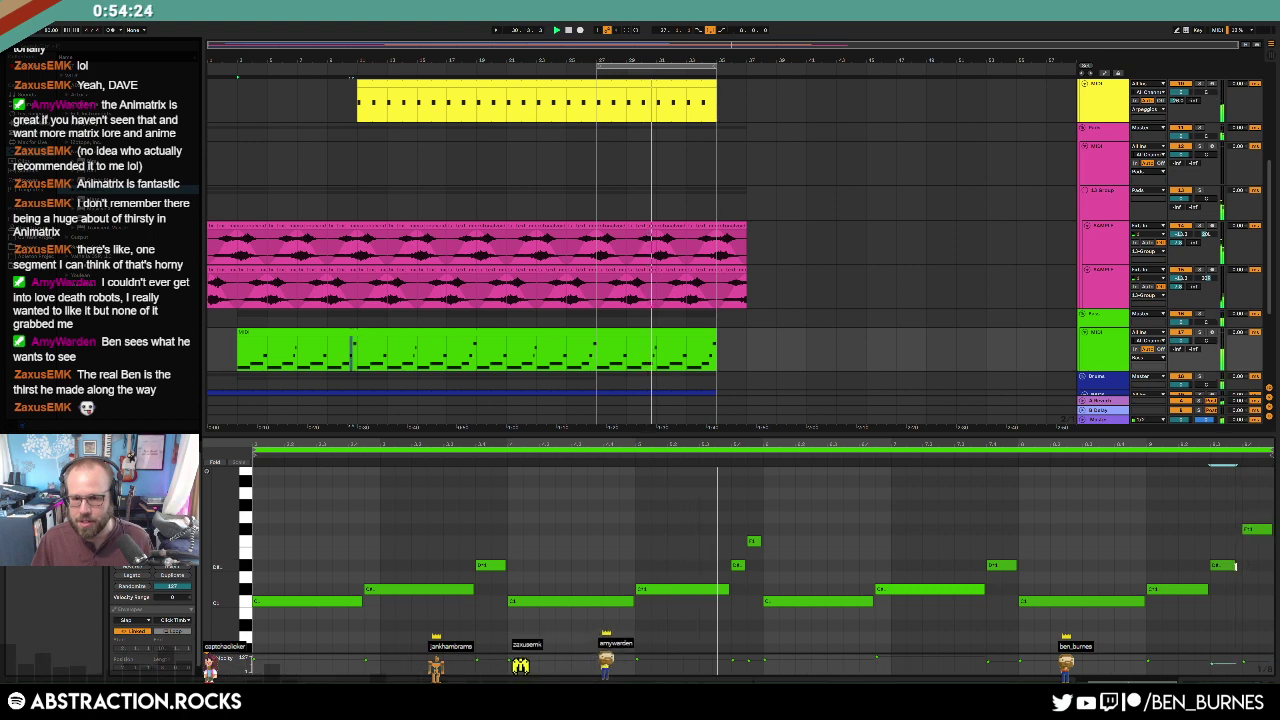
left_click(1212, 541)
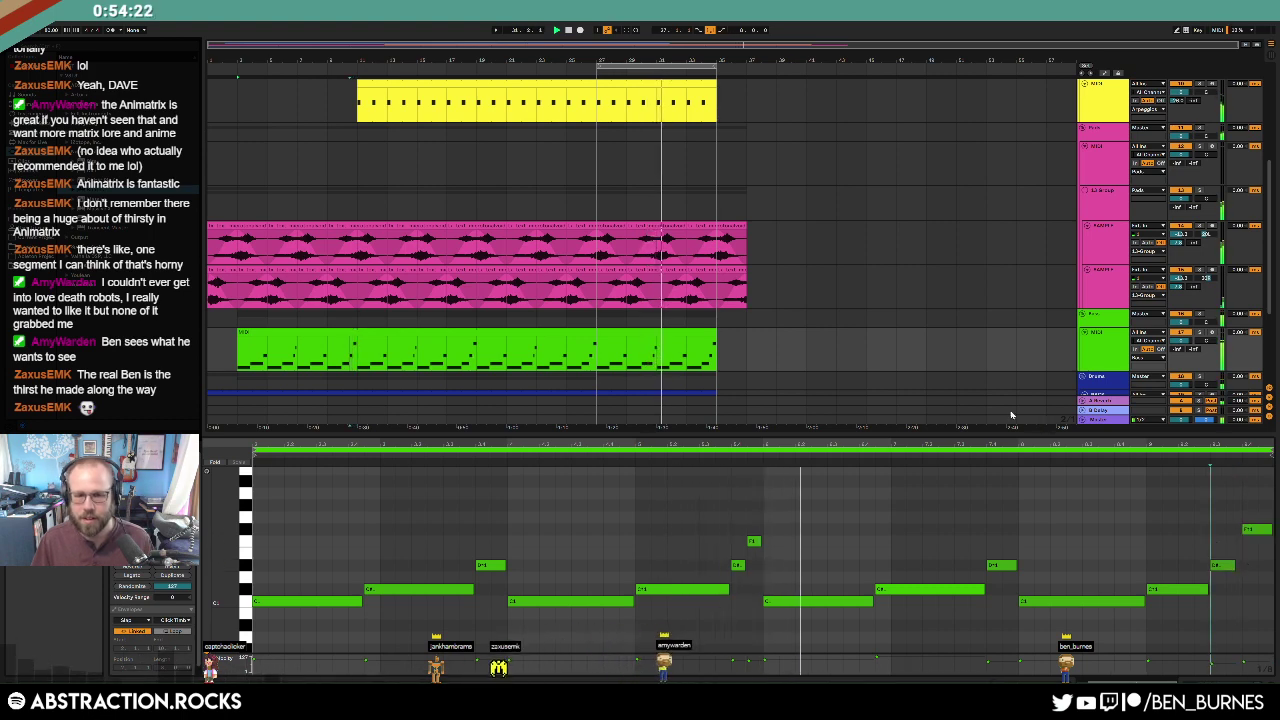
key("shift+Tab")
key("Delete")
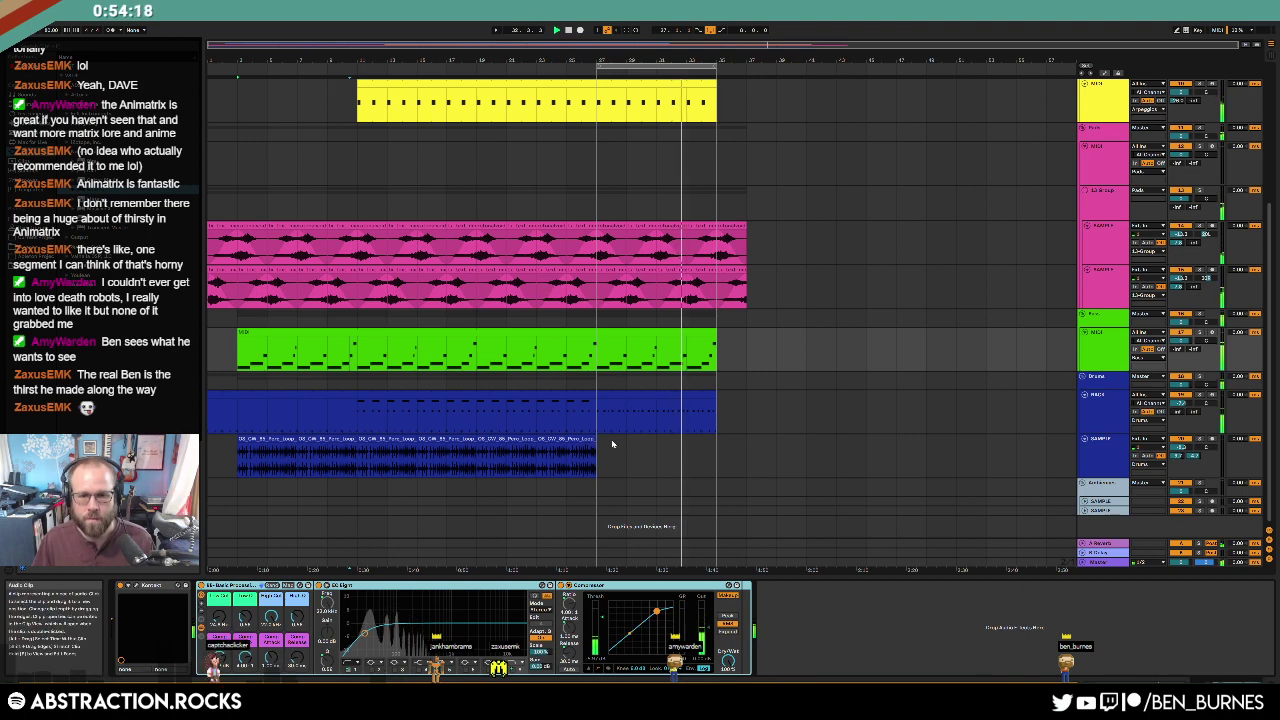
left_click(698, 342)
key("shift+Tab")
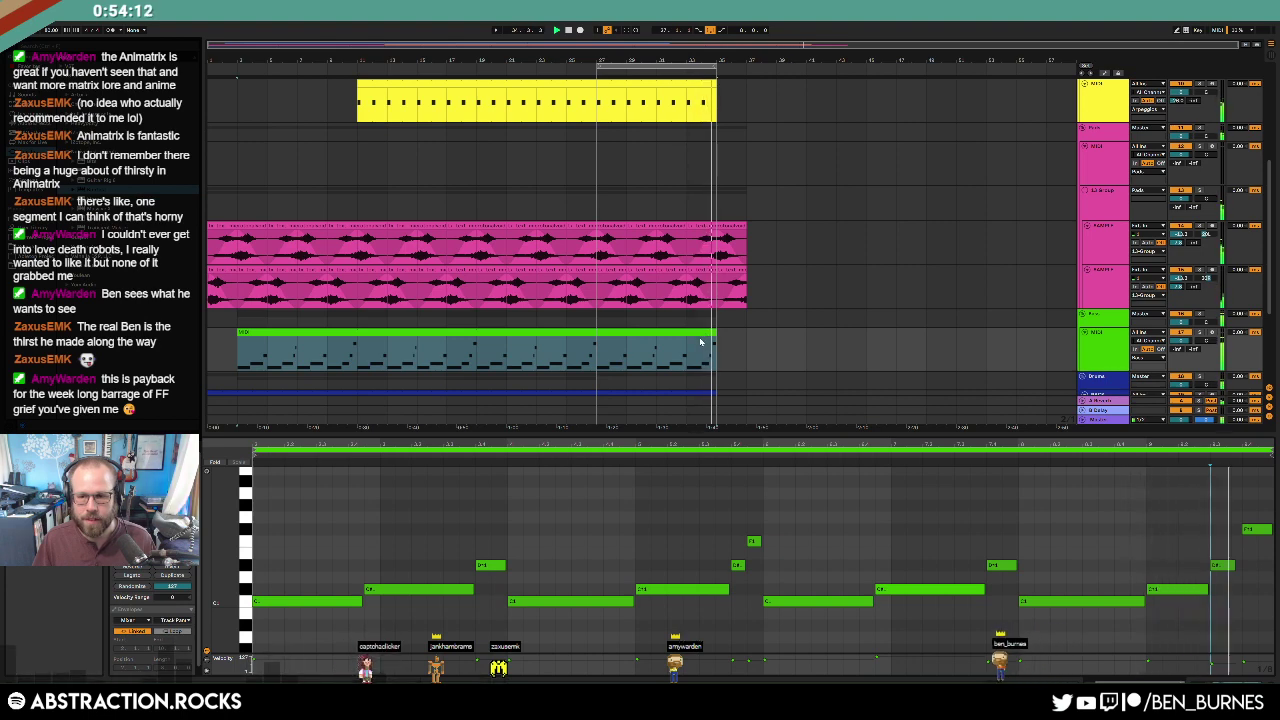
key("shift+Tab")
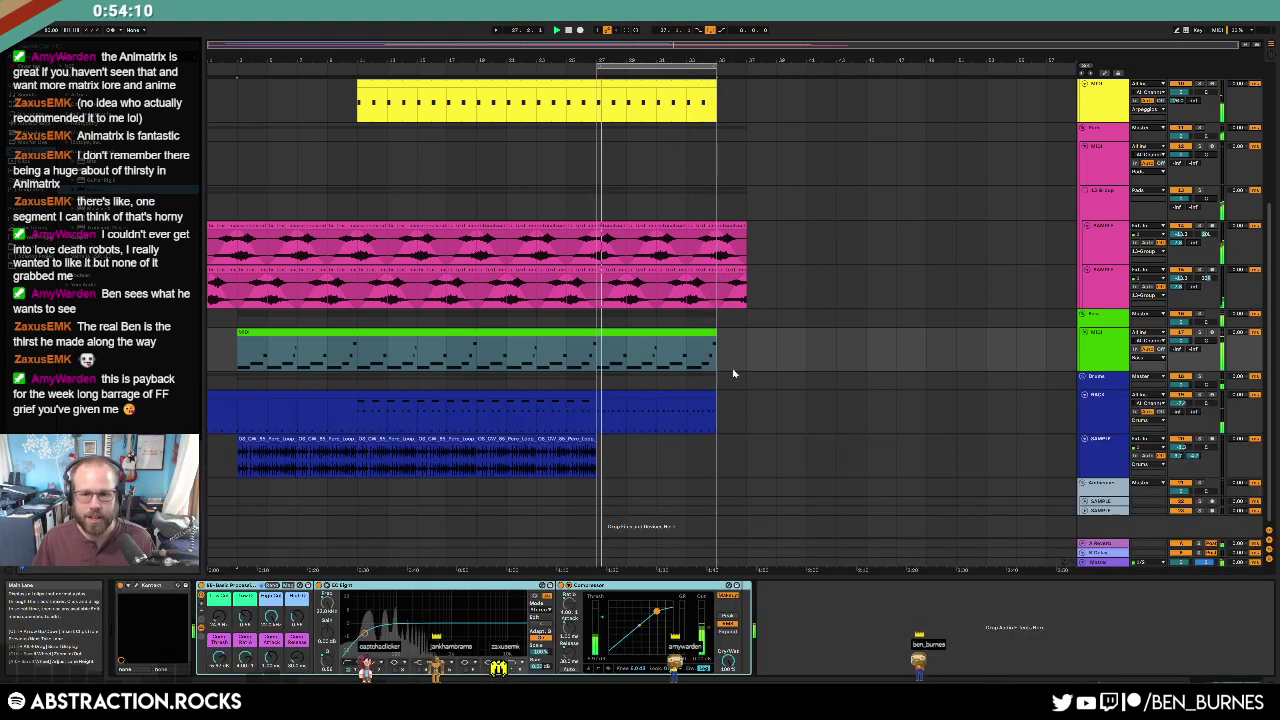
key("space")
scroll(717, 364, "up", 5)
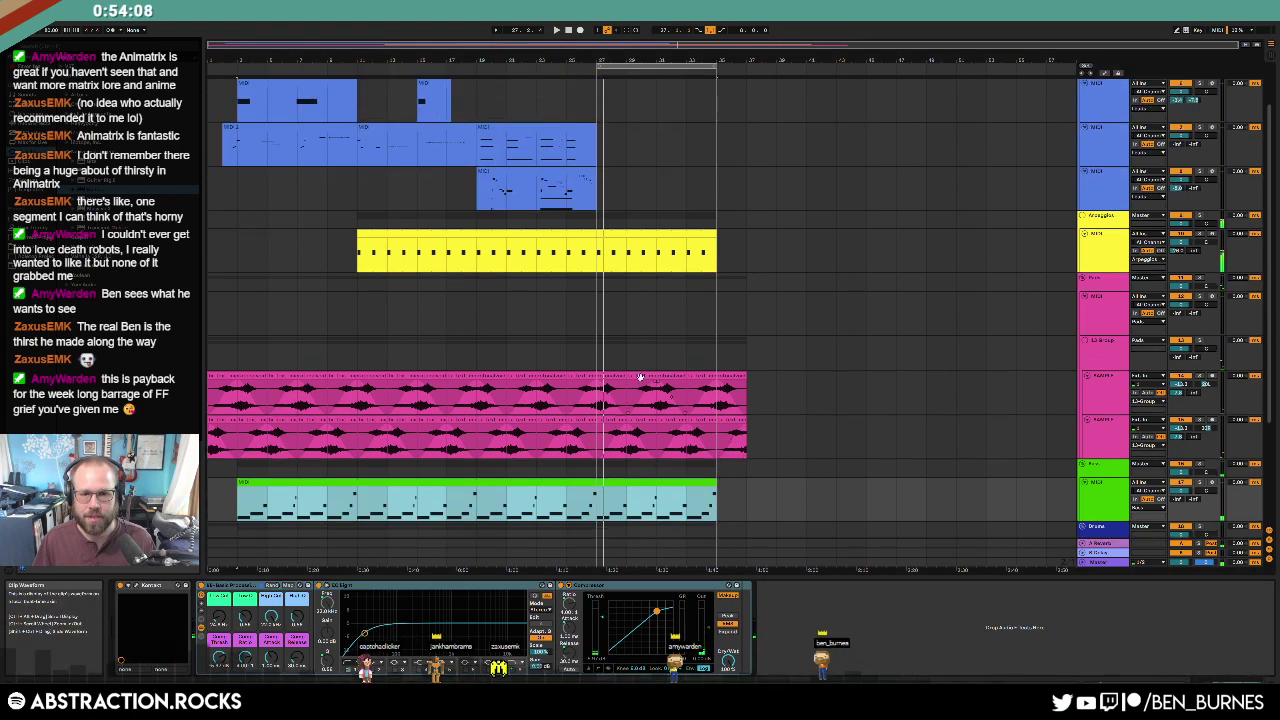
left_click(1103, 318)
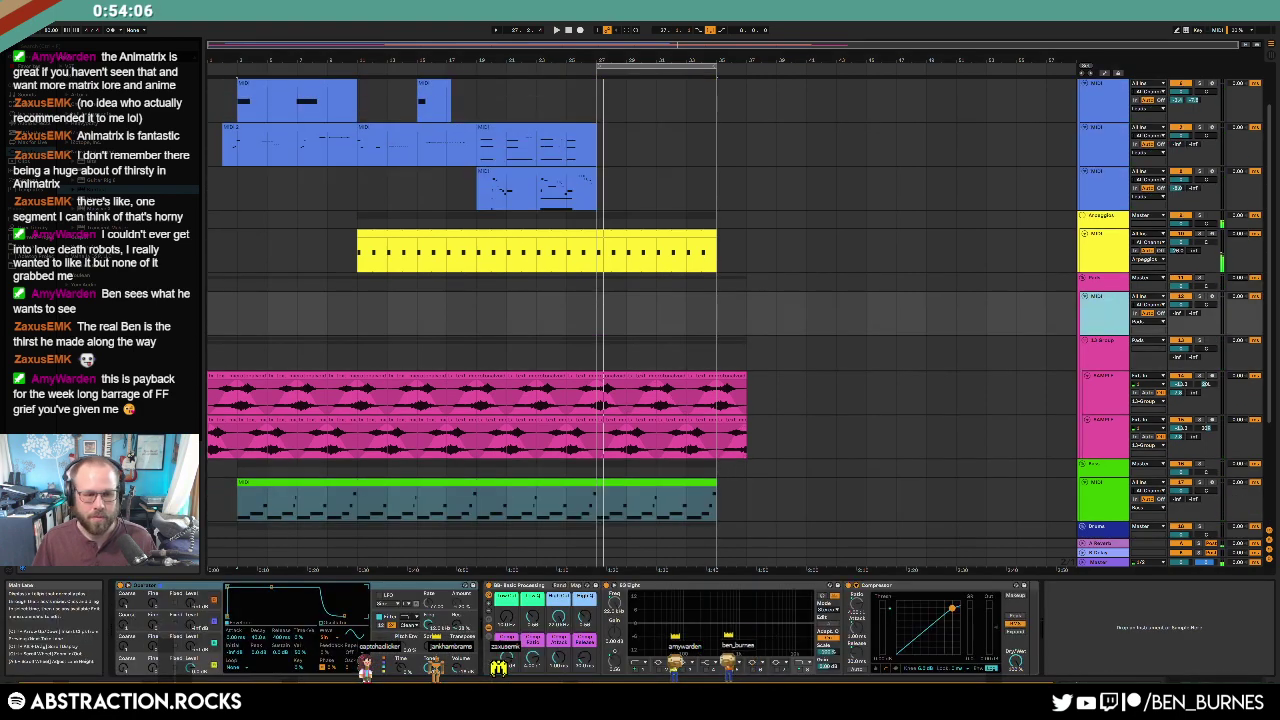
left_click_drag(120, 104, 192, 613)
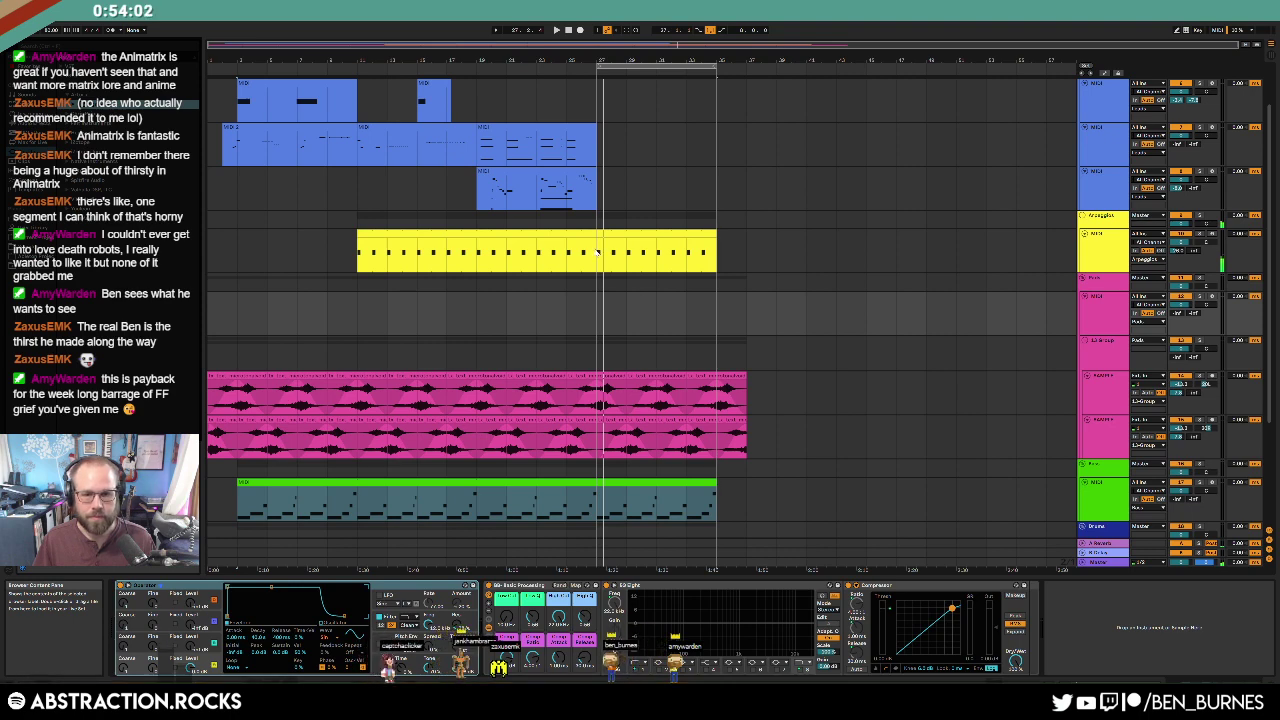
key("ctrl+z")
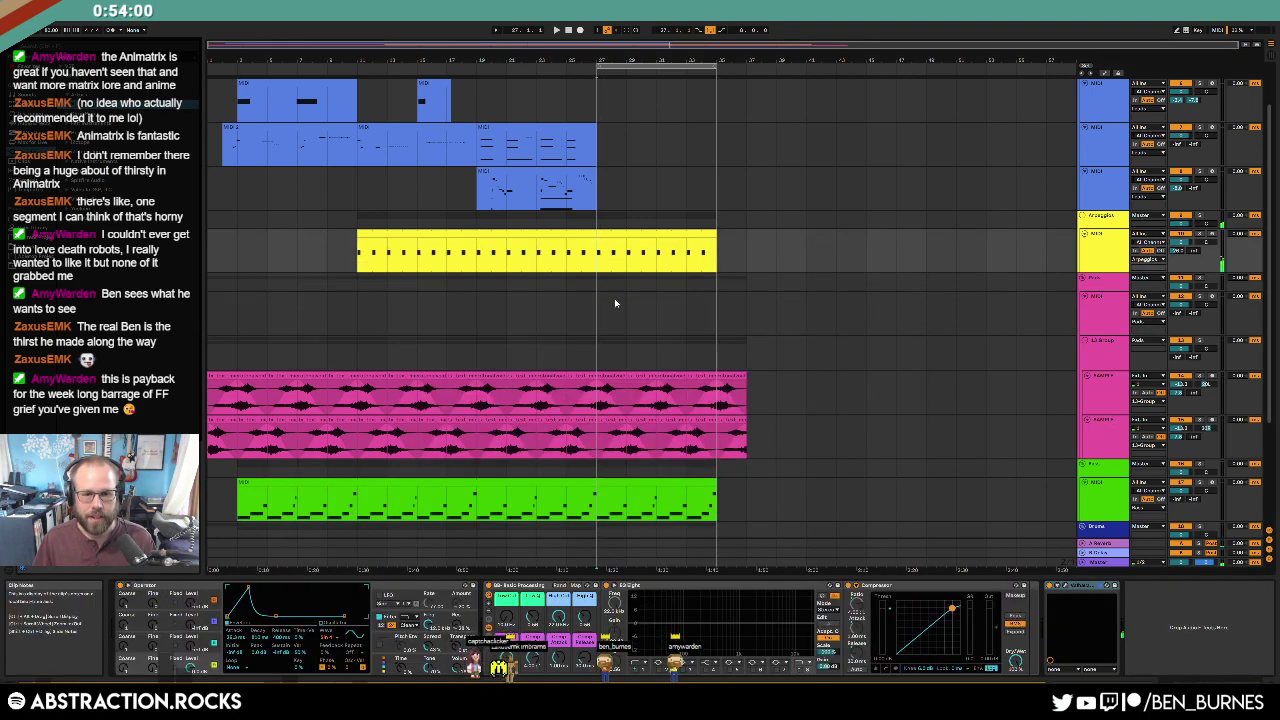
Step: Choose a different waveform for oscillator B in the arpeggio track's Operator and adjust the filter frequency
left_click(214, 643)
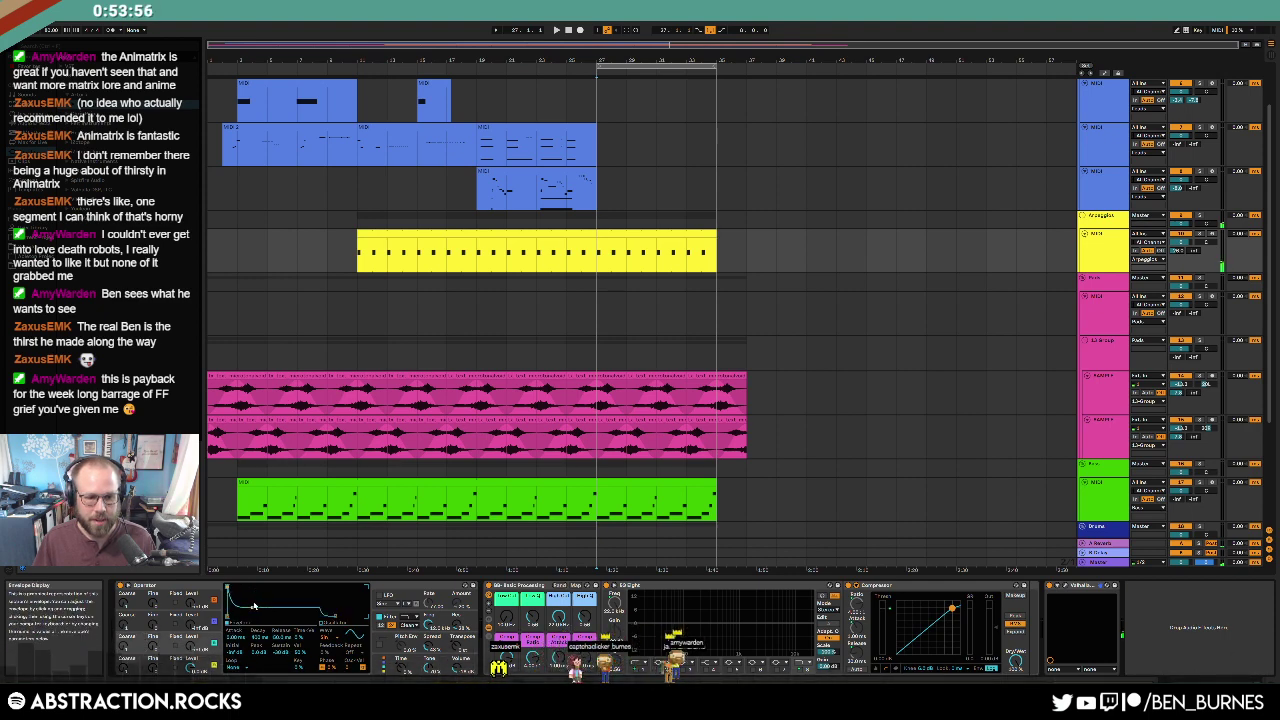
left_click(210, 664)
left_click(332, 638)
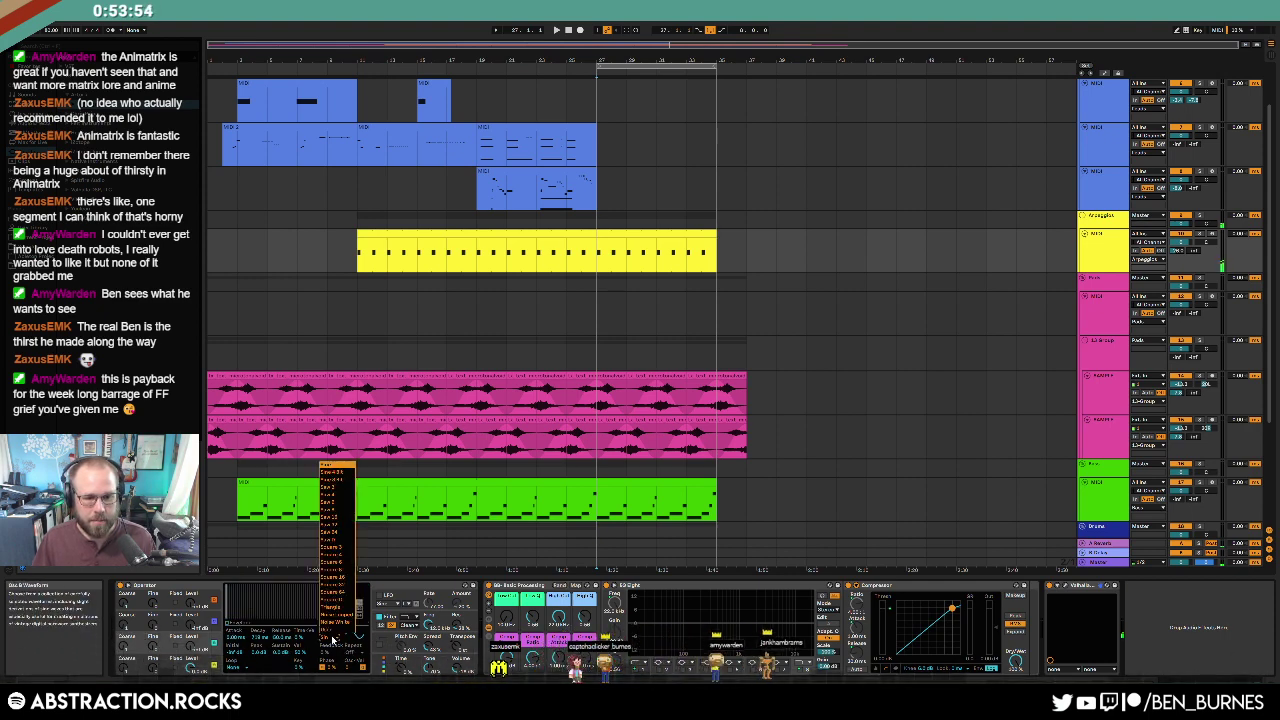
left_click(336, 543)
left_click_drag(429, 645, 429, 640)
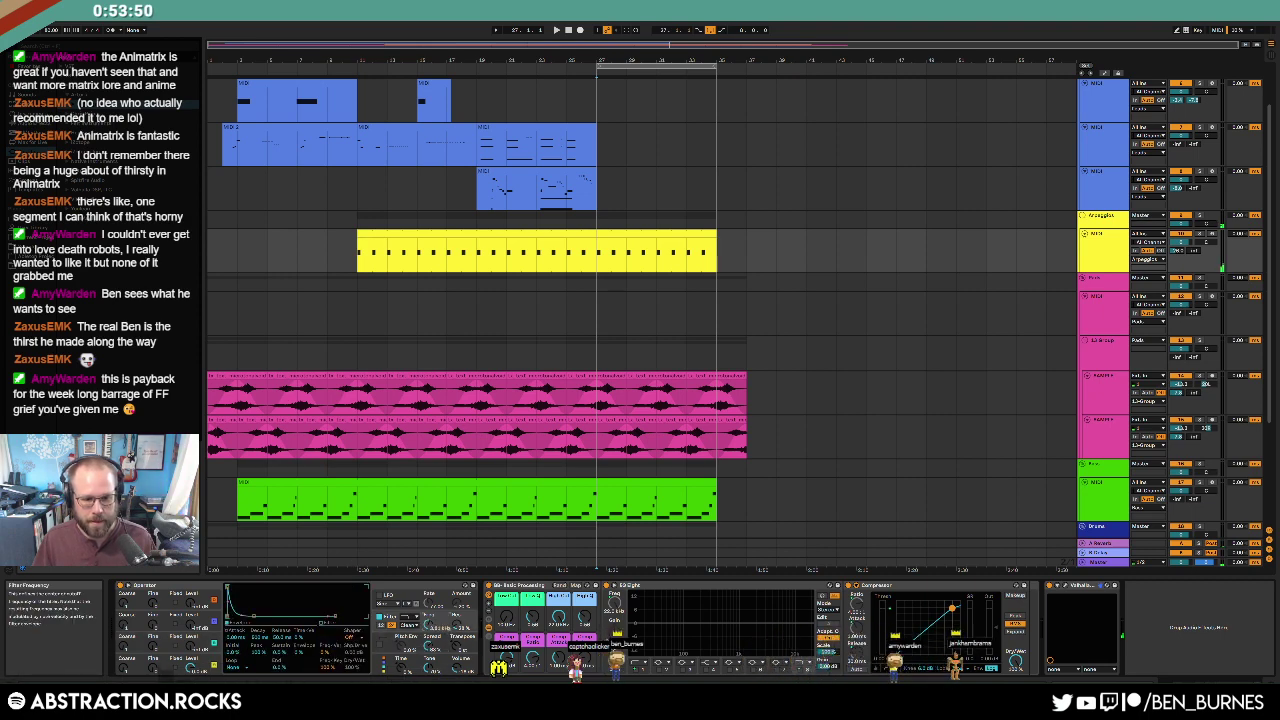
Step: Automate oscillator B's output level to rise from bar 27 to bar 31 and fall back by bar 35, and play it
left_click(190, 645)
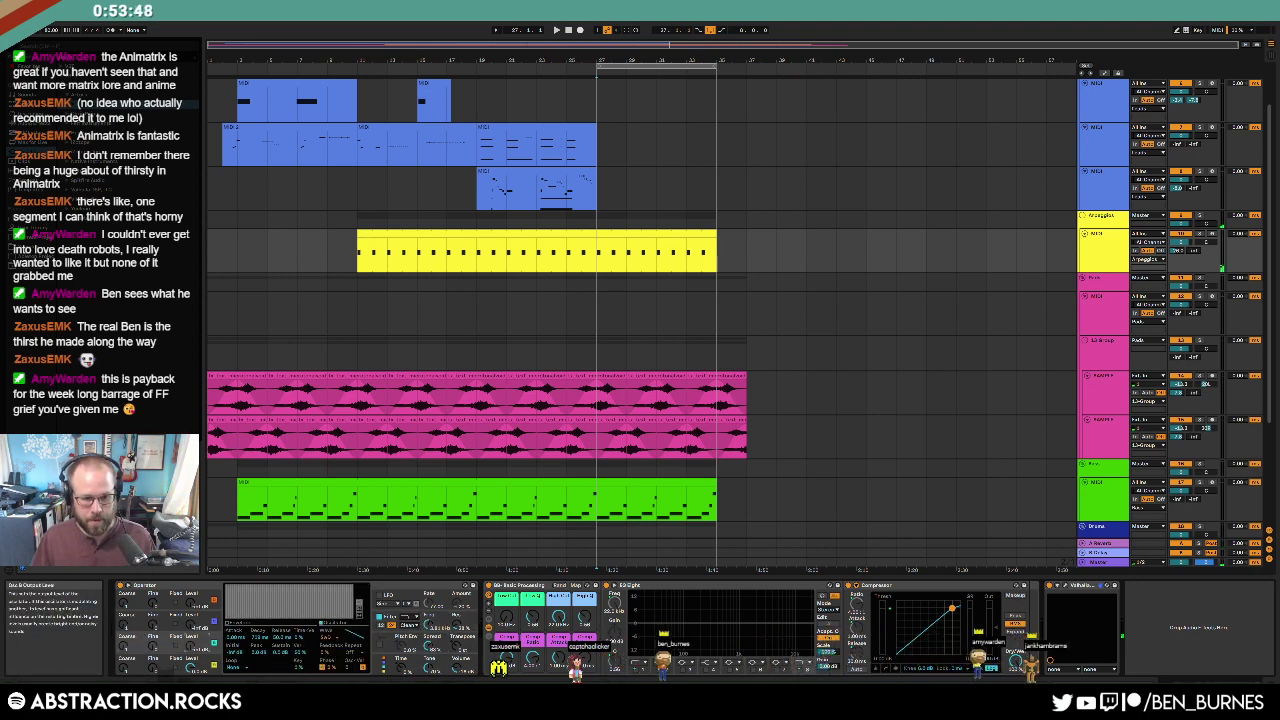
key("a")
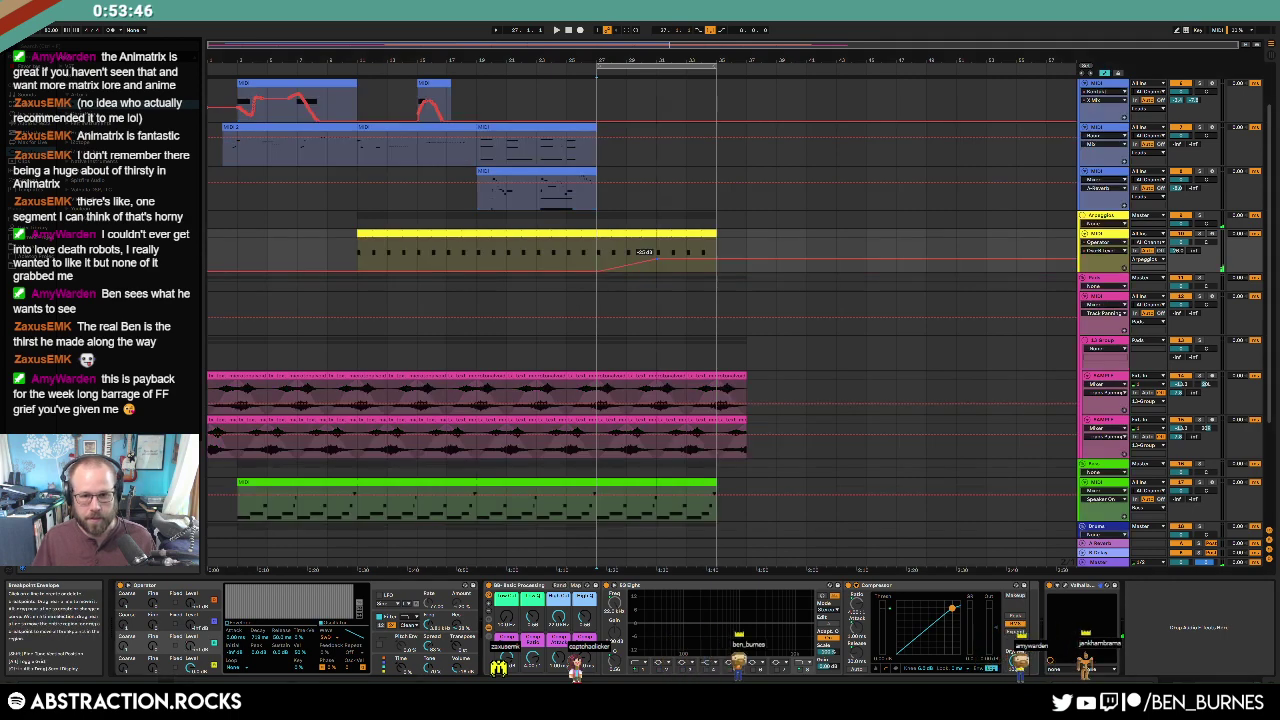
left_click_drag(657, 259, 716, 271)
left_click(637, 251)
key("space")
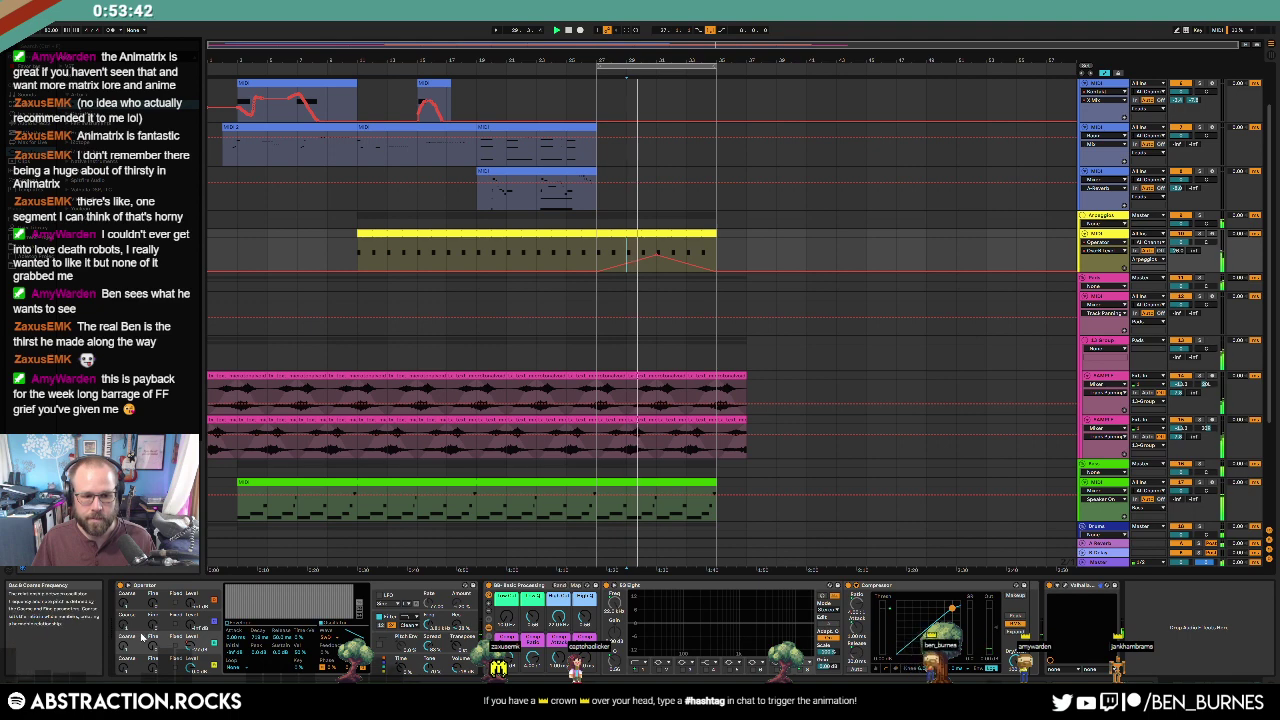
Step: Adjust oscillator B's frequency, reshape its level automation into one continuous rise from bar 27 to bar 35, and hide the automation
key("a")
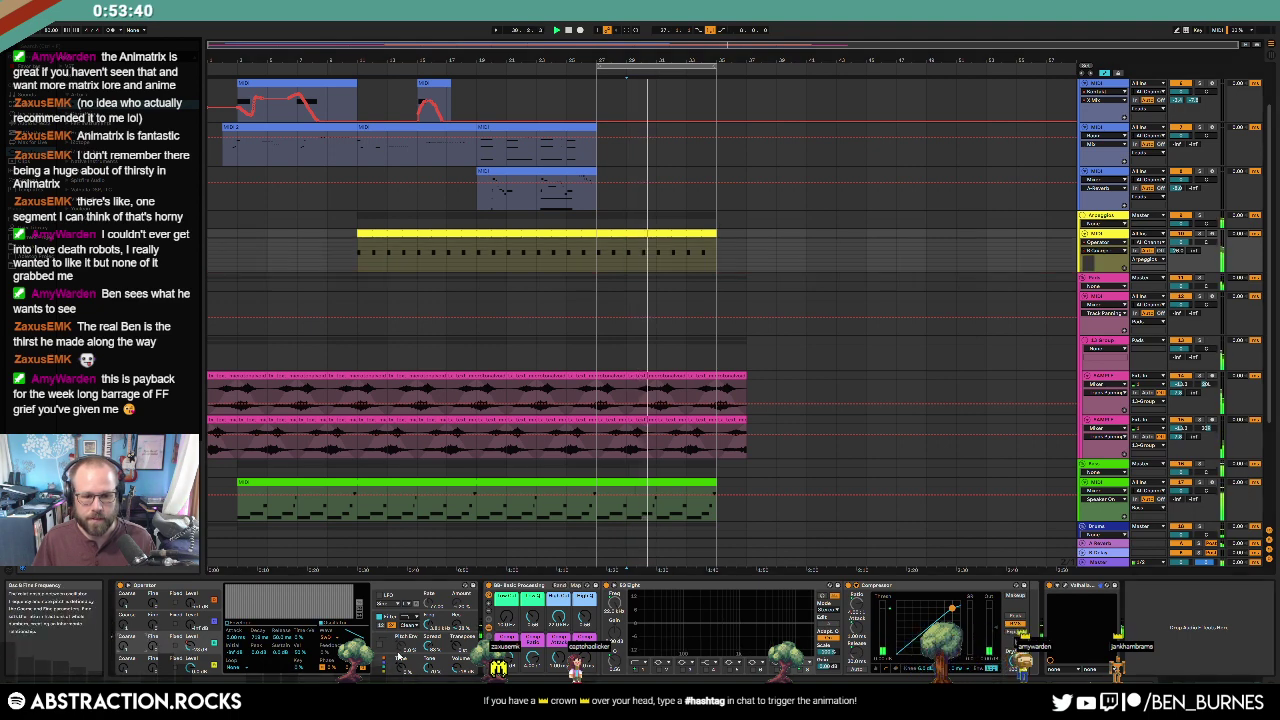
key("a")
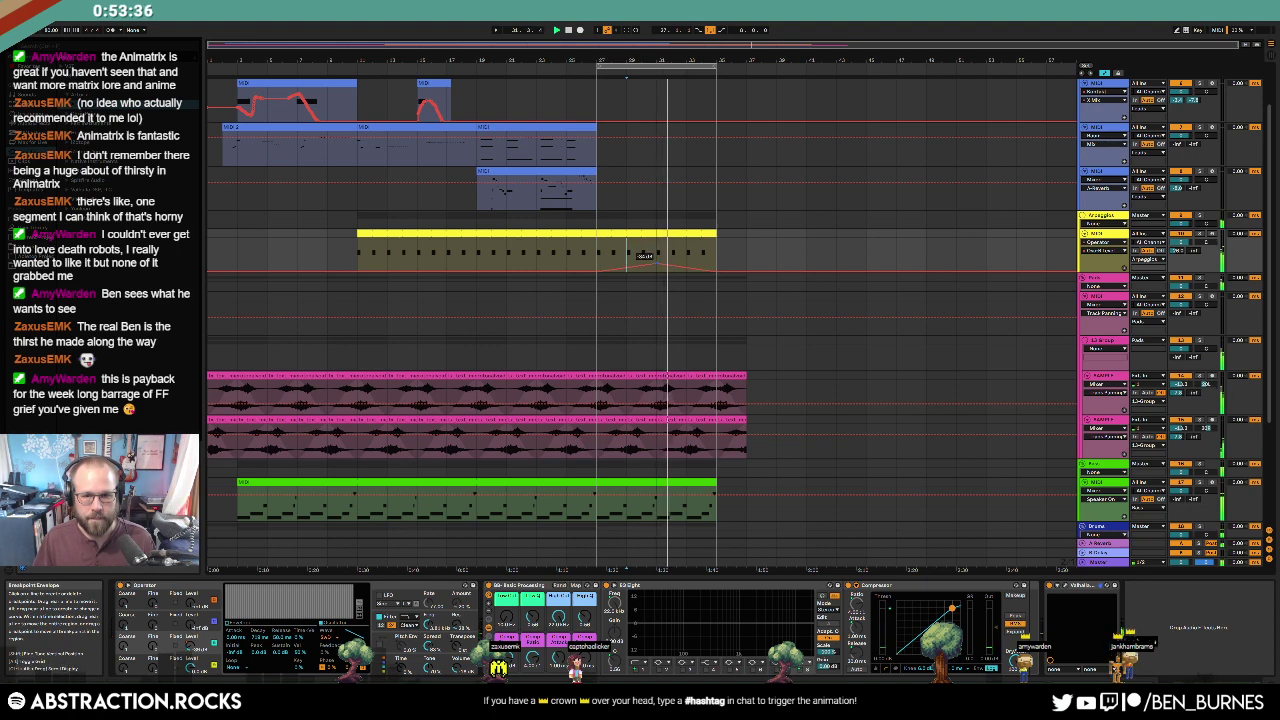
left_click(124, 647)
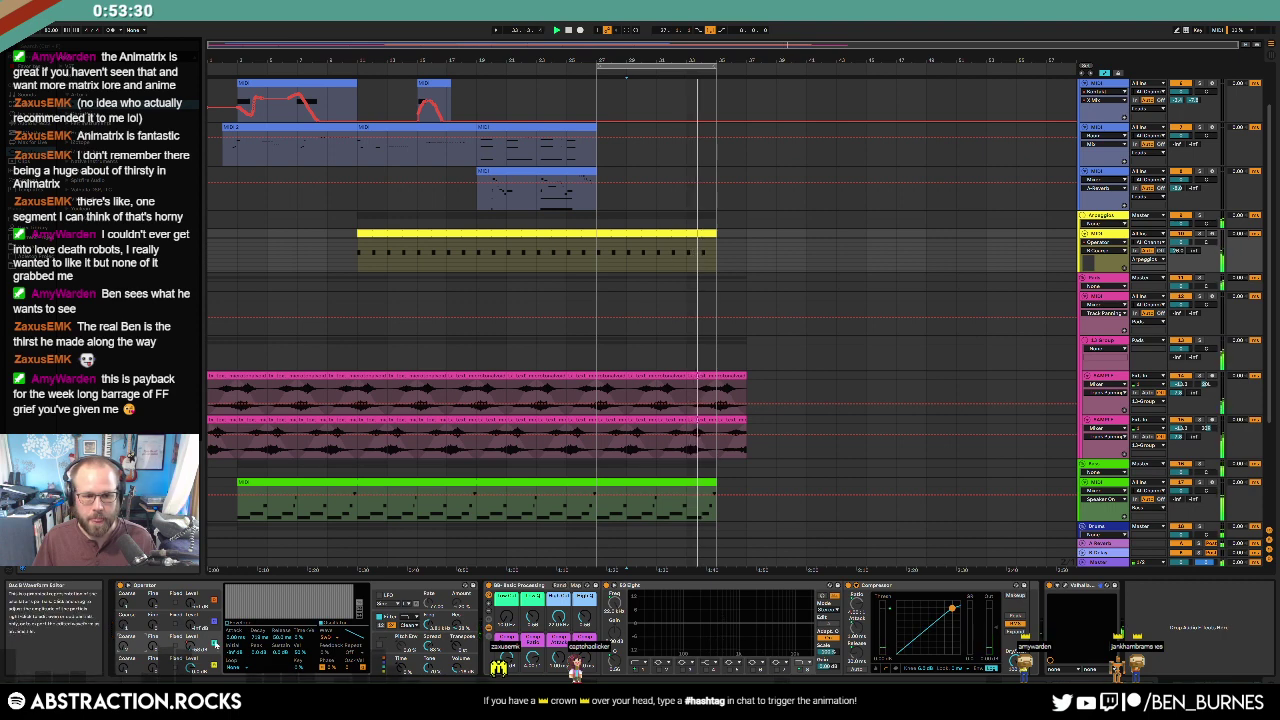
left_click(193, 646)
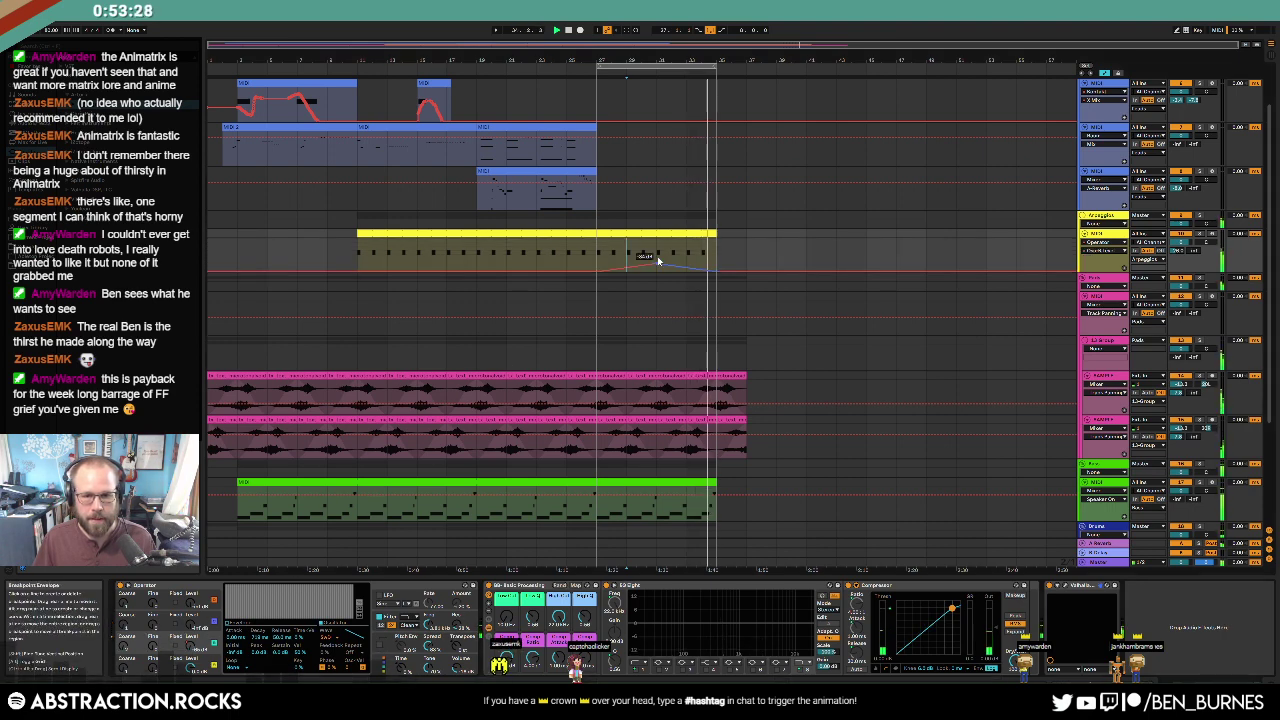
left_click_drag(656, 260, 656, 257)
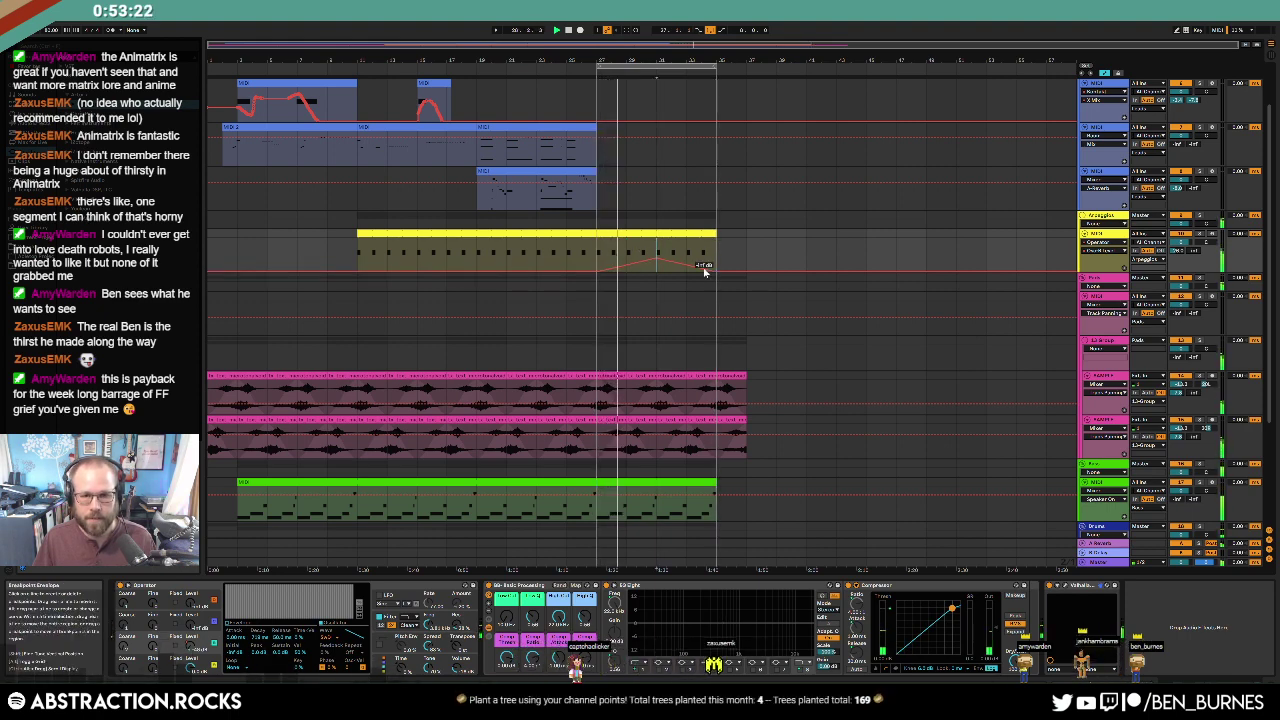
left_click_drag(657, 259, 716, 258)
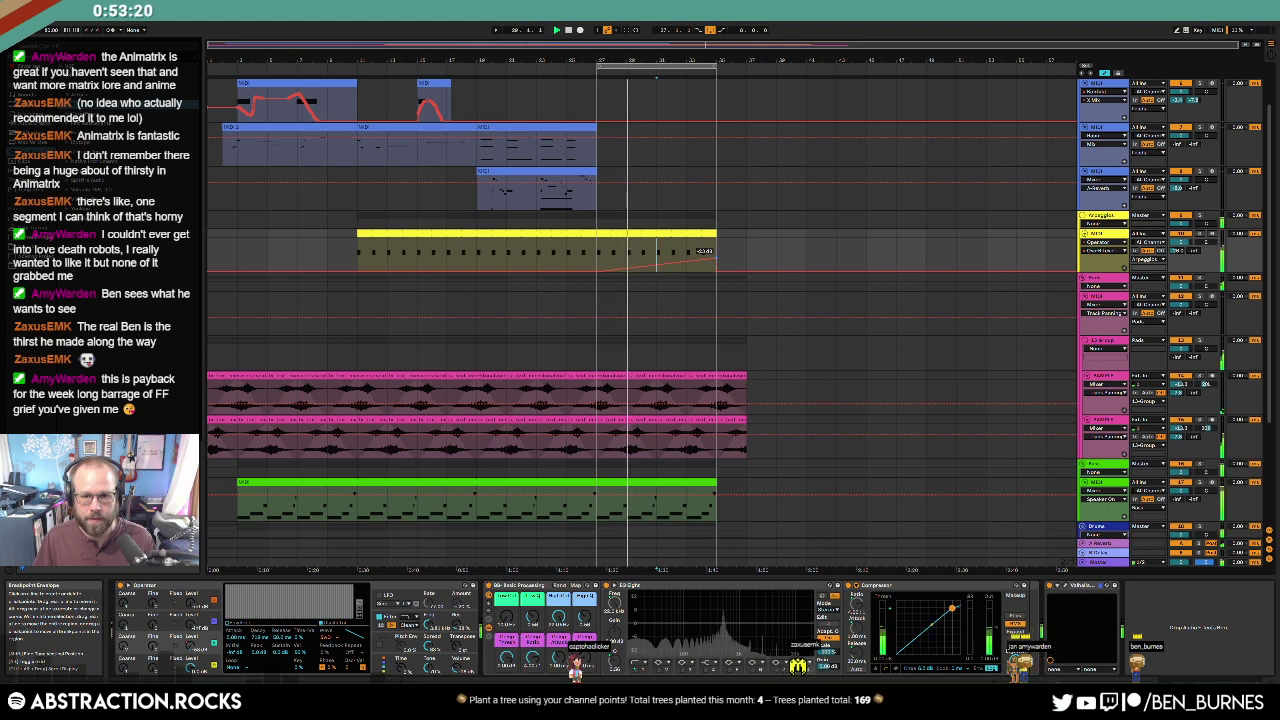
key("a")
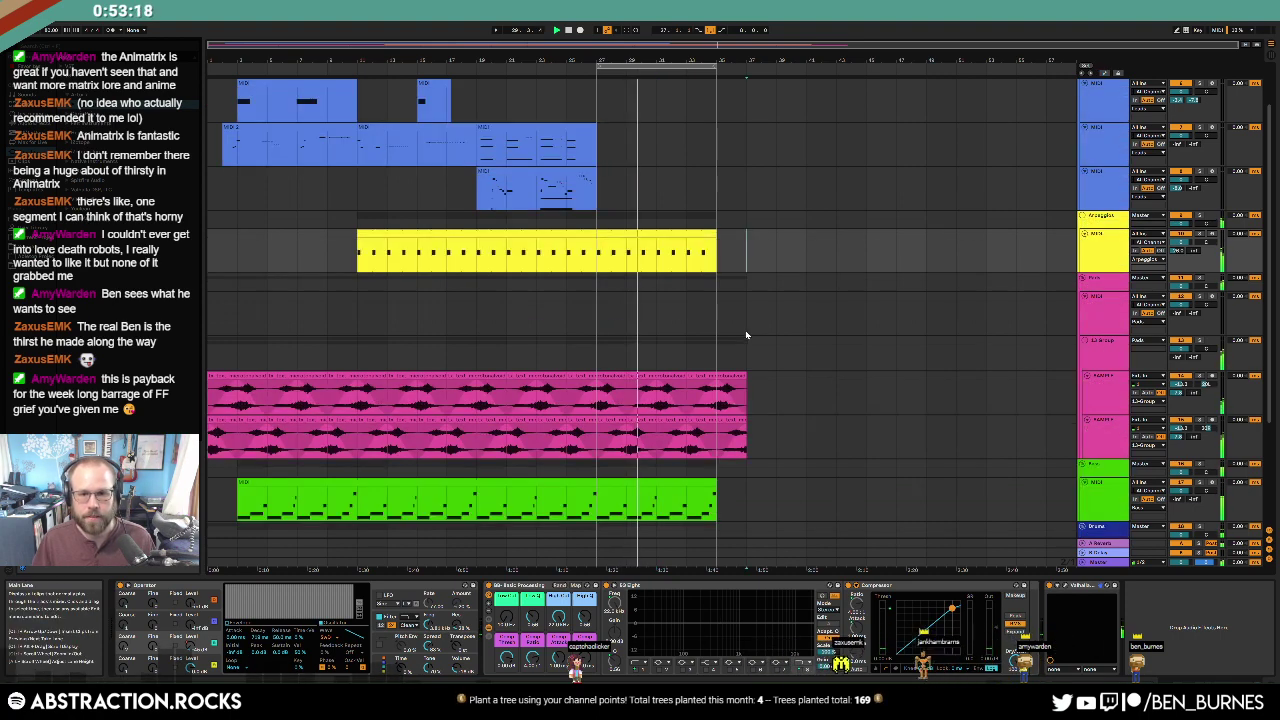
Step: Arm the piano lead track, copy bars 27–35 of the bass clip onto it, and open the copy with all notes selected
left_click(1094, 207)
left_click(597, 500)
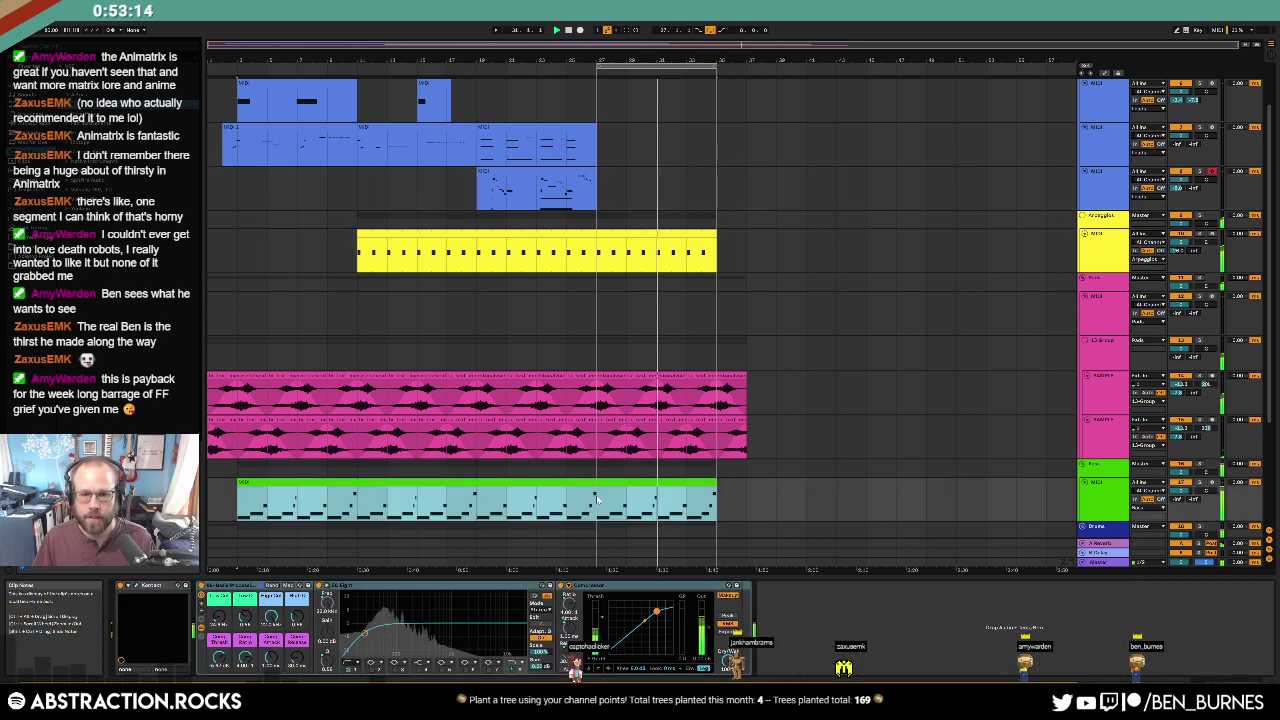
left_click_drag(597, 500, 688, 202)
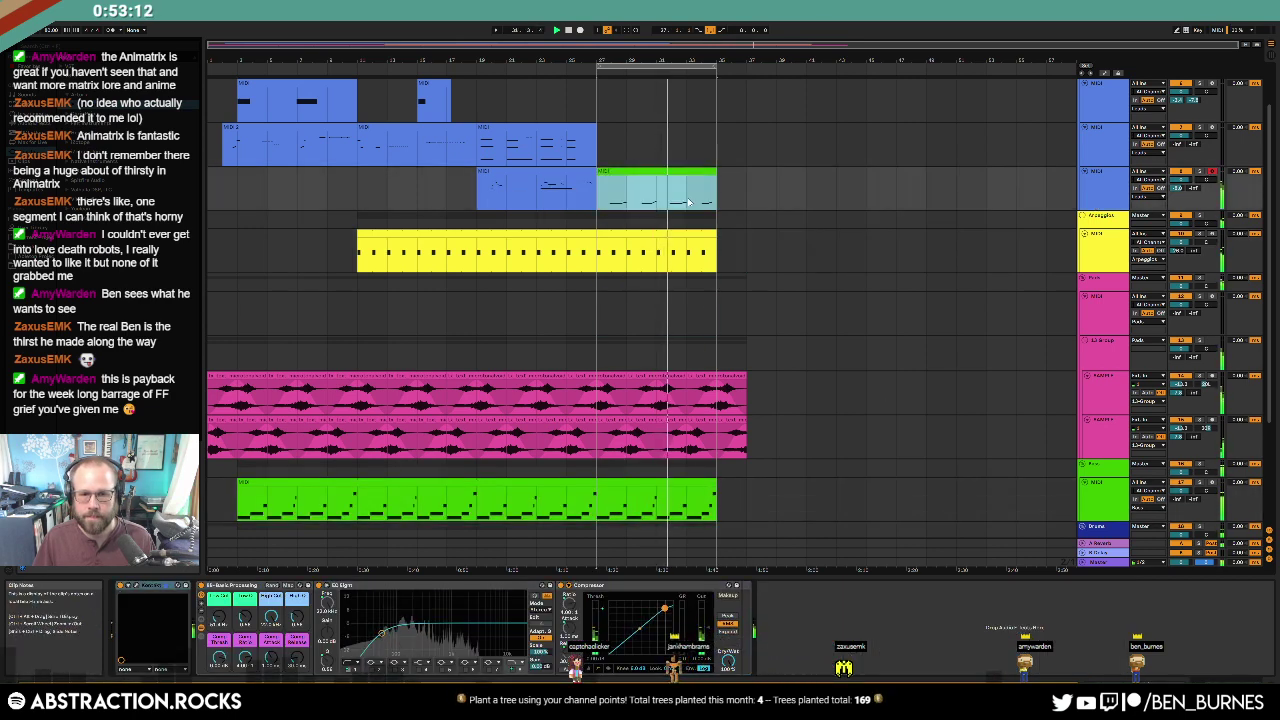
double_click(688, 202)
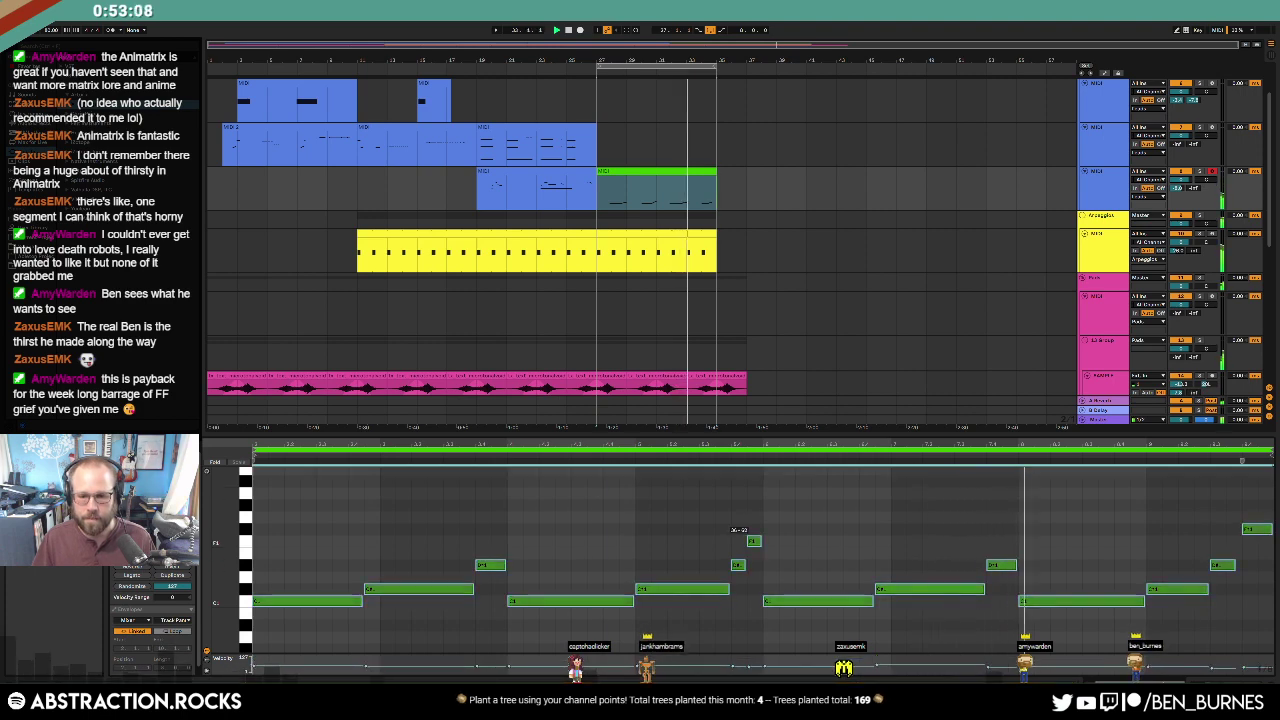
Step: Move the copied bar 27–35 clip to the track directly above and assign the track's color to its clips
left_click_drag(688, 190, 652, 137)
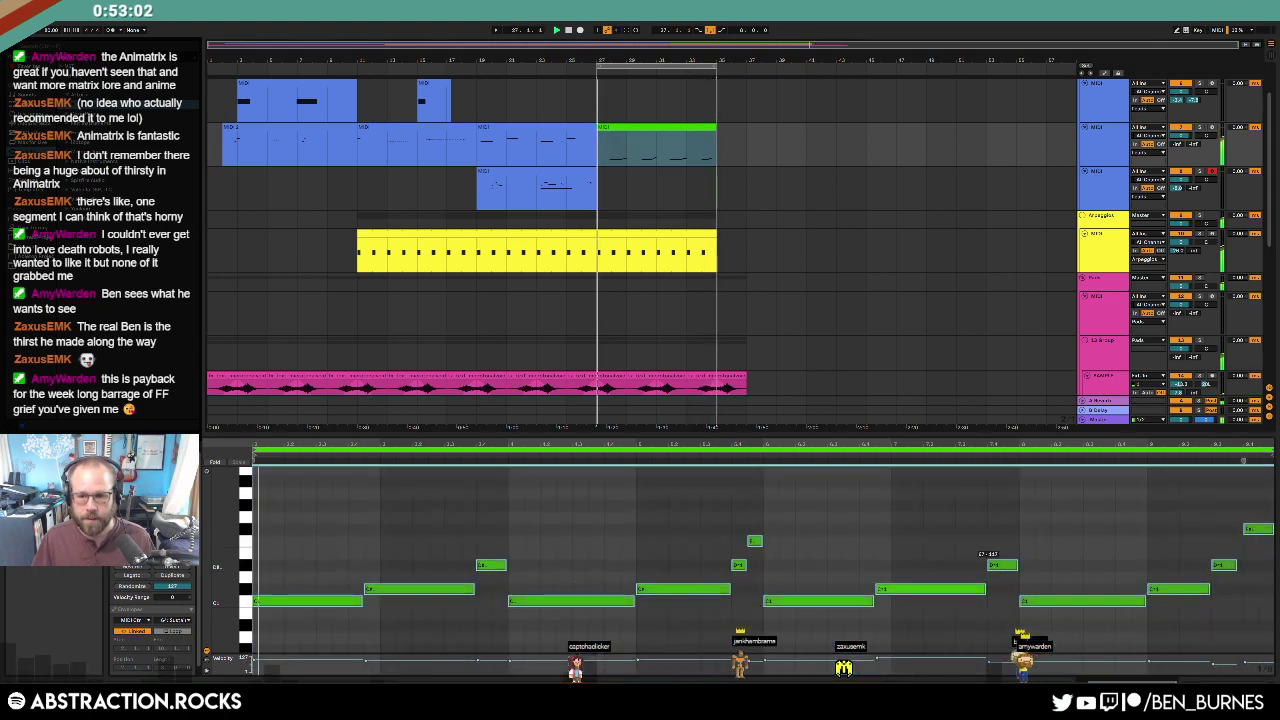
left_click(594, 145)
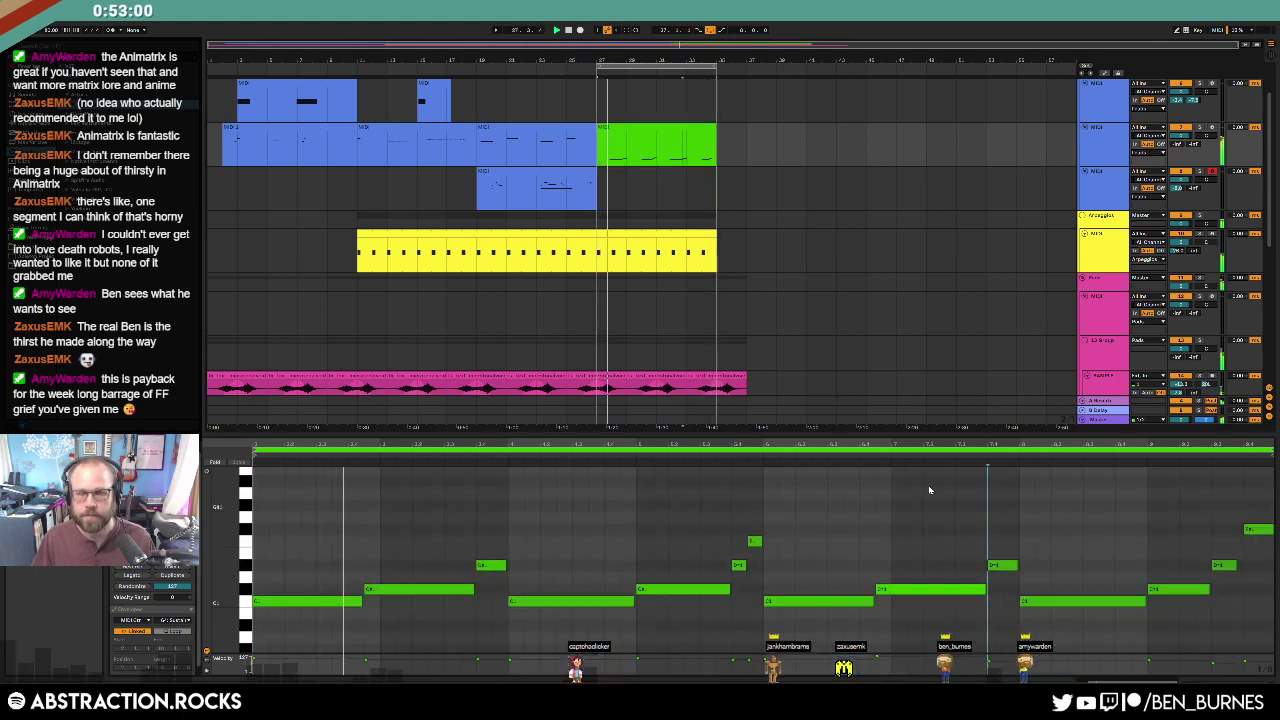
right_click(1123, 133)
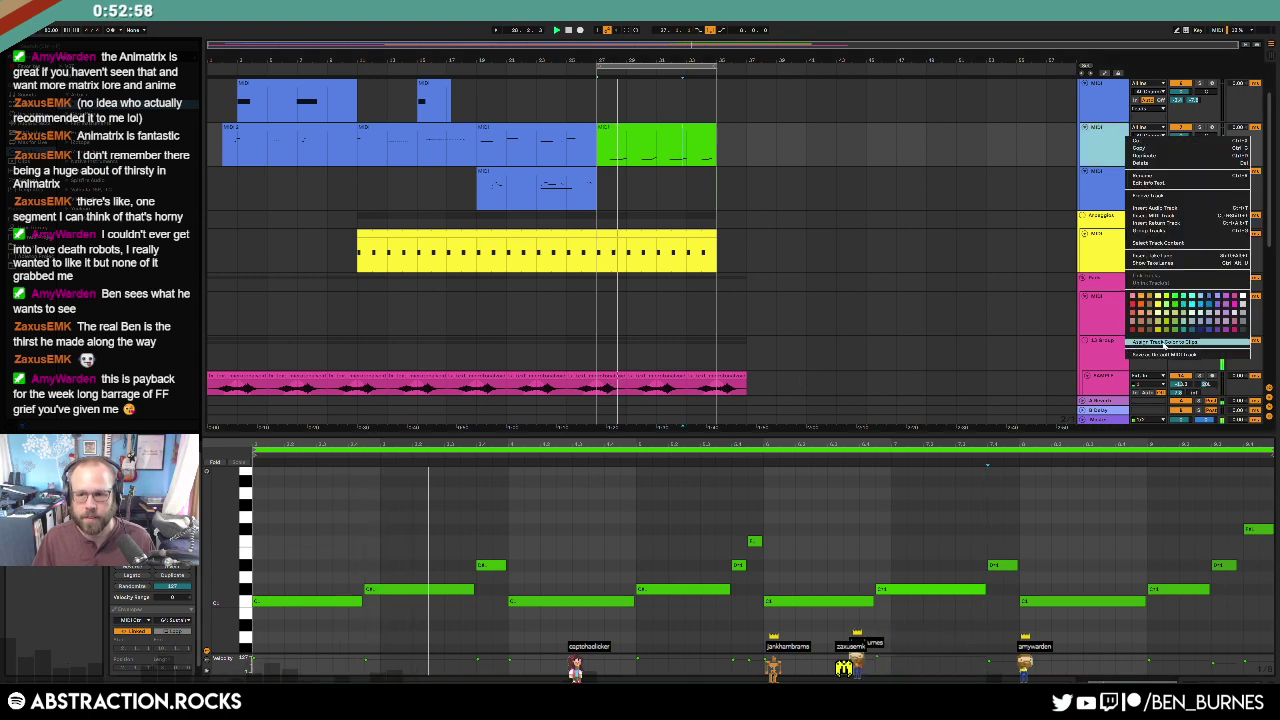
left_click(1163, 343)
left_click(720, 163)
left_click(689, 127)
key("shift+Tab")
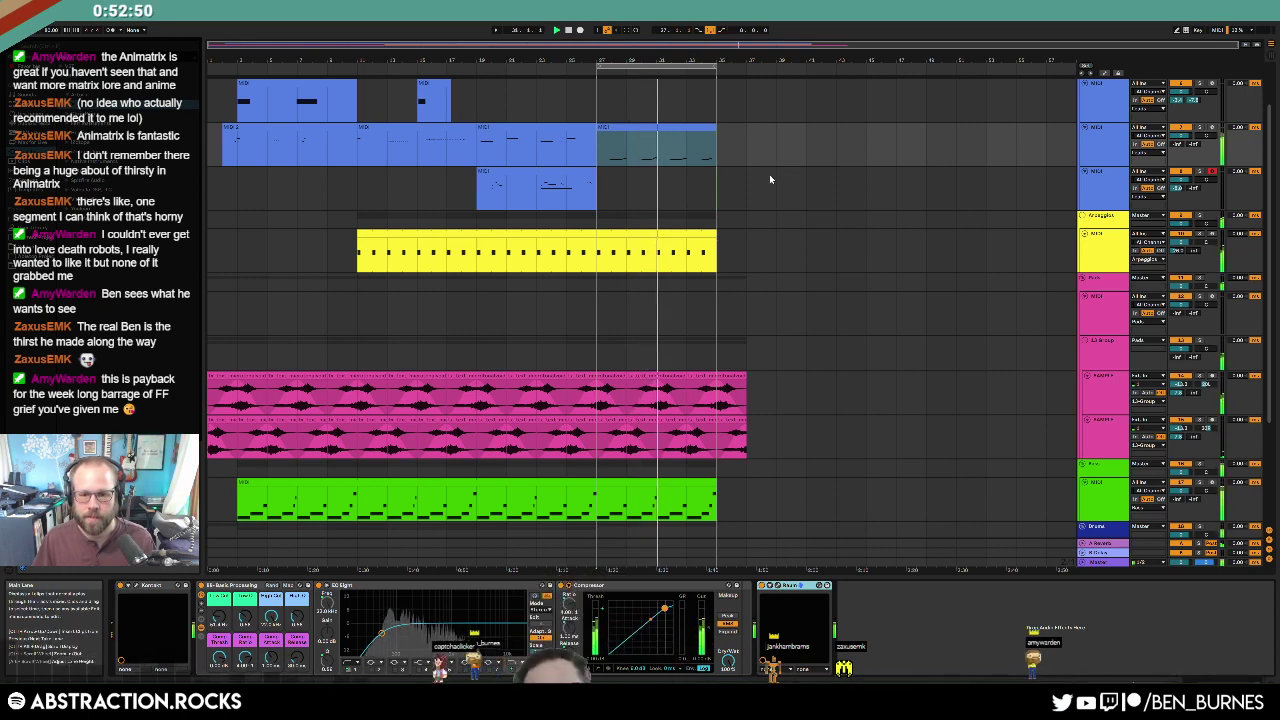
Step: Arm the clip's track, draw a short MIDI sustain-pedal envelope at the start of the clip, and play it
double_click(662, 124)
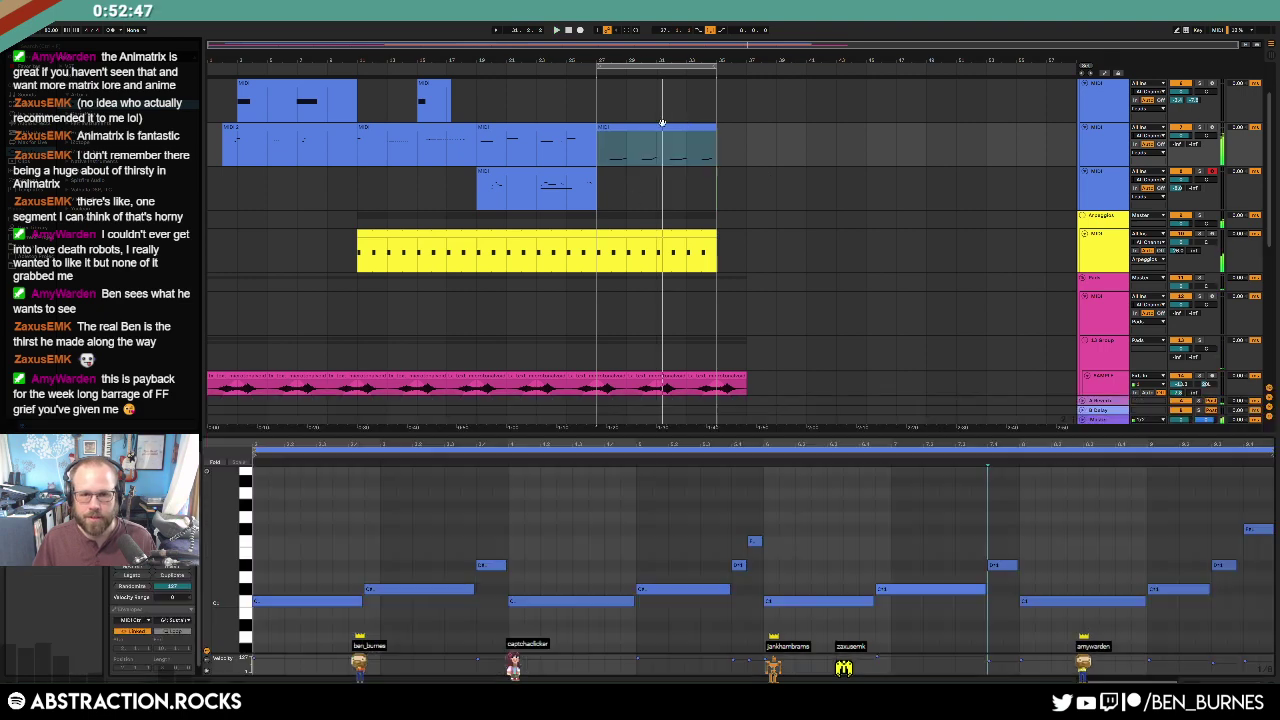
left_click(1211, 128)
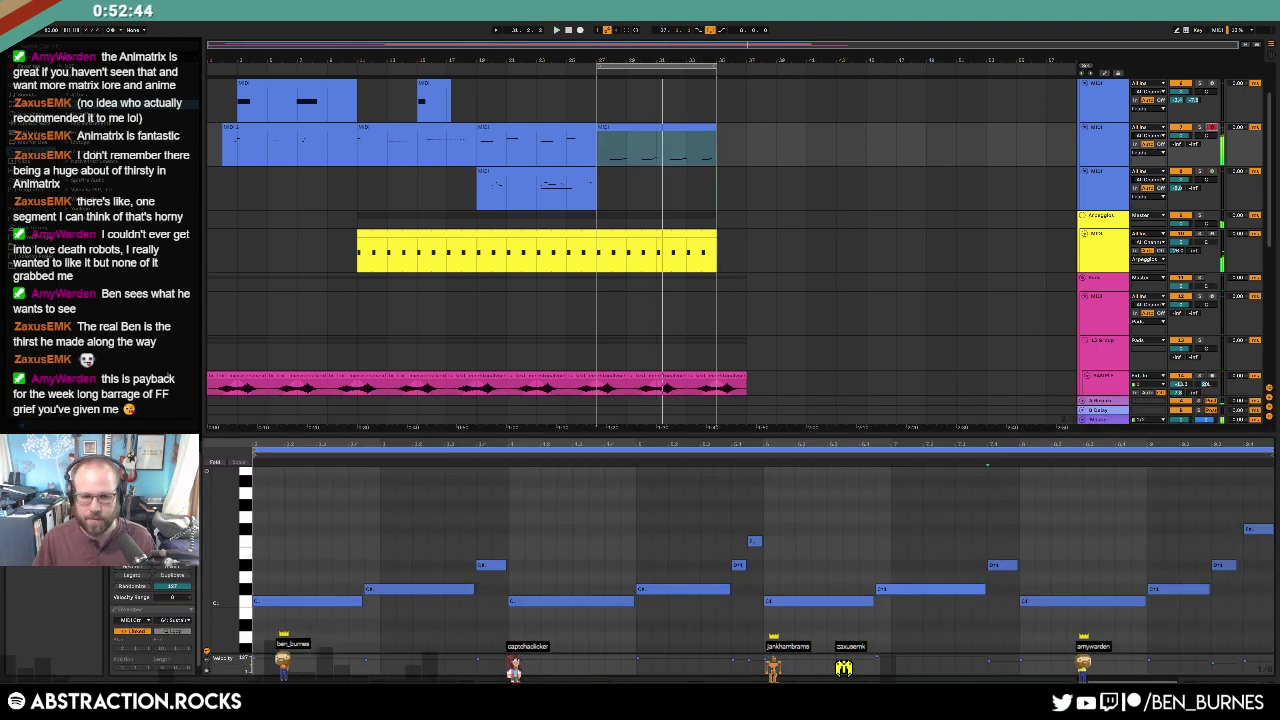
left_click(140, 620)
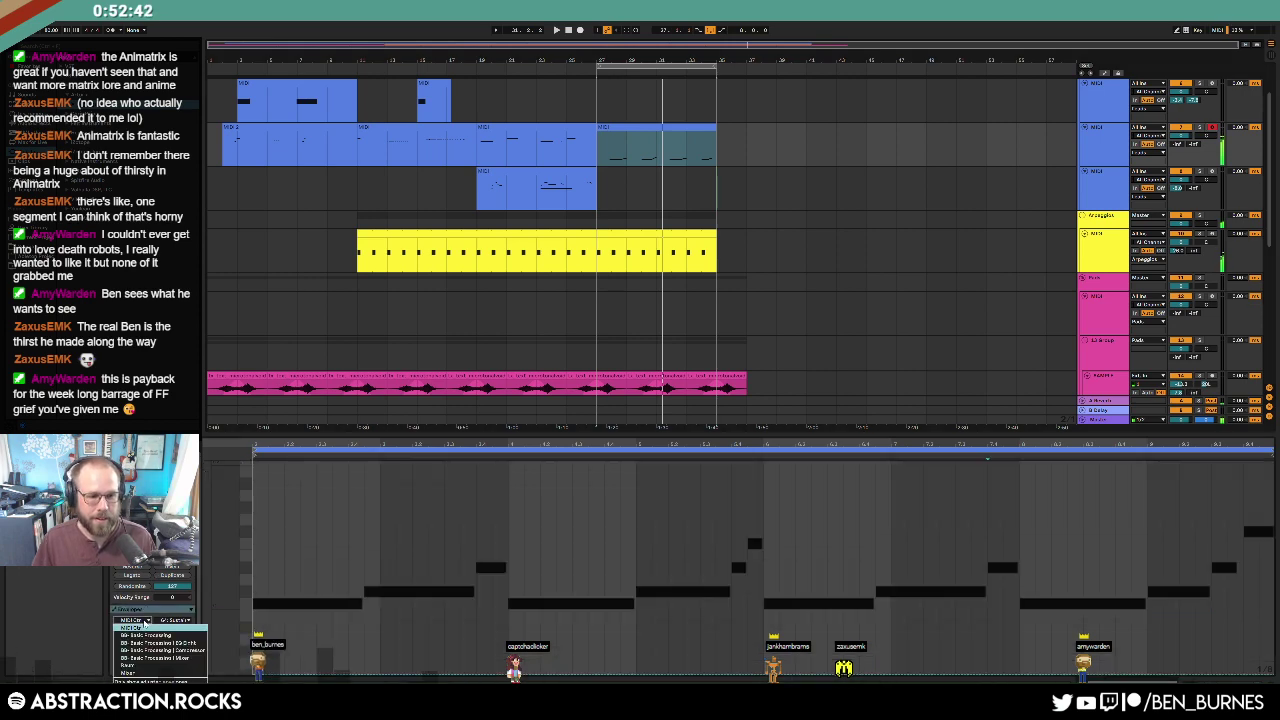
left_click(145, 627)
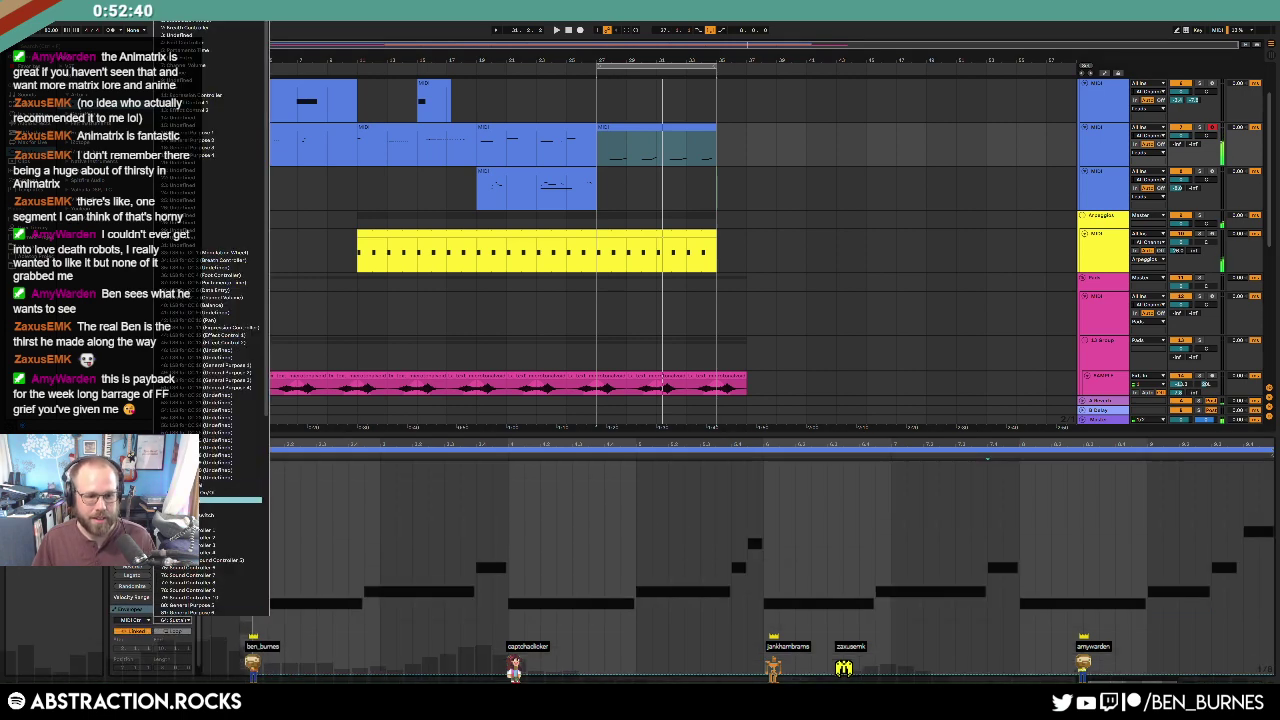
left_click_drag(324, 576, 240, 569)
left_click_drag(276, 674, 326, 675)
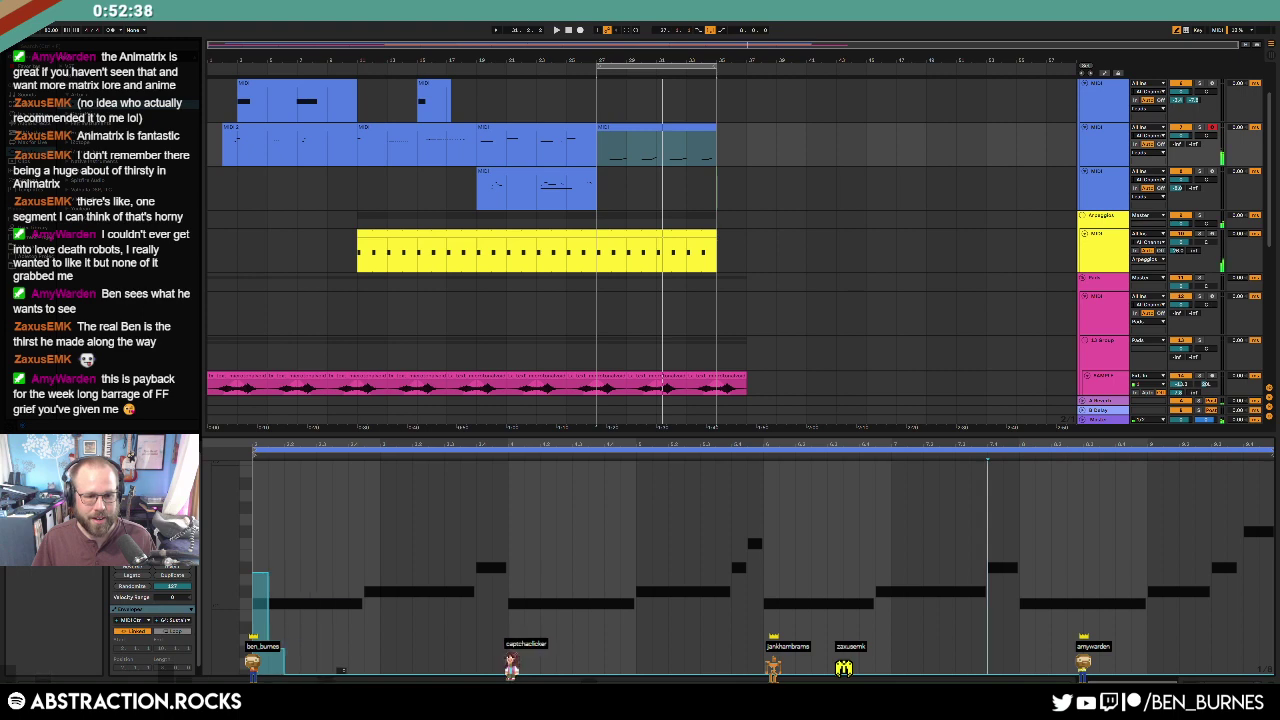
key("b")
key("space")
key("shift+Tab")
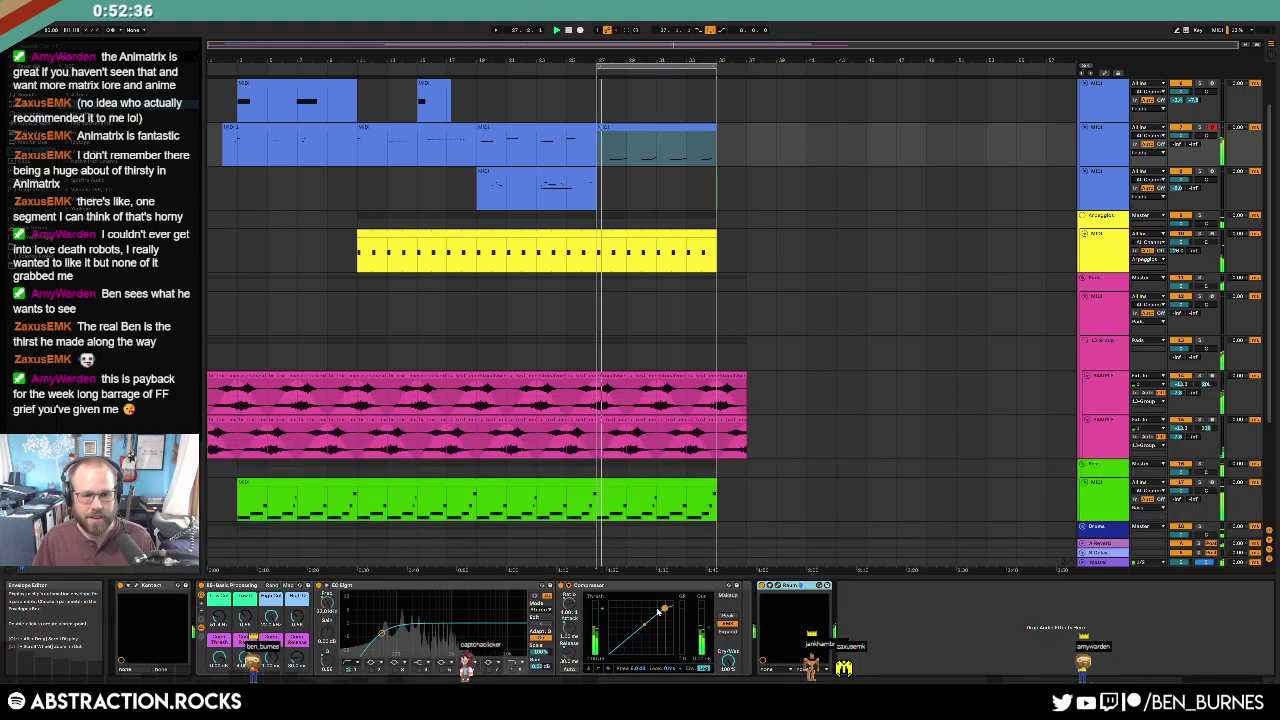
Step: Fine-tune the low cut in the track's Raum reverb and close the plug-in window
left_click(777, 586)
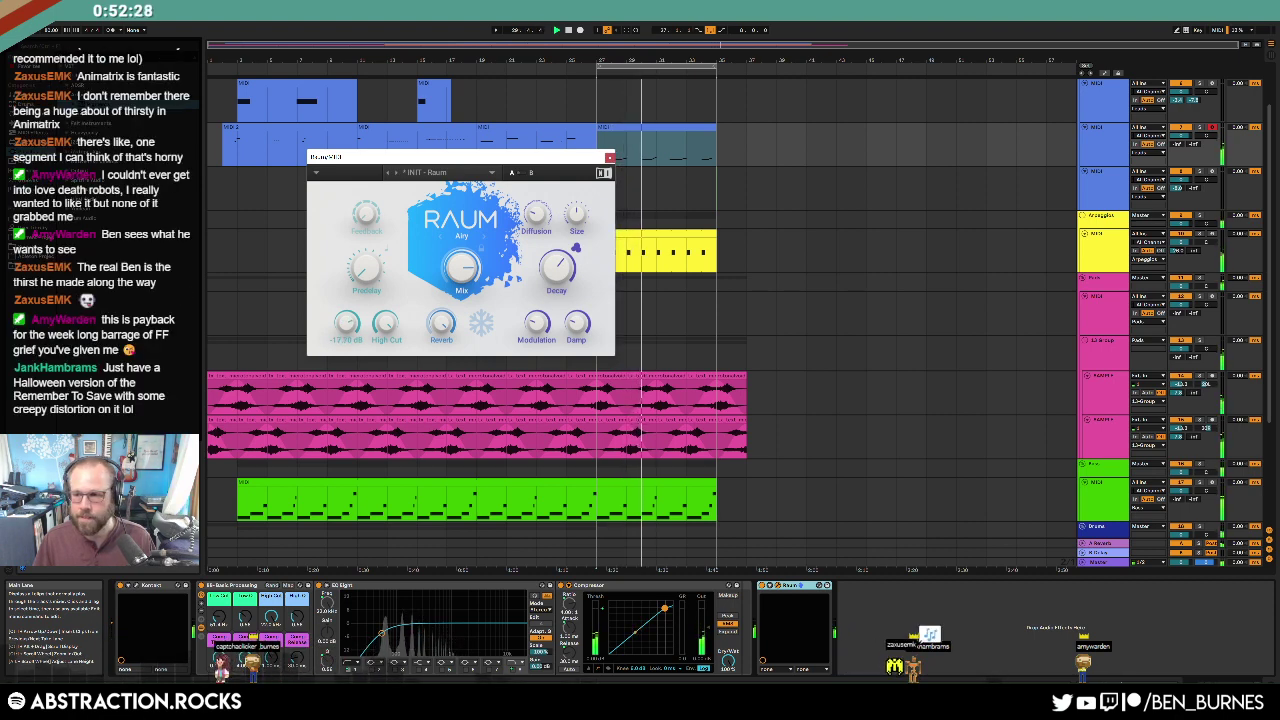
mouse_move(355, 326)
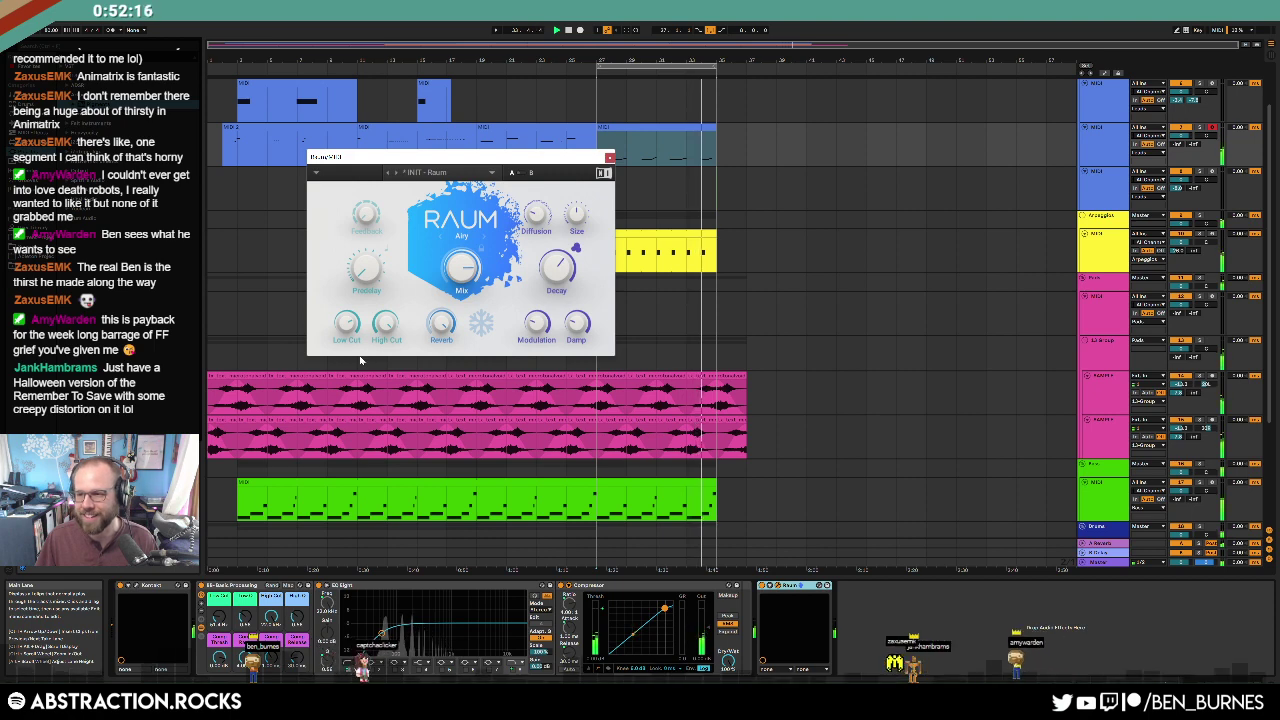
left_click_drag(347, 323, 347, 321)
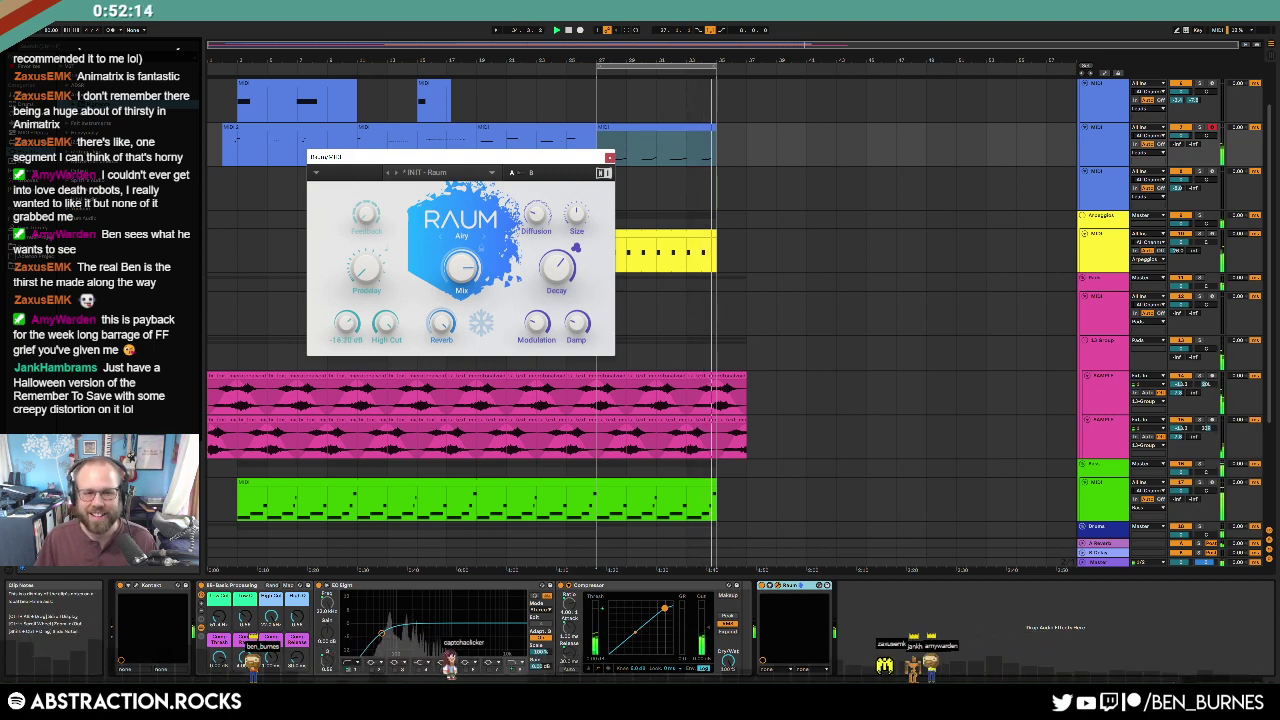
left_click(609, 157)
Step: Move the copied clip back to the track below, stop playback, clear all its notes and delete the clip
left_click(663, 127)
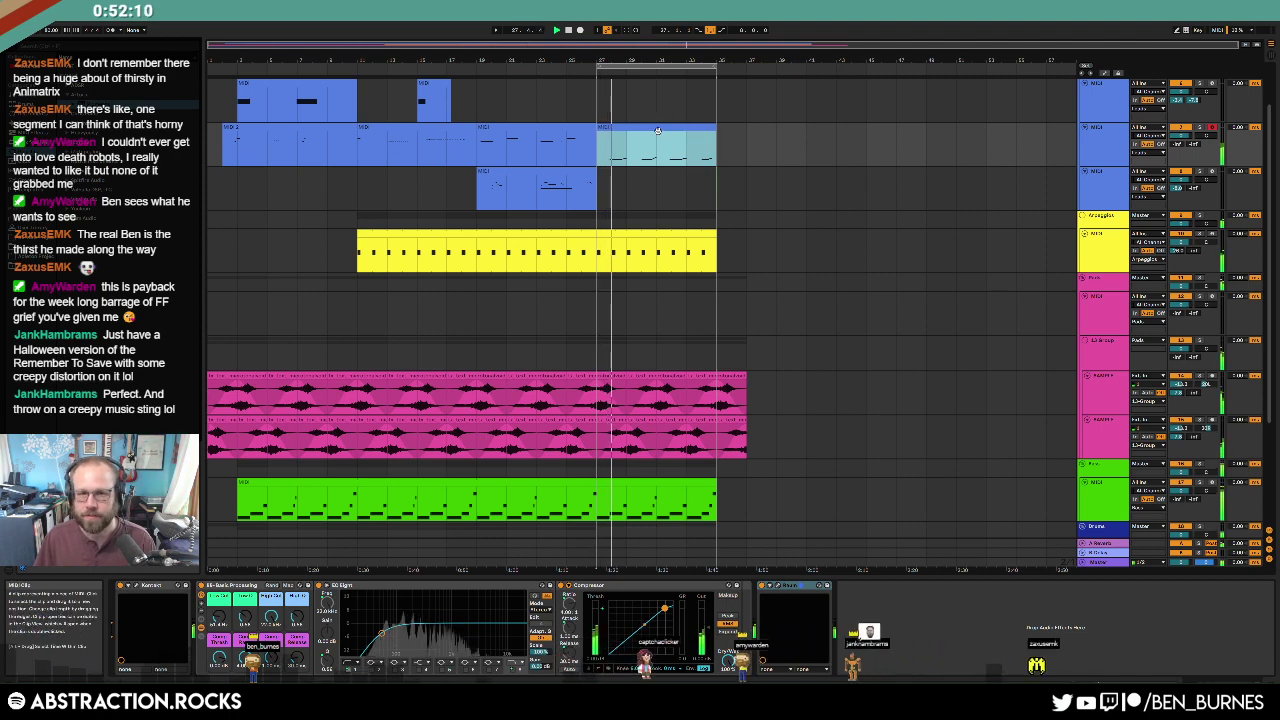
left_click_drag(657, 130, 656, 172)
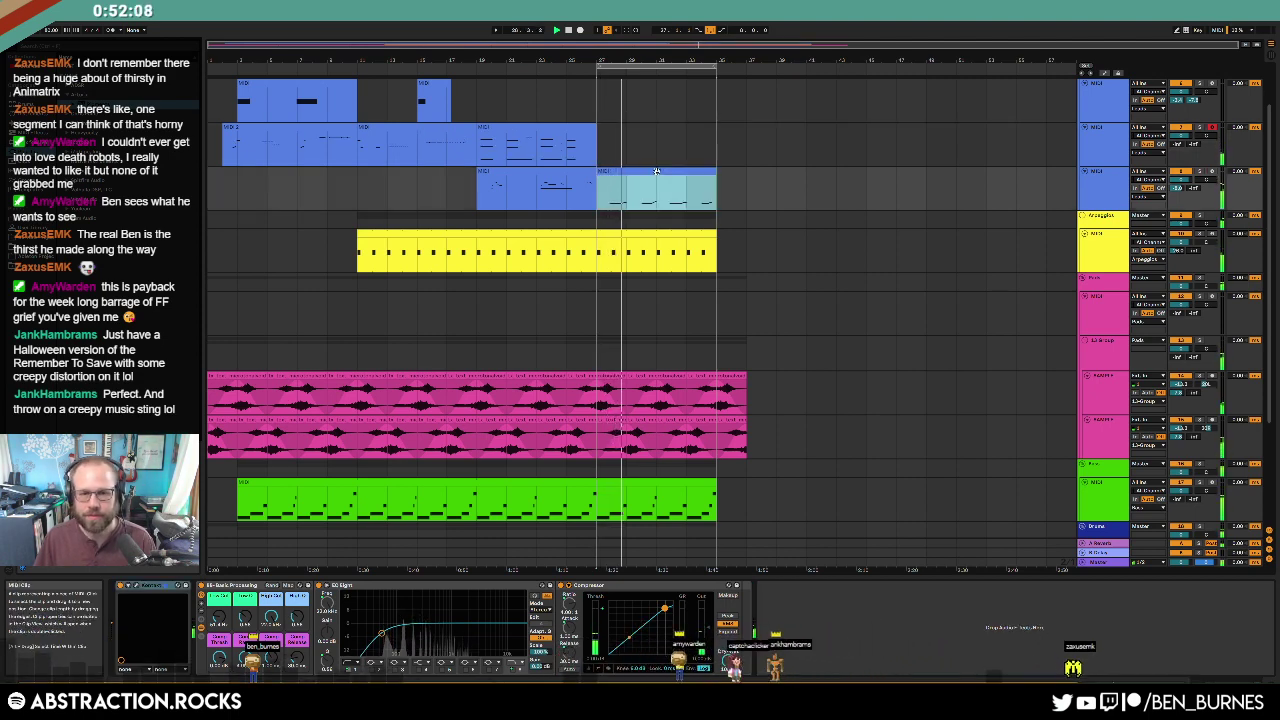
double_click(656, 172)
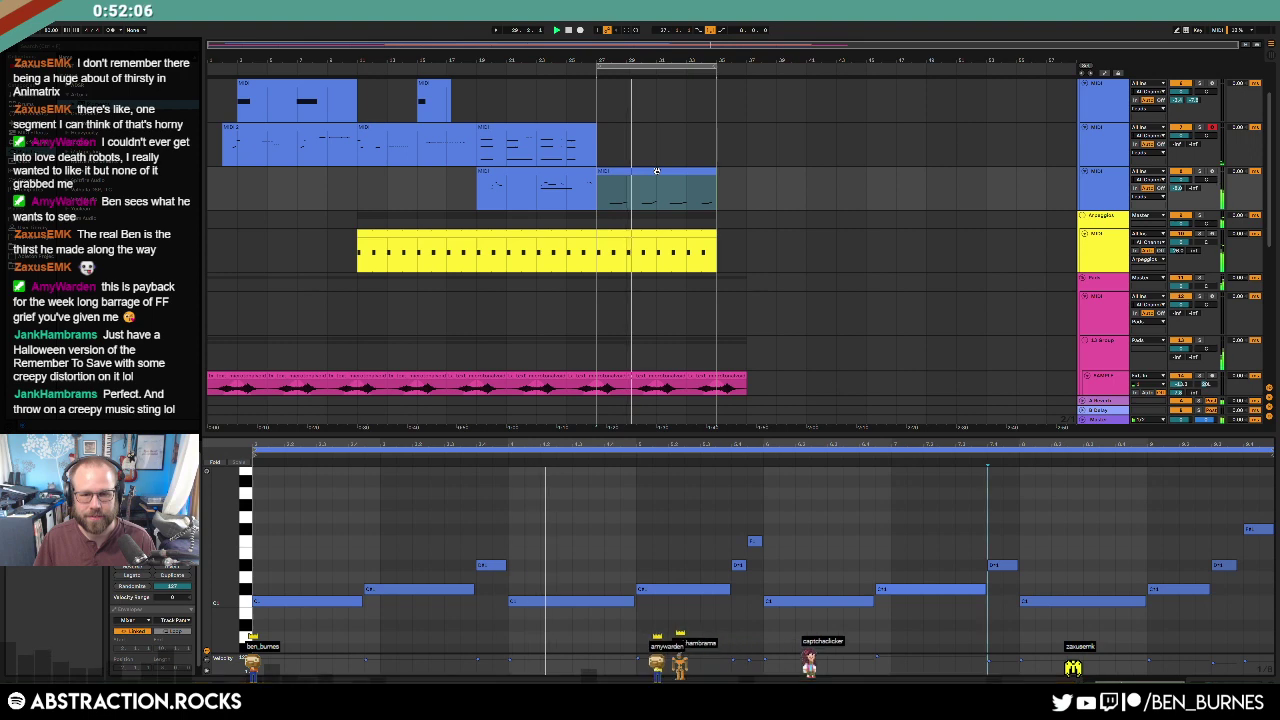
key("ctrl+a")
key("Delete")
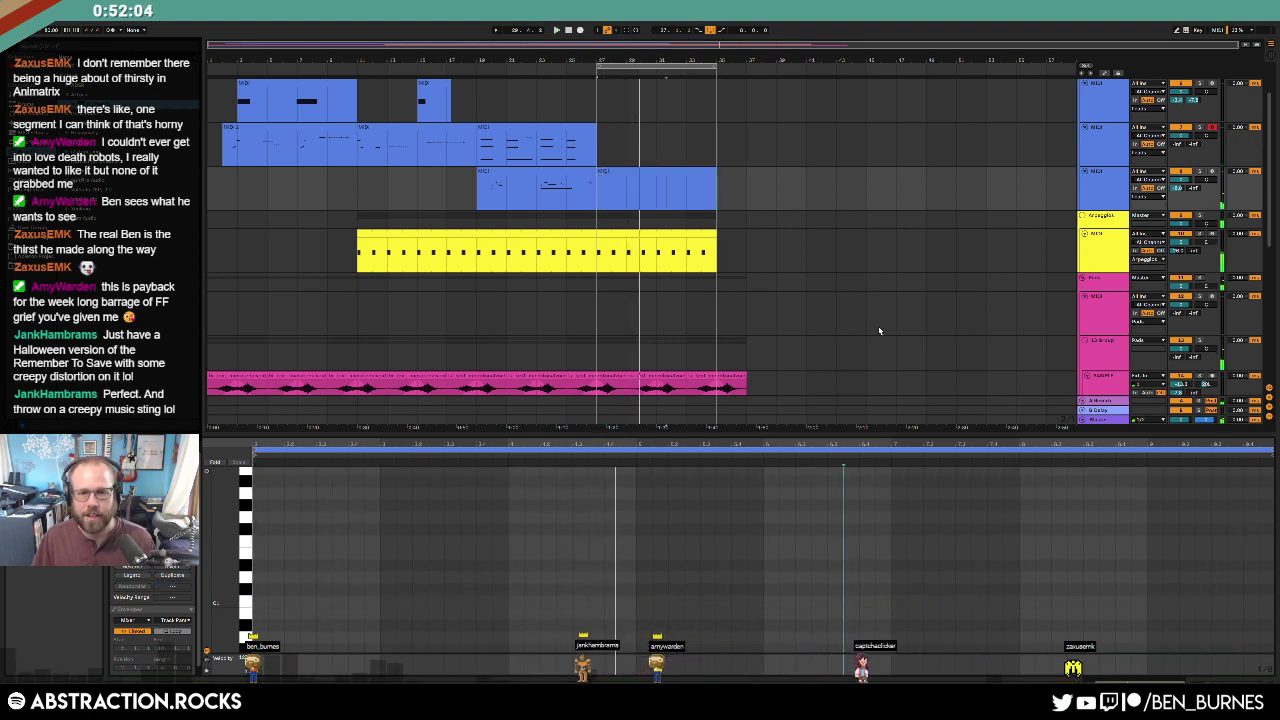
left_click(664, 182)
key("Delete")
left_click(744, 195)
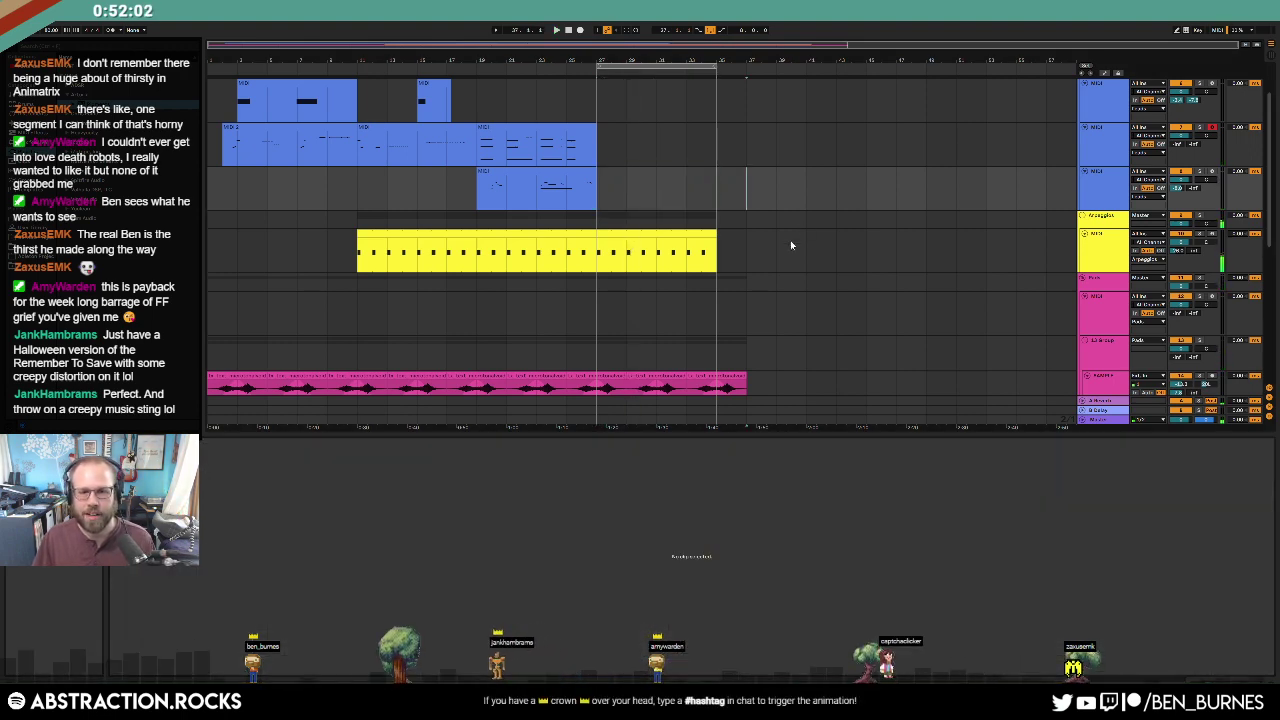
Step: Play the song from the start and replace the Compressor on the pink pad sample group with an Auto Filter
left_click(708, 295)
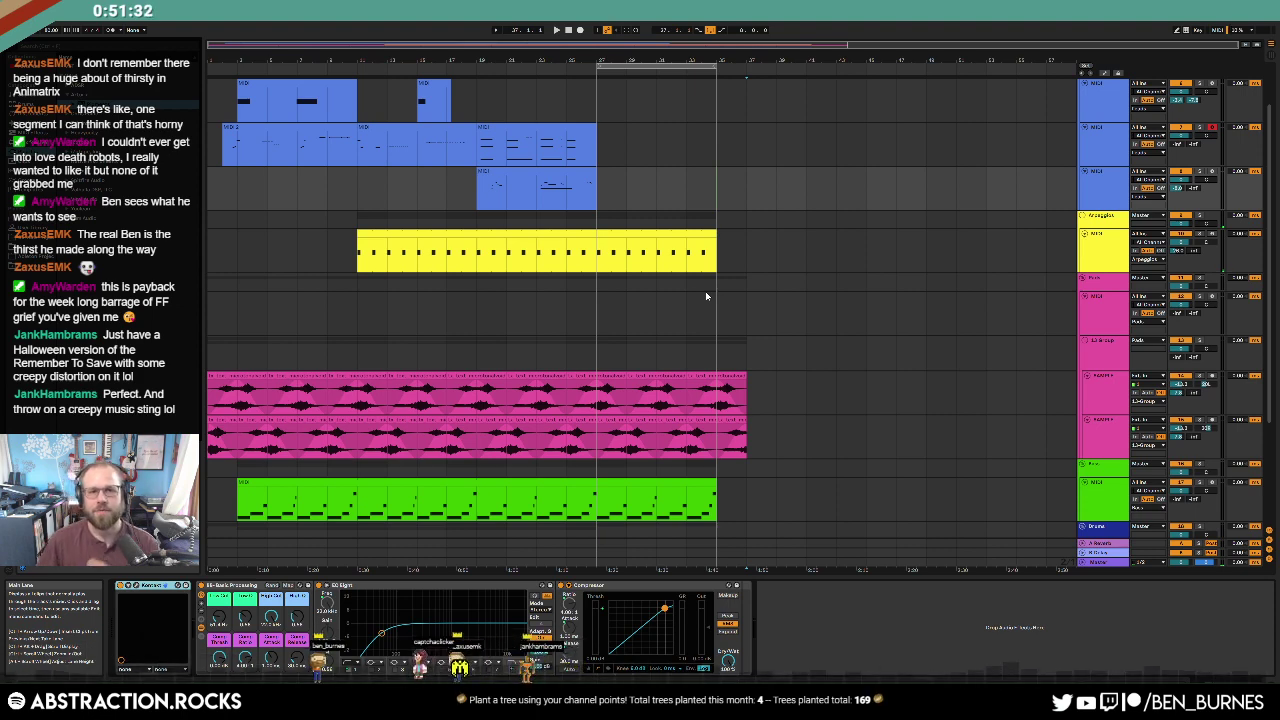
left_click(569, 32)
left_click(557, 33)
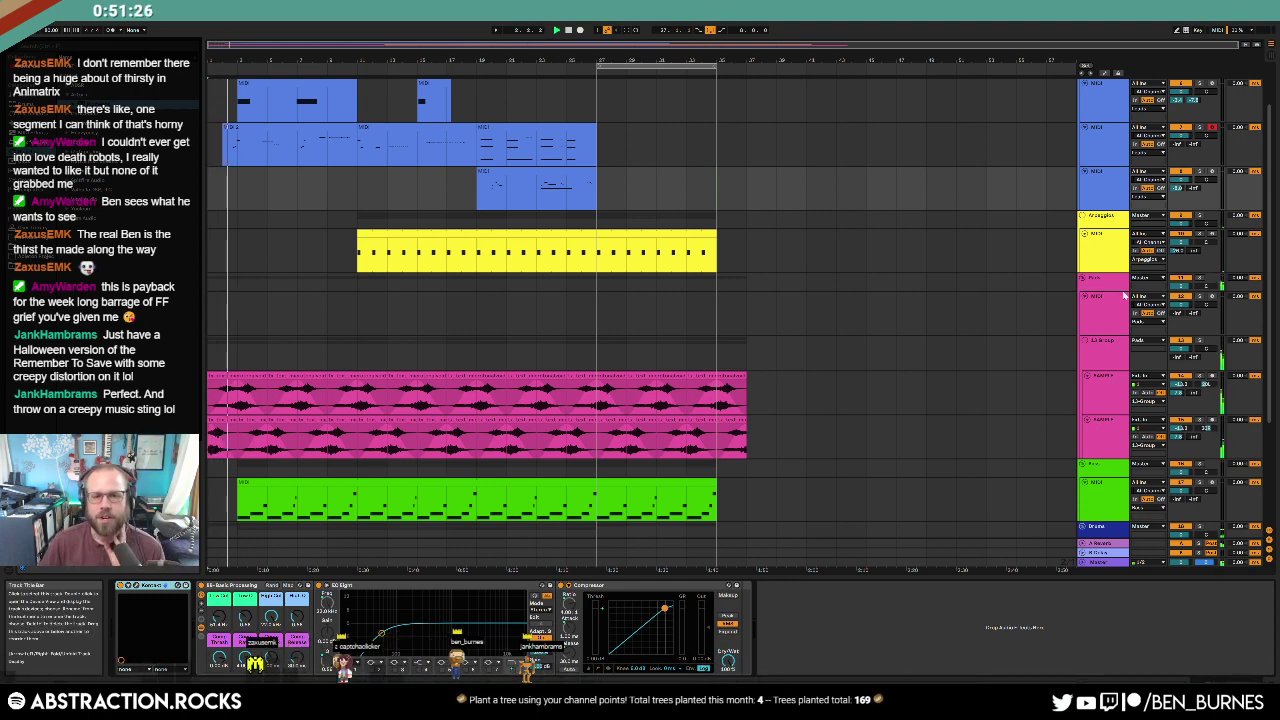
left_click(449, 421)
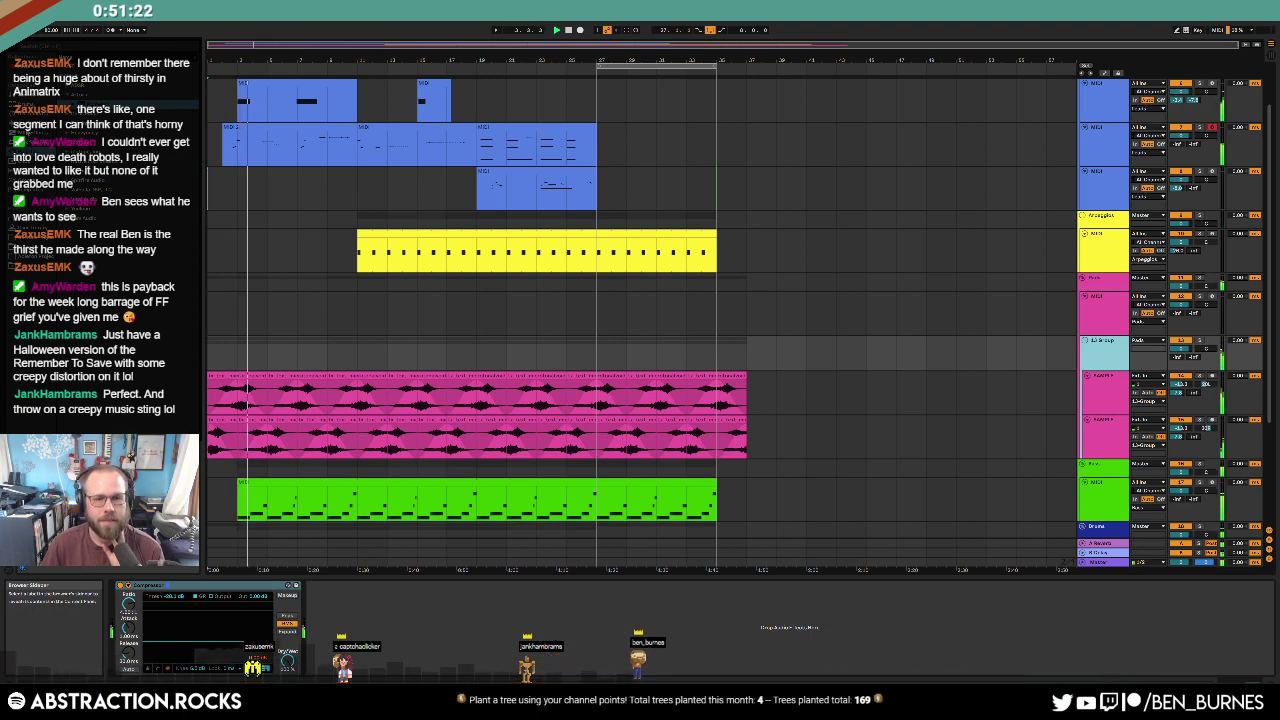
left_click(217, 586)
key("Delete")
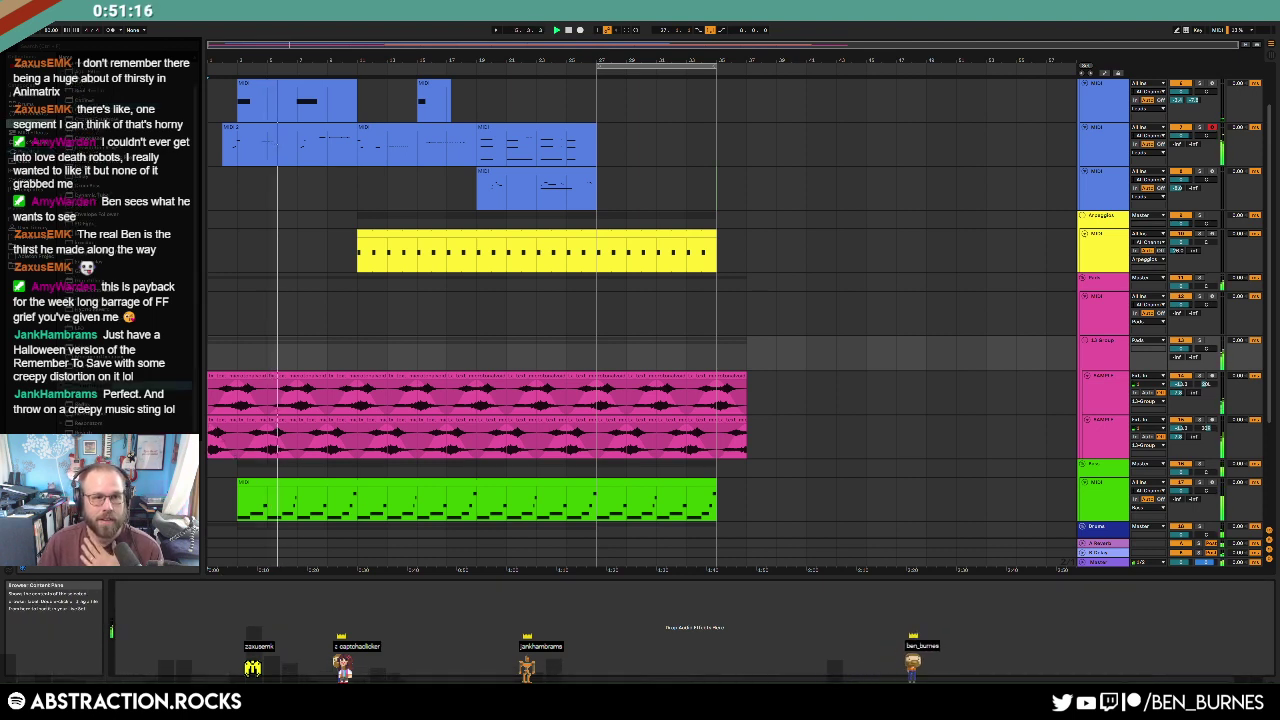
left_click_drag(90, 72, 236, 622)
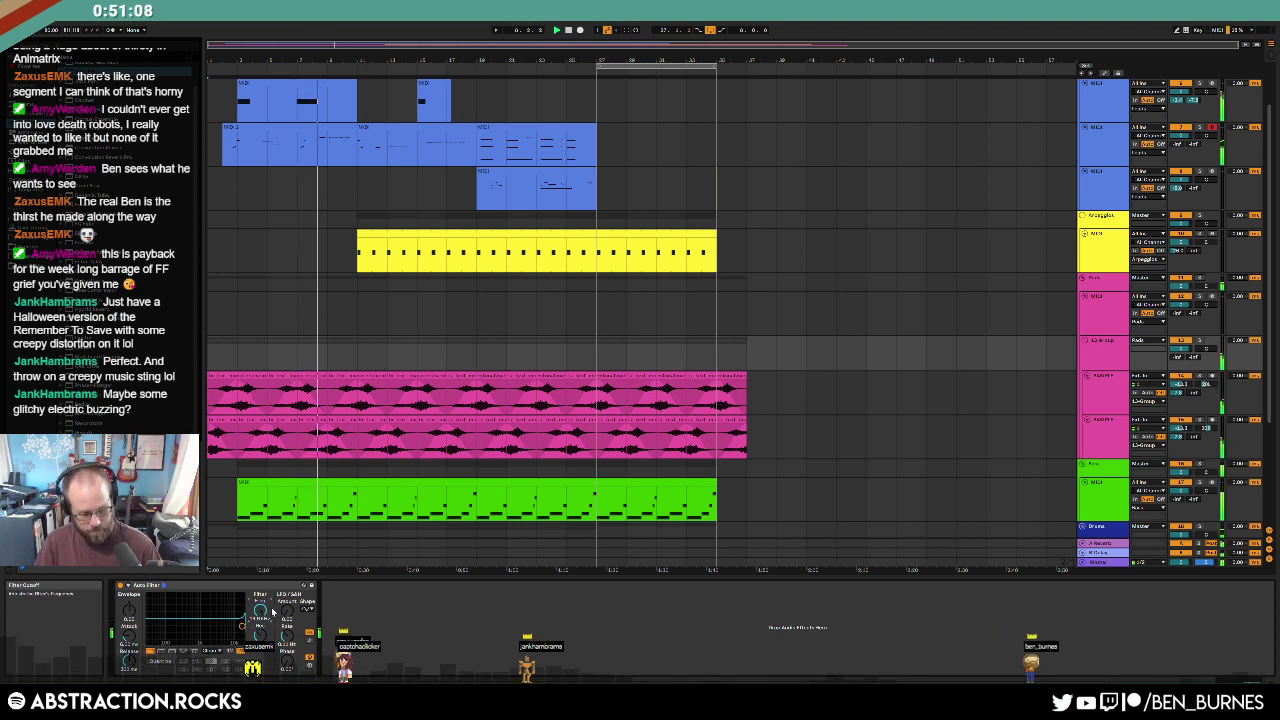
Step: View the pad group's Auto Filter frequency and resonance automation lanes, and hide the automation
key("a")
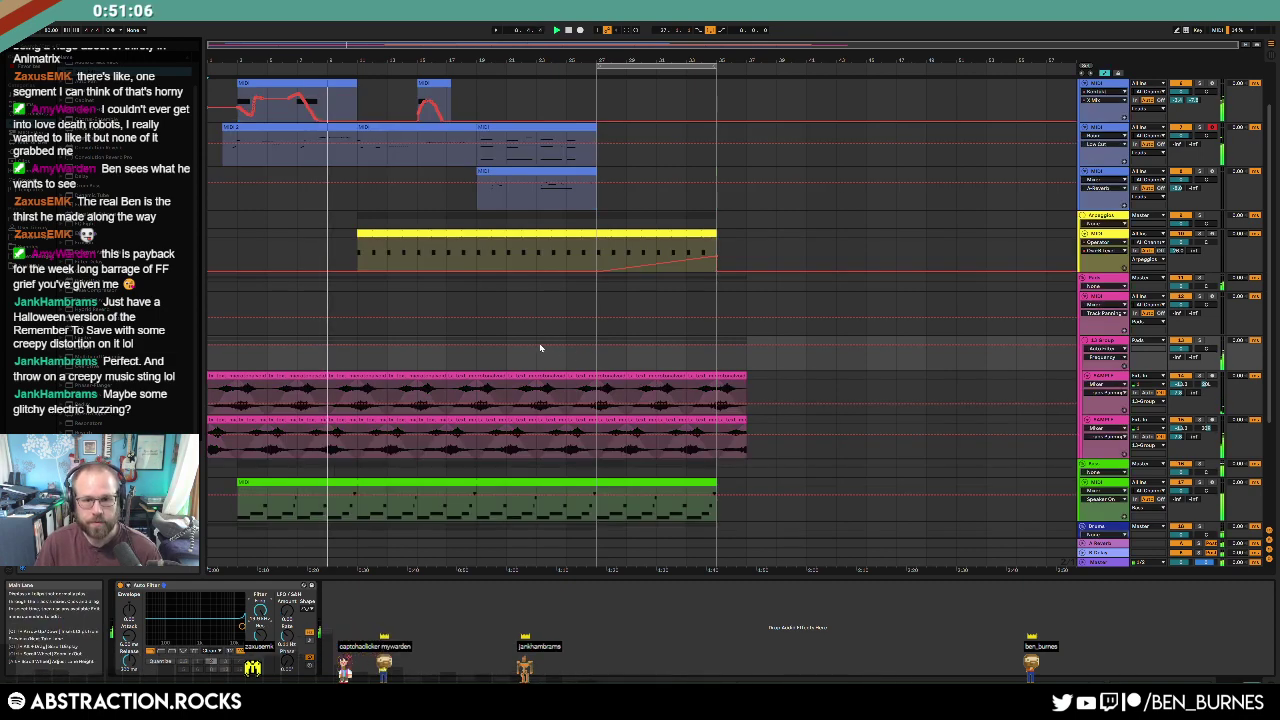
left_click_drag(603, 346, 597, 361)
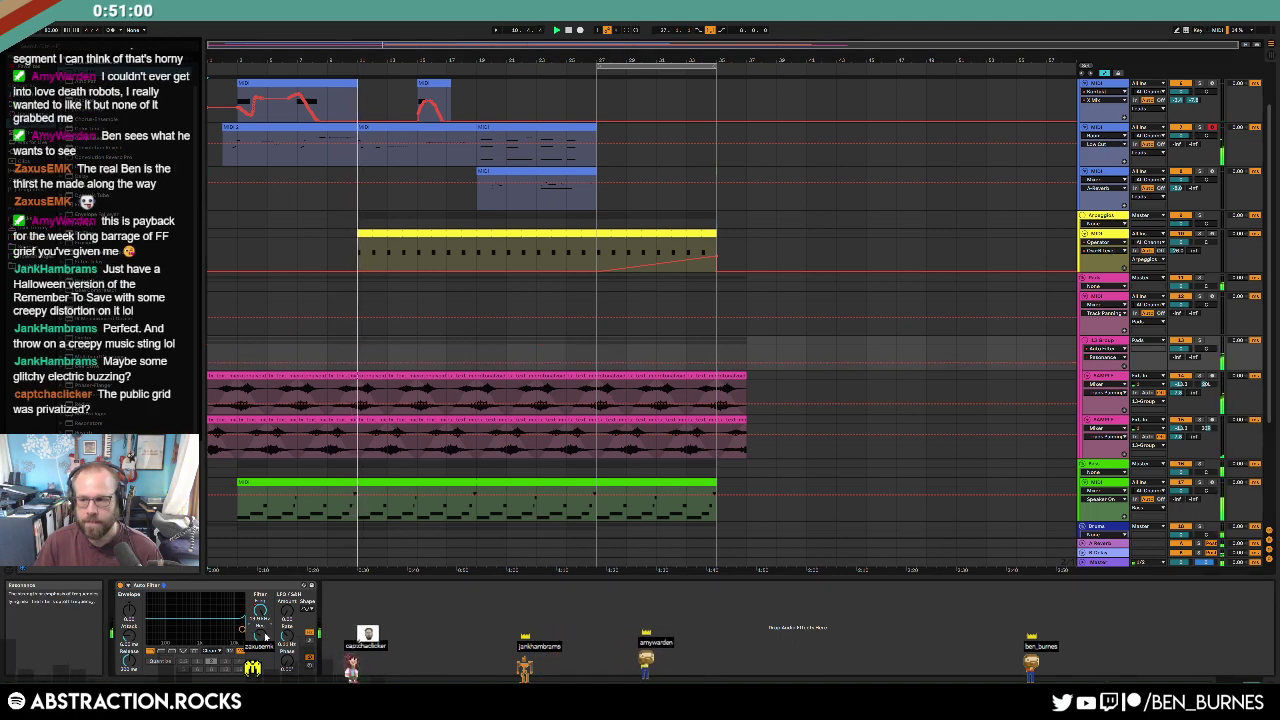
key("a")
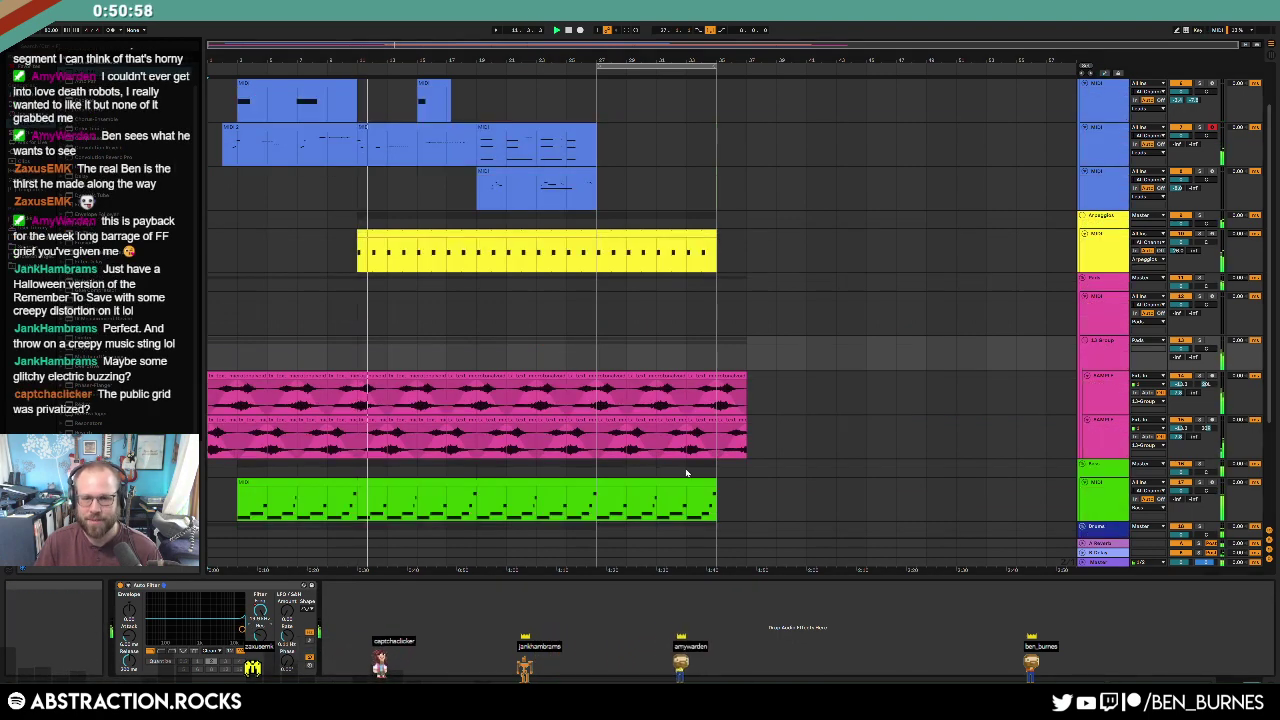
Step: Unfold the first sample track in the ambience group and place an ambience sample from the browser at bar 27
scroll(671, 496, "down", 3)
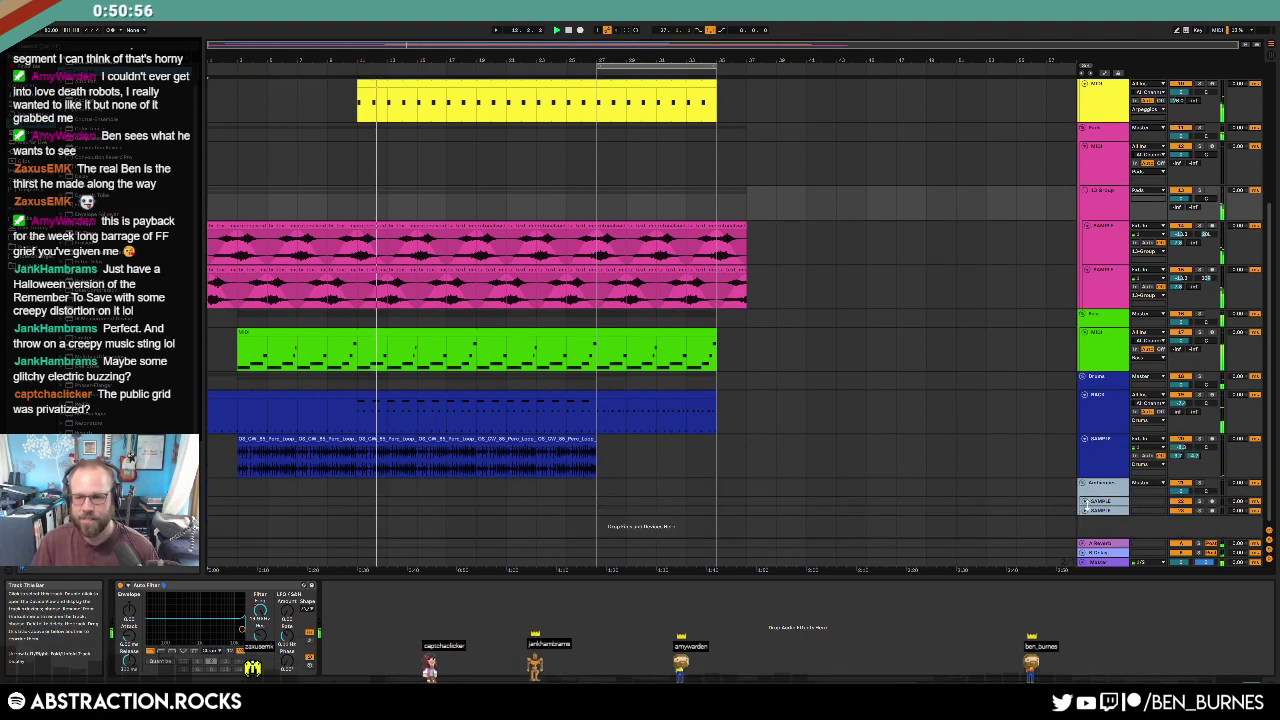
left_click(1101, 503)
left_click(1085, 501)
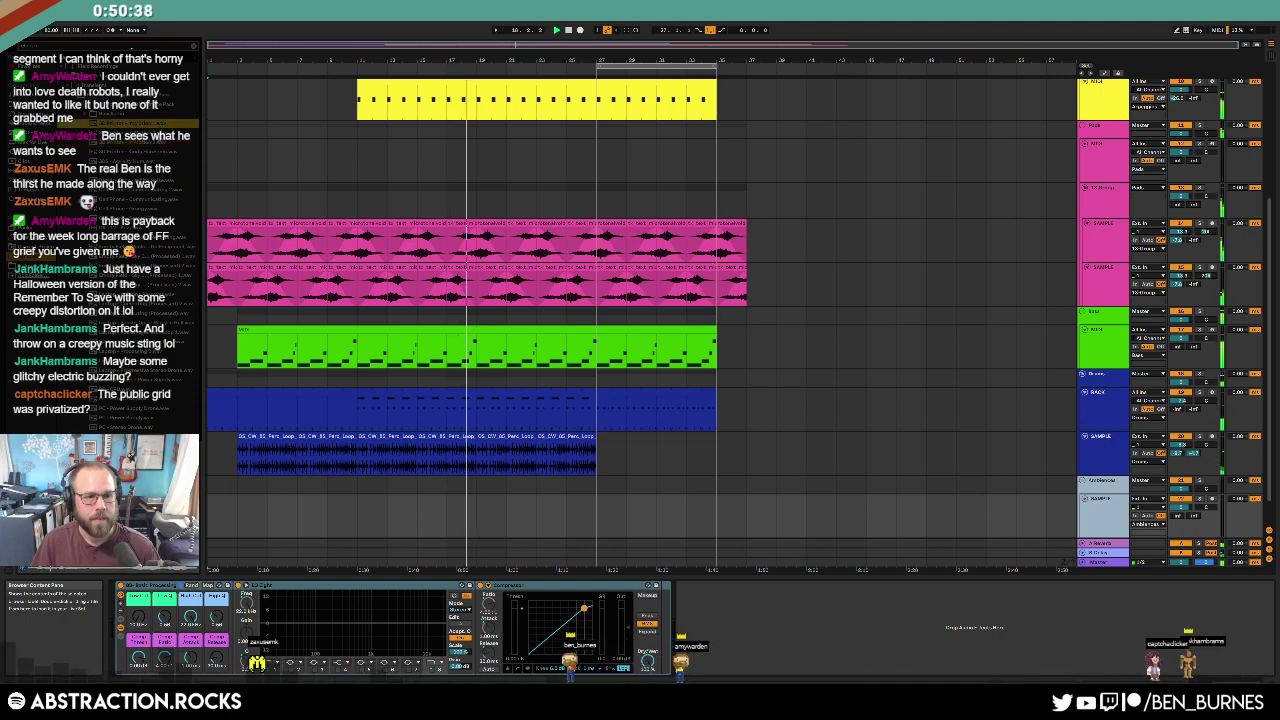
left_click_drag(133, 123, 600, 515)
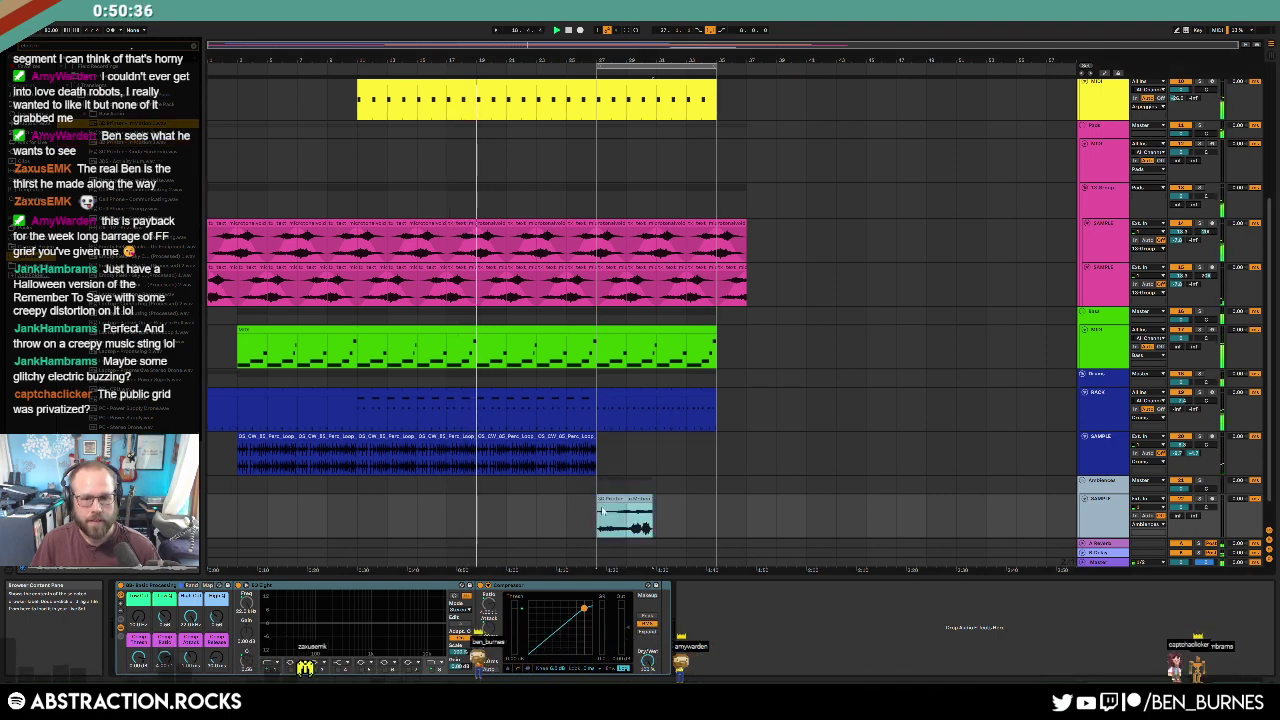
Step: Turn on warping for the new ambience clip, raise its segment BPM, and lengthen the clip to just past bar 35
double_click(607, 501)
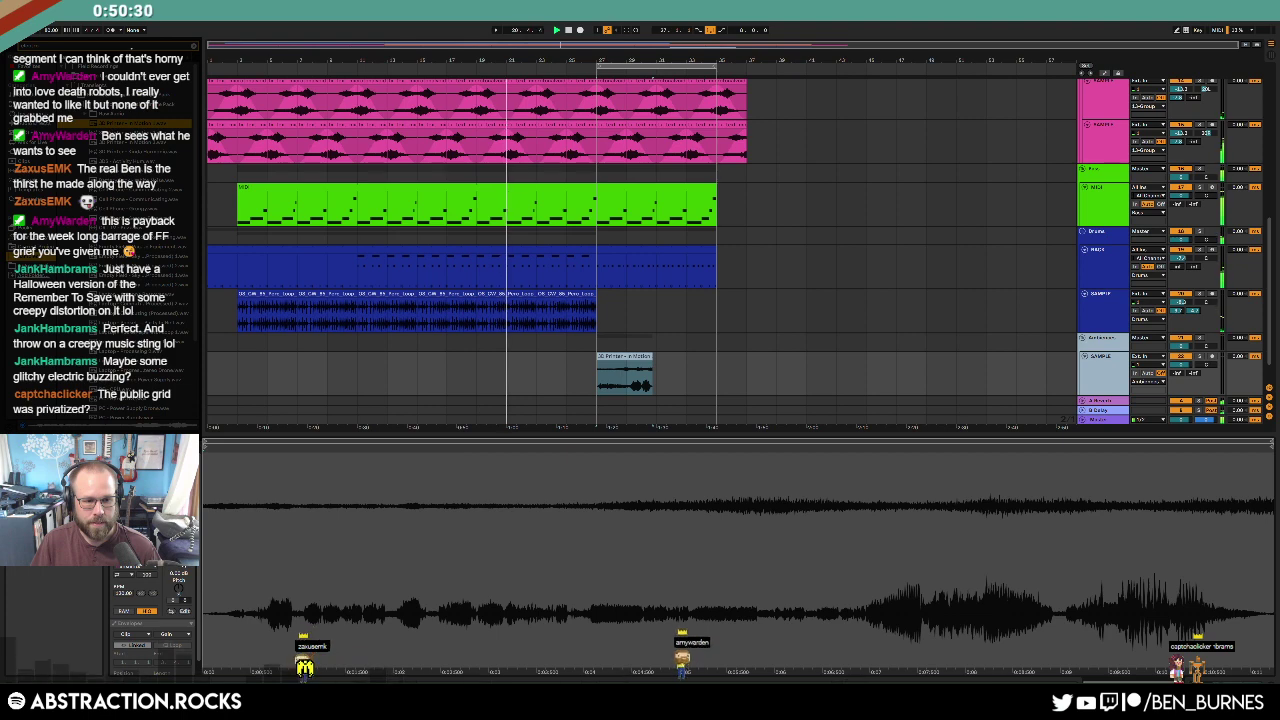
left_click(140, 567)
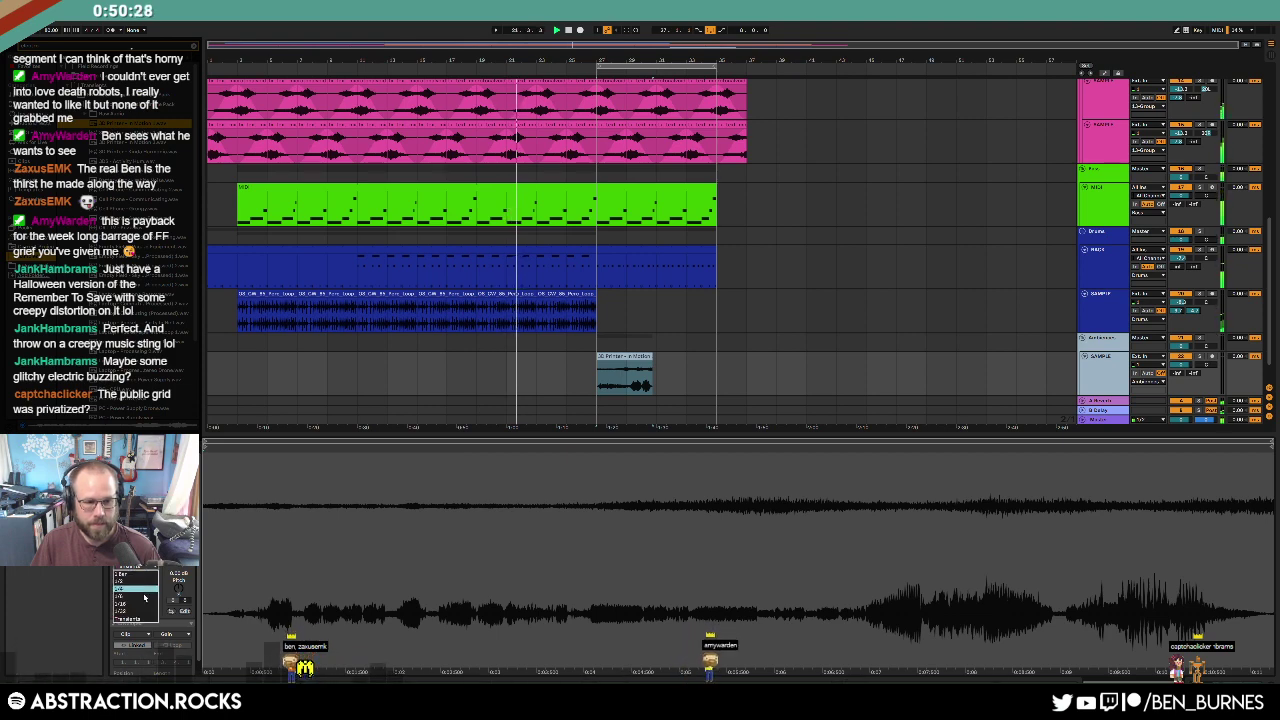
left_click(144, 596)
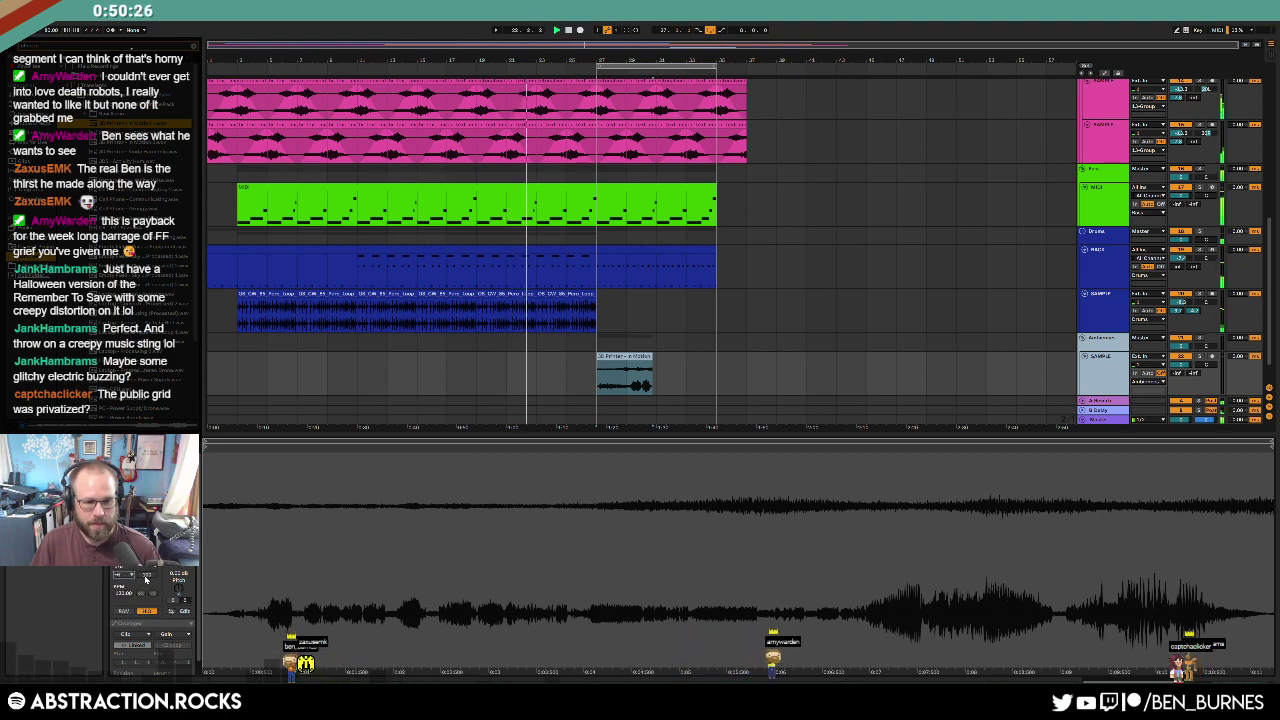
left_click(146, 576)
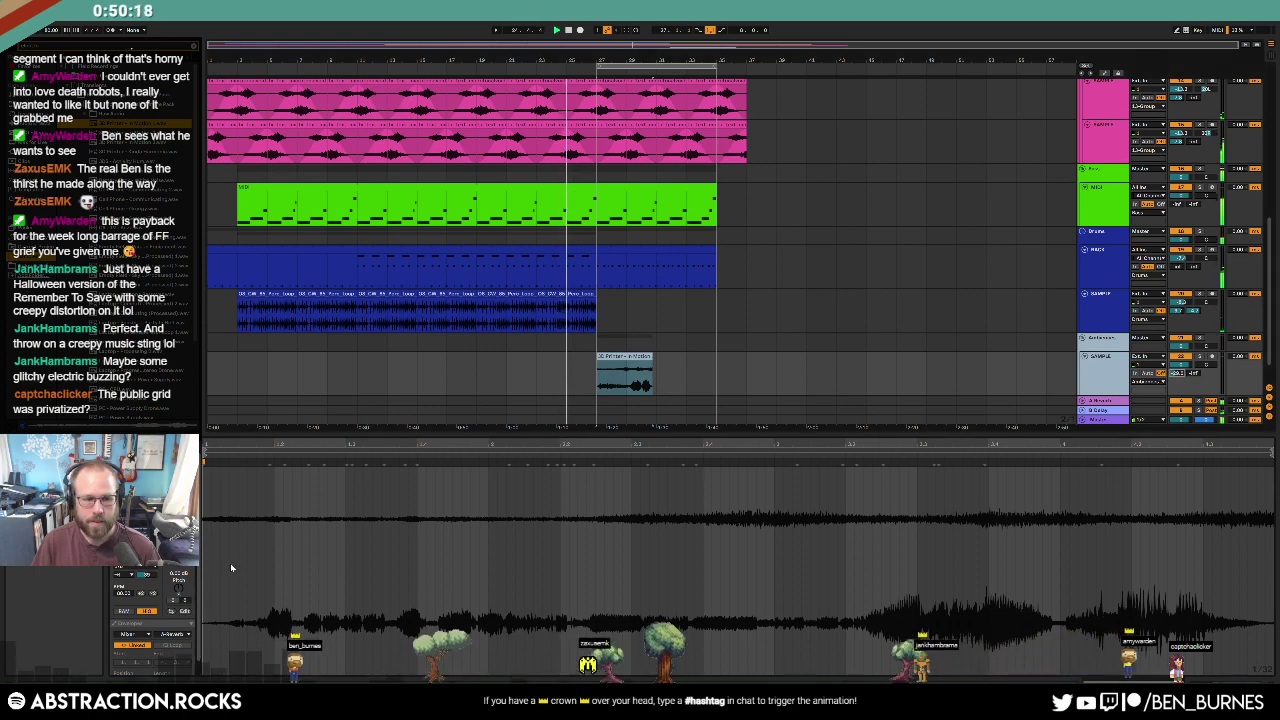
left_click_drag(124, 593, 124, 490)
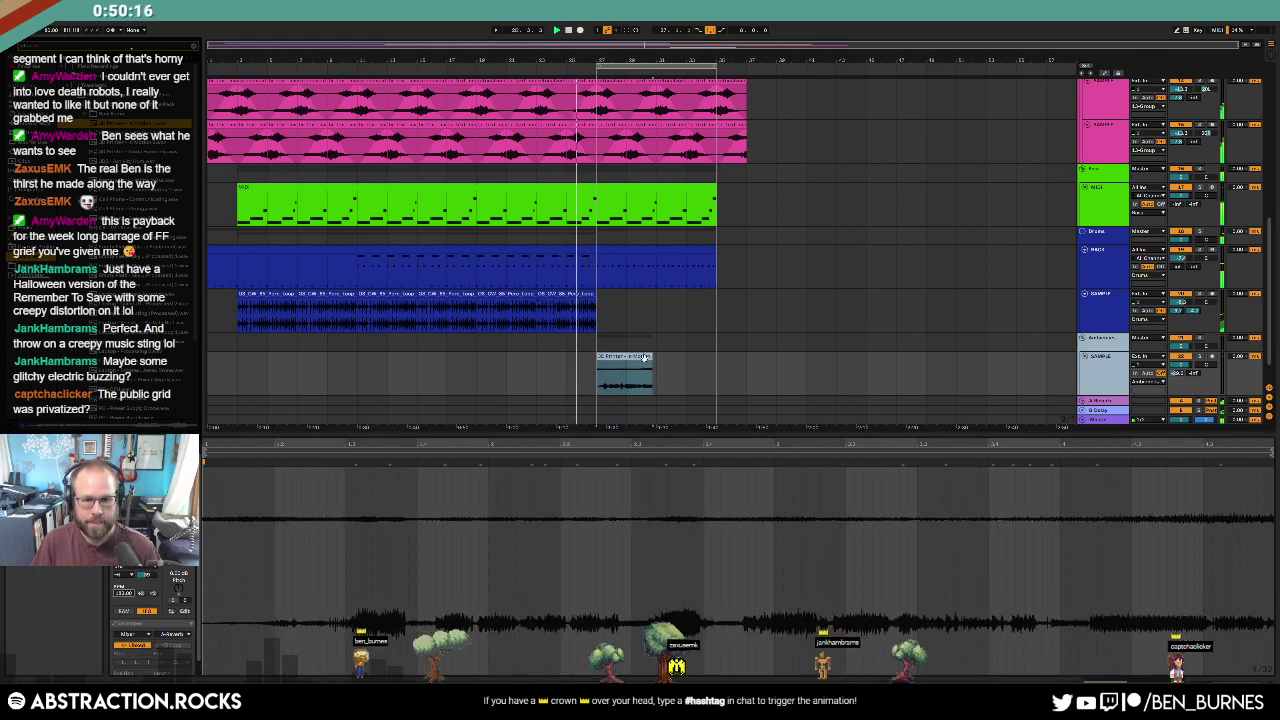
left_click_drag(652, 357, 773, 365)
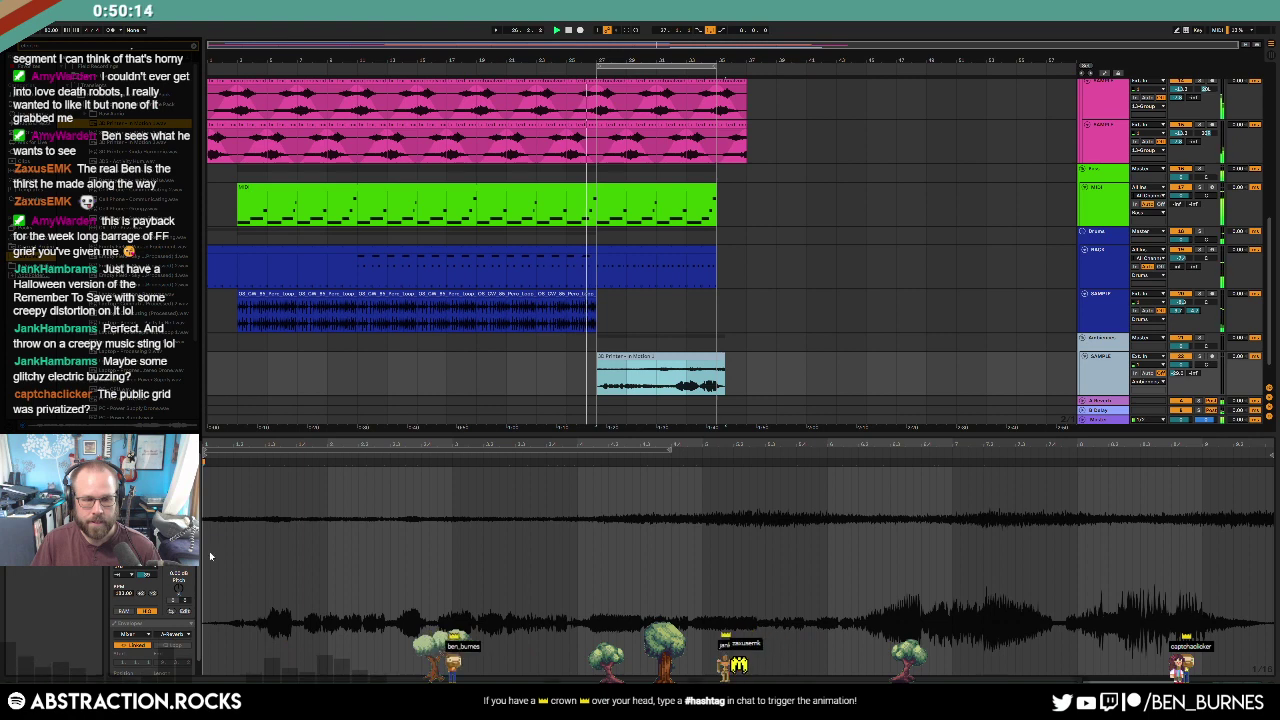
Step: Fine-tune the ambience clip's segment BPM, shorten the clip to end at bar 35, and audition it
left_click_drag(124, 593, 124, 594)
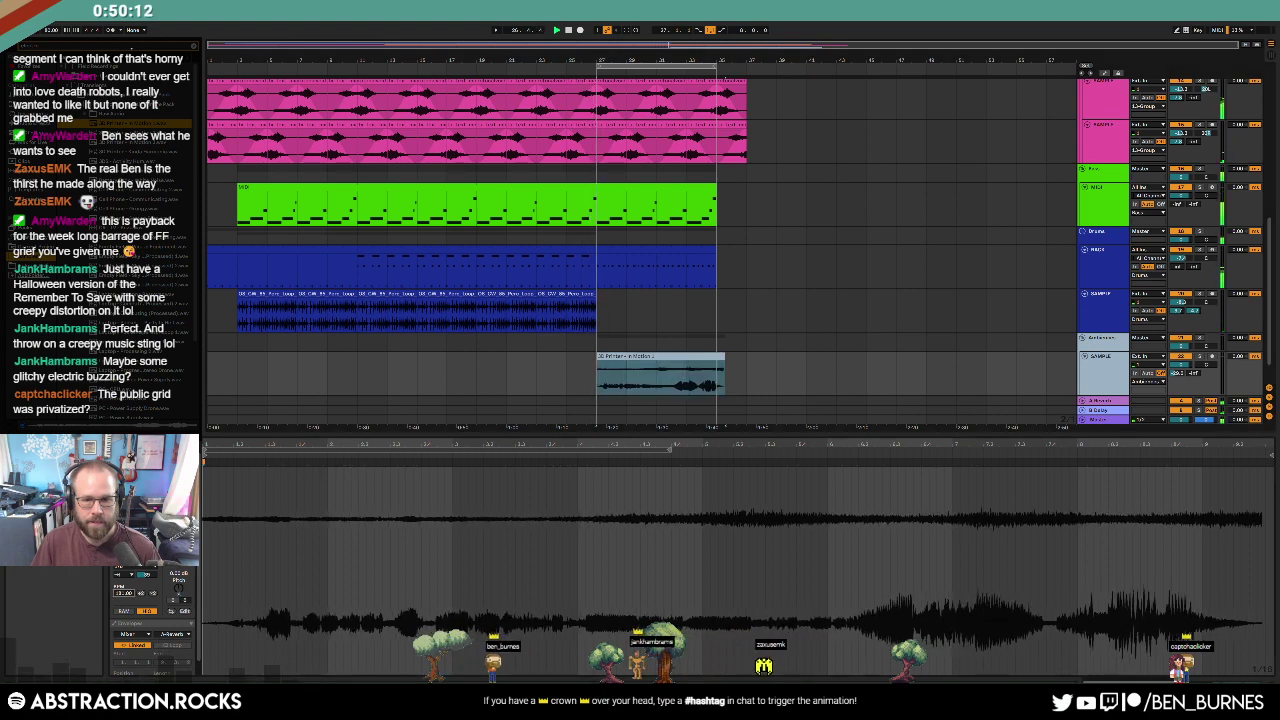
left_click_drag(722, 357, 716, 358)
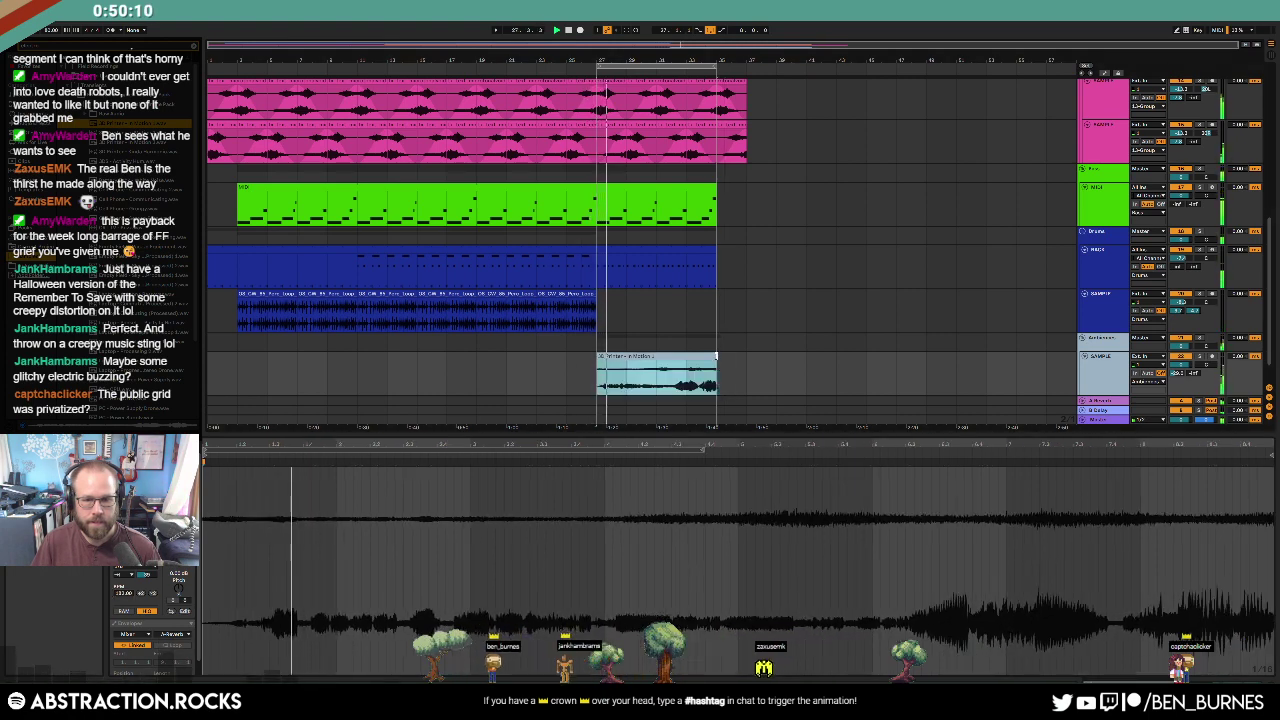
left_click(751, 371)
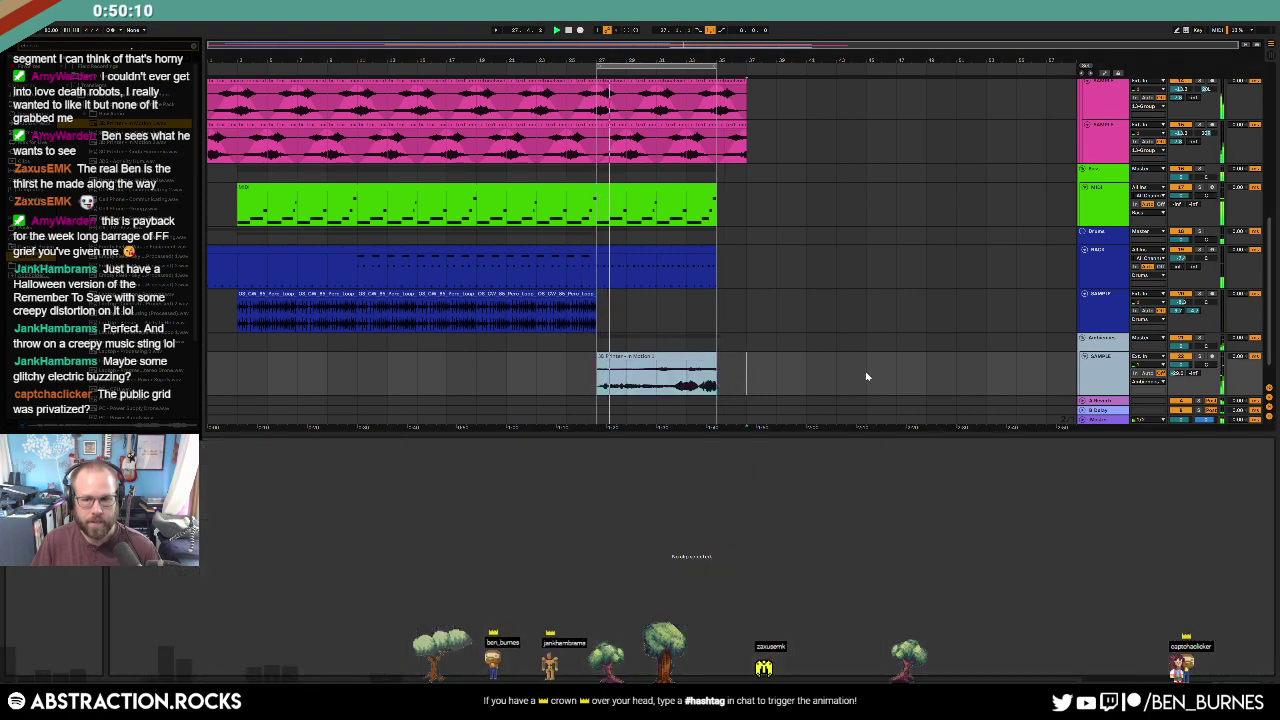
left_click(653, 355)
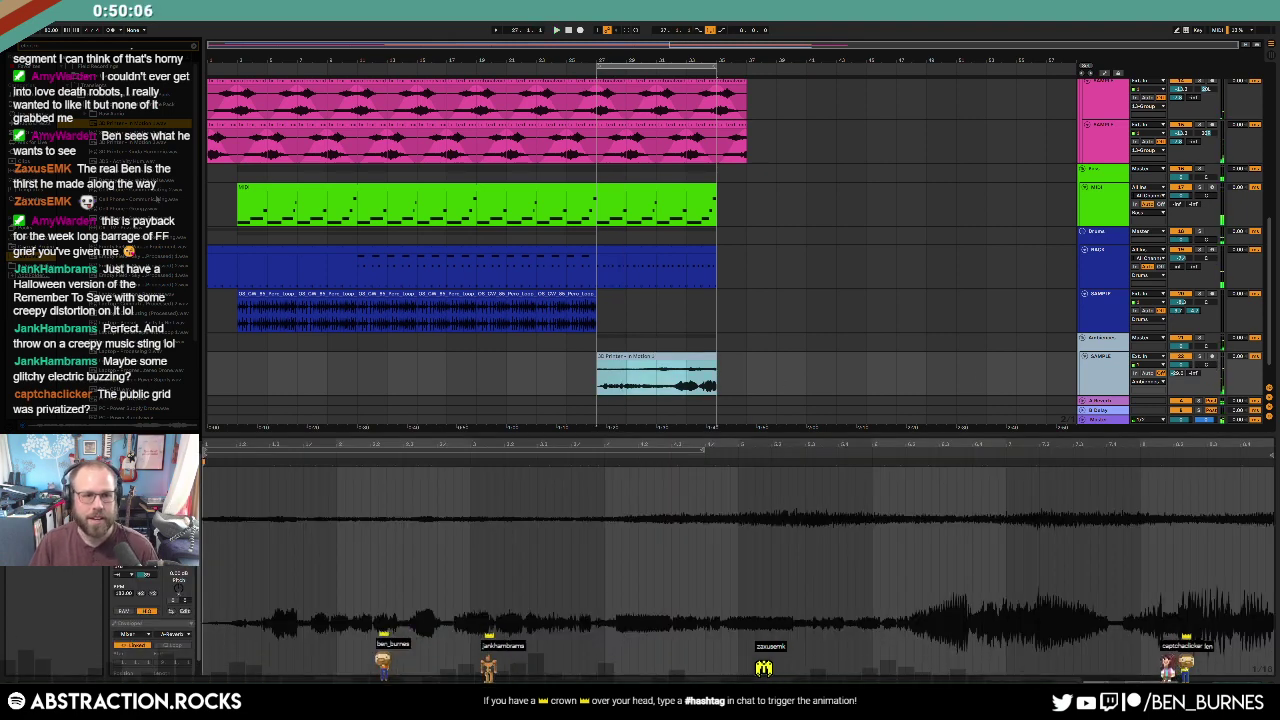
Step: Delete the ambience clip and place the Cell Phone - Communicating sample from the browser at bar 27 instead
key("Delete")
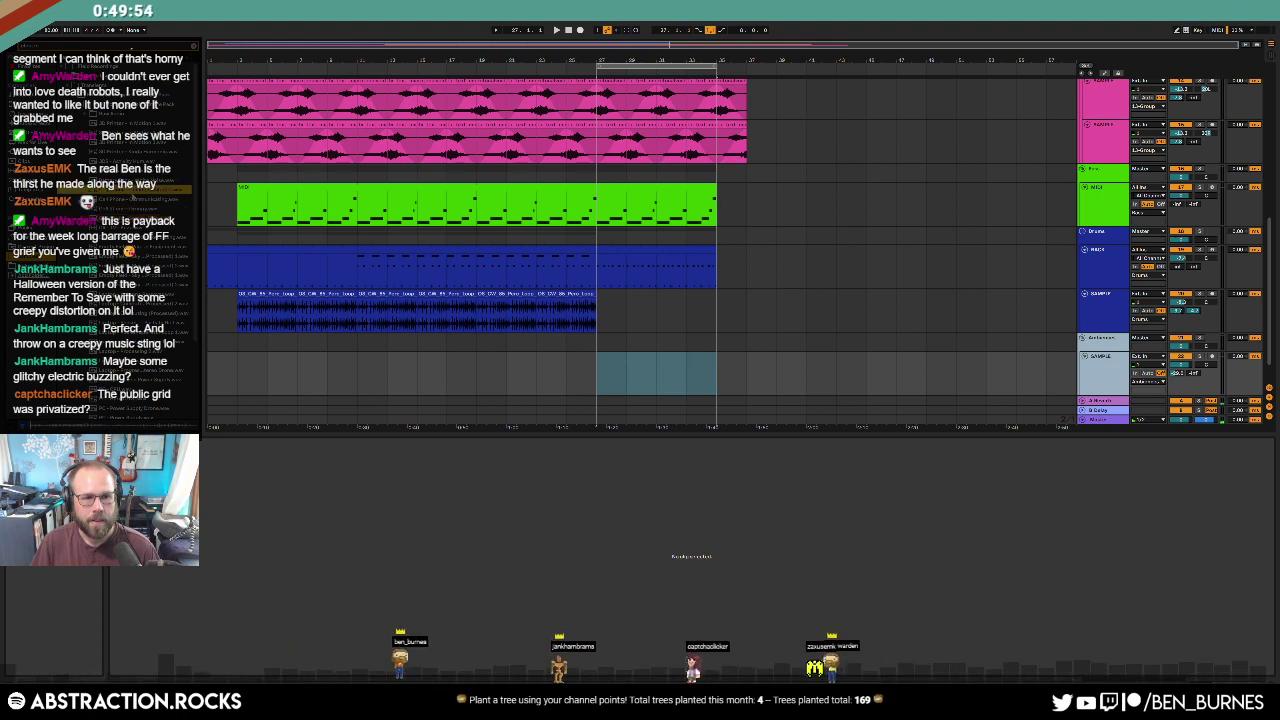
left_click_drag(132, 195, 533, 313)
left_click_drag(613, 380, 646, 370)
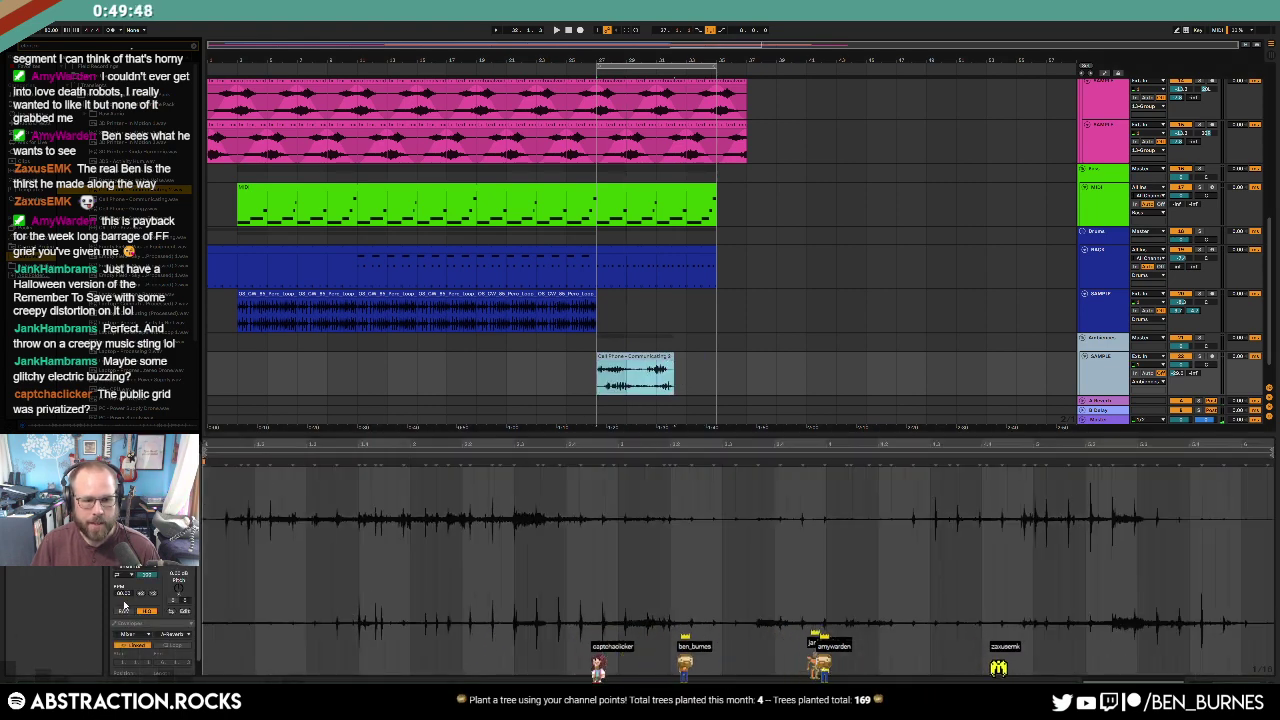
Step: Adjust the cell phone clip's segment BPM and lengthen the clip so that it ends at bar 35
left_click_drag(121, 595, 121, 553)
left_click_drag(671, 356, 716, 356)
left_click_drag(121, 592, 121, 604)
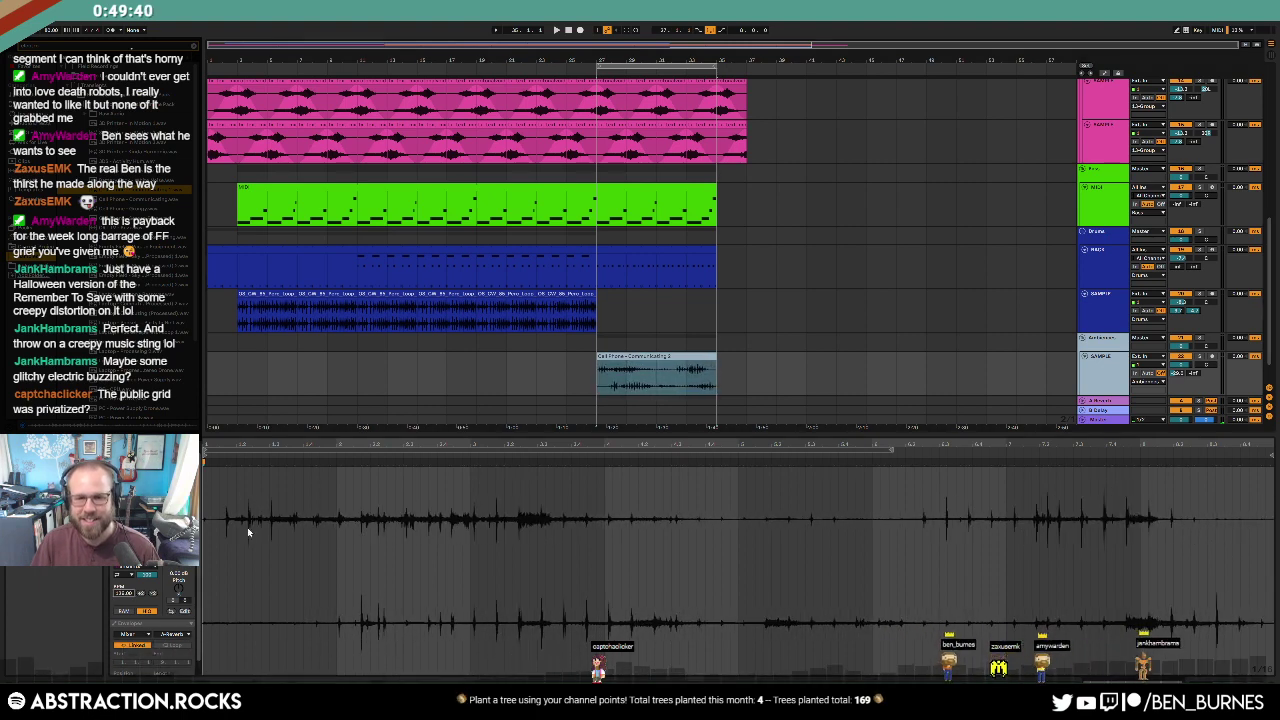
Step: Lower the ambience sample track's volume and play the section from bar 27
left_click(1121, 390)
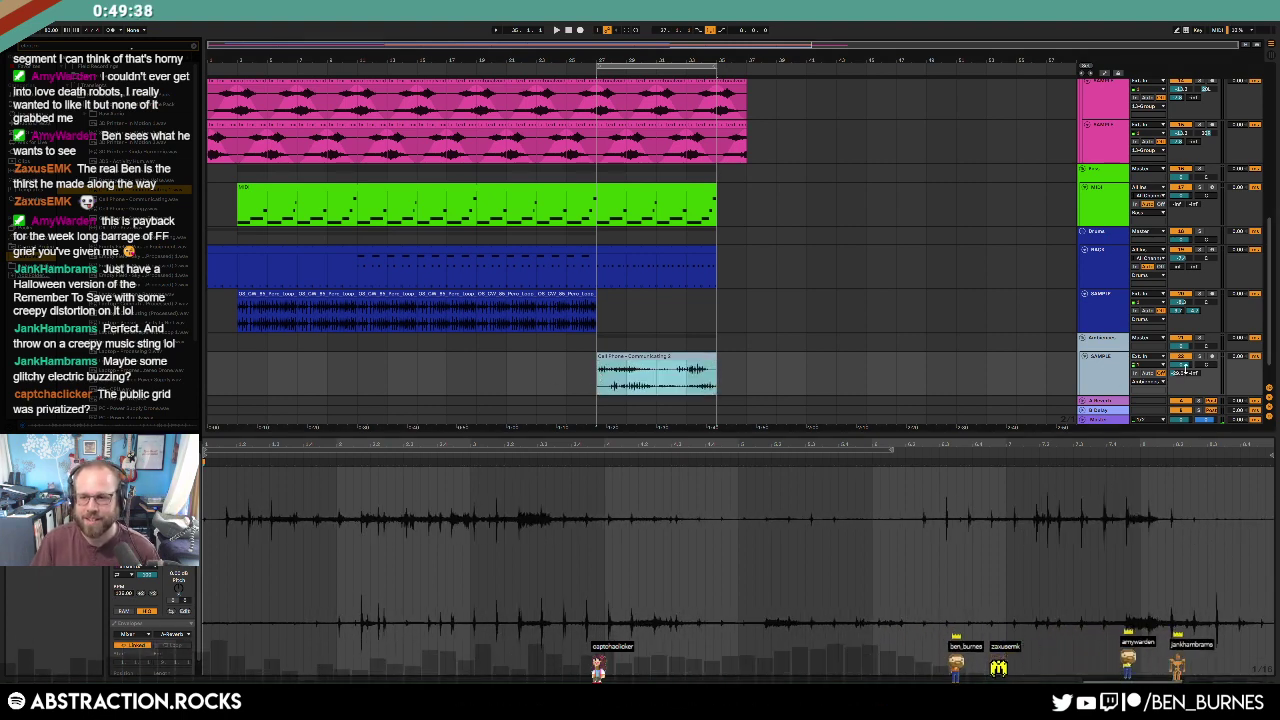
left_click_drag(1180, 366, 1180, 380)
key("space")
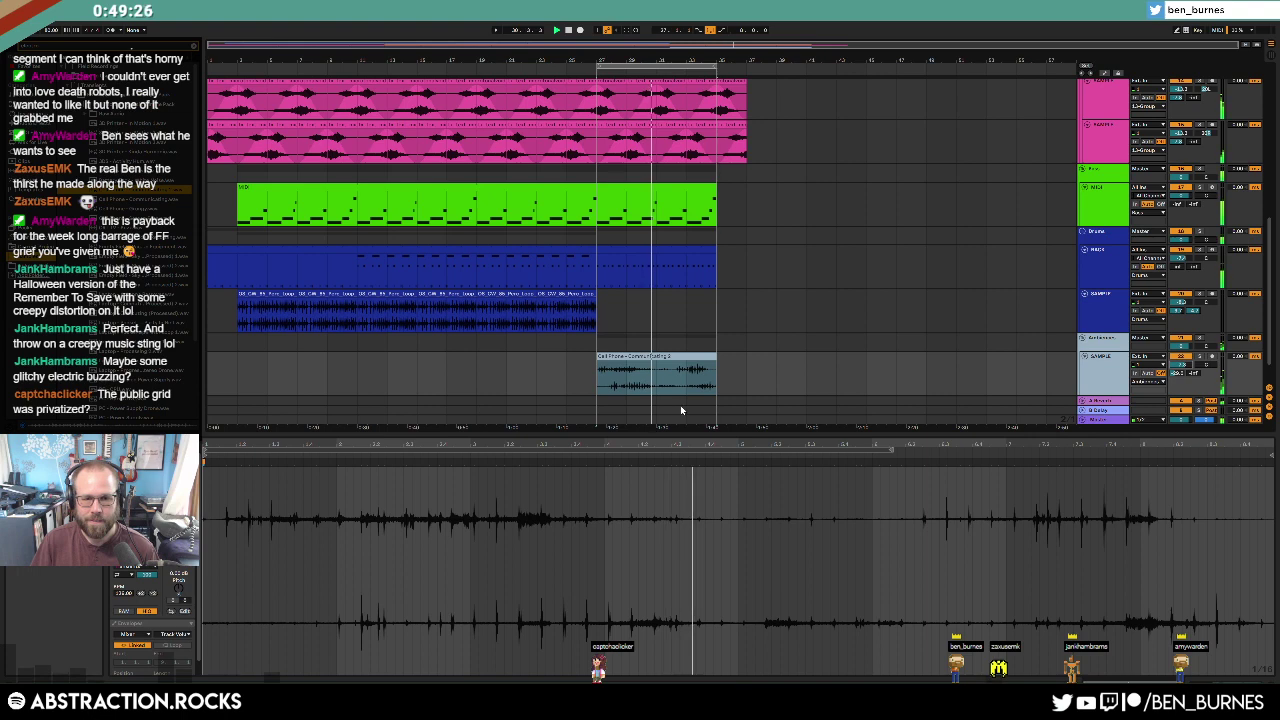
double_click(1101, 421)
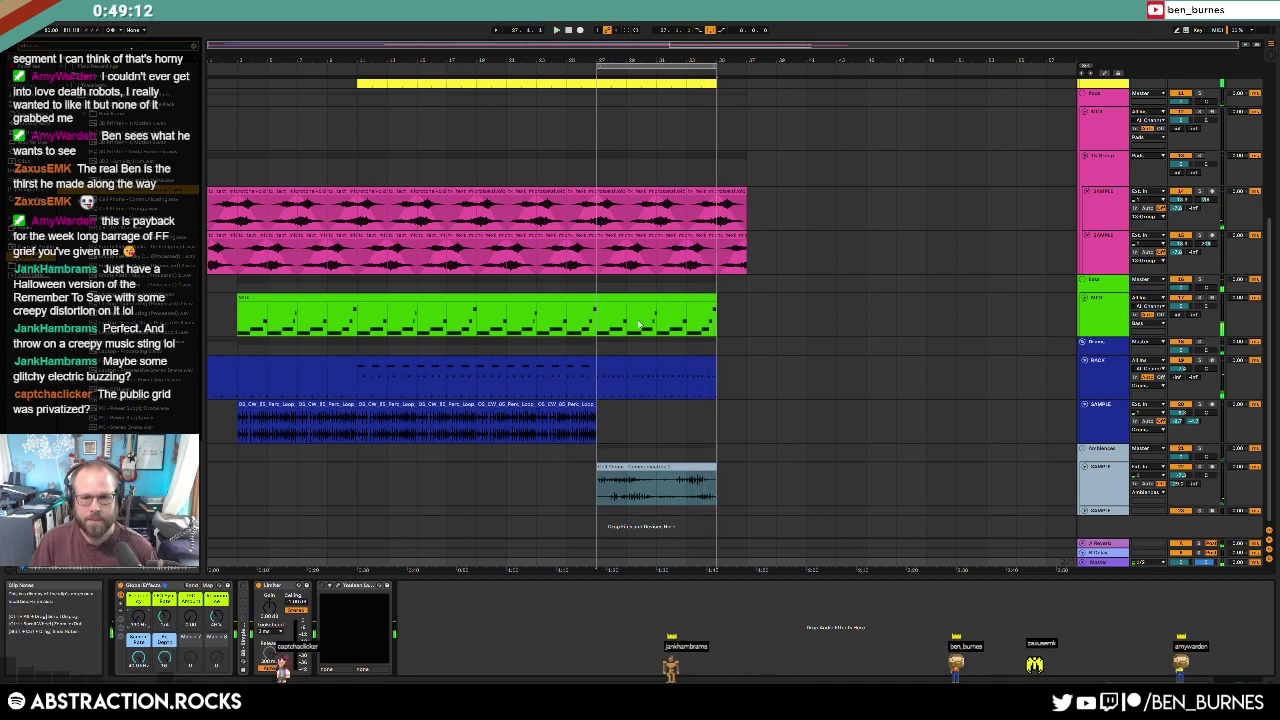
Step: Split off the last two bars of the green bass clip before bar 35 and delete the final high note there
left_click_drag(689, 322, 716, 321)
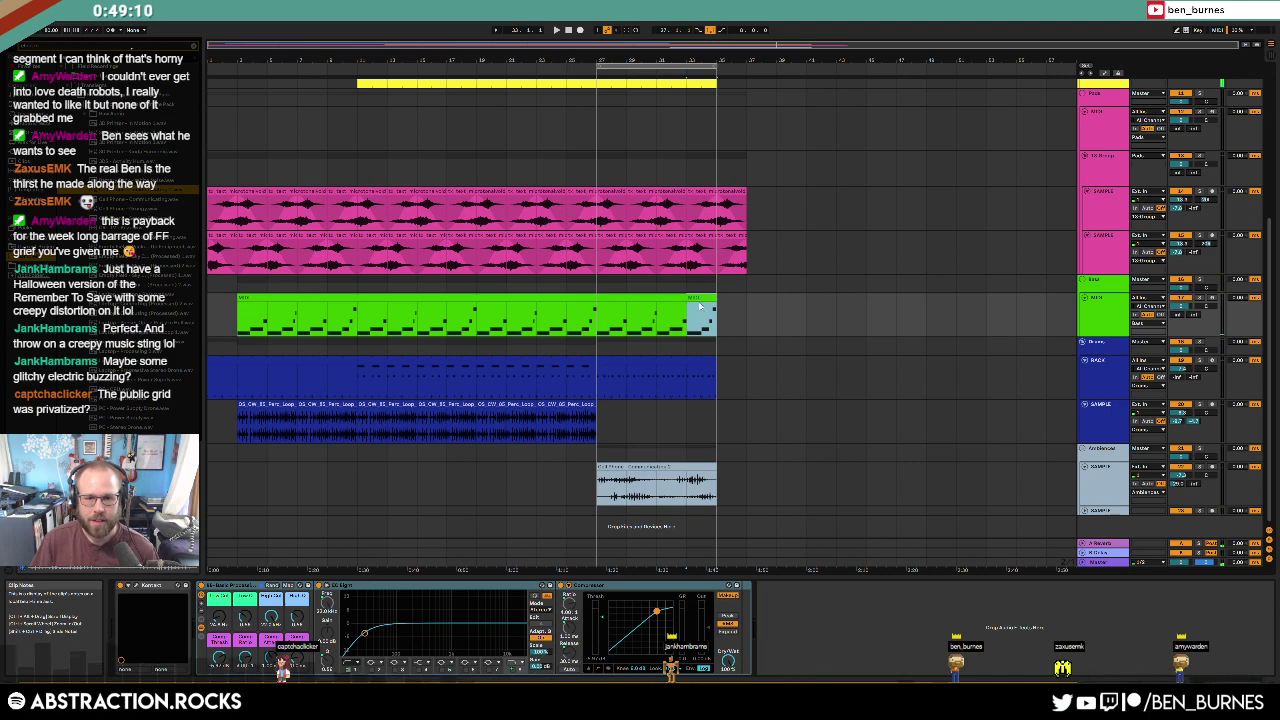
double_click(698, 300)
key("Delete")
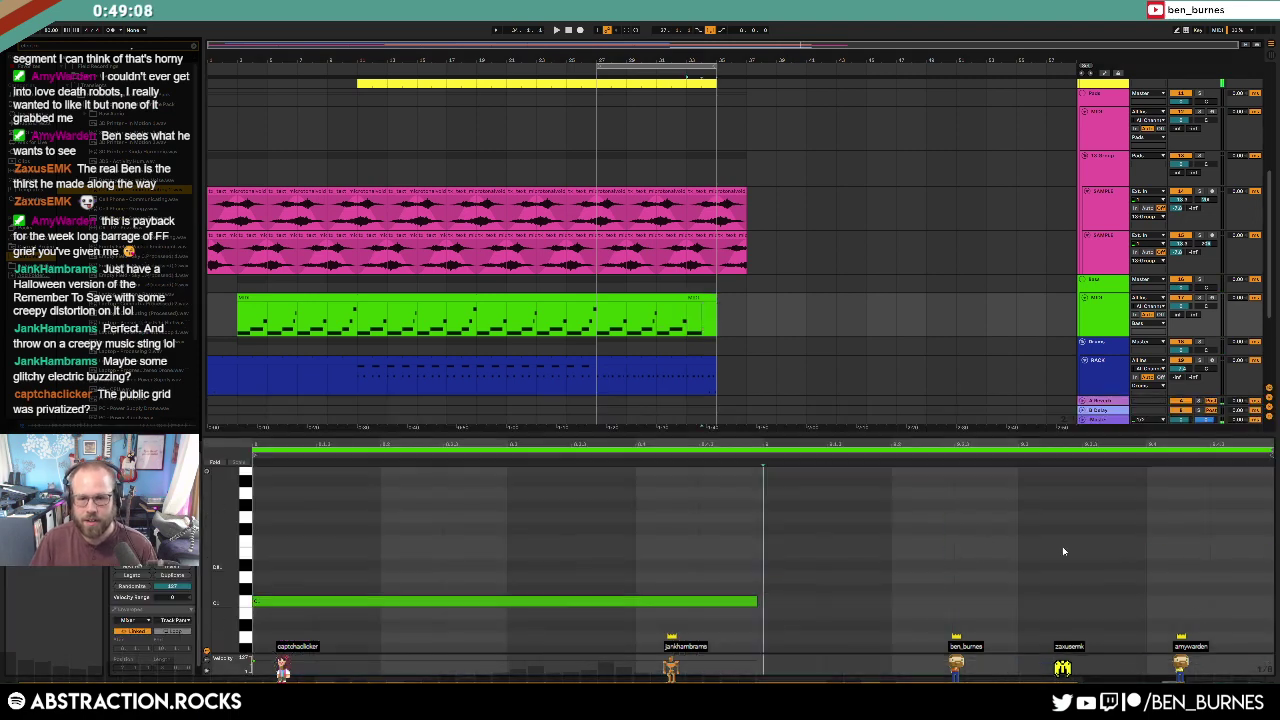
left_click(707, 333)
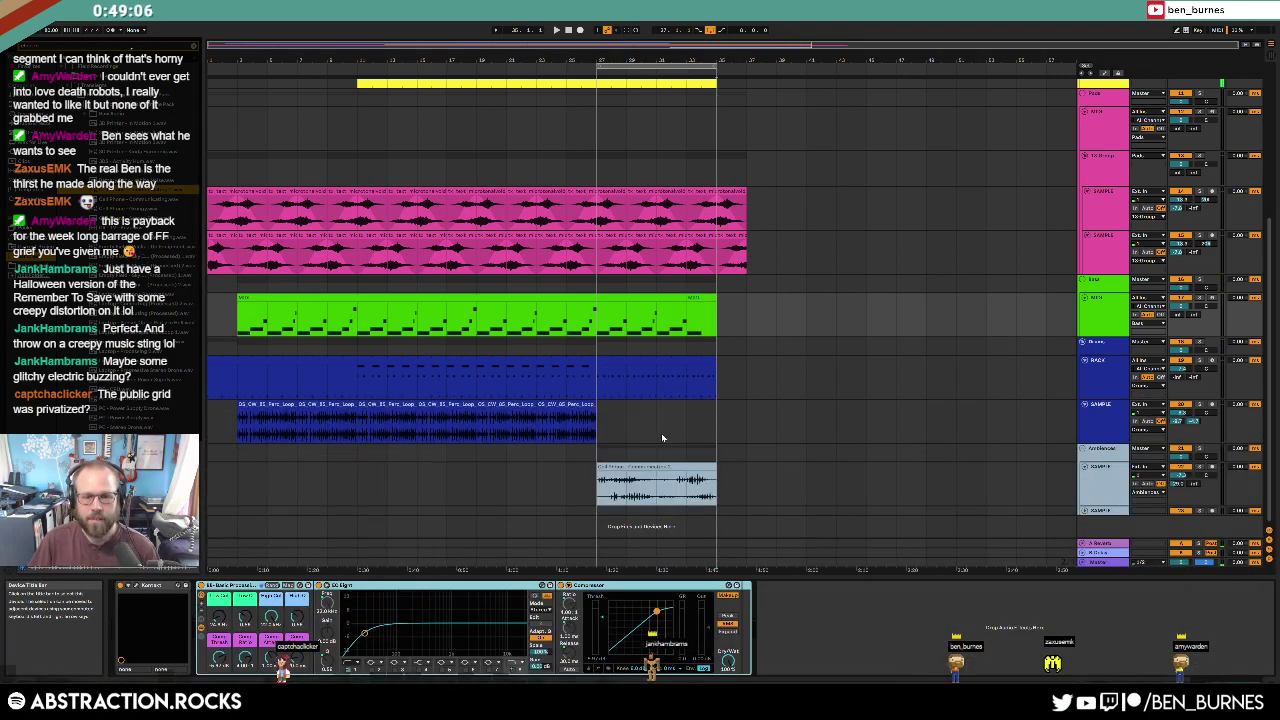
Step: Check the macro mappings of the master's effects rack and unfold the master track
left_click(658, 480)
left_click(1105, 563)
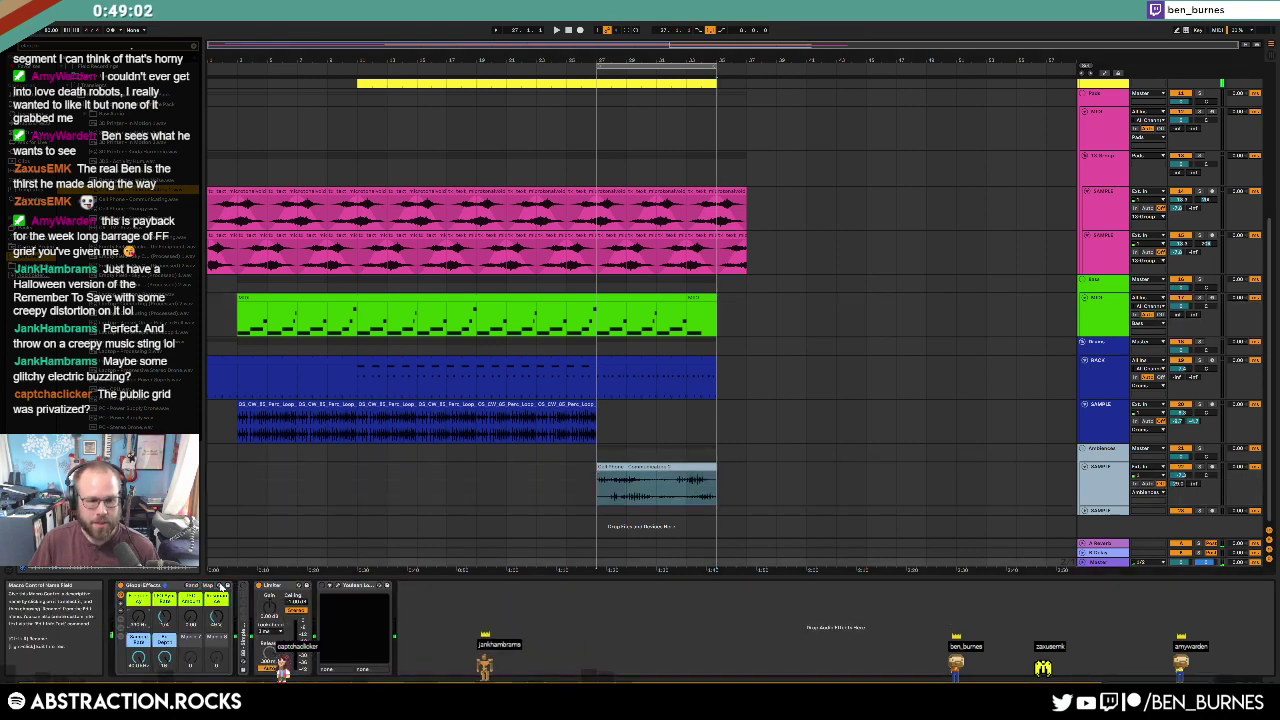
left_click(208, 586)
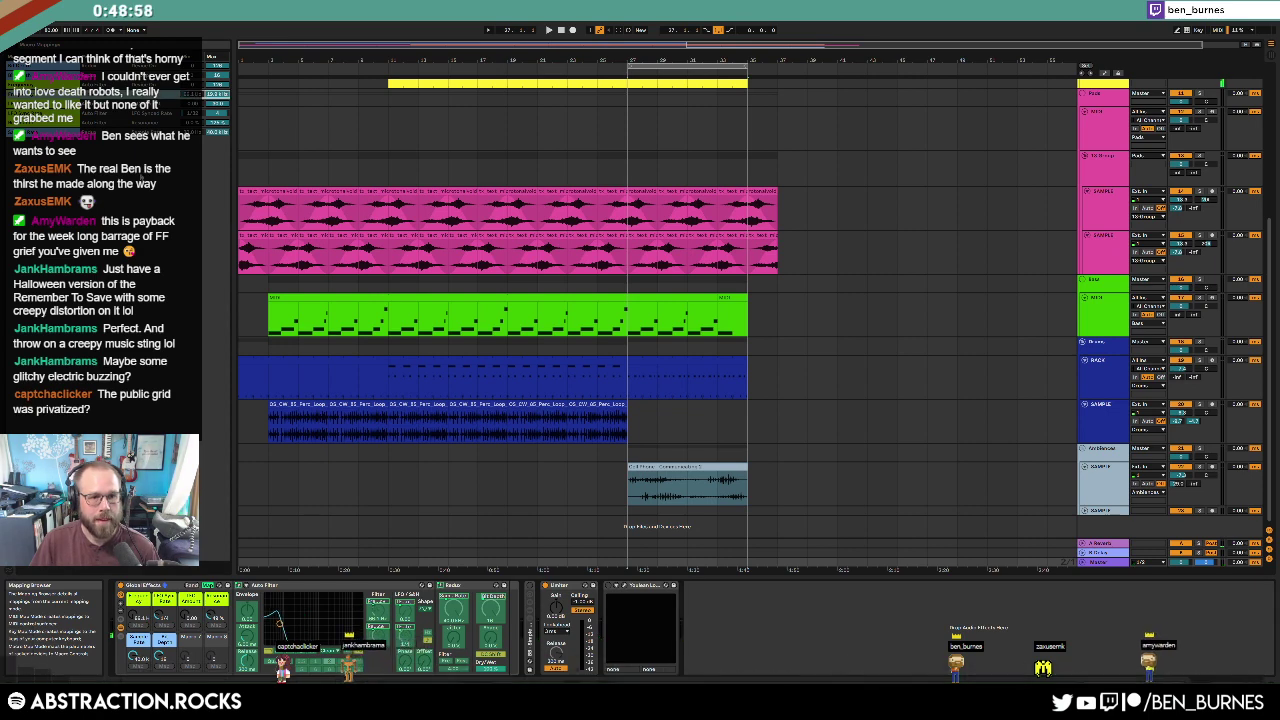
left_click(208, 586)
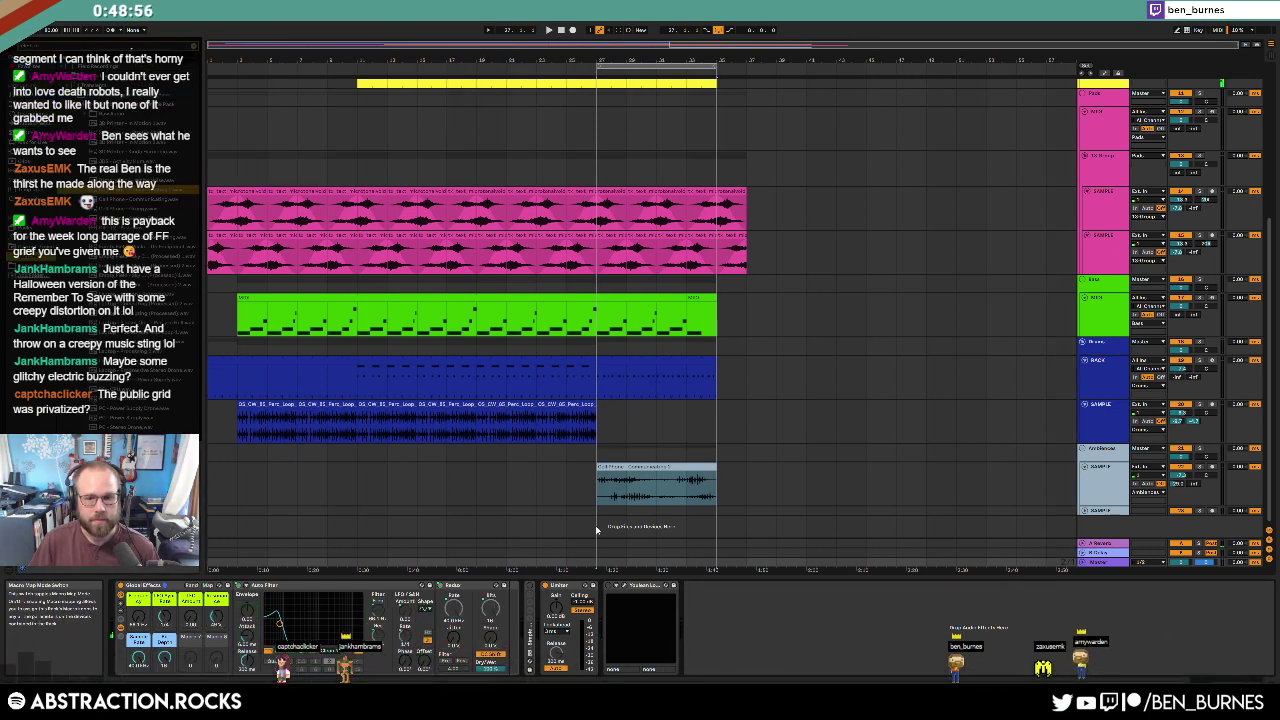
left_click(1083, 562)
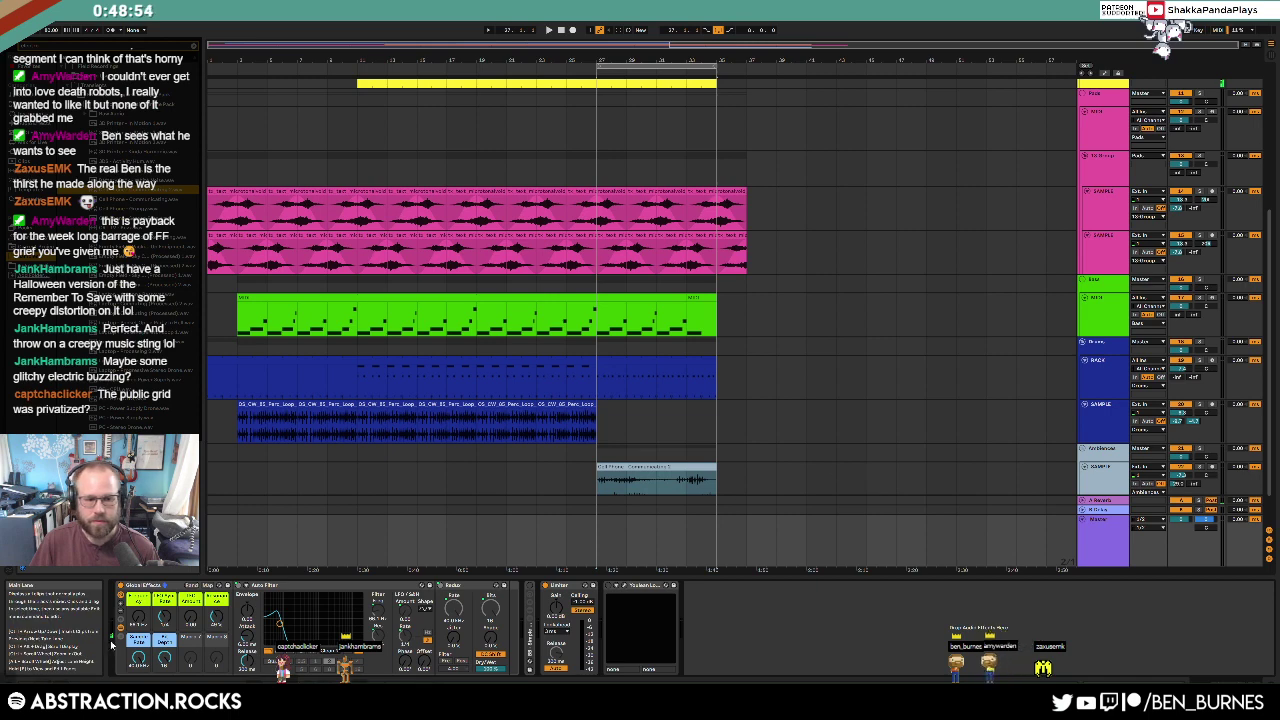
Step: Draw the master effects rack's frequency automation falling from bar 31 down to its low end near bar 35
key("a")
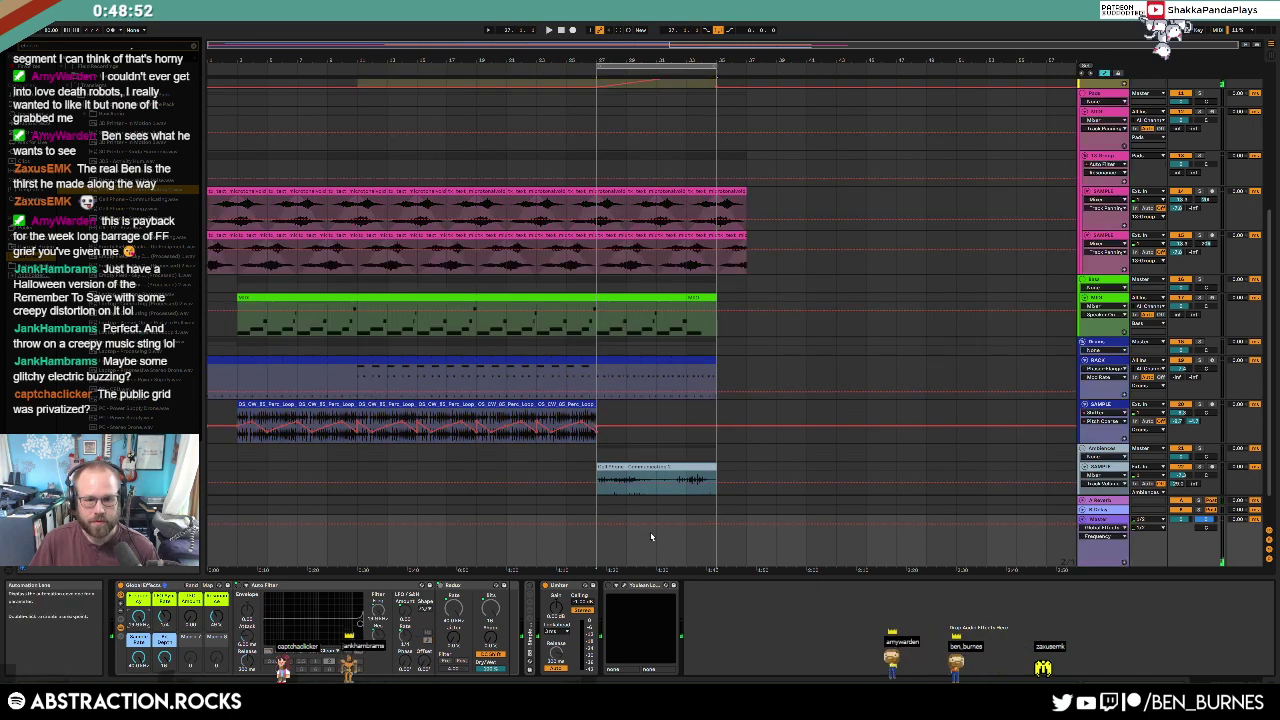
left_click(708, 544)
scroll(716, 534, "up", 3)
scroll(716, 535, "up", 2)
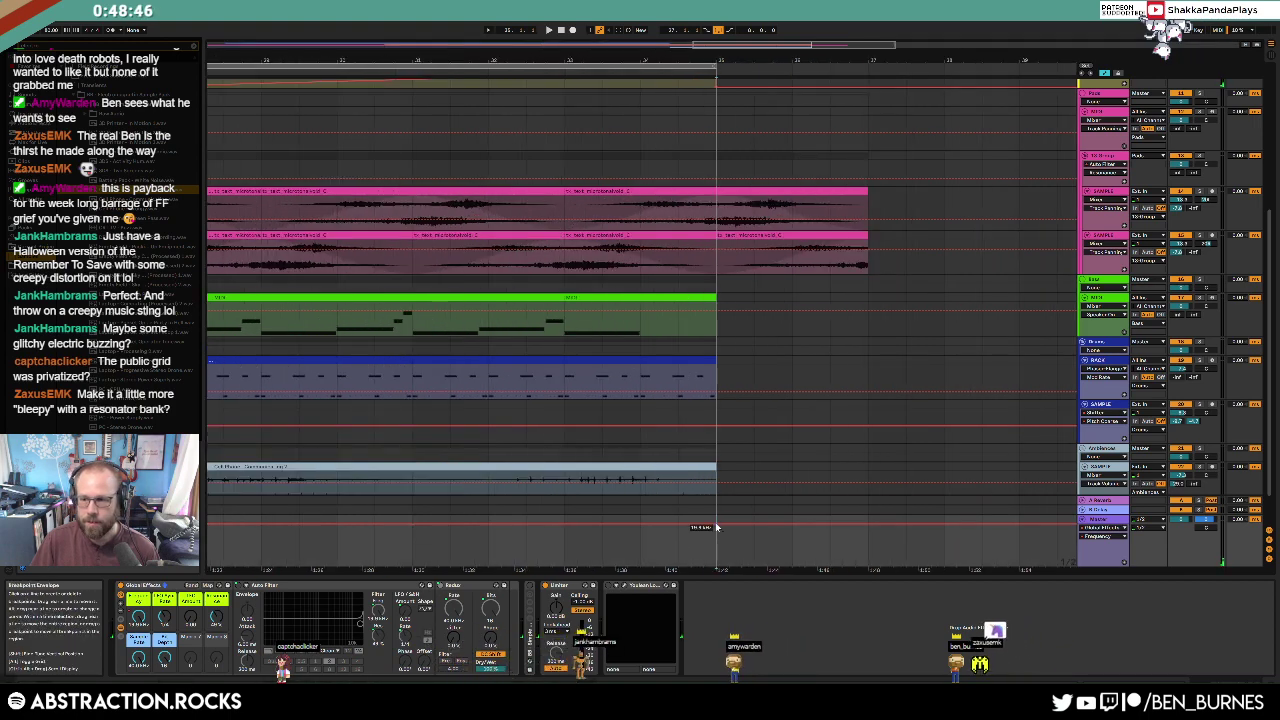
left_click_drag(716, 524, 716, 560)
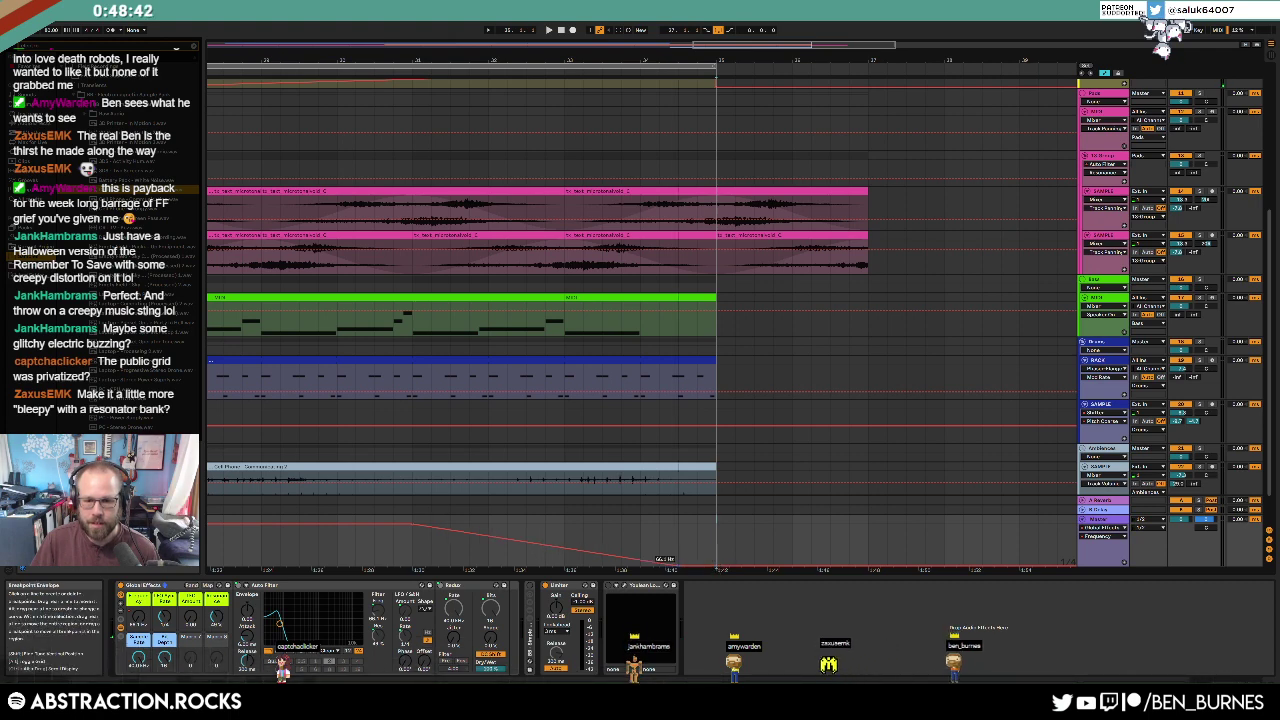
scroll(710, 284, "down", 5)
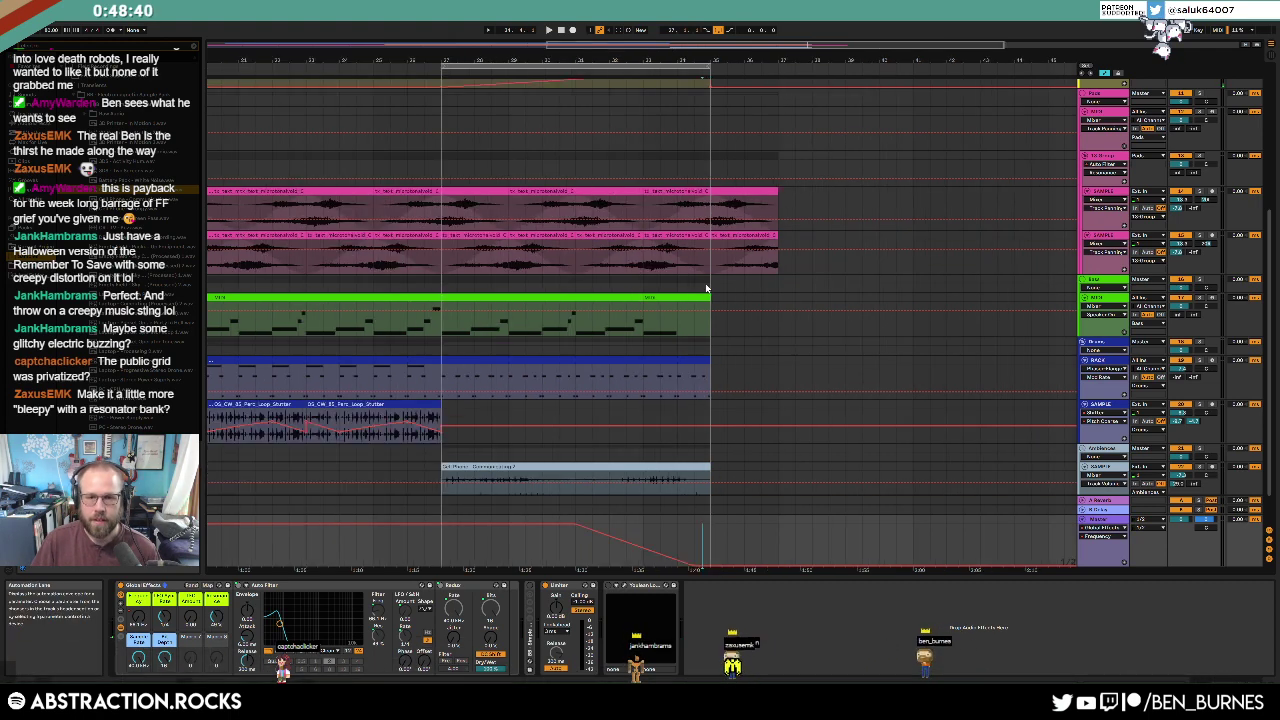
Step: Remove the parts of both pink pad sample tracks that extend past bar 35
left_click(742, 191)
left_click(726, 236)
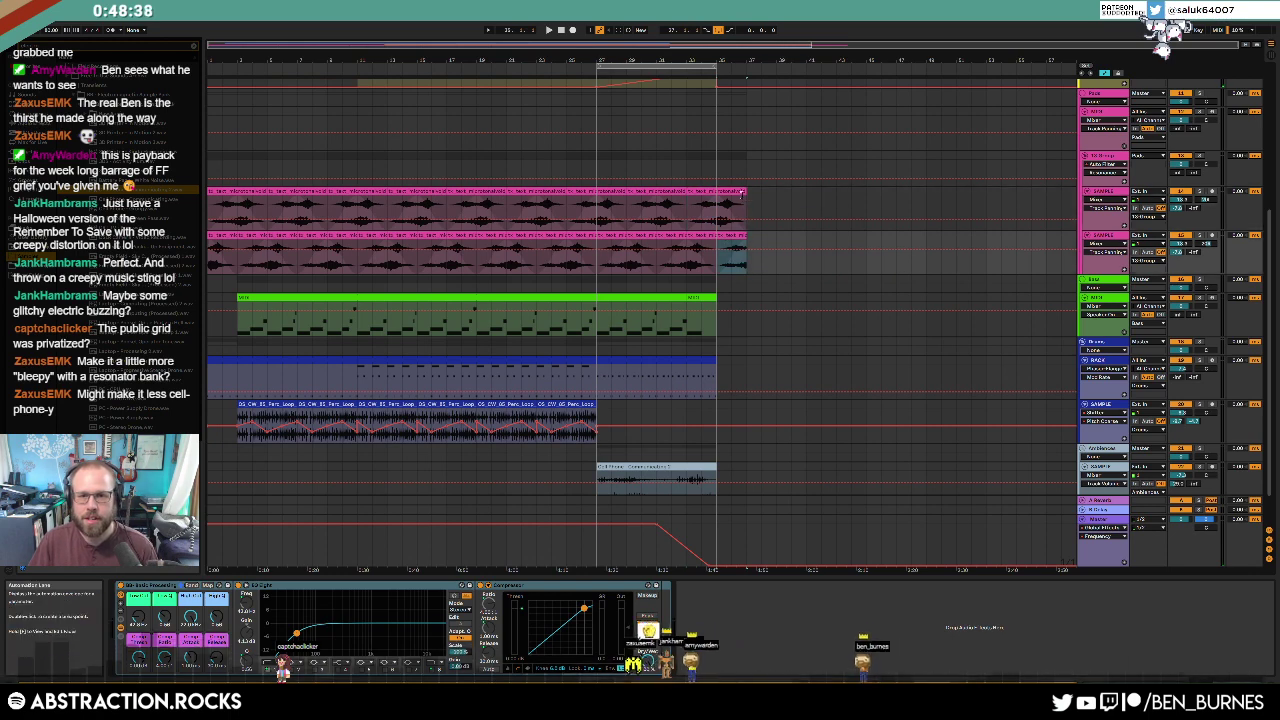
left_click_drag(743, 194, 717, 196)
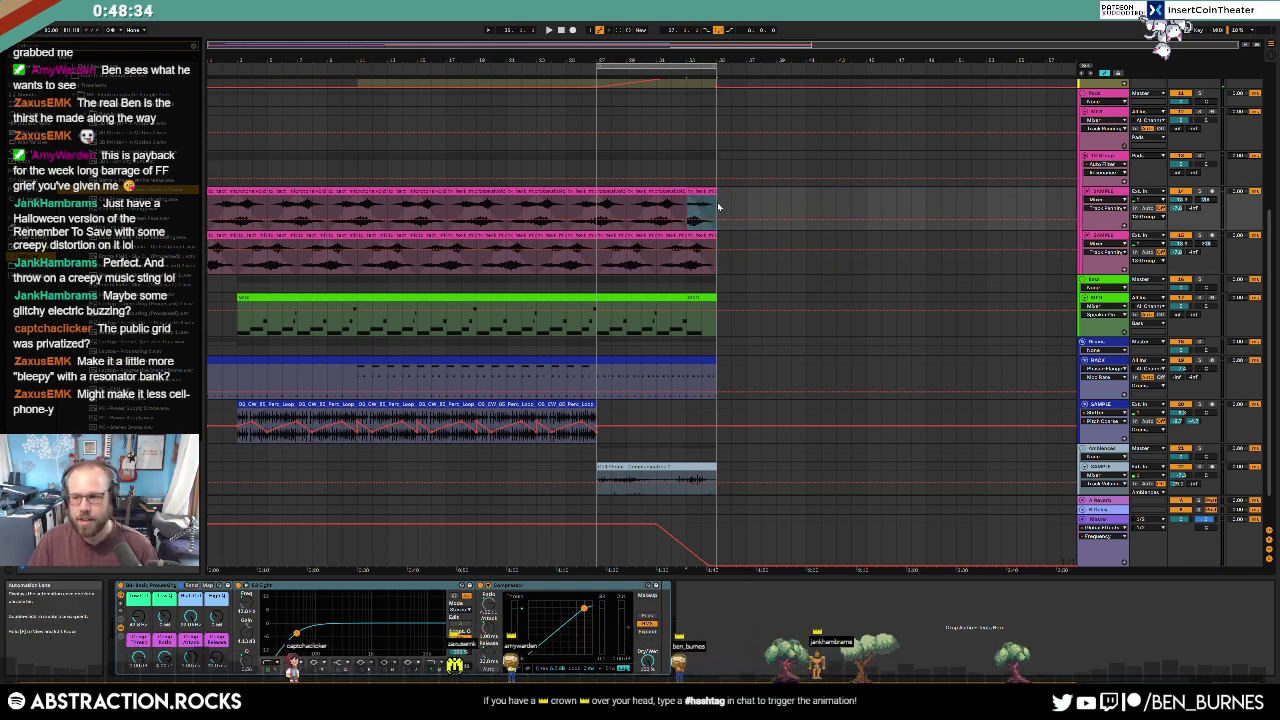
key("ctrl+z")
key("a")
left_click_drag(775, 197, 730, 199)
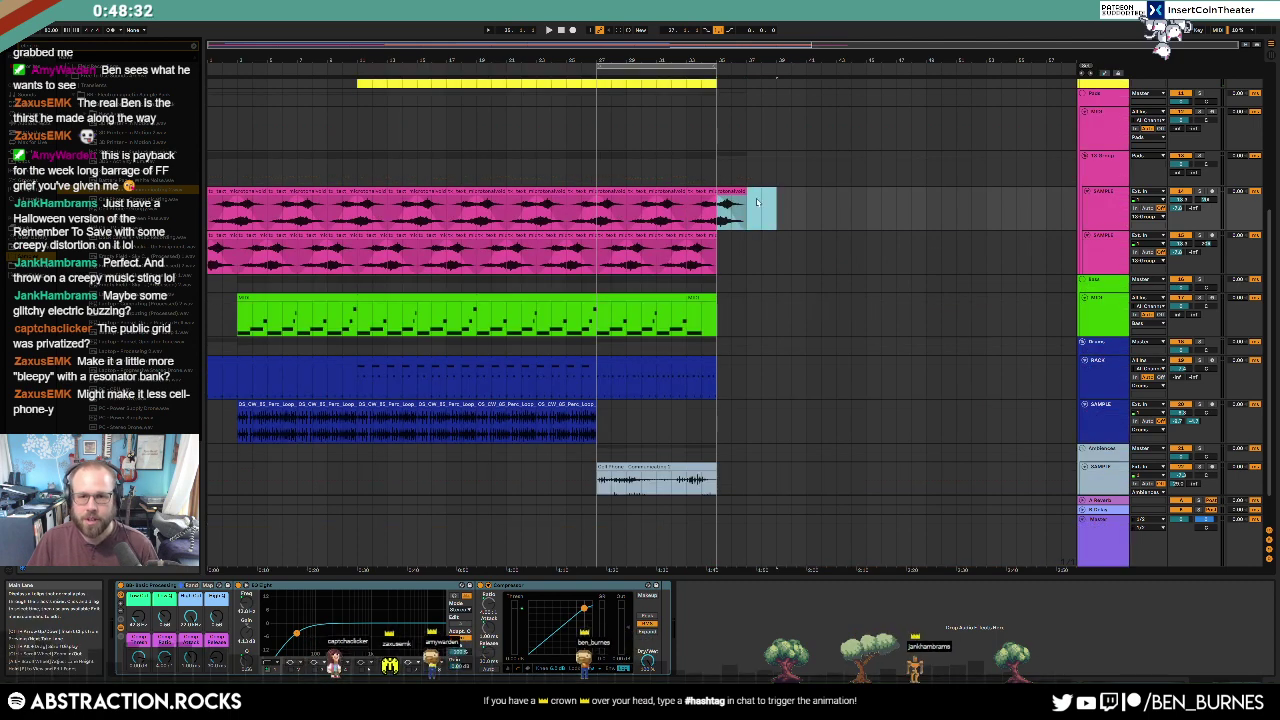
key("Delete")
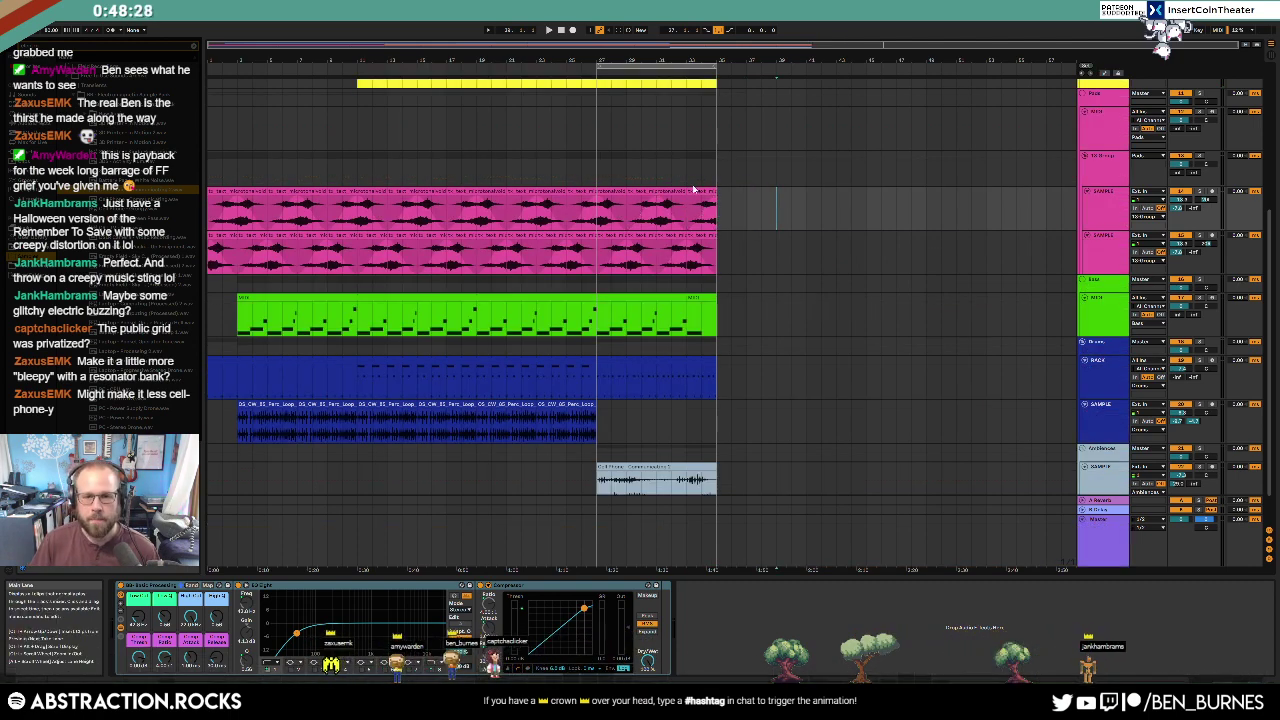
Step: Copy the last percussion loop clip and the drum rack clip from bars 11 to 27, pasting each at bar 35
left_click(553, 405)
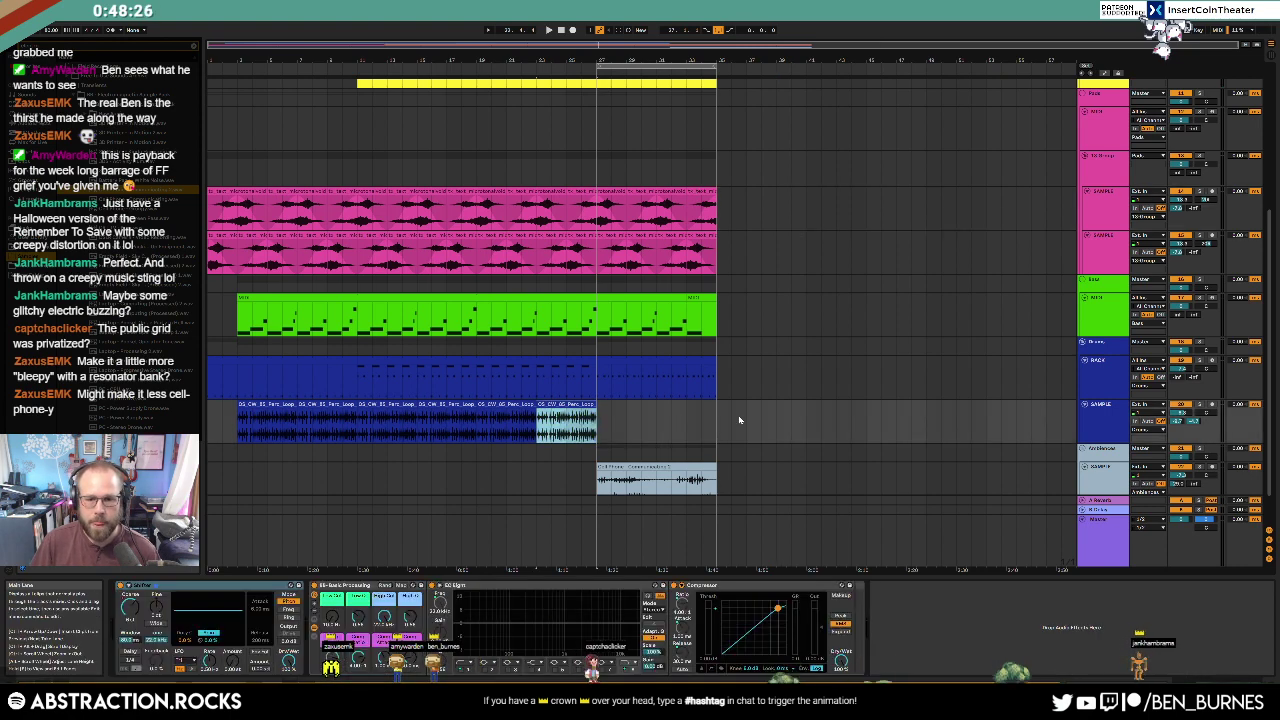
left_click(718, 418)
key("ctrl+v")
left_click(548, 359)
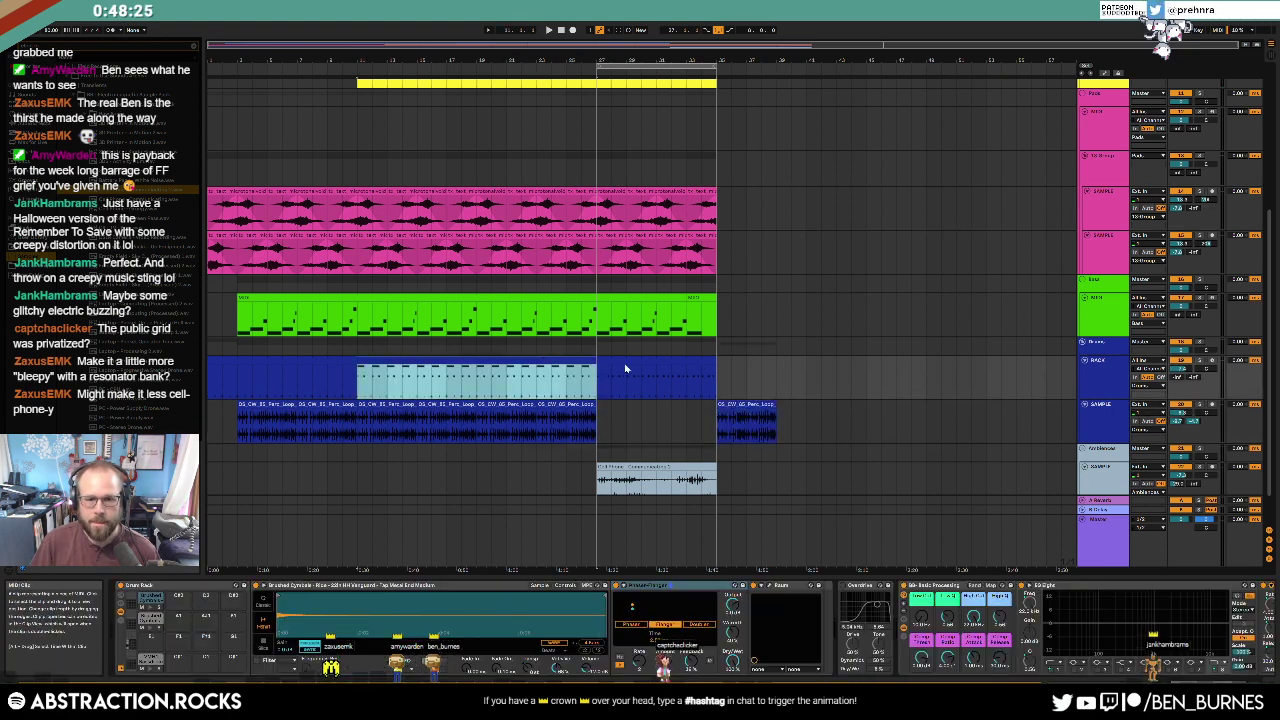
left_click(716, 378)
key("ctrl+v")
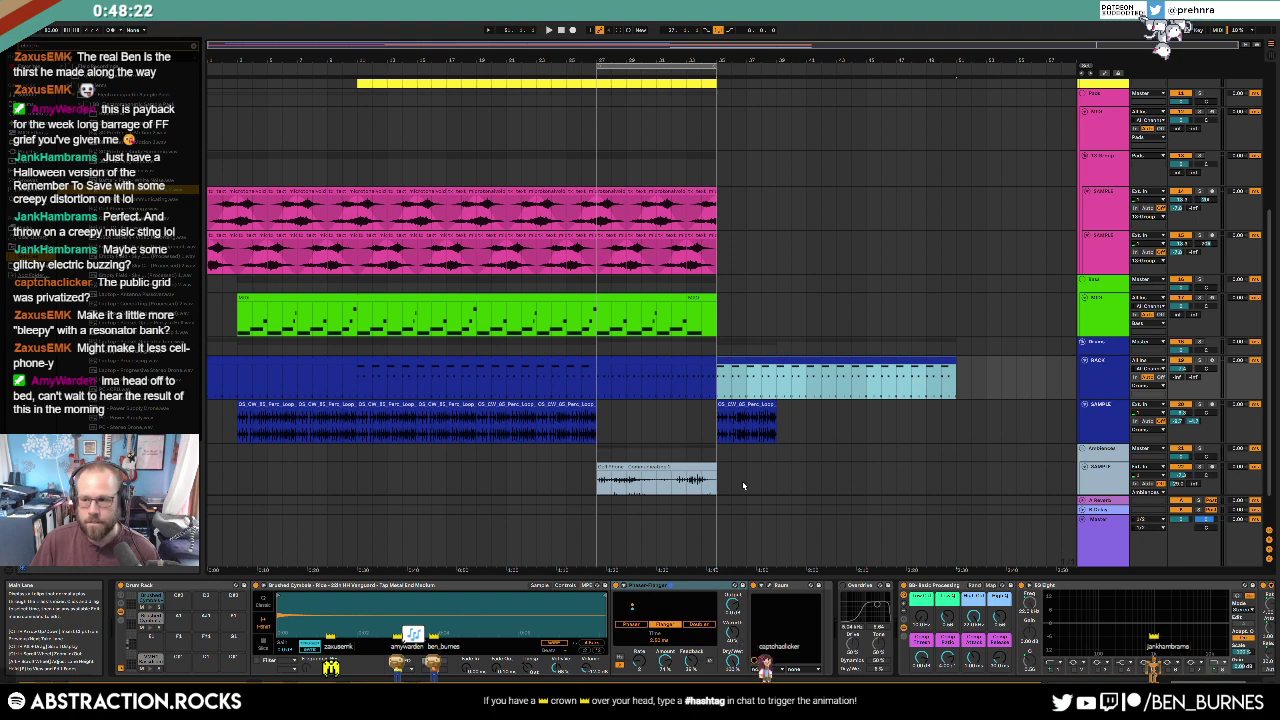
Step: Adjust the master's frequency automation so the sweep ends exactly at bar 35 and jumps back up there
key("a")
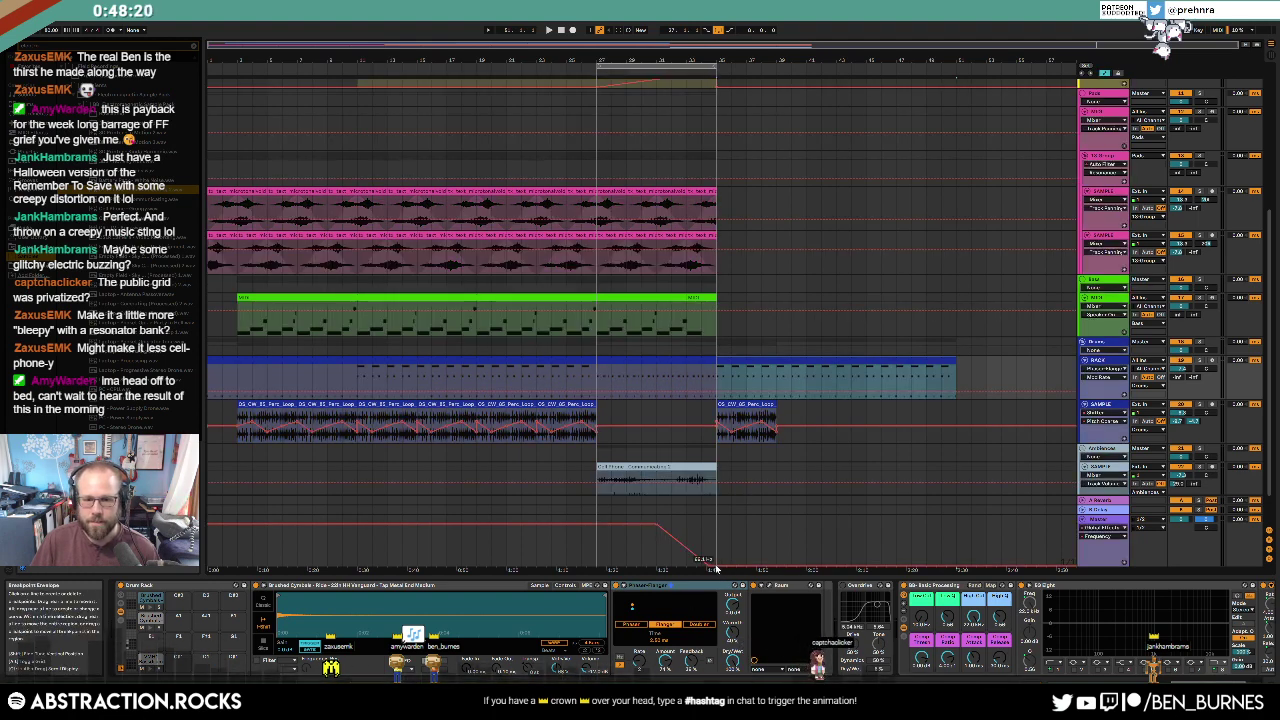
left_click(715, 566)
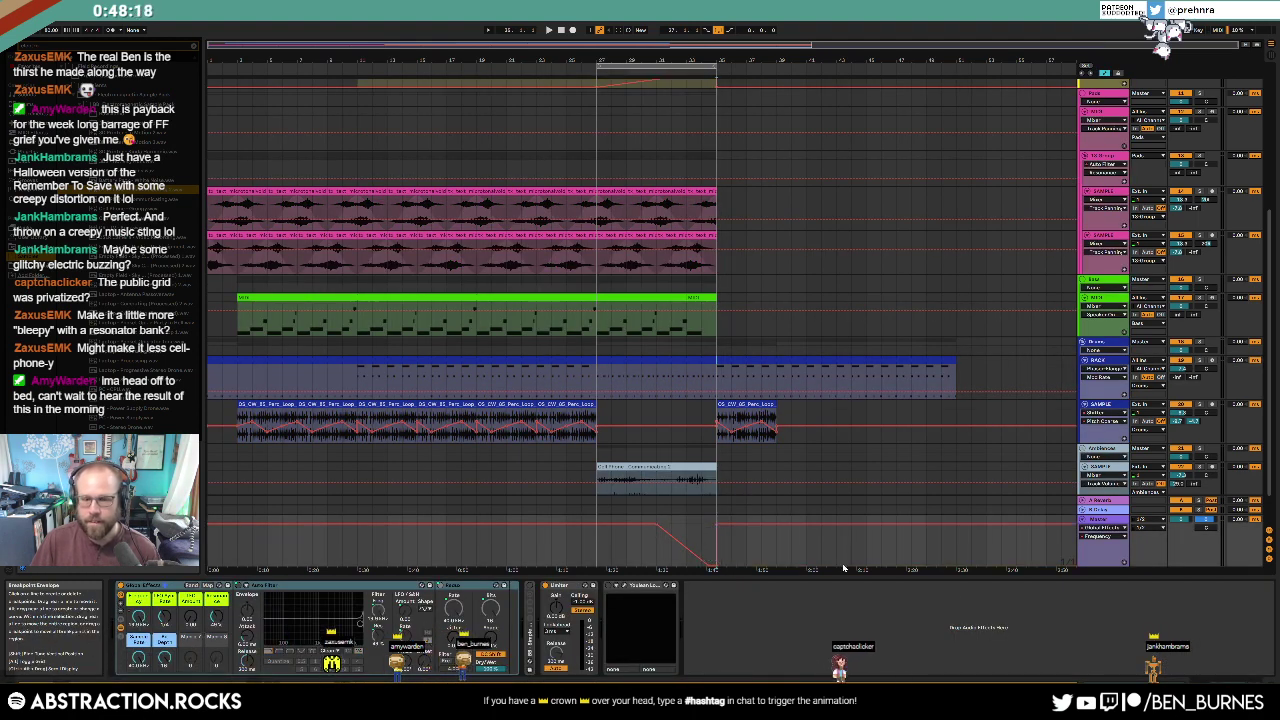
key("a")
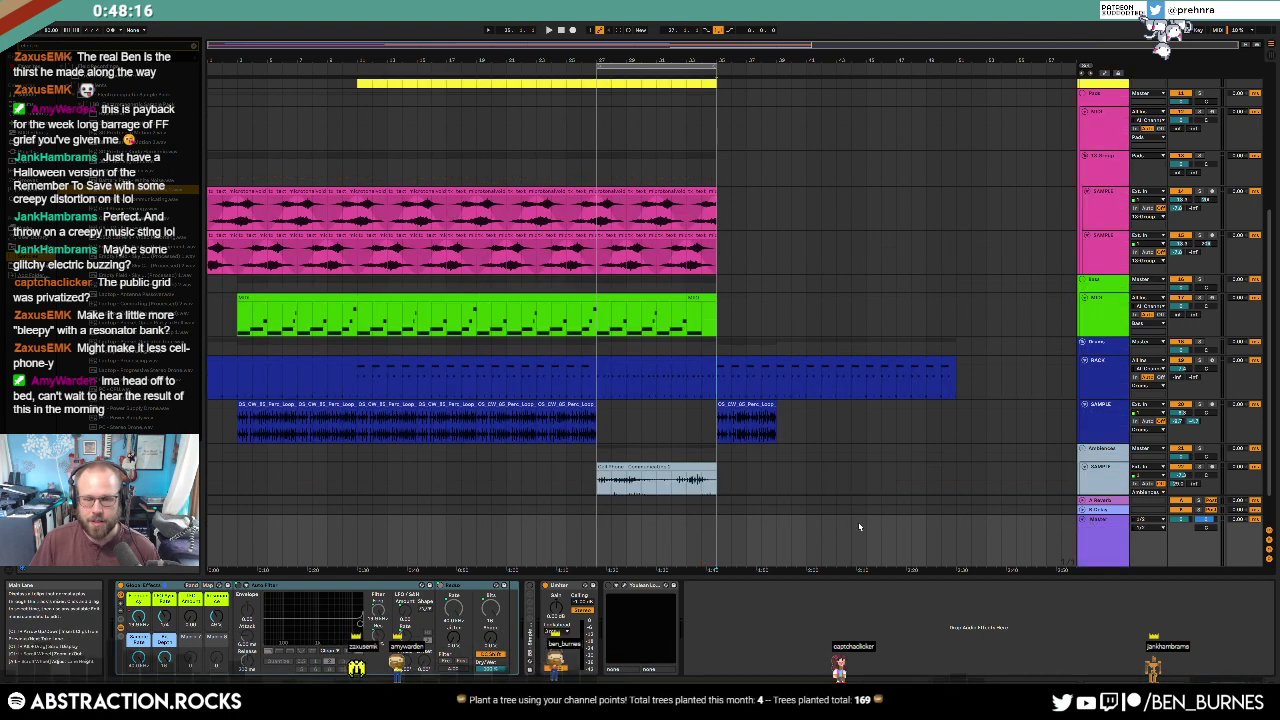
Step: Repeat the percussion sample track's first three bars of Pitch Coarse automation up to bar 27, and clear the extra repeat beyond it
key("a")
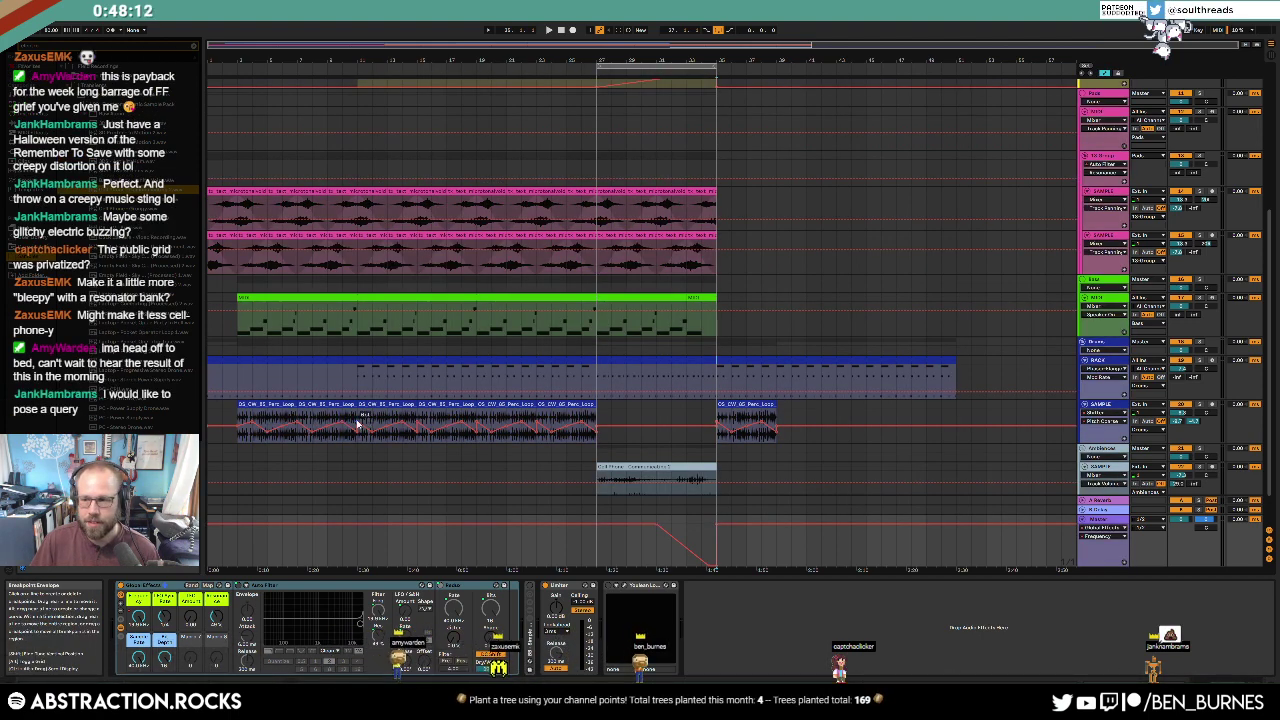
left_click_drag(237, 418, 286, 416)
key("ctrl+d")
key("ctrl+d")
key("ctrl+d")
key("ctrl+d")
key("ctrl+d")
key("ctrl+d")
key("ctrl+d")
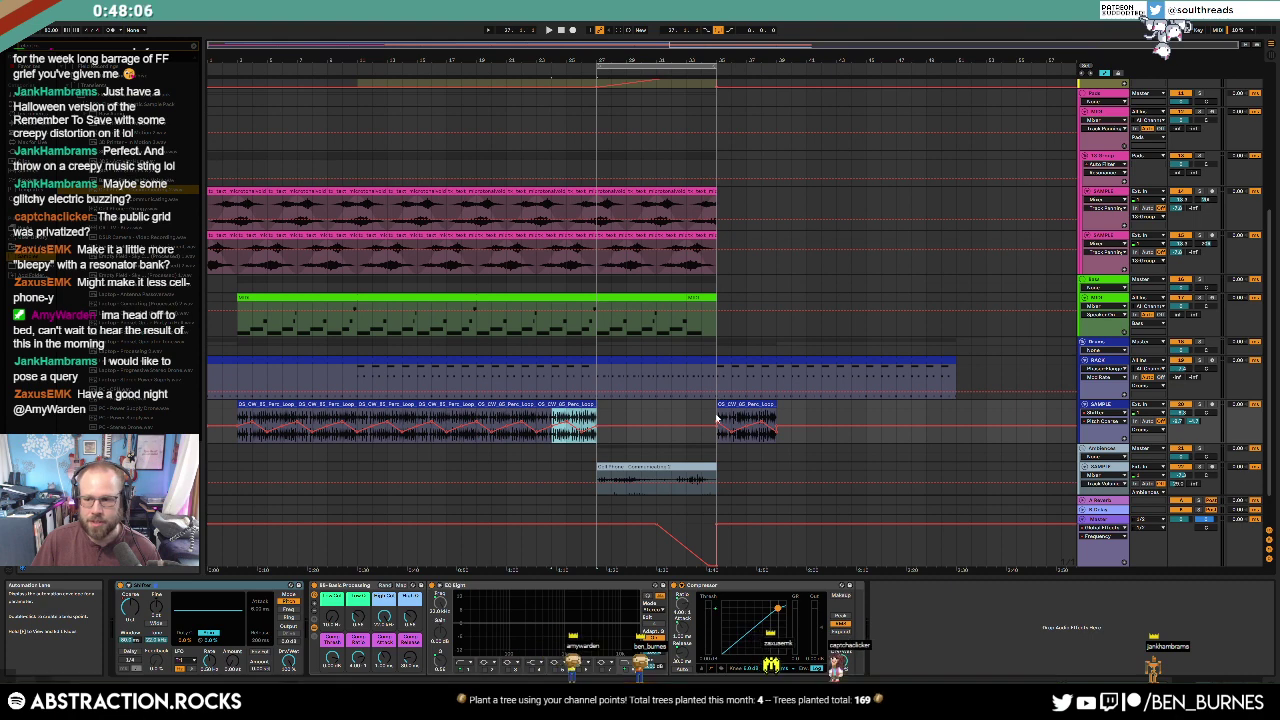
key("ctrl+d")
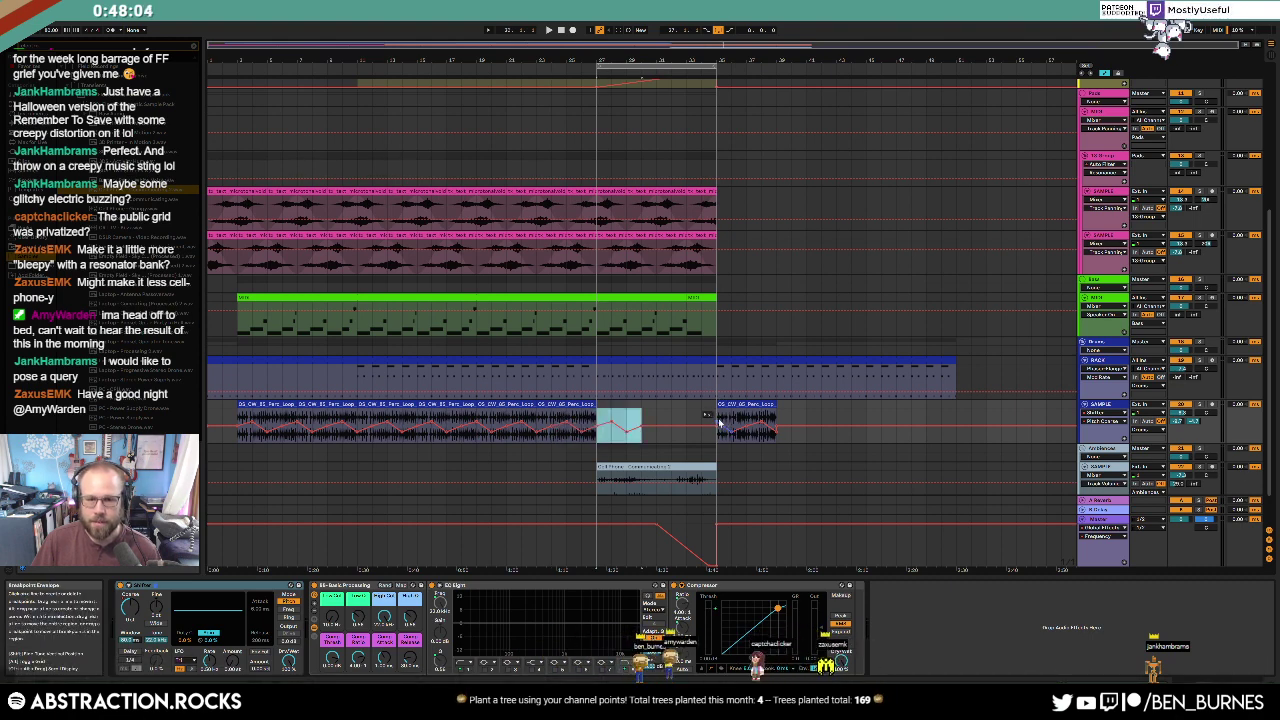
key("Delete")
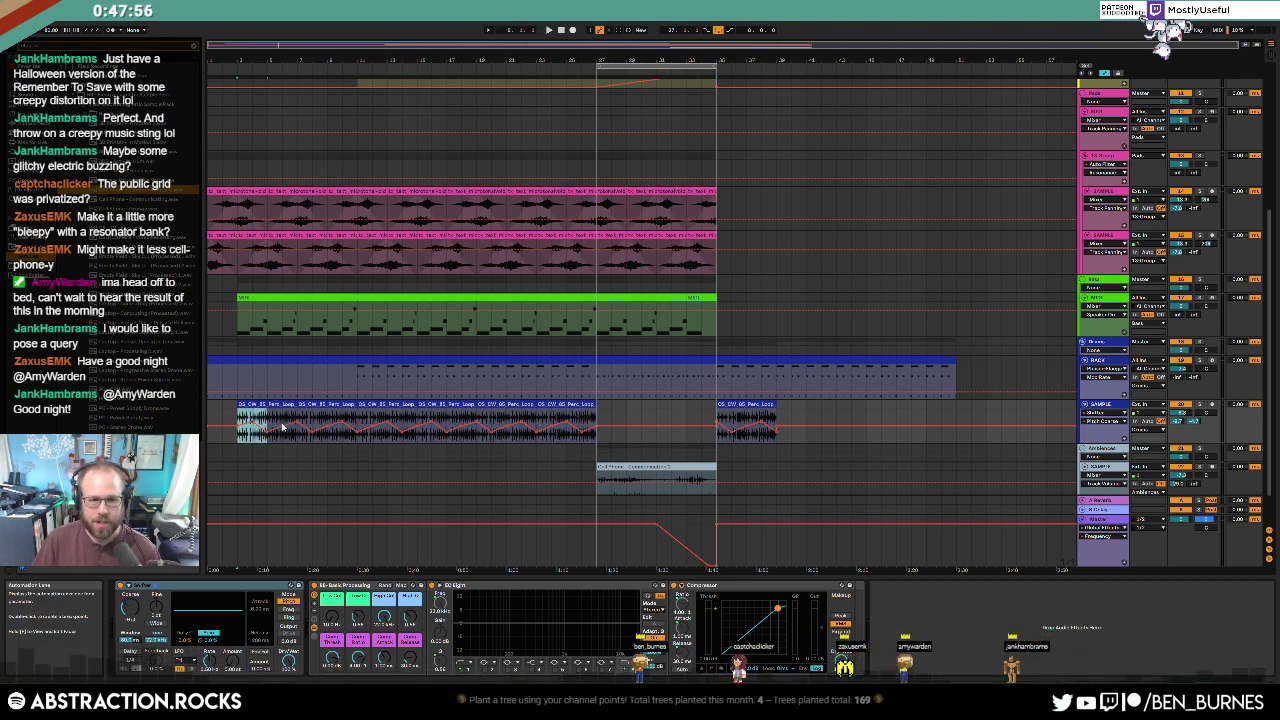
Step: Copy the first three bars of Pitch Coarse automation to bar 35 on the percussion track and duplicate the loop clip onward from there
left_click_drag(282, 427, 284, 427)
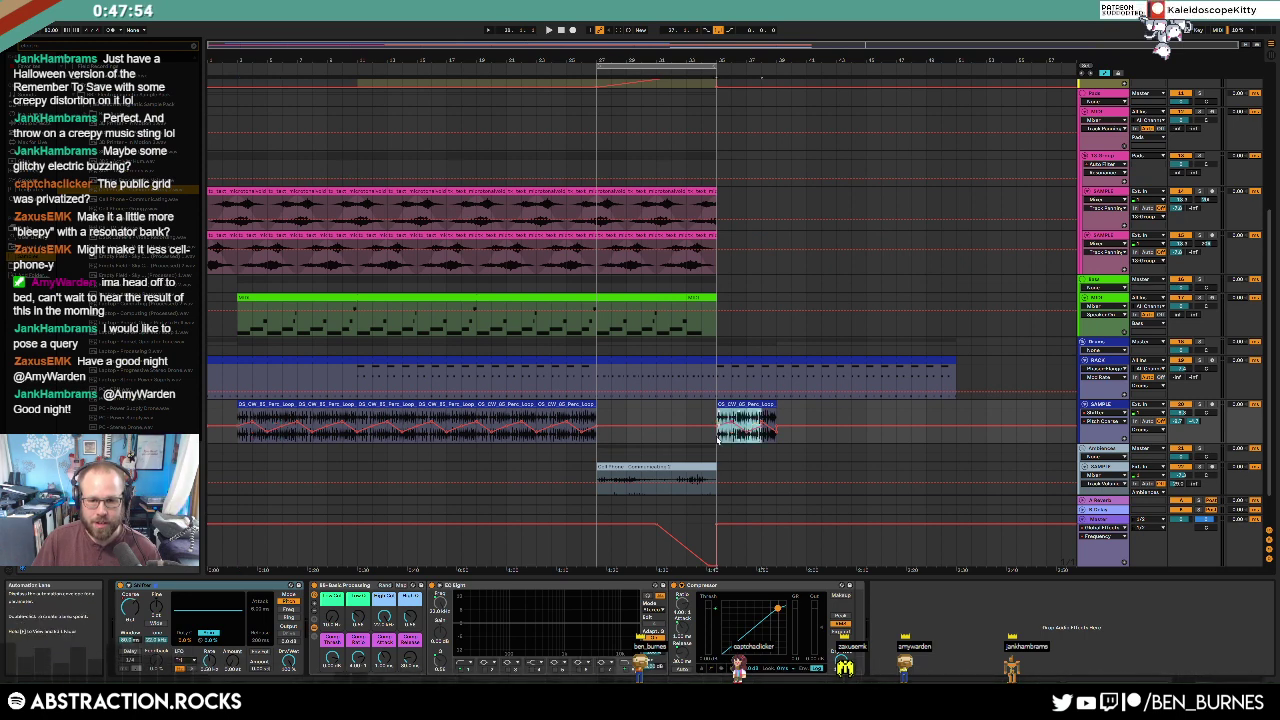
key("ctrl+d")
key("ctrl+d")
key("ctrl+d")
key("ctrl+d")
key("ctrl+d")
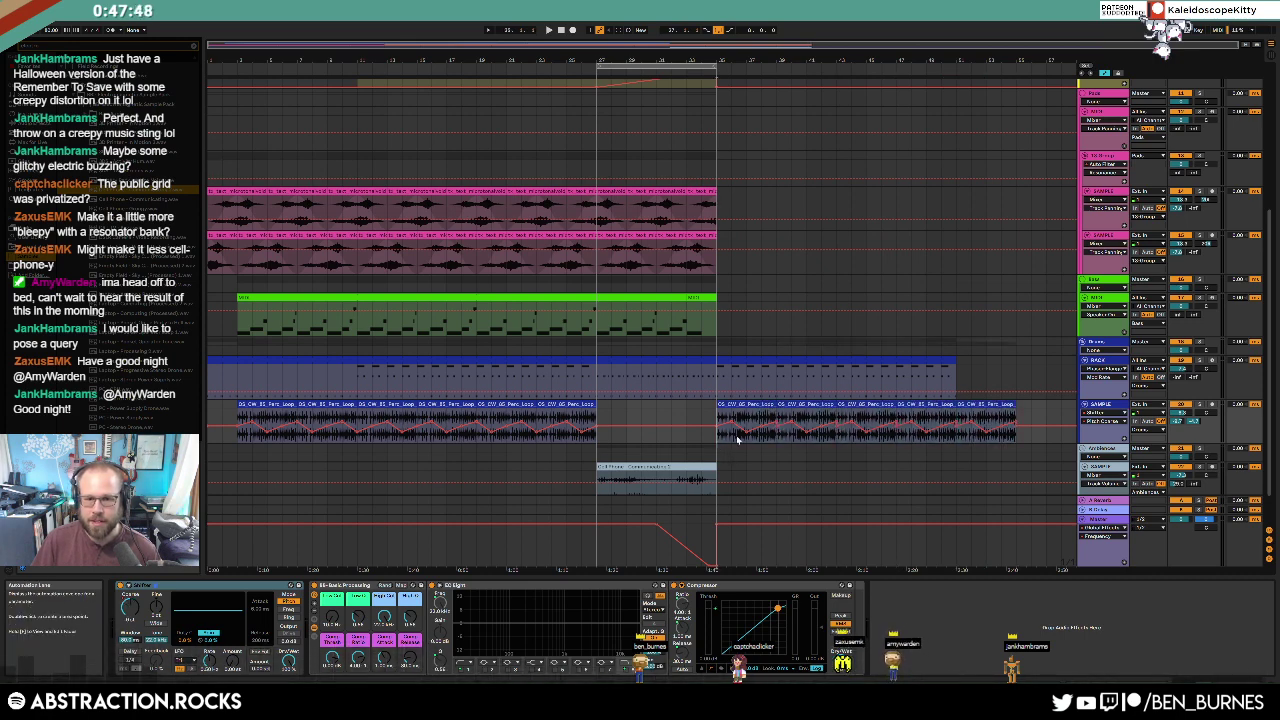
Step: Repeat the Pitch Coarse automation across the duplicated percussion clips and clear everything on that track beyond bar 51
key("ctrl+d")
key("ctrl+d")
key("ctrl+d")
key("ctrl+d")
key("ctrl+d")
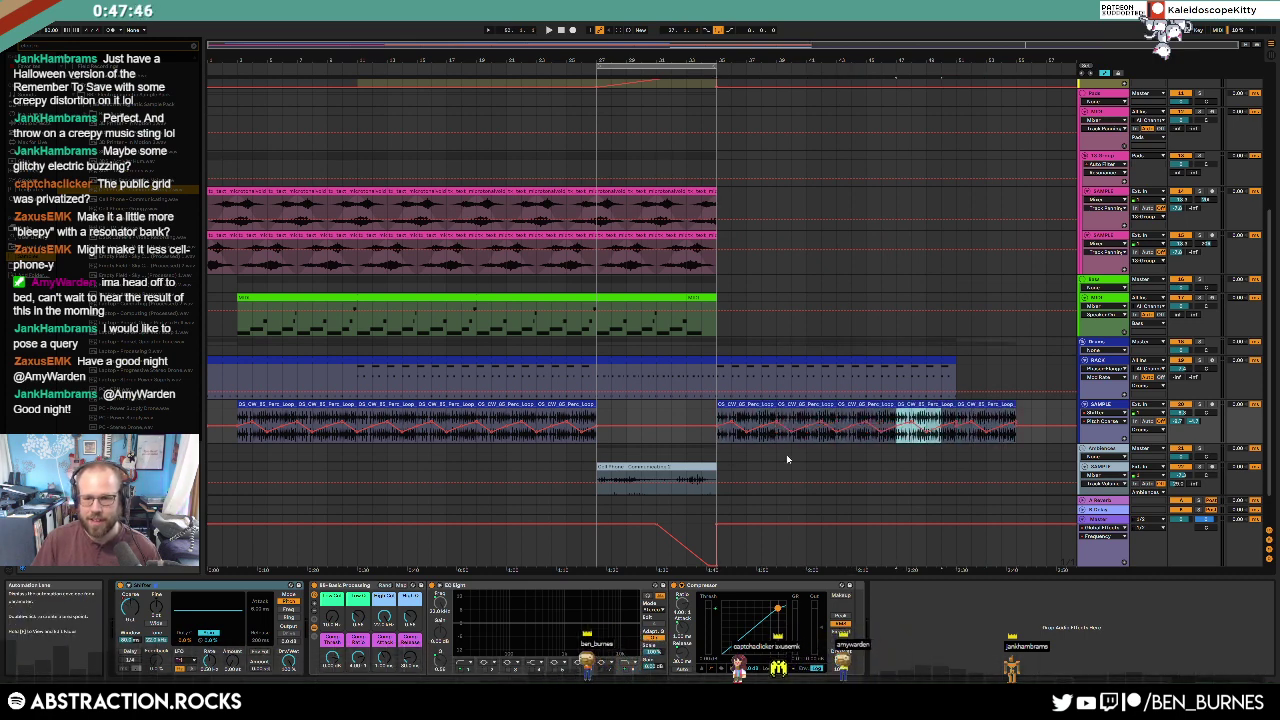
key("ctrl+d")
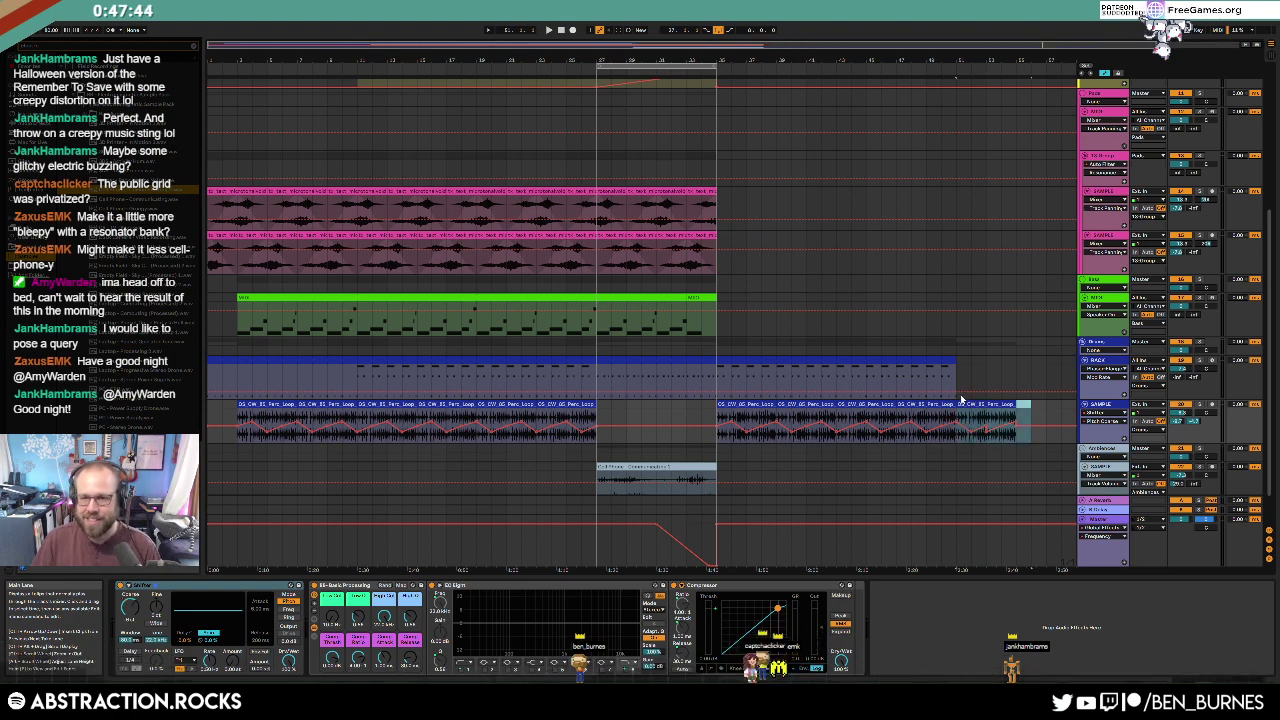
key("Delete")
left_click(968, 410)
key("a")
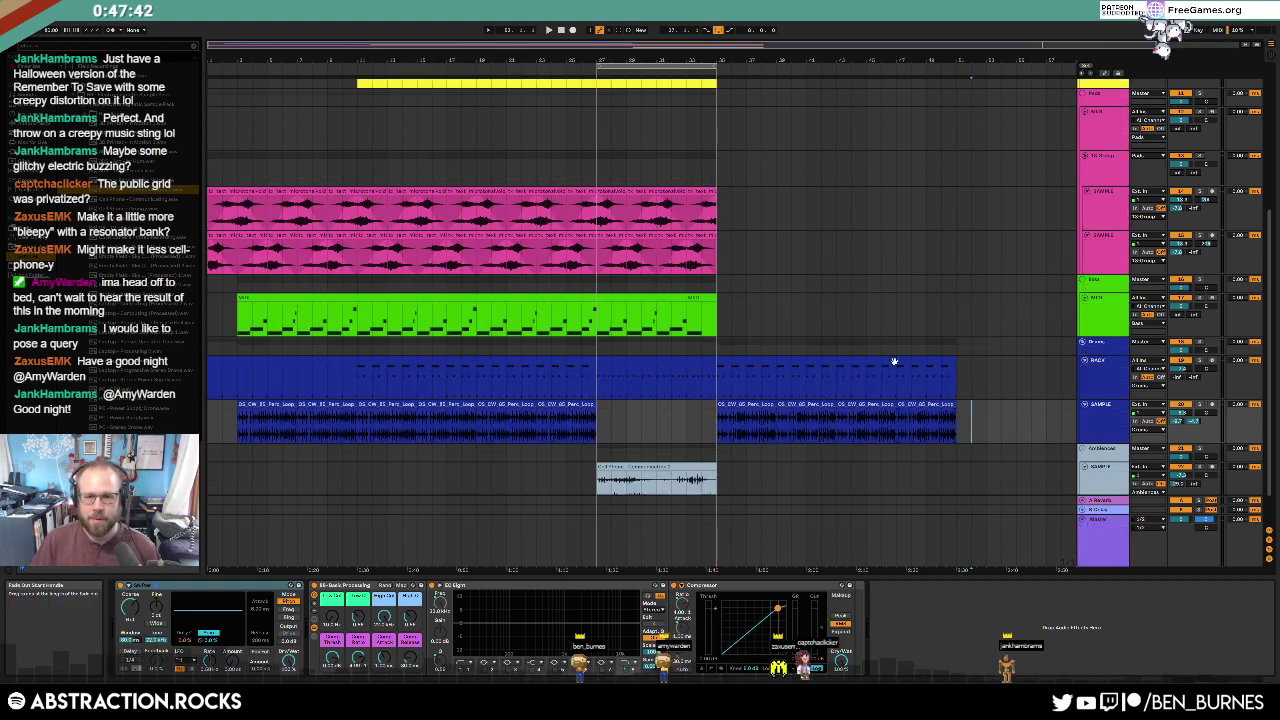
Step: Try adding a Resonators device at the start of the cell phone sample track's effect chain
left_click(640, 479)
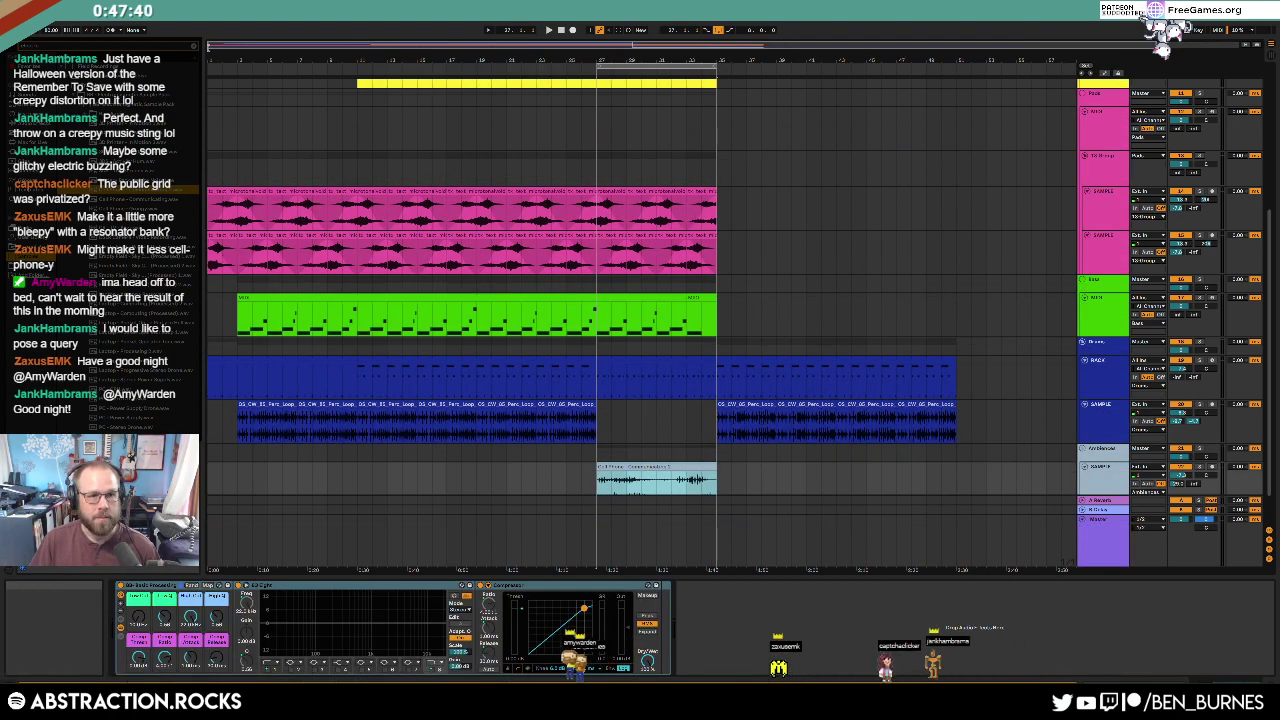
left_click(36, 124)
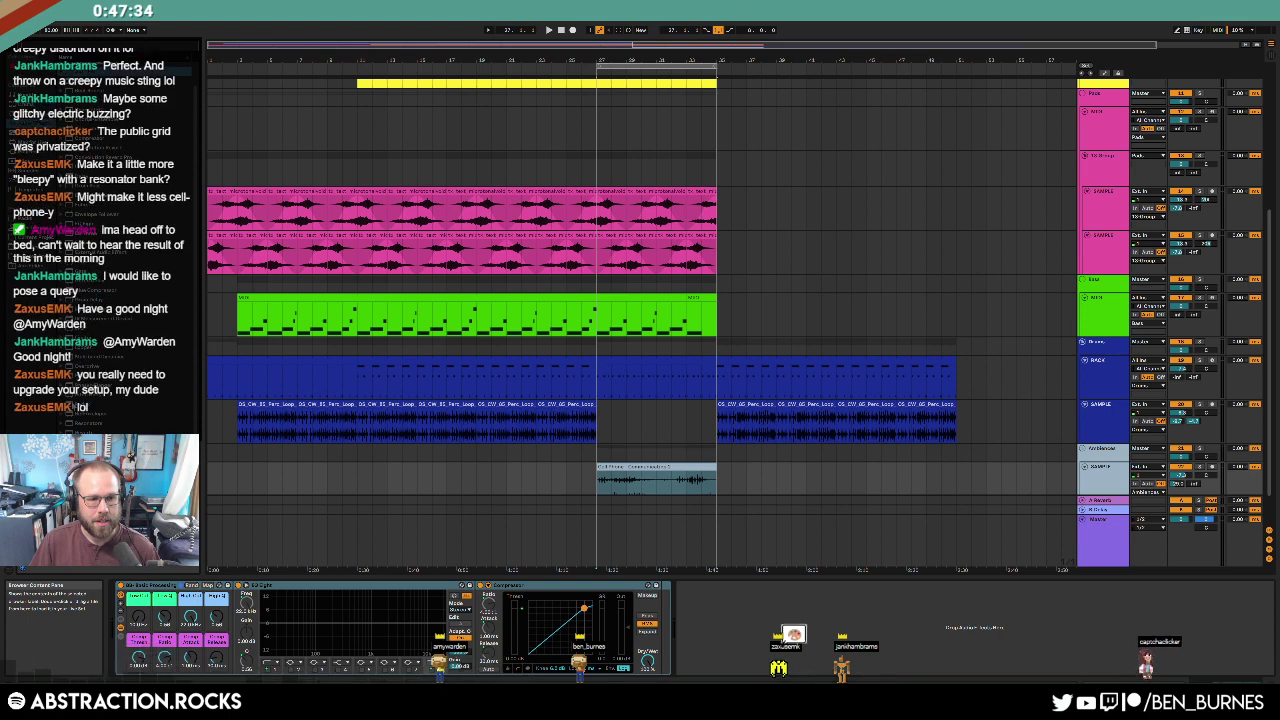
left_click_drag(74, 426, 122, 628)
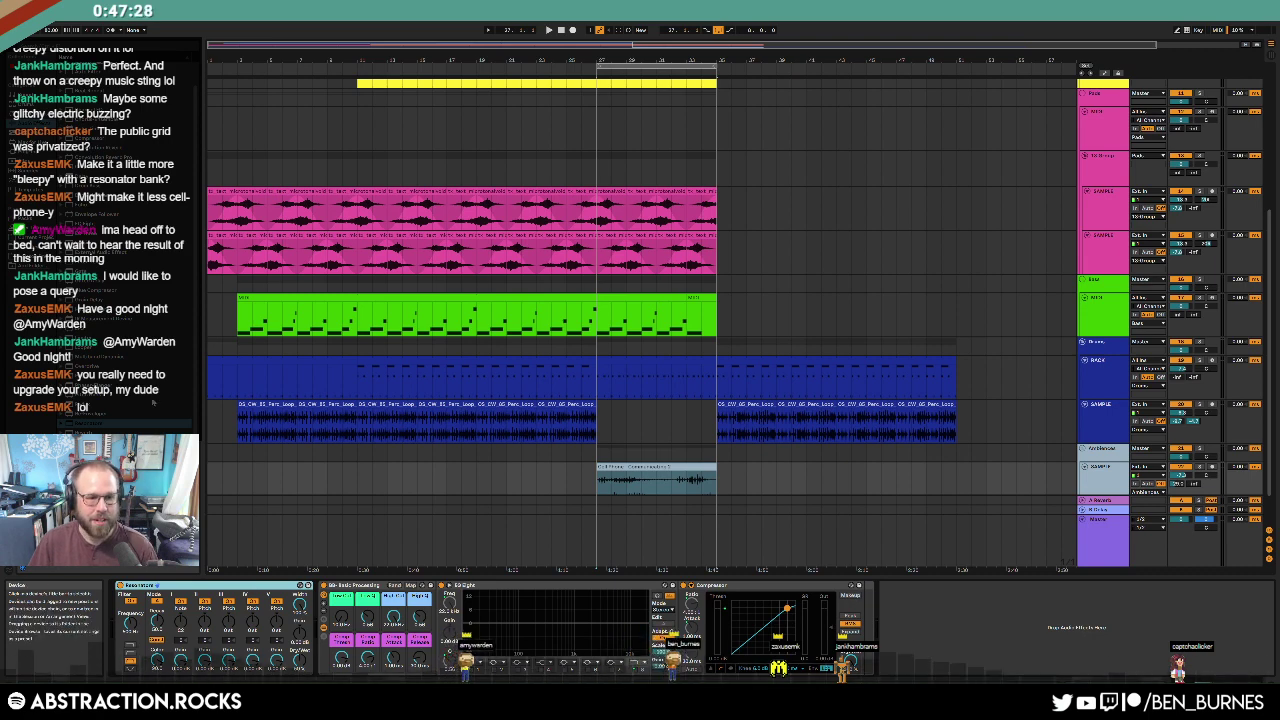
key("ctrl+z")
key("super")
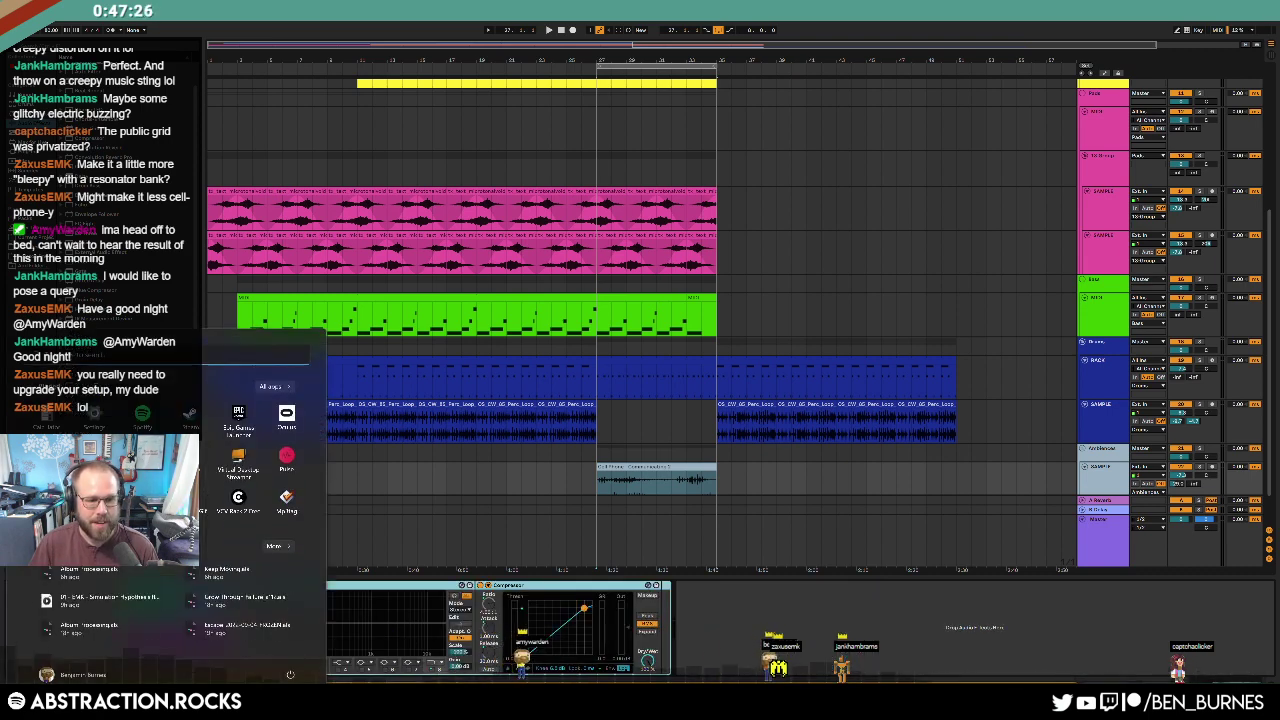
left_click(505, 603)
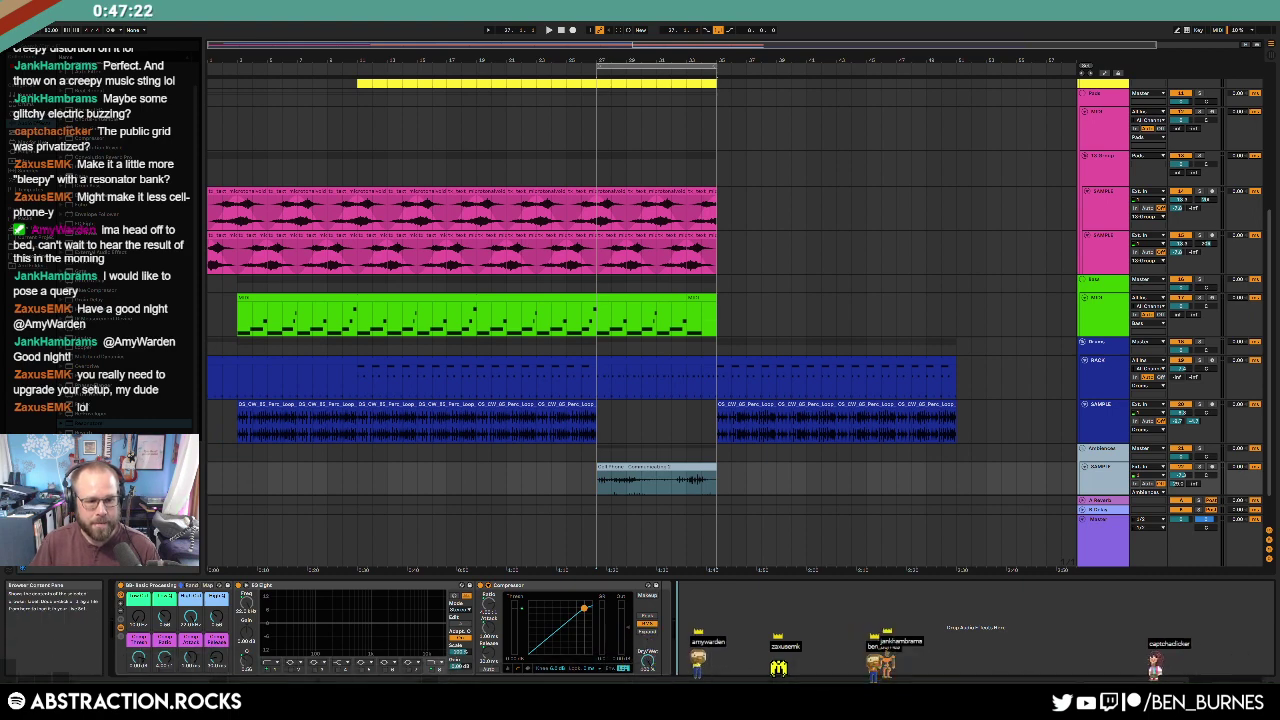
Step: Add Spectral Resonator first in the cell phone sample track's chain, and raise the effect rack's low cut while playing from bar 27
left_click_drag(108, 570, 146, 621)
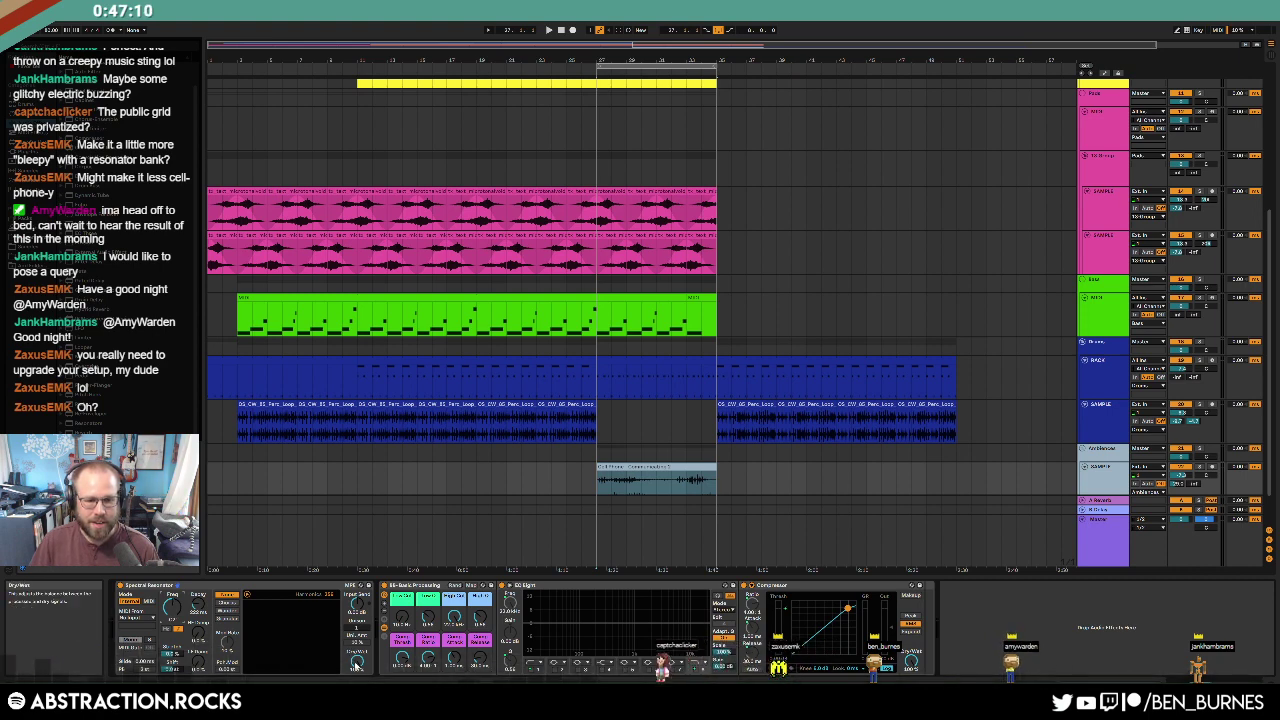
left_click(640, 466)
key("space")
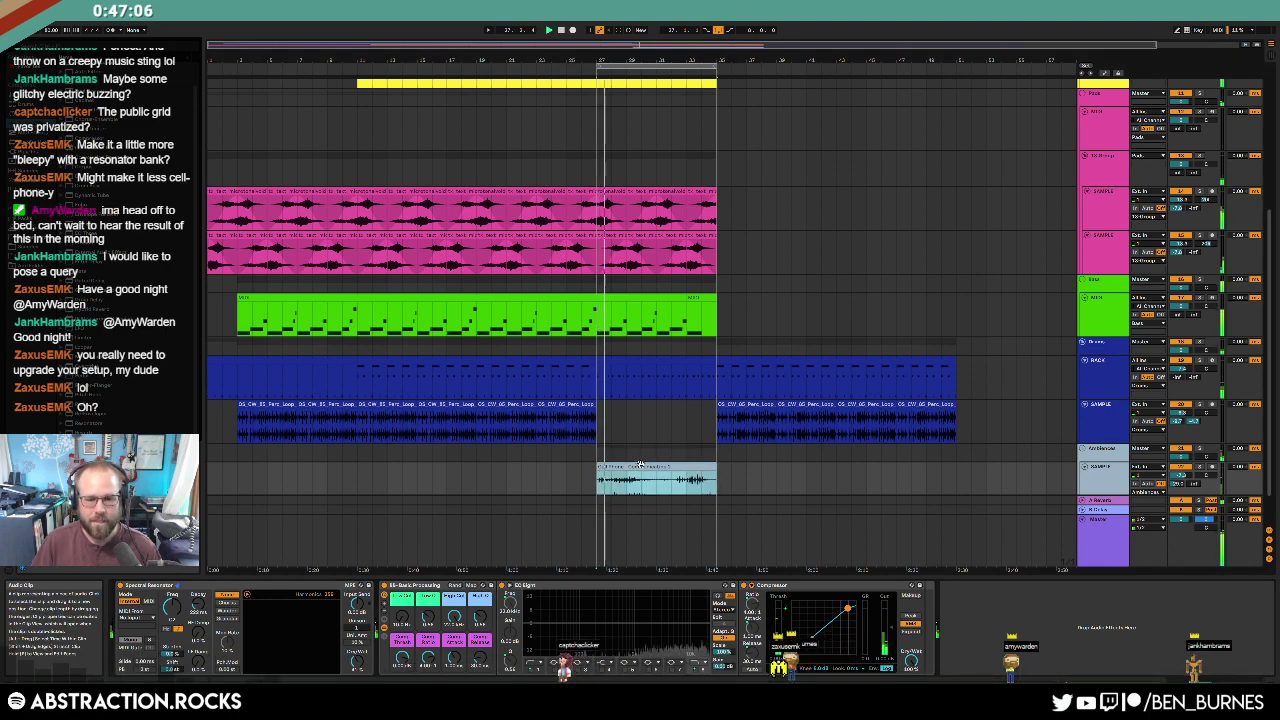
left_click_drag(402, 617, 402, 588)
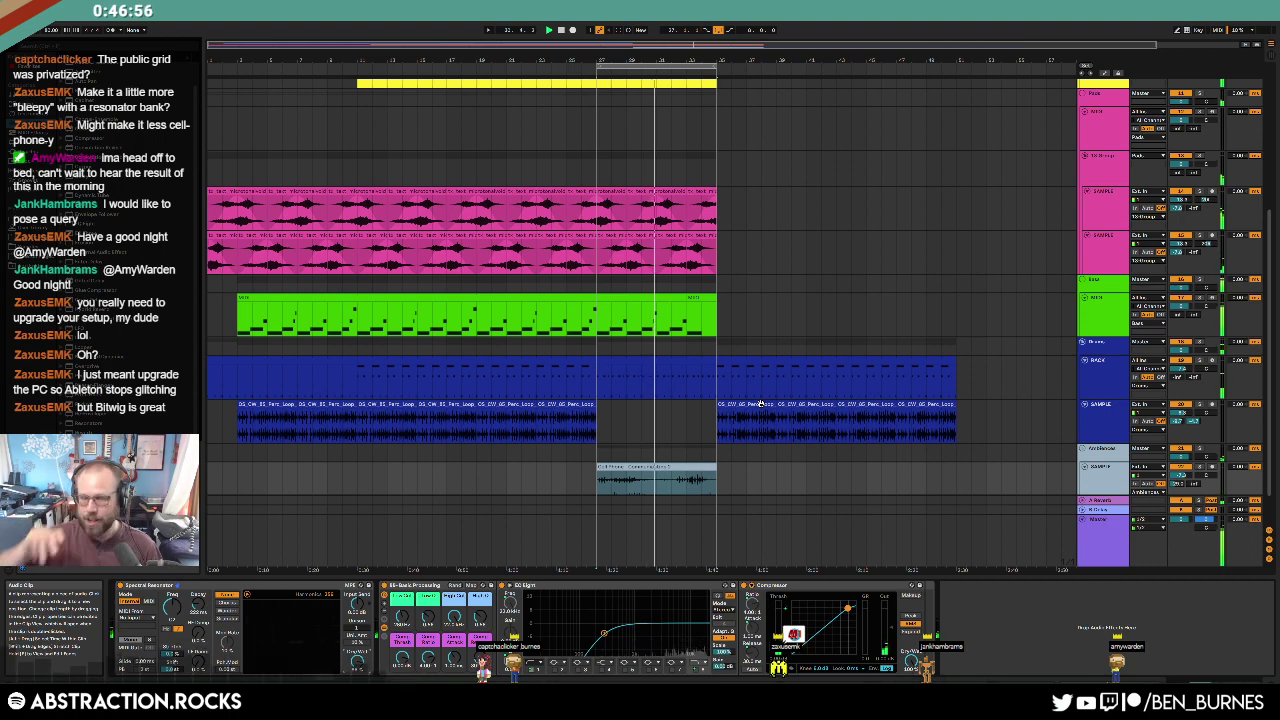
left_click(630, 466)
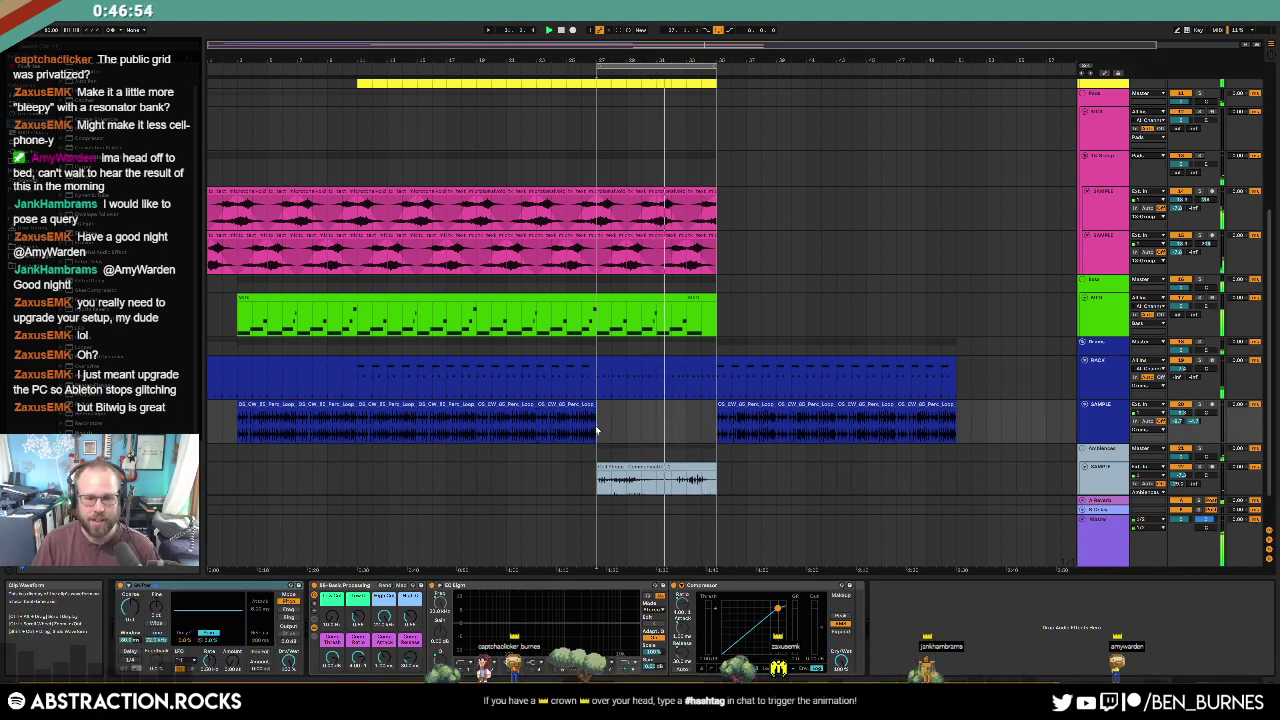
scroll(636, 444, "down", 2)
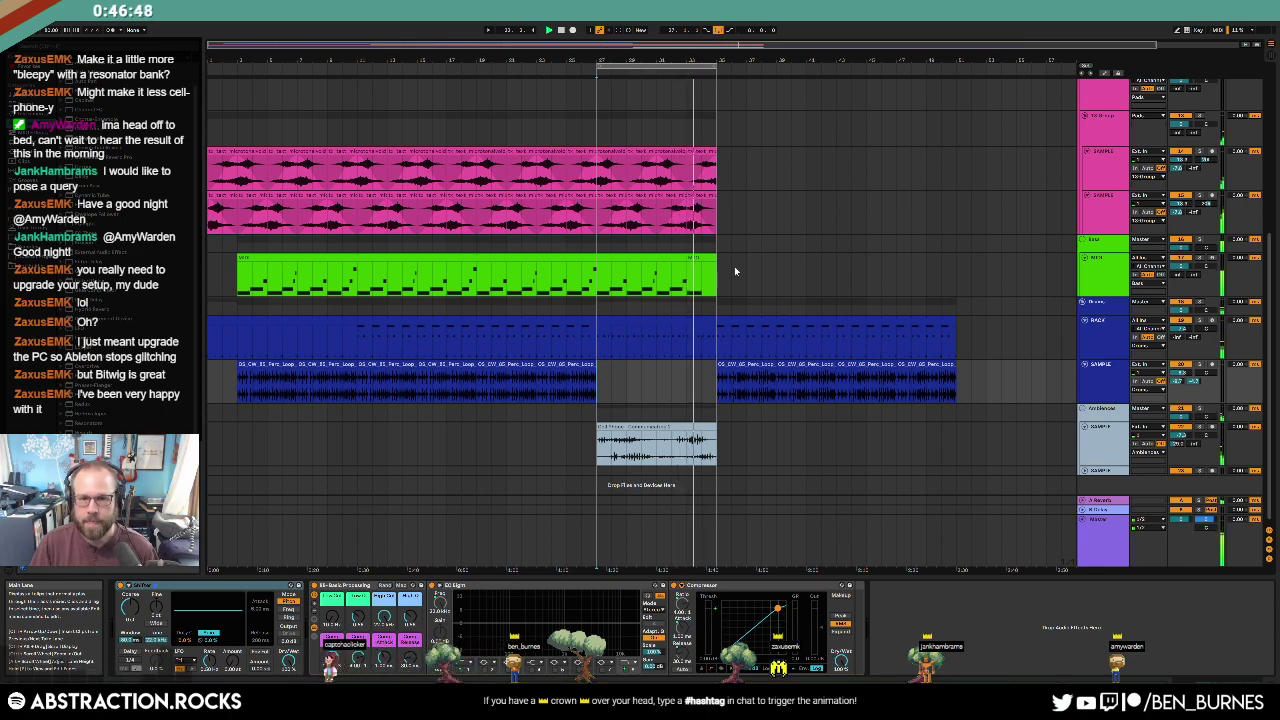
Step: Stop playback and fade out the last clip on the upper pink pad sample track over roughly its final bar before bar 35
key("a")
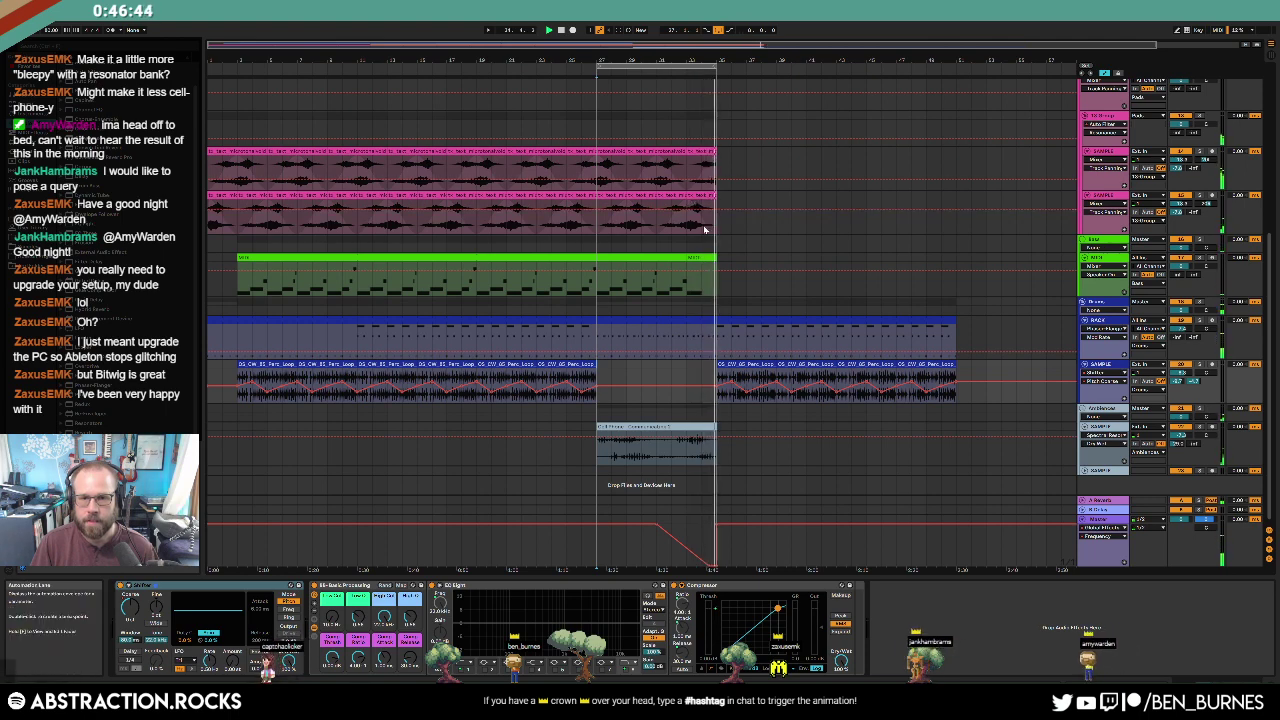
key("space")
scroll(725, 170, "up", 5)
scroll(726, 170, "up", 3)
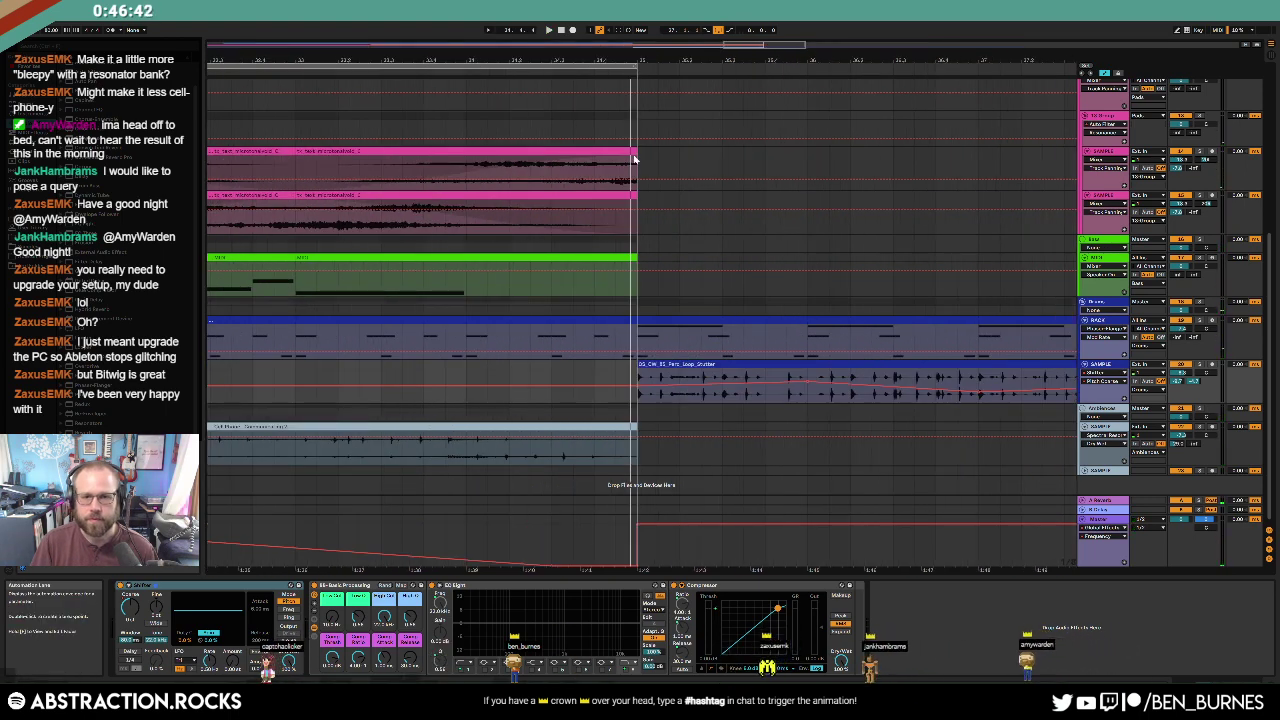
left_click(596, 153)
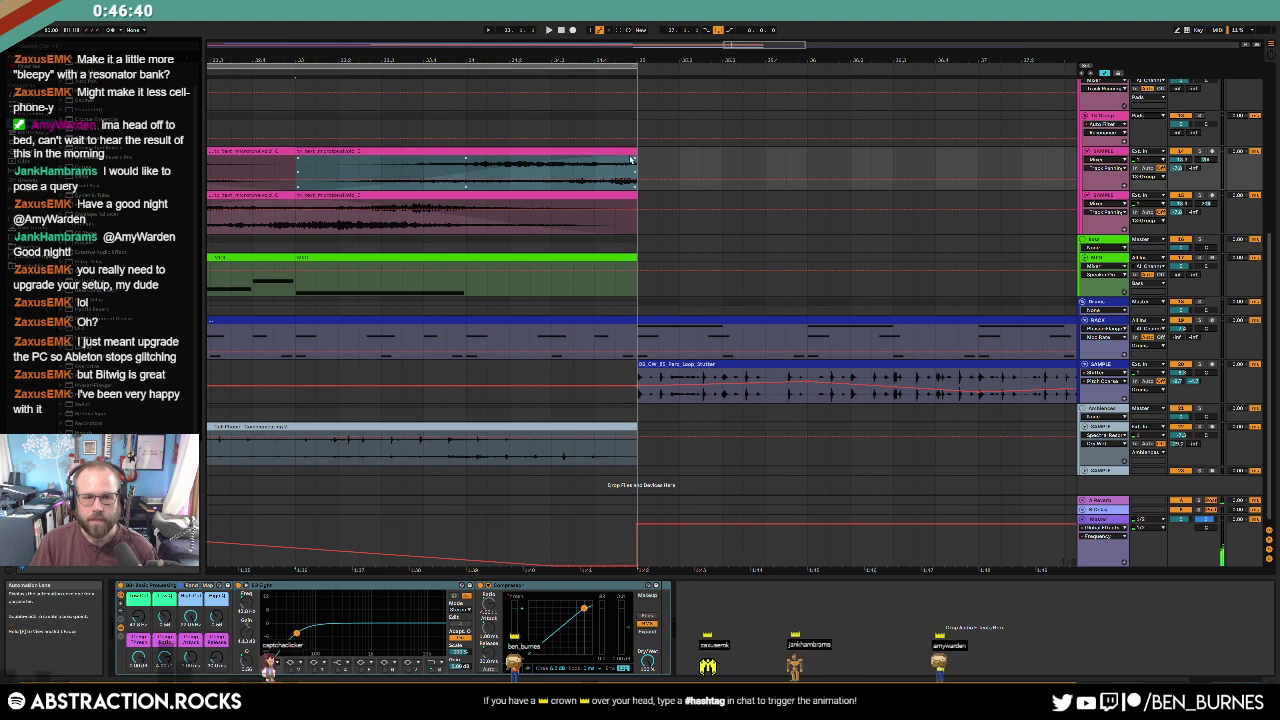
key("a")
left_click_drag(635, 158, 517, 158)
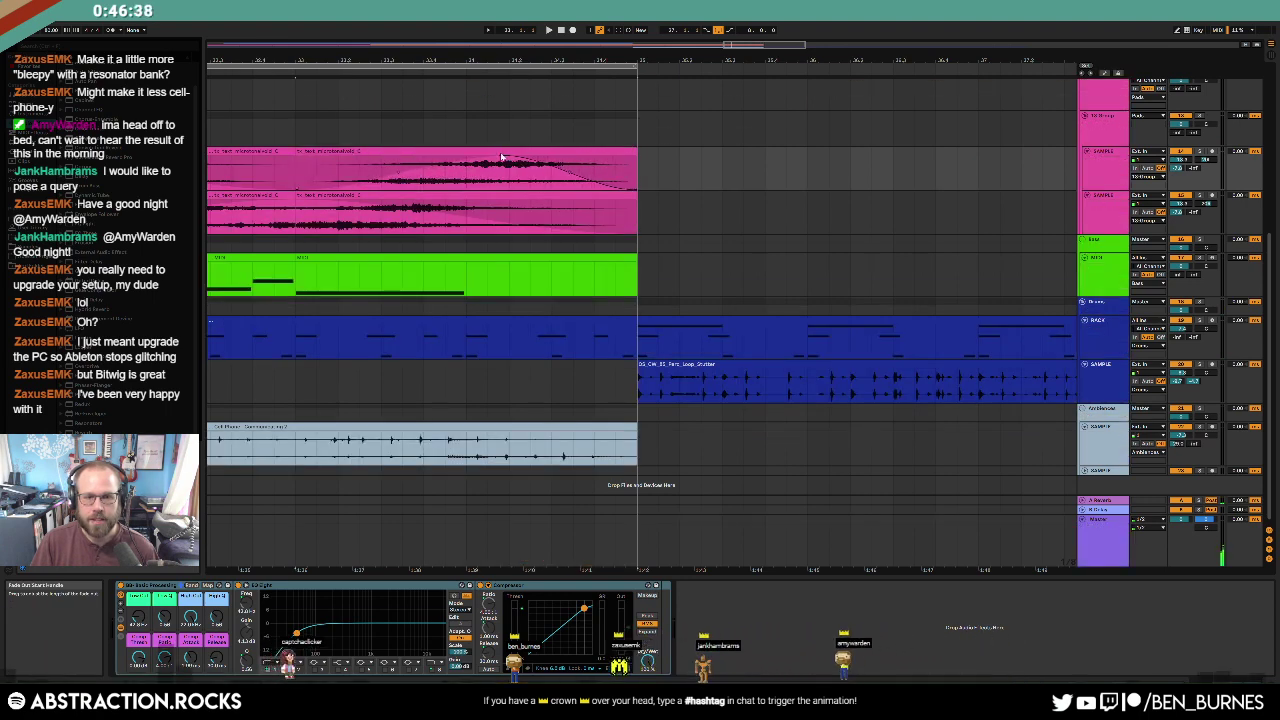
Step: Delete the stray sliver of clip just before bar 35 on the lowest blue lead track
scroll(660, 240, "up", 4)
scroll(675, 280, "up", 4)
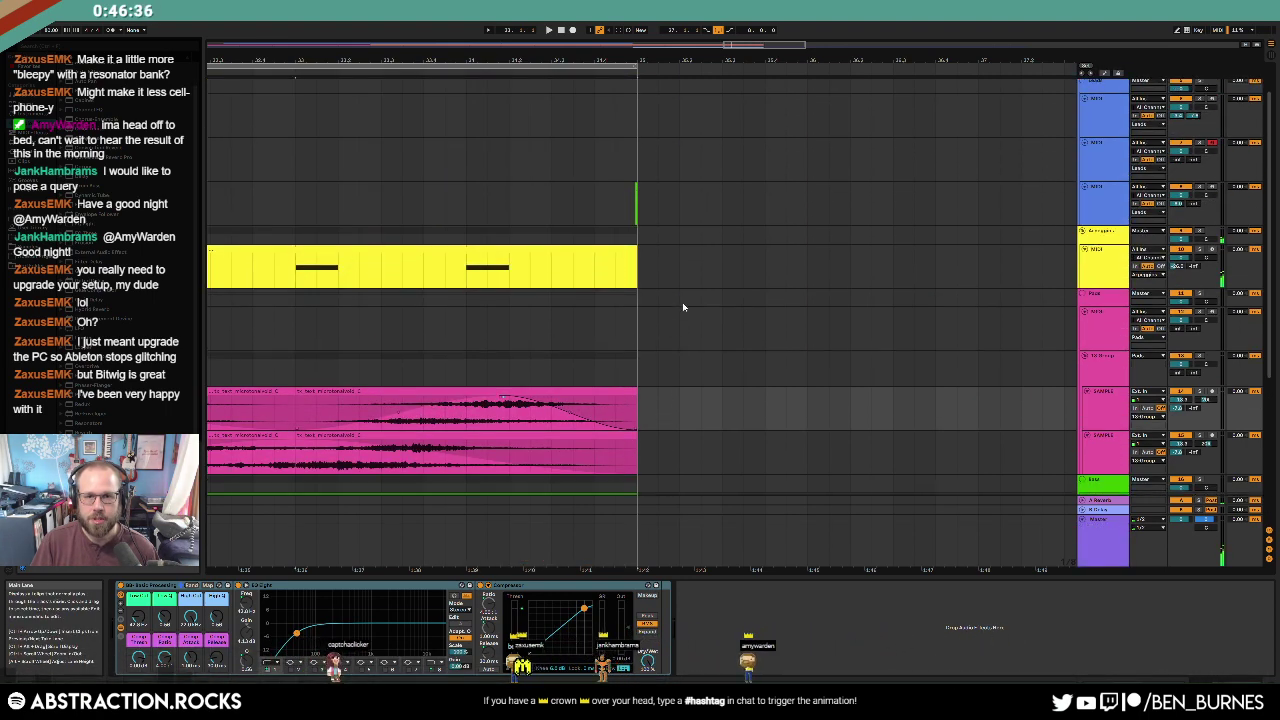
left_click_drag(594, 223, 744, 228)
key("Delete")
left_click(682, 280)
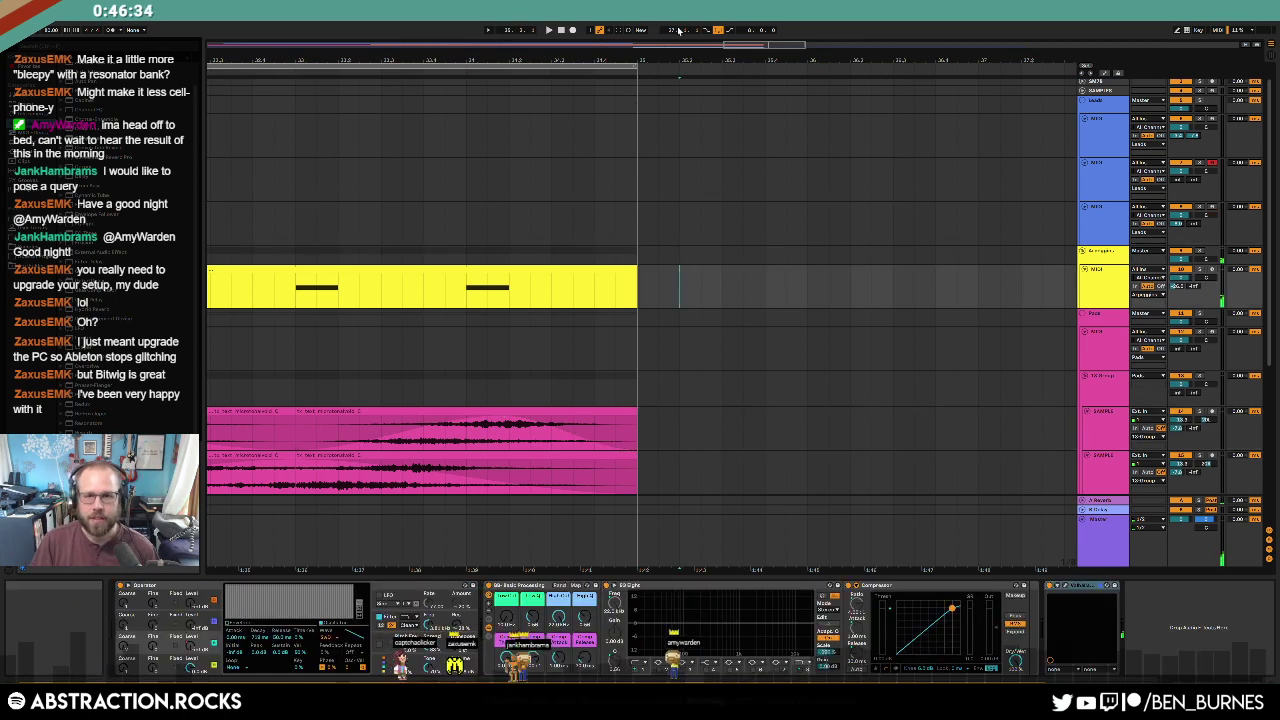
Step: Play the song from a few bars before the transition and move the loop region to bars 35–43
left_click_drag(708, 60, 849, 44)
scroll(845, 300, "down", 5)
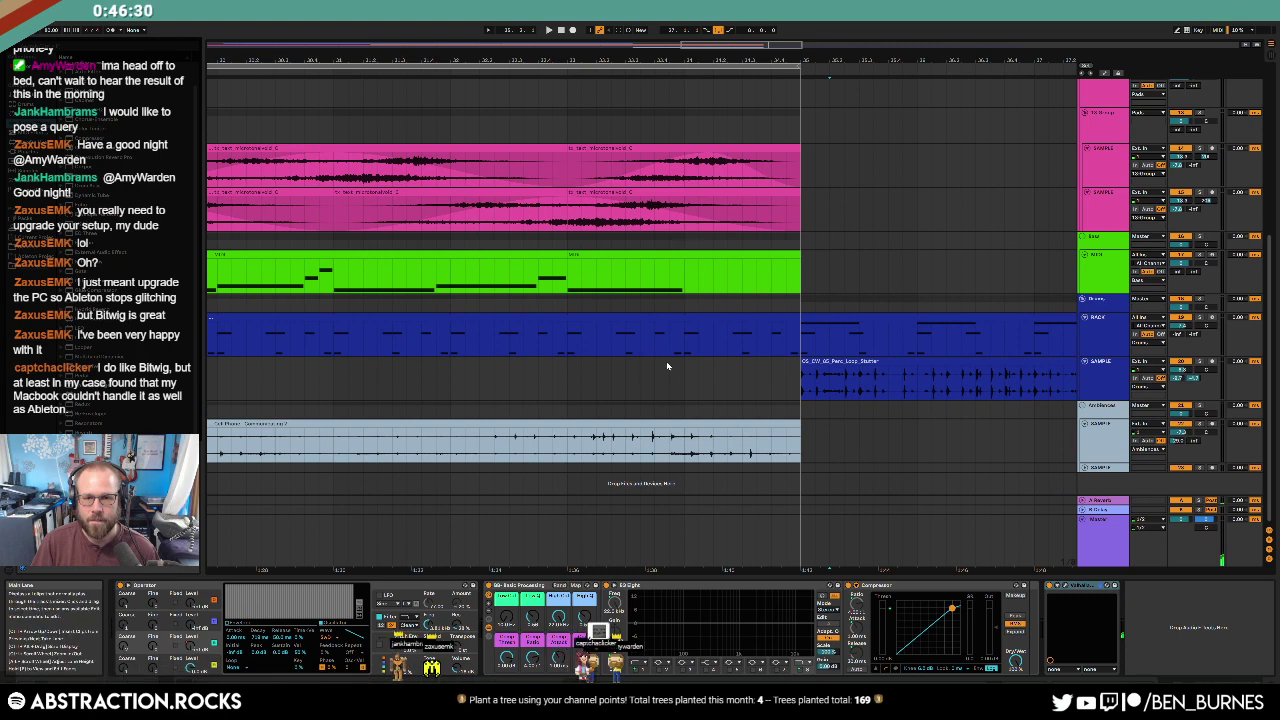
left_click(377, 283)
key("space")
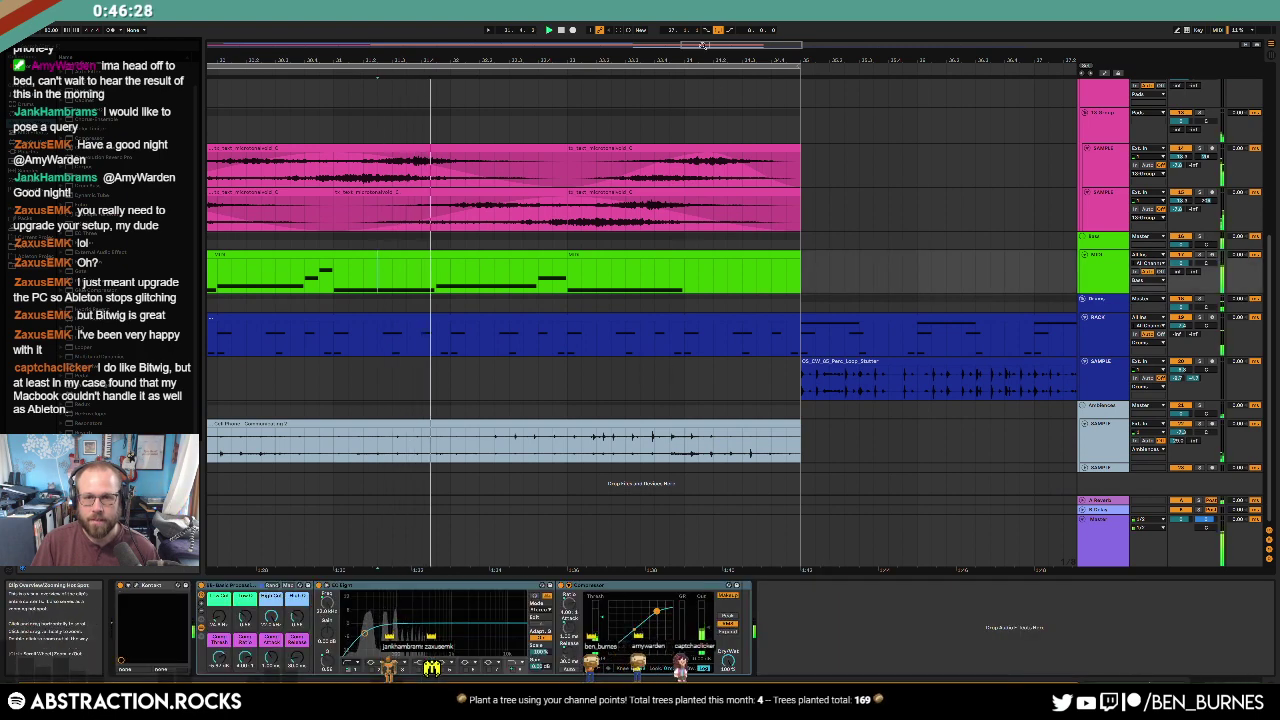
left_click_drag(672, 61, 418, 48)
left_click(423, 69)
key("Up")
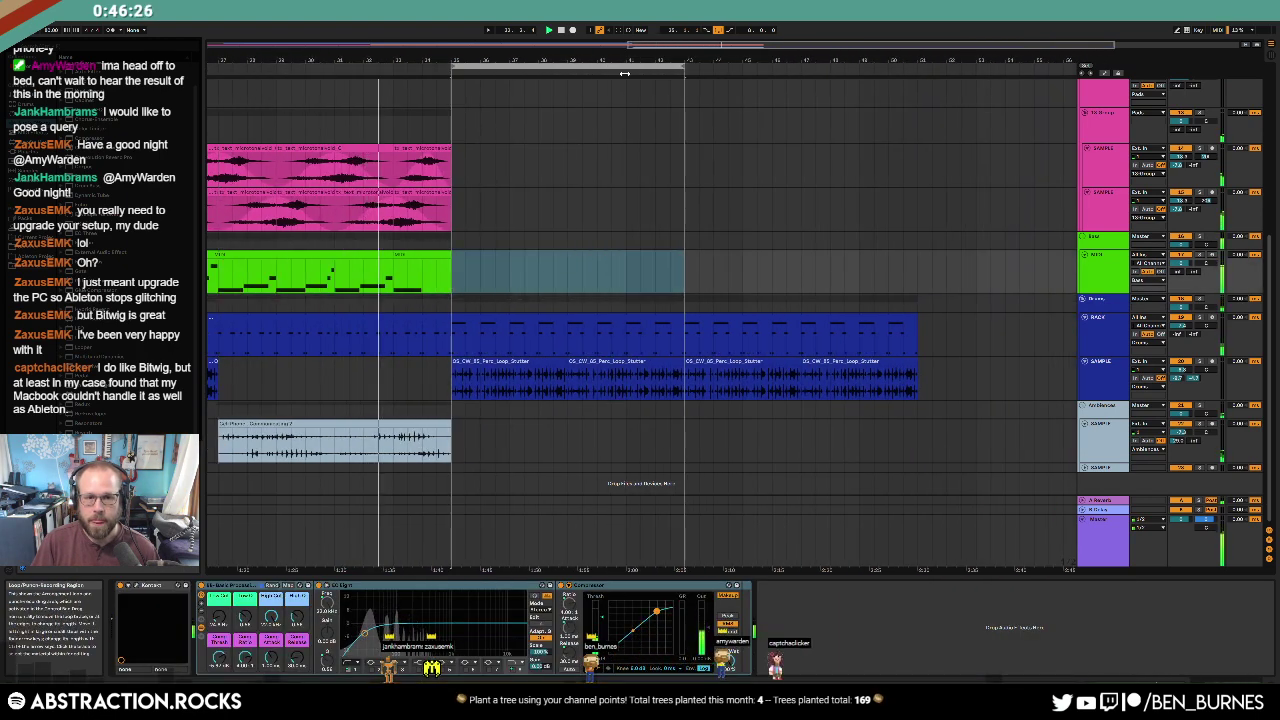
scroll(534, 209, "up", 2)
scroll(540, 215, "up", 3)
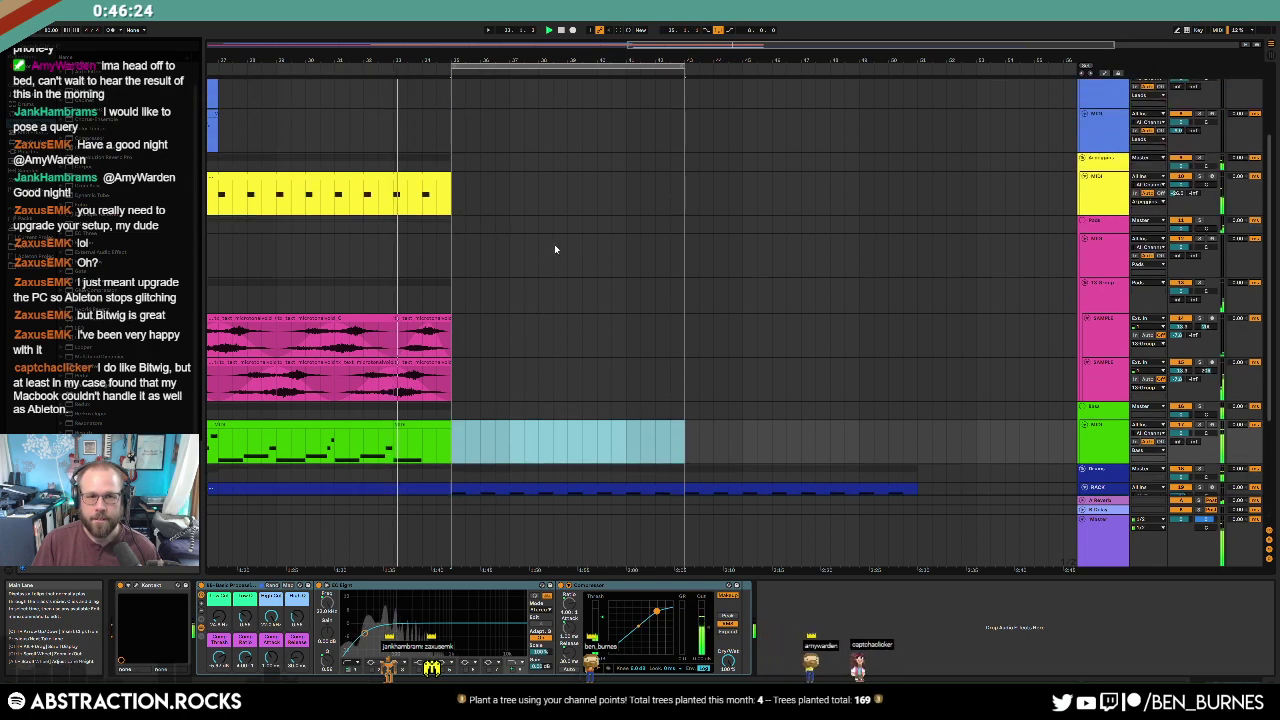
Step: Shorten the yellow arpeggio clip by one bar so that it ends at bar 34
left_click_drag(771, 47, 603, 46)
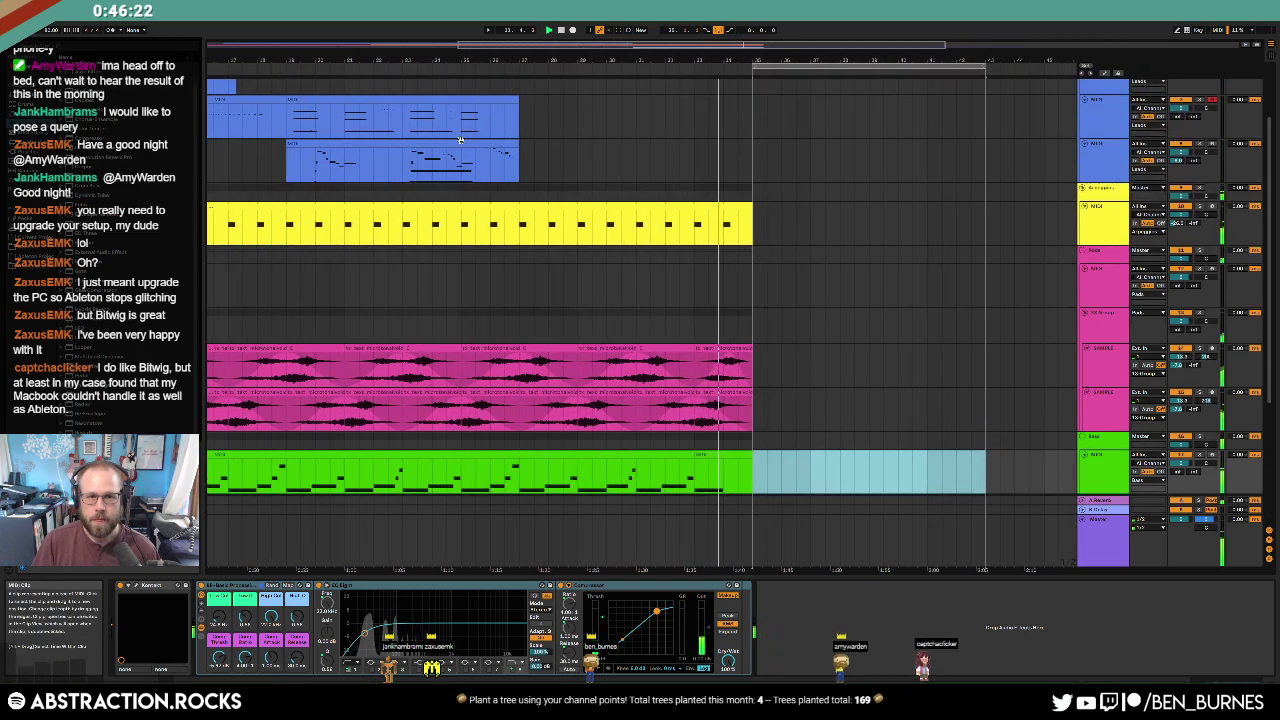
left_click(462, 143)
left_click(436, 102)
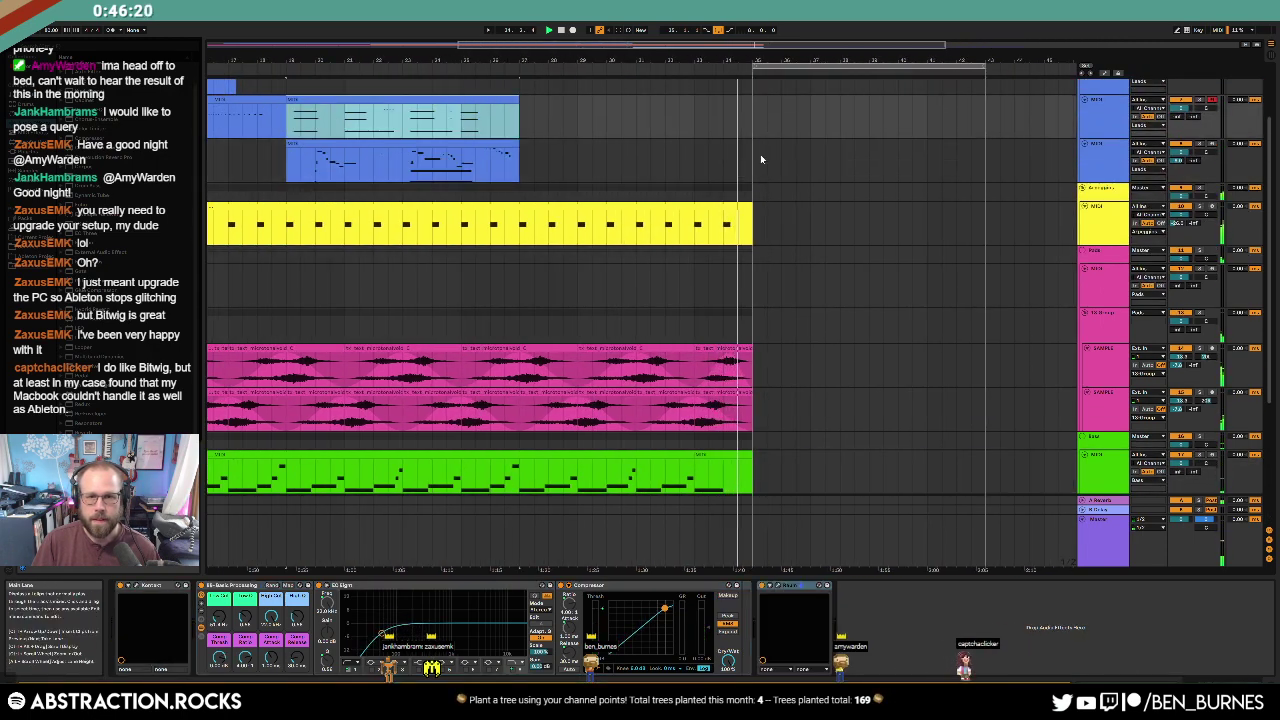
left_click(755, 122)
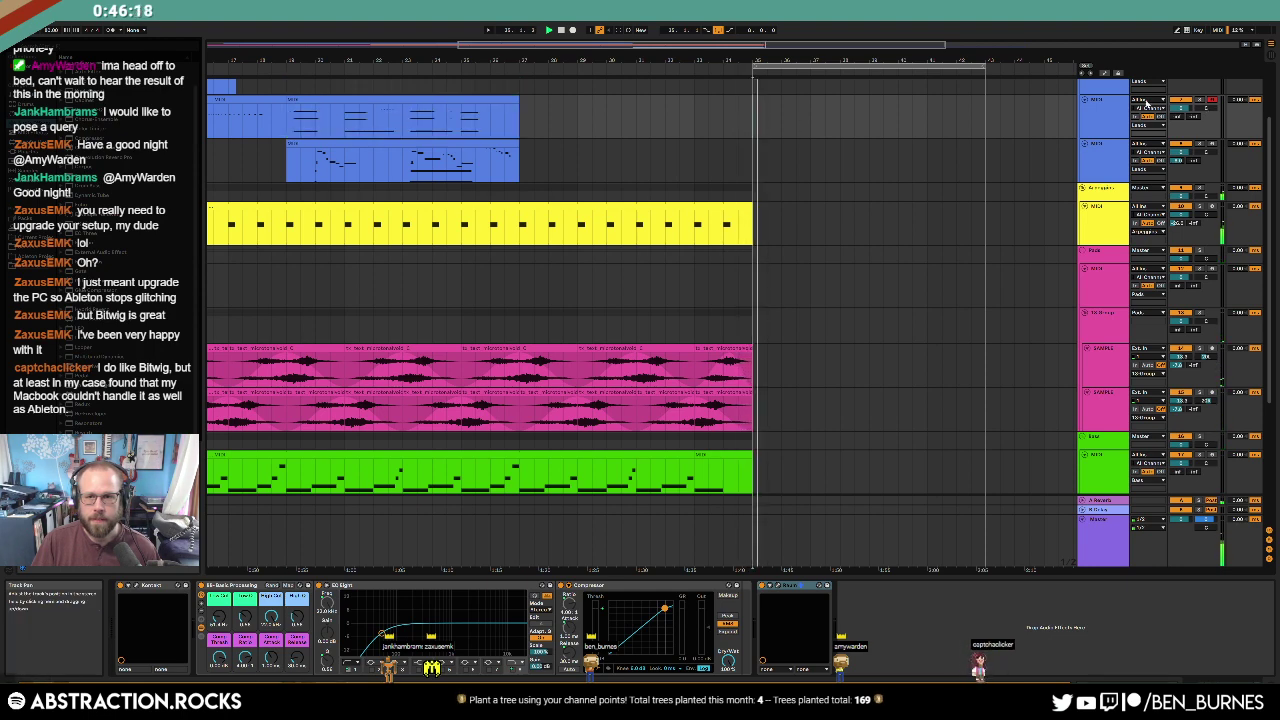
left_click(748, 206)
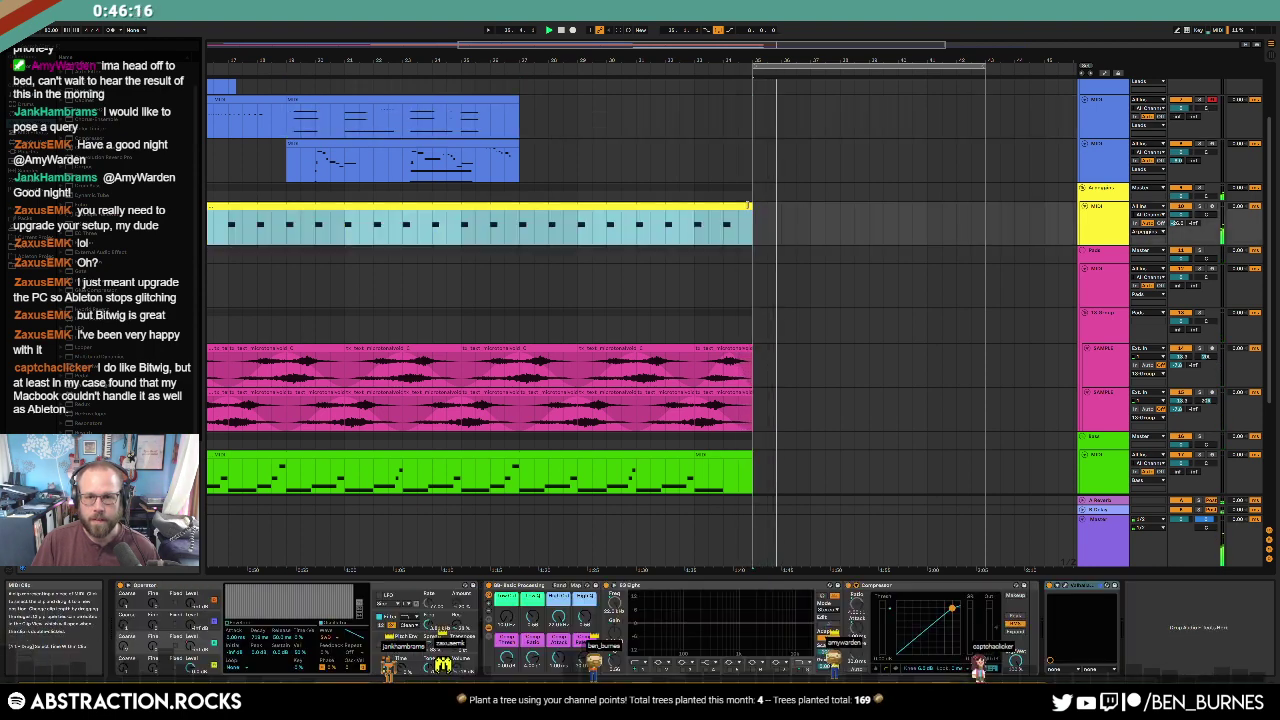
mouse_move(748, 206)
left_mouse_down()
mouse_move(696, 210)
mouse_move(725, 213)
left_mouse_up()
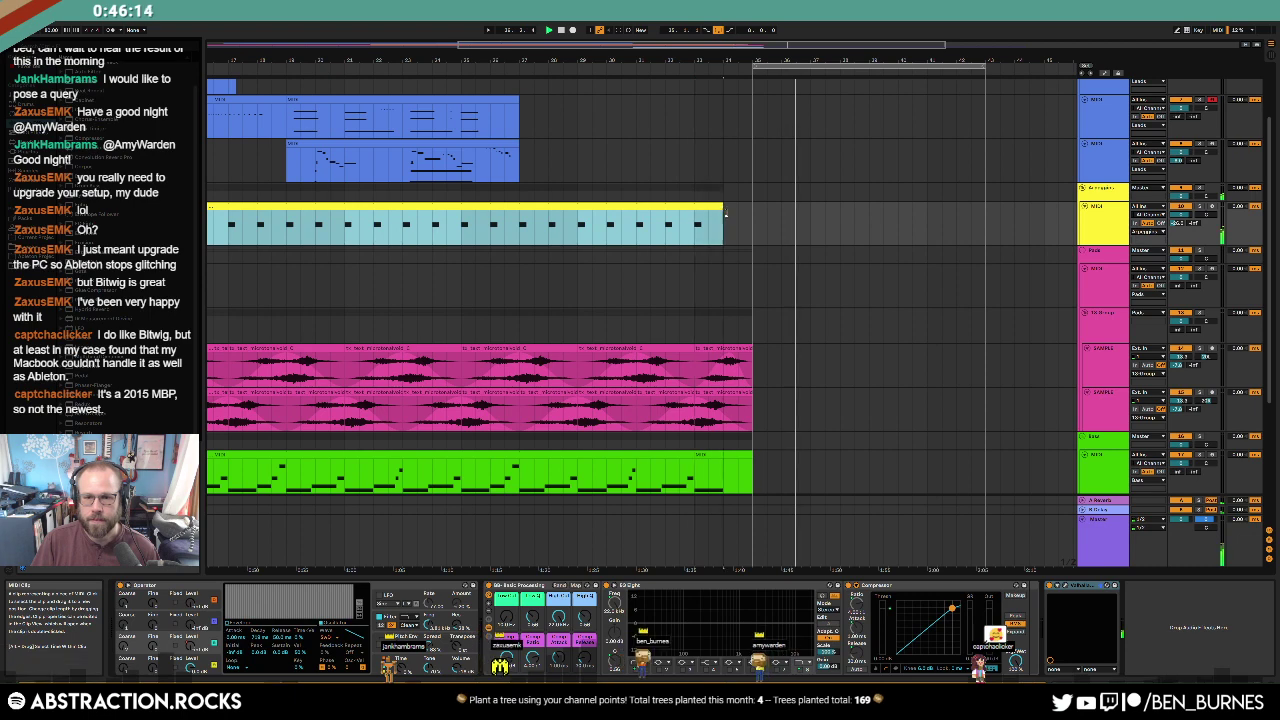
Step: Record a new chord take on the armed blue MIDI track starting at bar 35
left_click(756, 114)
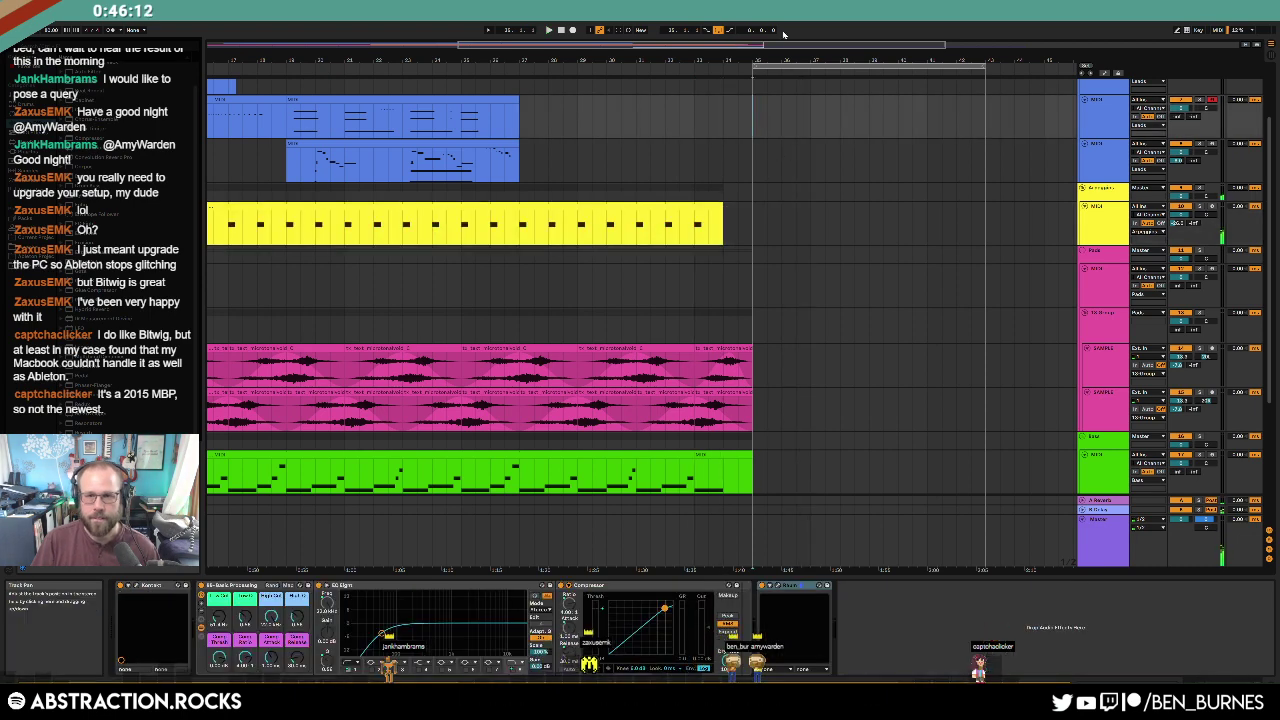
left_click(572, 31)
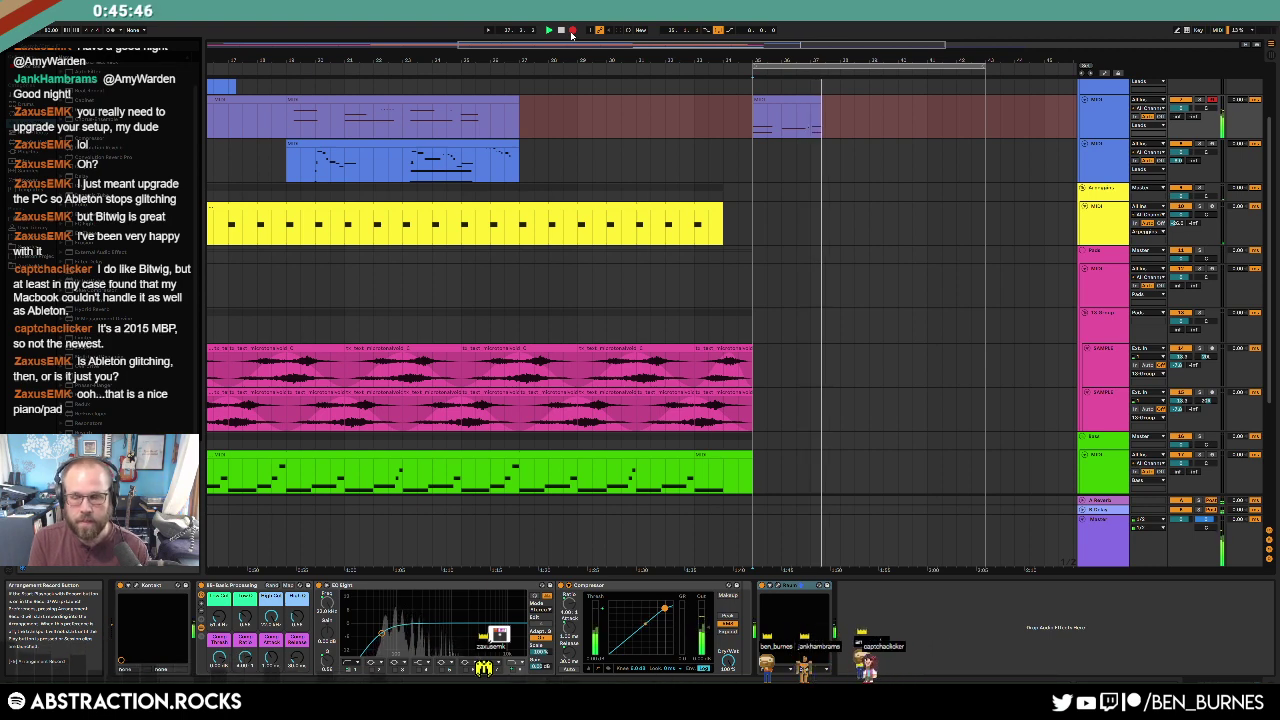
left_click(572, 31)
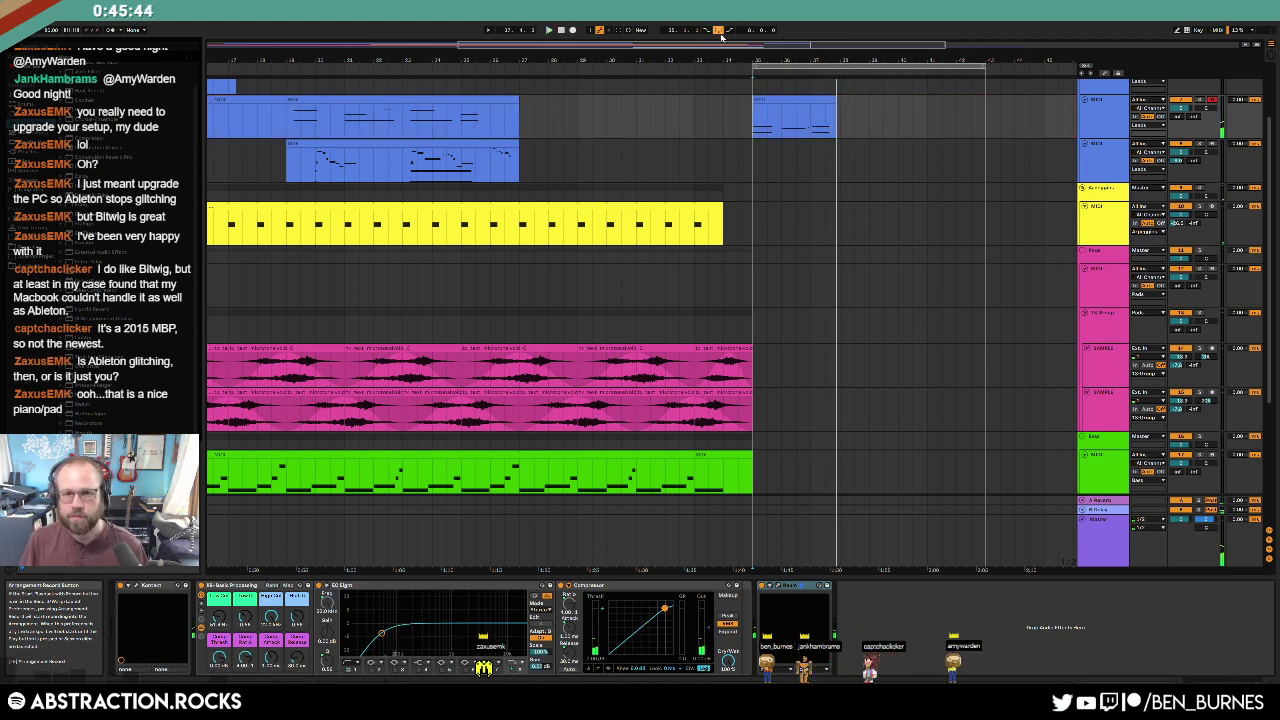
Step: Trim the newly recorded chord clip to end at bar 37 and open its notes for editing
left_click_drag(836, 108, 810, 108)
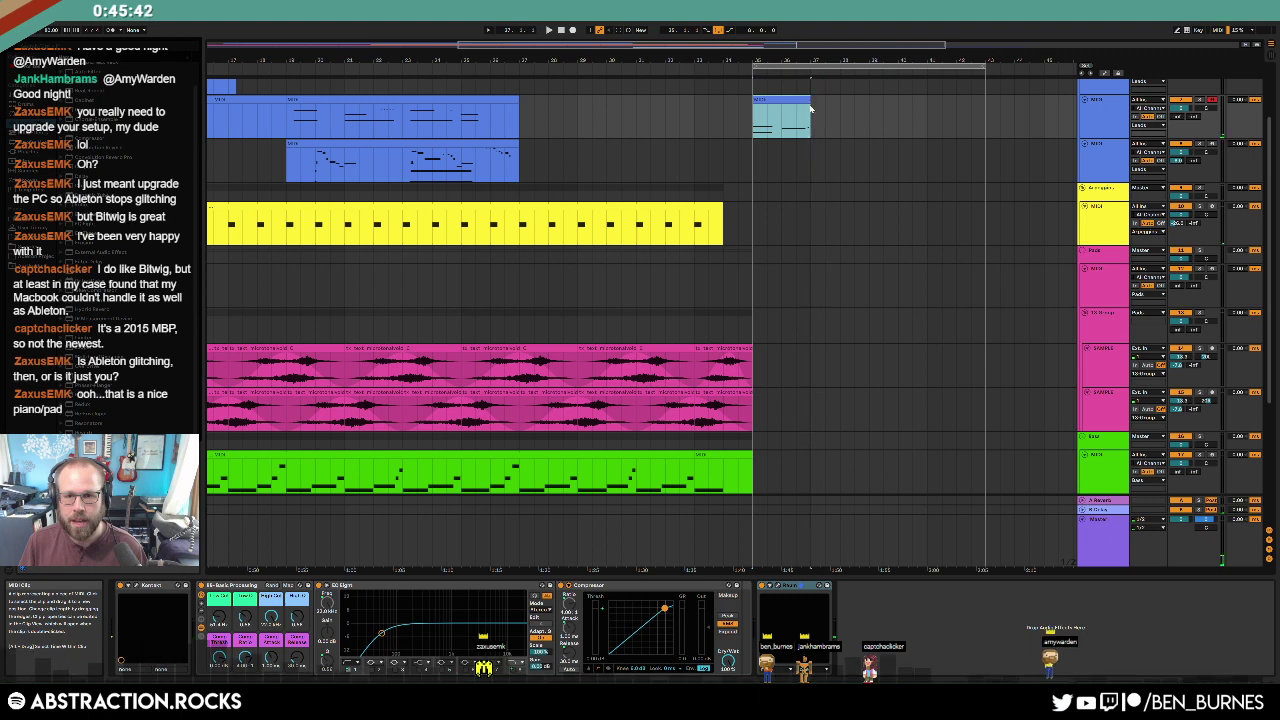
double_click(804, 101)
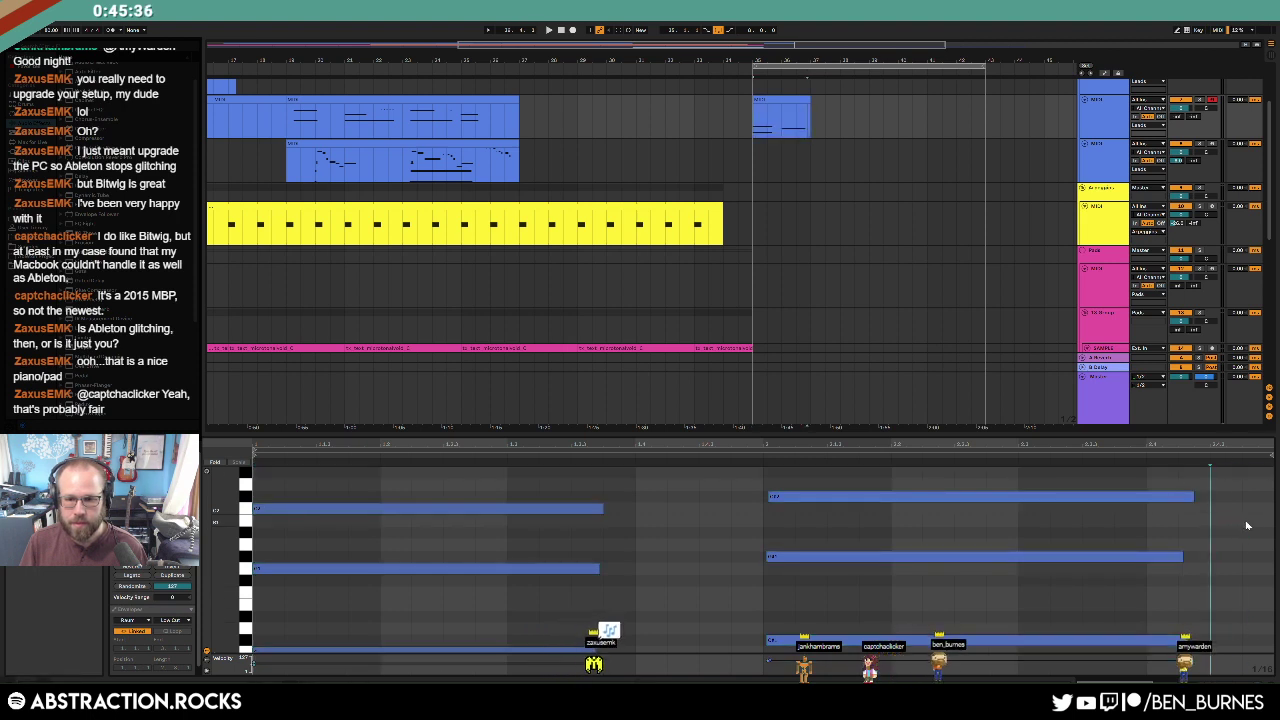
Step: Quantize the second chord's notes in the chord clip to the grid
left_click_drag(728, 482, 802, 648)
key("ctrl+u")
left_click(723, 527)
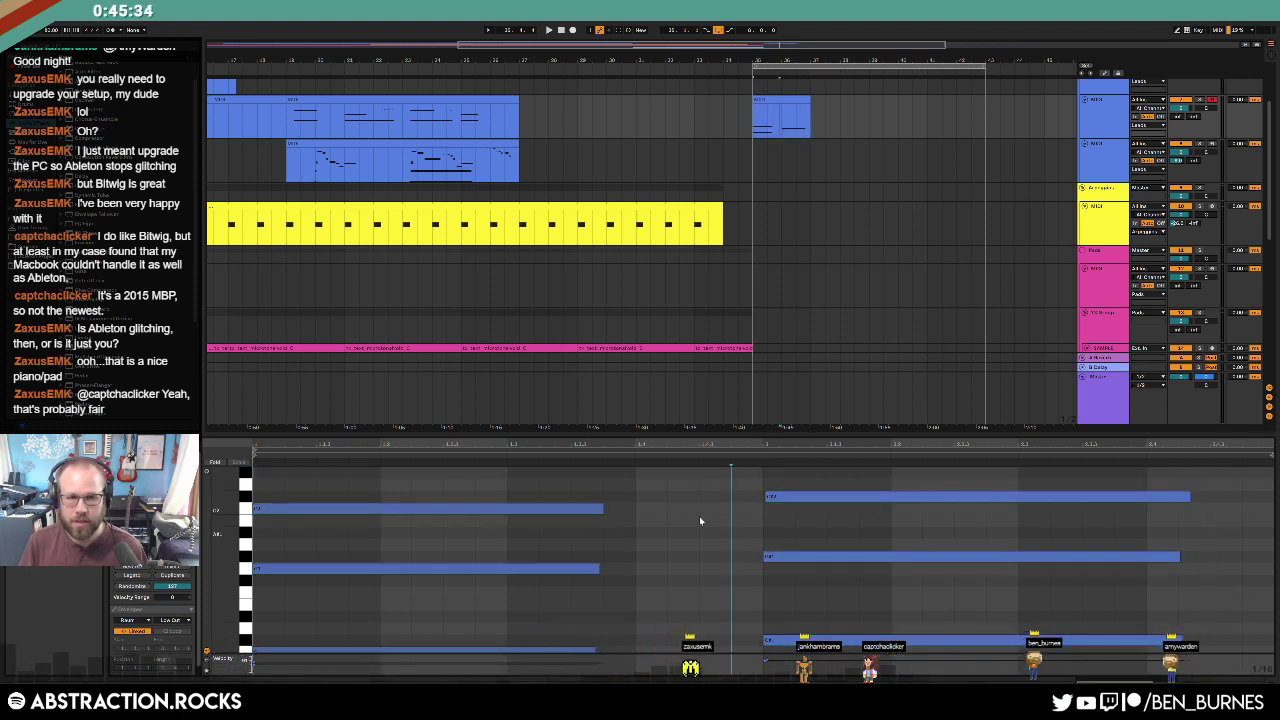
Step: Play the chord clip at bar 35 and duplicate it three times to fill bars 35–43
left_click(754, 104)
key("space")
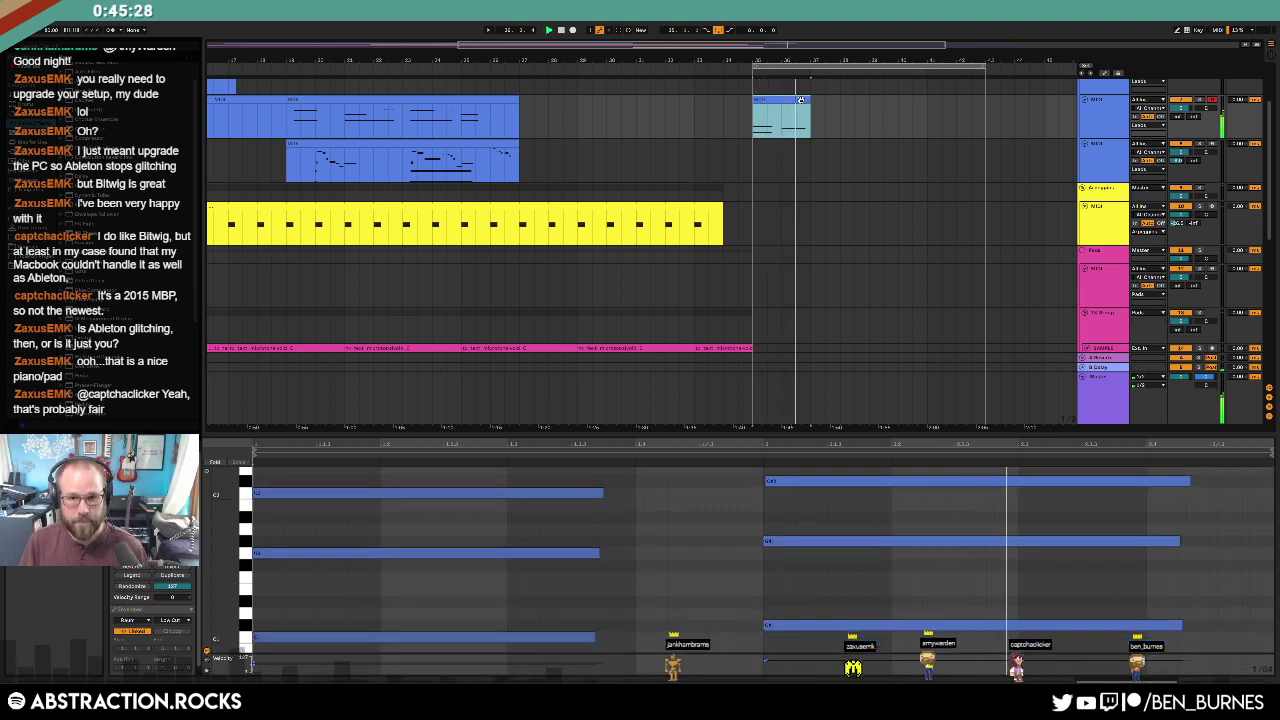
key("ctrl+d")
key("ctrl+d")
key("ctrl+d")
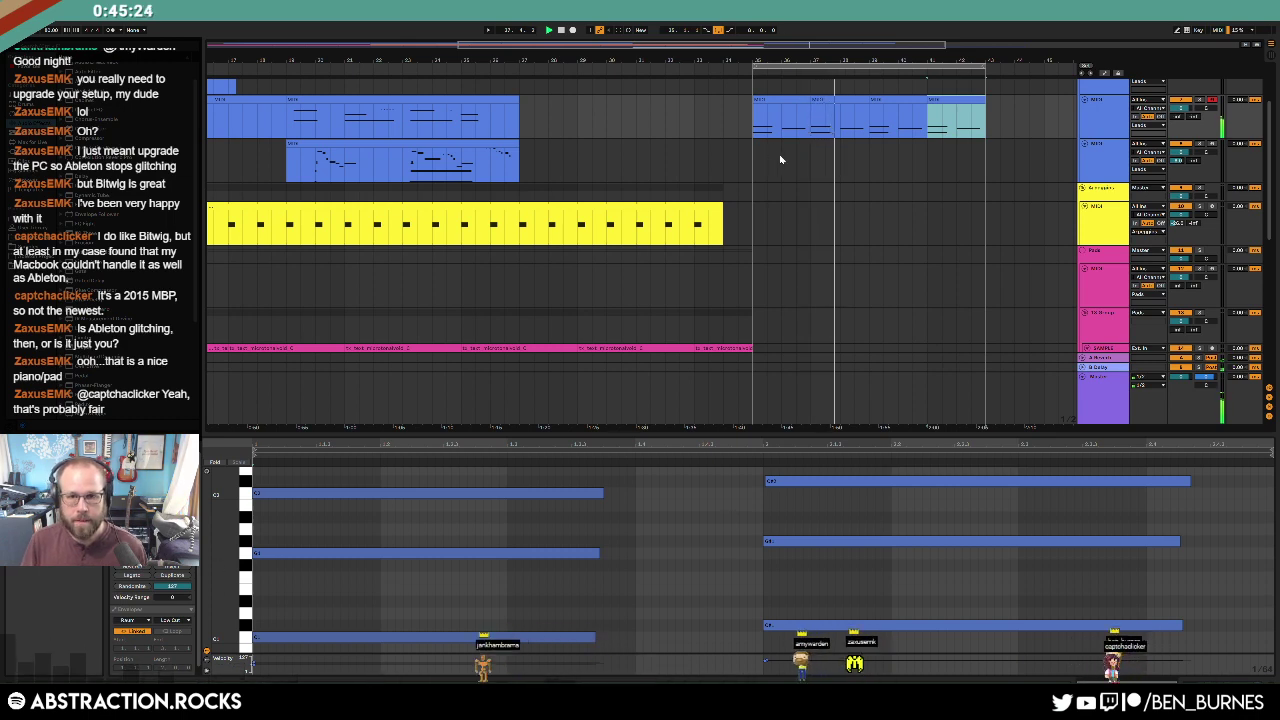
Step: Join the first two chord clips into one four-bar clip and adjust the velocity of all its notes
left_click(791, 101)
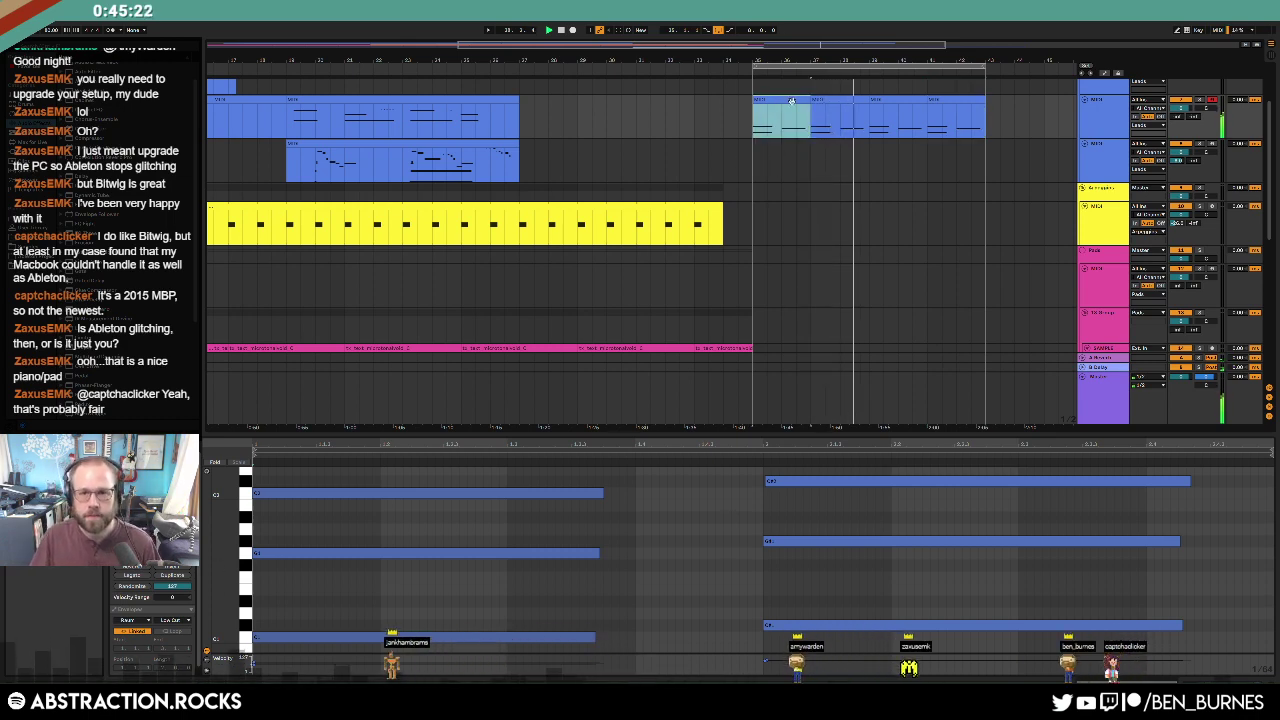
left_click(853, 101, "shift")
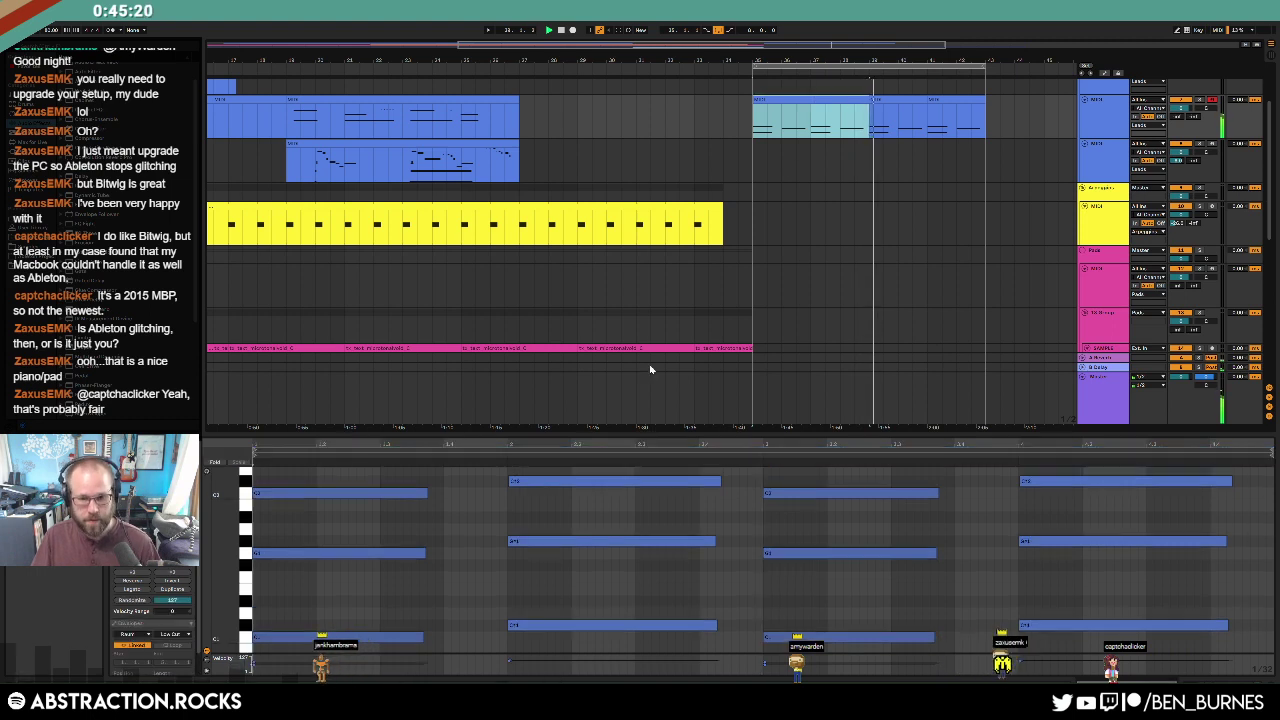
left_click(733, 543)
key("ctrl+a")
left_click_drag(797, 492, 797, 476)
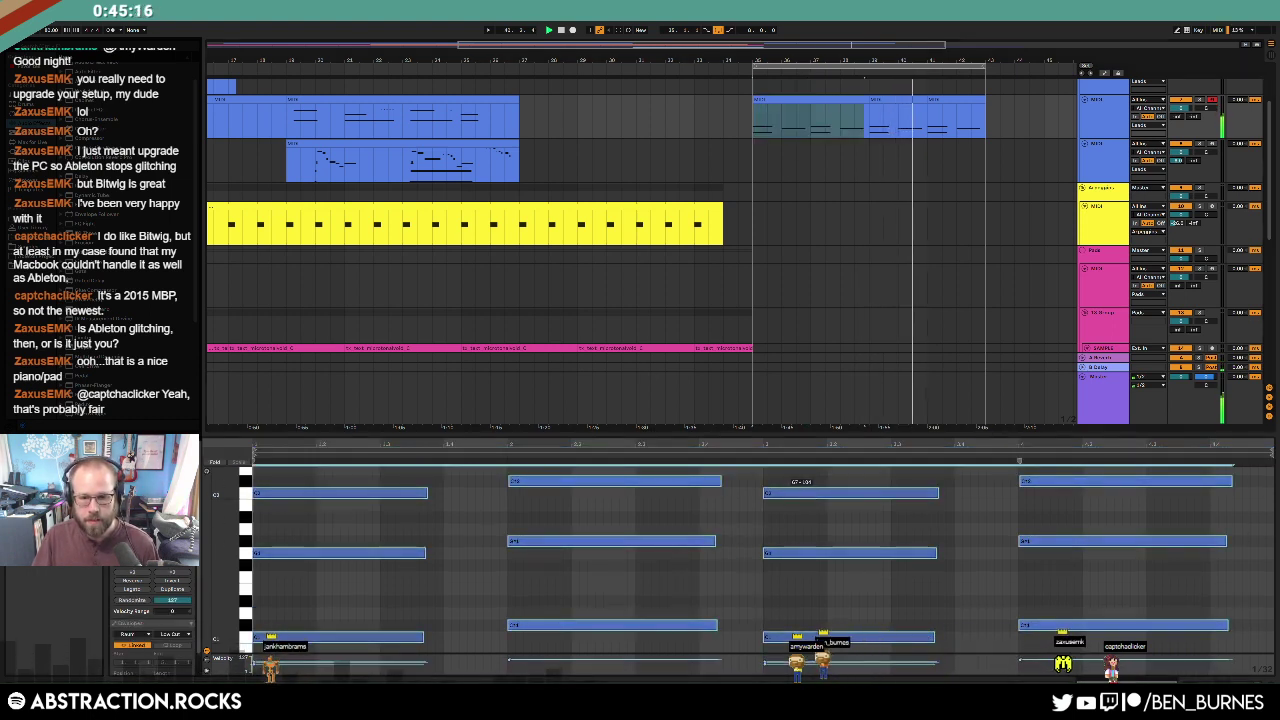
left_click(748, 514)
left_click(845, 101)
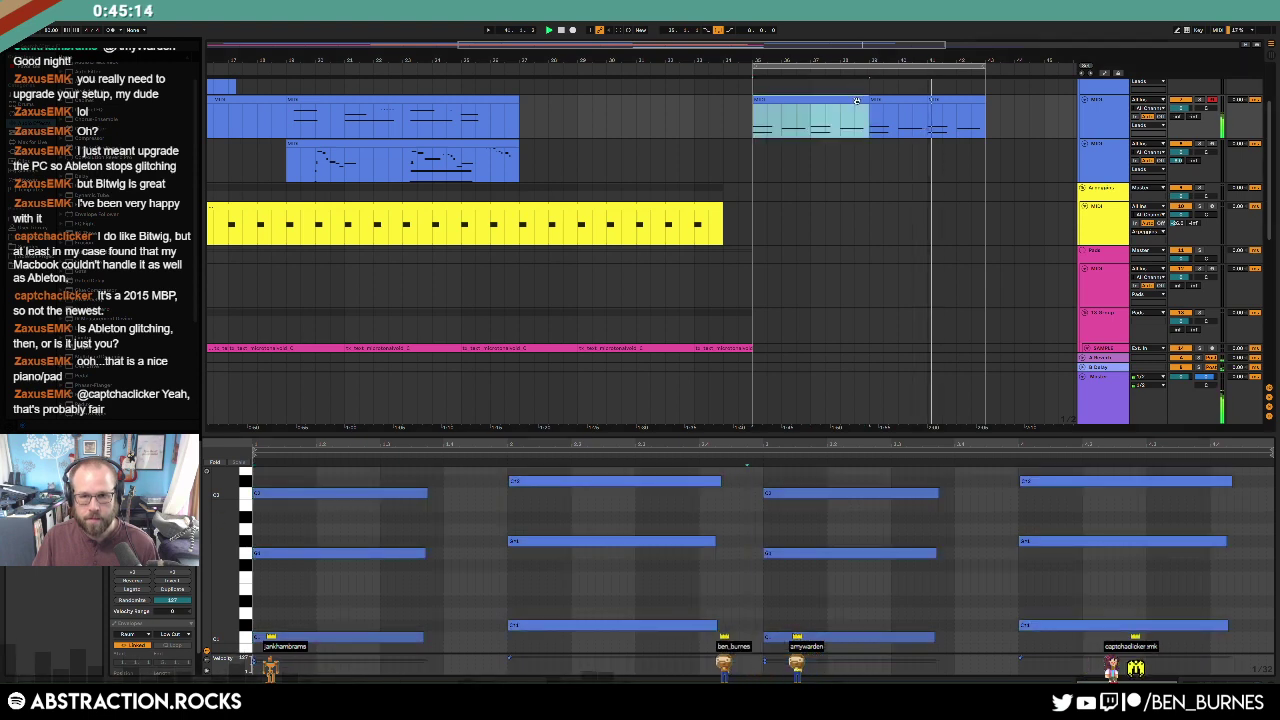
Step: Shorten the fourth chord in the joined clip so that it ends shortly after beat 4.3
left_click_drag(1042, 640, 1064, 467)
key("shift+Left")
key("shift+Left")
key("shift+Left")
key("shift+Left")
key("shift+Left")
key("shift+Left")
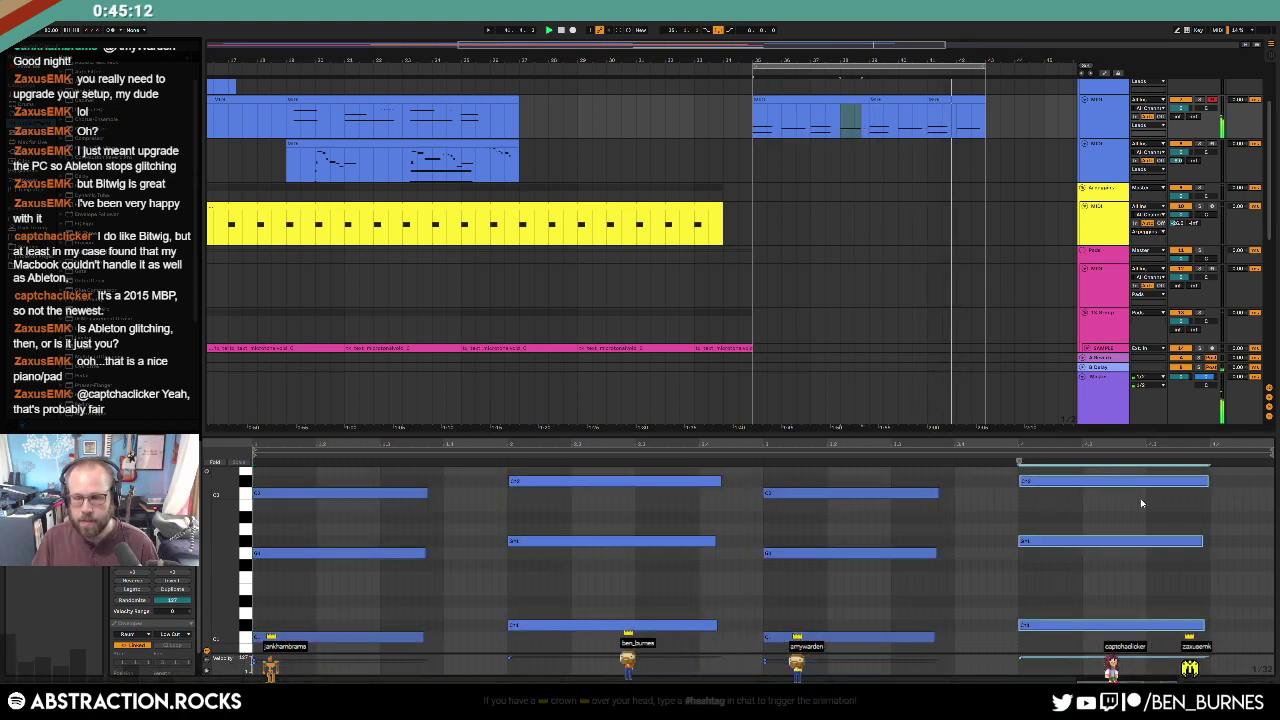
left_click_drag(224, 529, 213, 549)
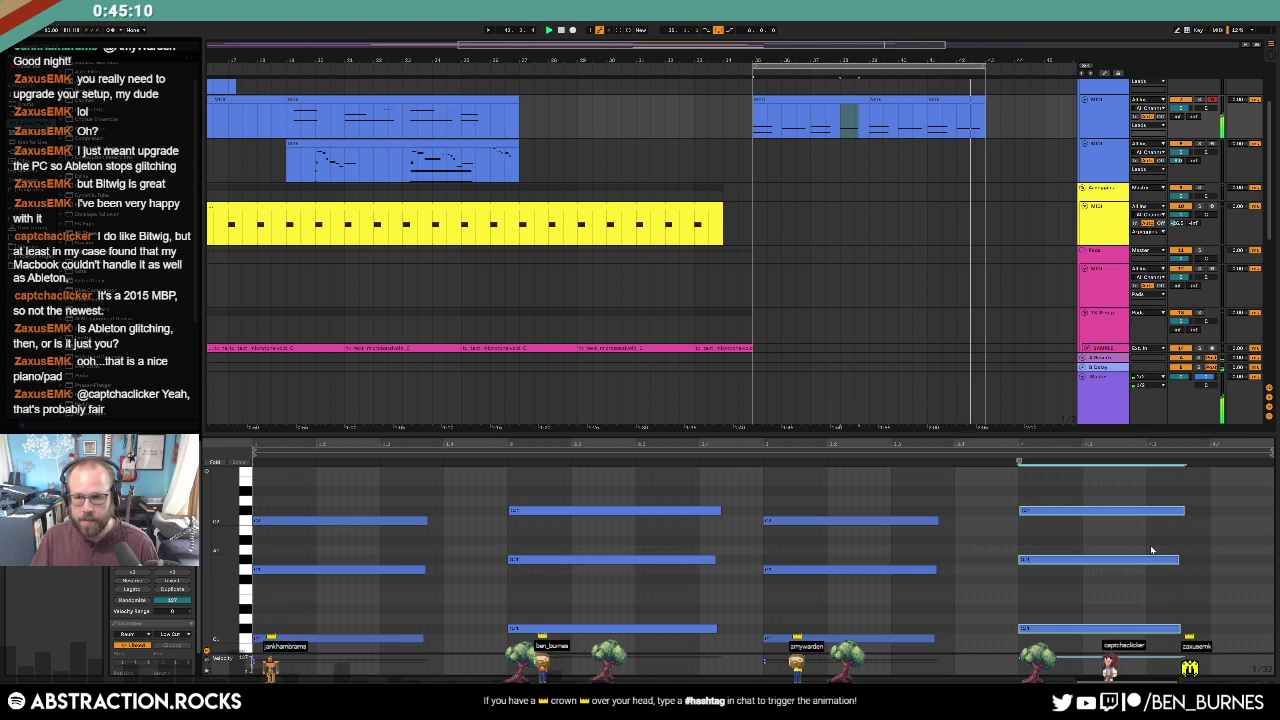
key("shift+Left")
key("shift+Left")
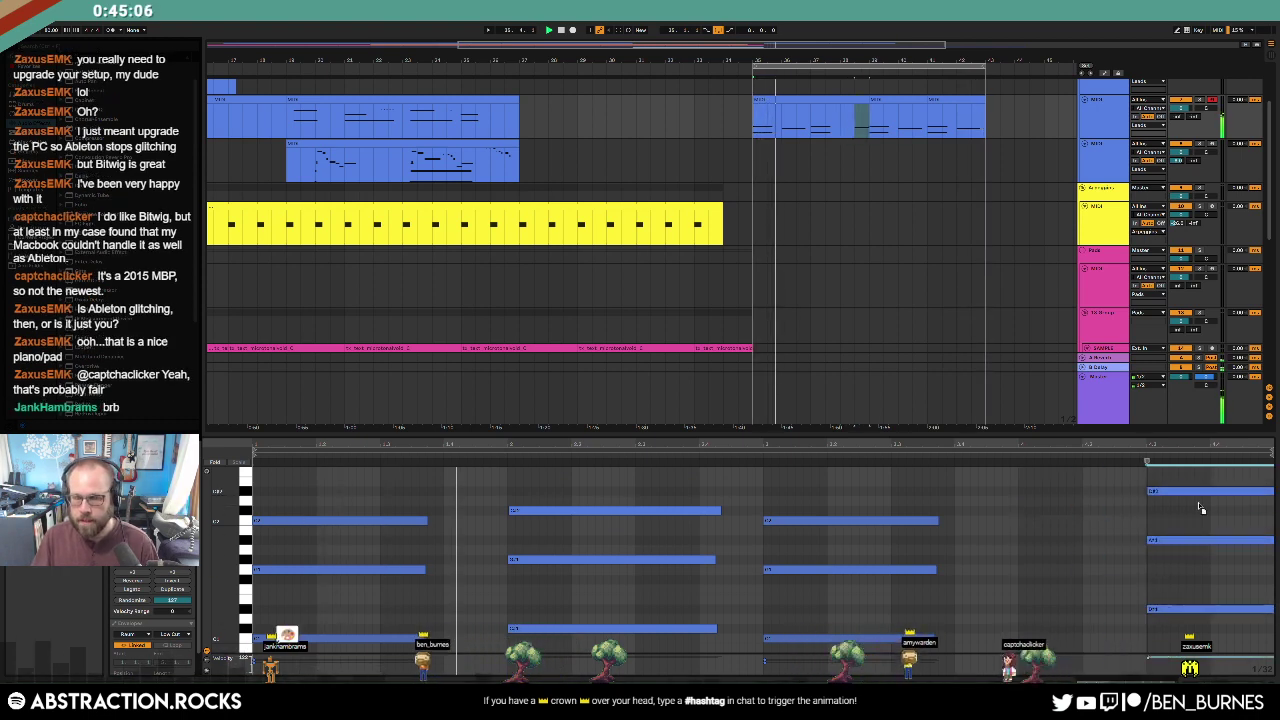
left_click(866, 507)
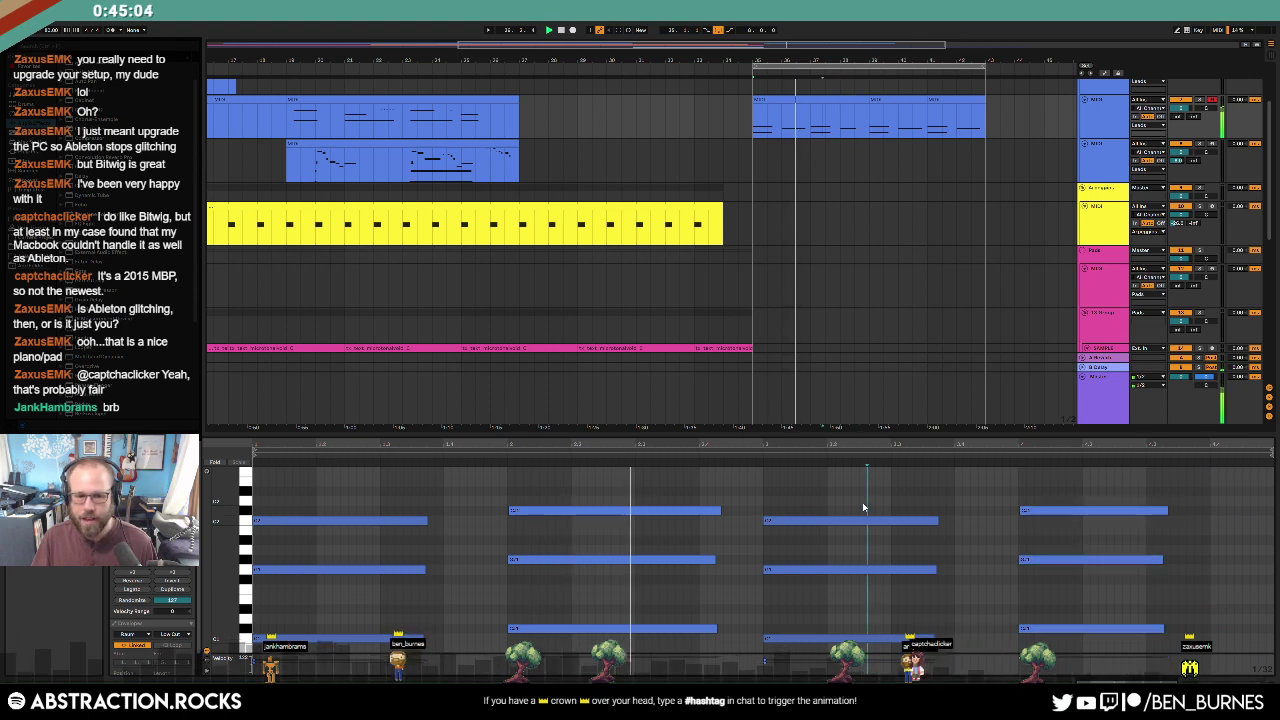
Step: Copy the fourth chord to about 4.3.3 in the joined clip, transposed two semitones up
left_click_drag(568, 490, 590, 652)
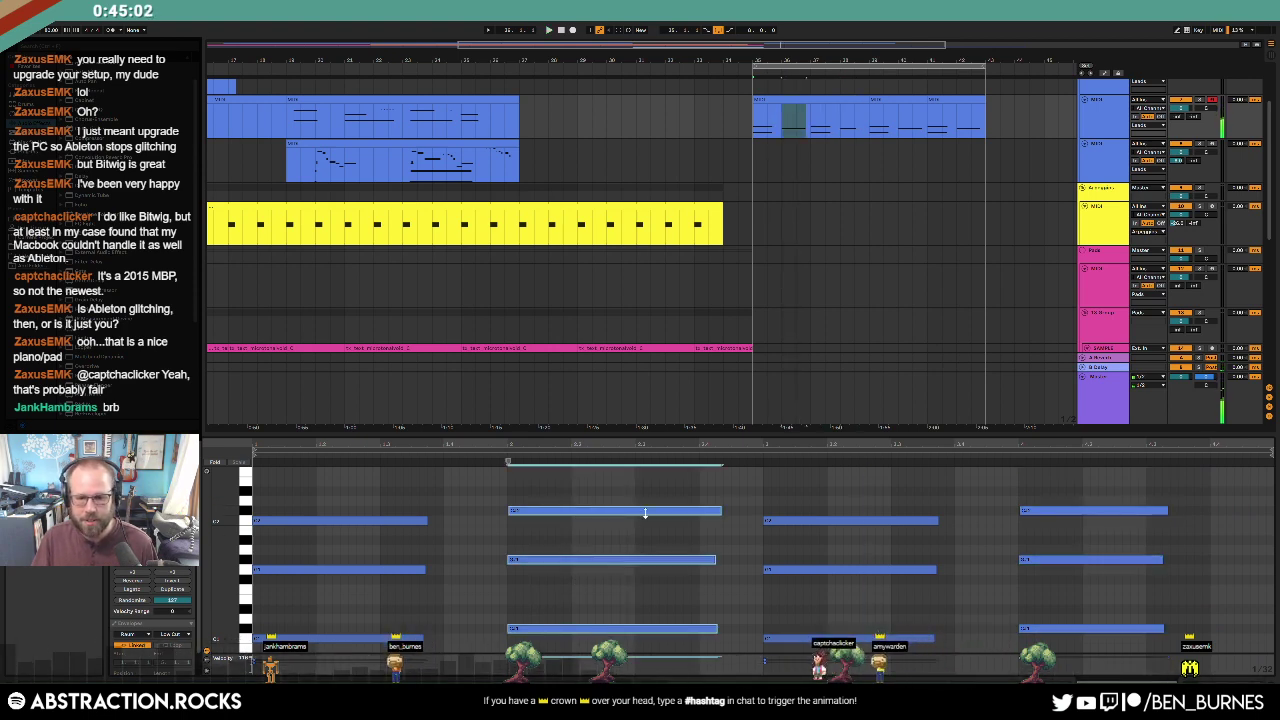
left_click_drag(1066, 486, 1079, 640)
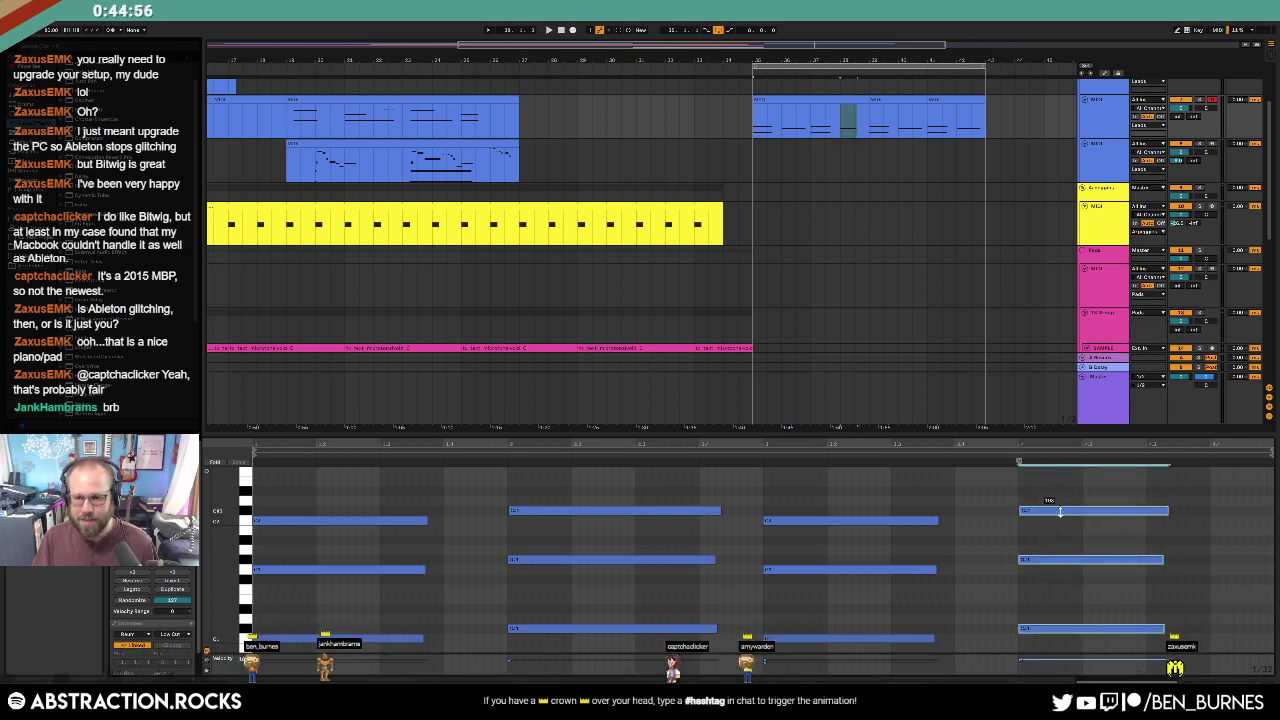
left_click_drag(1037, 513, 1229, 502)
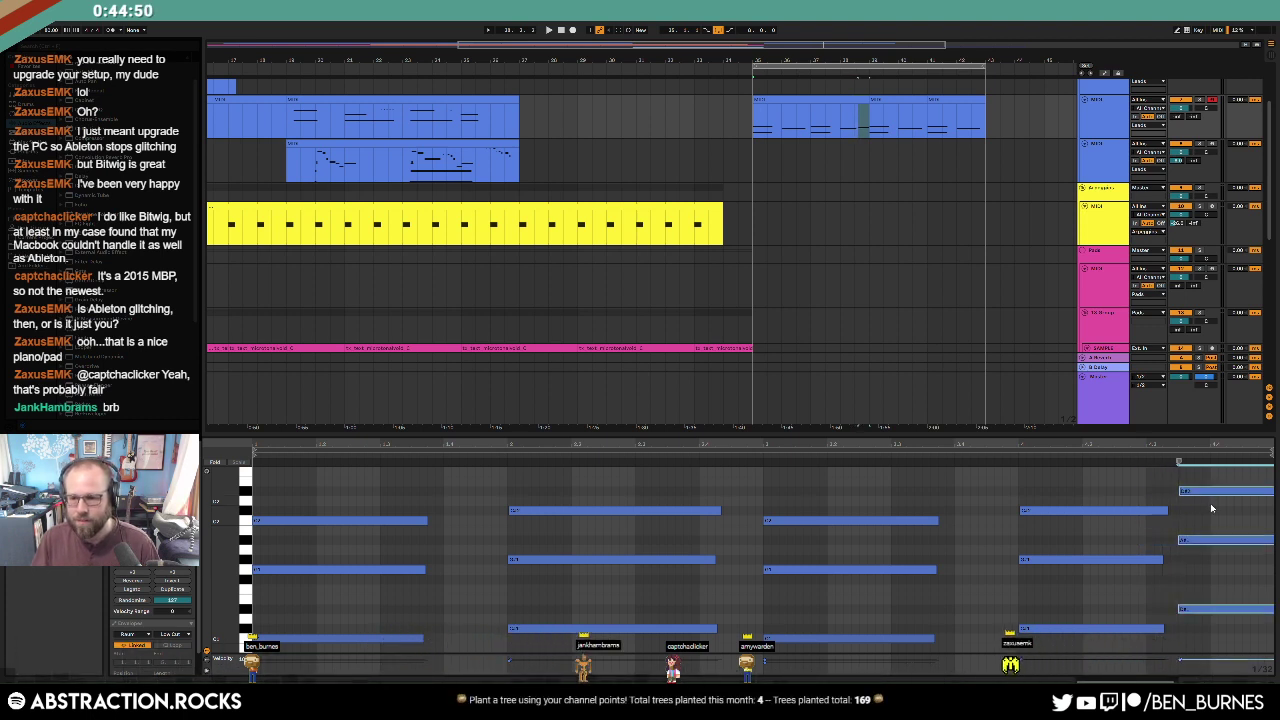
Step: Shorten the added last chord to end just inside the clip and play the section from bar 35
key("shift+Left")
key("shift+Left")
key("shift+Left")
key("shift+Left")
key("shift+Left")
key("shift+Left")
key("shift+Left")
key("shift+Left")
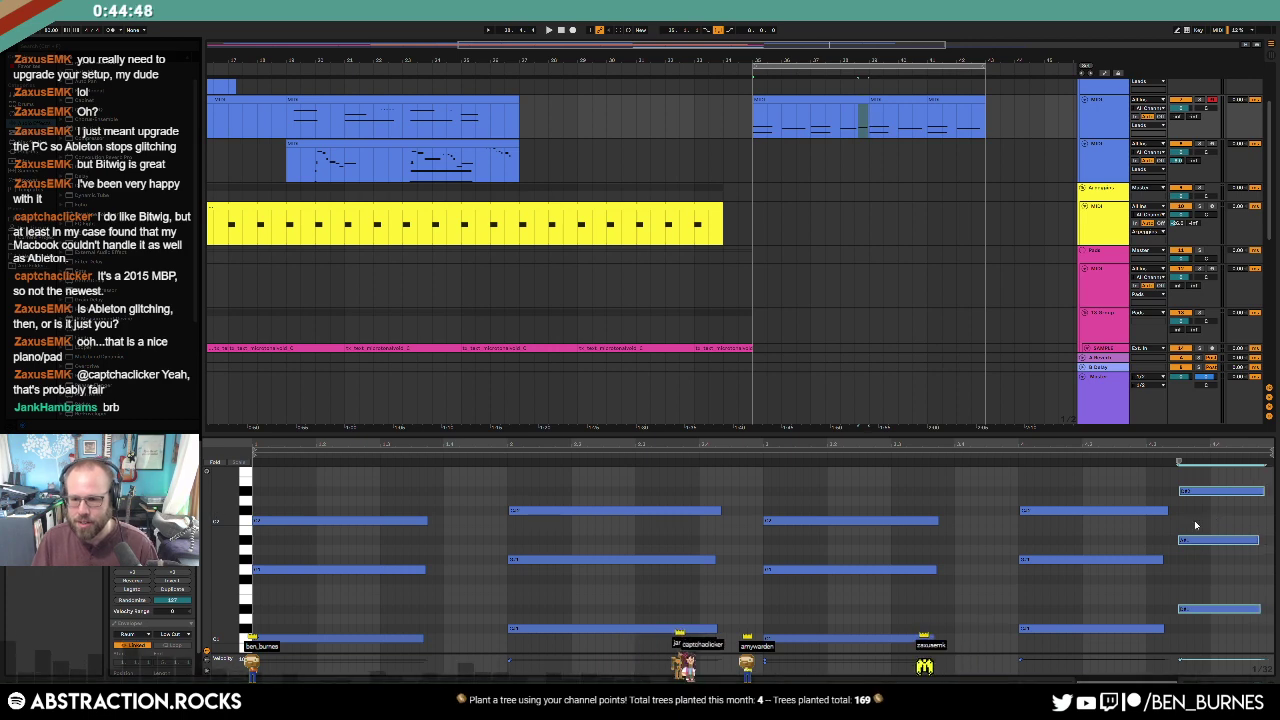
left_click(857, 99)
key("space")
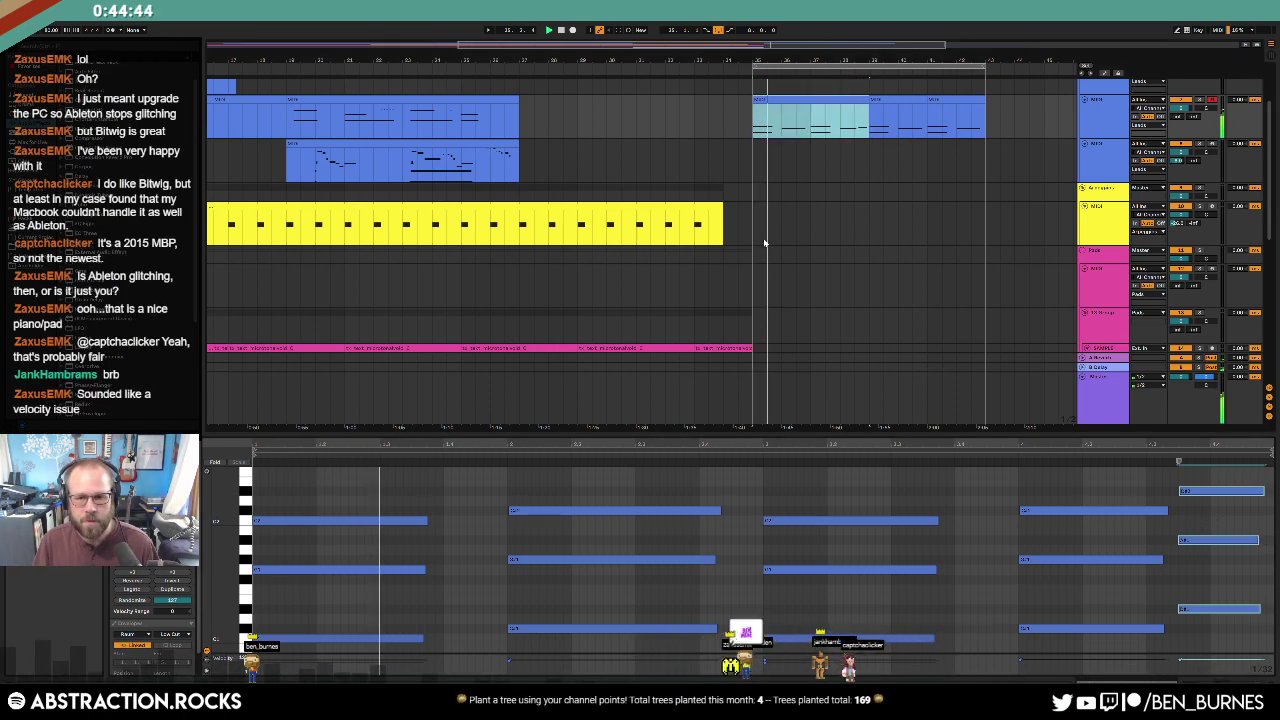
Step: Try removing the two percussion loop clips from bars 35–43, then undo the deletion
key("shift+Tab")
scroll(774, 351, "down", 5)
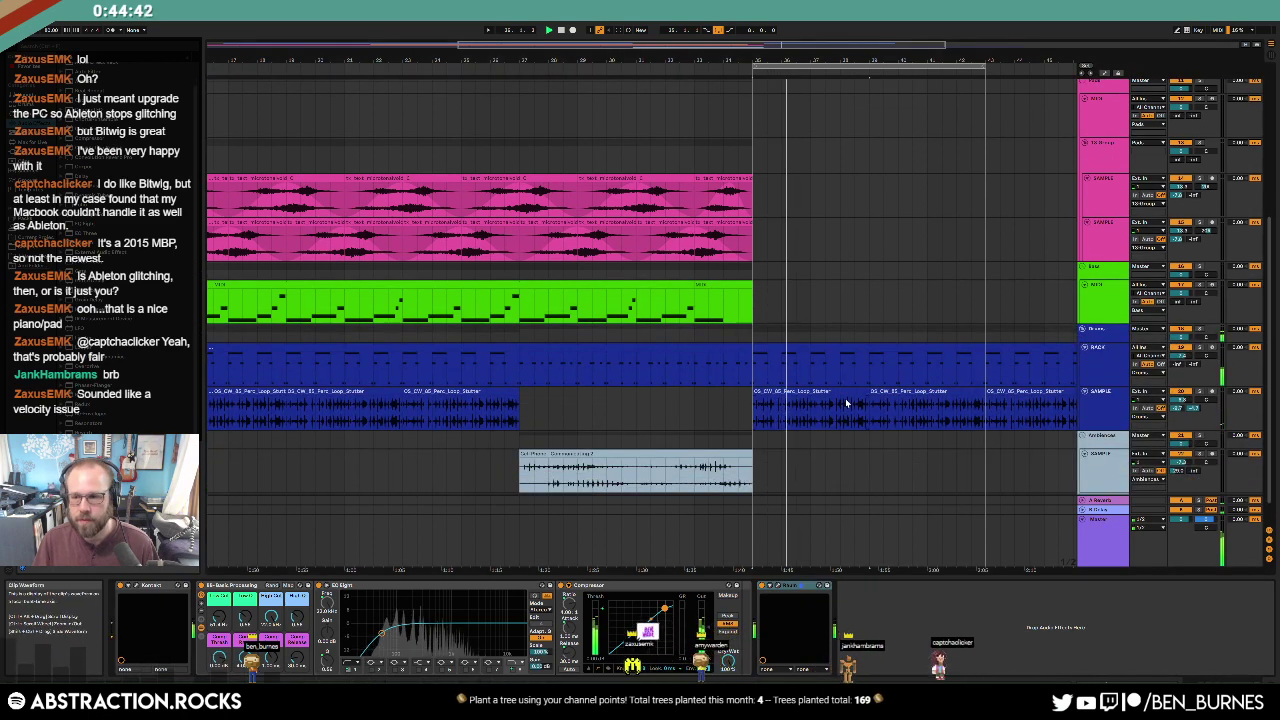
left_click(845, 400)
left_click(911, 391)
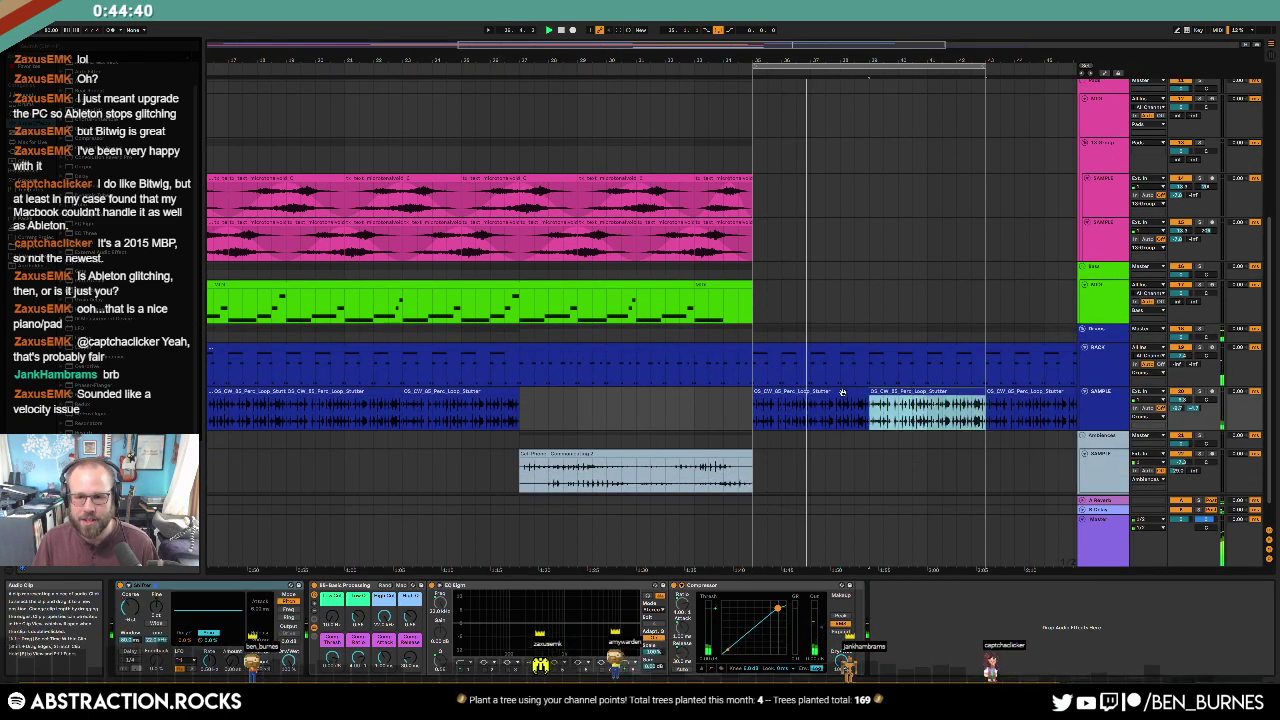
left_click(842, 392, "shift")
key("Delete")
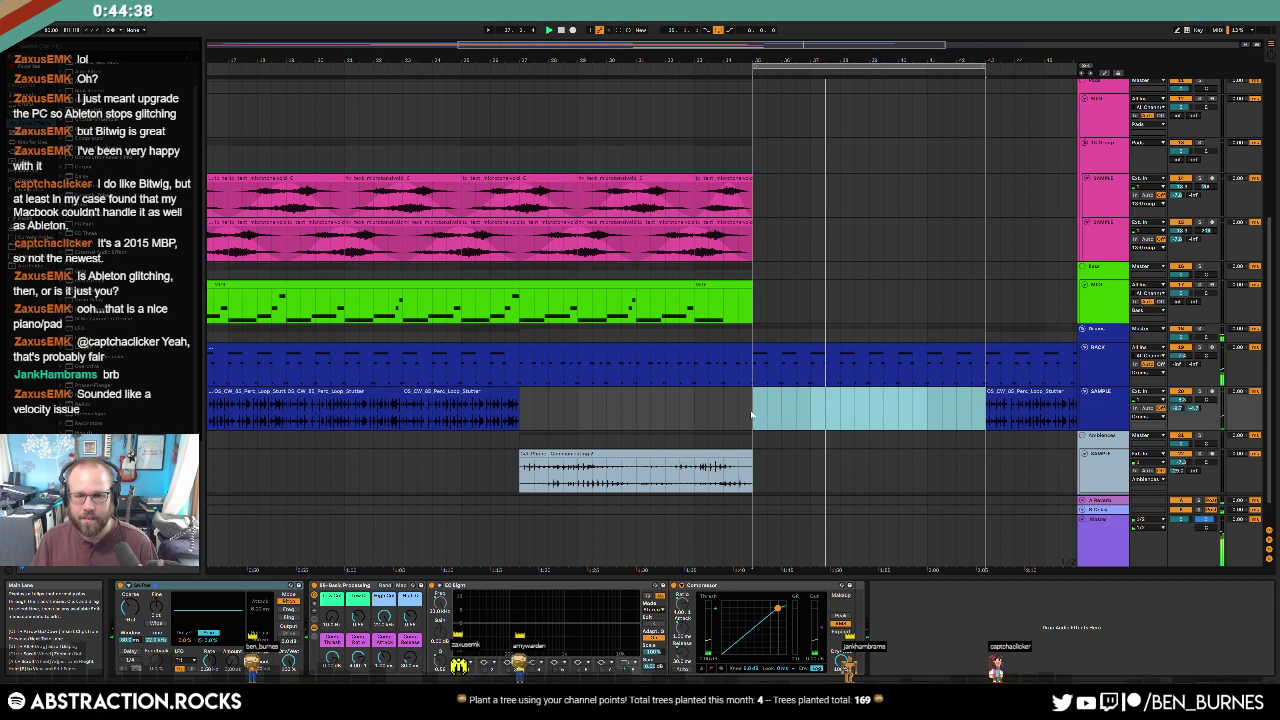
left_click(748, 412)
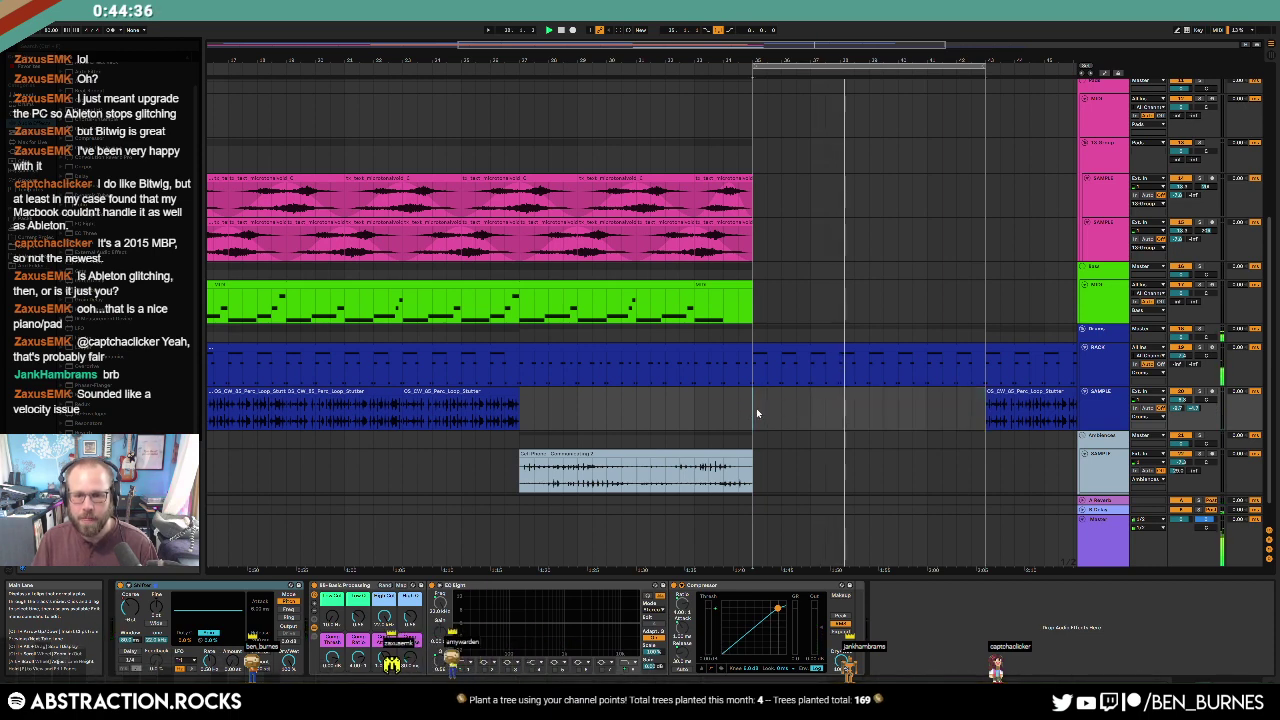
key("ctrl+z")
Step: Open the percussion loop clip at bar 35 and duplicate it over bars 39–43
double_click(774, 392)
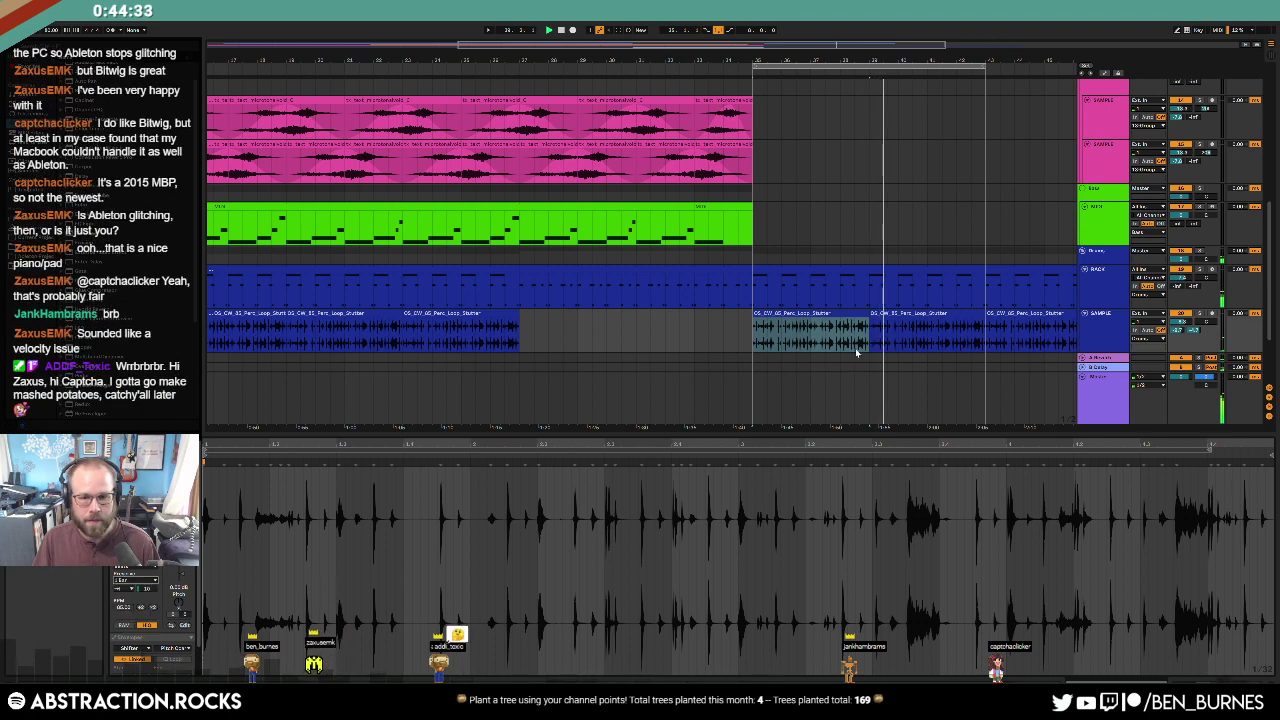
left_click(843, 314)
key("ctrl+d")
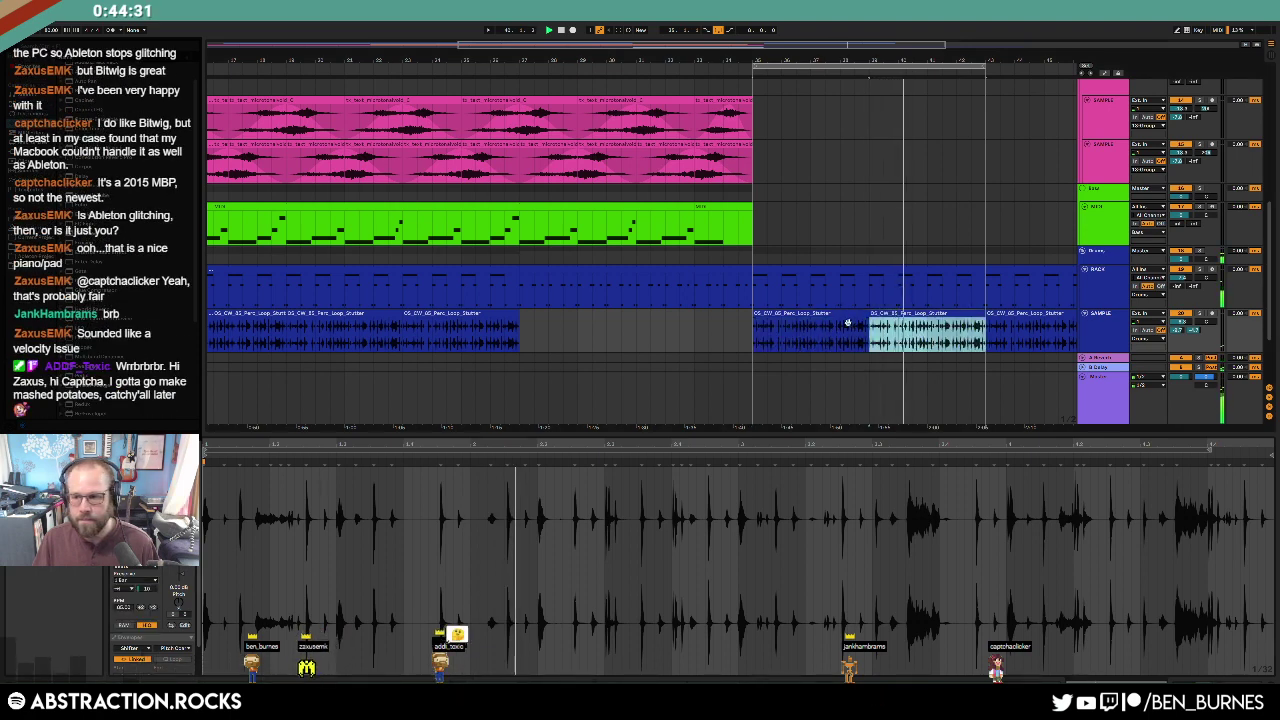
Step: Duplicate the joined chord clip over bars 39–43, replacing the two shorter clips
scroll(857, 329, "up", 4)
key("shift+Tab")
scroll(862, 338, "up", 3)
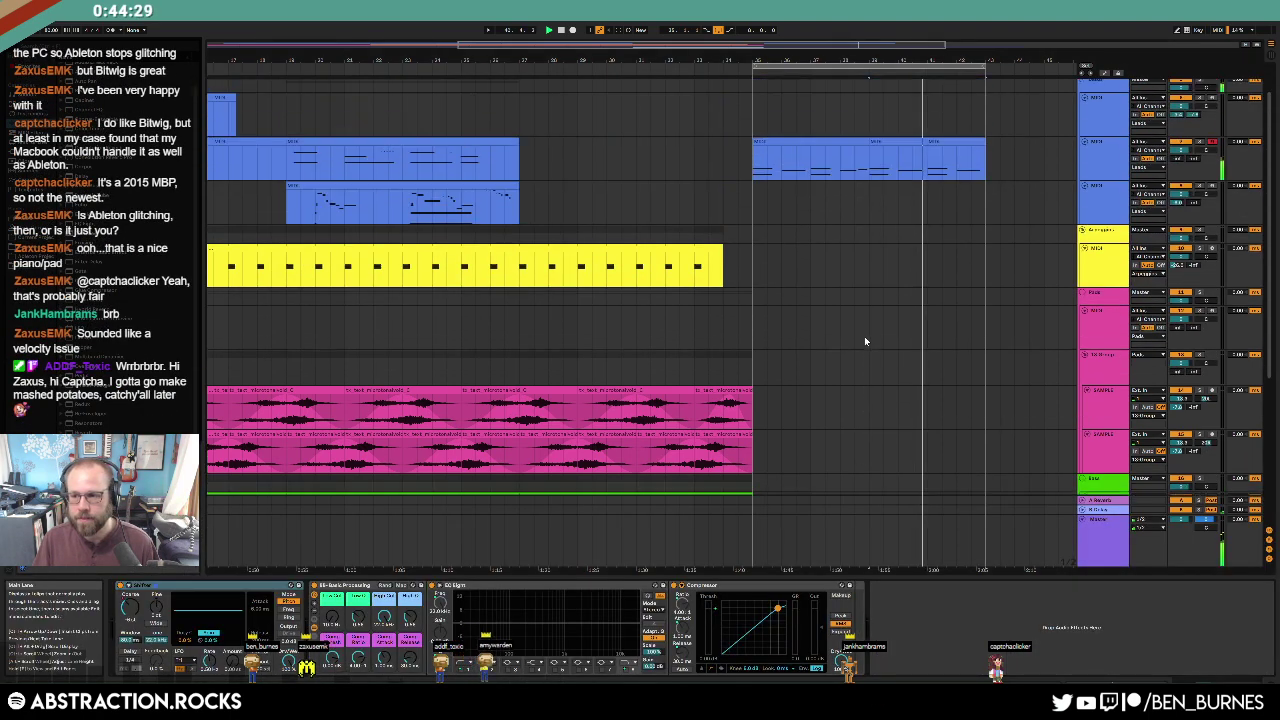
scroll(863, 332, "up", 2)
left_click(844, 182)
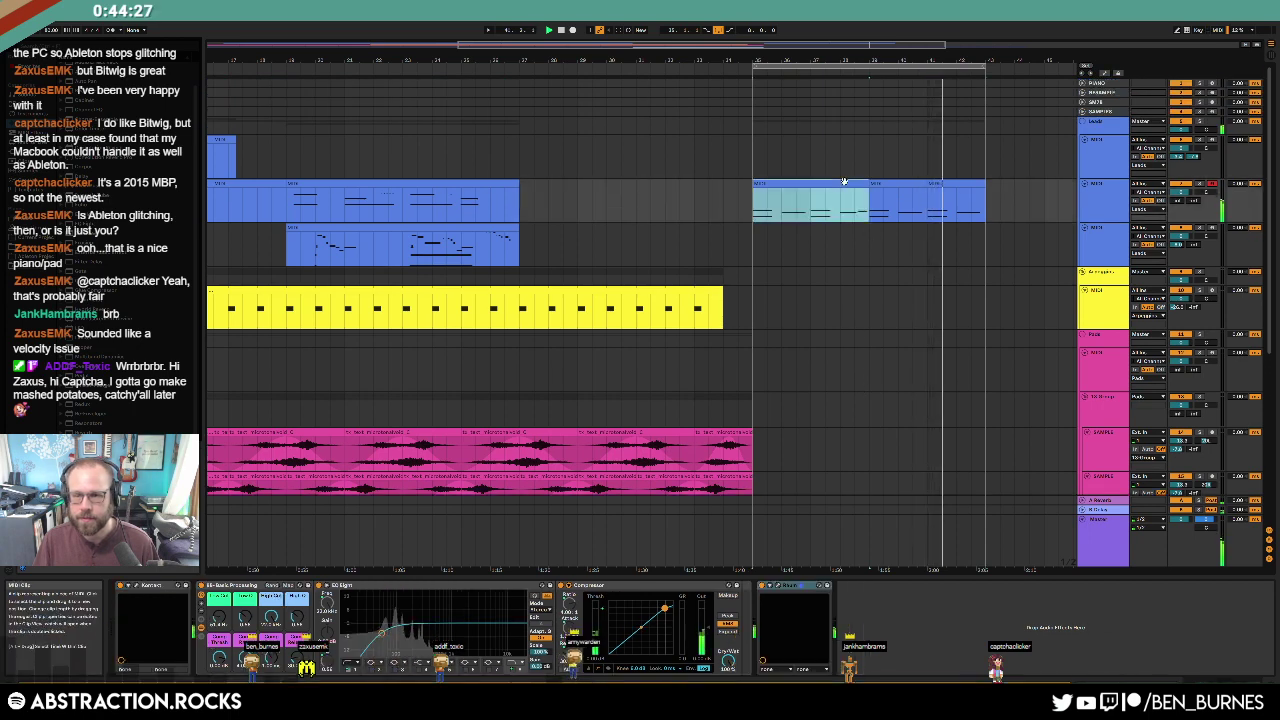
key("ctrl+d")
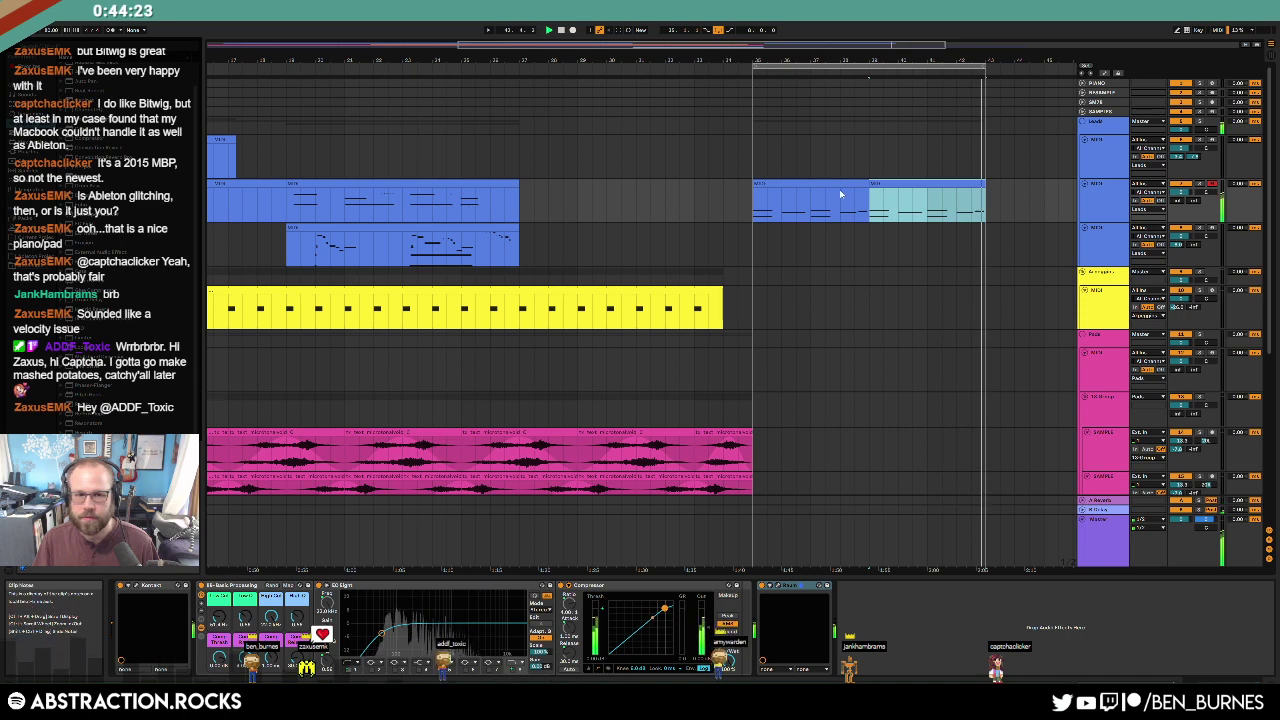
Step: Transpose all notes in the chord clip at bars 35–39 up one octave
double_click(839, 189)
key("ctrl+a")
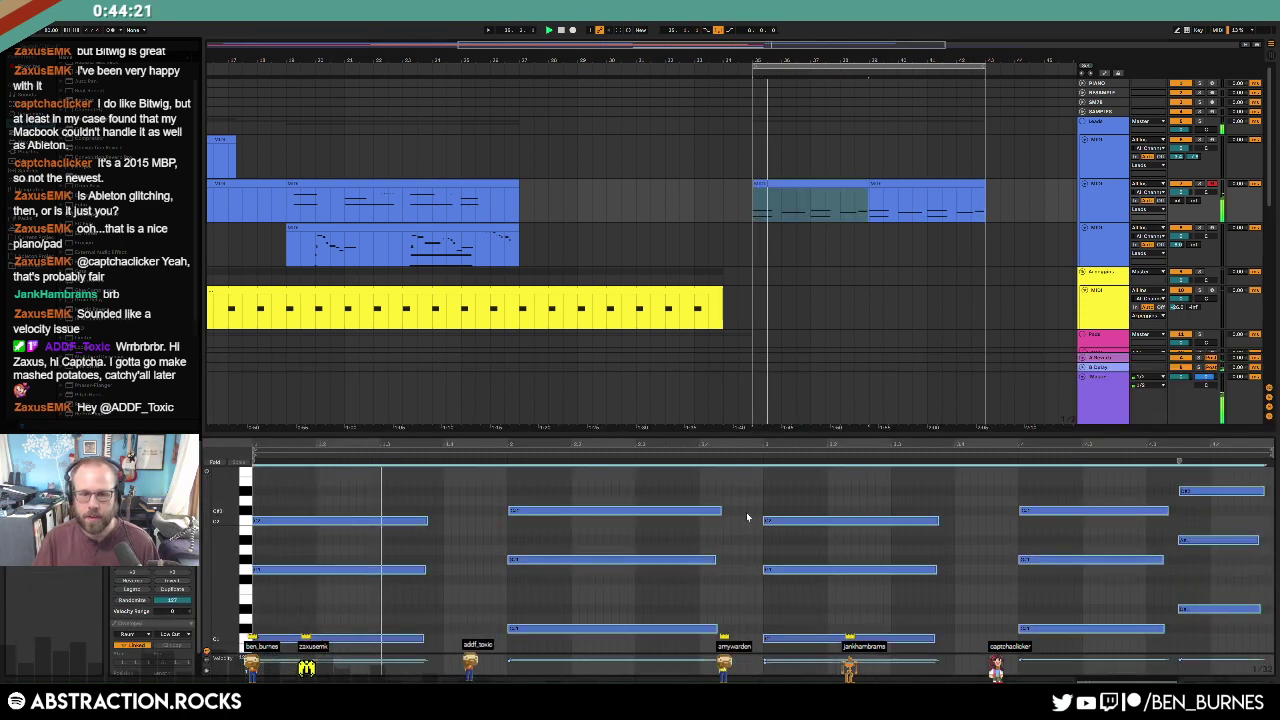
key("shift+Up")
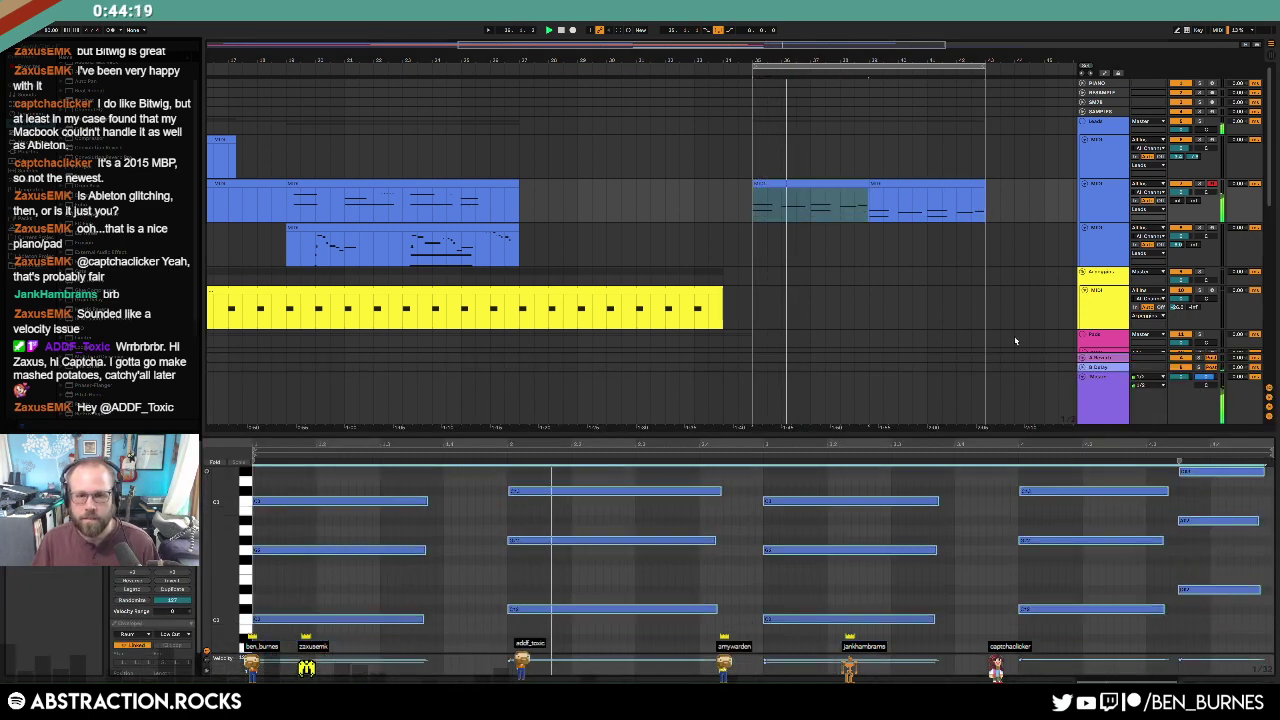
Step: Copy bars 19–27 of the green bass track and paste them at bar 35
key("shift+Tab")
scroll(835, 461, "down", 1)
scroll(835, 461, "down", 2)
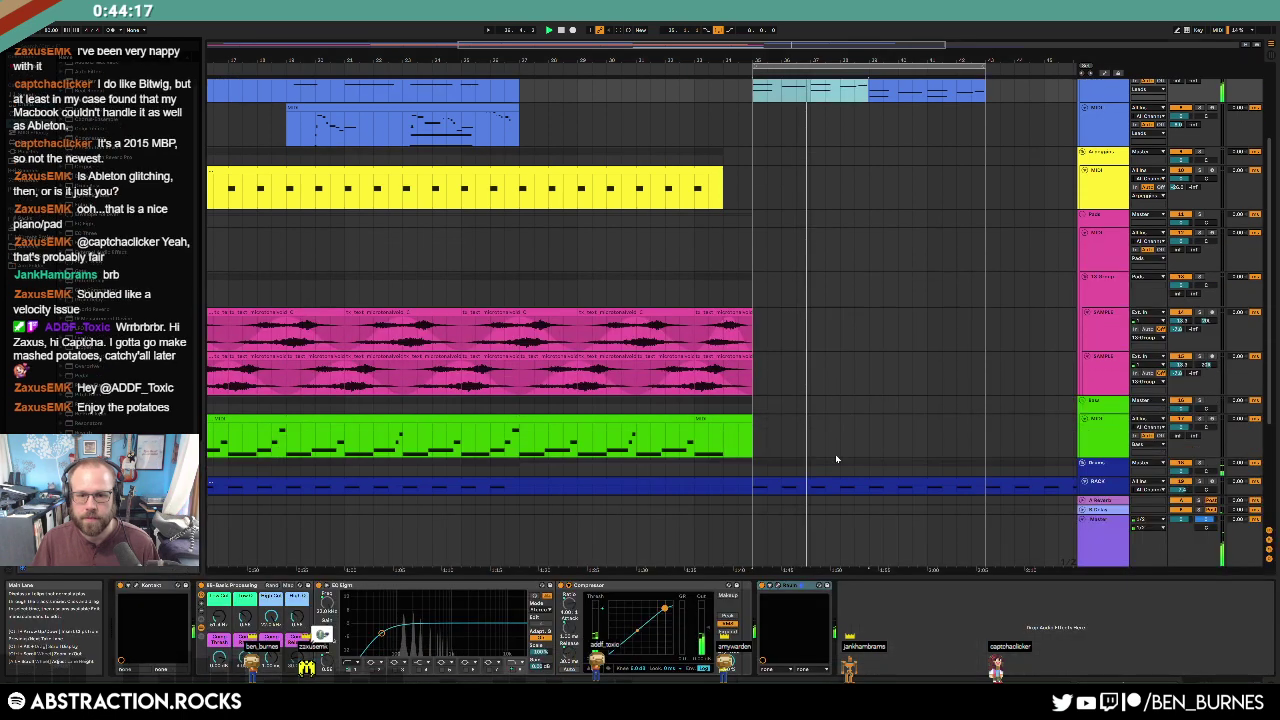
left_click(498, 416)
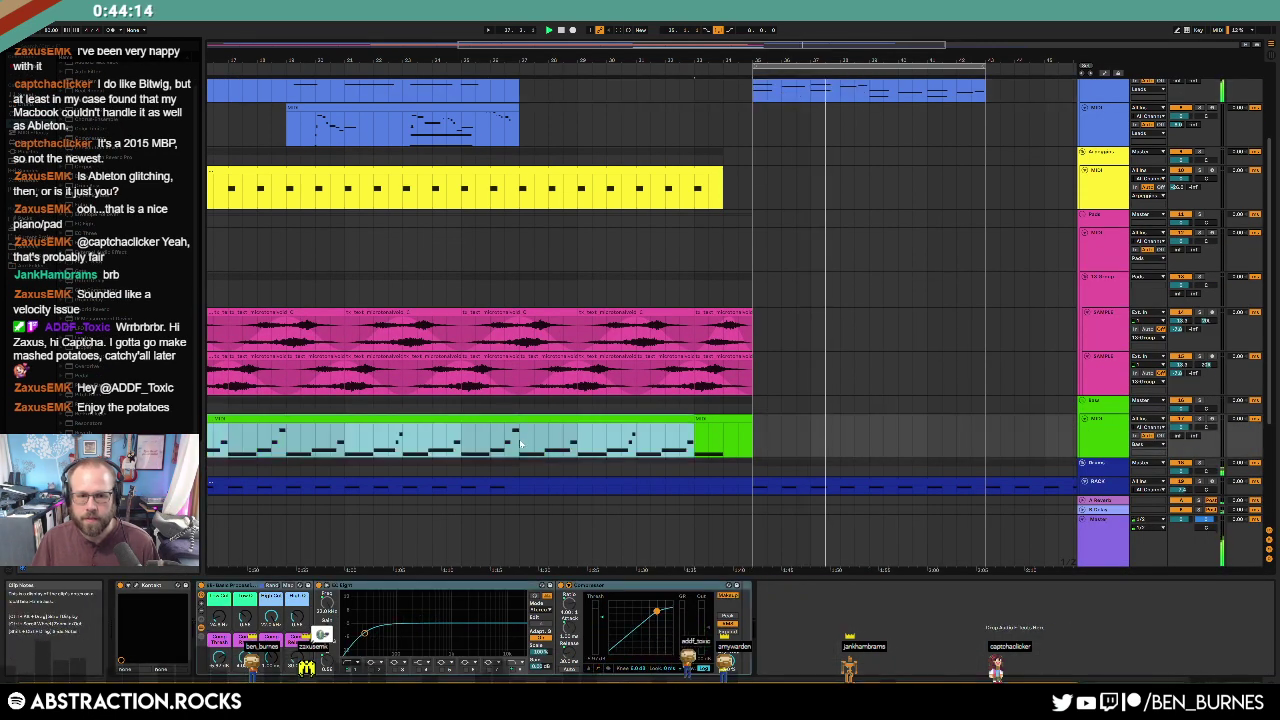
left_click_drag(512, 440, 283, 449)
left_click(757, 437)
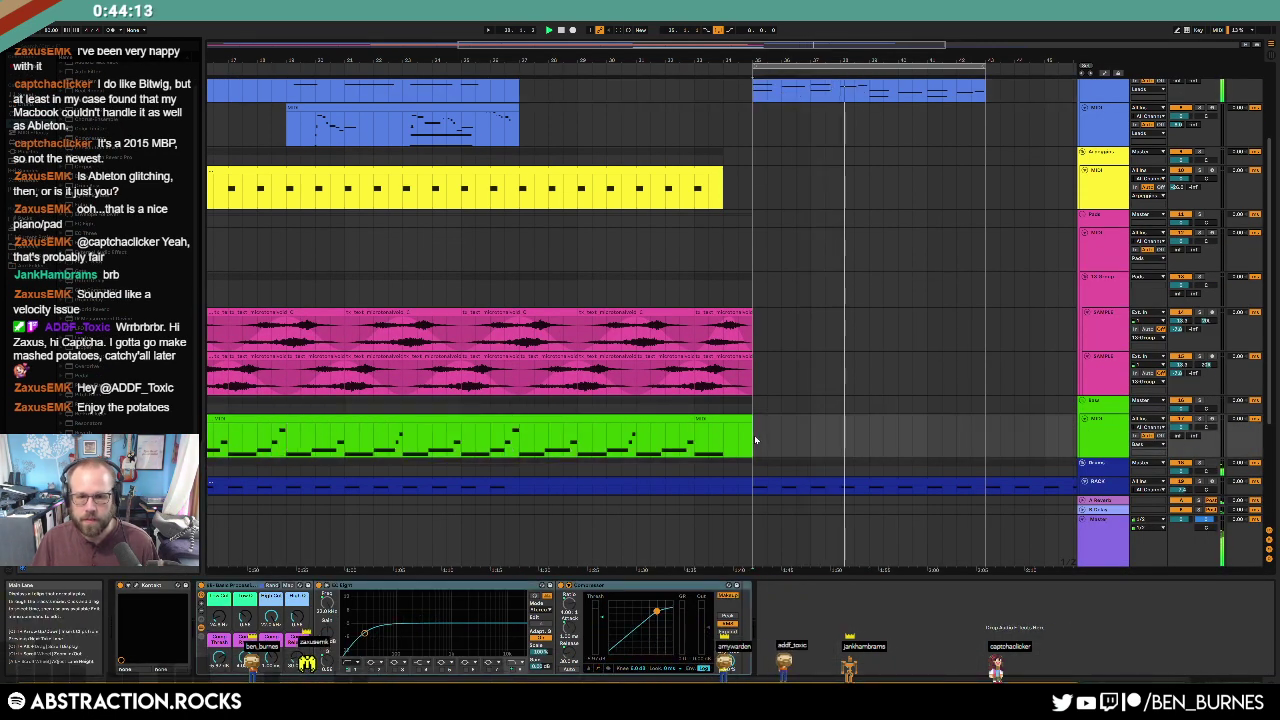
key("ctrl+v")
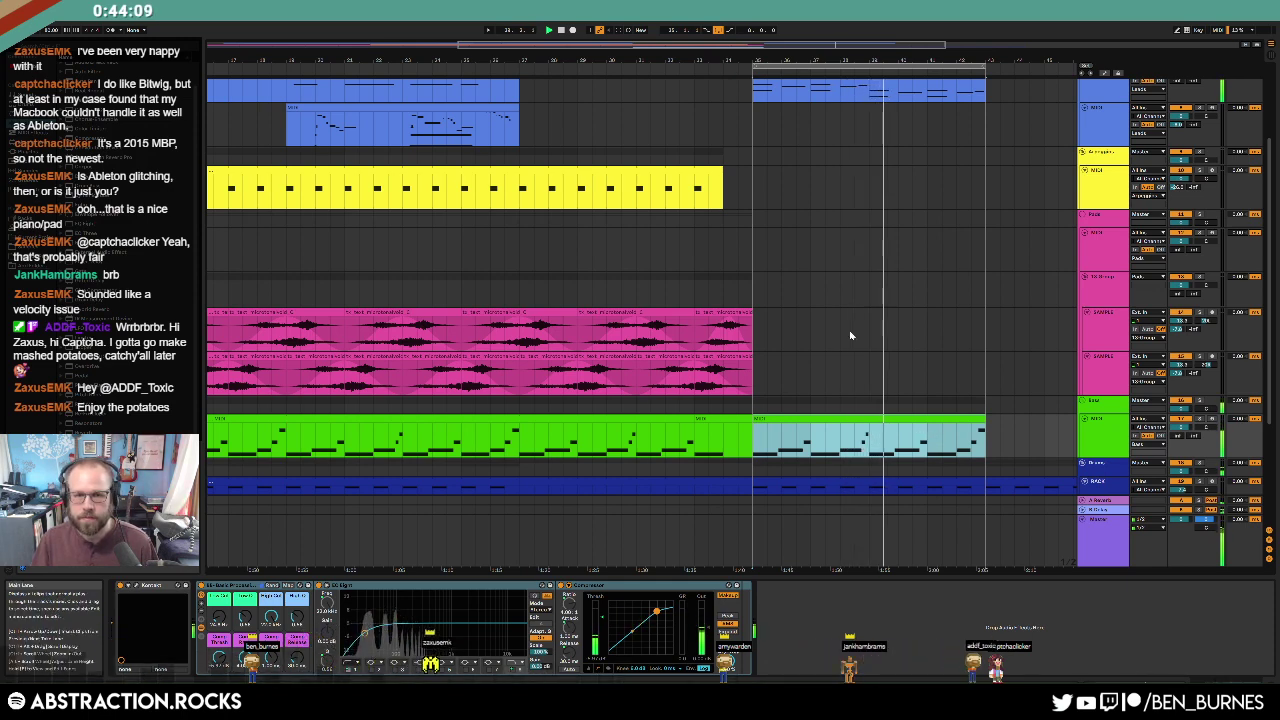
Step: Move the second chord in the bar 35–39 chord clip an eighth note earlier, and widen the note grid to 1/16
scroll(892, 370, "up", 4)
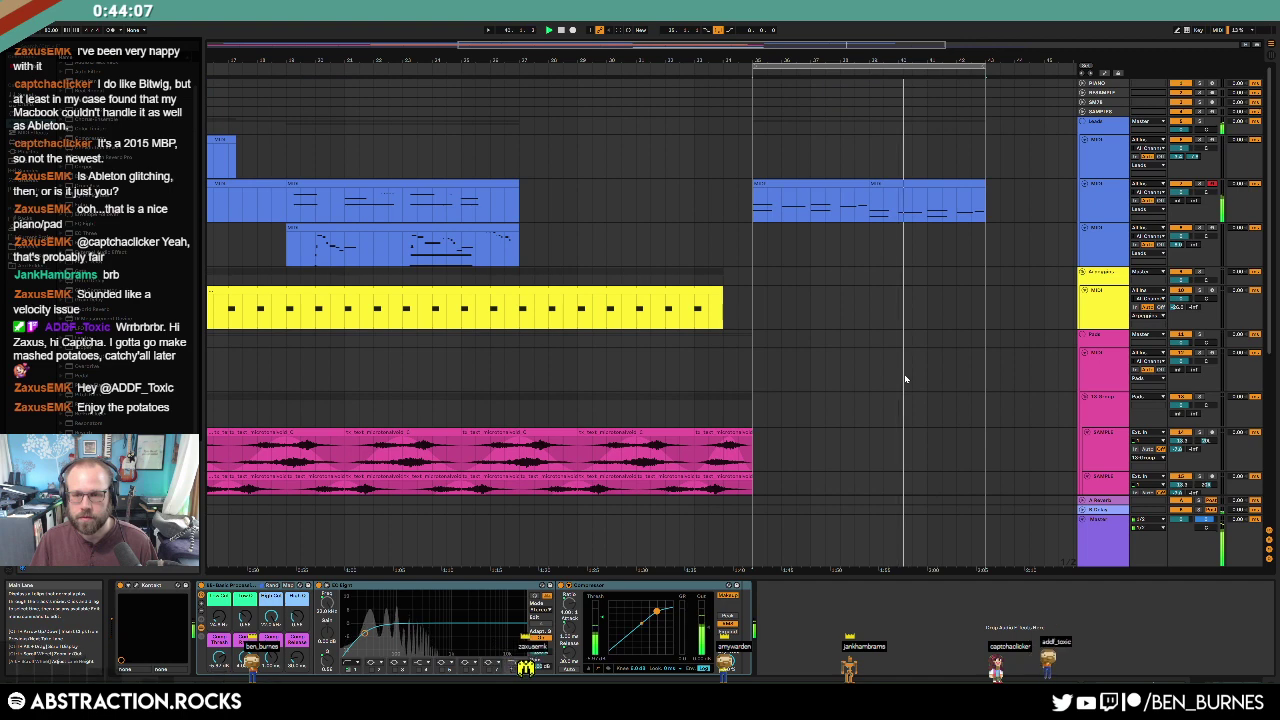
double_click(833, 183)
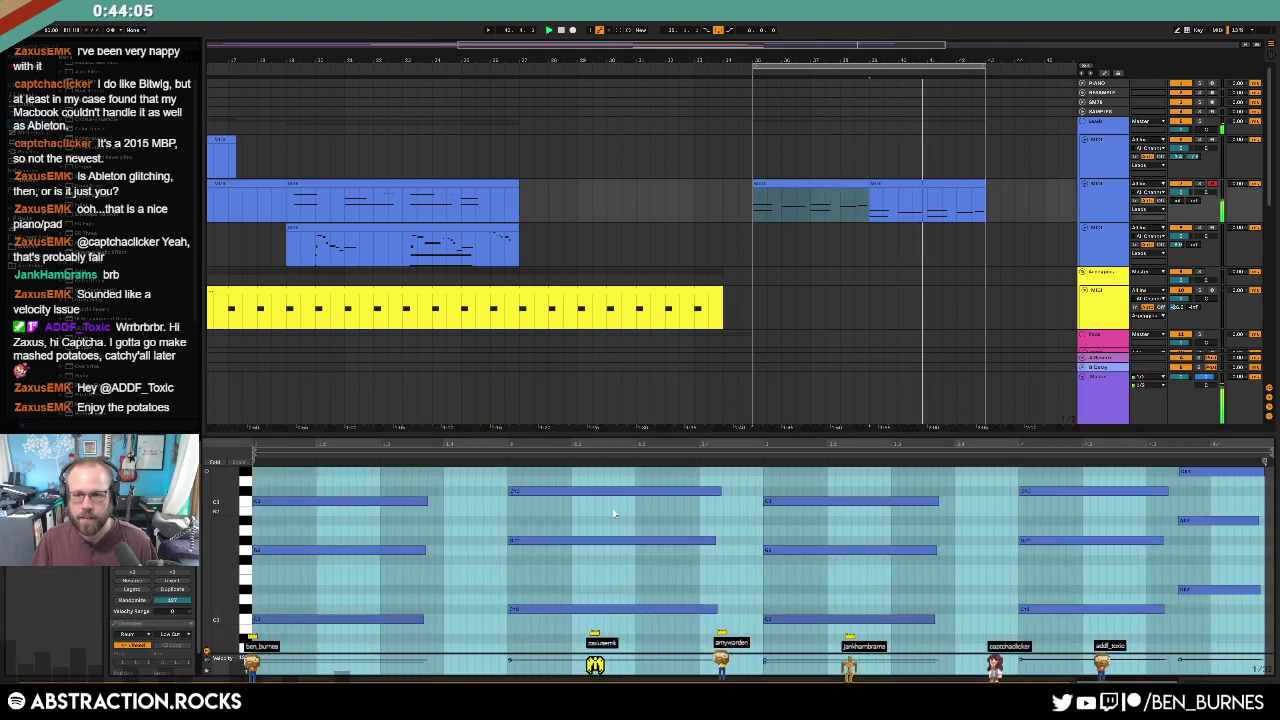
left_click_drag(573, 476, 622, 663)
key("Left")
key("Left")
key("Left")
key("Left")
key("Left")
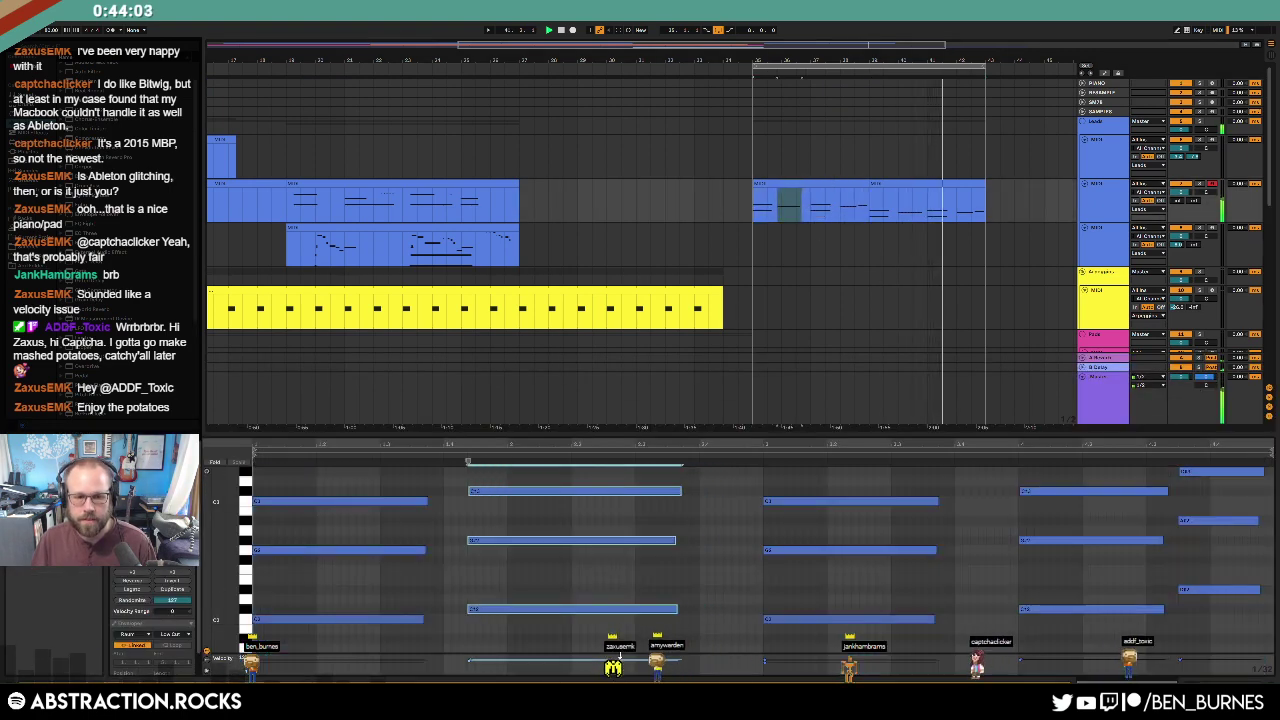
key("Right")
key("ctrl+2")
key("Left")
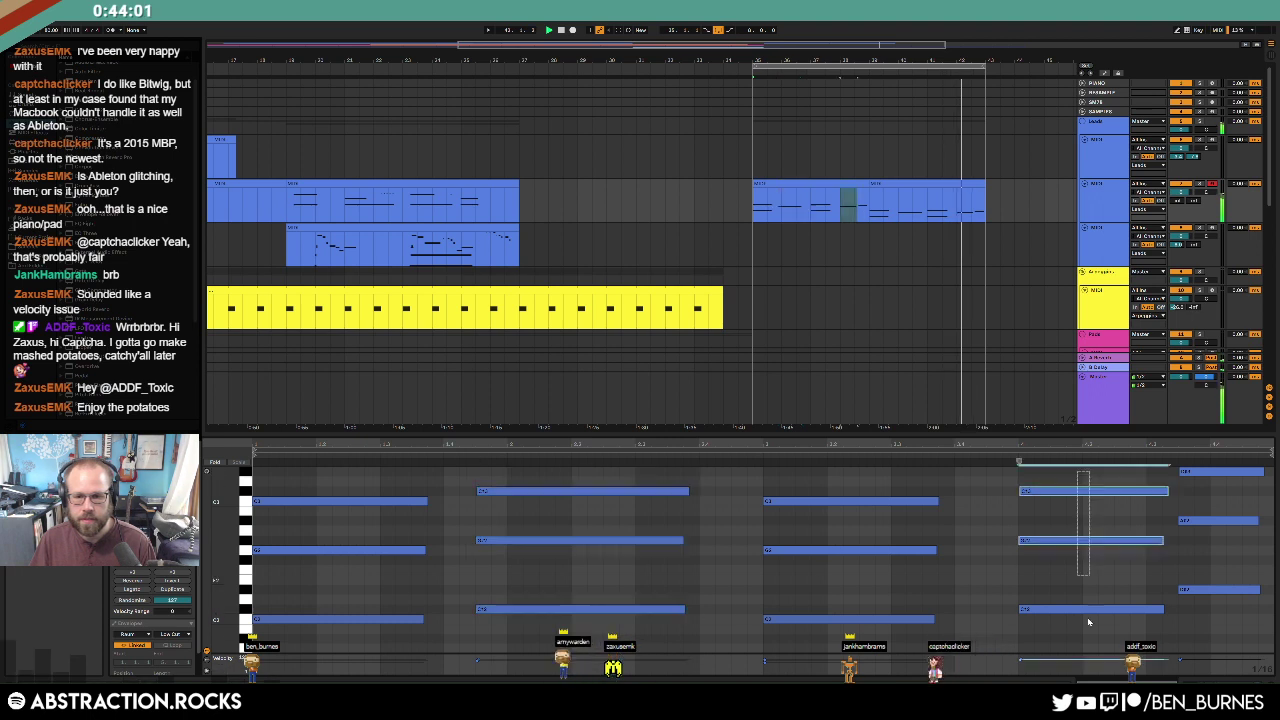
Step: Delete both chord clips at bars 35–43 on the blue lead track and return the insertion point to bar 35
key("Right")
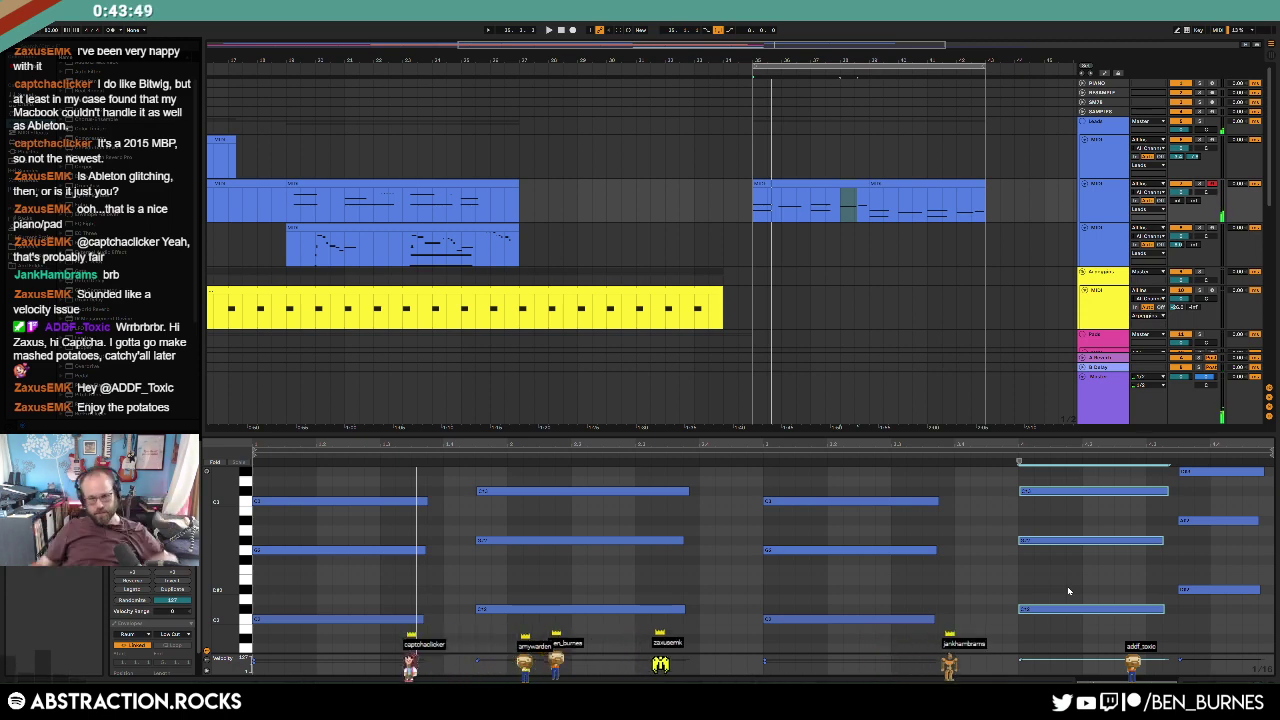
key("Delete")
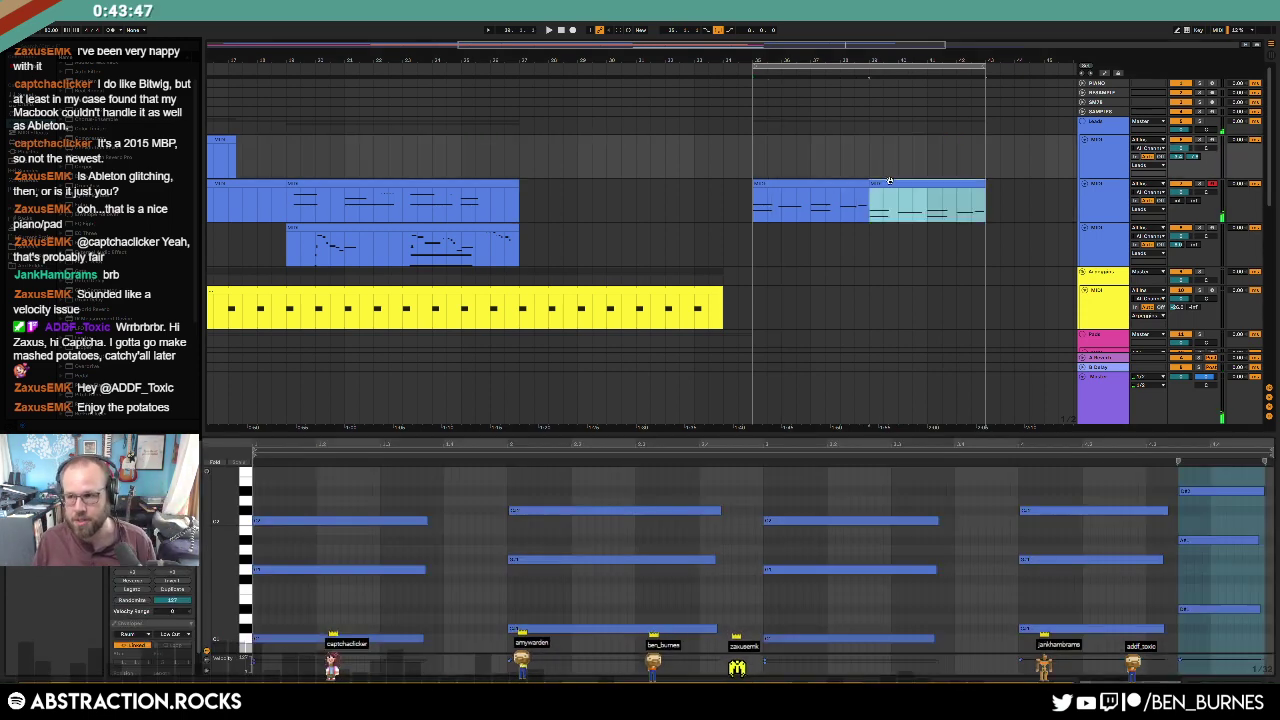
left_click(815, 231)
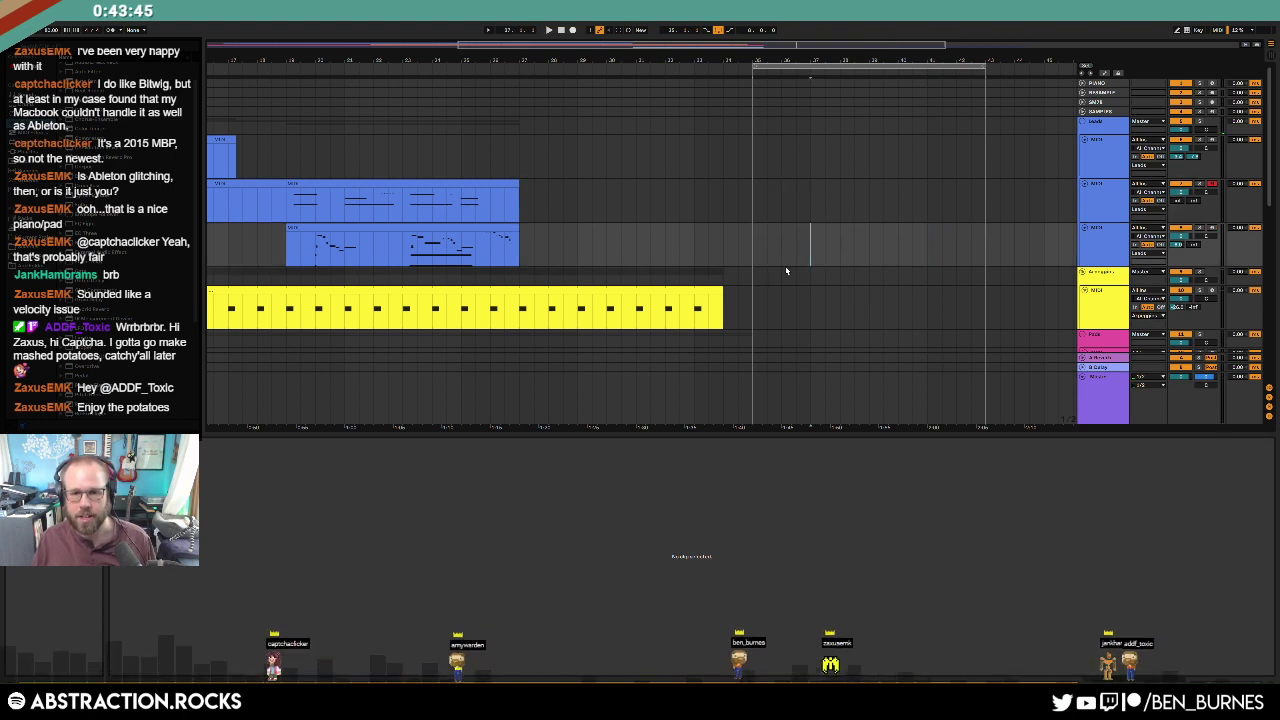
left_click(755, 208)
key("shift+Tab")
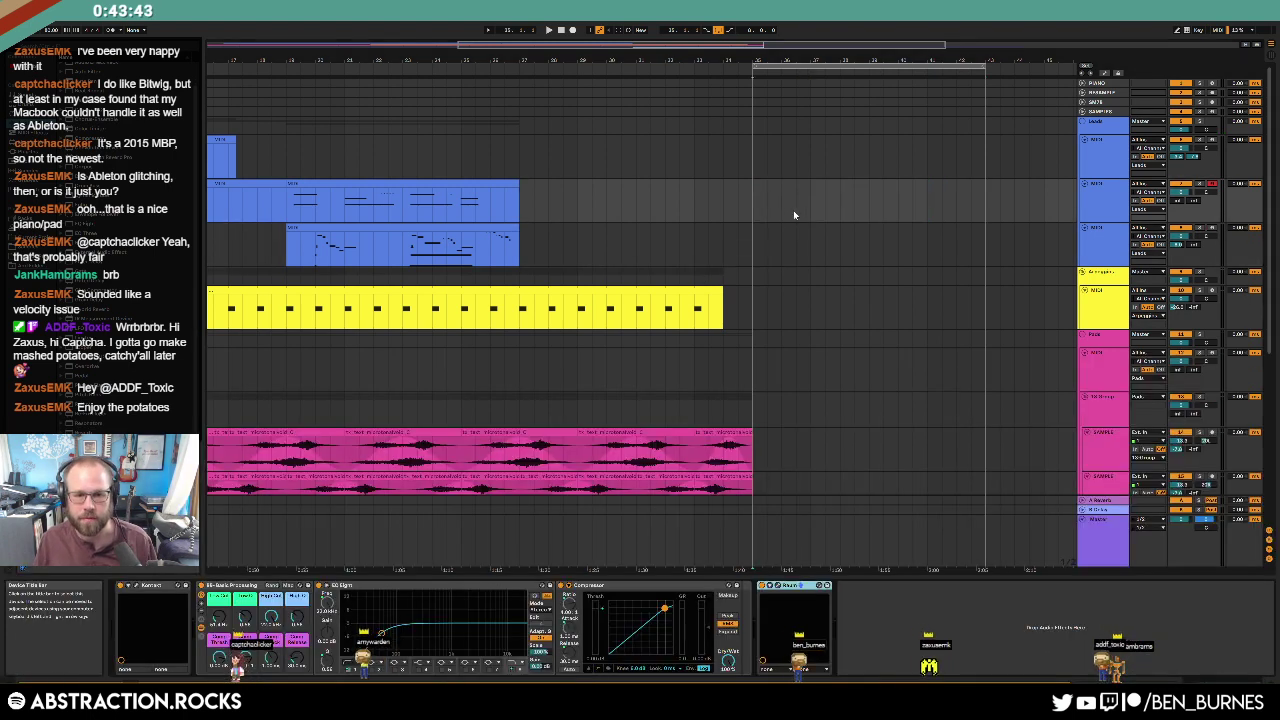
Step: Open the blue lead track's Raum reverb and automate its Mix to drop sharply just before bar 35
left_click(765, 194)
key("space")
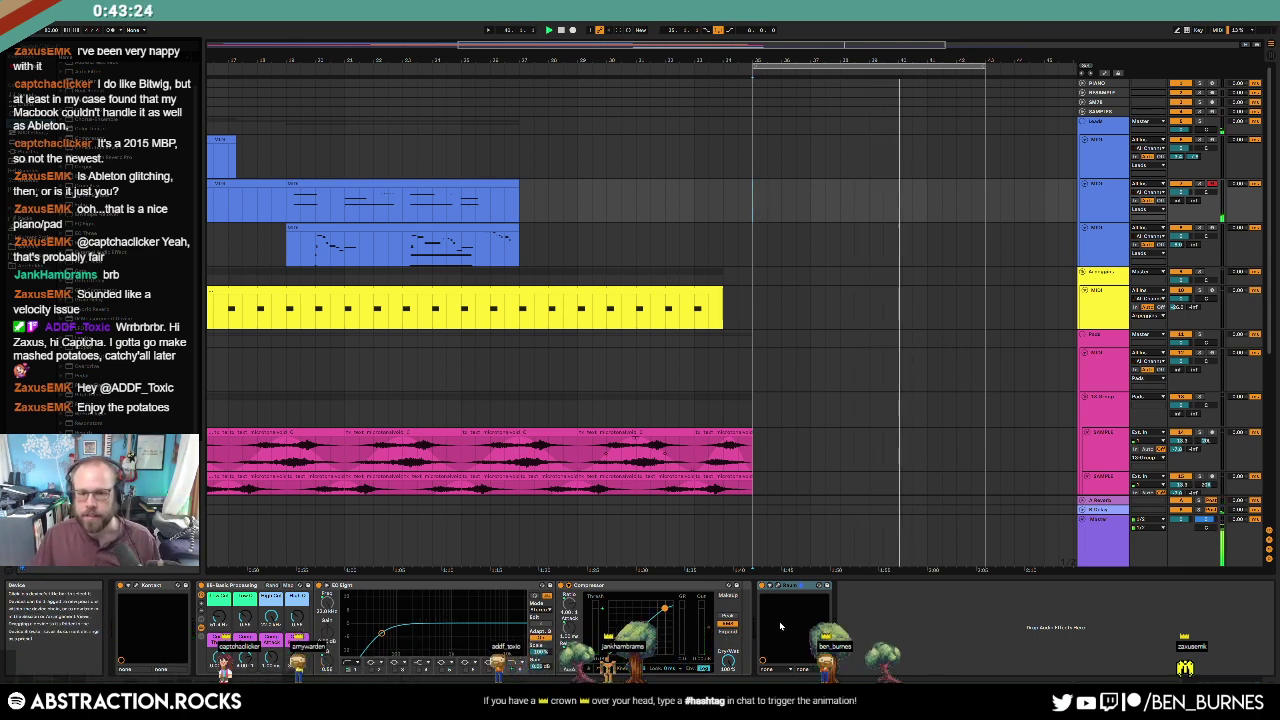
left_click(778, 586)
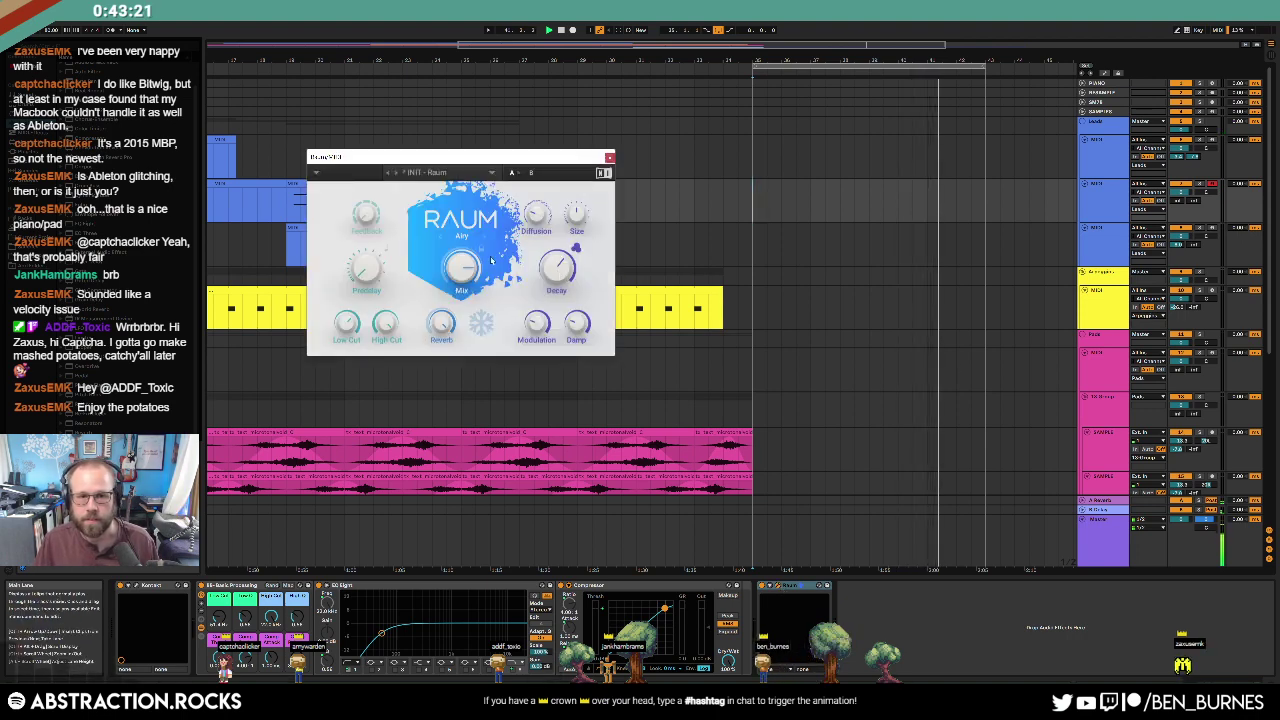
key("a")
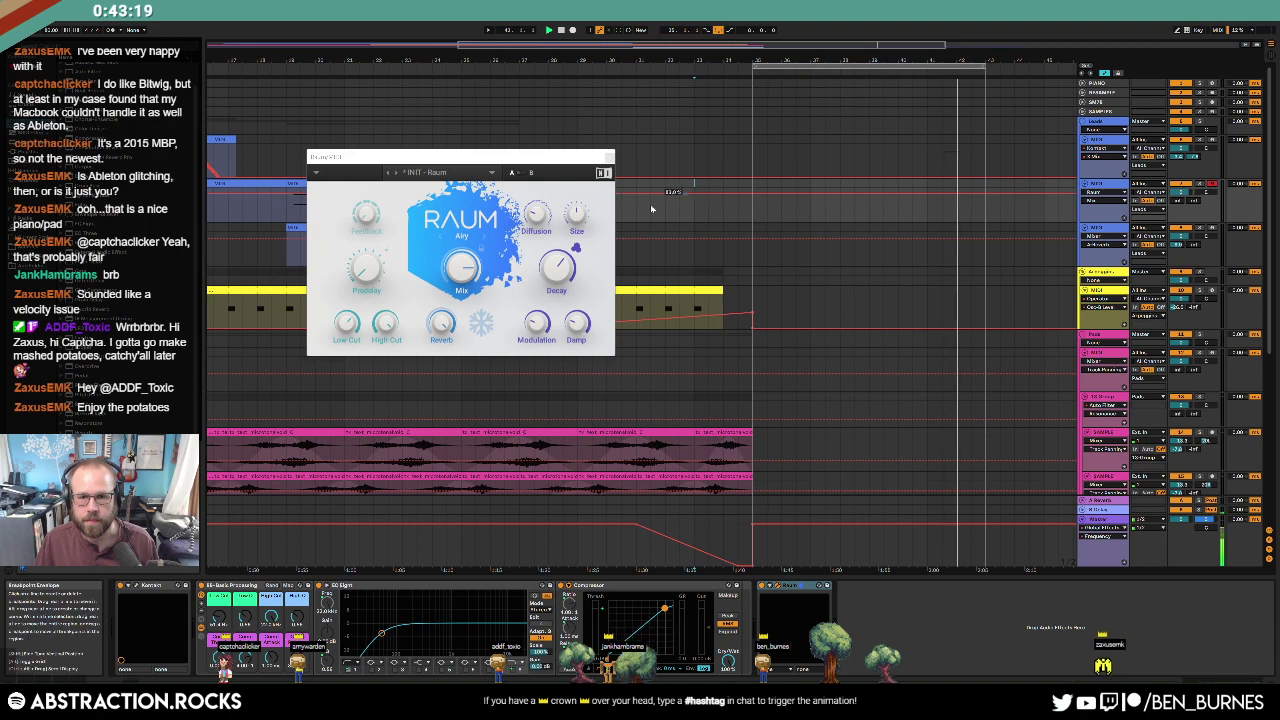
left_click(723, 193)
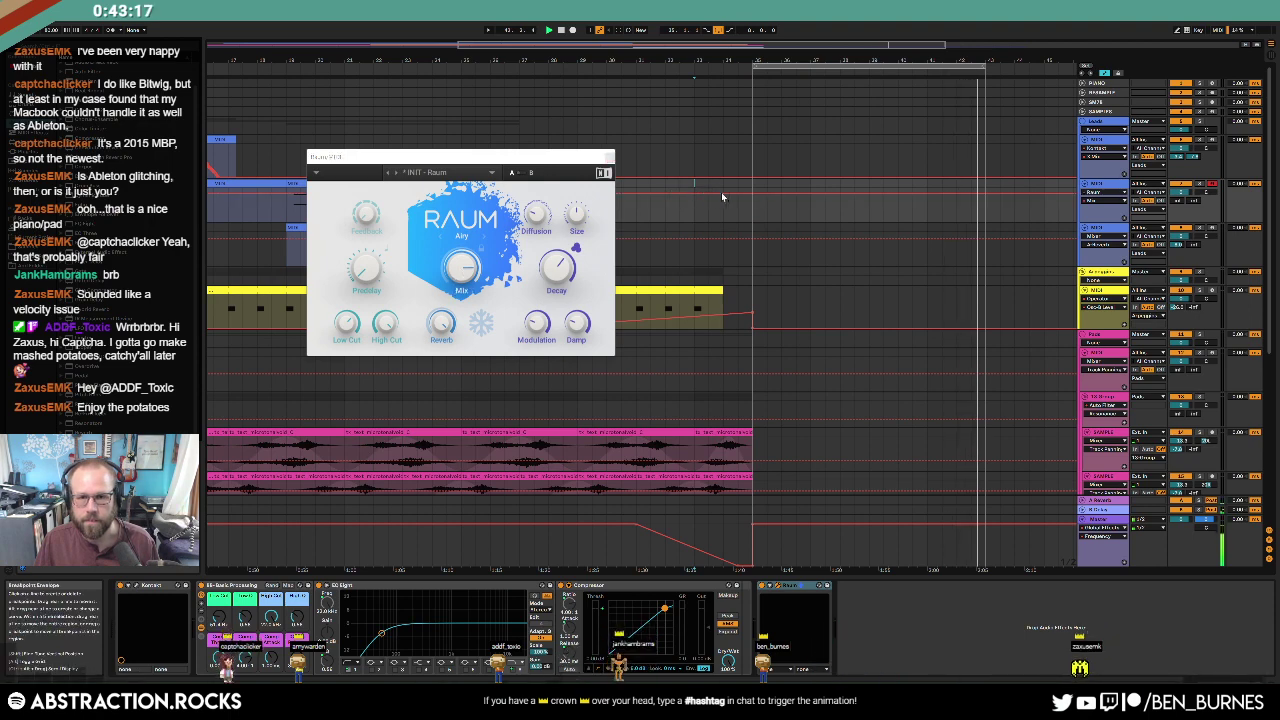
left_click_drag(752, 194, 735, 225)
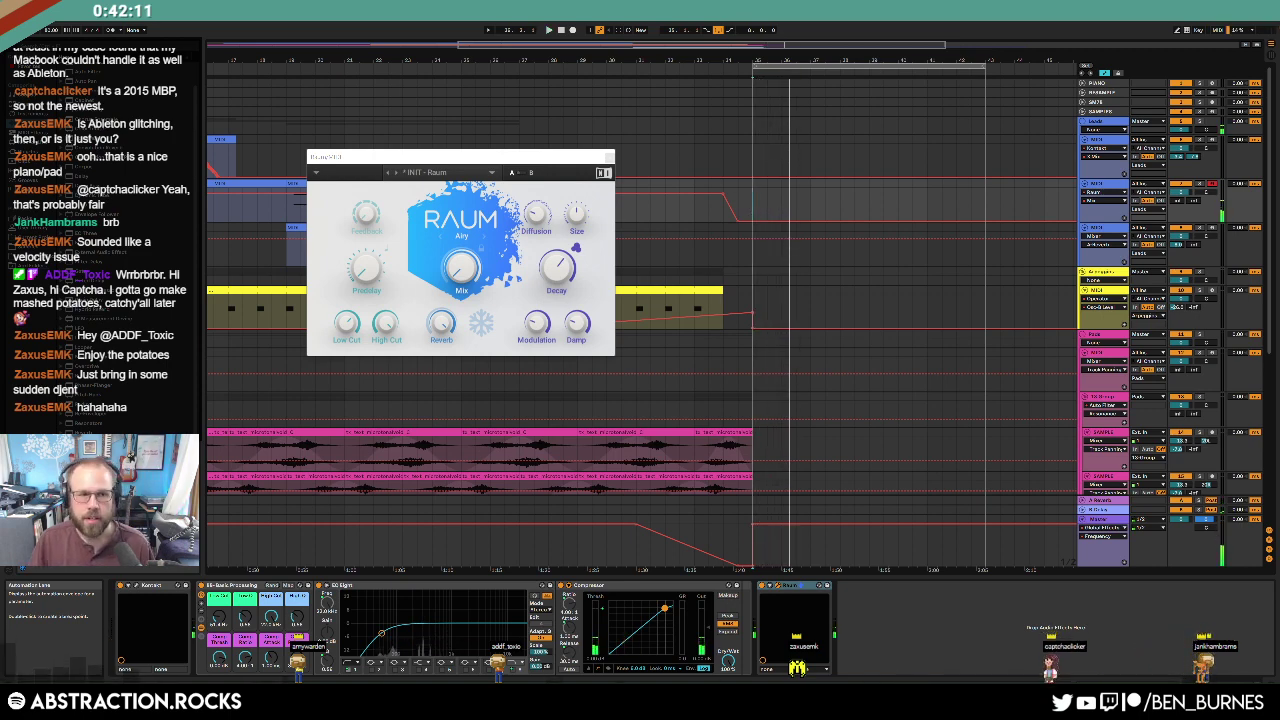
key("space")
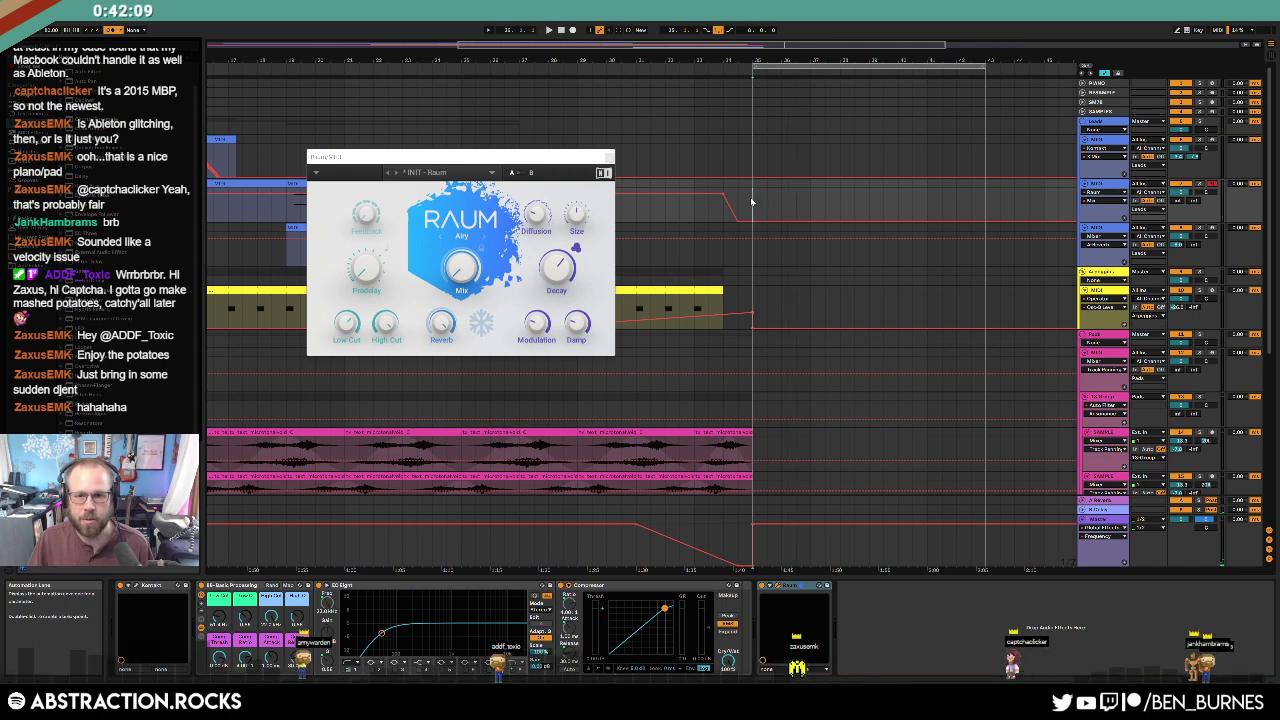
key("a")
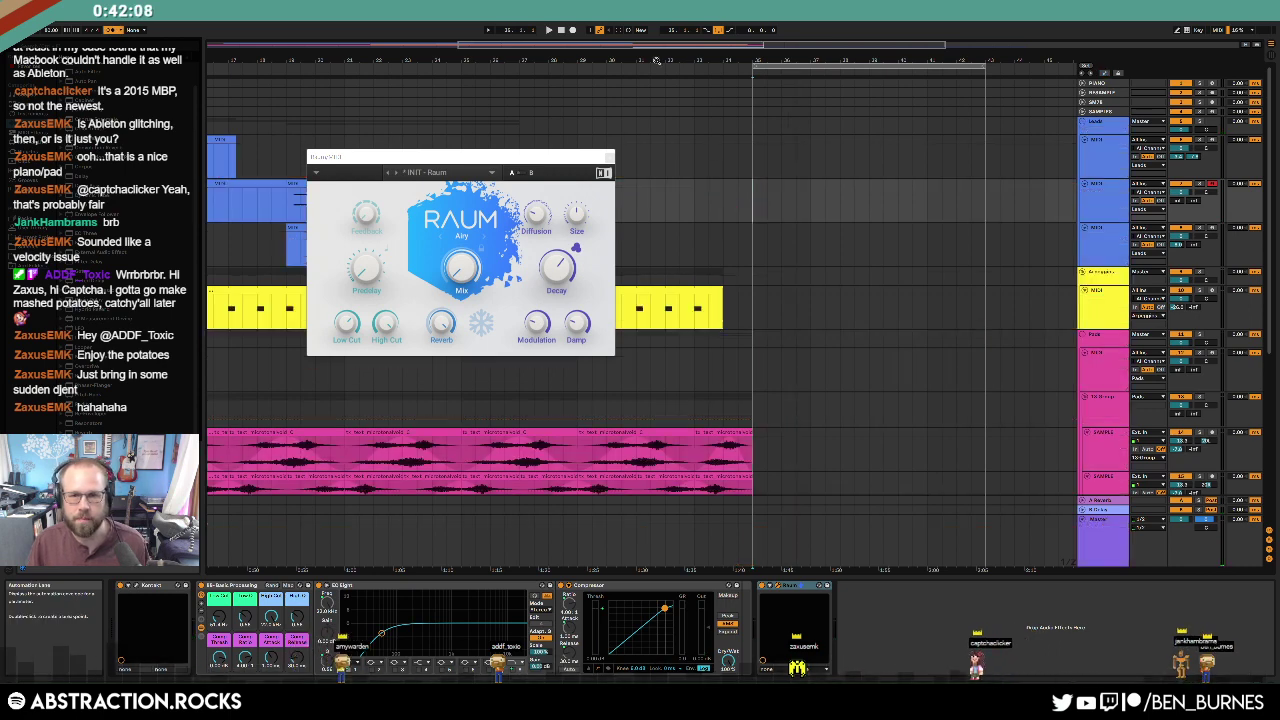
Step: Record a new single-note melody on the blue lead track over bars 35–37 and open its notes
left_click(572, 31)
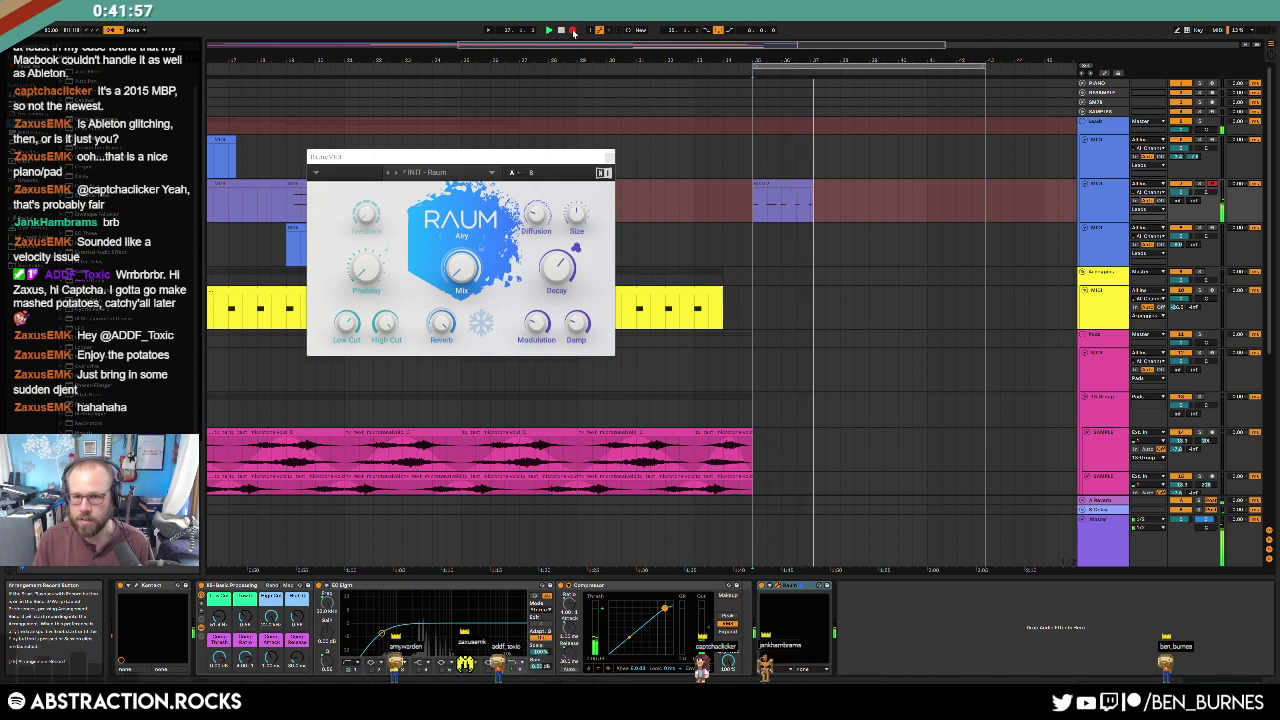
key("space")
double_click(774, 183)
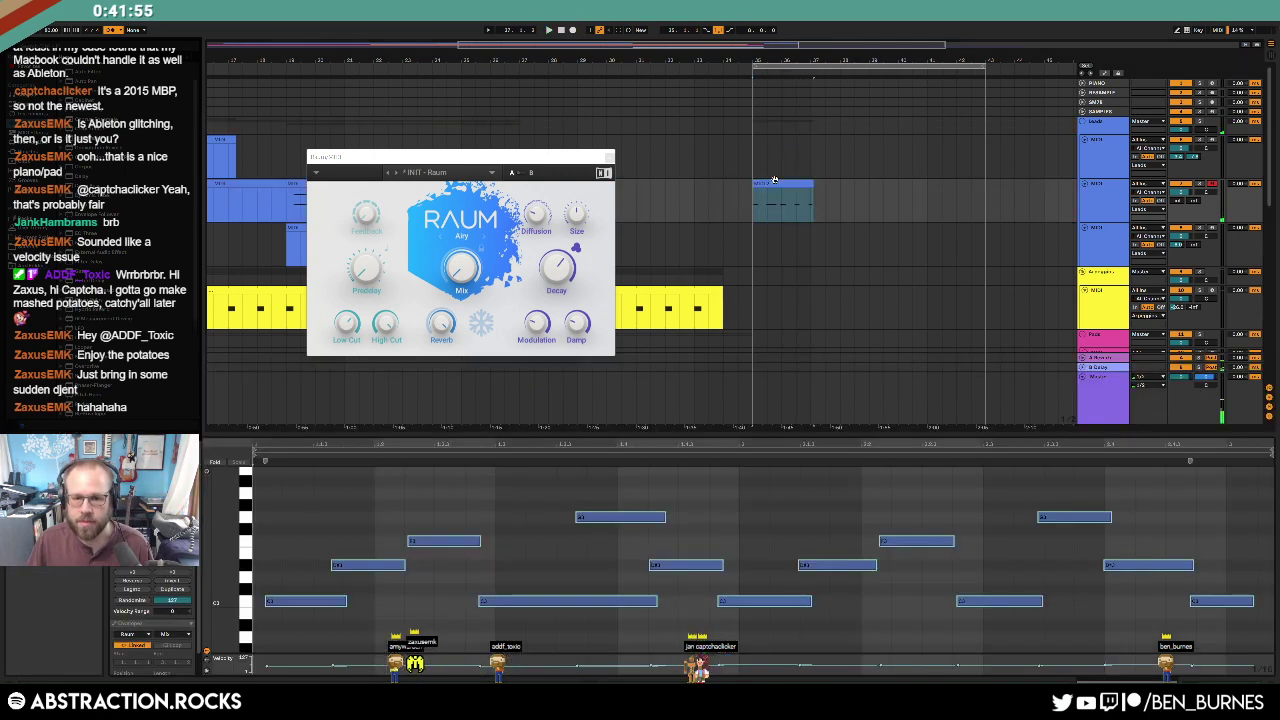
Step: Move the first four notes of the recorded melody earlier so they start on consecutive eighth notes
left_click(426, 502)
left_click_drag(295, 554, 318, 637)
key("Left")
left_click_drag(350, 536, 367, 602)
key("Left")
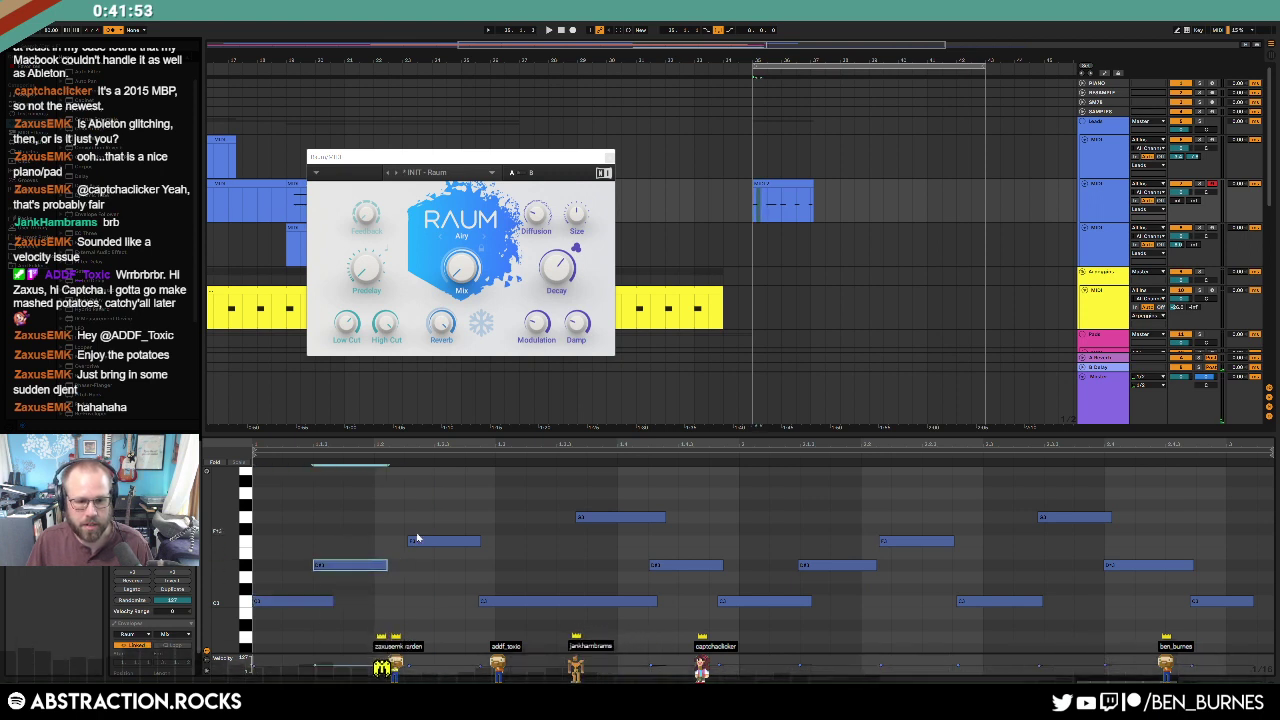
left_click(417, 538)
key("Left")
left_click_drag(511, 557, 536, 623)
key("Left")
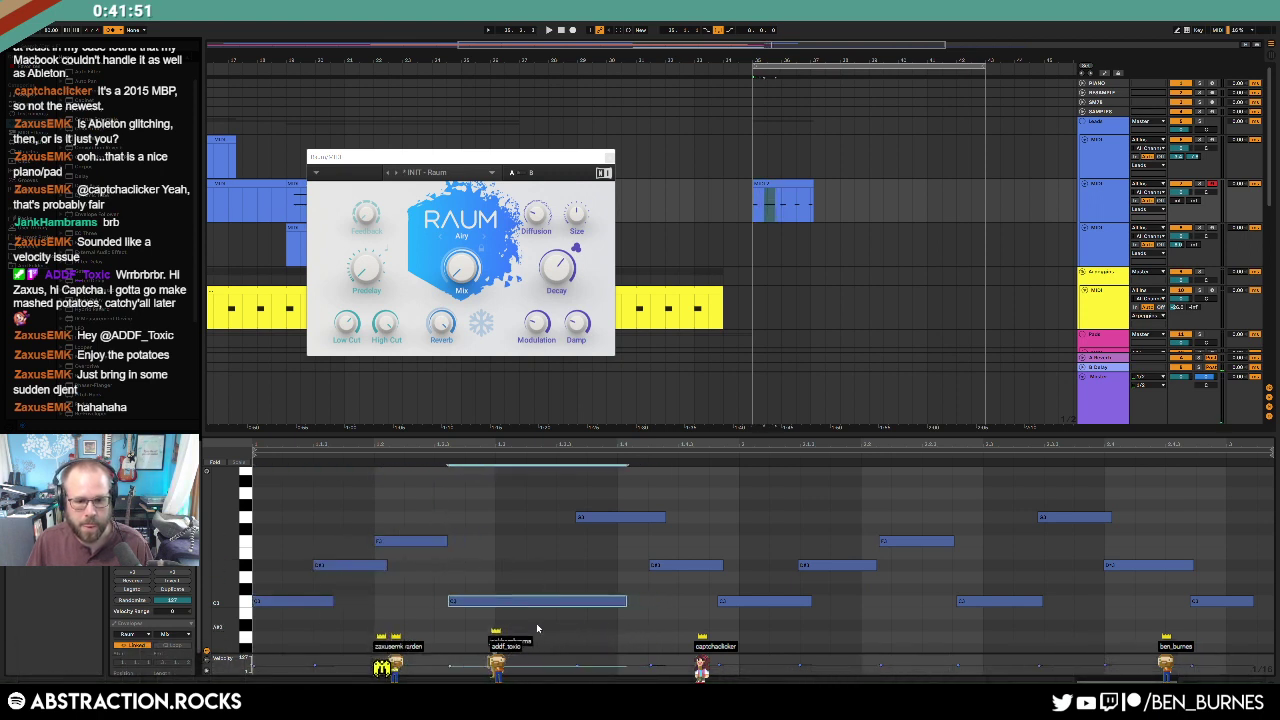
key("Left")
Step: Move the next three melody notes earlier onto consecutive eighth notes and raise the last one to the third note's pitch
left_click_drag(650, 494, 770, 633)
key("Left")
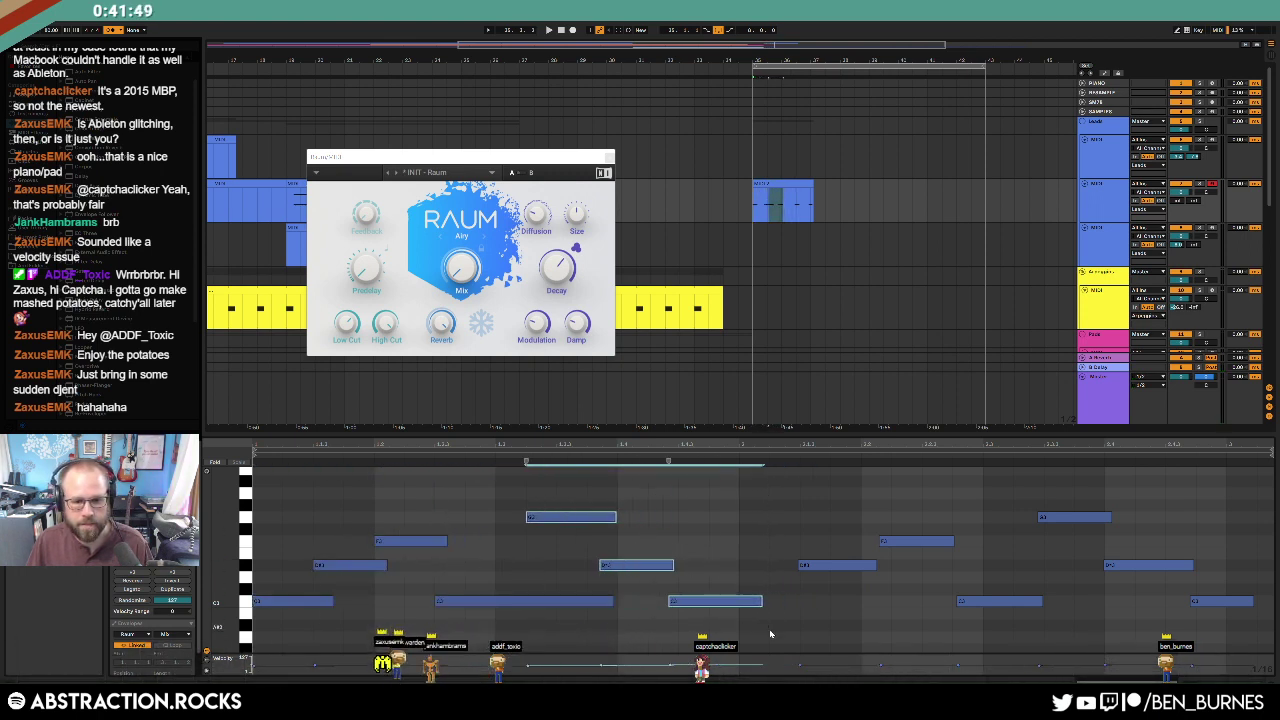
left_click_drag(654, 582, 658, 543)
key("Left")
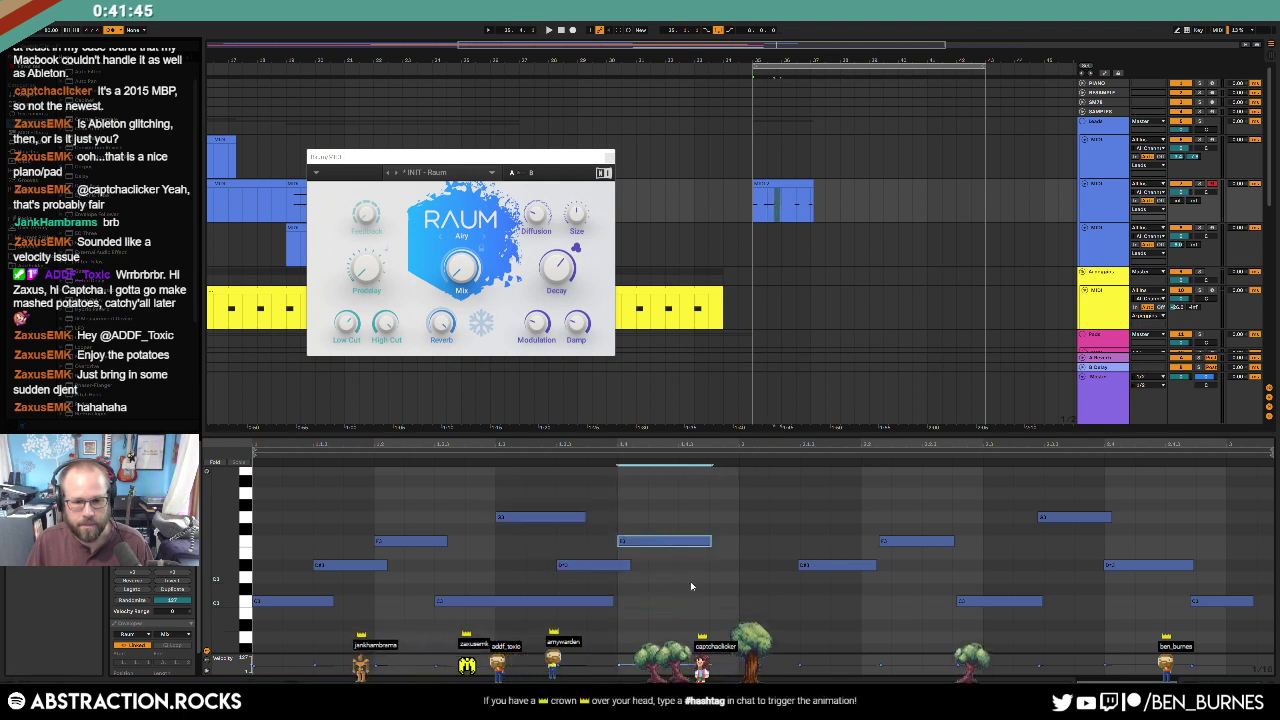
Step: Add a low eighth note at the end of the melody's first bar and delete all recorded notes after it
double_click(690, 587)
left_click_drag(764, 618, 1266, 506)
key("Delete")
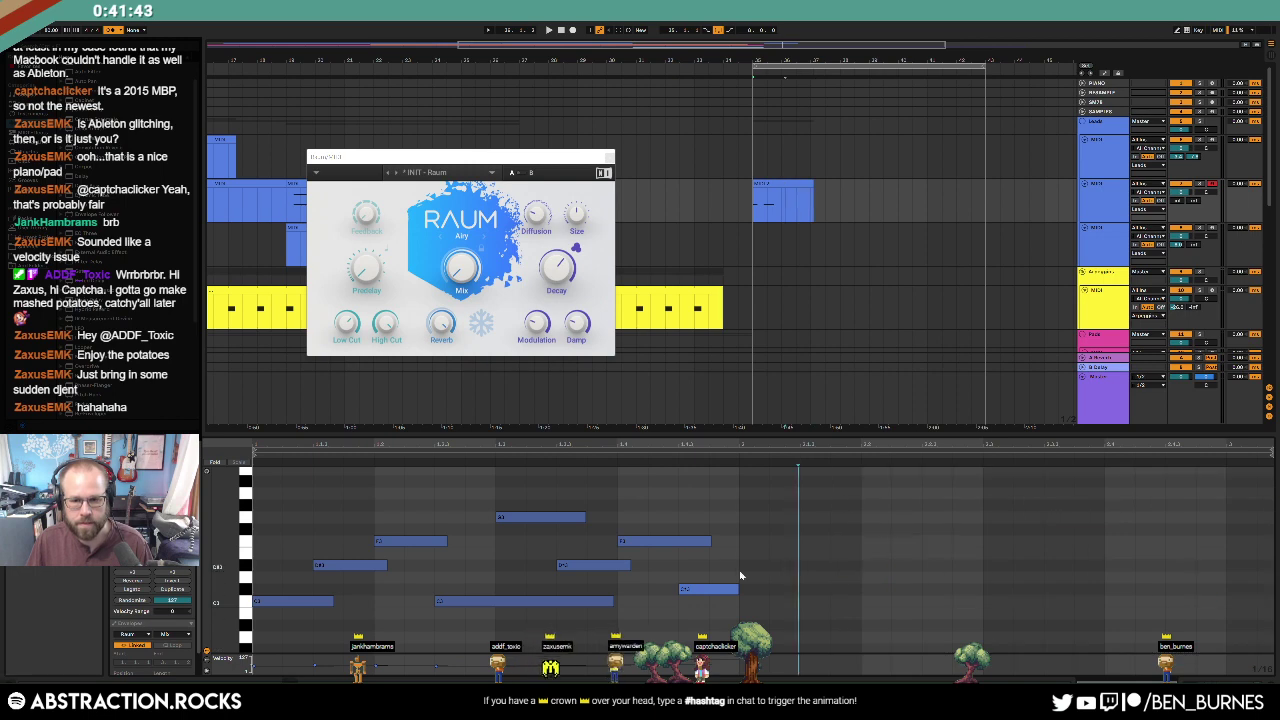
left_click(716, 590)
left_click_drag(716, 590, 716, 622)
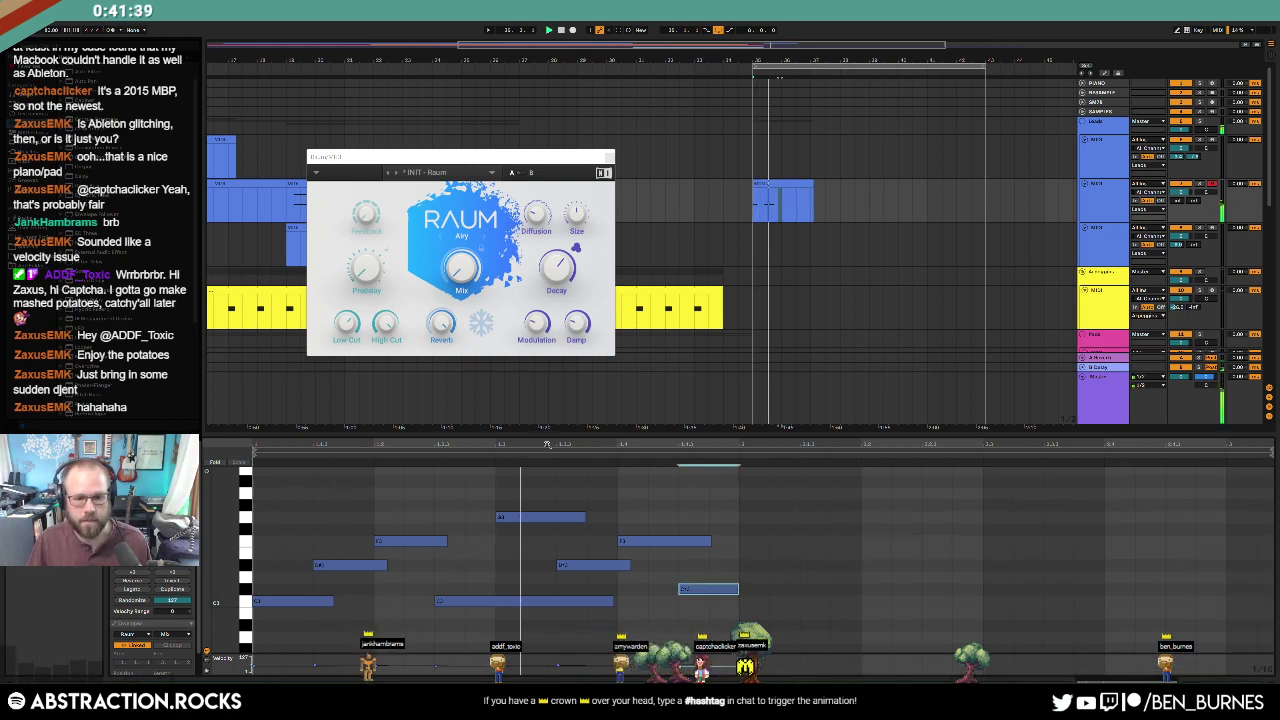
left_click(702, 528)
key("space")
Step: Stretch all melody notes to double length so they fill two bars, and end the clip at bar 37
key("ctrl+a")
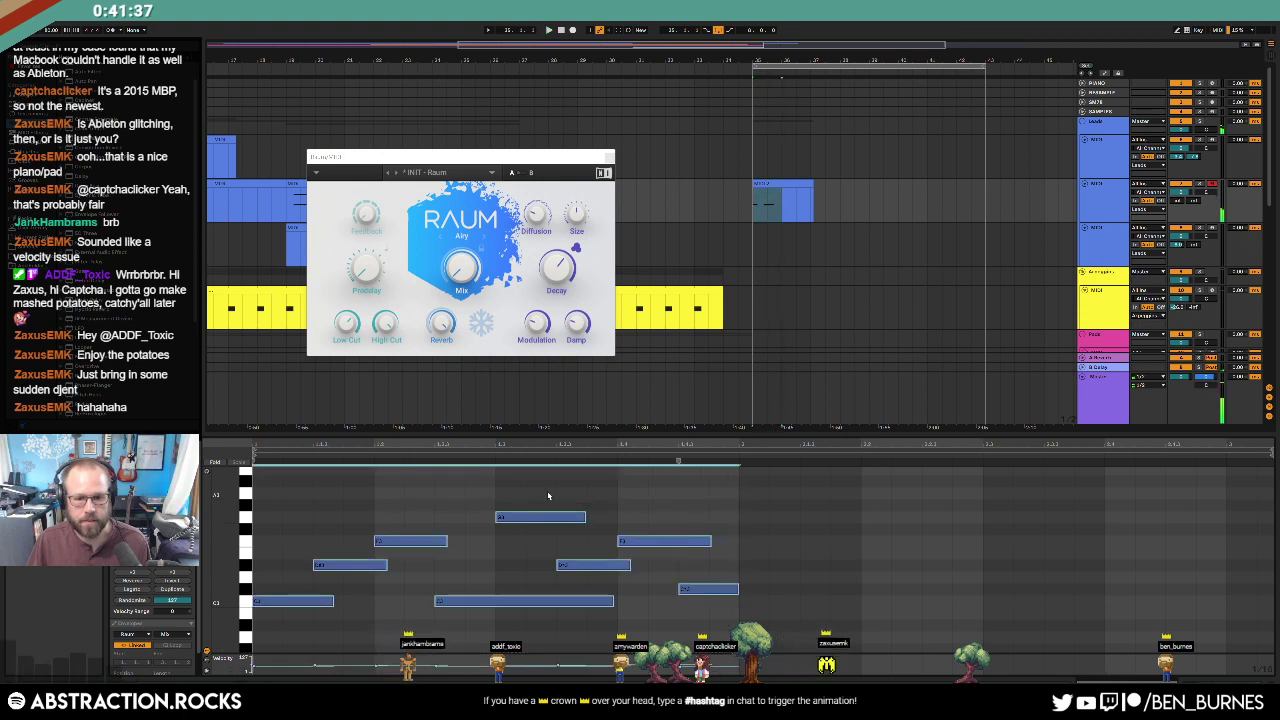
left_click_drag(679, 461, 1092, 504)
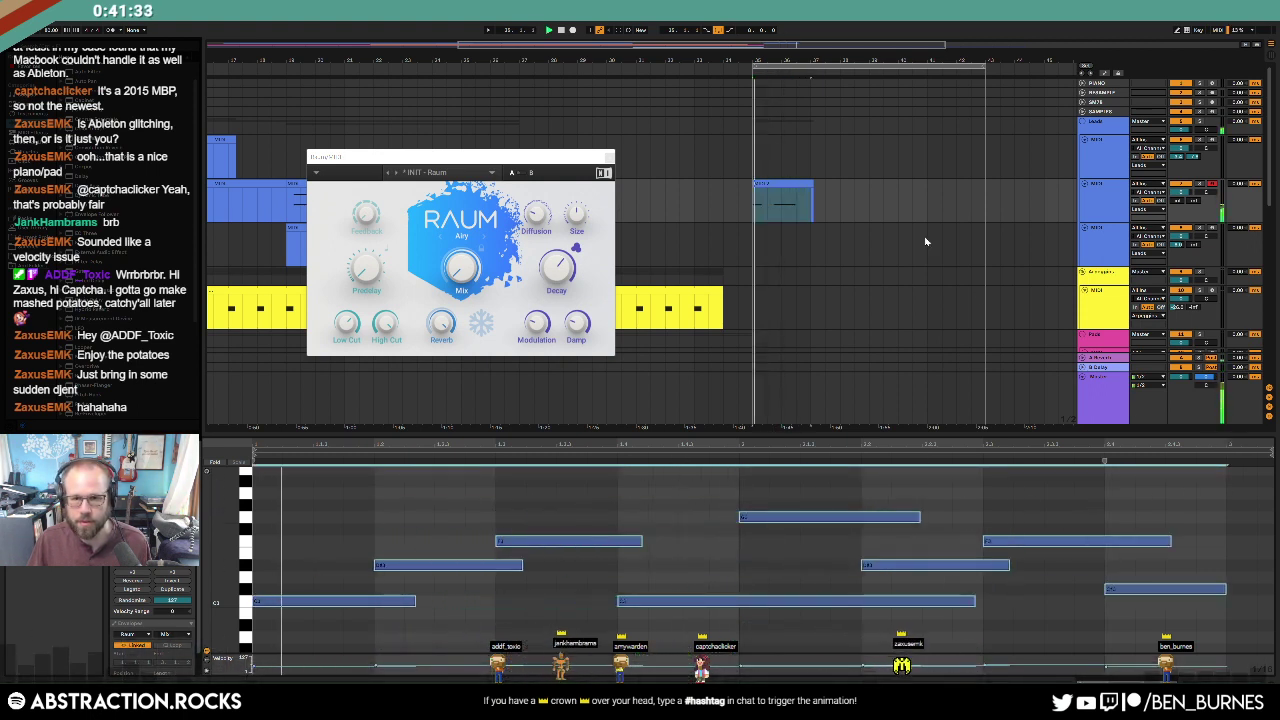
key("space")
left_click(1270, 454)
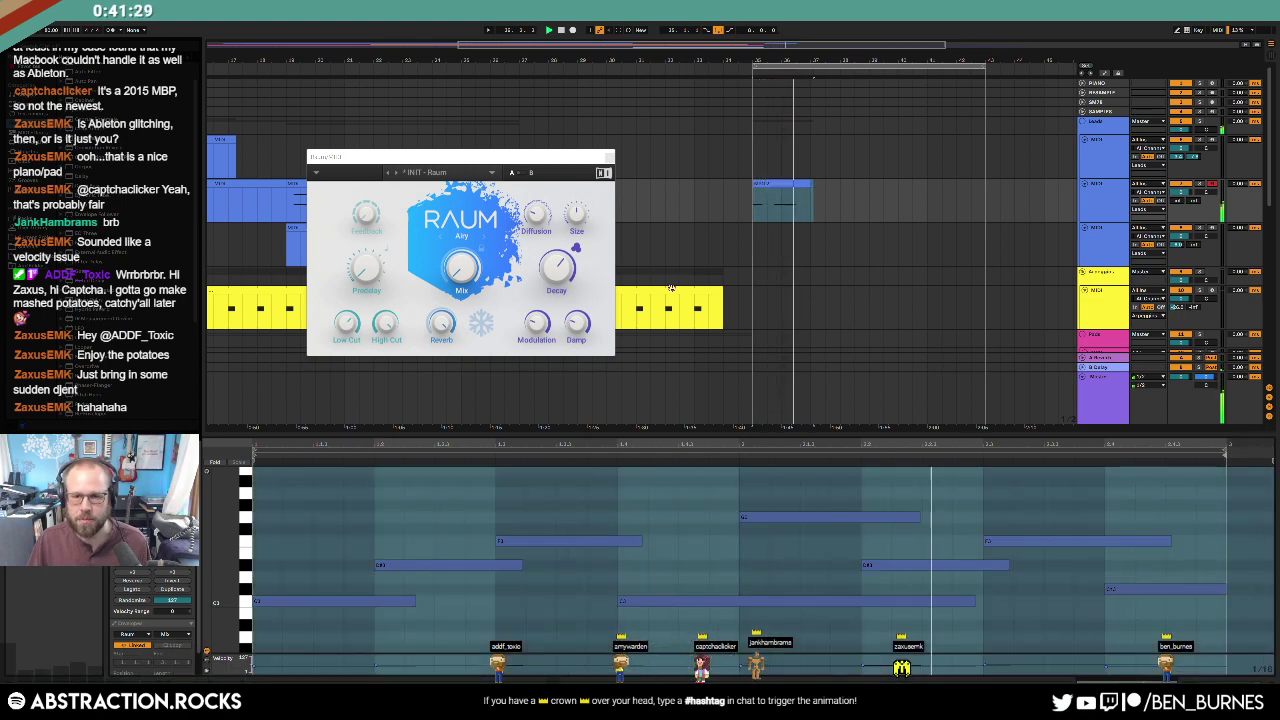
Step: Delete the notes in the uppermost cymbal row of the navy drum clip that starts at bar 35
key("shift+Tab")
scroll(802, 320, "down", 3)
scroll(758, 463, "down", 2)
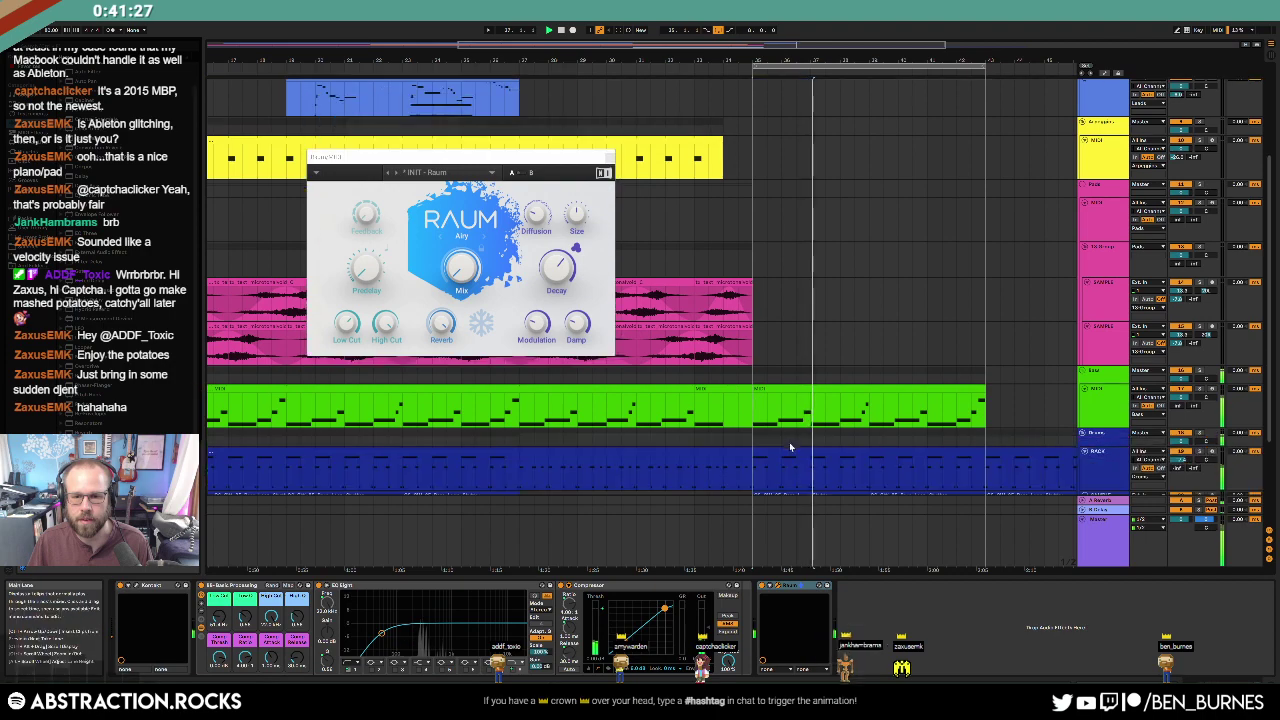
double_click(792, 446)
left_click(282, 474)
key("Delete")
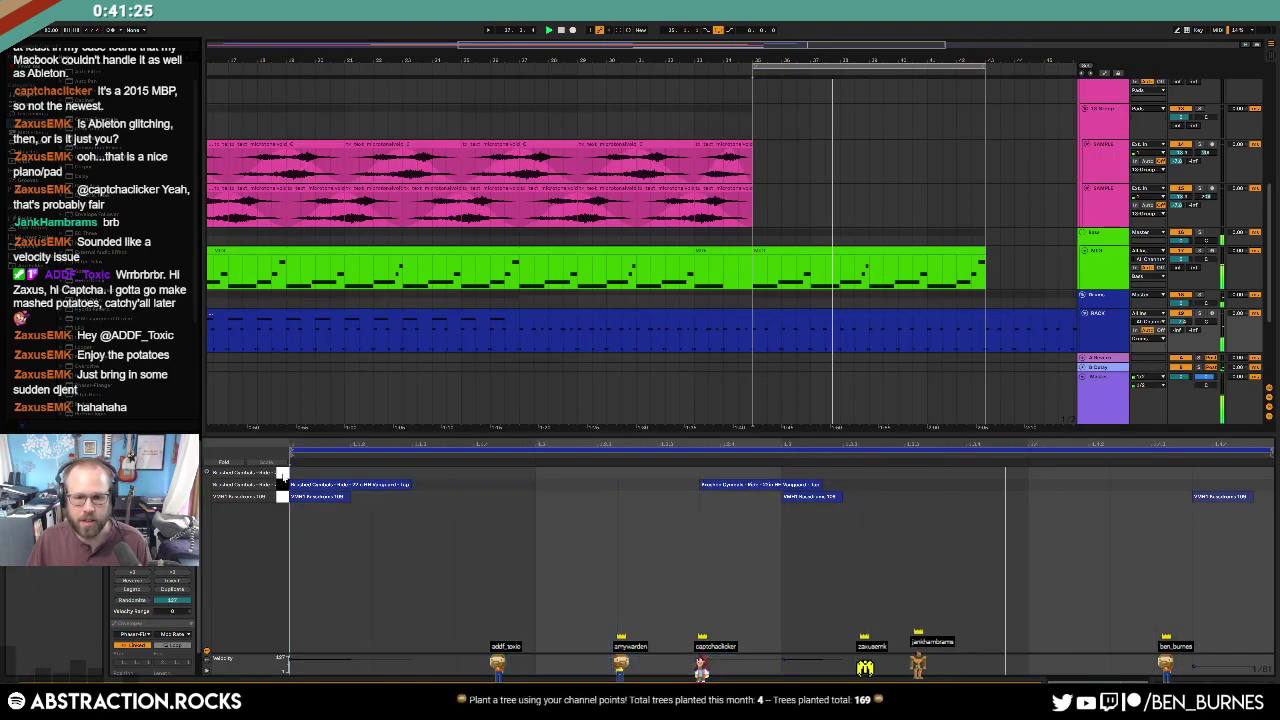
key("shift+Tab")
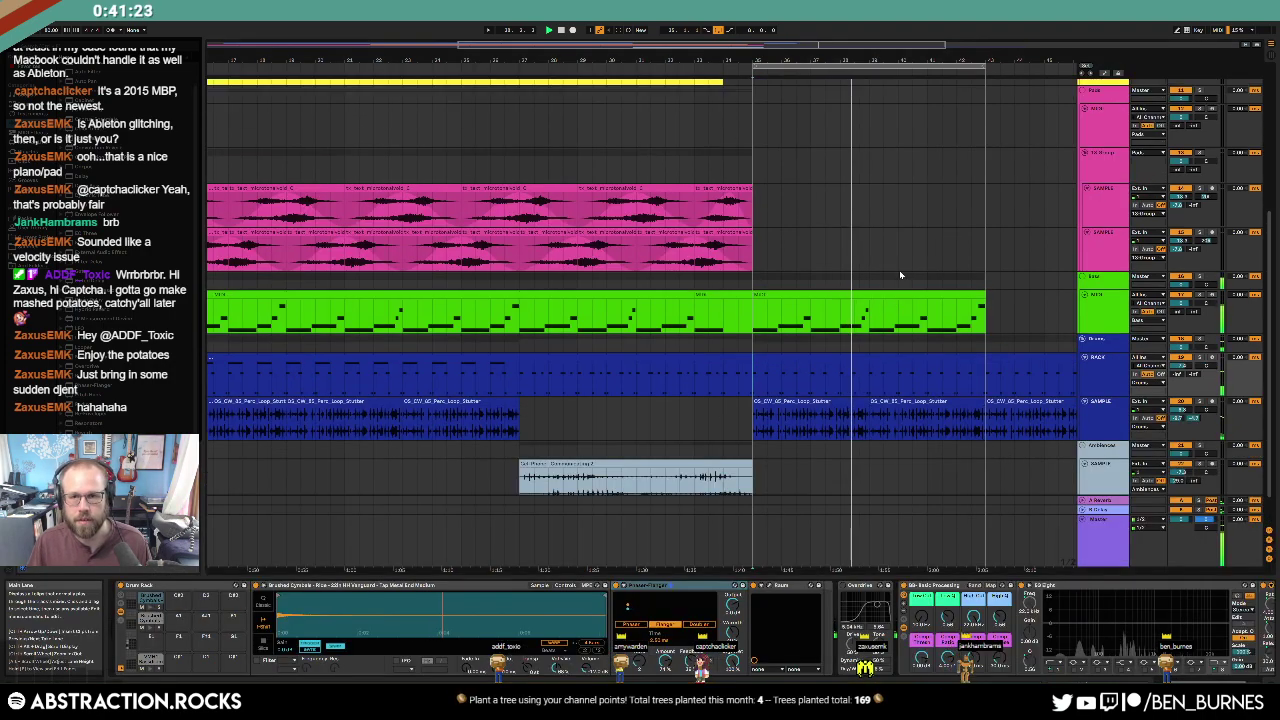
Step: Extend the looped two-bar melody clip on the blue lead track so it repeats up to bar 43
scroll(899, 270, "up", 5)
double_click(810, 124)
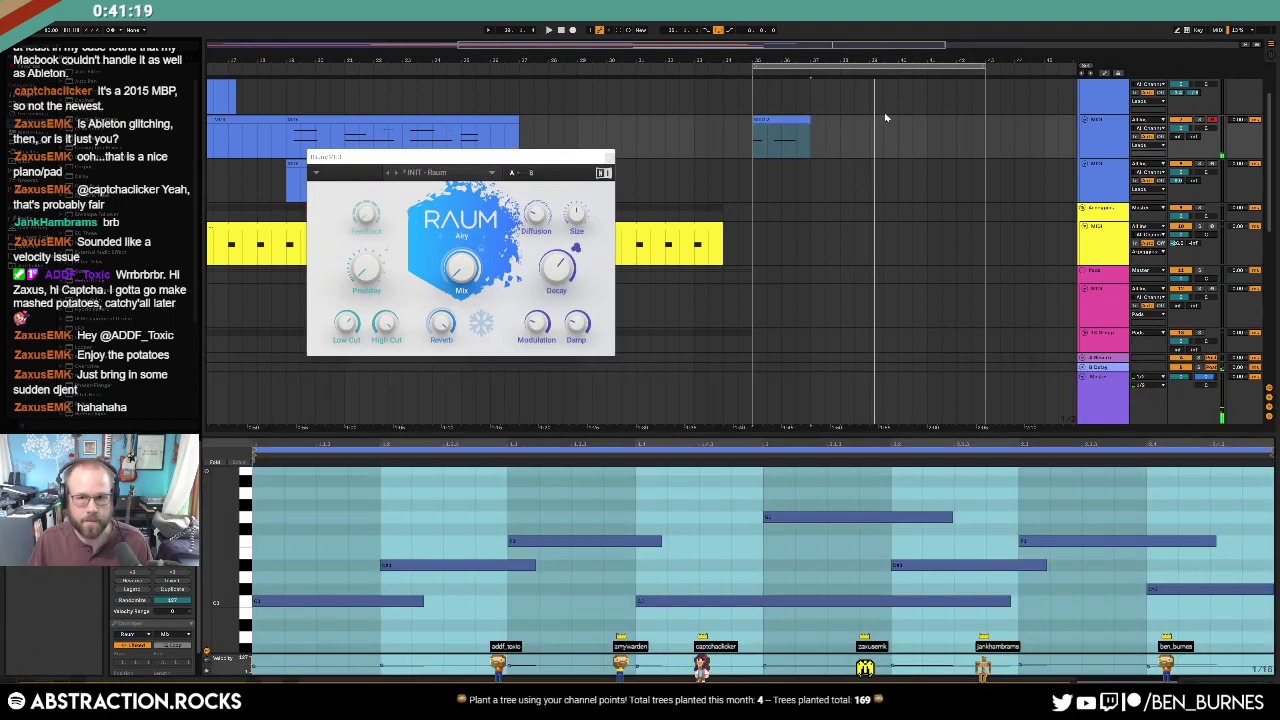
left_click_drag(811, 119, 985, 120)
key("shift+Tab")
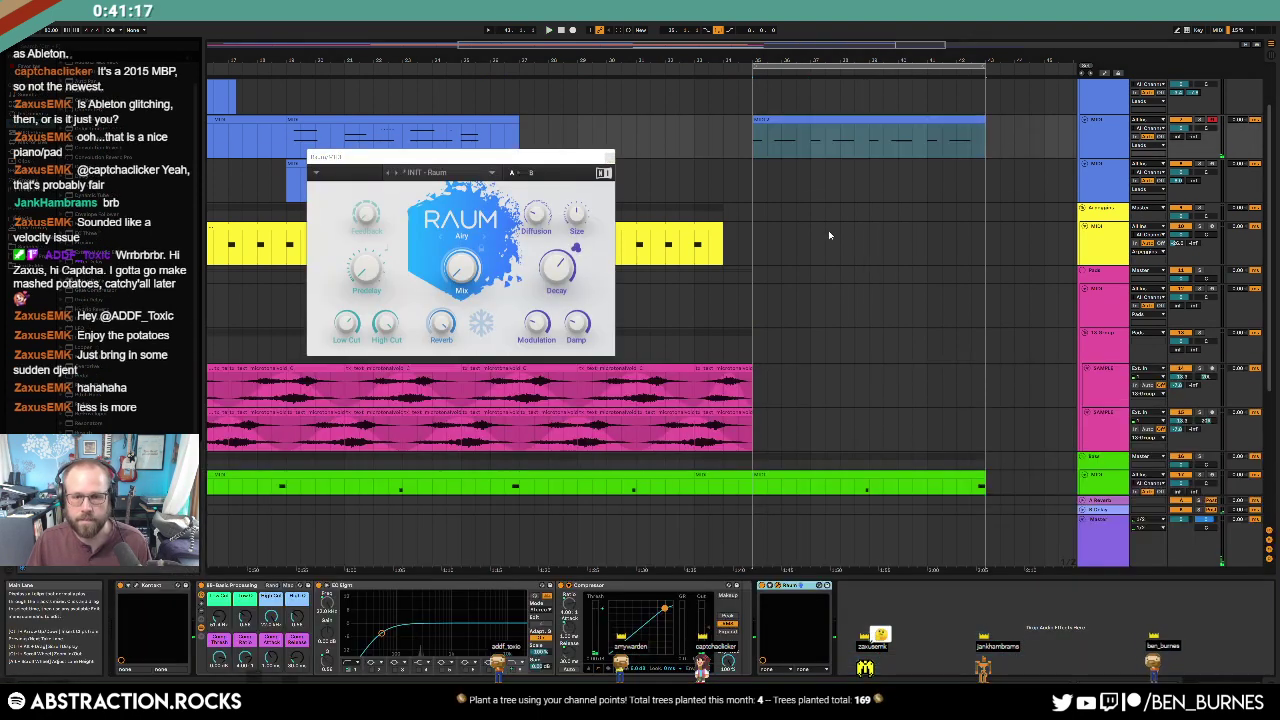
Step: Delete the percussion loop clips at bars 35–43 on the navy sample track and play from bar 35
scroll(877, 423, "down", 5)
left_click_drag(754, 397, 986, 397)
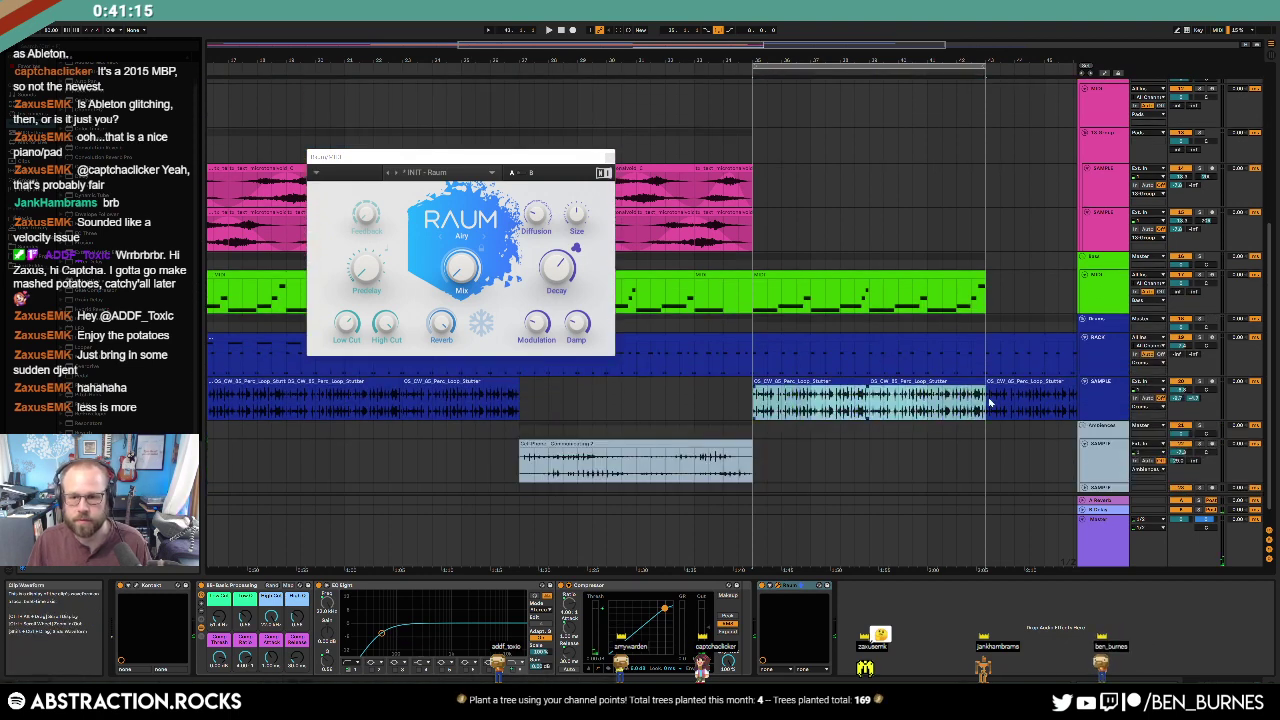
key("Delete")
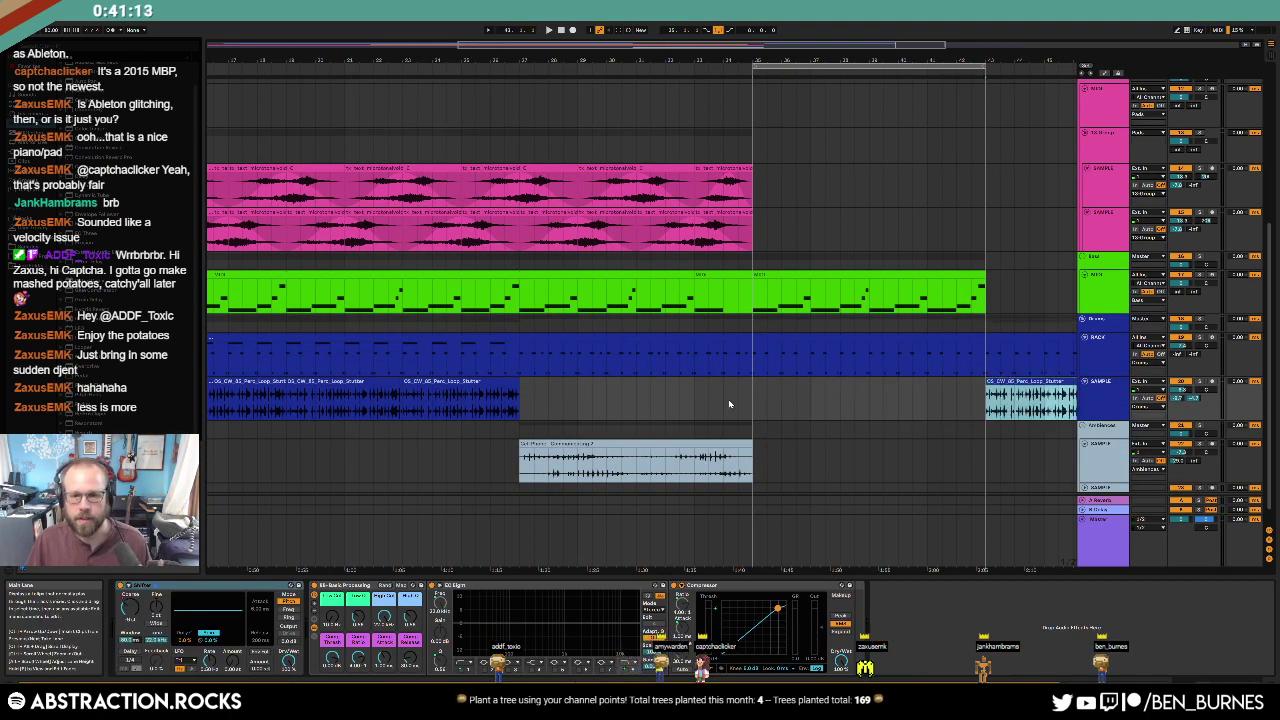
left_click(753, 398)
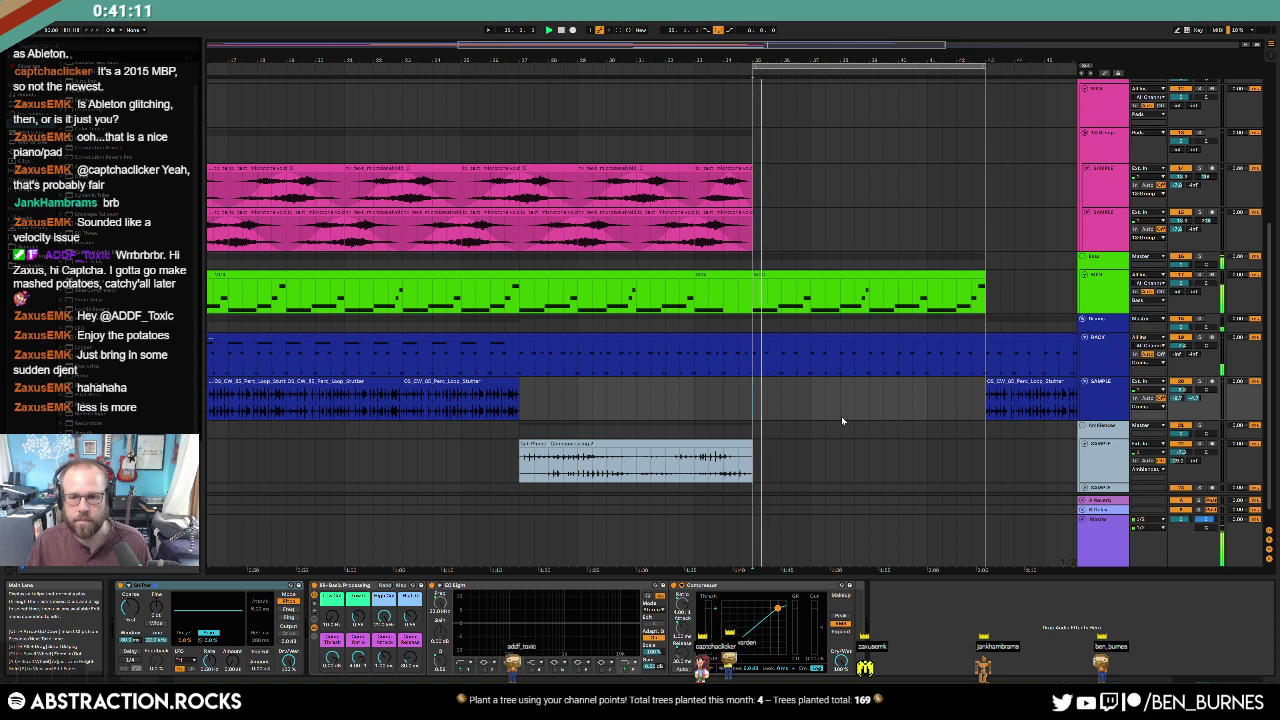
key("a")
key("a")
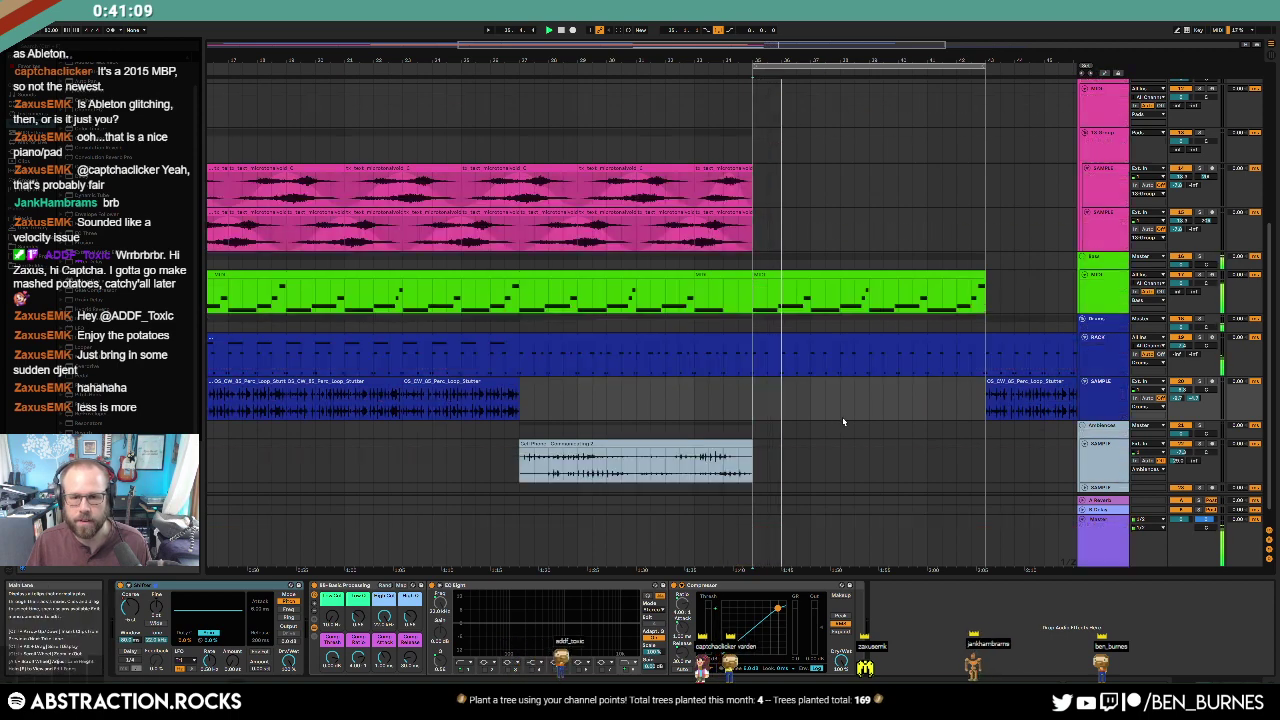
key("shift+Tab")
key("shift+Tab")
scroll(841, 416, "up", 1)
scroll(841, 418, "up", 1)
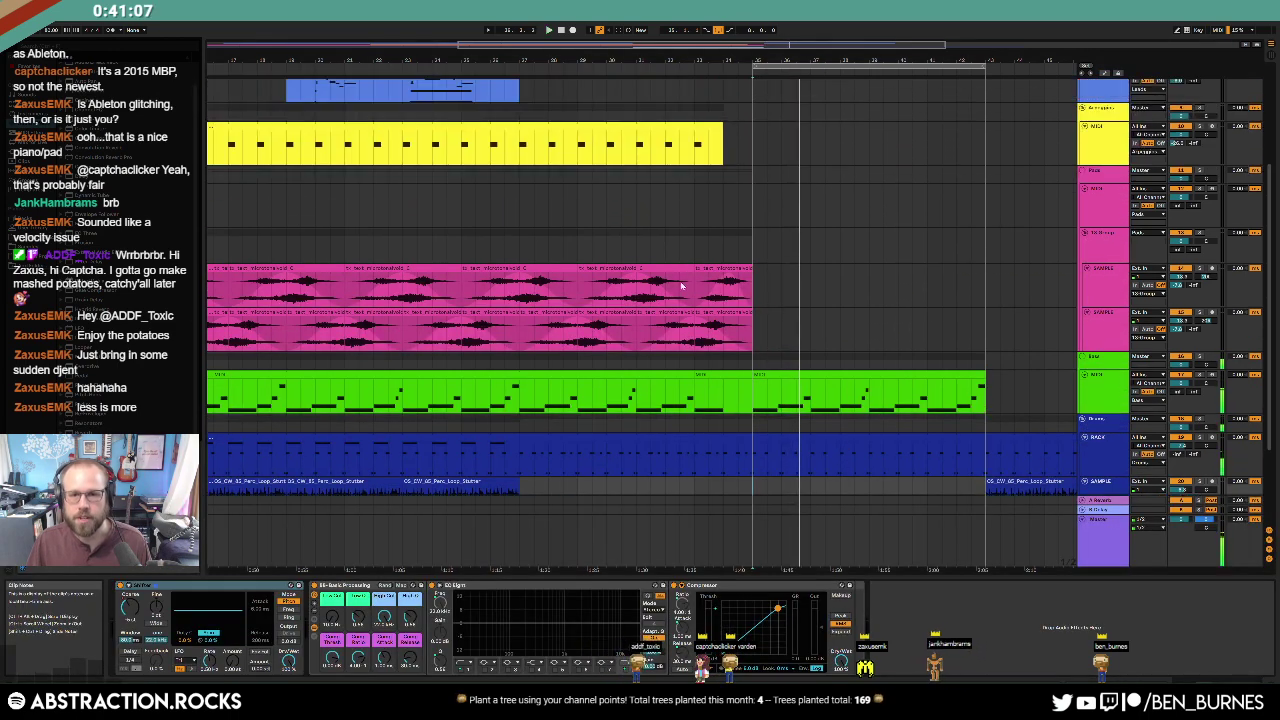
left_click_drag(645, 300, 751, 338)
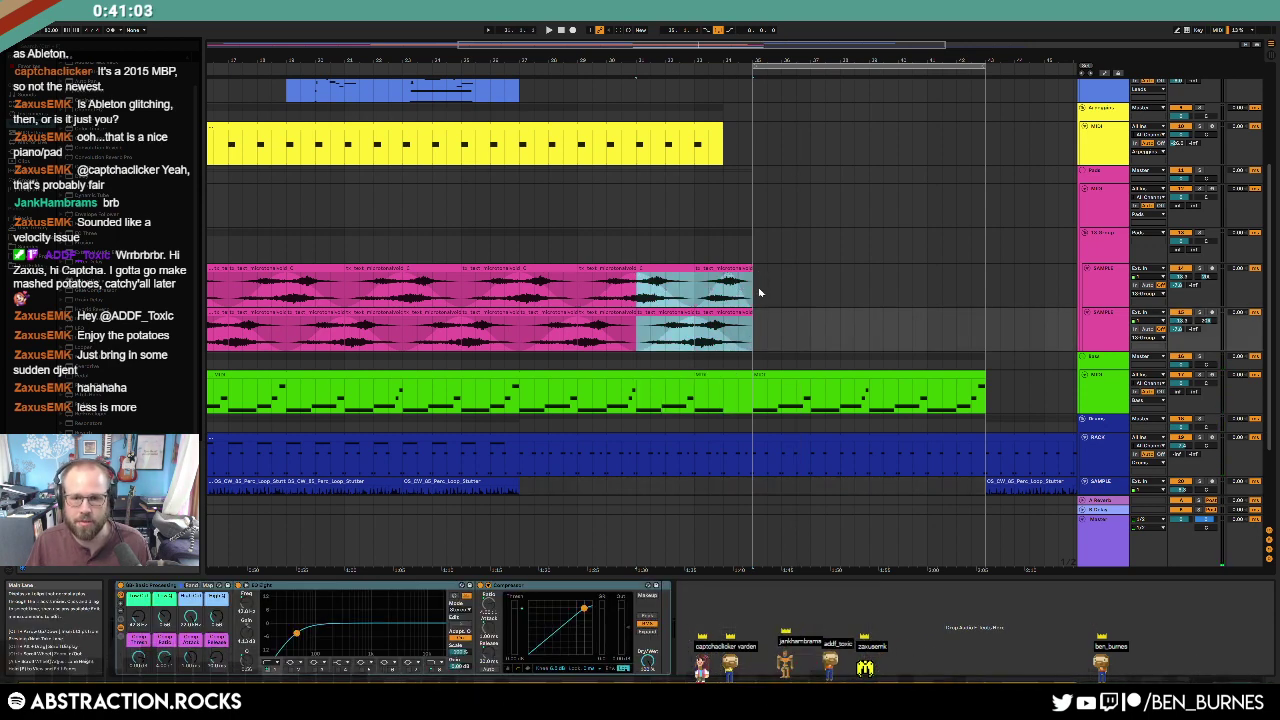
left_click(765, 298)
Step: Automate the ValhallaDelay Mix on the yellow arpeggio track to fall from 50% to 0% between bars 34 and 35
scroll(833, 304, "up", 3)
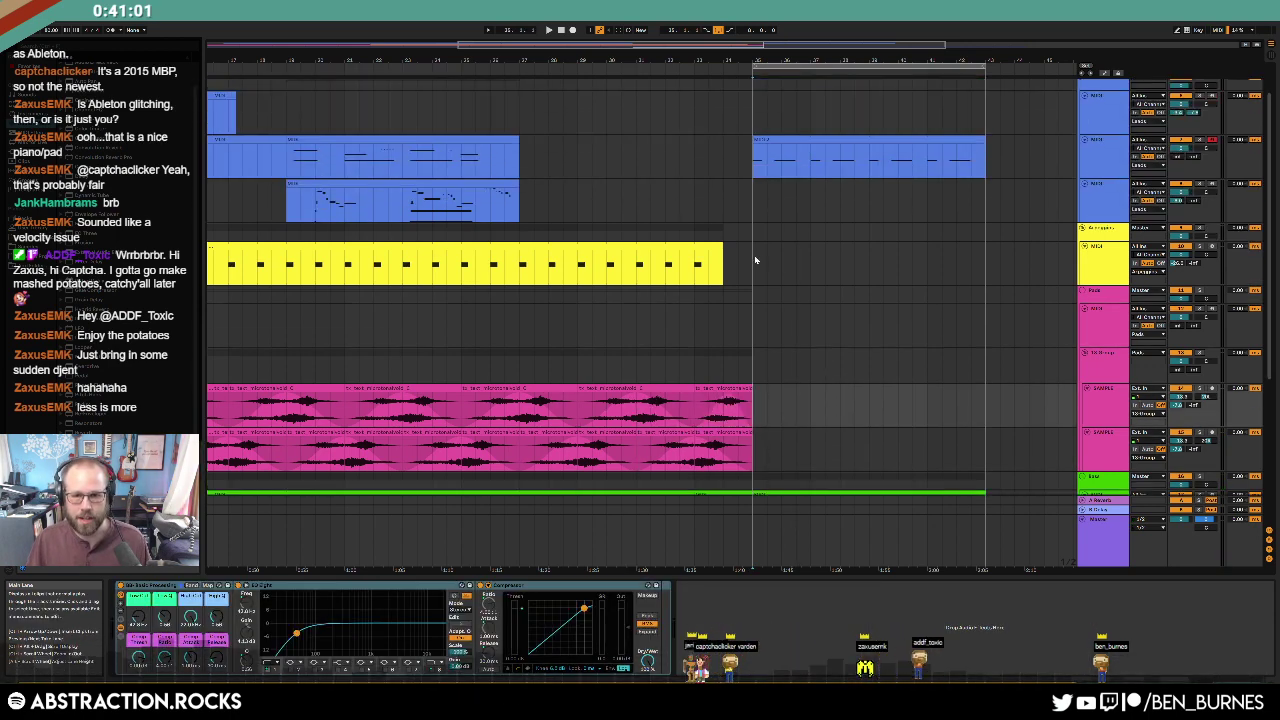
left_click(674, 298)
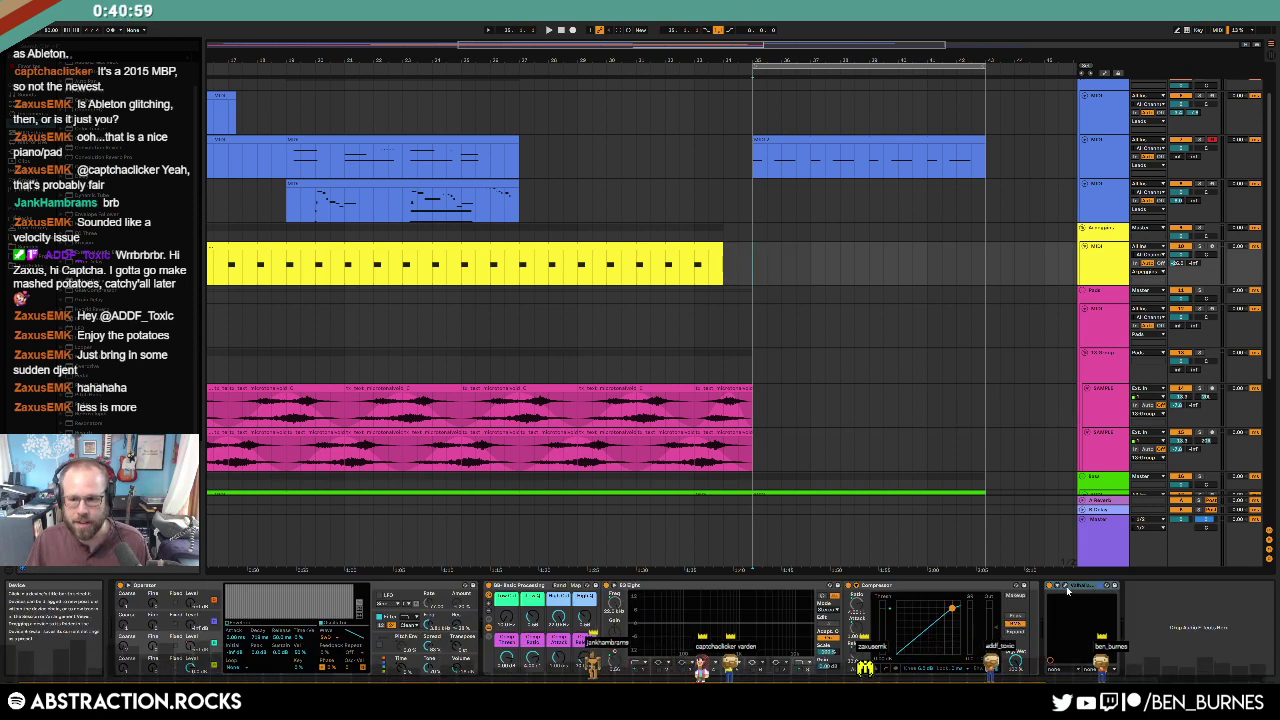
left_click(1068, 589)
left_click_drag(630, 186, 411, 331)
left_click(314, 338)
key("a")
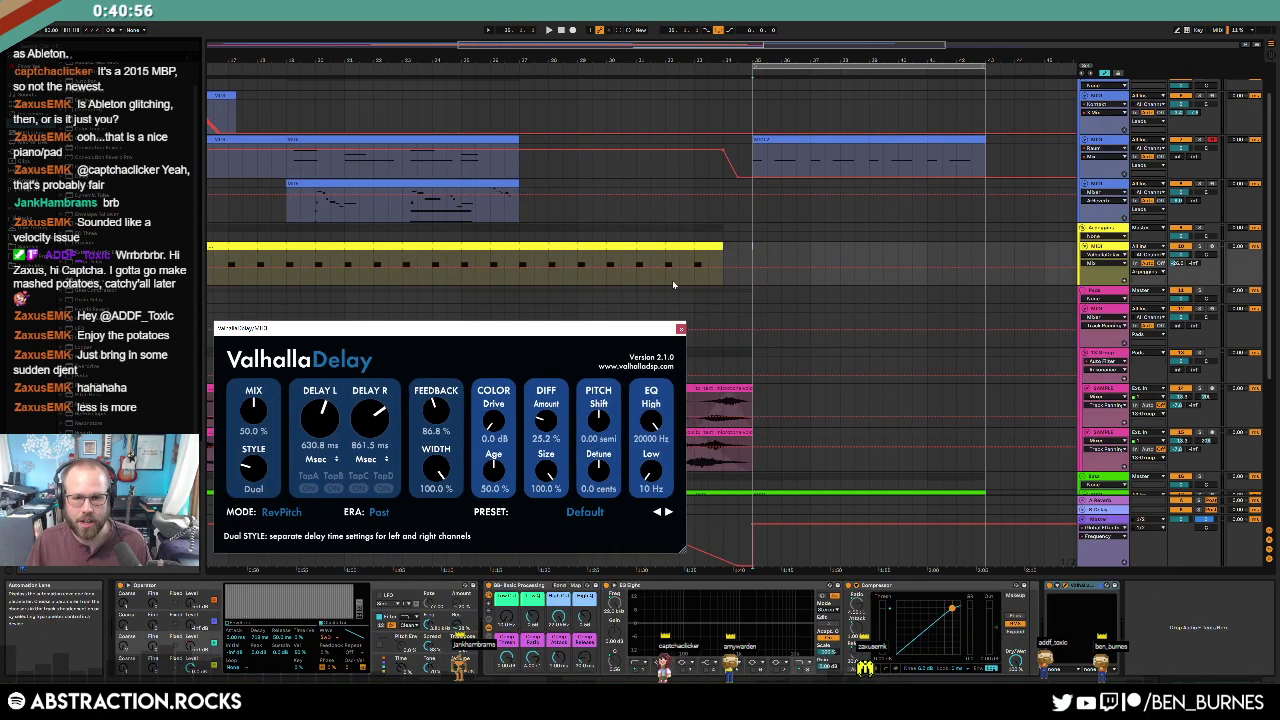
left_click(723, 269)
left_click_drag(752, 273, 752, 289)
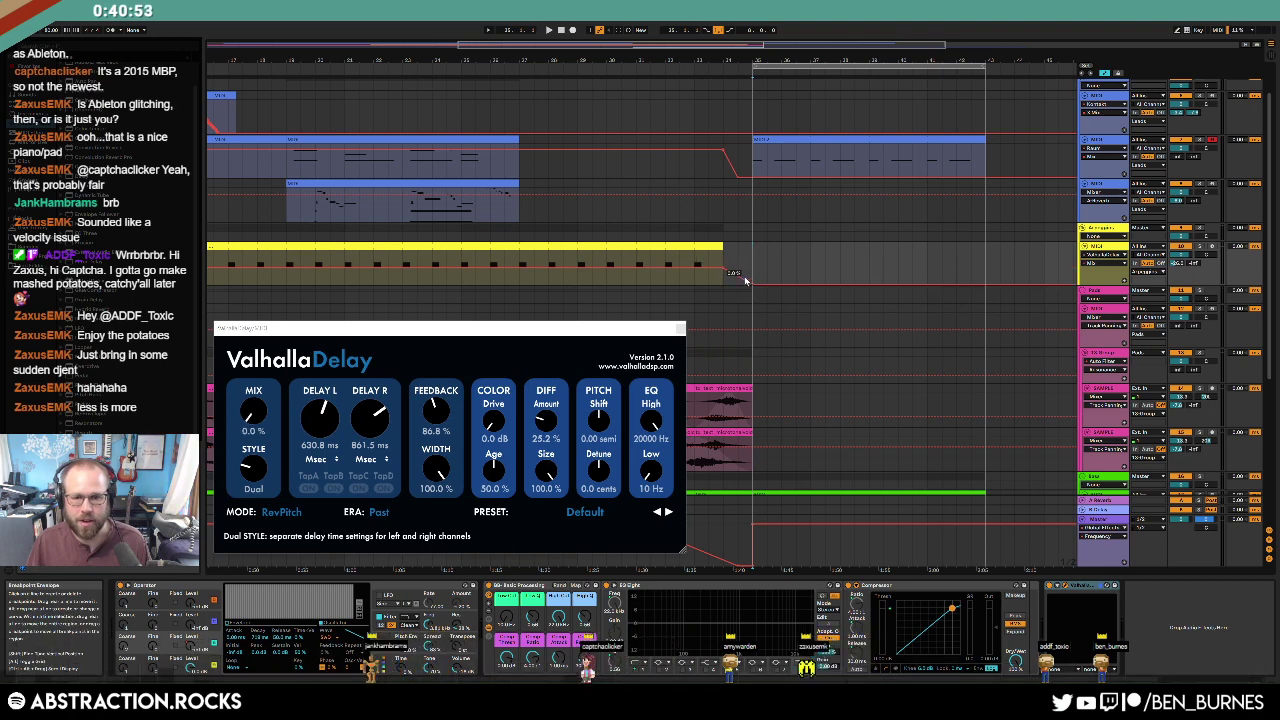
Step: Play from bar 32 into the new section to check the delay fade, and close the ValhallaDelay window
key("a")
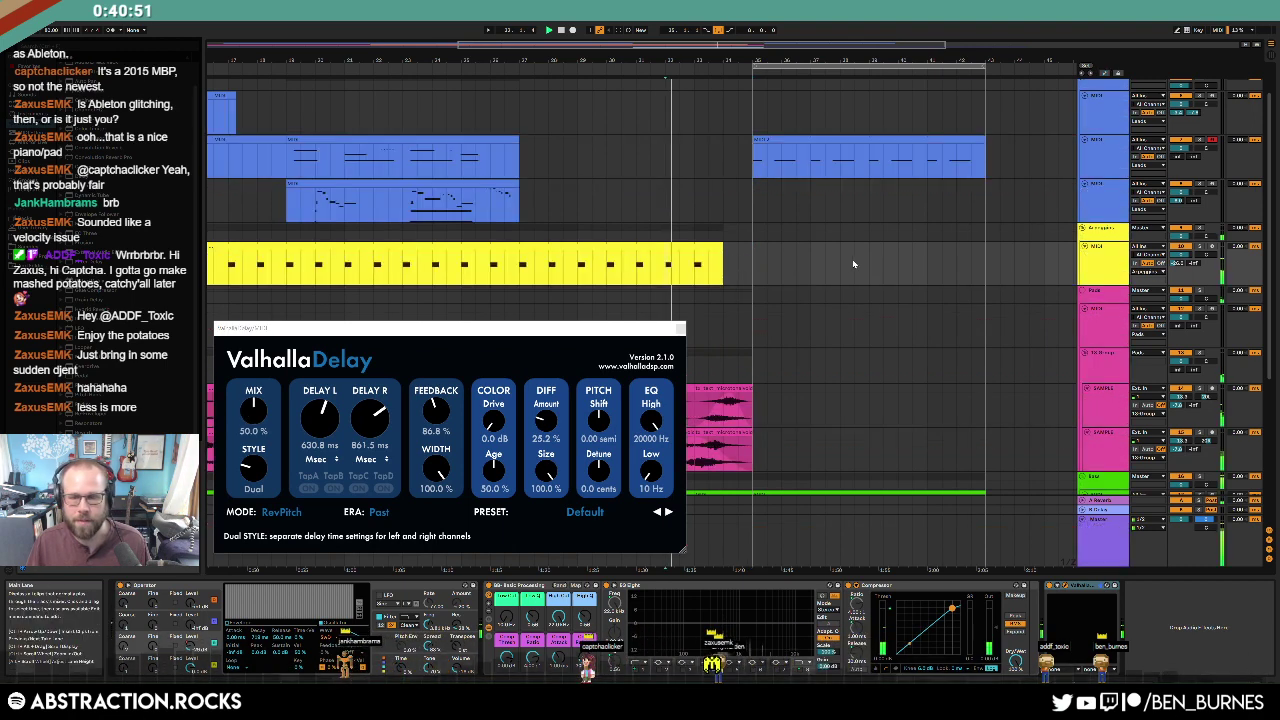
left_click(679, 328)
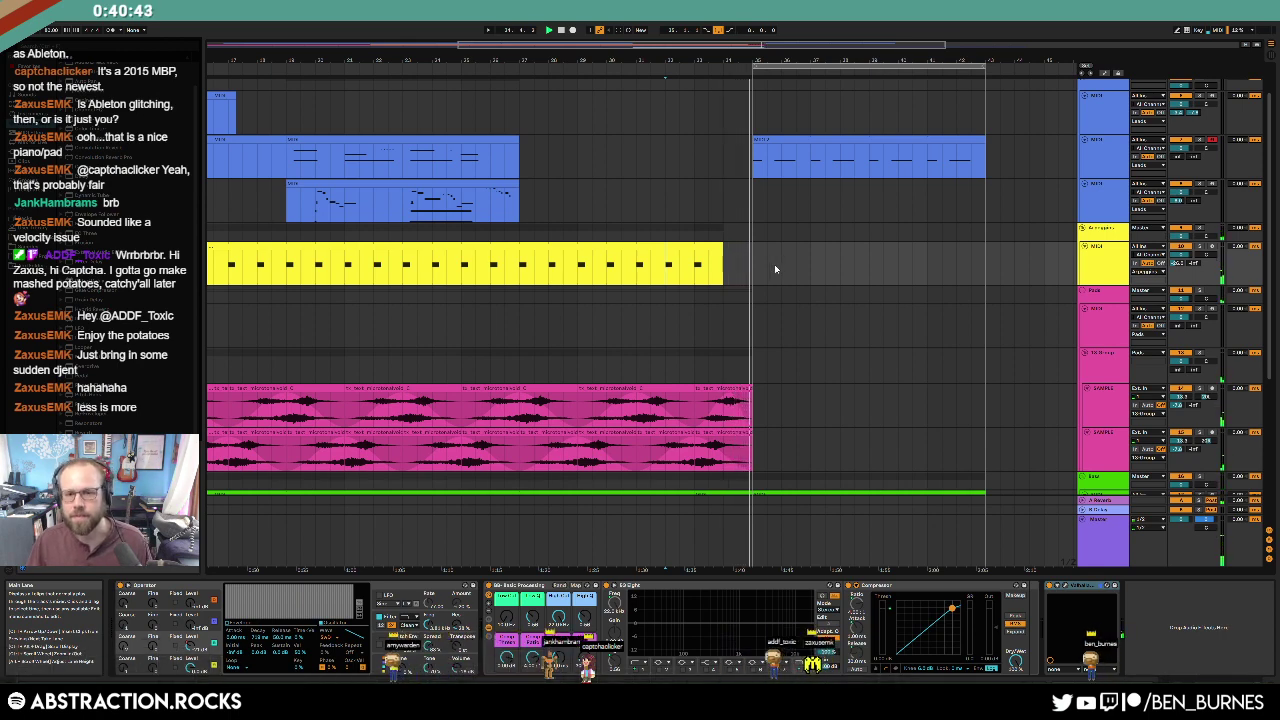
scroll(802, 317, "down", 3)
scroll(789, 364, "down", 1)
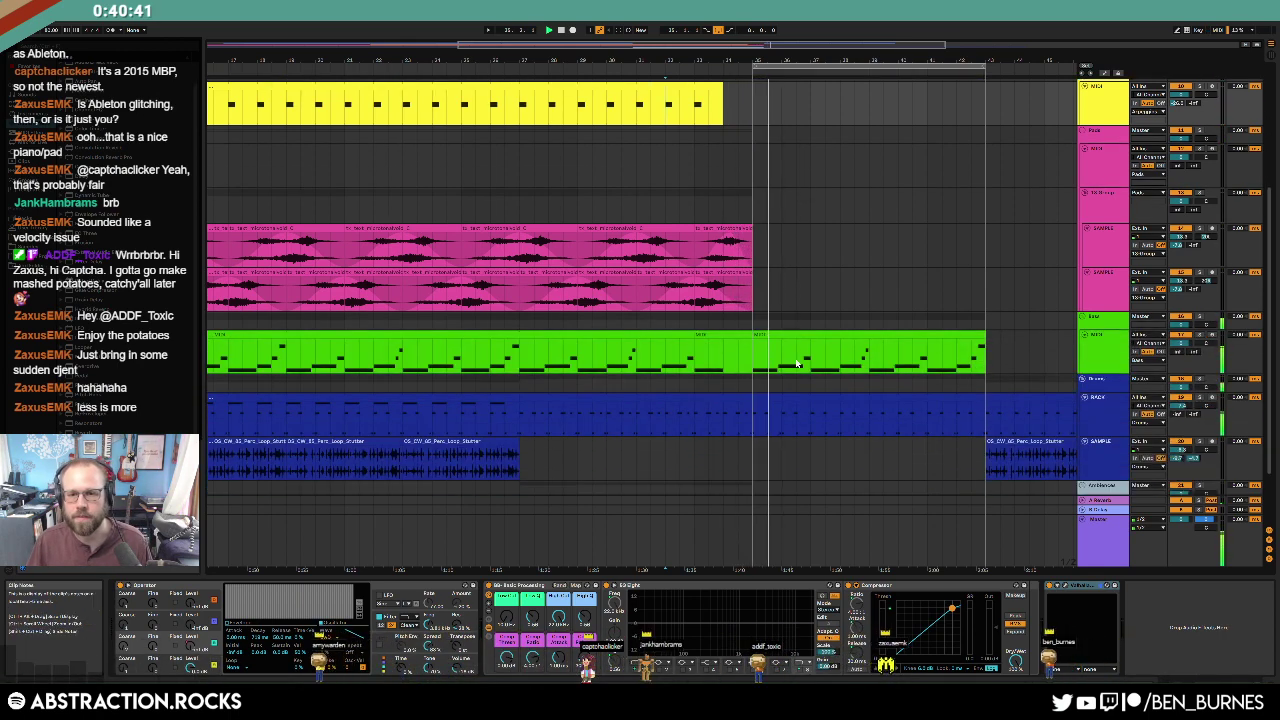
scroll(841, 396, "up", 4)
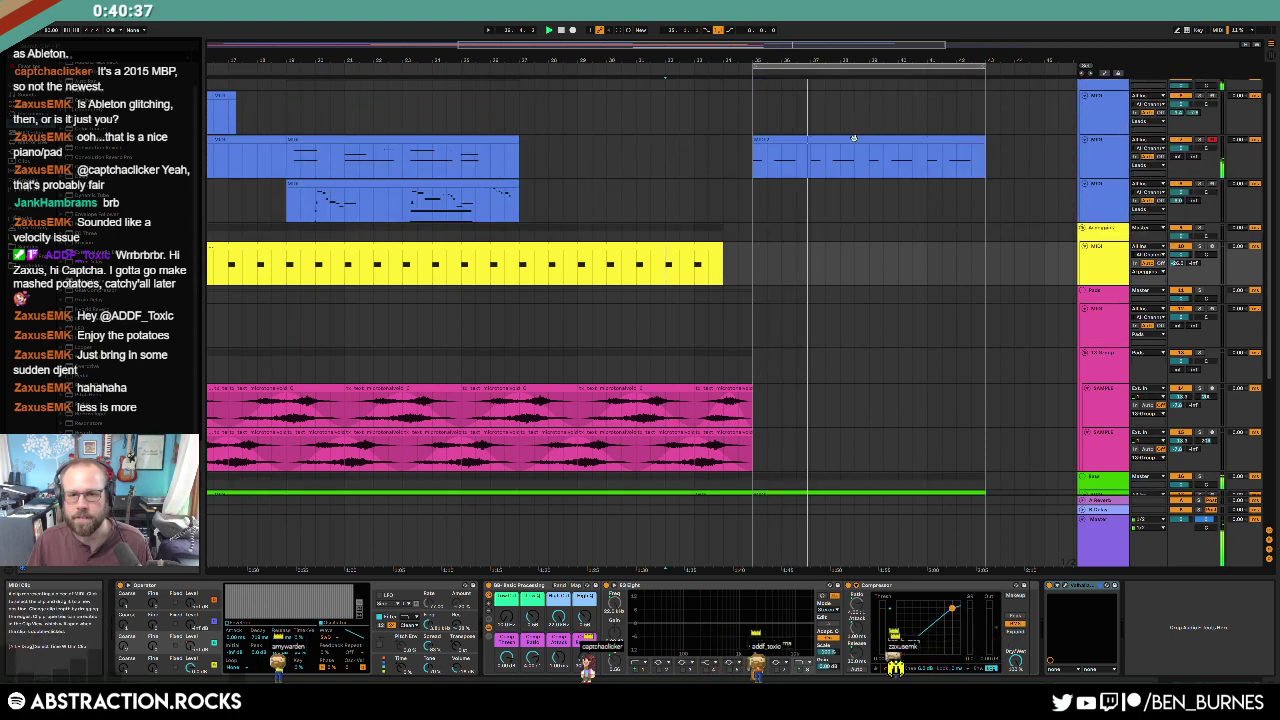
Step: Split the looped melody clip on the blue lead track at bars 37 and 39, and close the Raum window
double_click(853, 138)
left_click_drag(809, 166, 869, 172)
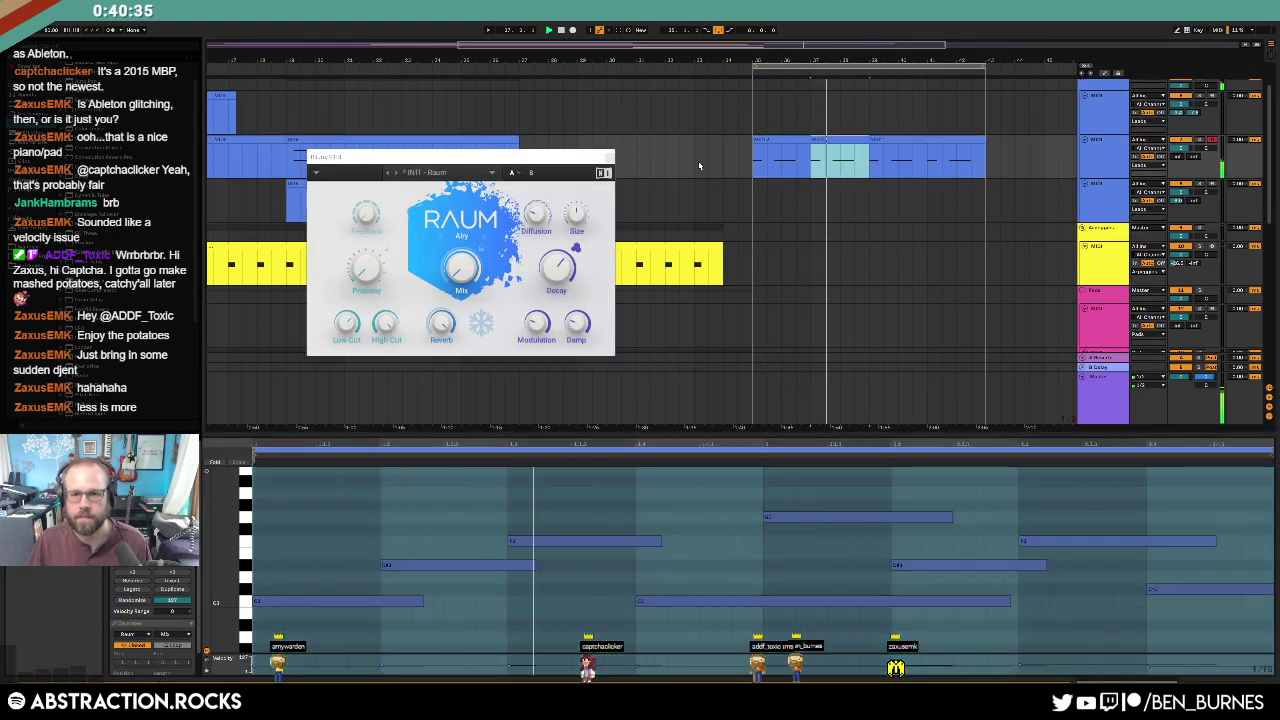
left_click(611, 159)
Step: Raise the lead track's Raum Mix automation slightly above zero for the section starting at bar 35
key("a")
key("shift+Tab")
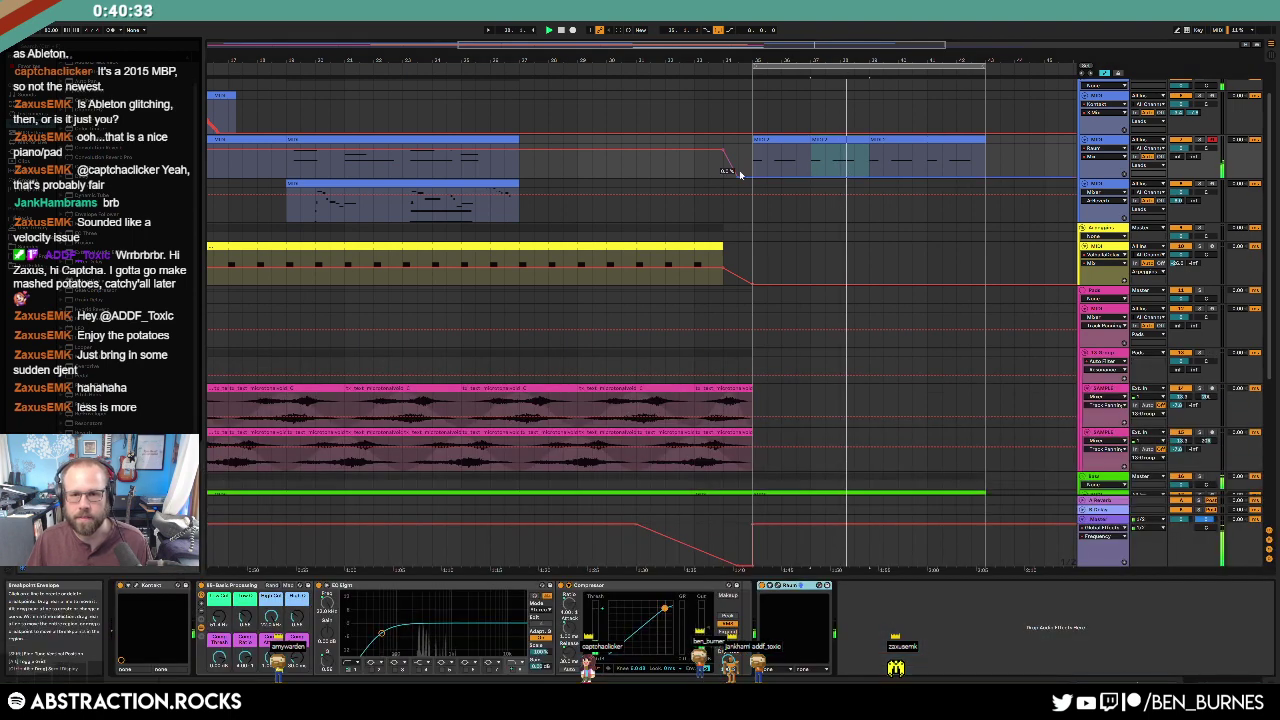
left_click(752, 168)
left_click_drag(752, 177, 755, 168)
Step: Consolidate the two melody clips at bars 35–39 into one four-bar clip and open its notes
left_click(825, 138)
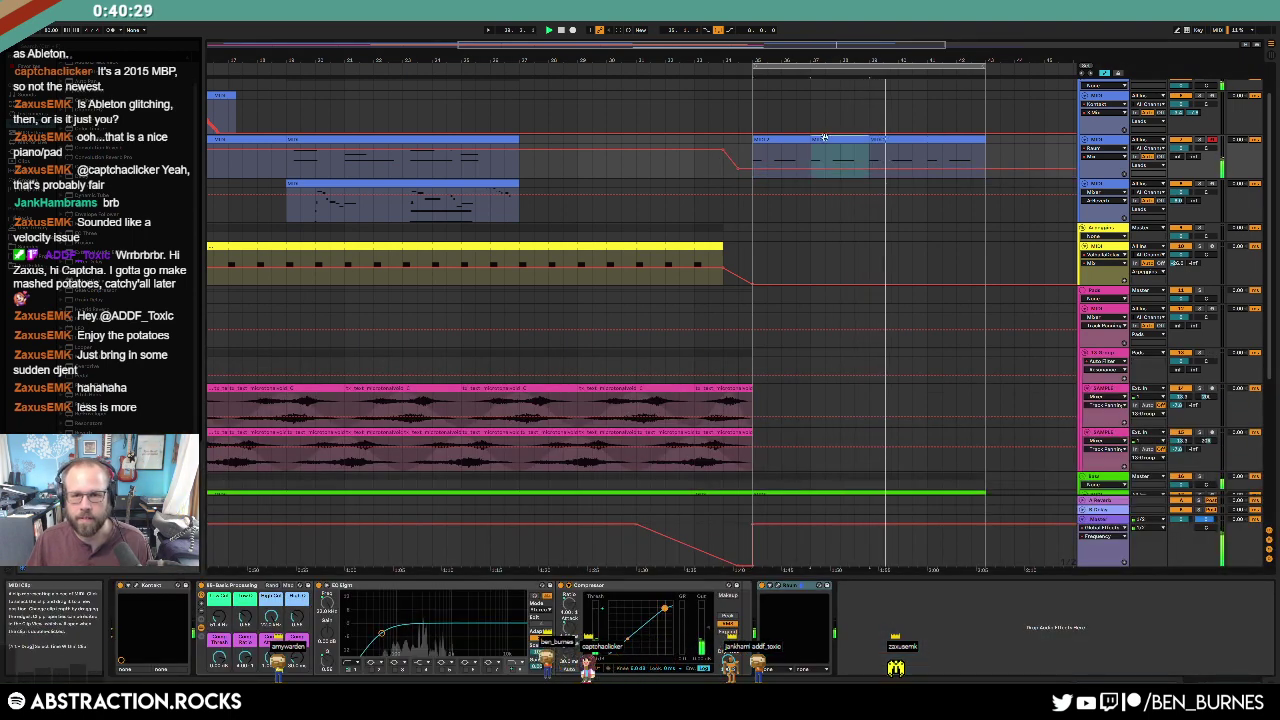
left_click(846, 140)
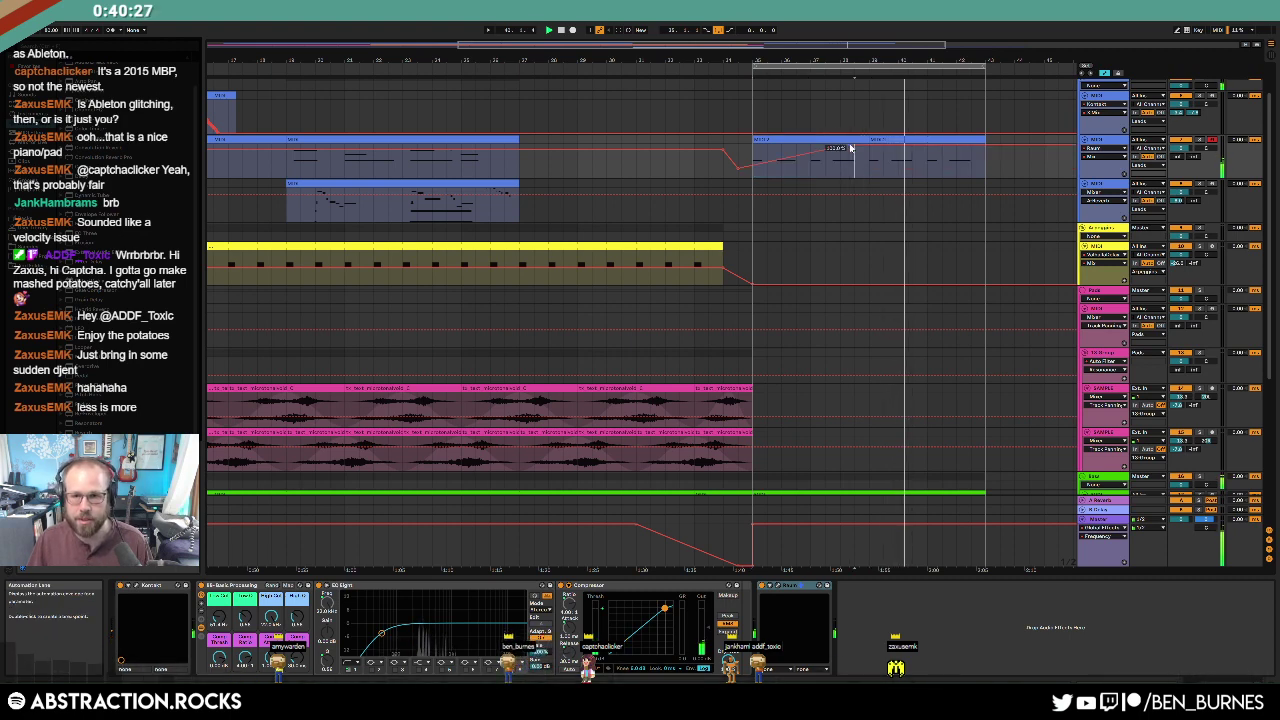
left_click(849, 146)
double_click(852, 138)
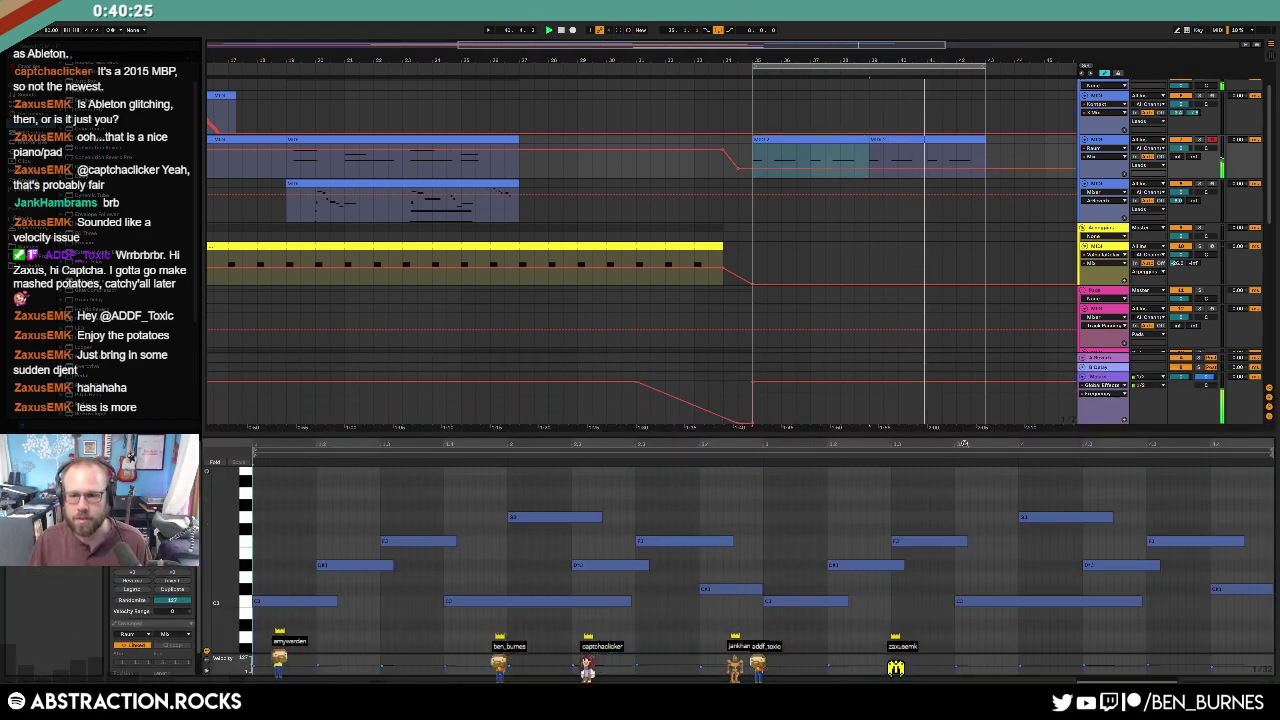
Step: In the melody clip's fourth bar, transpose the last note up an octave and the note before it up five semitones
left_click(1244, 589)
key("shift+Up")
left_click(1193, 570)
key("Up")
key("Up")
key("Up")
key("Up")
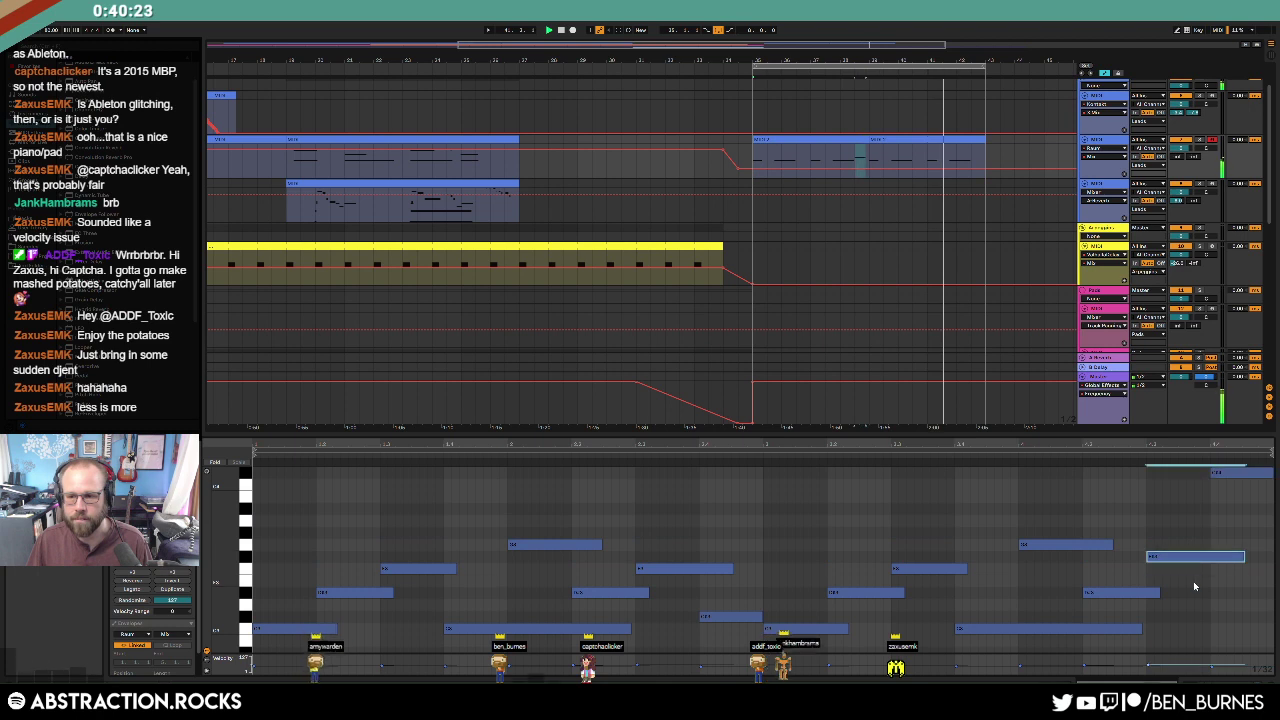
key("Up")
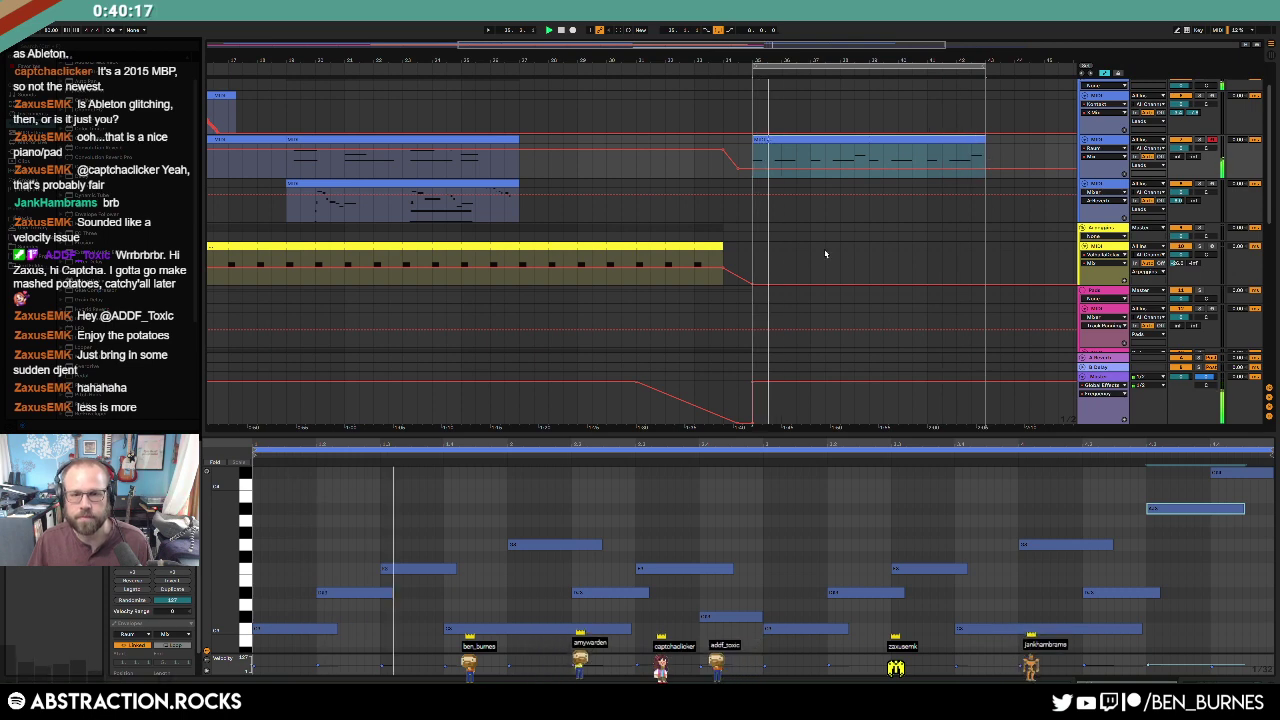
Step: Raise the low part of the lead's Raum Mix automation a little more, from just before bar 35
left_click(744, 156)
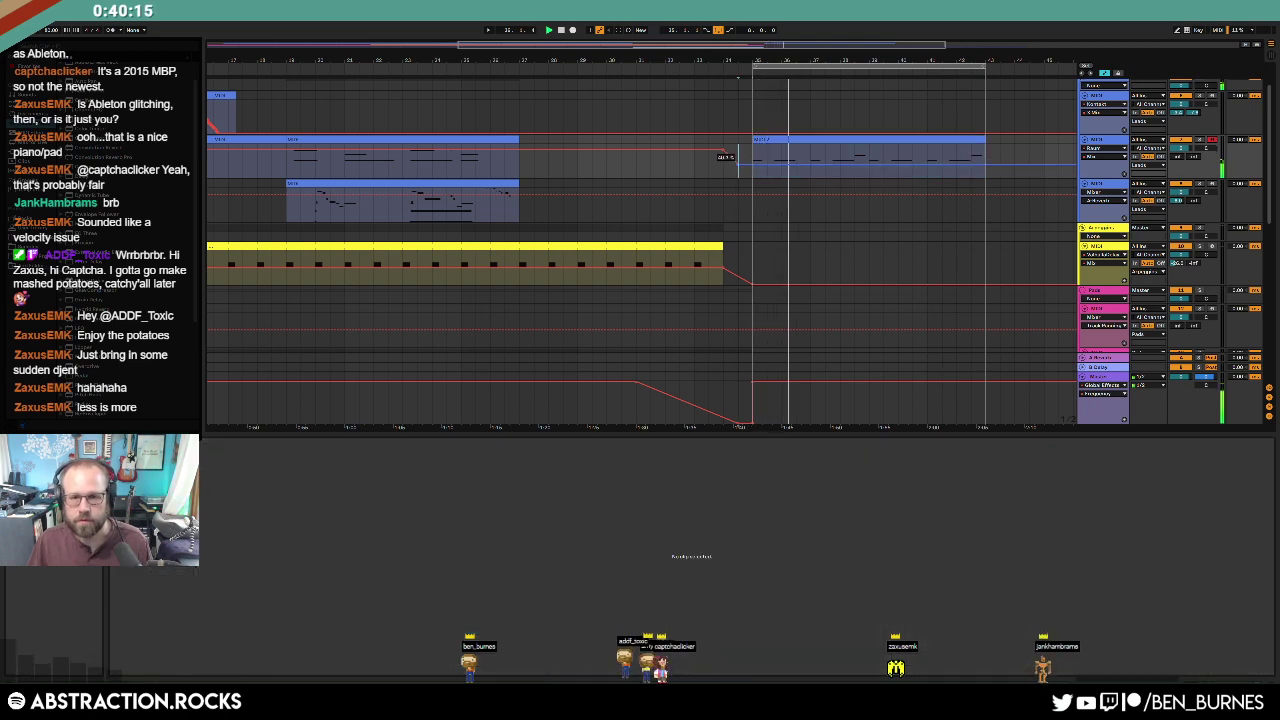
left_click(751, 157)
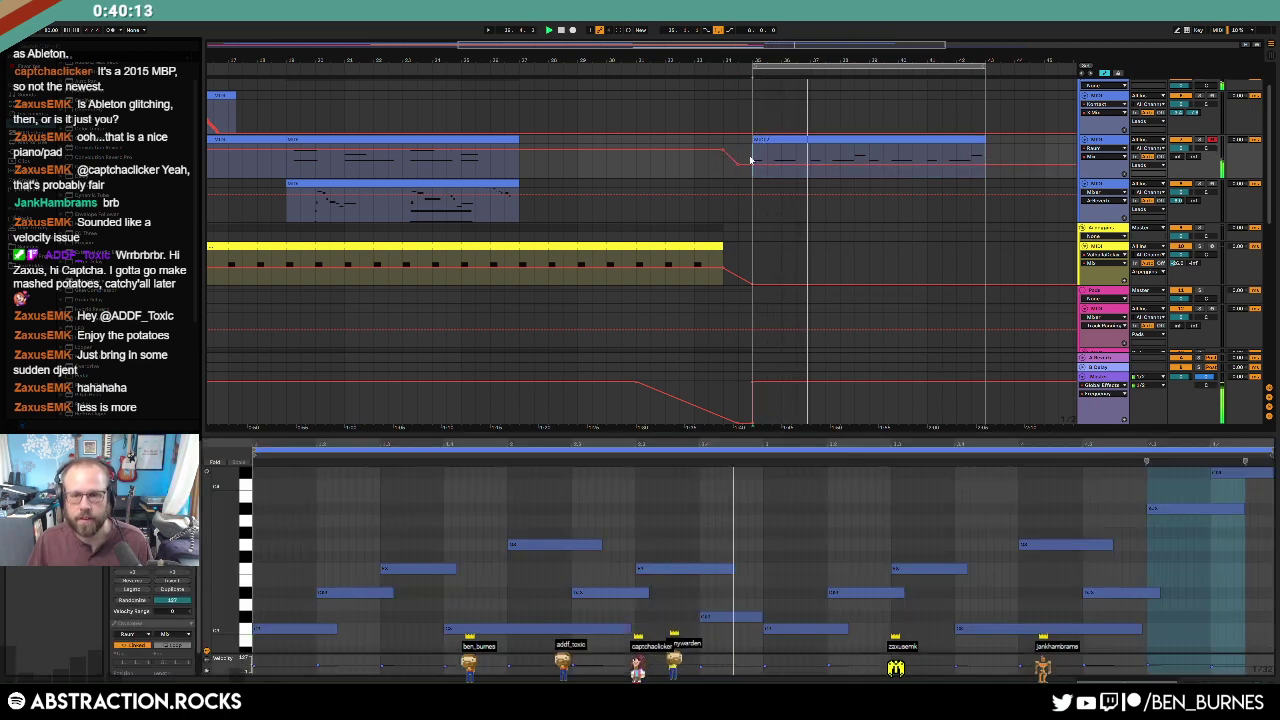
Step: Apply a negative velocity range to all notes of the four-bar melody clip so their loudness varies
key("ctrl+a")
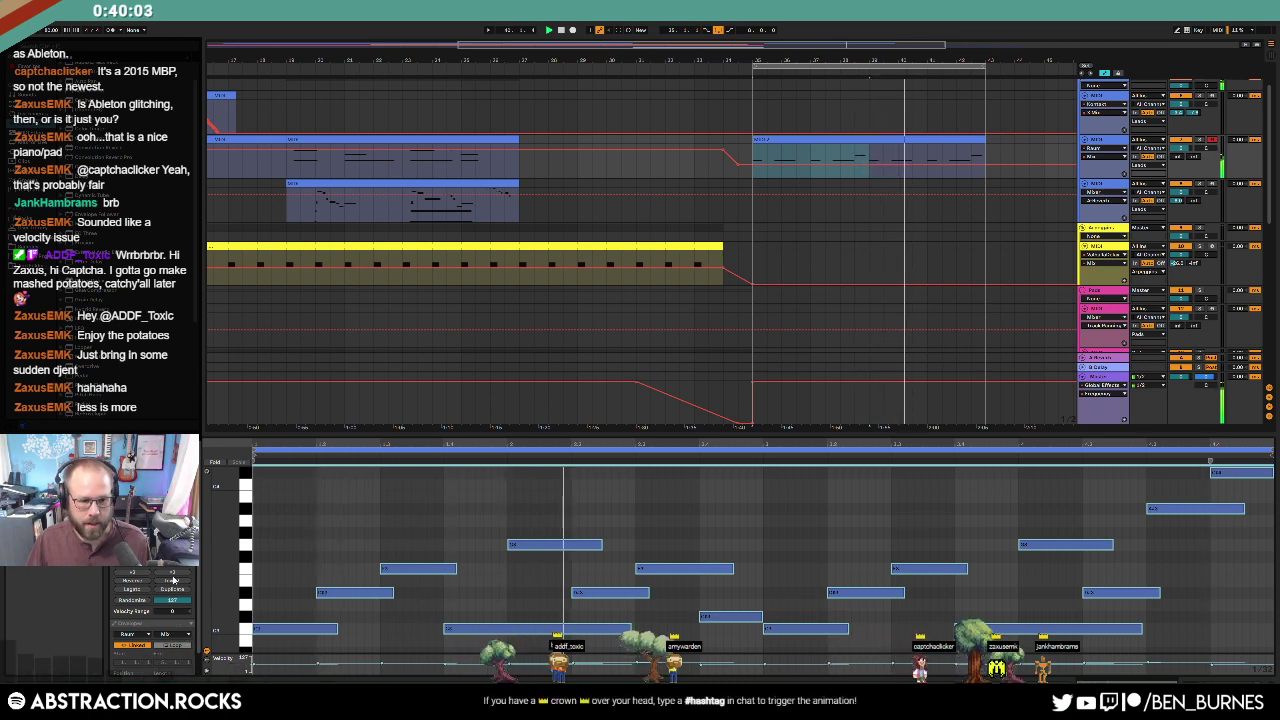
left_click_drag(172, 611, 172, 625)
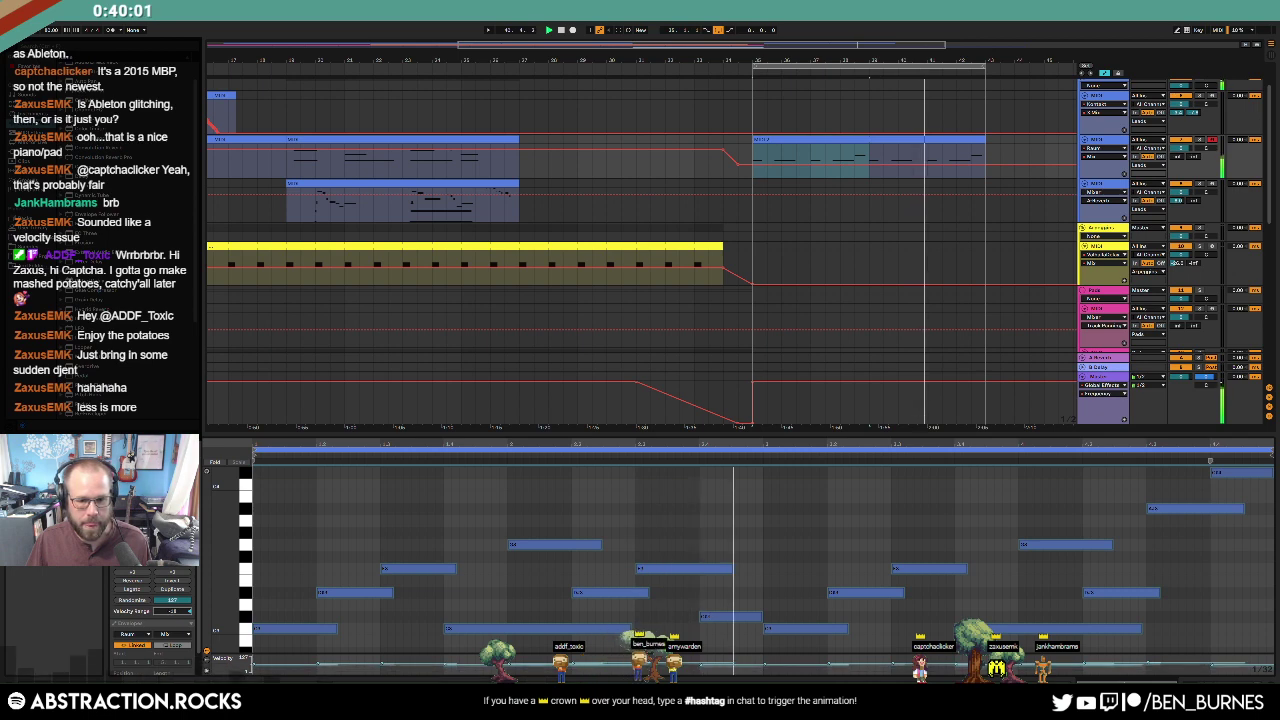
key("ctrl+a")
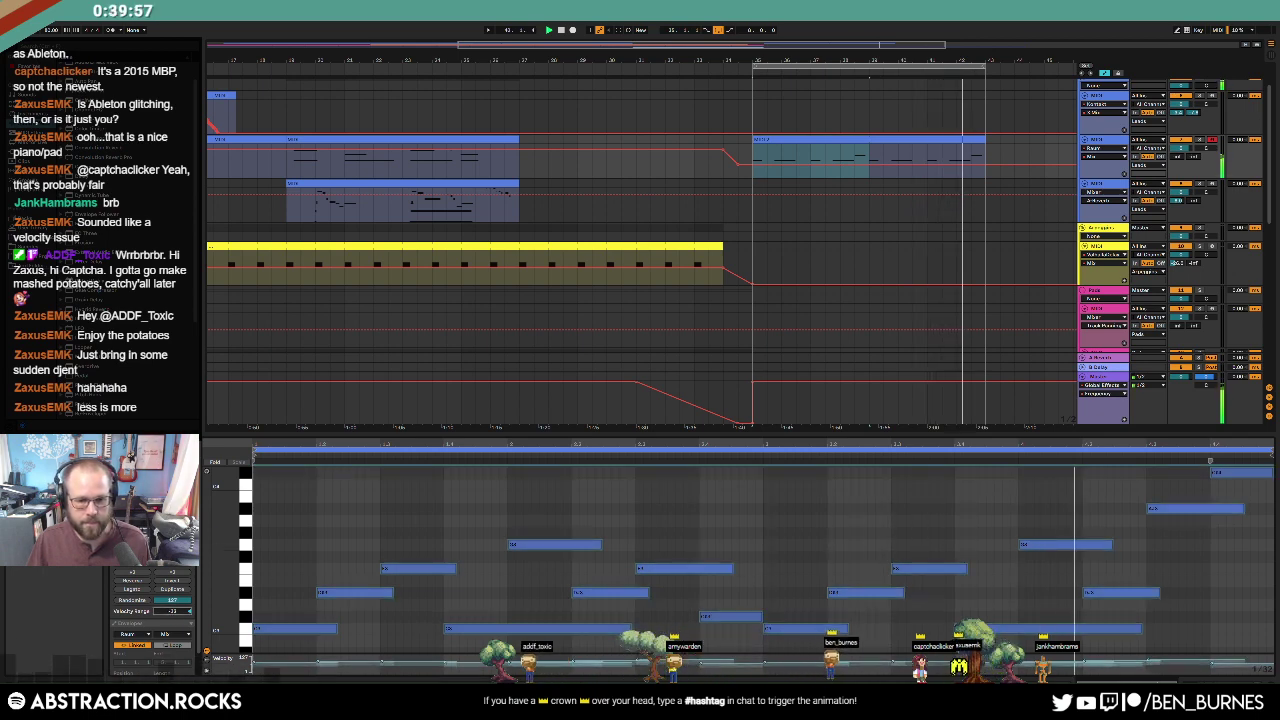
left_click_drag(172, 618, 172, 630)
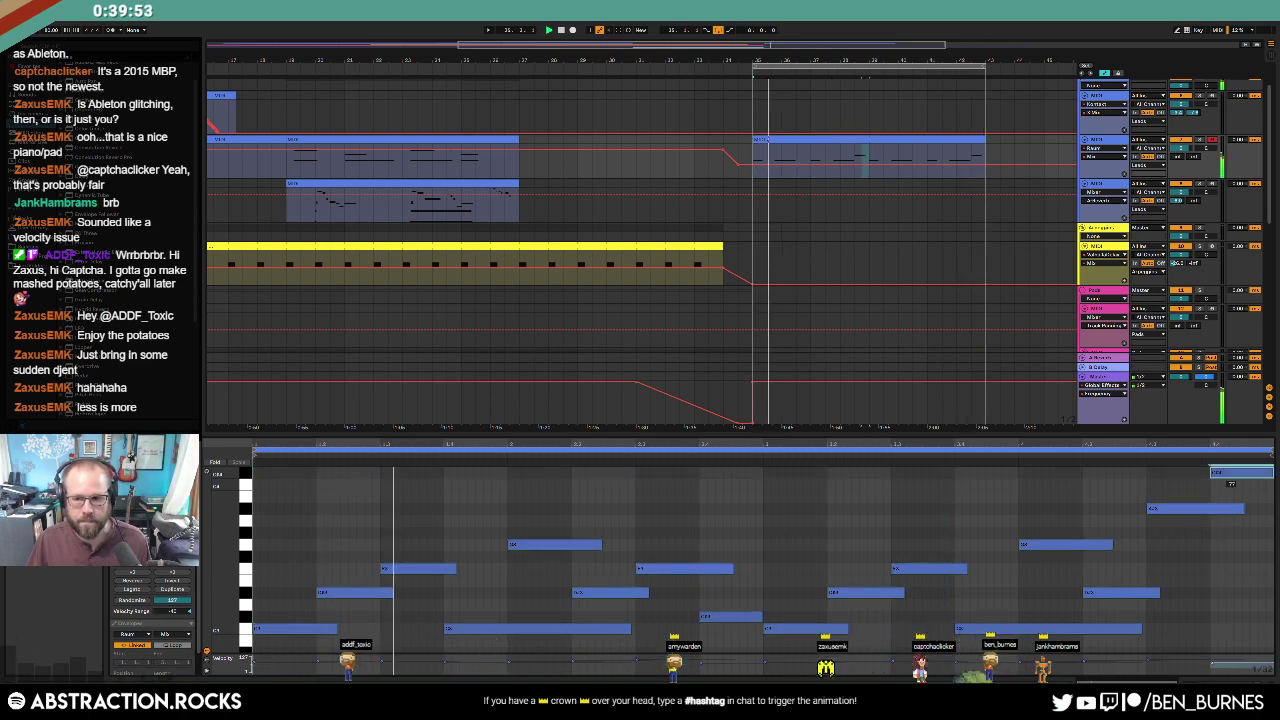
Step: Add a one-beat A#3 note at the very start of the melody clip, above the first note
left_click(278, 544)
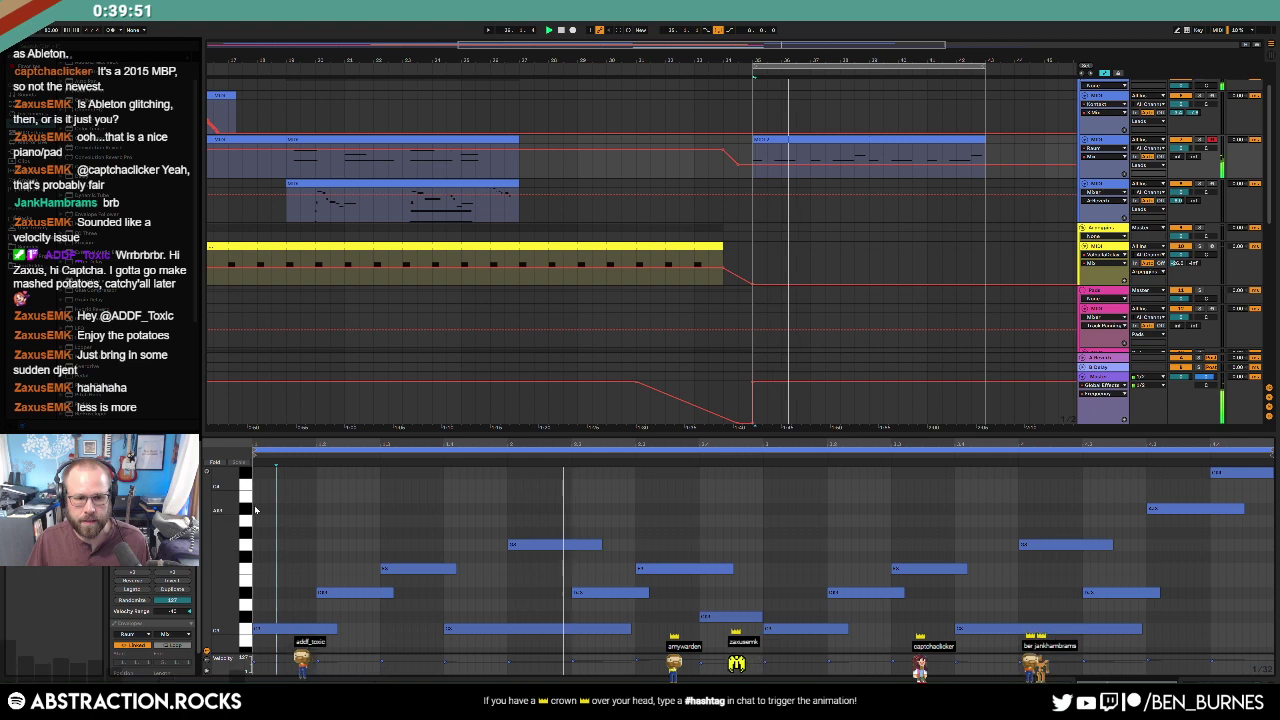
double_click(285, 509)
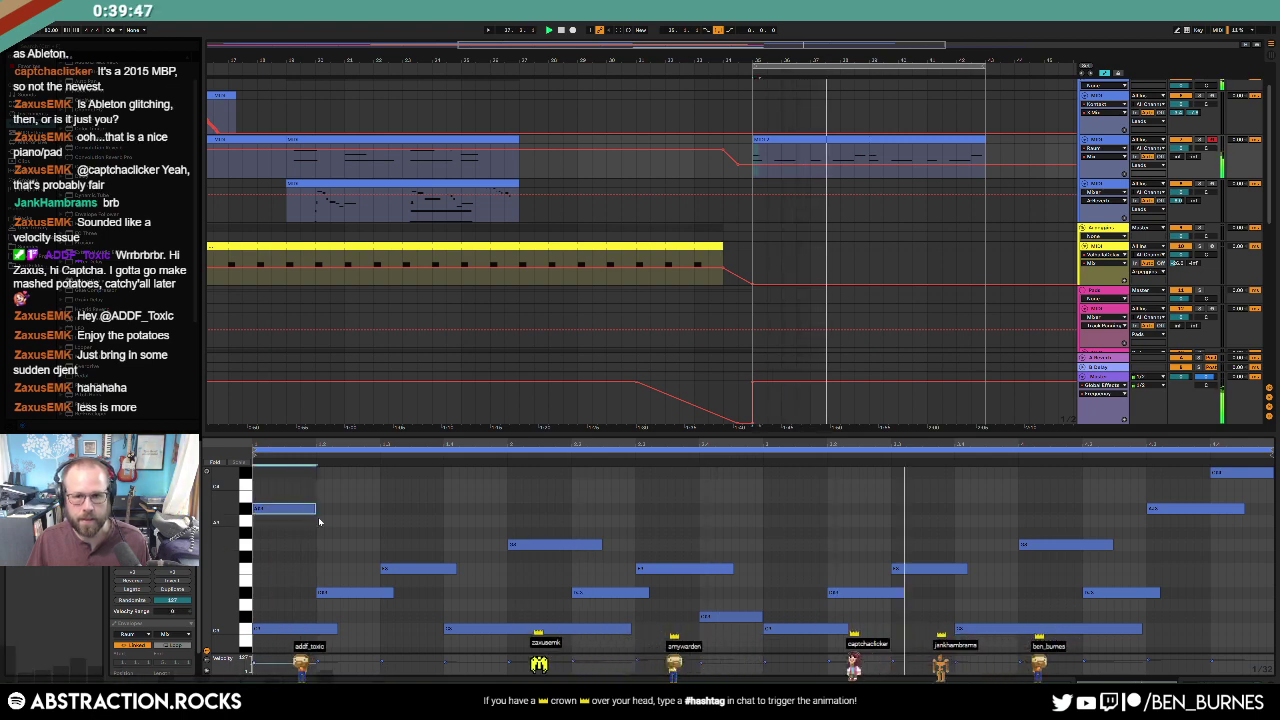
Step: Nudge the Raum Mix automation up once more before bar 35, check the melody clip's notes and stop playback
key("shift+Tab")
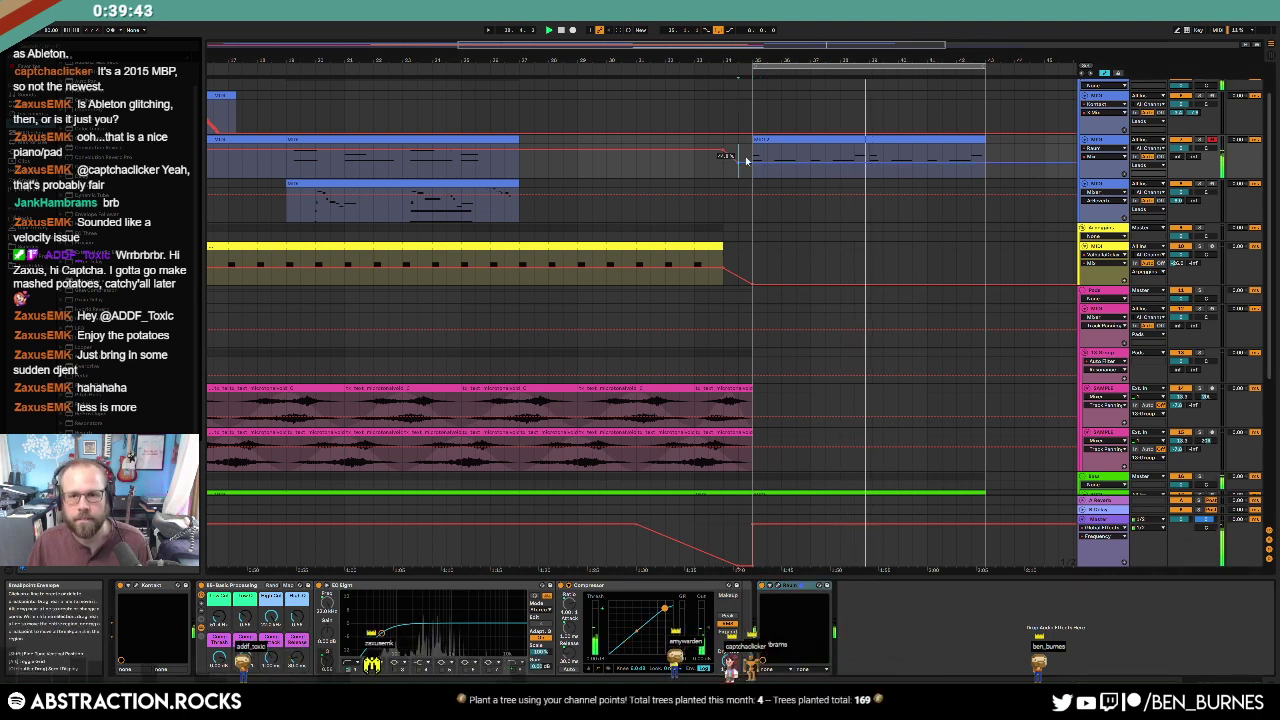
double_click(866, 141)
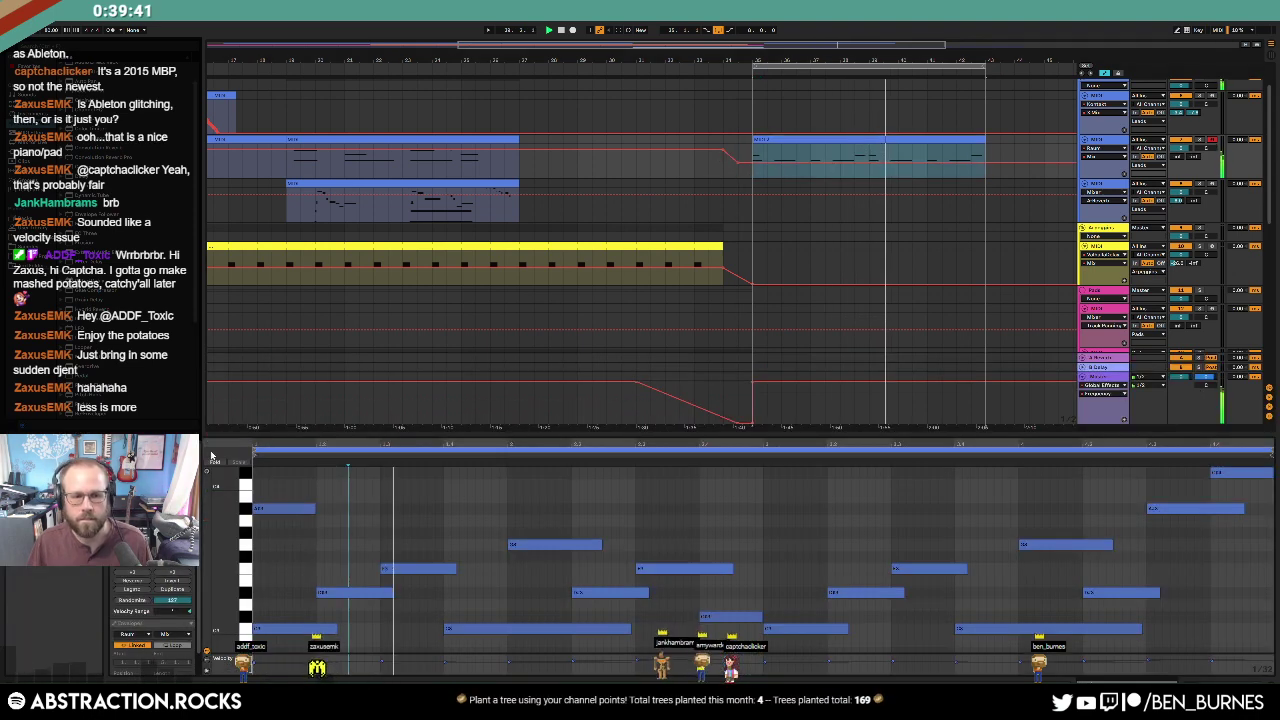
left_click(321, 556)
key("shift+Tab")
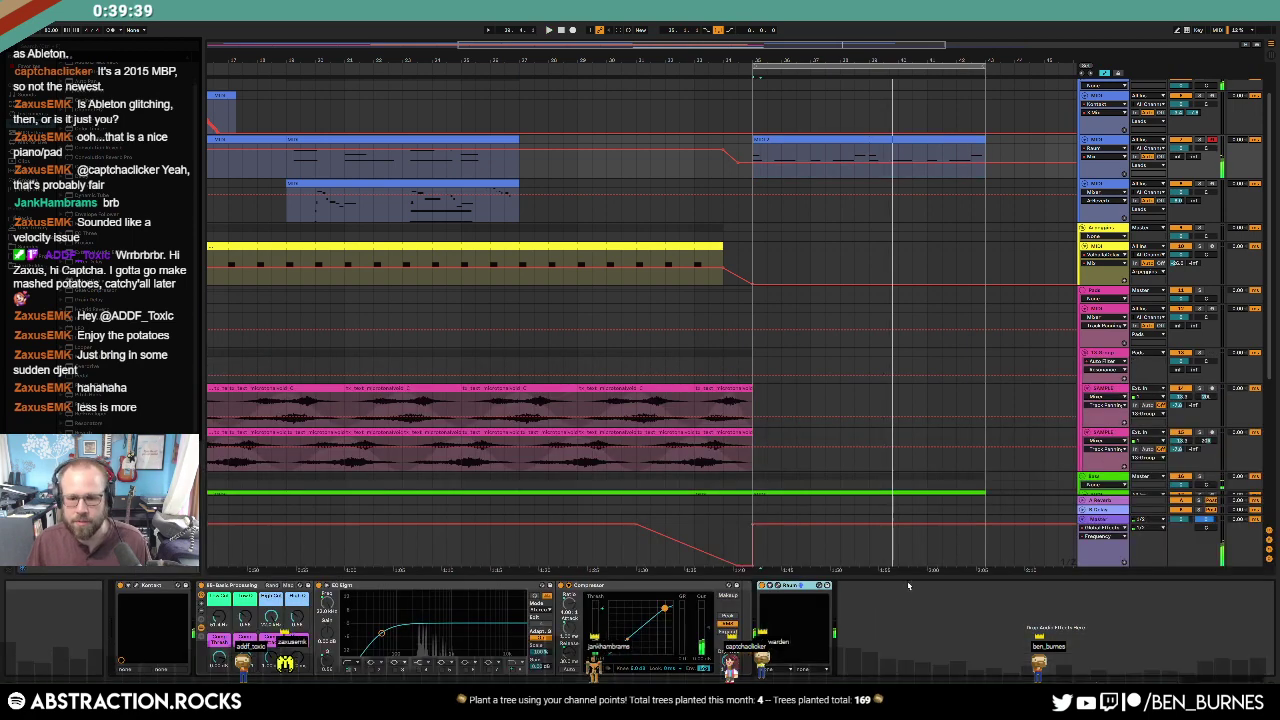
Step: Examine the Raum reverb and Kontakt instrument settings on the lead track, closing each plug-in window
left_click(778, 586)
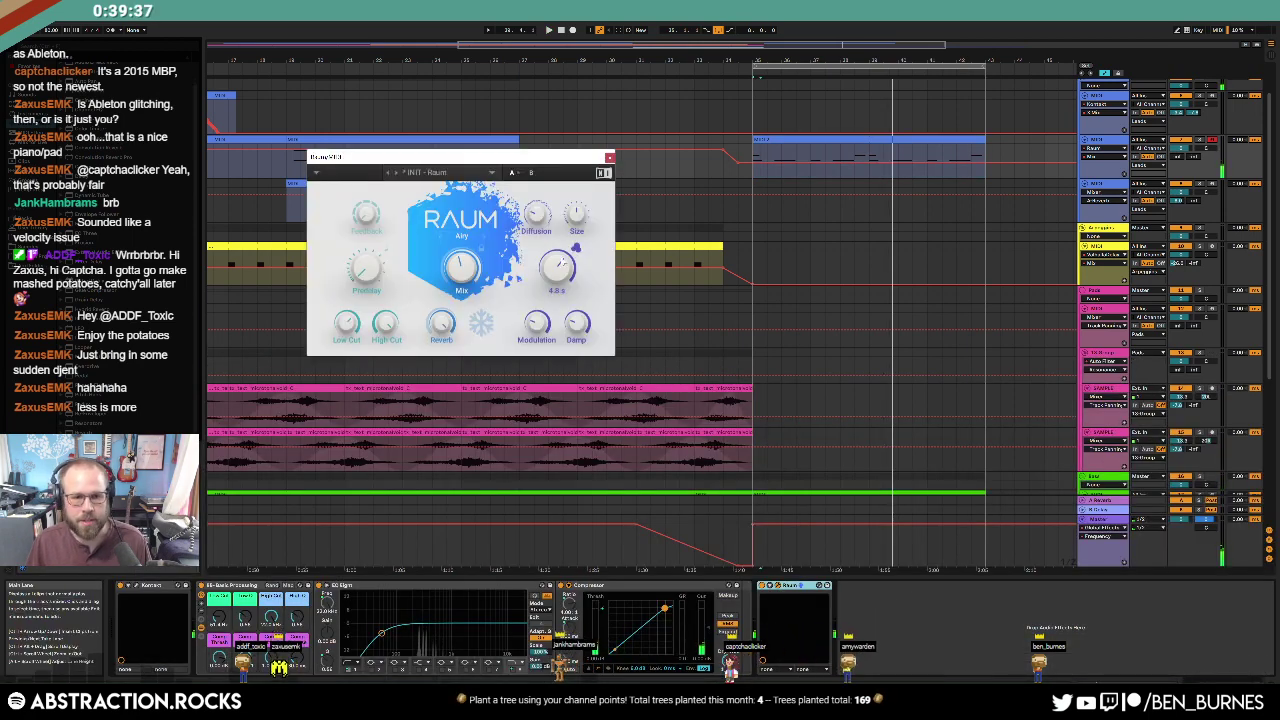
left_click(609, 158)
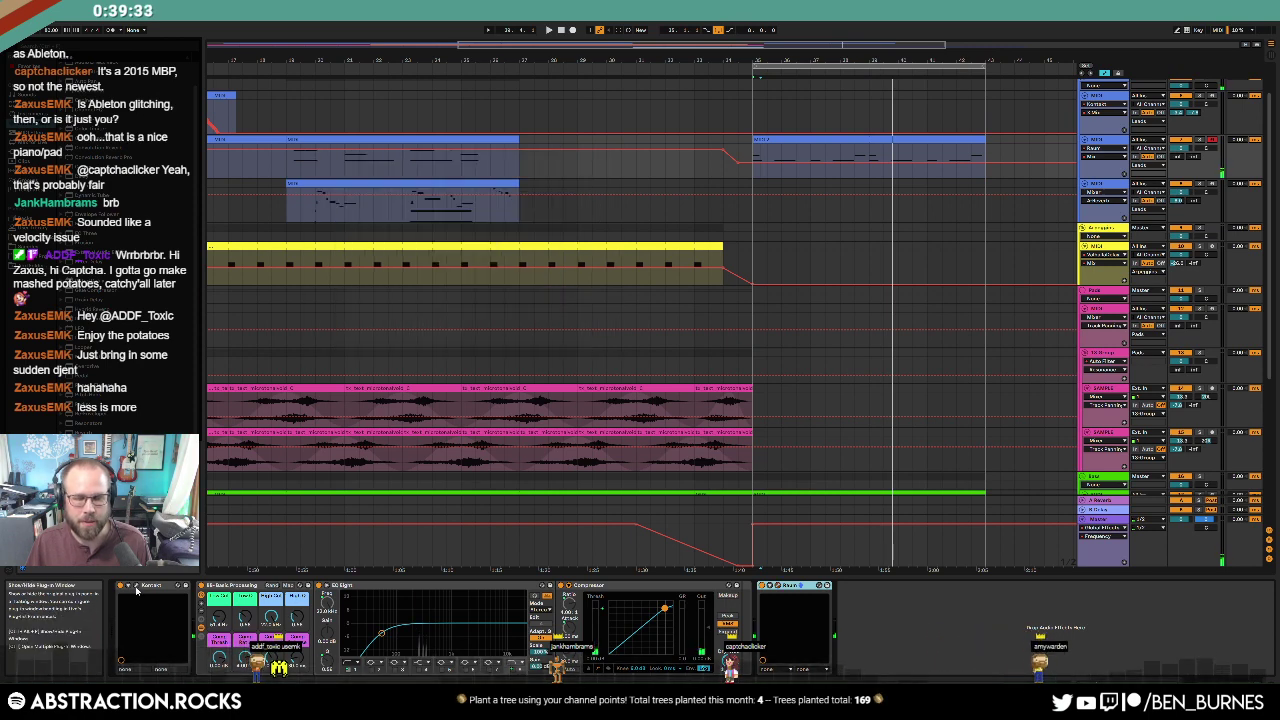
left_click(137, 589)
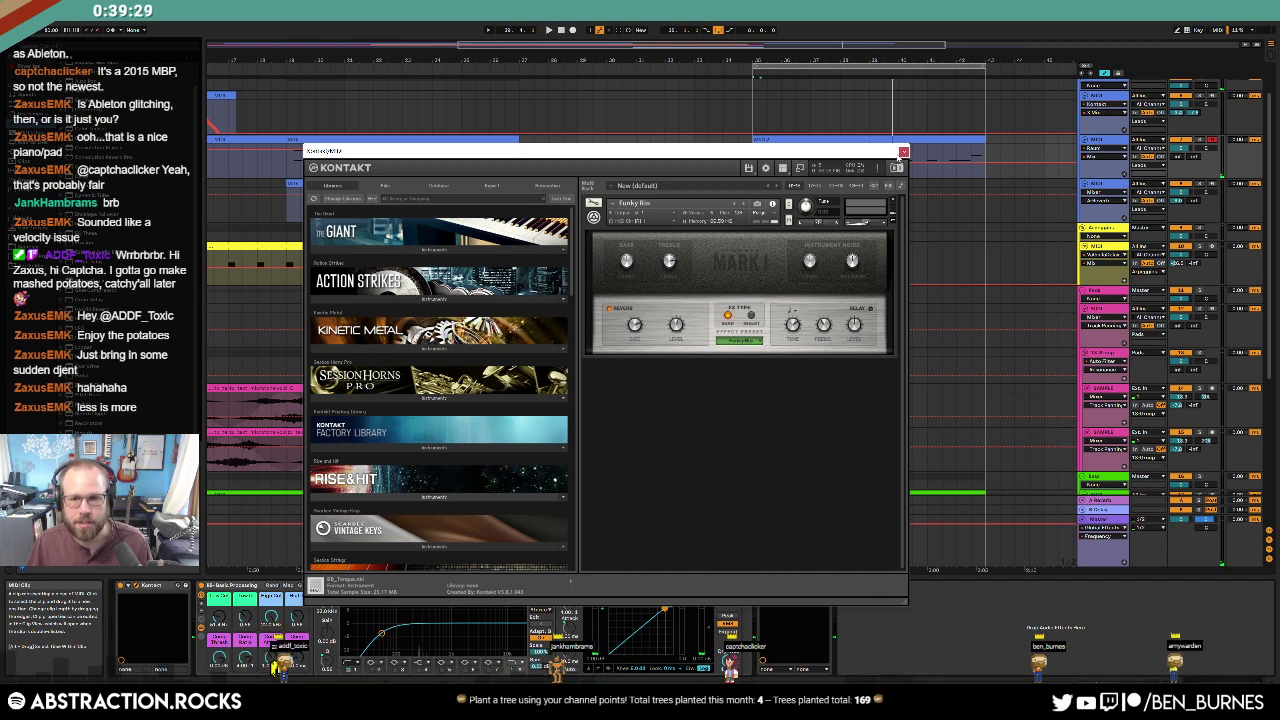
left_click(903, 153)
Step: Close the Kontakt window and inspect the melody clip's MIDI controller envelope while playing the section from bar 35
left_click(757, 141)
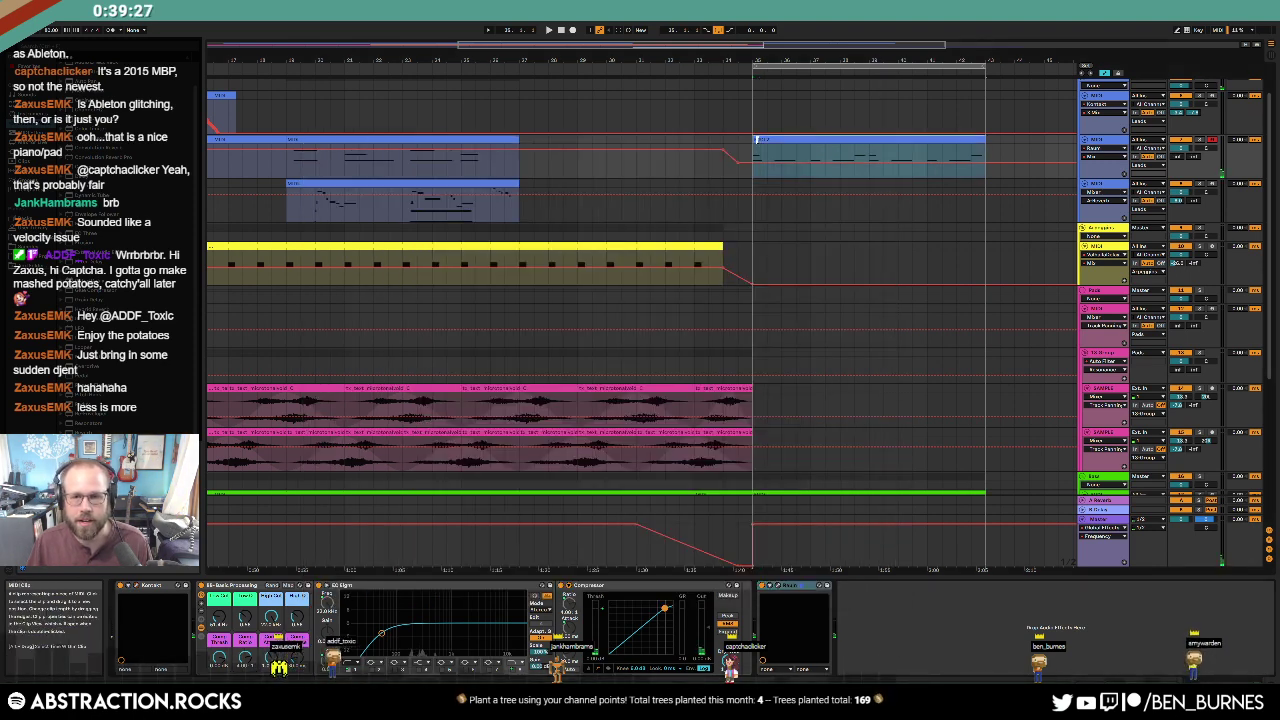
double_click(757, 141)
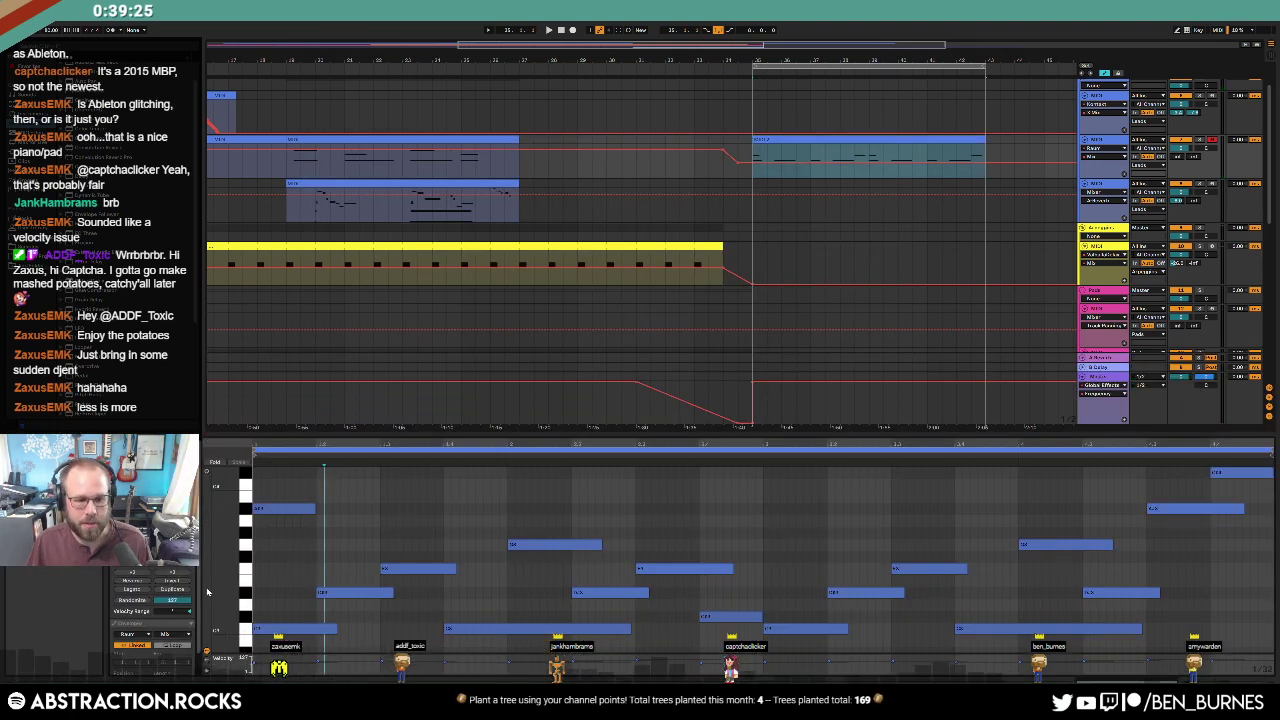
left_click(172, 624)
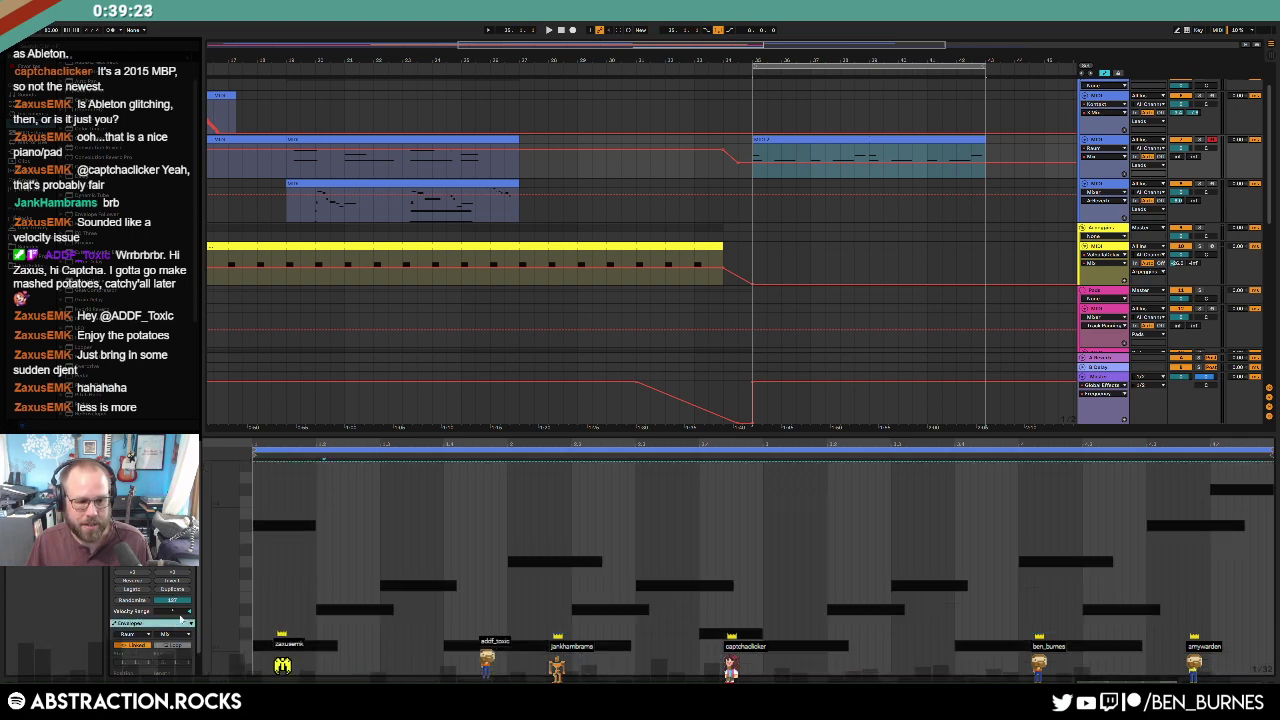
left_click(140, 618)
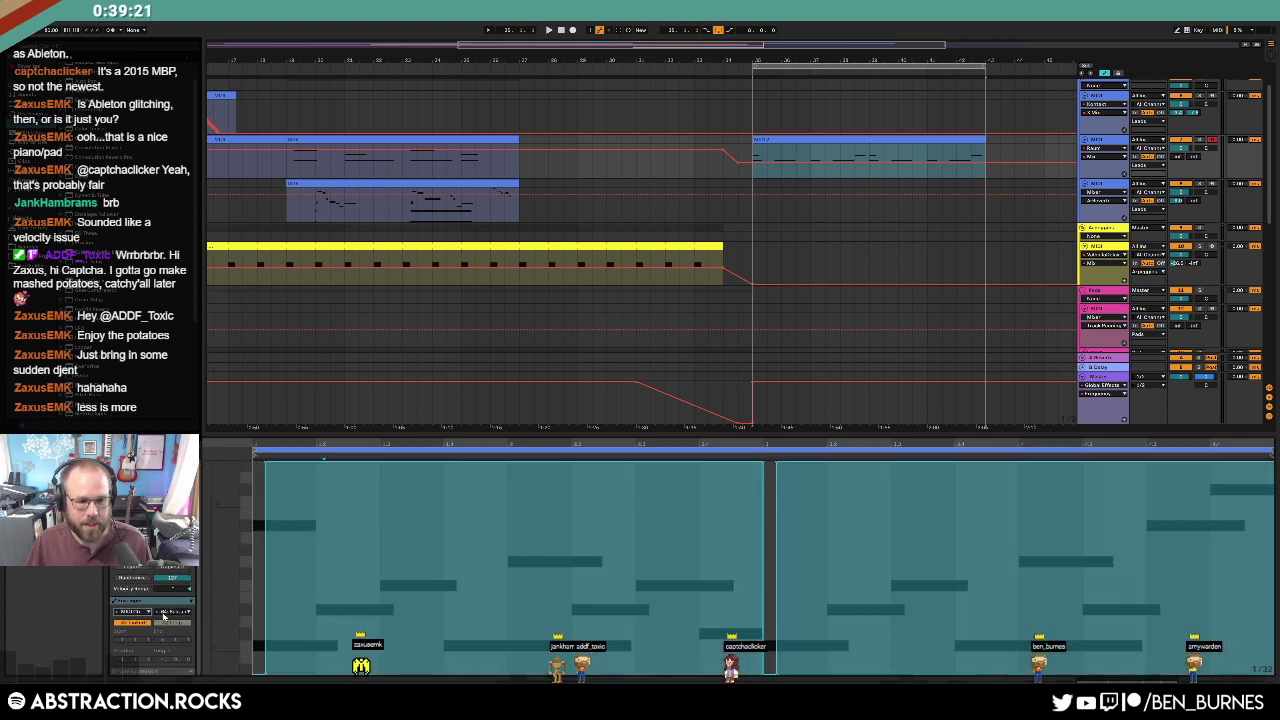
left_click(172, 612)
left_click(446, 552)
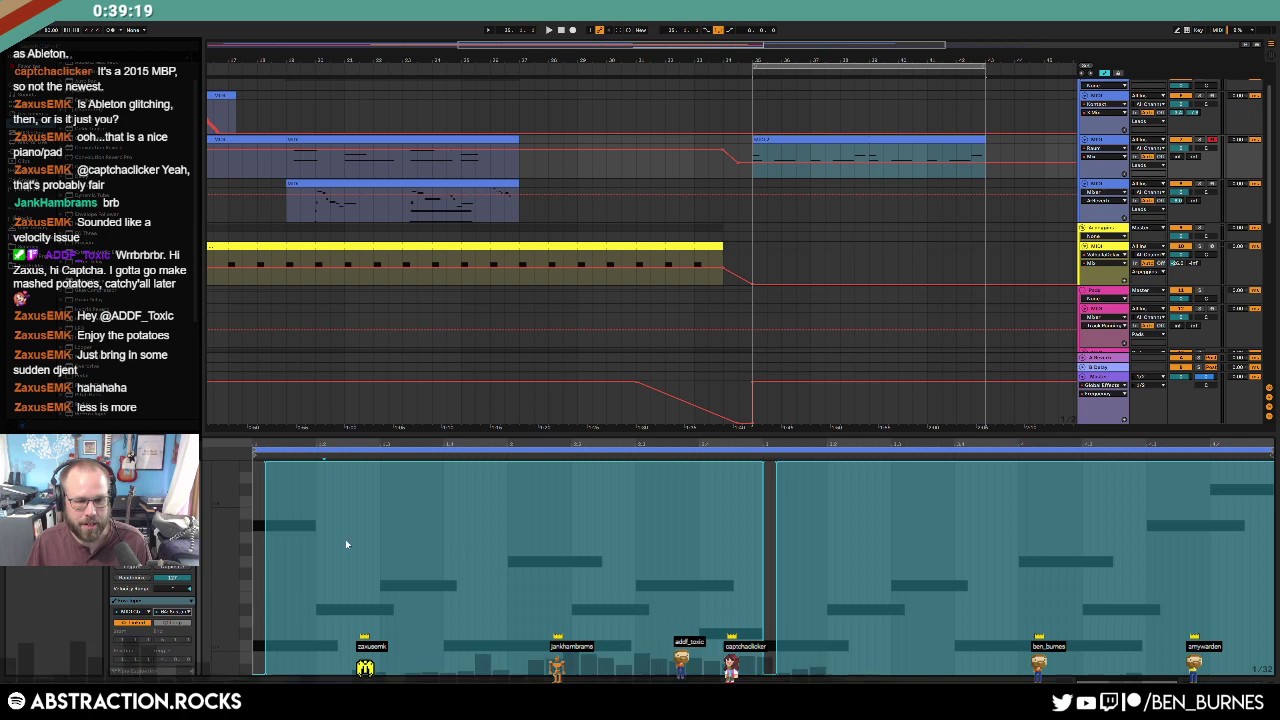
key("space")
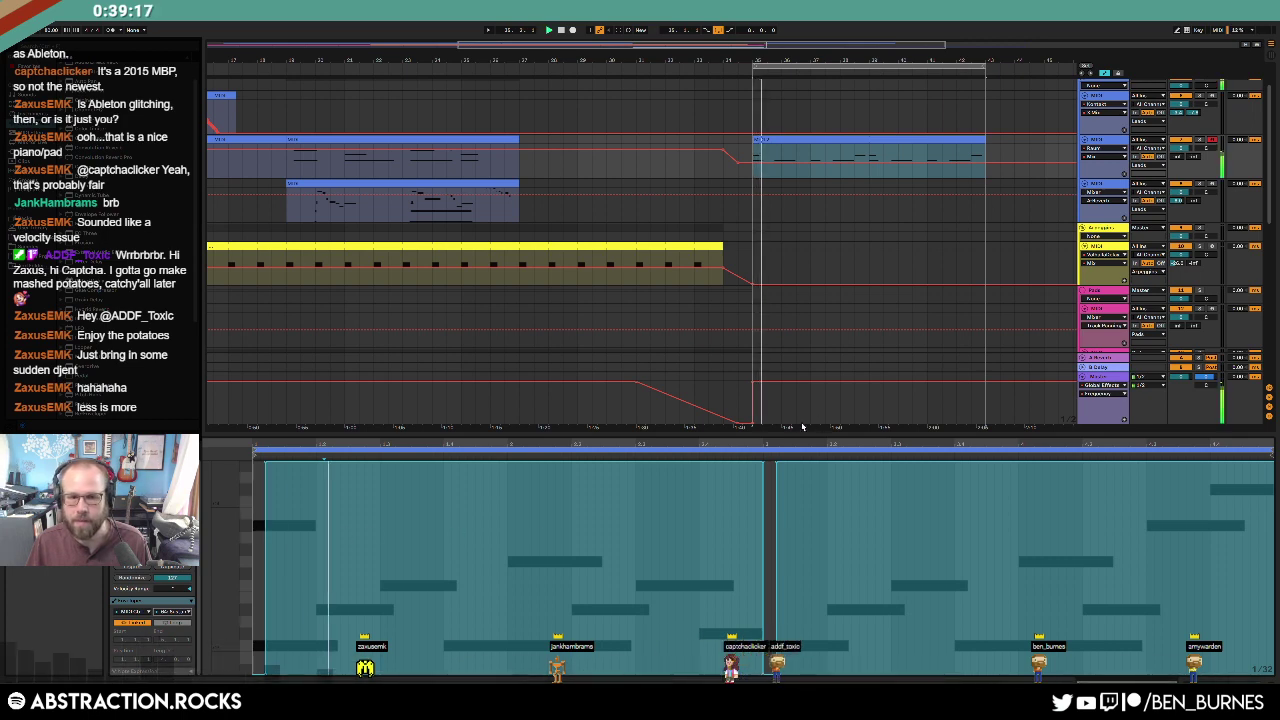
key("shift+Tab")
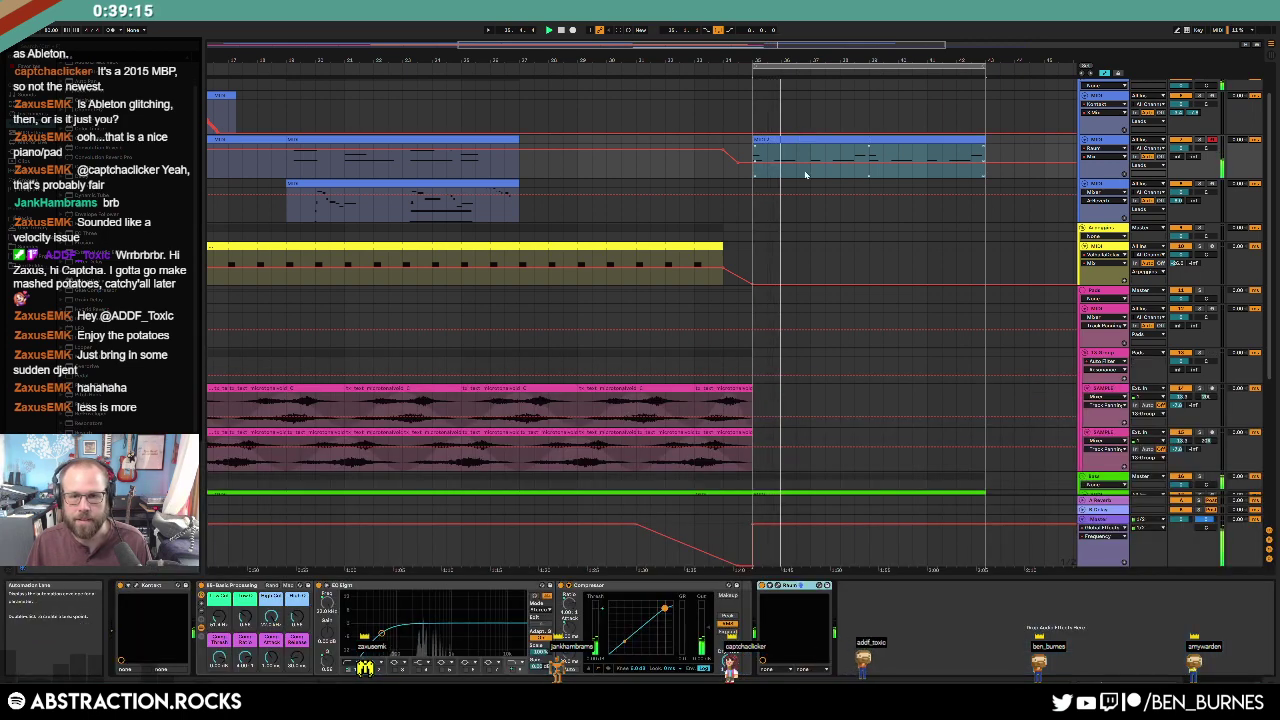
Step: Hide the automation lanes and split the melody clip at bar 39 into two four-bar clips
key("a")
double_click(767, 159)
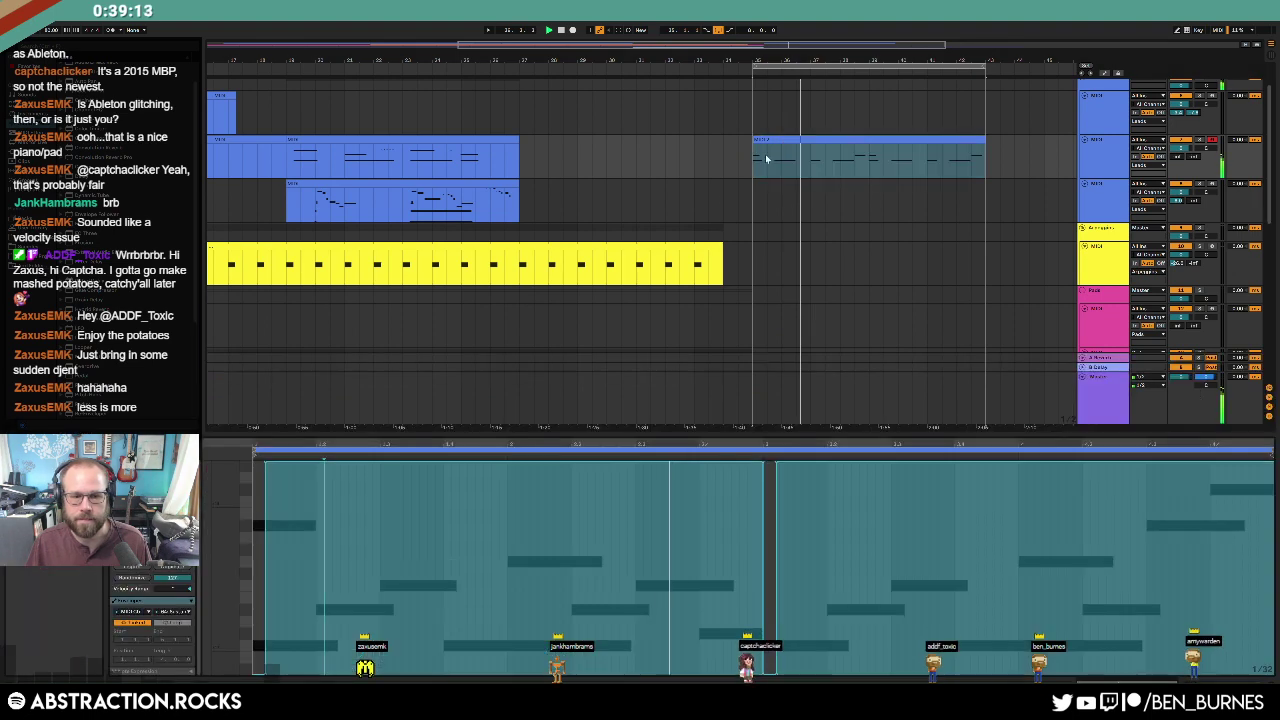
key("a")
key("a")
left_click_drag(868, 154, 753, 157)
key("ctrl+e")
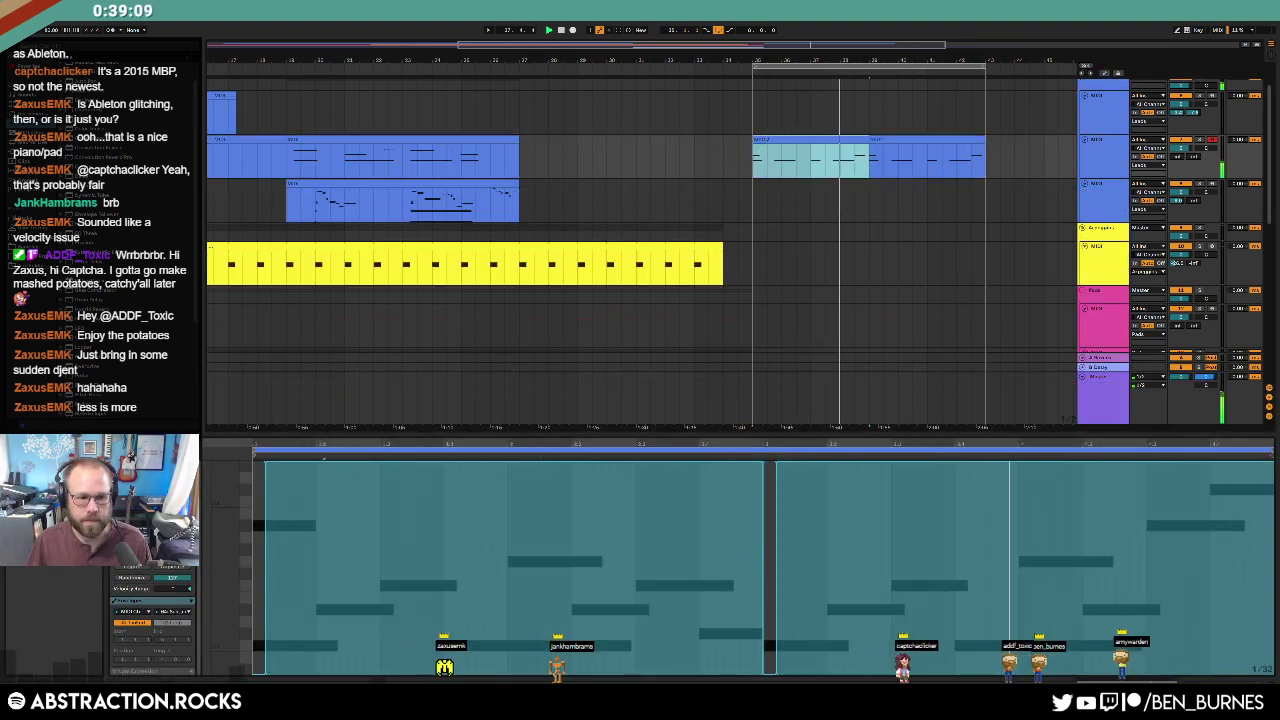
Step: Delete the opening A#3 note from the first melody clip only and compare its notes with the second clip
left_click(150, 519)
left_click_drag(289, 485, 299, 521)
key("Delete")
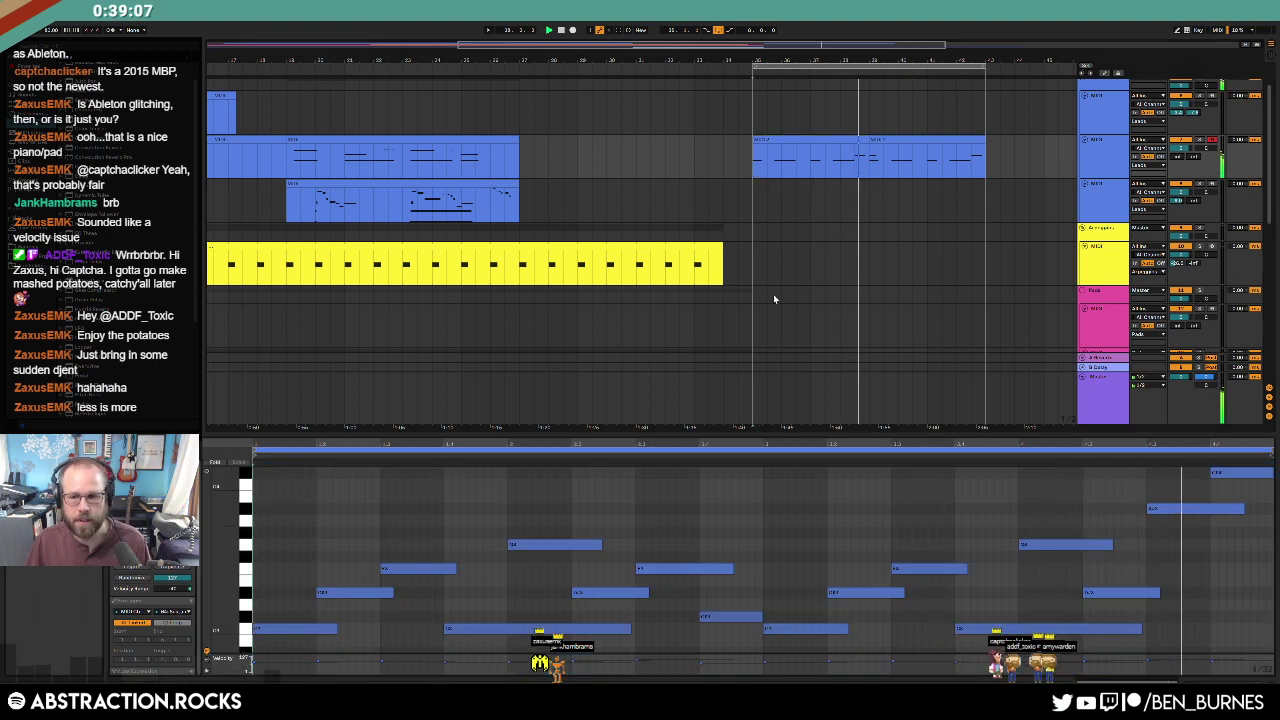
left_click(872, 150)
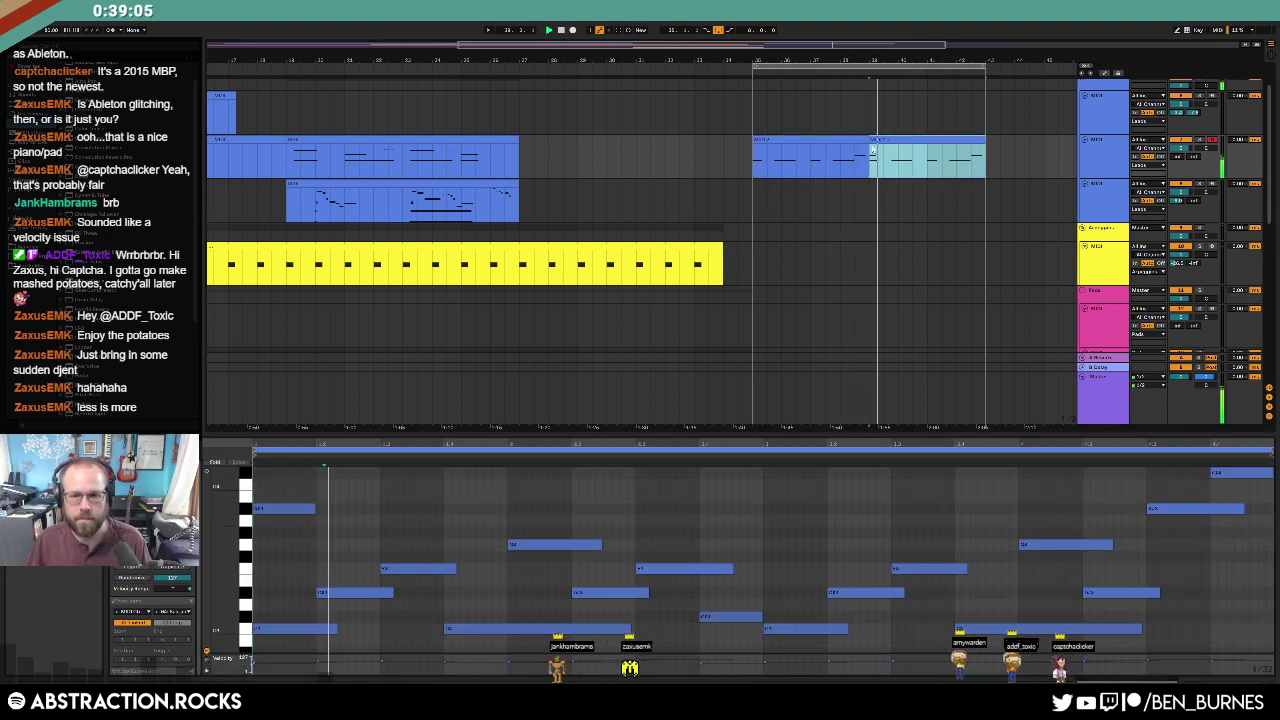
left_click(817, 138)
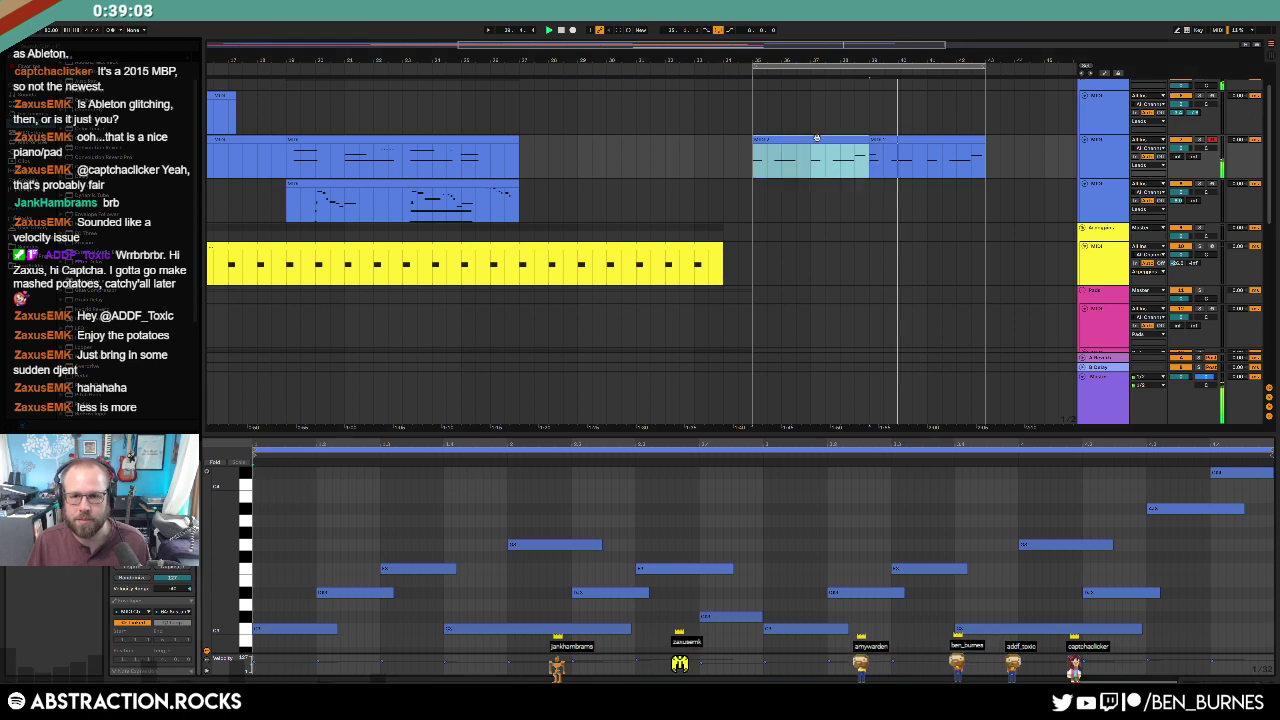
left_click(855, 180)
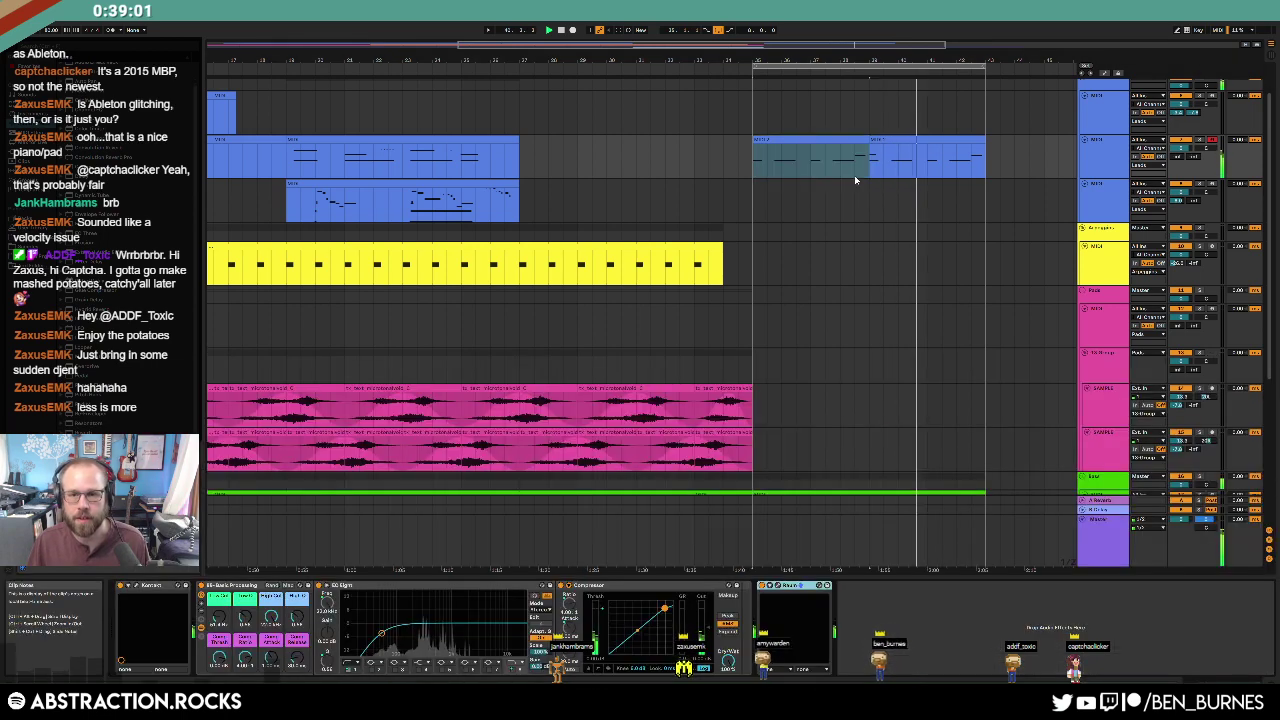
Step: Browse the sample folders for a percussion loop to layer over the bass and drums while the section plays
scroll(891, 385, "down", 2)
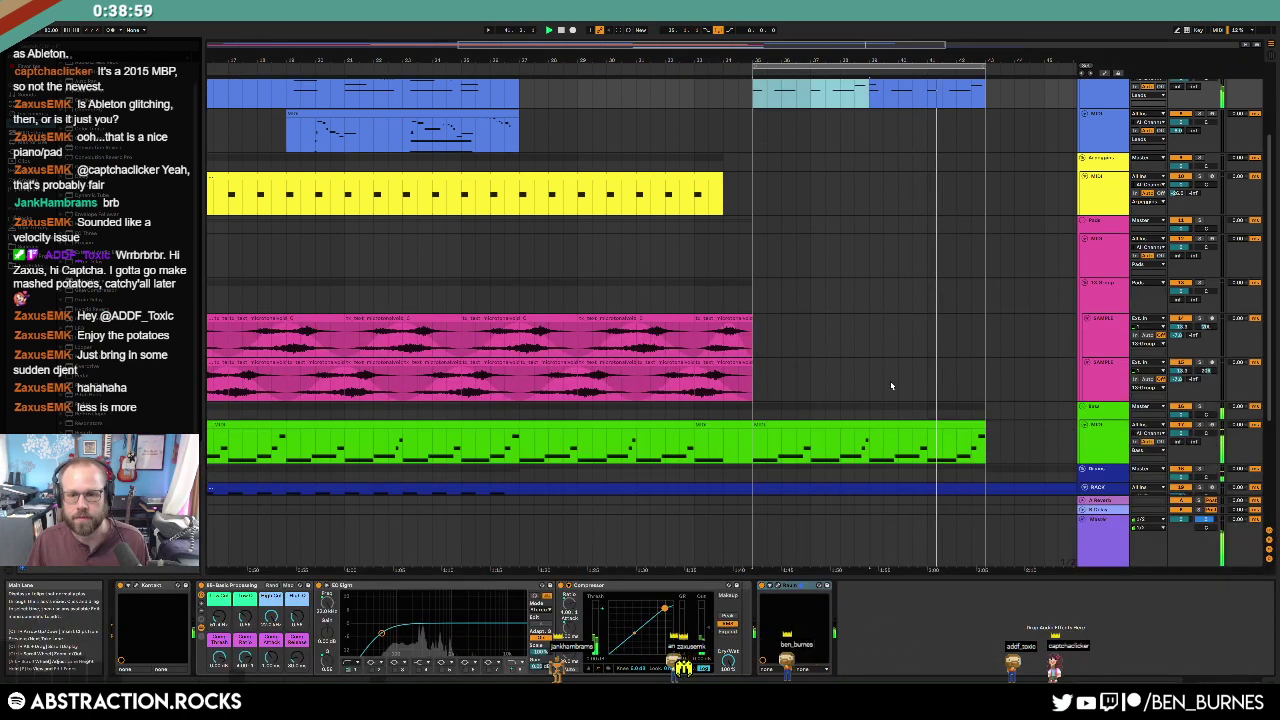
scroll(891, 385, "down", 3)
left_click(891, 400)
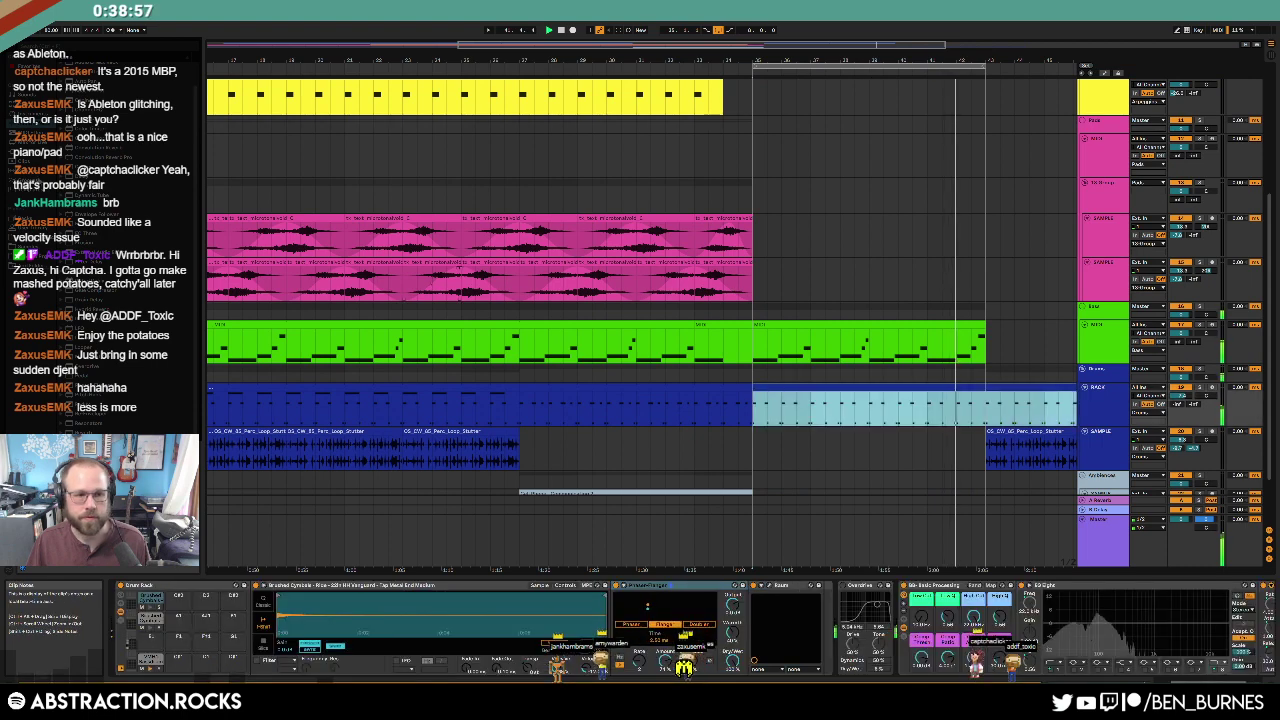
left_click(30, 245)
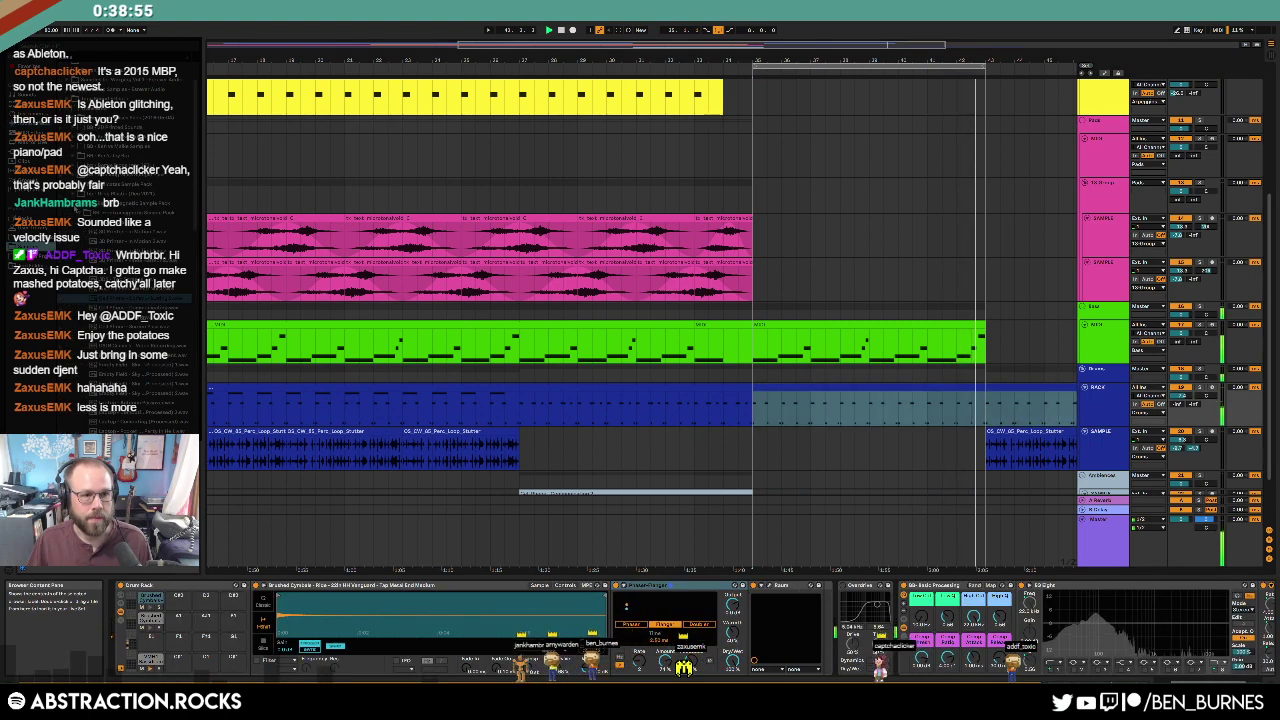
left_click(74, 204)
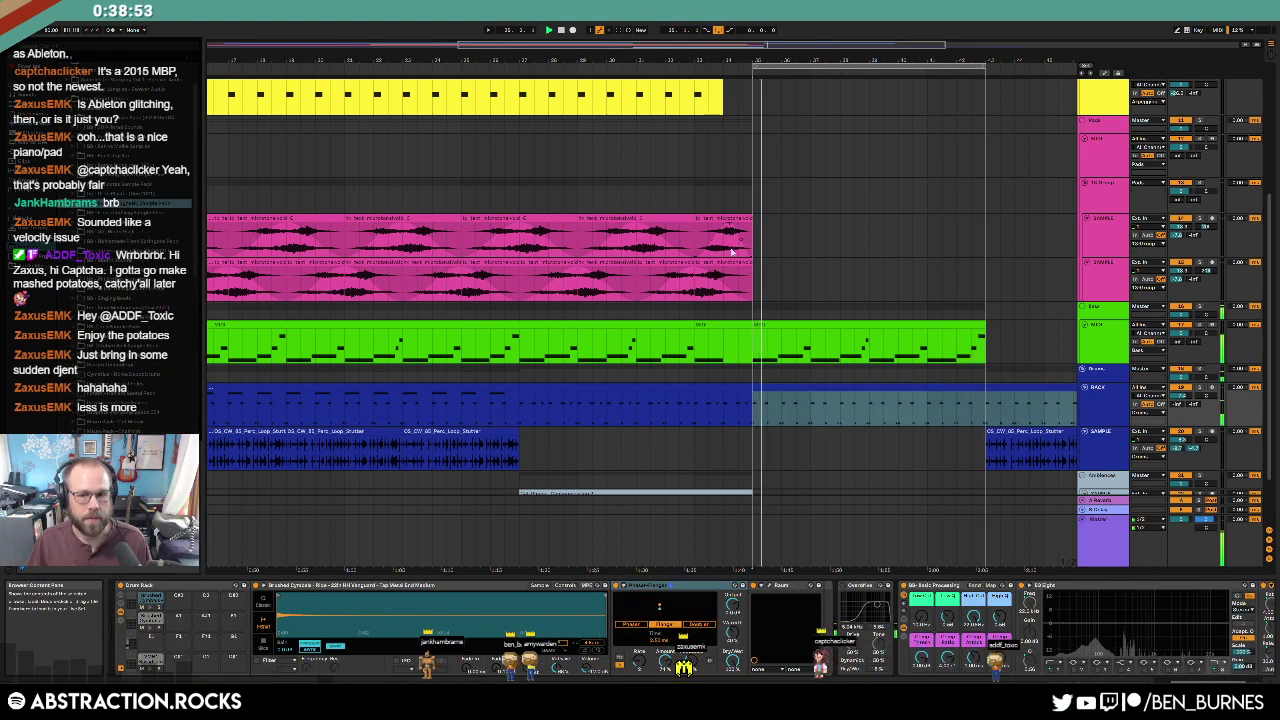
scroll(777, 264, "up", 5)
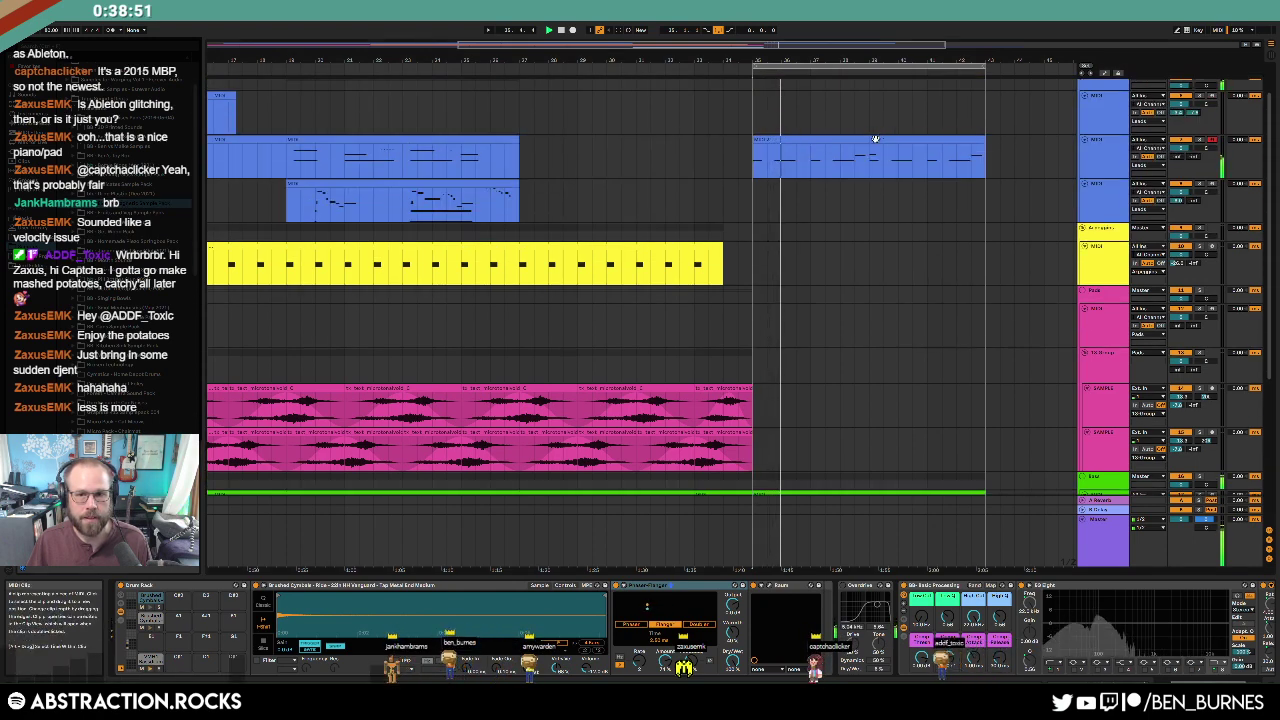
left_click(875, 139)
scroll(846, 299, "down", 5)
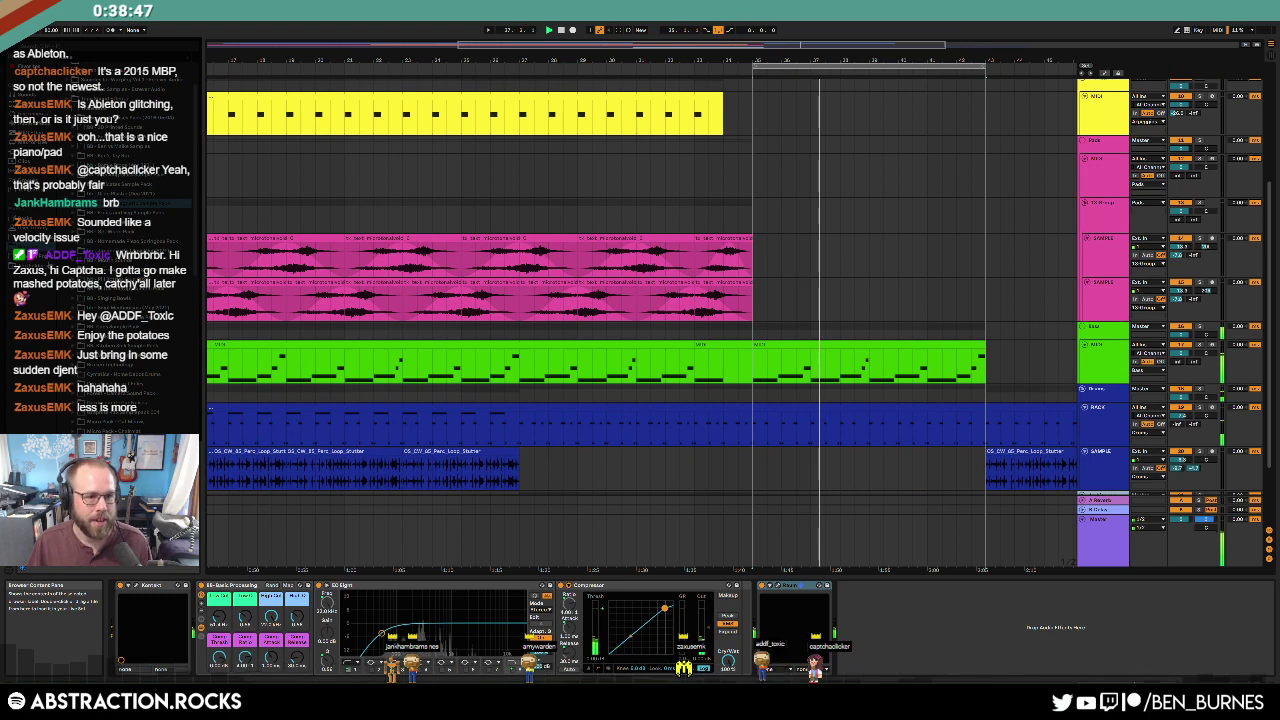
key("Left")
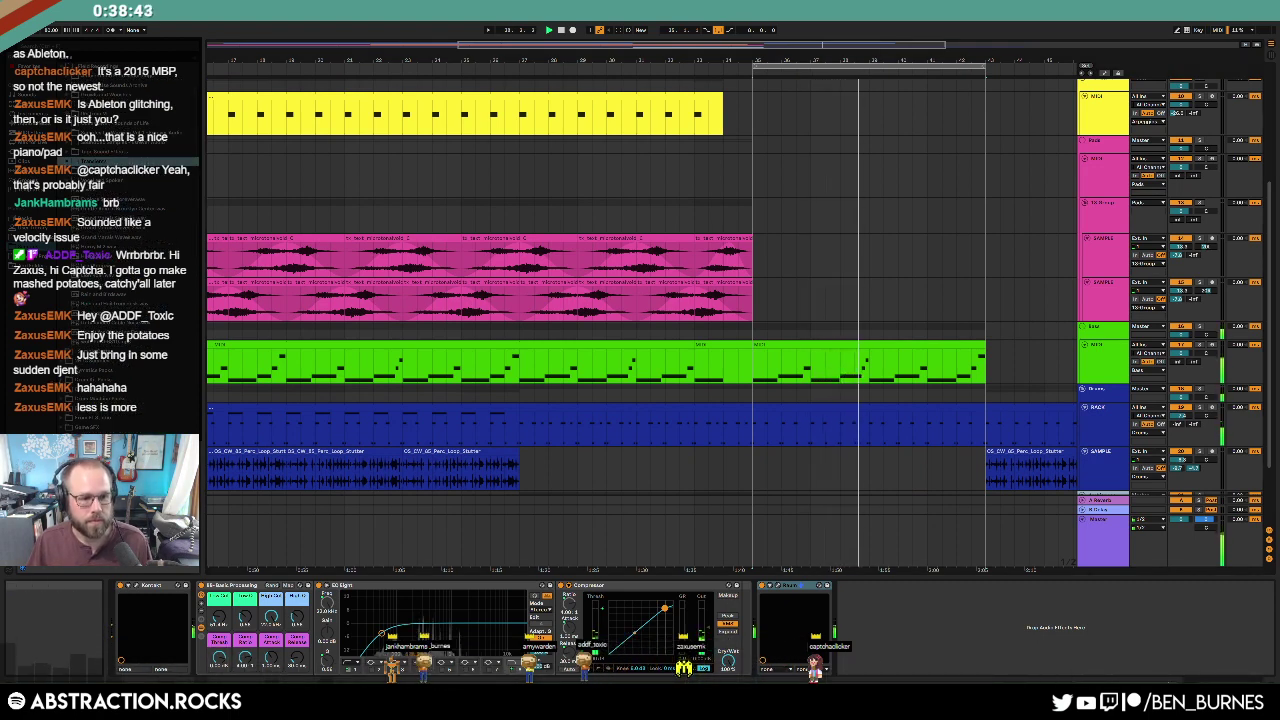
left_click(67, 104)
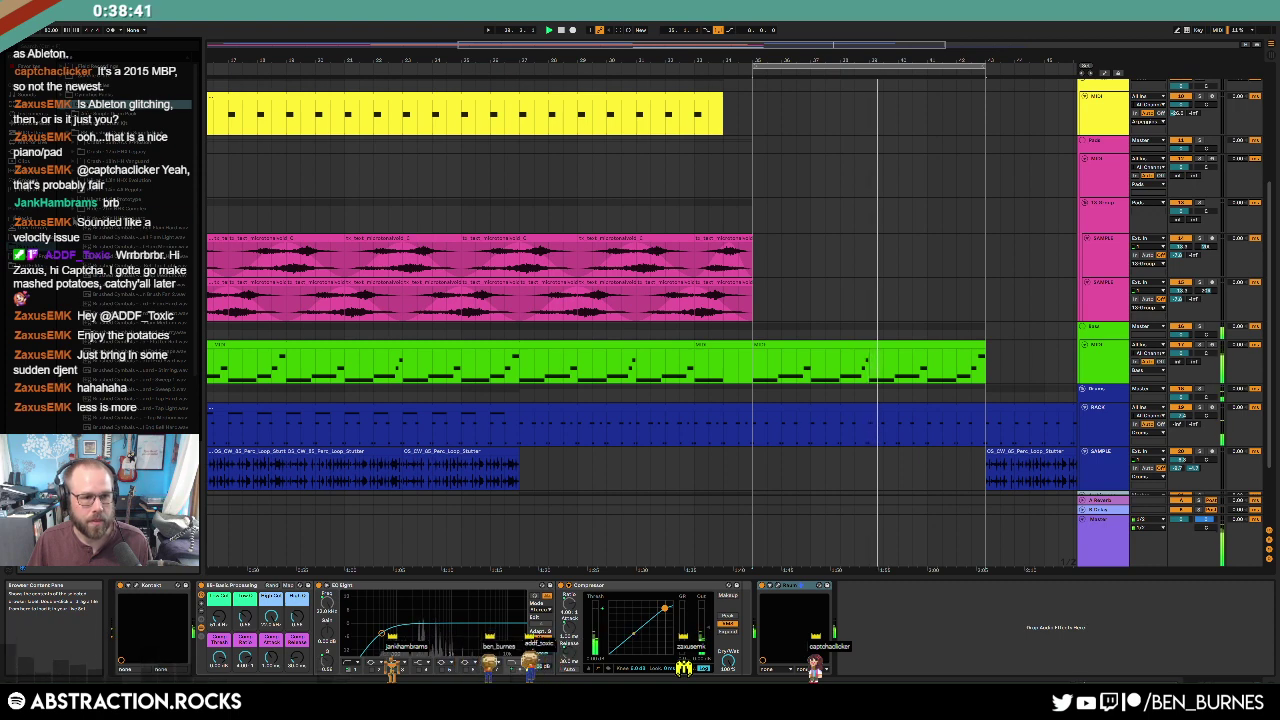
key("Left")
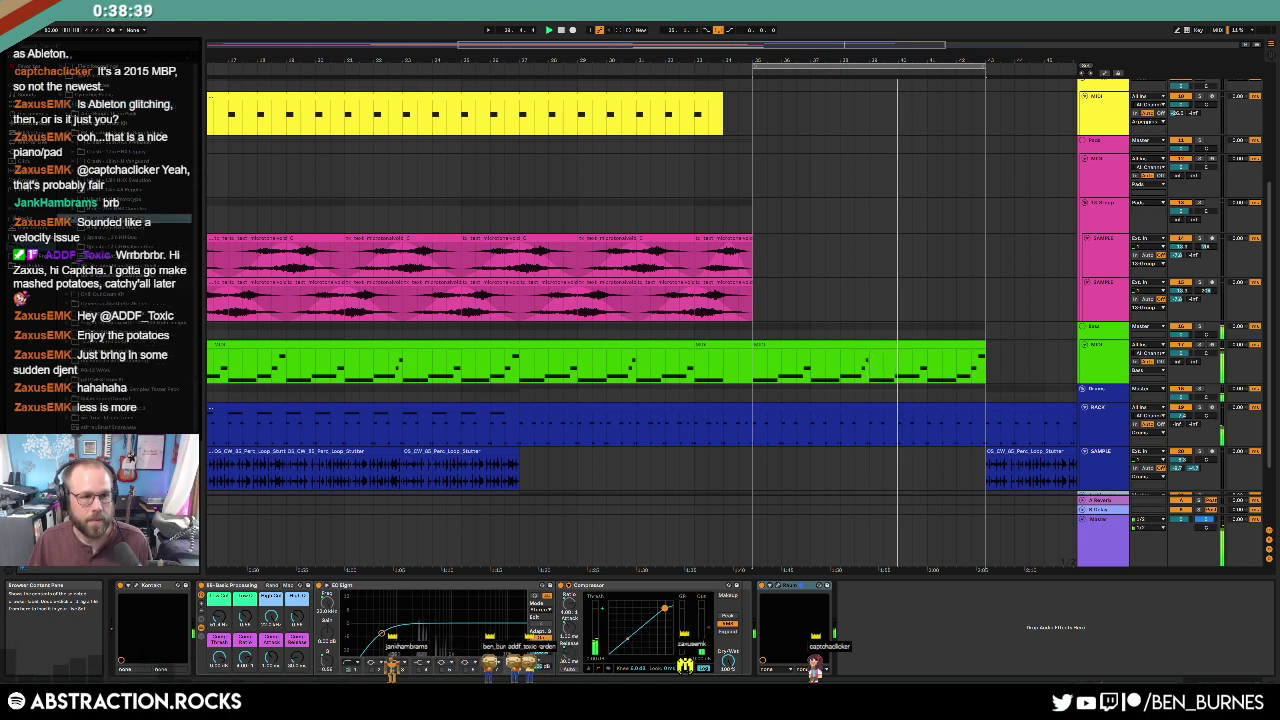
key("Left")
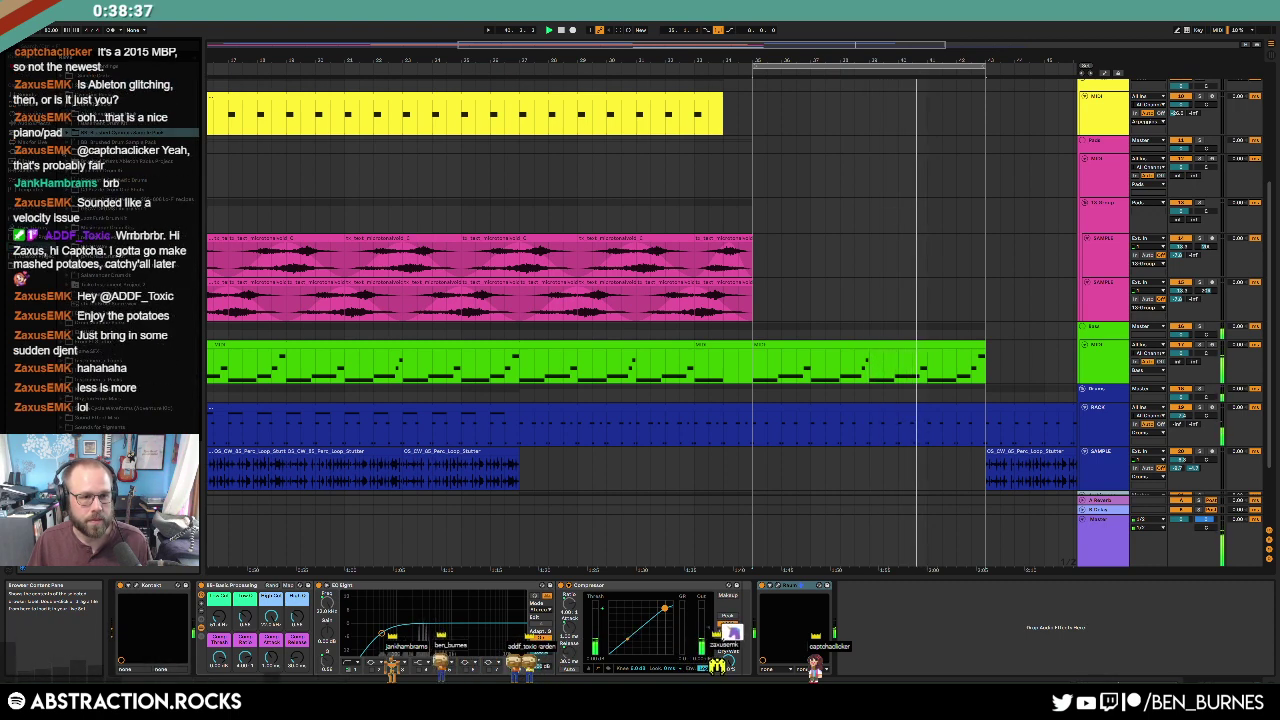
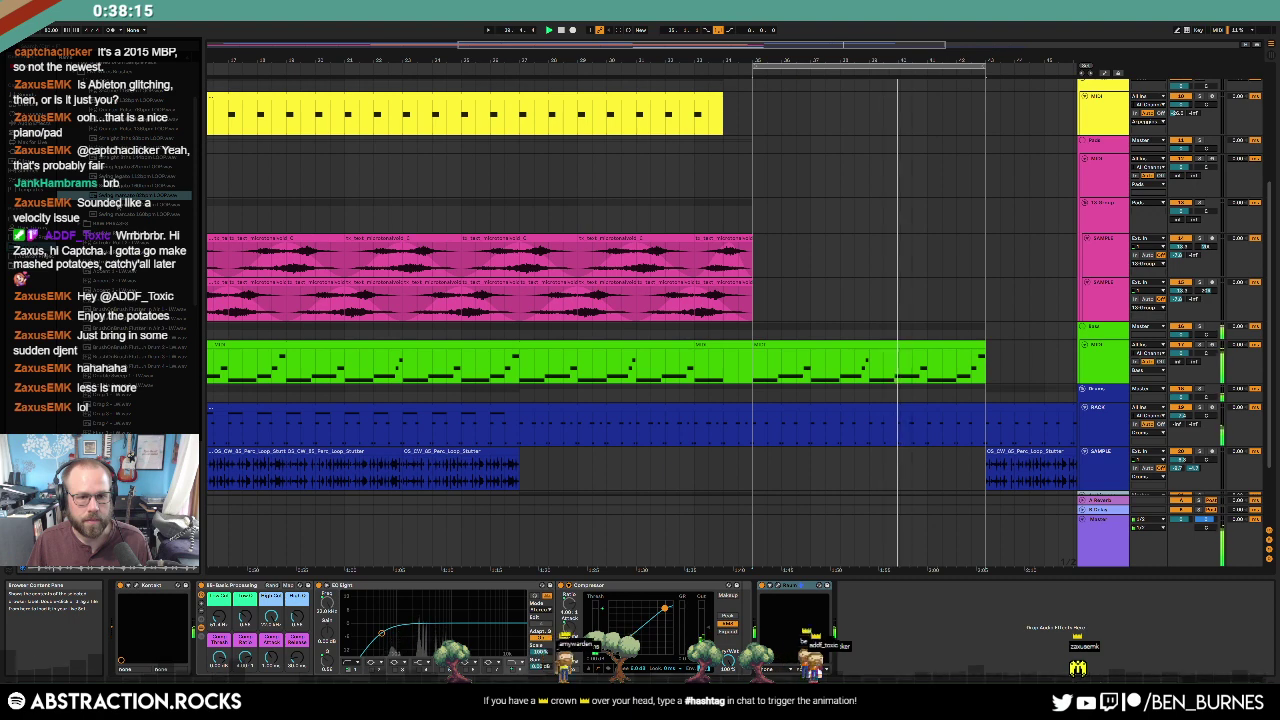
Step: Add a second sample track to the drums group and place the swing percussion loop on it at bar 35
left_click(885, 467)
scroll(895, 445, "down", 2)
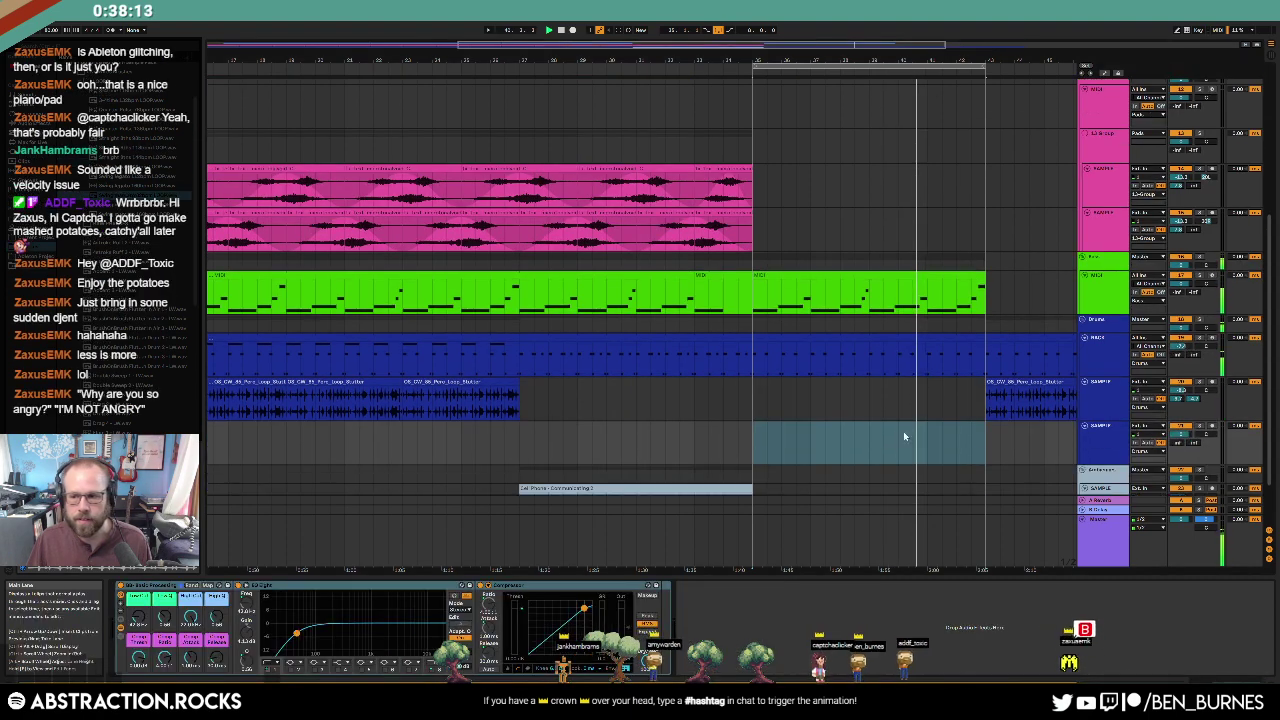
left_click_drag(130, 195, 755, 443)
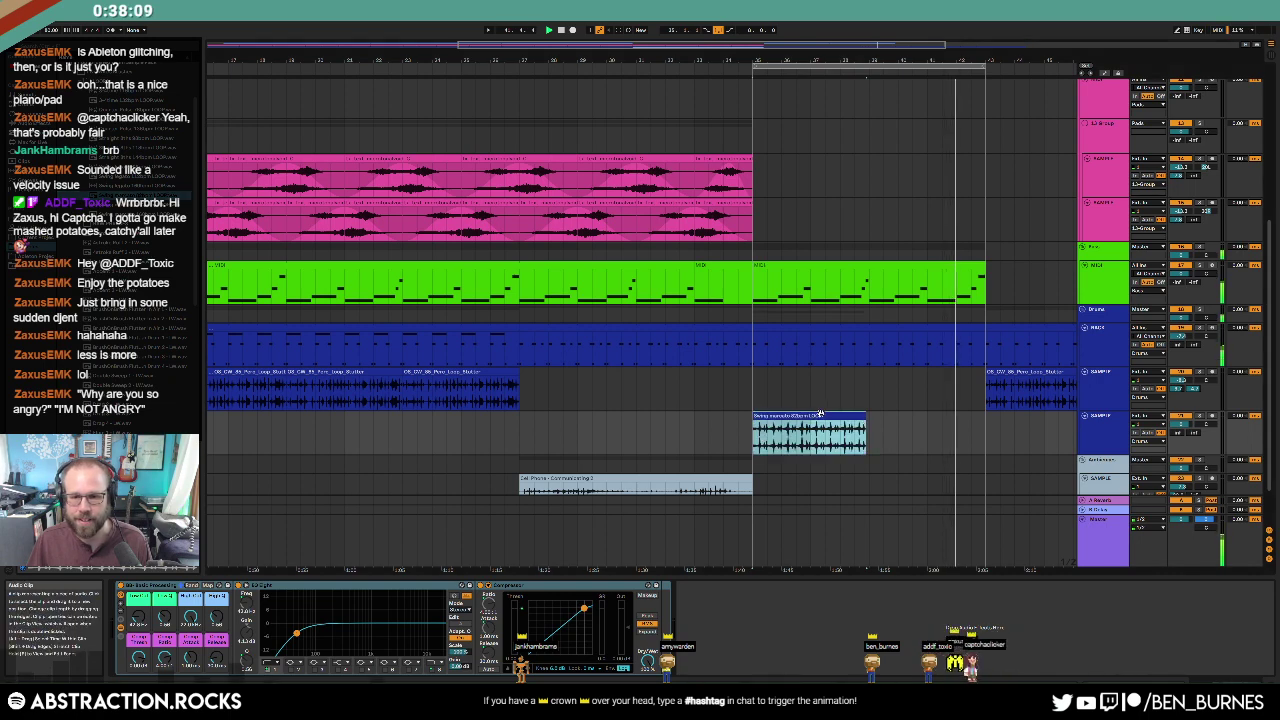
Step: Warp the swing percussion loop to the song tempo and adjust its end to bar 39
double_click(821, 413)
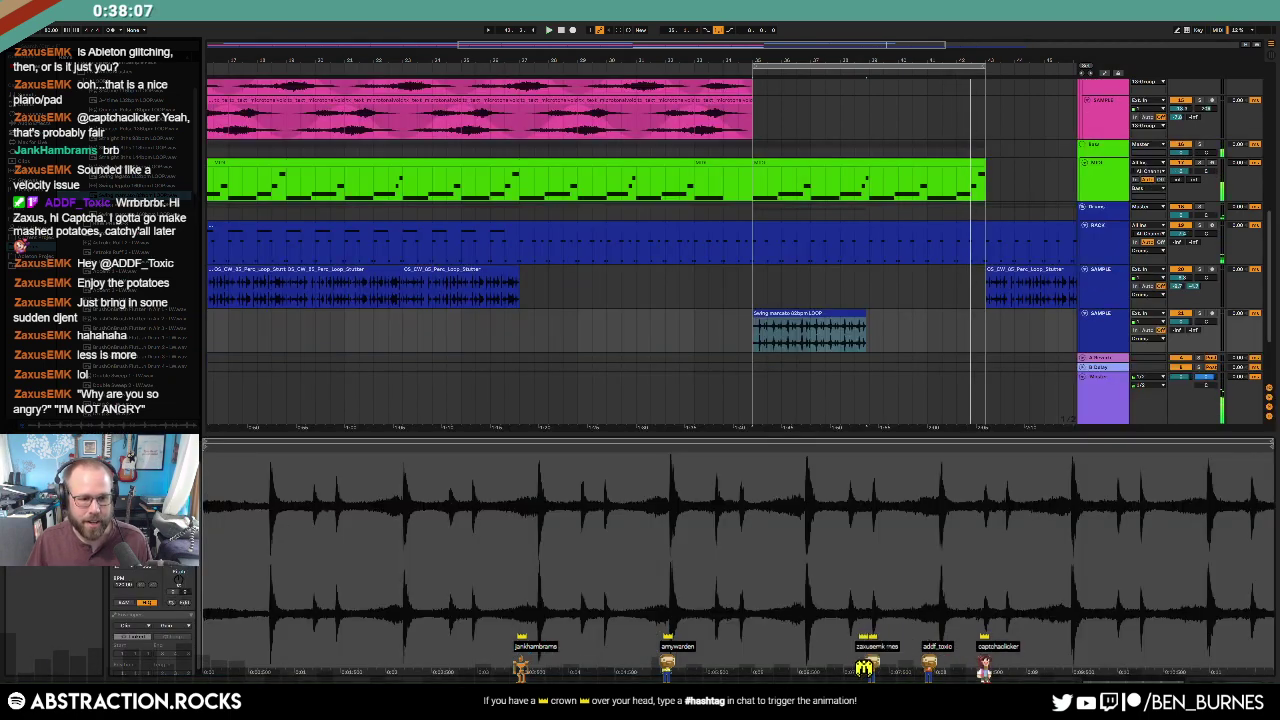
left_click(127, 587)
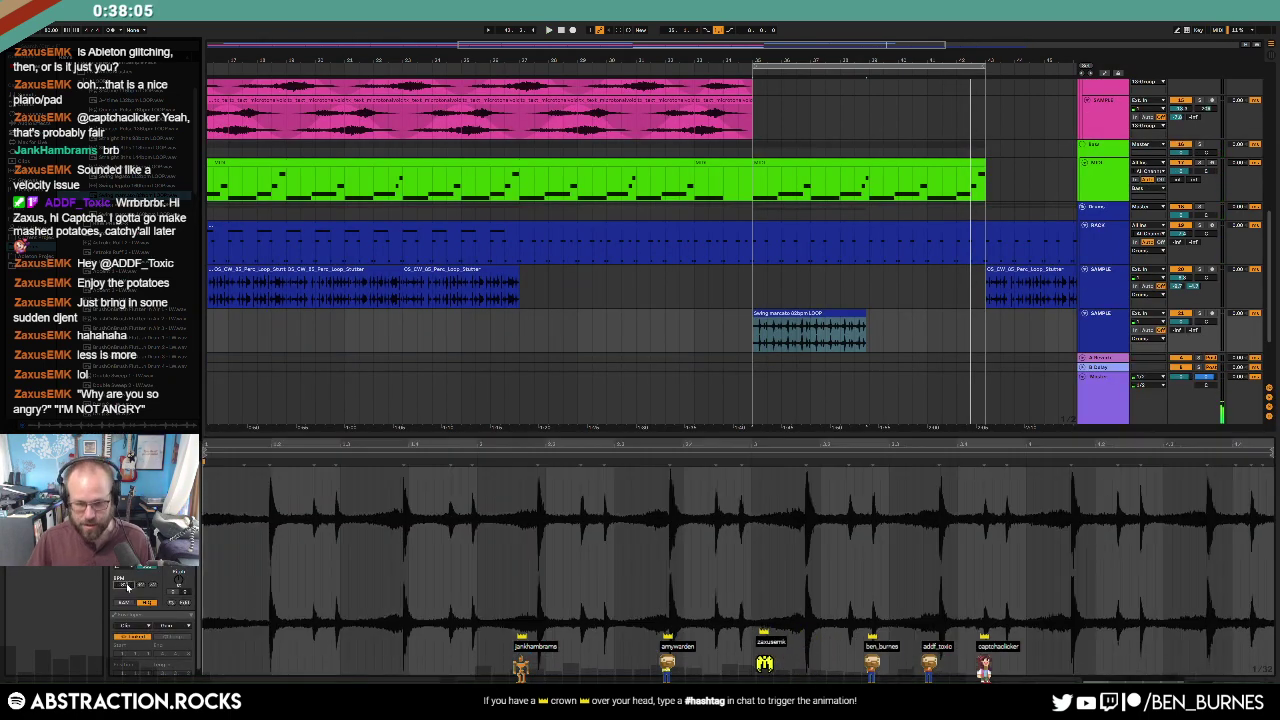
left_click_drag(127, 587, 140, 571)
left_click_drag(872, 325, 876, 325)
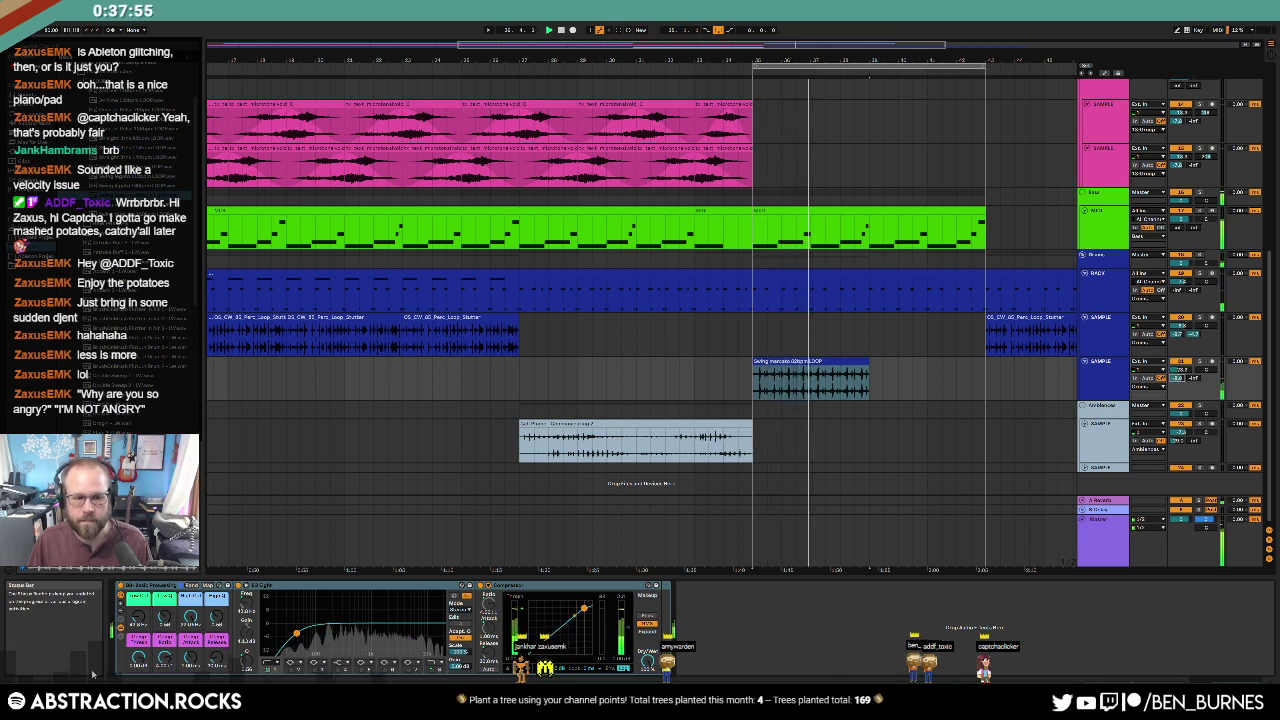
Step: Raise the low-cut frequency on the new percussion track and extend the looped percussion clip to bar 43
left_click_drag(138, 618, 138, 602)
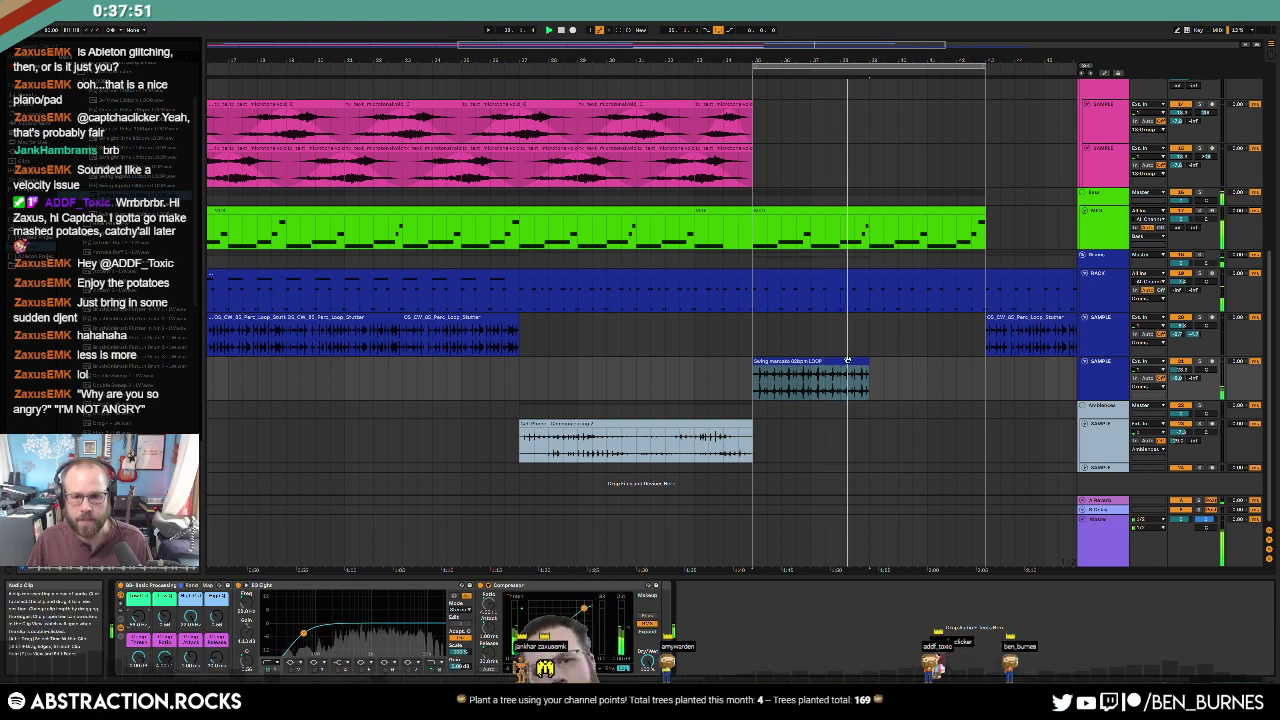
double_click(827, 392)
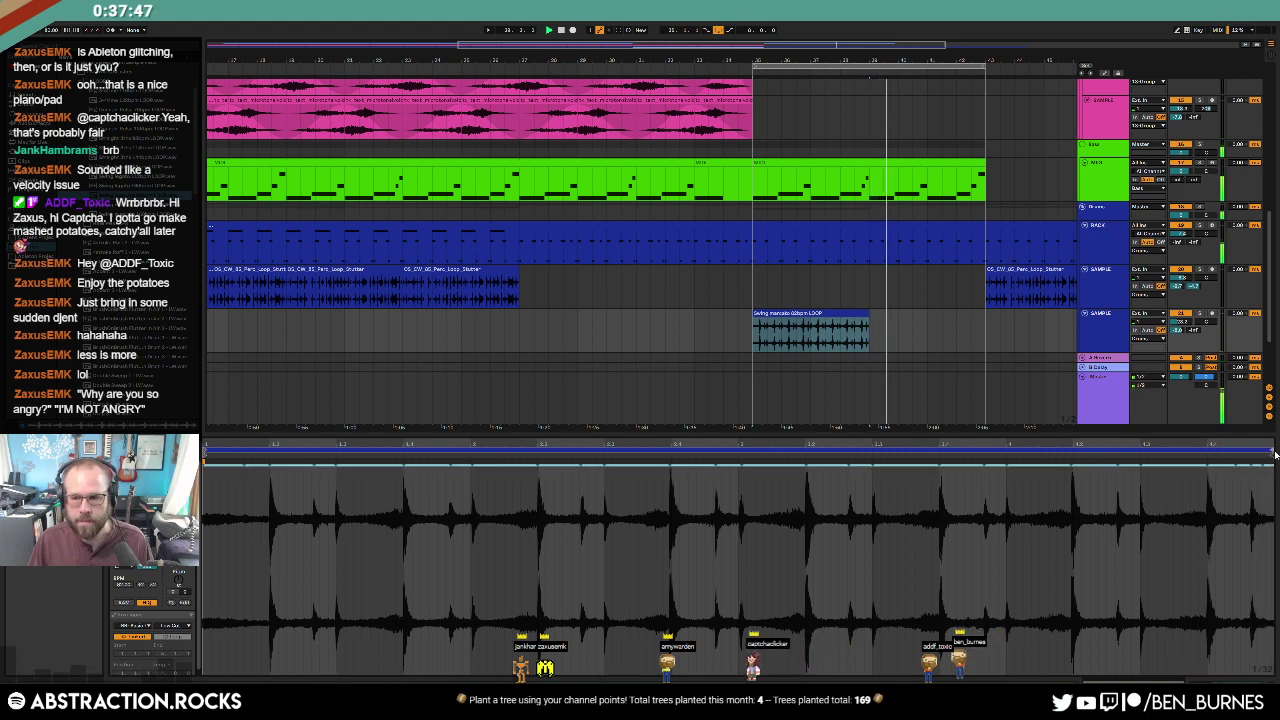
left_click_drag(868, 330, 970, 328)
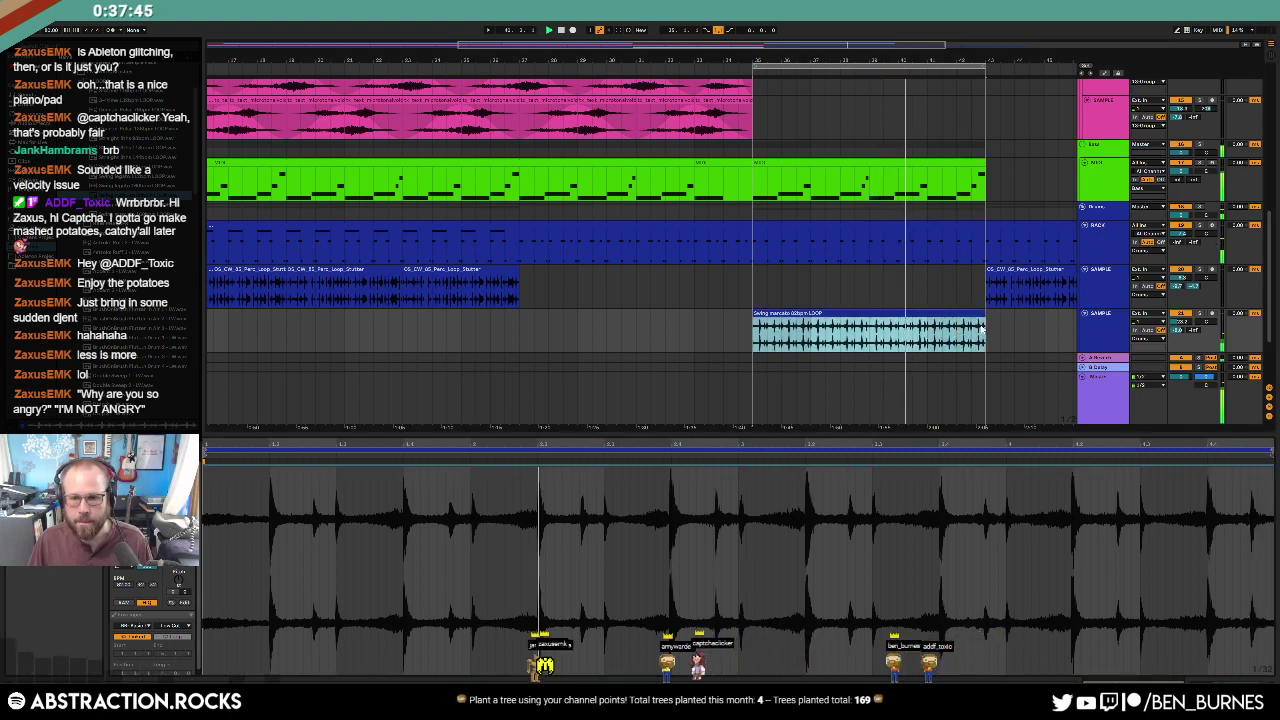
Step: Delete the first beat of bar 39 from the swing percussion clip, leaving a one-beat gap
key("z")
left_click_drag(838, 332, 876, 330)
scroll(890, 330, "up", 2)
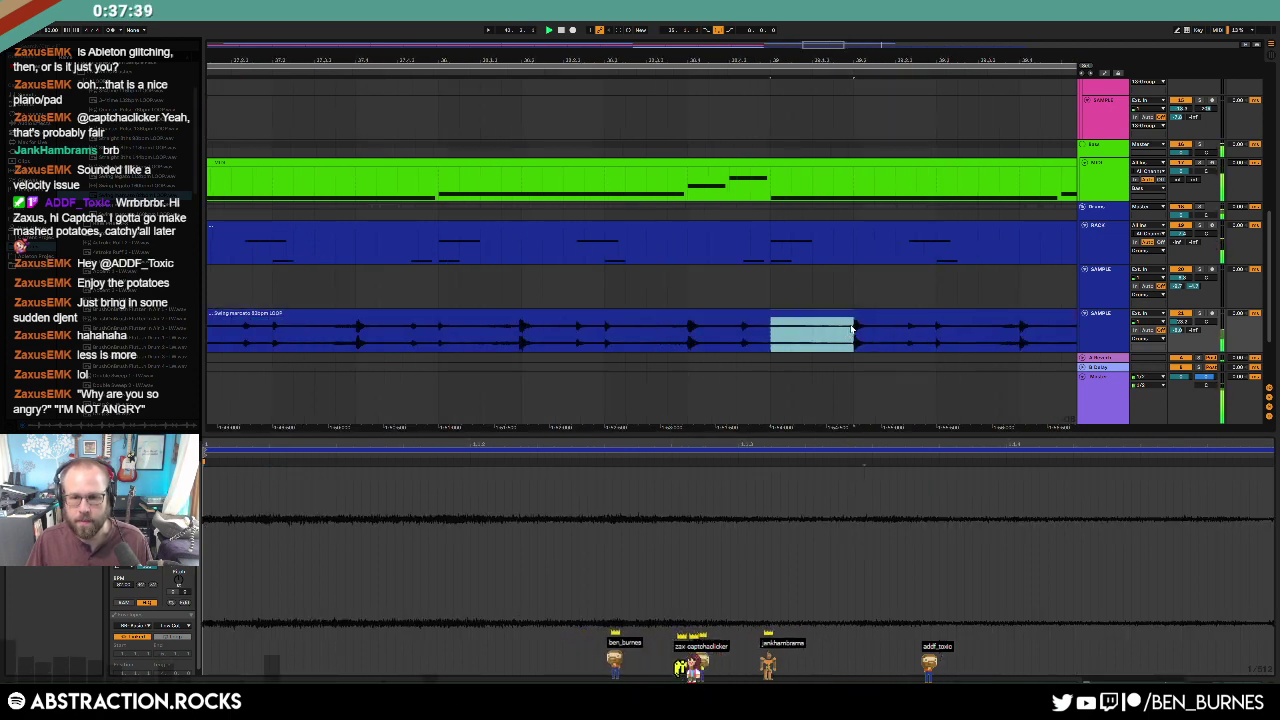
left_click_drag(850, 333, 773, 337)
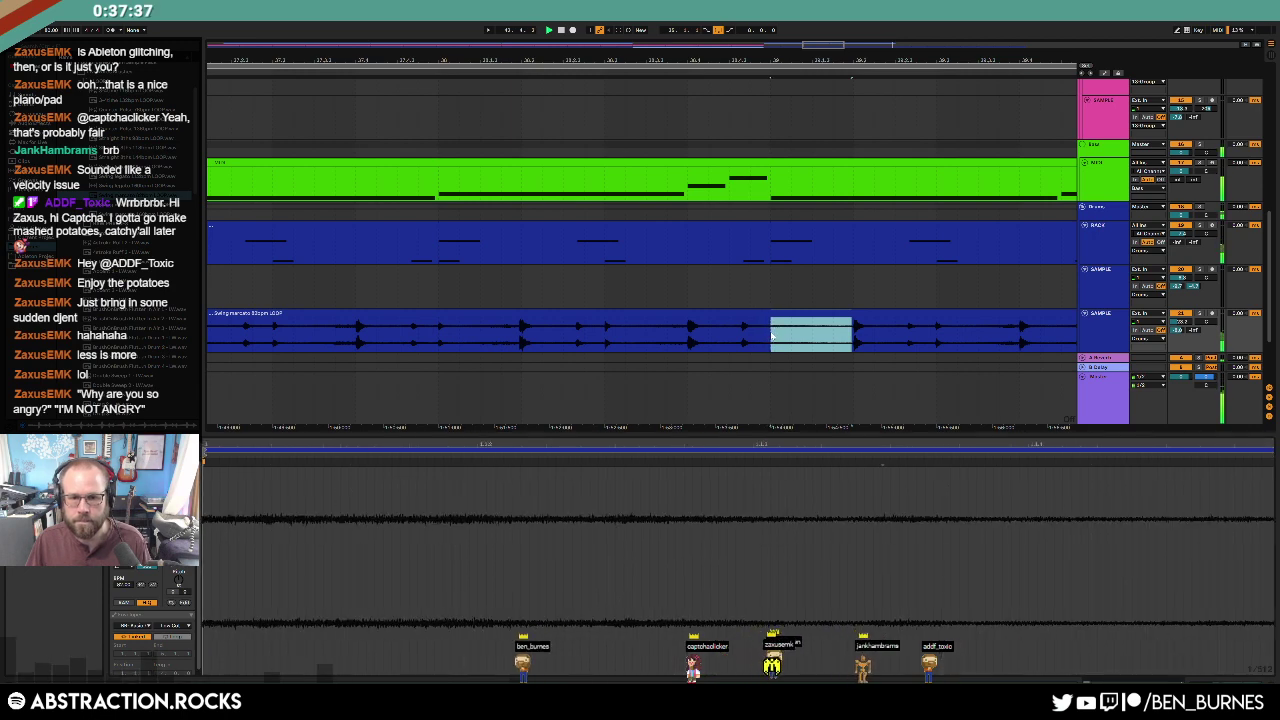
key("Delete")
left_click(794, 339)
scroll(750, 331, "down", 2)
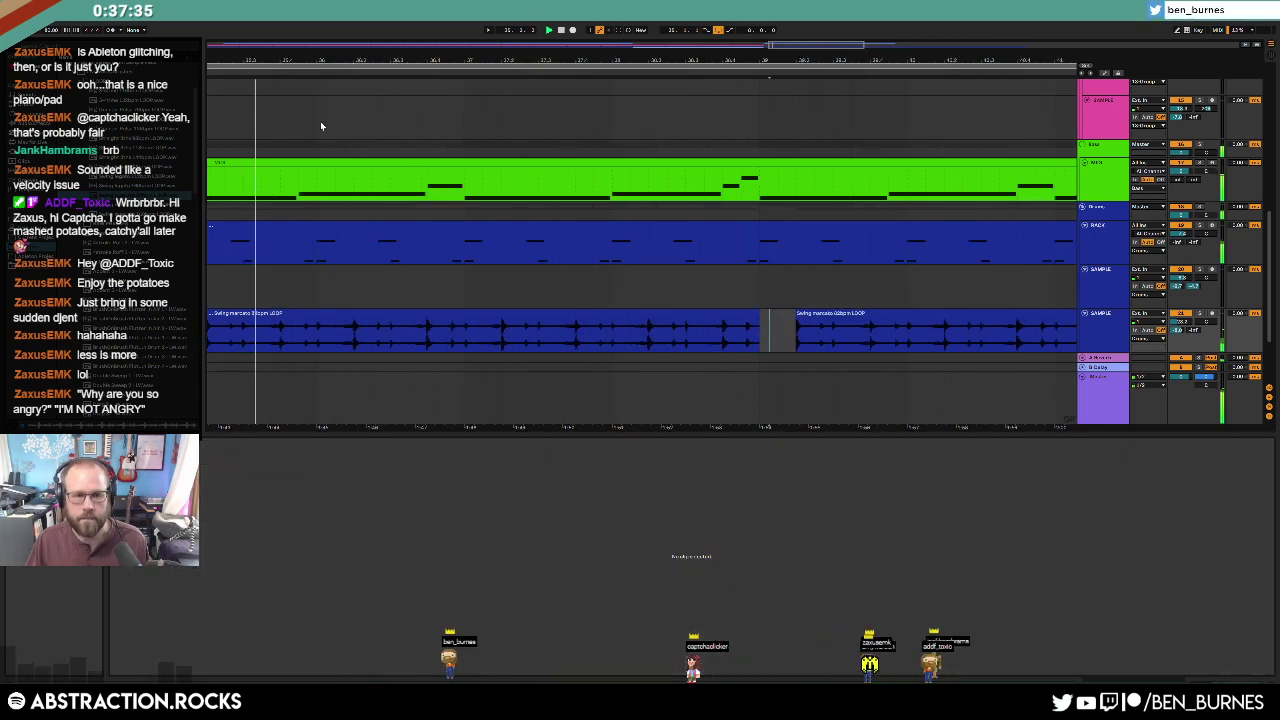
Step: Add the Raum reverb after the compressor on the swing percussion sample track
left_click(756, 320)
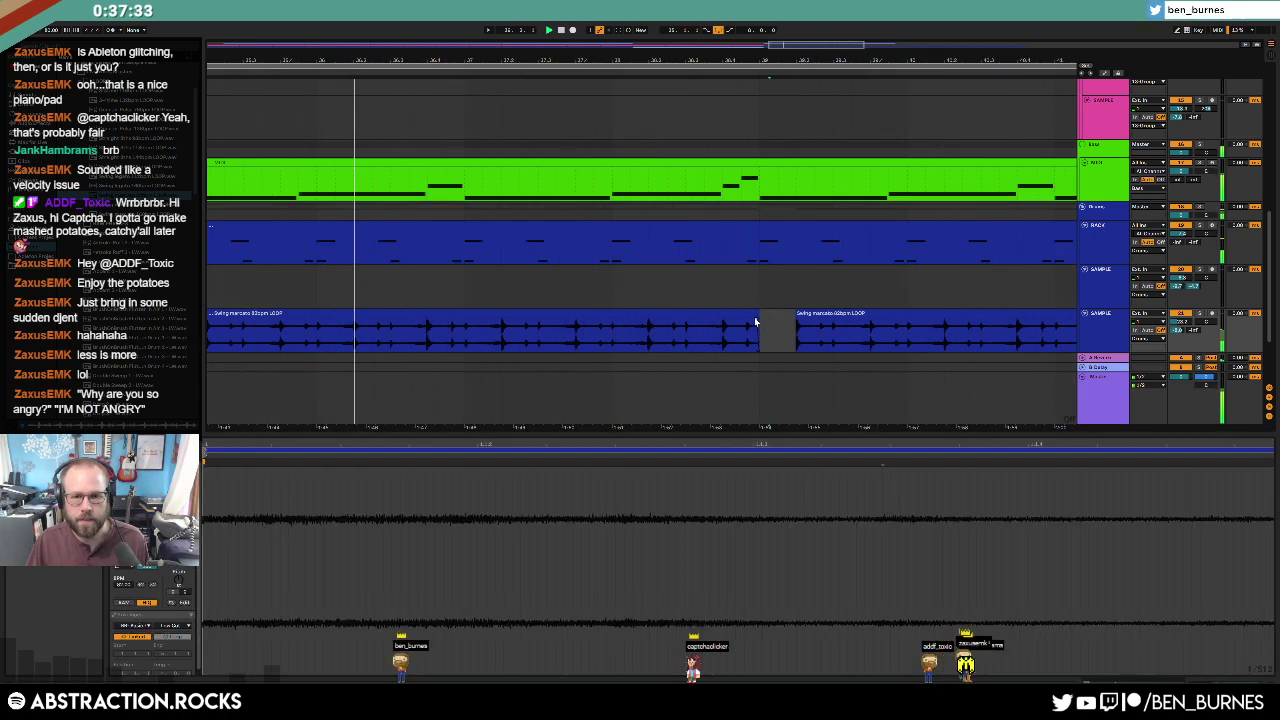
scroll(760, 330, "down", 3)
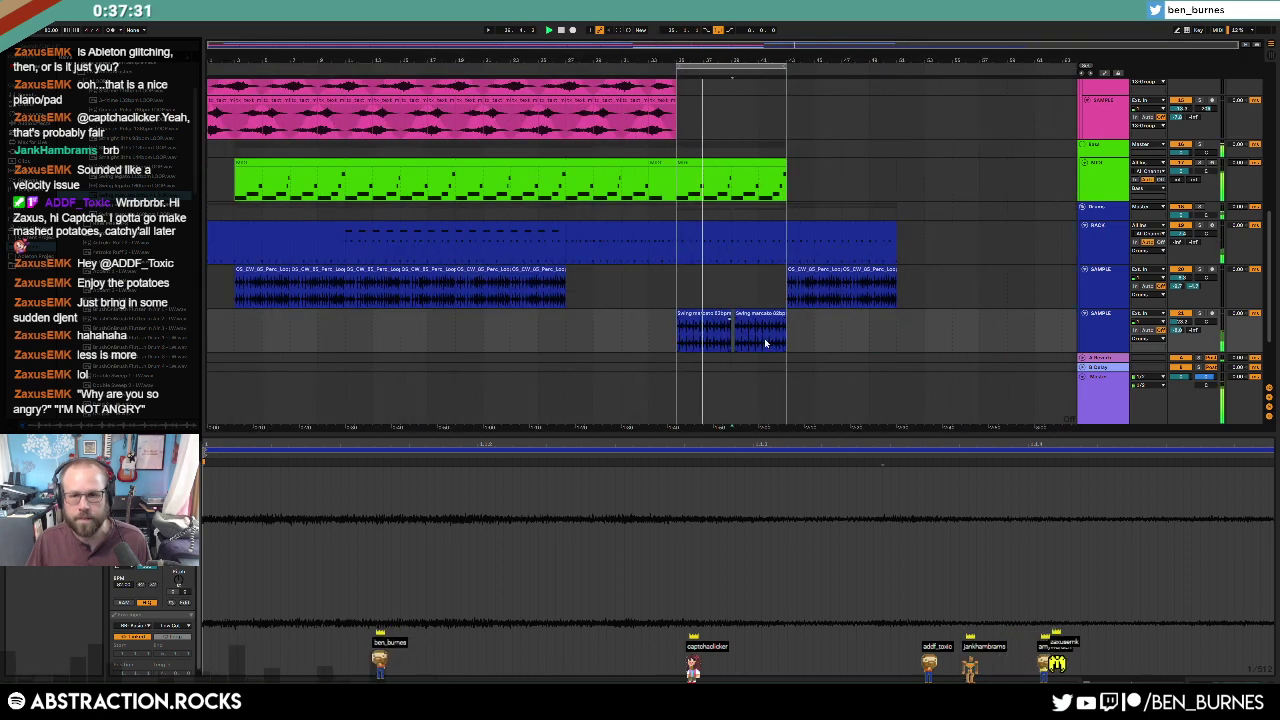
left_click(800, 332)
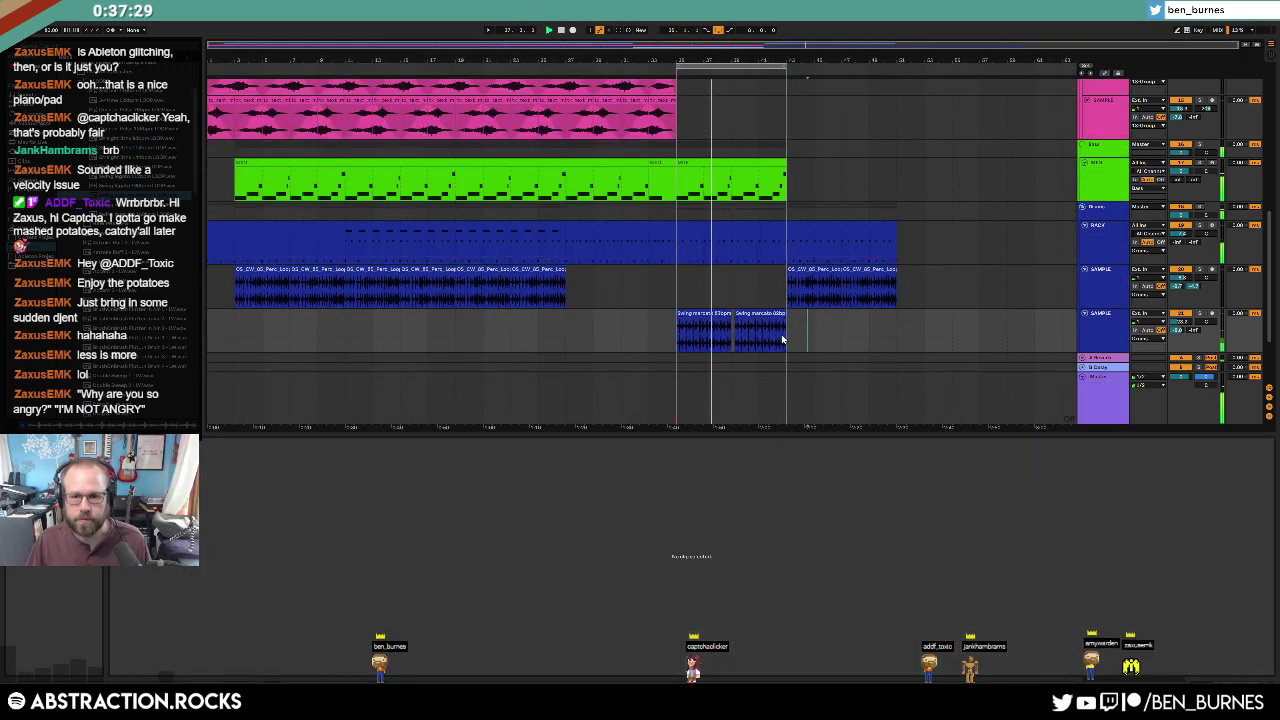
left_click(782, 336)
left_click(1106, 341)
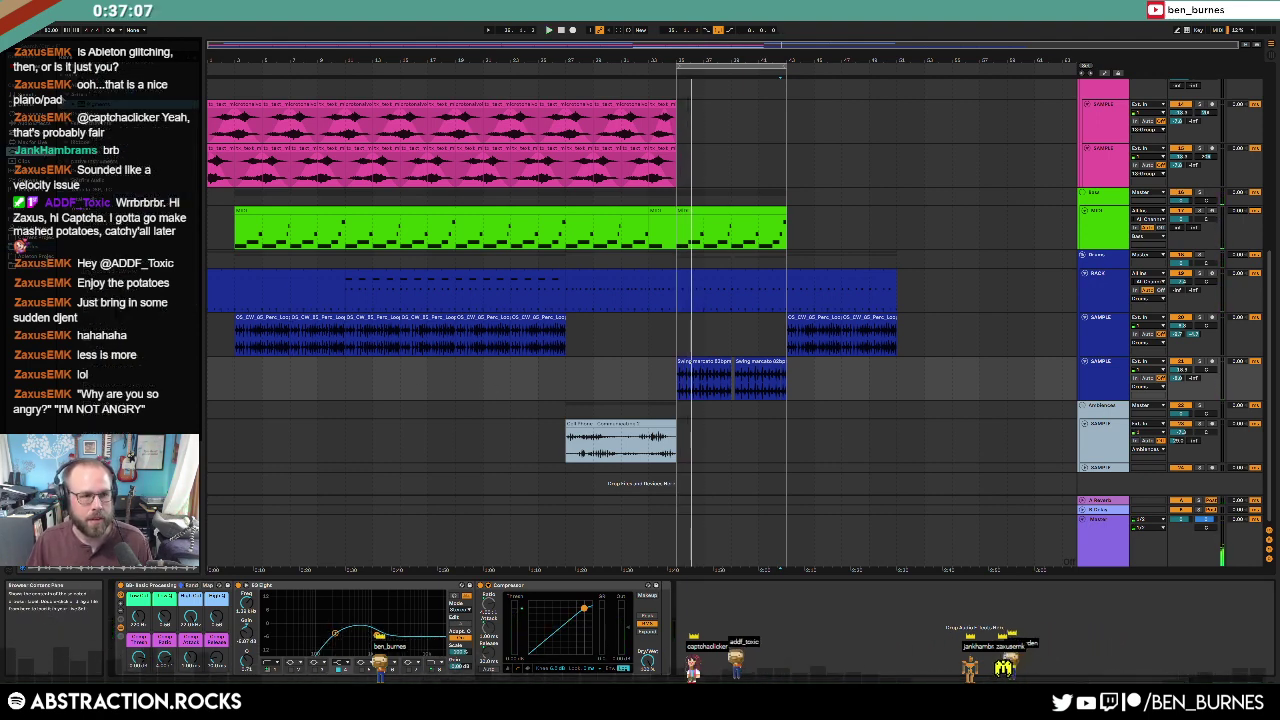
left_click(69, 94)
left_click(69, 151)
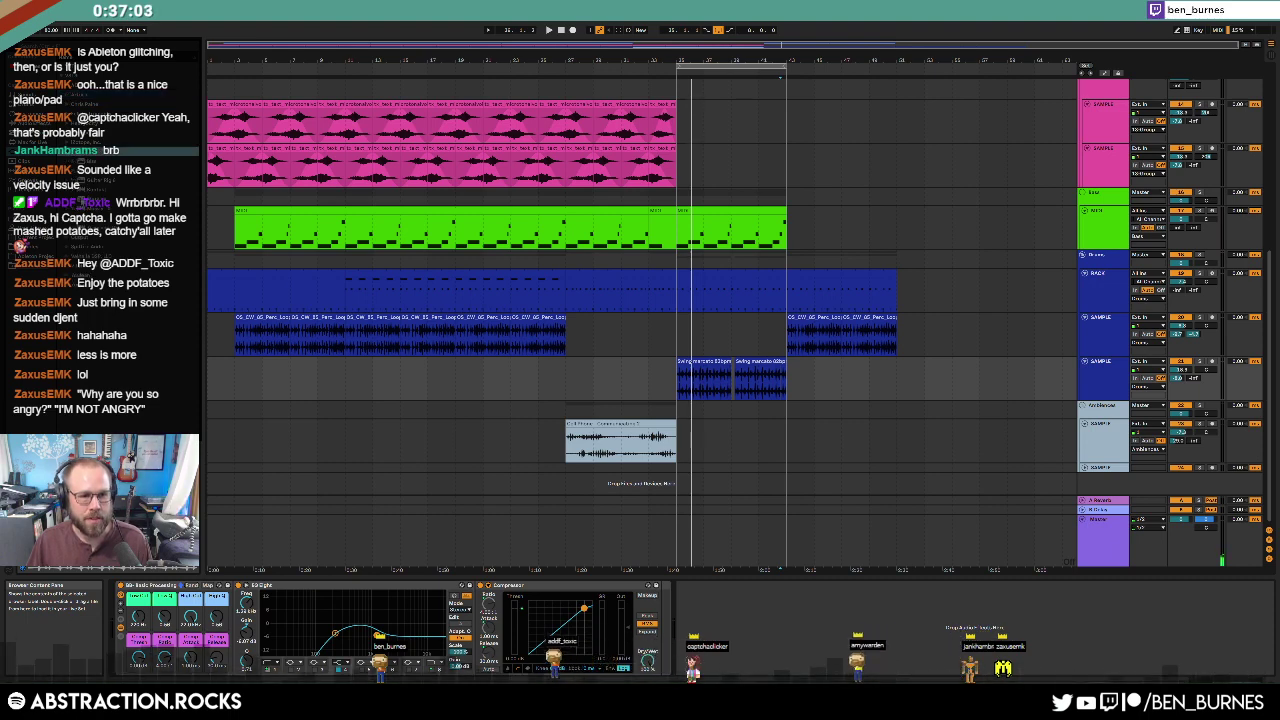
double_click(90, 217)
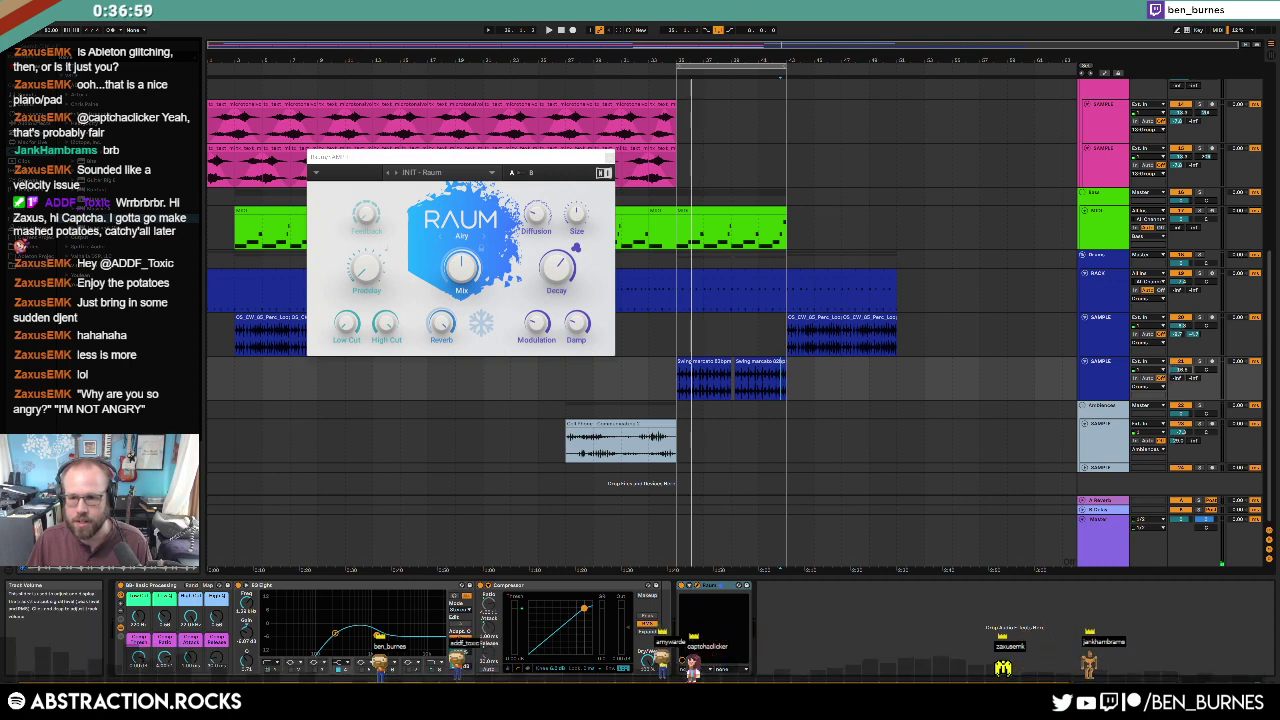
Step: Set Raum's low cut to about -12 dB, lower its high cut to about 6 kHz, and shorten the decay
left_click_drag(347, 323, 347, 304)
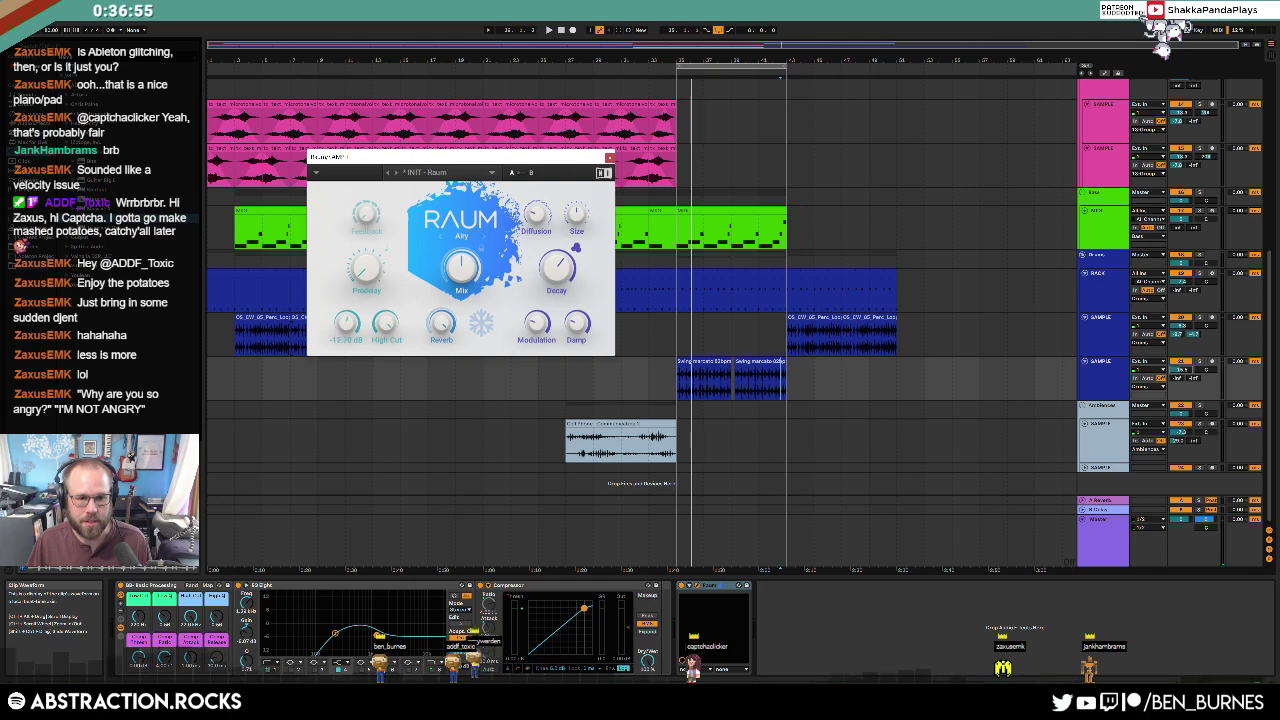
left_click_drag(385, 323, 385, 343)
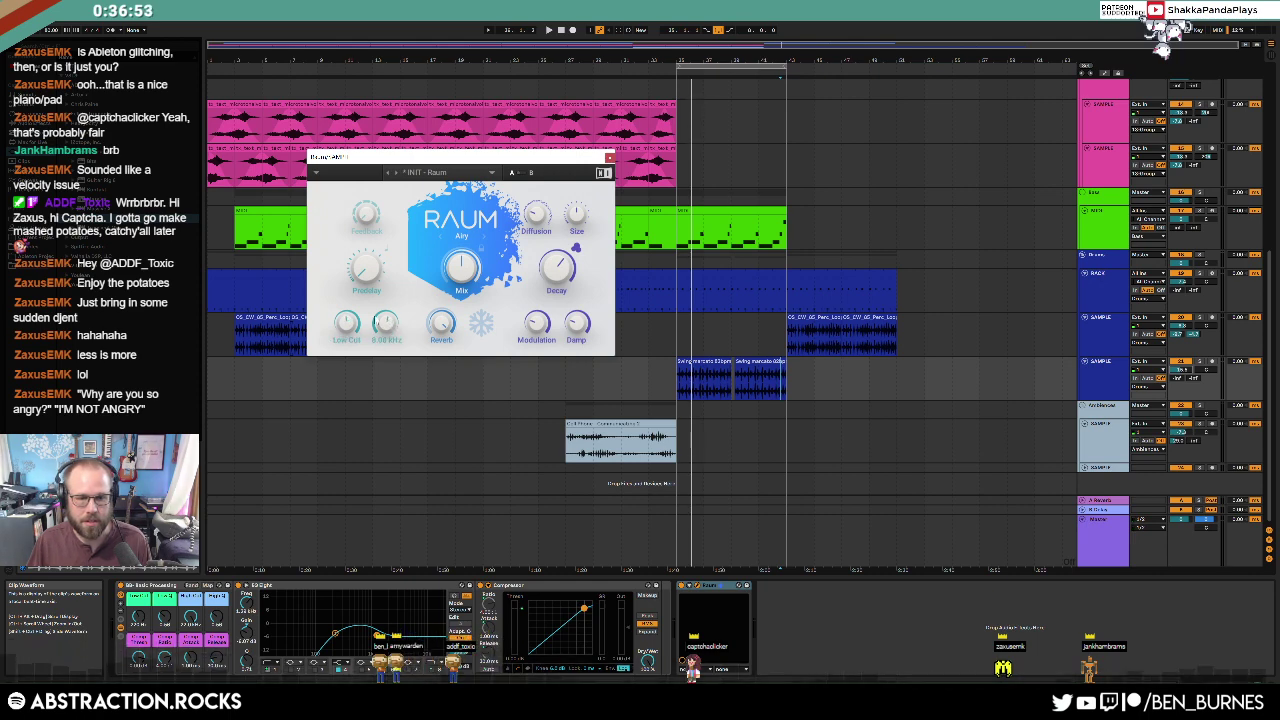
left_click(690, 362)
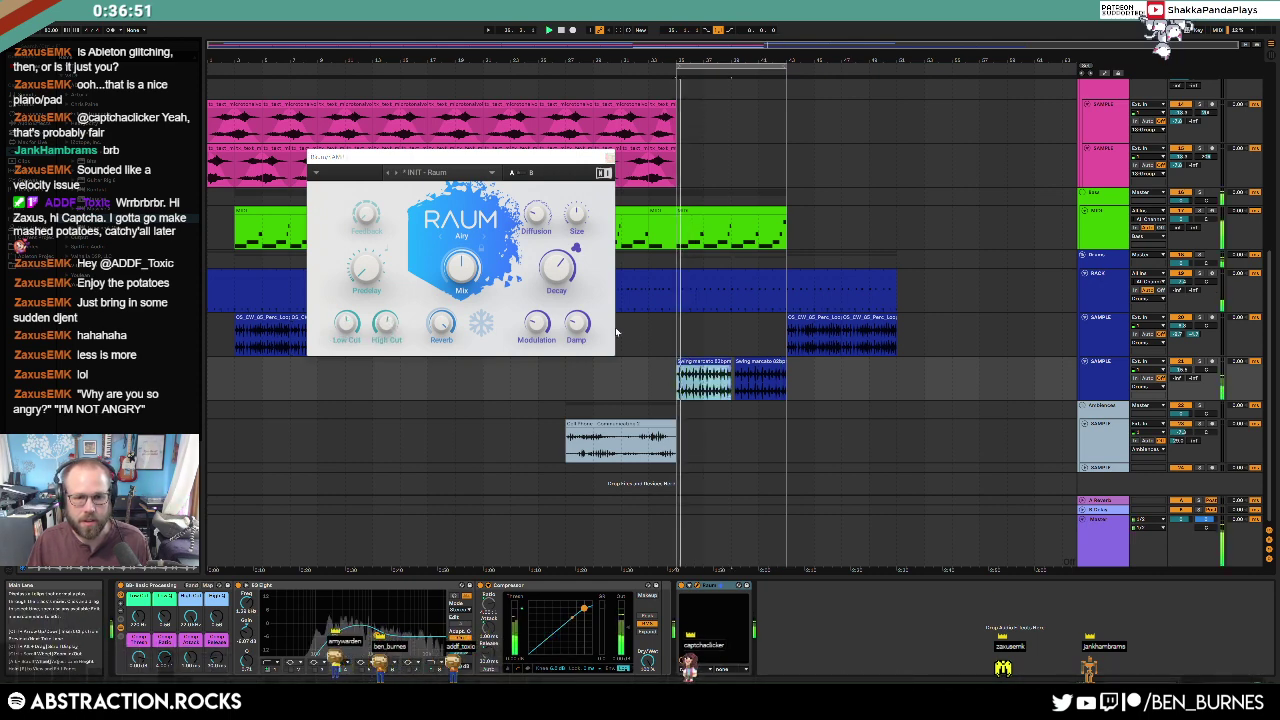
left_click_drag(386, 323, 386, 332)
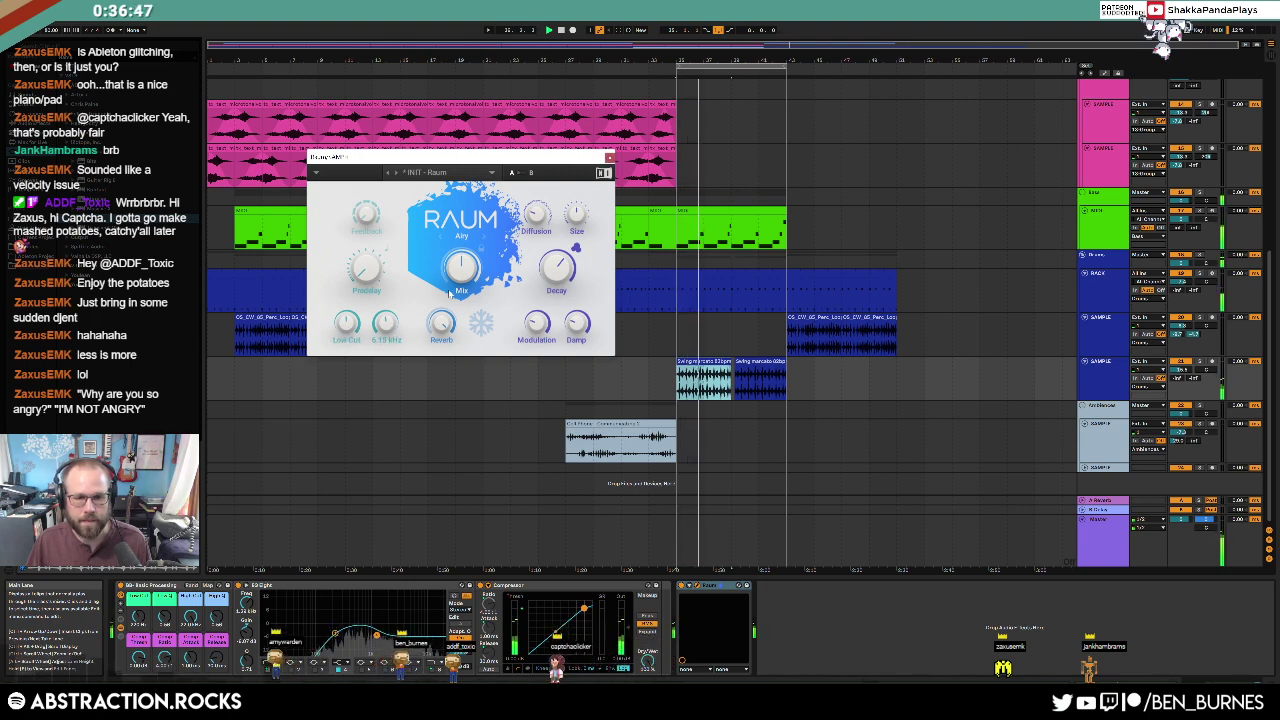
mouse_move(548, 270)
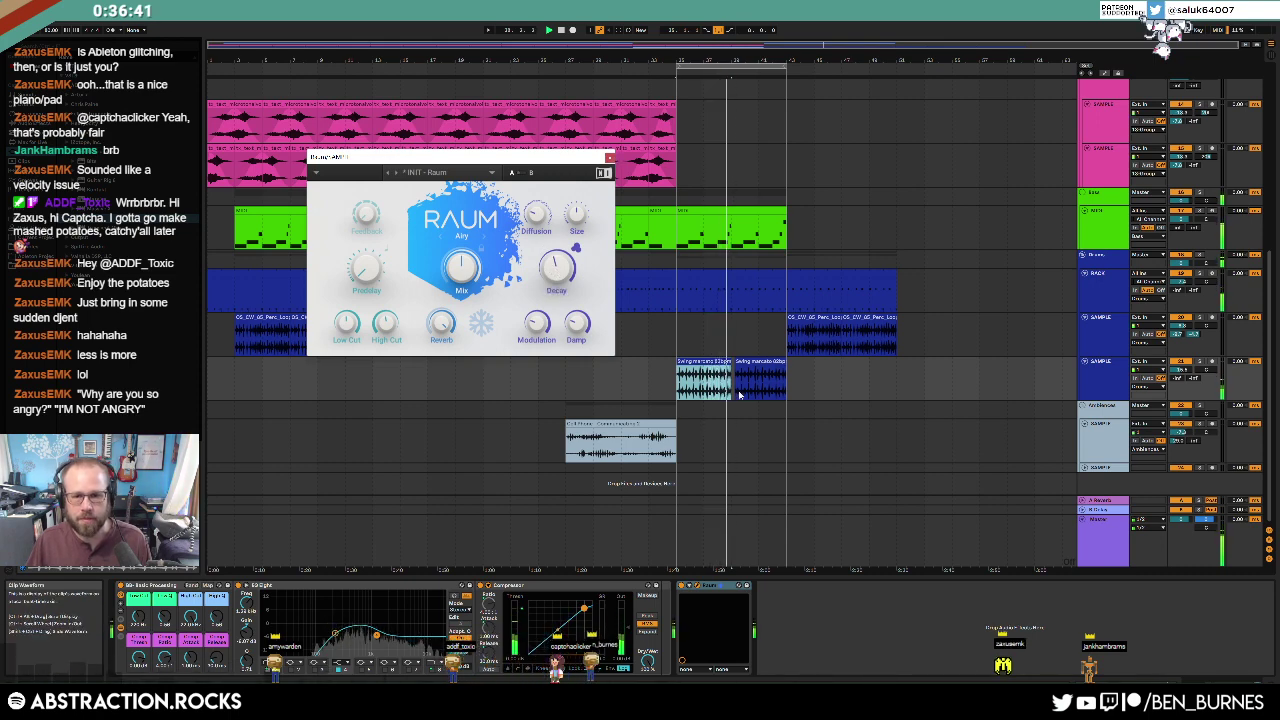
Step: Select the RACK drum track and show its device chain
left_click(869, 398)
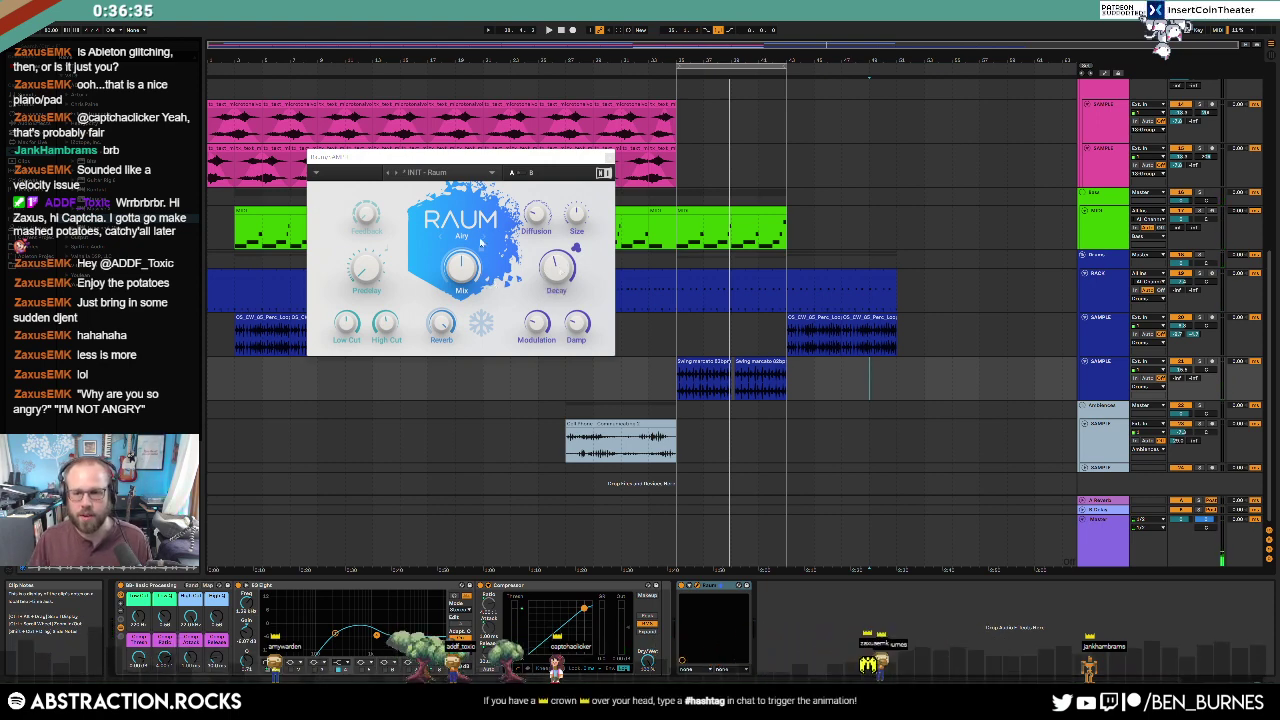
mouse_move(463, 269)
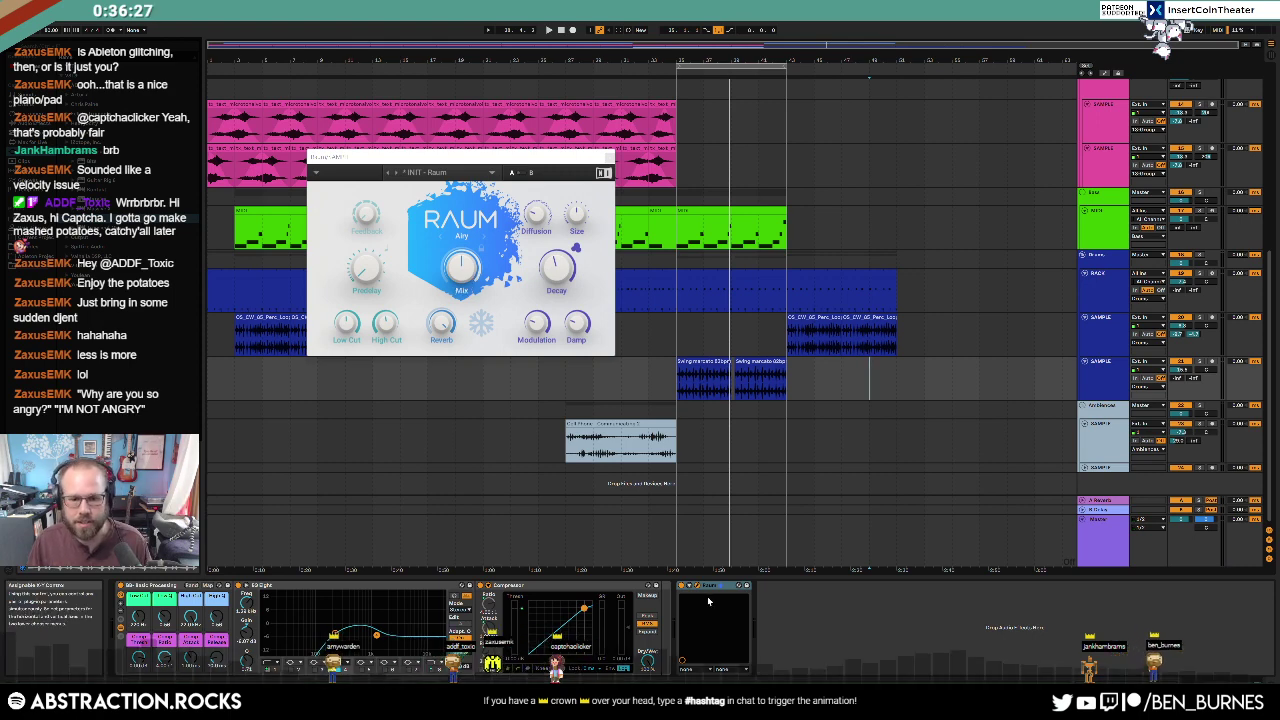
left_click(1055, 288)
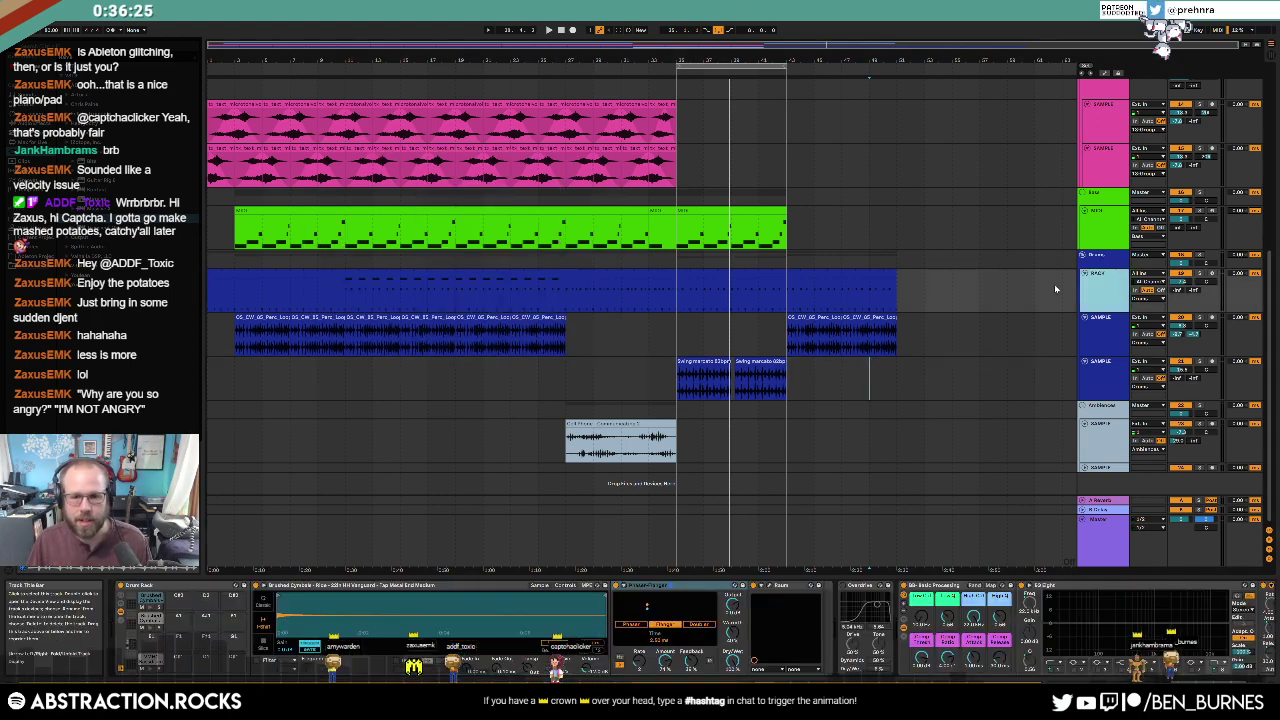
left_click(292, 328)
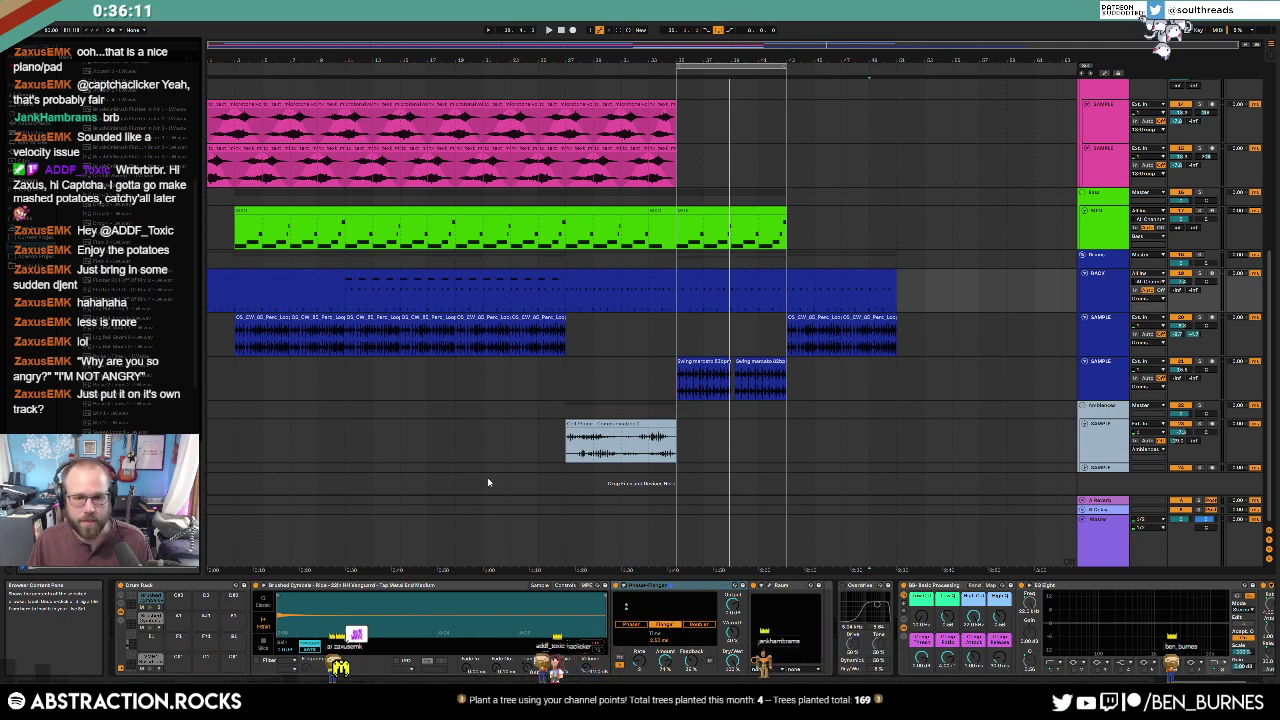
Step: Open the RACK drum clip starting at bar 35 and add hits on beats 2 and 4 in the empty Top 3 row
scroll(733, 383, "up", 1)
scroll(691, 391, "up", 5)
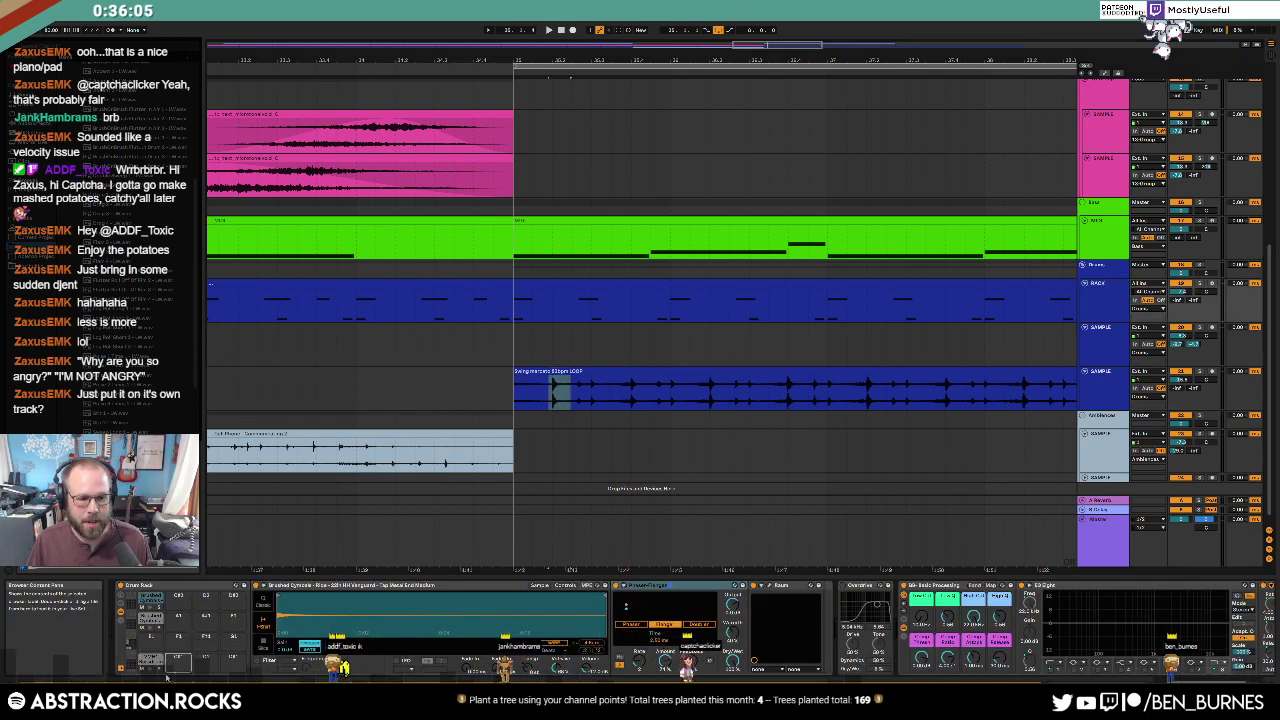
double_click(586, 288)
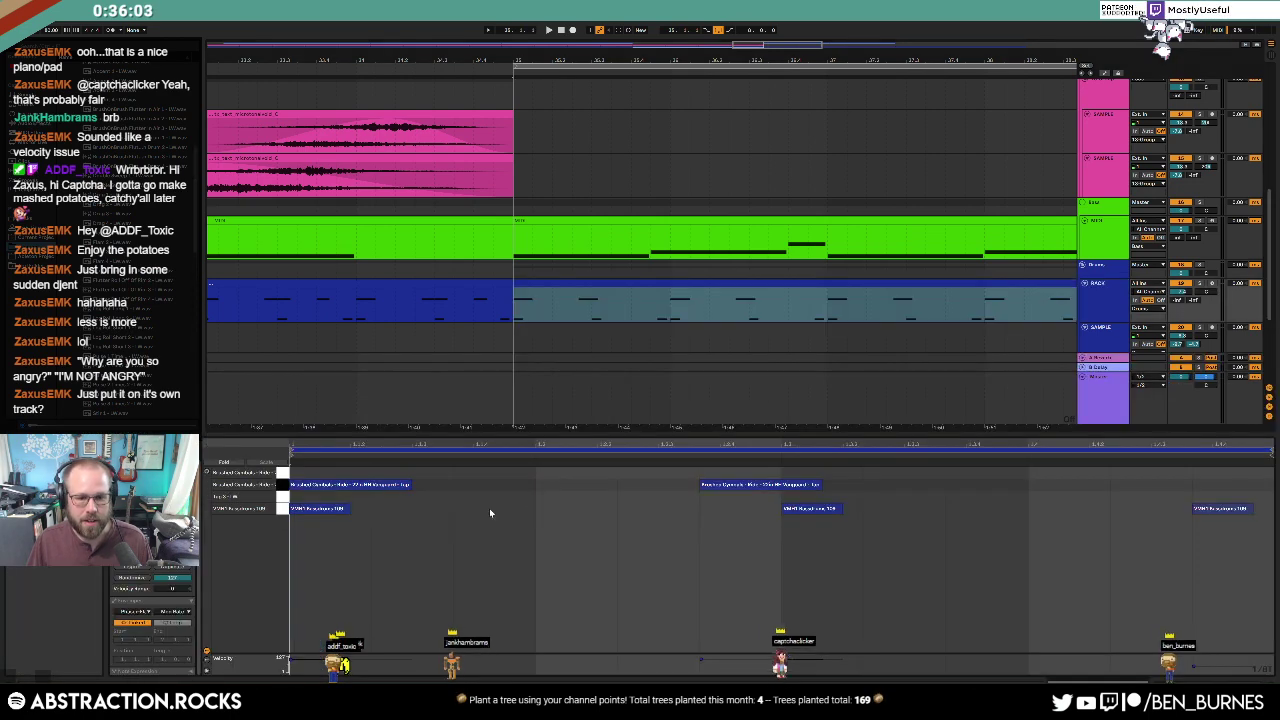
double_click(549, 499)
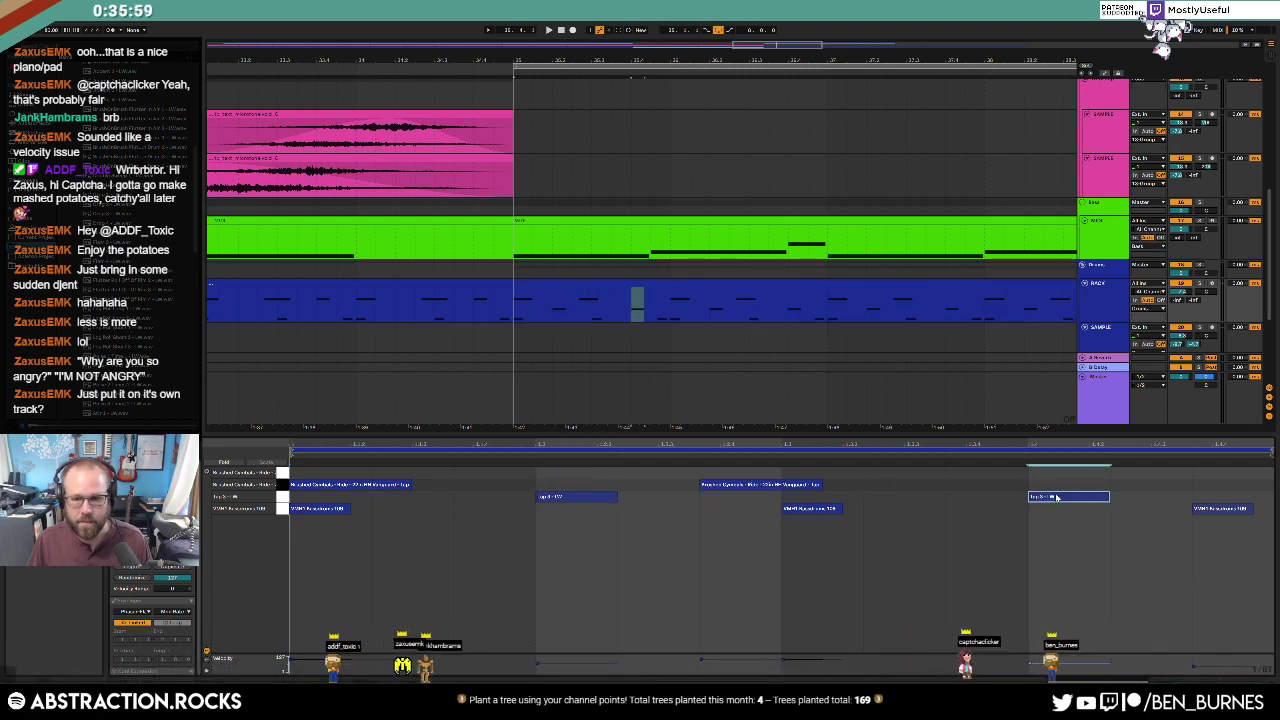
Step: Add the Raum reverb to the Top 3 drum pad's chain after its sampler and audition it in the arrangement
key("shift+Tab")
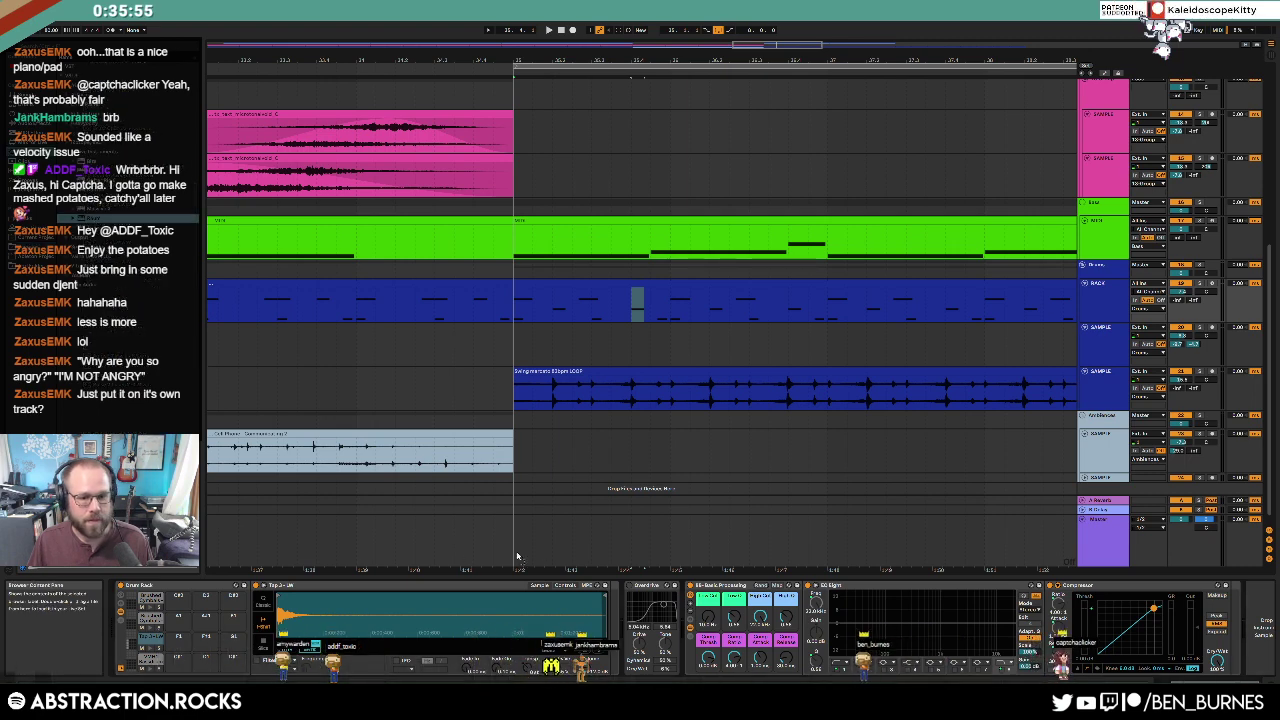
left_click_drag(597, 595, 609, 605)
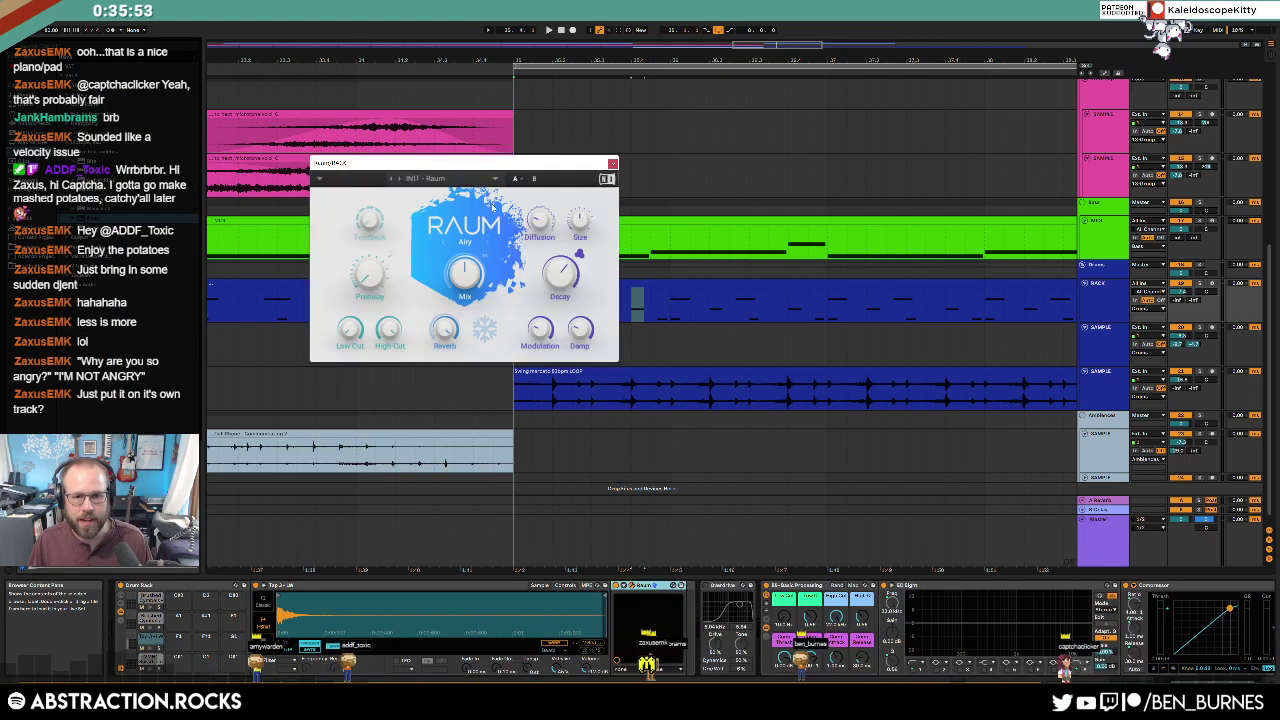
left_click_drag(489, 171, 414, 356)
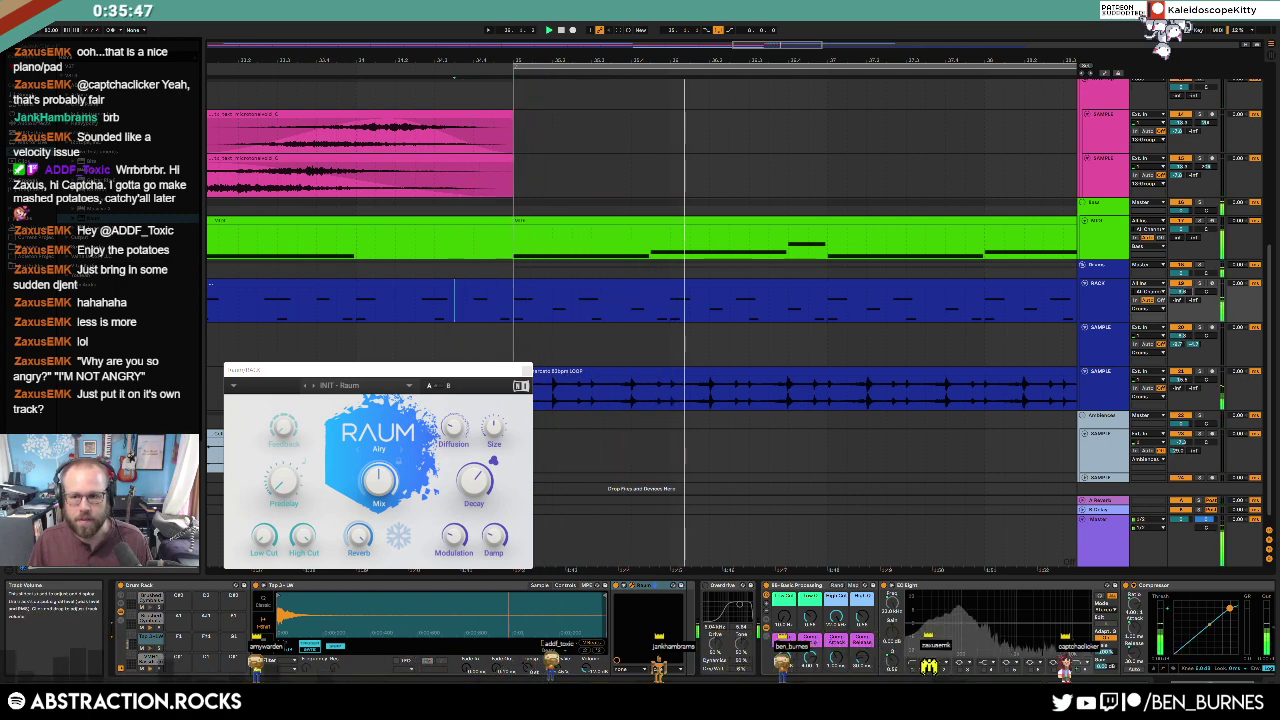
double_click(745, 284)
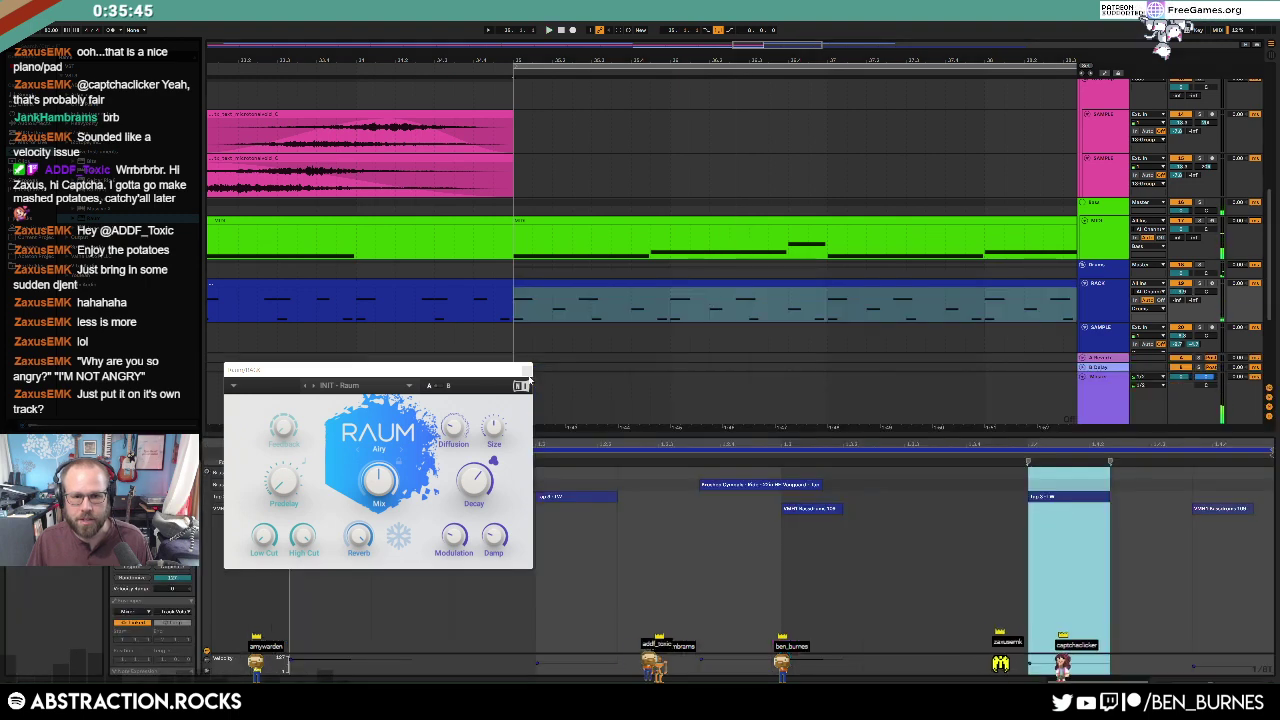
left_click(527, 371)
Step: Consolidate the first two bars of the RACK drum clip from bar 35 and extend the pattern to bar 43
left_click(867, 313)
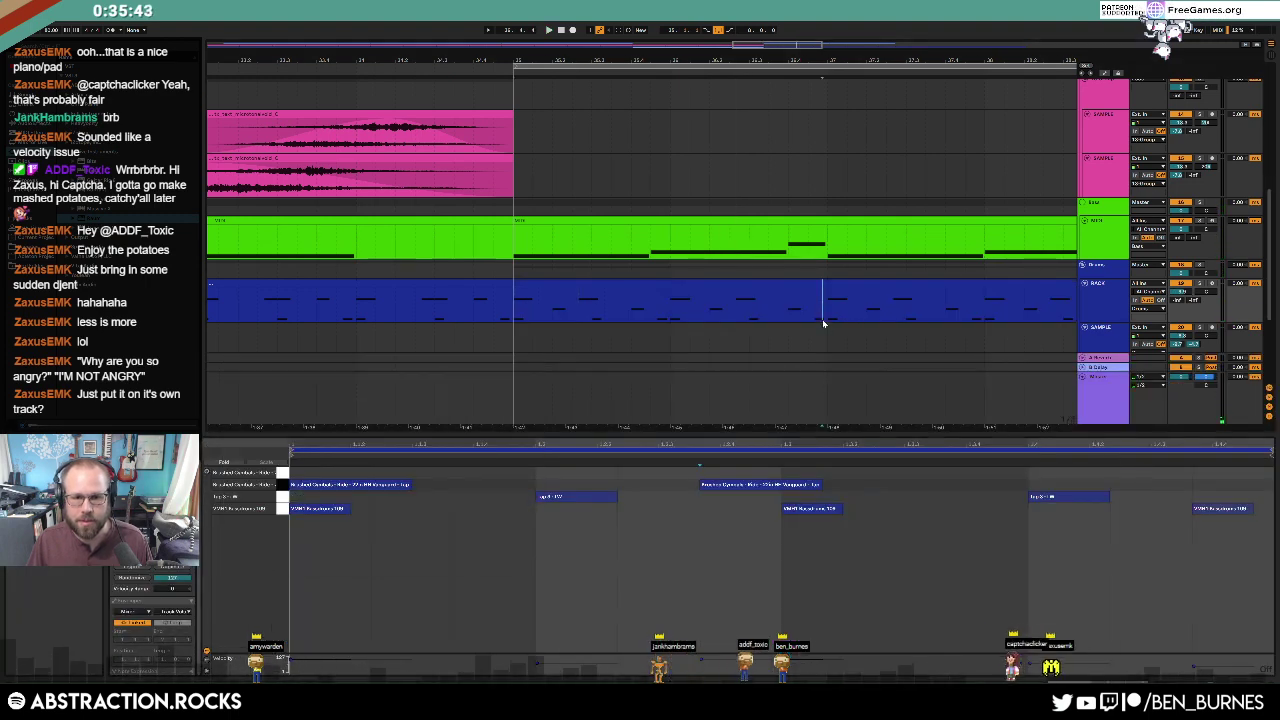
left_click_drag(829, 306, 552, 318)
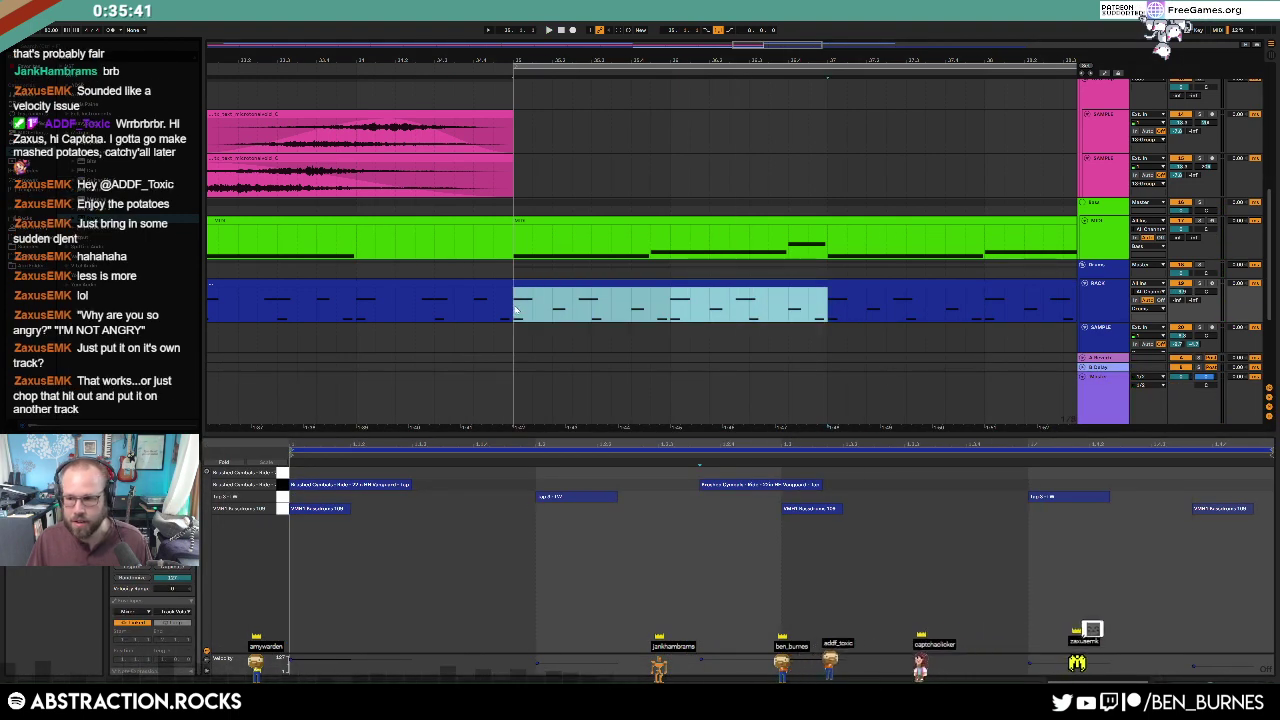
key("ctrl+j")
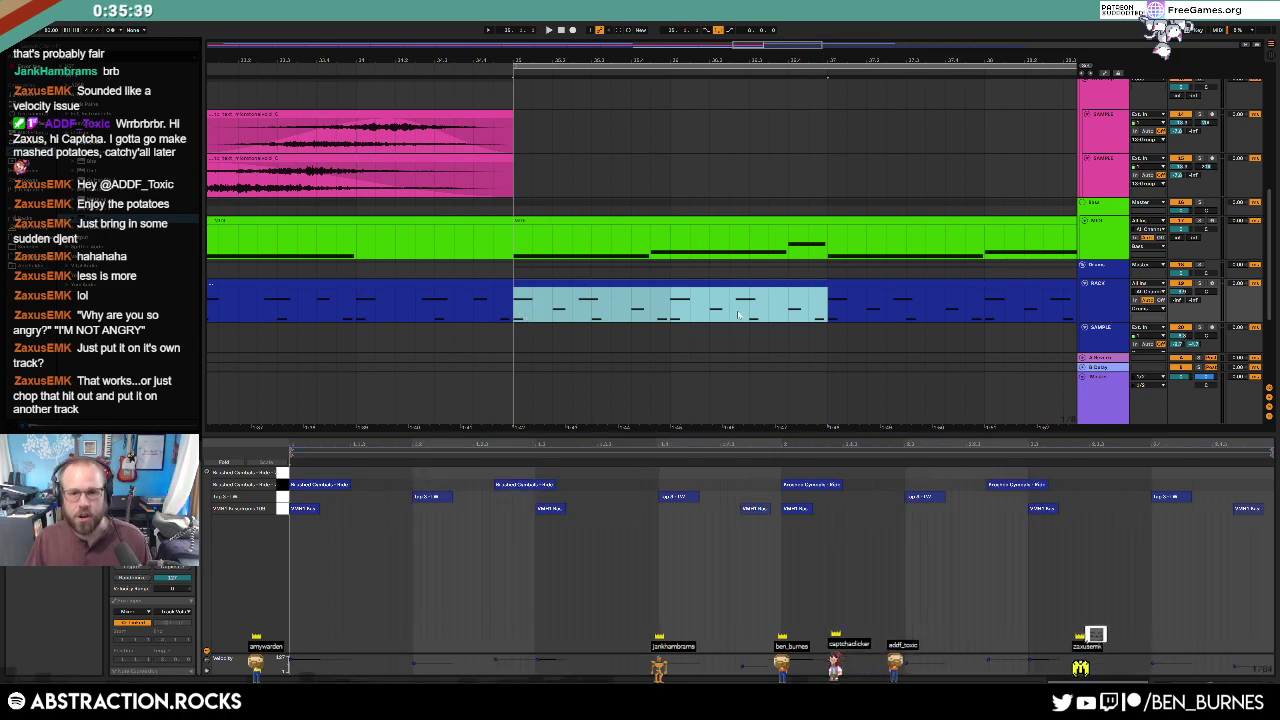
scroll(820, 299, "down", 3)
left_click_drag(736, 60, 831, 47)
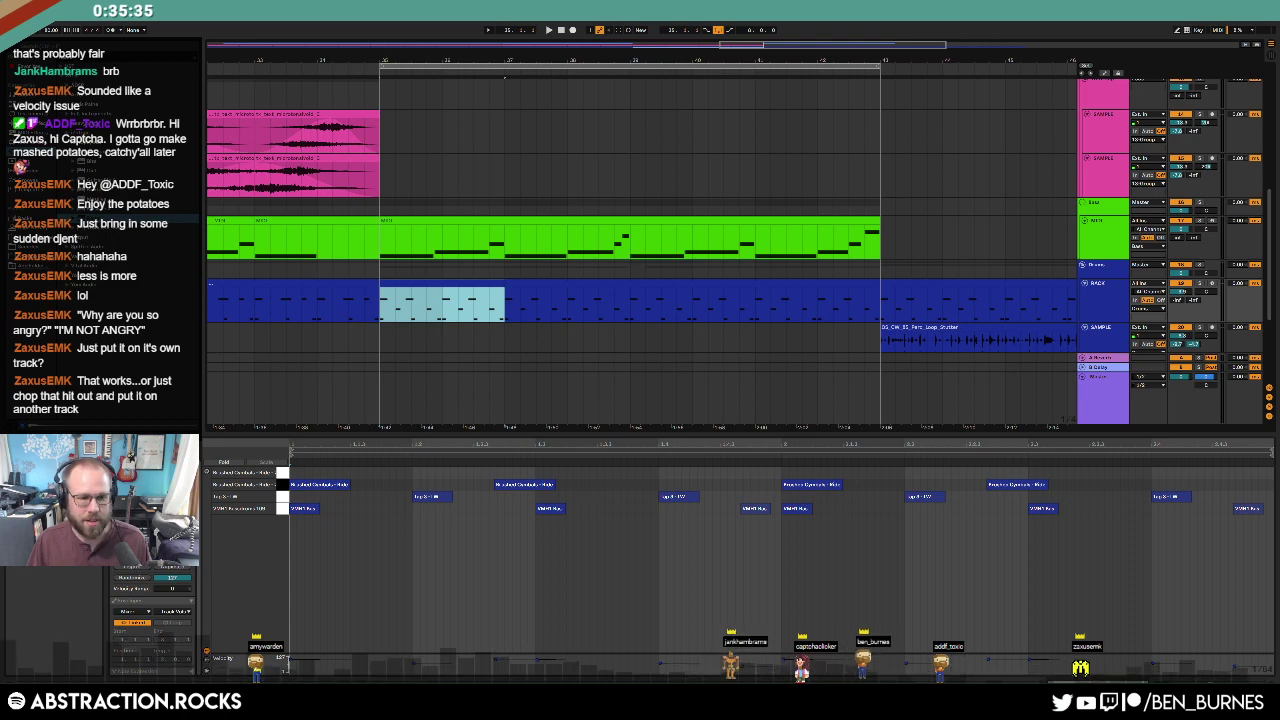
left_click_drag(504, 286, 874, 290)
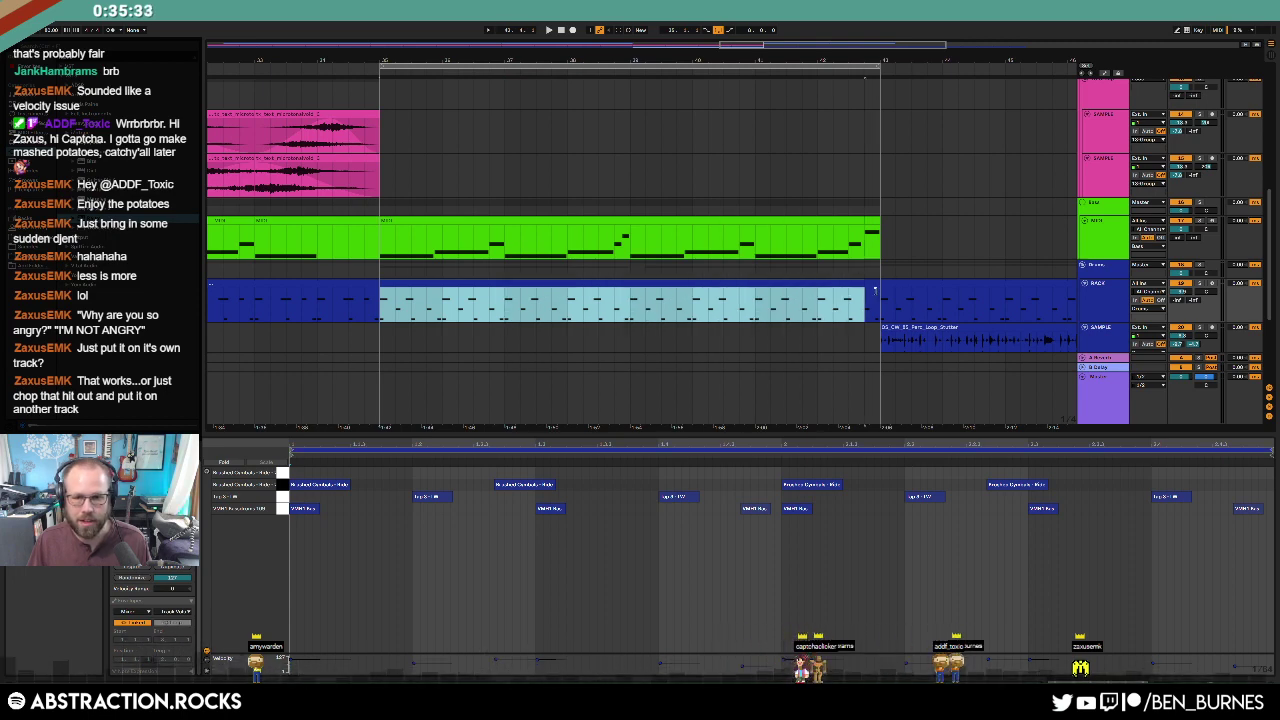
Step: Nudge the Top 3 hits off the grid, the beat 2 hits slightly late and the beat 4 hits slightly early
left_click(457, 547)
scroll(402, 514, "up", 3)
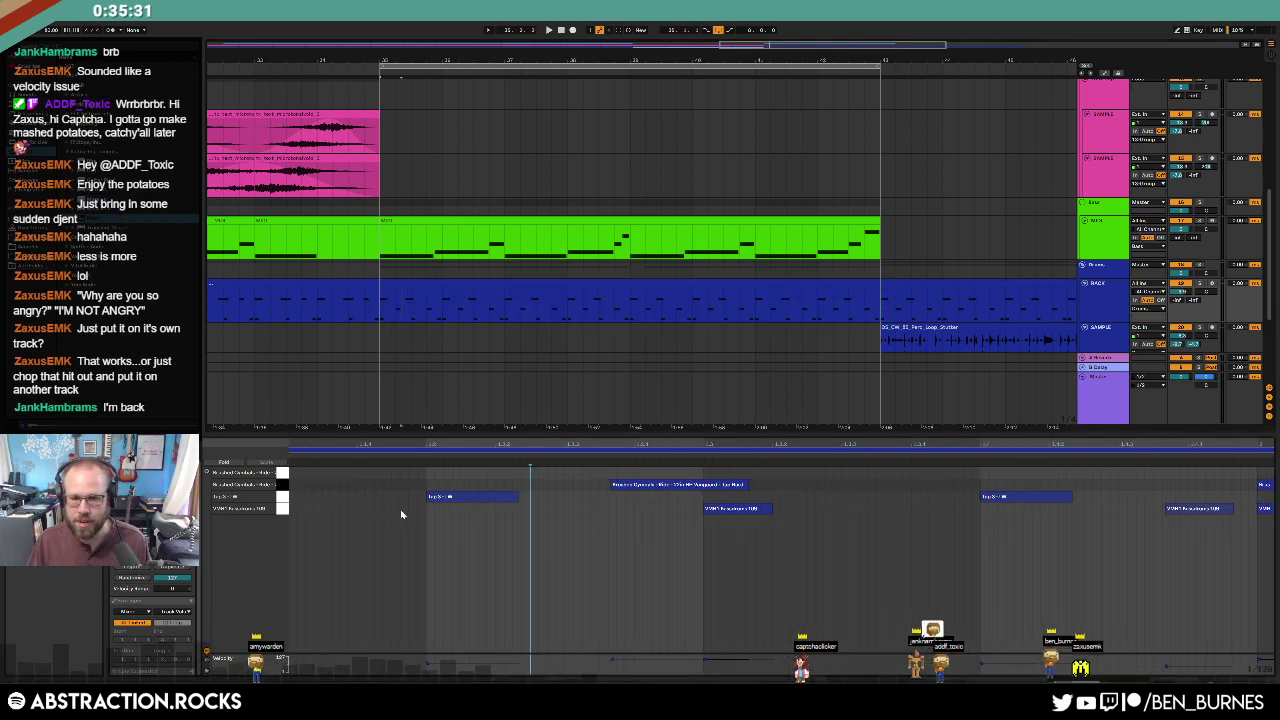
left_click(988, 498)
left_click_drag(1014, 445, 330, 441)
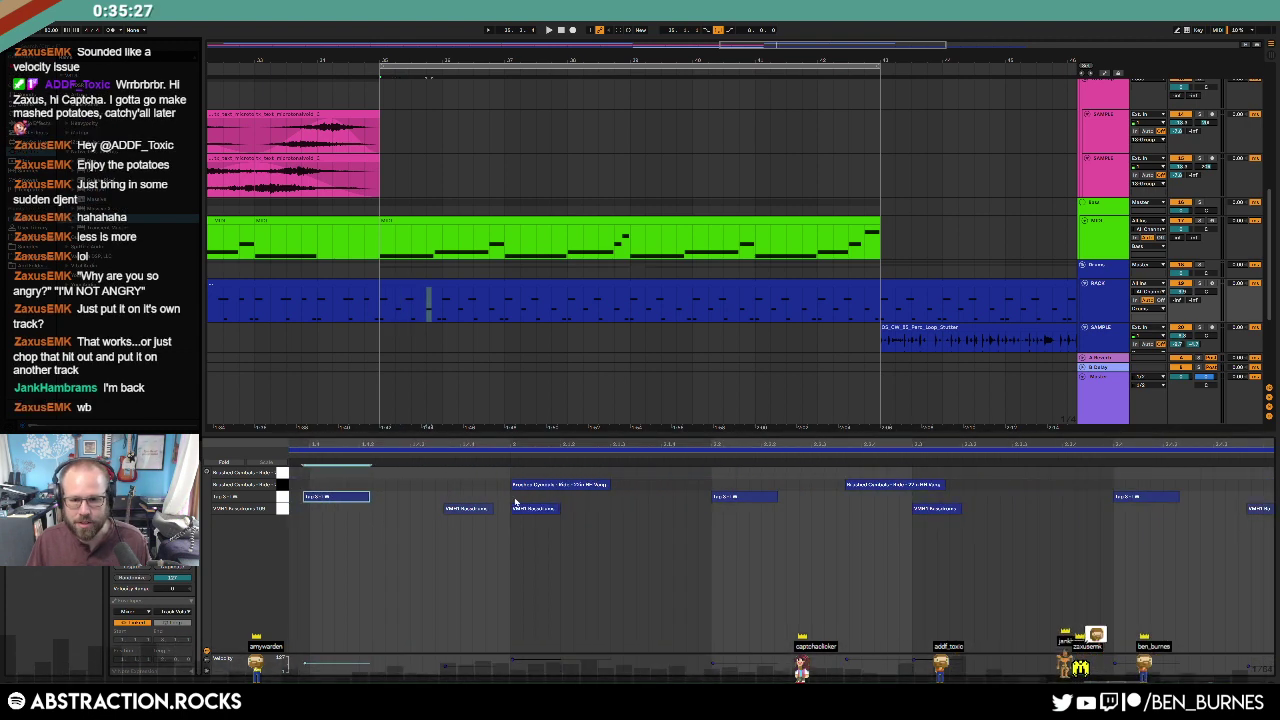
left_click(1131, 498)
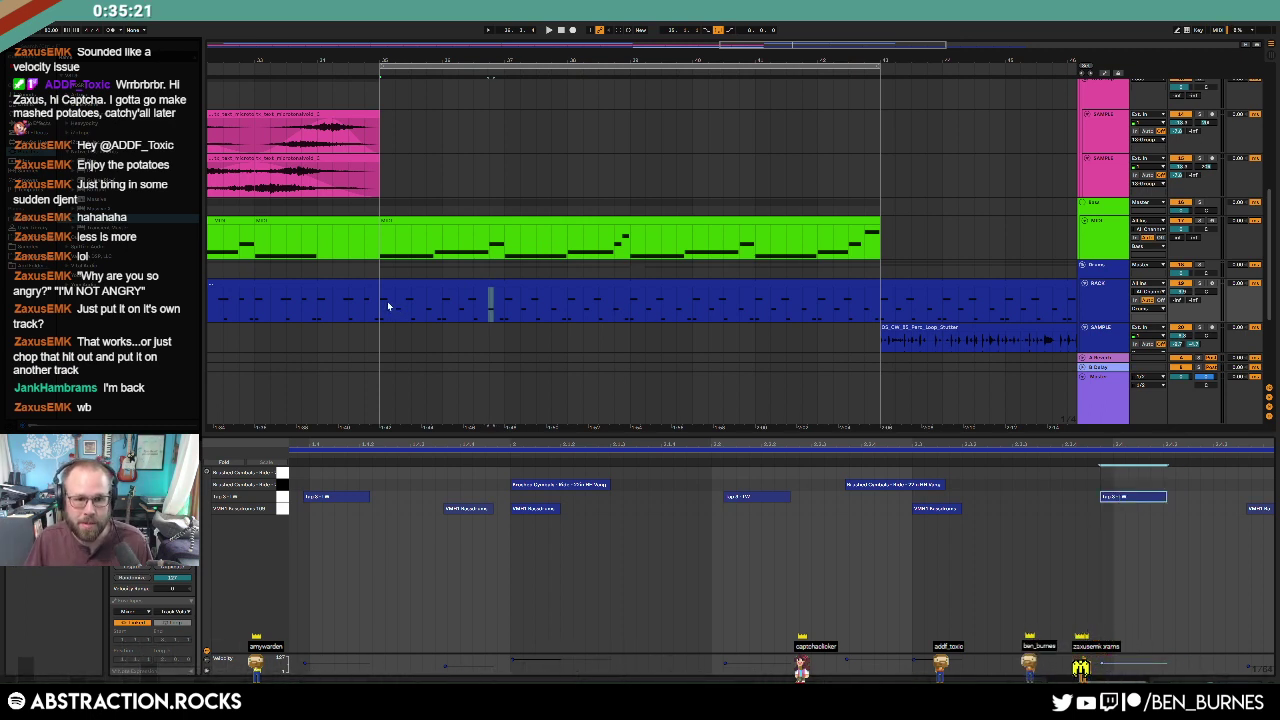
Step: During playback, add extra Top 3 hits at the end of each bar and between beats 3 and 4 of the second bar
key("space")
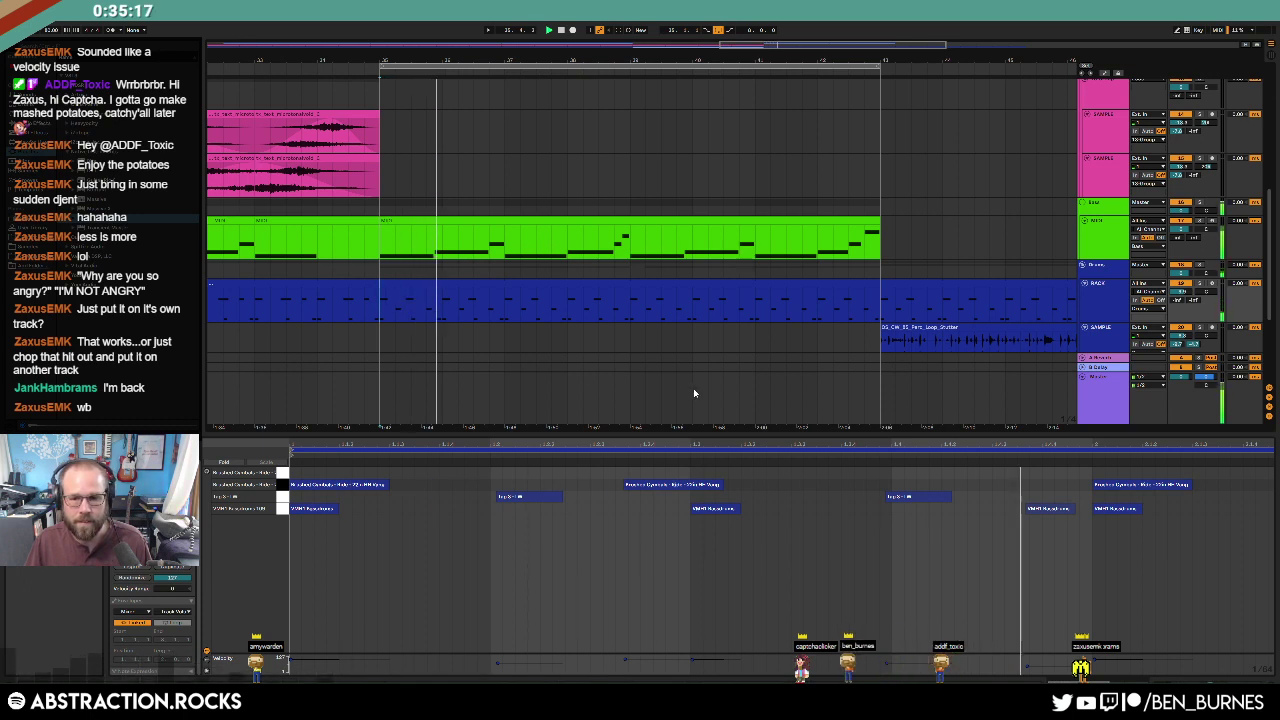
left_click(489, 283)
left_click(1087, 542)
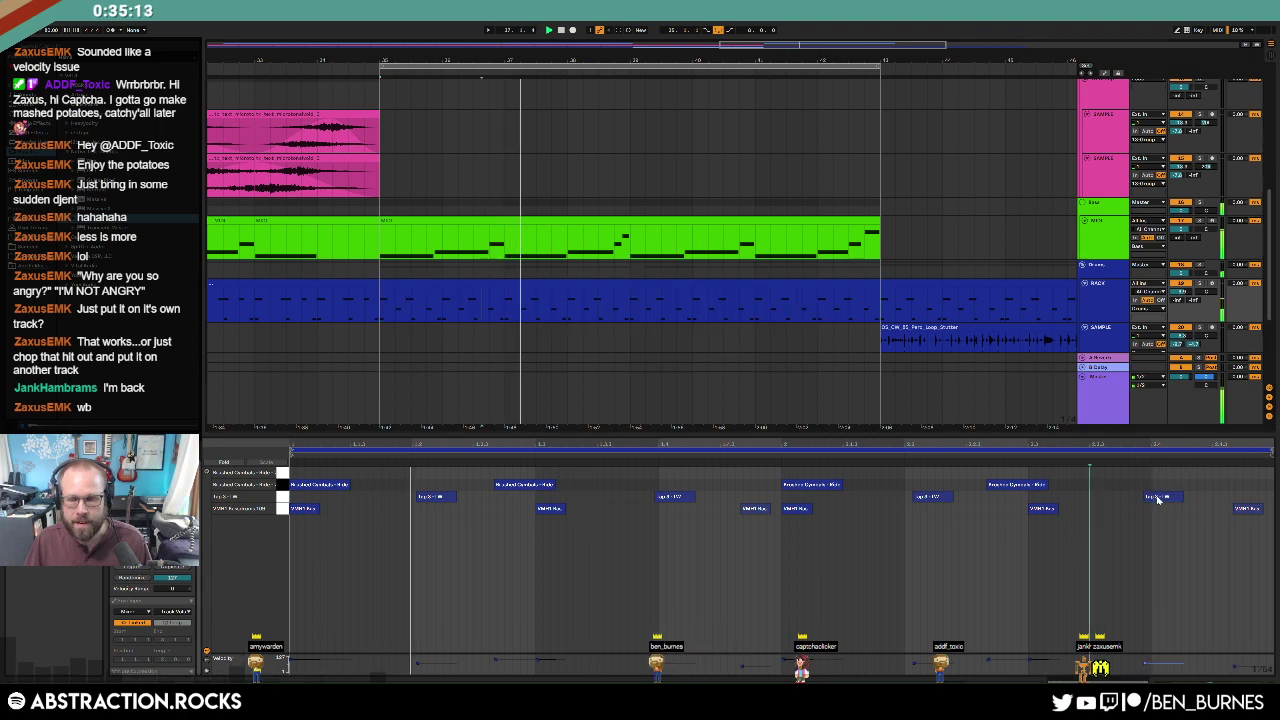
left_click_drag(1158, 498, 1111, 502)
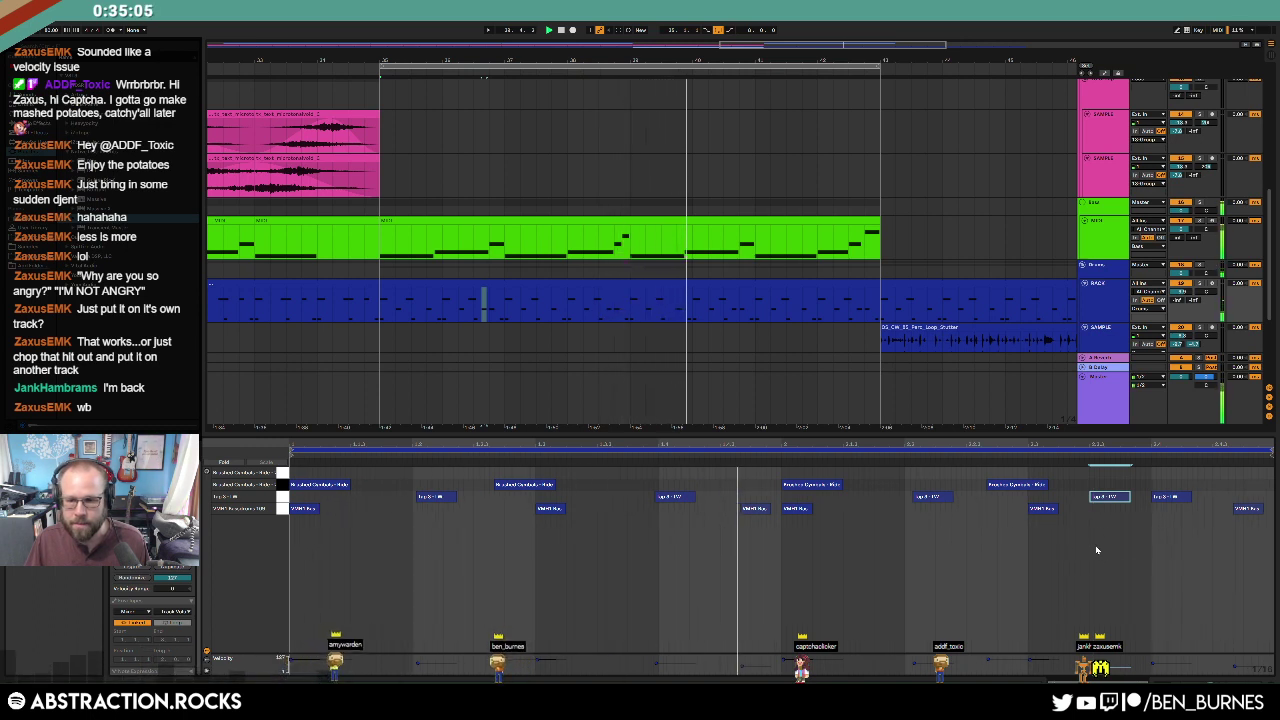
left_click_drag(1096, 496, 765, 500)
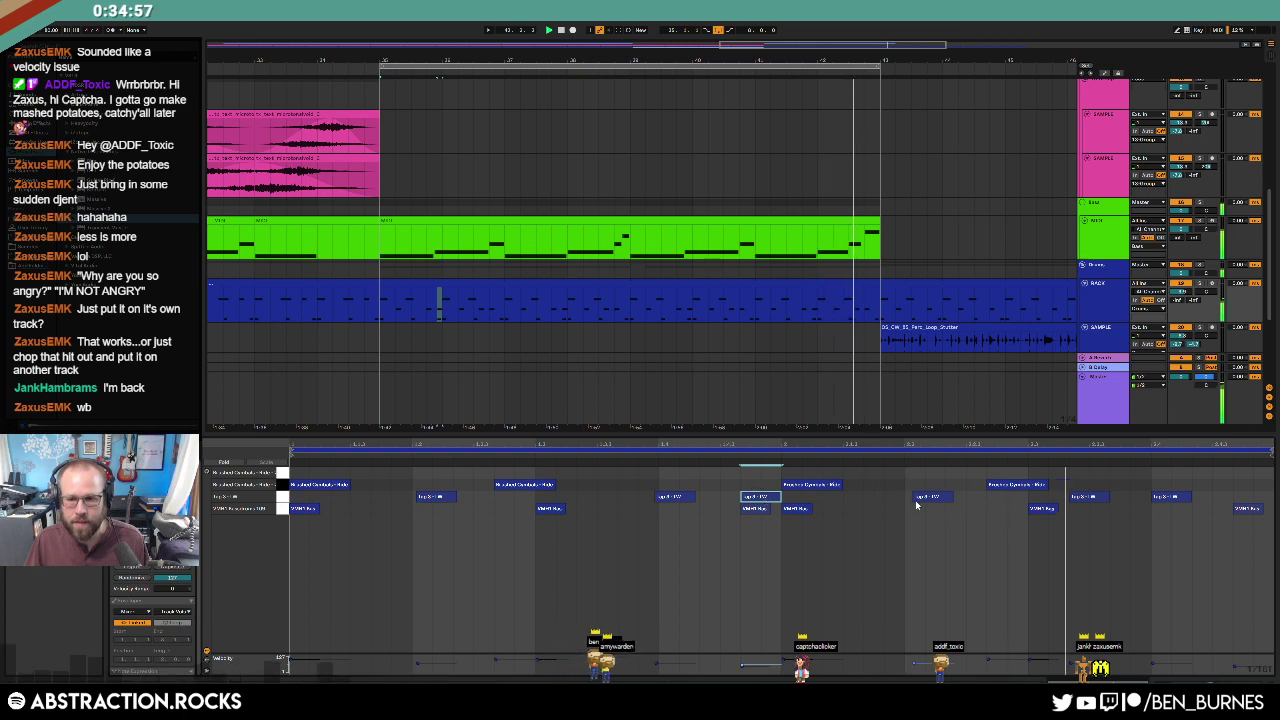
left_click_drag(932, 501, 929, 502)
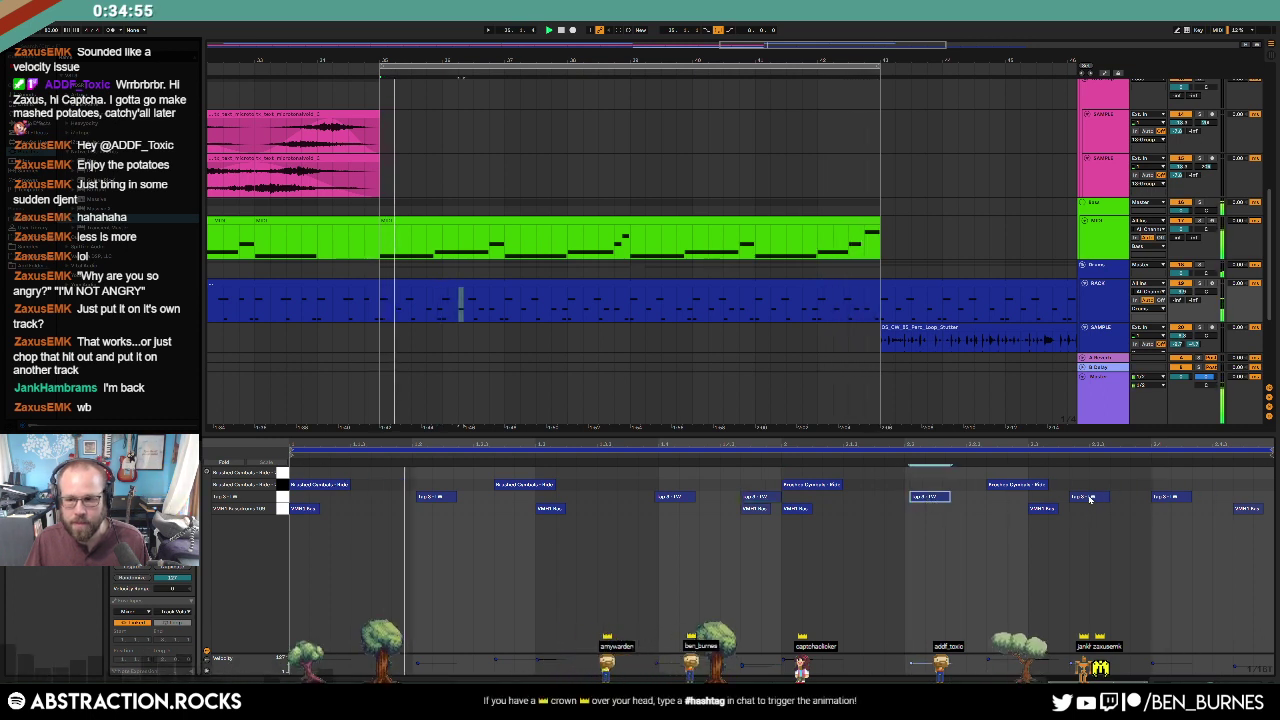
double_click(1256, 500)
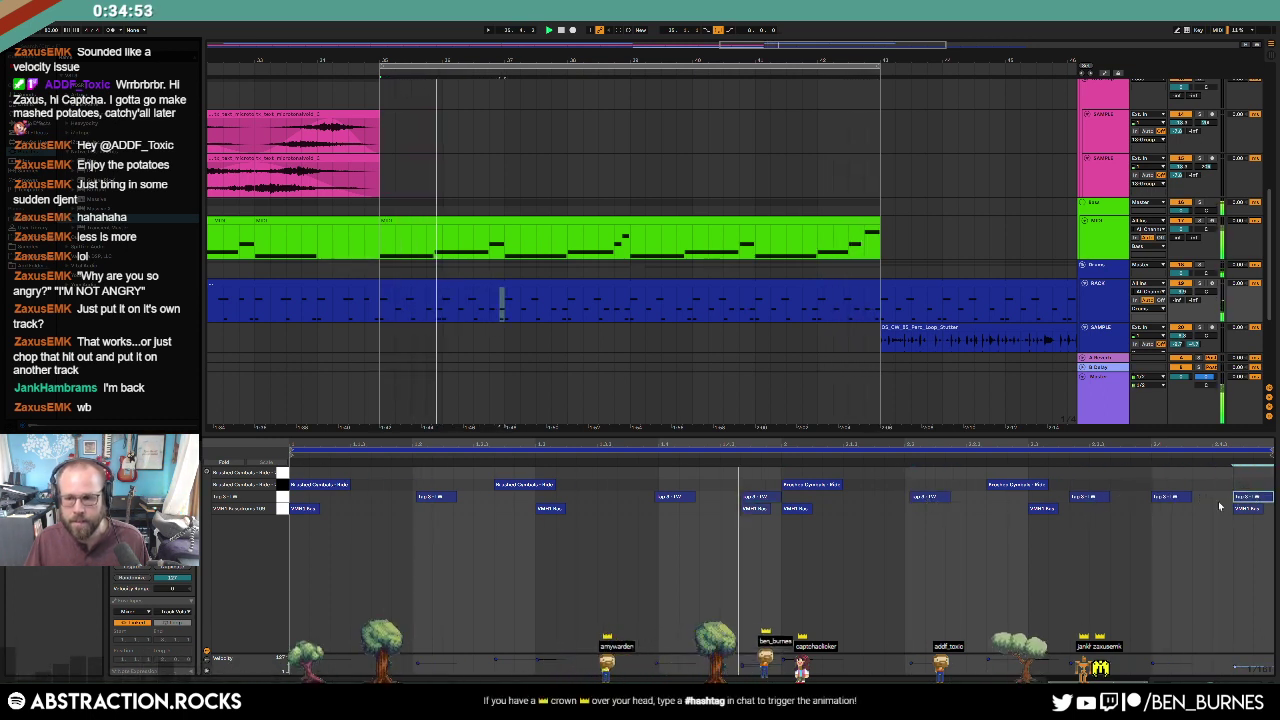
Step: Raise the Mix of the Top 3 pad's Raum reverb to about 60% while the section plays
key("shift+Tab")
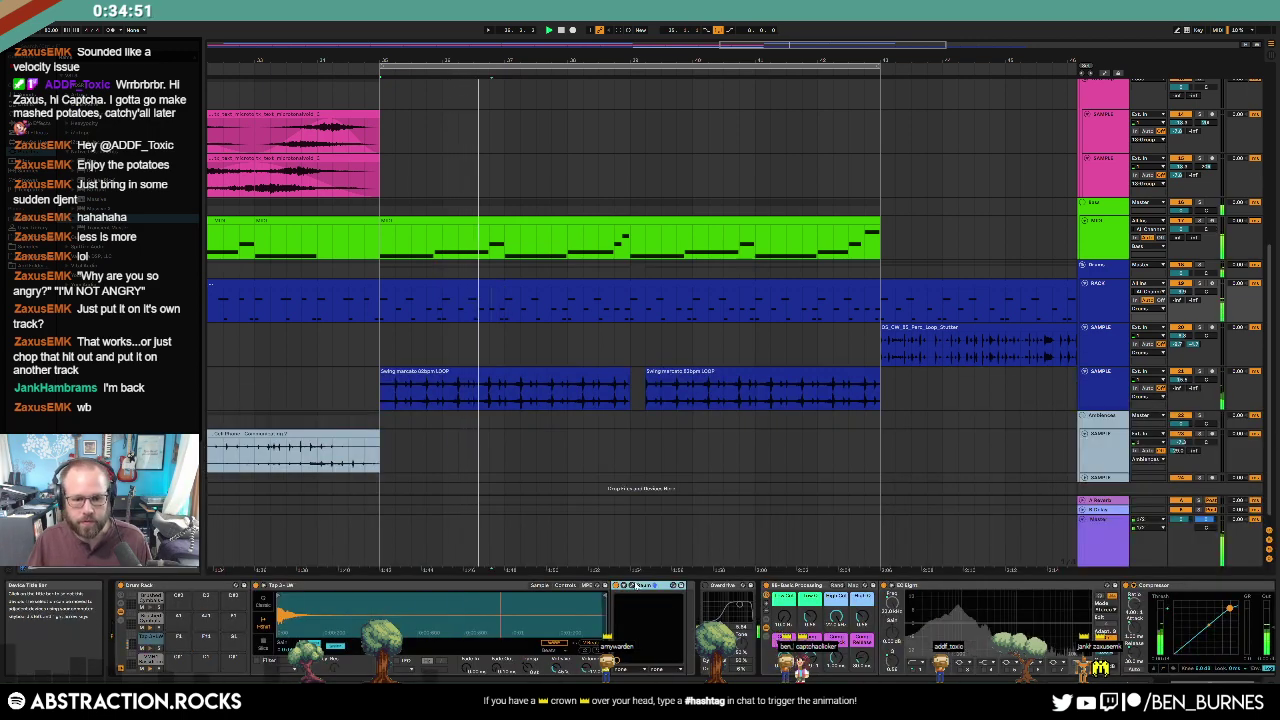
left_click(632, 586)
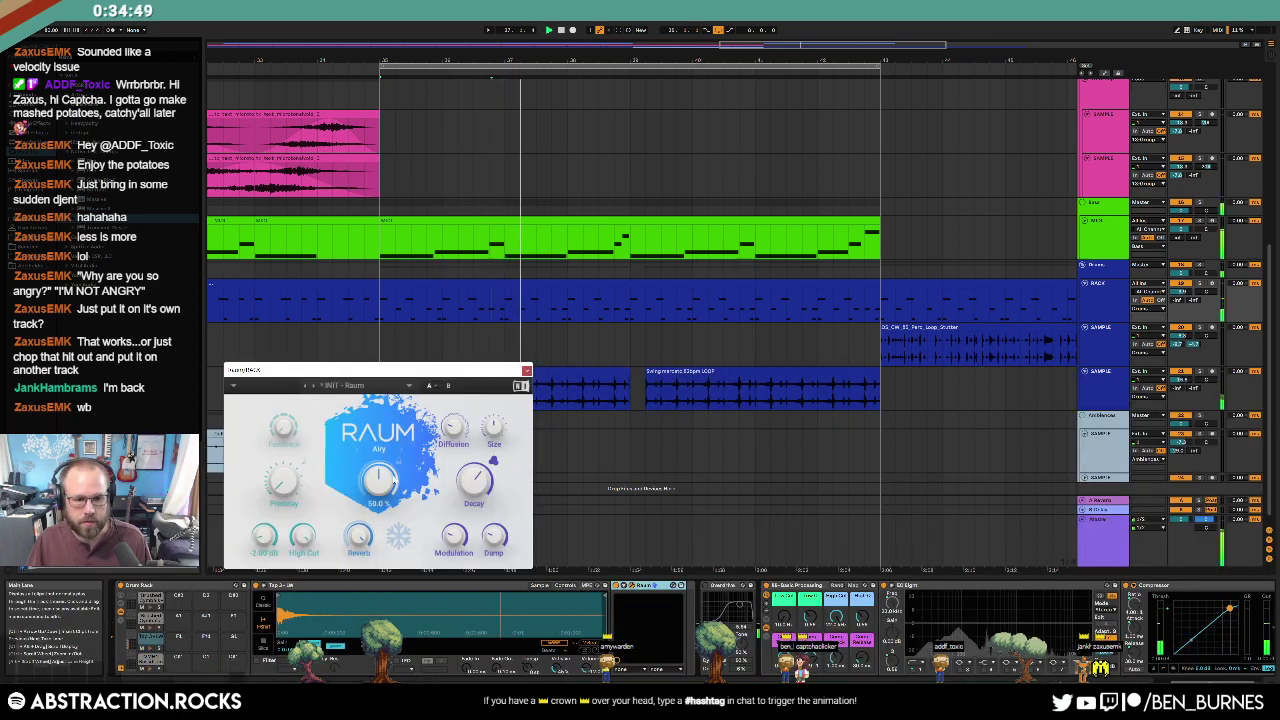
mouse_move(474, 482)
left_mouse_down()
mouse_move(474, 455)
mouse_move(474, 494)
left_mouse_up()
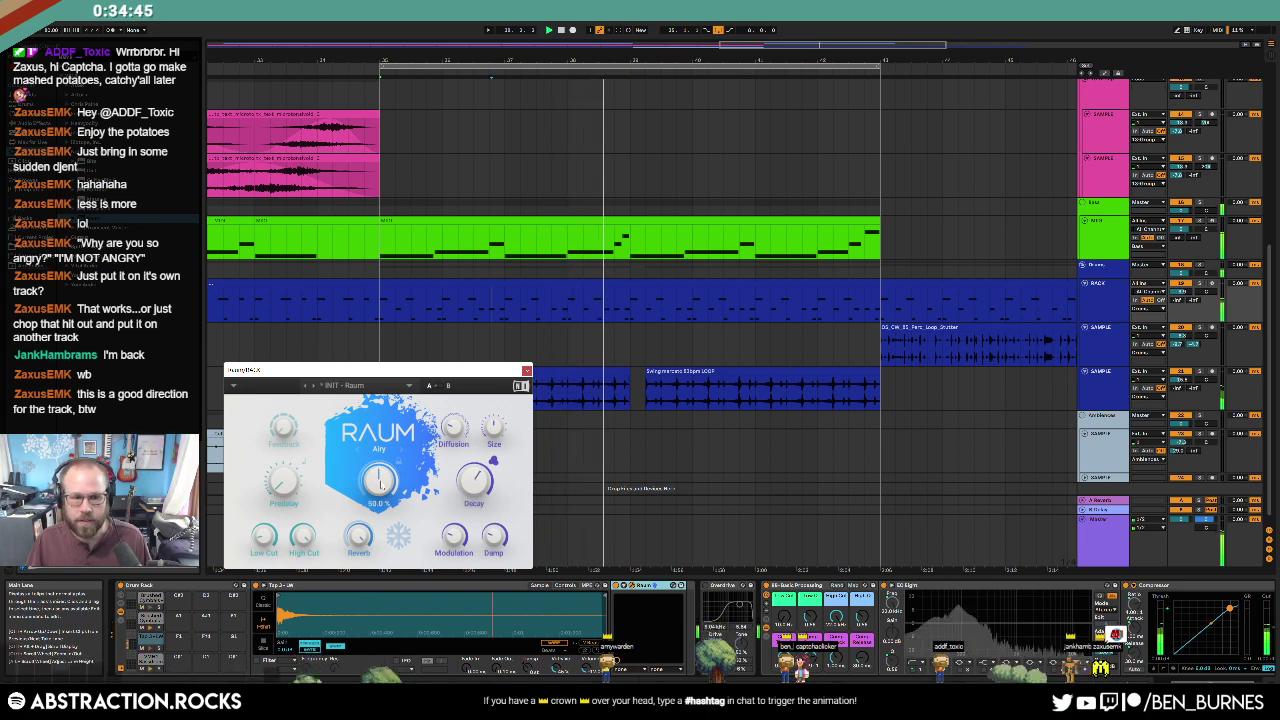
left_click_drag(379, 482, 379, 473)
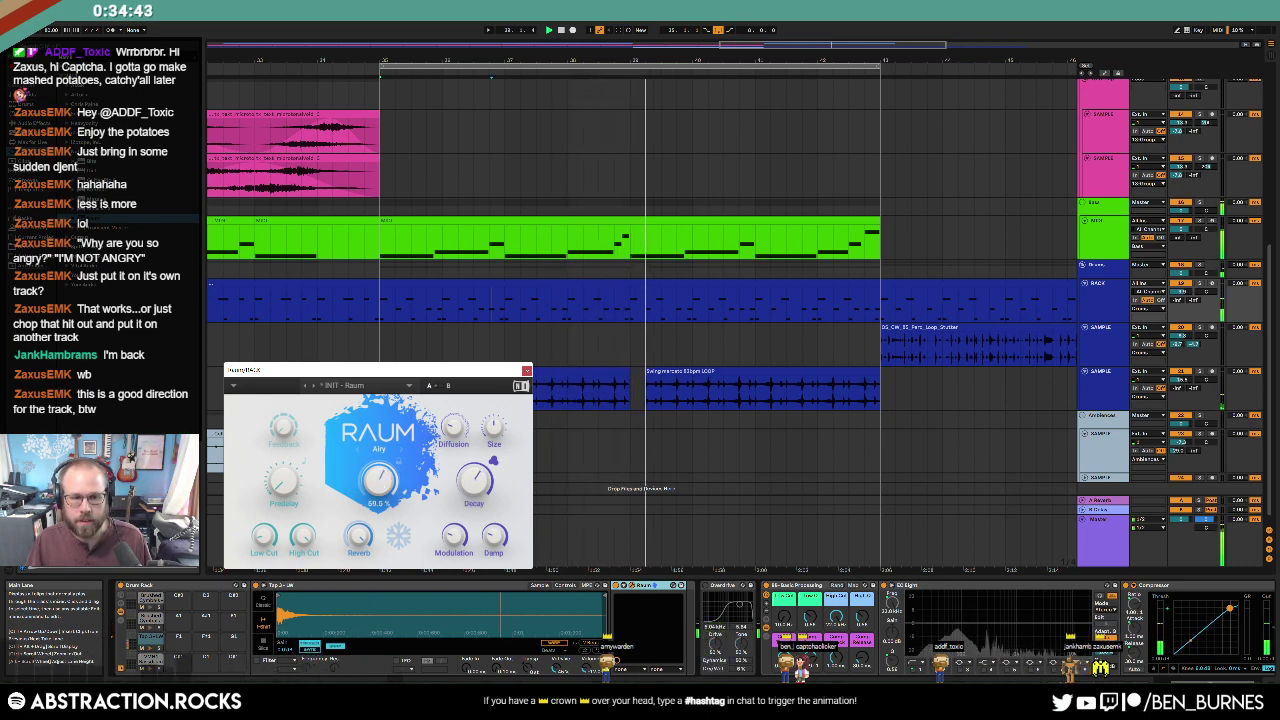
left_click(527, 371)
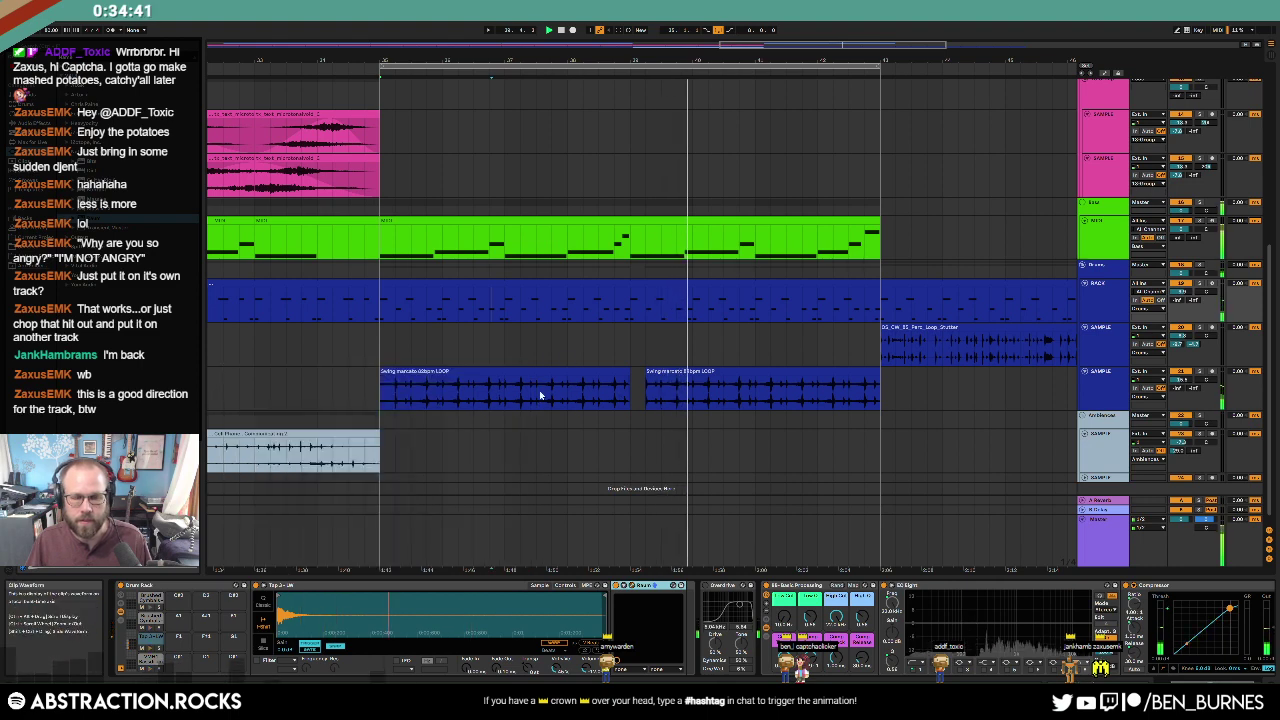
Step: Shorten the C# note in bar 7 of the green MIDI clip and insert a short G# note just before the following D#
scroll(545, 323, "up", 3)
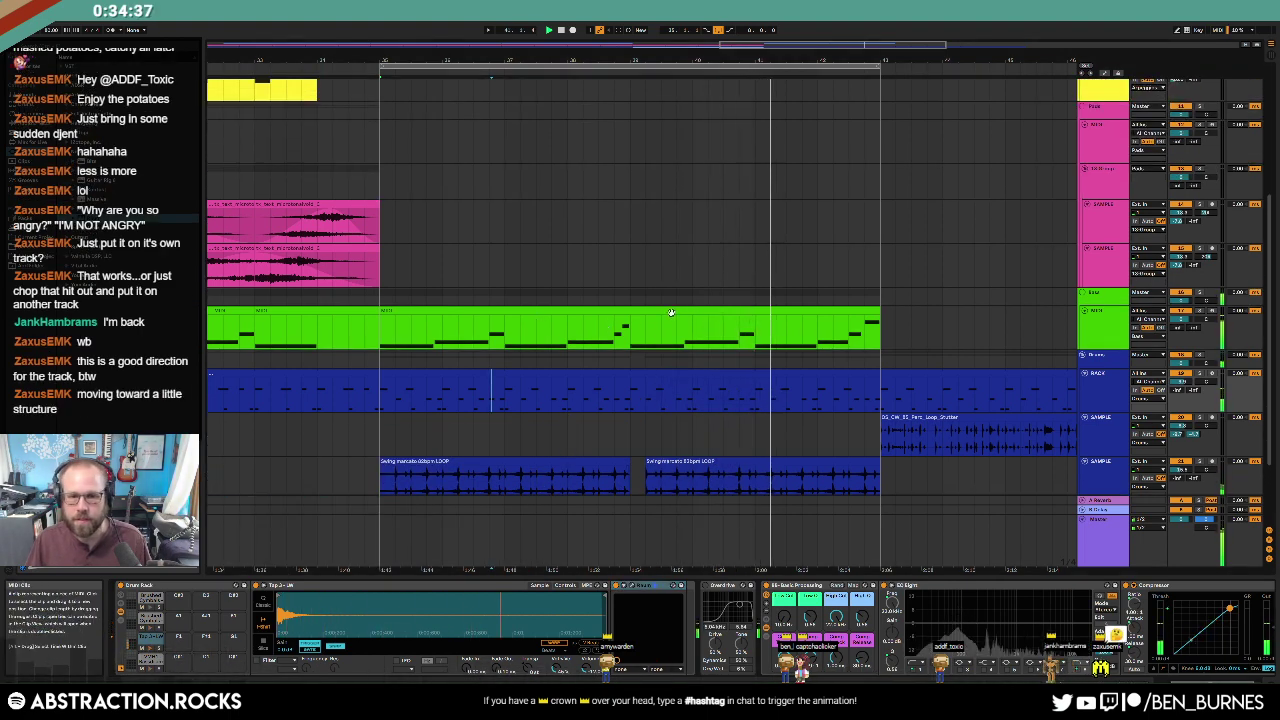
left_click(671, 313)
key("shift+Tab")
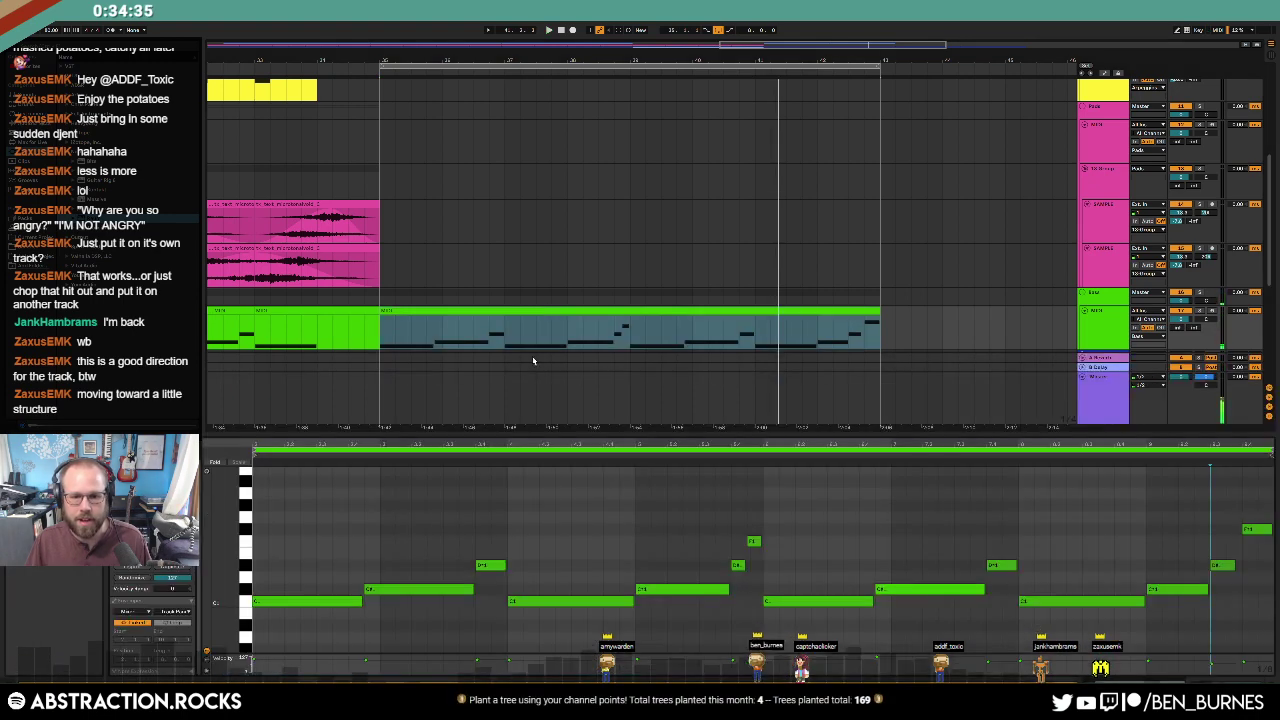
left_click(638, 530)
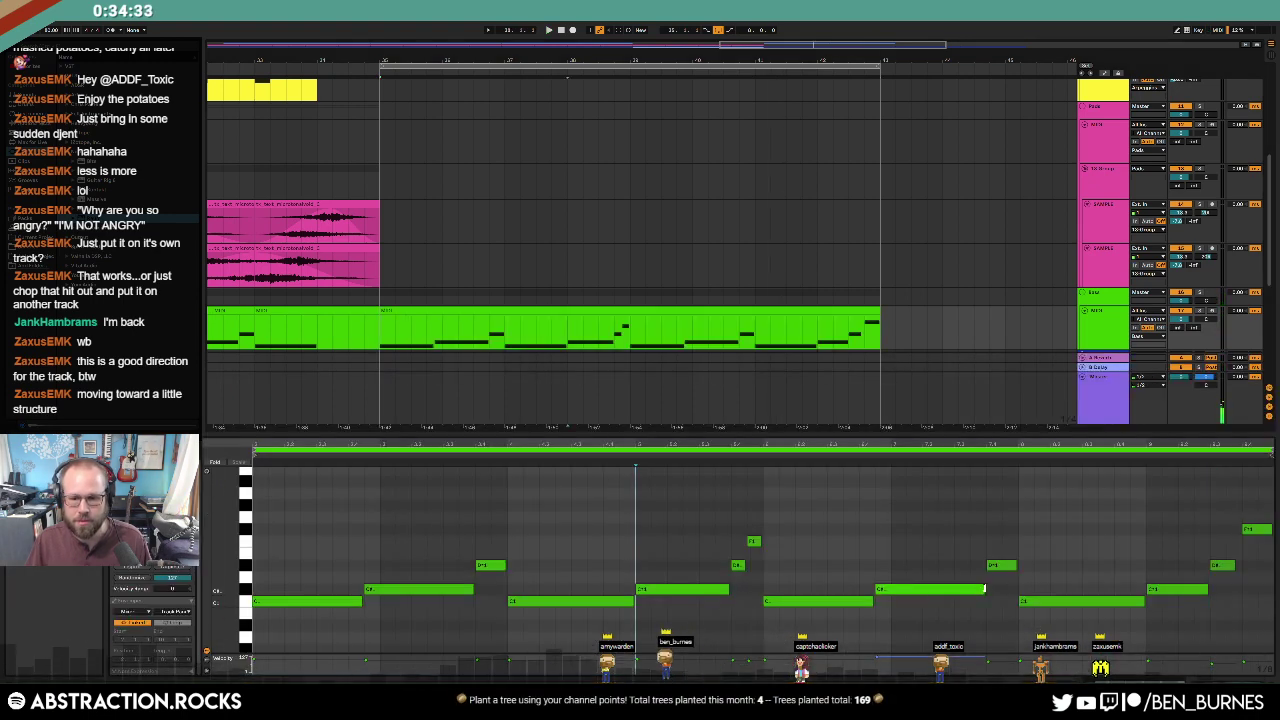
double_click(946, 505)
left_click_drag(949, 504, 985, 494)
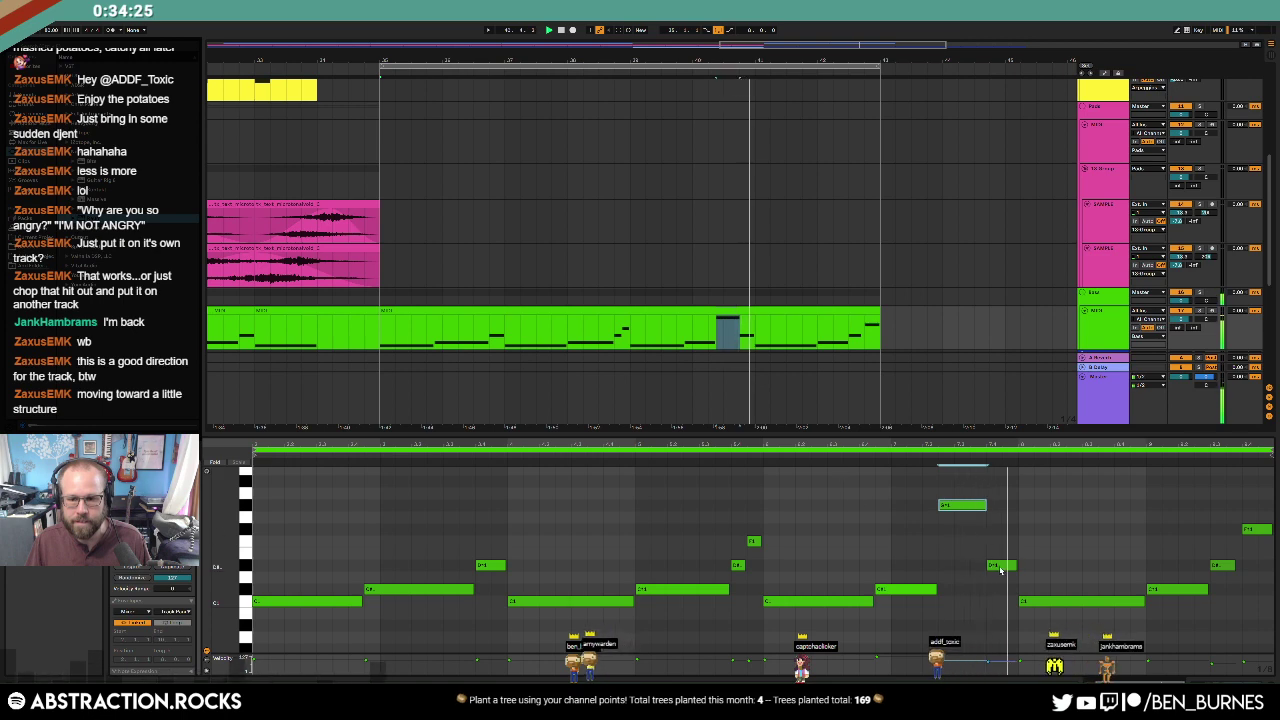
left_click_drag(941, 506, 971, 506)
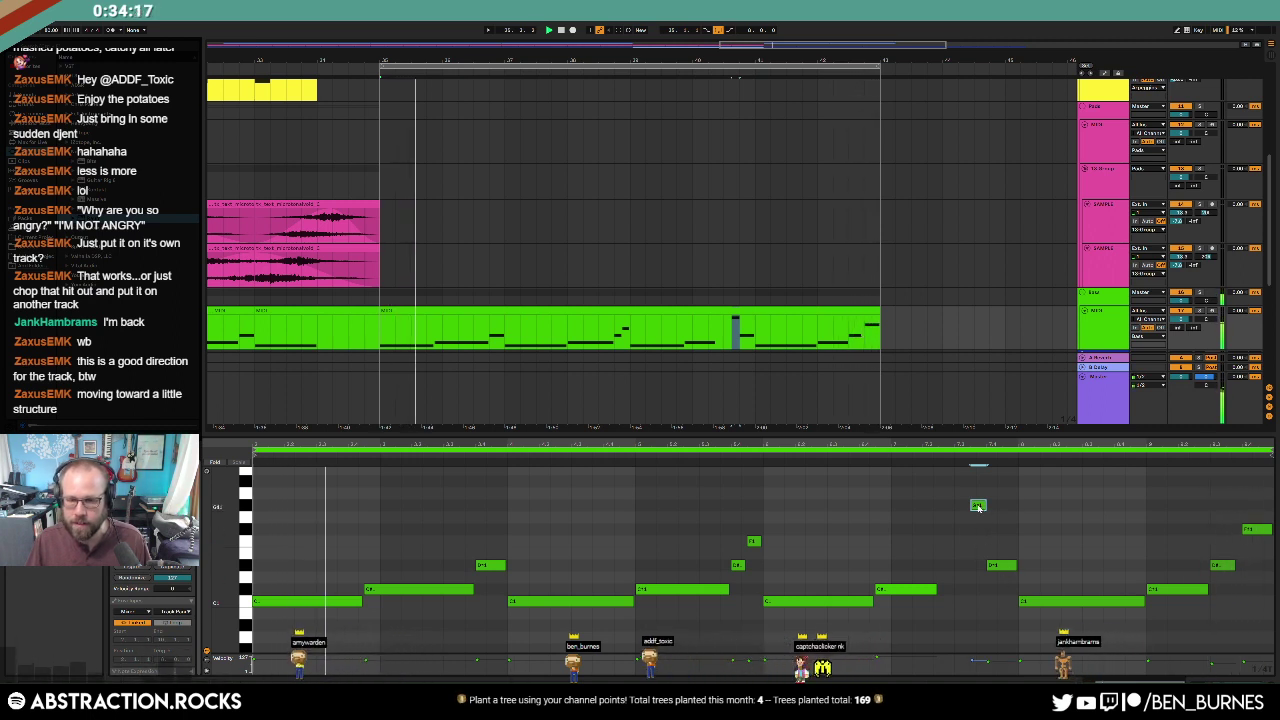
Step: Build a descending four-note run of short G#, F#, D# and C# notes at the end of bar 7 in the green MIDI clip
left_click_drag(978, 506, 941, 506)
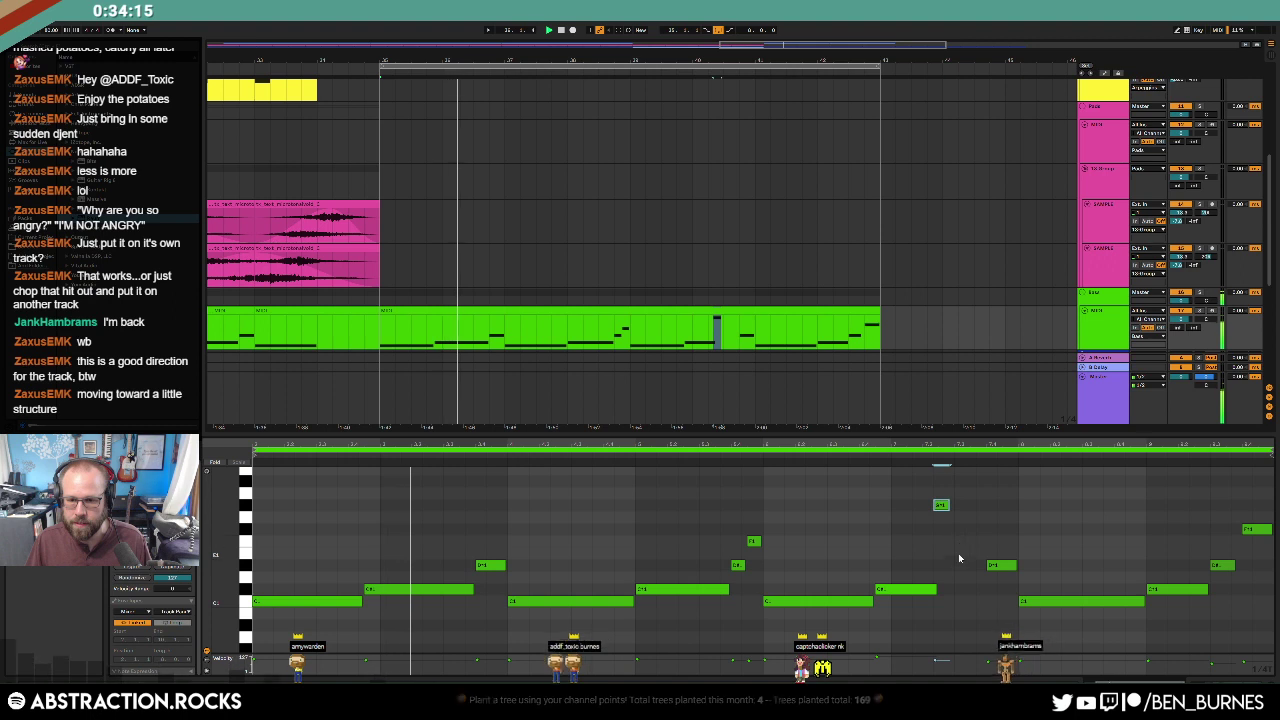
double_click(964, 541)
left_click_drag(968, 541, 996, 564)
left_click(998, 591)
double_click(998, 590)
mouse_move(941, 506)
left_mouse_down()
mouse_move(920, 508)
mouse_move(945, 529)
left_mouse_up()
left_click_drag(987, 566, 1018, 590)
left_click(1006, 590)
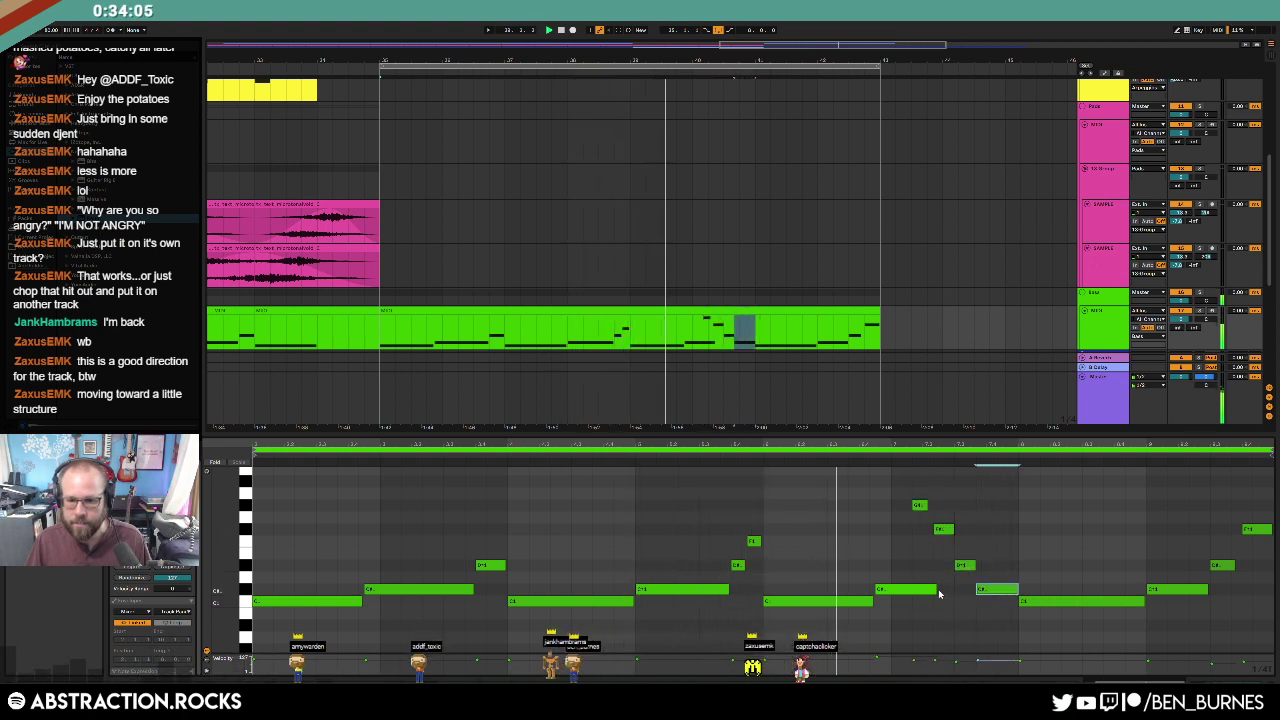
Step: Compress the four-note run to half its length, shift it later in bar 7, and extend the preceding C# note toward it
left_click_drag(935, 590, 910, 589)
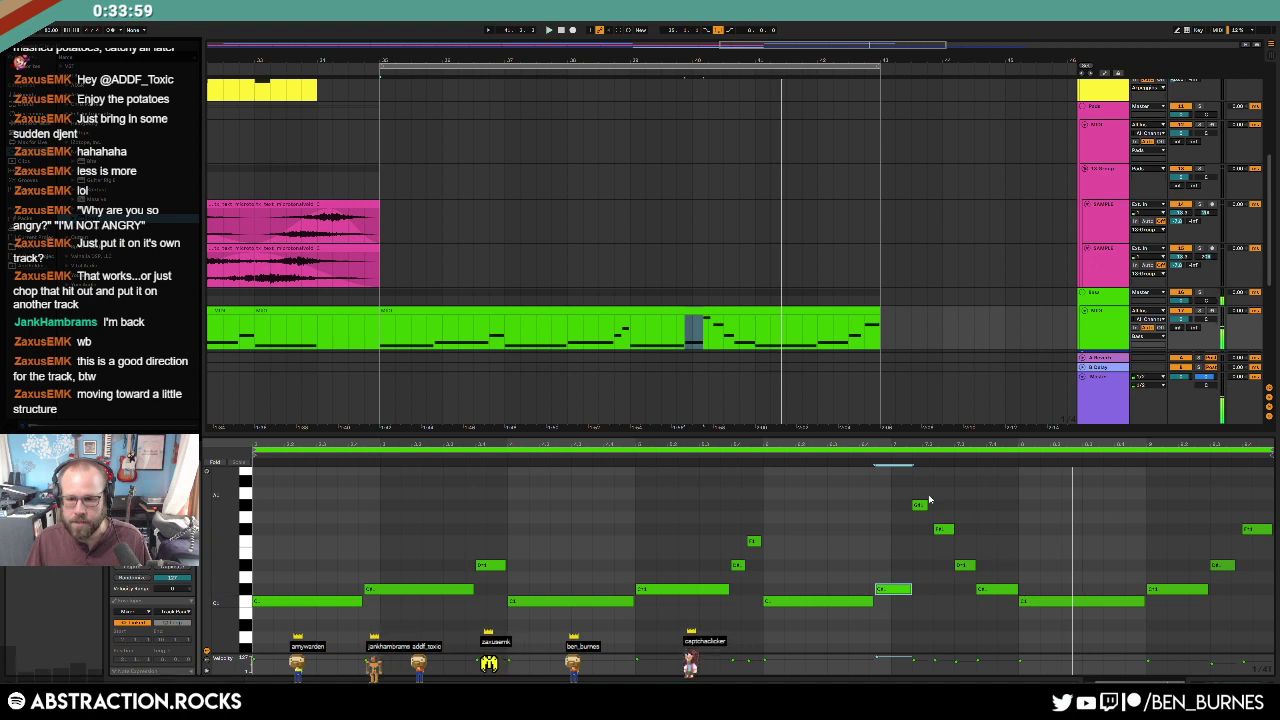
left_click_drag(928, 498, 991, 603)
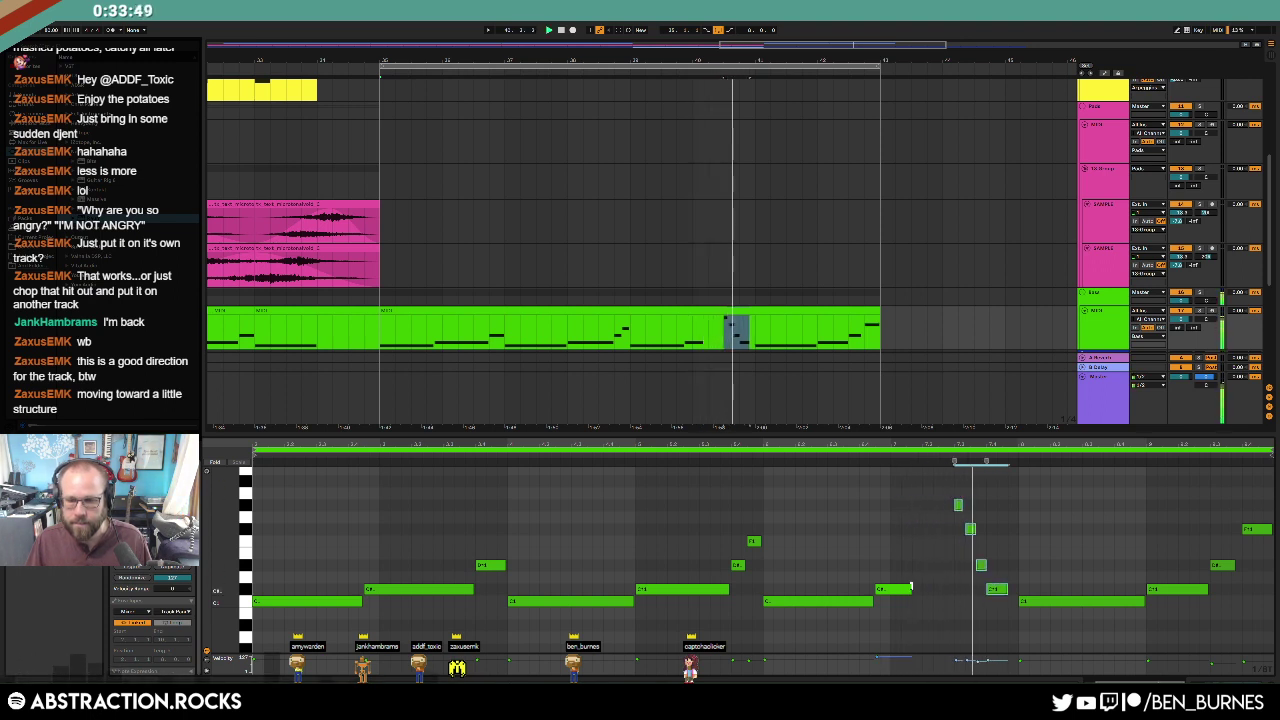
left_click_drag(911, 588, 933, 590)
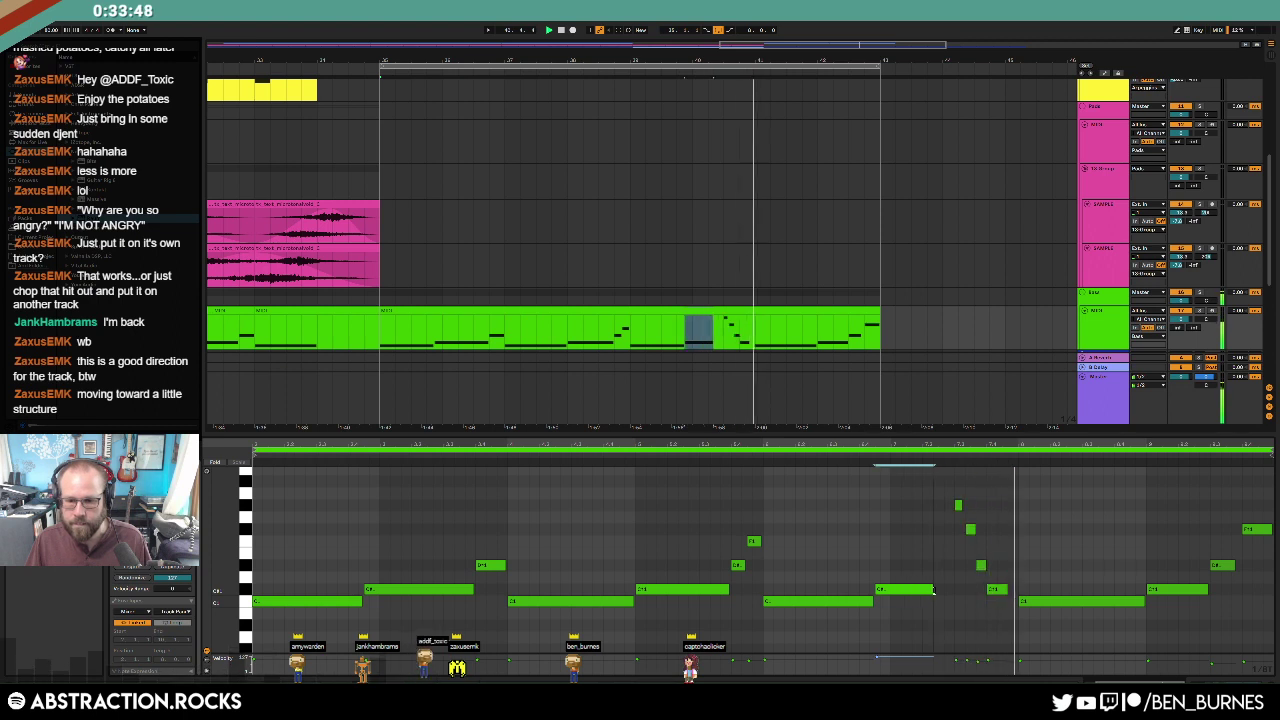
Step: Add a second short C# after the run's last note, adjust that last note's length, and stop playback
left_click(994, 589)
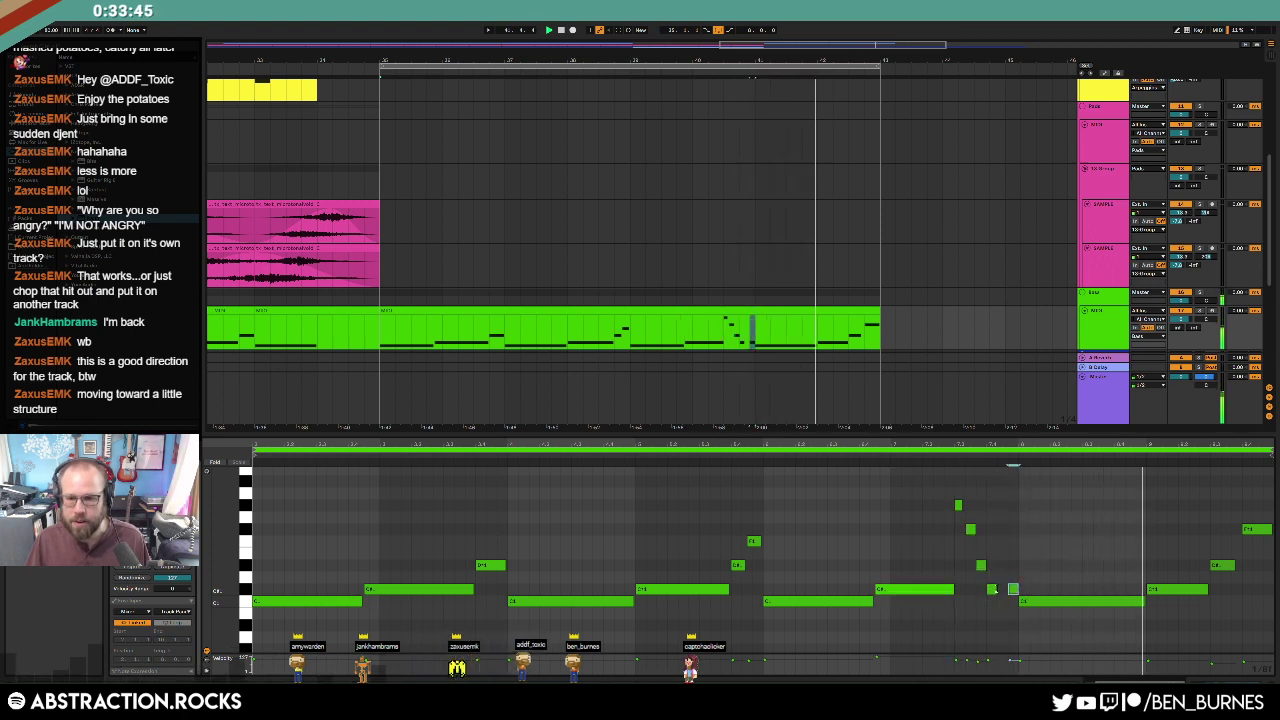
left_click_drag(996, 589, 1002, 590)
left_click(998, 617)
key("space")
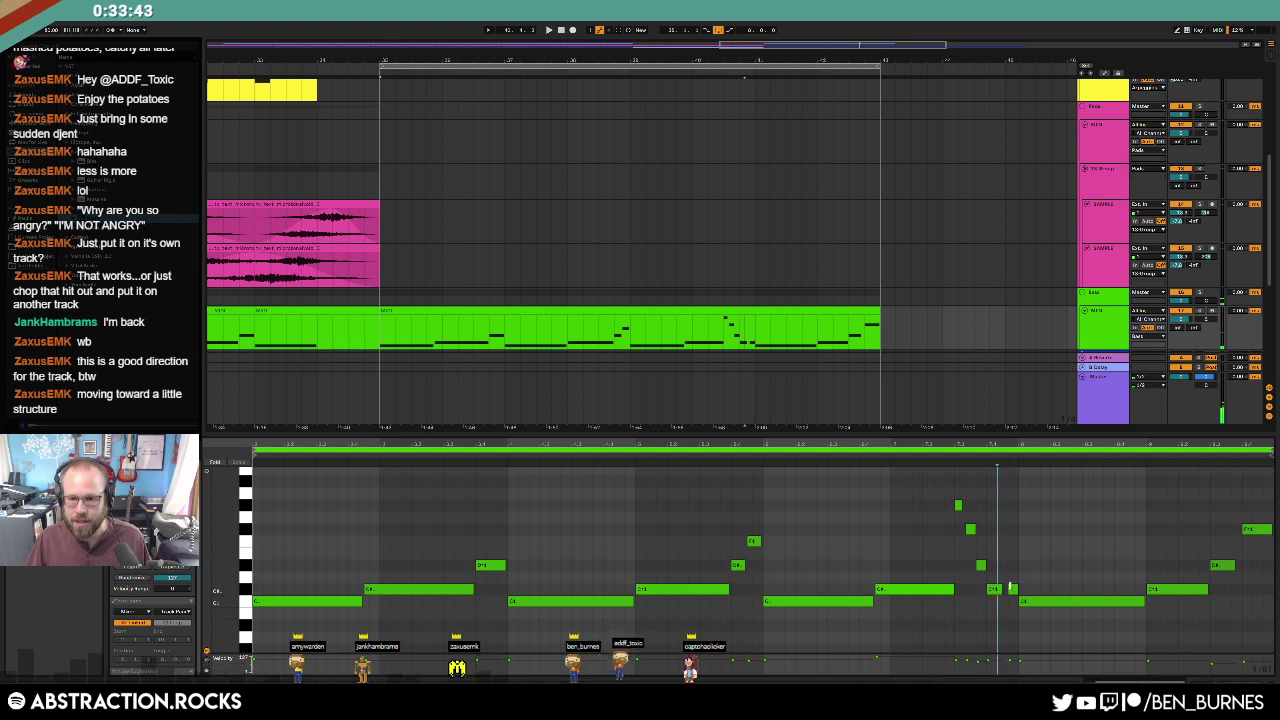
Step: Audition the run's individual notes and trim the long C# so it ends just before the run
left_click(968, 526)
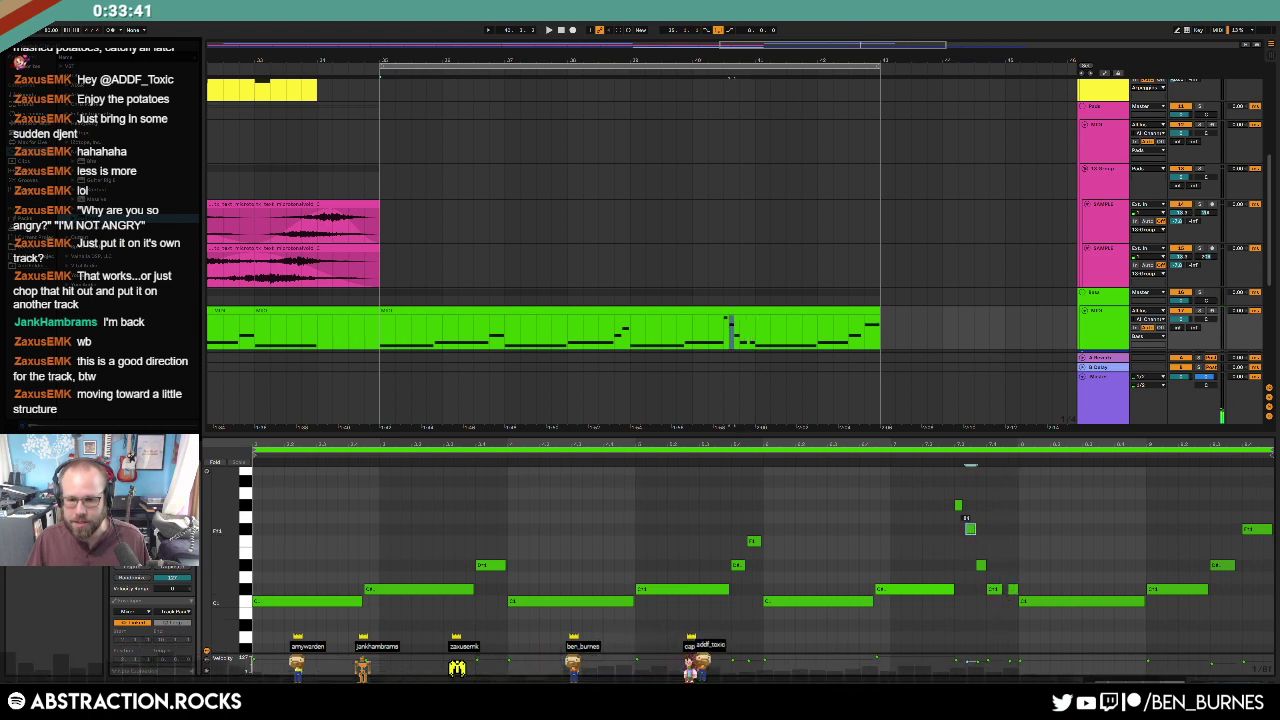
left_click(981, 565)
left_click(1004, 557)
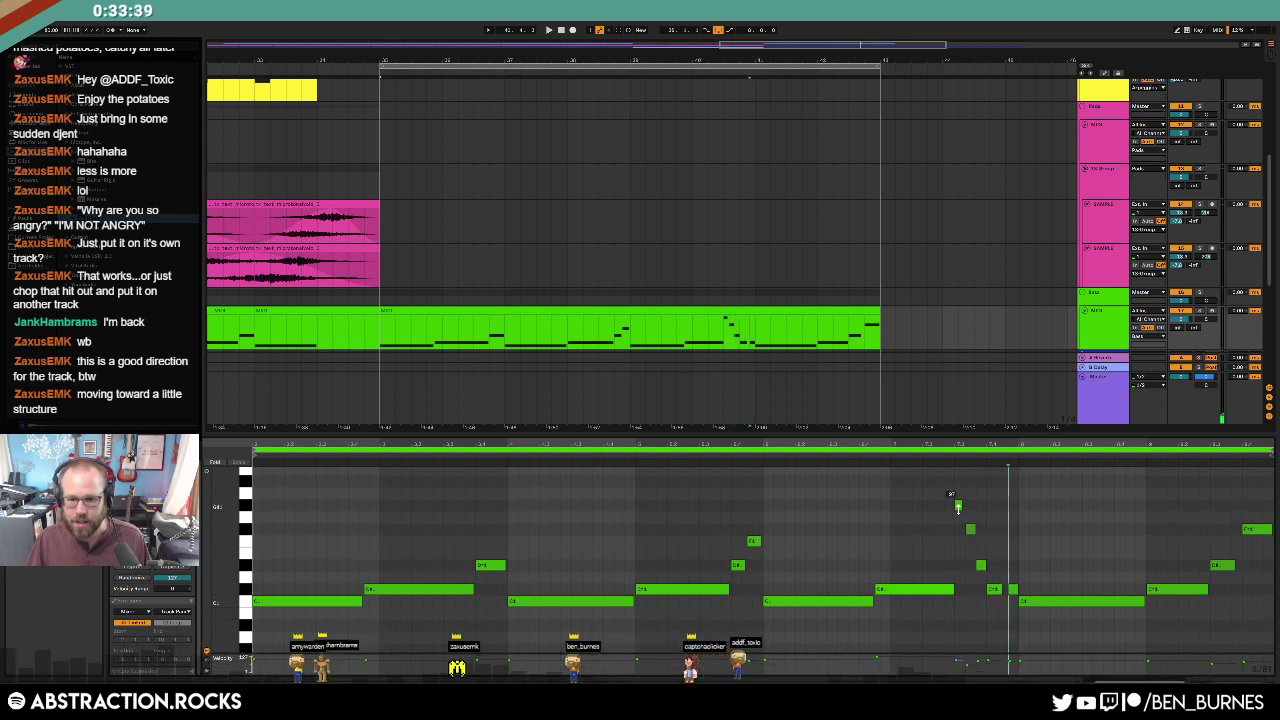
left_click(957, 507)
left_click_drag(955, 590, 950, 590)
left_click(951, 563)
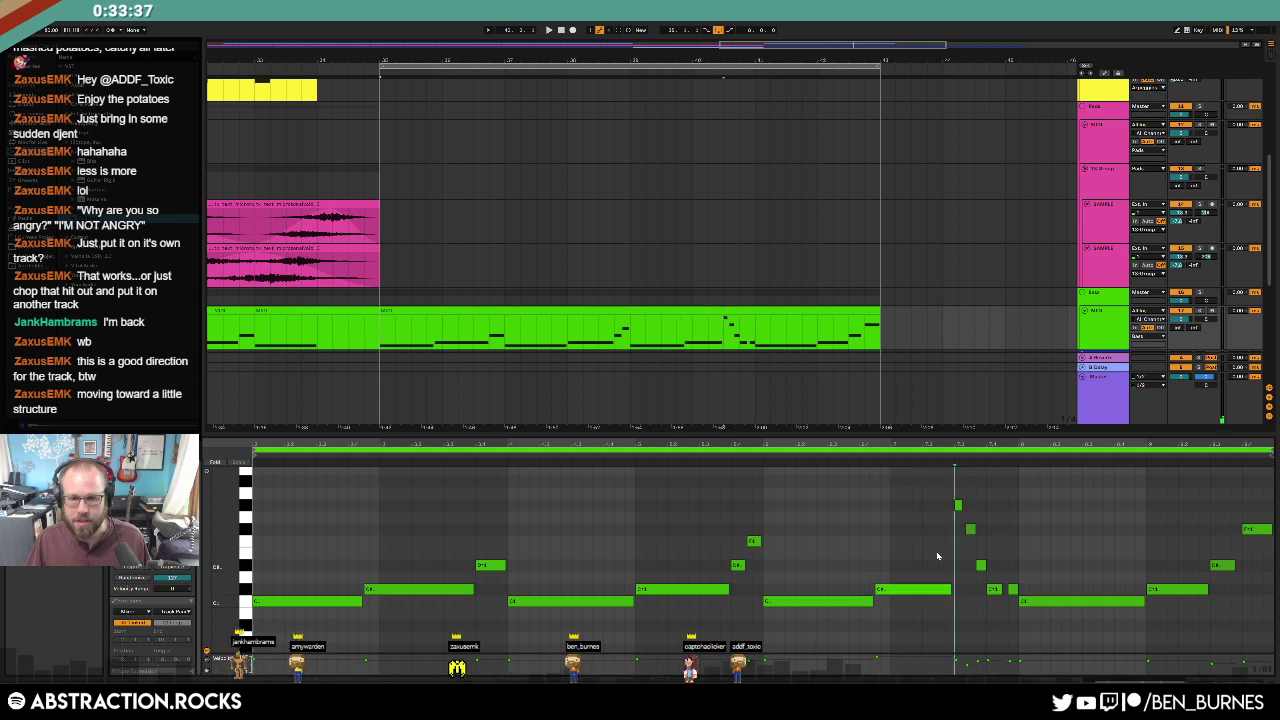
Step: Copy a one-bar section of the yellow MIDI clip and paste it at bar 35 on the same track
key("space")
scroll(678, 323, "down", 3)
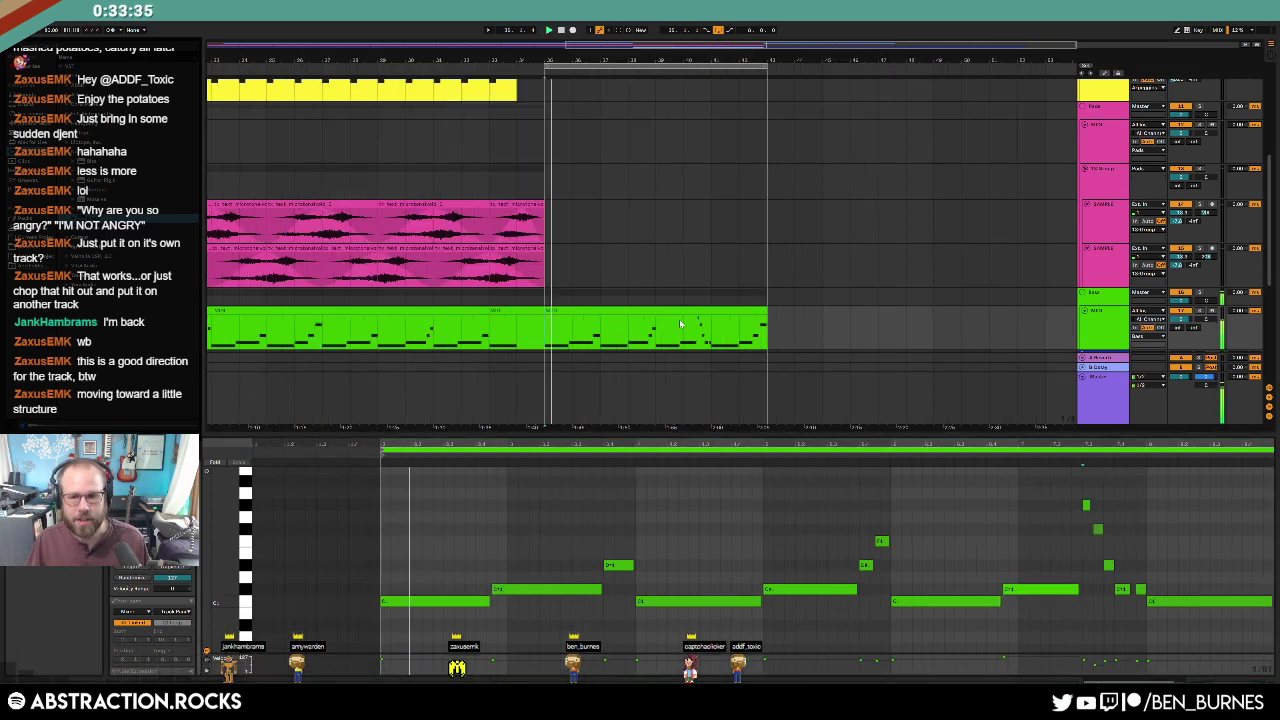
key("shift+Tab")
scroll(686, 398, "up", 4)
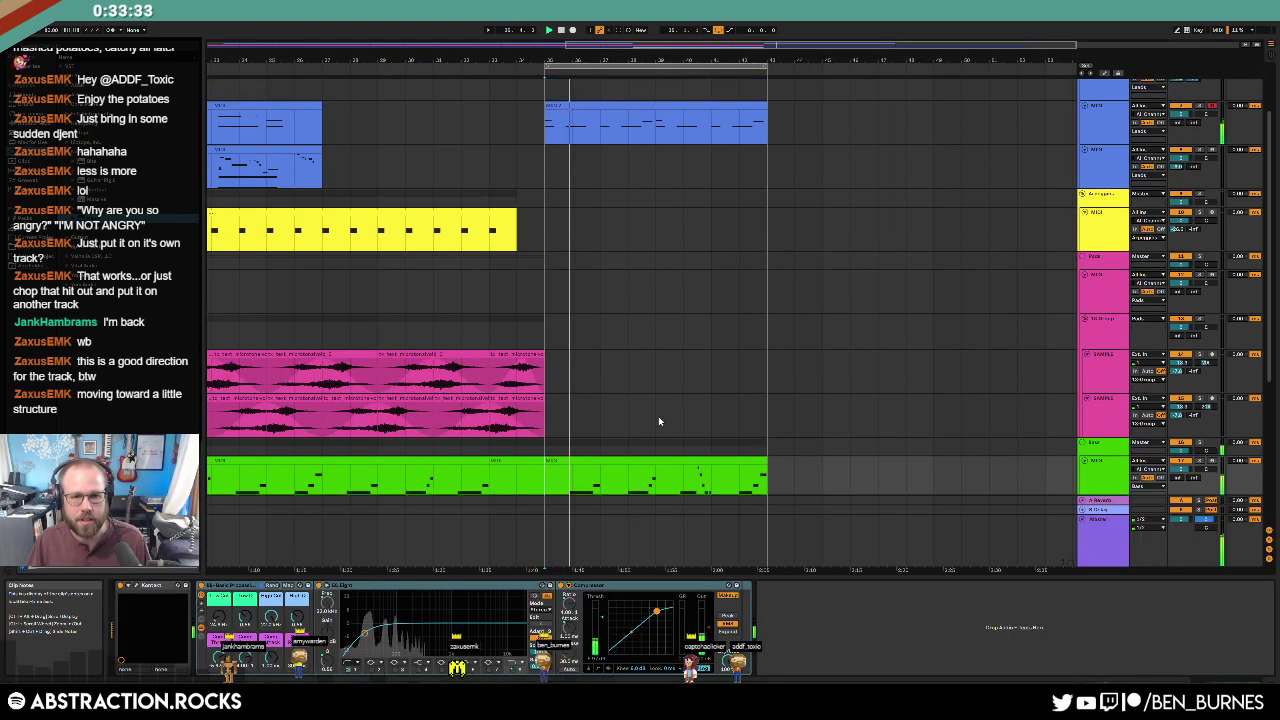
left_click(548, 240)
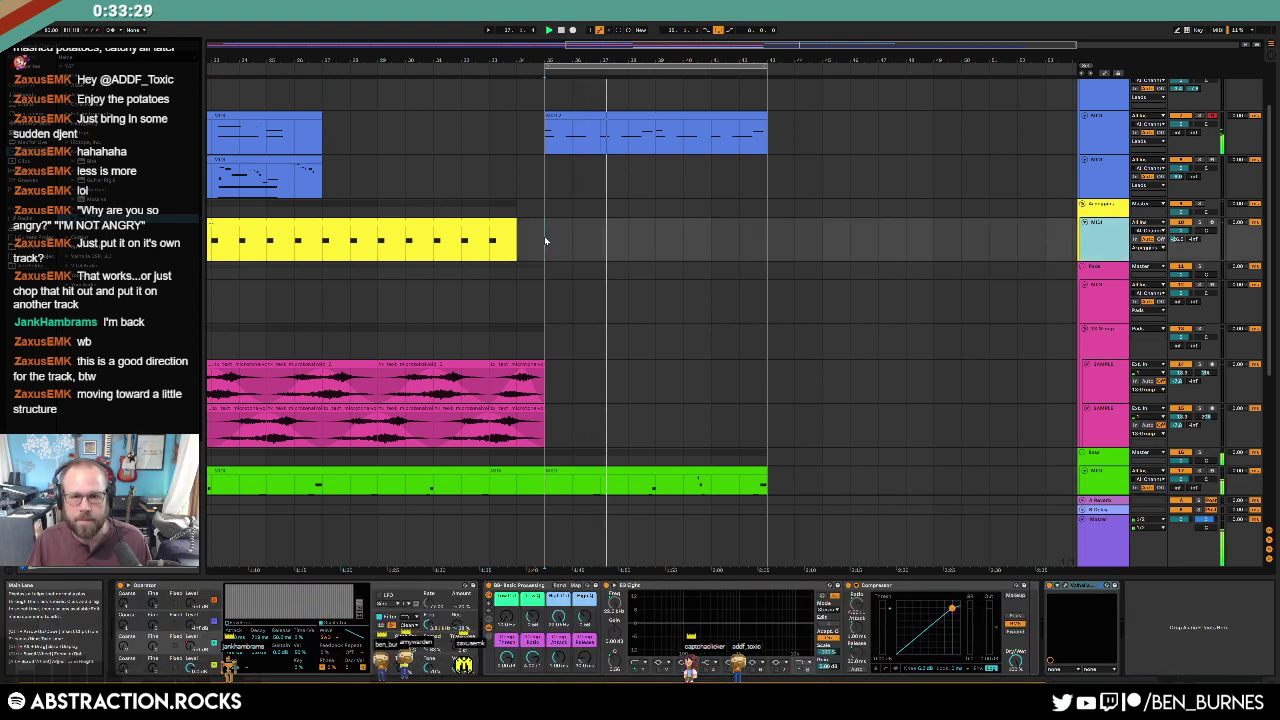
left_click_drag(376, 244, 352, 244)
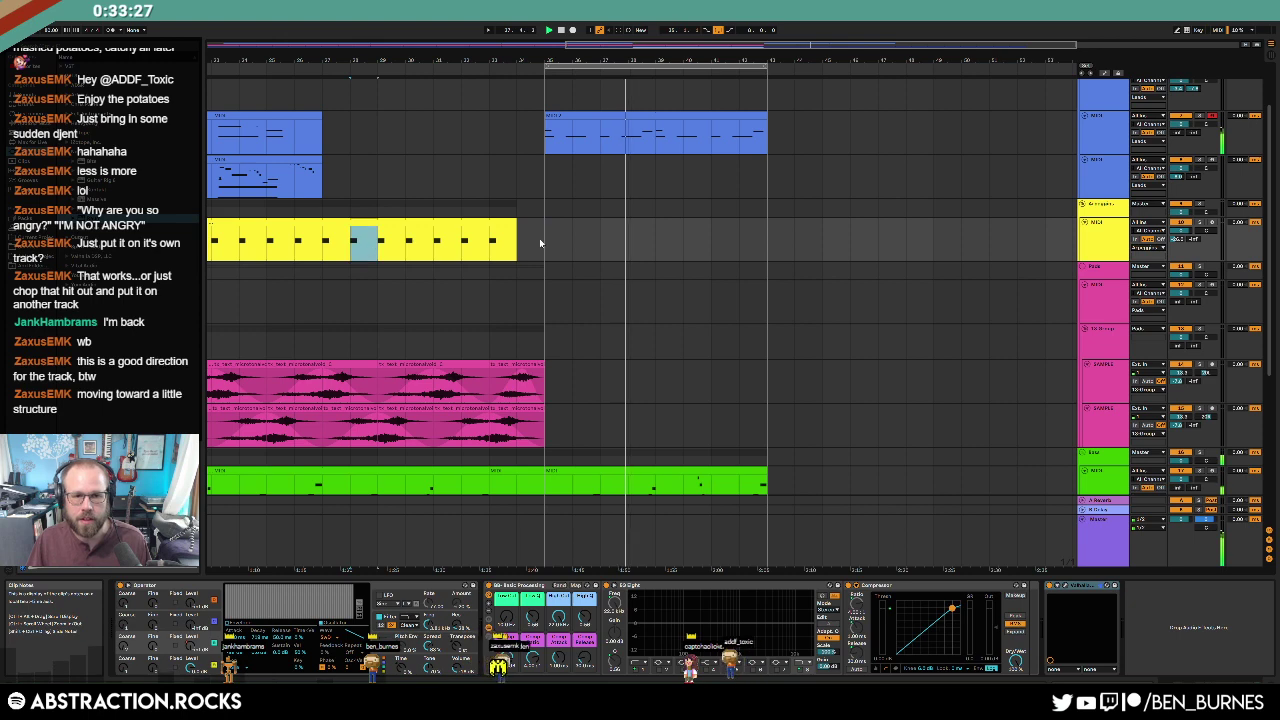
left_click(571, 240)
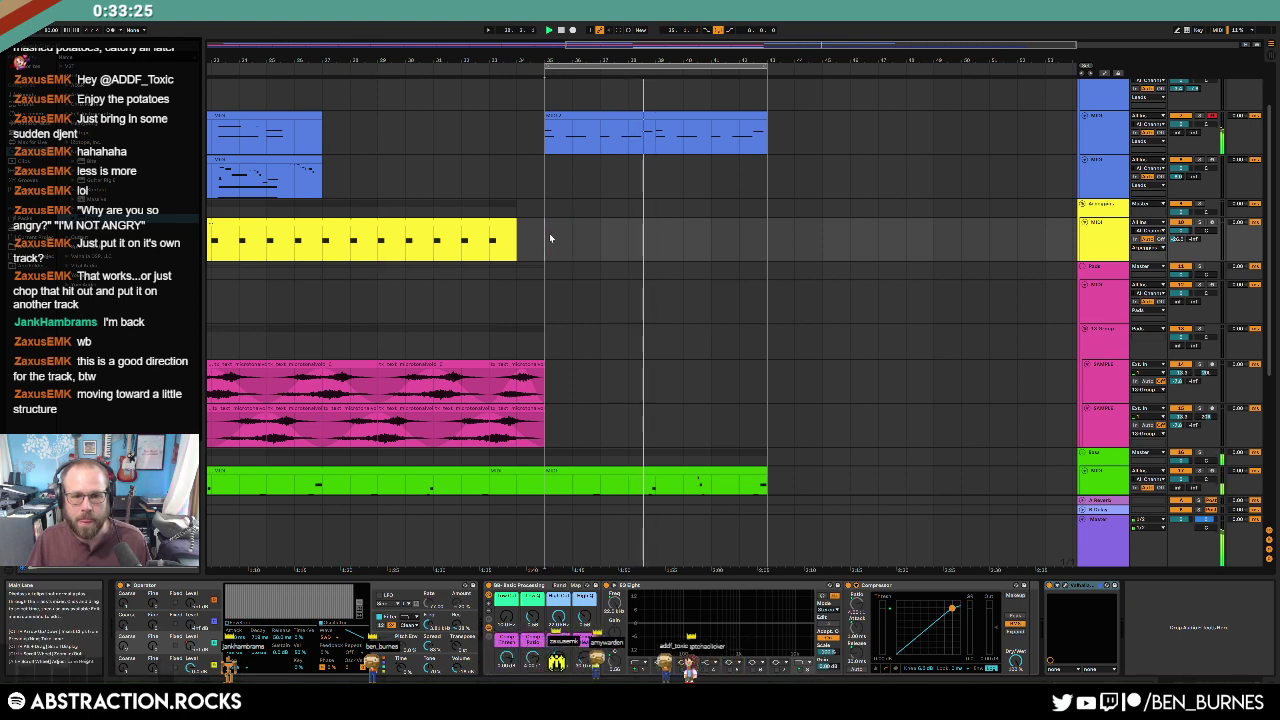
key("ctrl+v")
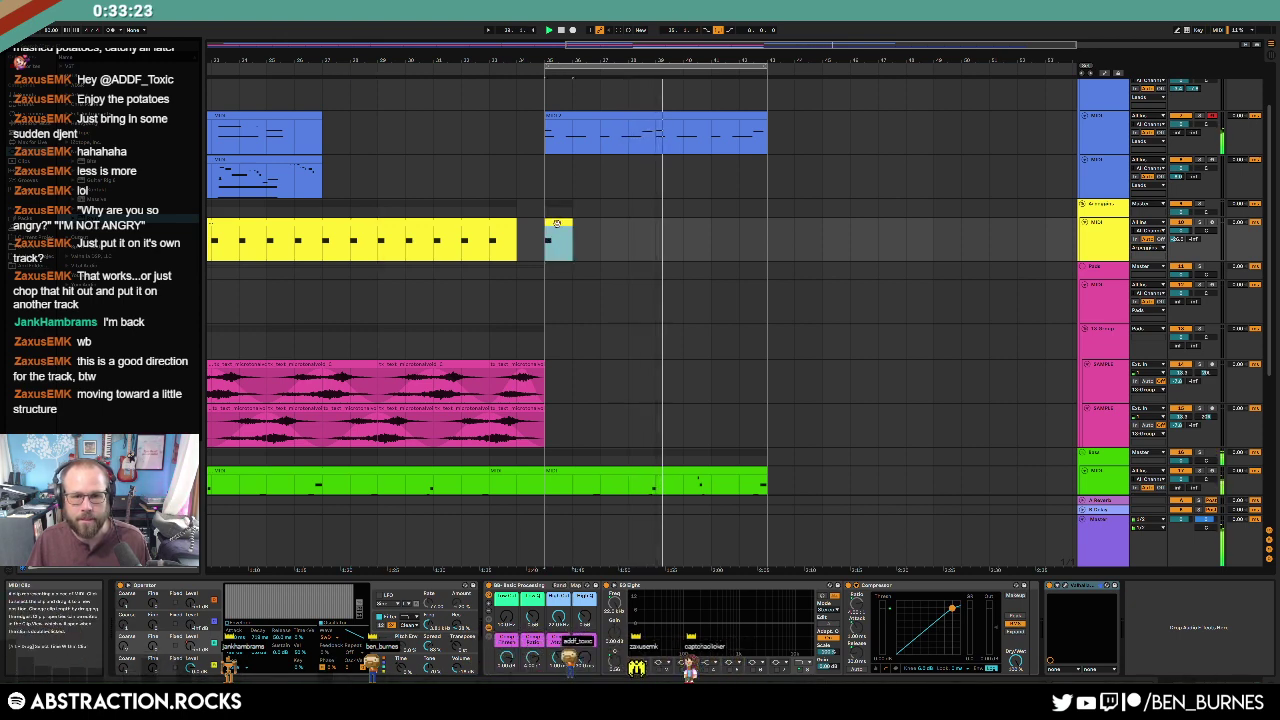
Step: Move the C4 note in the pasted yellow clip one beat later
double_click(557, 230)
left_click(452, 487)
key("Right")
key("Right")
key("Right")
key("Right")
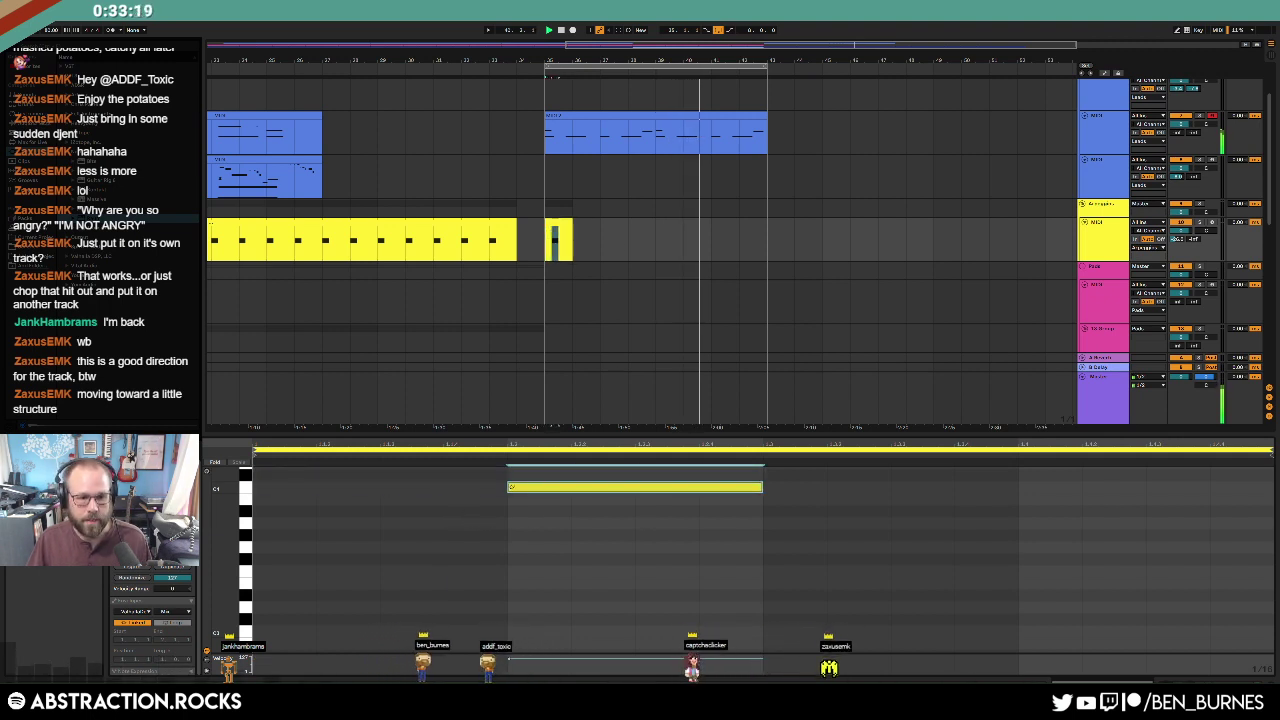
Step: Set the pasted yellow clip's loop length to 2 bars and extend the clip to bar 43
left_click(160, 659)
type("2")
key("Return")
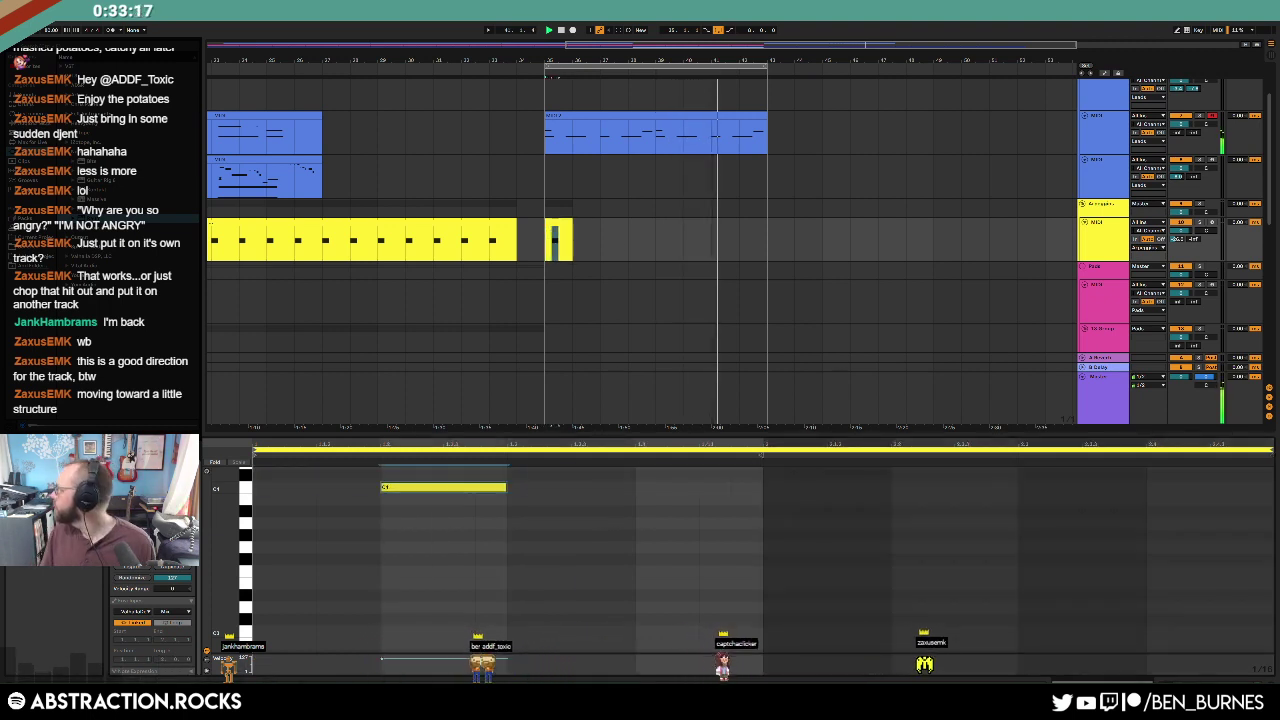
left_click_drag(573, 226, 767, 240)
key("shift+Tab")
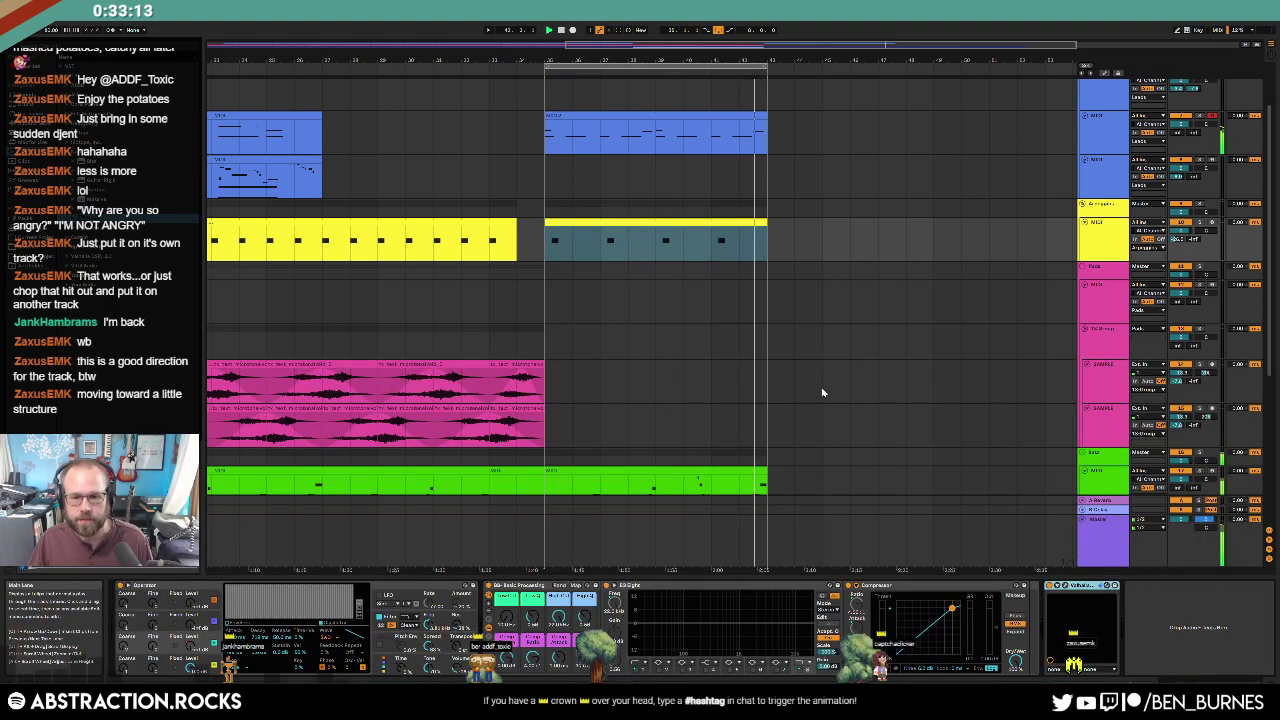
Step: Lower the Feedback automation of the yellow track's ValhallaDelay to about 72% from bar 35
left_click(1068, 588)
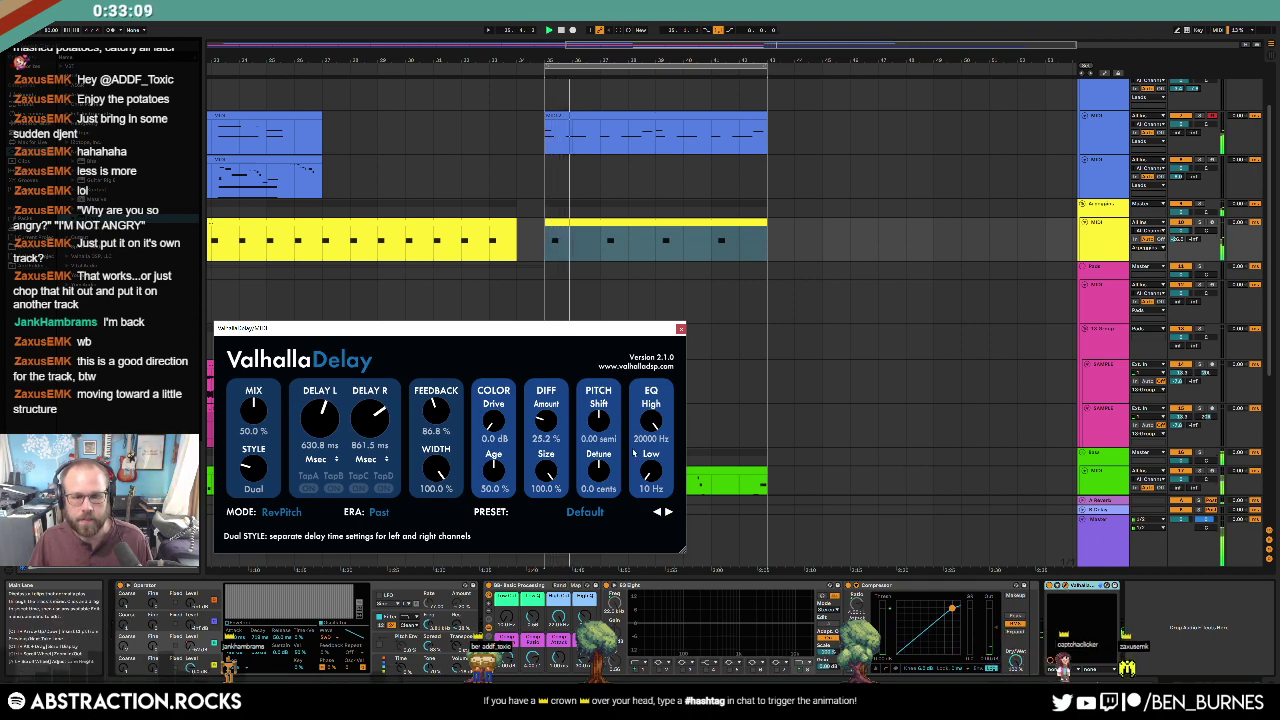
key("a")
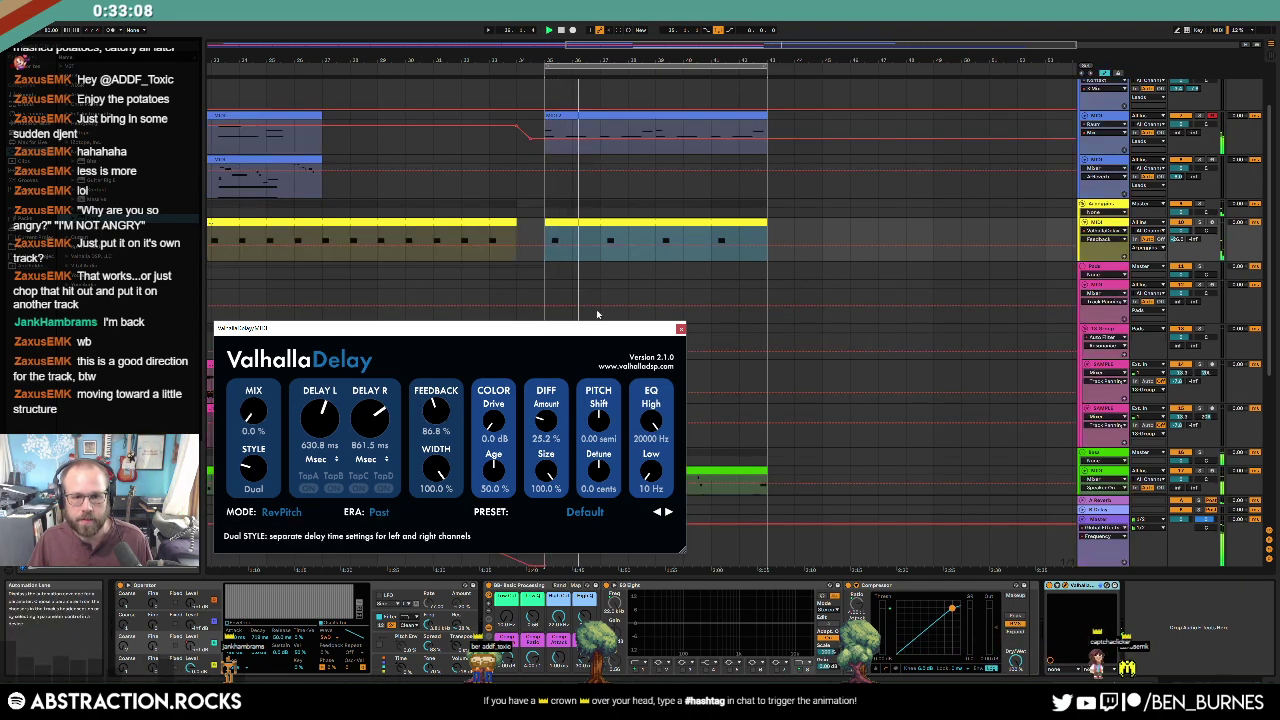
left_click(535, 248)
left_click_drag(544, 247, 544, 251)
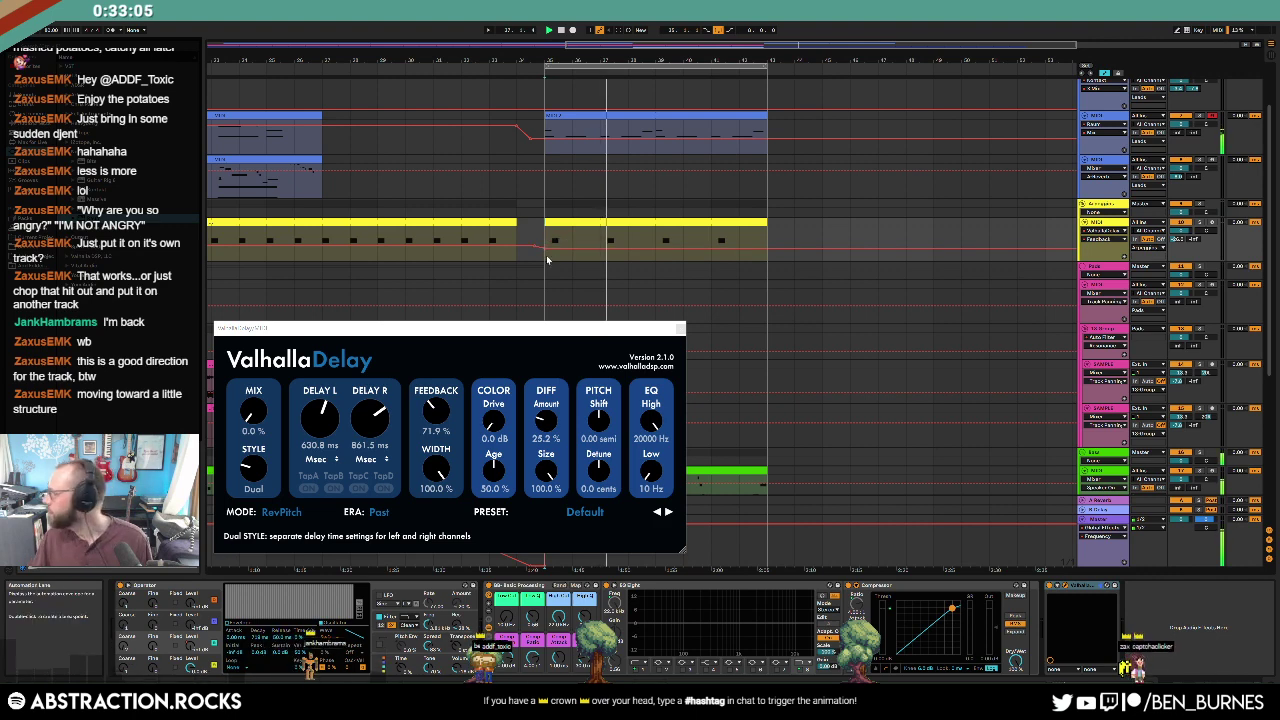
key("a")
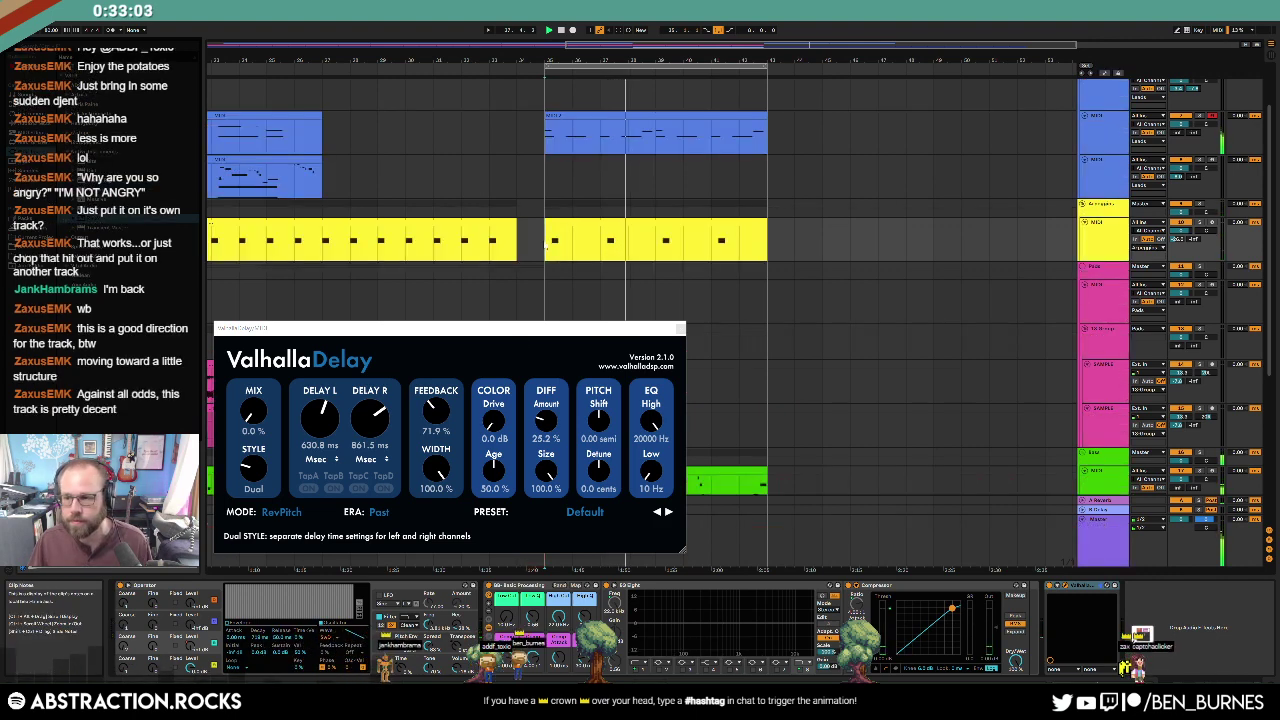
left_click(681, 329)
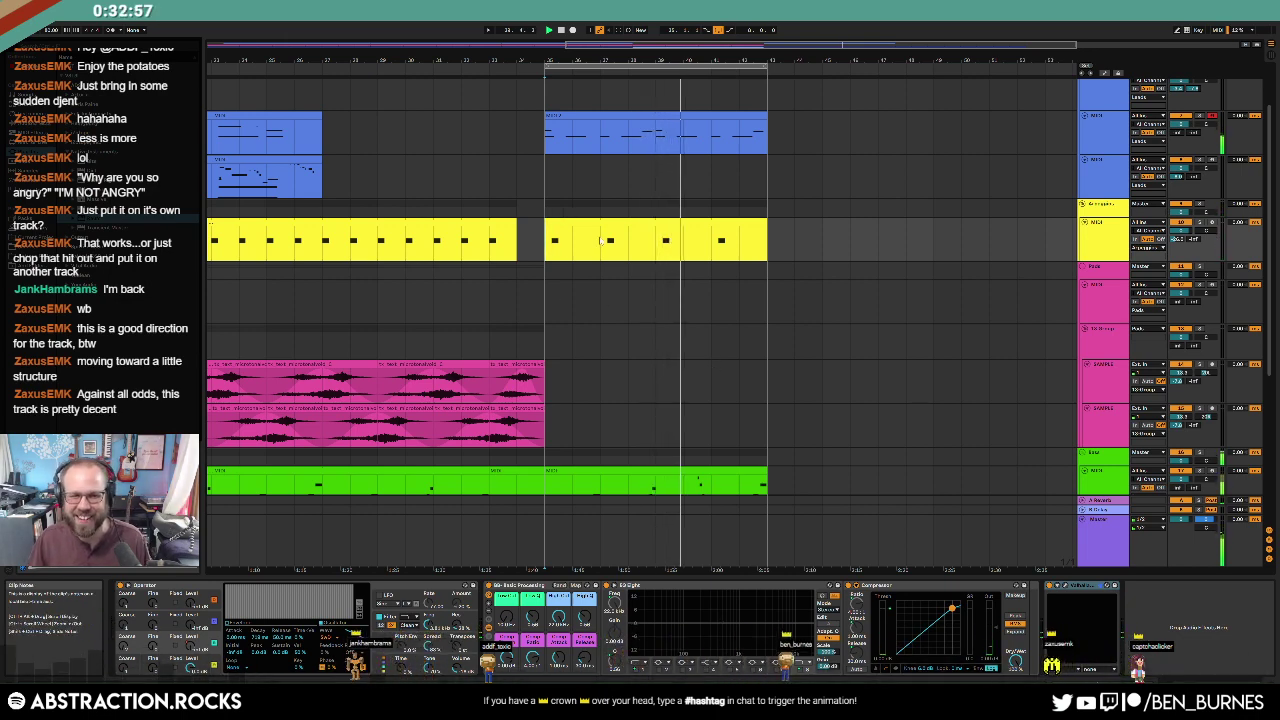
Step: Open Pigments on the pink pads MIDI track, arm the track to try its sound, and close the plugin window
scroll(752, 306, "down", 1)
left_click(1104, 285)
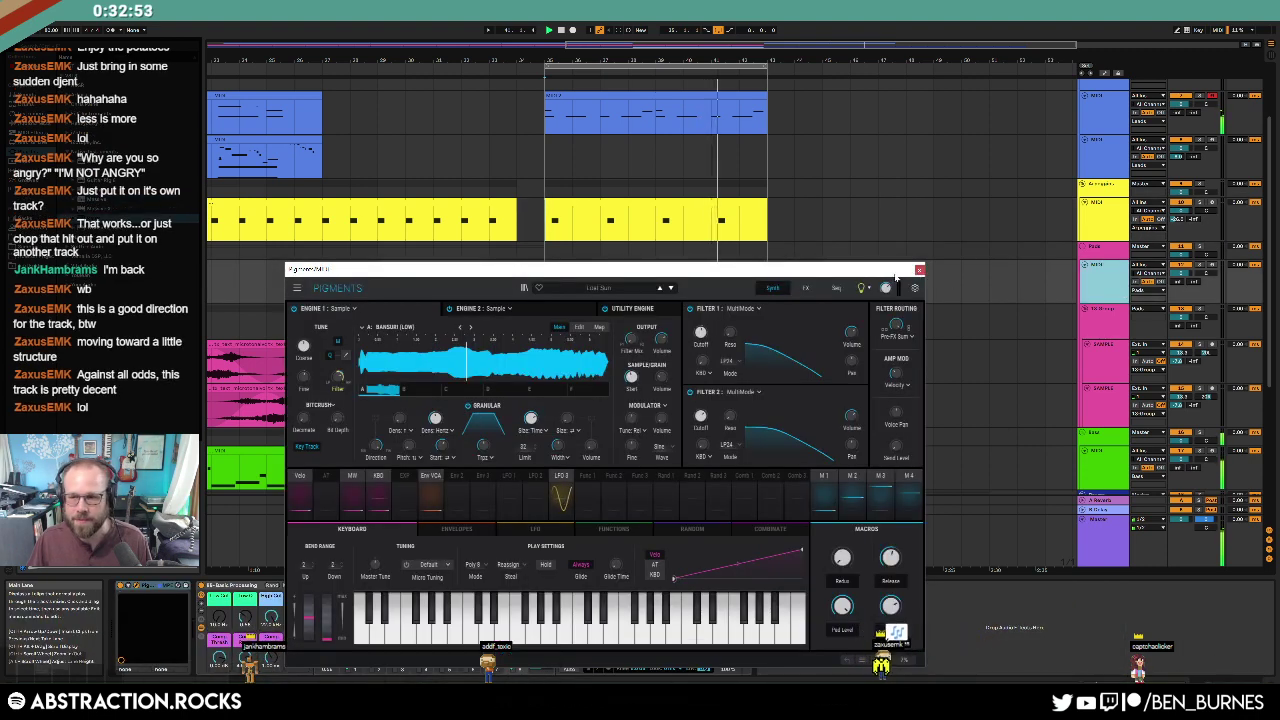
left_click_drag(900, 271, 901, 240)
left_click(1210, 266)
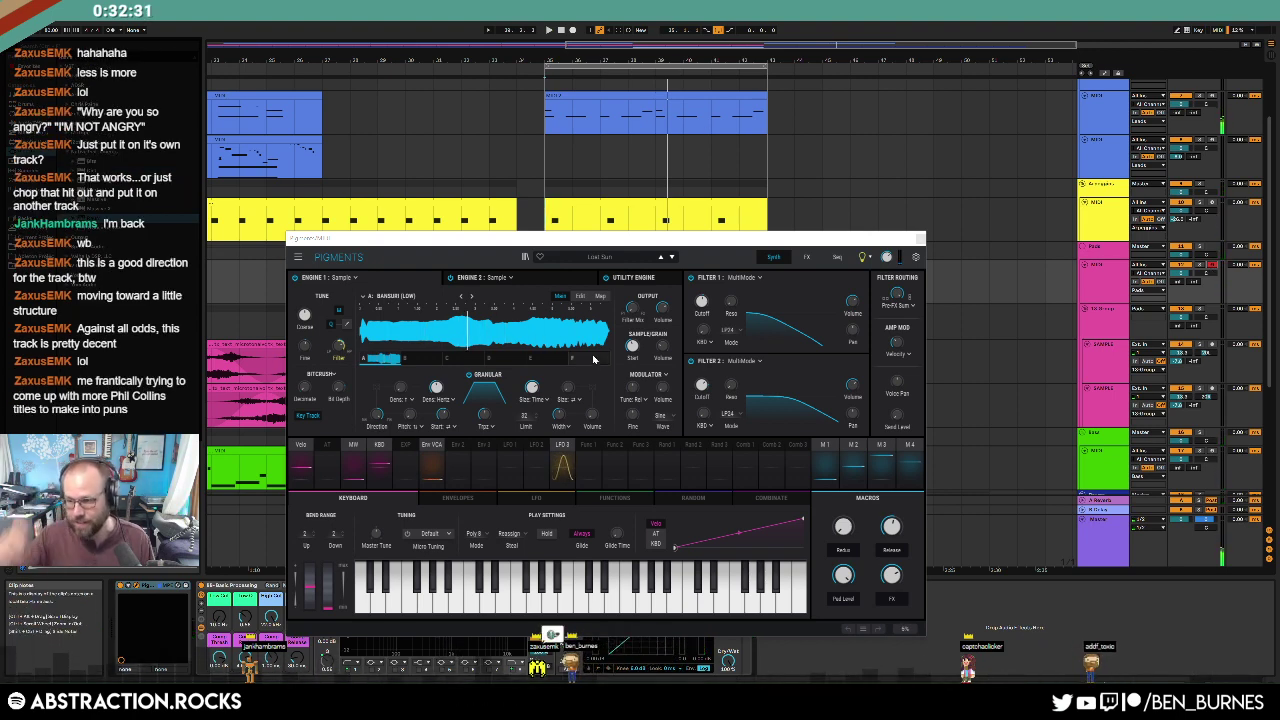
left_click(920, 239)
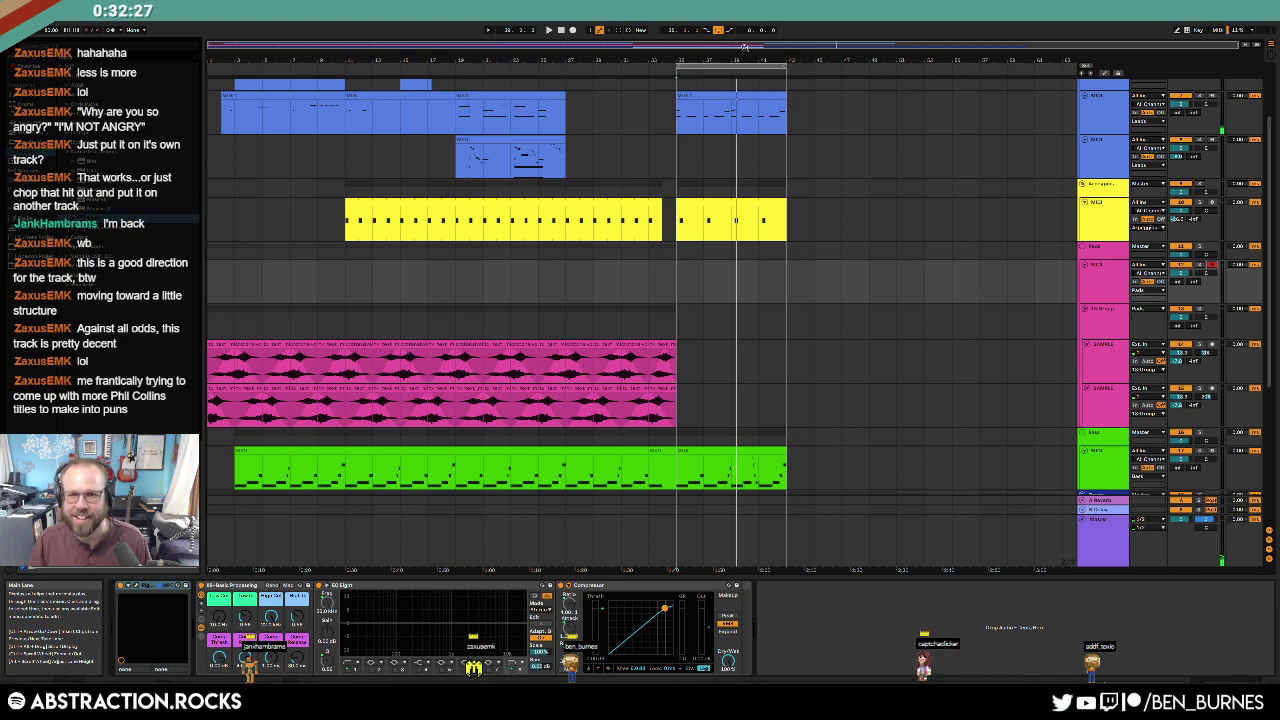
Step: Extend the blue MIDI clip and the yellow clip that start at bar 35 to bar 55
left_click_drag(850, 45, 850, 60)
left_click(851, 185)
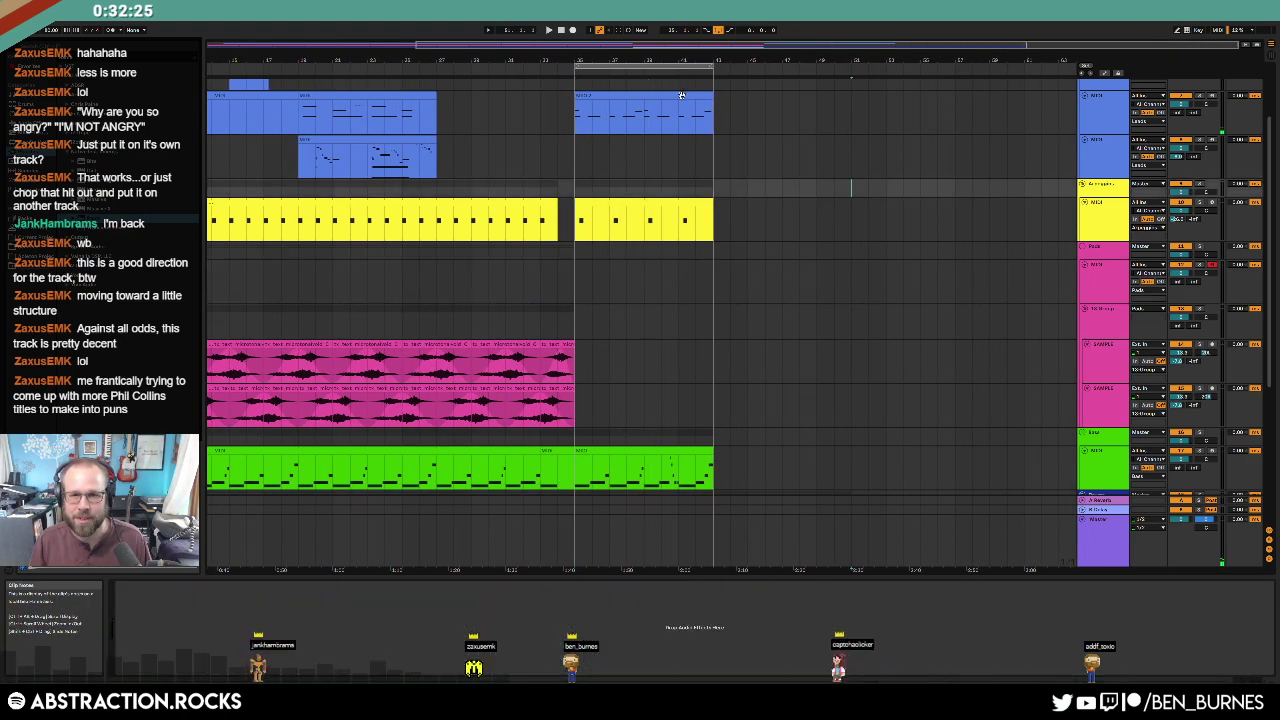
left_click(704, 96)
left_click_drag(713, 100, 920, 104)
left_click(709, 205)
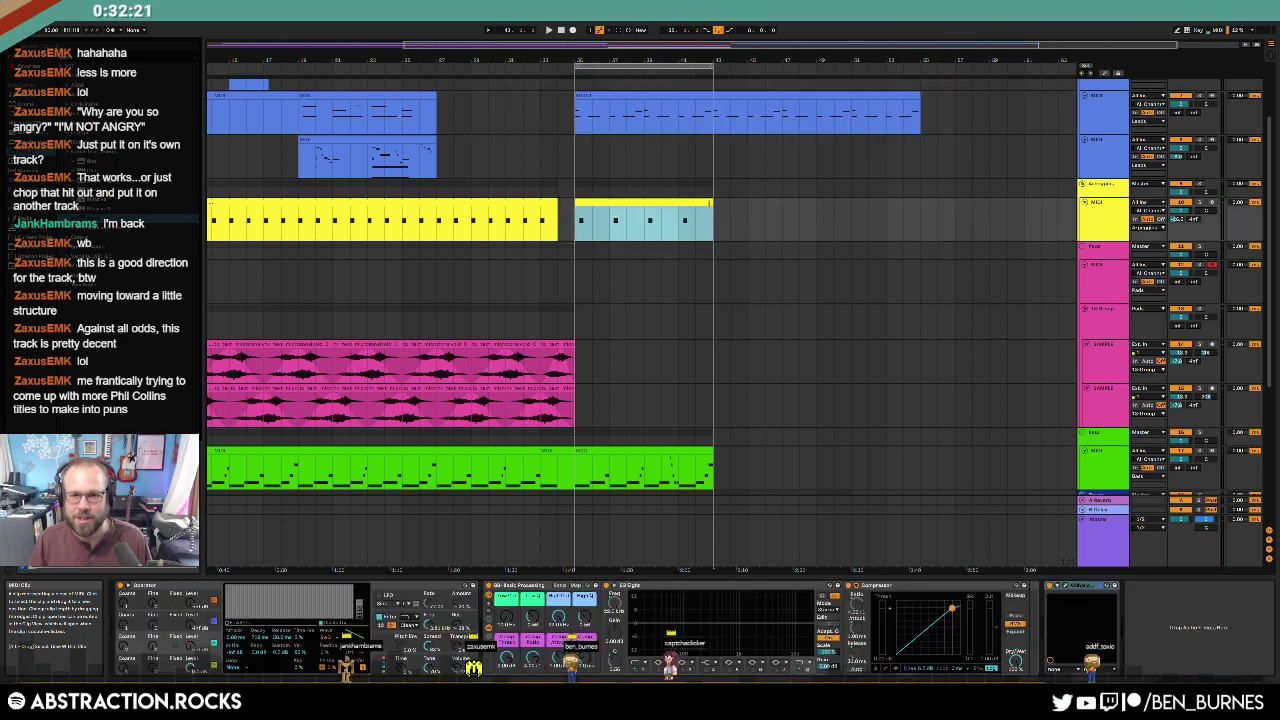
left_click_drag(709, 205, 920, 205)
Step: Extend the green MIDI clip that starts at bar 35 to bar 59
scroll(713, 350, "down", 3)
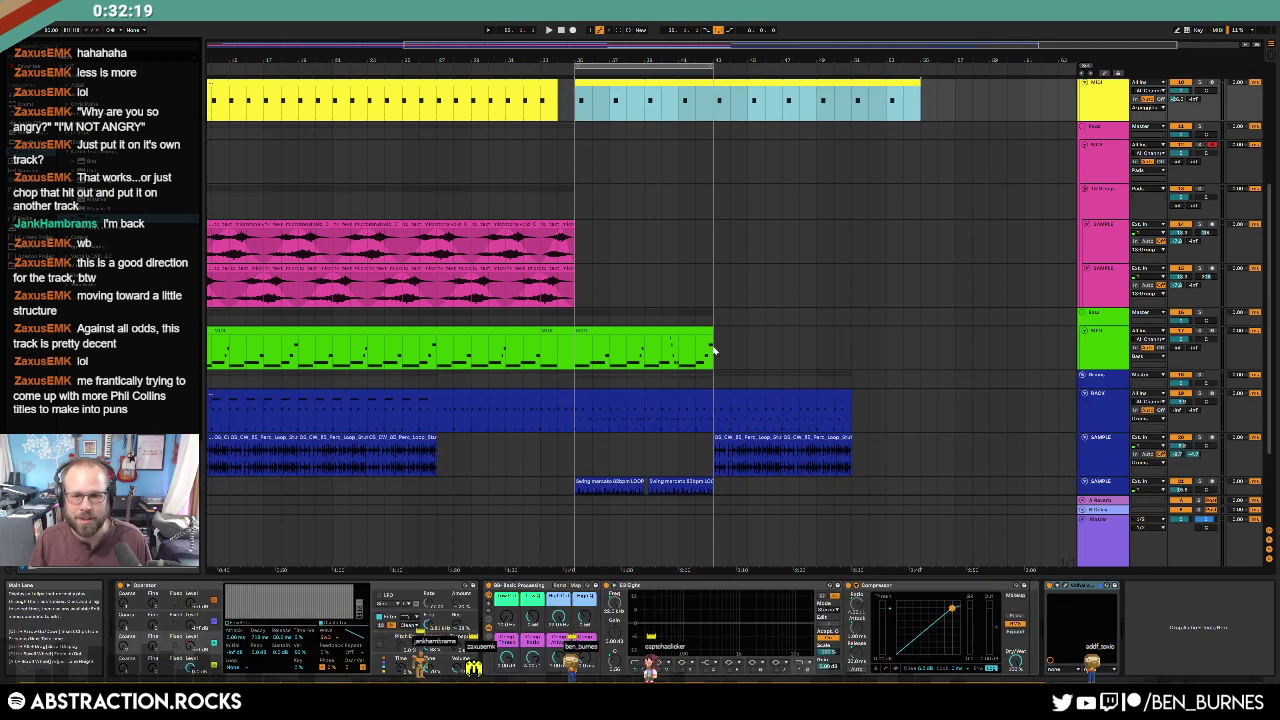
left_click_drag(713, 350, 956, 334)
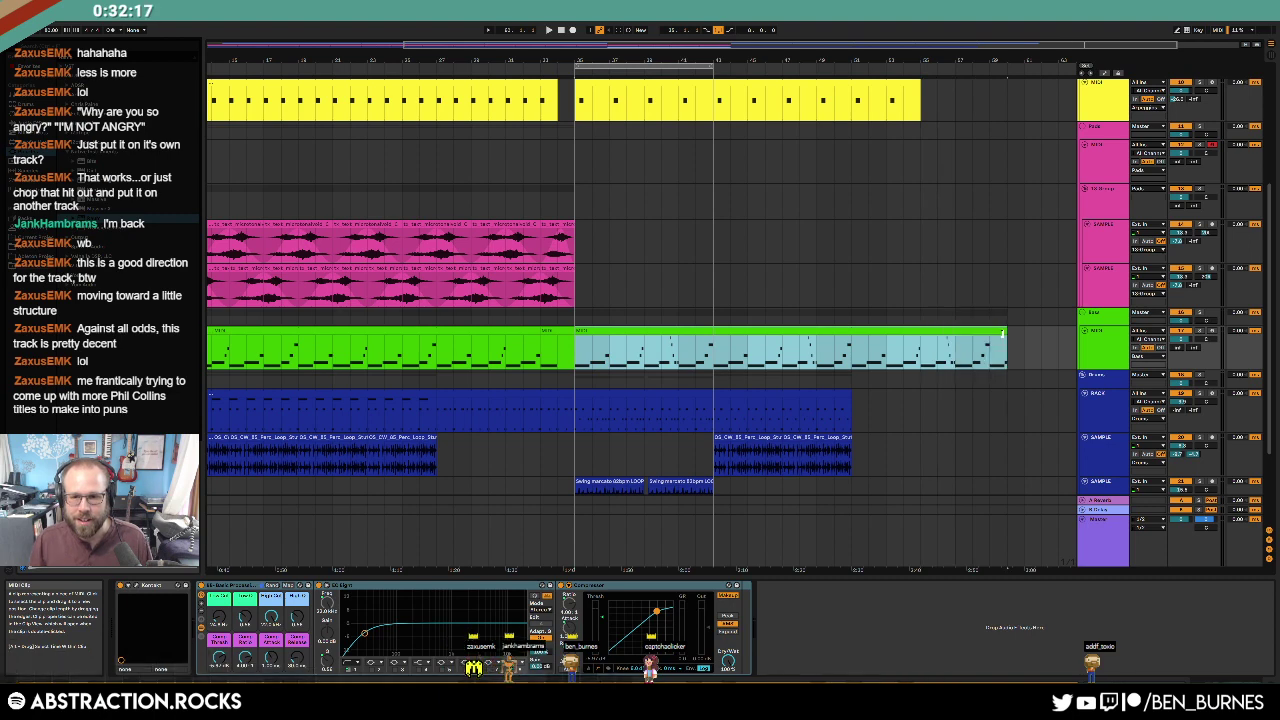
scroll(984, 327, "up", 3)
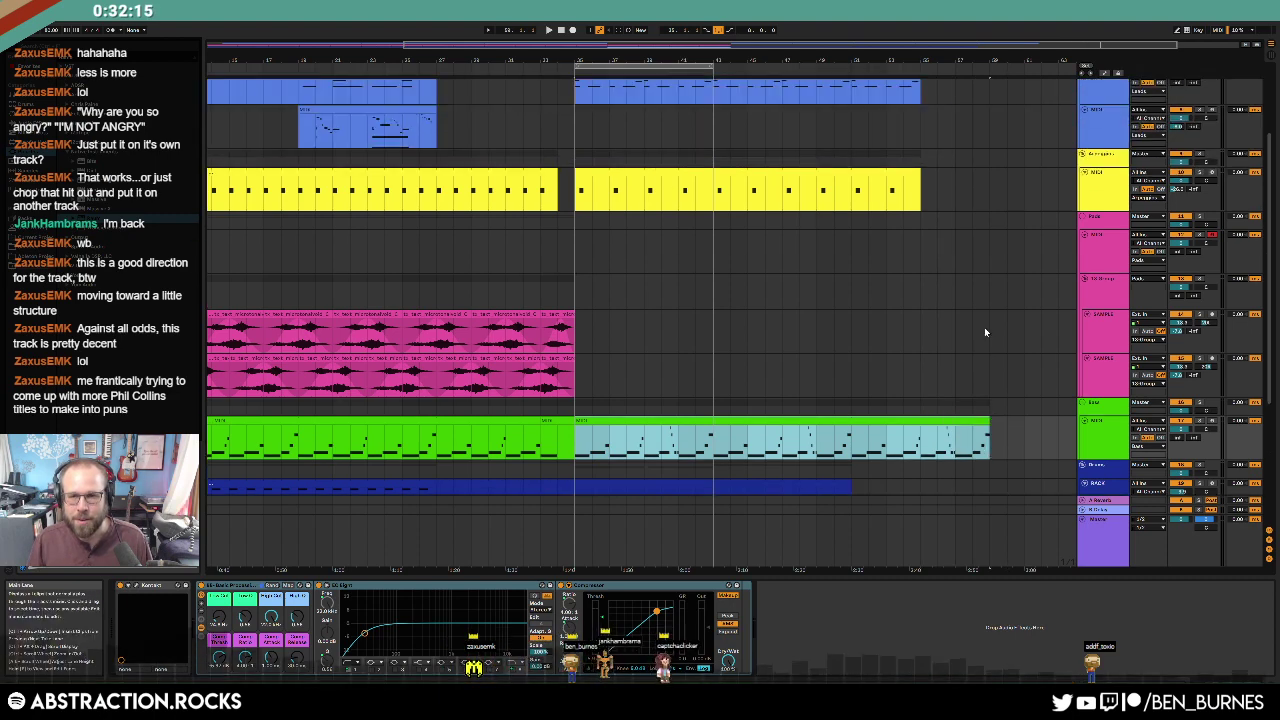
Step: Lengthen the yellow and blue clips to bar 59, matching the end of the green clip
left_click_drag(920, 211, 996, 211)
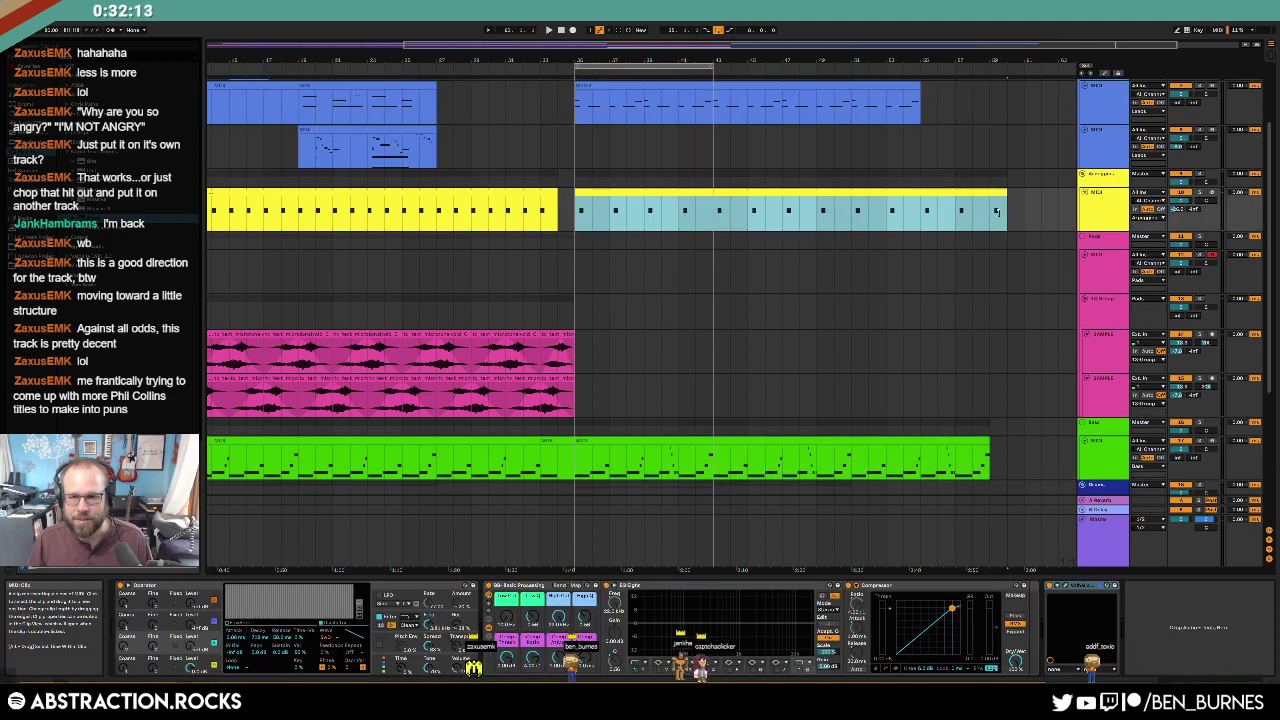
left_click(923, 91)
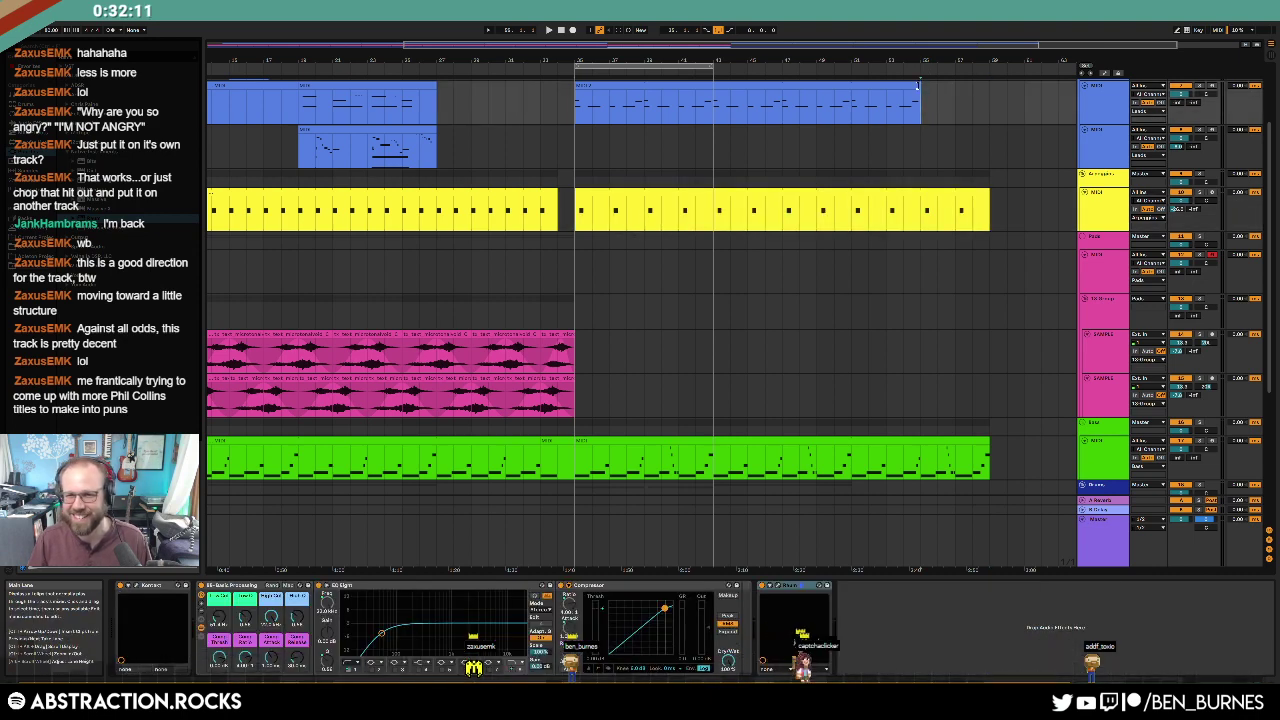
left_click_drag(918, 85, 976, 104)
scroll(959, 272, "down", 5)
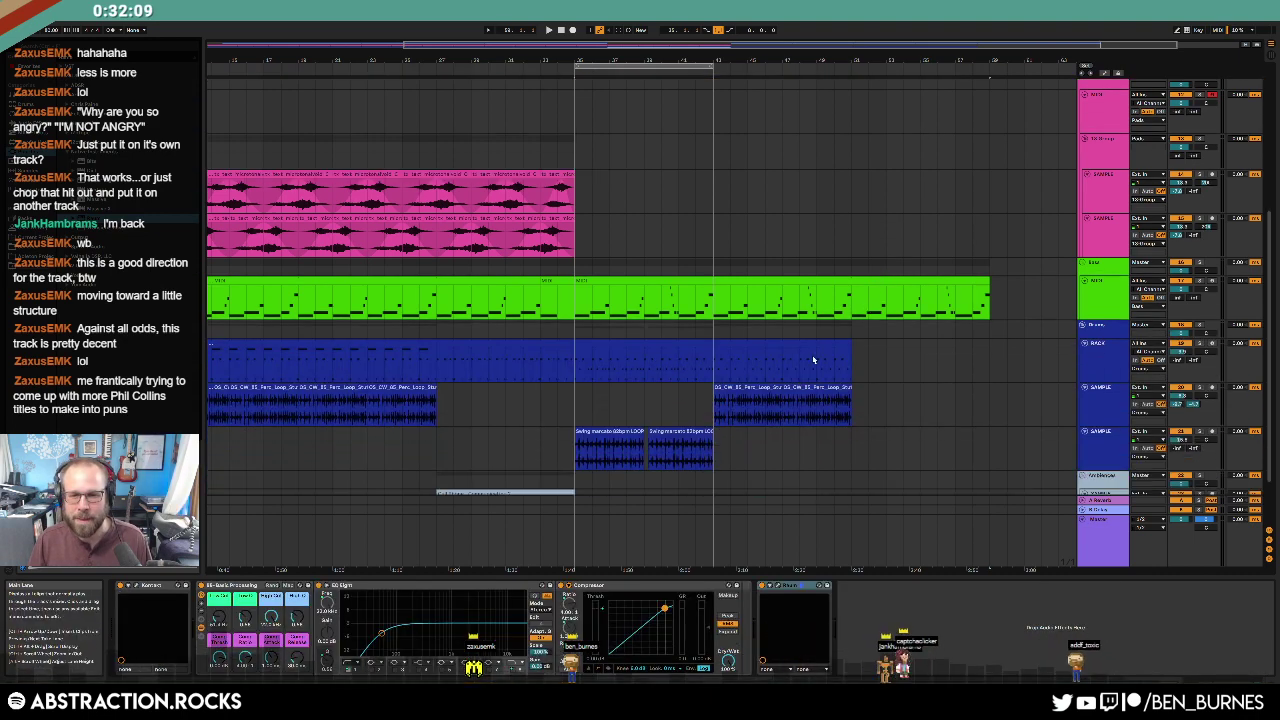
Step: Move the eight-bar loop range so it spans bars 43 to 51
scroll(749, 371, "up", 1)
scroll(575, 191, "up", 3)
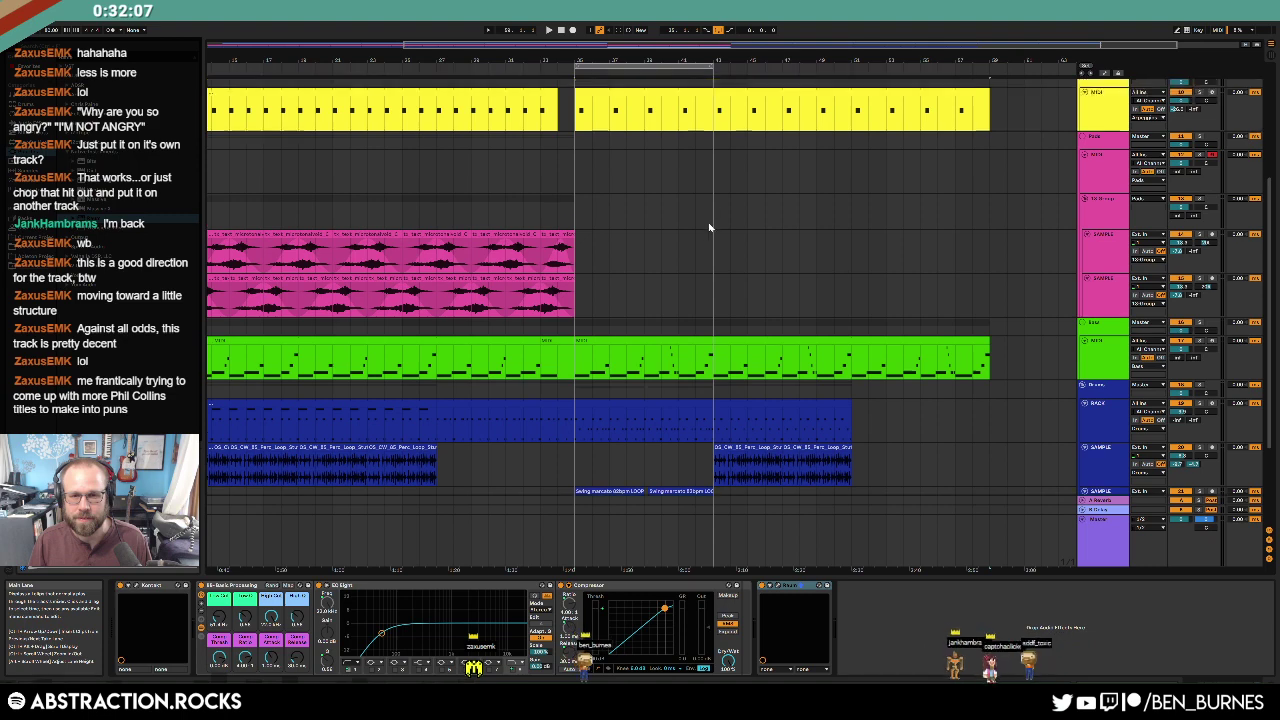
left_click_drag(632, 67, 771, 67)
Step: Extend the drum rack MIDI clip that starts at bar 35 to bar 59
scroll(690, 329, "down", 3)
scroll(690, 329, "down", 3)
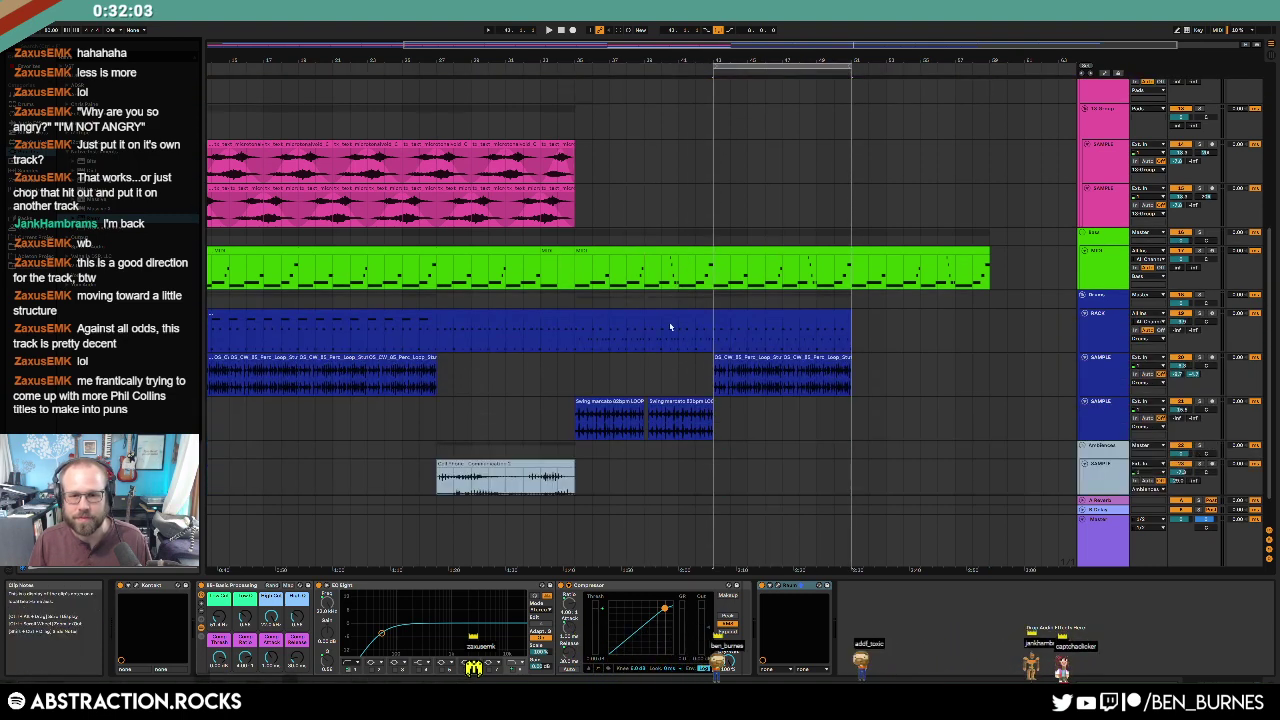
left_click(695, 318)
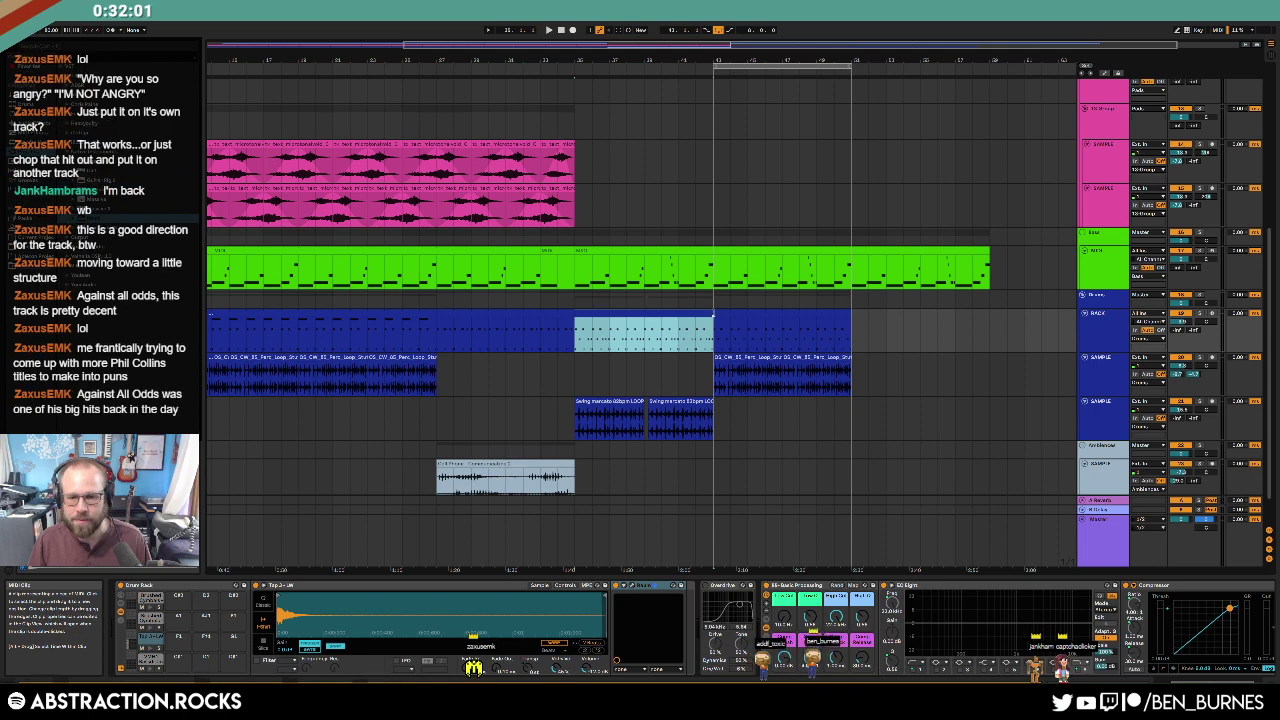
left_click_drag(710, 312, 972, 320)
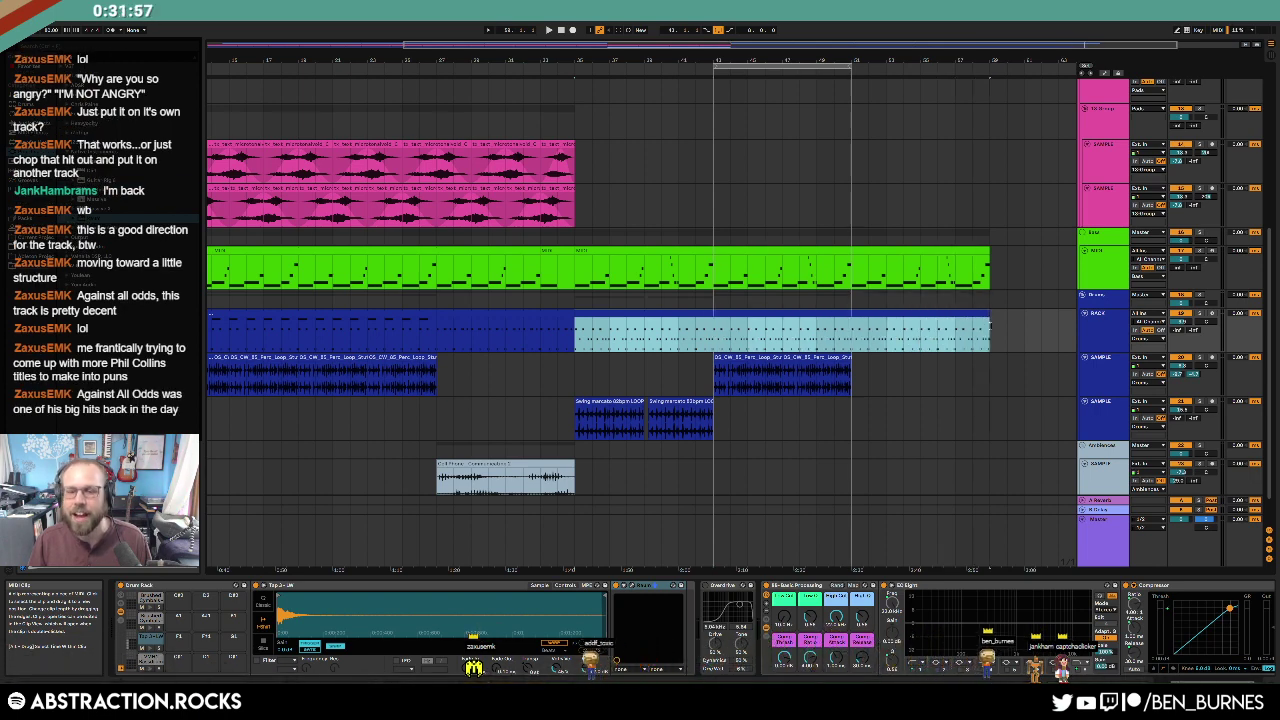
Step: Duplicate the pair of swing maracas clips at bar 35 twice and the percussion loop at bar 43 once, filling both tracks to bar 59
left_click(834, 358)
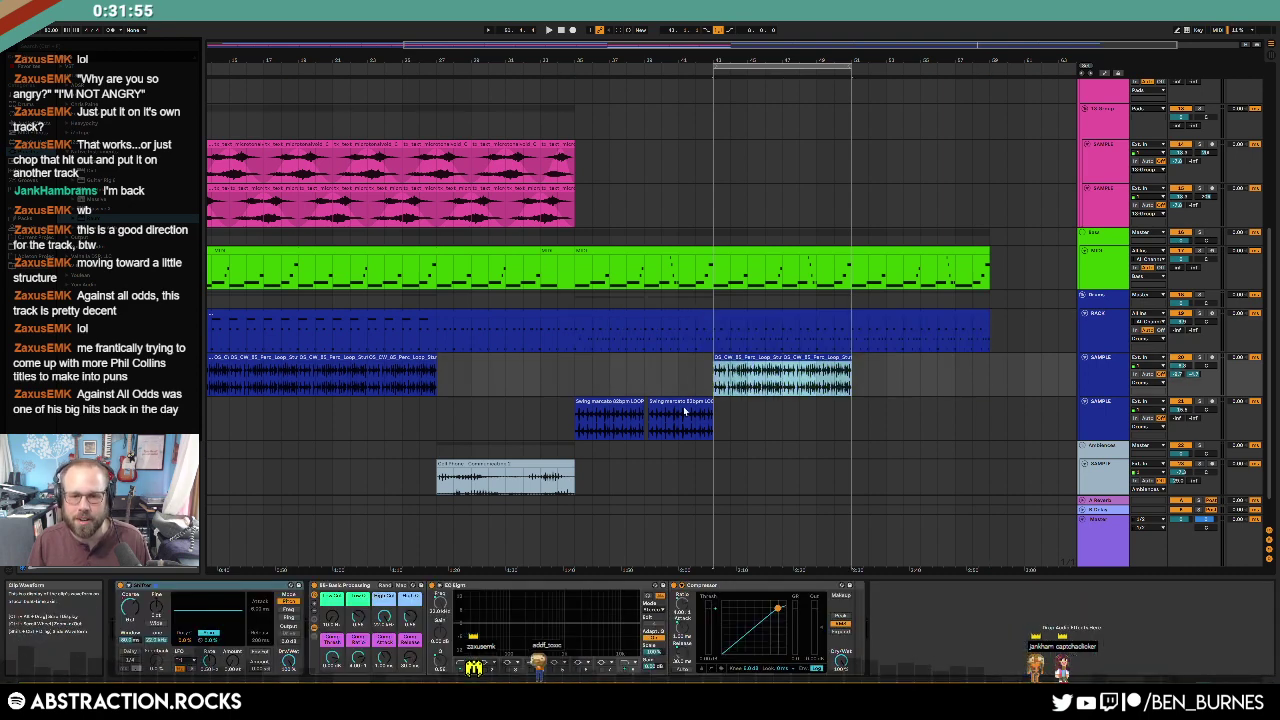
left_click(668, 403)
left_click(610, 418, "shift")
key("ctrl+d")
key("ctrl+d")
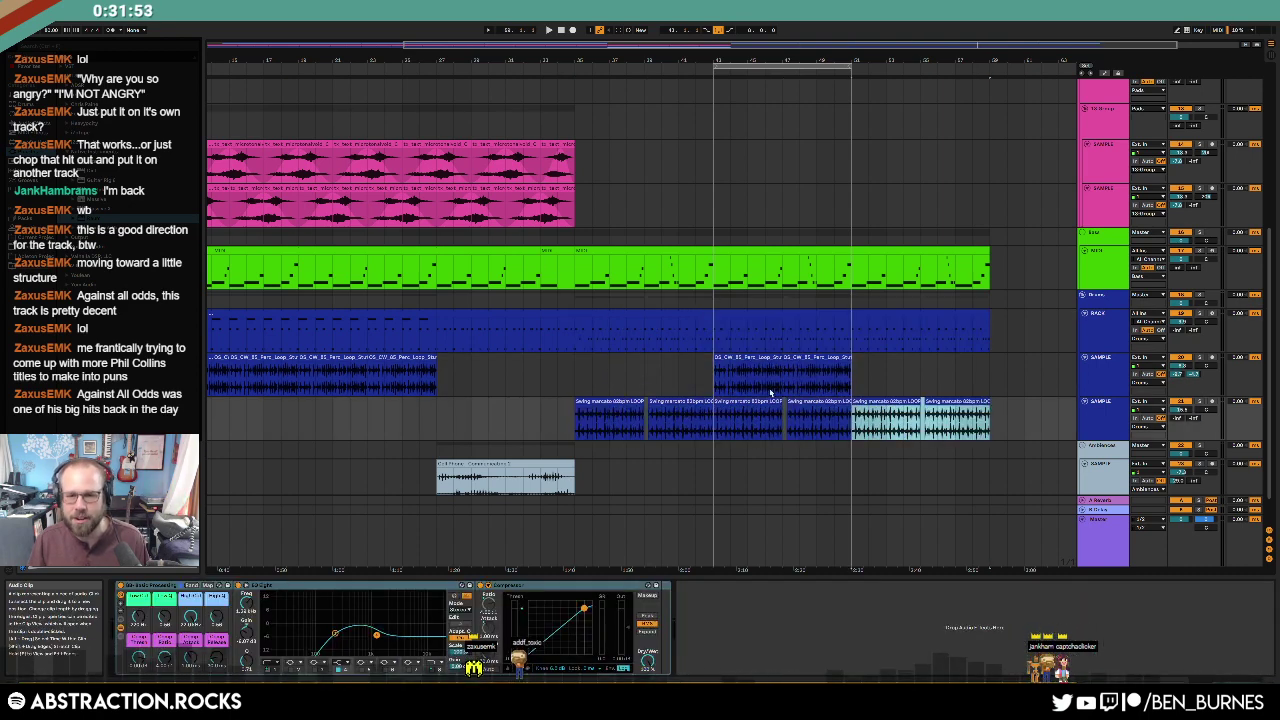
left_click(785, 370)
key("ctrl+d")
Step: Play from bar 41 and move the pink pads MIDI track up among the blue lead tracks, directly below the clip starting at bar 35
left_click(684, 378)
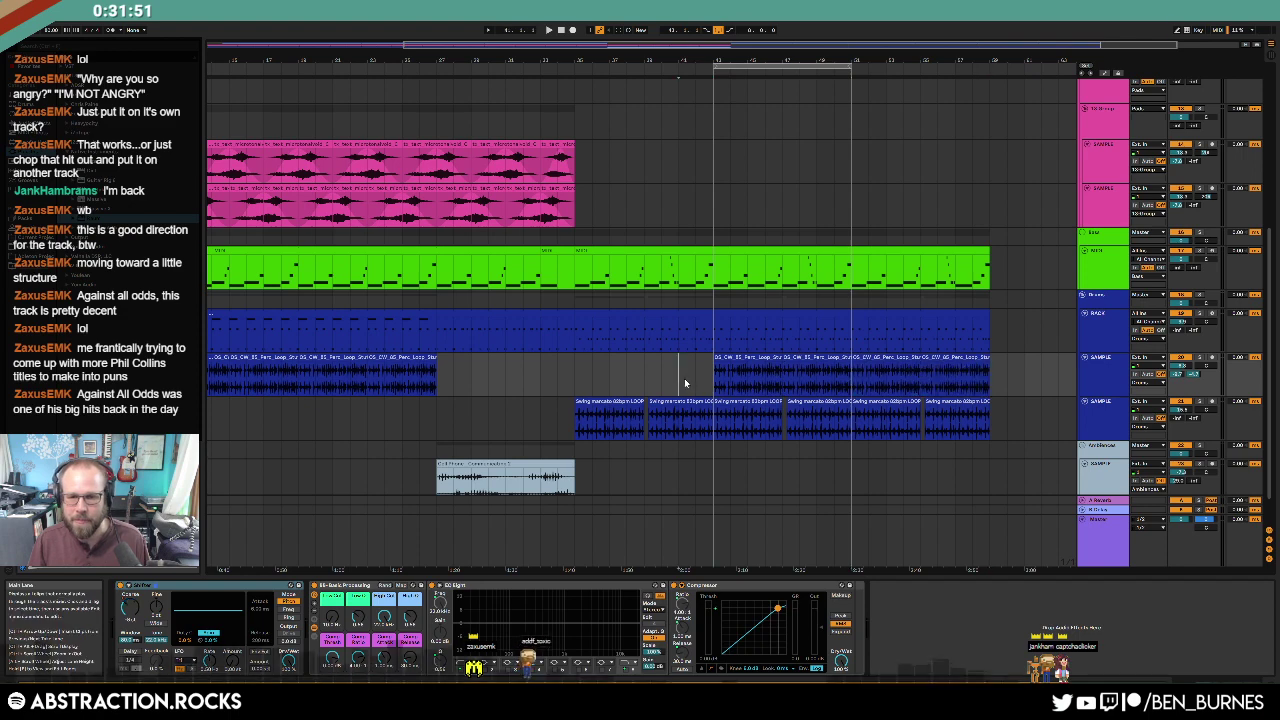
key("space")
scroll(788, 327, "up", 10)
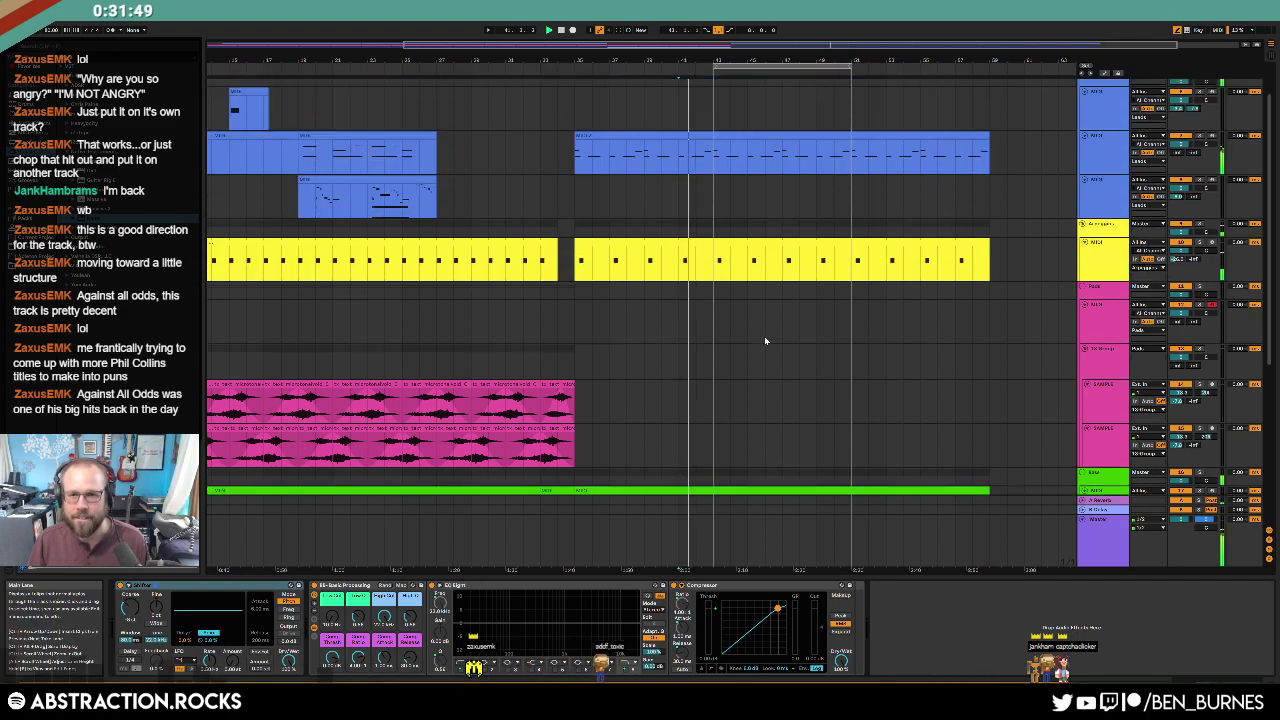
left_click(1116, 180)
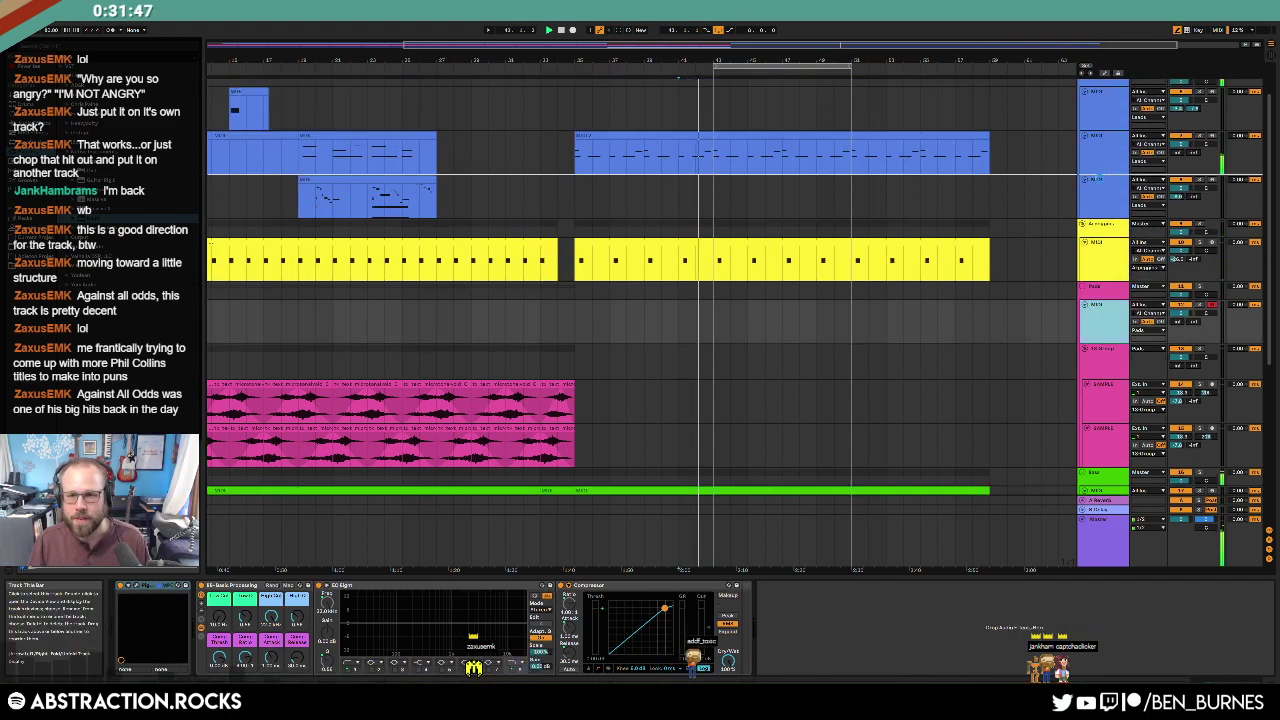
key("ctrl+shift+t")
left_click(572, 29)
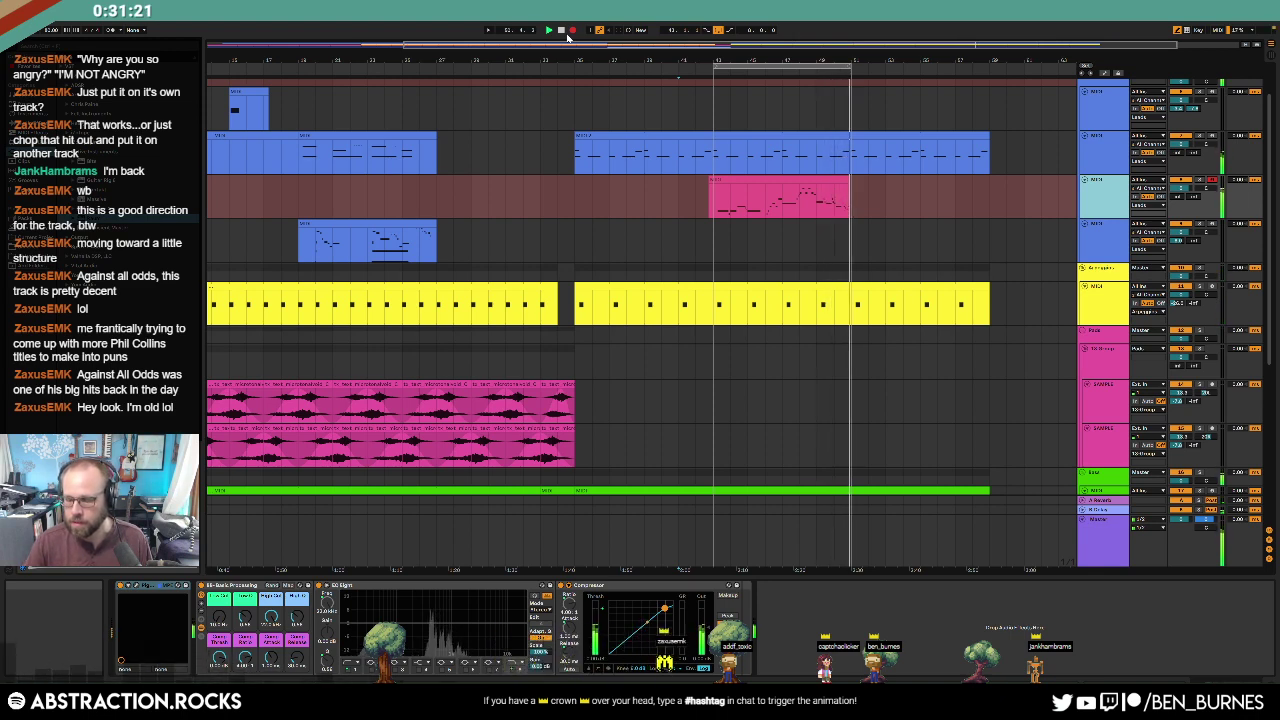
key("space")
left_click(571, 30)
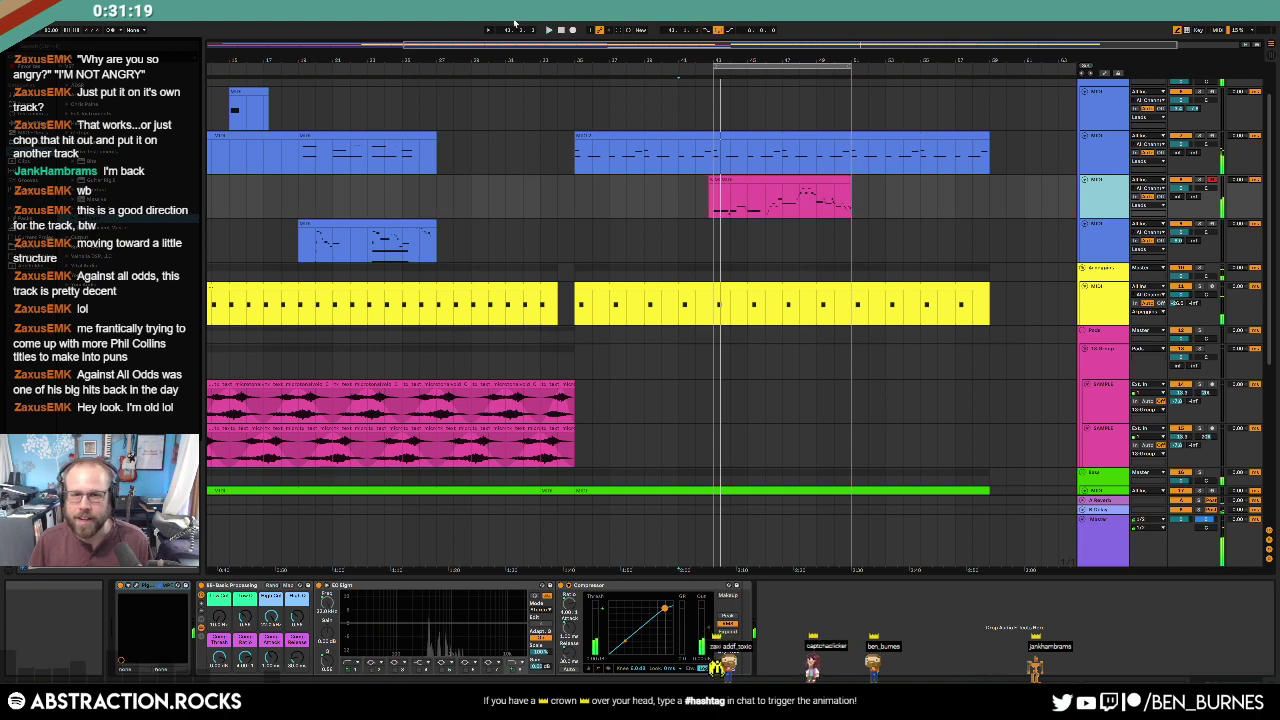
left_click(831, 181)
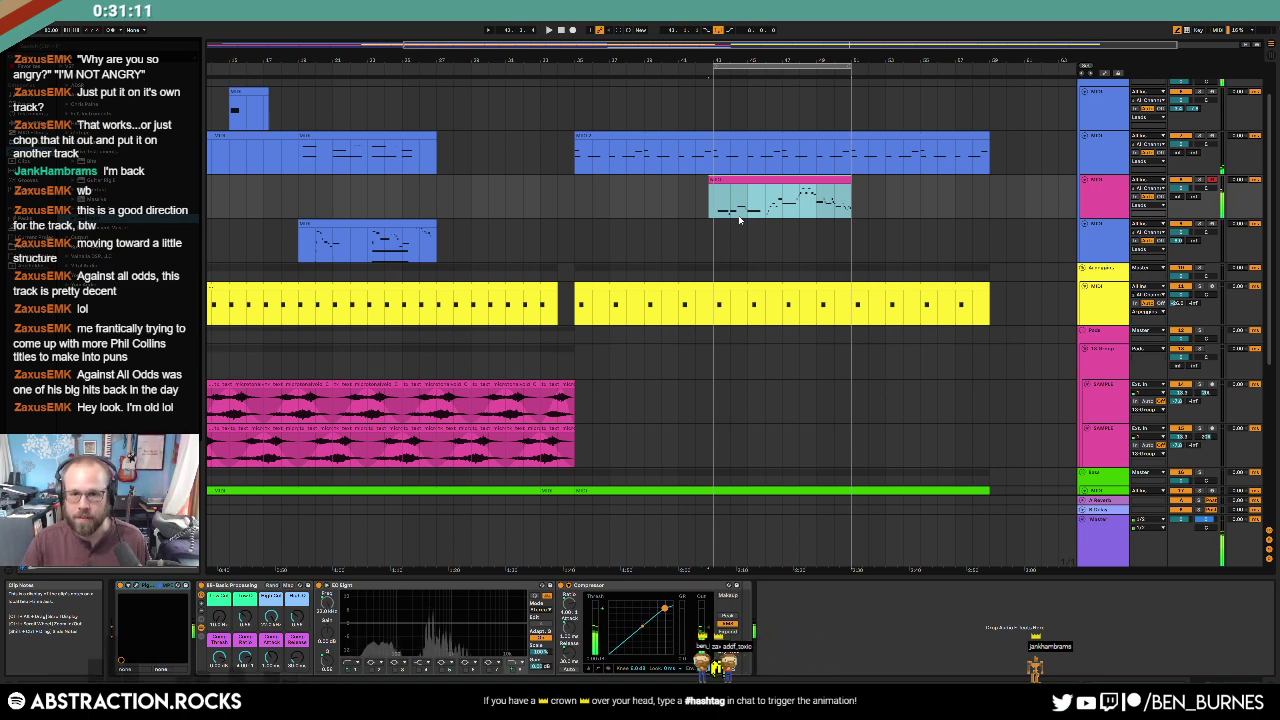
key("Delete")
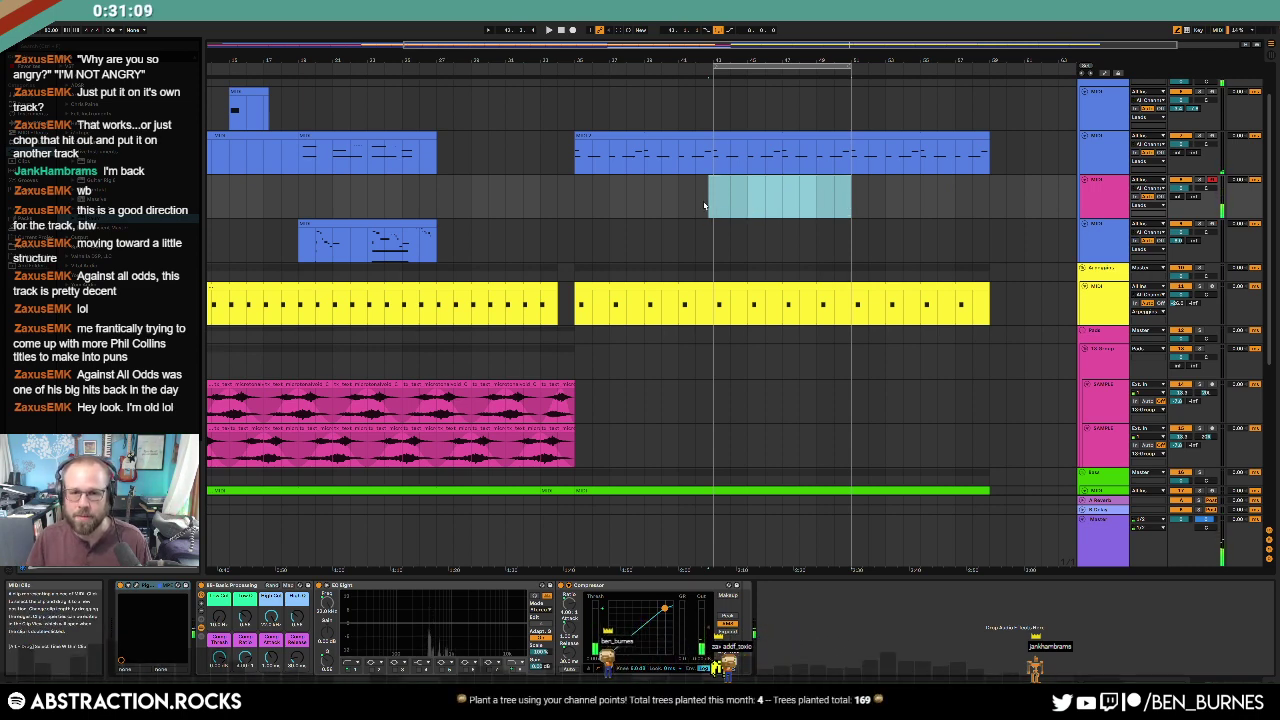
Step: Record a looped MIDI take on the armed pink track, starting playback just before bar 43
left_click(703, 204)
key("space")
key("F9")
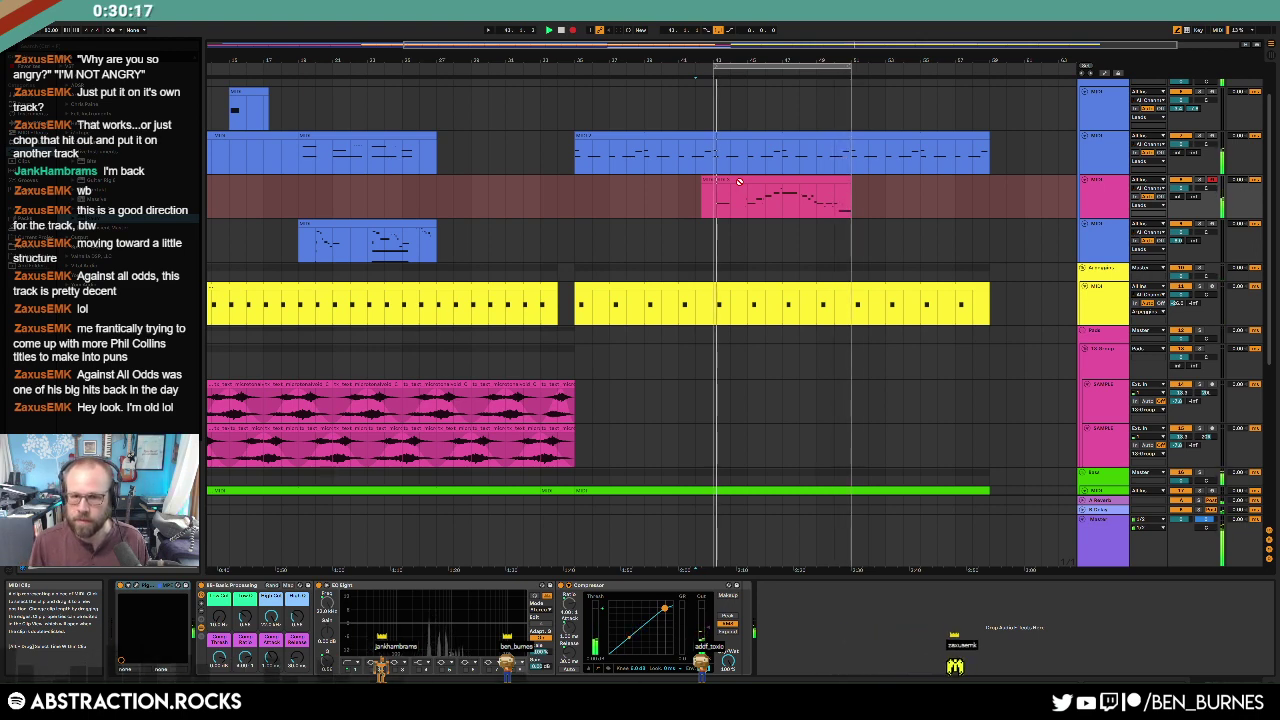
key("space")
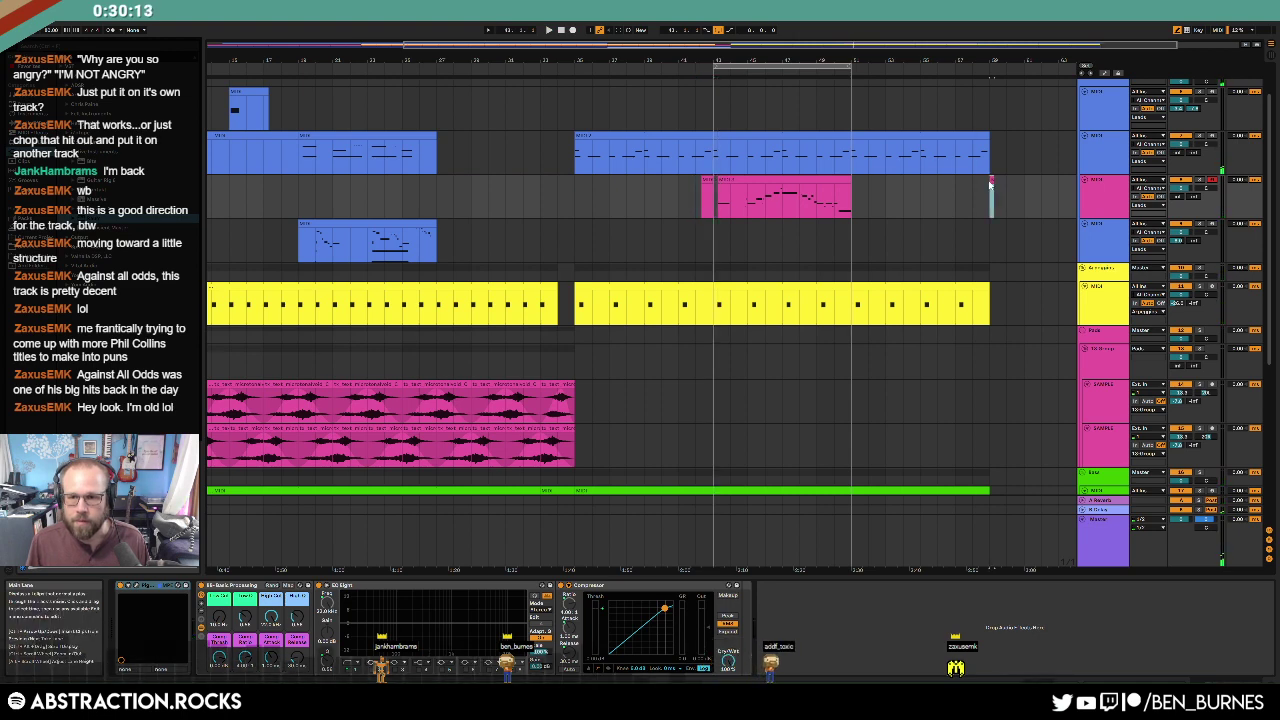
Step: Unroll the recorded take from bar 43 to just past bar 59, remove its lead-in, and extend the loop end to bar 59
left_click_drag(990, 183, 705, 187)
key("Delete")
left_click(716, 202)
key("space")
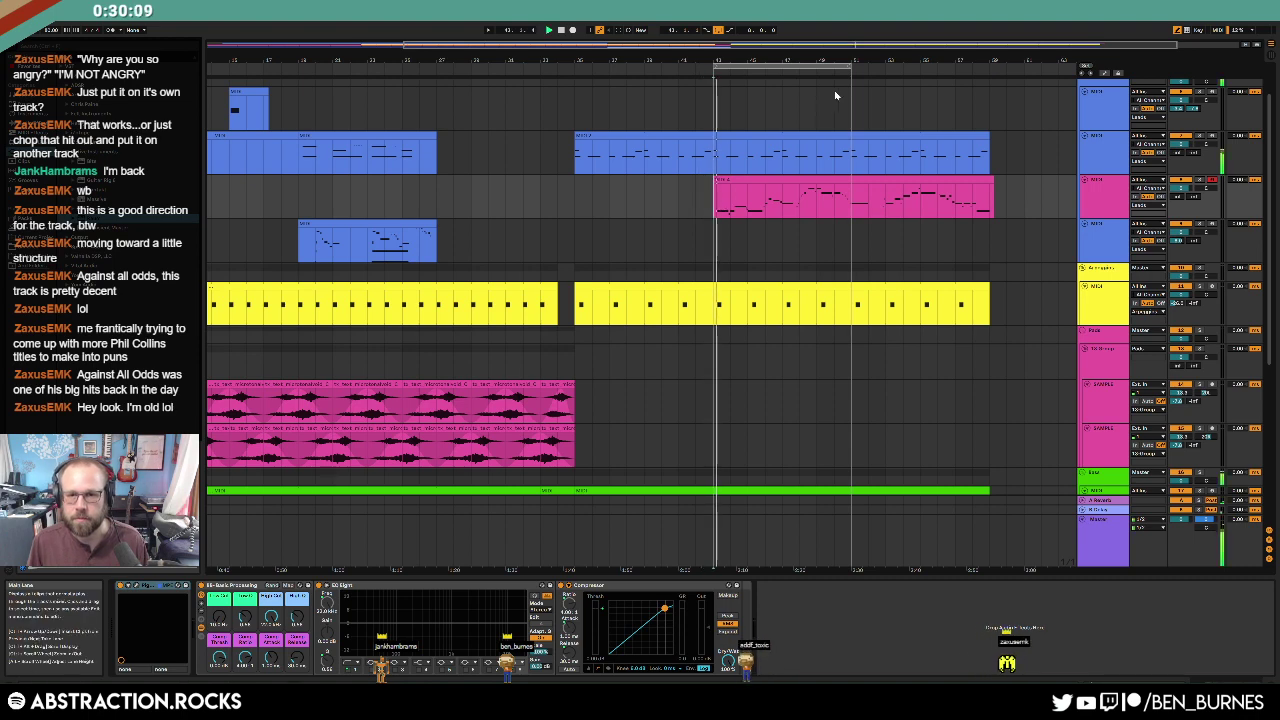
left_click_drag(850, 67, 987, 89)
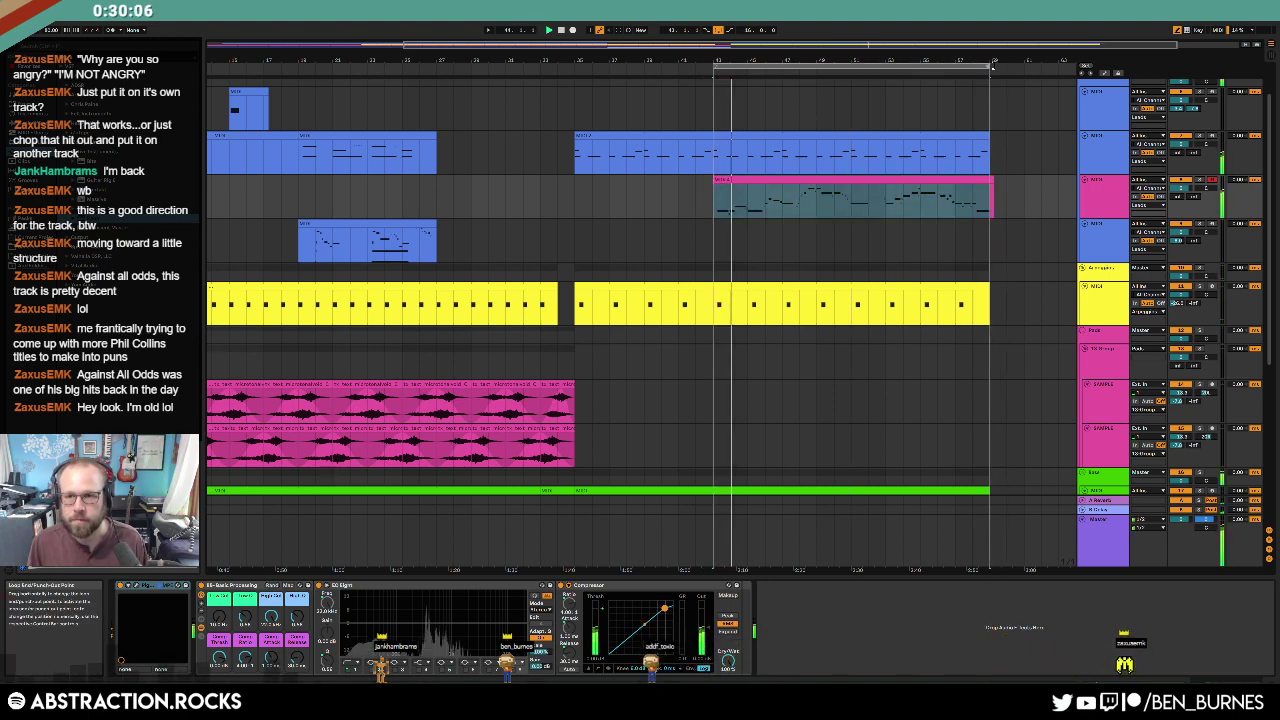
Step: Open the recorded clip's notes and shift the two neighbouring short notes after bar 5 of the clip slightly earlier
double_click(830, 178)
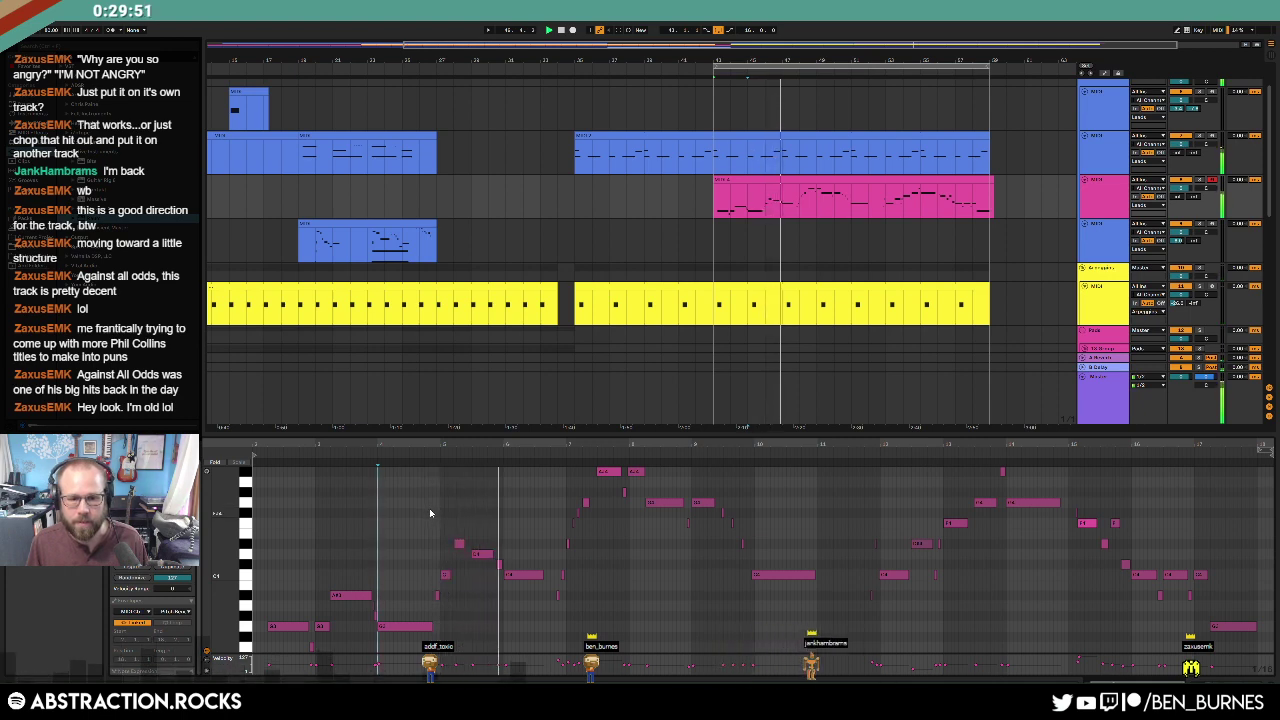
left_click(480, 554)
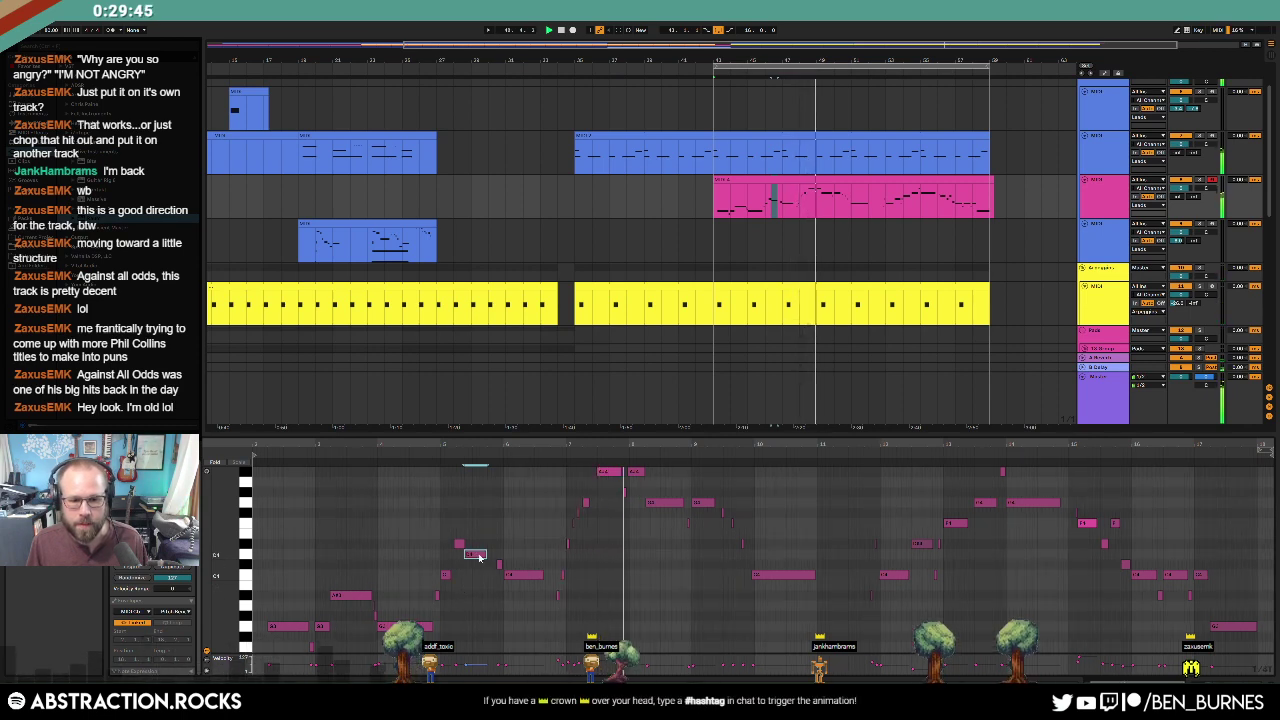
left_click(630, 559)
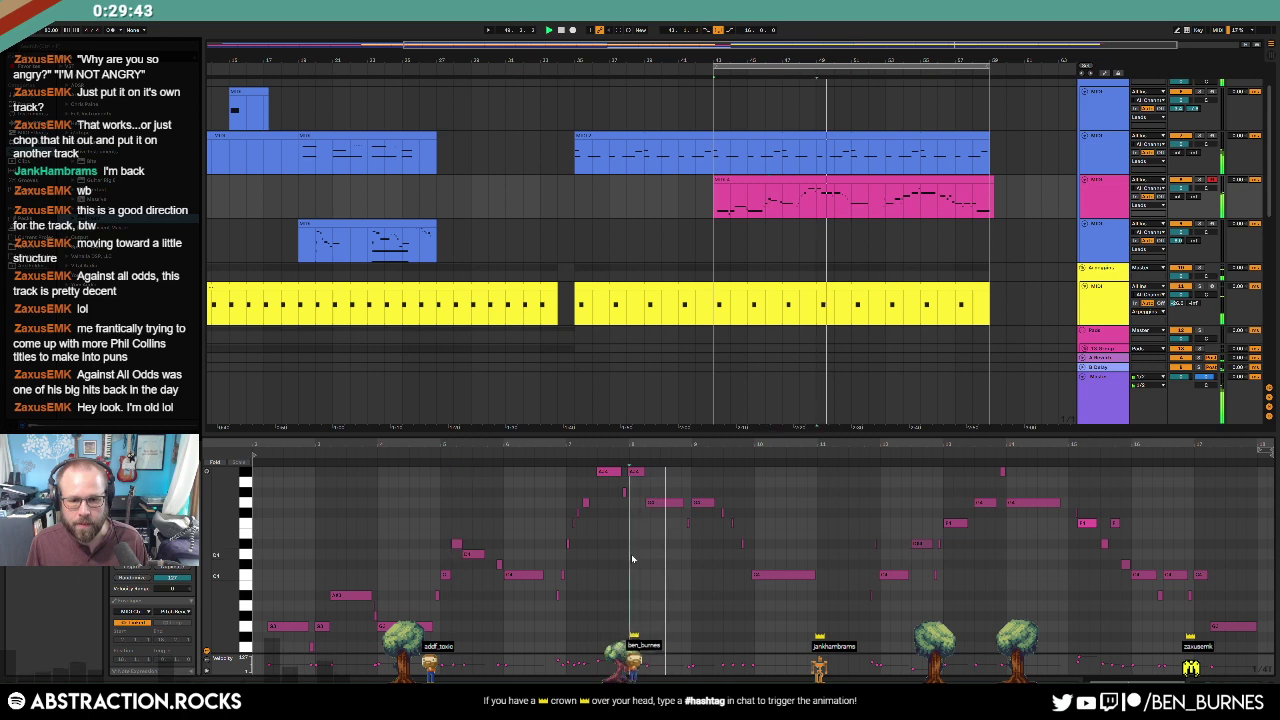
Step: Lower the high note at bar 8 of the clip to the next long note's pitch and lengthen it to replace that note
scroll(633, 555, "up", 2)
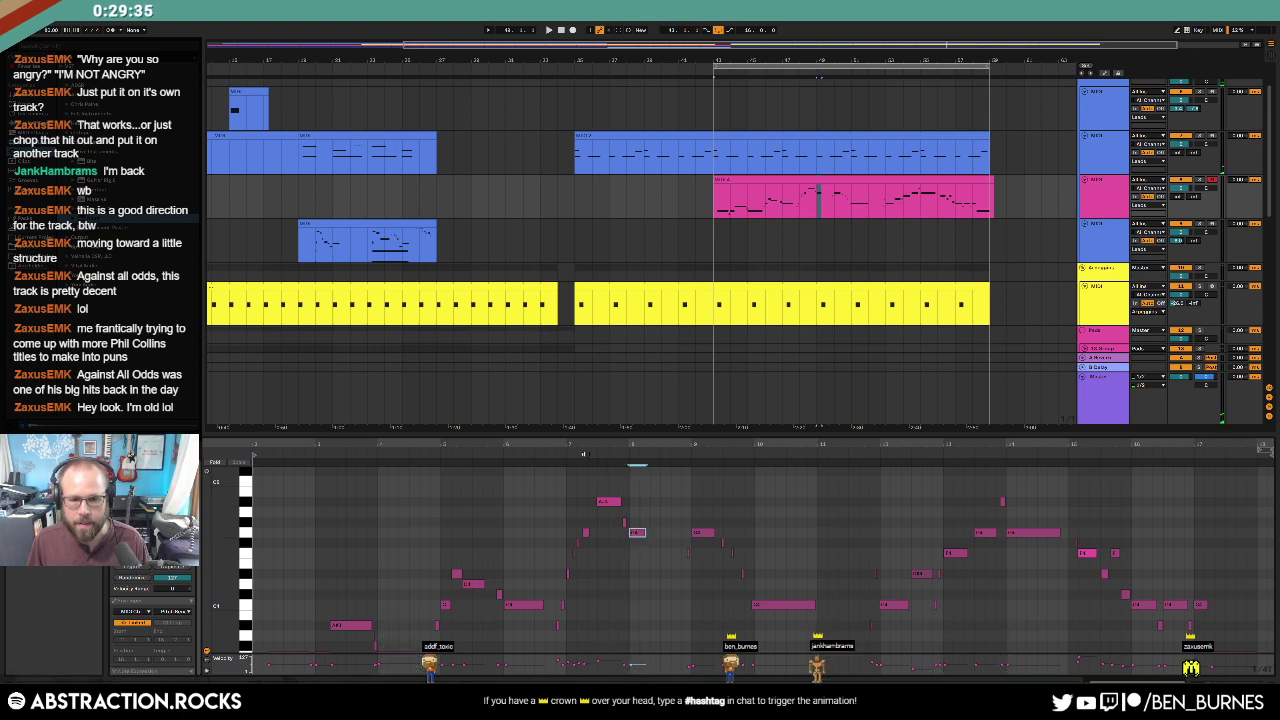
left_click(584, 454)
left_click_drag(645, 533, 680, 536)
left_click(685, 554)
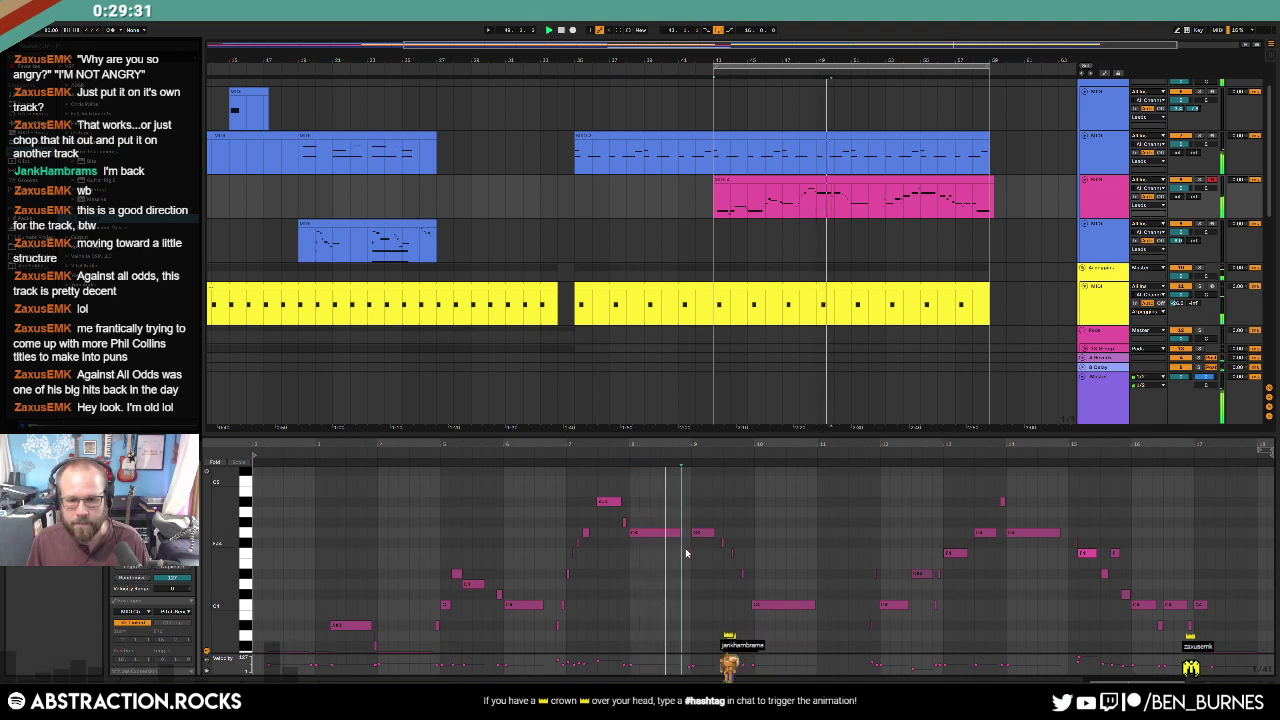
Step: Check the short passing notes between bars 8 and 10 of the clip, listen through the rest, and close the note editor
double_click(688, 548)
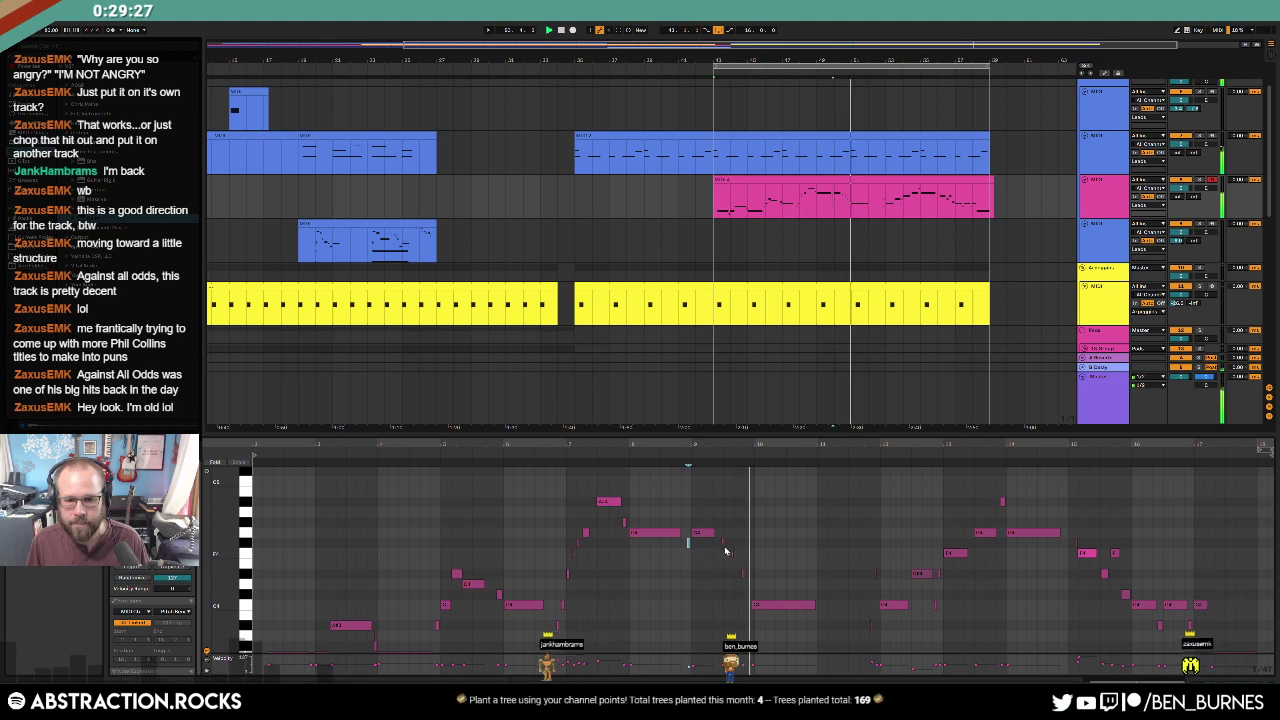
left_click_drag(730, 540, 745, 581)
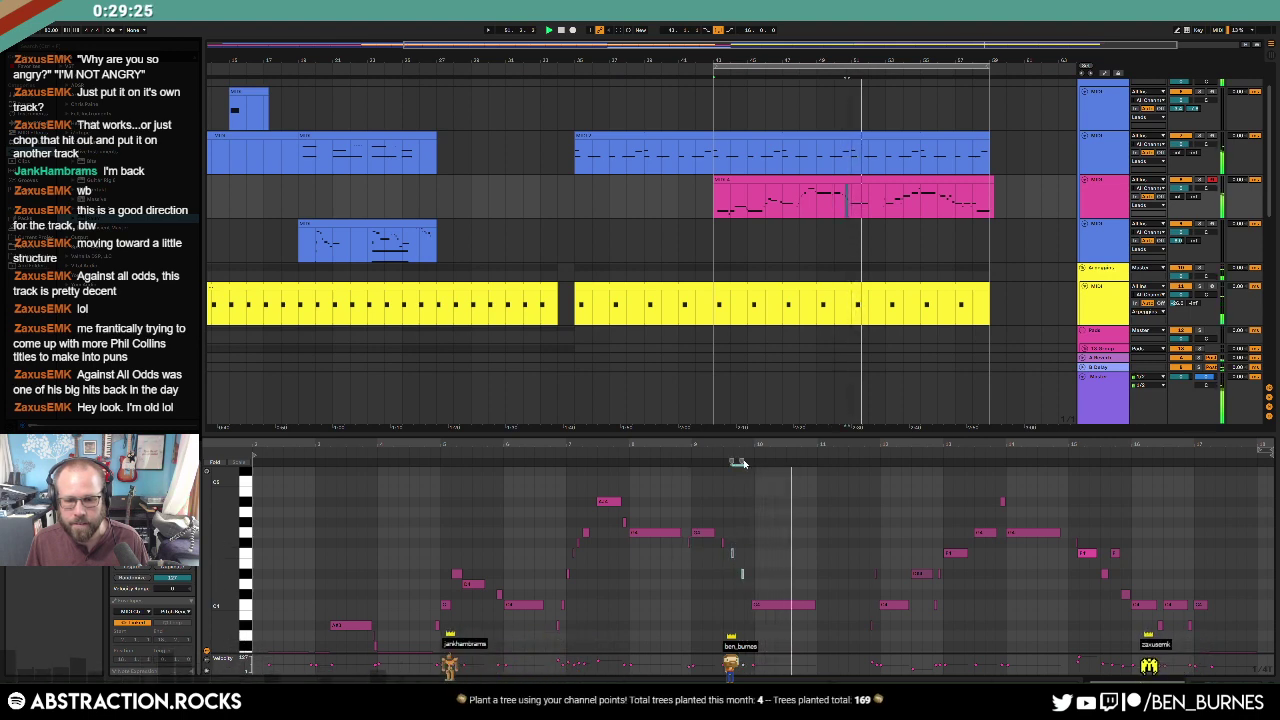
left_click(901, 495)
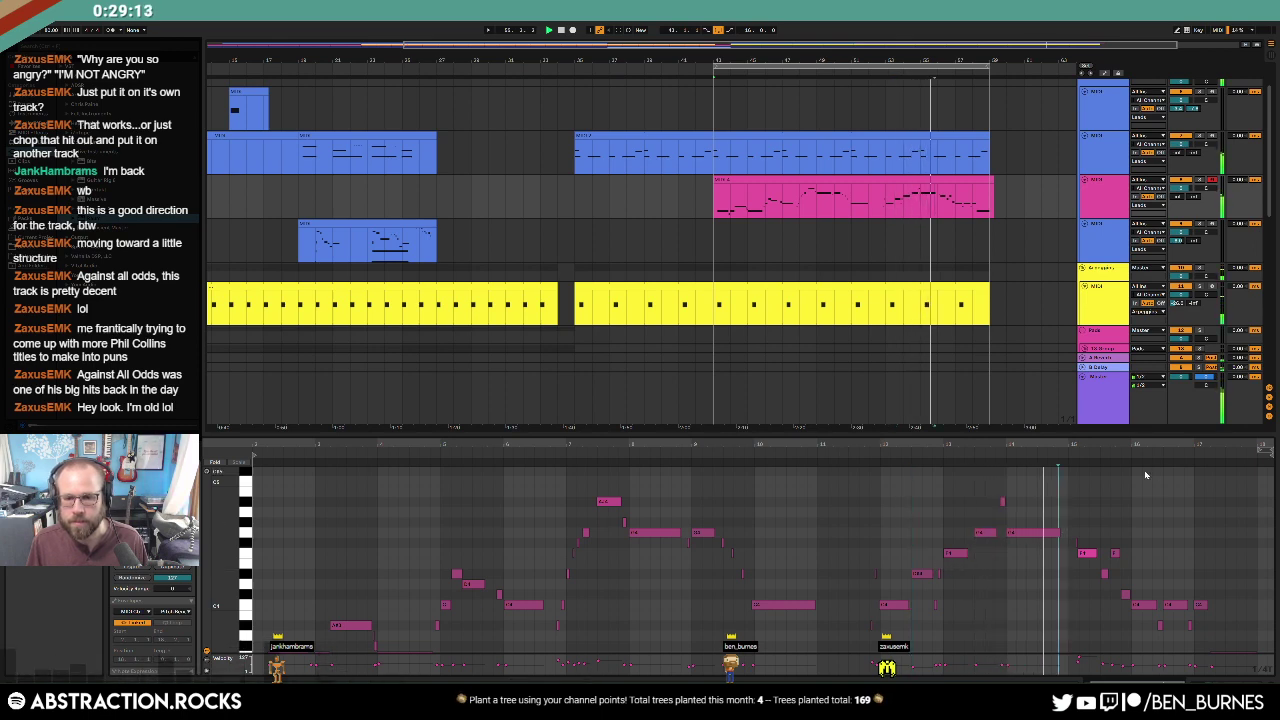
key("shift+Tab")
scroll(920, 413, "down", 1)
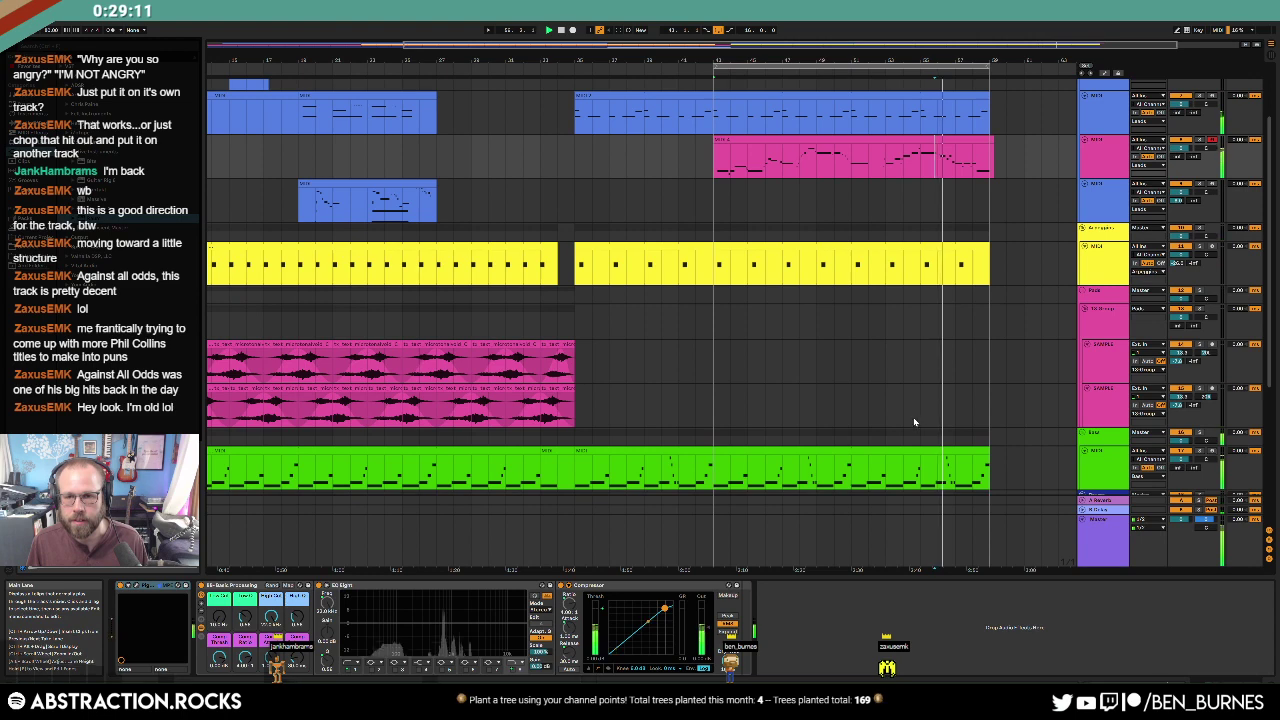
left_click(1092, 181)
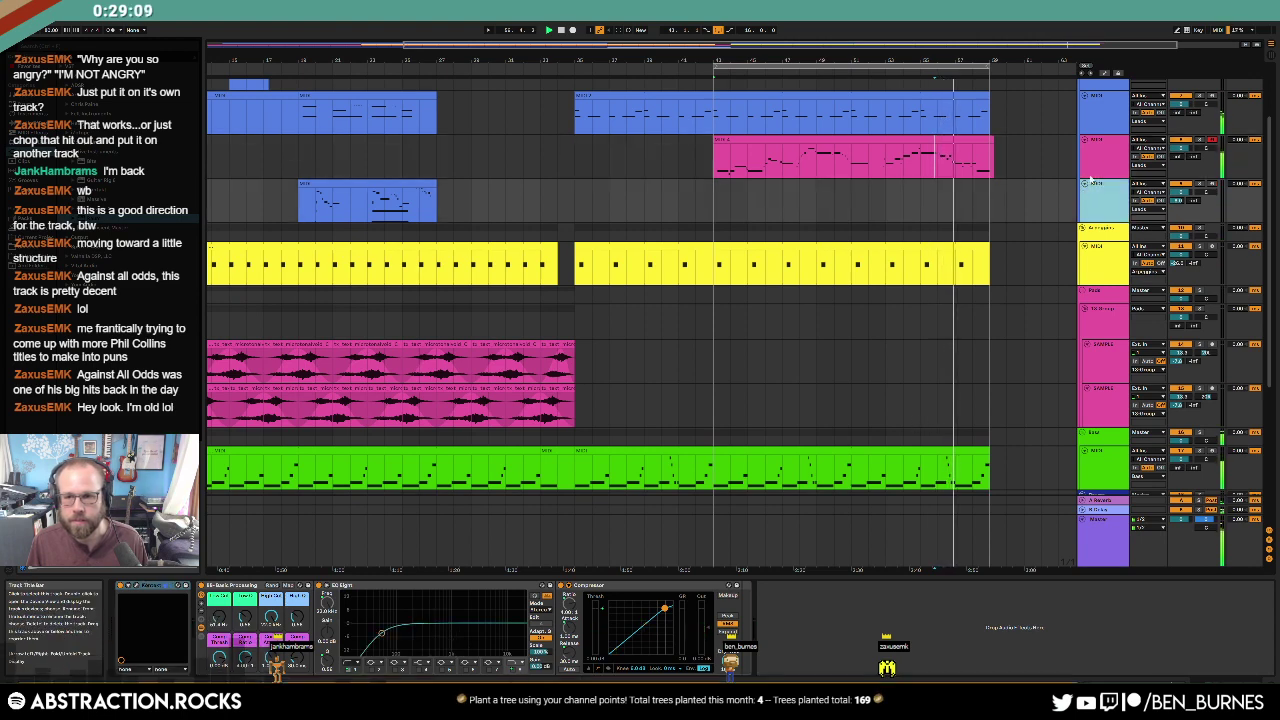
right_click(1092, 181)
left_click(1135, 355)
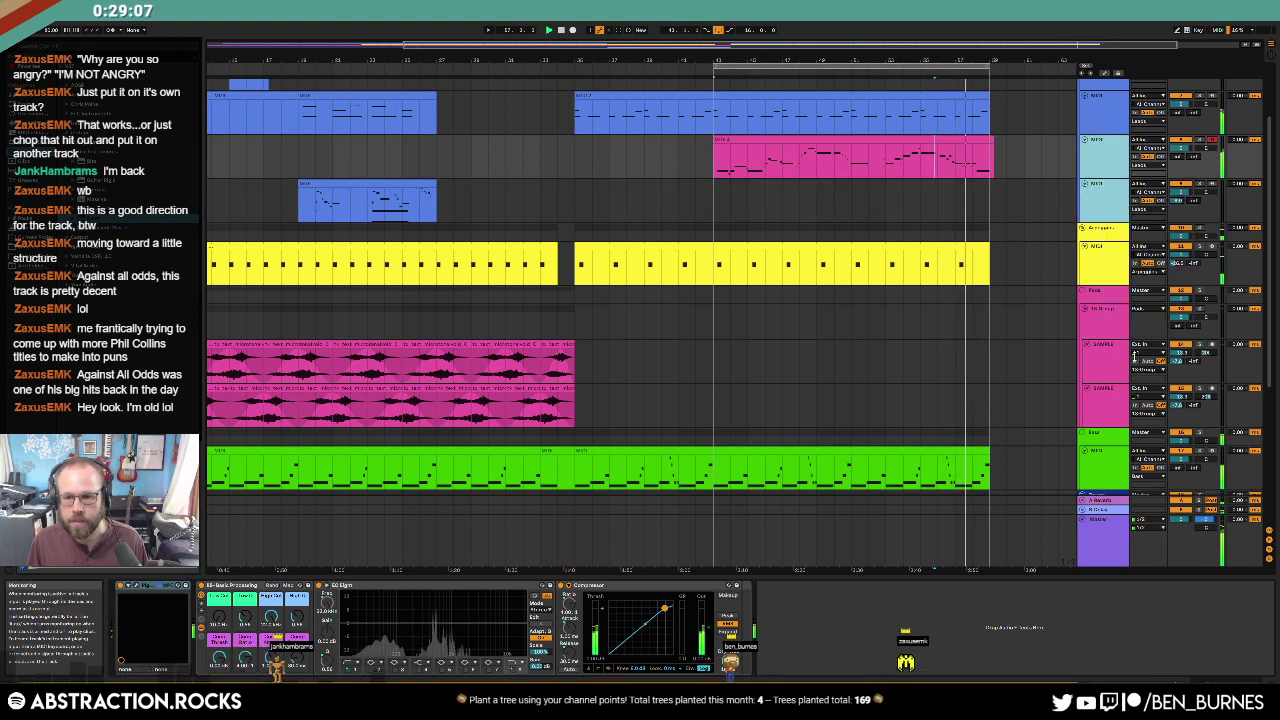
Step: Extend the loop end to bar 62 and the pink recorded clip to bar 61
left_click(1008, 362)
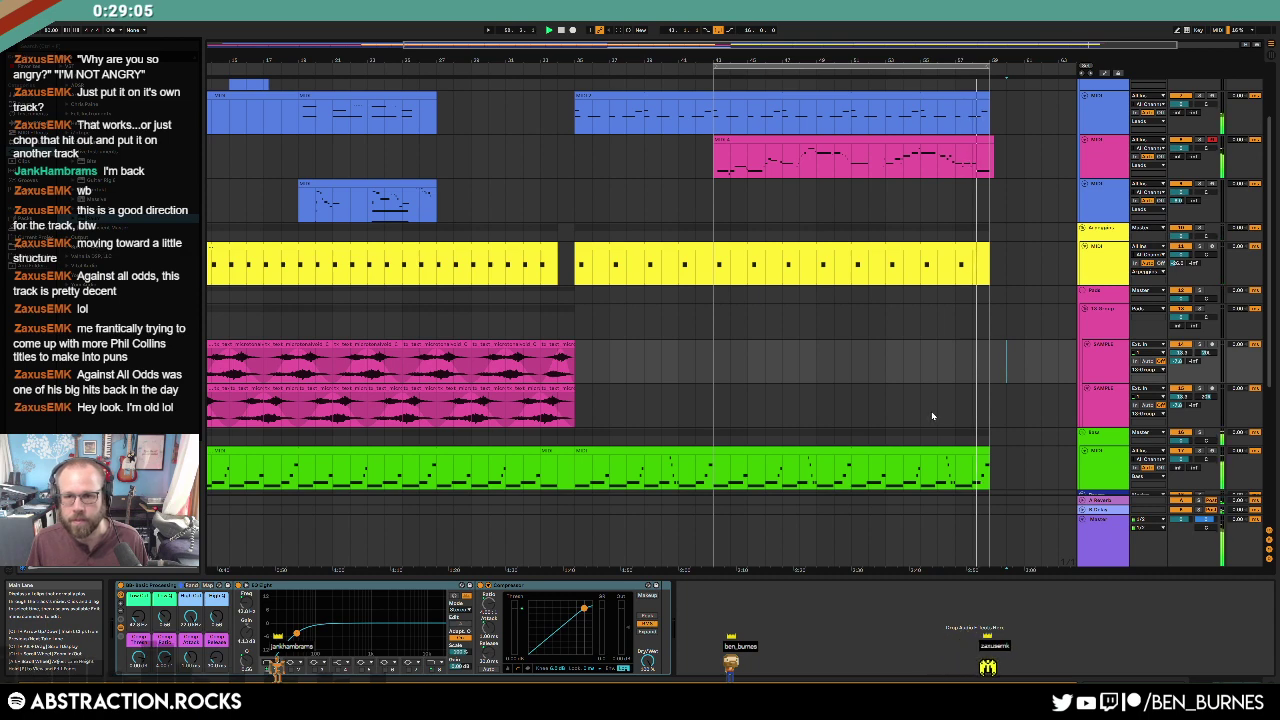
left_click_drag(990, 66, 1042, 70)
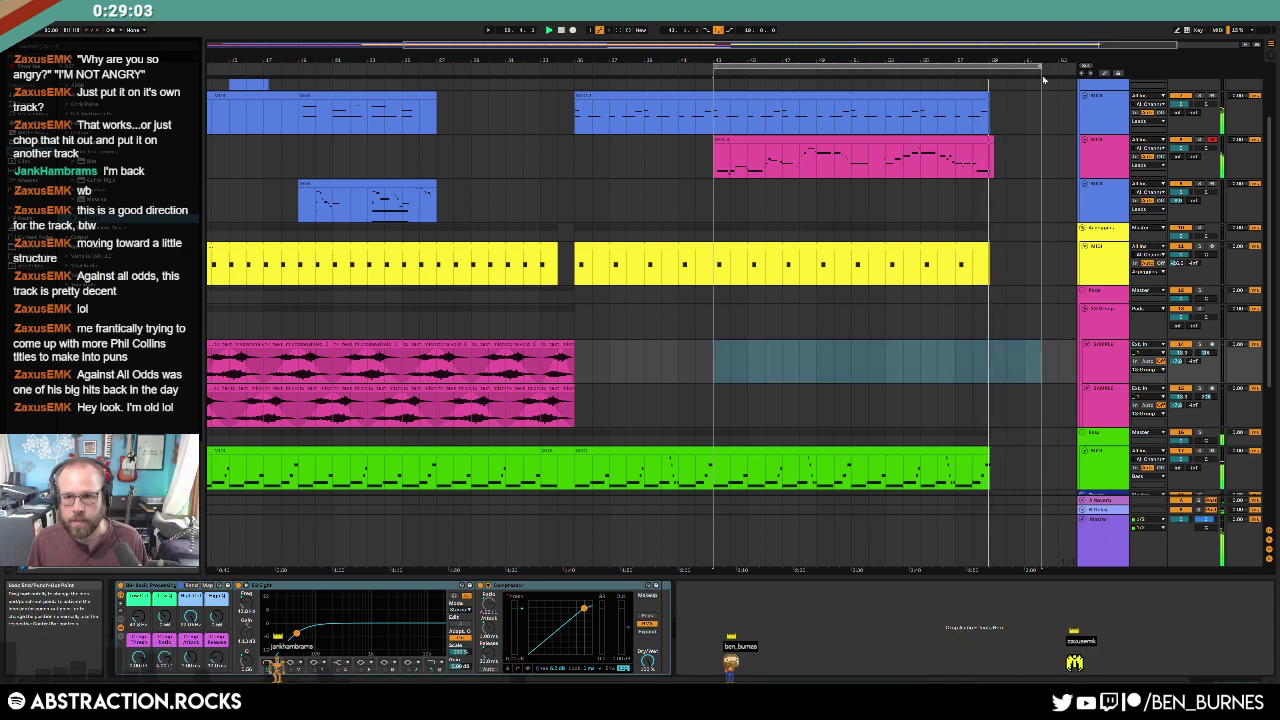
left_click_drag(992, 150, 1029, 146)
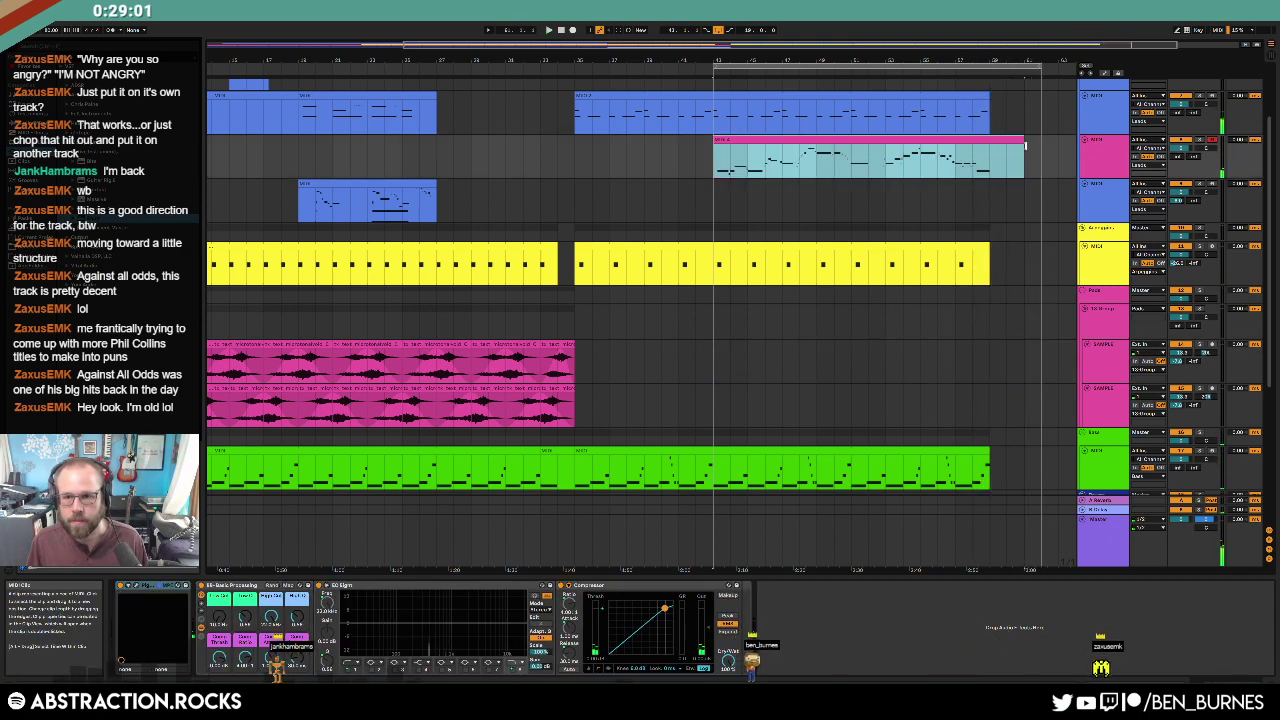
Step: Lengthen the pink clip's final low note so it ends just before bar 19 of the clip, and close the note editor
double_click(1014, 140)
left_click_drag(1146, 545, 1153, 552)
scroll(1153, 556, "down", 2)
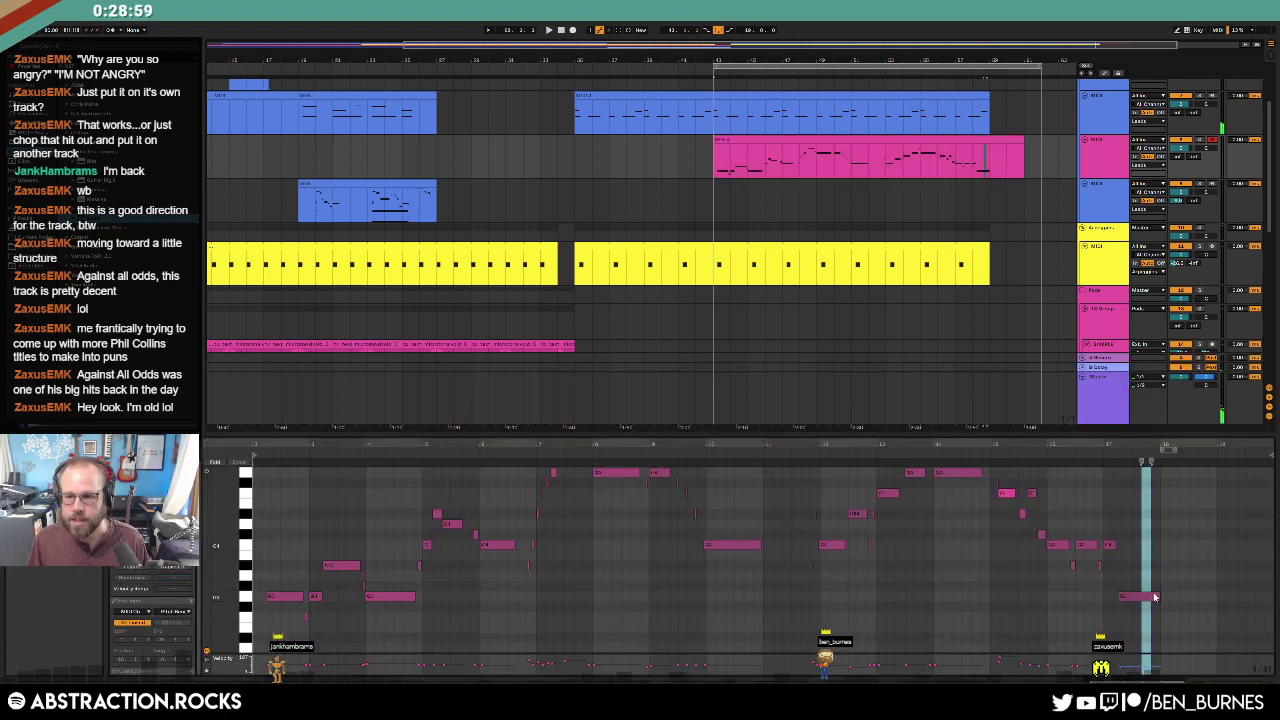
left_click_drag(1160, 597, 1209, 597)
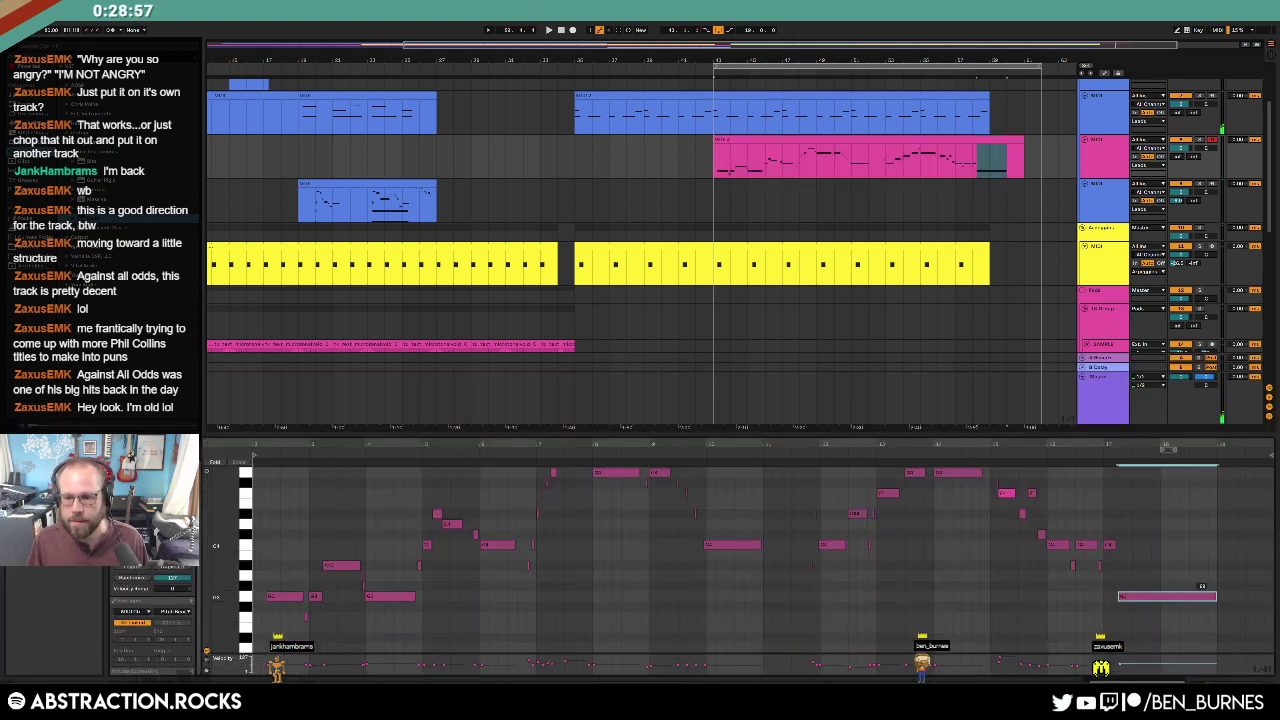
left_click(1206, 588)
key("shift+Tab")
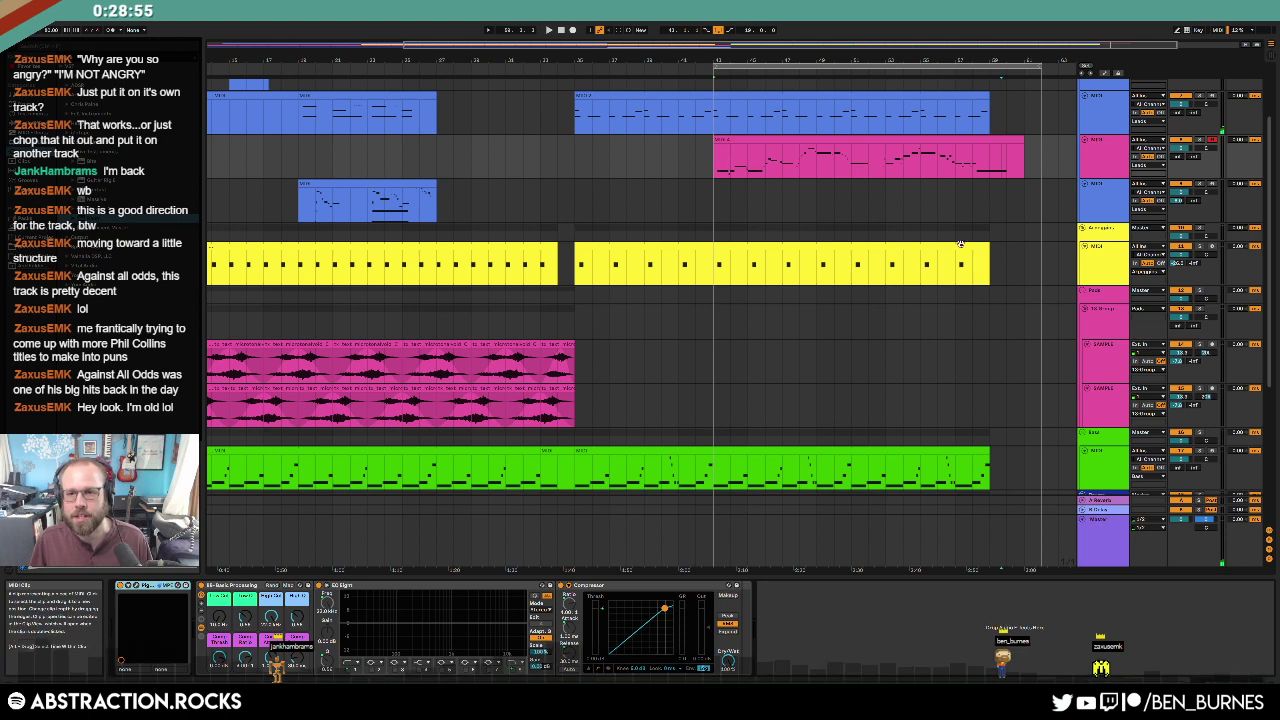
Step: Extend the yellow clip that starts at bar 35 to bar 62
left_click_drag(988, 247, 1042, 257)
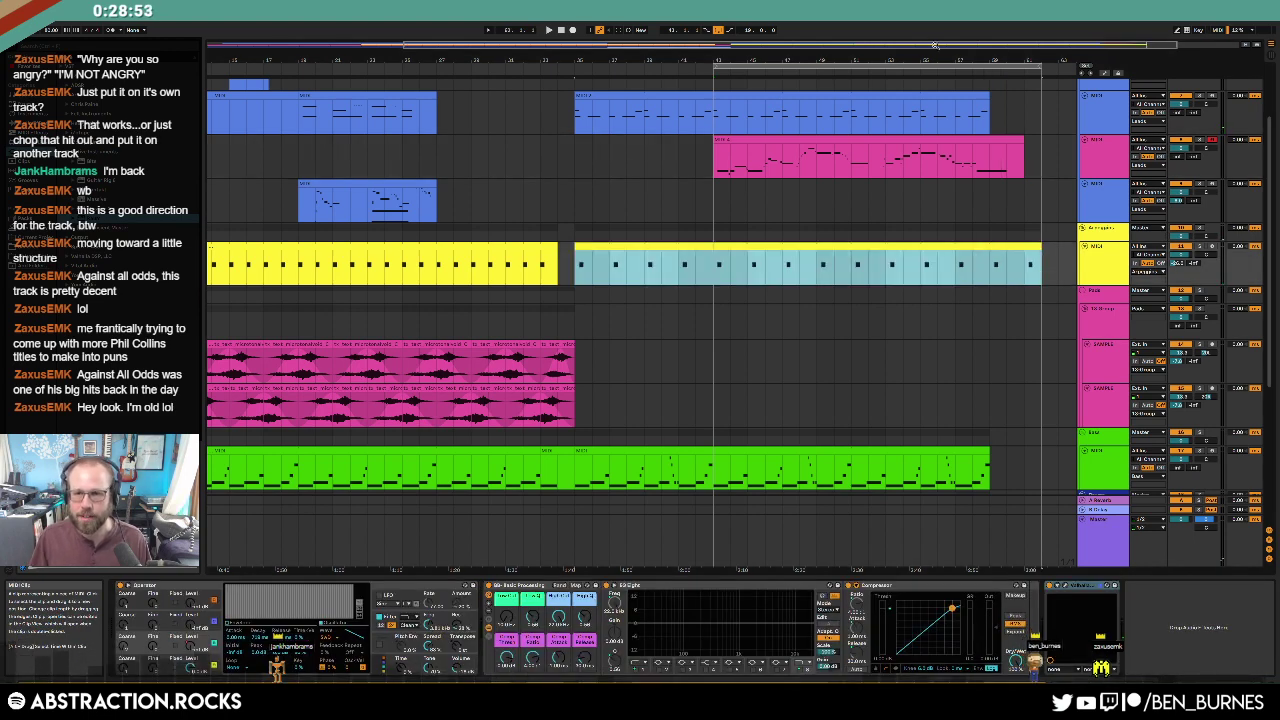
Step: Extend the blue clip that starts at bar 35, the yellow clip below it and the loop end to bar 63
left_click_drag(940, 45, 1001, 45)
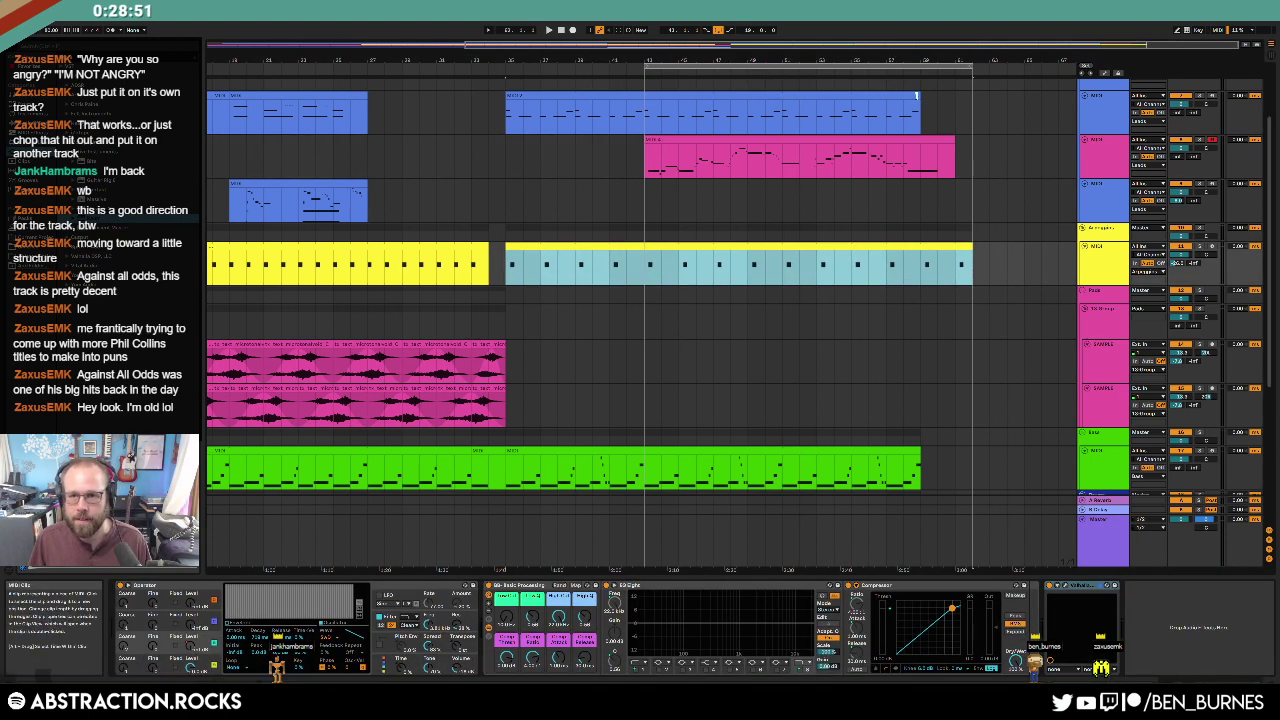
left_click_drag(918, 96, 992, 71)
left_click_drag(971, 264, 990, 264)
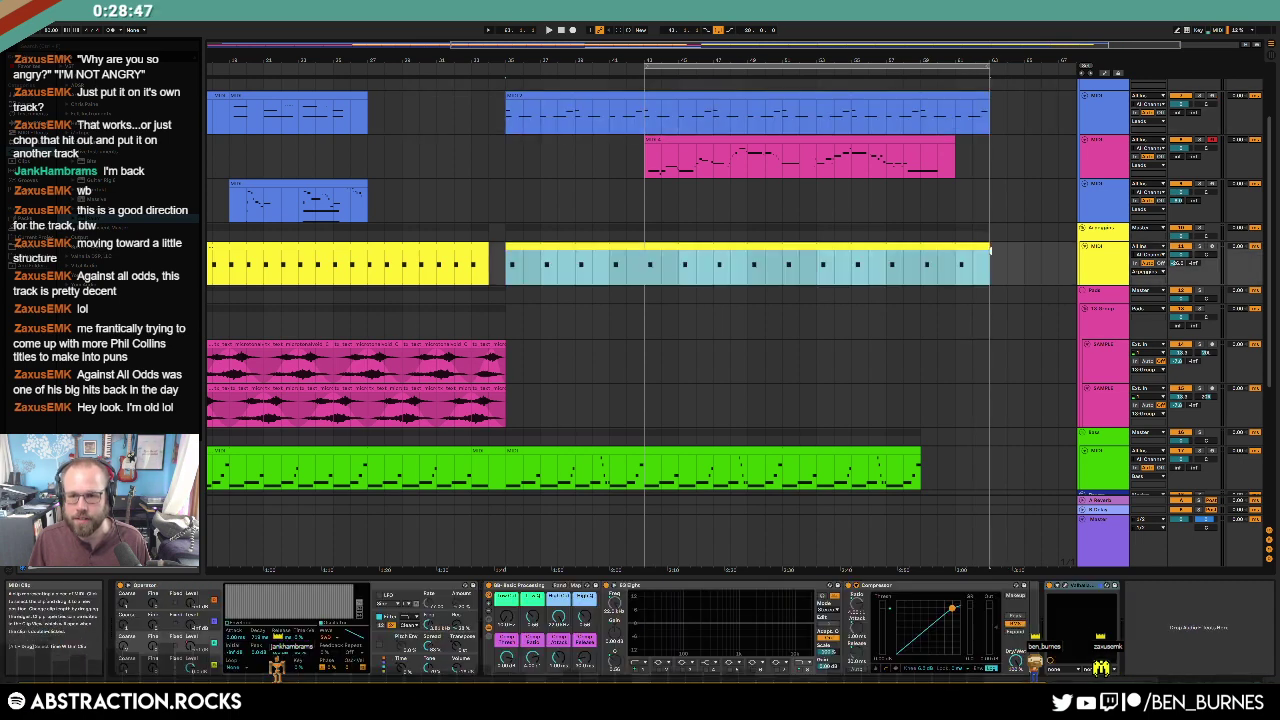
Step: Extend the green bass clip and the dark blue drum clip to bar 63
scroll(890, 370, "down", 4)
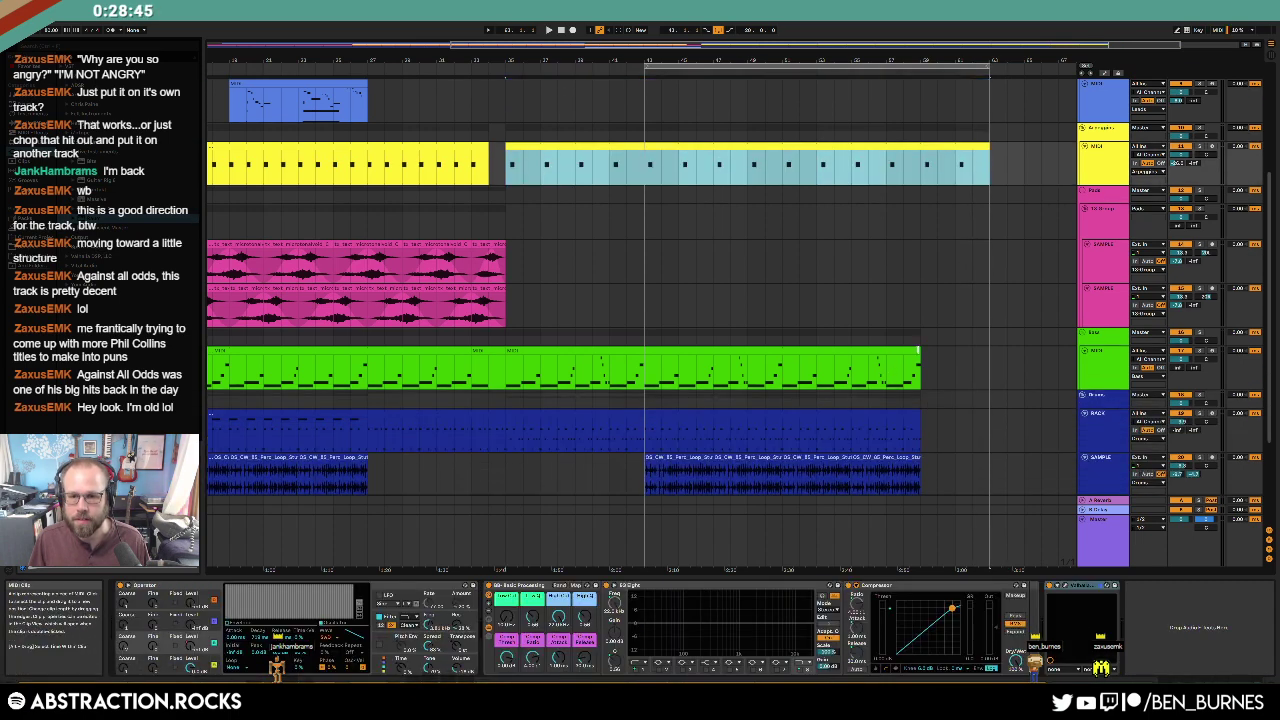
left_click_drag(919, 368, 1006, 368)
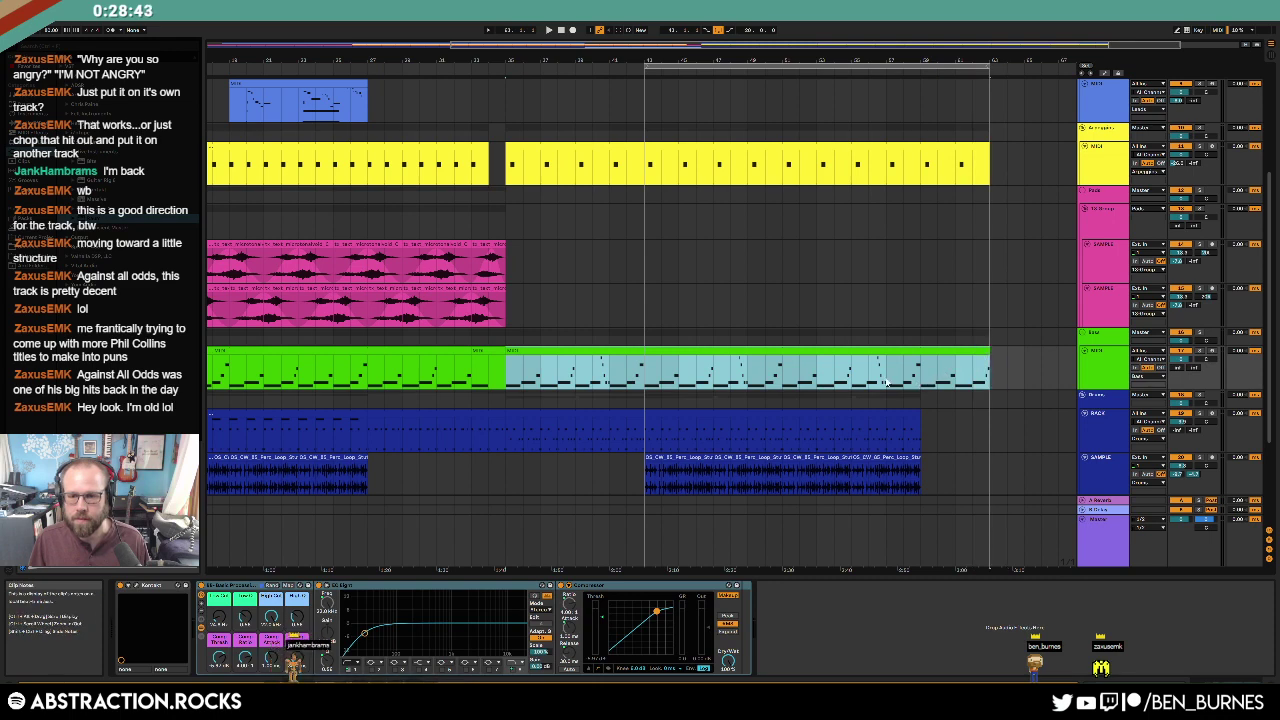
left_click_drag(921, 415, 990, 417)
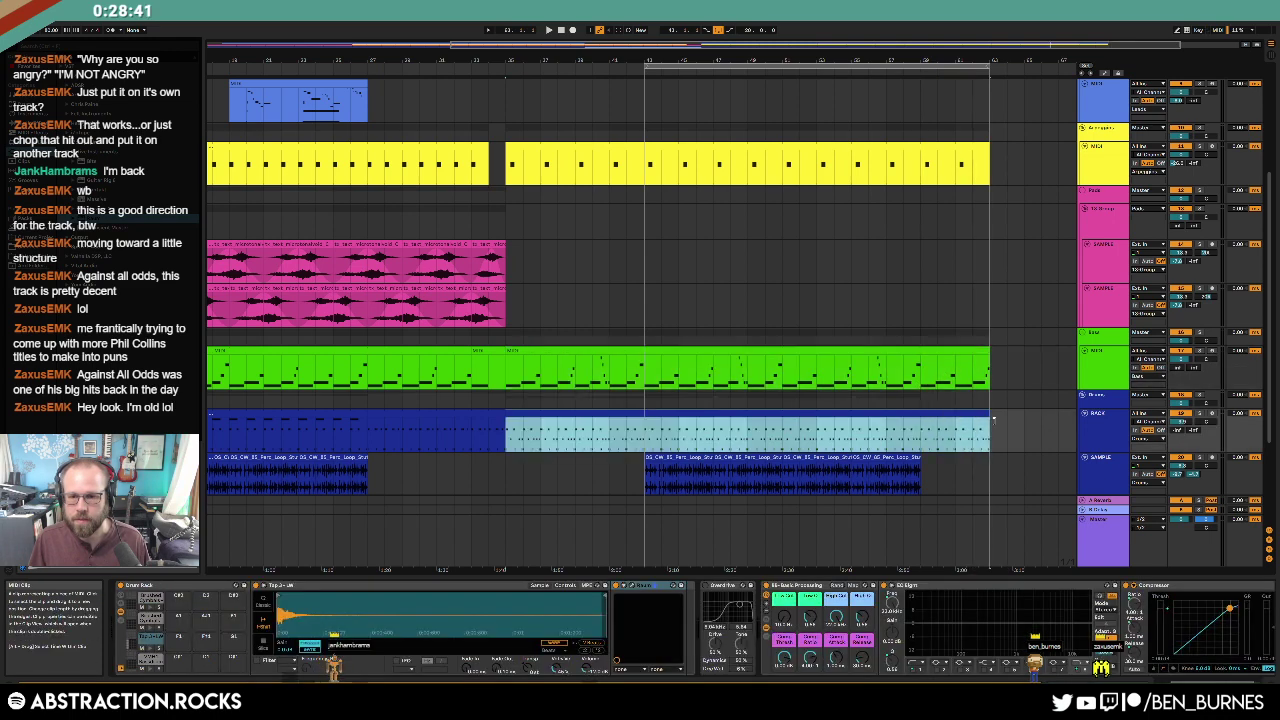
Step: Split off bars 59 to 63 of the drum clip, open its notes and select all notes in the lane above the lowest one
left_click(905, 378)
scroll(915, 390, "down", 4)
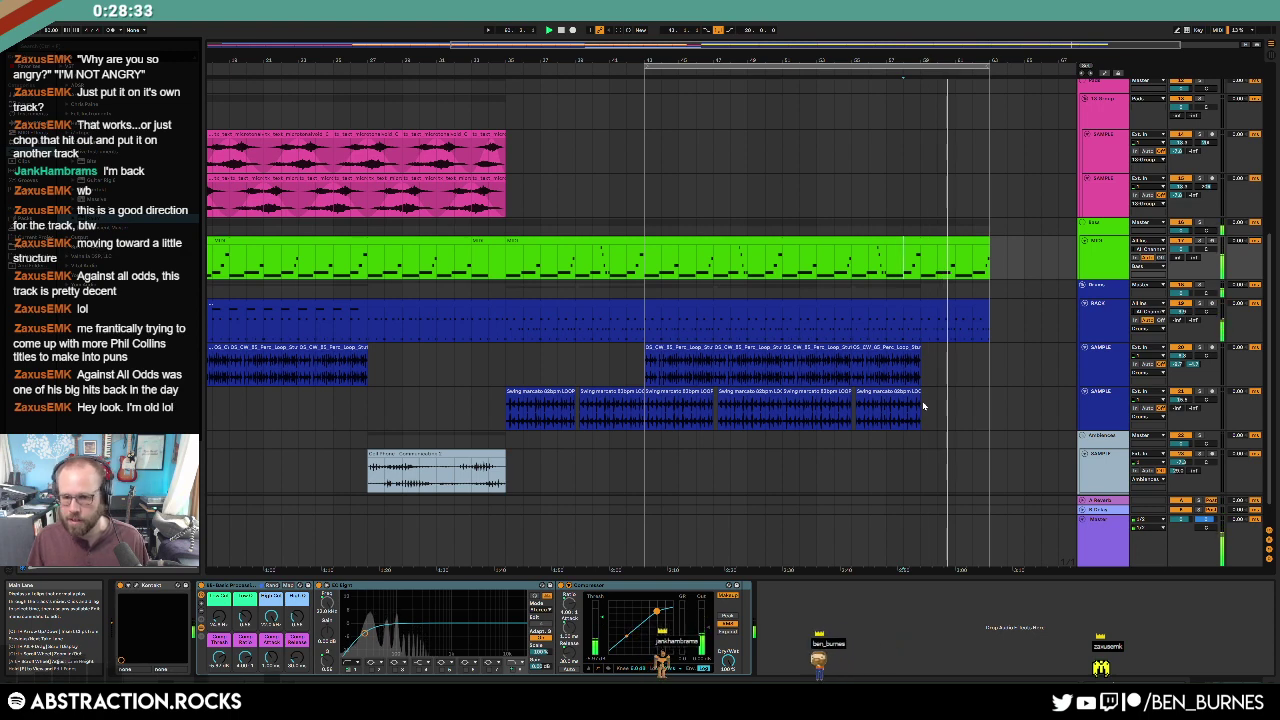
left_click_drag(920, 323, 985, 323)
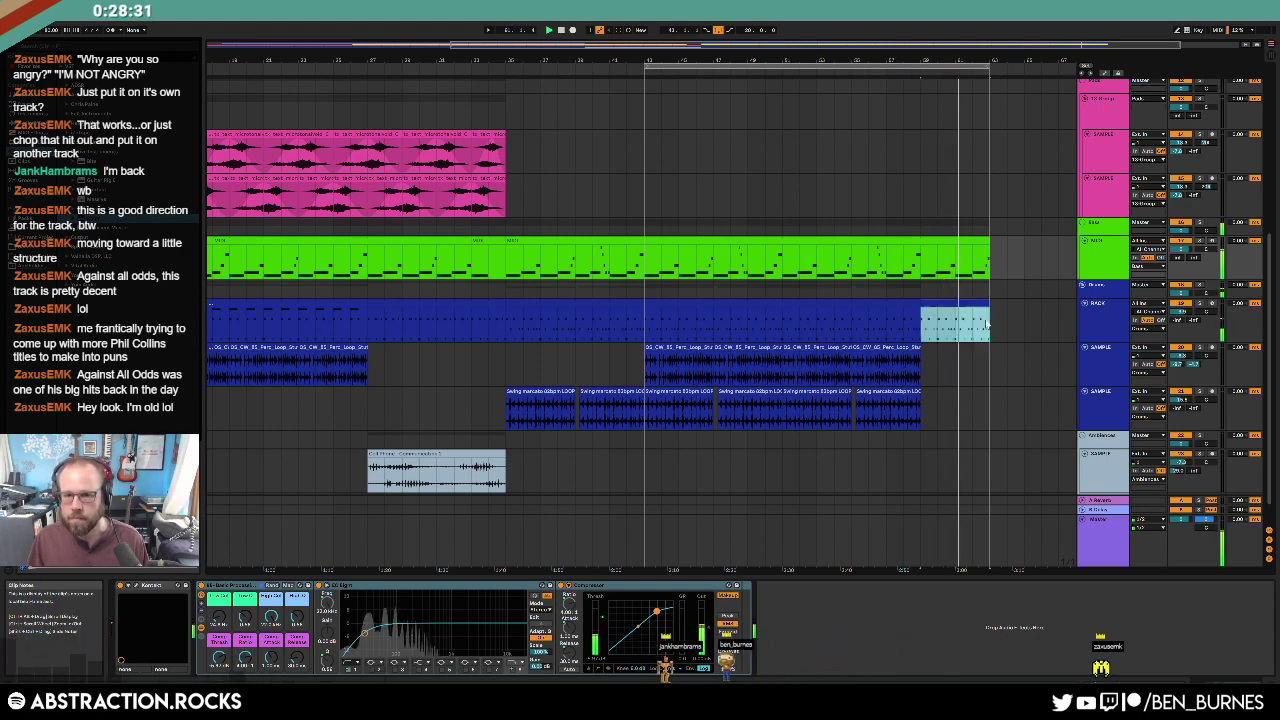
double_click(972, 303)
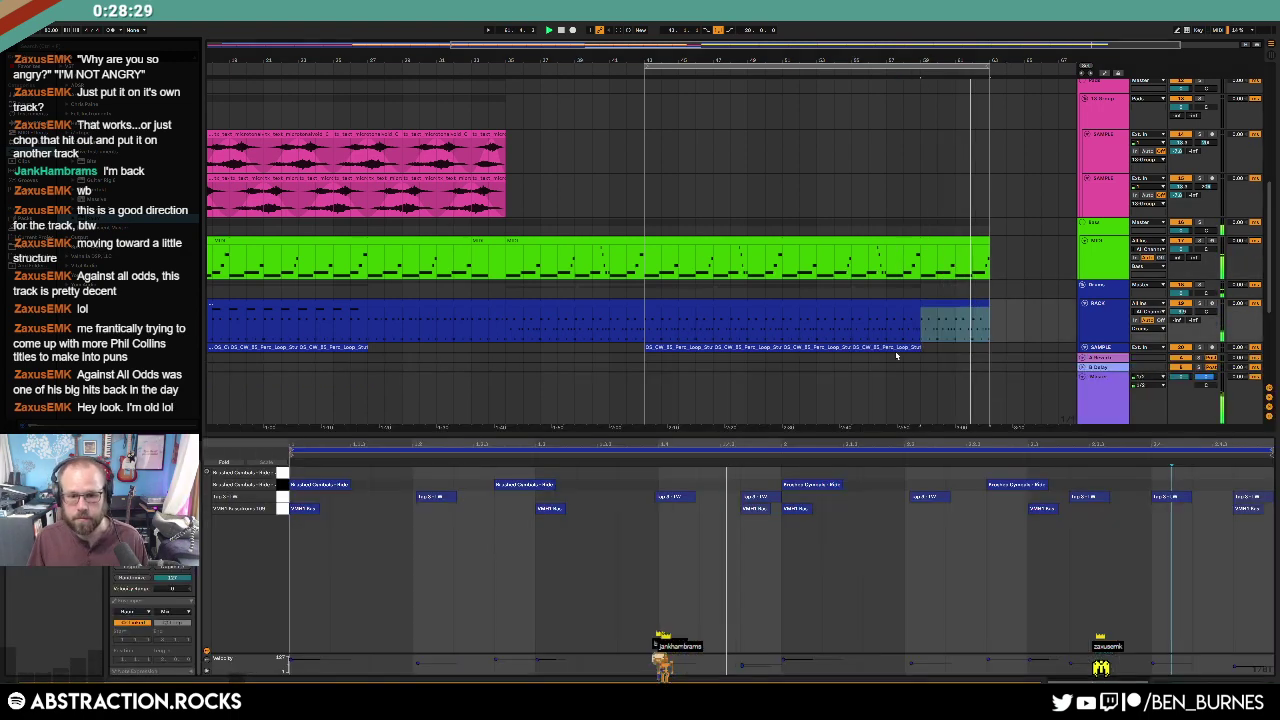
left_click(665, 518)
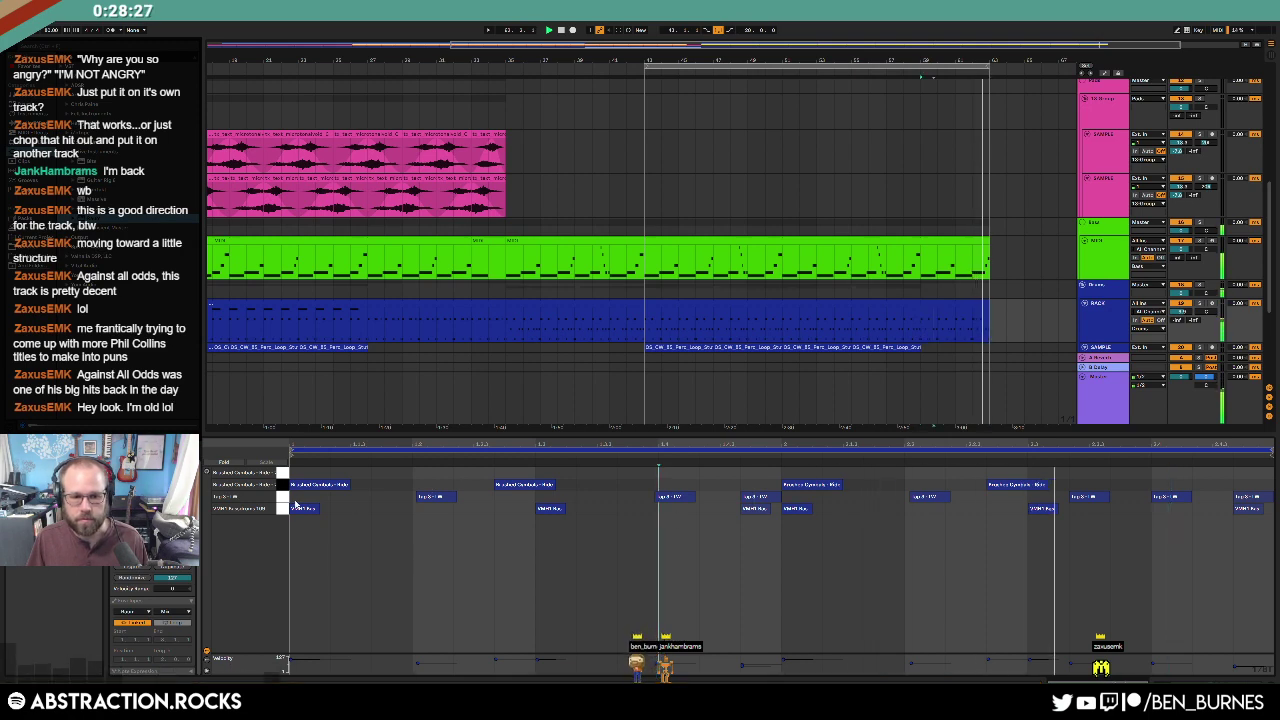
key("ctrl+a")
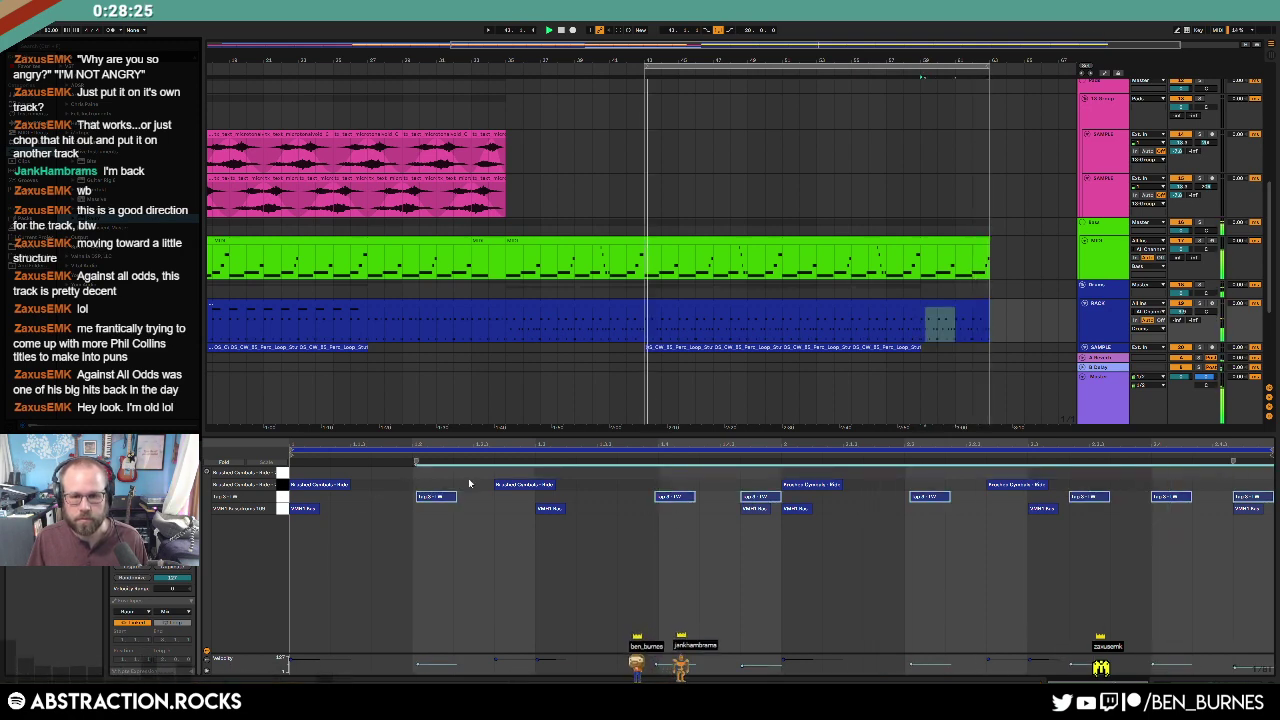
Step: Copy the first bar of the percussion stutter loop at bar 43 to bars 59 and 61, and close the clip editor
scroll(797, 288, "down", 5)
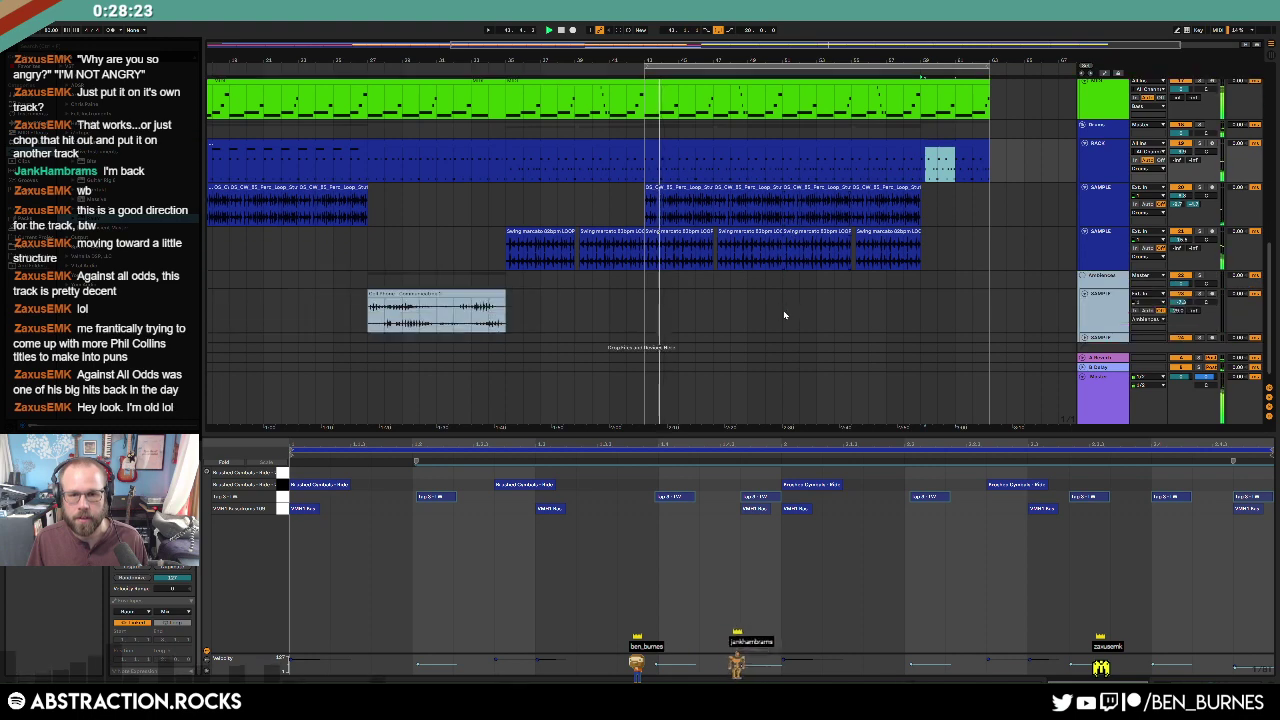
left_click(648, 212)
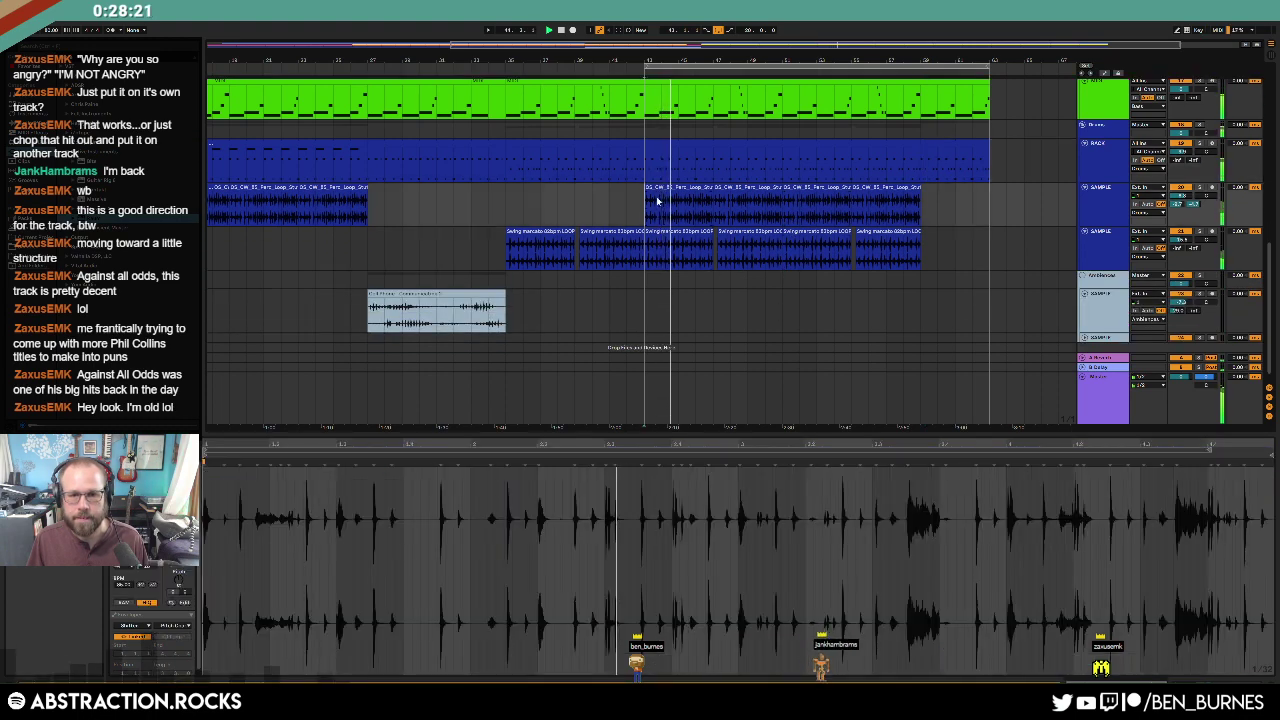
left_click_drag(646, 216, 658, 215)
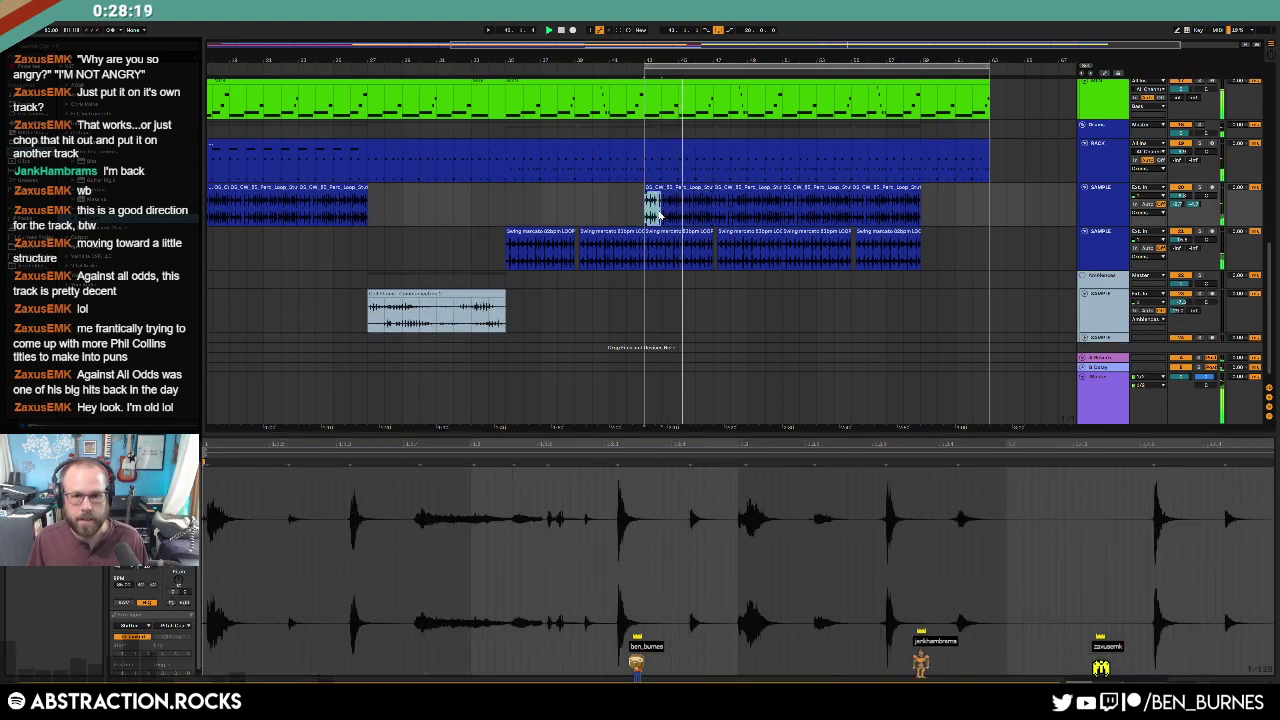
left_click(923, 202)
key("ctrl+v")
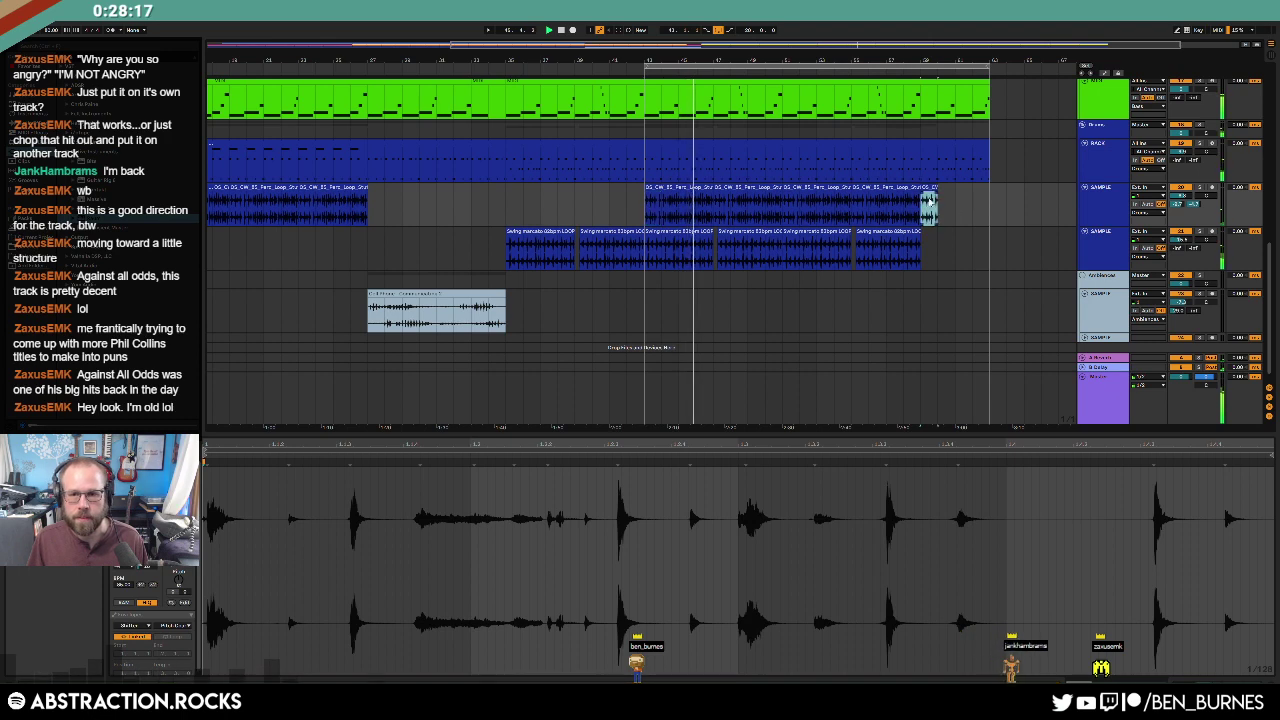
scroll(929, 201, "up", 3)
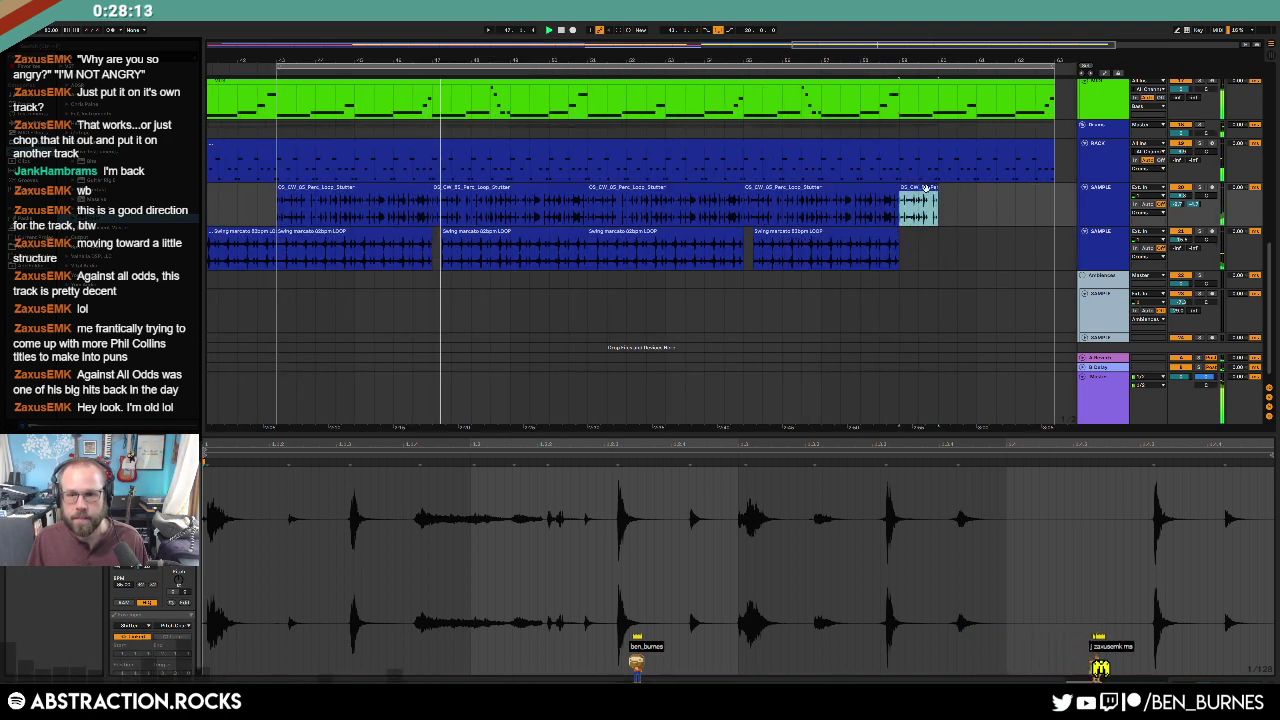
left_click_drag(925, 188, 998, 194)
key("shift+Tab")
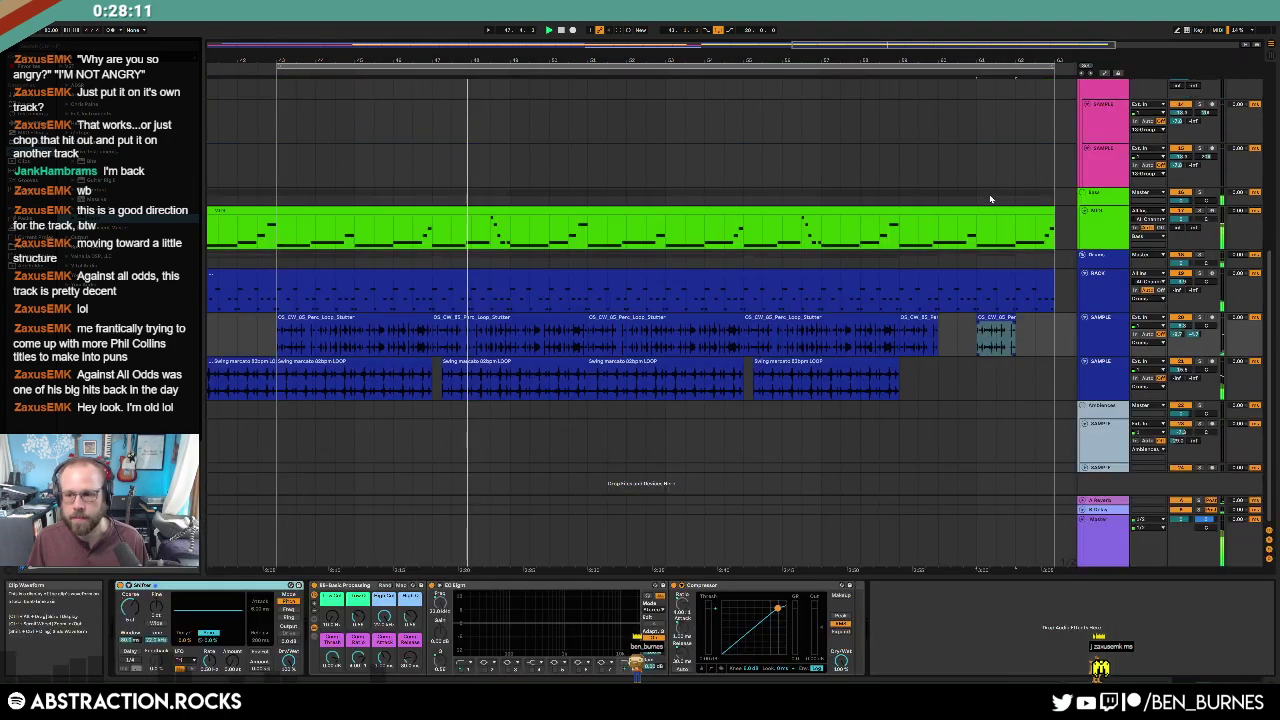
Step: Split off bars 43 to 51 of the green bass clip and open its notes
scroll(994, 204, "down", 3)
scroll(940, 238, "up", 2)
scroll(923, 244, "up", 1)
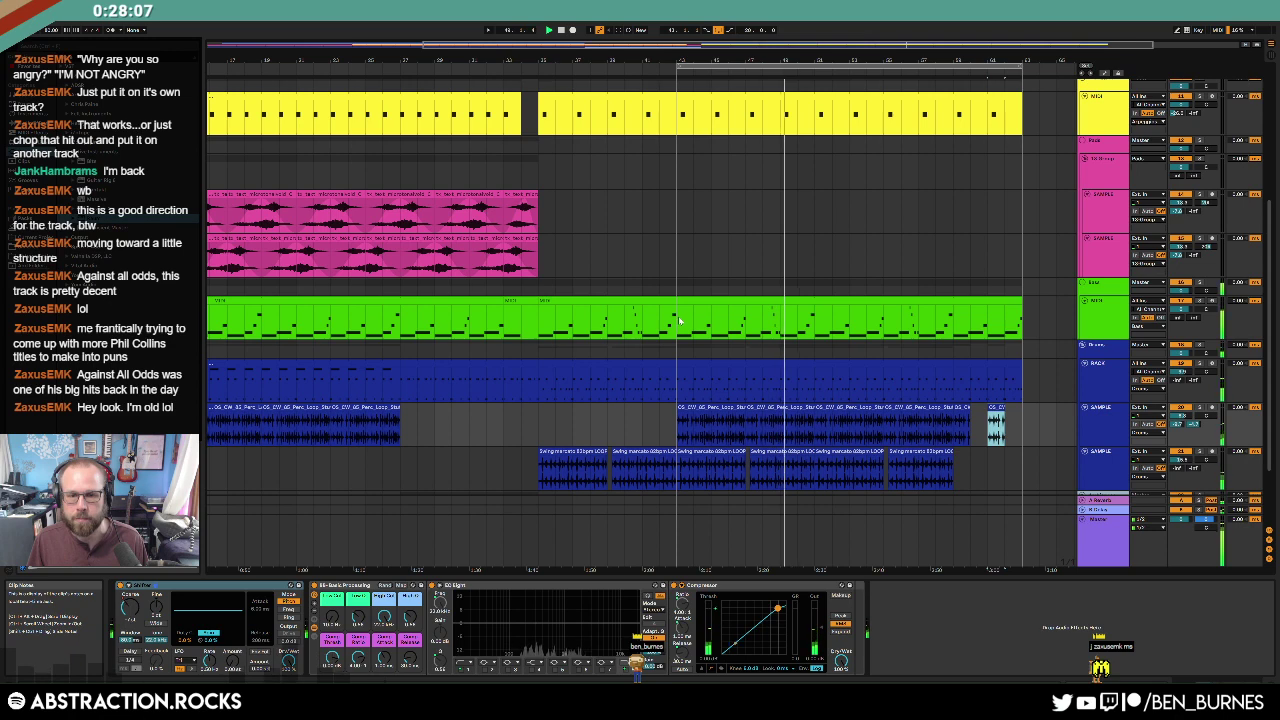
left_click_drag(677, 322, 813, 324)
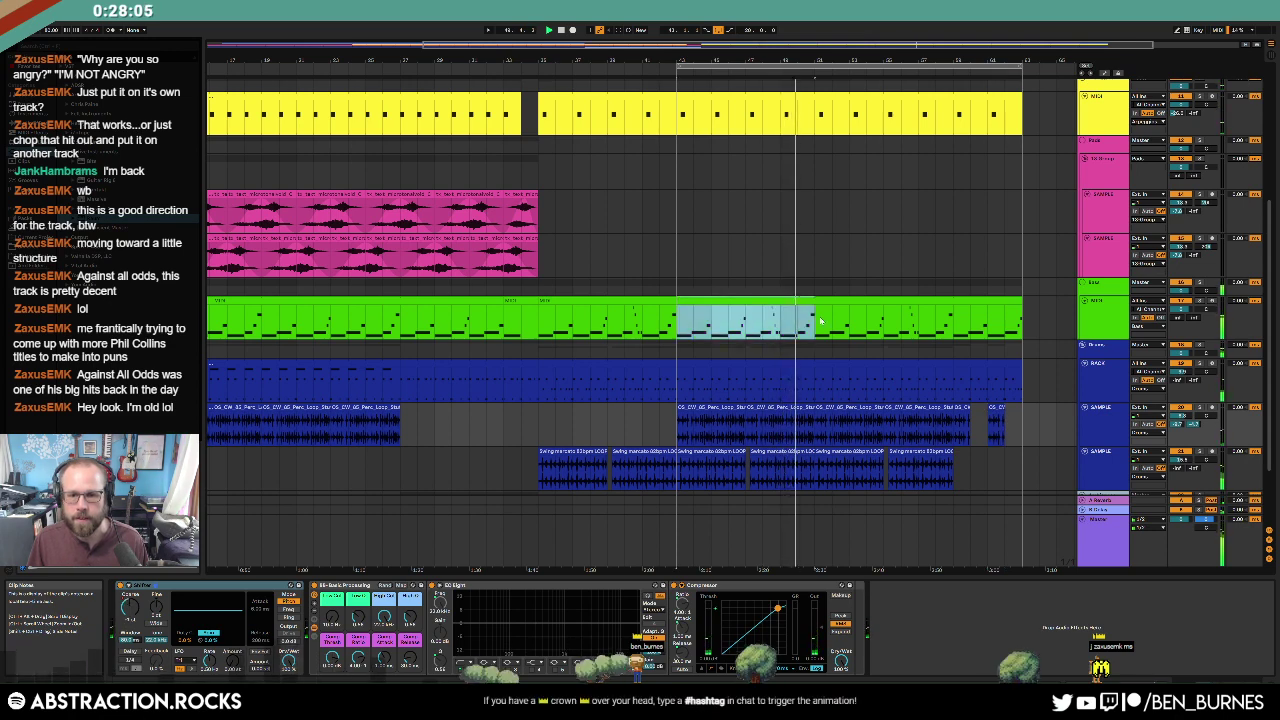
key("shift+Tab")
left_click(1087, 521)
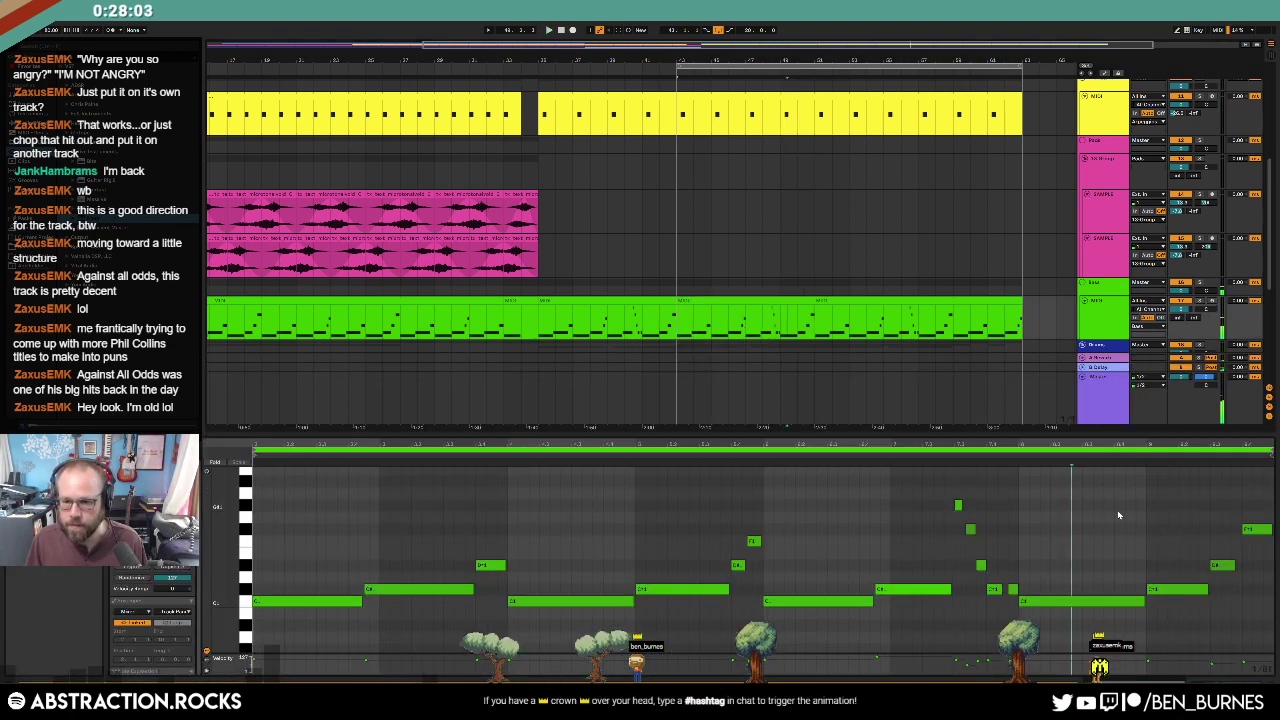
scroll(1119, 515, "up", 1)
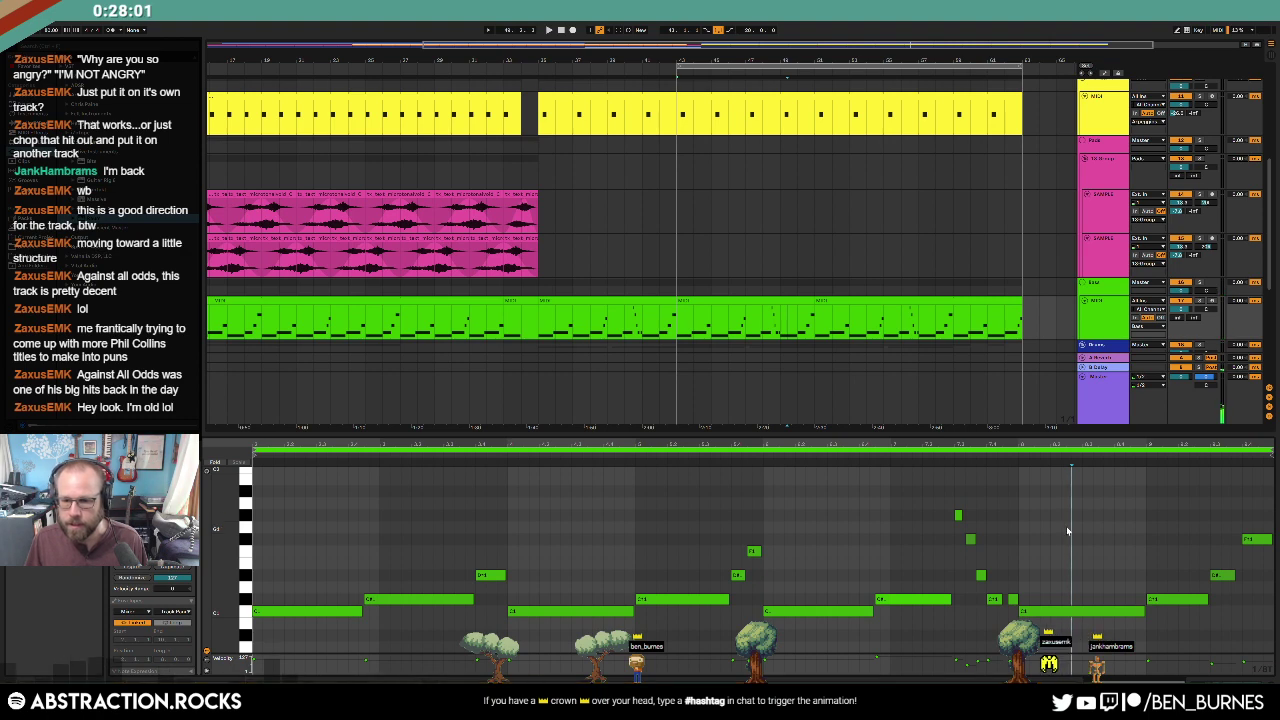
Step: Shorten the low bass note at bar 49, add three short high notes after it, and split the next-to-last note into two short ones
double_click(1129, 527)
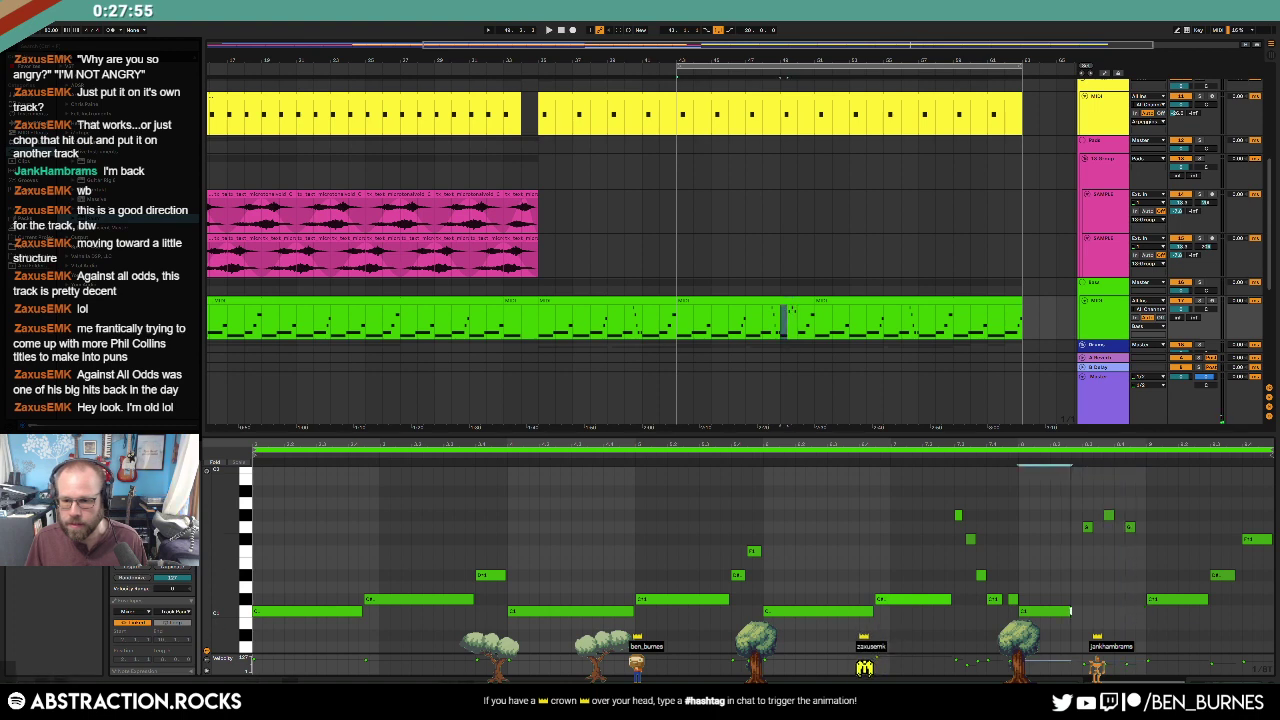
left_click(1009, 457)
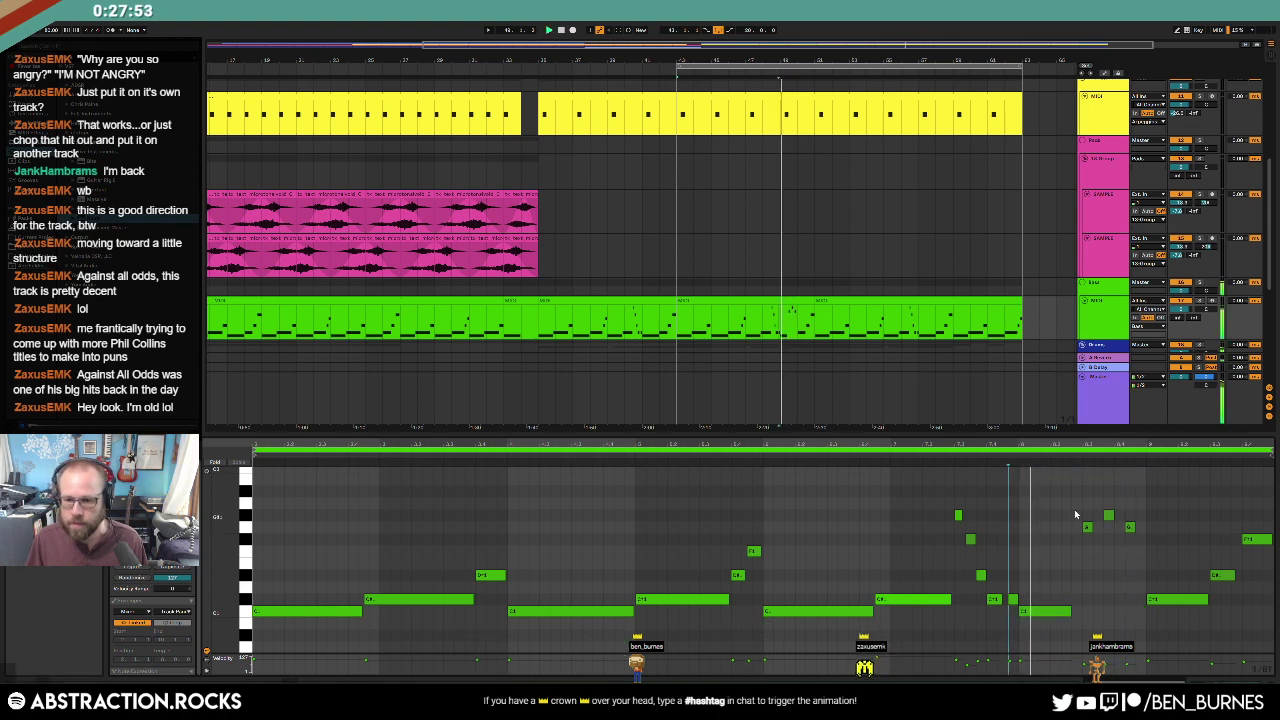
left_click_drag(1075, 514, 1165, 535)
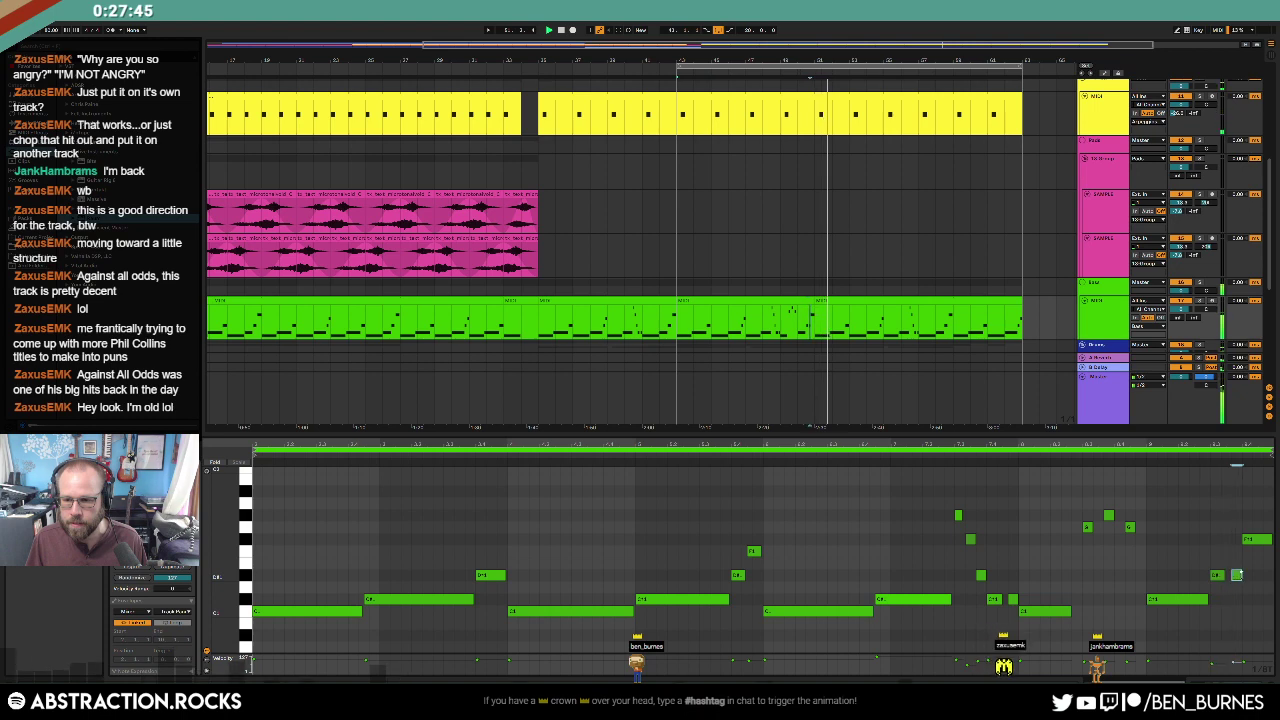
Step: Split the bass clip at bar 59 and open the notes of the part spanning bars 51 to 59
left_click(827, 300)
left_click_drag(955, 323, 1022, 327)
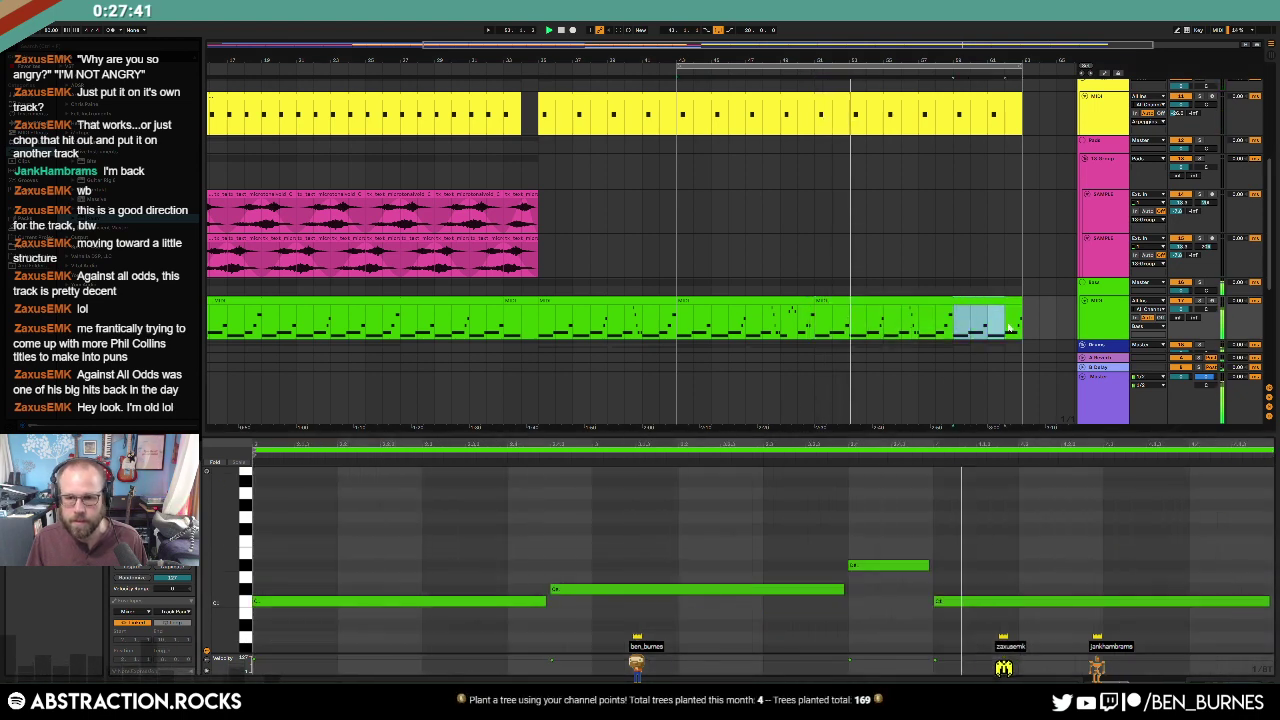
left_click(934, 303)
left_click(784, 515)
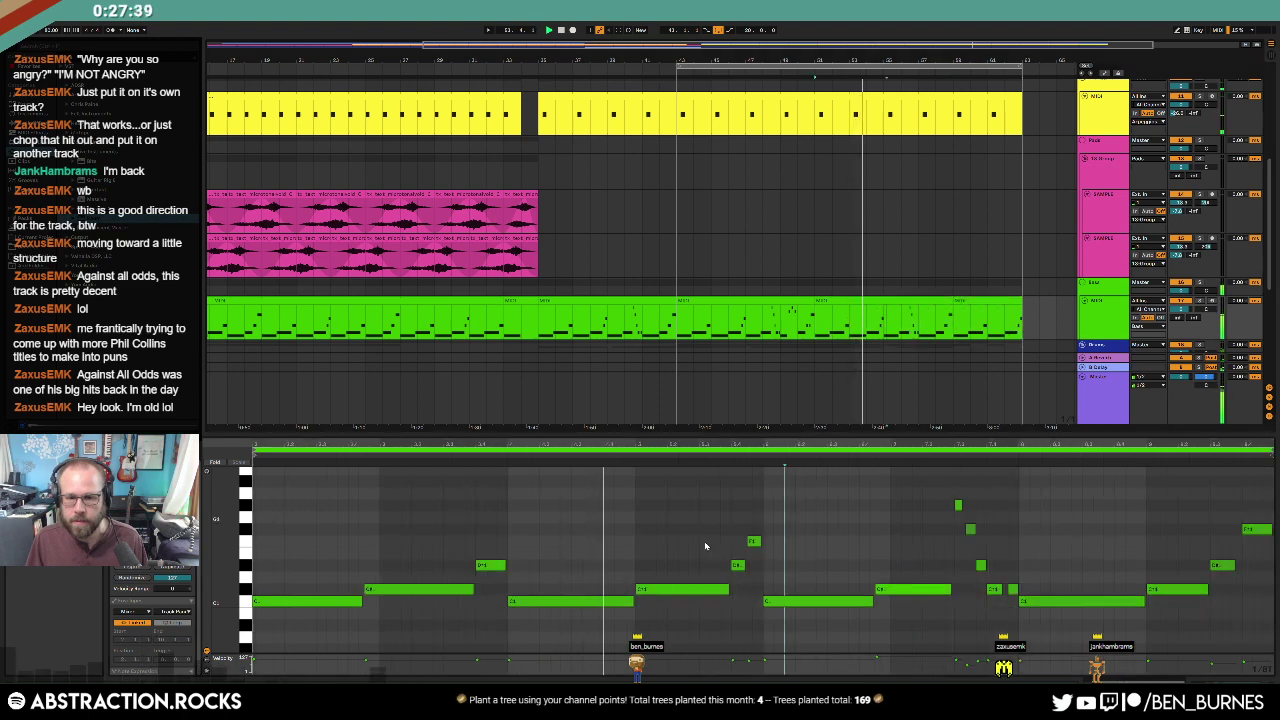
Step: Shorten the low note at bar 53, add a short note of the same pitch before bar 54, and start the last note before bar 55 earlier
left_click_drag(632, 601, 610, 601)
left_click(628, 601)
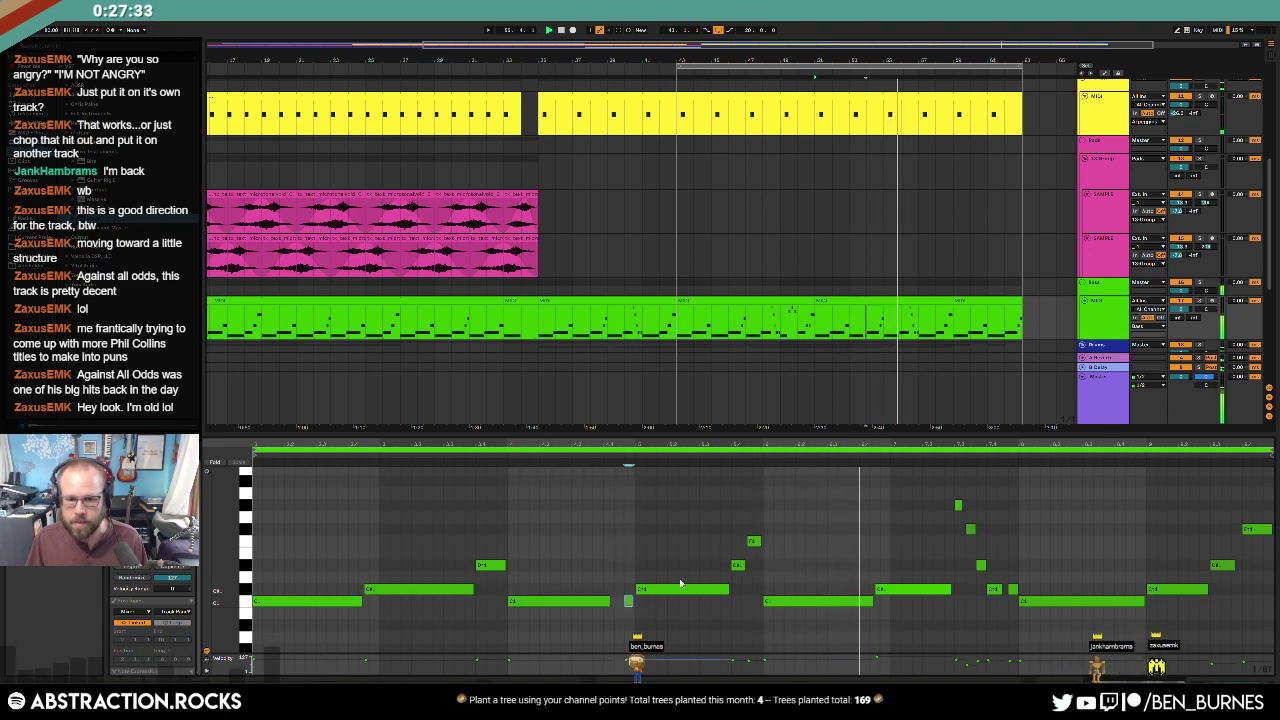
left_click(750, 543)
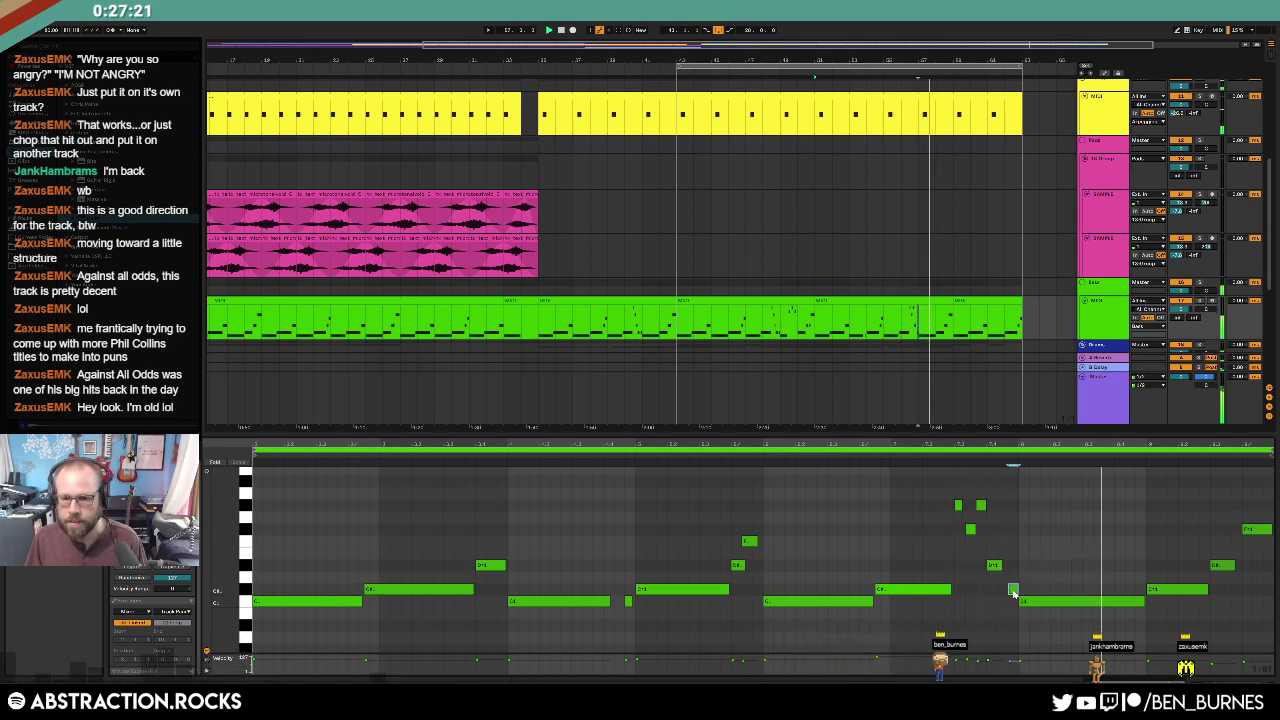
Step: Raise the last short note before bar 57 by seven semitones, and lower the clip's final note to the pitch of the note before it
key("Up")
key("Up")
key("Up")
key("Up")
key("Up")
key("Up")
key("Up")
left_click(1074, 584)
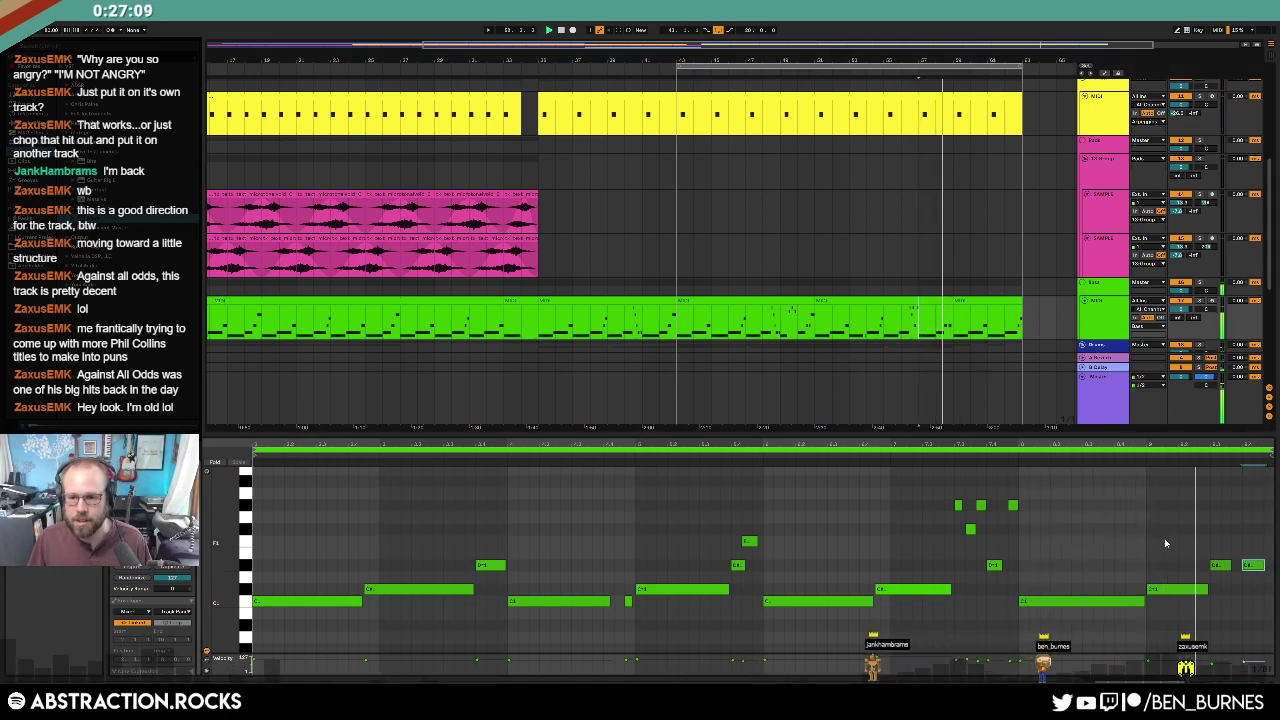
left_click(1229, 565)
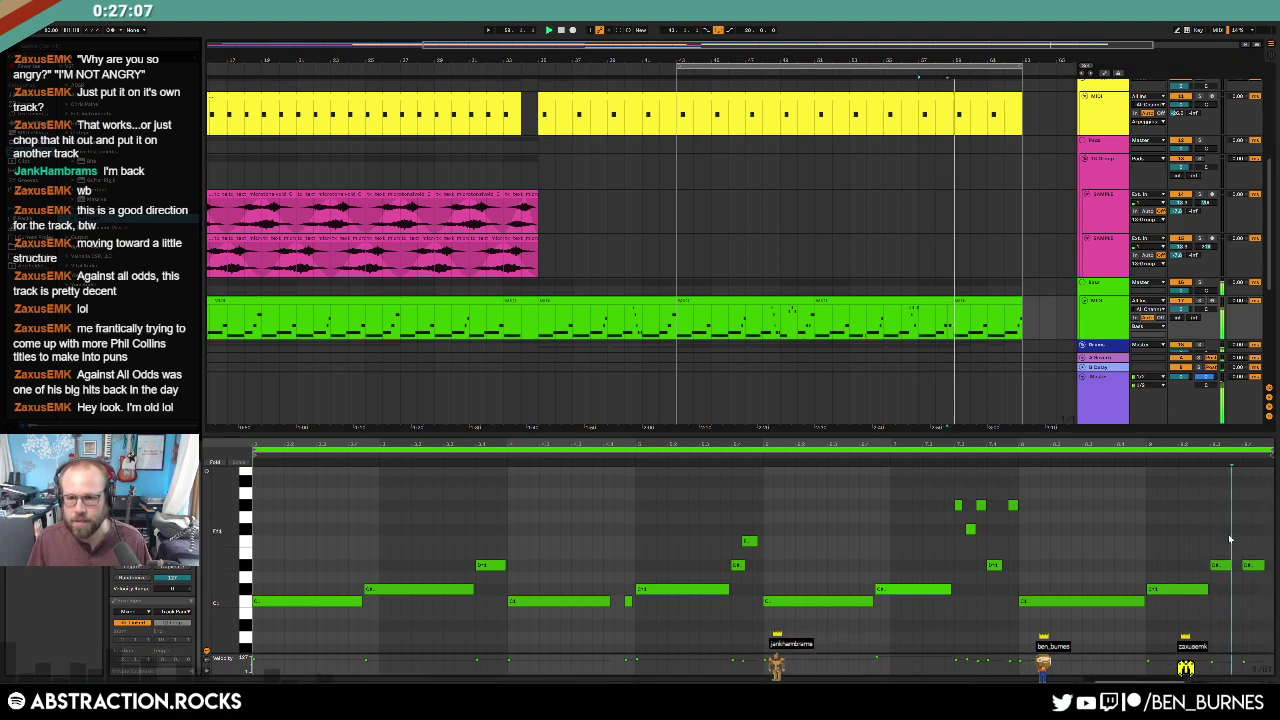
Step: Close the note editor, set the loop to the last bass clip, bars 59 to 63, and open that clip's notes
key("shift+Tab")
left_click(970, 301)
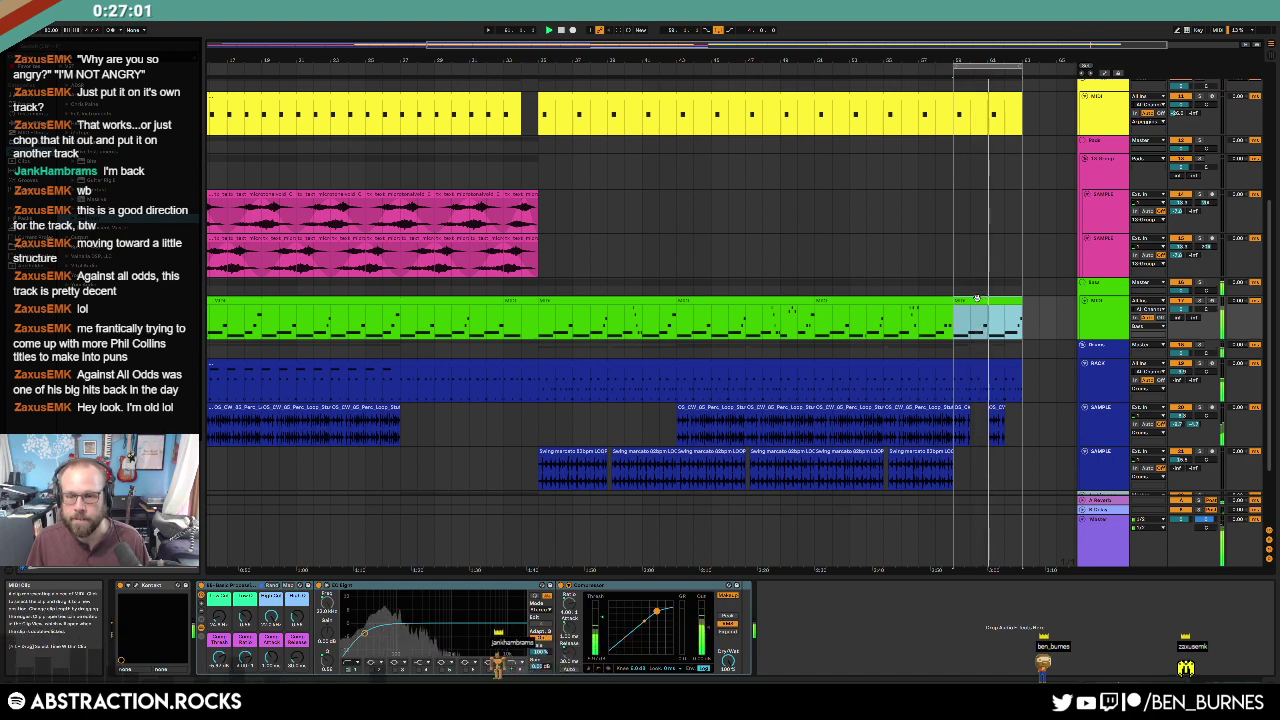
double_click(972, 299)
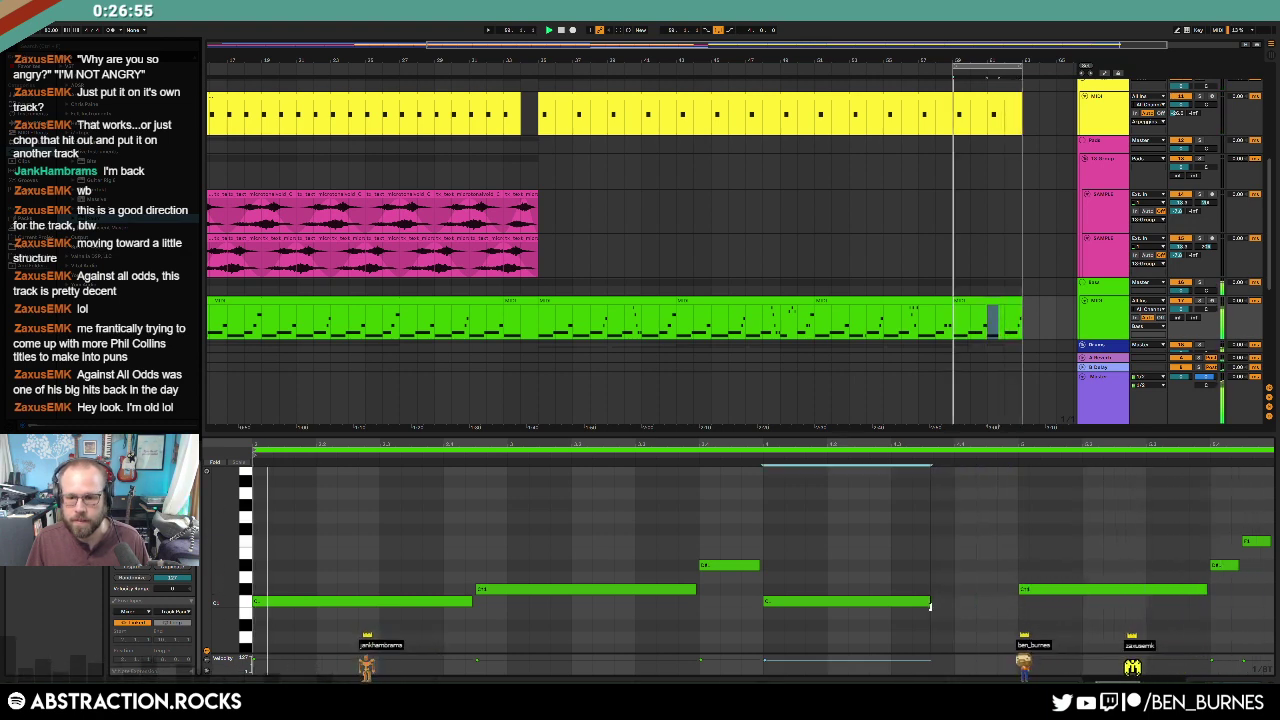
Step: Shorten the low note at bar 61, add a short note of the same pitch after it, and extend the following long note back before bar 62
left_click_drag(1014, 607, 940, 610)
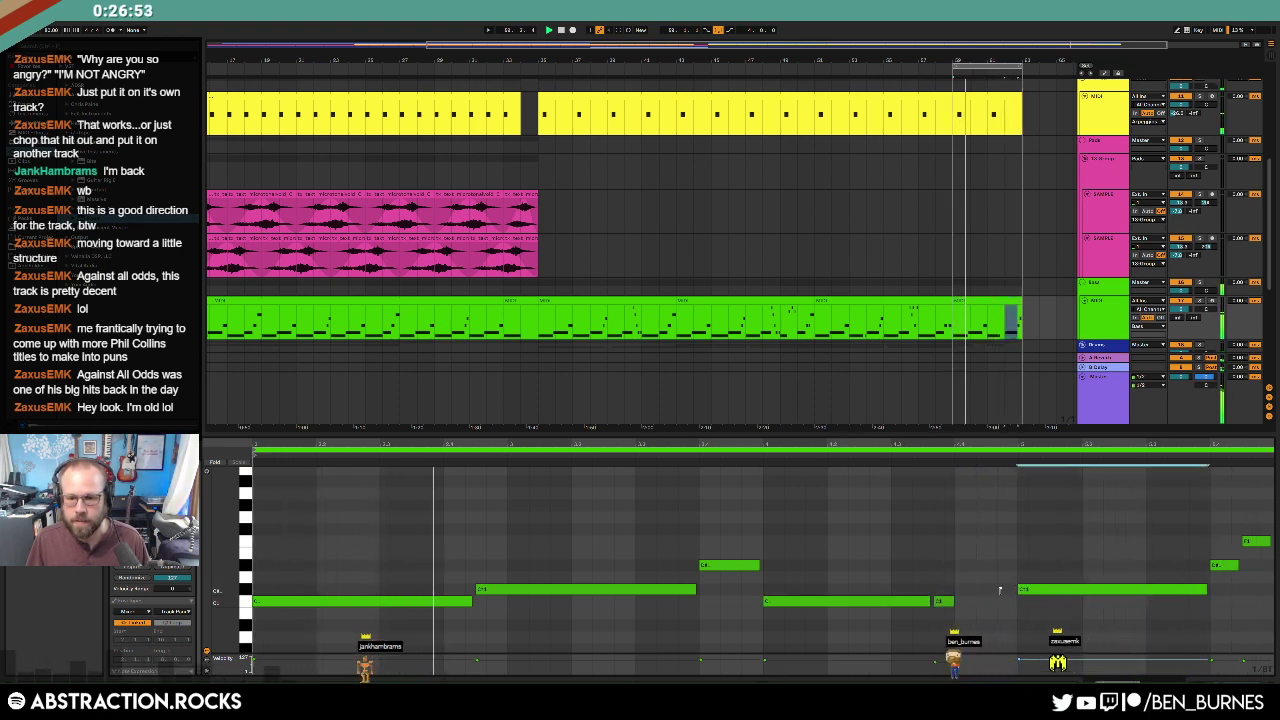
left_click_drag(1020, 589, 953, 598)
left_click(944, 601)
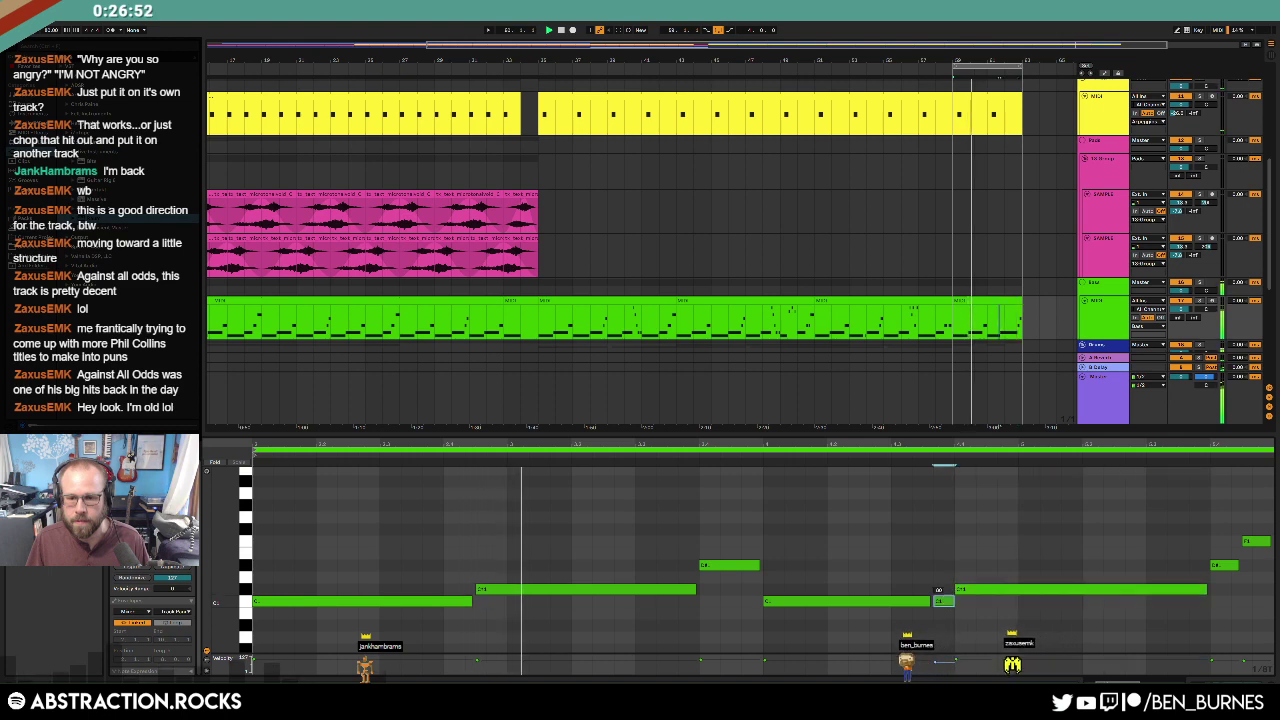
Step: Trim the start of the long note crossing bar 62 slightly, leaving a small gap after the short low note
left_click(981, 588)
left_click(997, 565)
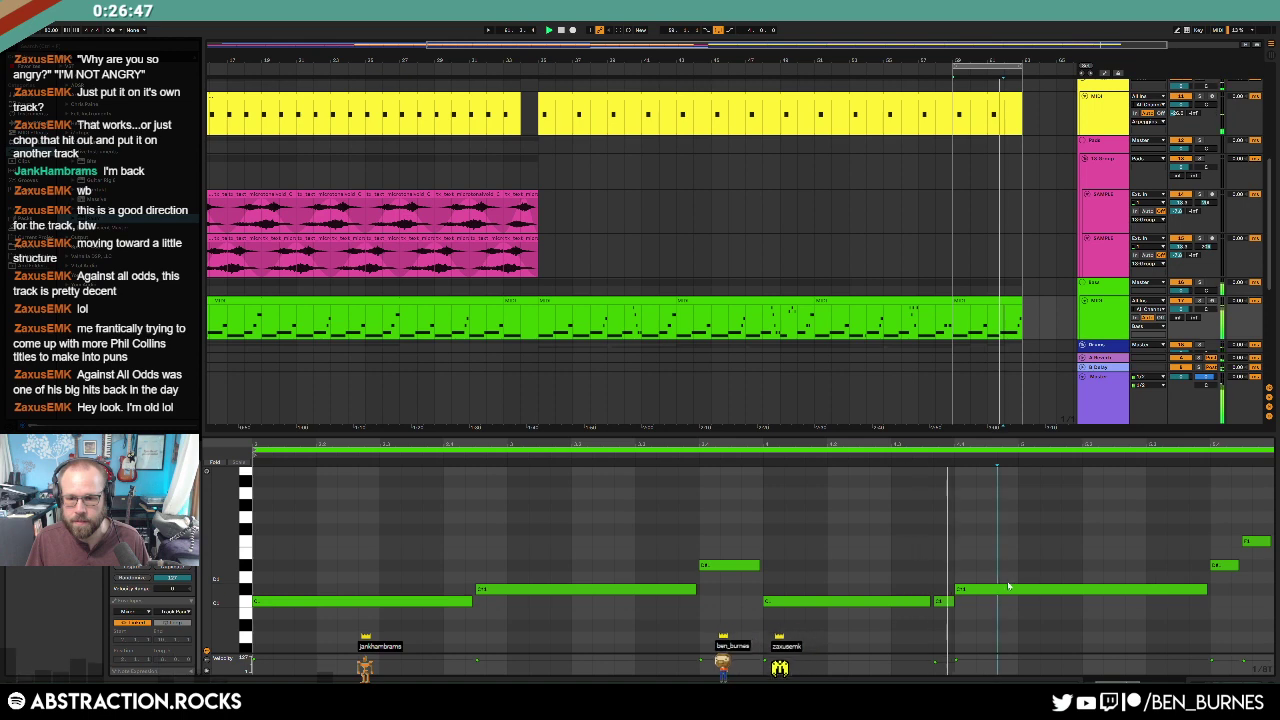
left_click(958, 589)
left_click(956, 589)
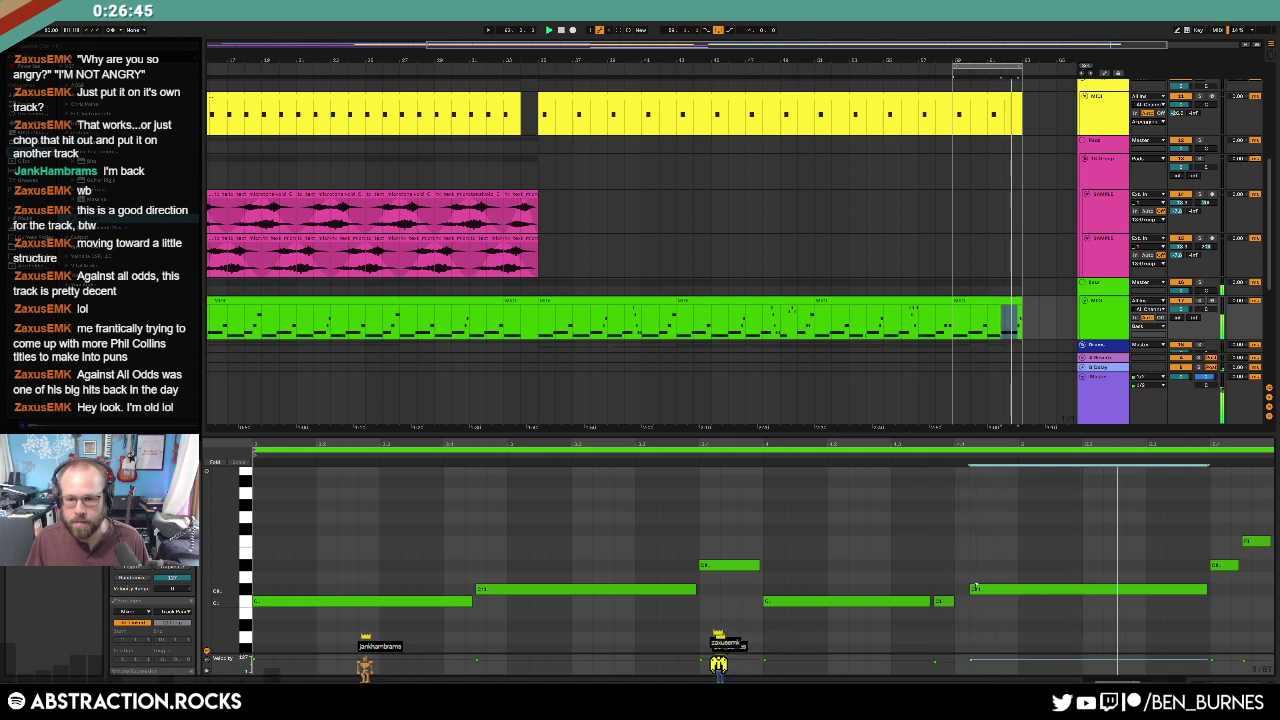
Step: In the last bass clip, start the long note later at bar 62, move the short low note next to it, and shorten the bar 61 note
left_click_drag(975, 588, 1025, 589)
left_click_drag(949, 601, 980, 603)
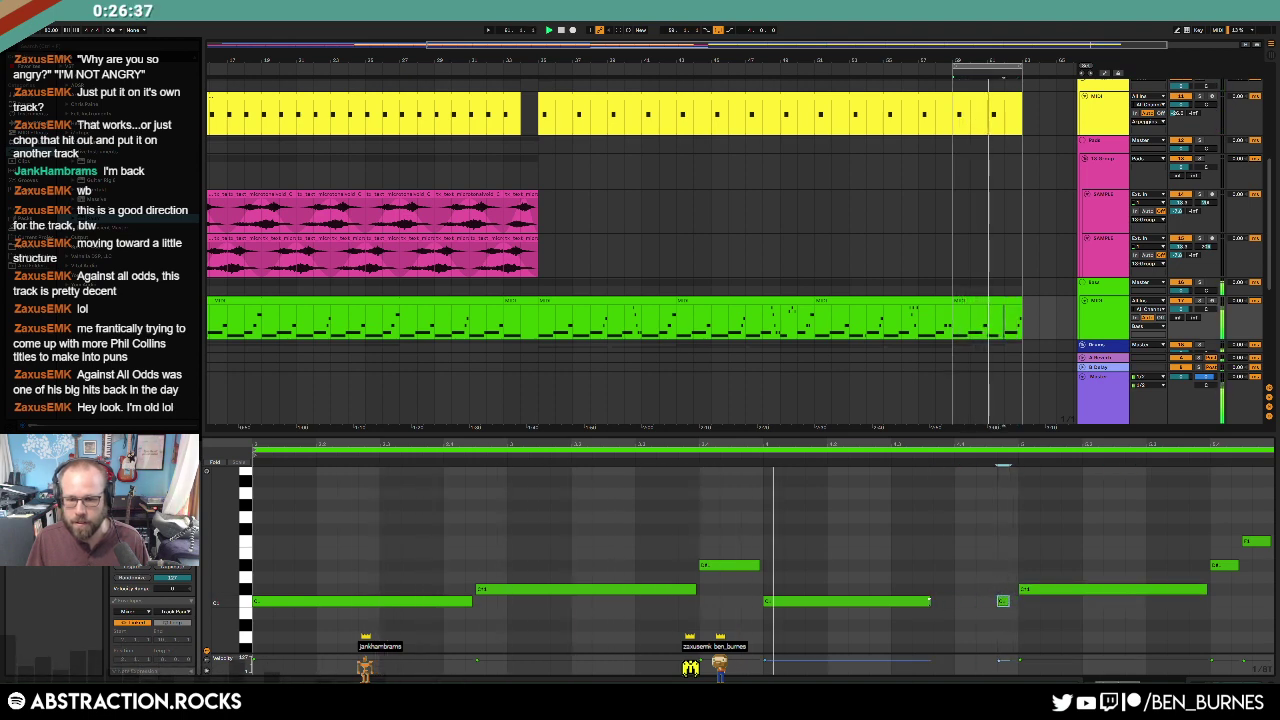
left_click_drag(930, 601, 888, 604)
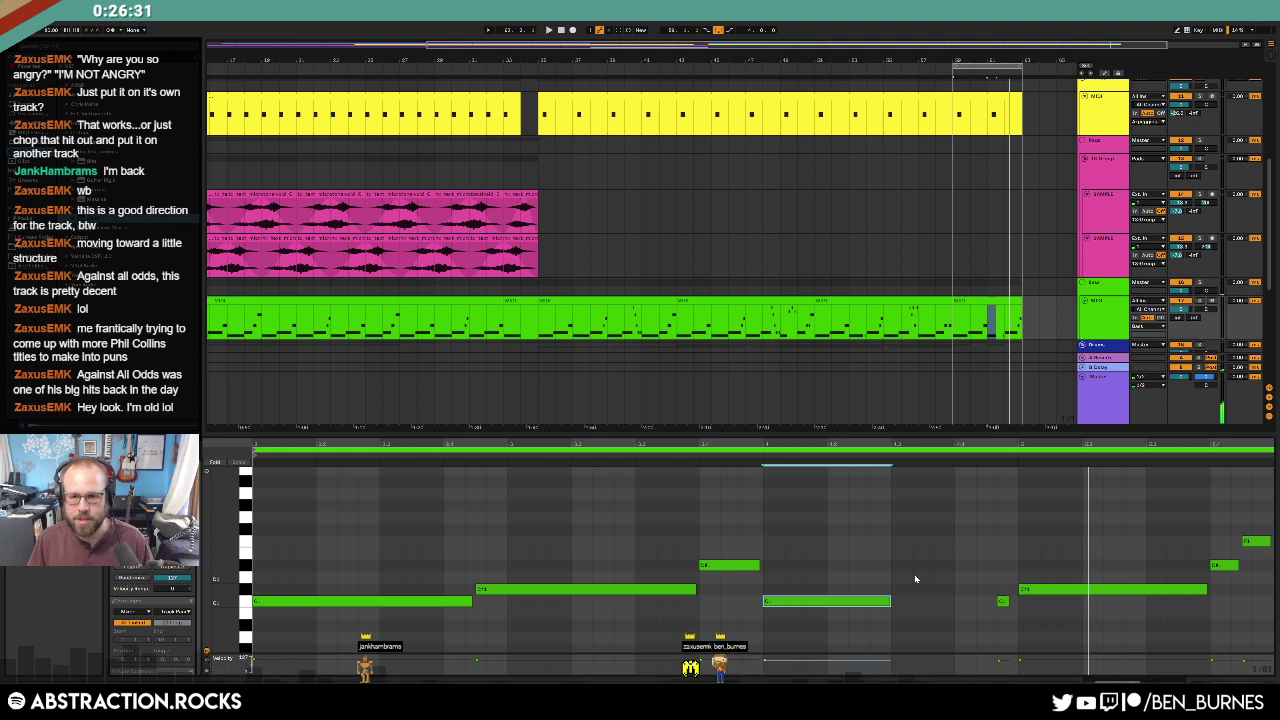
Step: Check the bass clip at bars 51 to 59, and shorten the low note at bar 45 in the preceding clip
left_click(897, 302)
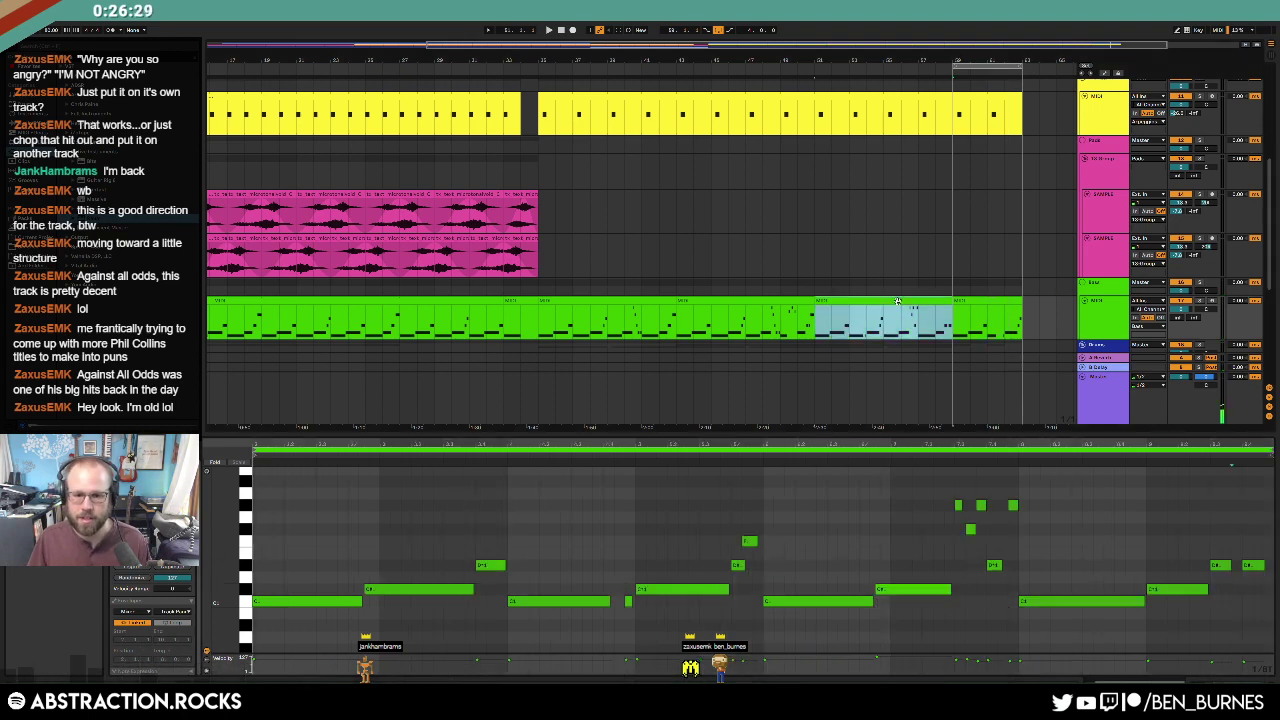
left_click(594, 537)
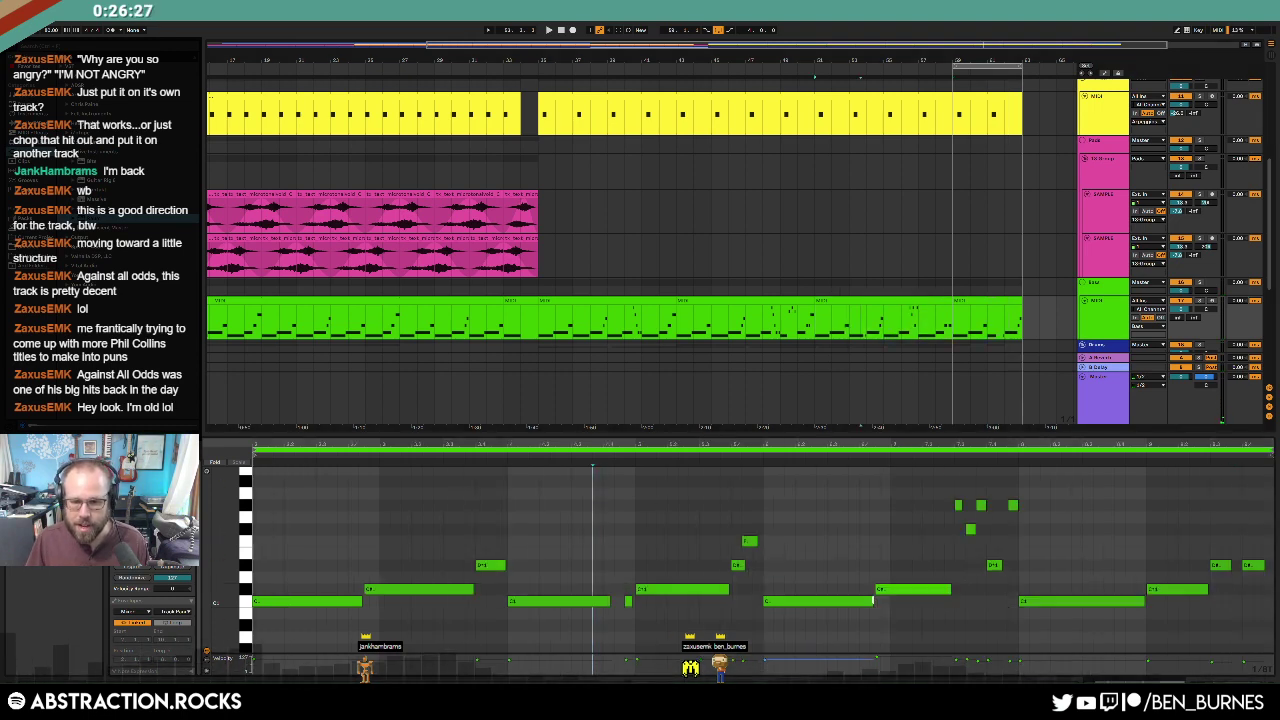
left_click(791, 302)
left_click(627, 503)
left_click(633, 611)
left_click_drag(633, 611, 602, 613)
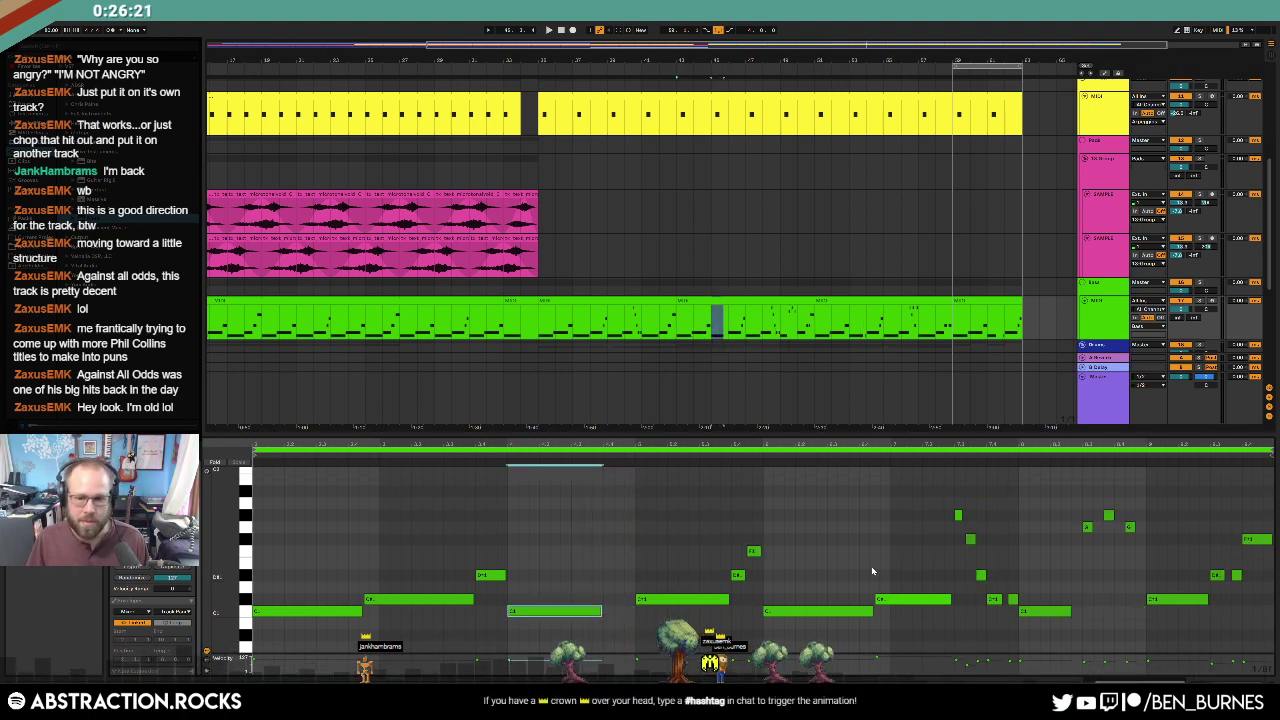
left_click(880, 571)
Step: Shorten the low note at bar 37 in the first bass clip of the section and play from bar 35
left_click(643, 308)
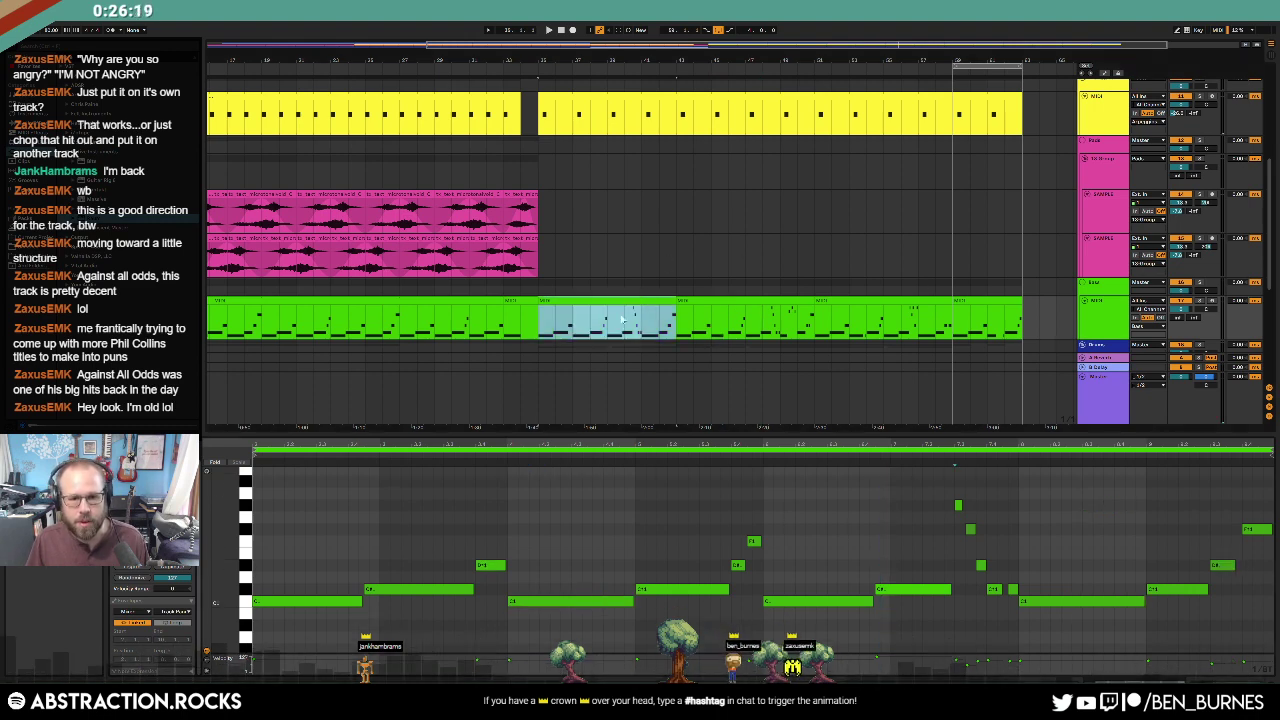
left_click(598, 535)
left_click_drag(630, 601, 598, 602)
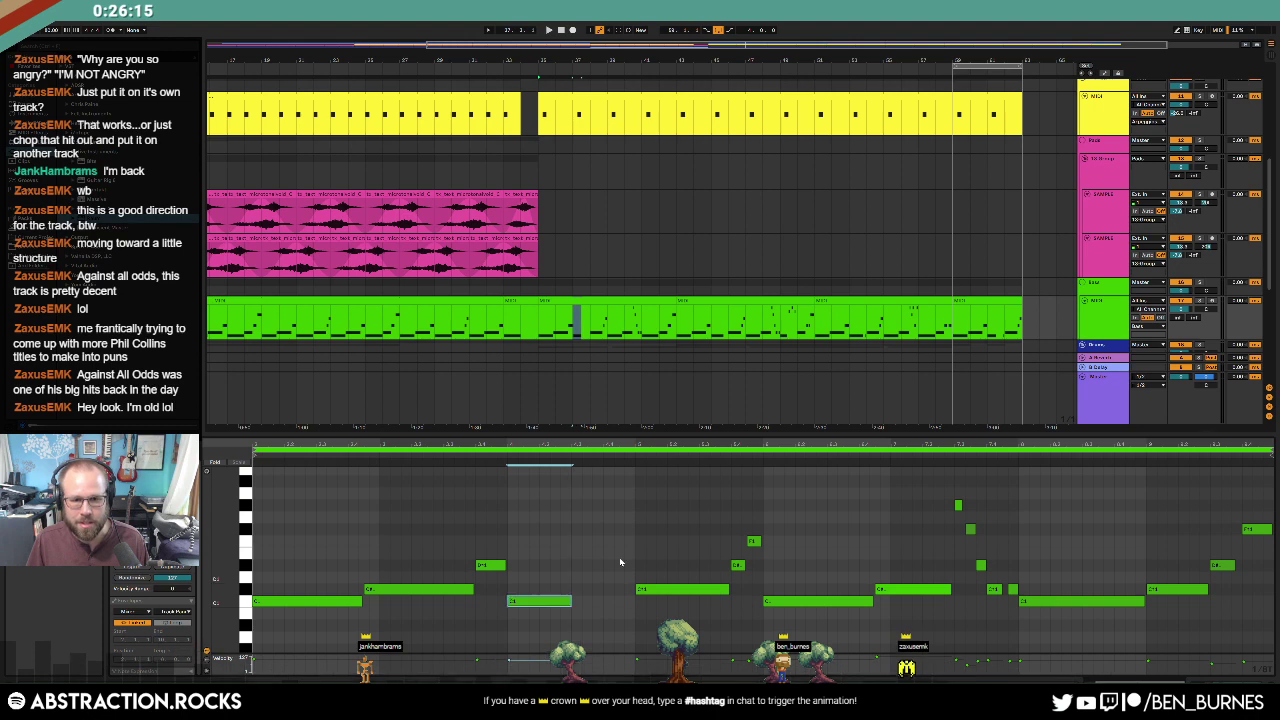
left_click(554, 300)
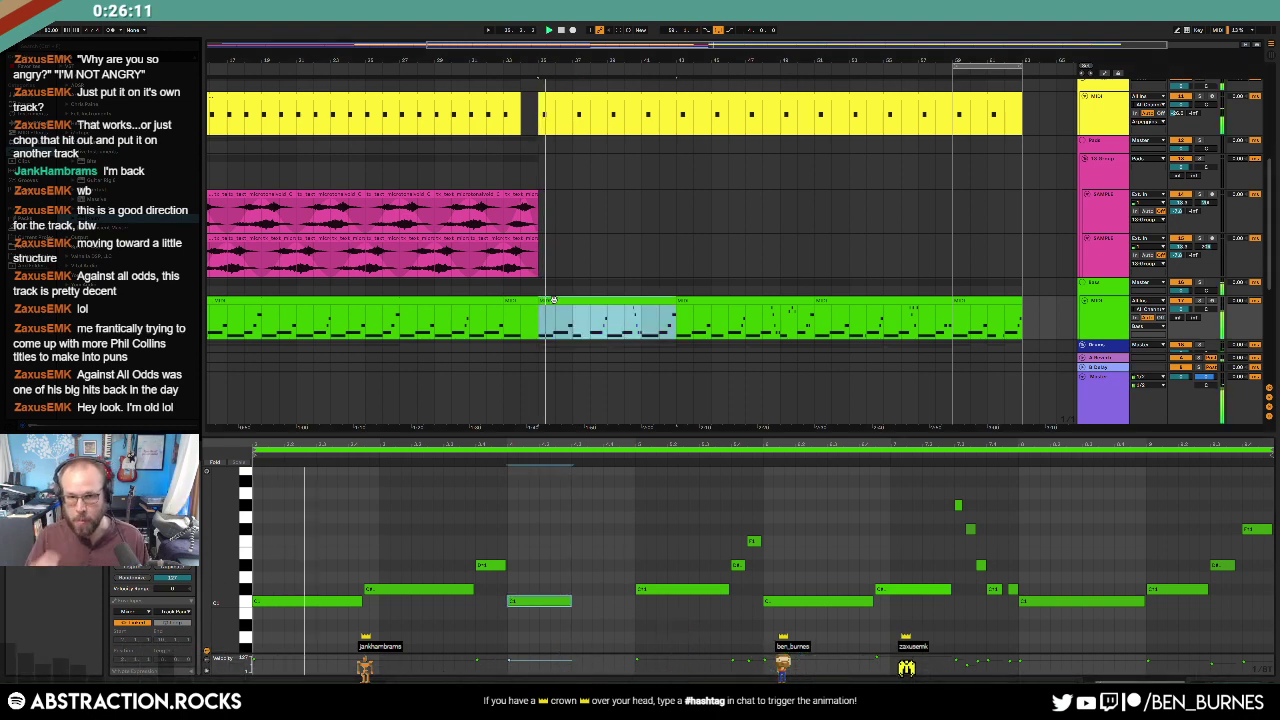
Step: Close the note editor and insert a new MIDI track directly below the yellow arpeggio track
key("shift+Tab")
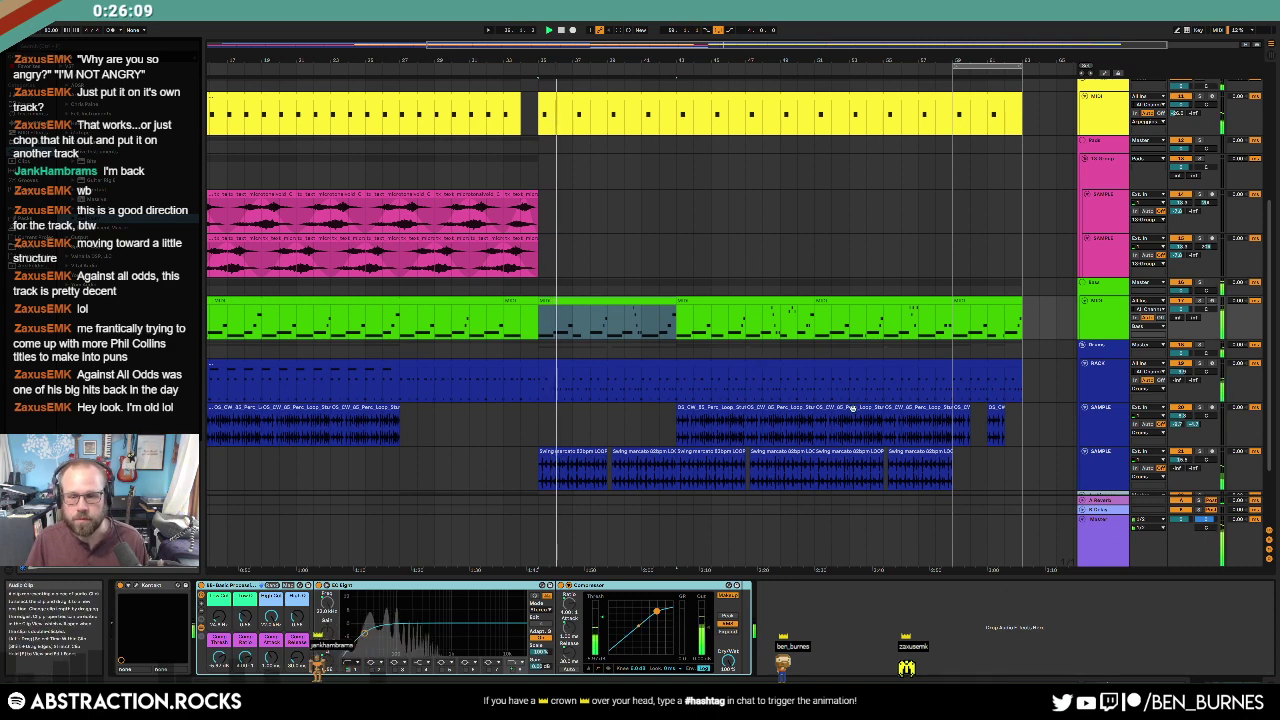
scroll(854, 407, "up", 5)
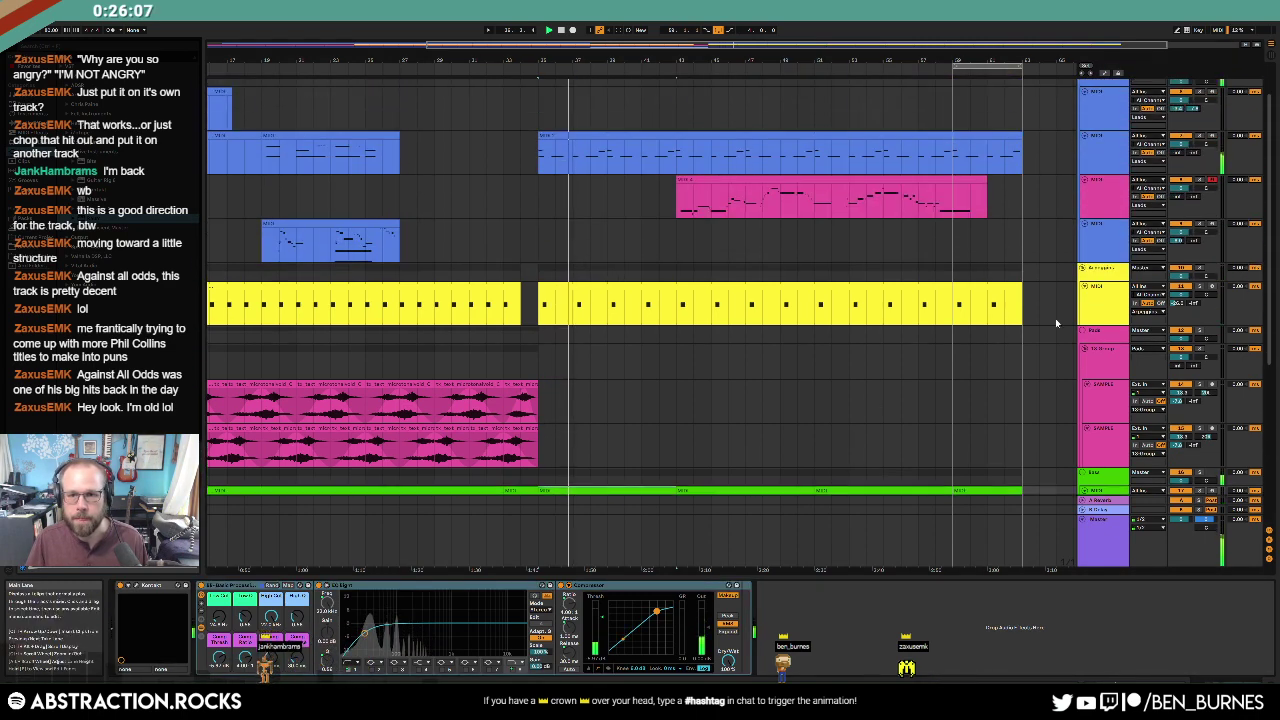
left_click(1107, 310)
Step: Recolour the pink lead melody track blue like its neighbours and assign the track colour to its clip
left_click(1104, 196)
right_click(1104, 196)
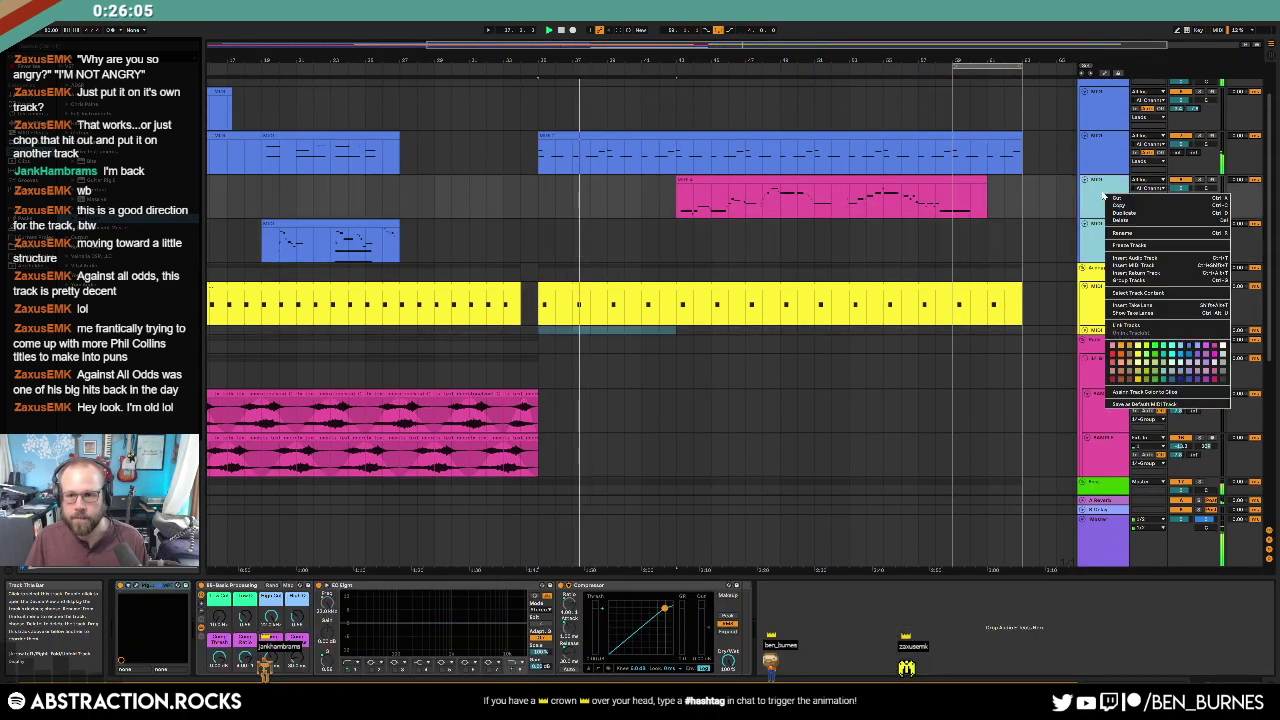
left_click(1190, 346)
right_click(1107, 199)
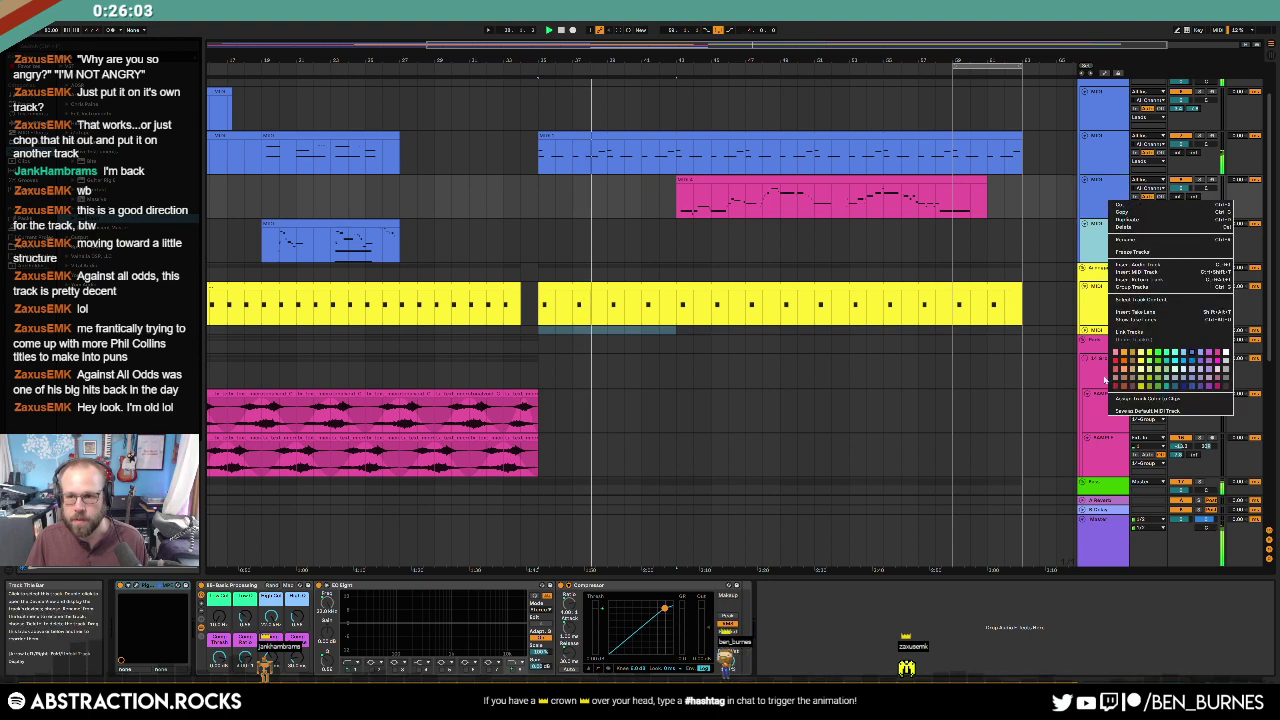
left_click(1148, 398)
left_click(679, 248)
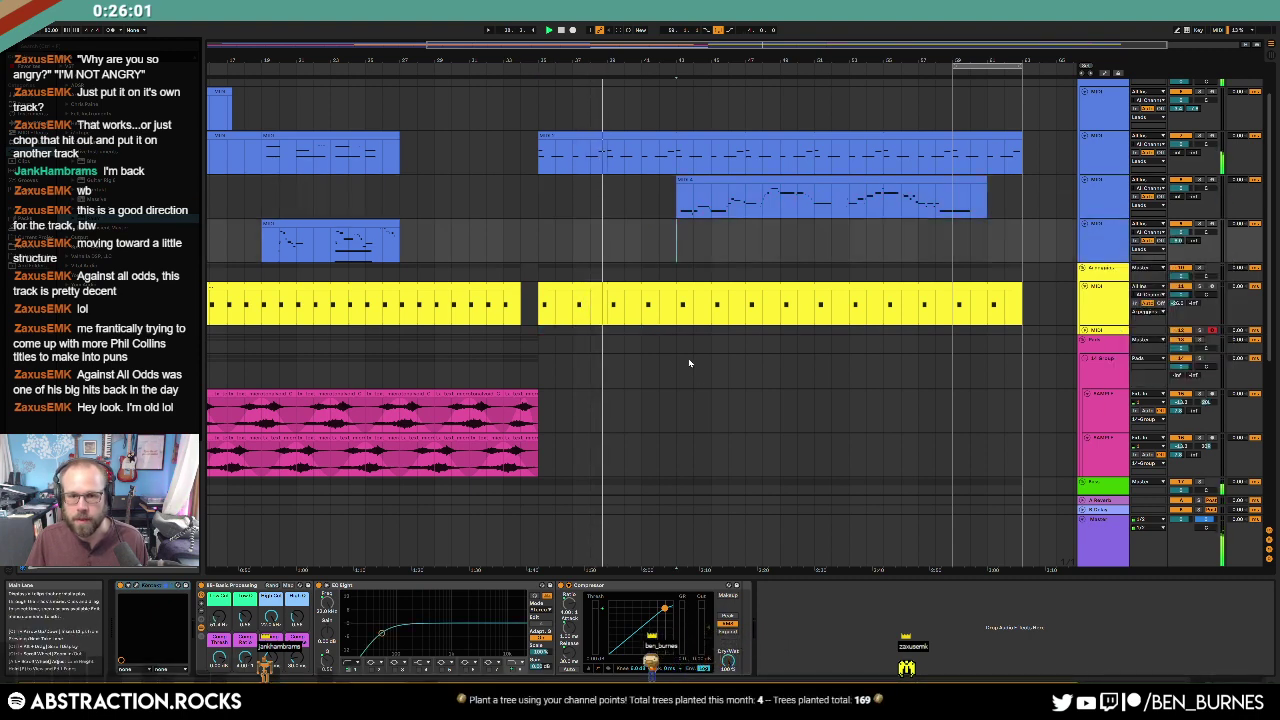
Step: Unfold the new MIDI track, copy the blue clip at bars 35 to 63 onto it, and open the copy's notes
left_click(1103, 309)
left_click(1085, 330)
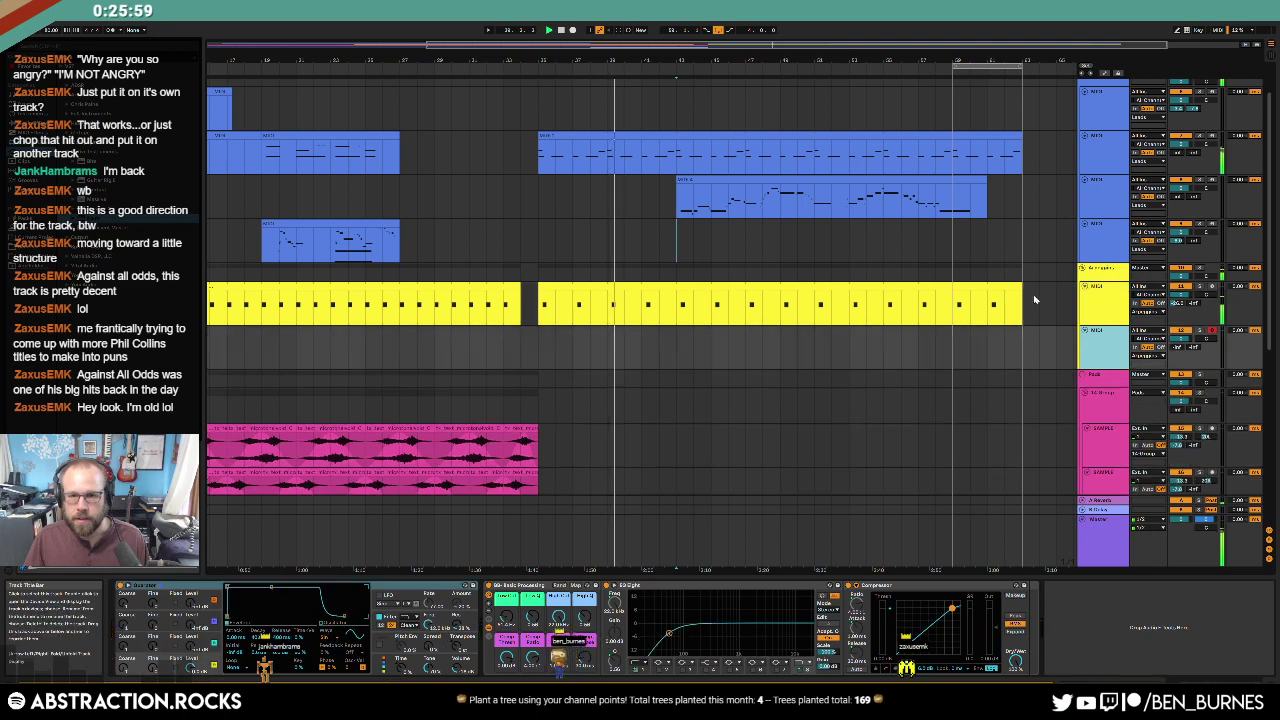
left_click_drag(722, 138, 696, 338)
double_click(695, 337)
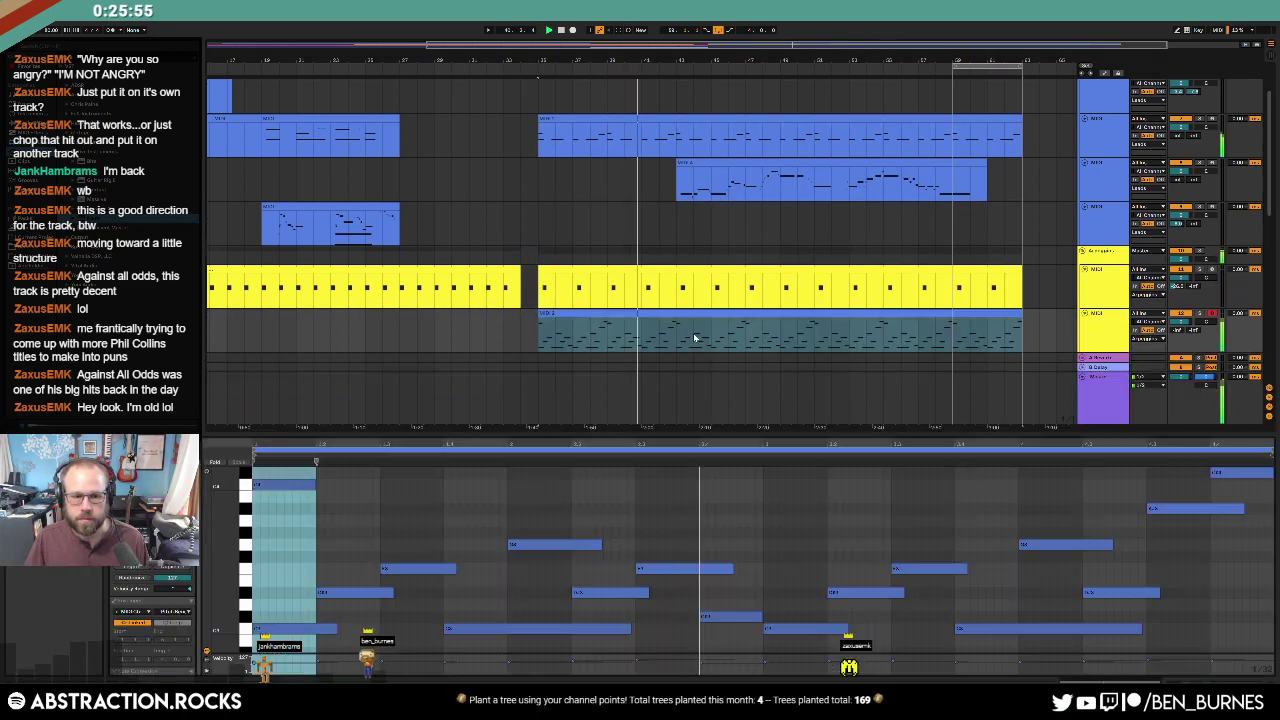
Step: Reshape Operator's envelope on the new track to a fast decay with low sustain, and trim the copied clip's start to bar 43
key("shift+Tab")
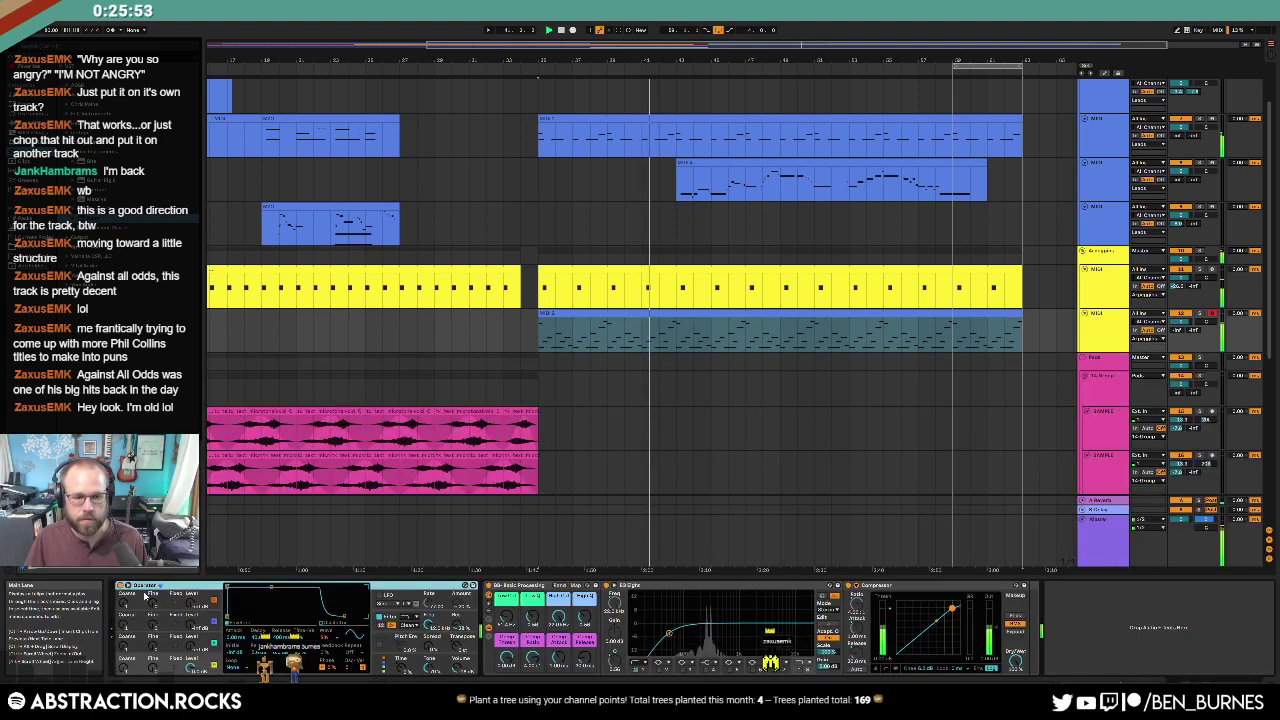
left_click_drag(270, 588, 254, 615)
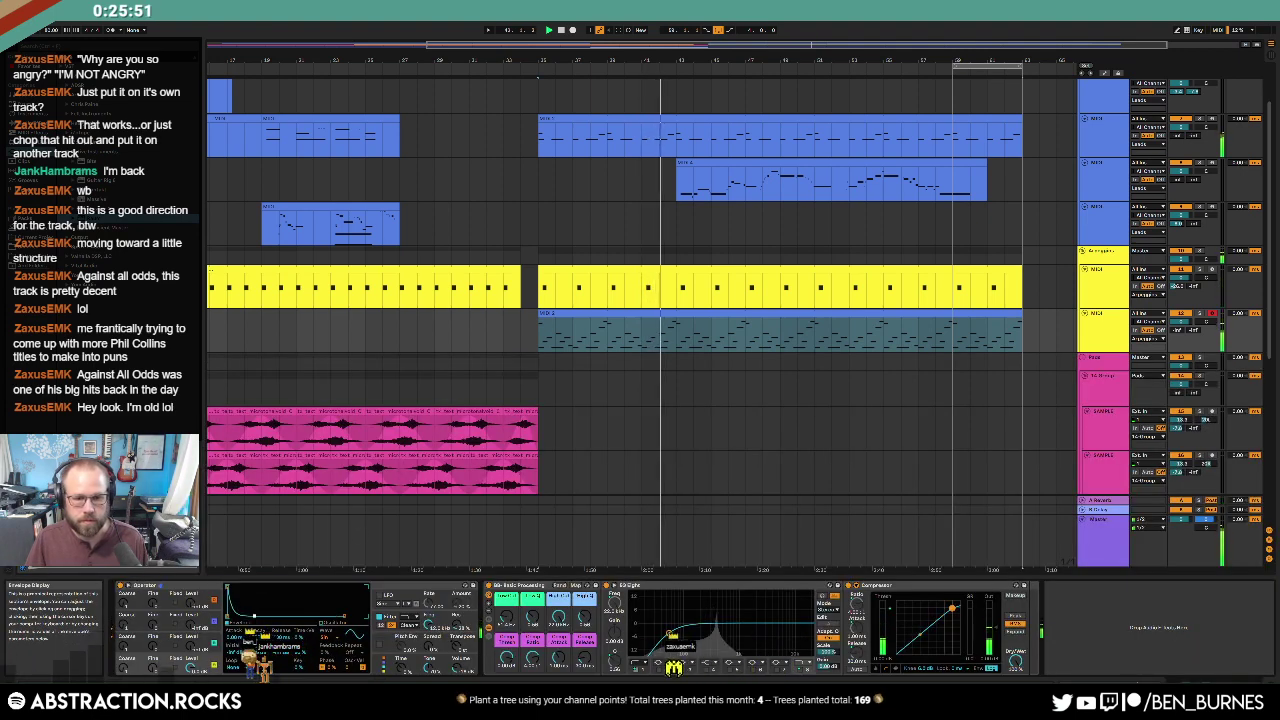
left_click(1098, 335)
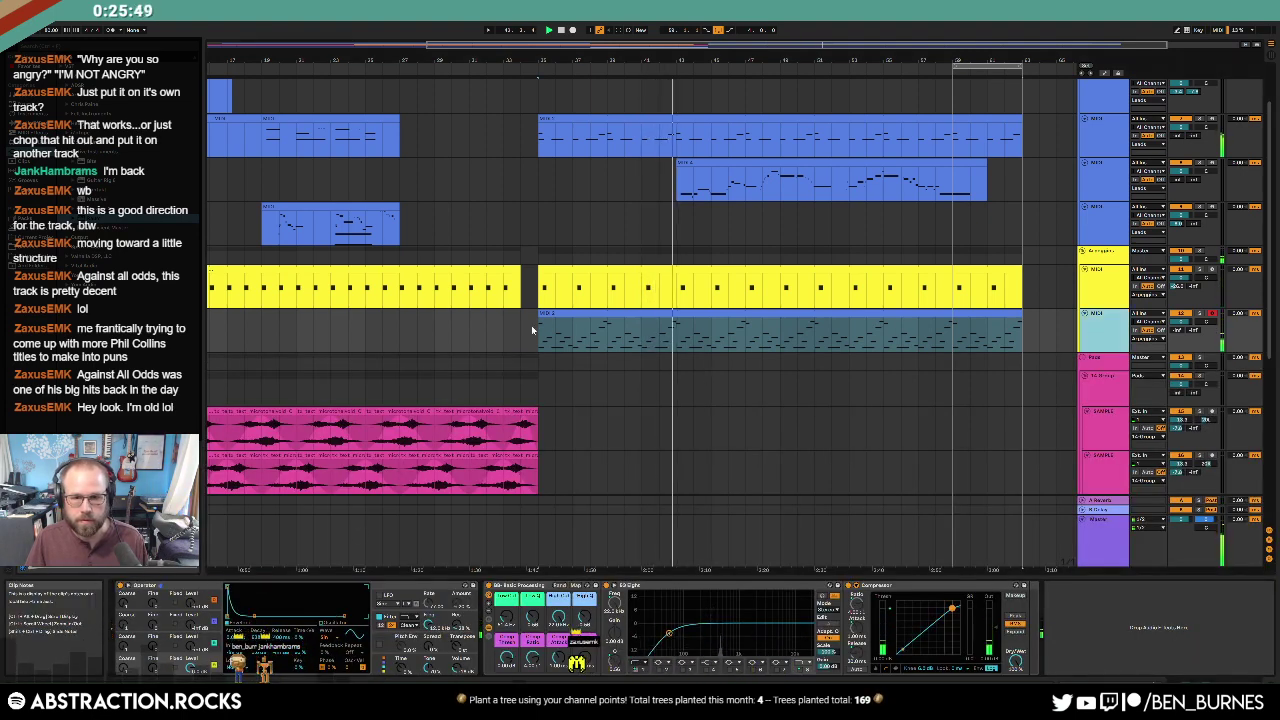
left_click_drag(542, 313, 678, 313)
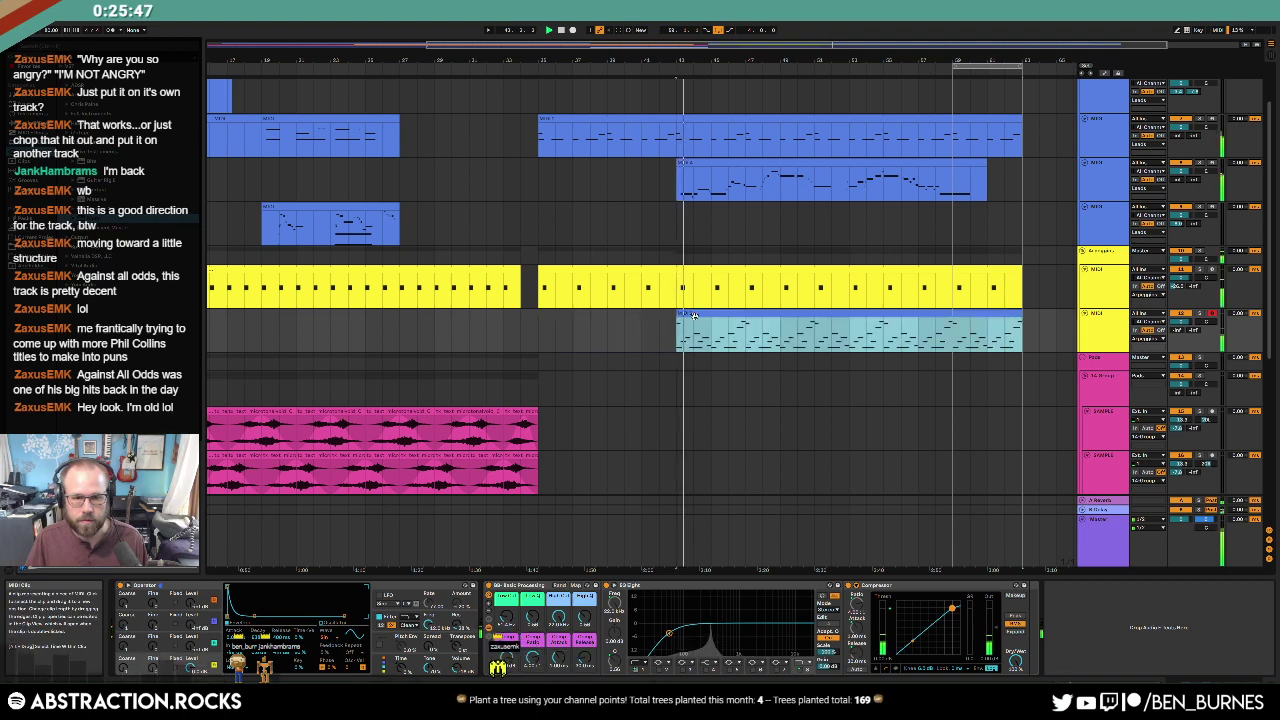
Step: Delete the high first note of the copied clip and lower the high note at the end of its pattern by an octave
key("shift+Tab")
left_click(331, 501)
left_click(287, 487)
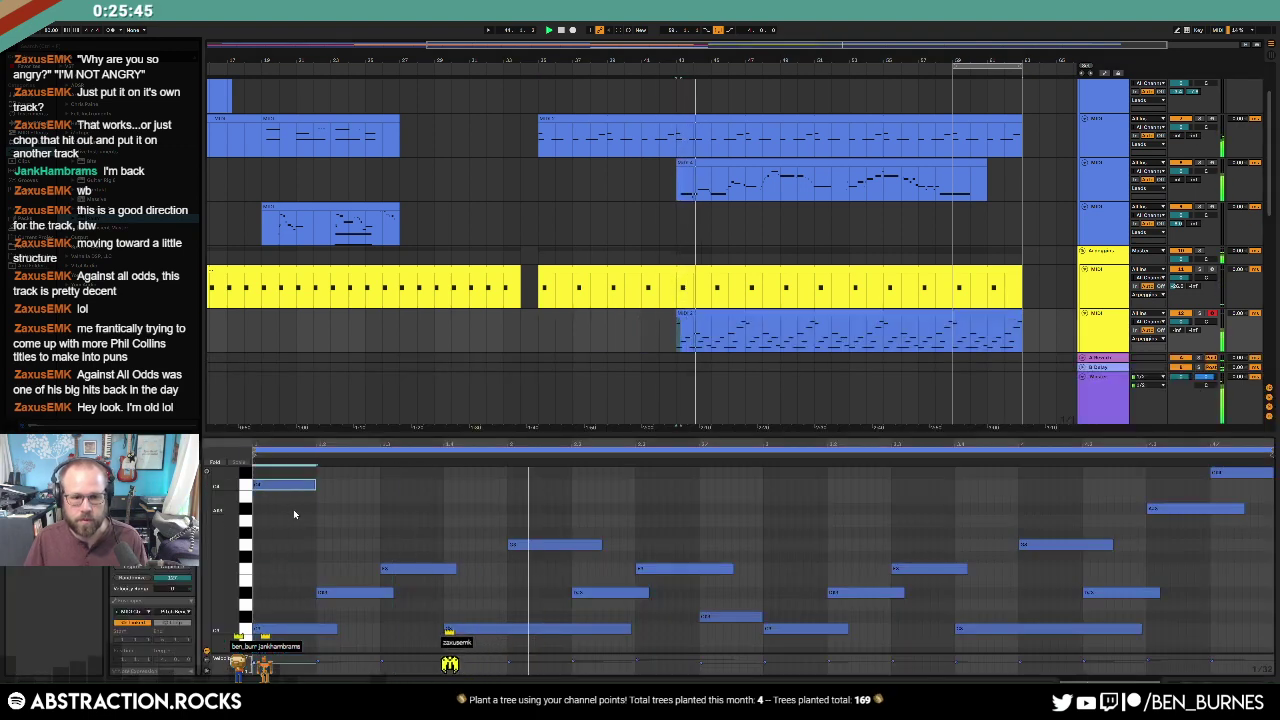
key("Delete")
left_click(1251, 473)
key("shift+Down")
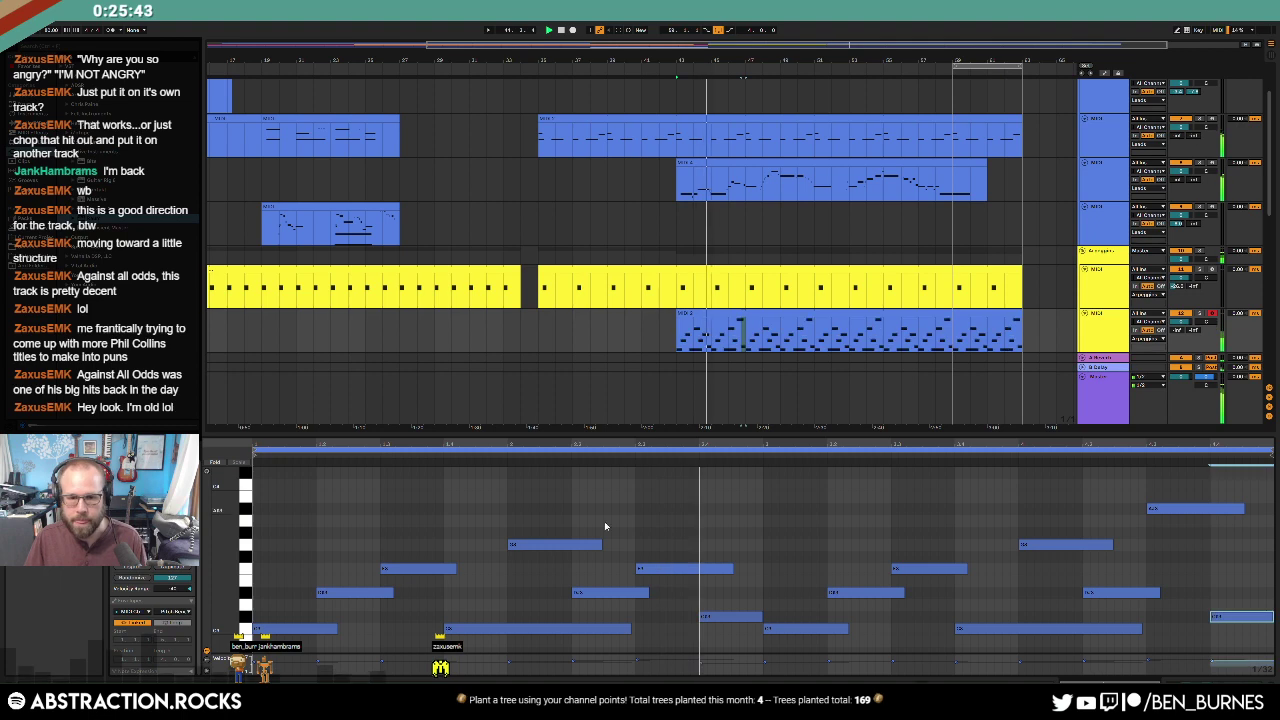
Step: Shorten all notes in the copied clip equally by one grid step
key("ctrl+a")
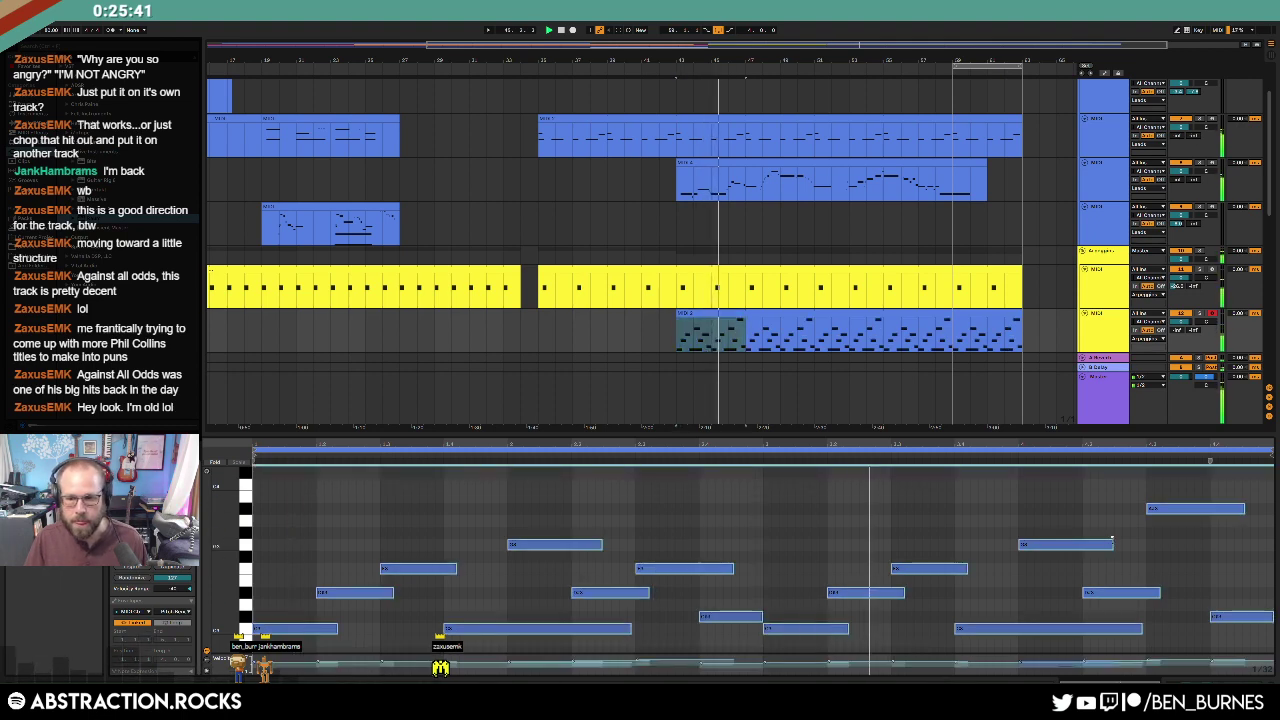
key("shift+Left")
key("shift+Right")
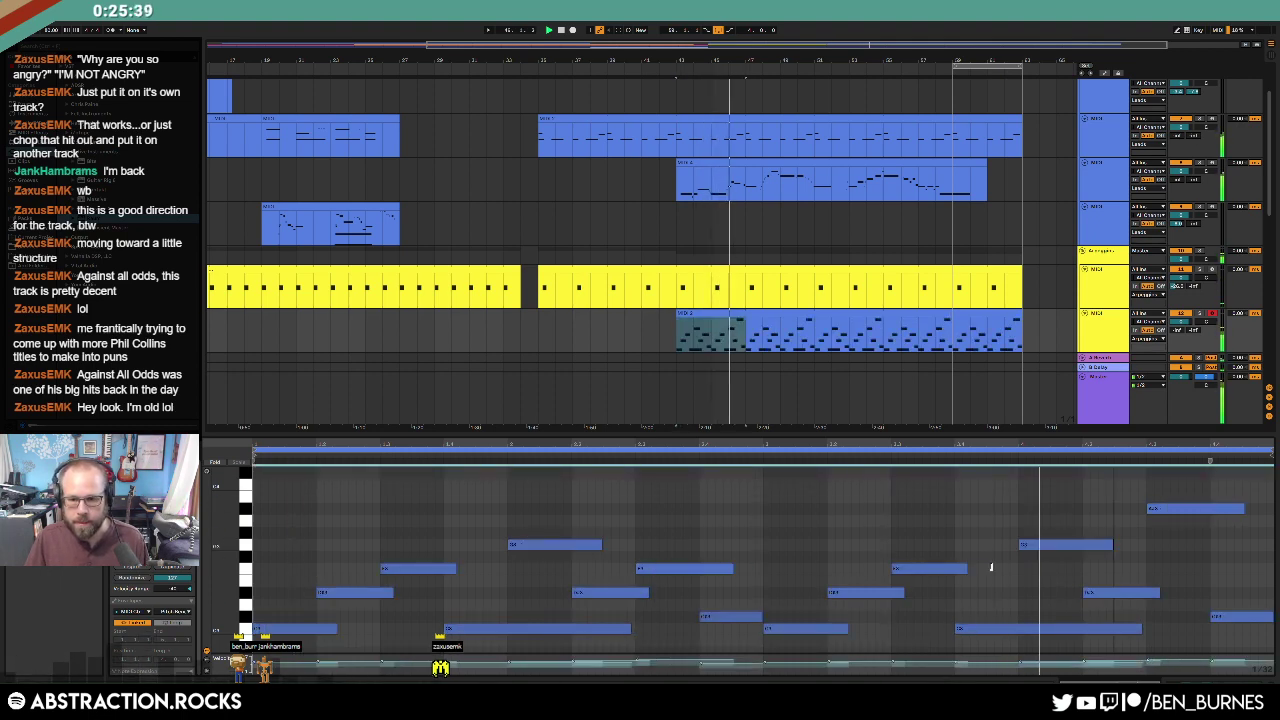
key("shift+Left")
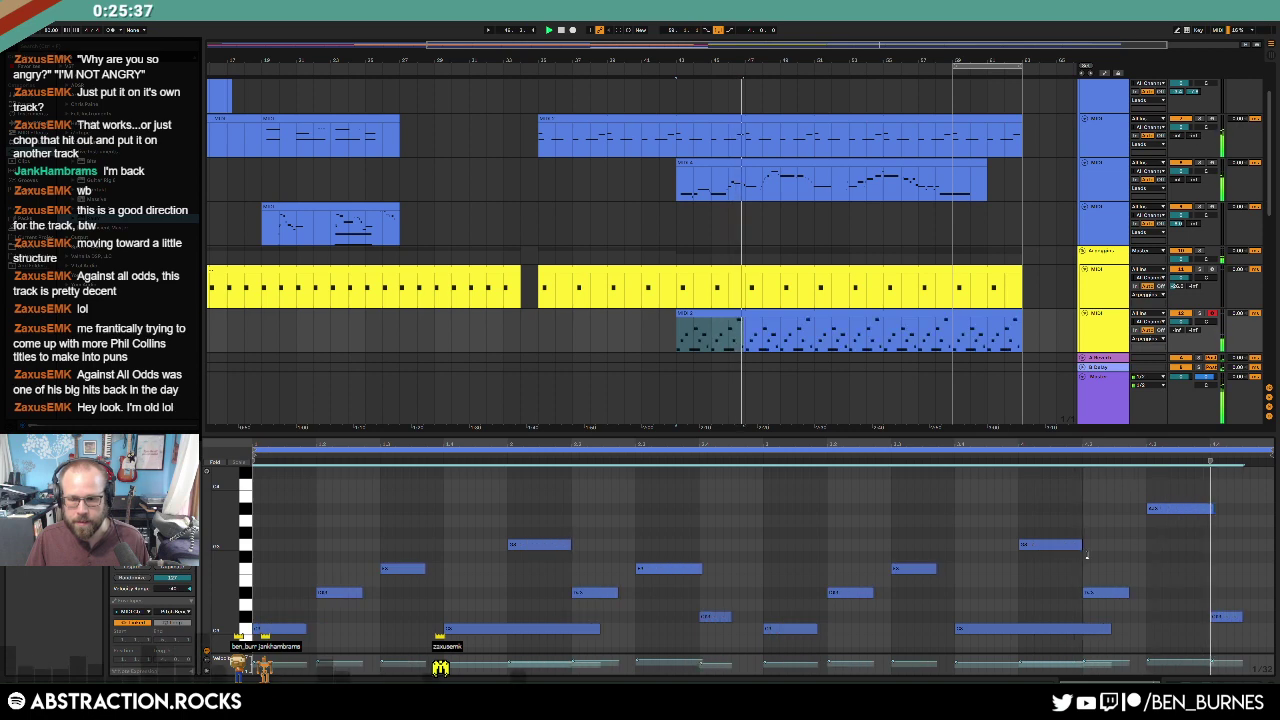
left_click(1066, 530)
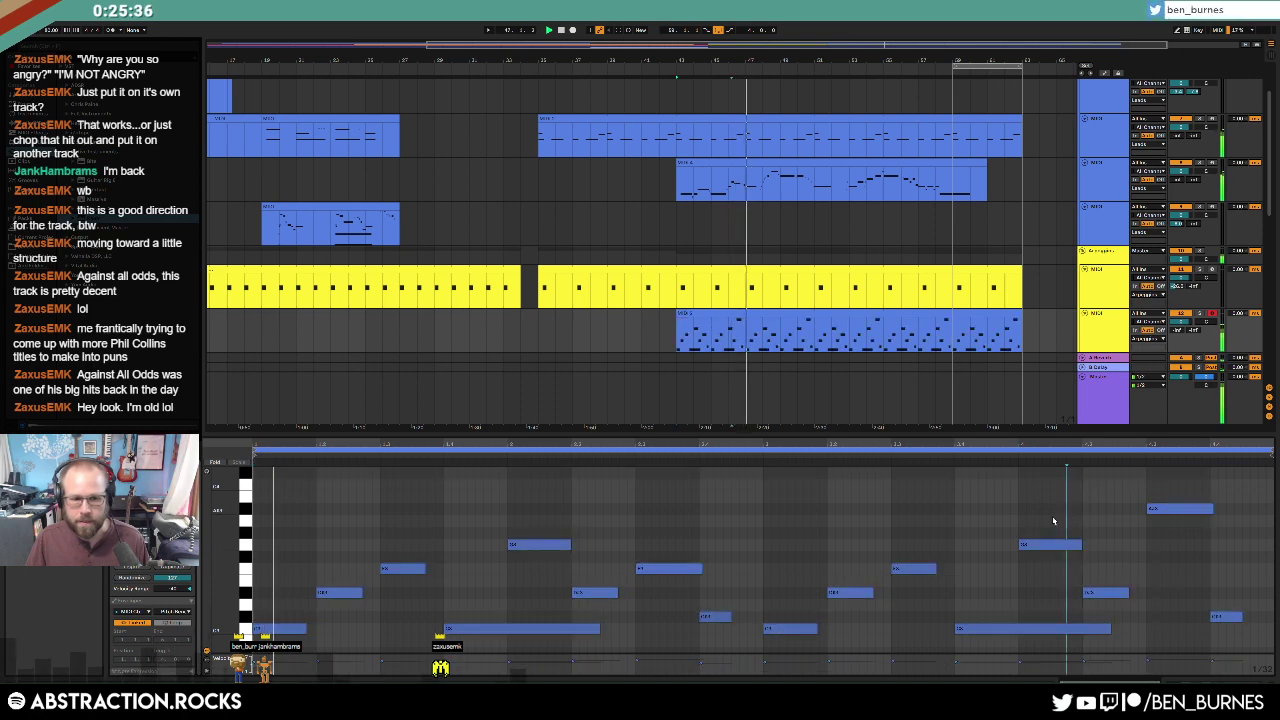
Step: Try to draw a clip envelope across the copied clip in the envelope editor
left_click(136, 611)
left_click(137, 616)
left_click(179, 609)
left_click(180, 608)
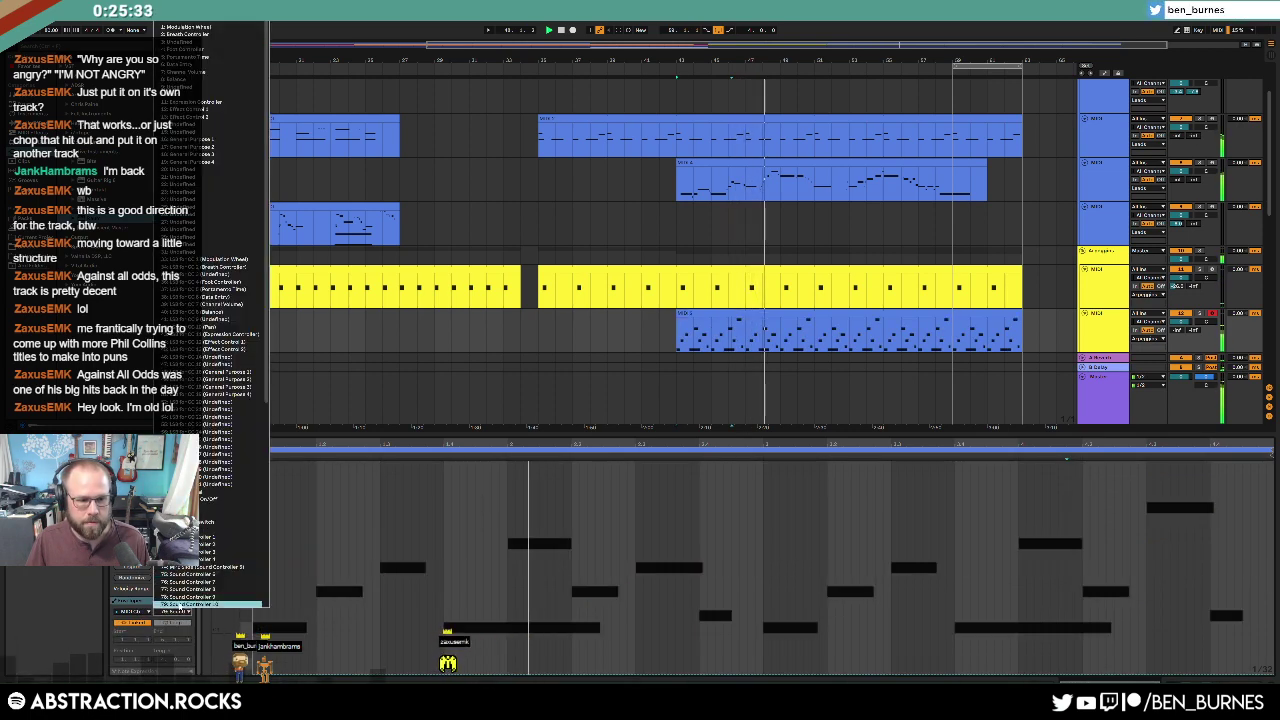
left_click(180, 492)
key("b")
mouse_move(400, 640)
left_mouse_down()
mouse_move(290, 668)
mouse_move(1273, 670)
left_mouse_up()
key("b")
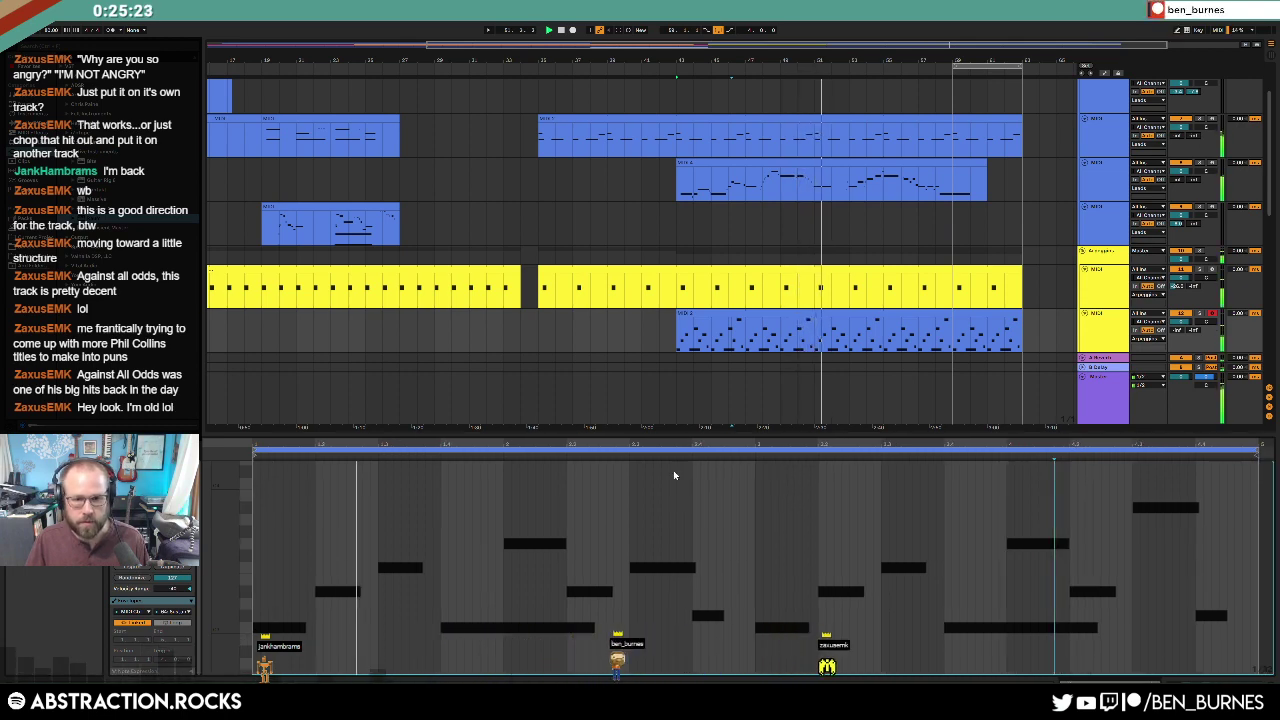
Step: Close the clip editor and trim the end of the new track's clip back to bar 59
key("shift+Tab")
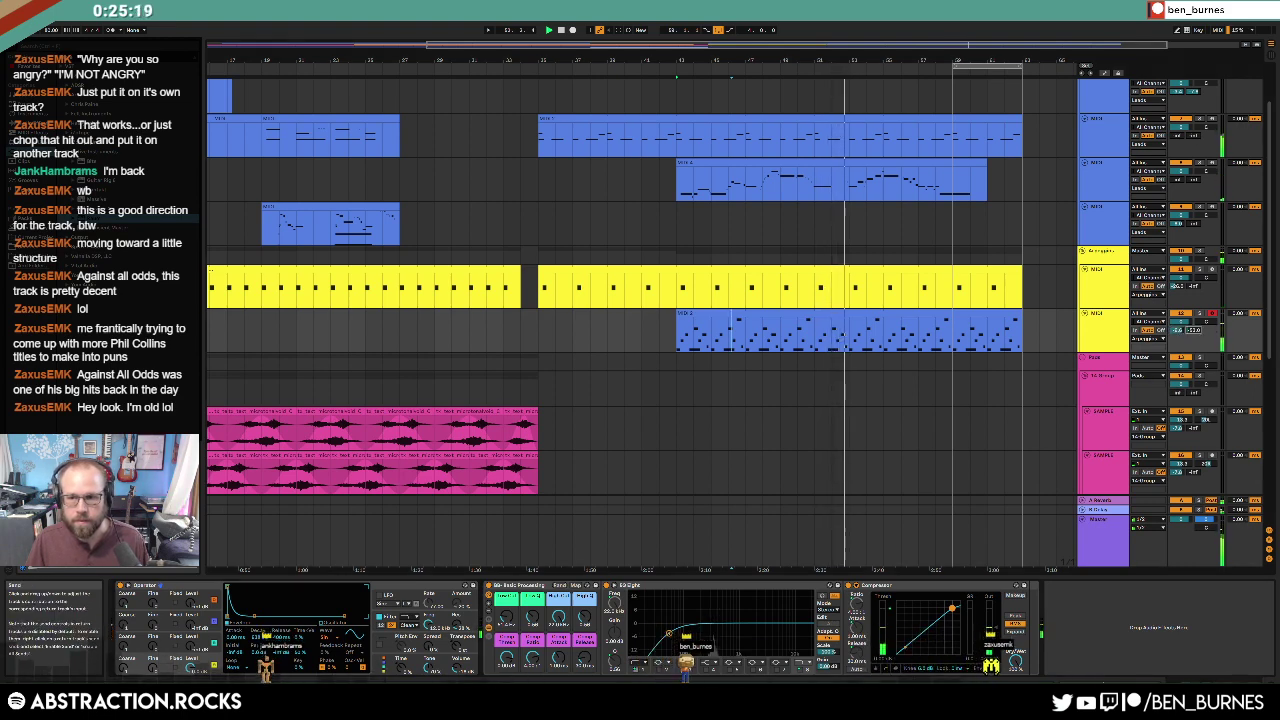
left_click_drag(1020, 313, 952, 313)
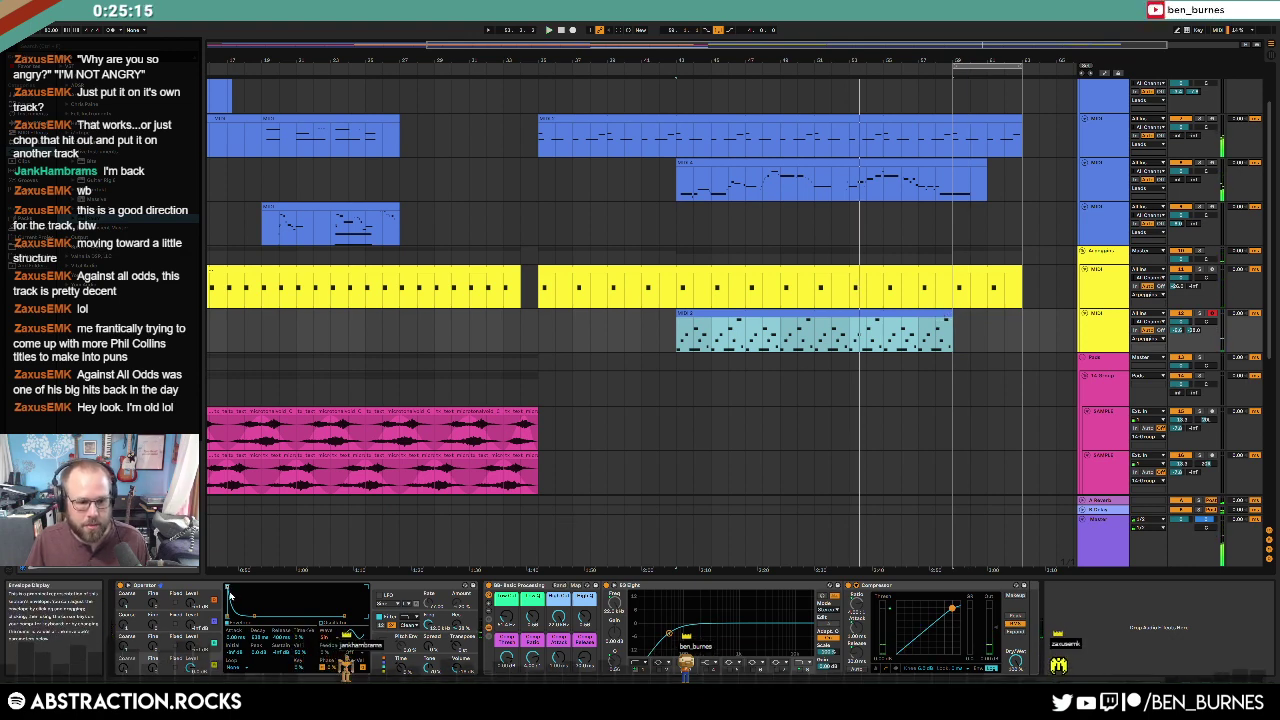
Step: Set the waveform of Operator's oscillator A on the new track to Saw 3
left_click(428, 622)
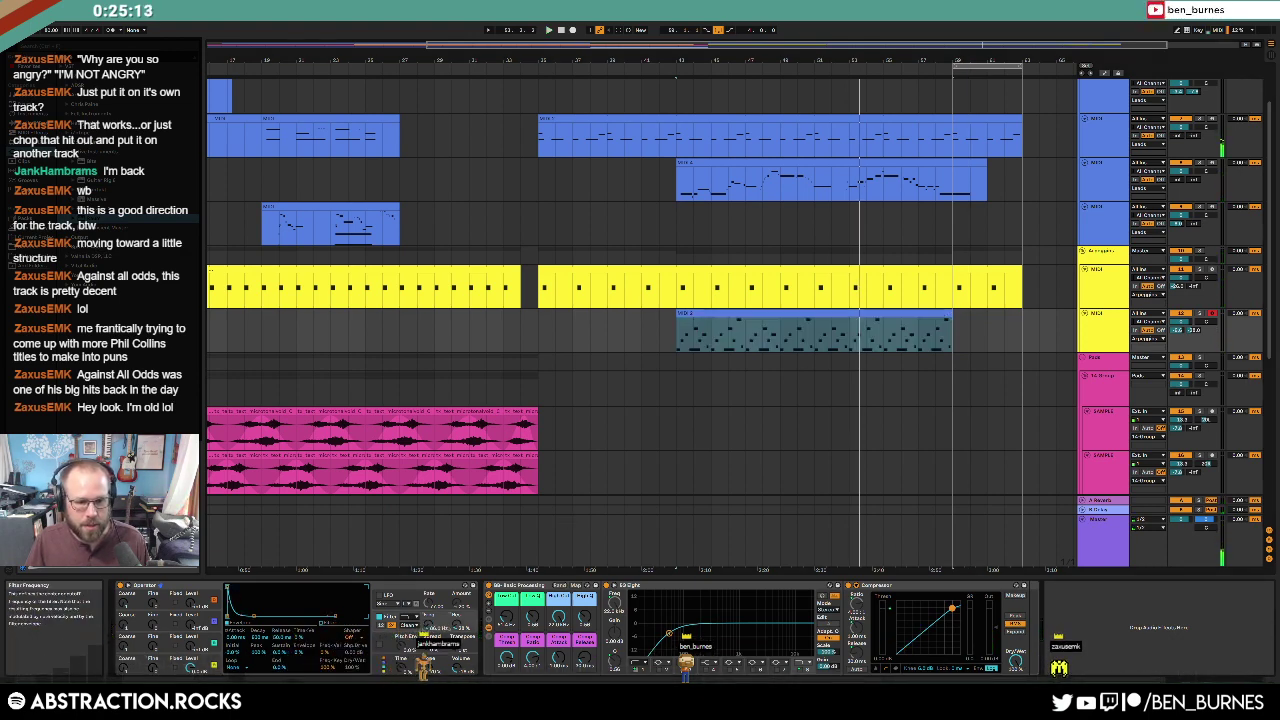
left_click(204, 662)
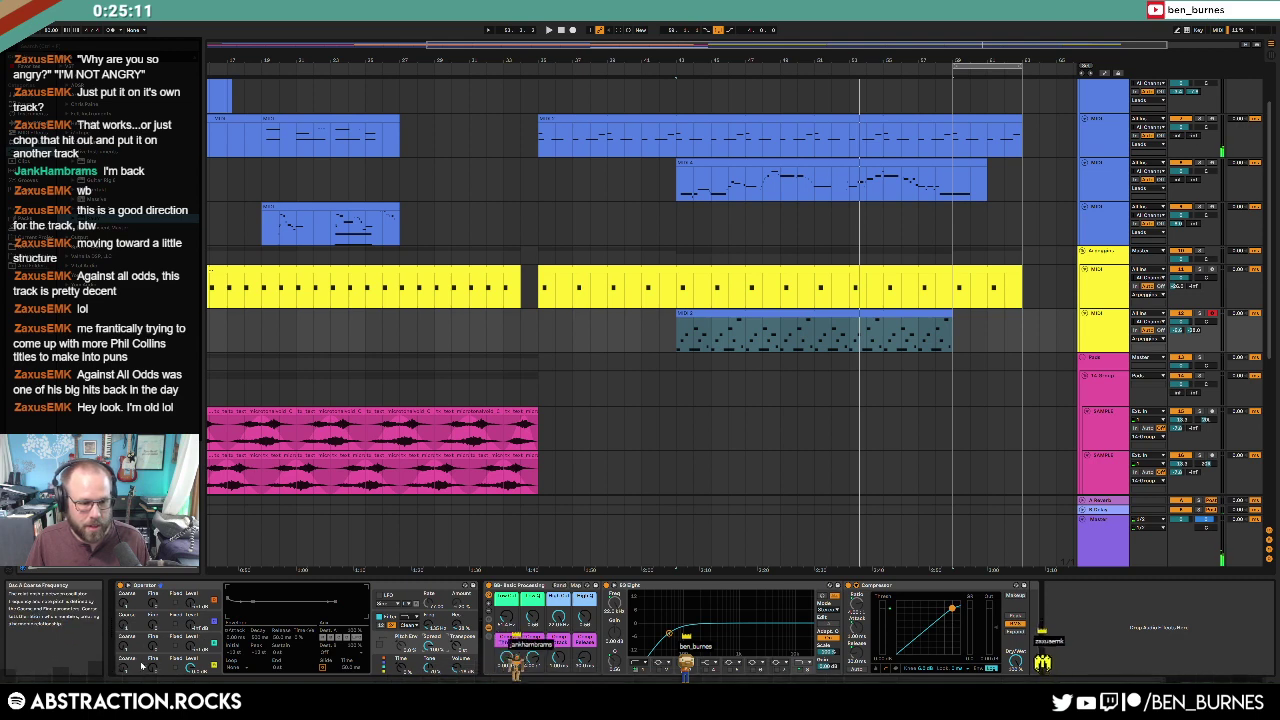
left_click(334, 641)
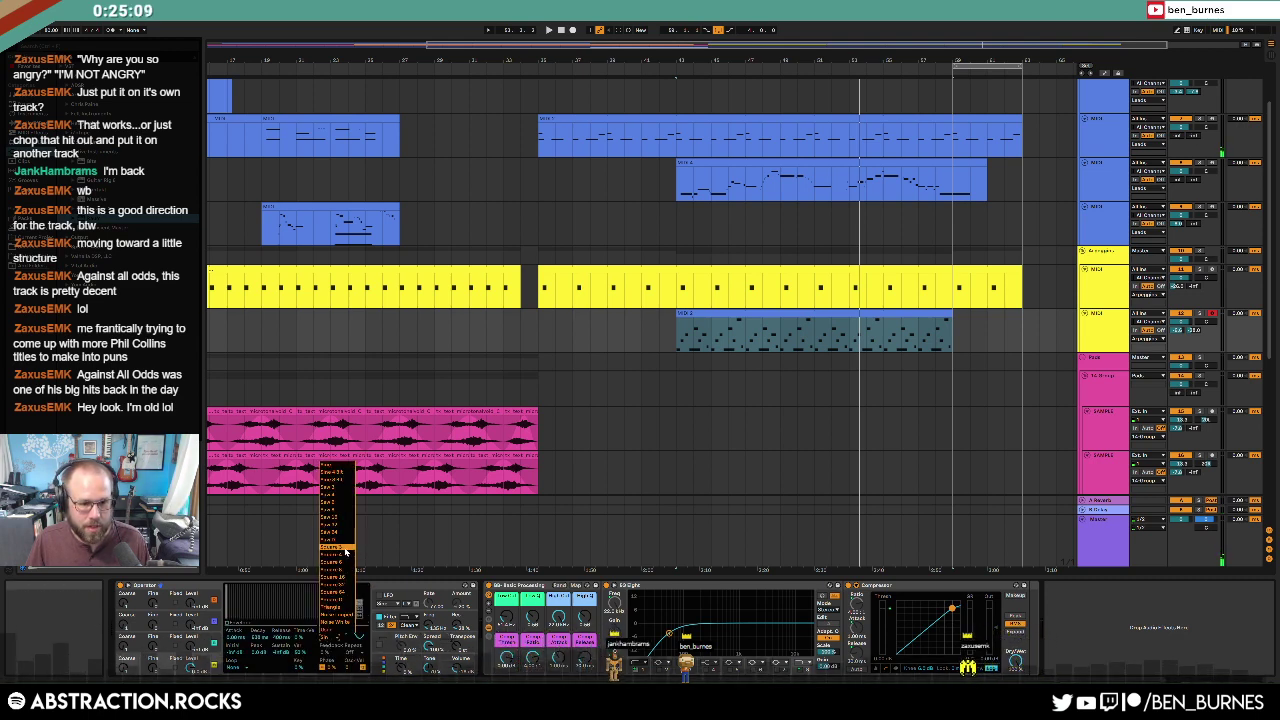
left_click(349, 487)
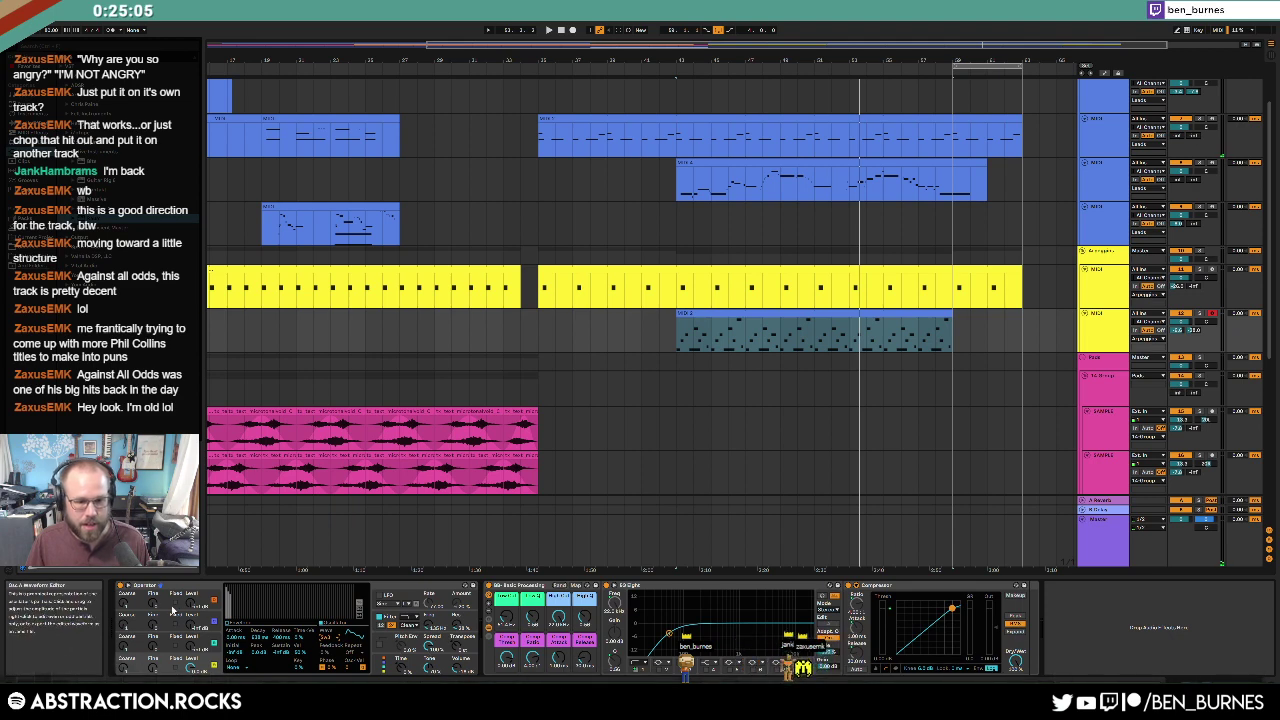
Step: Lengthen the decay of oscillator A's envelope slightly and play the new track's clip from bar 43
left_click(240, 623)
left_click_drag(253, 616, 257, 616)
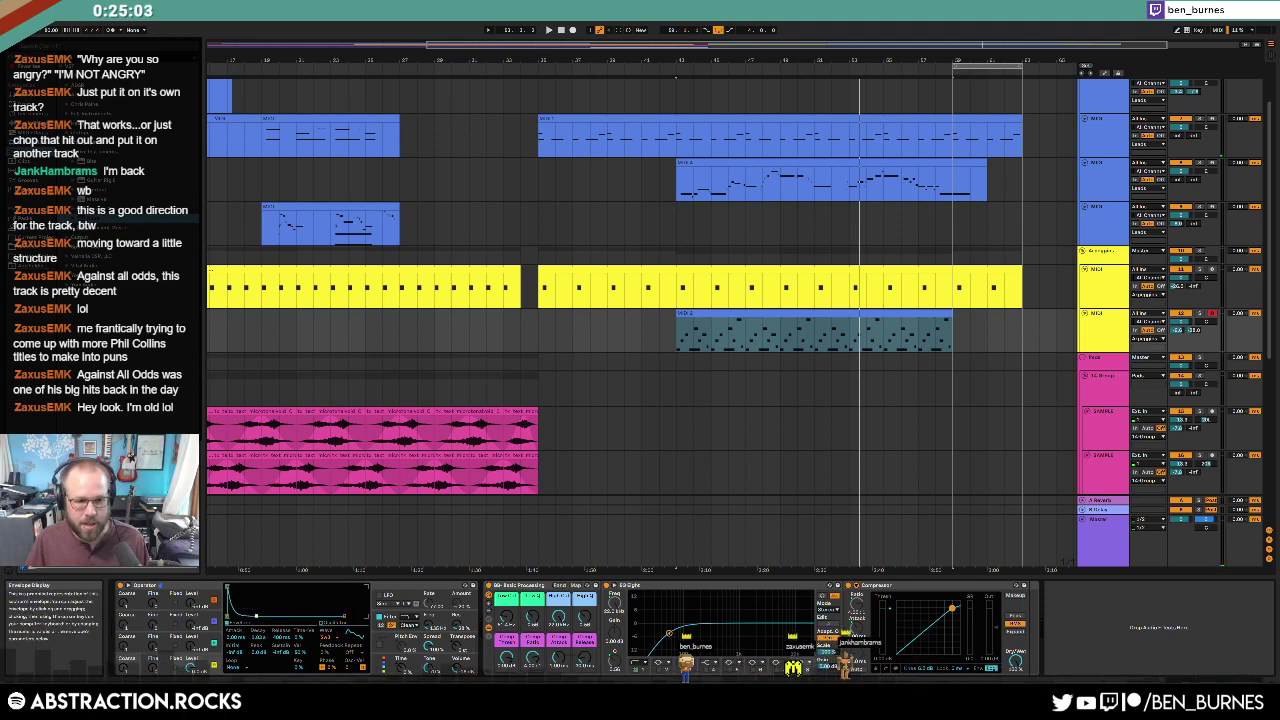
left_click(806, 314)
key("space")
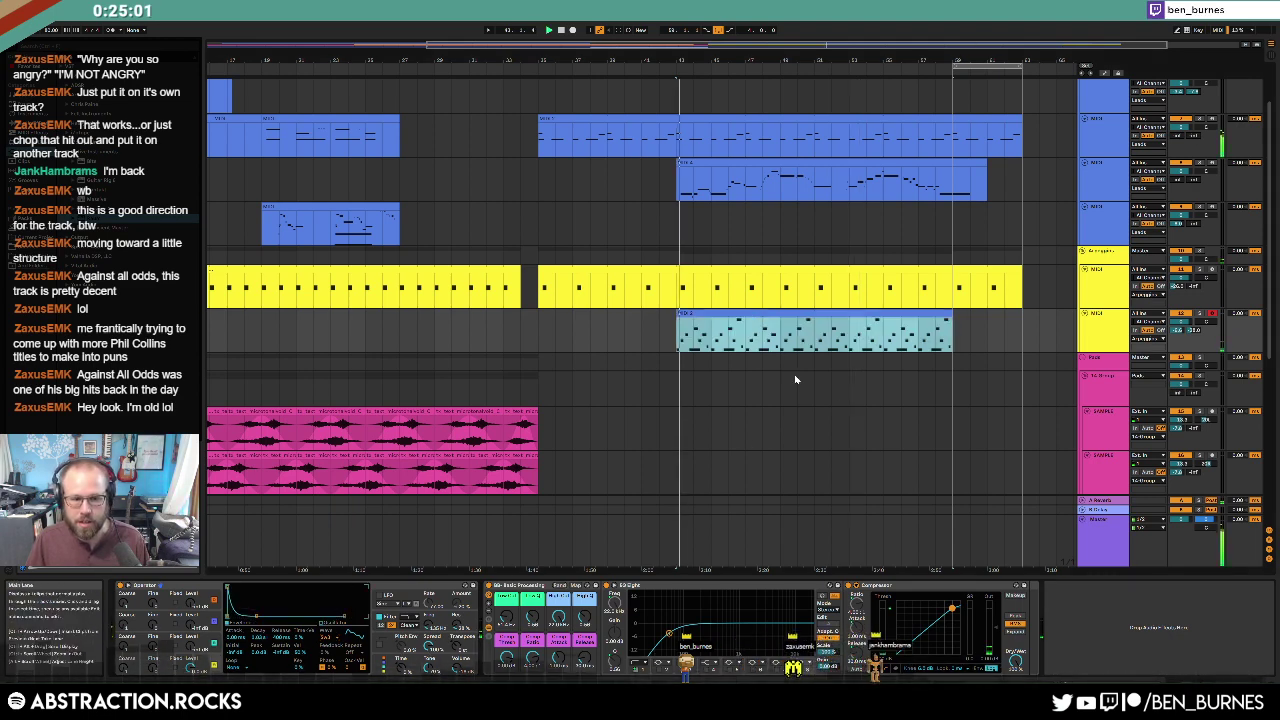
Step: Automate the second arpeggio's Operator filter frequency to rise in a curve from bar 43 to 59, and recolour its clip yellow to match the track
key("a")
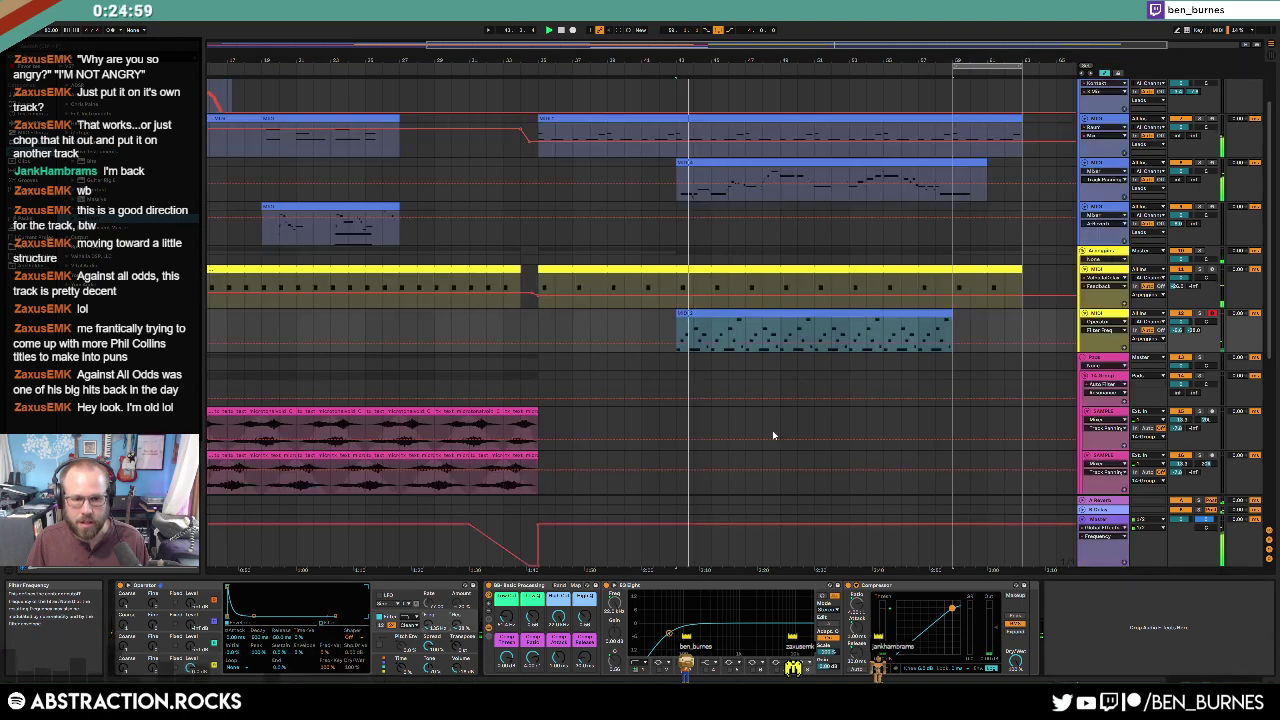
left_click(676, 347)
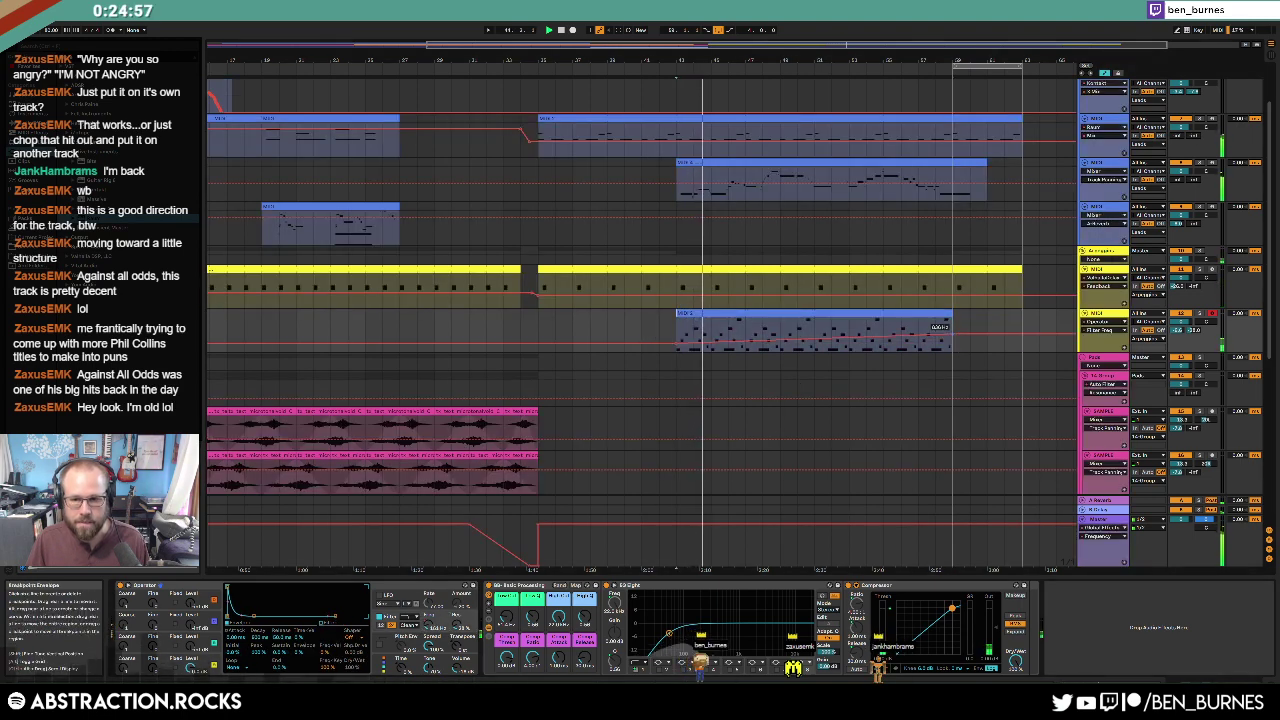
left_click_drag(955, 347, 951, 322)
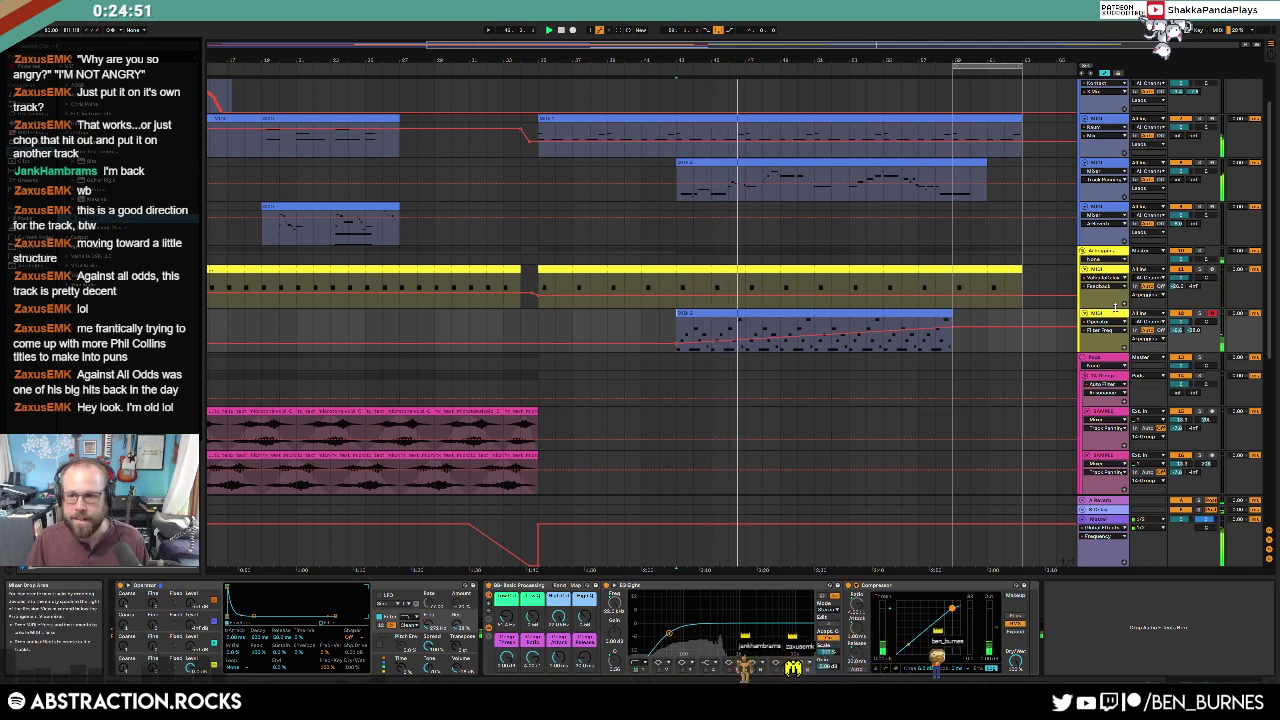
right_click(1115, 314)
left_click(1138, 510)
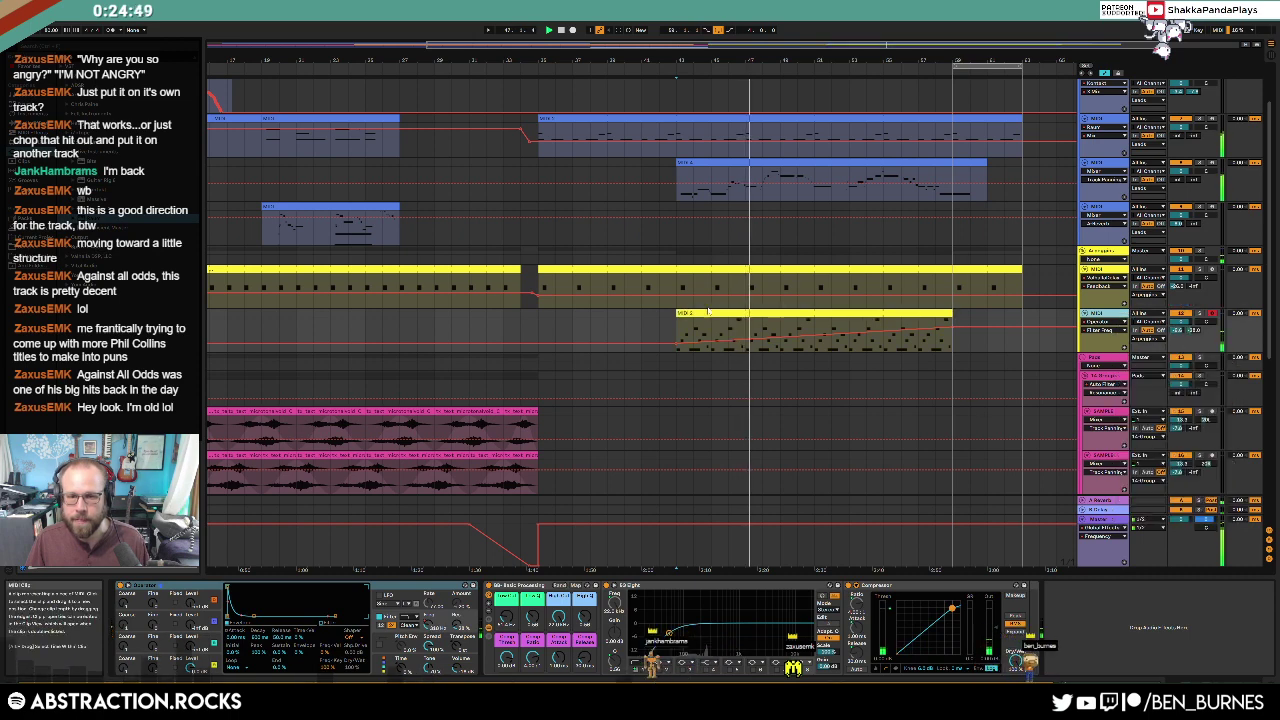
left_click_drag(735, 338, 735, 326)
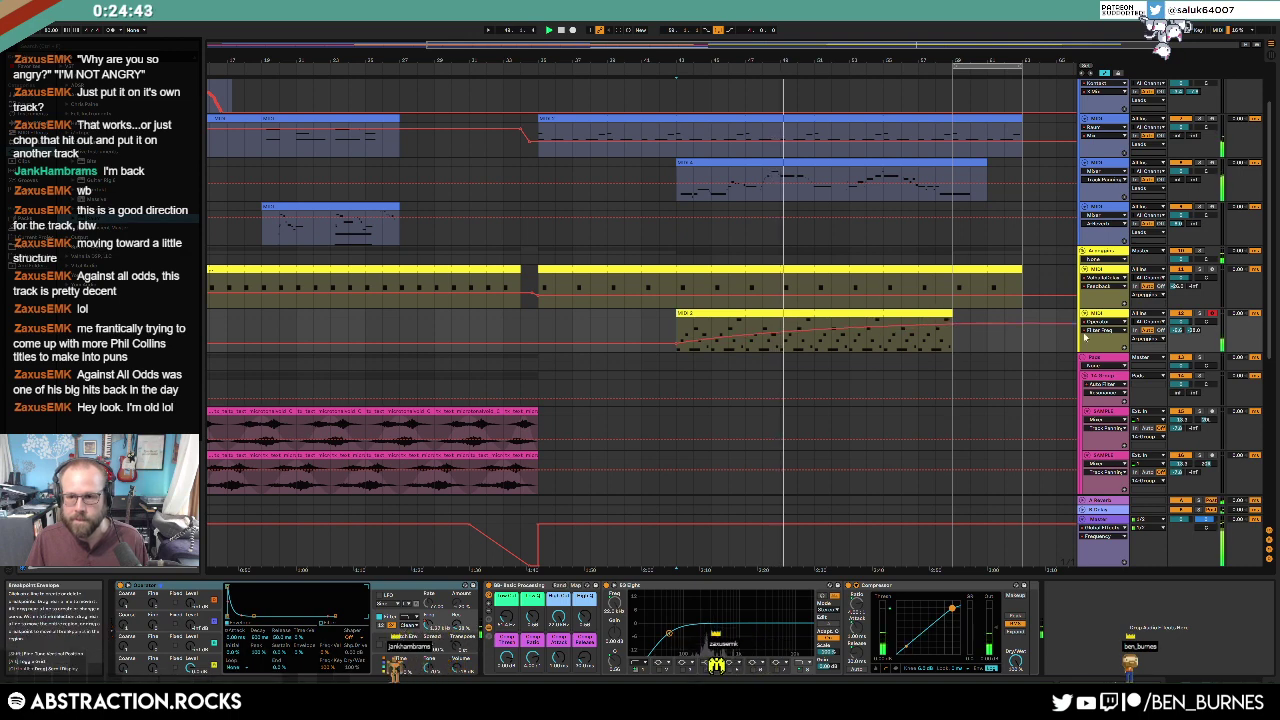
Step: Automate the second arpeggio track's B-Delay send to ramp up from about bar 54 to the clip's end at bar 59
key("a")
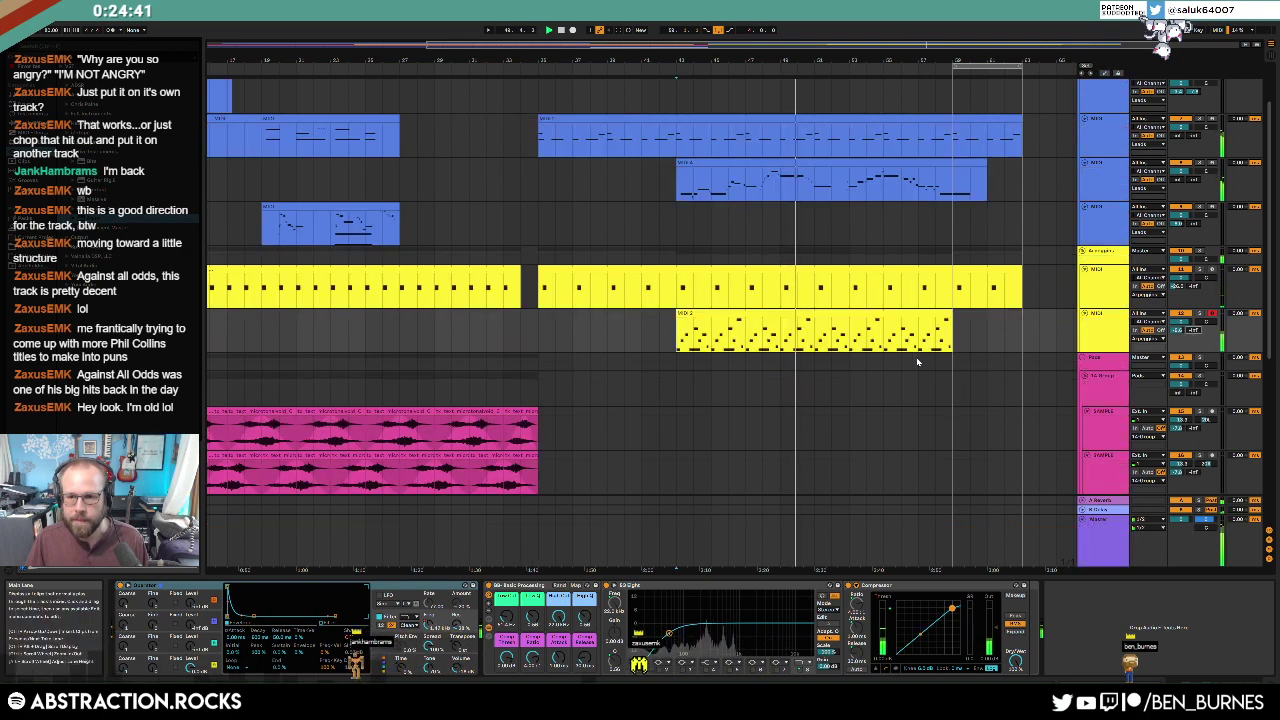
key("a")
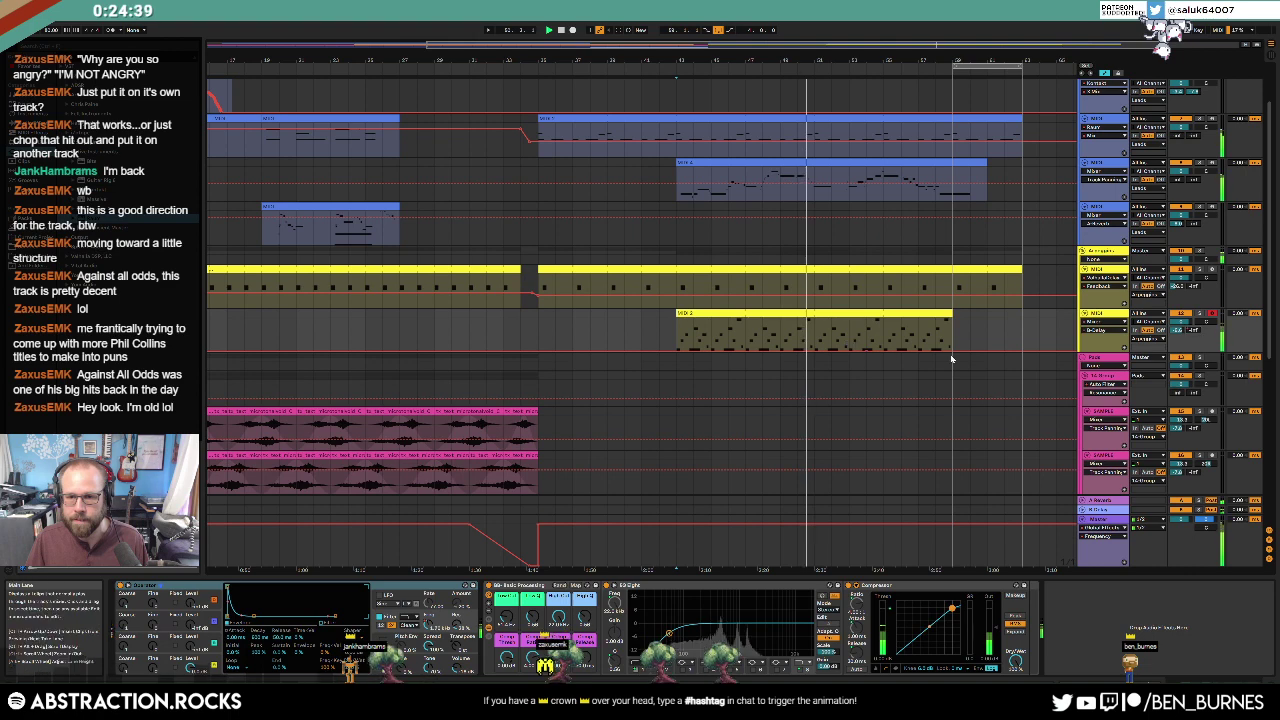
left_click_drag(952, 351, 952, 325)
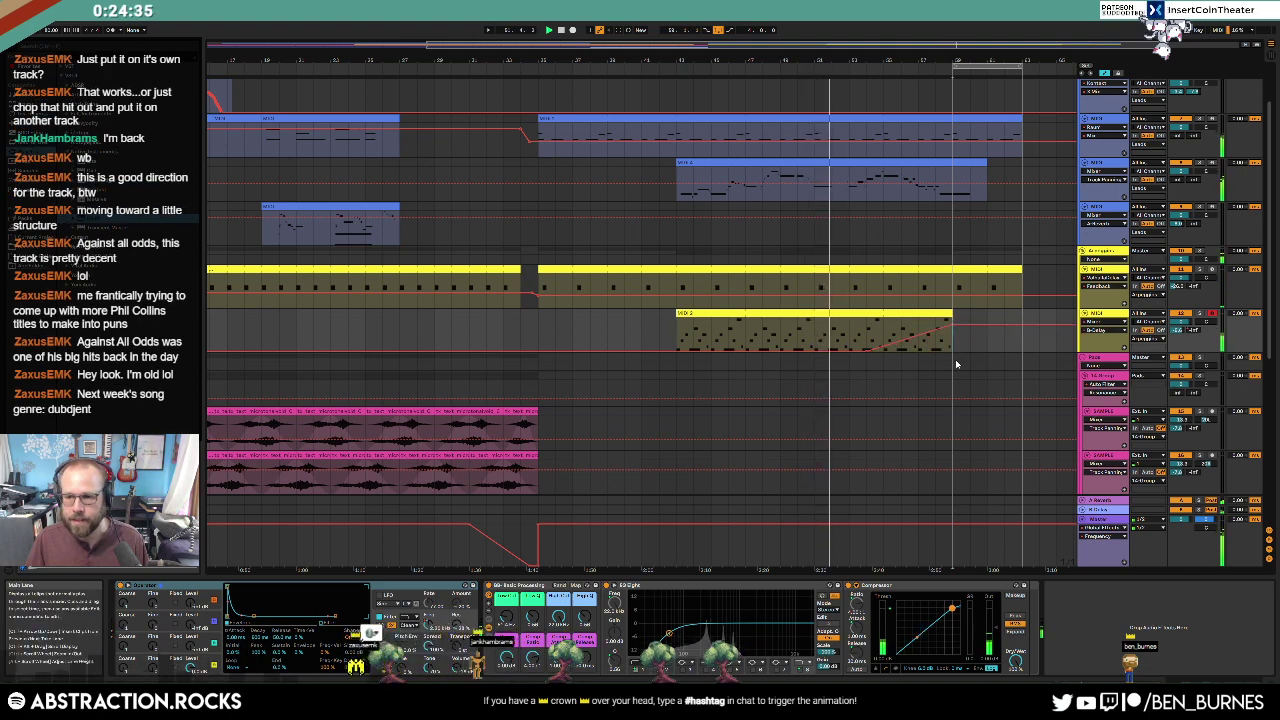
Step: Lower the second arpeggio track's A-Reverb send slightly and bend its B-Delay send ramp into an upward-bulging curve
left_click(1184, 330)
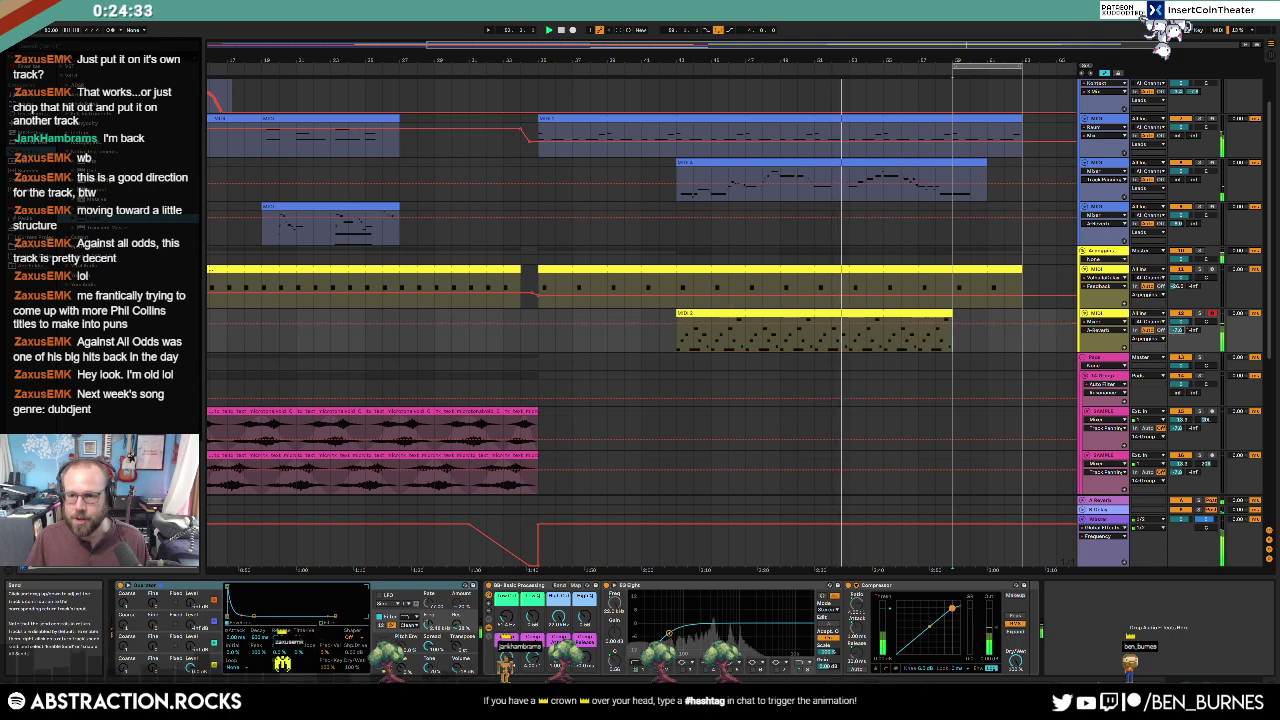
left_click_drag(1179, 330, 1179, 334)
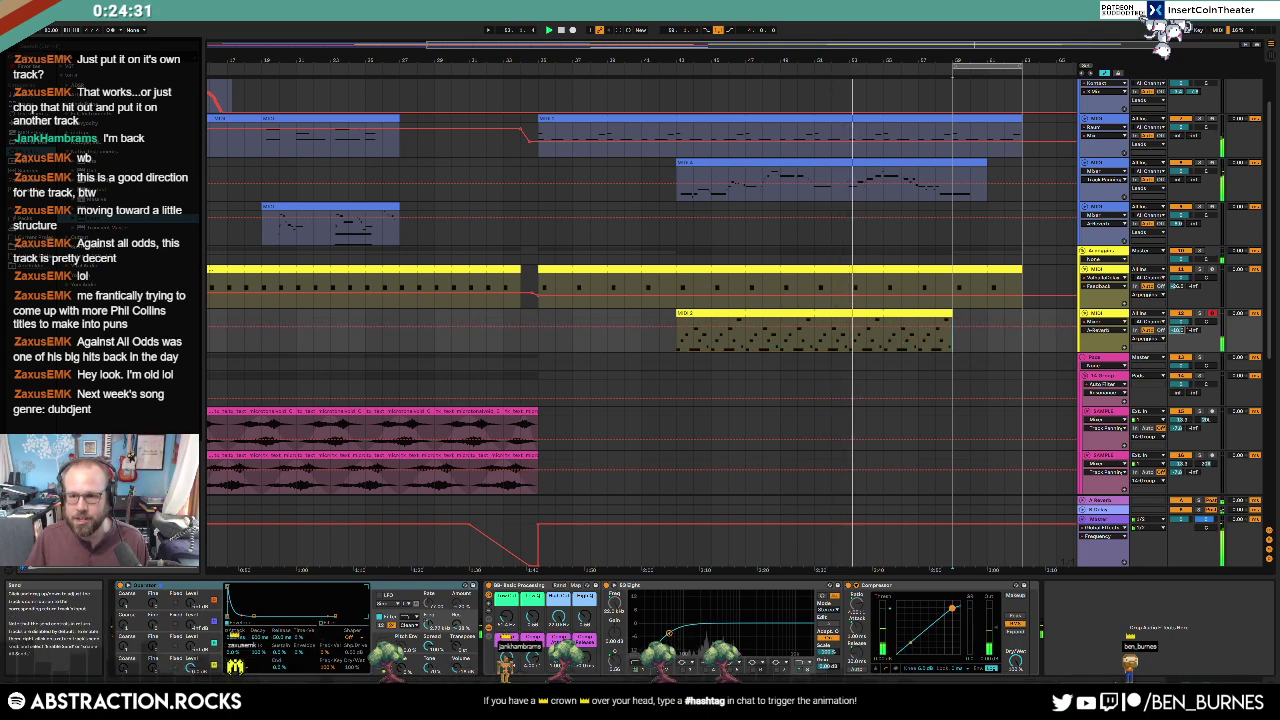
left_click(1194, 330)
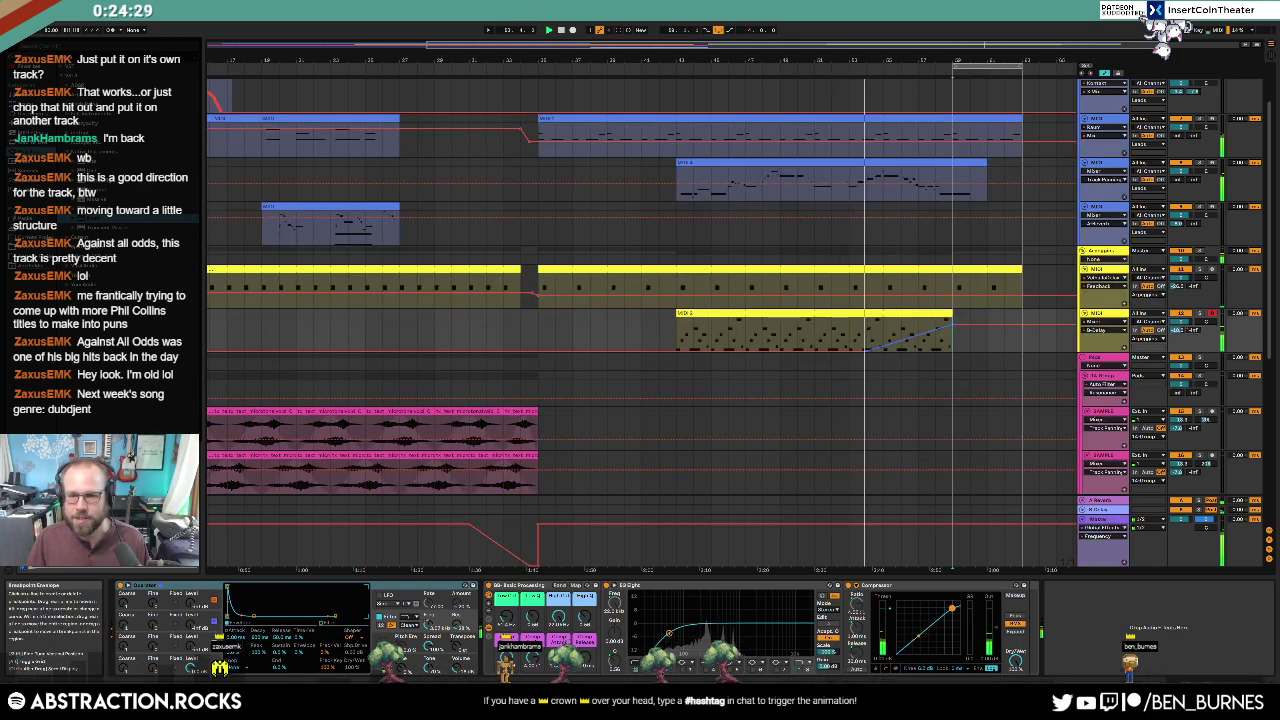
left_click_drag(930, 333, 930, 320)
left_click(938, 338)
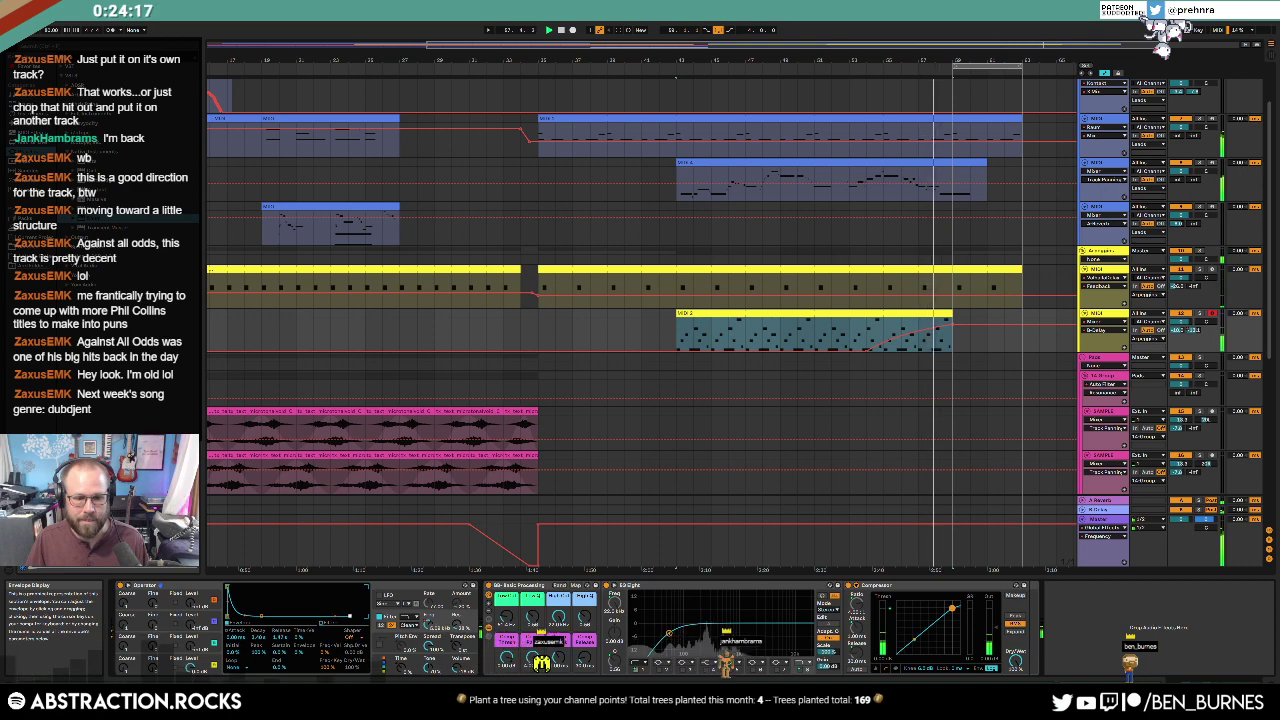
Step: Change Operator's oscillator A to a saw waveform with more harmonics and play the arpeggio from about bar 55 with automation hidden
left_click(124, 666)
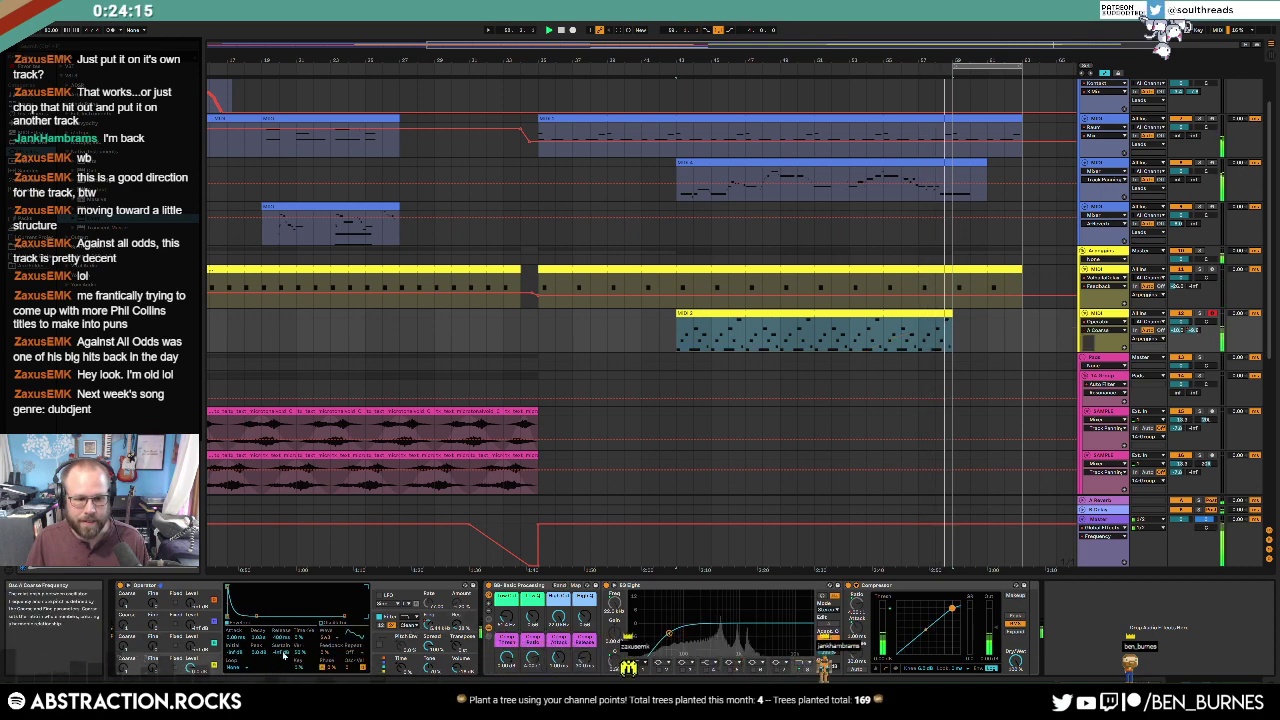
left_click(337, 643)
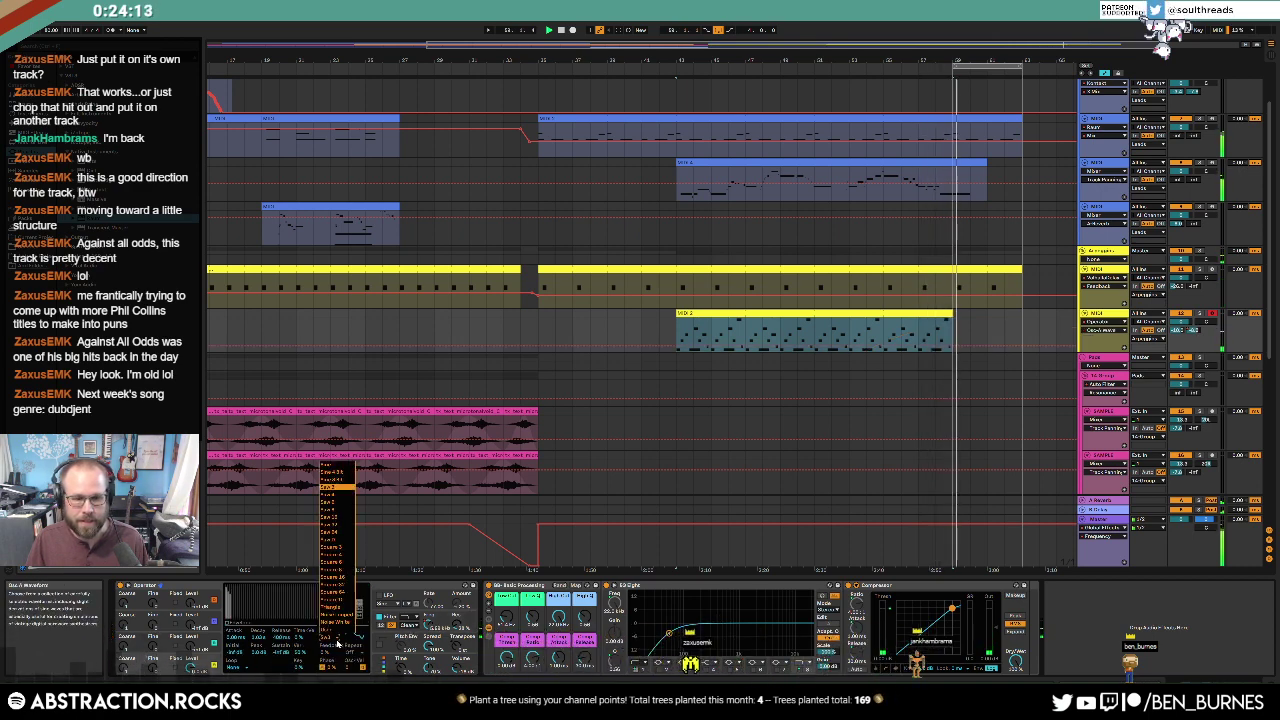
left_click(347, 507)
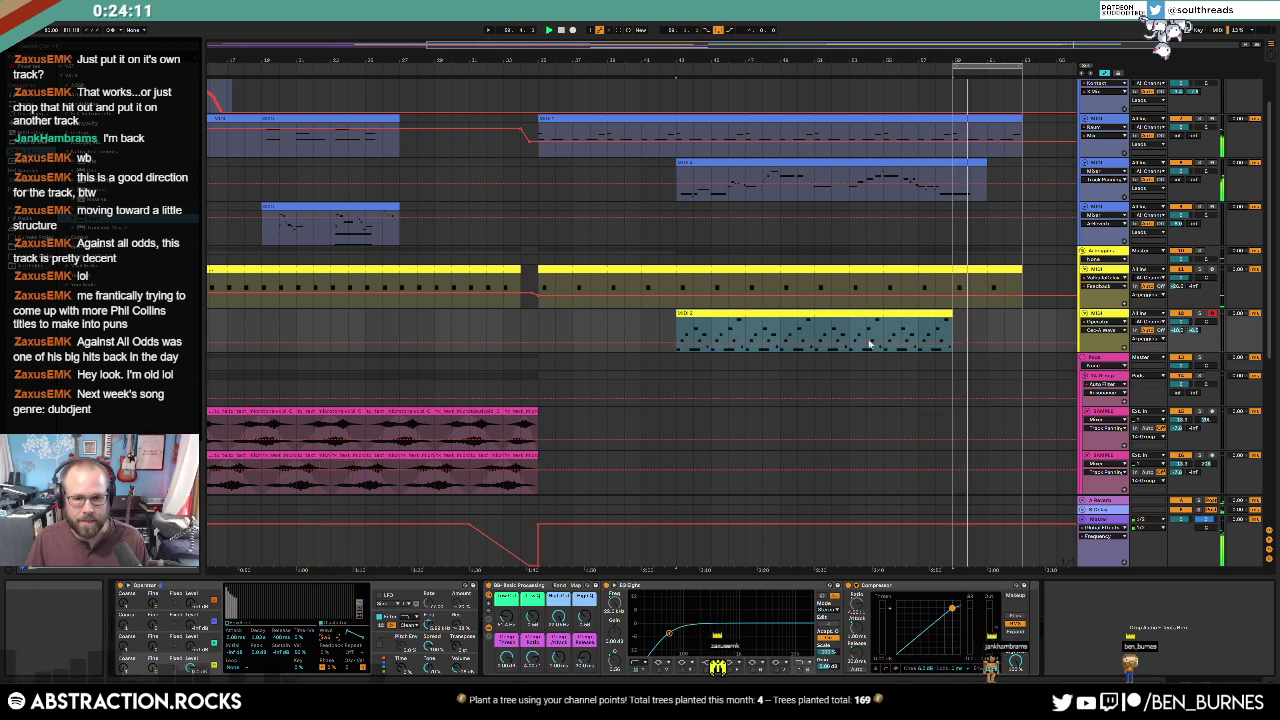
left_click(886, 328)
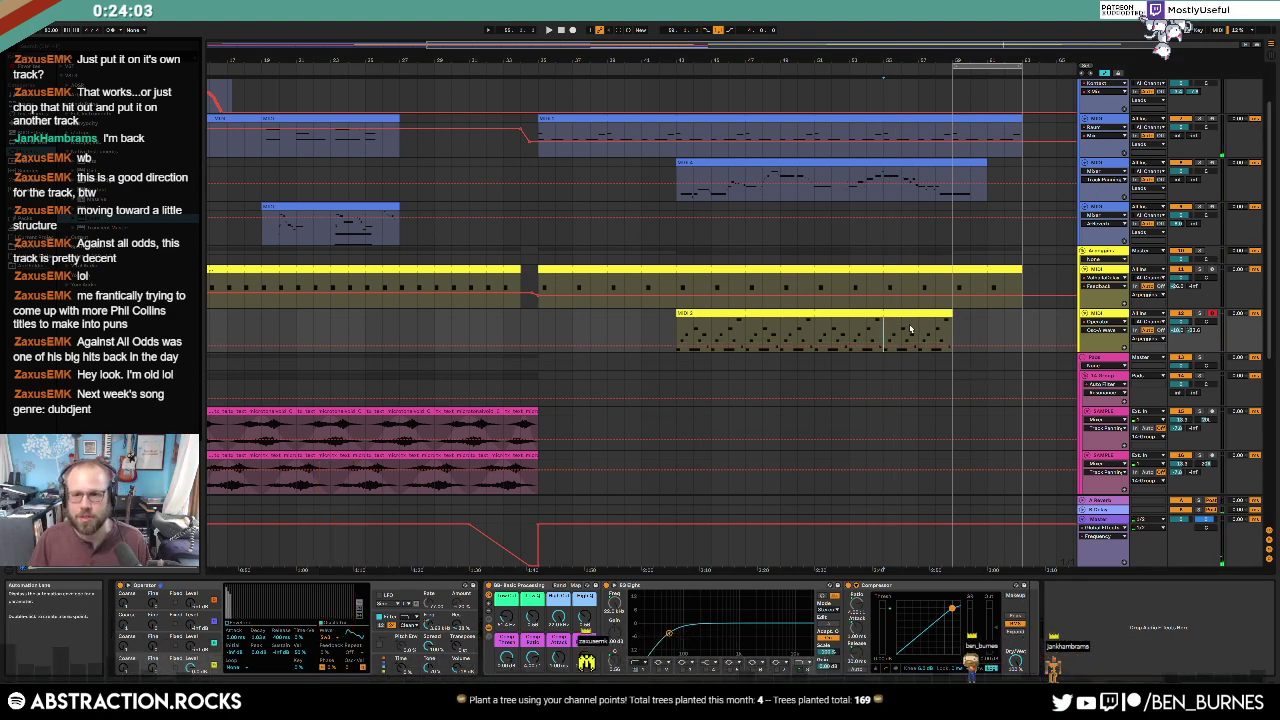
key("a")
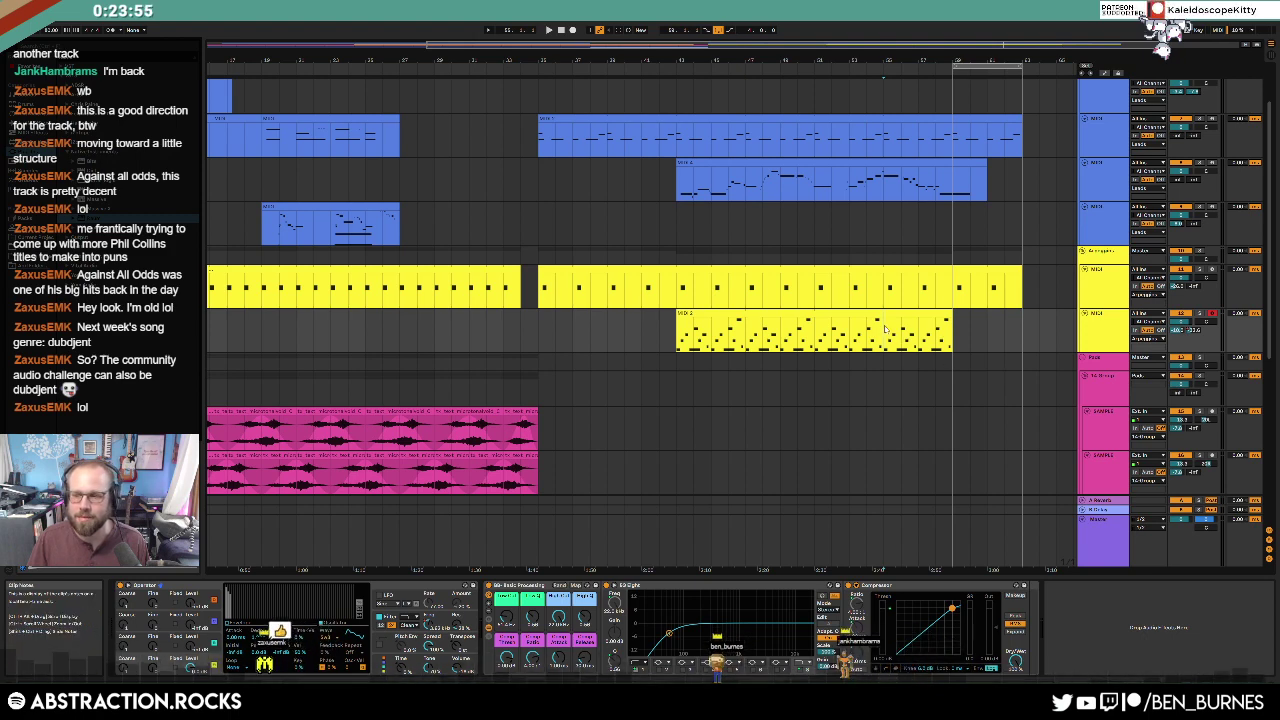
key("space")
Step: Insert a new MIDI track and move it to the first position inside the pink pads group
scroll(981, 388, "down", 3)
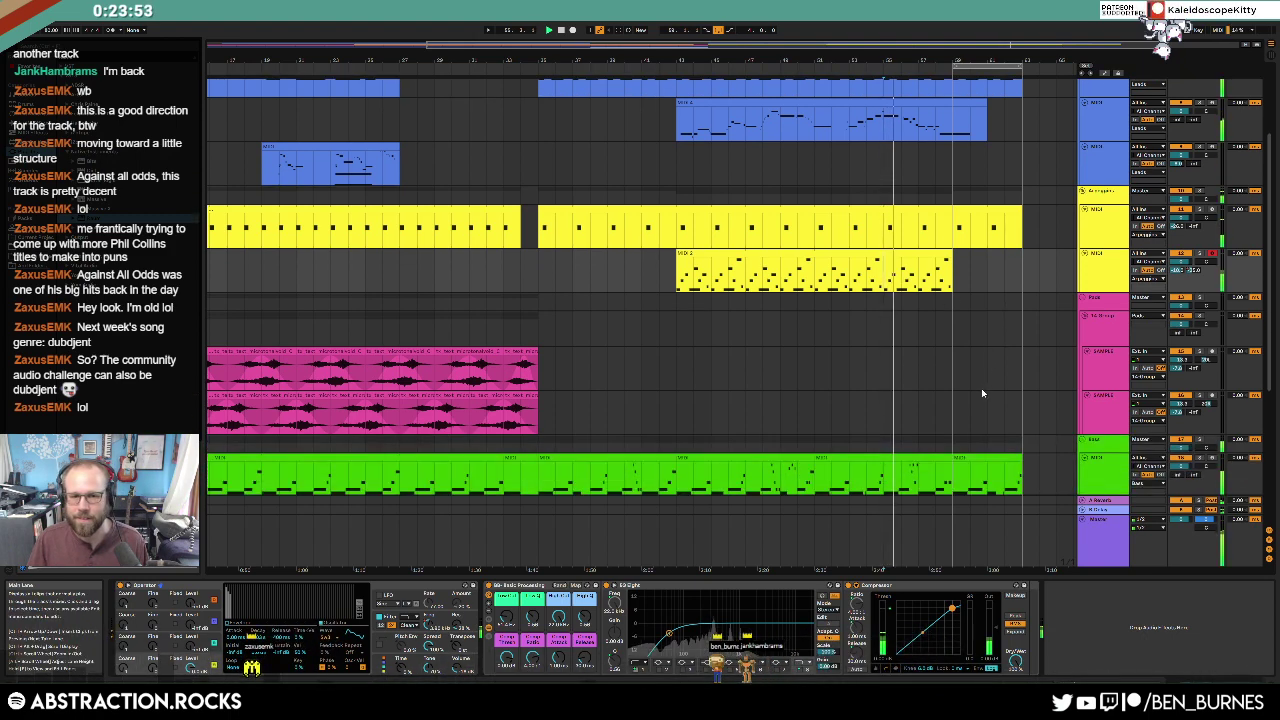
left_click(1104, 293)
key("ctrl+shift+t")
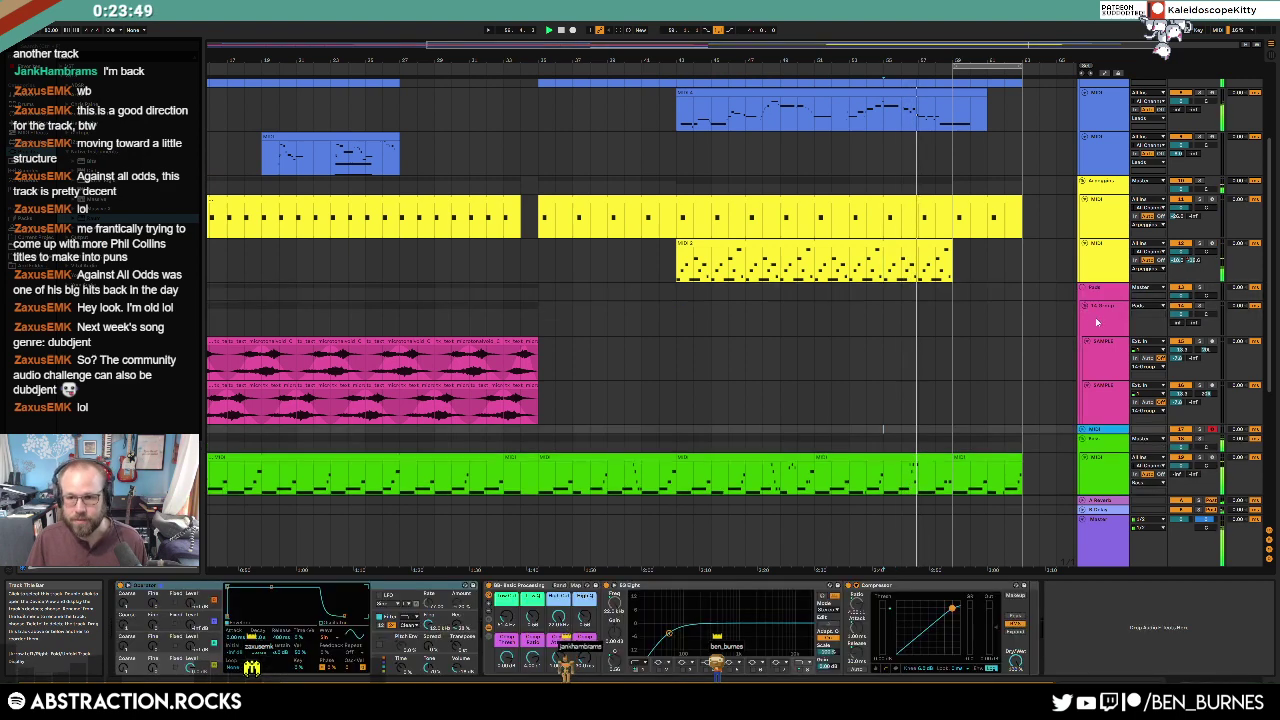
left_click_drag(1092, 428, 1092, 313)
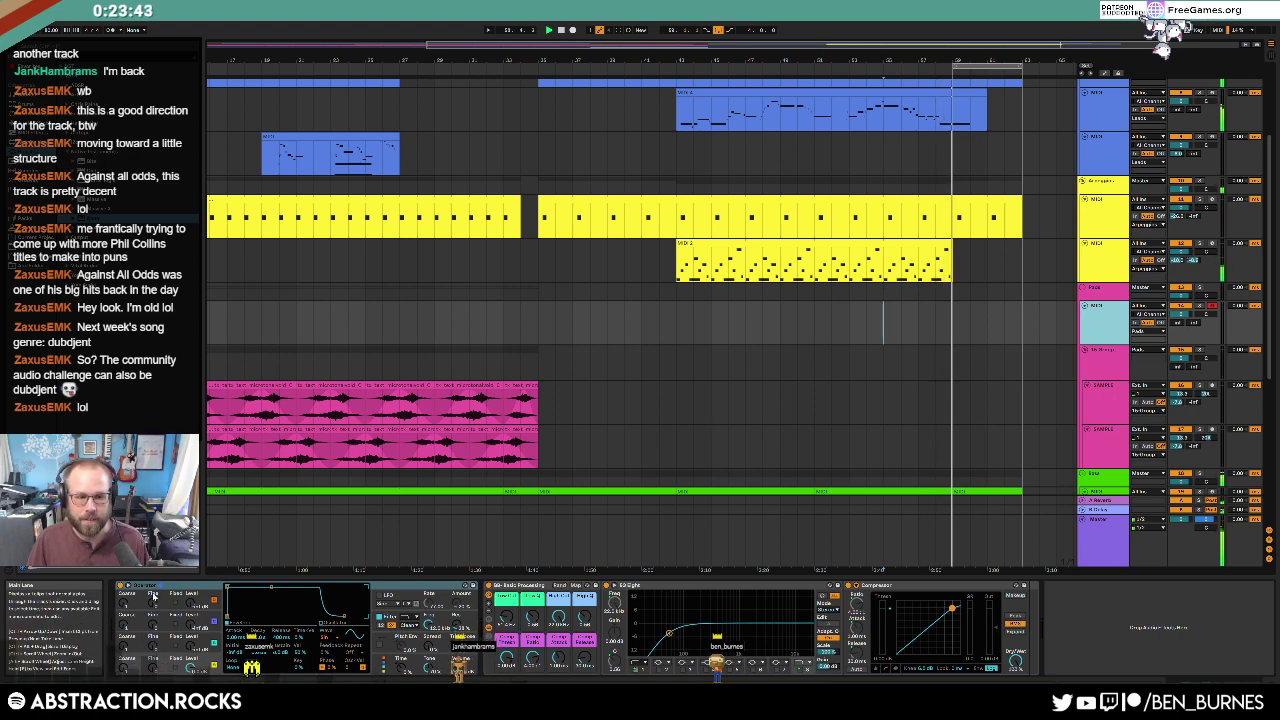
Step: Load the Pigments synthesizer as the instrument on the new pad track
left_click(71, 96)
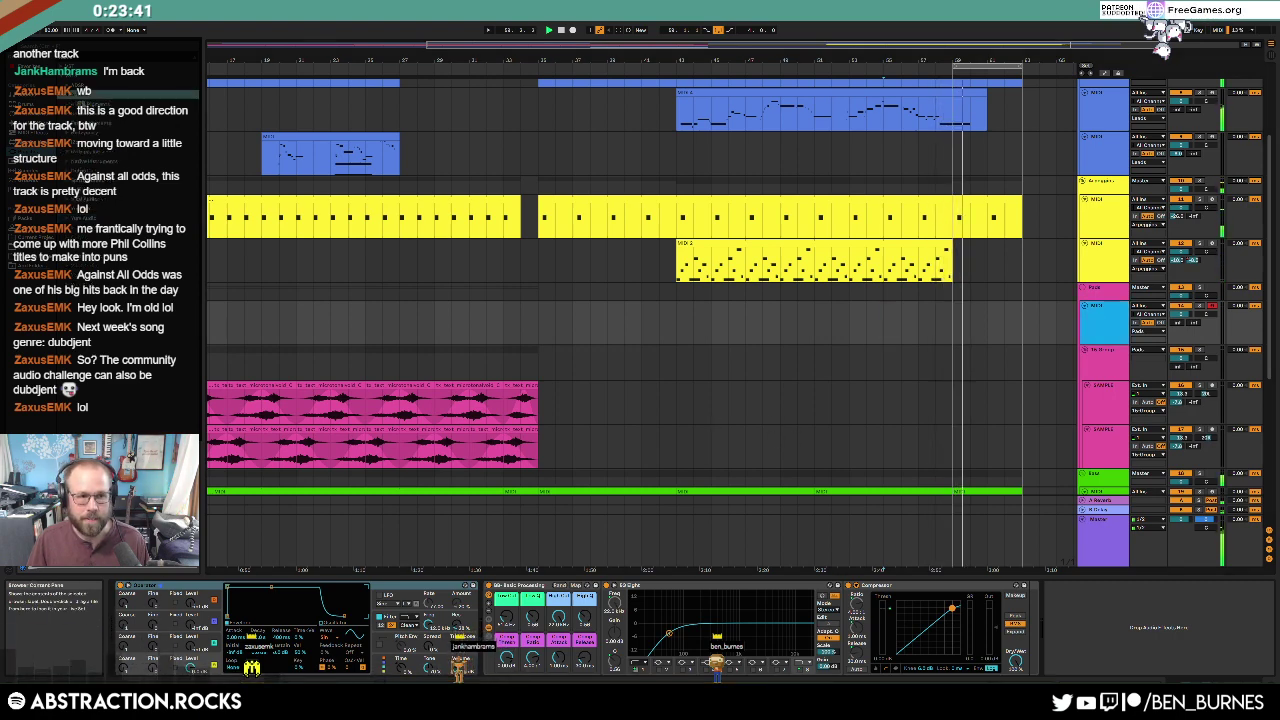
left_click_drag(88, 104, 164, 632)
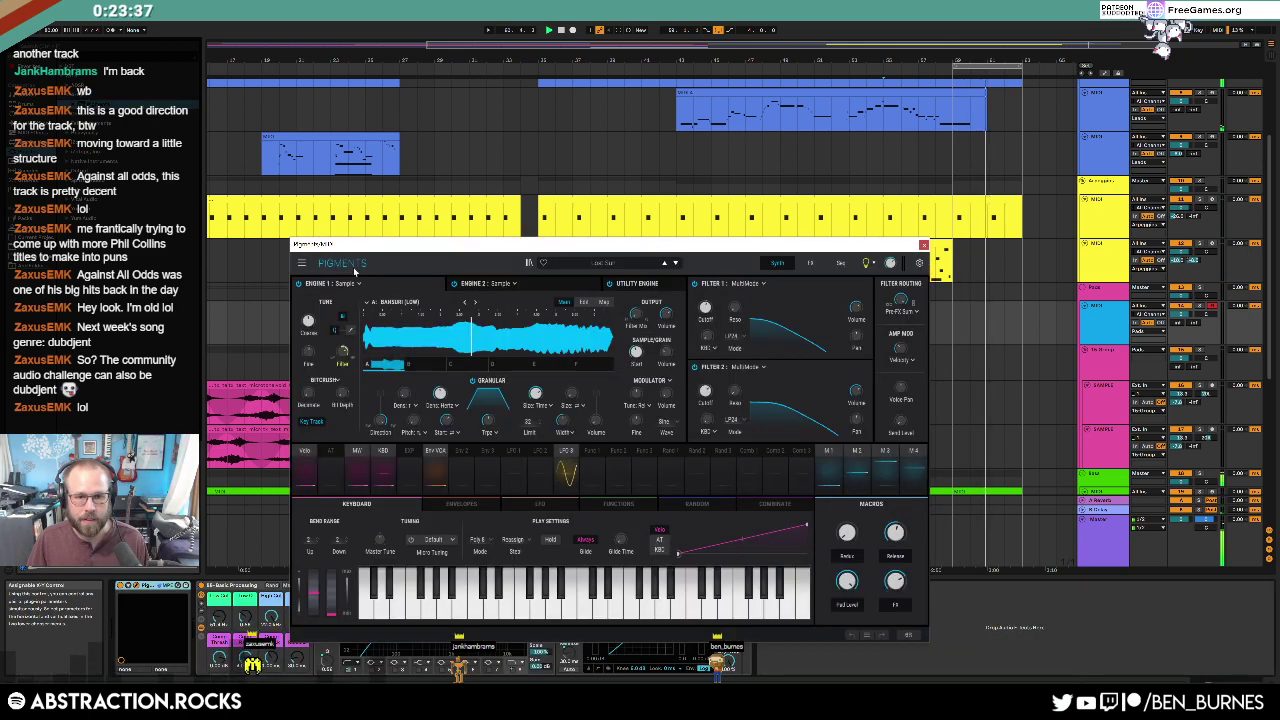
left_click(302, 263)
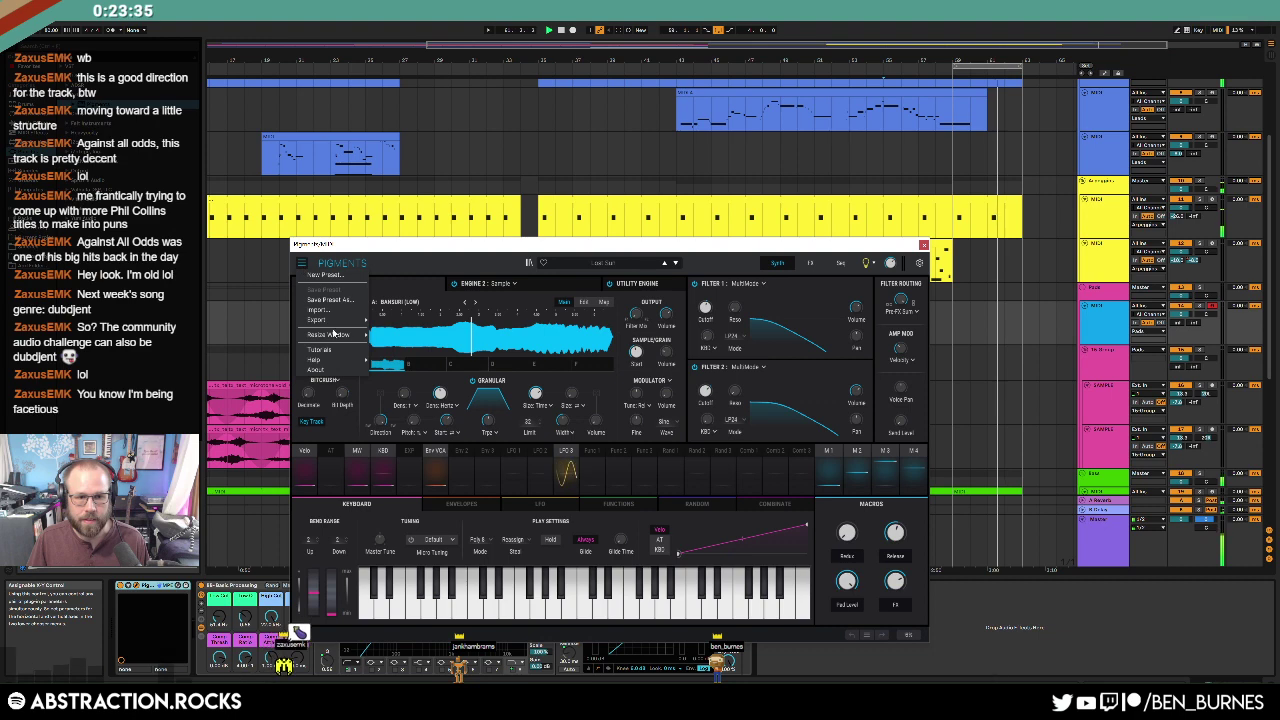
mouse_move(336, 326)
Step: Try the Pigments pad presets Sweet Night and Cosmos Ole on the new track
left_click(591, 264)
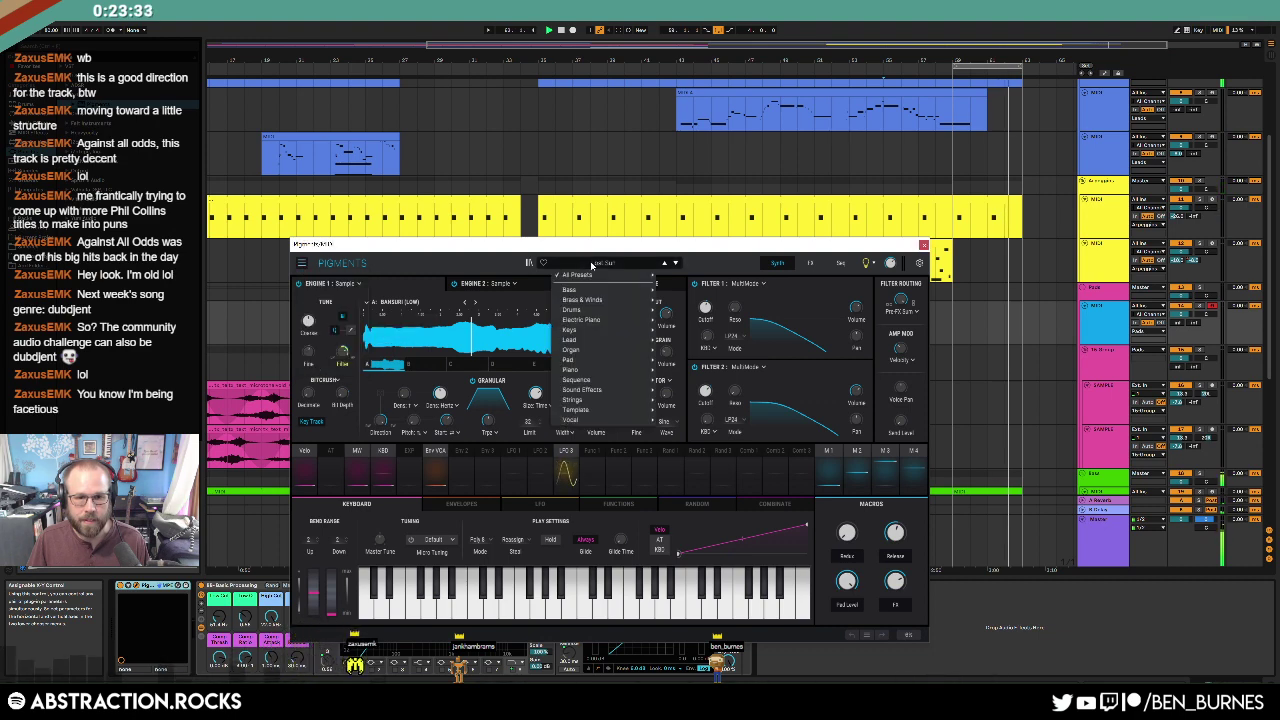
mouse_move(595, 364)
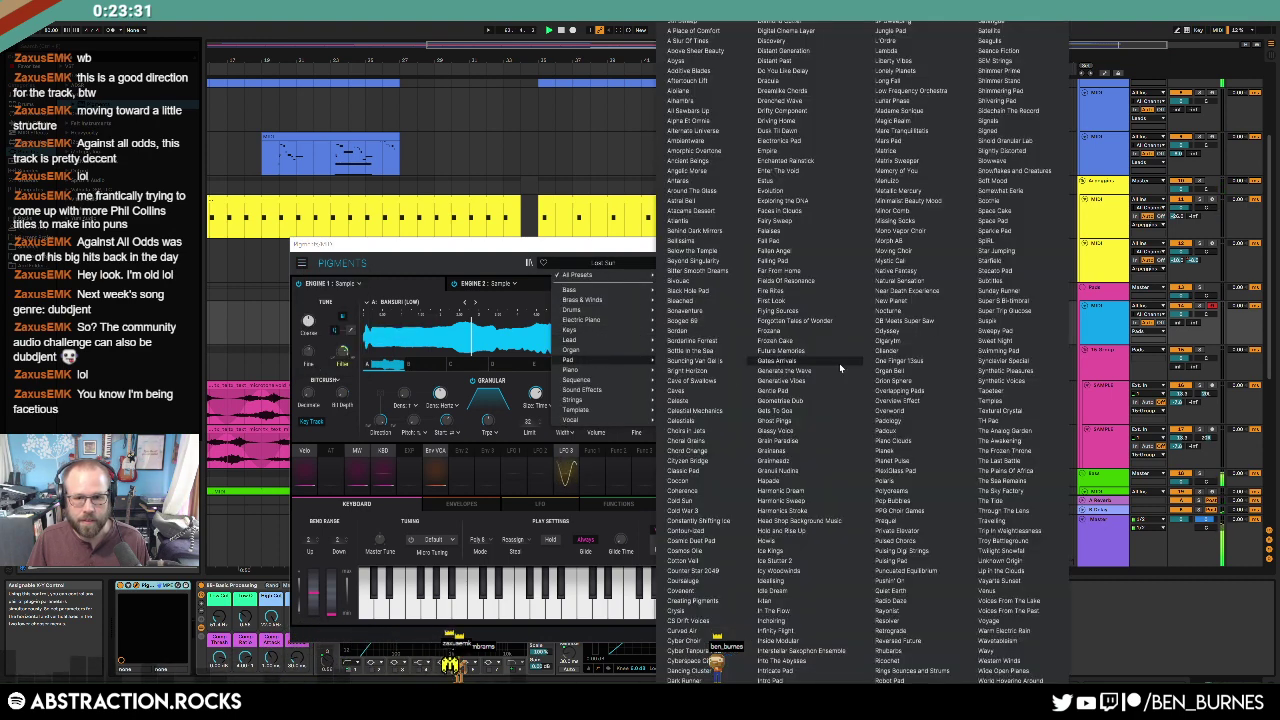
left_click(992, 341)
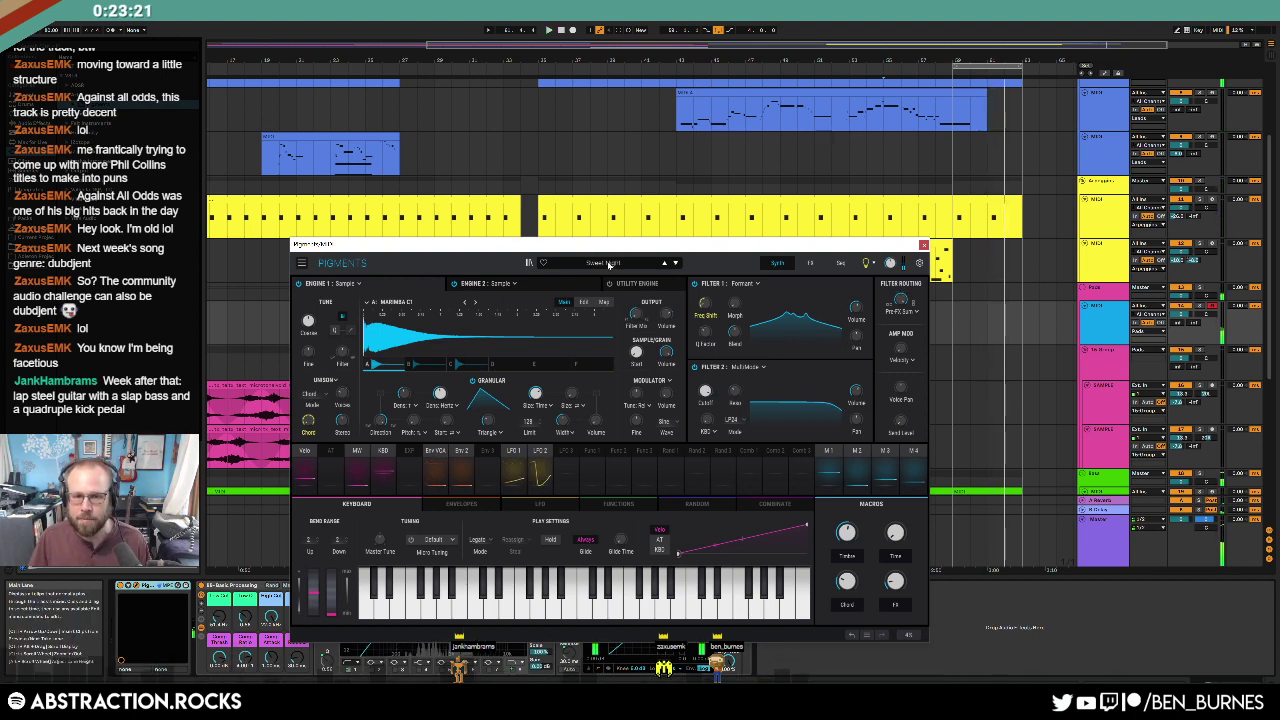
left_click(608, 265)
mouse_move(606, 359)
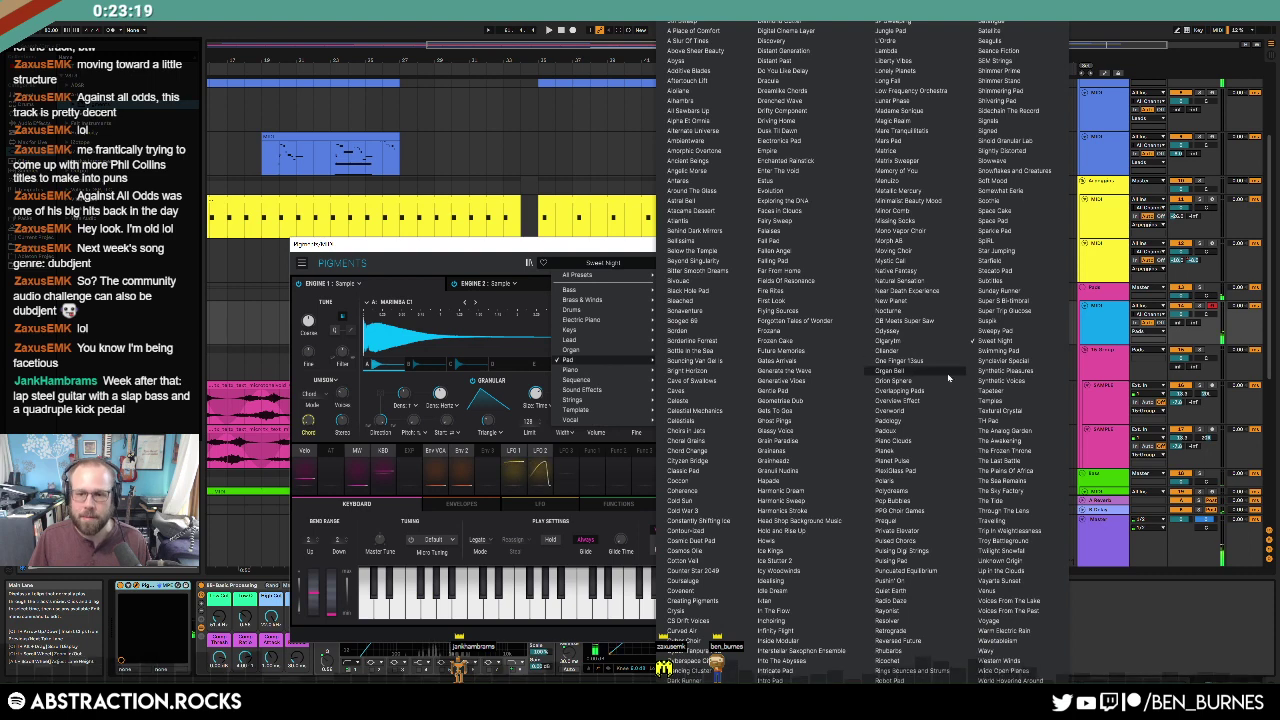
left_click(715, 547)
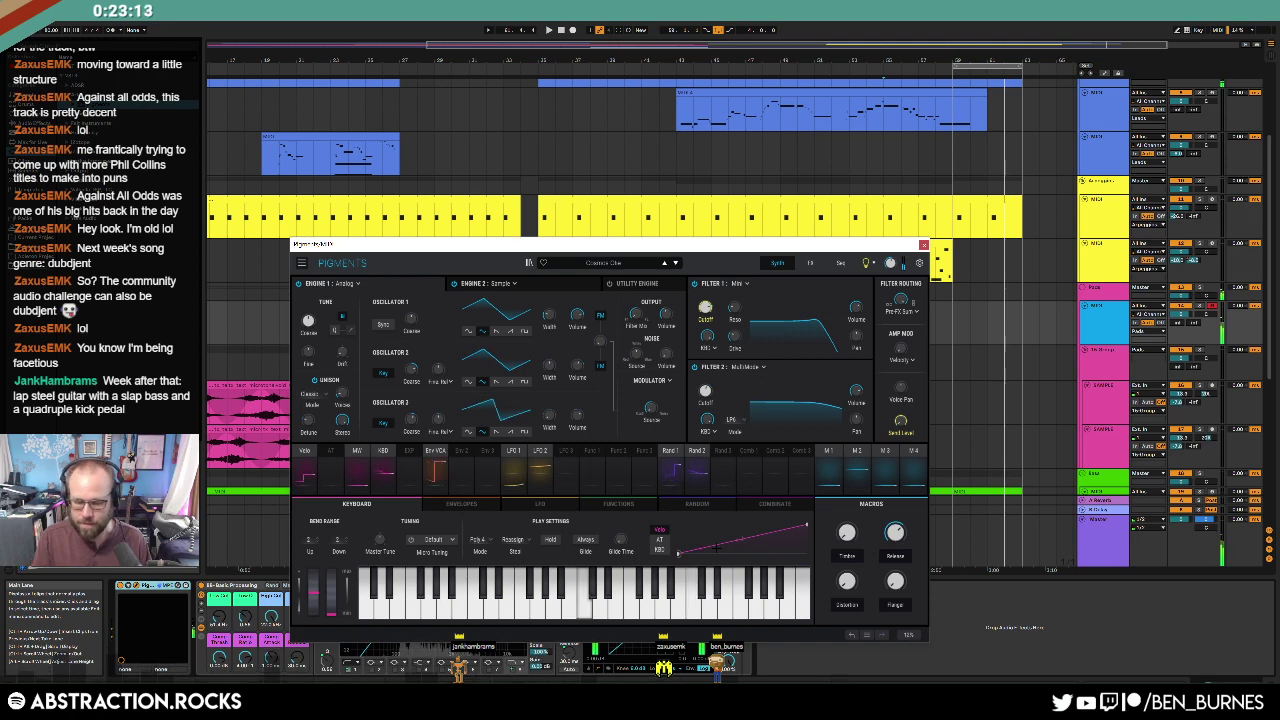
Step: Load the pad preset Estus in Pigments and close the plug-in window
left_click(608, 262)
mouse_move(580, 359)
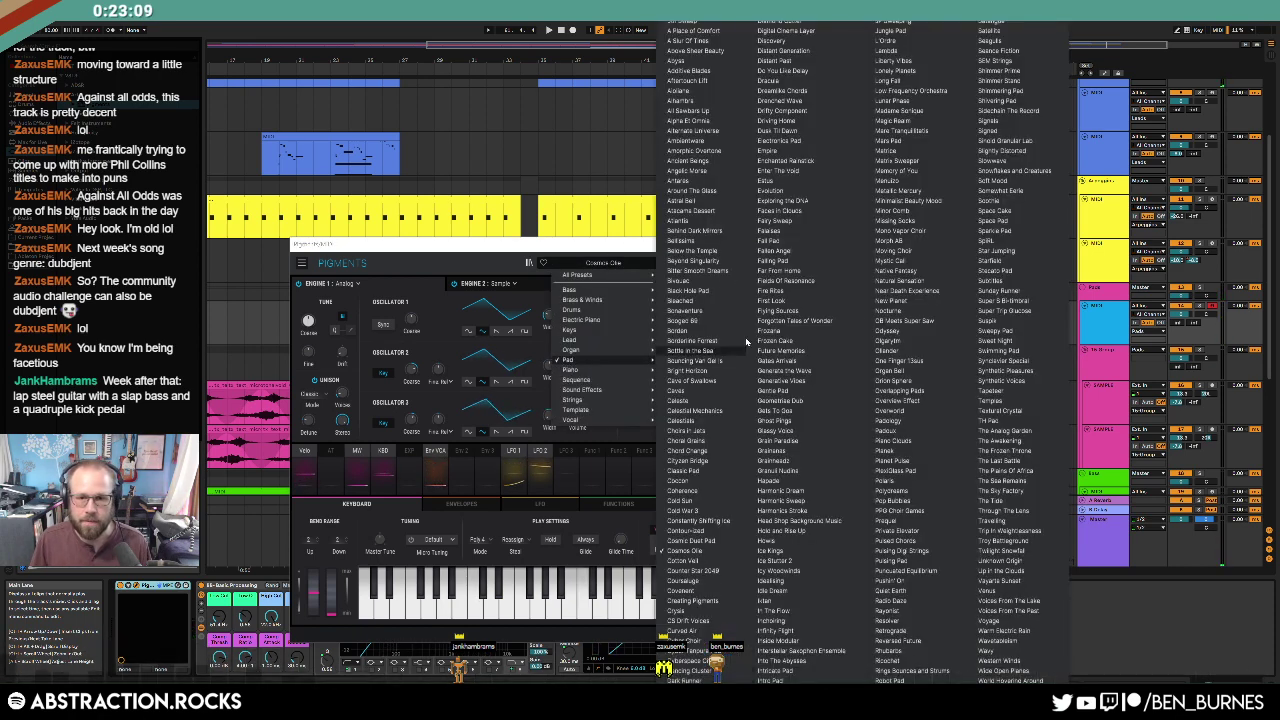
left_click(825, 186)
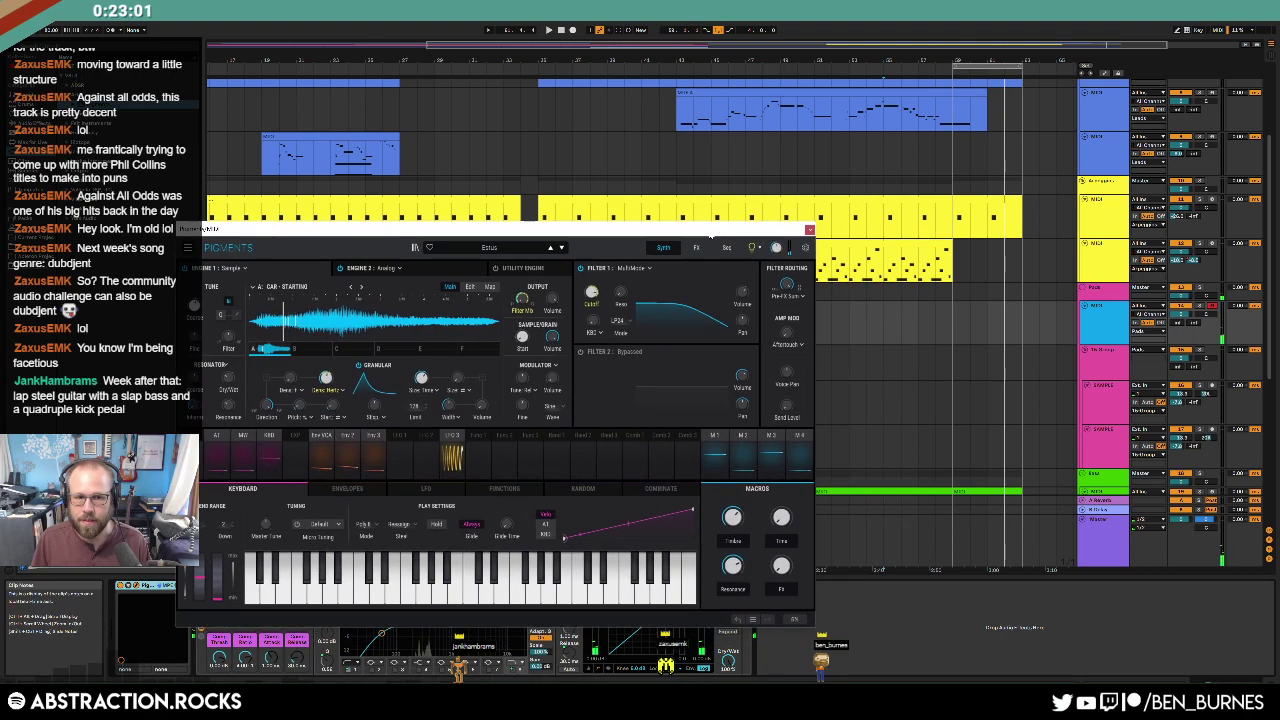
left_click(811, 227)
Step: Play from bar 57 and record a repeated pad note on the new track up to about bar 63
left_click(914, 323)
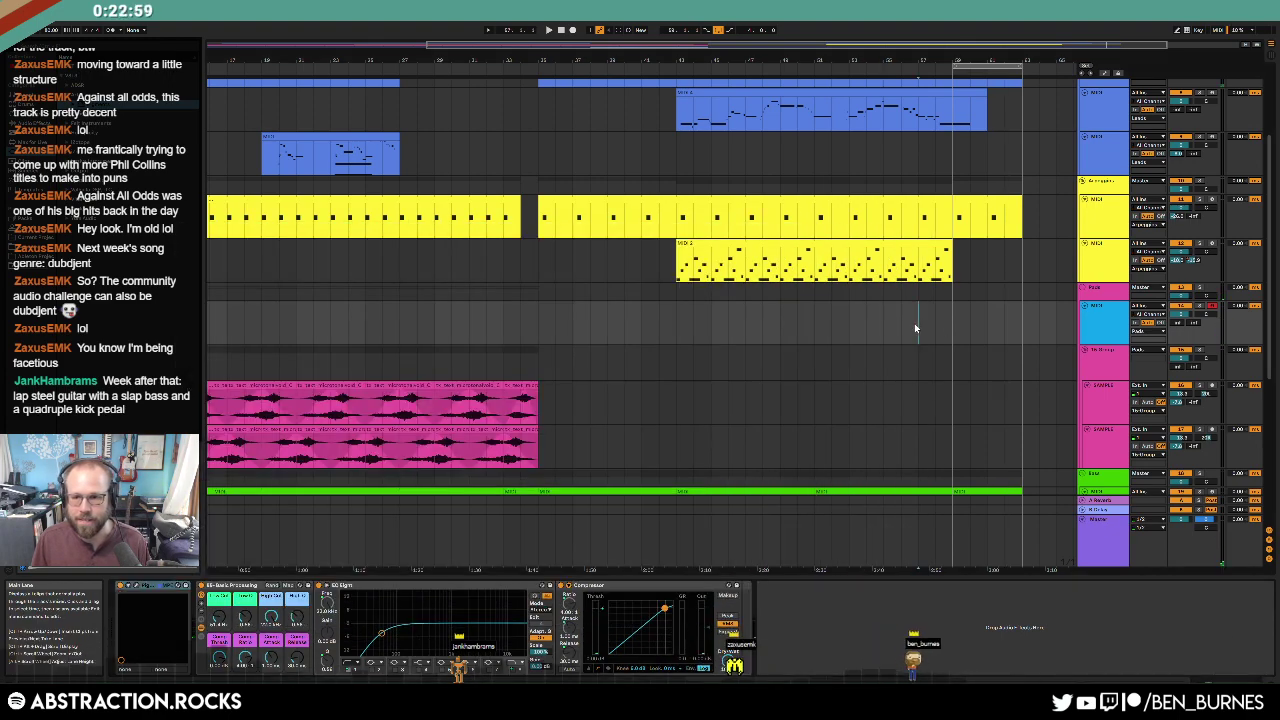
key("space")
left_click(573, 31)
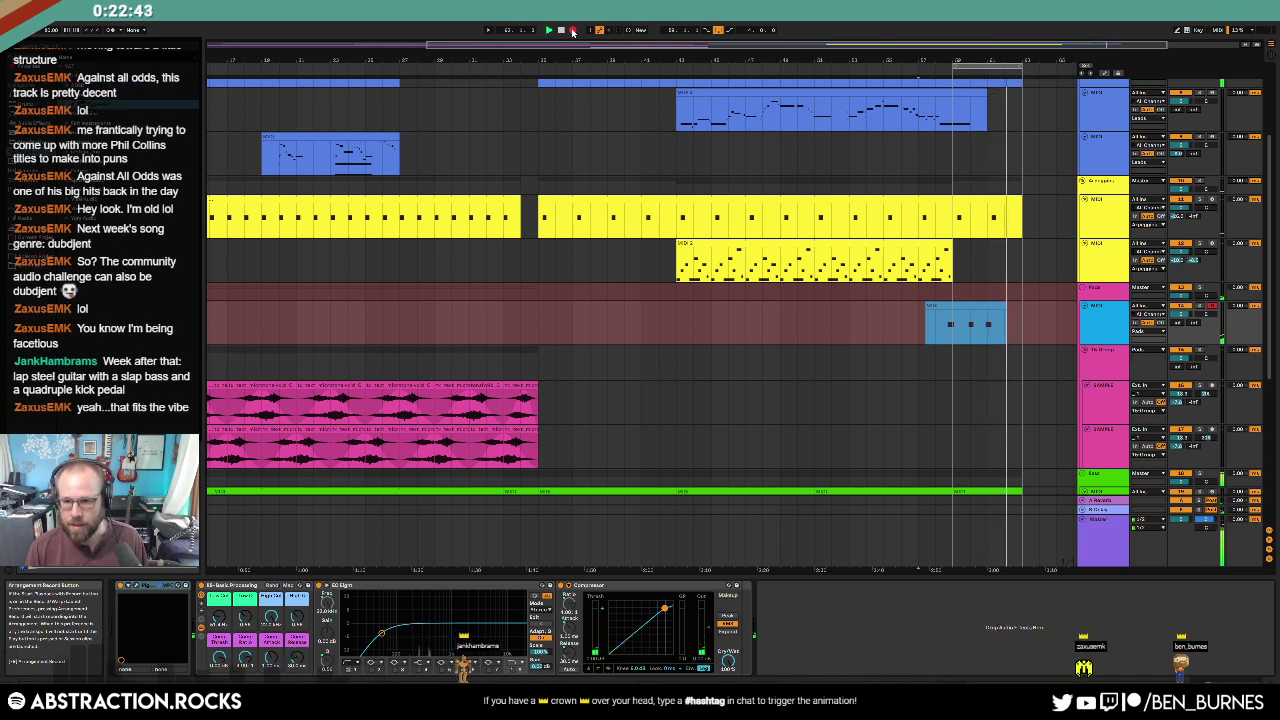
left_click(572, 30)
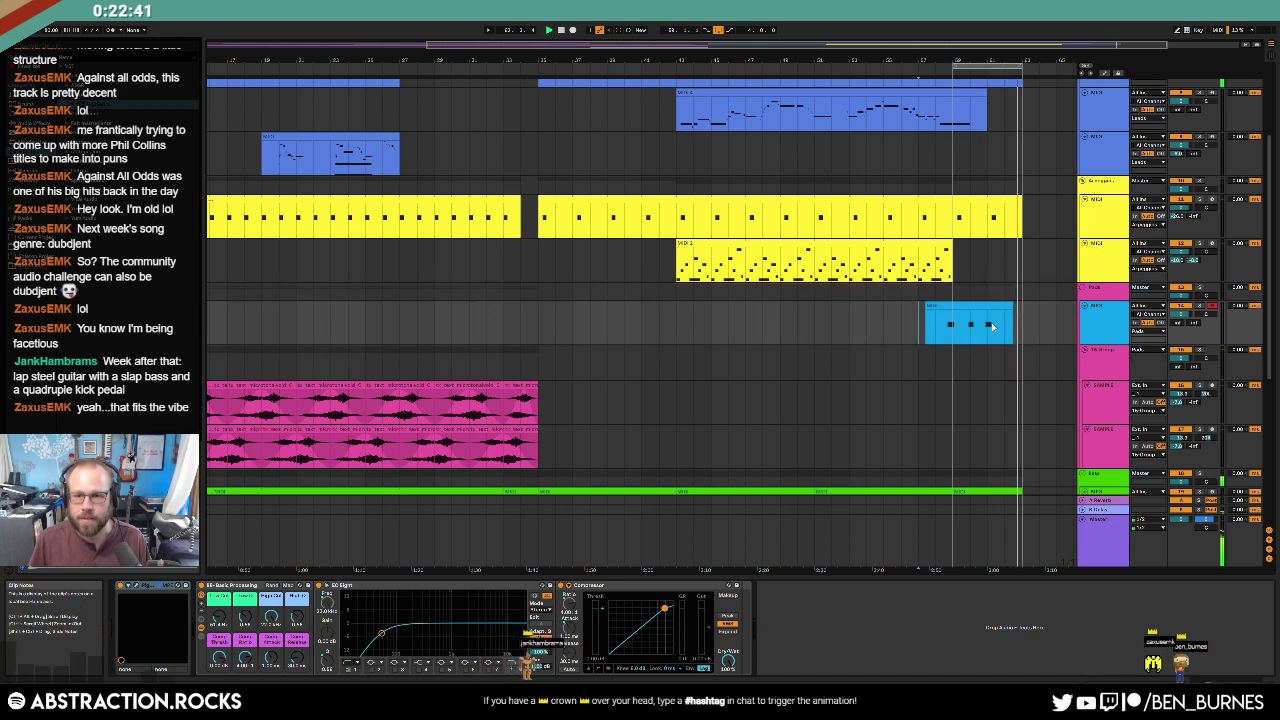
Step: Tidy the recorded pad clip down to two notes starting at bars 59 and 61, trimming the clip's start to bar 59
left_click(1008, 307)
double_click(1008, 307)
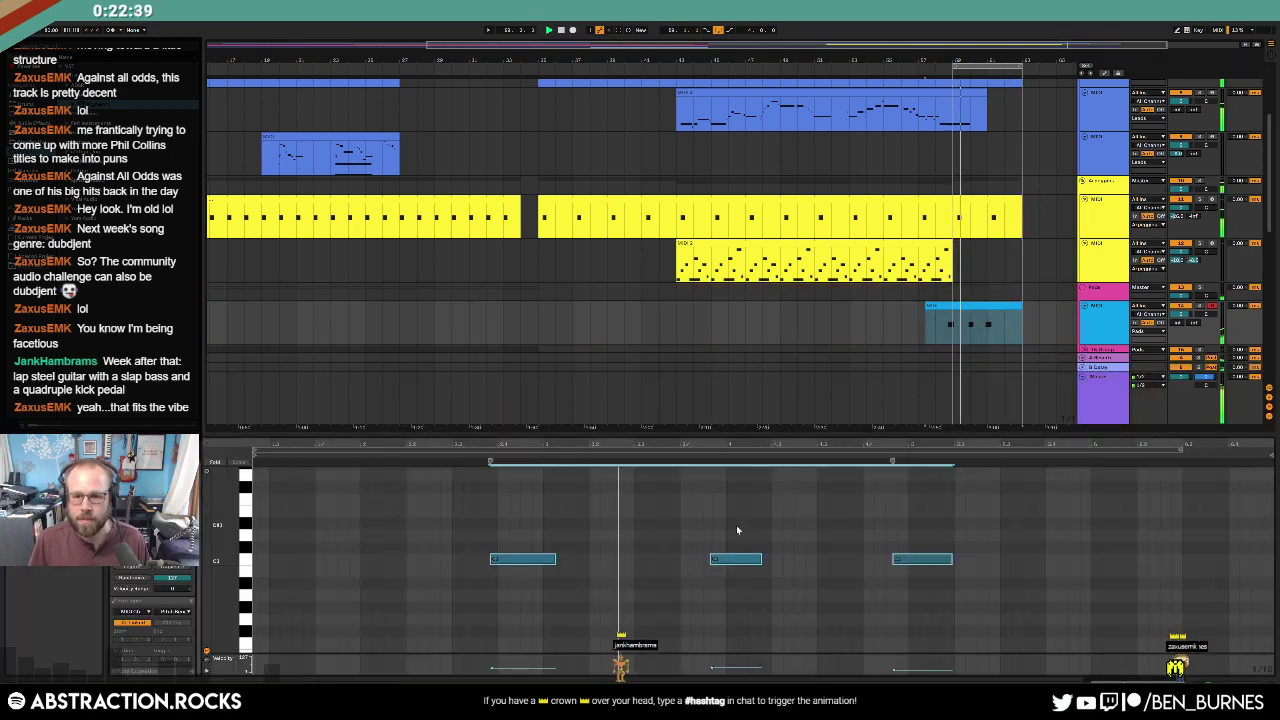
left_click_drag(535, 559, 543, 563)
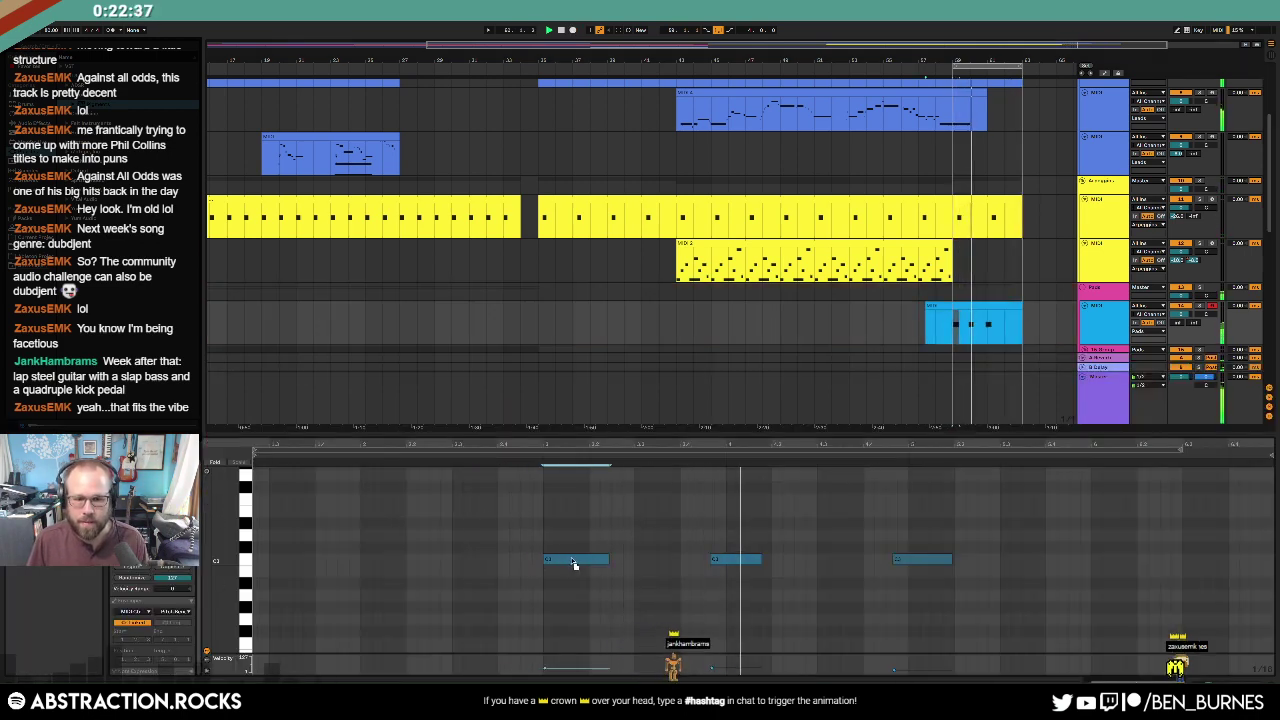
left_click_drag(710, 531, 790, 608)
key("Delete")
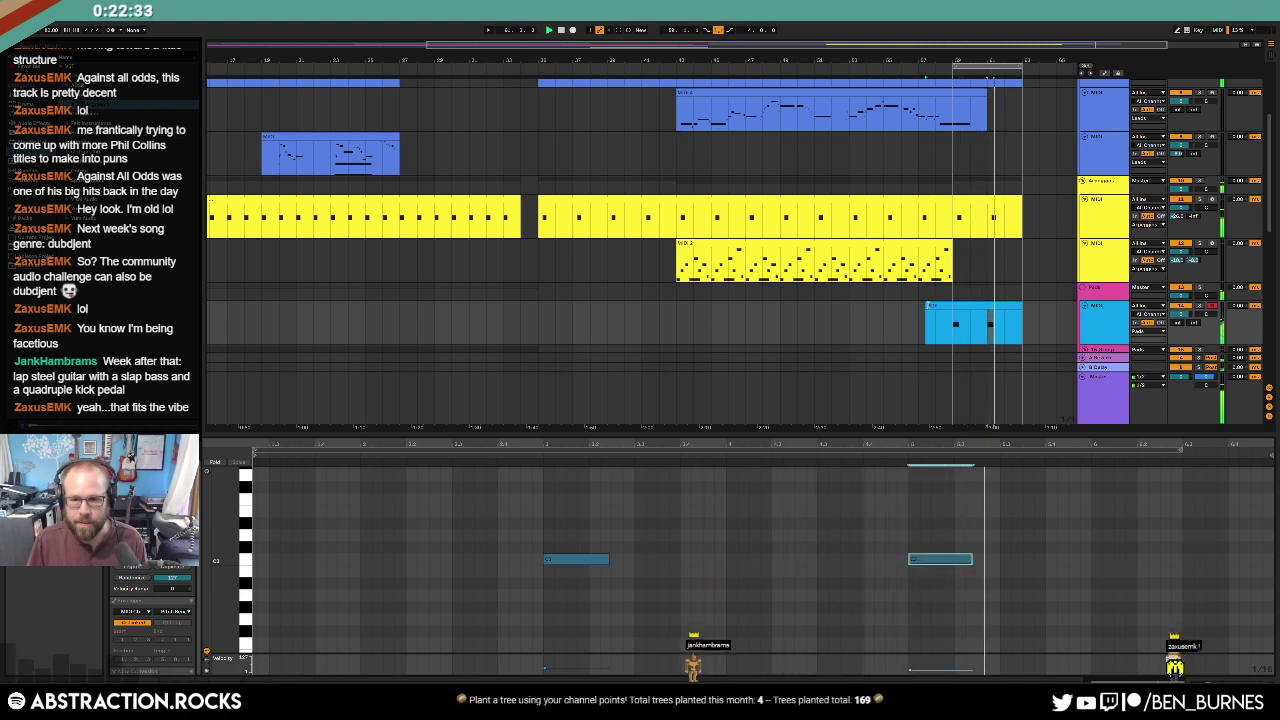
left_click_drag(928, 306, 953, 314)
left_click(971, 327)
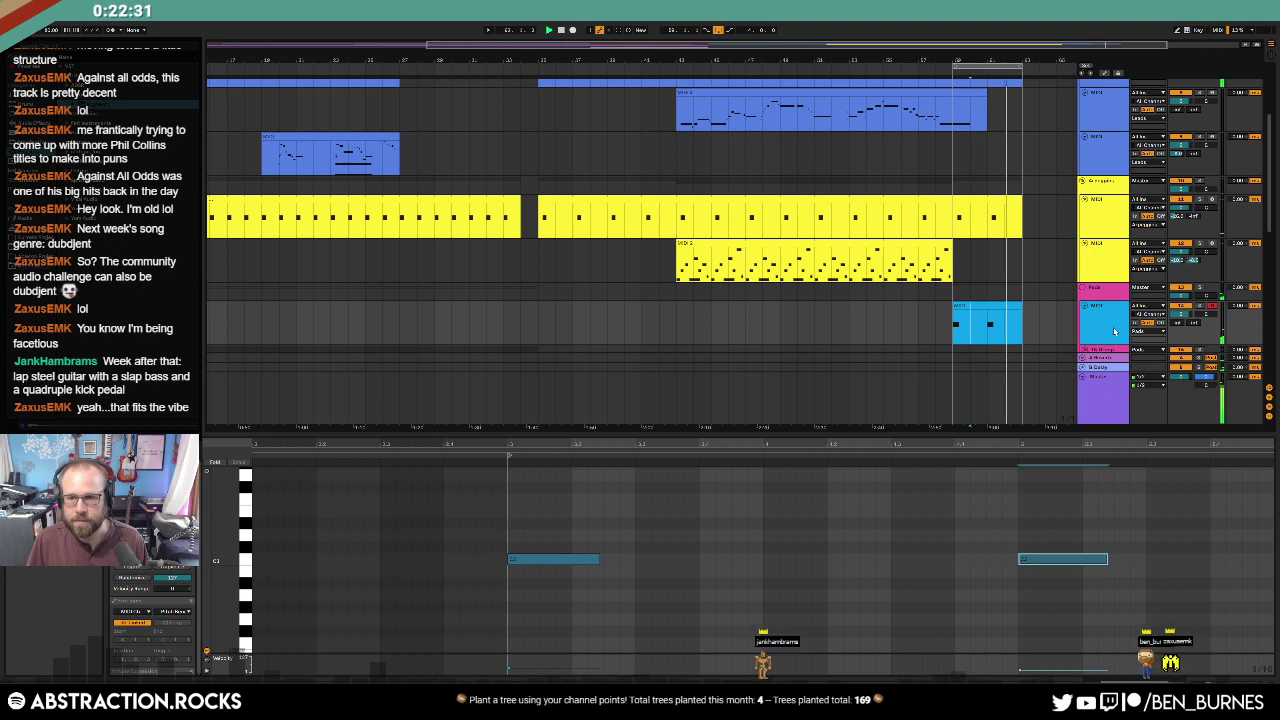
Step: Recolour the new pad MIDI track pink like the pad group and apply the track colour to its clip
left_click(1114, 331)
key("shift+Tab")
left_click(1109, 362, "shift")
right_click(1109, 362)
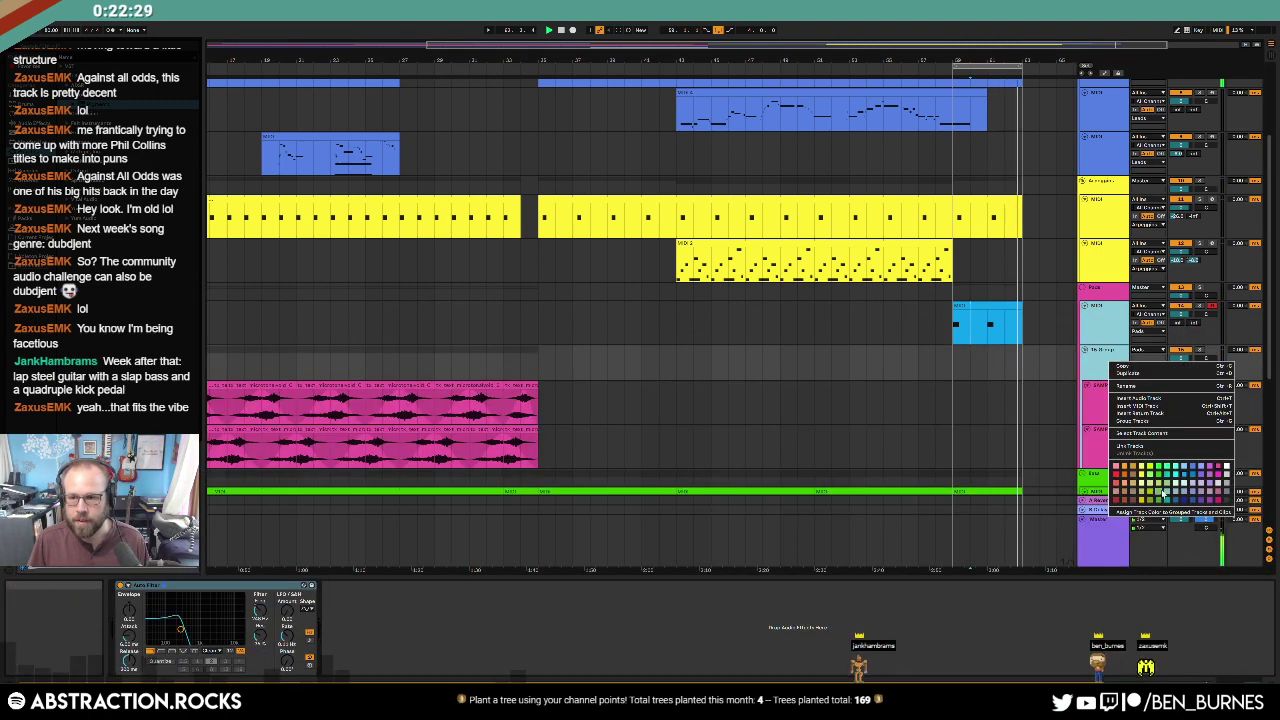
left_click(1165, 494)
right_click(1163, 488)
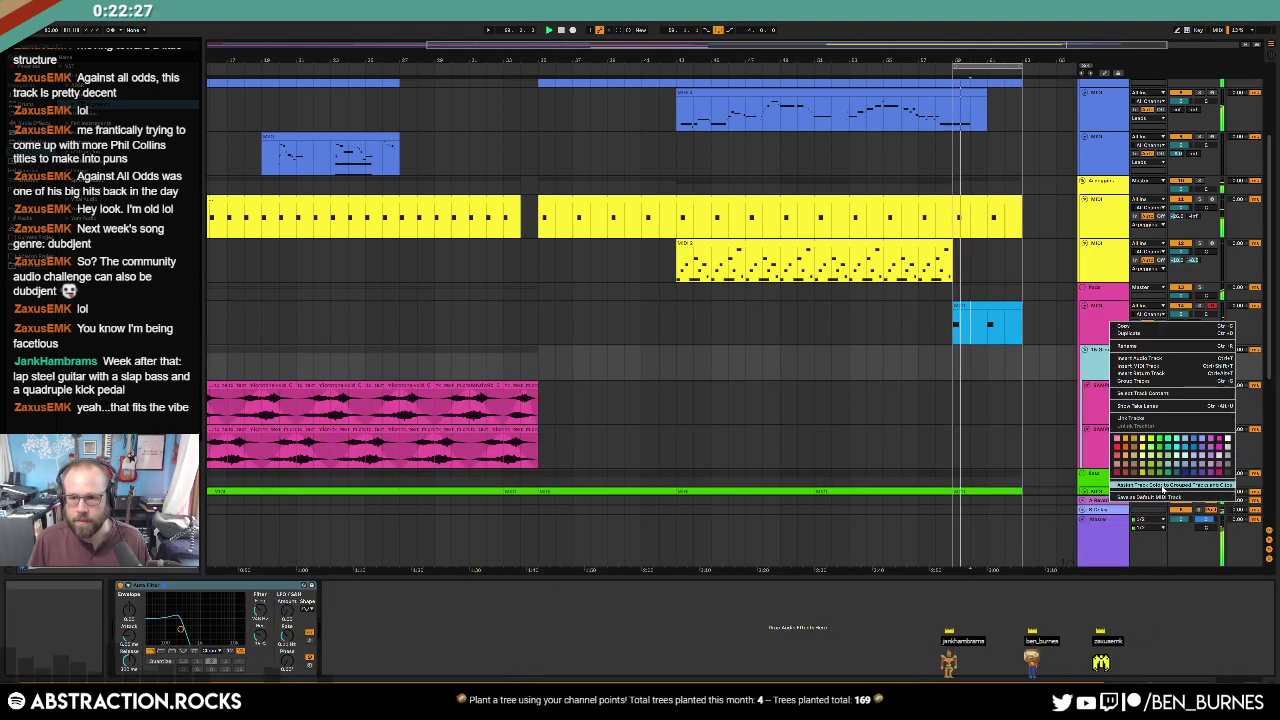
left_click(1163, 486)
left_click(1190, 328)
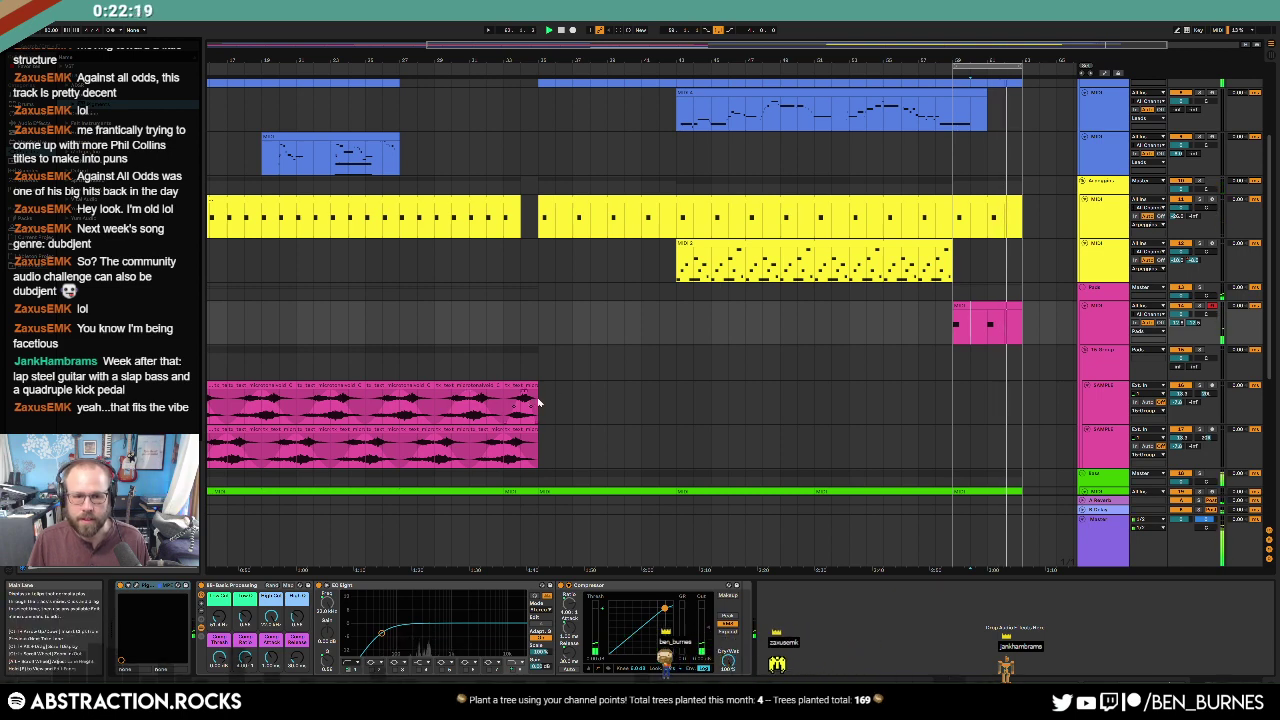
Step: Copy the four-bar section from bar 29 to 33 on both pink sample tracks and paste it at bar 59
left_click_drag(538, 402, 487, 412)
left_click(440, 386)
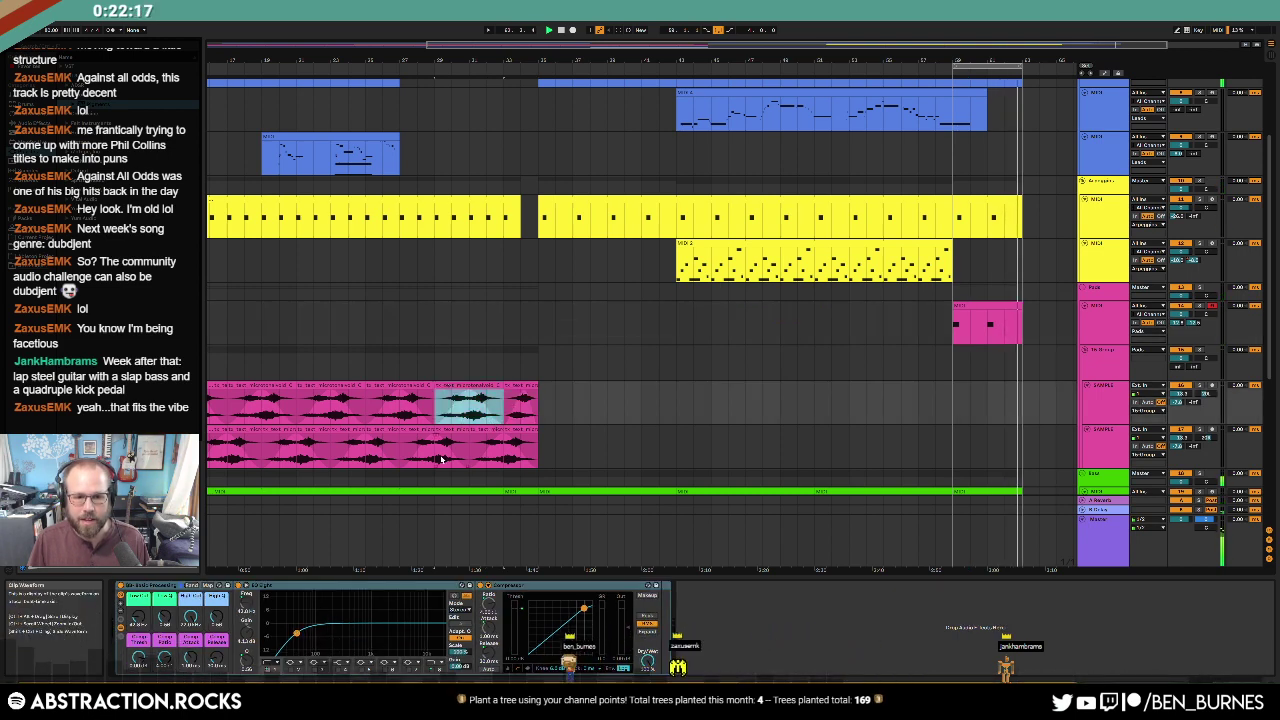
left_click_drag(441, 459, 505, 458)
key("ctrl+c")
left_click(955, 400)
key("ctrl+v")
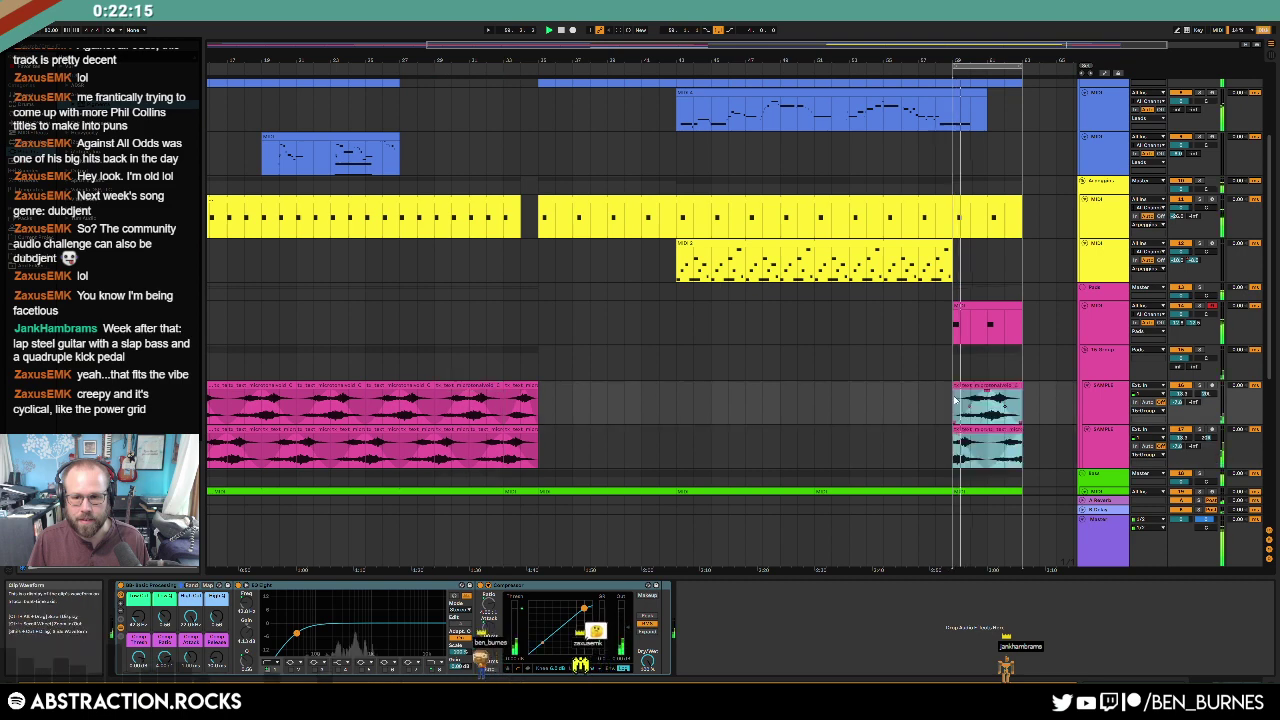
Step: Find an ASMR sample in the browser and place it on the second ambience sample track at bar 59
scroll(960, 411, "down", 2)
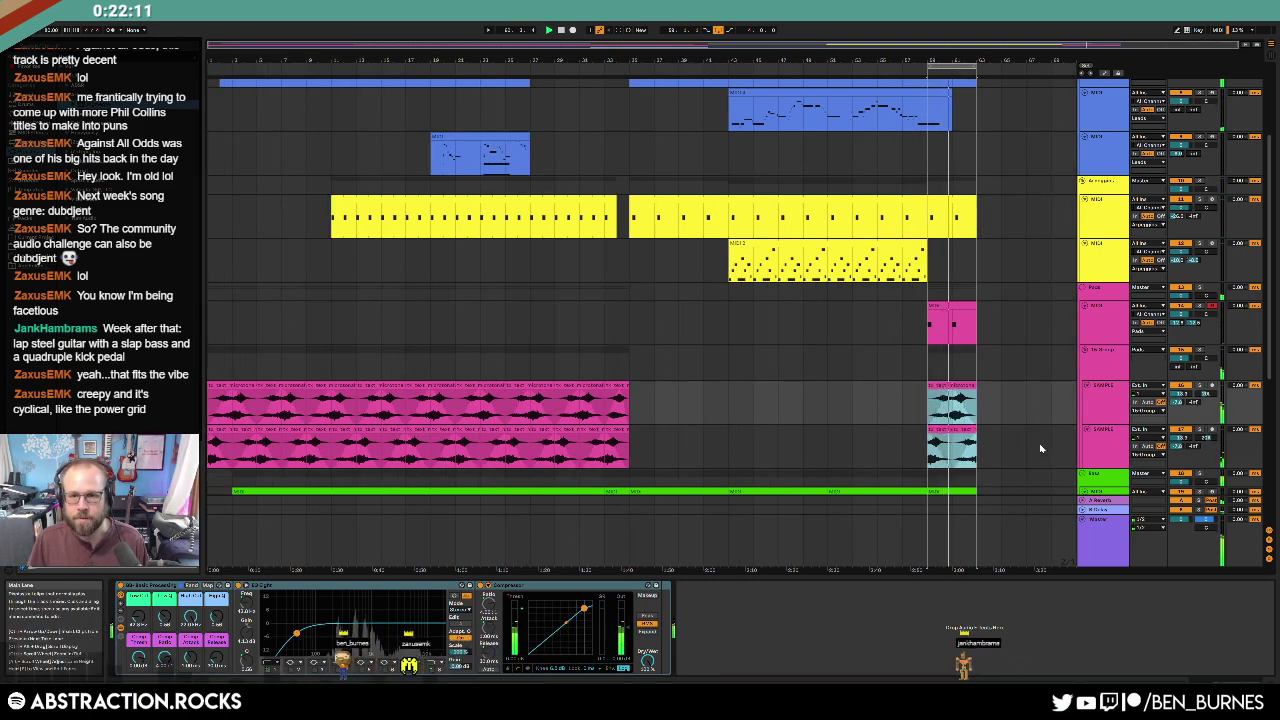
scroll(1038, 452, "down", 5)
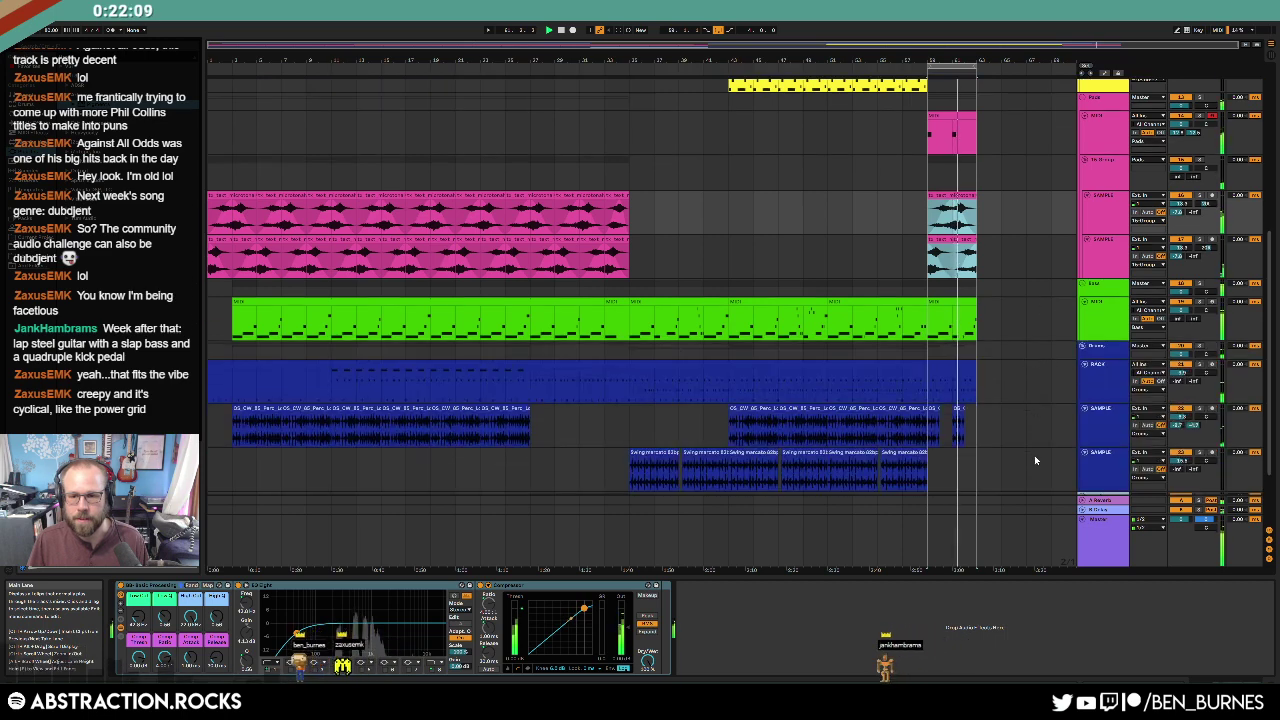
scroll(1030, 458, "down", 3)
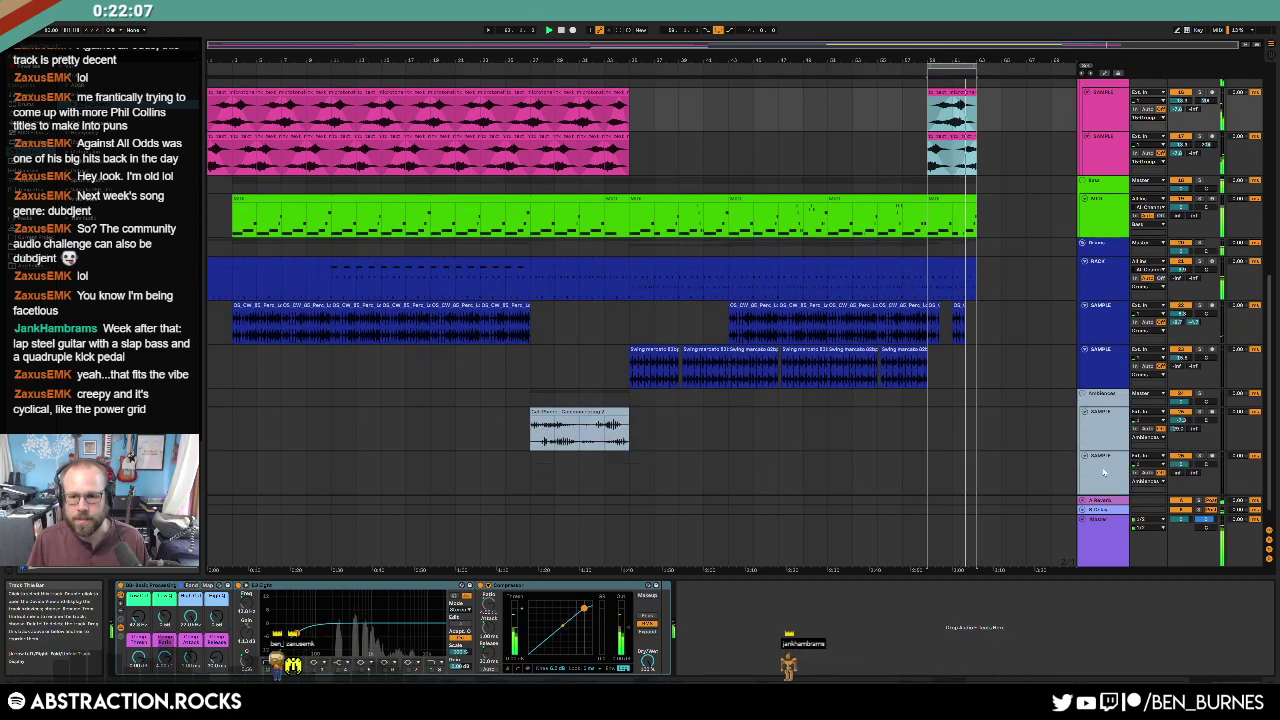
left_click(1104, 472)
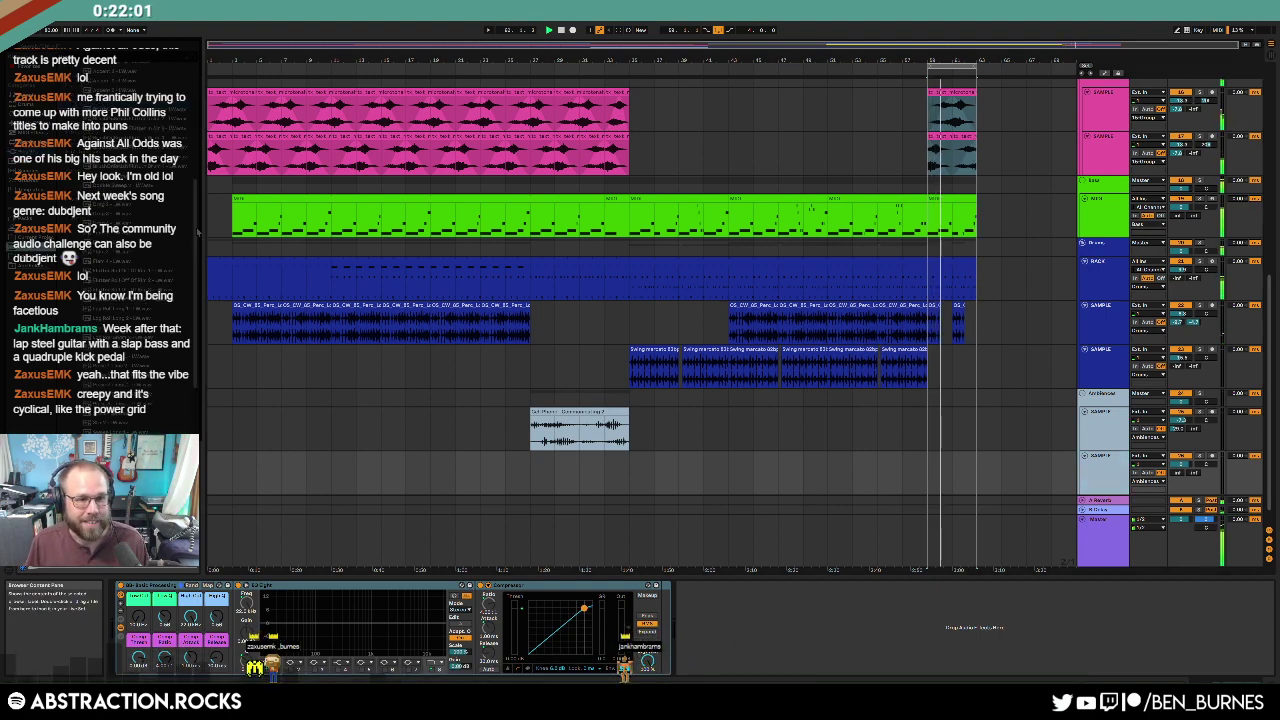
left_click_drag(198, 232, 196, 77)
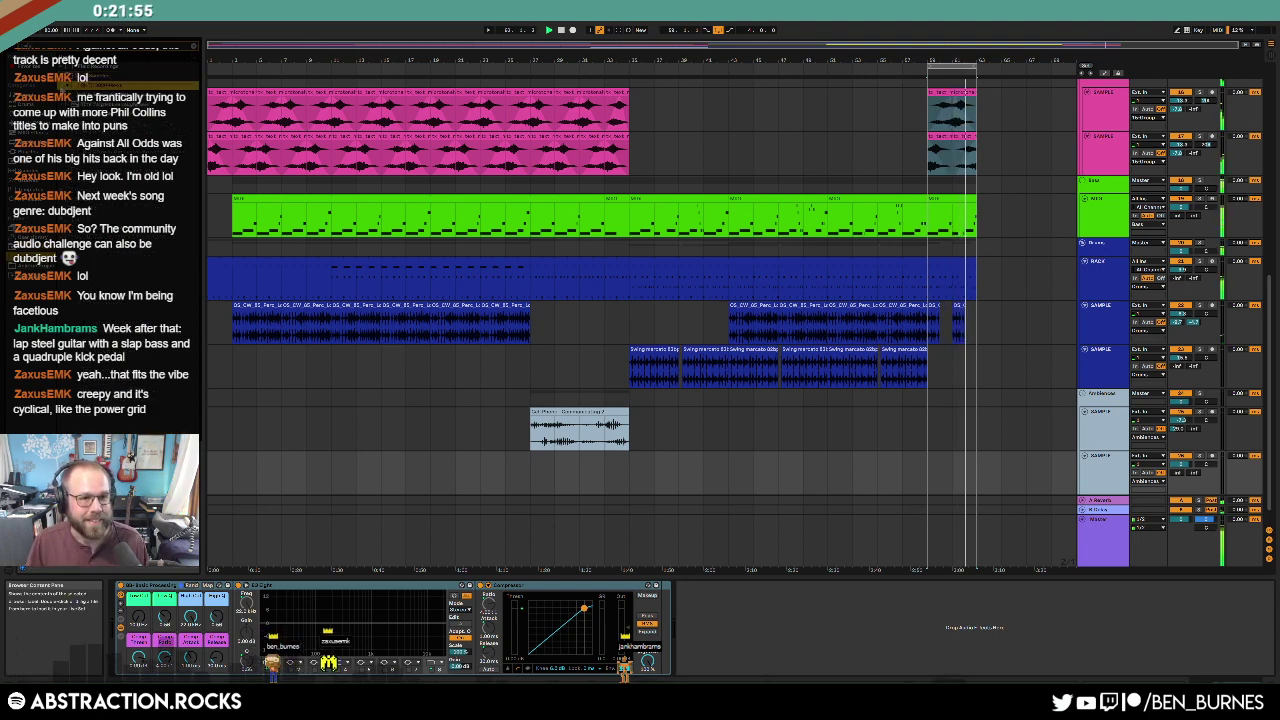
left_click_drag(130, 95, 928, 448)
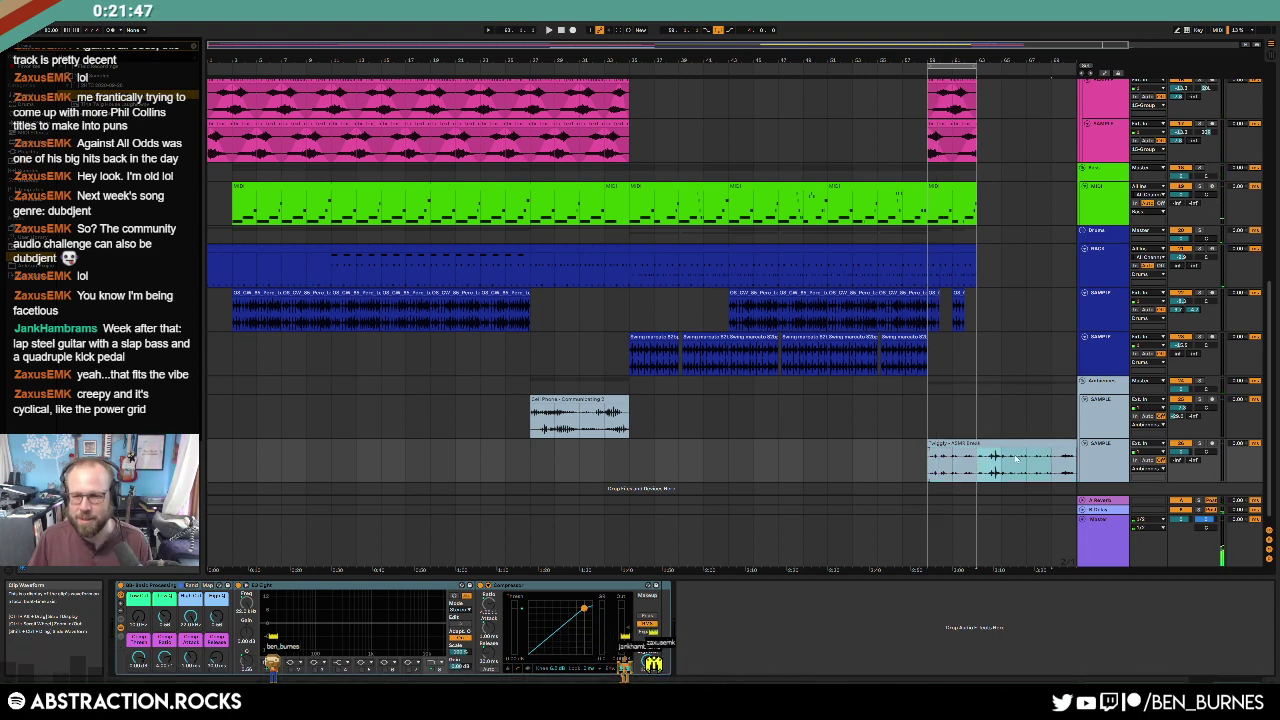
Step: Rework the new ambience clip so that only a four-bar part from bar 59 to 63 remains
key("ctrl+z")
key("ctrl+z")
key("ctrl+z")
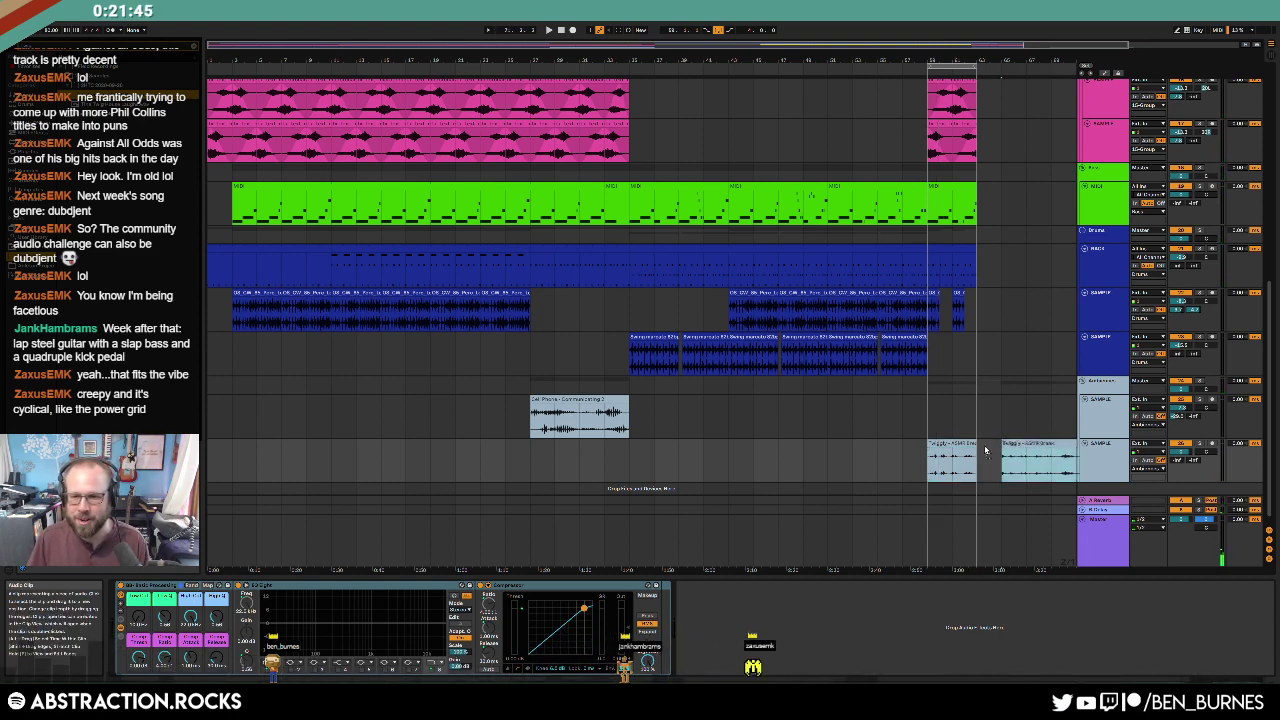
left_click_drag(1003, 445, 978, 446)
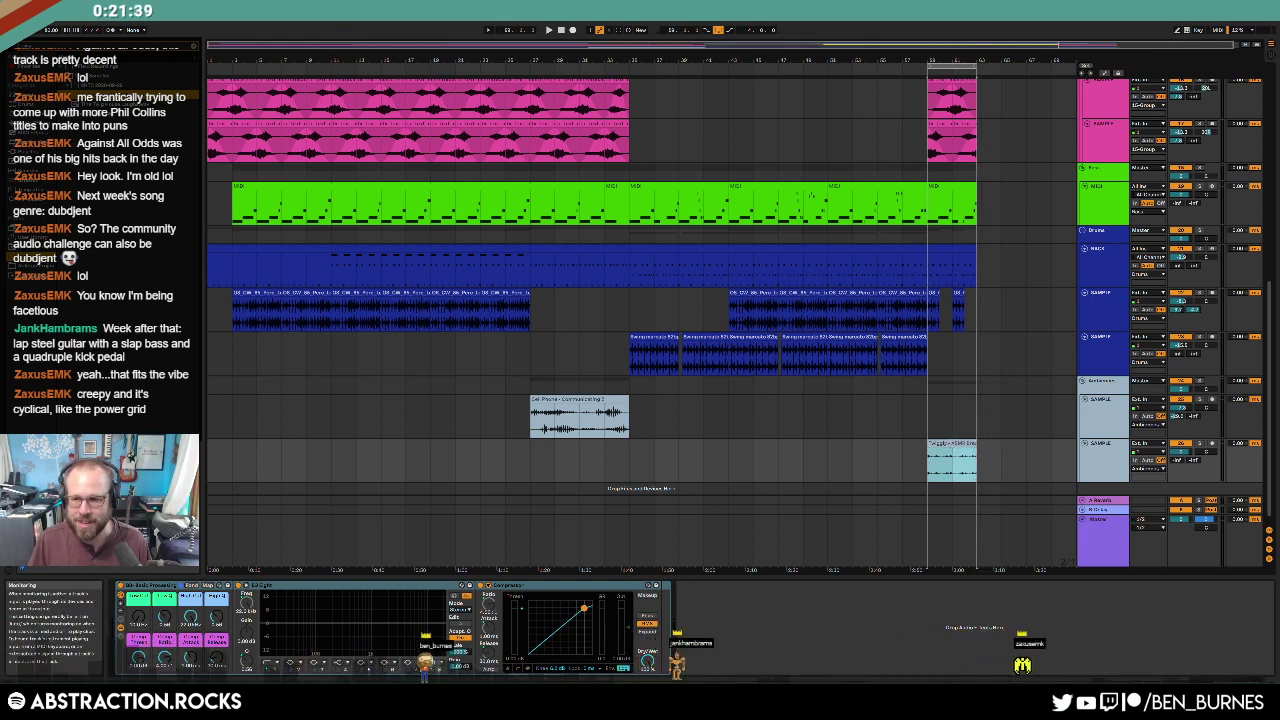
Step: Play from bar 59, balance the second ambience track's level and reverb send, and raise its low-cut frequency
key("space")
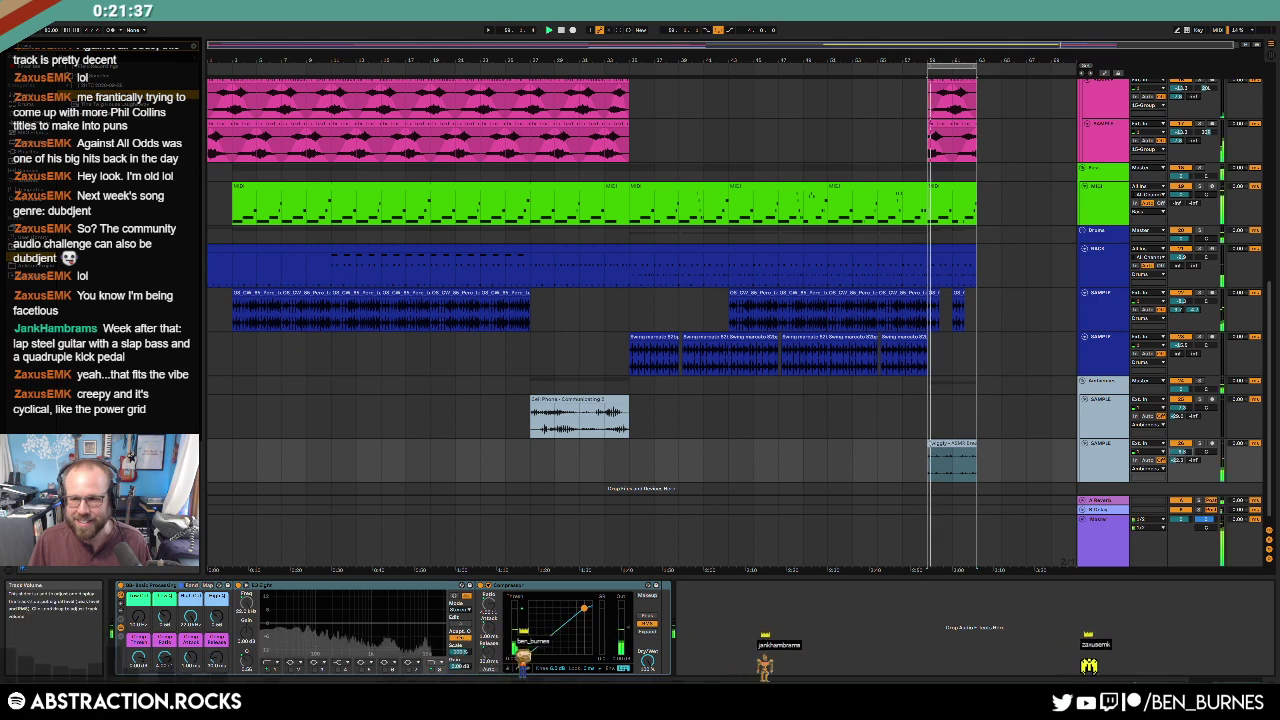
left_click(955, 443)
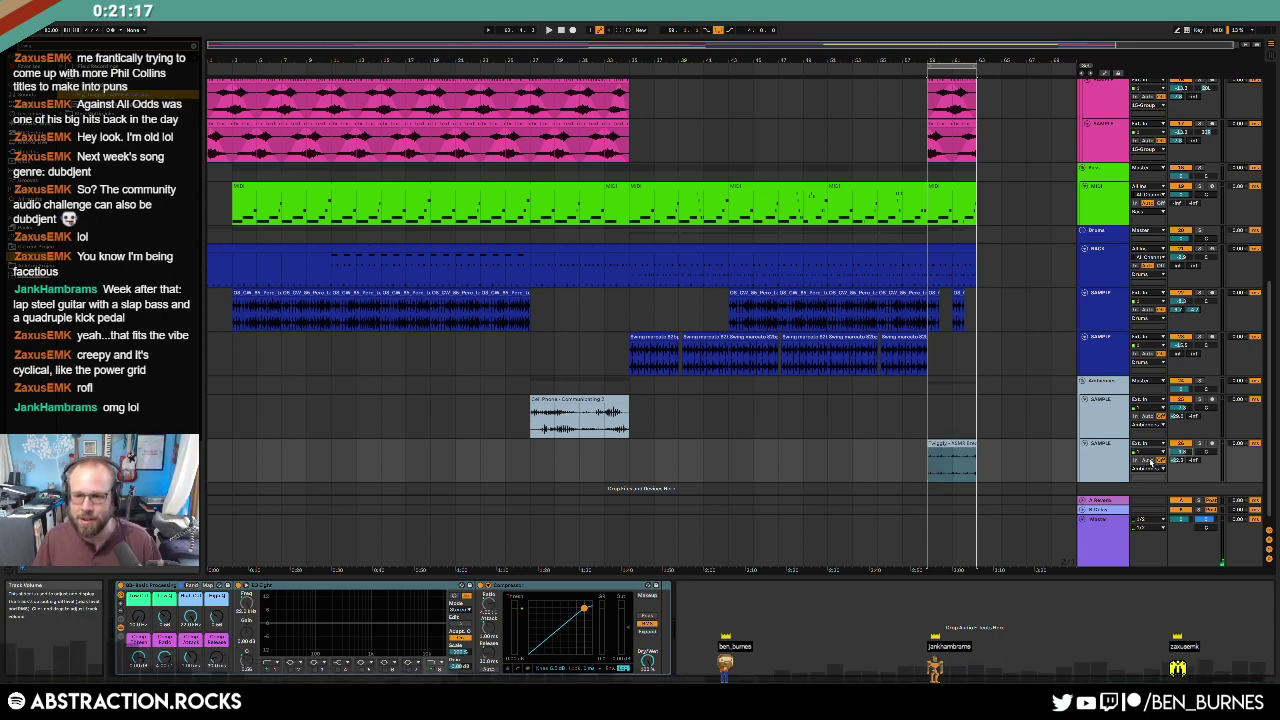
key("space")
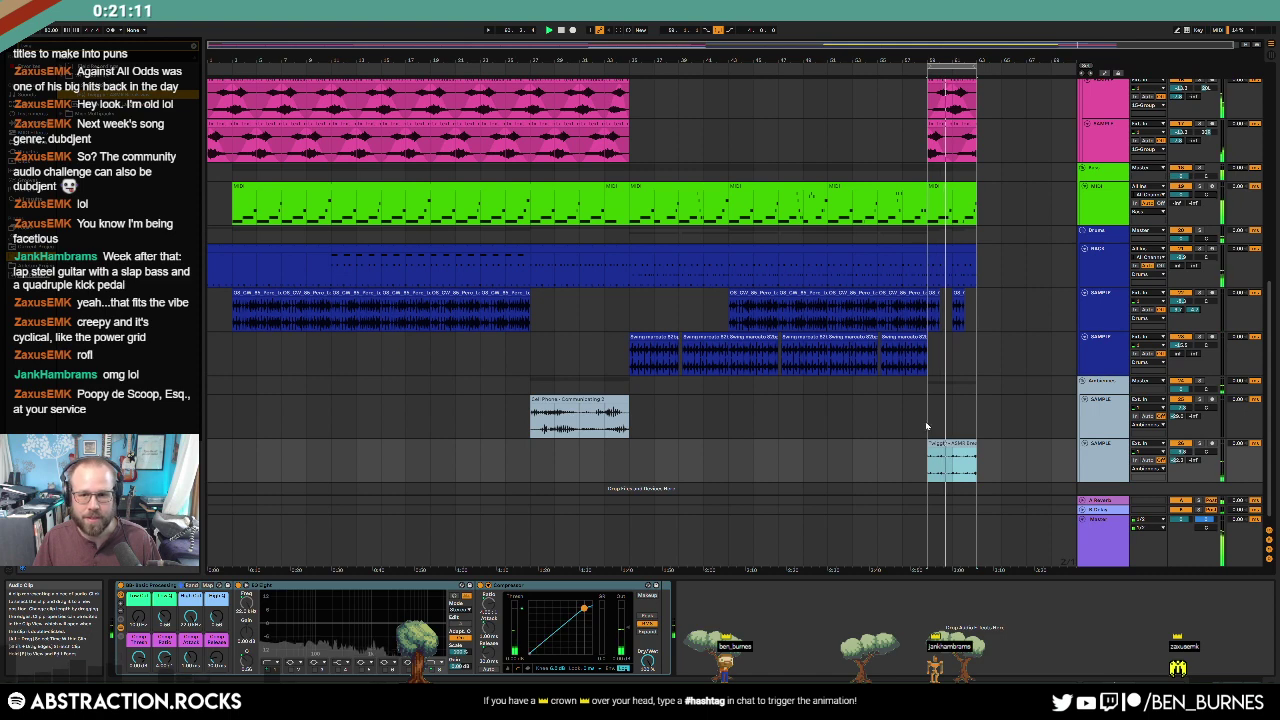
left_click_drag(1177, 461, 1177, 441)
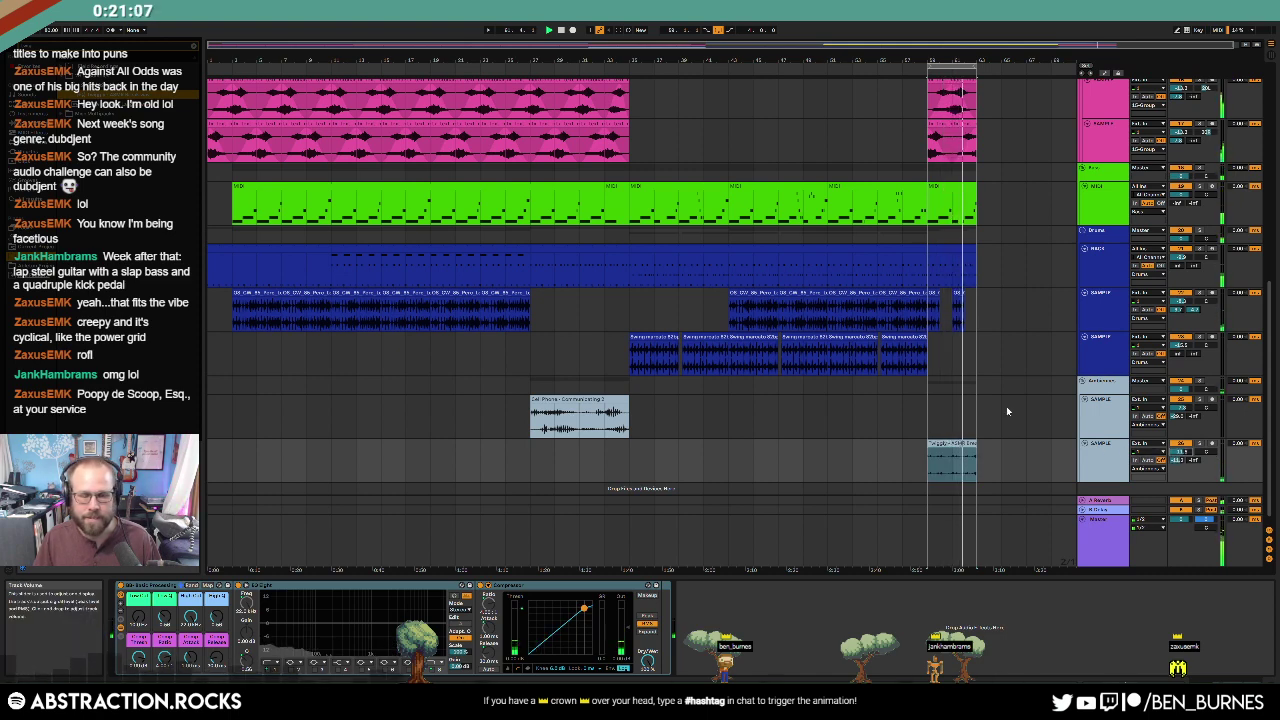
left_click_drag(138, 617, 138, 589)
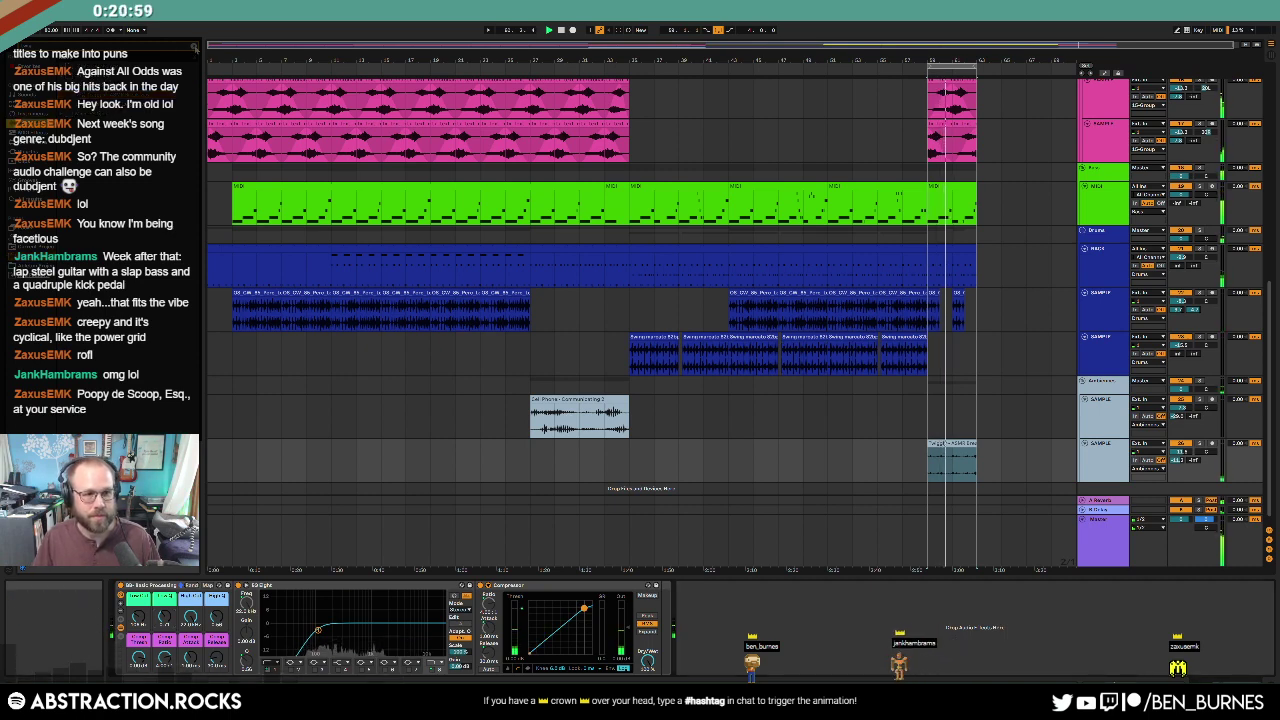
Step: Insert Pitch Hack at the start of the second ambience track's device chain and group it into an effect rack
left_click(956, 443)
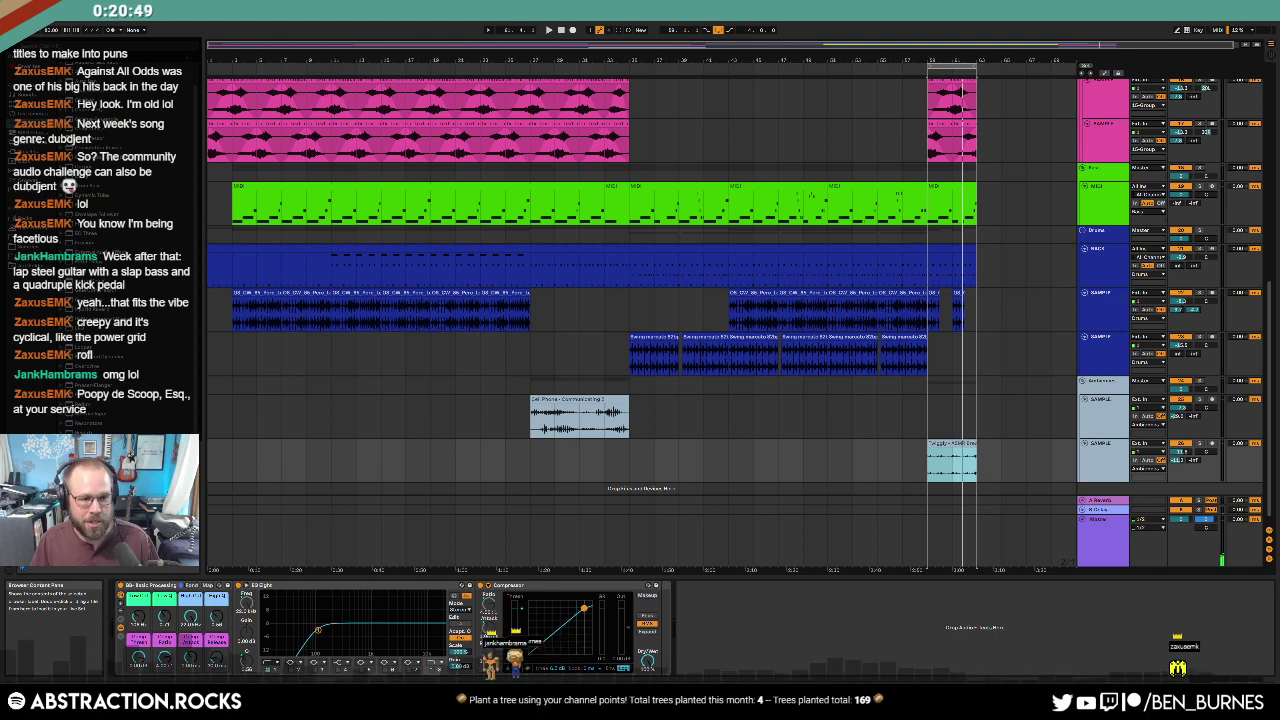
left_click_drag(88, 395, 116, 623)
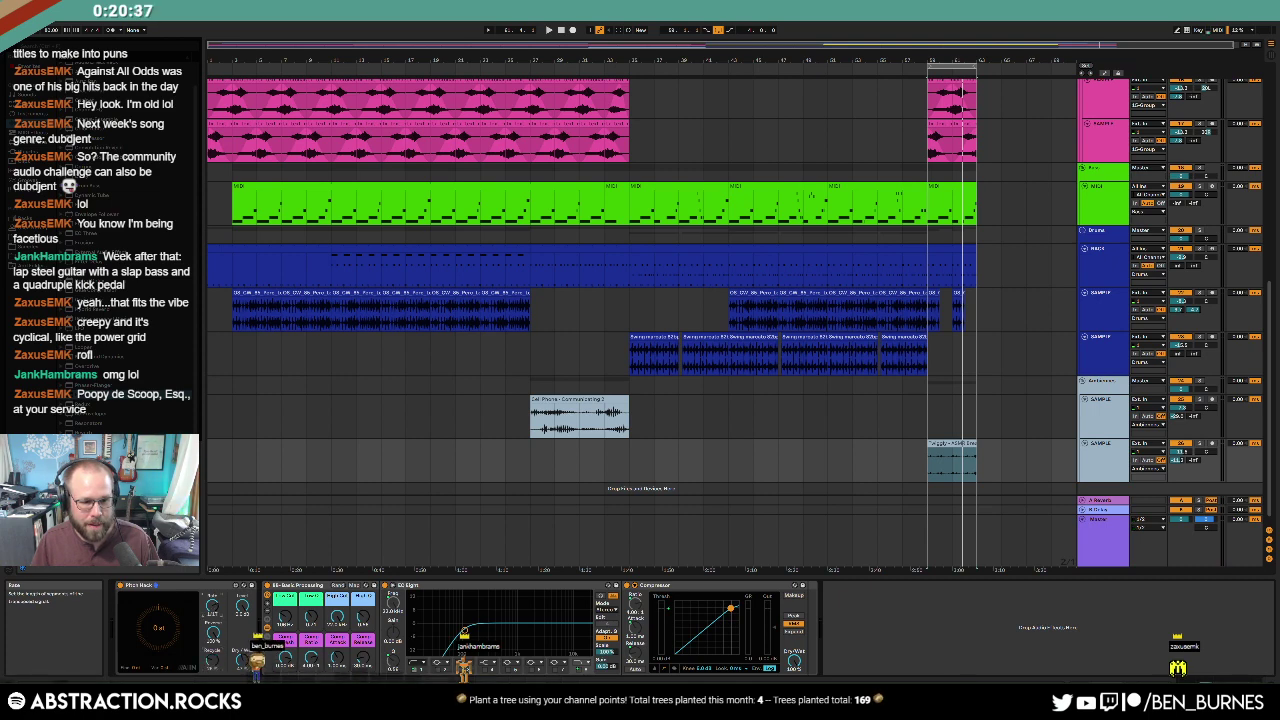
key("space")
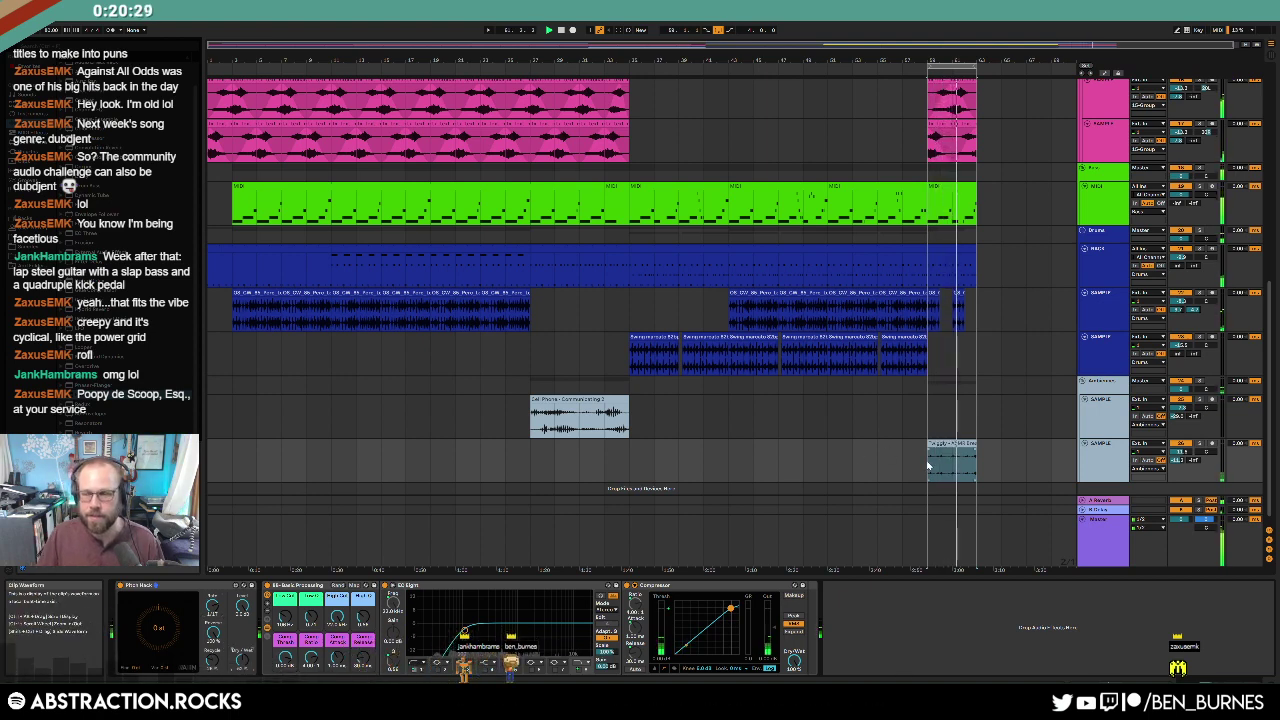
key("space")
left_click(209, 586)
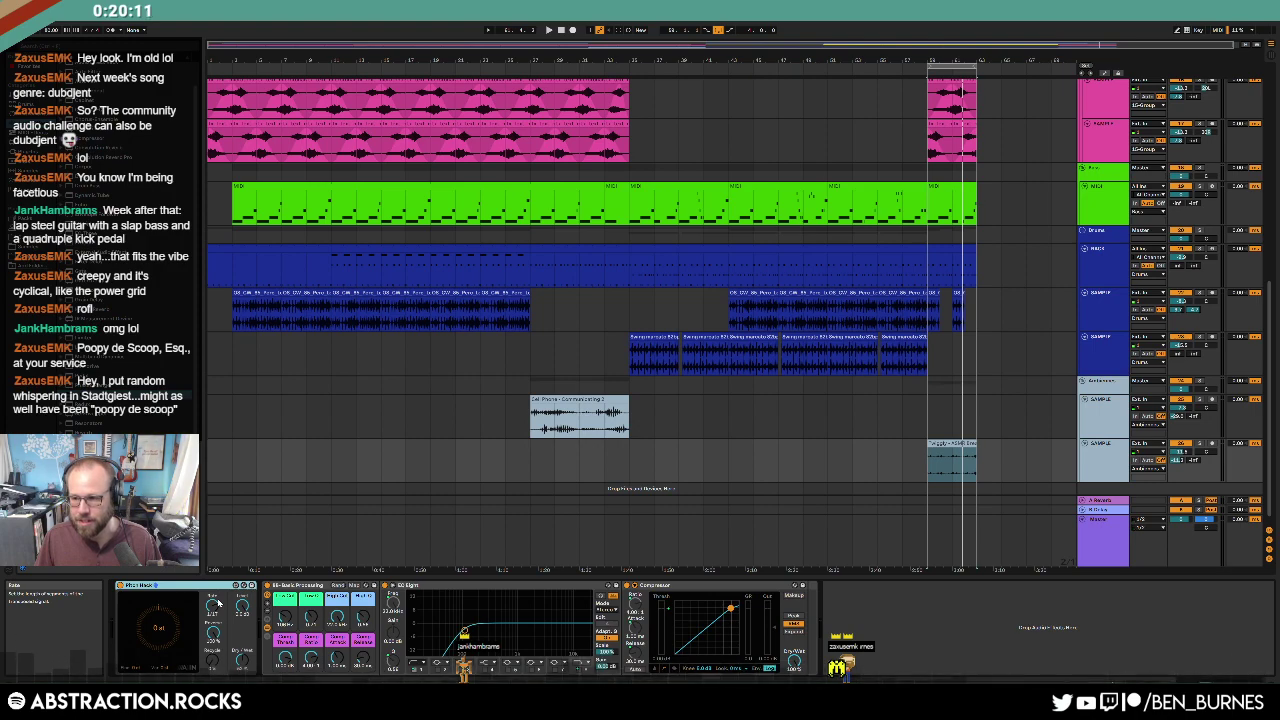
key("ctrl+g")
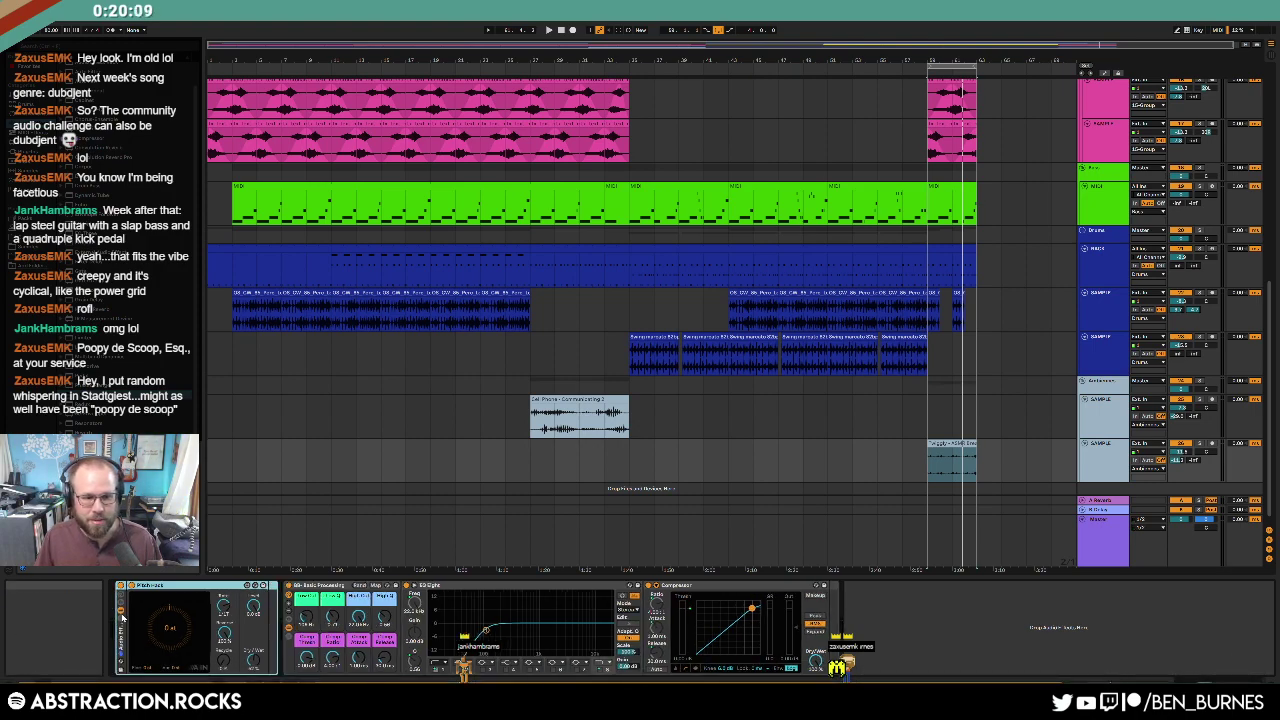
Step: Switch to the desktop and open the Stadtgeist album folder among the released albums in Abstraction Full Discography
left_click(1219, 8)
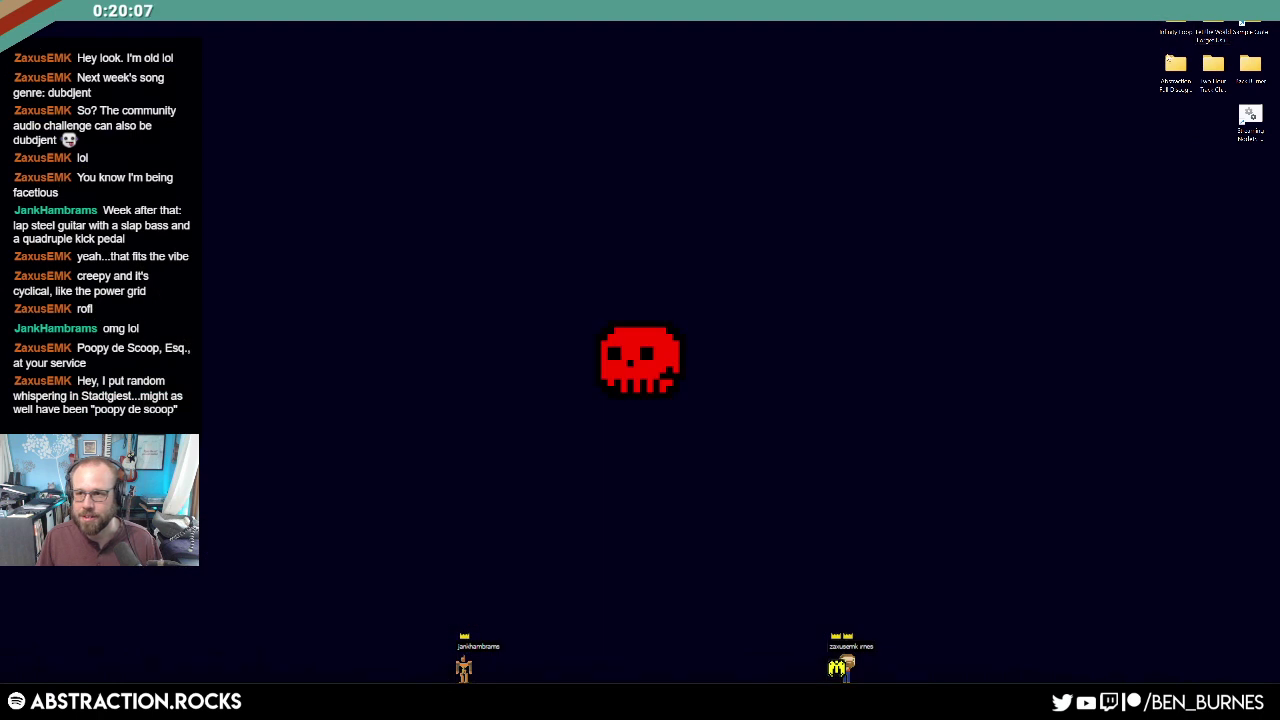
left_click(1186, 70)
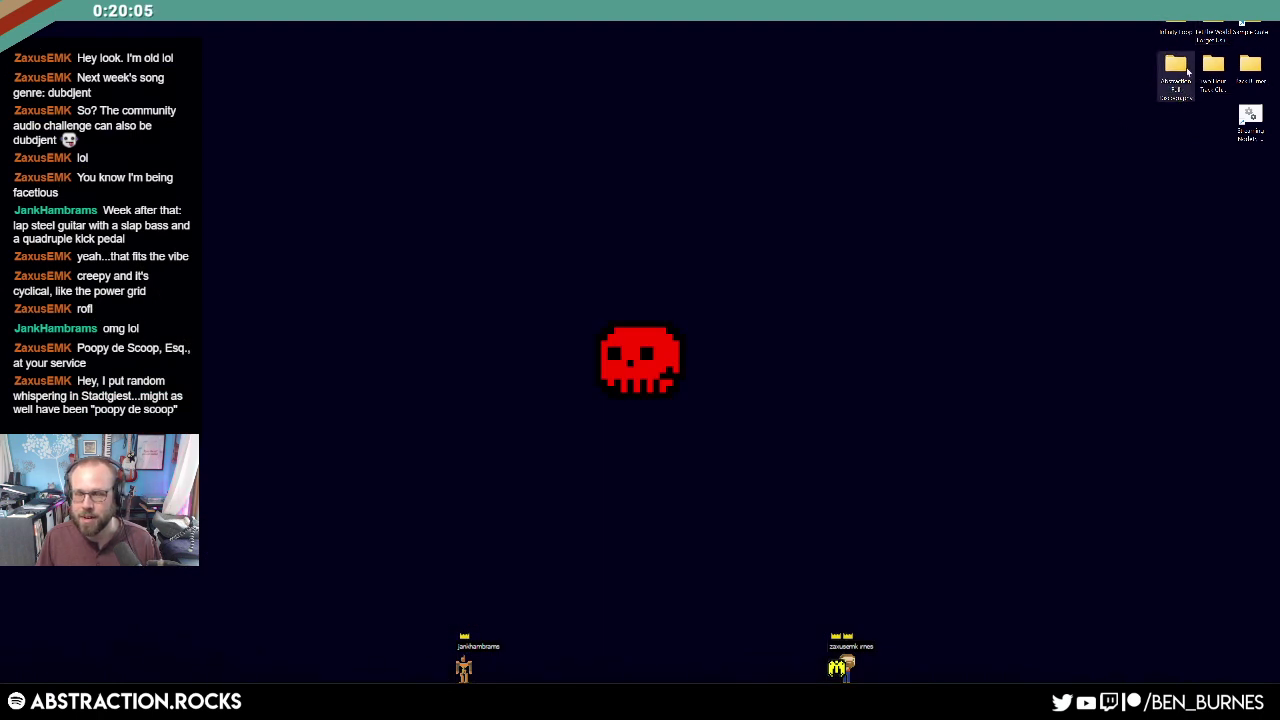
double_click(1186, 70)
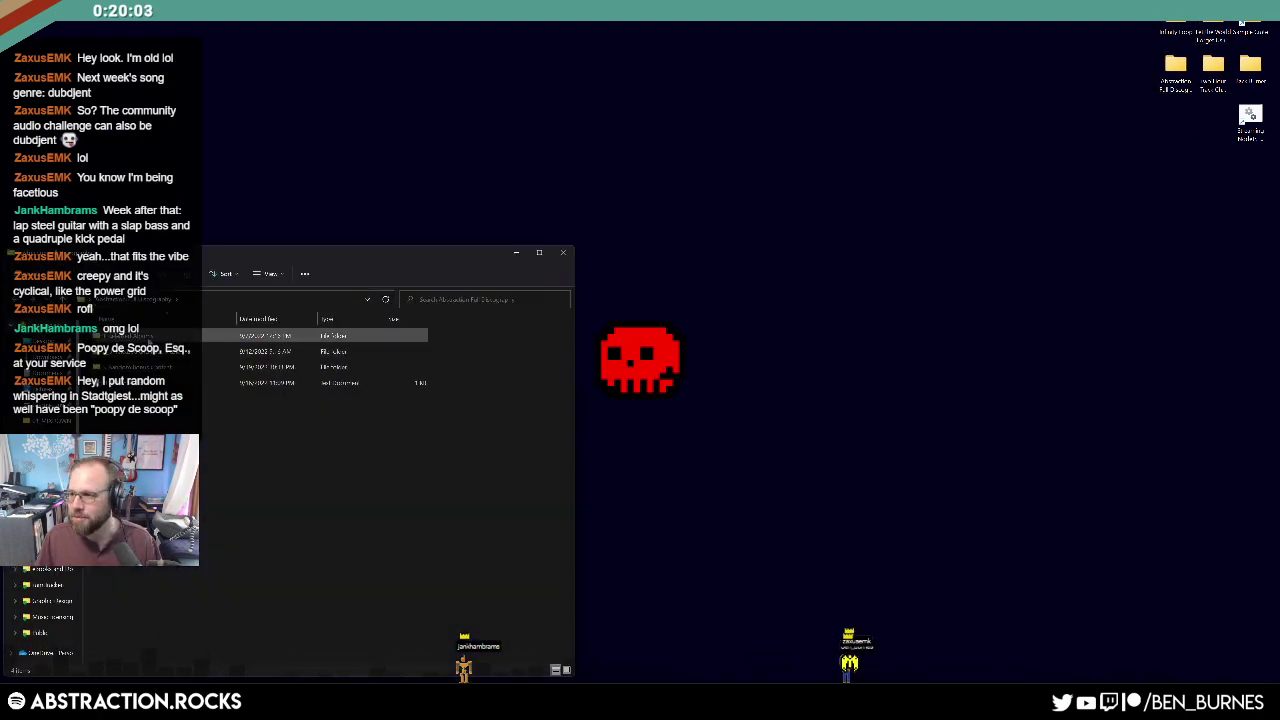
double_click(150, 340)
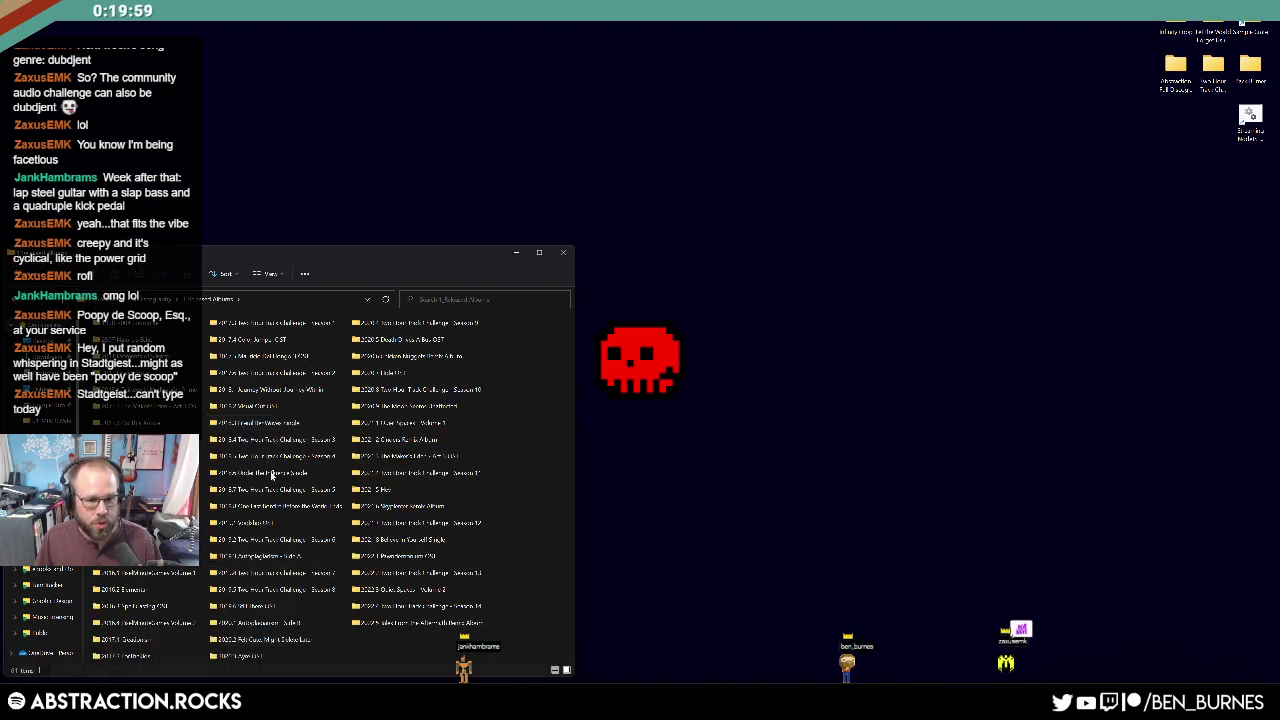
left_click_drag(319, 260, 536, 176)
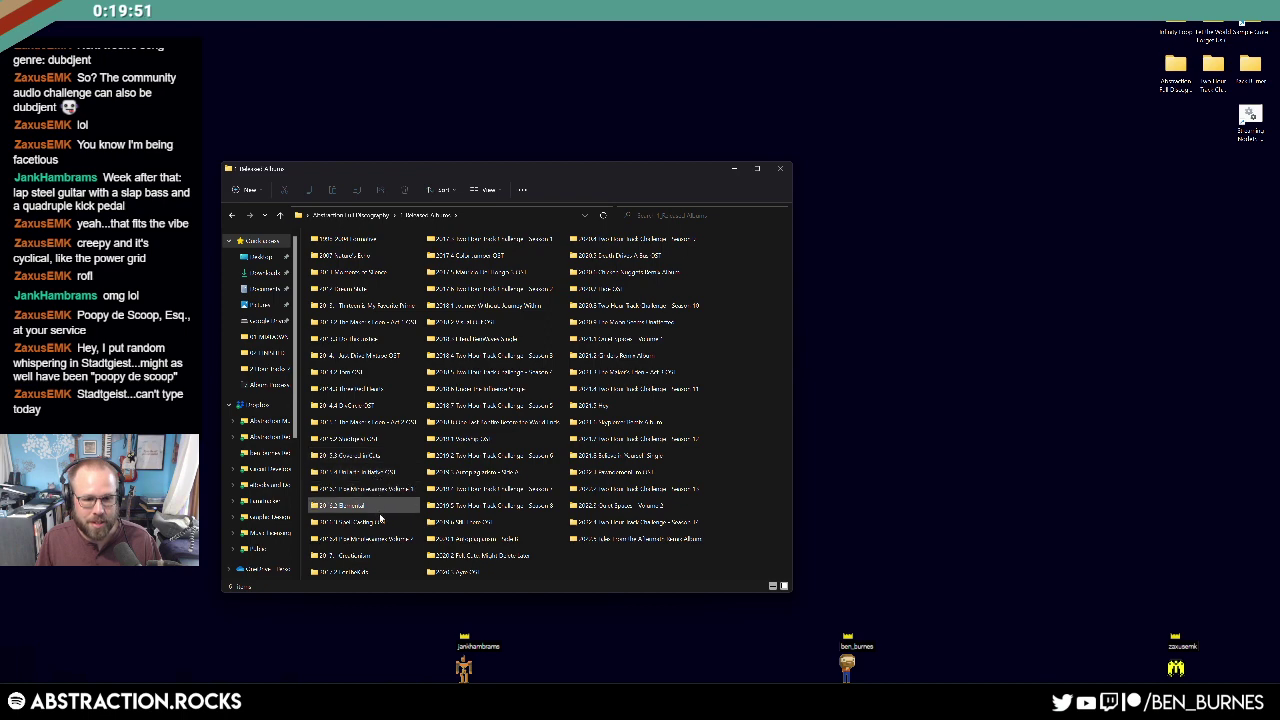
double_click(368, 440)
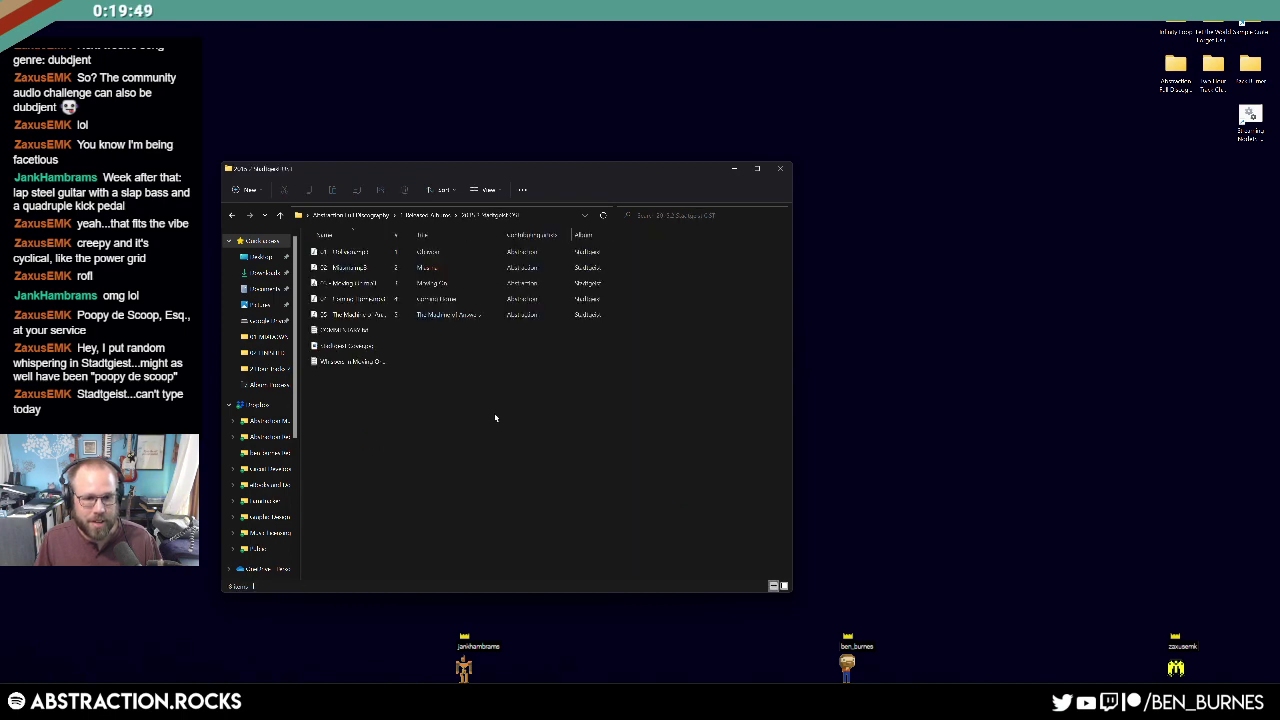
Step: Open the text file with the whispers from Moving On in Notepad and look through its lines
double_click(364, 367)
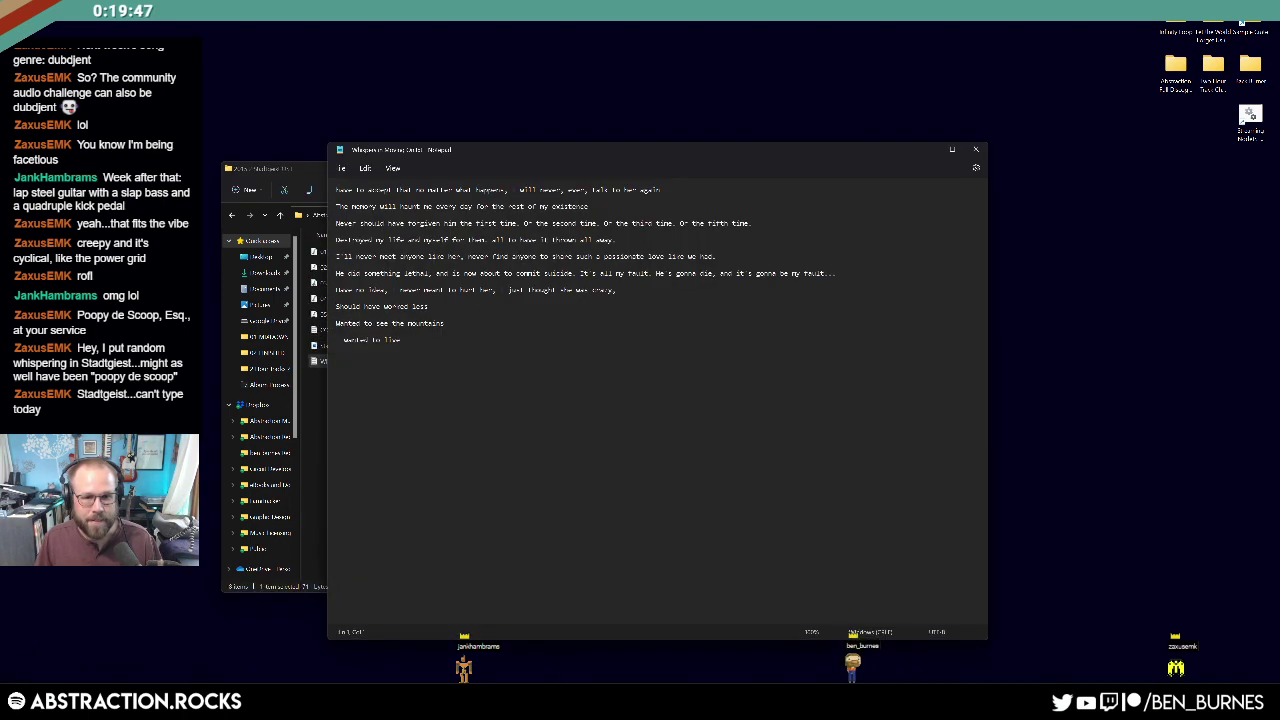
left_click_drag(406, 341, 336, 189)
left_click(404, 341)
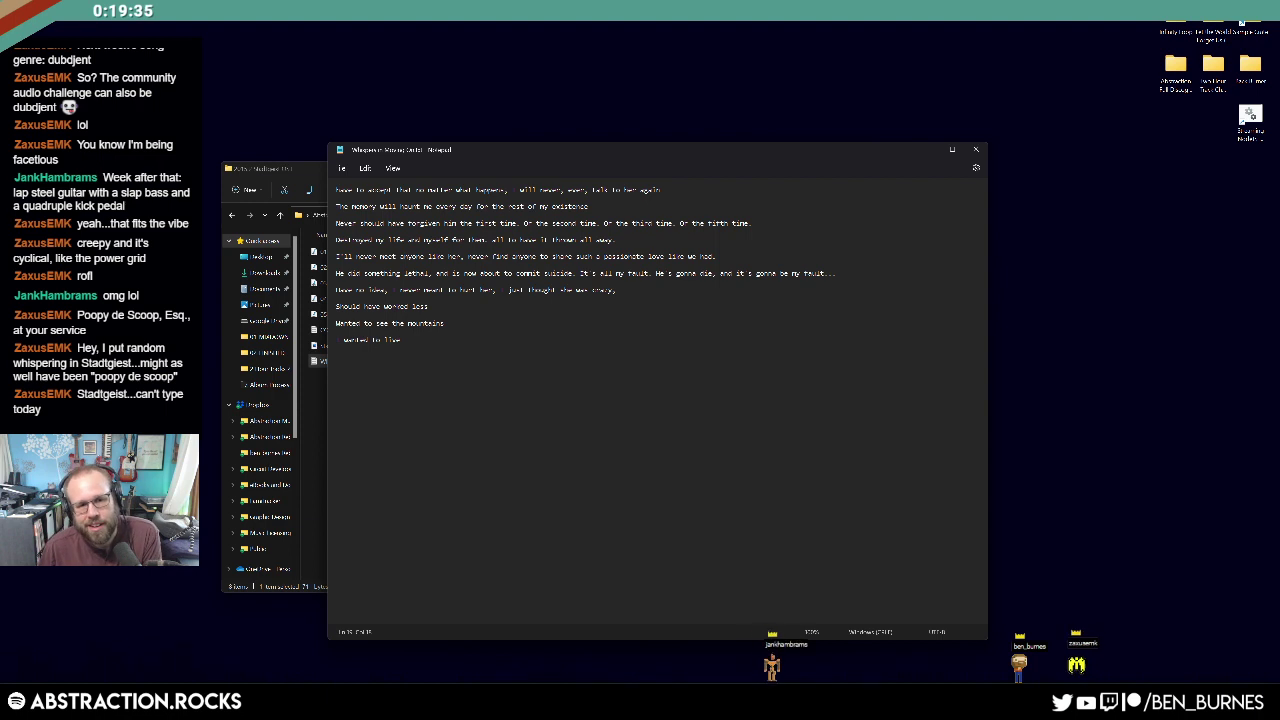
Step: Look over the whisper lines in Notepad, close the open windows, and switch back to Ableton Live
left_click_drag(402, 341, 336, 206)
left_click(420, 380)
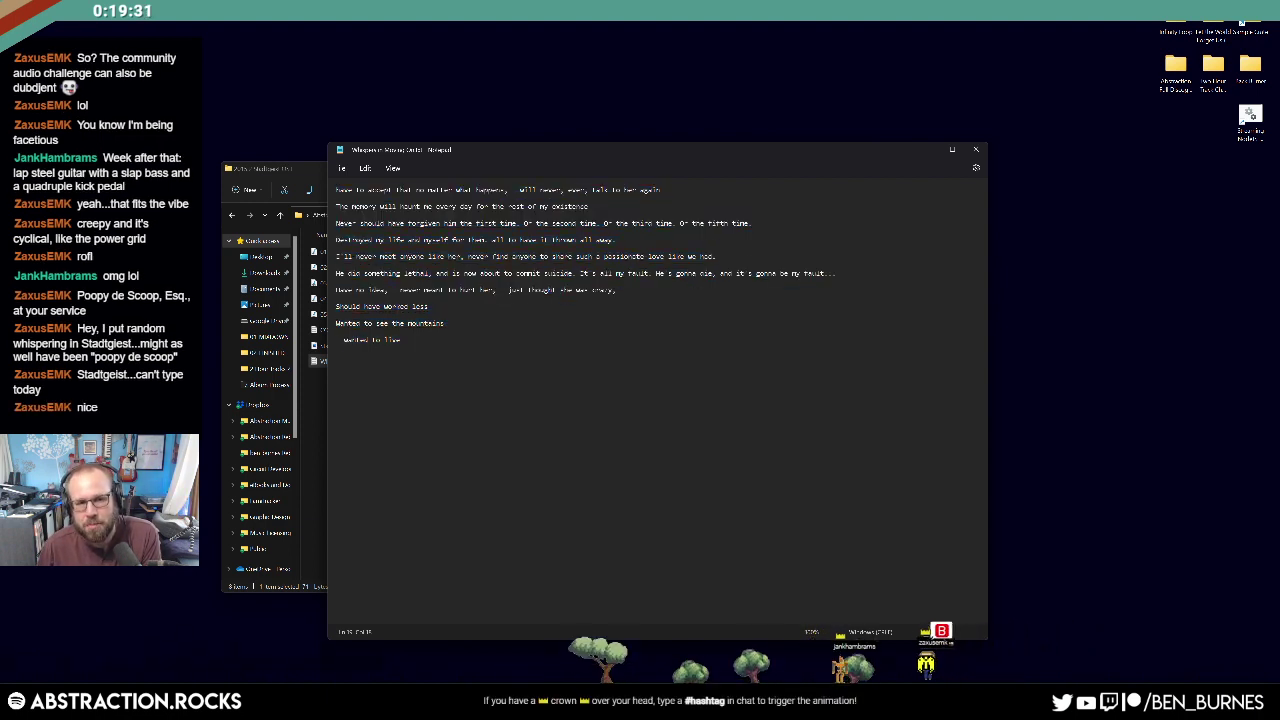
left_click_drag(420, 380, 336, 189)
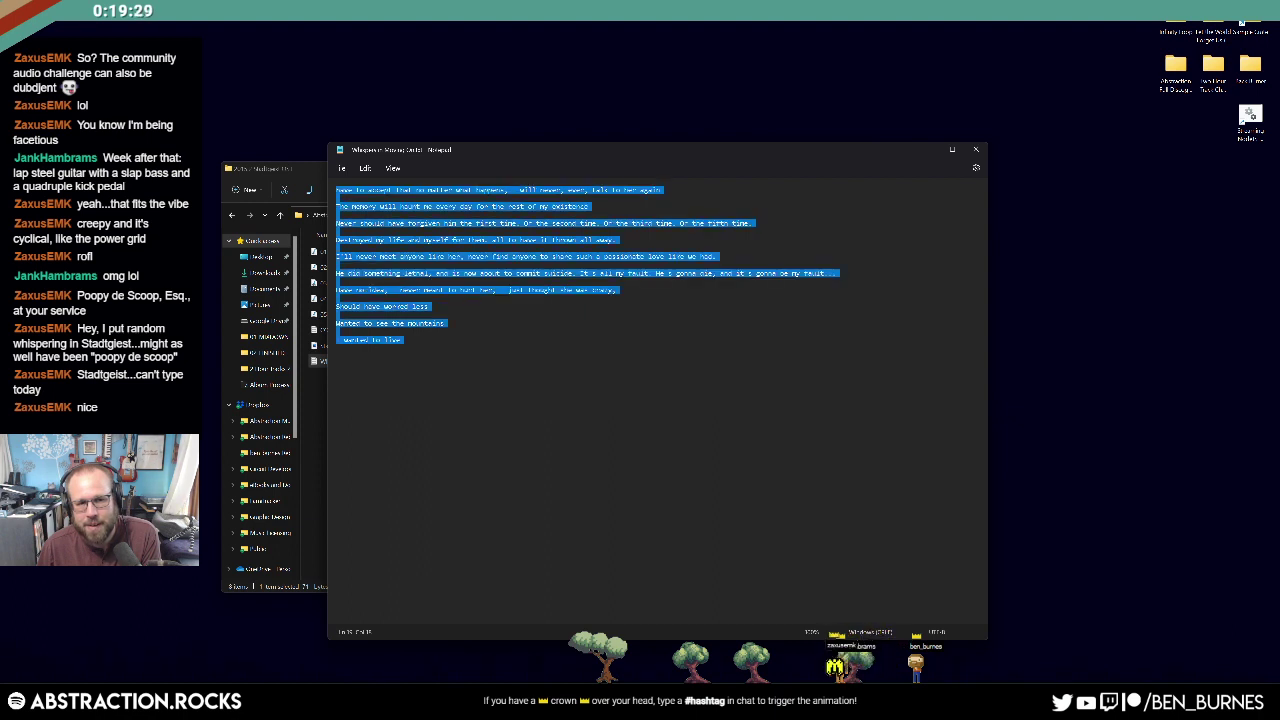
left_click(404, 341)
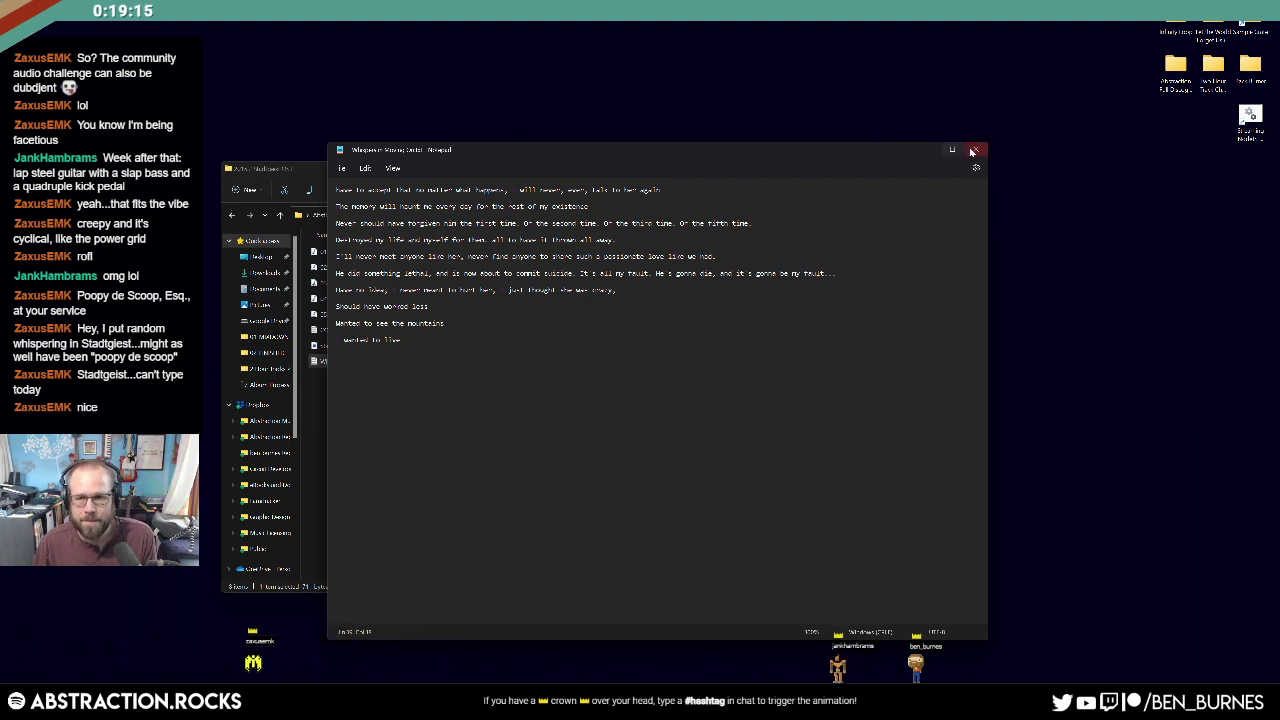
left_click(972, 151)
key("alt+F4")
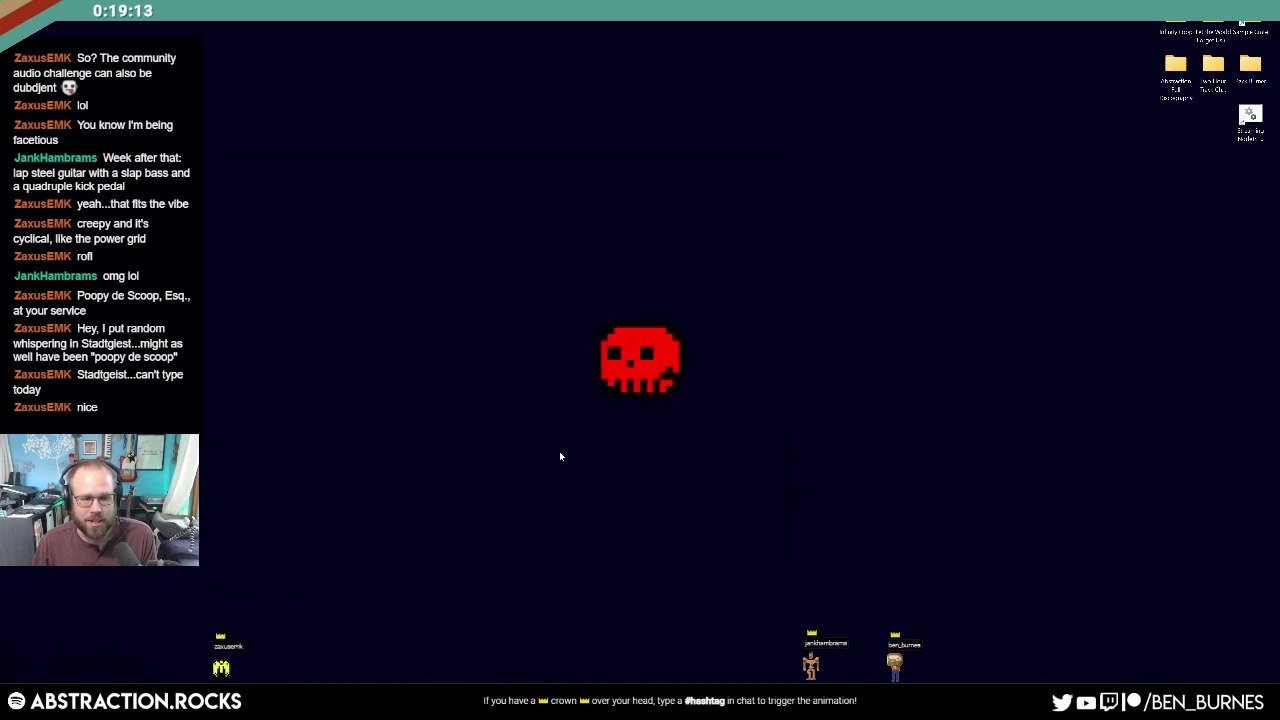
left_click(368, 701)
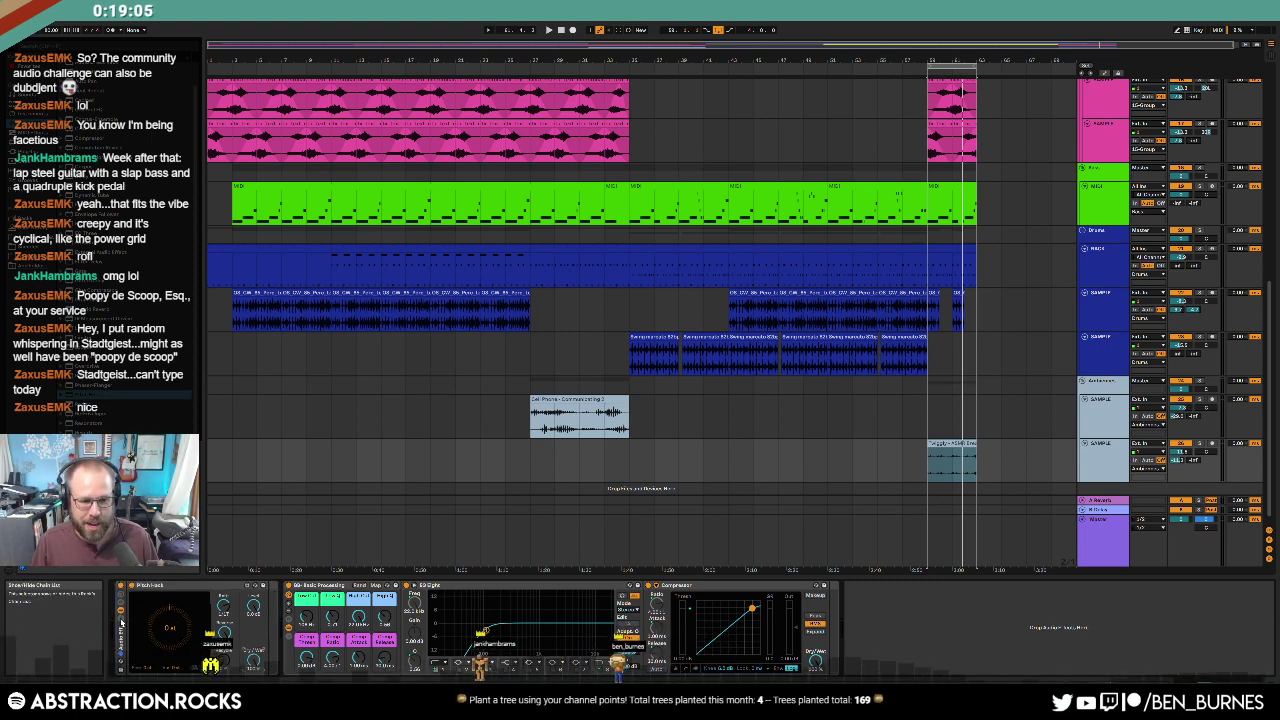
Step: Show the effect rack's chain list, add a second empty chain alongside the Pitch Hack chain, and play from bar 59
left_click(121, 622)
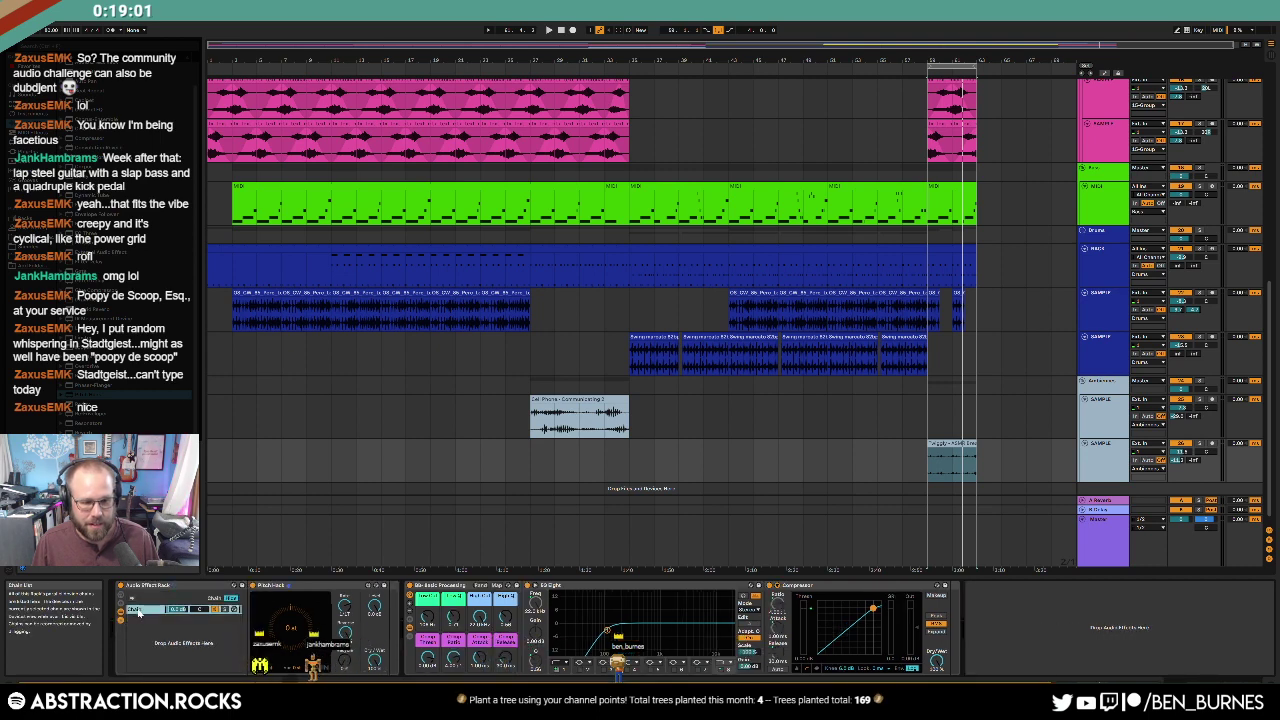
right_click(157, 643)
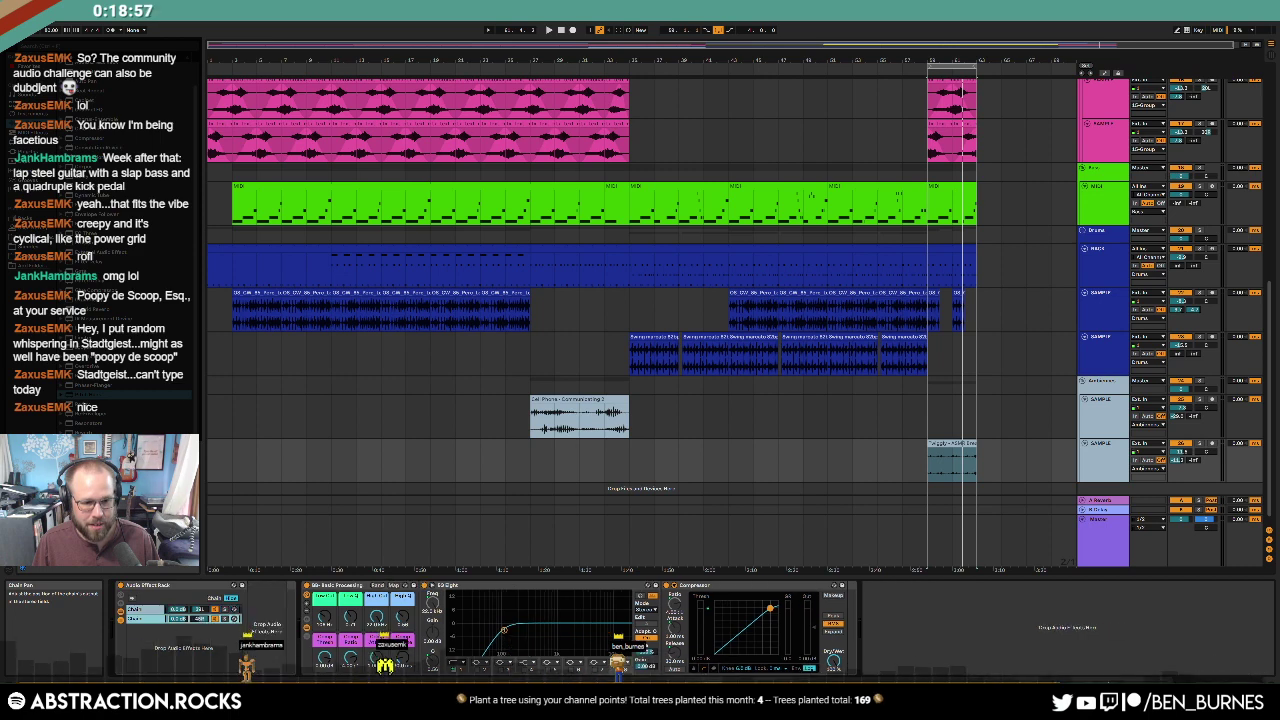
left_click(152, 611)
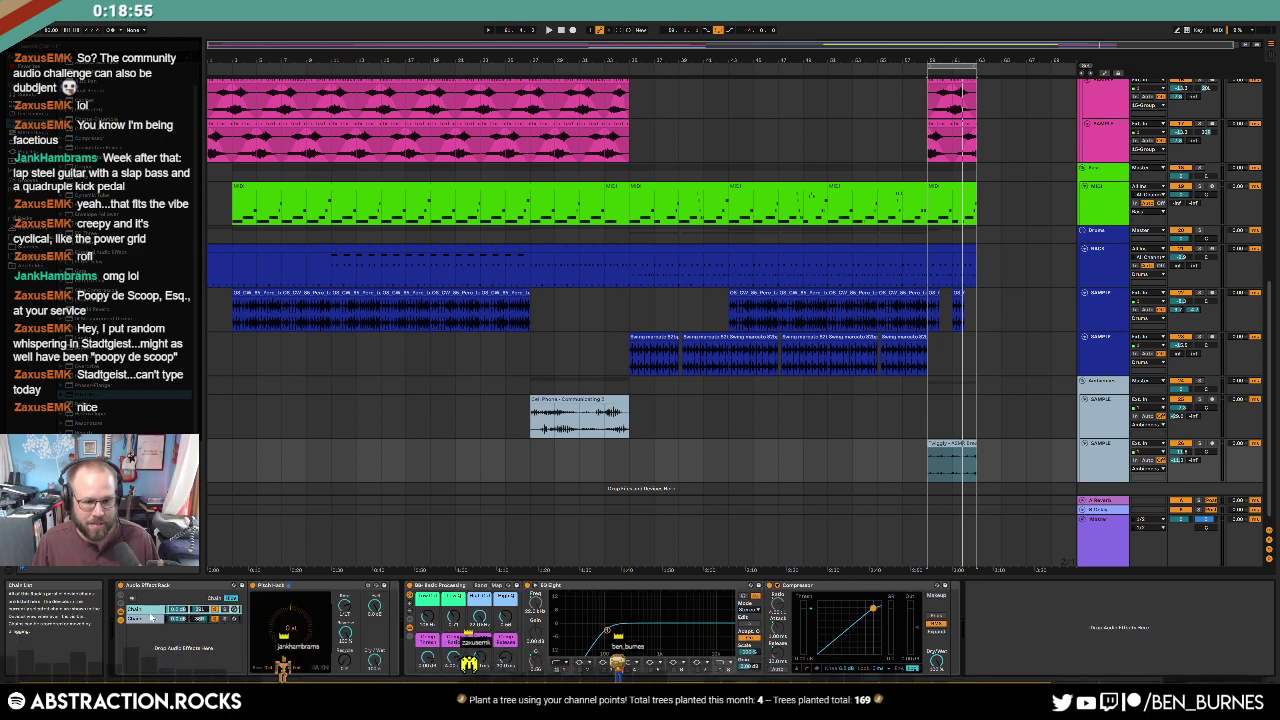
left_click(152, 618)
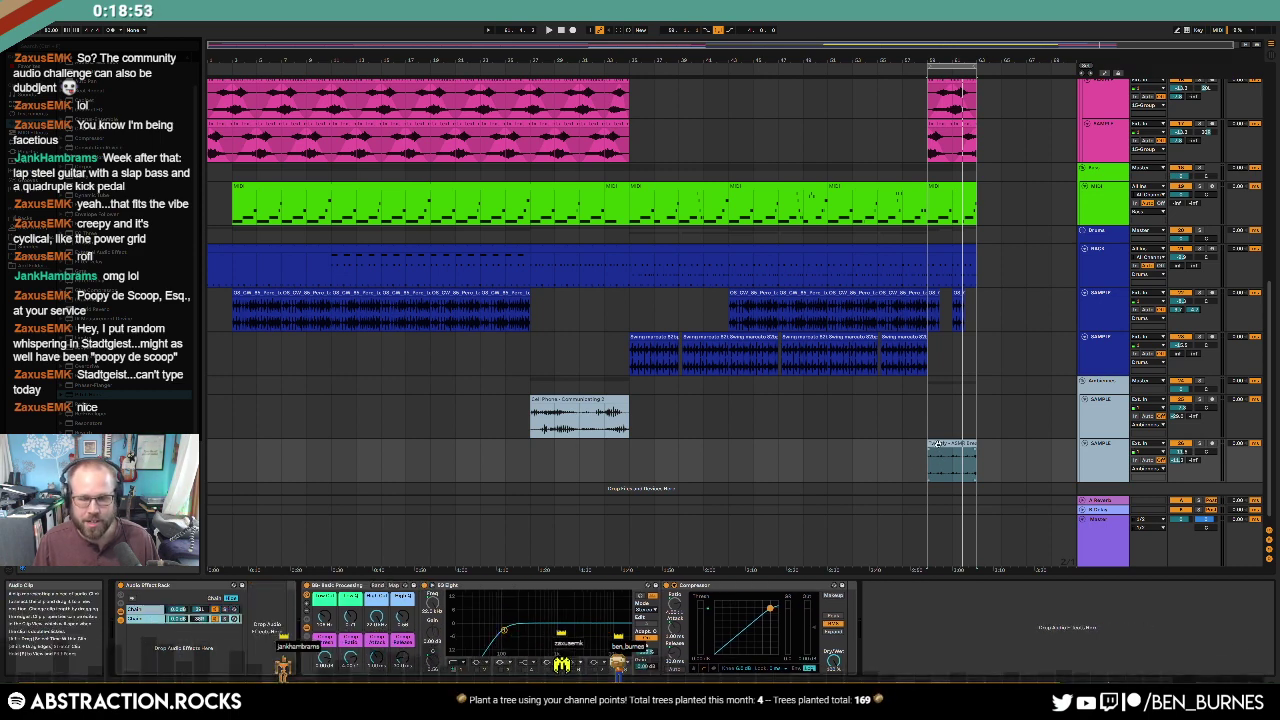
left_click(938, 443)
left_click(152, 609)
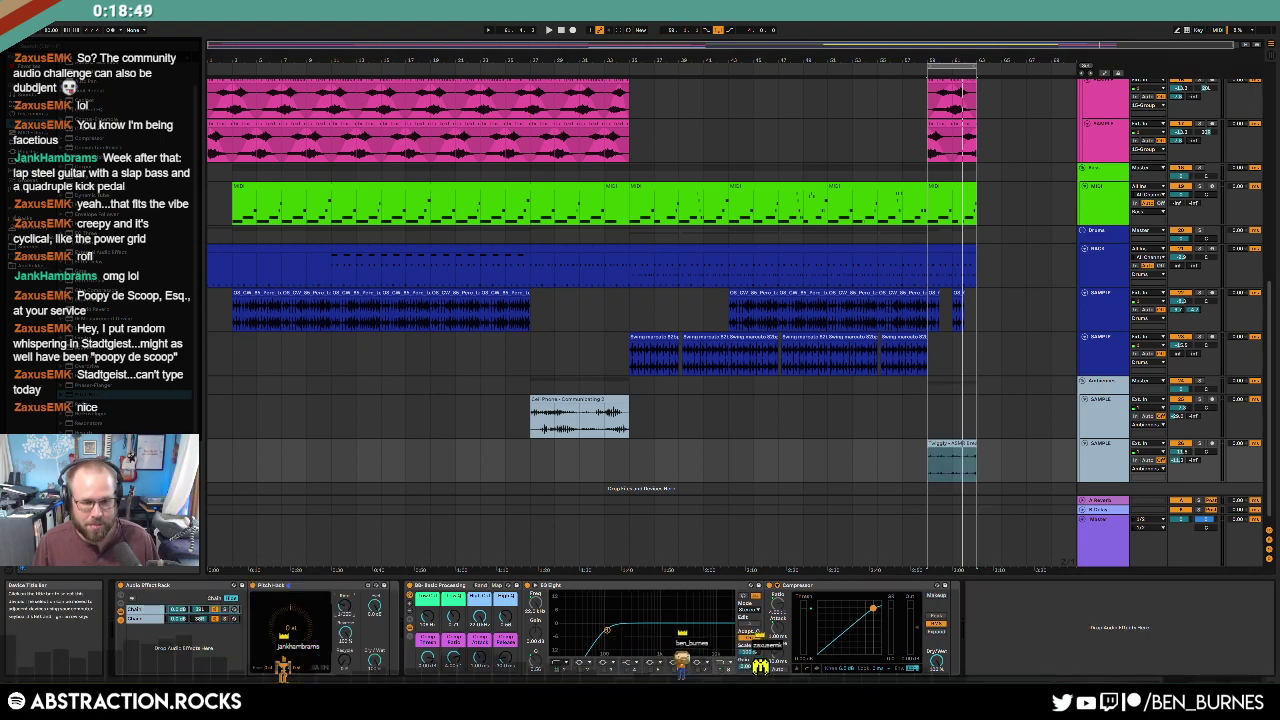
key("space")
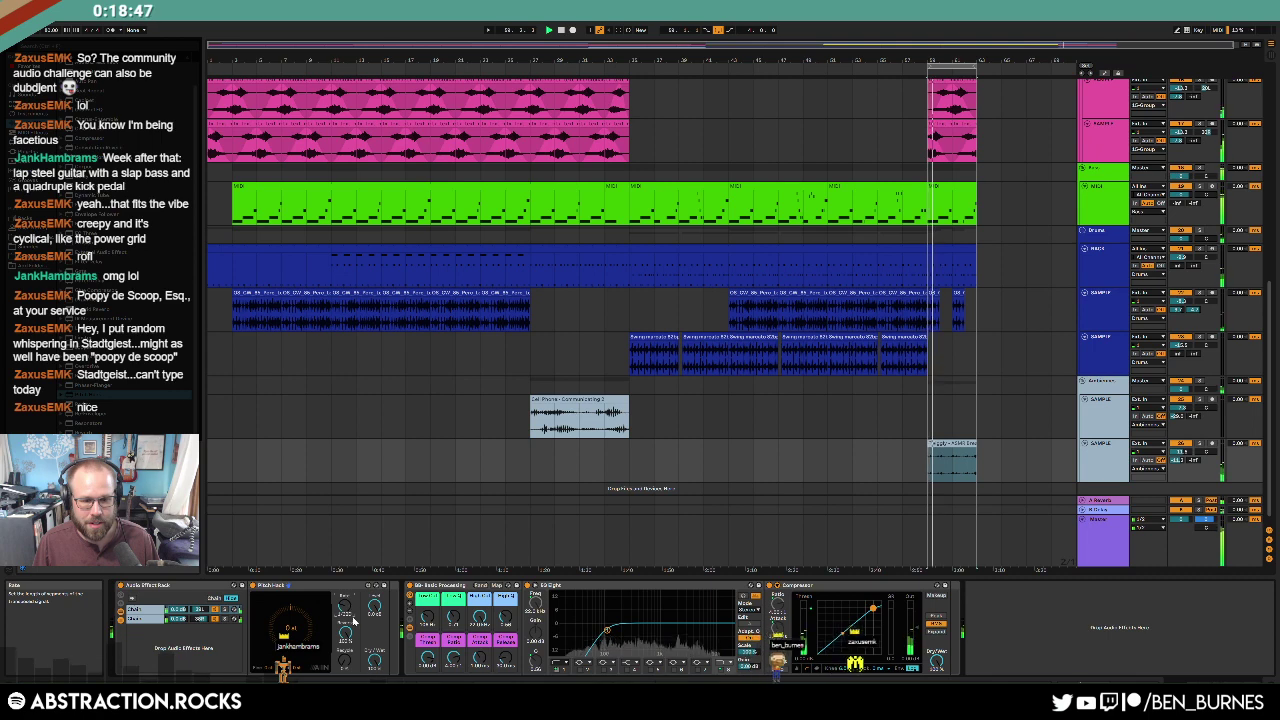
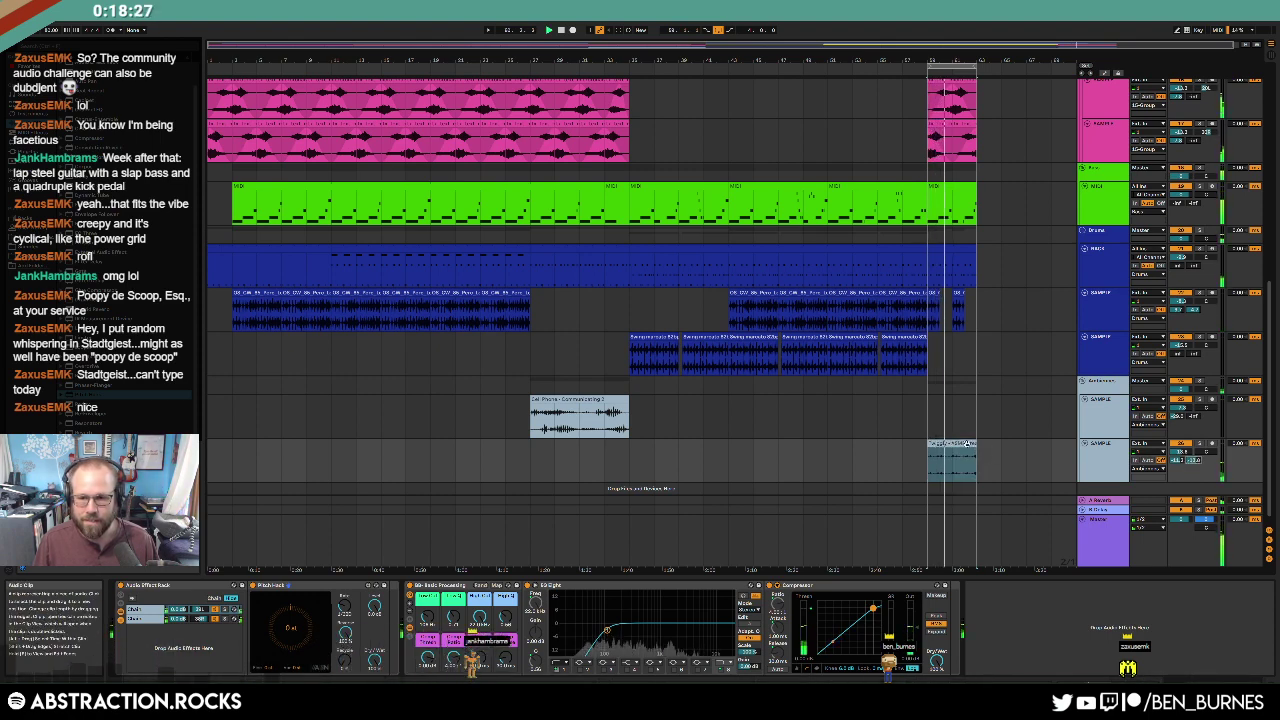
Step: Continue the ASMR ambience clip, the drum sample hits and the drum MIDI clip to bar 67
left_click_drag(976, 447, 1056, 452)
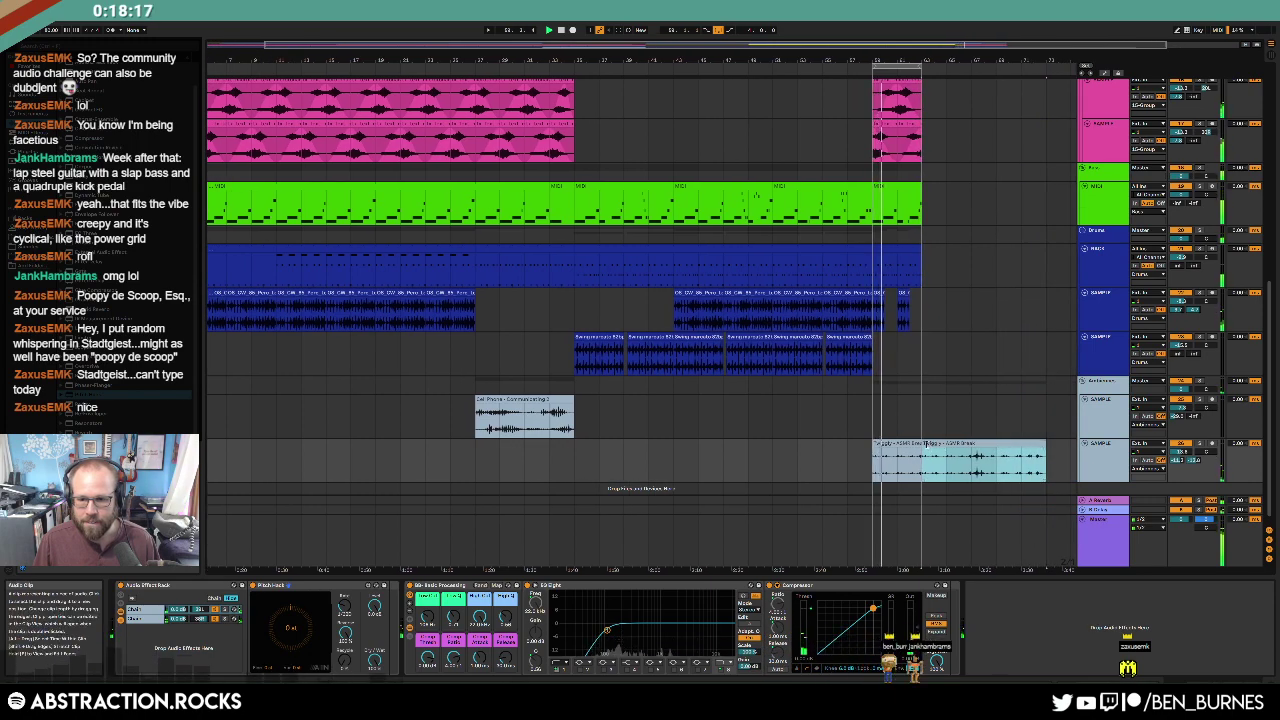
left_click_drag(928, 444, 954, 448)
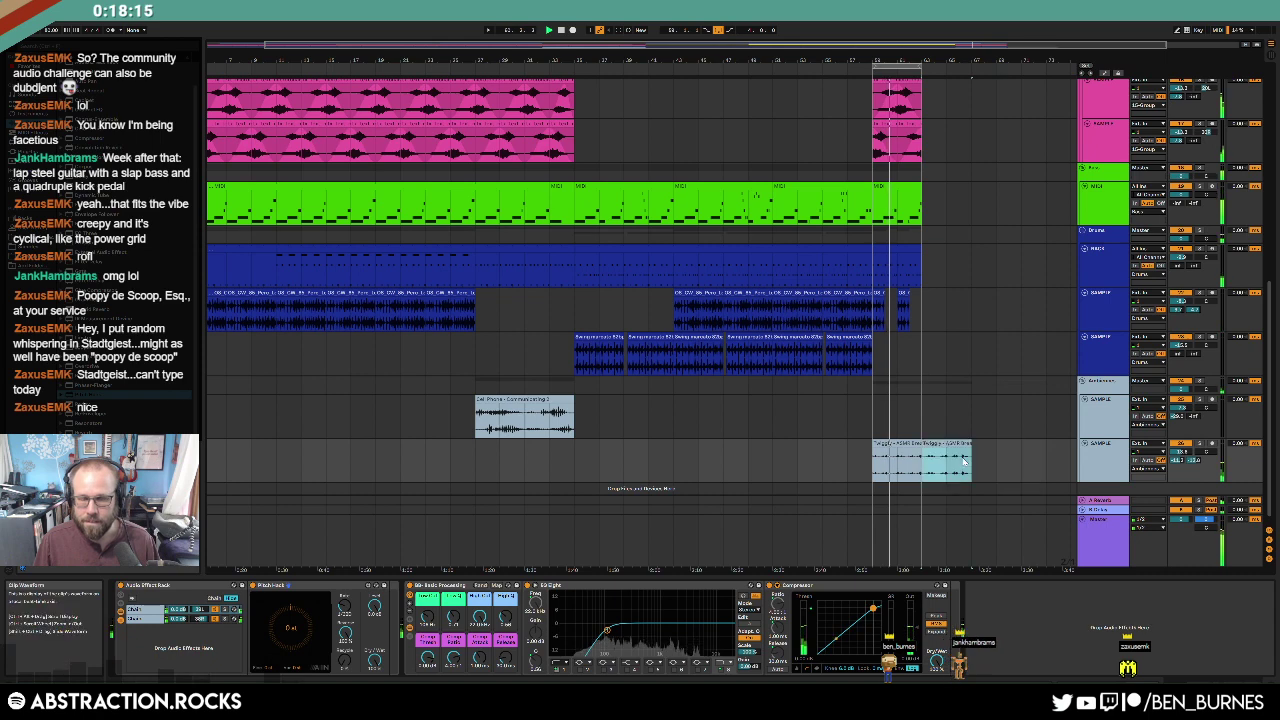
left_click_drag(922, 317, 873, 314)
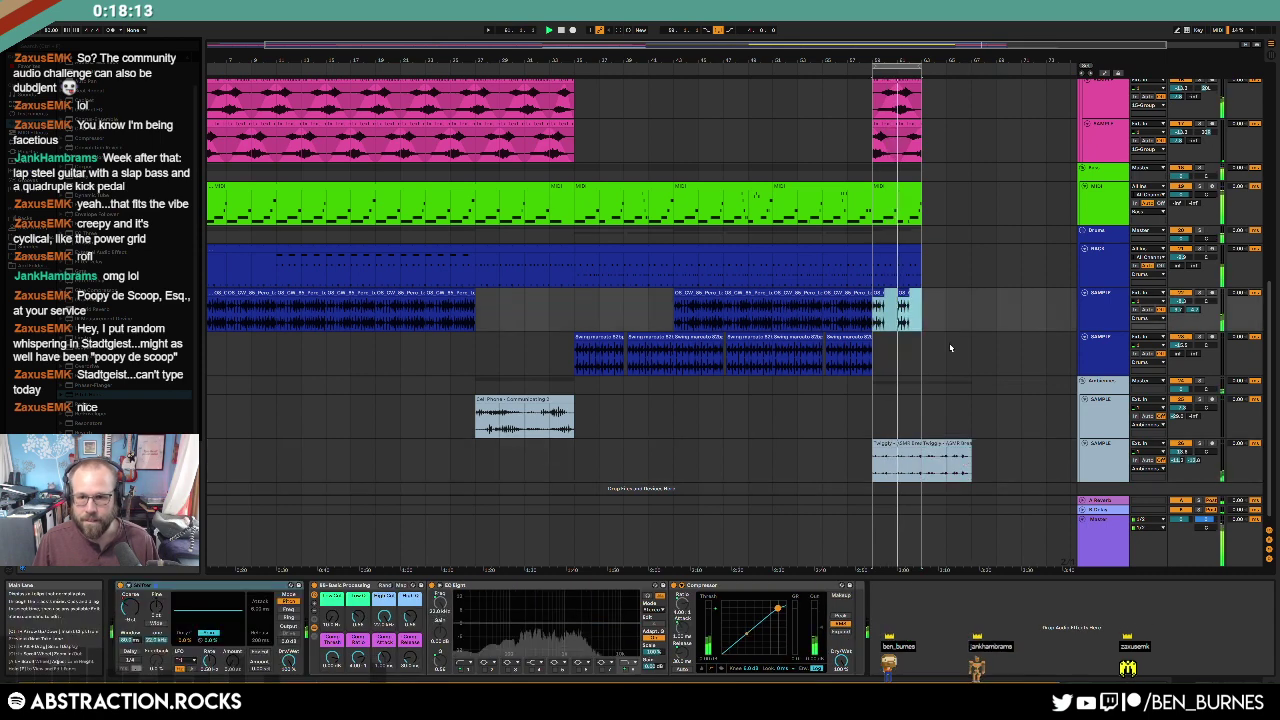
key("ctrl+d")
left_click_drag(919, 247, 971, 272)
scroll(976, 350, "up", 4)
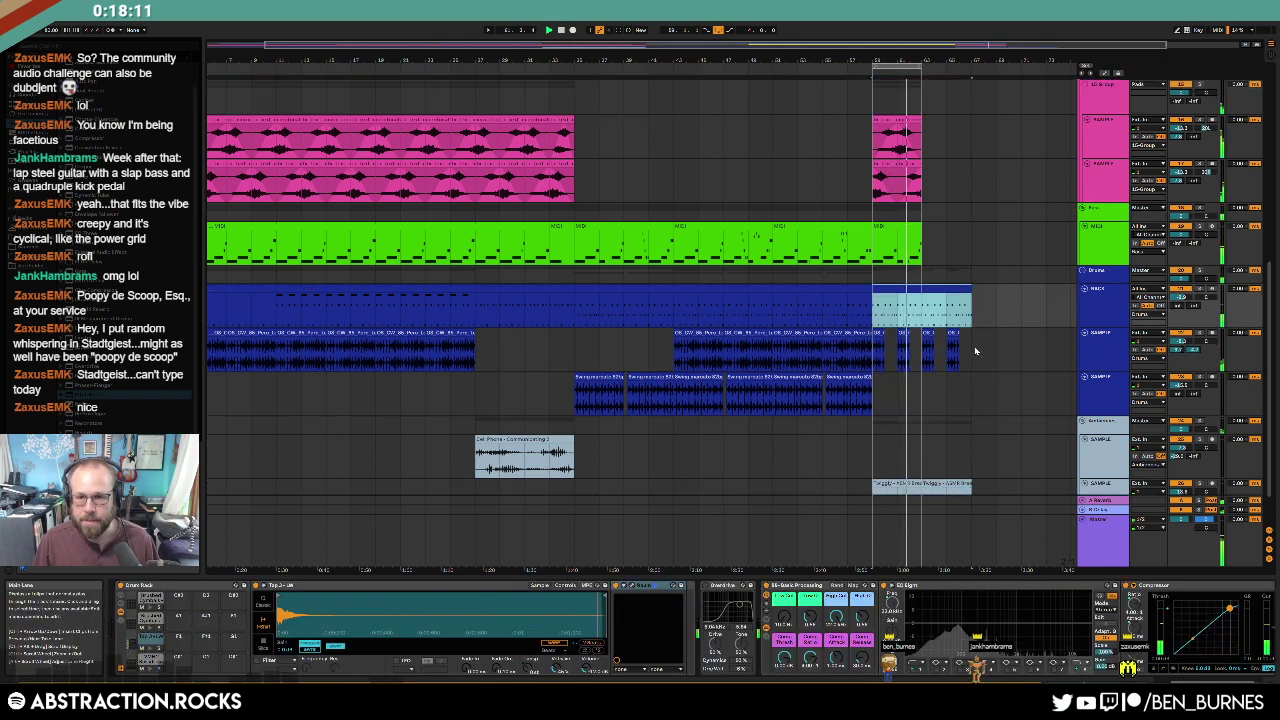
Step: Extend the green MIDI clip to bar 67 and repeat the pink samples and pad MIDI clip over bars 63 to 67
key("Up")
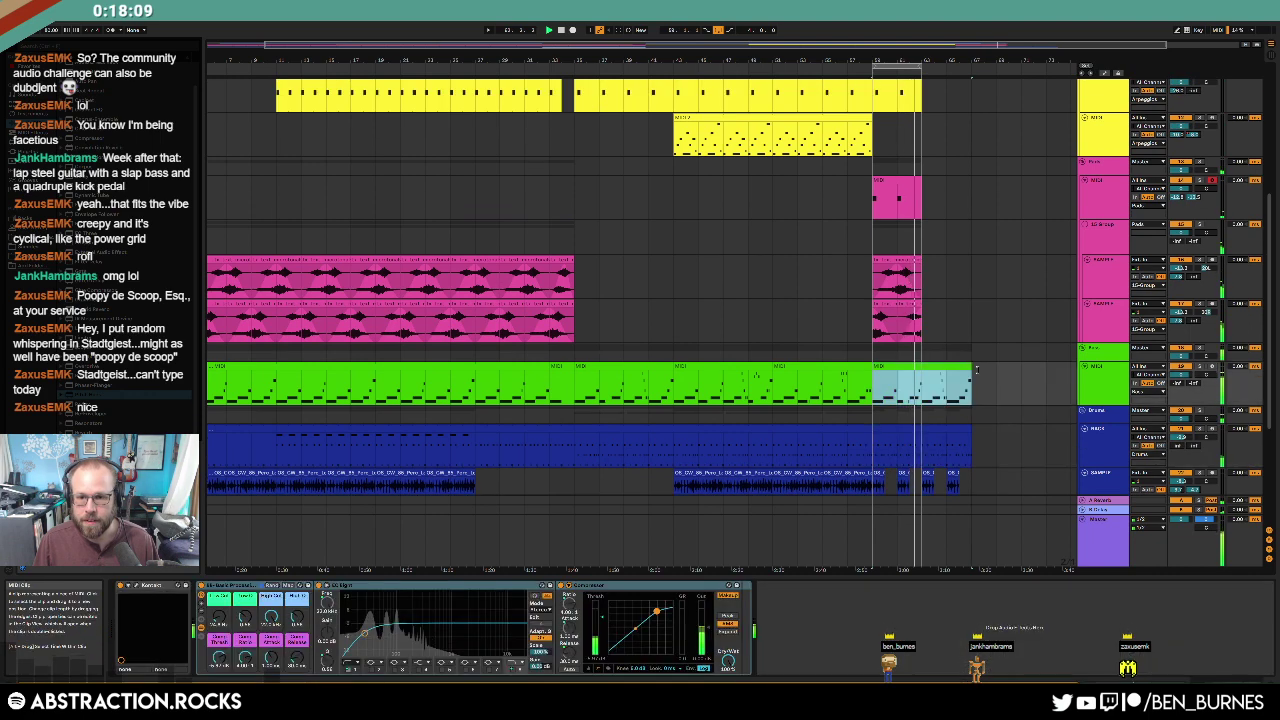
left_click(918, 298)
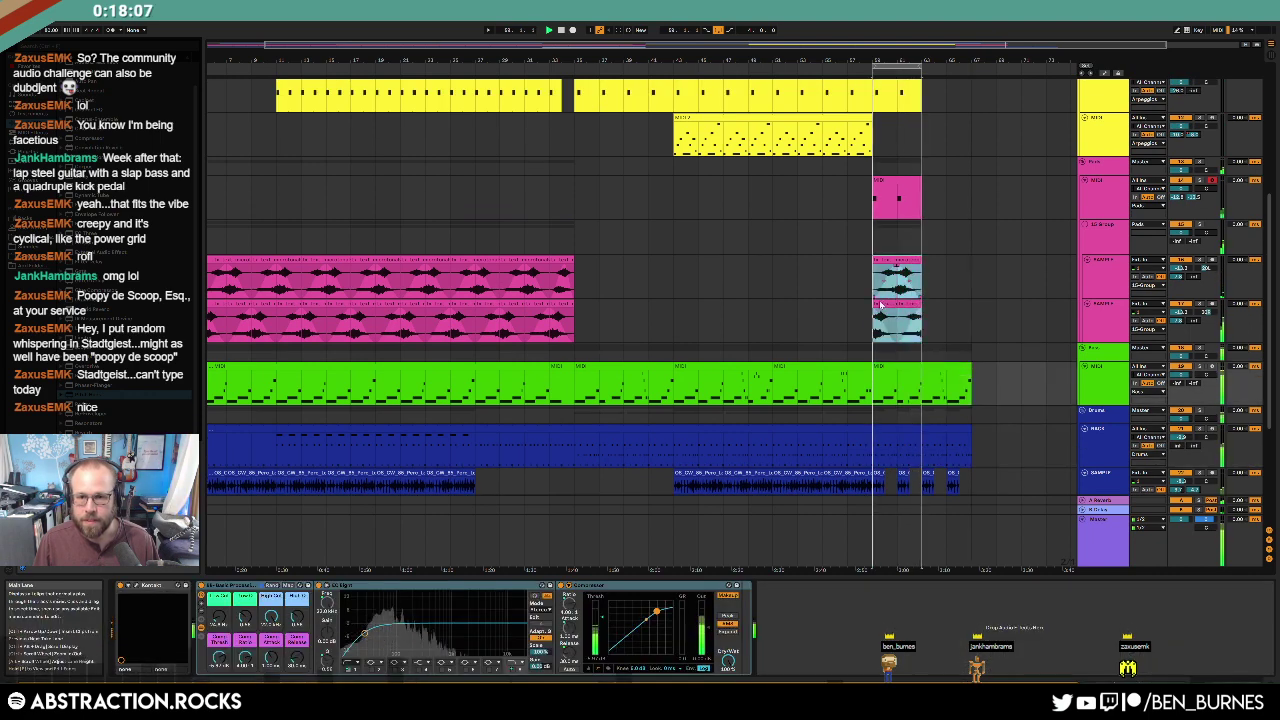
key("ctrl+d")
left_click_drag(915, 178, 971, 180)
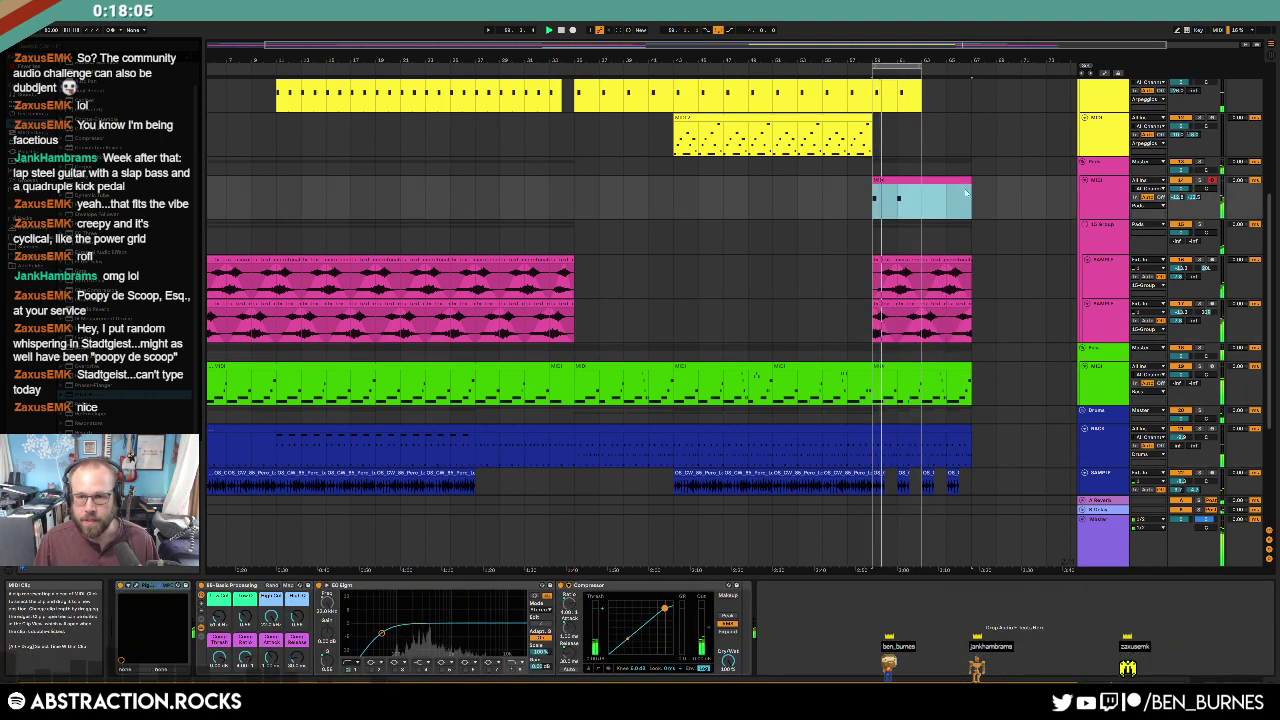
left_click(921, 200)
Step: Extend the first arpeggio MIDI clip and the second lead track's long MIDI clip to bar 67
scroll(917, 195, "up", 3)
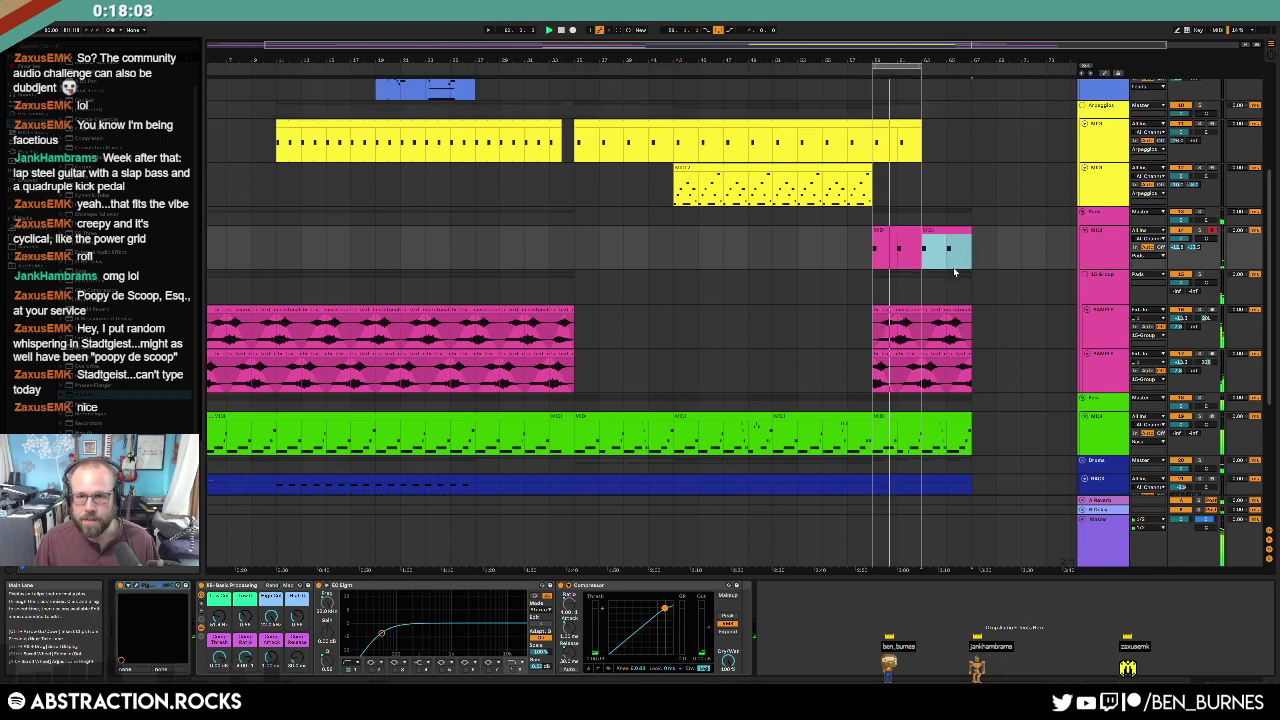
left_click_drag(918, 167, 971, 164)
scroll(971, 265, "up", 5)
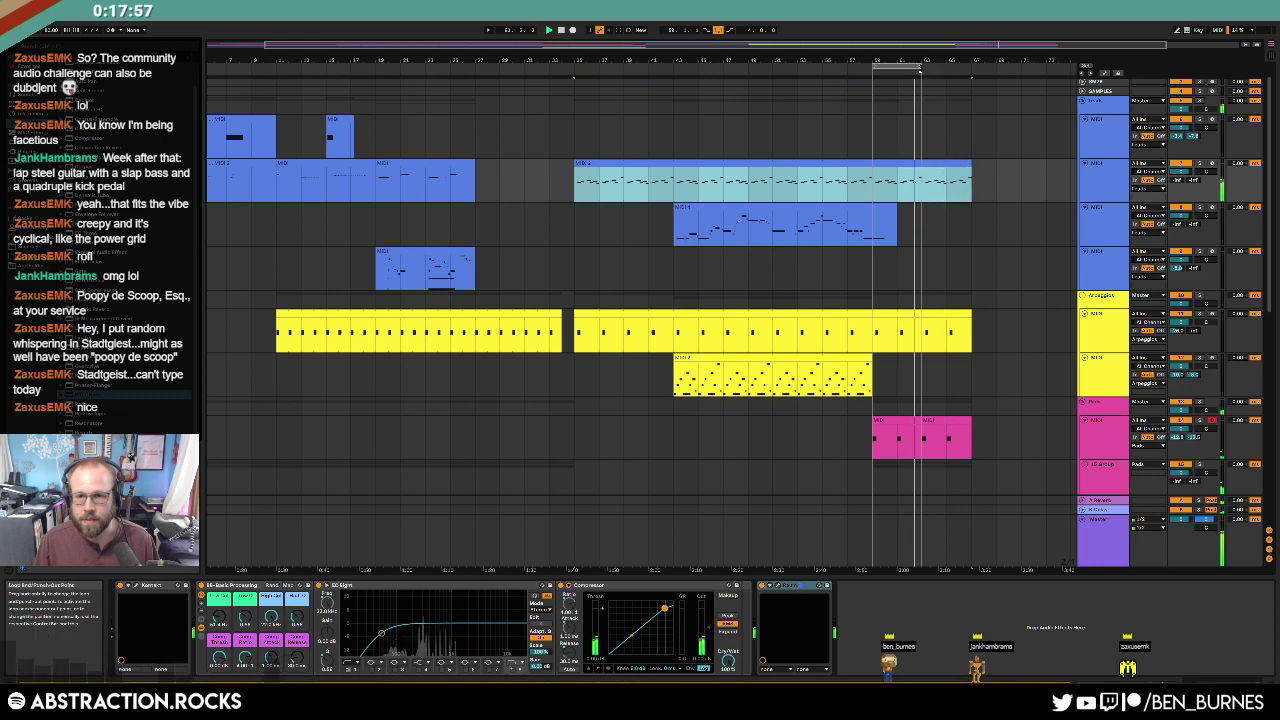
Step: Lengthen the arrangement loop to cover bars 59 to 67 and arm the fourth lead track for recording
left_click_drag(917, 66, 969, 67)
left_click(1161, 282)
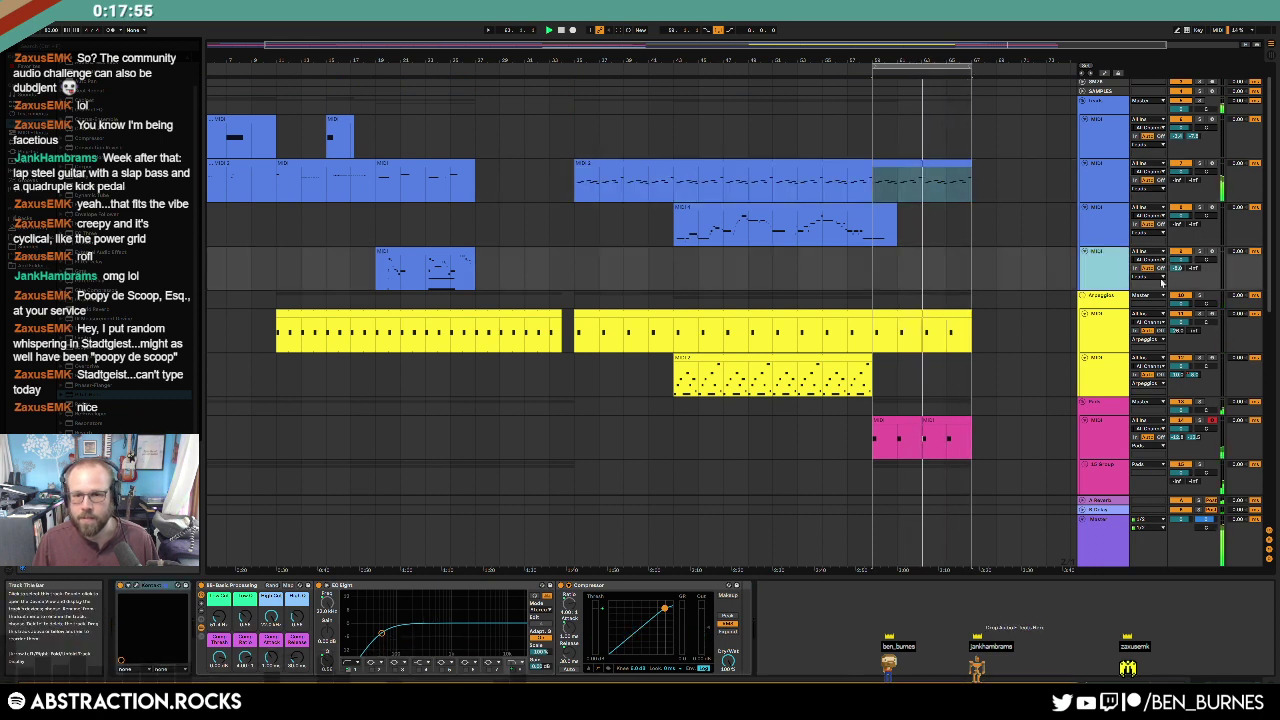
left_click(1212, 251)
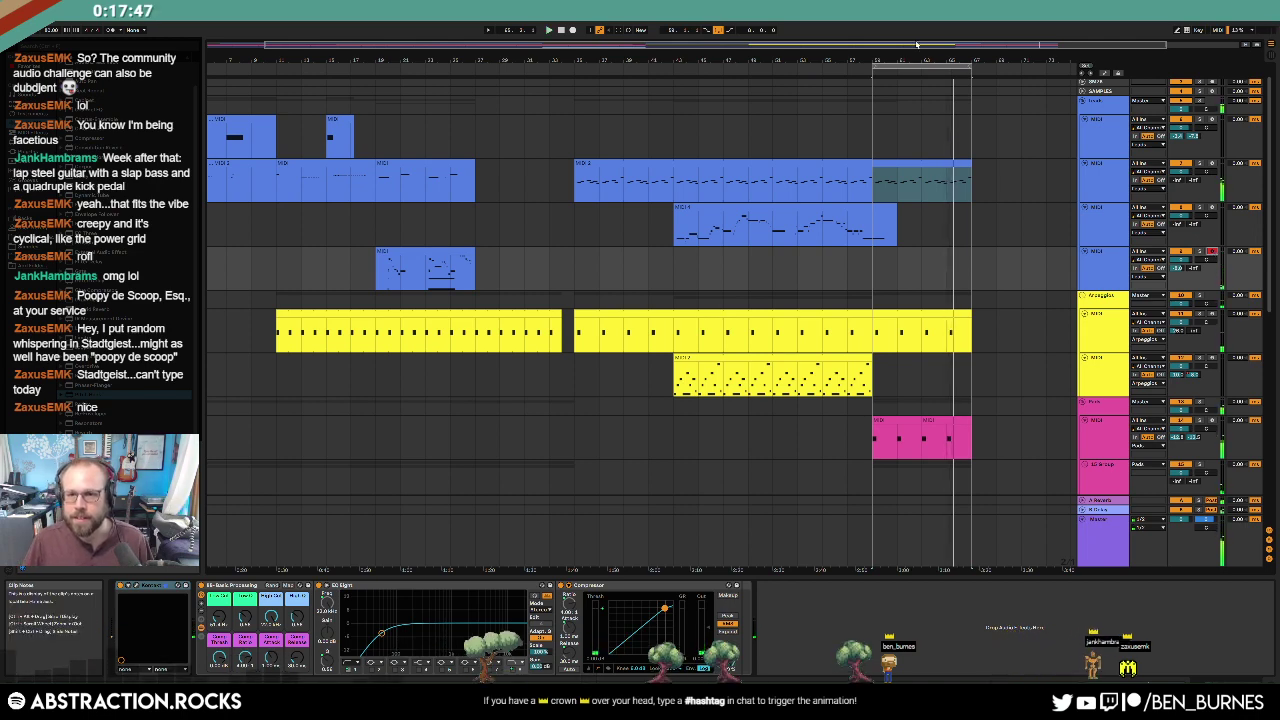
Step: Stop playback and extend the second lead track's long clip and the first arpeggio clip to bar 83
left_click_drag(958, 45, 1003, 45)
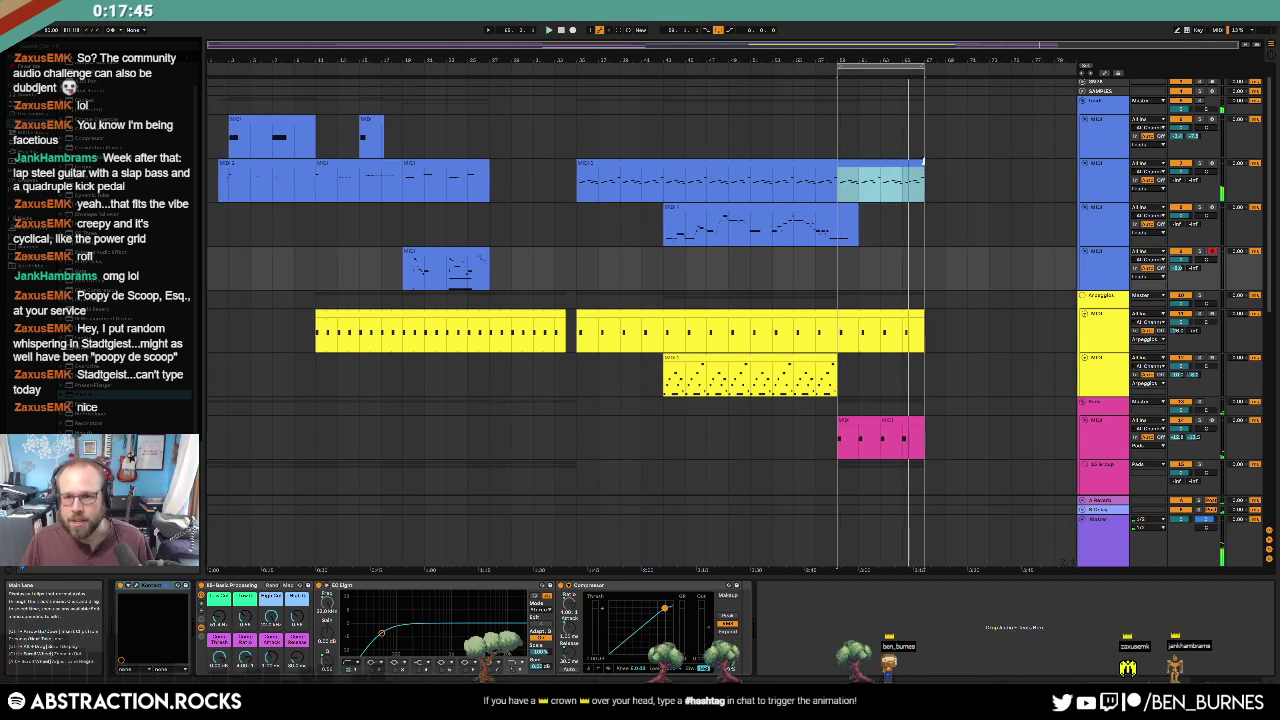
left_click_drag(923, 163, 1008, 172)
key("space")
scroll(921, 295, "down", 2)
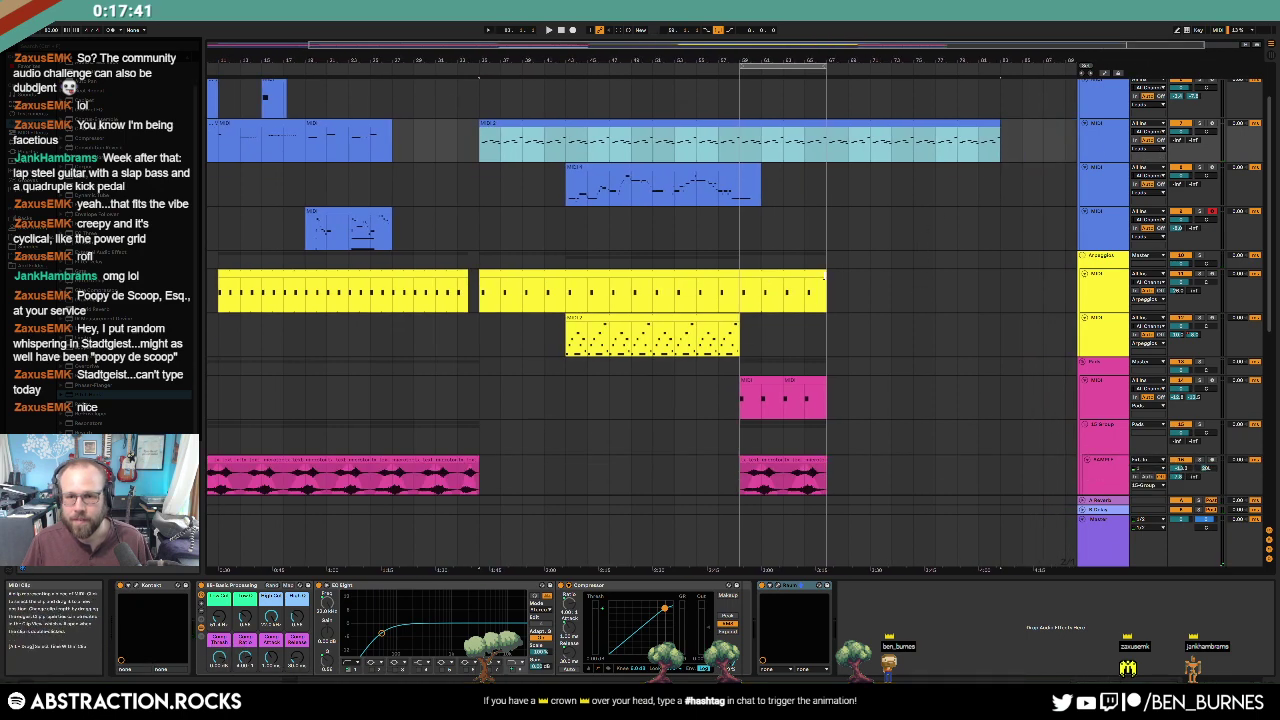
left_click_drag(825, 290, 972, 286)
scroll(915, 359, "down", 6)
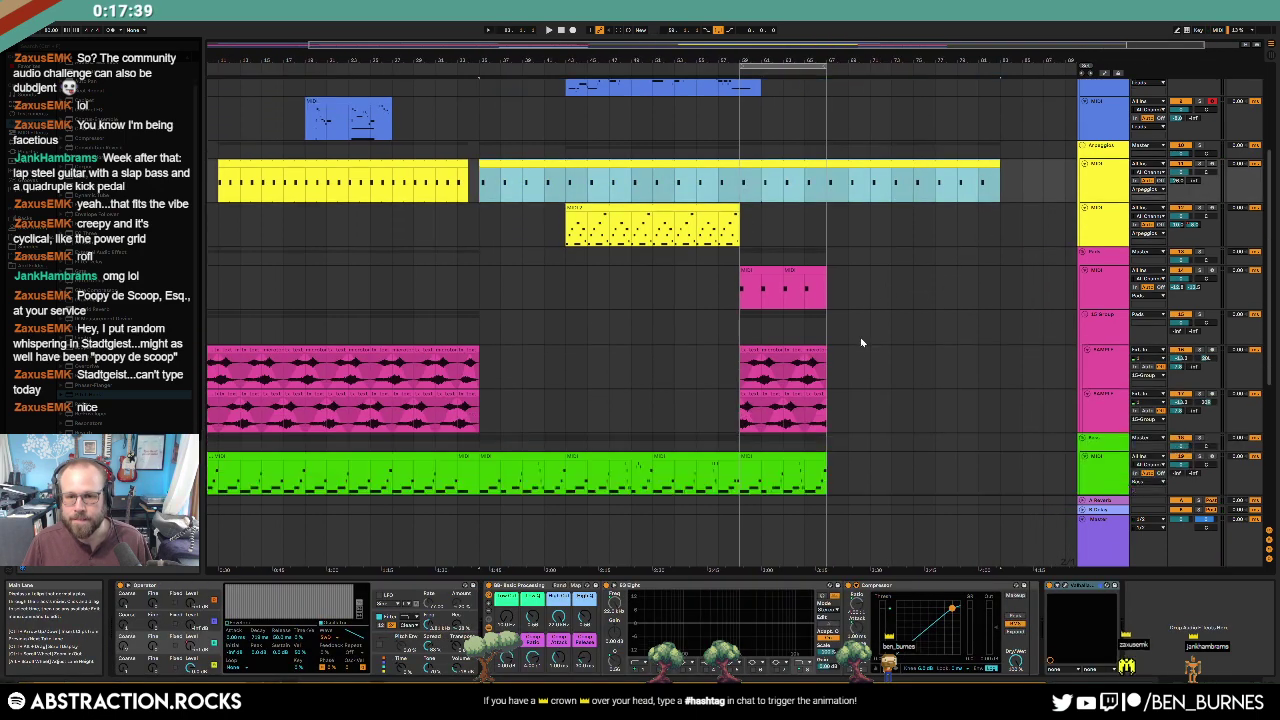
Step: Loop the first pad MIDI clip over the region holding its two C3 notes and extend it to bar 83
left_click_drag(742, 234, 786, 232)
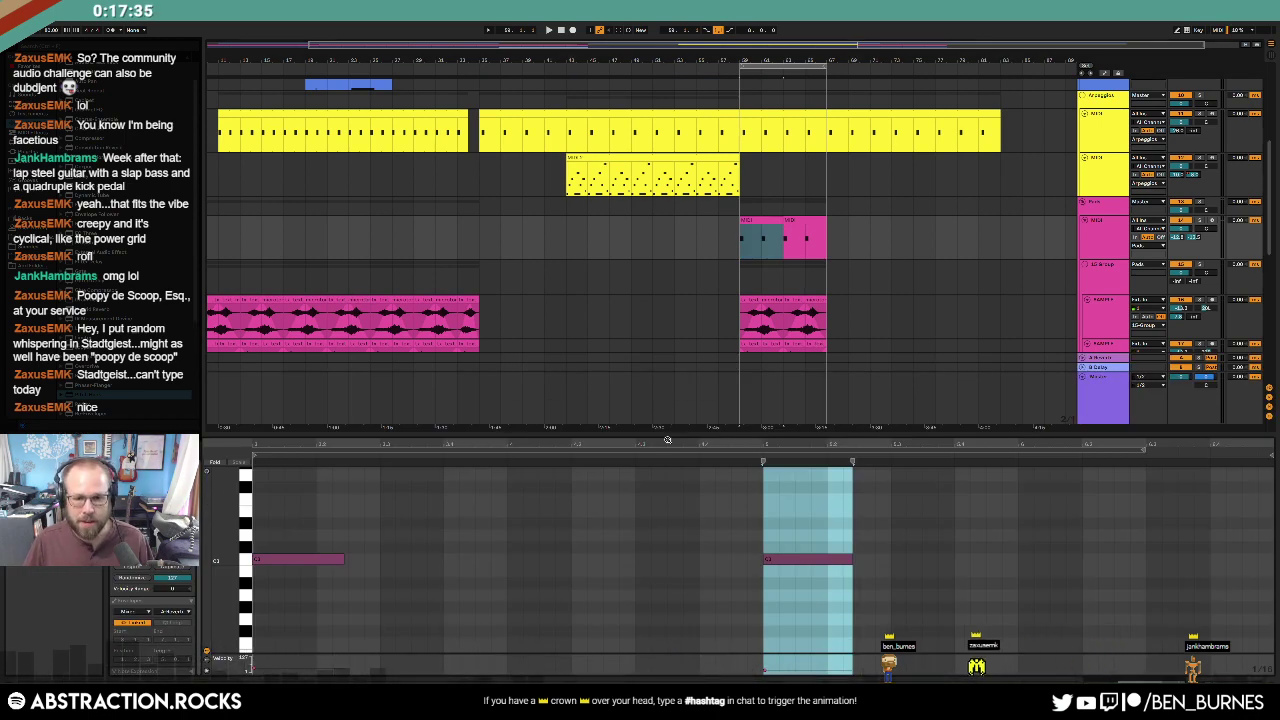
left_click_drag(668, 443, 853, 453)
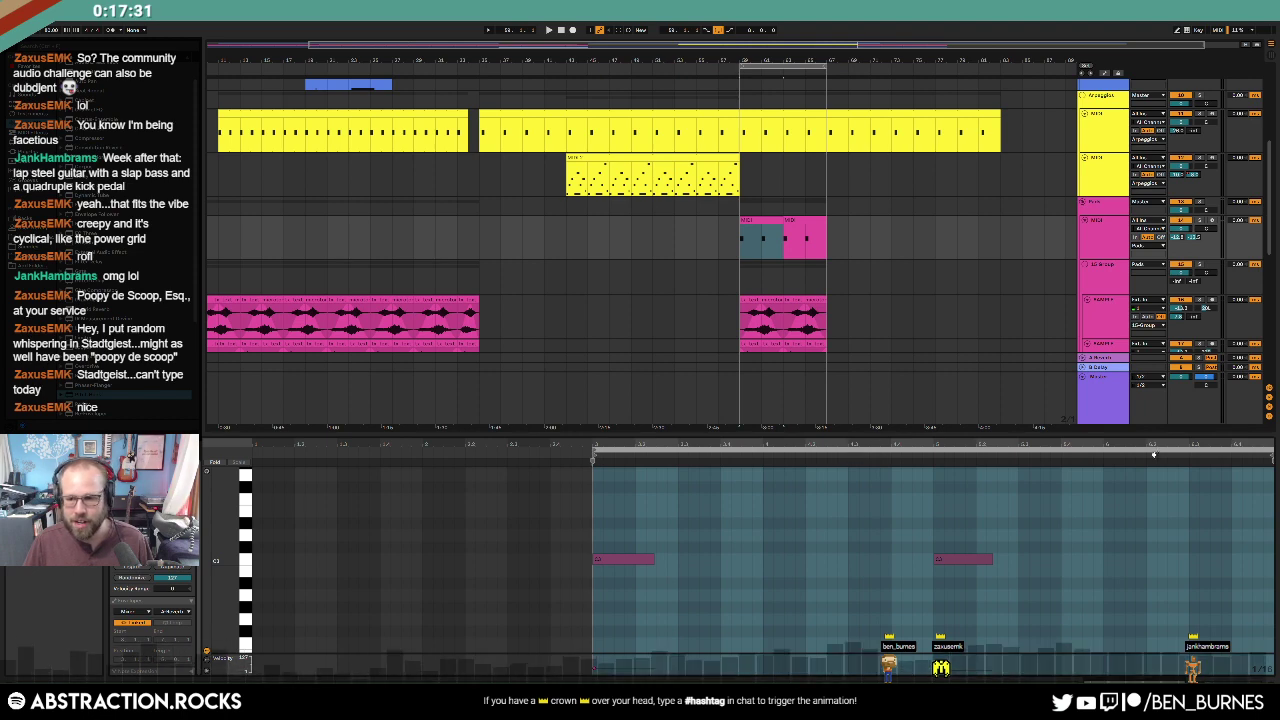
left_click(1273, 484)
left_click_drag(1273, 484, 595, 523)
key("ctrl+l")
key("shift+Tab")
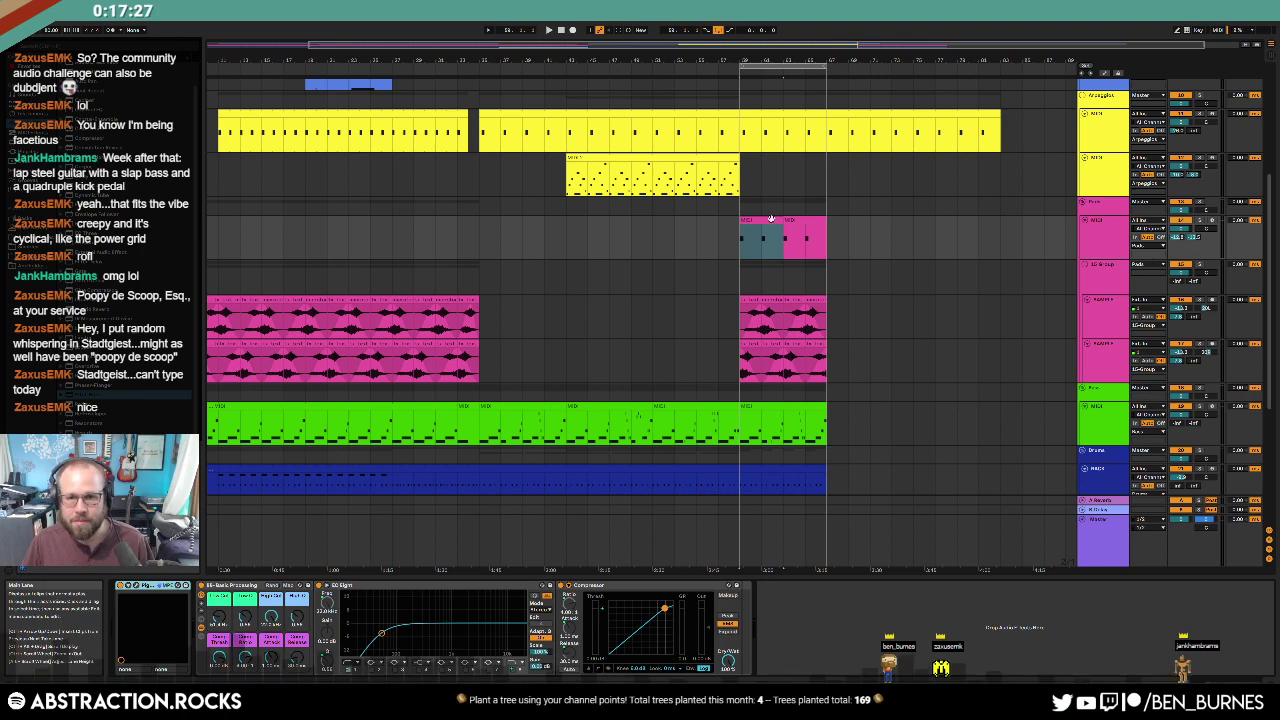
mouse_move(782, 220)
left_mouse_down()
mouse_move(1049, 256)
mouse_move(1000, 256)
left_mouse_up()
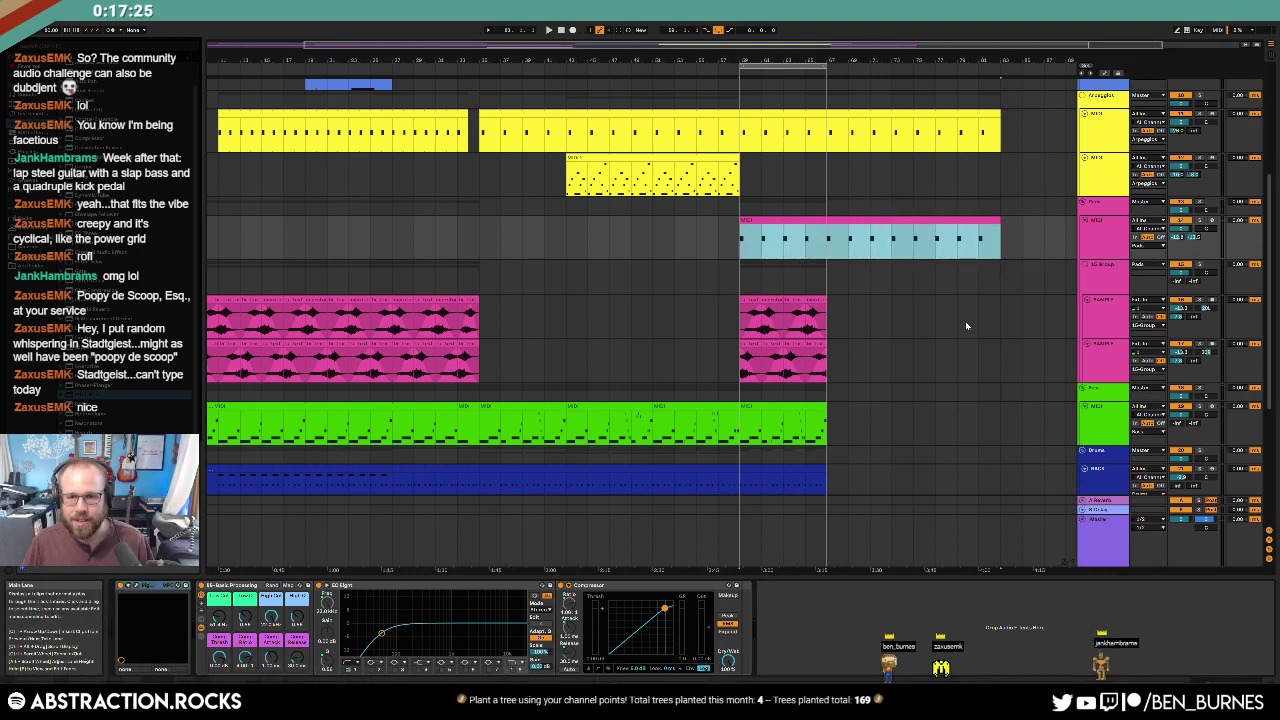
Step: Split the pad clip at bar 67 and raise the last note of its first part by one semitone
left_click(958, 318)
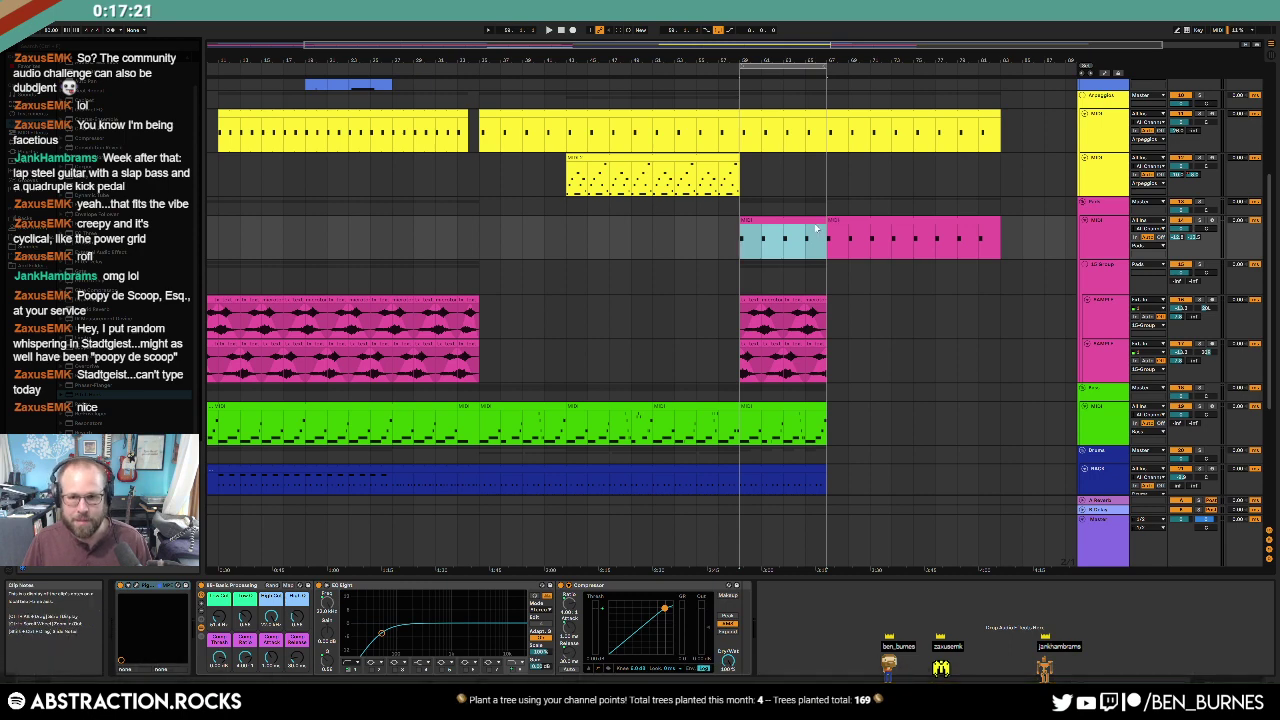
key("ctrl+e")
double_click(815, 222)
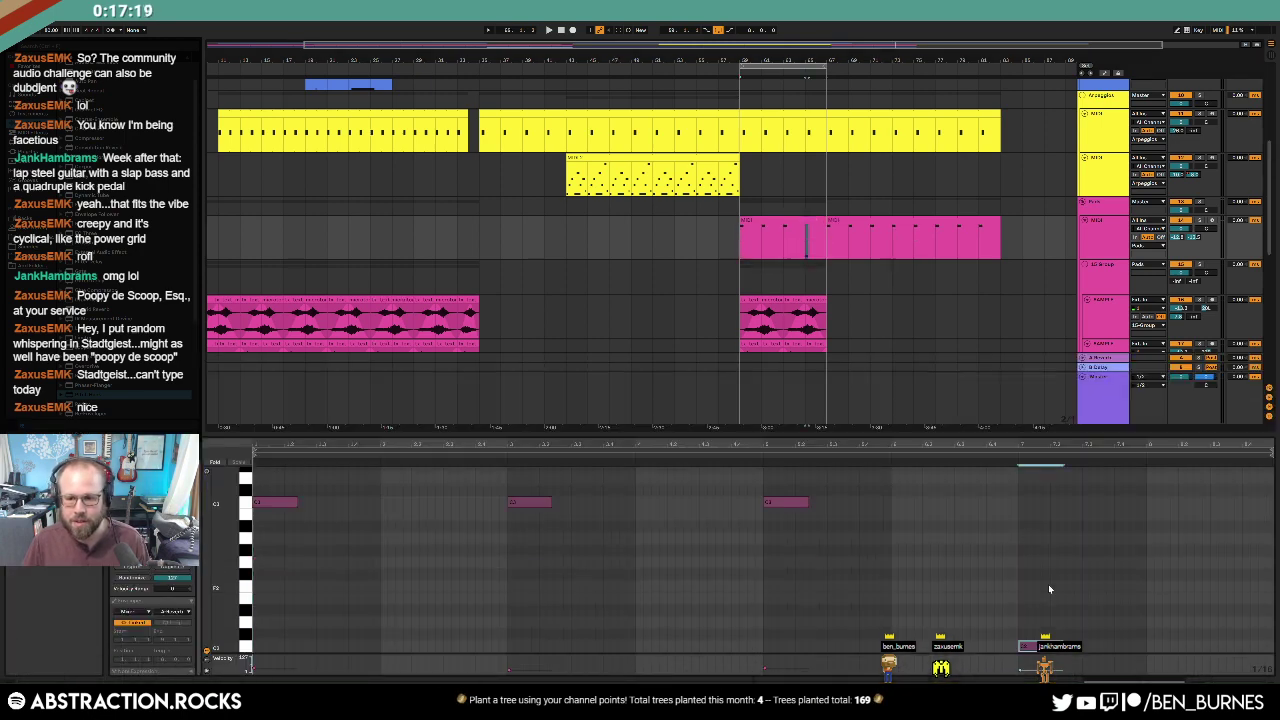
left_click(1010, 455)
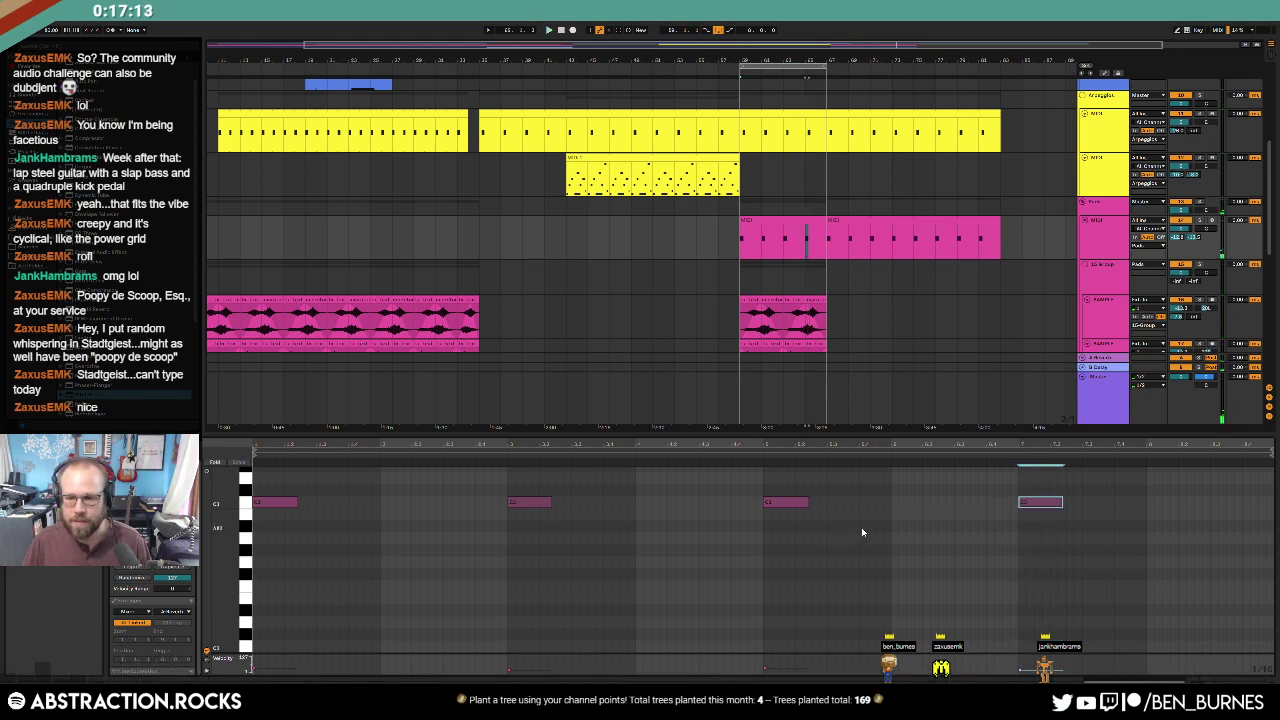
key("Up")
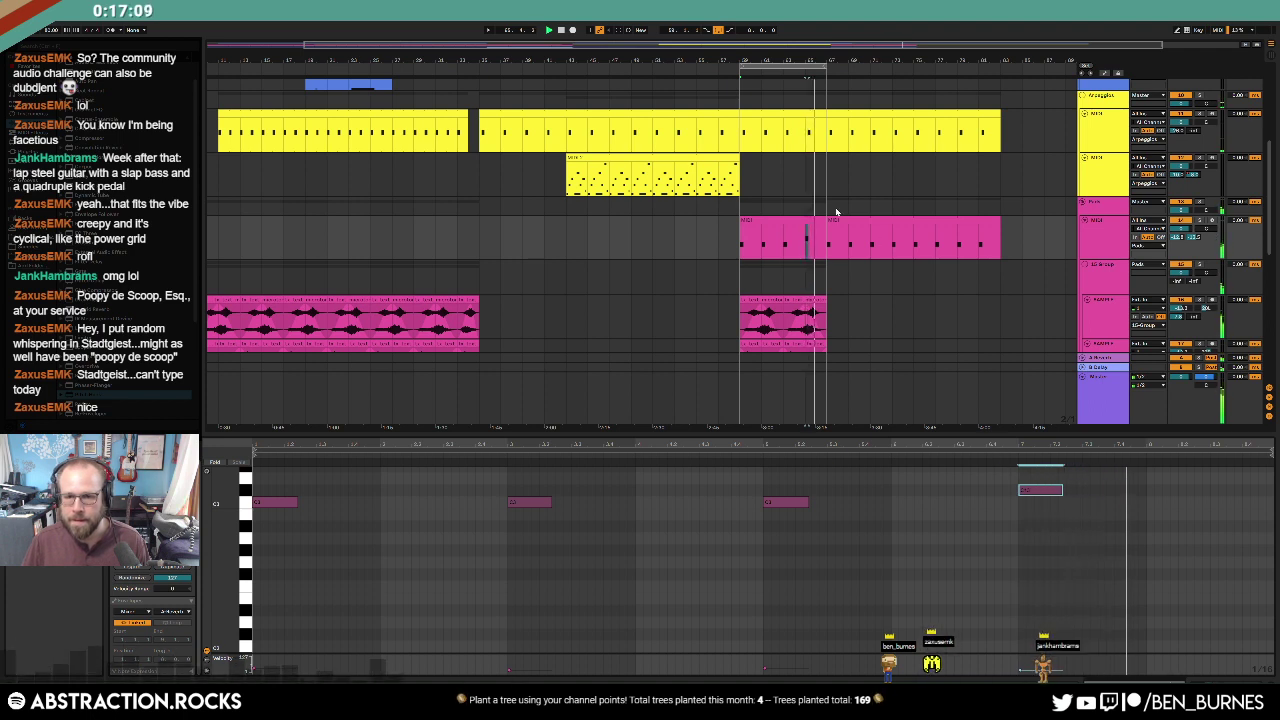
left_click(808, 218)
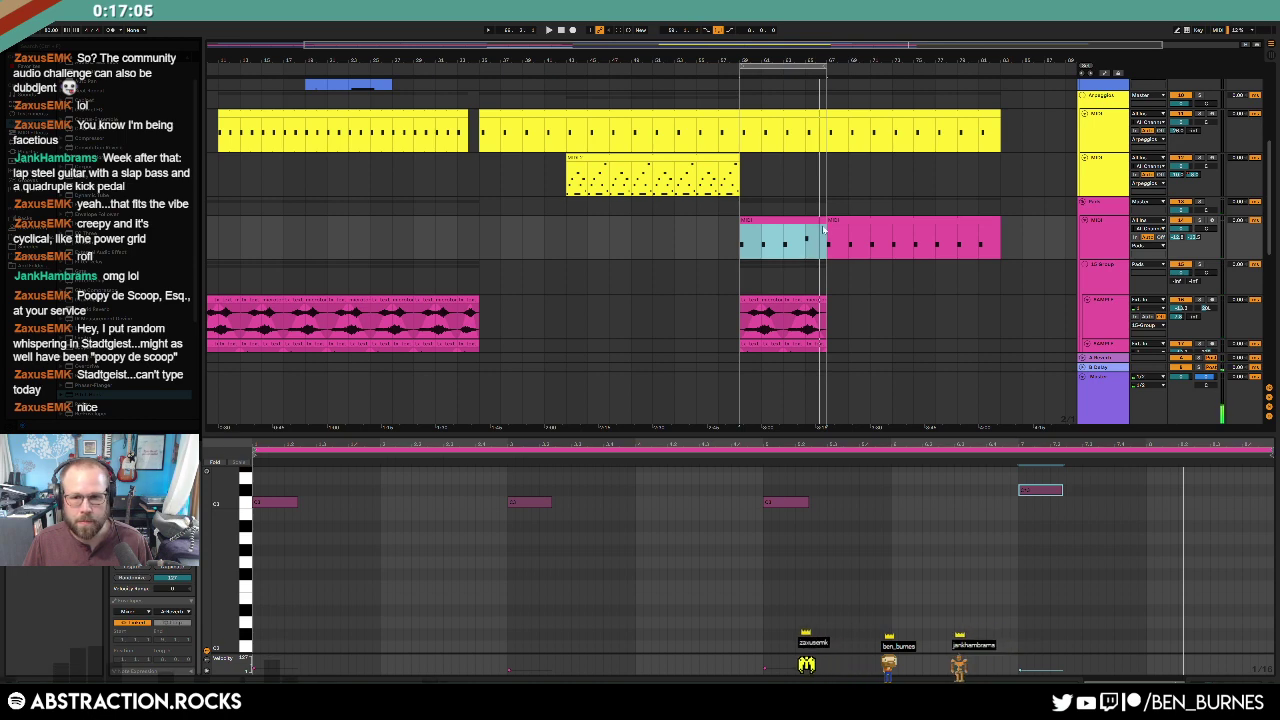
Step: Stop playback, extend the first part of the split pad clip over the second to bar 83, and close the note editor
key("space")
left_click_drag(825, 222, 1002, 237)
key("shift+Tab")
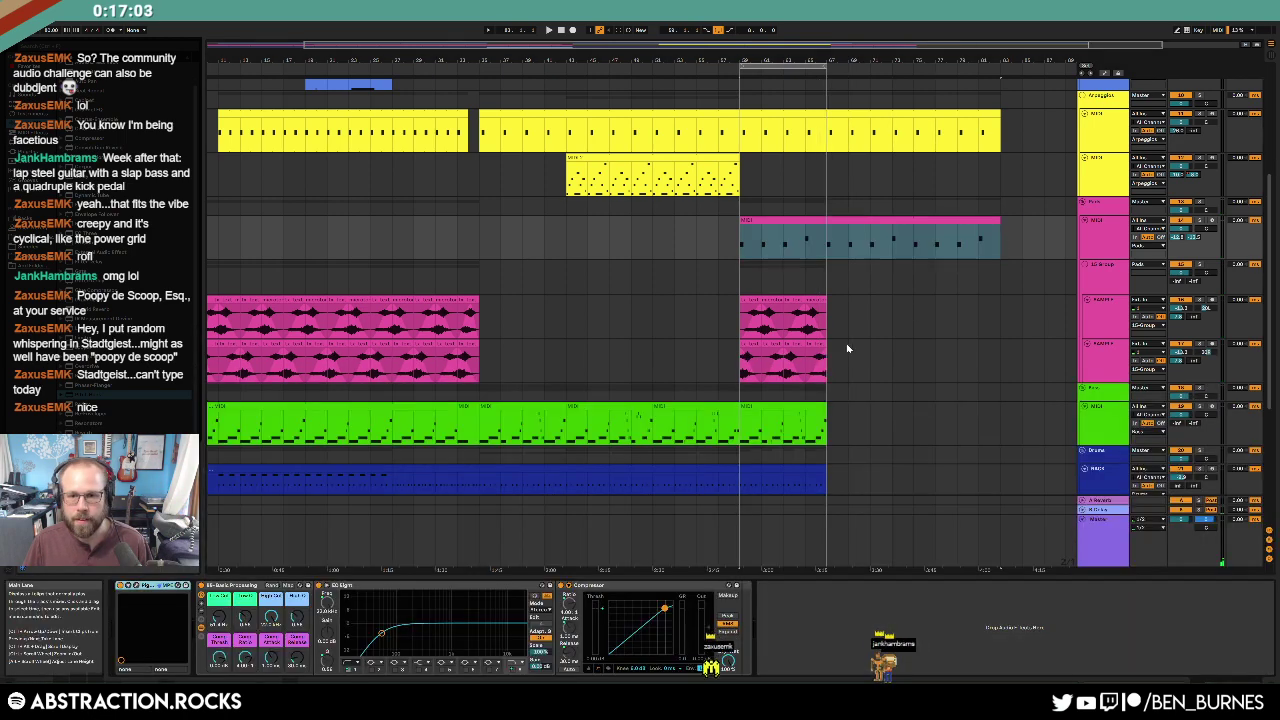
Step: Duplicate the bar 59 to 67 audio on both pad sample tracks twice to fill them up to bar 83
left_click_drag(831, 317, 738, 374)
key("ctrl+d")
key("ctrl+d")
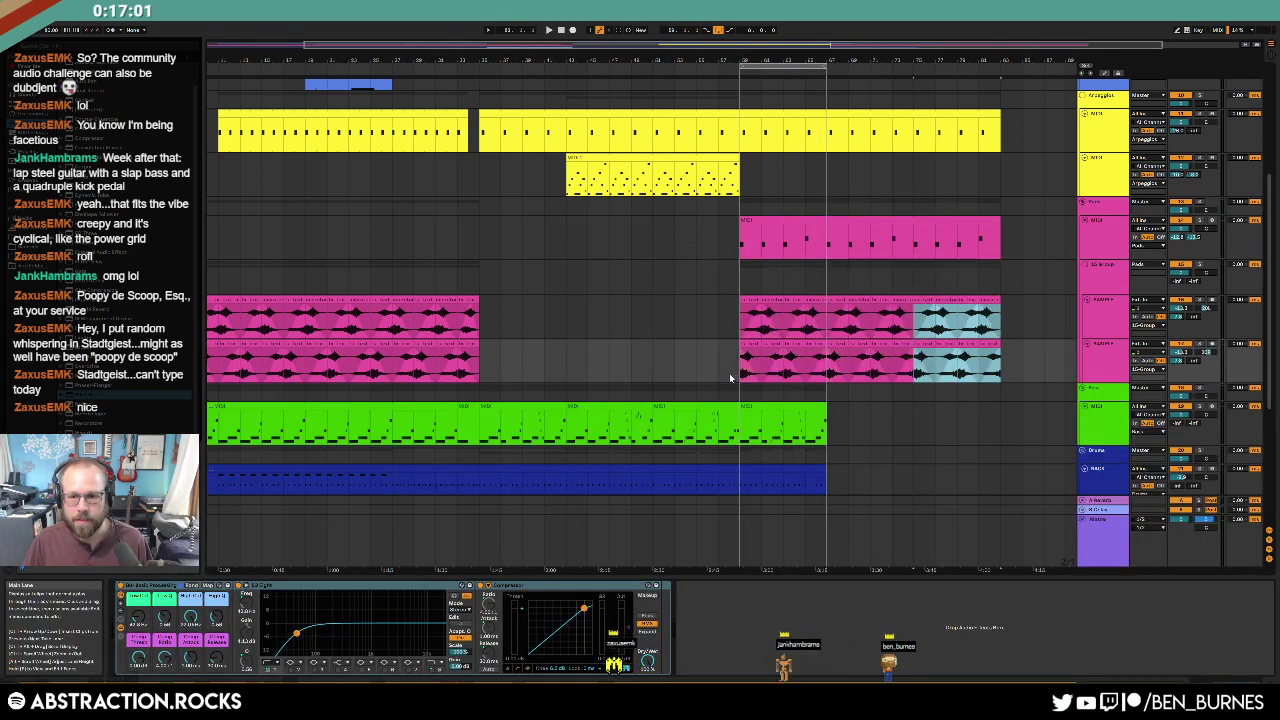
Step: Replace the bass part from bar 59 with a copy of the first long bass clip, ending it at bar 83
left_click(770, 408)
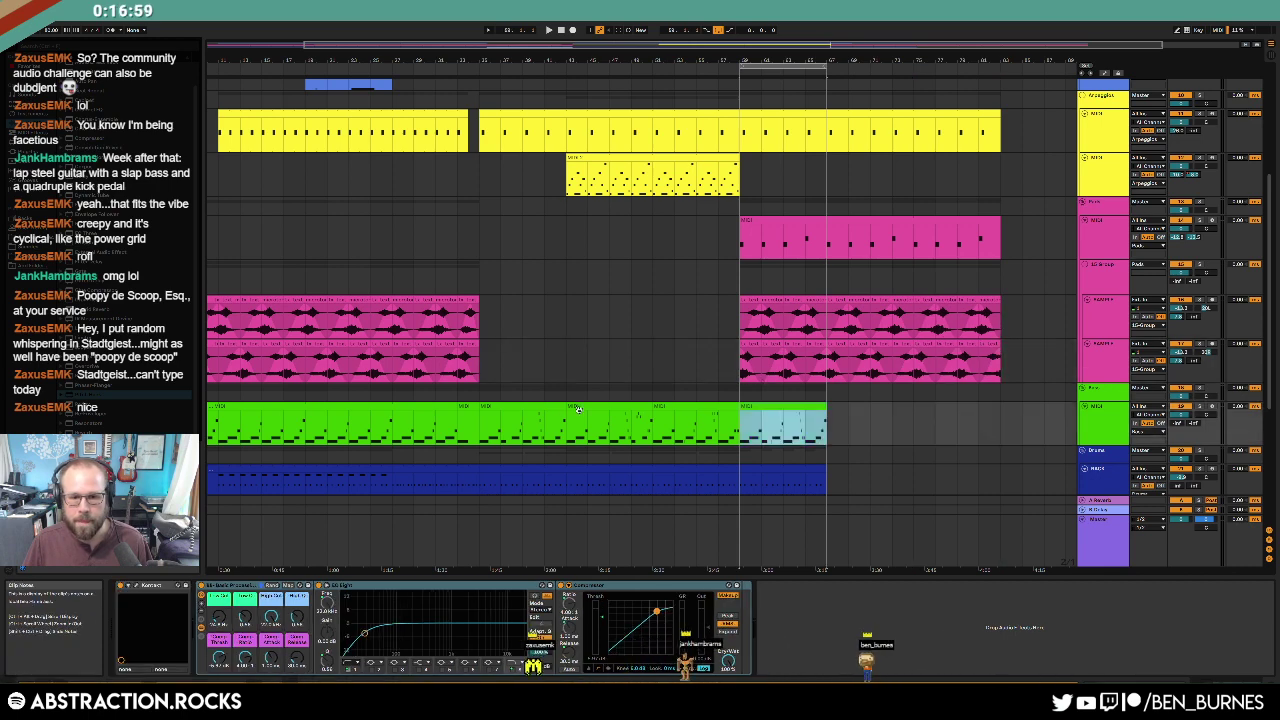
left_click_drag(826, 422, 988, 420)
scroll(988, 420, "down", 1)
left_click(375, 405)
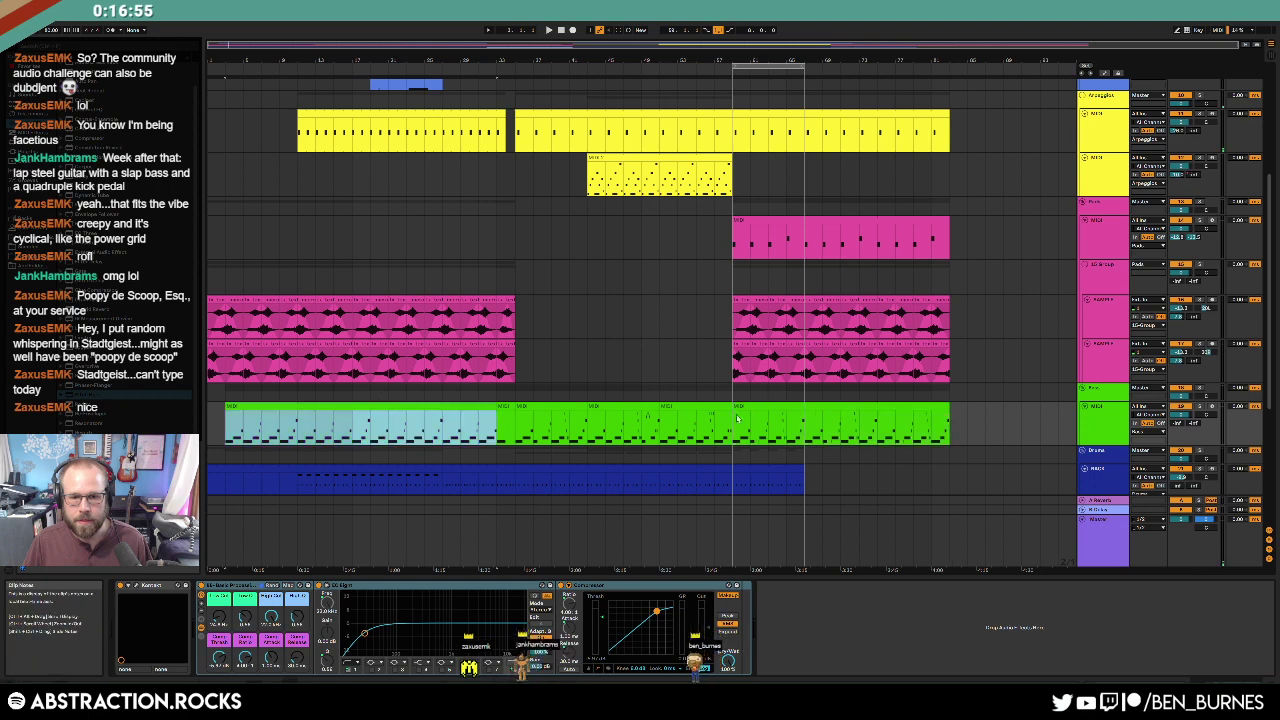
left_click(783, 407)
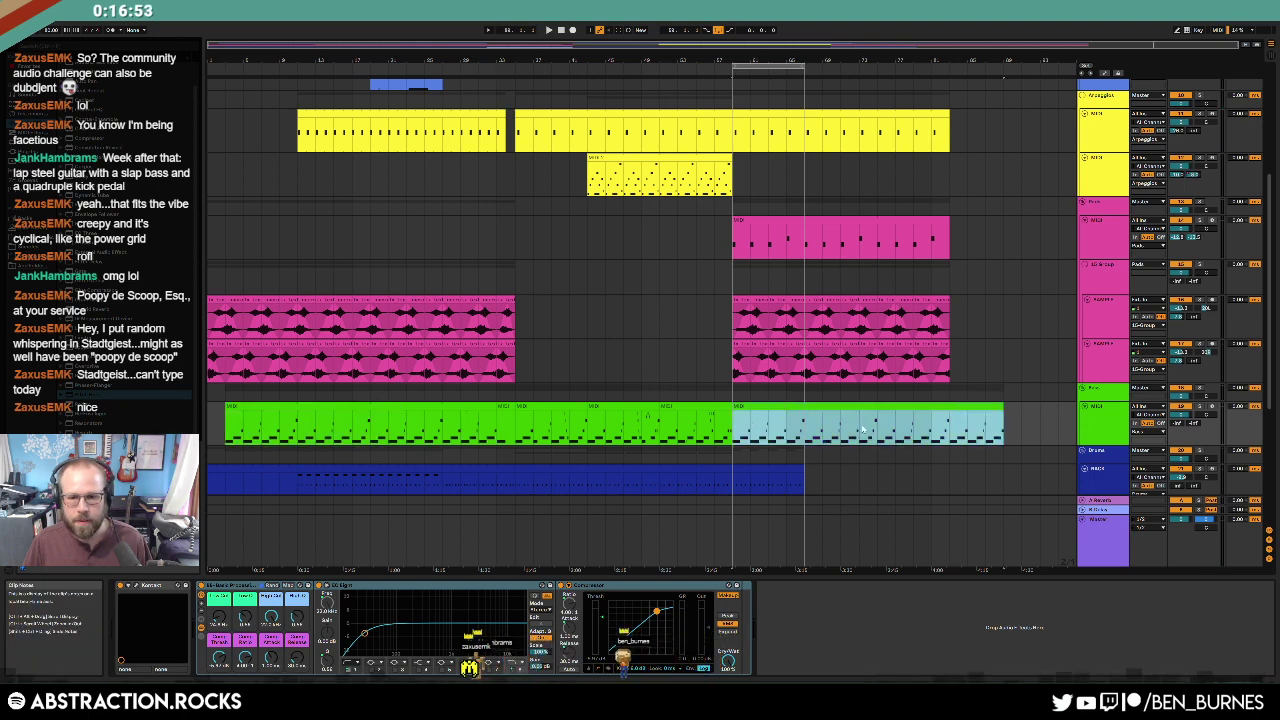
scroll(955, 405, "down", 3)
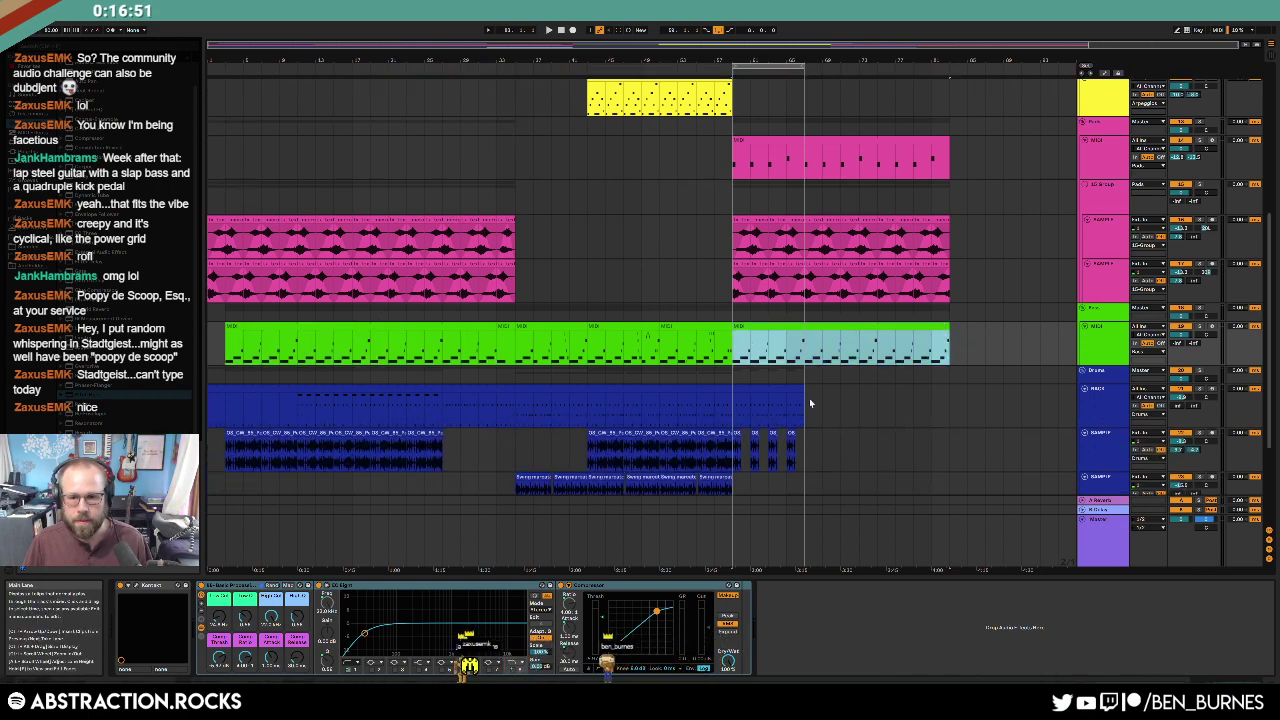
Step: Extend the drum rack's last MIDI clip to bar 83, add a long note in the top drum row at its start, and start playback
left_click_drag(801, 386, 925, 407)
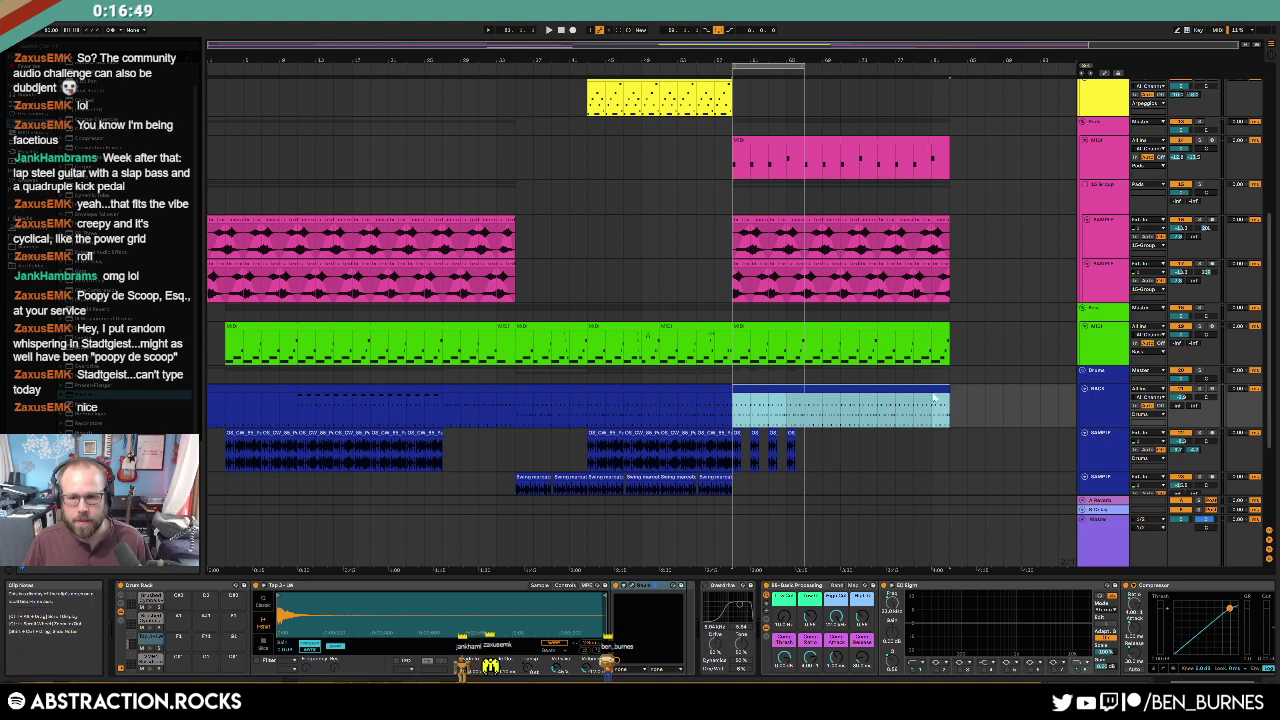
double_click(930, 400)
left_click(308, 470)
left_click_drag(308, 470, 530, 516)
key("space")
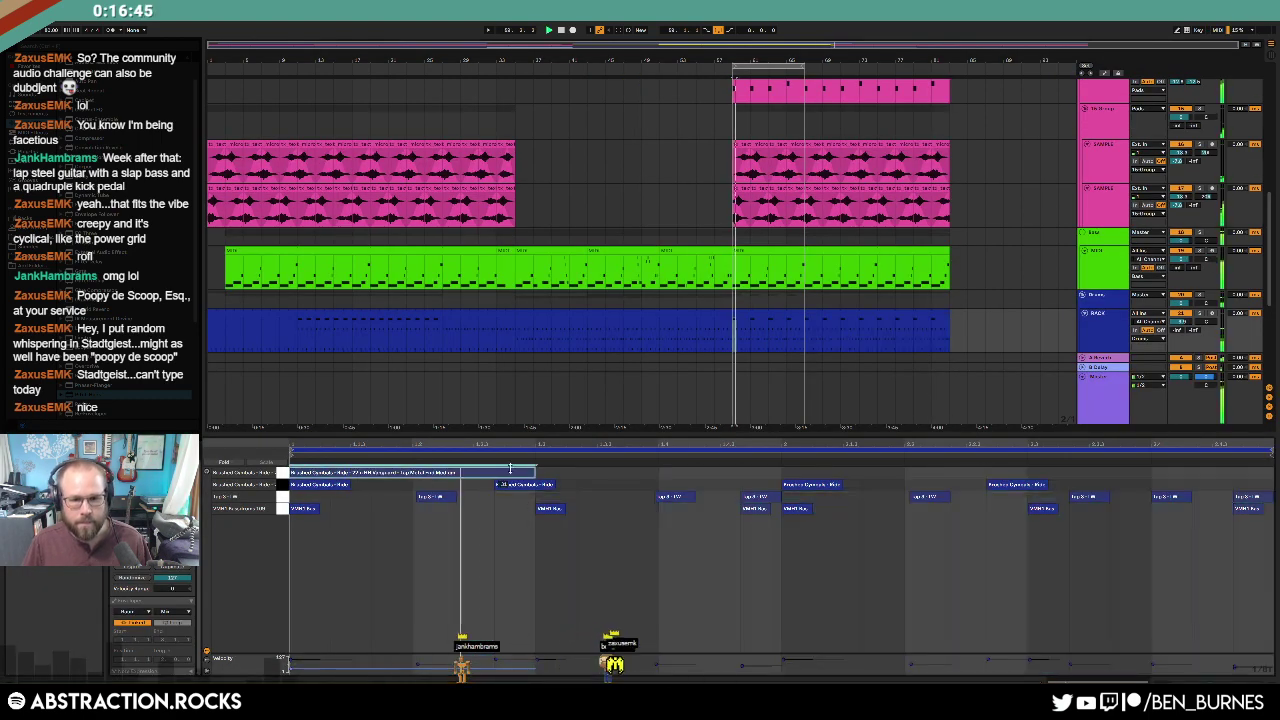
key("shift+Tab")
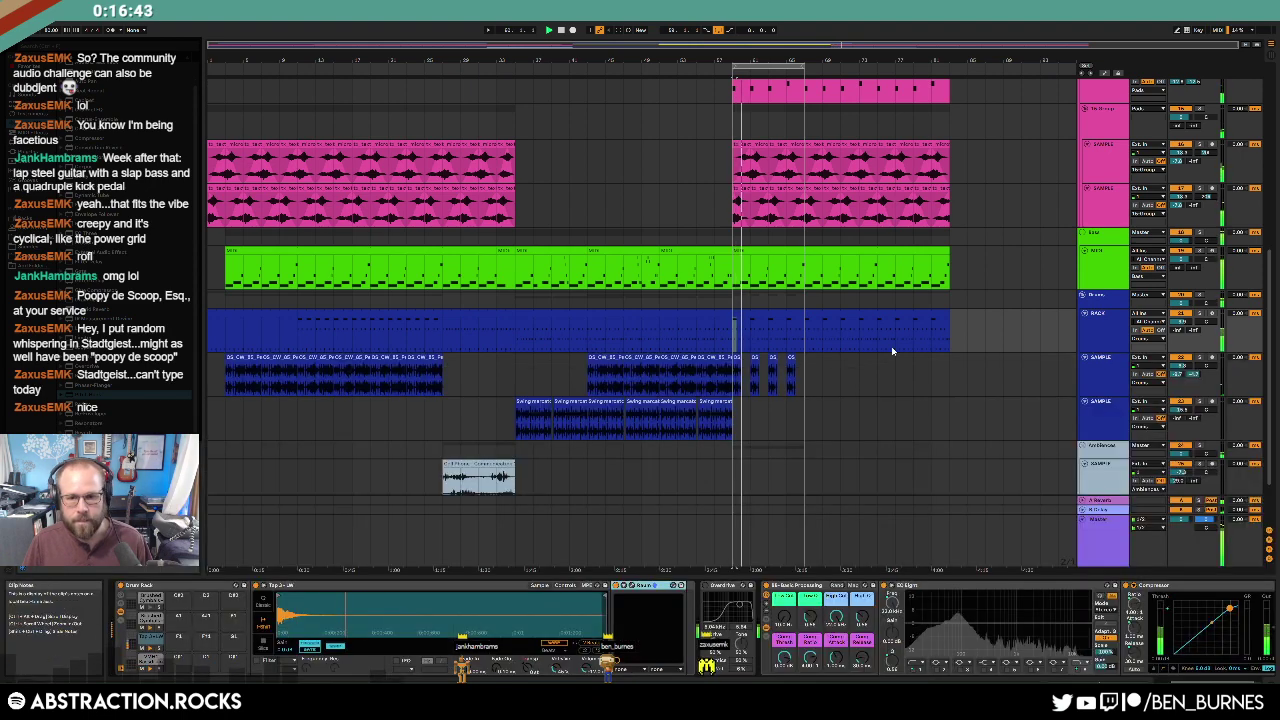
Step: Duplicate the first drum sample track's short clips from bars 59 to 67 twice, up to bar 83
left_click_drag(773, 374, 737, 373)
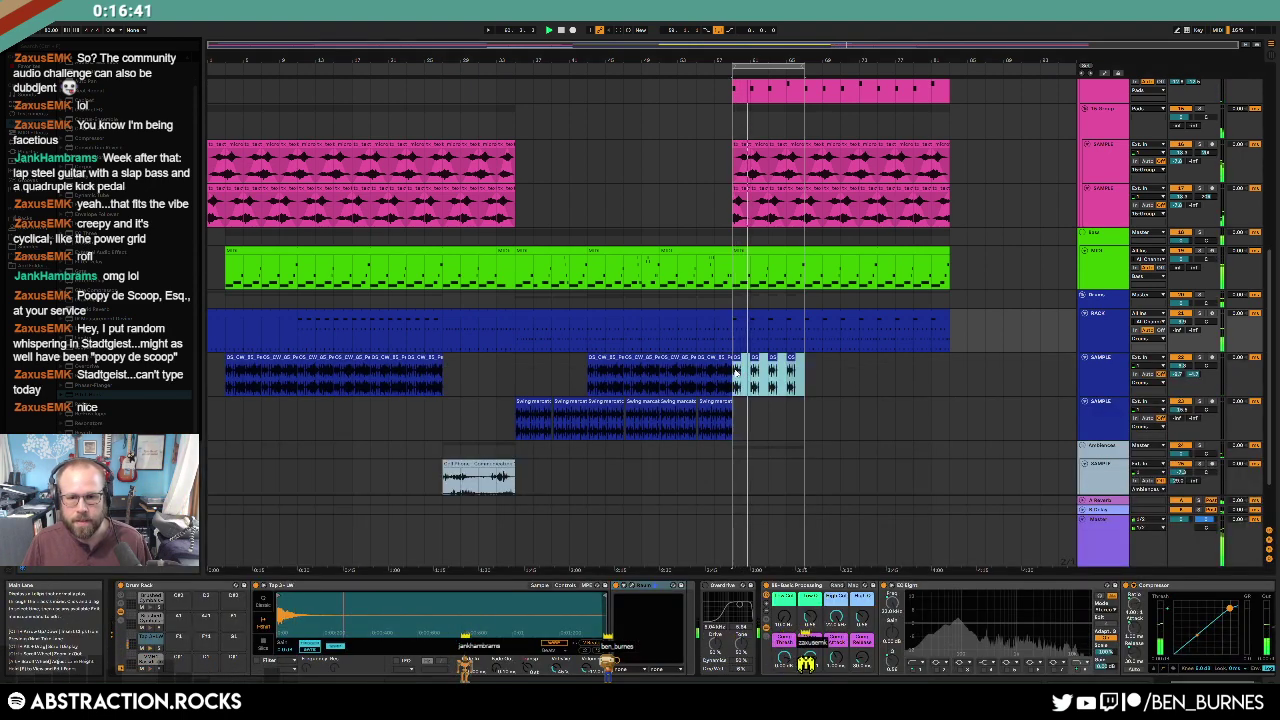
key("ctrl+d")
key("ctrl+d")
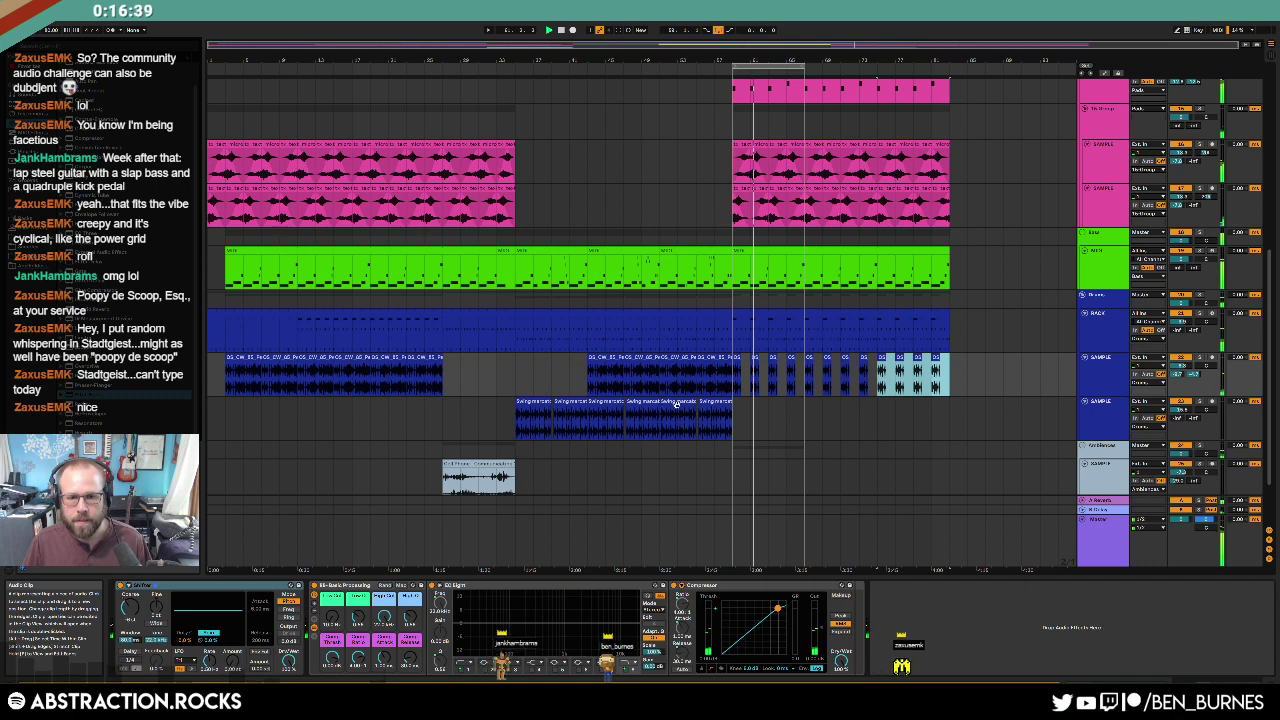
Step: Fill the second drum sample track with copies of its swing loop from bar 67 to 83, and set the arrangement loop to that range
left_click(720, 414)
left_click(805, 419)
key("ctrl+v")
key("ctrl+d")
key("ctrl+d")
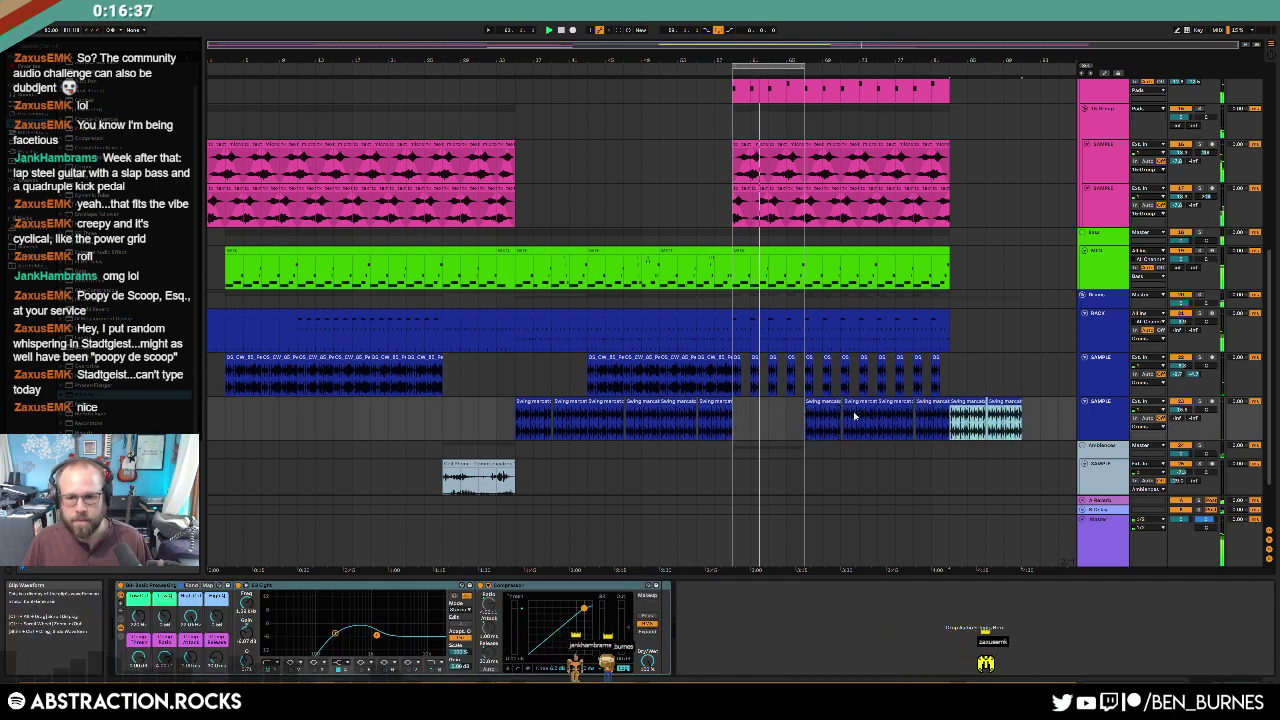
key("ctrl+z")
left_click_drag(771, 67, 947, 79)
Step: Delete the second C3 note and the raised last note from the first pad track's MIDI clip
scroll(972, 327, "up", 6)
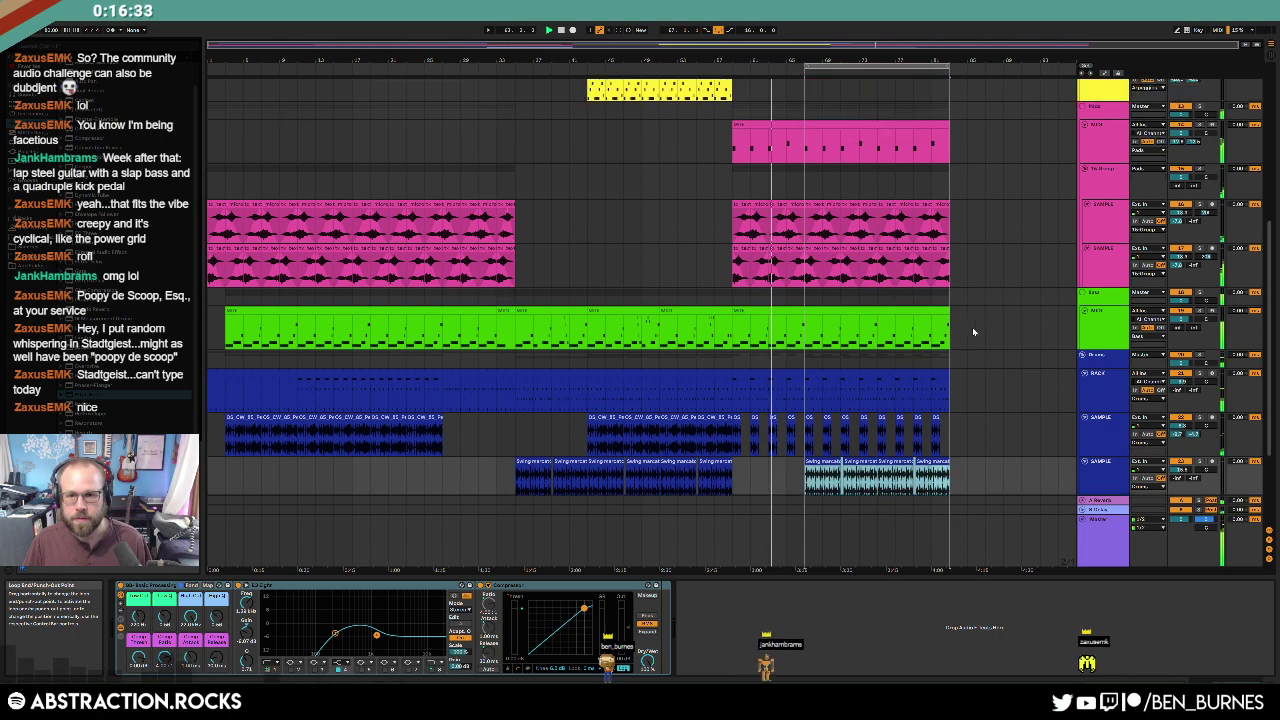
double_click(812, 290)
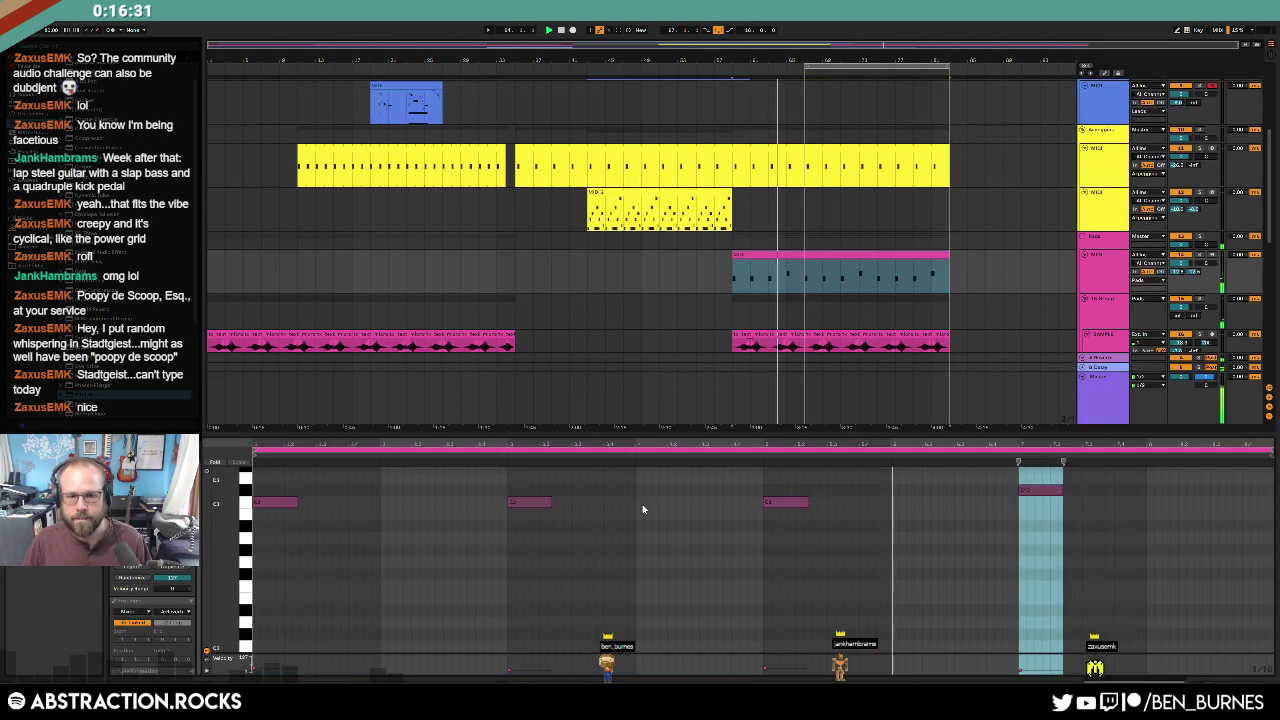
left_click_drag(503, 480, 556, 522)
key("Delete")
left_click_drag(962, 530, 1091, 468)
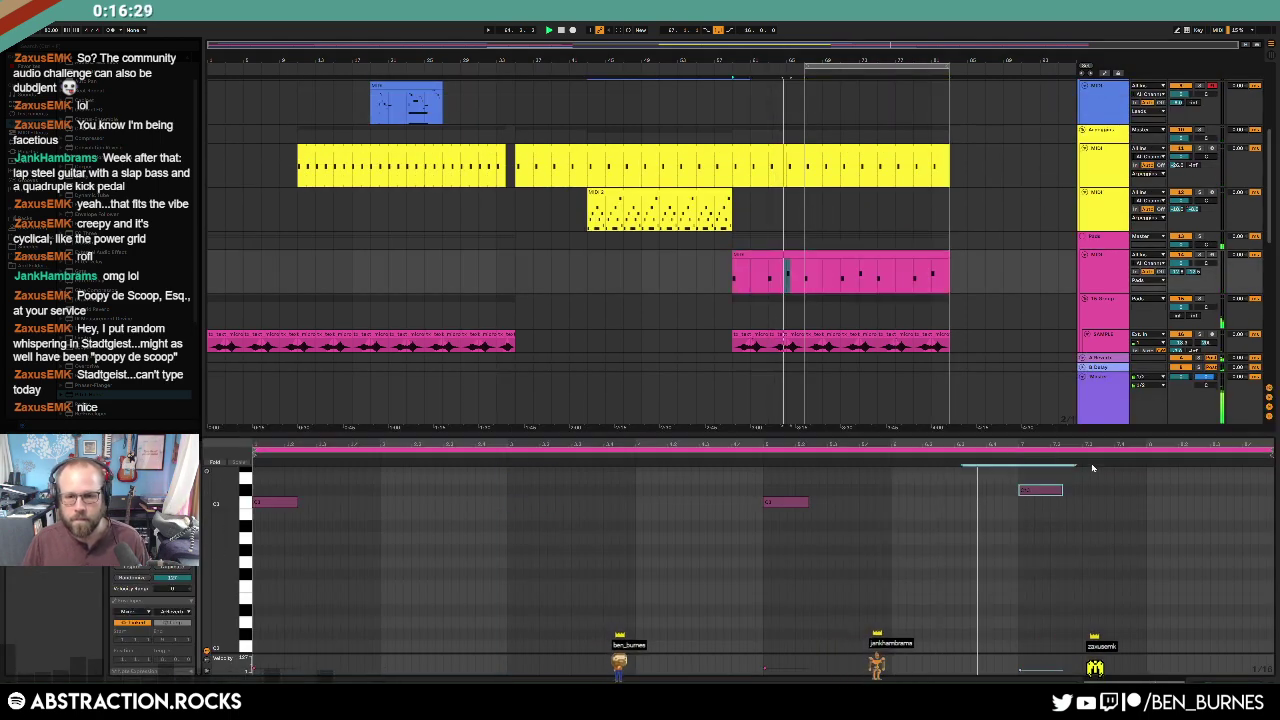
key("Delete")
key("shift+Tab")
scroll(895, 255, "up", 1)
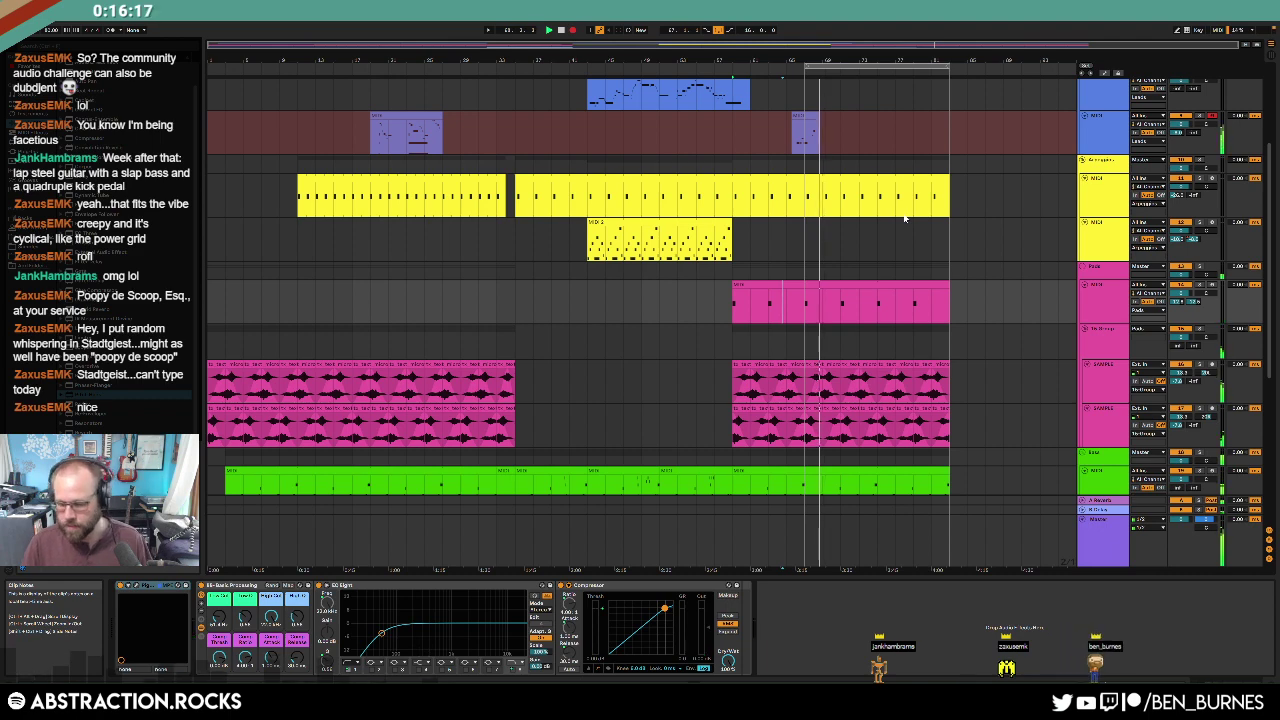
key("F9")
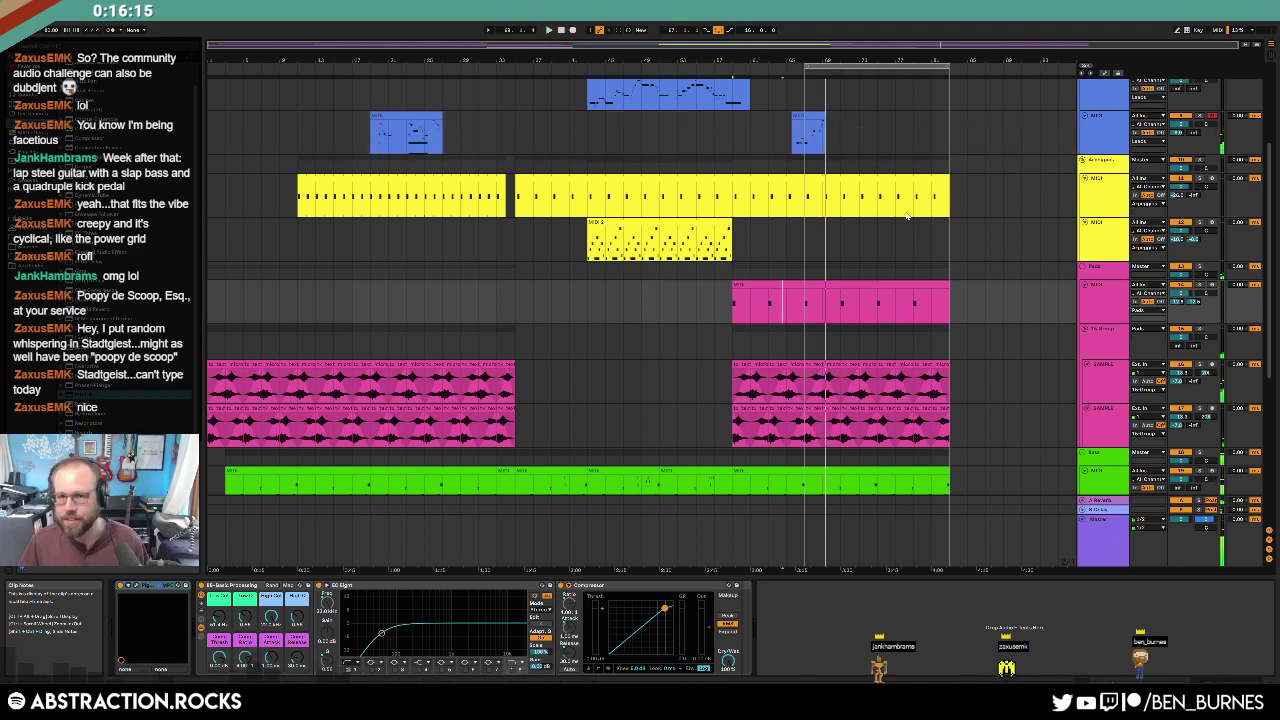
left_click(810, 109)
left_click(810, 115)
key("Delete")
left_click(791, 120)
key("space")
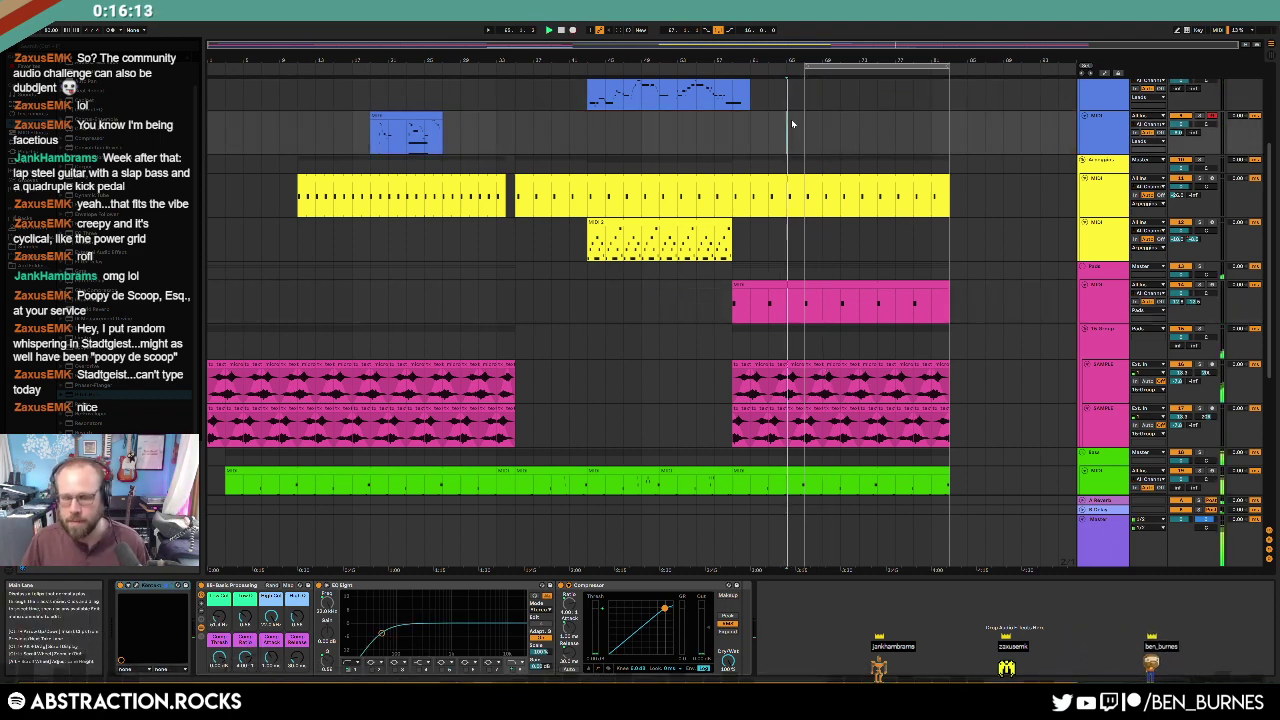
key("F9")
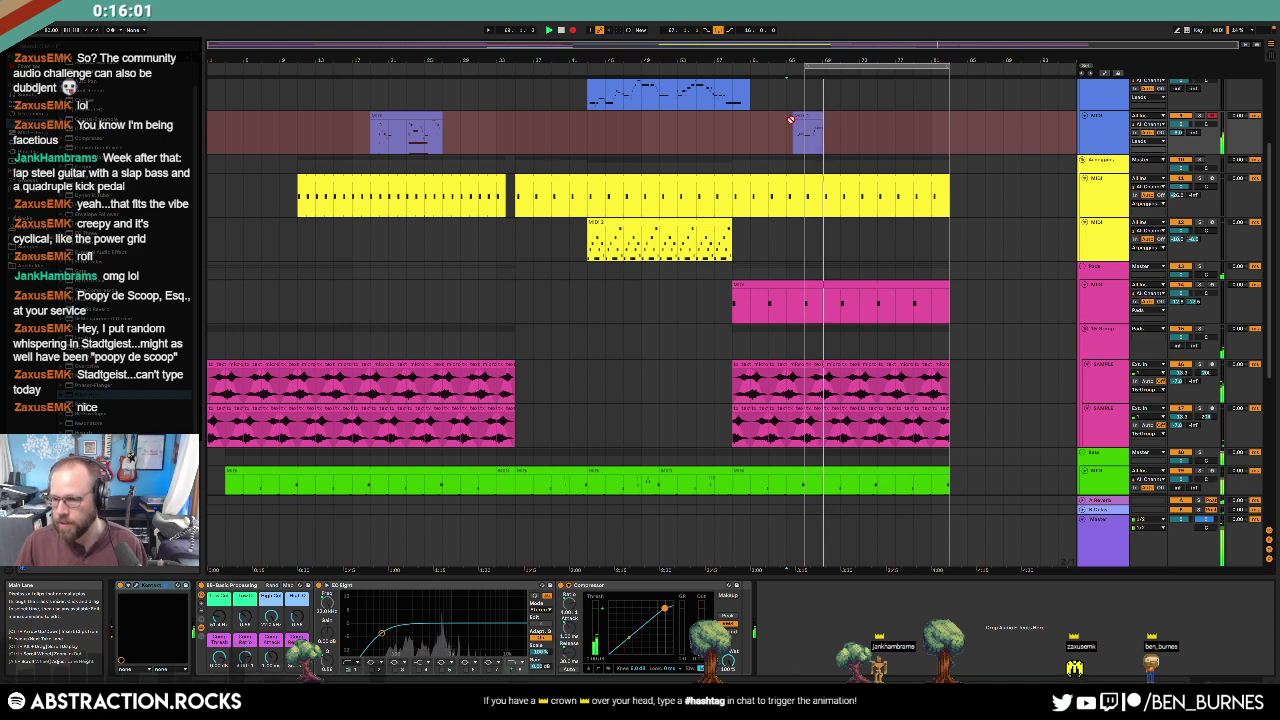
key("space")
key("ctrl+z")
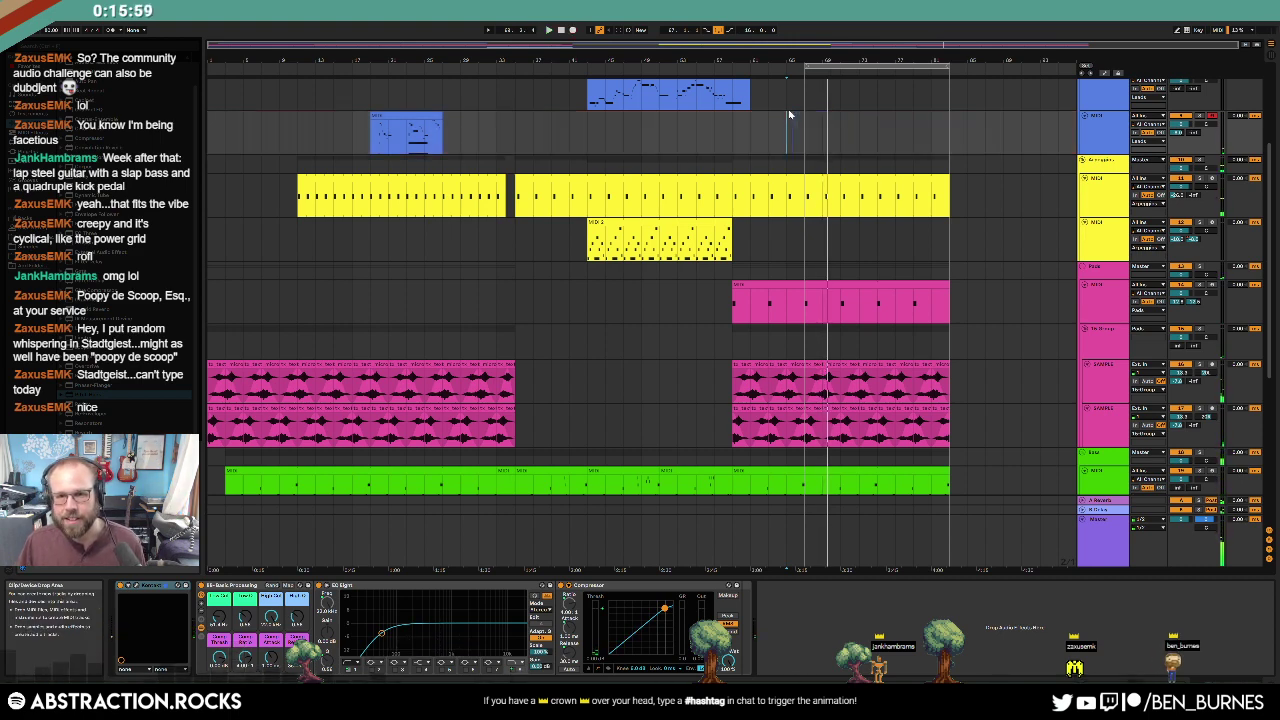
Step: Record a lead take on the armed track from about bar 65 through the loop to bar 83, and consolidate its pieces into one clip
key("space")
key("F9")
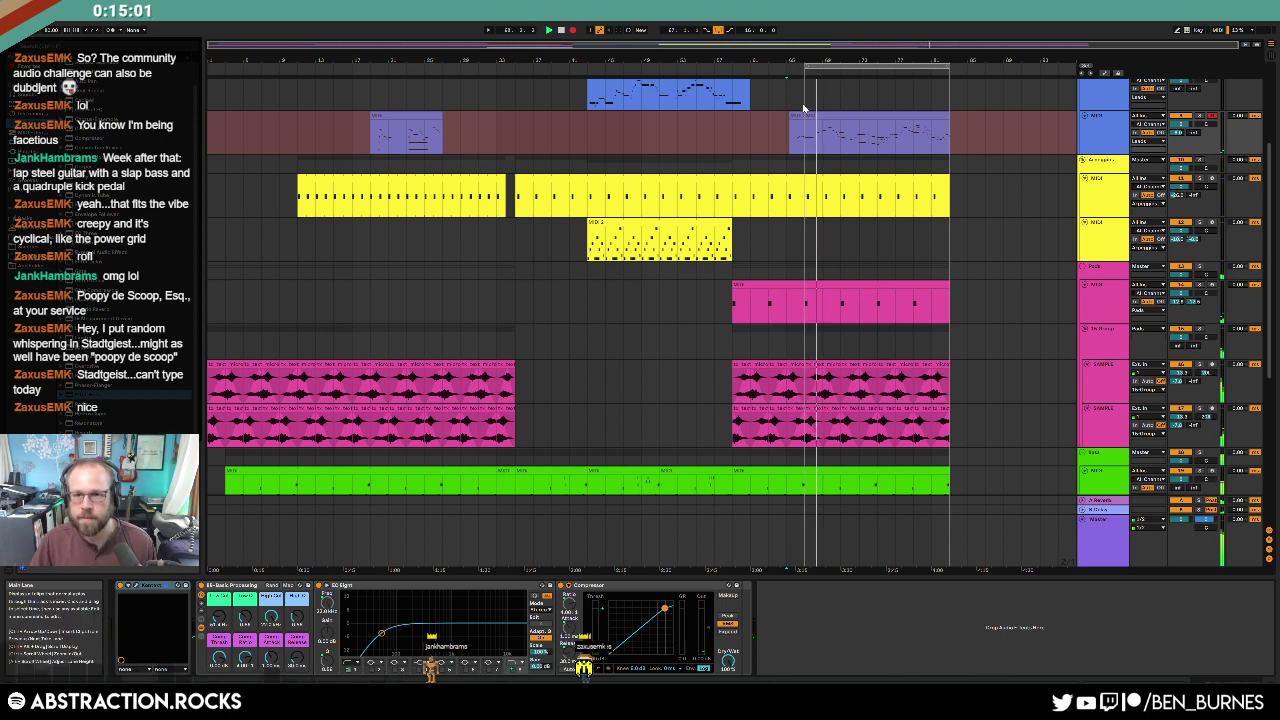
key("space")
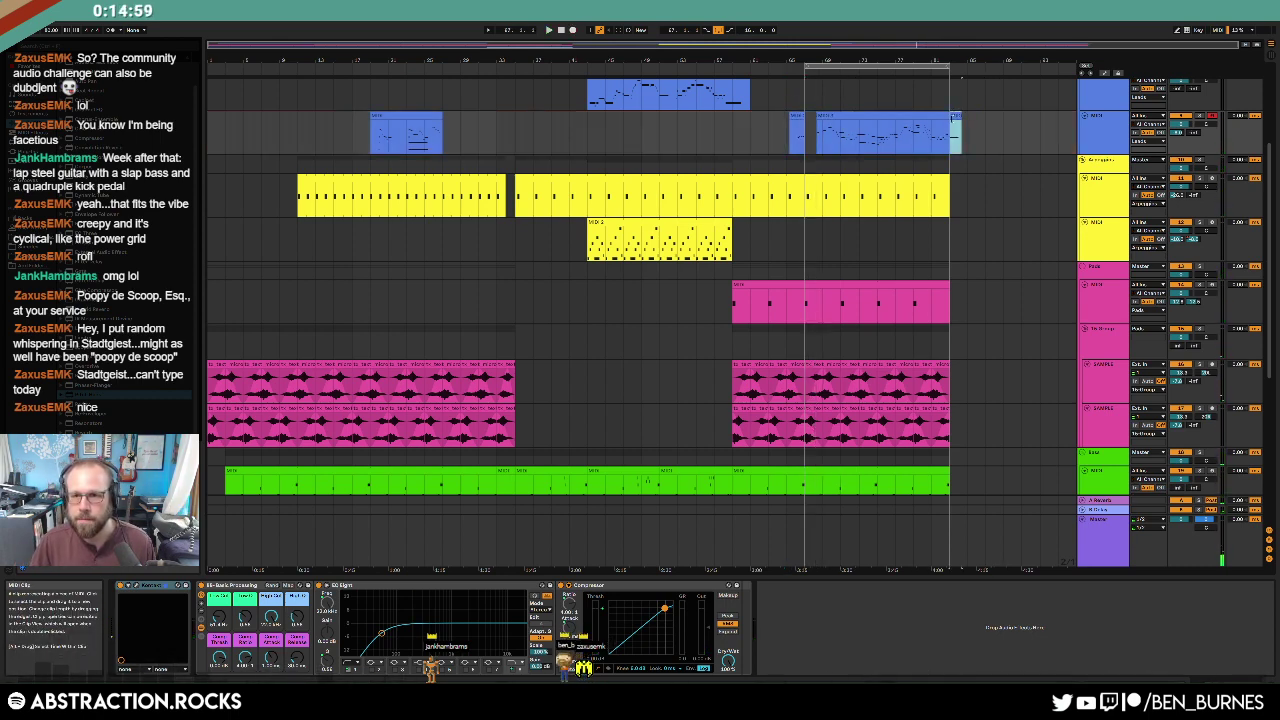
left_click_drag(951, 117, 789, 117)
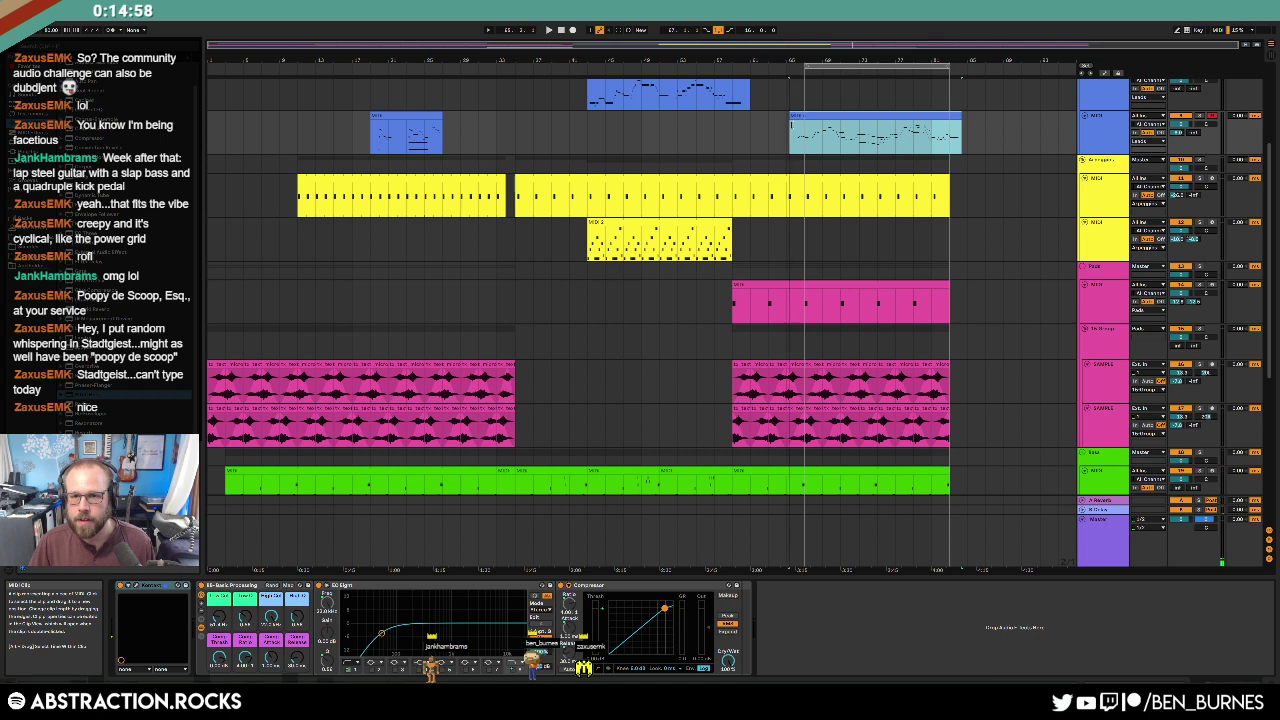
Step: Open the consolidated lead clip and nudge the C5 note at the start of its fast descending run slightly later
double_click(882, 119)
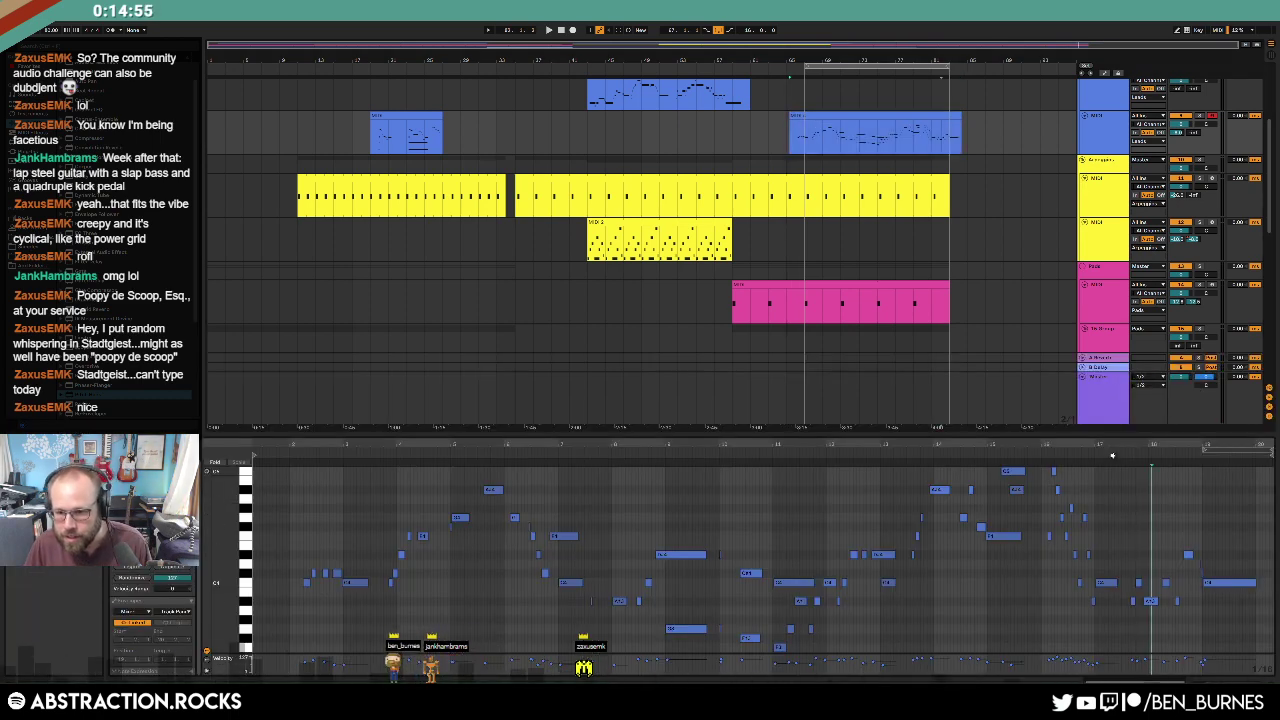
left_click_drag(1112, 447, 885, 530)
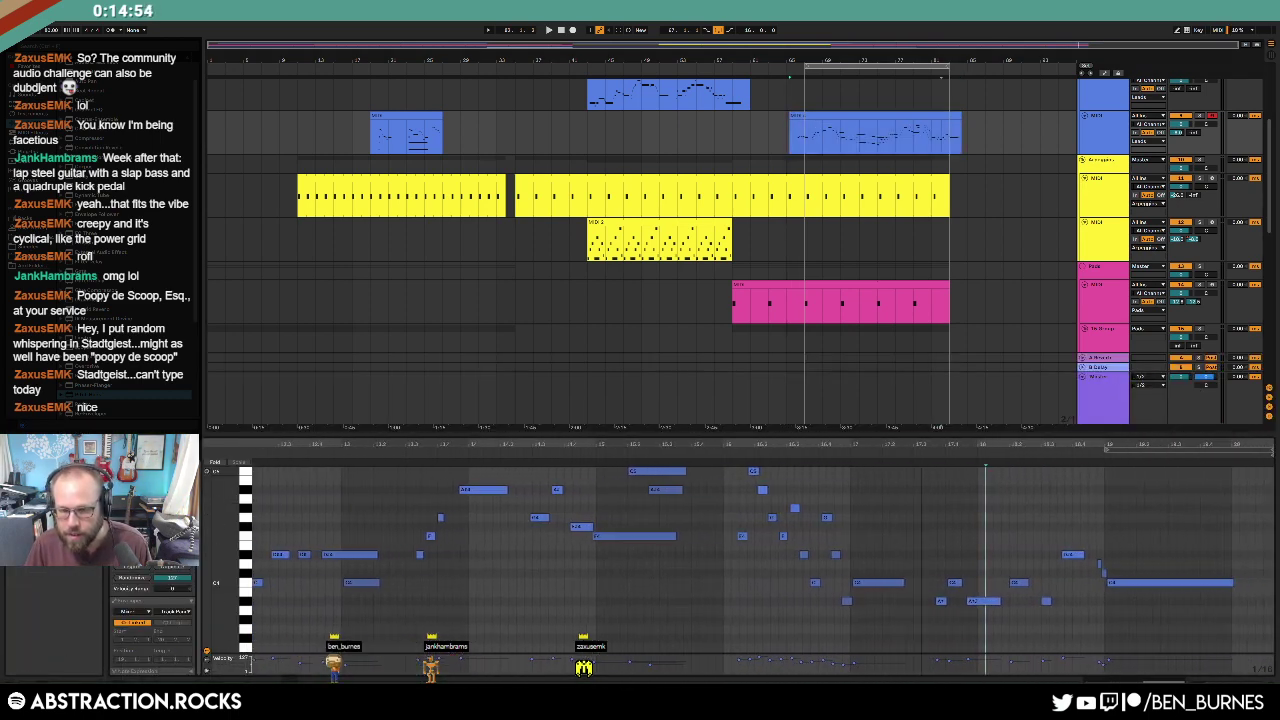
left_click(761, 489)
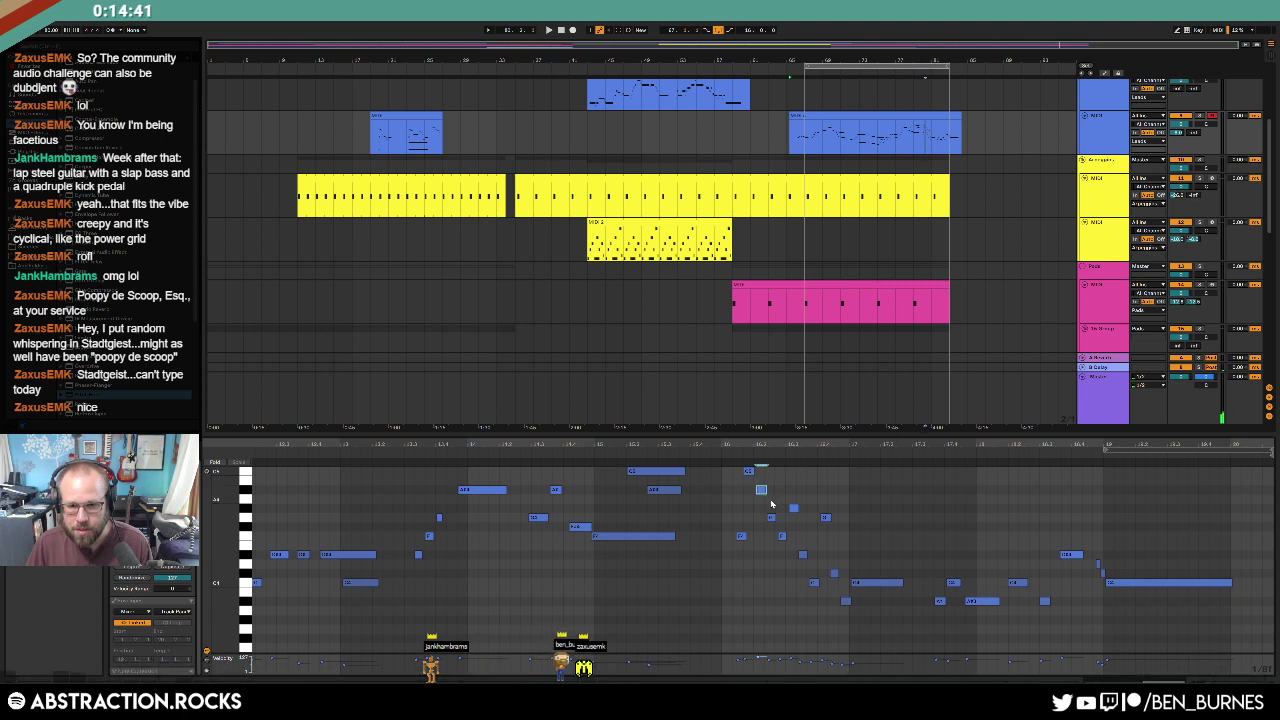
left_click_drag(749, 471, 753, 471)
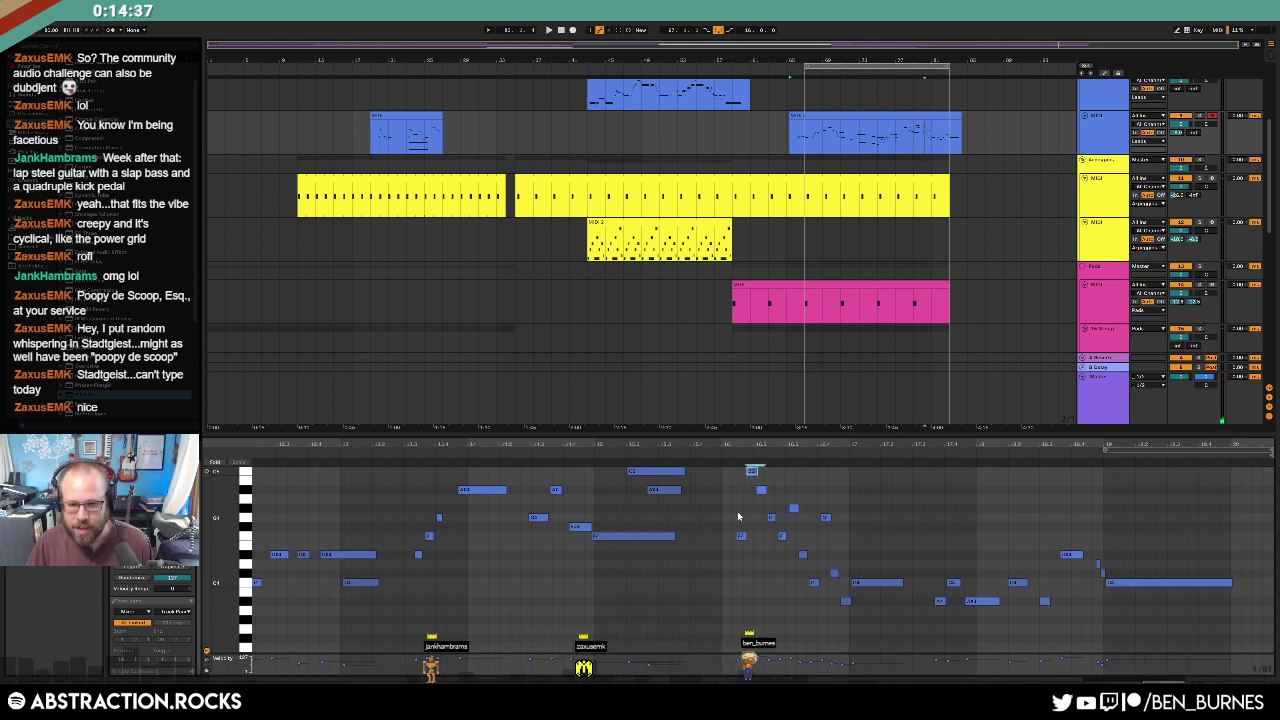
Step: Quantize the starts of the notes in the fast descending run to the current grid and play the result
left_click_drag(734, 476, 853, 622)
key("ctrl+shift+u")
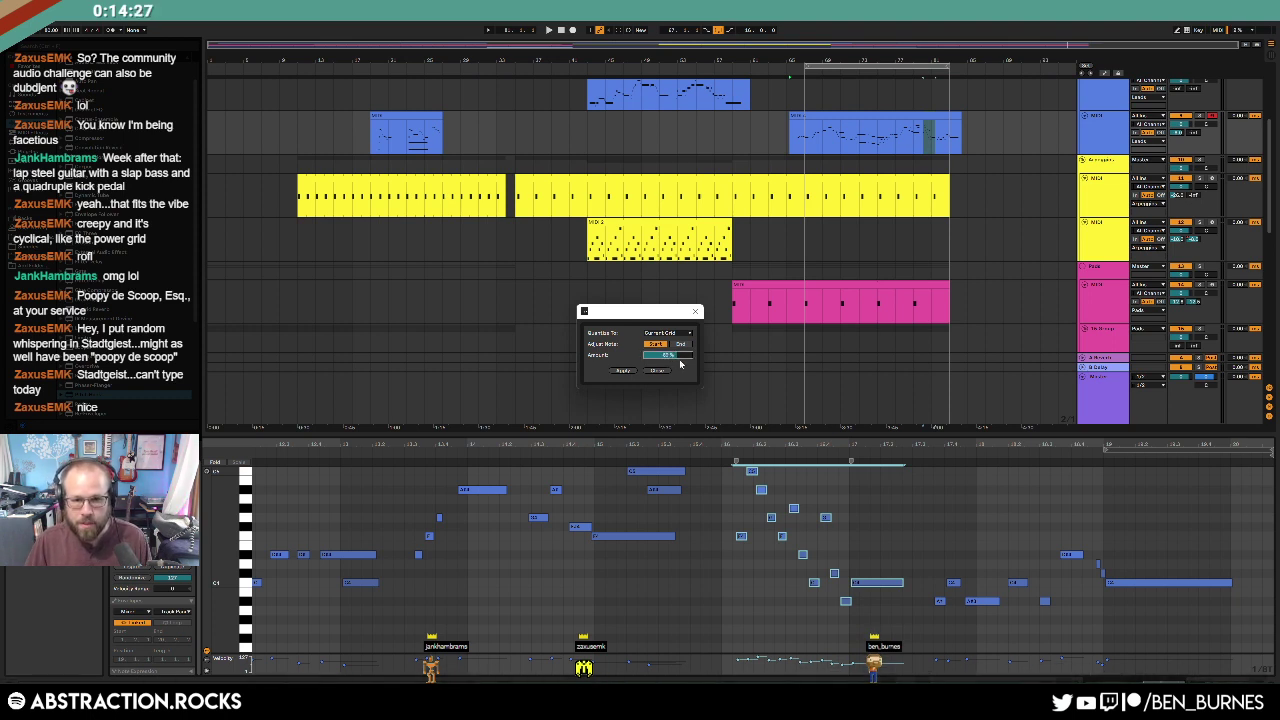
left_click(623, 370)
key("space")
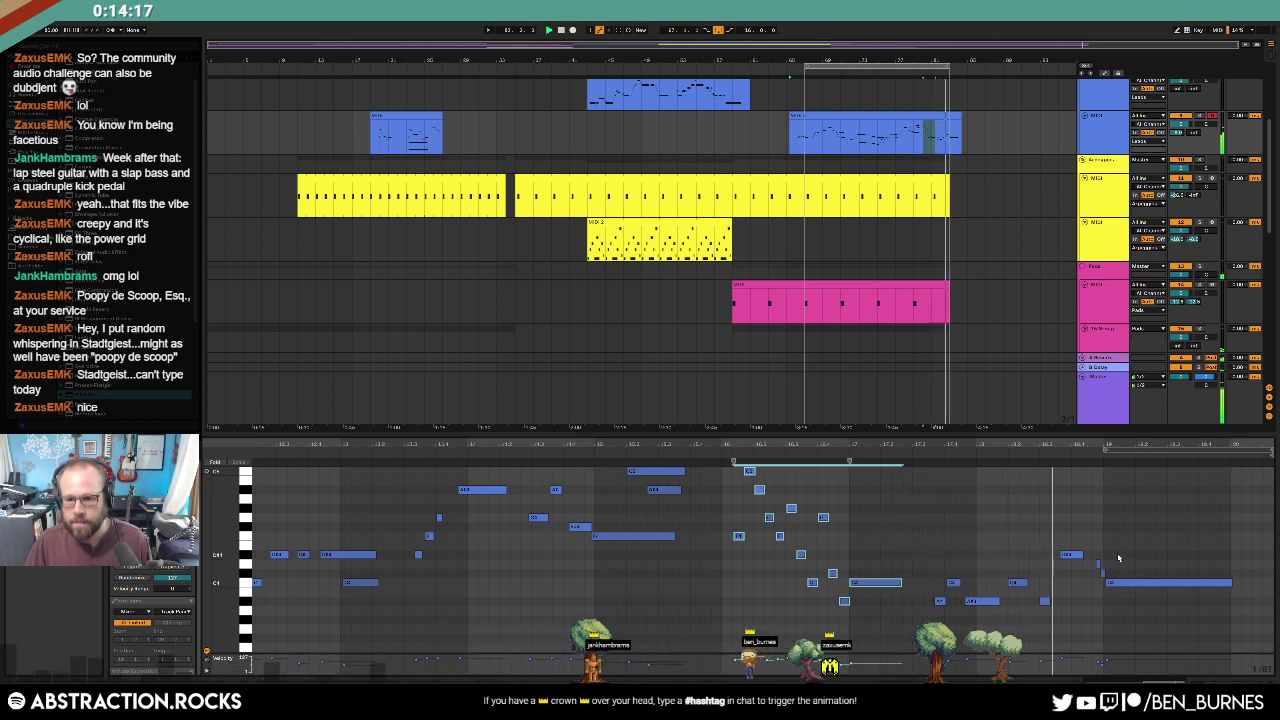
Step: Nudge the lead clip's final long C4 note slightly earlier
left_click(1120, 582)
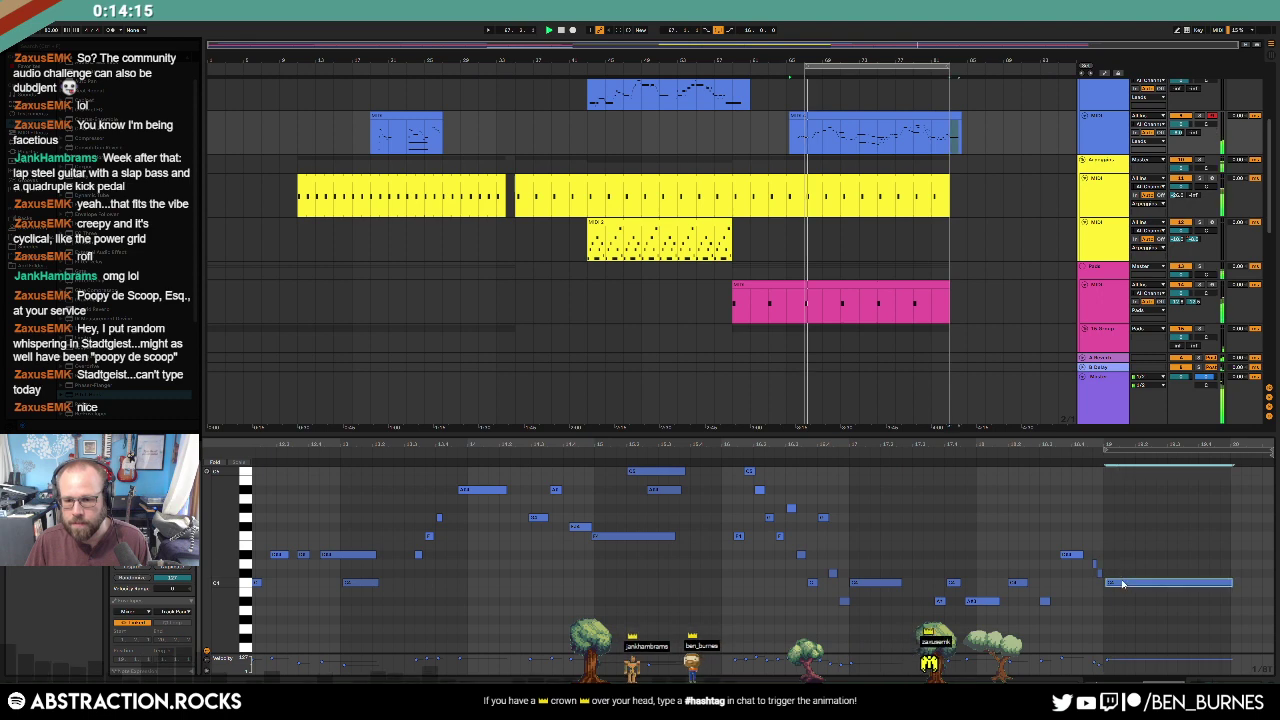
left_click_drag(1122, 584, 1105, 580)
left_click(1100, 576)
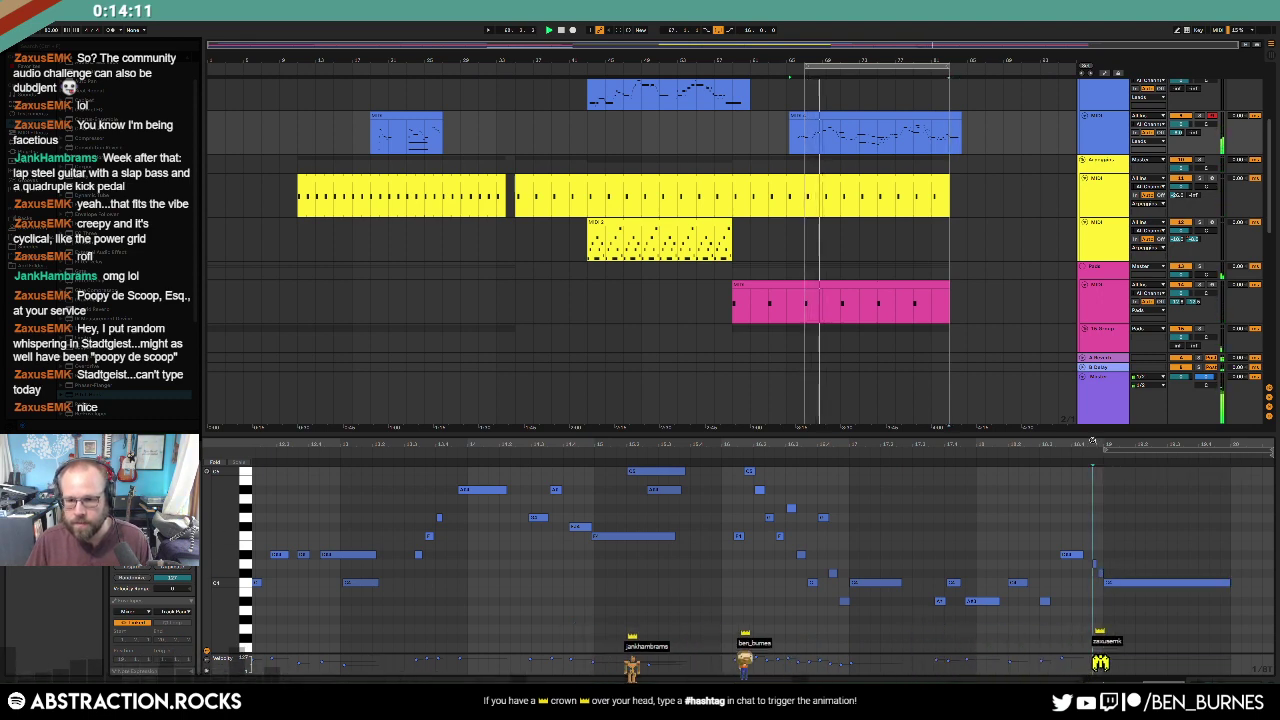
Step: Add a short E4 note leading into the lead notes at the clip's bar 5, and replay the phrase from there
scroll(640, 538, "down", 3)
scroll(635, 540, "left", 5)
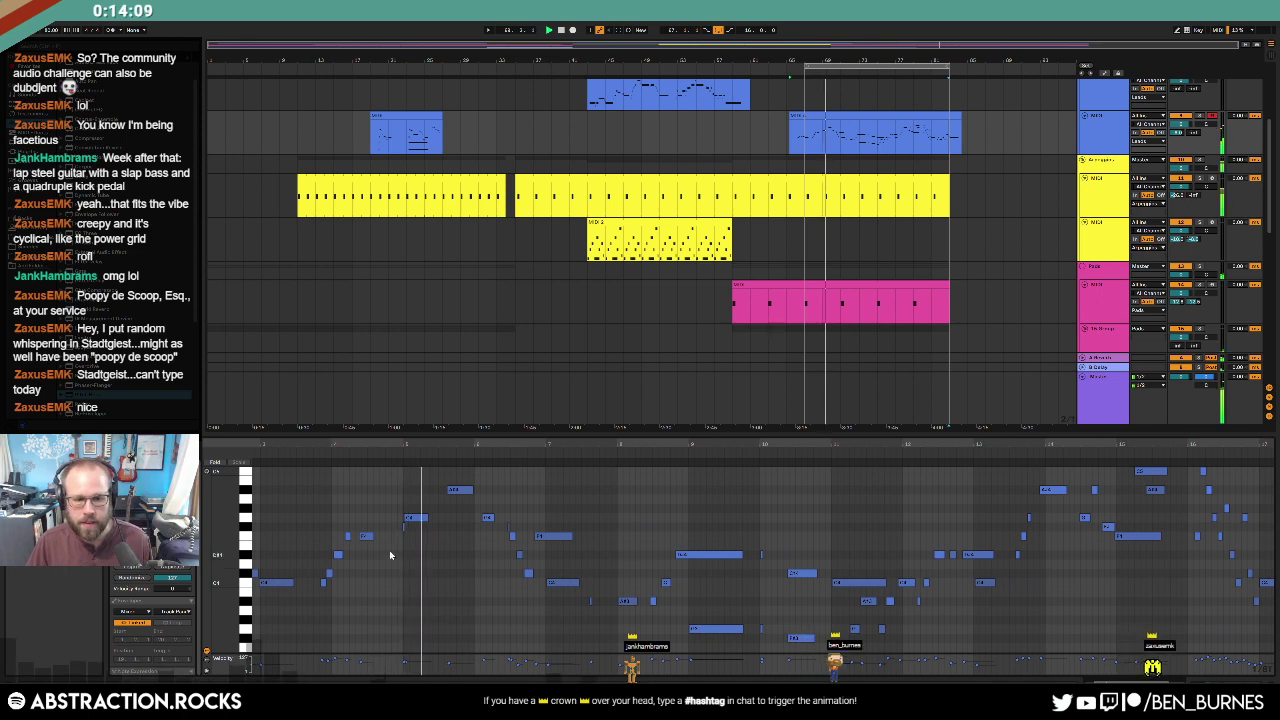
scroll(362, 540, "up", 3)
scroll(362, 540, "up", 3)
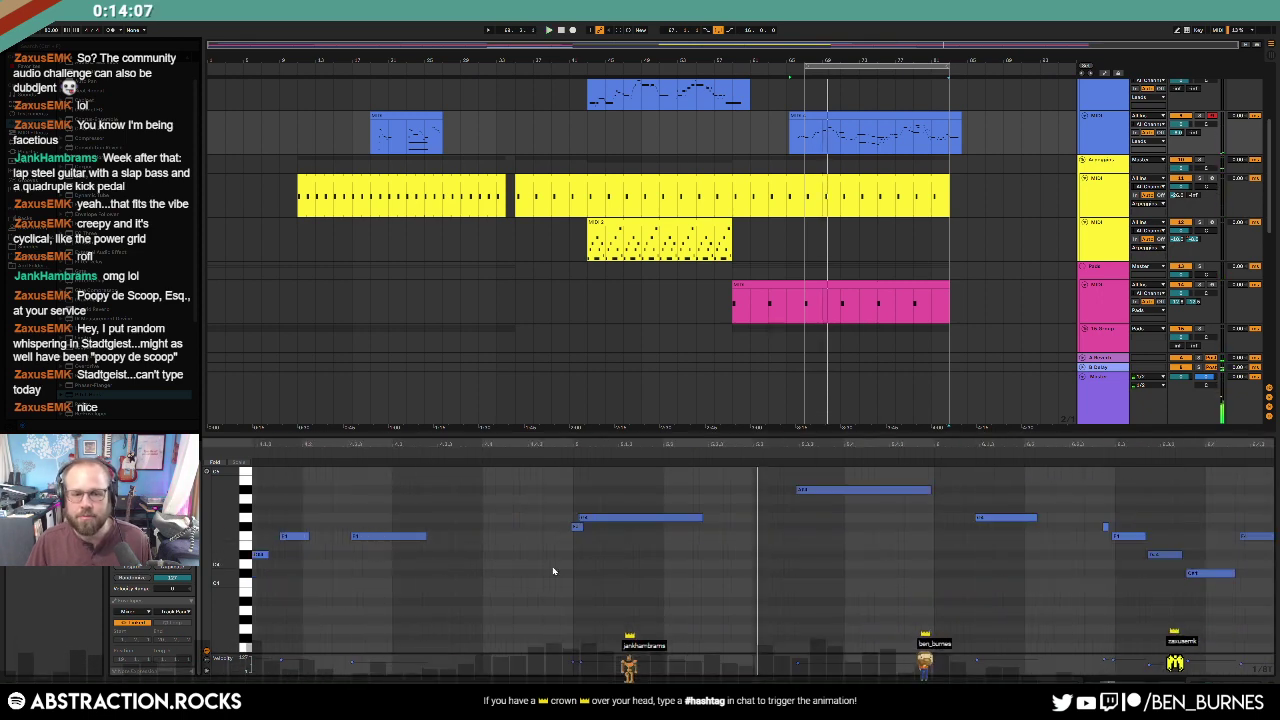
left_click(544, 546)
mouse_move(544, 546)
left_mouse_down()
mouse_move(570, 550)
mouse_move(566, 520)
mouse_move(577, 518)
left_mouse_up()
key("space")
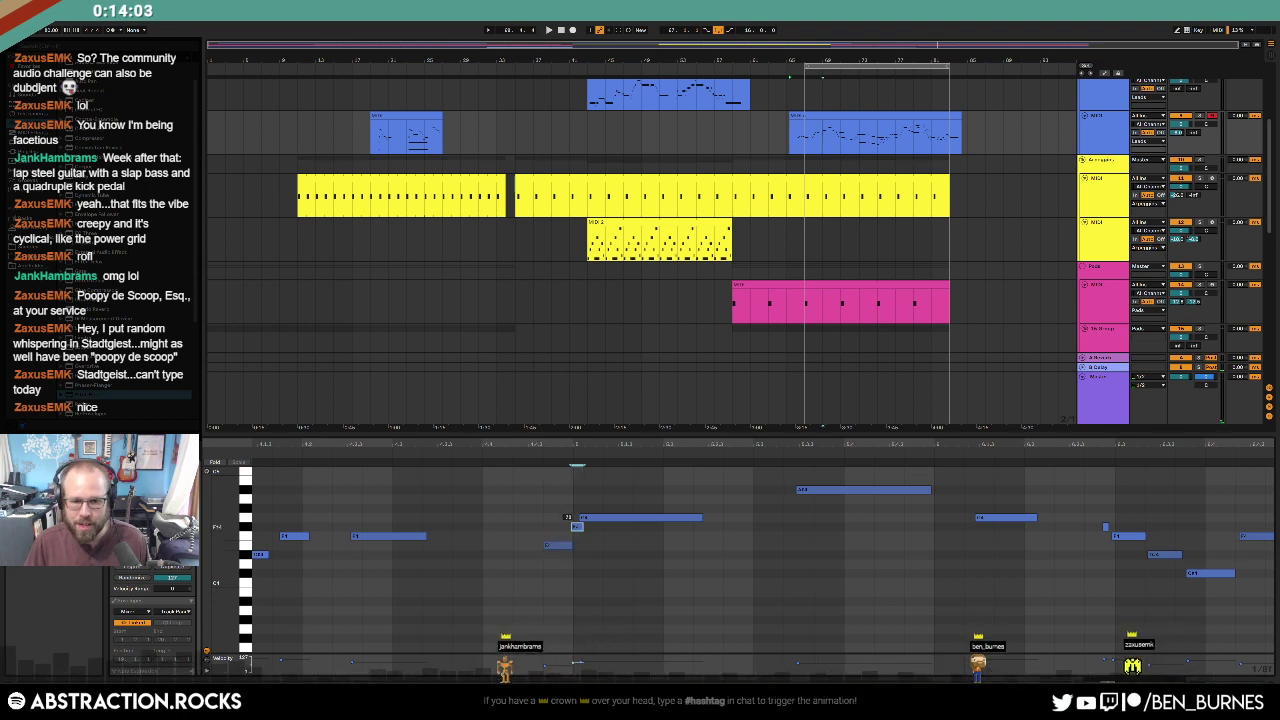
key("space")
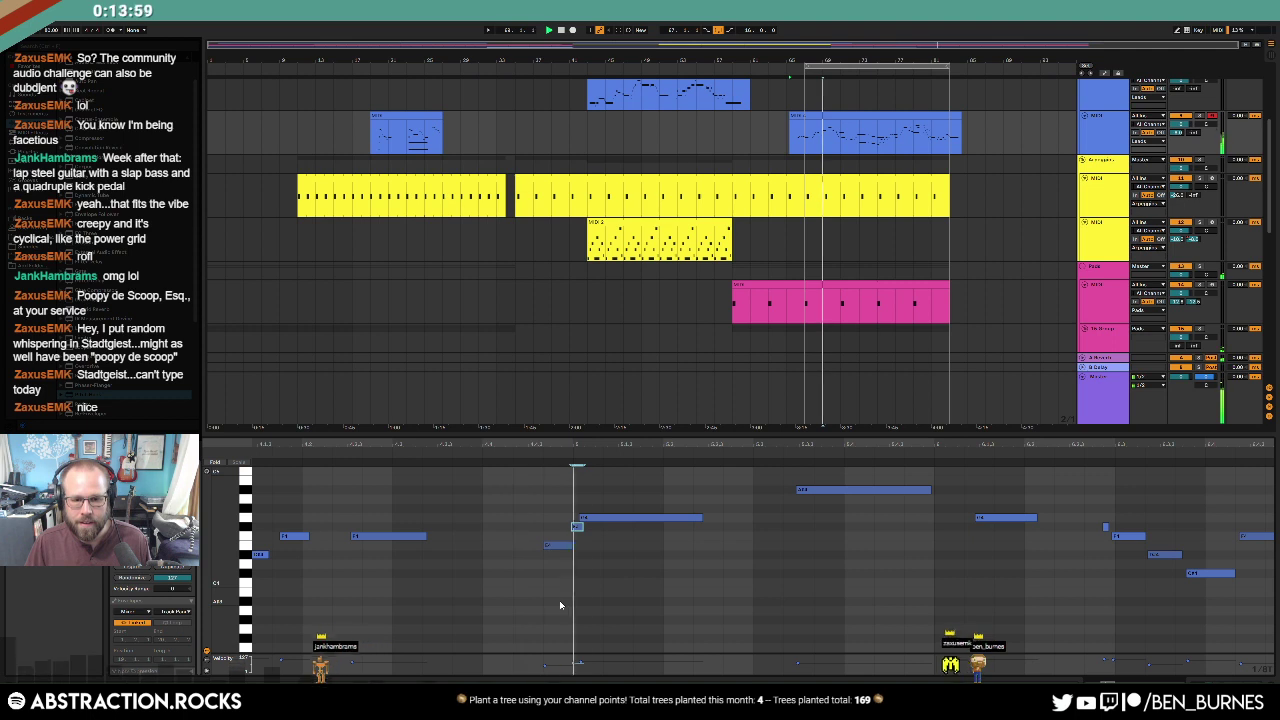
Step: Shorten the lead note just before the clip's bar 5, lower it by one semitone, and replay the phrase
left_click(557, 545)
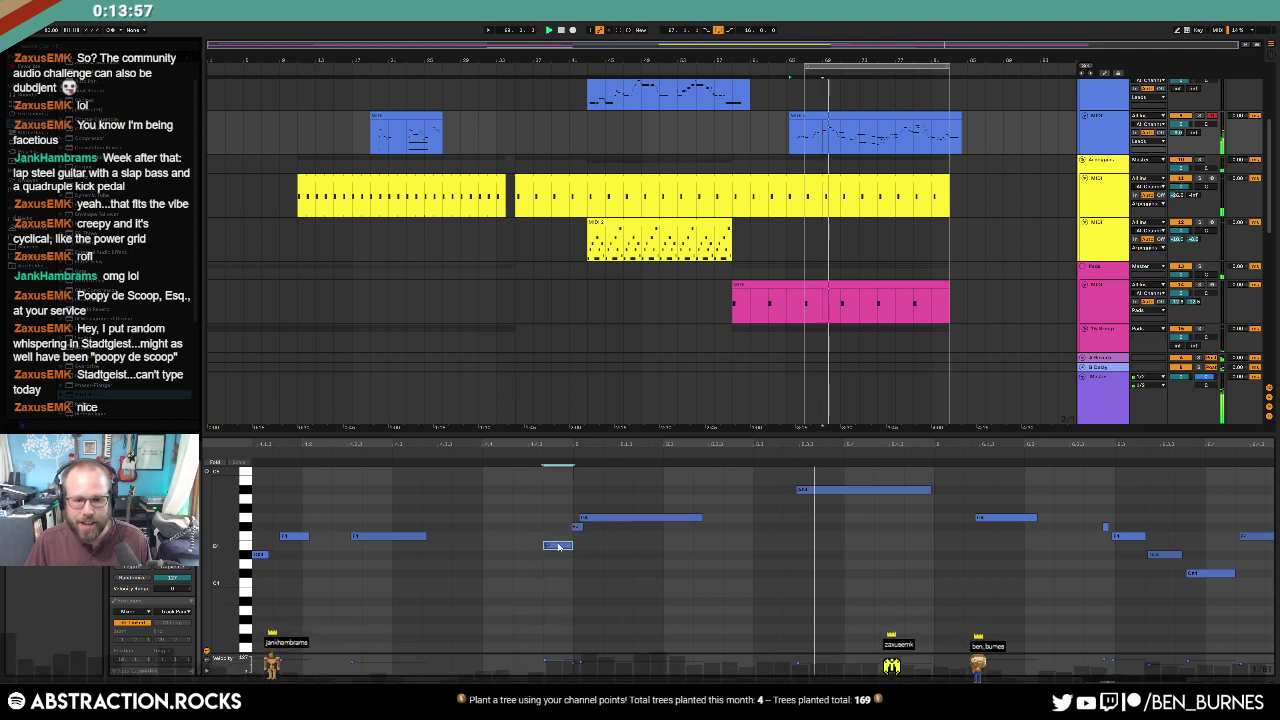
key("space")
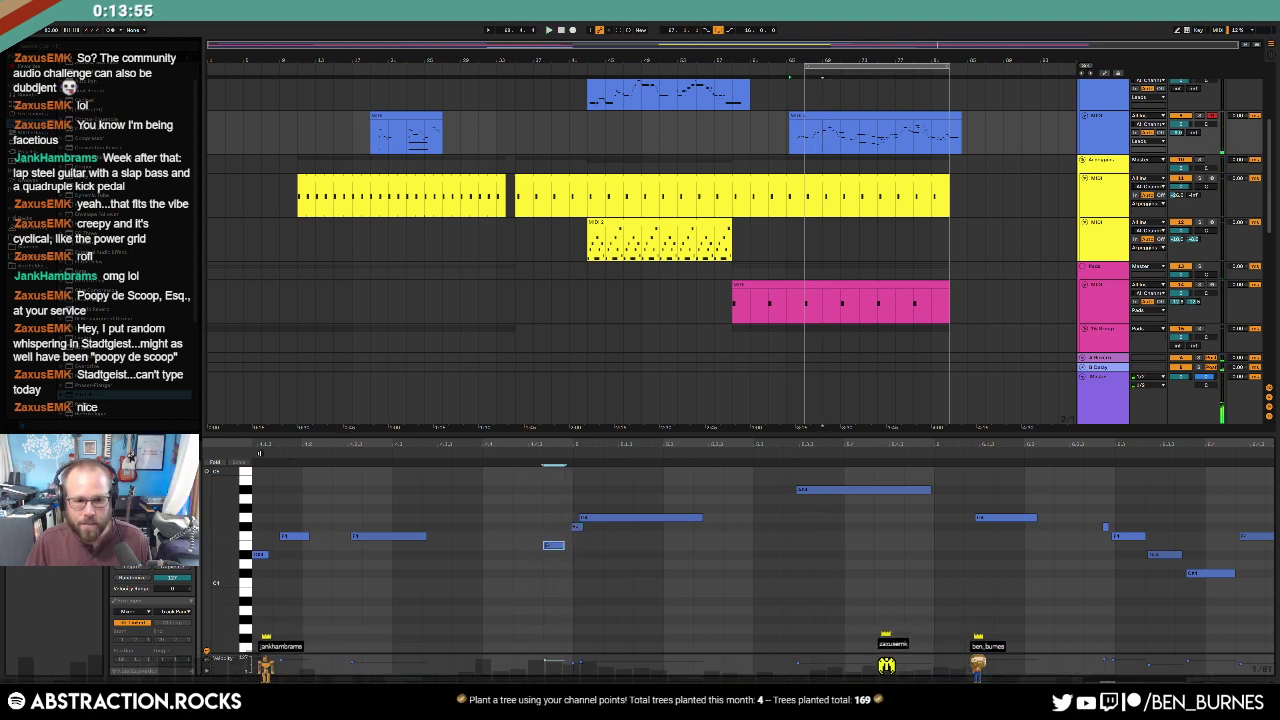
key("space")
left_click(620, 590)
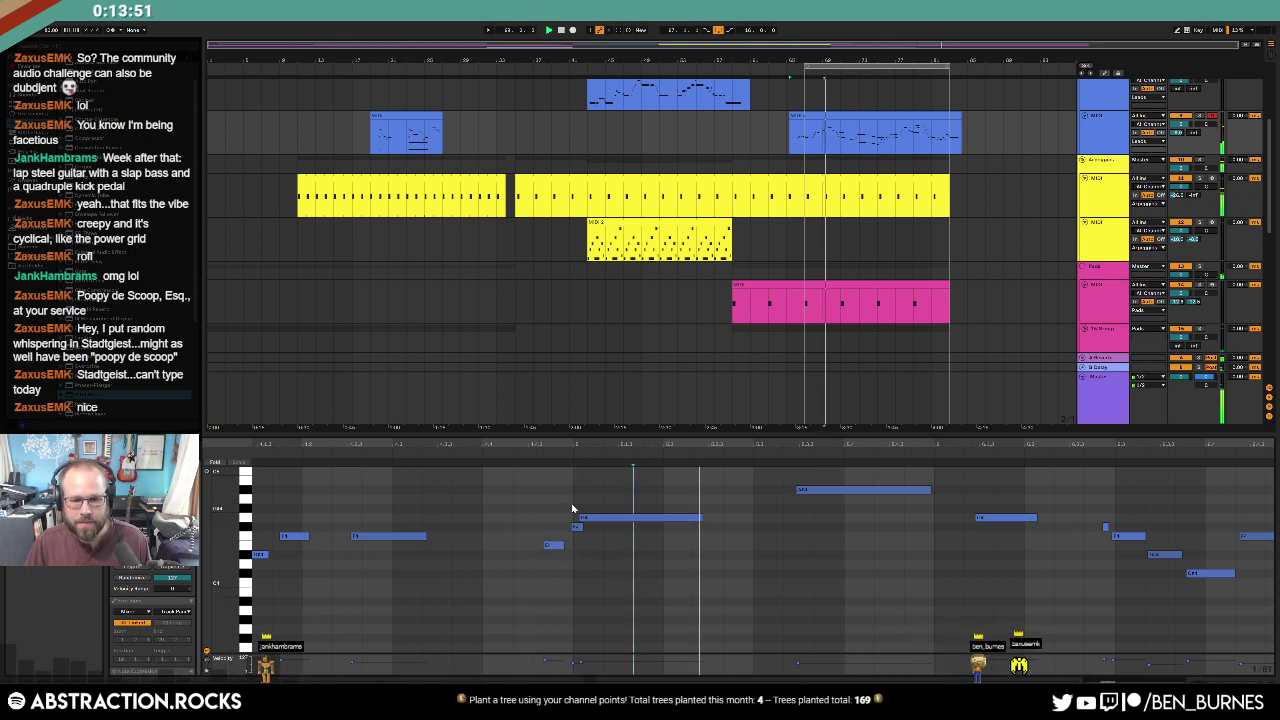
left_click(554, 545)
key("Down")
left_click(580, 598)
key("space")
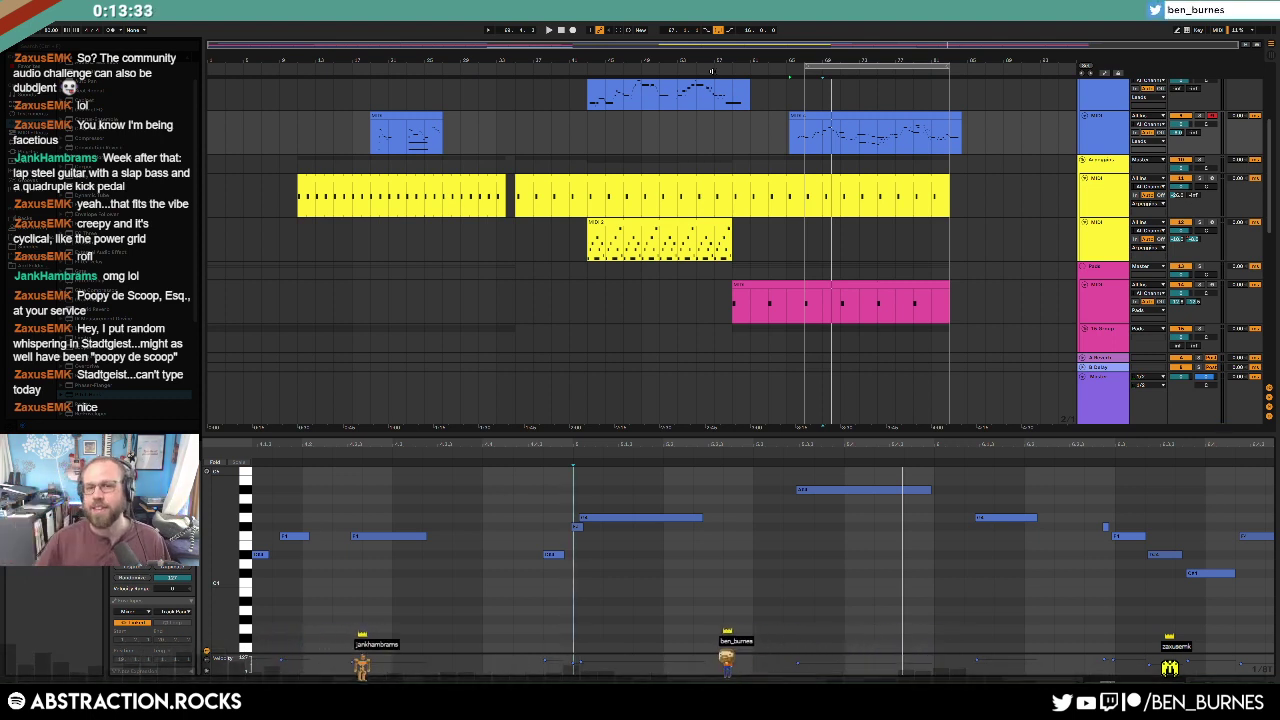
Step: Play the arrangement from the start of the earlier lead clip at bar 43 and check the track automation
key("shift+Tab")
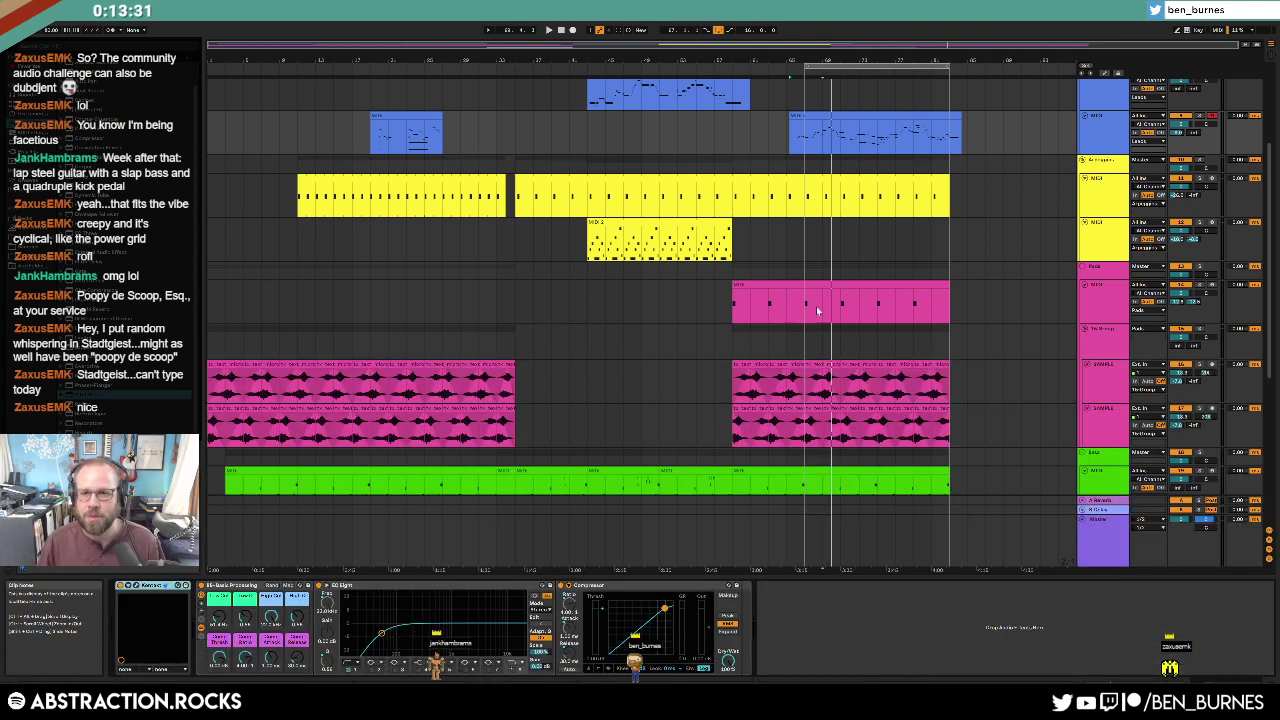
scroll(960, 285, "up", 5)
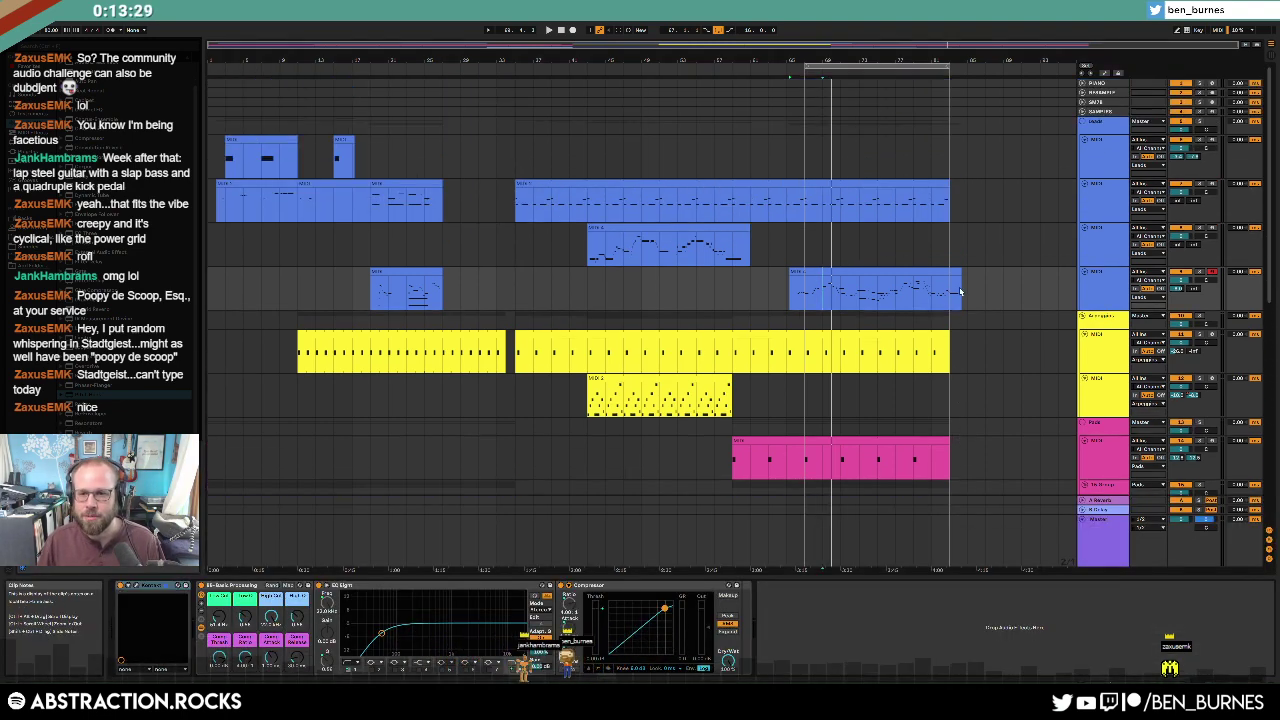
left_click(587, 255)
left_click(588, 229)
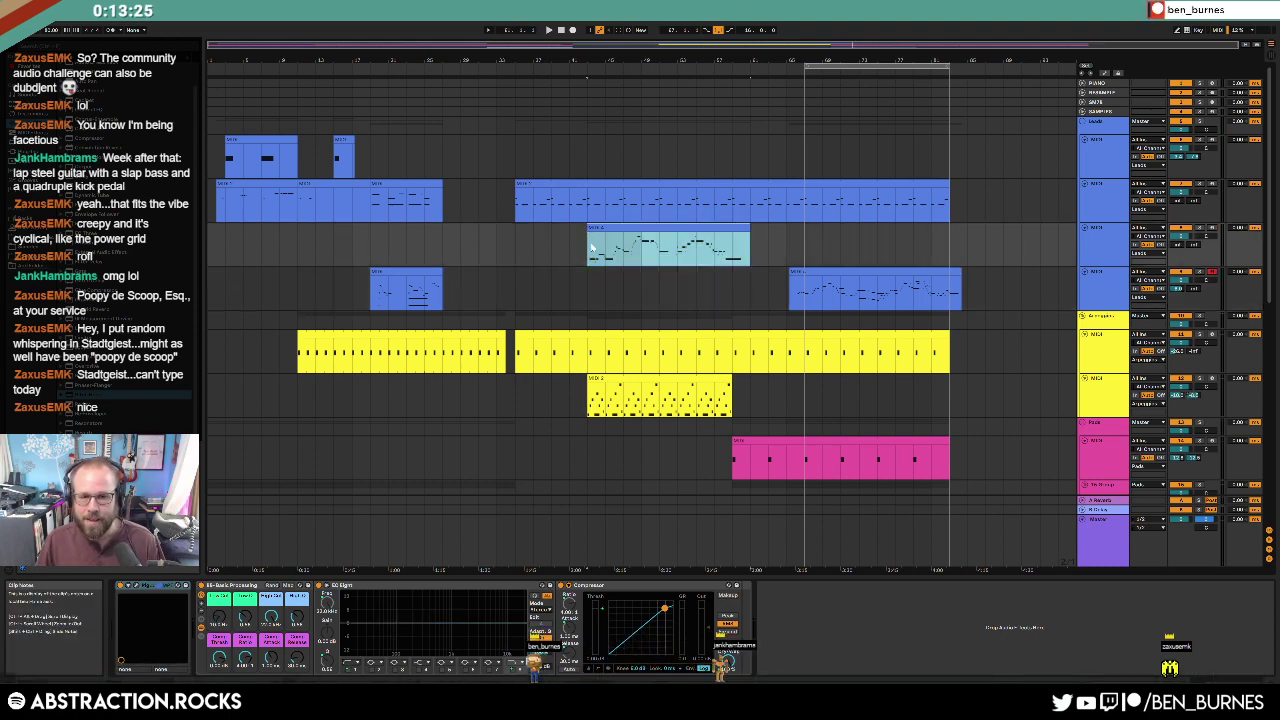
left_click(588, 249)
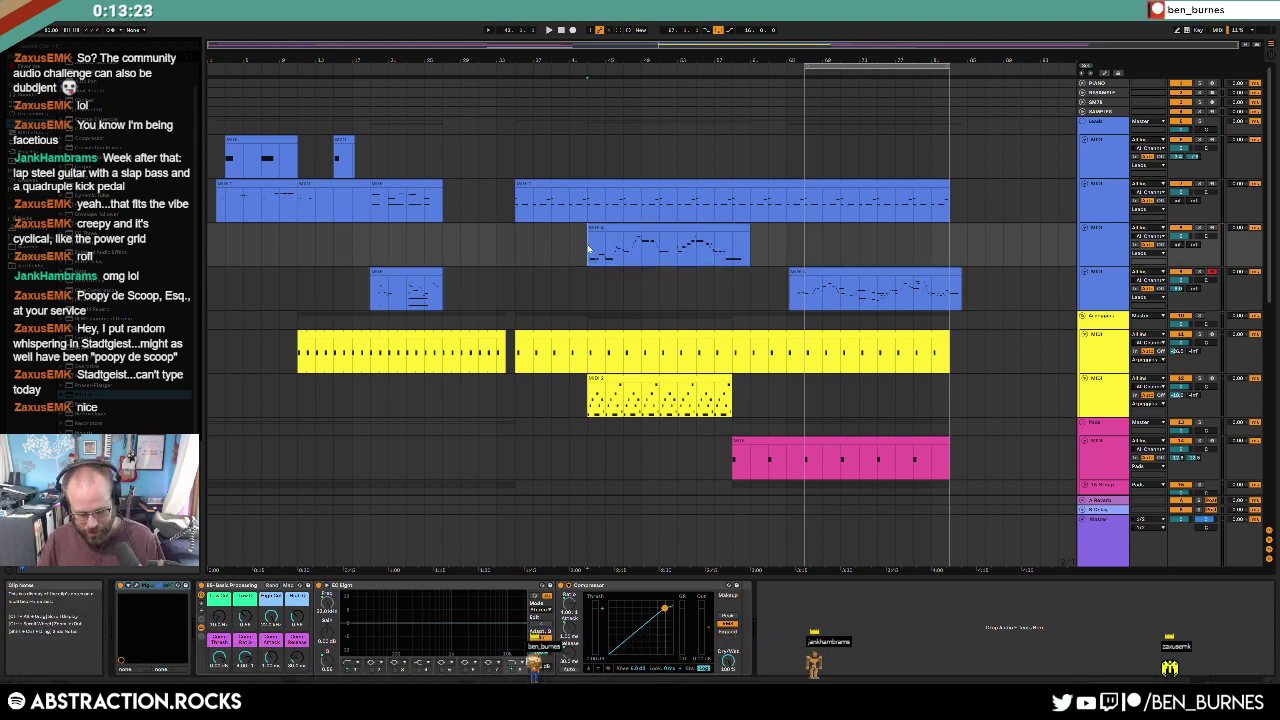
key("a")
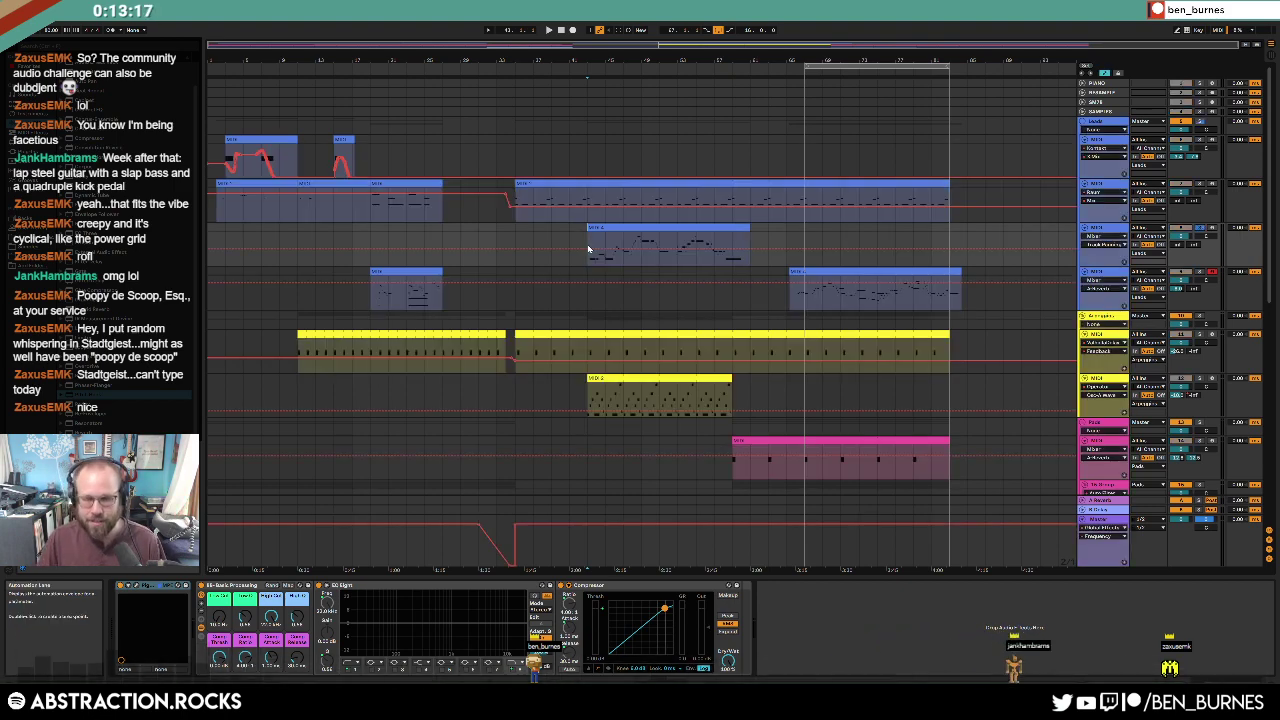
key("a")
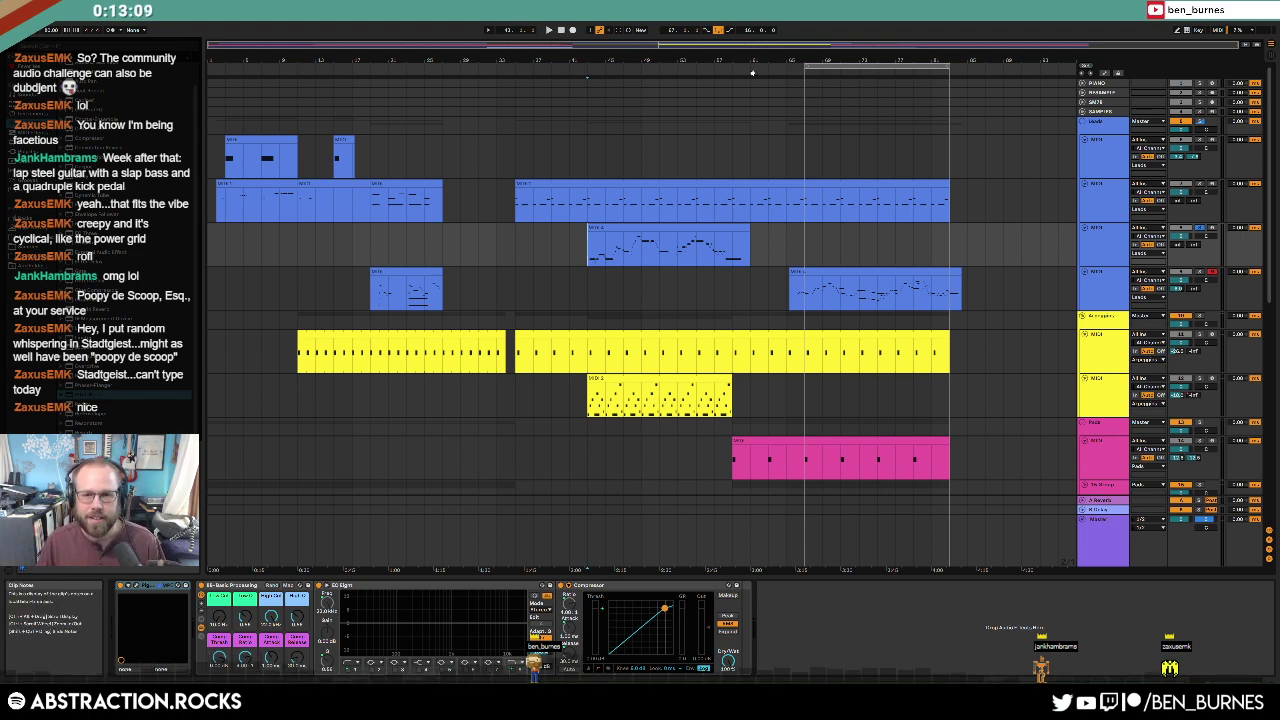
left_click(580, 70)
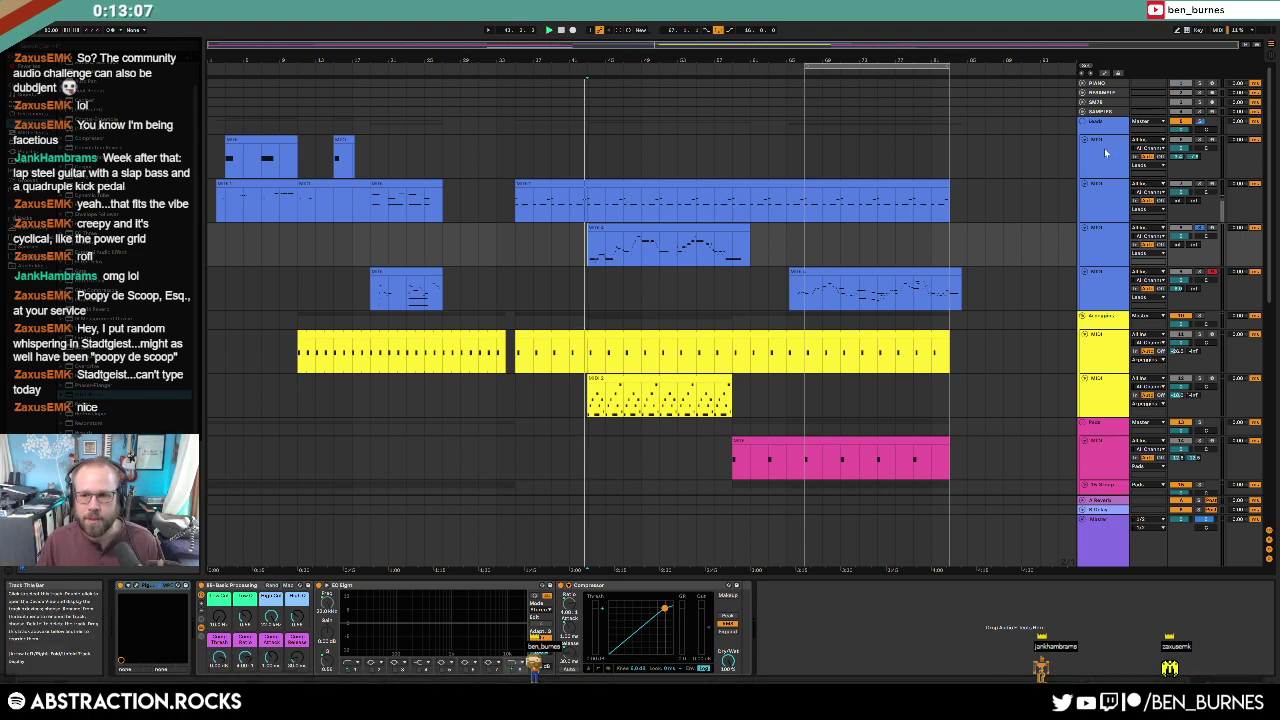
key("a")
key("a")
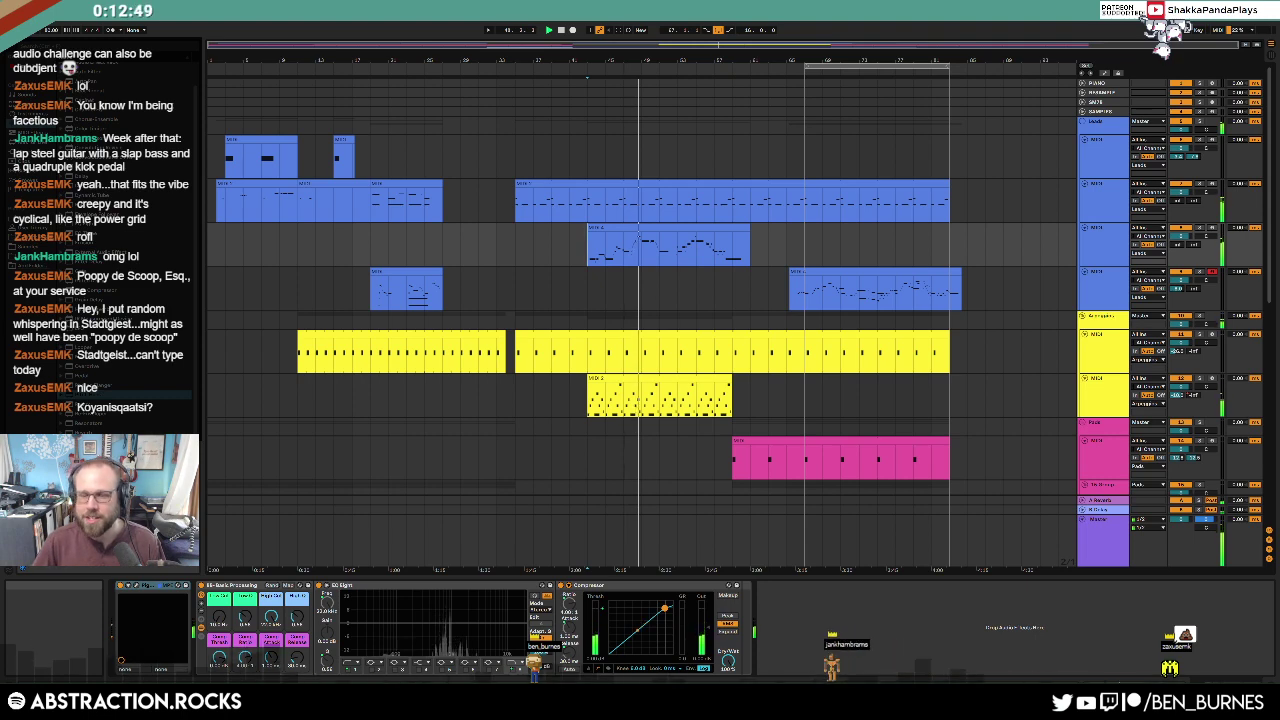
Step: Duplicate the Twiggly ASMR sample clip at bar 59 so it fills the section through bar 83
left_click(714, 290)
scroll(714, 302, "down", 5)
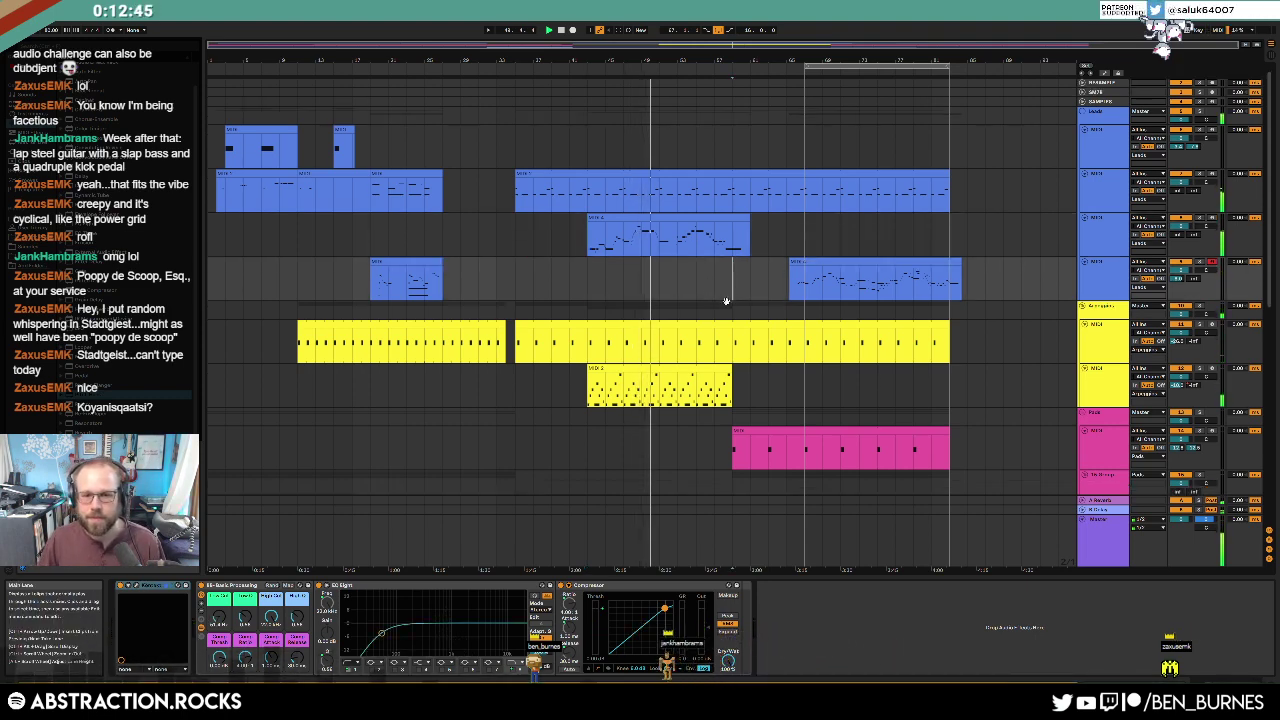
scroll(740, 342, "down", 1)
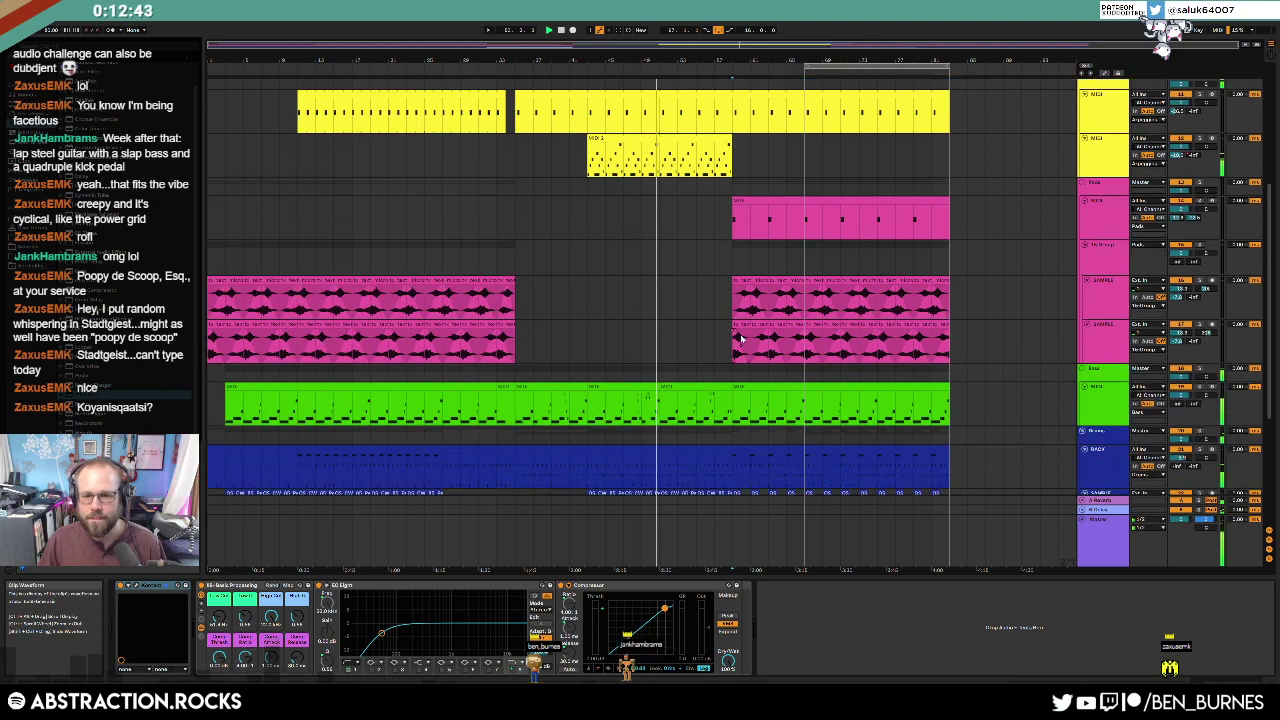
scroll(741, 339, "down", 2)
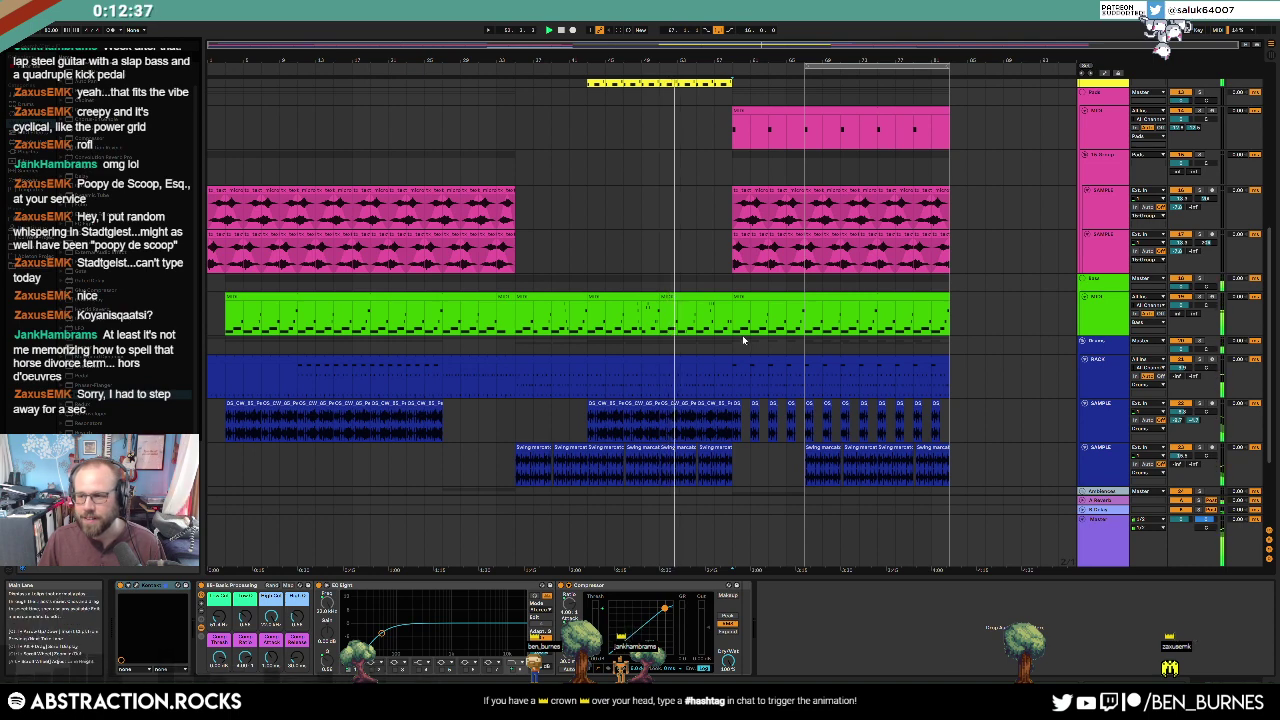
left_click(720, 269)
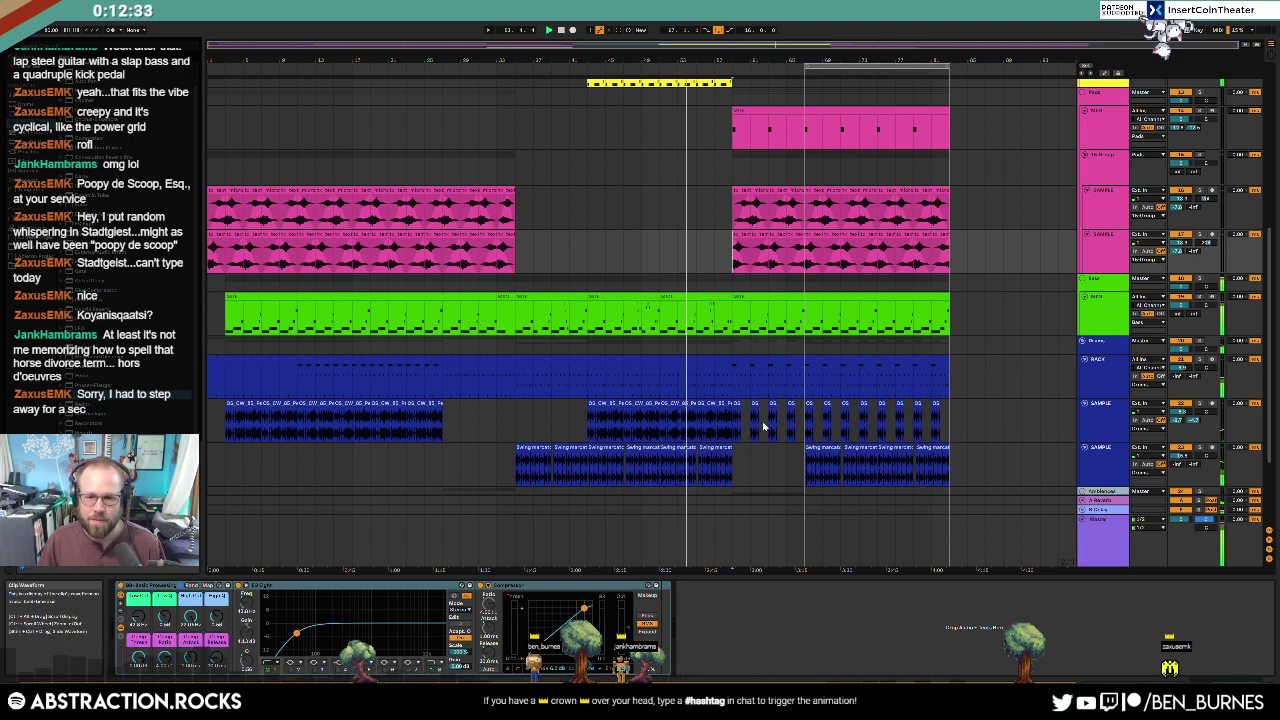
scroll(760, 420, "down", 5)
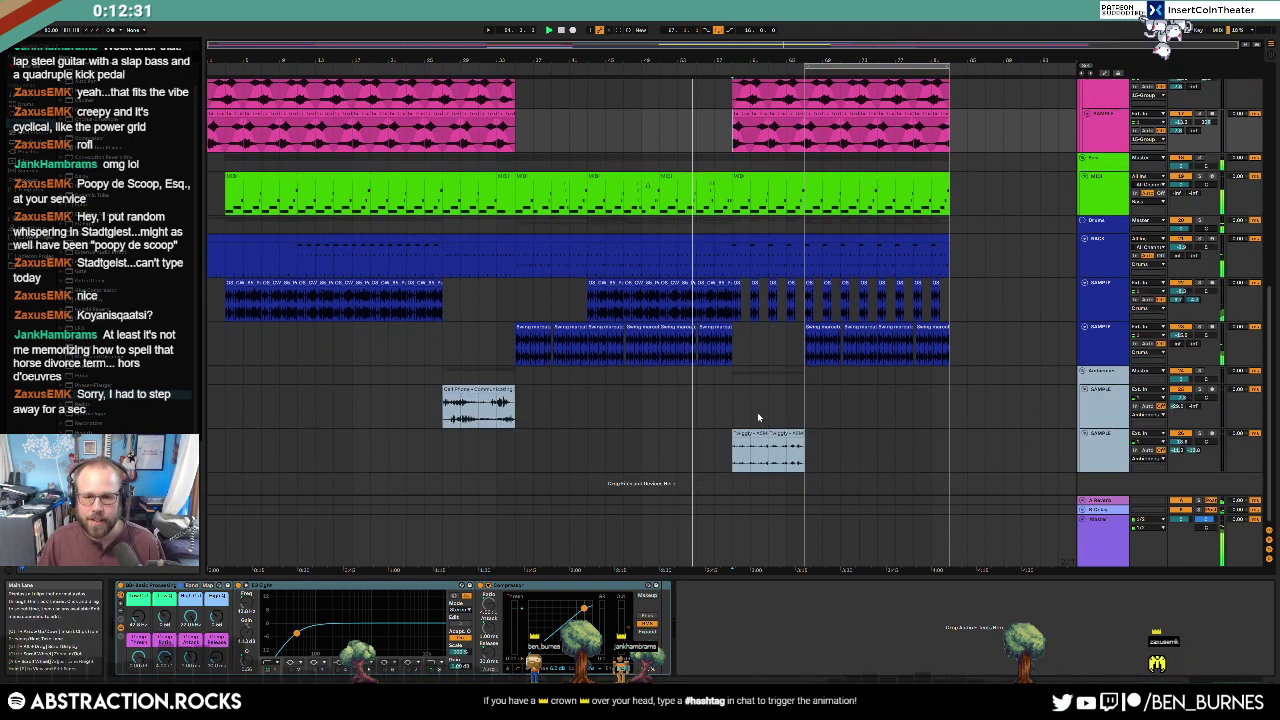
left_click(754, 432)
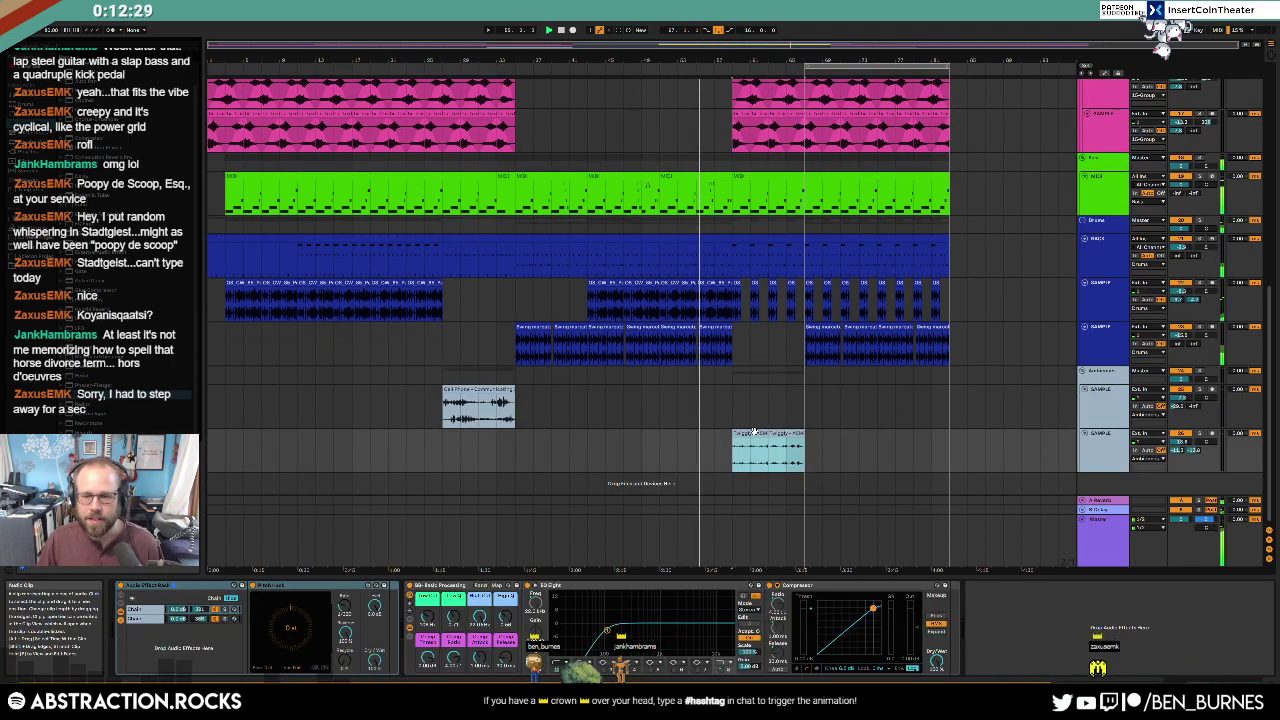
key("ctrl+d")
key("ctrl+d")
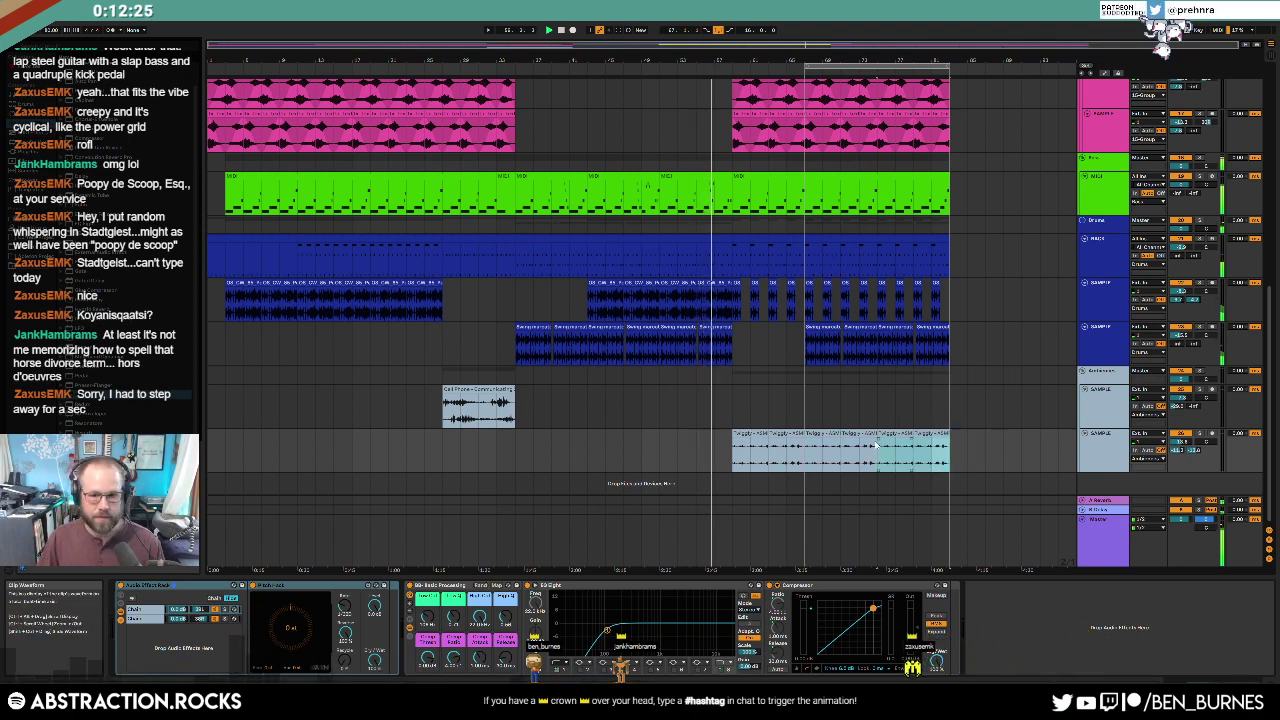
Step: Automate the High Cut on the ASMR sample track to ramp down from bar 75 to the clip's end at bar 83
left_click(824, 434)
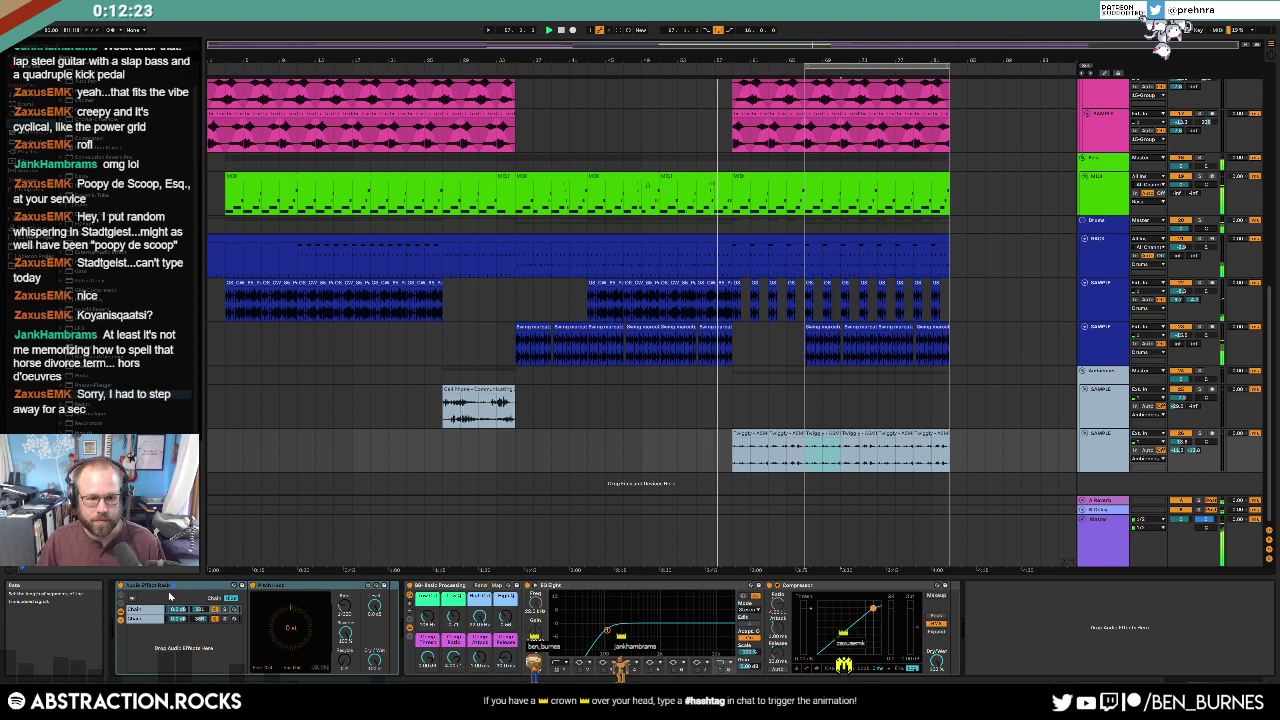
left_click_drag(426, 618, 426, 614)
key("a")
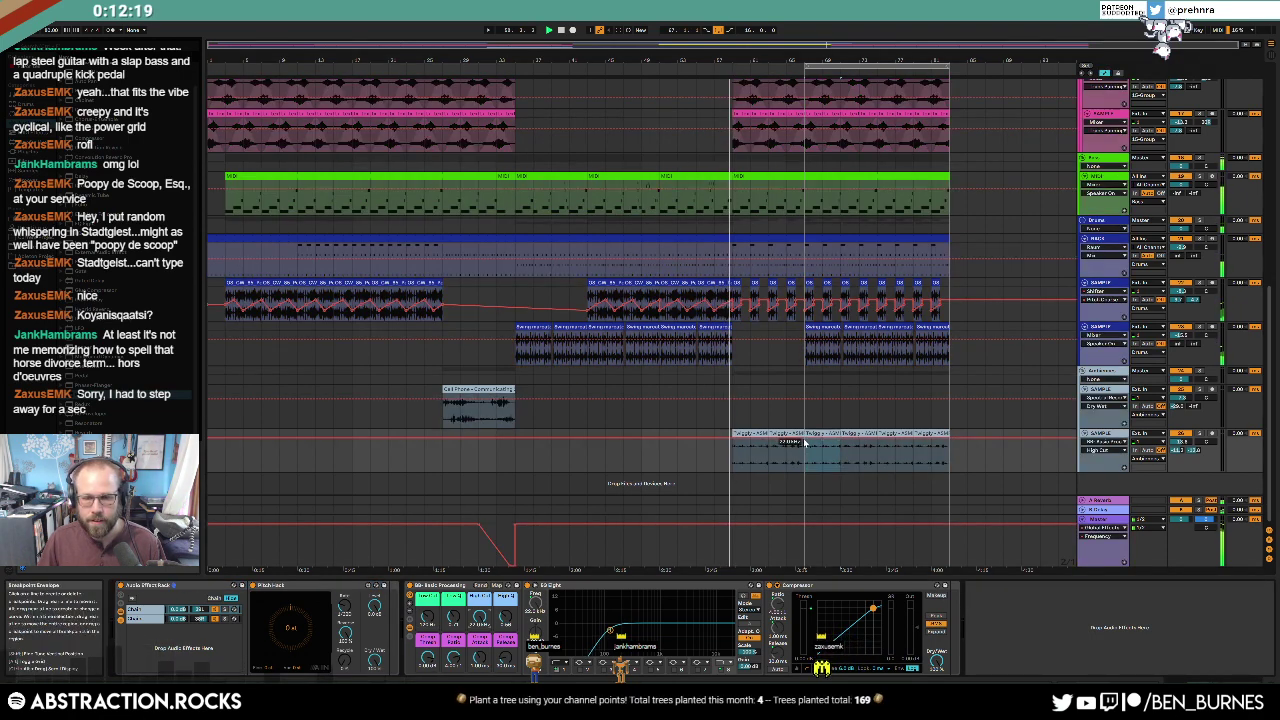
left_click(878, 438)
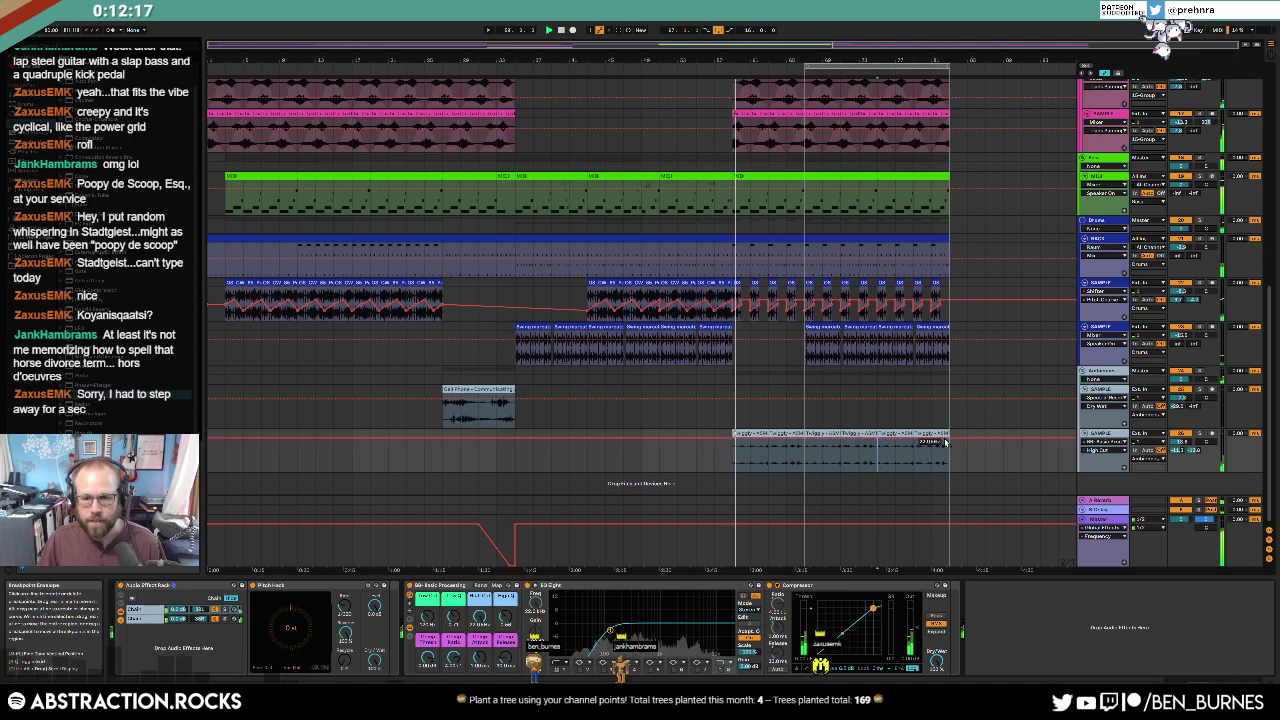
left_click_drag(950, 438, 966, 470)
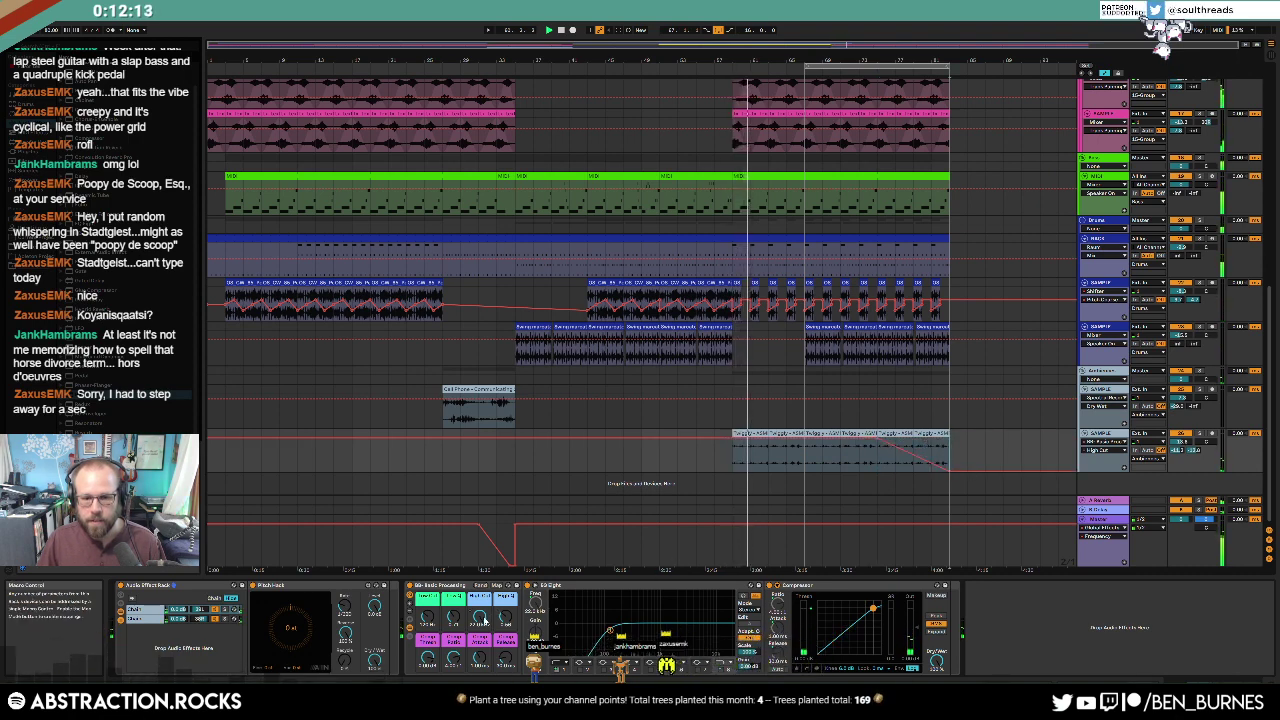
key("a")
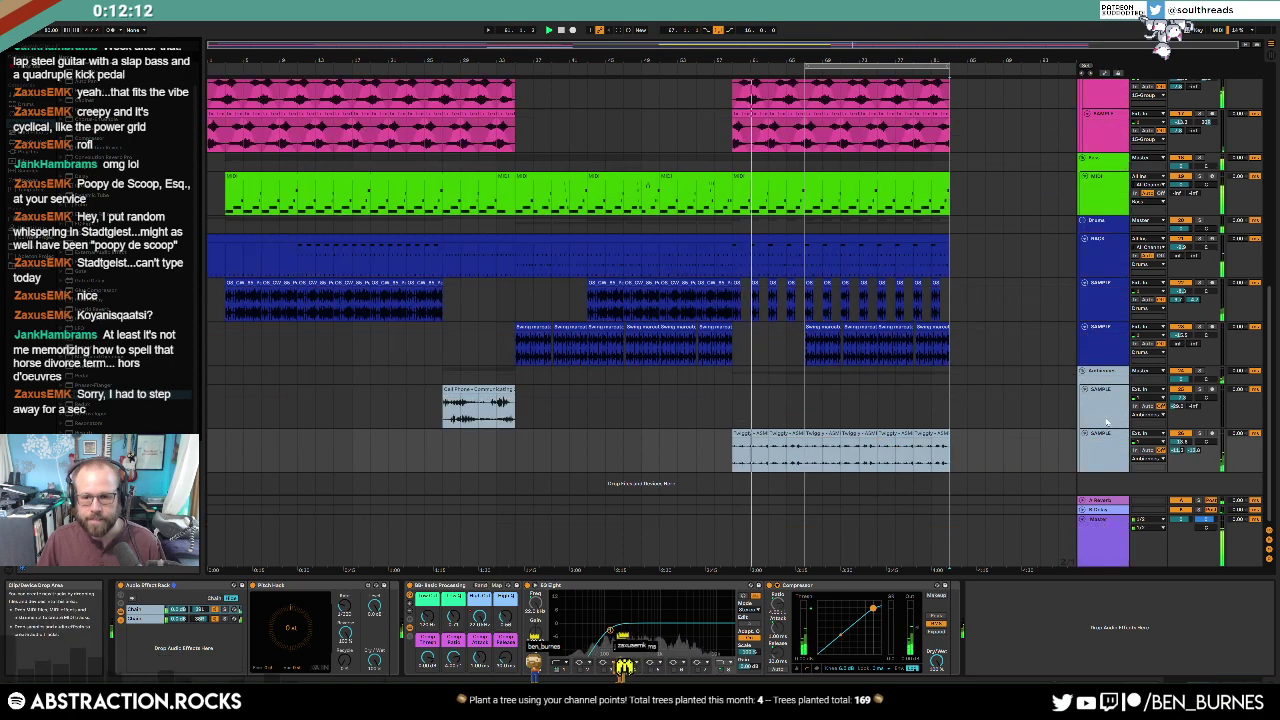
Step: Add the gong sample at bar 61 on a new audio track in the Drums group and transpose it down
left_click(1102, 348)
key("ctrl+t")
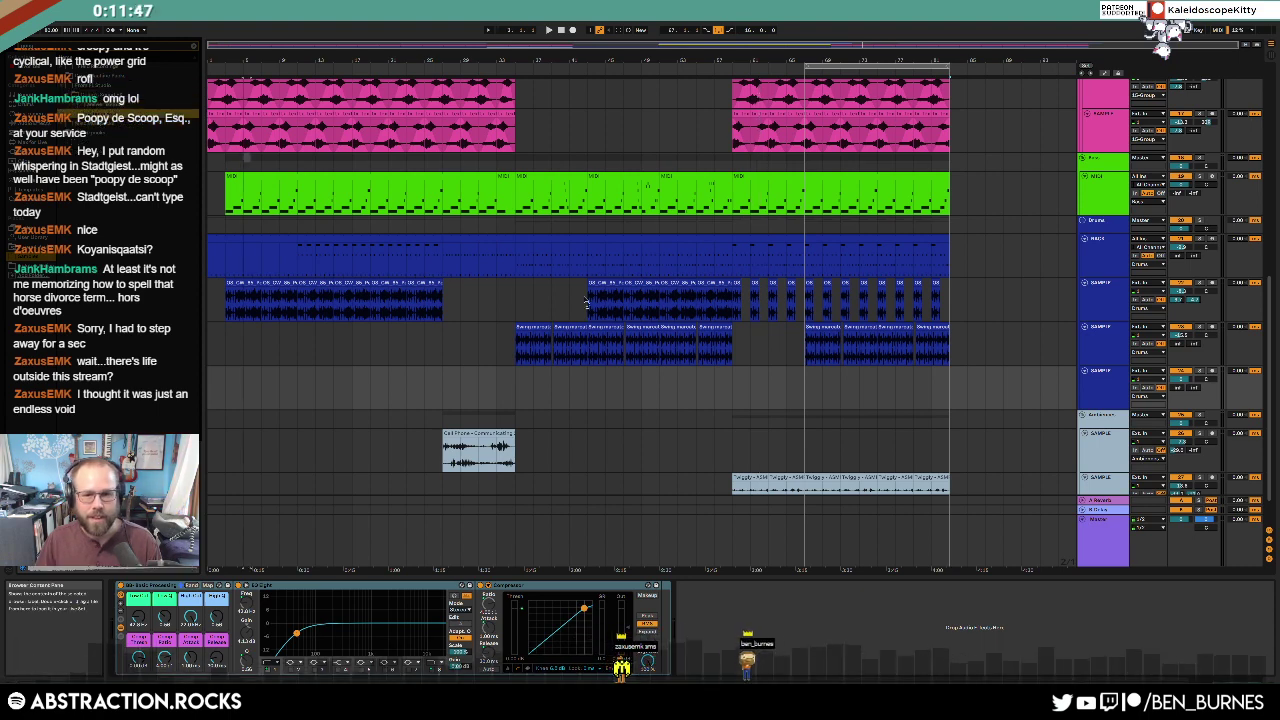
double_click(752, 388)
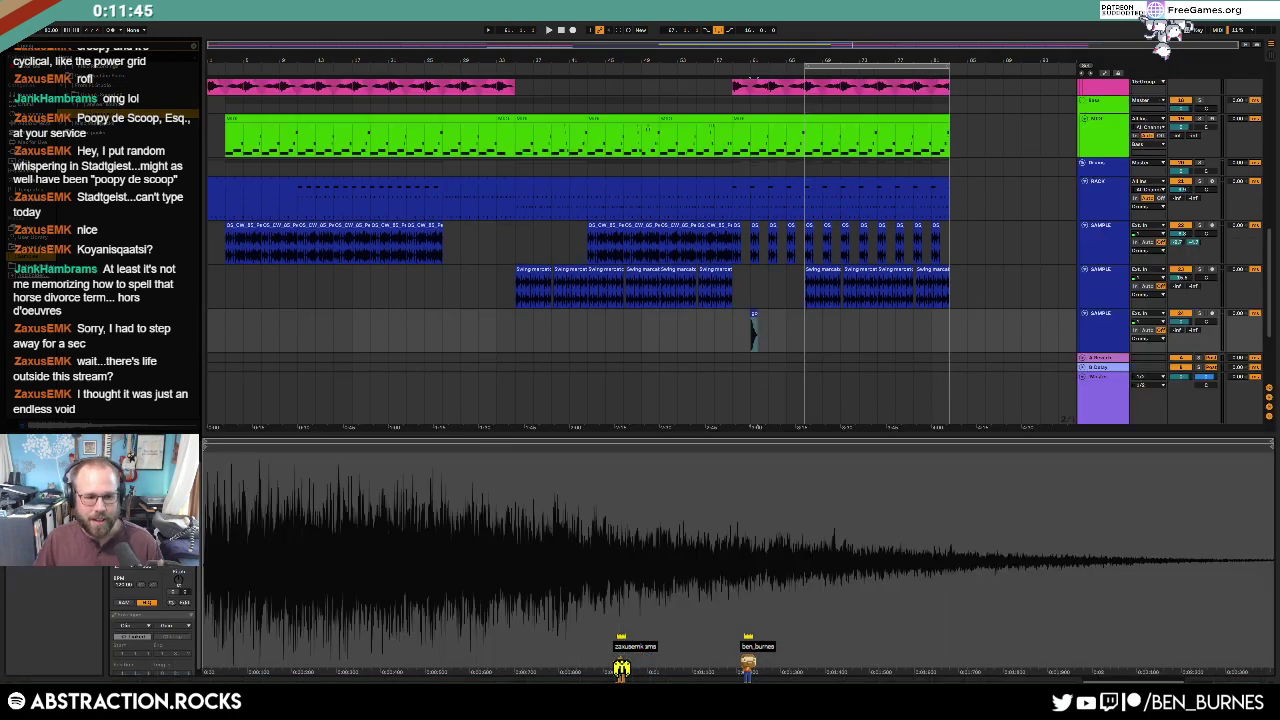
left_click_drag(179, 580, 181, 580)
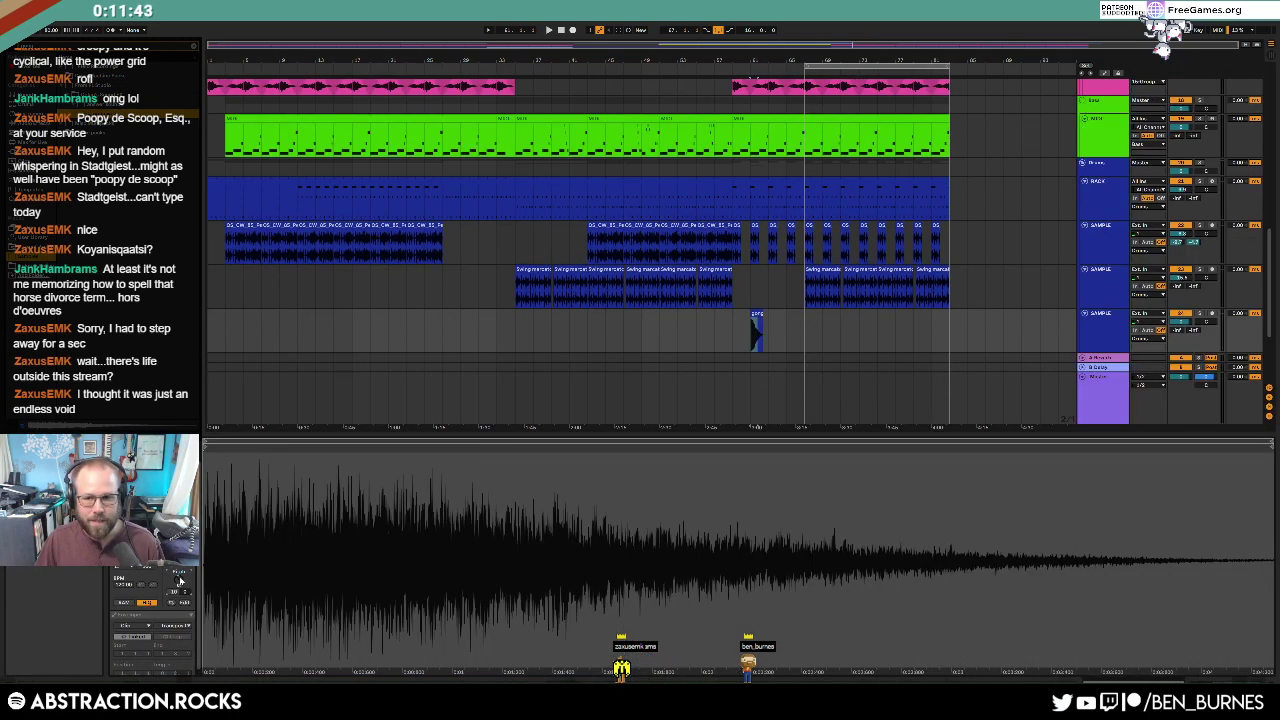
left_click(1113, 337)
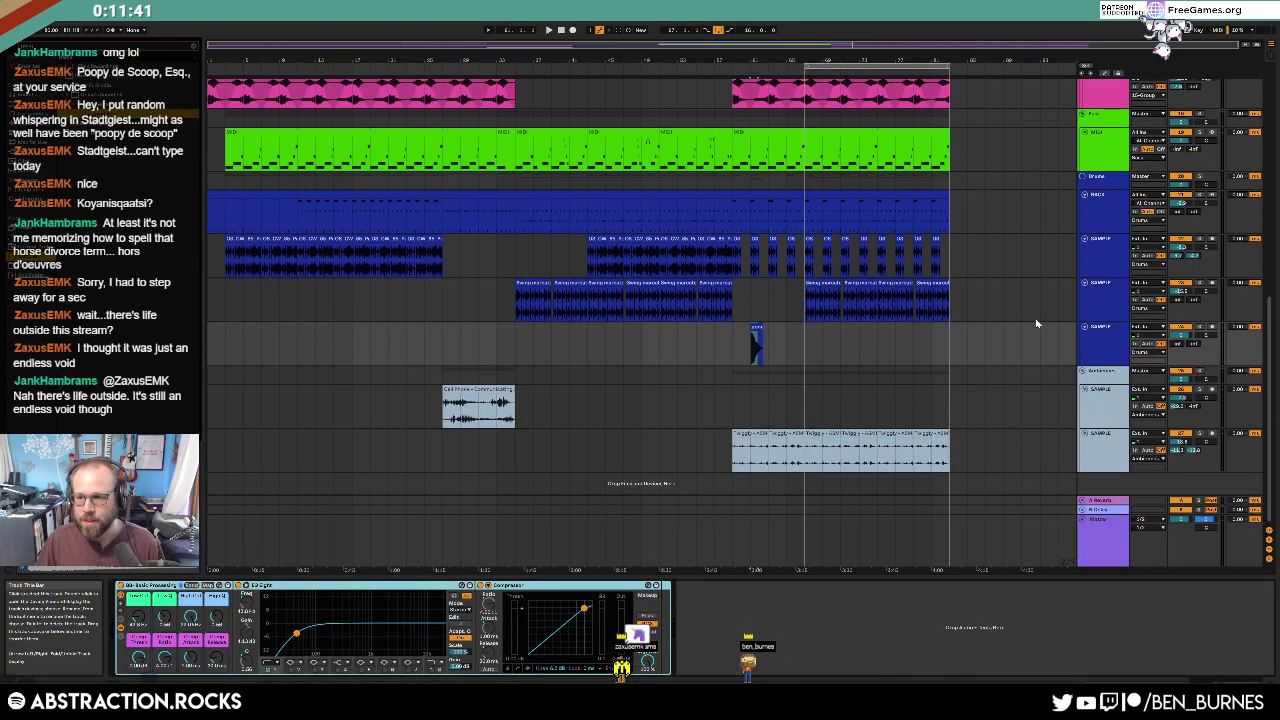
Step: Move the gong clip to bar 59 and raise its reverb send while playing into it
scroll(864, 313, "up", 5)
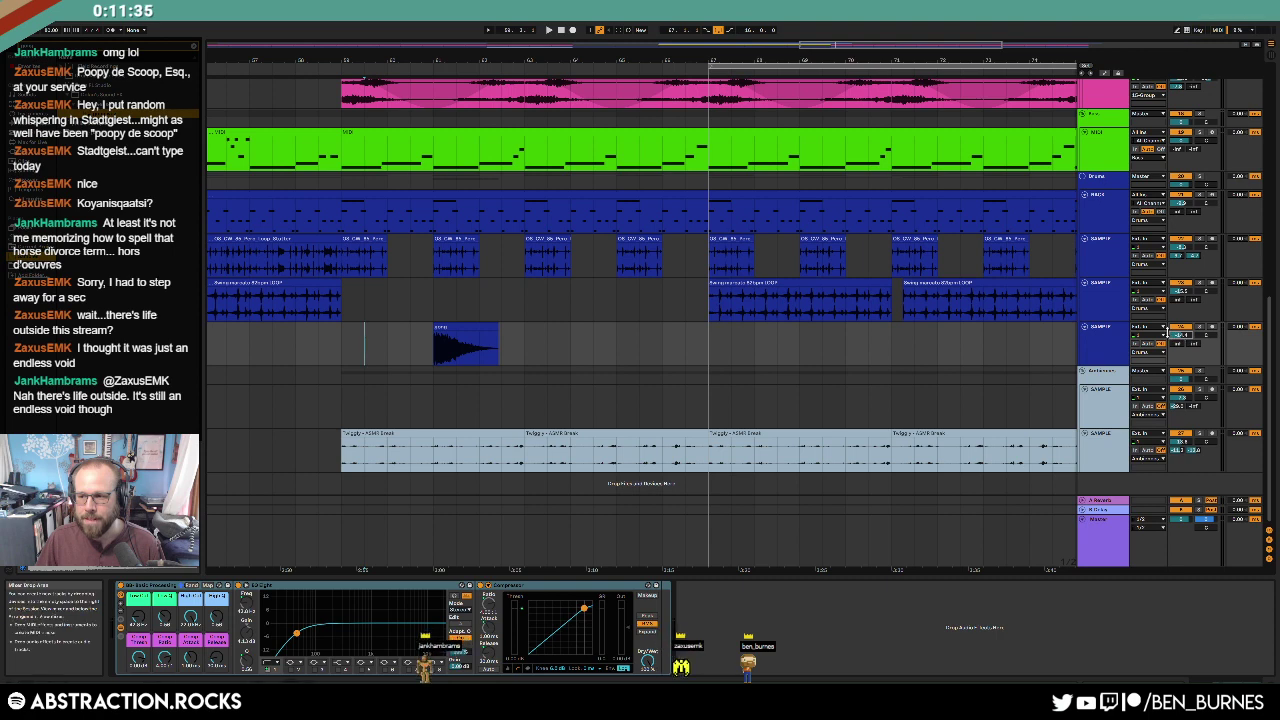
key("space")
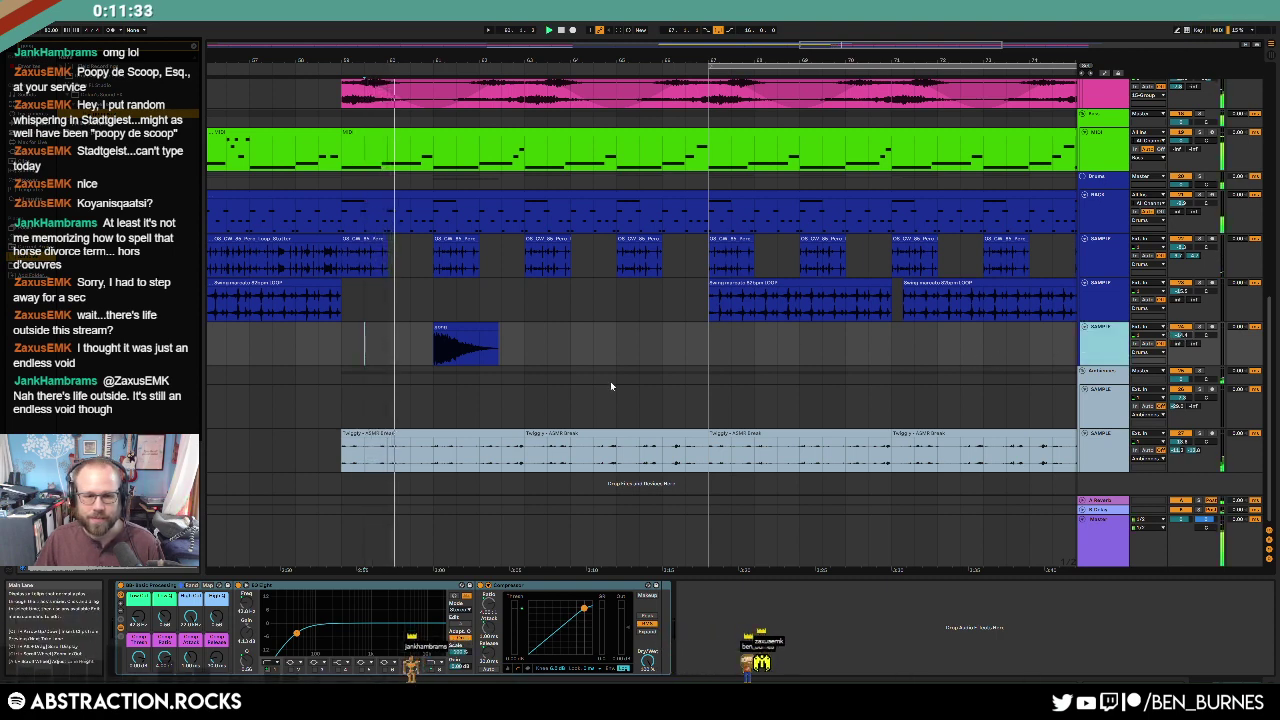
key("space")
left_click_drag(455, 327, 352, 339)
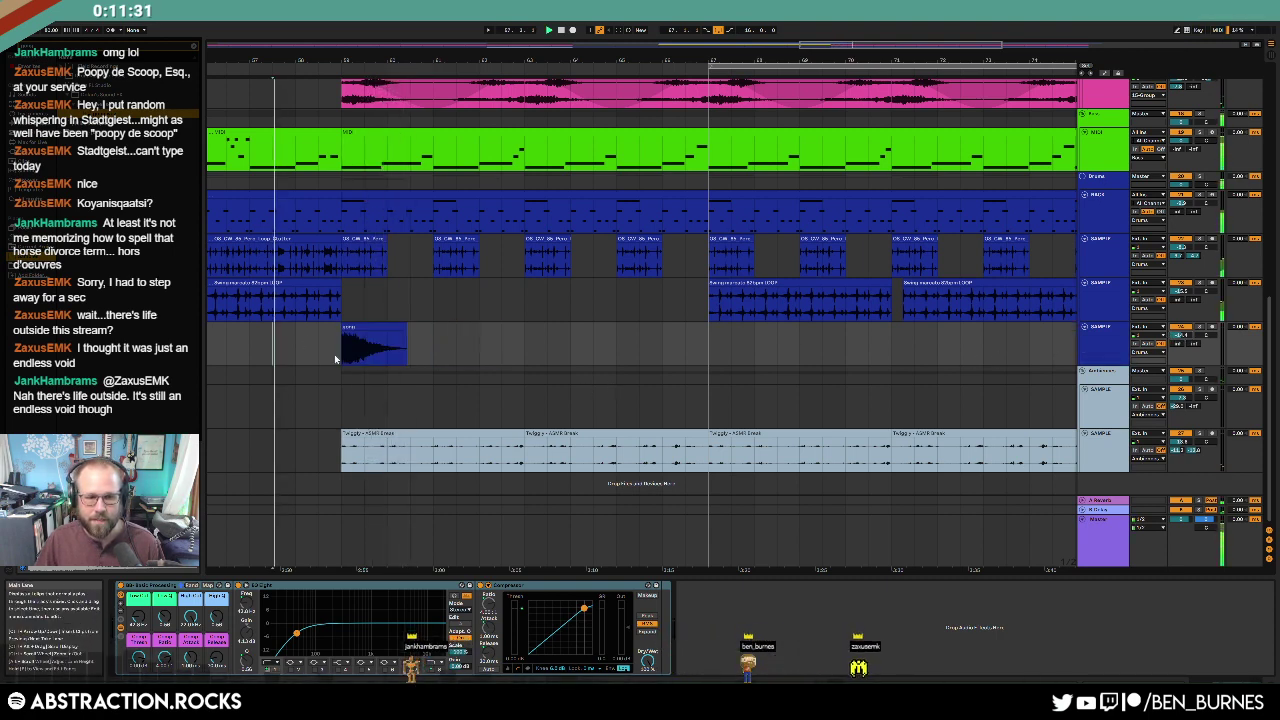
key("space")
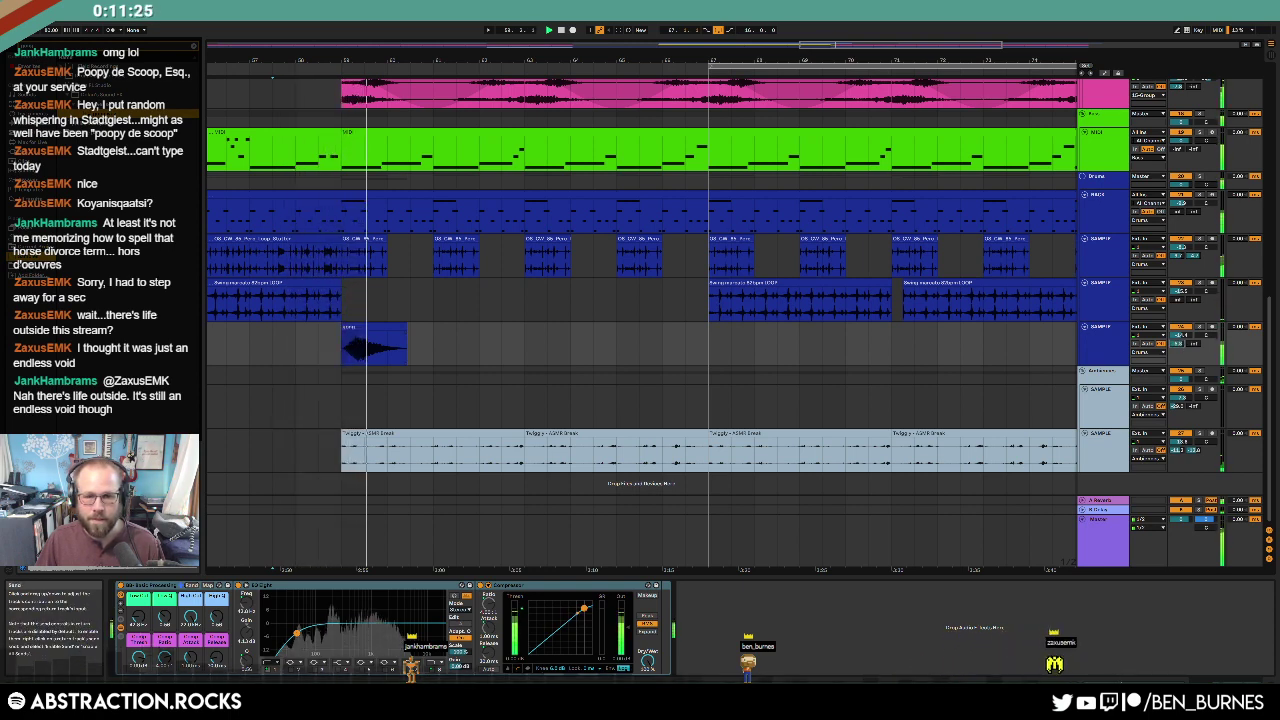
Step: Warp and transpose the gong clip down, raising its segment BPM to stretch it longer
double_click(386, 336)
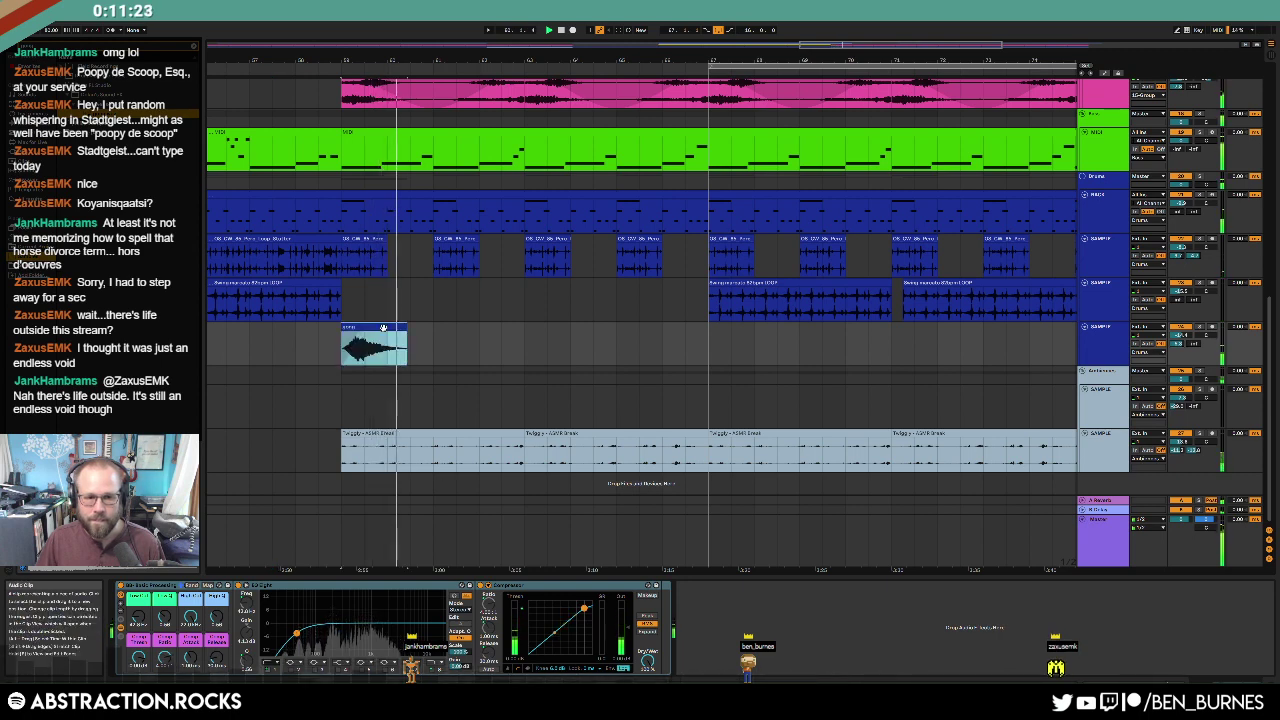
left_click(146, 587)
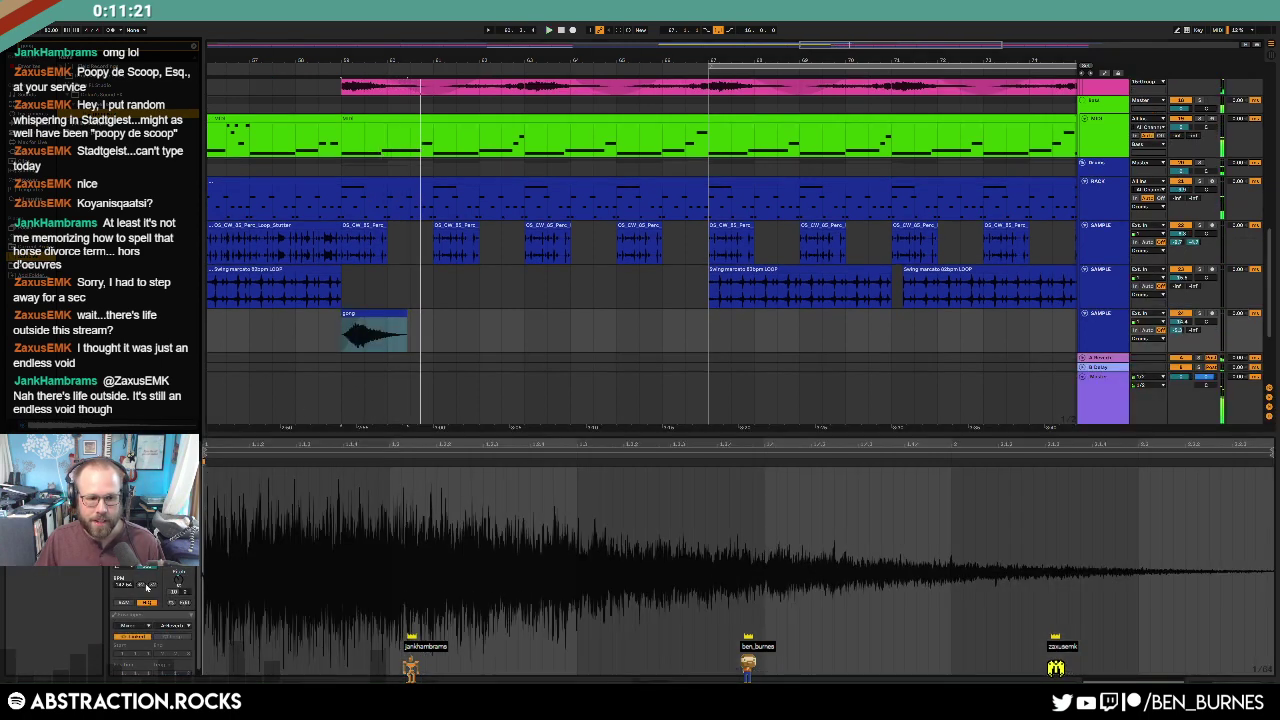
key("space")
left_click_drag(177, 579, 177, 592)
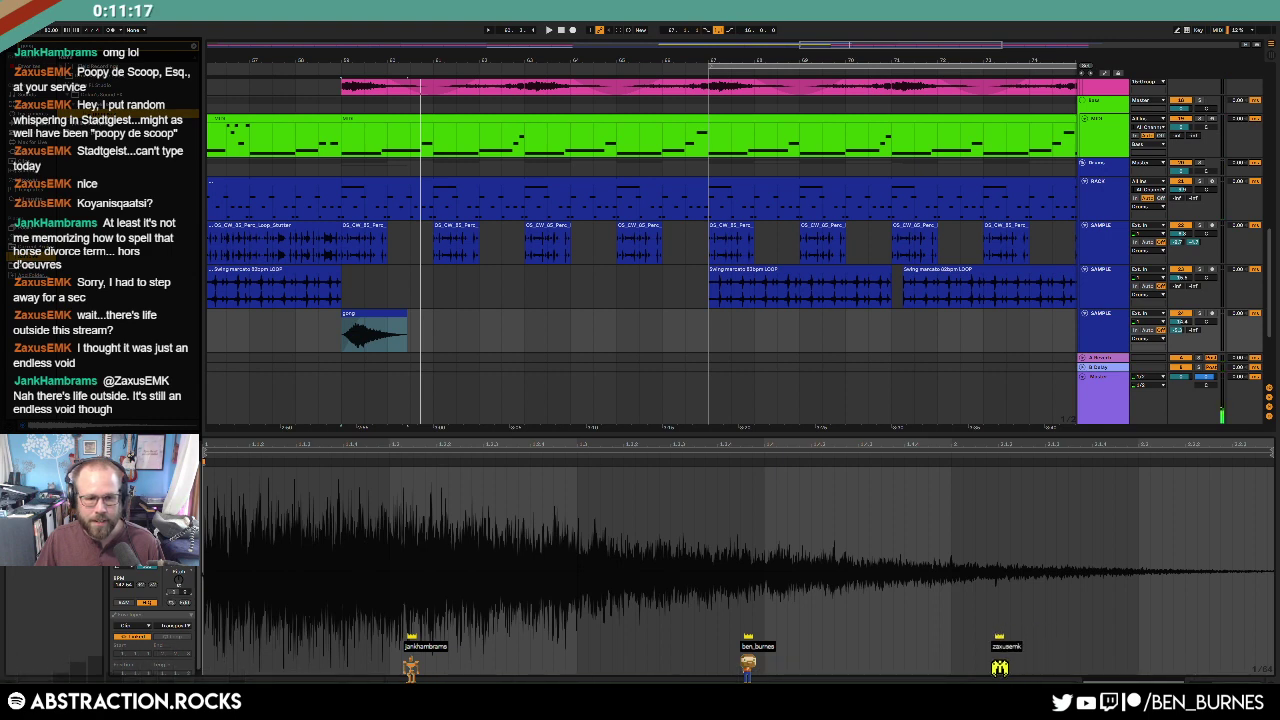
left_click_drag(125, 585, 125, 552)
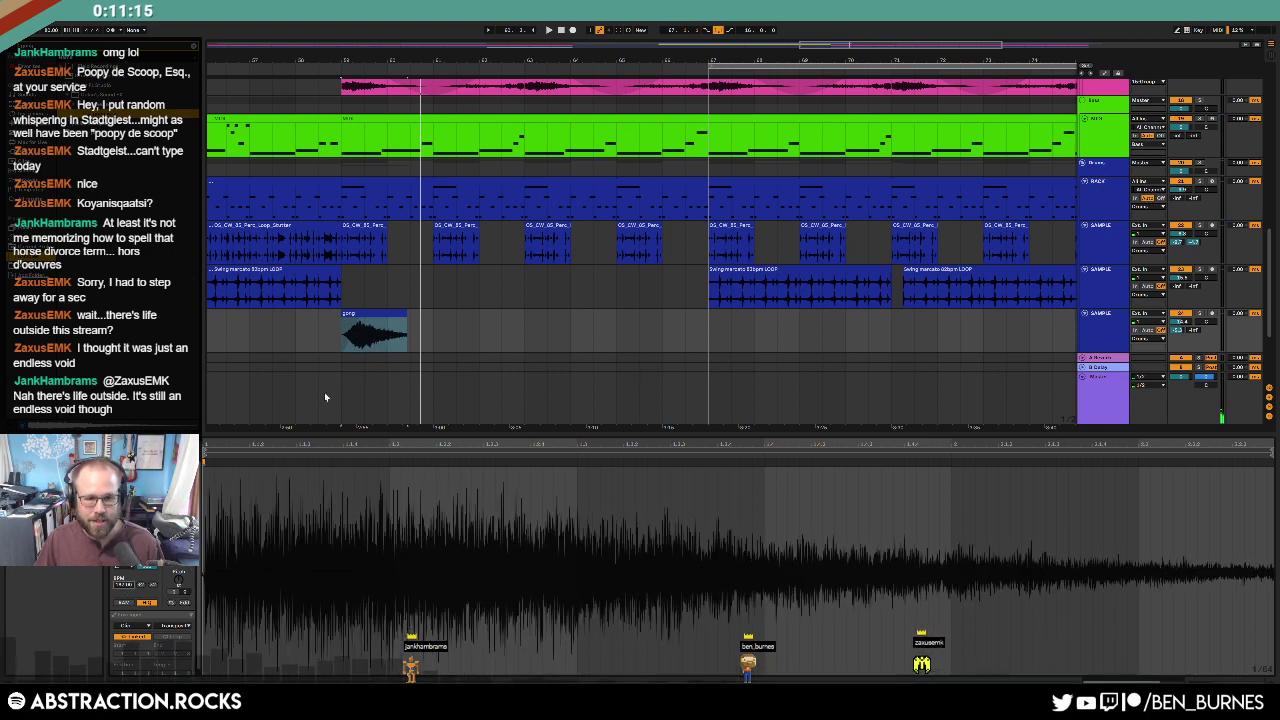
Step: Extend the gong clip to include its full tail, and adjust its reverb send and fade-in during playback
left_click(396, 316)
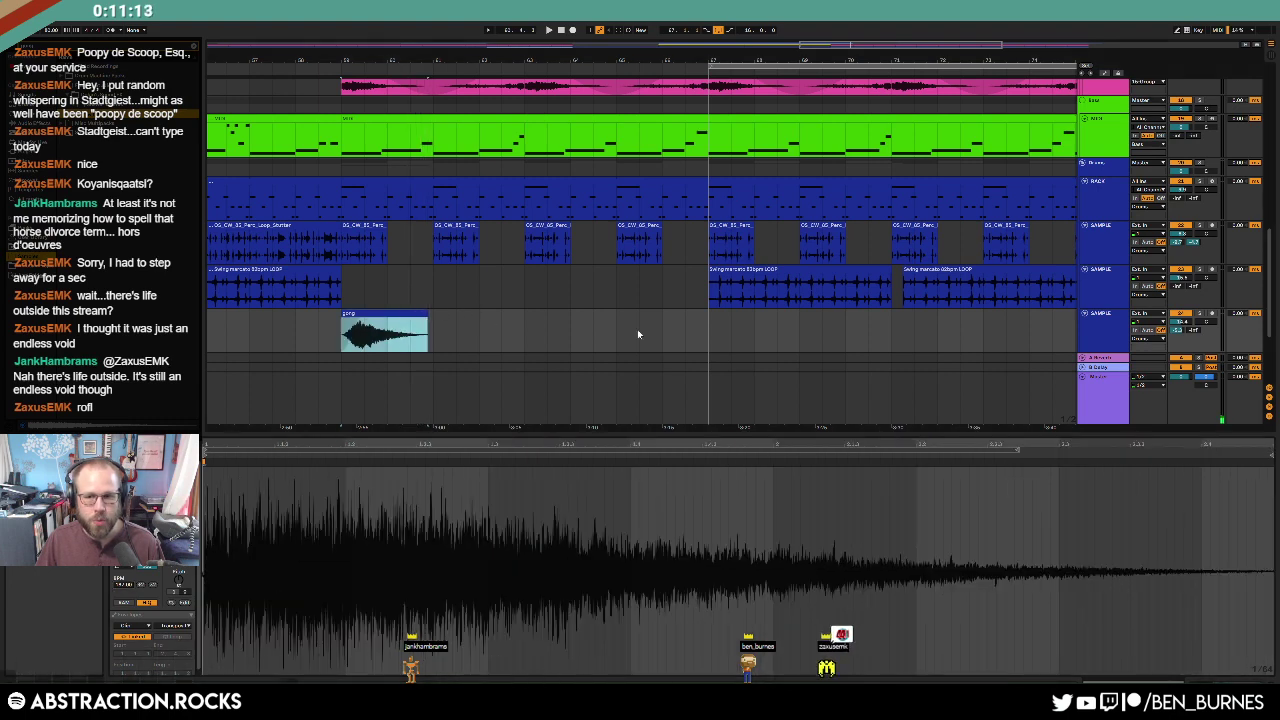
left_click_drag(1186, 321, 1186, 327)
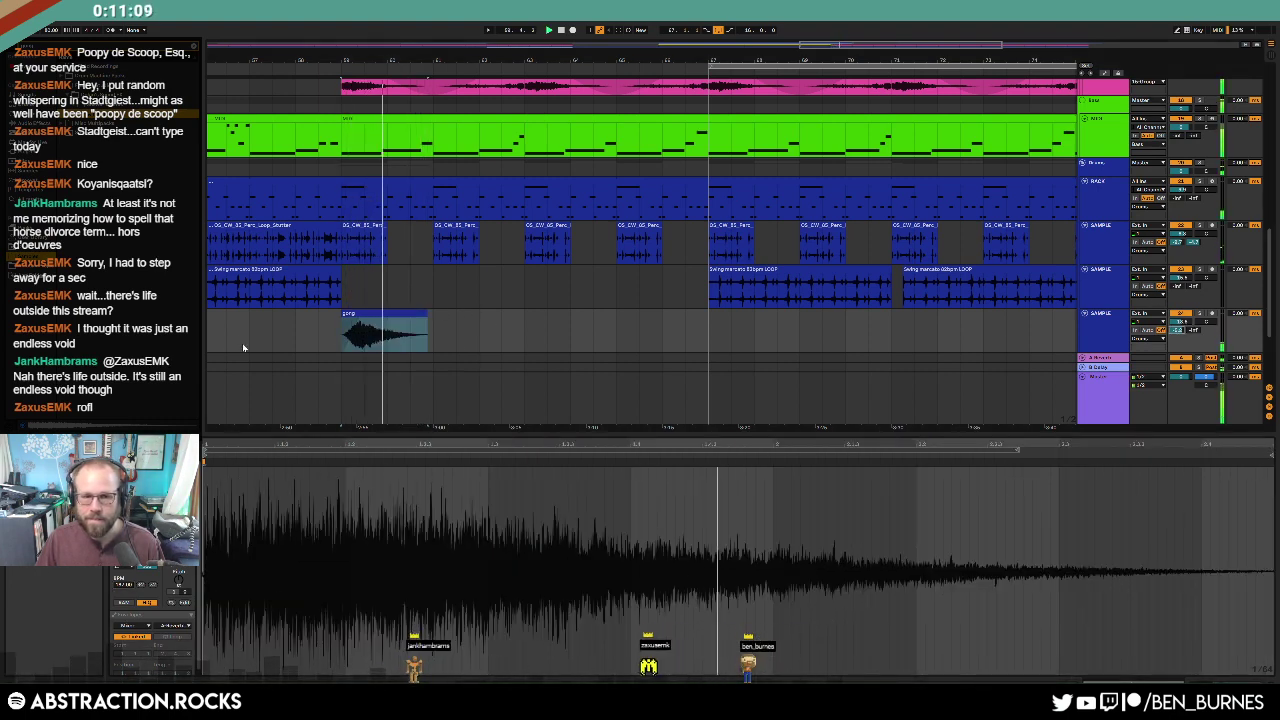
left_click(357, 322)
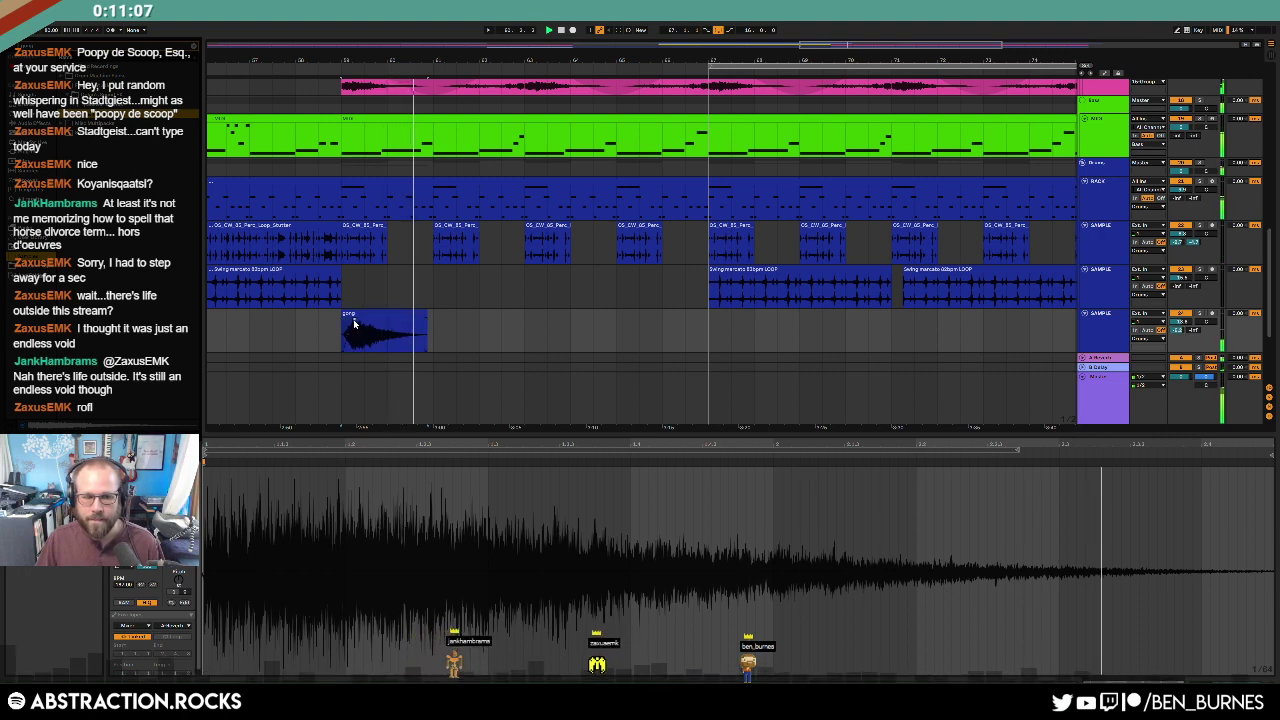
Step: Change the warp option of the sample clip at bar 59 and adjust the send levels of its track
left_click(135, 556)
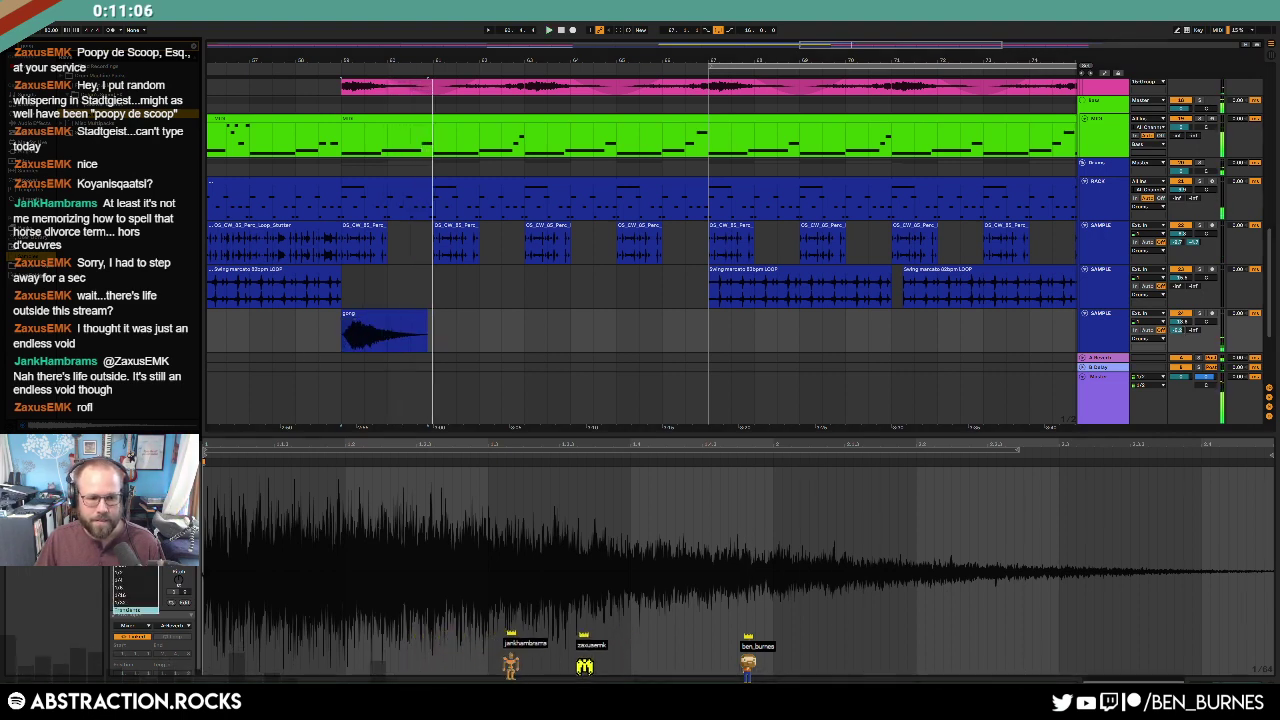
left_click(141, 569)
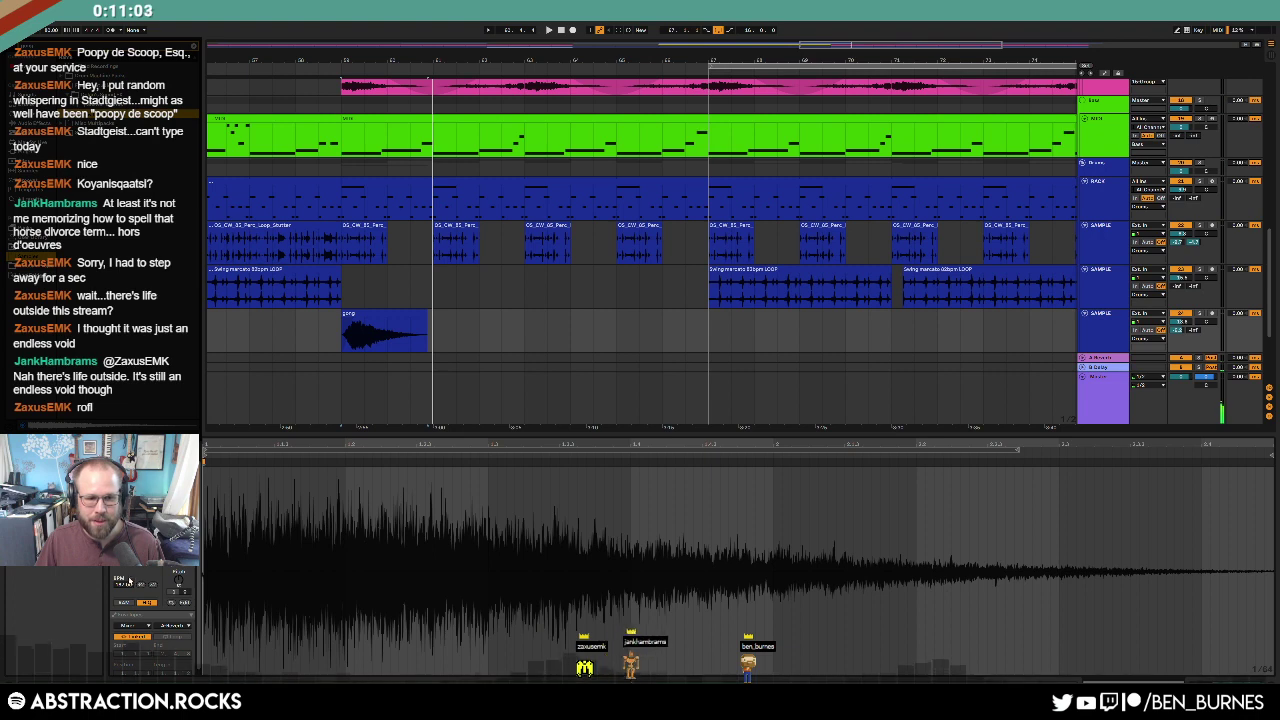
left_click(1200, 332)
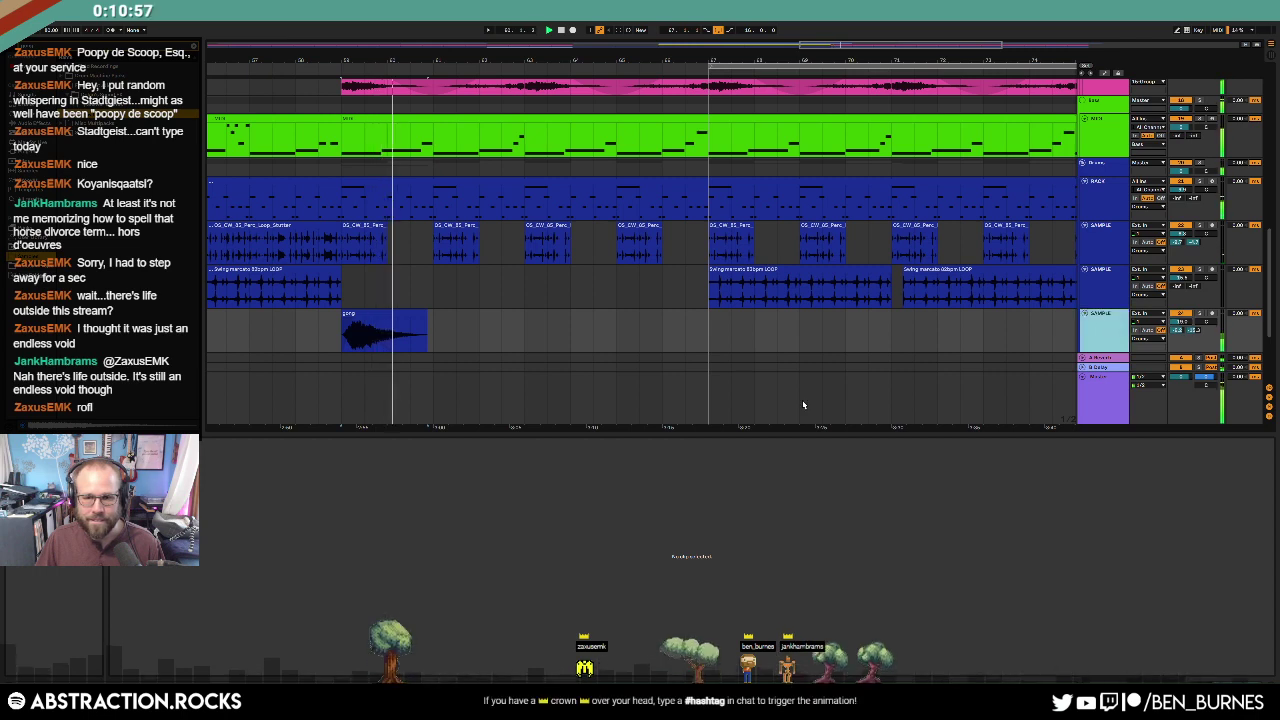
left_click(410, 313)
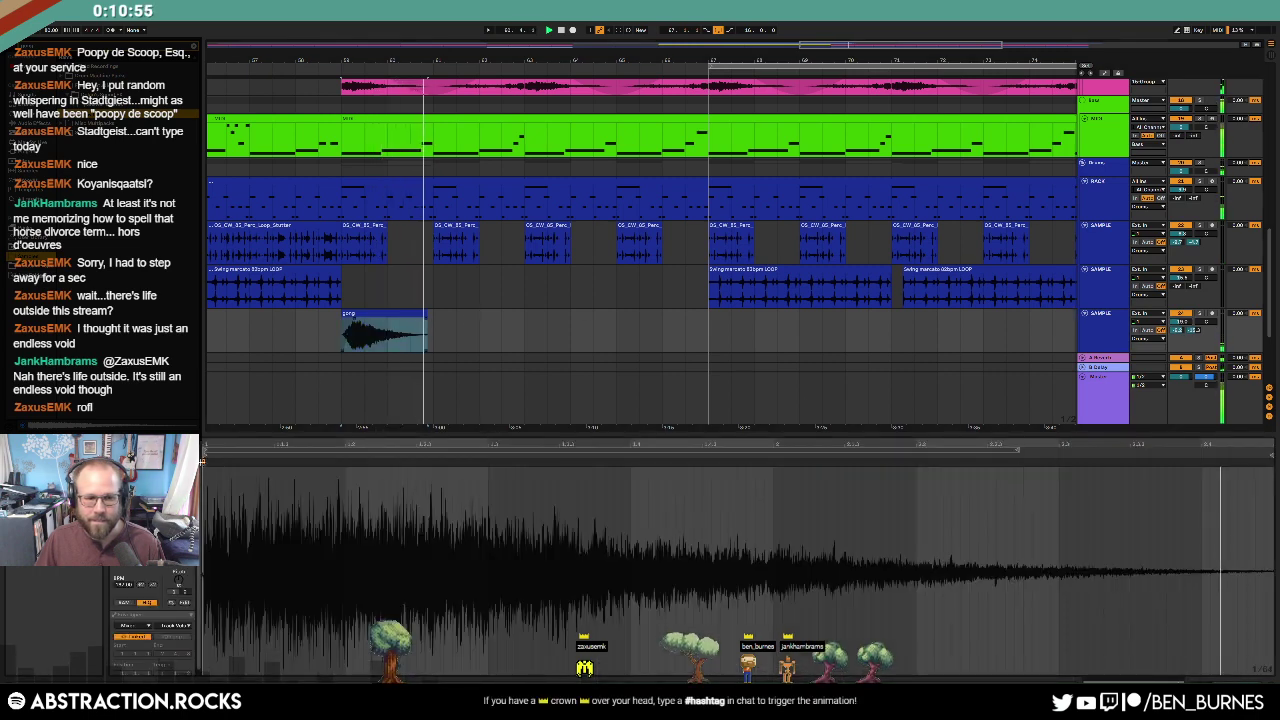
Step: Lower the segment BPM of the sample clip at bar 59, audition it, and show the track's device chain
left_click_drag(122, 587, 122, 645)
key("space")
key("space")
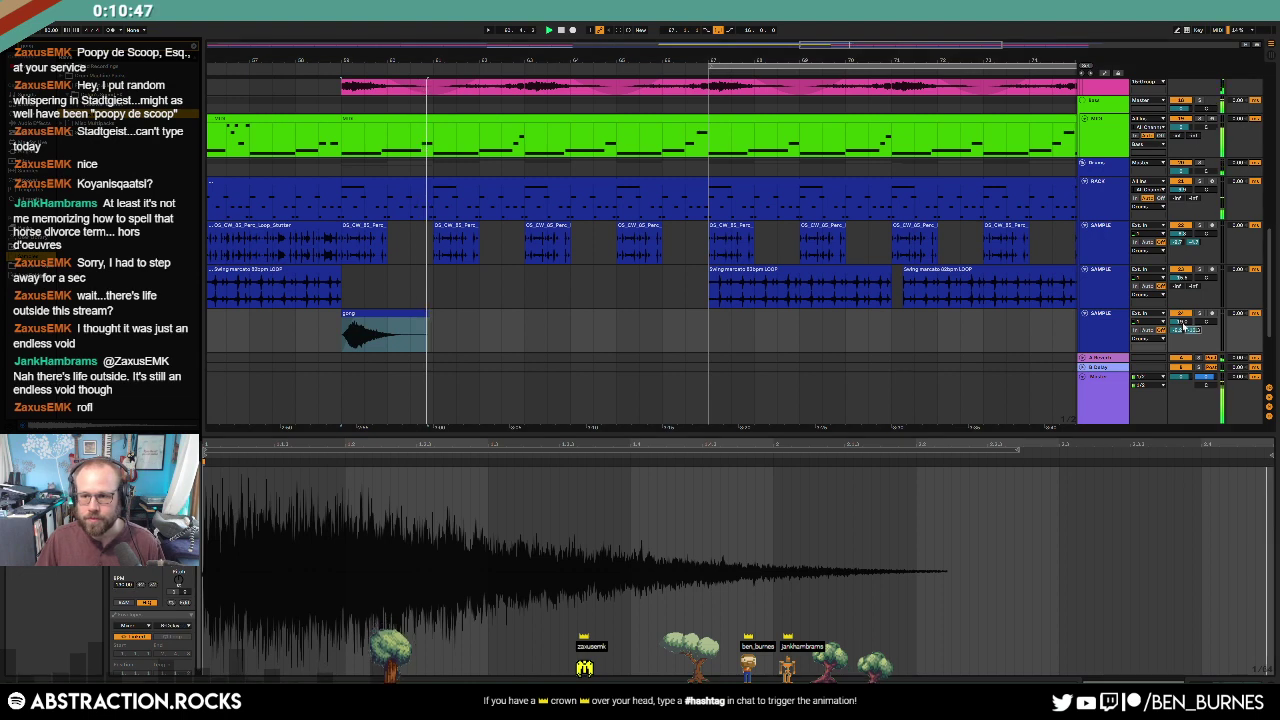
key("shift+Tab")
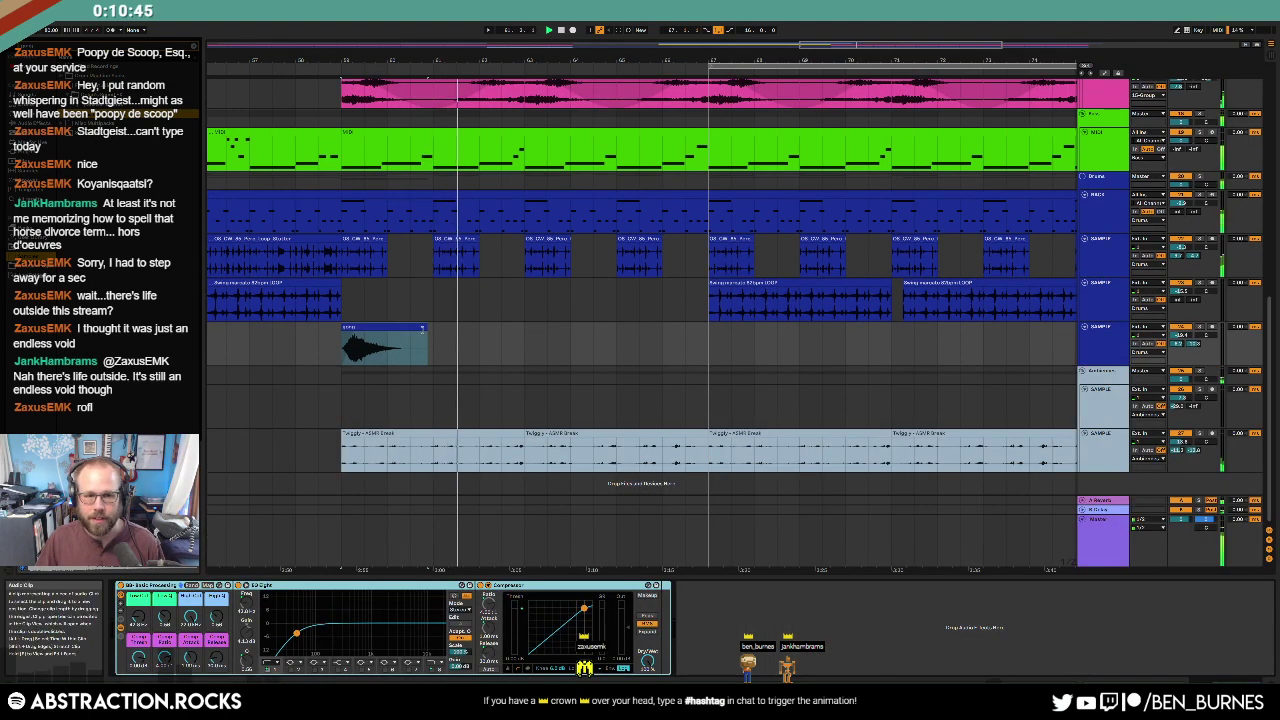
Step: Trim the silent tail off the sample clip and shift the clip slightly ahead of bar 59
left_click_drag(427, 335, 410, 335)
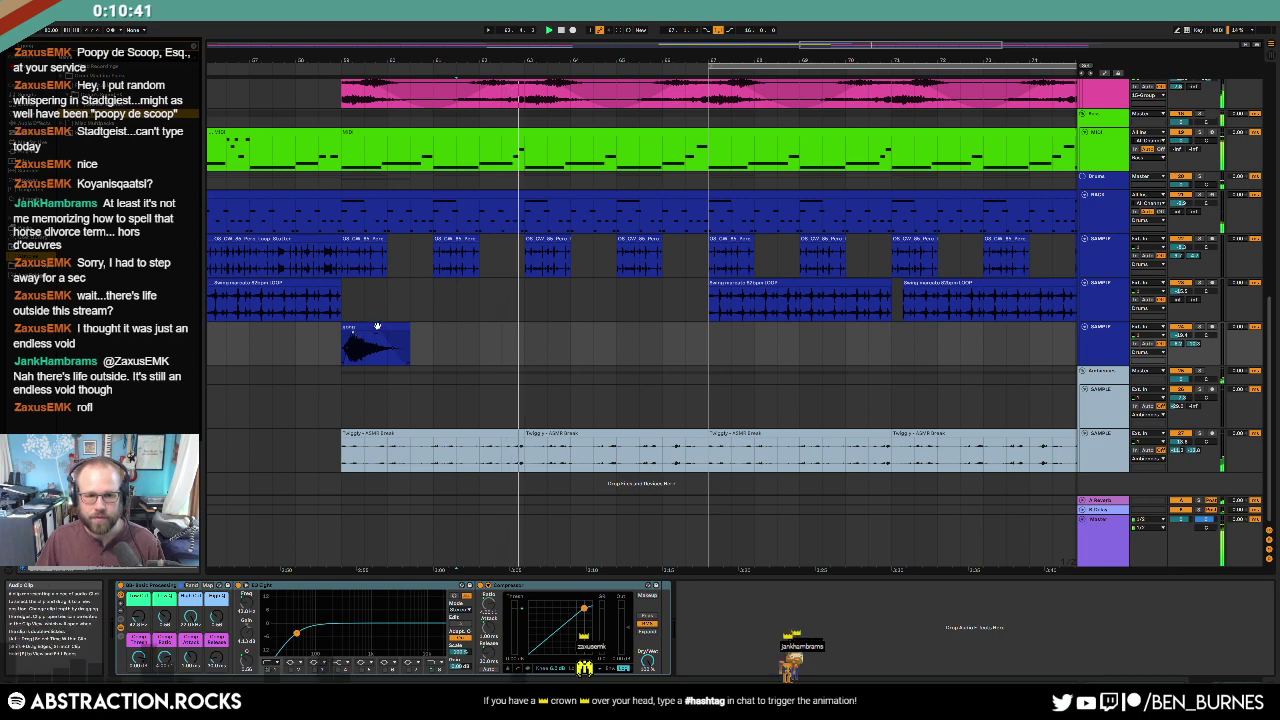
left_click_drag(384, 330, 375, 331)
left_click(313, 347)
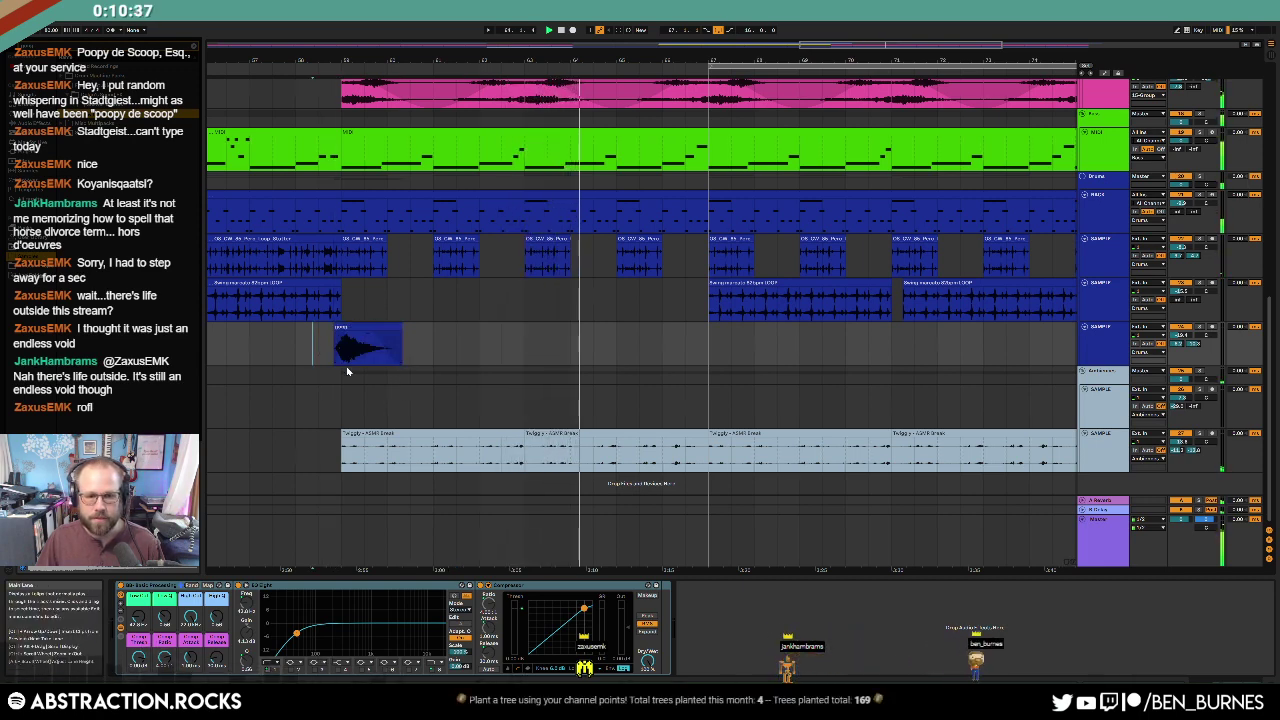
scroll(870, 376, "down", 4)
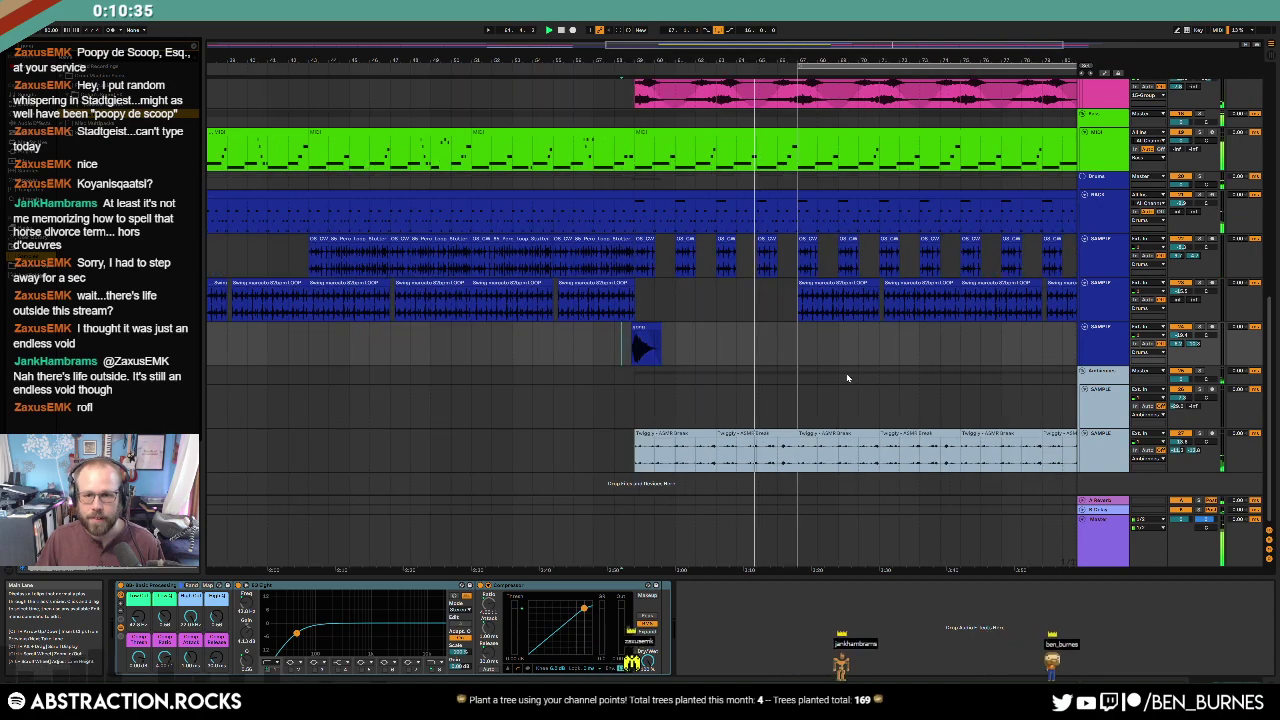
Step: Examine the notes of the lead melody MIDI clip that starts around bar 65, focusing on its opening phrases during playback
key("shift+Tab")
key("shift+Tab")
scroll(847, 386, "up", 3)
scroll(824, 414, "up", 8)
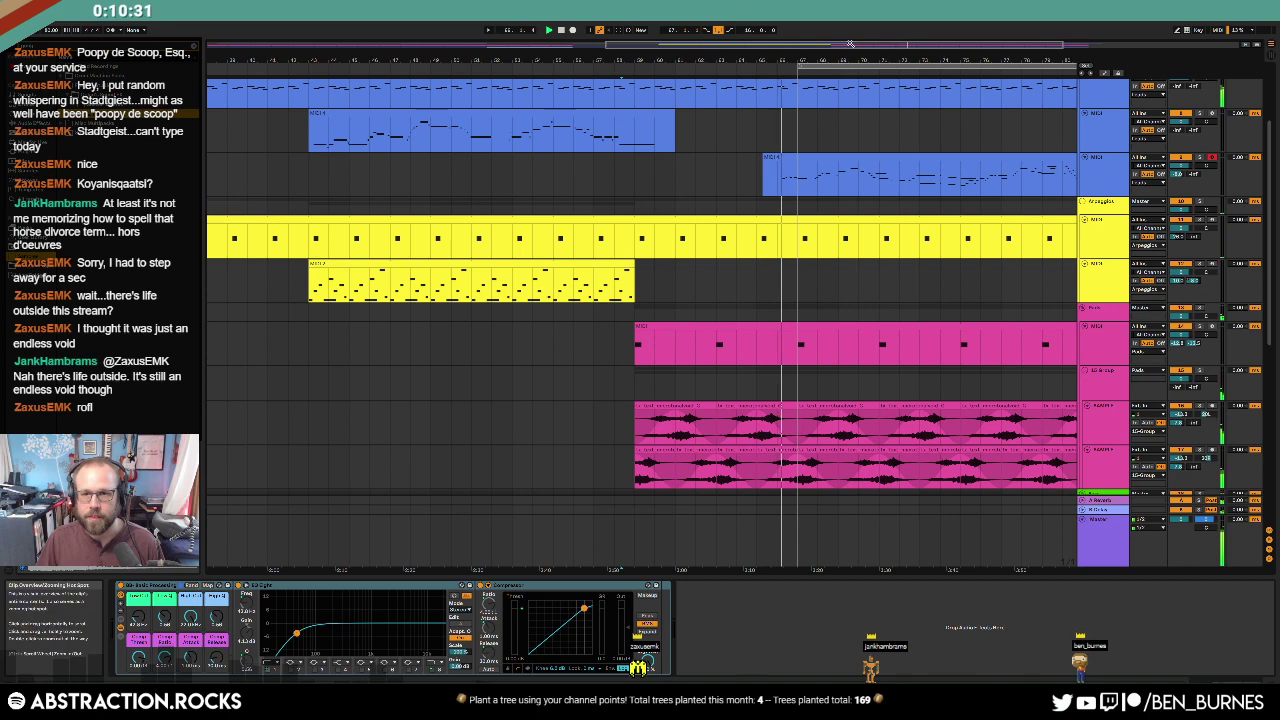
scroll(832, 70, "right", 3)
scroll(762, 281, "up", 4)
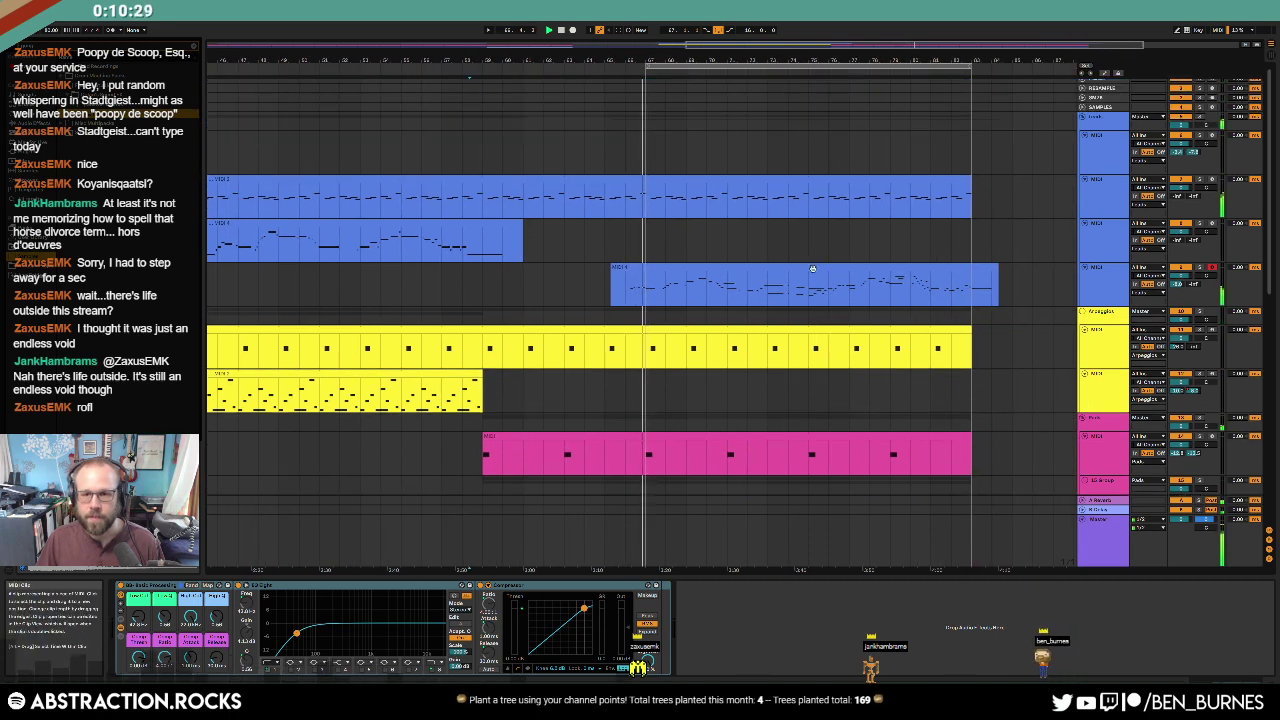
double_click(762, 281)
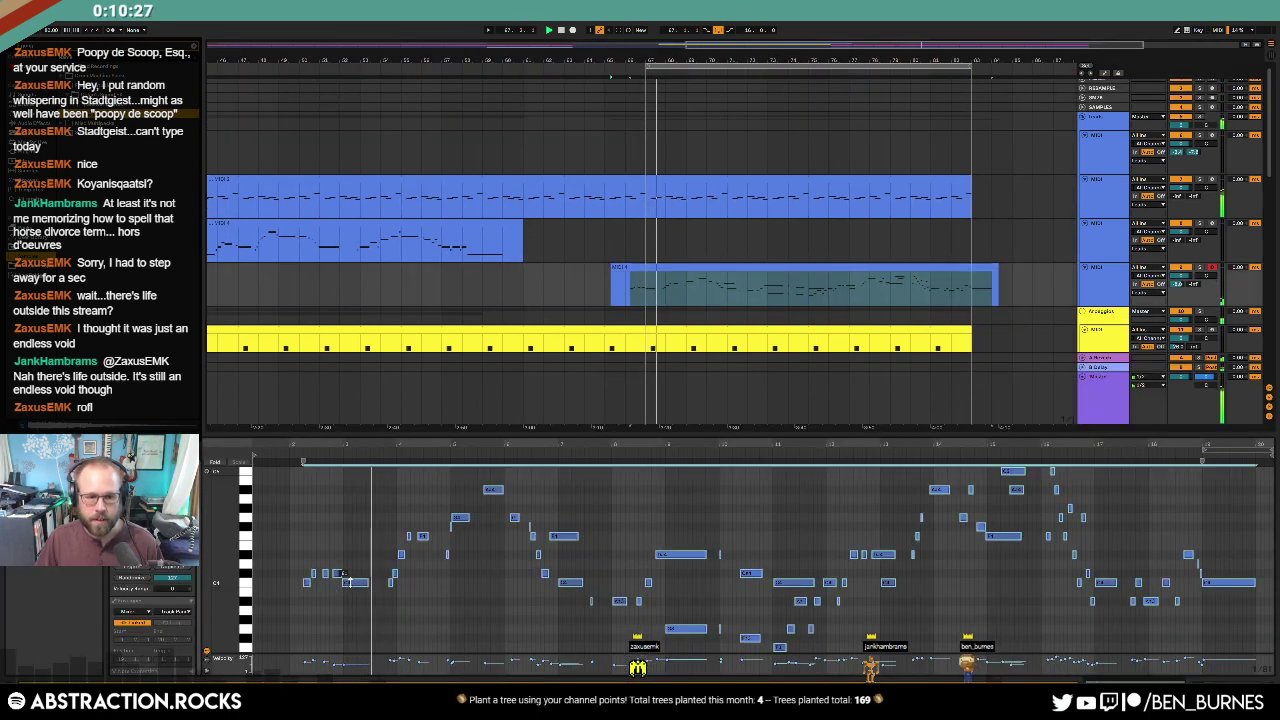
left_click_drag(290, 547, 376, 599)
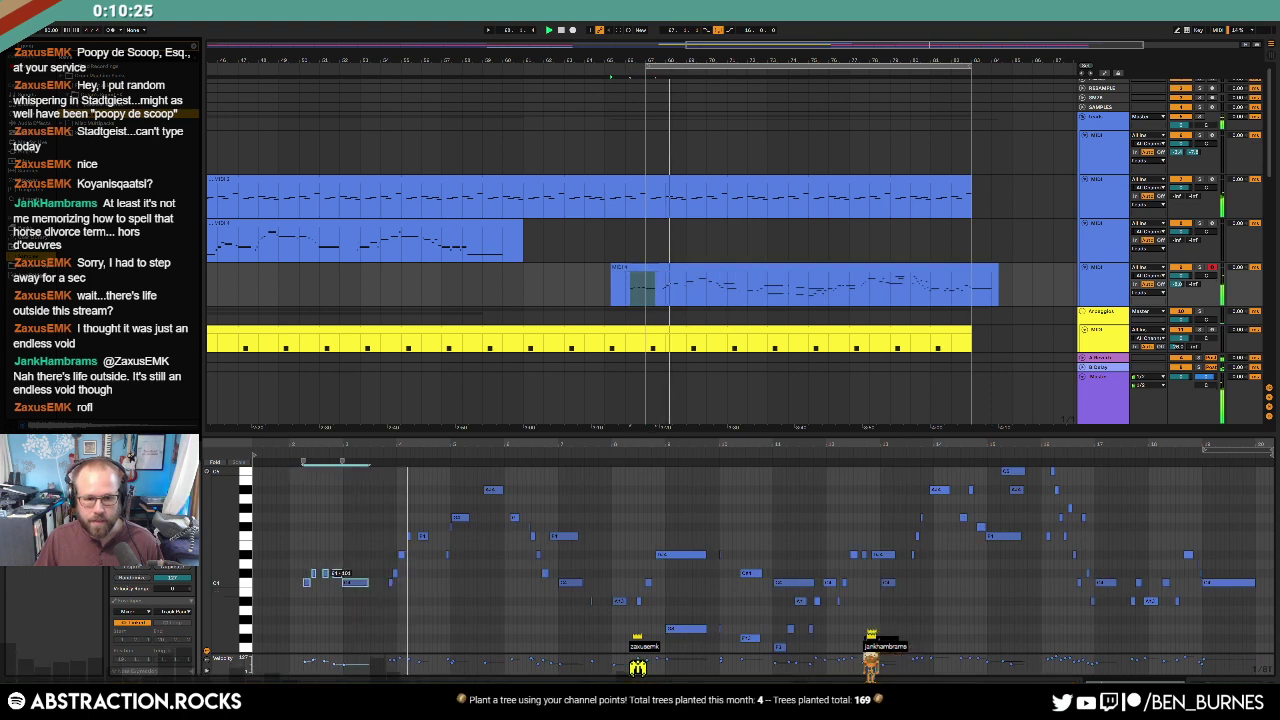
left_click(369, 567)
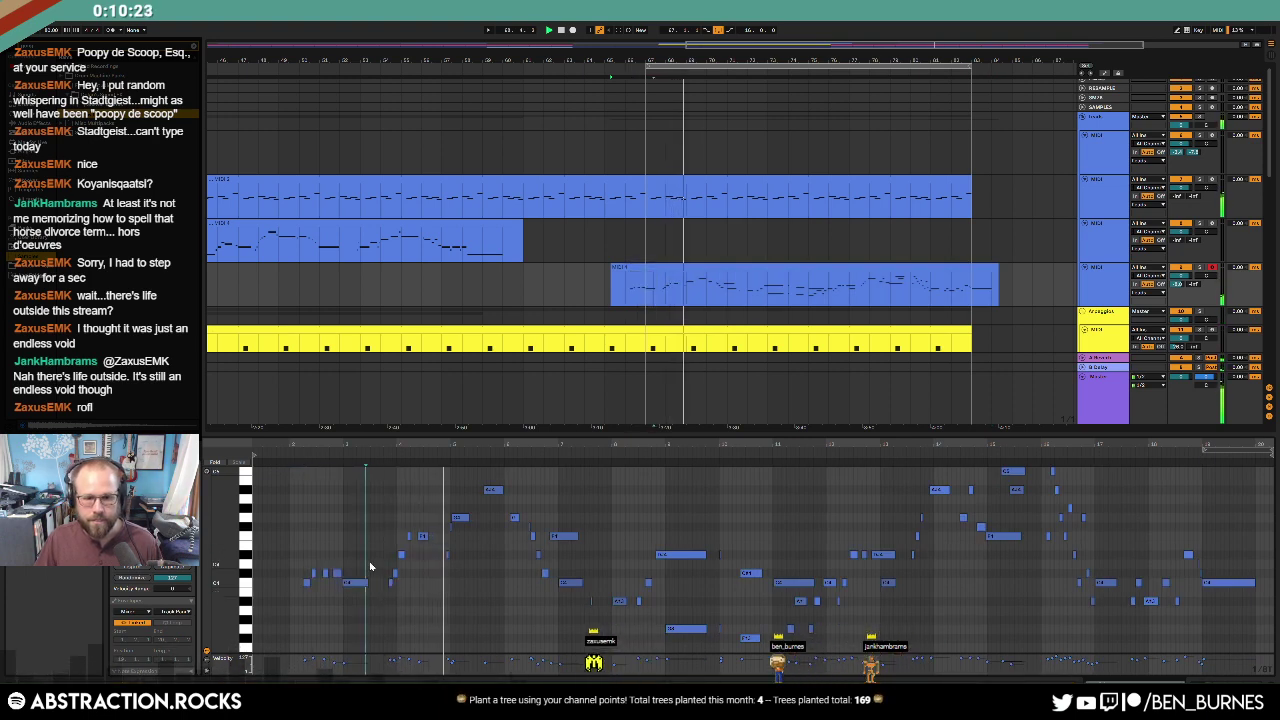
left_click(497, 575)
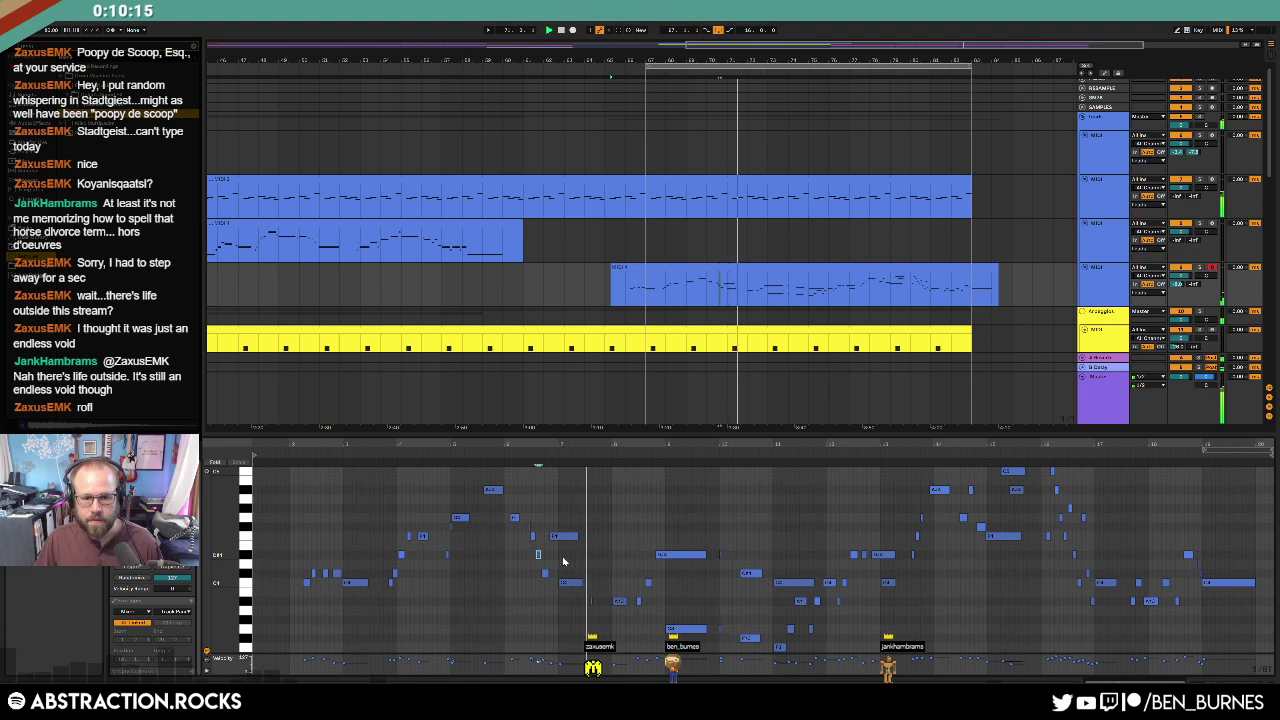
scroll(563, 563, "up", 3)
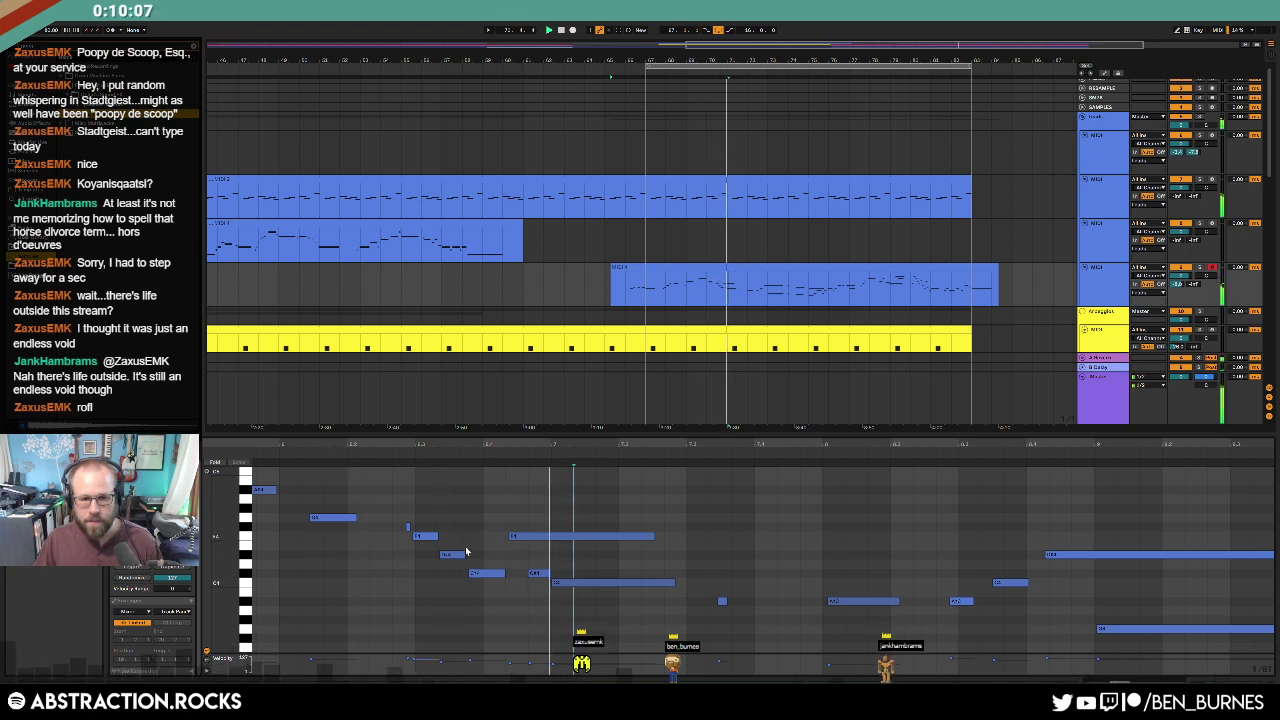
left_click(568, 581)
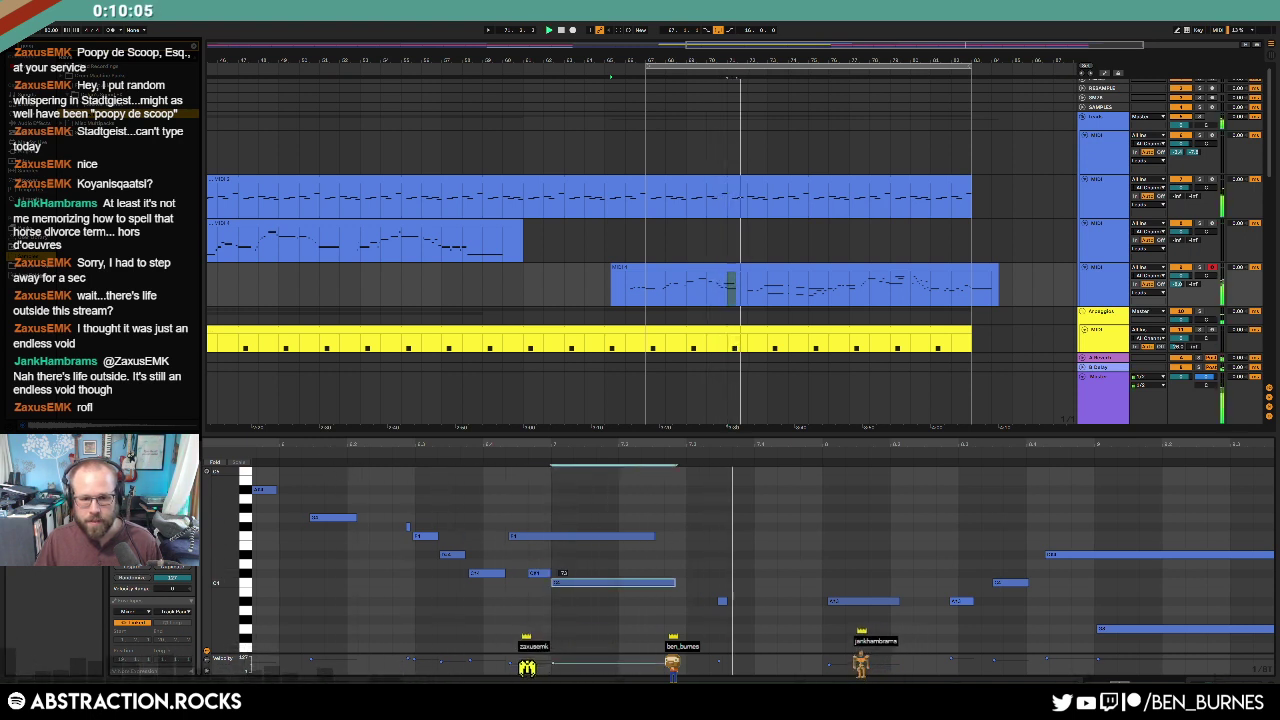
left_click(964, 183)
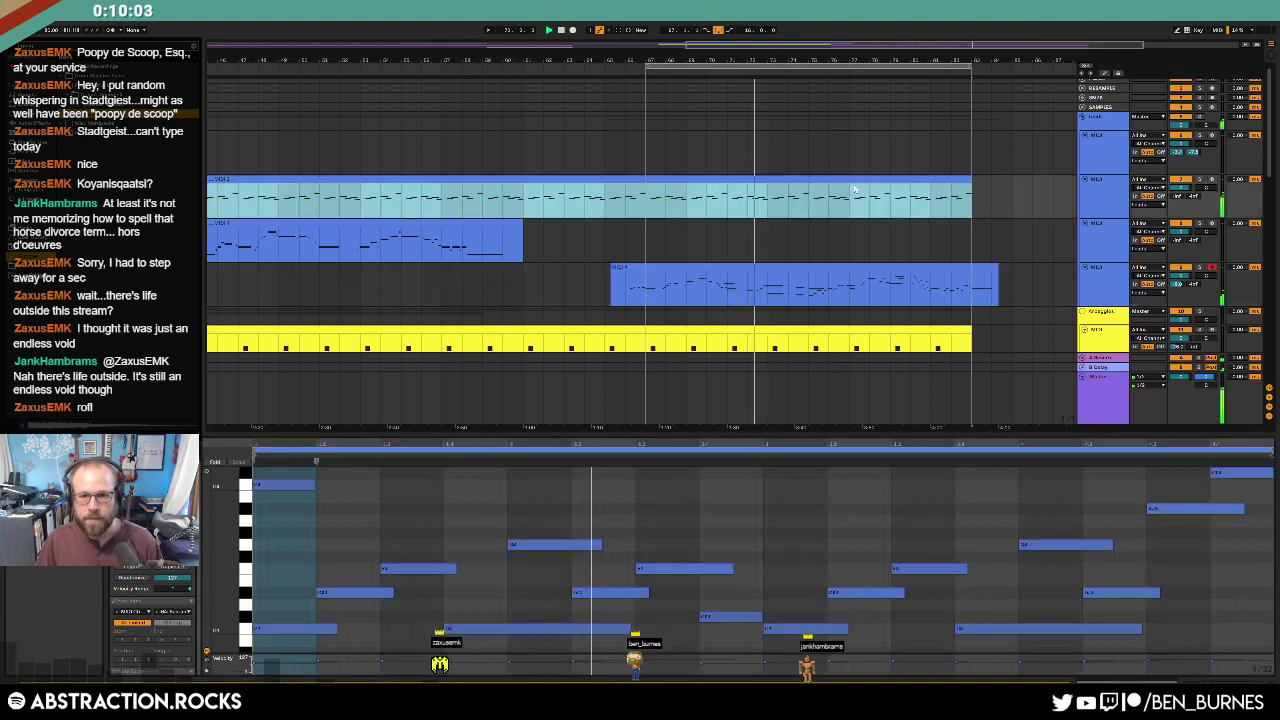
left_click_drag(964, 183, 643, 207)
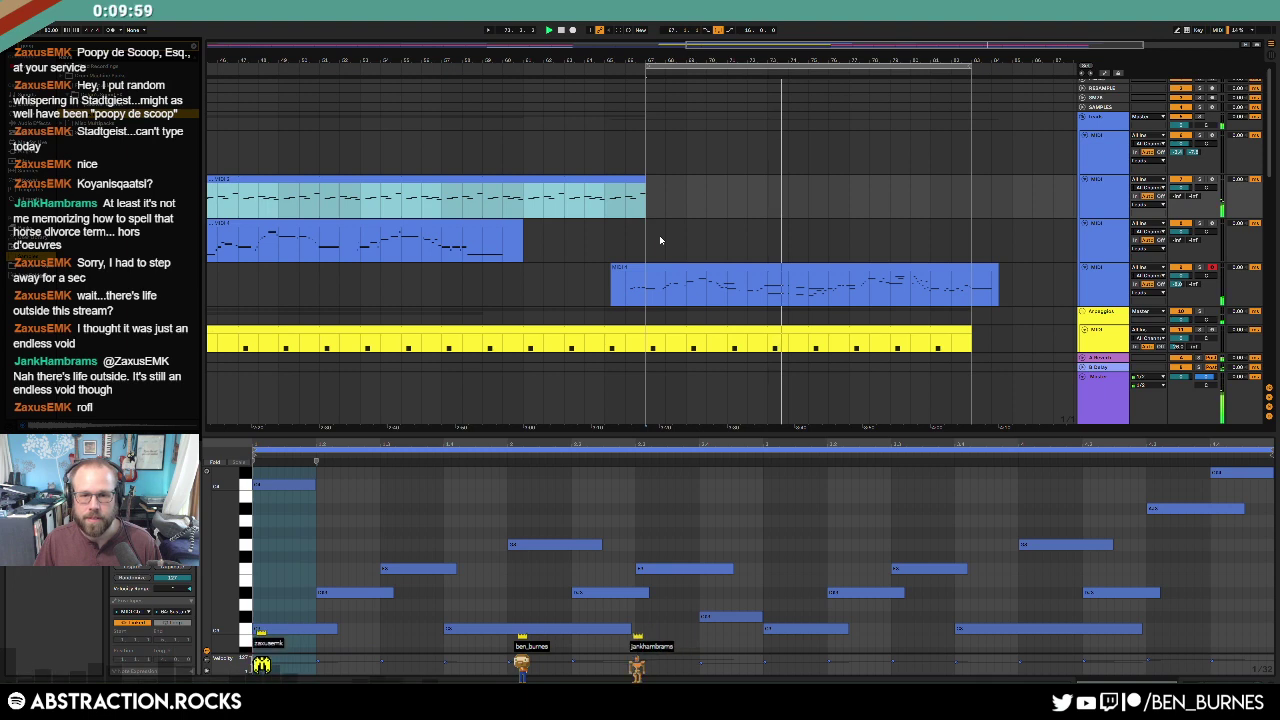
key("ctrl+z")
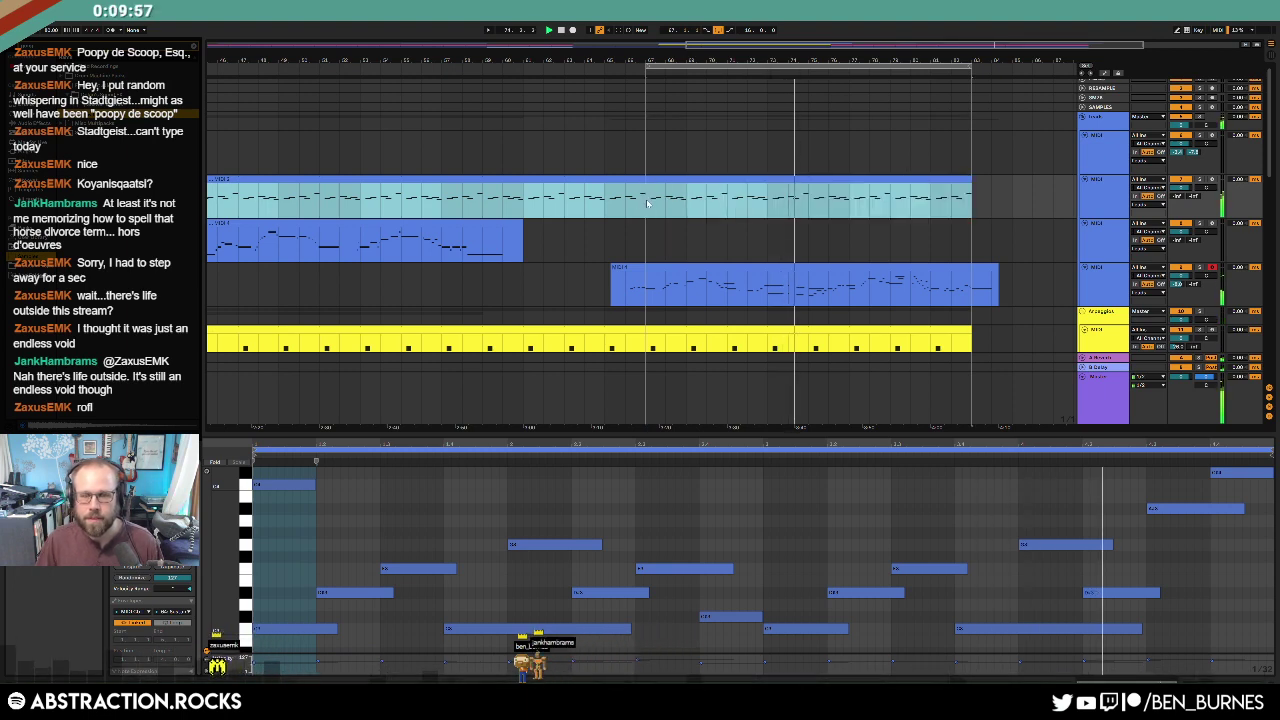
Step: Open the drum MIDI clip at bar 75 and copy the third lane's hit on its beat 2.2 to just before beat 2.3
left_click(823, 267)
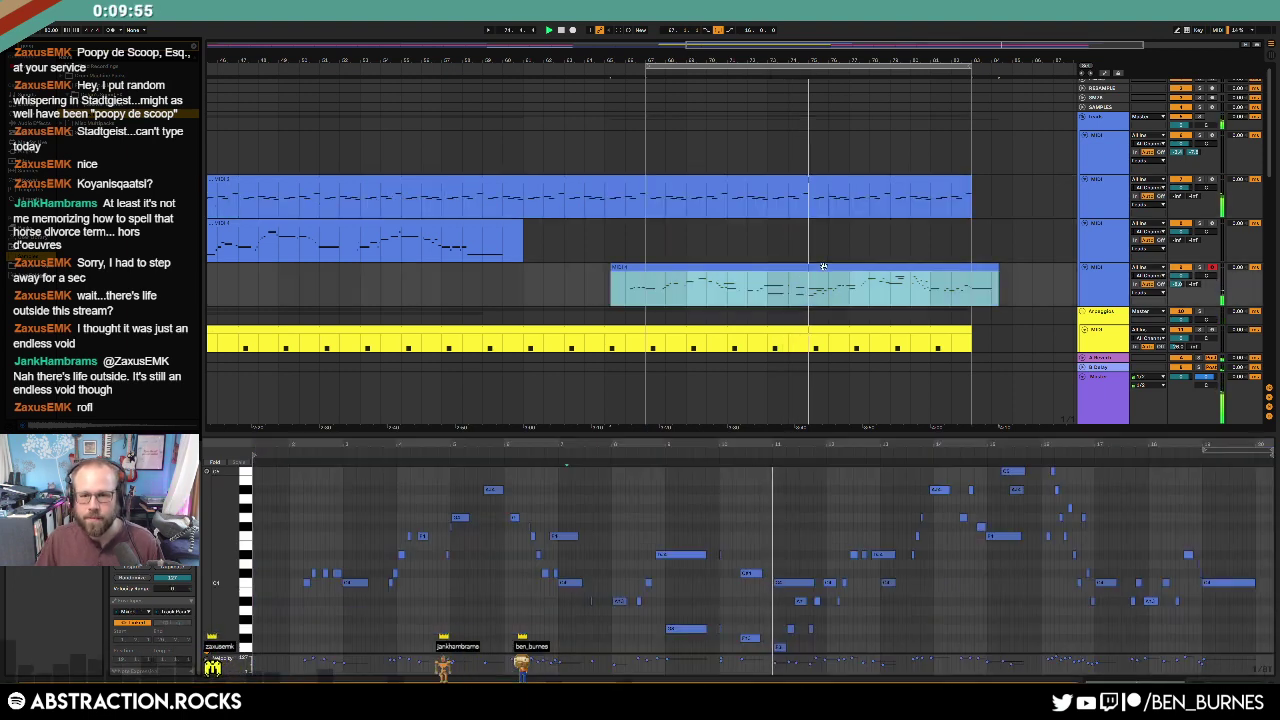
left_click(800, 519)
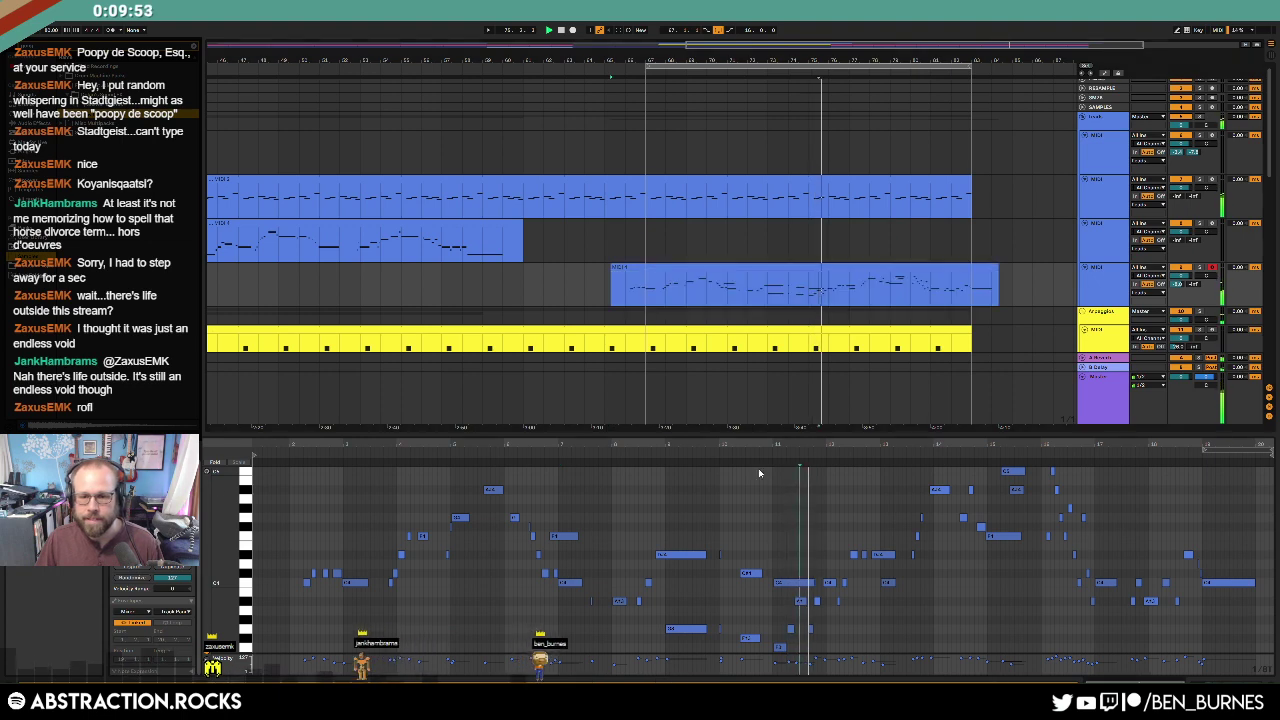
scroll(862, 328, "down", 10)
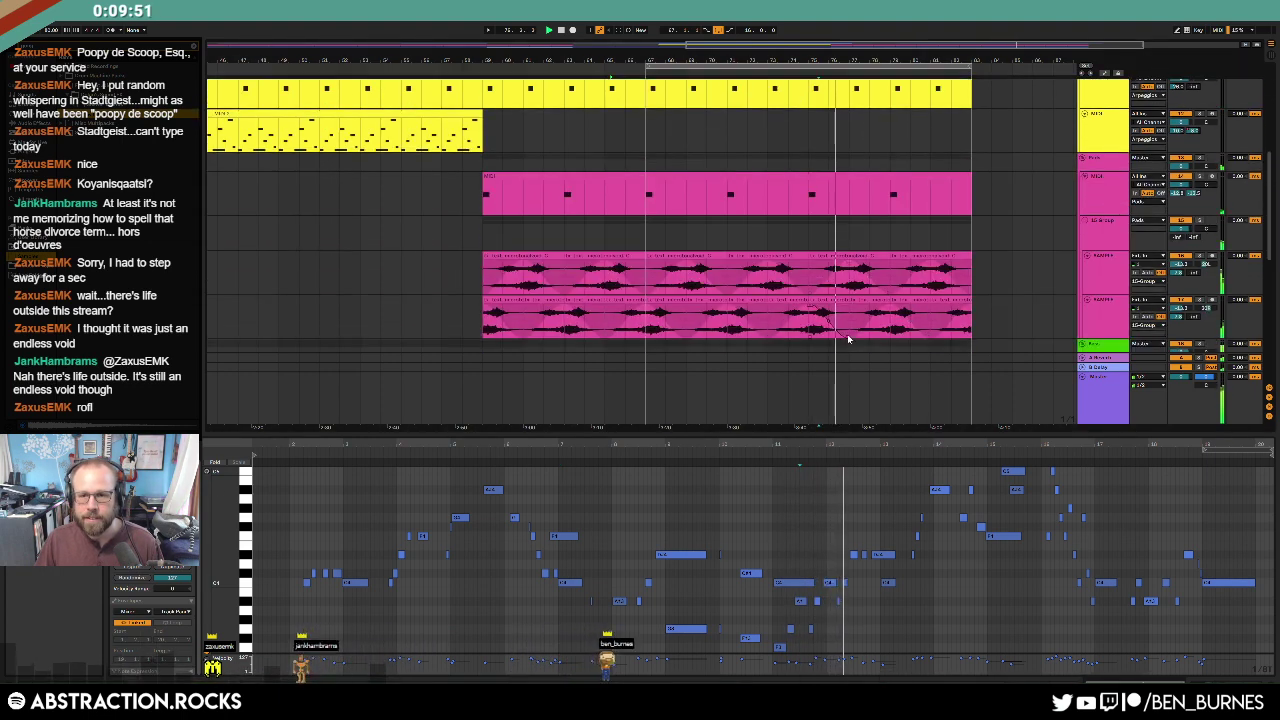
scroll(840, 341, "down", 3)
left_click_drag(808, 262, 846, 253)
left_click(822, 510)
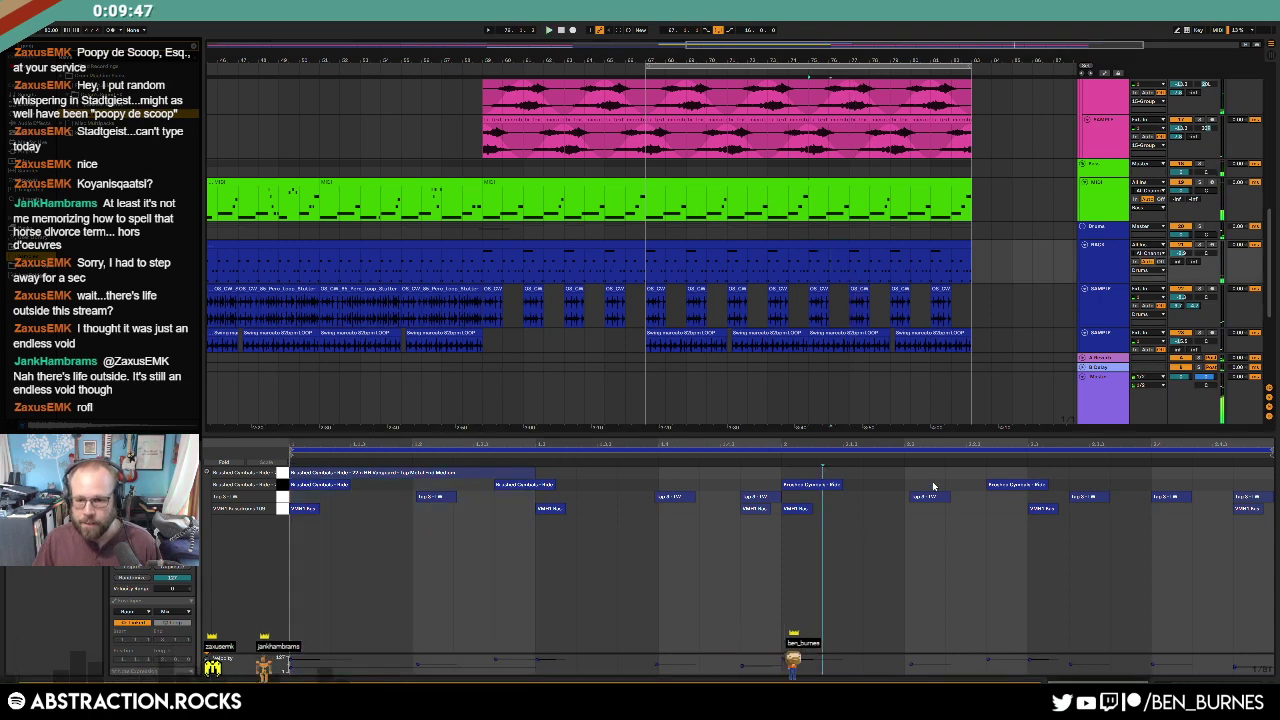
left_click_drag(923, 502, 1010, 502)
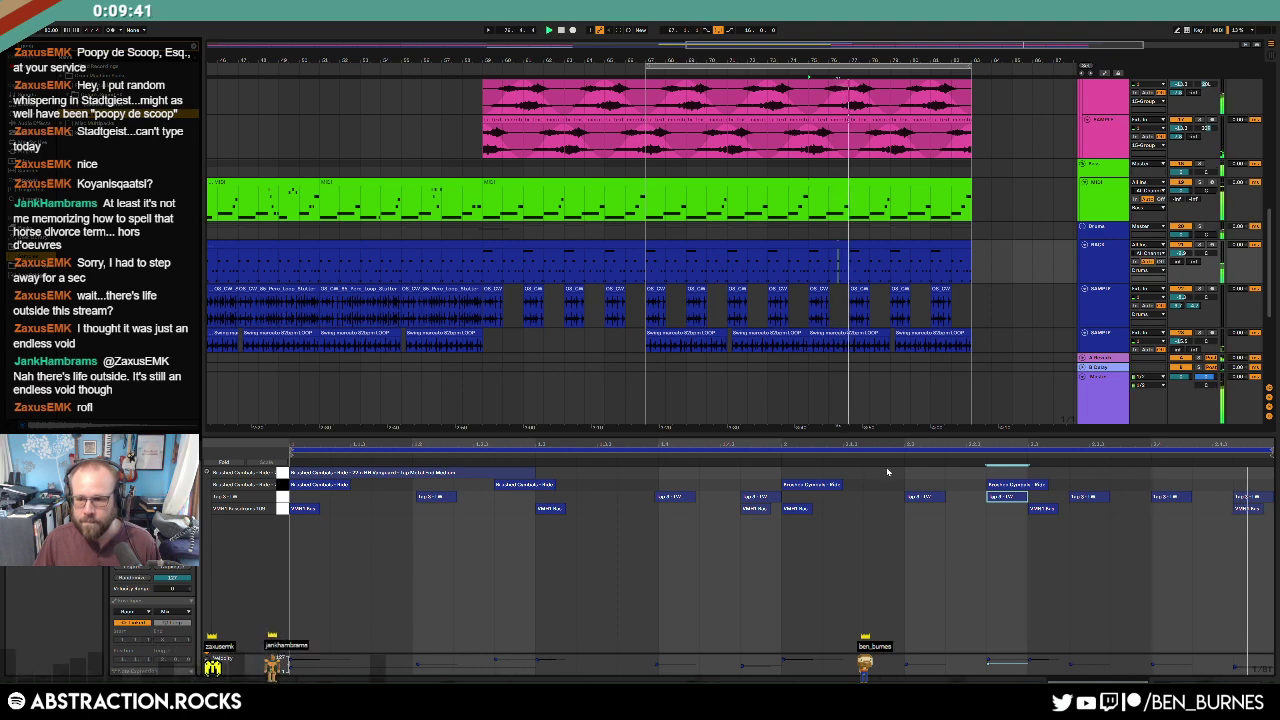
Step: Add extra off-beat hits in the third drum lane from beat 2.2 to the end of the bar 75 clip
left_click(828, 245)
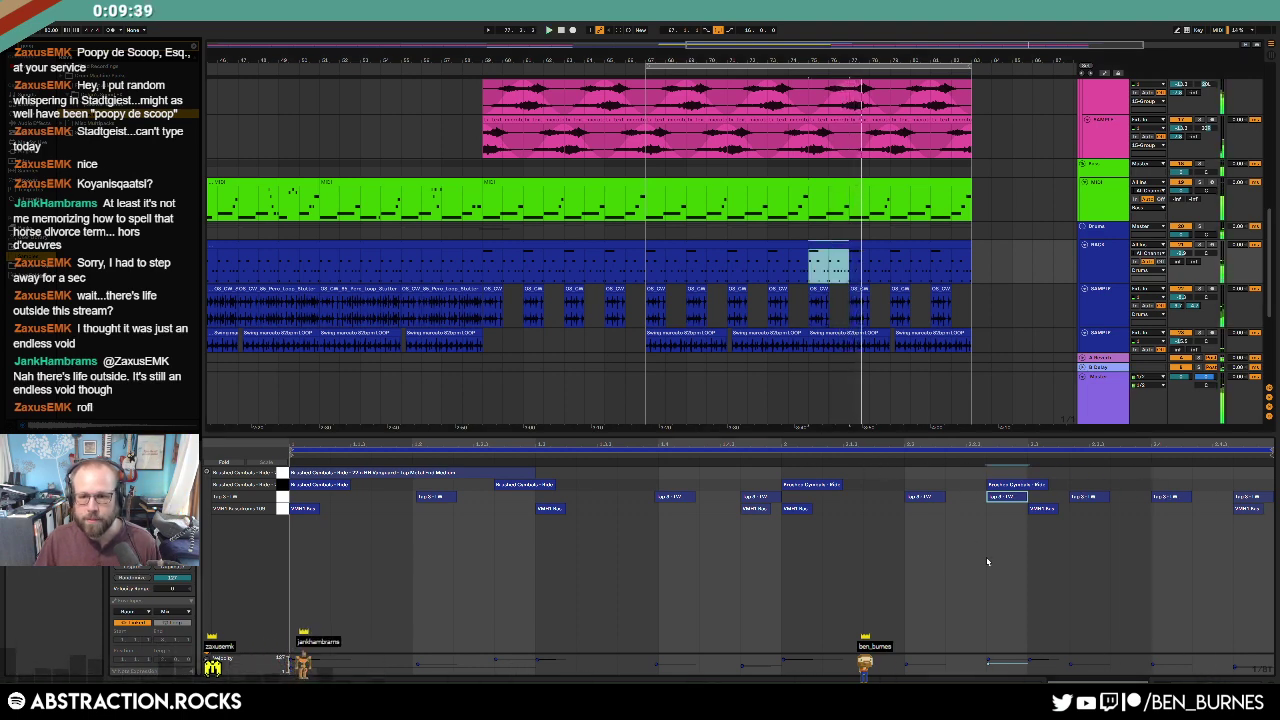
left_click(987, 561)
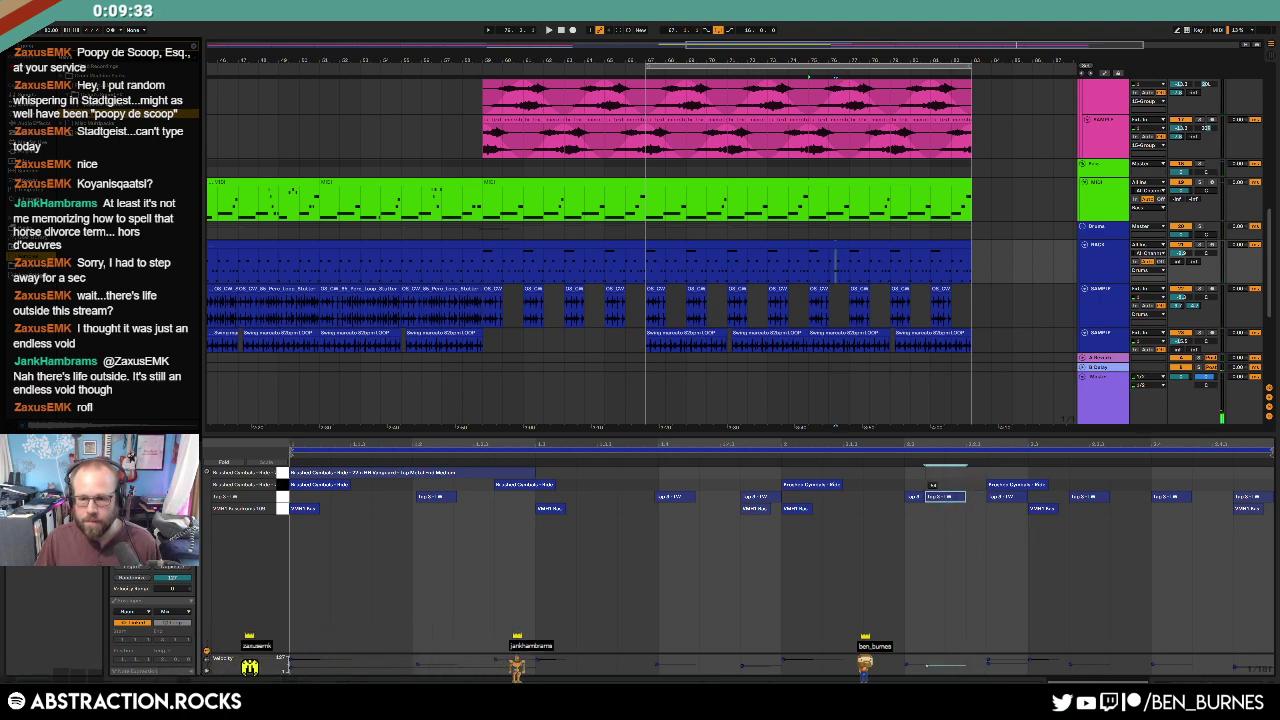
left_click_drag(940, 502, 1268, 507)
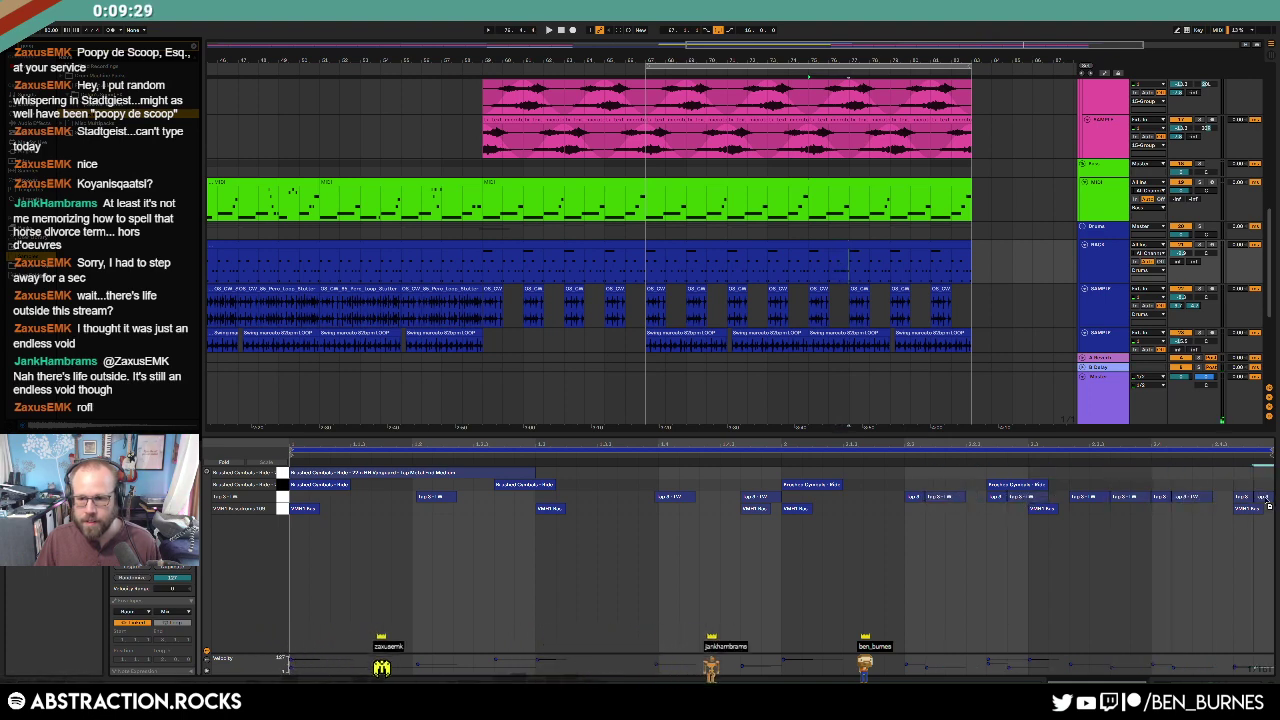
Step: Audition the new drum fill and adjust the velocities of individual hits in the third lane
key("space")
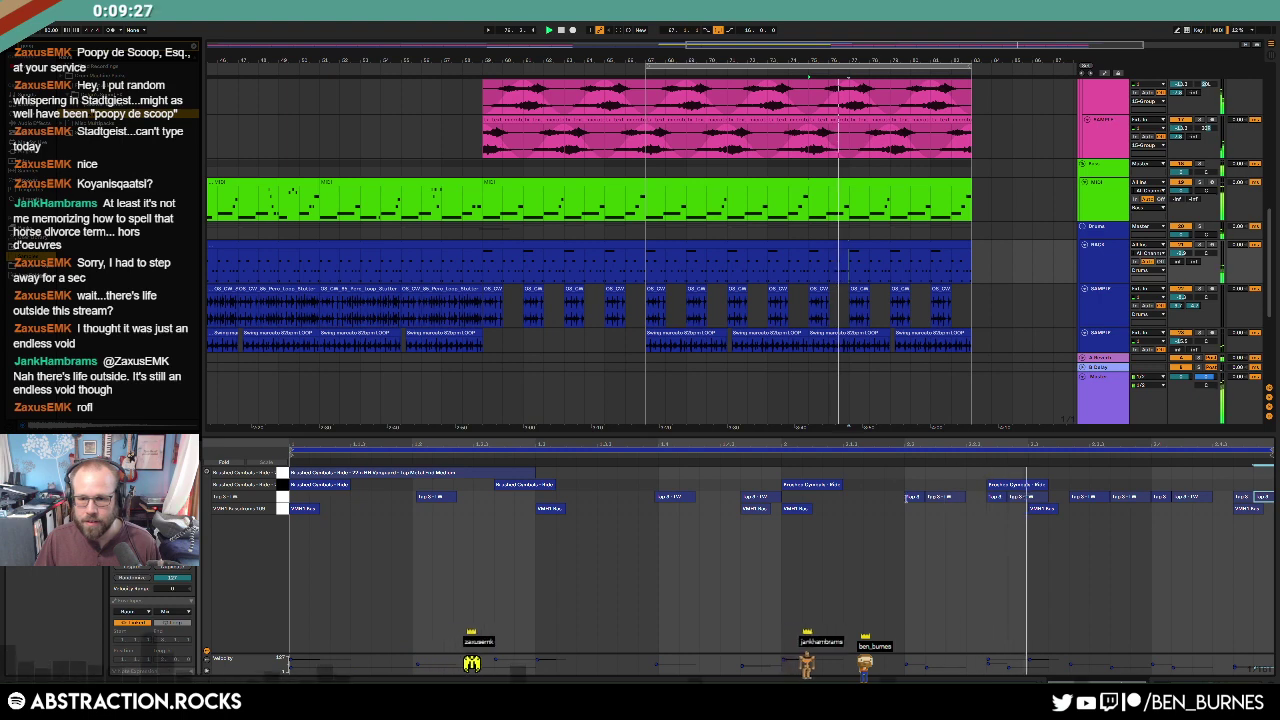
left_click(947, 499)
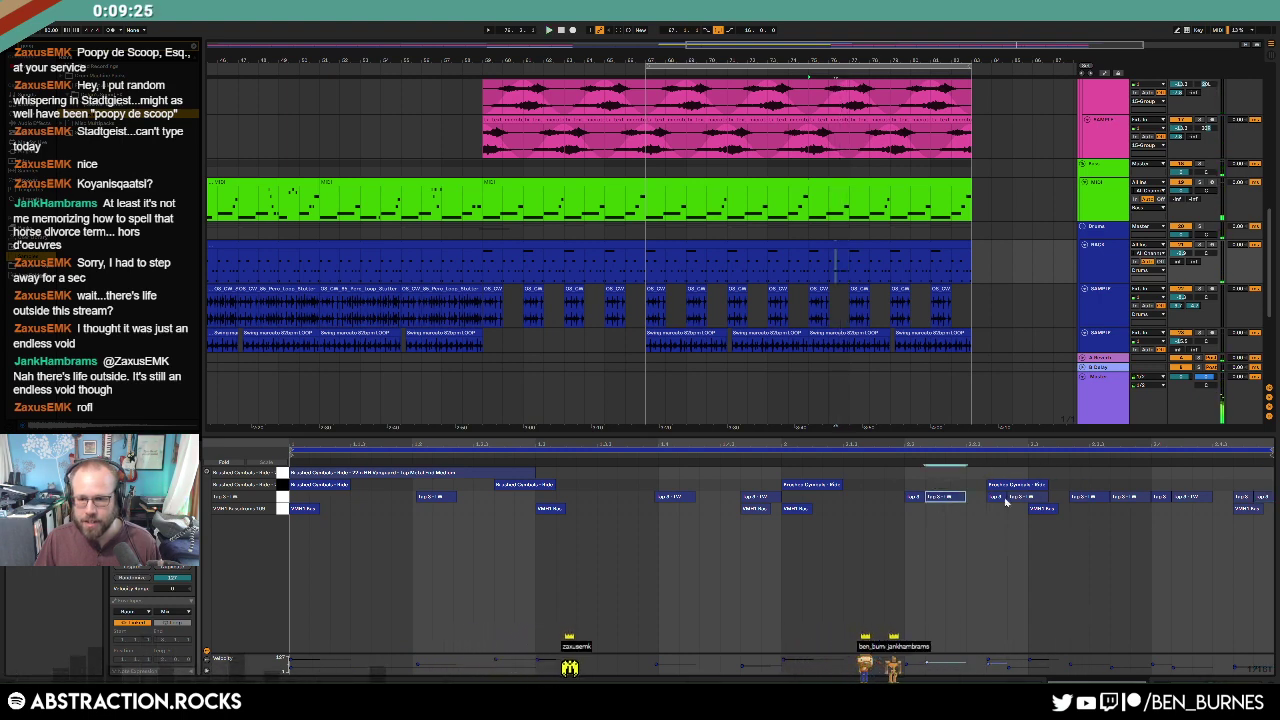
left_click_drag(1015, 499, 1015, 484)
left_click_drag(914, 498, 914, 506)
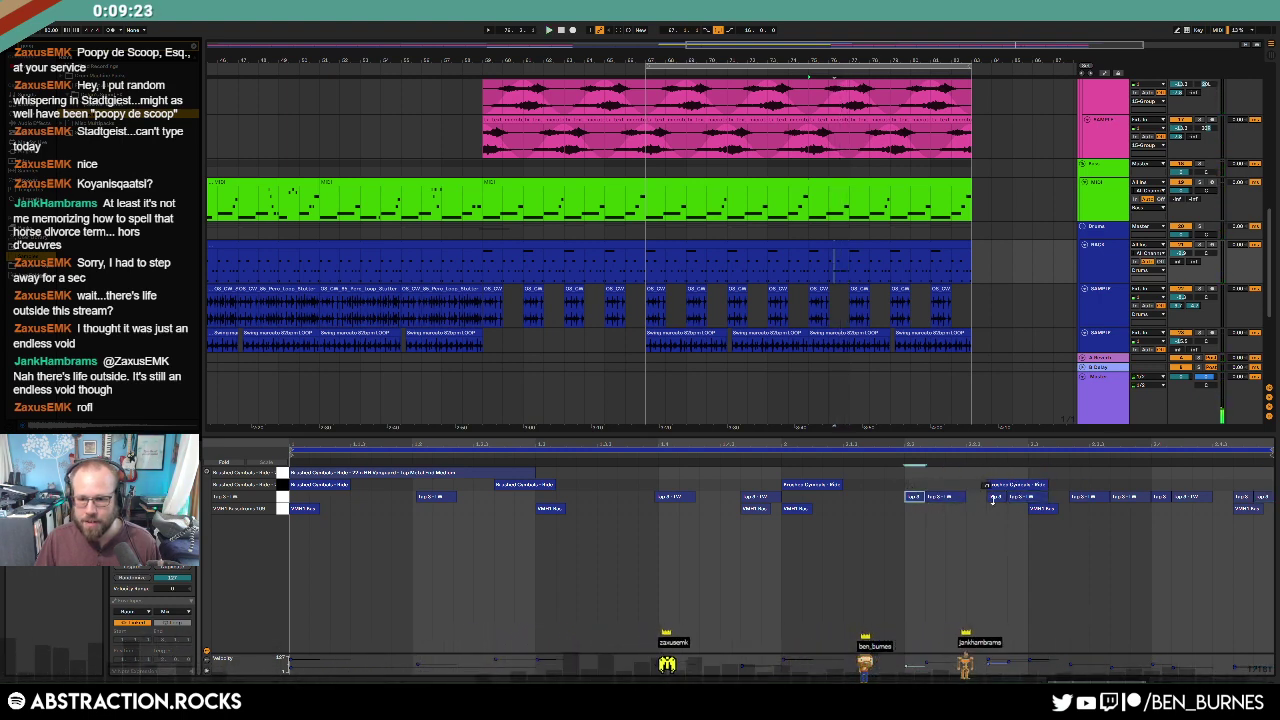
left_click_drag(994, 499, 994, 507)
left_click_drag(1122, 499, 1120, 489)
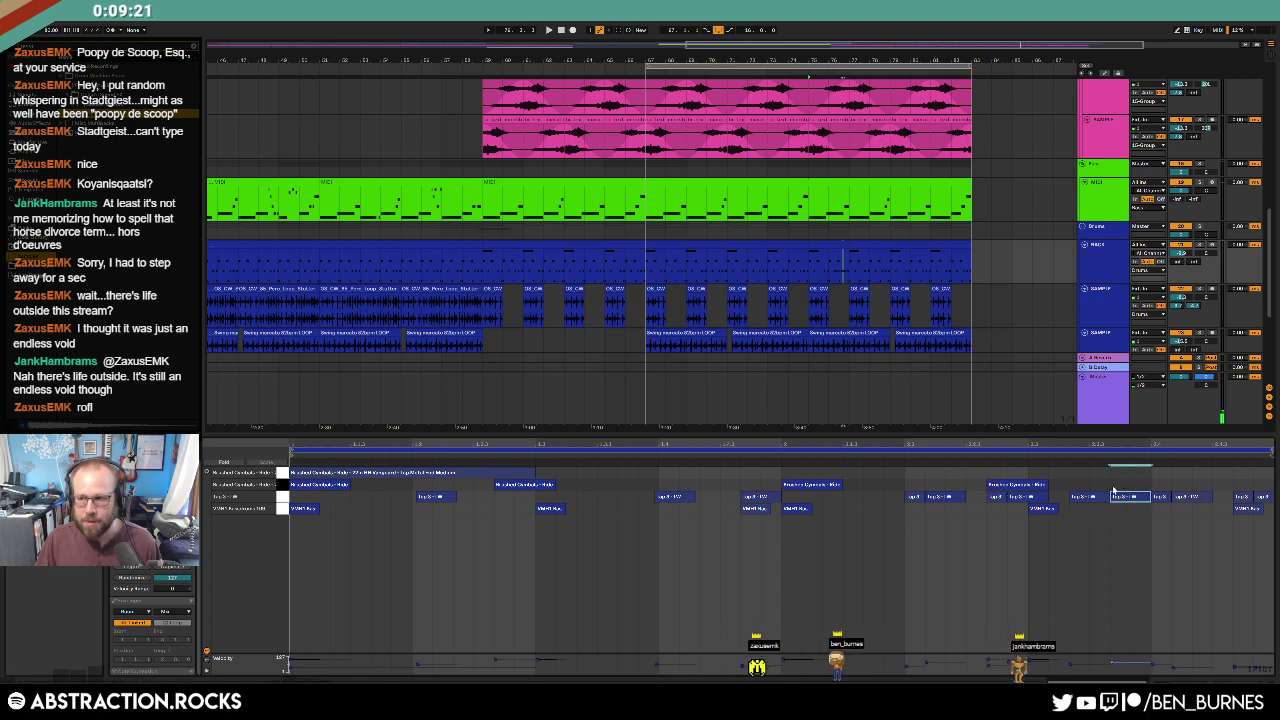
Step: Audition the drum fill and rework the third-lane hits between beats 2.2 and 2.3, removing the short hit right after 2.2
left_click(743, 454)
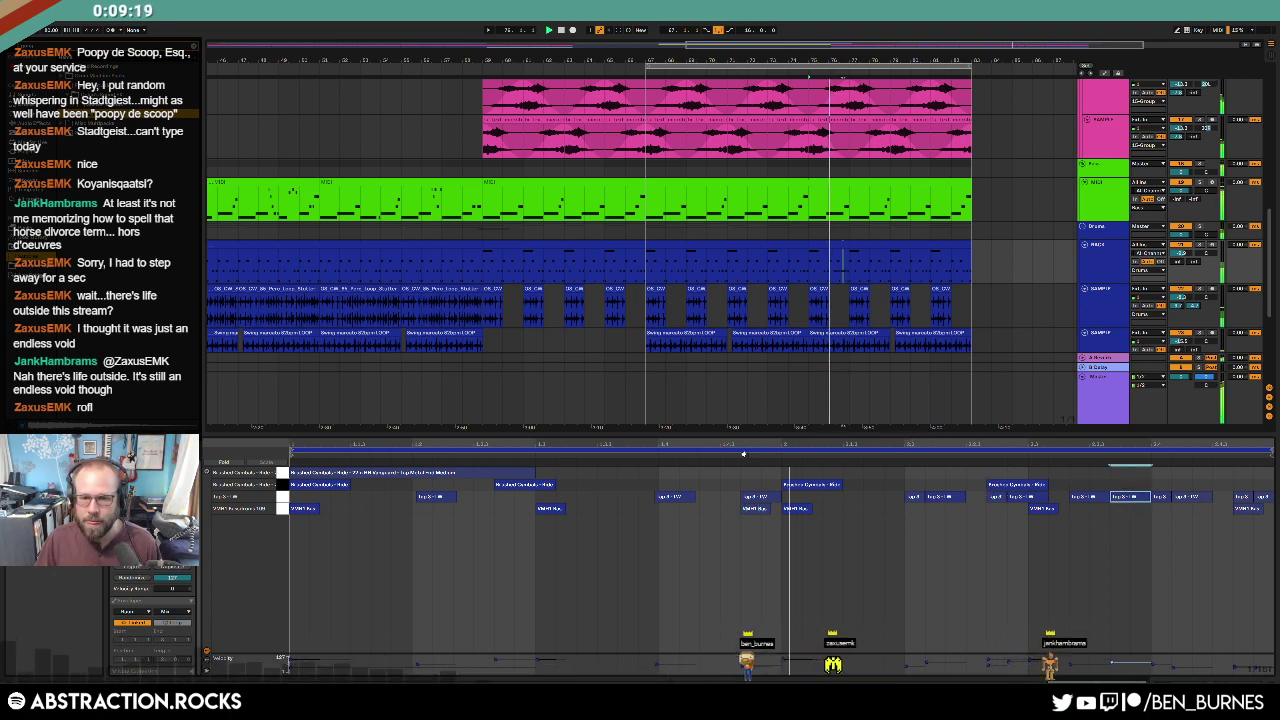
left_click(955, 498)
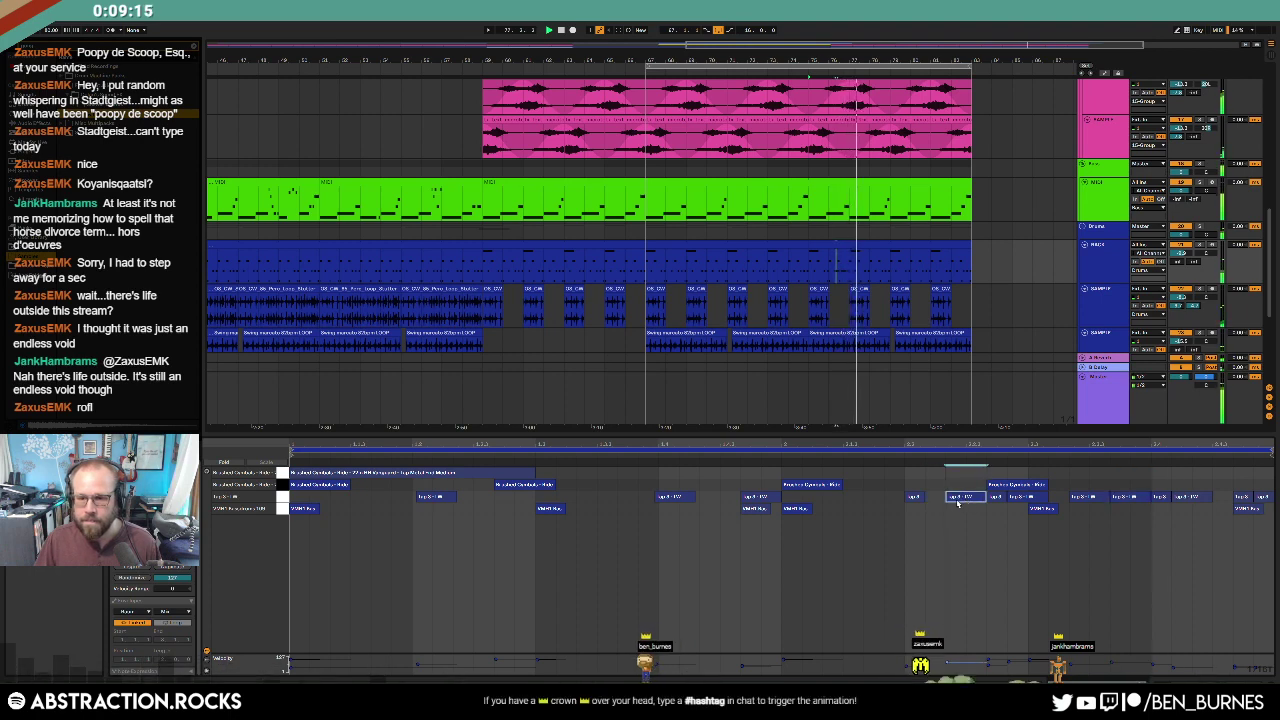
left_click(936, 496)
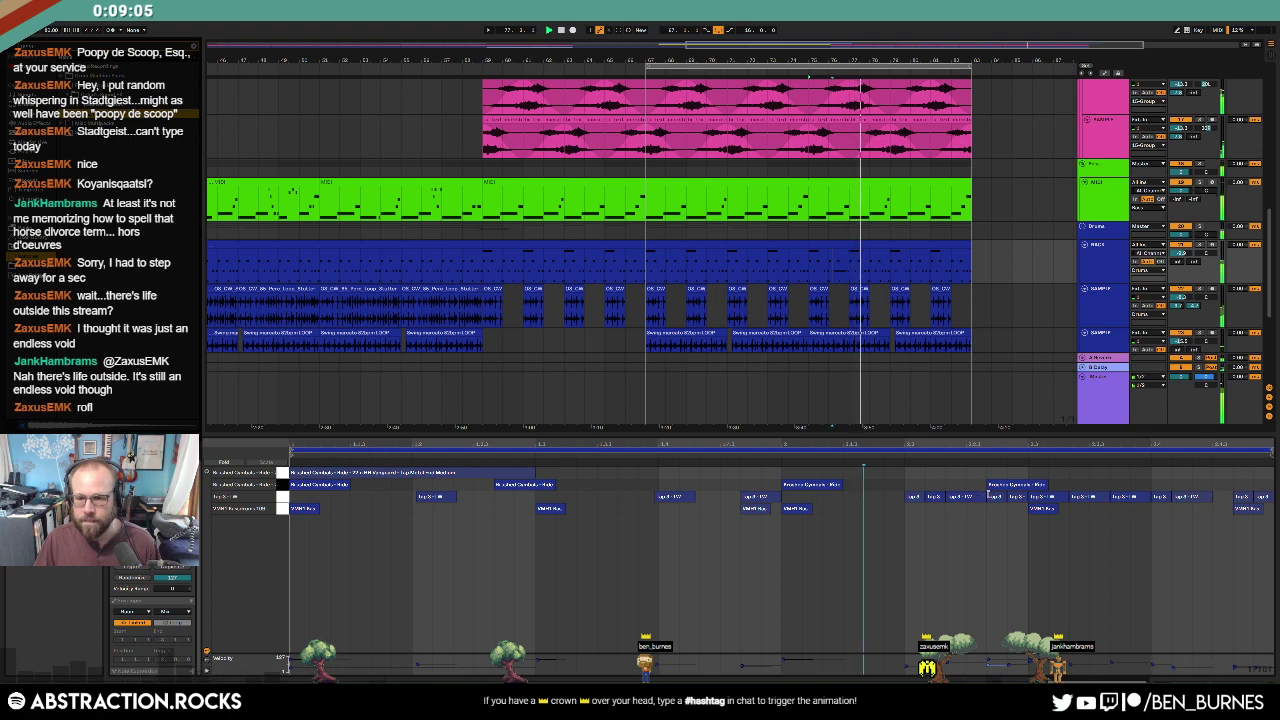
key("Delete")
left_click(963, 499)
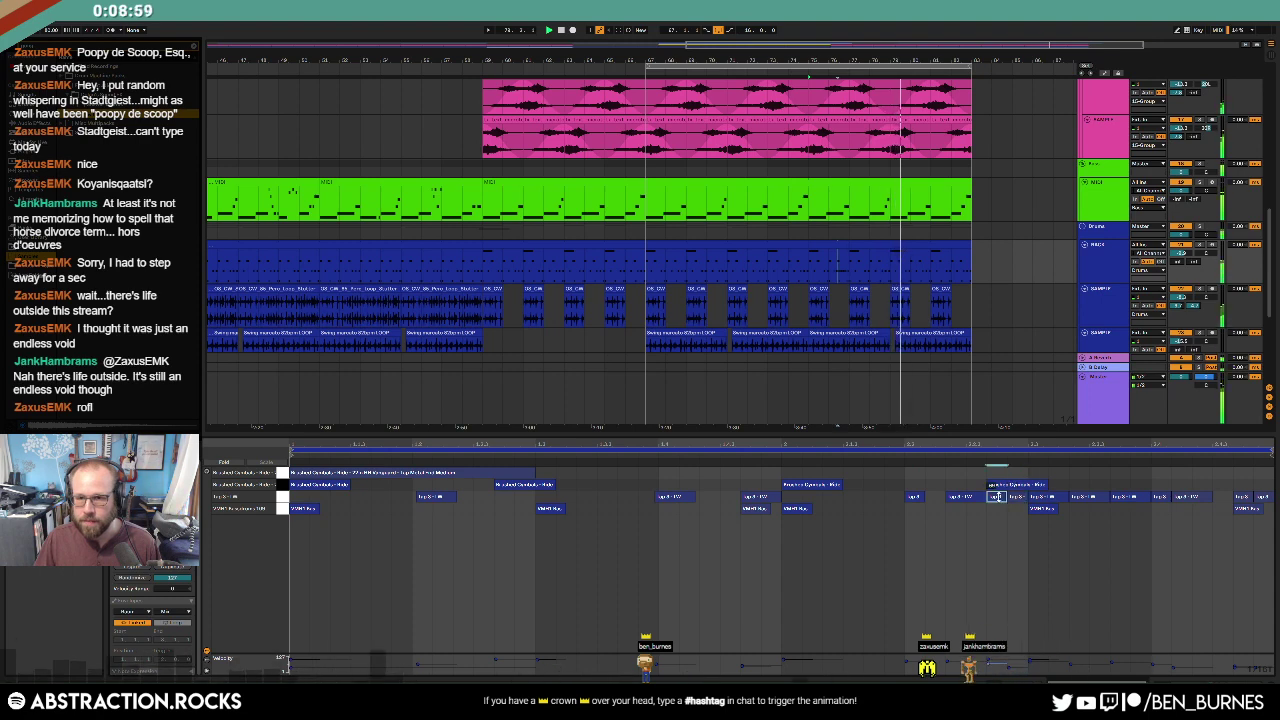
Step: Copy the impact sample in the lowest drum track to the end of the section at bar 83
key("shift+Tab")
scroll(966, 420, "up", 3)
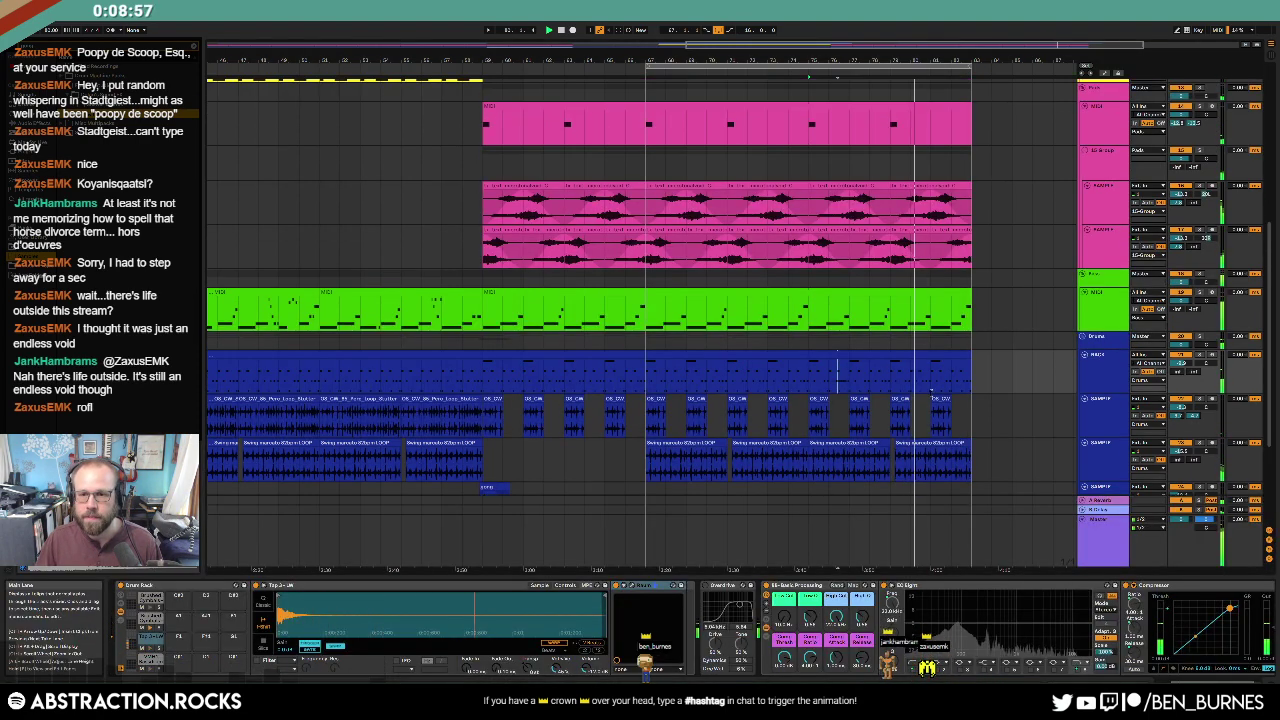
scroll(905, 218, "up", 3)
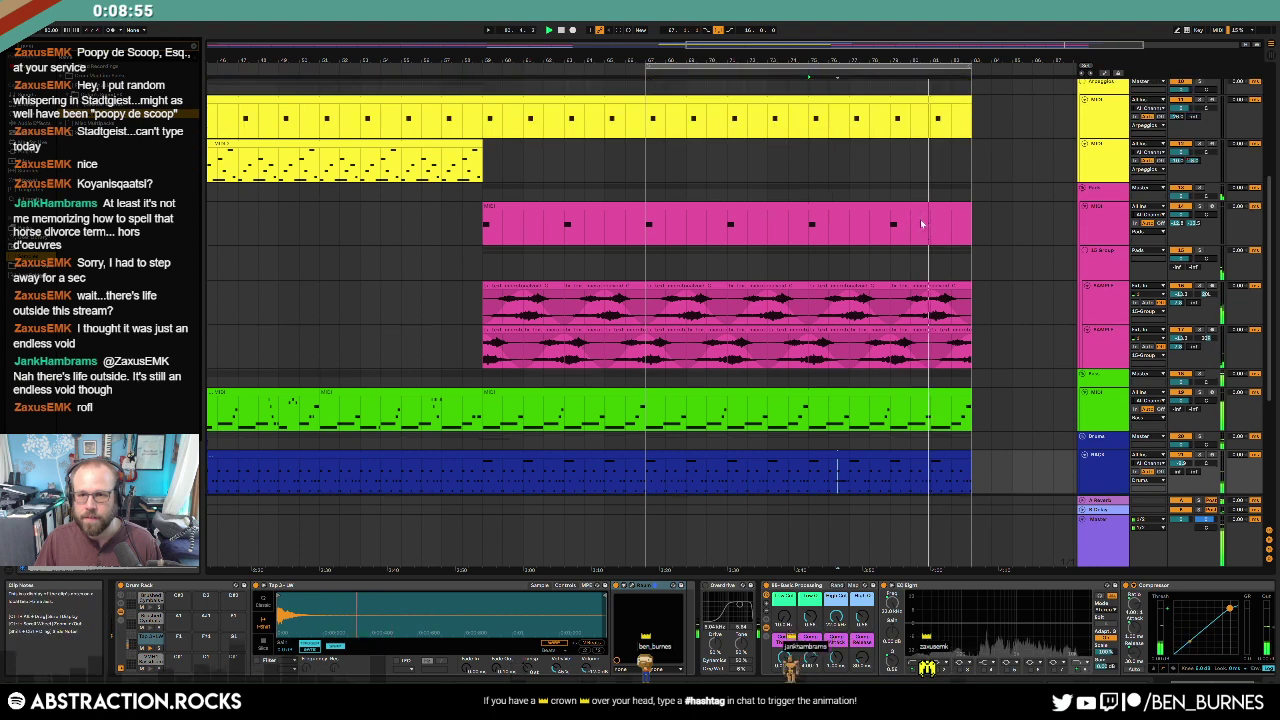
scroll(944, 236, "up", 3)
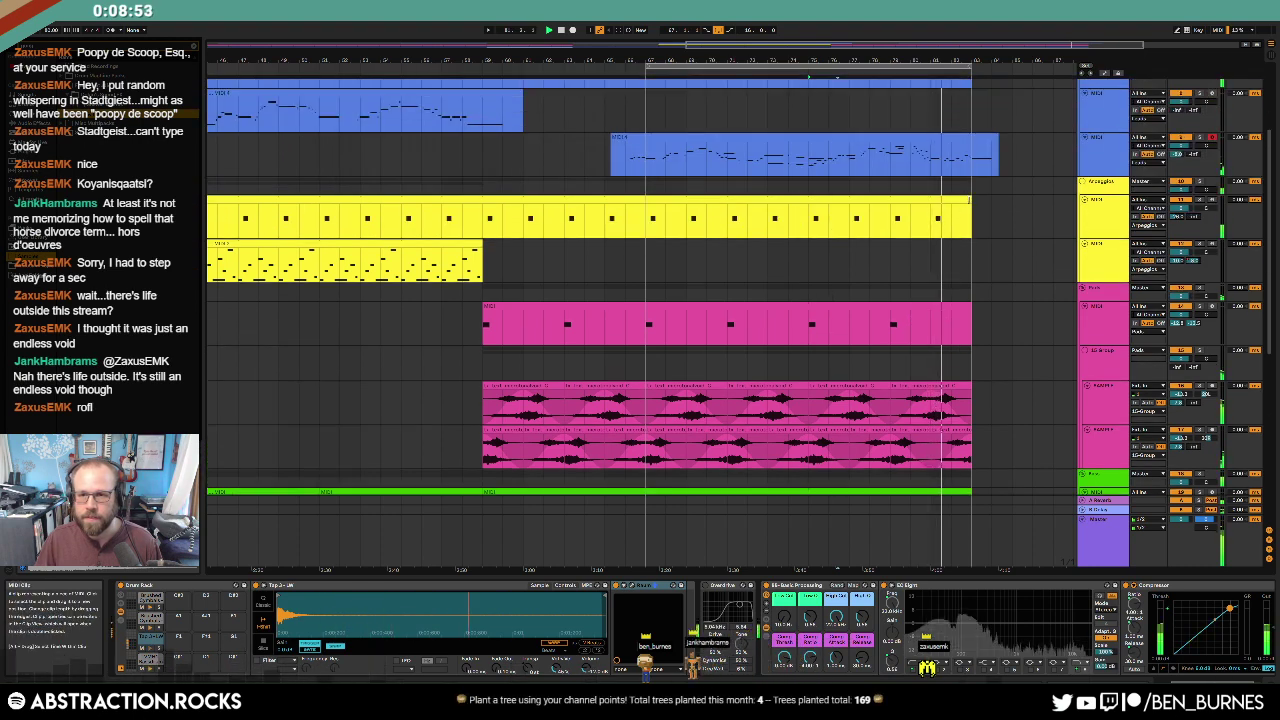
scroll(848, 65, "down", 3)
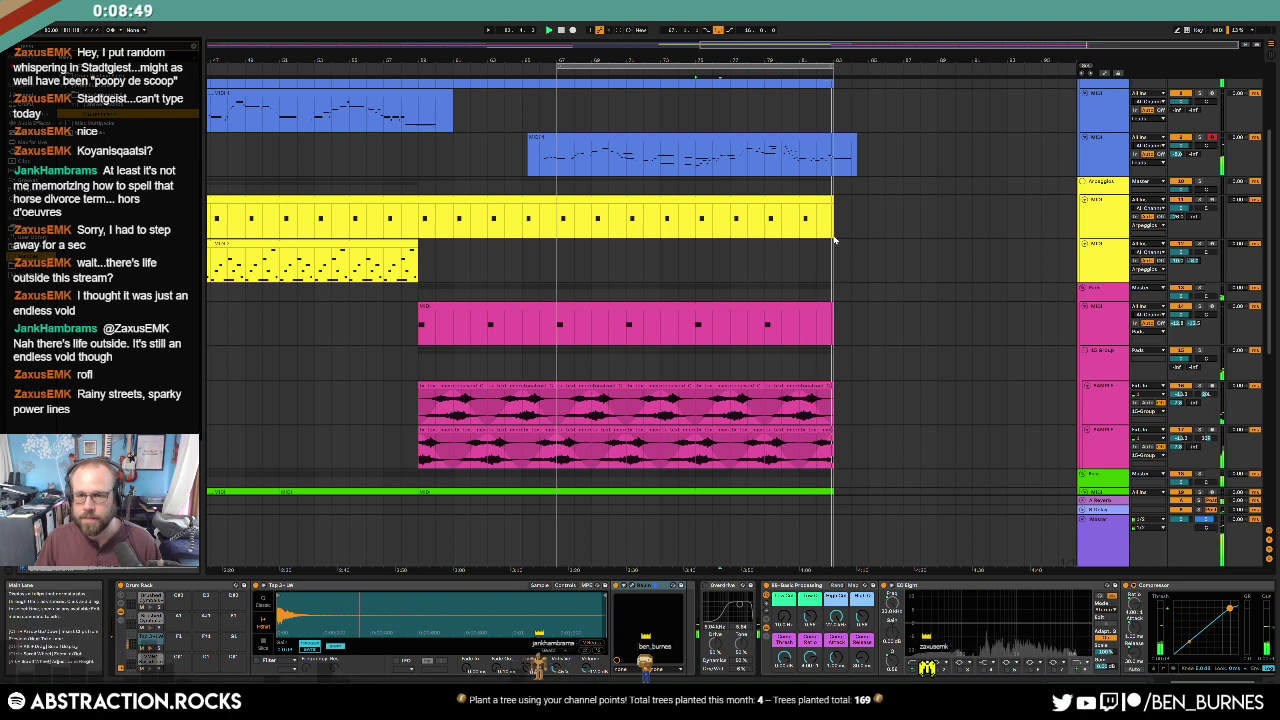
scroll(839, 242, "down", 6)
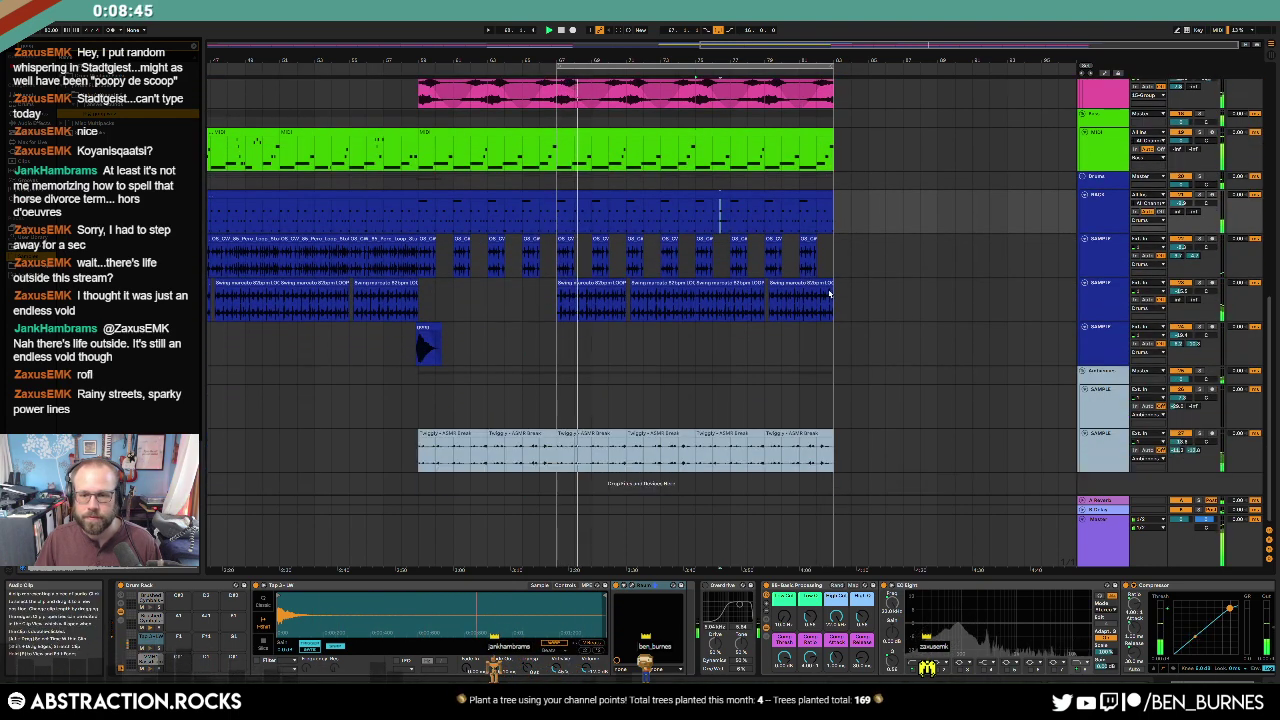
left_click(1100, 449)
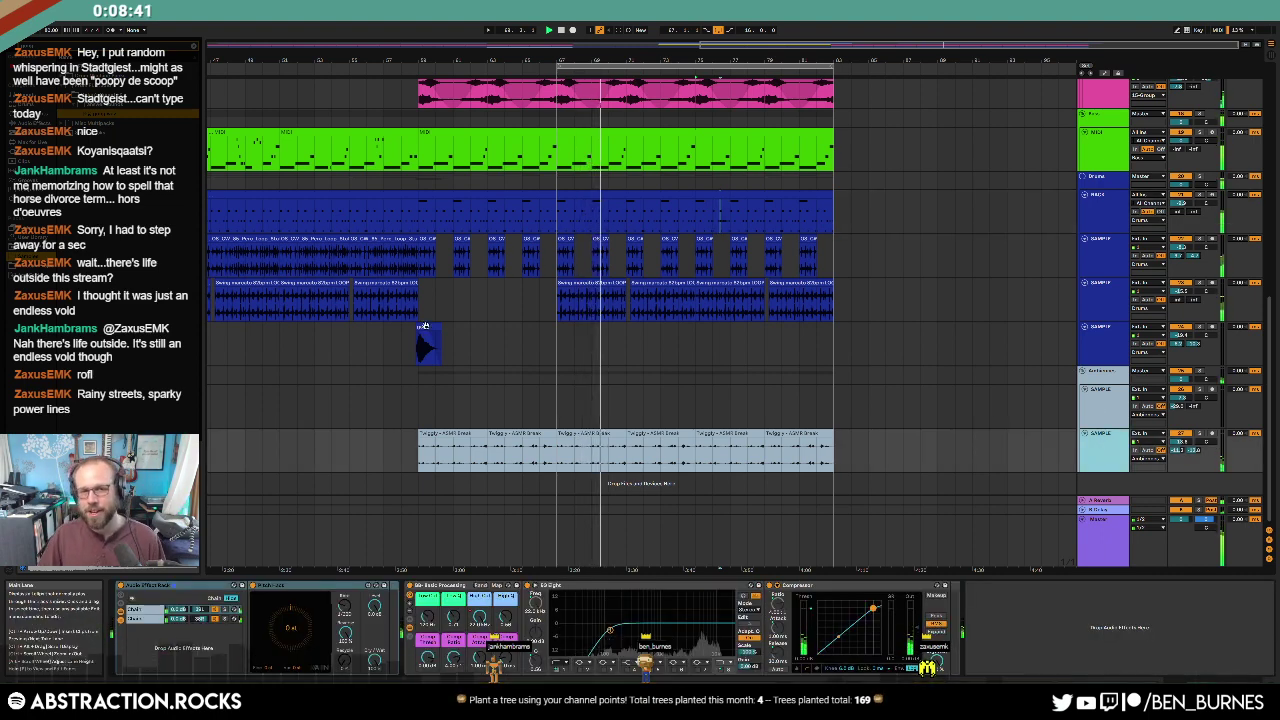
left_click_drag(403, 336, 451, 345)
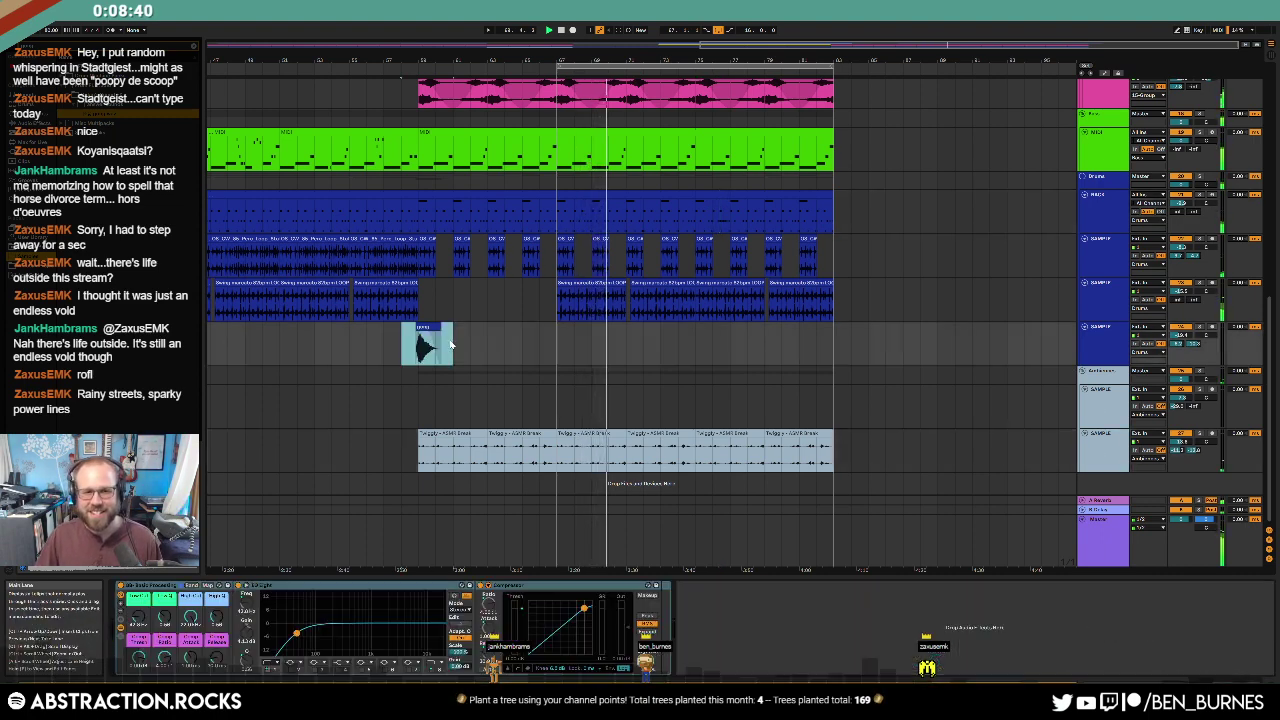
left_click(807, 343)
key("ctrl+v")
left_click(782, 340)
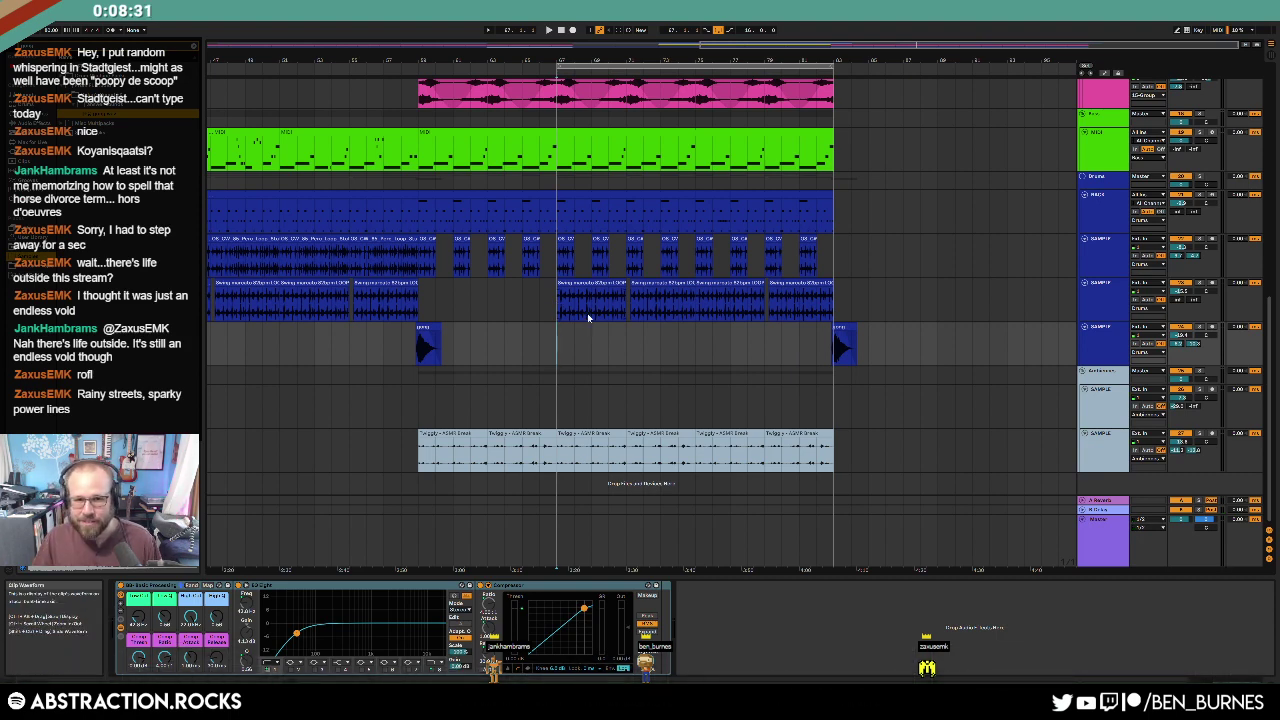
left_click_drag(553, 306, 840, 298)
left_click(857, 304)
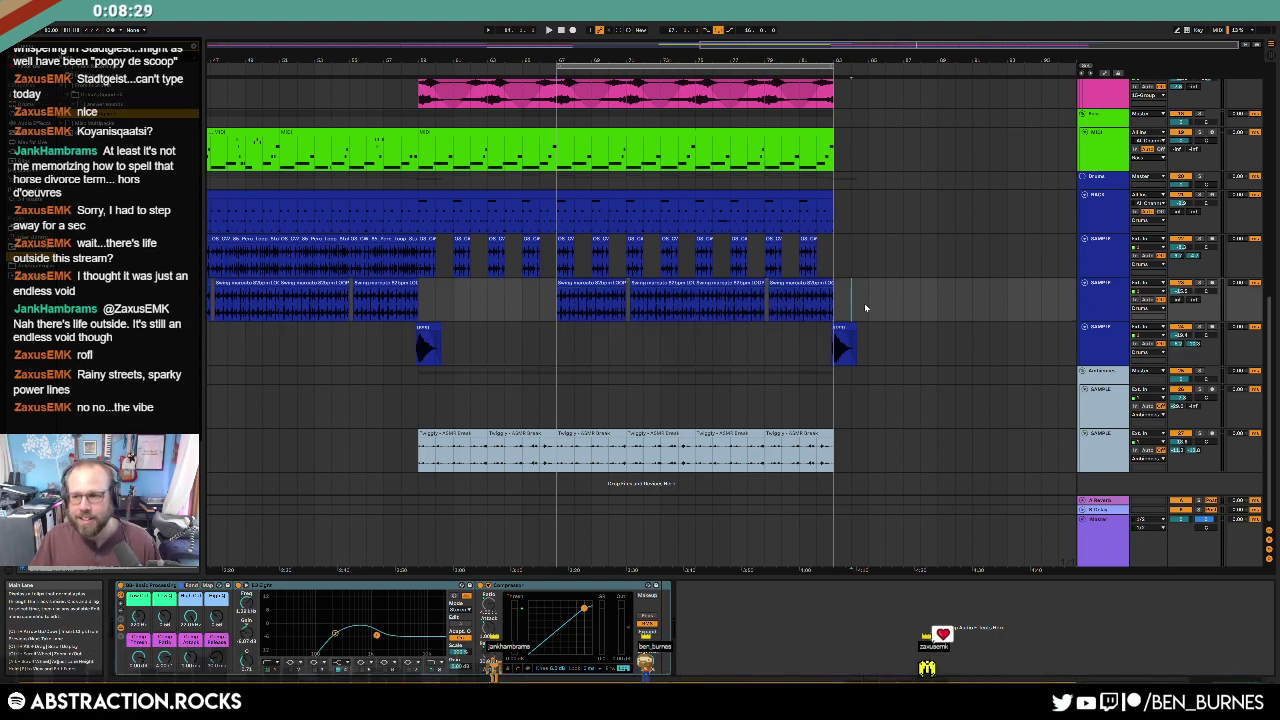
left_click(806, 290)
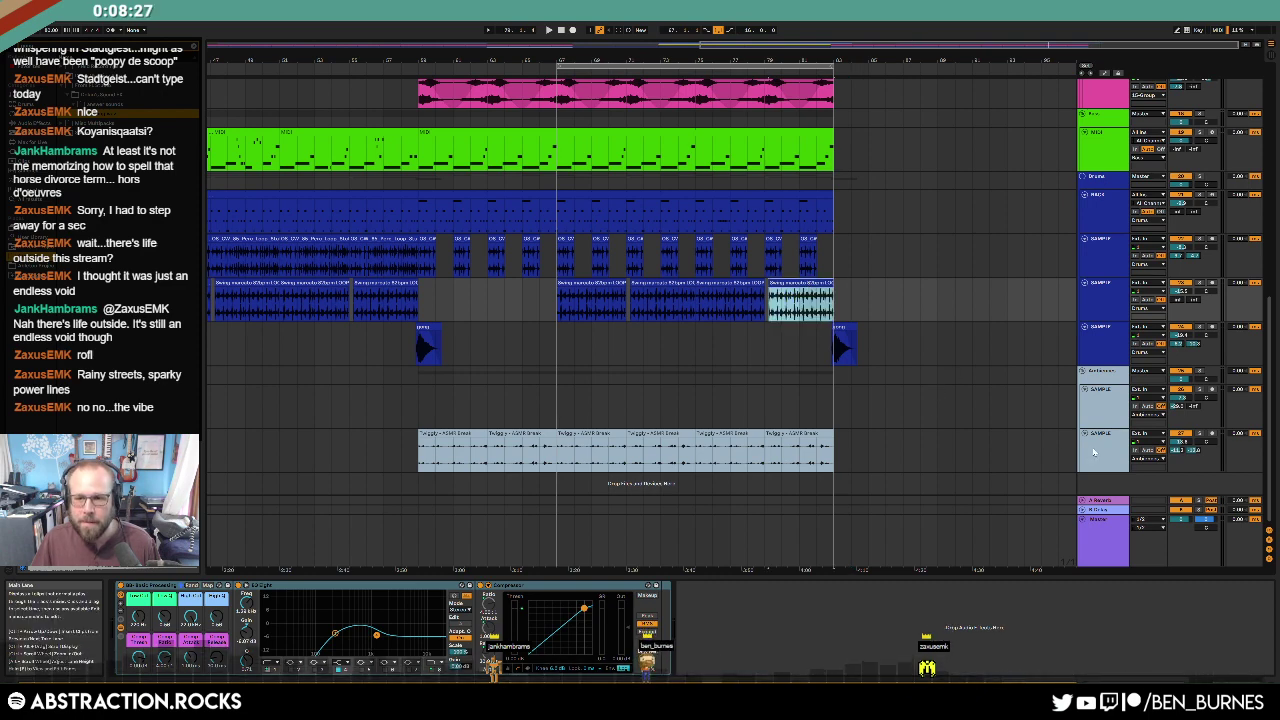
left_click(1095, 452)
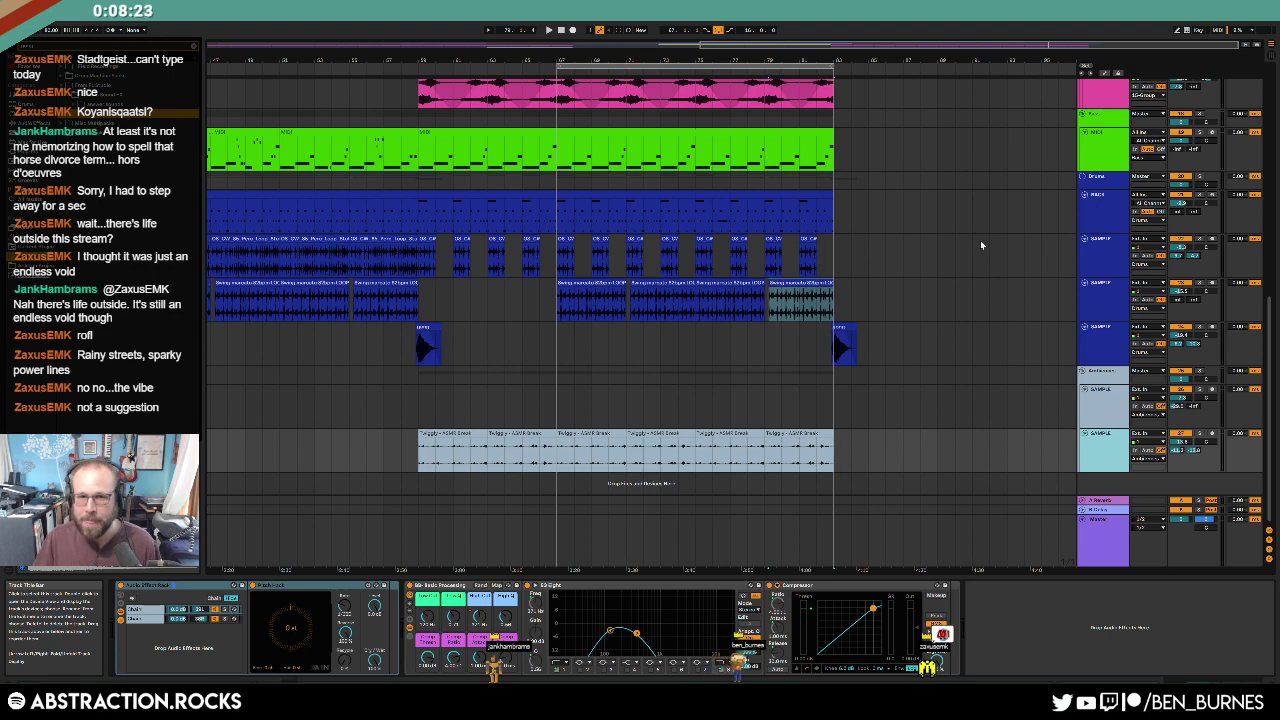
Step: Extend the long blue MIDI clip to bar 91 and the pink pad MIDI clip to bar 85
scroll(921, 204, "up", 10)
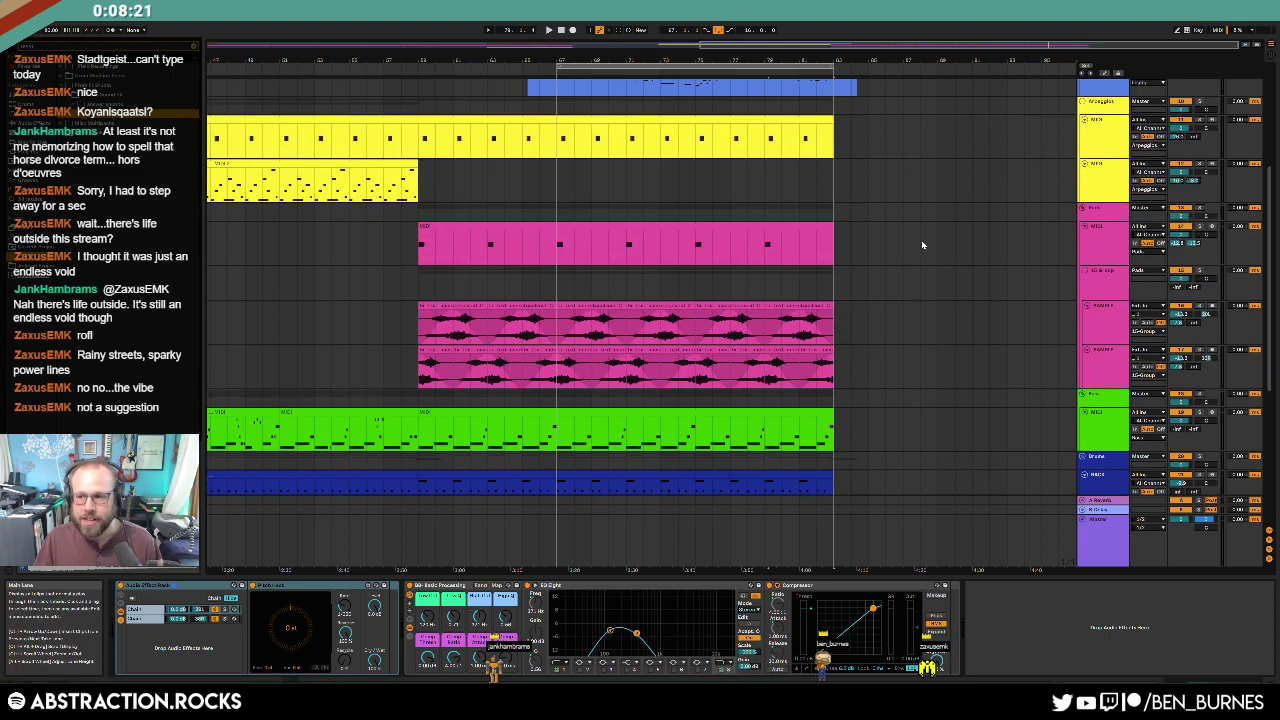
scroll(918, 259, "up", 4)
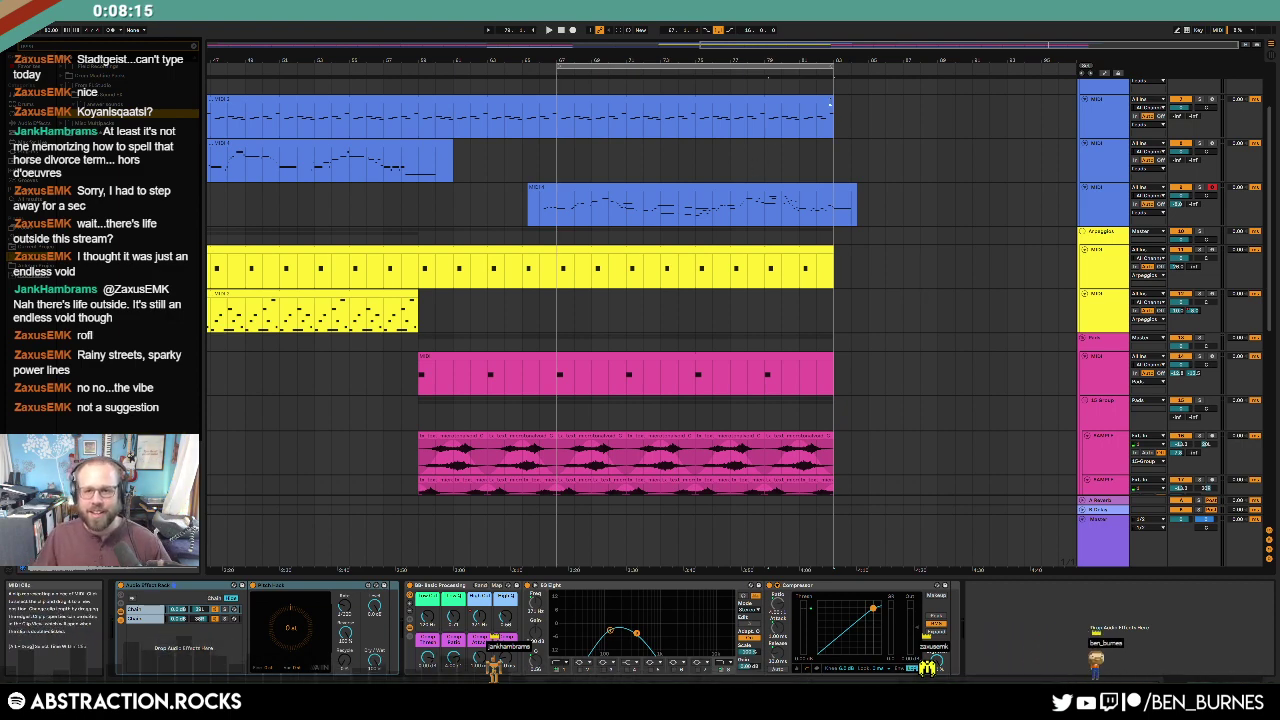
left_click_drag(829, 104, 995, 104)
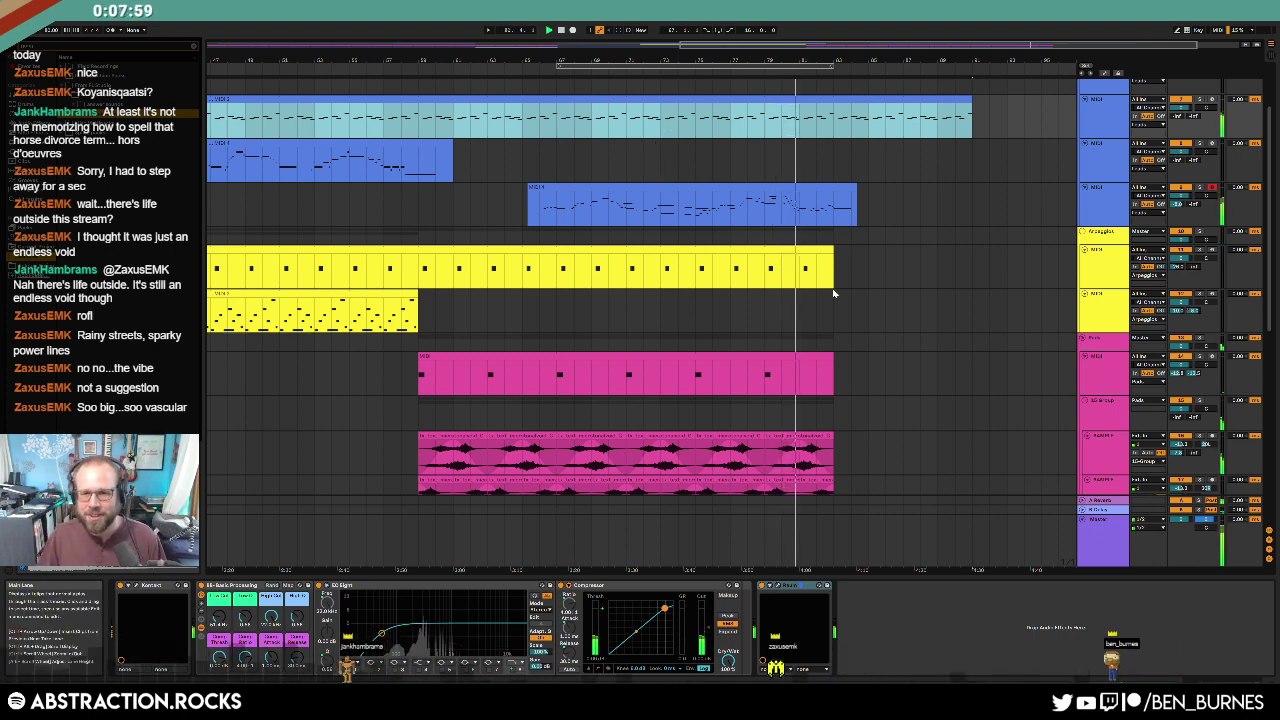
left_click_drag(832, 374, 869, 374)
left_click(884, 404)
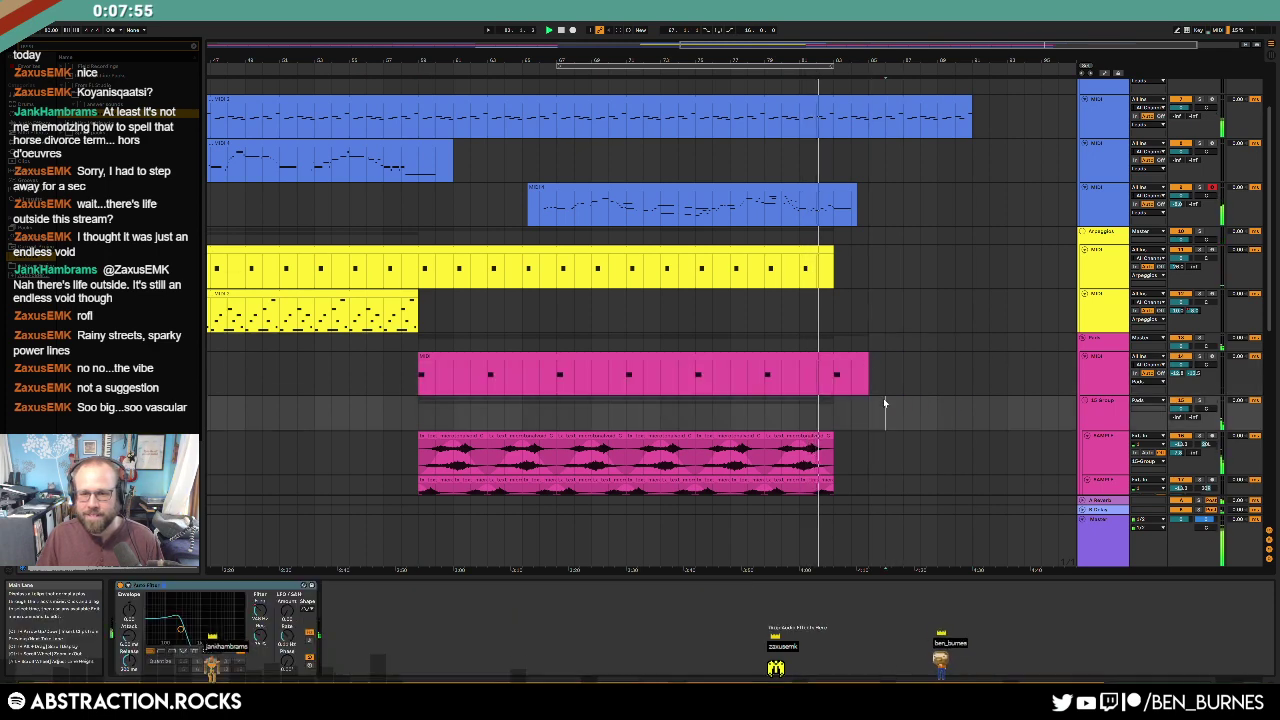
Step: Duplicate the last four bars of both pink pad audio tracks twice so they run to bar 91
scroll(886, 393, "down", 2)
scroll(886, 394, "down", 3)
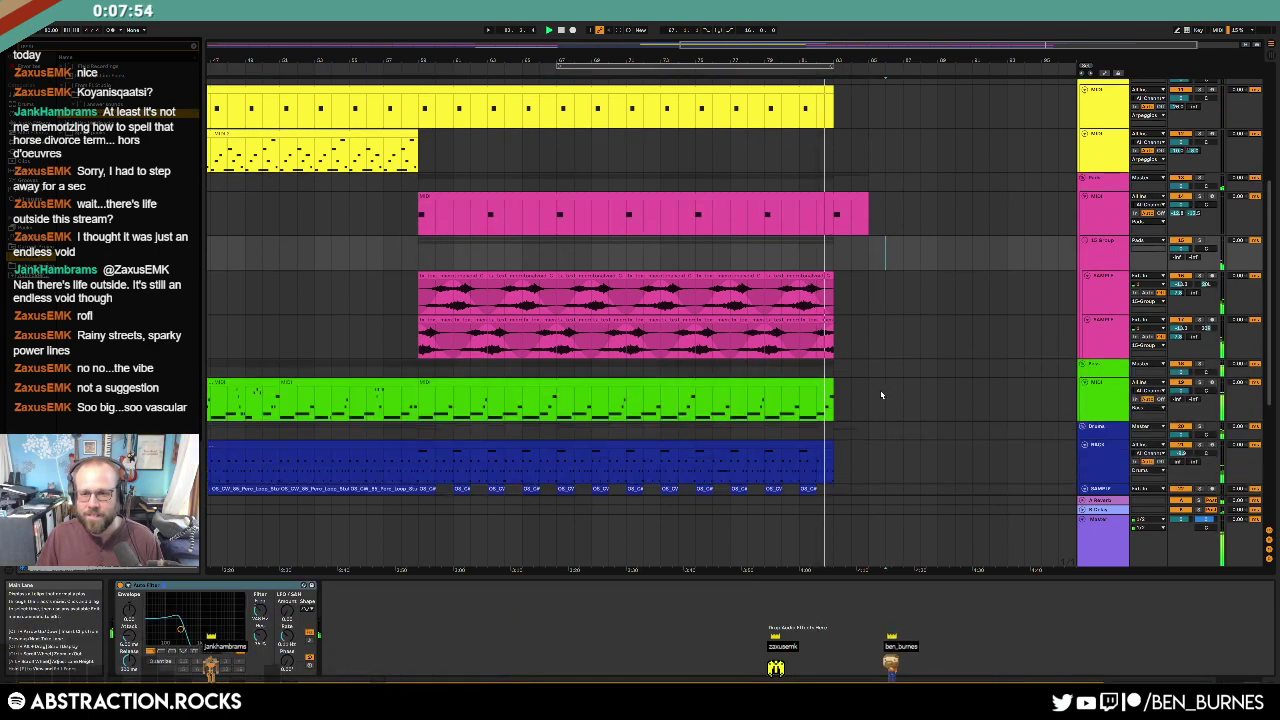
left_click(816, 321)
key("ctrl+d")
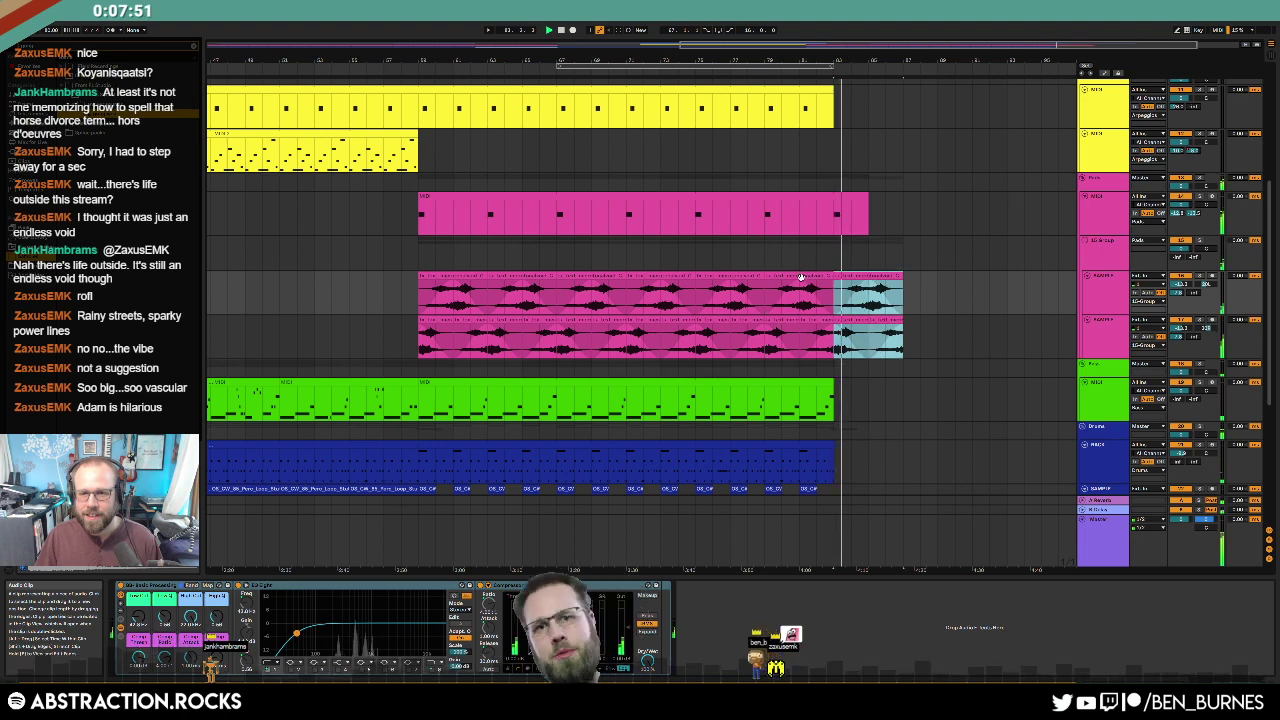
key("ctrl+d")
Step: Delete the copied impact sample at bar 83
scroll(885, 400, "down", 5)
left_click_drag(893, 414, 801, 404)
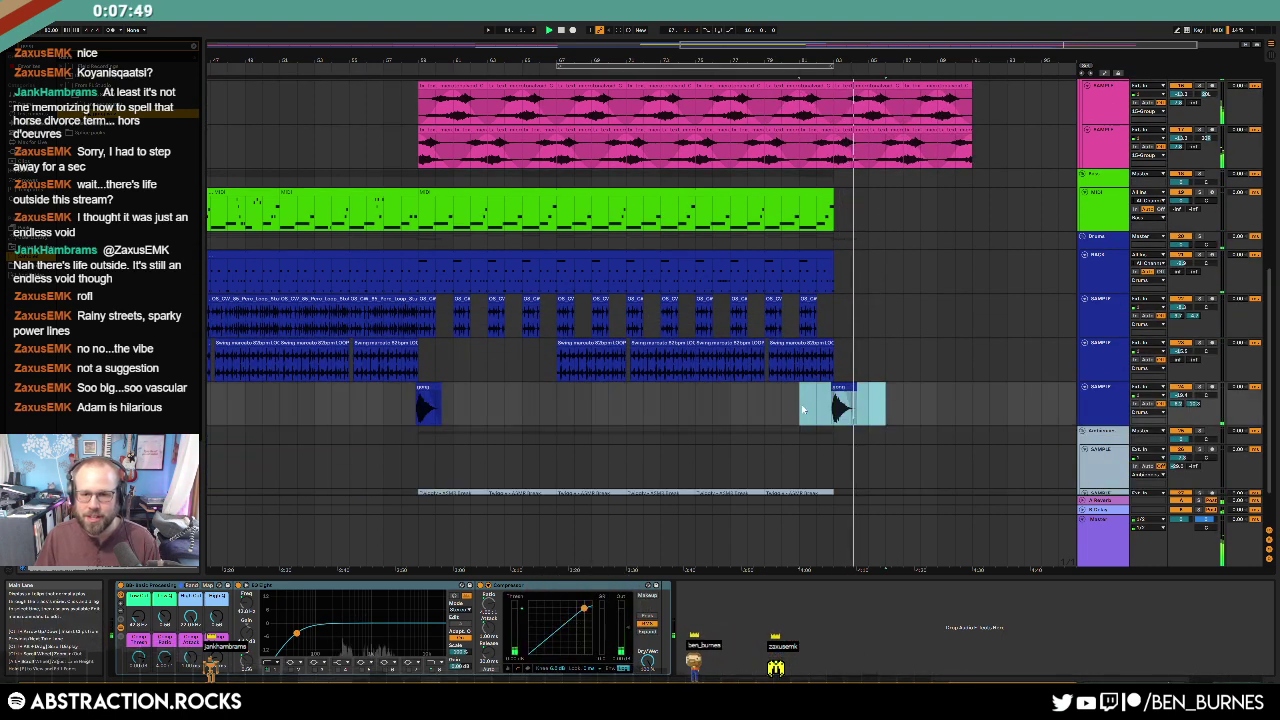
key("Delete")
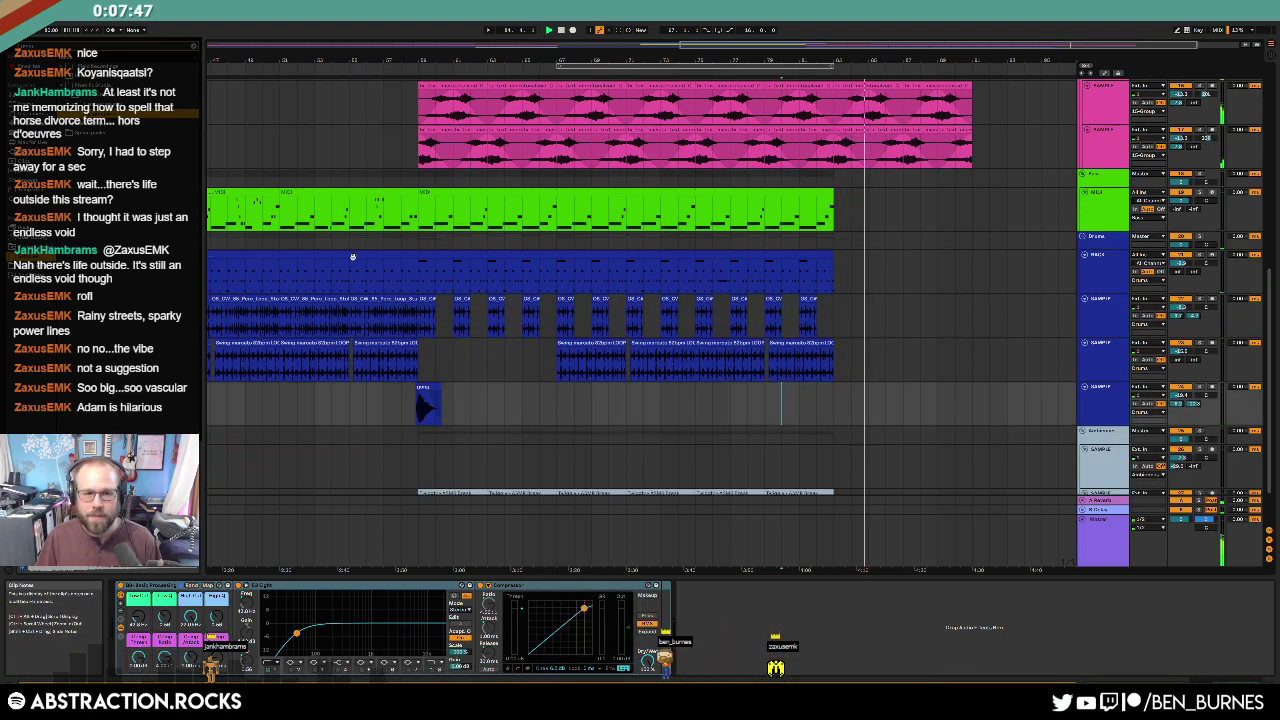
Step: Copy the drum MIDI clip from the start of the song to bar 83 on the same track
key("minus")
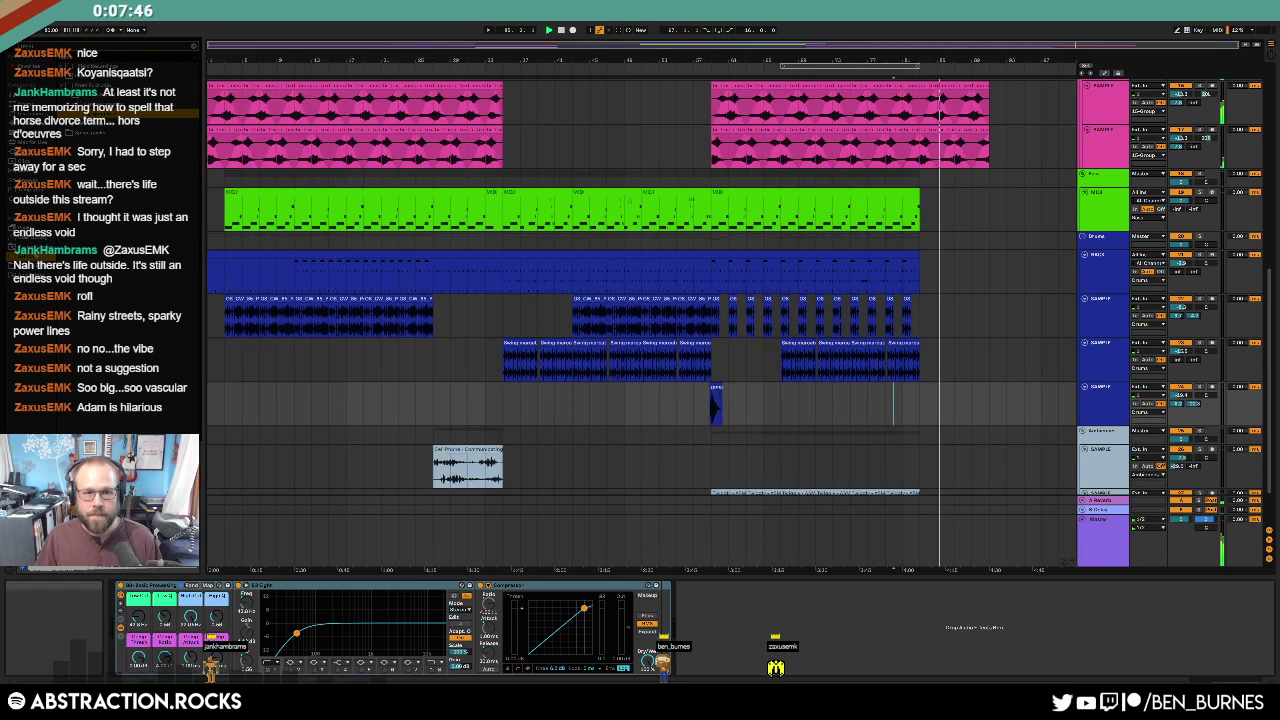
left_click(234, 257)
key("ctrl+c")
left_click(923, 270)
key("ctrl+v")
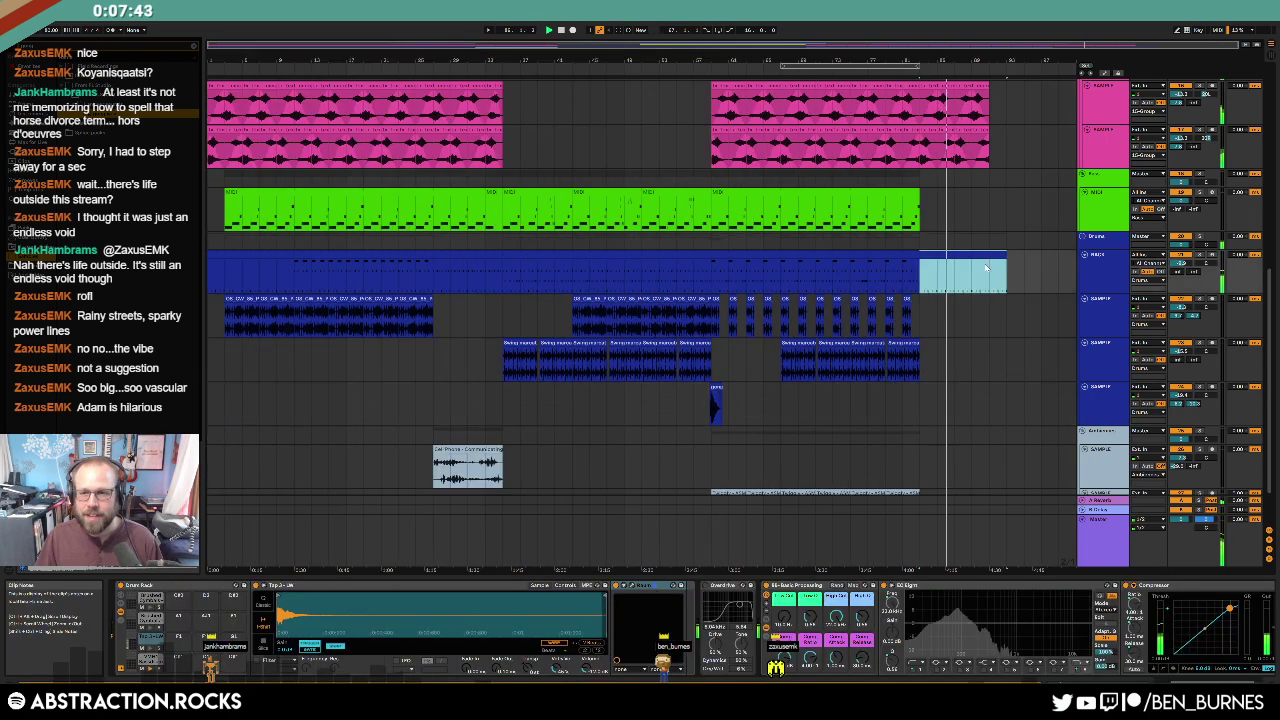
key("shift+Tab")
key("shift+Tab")
Step: Copy the cell phone communication sample to bar 83 on its own ambience track
scroll(593, 438, "down", 2)
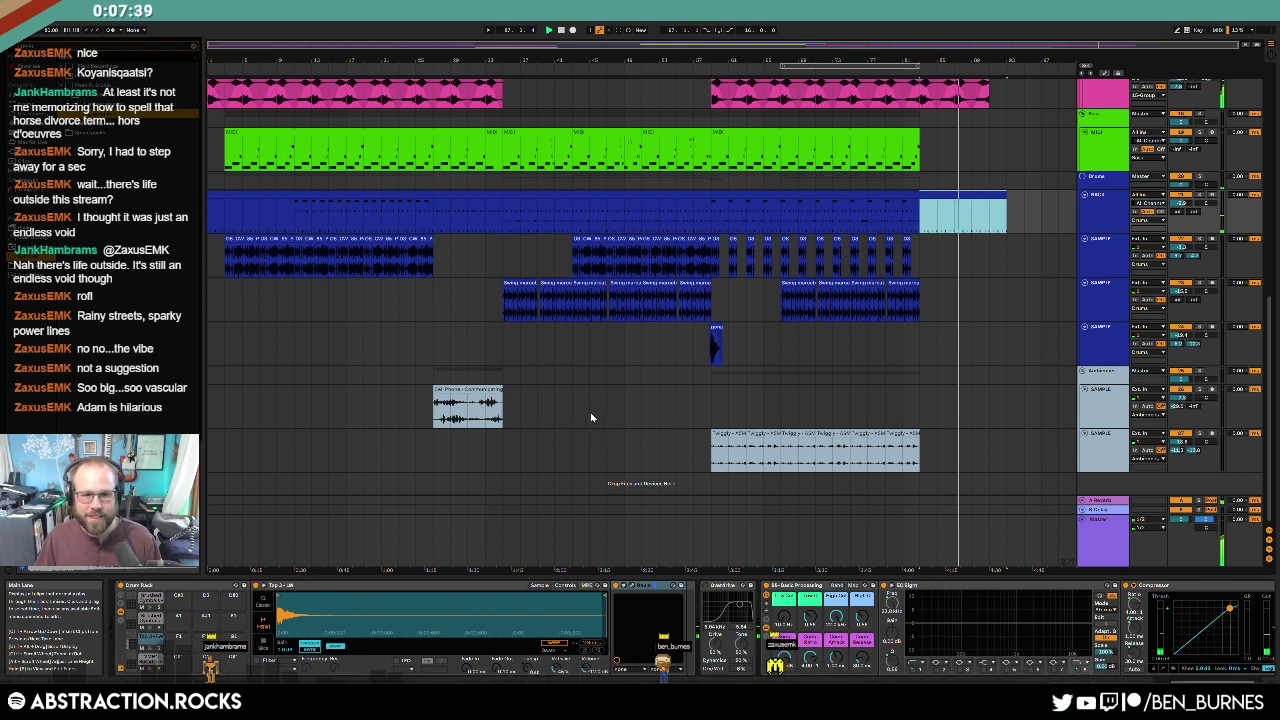
left_click(907, 414)
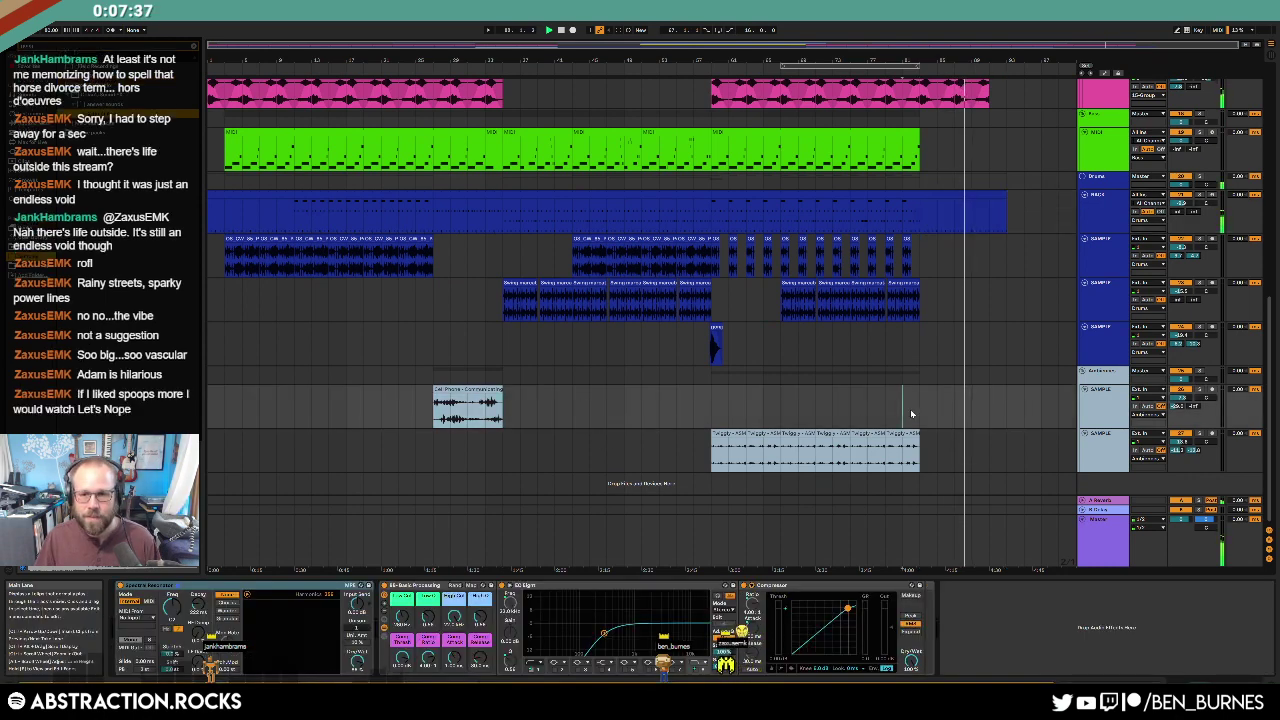
key("ctrl+v")
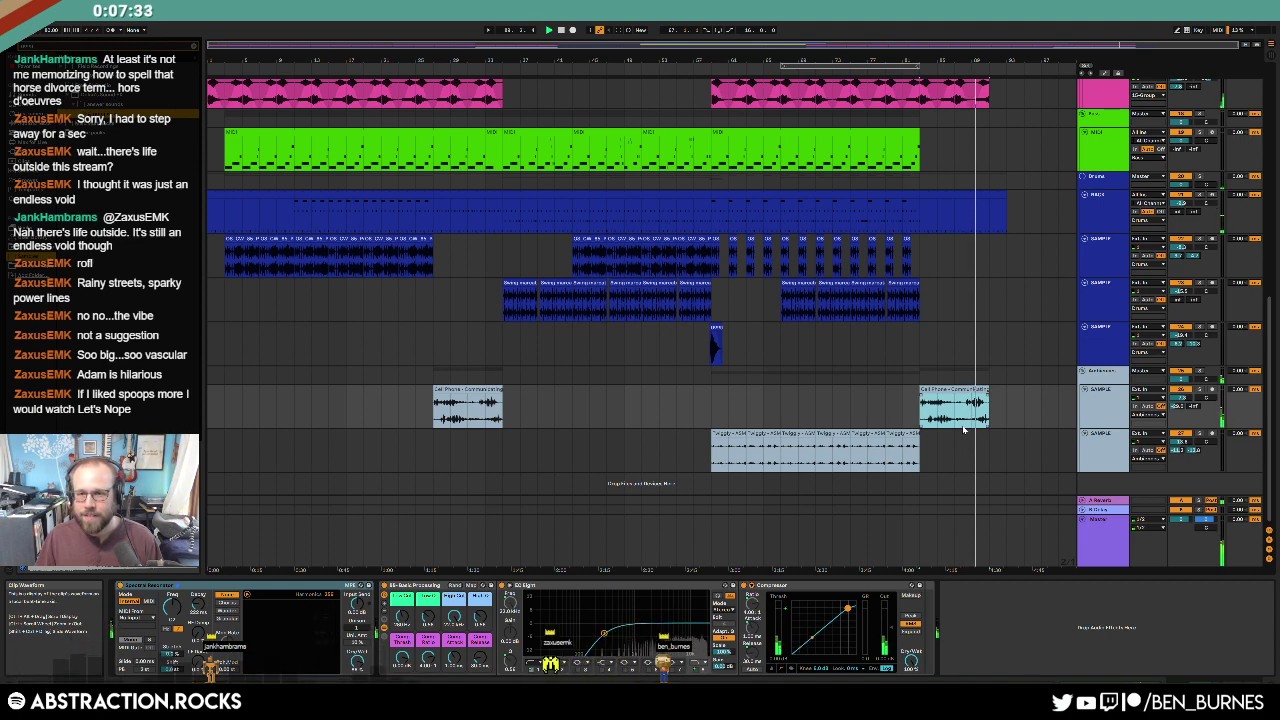
Step: Trim the pasted drum MIDI clip to end at bar 91 and extend the upper arpeggio MIDI clip to bar 85
left_click_drag(1005, 195, 990, 195)
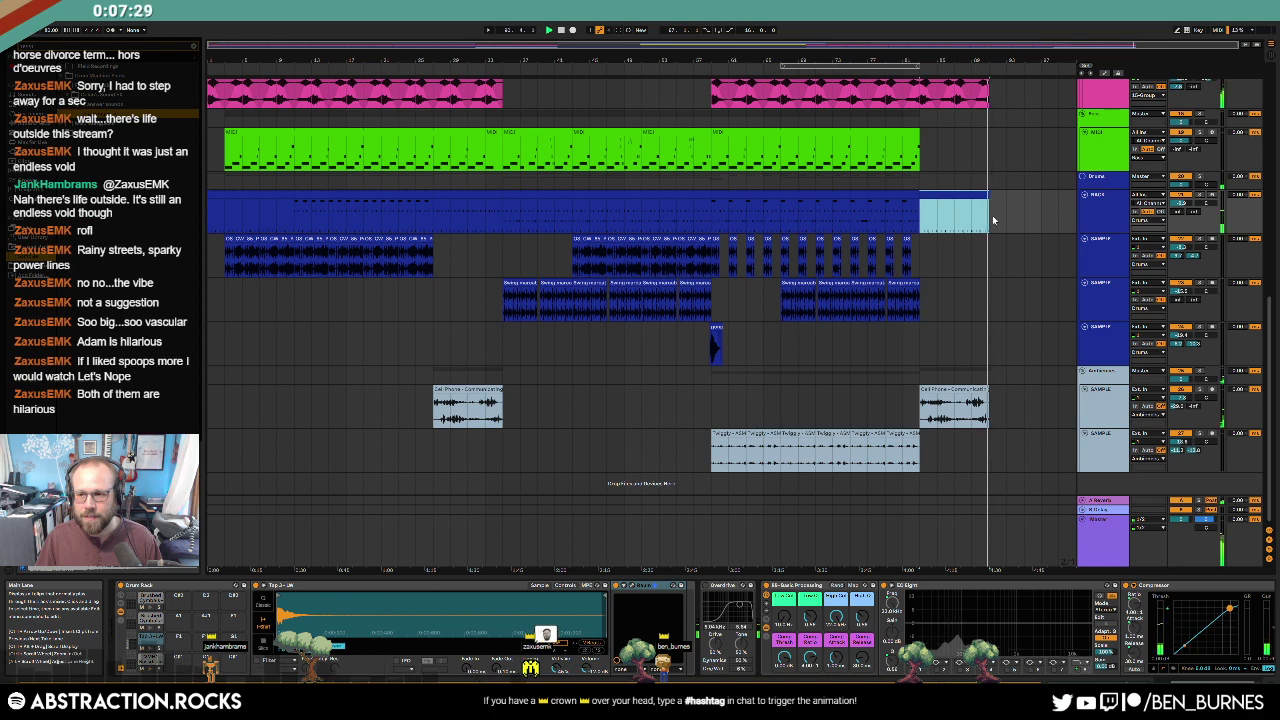
scroll(995, 220, "up", 3)
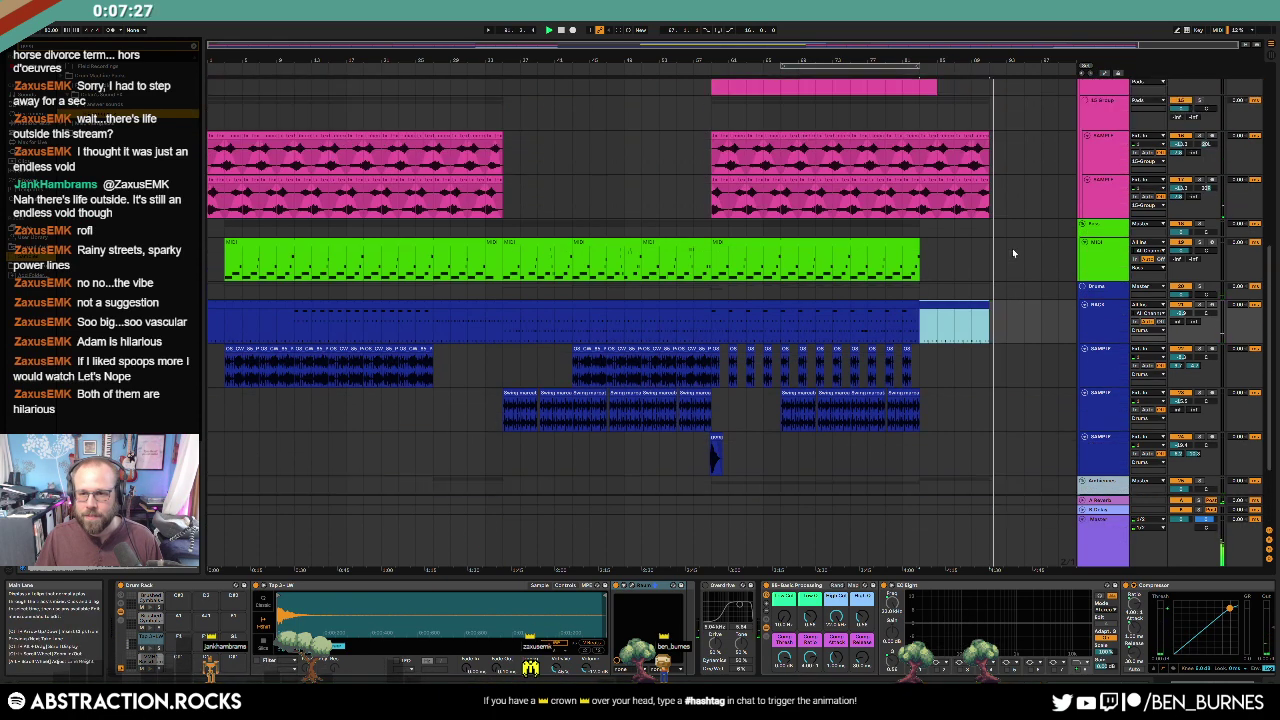
scroll(1012, 252, "up", 6)
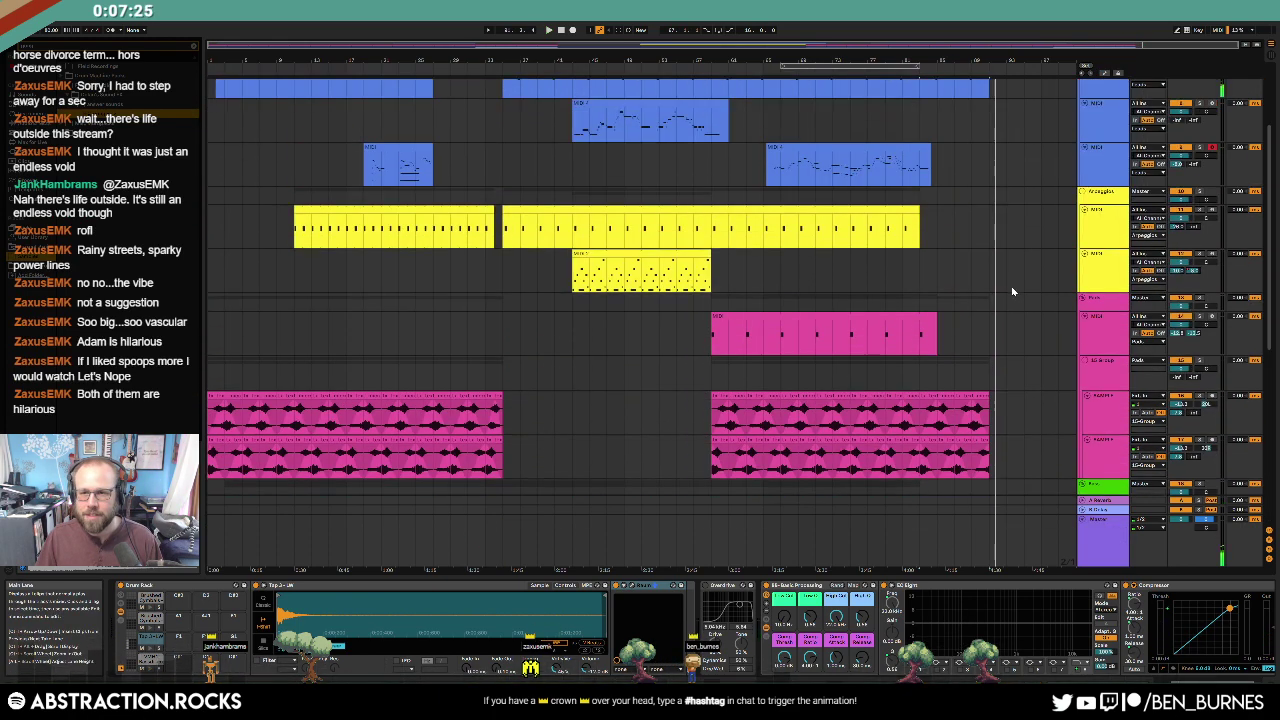
scroll(1012, 291, "down", 3)
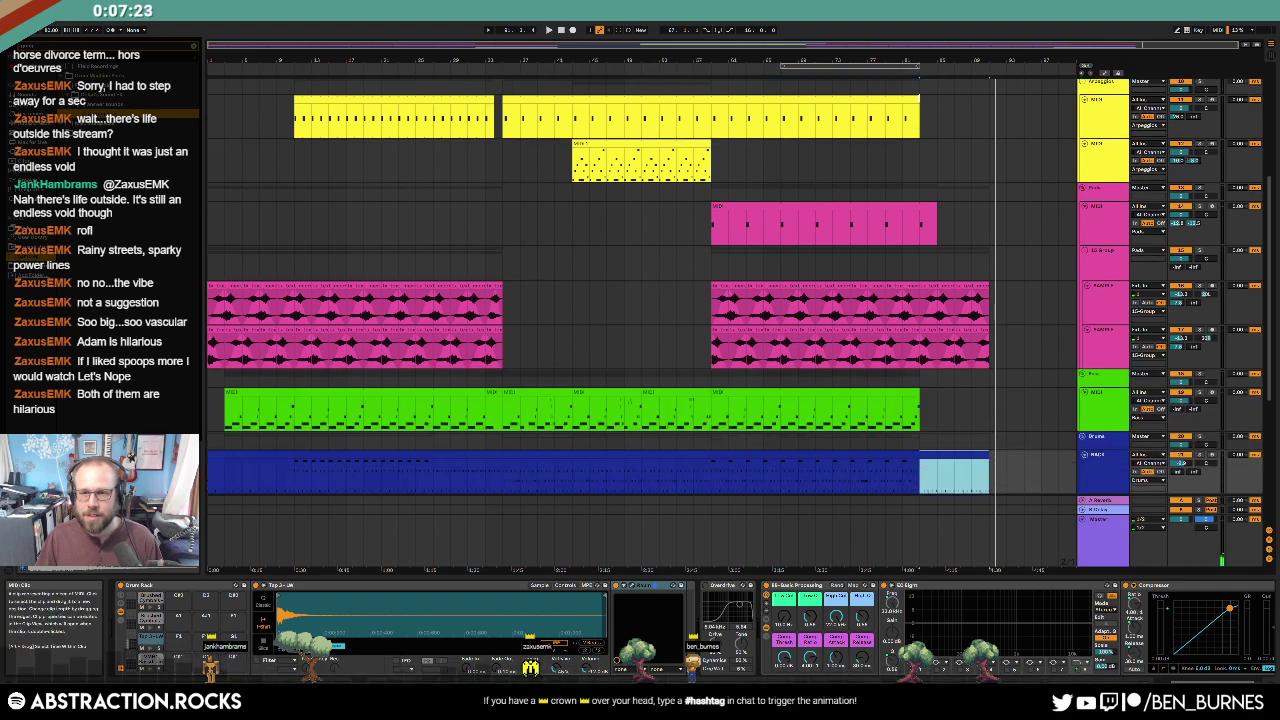
left_click_drag(919, 100, 937, 101)
Step: Delete the copied cell phone sample at bar 83
scroll(1007, 292, "down", 1)
scroll(975, 290, "down", 5)
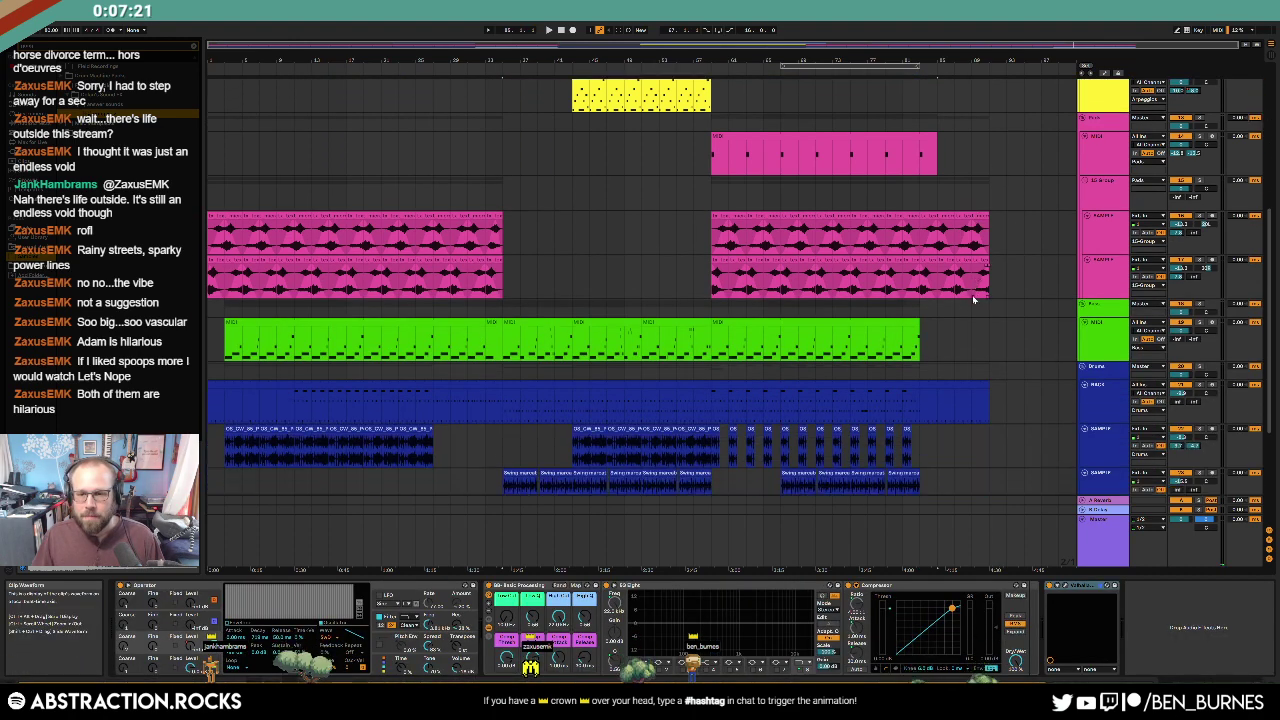
left_click(970, 411)
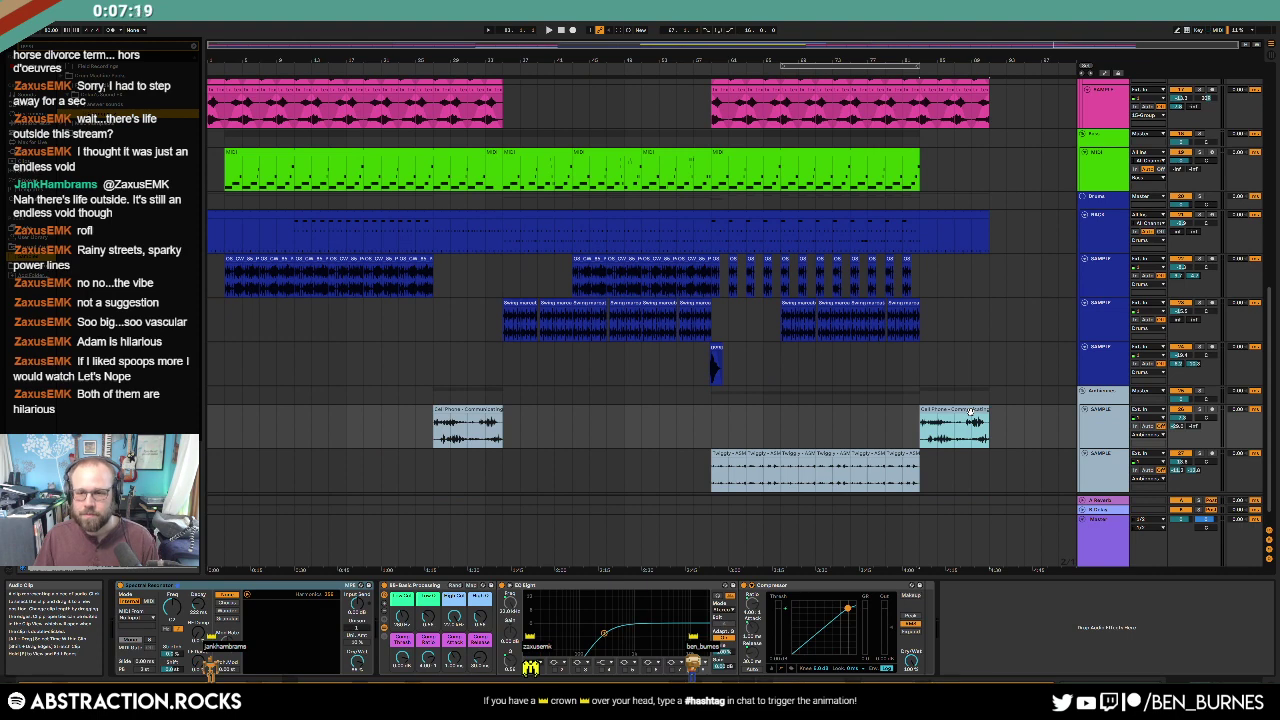
key("Delete")
scroll(980, 387, "up", 2)
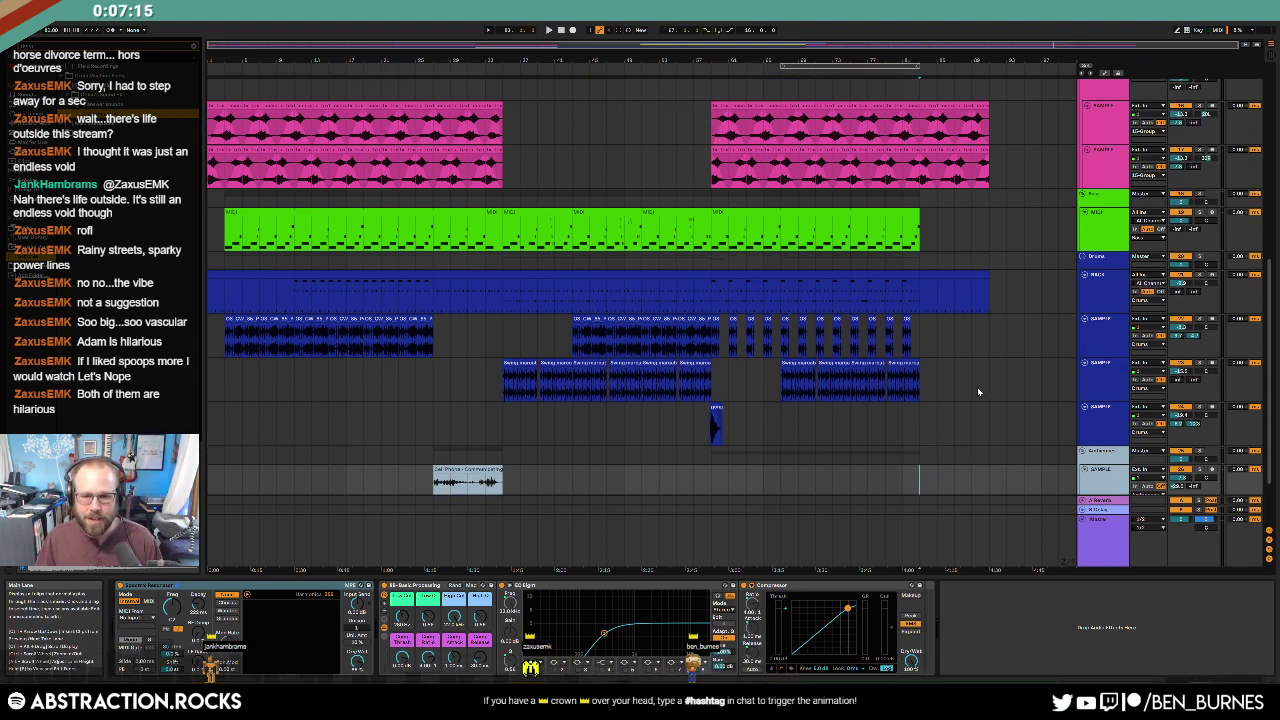
Step: Duplicate the green bass MIDI clip to bar 83 and delete the part of the copy beyond bar 91
scroll(977, 390, "up", 3)
scroll(978, 390, "up", 1)
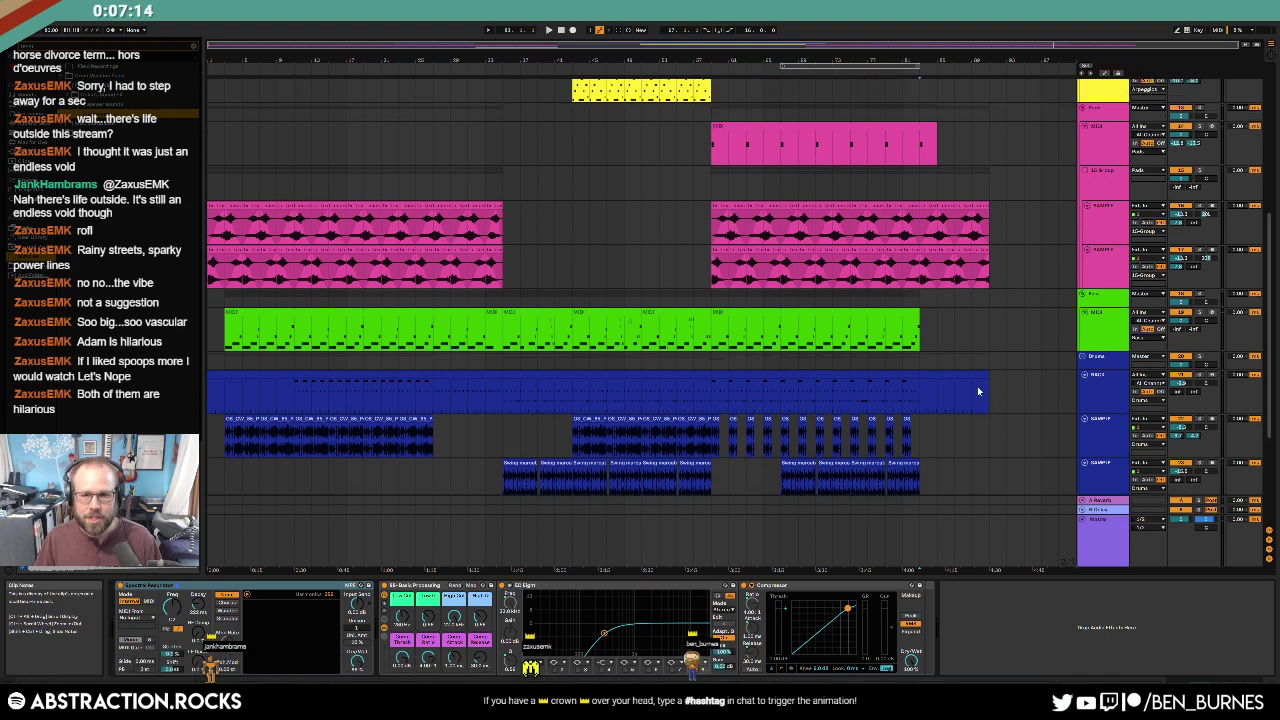
left_click(312, 313)
key("ctrl+d")
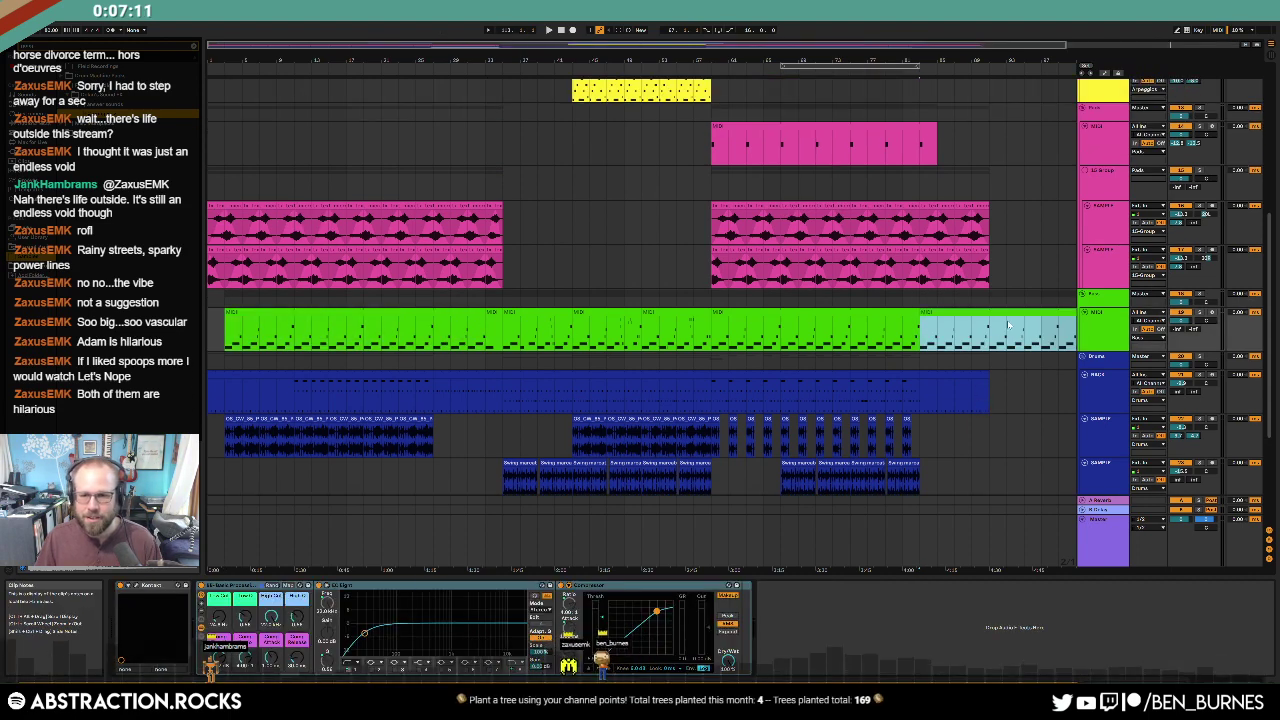
left_click_drag(990, 325, 1042, 328)
key("Delete")
key("ctrl+d")
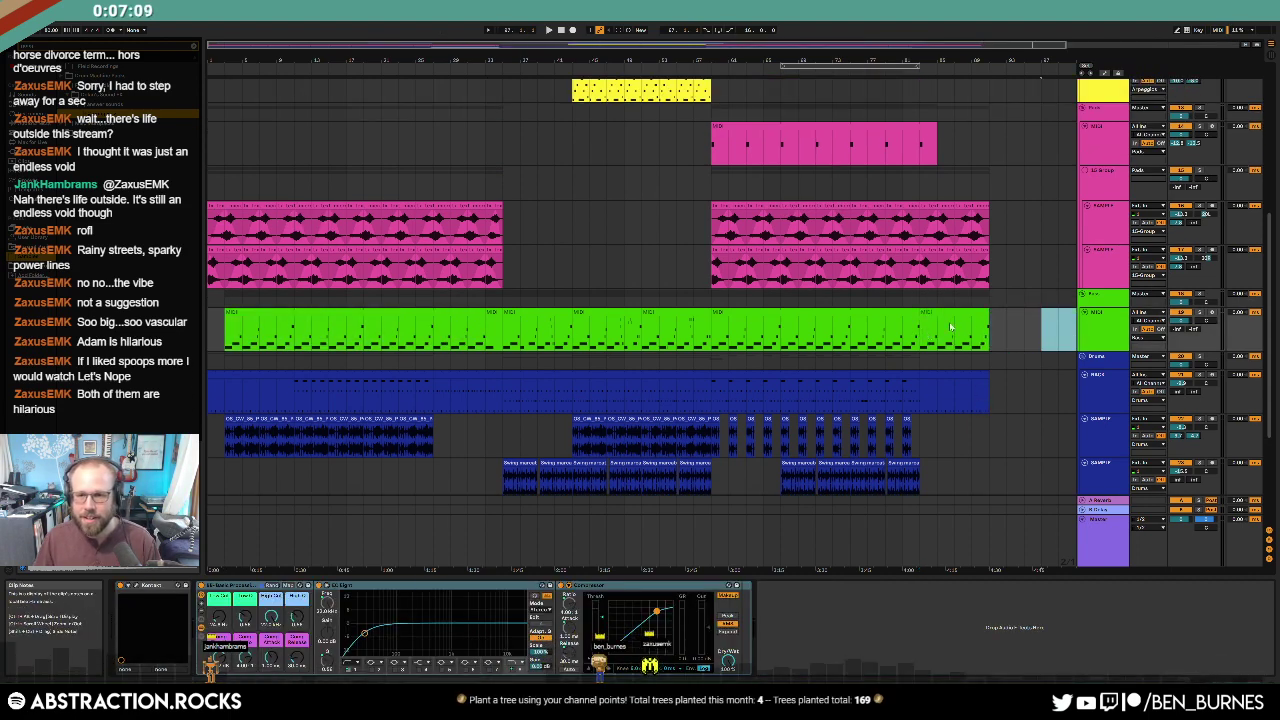
Step: Lower the final note of the duplicated bass clip by three semitones to C and play the section from bar 83
double_click(950, 326)
left_click(1248, 528)
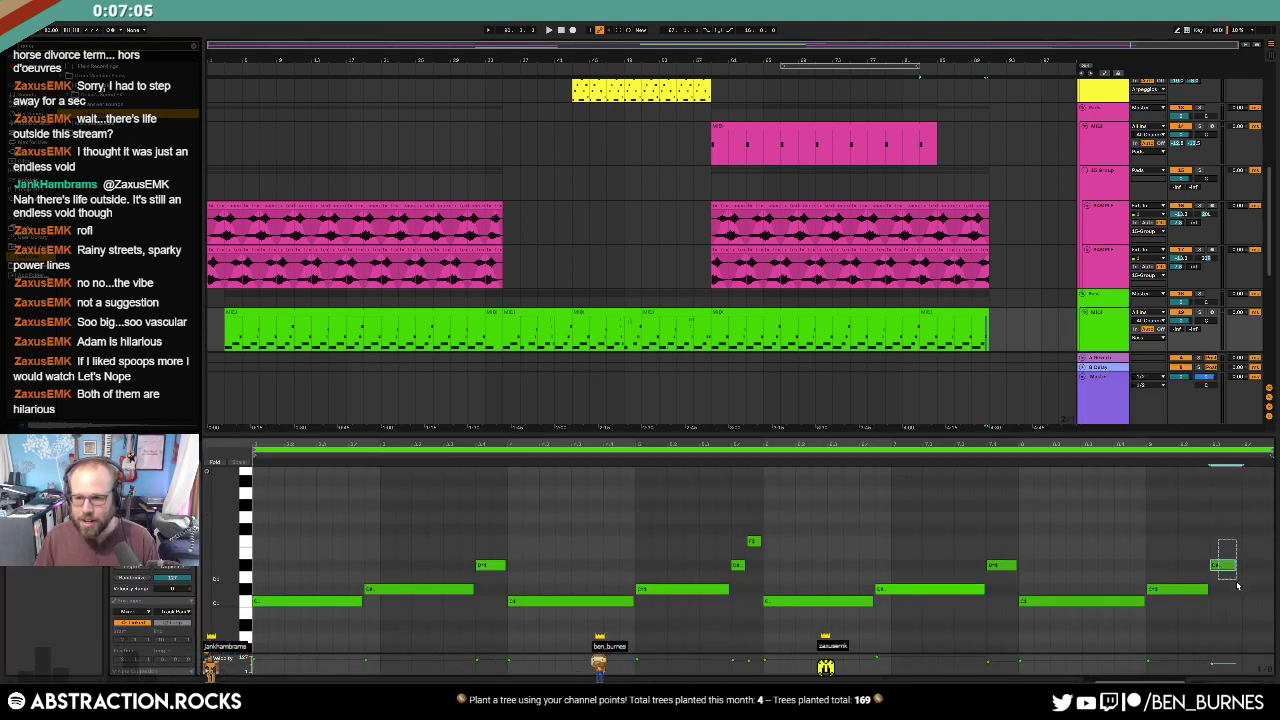
left_click_drag(1237, 585, 1238, 586)
key("Down")
key("Down")
key("Down")
key("Down")
key("Down")
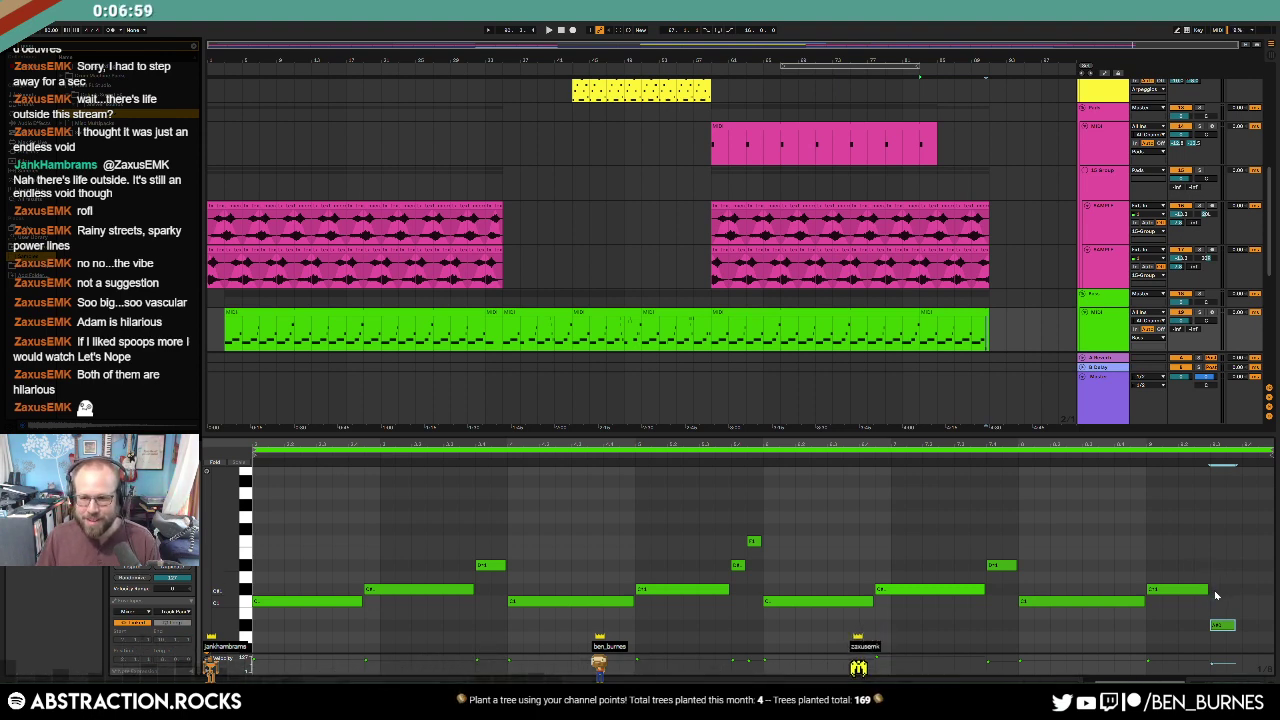
key("Up")
key("Up")
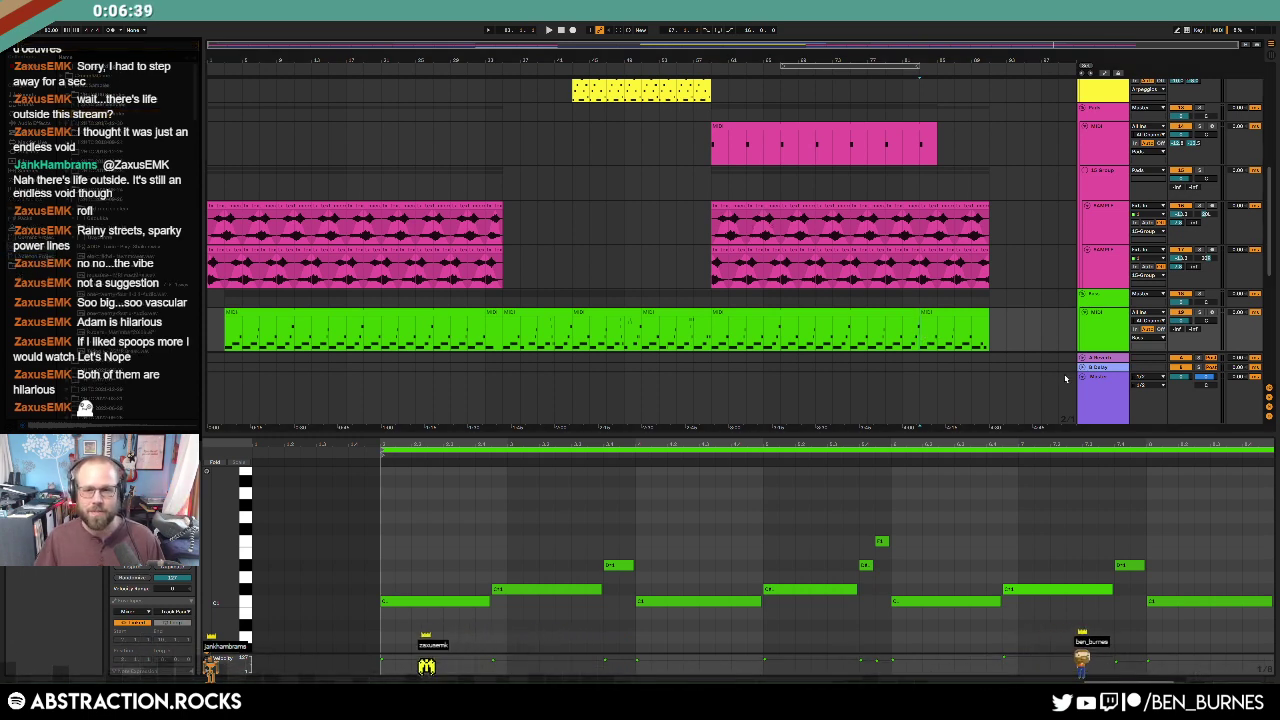
key("space")
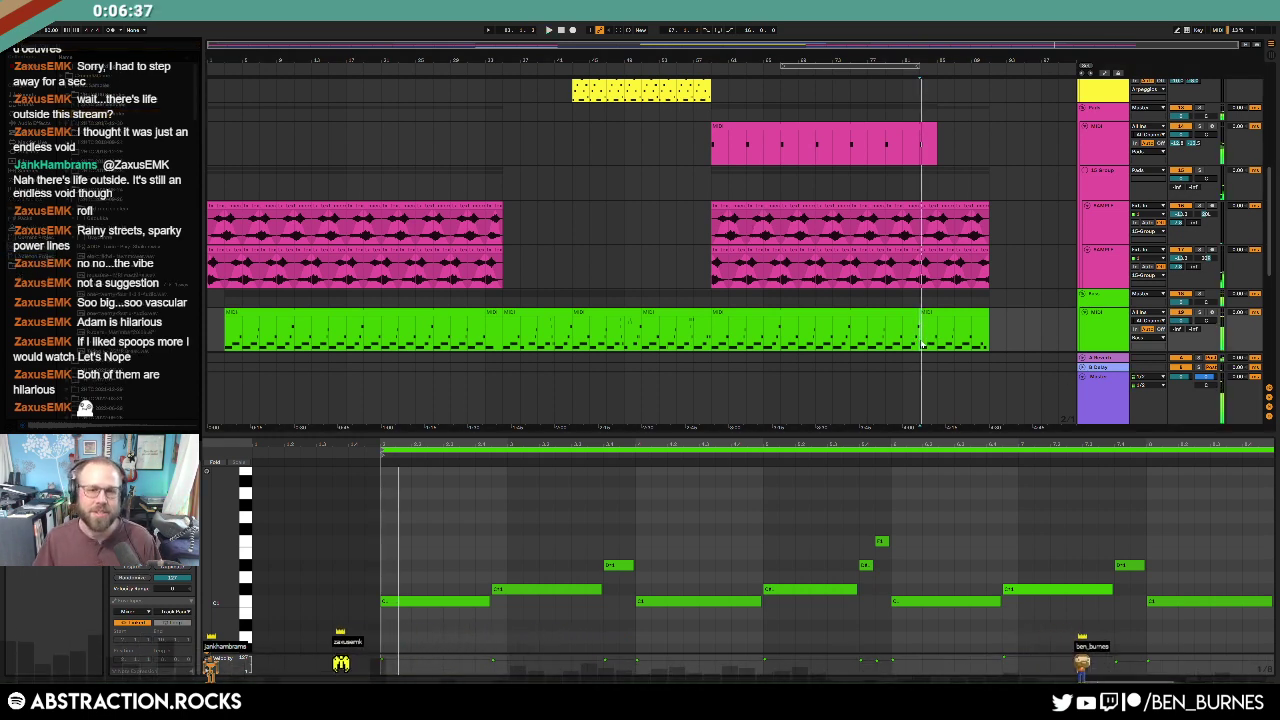
key("shift+Tab")
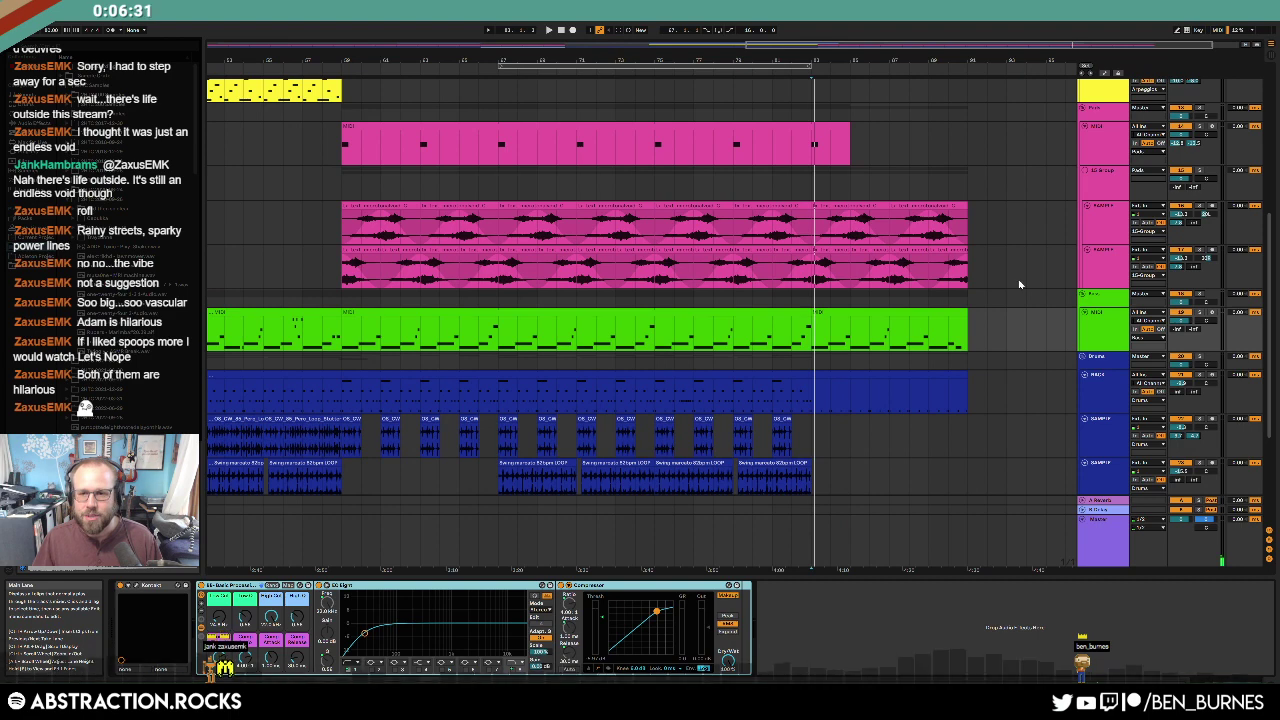
Step: Delete the last two bars of the lower pink pad sample, from bar 89 to bar 91
left_click_drag(1135, 45, 951, 193)
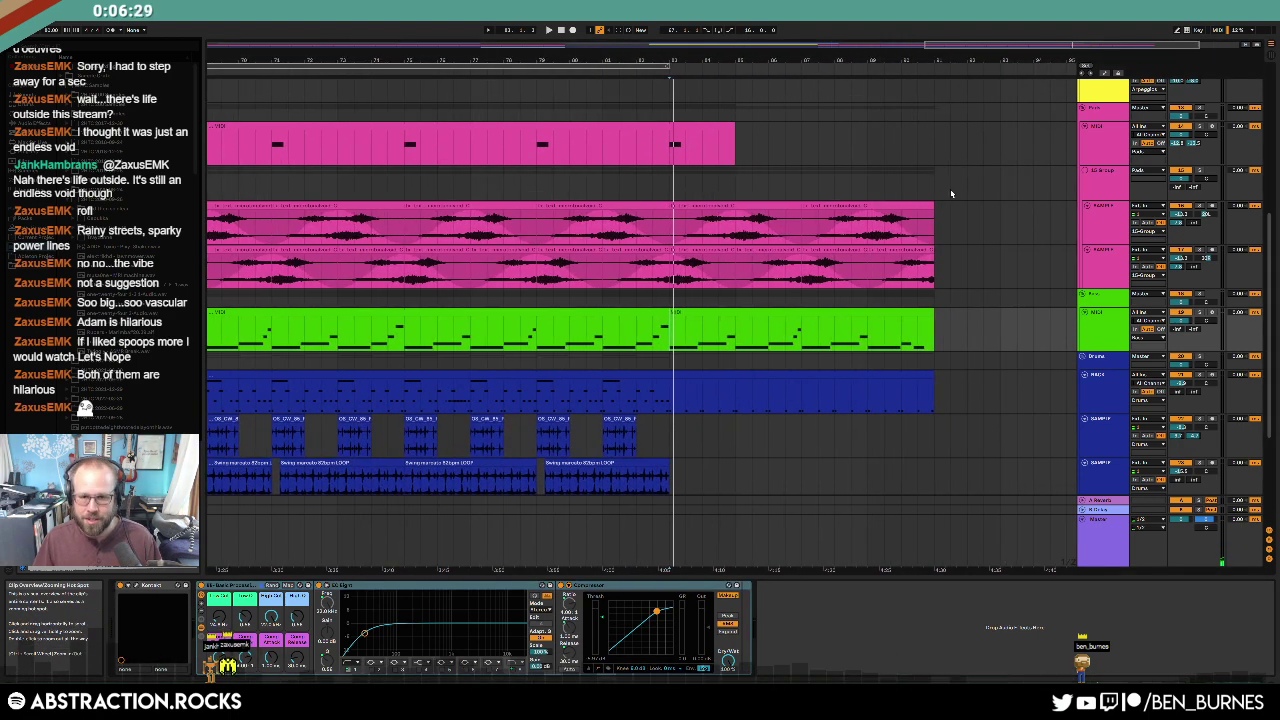
left_click(967, 258)
left_click(906, 249)
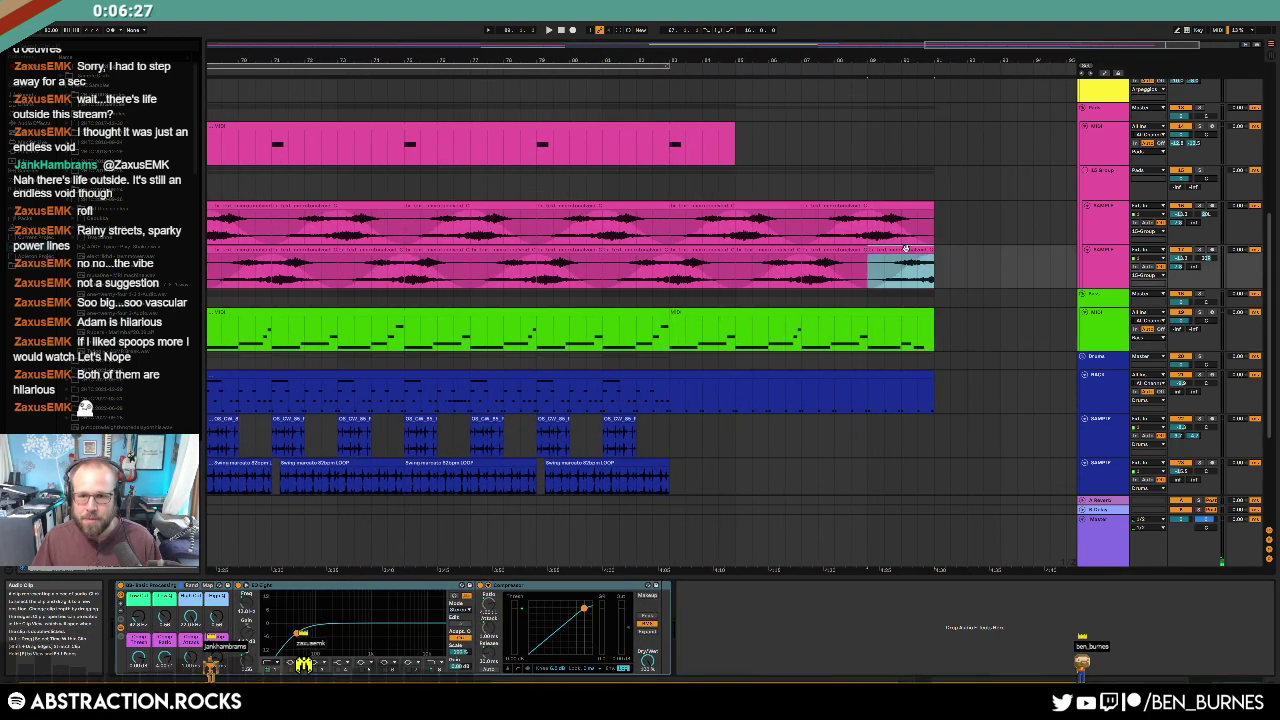
left_click(898, 208)
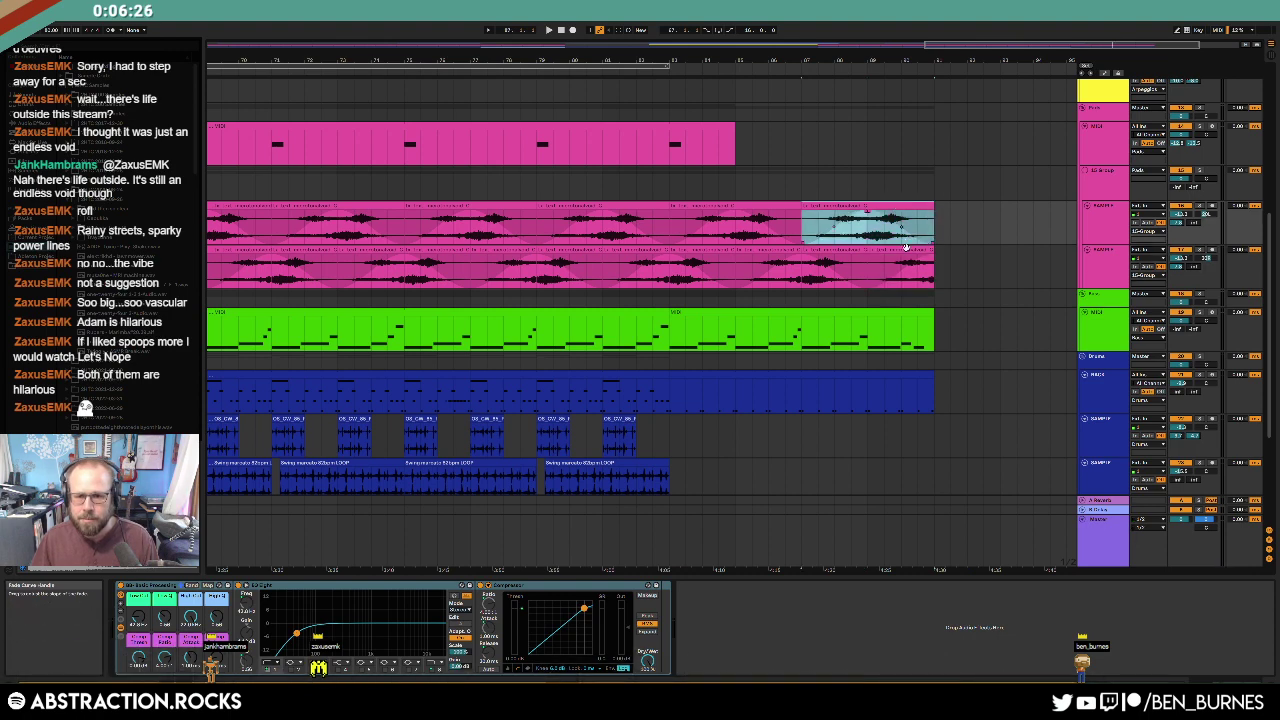
left_click(906, 252)
key("Delete")
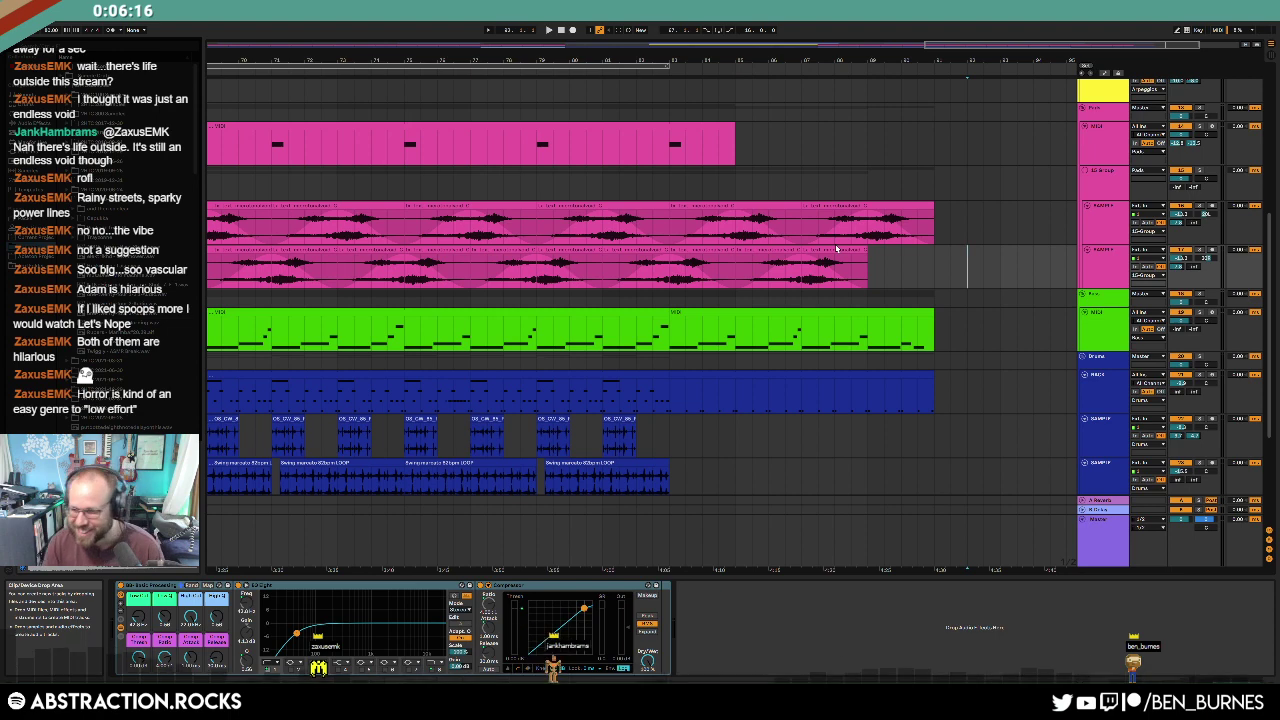
Step: Copy the notes of the two cymbal lanes from the bar 77 drum clip into the drum clip at bar 83 and play it
double_click(681, 377)
left_click(625, 317)
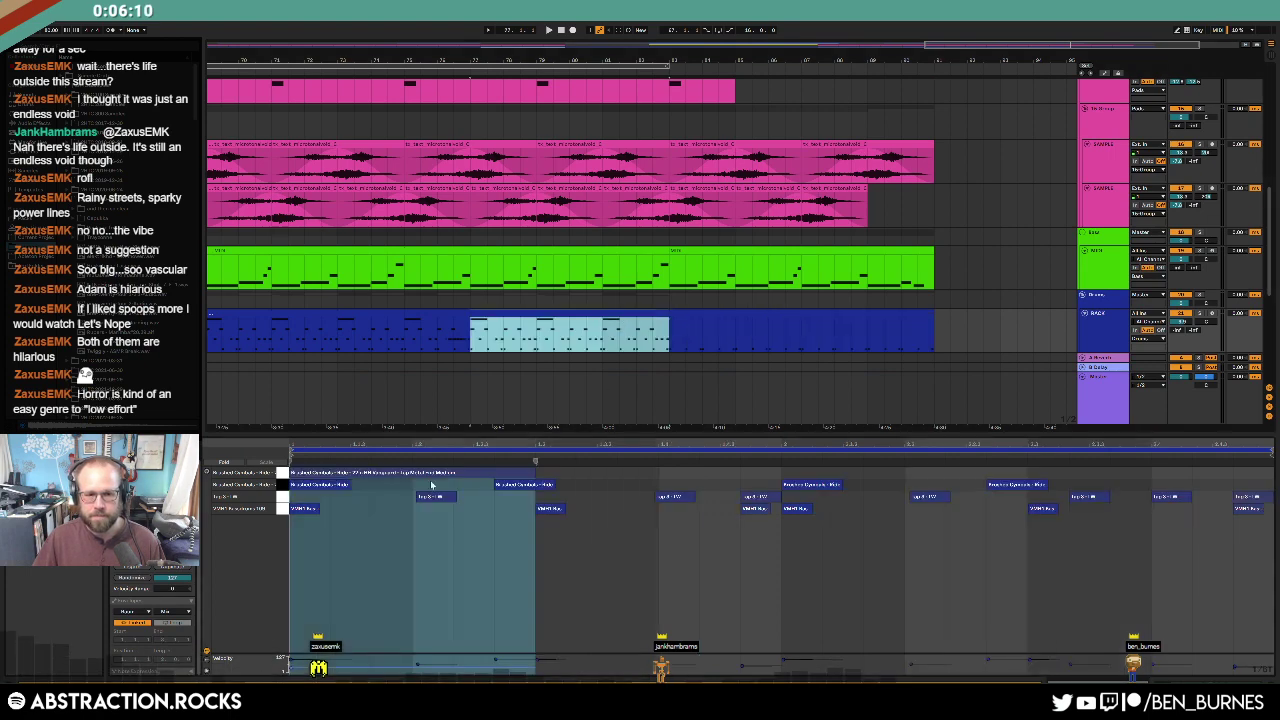
left_click_drag(283, 472, 284, 488)
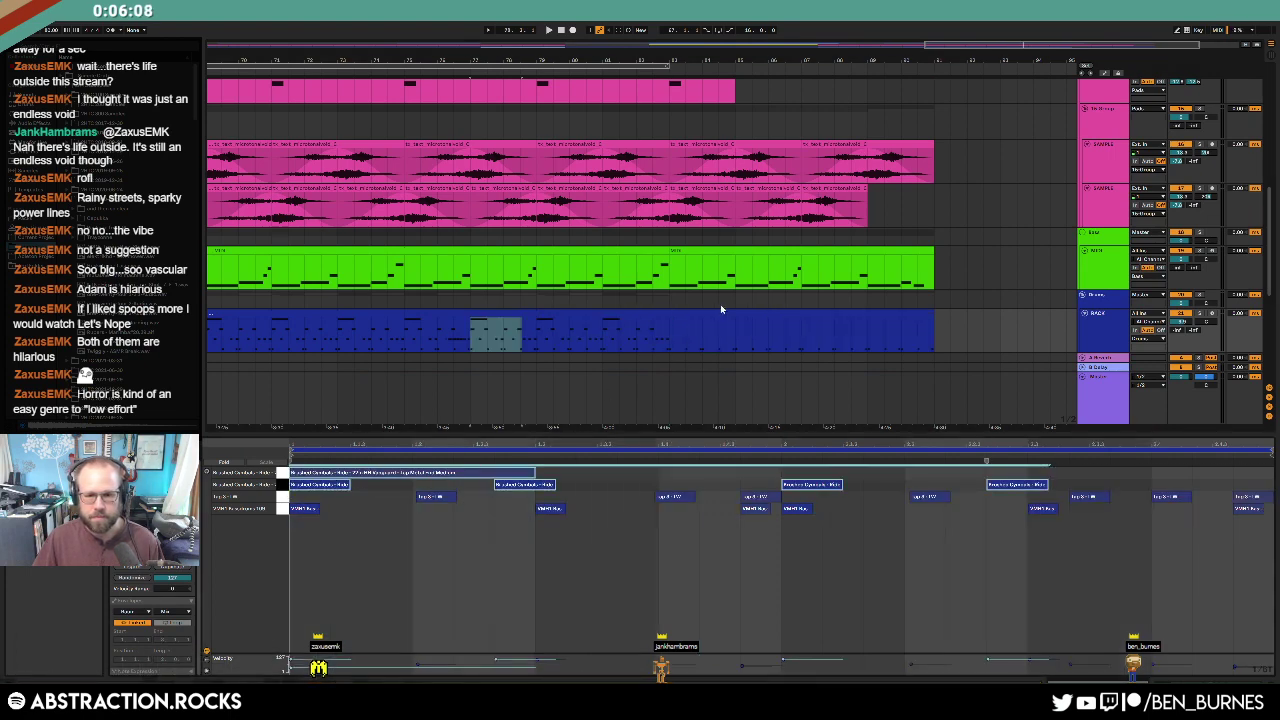
left_click(720, 318)
left_click(297, 478)
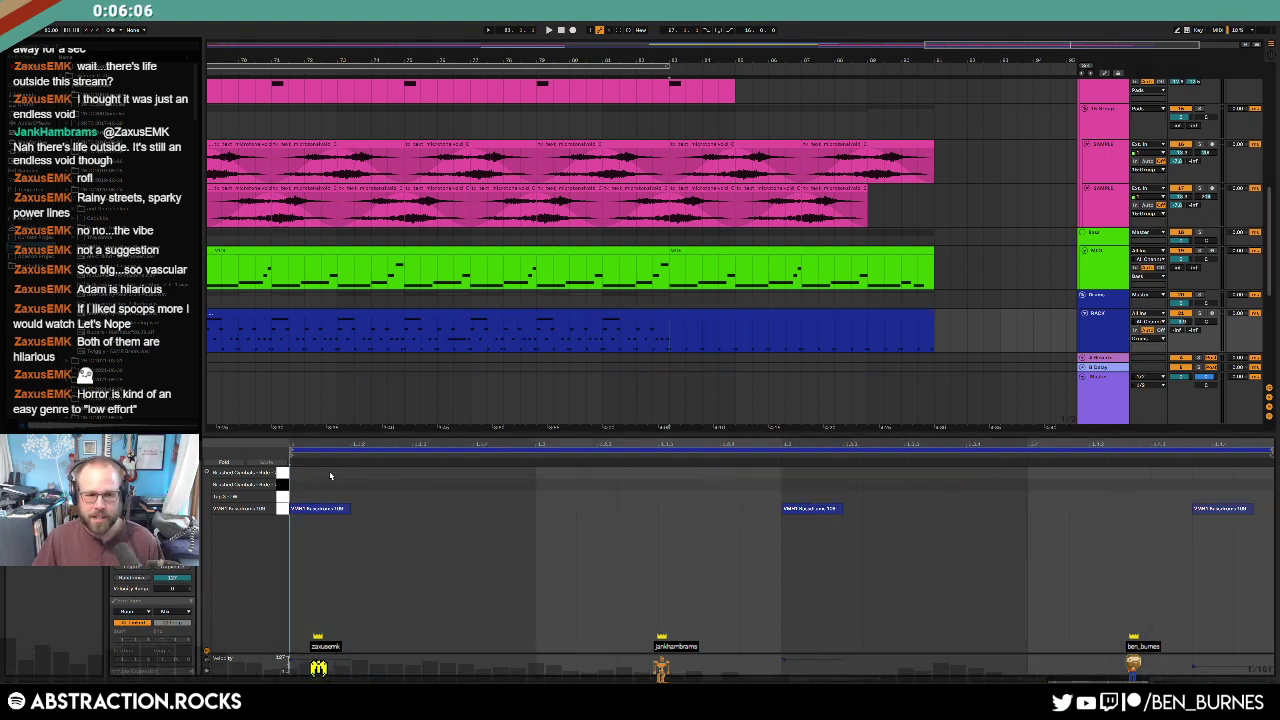
key("ctrl+v")
key("space")
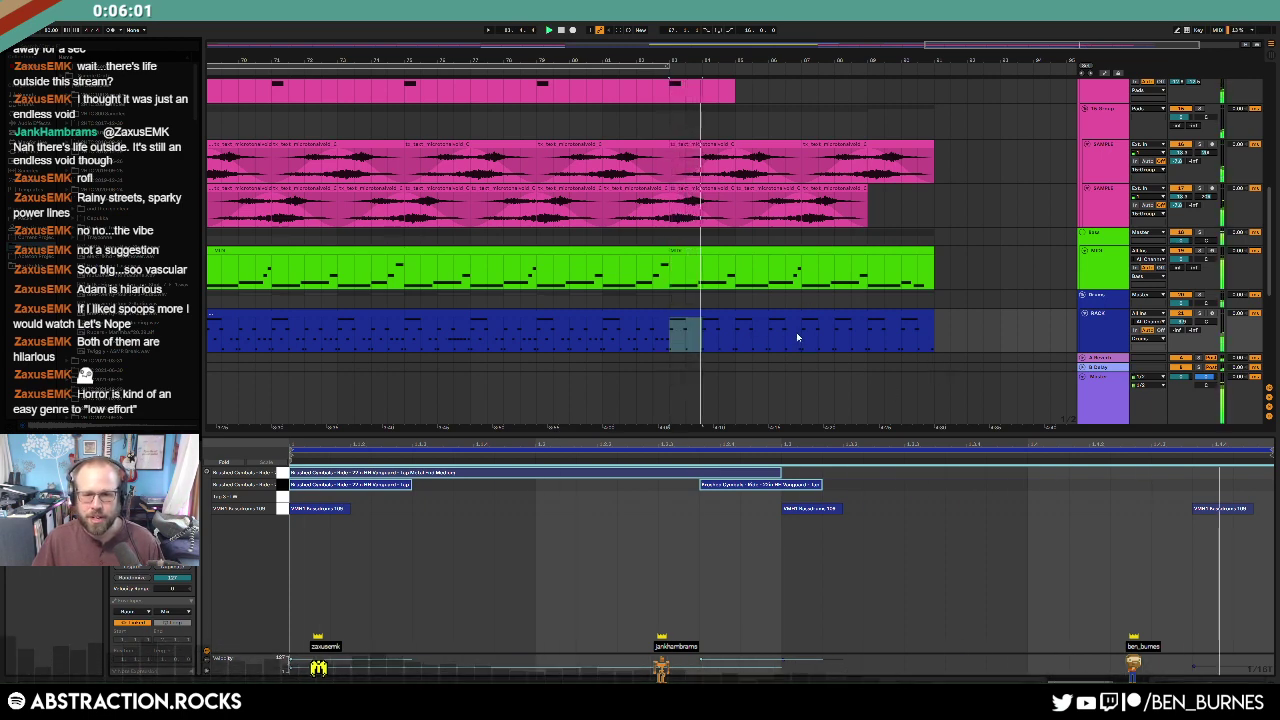
key("shift+Tab")
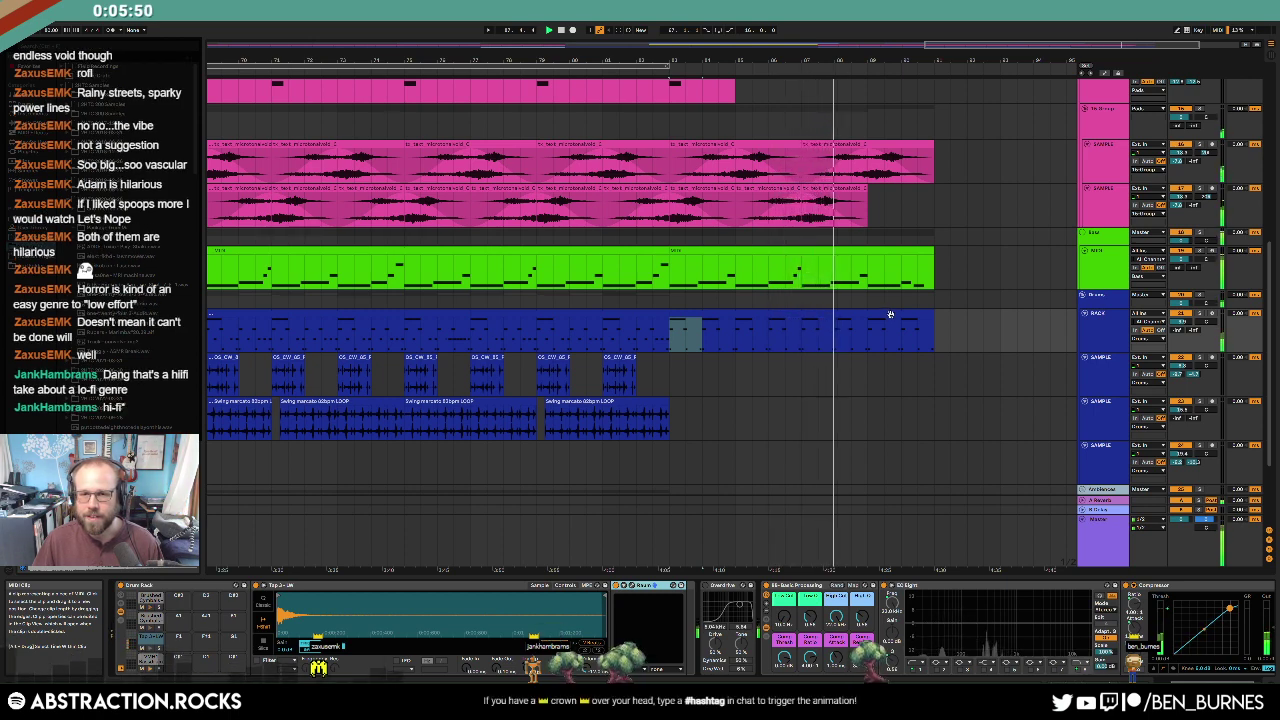
Step: Delete the last two notes of the bass clip in bar 90 and stop playback
double_click(917, 250)
left_click_drag(1201, 573, 1214, 613)
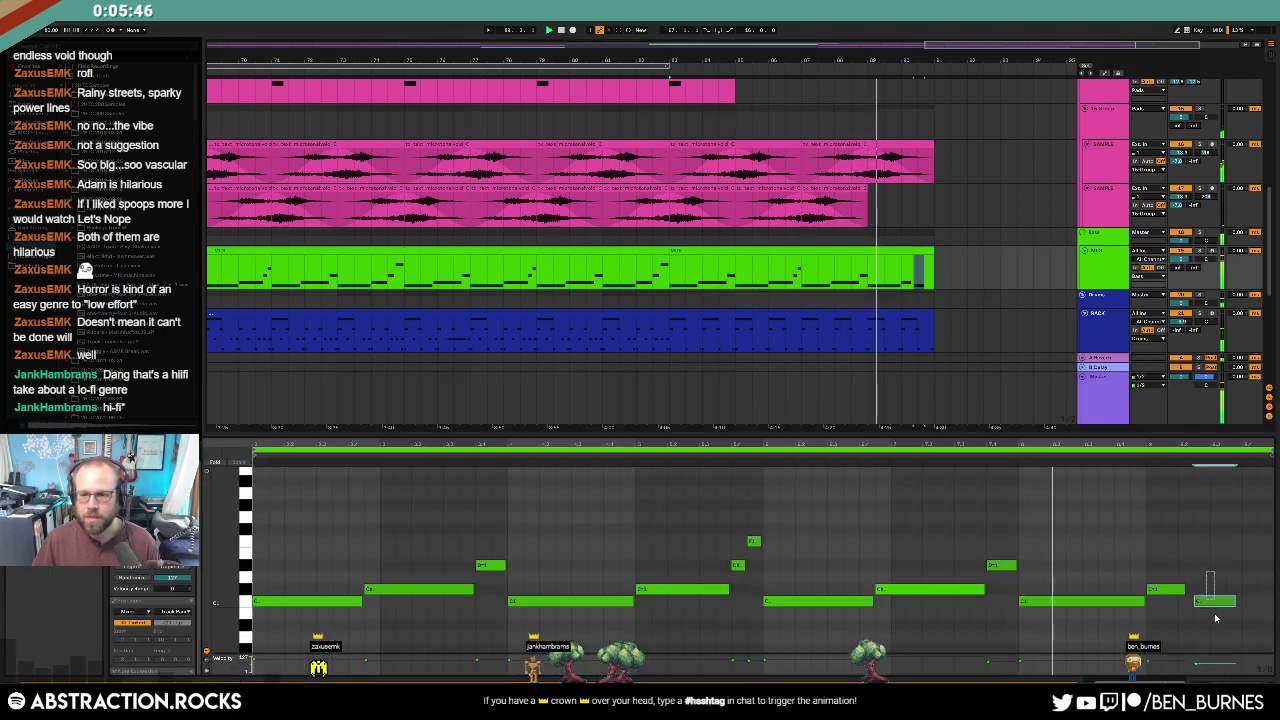
key("Delete")
left_click(1180, 590)
key("Delete")
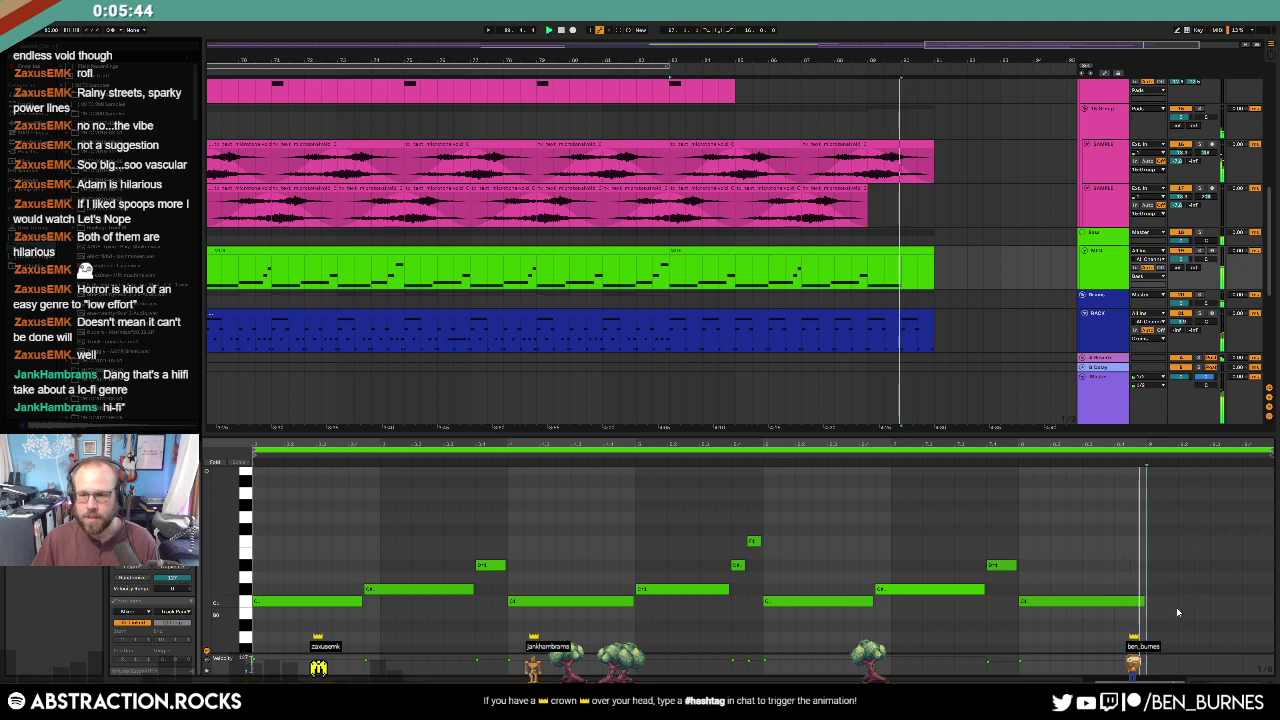
key("space")
Step: Delete the drum clip's hits that follow the downbeat of bar 90
left_click_drag(904, 332, 926, 340)
left_click(740, 390)
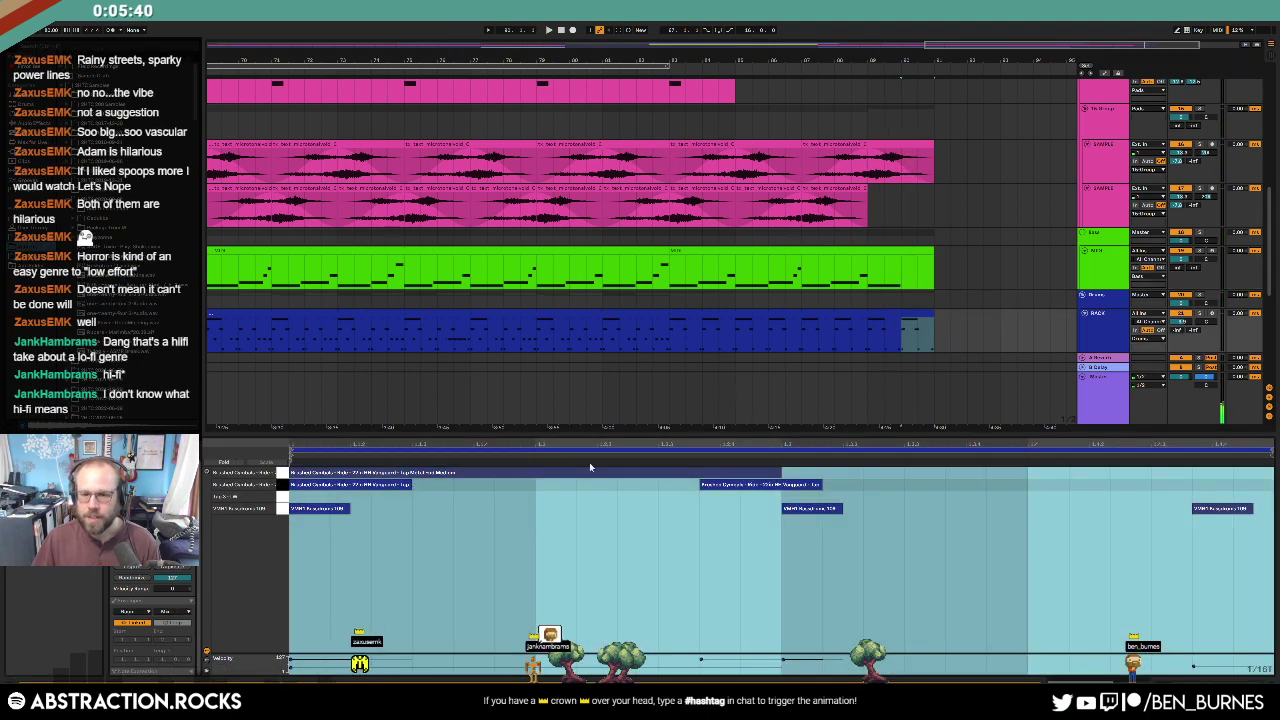
left_click_drag(668, 483, 1228, 588)
key("Delete")
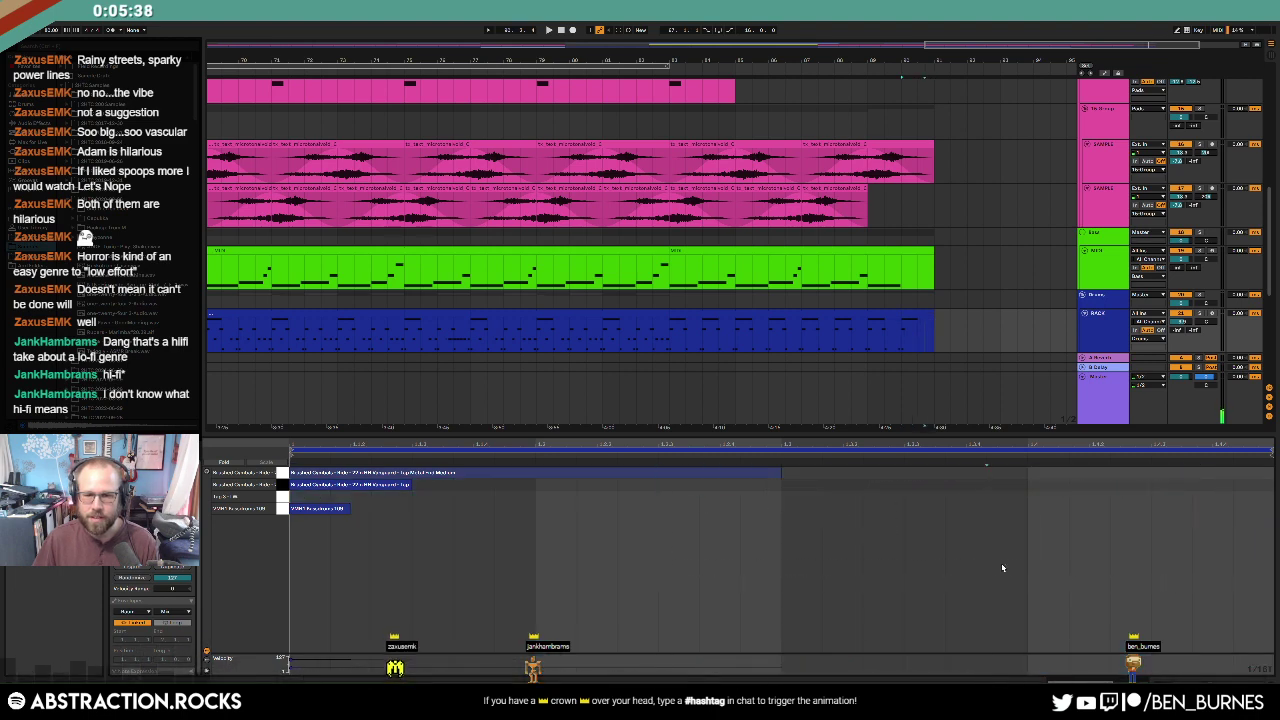
Step: Try removing the long cymbal note on the downbeat of bar 90 in the drum clip
left_click(775, 472)
key("Delete")
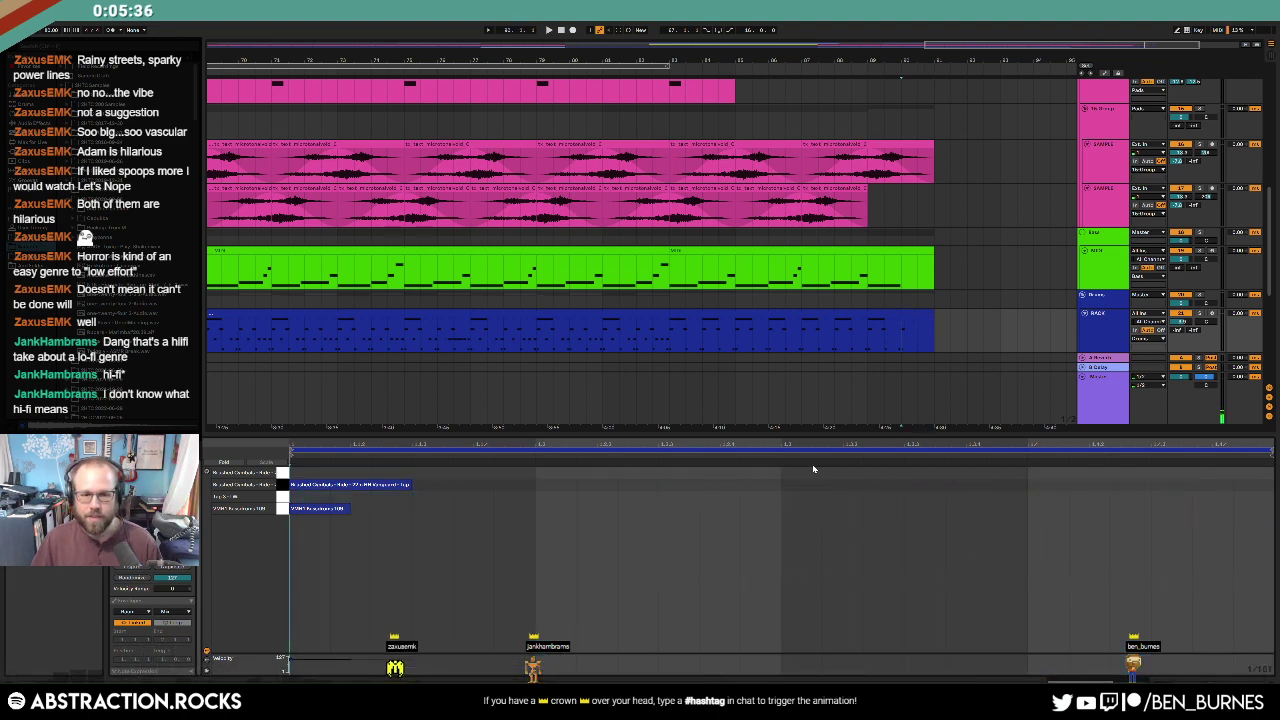
key("ctrl+z")
key("shift+Tab")
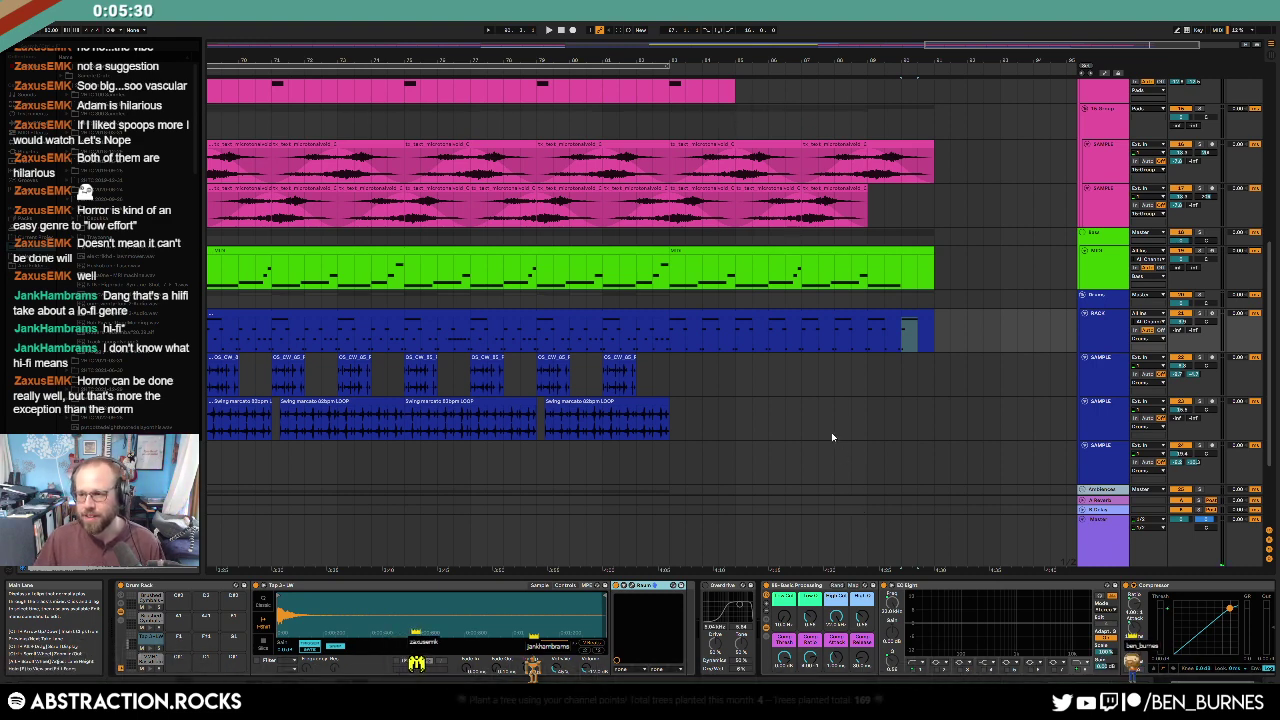
Step: Copy the first MIDI clip of the top lead track to bar 83 on the same track
left_click(870, 336)
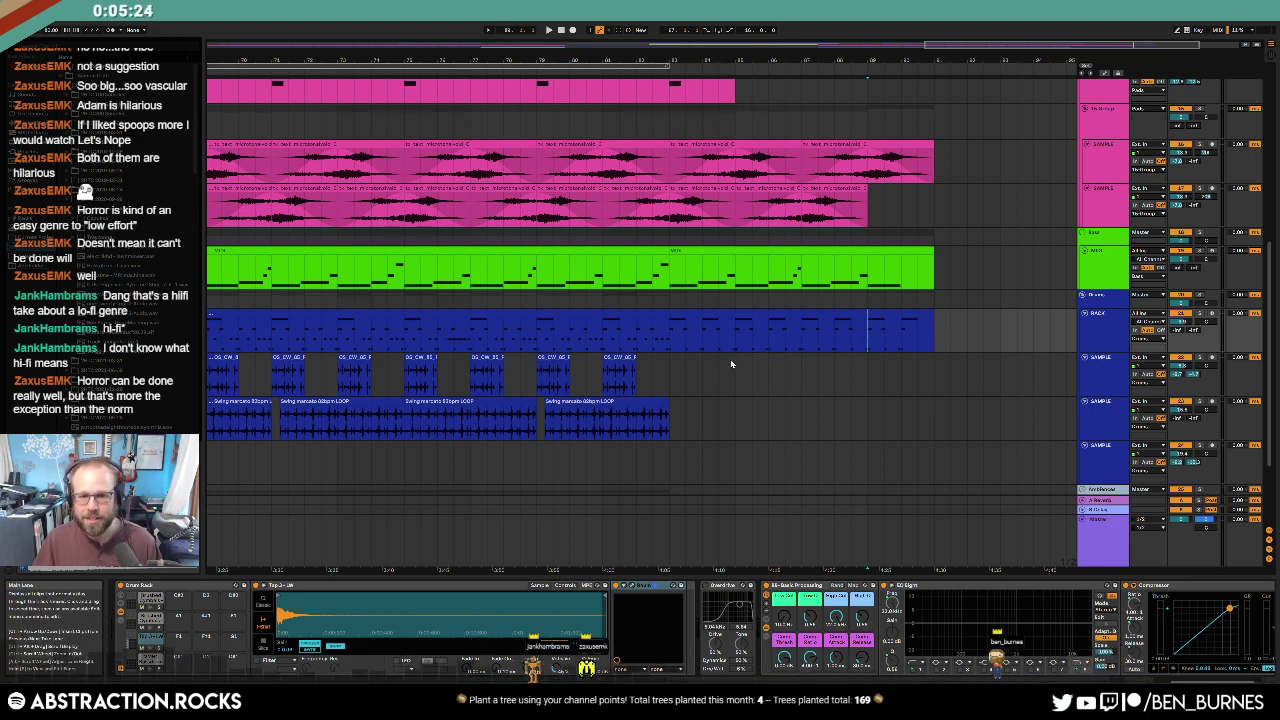
scroll(735, 364, "down", 3)
scroll(883, 405, "up", 5)
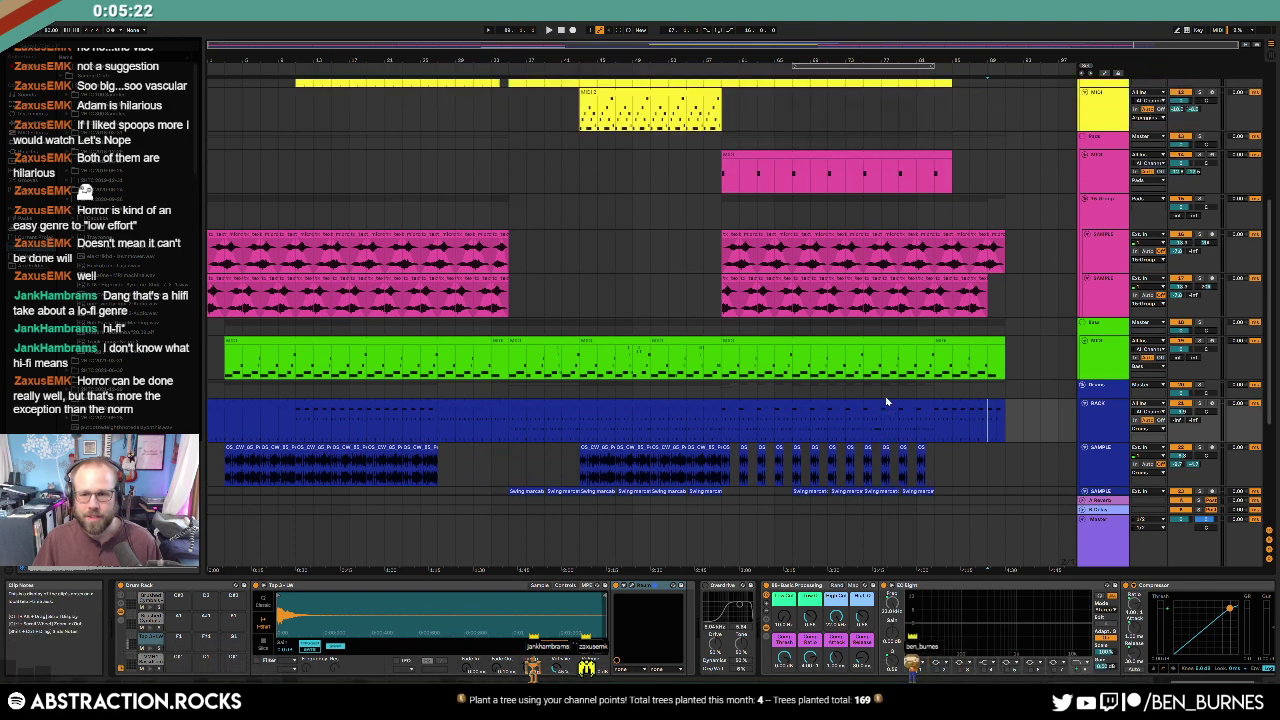
scroll(883, 405, "up", 5)
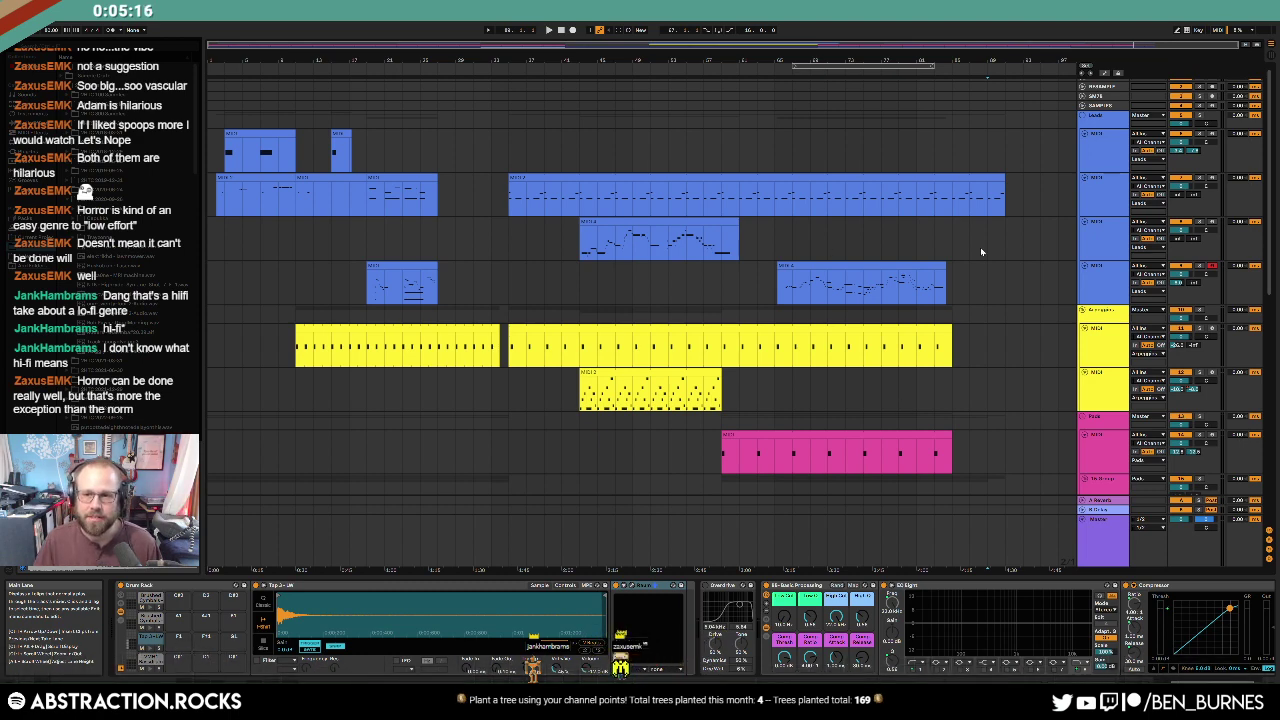
left_click_drag(975, 205, 1007, 200)
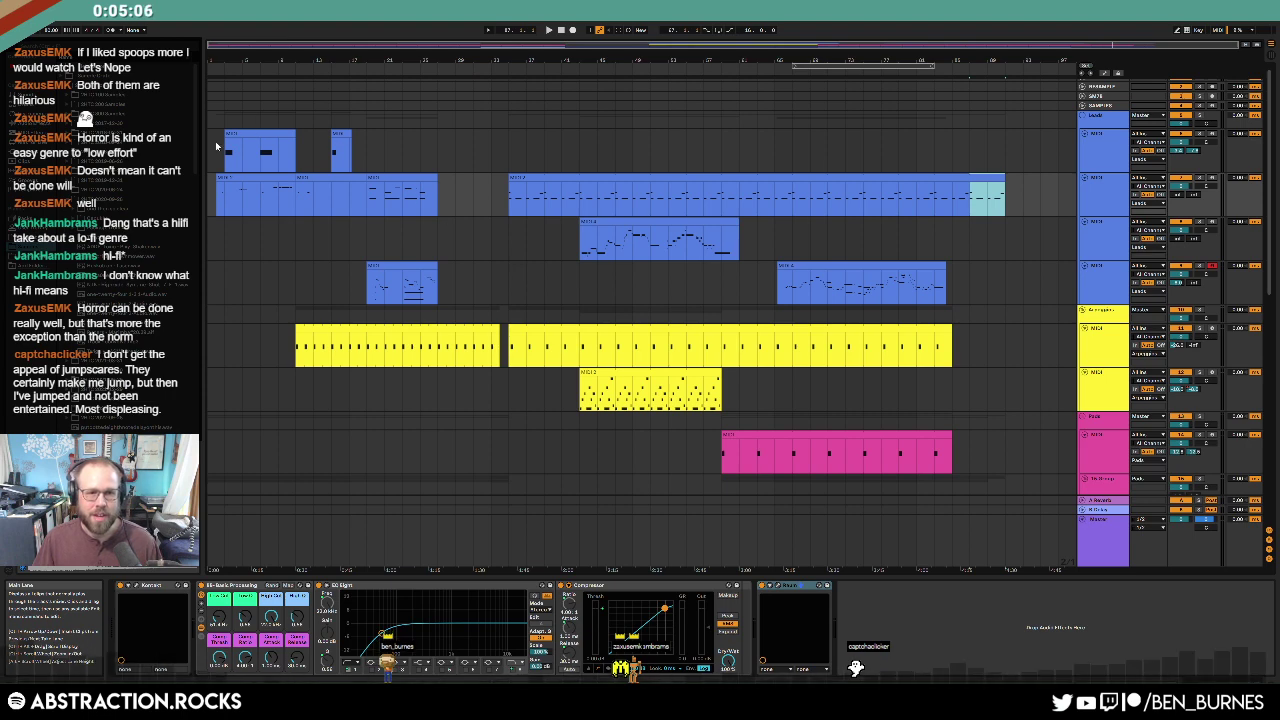
left_click(240, 145)
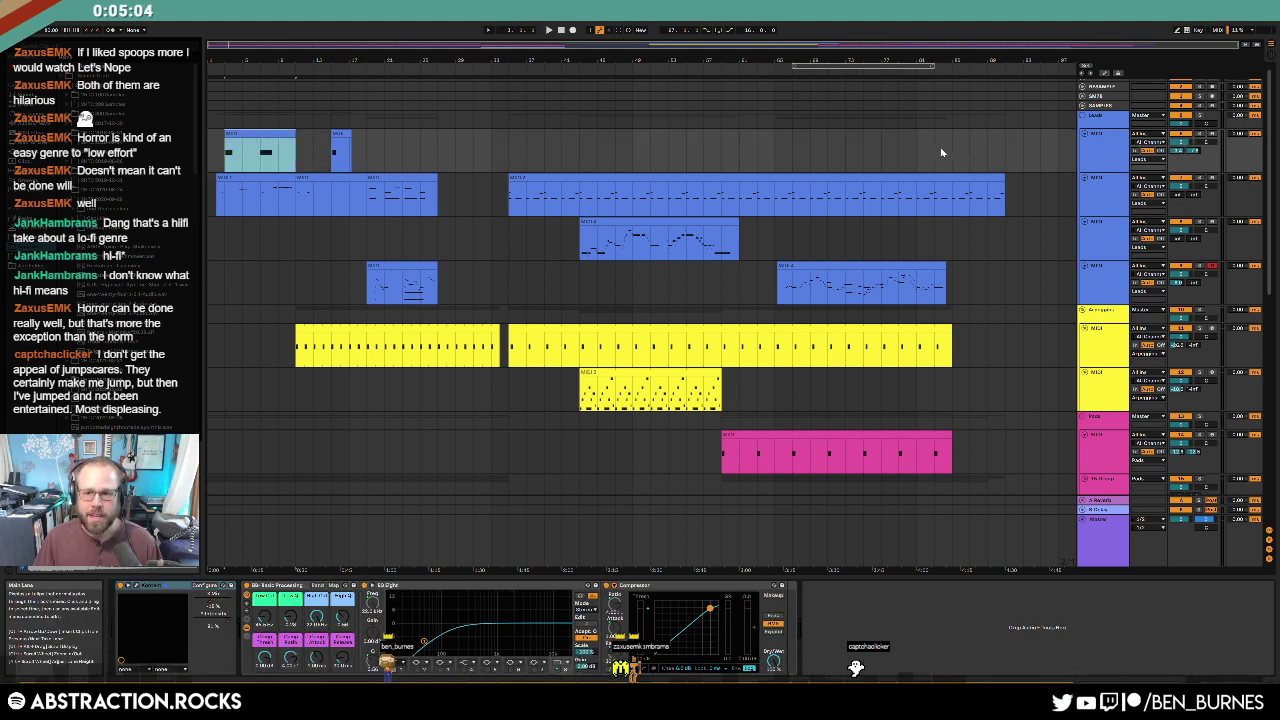
left_click(948, 156)
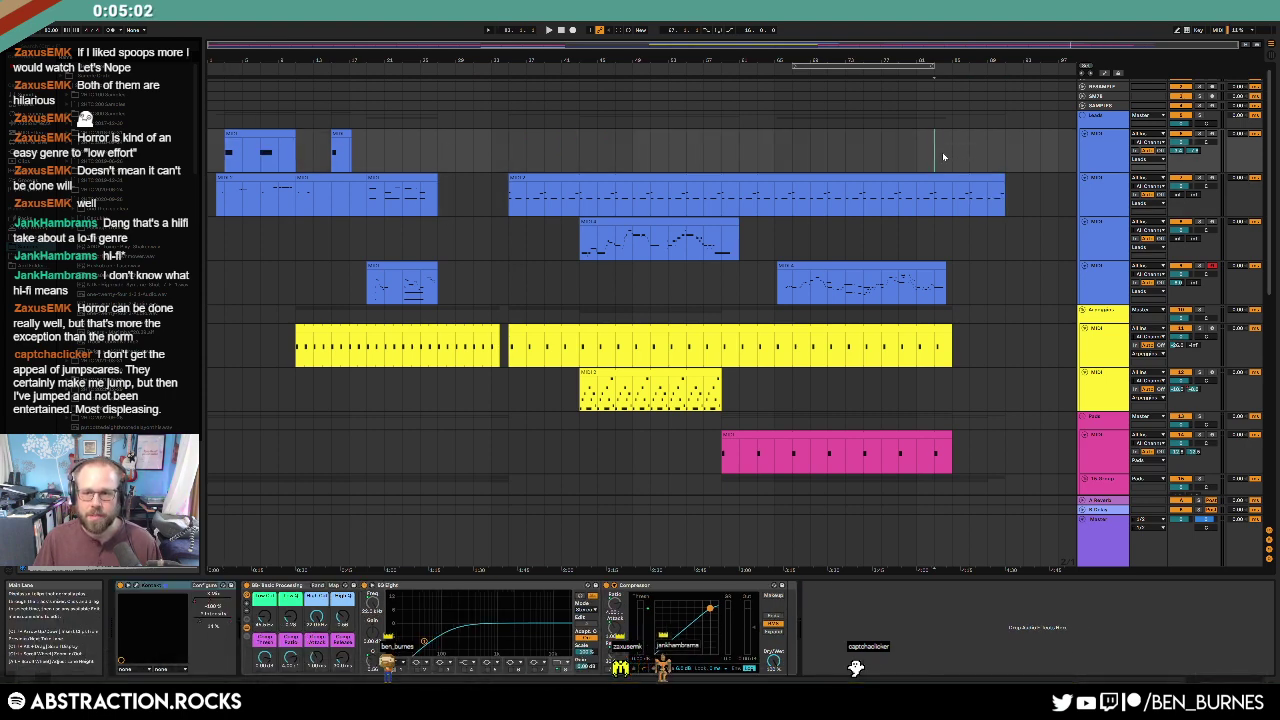
key("ctrl+v")
Step: Play the outro from bar 83 and review how the pasted lead clip fits with the other tracks
key("space")
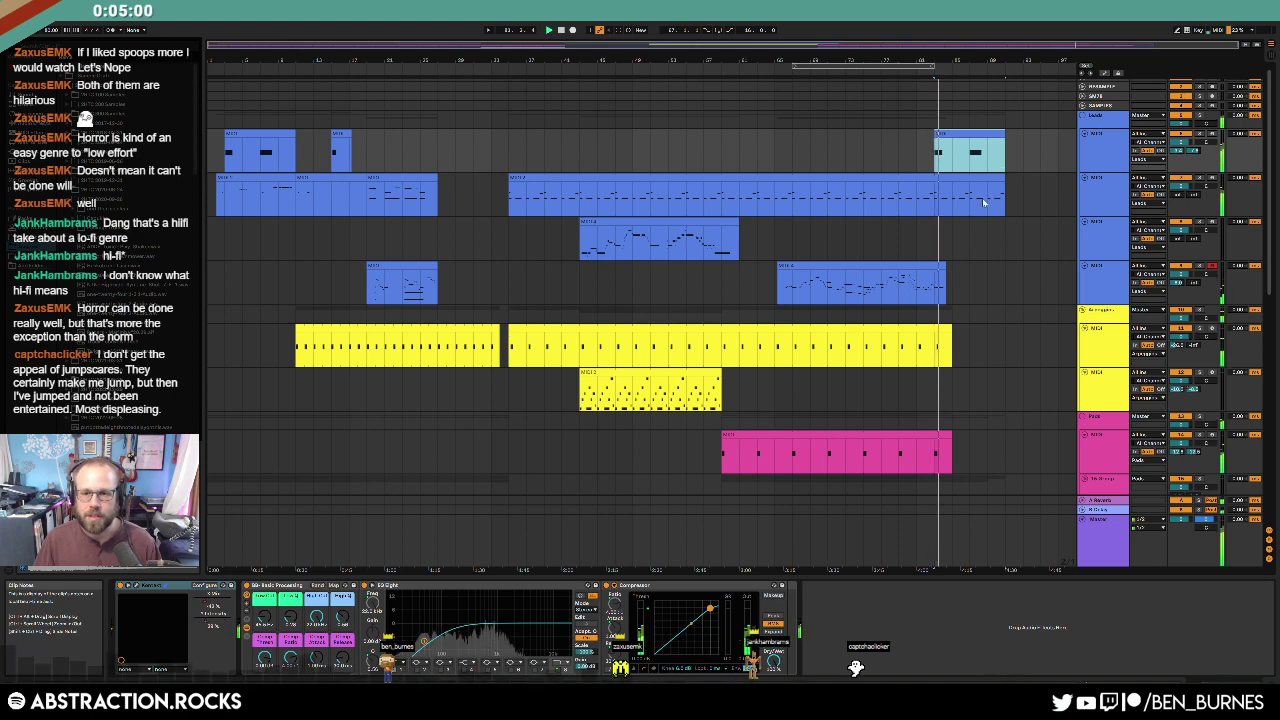
scroll(978, 220, "down", 5)
scroll(980, 300, "down", 1)
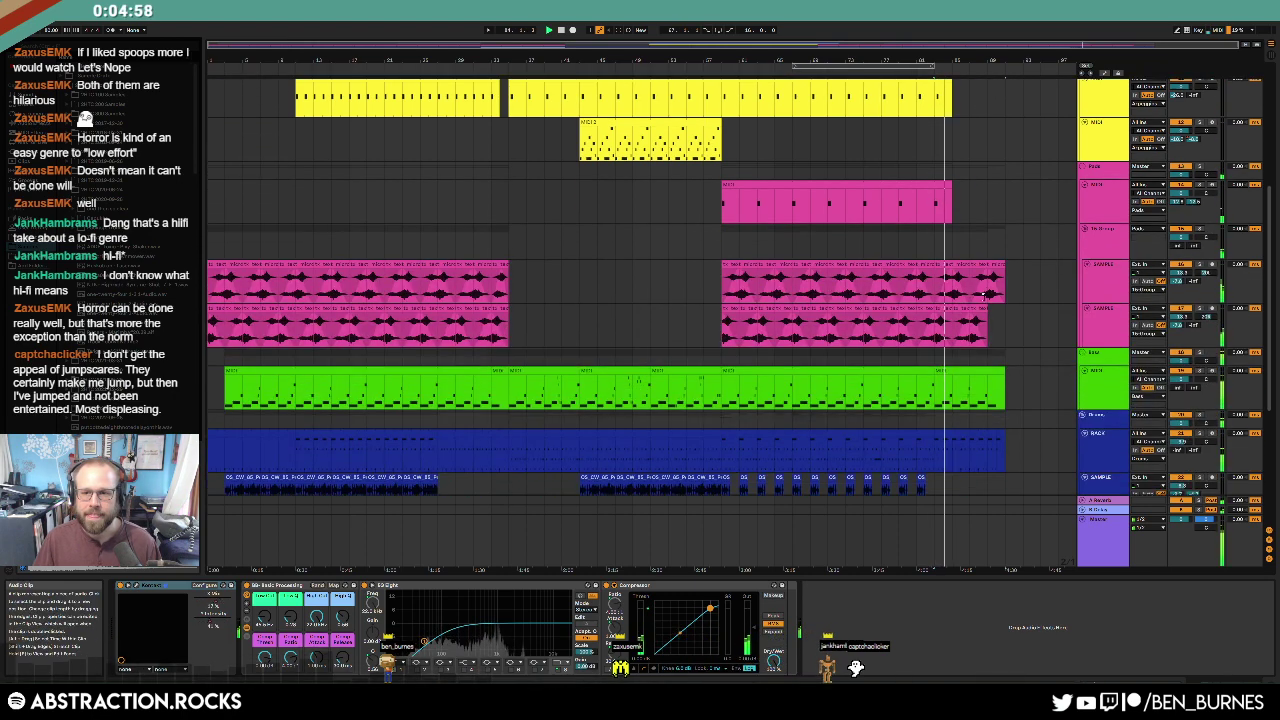
scroll(985, 305, "up", 5)
scroll(992, 310, "up", 1)
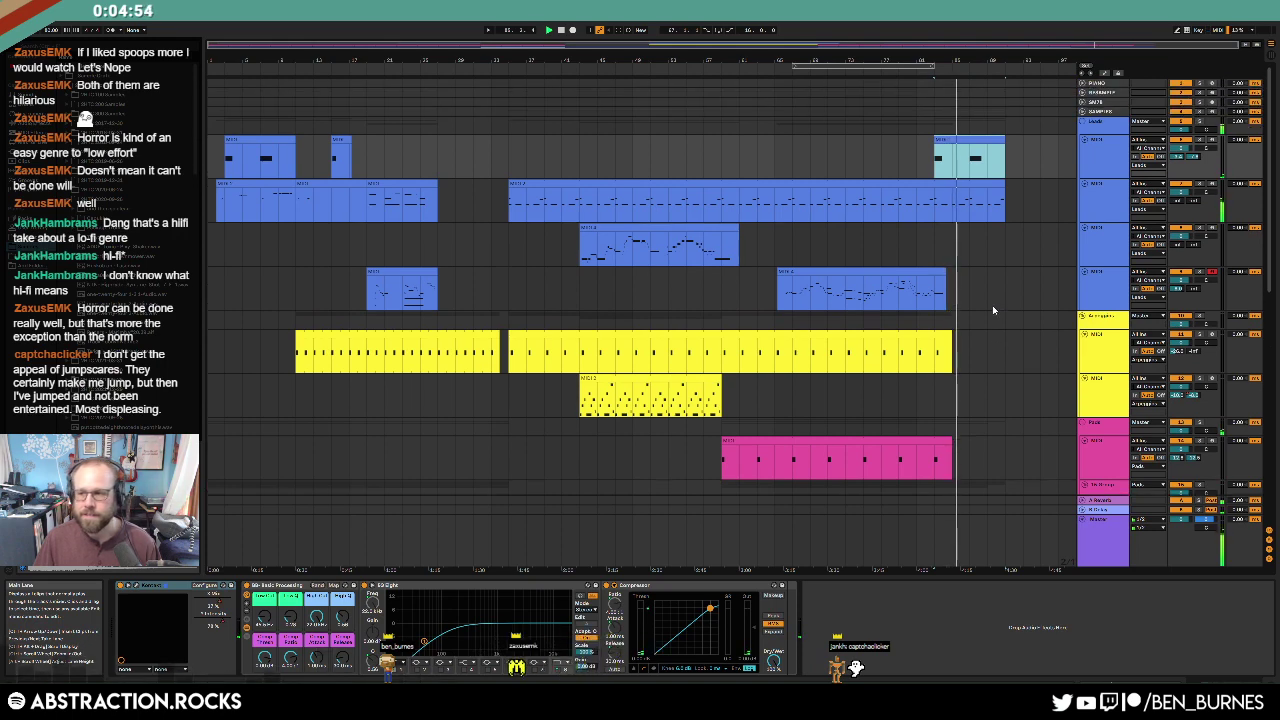
key("shift+Tab")
key("shift+Tab")
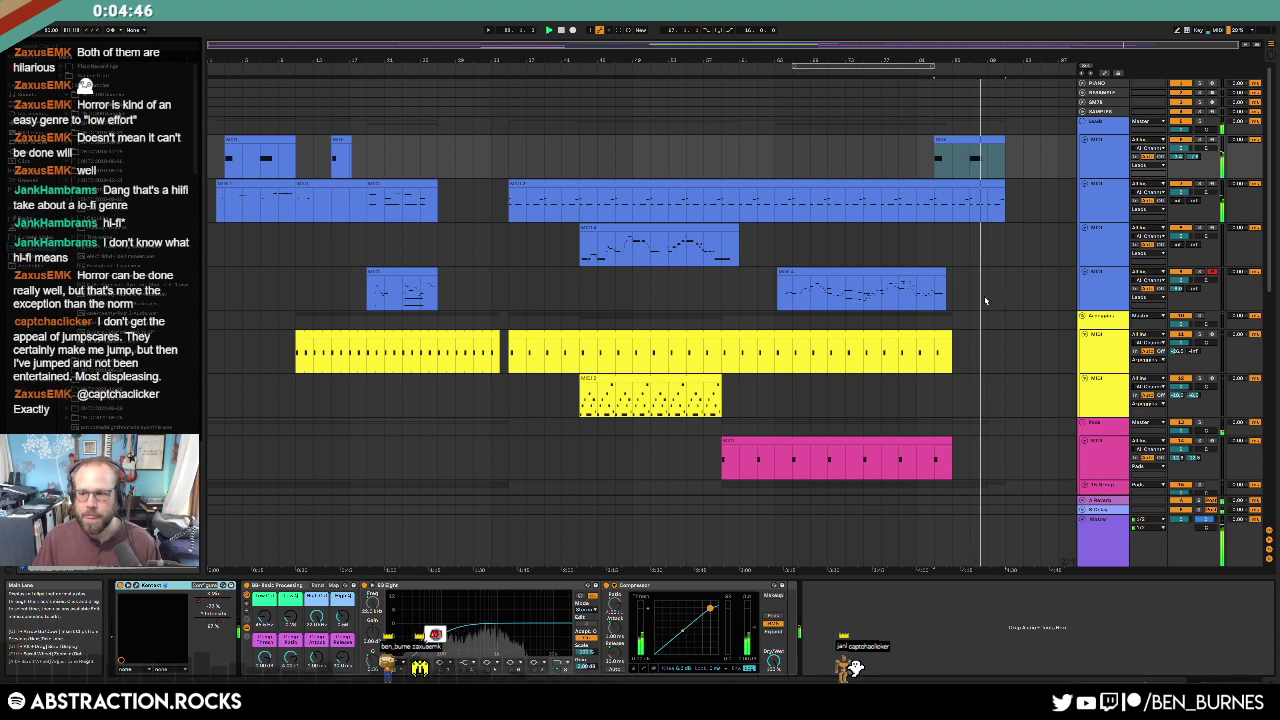
Step: Lower the Utility gain automation on the top lead track from just before bar 83 onward
left_click(974, 300)
left_click(932, 156)
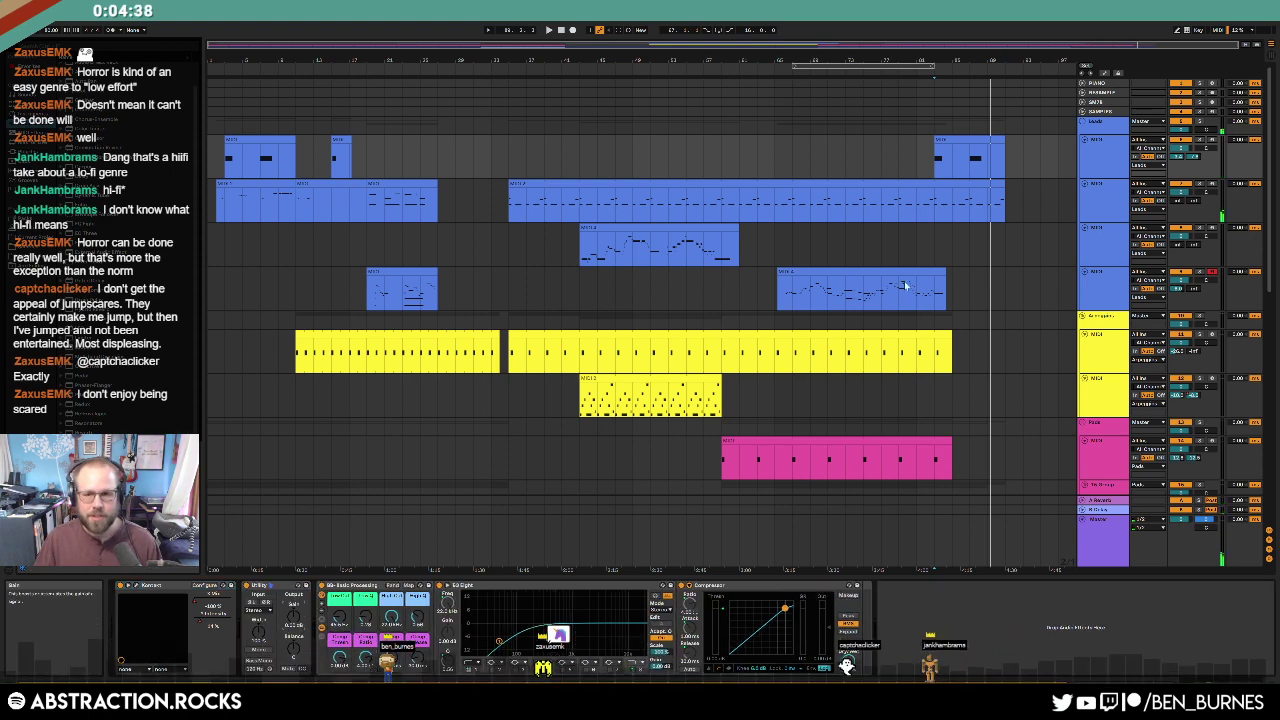
key("a")
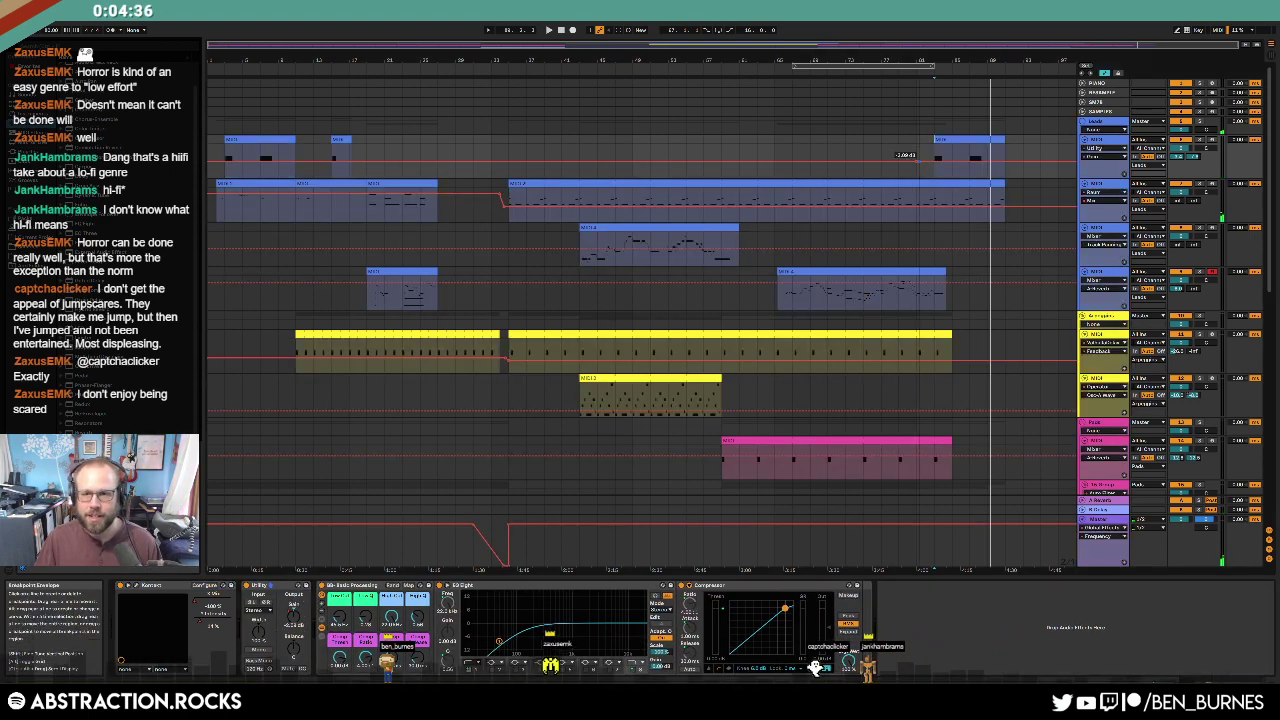
left_click_drag(918, 163, 916, 162)
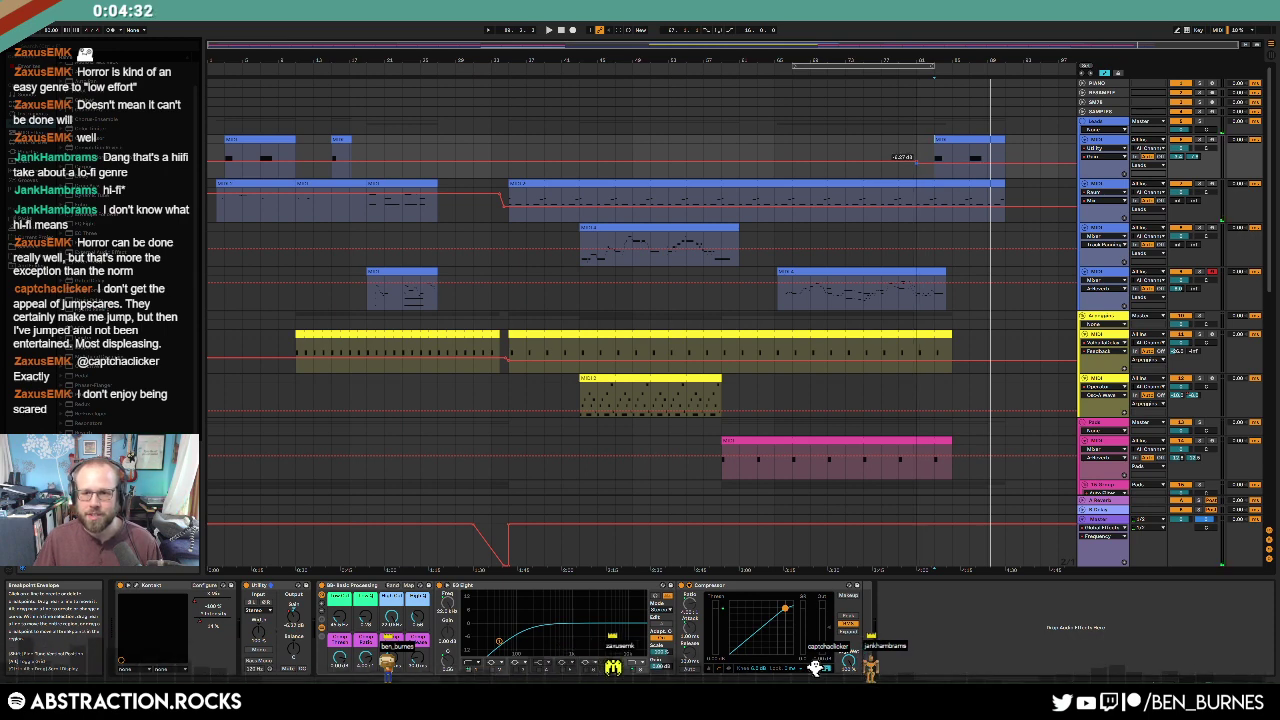
key("a")
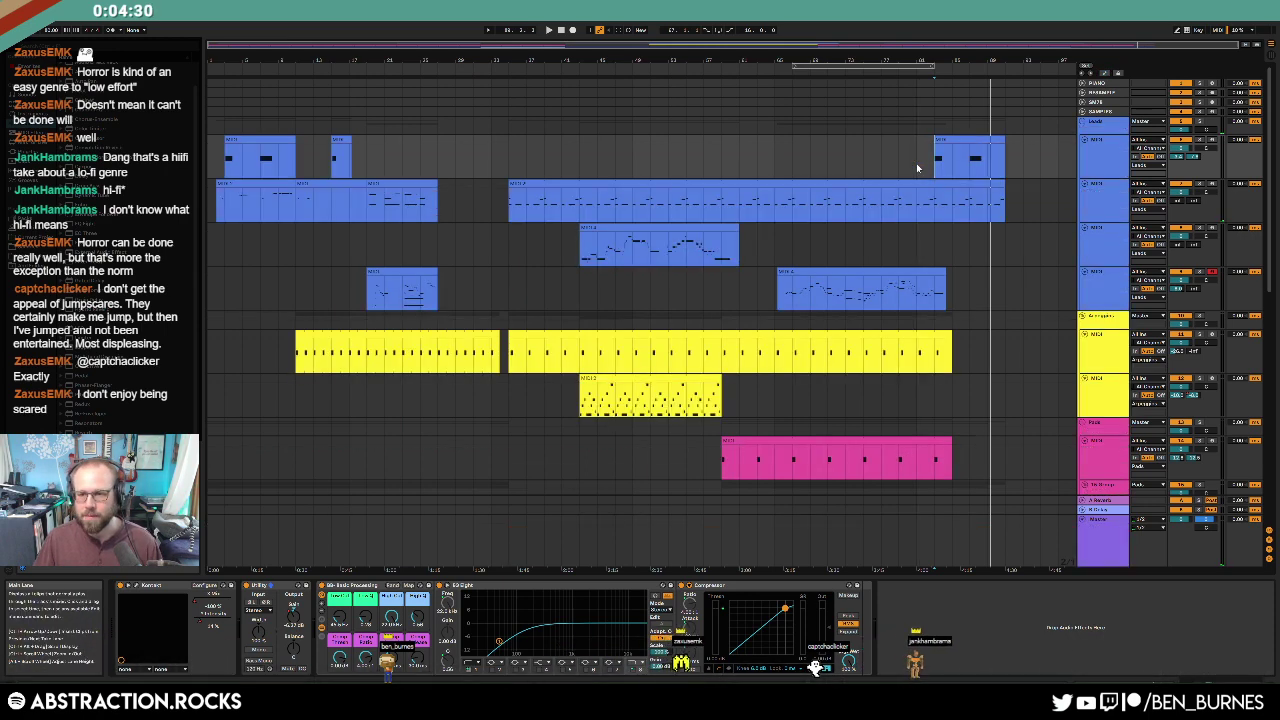
left_click(916, 163)
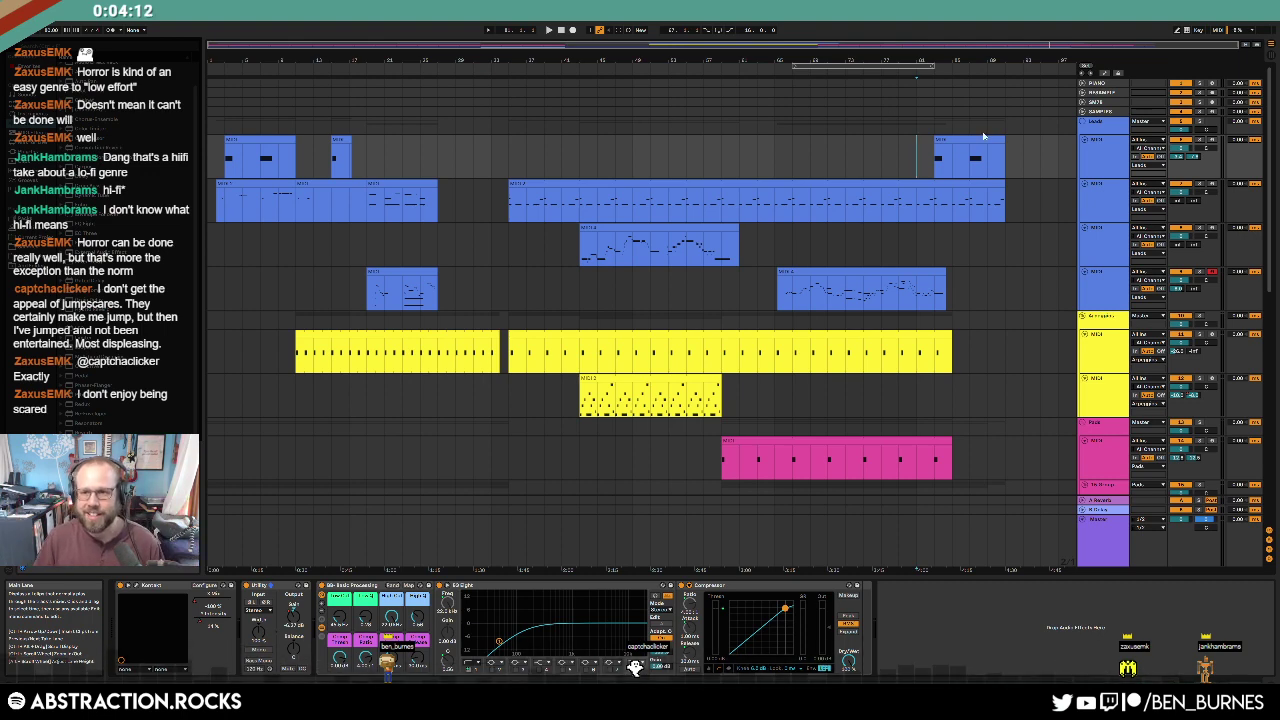
Step: Trim the end of the top lead track's outro clip back to bar 89
left_click_drag(1005, 143, 994, 143)
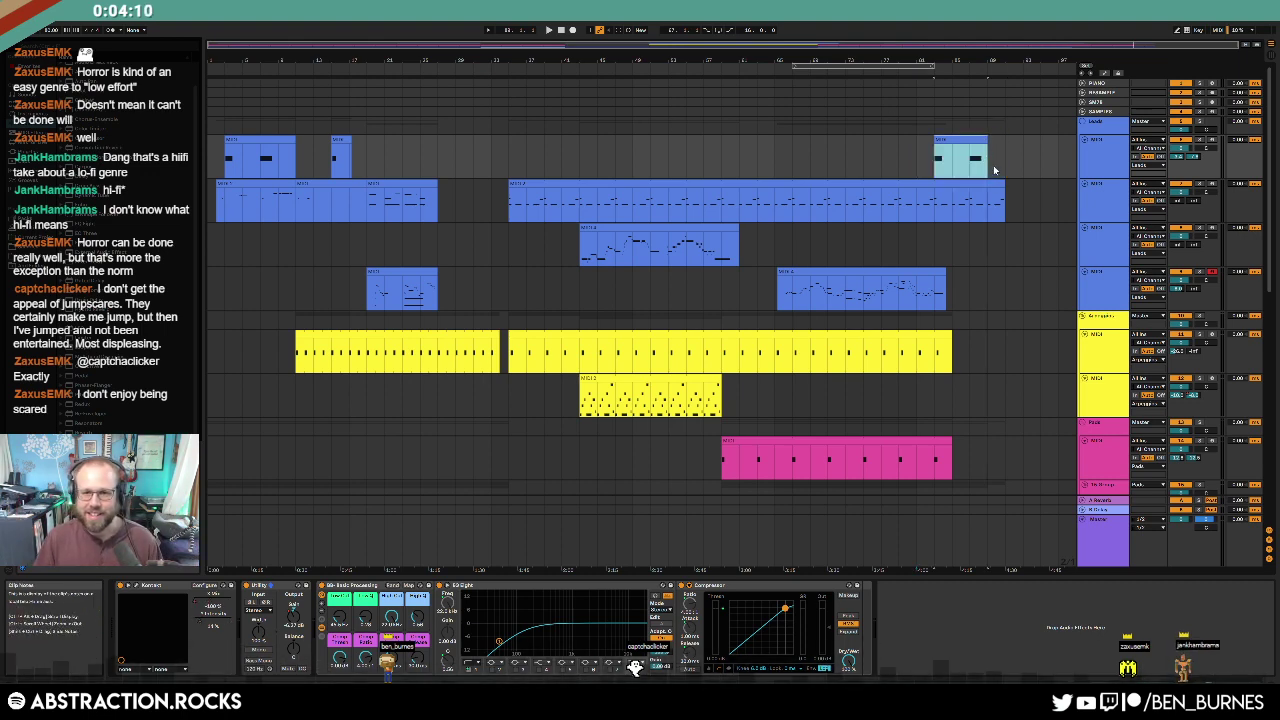
key("a")
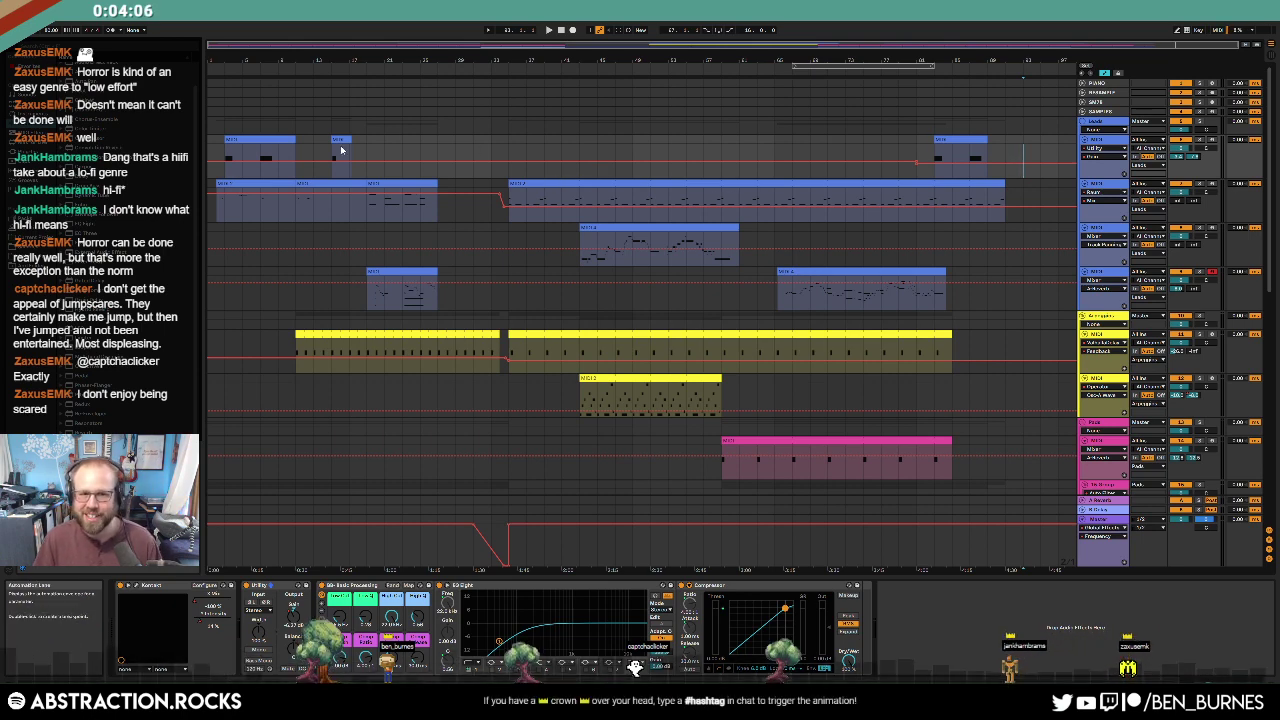
key("a")
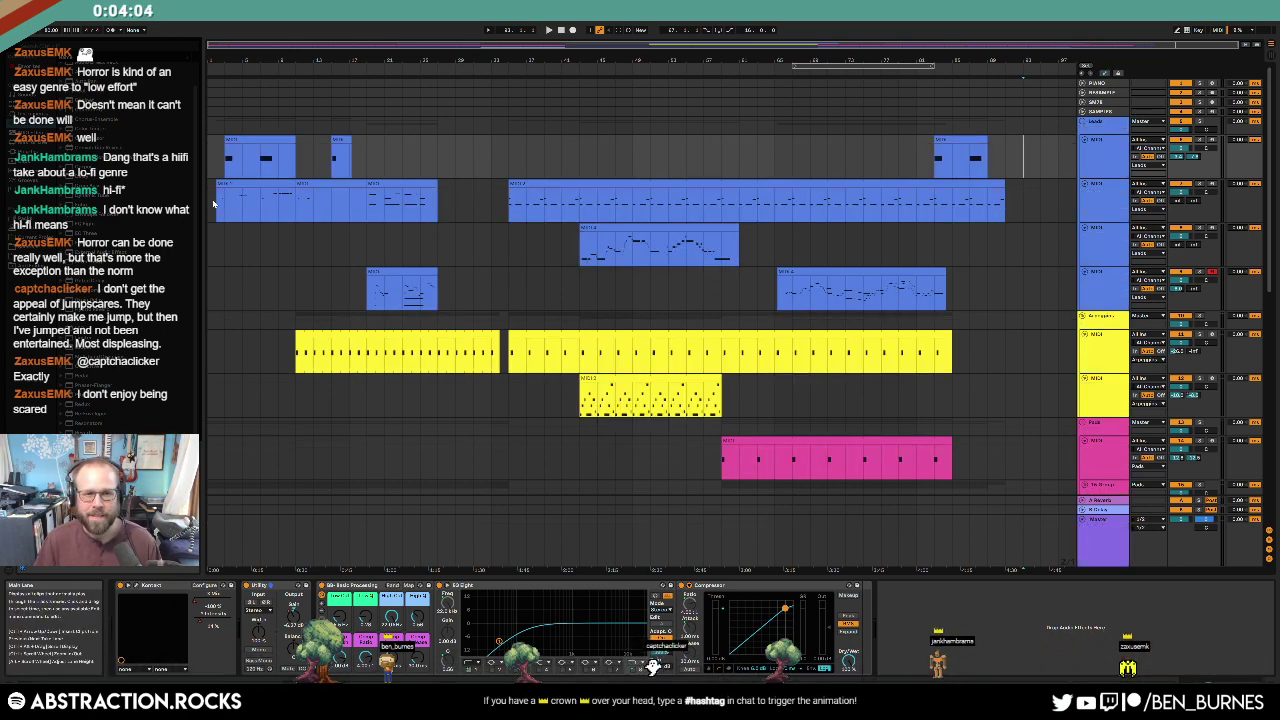
Step: Play the arrangement from the very beginning with the automation lanes hidden
left_click(213, 203)
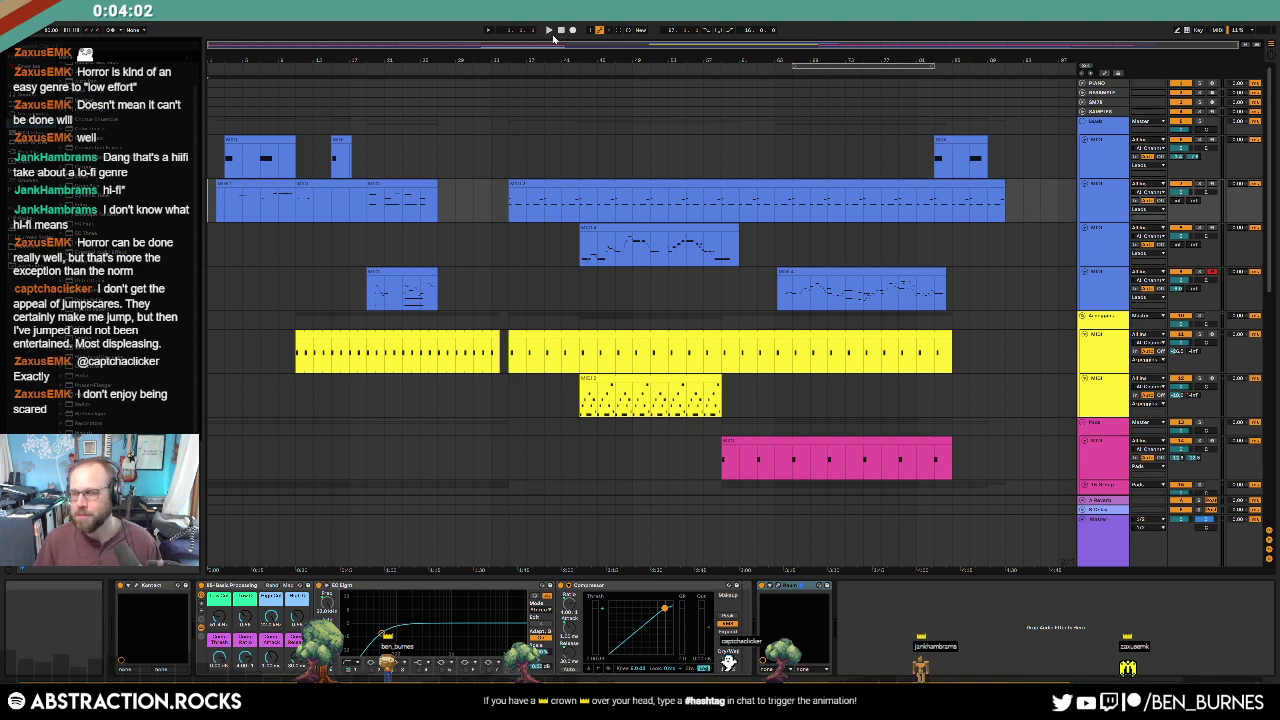
left_click(548, 30)
key("a")
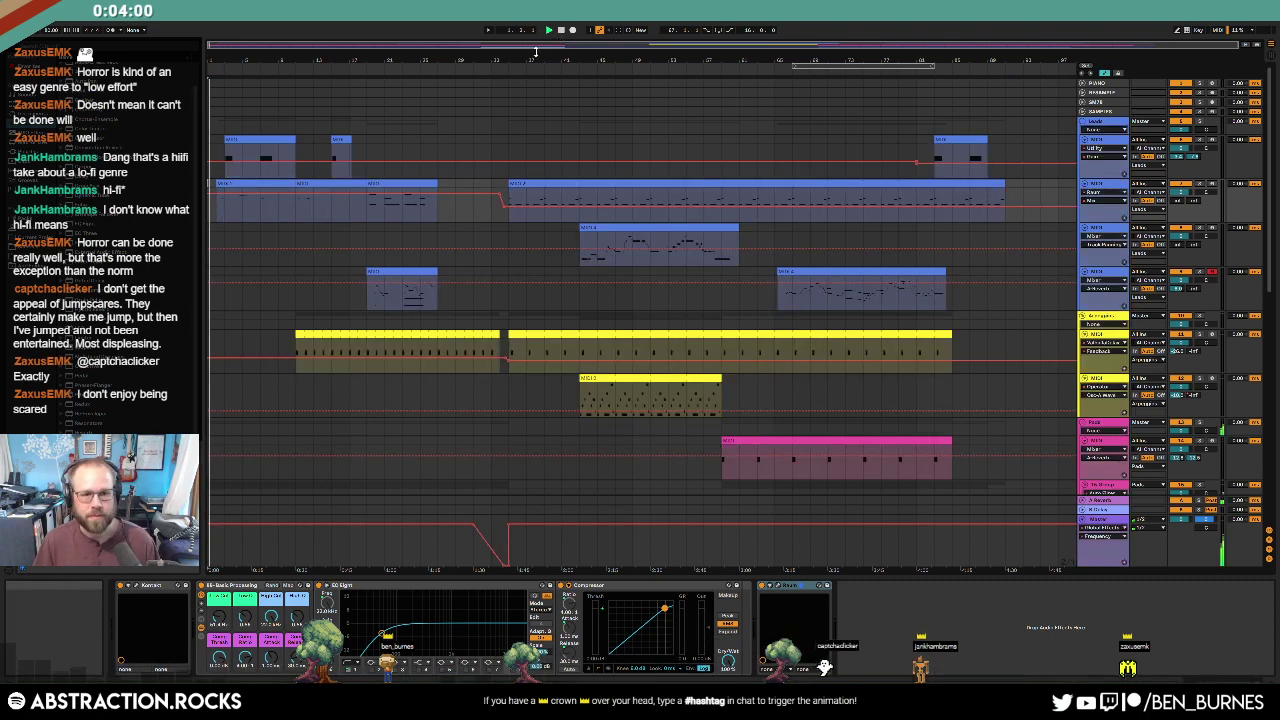
key("a")
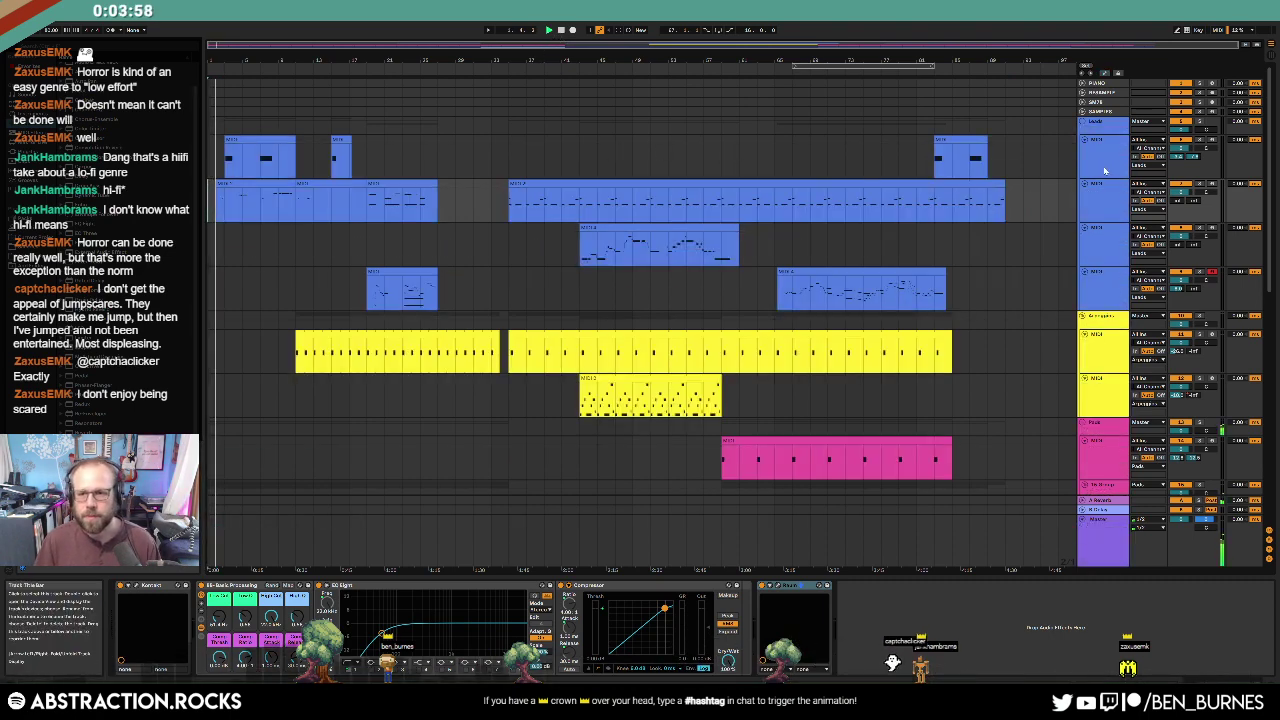
Step: Fold all lead, arpeggio and pad tracks, including the two pad sample tracks, to their minimum height
left_click(1105, 170)
left_click(1114, 294, "shift")
left_click(1083, 272)
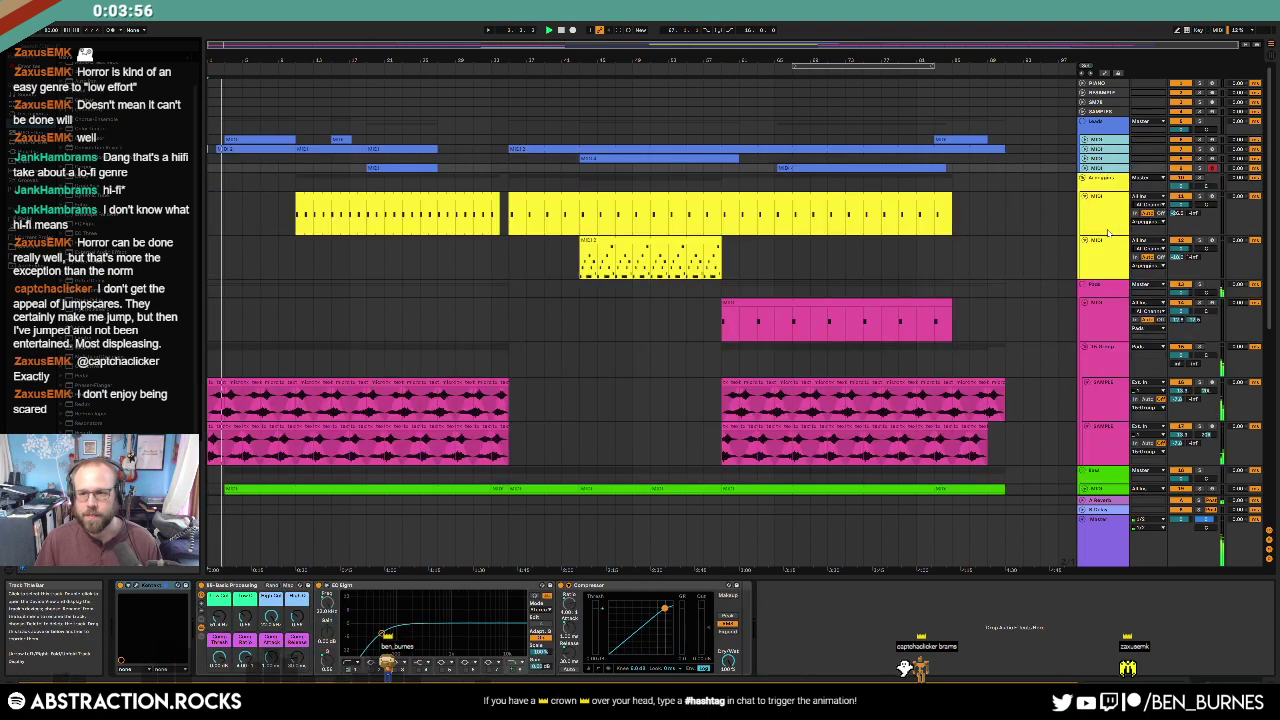
left_click(1108, 230)
left_click(1107, 248, "shift")
left_click(1085, 197)
left_click(1109, 257)
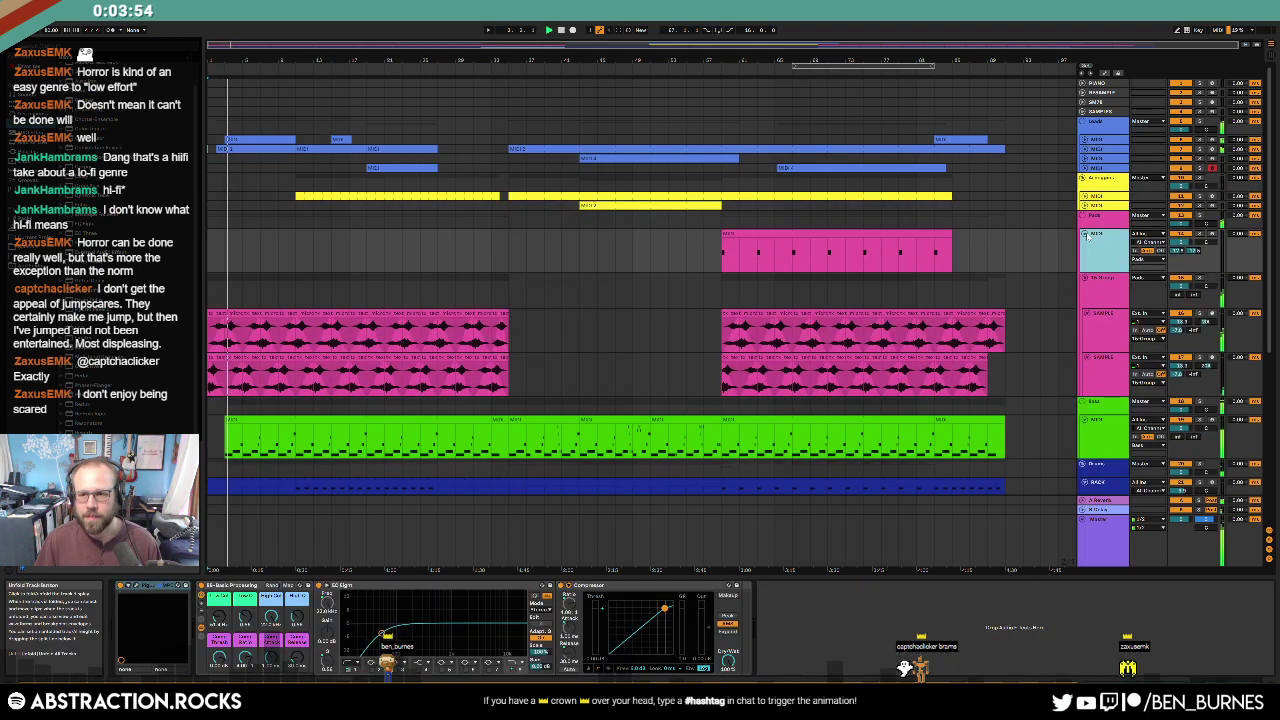
left_click(1086, 235)
left_click(1105, 296)
left_click(1105, 335, "shift")
left_click(1087, 280)
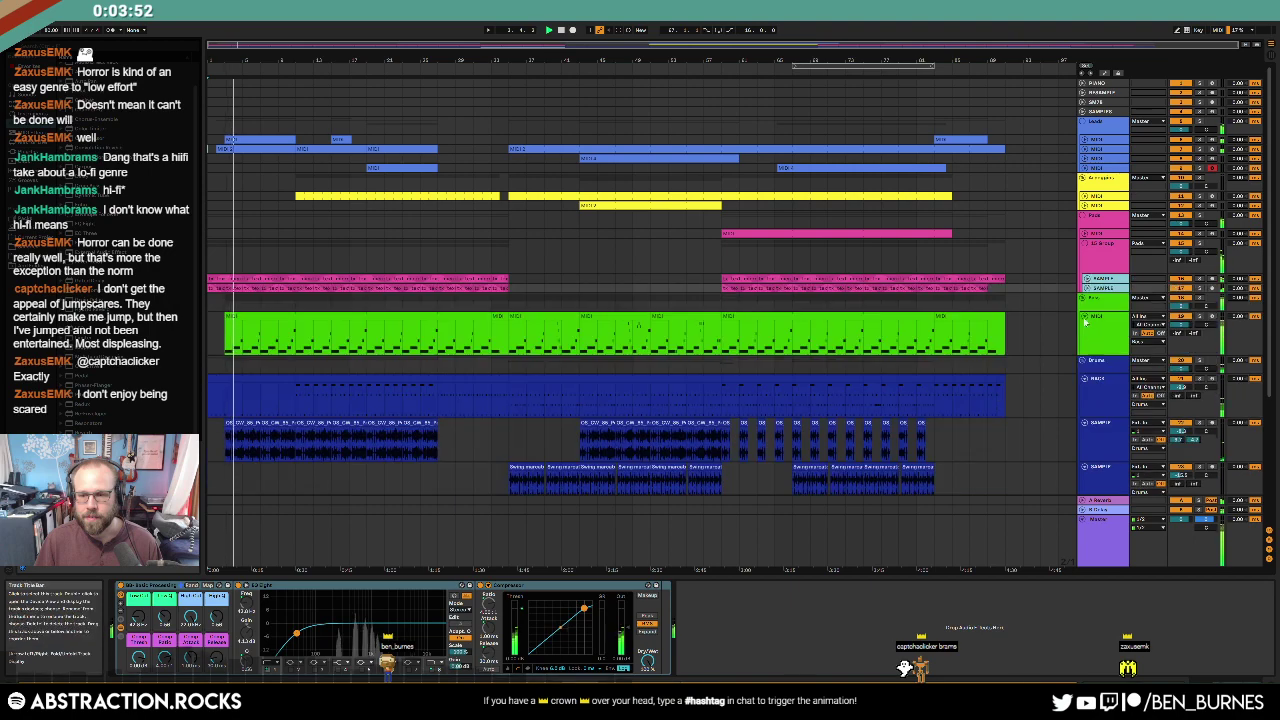
Step: Fold the bass track, all drum tracks and both ambience sample tracks to their minimum height
left_click(1085, 316)
left_click(1100, 362)
scroll(1121, 457, "down", 2)
left_click(1121, 457, "shift")
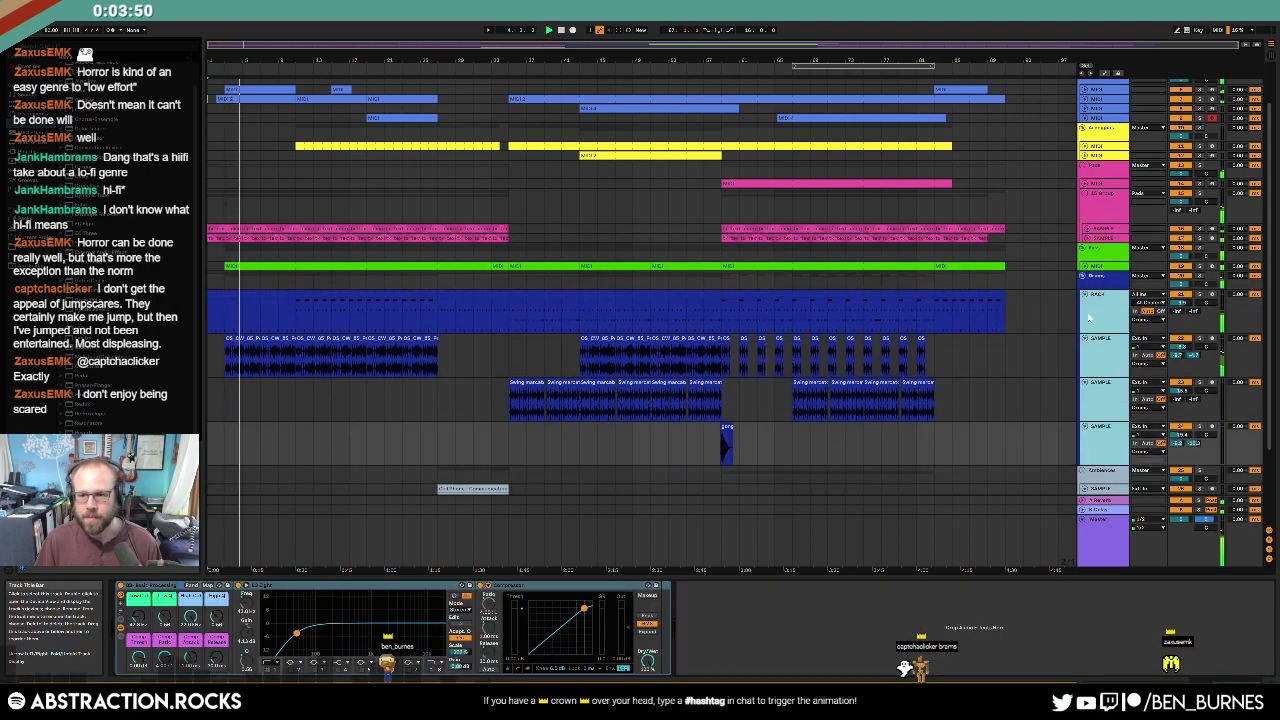
left_click(1085, 295)
left_click(1101, 356)
left_click(1097, 394, "shift")
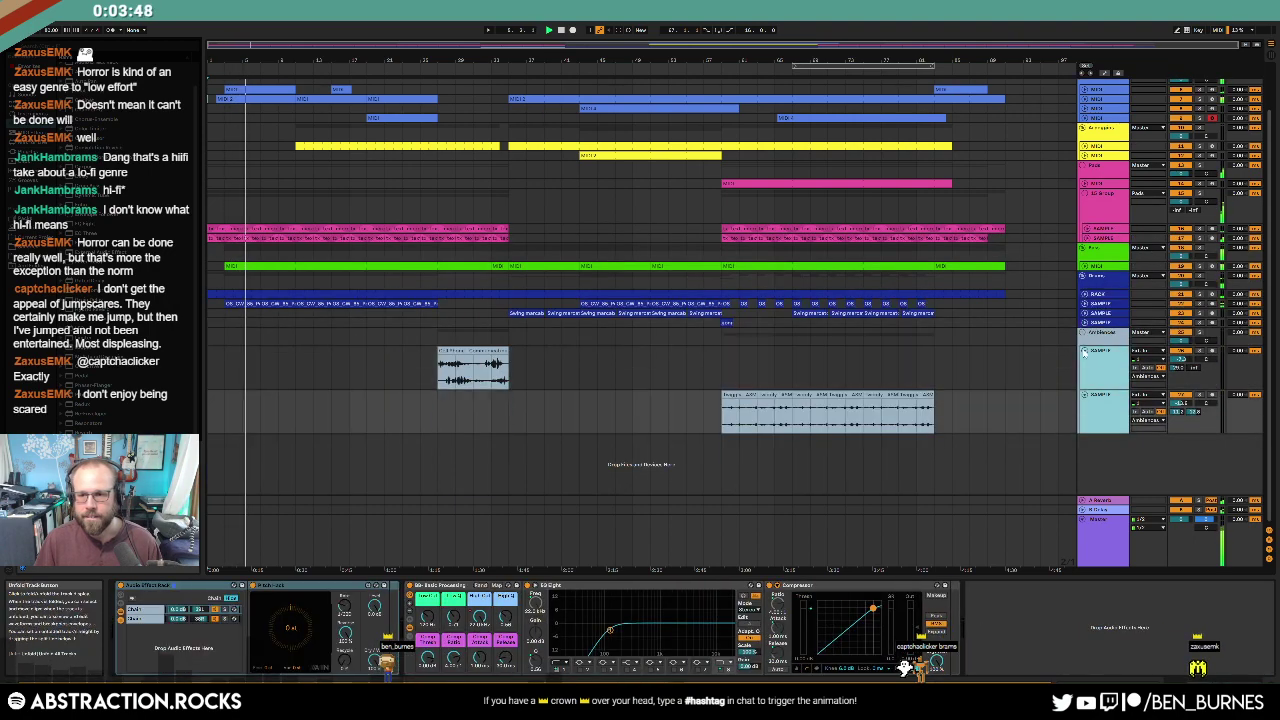
left_click(1085, 352)
Step: Collapse the master's effects rack, expand its mastering rack and open the Youlean Loudness Meter window
left_click(1038, 553)
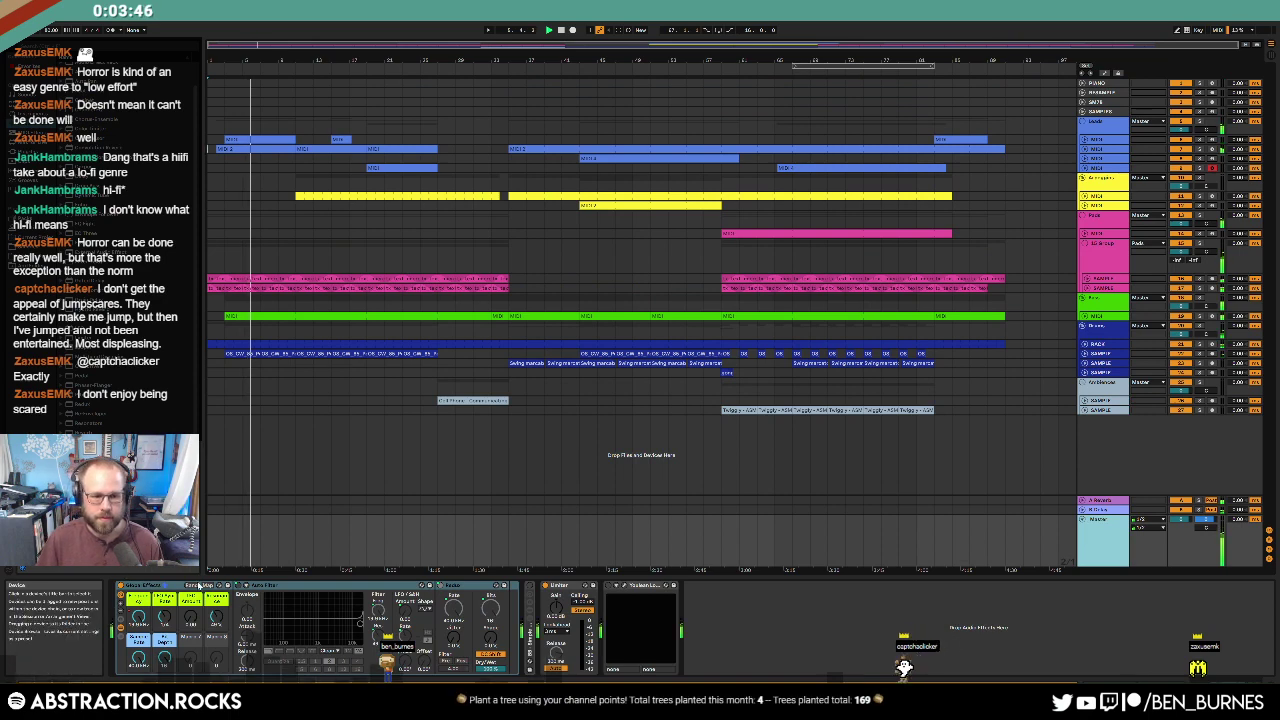
double_click(153, 587)
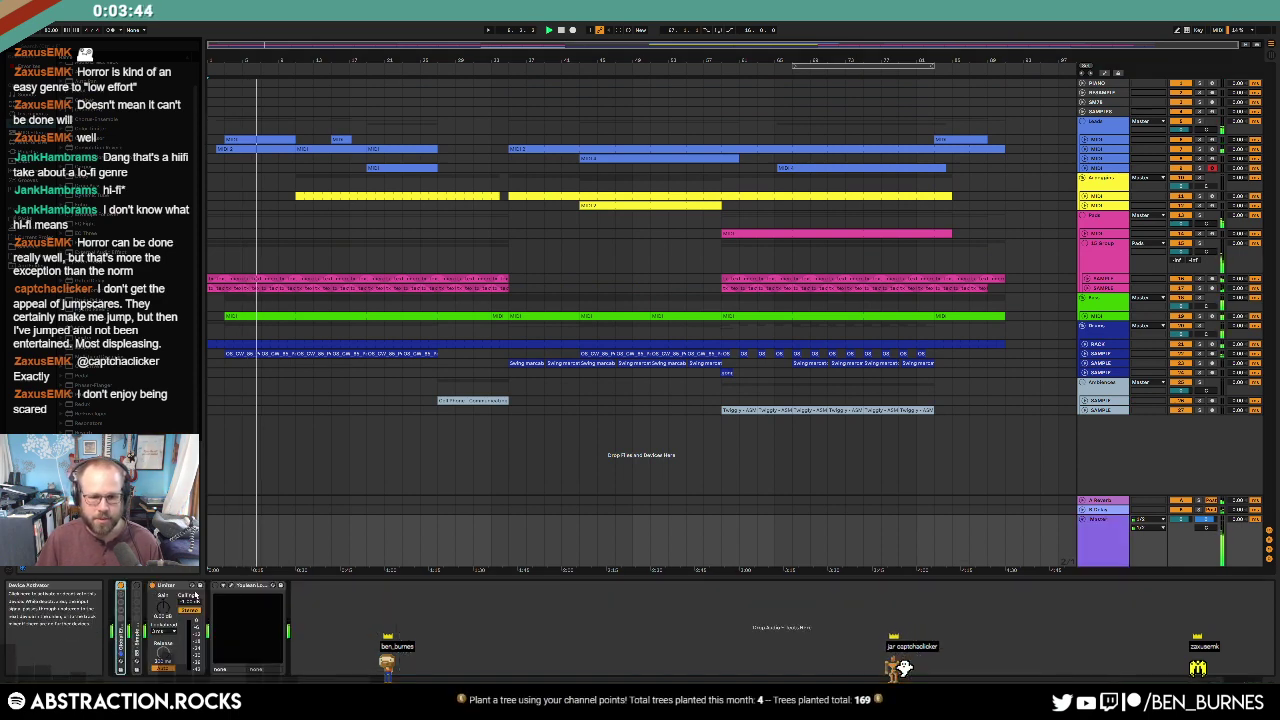
double_click(137, 604)
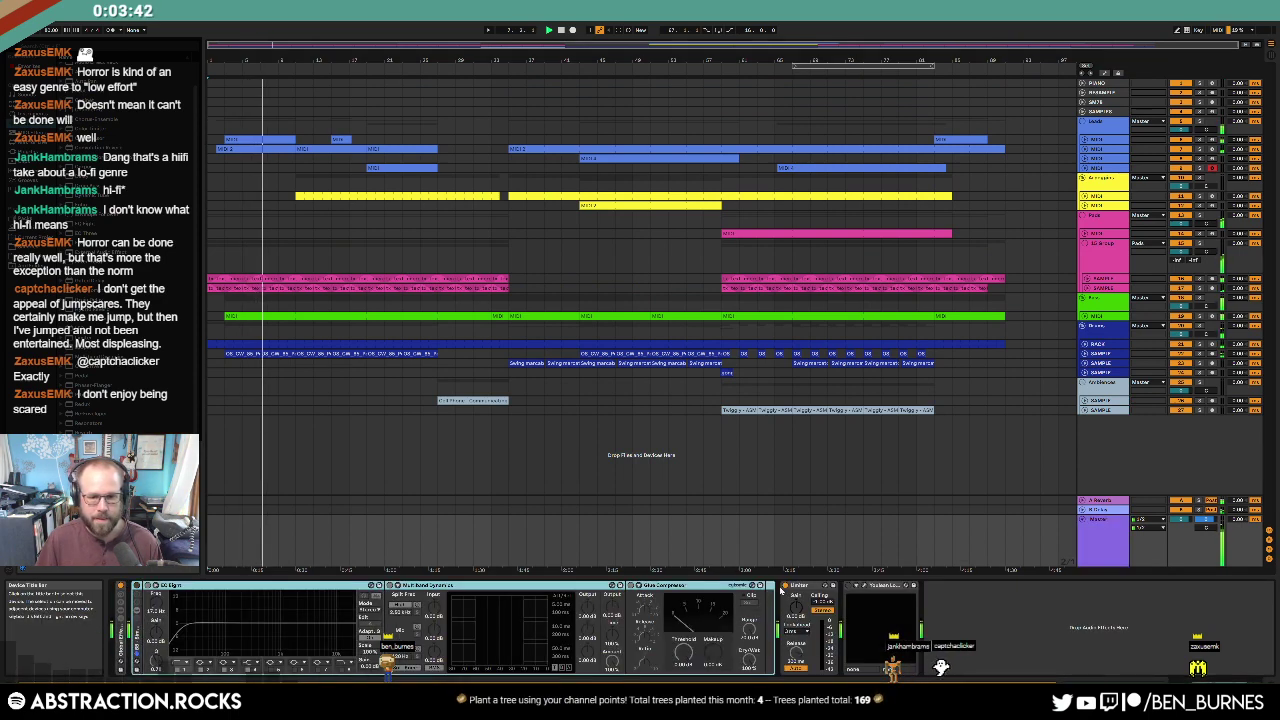
left_click(864, 588)
left_click_drag(690, 185, 1043, 230)
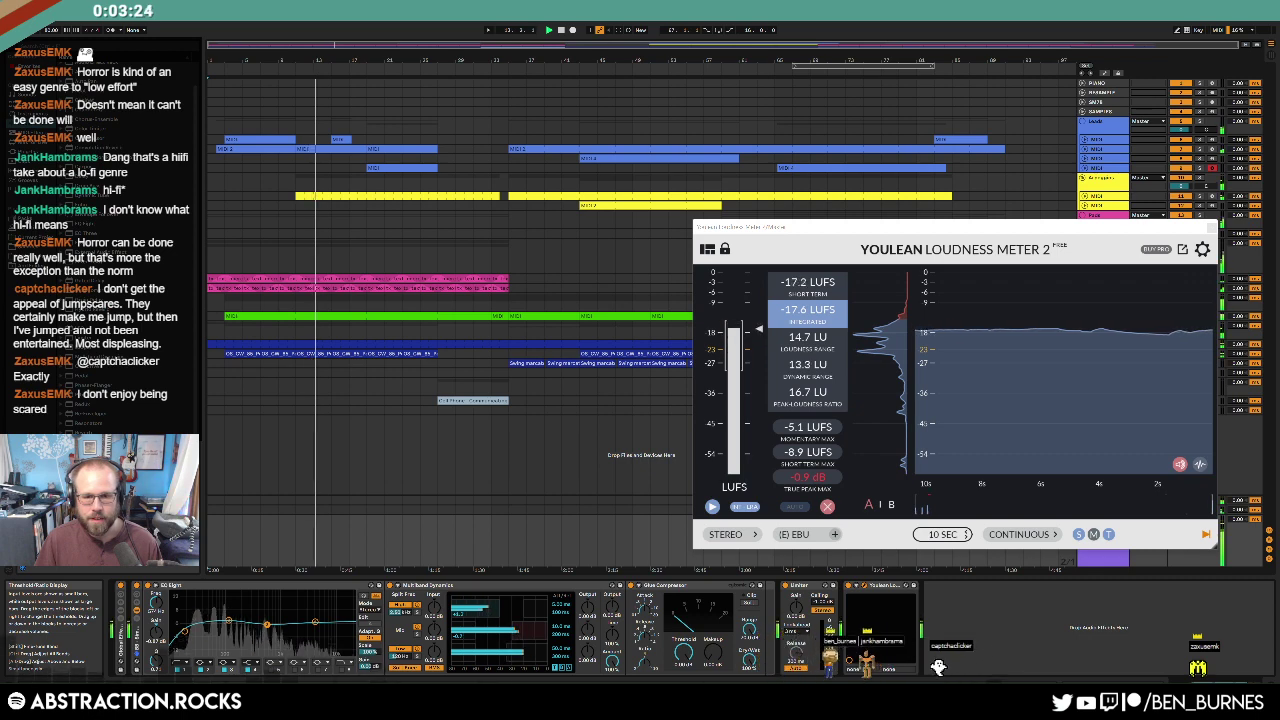
Step: Unfold the green bass track and raise its volume slightly during playback
left_click_drag(1024, 228, 908, 404)
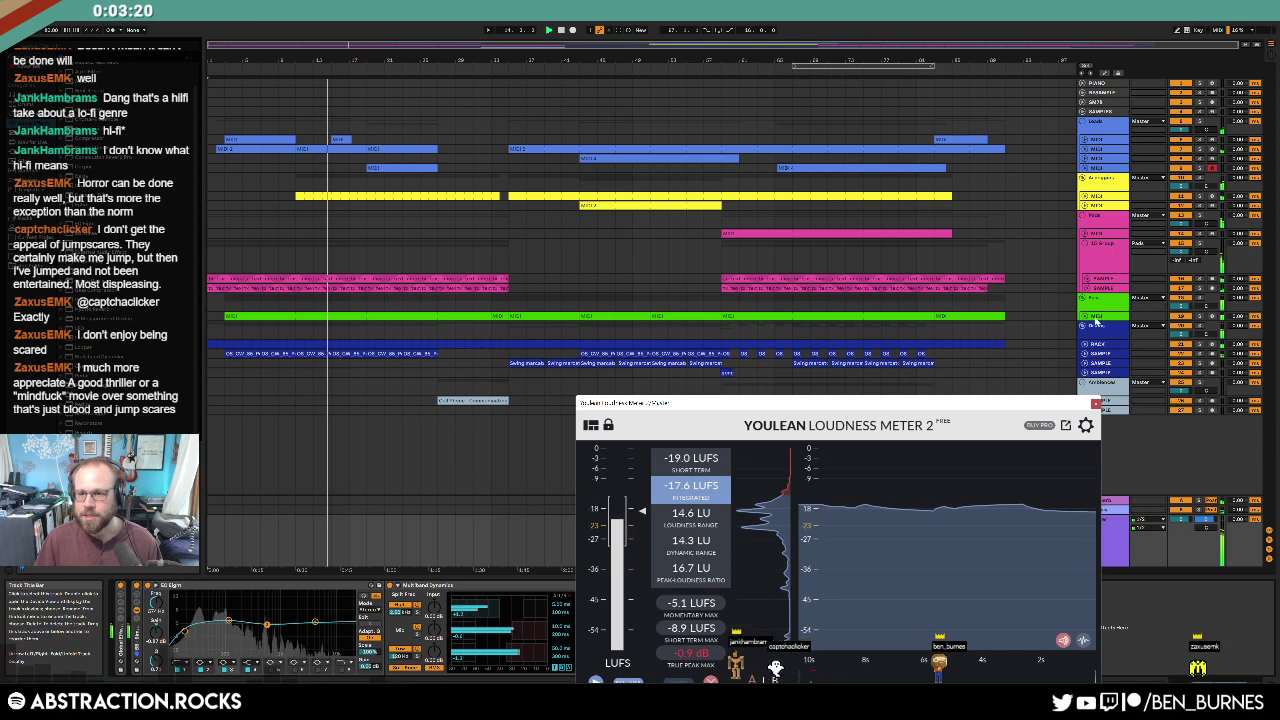
left_click(1092, 317)
key("u")
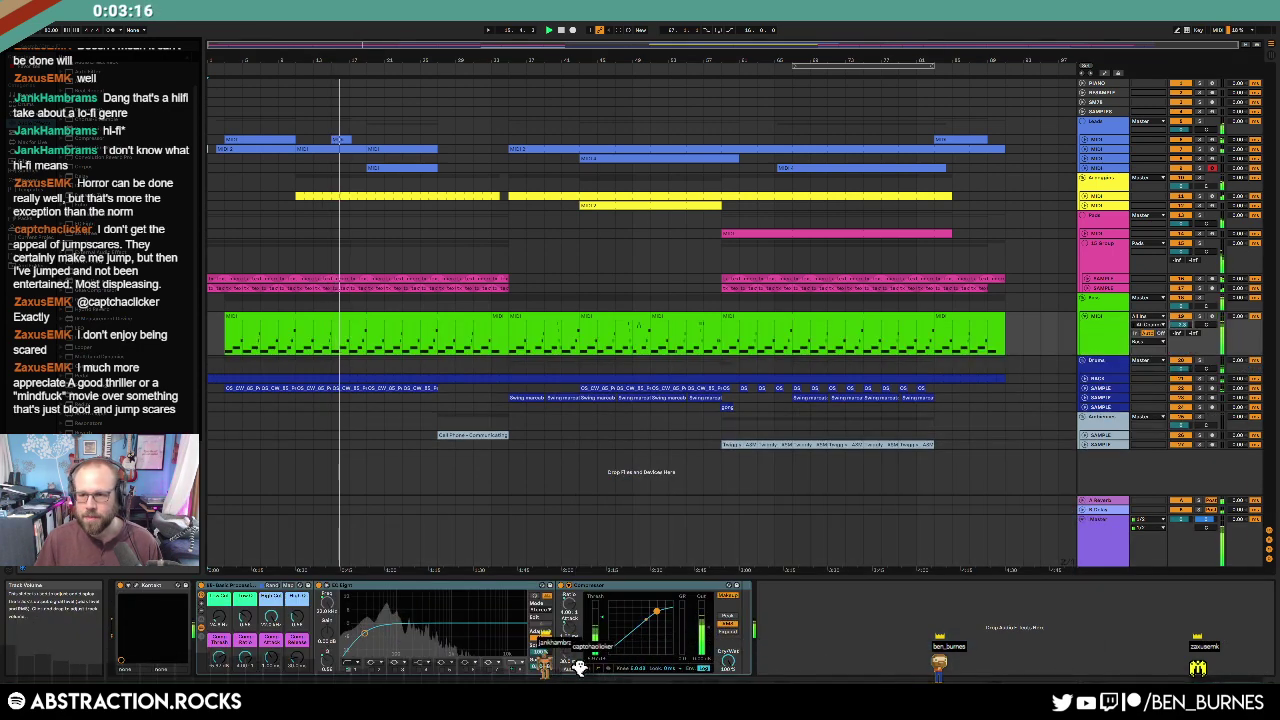
left_click_drag(1182, 325, 1182, 321)
Step: Examine the master's loudness on the Youlean meter through the transition into bar 35, and close the meter
left_click(1103, 522)
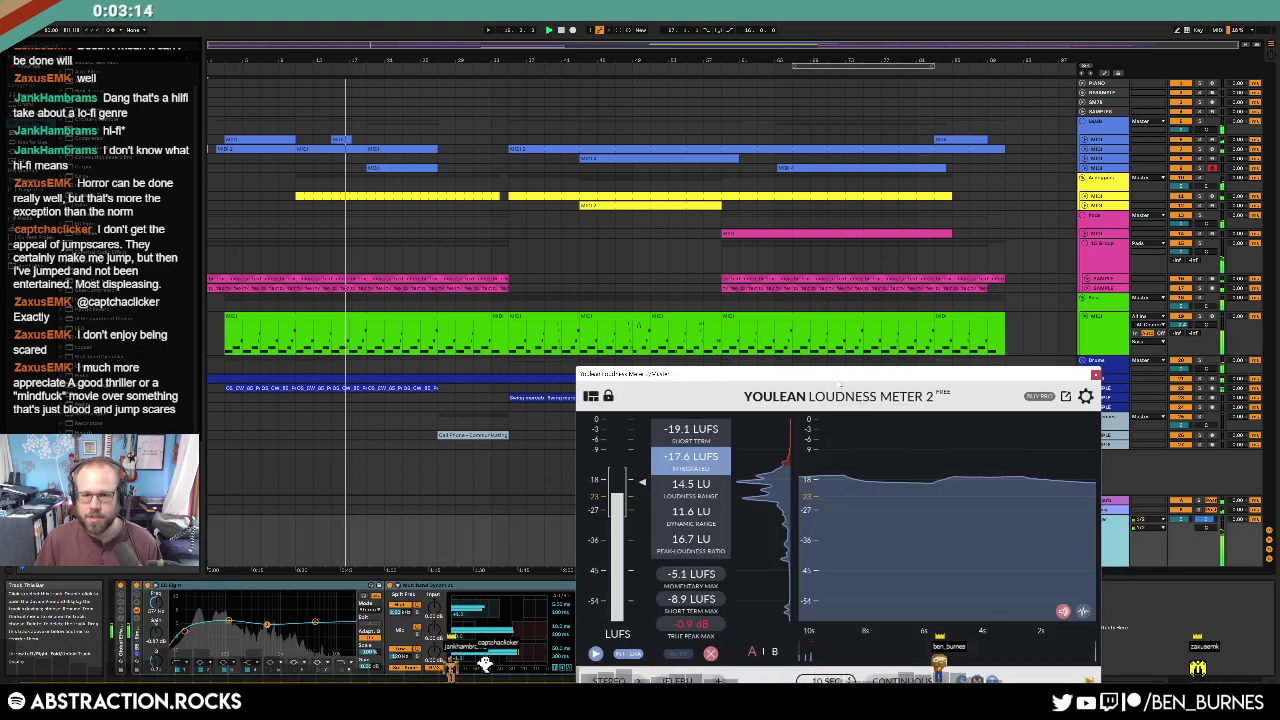
left_click_drag(839, 383, 771, 217)
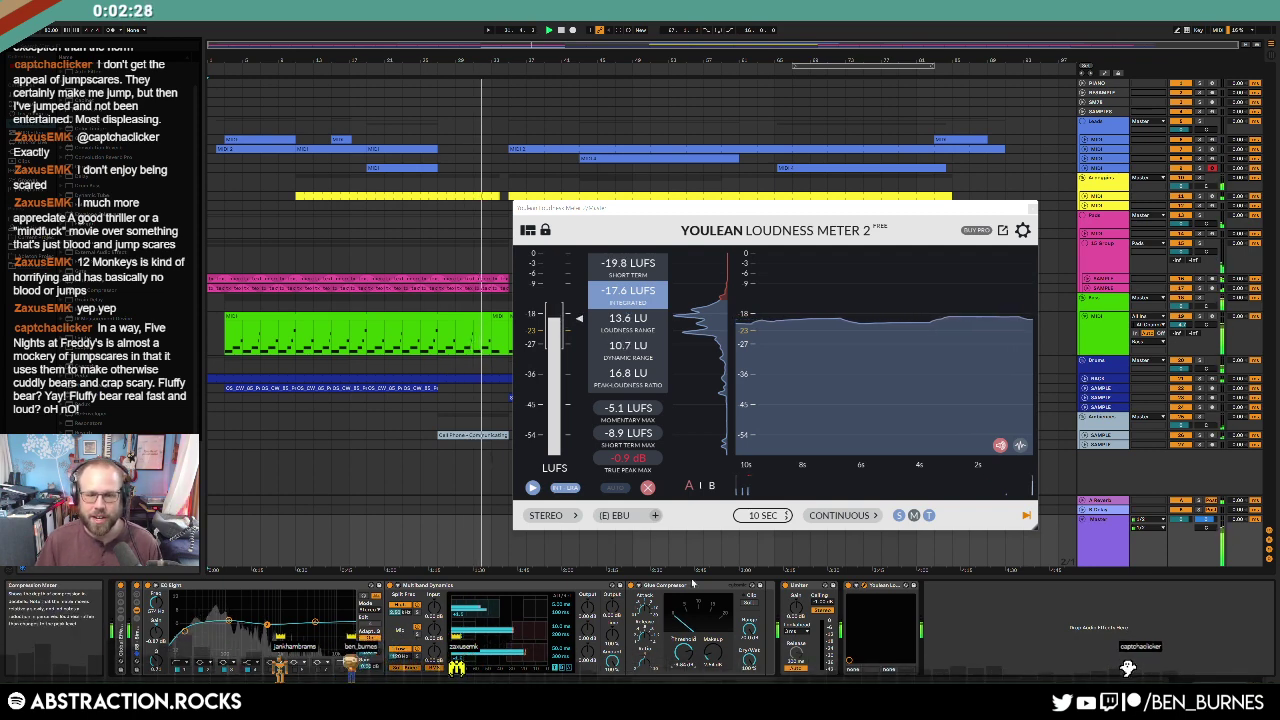
left_click_drag(792, 212, 785, 64)
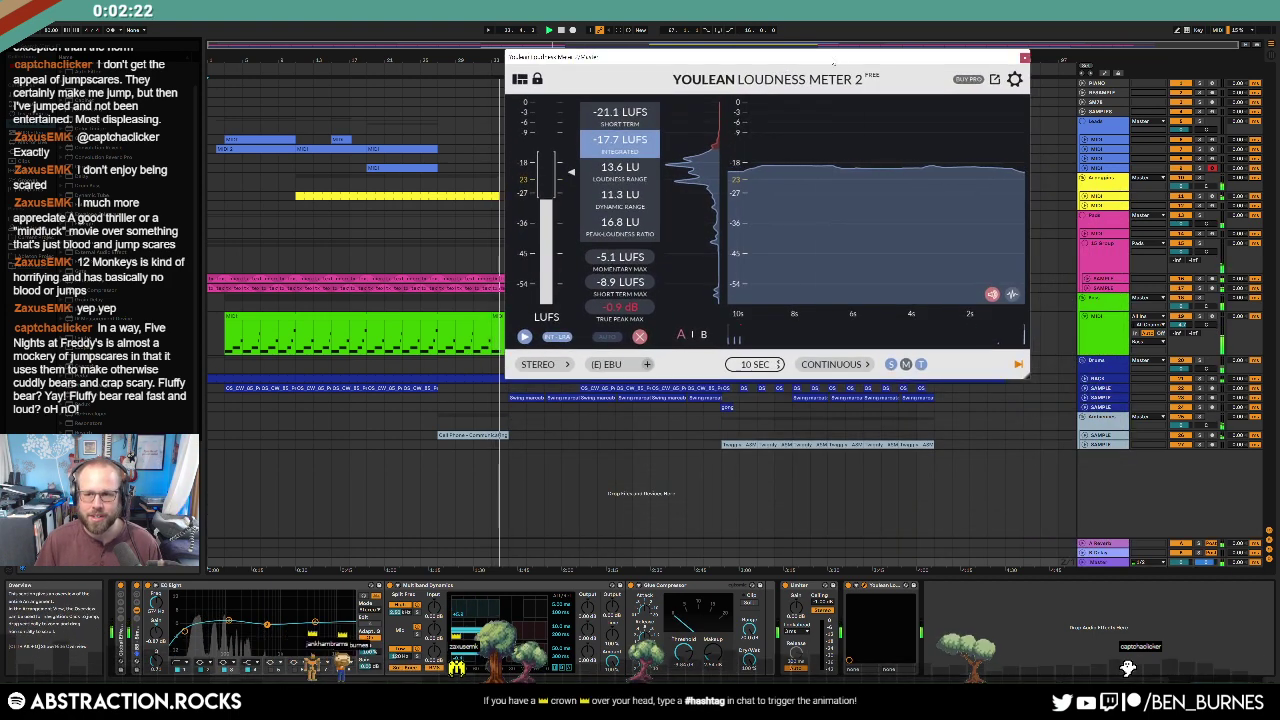
left_click_drag(832, 60, 927, 109)
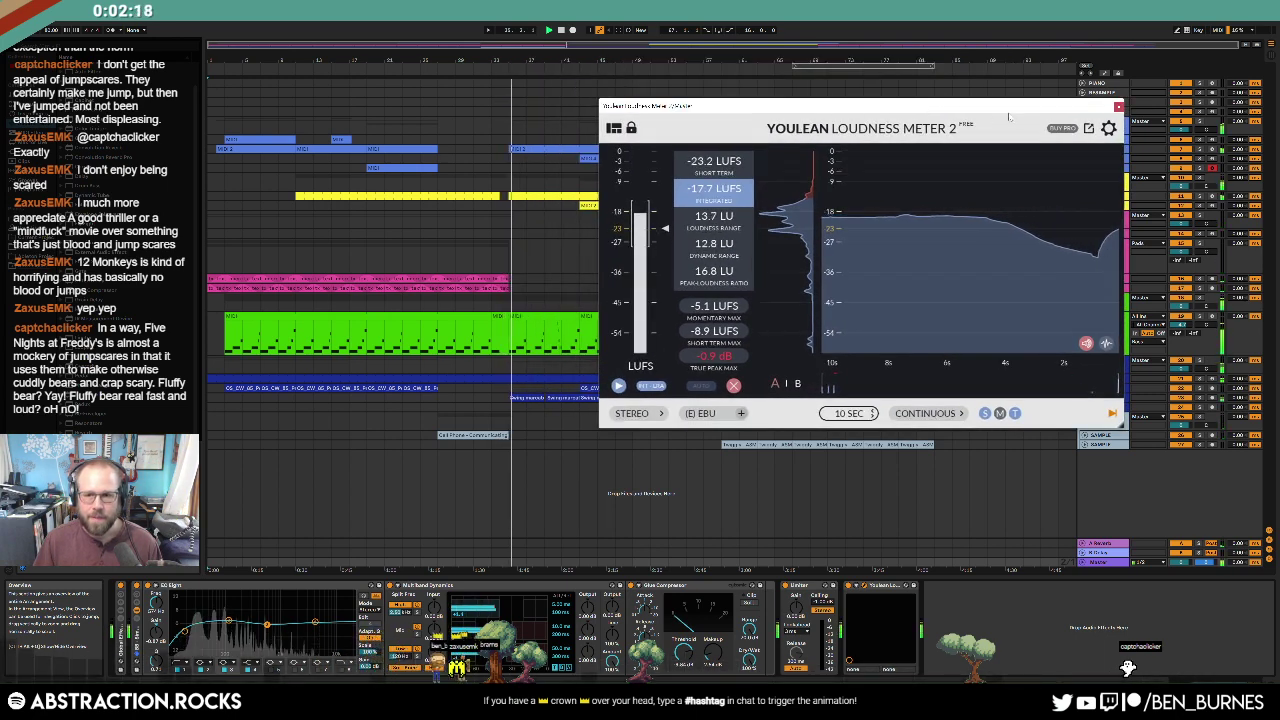
left_click(1118, 106)
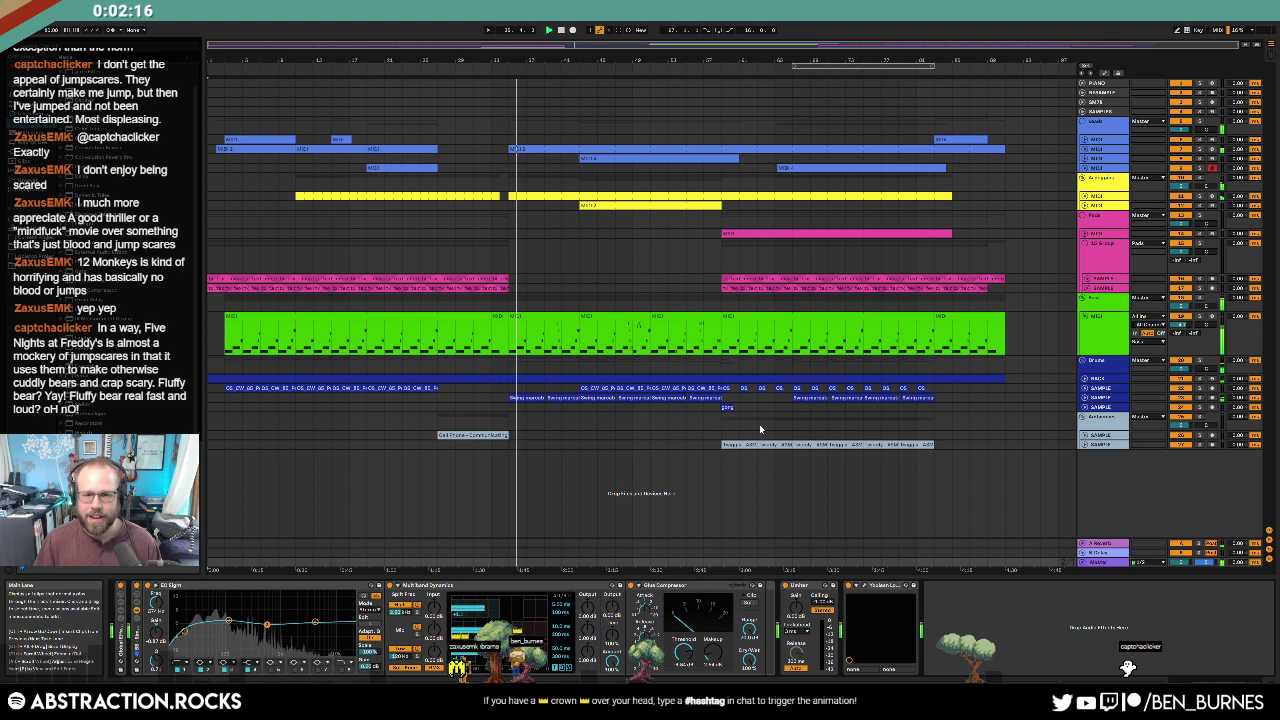
Step: Copy the gong sample at bar 59 to bar 35 on the same drum sample track
left_click_drag(741, 409, 706, 408)
key("ctrl+c")
left_click(498, 408)
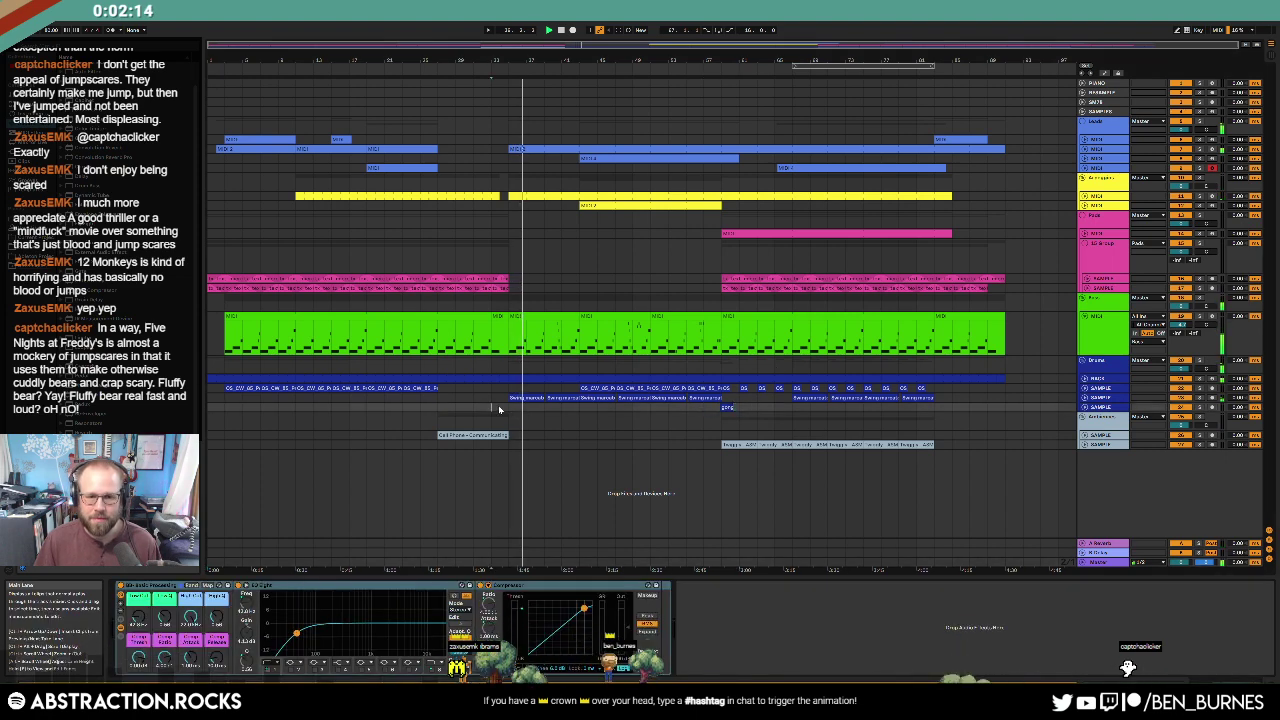
key("ctrl+v")
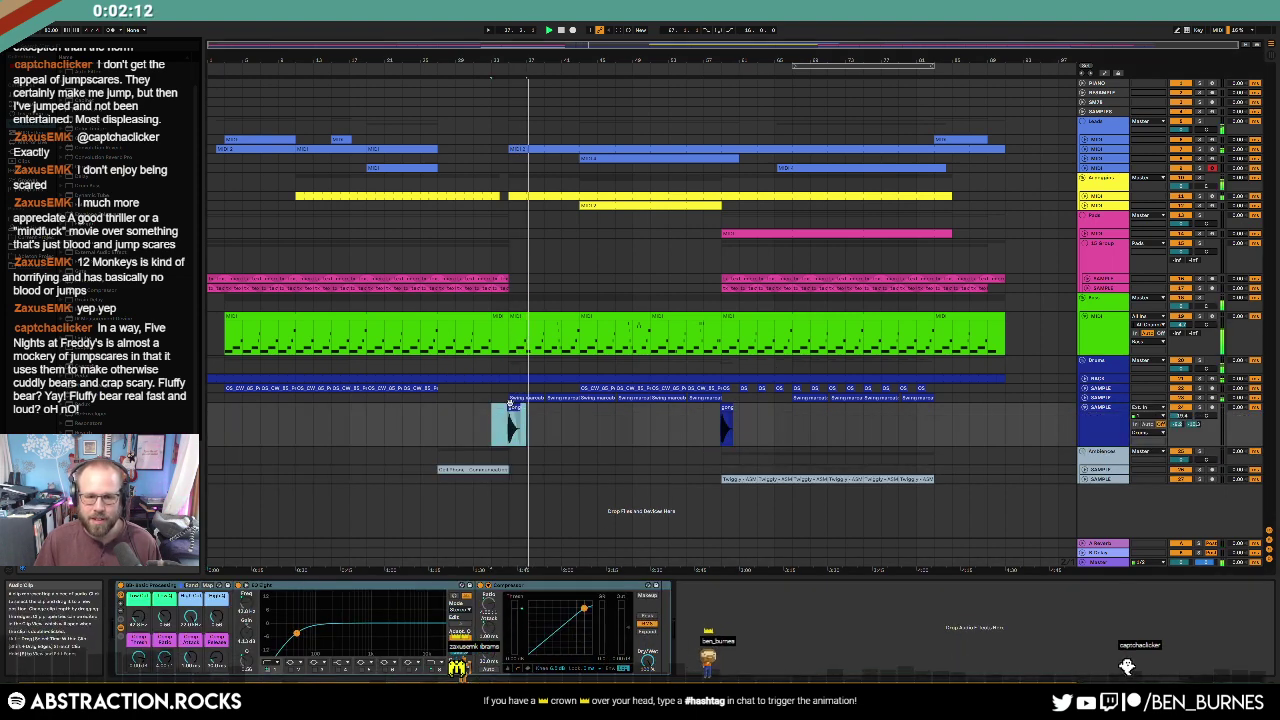
Step: Turn down the copied gong clip's level and replay the section from bar 35
double_click(513, 406)
left_click_drag(191, 568, 191, 590)
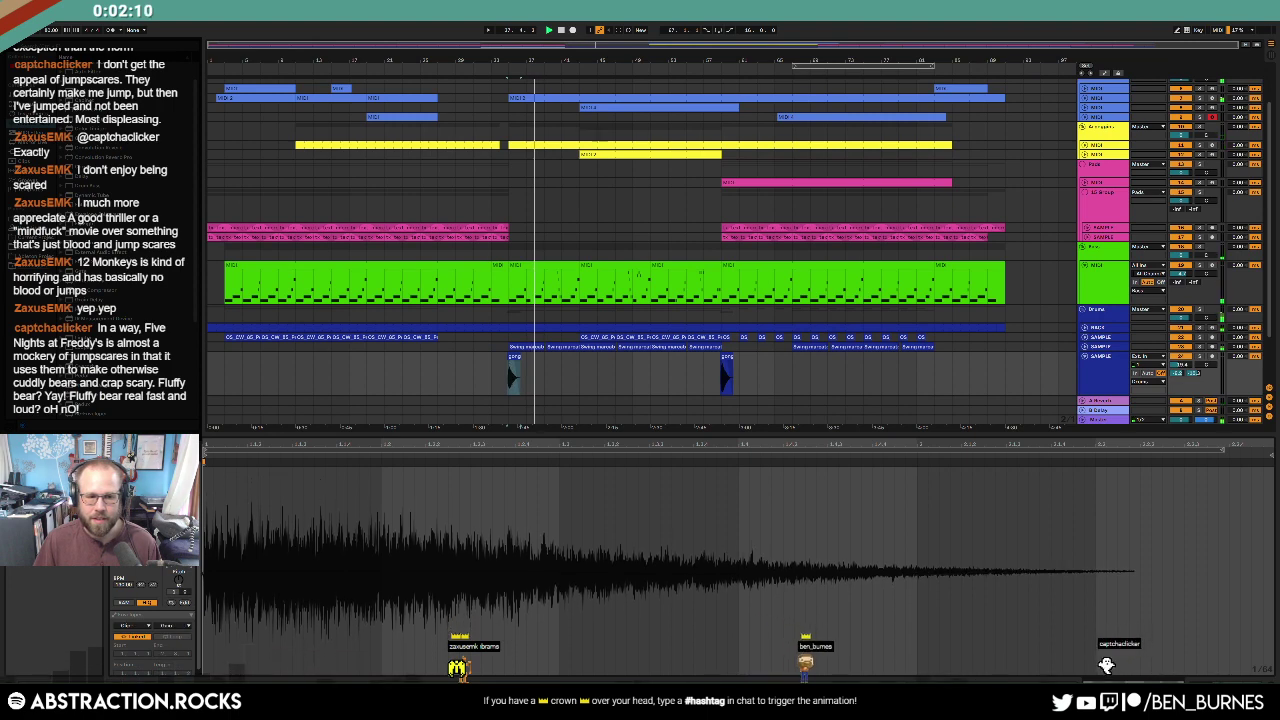
key("space")
key("space")
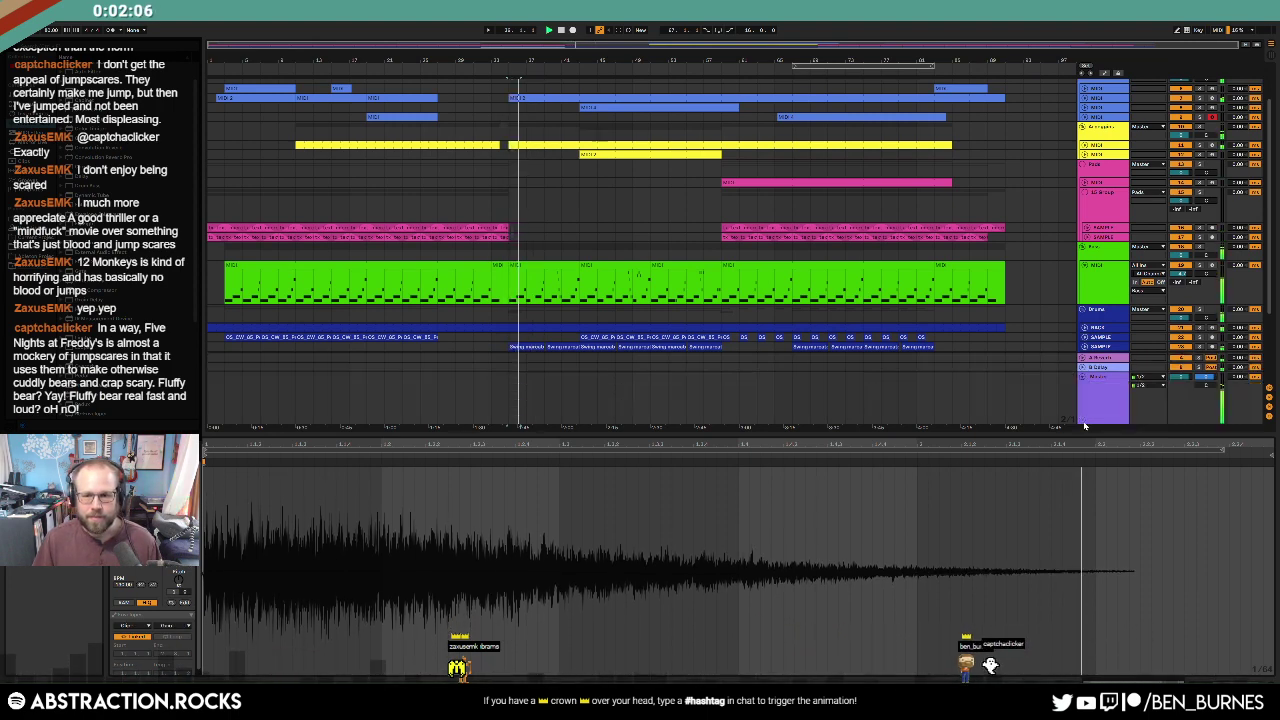
Step: Display the master track's effects rack Frequency automation around the bar 35 transition
scroll(633, 400, "down", 4)
key("a")
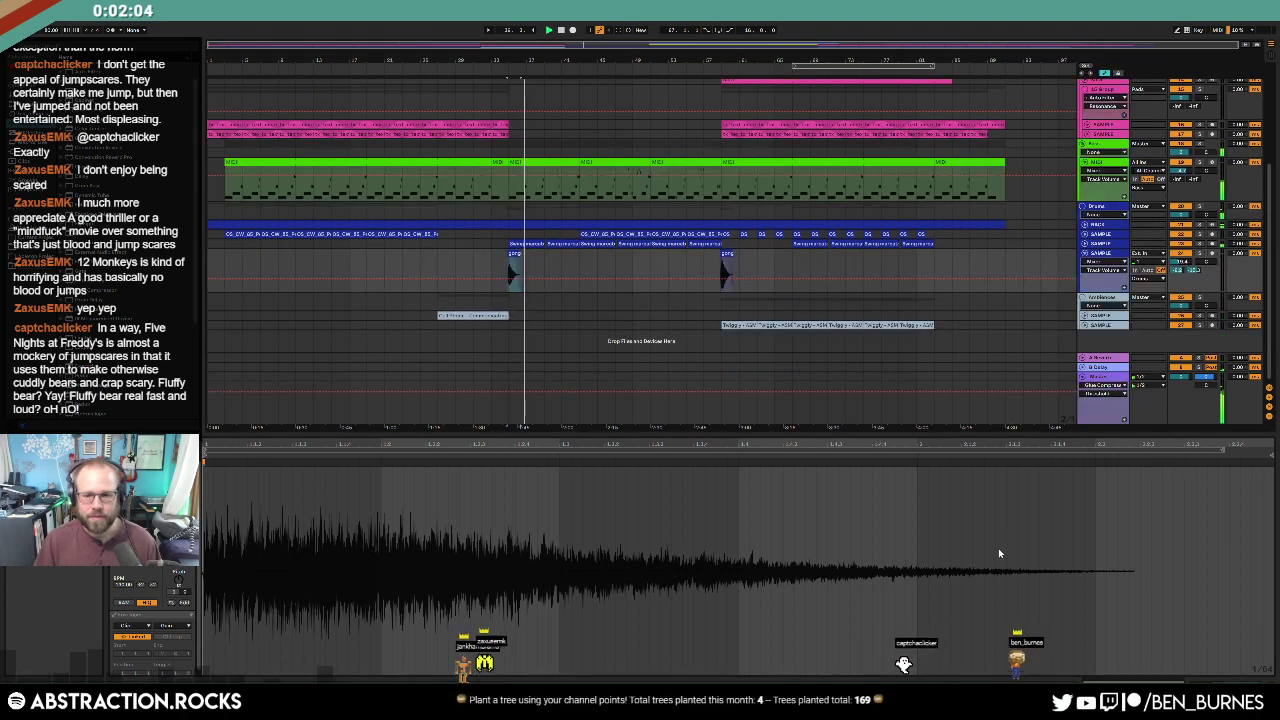
left_click(1222, 682)
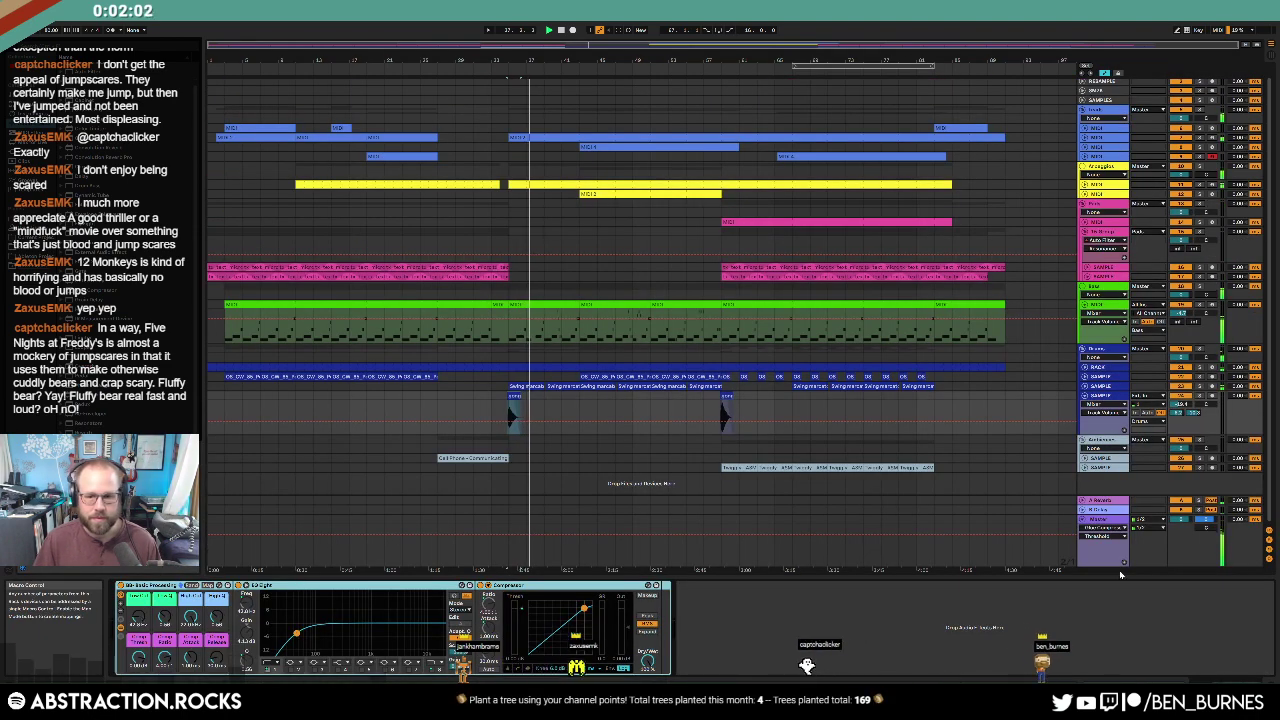
left_click(1115, 556)
double_click(123, 638)
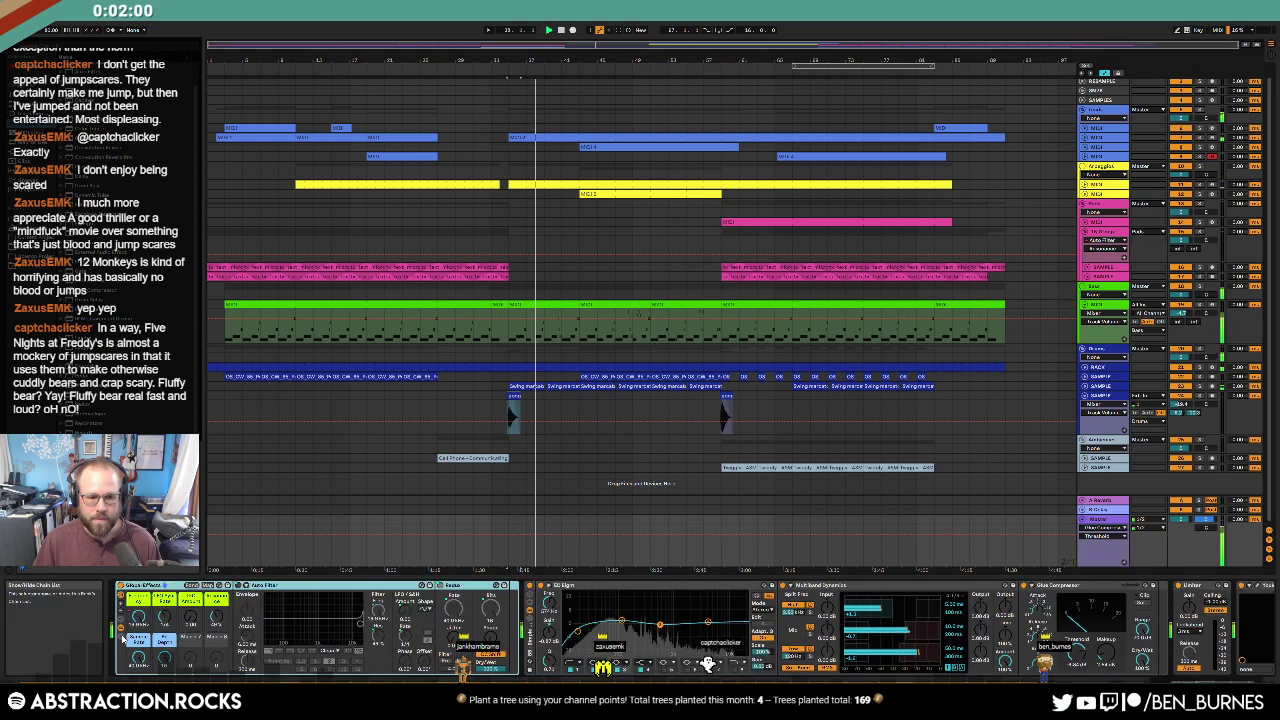
left_click(139, 617)
scroll(497, 542, "up", 5)
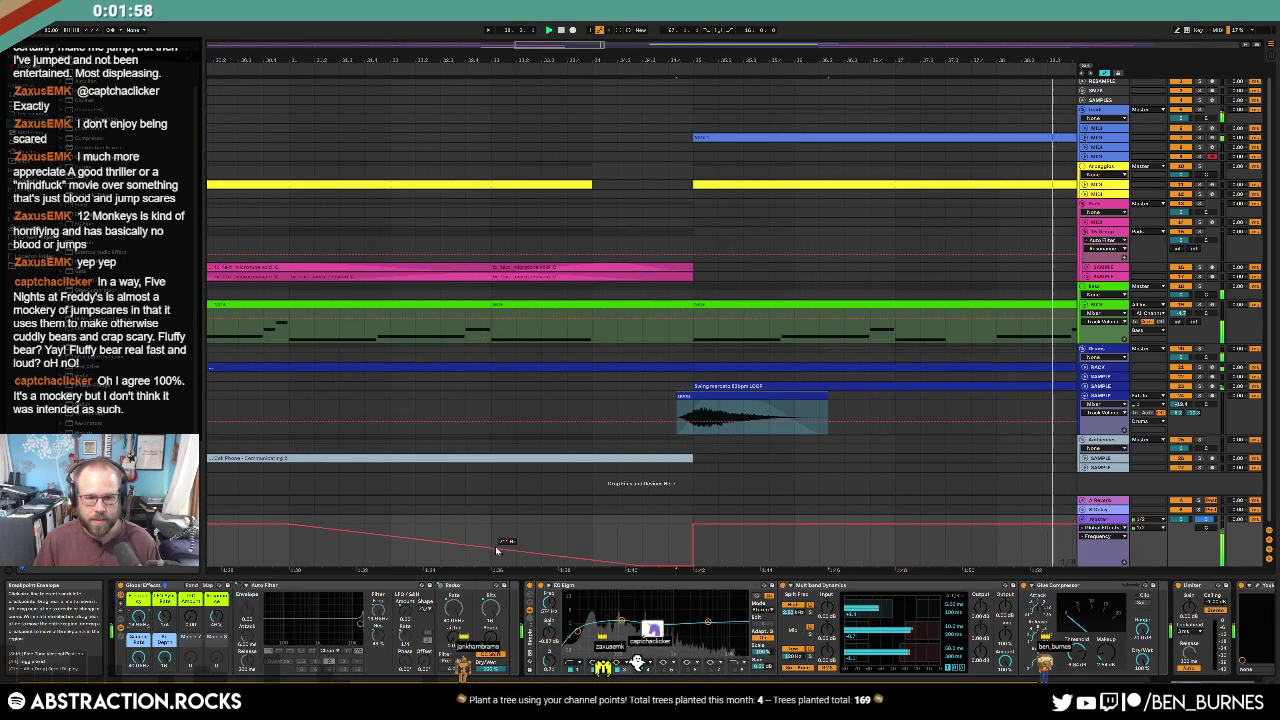
Step: Try removing the low breakpoint at bar 35 from the master's Frequency automation, and replay the transition
left_click(692, 565)
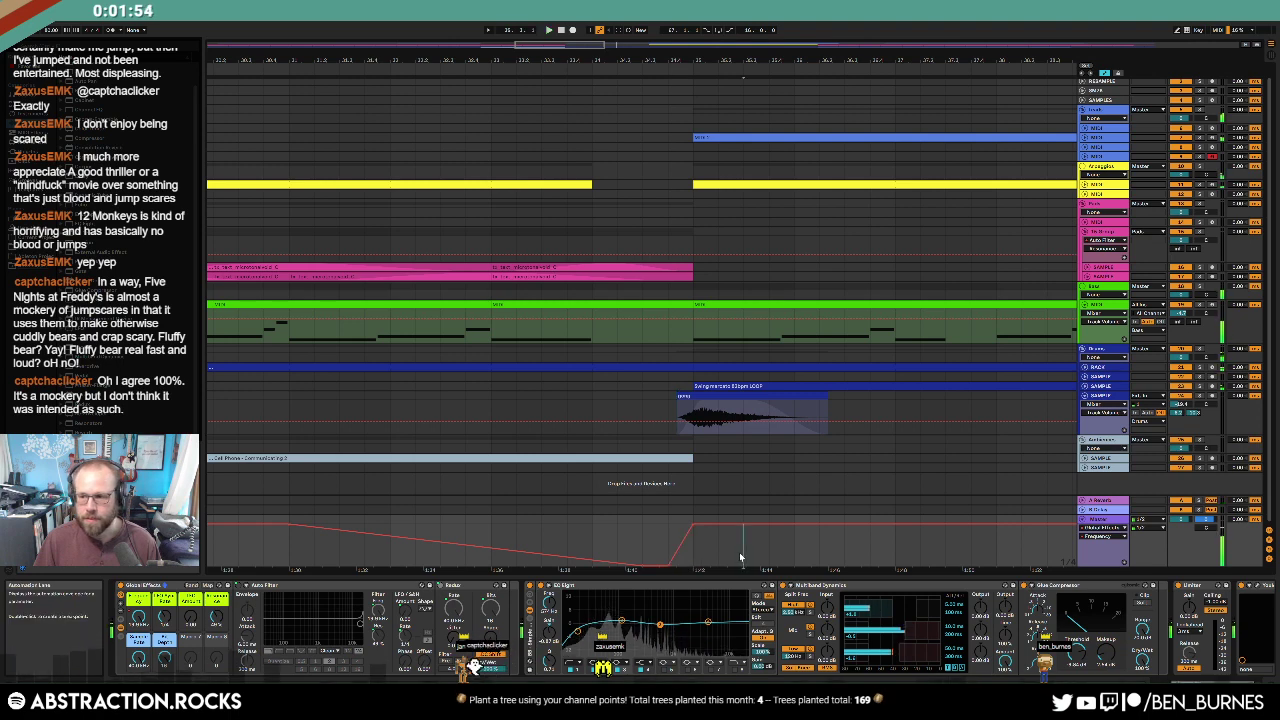
left_click(292, 545)
key("space")
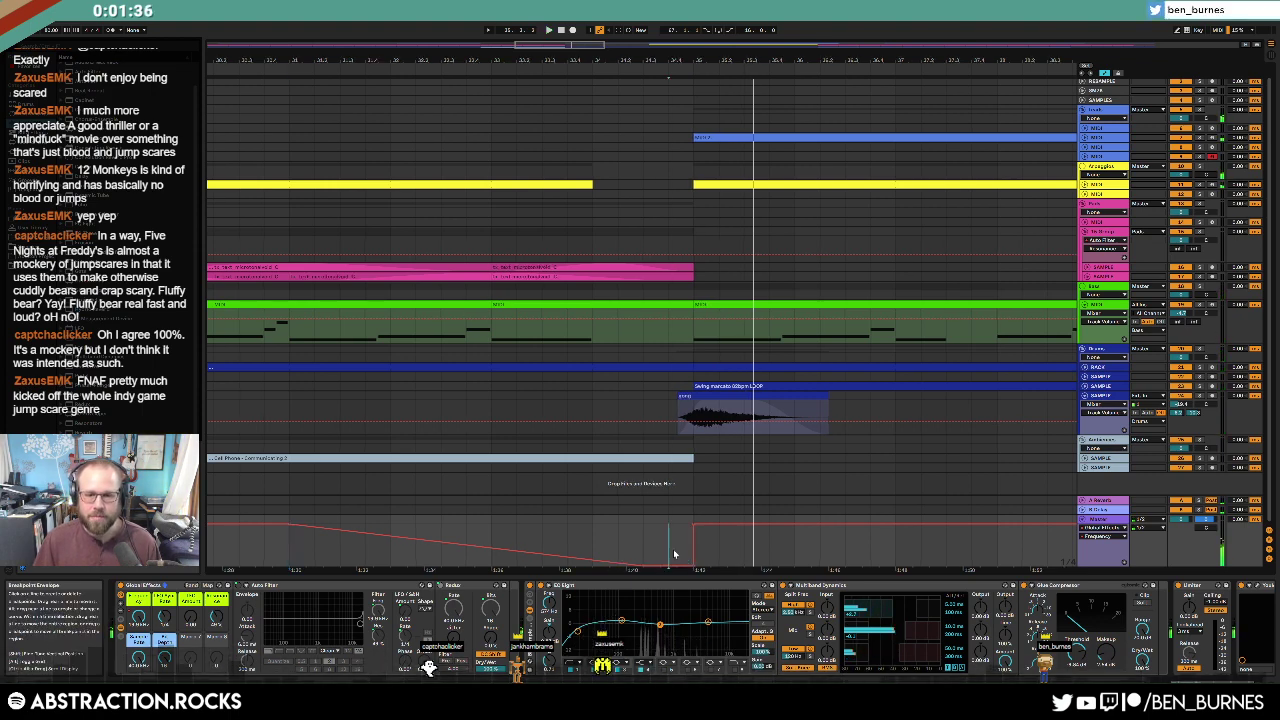
Step: Deactivate the copied gong clip at bar 35 on the drum sample track
left_click(740, 397)
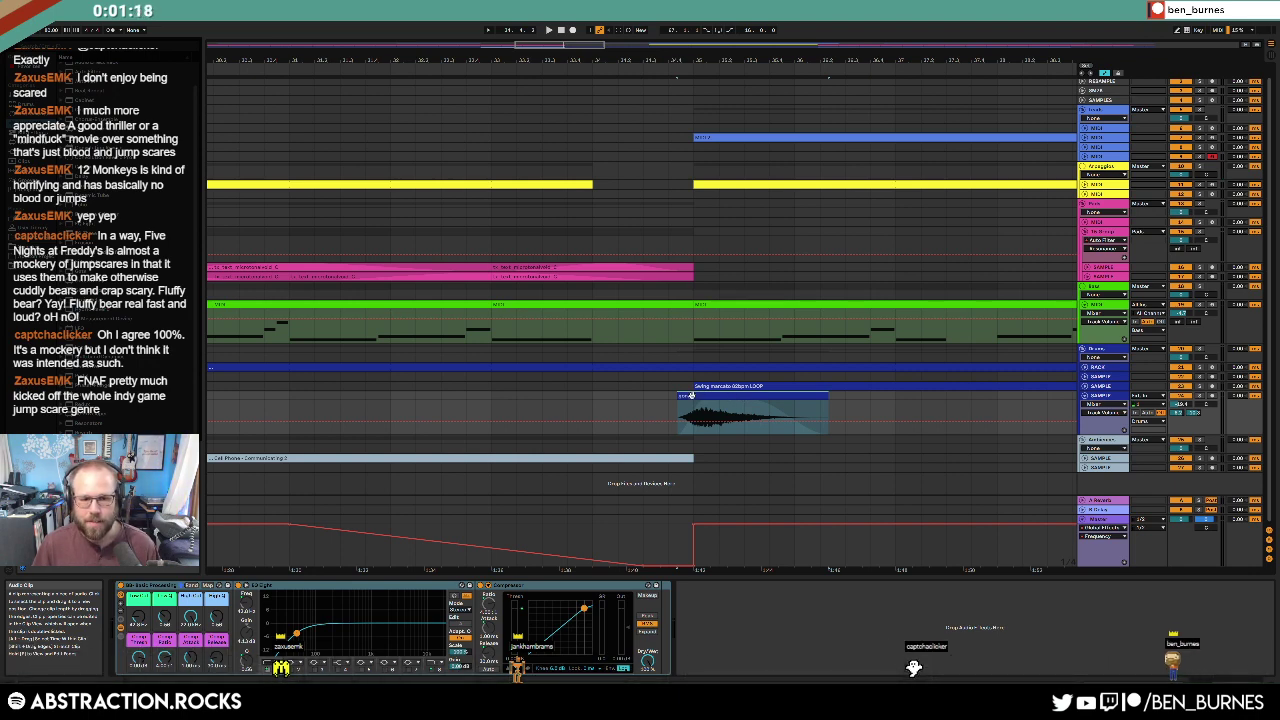
scroll(690, 396, "down", 2)
scroll(690, 396, "down", 2)
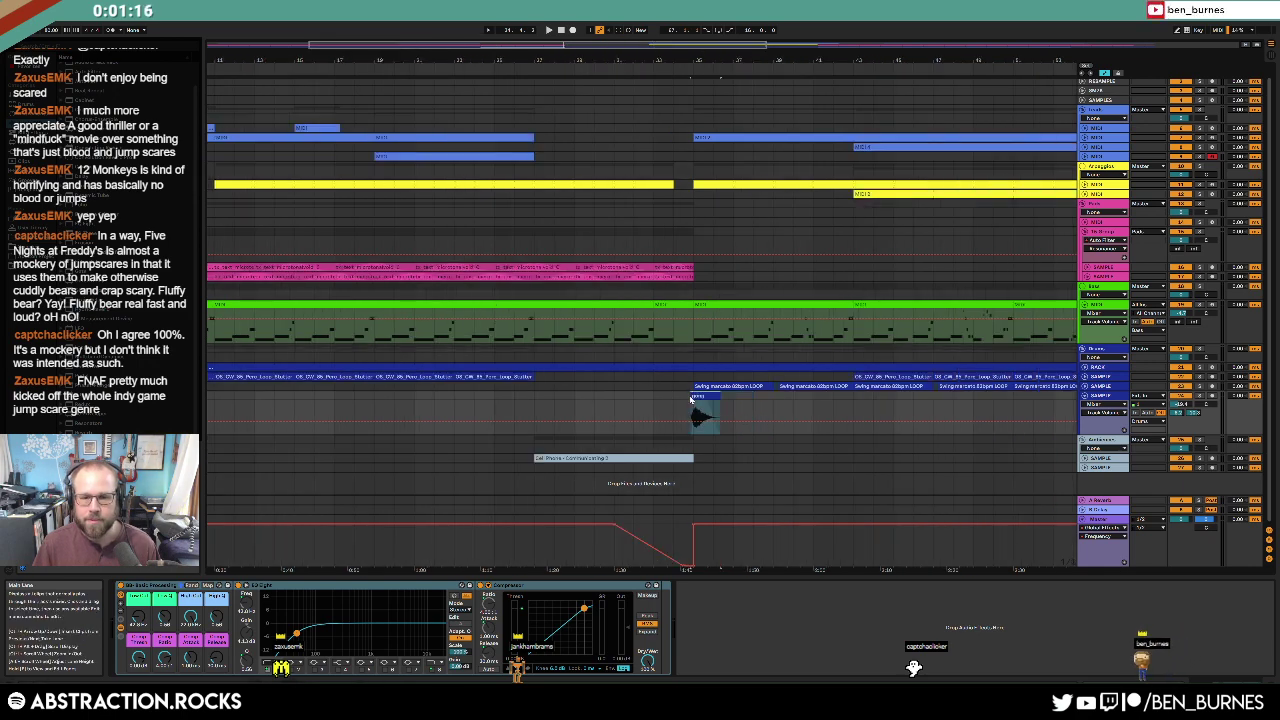
key("0")
Step: Unfold the resampling track above the lead tracks and ready it for recording at bar 31
scroll(826, 376, "up", 1)
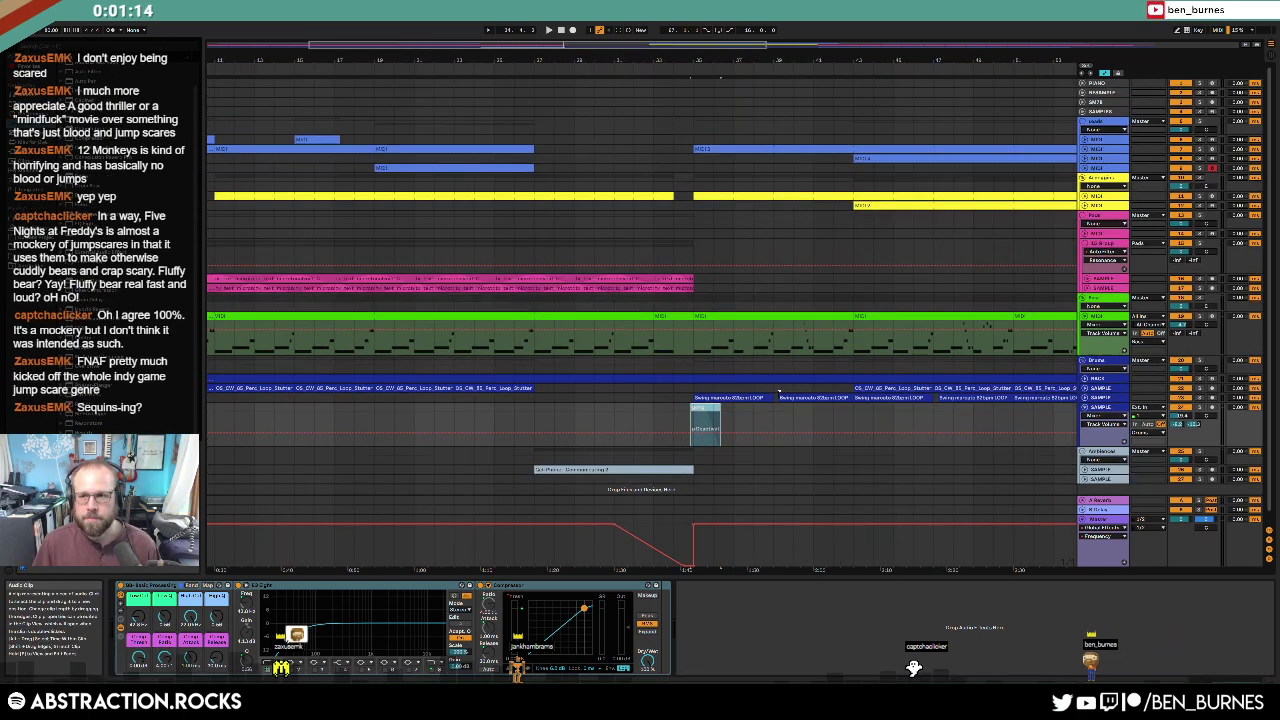
left_click(1119, 95)
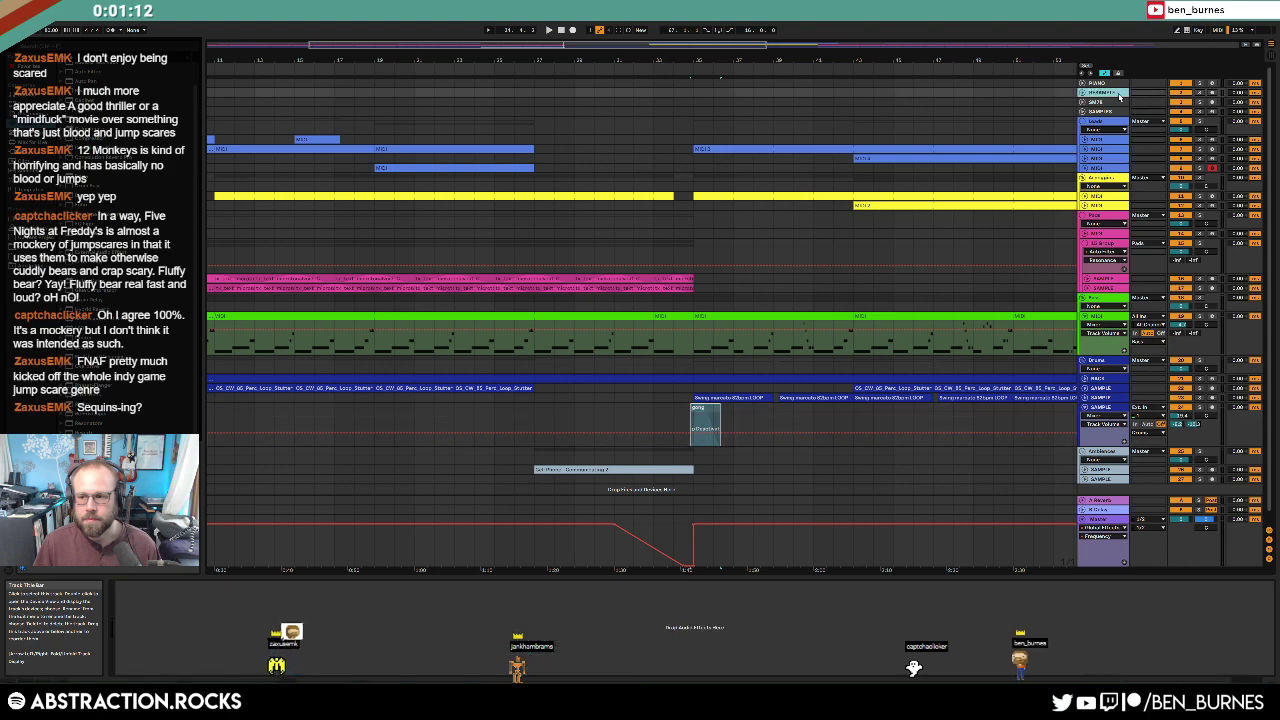
left_click(705, 407)
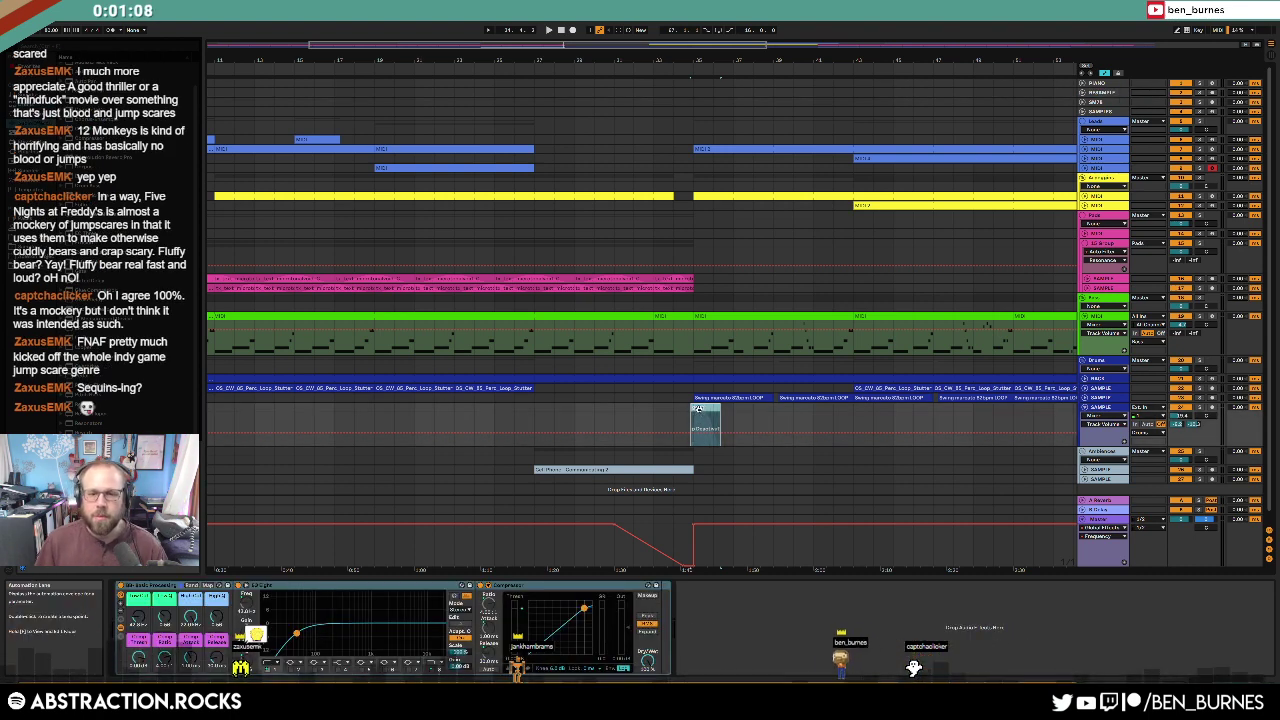
left_click_drag(596, 406, 697, 408)
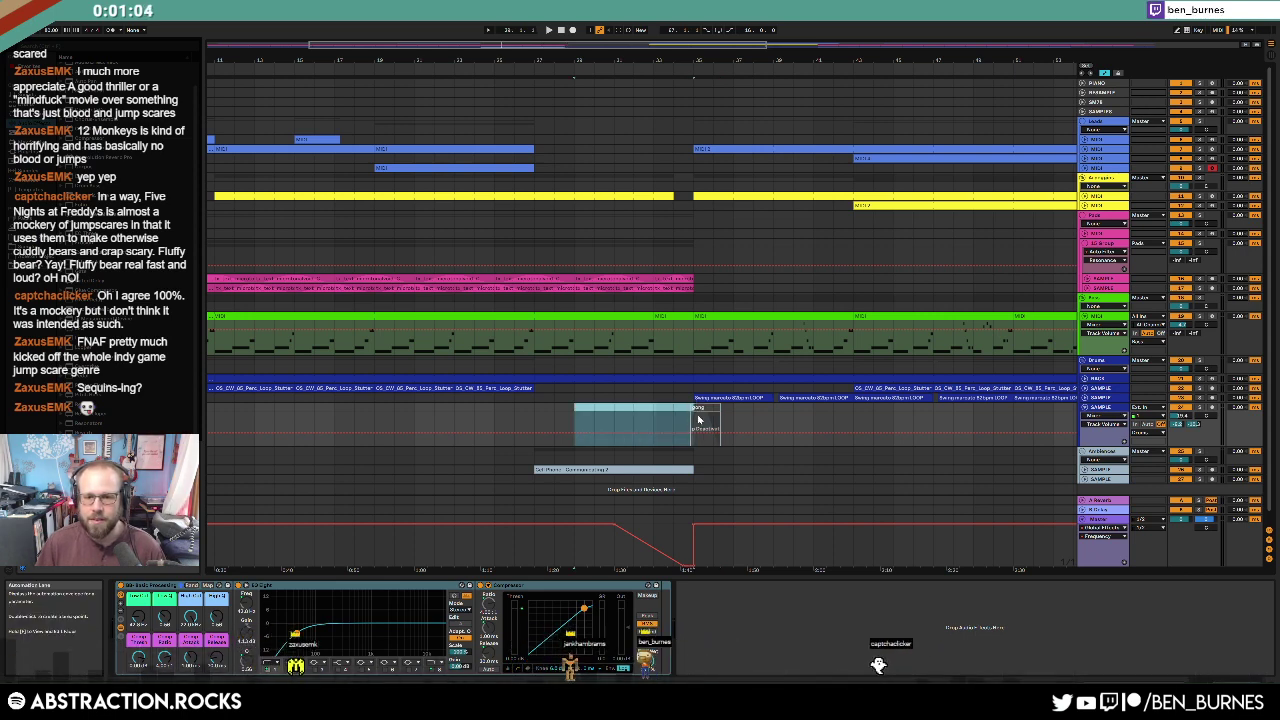
left_click(701, 408)
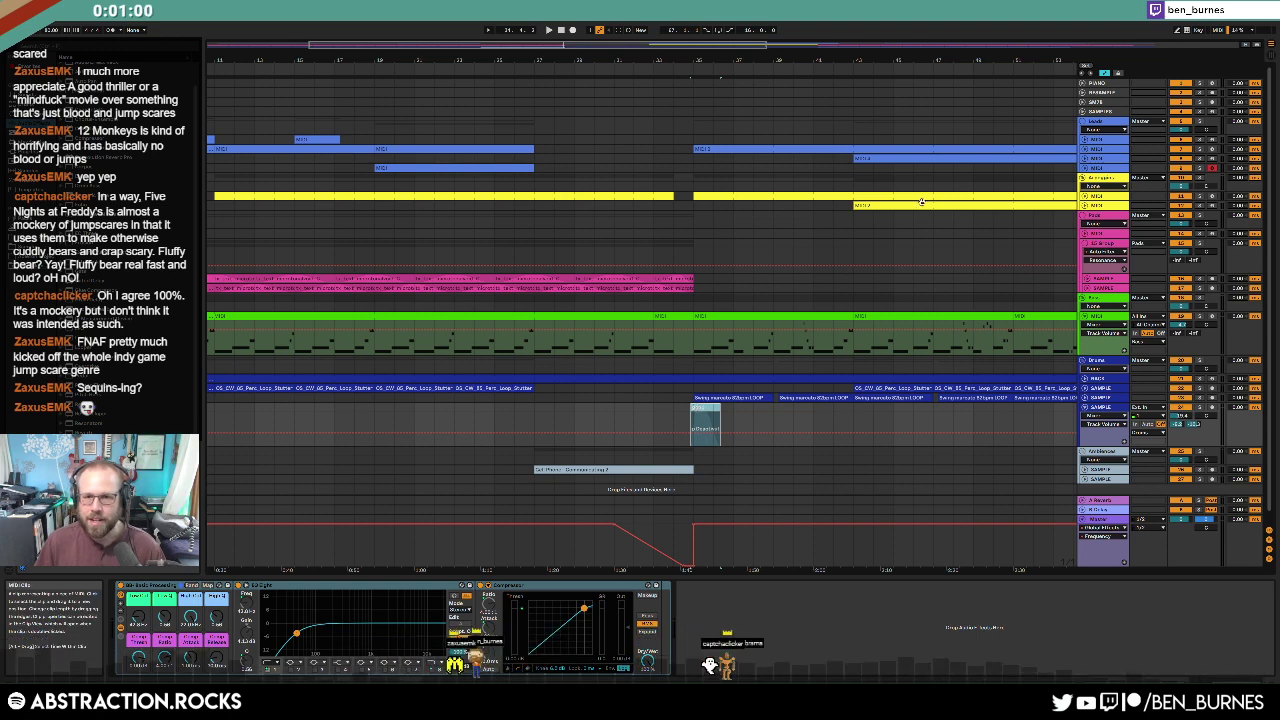
left_click(1083, 92)
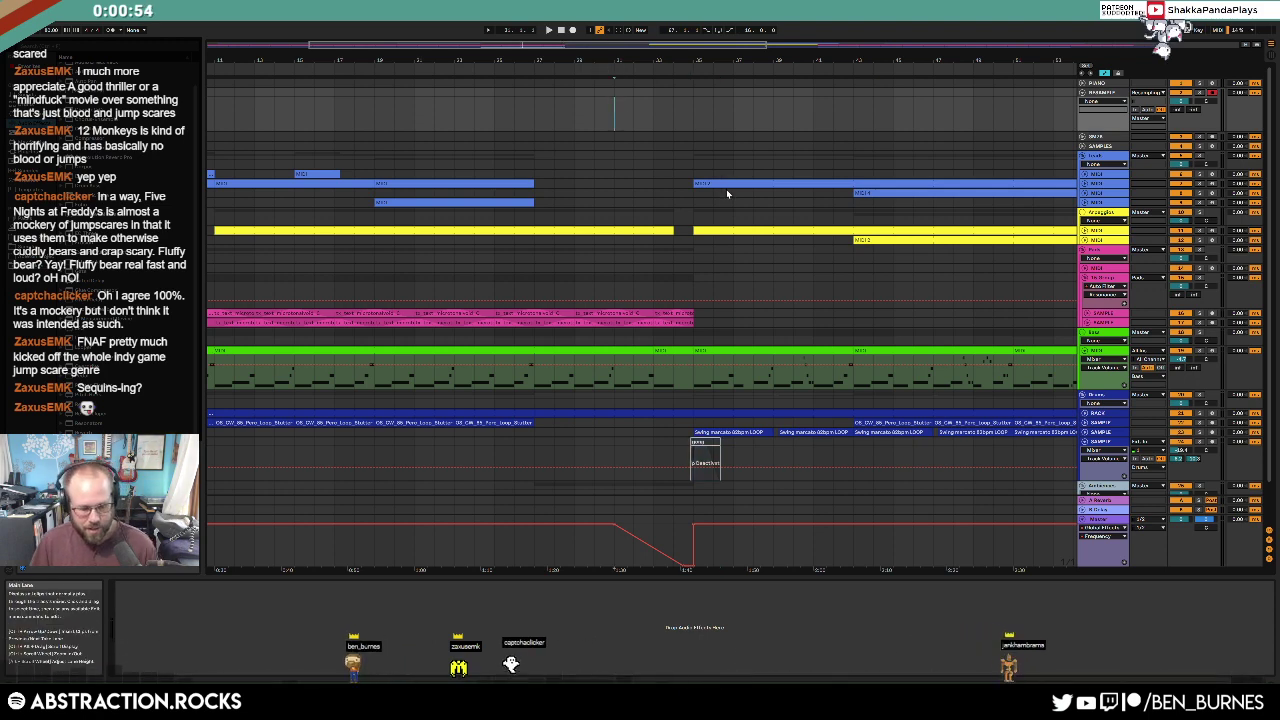
Step: Record a first take of the filter sweep from bar 31 on the resampling track, and delete it
key("F9")
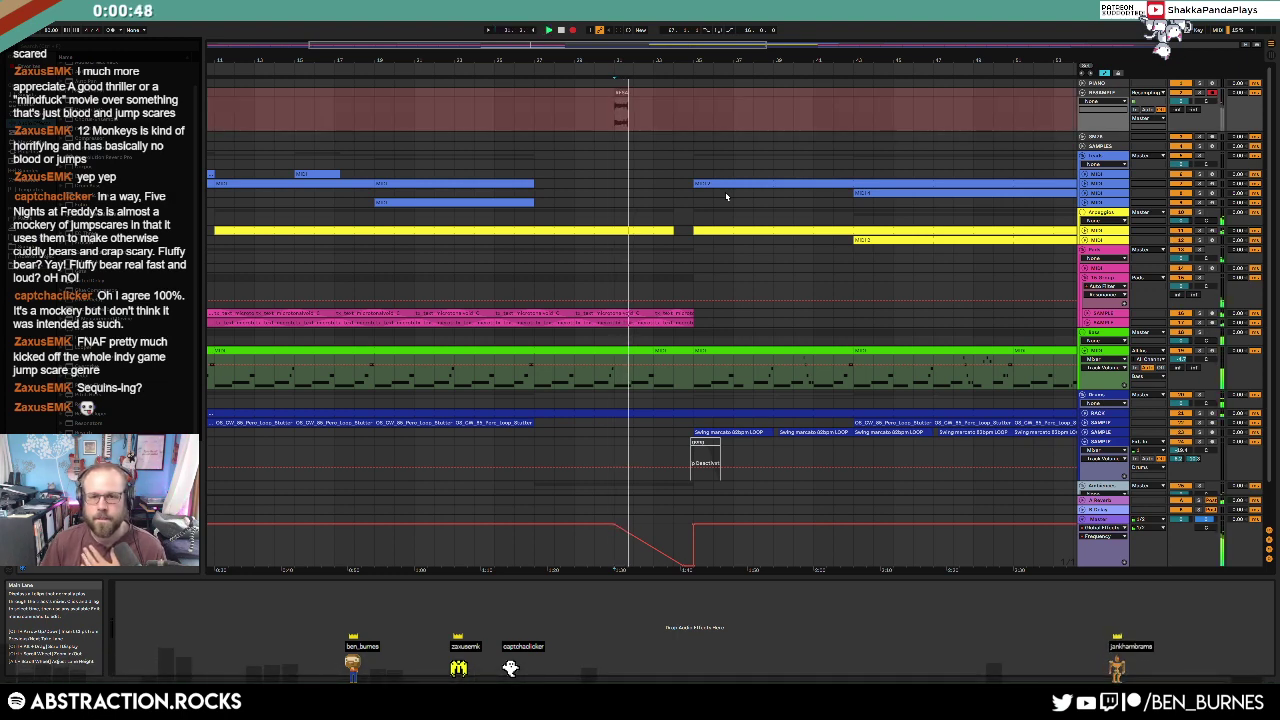
left_click(573, 31)
key("space")
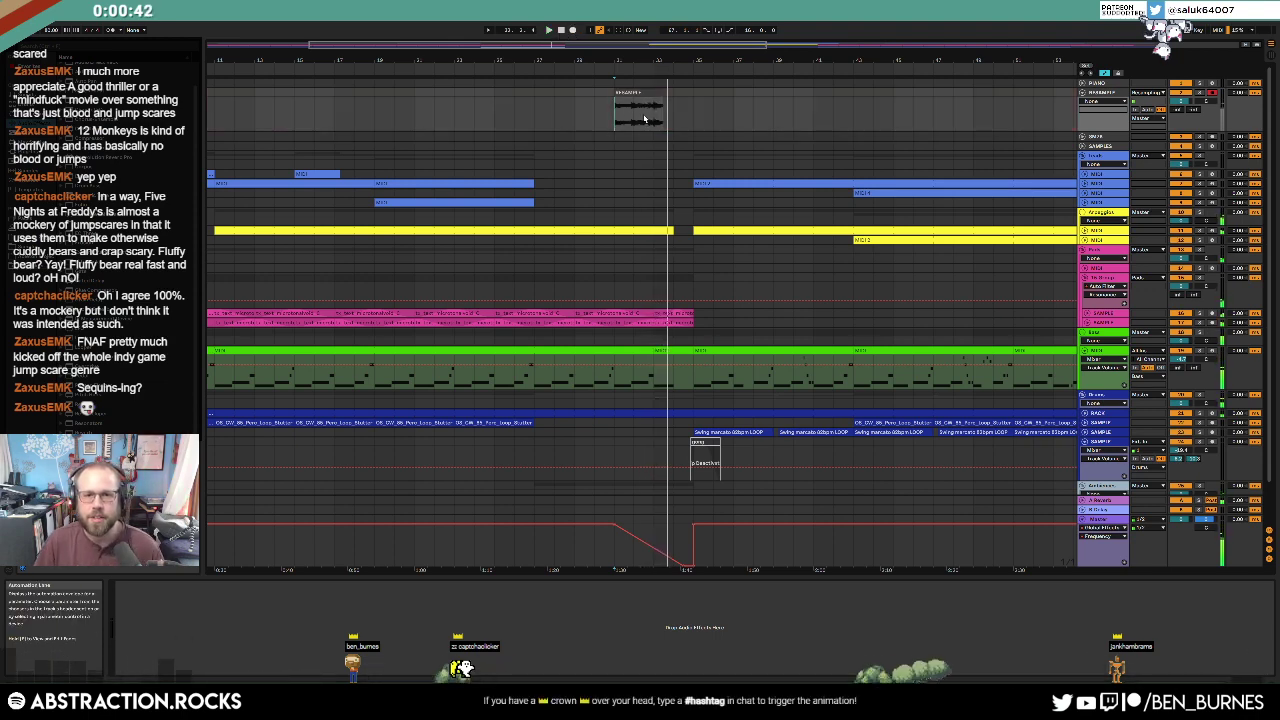
left_click(634, 93)
key("Delete")
Step: Record another take from just after bar 30 on the resampling track, and clear it before bar 35
left_click(594, 93)
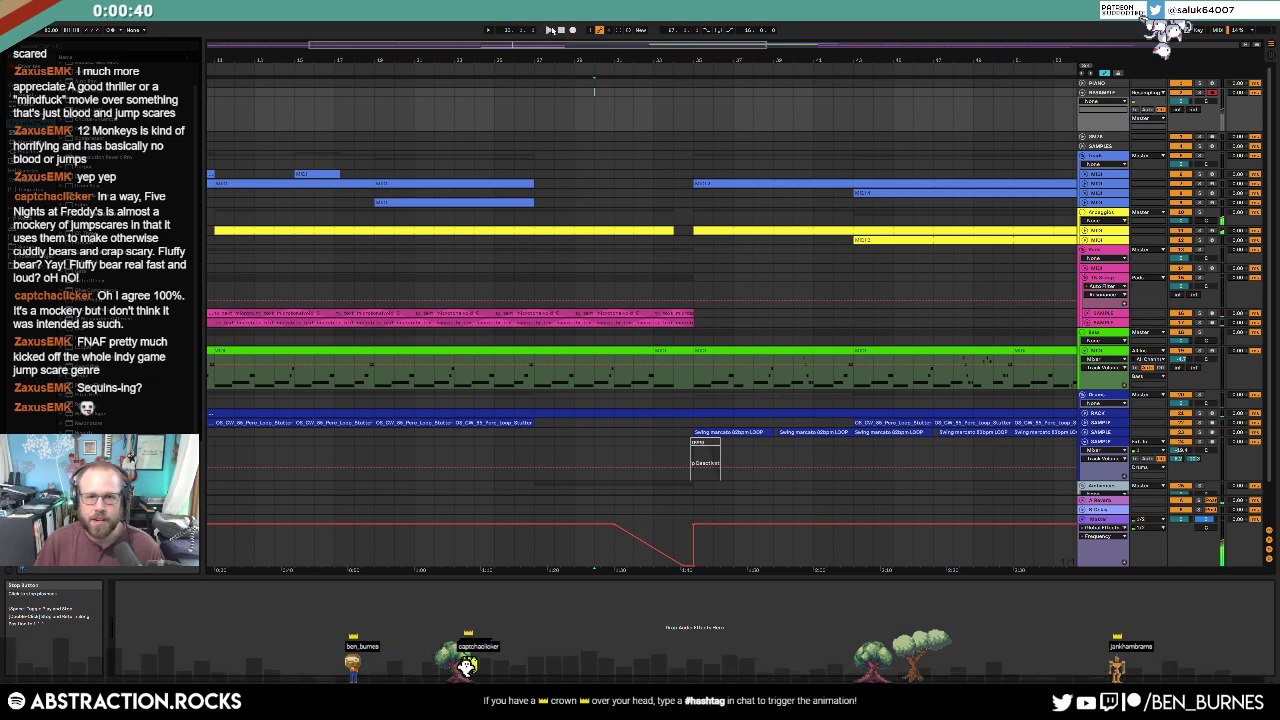
left_click(572, 31)
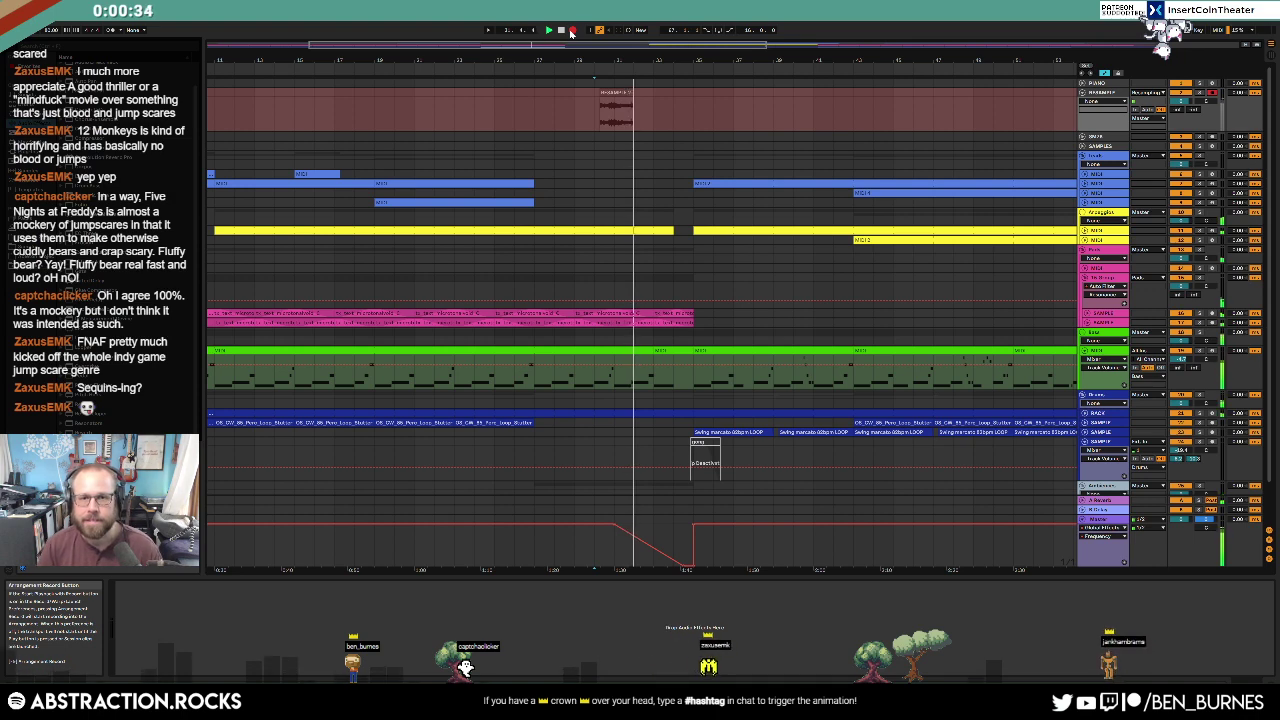
left_click(571, 31)
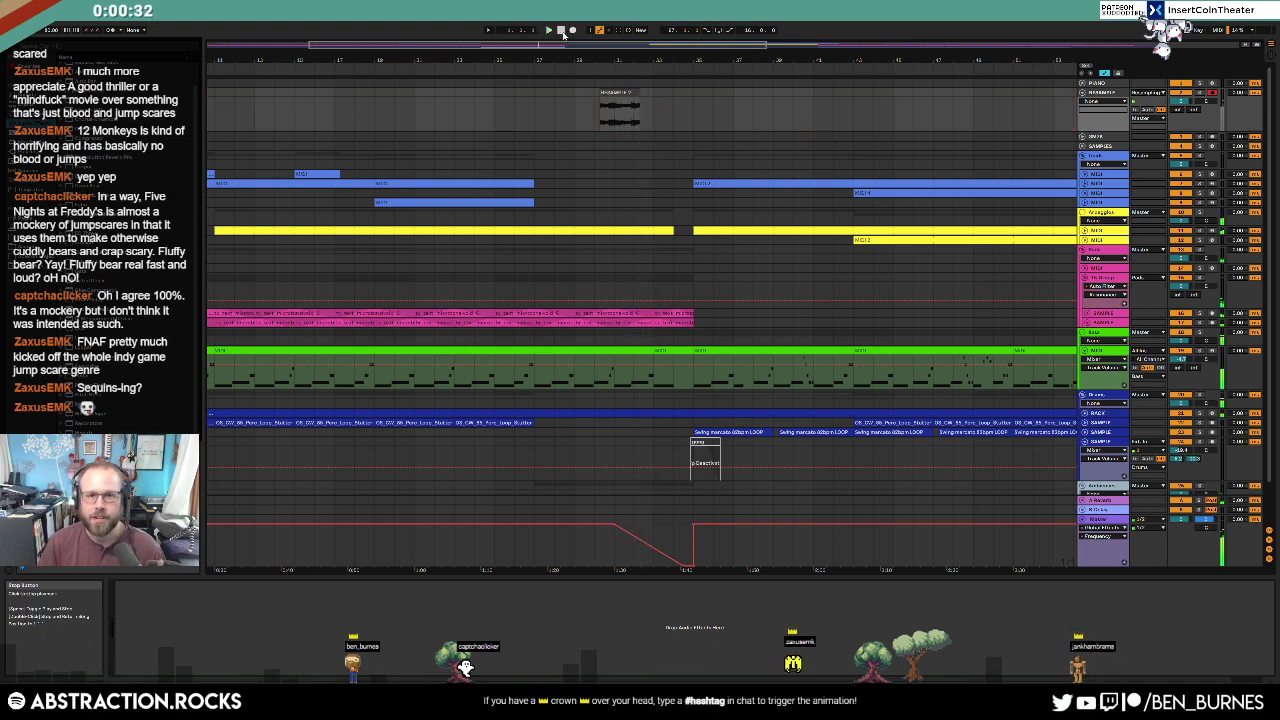
left_click_drag(592, 95, 691, 97)
key("Delete")
left_click(686, 110)
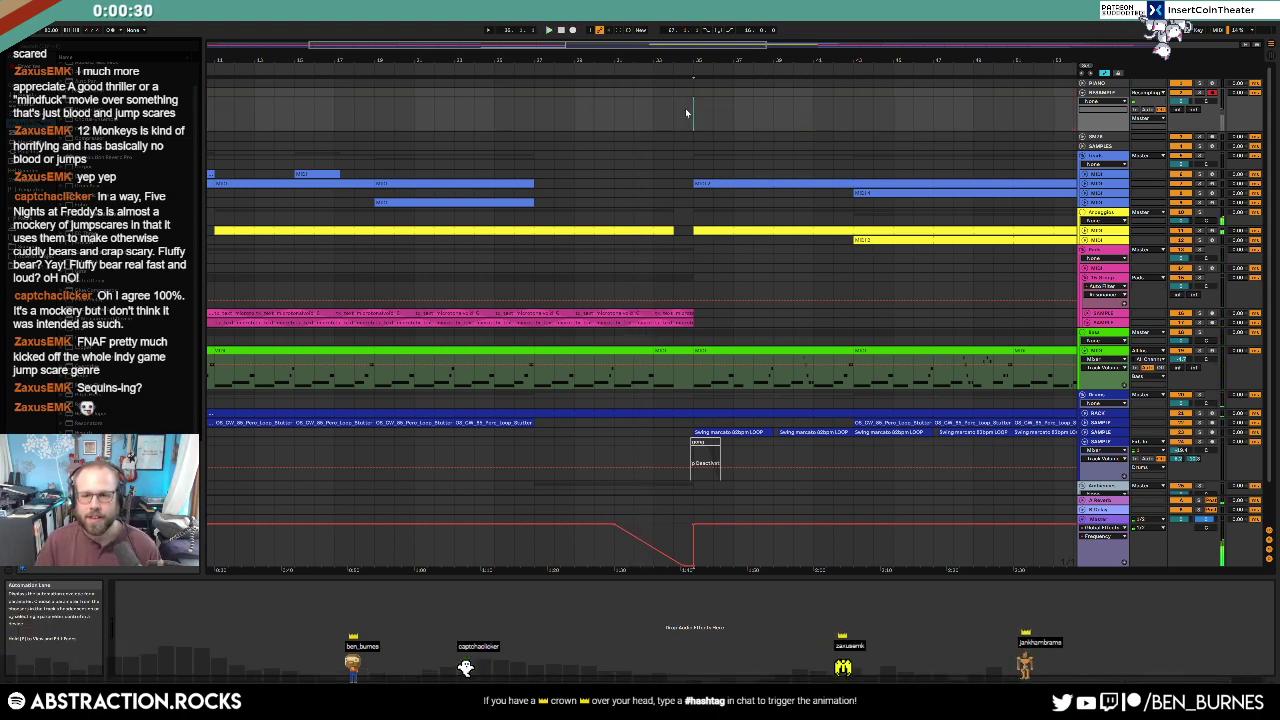
Step: Unfold the yellow arpeggio MIDI track, open its ValhallaDelay and set Feedback to 0.0 %
scroll(925, 182, "down", 2)
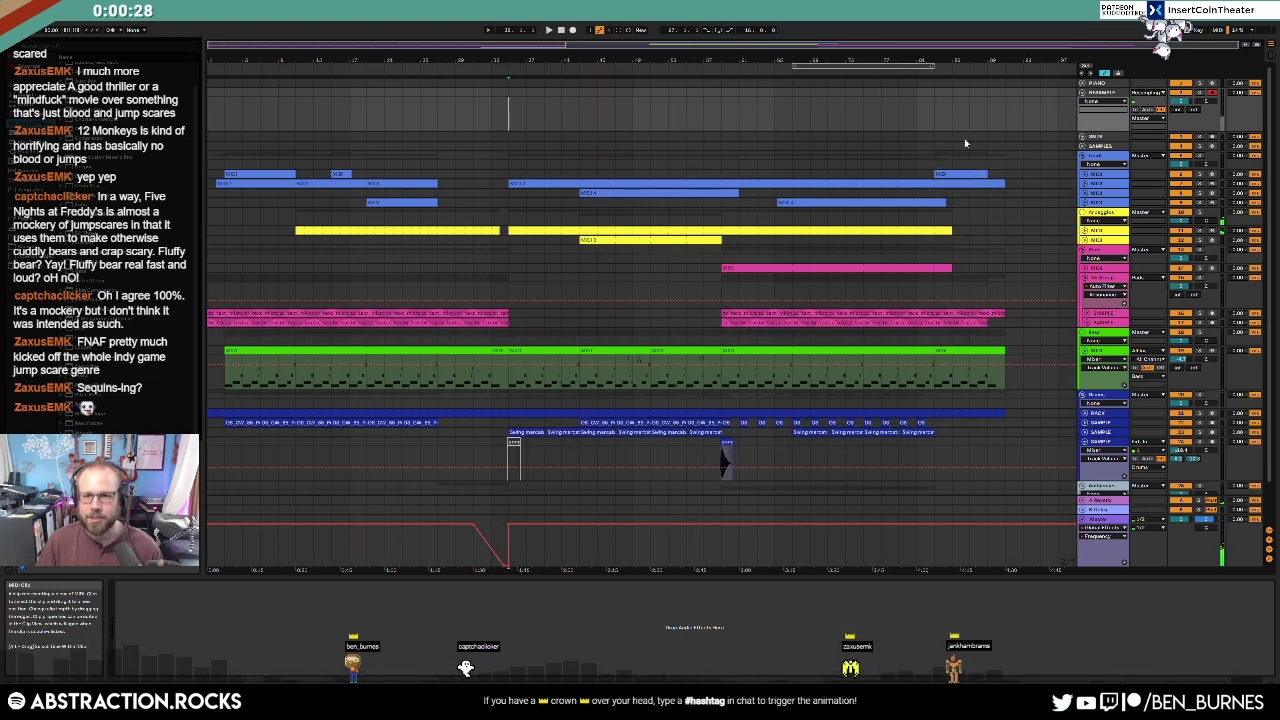
left_click(986, 117)
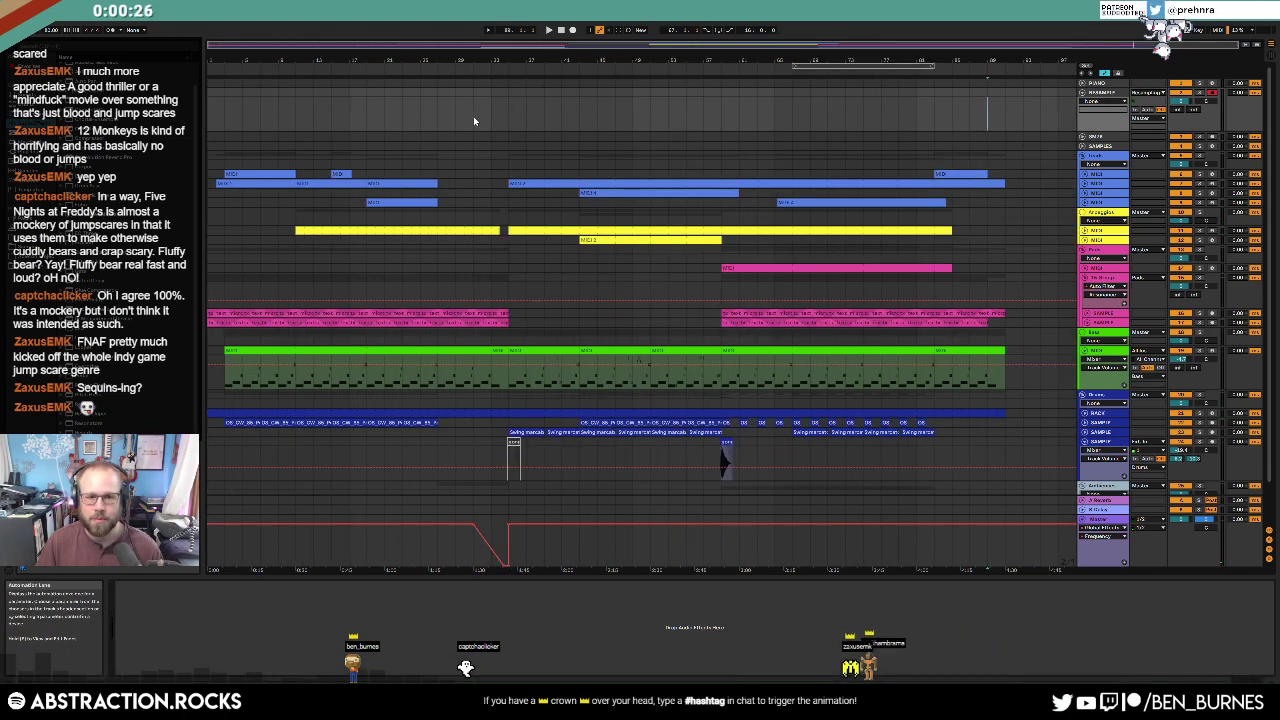
scroll(470, 115, "up", 4)
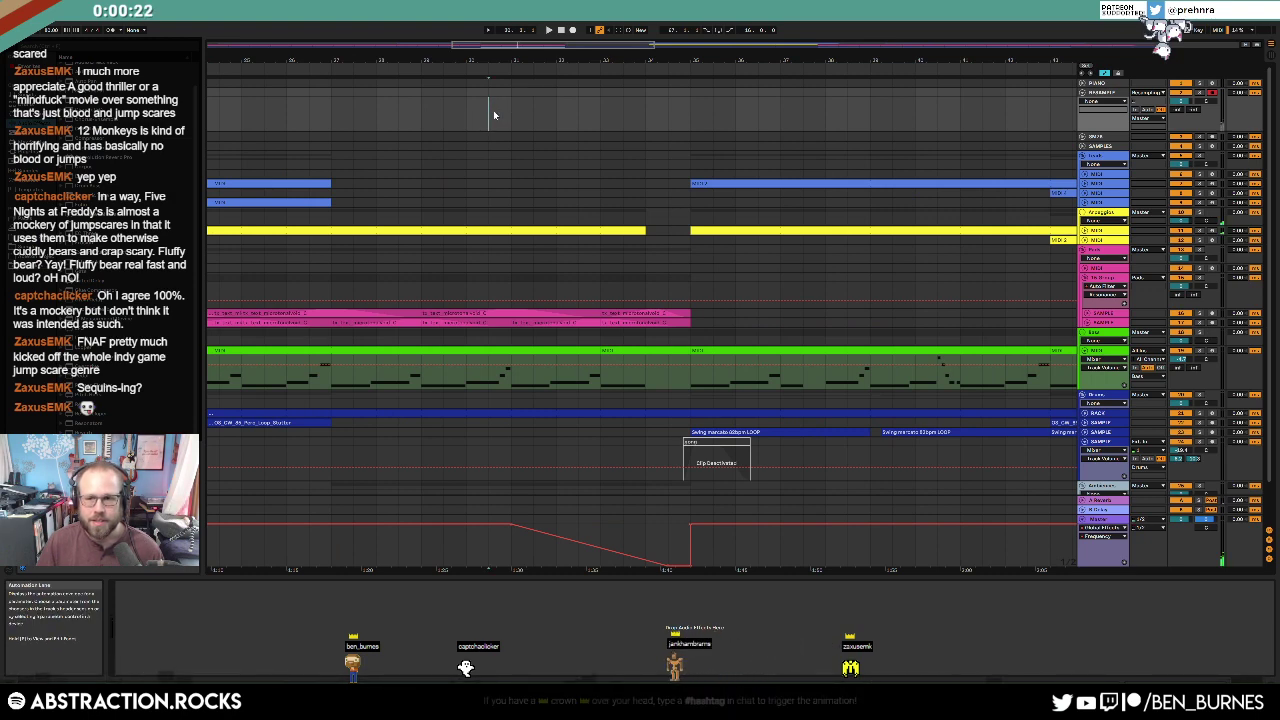
left_click(1085, 231)
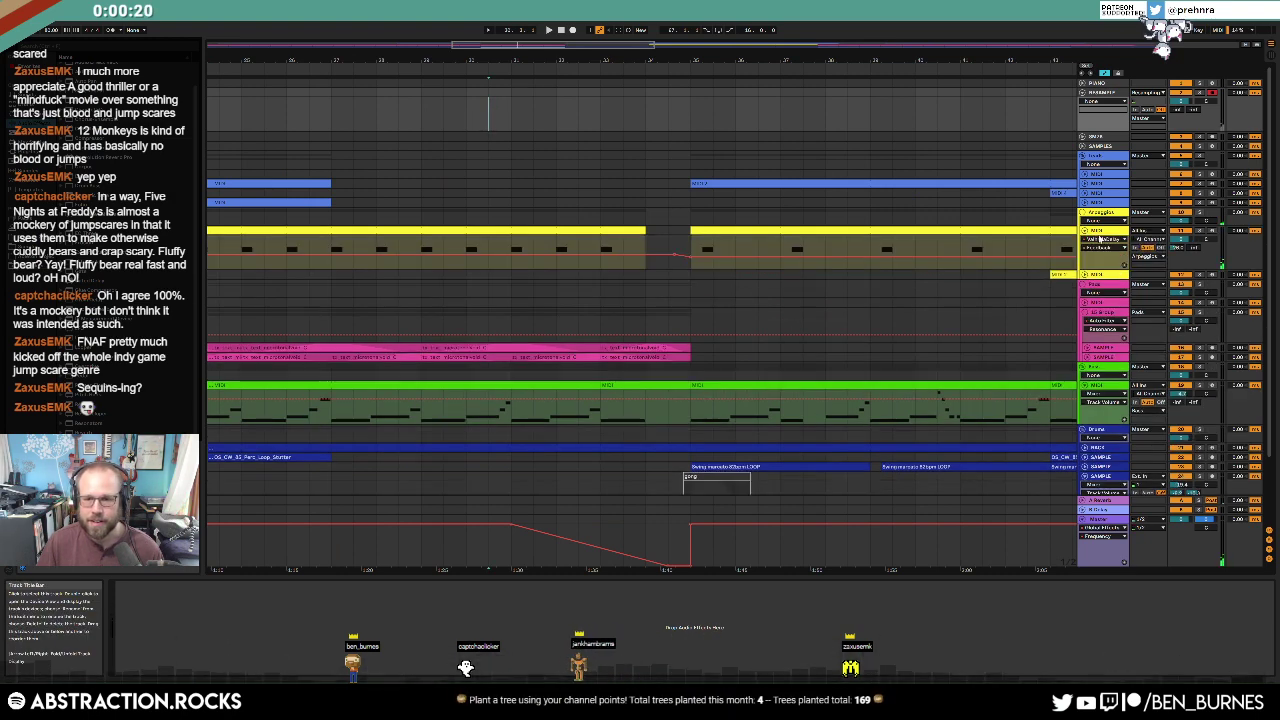
left_click(1104, 233)
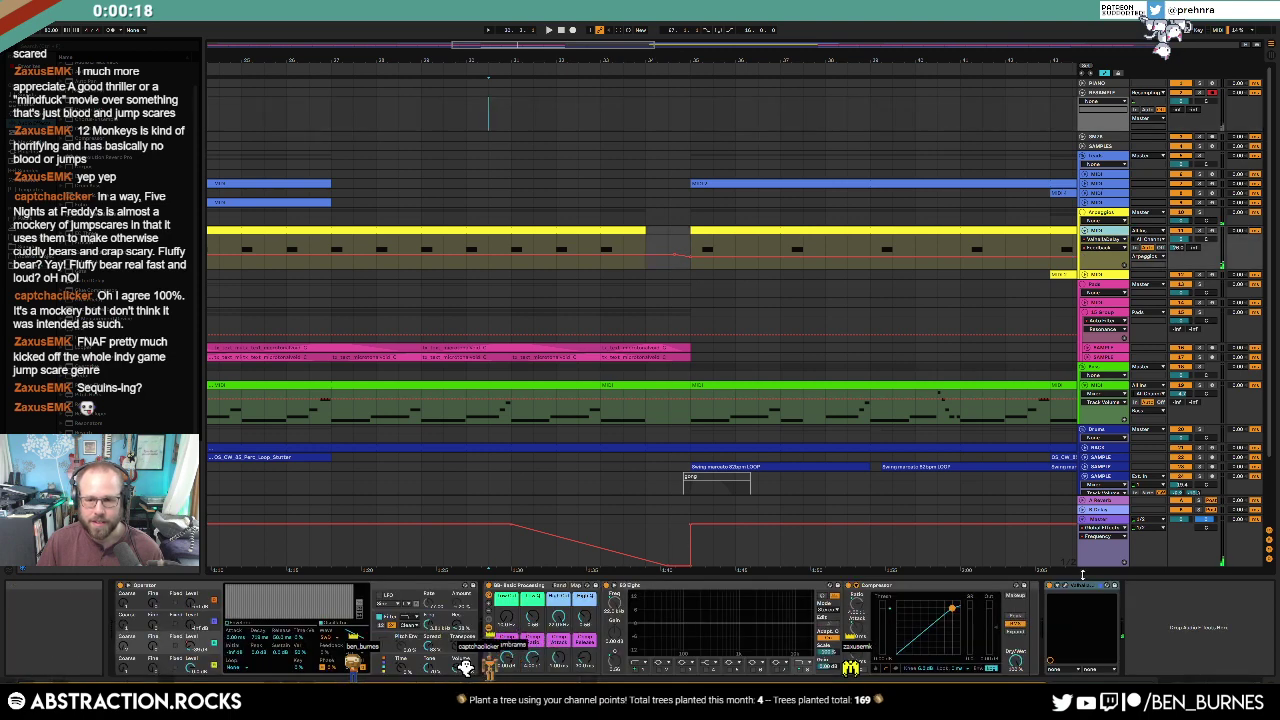
left_click(1065, 587)
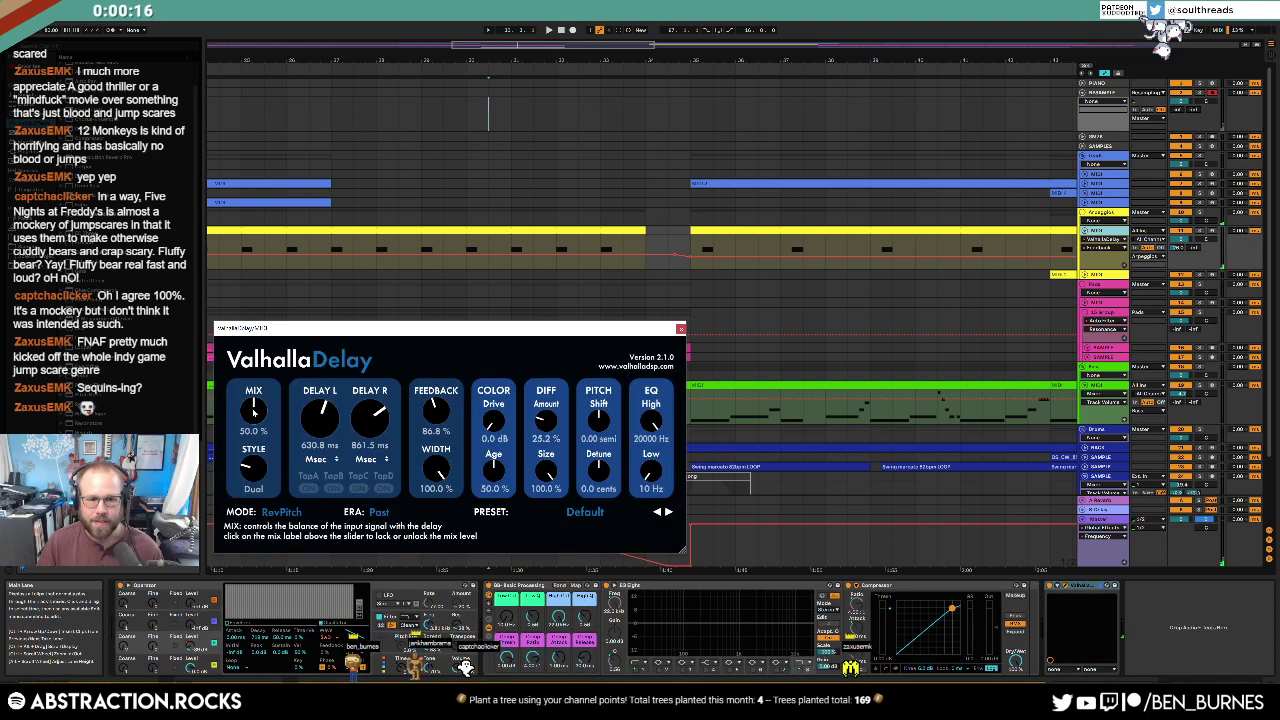
left_click_drag(433, 415, 433, 490)
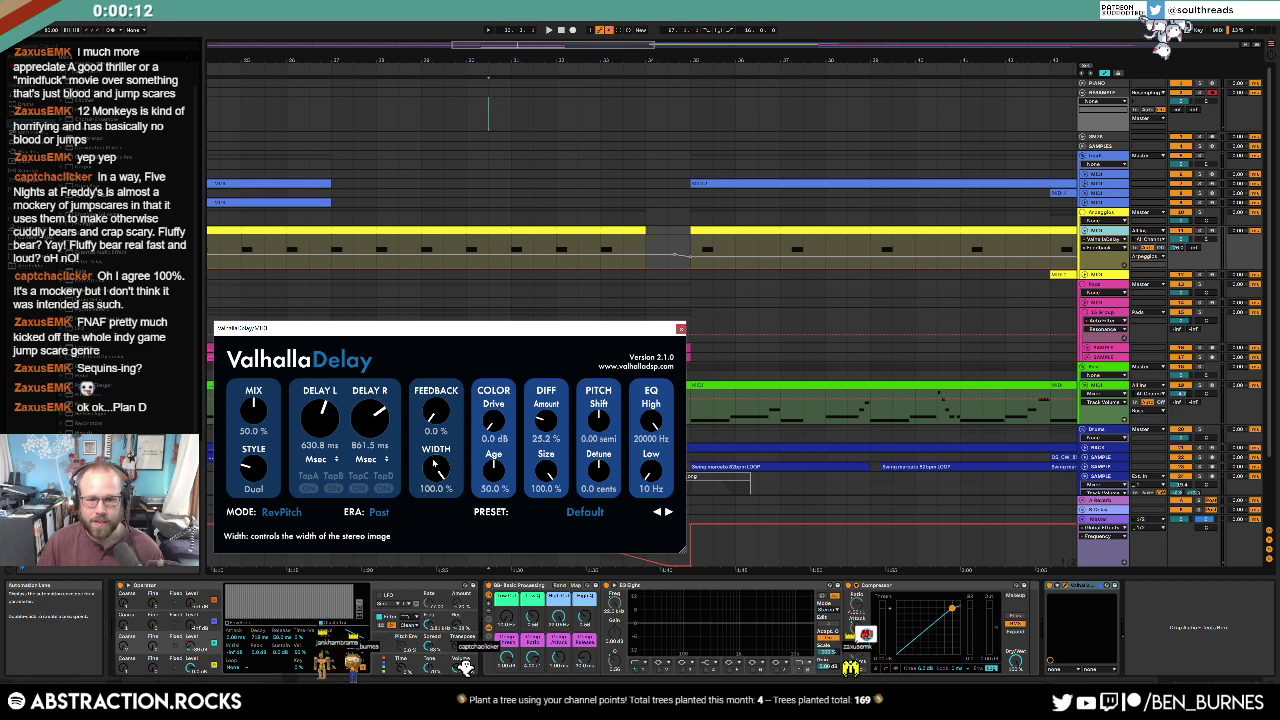
Step: Close the delay and resample the mix from about bar 31 until just past bar 35
left_click(511, 128)
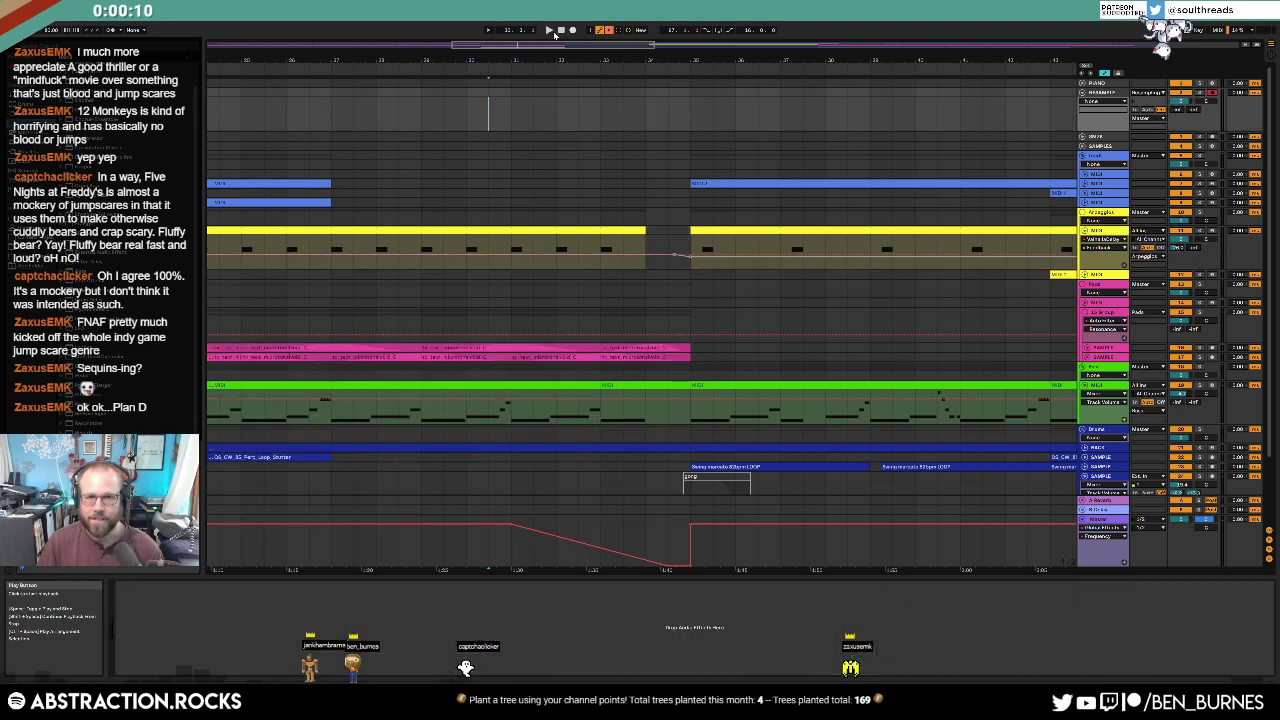
left_click(549, 30)
left_click(573, 30)
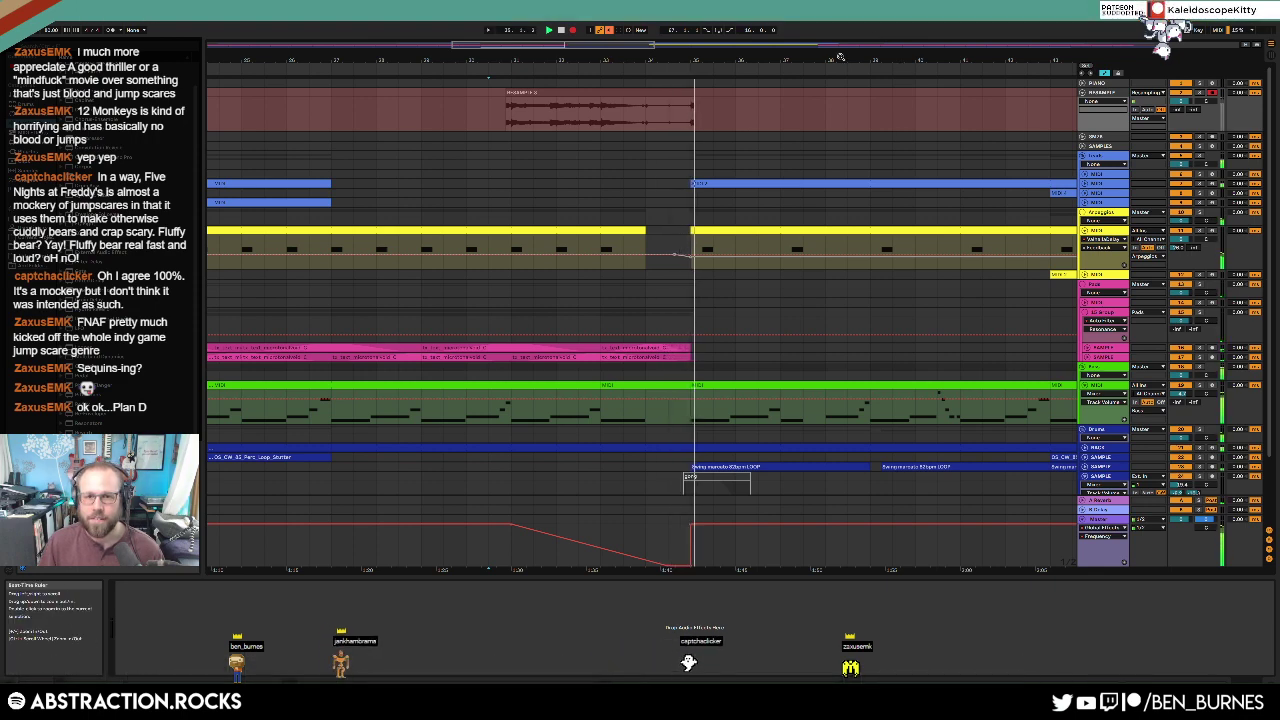
key("space")
Step: Re-enable the overridden automation and trim the resampled clip so it ends at bar 35
left_click(604, 31)
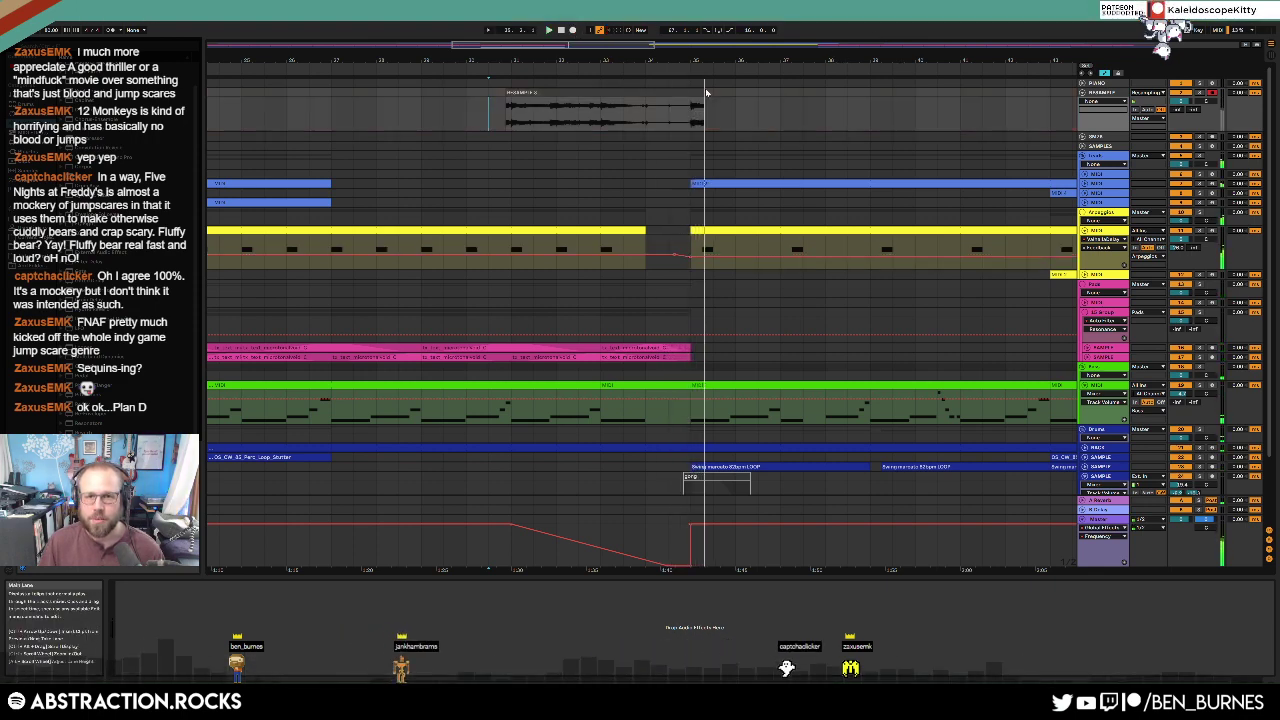
left_click(652, 101)
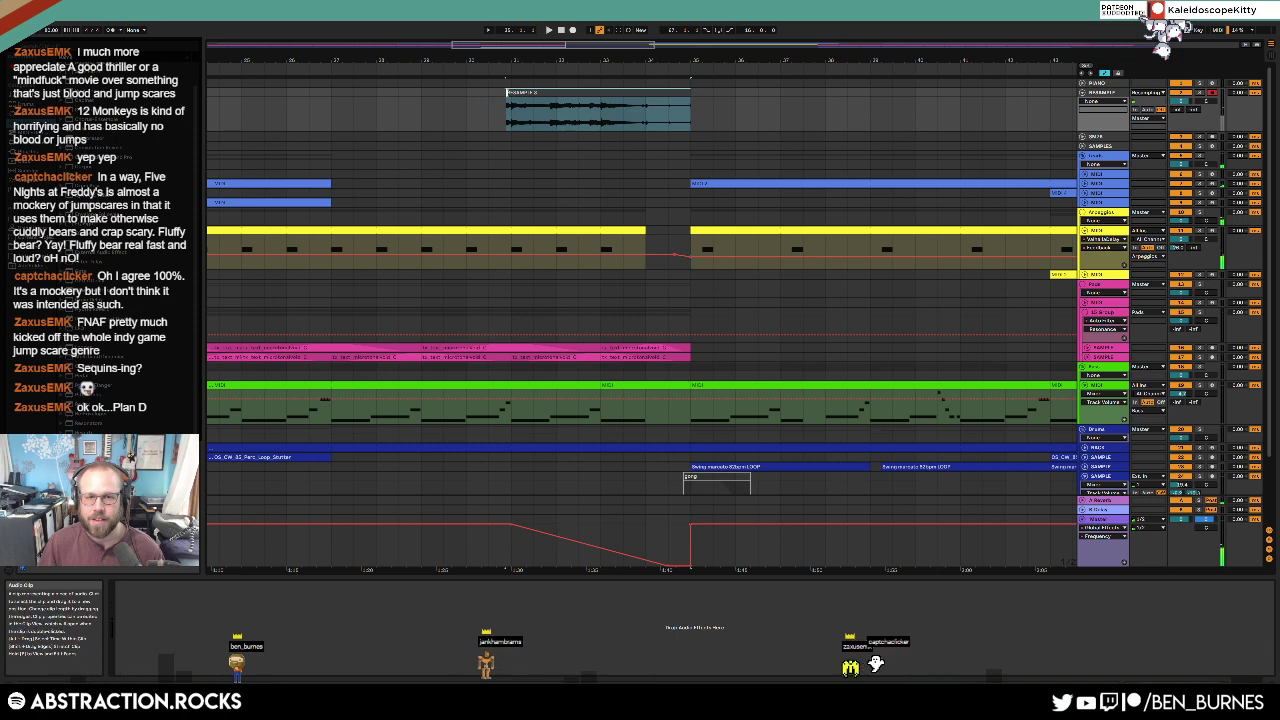
left_click(507, 102)
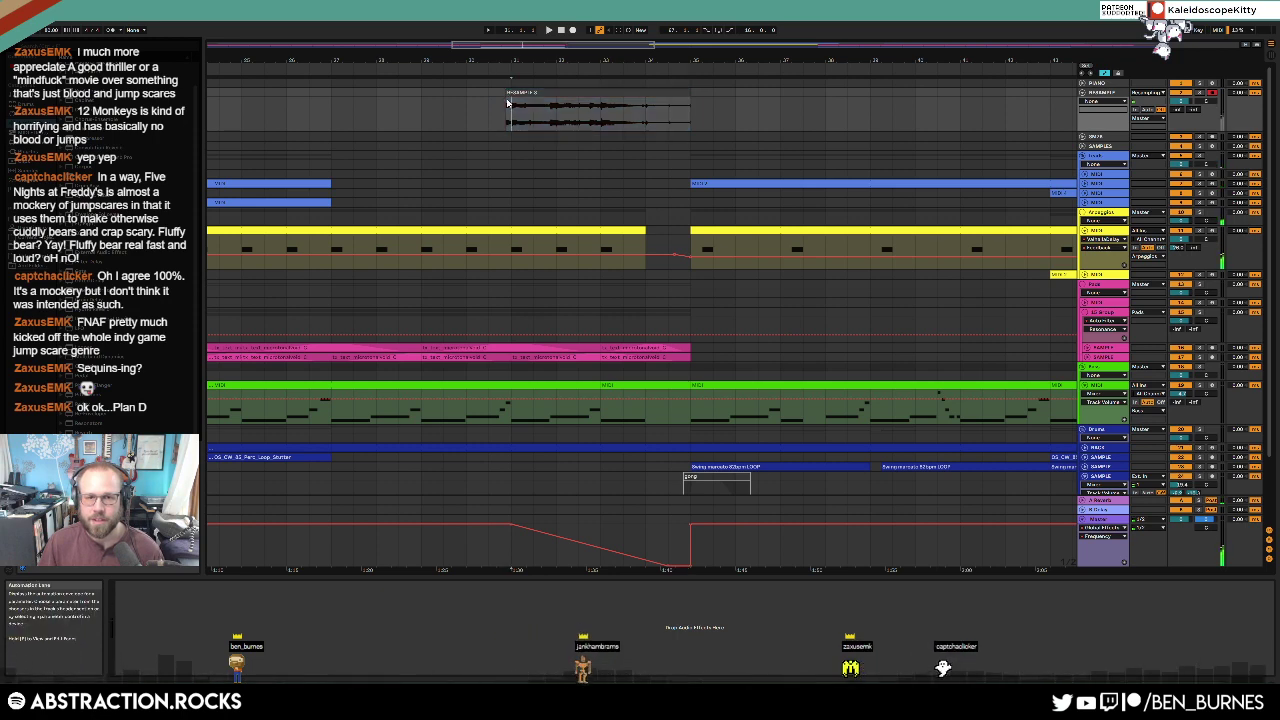
Step: Hide the automation lanes and add an audio track below the last sample track in the grey-blue group
key("a")
scroll(621, 165, "down", 3)
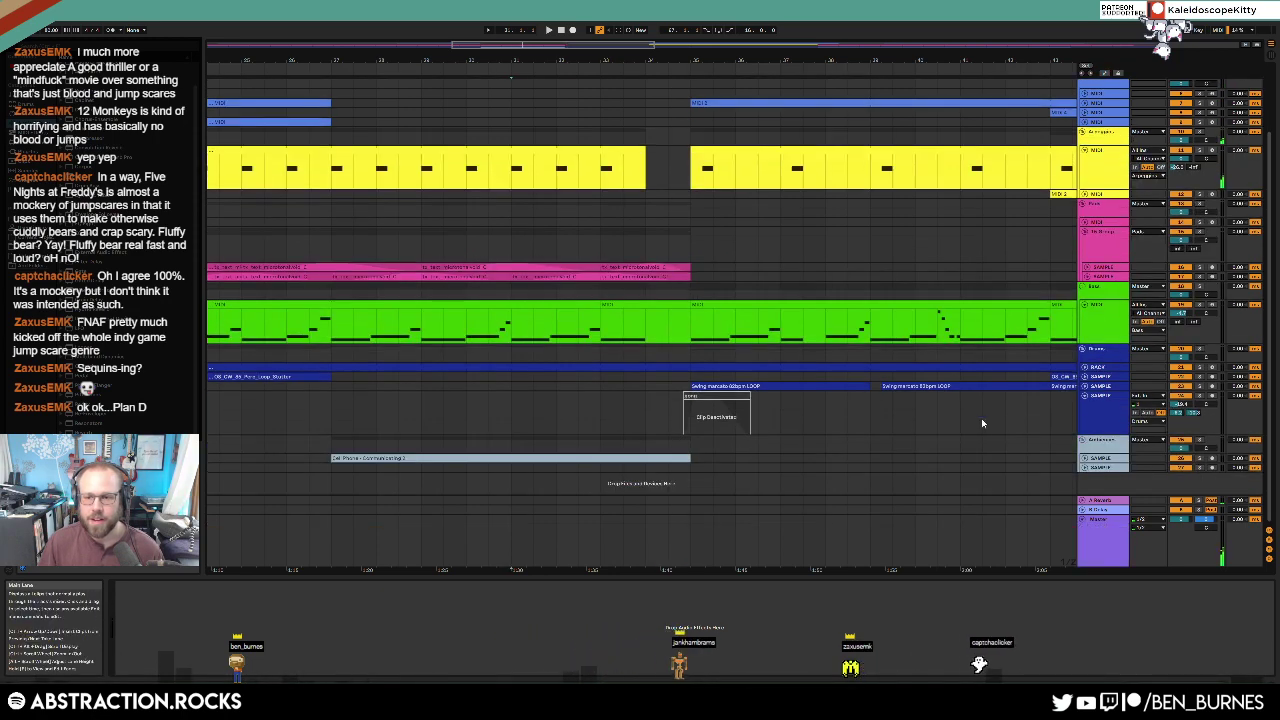
left_click(1097, 468)
key("ctrl+t")
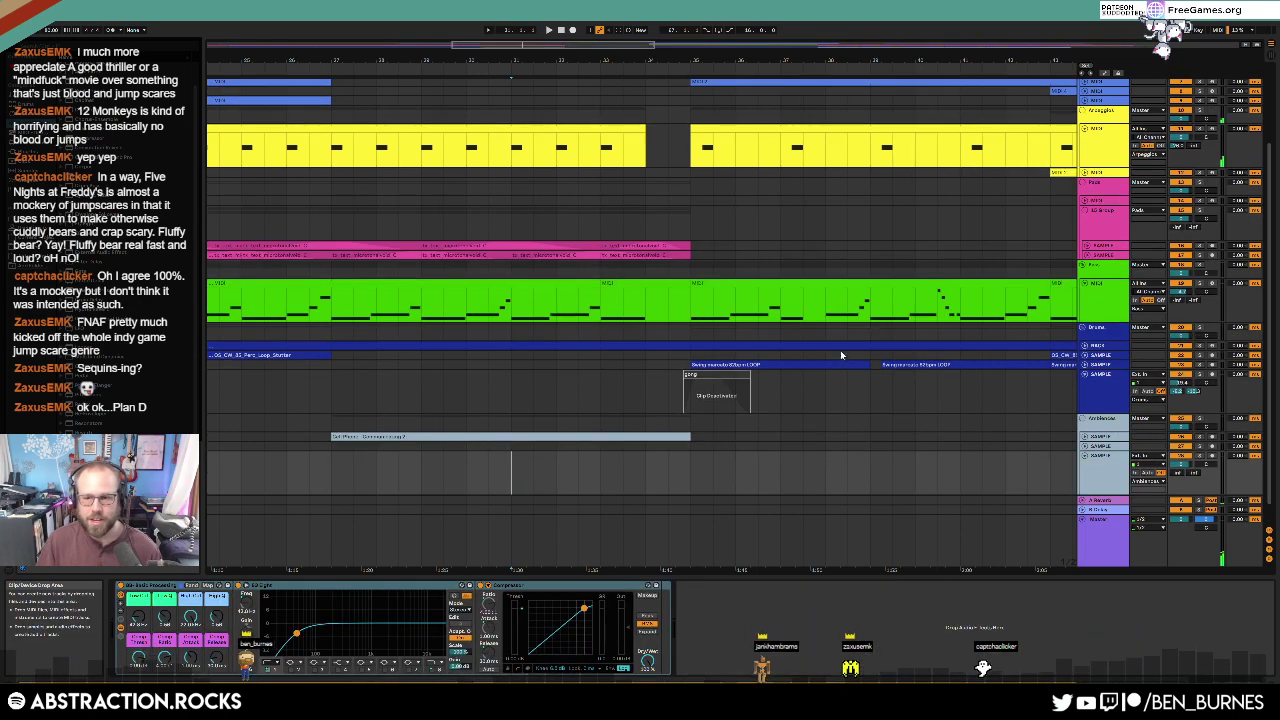
key("w")
scroll(489, 117, "up", 3)
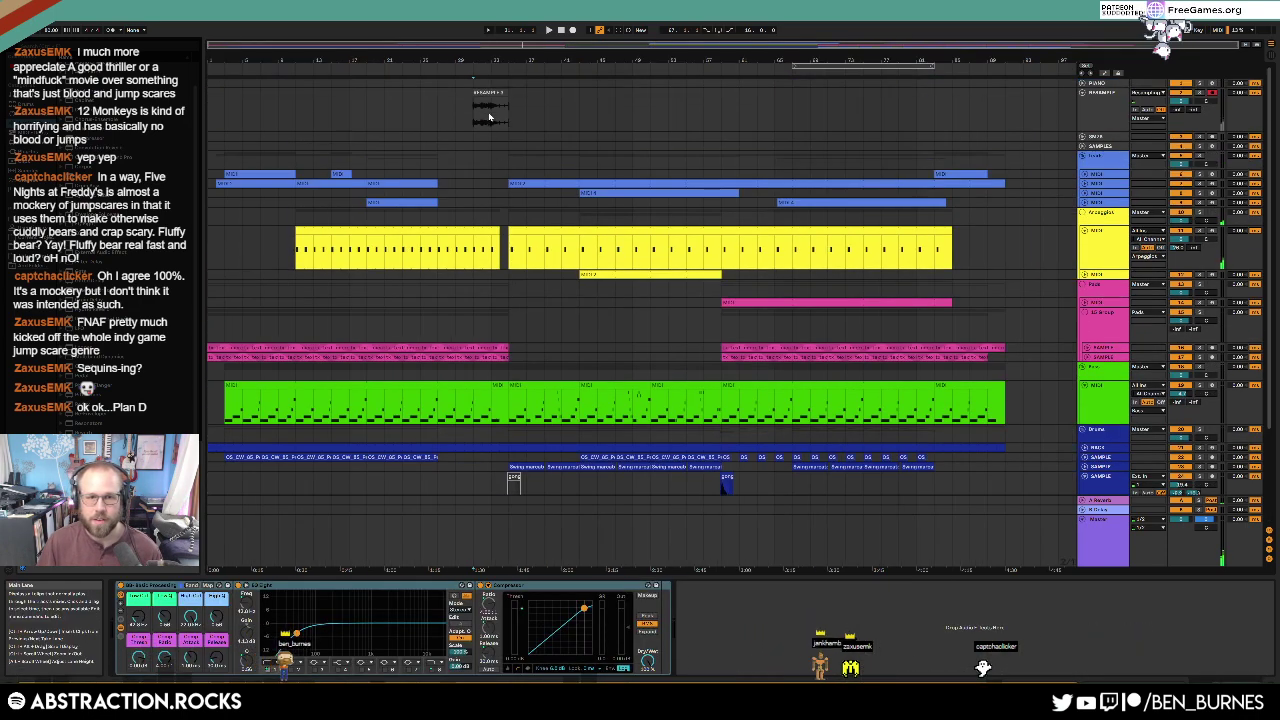
Step: Move the resampled clip from the resample track onto the new grey-blue audio track at the same position near bar 31
left_click_drag(510, 112, 526, 114)
key("Delete")
scroll(546, 317, "down", 4)
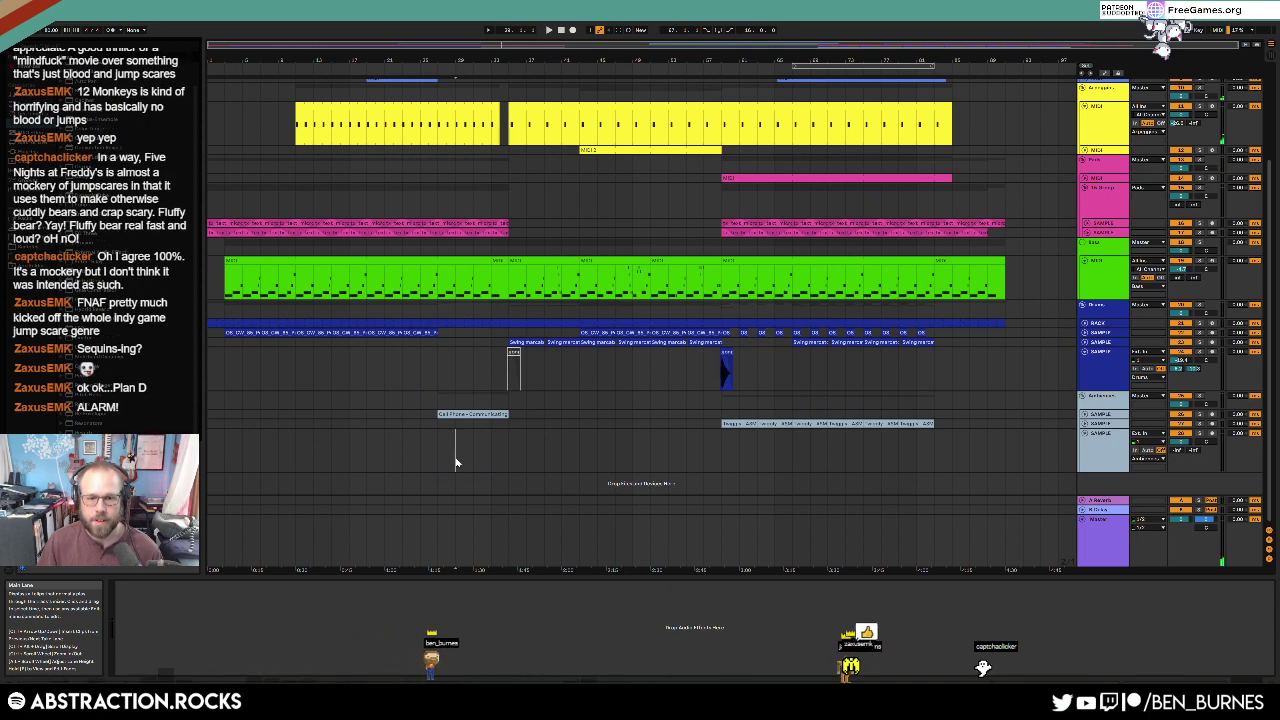
left_click(455, 462)
key("ctrl+z")
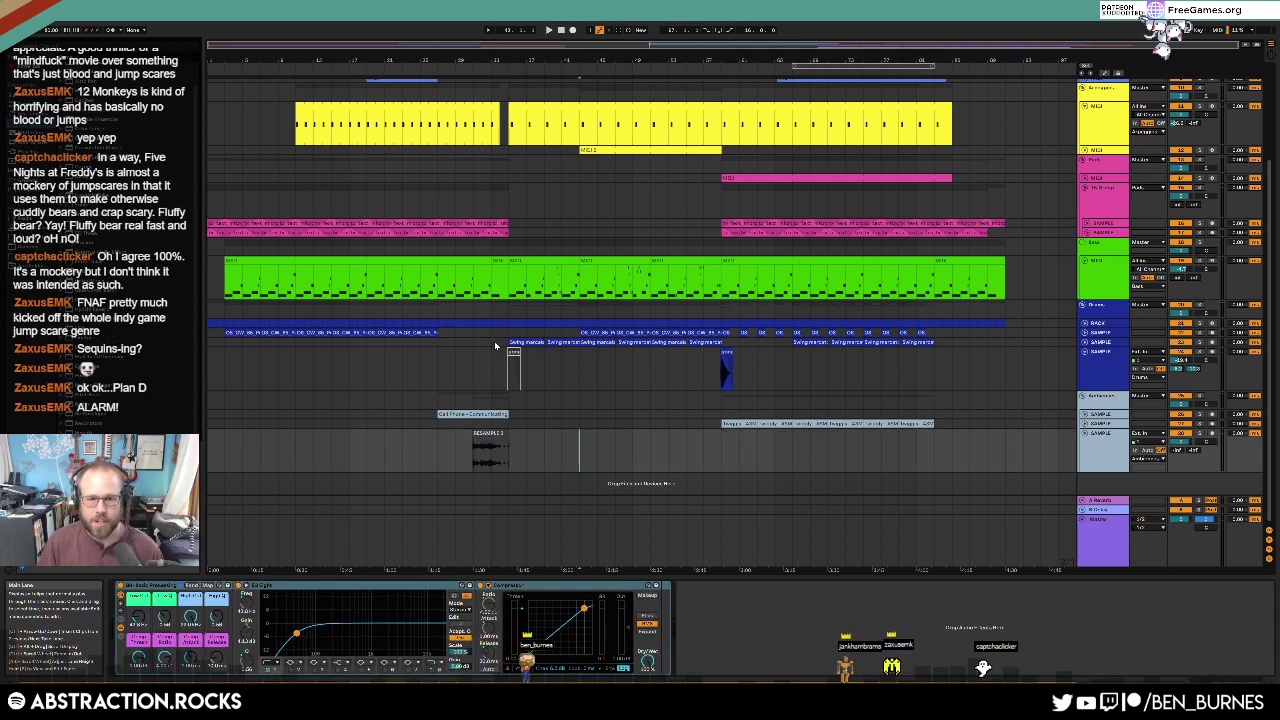
Step: Deactivate the arpeggio, pad, bass and drum clips between bars 31 and 35 and play the transition
scroll(496, 344, "up", 3)
key("space")
left_click_drag(531, 343, 447, 84)
key("0")
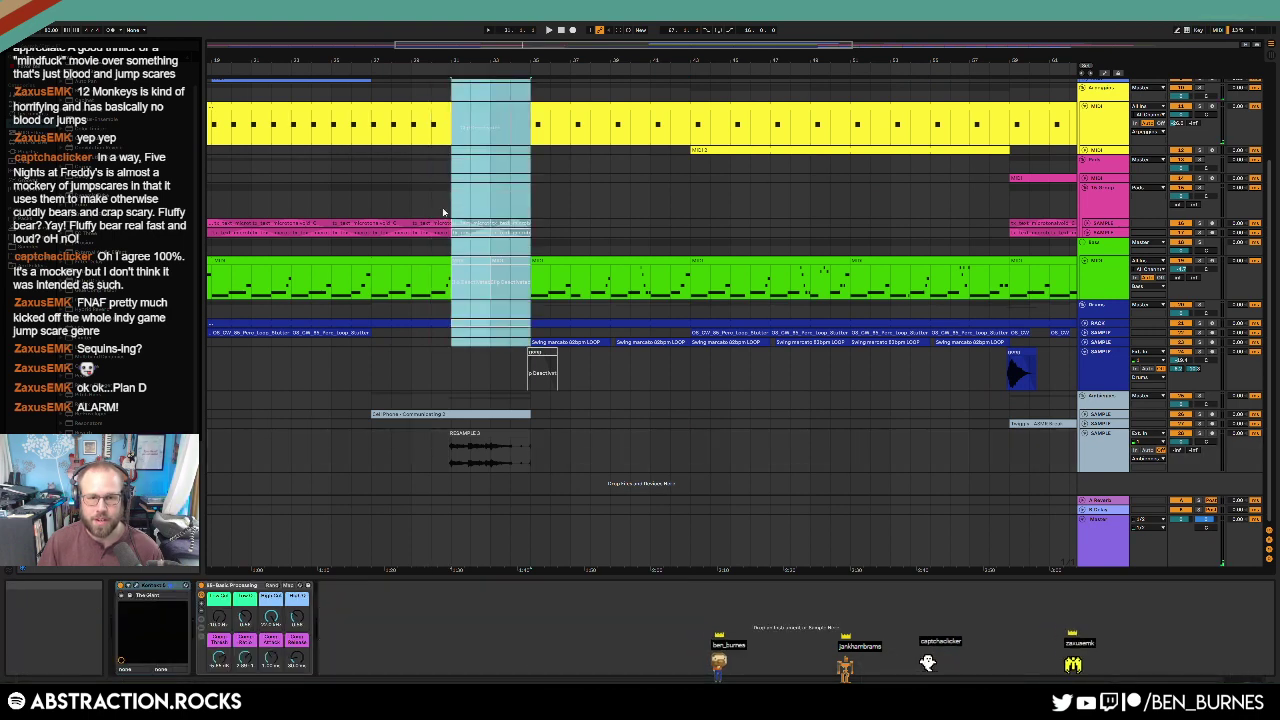
left_click(448, 442)
scroll(452, 442, "up", 3)
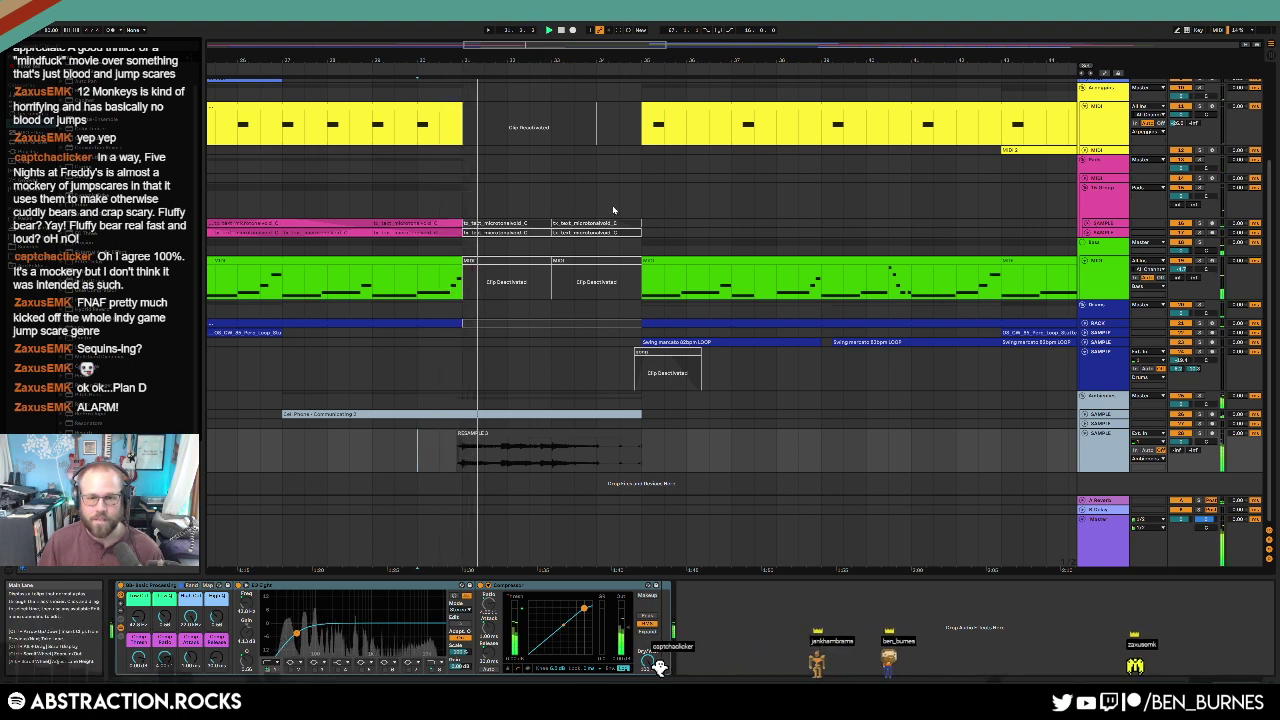
Step: Reactivate the gong clip at bar 35 and remove the master filter's Frequency automation sweep leading into it
left_click(650, 352)
key("0")
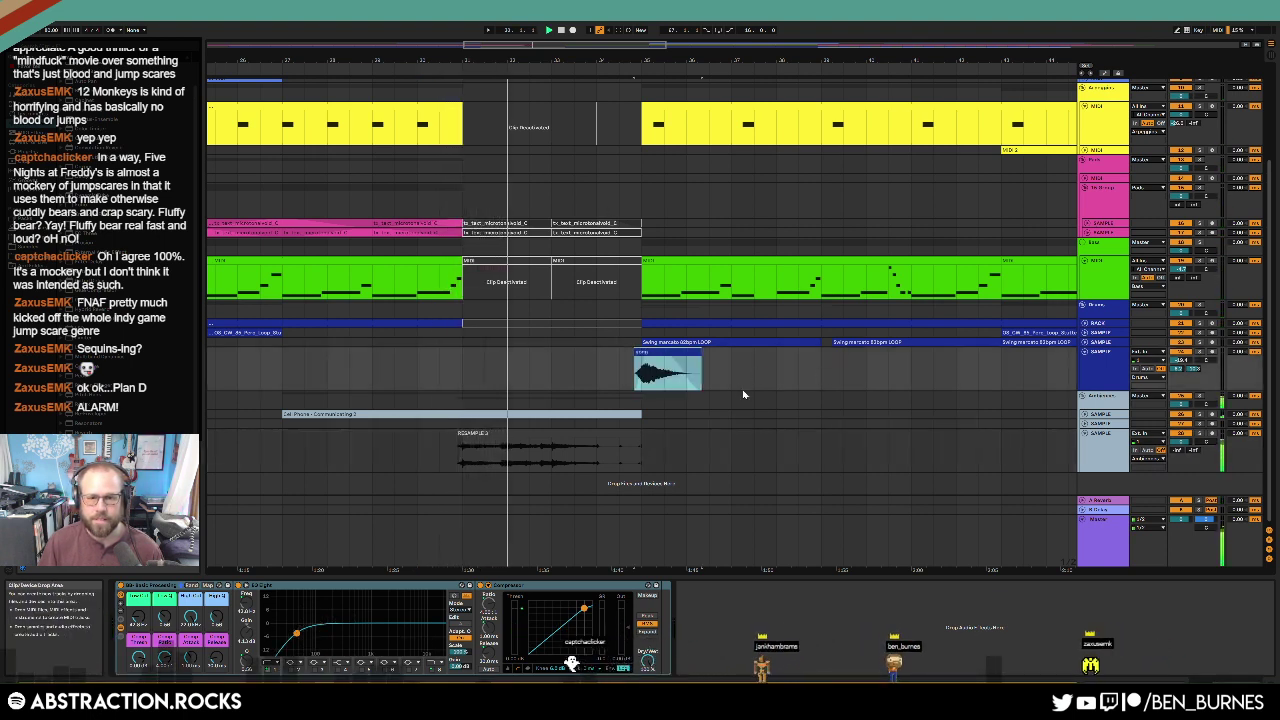
left_click(1091, 537)
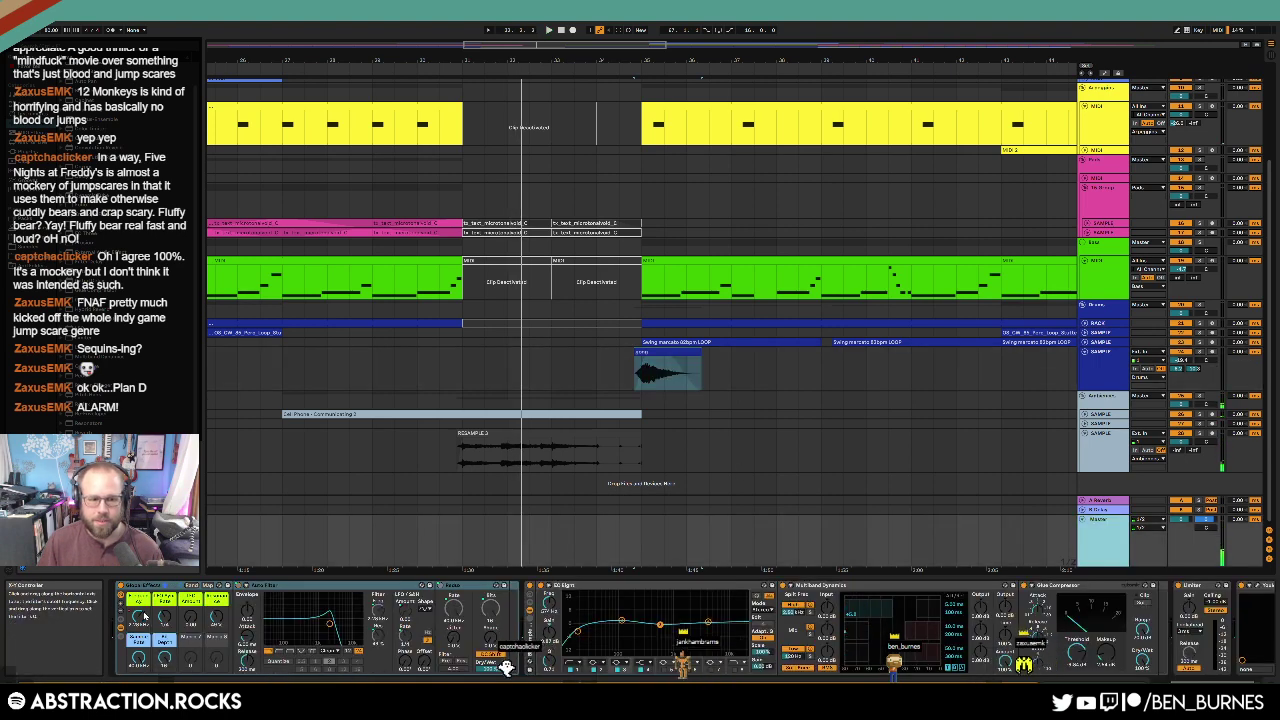
left_click(137, 617)
key("a")
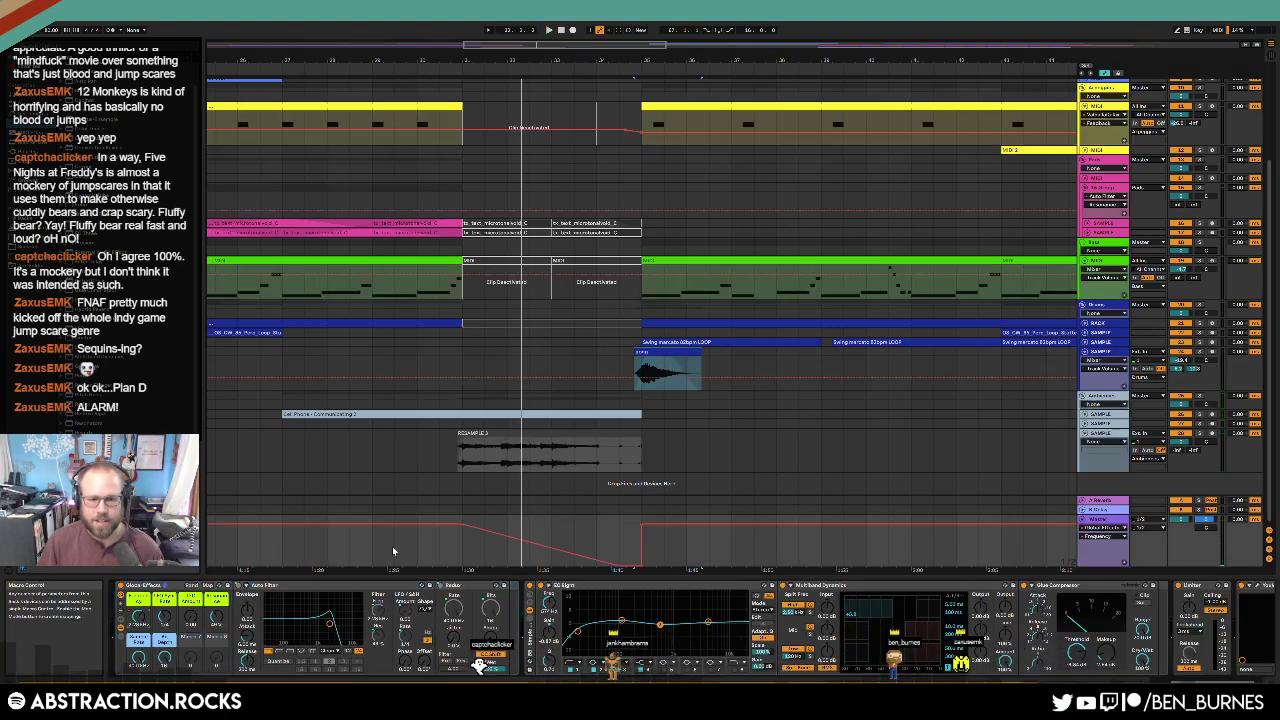
left_click(638, 566)
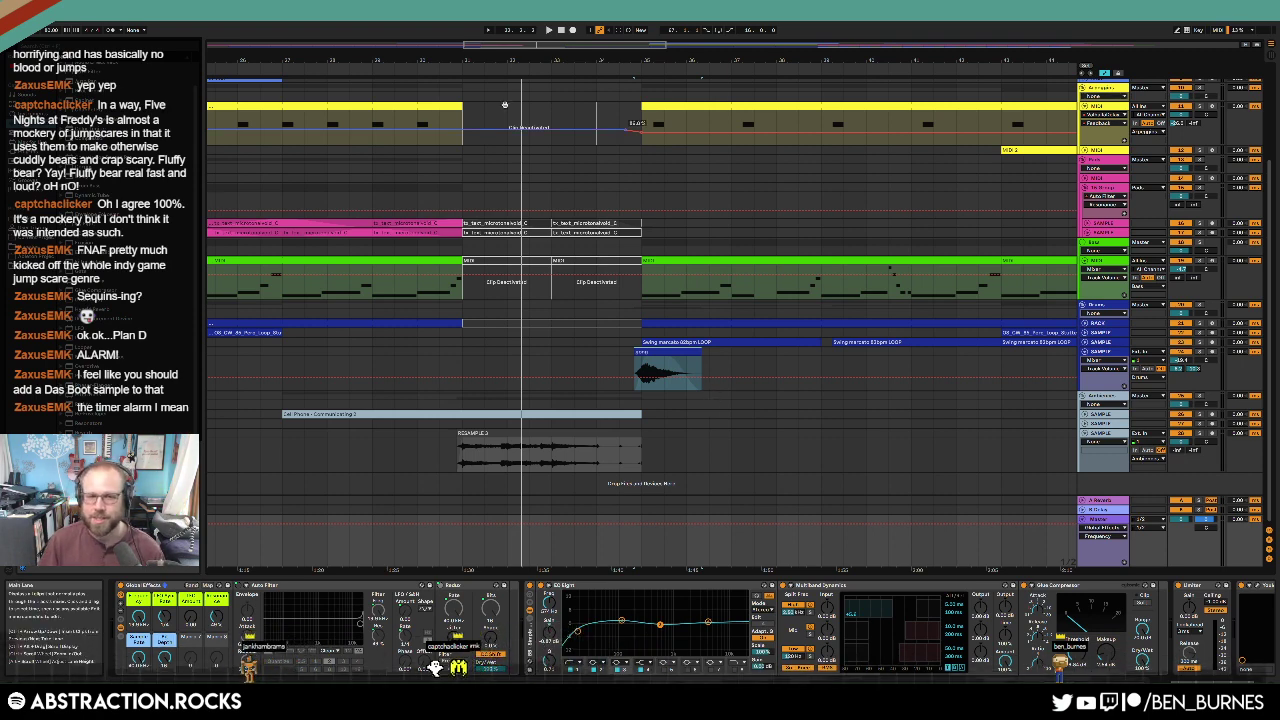
Step: Play the transition, trimming the resampled clip's start closer to bar 31, and hide the automation lanes
left_click(315, 66)
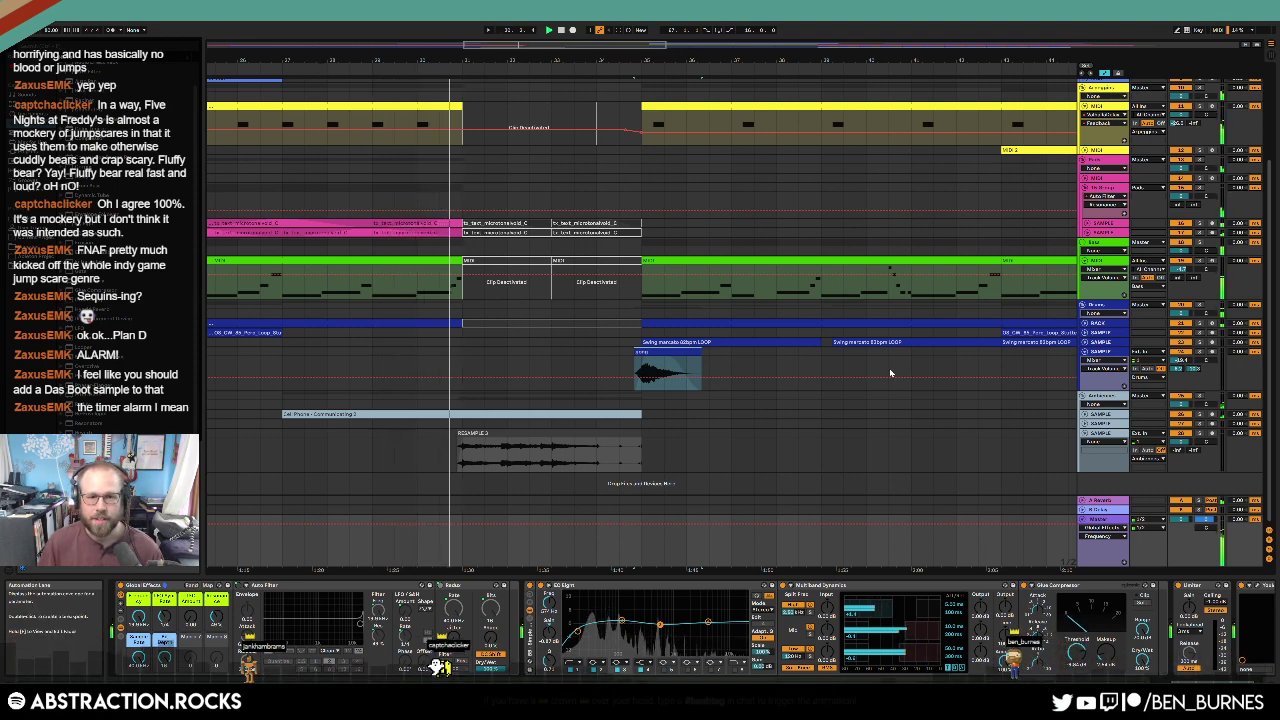
left_click(461, 433)
scroll(462, 433, "up", 5)
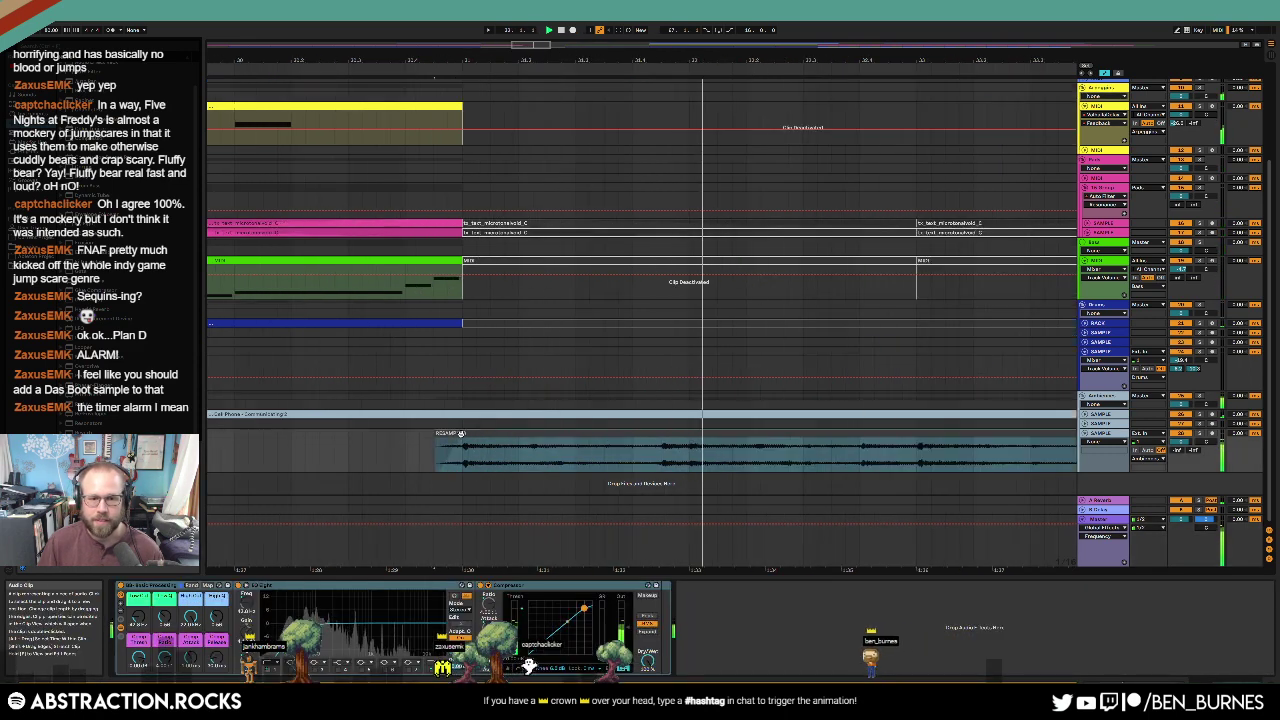
left_click_drag(435, 433, 476, 441)
key("a")
scroll(568, 128, "up", 1)
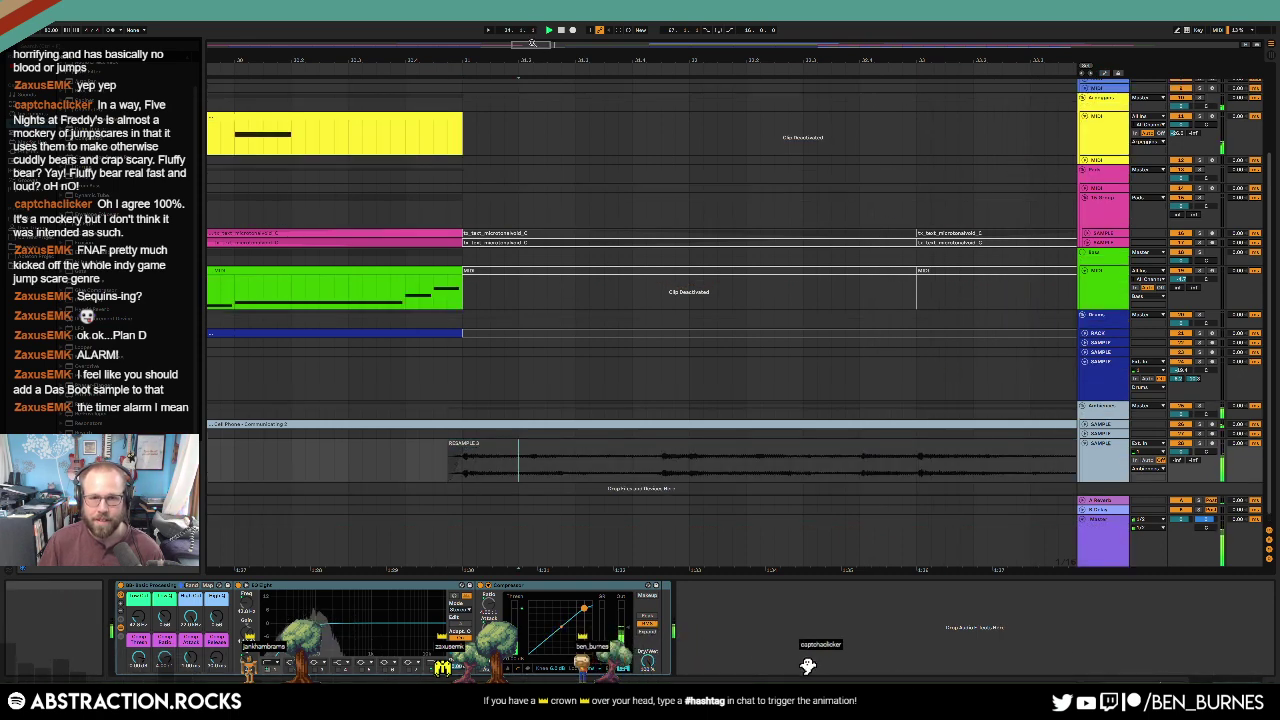
left_click_drag(532, 43, 558, 44)
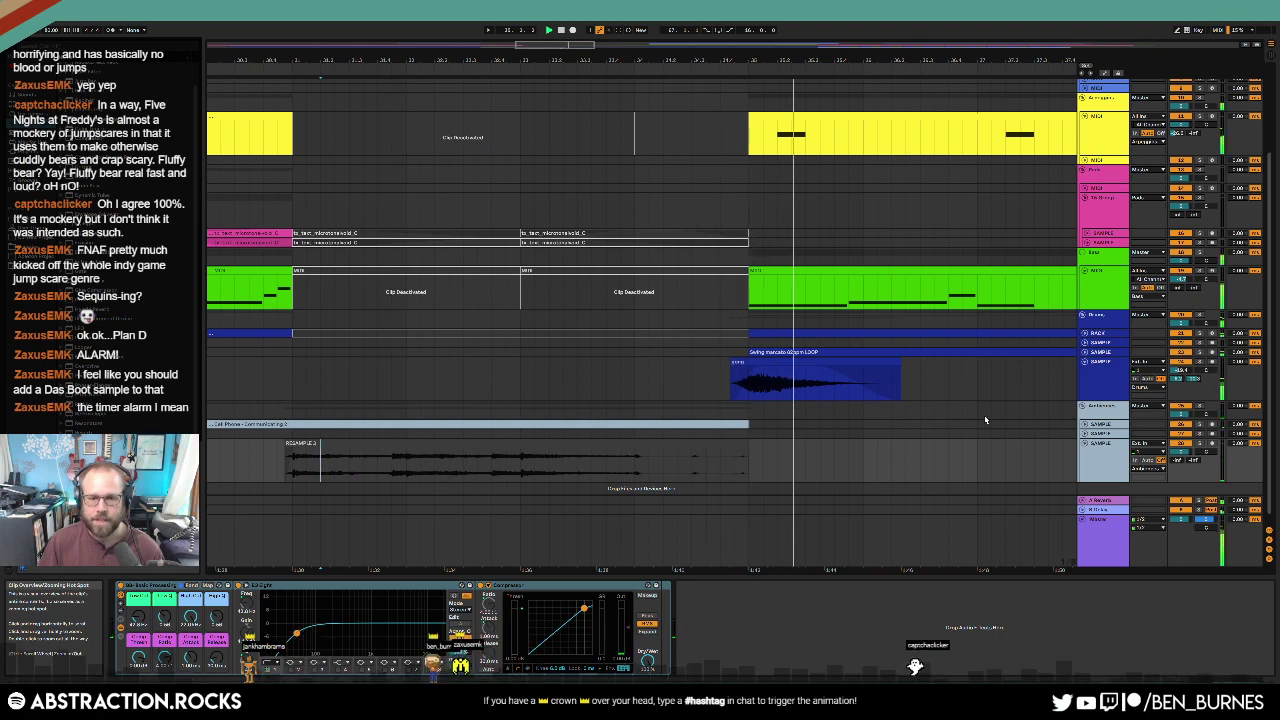
Step: Unfold the Cell Phone sample track, deactivate its audio from bar 31 to bar 35 and play the transition
left_click(1086, 425)
scroll(480, 428, "down", 1)
left_click(297, 423)
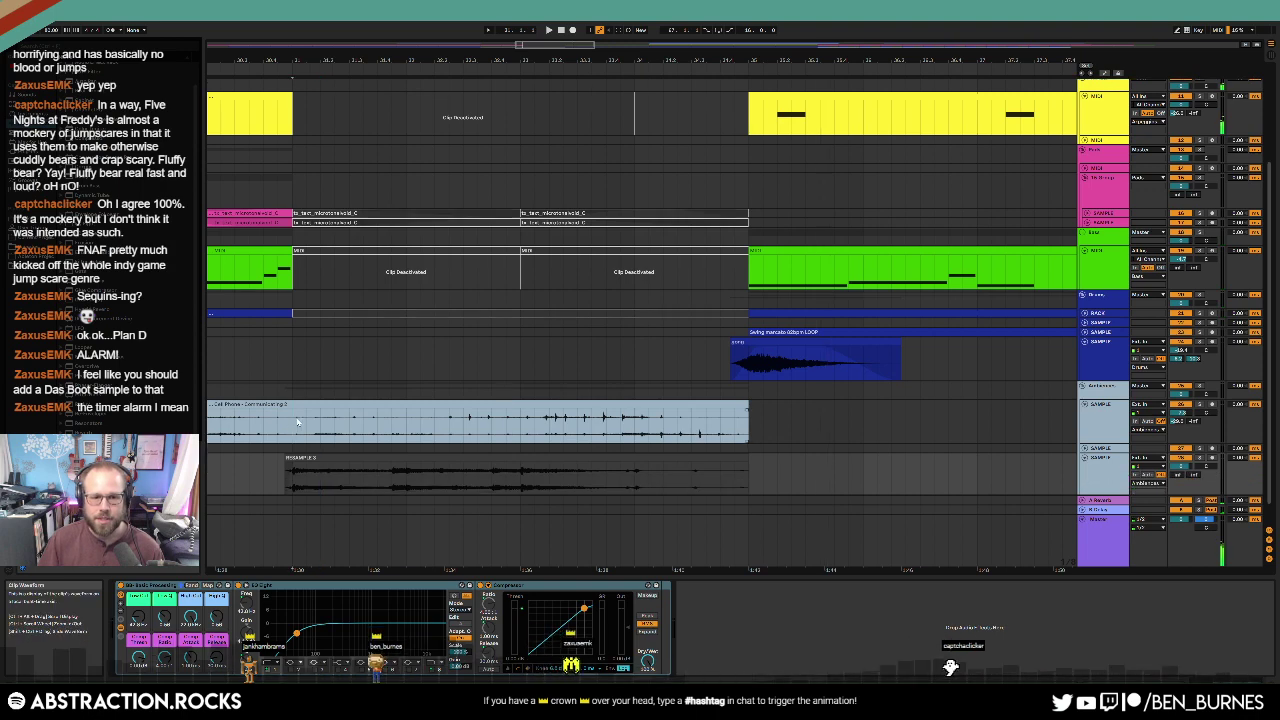
left_click_drag(297, 423, 742, 424)
key("0")
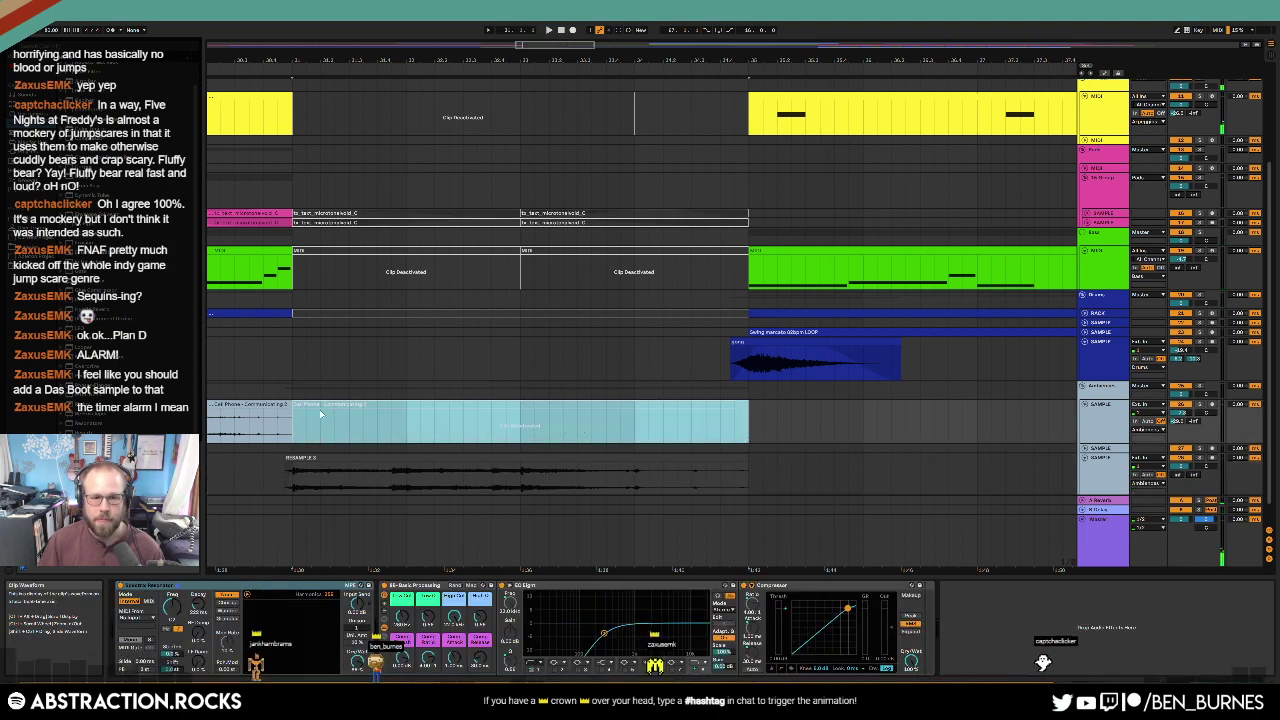
left_click(249, 424)
key("space")
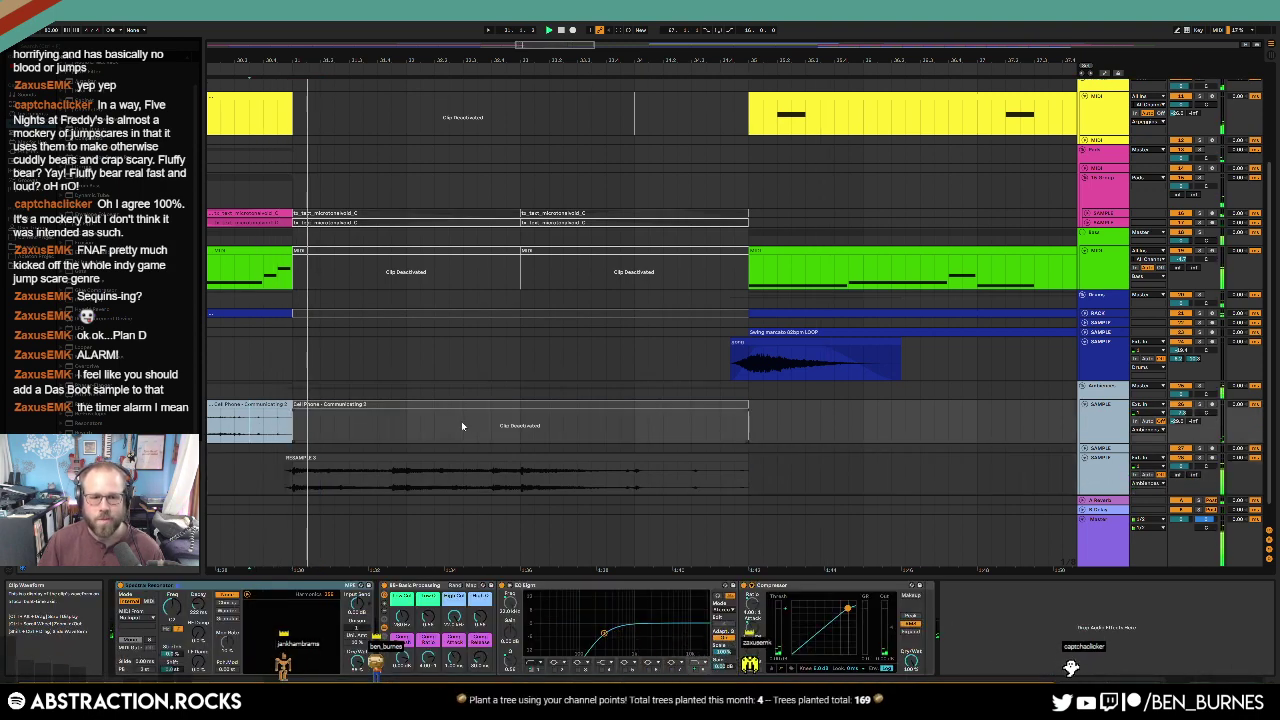
Step: Trim the end of the resampled clip to just before the gong at bar 35
scroll(461, 421, "down", 5)
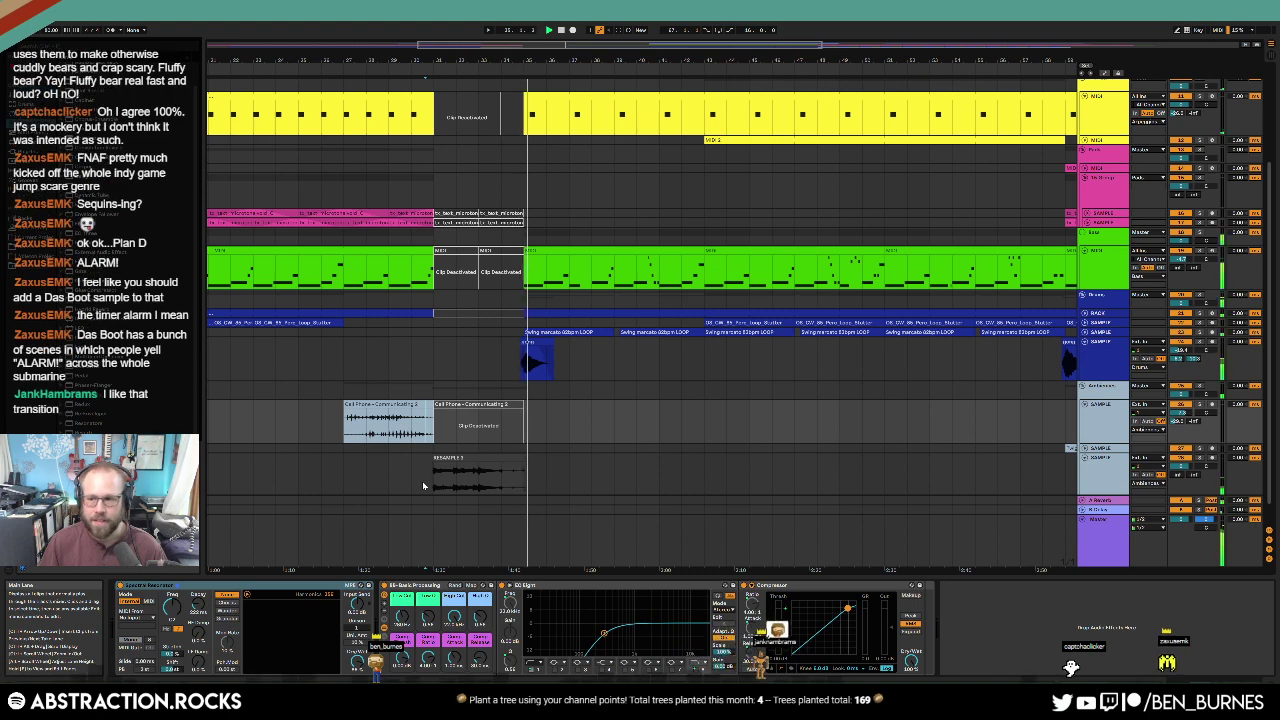
scroll(524, 470, "up", 4, "ctrl")
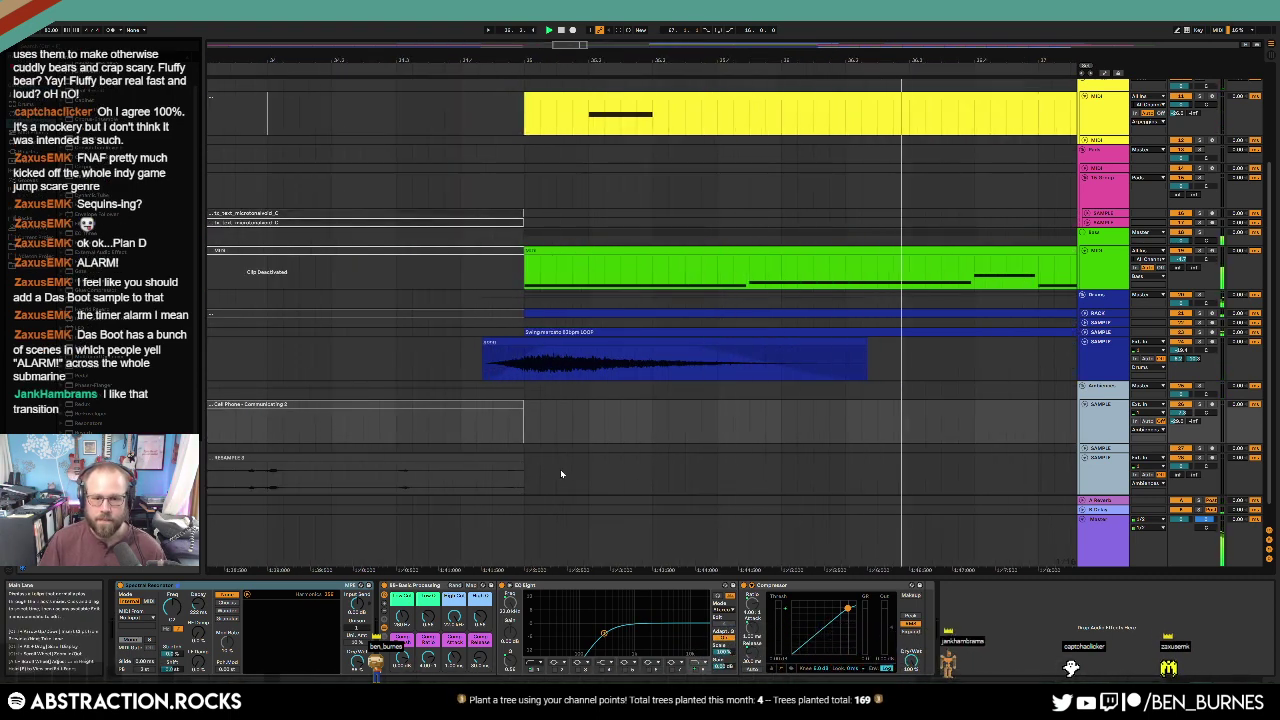
left_click_drag(523, 459, 425, 464)
scroll(526, 468, "down", 5)
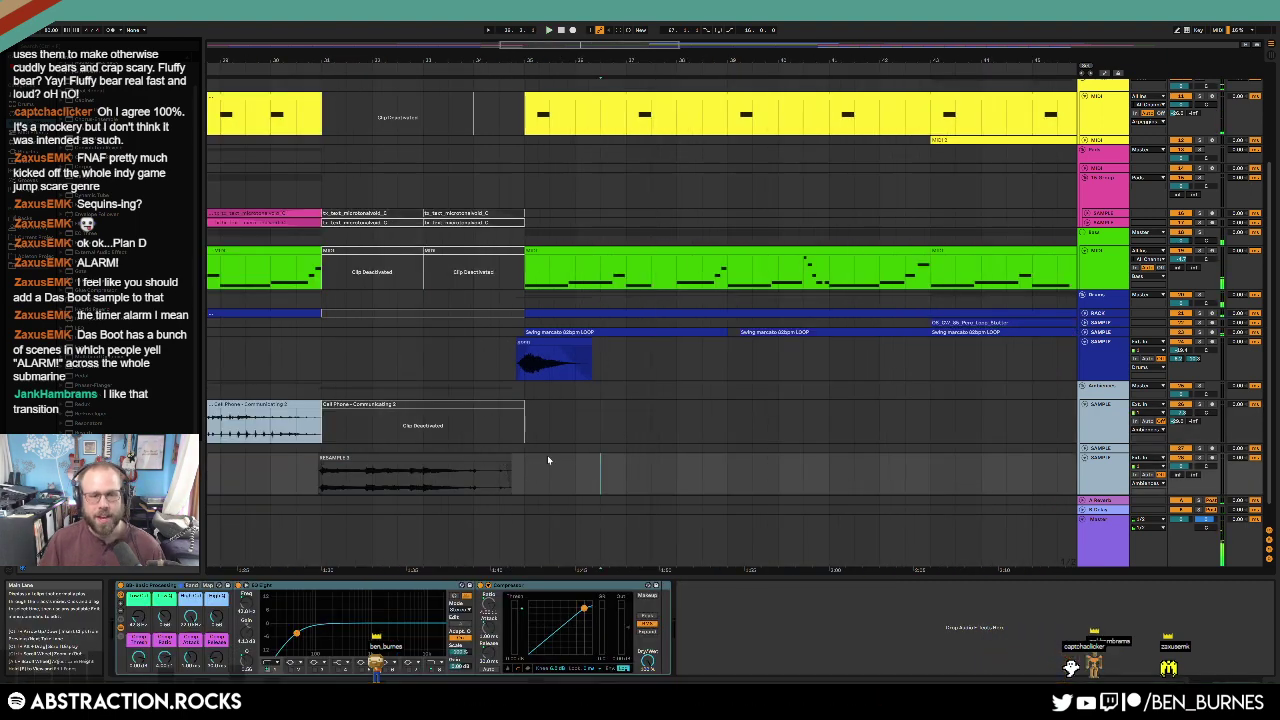
Step: Review the deactivated clips in bars 31 to 35, the resampled clip, the master effects and the gong at bar 35
scroll(441, 391, "down", 2)
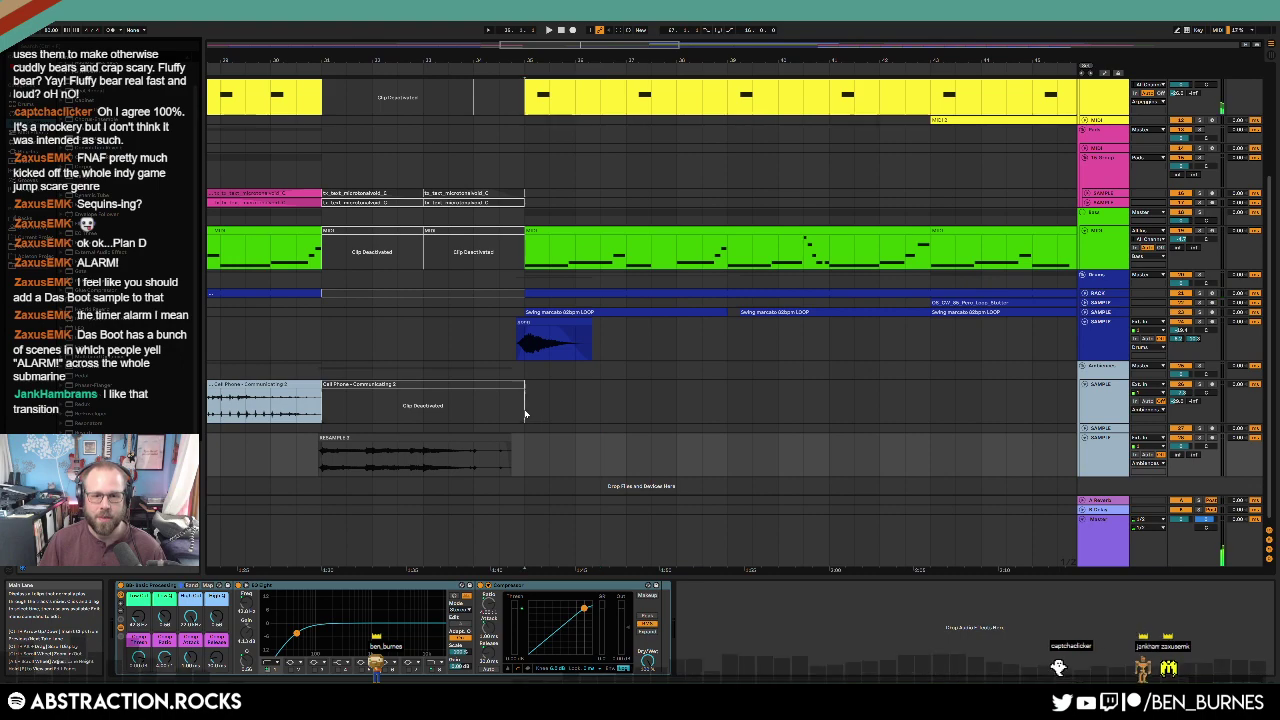
left_click_drag(525, 413, 330, 106)
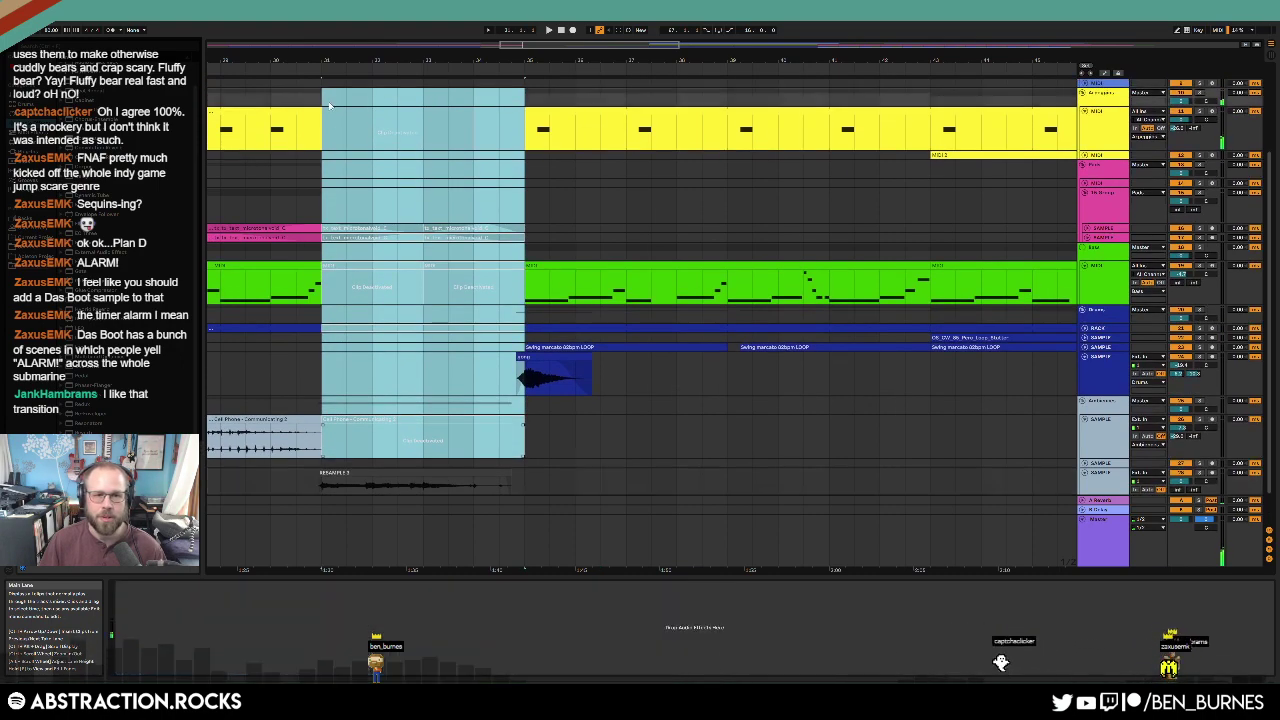
scroll(389, 284, "down", 3)
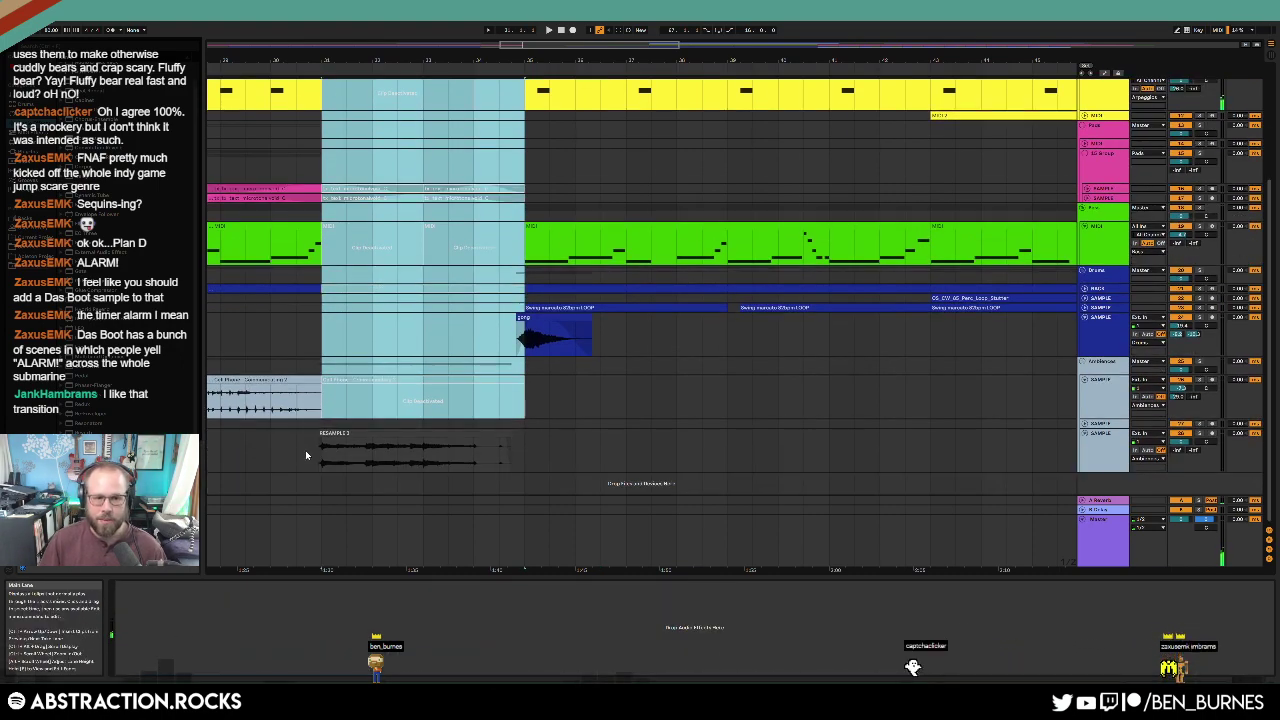
left_click(306, 455)
left_click(522, 455)
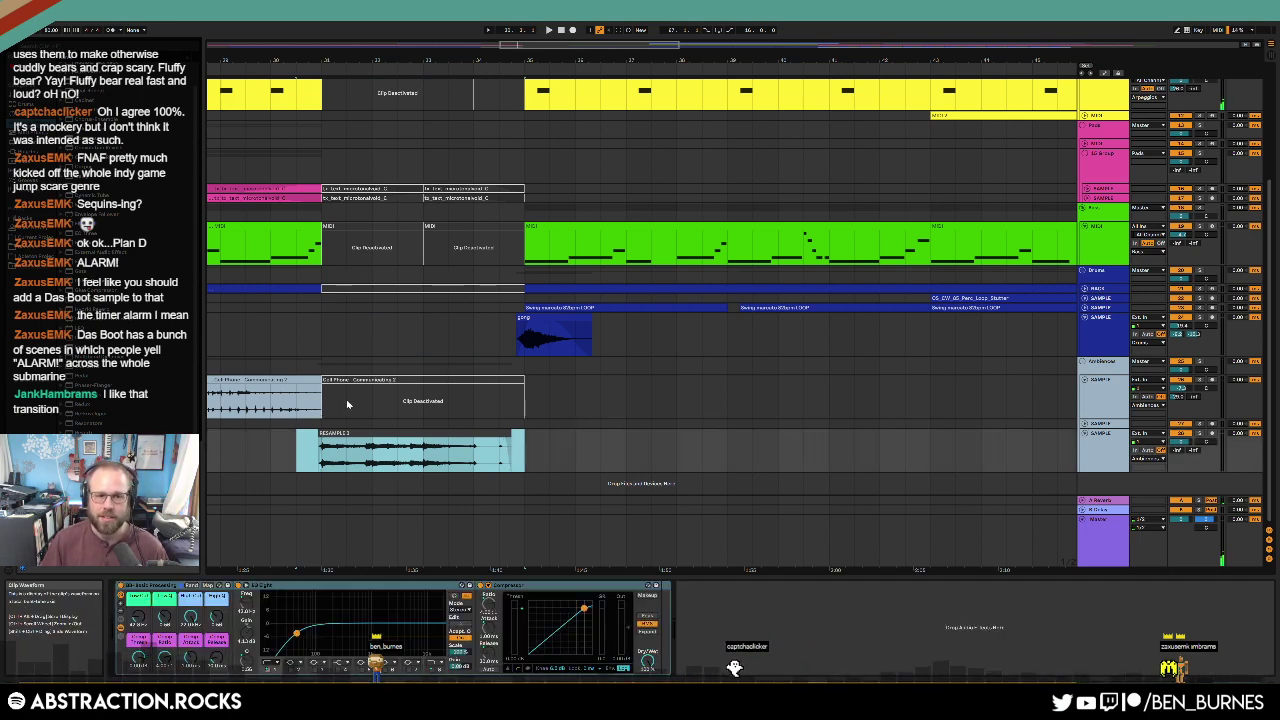
left_click(1112, 549)
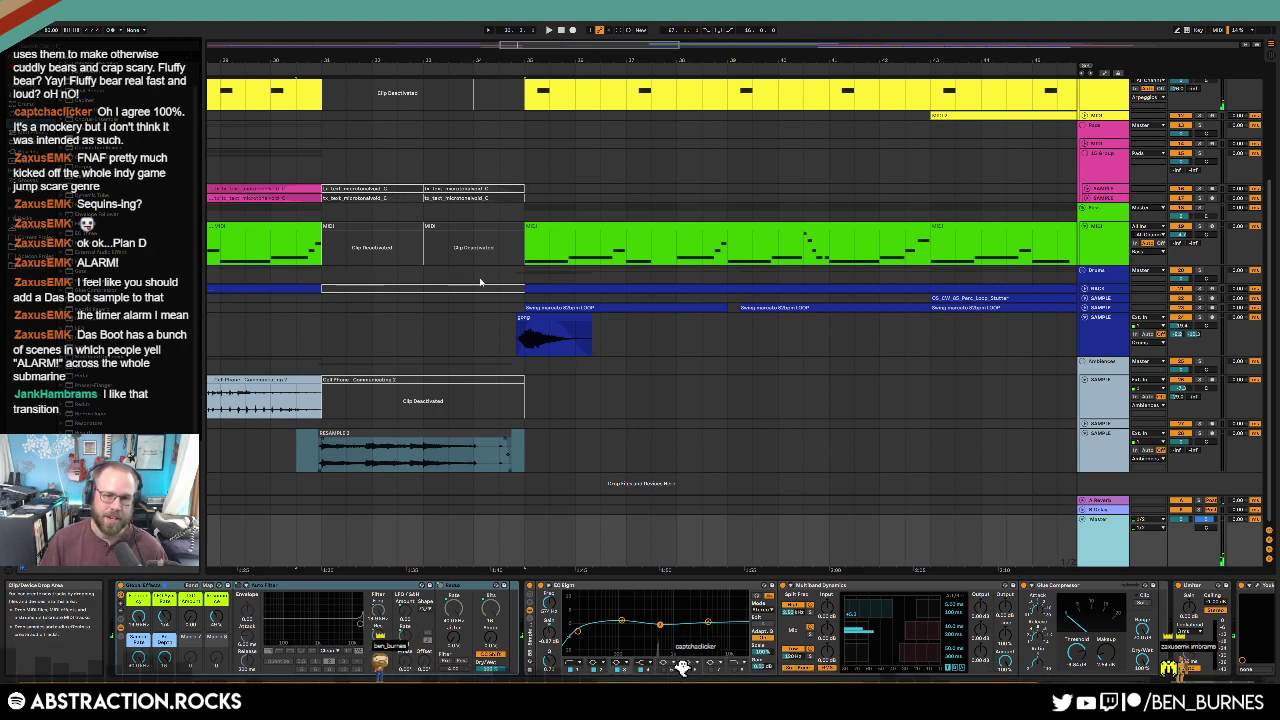
left_click(535, 322)
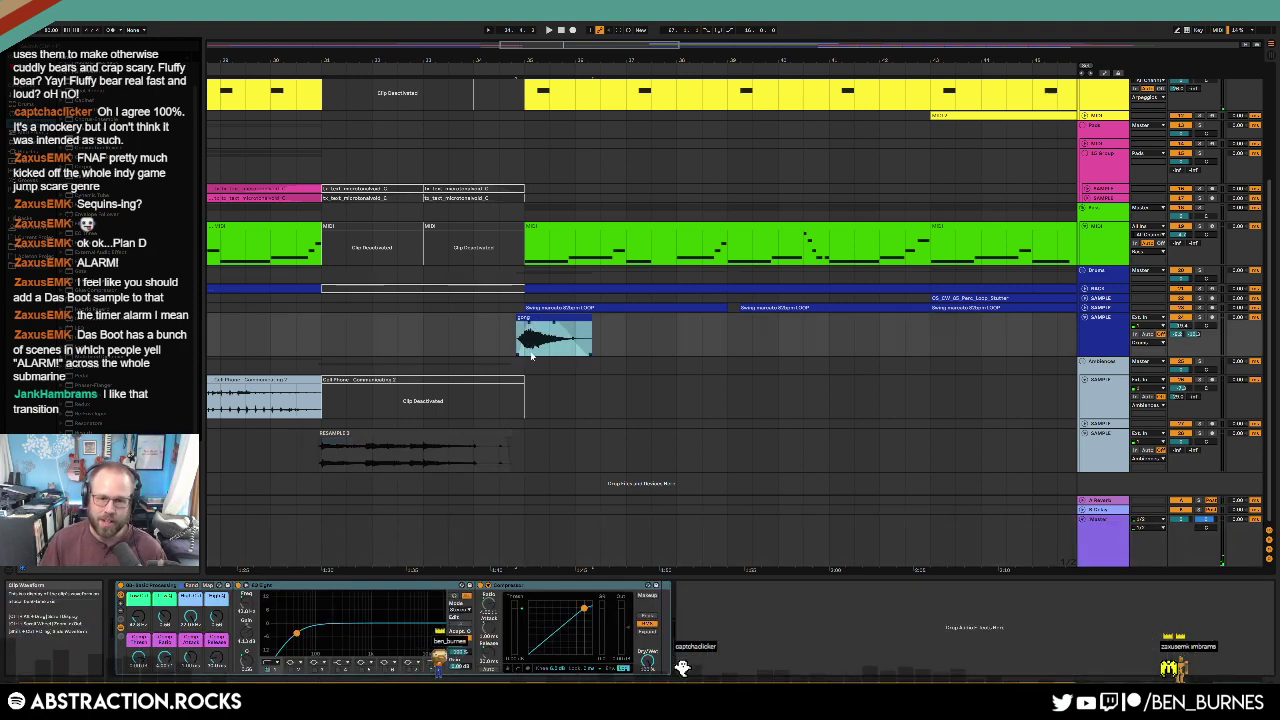
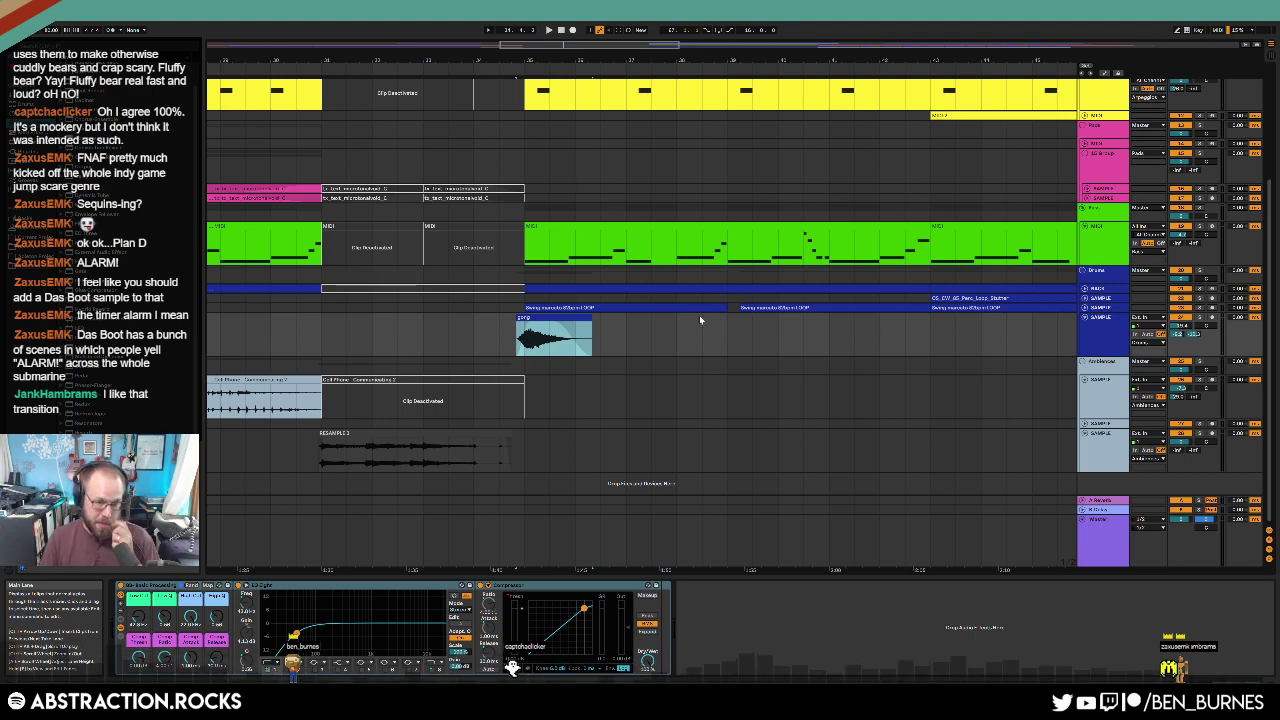
Step: View the whole arrangement and inspect the two gong clips, the master effects and the Cell Phone track's devices
left_click_drag(597, 43, 602, 8)
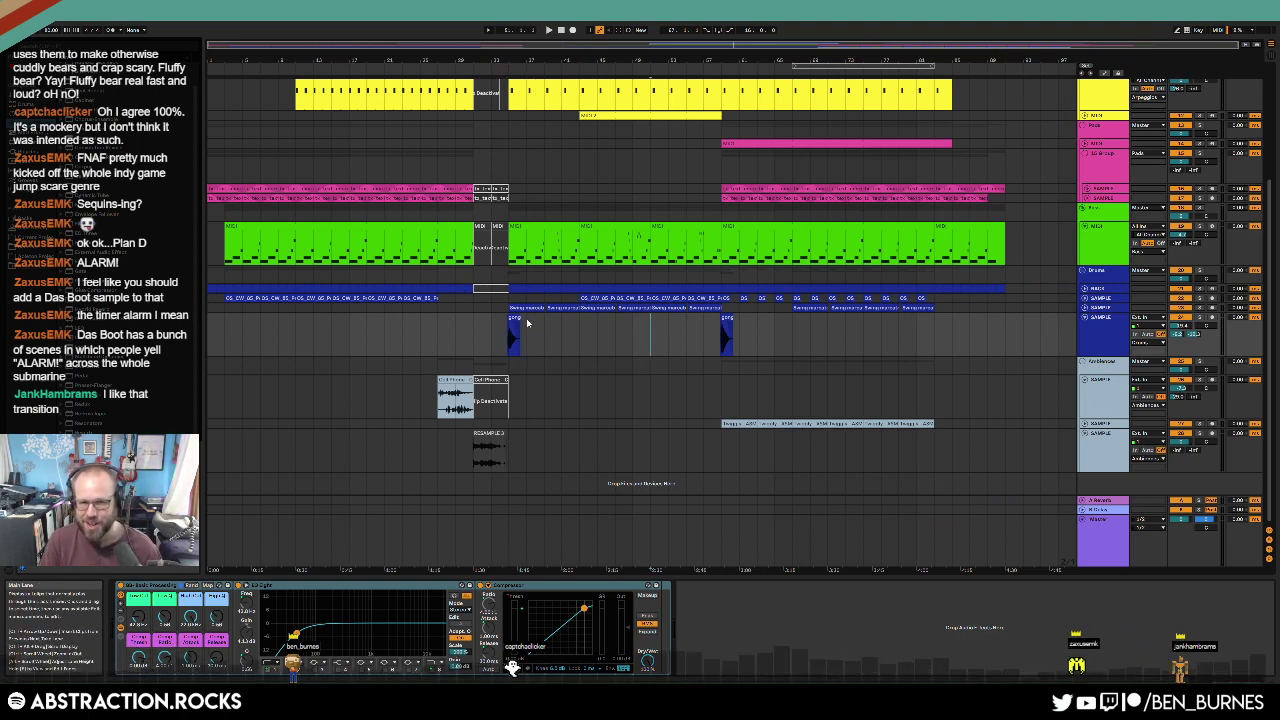
double_click(725, 320)
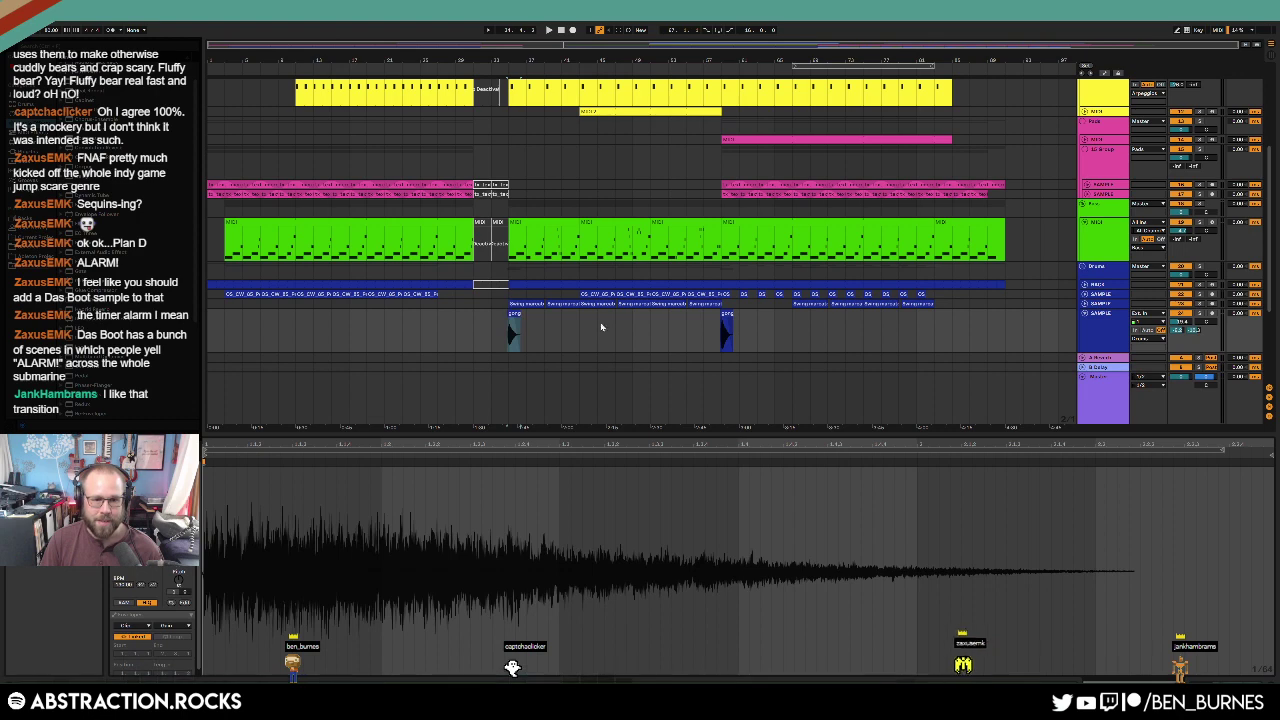
left_click(725, 316)
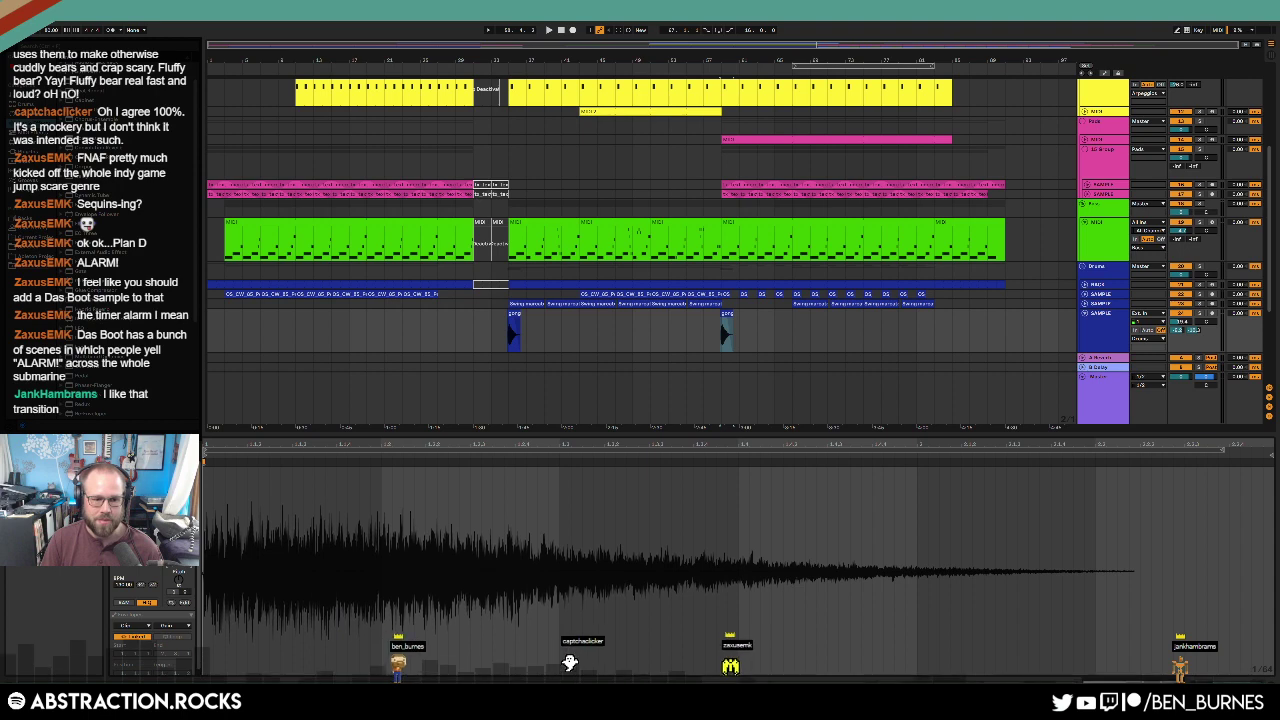
key("shift+Tab")
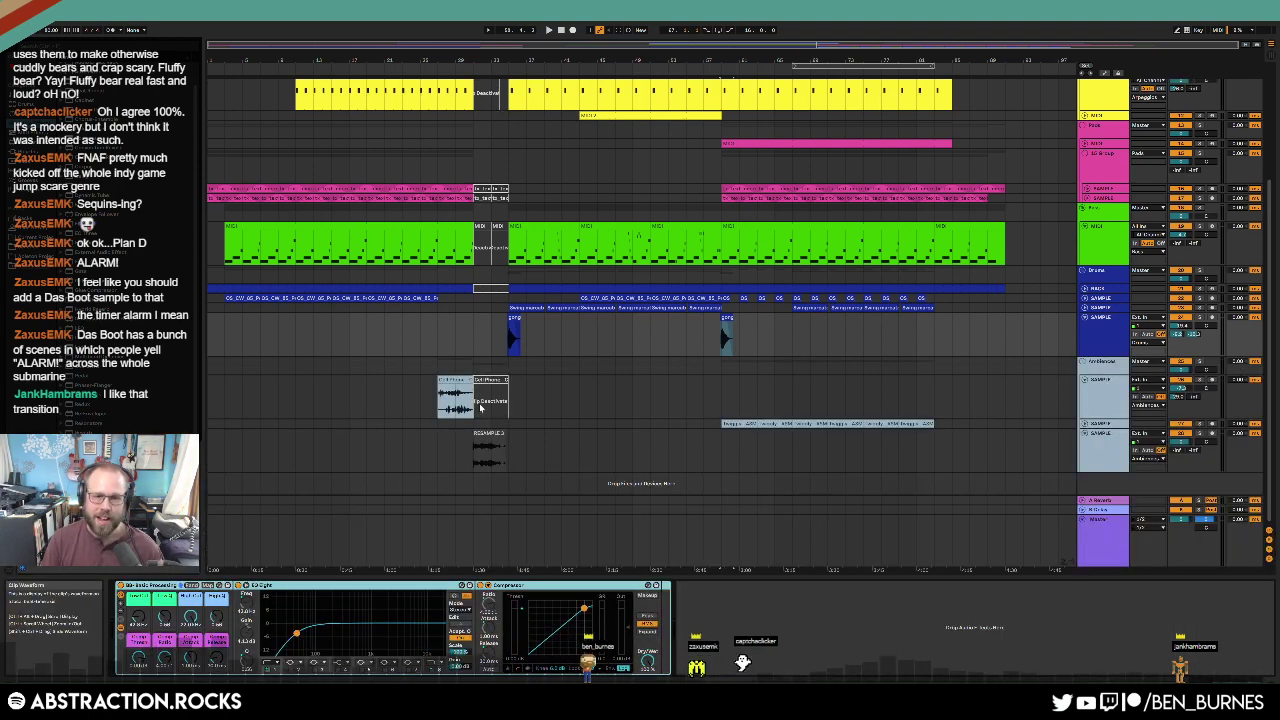
left_click(1043, 508)
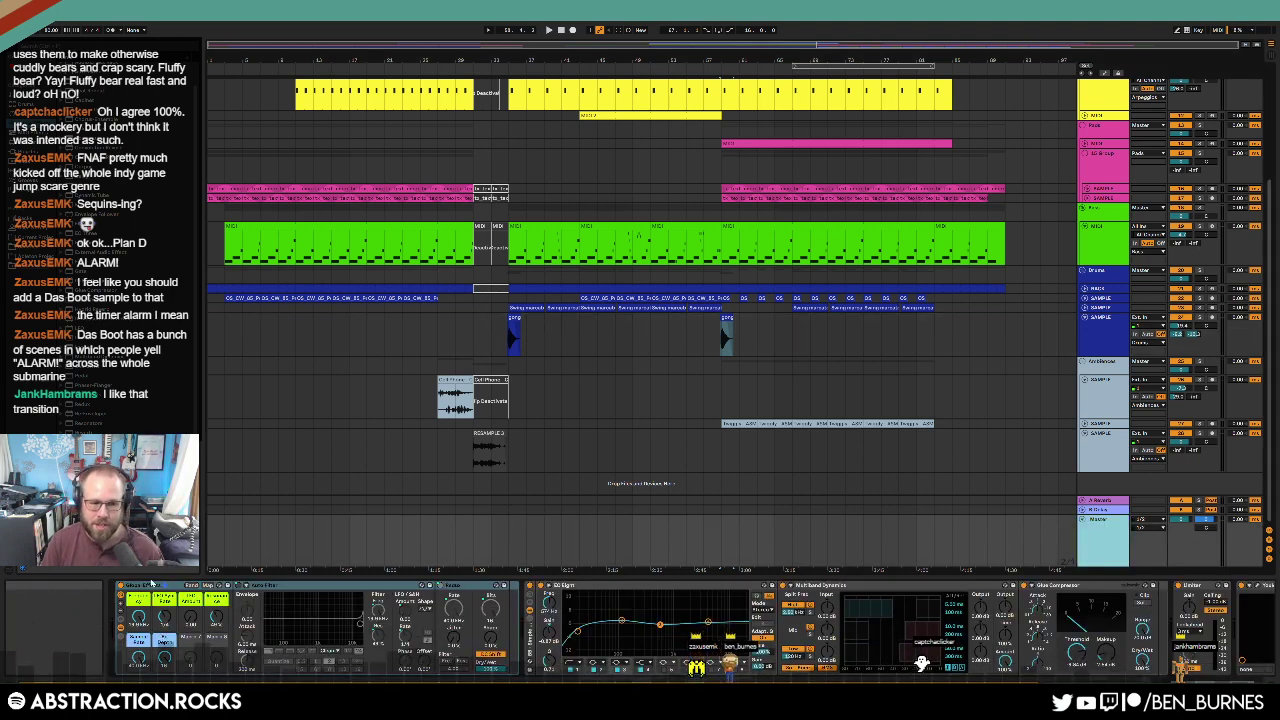
double_click(144, 588)
left_click(503, 393)
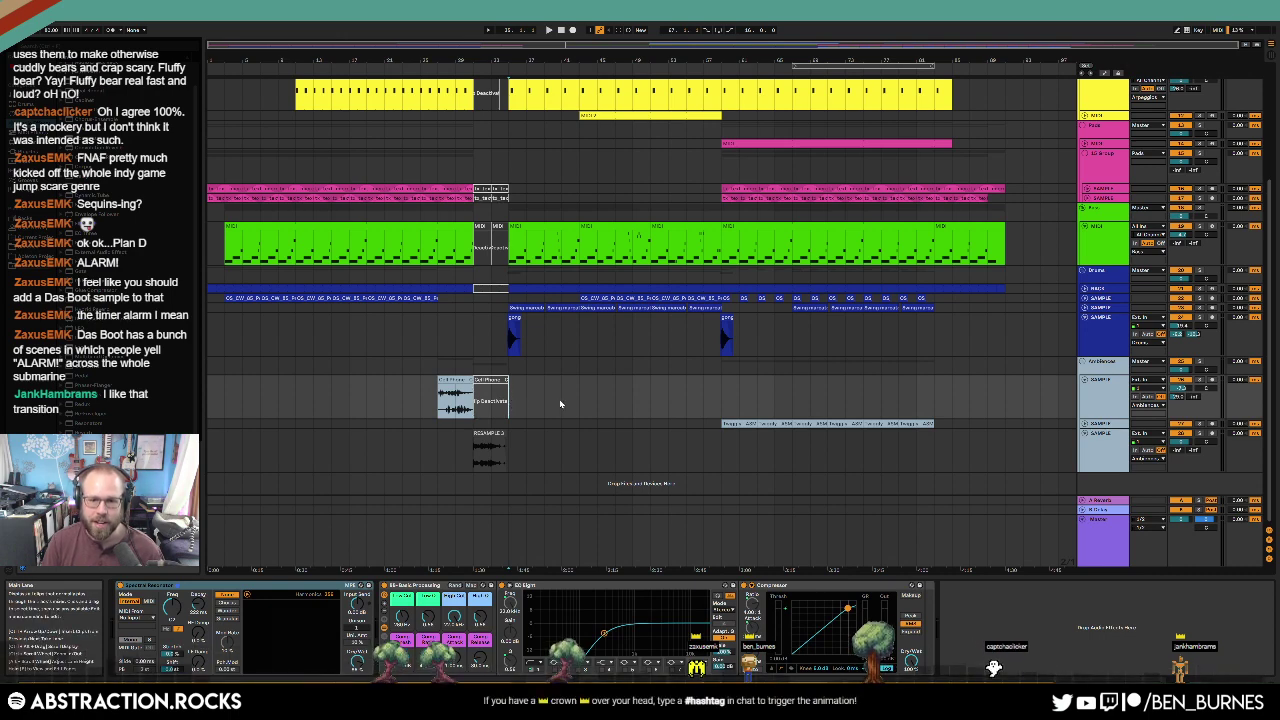
Step: Unfold the looped ambience sample track, insert a Utility after its PitchLoop rack and show the Utility's Gain automation
left_click(918, 424)
left_click(1084, 424)
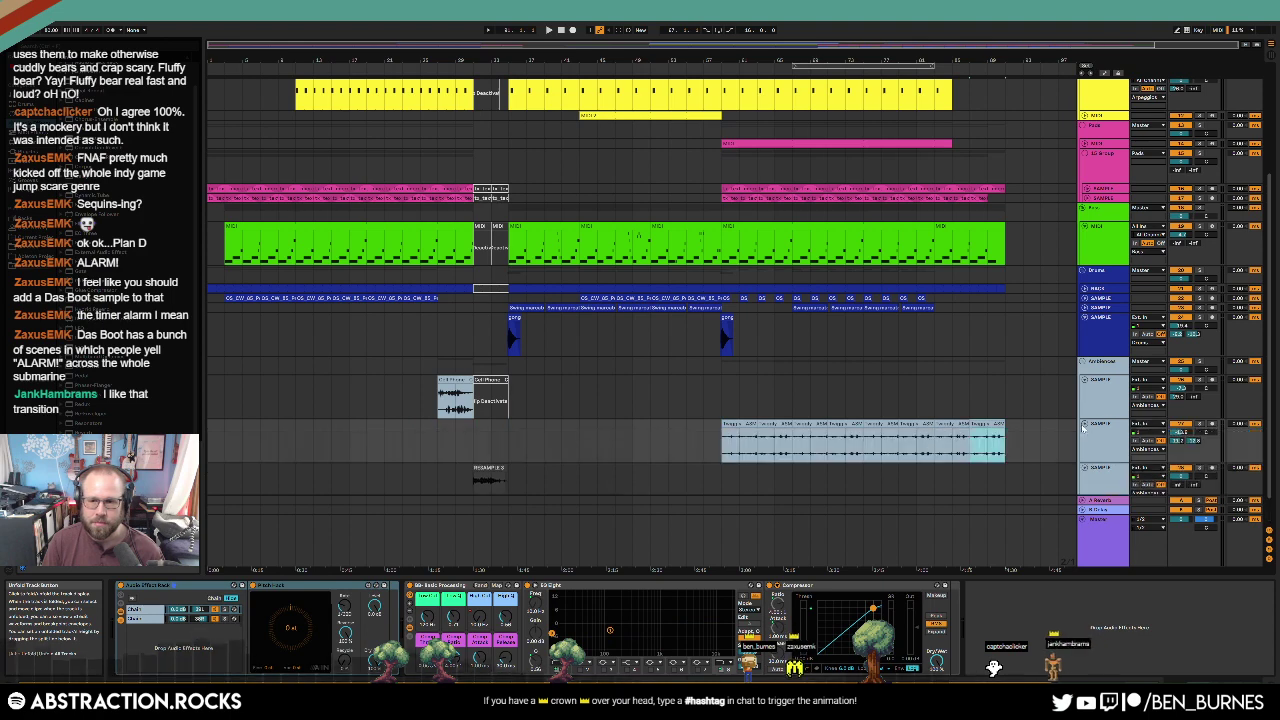
left_click(1109, 432)
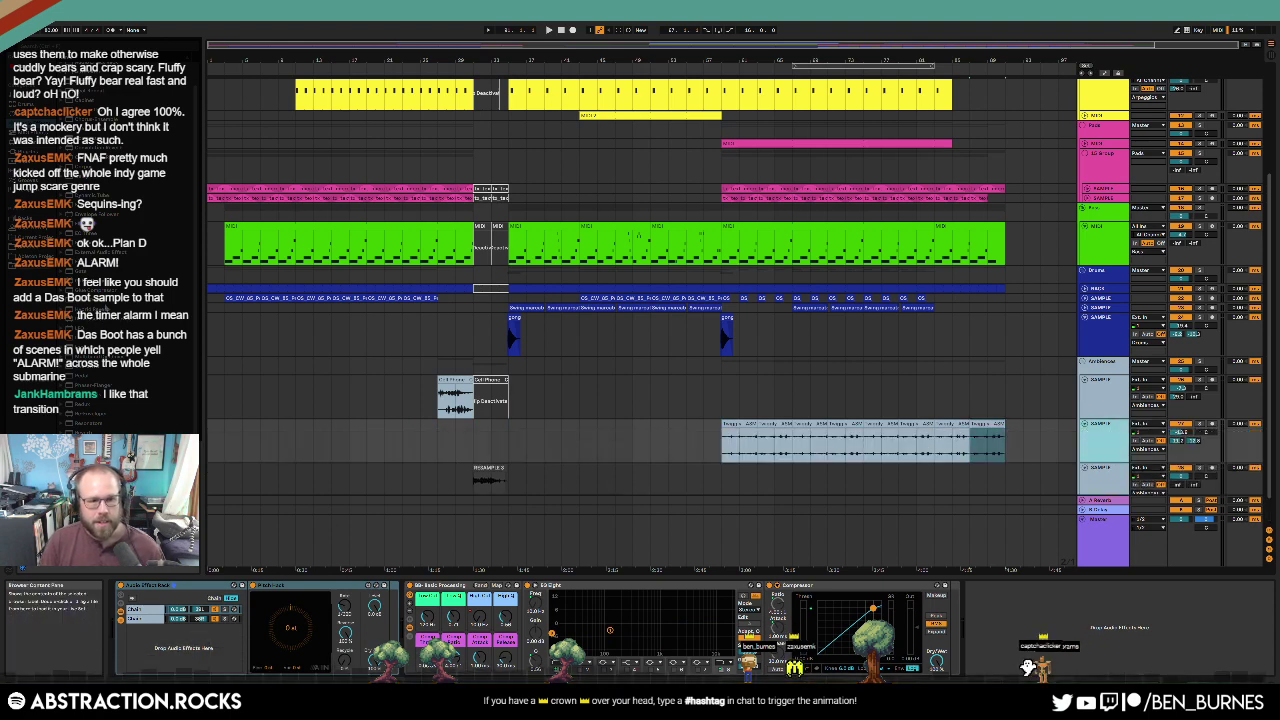
left_click_drag(85, 433, 481, 608)
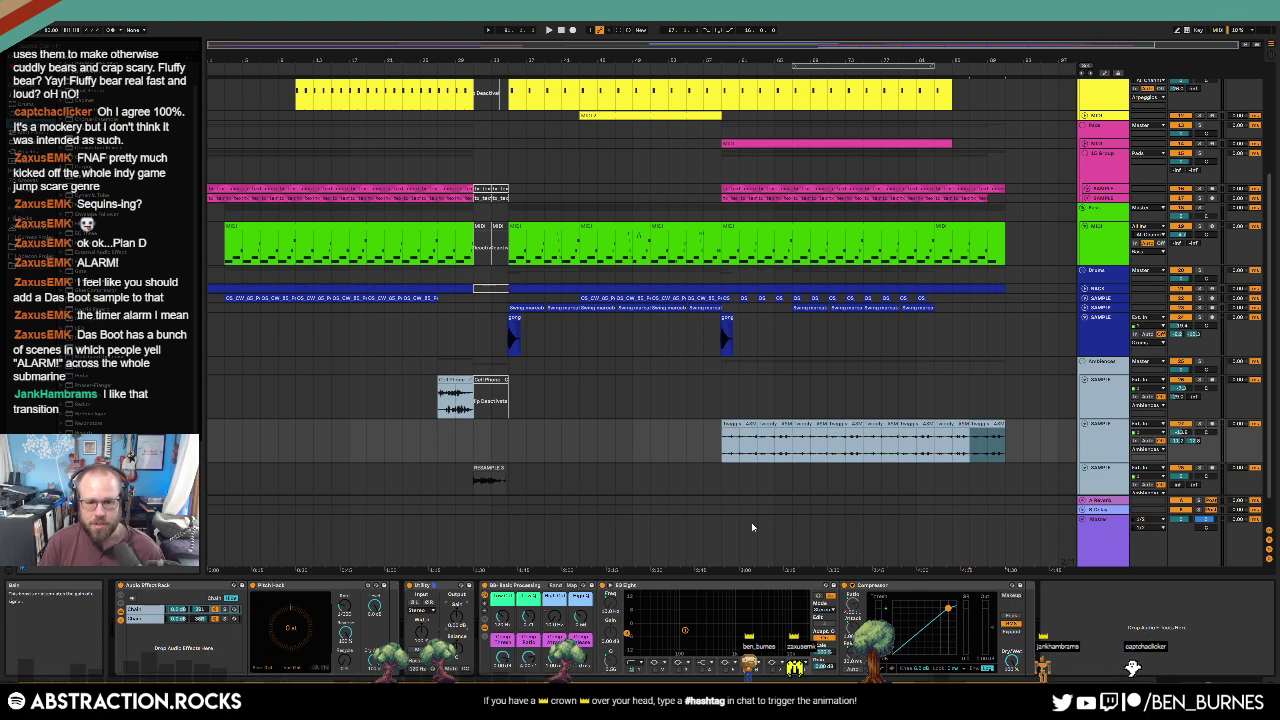
key("a")
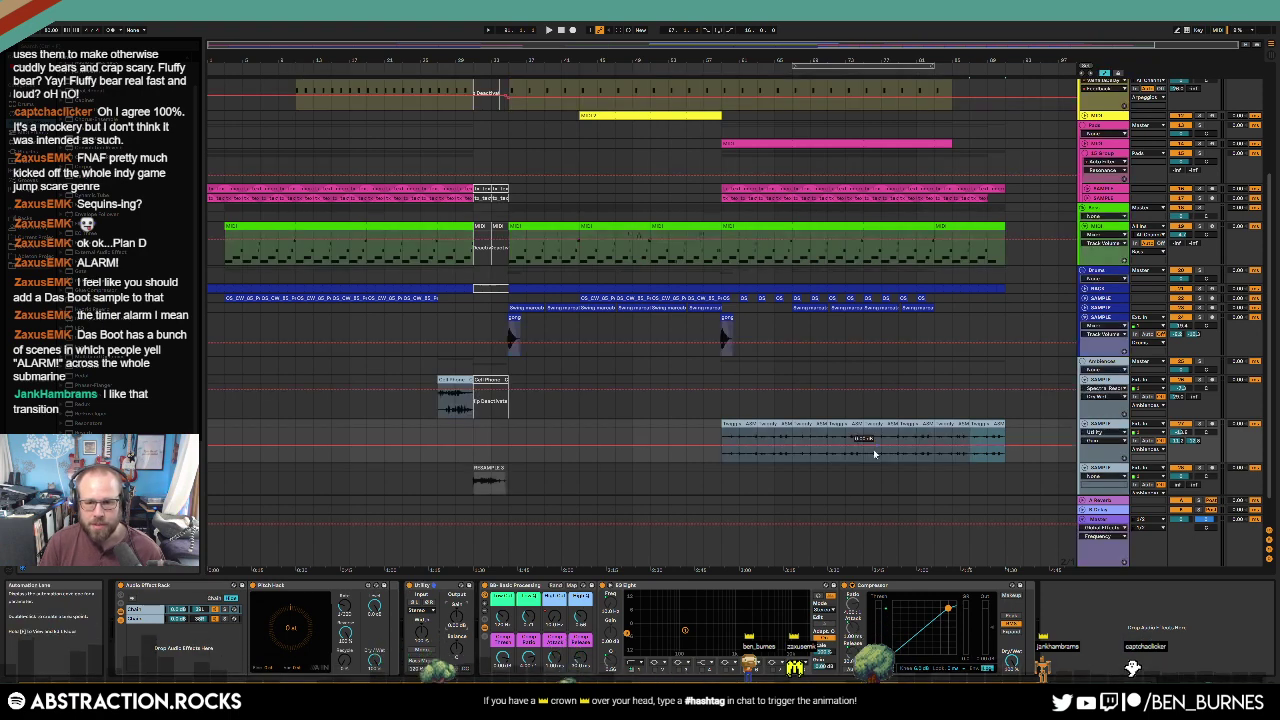
Step: Fade the looped ambience track's Utility Gain down near its end, delete the last ambience clip and hide the automation lanes
left_click_drag(967, 447, 968, 465)
left_click(986, 424)
key("Delete")
left_click(987, 439)
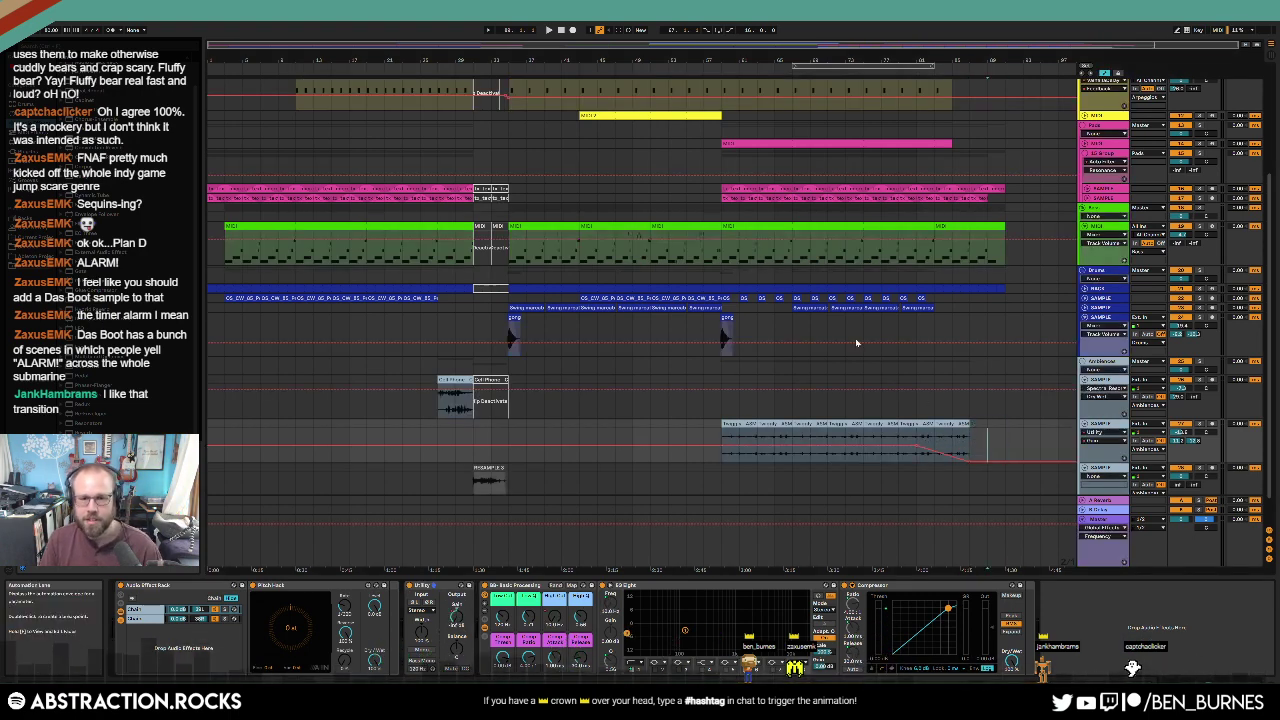
key("a")
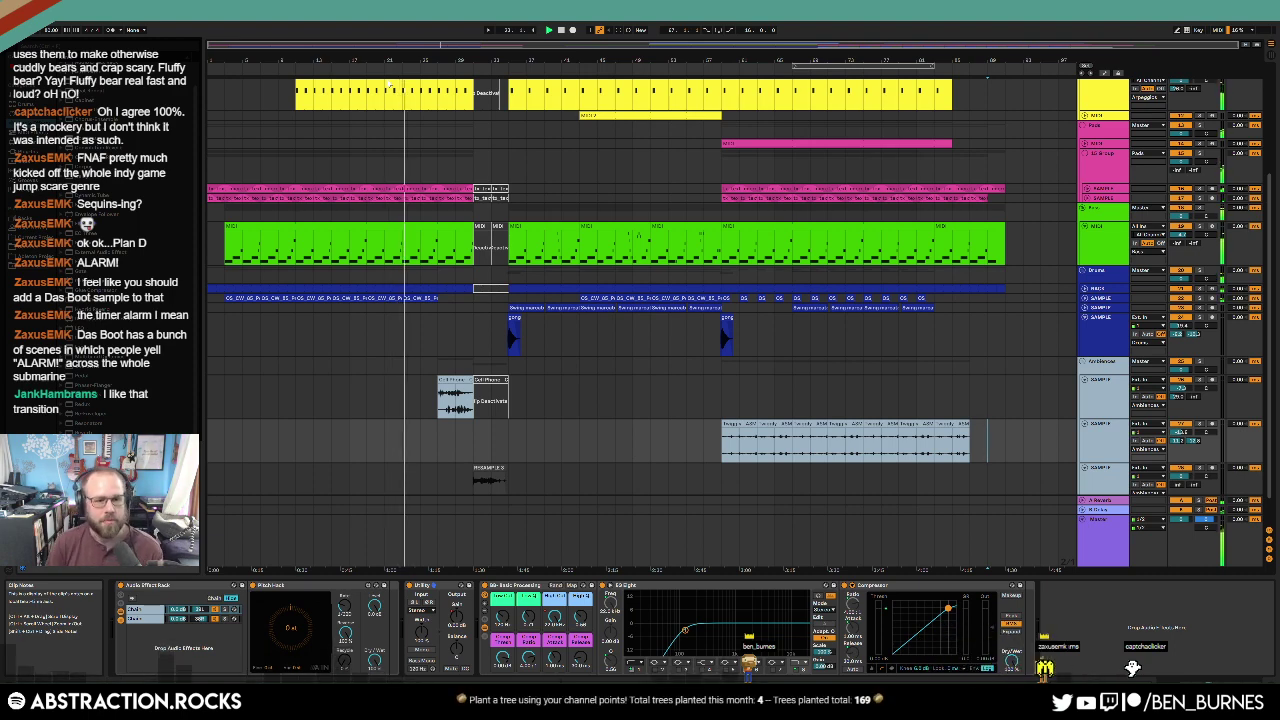
Step: Unfold the blue lead MIDI track and adjust the velocities of all notes in its clip at bars 19 to 27
scroll(593, 196, "up", 5)
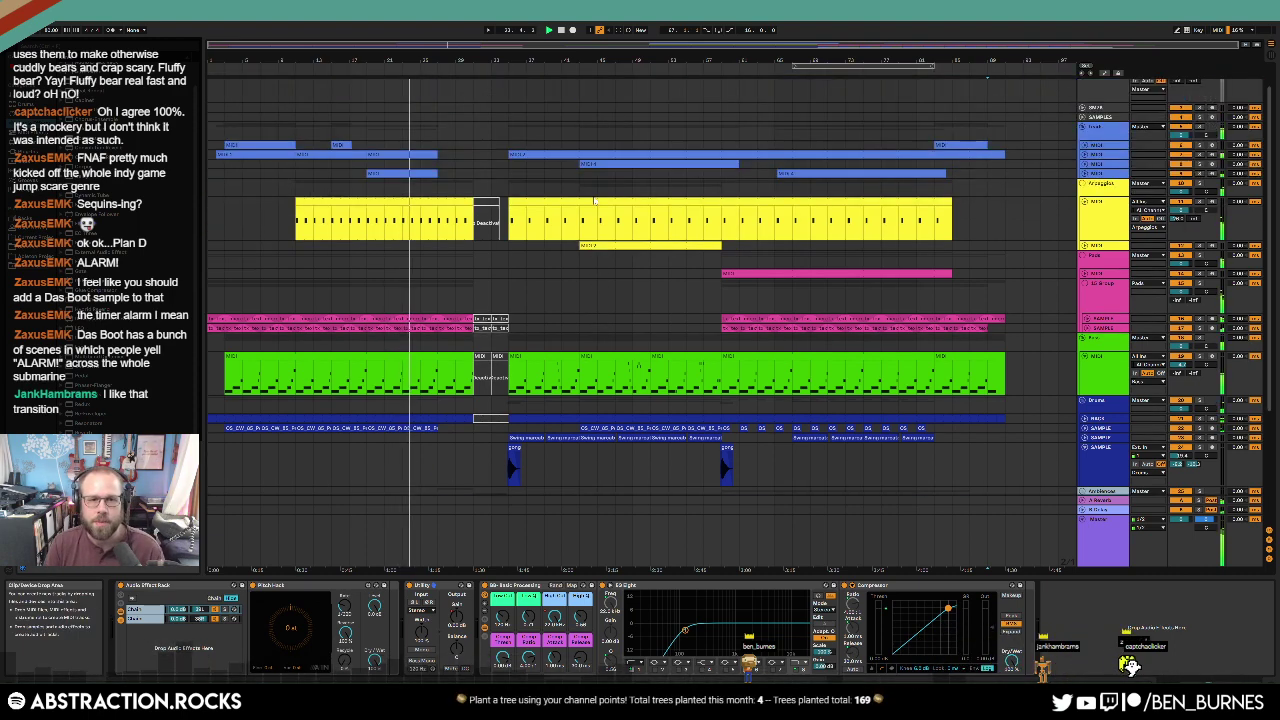
left_click(1085, 184)
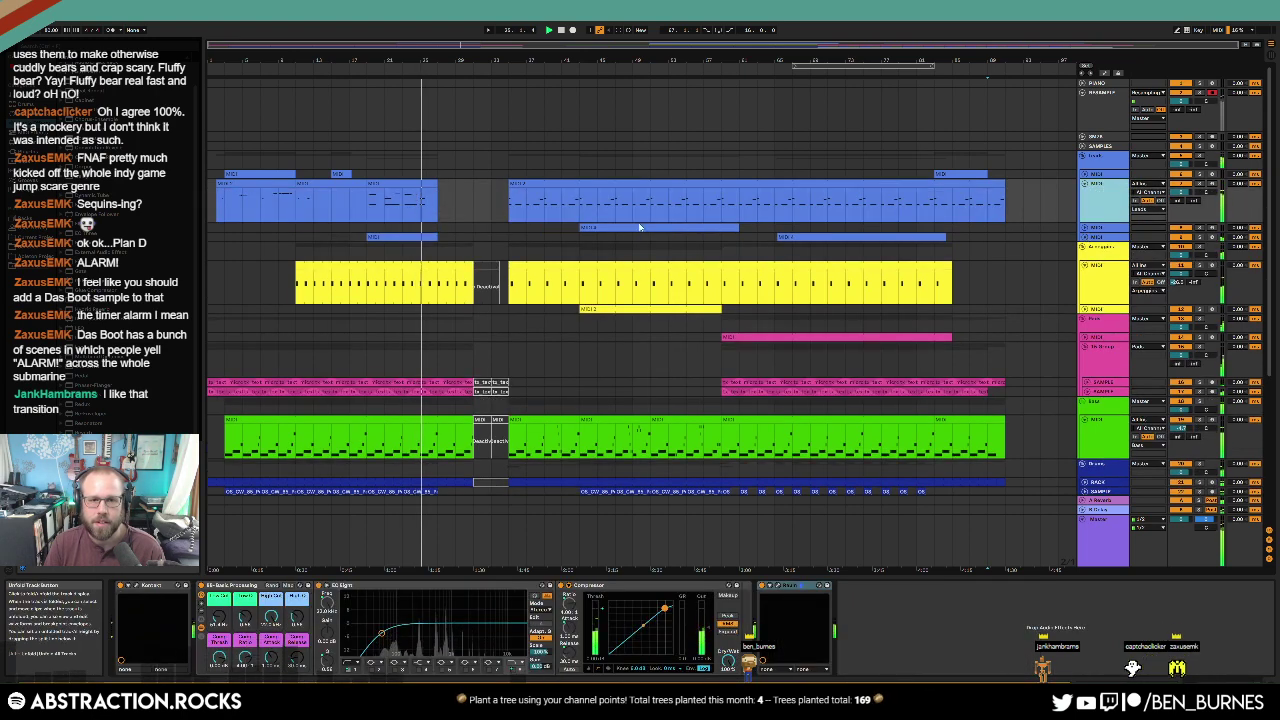
double_click(420, 186)
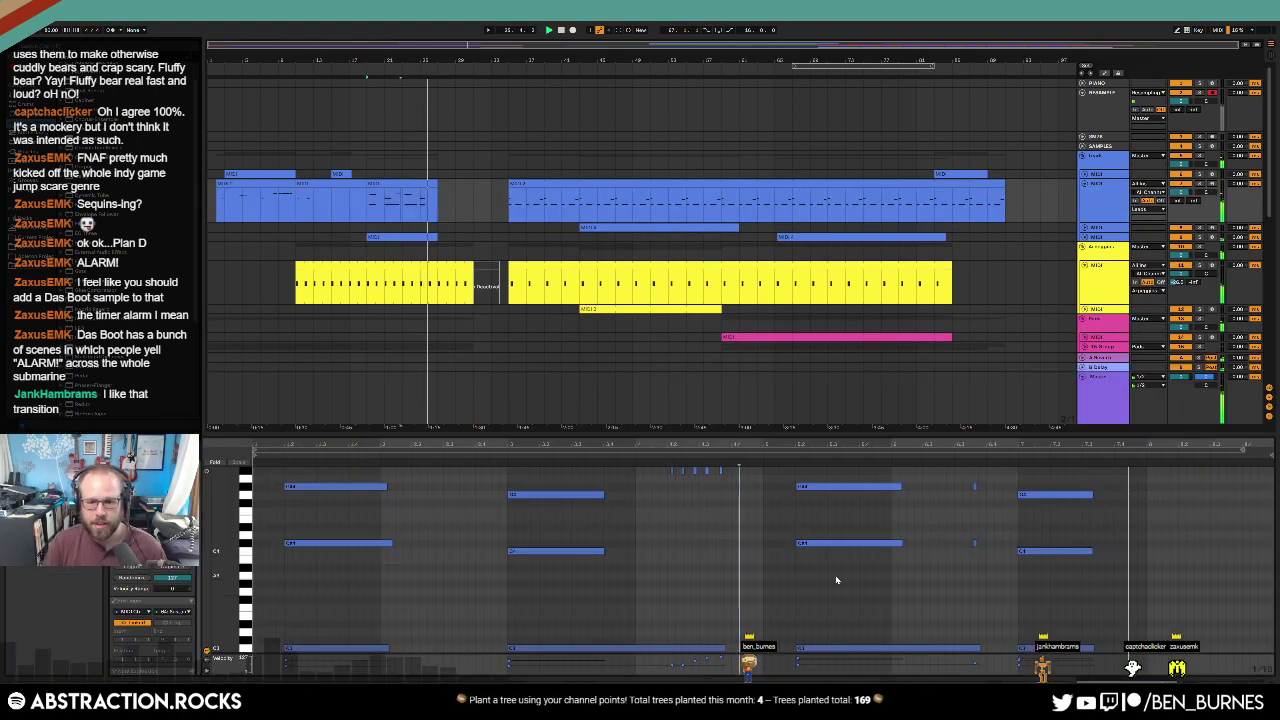
left_click_drag(1107, 470, 229, 568)
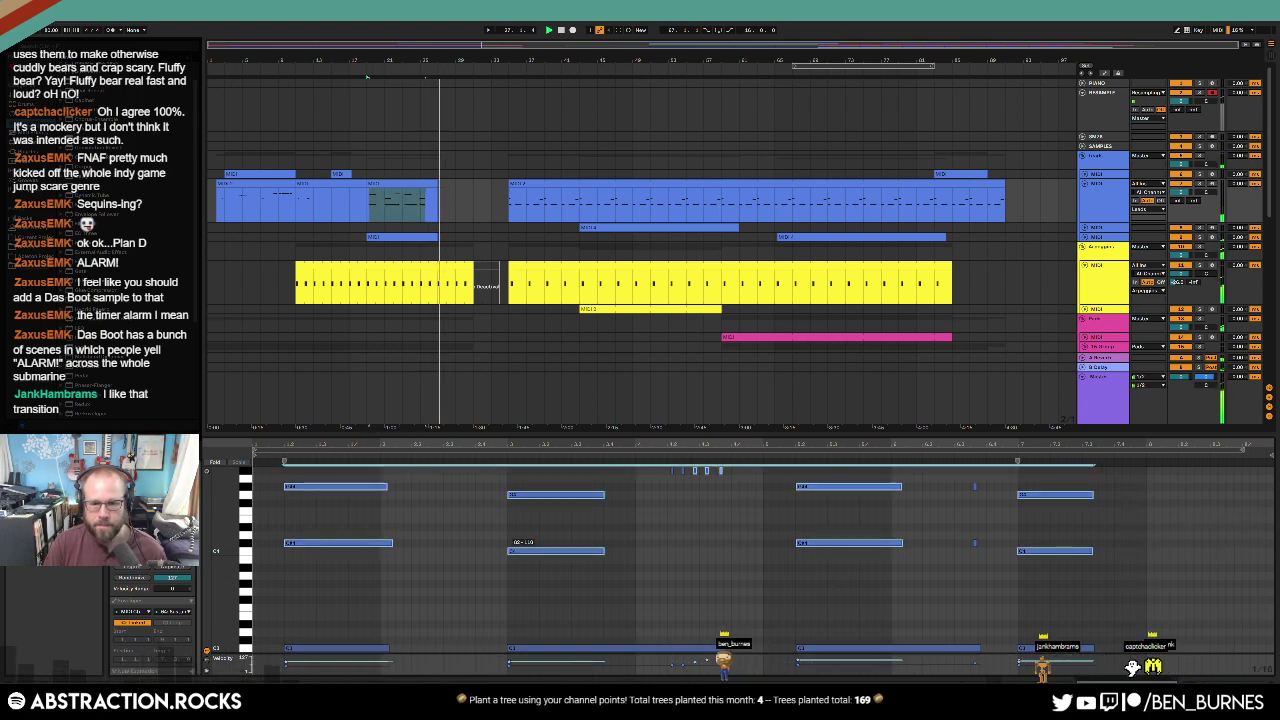
left_click(639, 558)
key("shift+Tab")
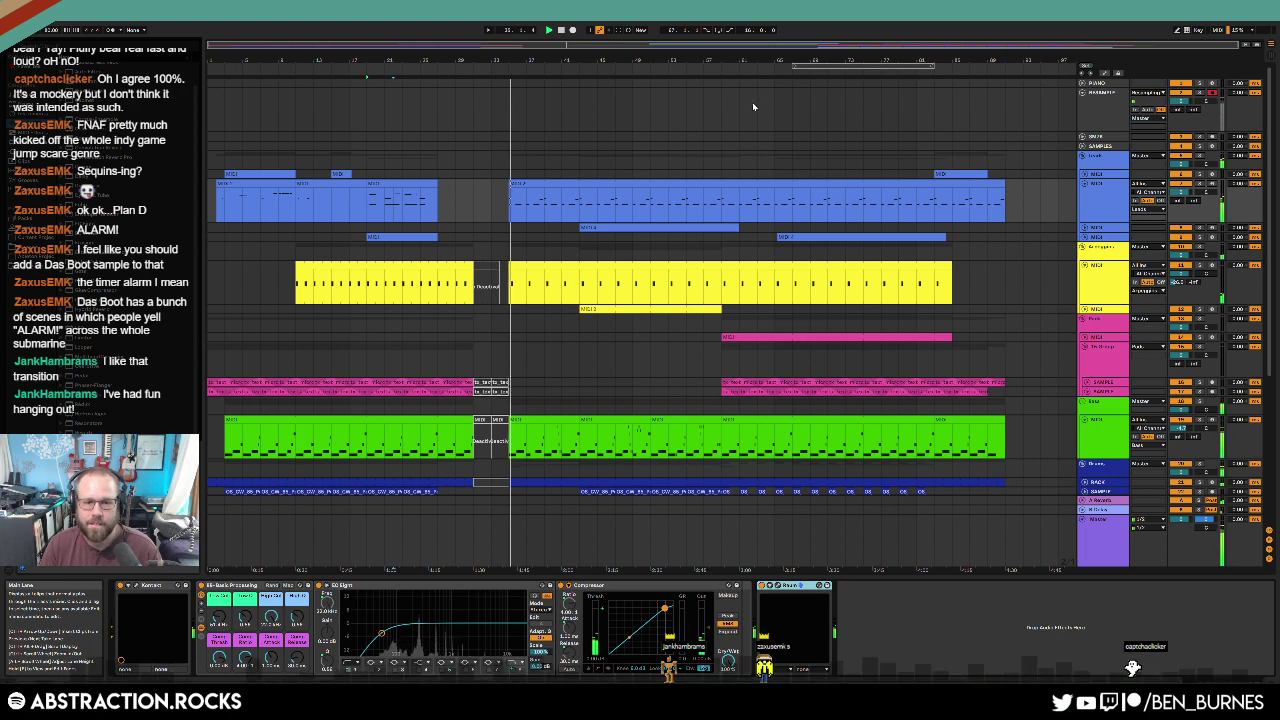
Step: Lower the clip gain of both gong clips, at bars 35 and 59
scroll(752, 102, "down", 3)
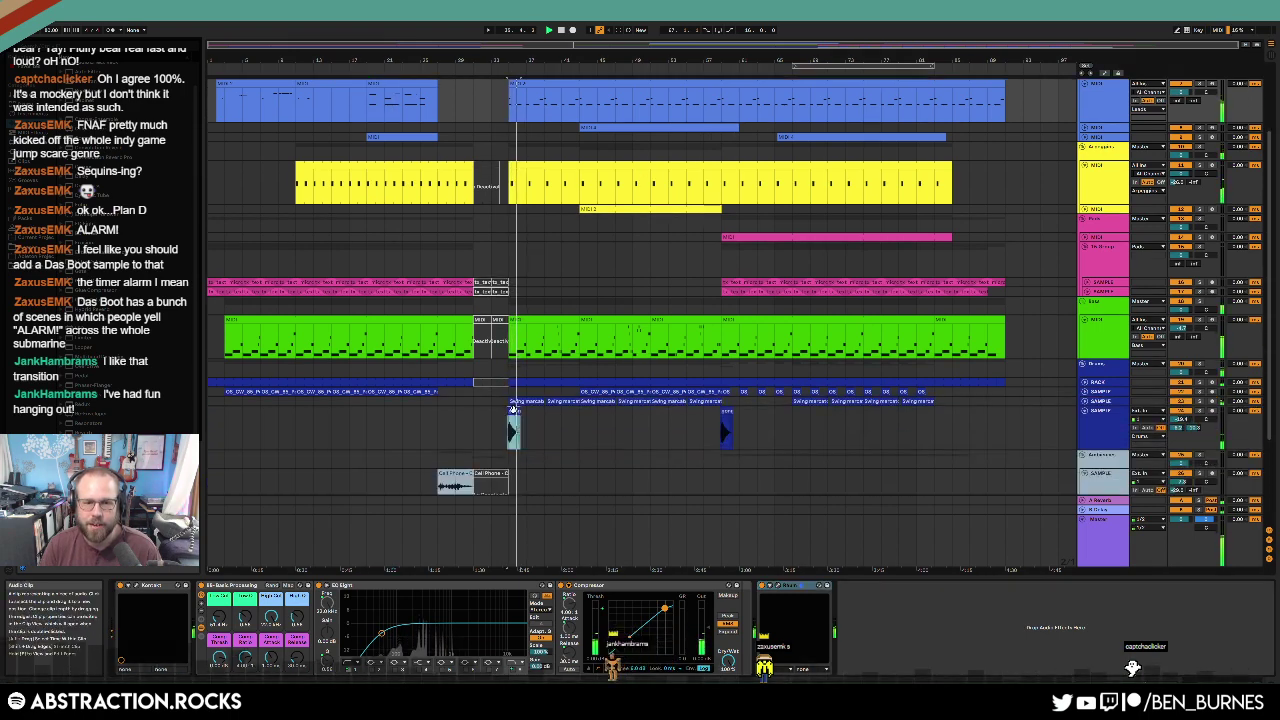
double_click(519, 406)
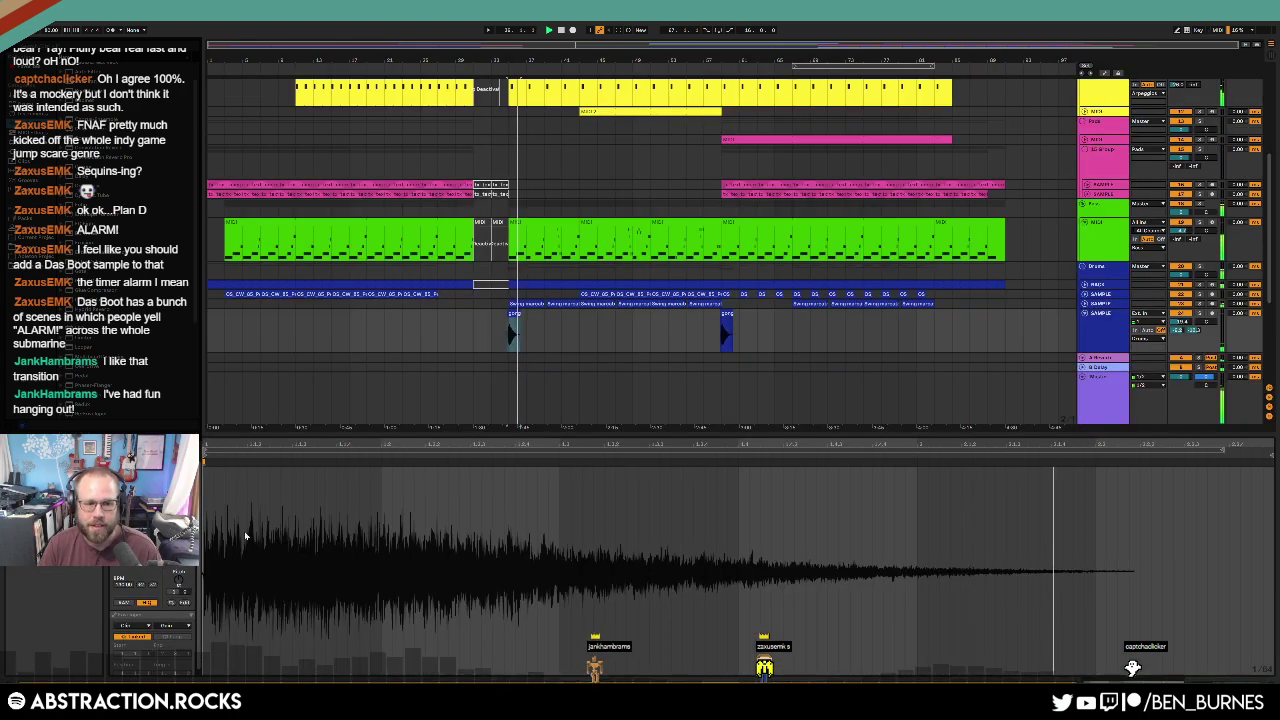
left_click(499, 325)
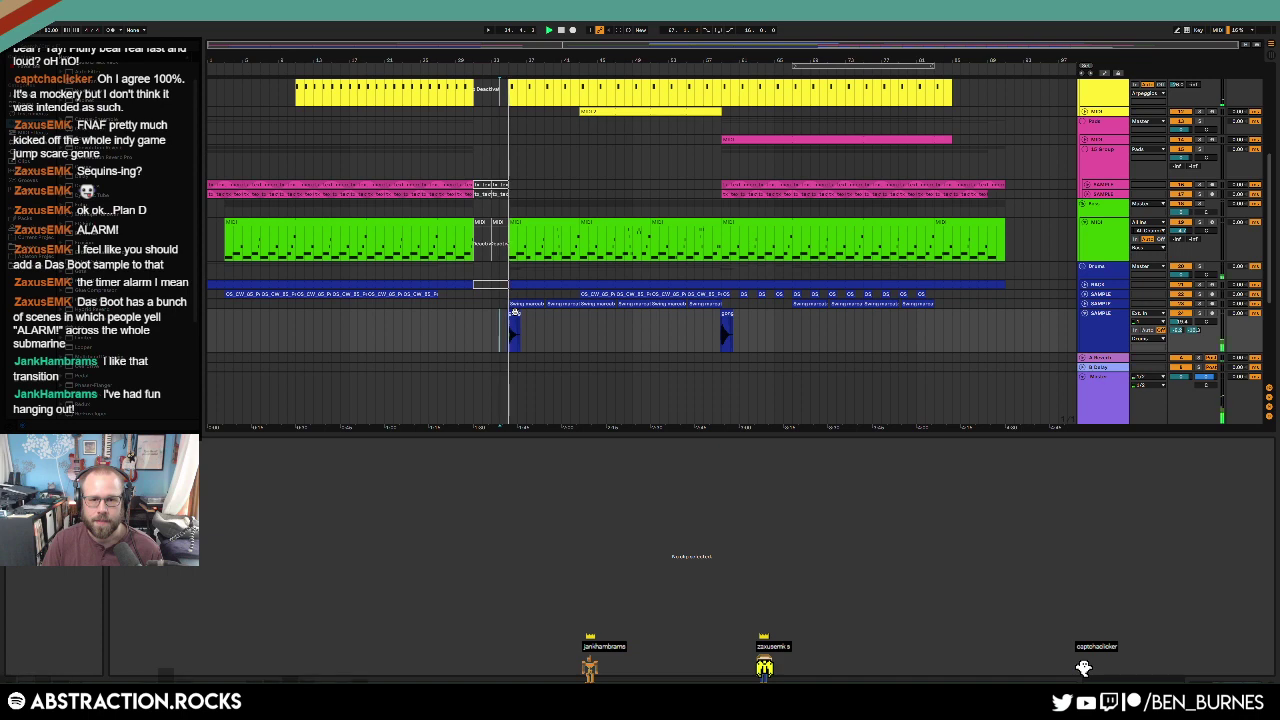
left_click(515, 313)
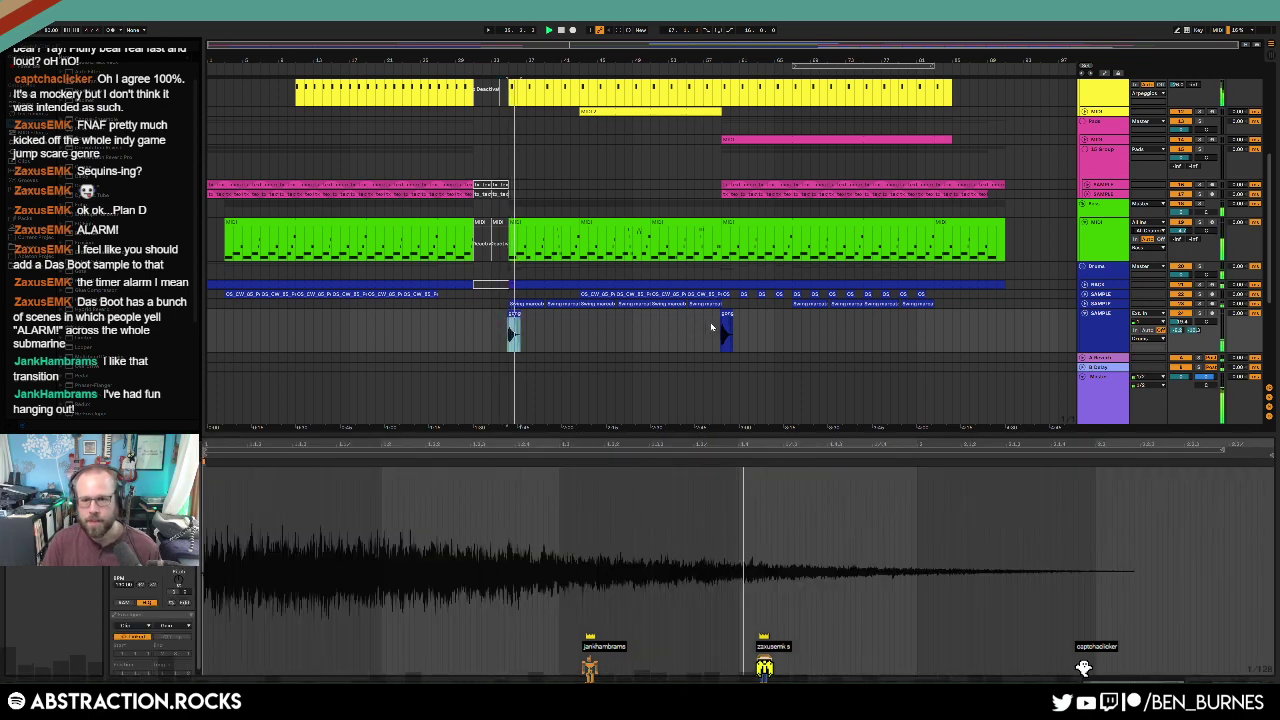
left_click(728, 320)
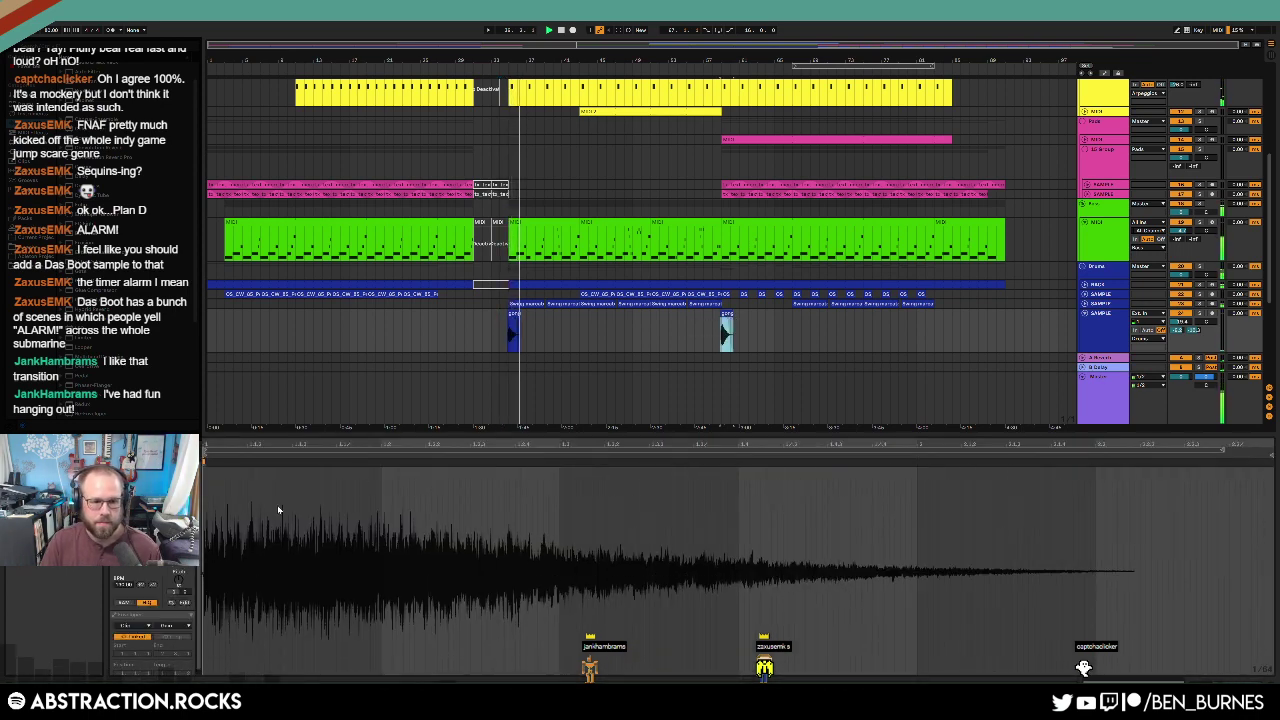
left_click(174, 568)
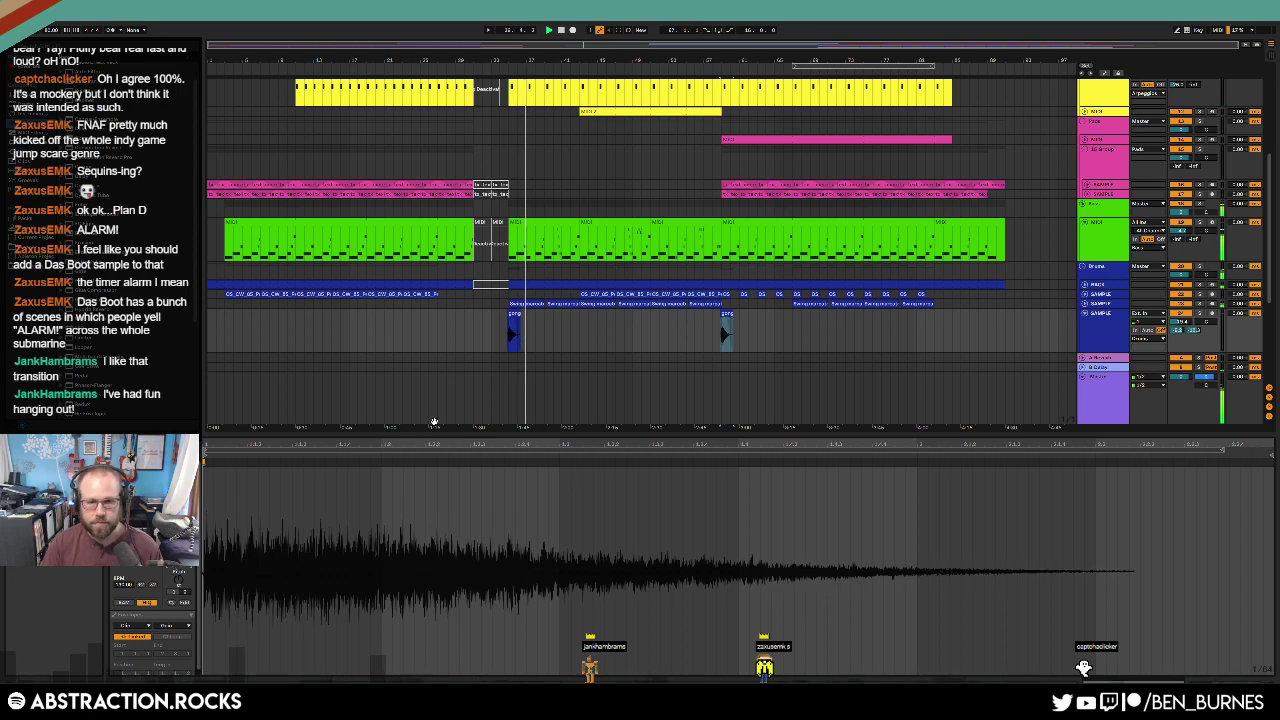
key("shift+Tab")
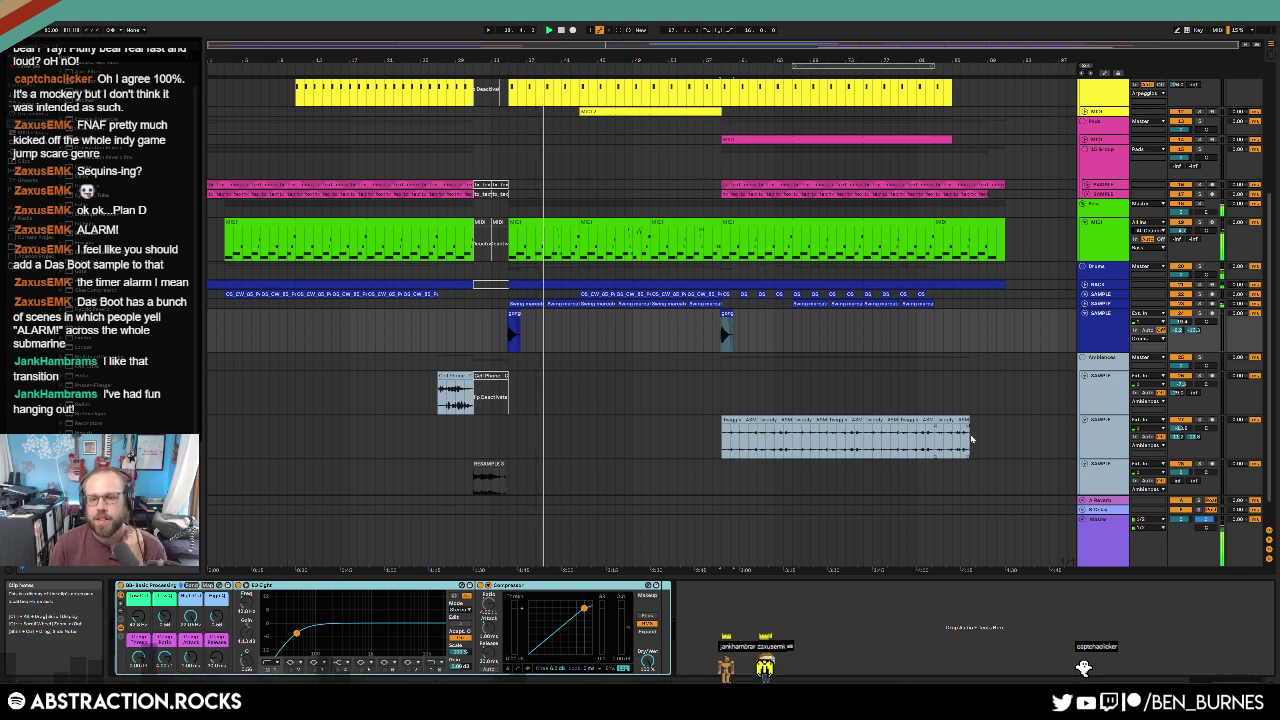
Step: Apply the resample track's colour to its clip and inspect the devices on the looped ambience and master tracks
right_click(1095, 480)
left_click(1131, 462)
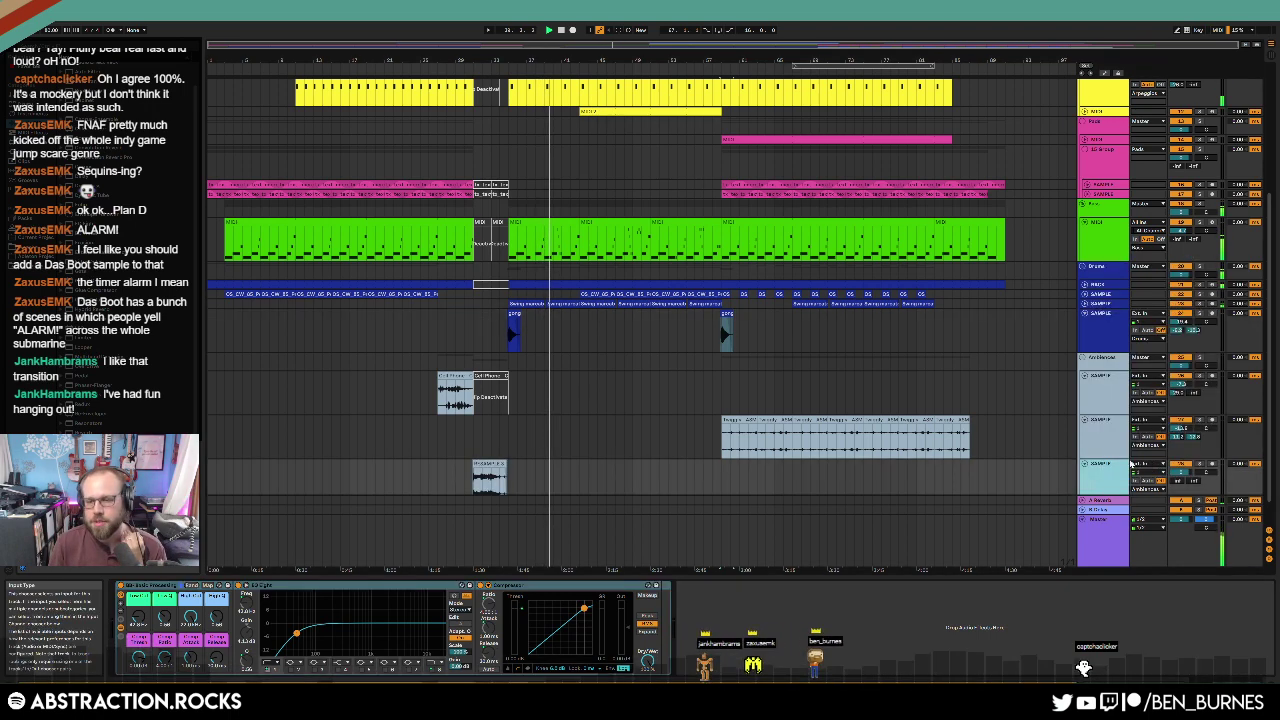
left_click(1109, 440)
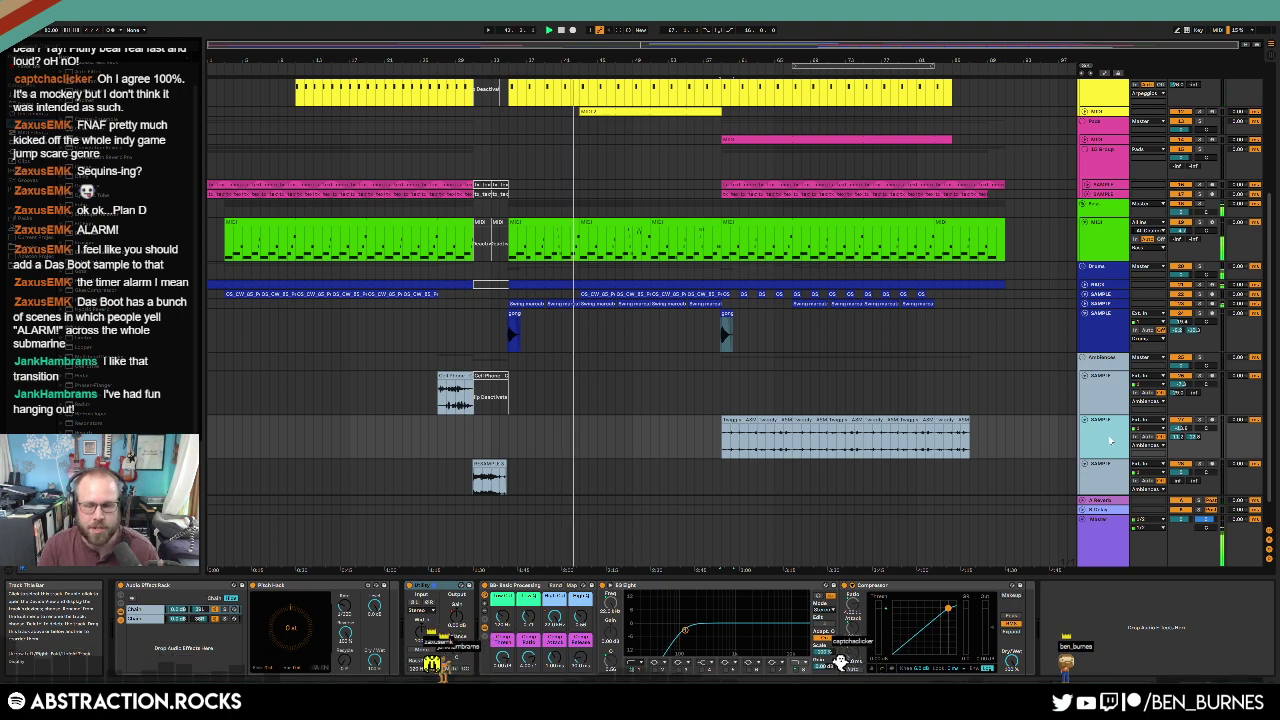
left_click(1117, 528)
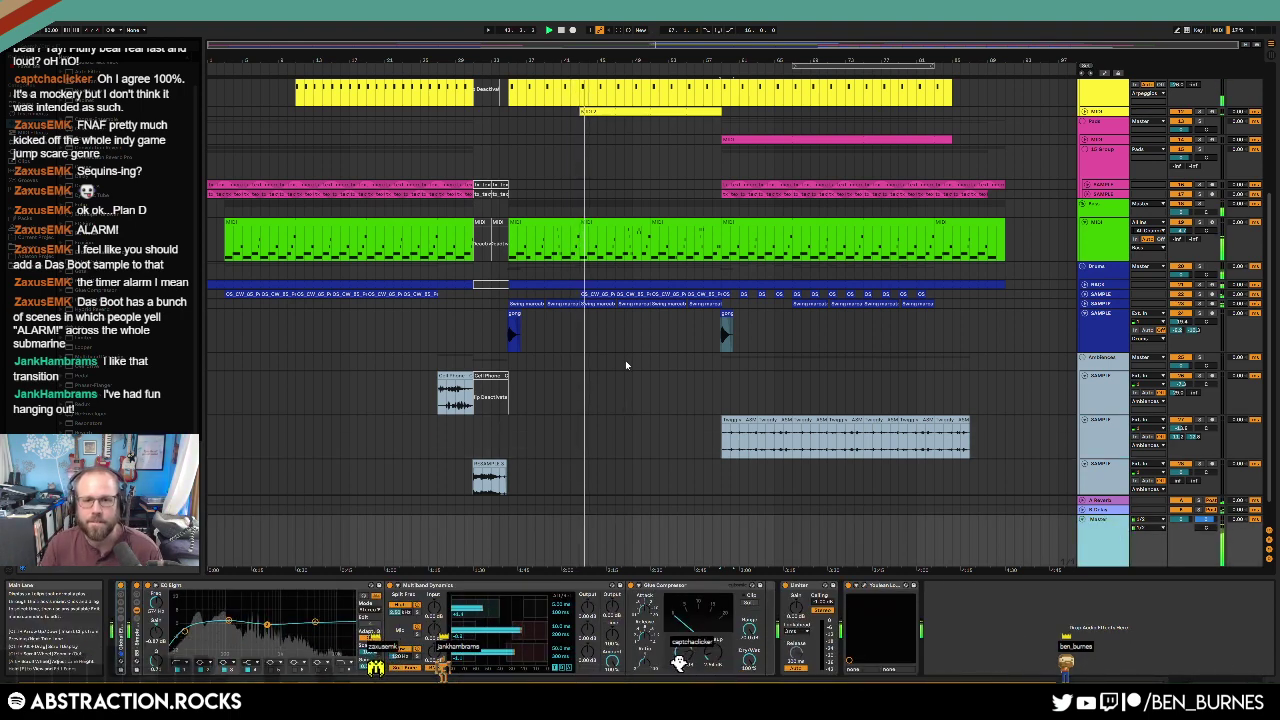
Step: In the green bass MIDI clip at bar 43, shorten the early pickup note and add a short higher note right after it
left_click(617, 219)
double_click(617, 219)
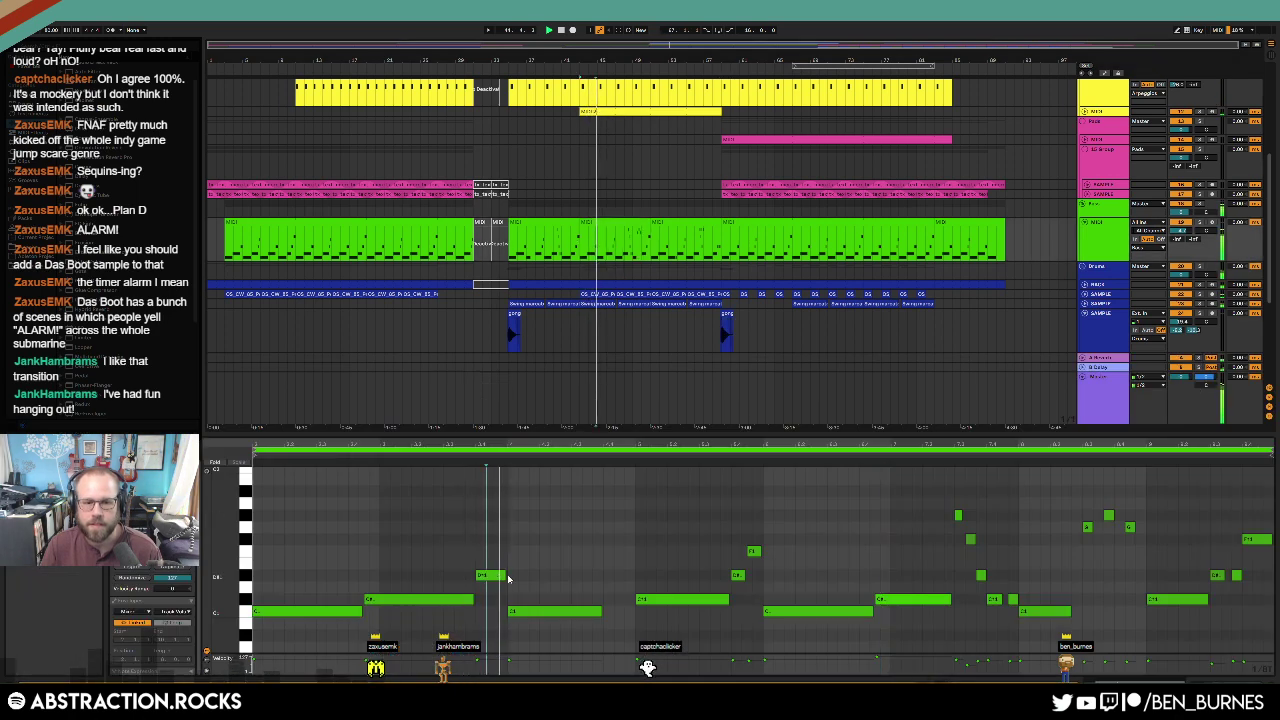
scroll(506, 492, "up", 3)
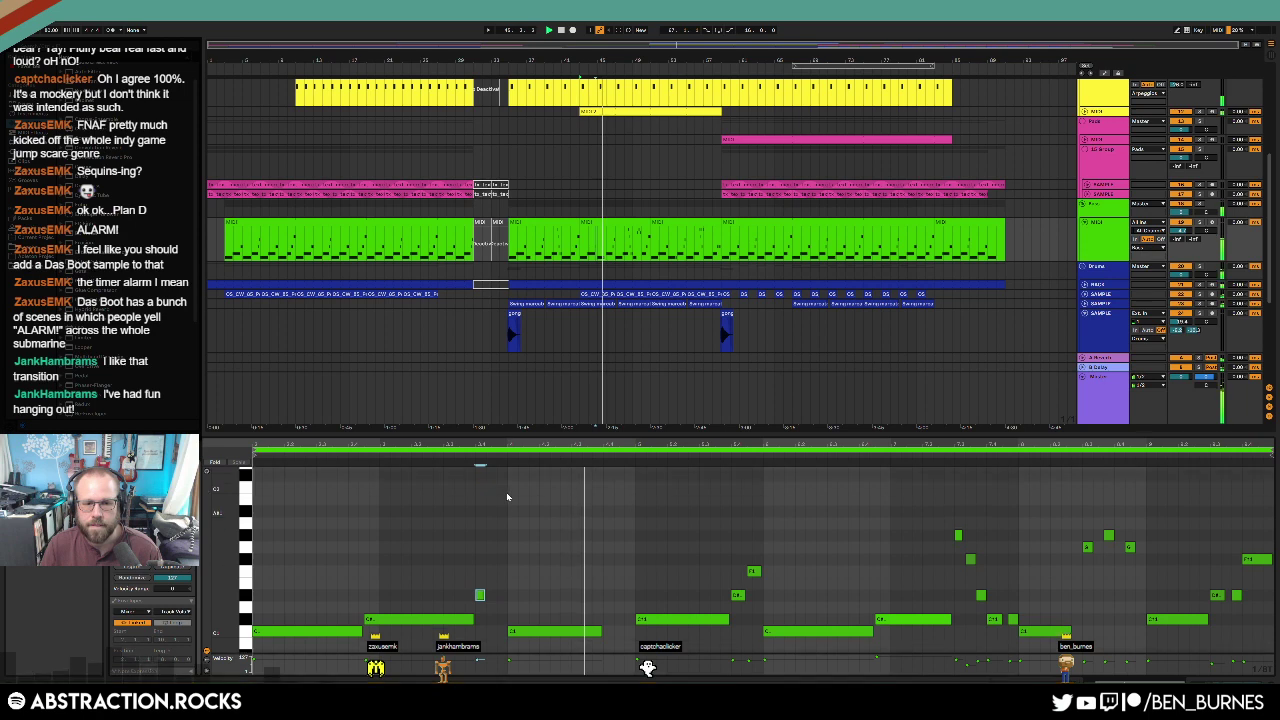
double_click(502, 557)
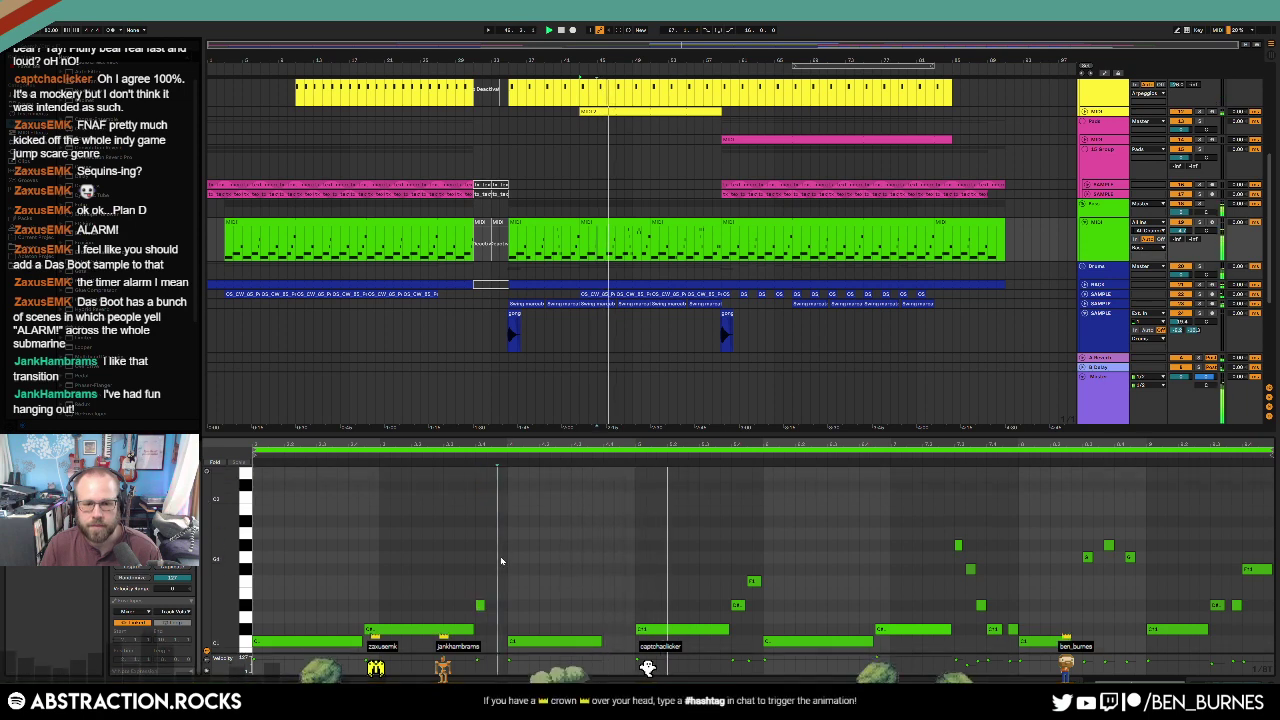
left_click(569, 557)
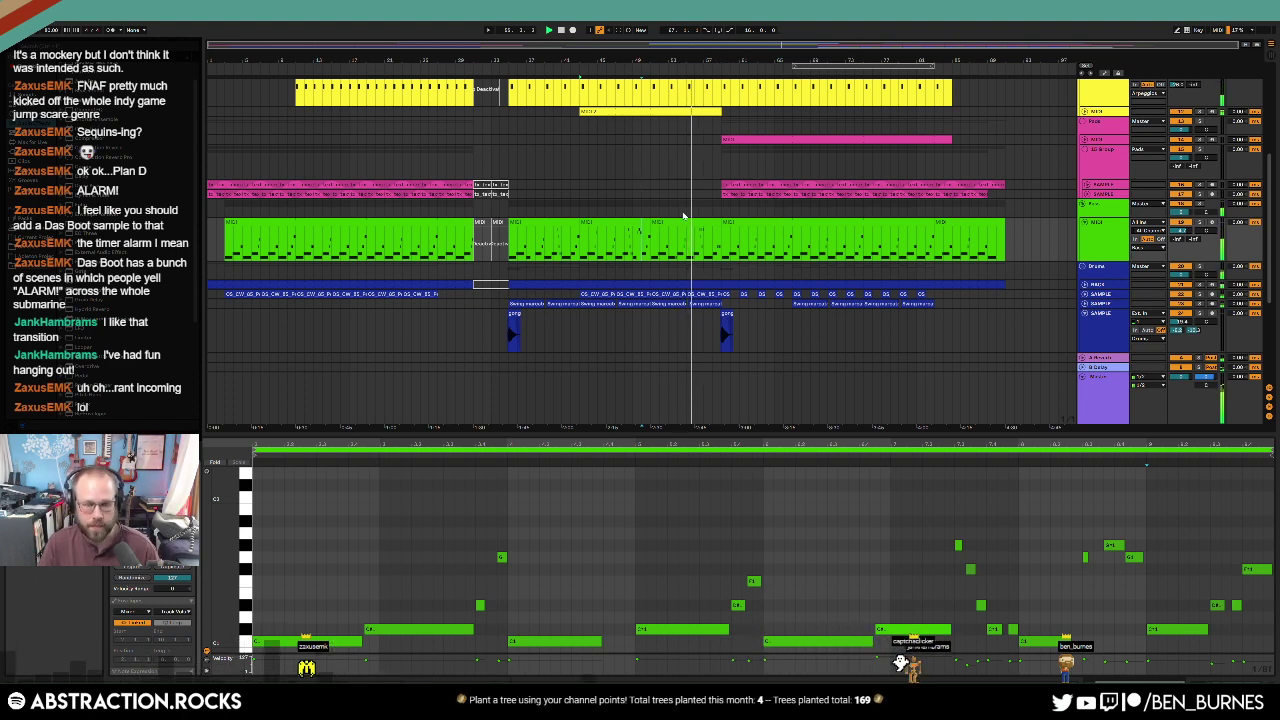
key("shift+Tab")
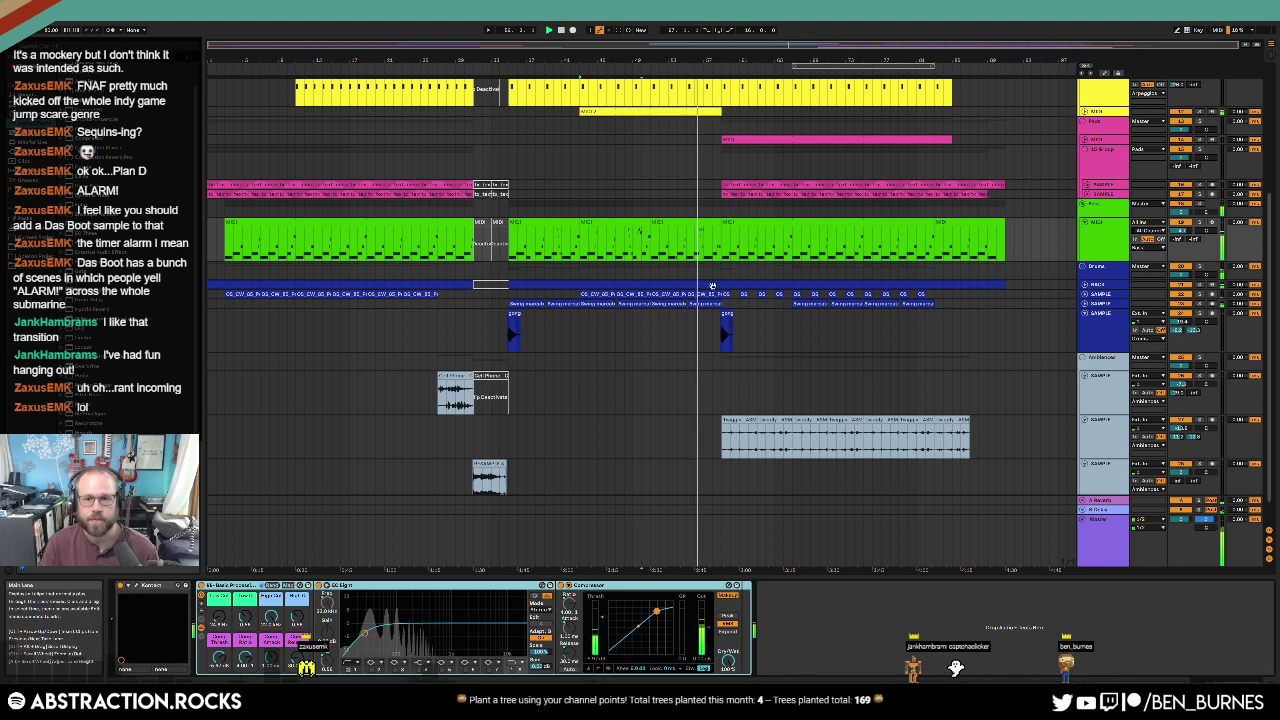
Step: Unfold the swing maracas sample track and review the arrangement from the bar 59 gong to the end during playback
scroll(707, 297, "up", 8)
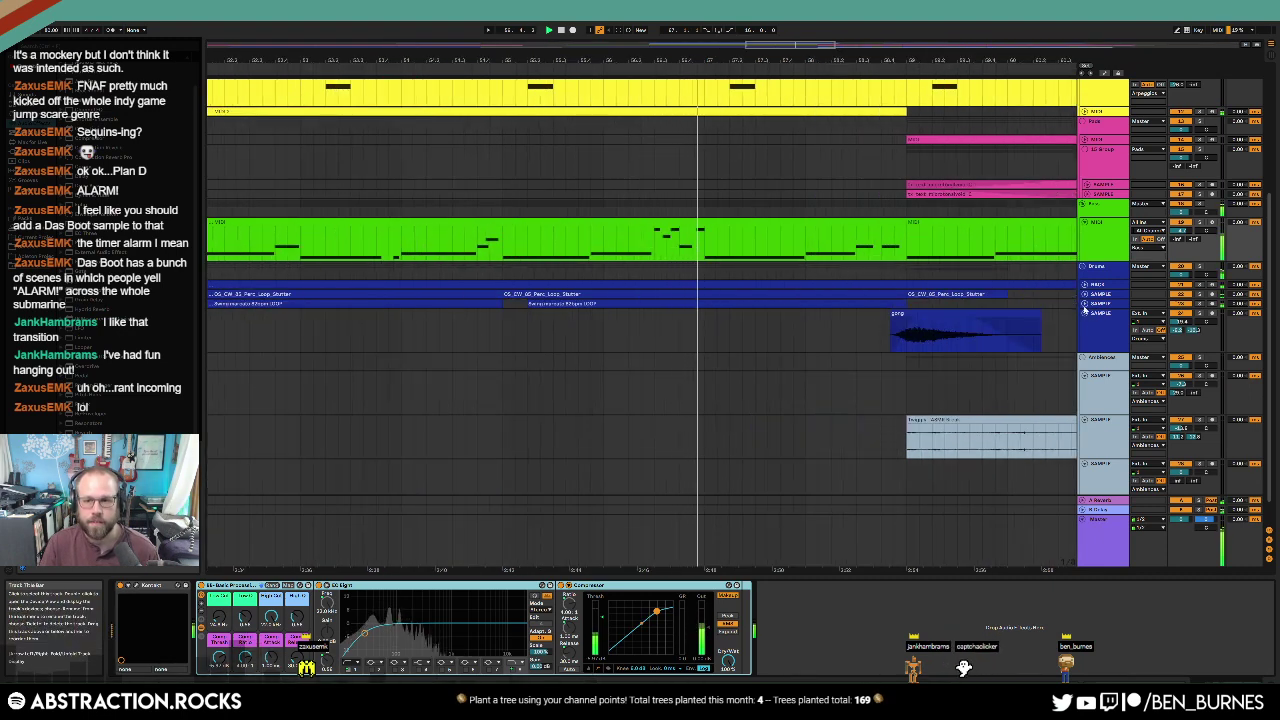
left_click(1085, 304)
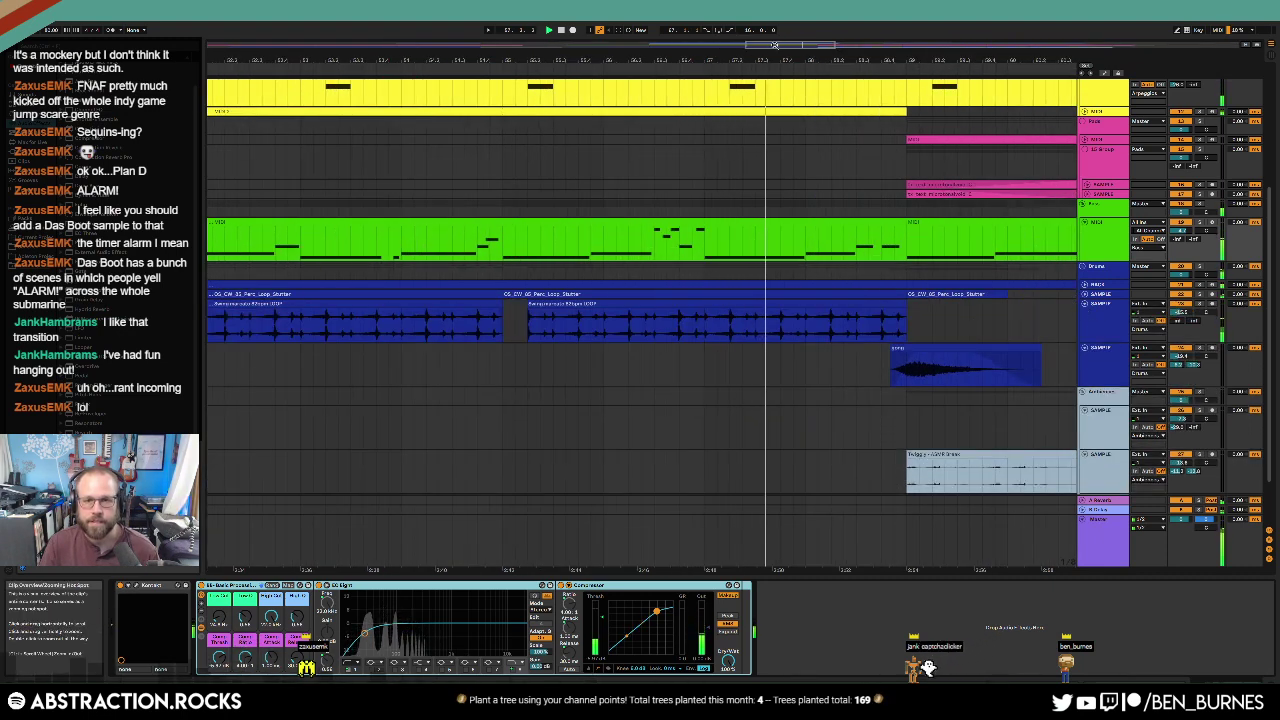
left_click_drag(774, 45, 816, 35)
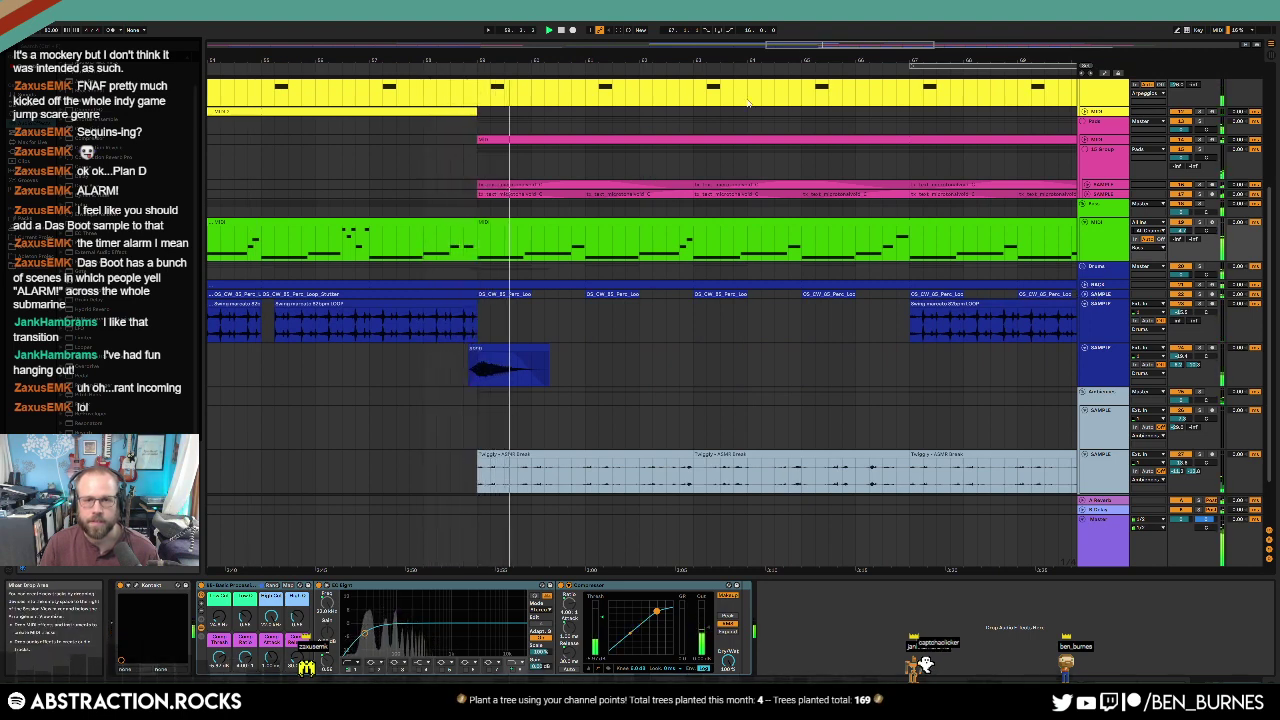
left_click_drag(798, 48, 832, 35)
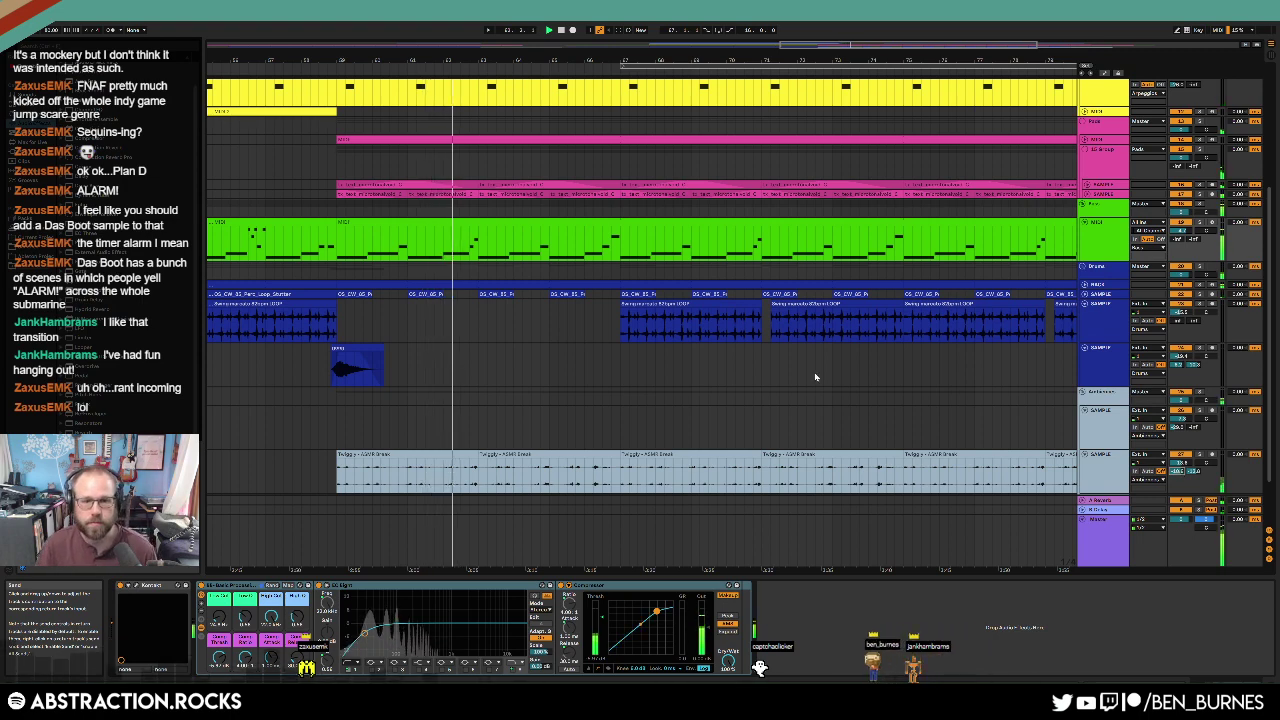
scroll(850, 388, "down", 2)
scroll(903, 383, "up", 2)
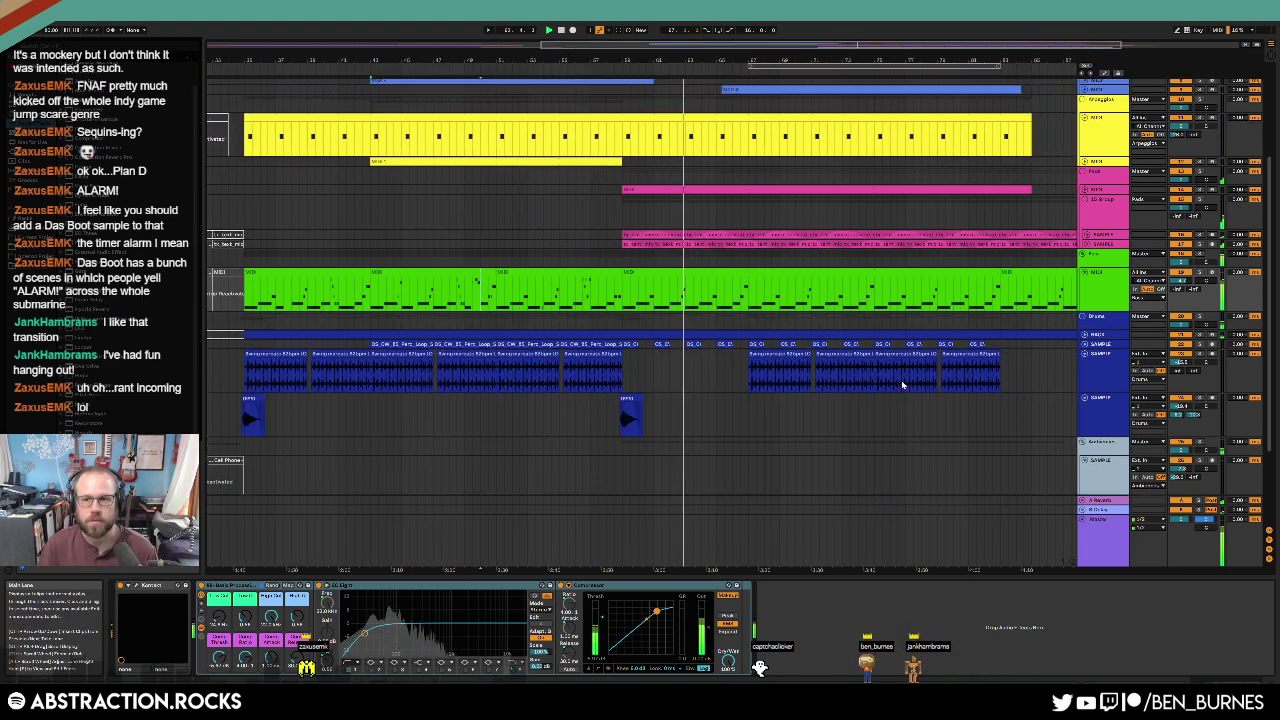
scroll(1067, 221, "right", 3)
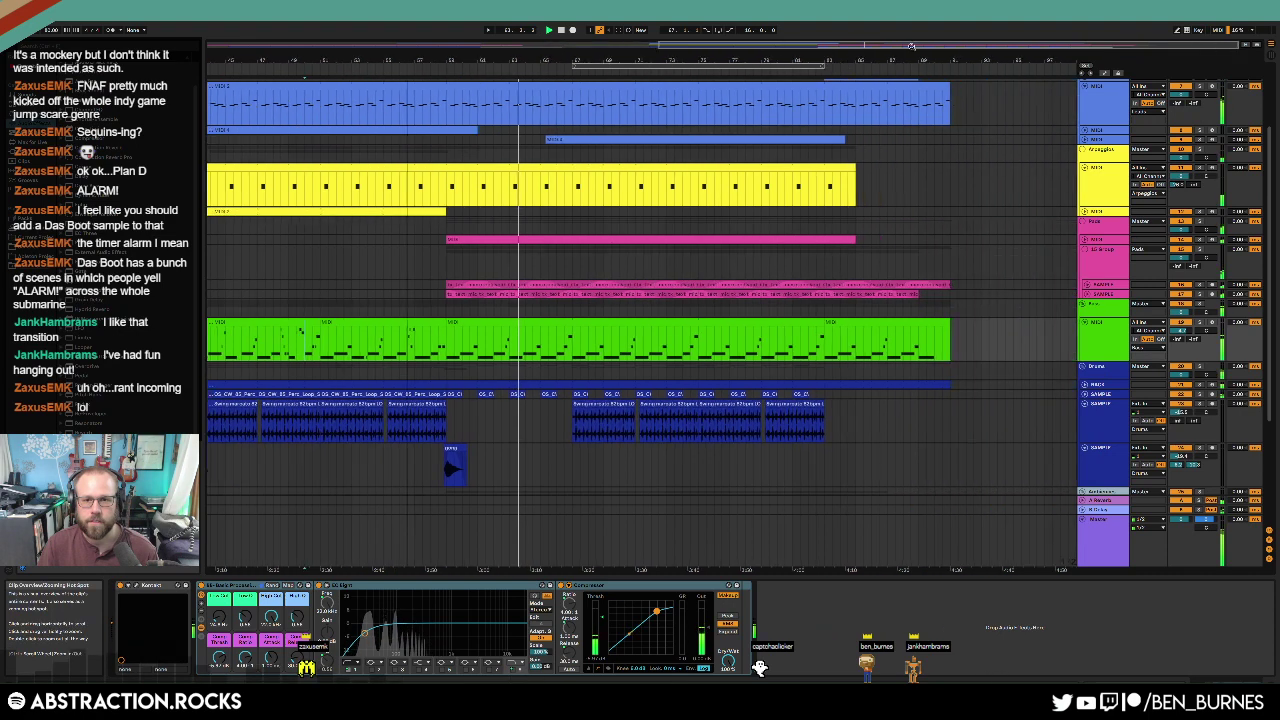
Step: Unfold the pink pad MIDI track, split out bars 67 to 71 and transpose that section's note up one octave
left_click(1086, 240)
left_click(1103, 243)
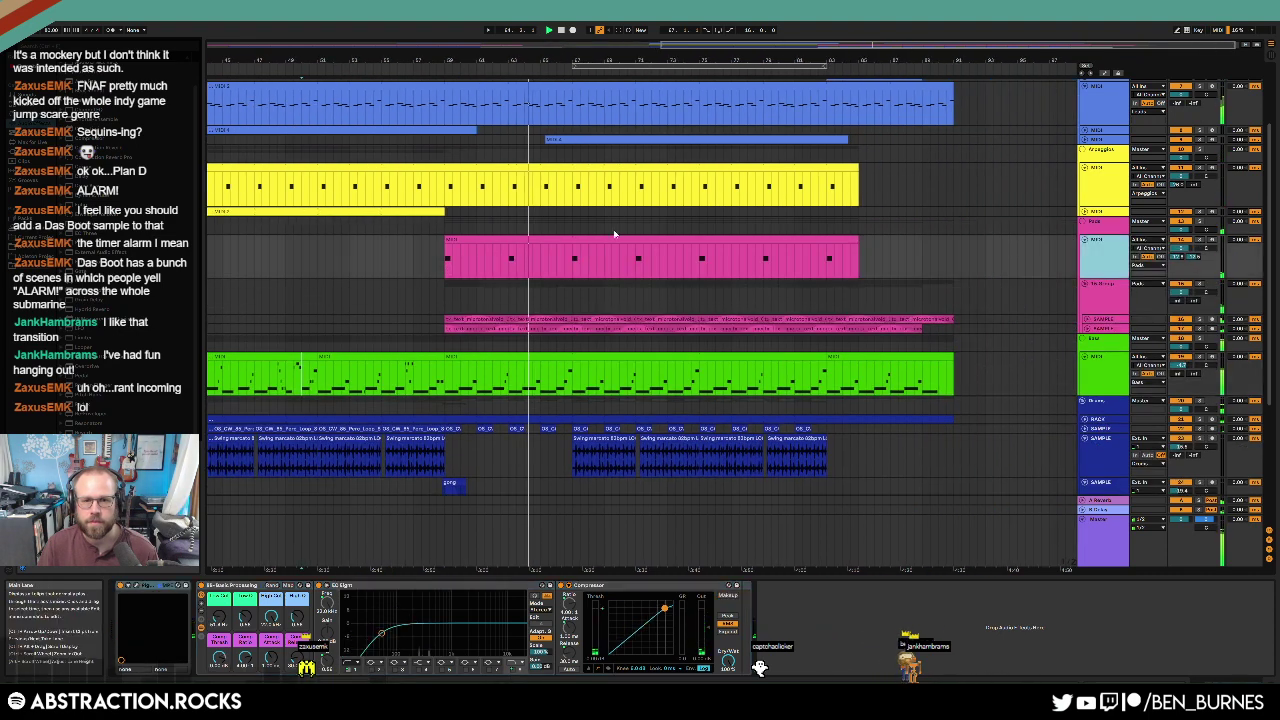
left_click_drag(576, 259, 634, 260)
key("ctrl+e")
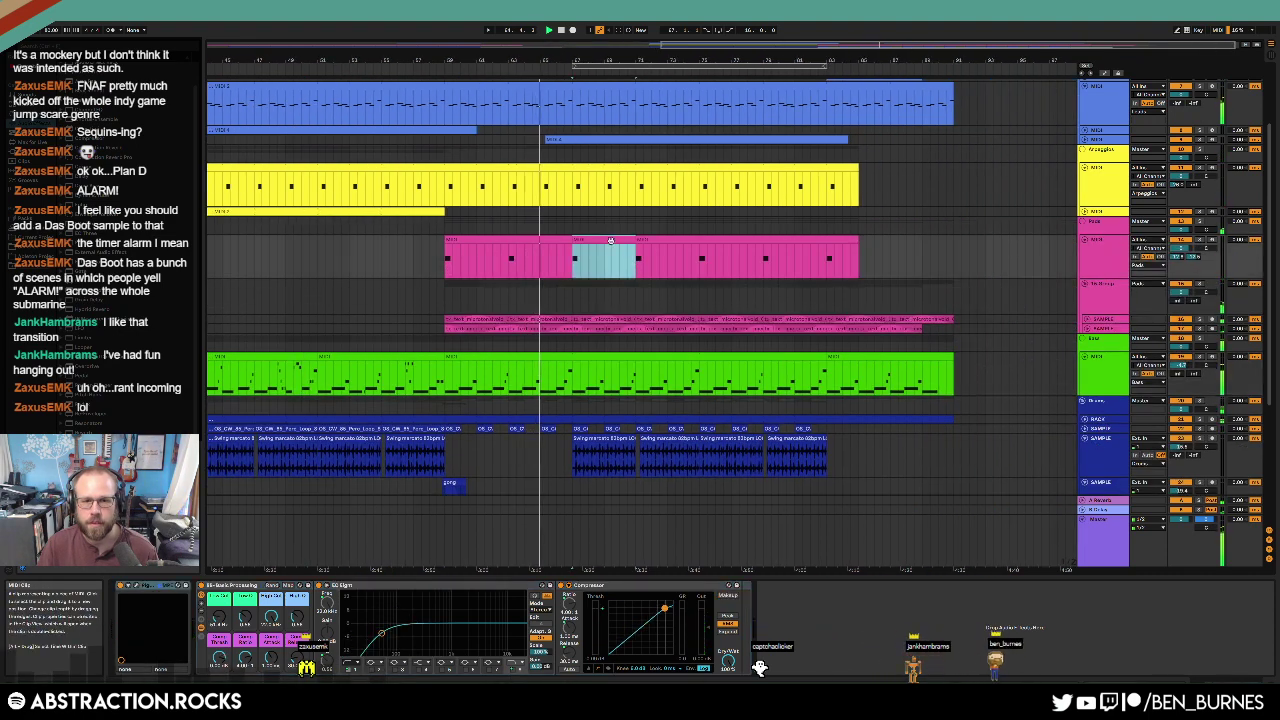
double_click(612, 240)
key("ctrl+a")
key("shift+Up")
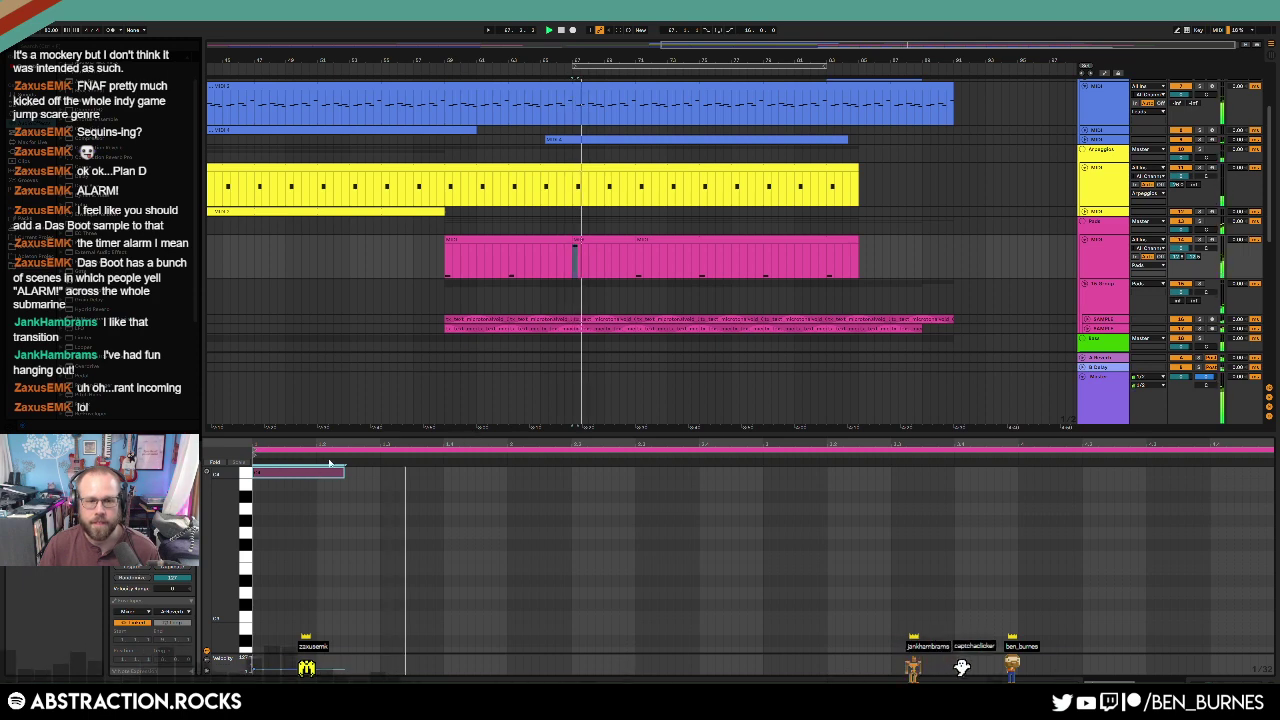
key("shift+Tab")
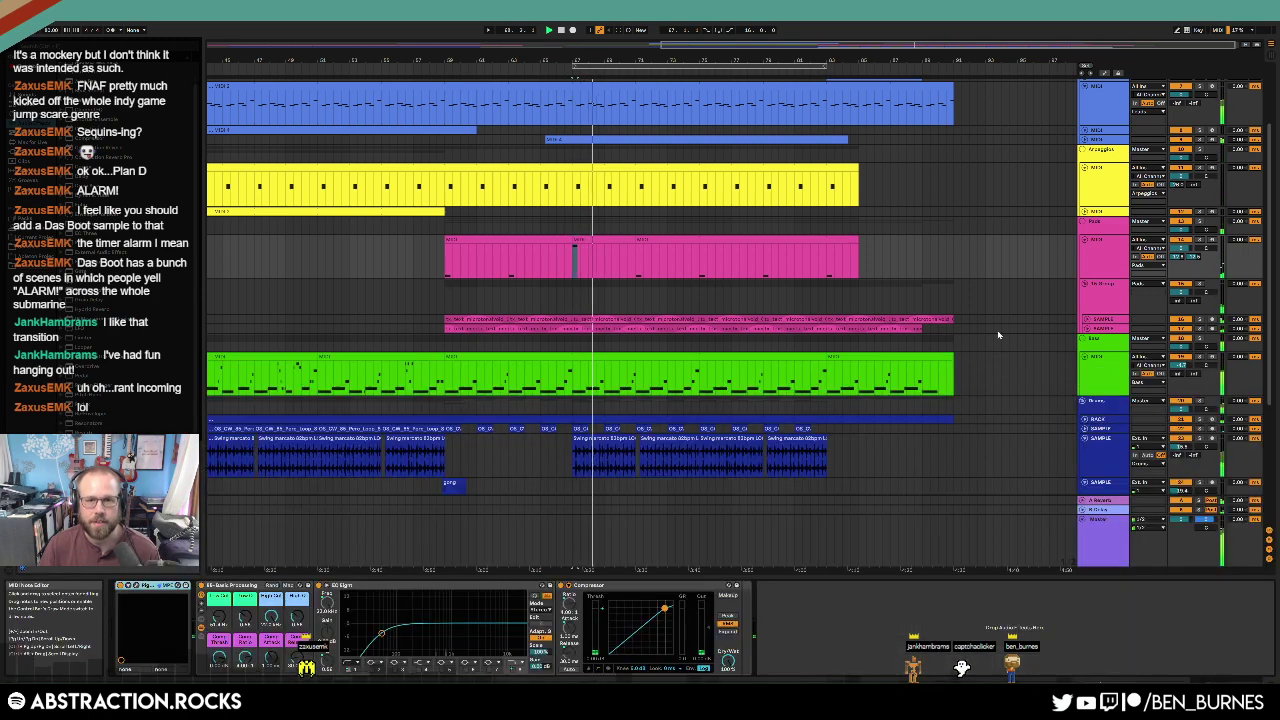
Step: Unfold the short blue lead MIDI track and try an EQ Eight notch on the upper pink sample track
left_click(1084, 130)
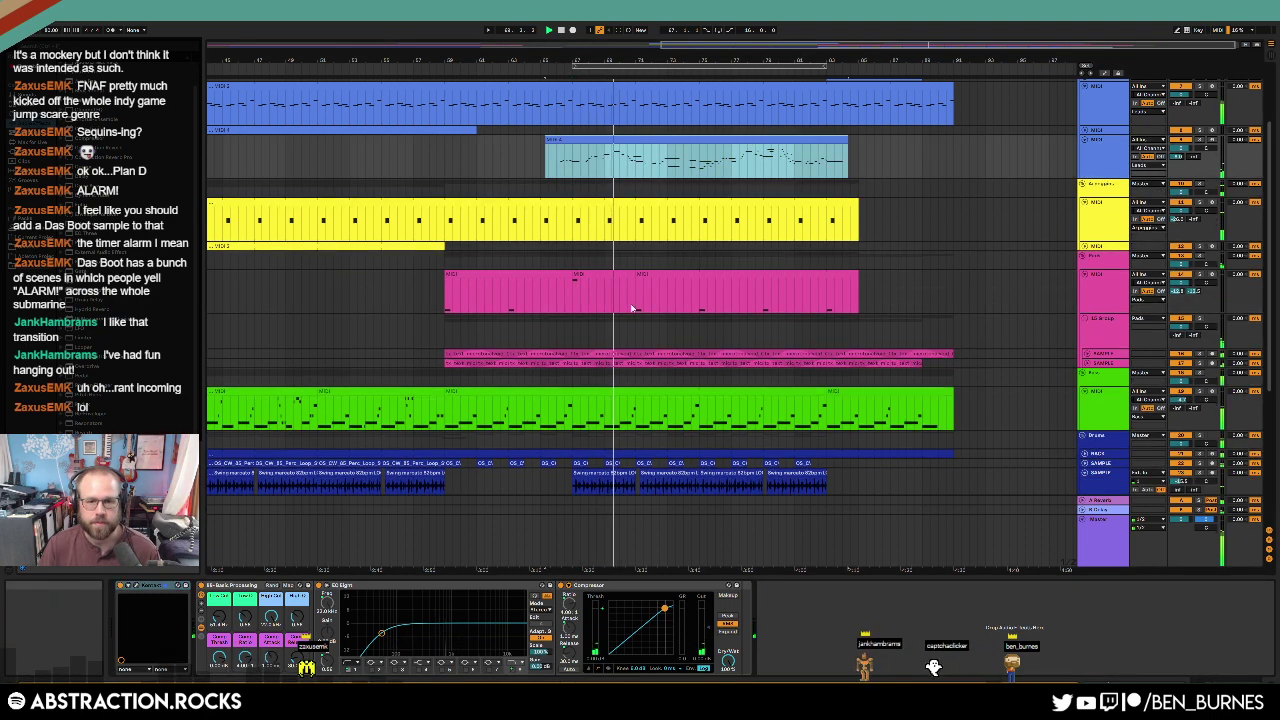
left_click(1100, 353)
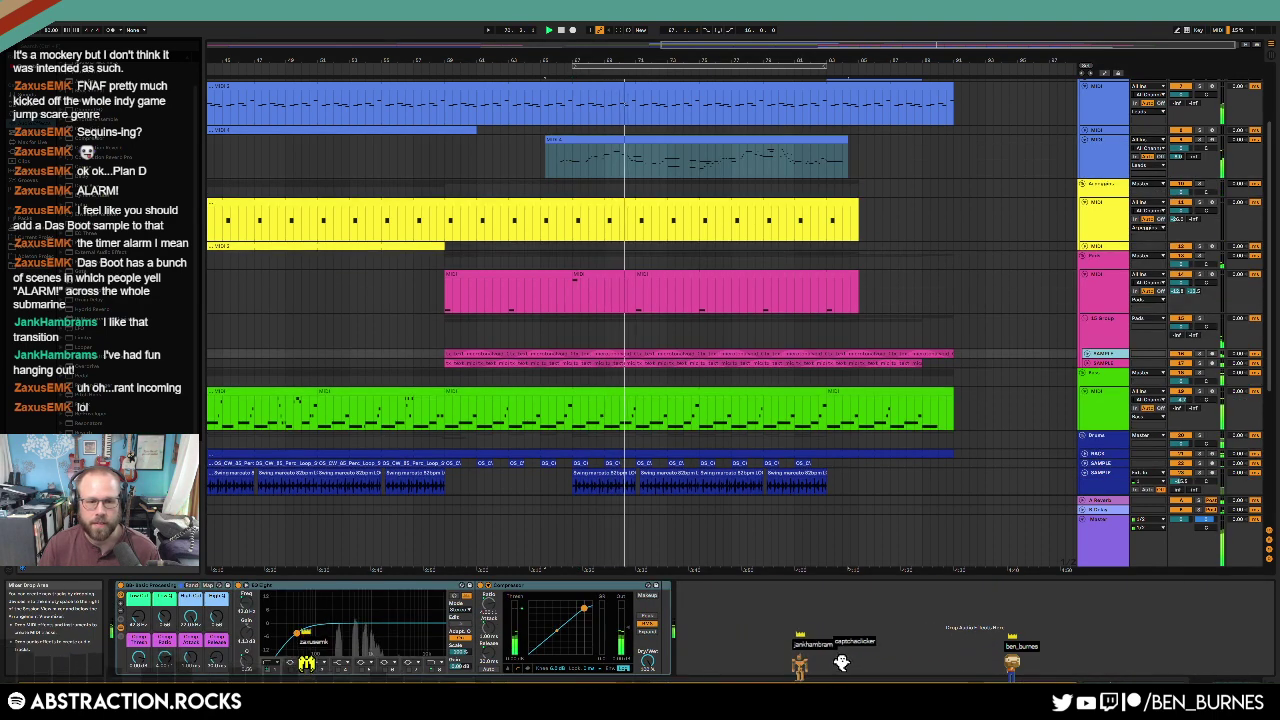
left_click(317, 625)
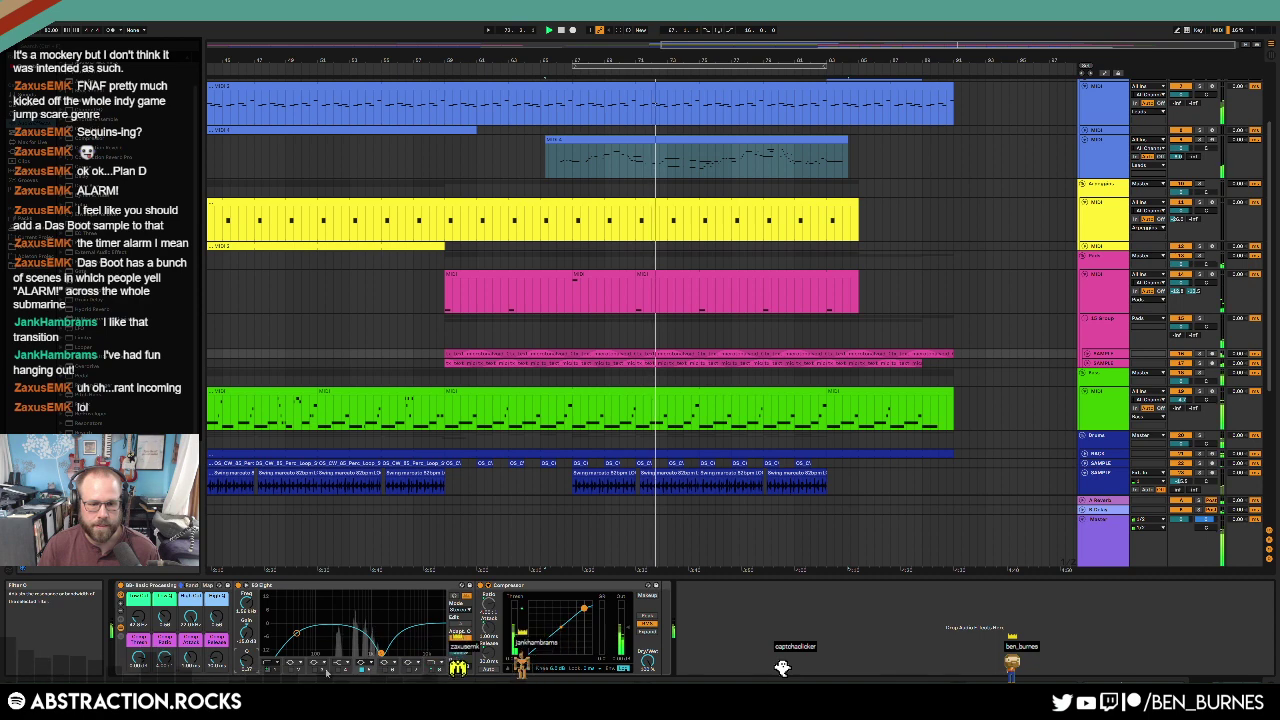
Step: Show the automation lanes, unfold the upper pink sample track, and inspect the devices on its group and the short blue lead track
key("a")
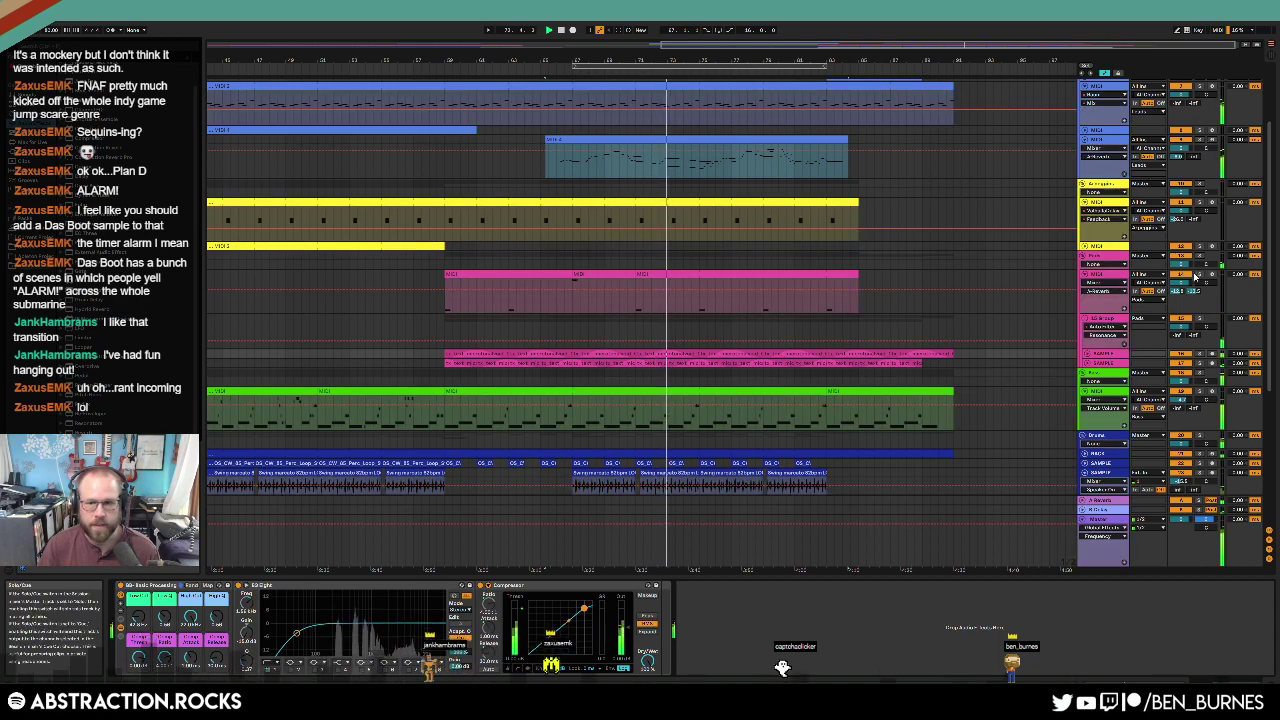
left_click(1088, 354)
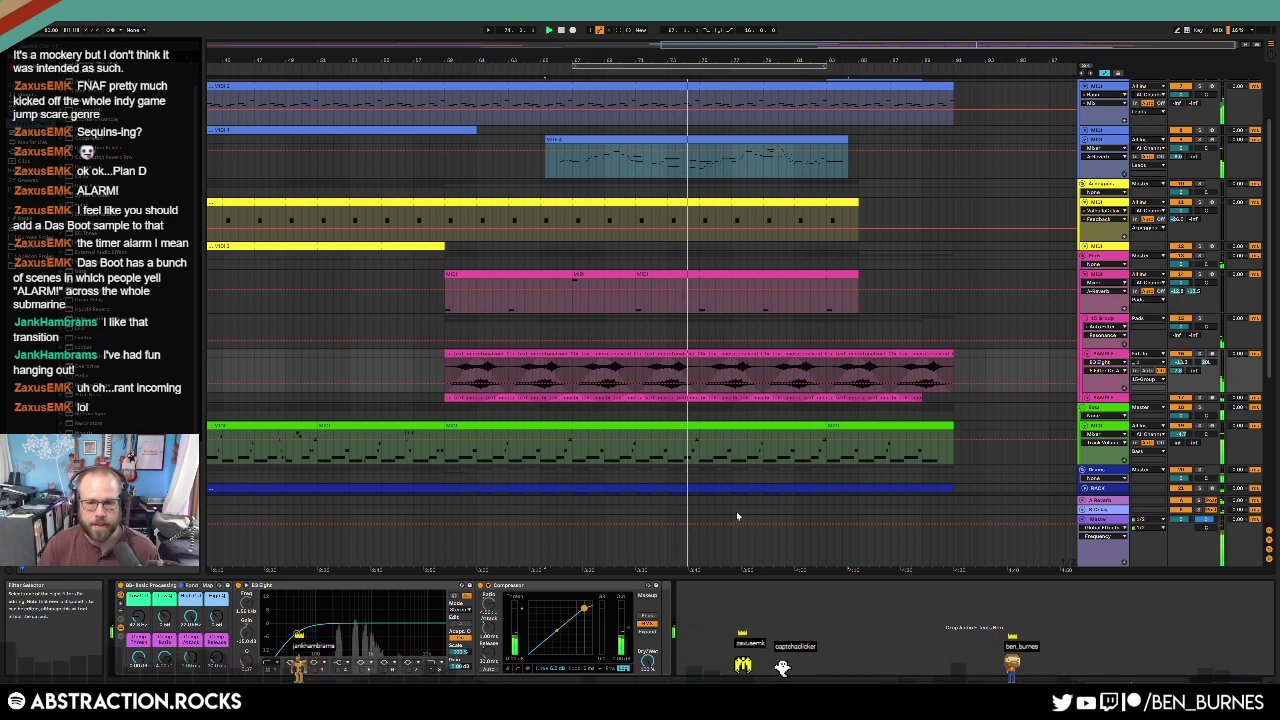
left_click(1082, 318)
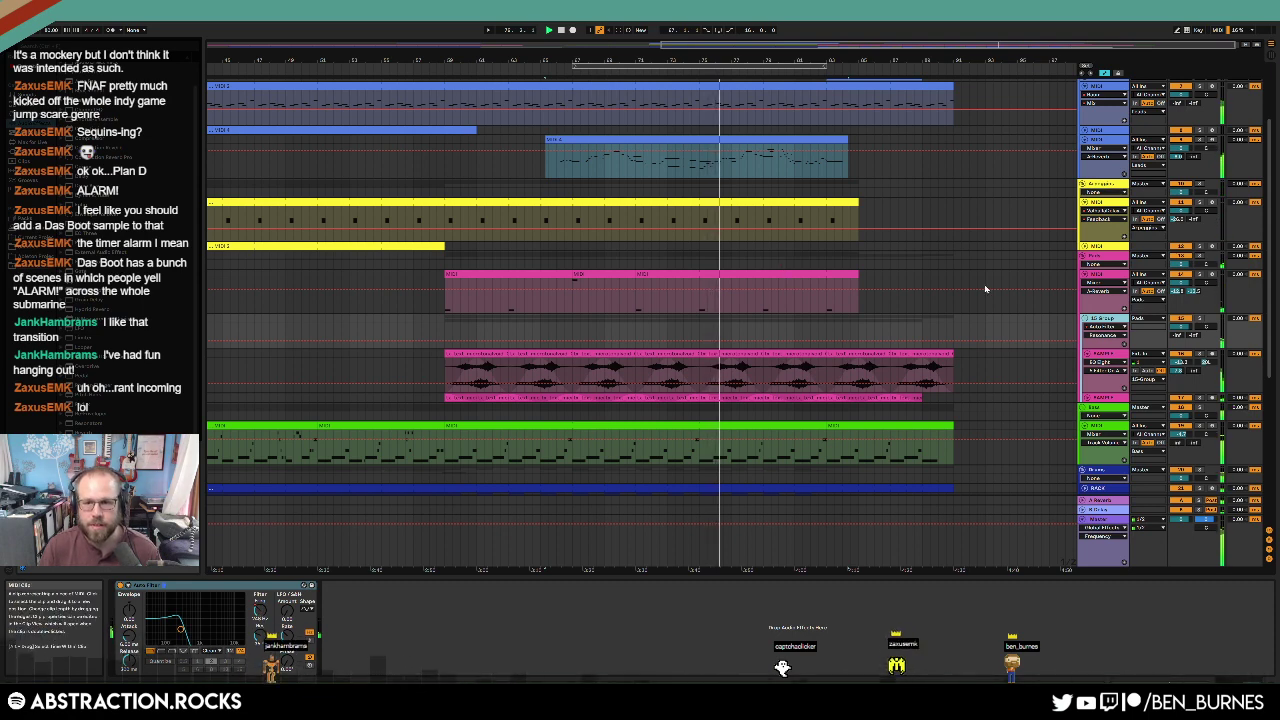
left_click(790, 141)
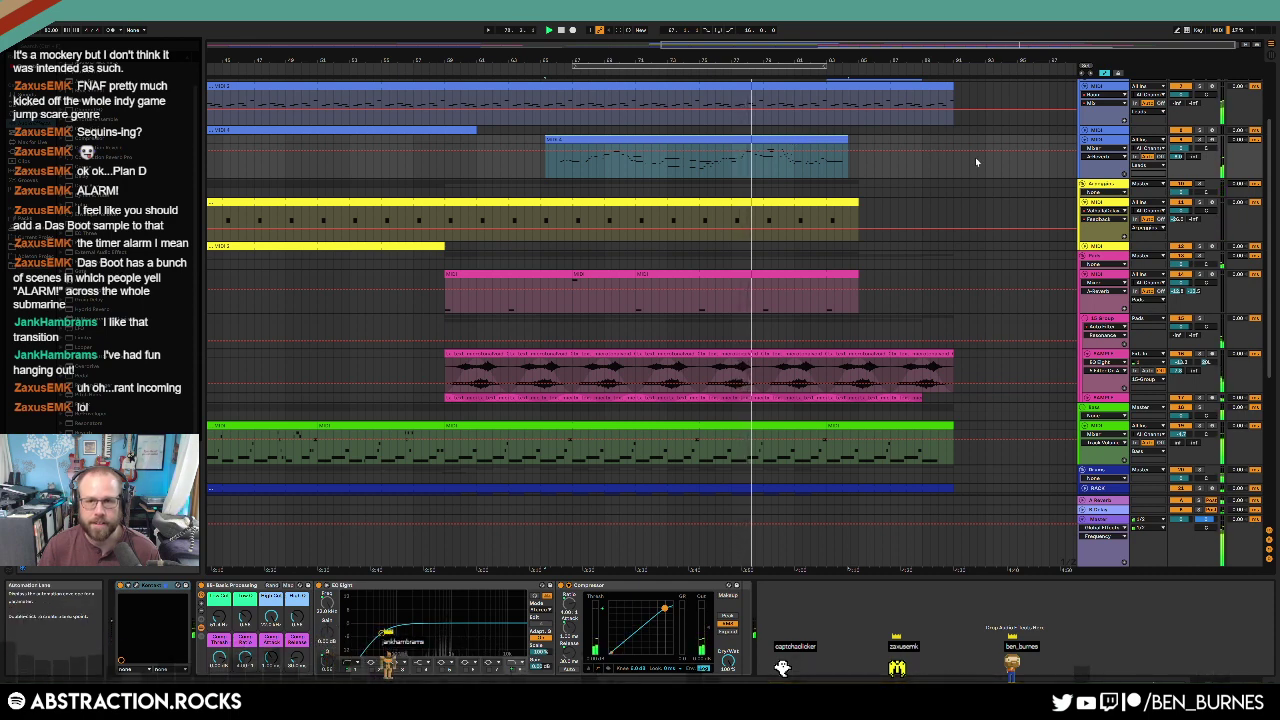
Step: Cut a notch in the upper mids with EQ Eight on the long blue MIDI track
scroll(776, 127, "up", 1)
left_click(776, 127)
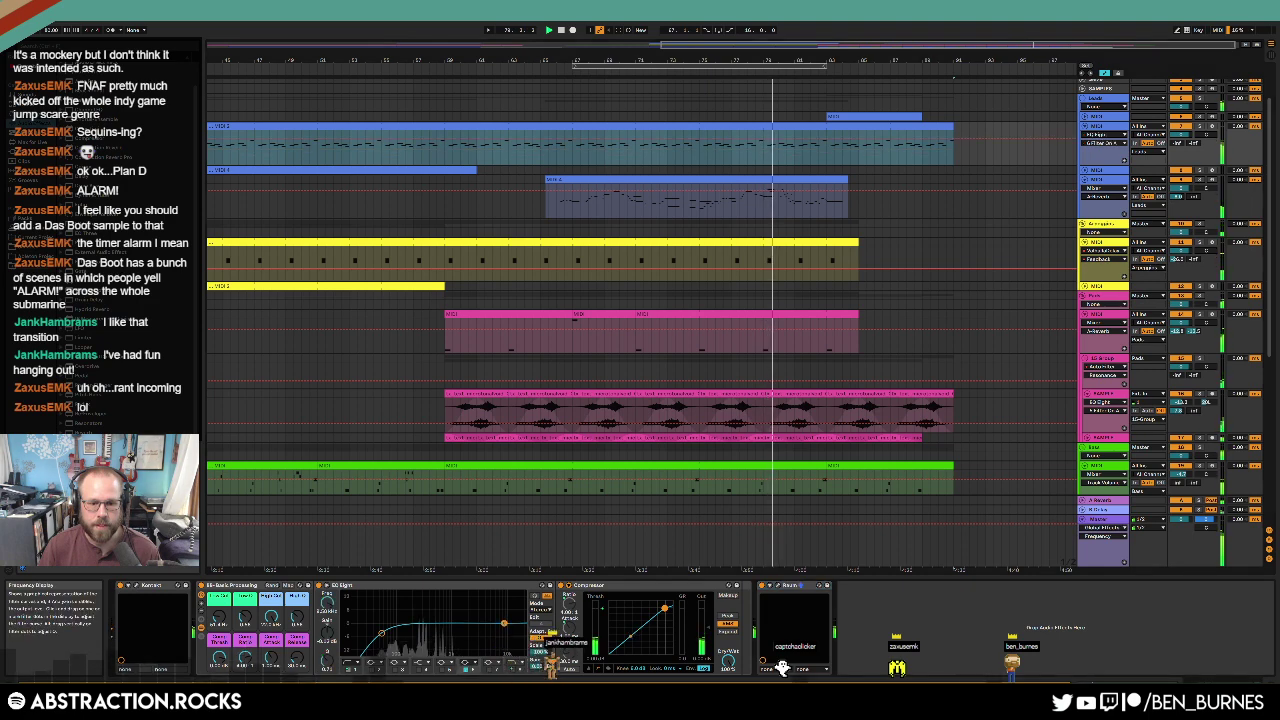
left_click_drag(505, 623, 454, 643)
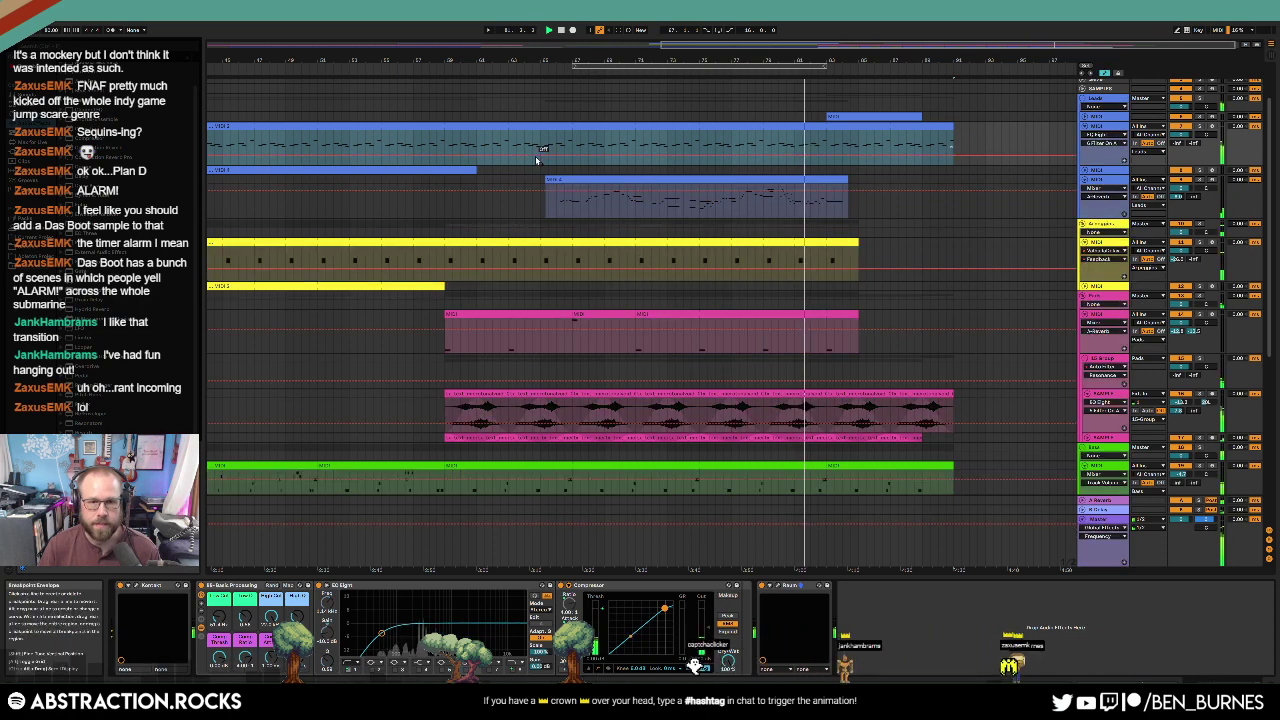
Step: Automate the EQ notch on the long blue MIDI track so it is on only from bar 66 to bar 83
left_click_drag(543, 157, 543, 140)
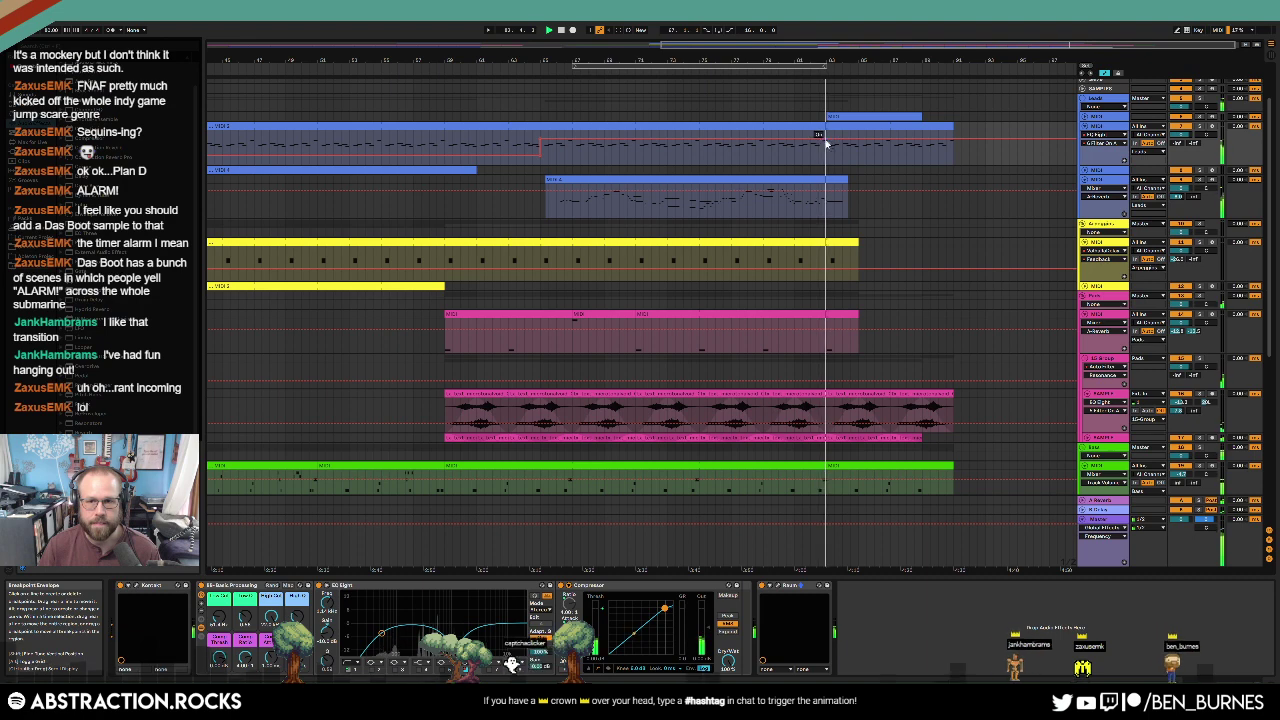
left_click_drag(831, 144, 831, 157)
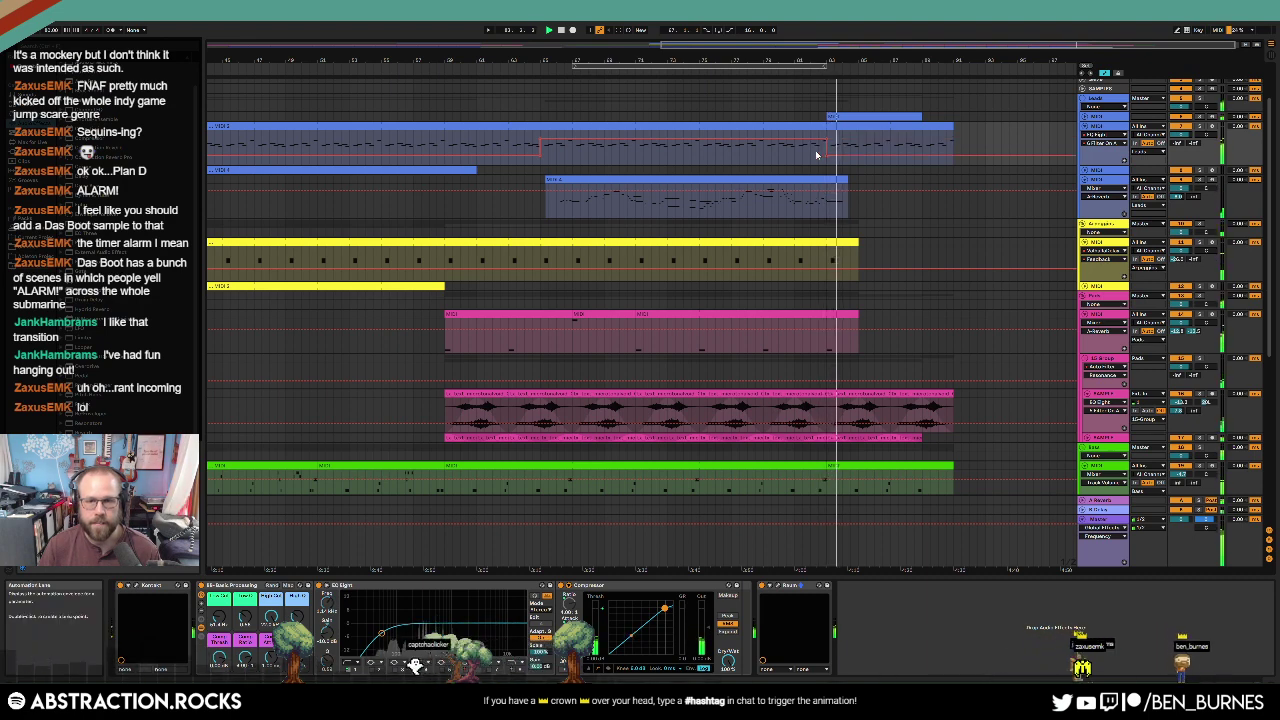
left_click(541, 139)
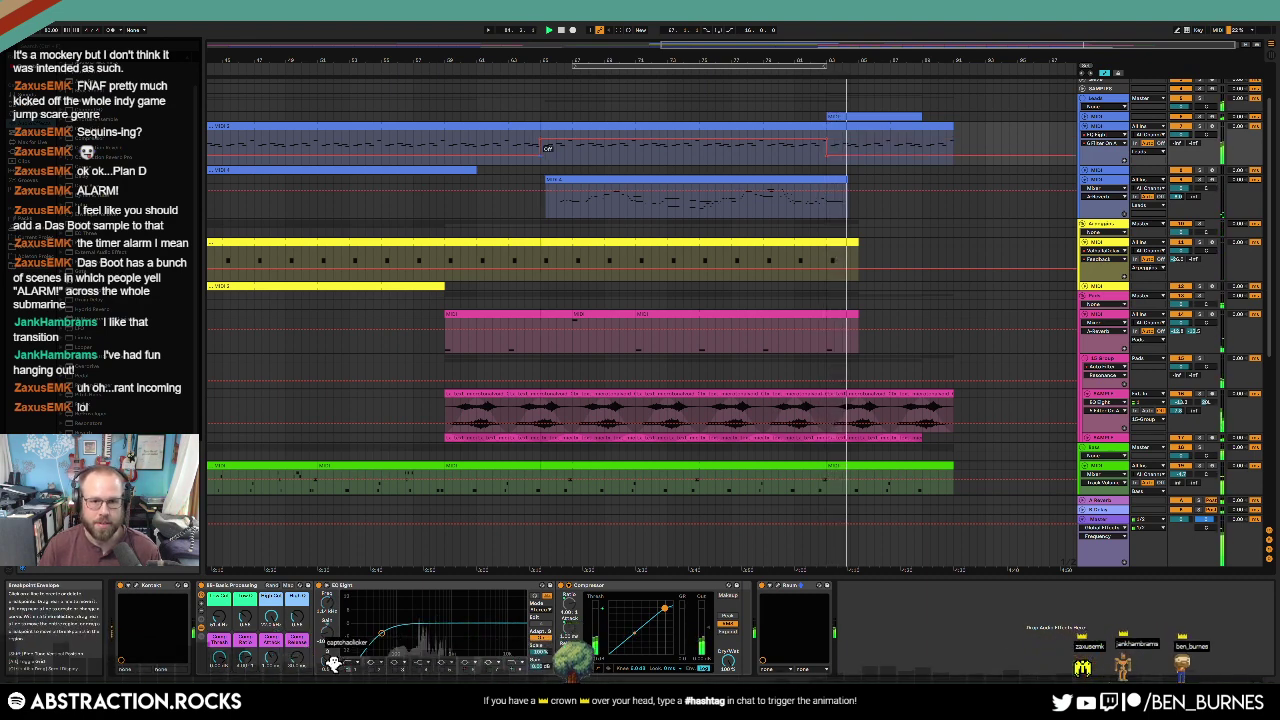
left_click_drag(560, 156, 560, 140)
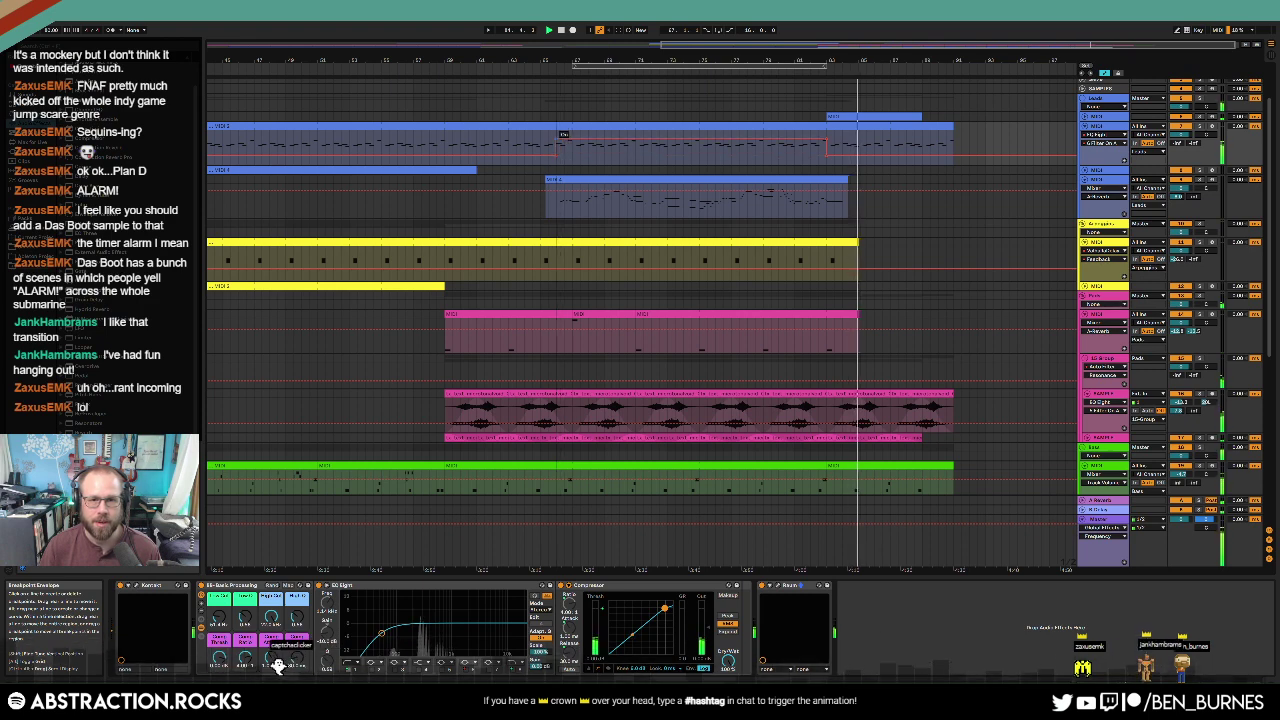
left_click(587, 179)
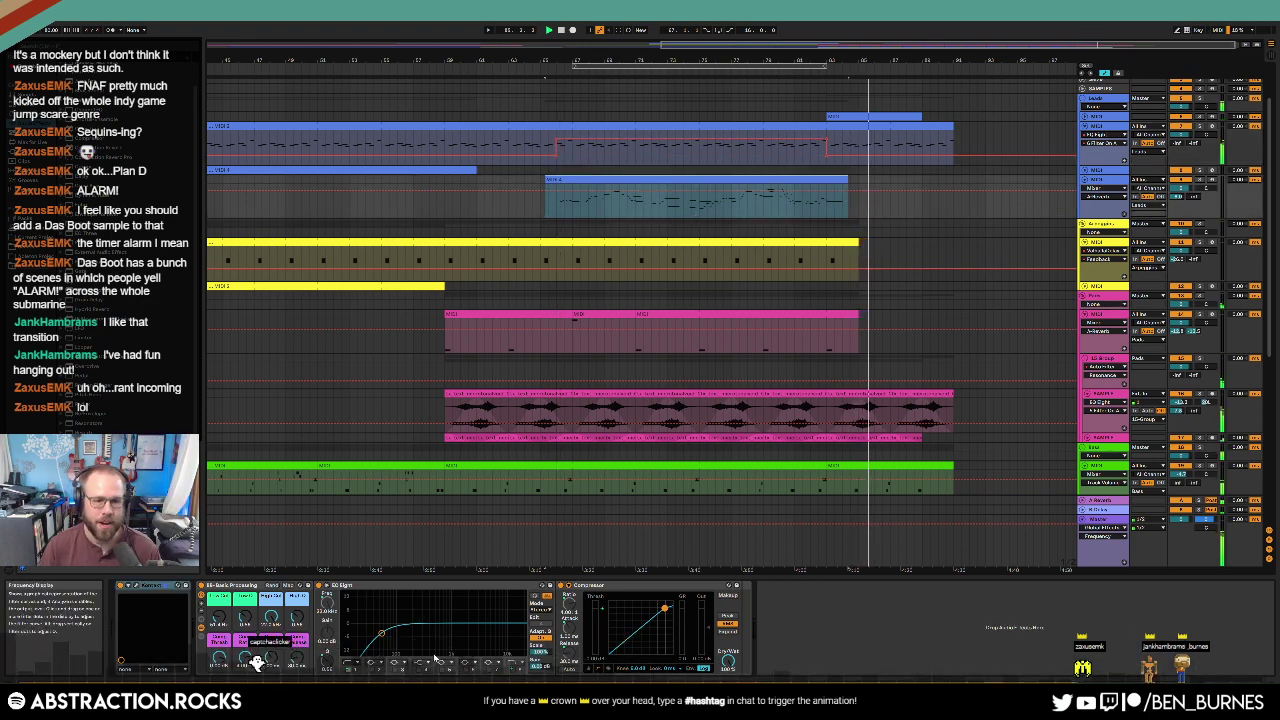
left_click(636, 151)
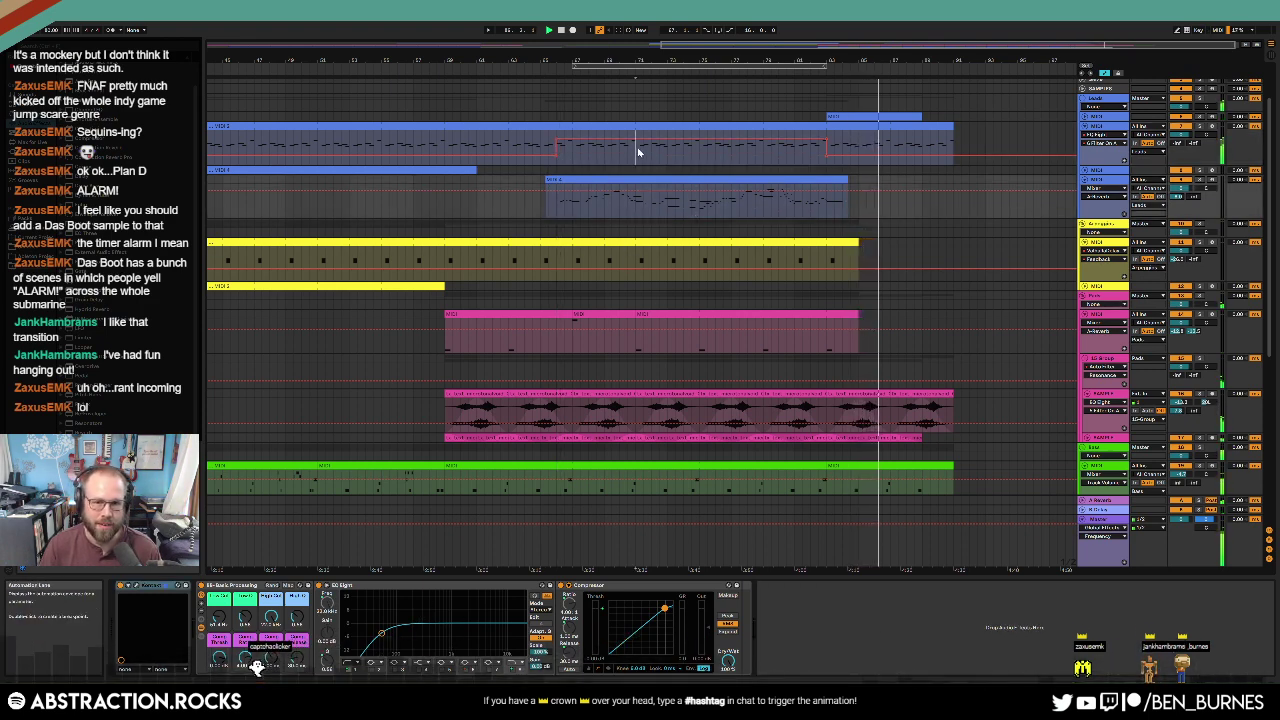
left_click(699, 151)
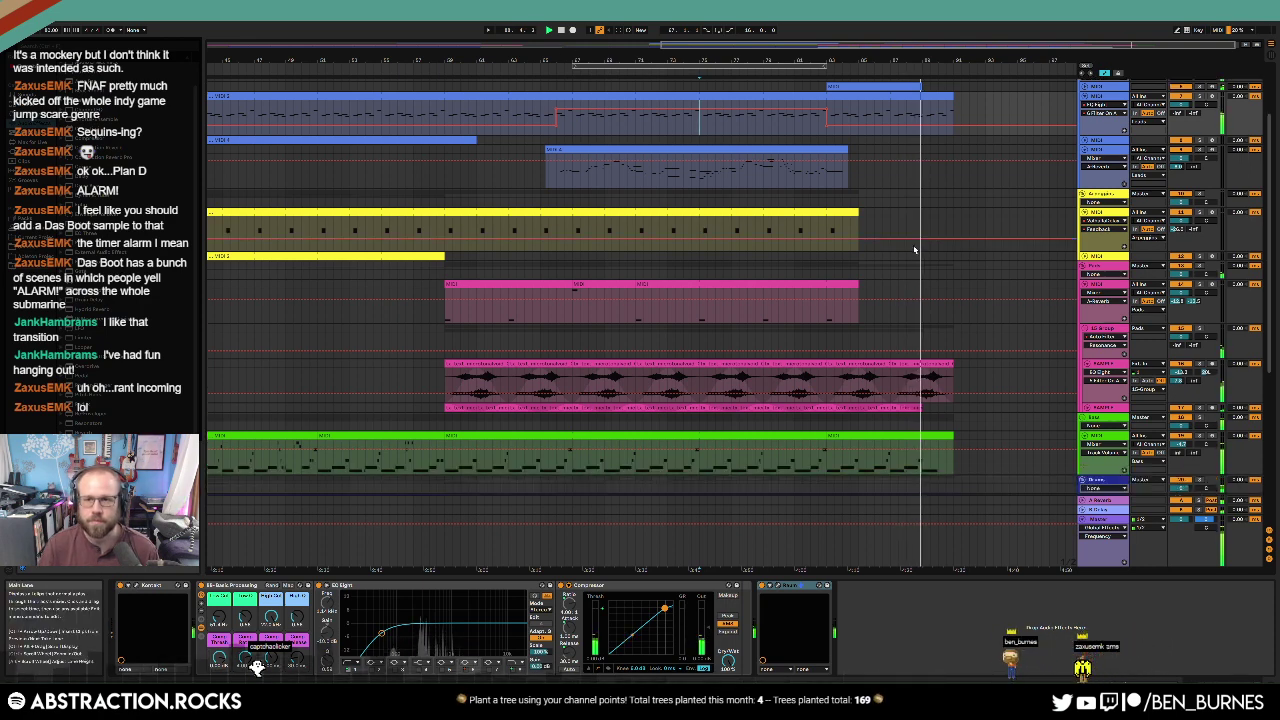
Step: Extend the end of the long blue MIDI clip by about half a bar, open its notes and stop playback
scroll(964, 128, "up", 1)
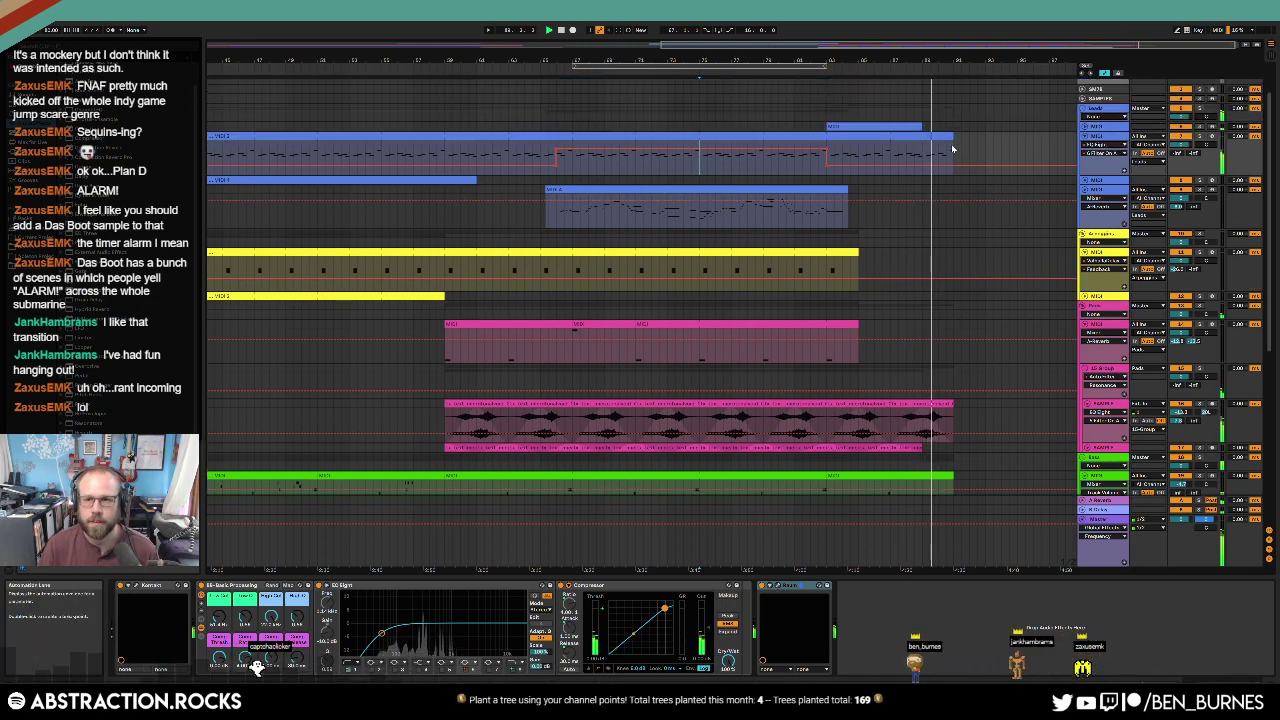
left_click(953, 136)
left_click_drag(957, 133, 963, 135)
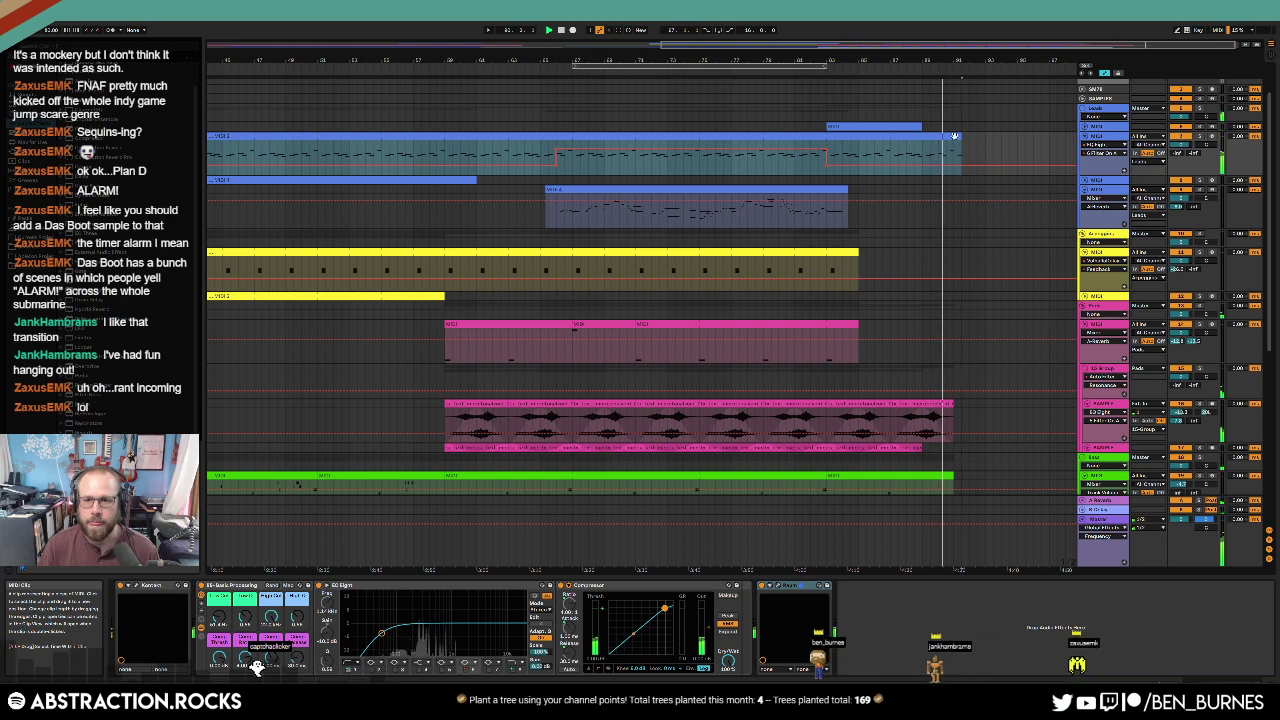
double_click(955, 137)
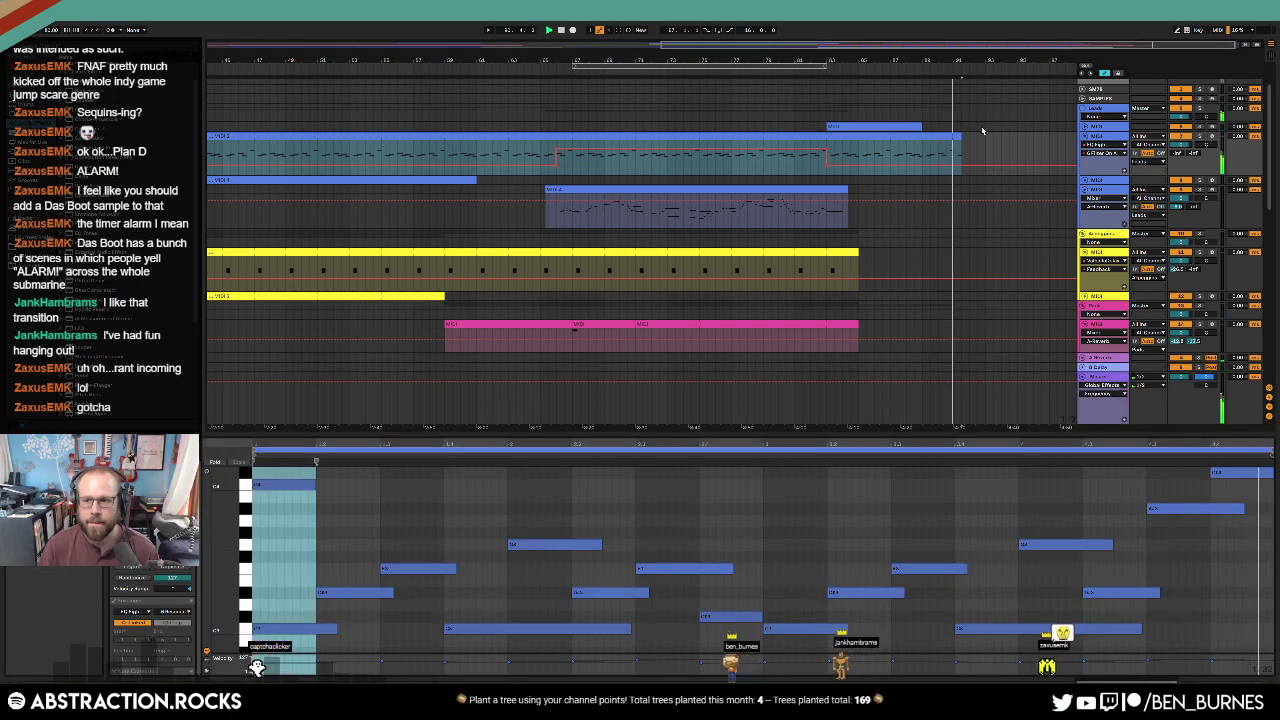
scroll(980, 132, "up", 5)
key("space")
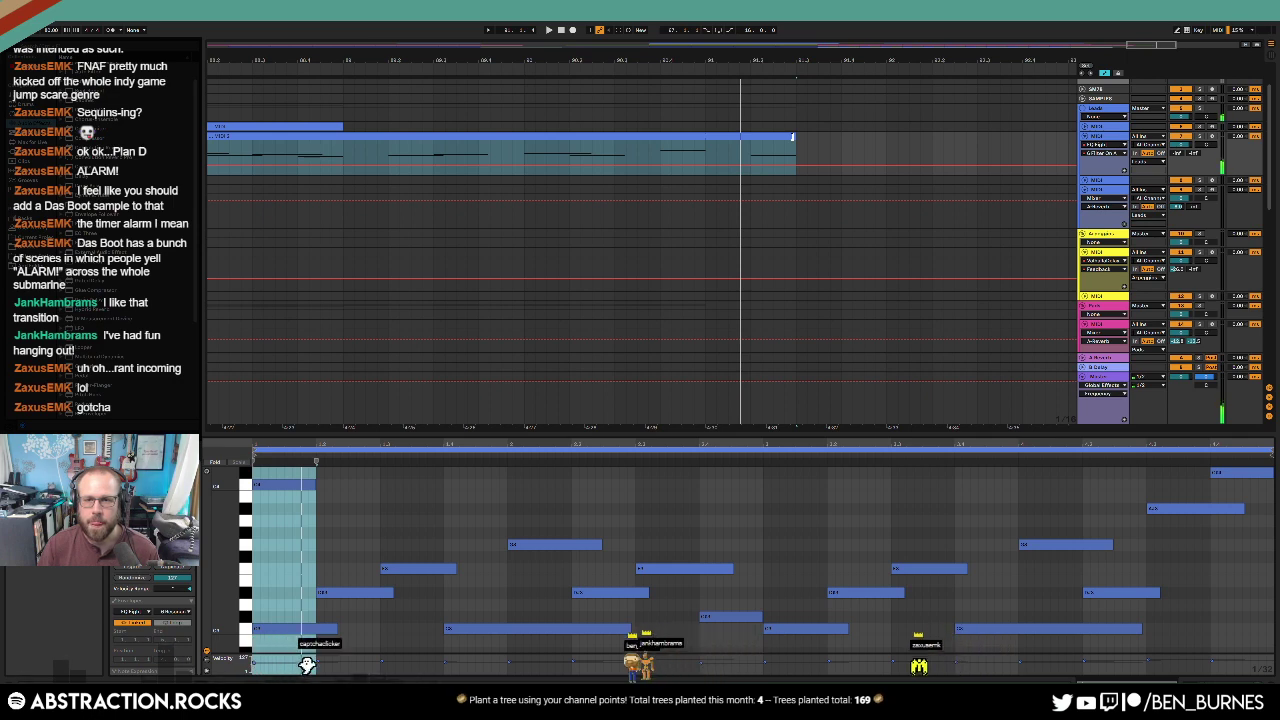
Step: Hide the automation lanes and consolidate bars 87 to 92 of the long blue MIDI track into one clip
scroll(699, 152, "down", 2)
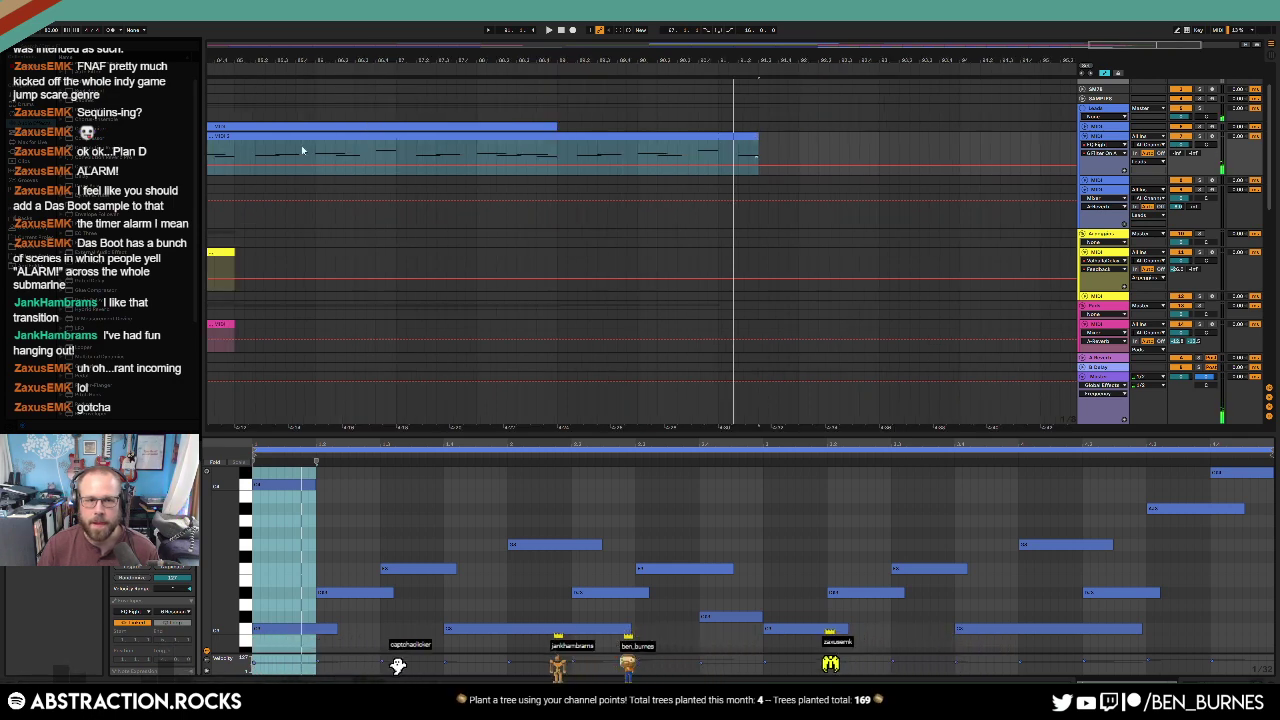
scroll(303, 150, "down", 2)
key("a")
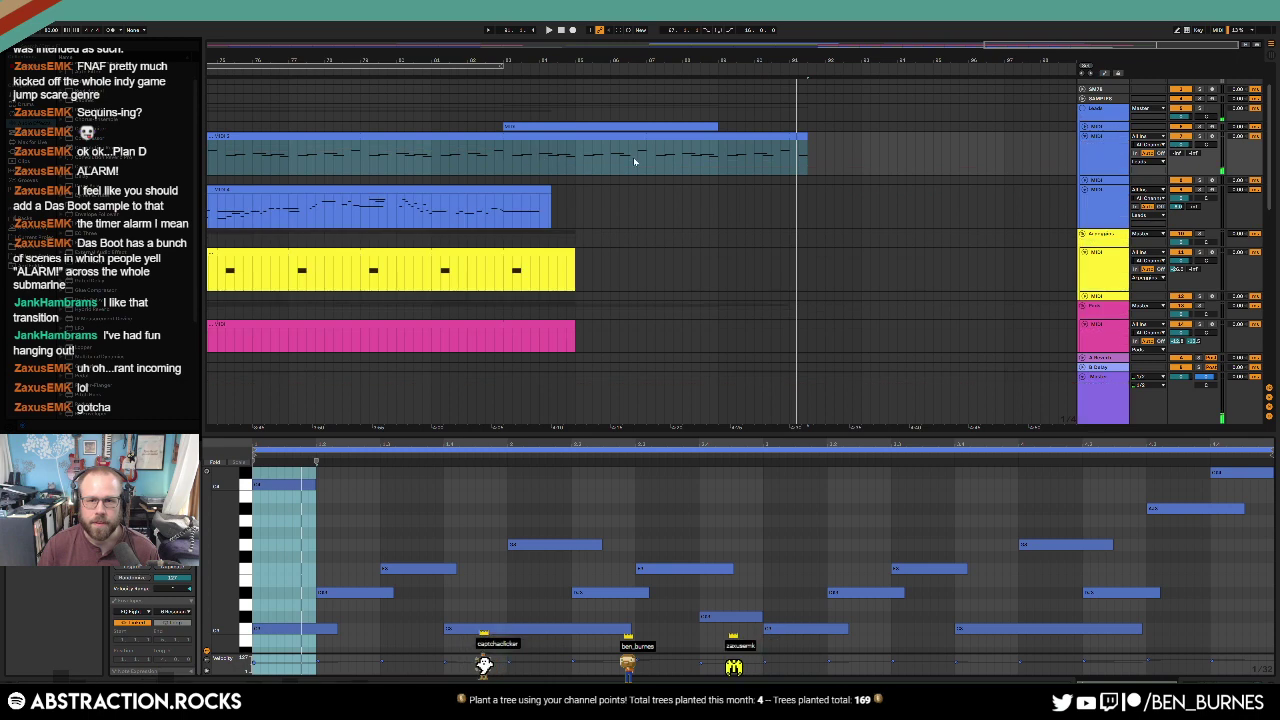
left_click_drag(646, 158, 829, 156)
key("ctrl+j")
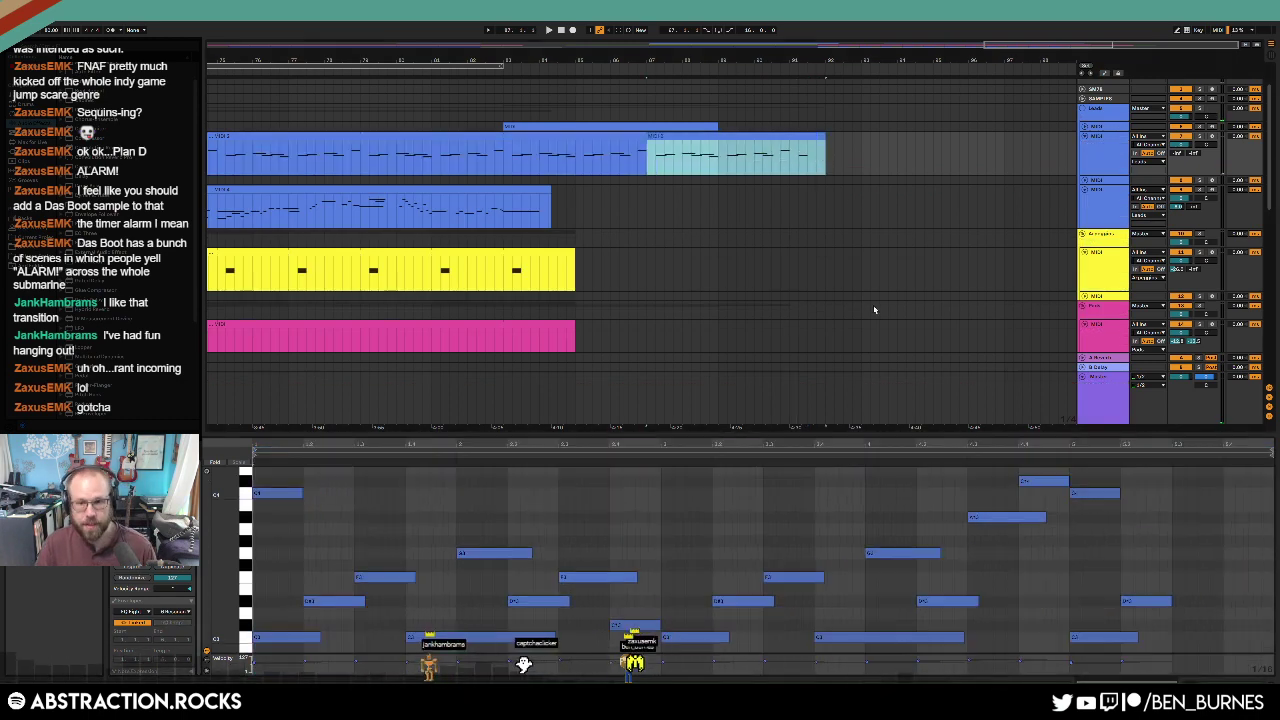
Step: Delete the two low notes in the last bar of the consolidated blue clip
key("Delete")
mouse_move(1130, 565)
left_mouse_down()
mouse_move(1176, 607)
mouse_move(1136, 645)
left_mouse_up()
key("Delete")
left_click(1137, 645)
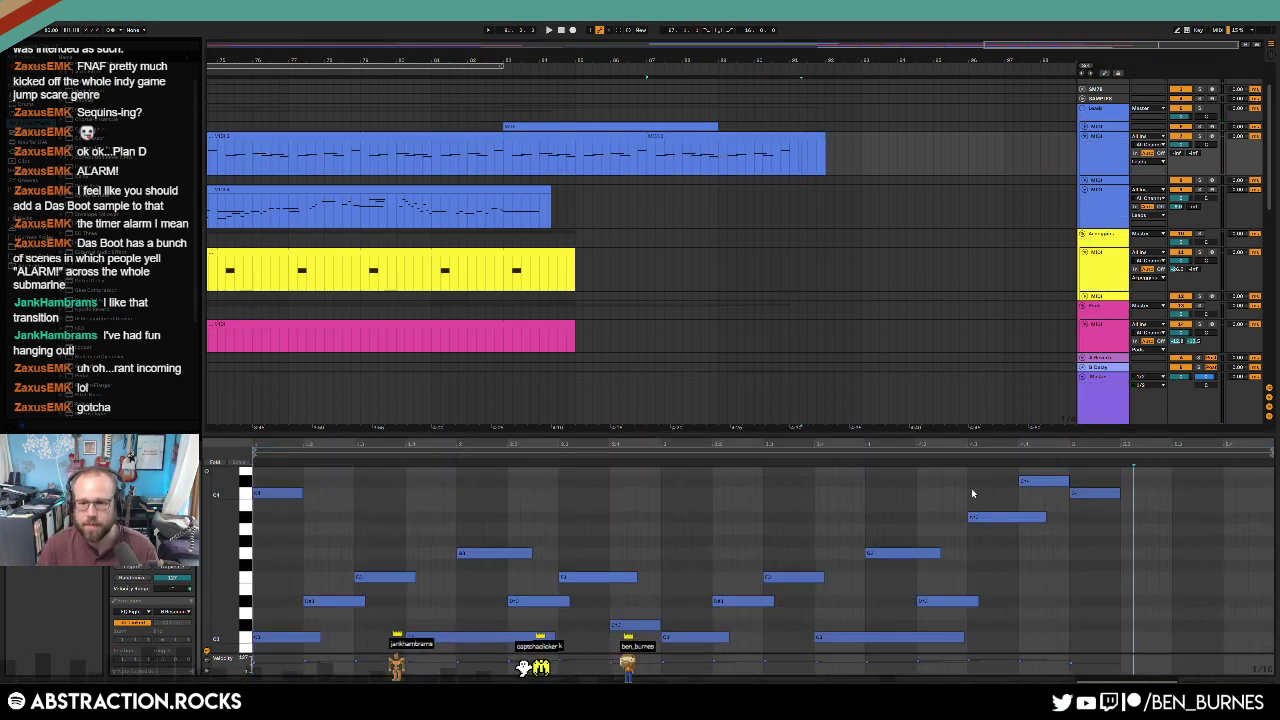
Step: Lengthen the final high note to the end of the consolidated blue clip and listen to the ending
key("space")
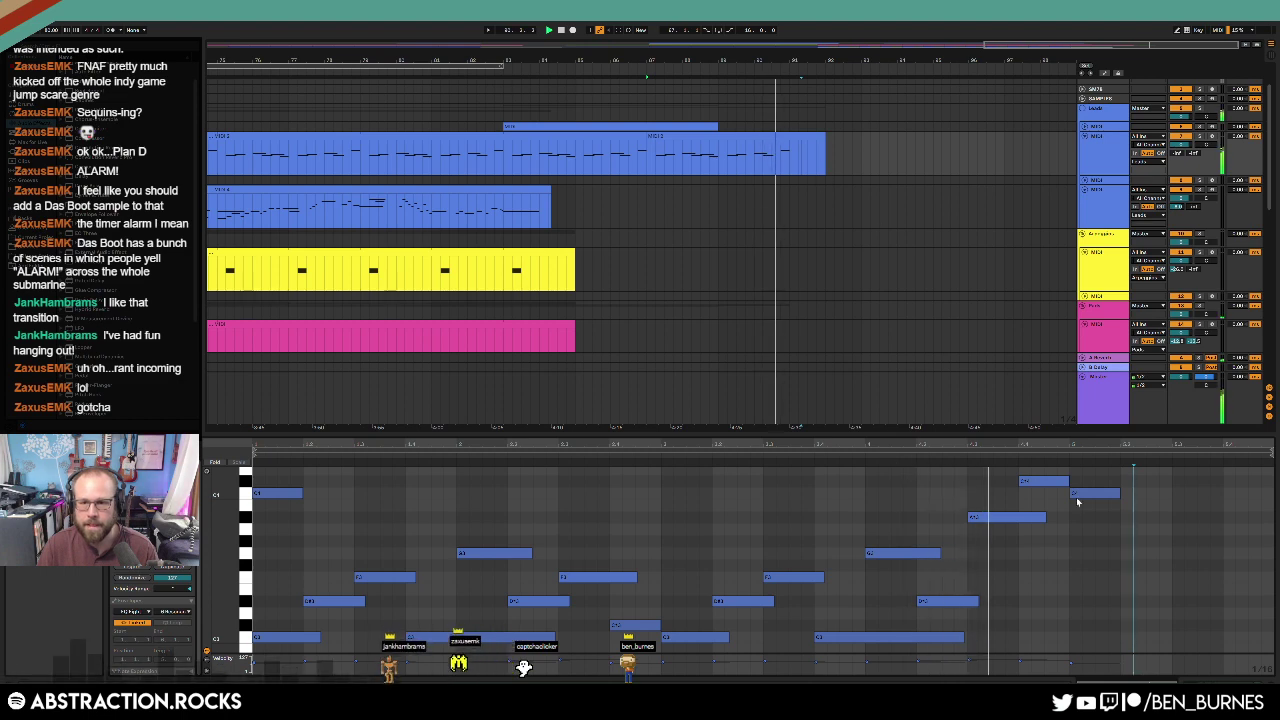
left_click_drag(1119, 492, 1273, 494)
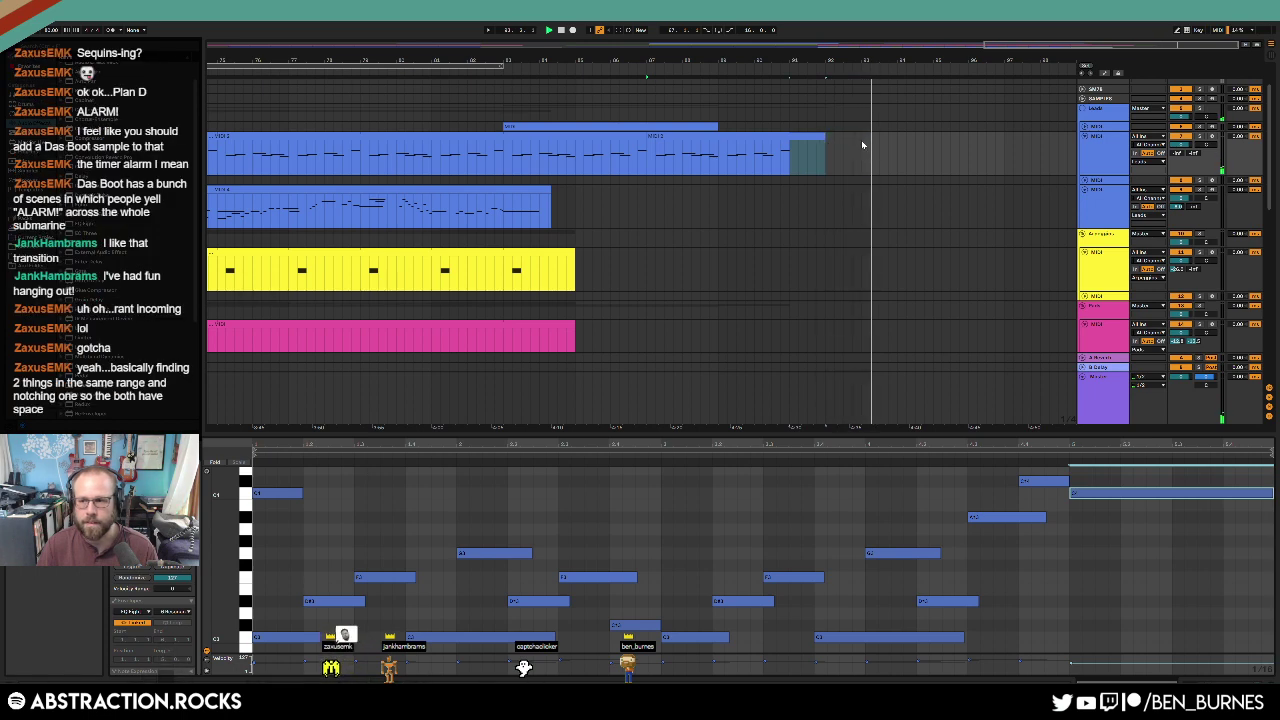
key("space")
left_click(851, 179)
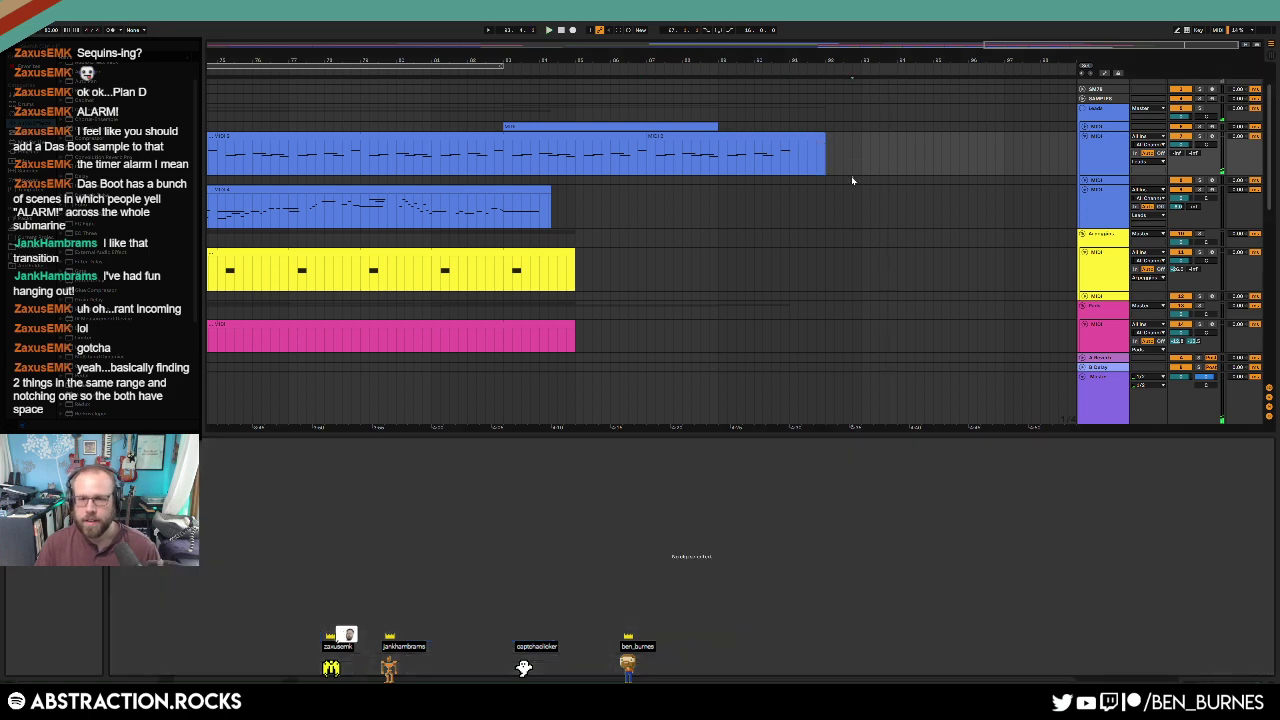
Step: Play the short blue lead around bar 71 with its devices shown, and shift the long blue track's EQ notch to a slightly lower frequency
scroll(648, 225, "down", 3)
left_click(623, 209)
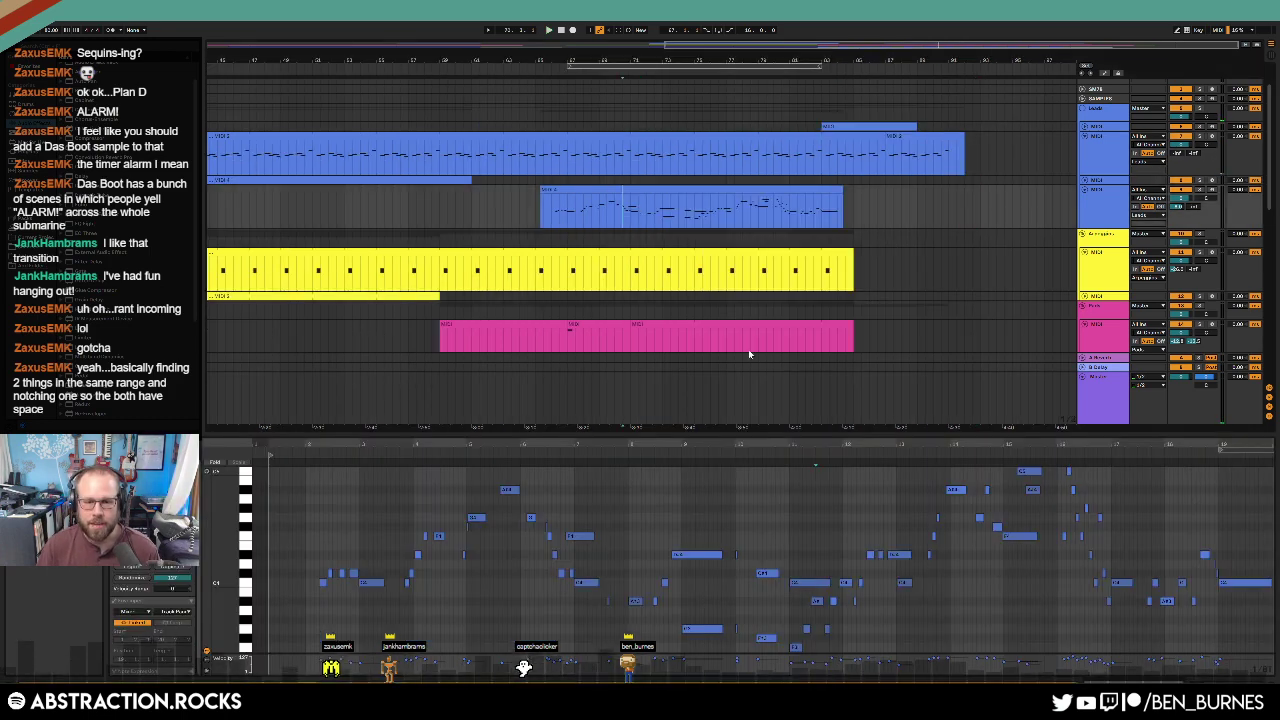
key("shift+Tab")
key("space")
key("space")
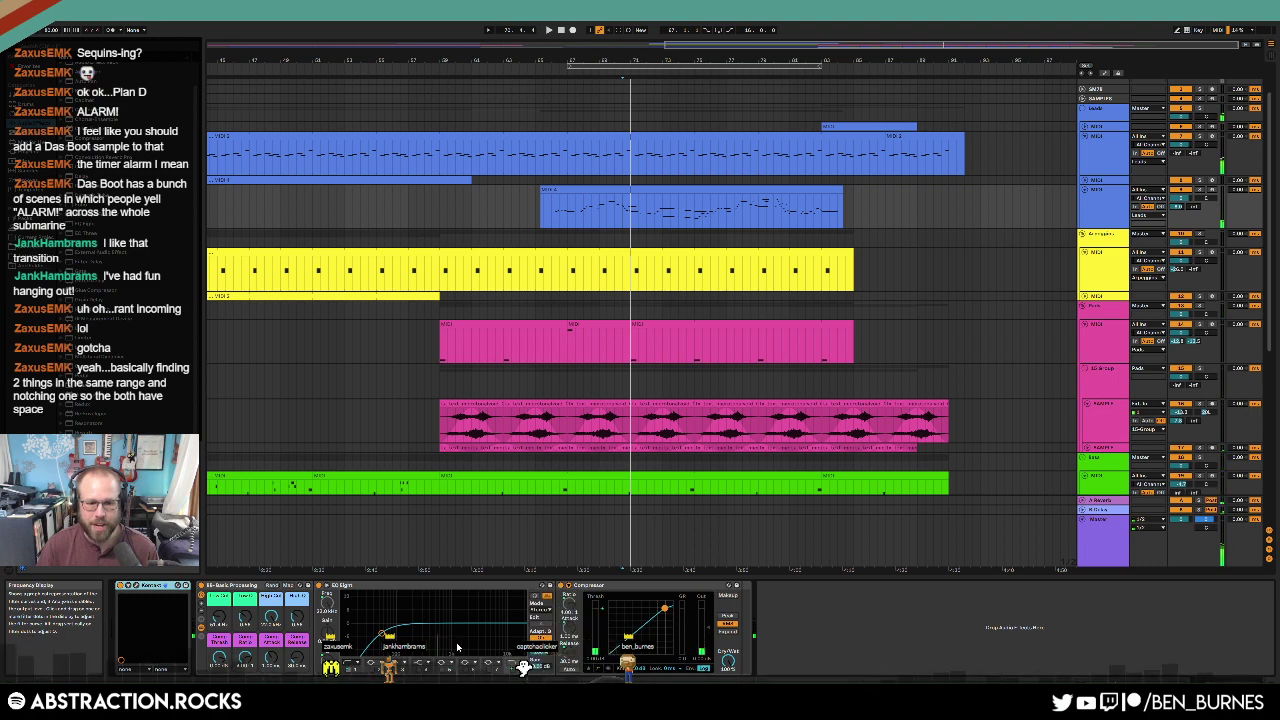
left_click(631, 165)
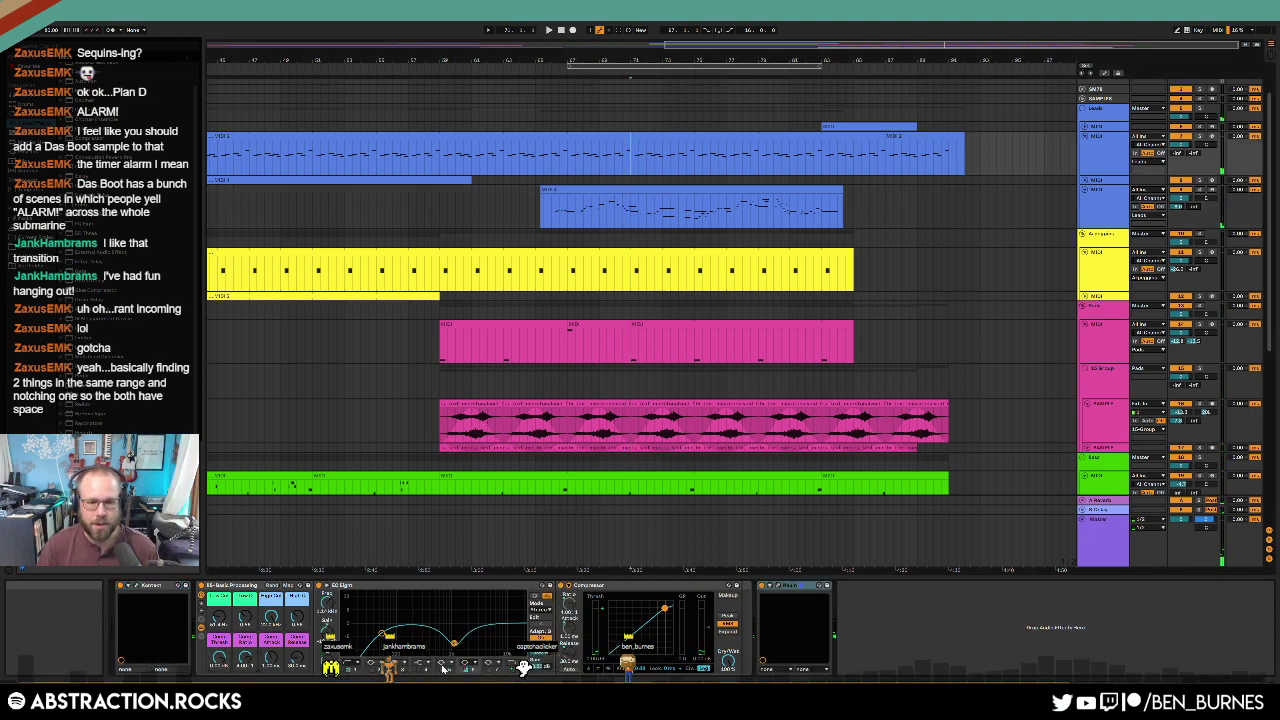
left_click_drag(453, 643, 446, 645)
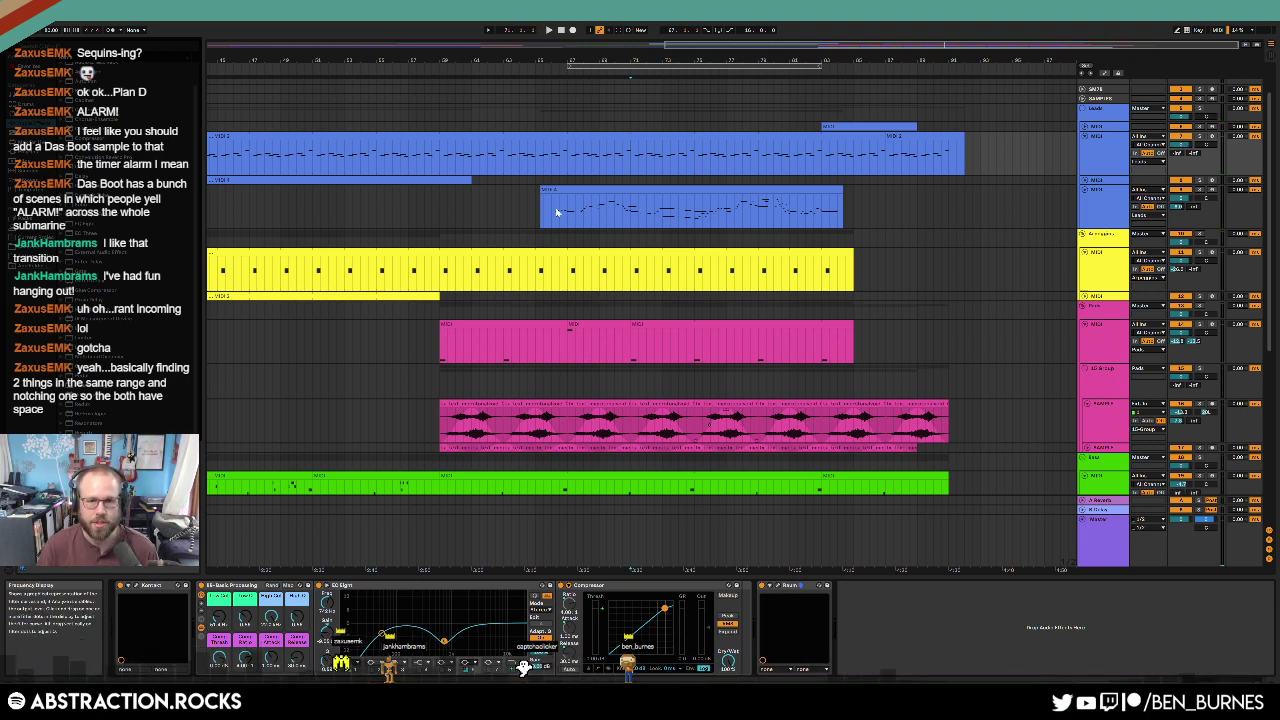
Step: Play from about bar 65, compare the EQ on both blue lead tracks, and select bars 66 to 83 of the long blue track
left_click(543, 163)
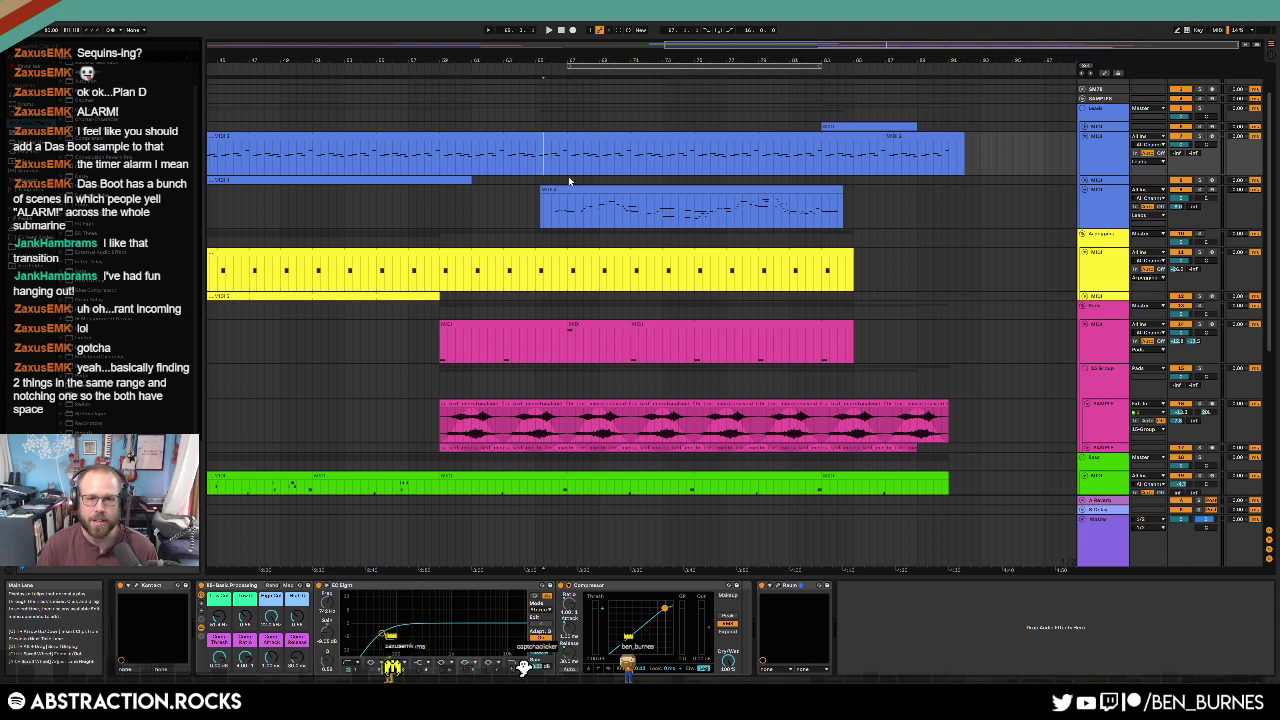
key("space")
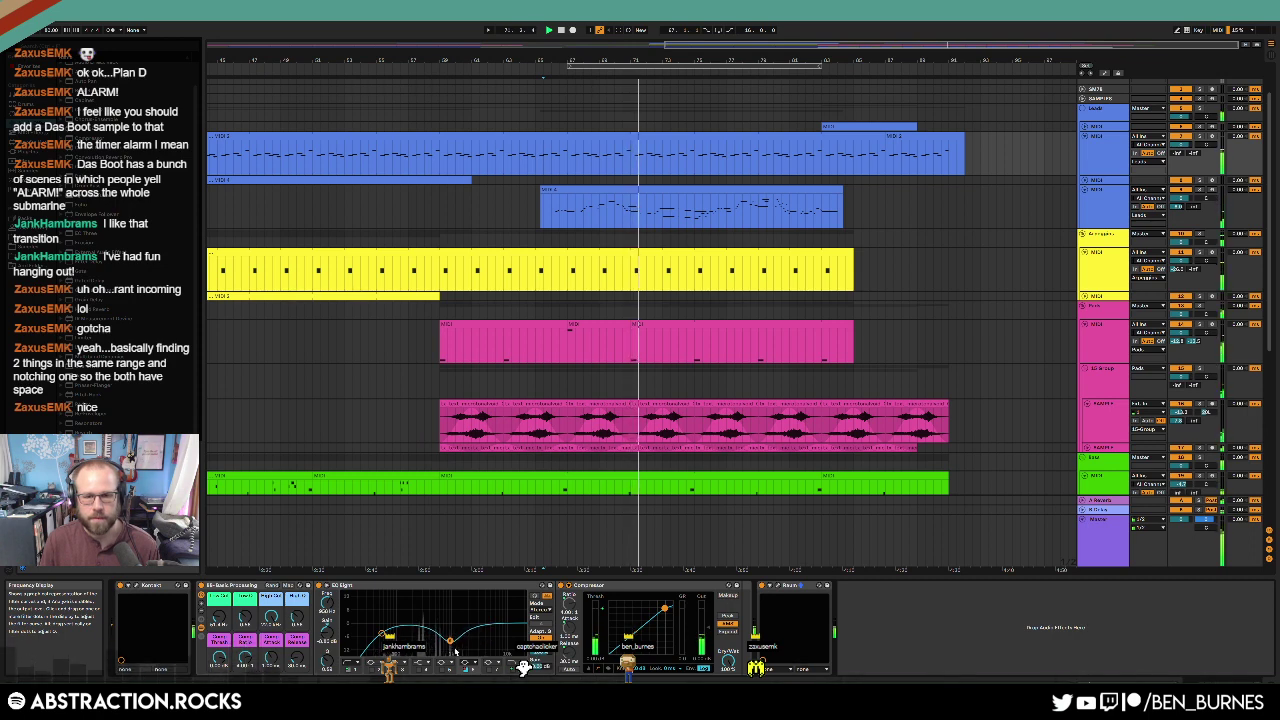
left_click(648, 213)
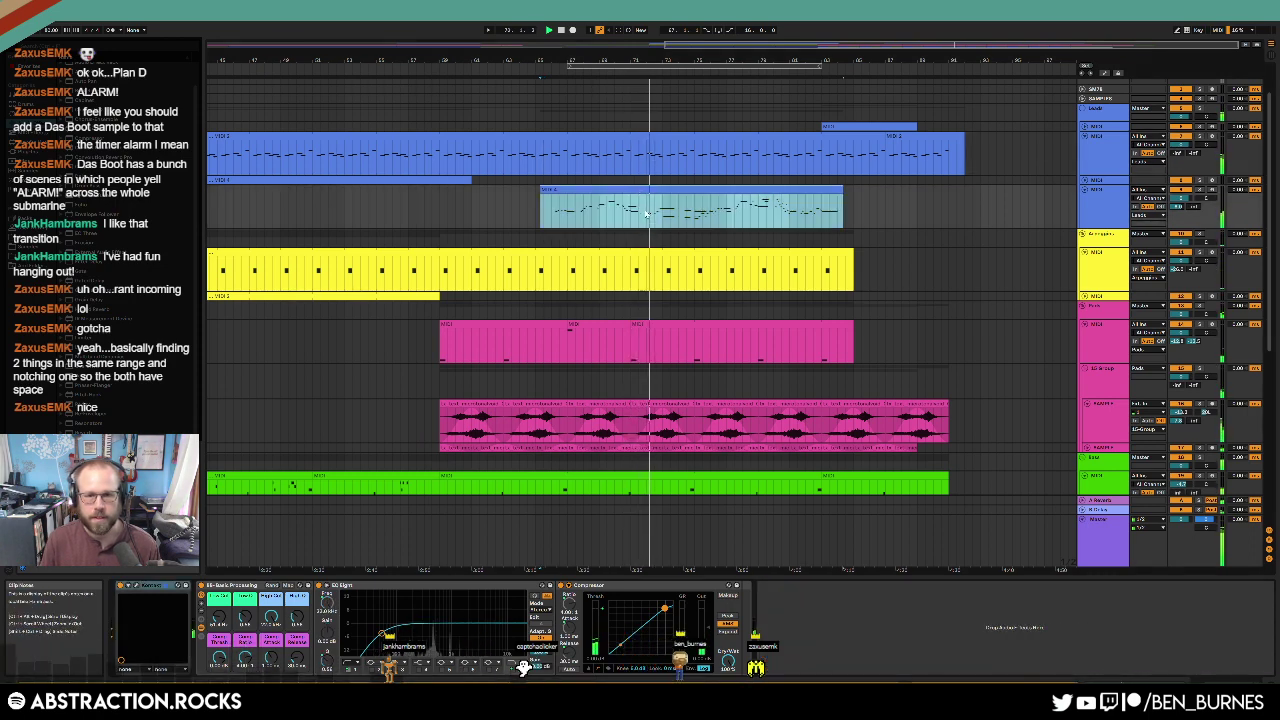
mouse_move(553, 147)
left_mouse_down()
mouse_move(839, 156)
mouse_move(538, 163)
left_mouse_up()
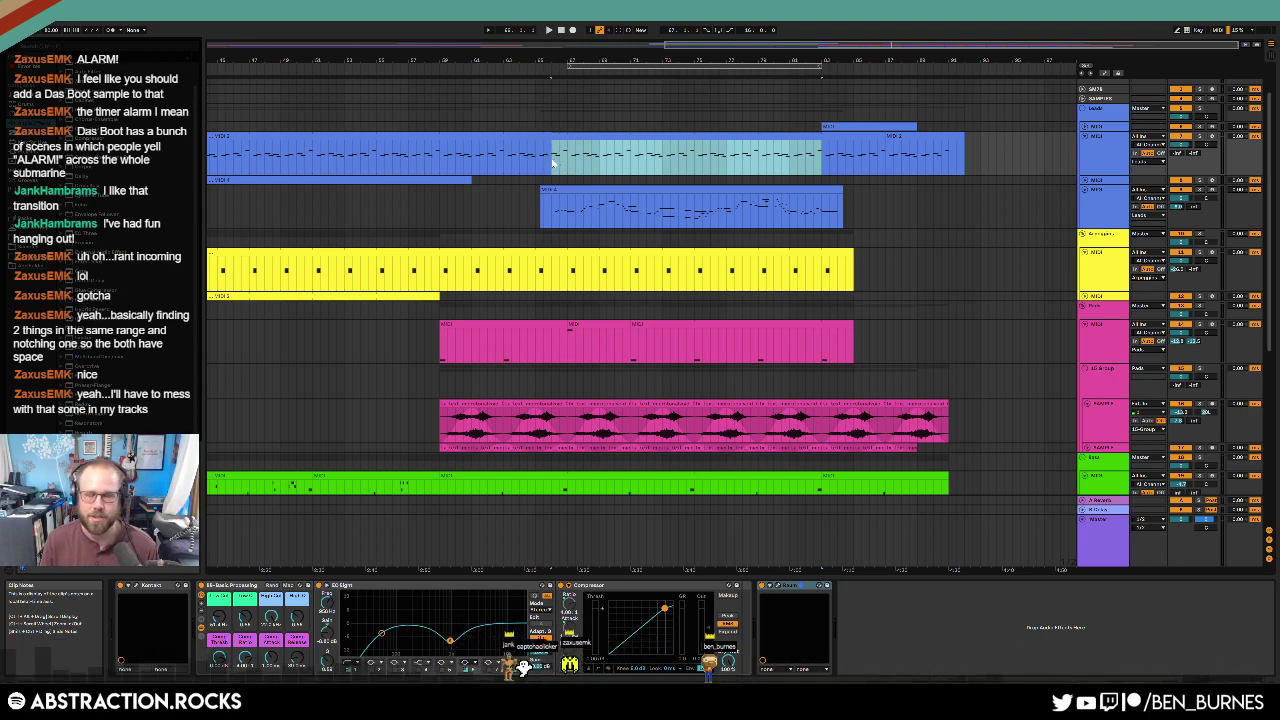
Step: Review the devices on the pink audio track and its group, and mark the overlapping section of the long blue track
left_click_drag(553, 162, 787, 157)
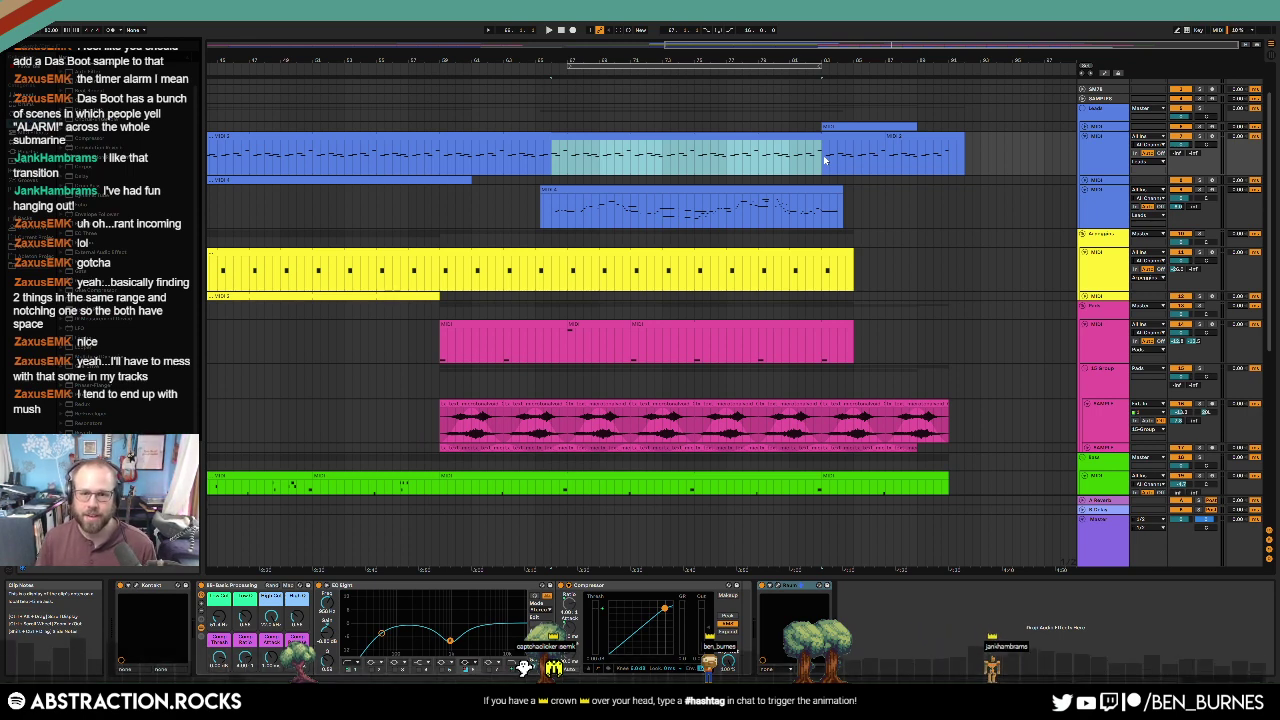
left_click(593, 428)
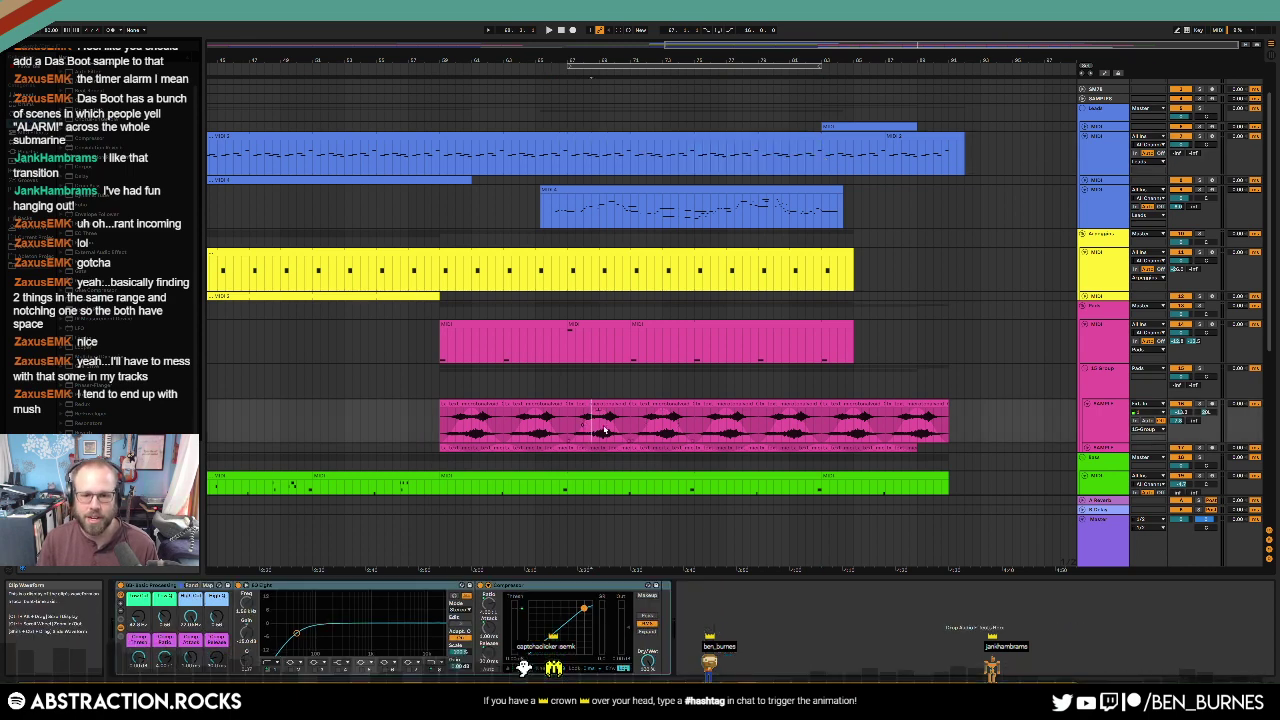
left_click(670, 388)
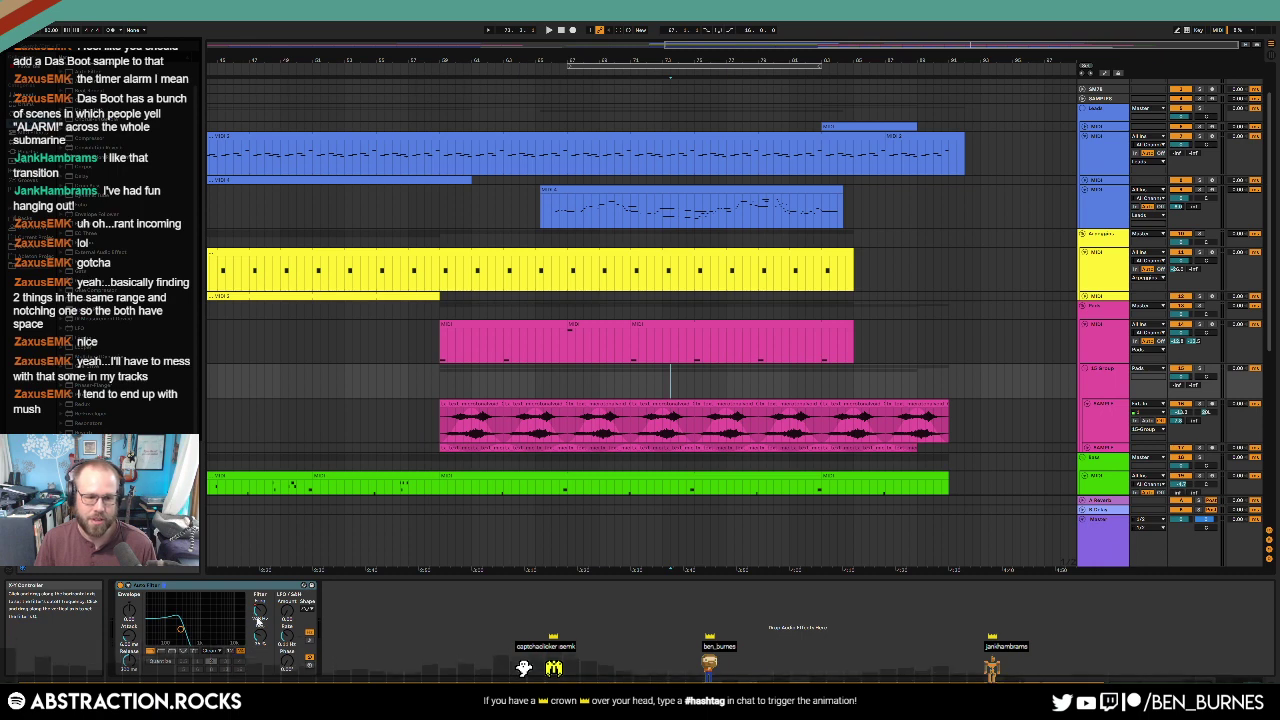
scroll(451, 539, "down", 5)
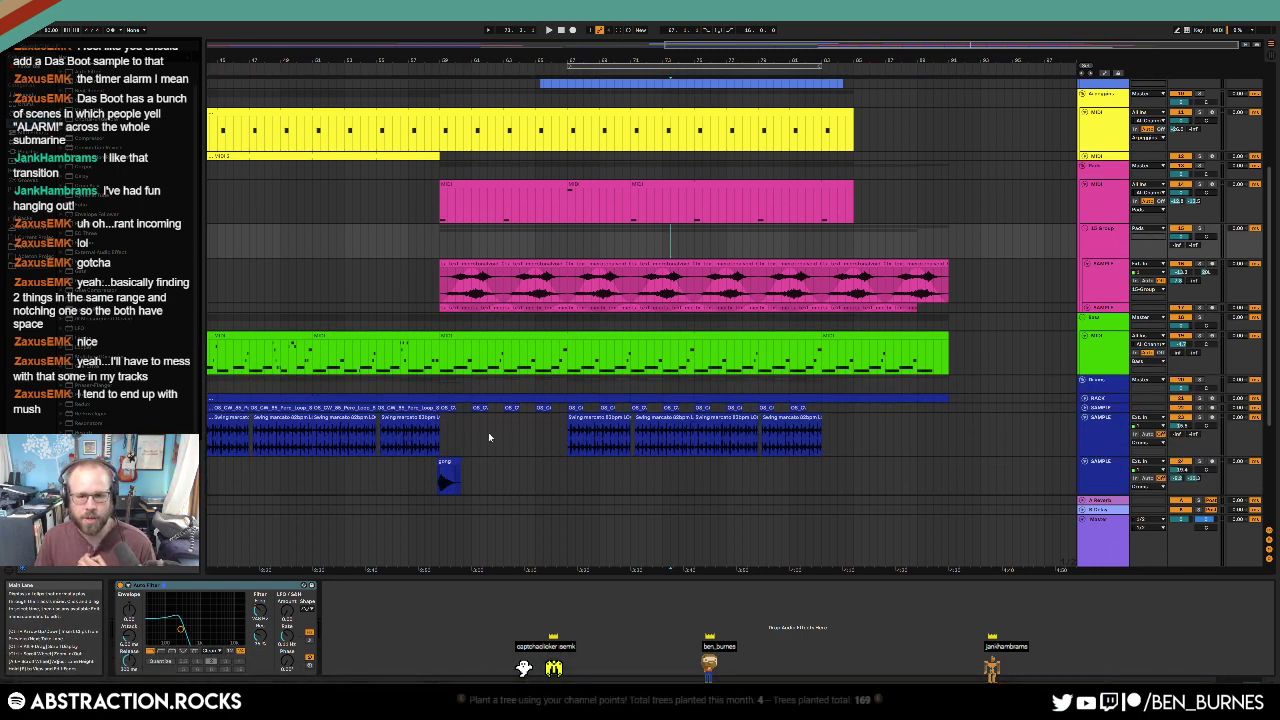
scroll(576, 446, "up", 5)
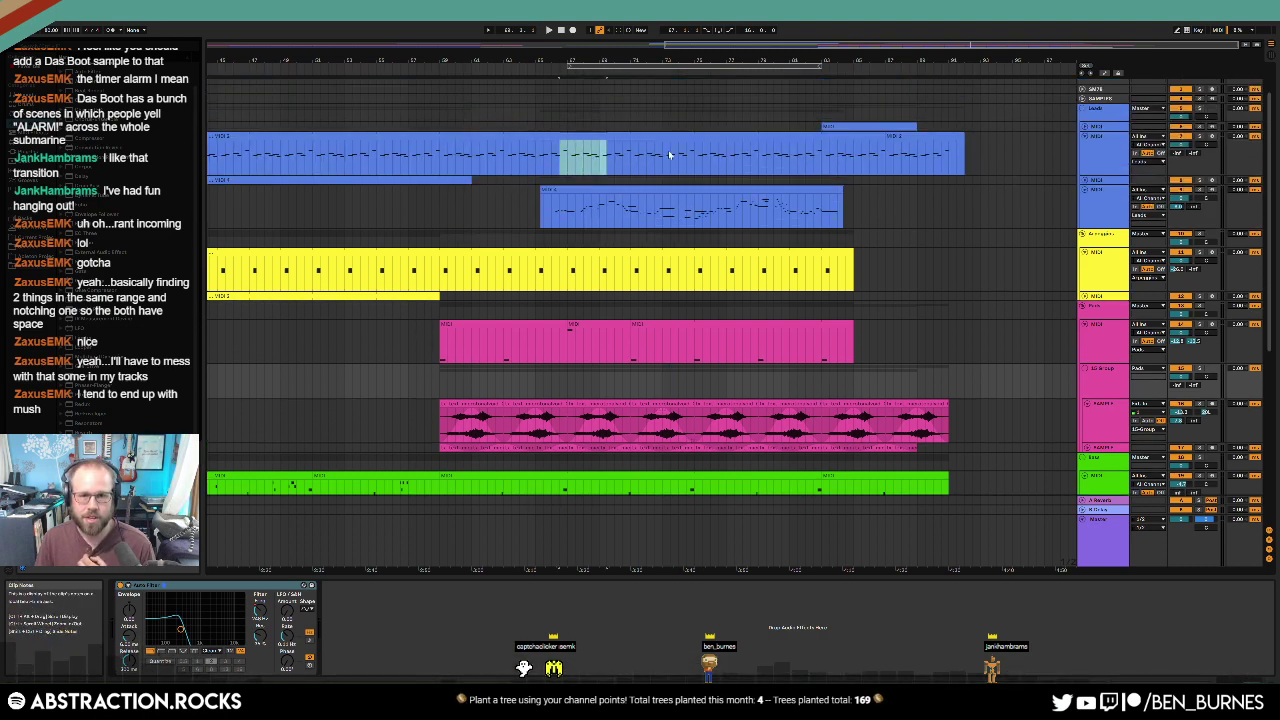
left_click_drag(670, 155, 836, 157)
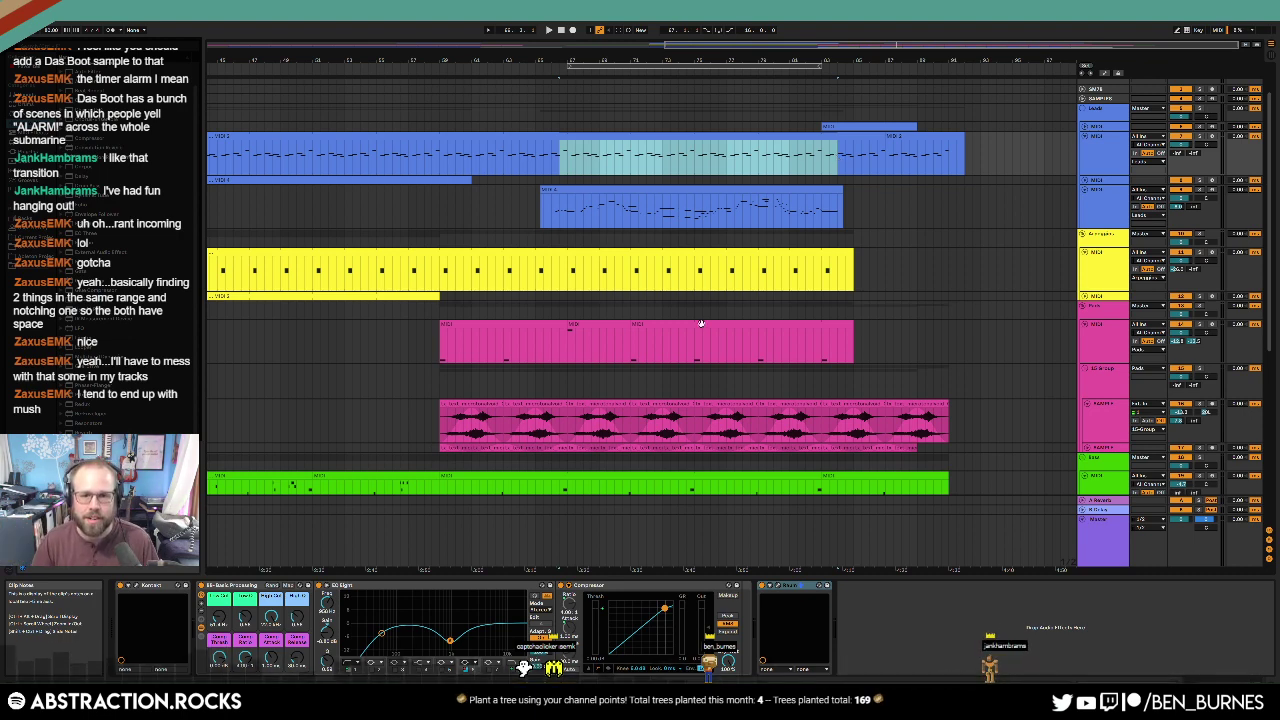
Step: Copy the four-bar section starting at bar 67 of the pink MIDI track to bar 83
left_click(614, 323)
left_click(758, 351)
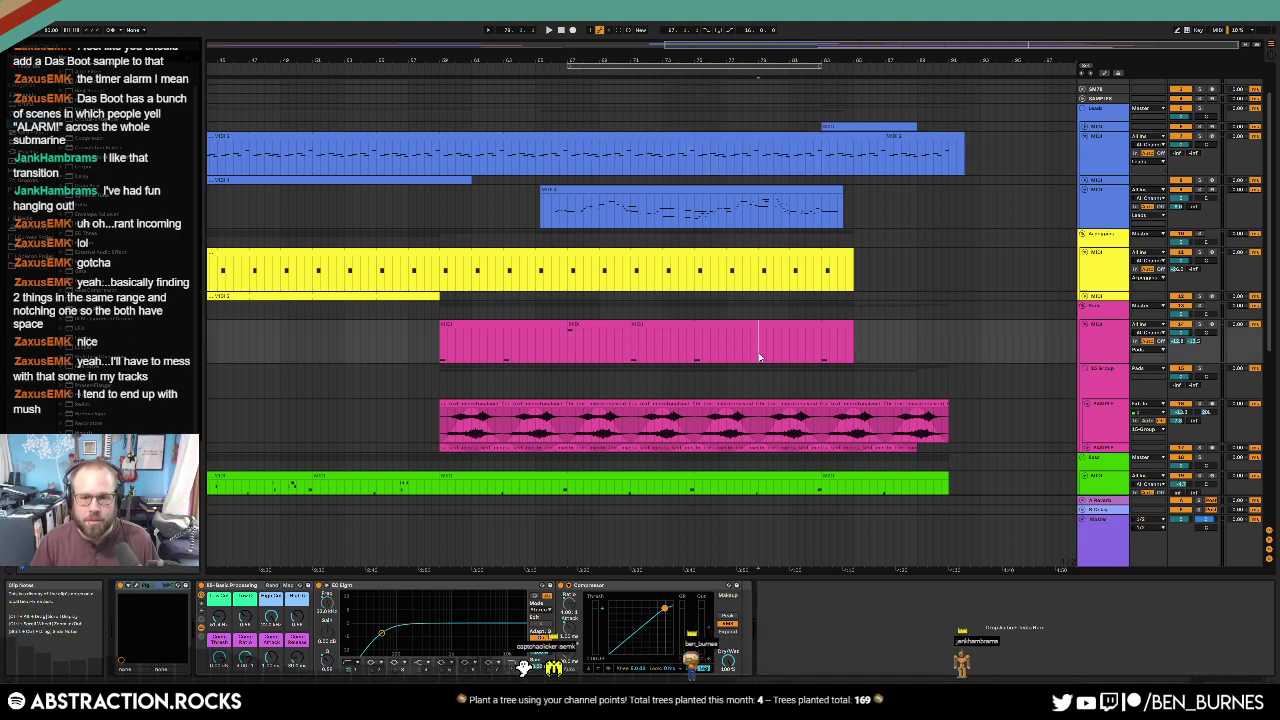
key("ctrl+v")
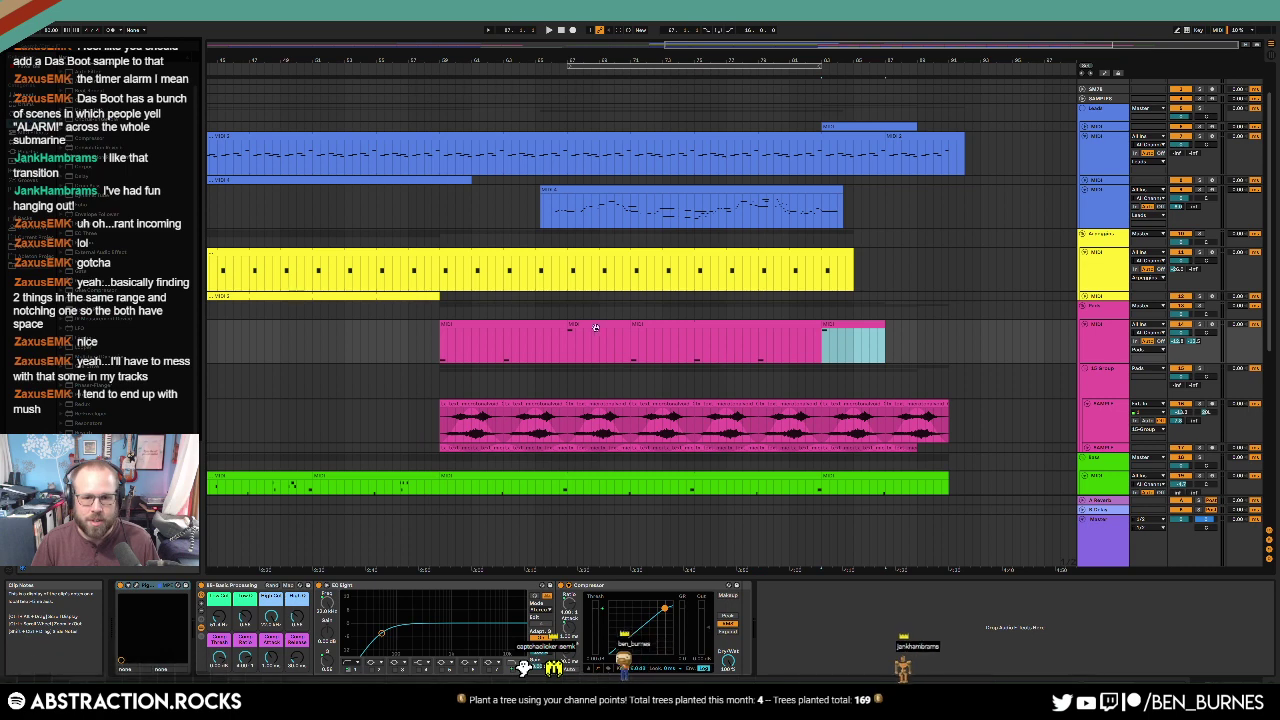
left_click_drag(568, 345, 634, 351)
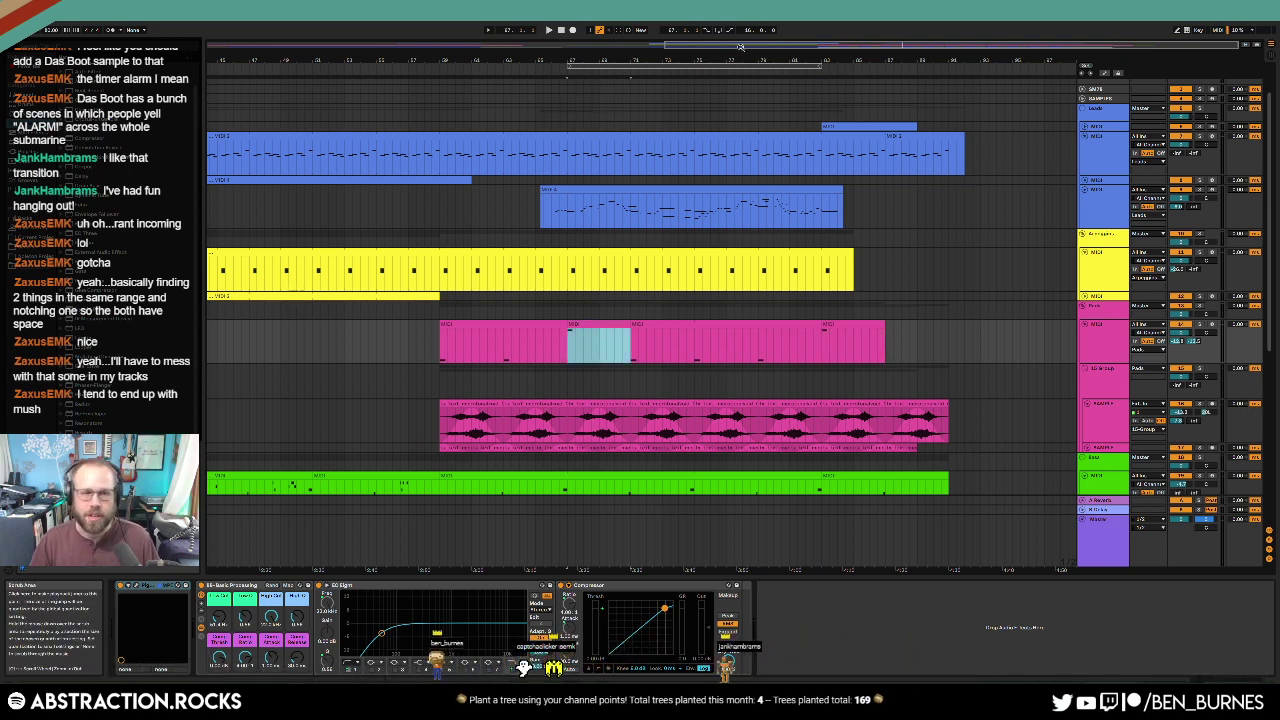
Step: Play the ending and extend the last clip on the long blue track to about bar 94
left_click_drag(743, 43, 353, 42)
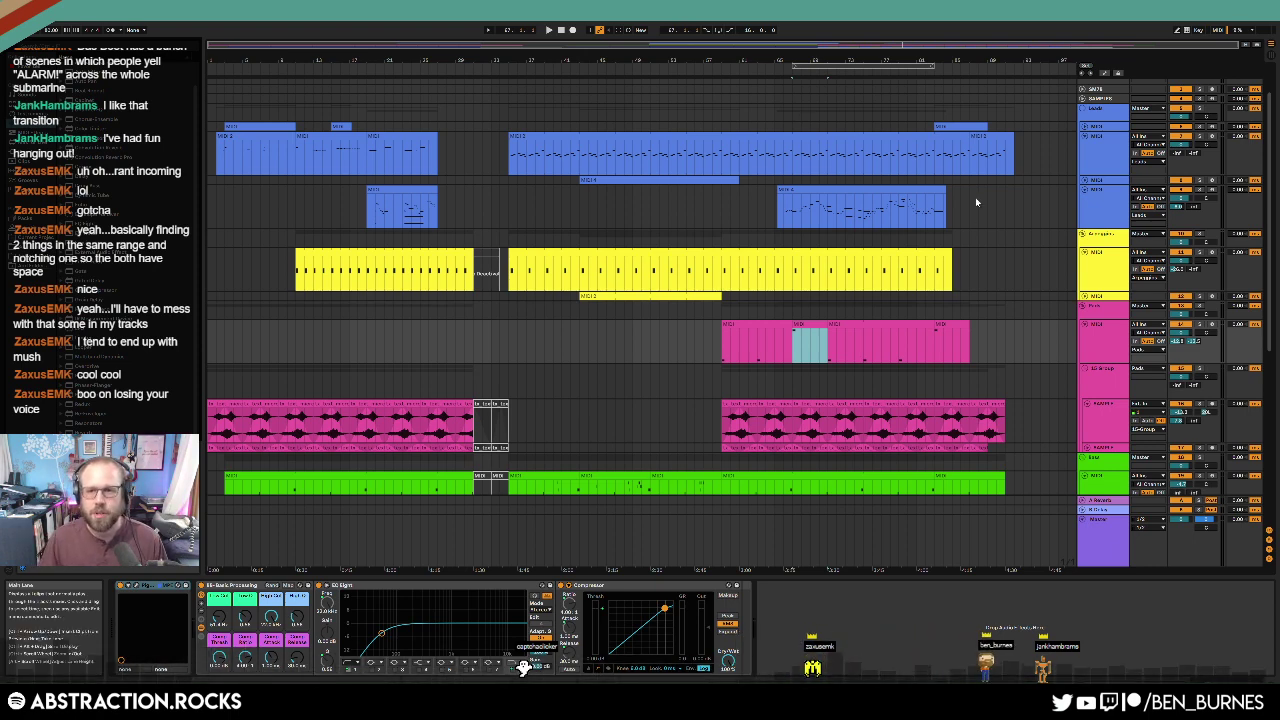
scroll(955, 170, "up", 2)
scroll(1045, 117, "down", 1)
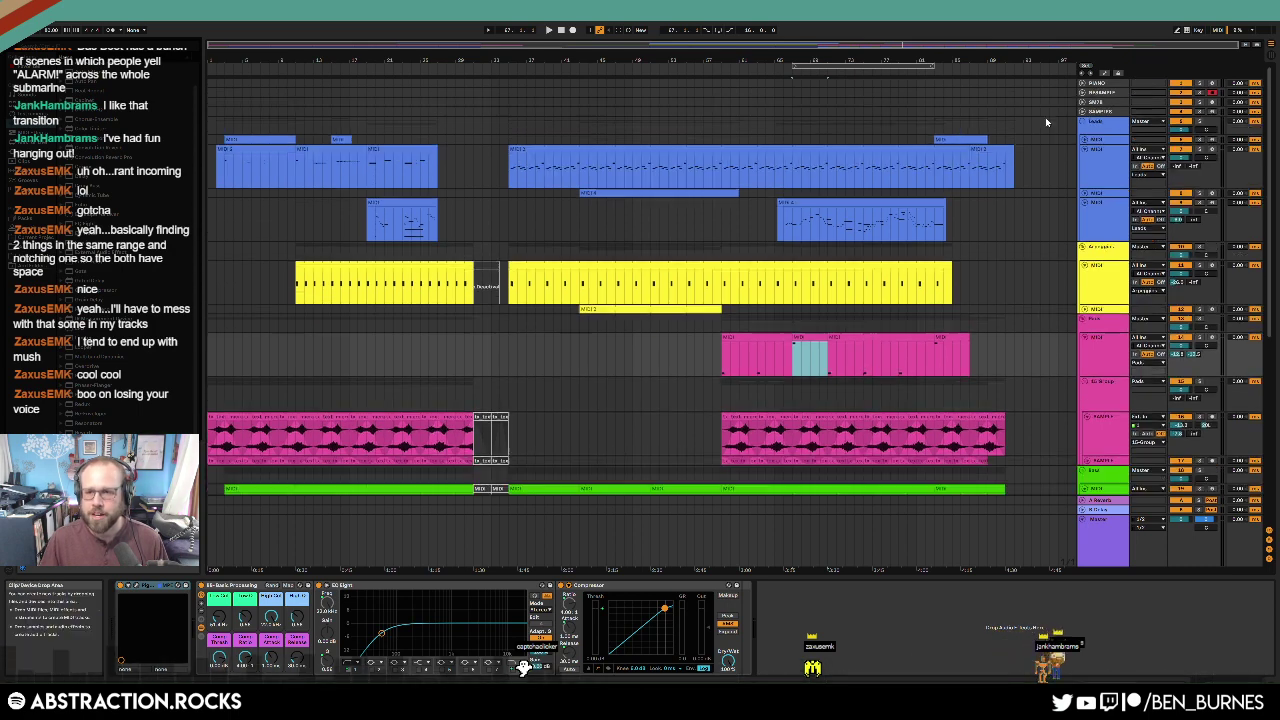
left_click(1027, 84)
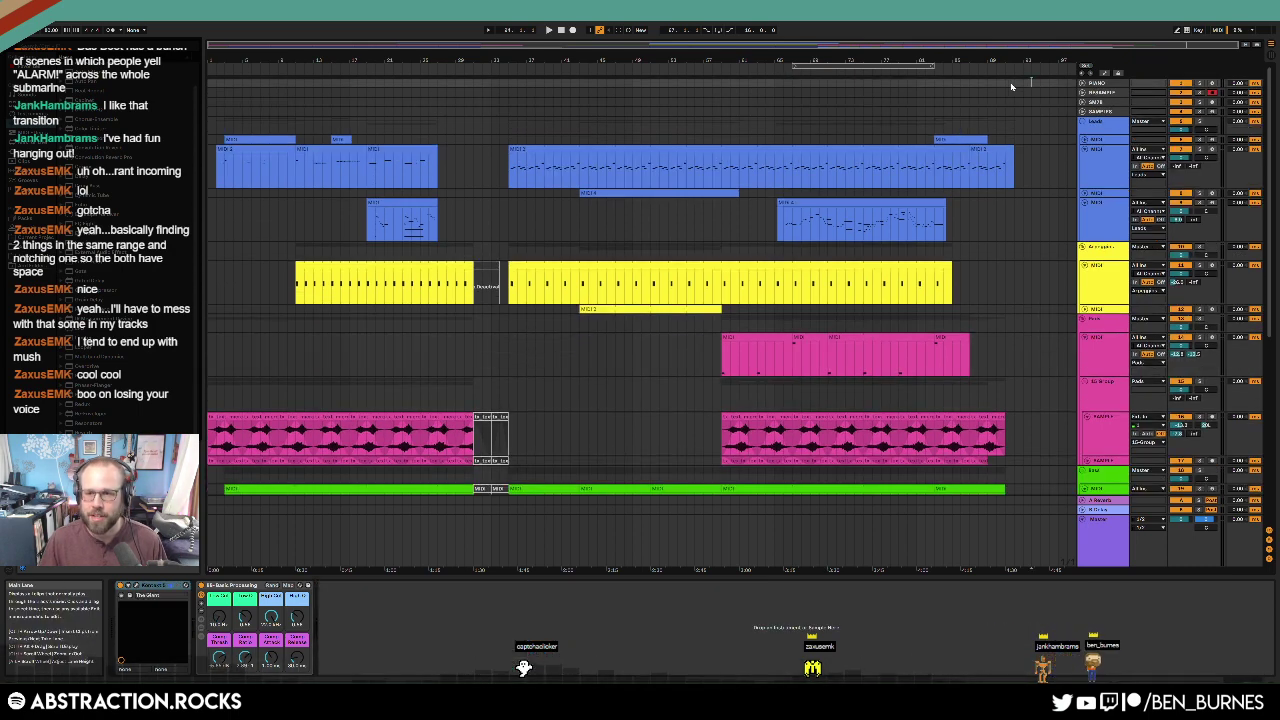
key("space")
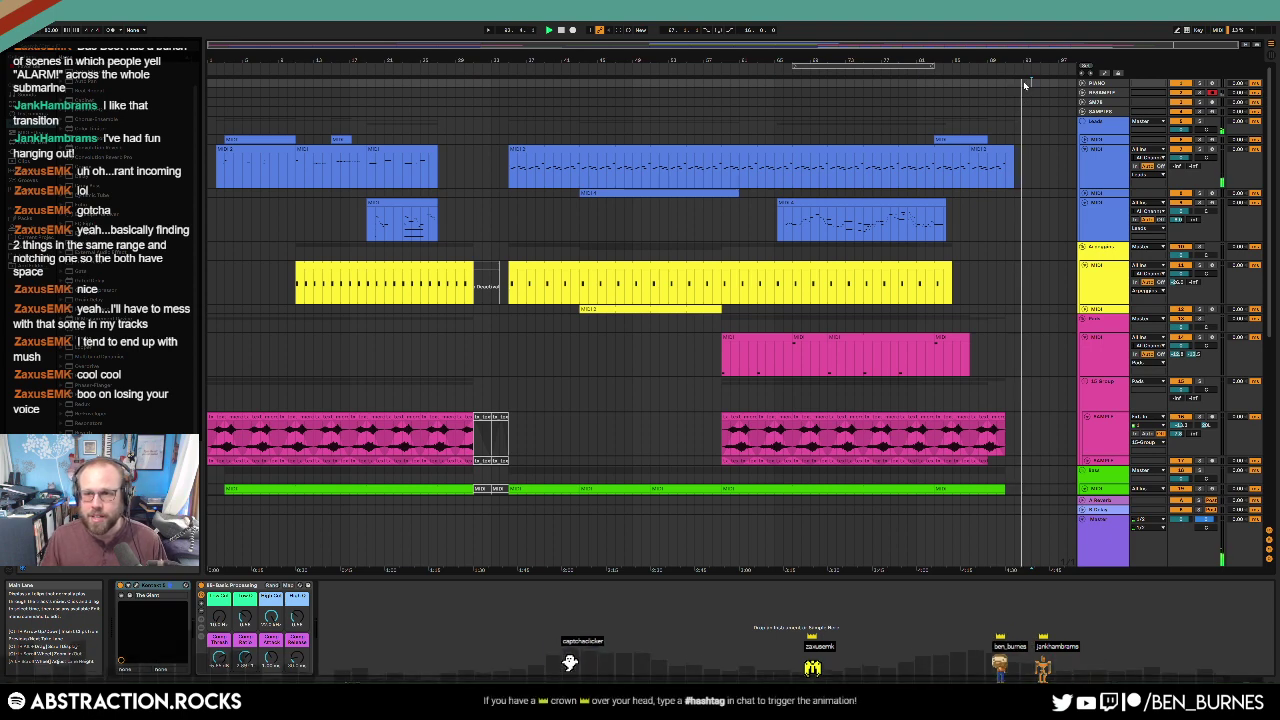
left_click_drag(1013, 150, 1031, 148)
key("space")
Step: Draw the last blue clip's envelope down to its minimum near the clip end, after the final note, and play the ending
double_click(1006, 151)
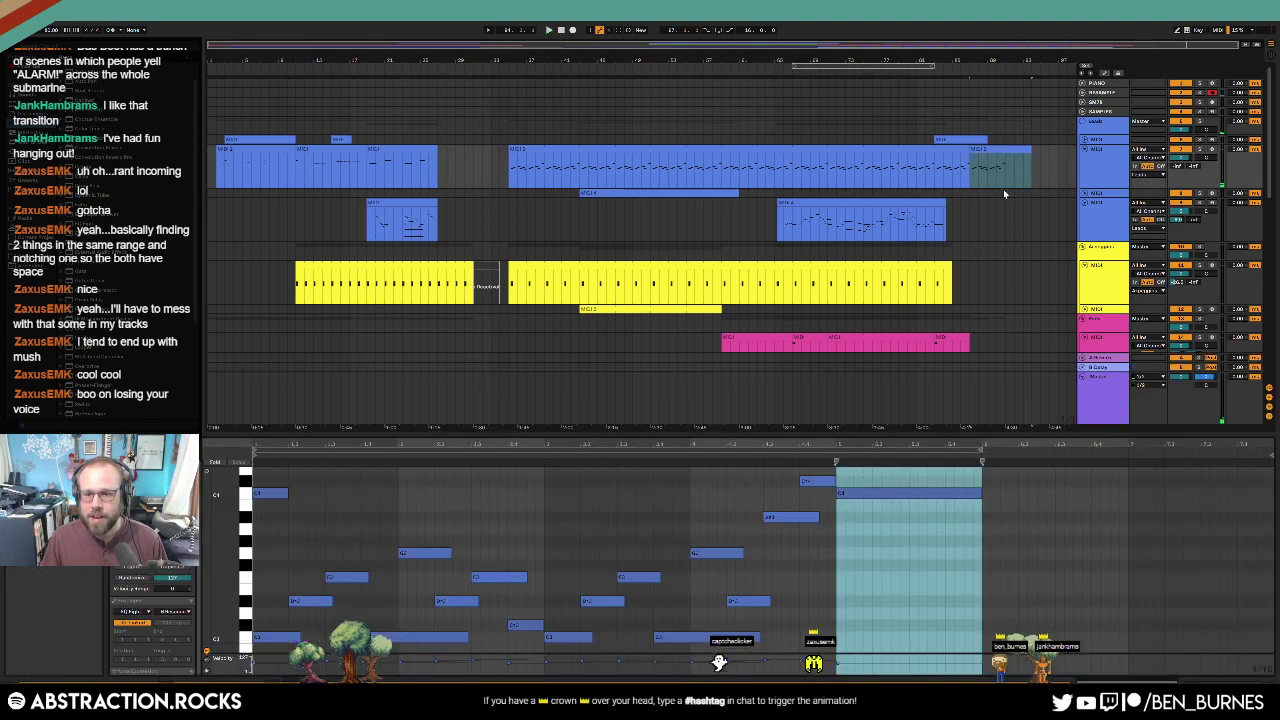
left_click(1110, 540)
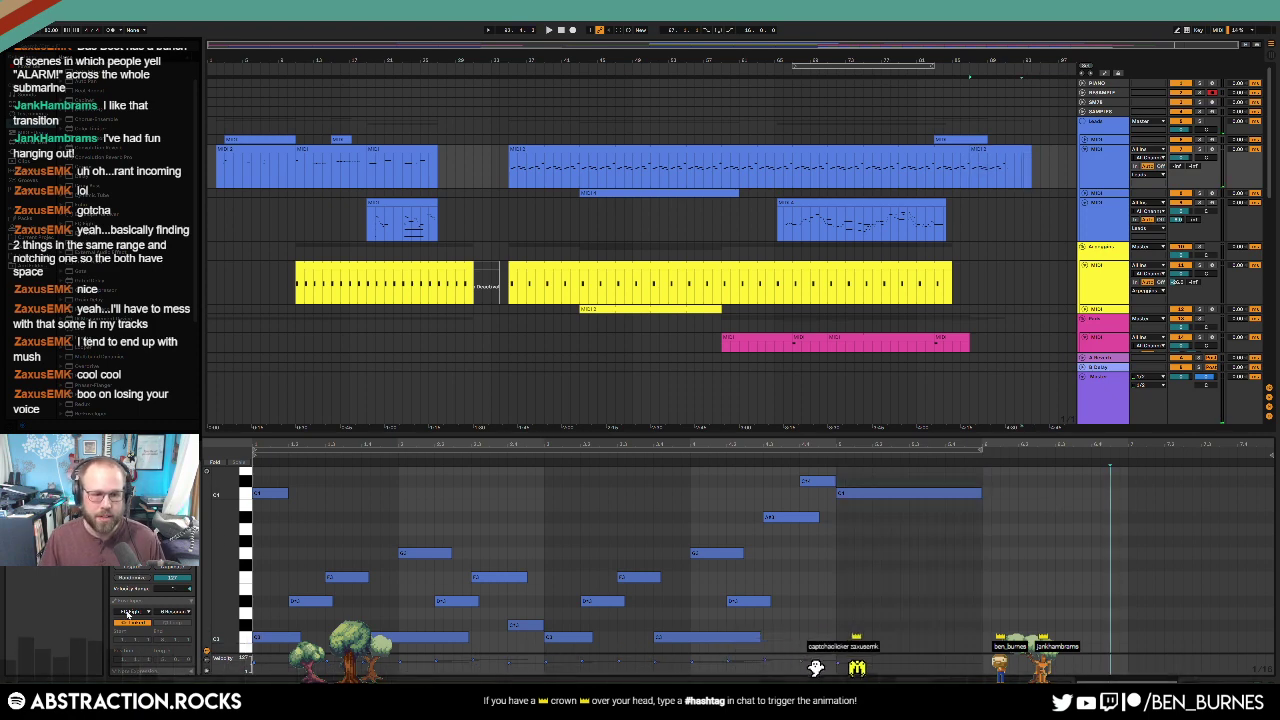
key("ctrl+a")
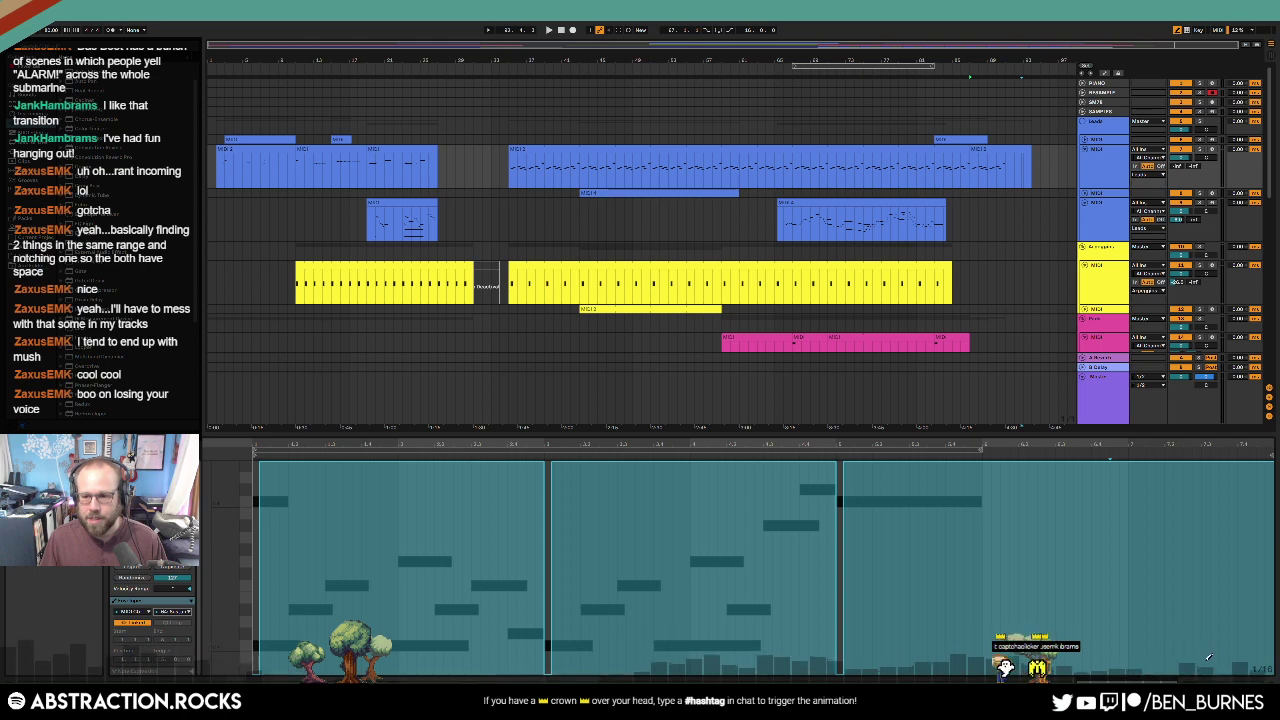
mouse_move(1208, 657)
left_mouse_down()
mouse_move(1198, 664)
mouse_move(1272, 670)
left_mouse_up()
key("b")
left_click(1006, 176)
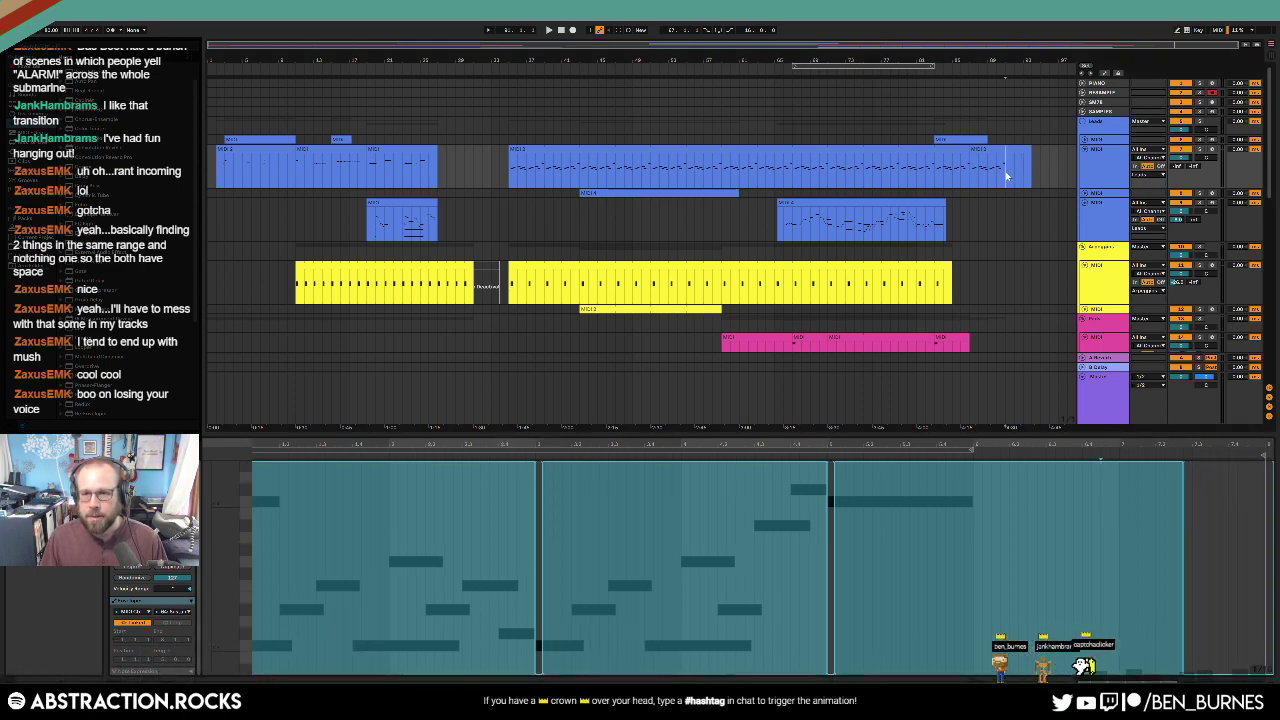
key("space")
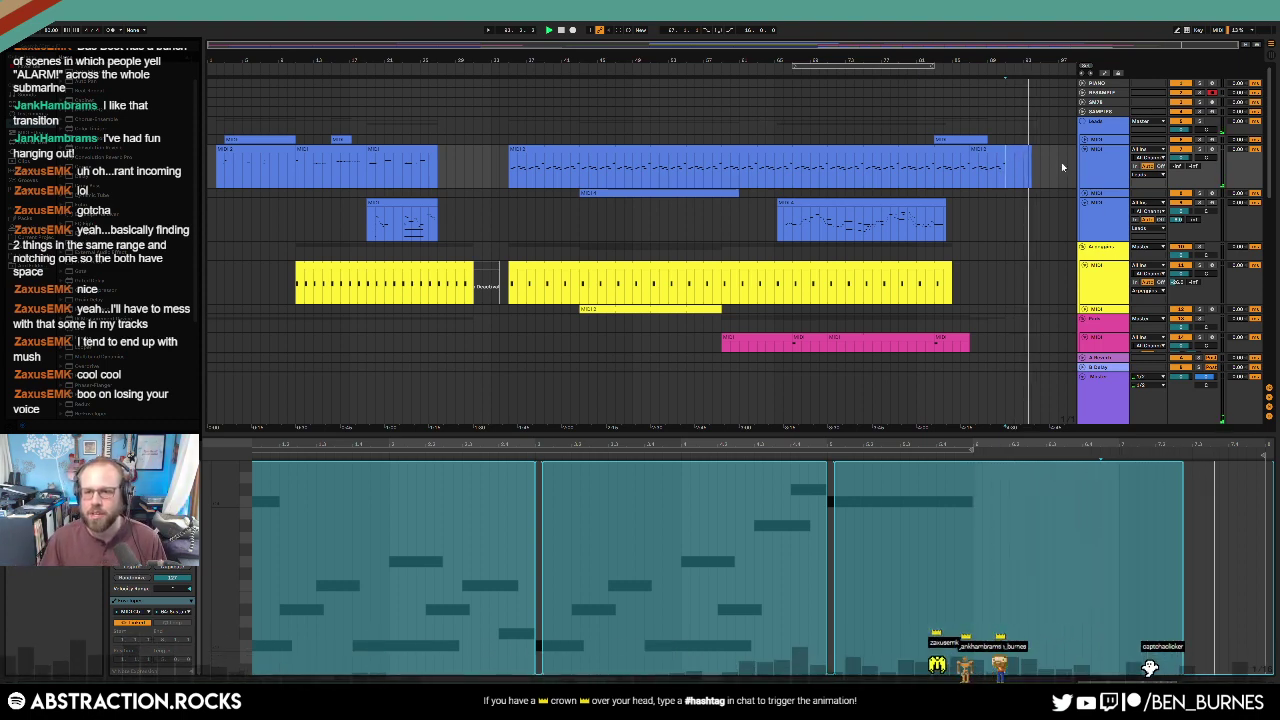
left_click(1029, 148)
Step: Export the Master from bar 1 over the song's full 93 bars as a WAV file to the Desktop
left_click(1035, 94)
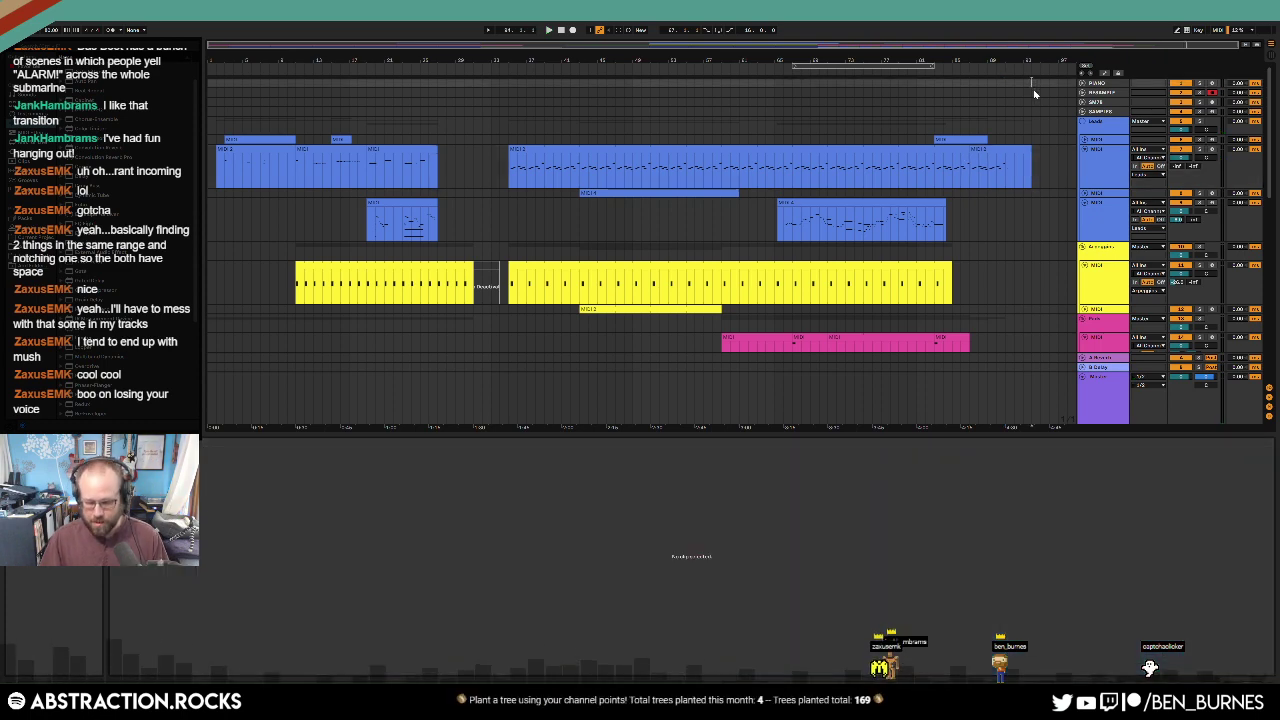
key("ctrl+shift+r")
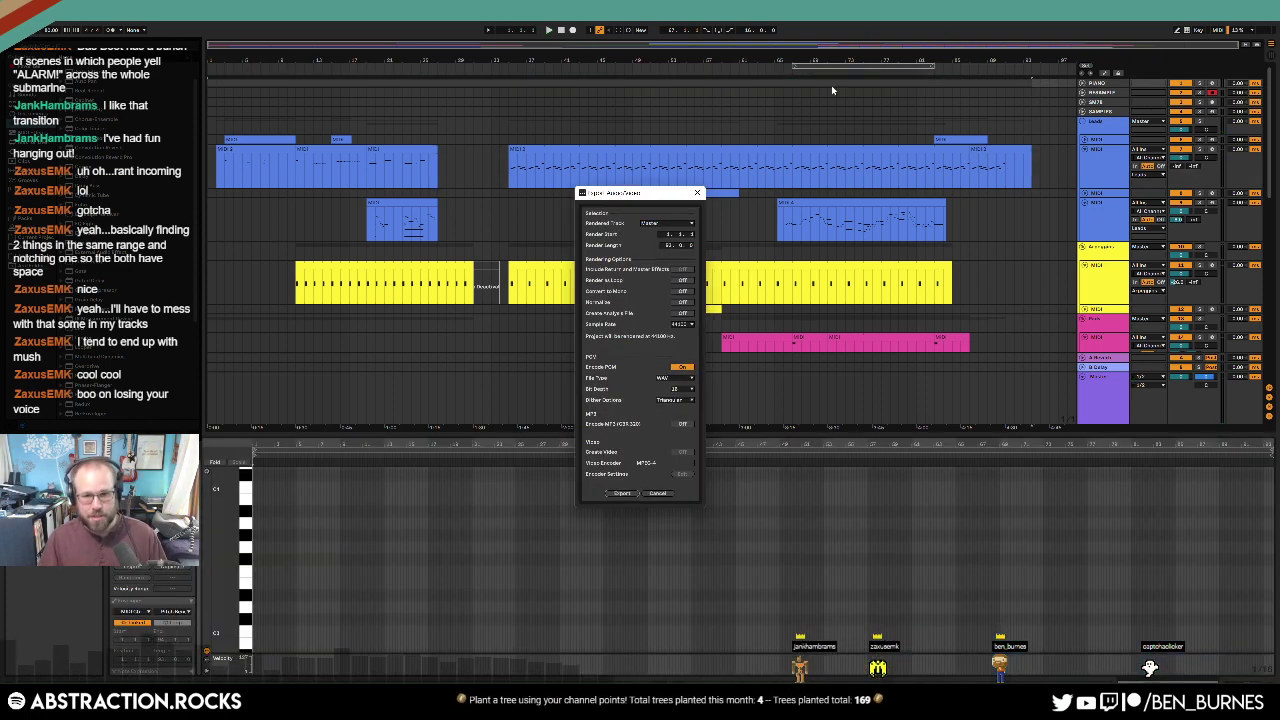
left_click(625, 494)
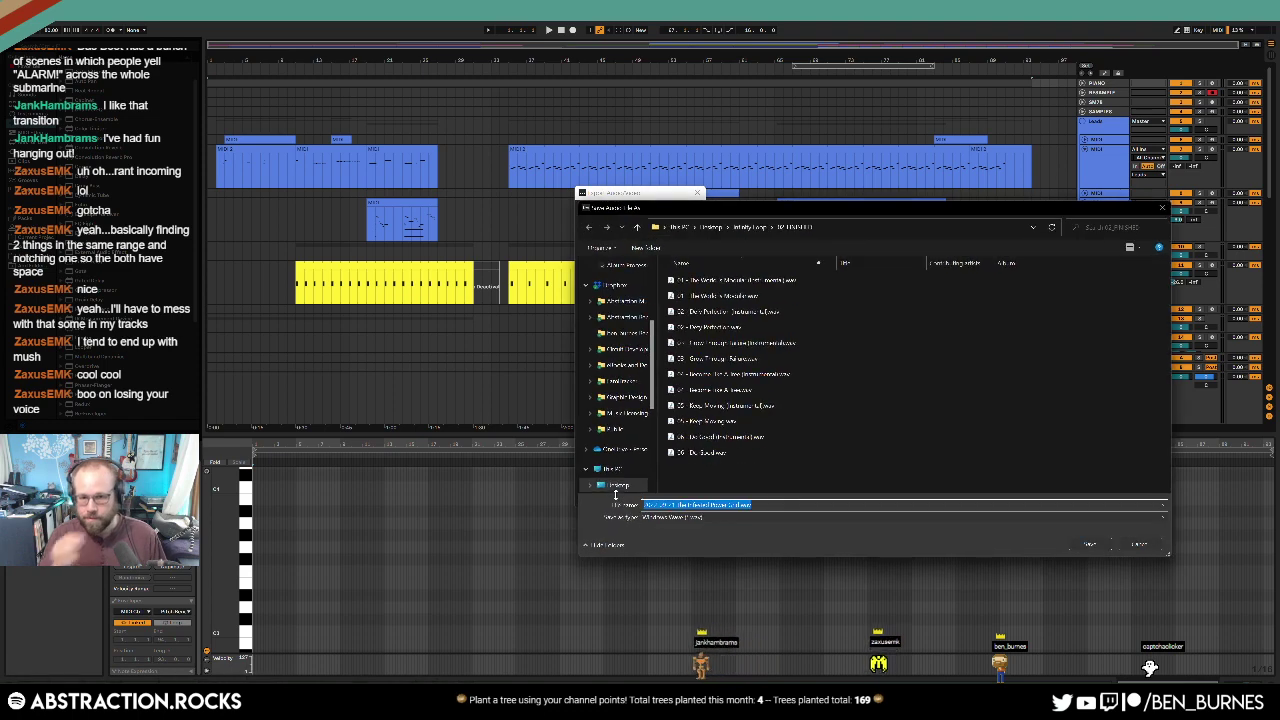
left_click(618, 484)
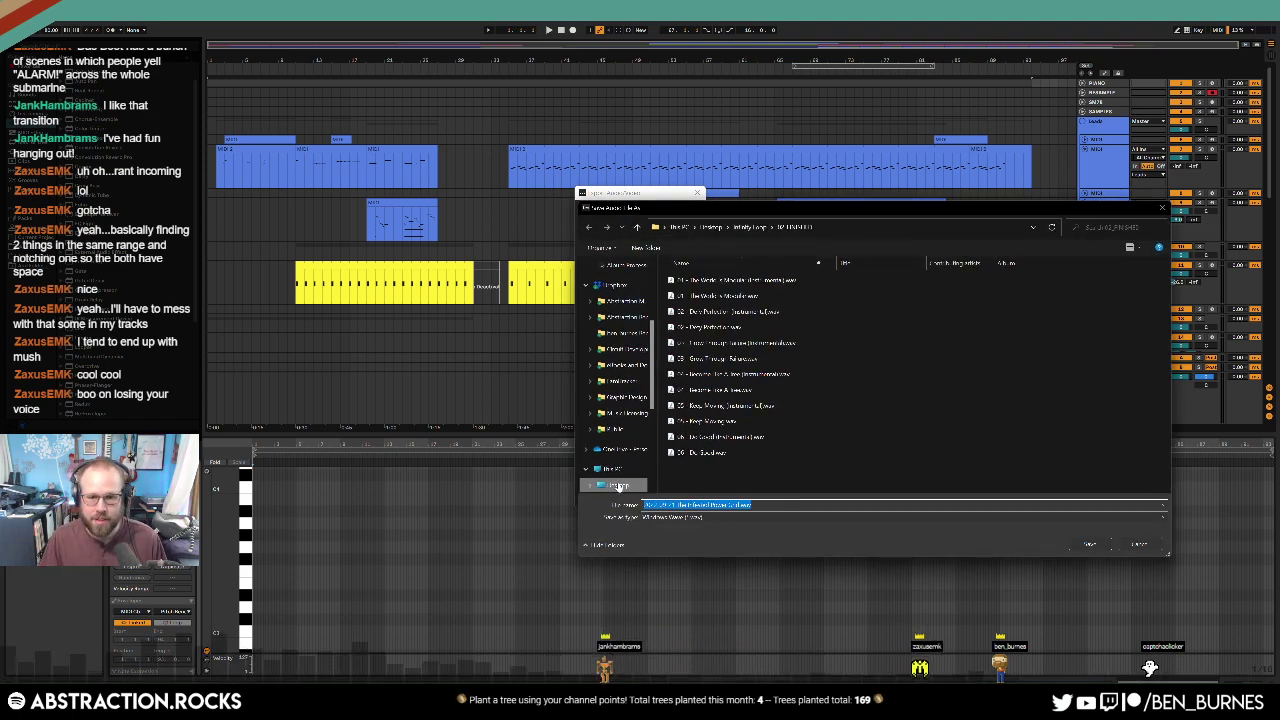
left_click(1089, 545)
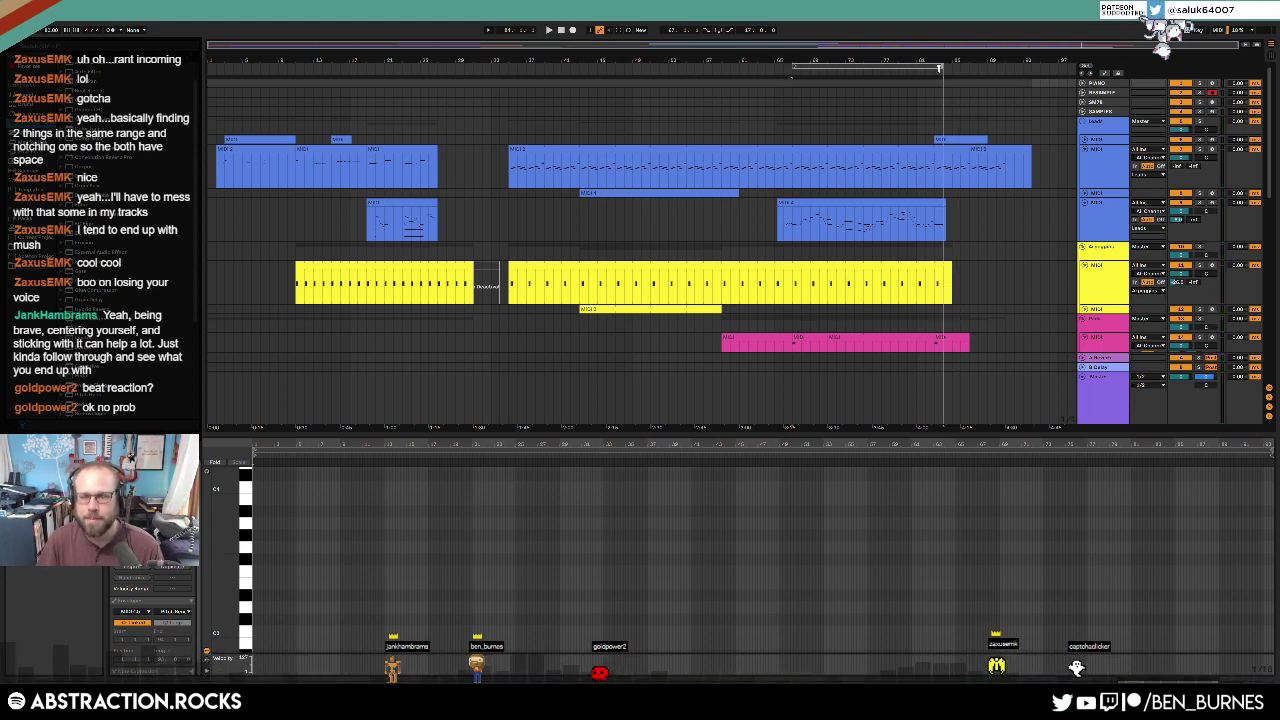
Step: Set the arrangement loop to bars 3 through 83, enable looping, and select the looped range
left_click_drag(939, 69, 933, 68)
left_click_drag(794, 67, 223, 97)
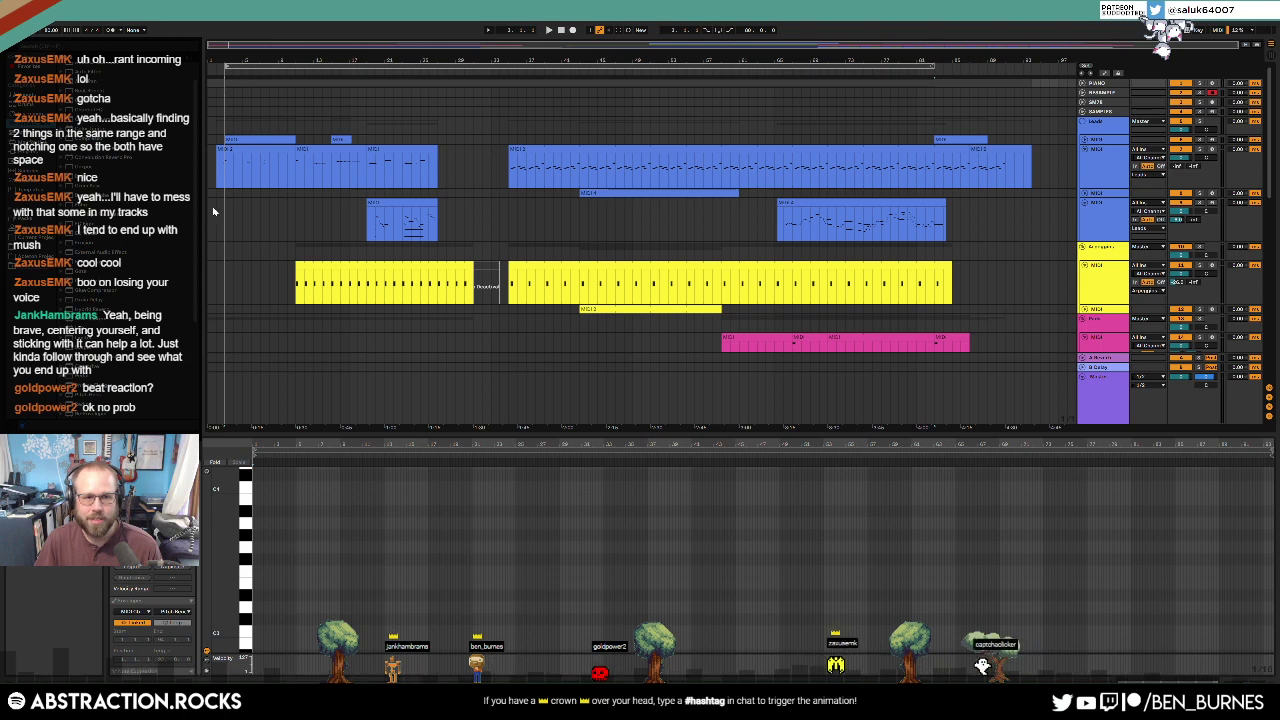
left_click_drag(226, 182, 294, 176)
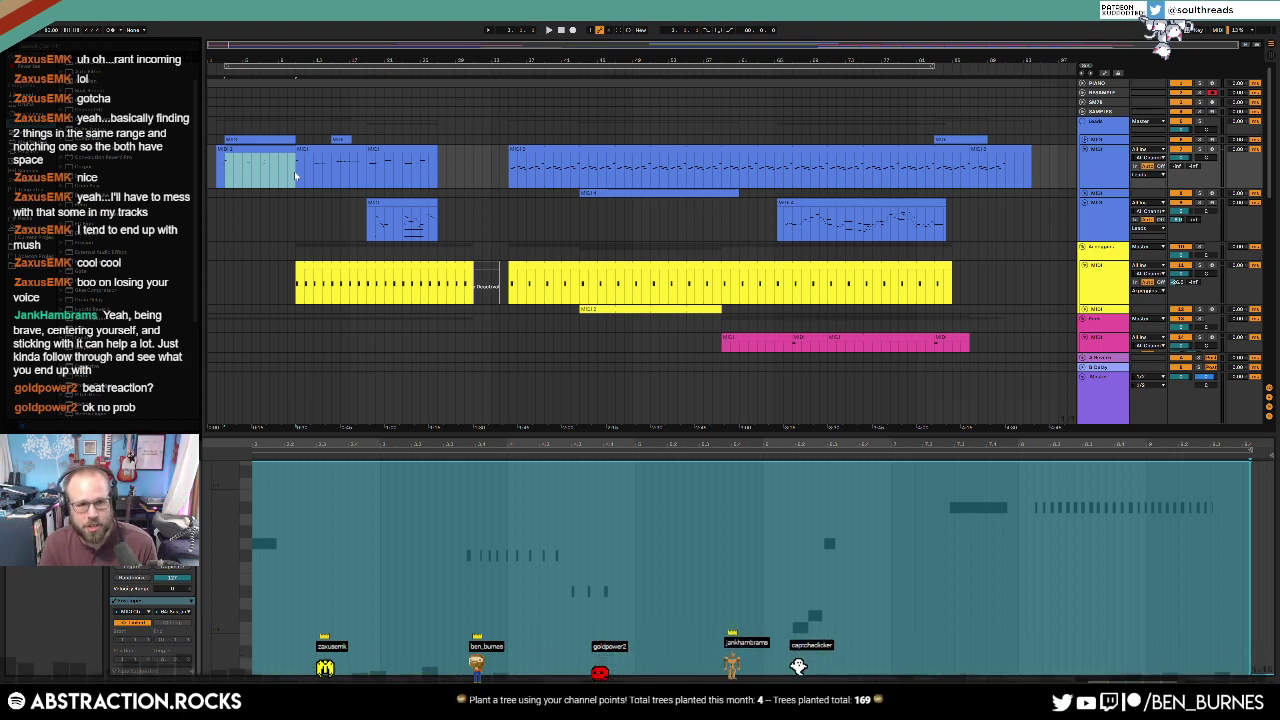
left_click(899, 65)
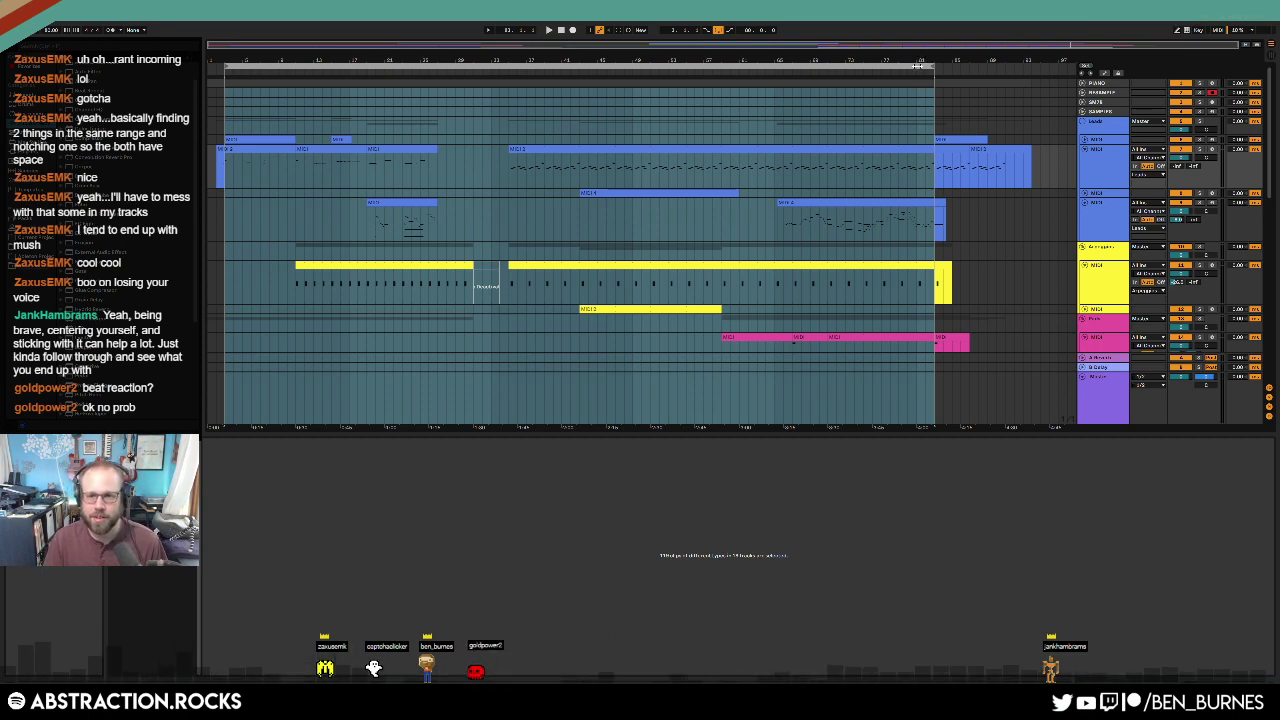
left_click(922, 73)
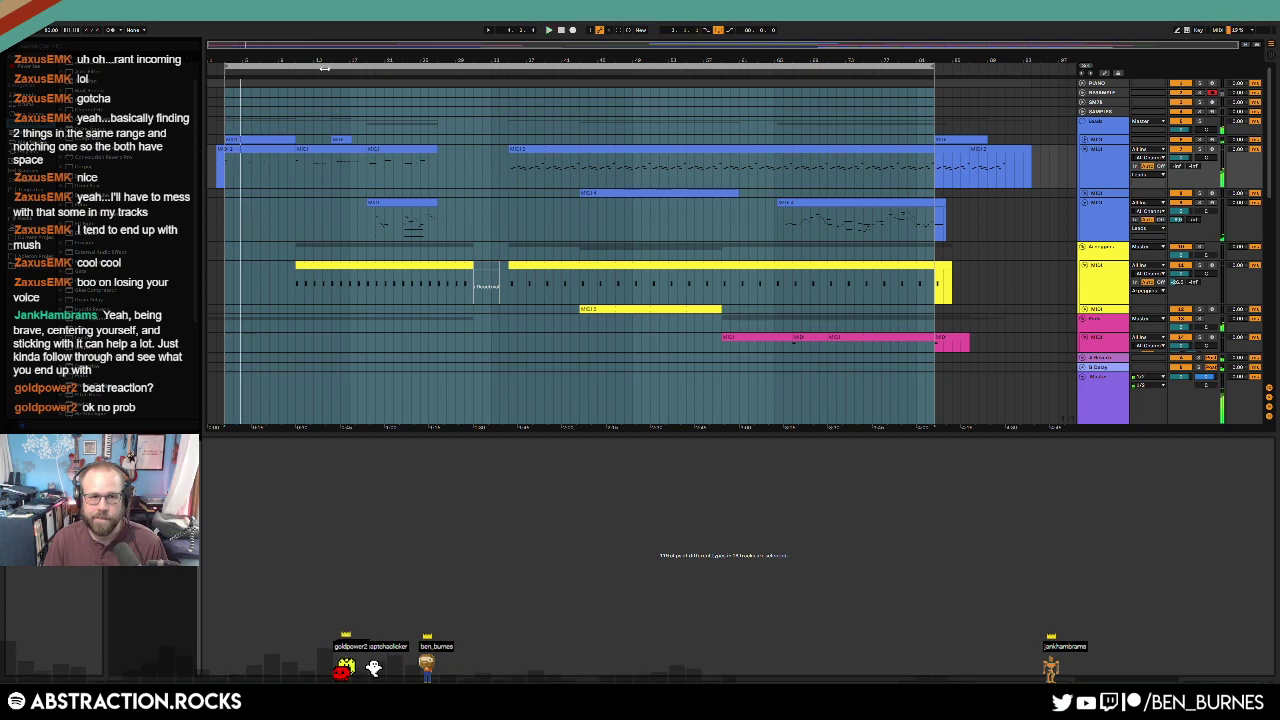
Step: Export the looped range as a separate WAV file on the Desktop, adding LOOP to the file name
key("ctrl+shift+r")
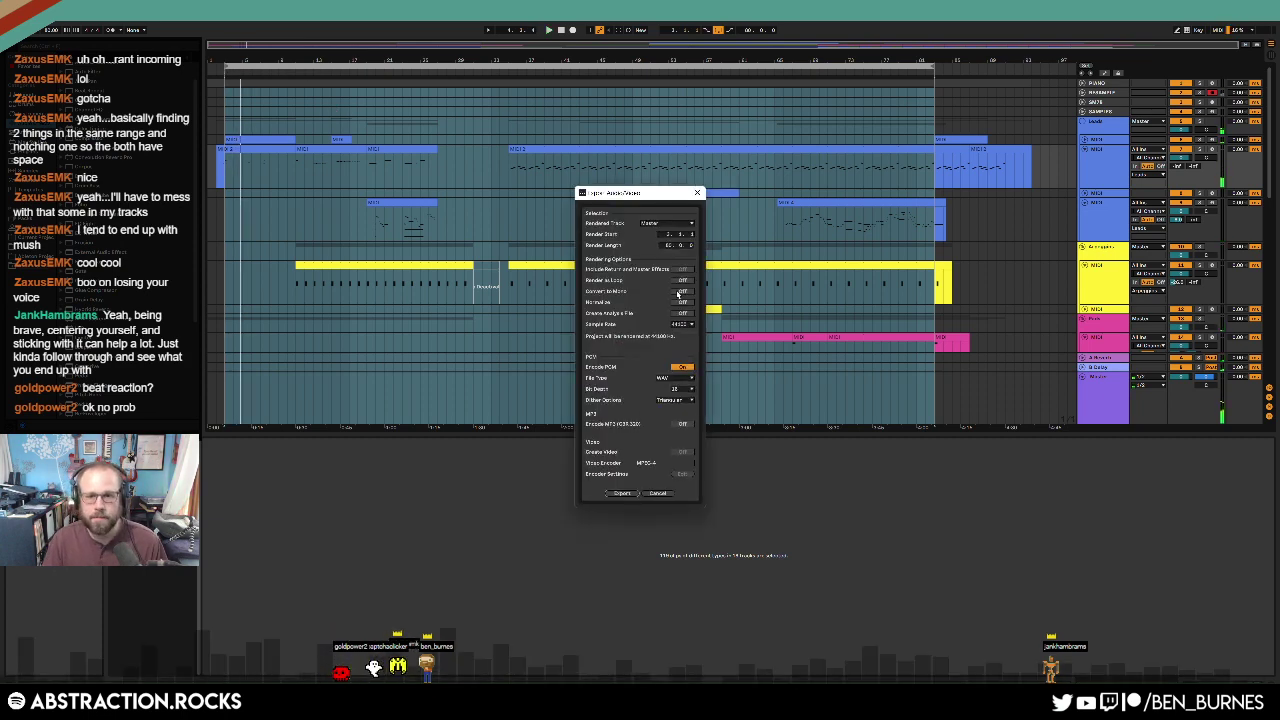
left_click(620, 493)
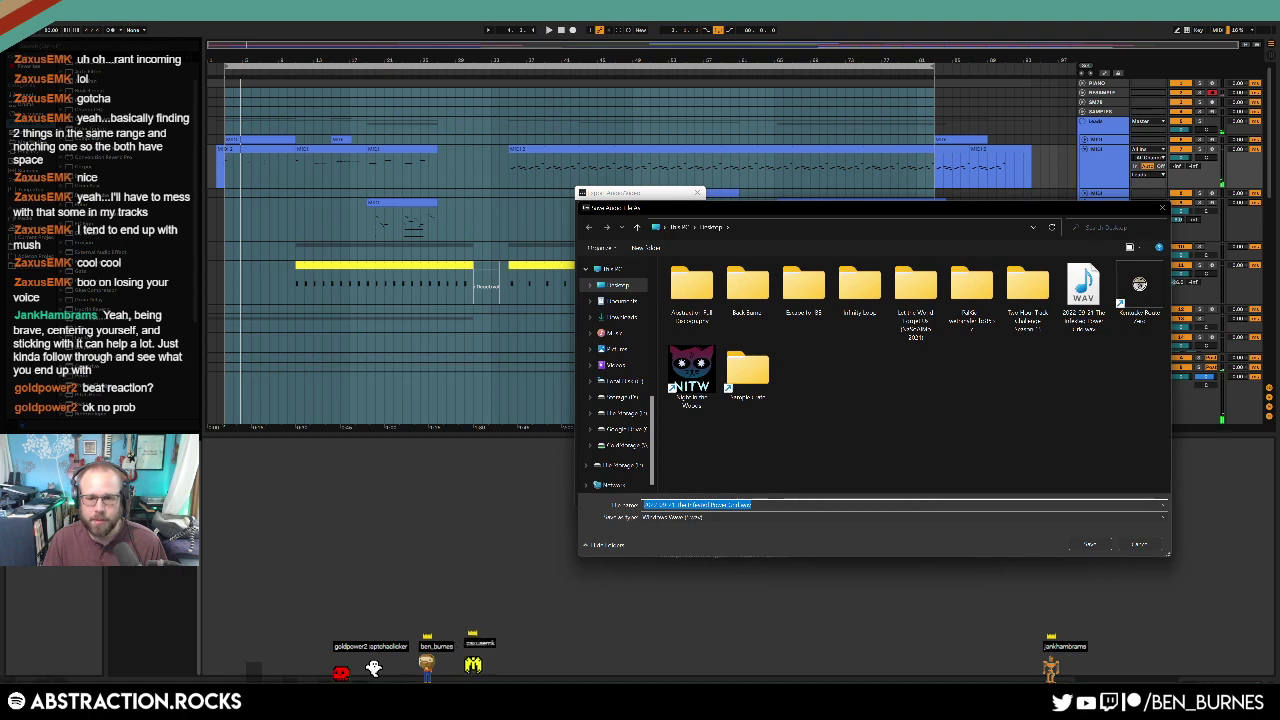
type("LOOP")
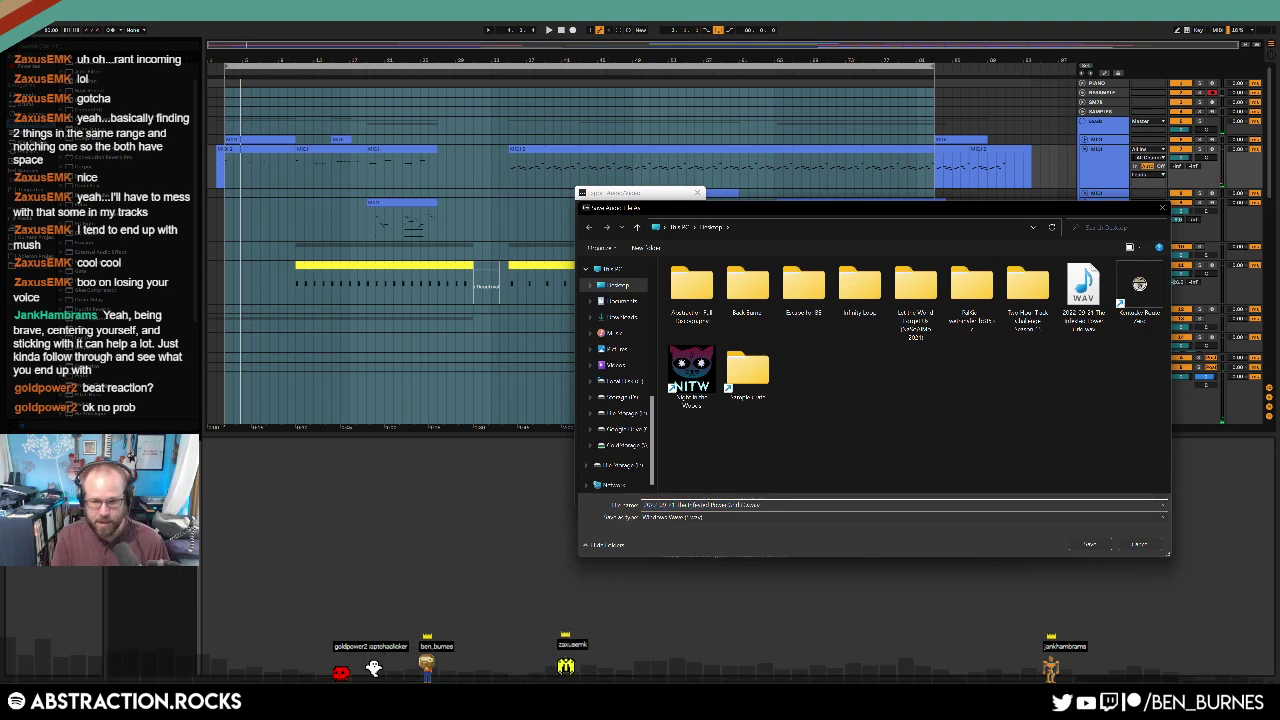
key("Return")
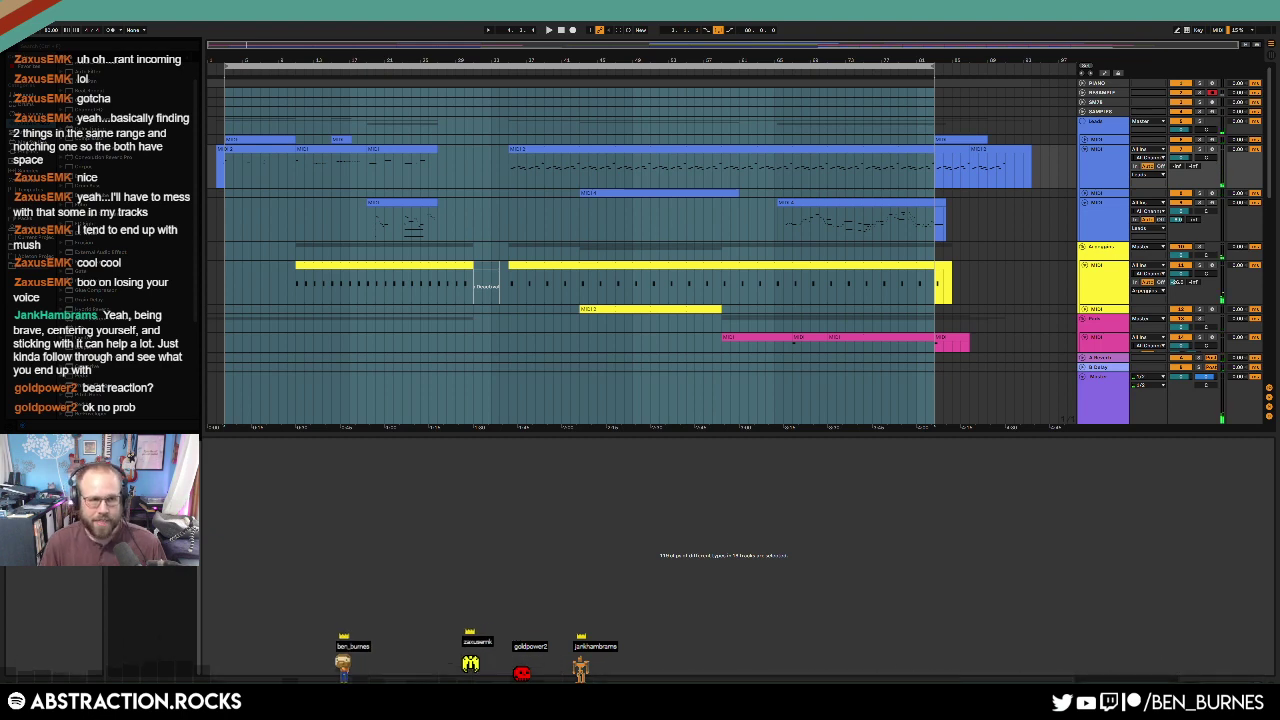
Step: Clear the arrangement selection and open the second entry in the list of recent sets
left_click_drag(220, 171, 650, 283)
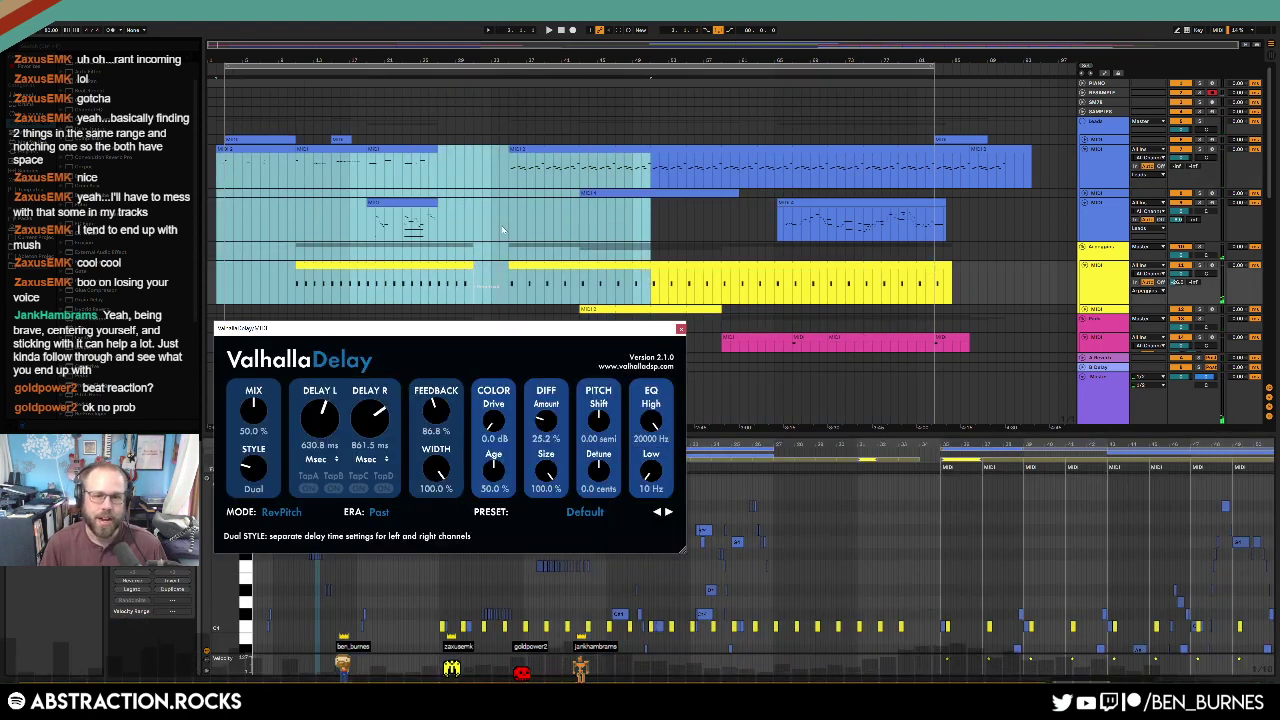
left_click(502, 230)
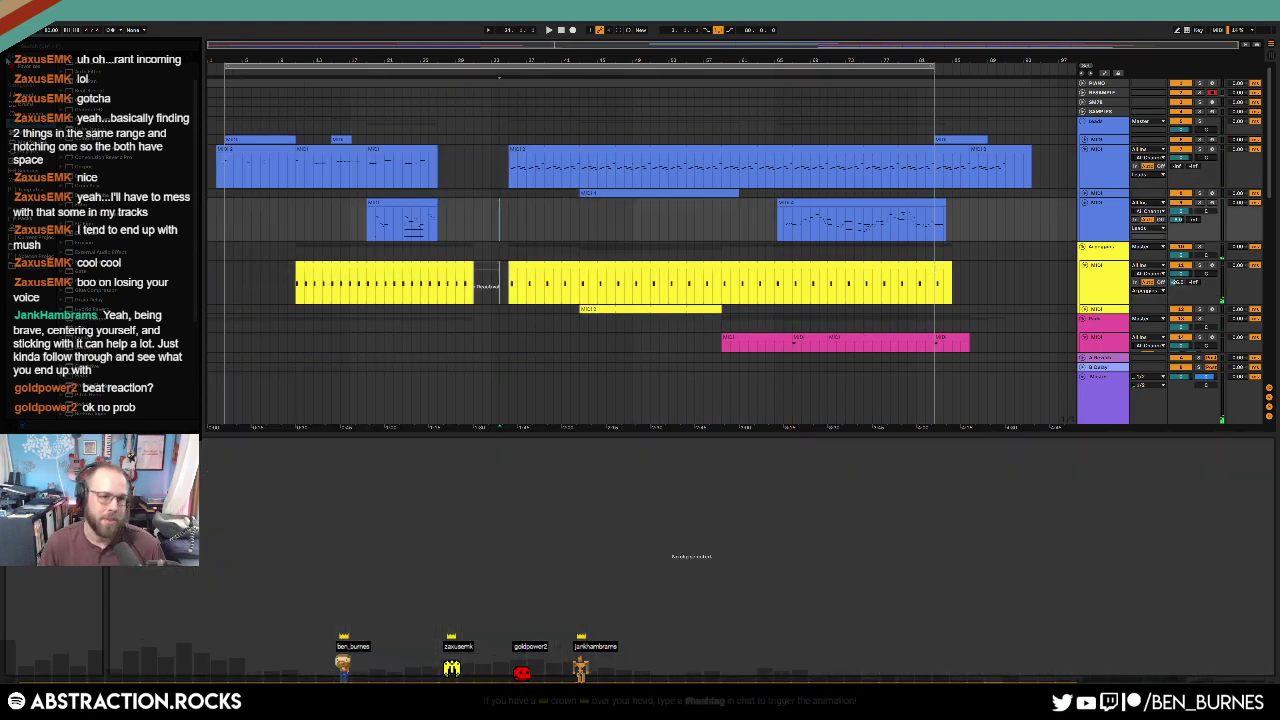
left_click(12, 16)
mouse_move(60, 51)
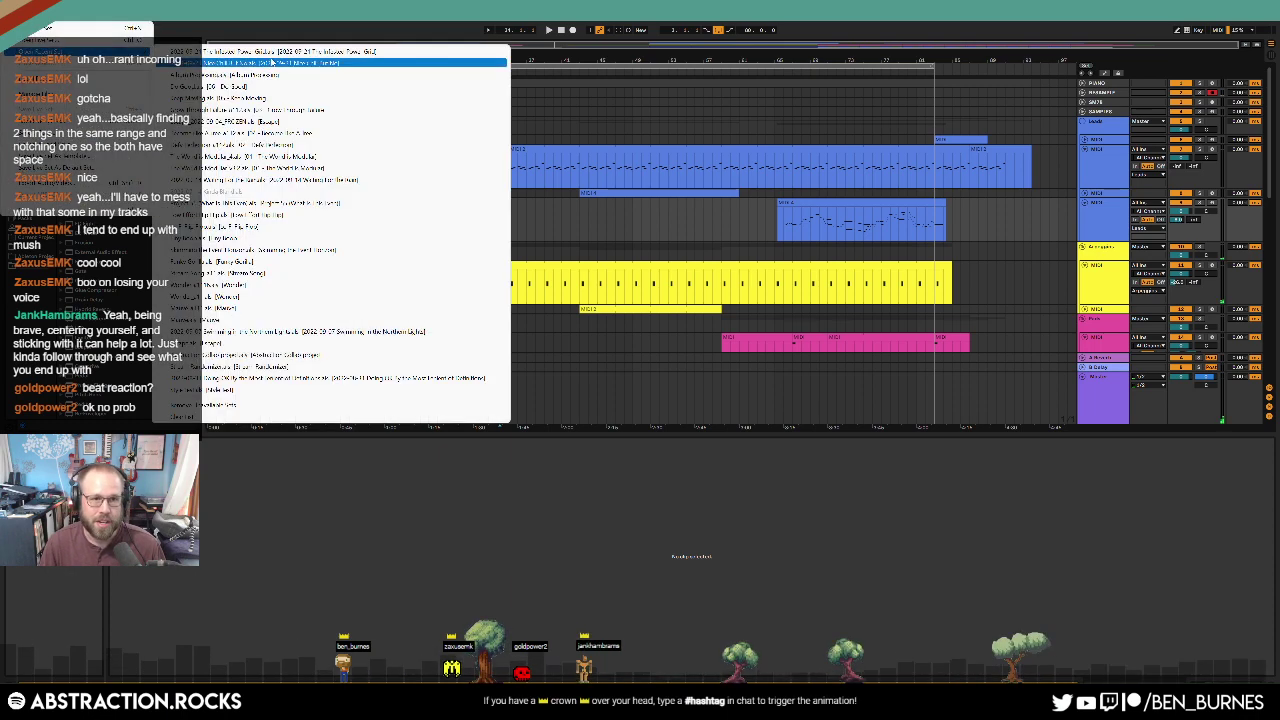
left_click(270, 62)
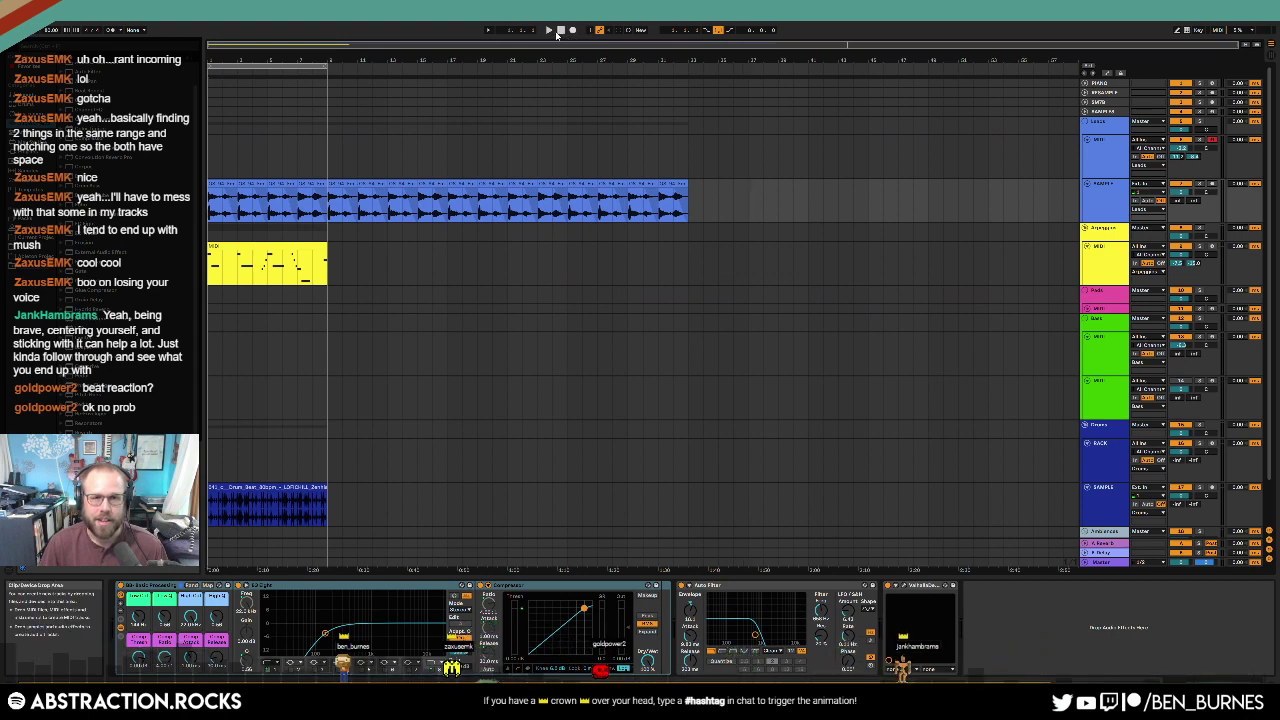
Step: Deactivate the arpeggio MIDI clip and the drum sample clip, and play the arrangement from the start
left_click_drag(325, 264, 212, 543)
key("0")
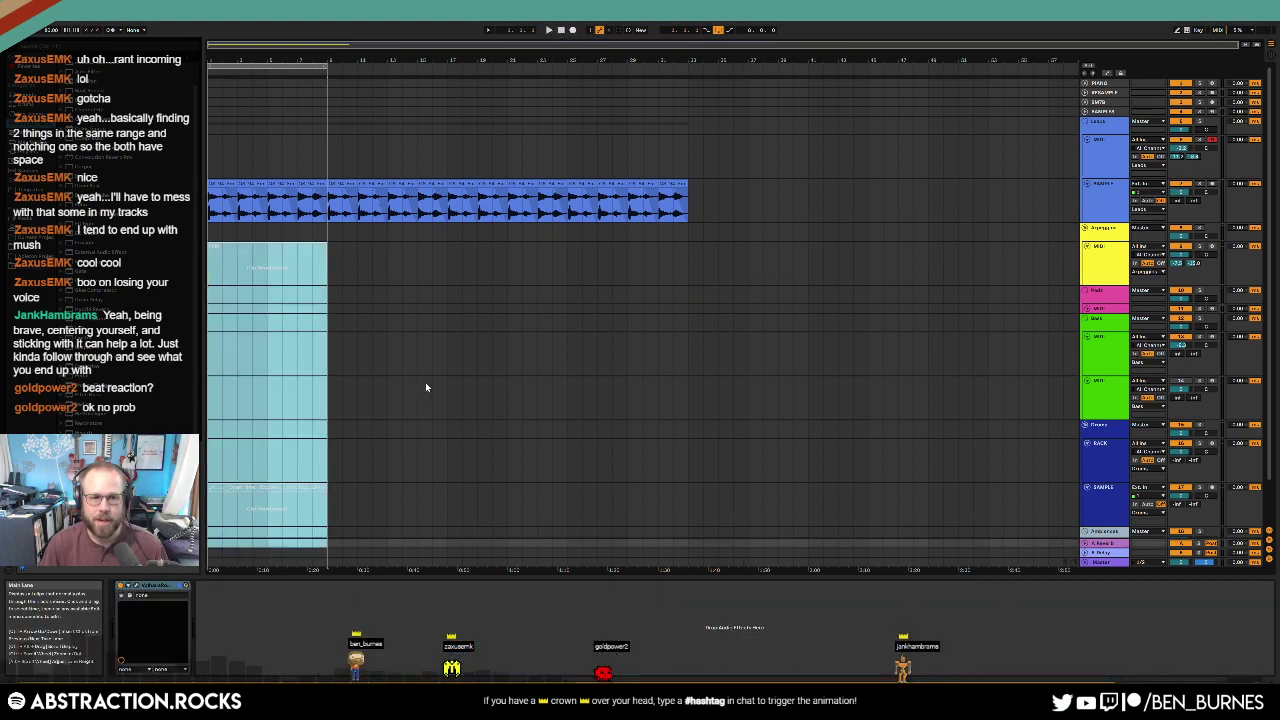
left_click(561, 31)
key("space")
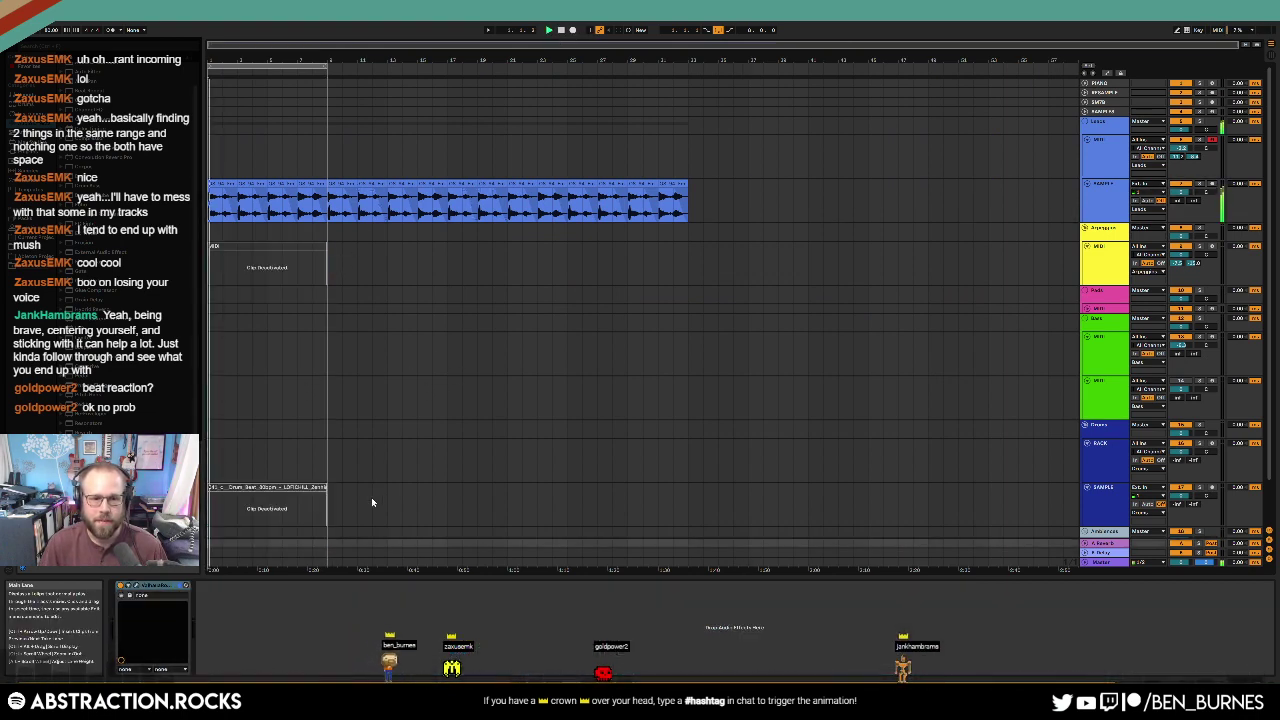
Step: Reactivate the drum sample clip and the arpeggio MIDI clip during playback
left_click(312, 488)
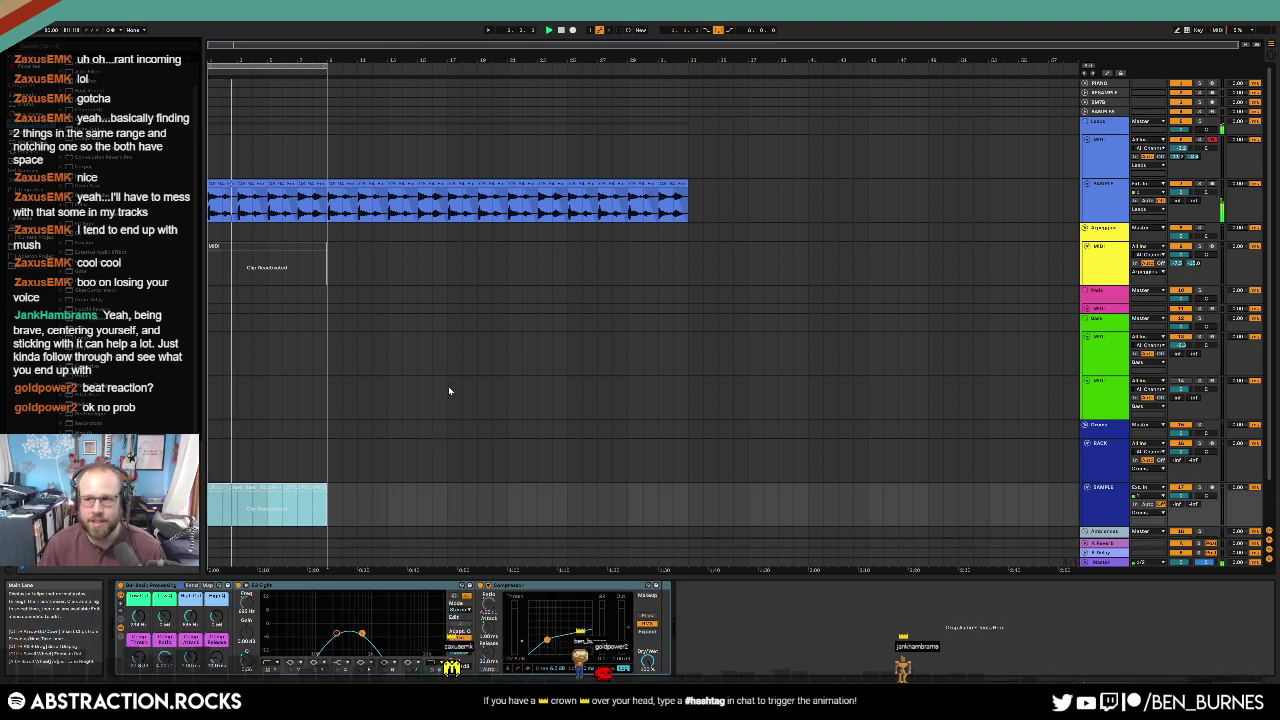
key("0")
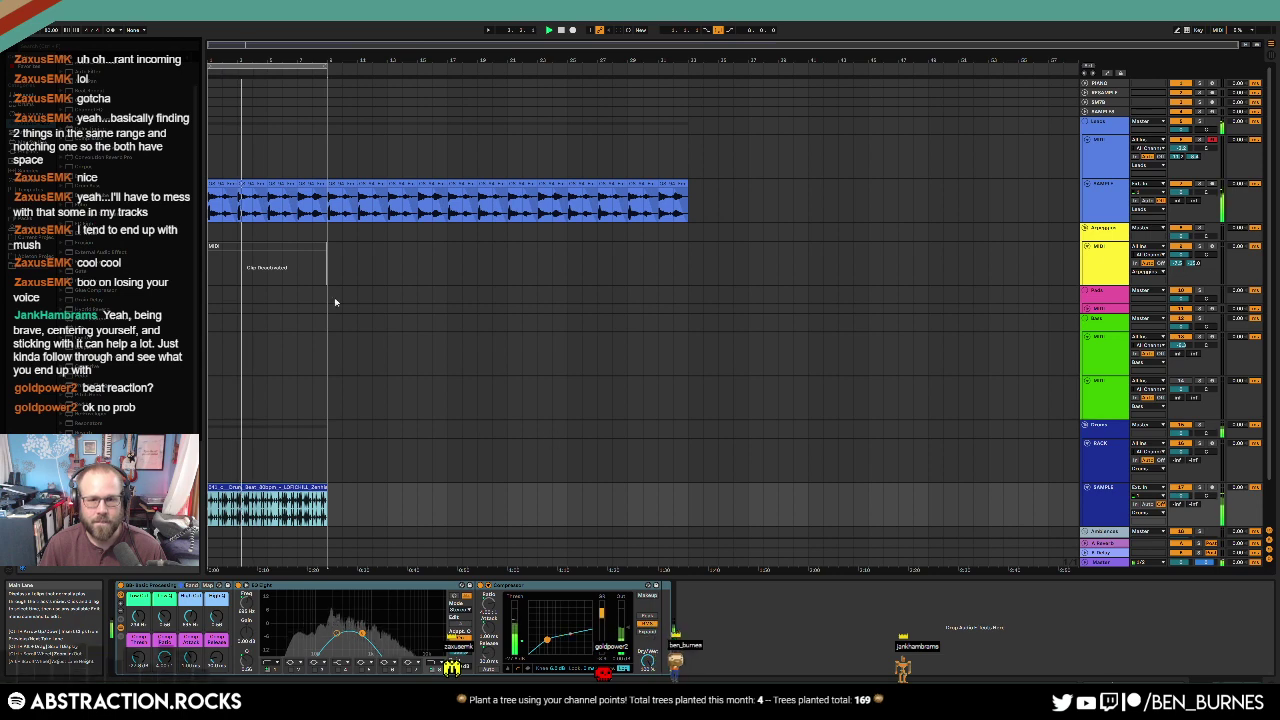
left_click(292, 246)
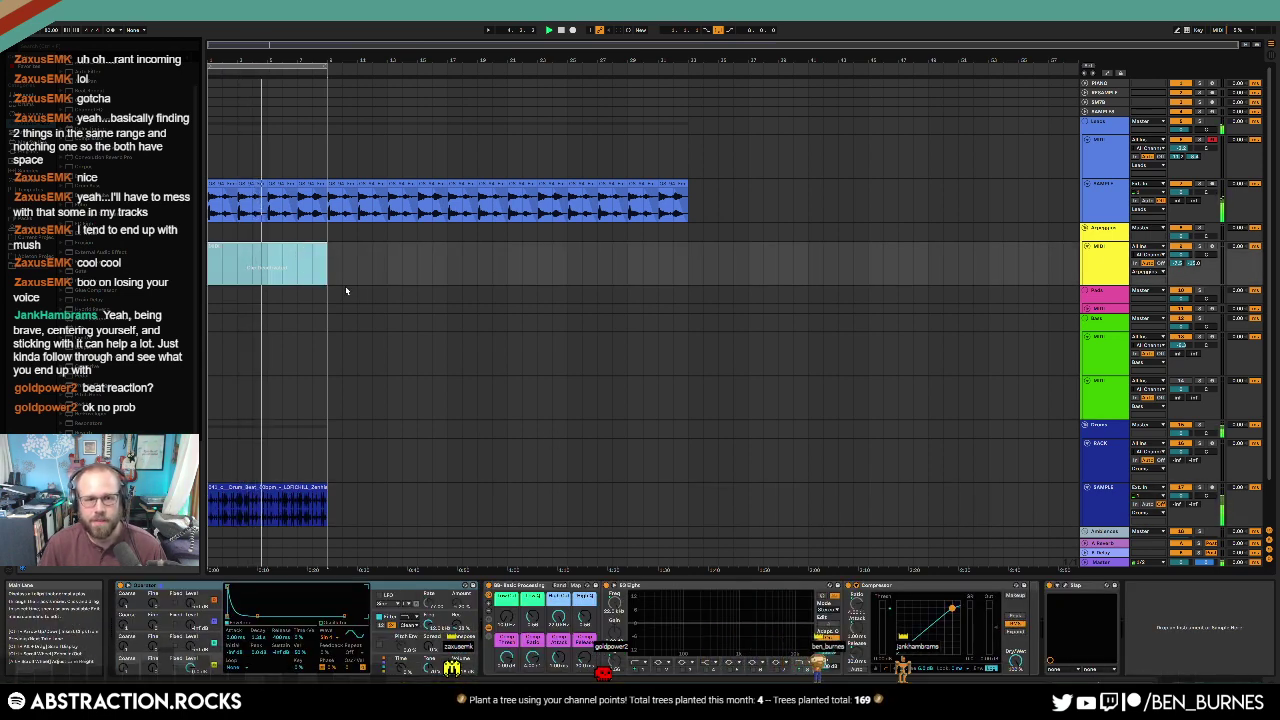
key("0")
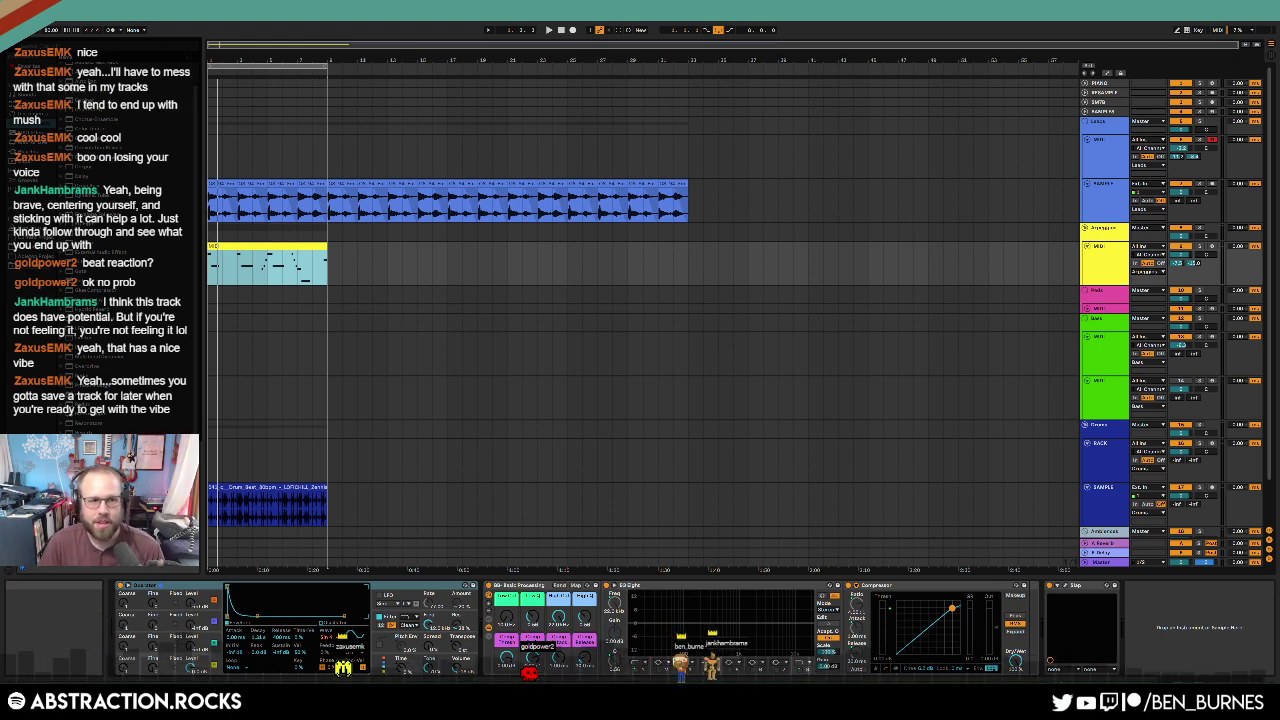
Step: Open the second entry in the list of recent sets without saving the current set's changes, and show the device view
left_click(9, 16)
mouse_move(90, 51)
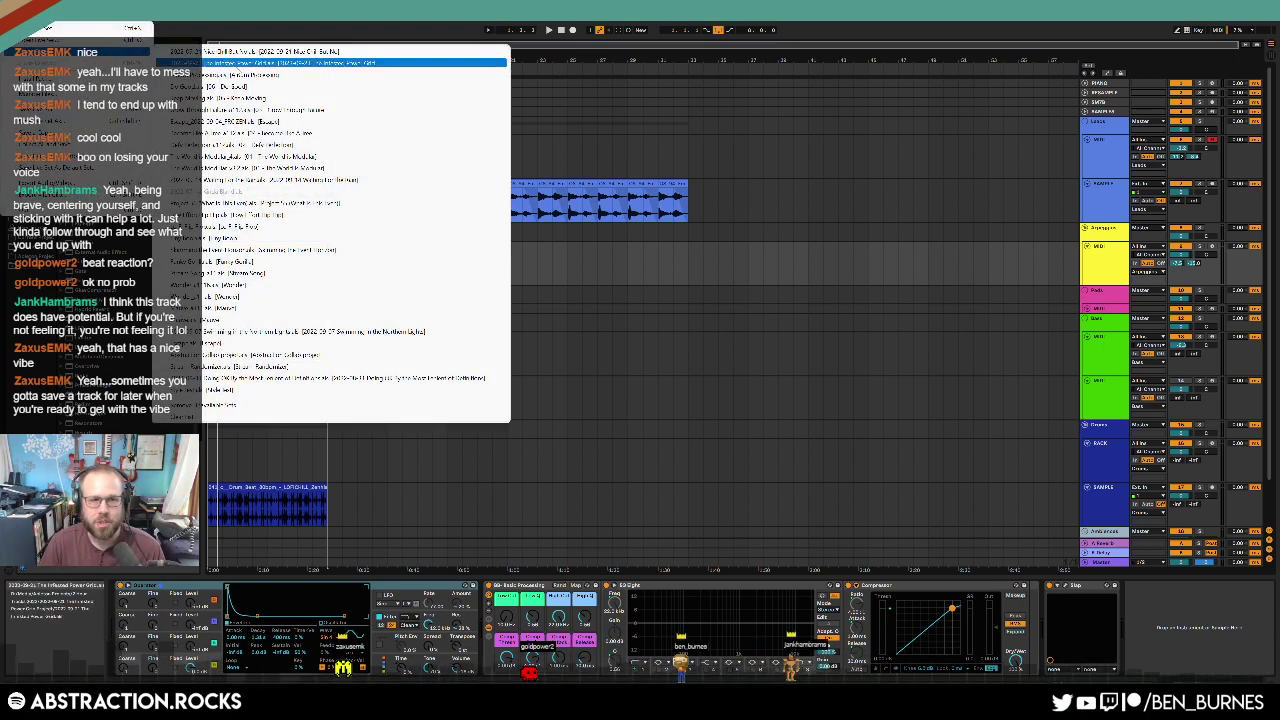
left_click(240, 63)
left_click(642, 370)
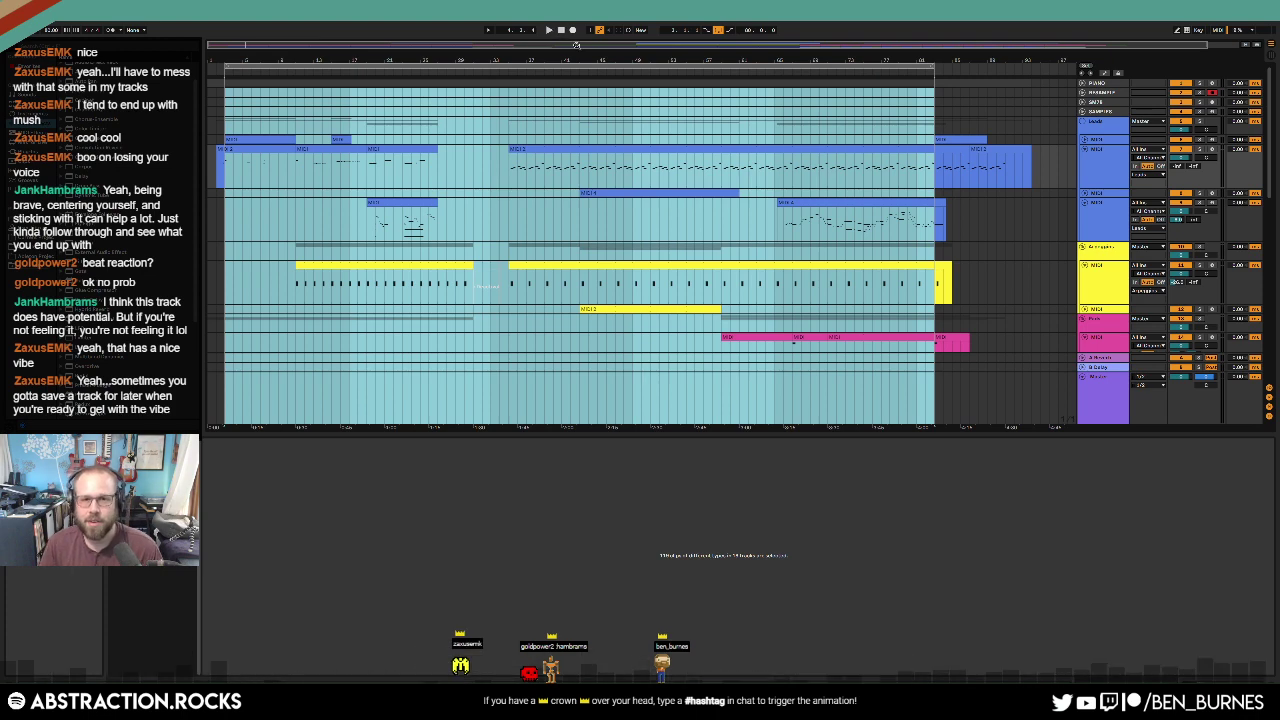
left_click_drag(577, 45, 588, 40)
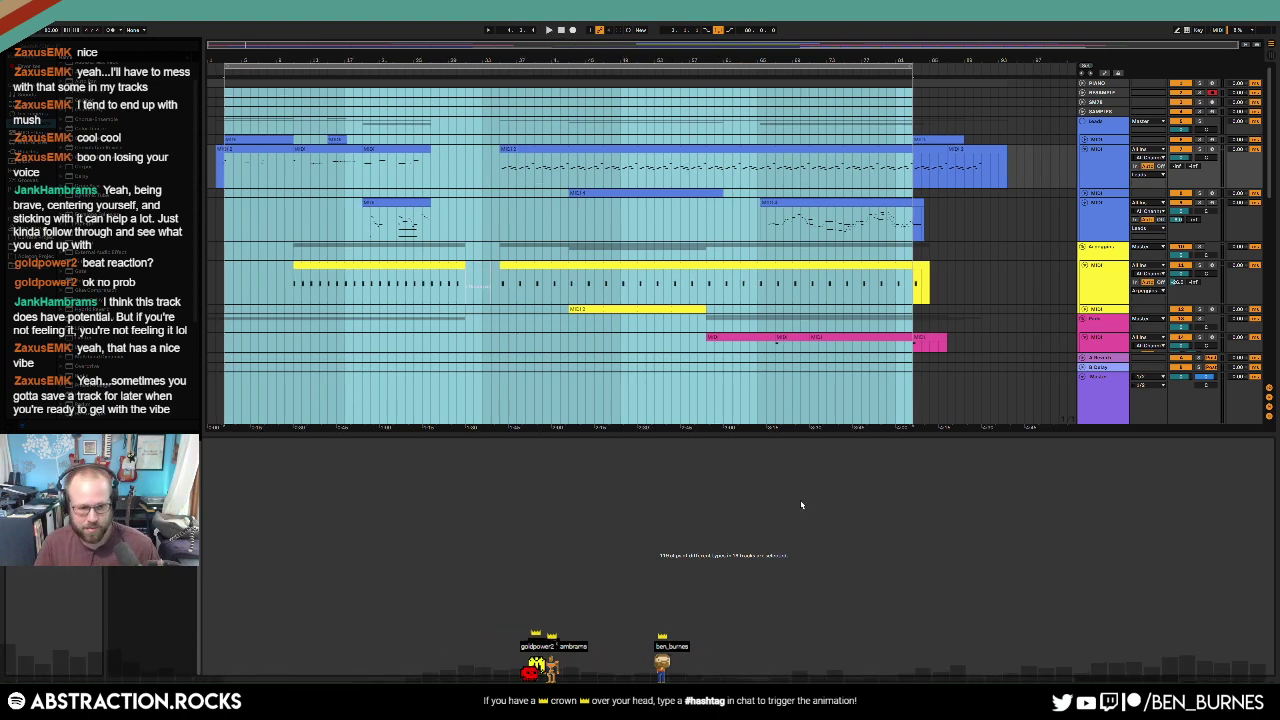
key("shift+Tab")
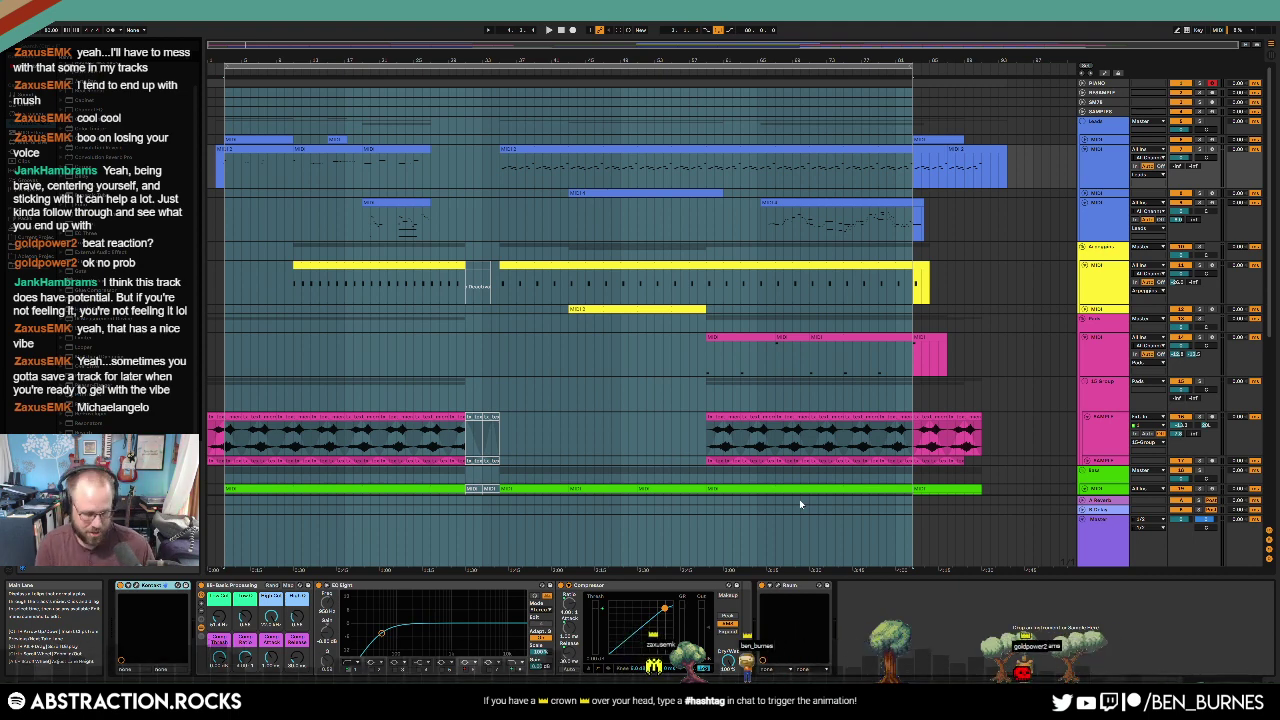
Step: Start opening another set, go up to the Ableton Projects folder and look through one of its project subfolders
key("ctrl+n")
key("Escape")
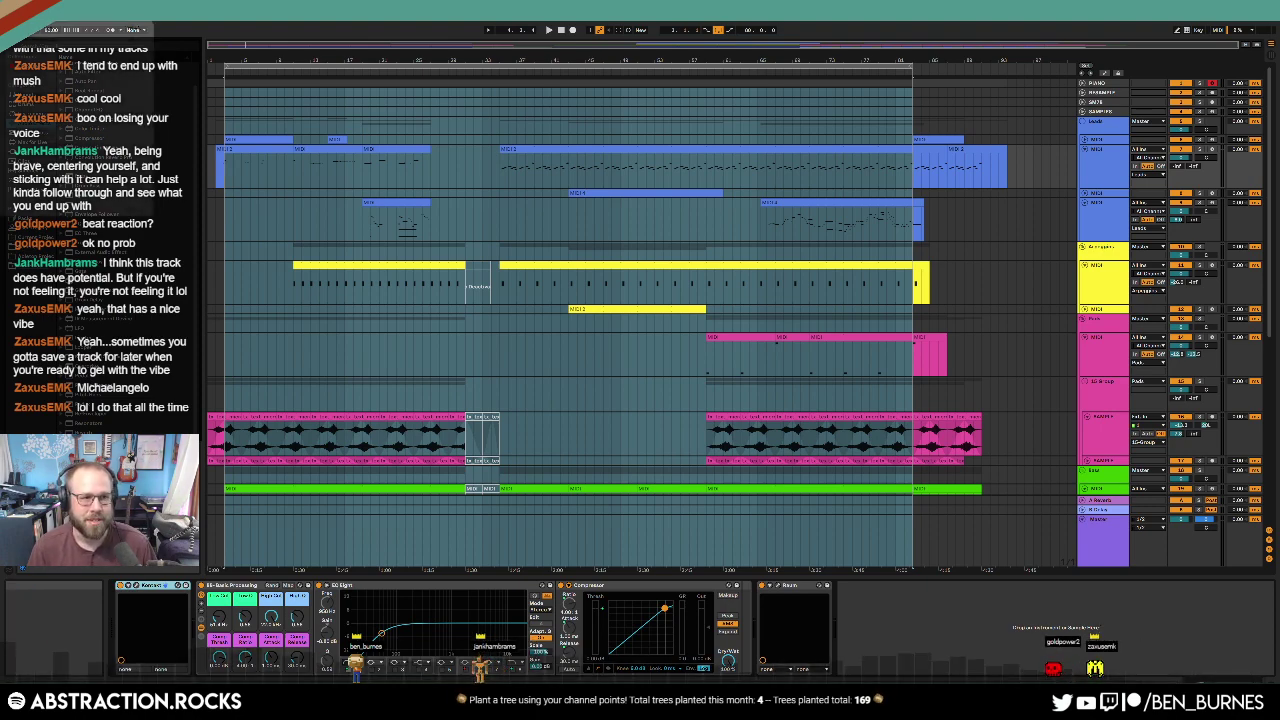
key("ctrl+o")
left_click_drag(350, 41, 584, 120)
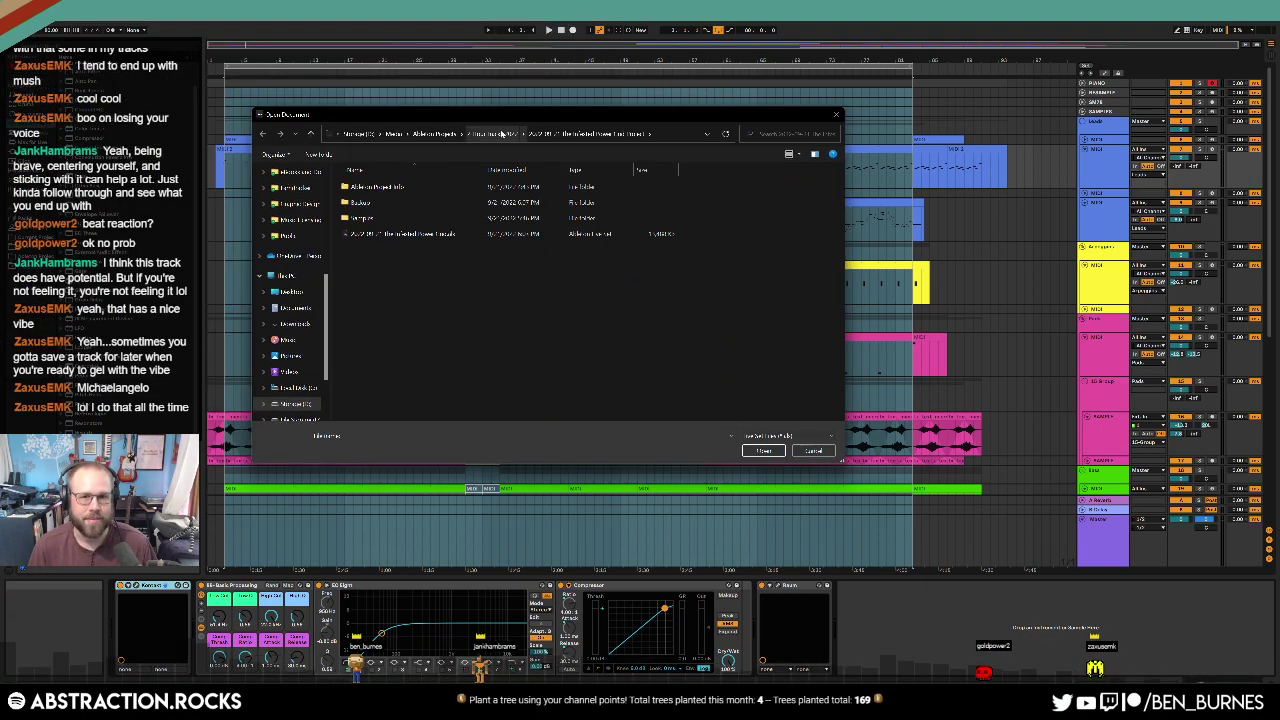
left_click(444, 134)
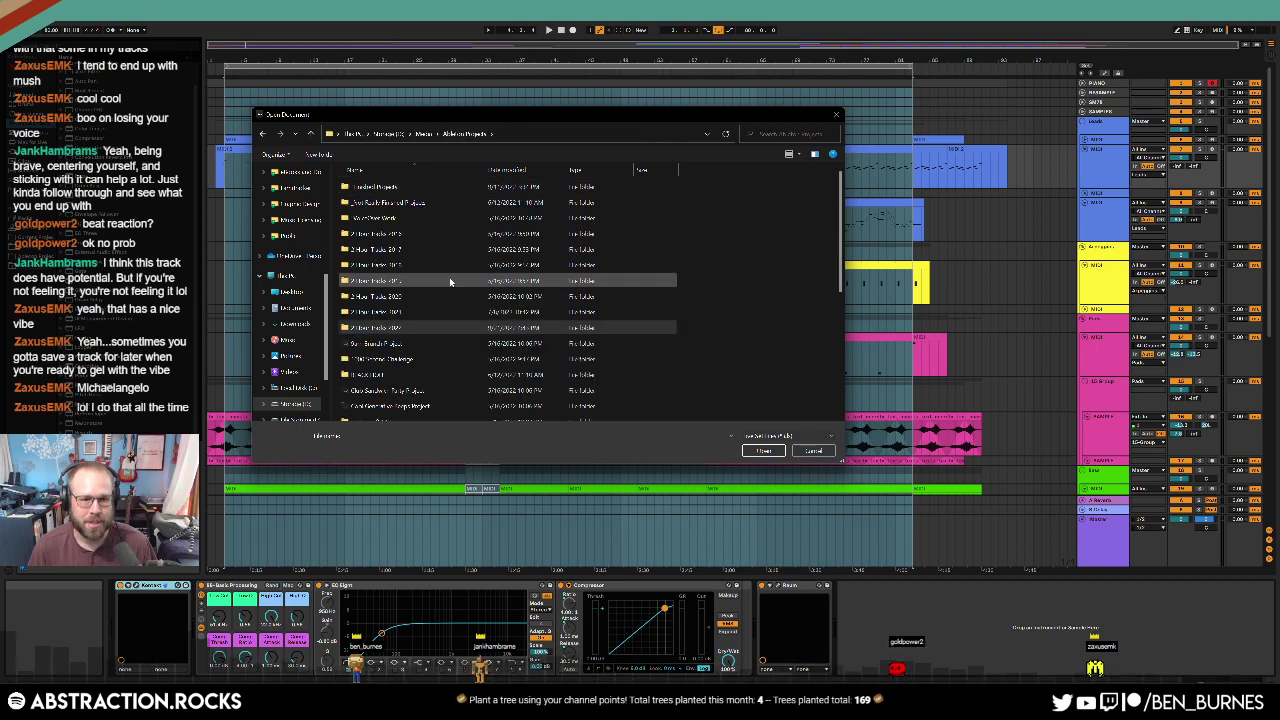
double_click(372, 374)
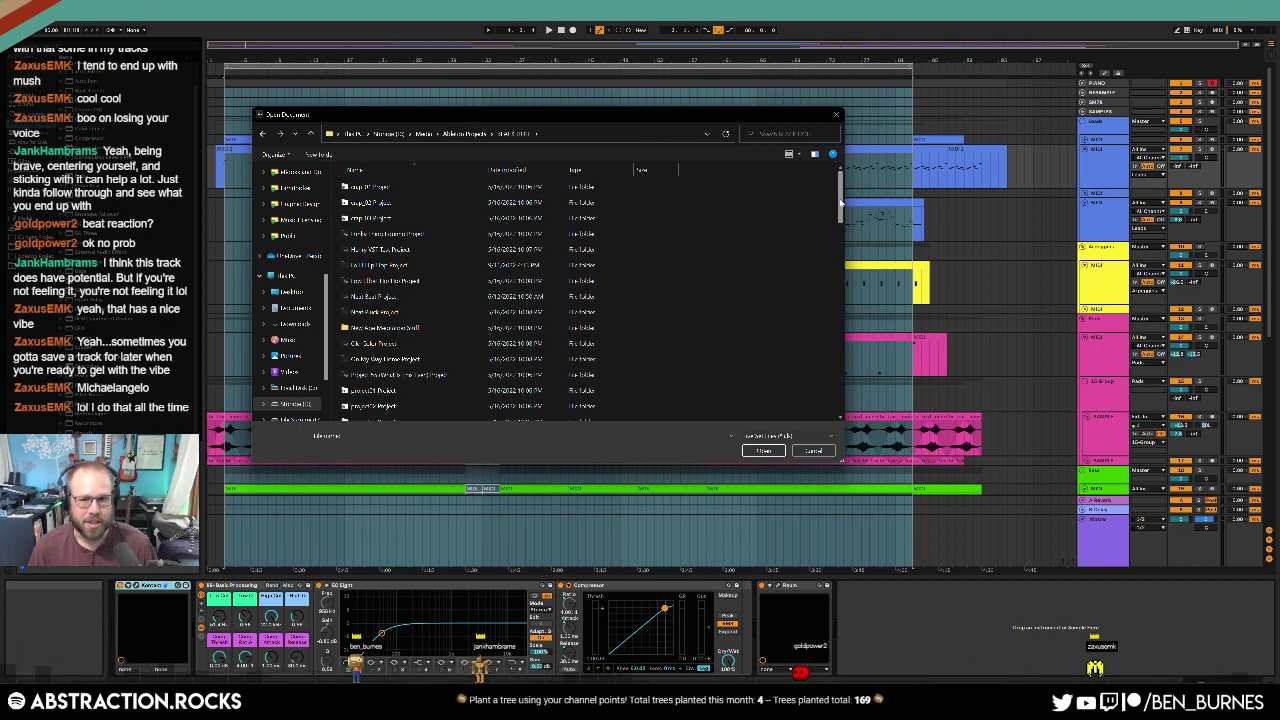
scroll(760, 300, "down", 10)
scroll(790, 330, "up", 10)
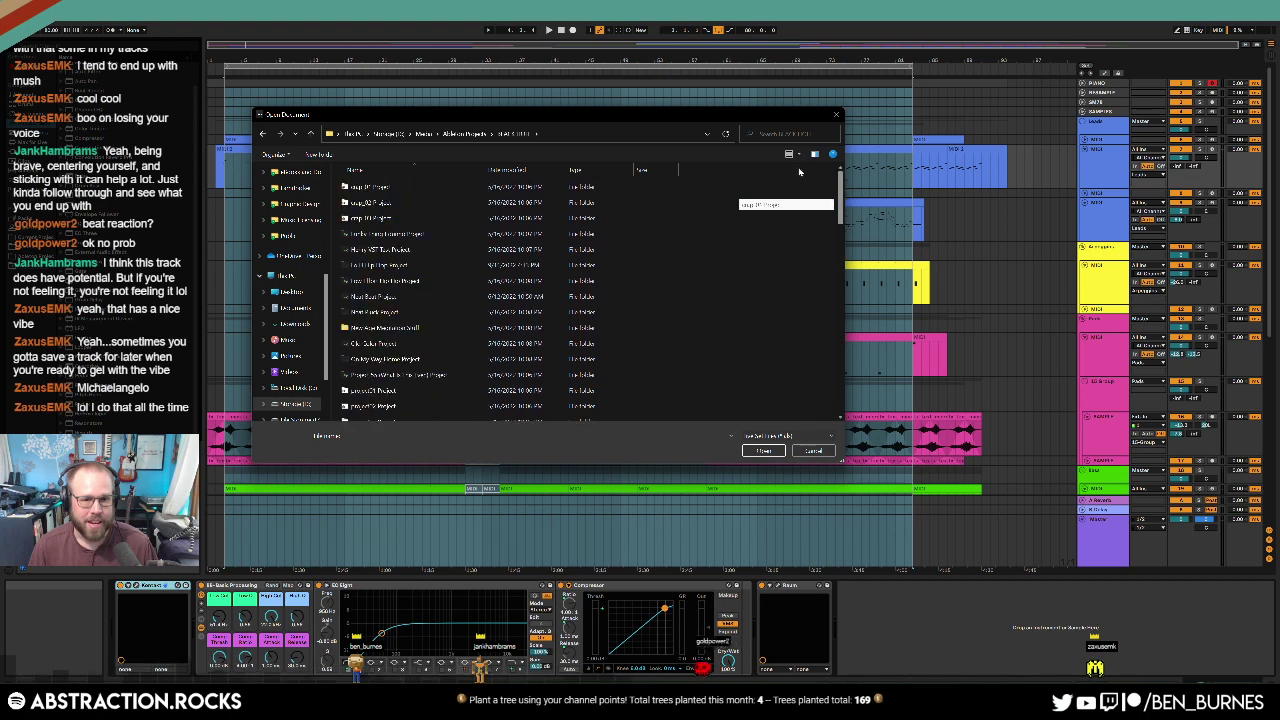
Step: Look through the Ableton Projects and Not Really Finished Projects folders, and close the file browser without opening a set
key("alt+Left")
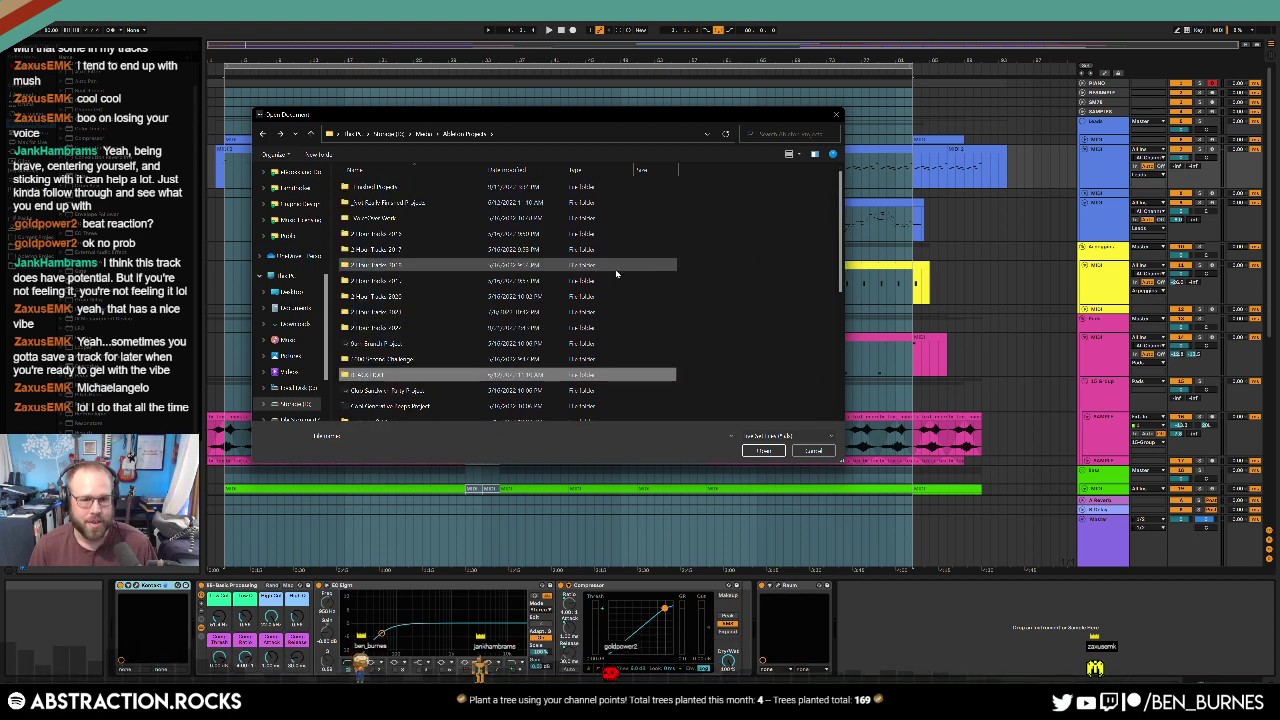
scroll(600, 274, "down", 3)
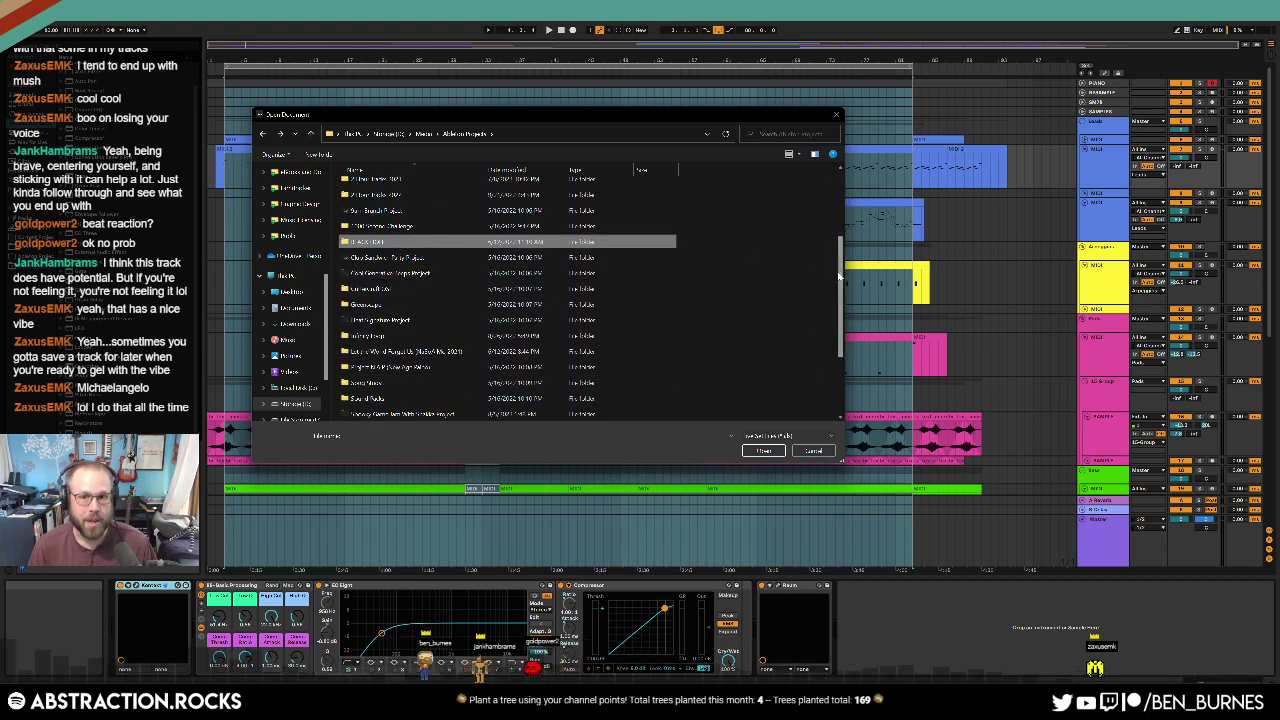
scroll(775, 270, "up", 2)
left_click_drag(830, 222, 834, 191)
double_click(423, 205)
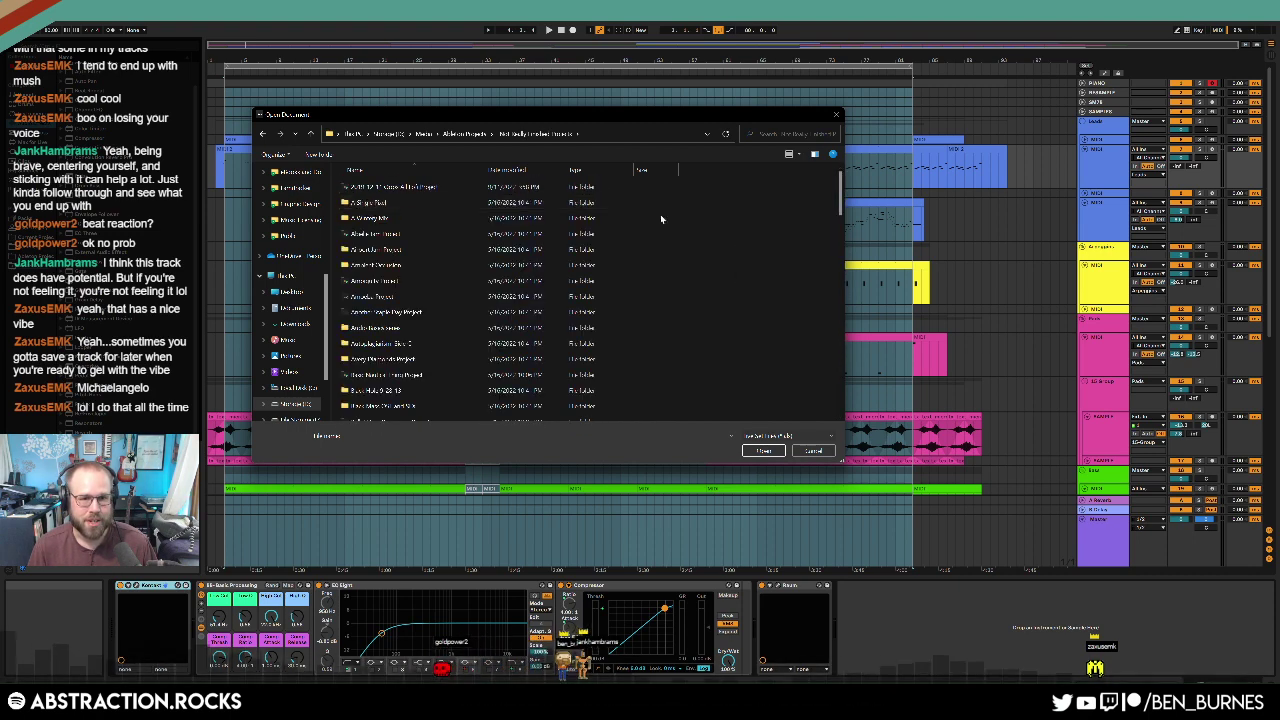
scroll(771, 238, "down", 10)
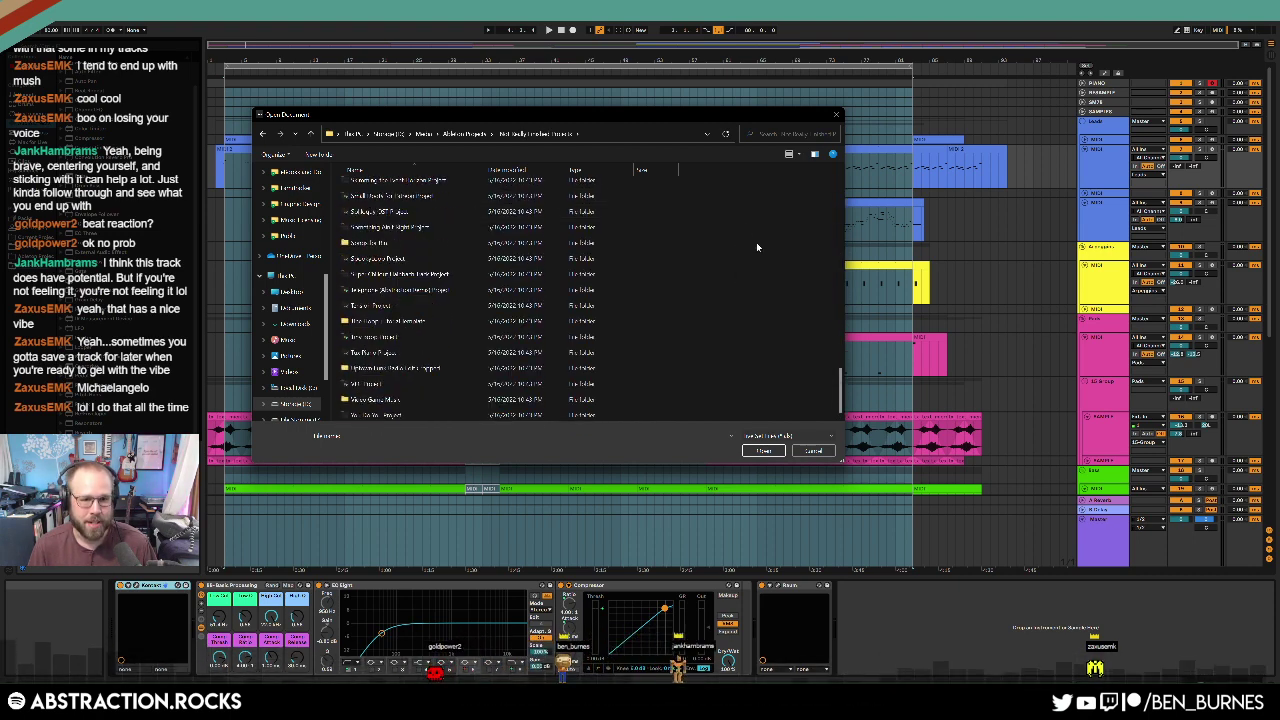
double_click(752, 245)
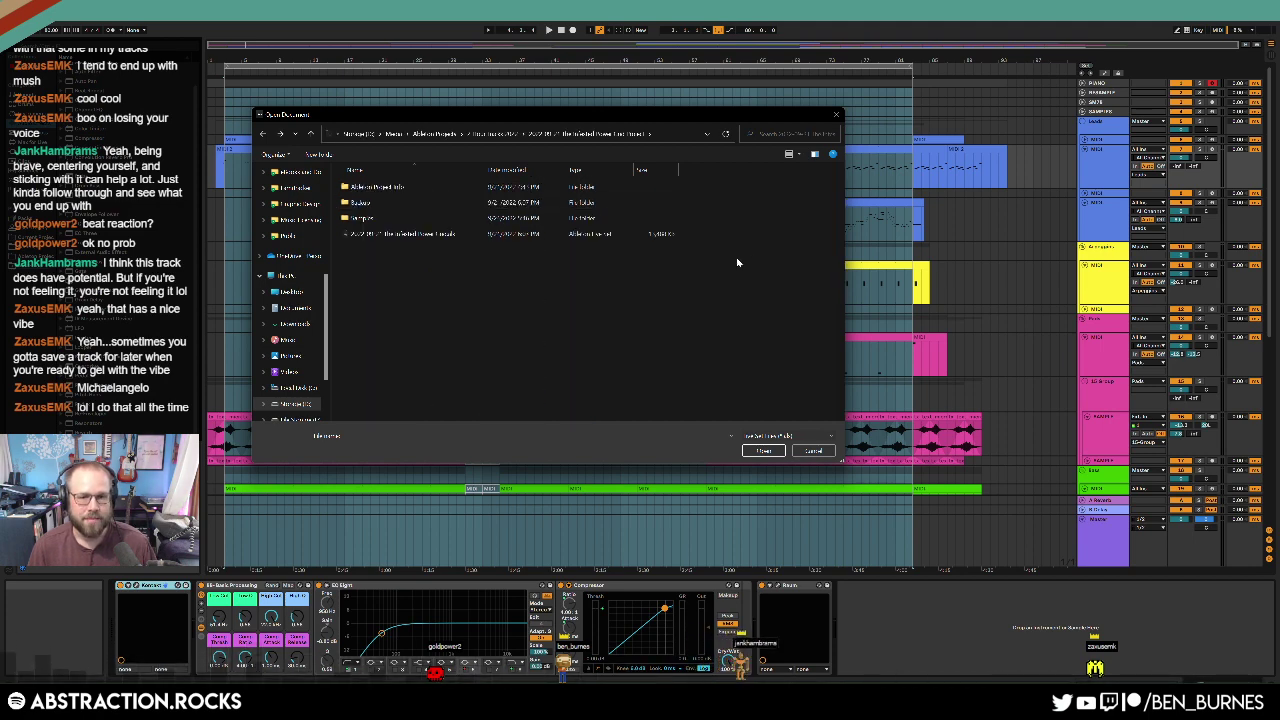
left_click(840, 115)
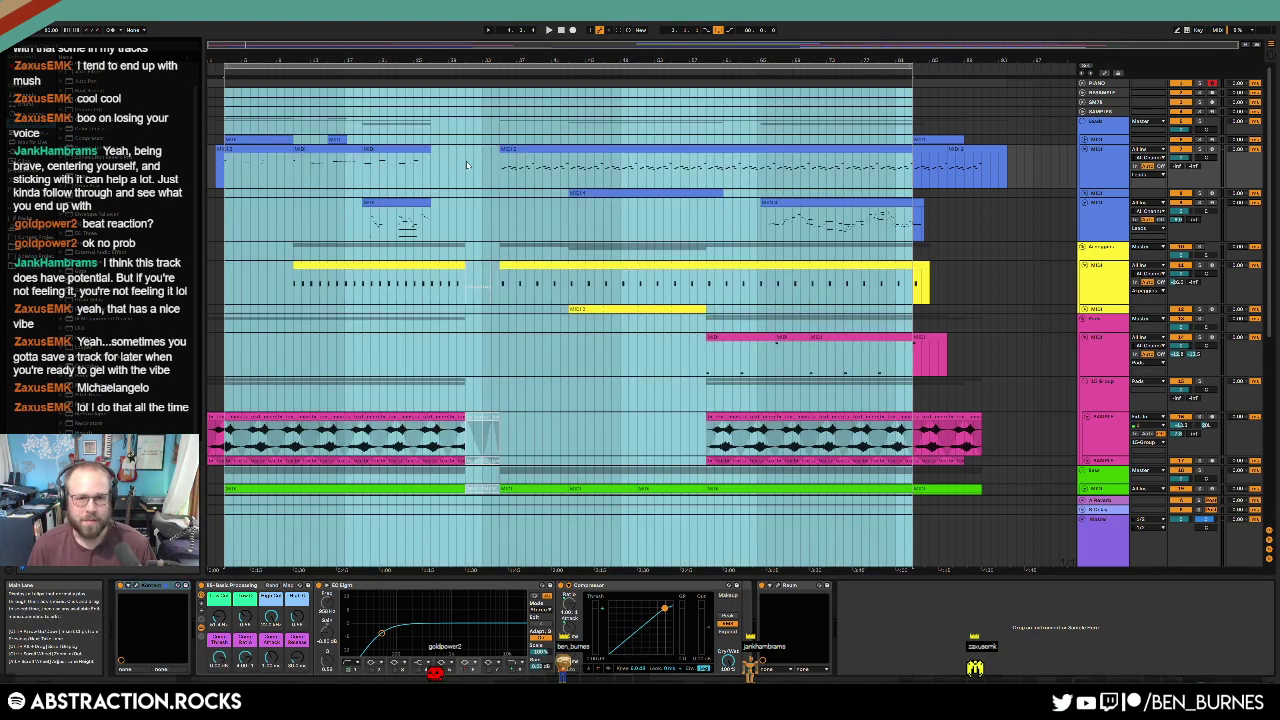
Step: Highlight the section from bar 27 to bar 35 across the tracks and clear the selection
left_click(437, 163)
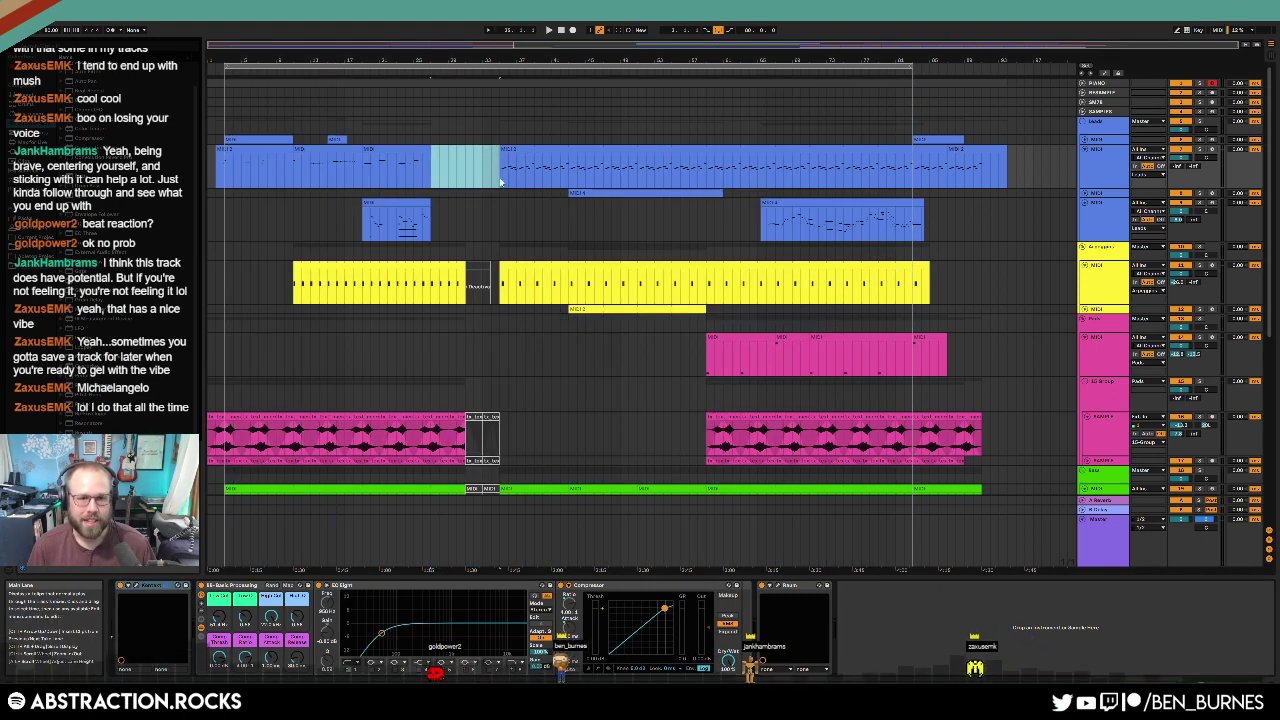
left_click_drag(500, 180, 498, 512)
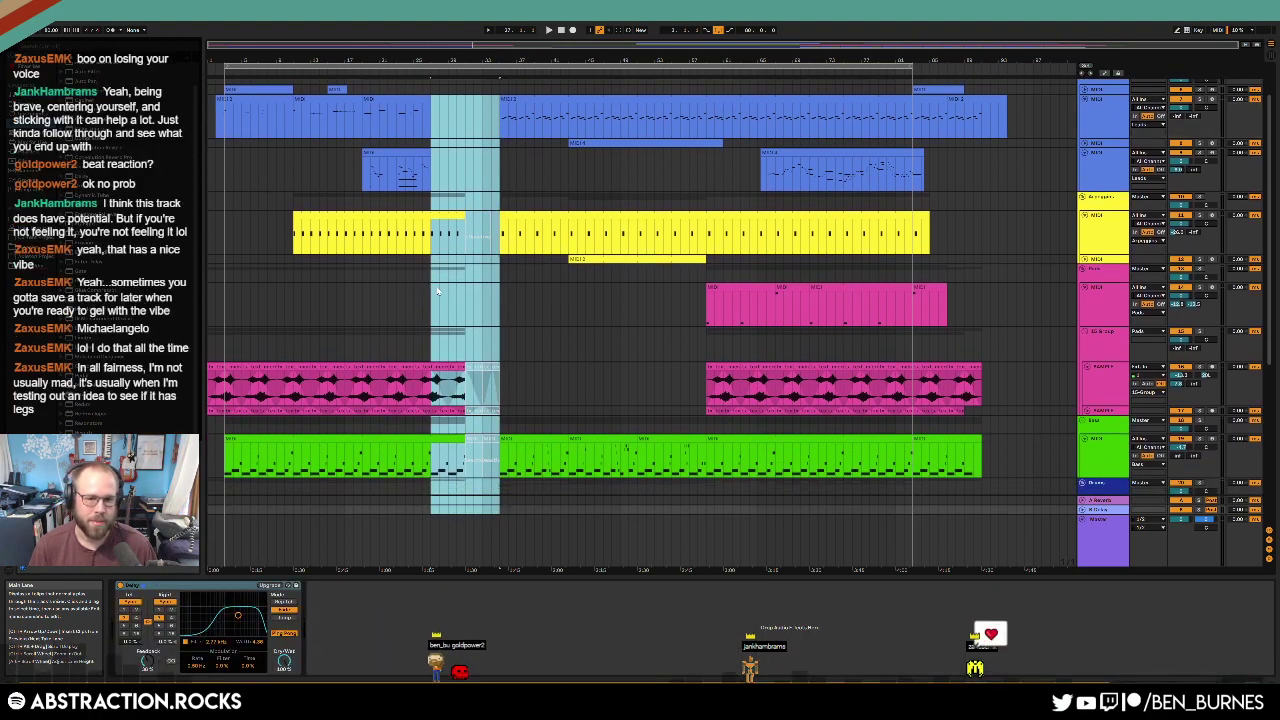
key("Delete")
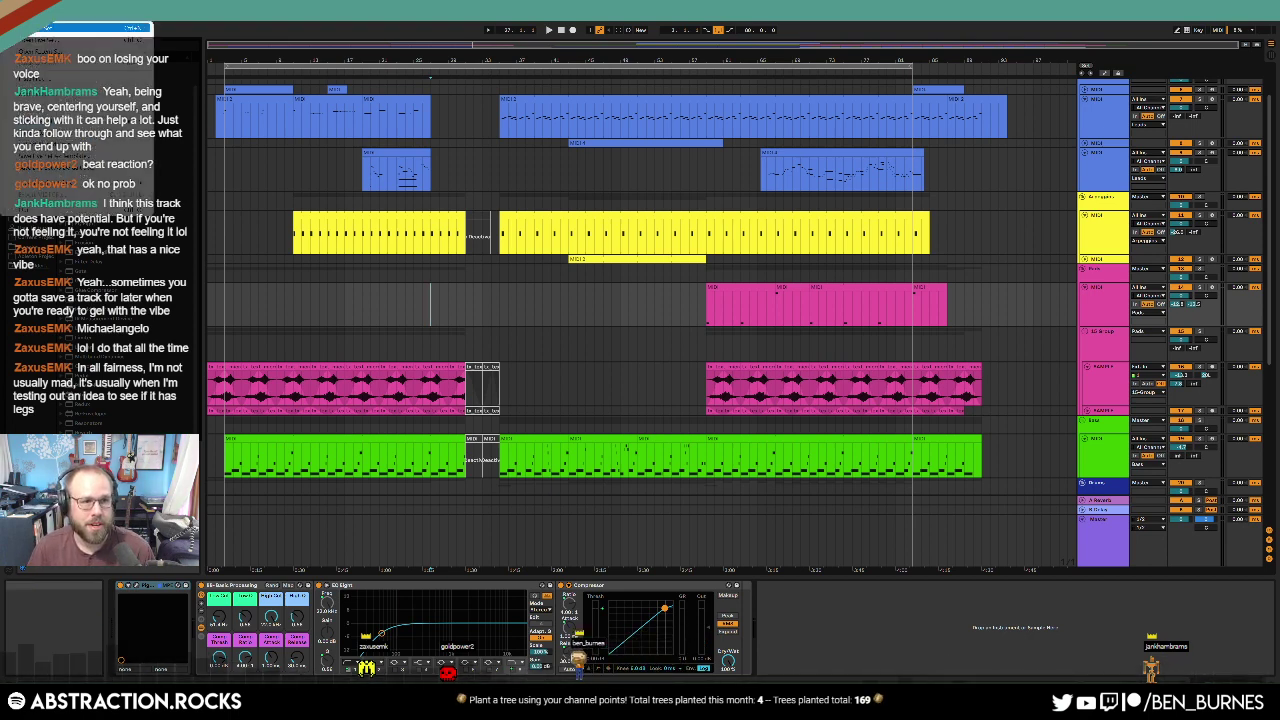
Step: Open the set dated 2022-07-14 from the 2 Hour Tracks 2022 folder
key("ctrl+o")
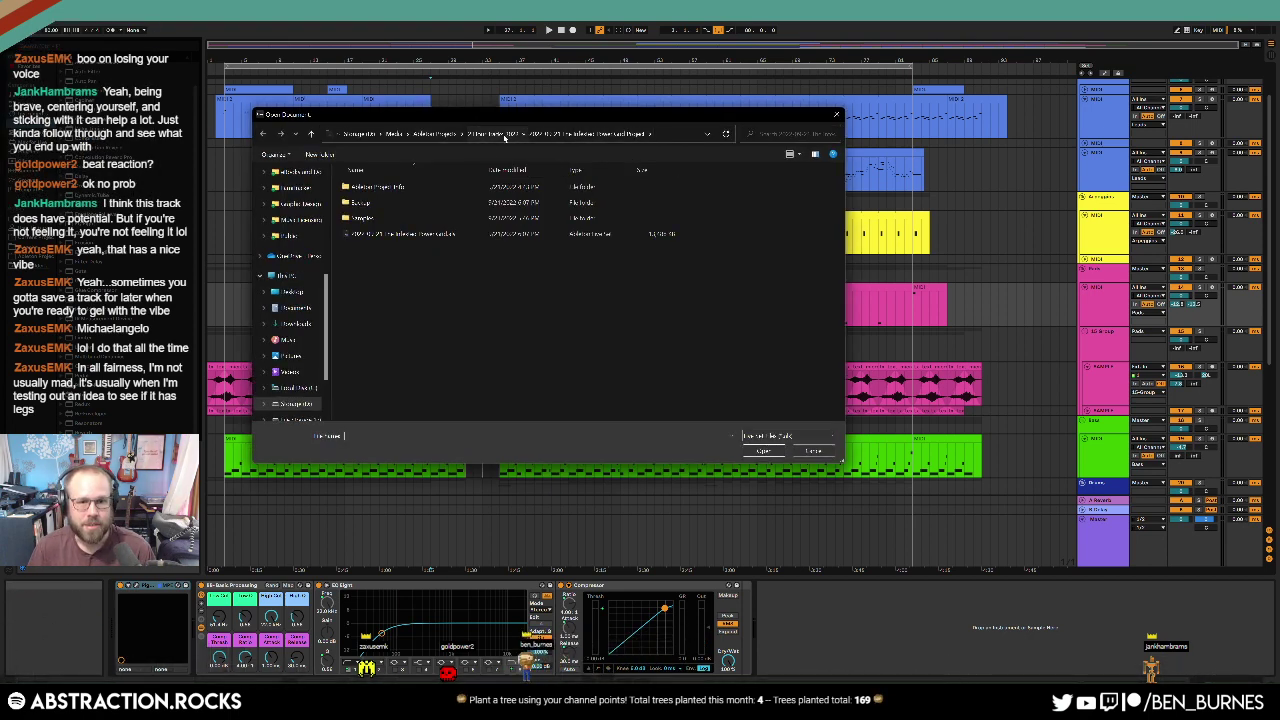
left_click(478, 134)
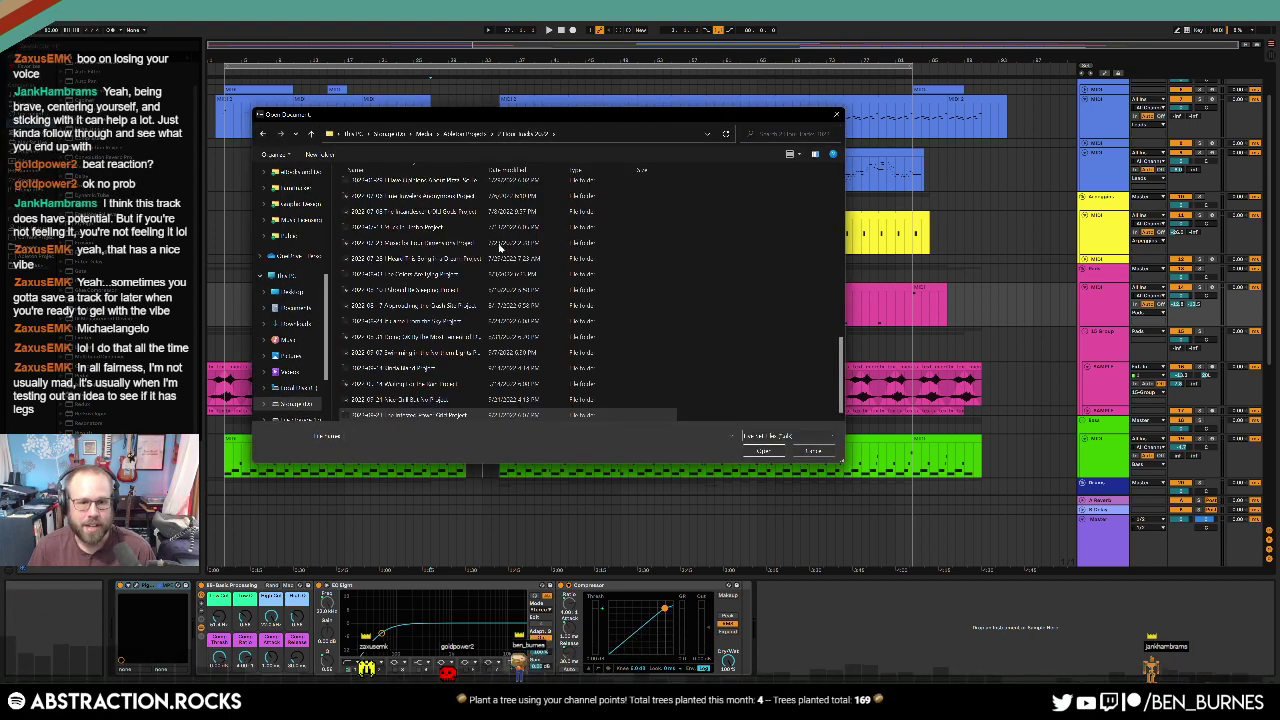
double_click(445, 367)
double_click(416, 226)
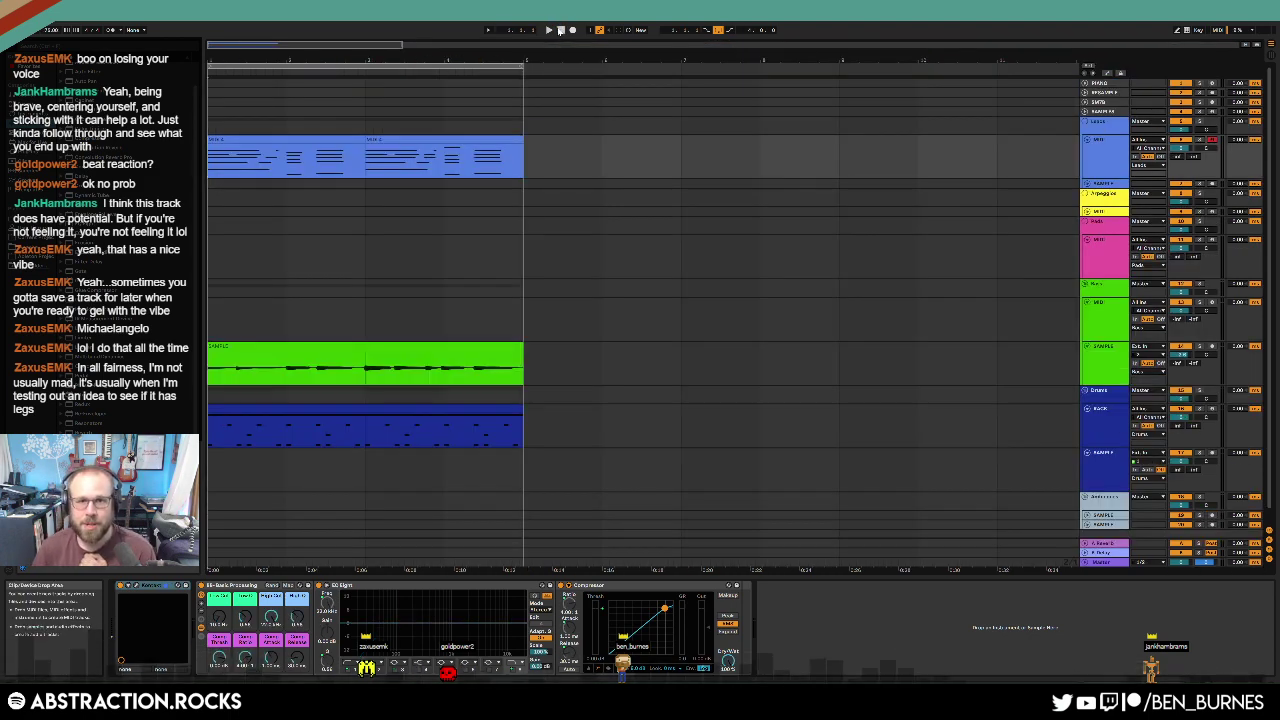
Step: Play the short loop of lead, bass and drum clips, stop it and return the playhead to the start
left_click(548, 30)
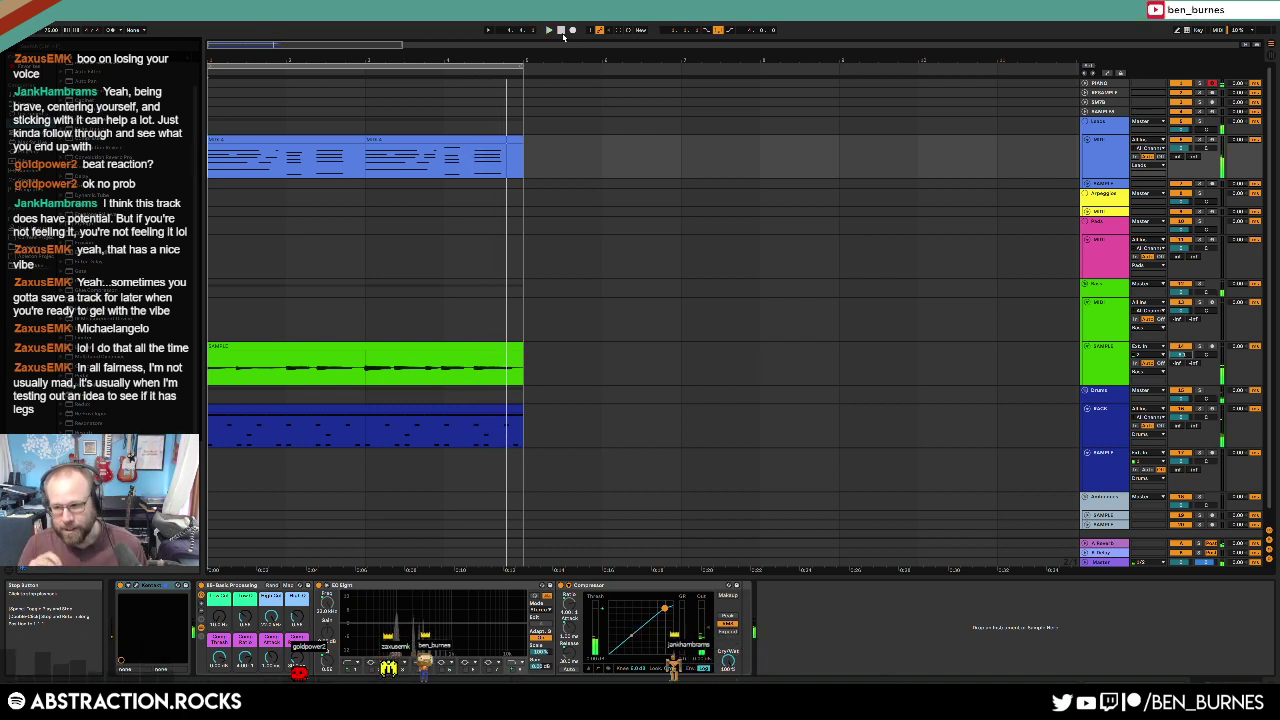
left_click(561, 30)
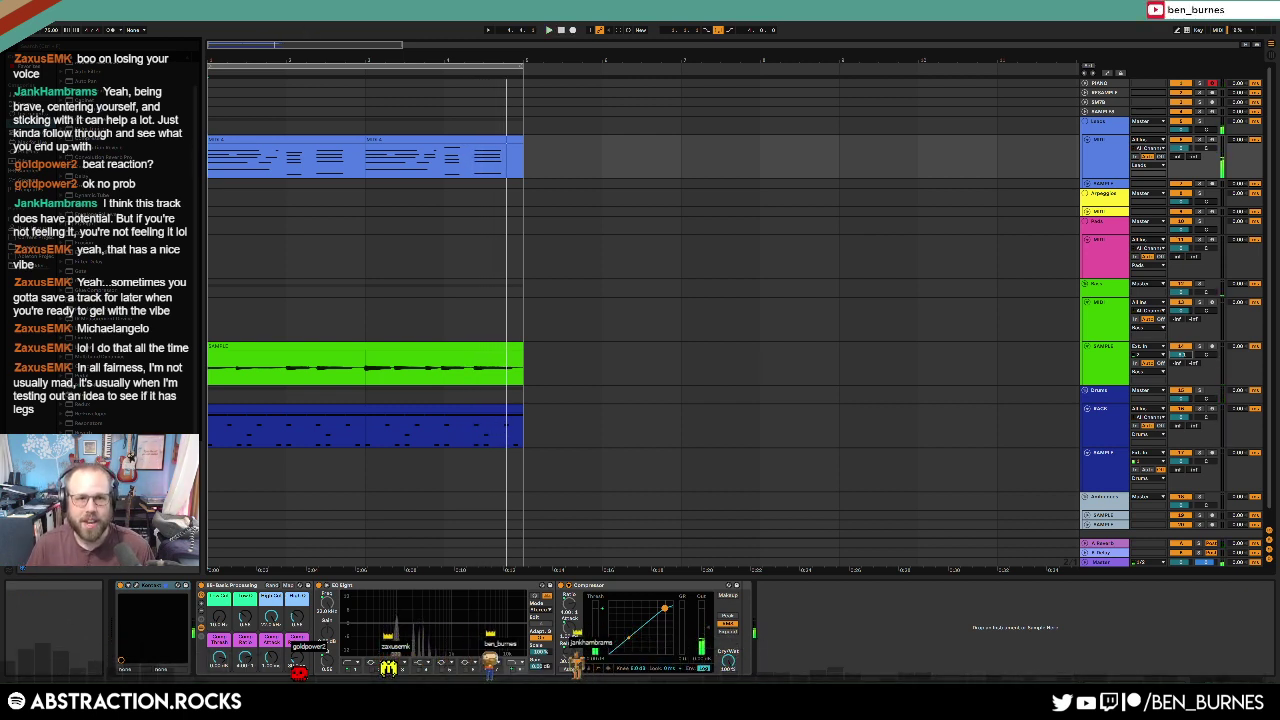
left_click(561, 31)
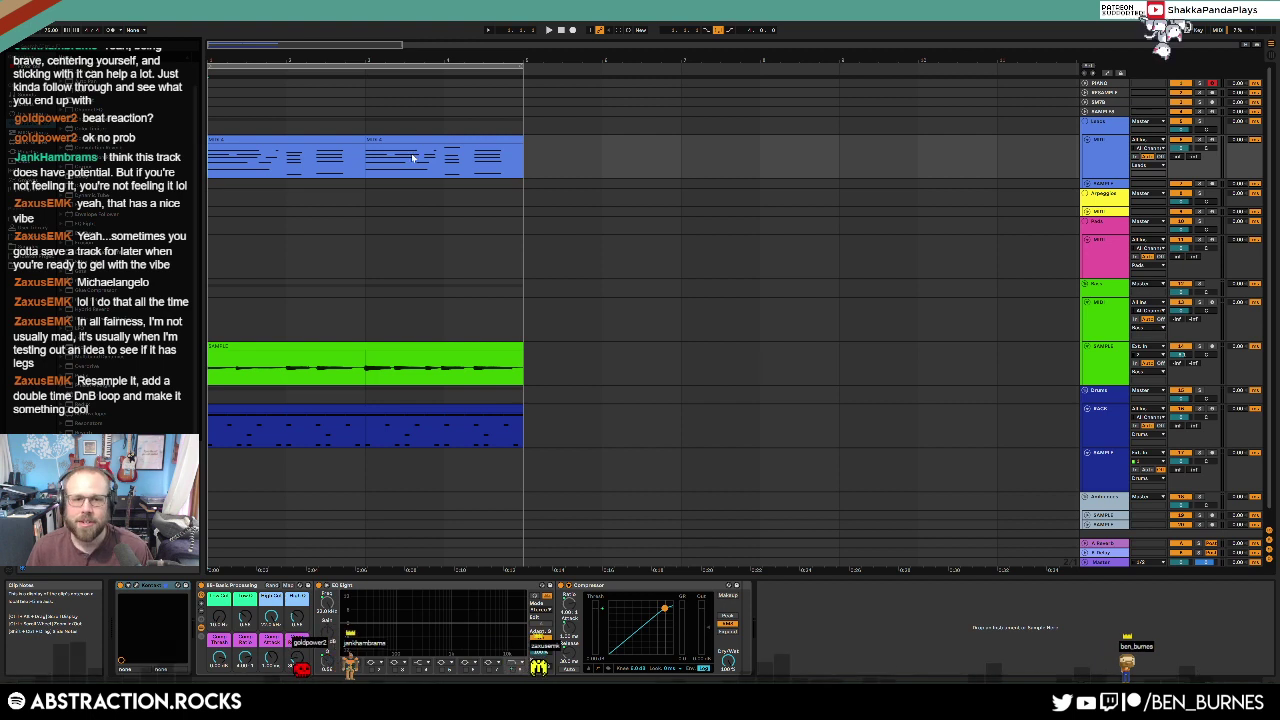
Step: Highlight the full length of all clips from the lead track down to the drum rack
left_click_drag(516, 172, 210, 442)
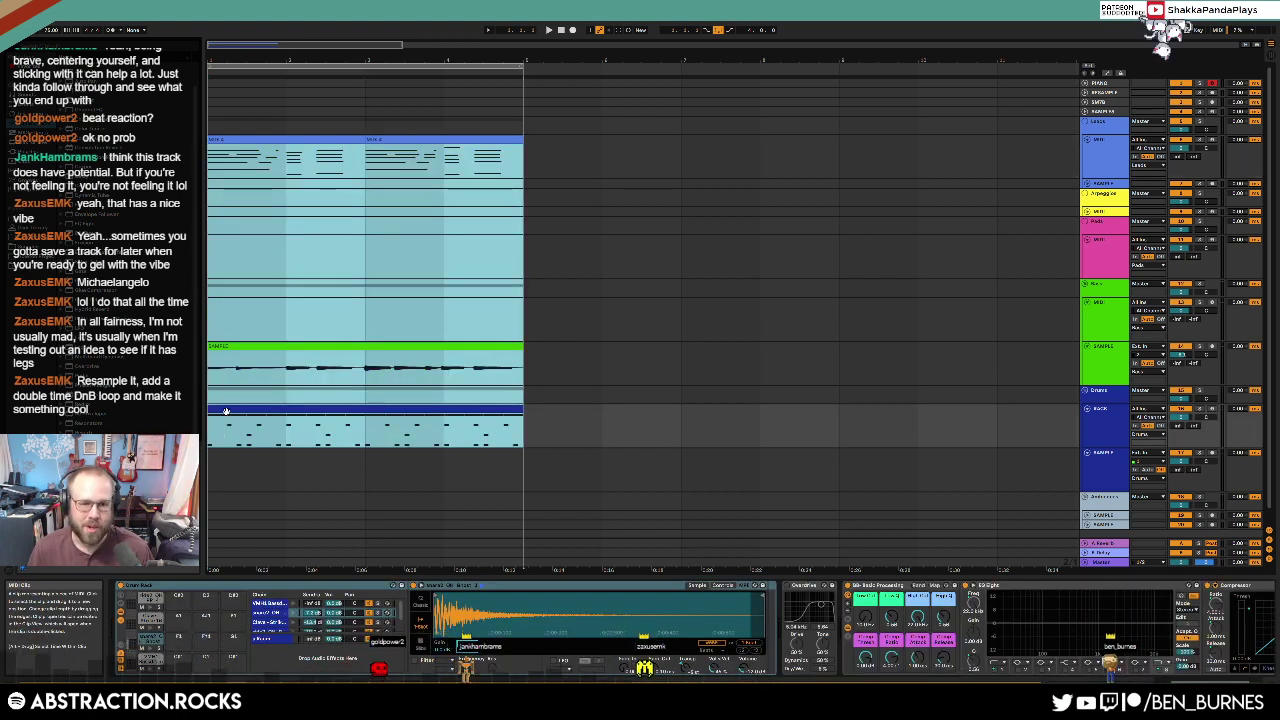
left_click(455, 162)
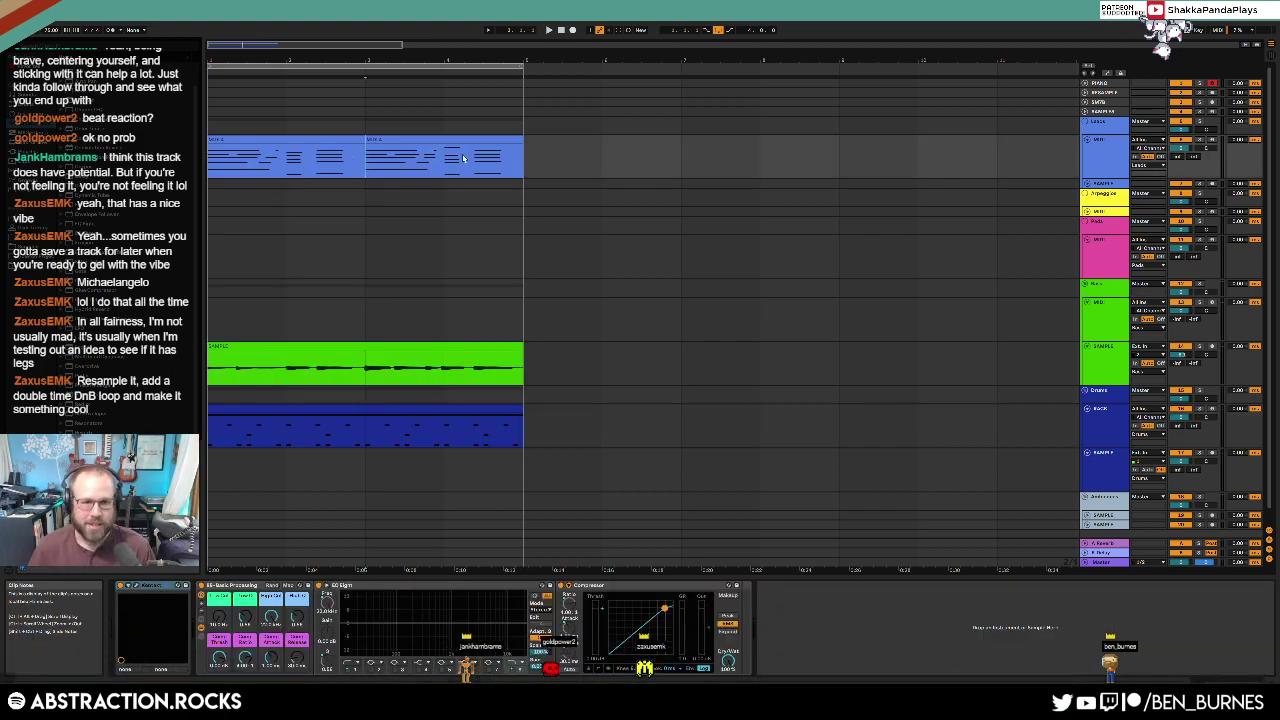
left_click_drag(518, 160, 244, 433)
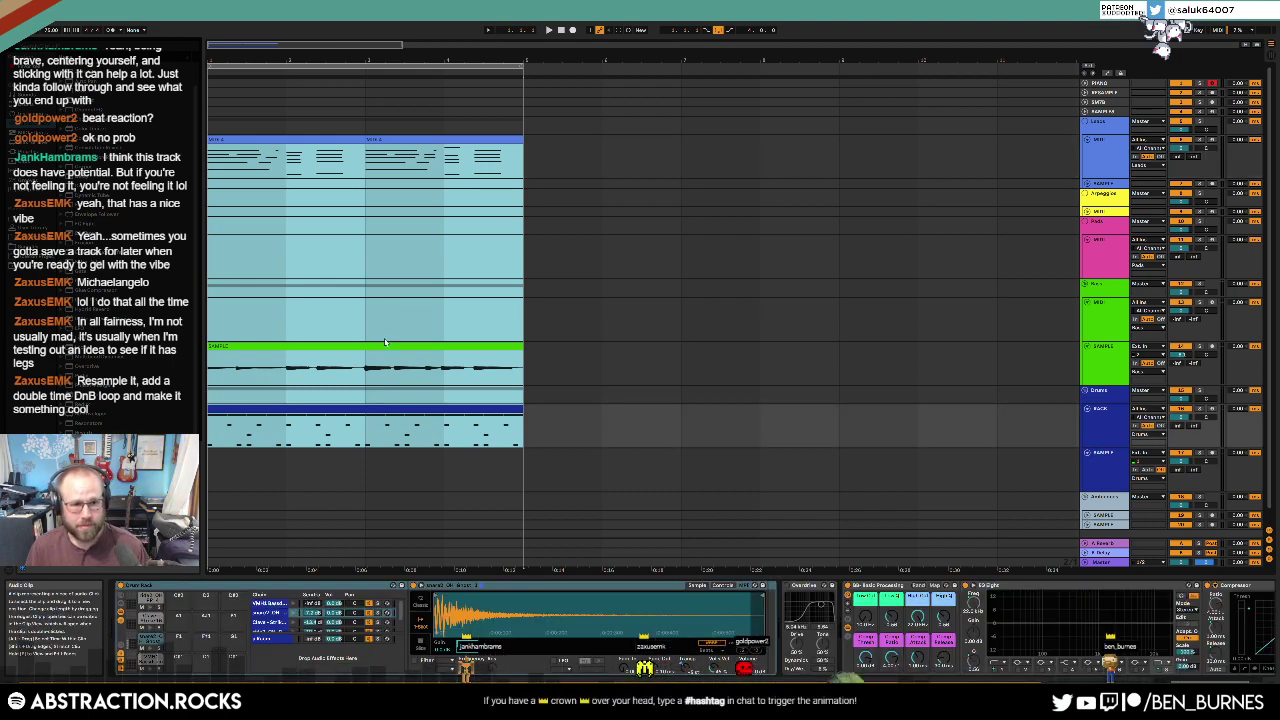
Step: Clear the clip selection and close the program, saving the changes to the 2022-07-14 set
left_click(405, 162)
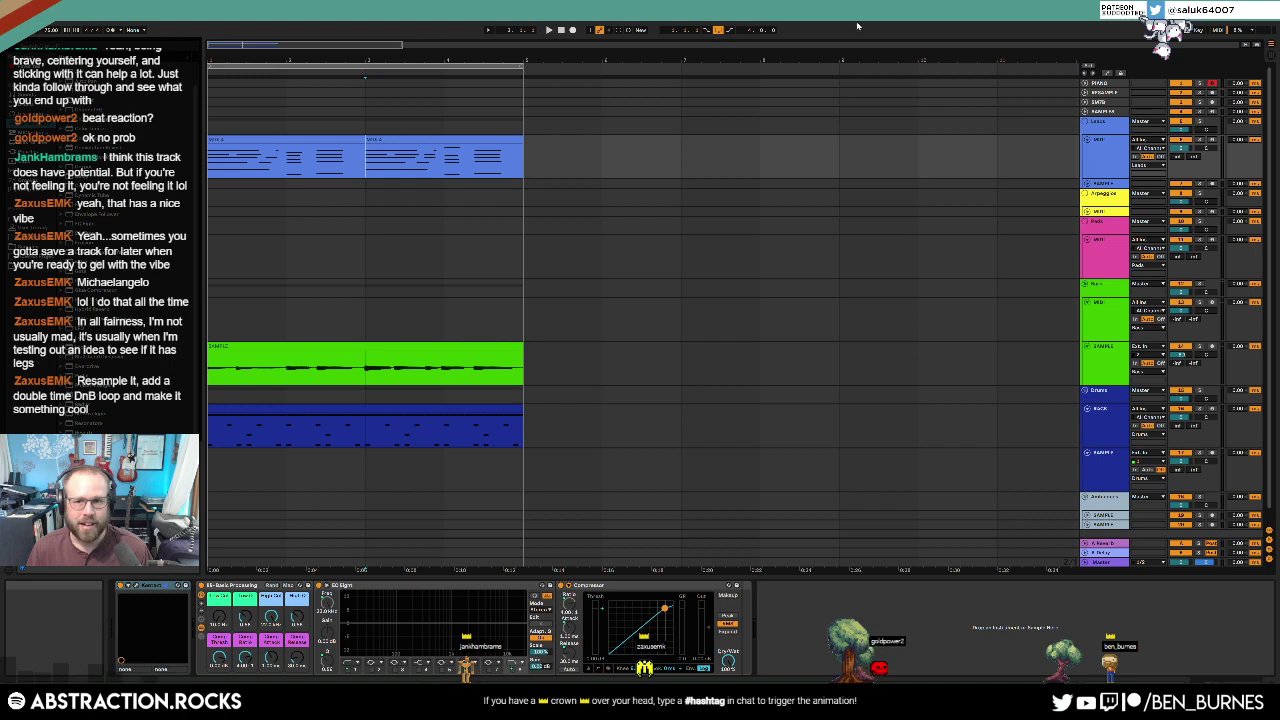
left_click(1268, 6)
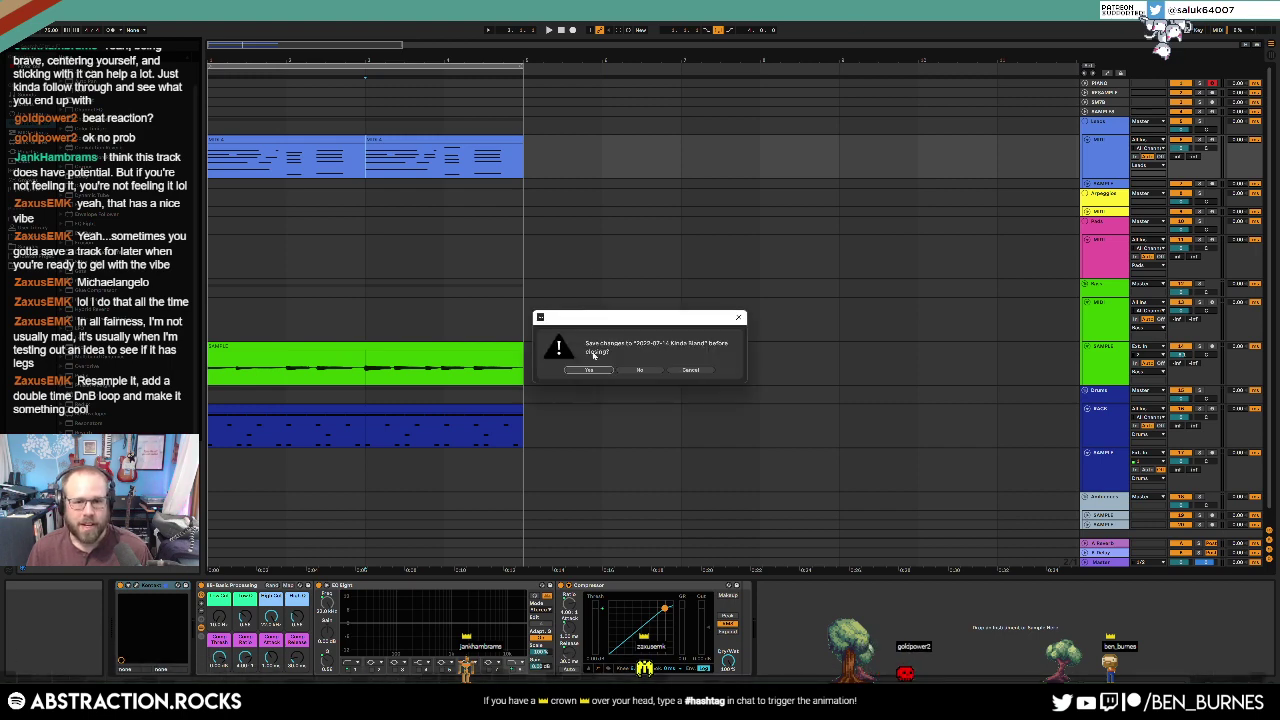
left_click(588, 370)
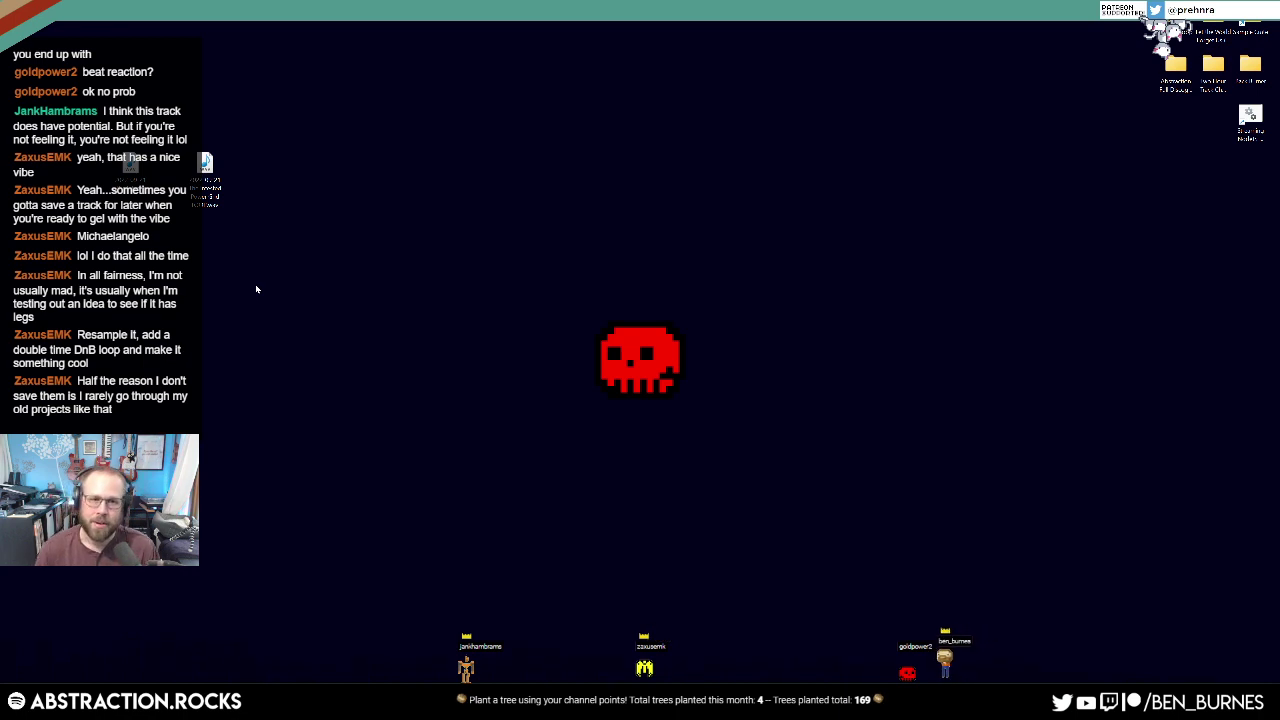
Step: From the desktop's Abstraction Full Discography folder, open the uncategorized folder inside Unreleased and Misc Music, enlarge its window and browse the tracks
double_click(1175, 70)
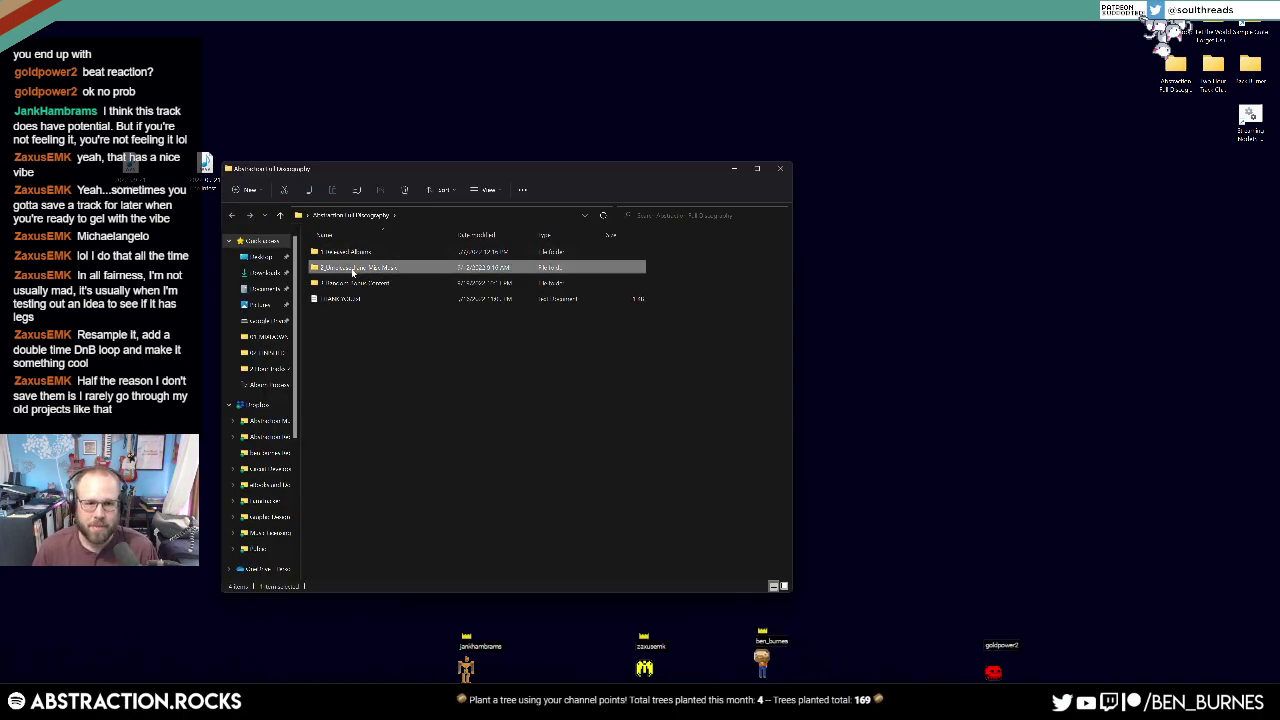
double_click(350, 267)
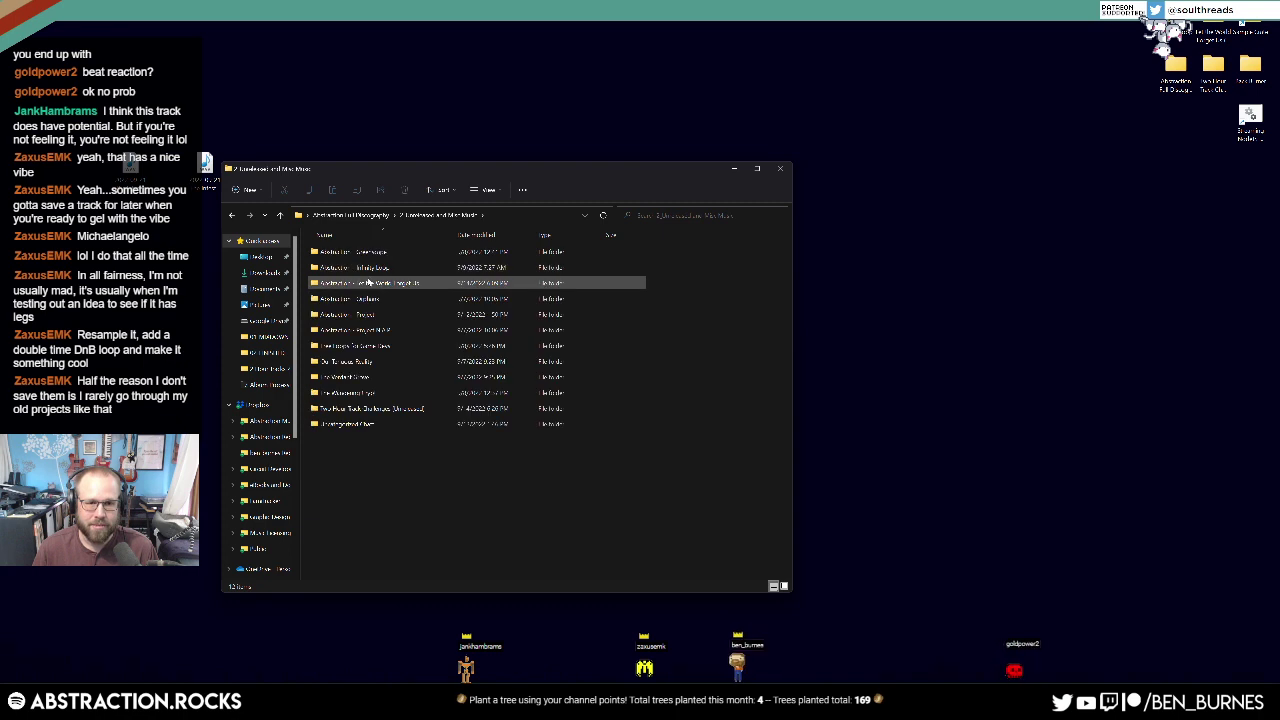
double_click(400, 425)
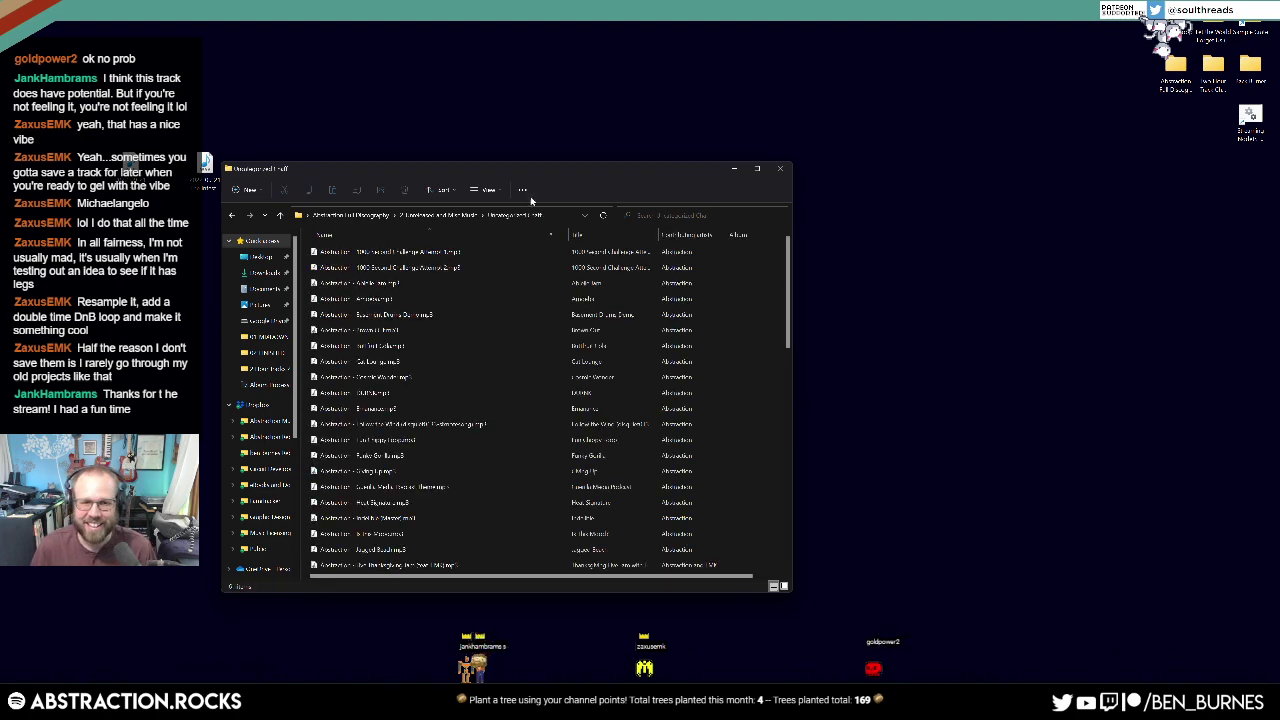
left_click_drag(530, 174, 628, 86)
left_click_drag(886, 240, 999, 653)
scroll(925, 425, "down", 4)
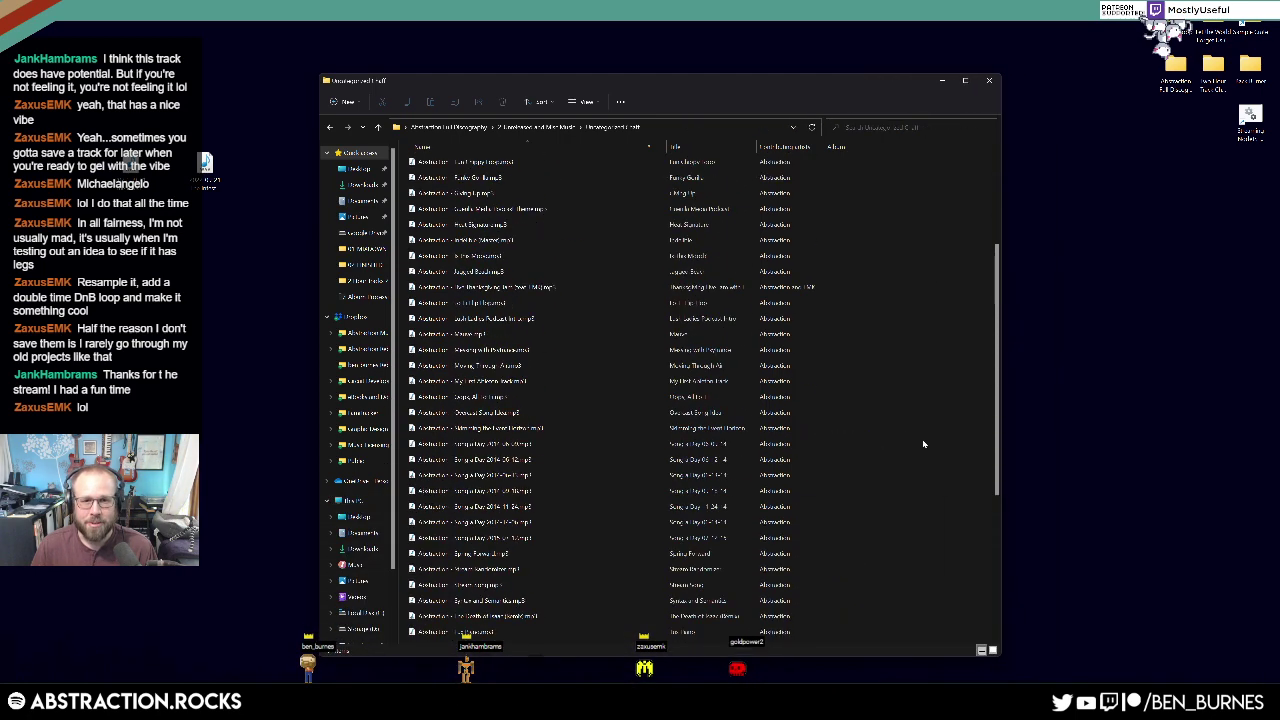
Step: Play the Thanksgiving live jam MP3 in the media player, skip to about a third of its length and lower the volume slightly
left_click(525, 288)
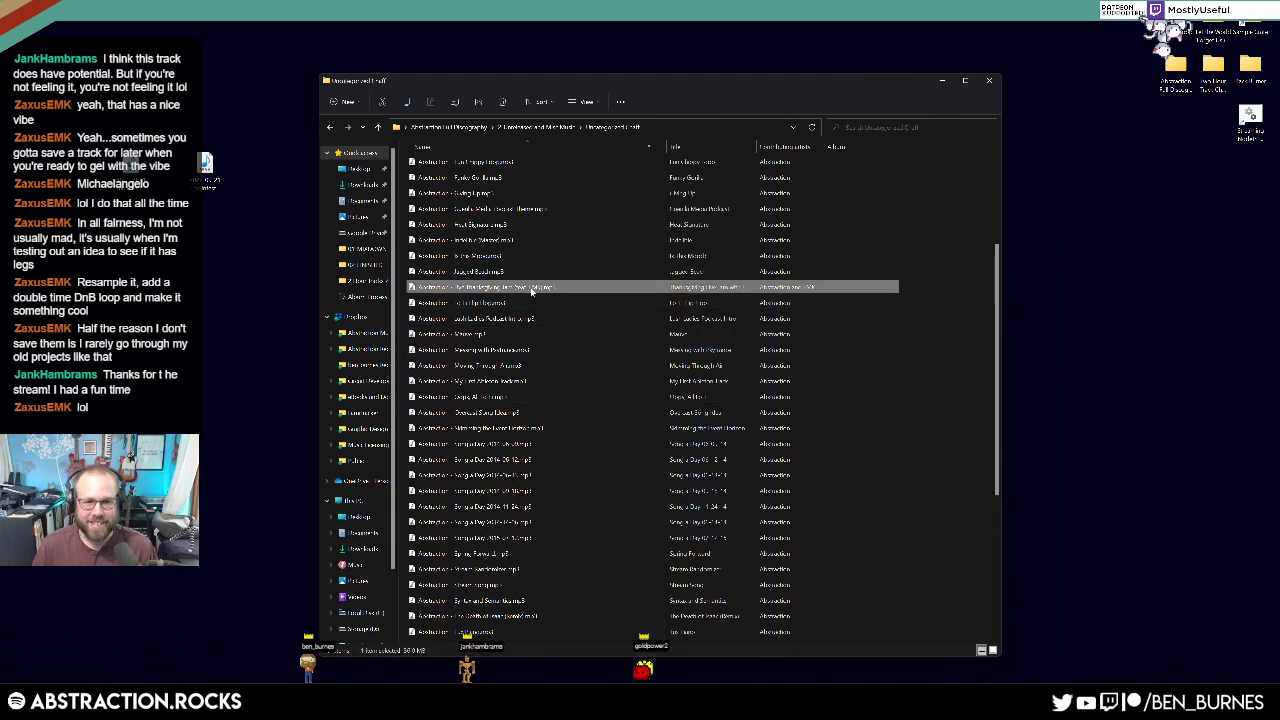
double_click(531, 290)
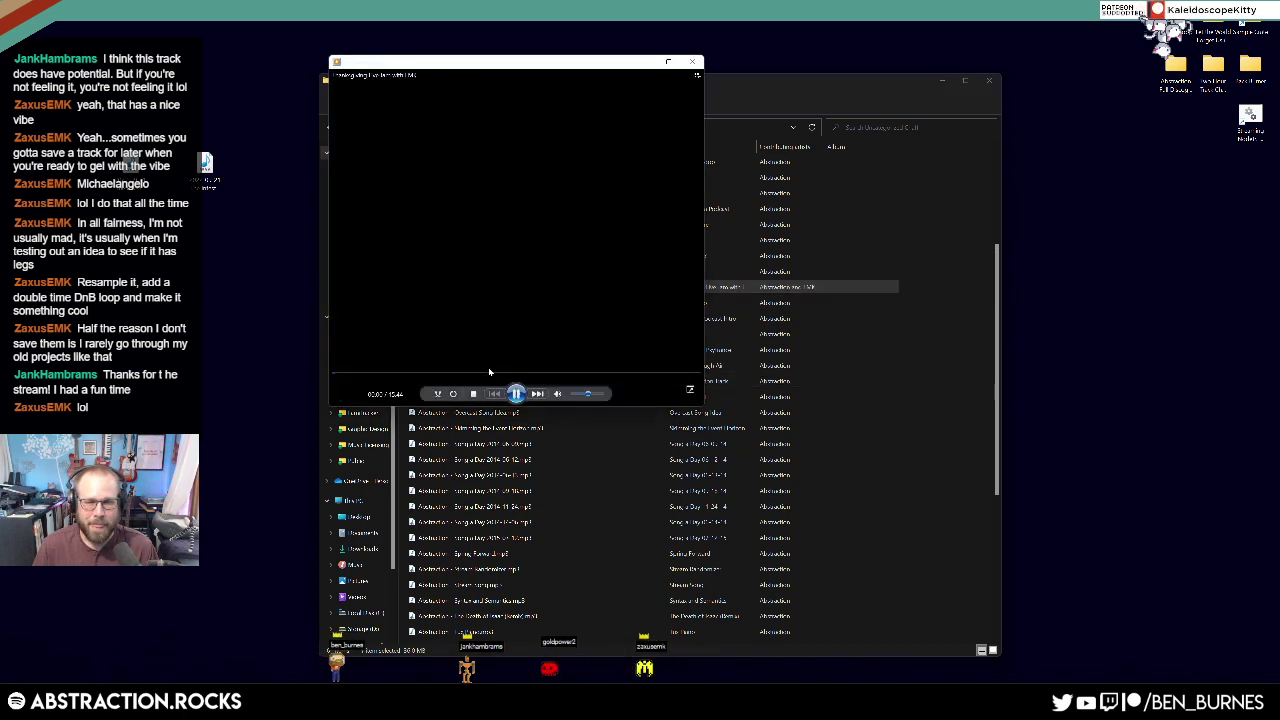
left_click(454, 374)
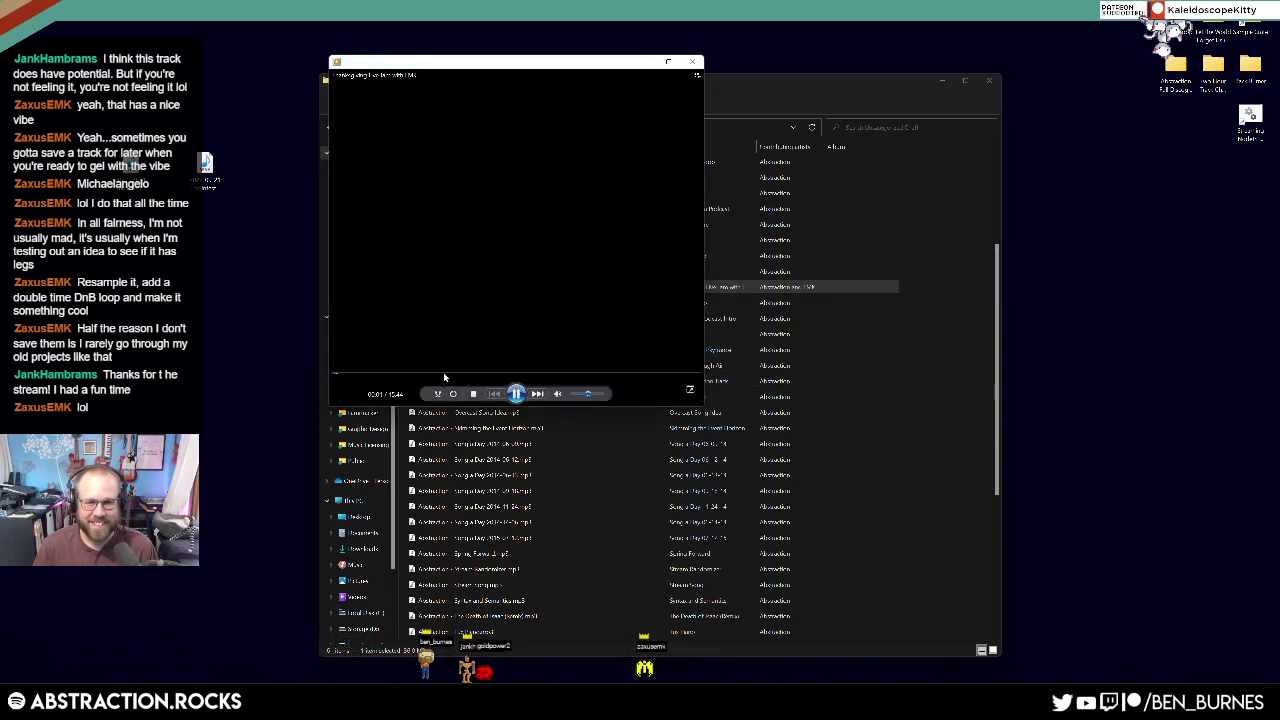
left_click_drag(587, 396, 583, 397)
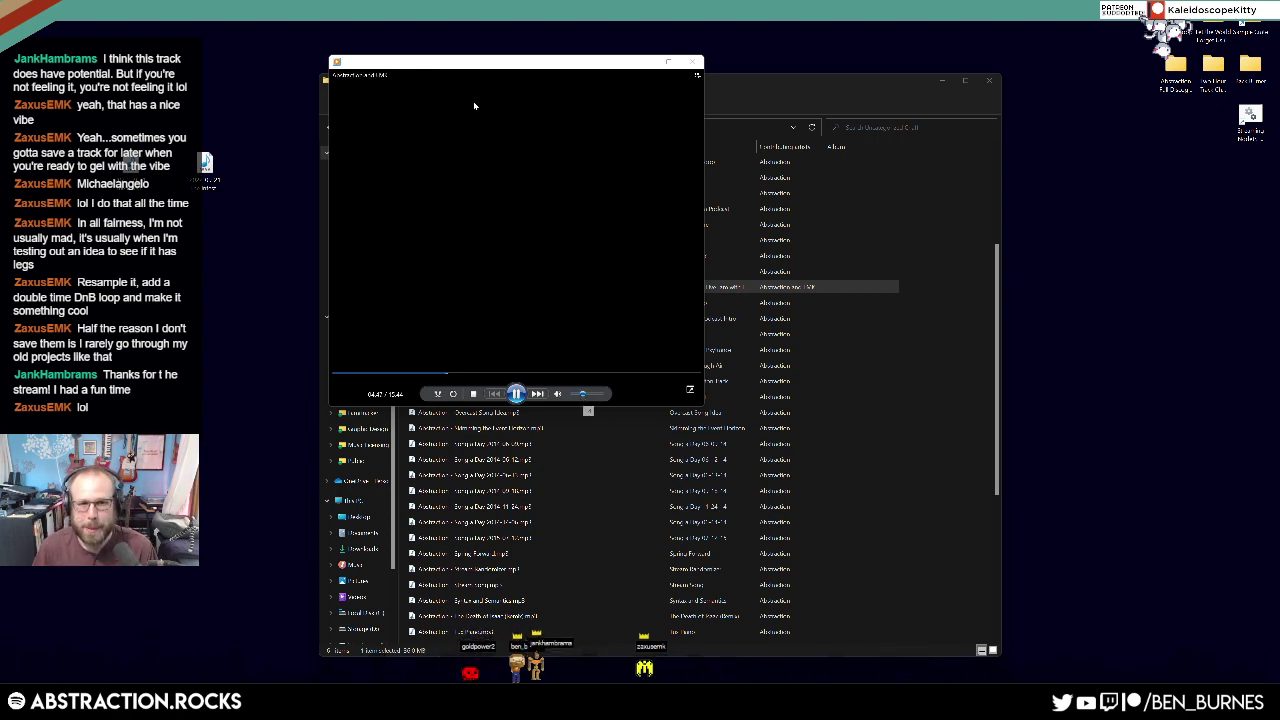
Step: Enlarge and reposition the media player, return the folder window to Unreleased and Misc Music, minimize it and close the player
left_click_drag(703, 405, 873, 460)
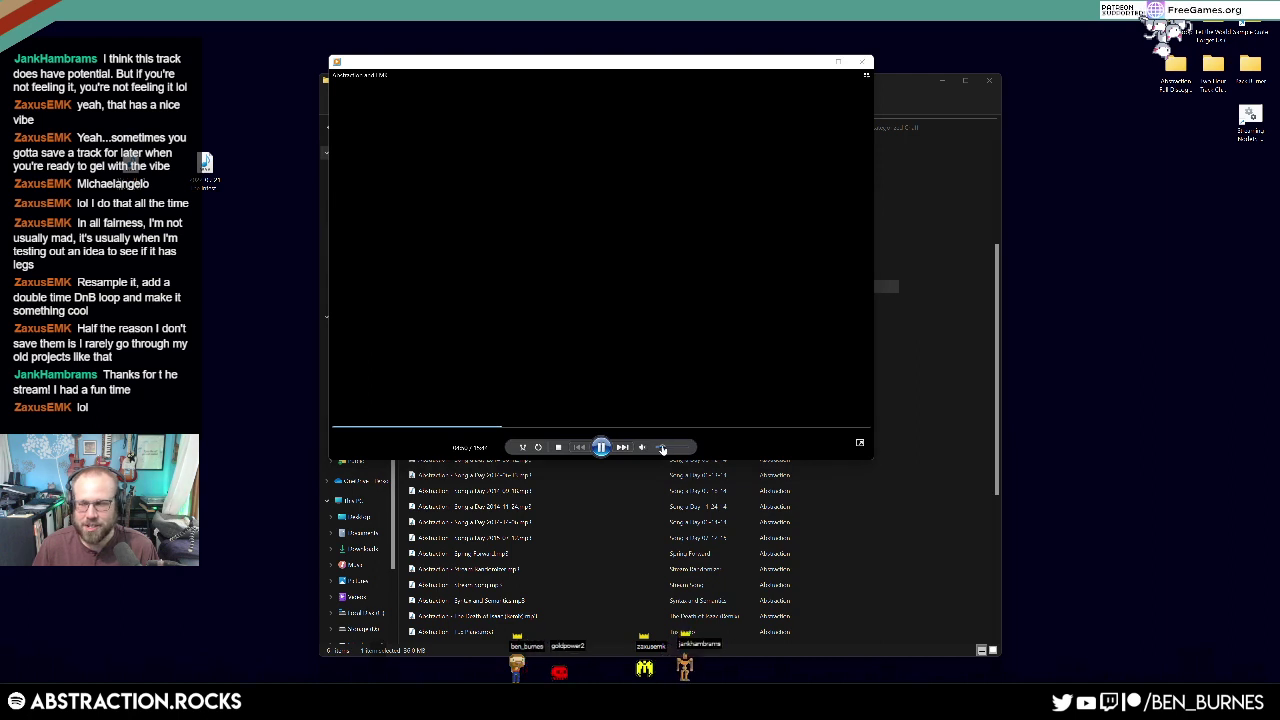
left_click_drag(618, 70, 900, 160)
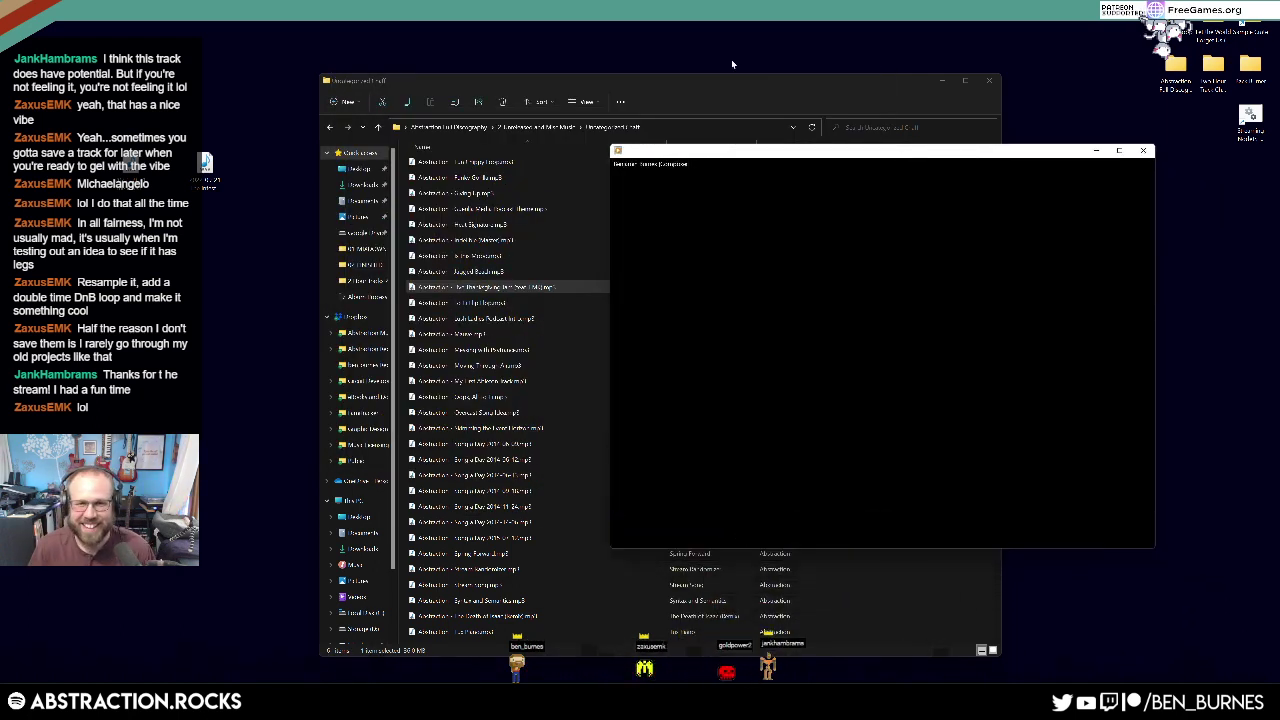
left_click(750, 88)
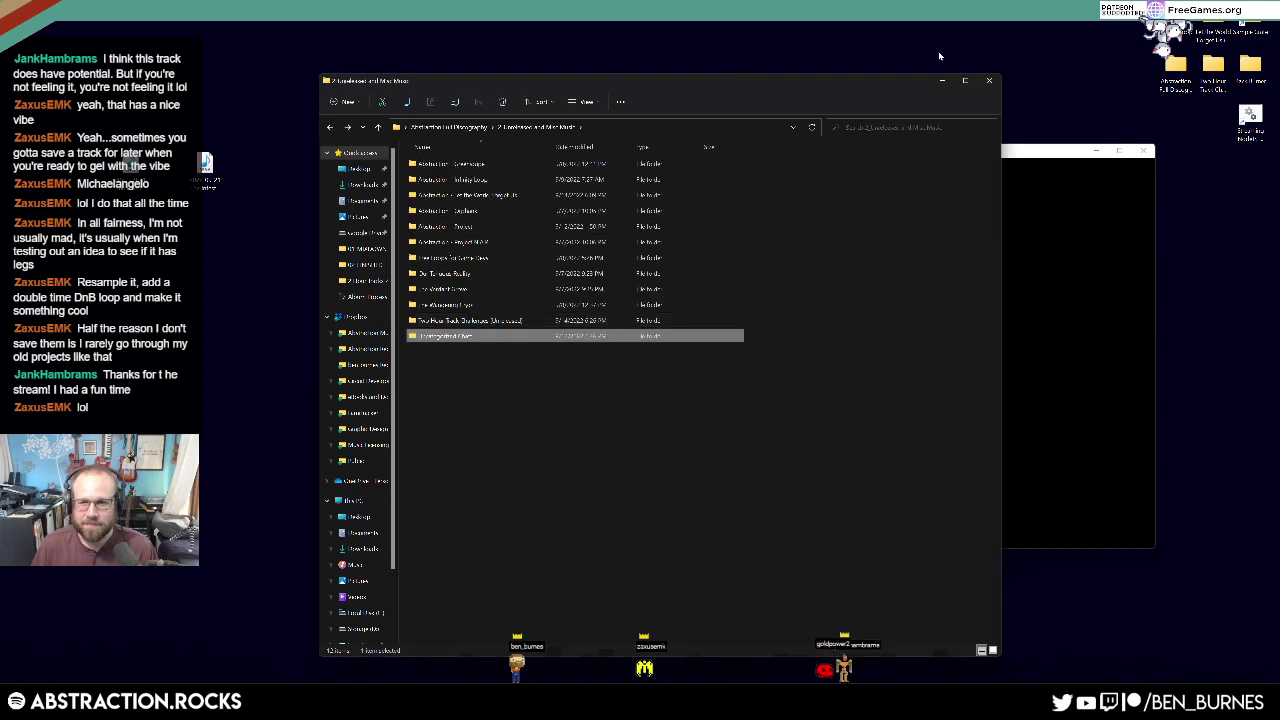
left_click(941, 80)
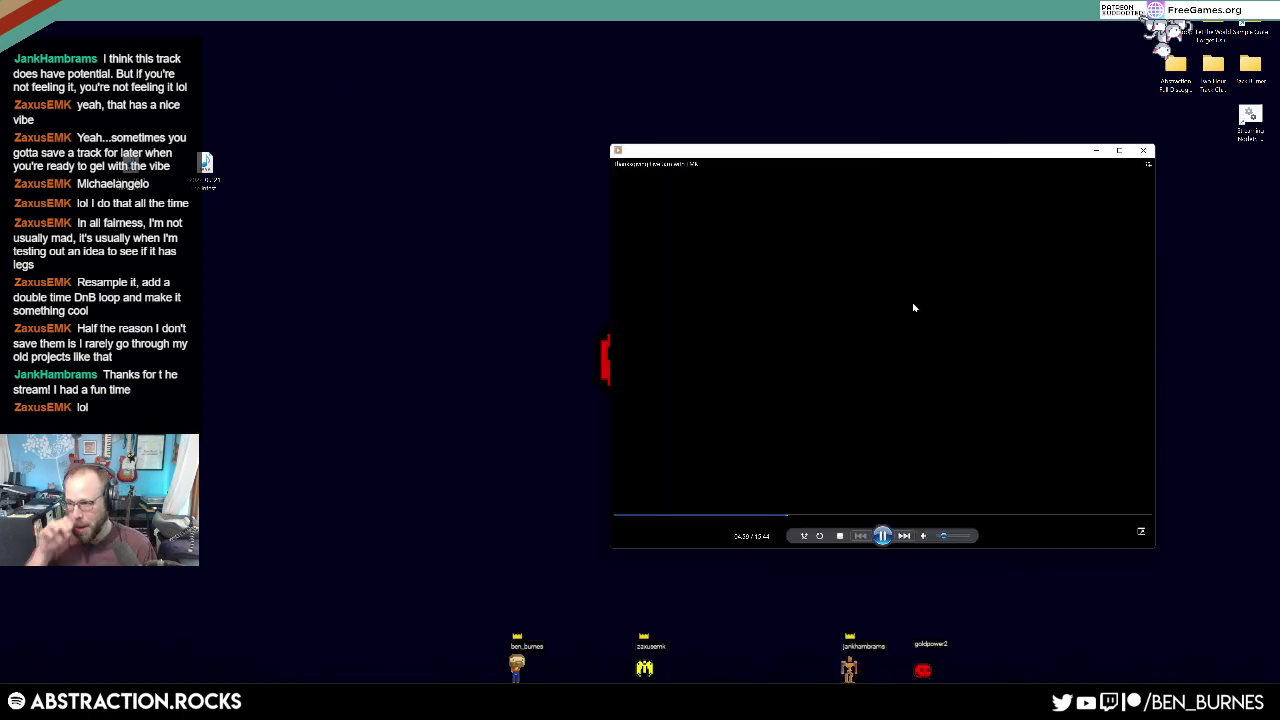
left_click(1144, 154)
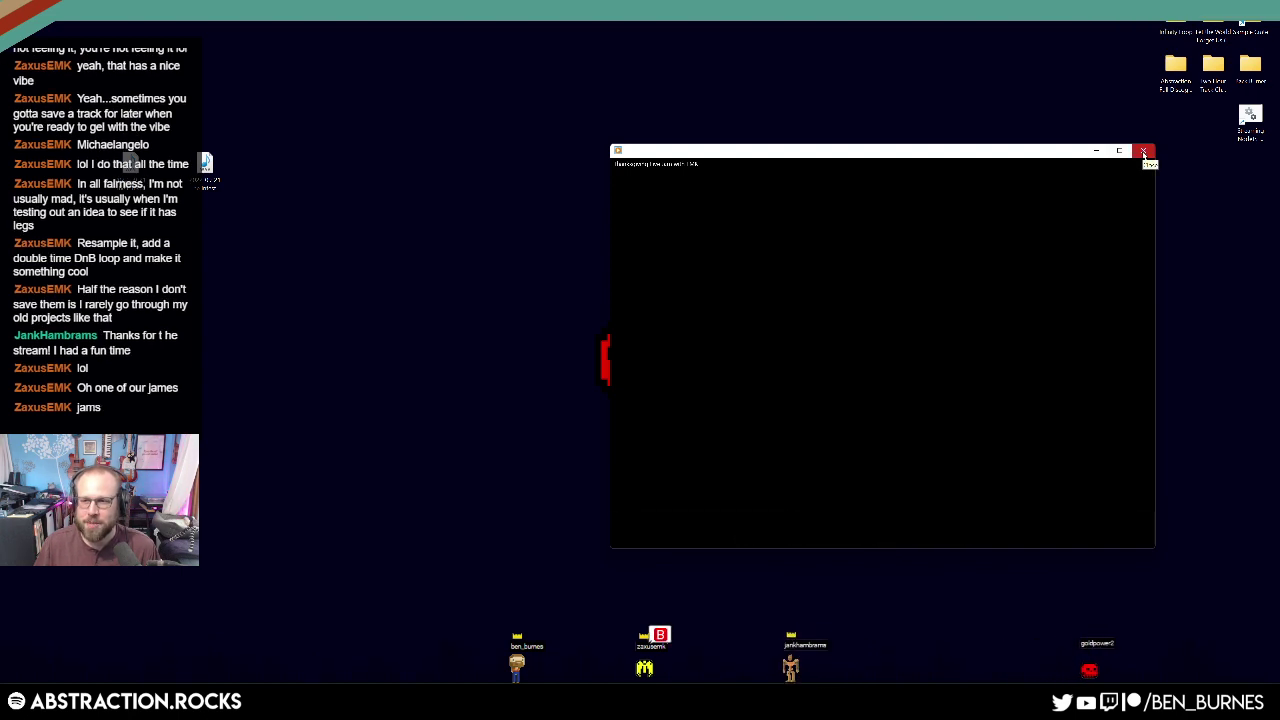